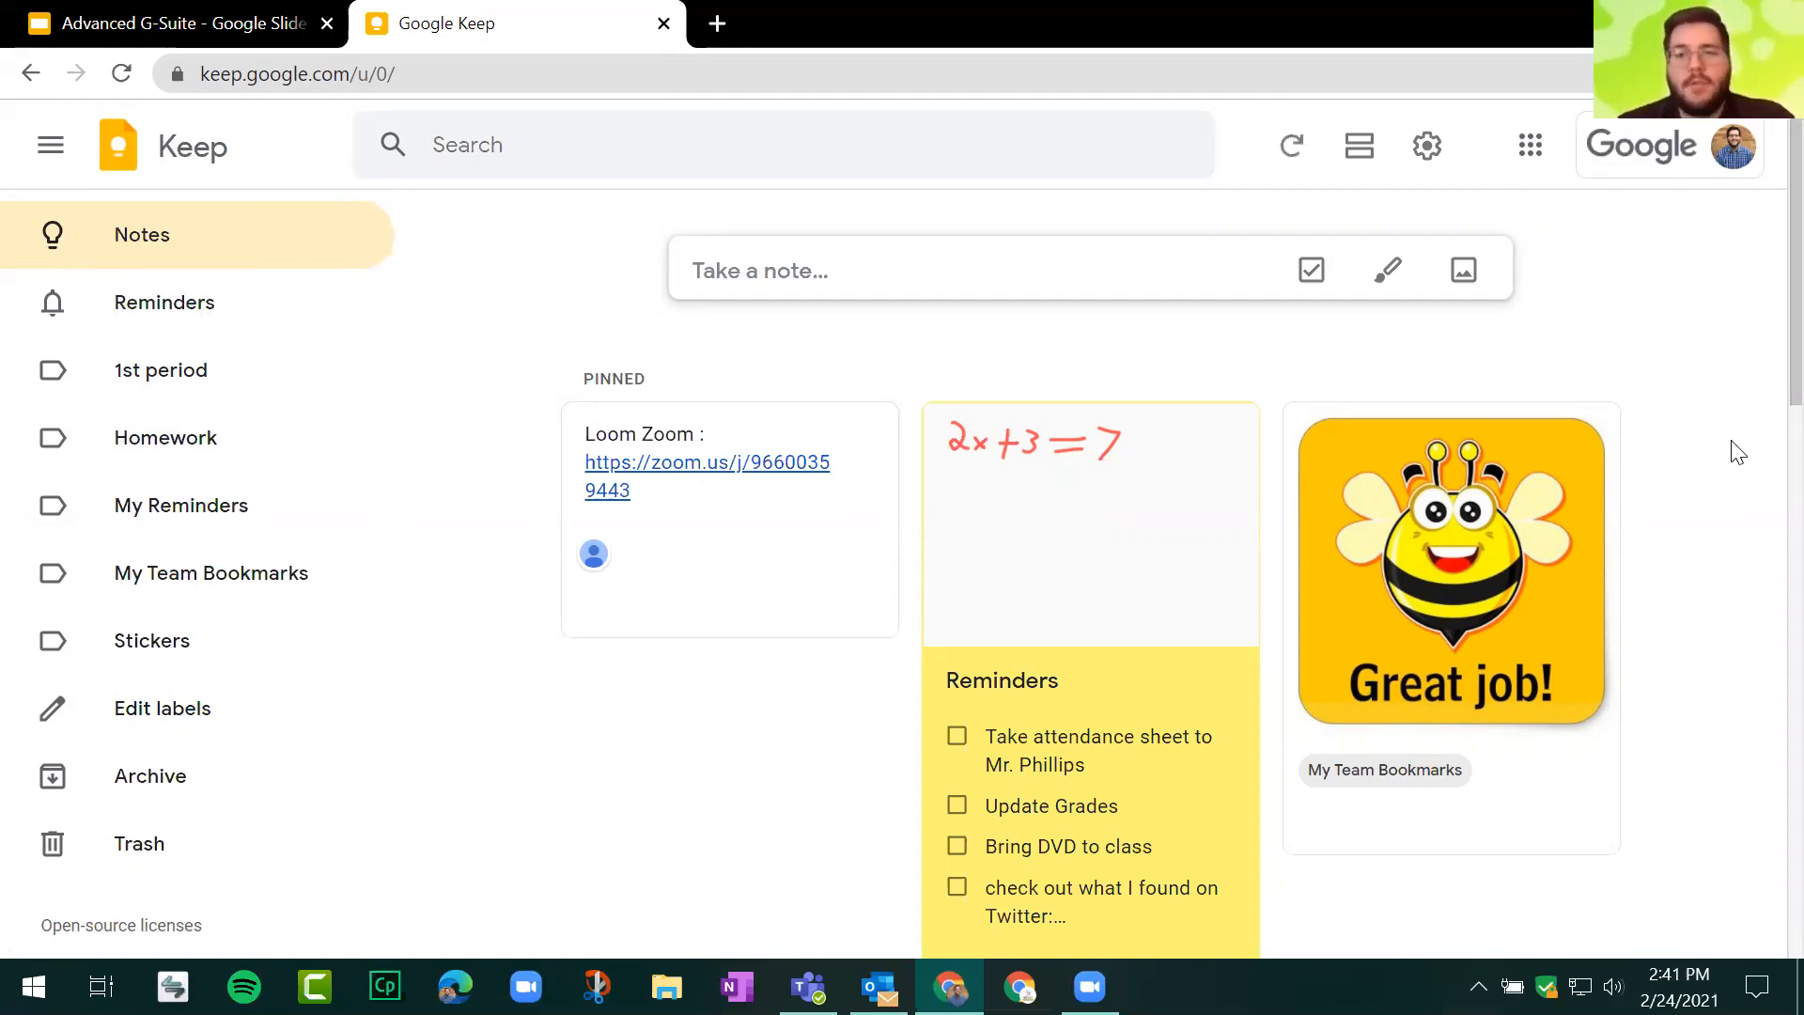
Step: Look through the whole collection of notes, including the links, drawings, checklists and images
scroll(1725, 444, "down", 5)
scroll(1724, 444, "down", 17)
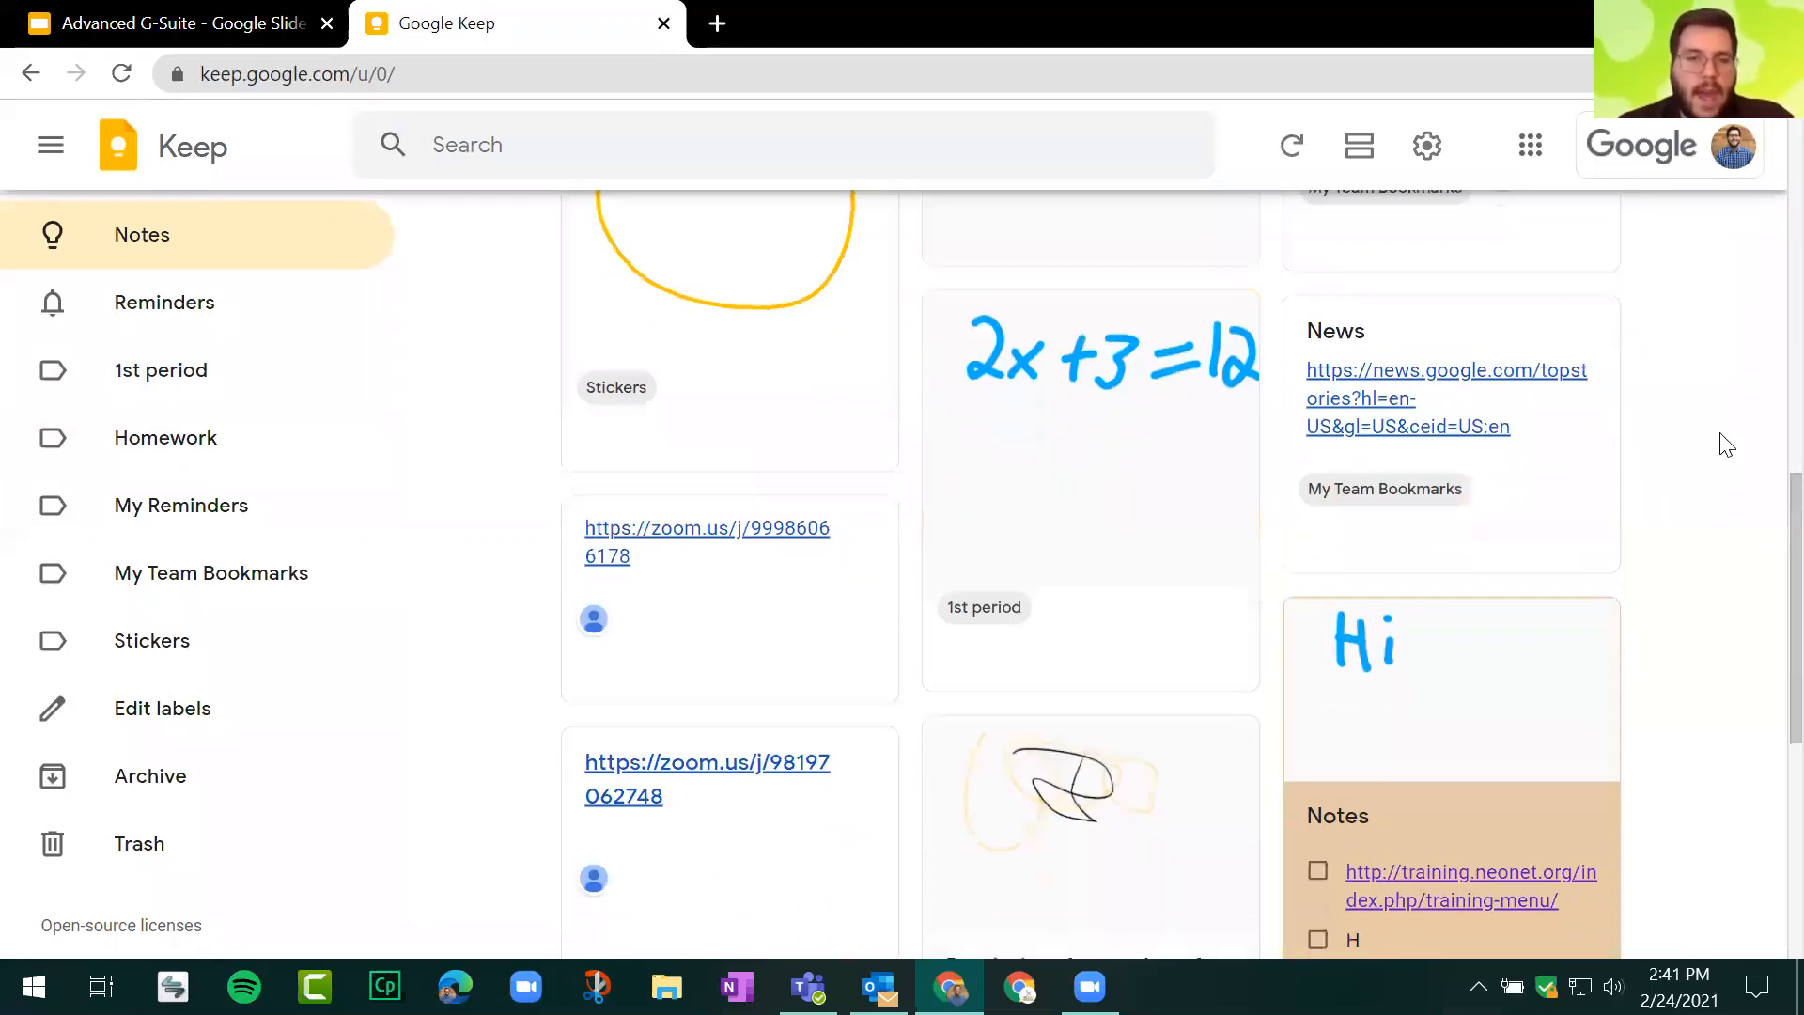
scroll(1725, 444, "down", 12)
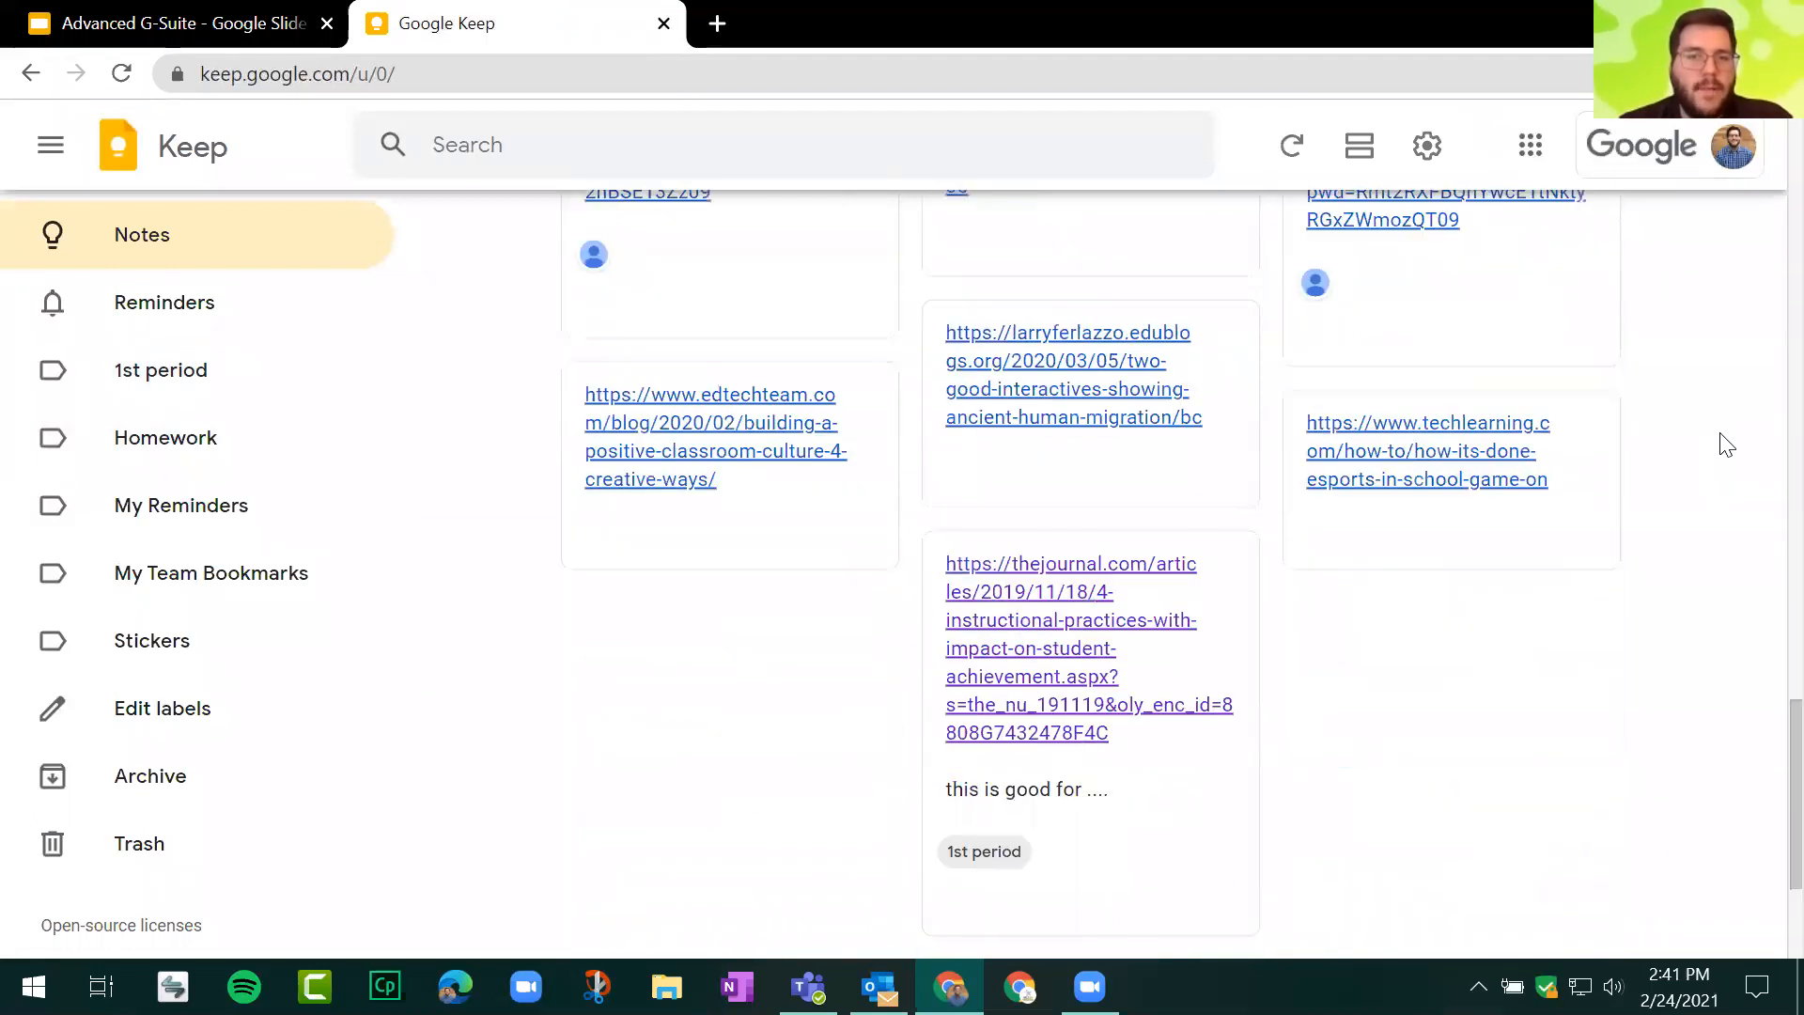
scroll(1667, 312, "down", 6)
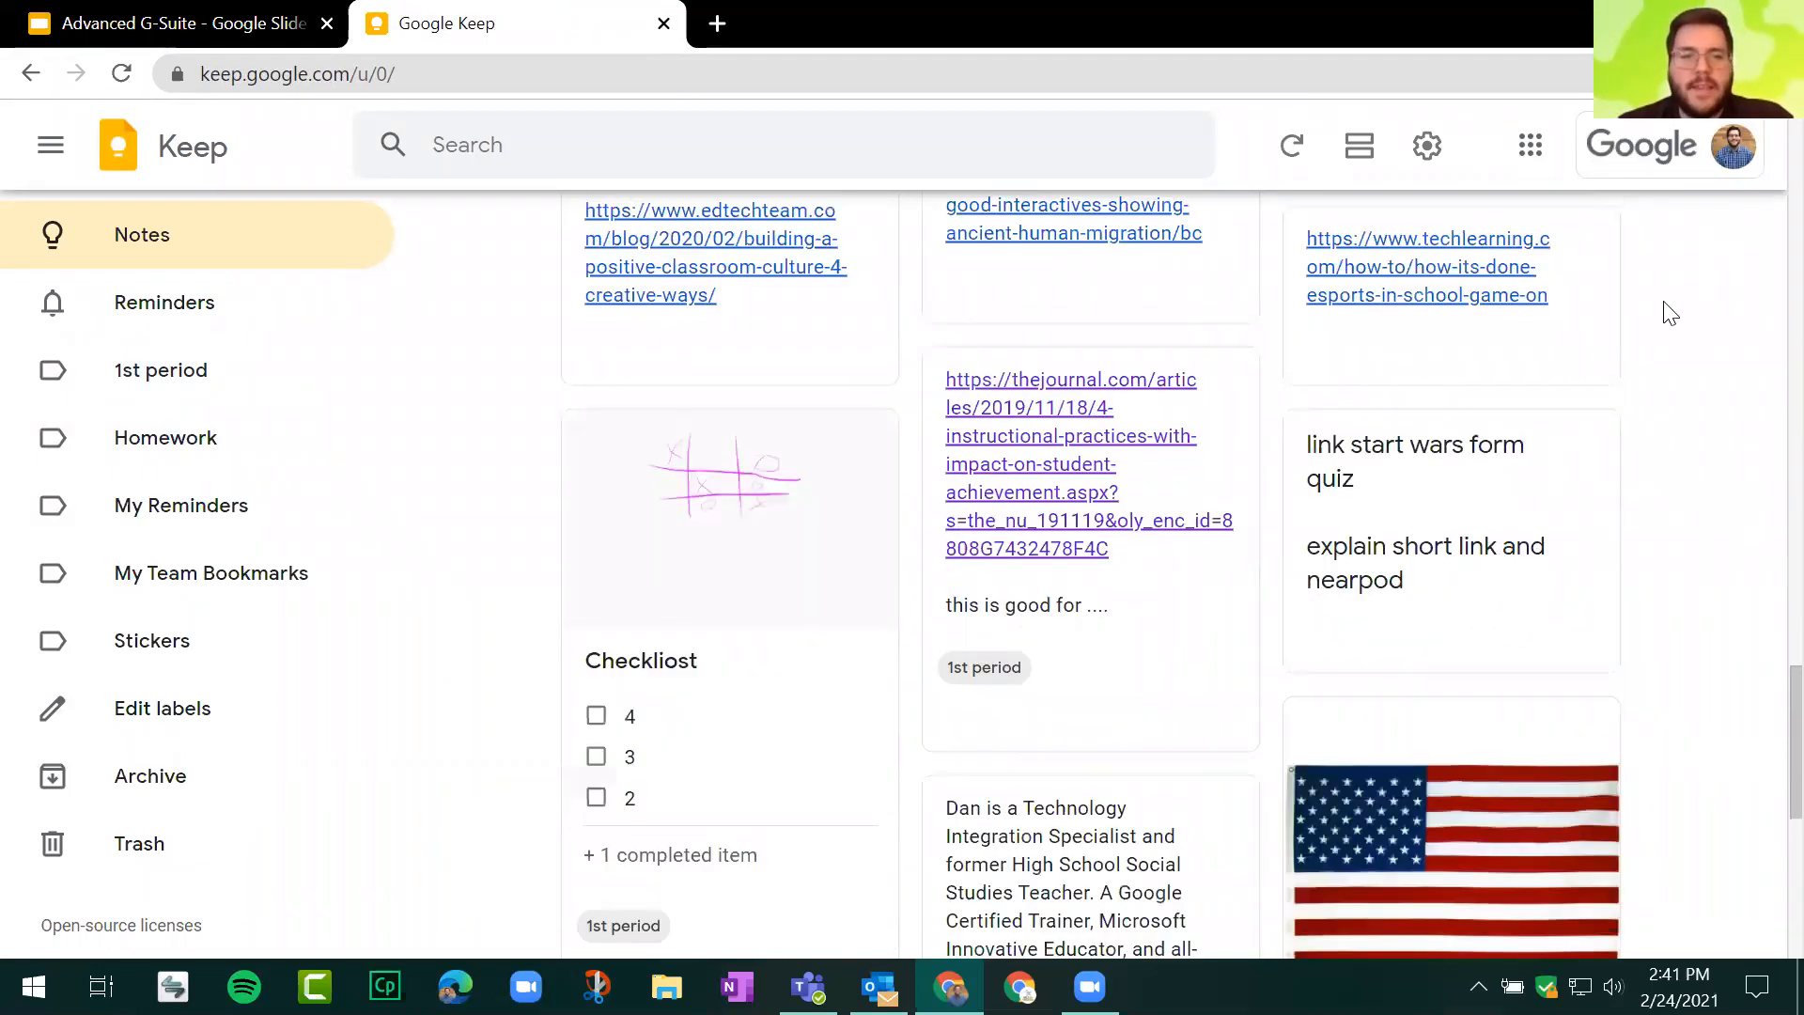
scroll(1667, 312, "down", 2)
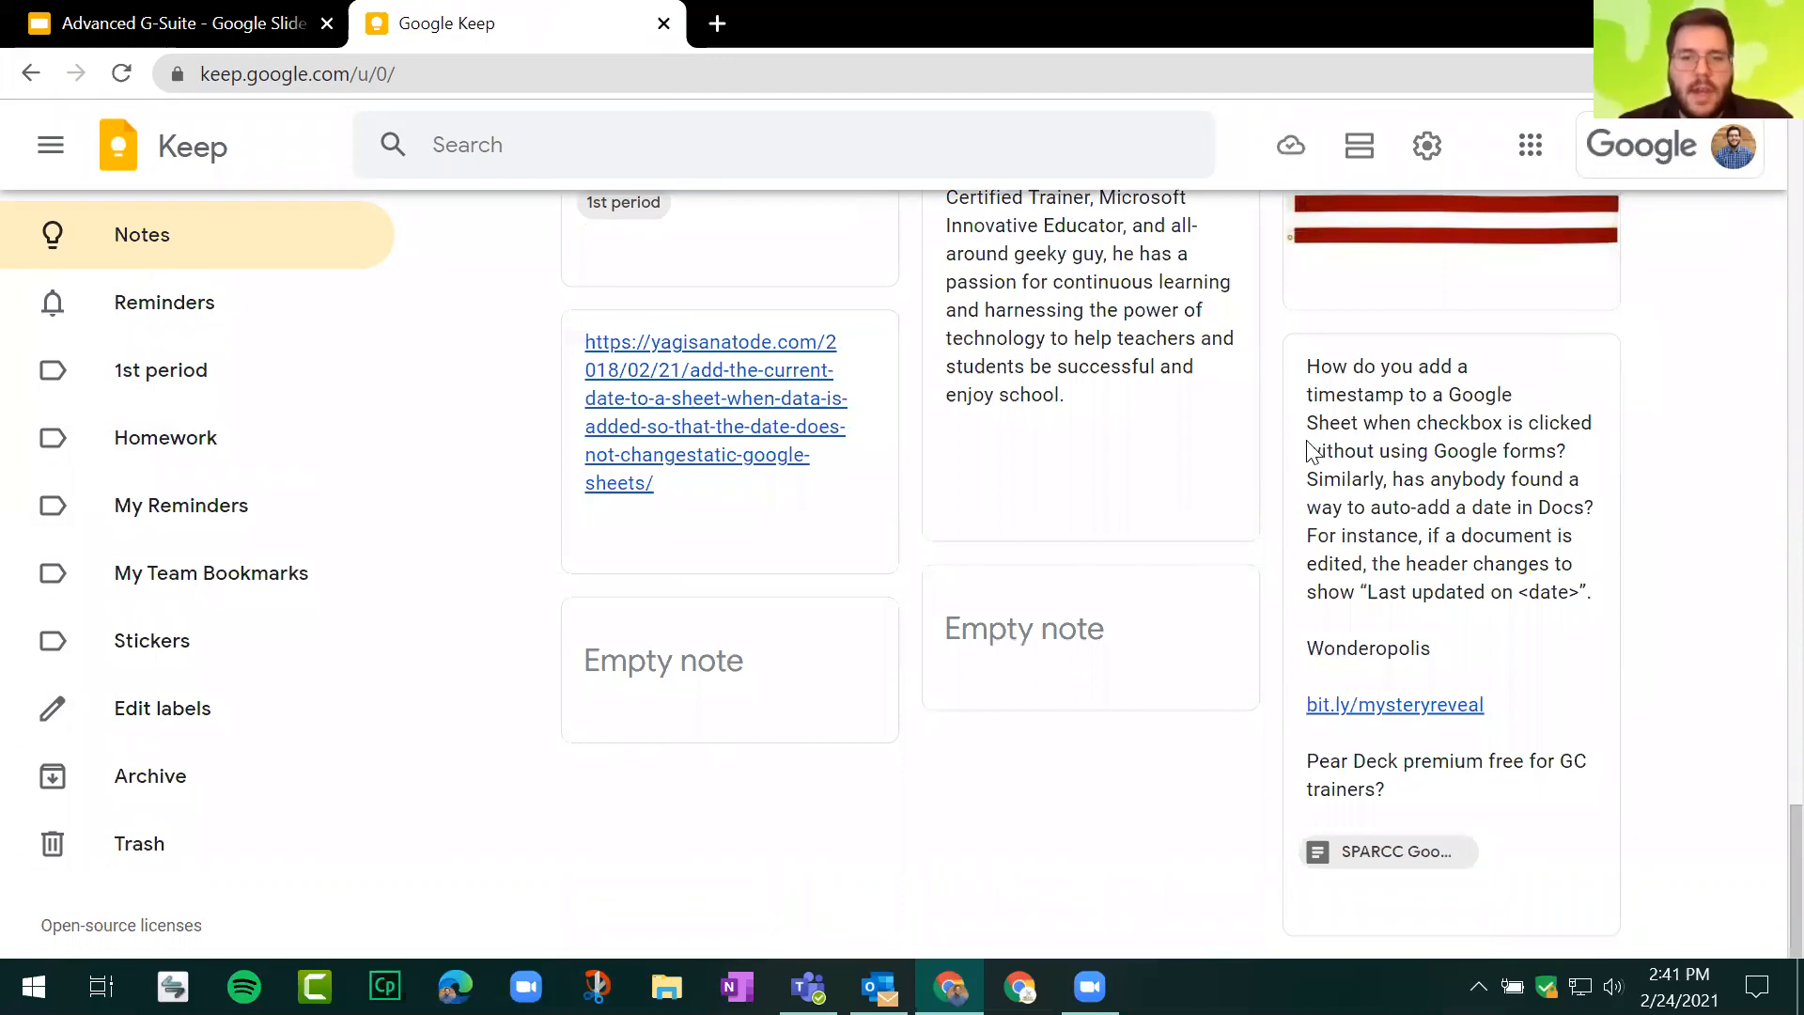
scroll(986, 661, "up", 7)
scroll(991, 662, "down", 2)
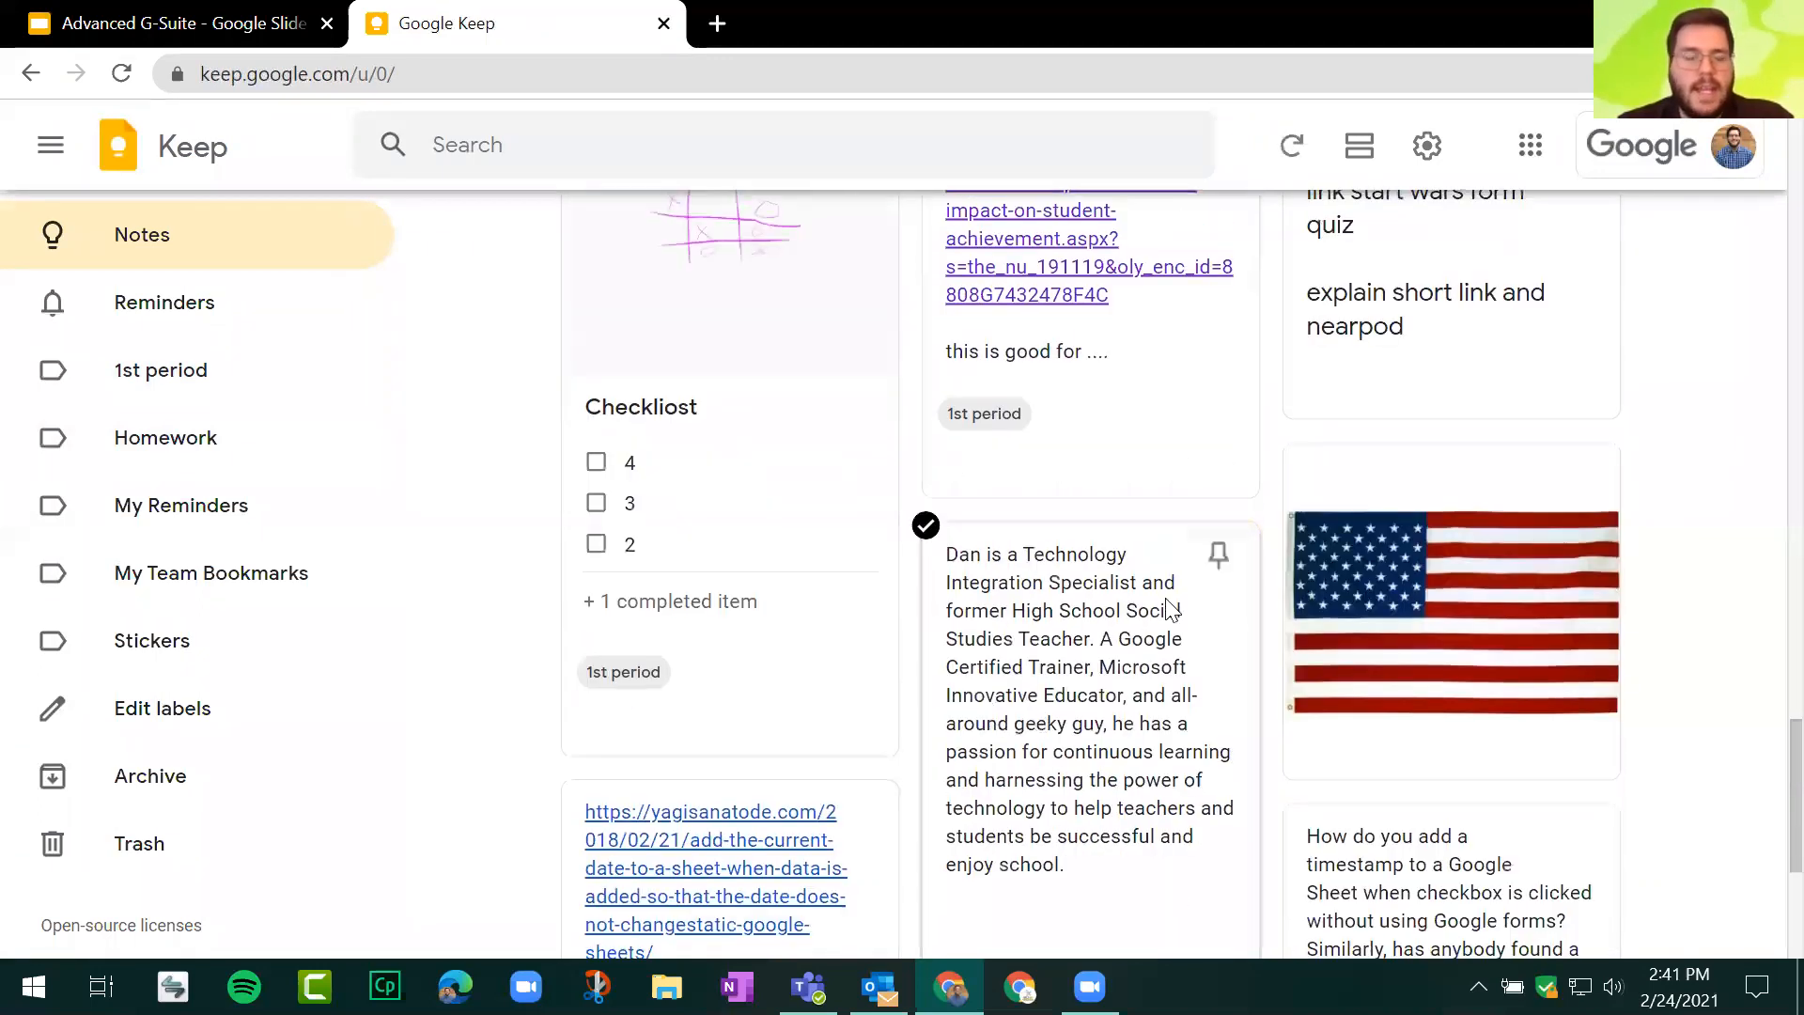
scroll(1290, 550, "down", 5)
scroll(1289, 550, "up", 10)
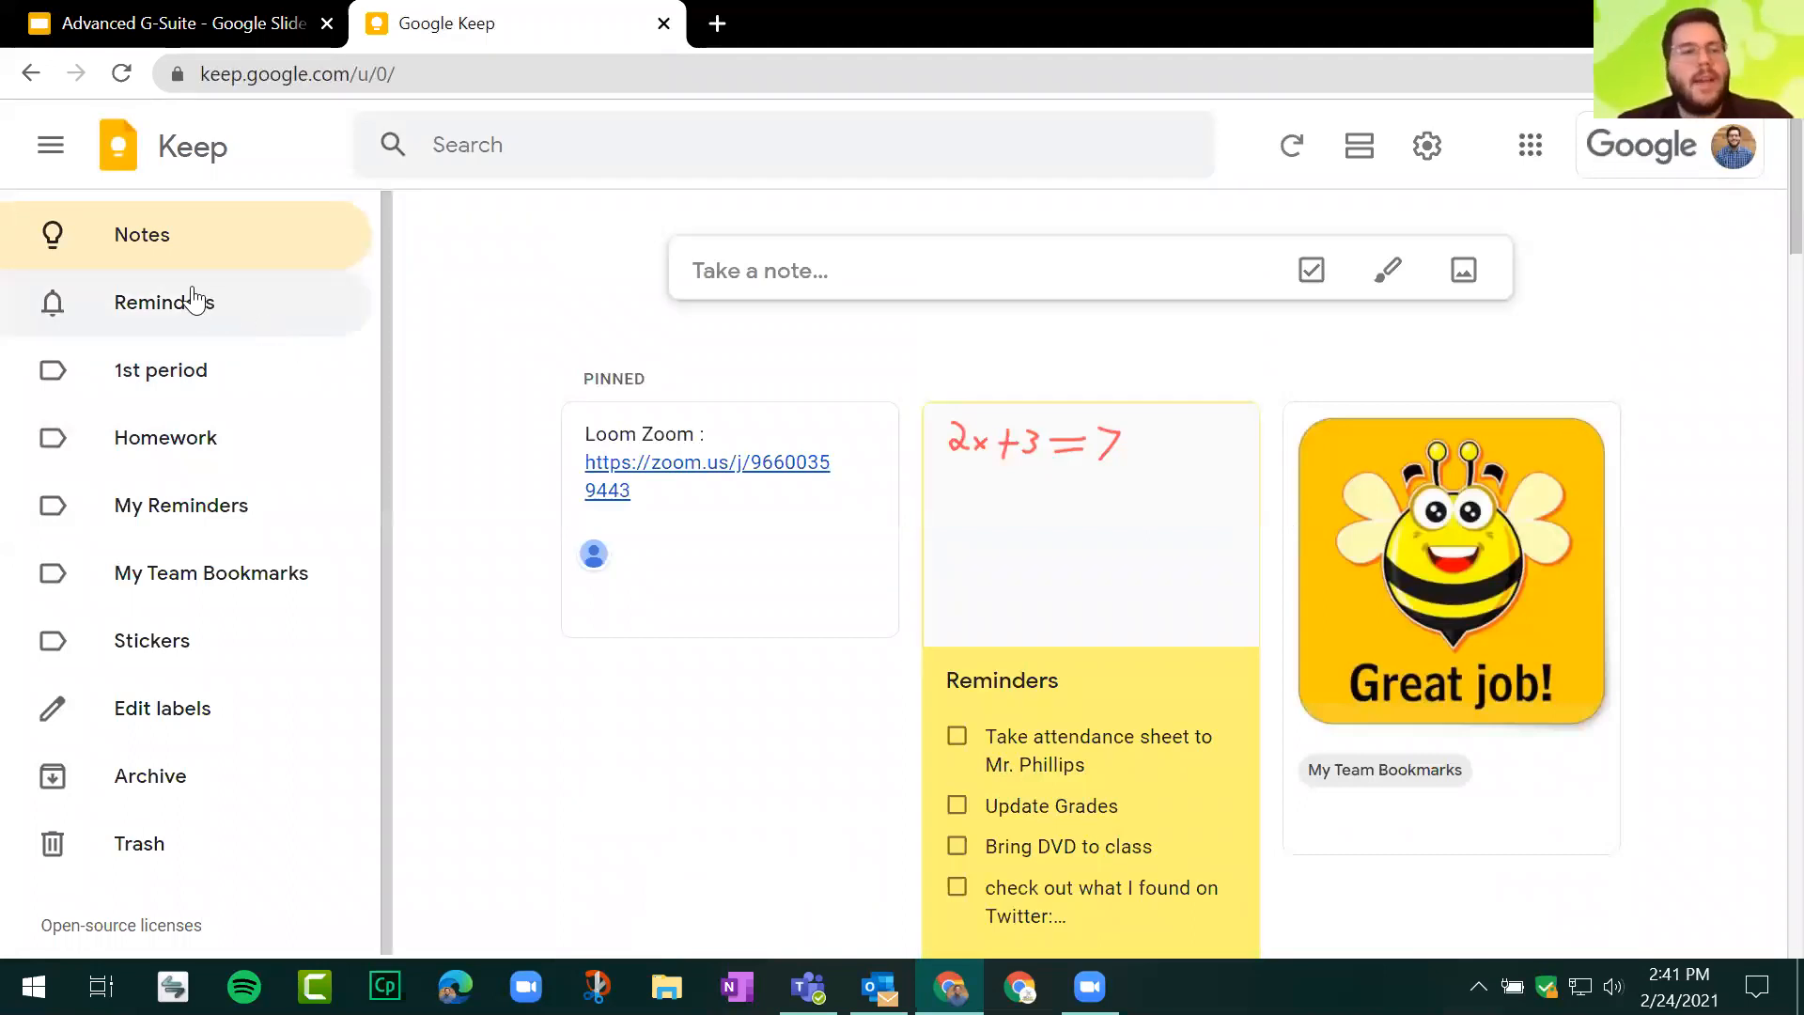
Step: Browse the Reminders view and the notes under the 1st period, Homework, My Reminders, My Team Bookmarks and Stickers labels
left_click(192, 336)
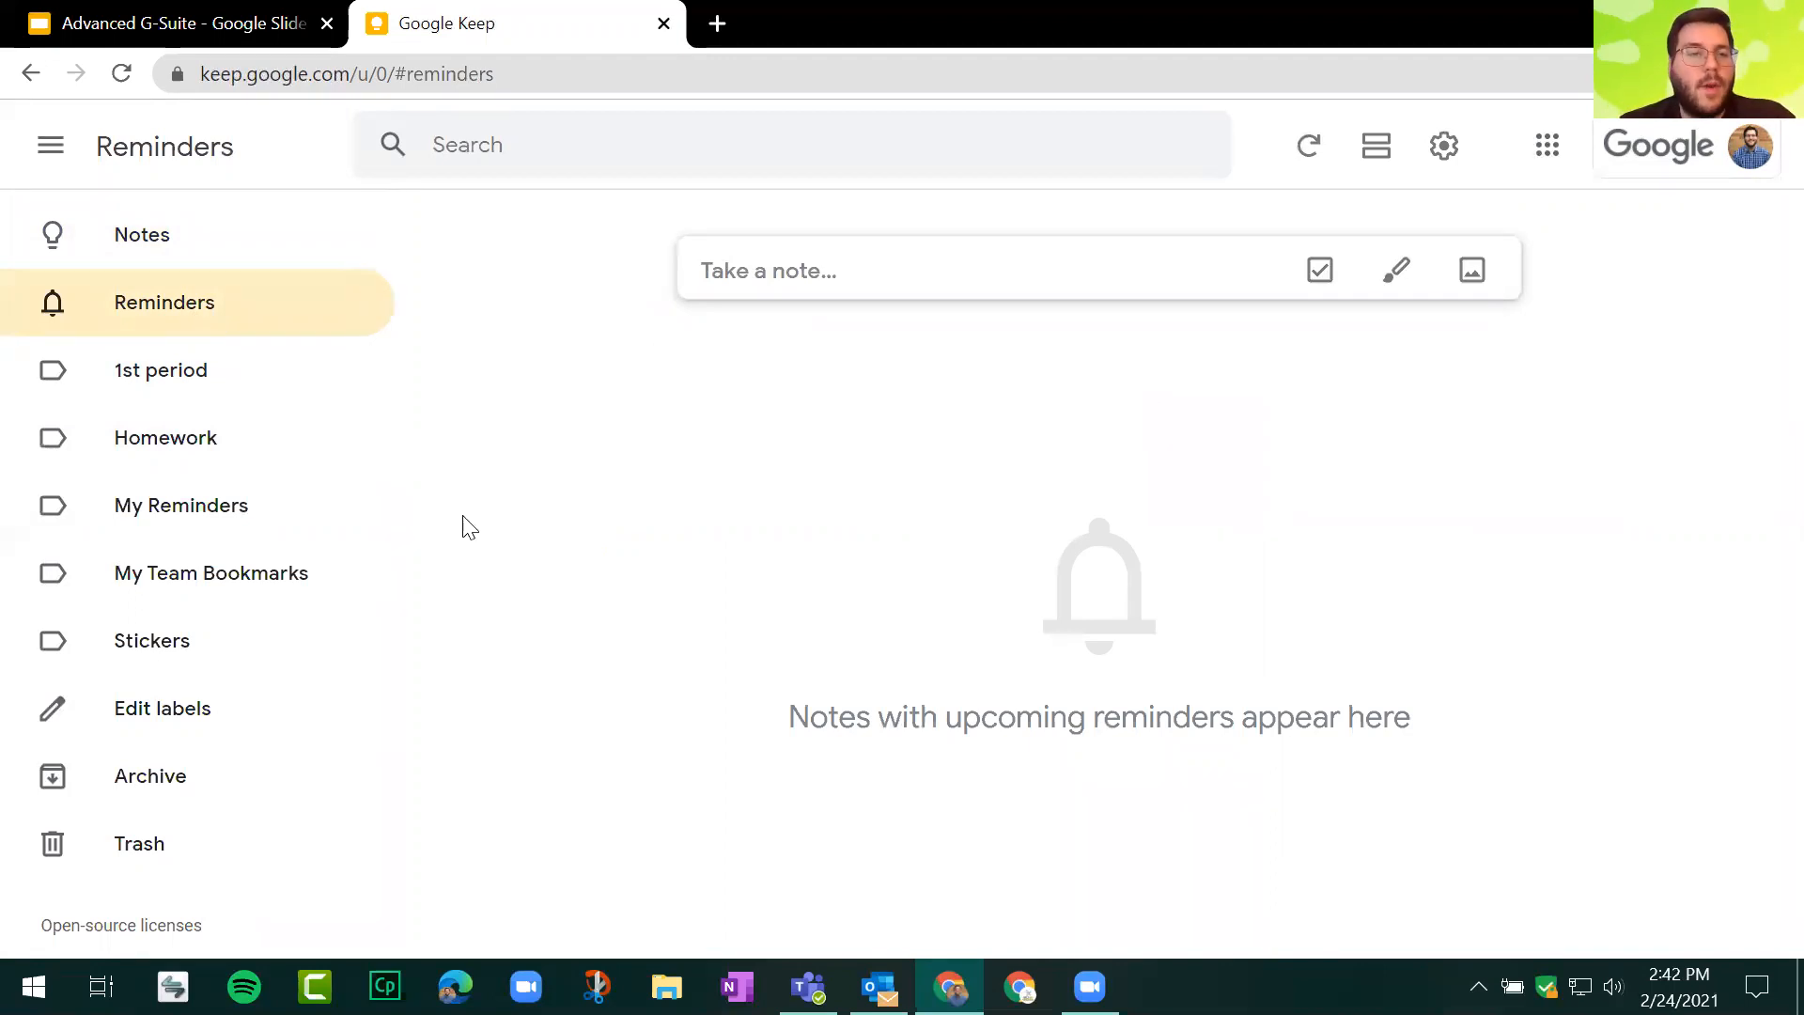
left_click(244, 371)
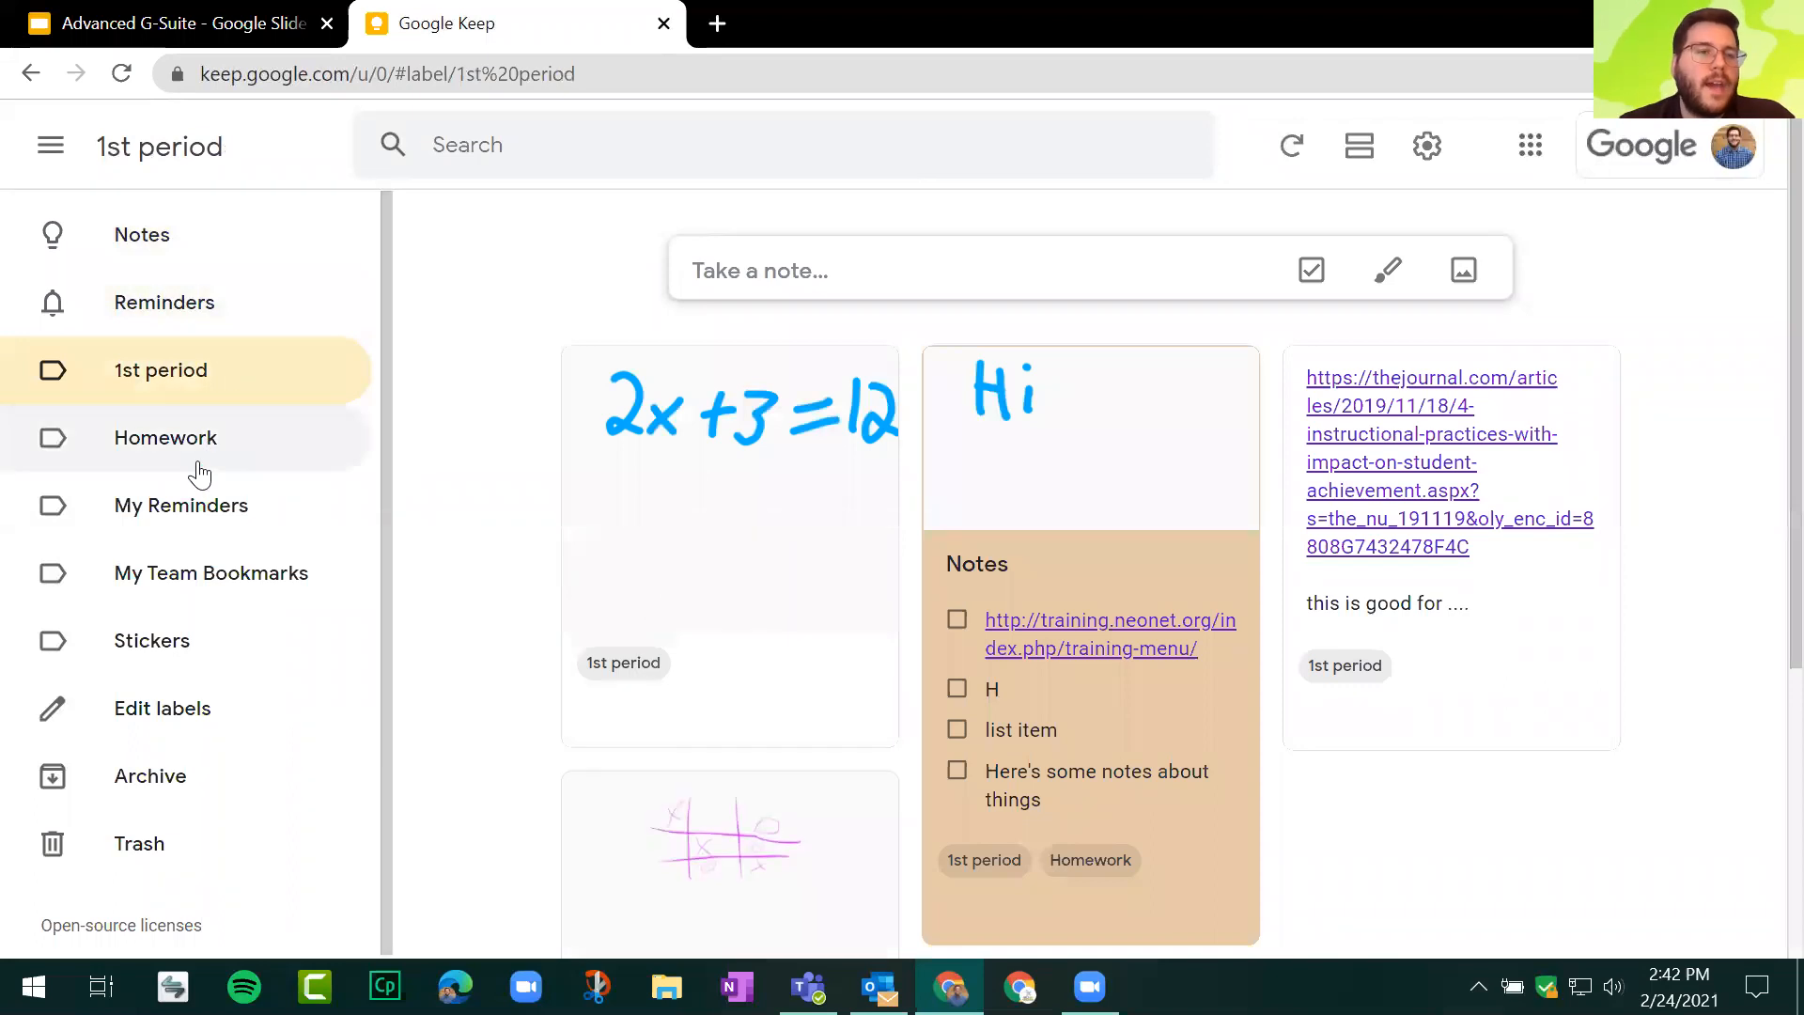
left_click(198, 464)
left_click(195, 513)
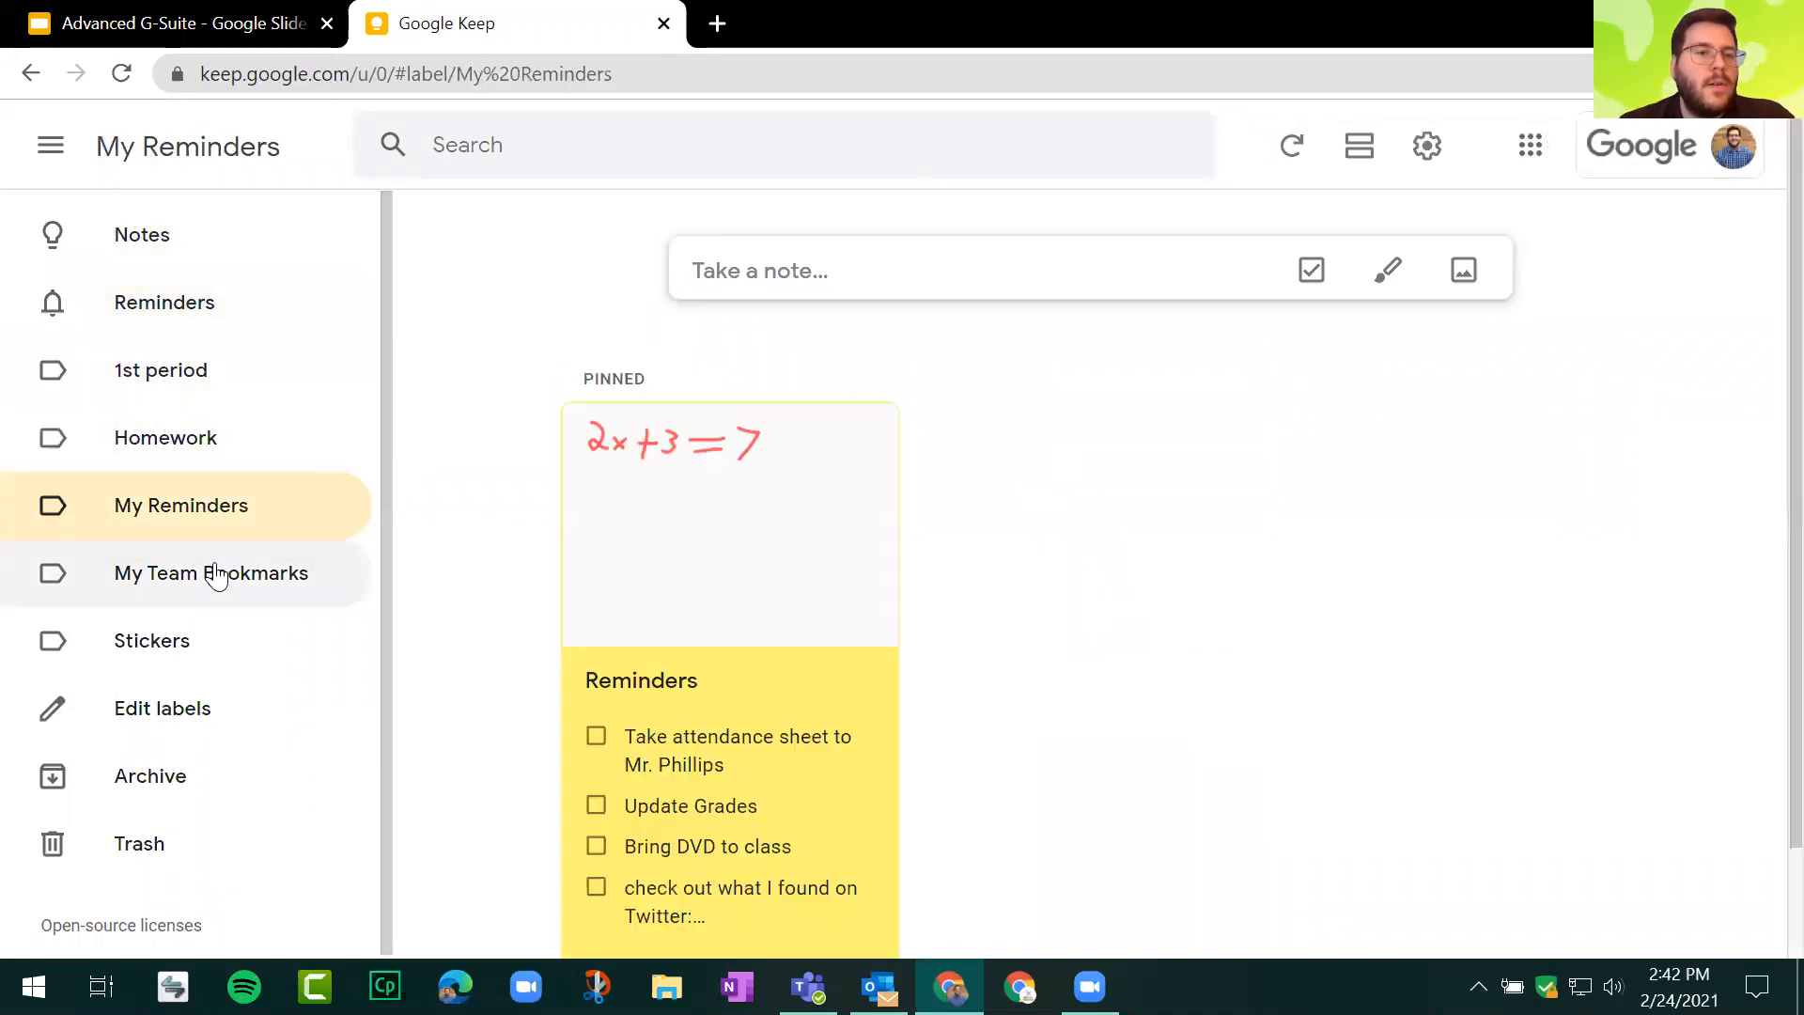
left_click(211, 575)
left_click(203, 653)
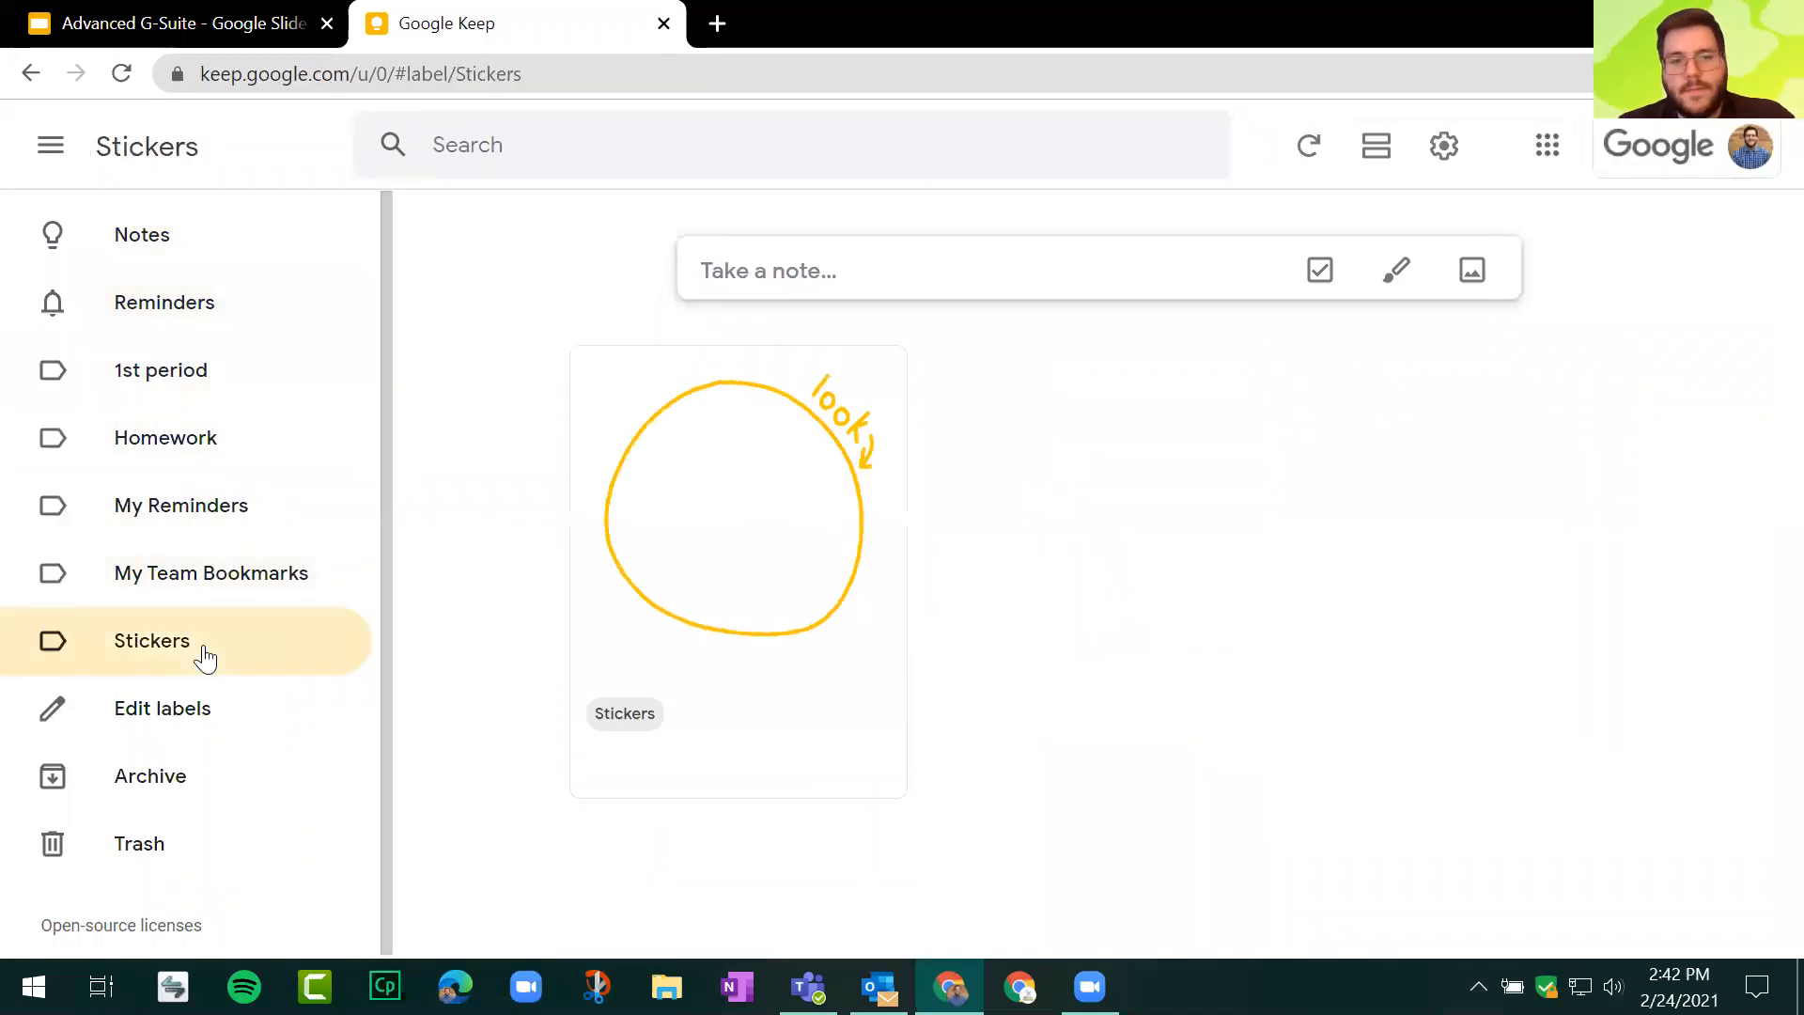
left_click(201, 587)
left_click(187, 512)
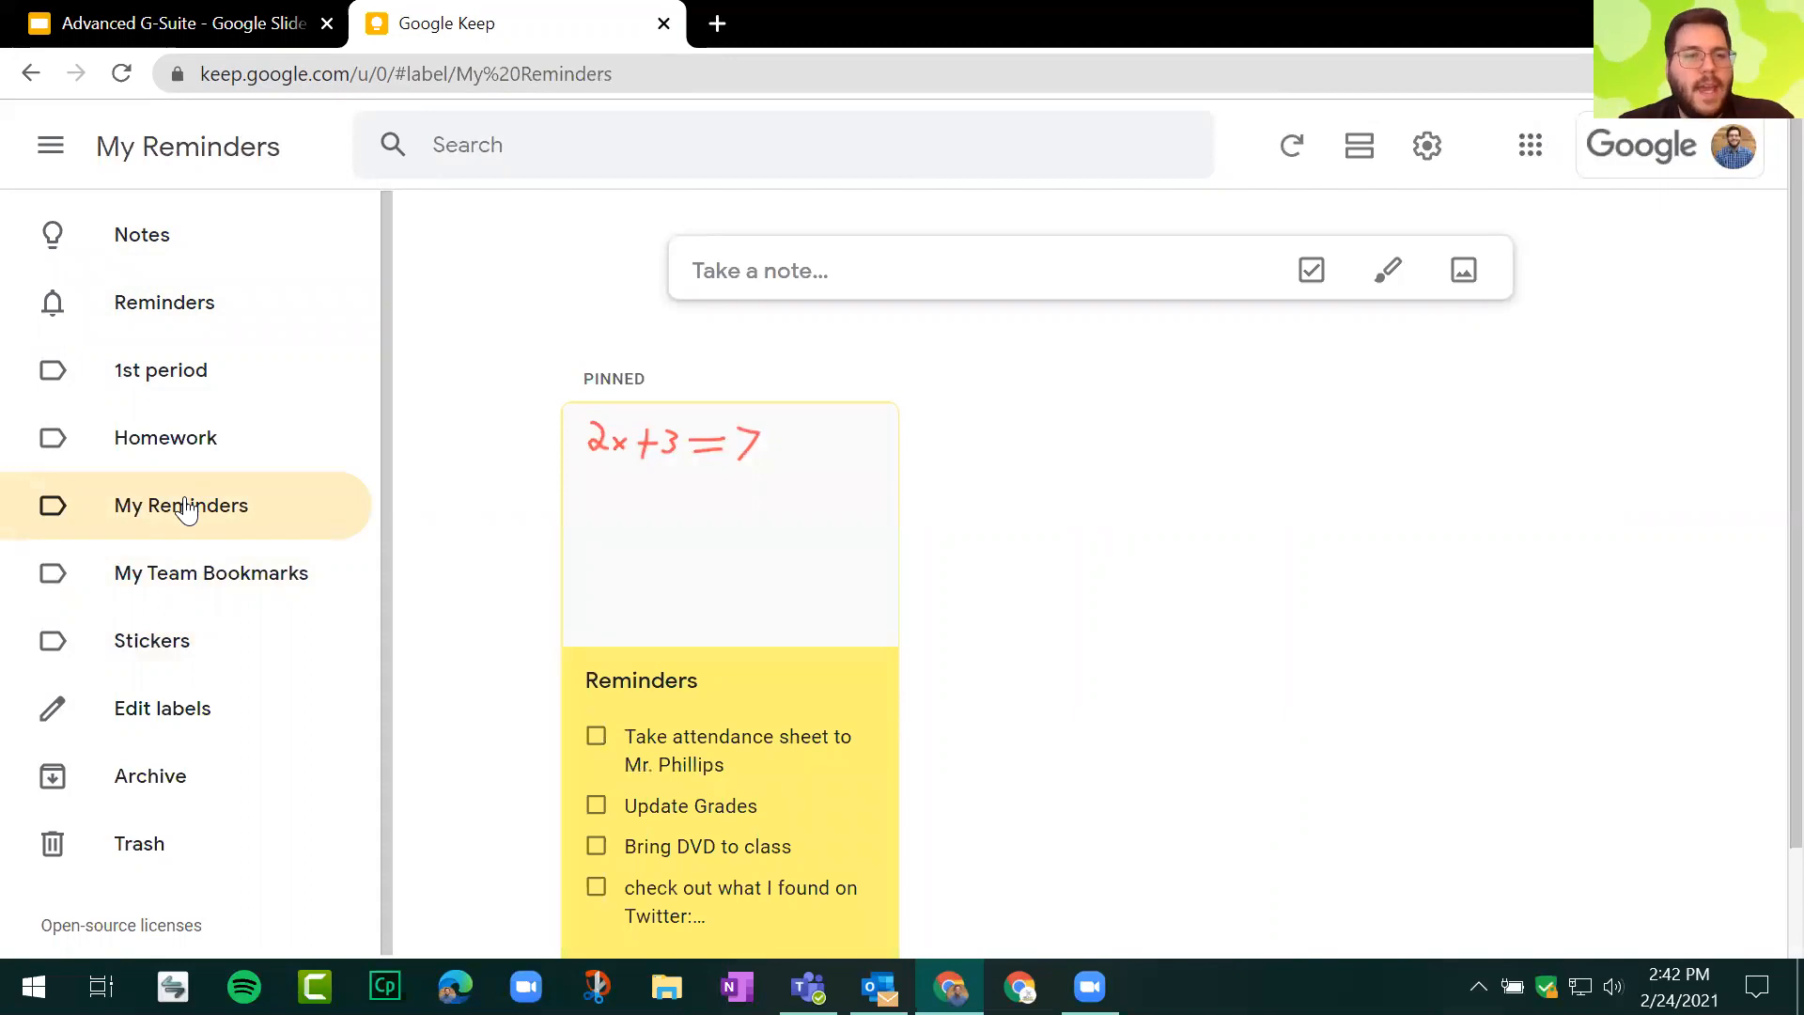
Step: Open the label editor to view the existing labels, and close it without making changes
left_click(174, 723)
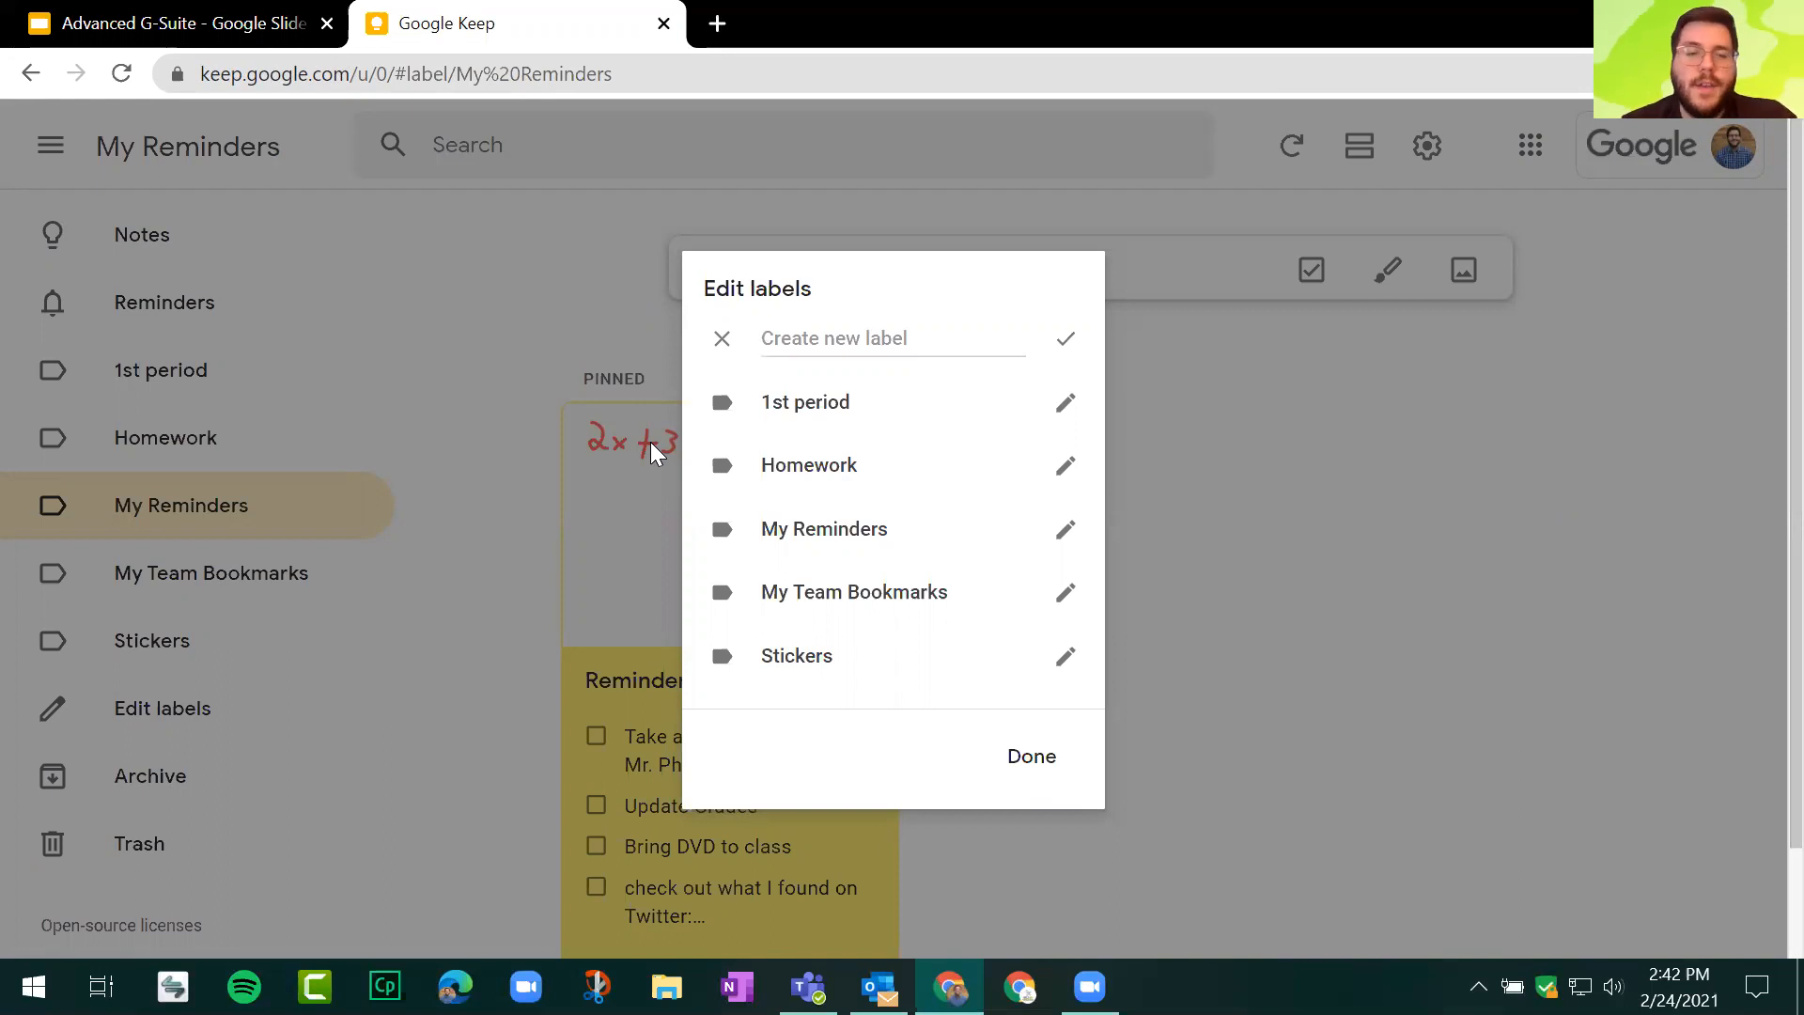
left_click(722, 339)
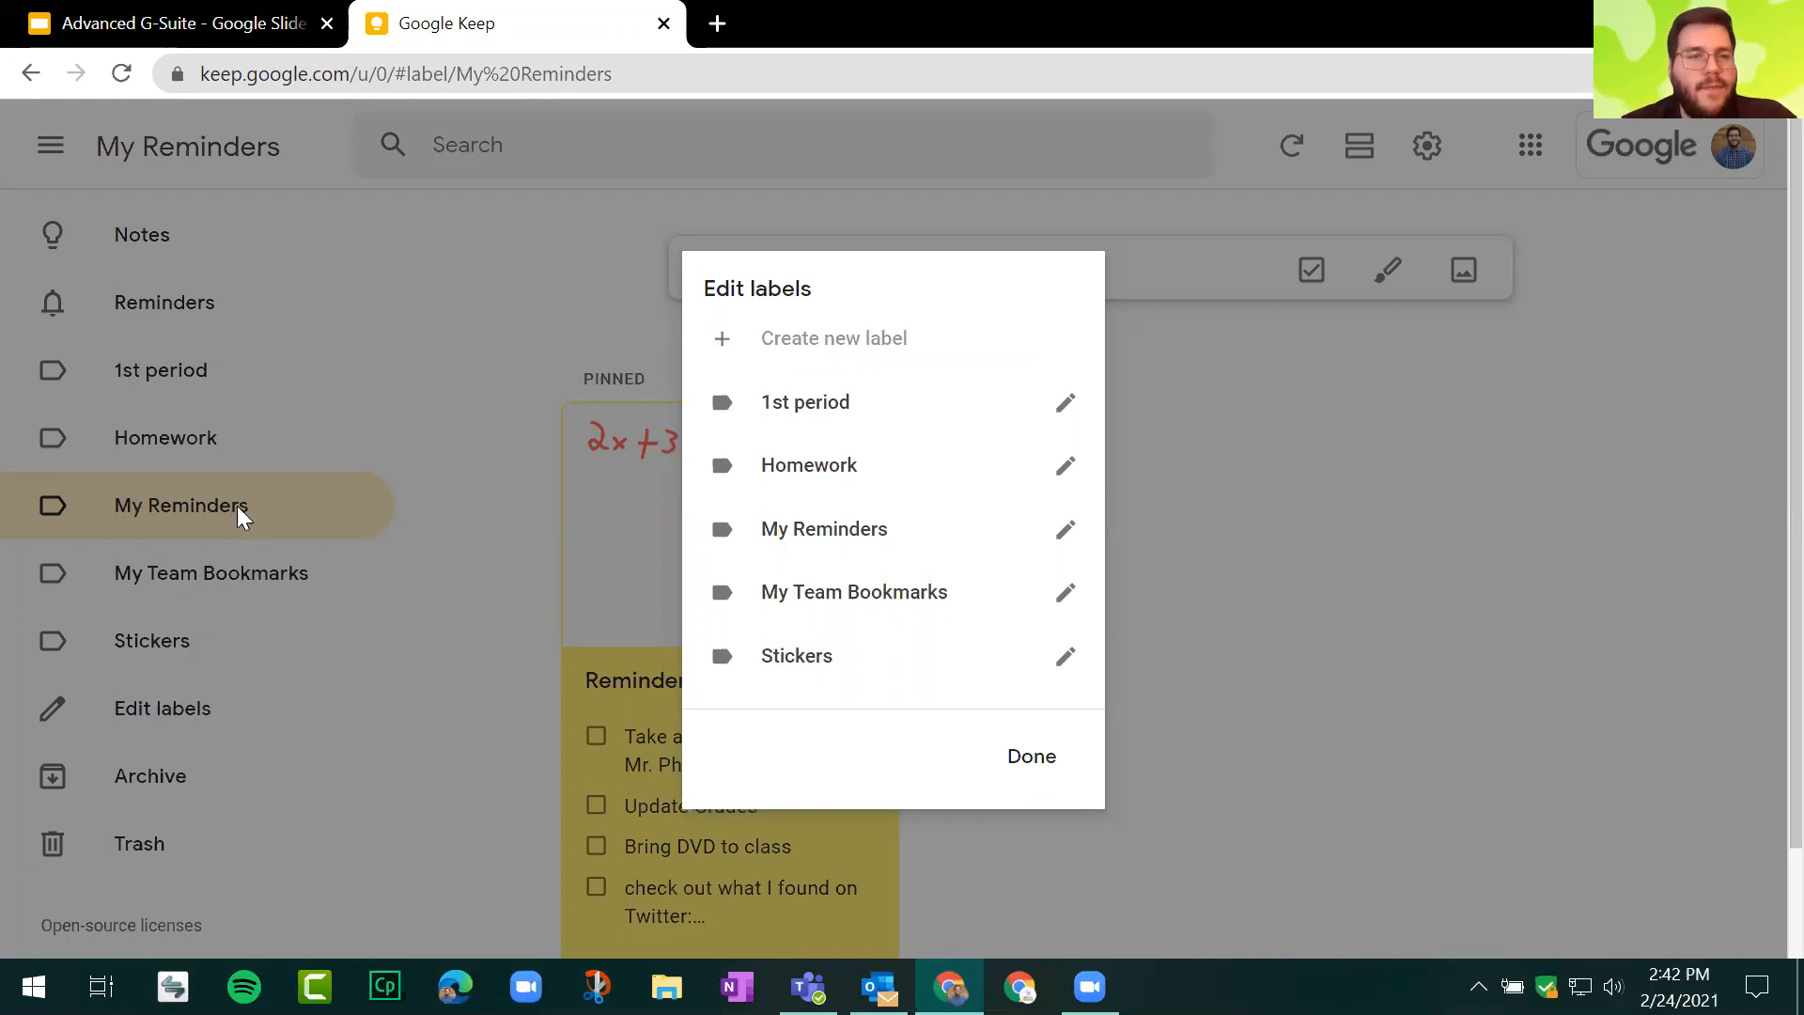
key("Escape")
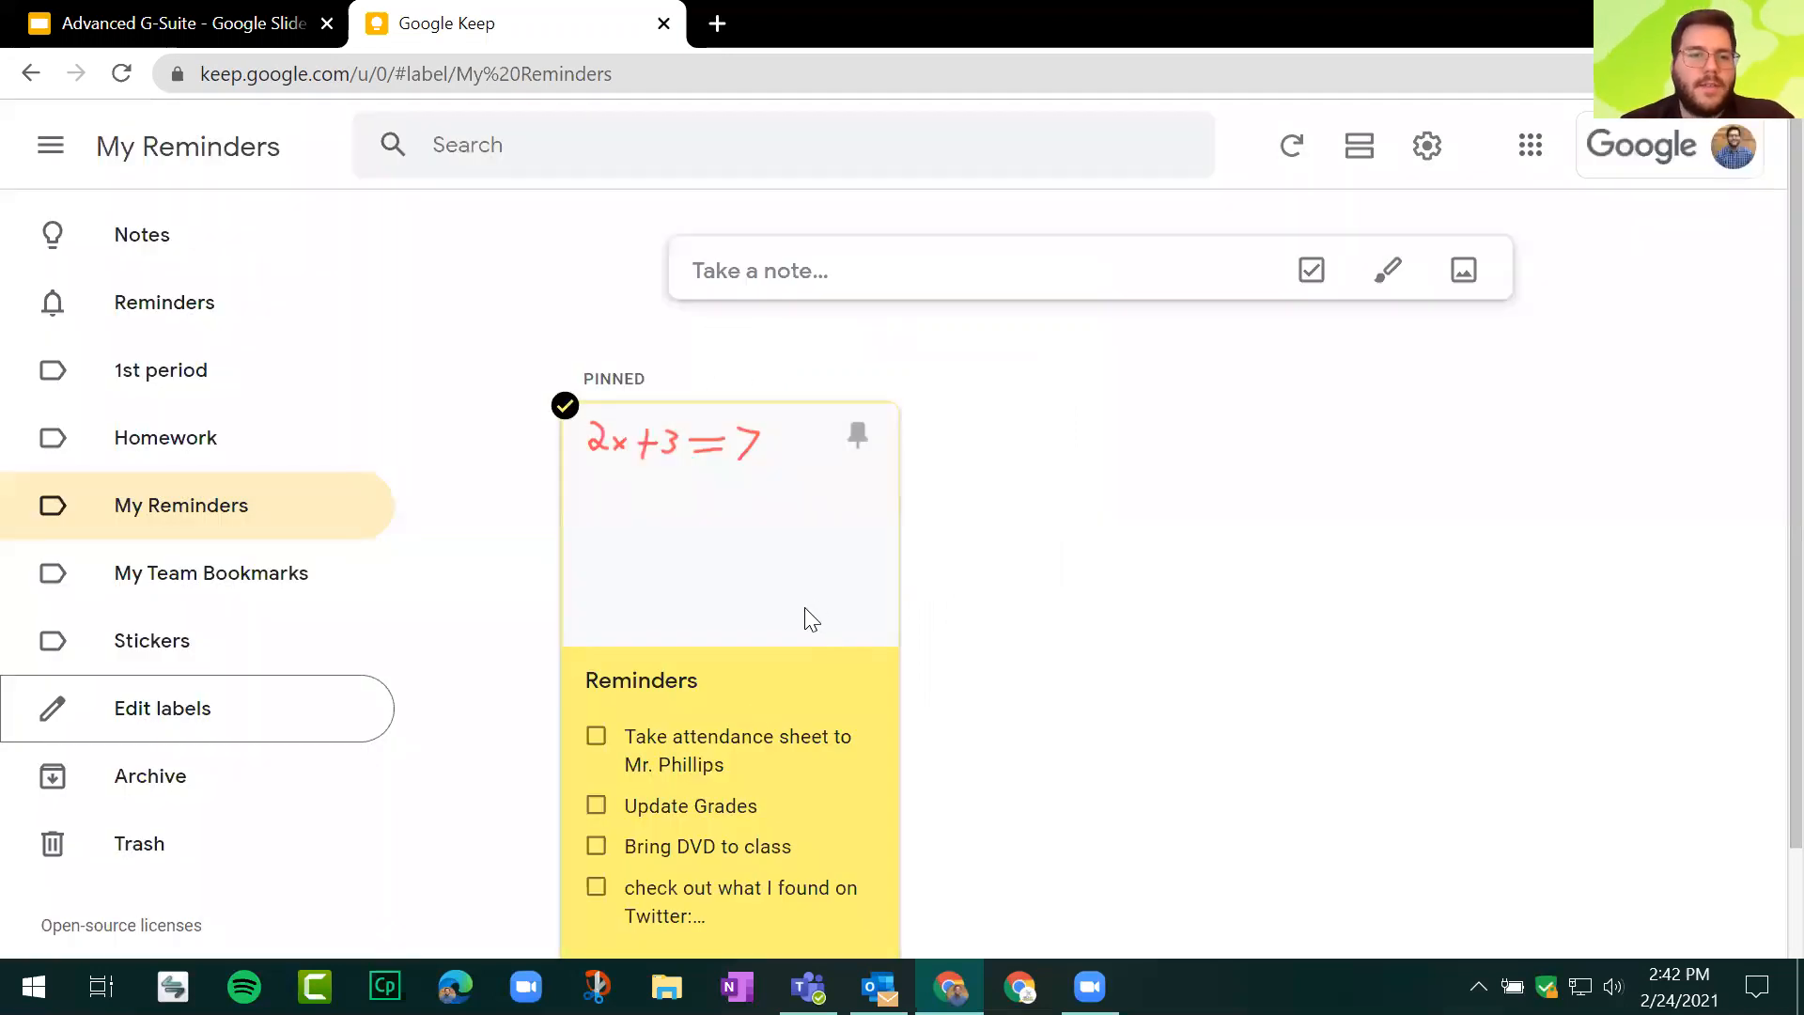
Step: Add the 1st period label to the yellow Reminders note
scroll(812, 761, "down", 2)
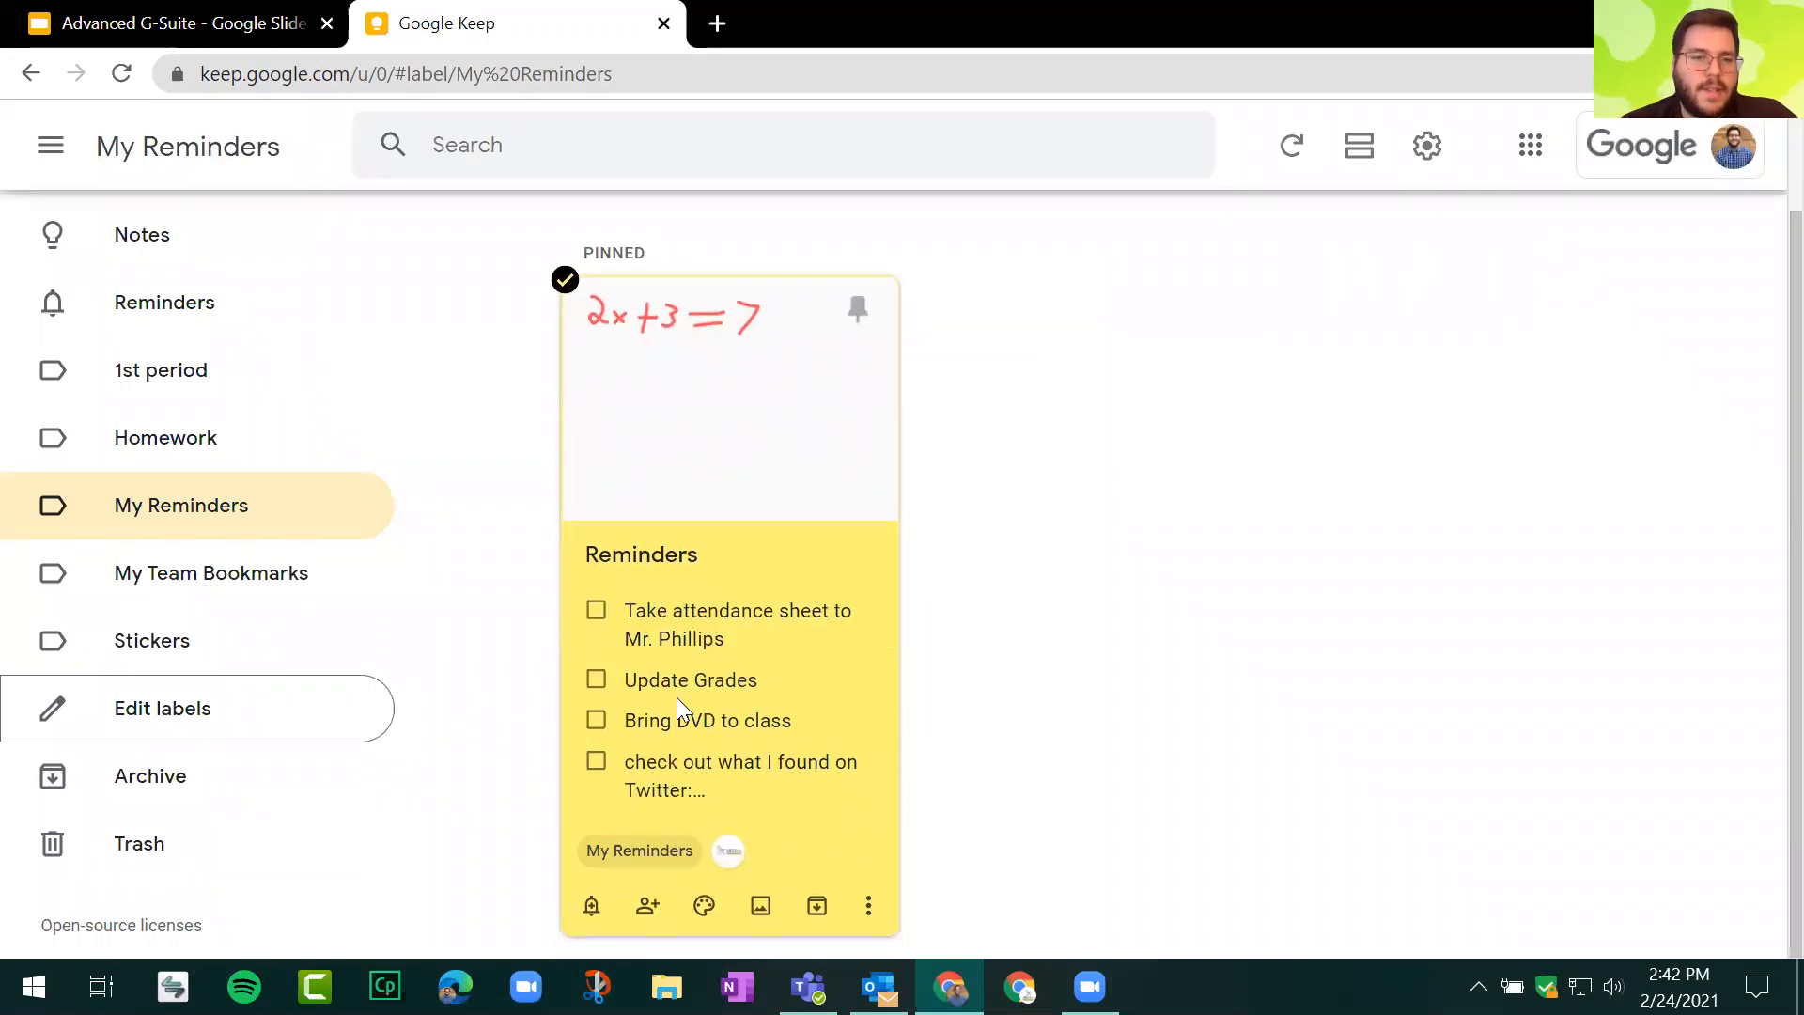
key("ctrl")
key("ctrl")
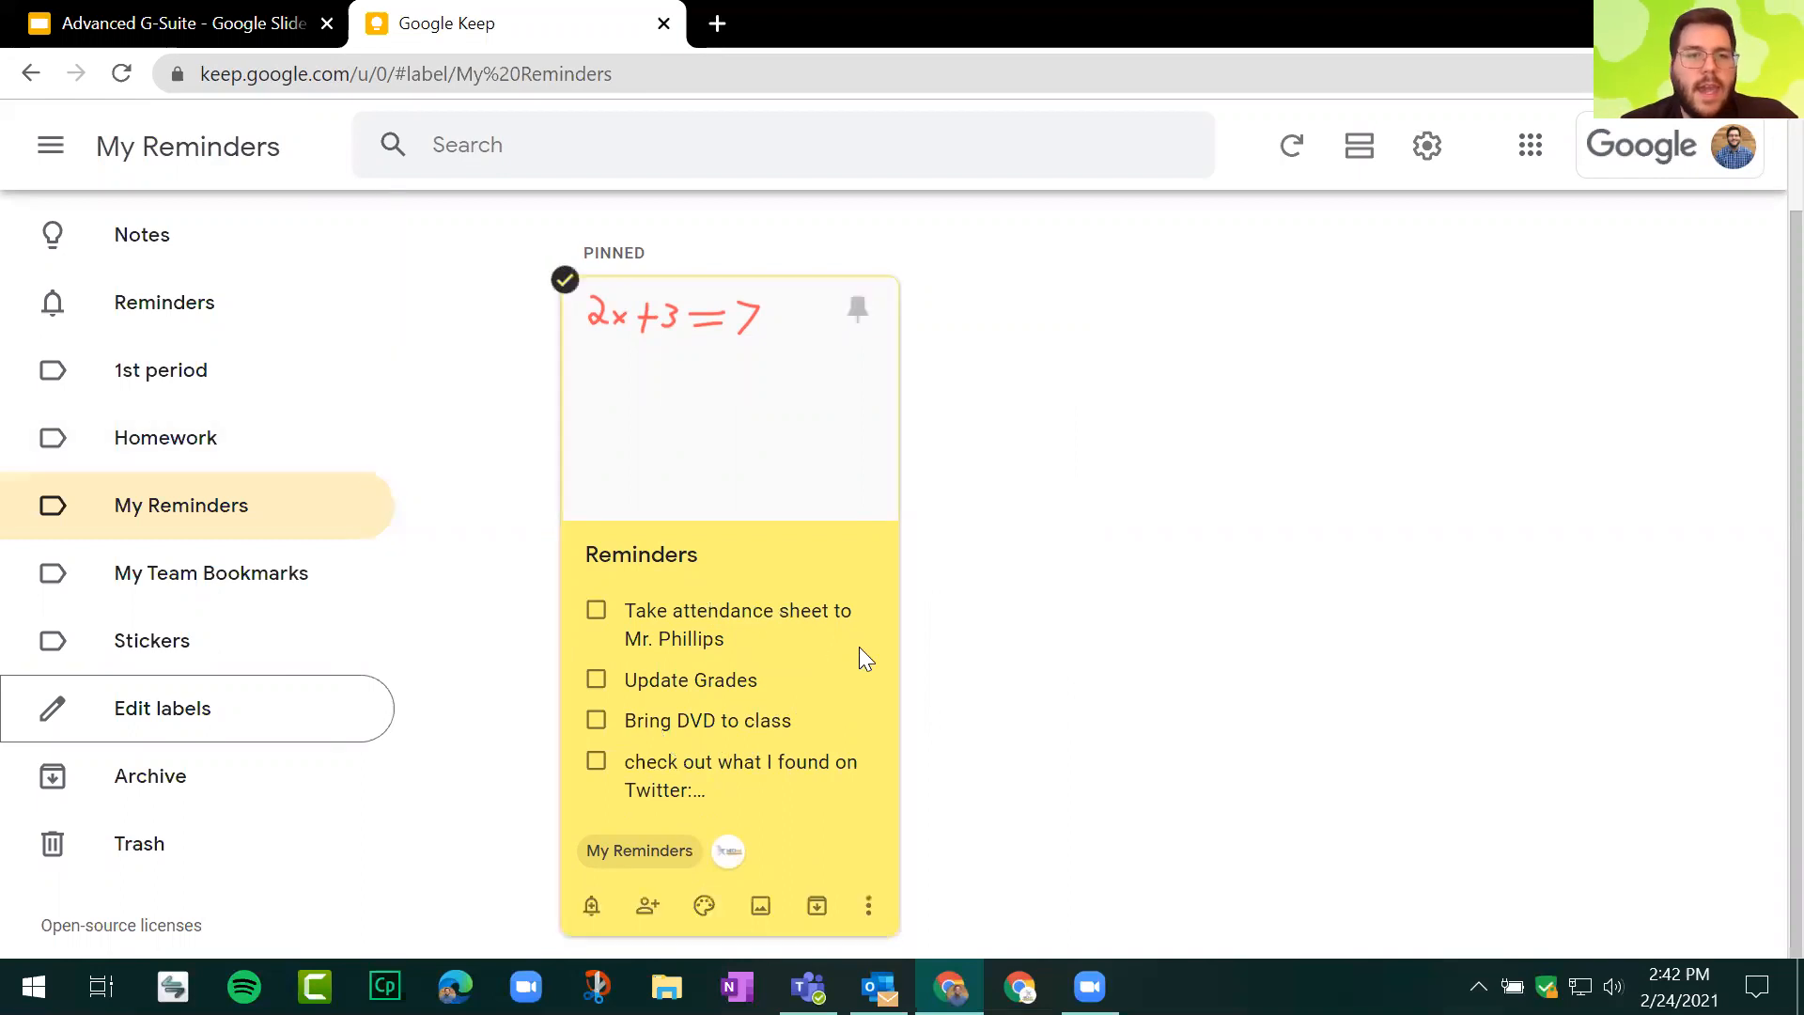
scroll(823, 650, "up", 2)
scroll(648, 700, "down", 2)
key("ctrl")
key("ctrl")
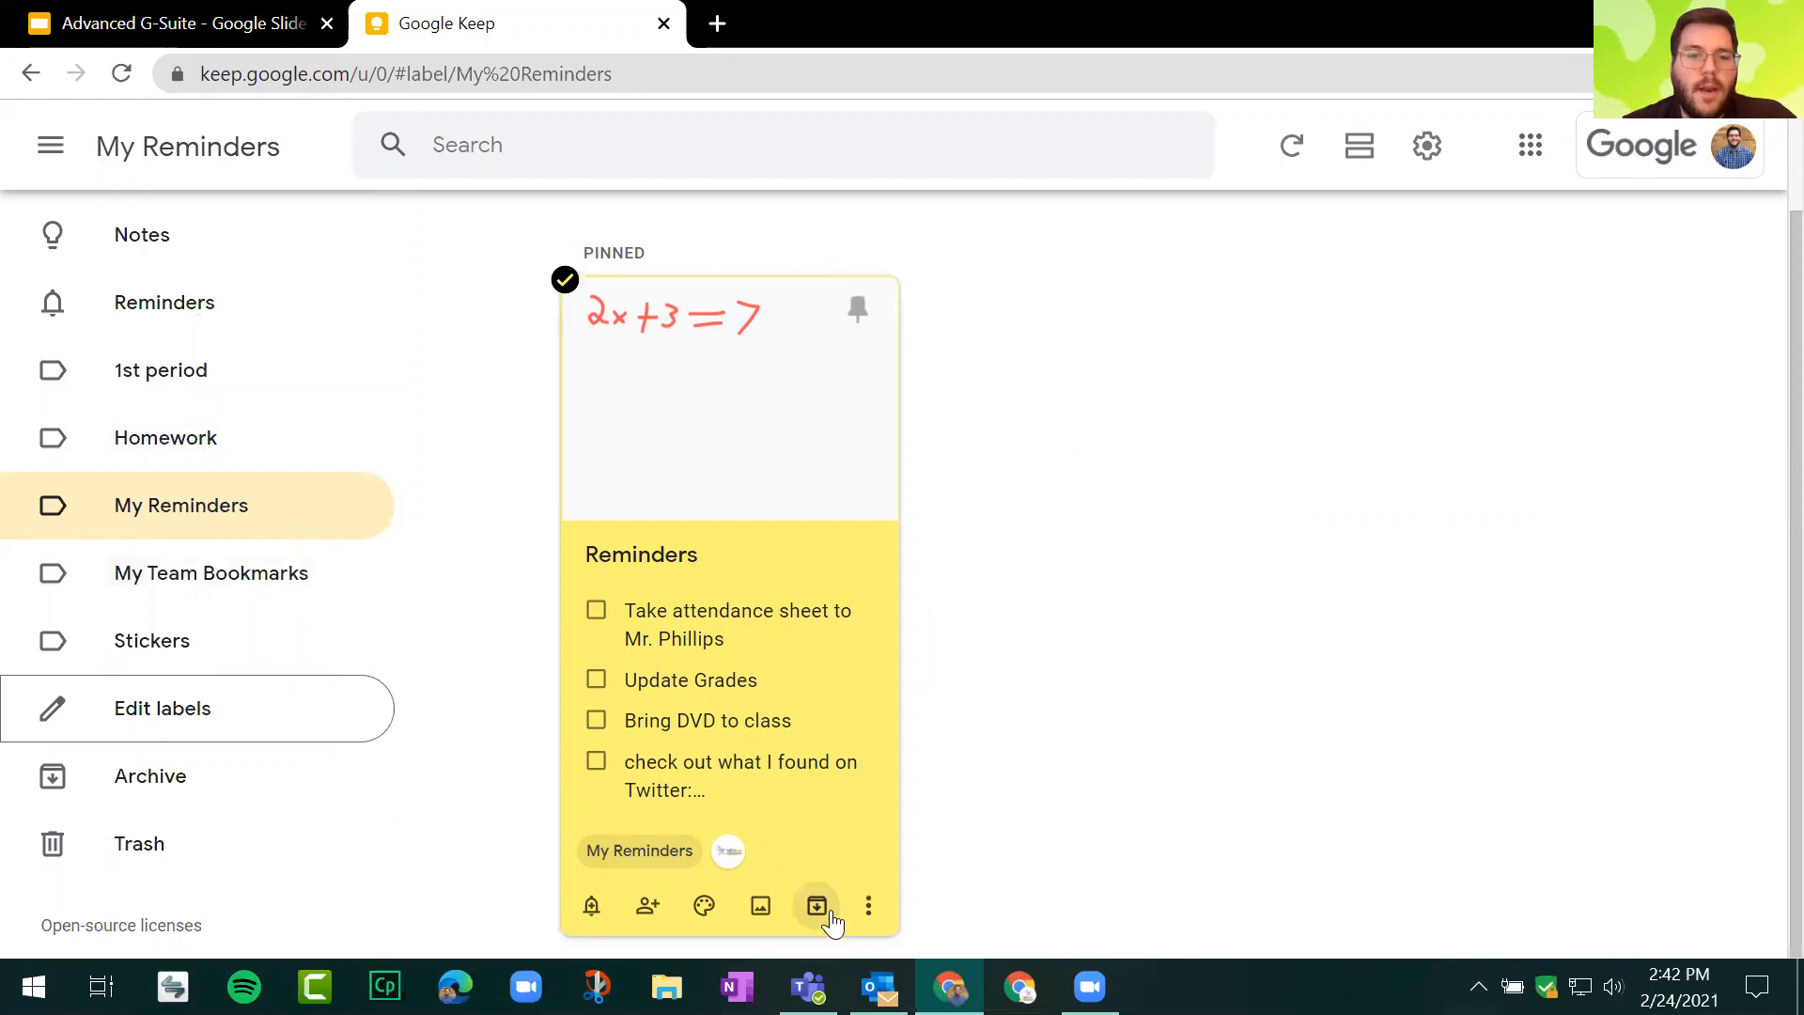
left_click(878, 908)
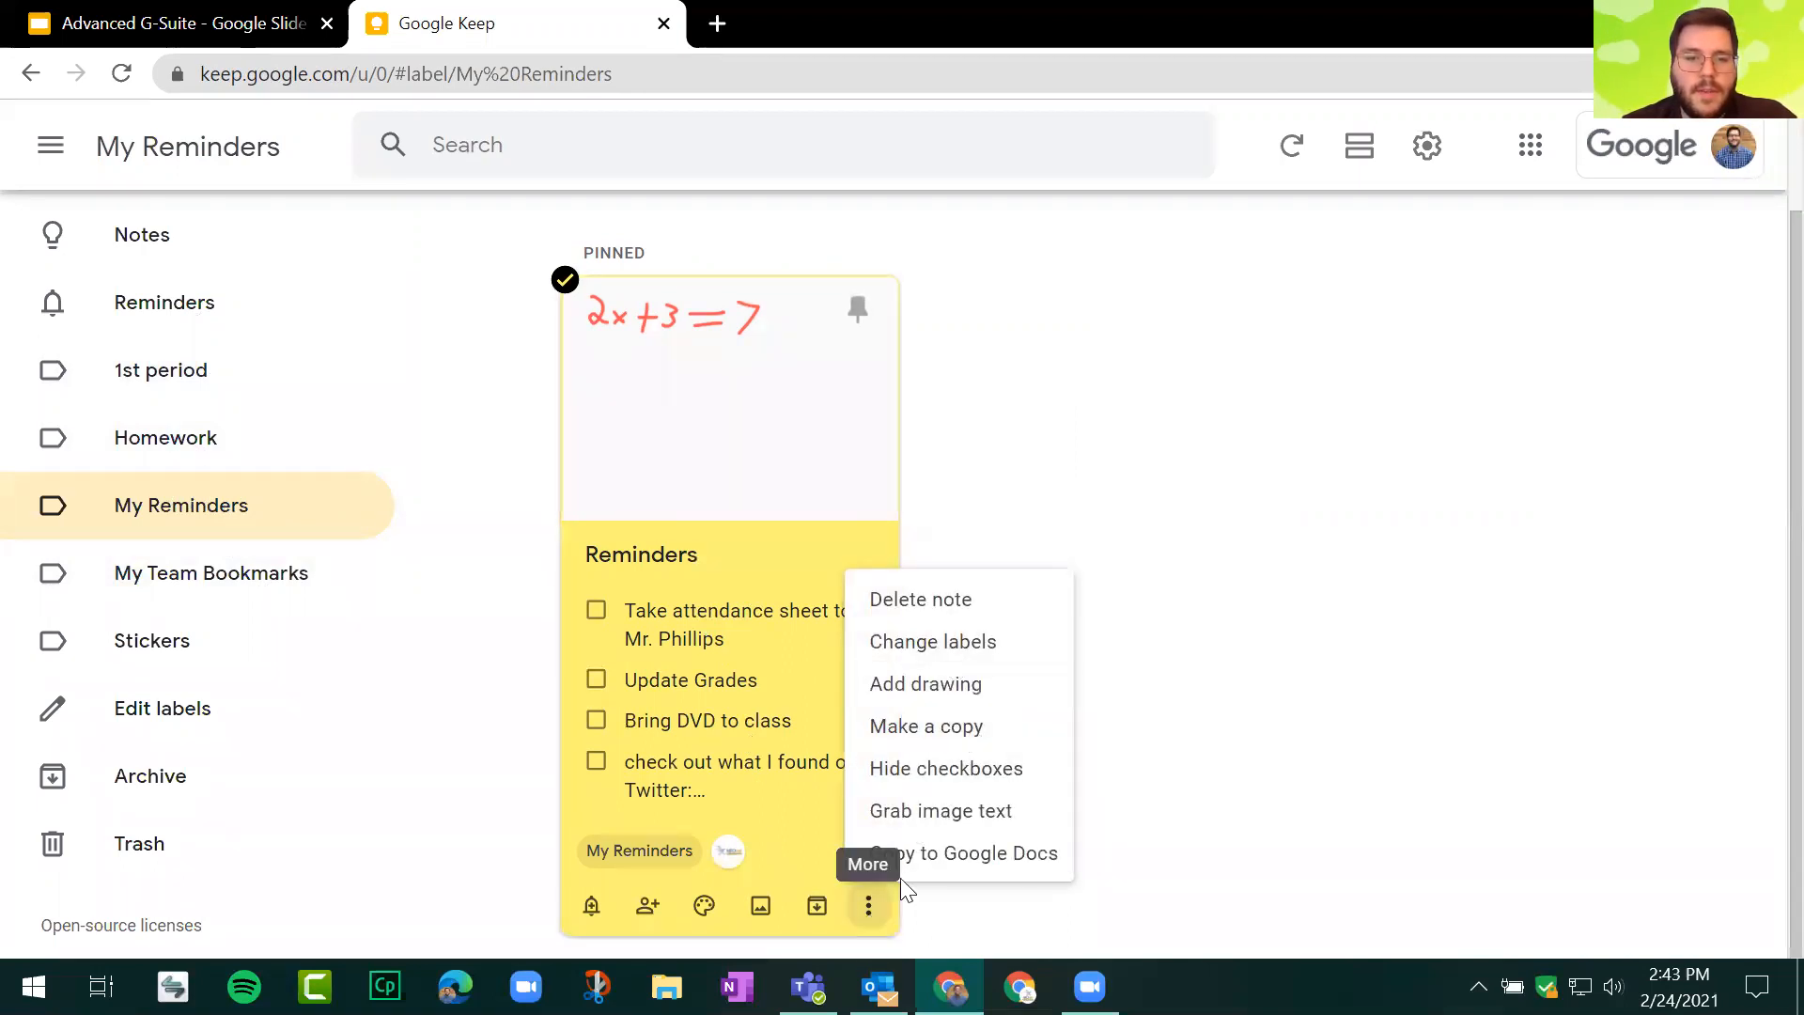
left_click(954, 640)
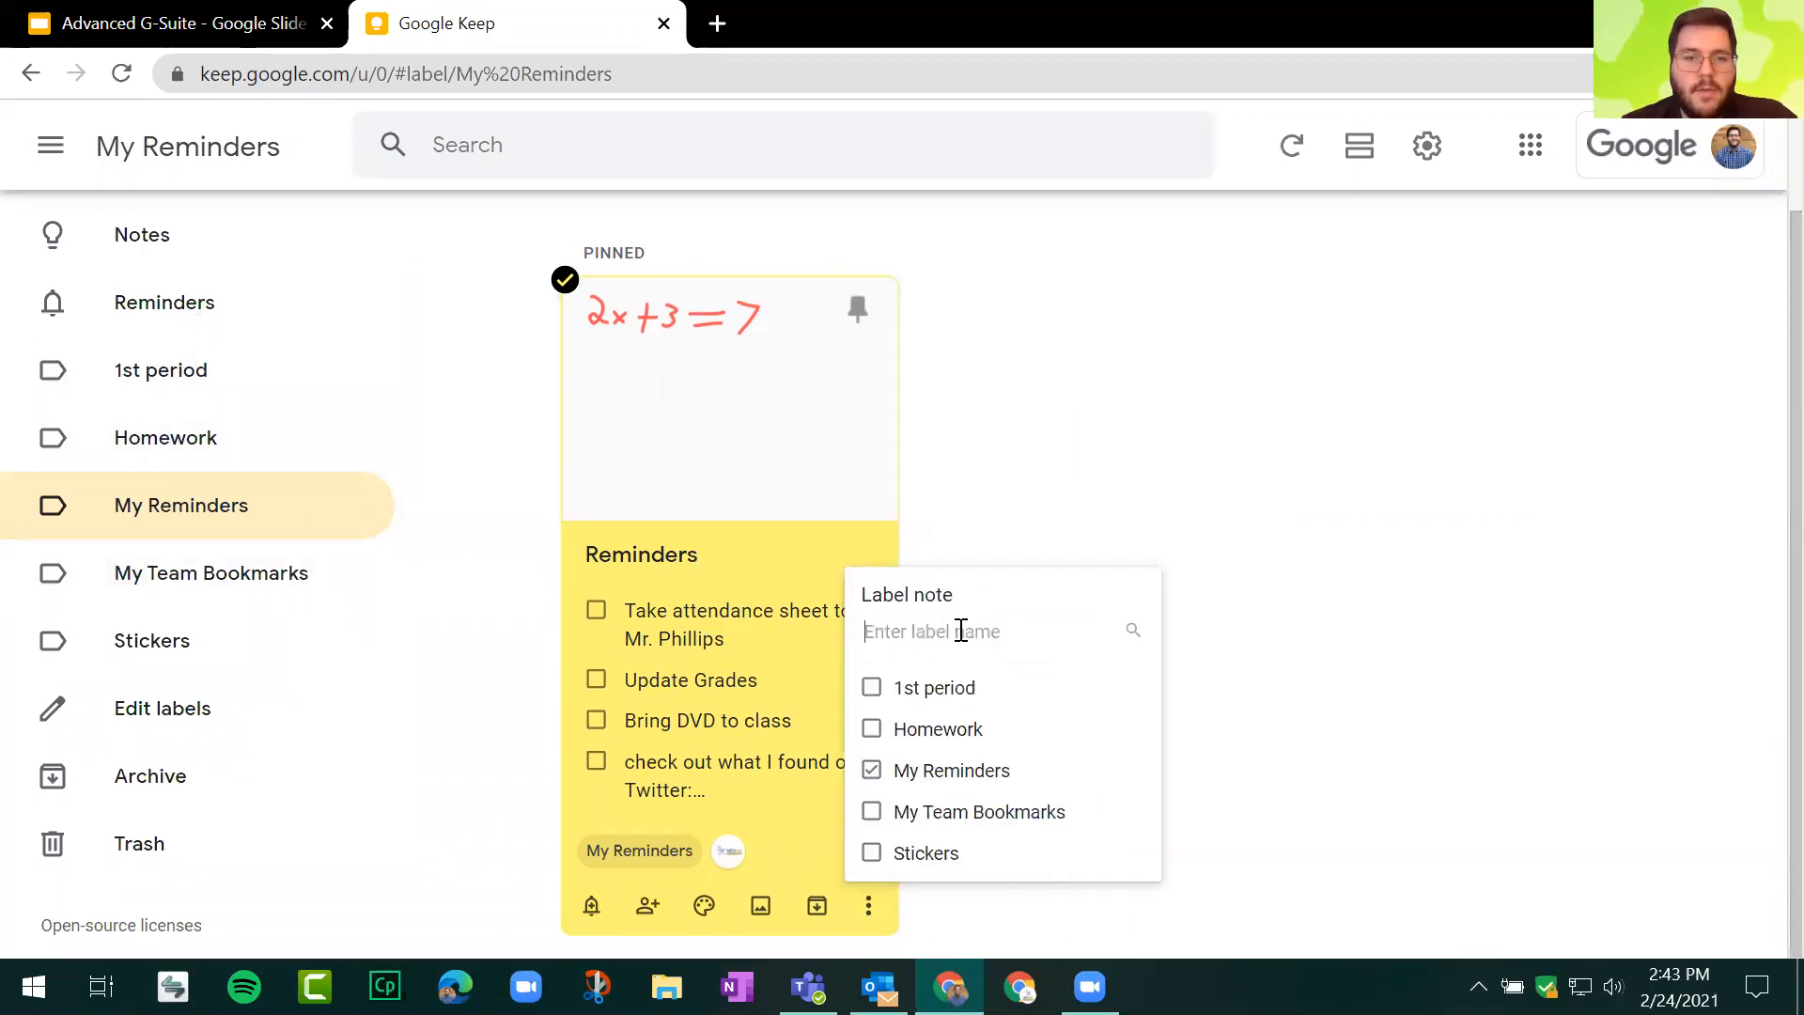
left_click(872, 688)
left_click(1174, 470)
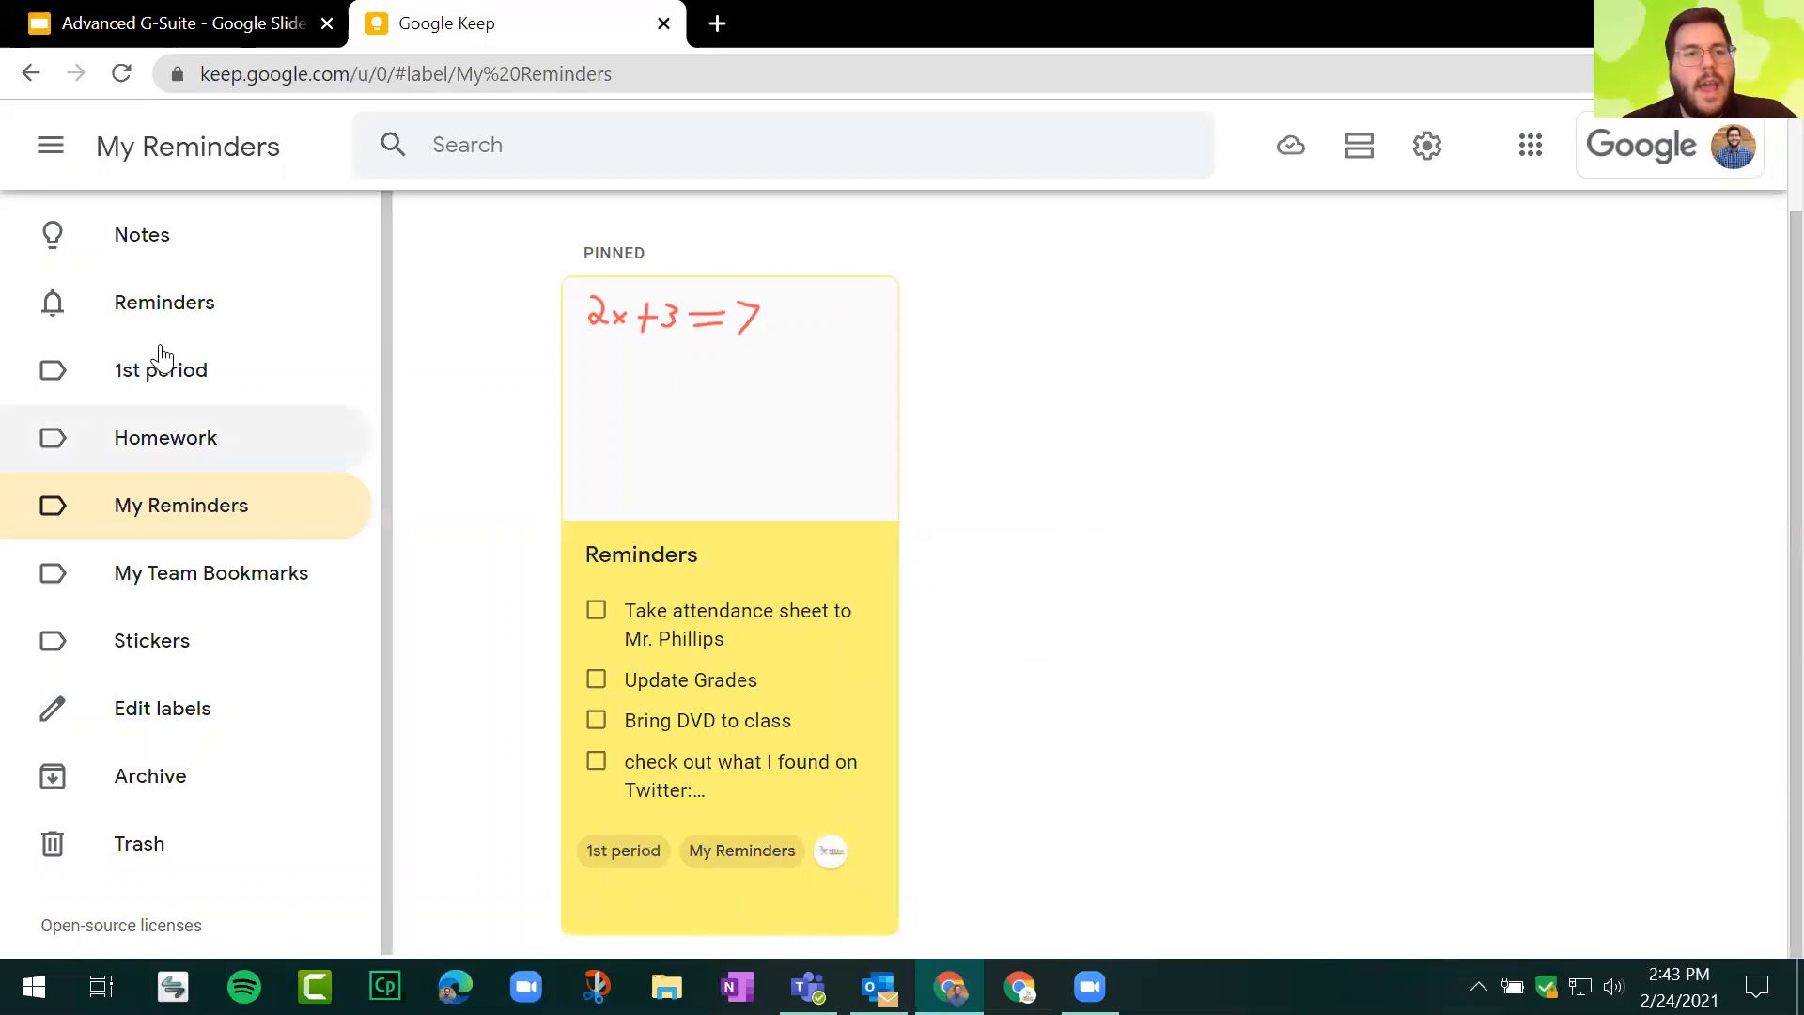
Step: Check the notes filed under the 1st period, My Team Bookmarks and My Reminders labels
left_click(186, 380)
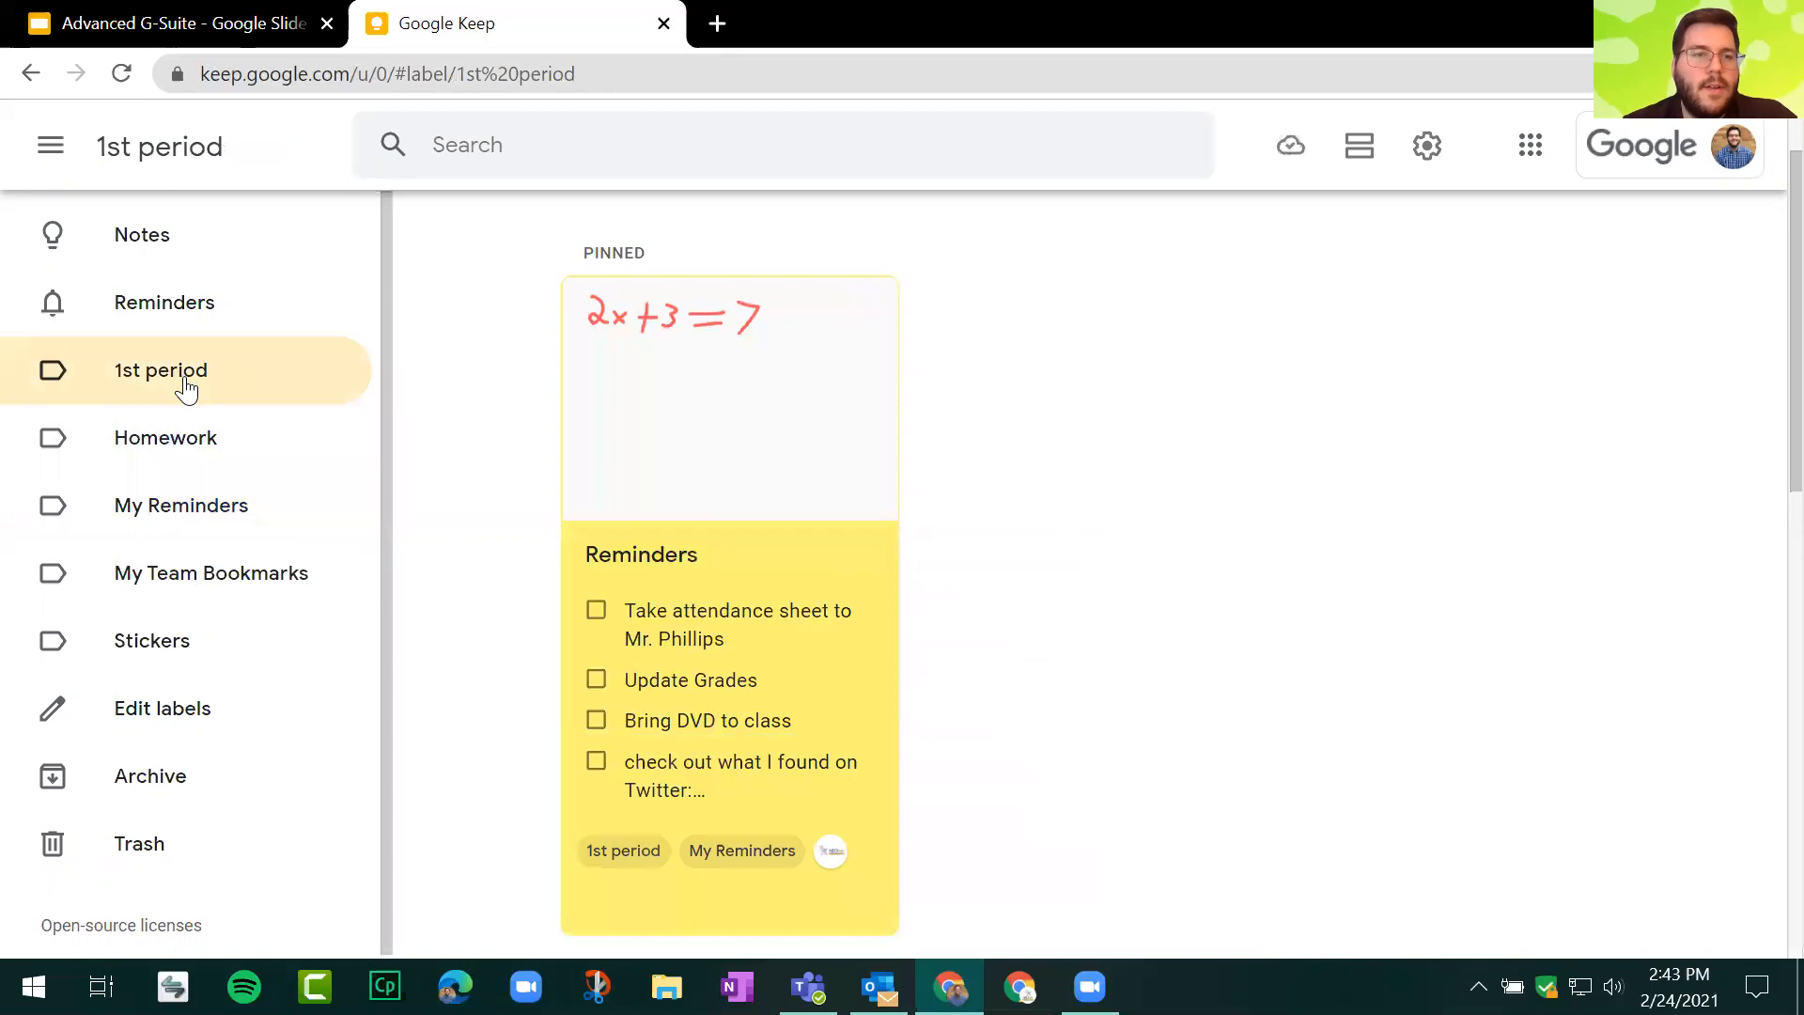
key("ctrl")
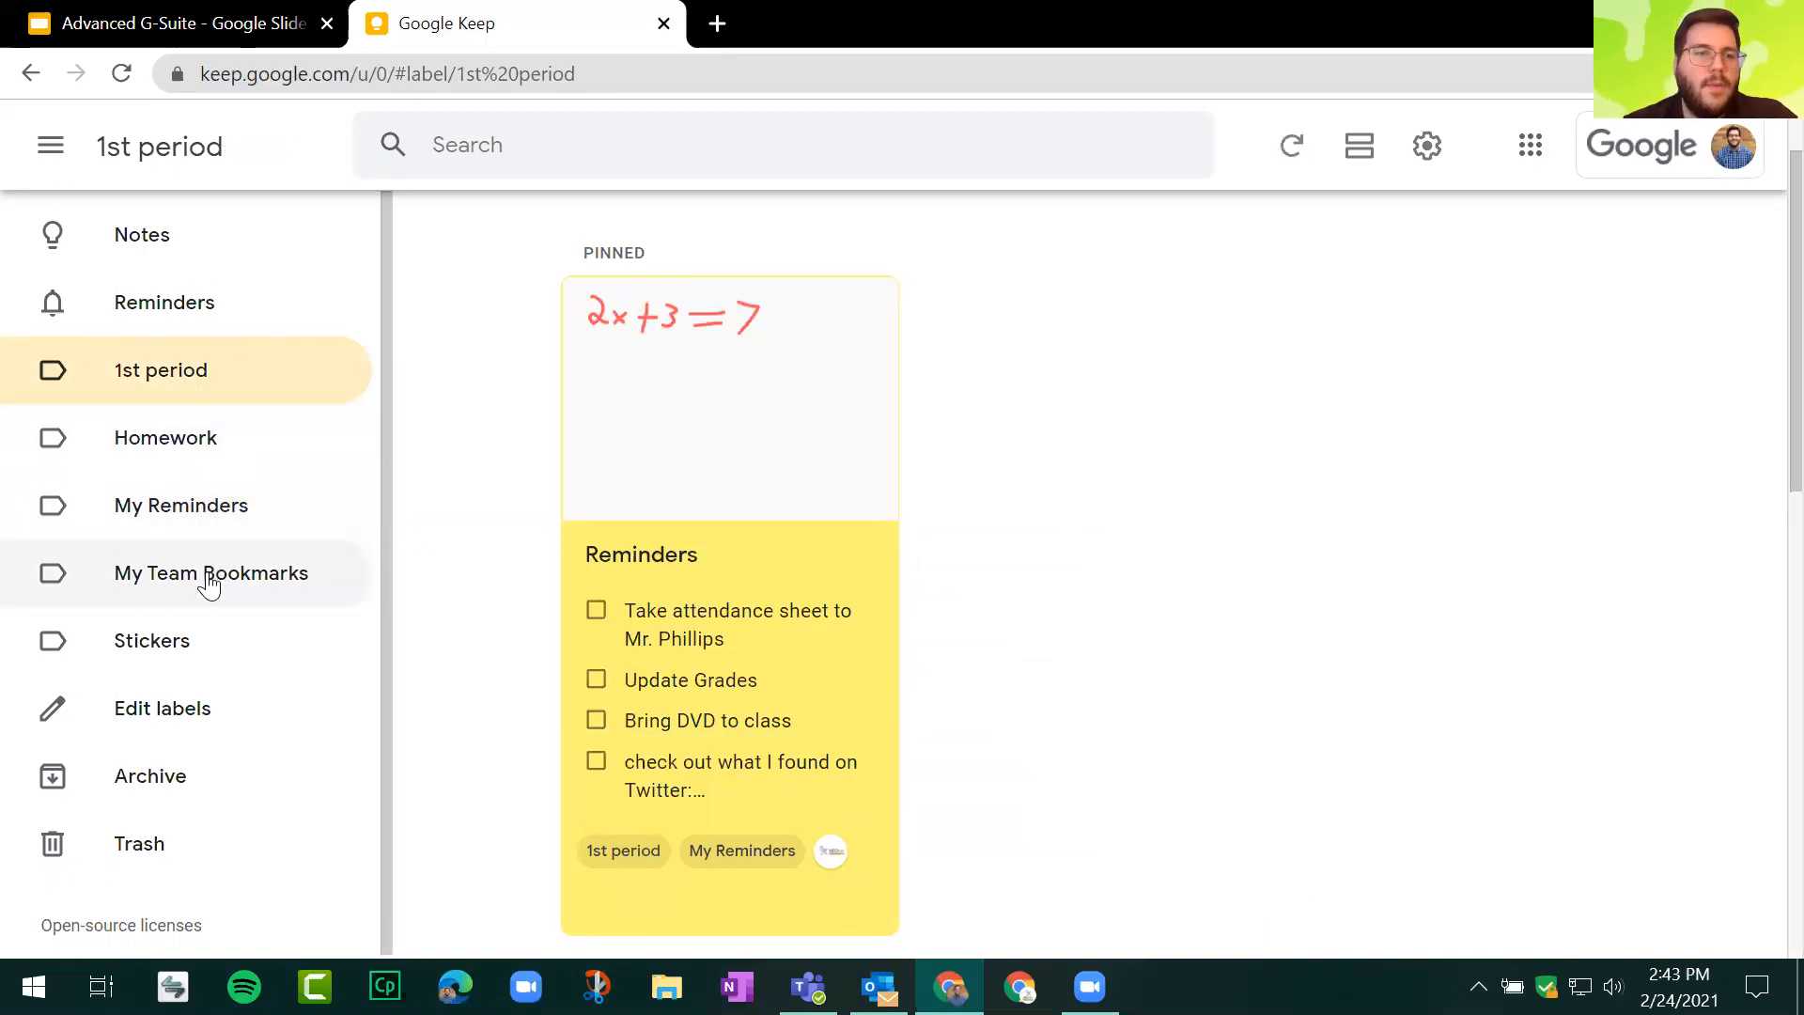
left_click(201, 575)
left_click(194, 516)
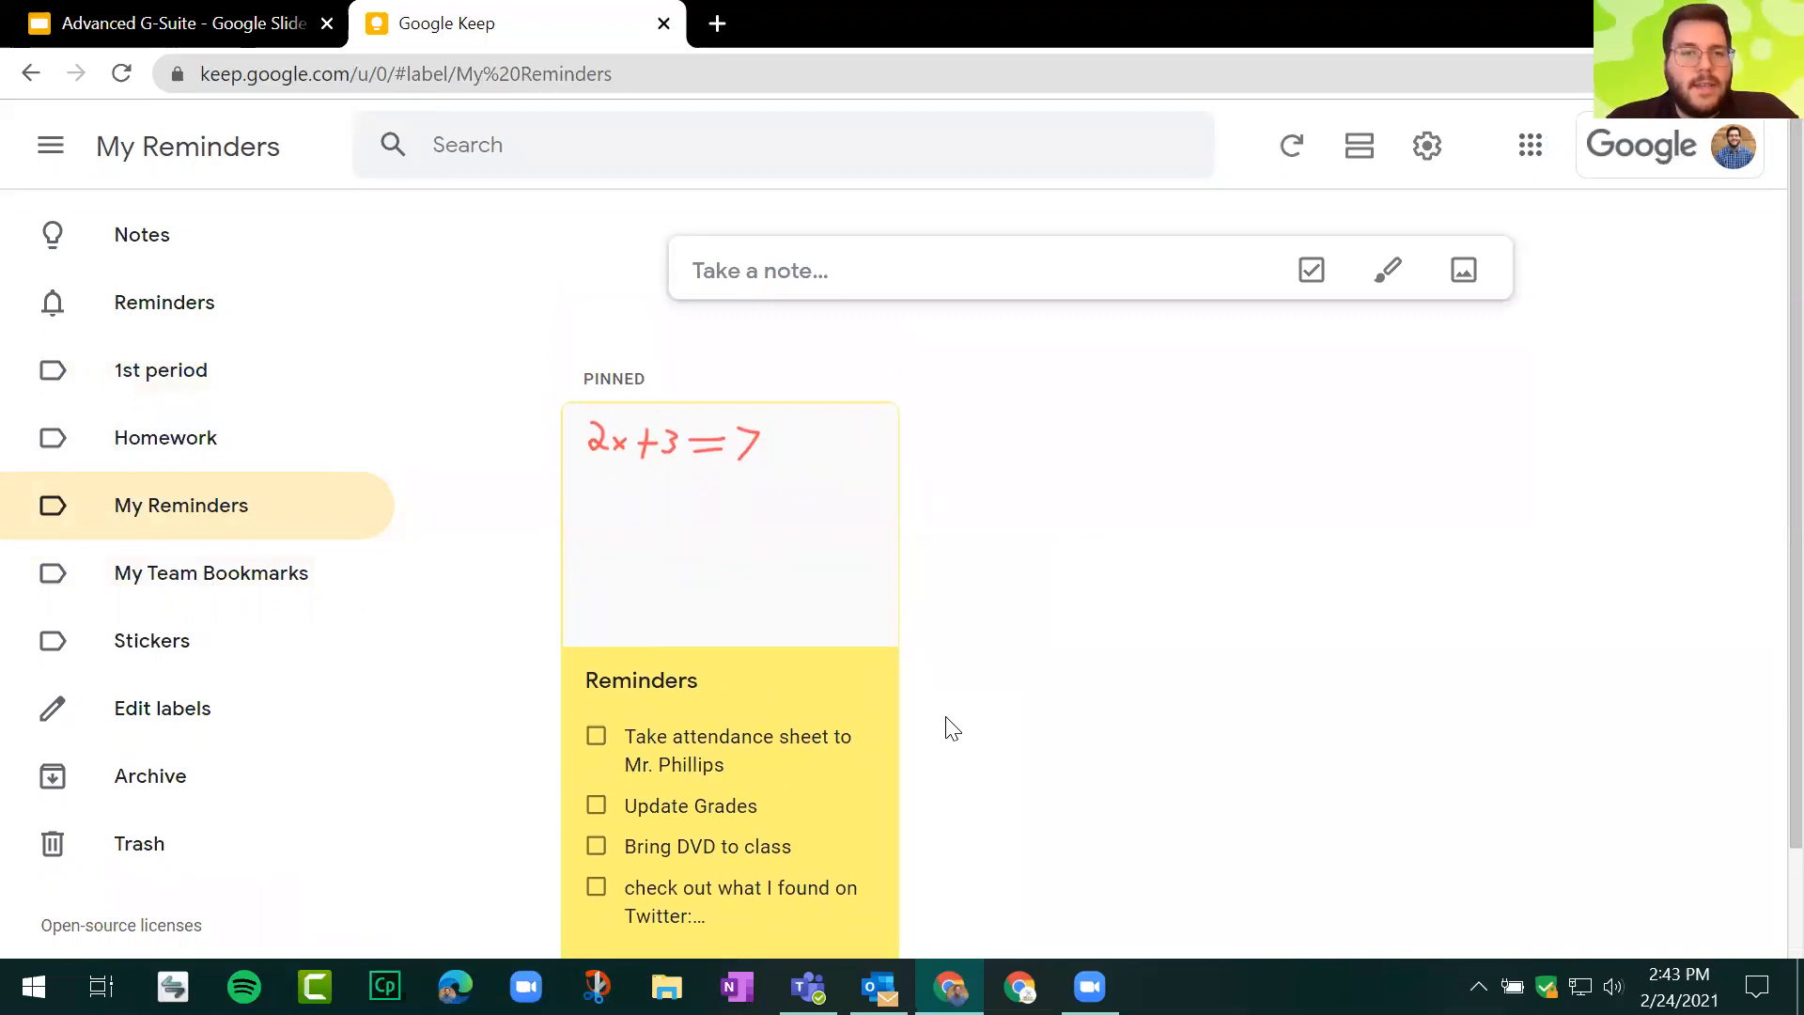
Step: Return to the view of all notes and start a new text note
left_click(180, 240)
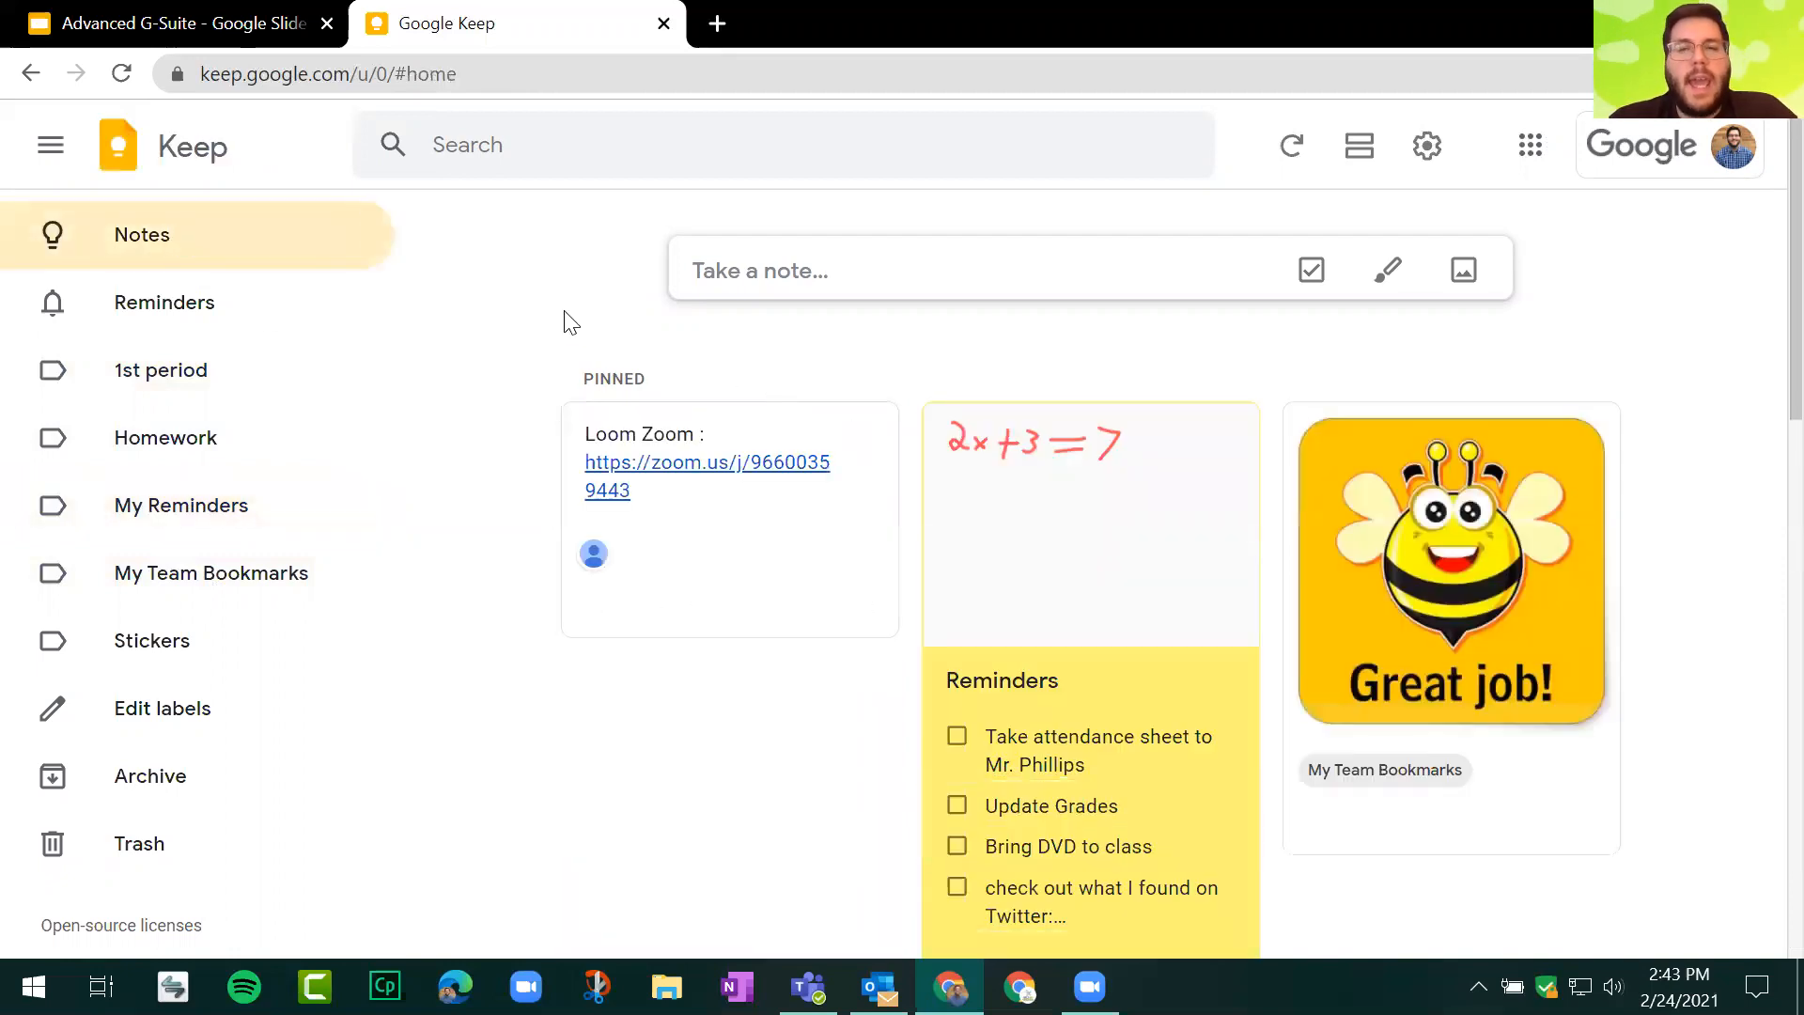
left_click(779, 272)
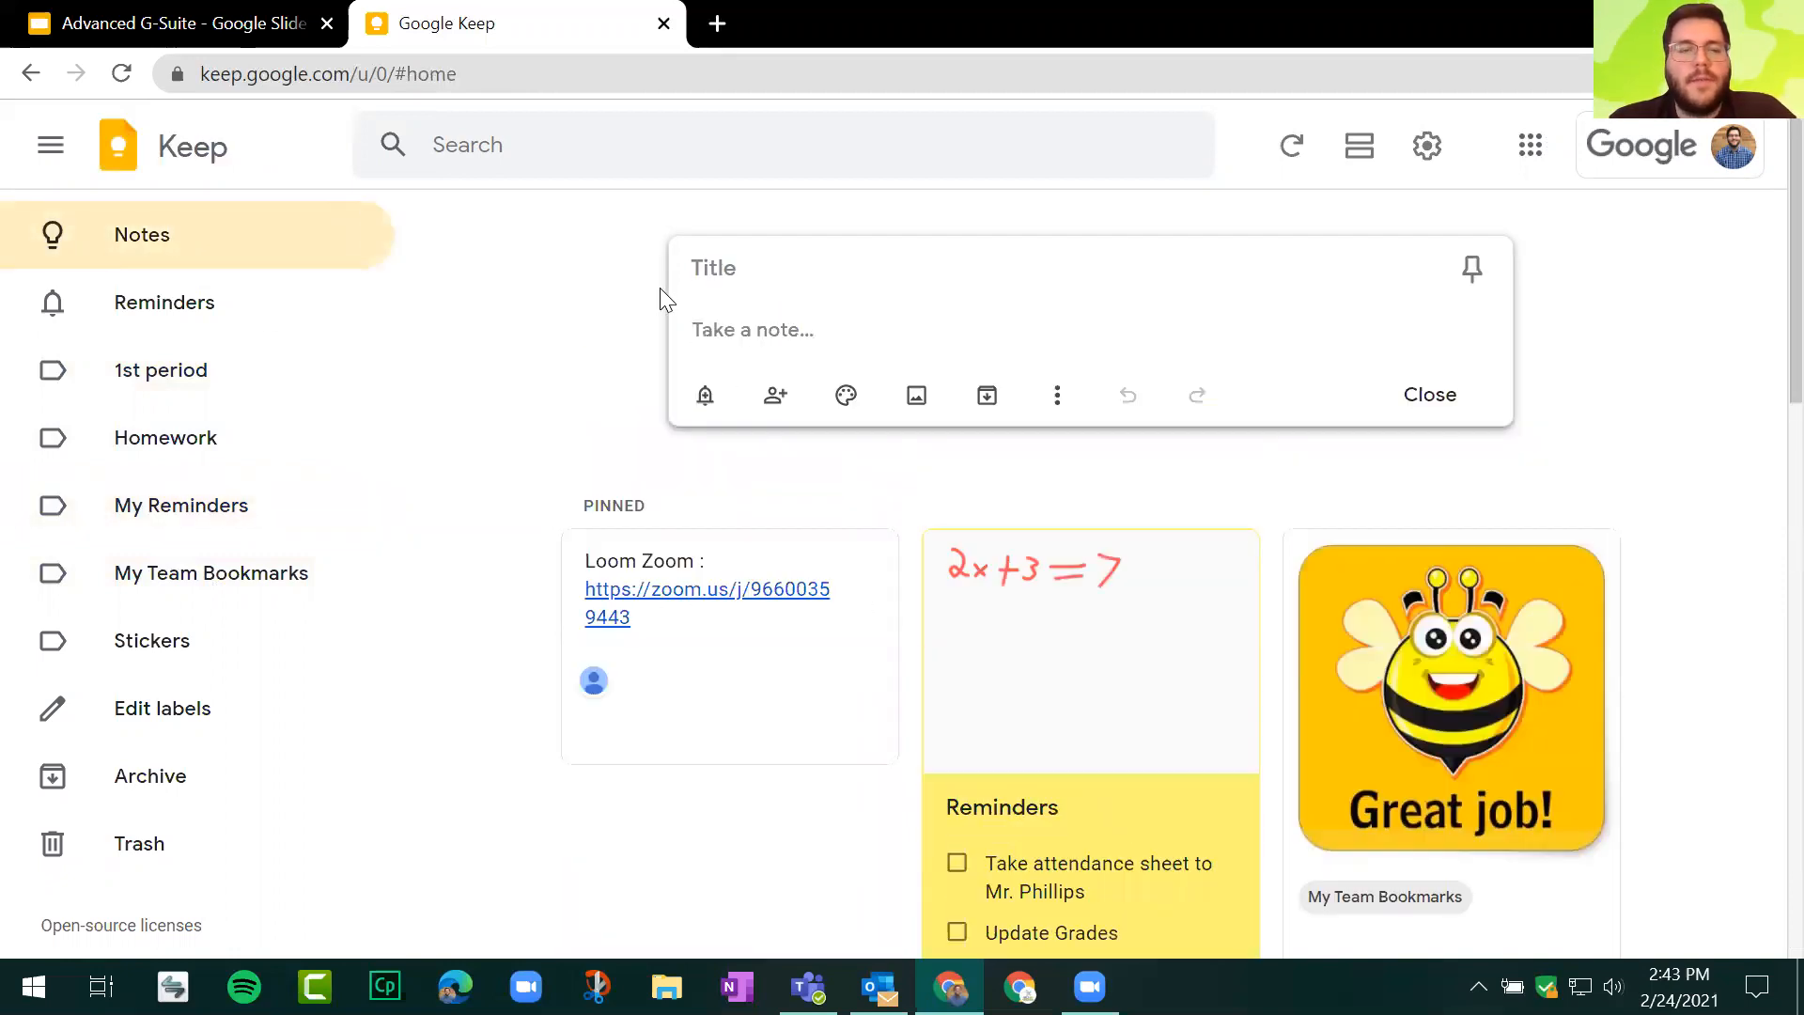
left_click(809, 257)
left_click(735, 334)
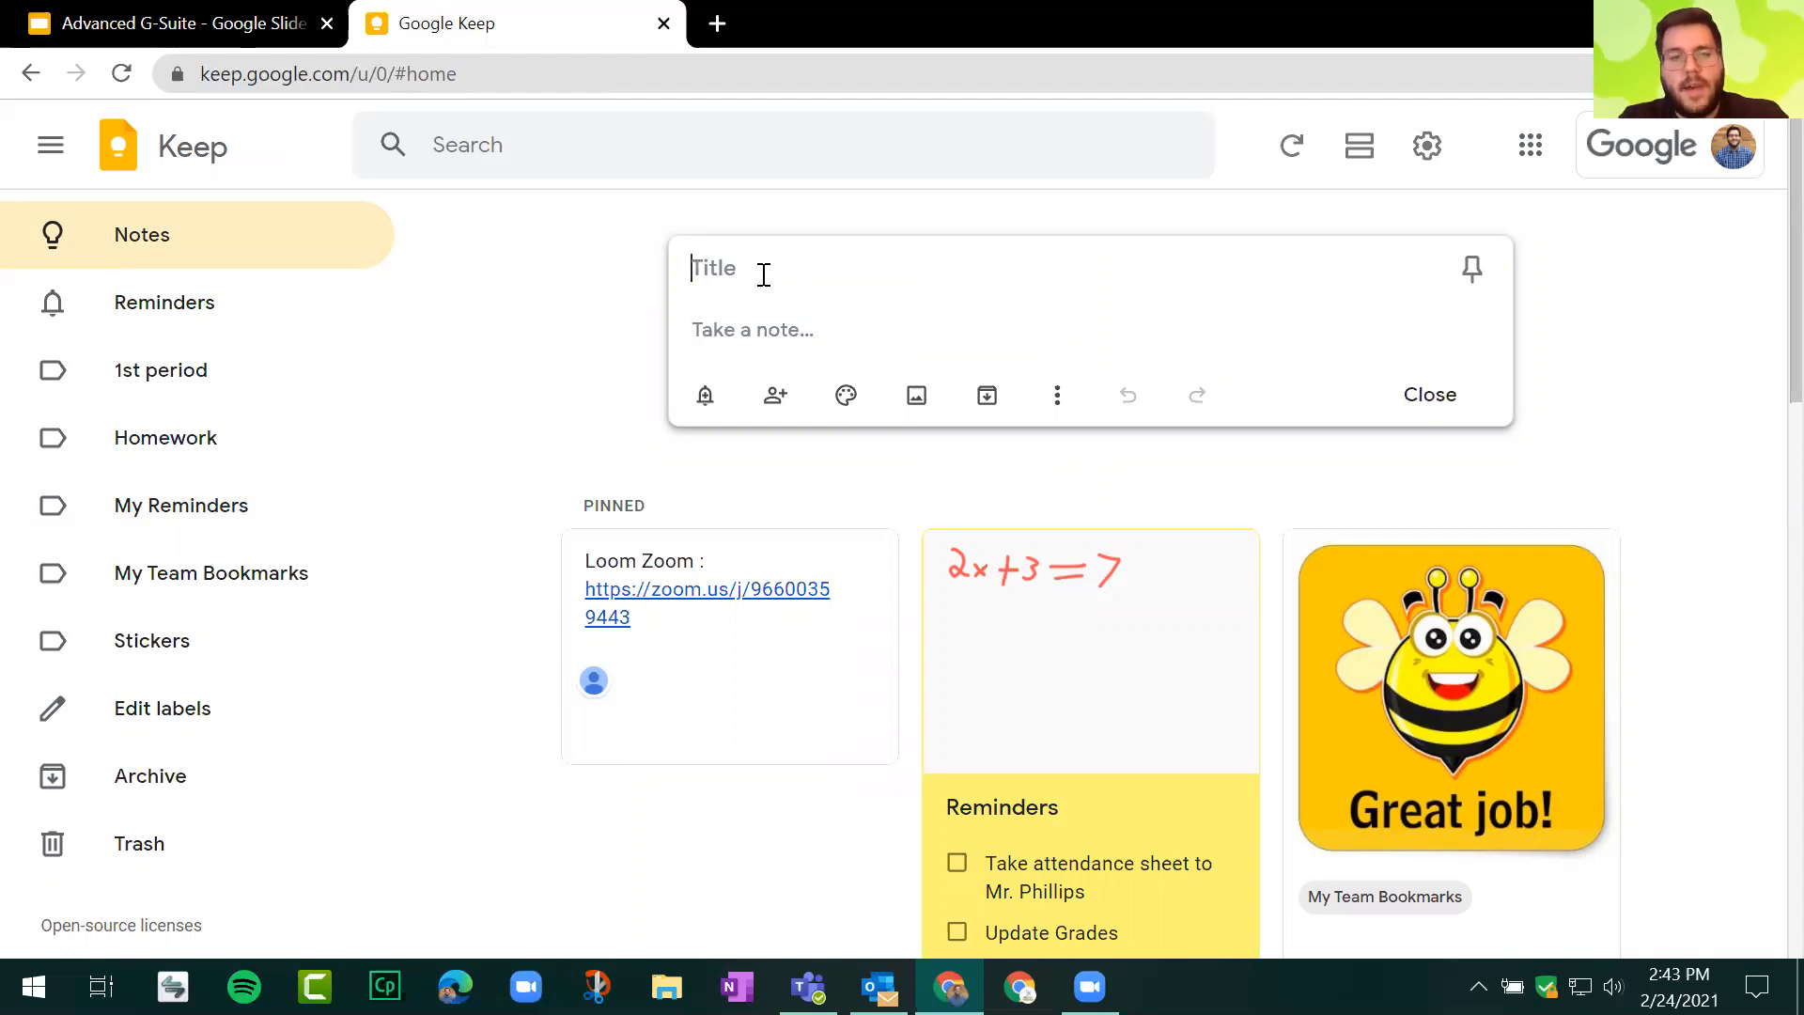
type("Things")
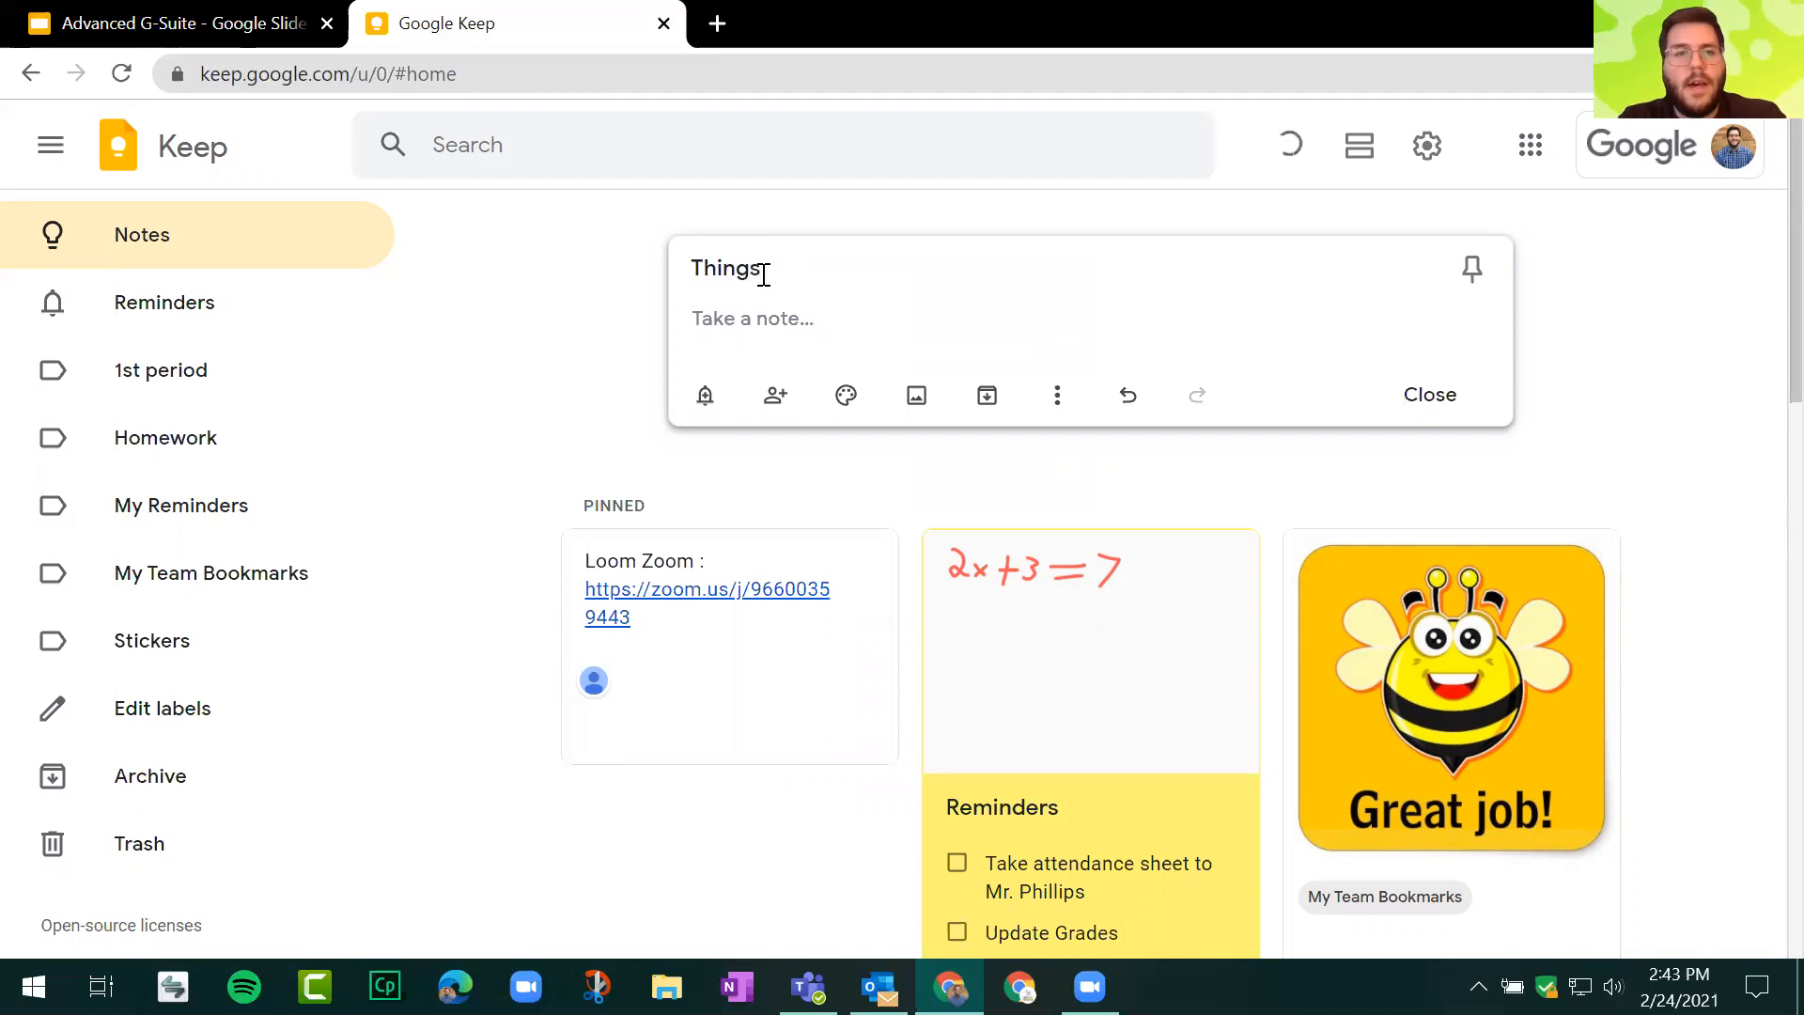
key("BackSpace")
key("BackSpace")
key("BackSpace")
key("BackSpace")
key("BackSpace")
key("BackSpace")
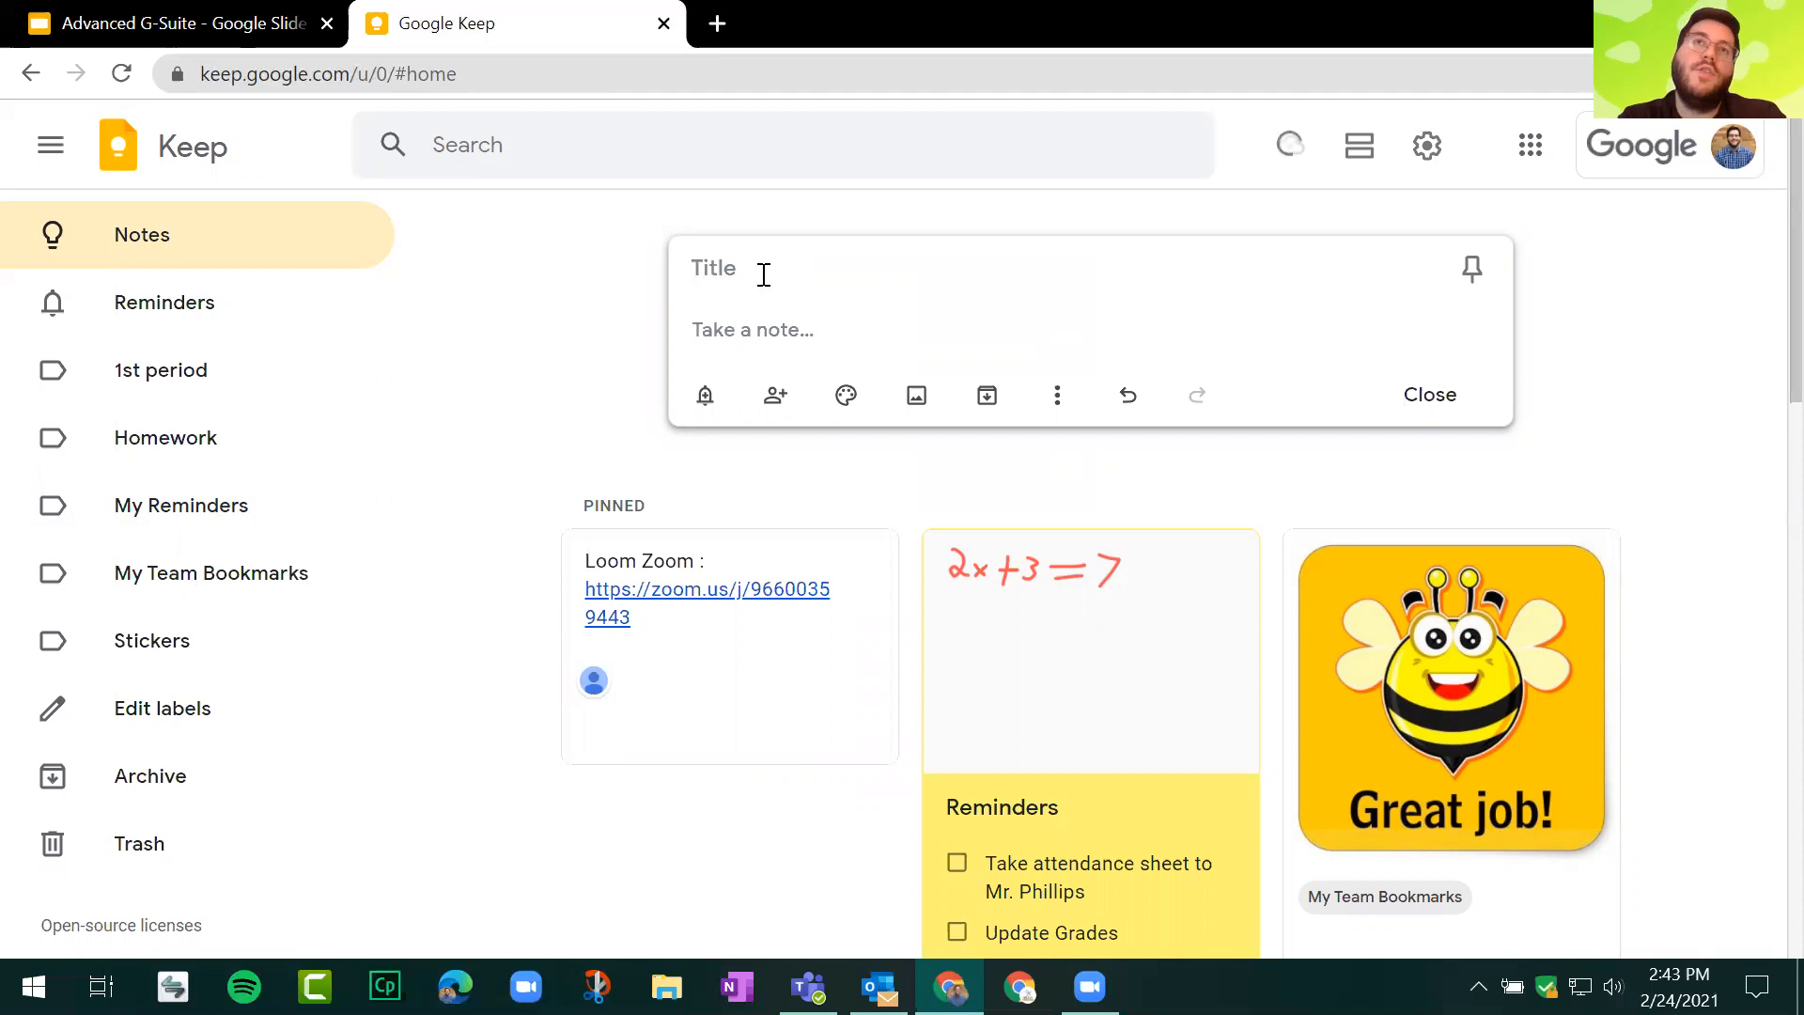
Step: Title the new note "Learning Objectives for Week of March 1st"
type("Learn")
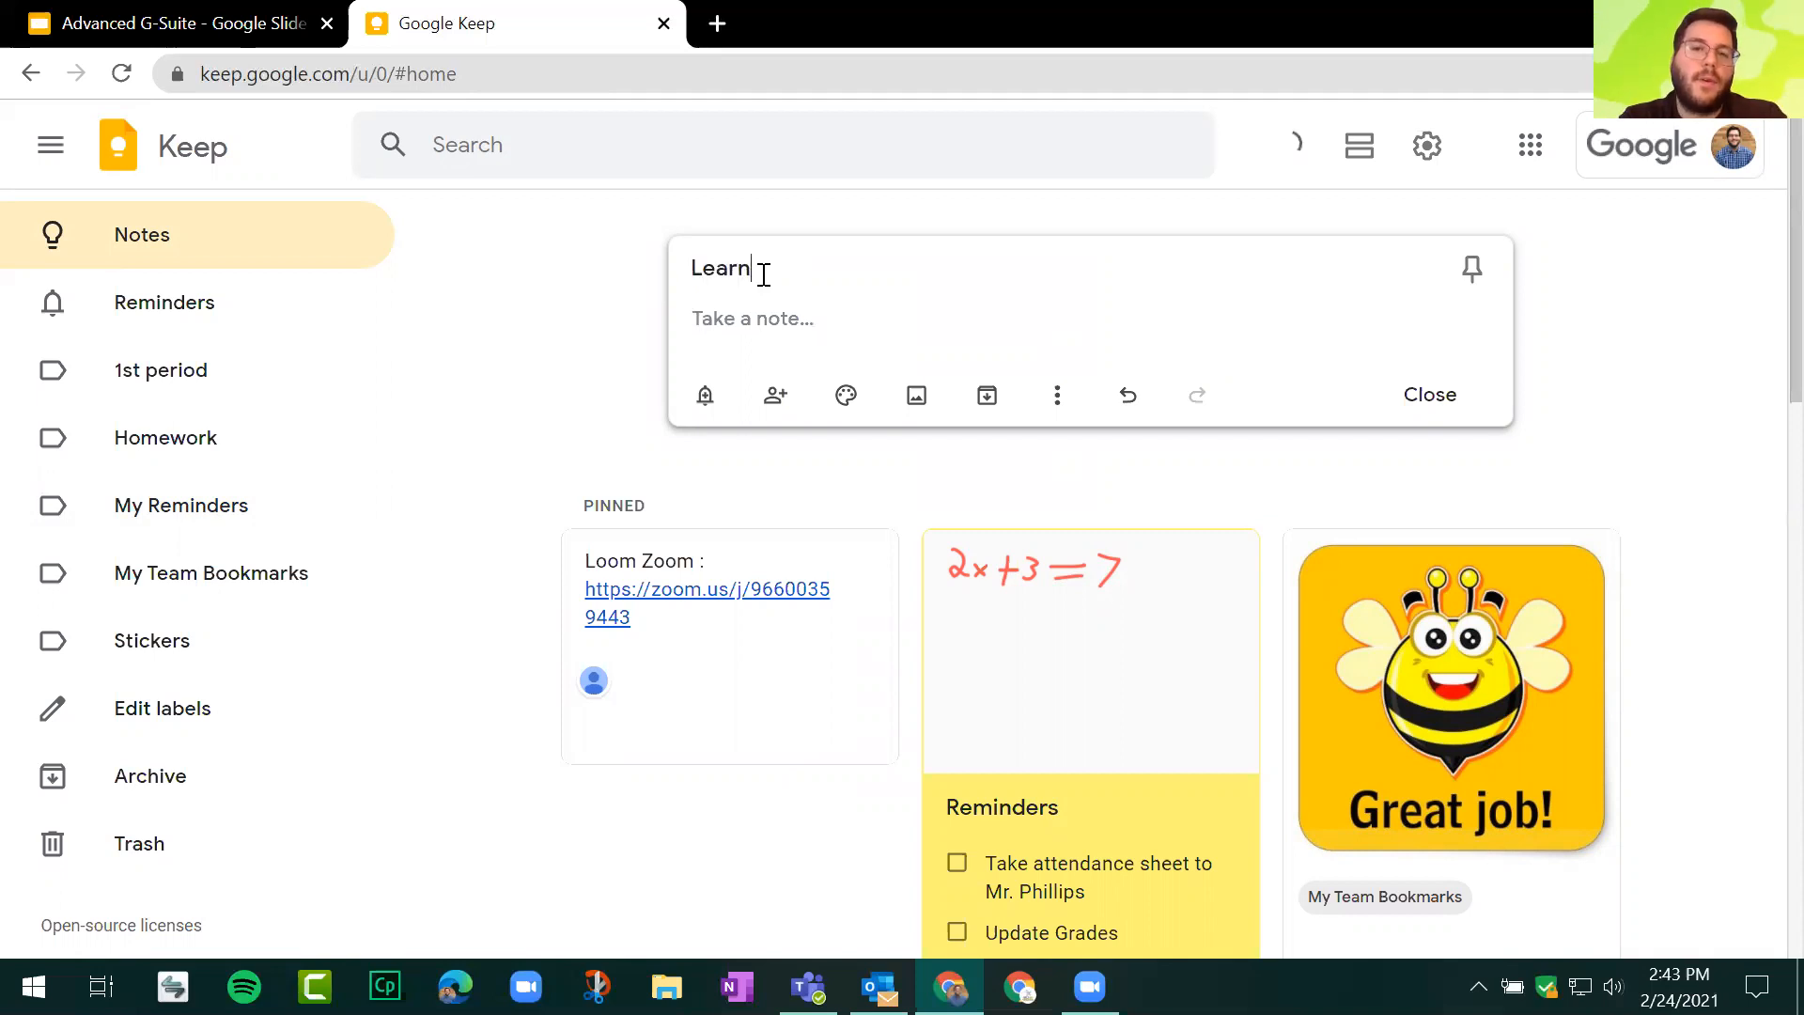
type("ing Objec")
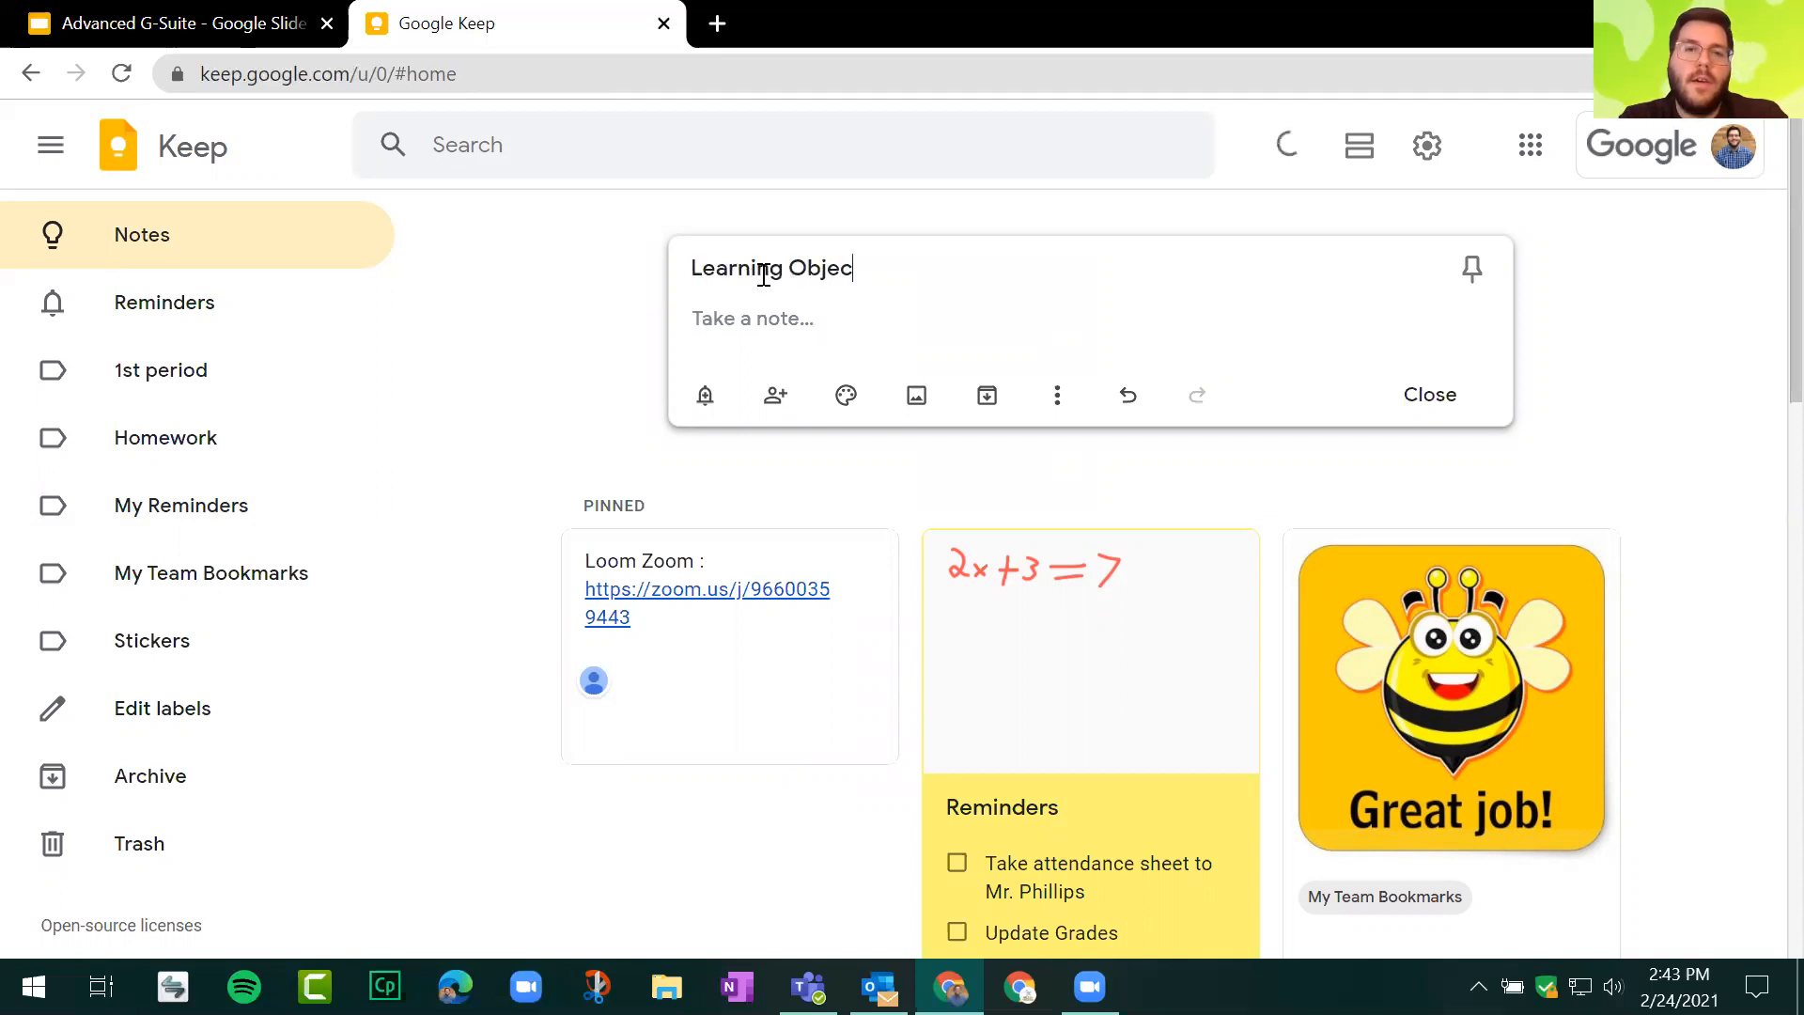
type("tives for W")
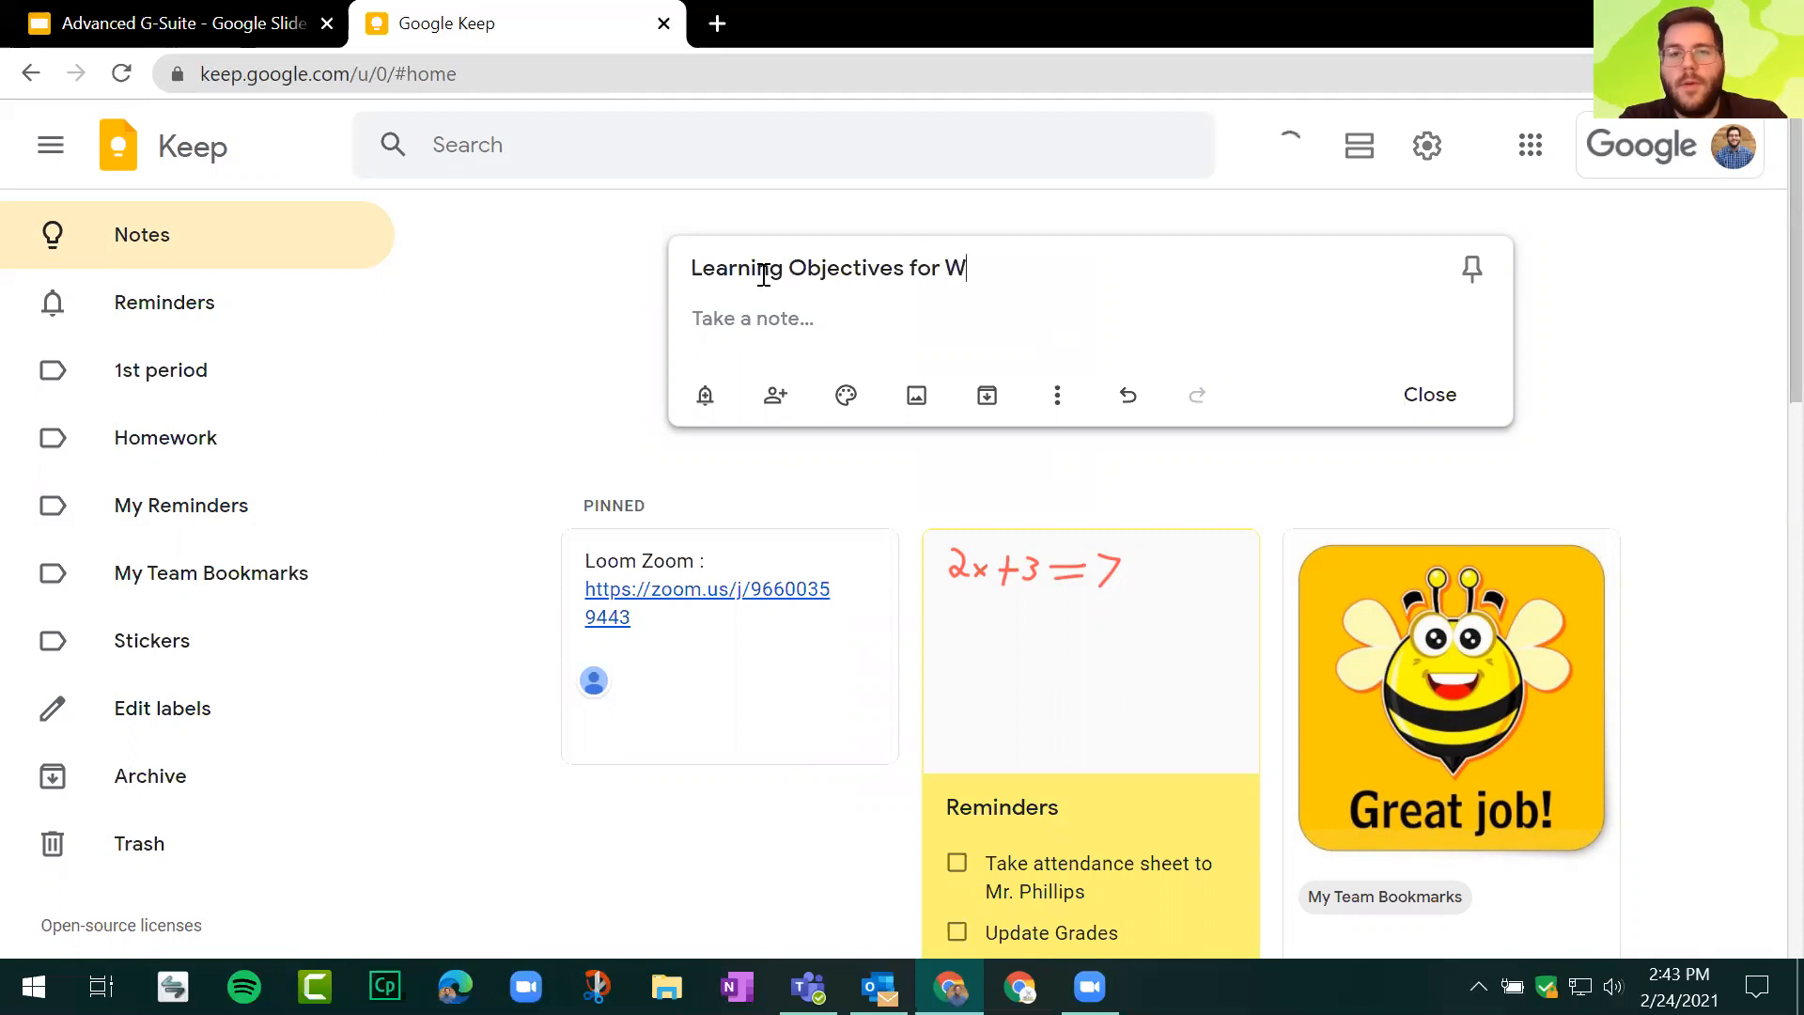
type("eek of March 1st")
Step: Turn the body of the Learning Objectives note into a checklist with checkboxes
left_click(782, 347)
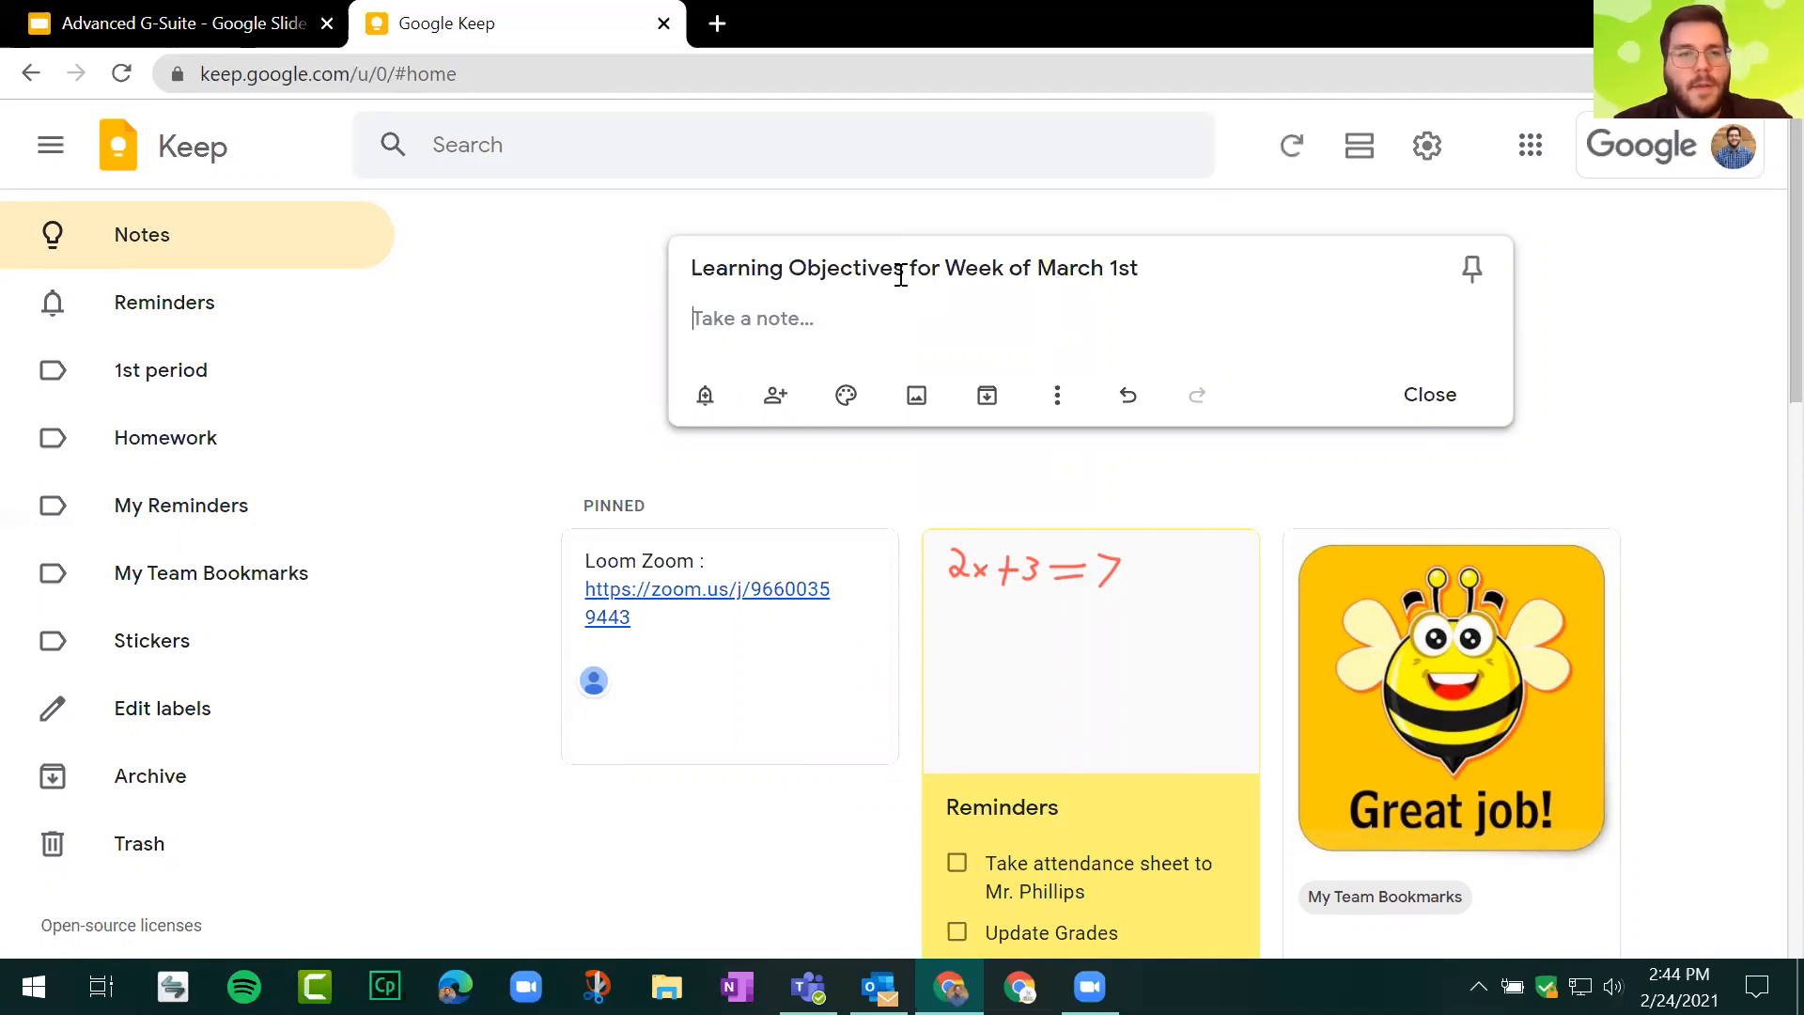
left_click(1059, 399)
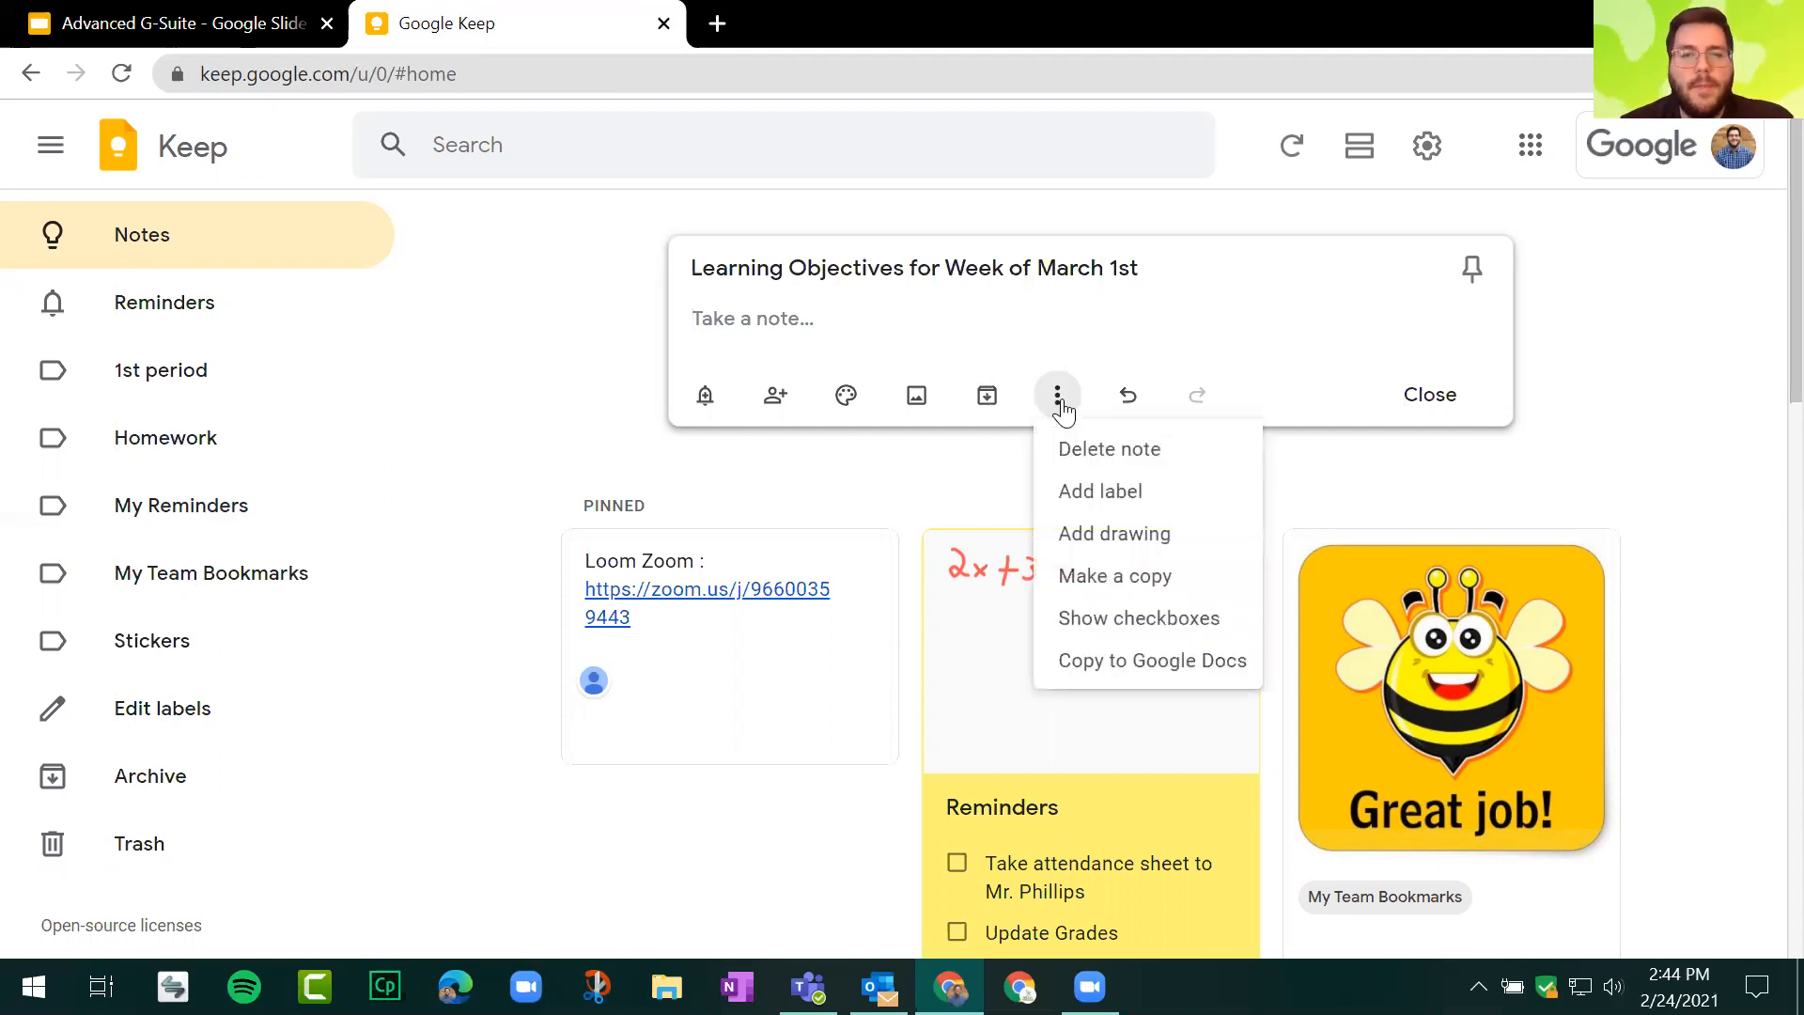
left_click(1148, 627)
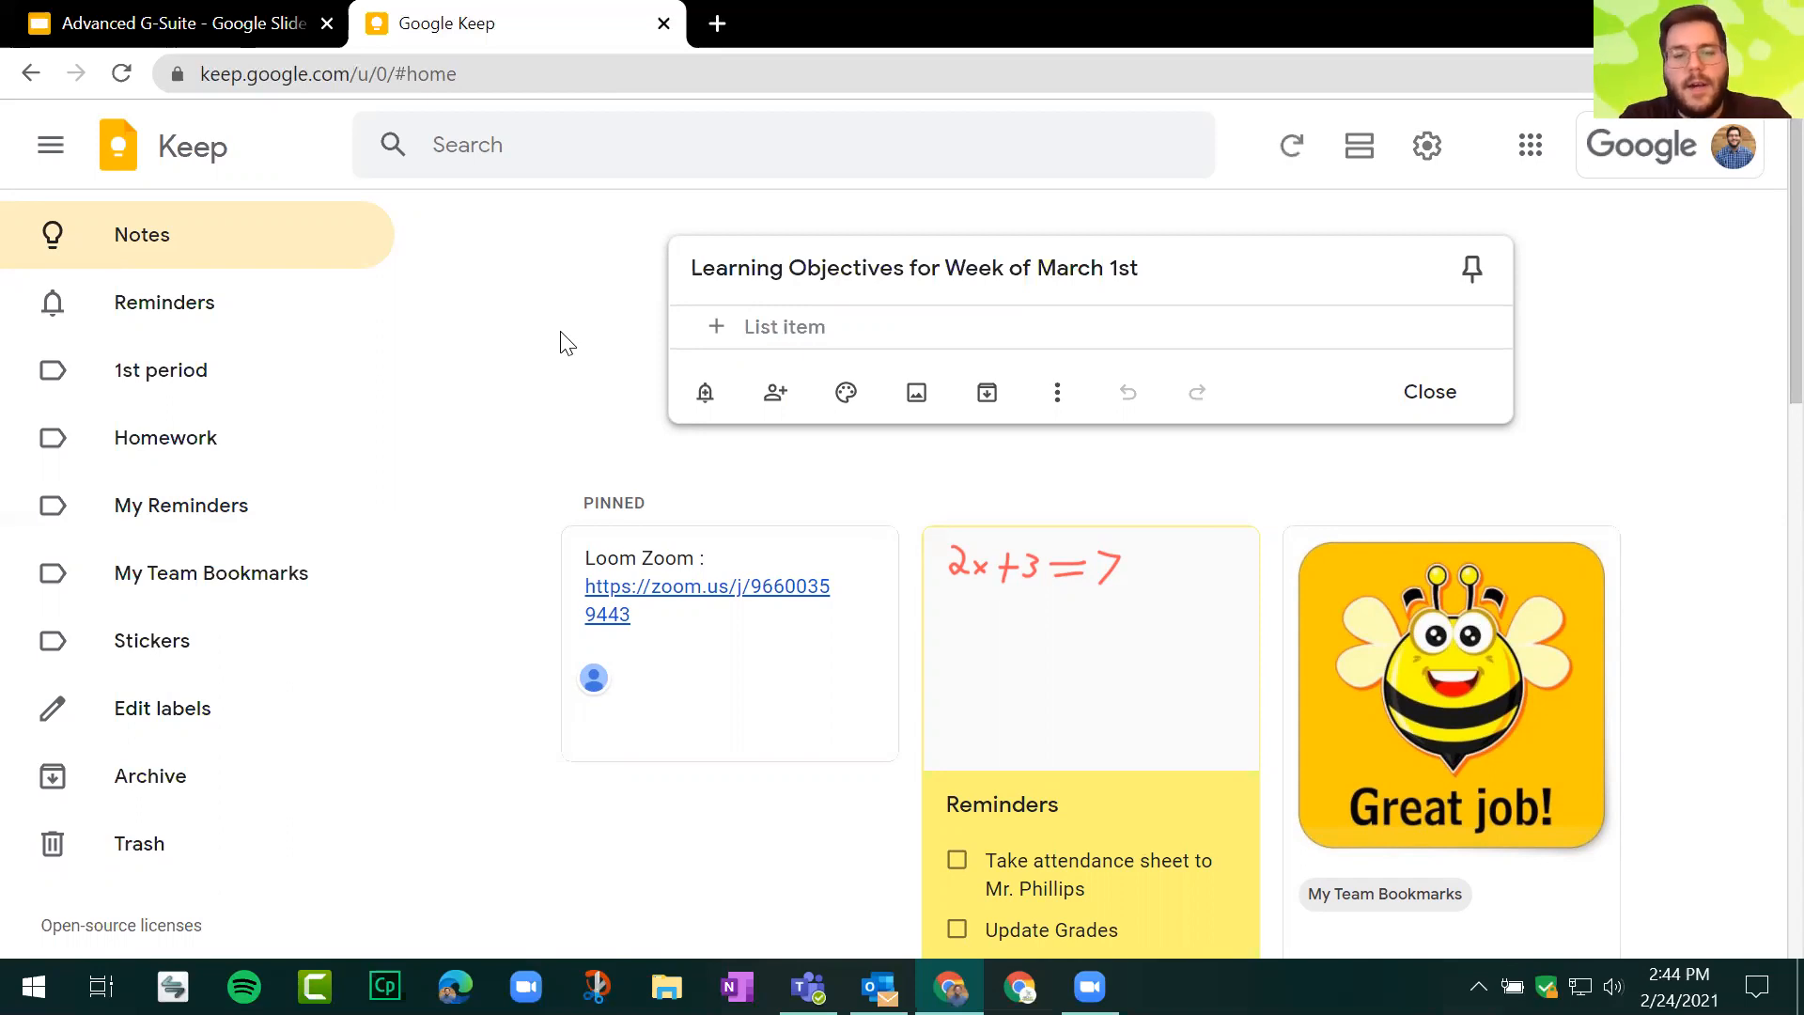
Step: Add the checklist item "chapter 3 sec 1 vocab" to the Learning Objectives note
type("chapter 3 se")
key("BackSpace")
key("BackSpace")
type("sec")
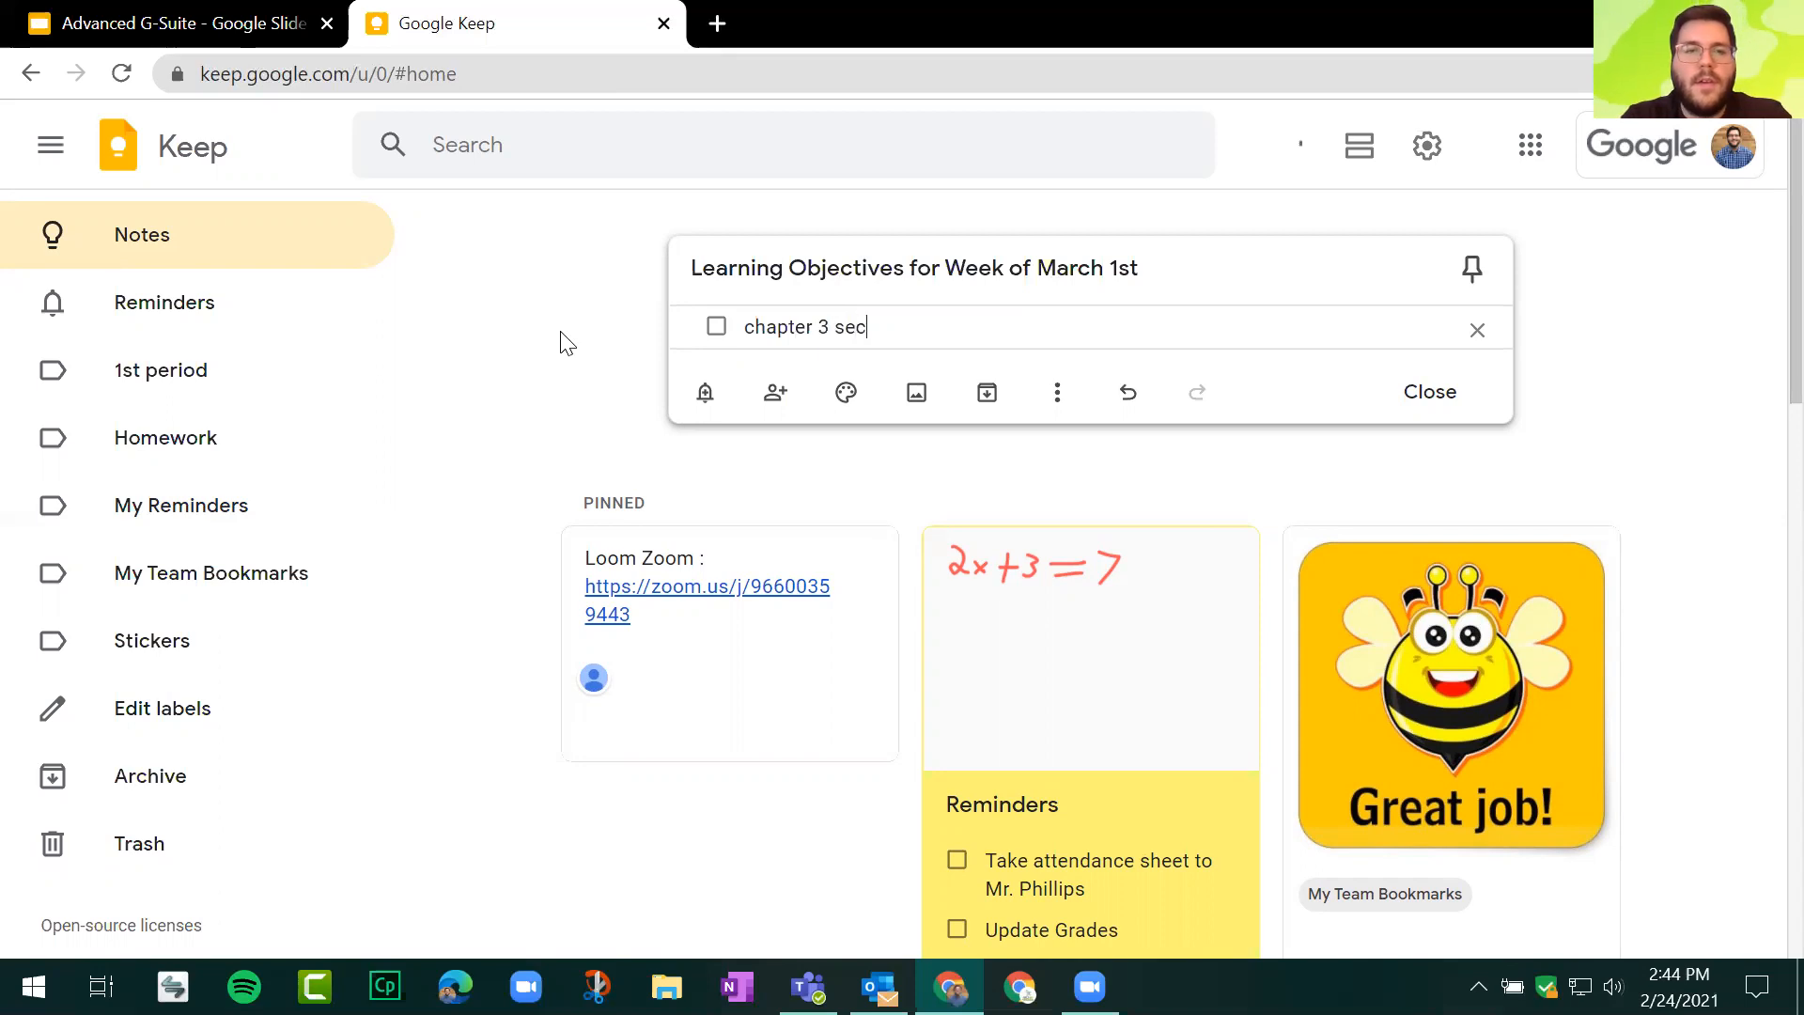
type(" 1 vo")
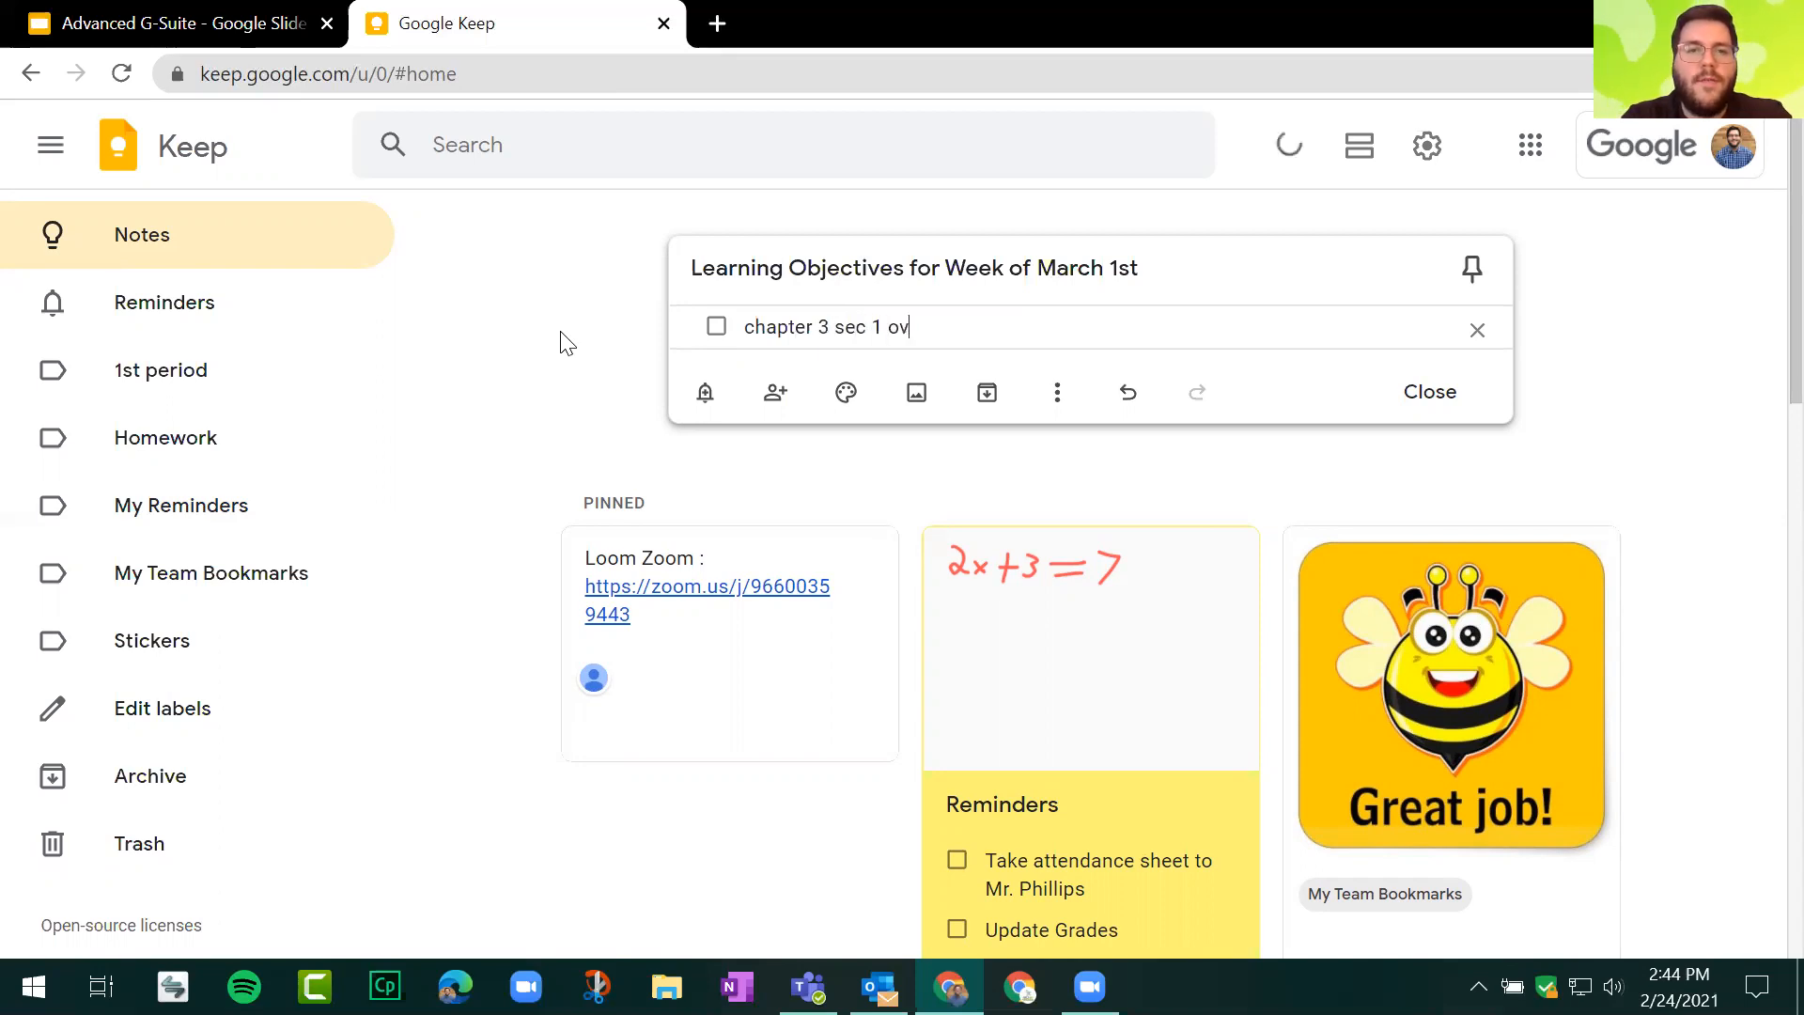
type("cab")
key("Return")
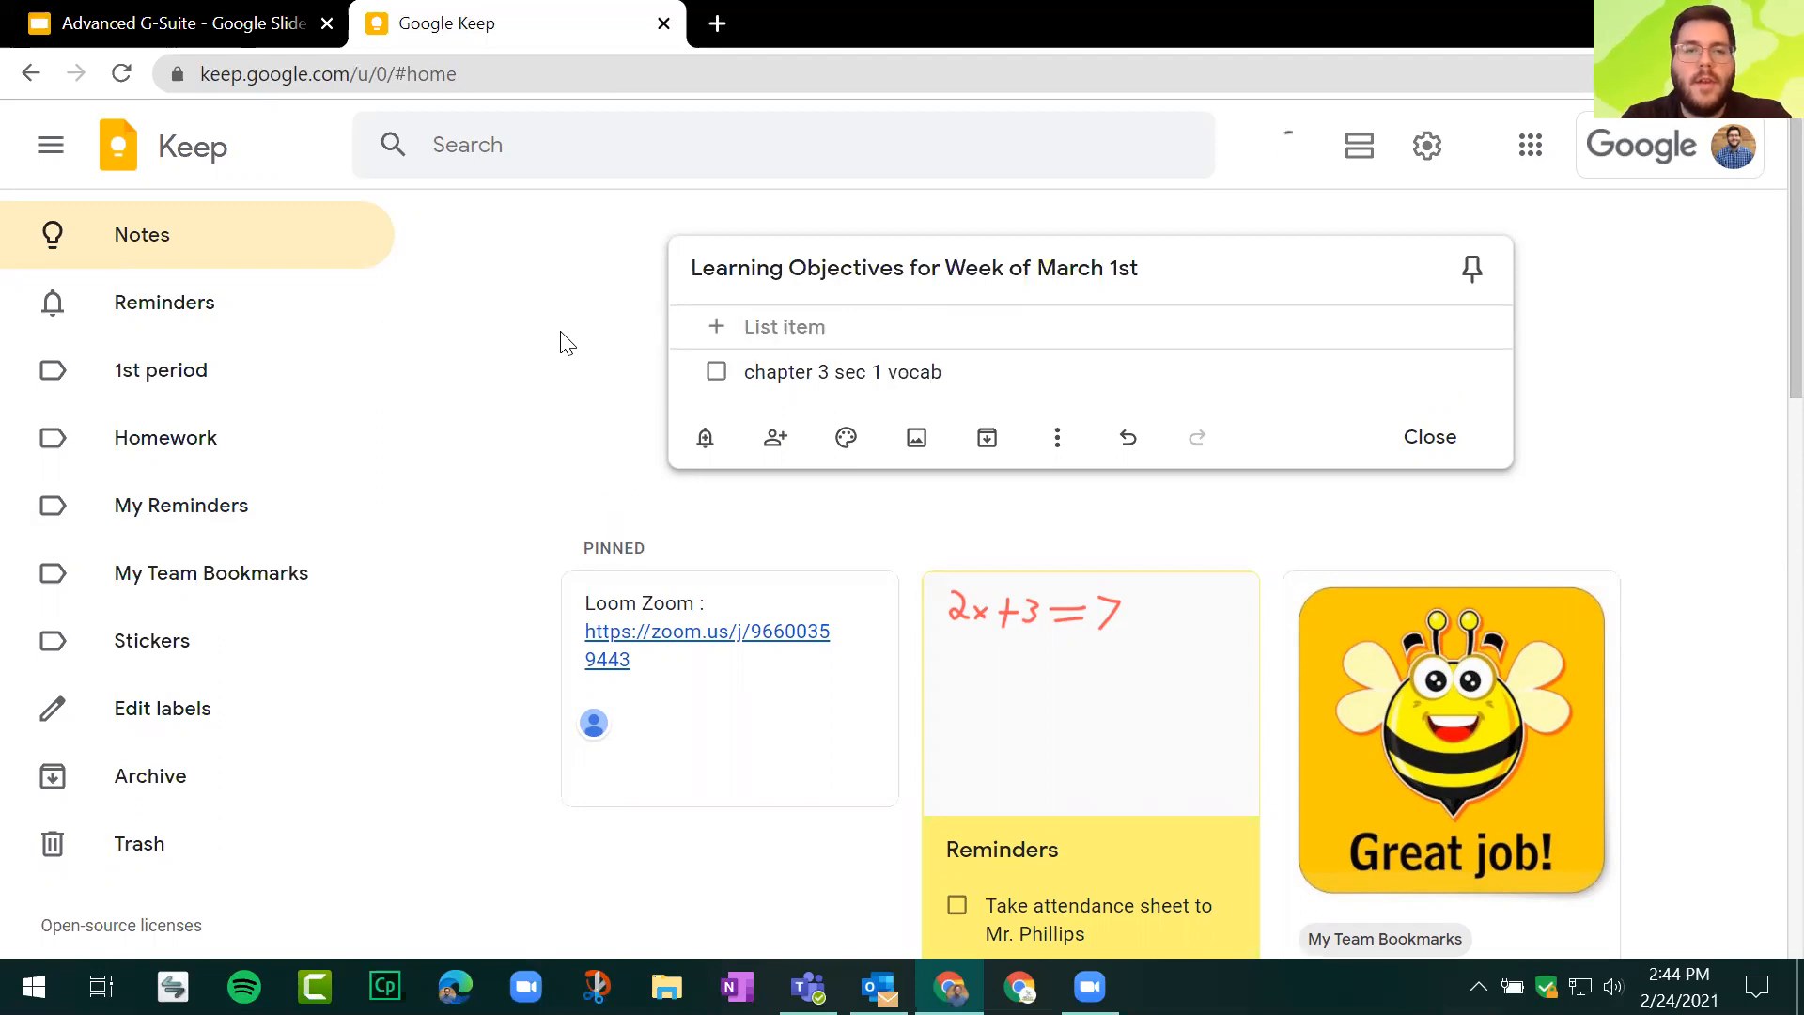
Step: Add the checklist item "Worksheet 3.1" above the vocab item and close the note
type("Wok")
type("rks")
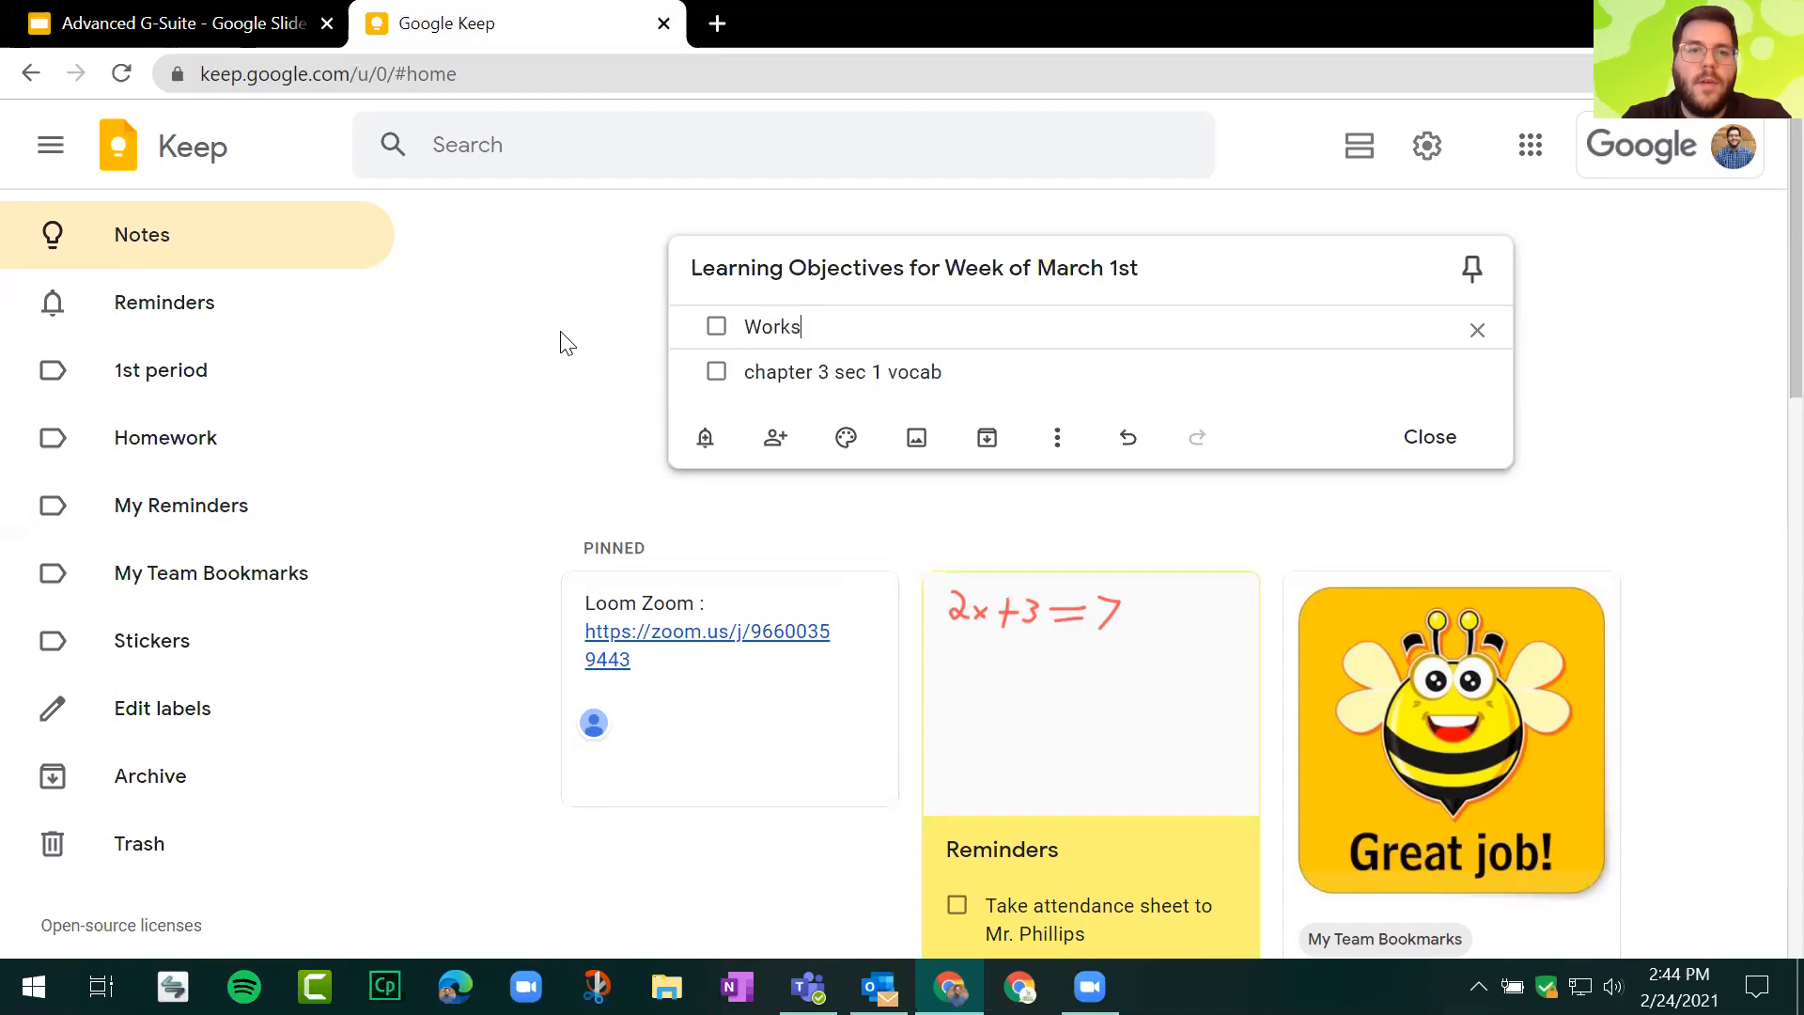
key("BackSpace")
key("BackSpace")
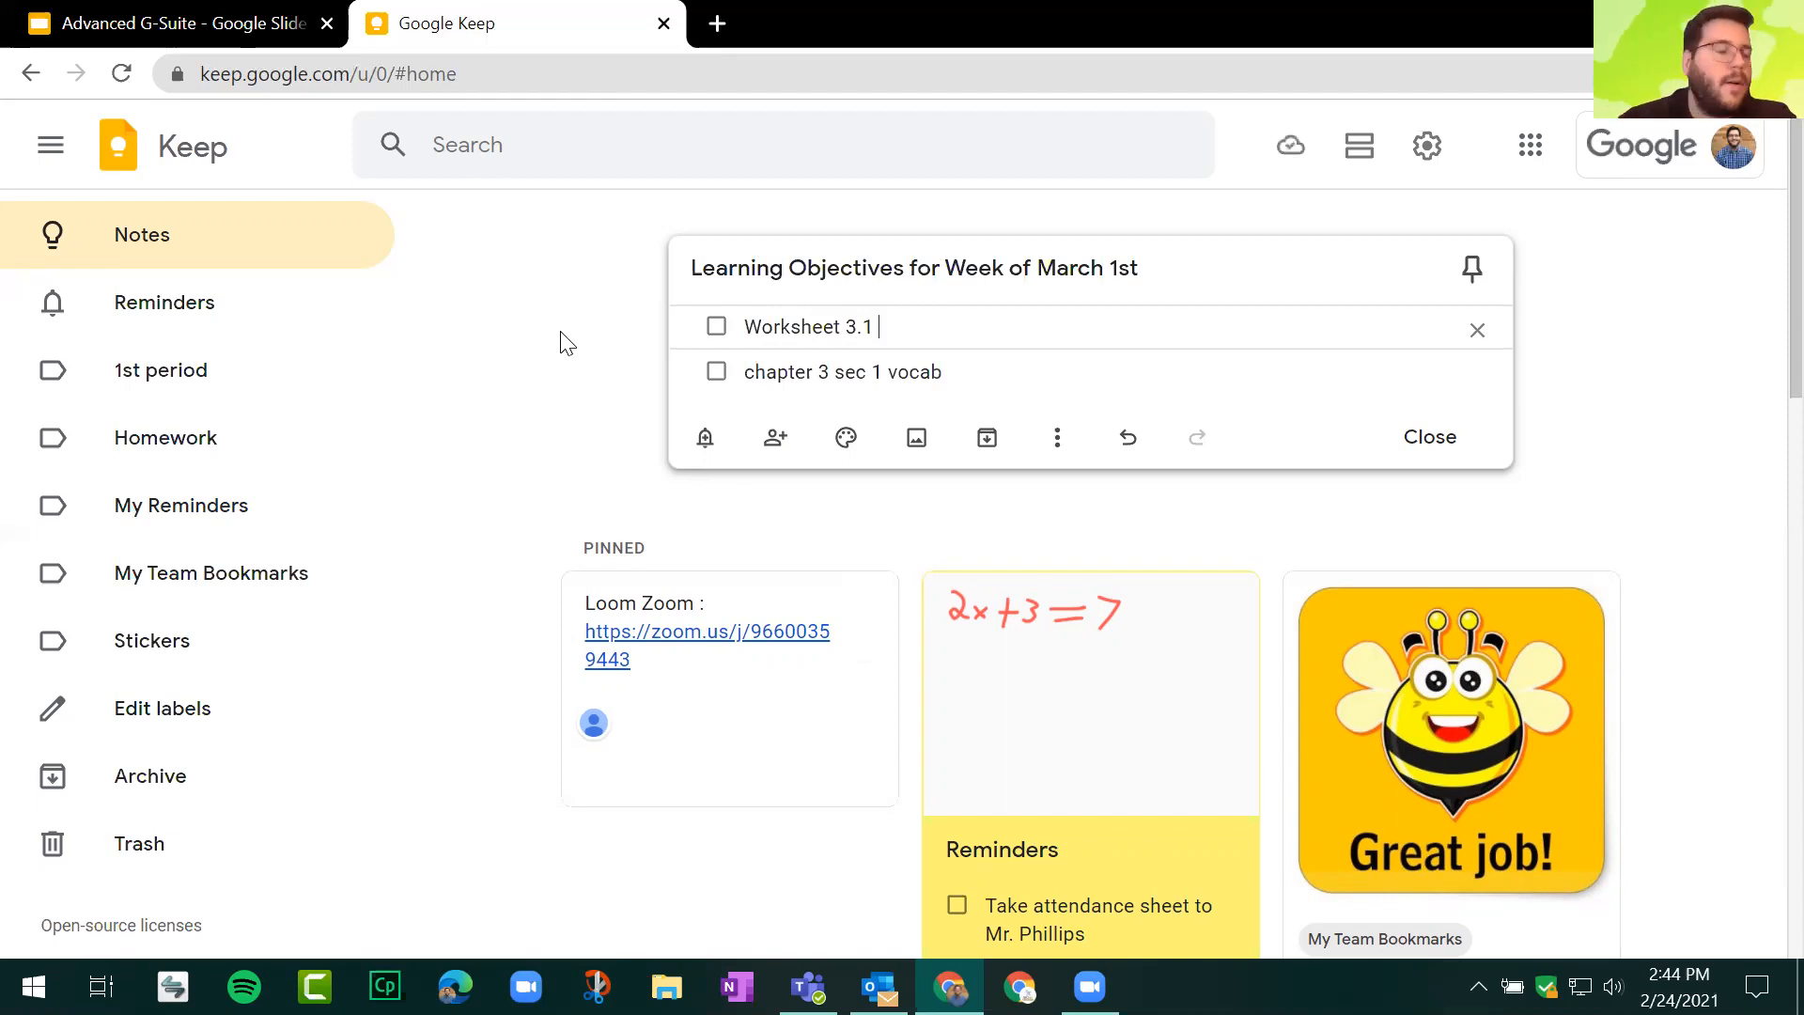
left_click(595, 297)
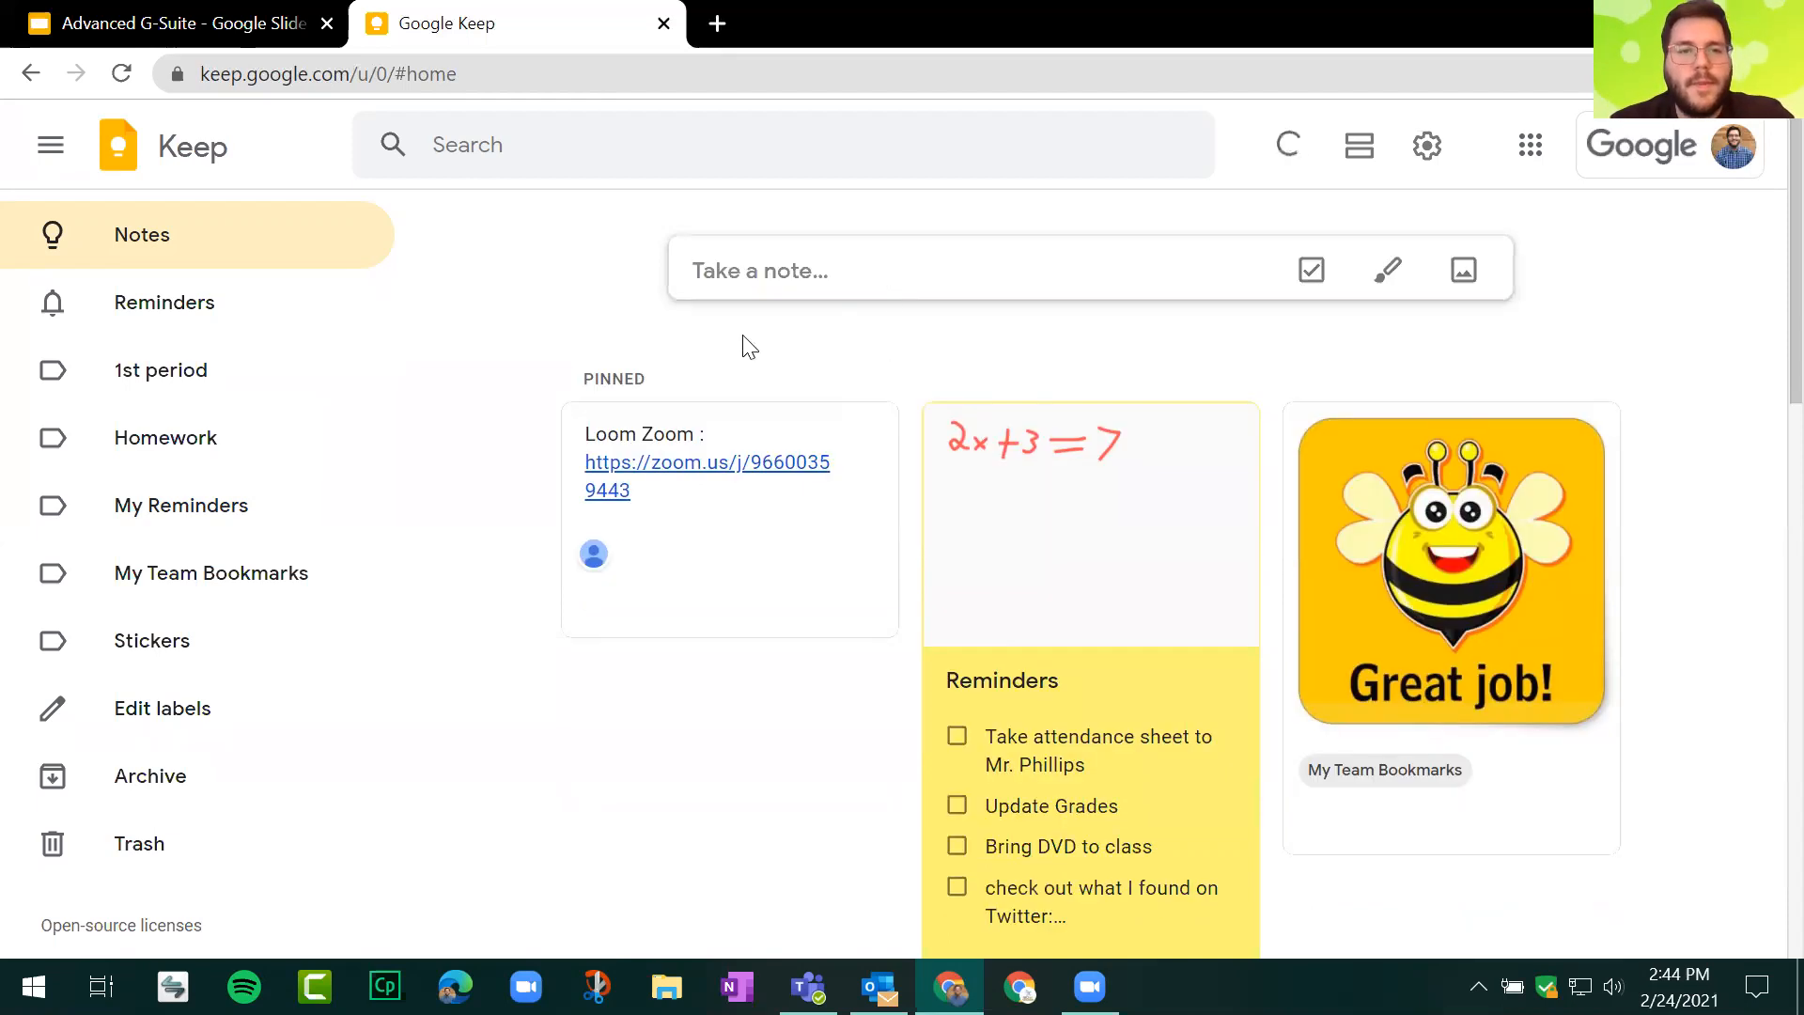
scroll(657, 338, "down", 1)
scroll(656, 340, "down", 2)
scroll(696, 330, "up", 3)
scroll(855, 371, "down", 2)
scroll(855, 371, "up", 3)
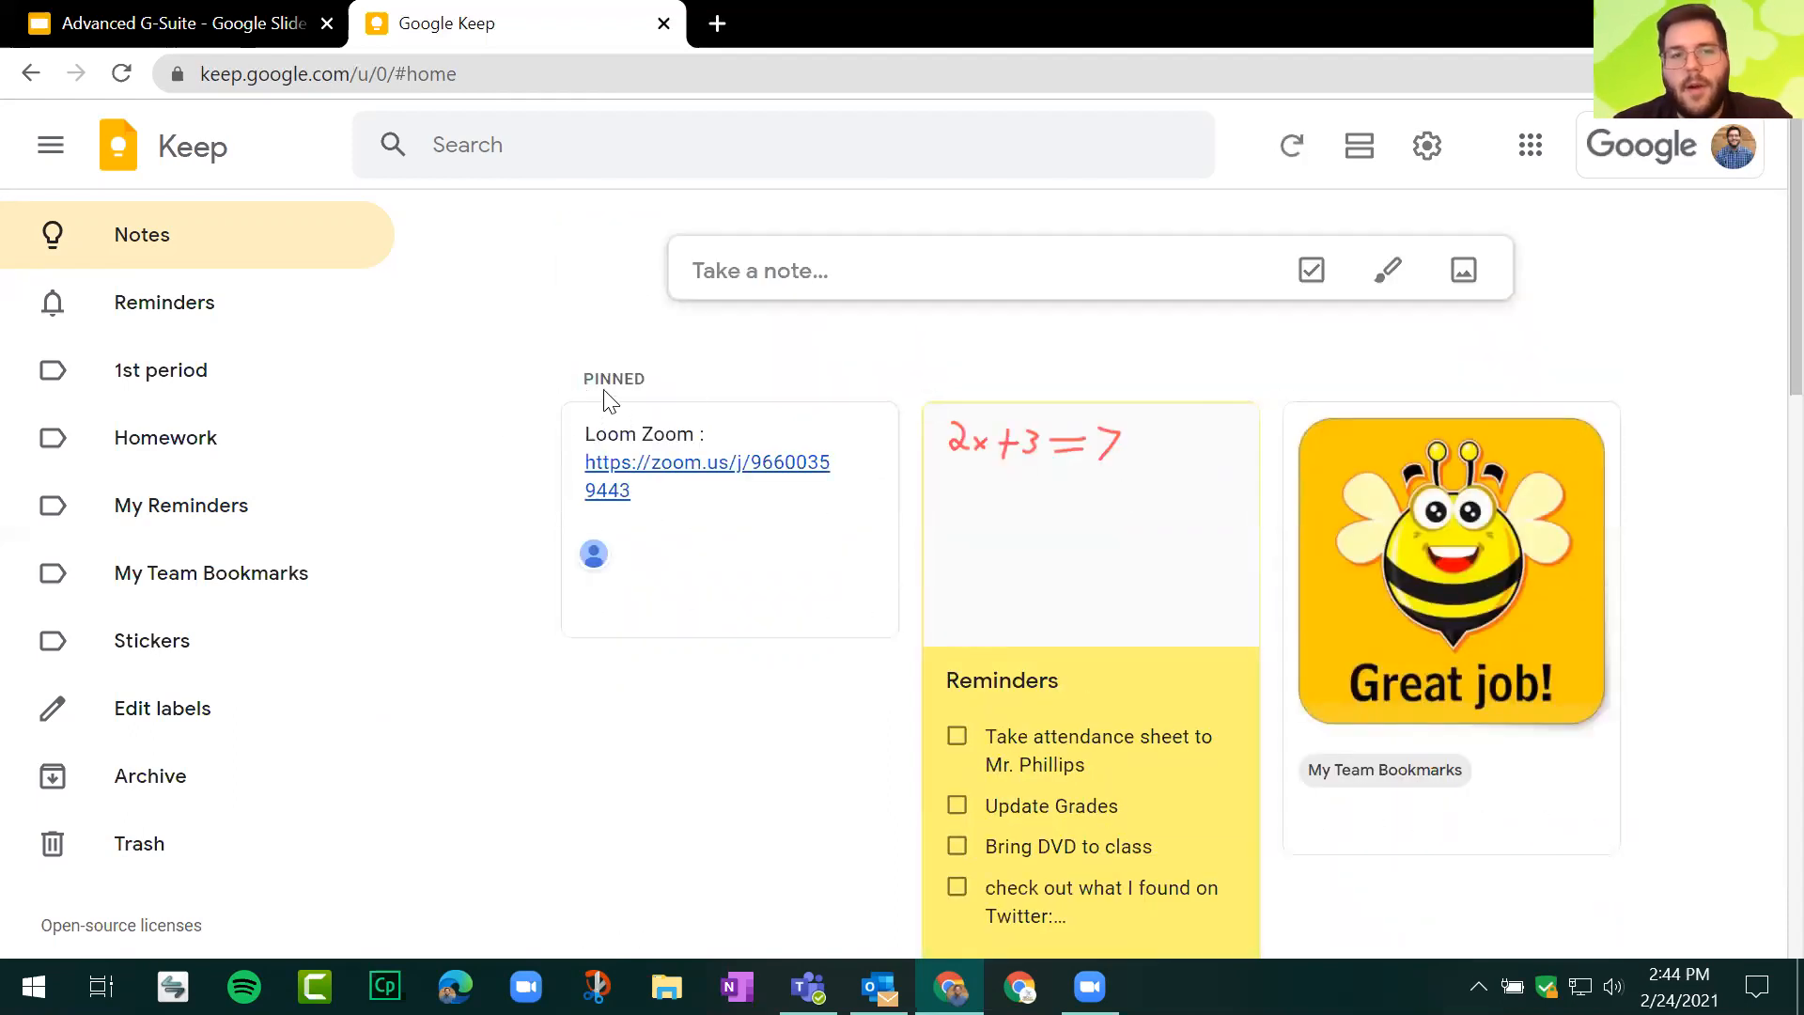
key("ctrl")
key("ctrl")
key("ctrl")
key("ctrl")
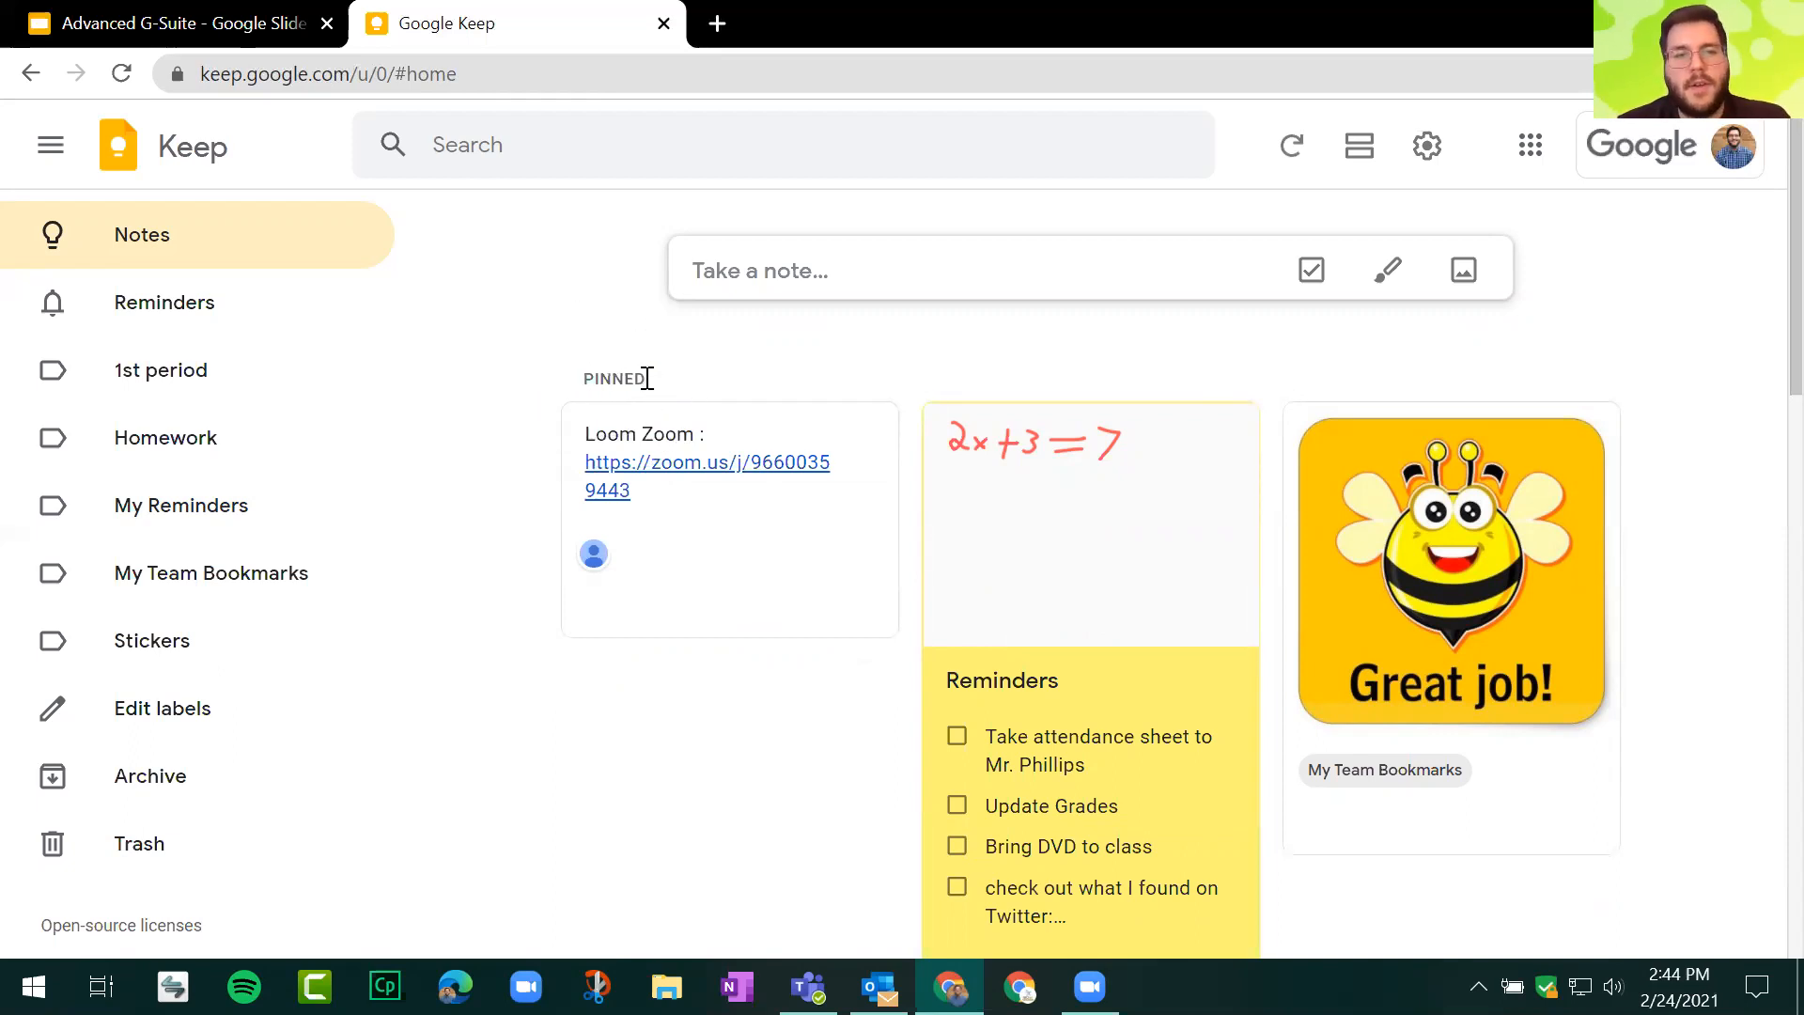
key("ctrl")
key("ctrl")
key("ctrl")
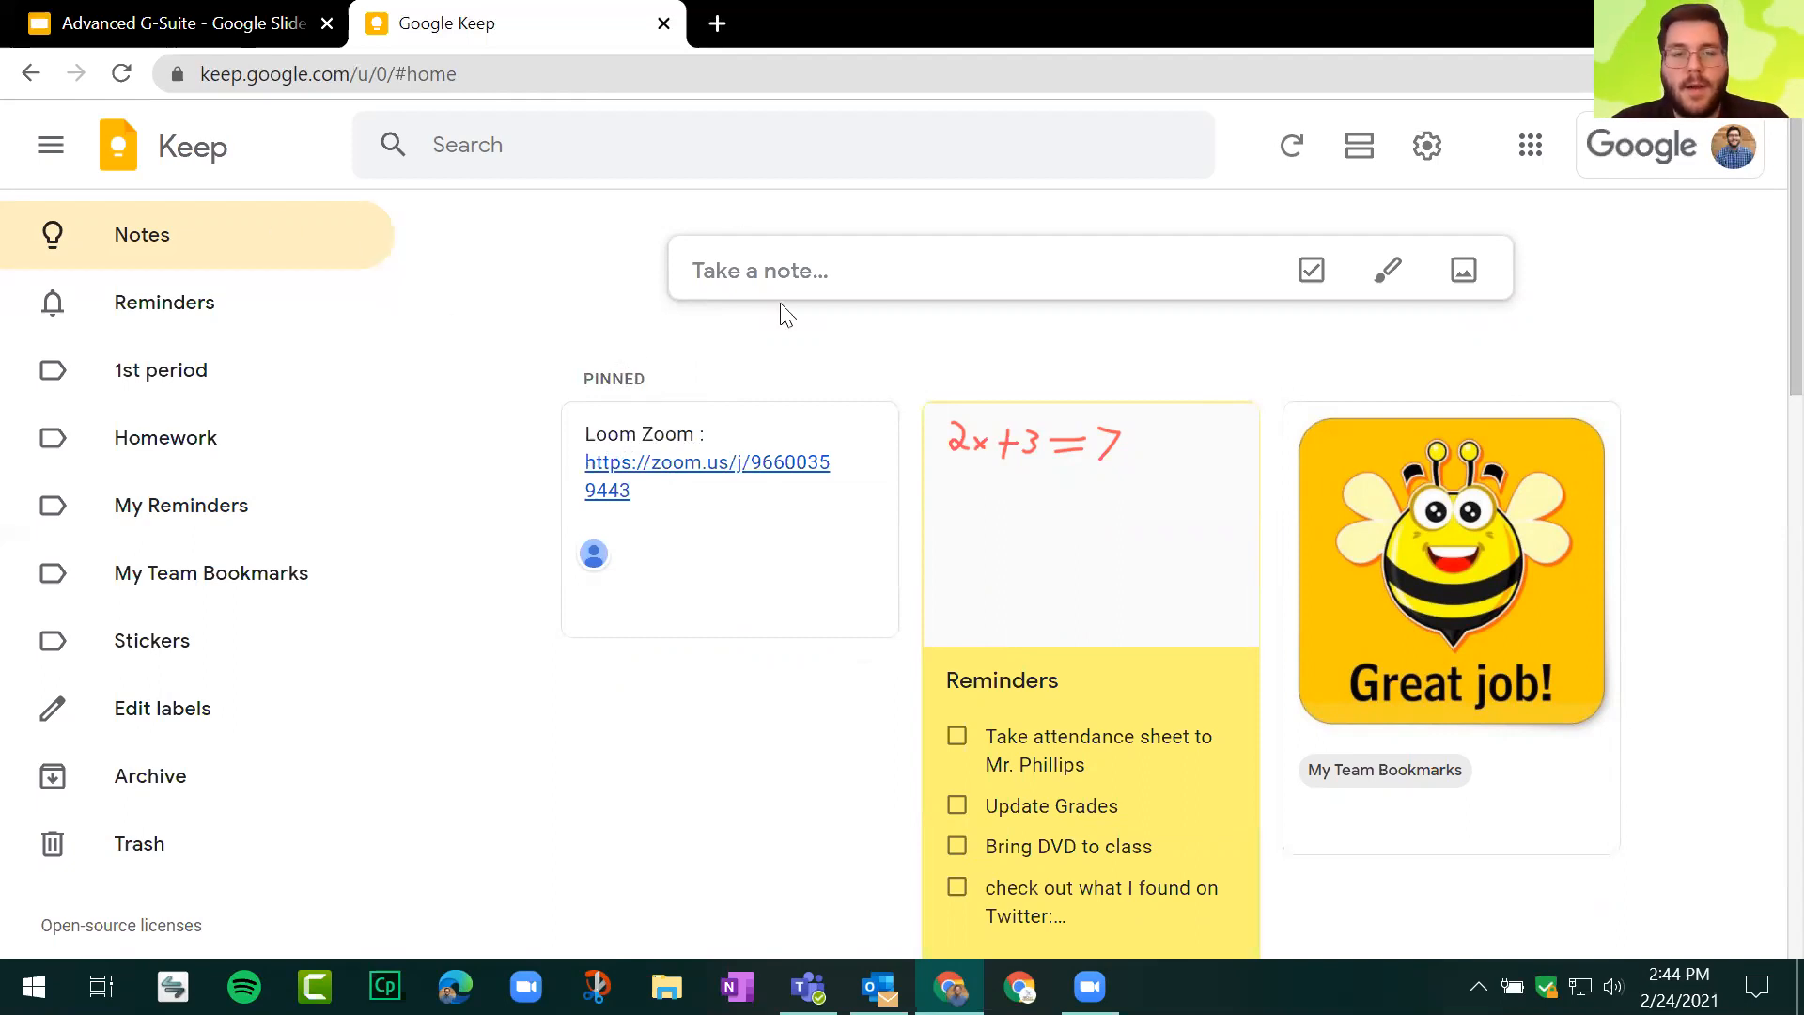
Step: Reopen the "Learning Objectives for Week of March 1st" note from the unpinned notes
scroll(773, 297, "down", 7)
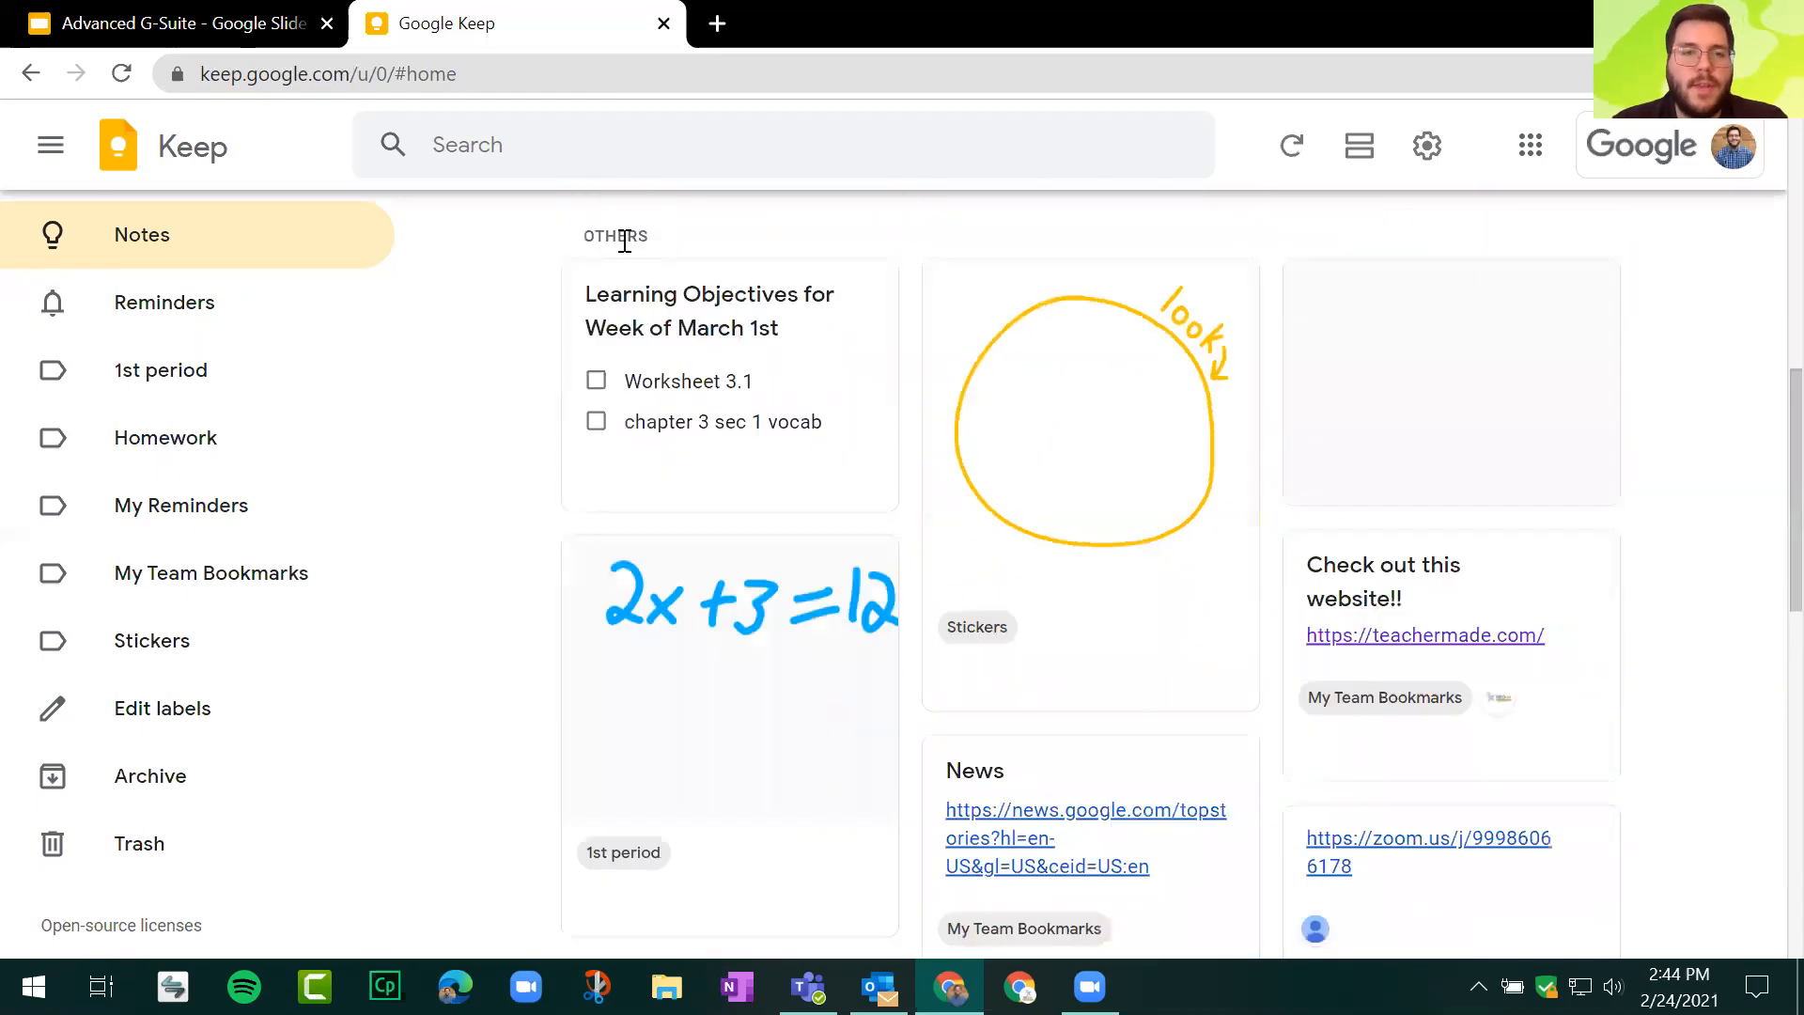
left_click(703, 340)
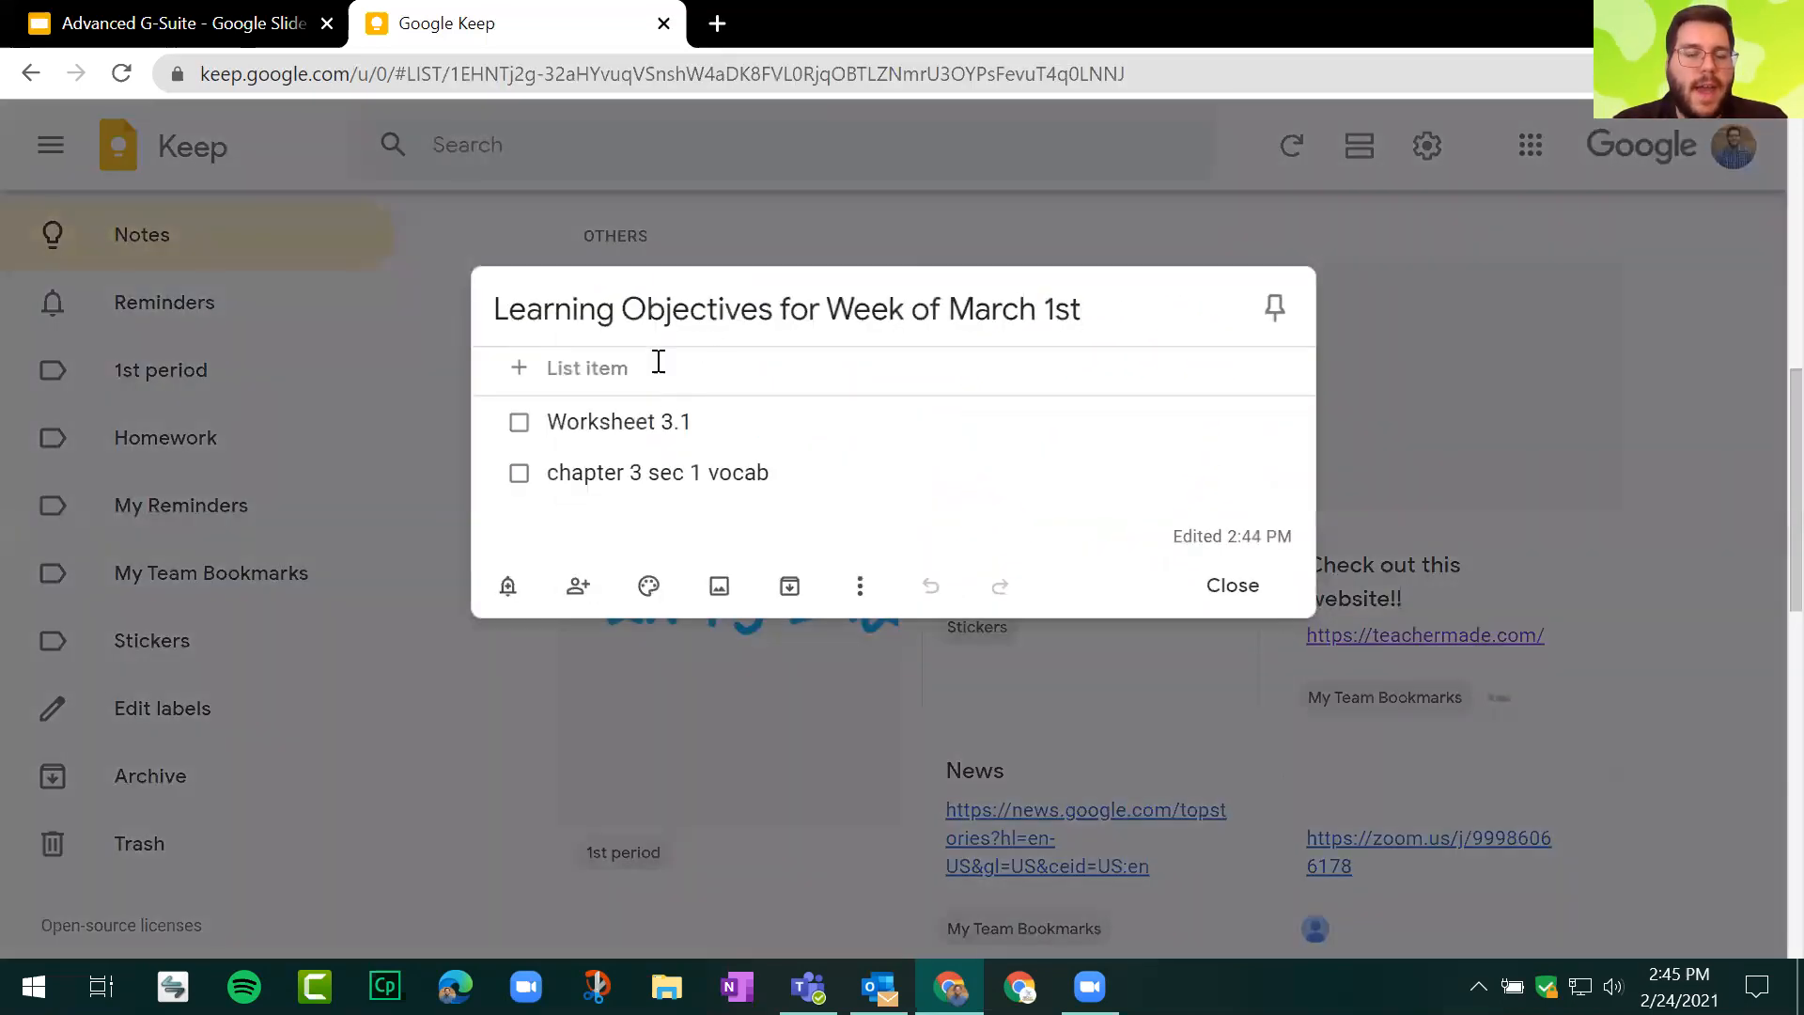
left_click(810, 435)
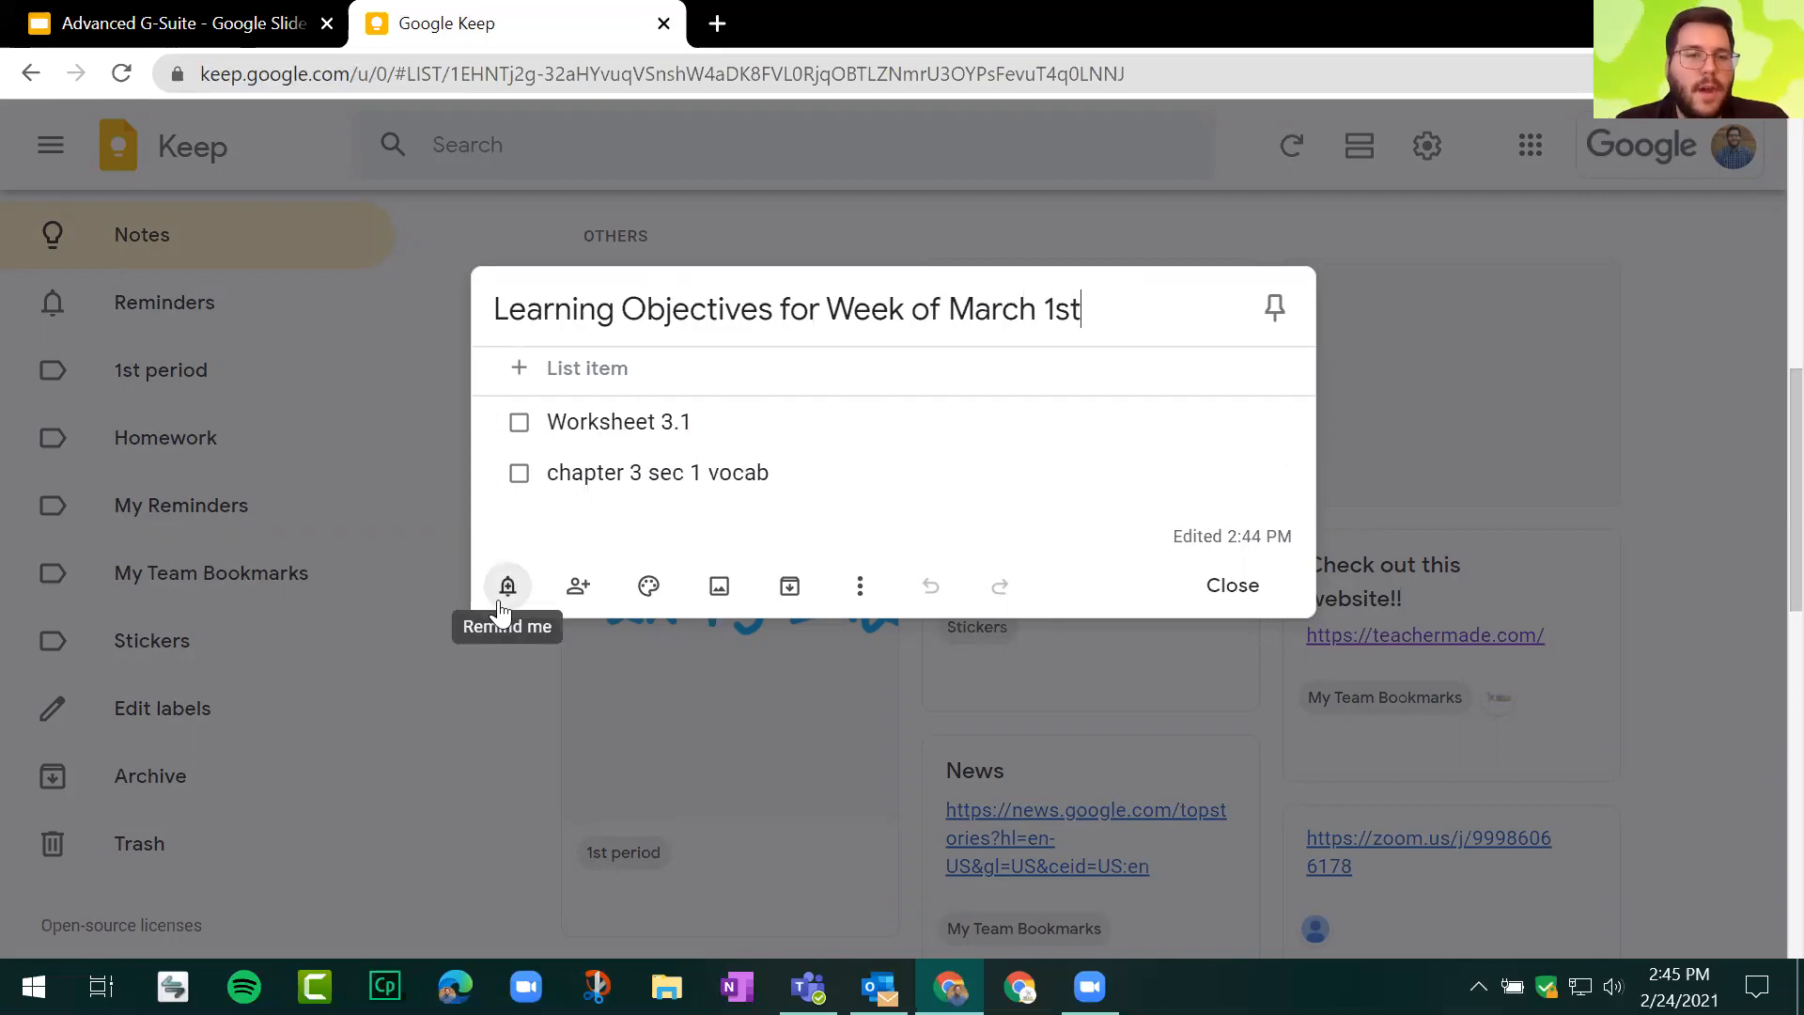
Step: View the note's reminder choices and its collaborator sharing options, leaving both without setting anything
left_click(504, 601)
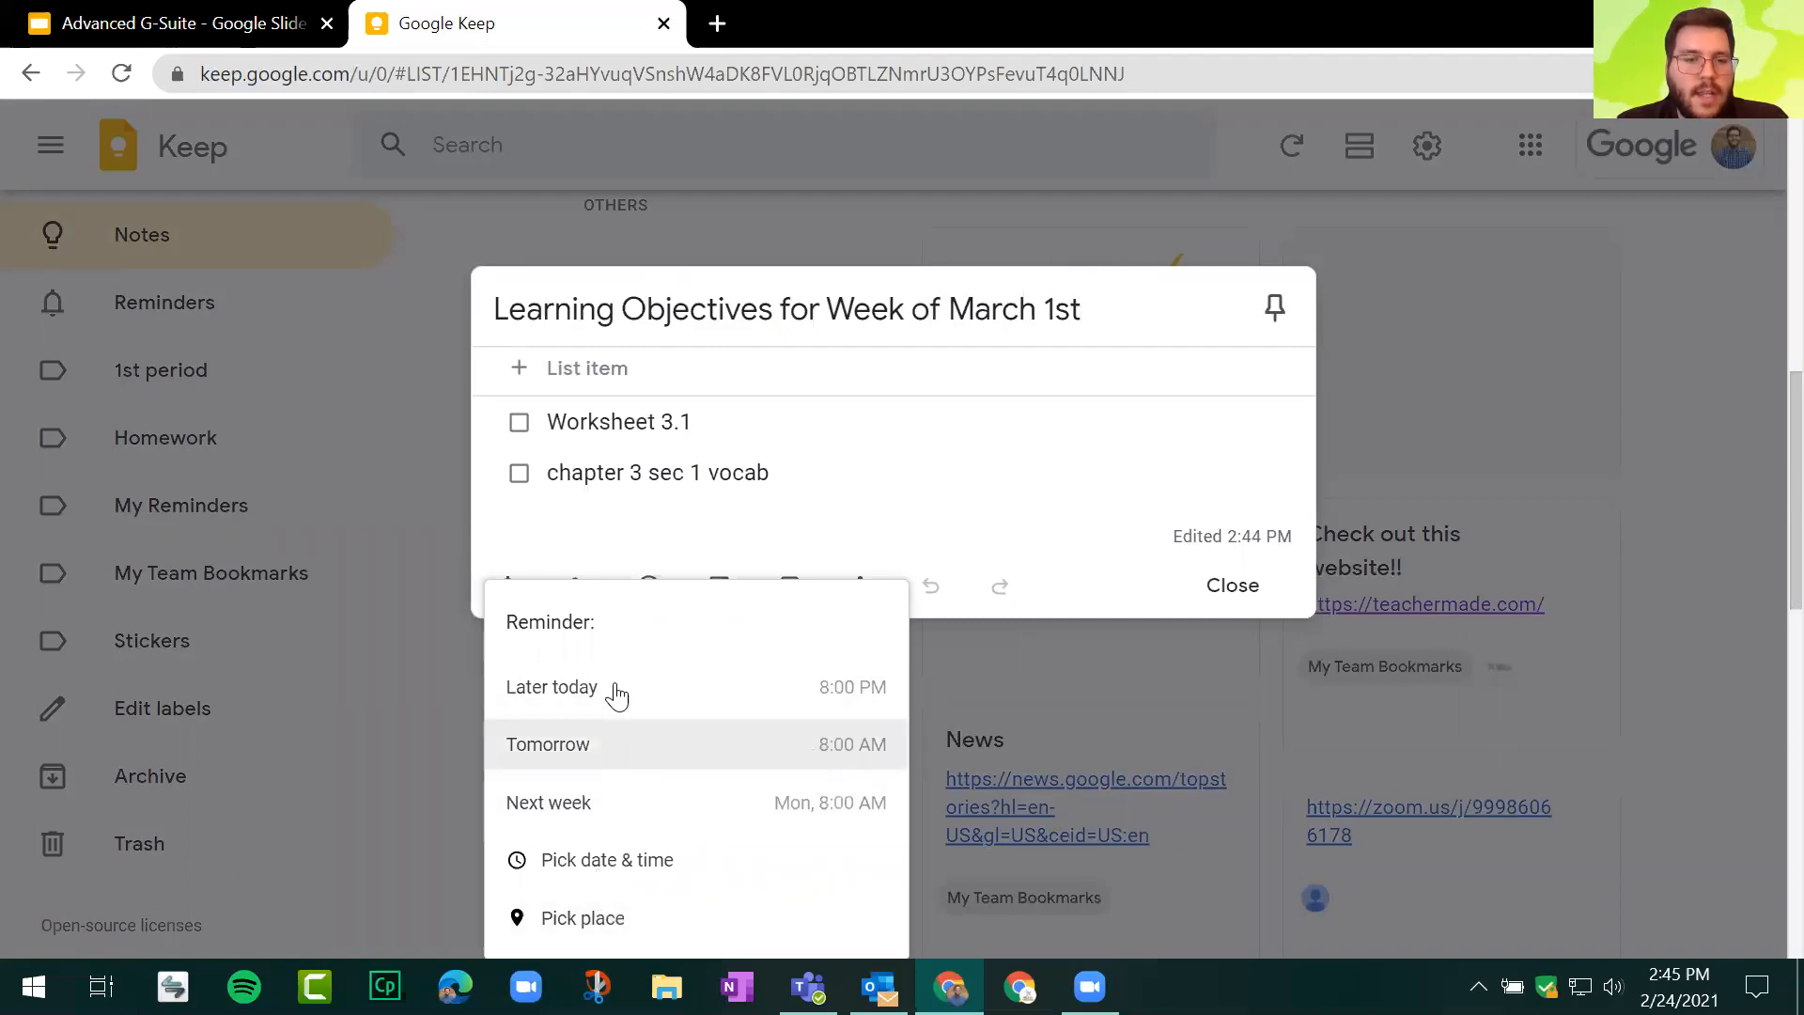
left_click(581, 541)
left_click(575, 593)
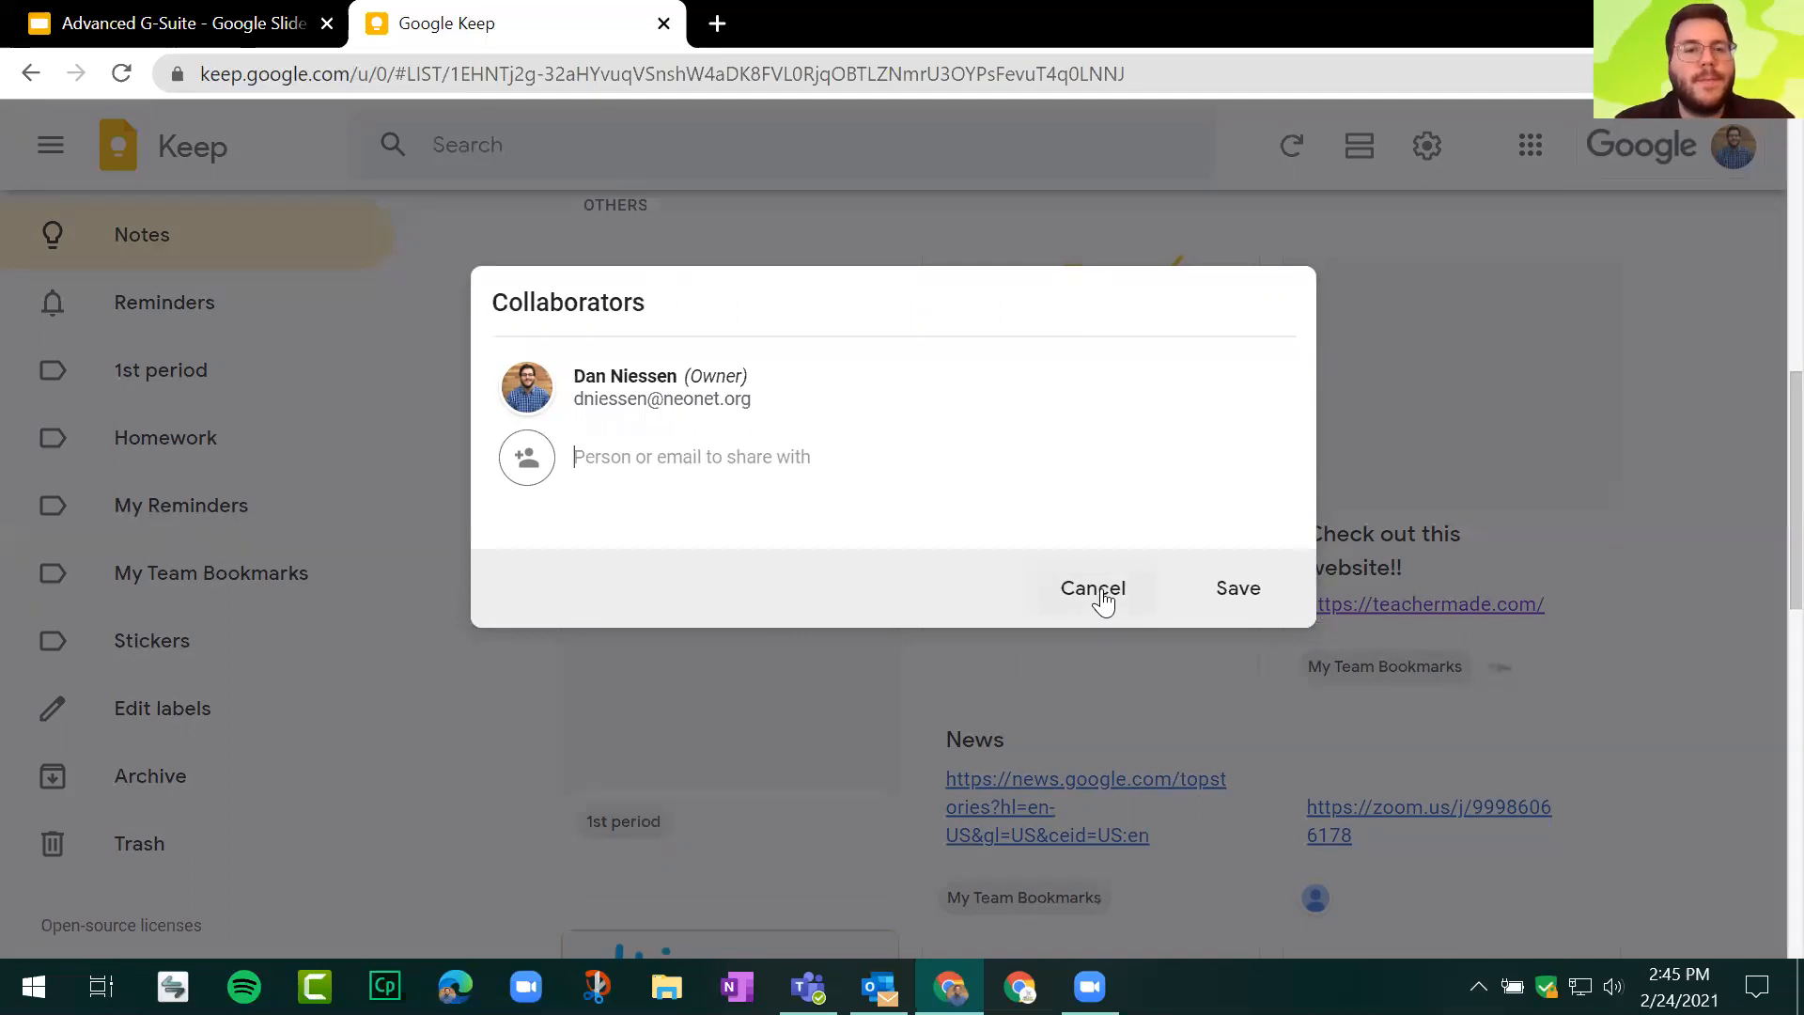
left_click(1081, 592)
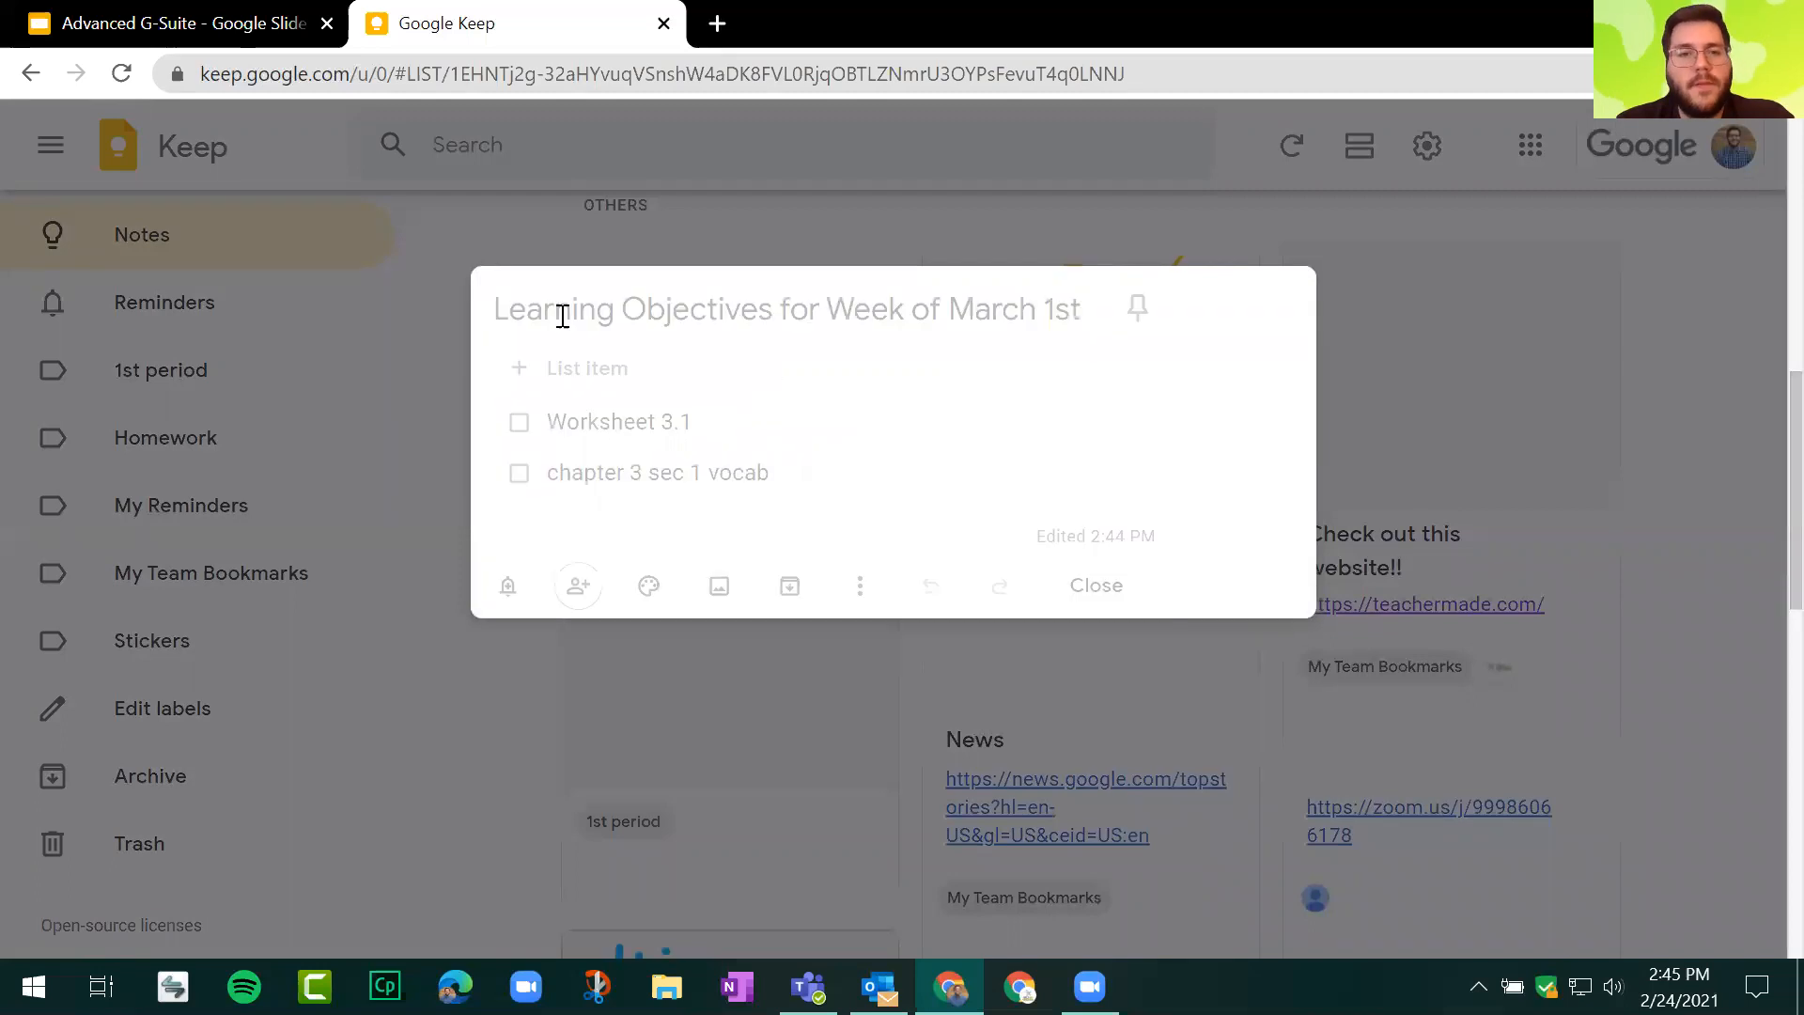
Step: Set the background colour of the Learning Objectives note to blue
mouse_move(657, 598)
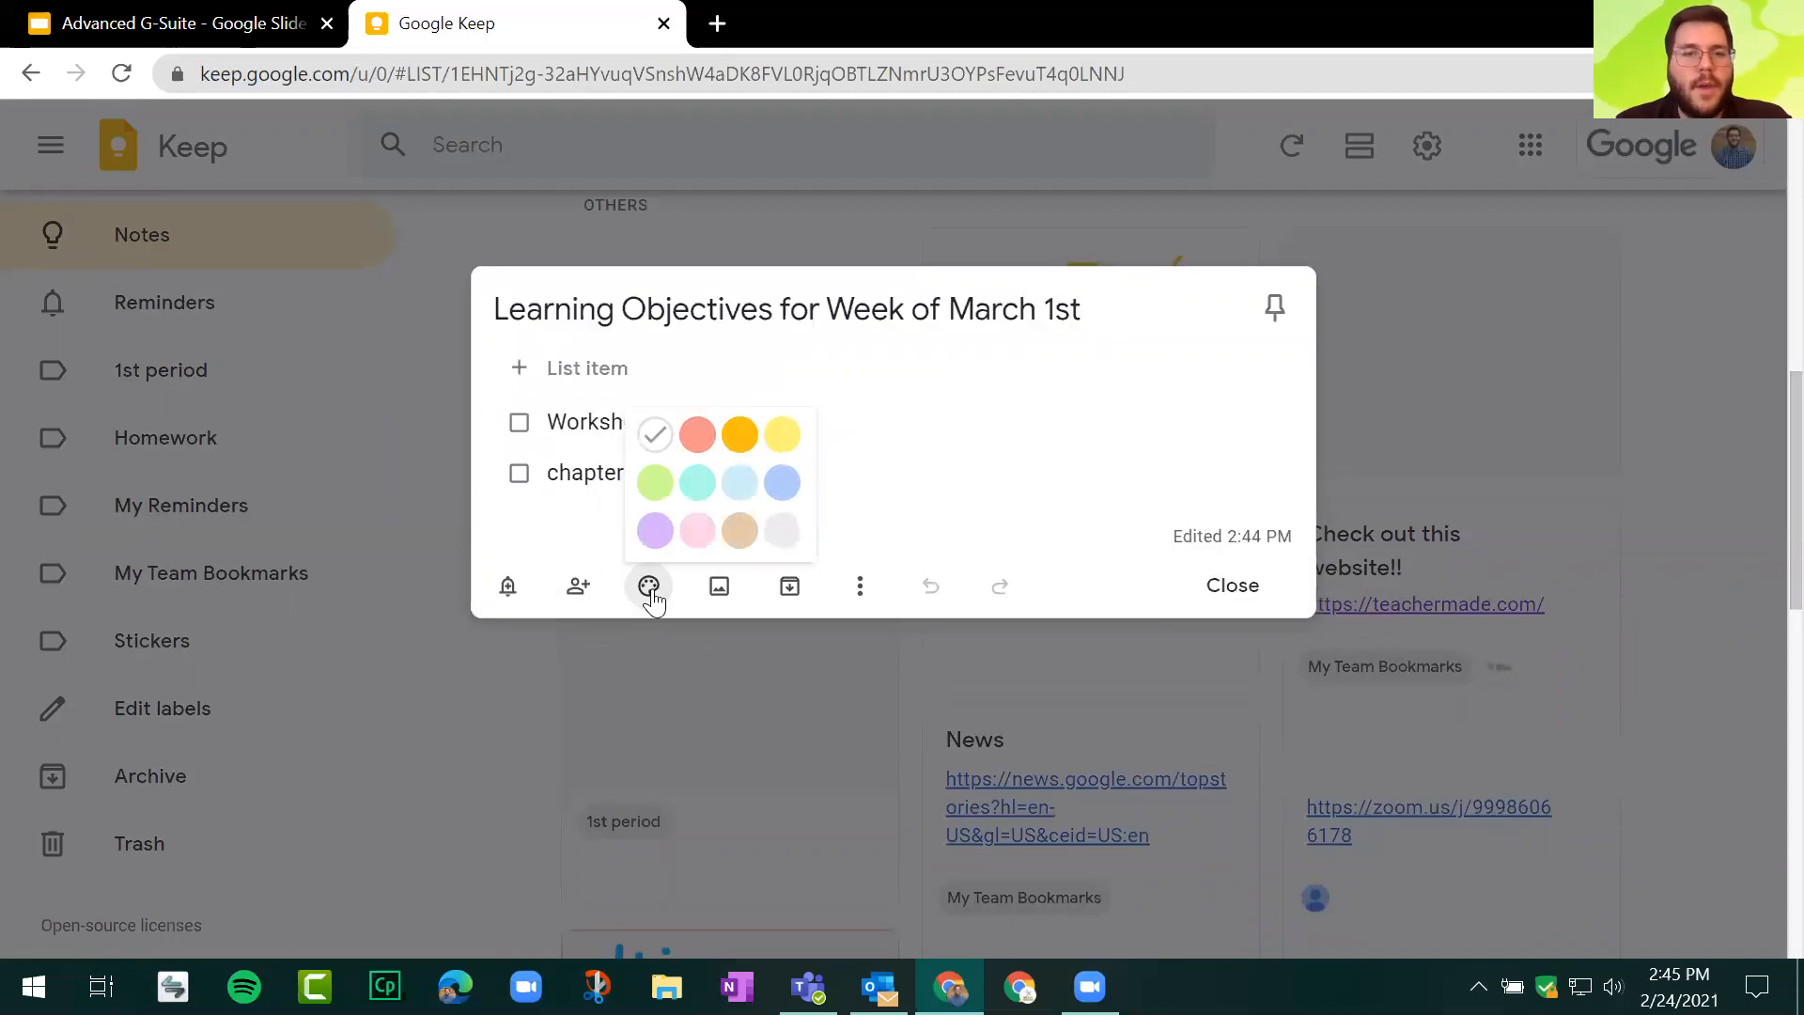
left_click(782, 482)
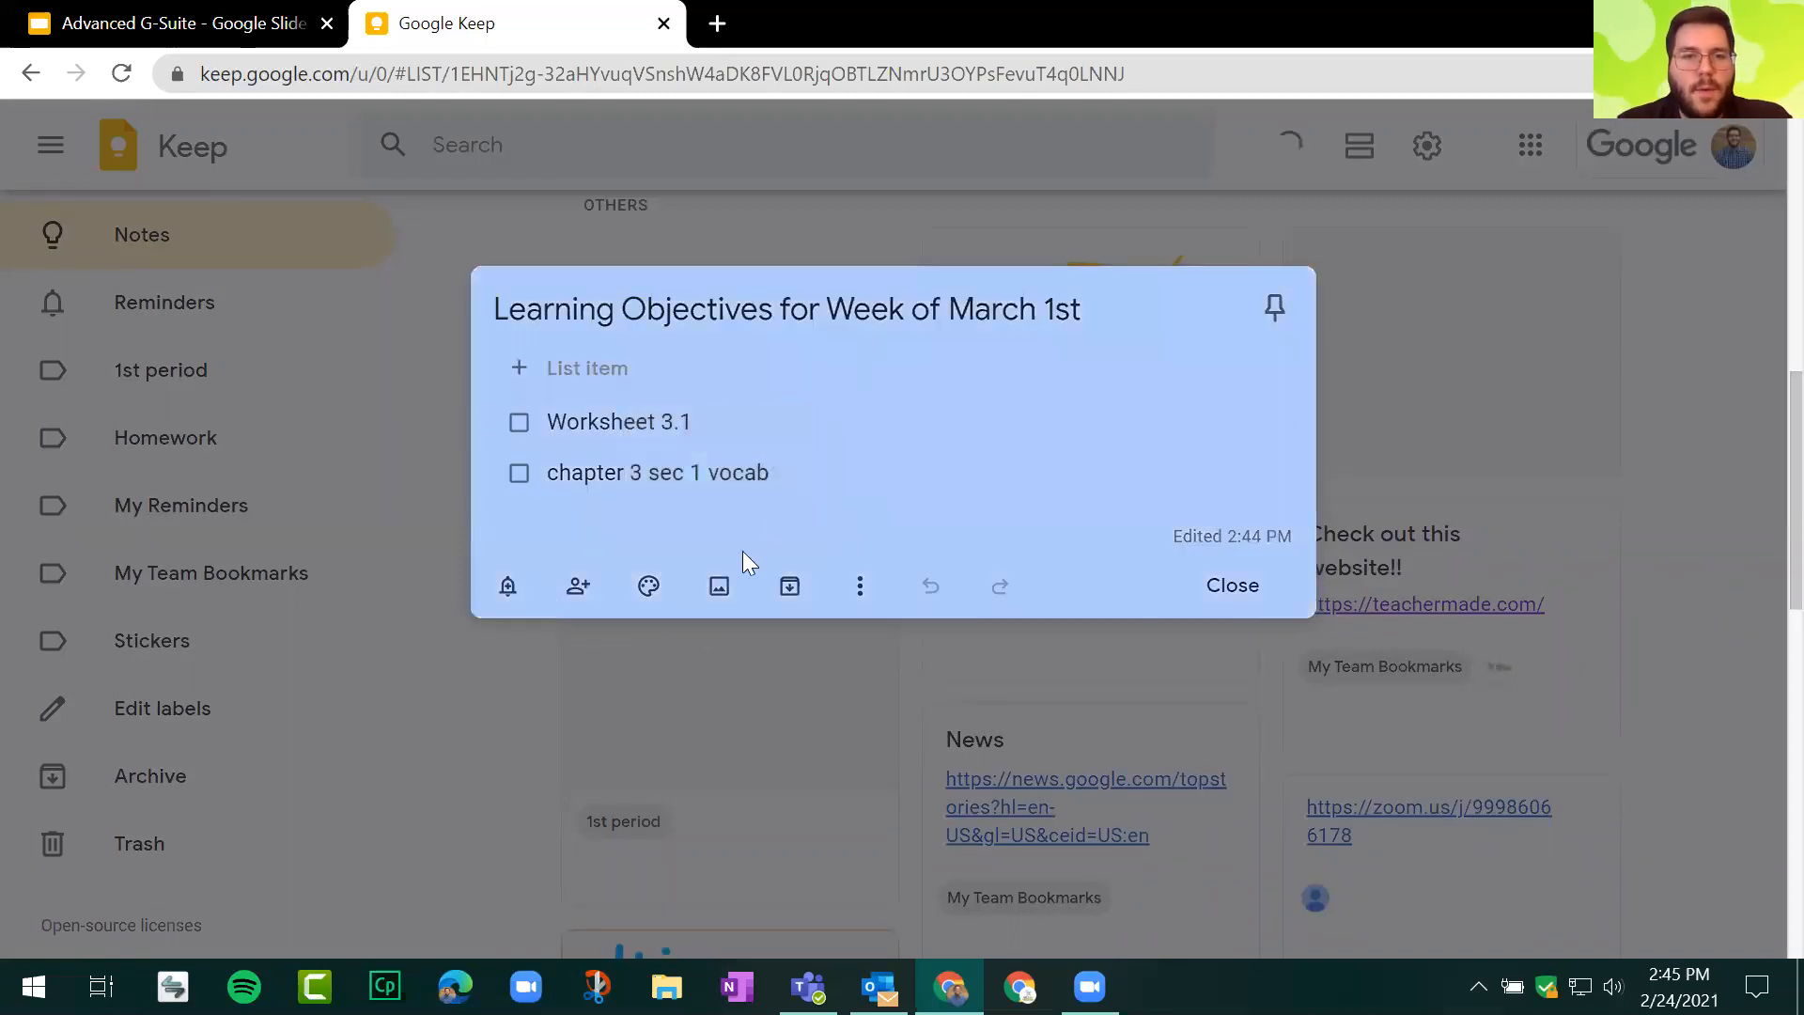
Step: View the file picker for adding an image to the note, cancel it, and point out the archive option
left_click(719, 597)
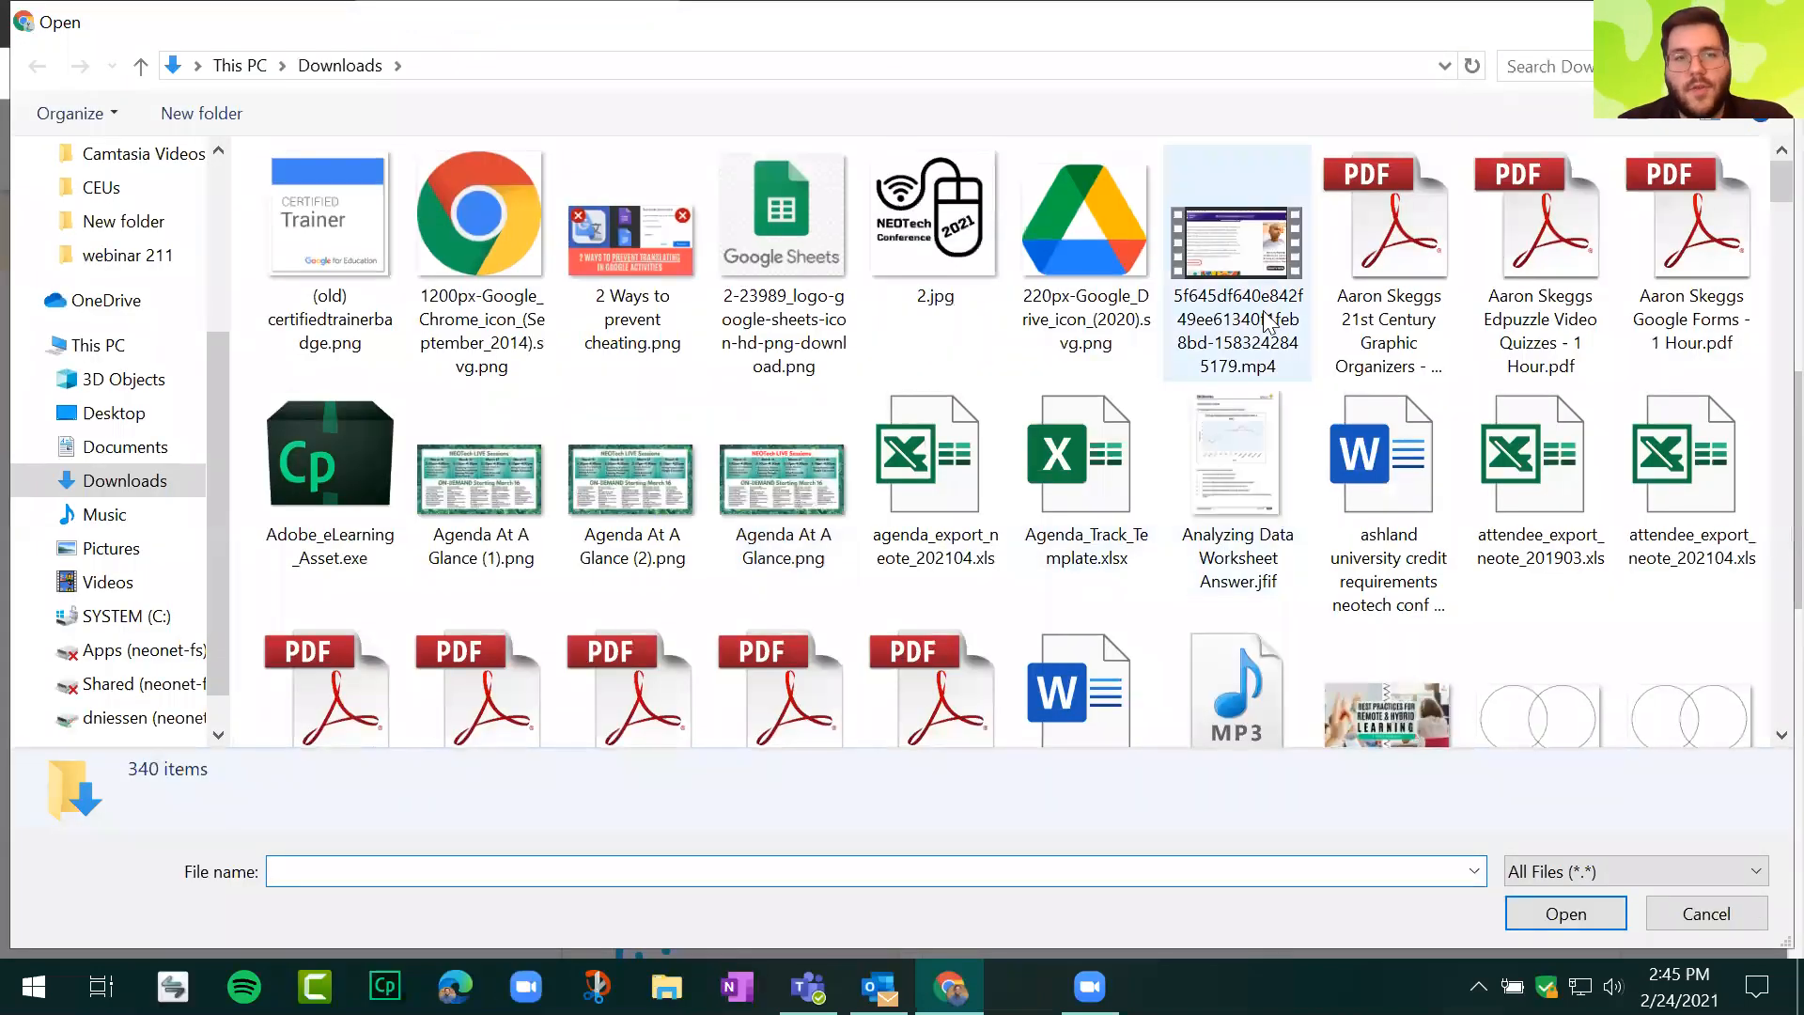
left_click(1706, 913)
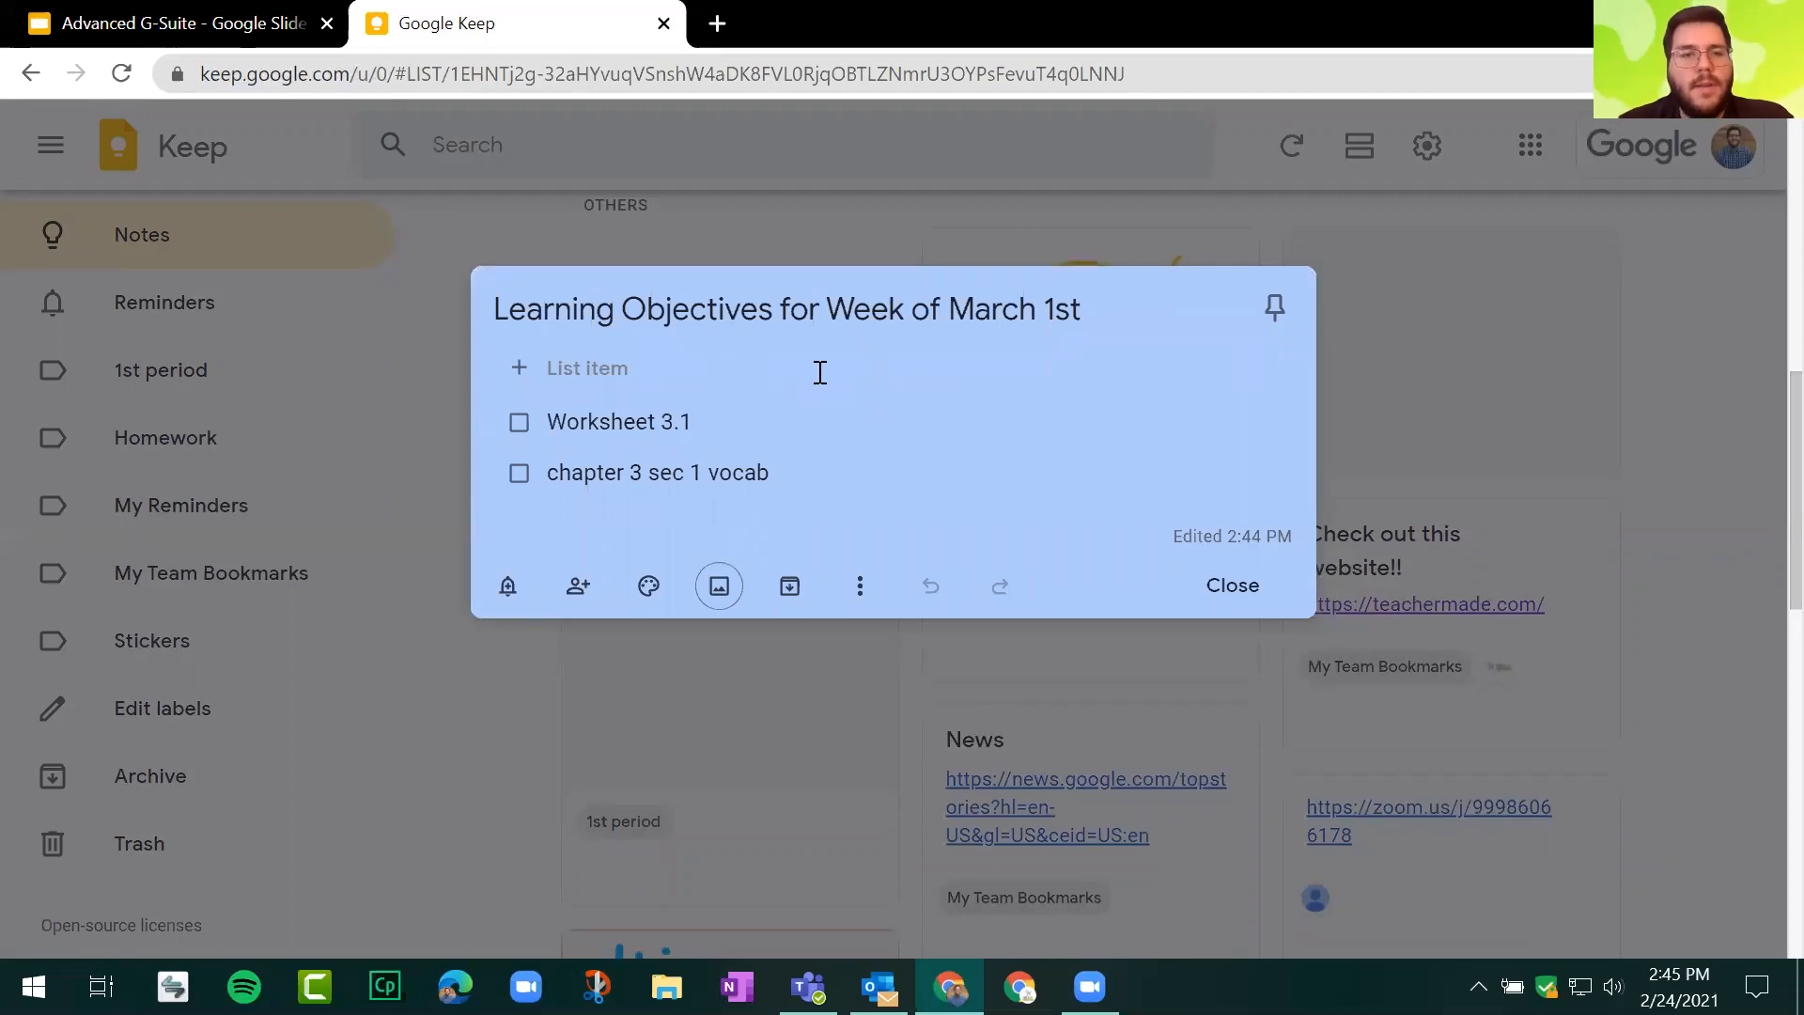
left_click(790, 591)
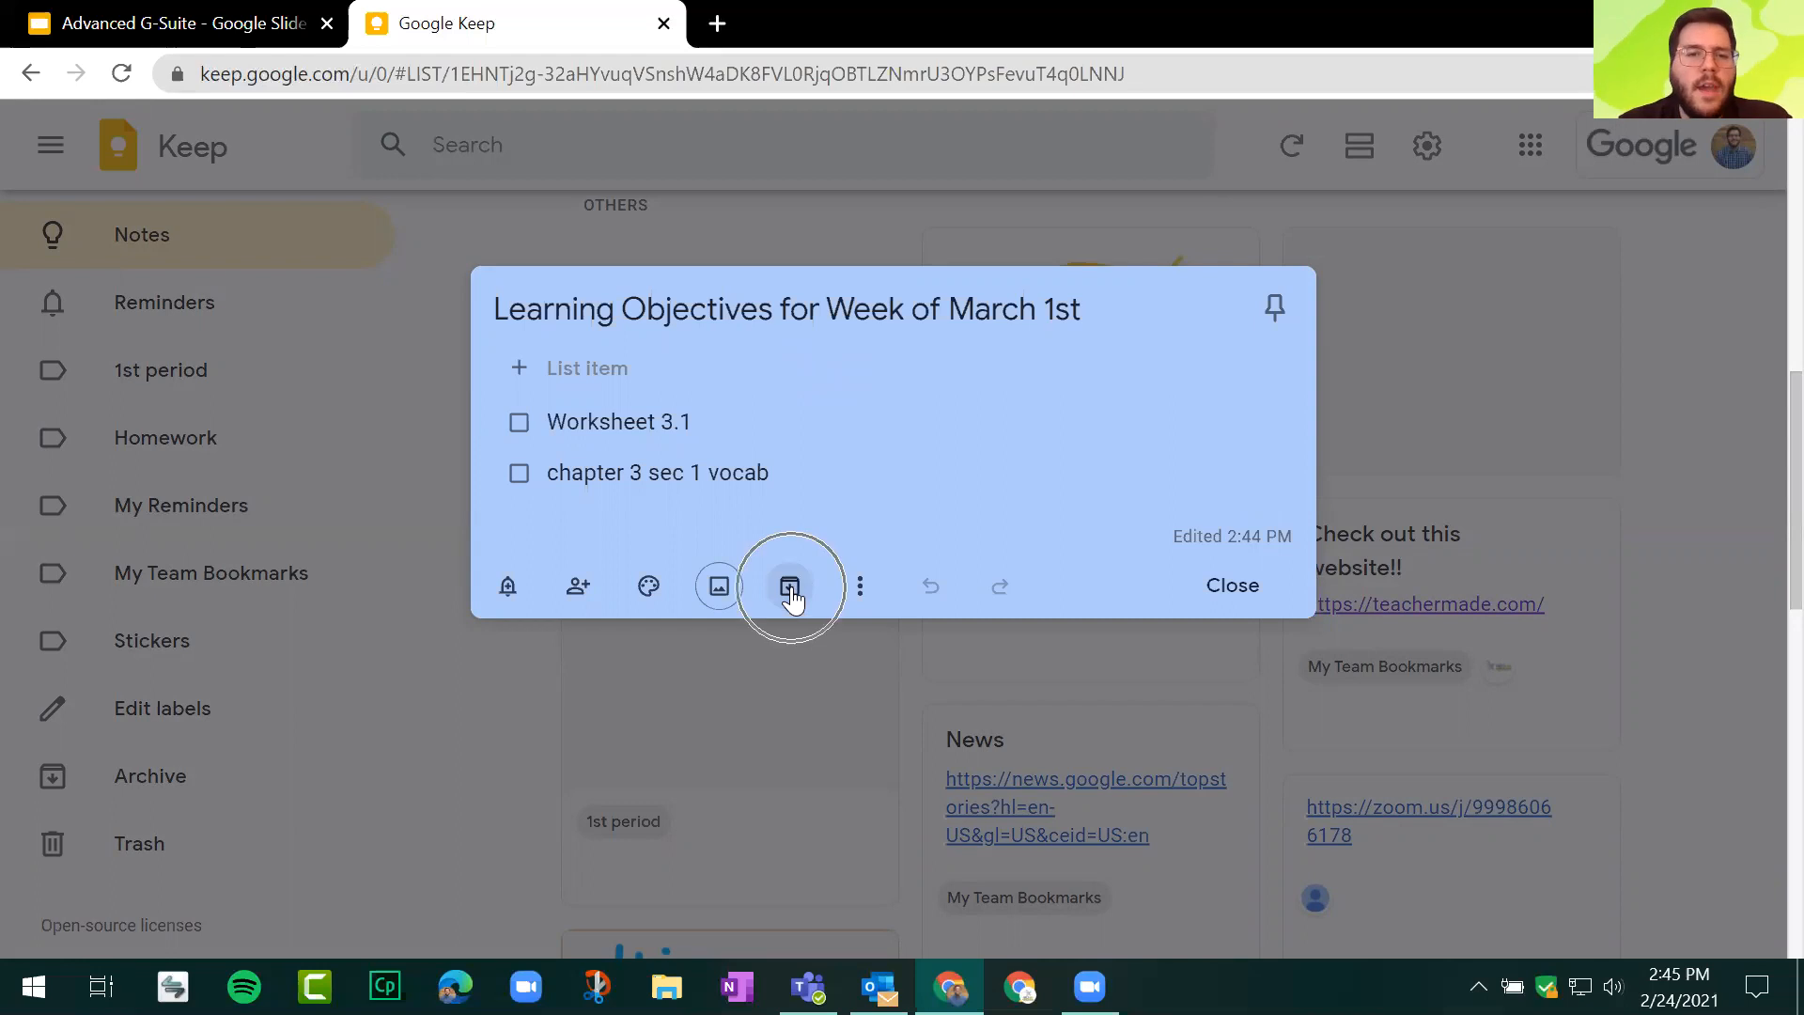
left_click(790, 592)
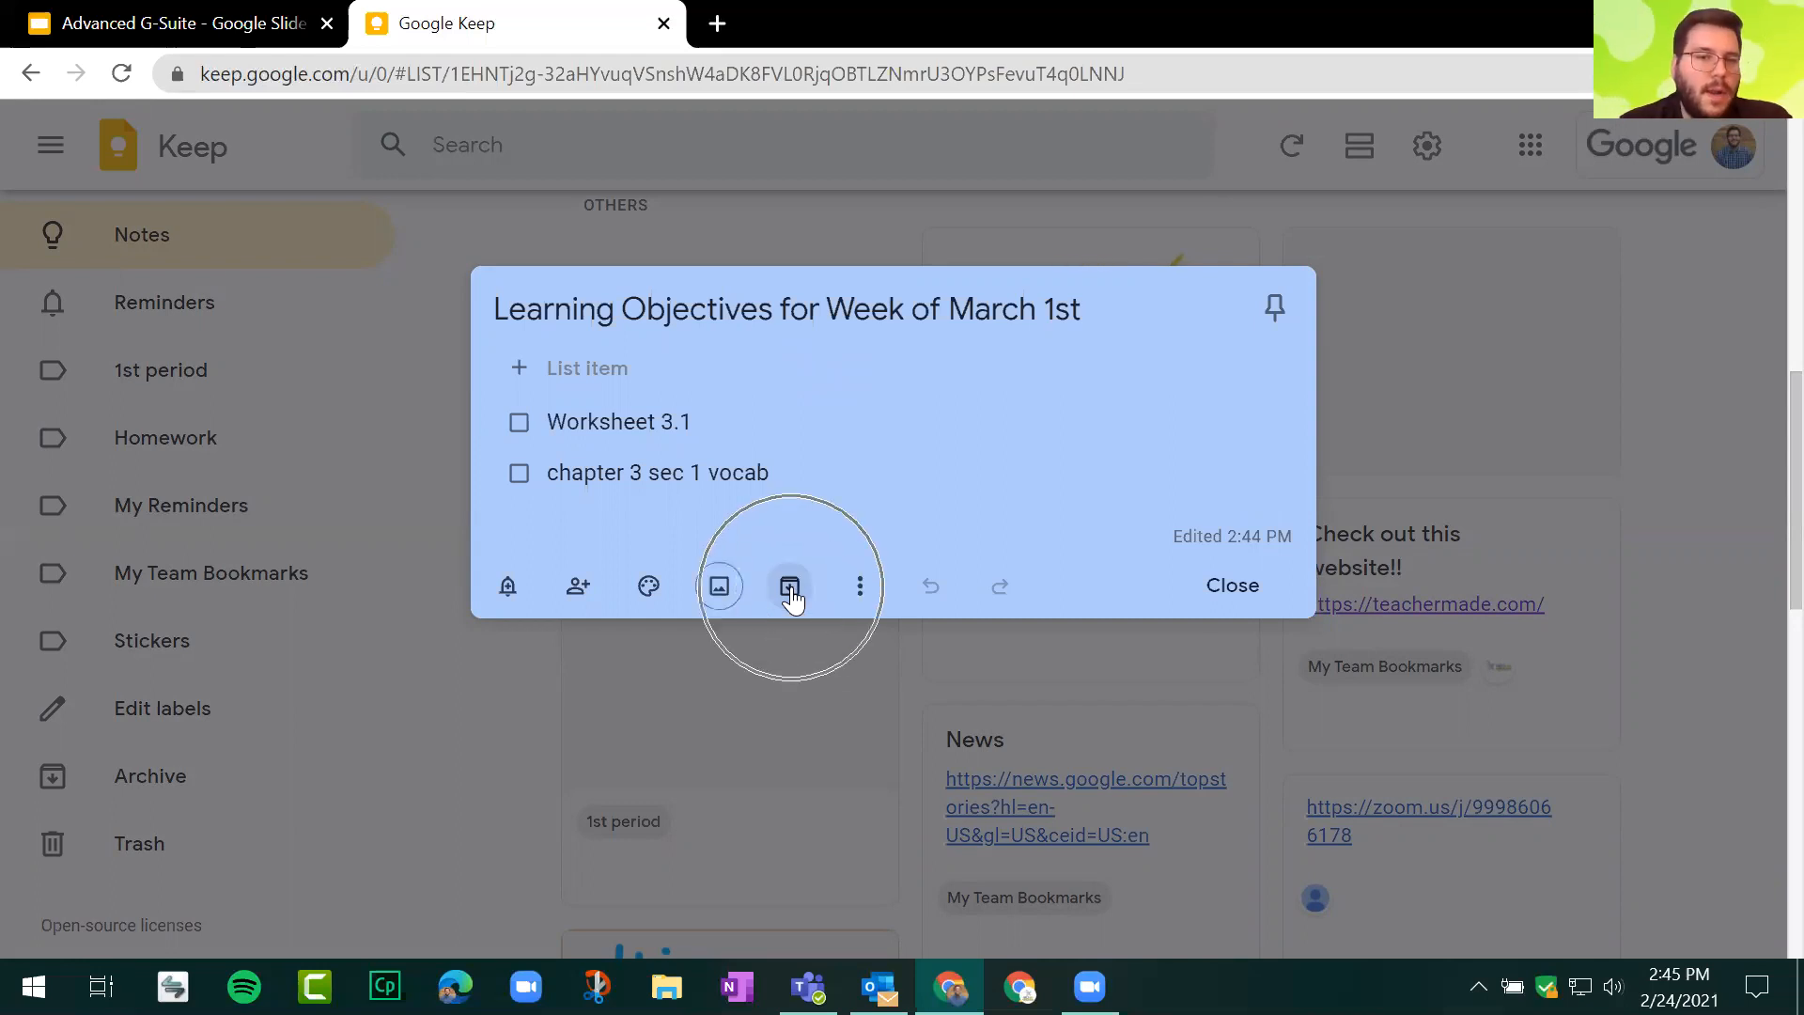
Step: View the note's additional actions and the list of labels that can be assigned to it
left_click(859, 587)
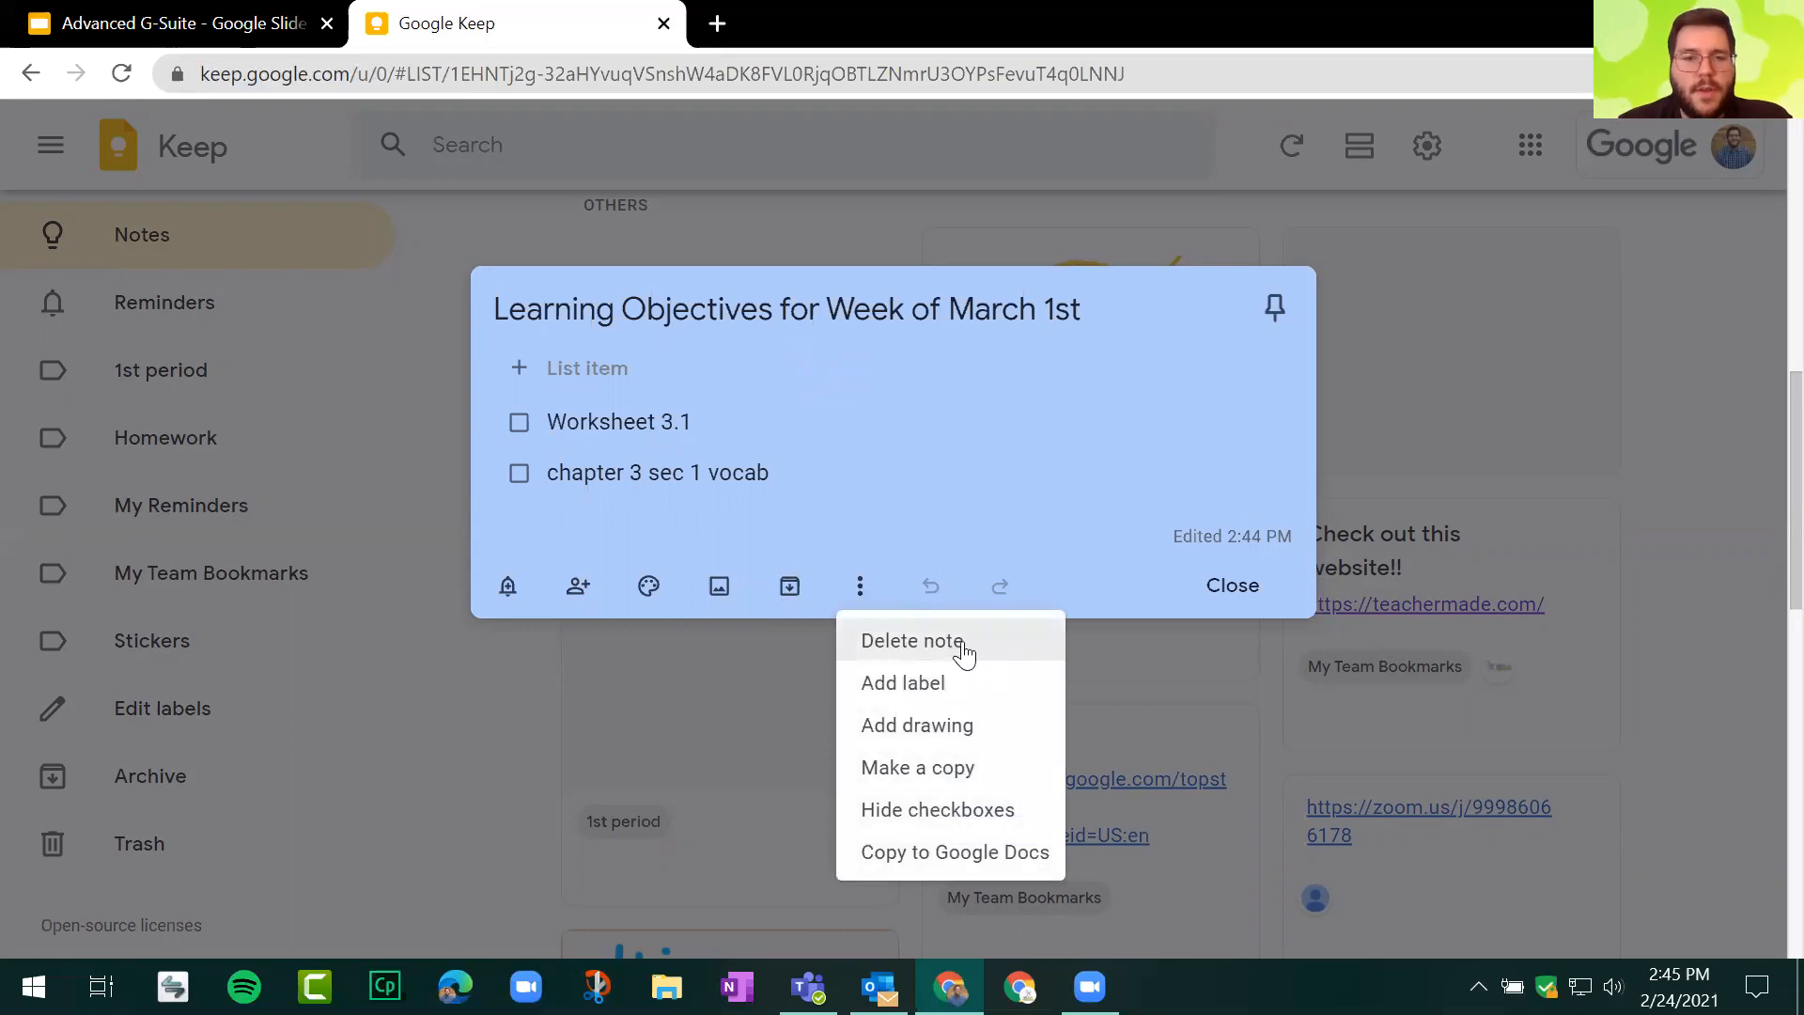
left_click(950, 691)
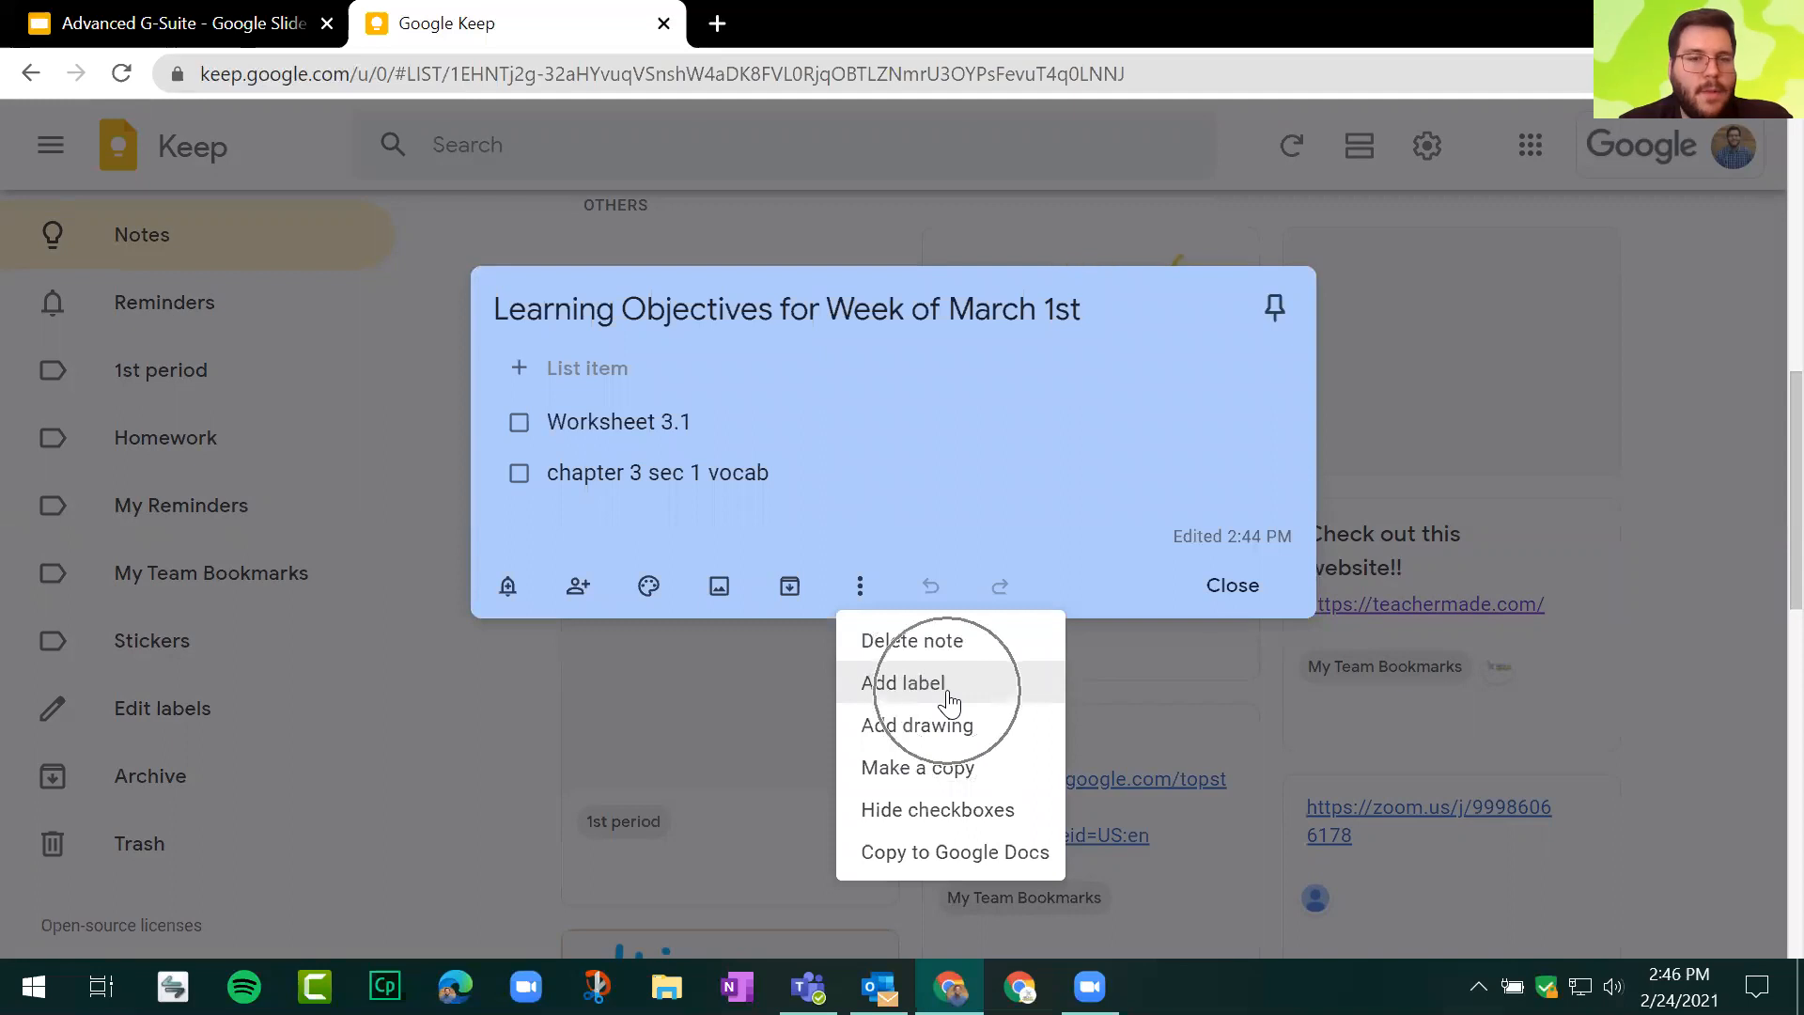
left_click(948, 695)
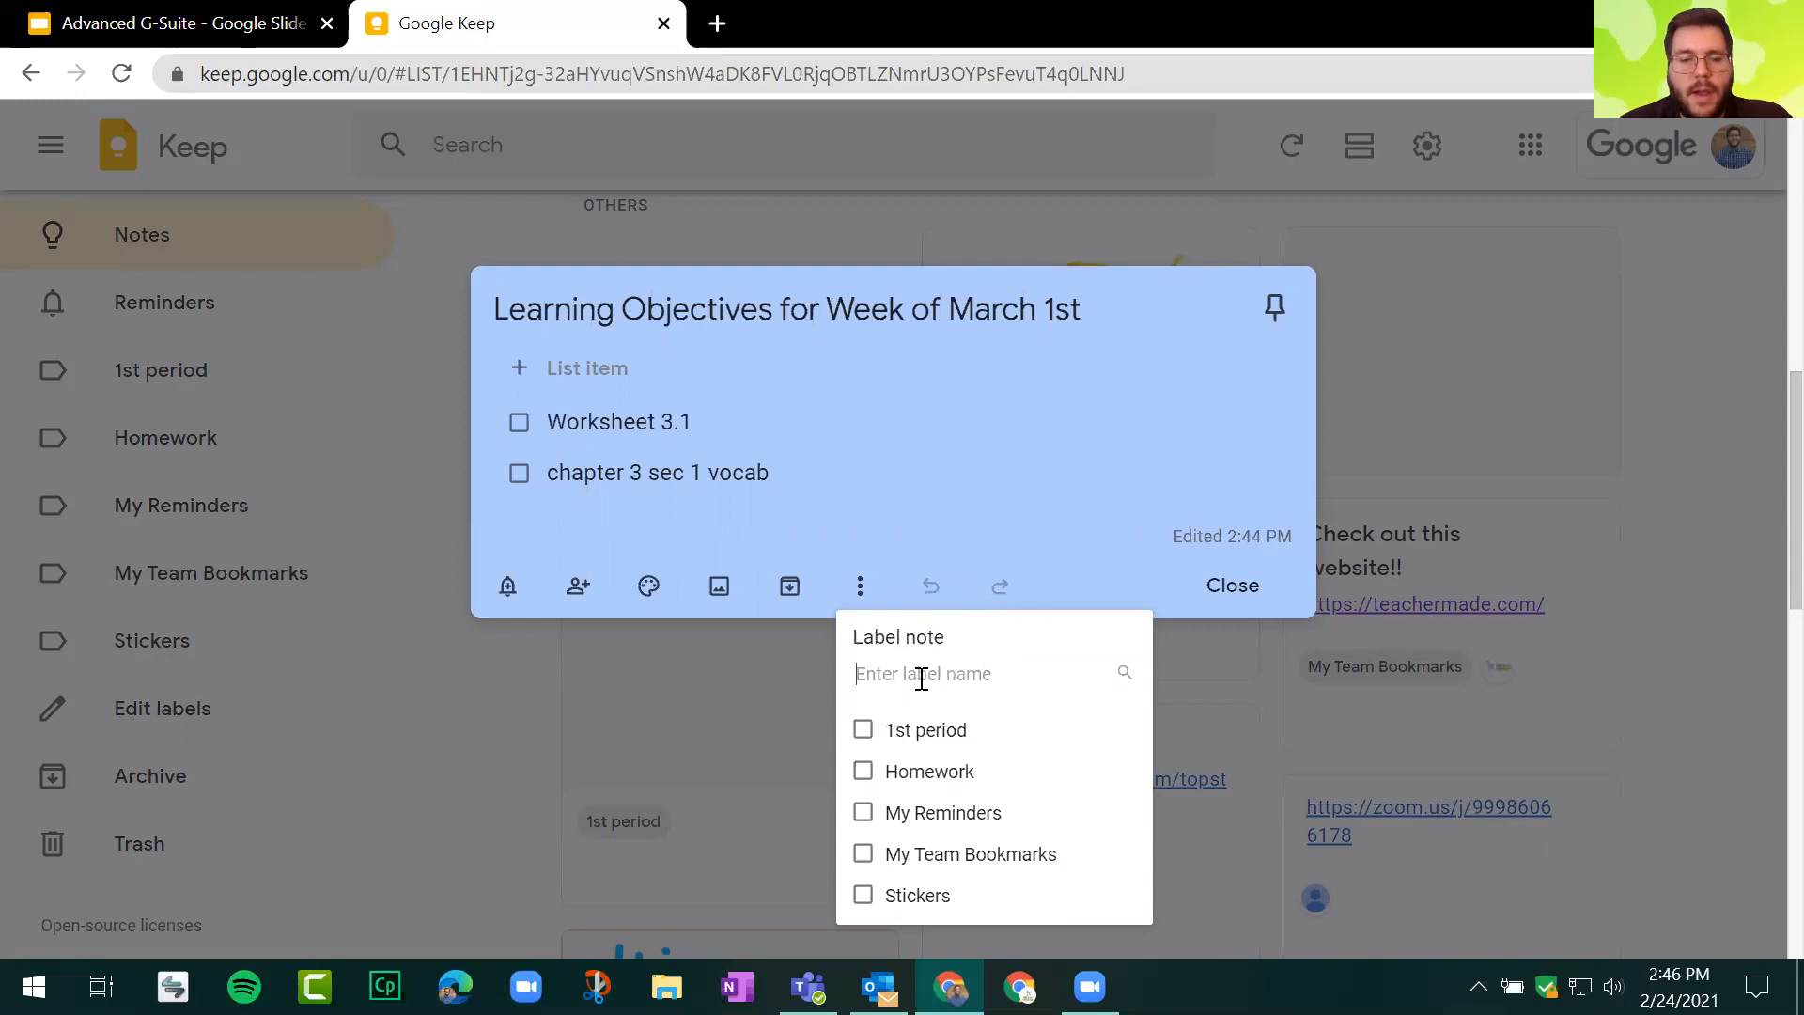
Step: Start a new drawing in the Learning Objectives note and dismiss the hint about long notes
left_click(859, 593)
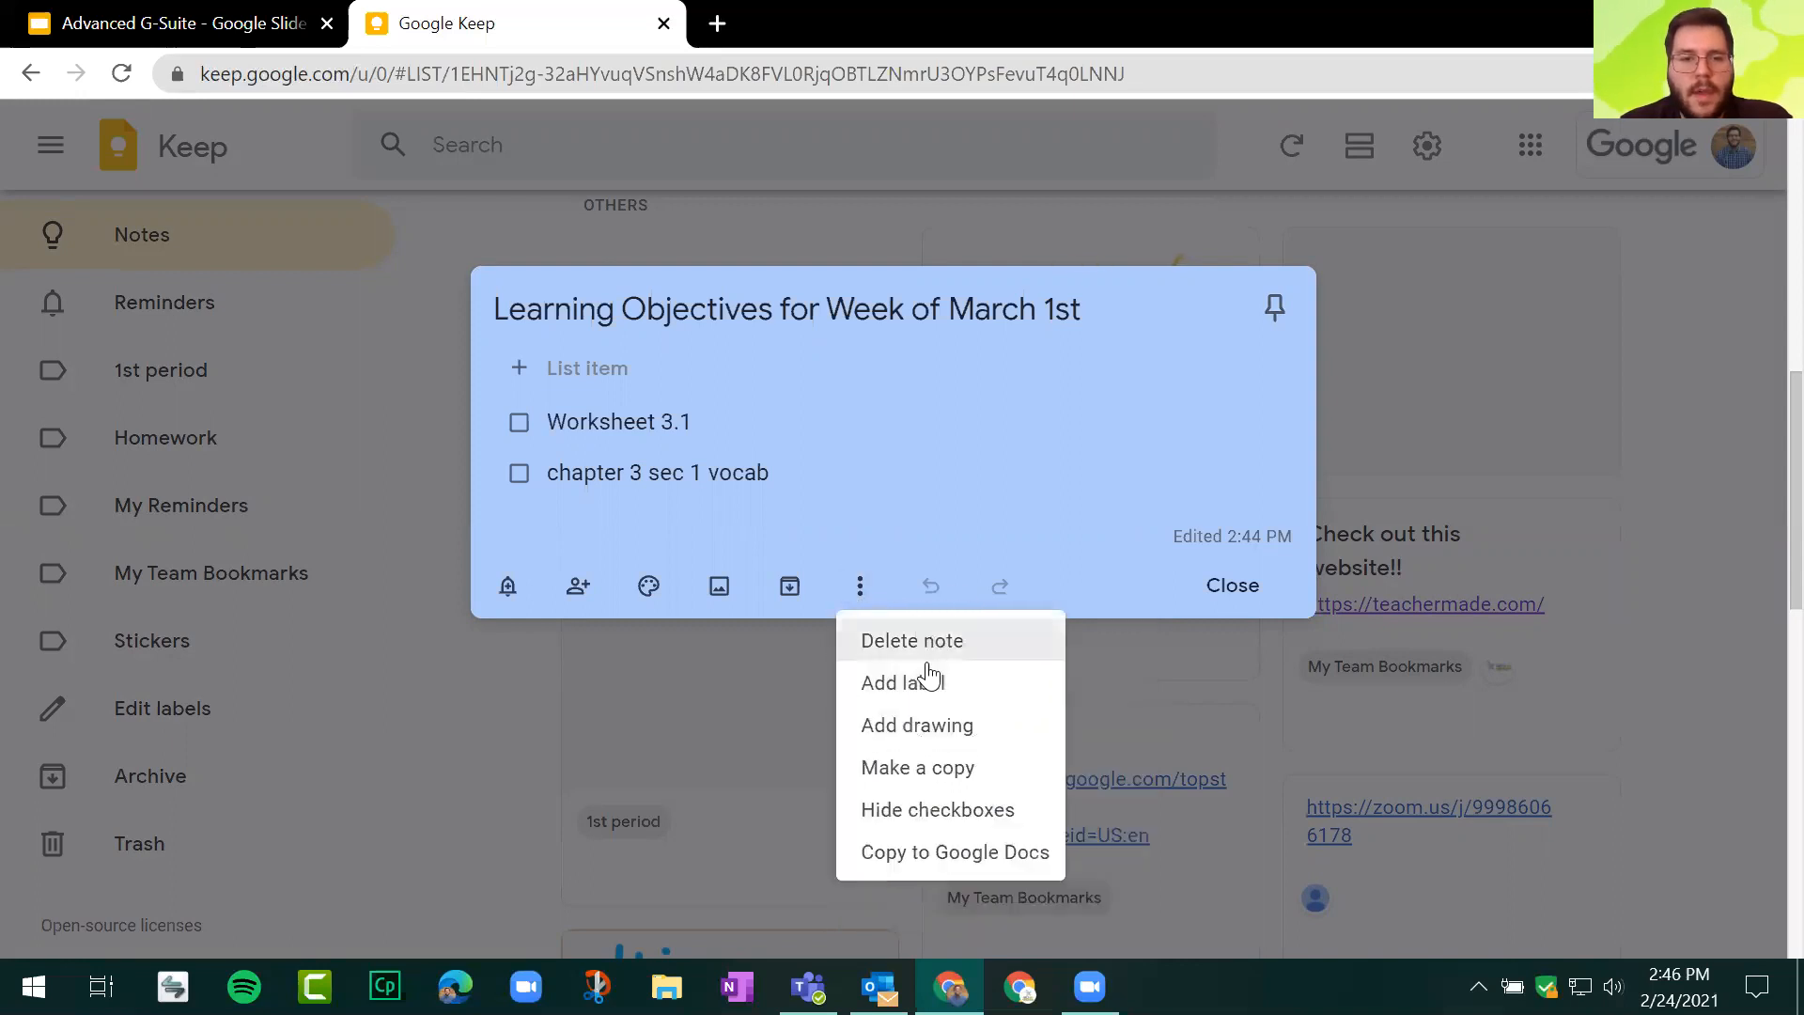
left_click(938, 733)
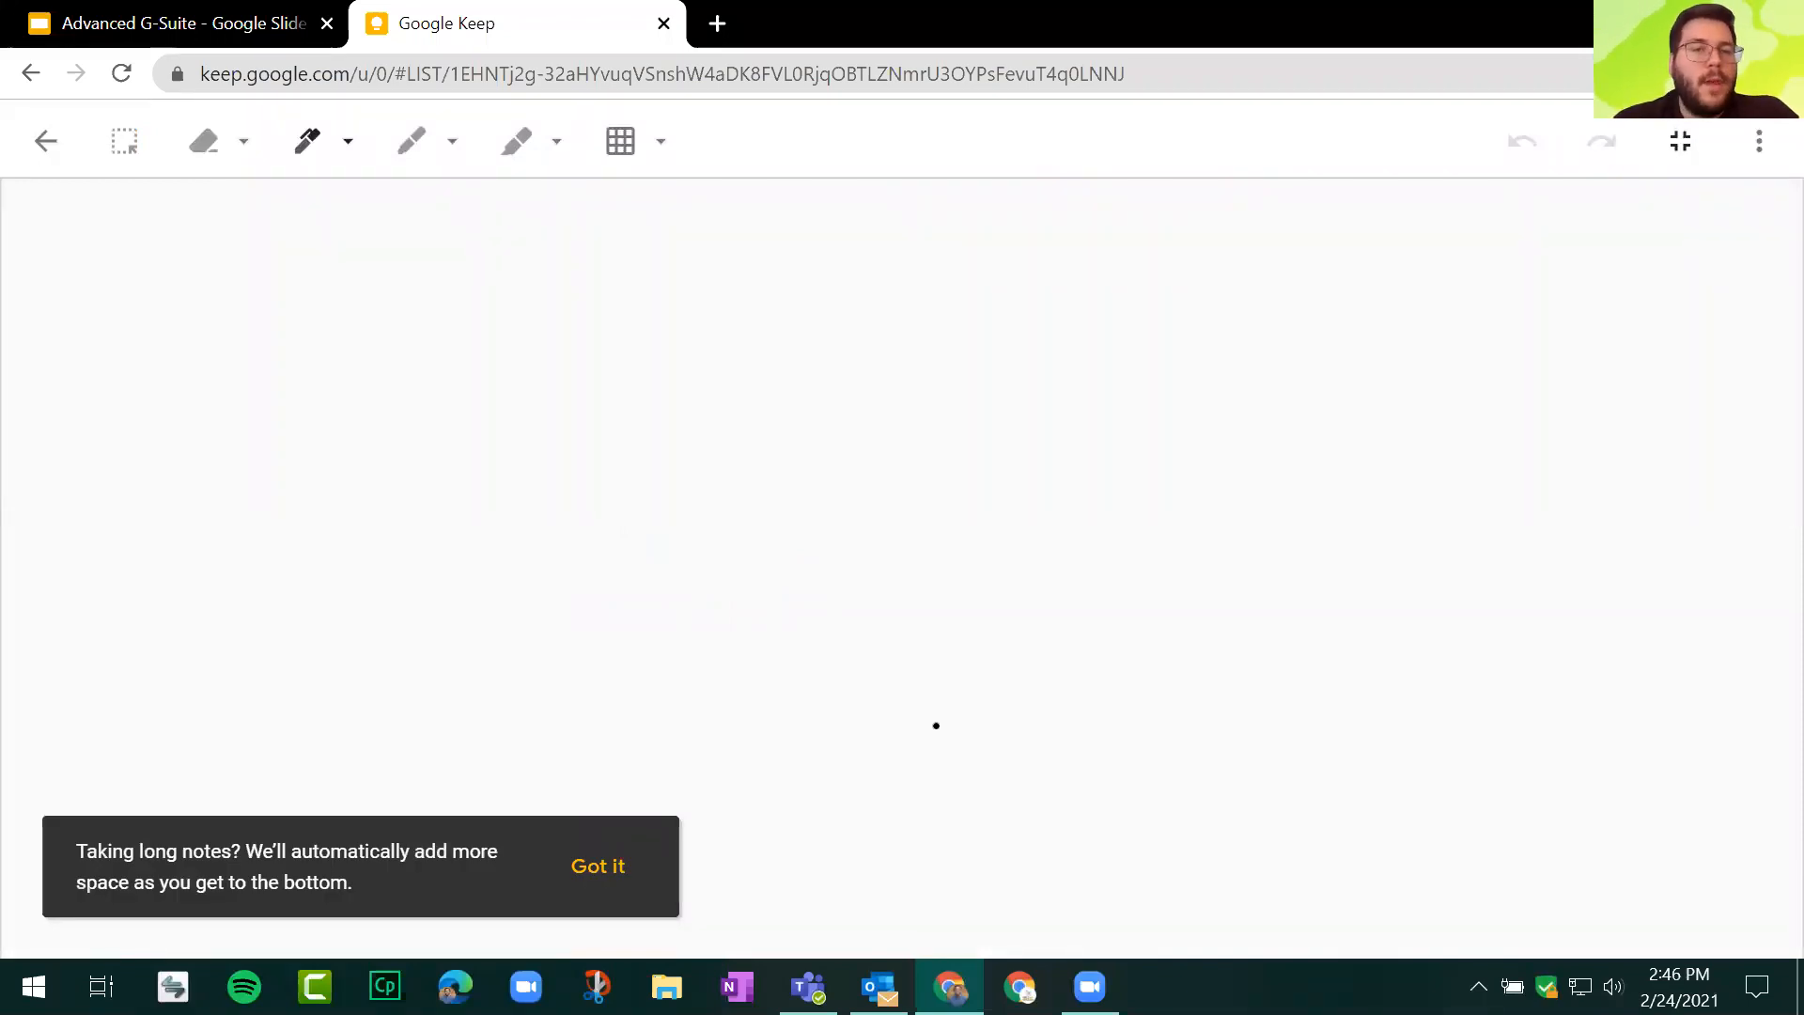
left_click(612, 866)
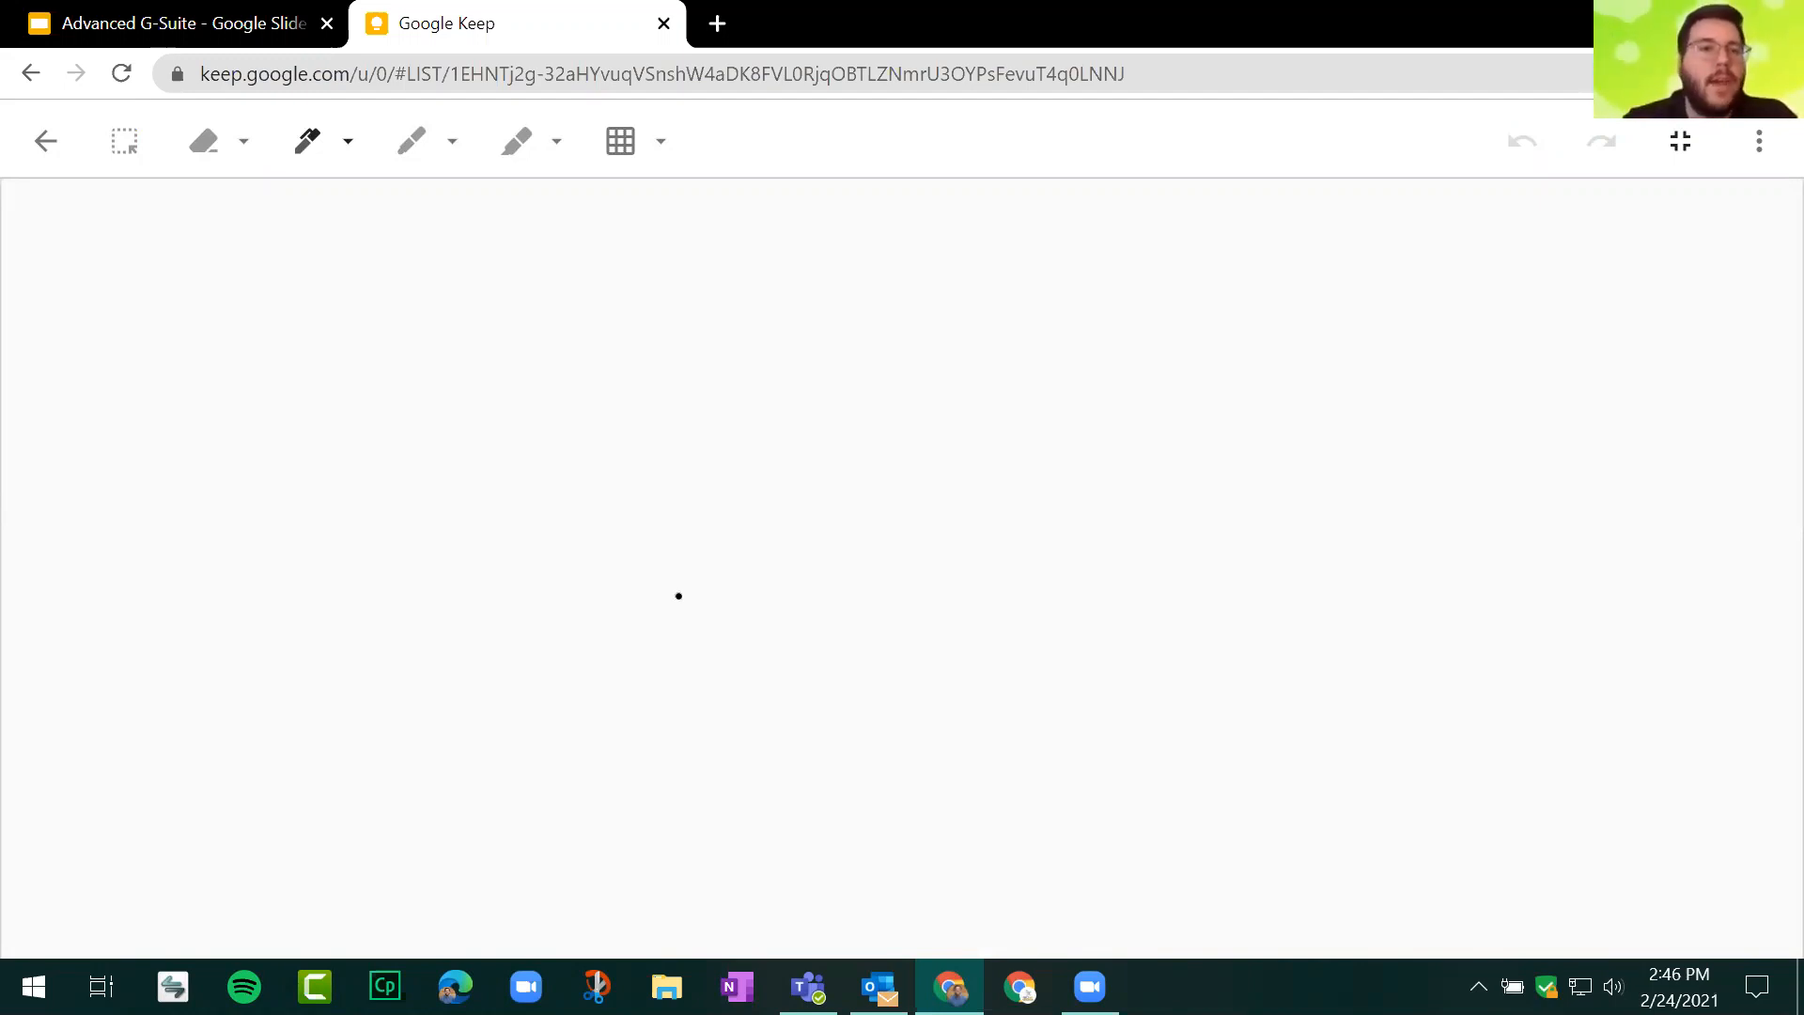
Step: Try the selection tool on the blank canvas, and switch to the eraser and the highlighter
left_click(125, 143)
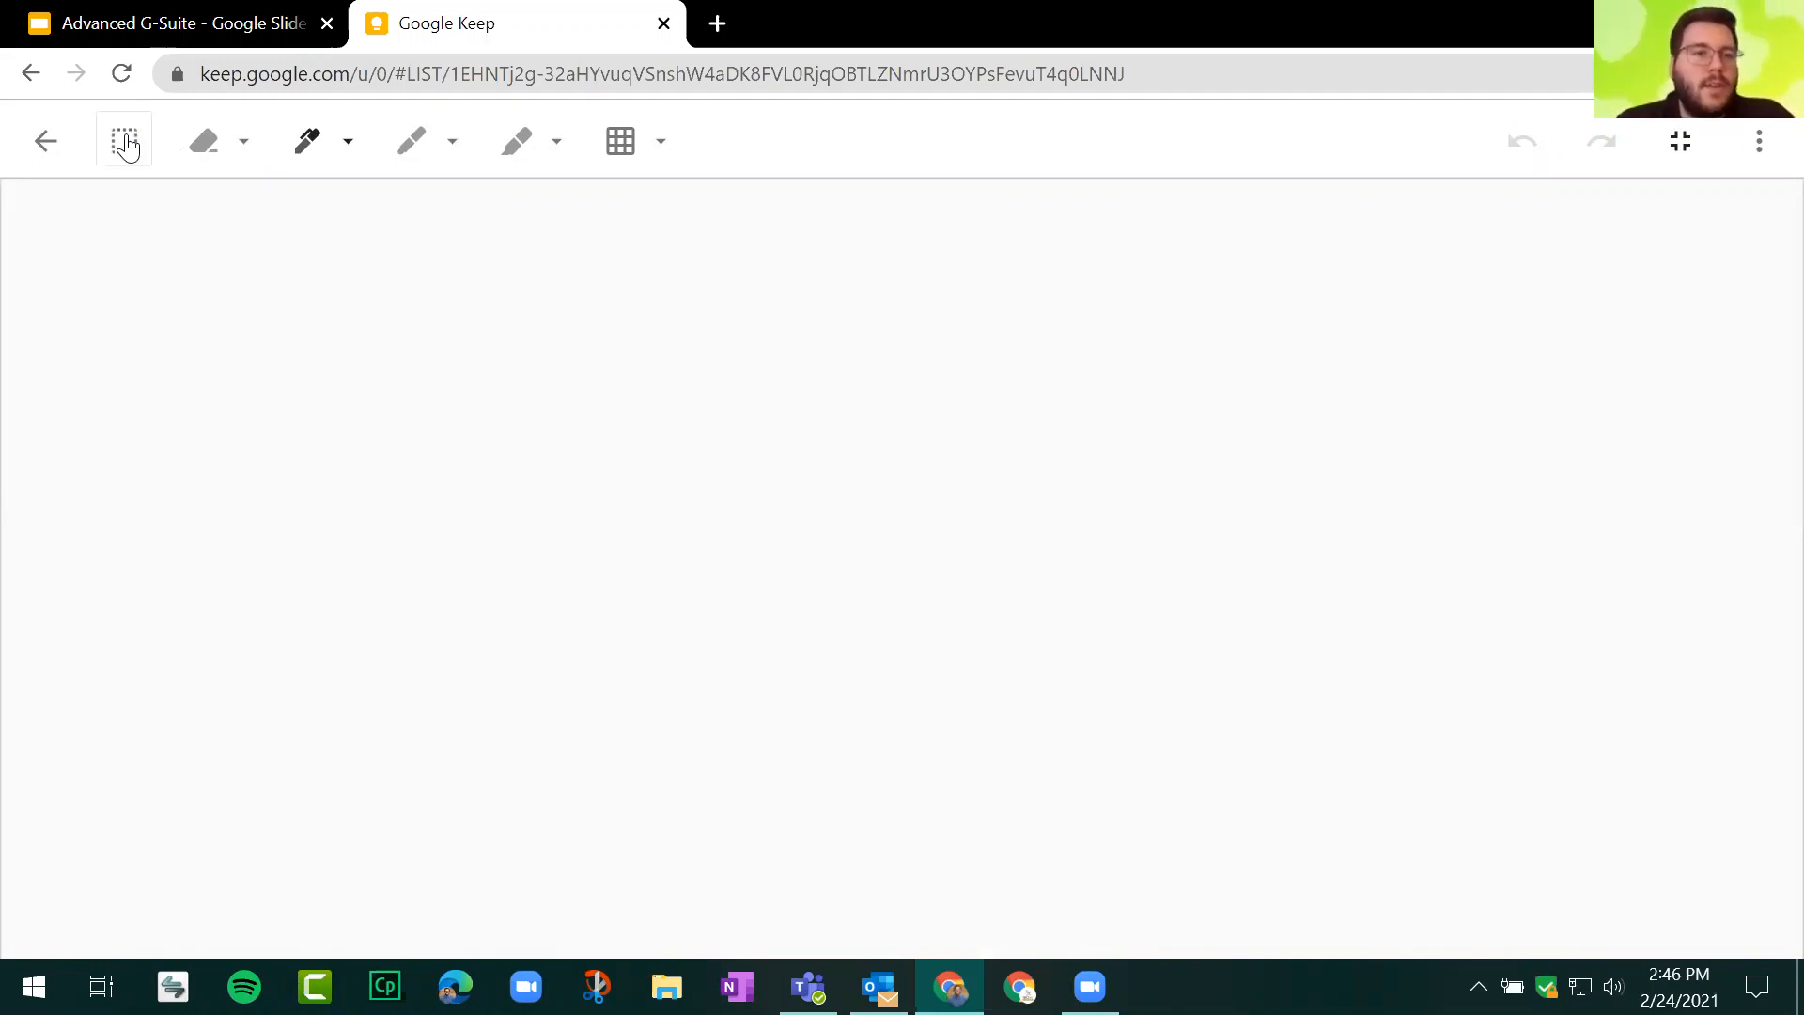
left_click_drag(133, 225, 645, 636)
left_click(226, 141)
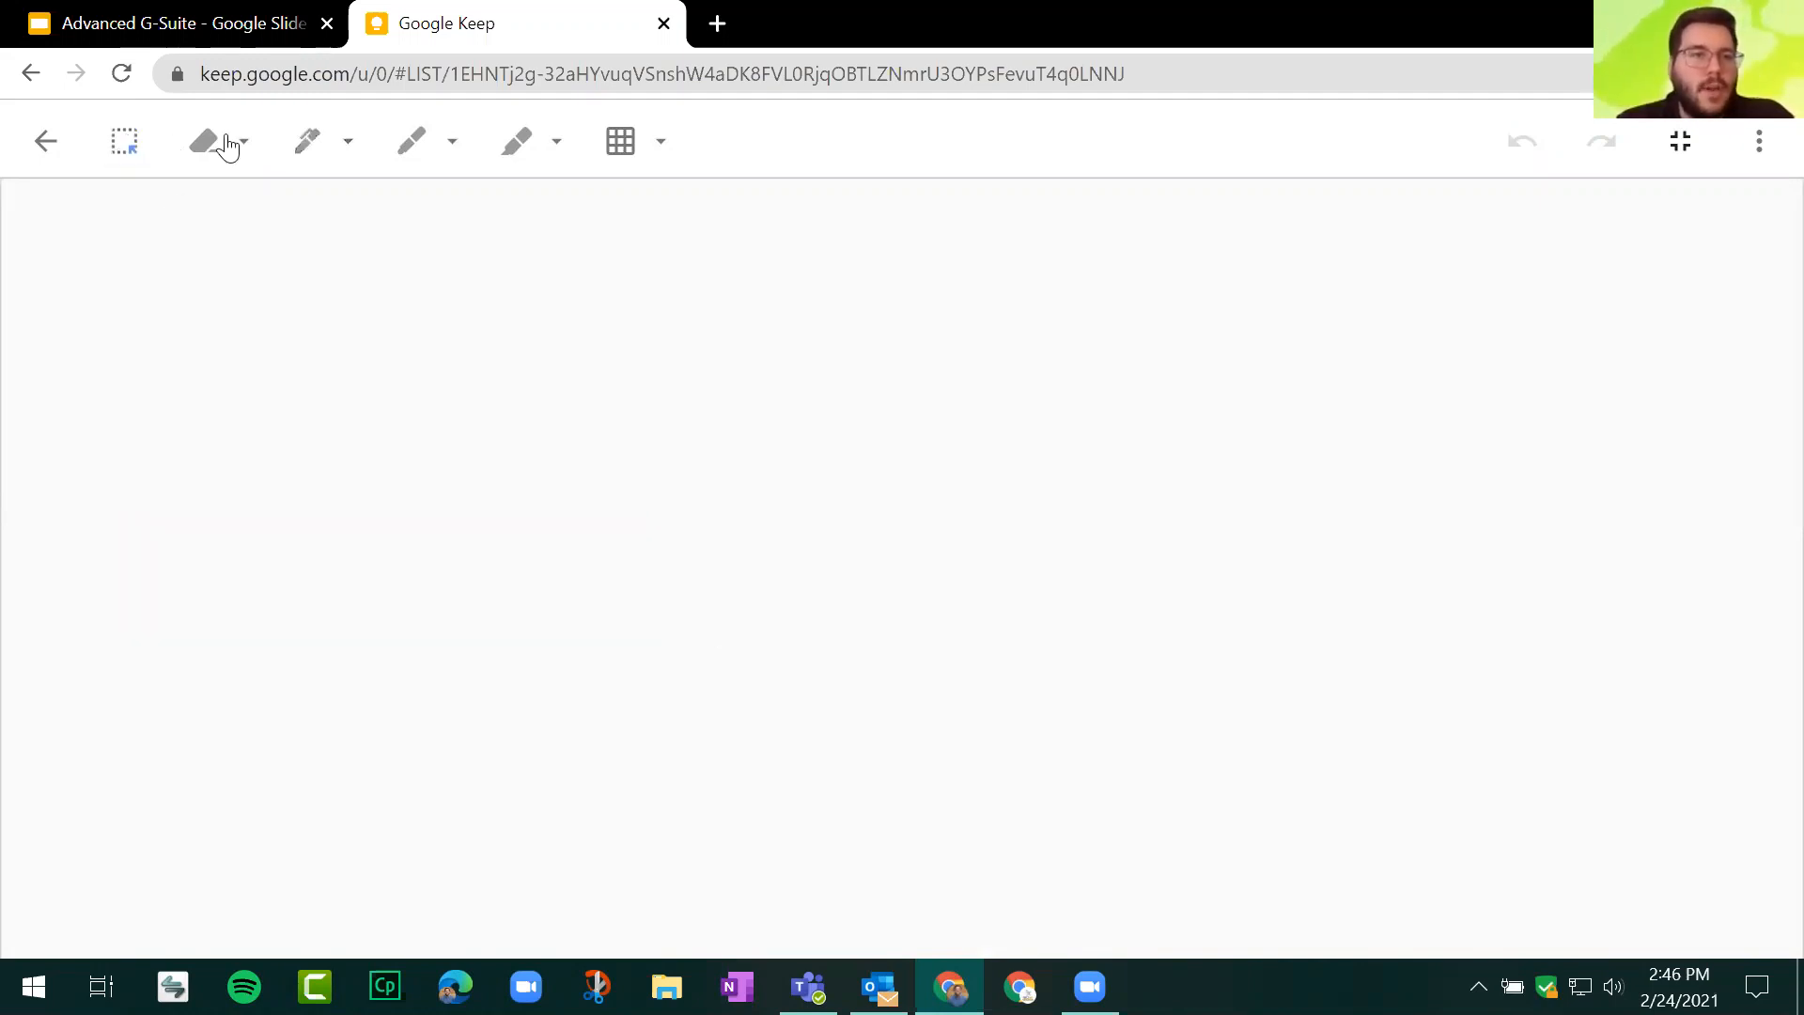
left_click(518, 143)
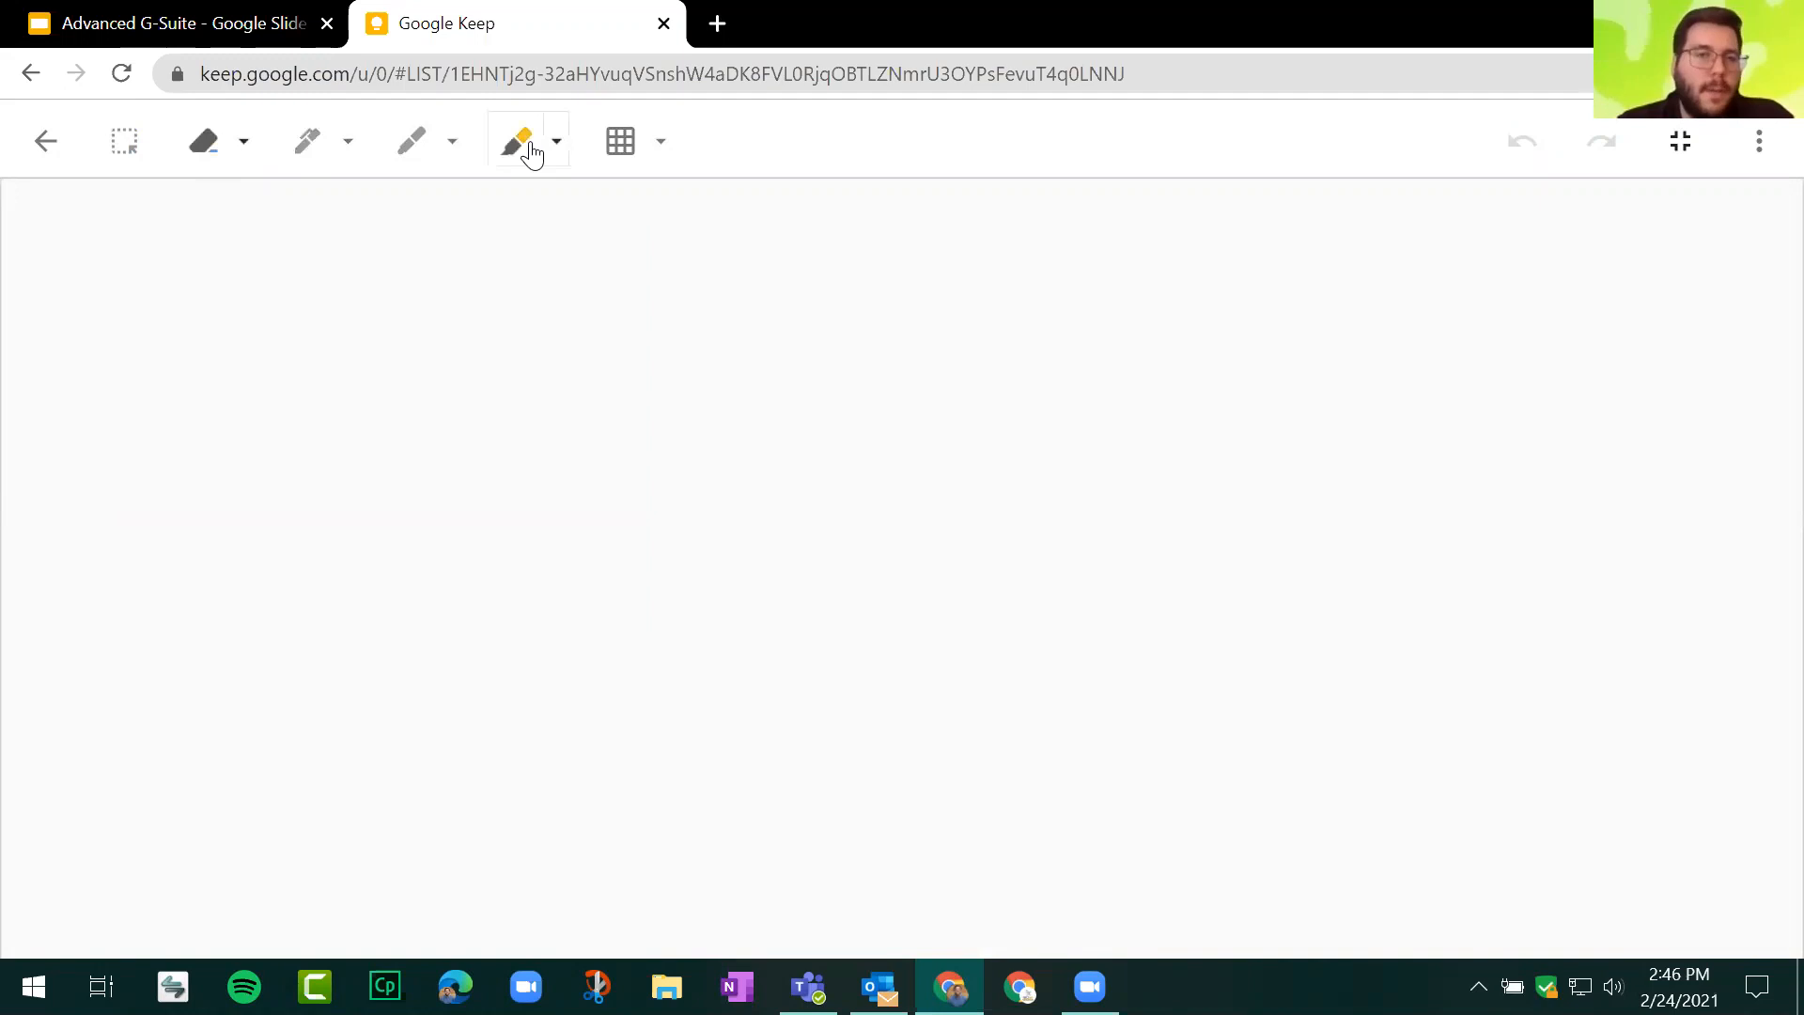
Step: Try the Rules grid as the drawing's background and view the drawing's additional options
left_click(661, 143)
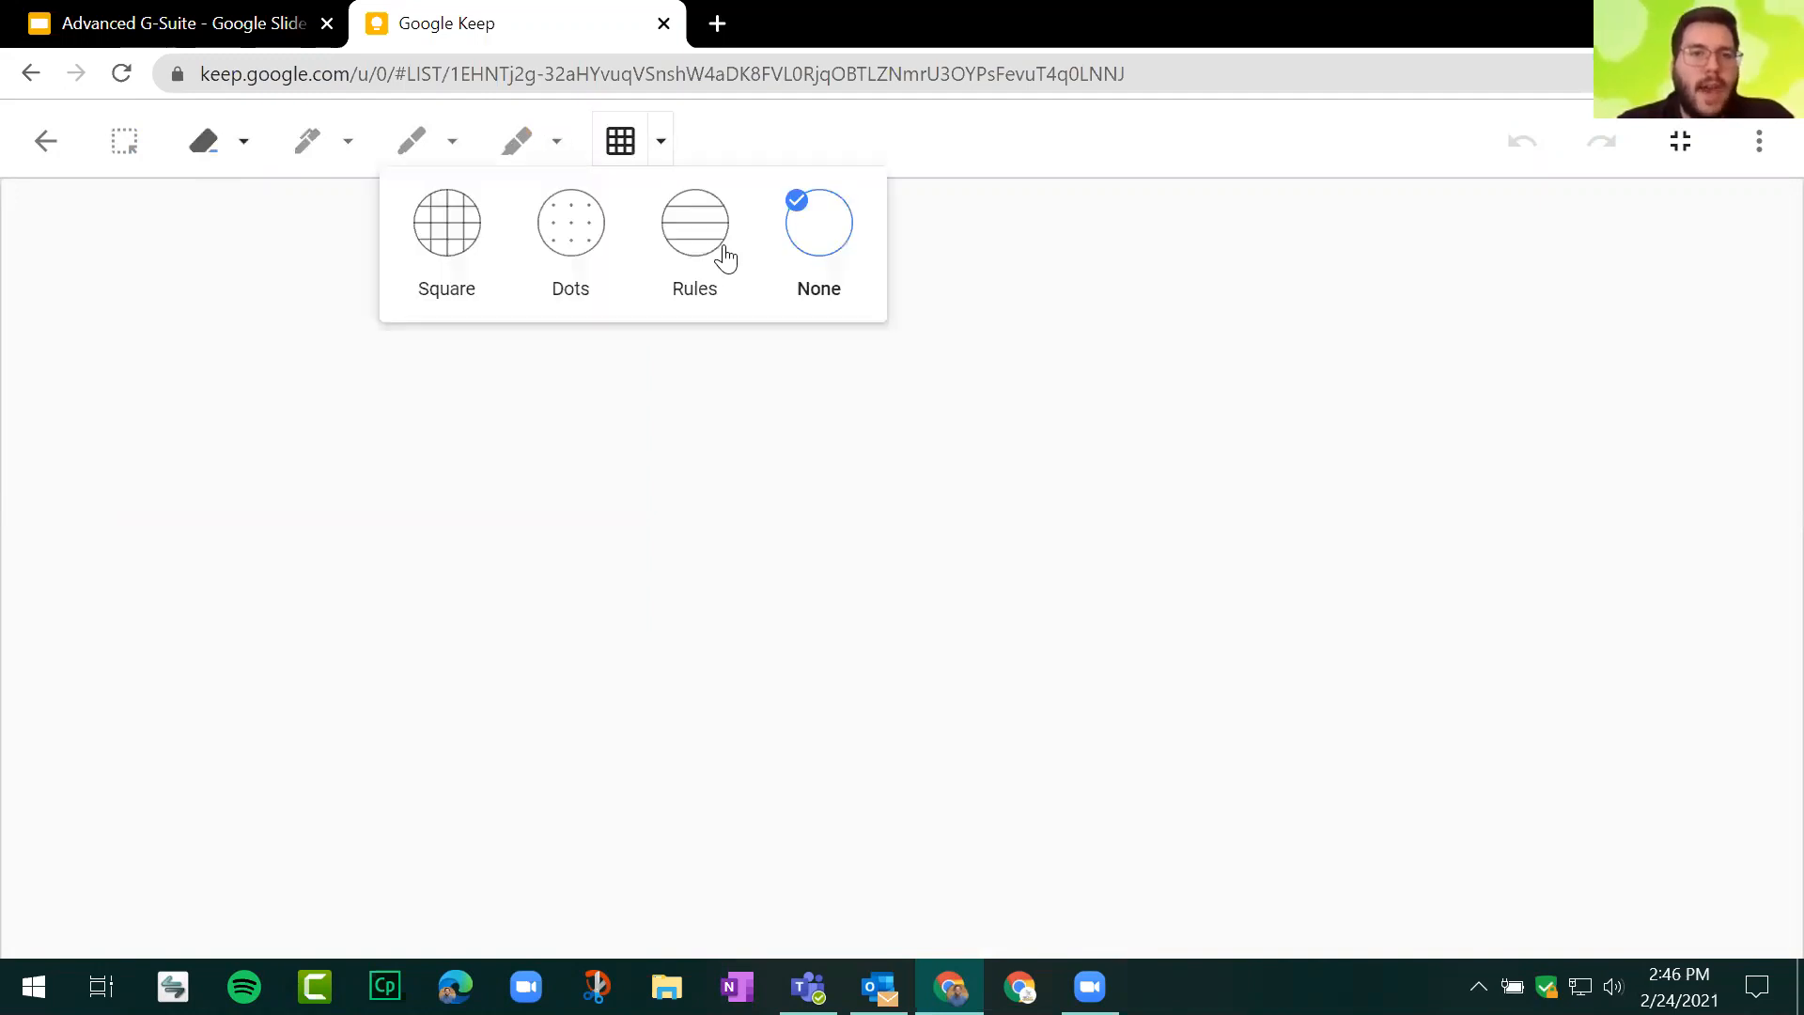
left_click(737, 287)
left_click(470, 242)
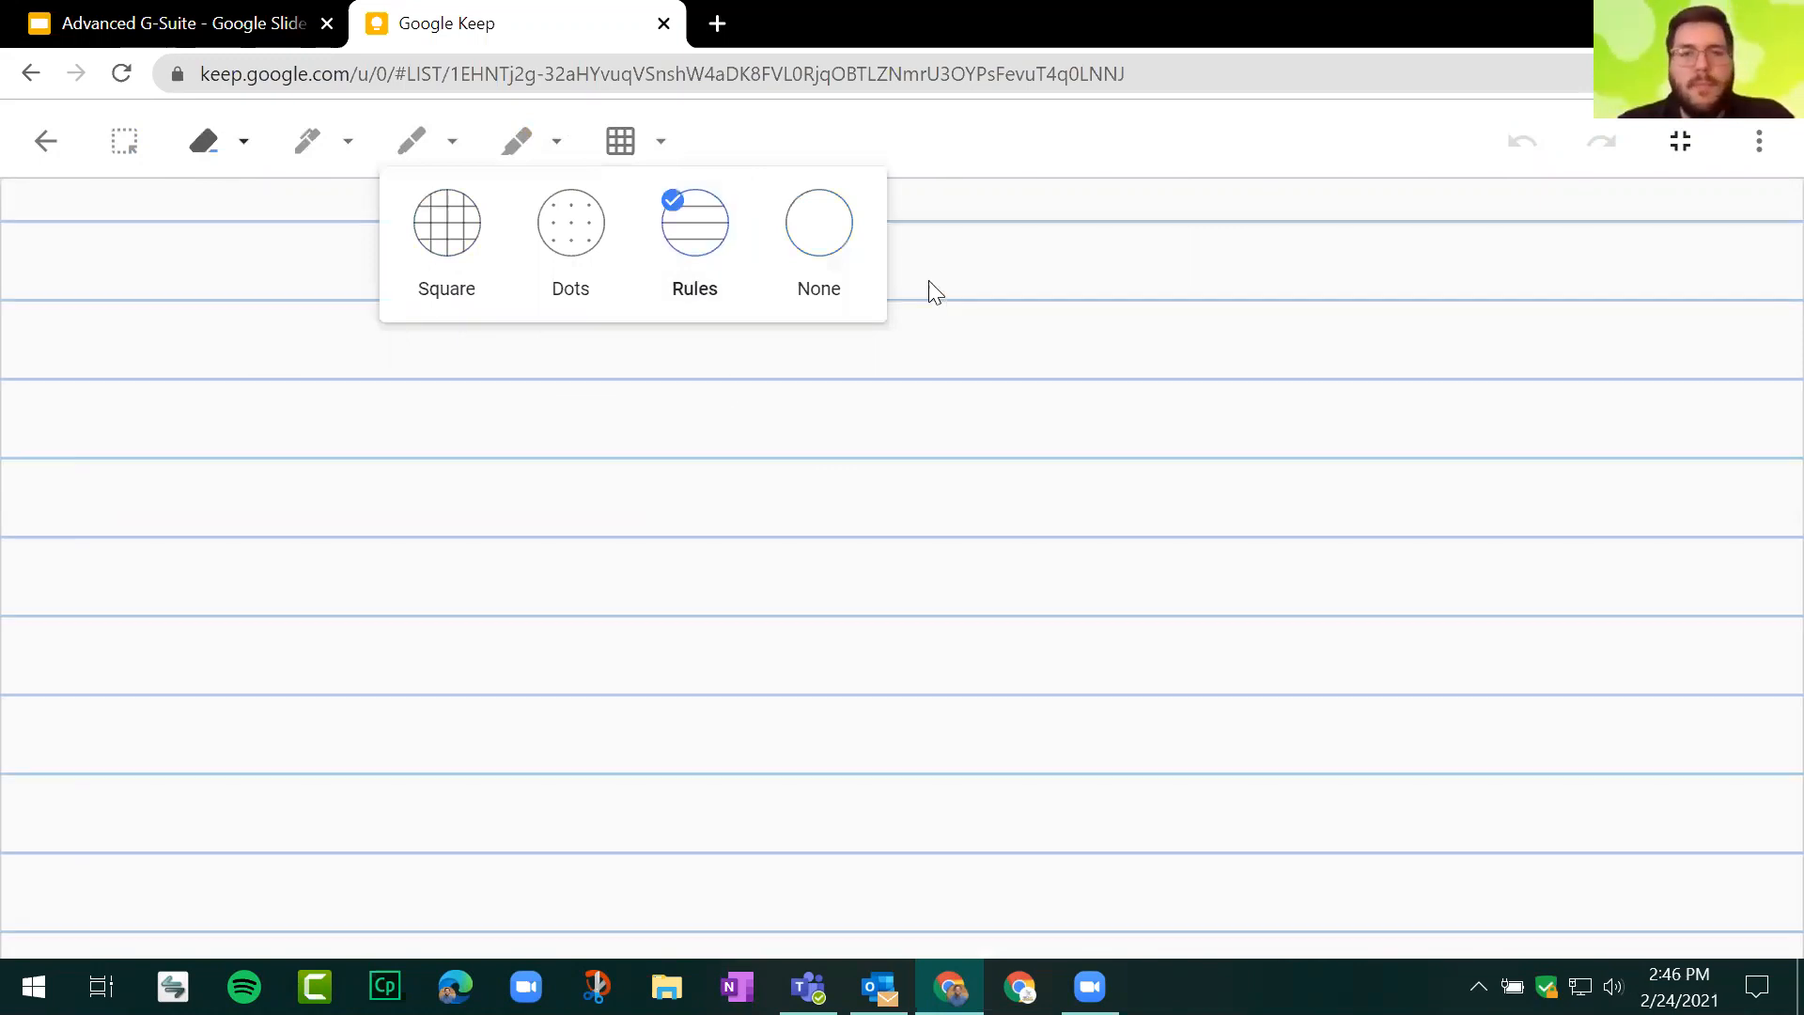
left_click(1760, 146)
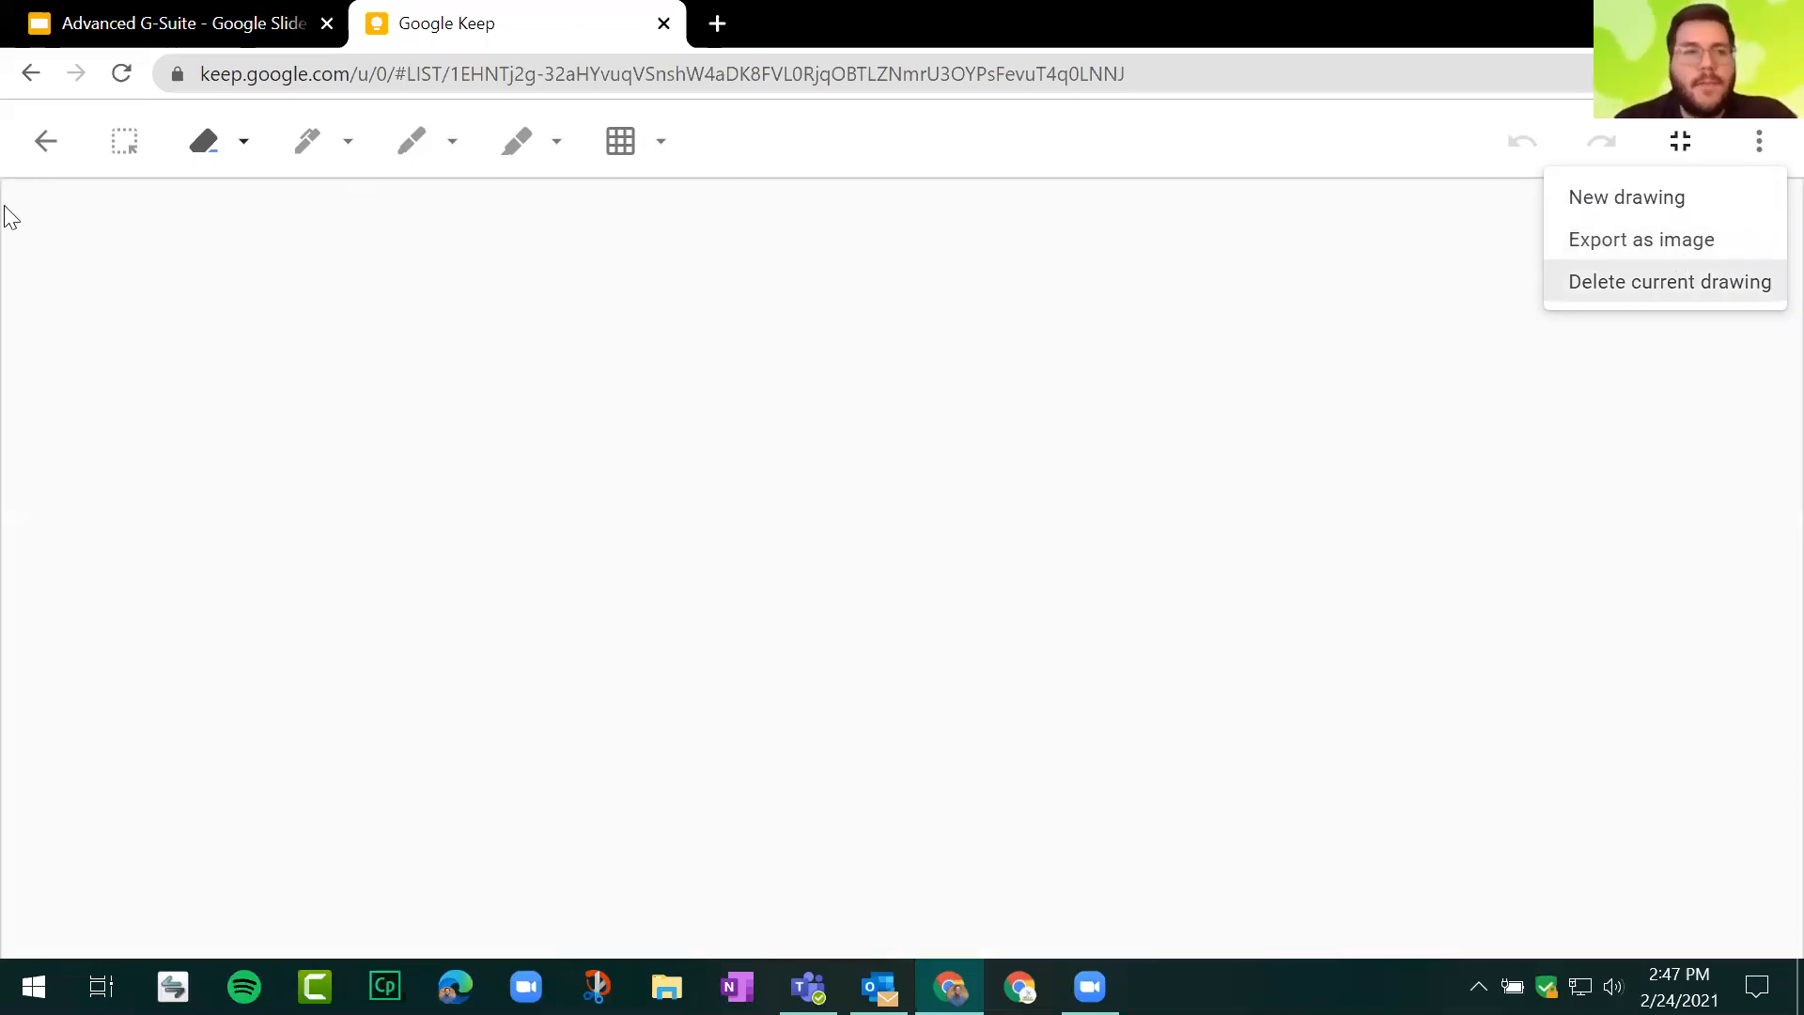
Step: Handwrite the equation 2x + 3 = 7 in red with the pen on the blank drawing canvas
left_click(324, 156)
left_click(407, 158)
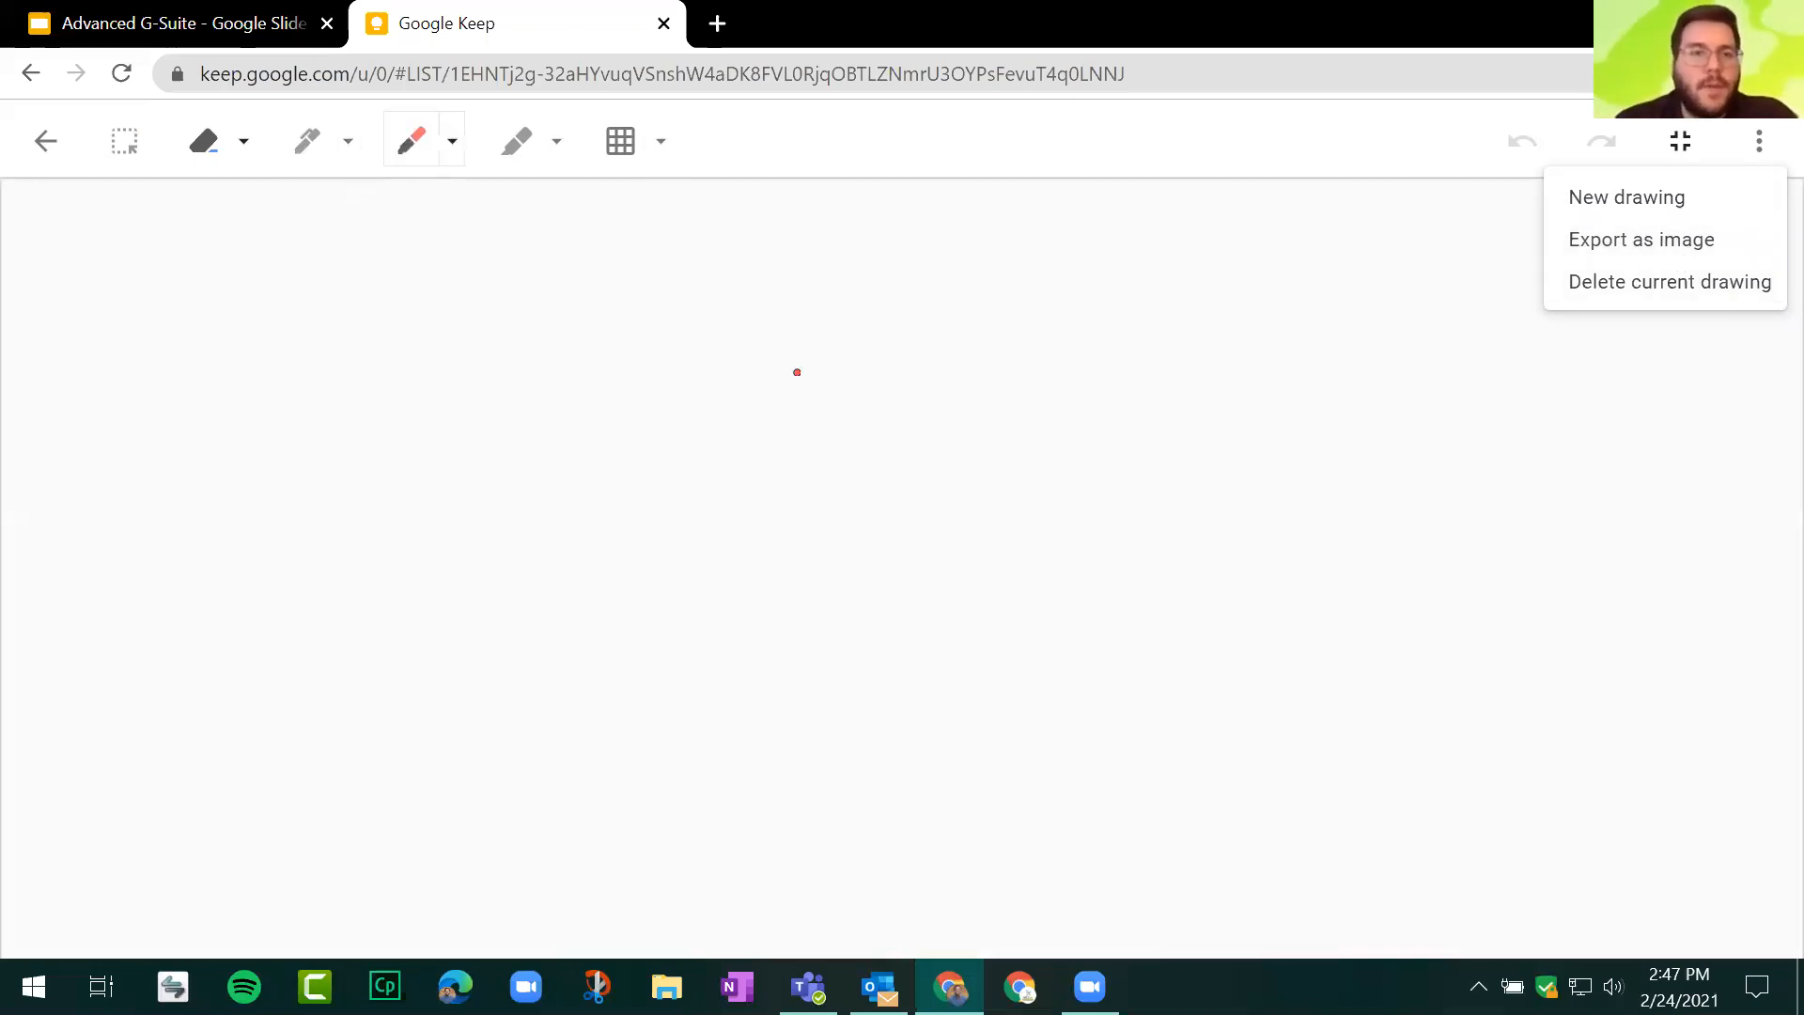
left_click(434, 301)
left_click_drag(309, 274, 444, 393)
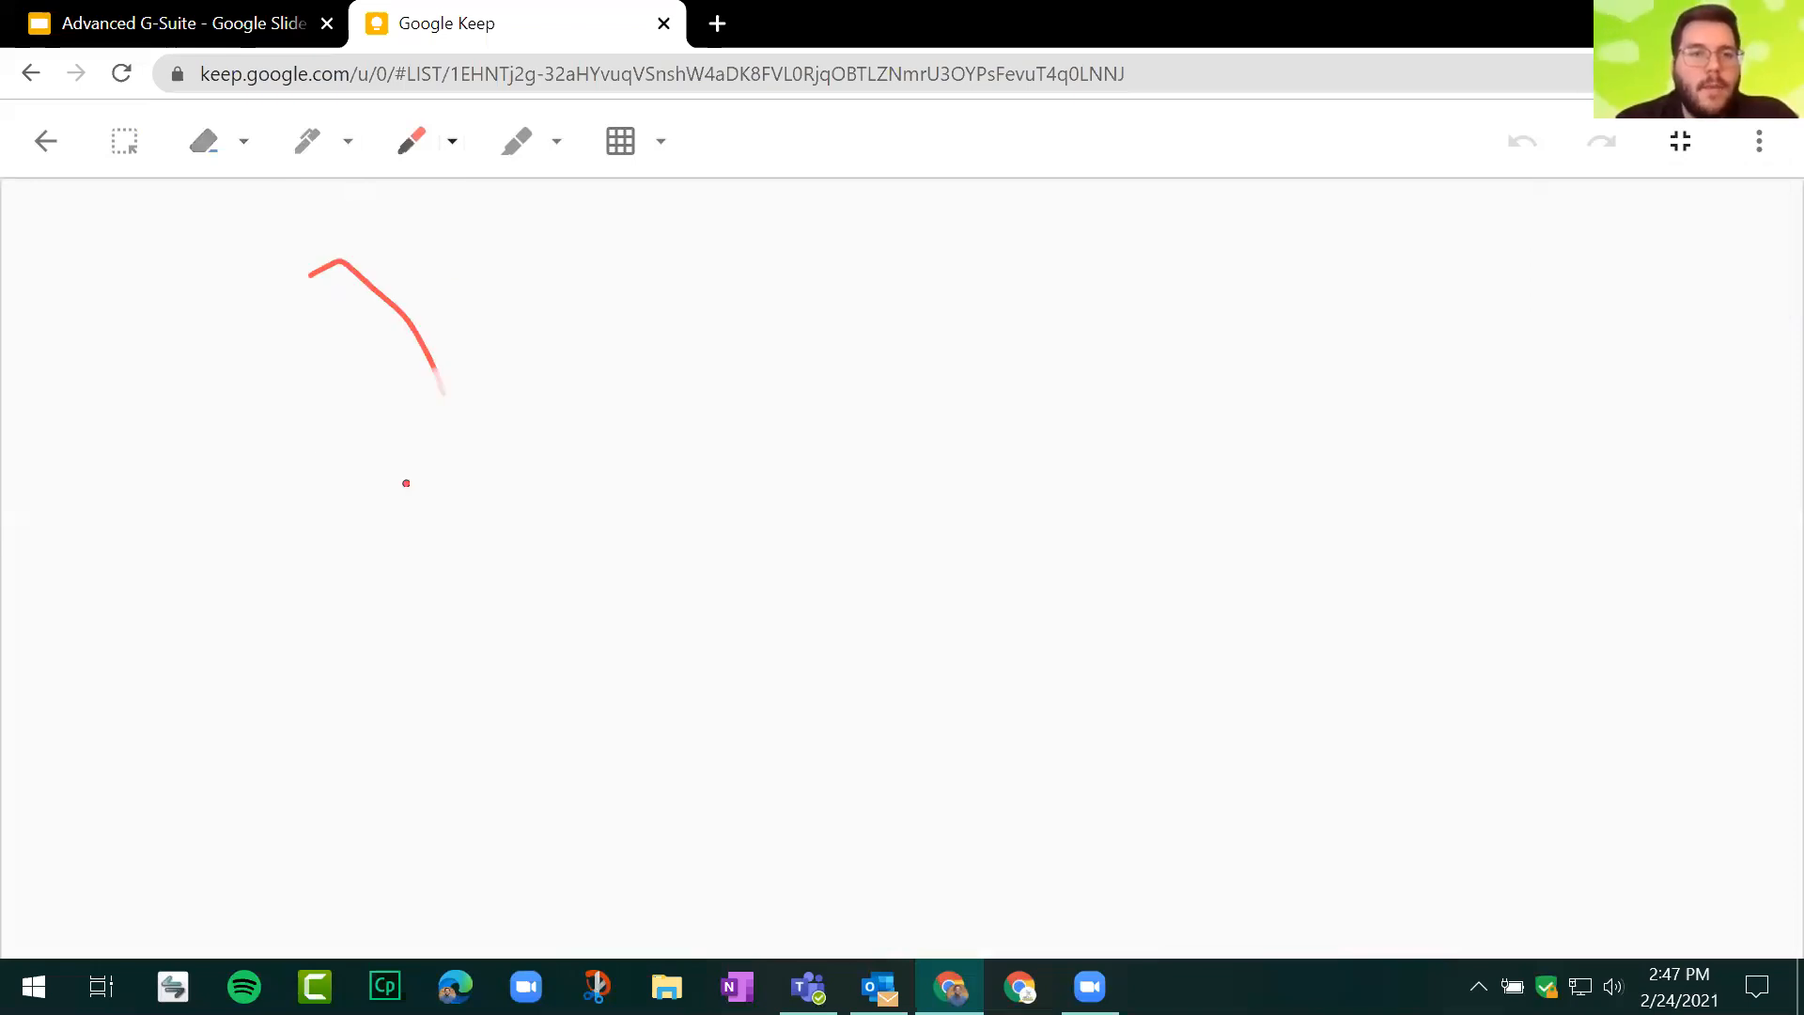
left_click_drag(541, 535, 655, 452)
left_click_drag(507, 425, 680, 558)
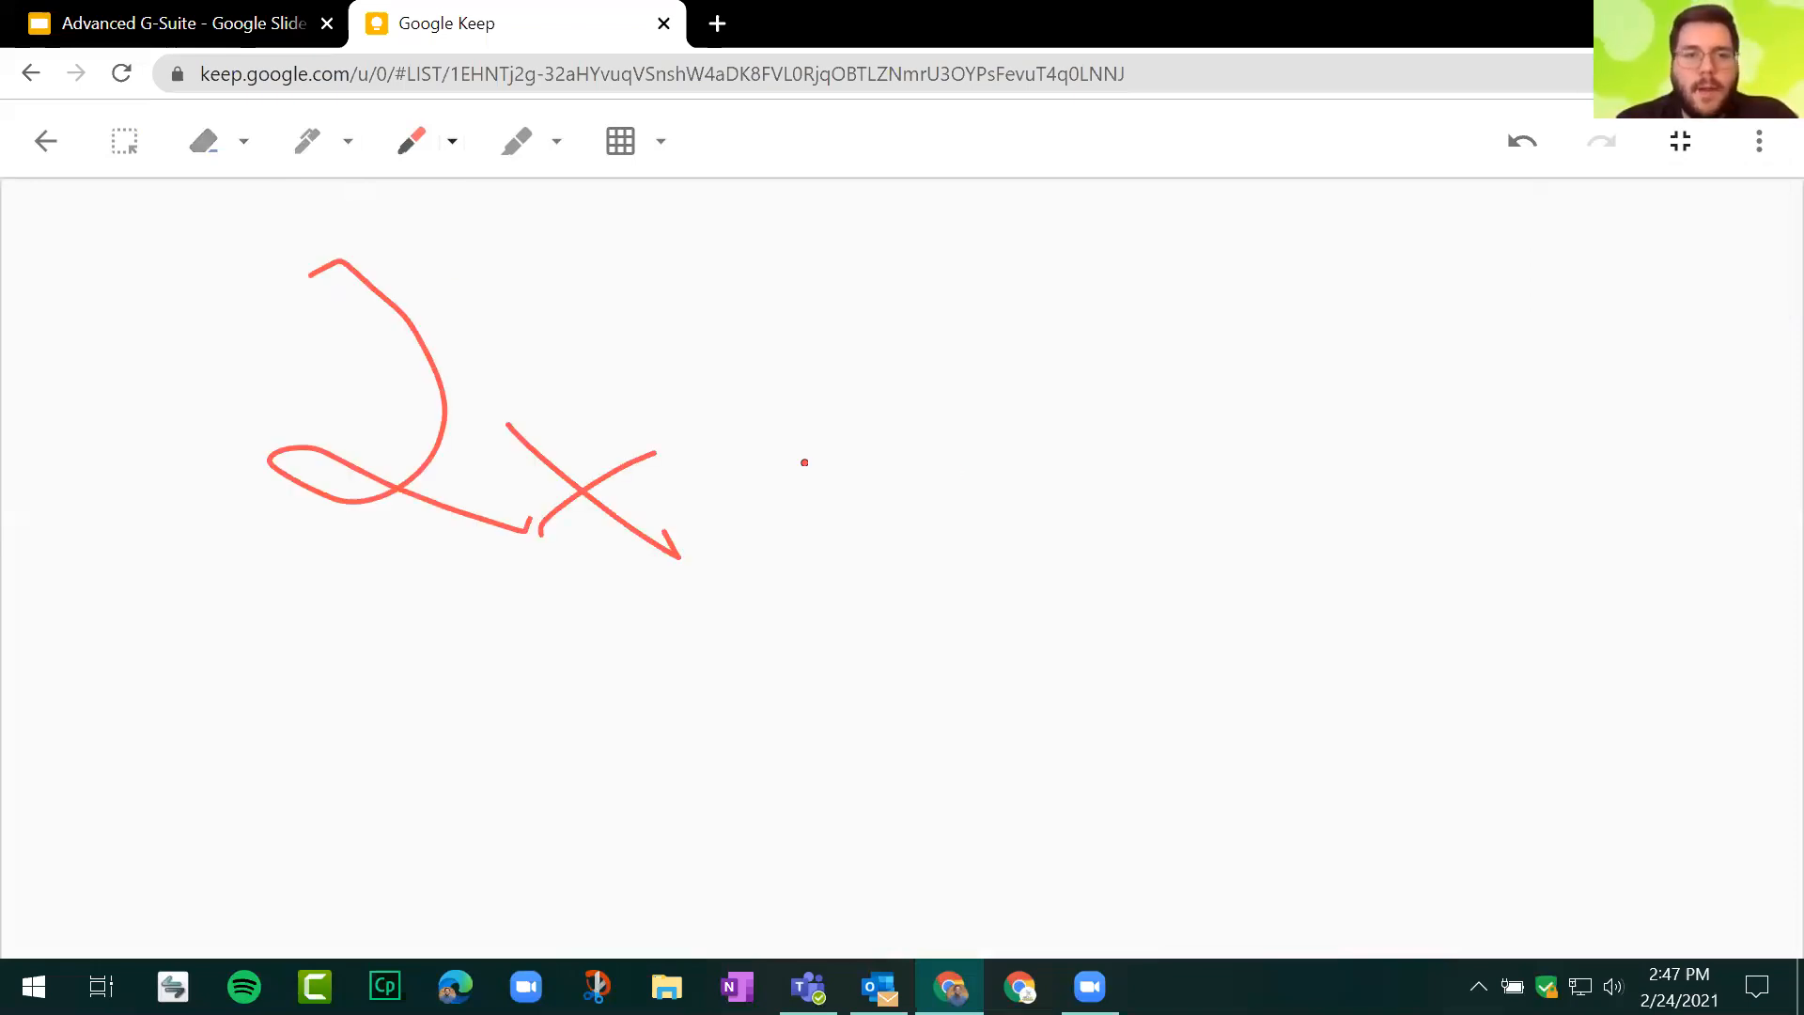
left_click_drag(964, 400, 994, 541)
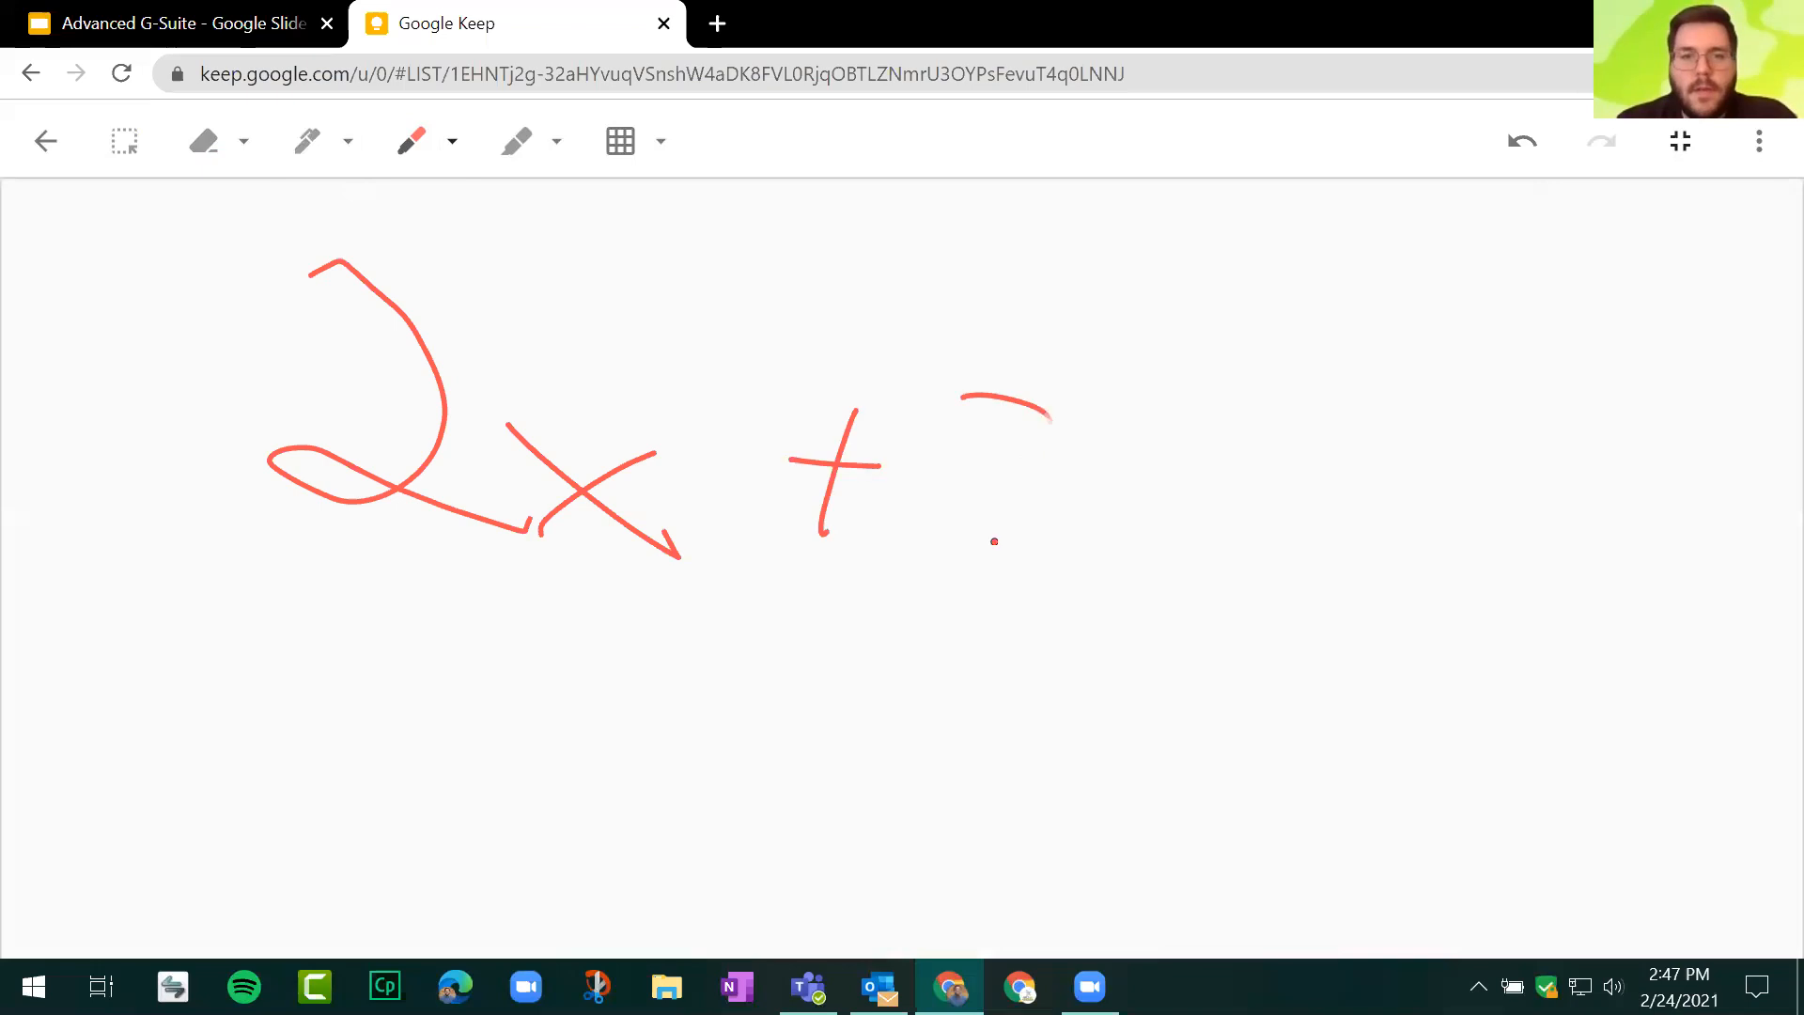
left_click_drag(1218, 423, 1303, 442)
left_click_drag(1199, 522, 1285, 524)
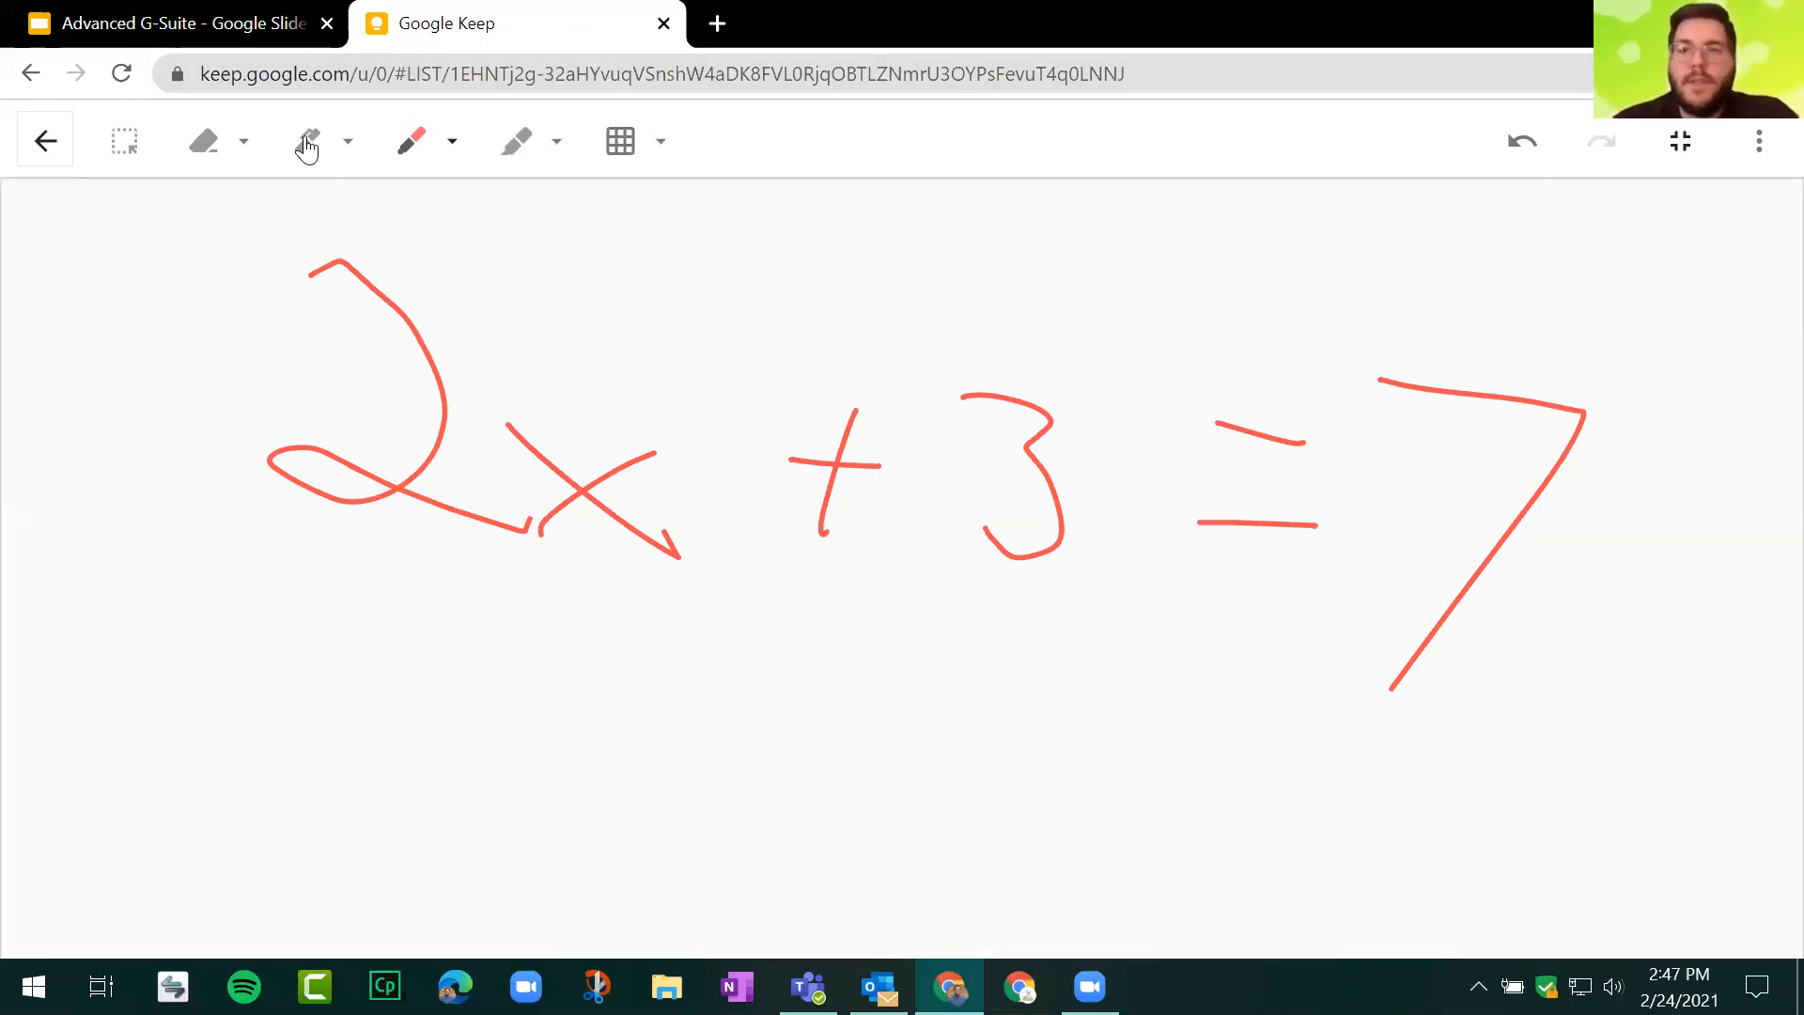
Step: Leave the drawing and close the Learning Objectives note to return to the notes overview
left_click(43, 150)
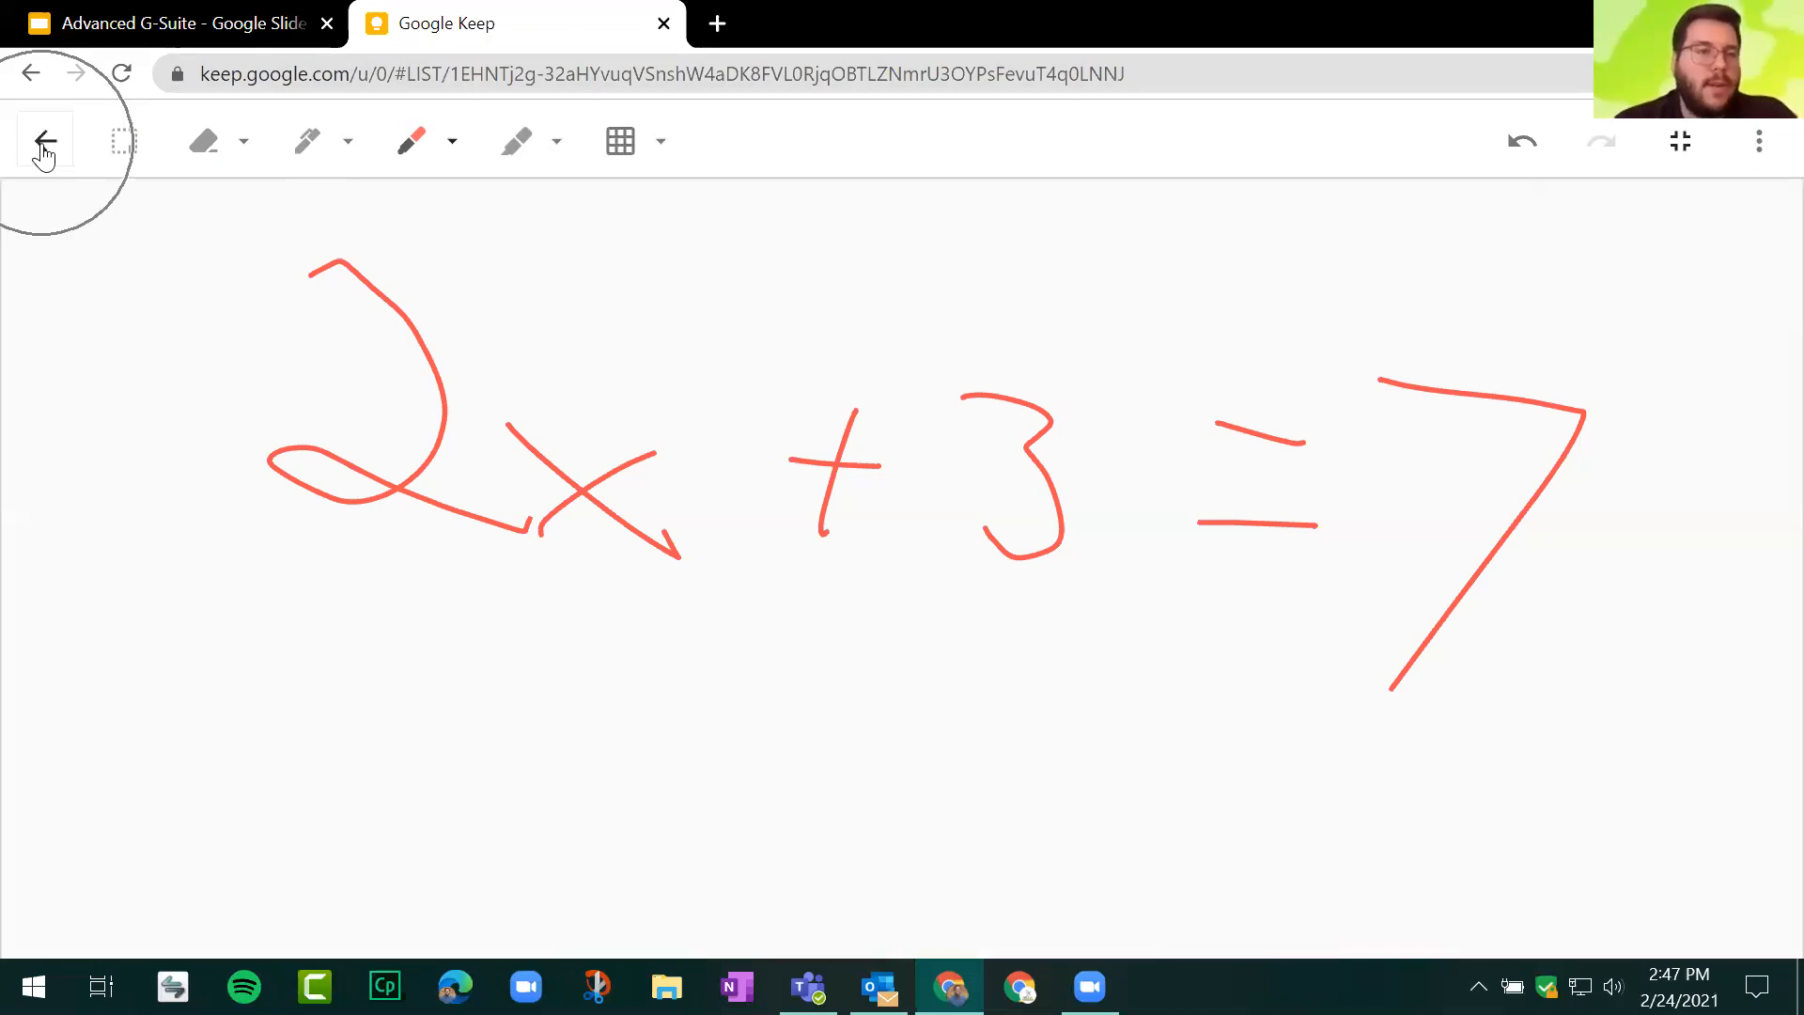
left_click(43, 150)
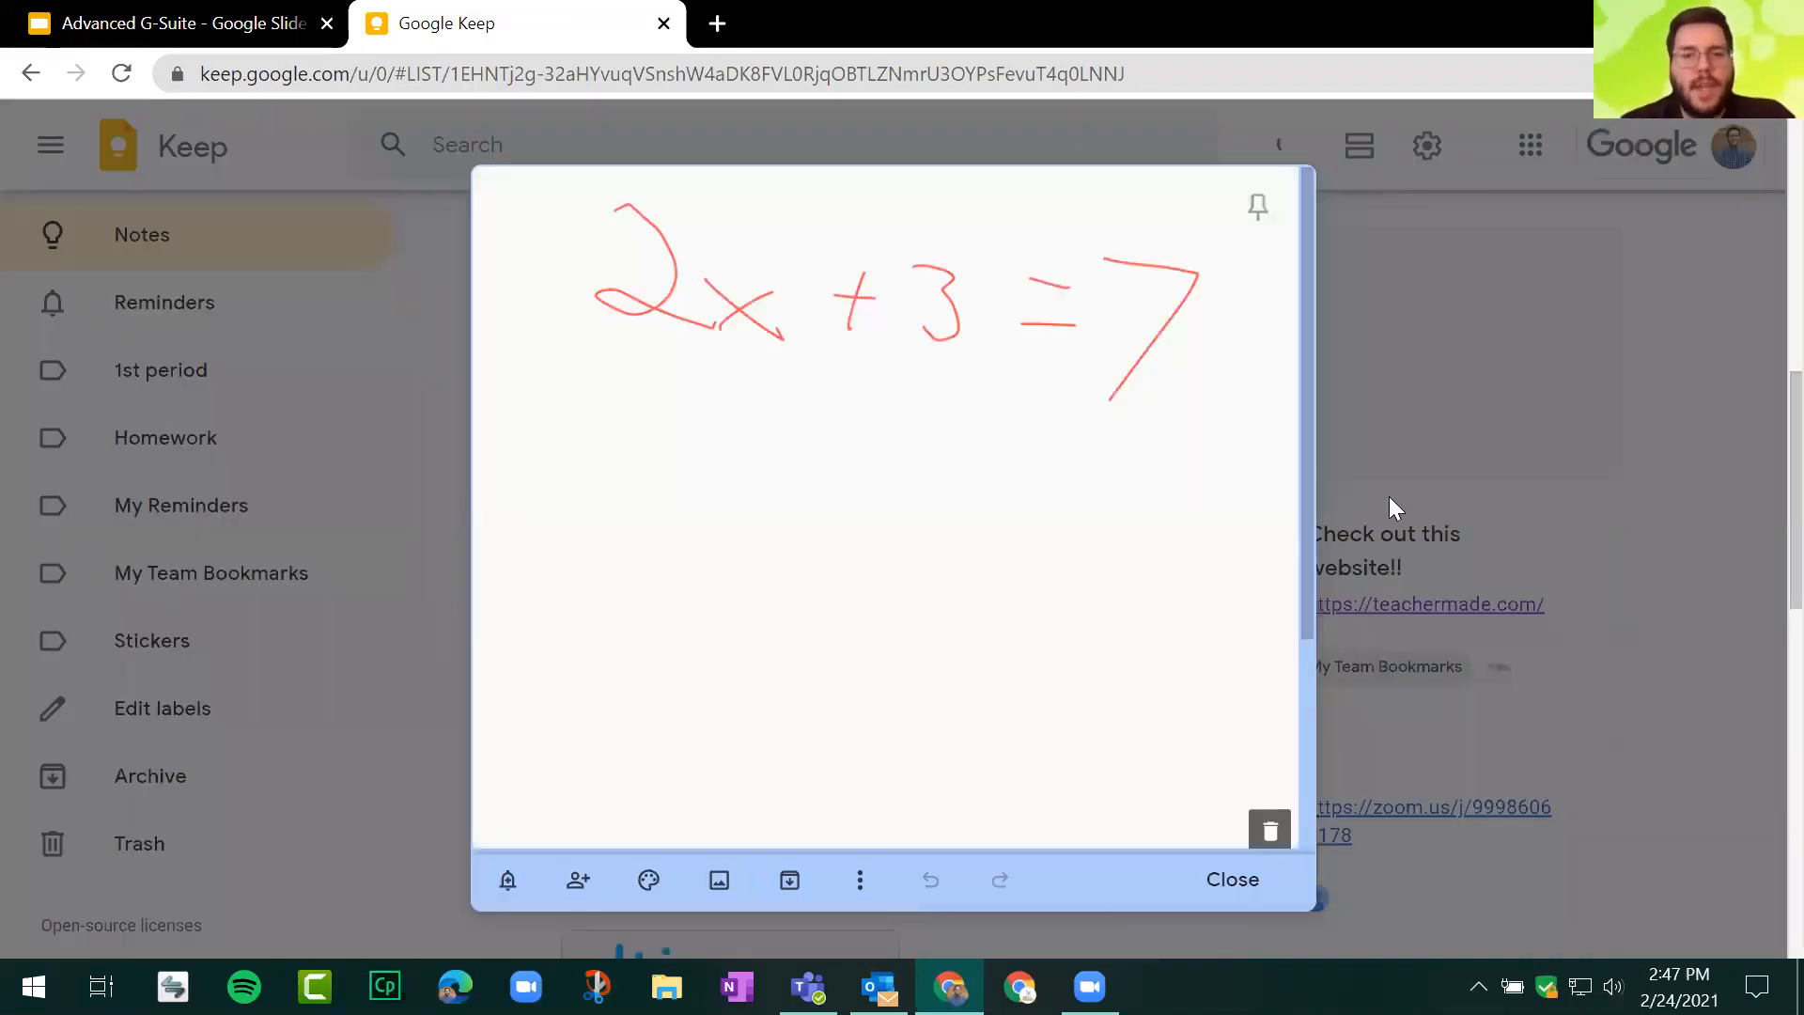
left_click(1499, 449)
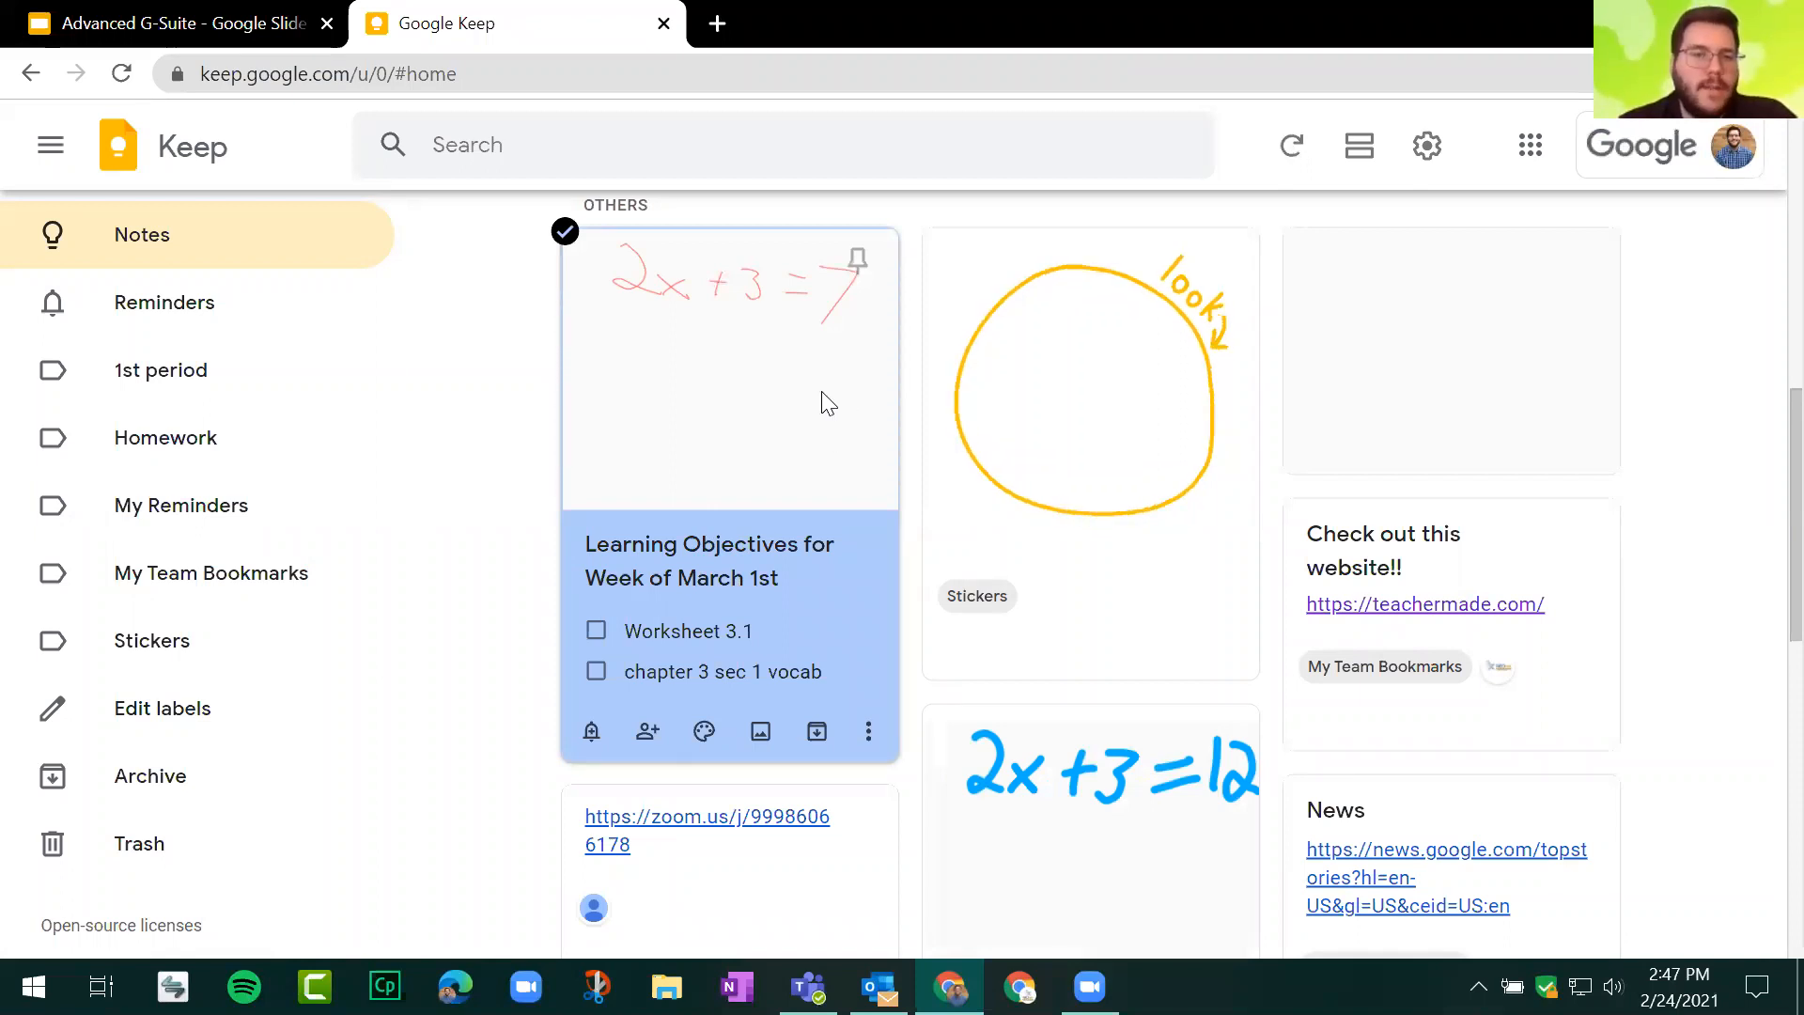
Step: Grab the image text from the handwritten equation in the Learning Objectives note
left_click(868, 731)
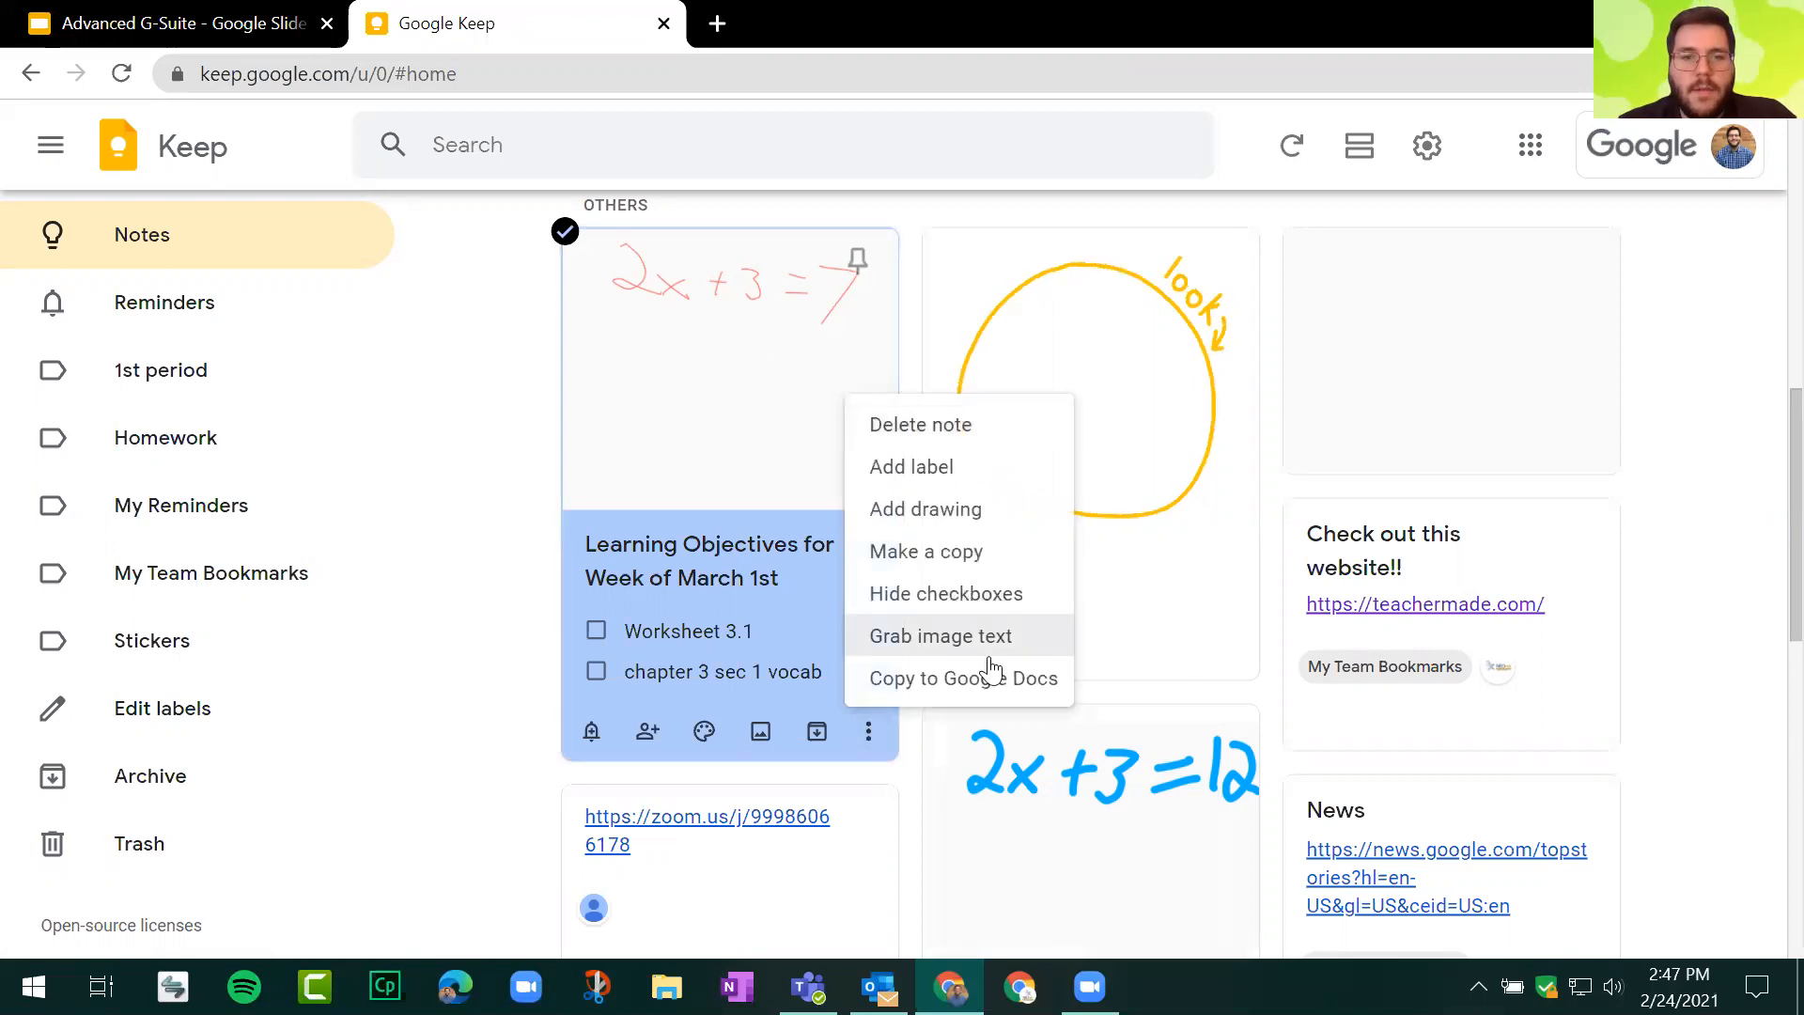
left_click(959, 655)
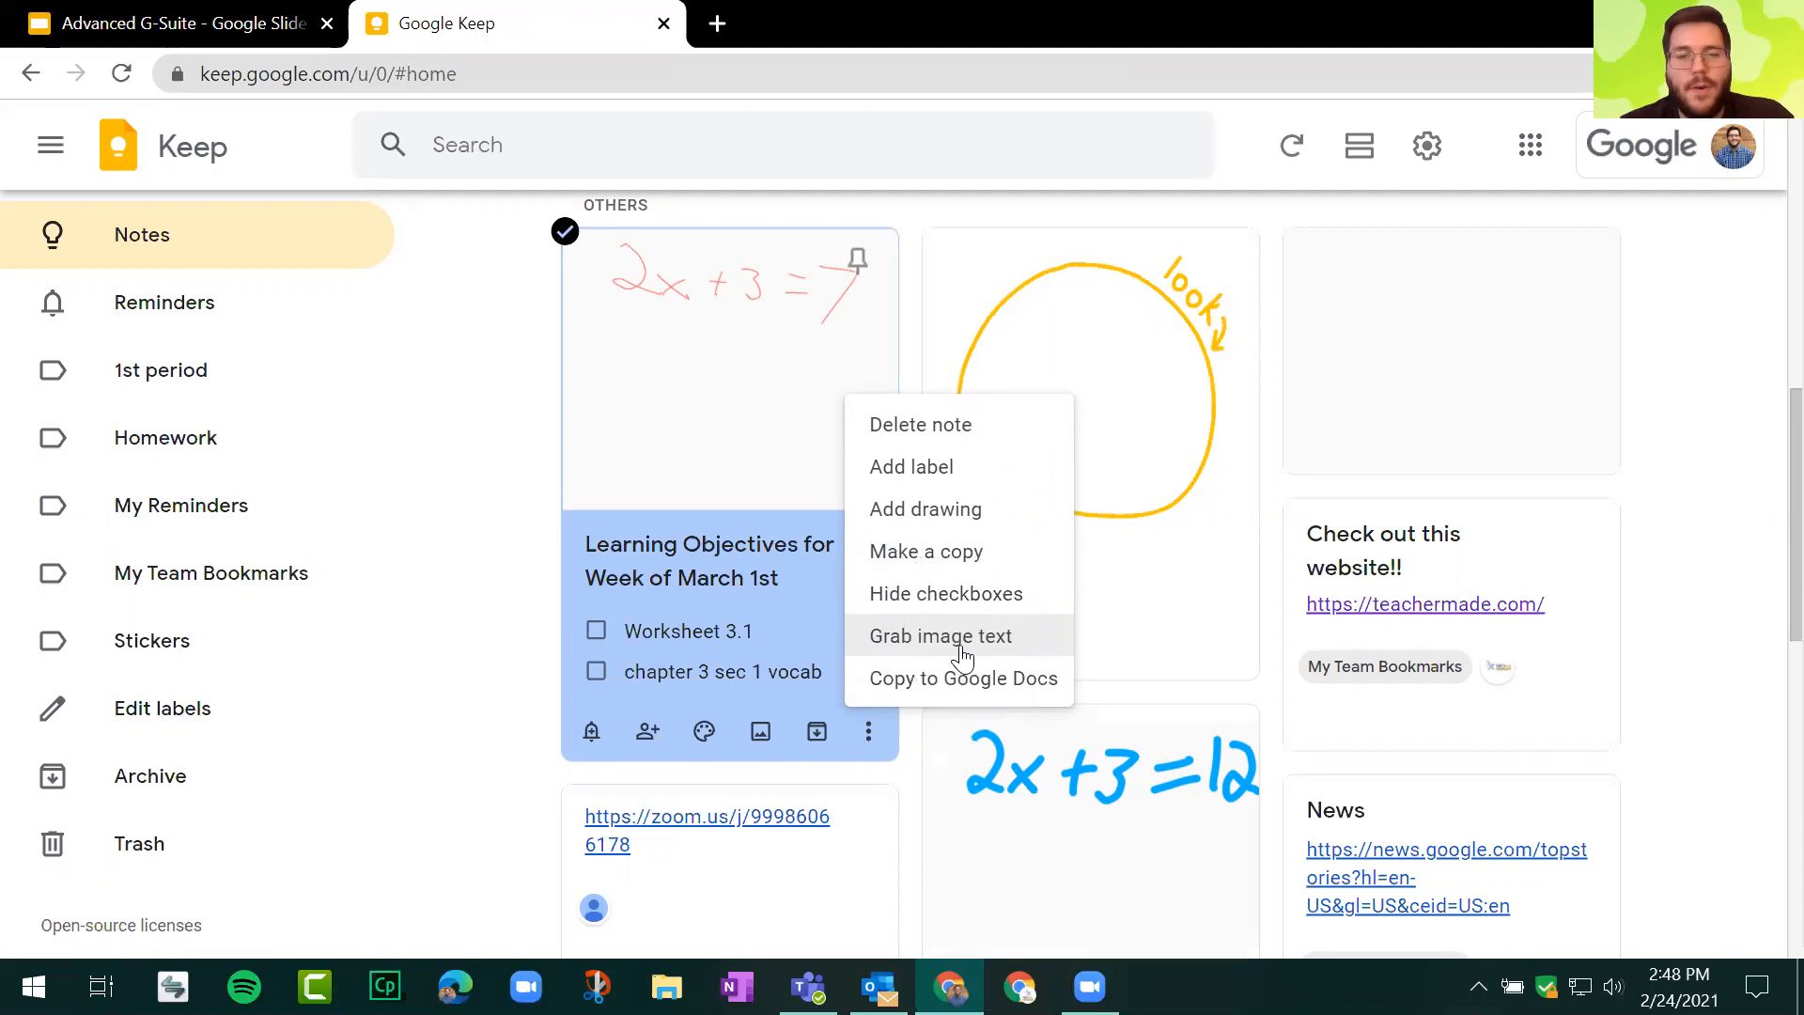
left_click(964, 655)
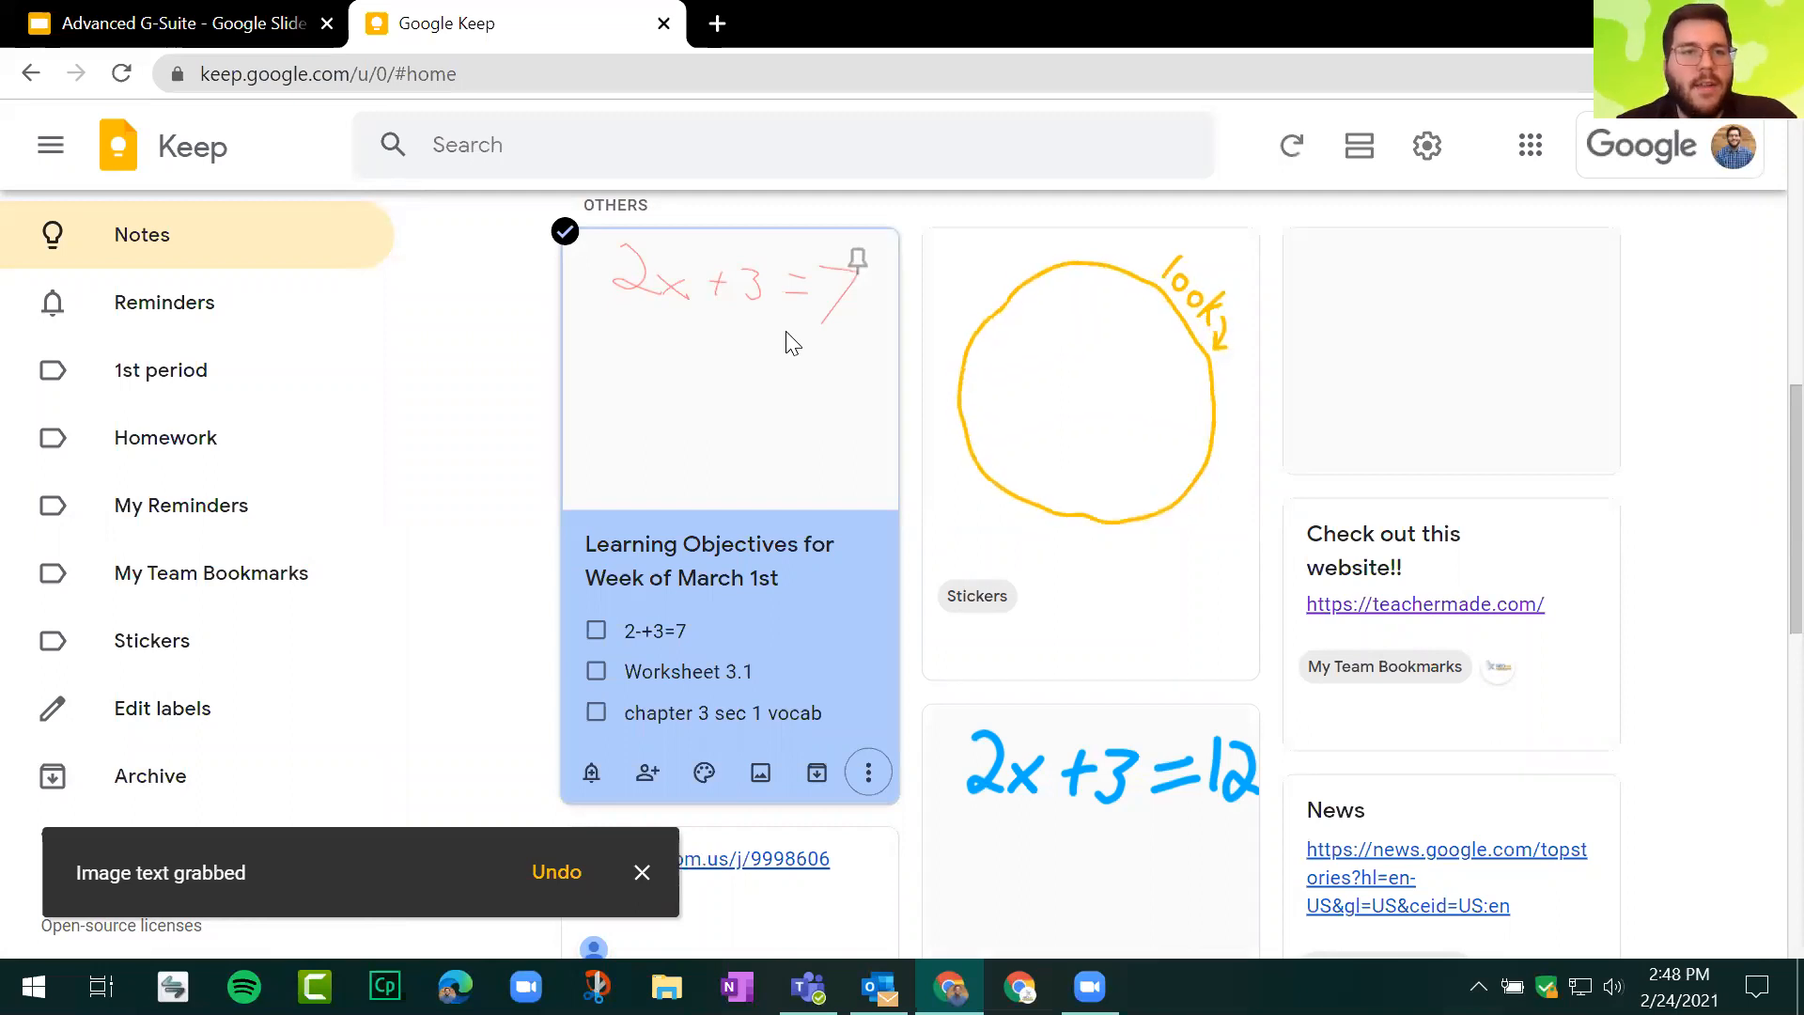
left_click(716, 23)
right_click(704, 71)
left_click(742, 253)
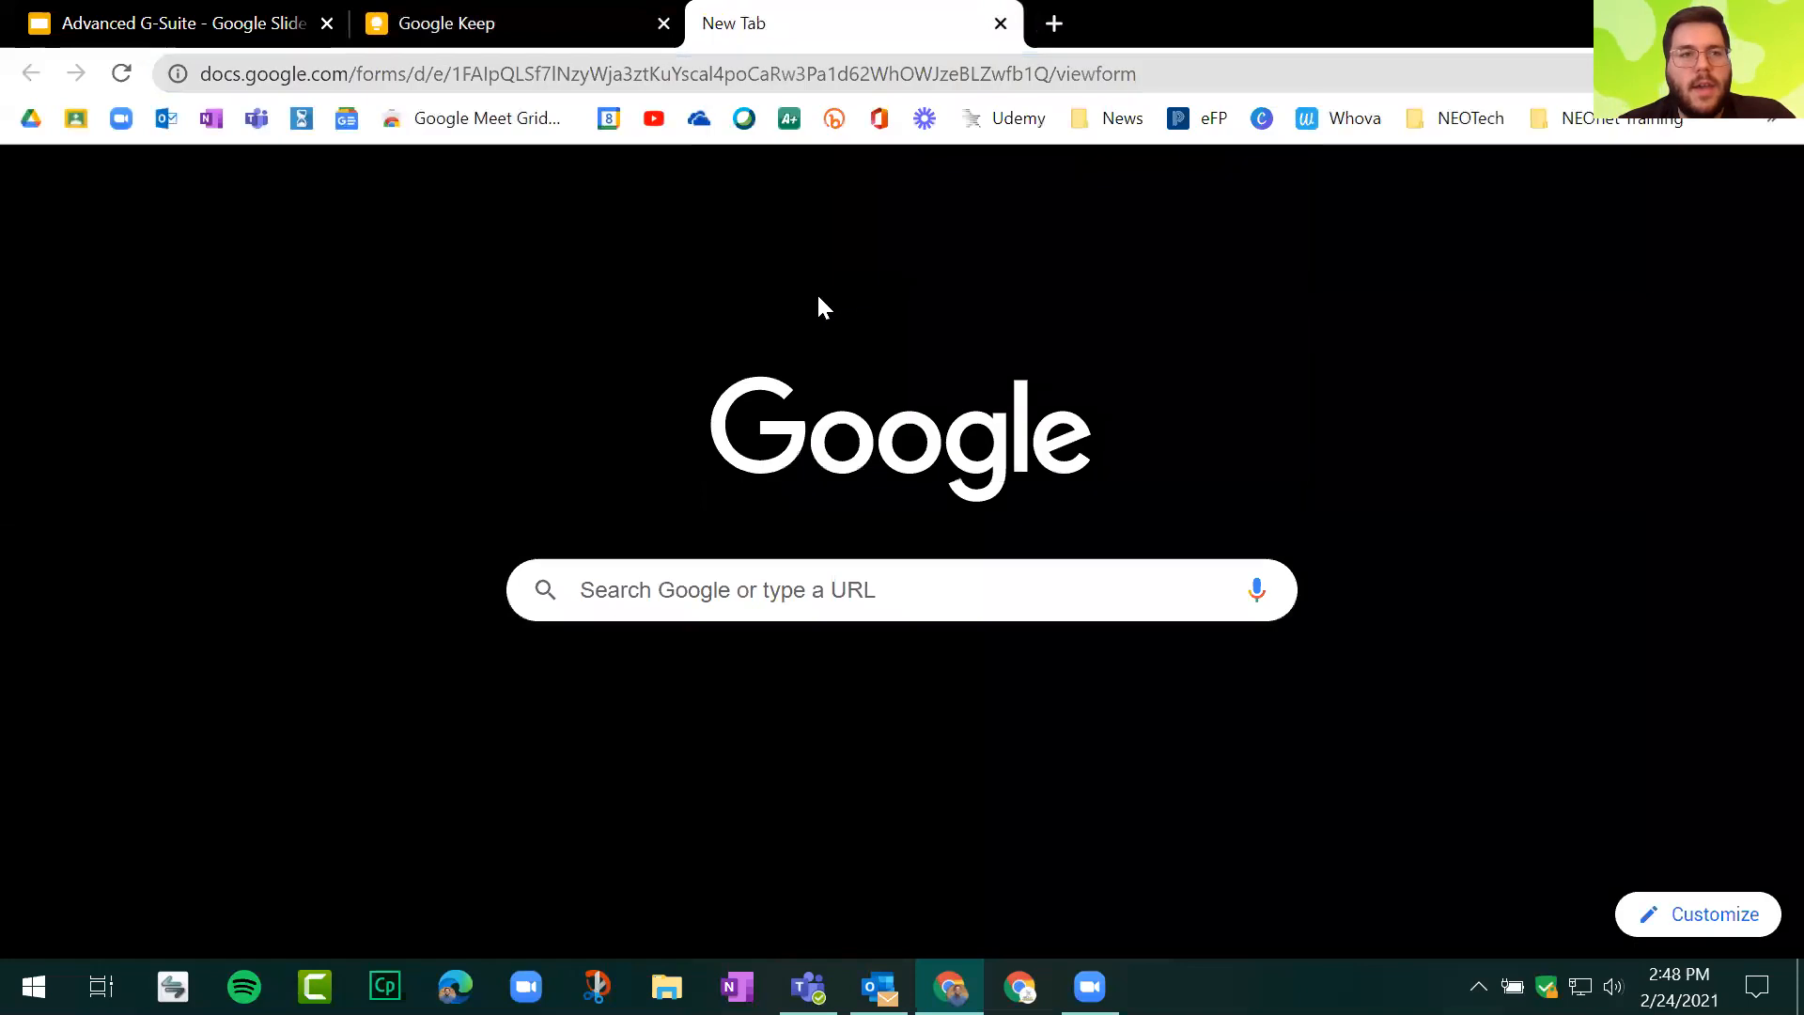
left_click(1001, 25)
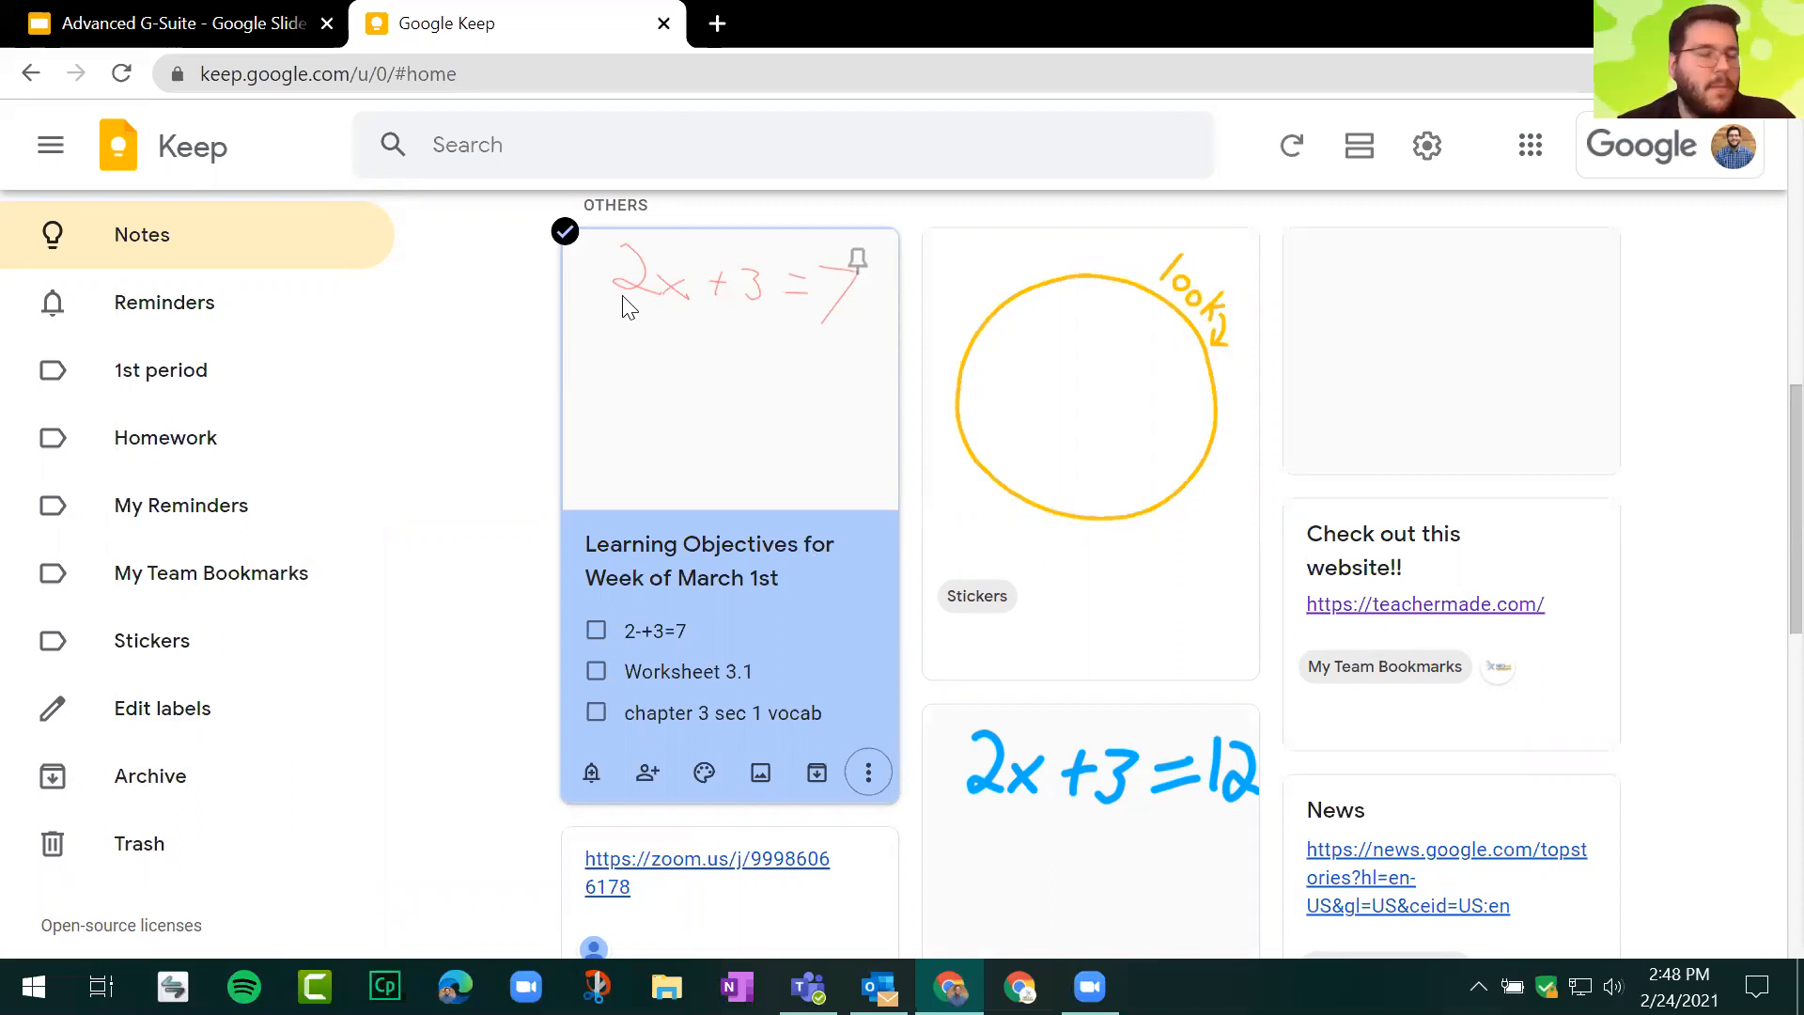
Step: Add a second drawing to the Learning Objectives note and flip between the first drawing and the new blank one
left_click(877, 785)
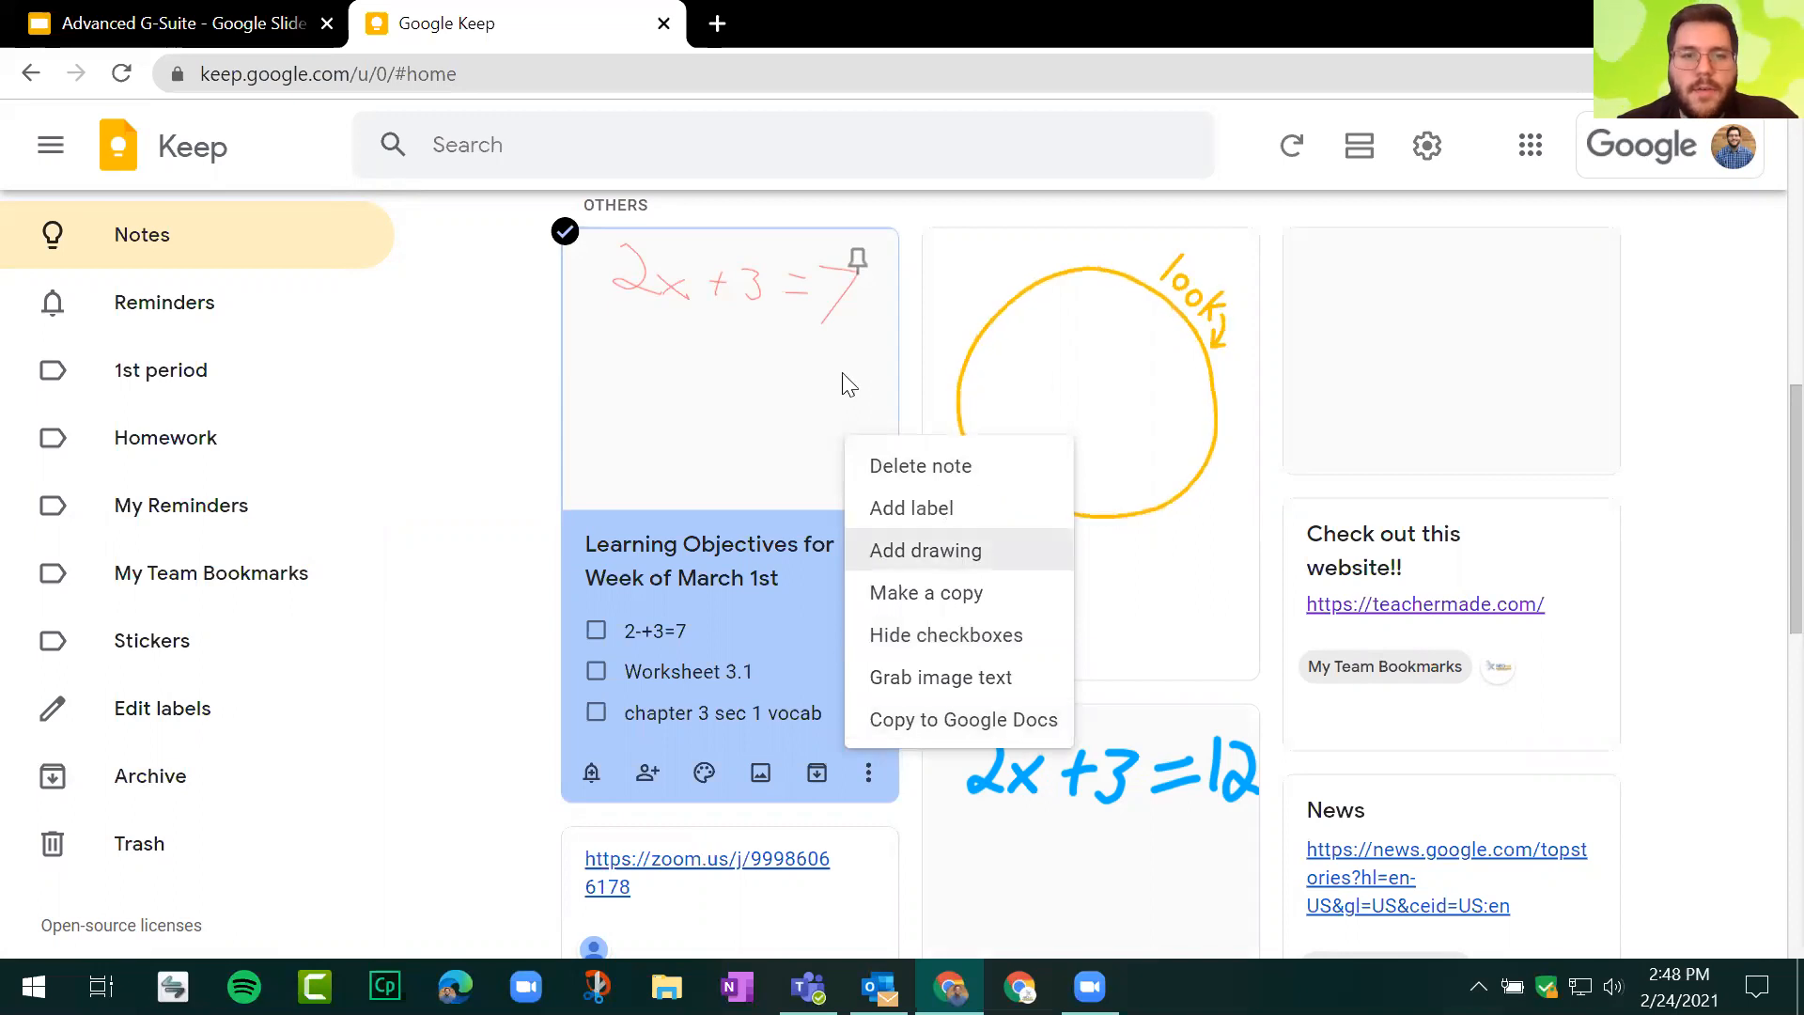
left_click(918, 551)
left_click(806, 919)
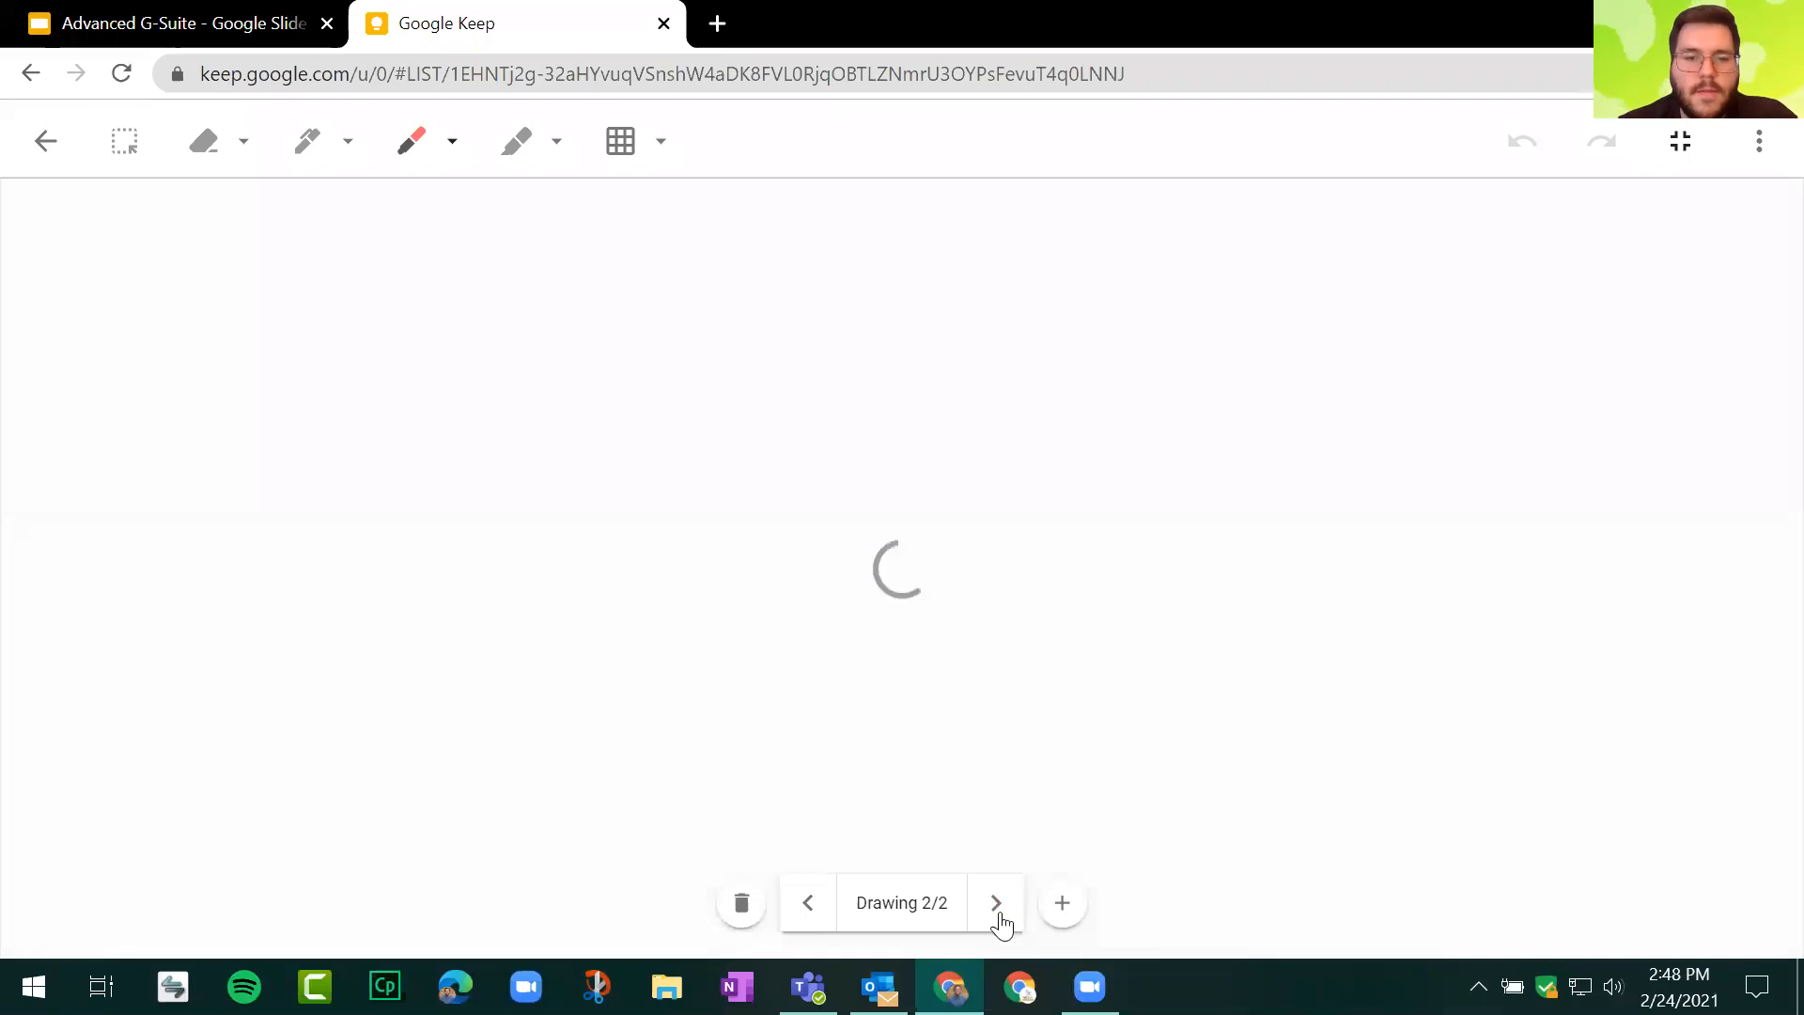
left_click(802, 918)
left_click(803, 917)
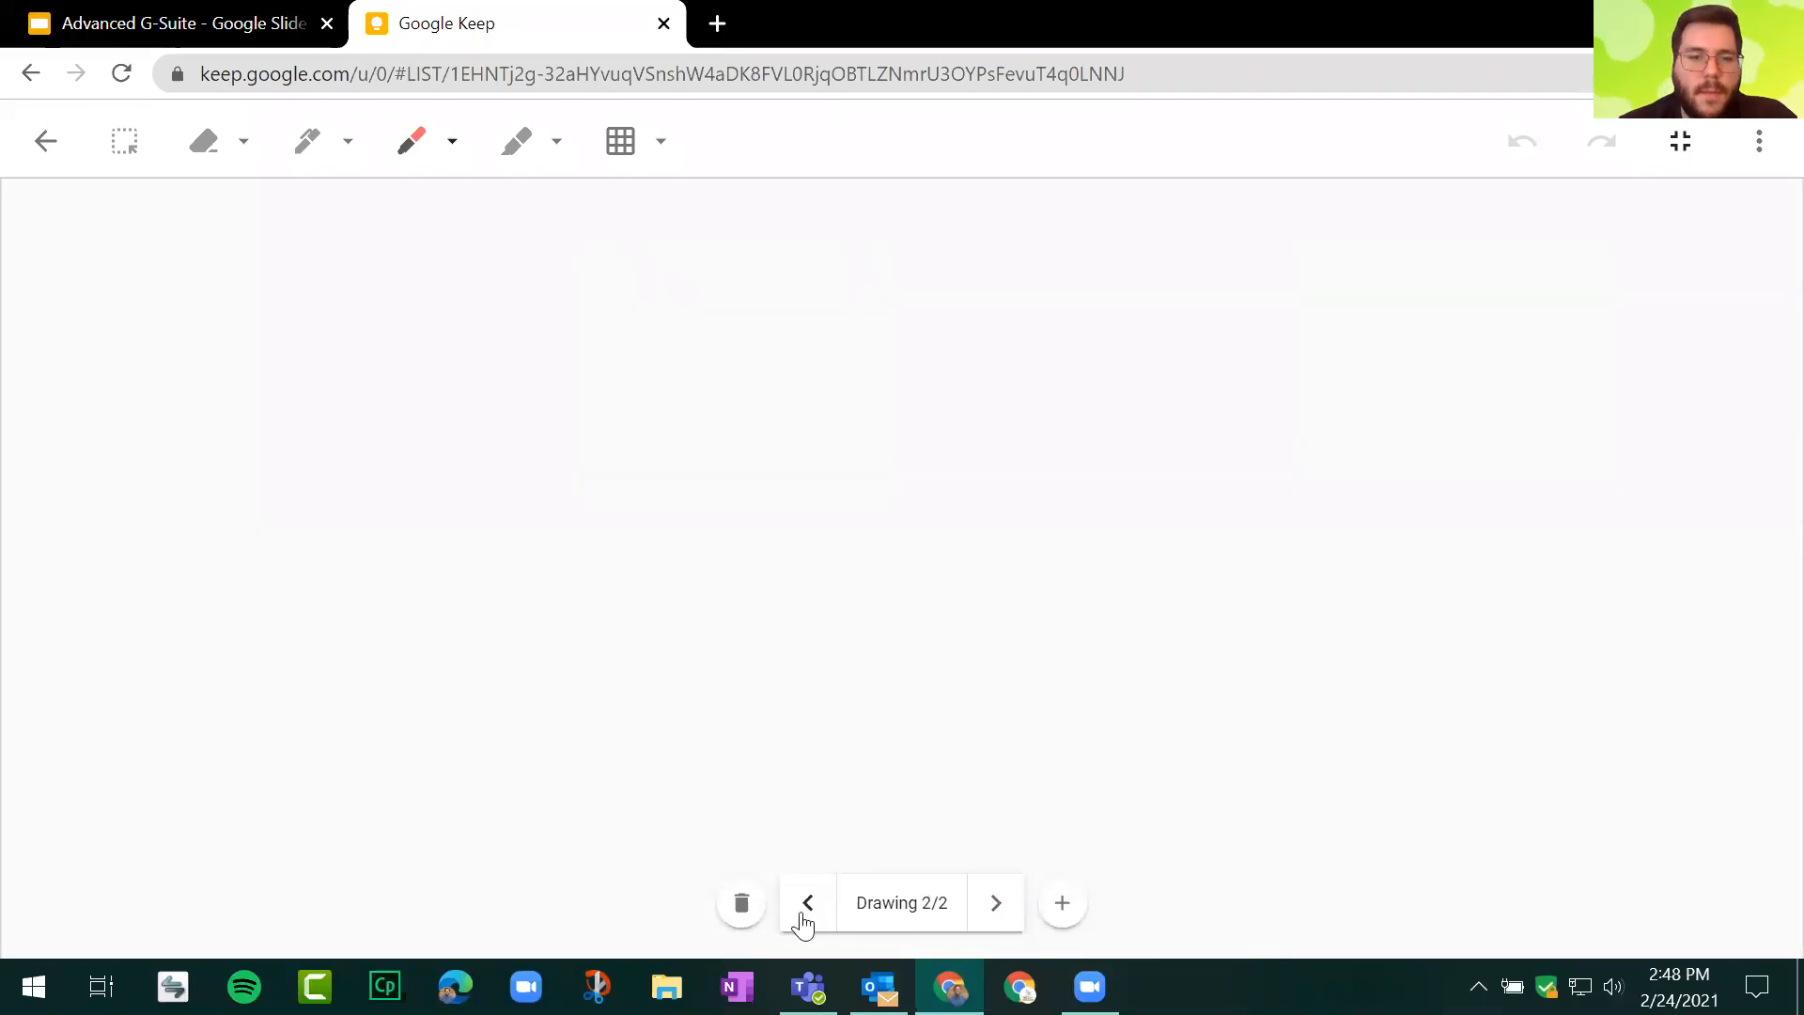
left_click(804, 916)
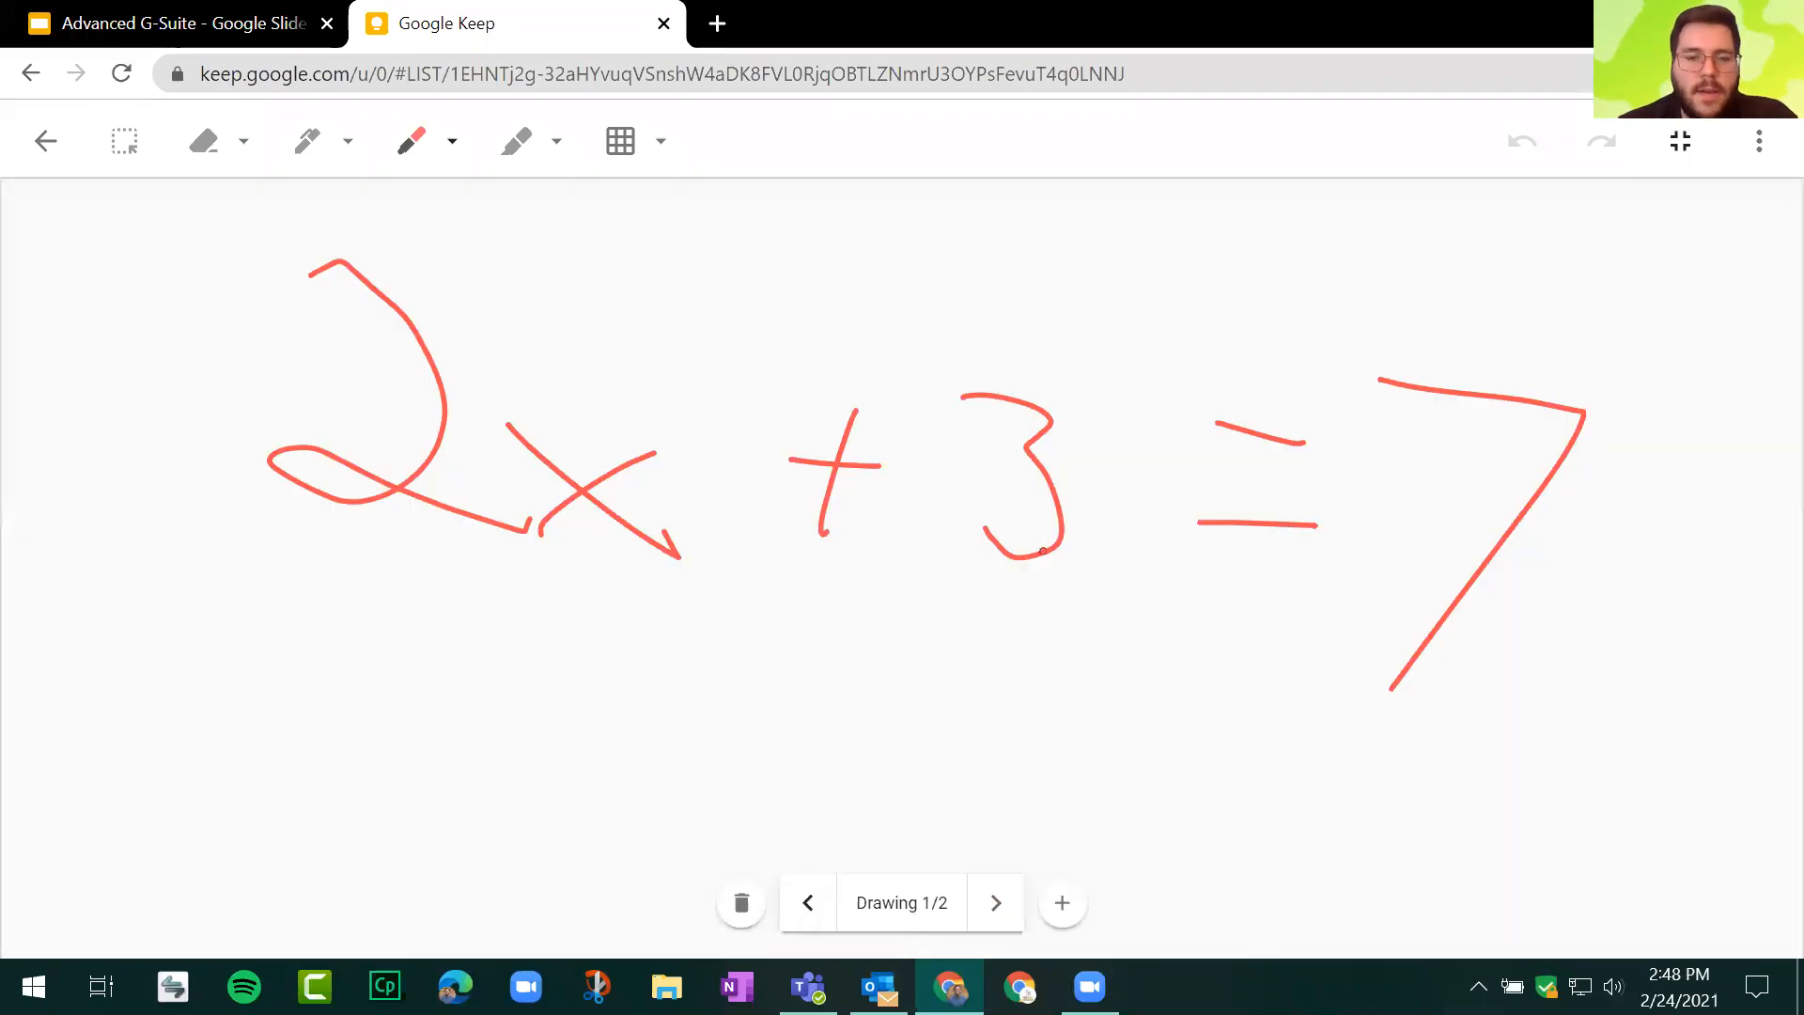
left_click(999, 911)
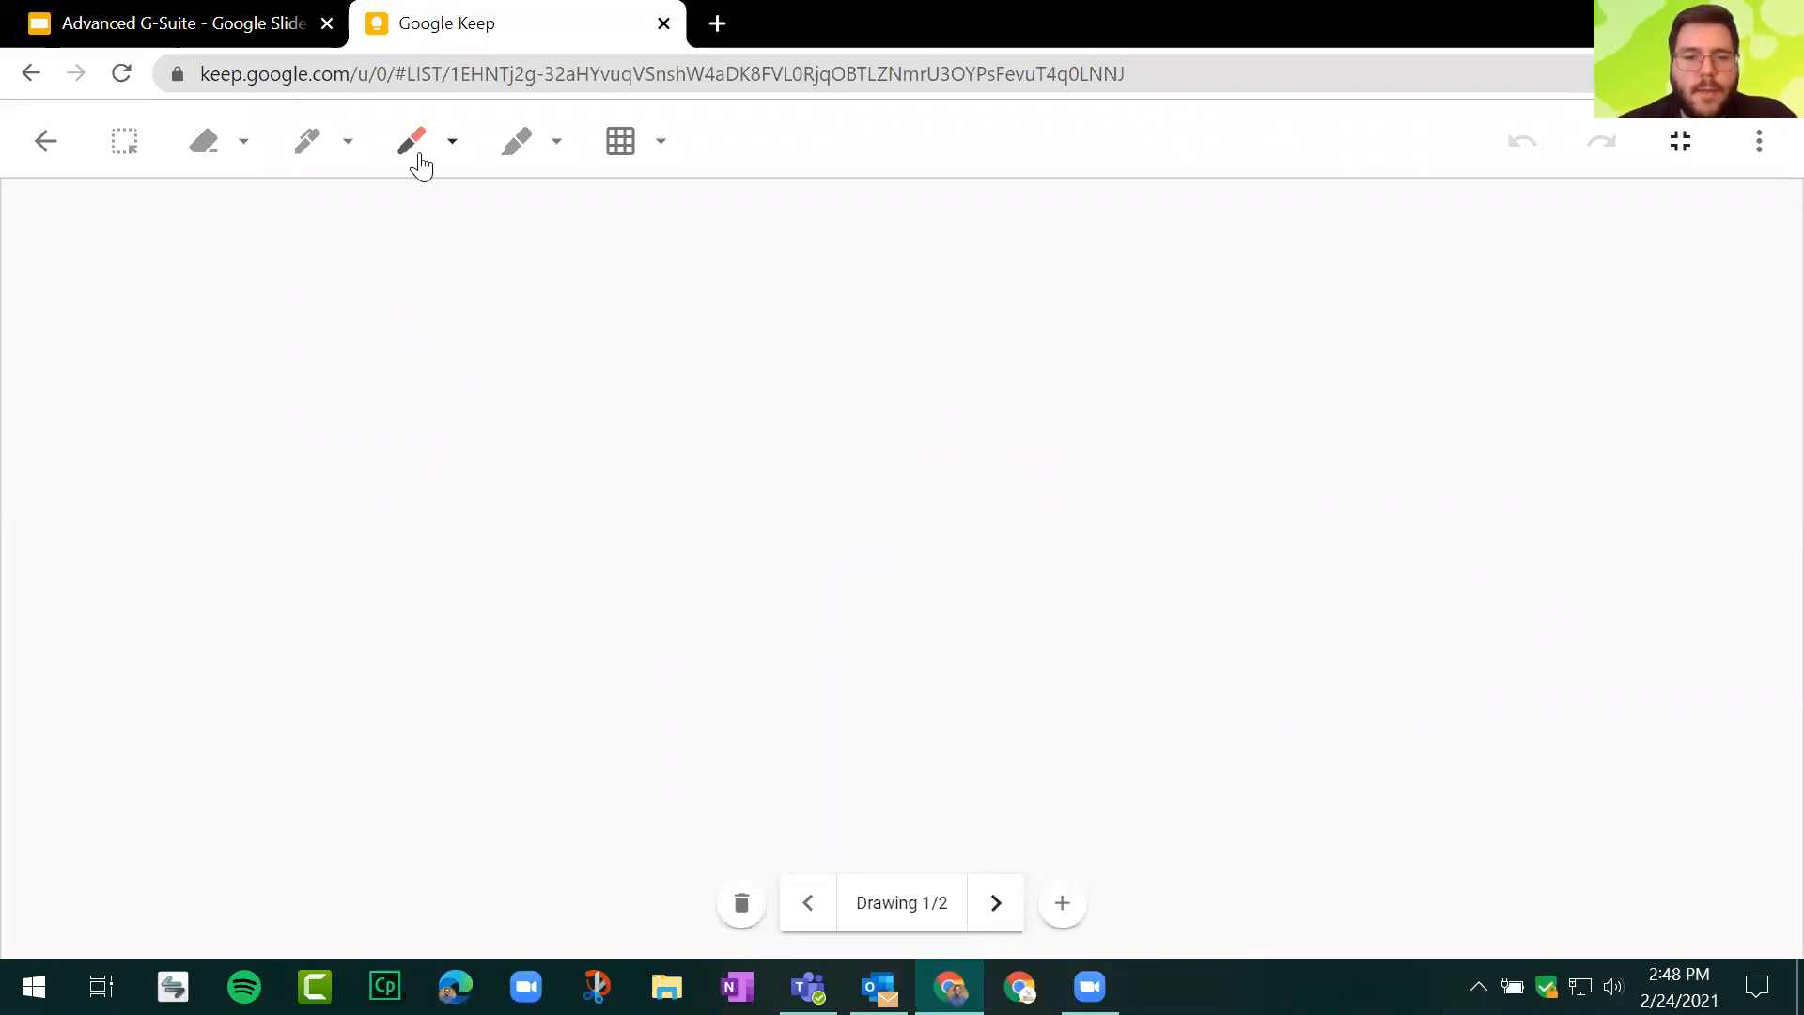
Step: Set the pen colour to blue and handwrite the equation 3x + 2 = 11 on the second drawing
left_click(456, 152)
left_click(472, 205)
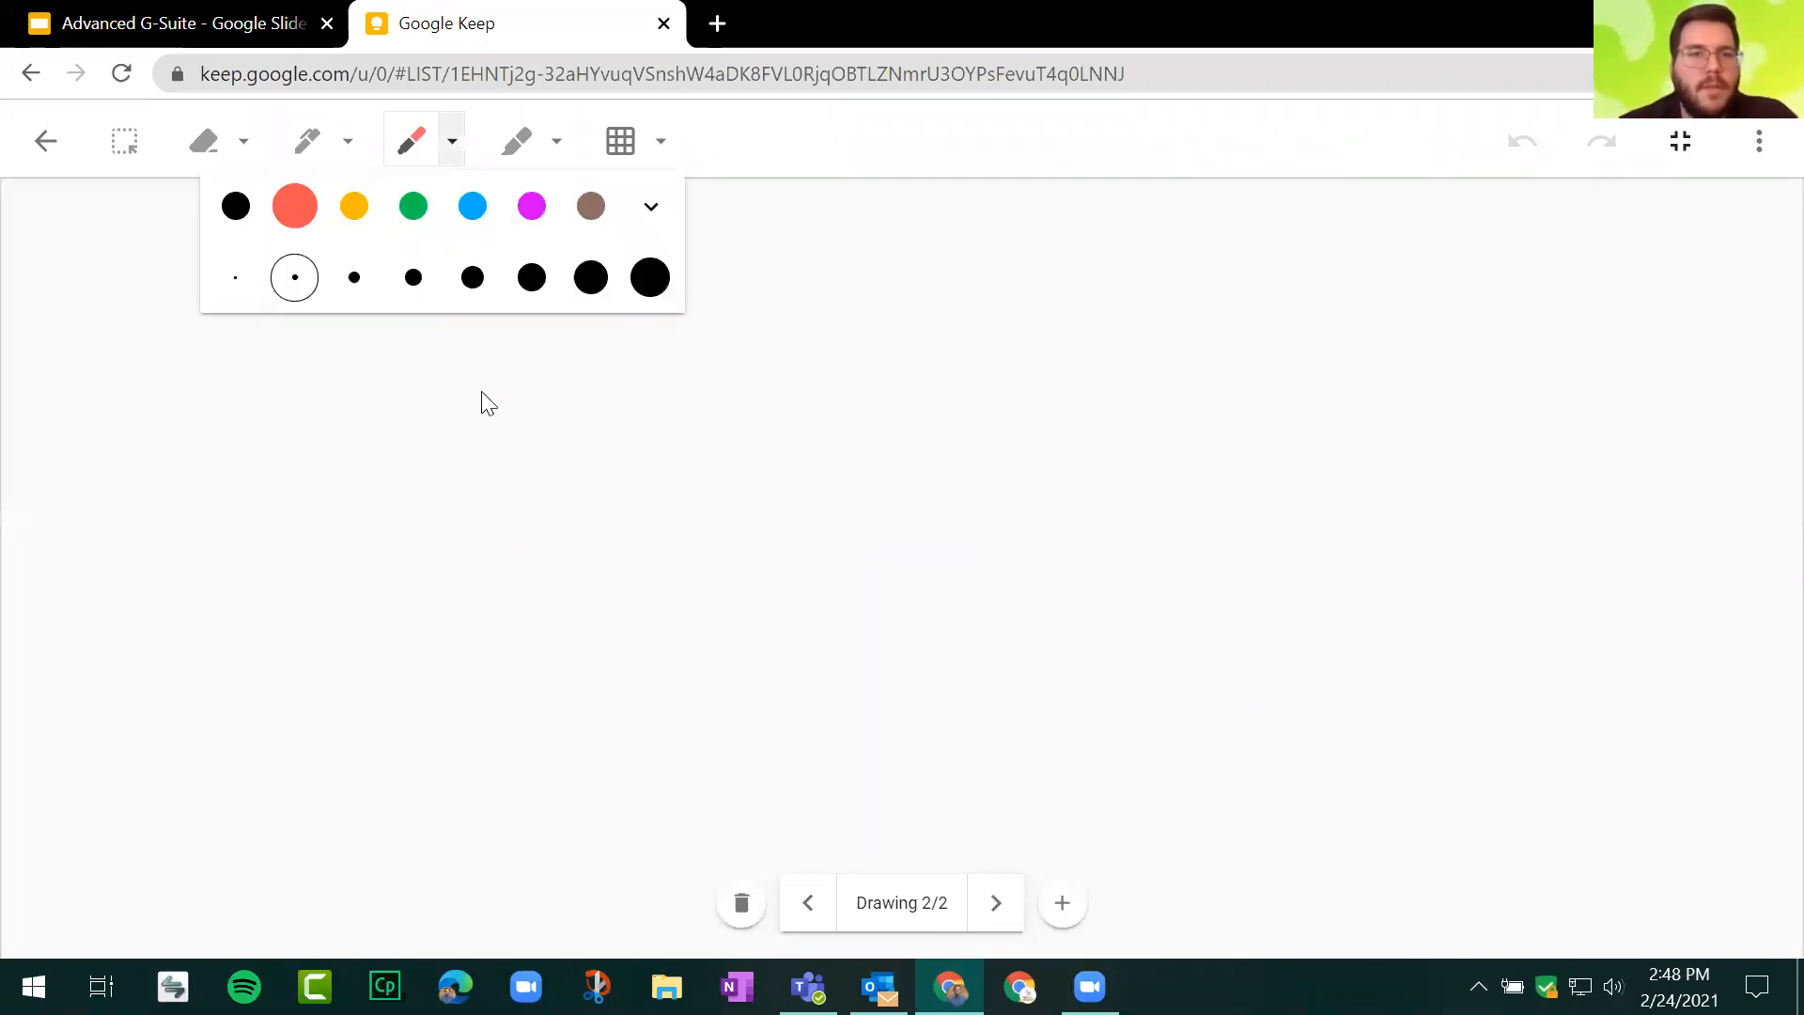
left_click(308, 364)
mouse_move(317, 286)
left_mouse_down()
mouse_move(405, 328)
mouse_move(268, 464)
left_mouse_up()
left_click_drag(460, 416, 563, 535)
left_click_drag(571, 438, 464, 518)
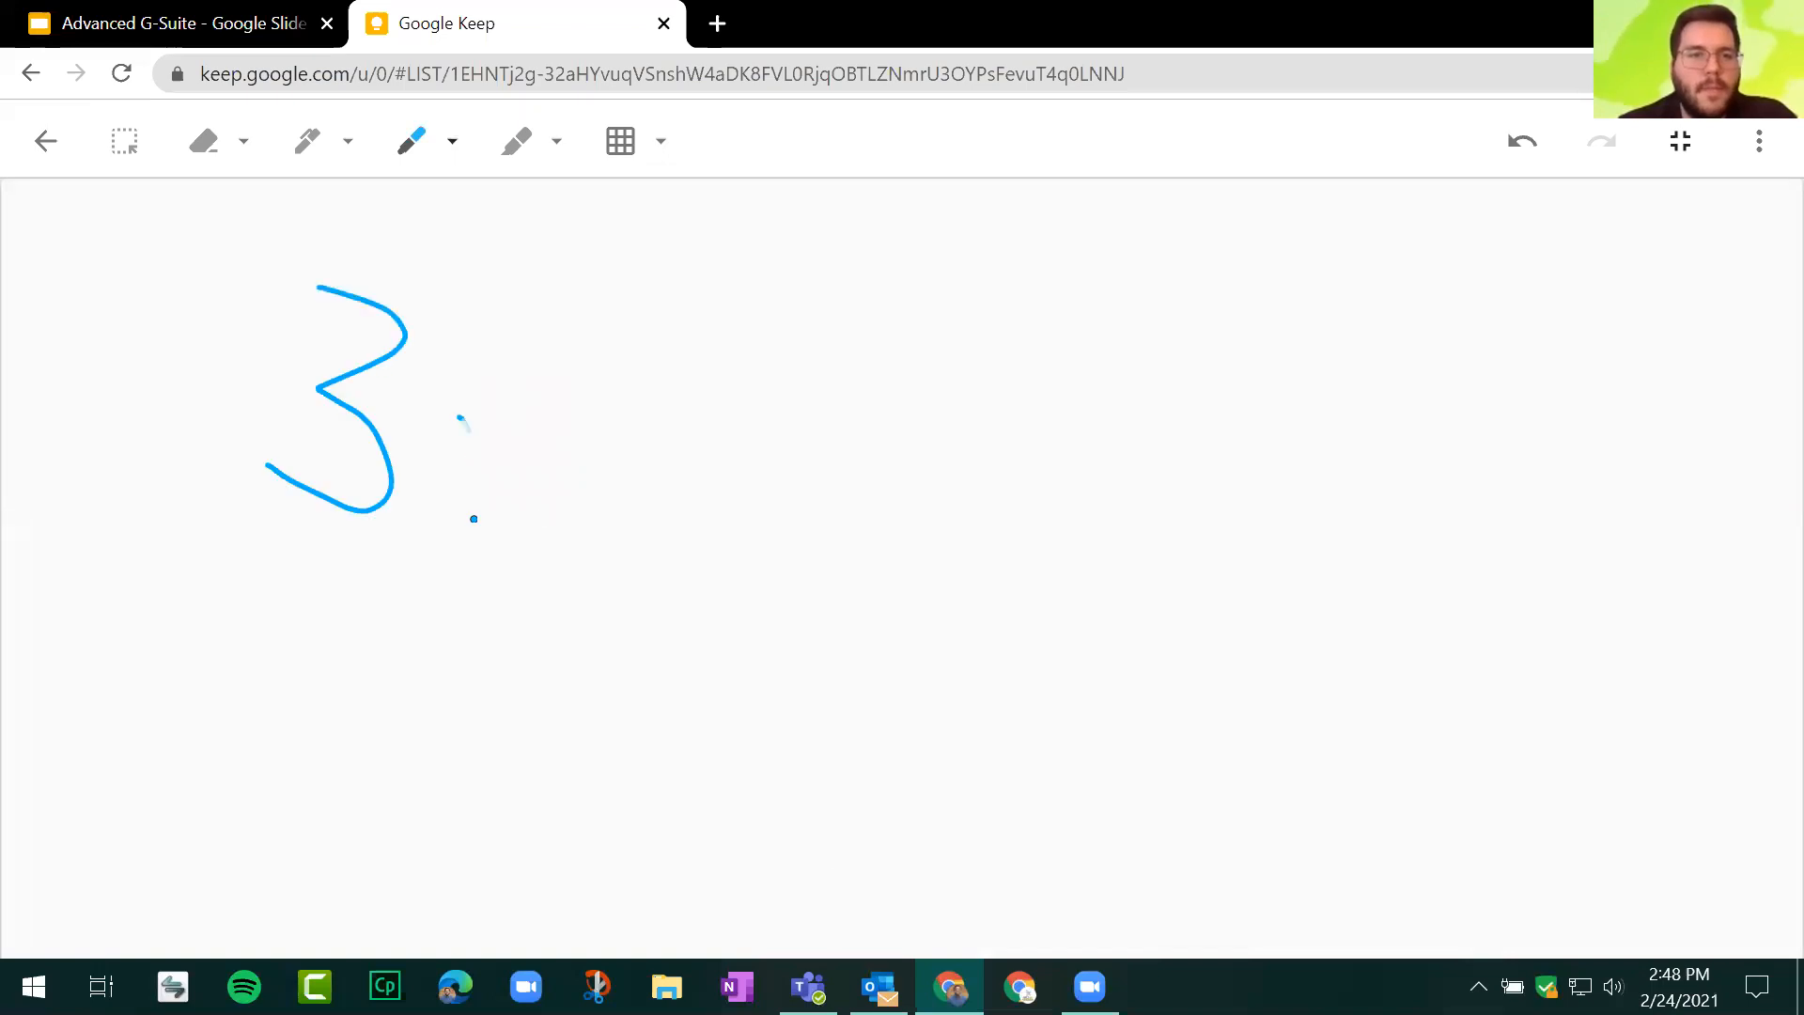
left_click_drag(693, 457, 825, 461)
left_click_drag(784, 372, 747, 511)
left_click_drag(898, 383, 1052, 526)
left_click_drag(1087, 449, 1158, 448)
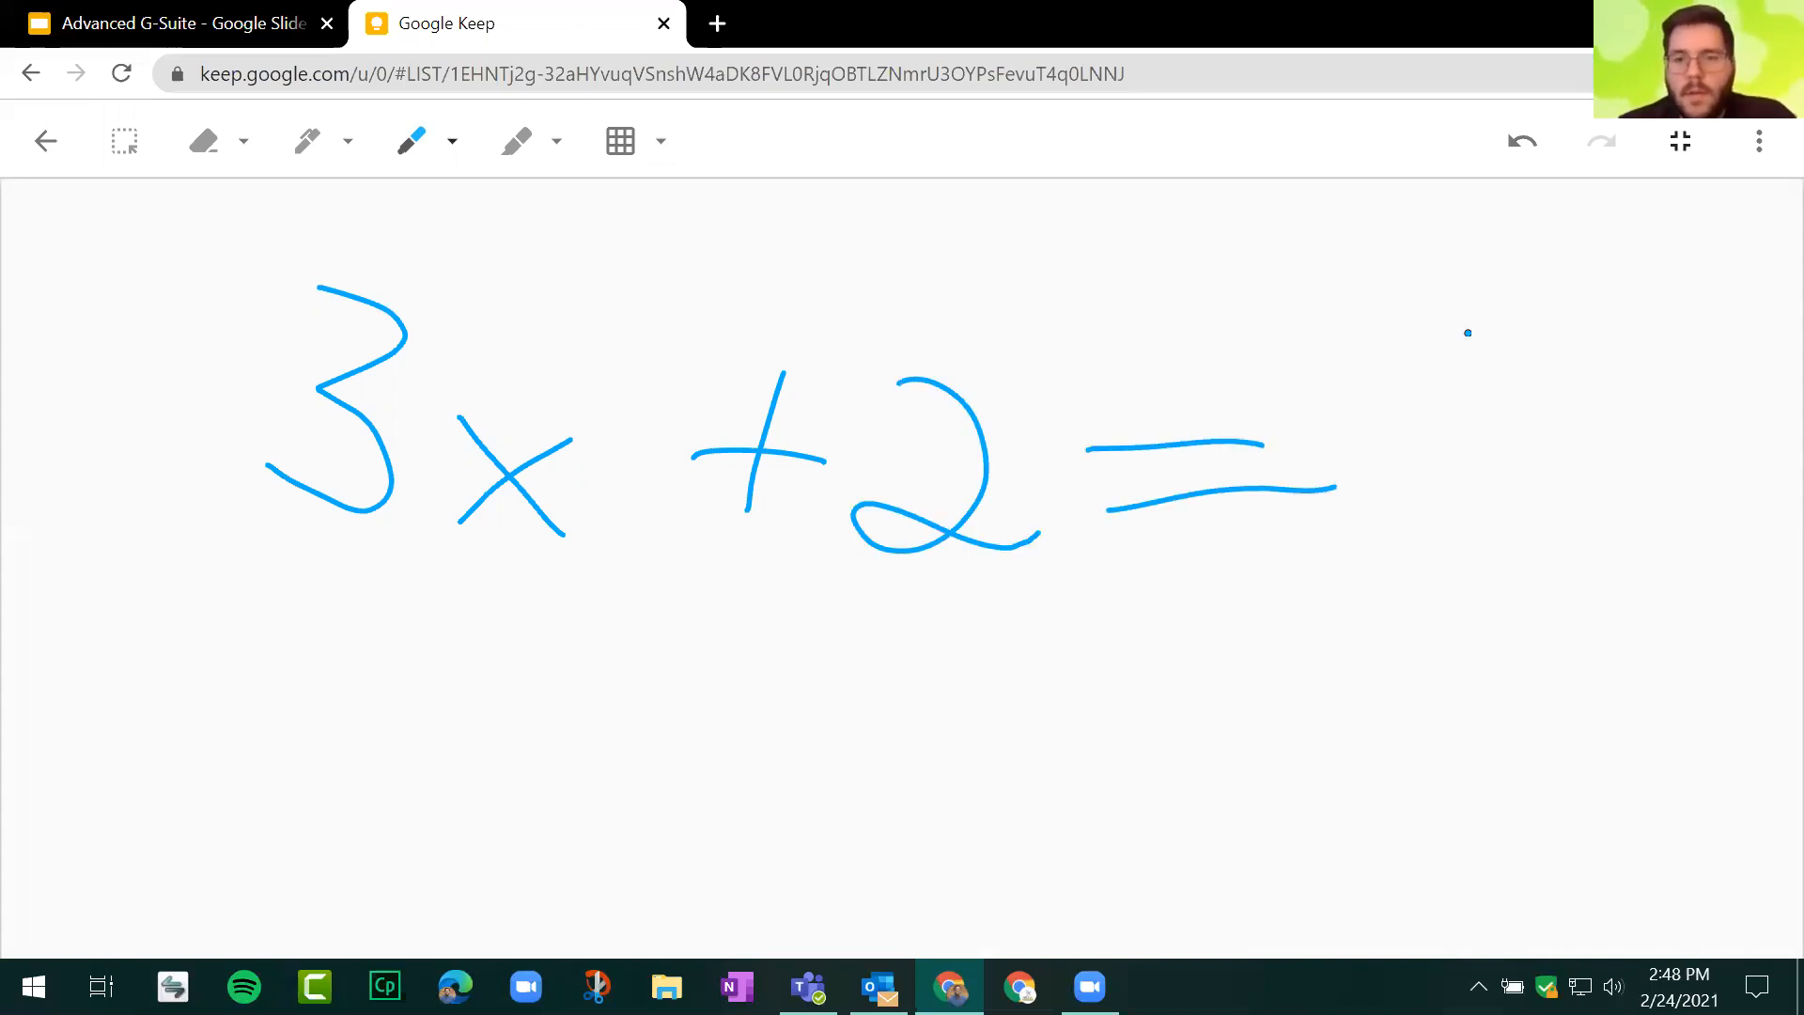
left_click_drag(1468, 333, 1444, 611)
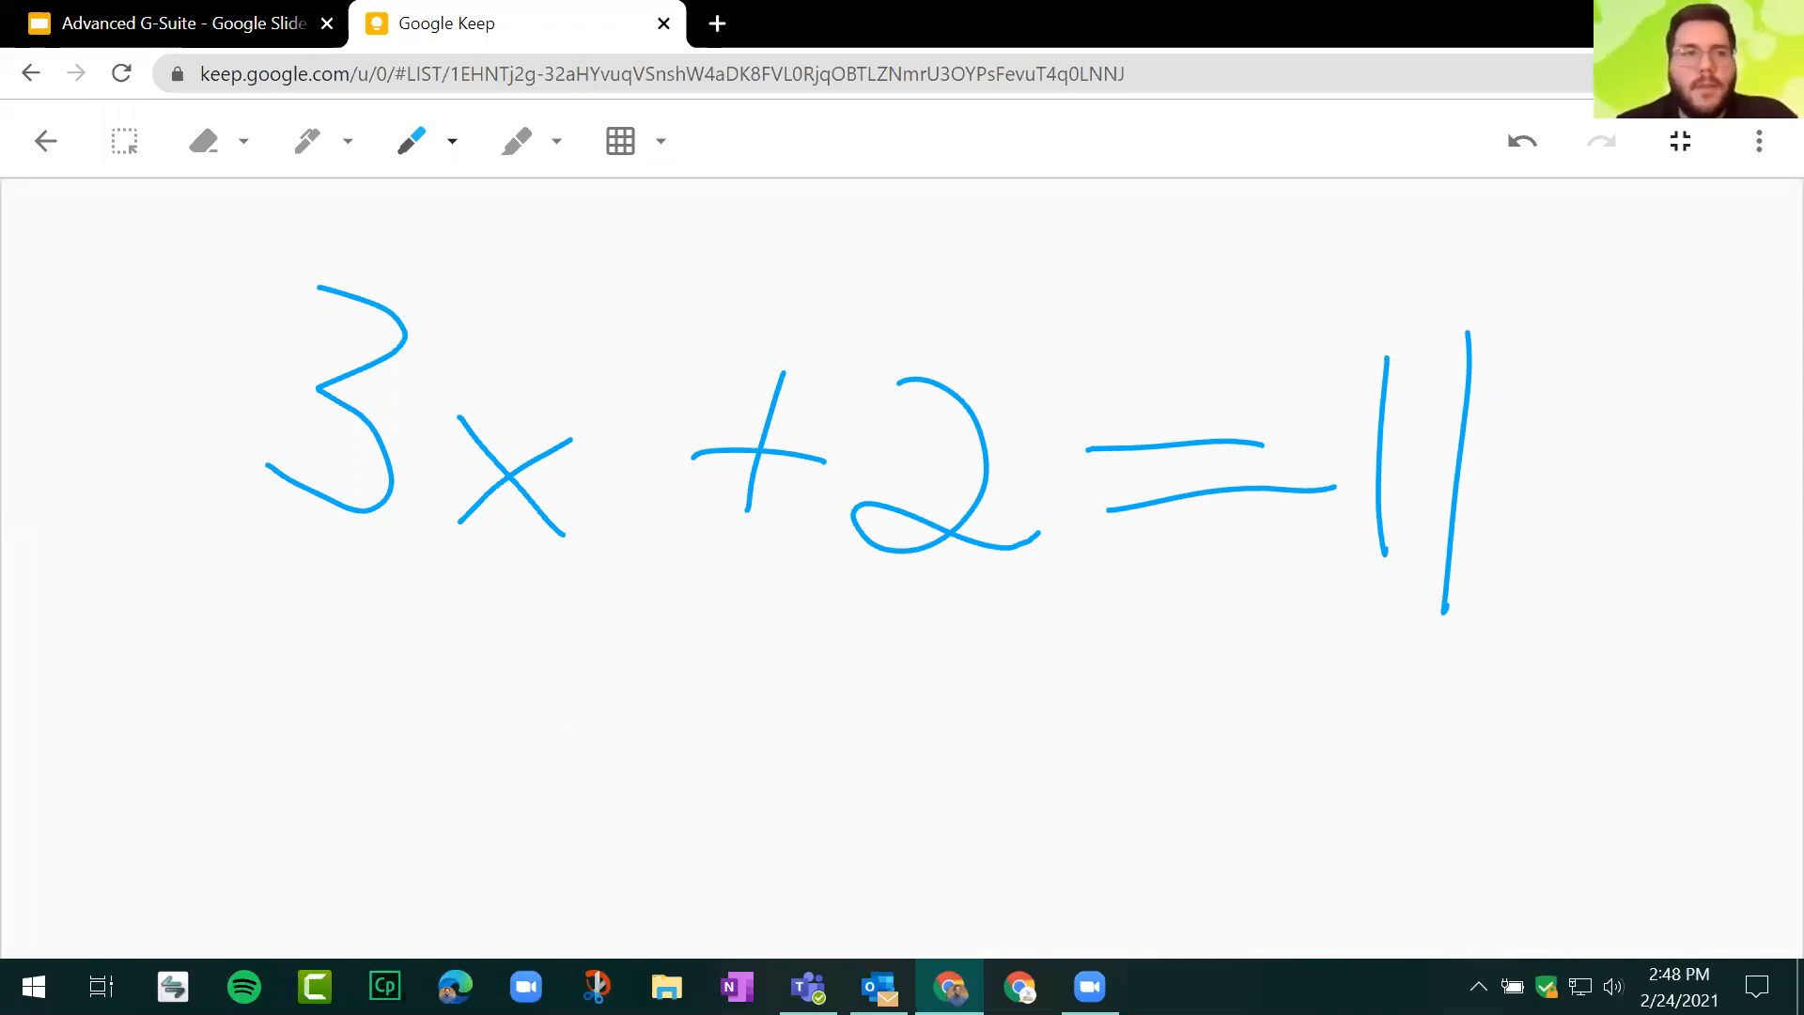
Step: Exit the second drawing and close the note showing both equations
left_click(43, 142)
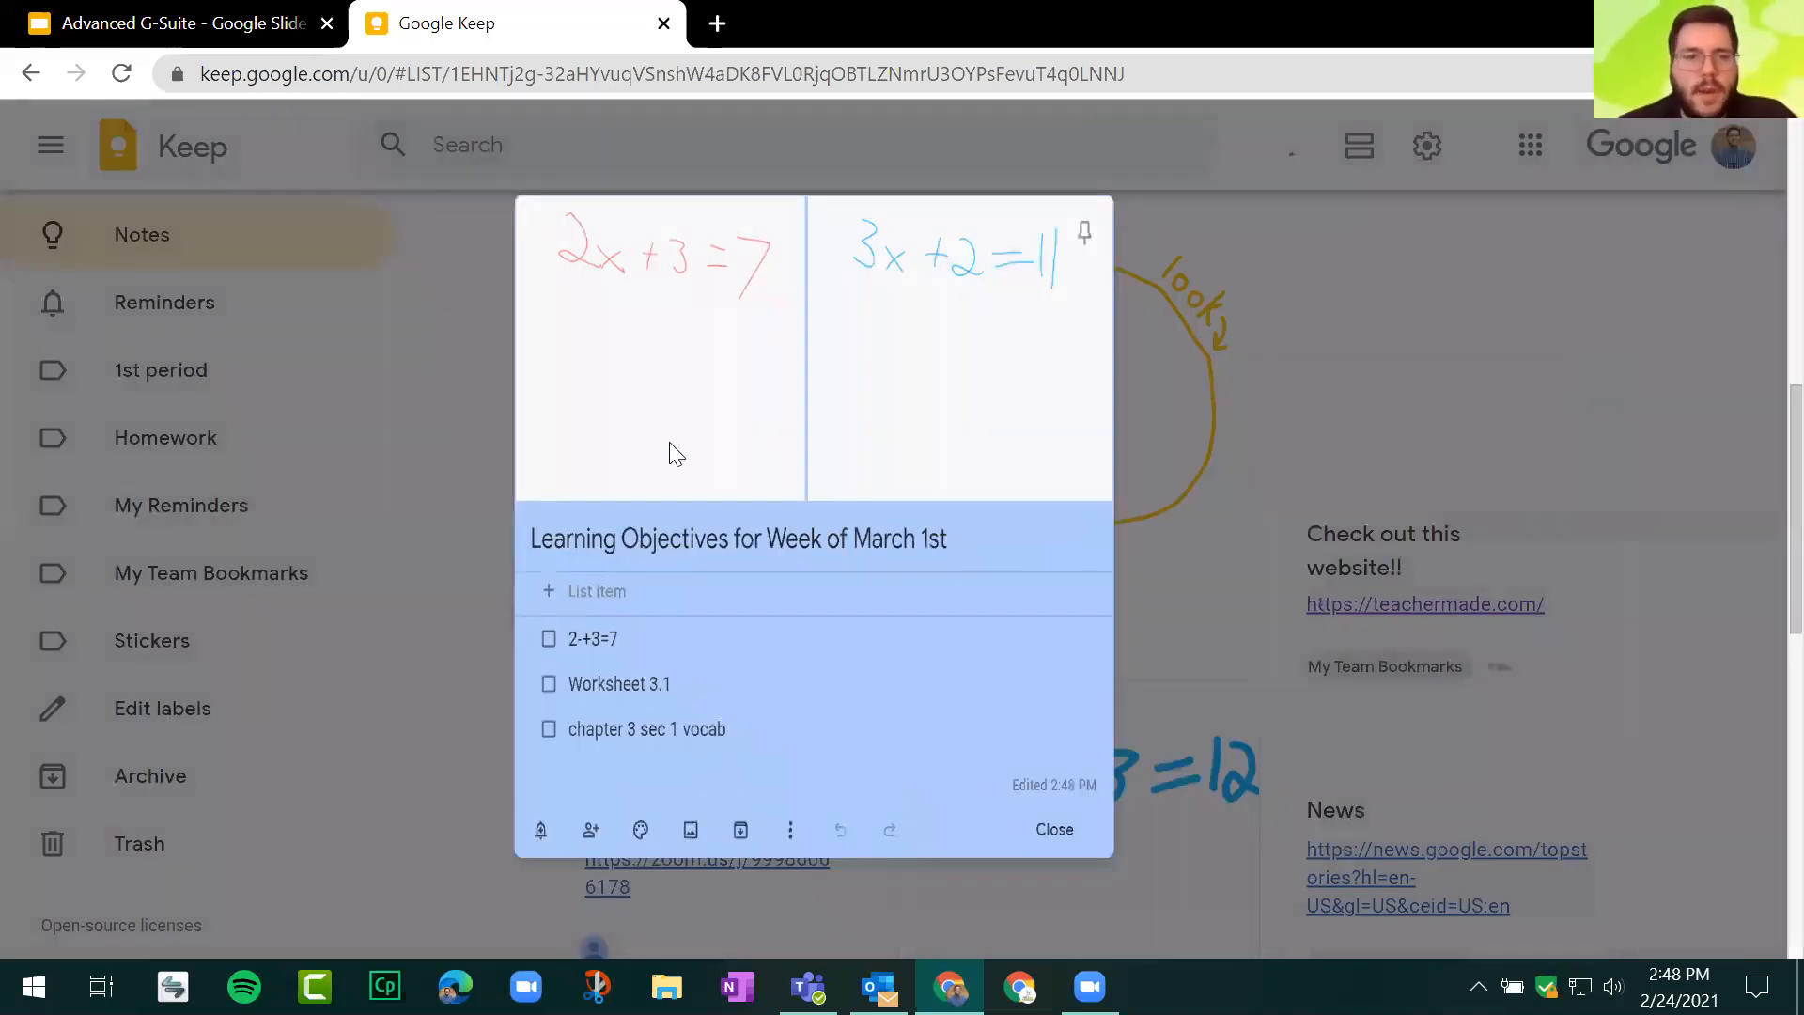
key("Escape")
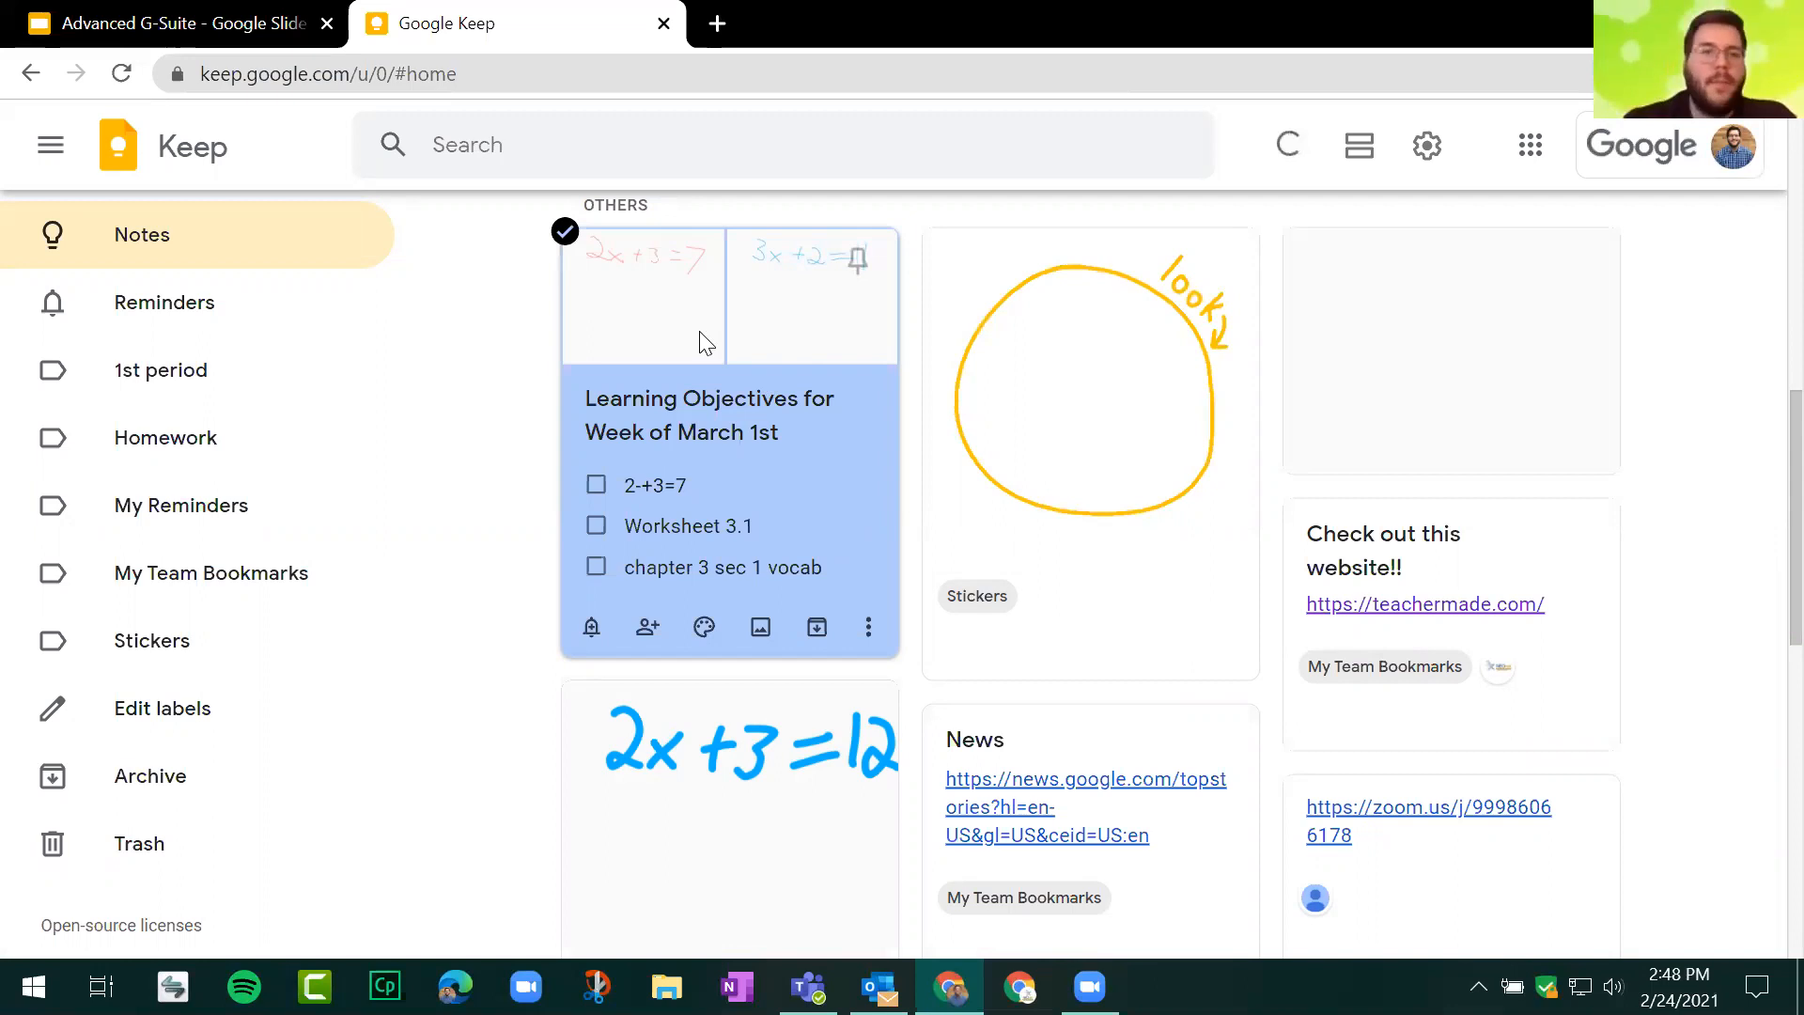
left_click(677, 487)
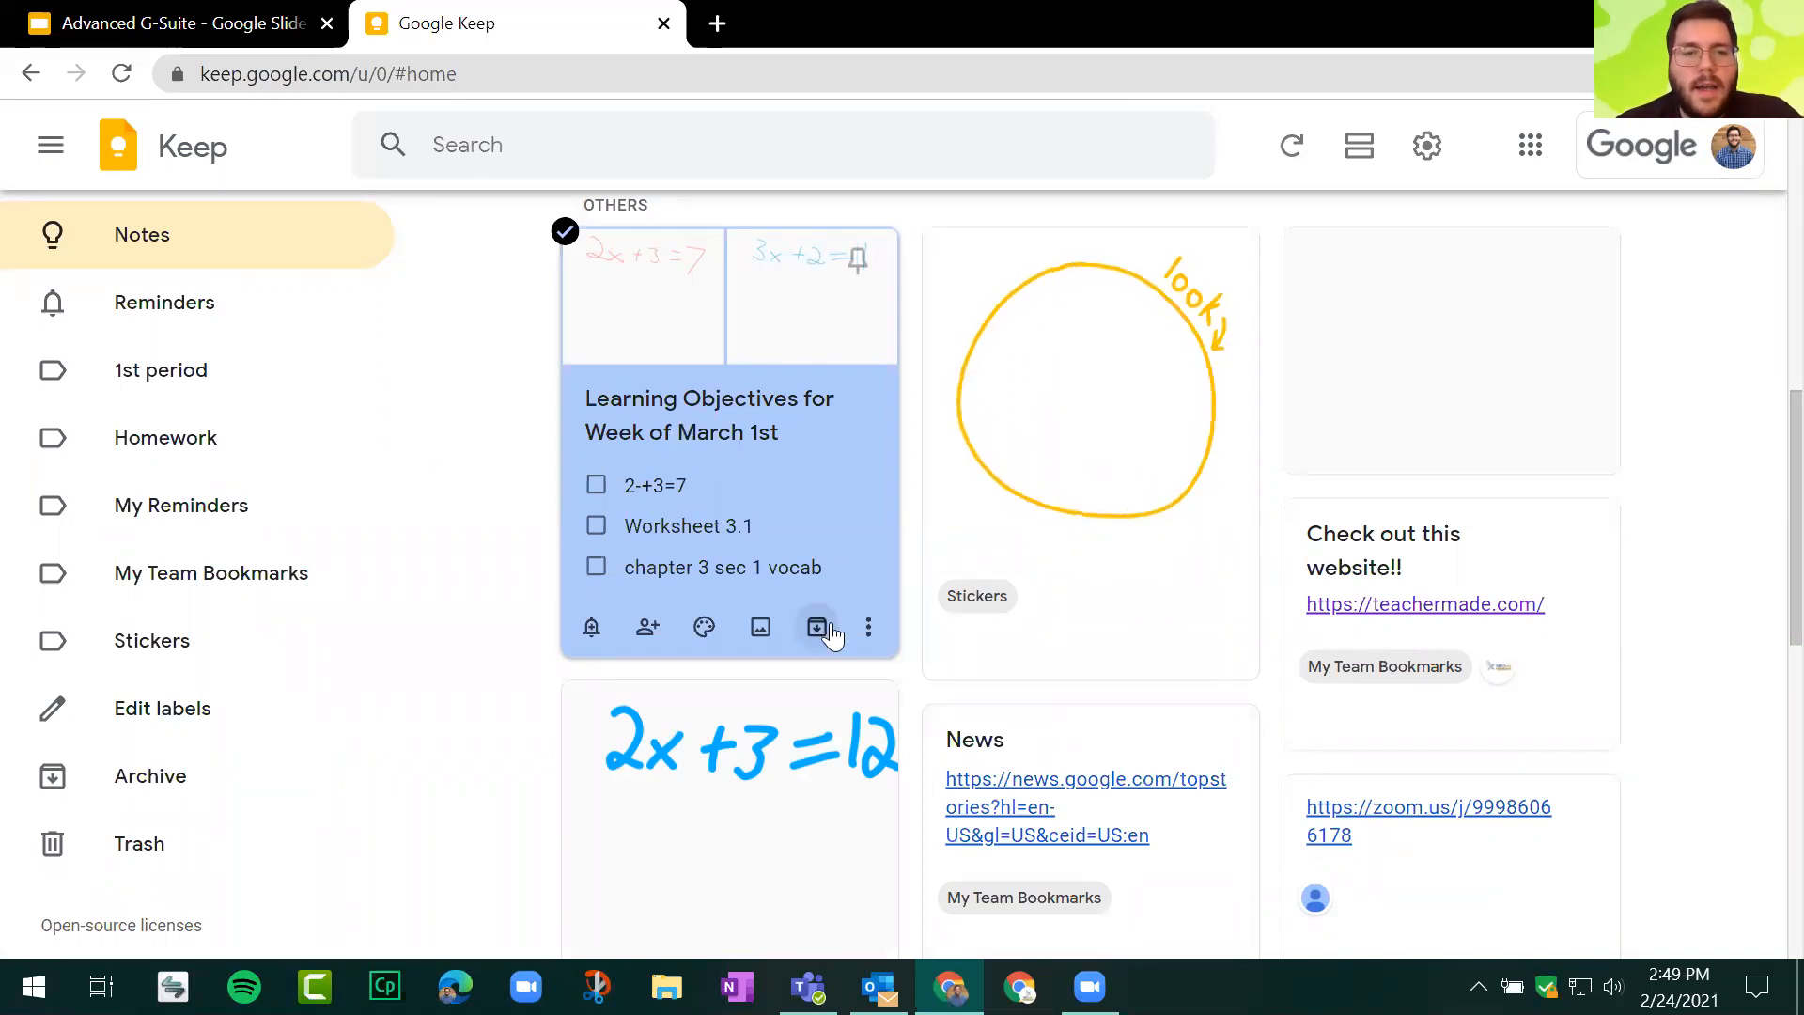
Step: Copy the Learning Objectives note to Google Docs, then open the resulting document and look through its drawings and list
left_click(868, 626)
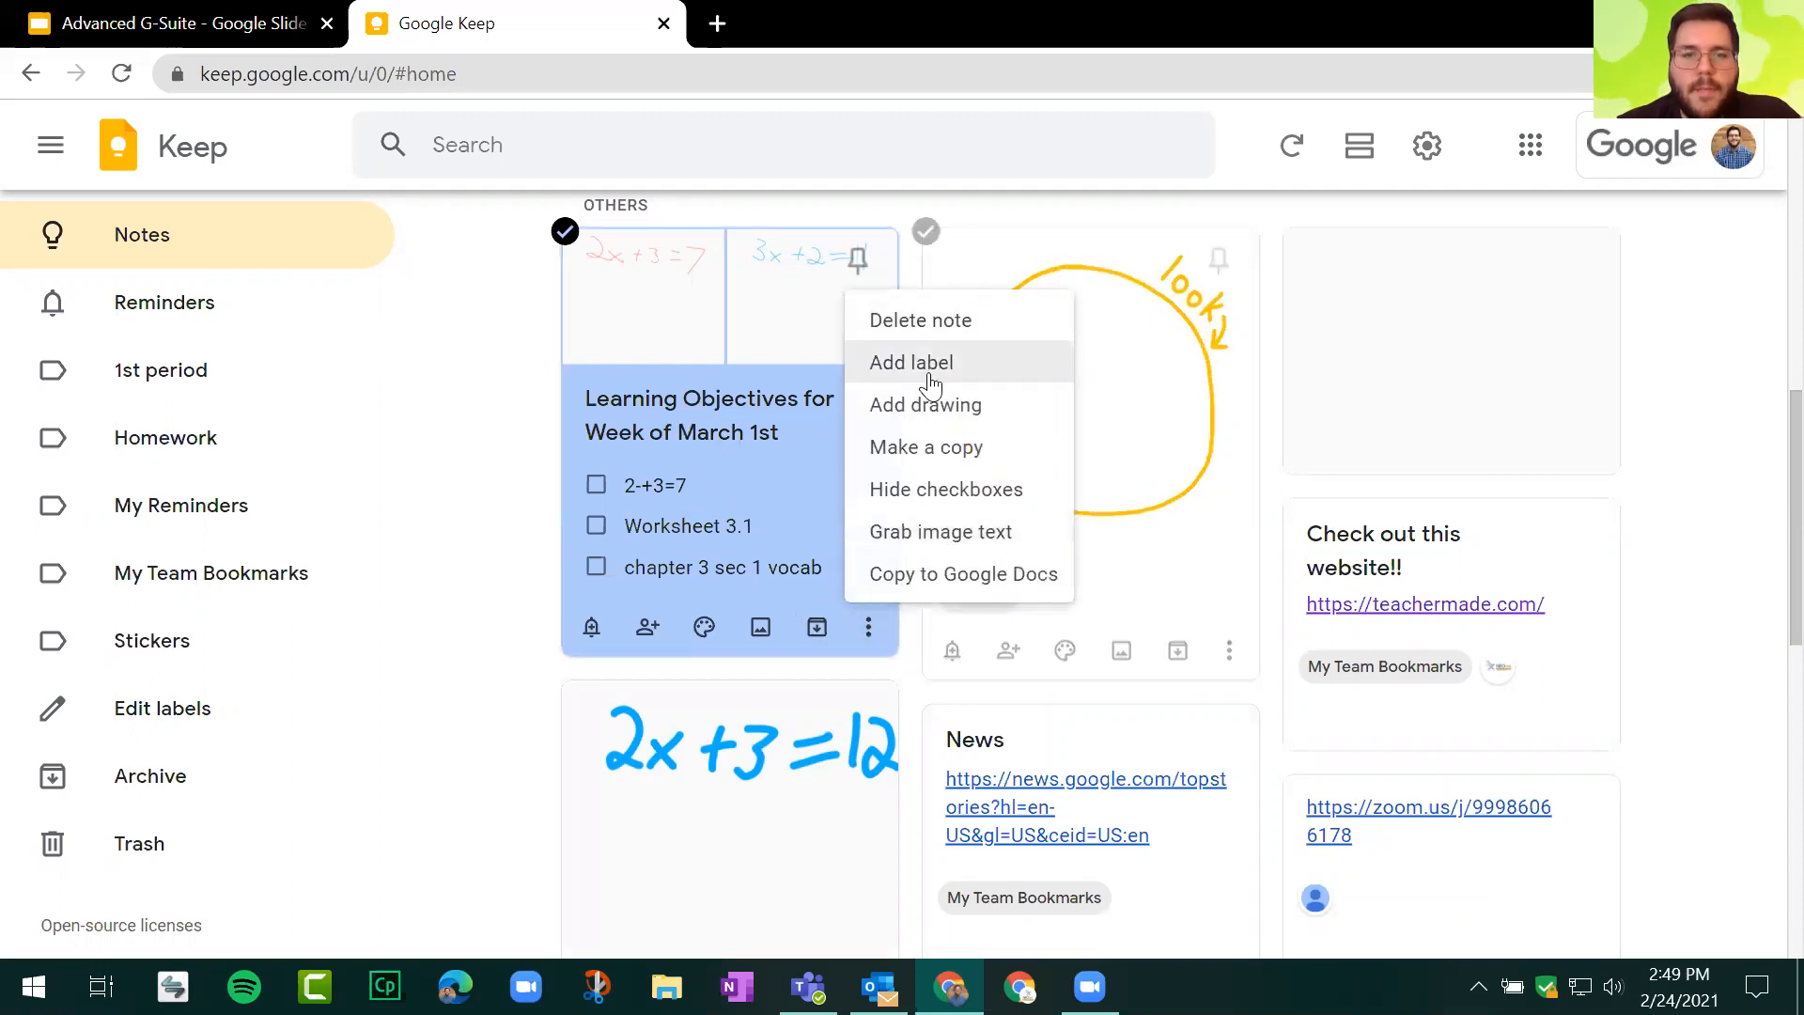
left_click(966, 590)
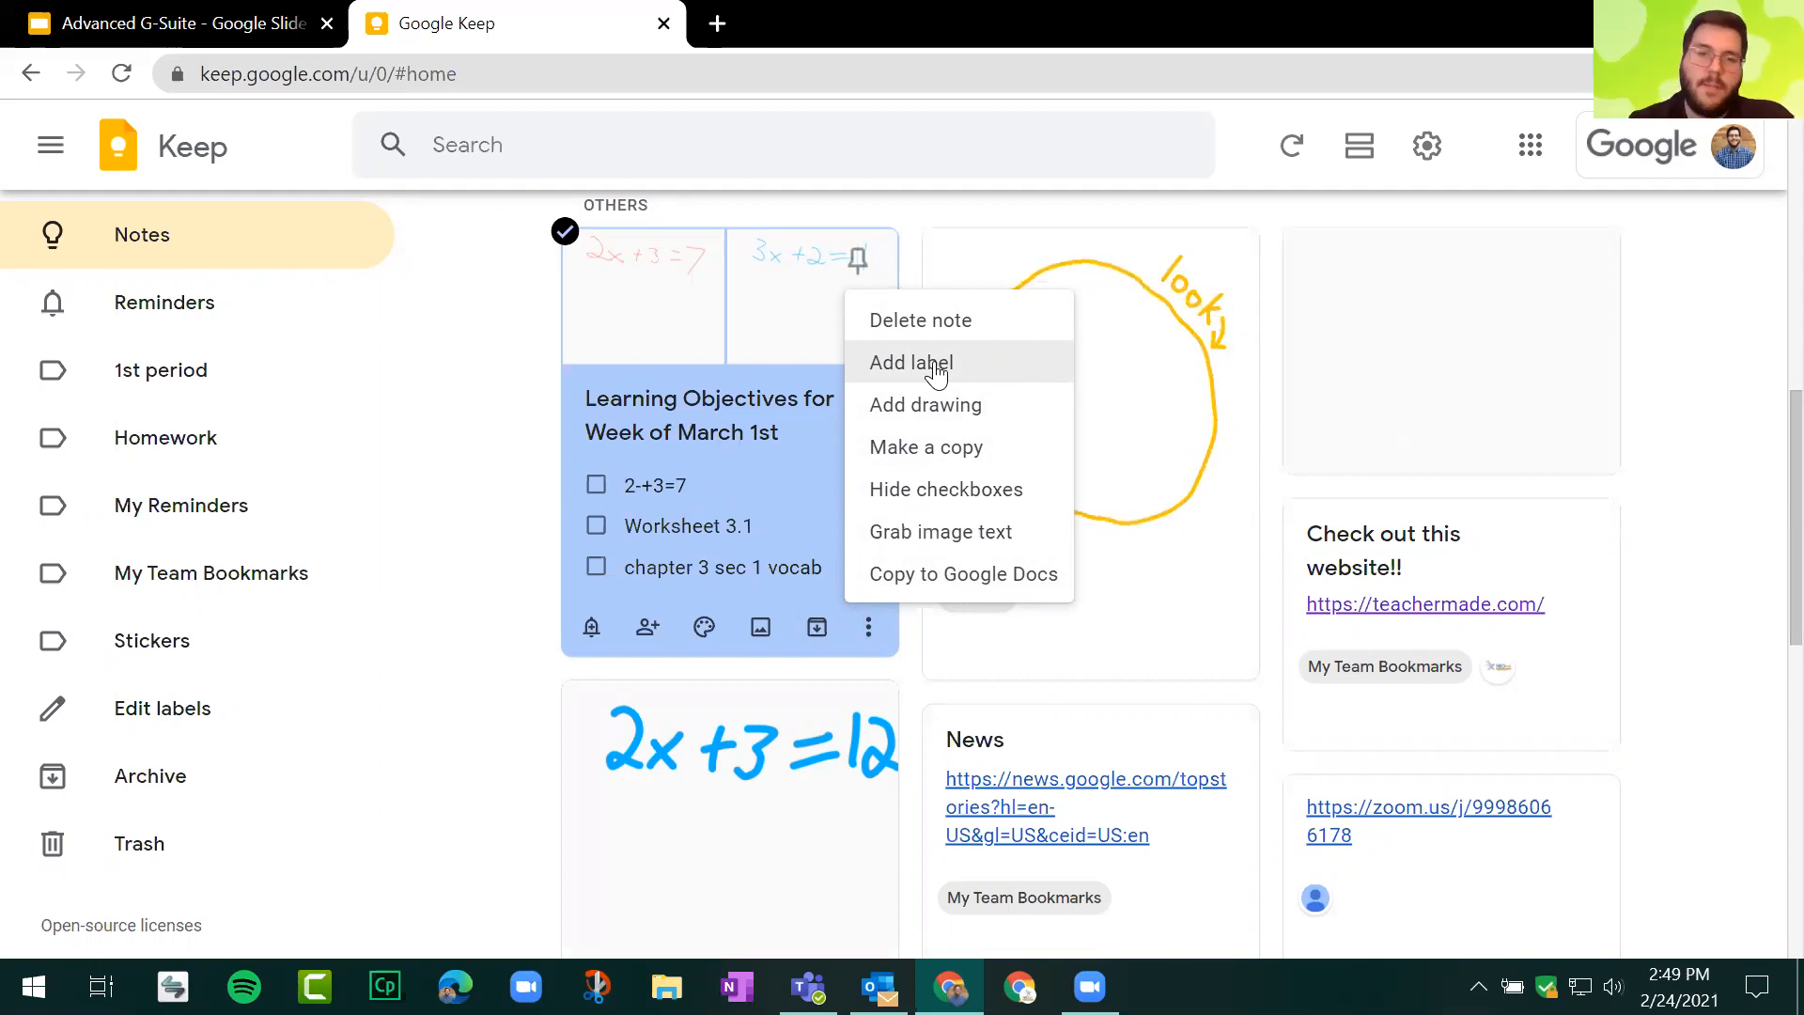
left_click(951, 575)
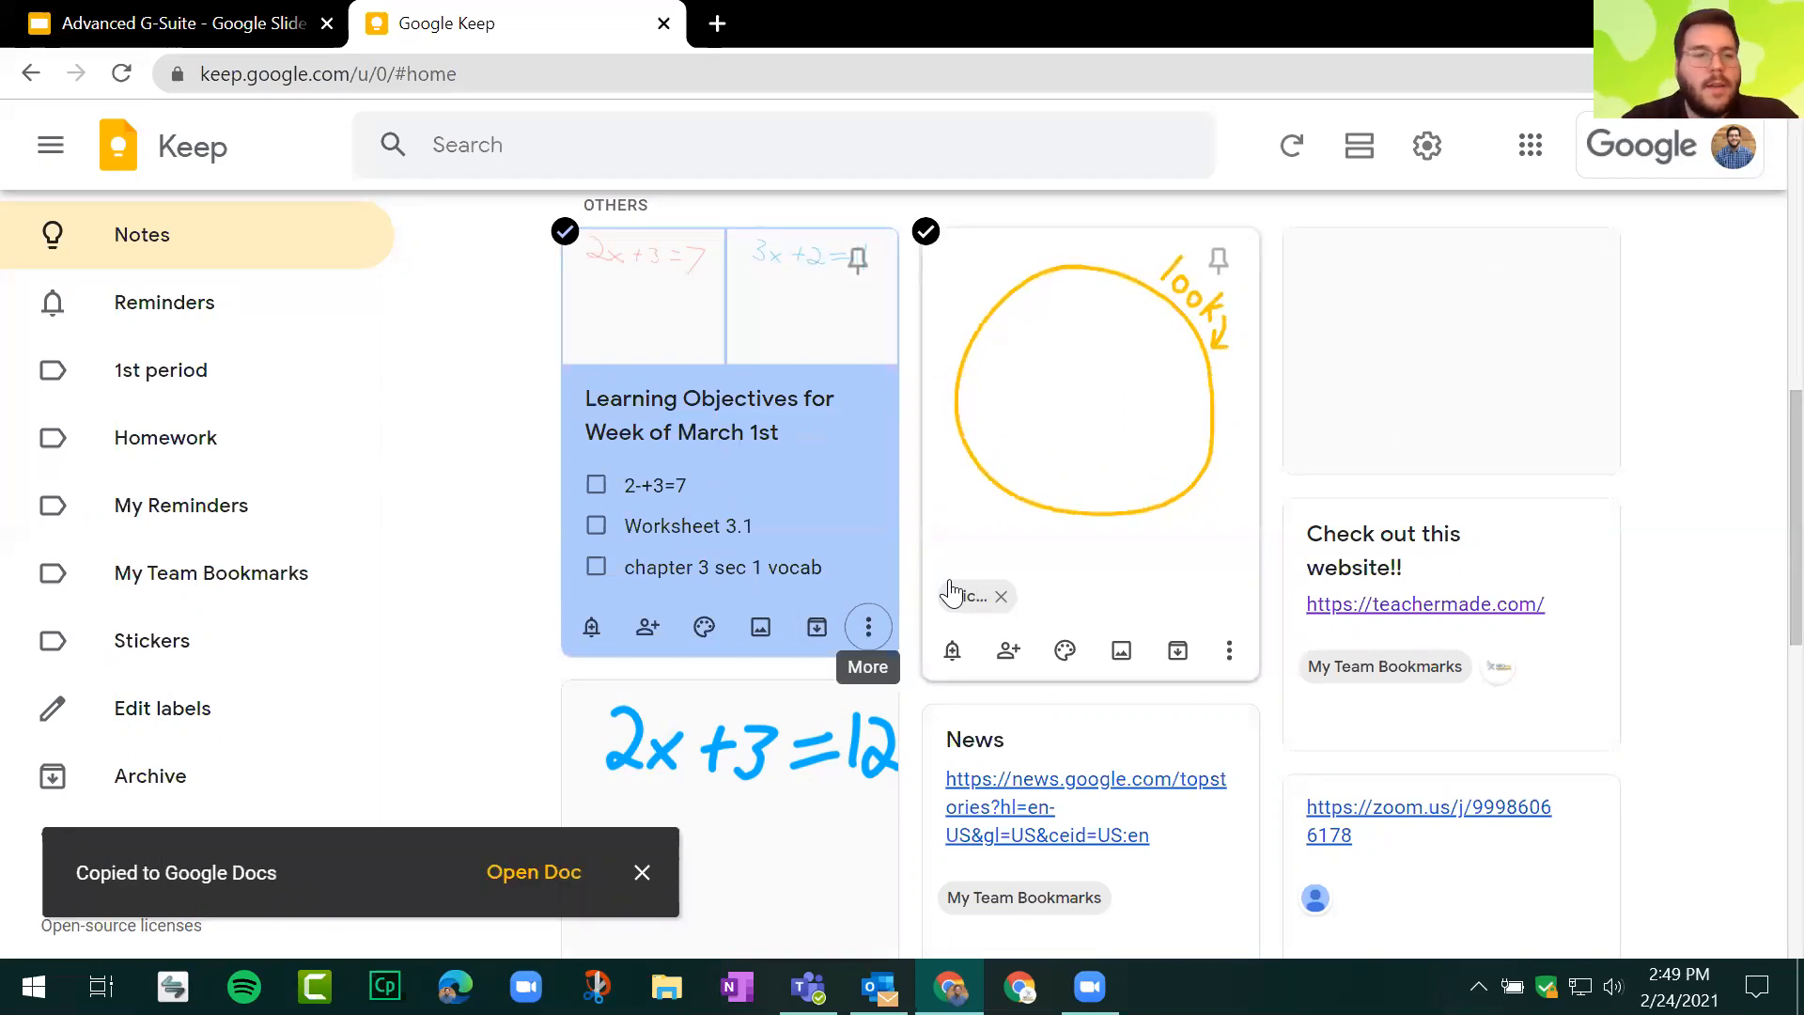
left_click(523, 896)
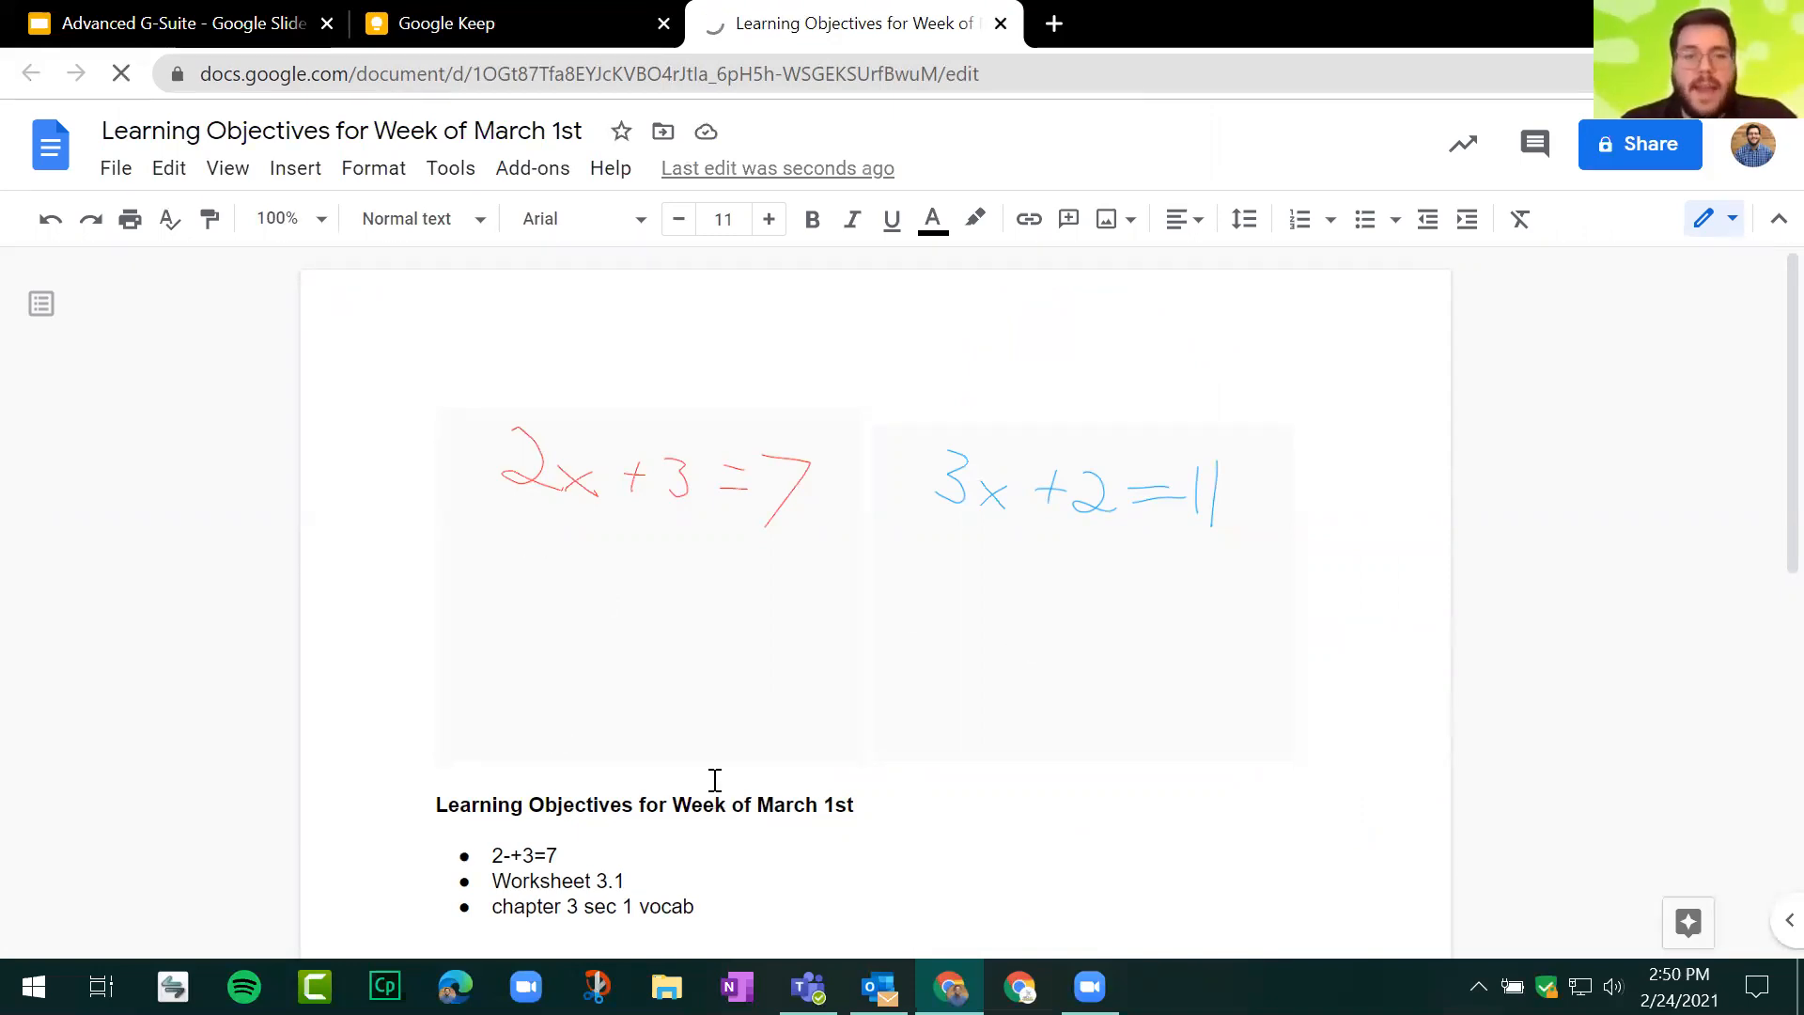
scroll(595, 554, "down", 5)
scroll(595, 555, "up", 3)
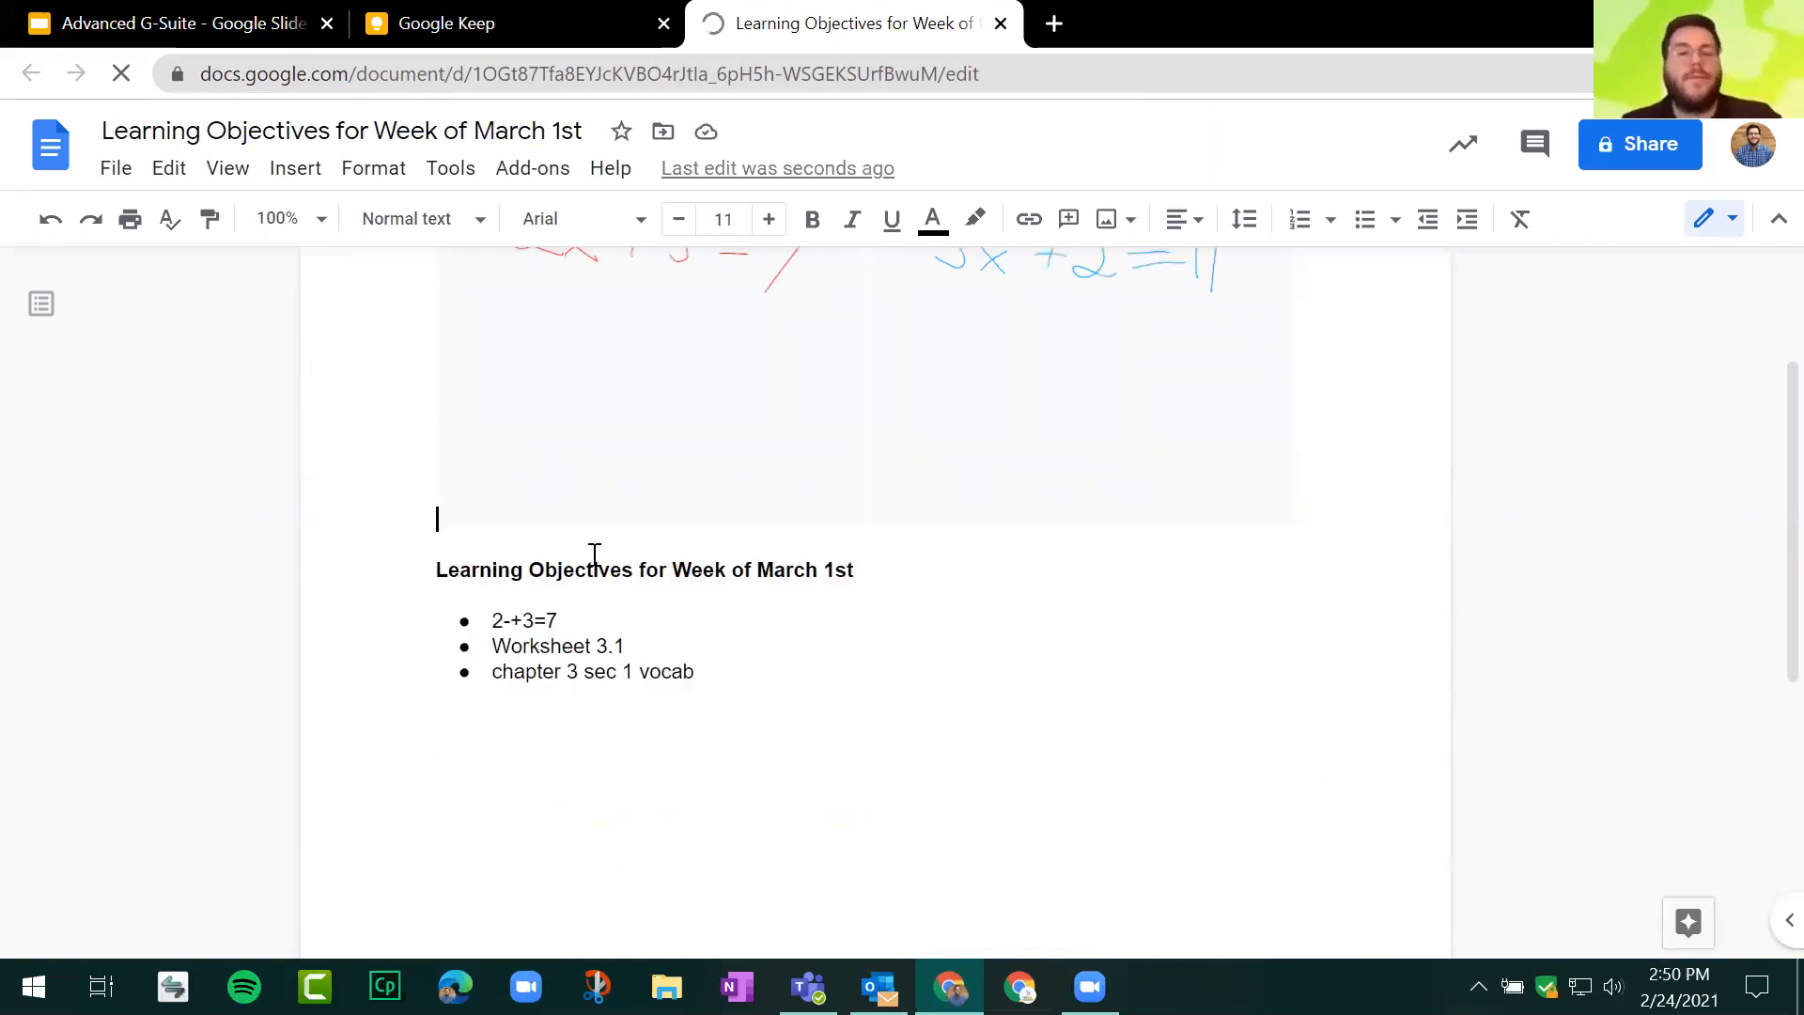
scroll(721, 670, "up", 3)
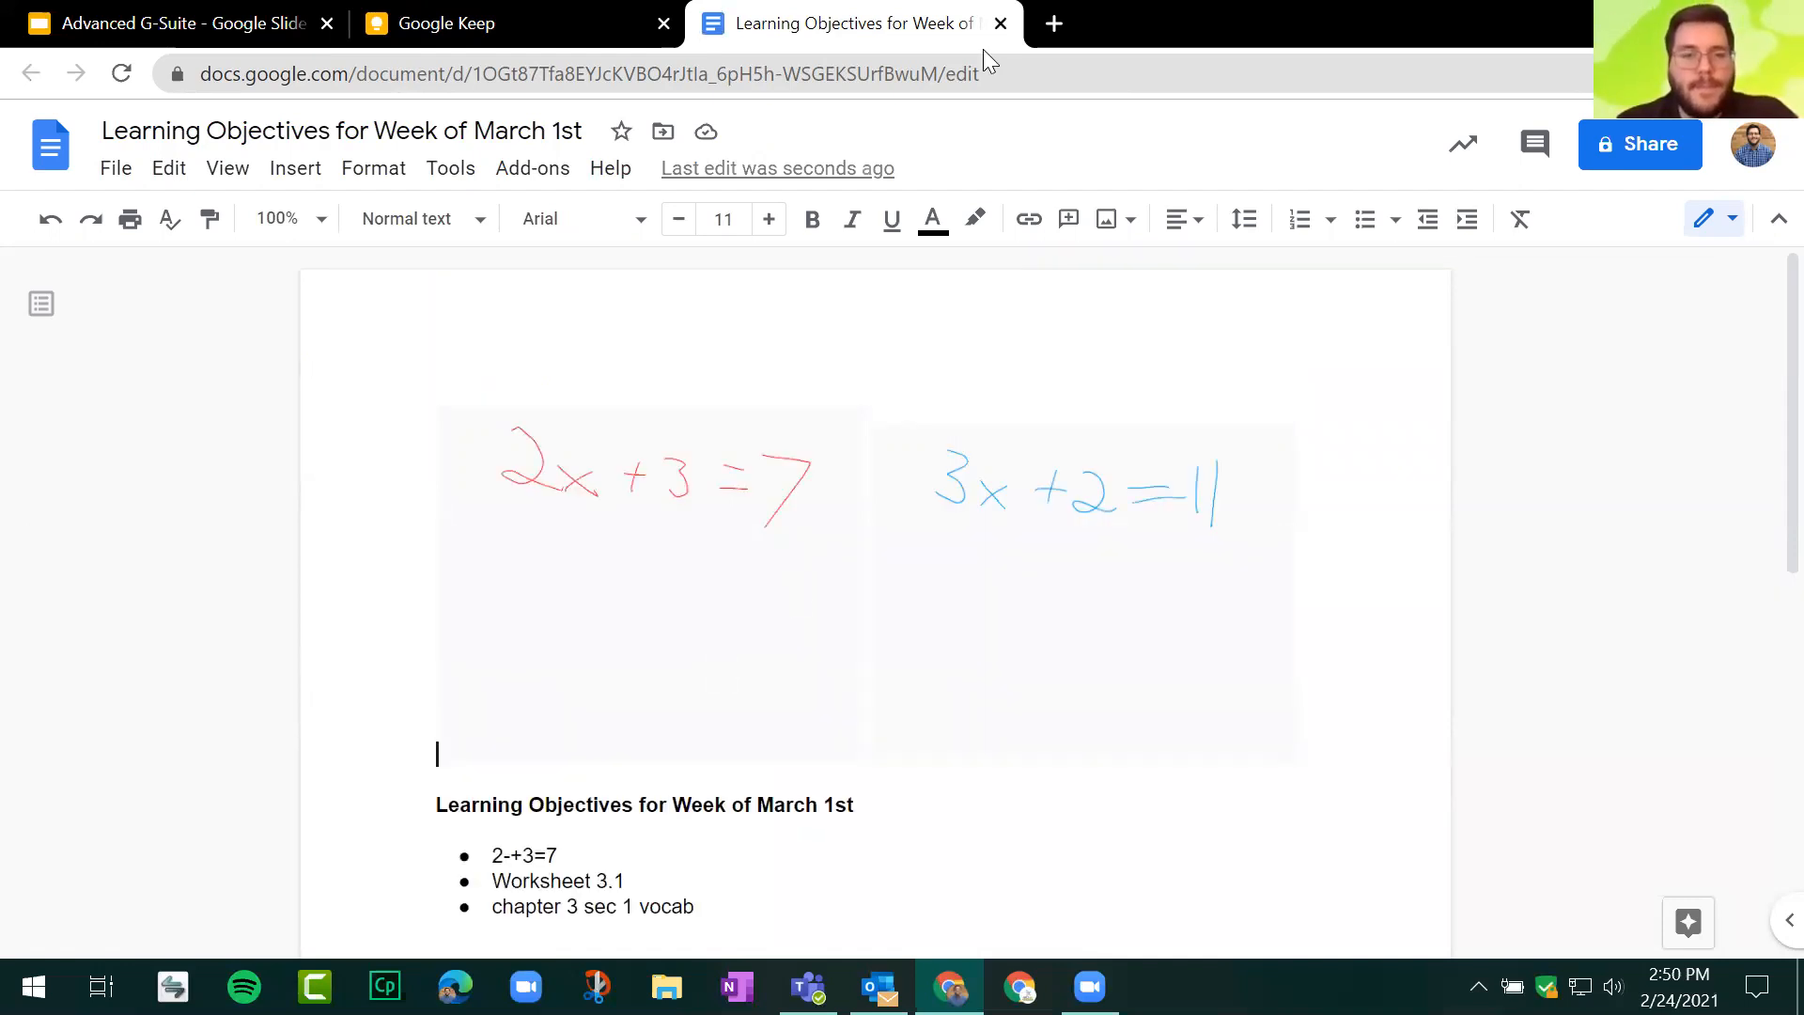
Step: Go back through Google Keep to the Advanced G-Suite presentation and advance to the slide "Accessing Keep in G-Suite Apps"
key("ctrl+shift+Tab")
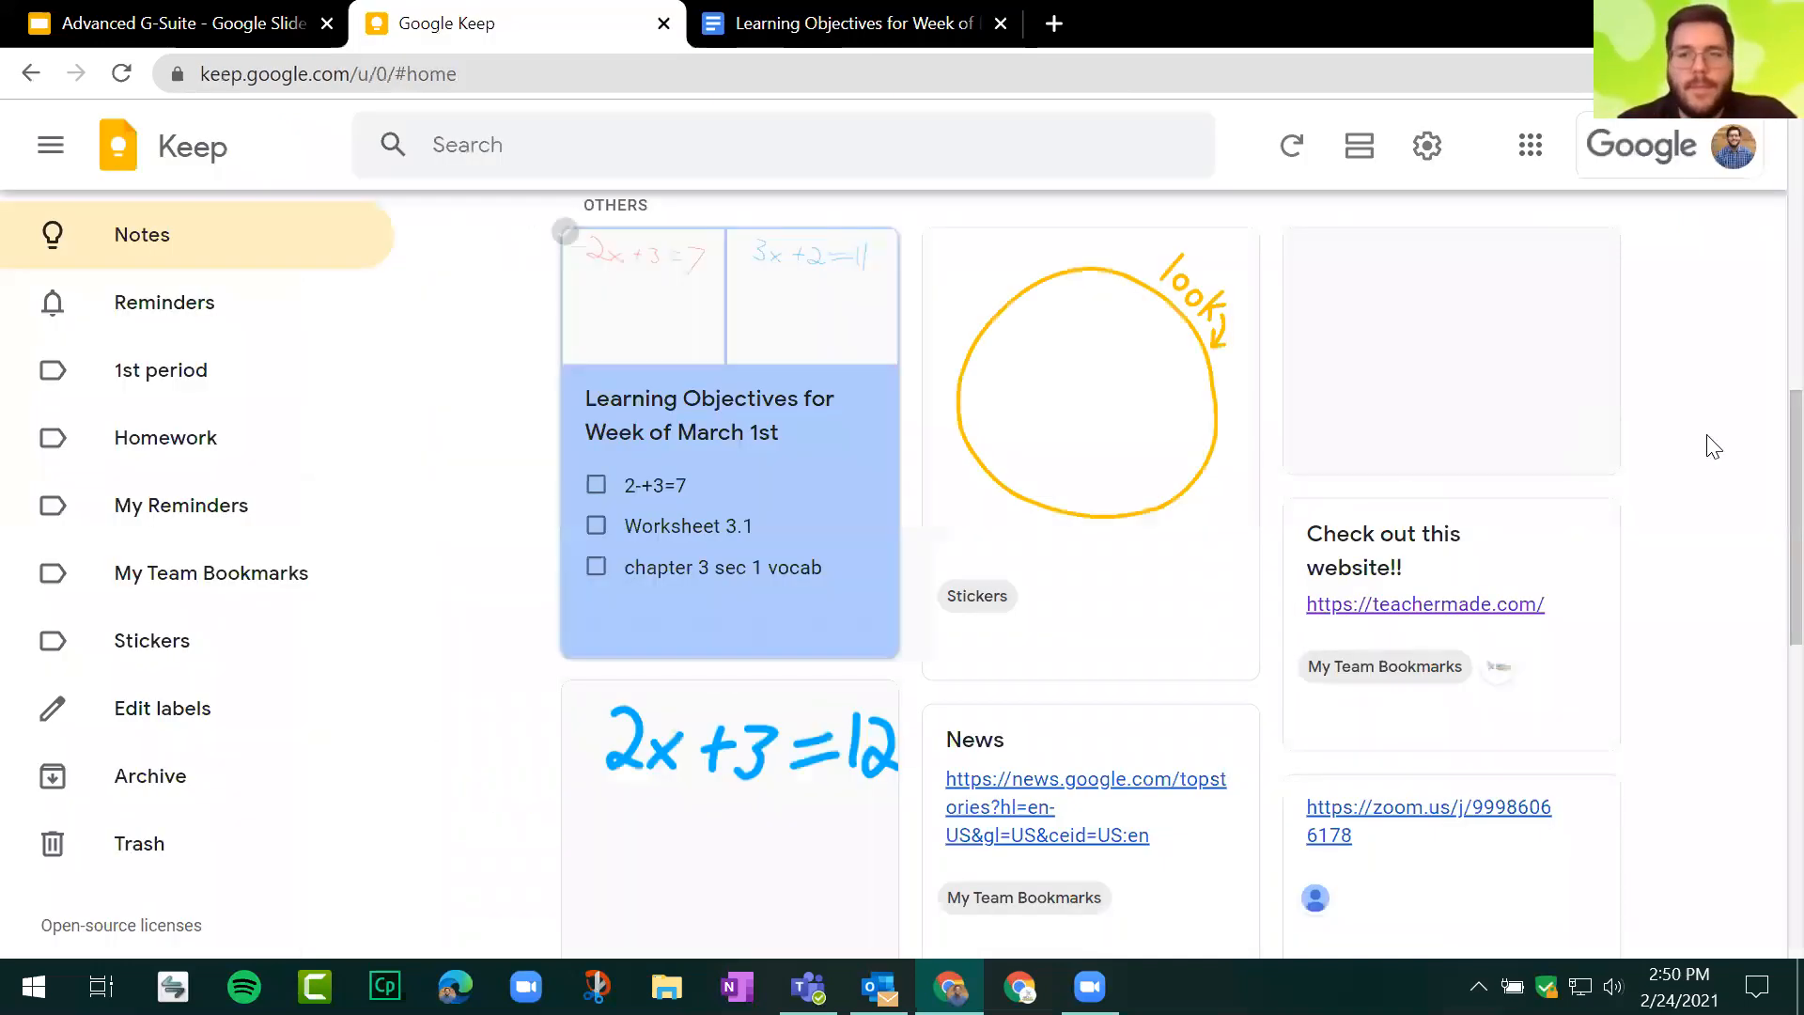
scroll(604, 294, "up", 3)
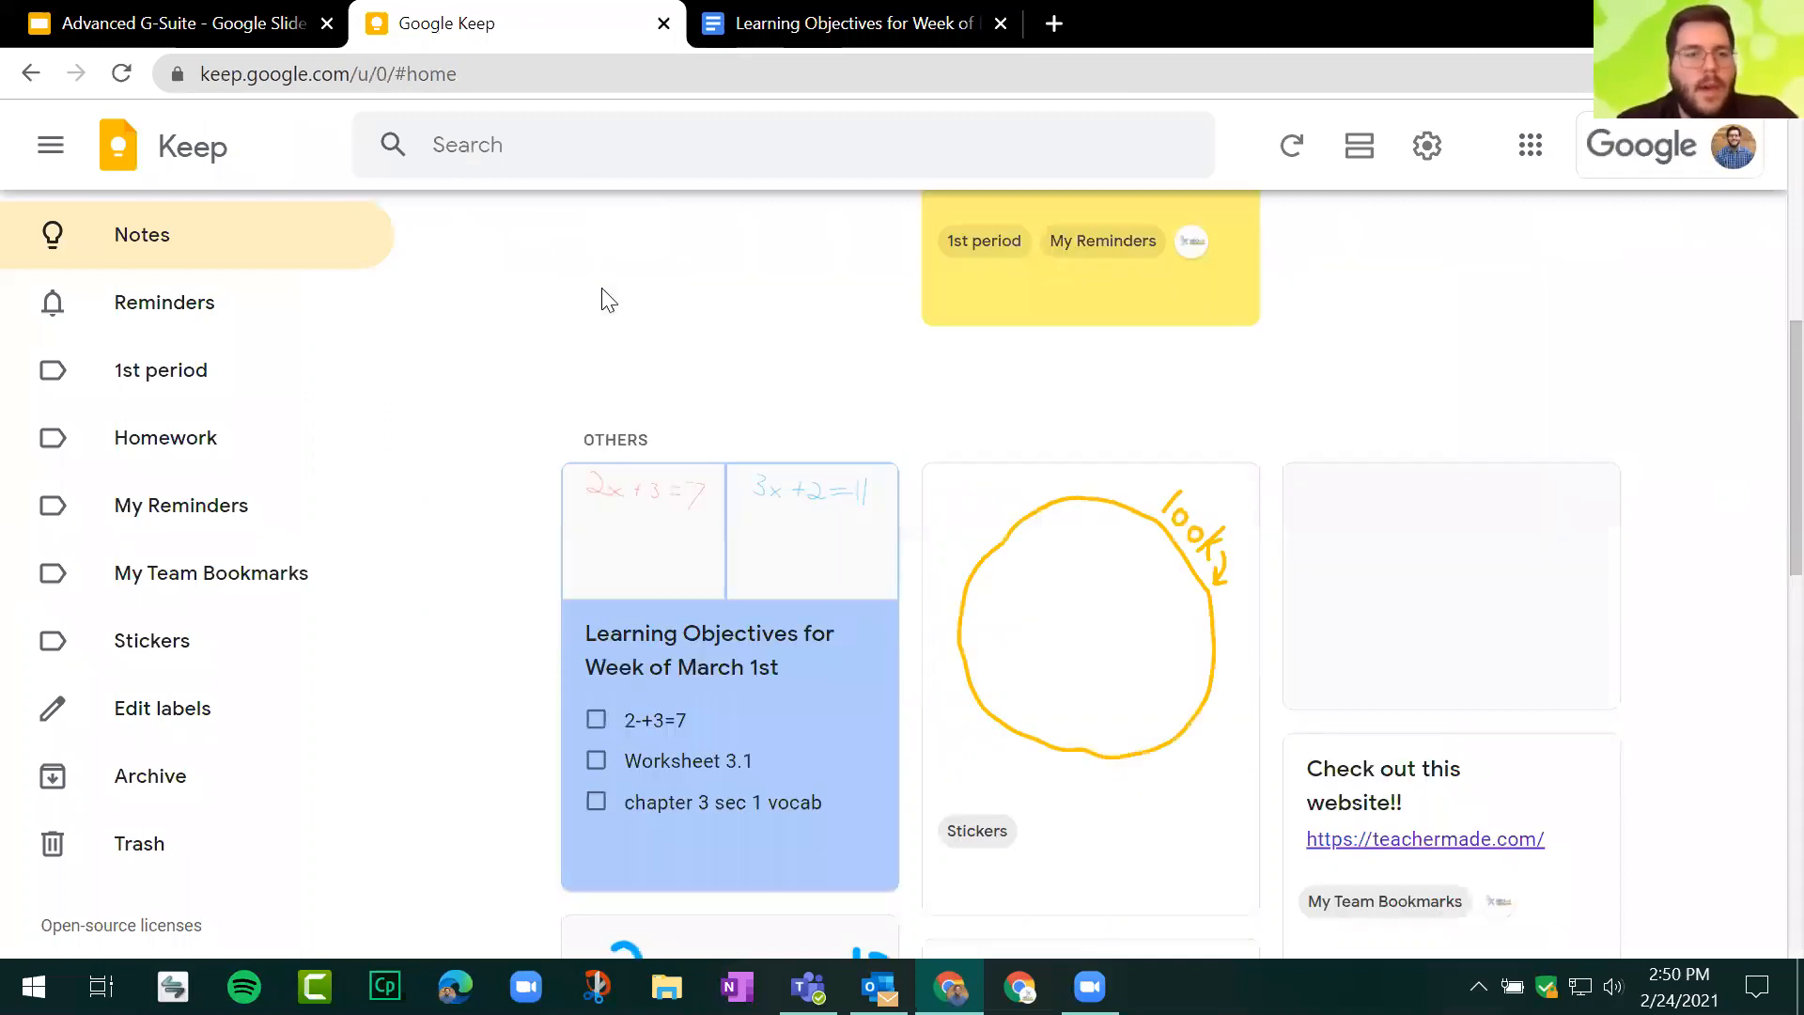
key("ctrl+shift+Tab")
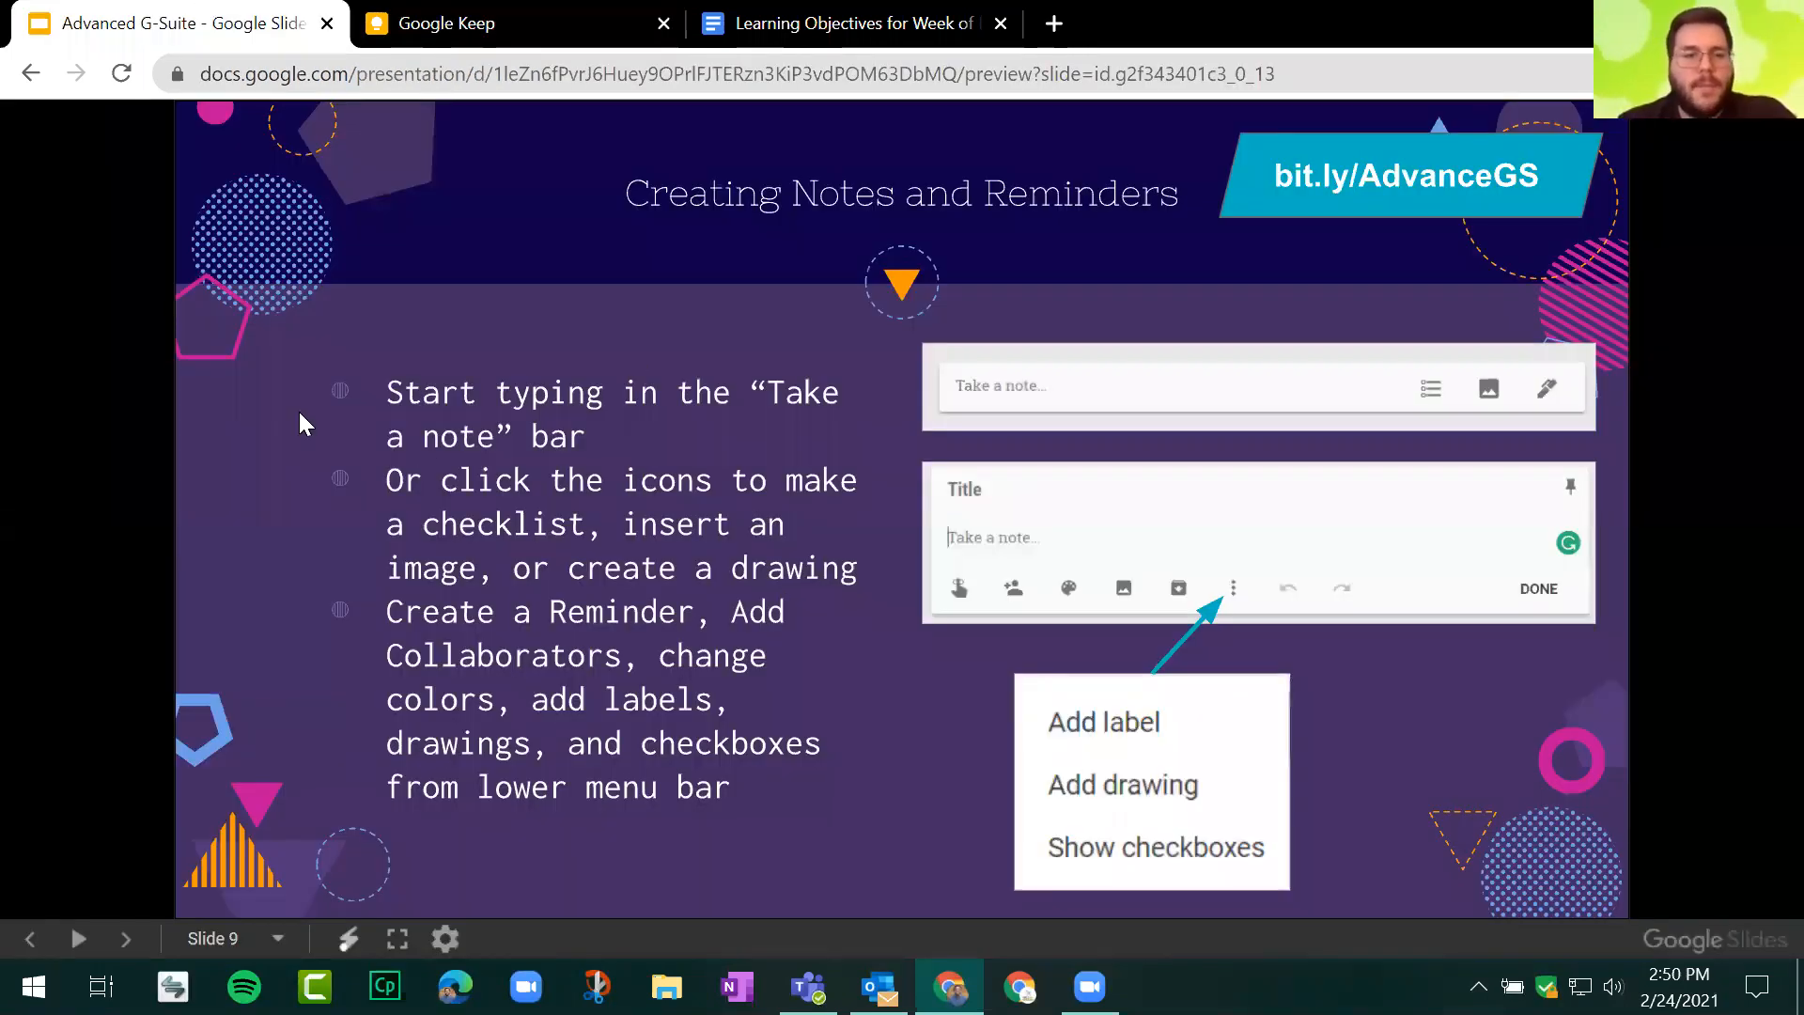
key("Right")
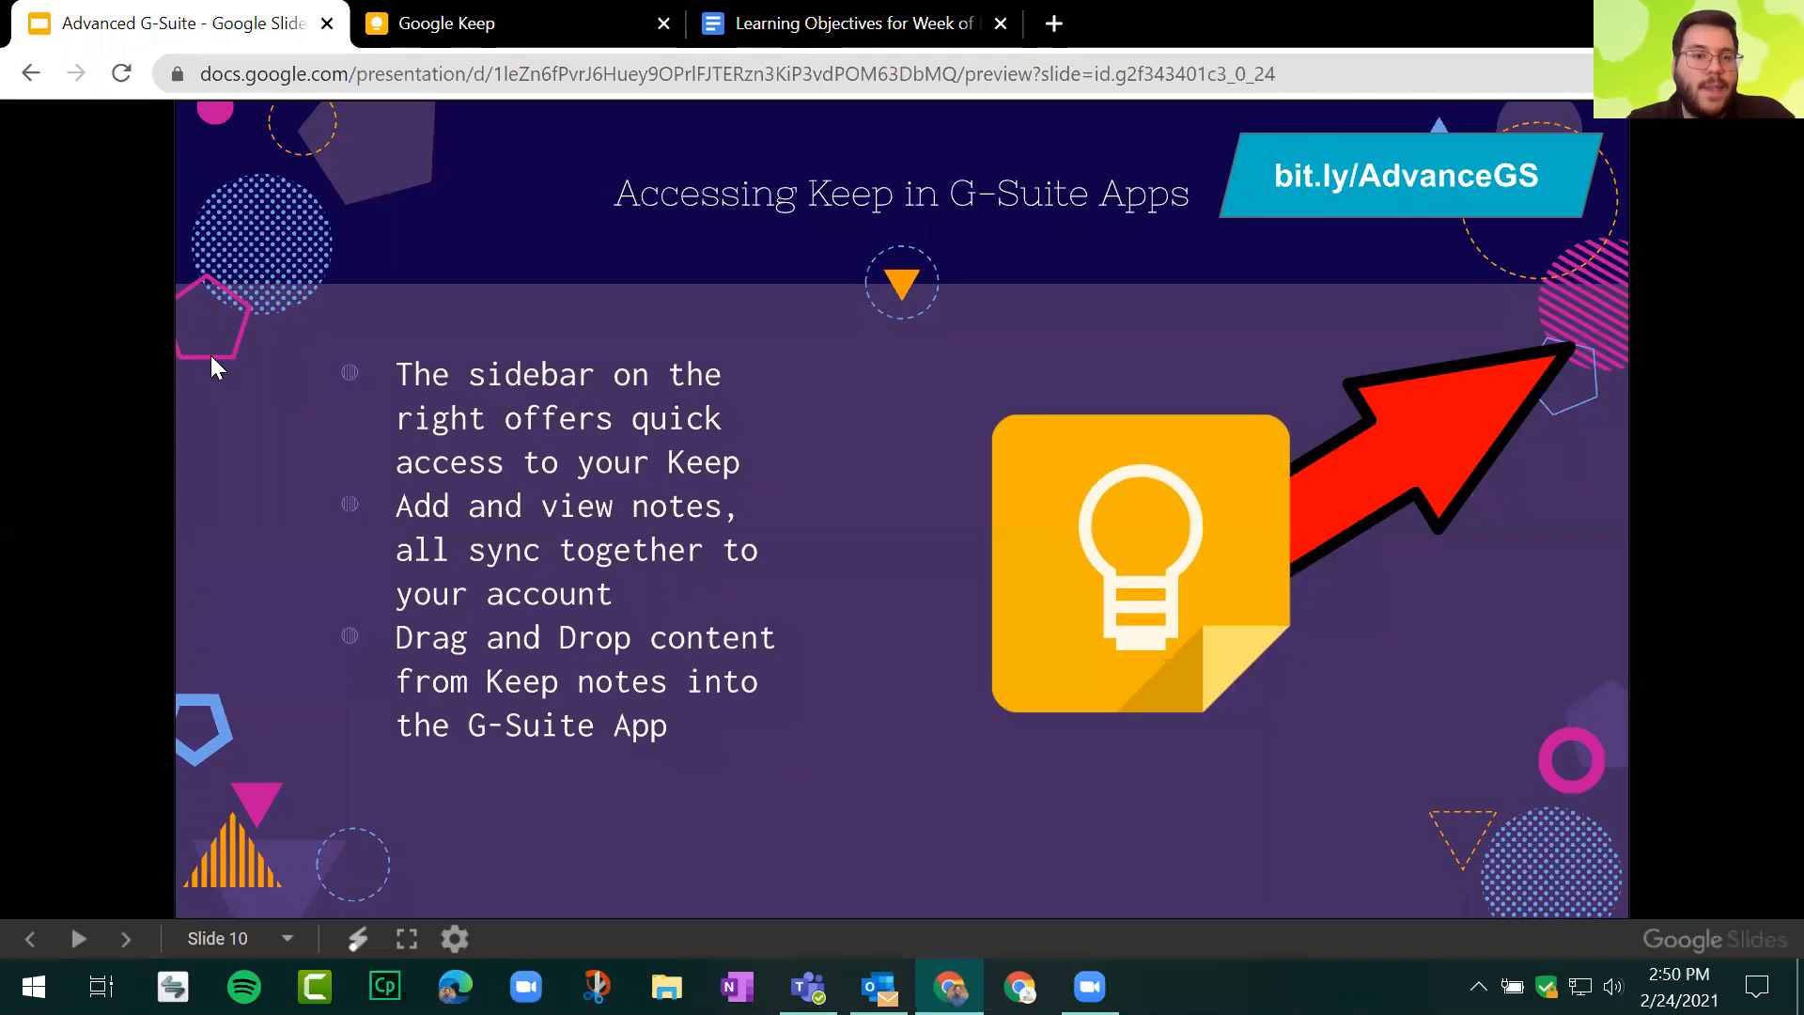
Step: Switch to the Learning Objectives document, open the Keep notes beside it and look through the saved notes
left_click(770, 13)
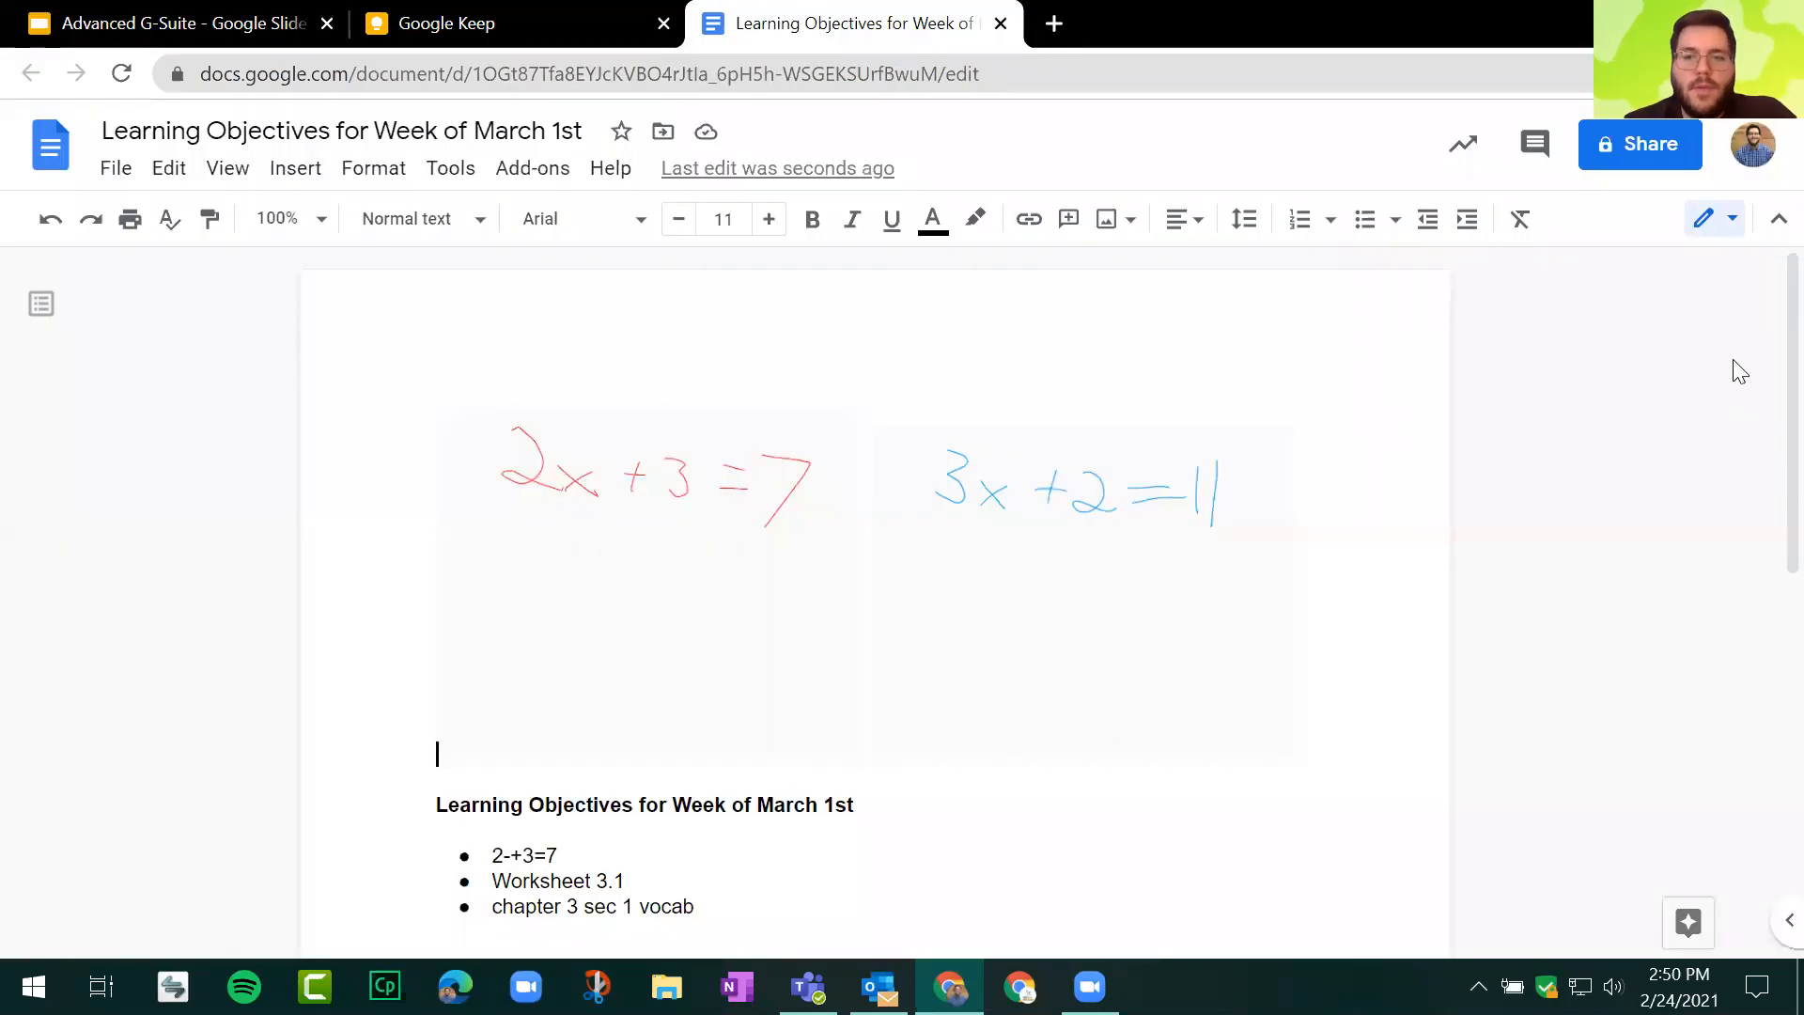
left_click(1766, 926)
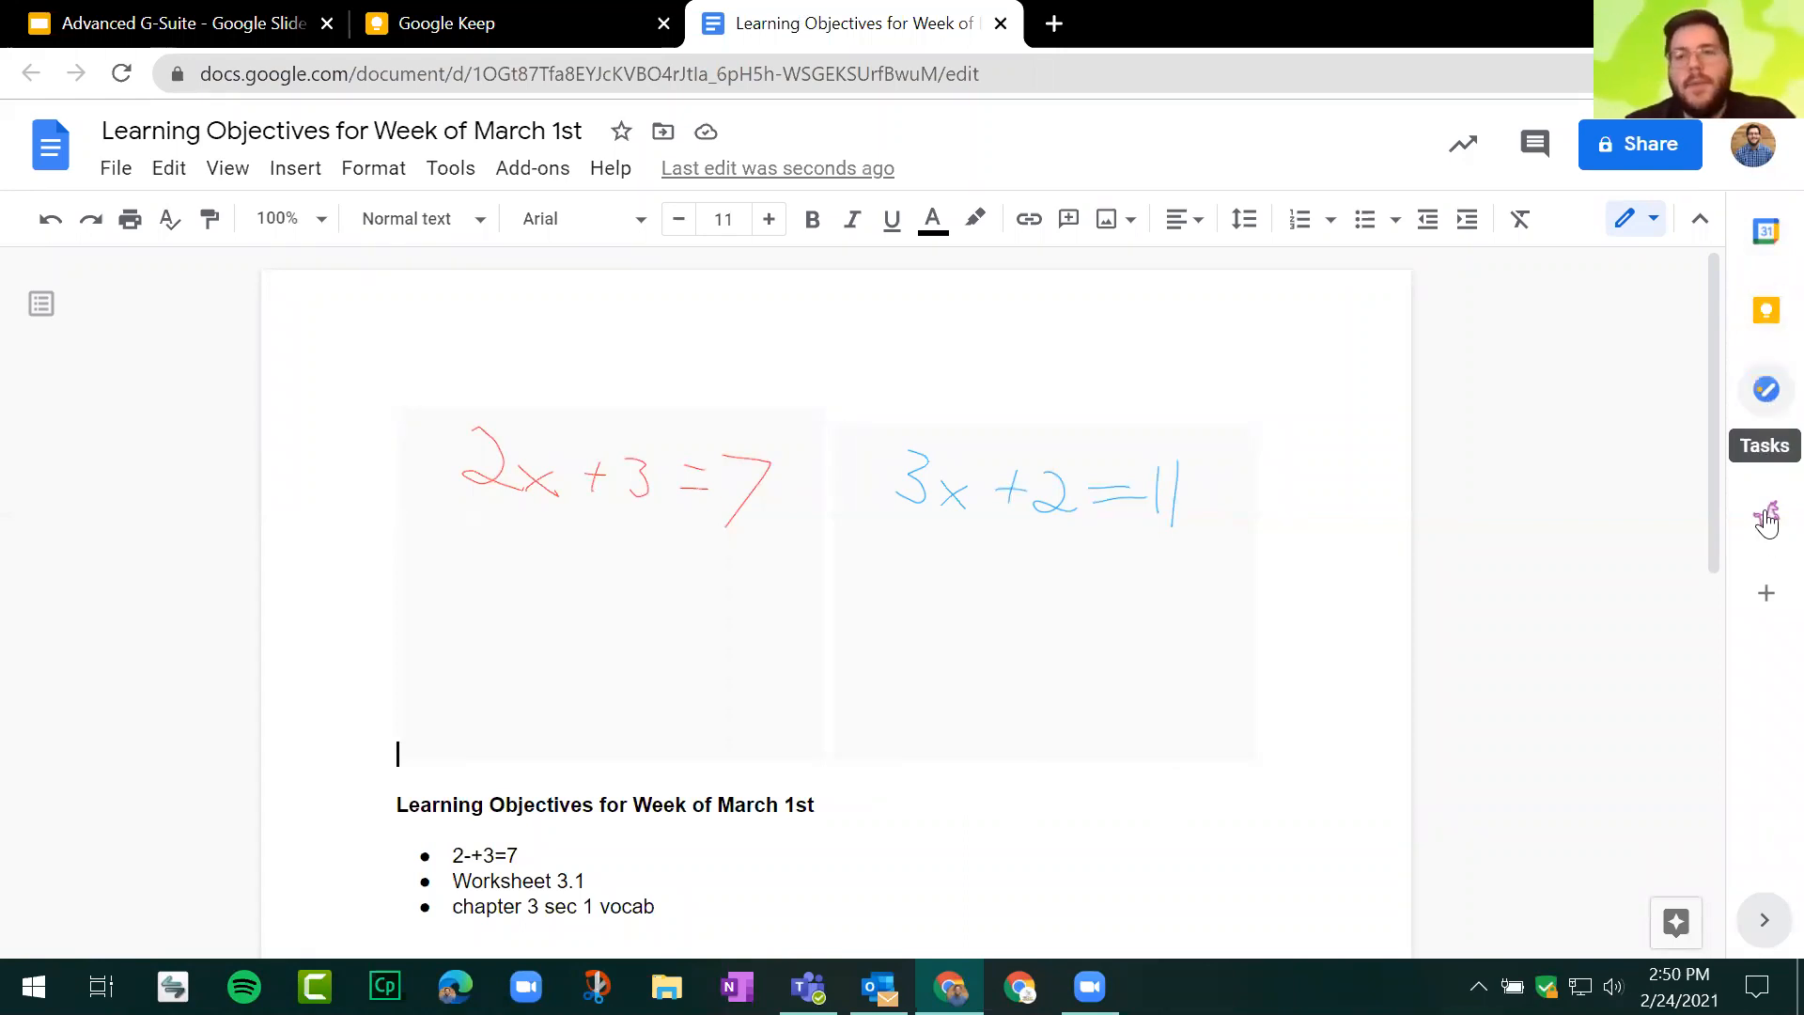
left_click(1766, 315)
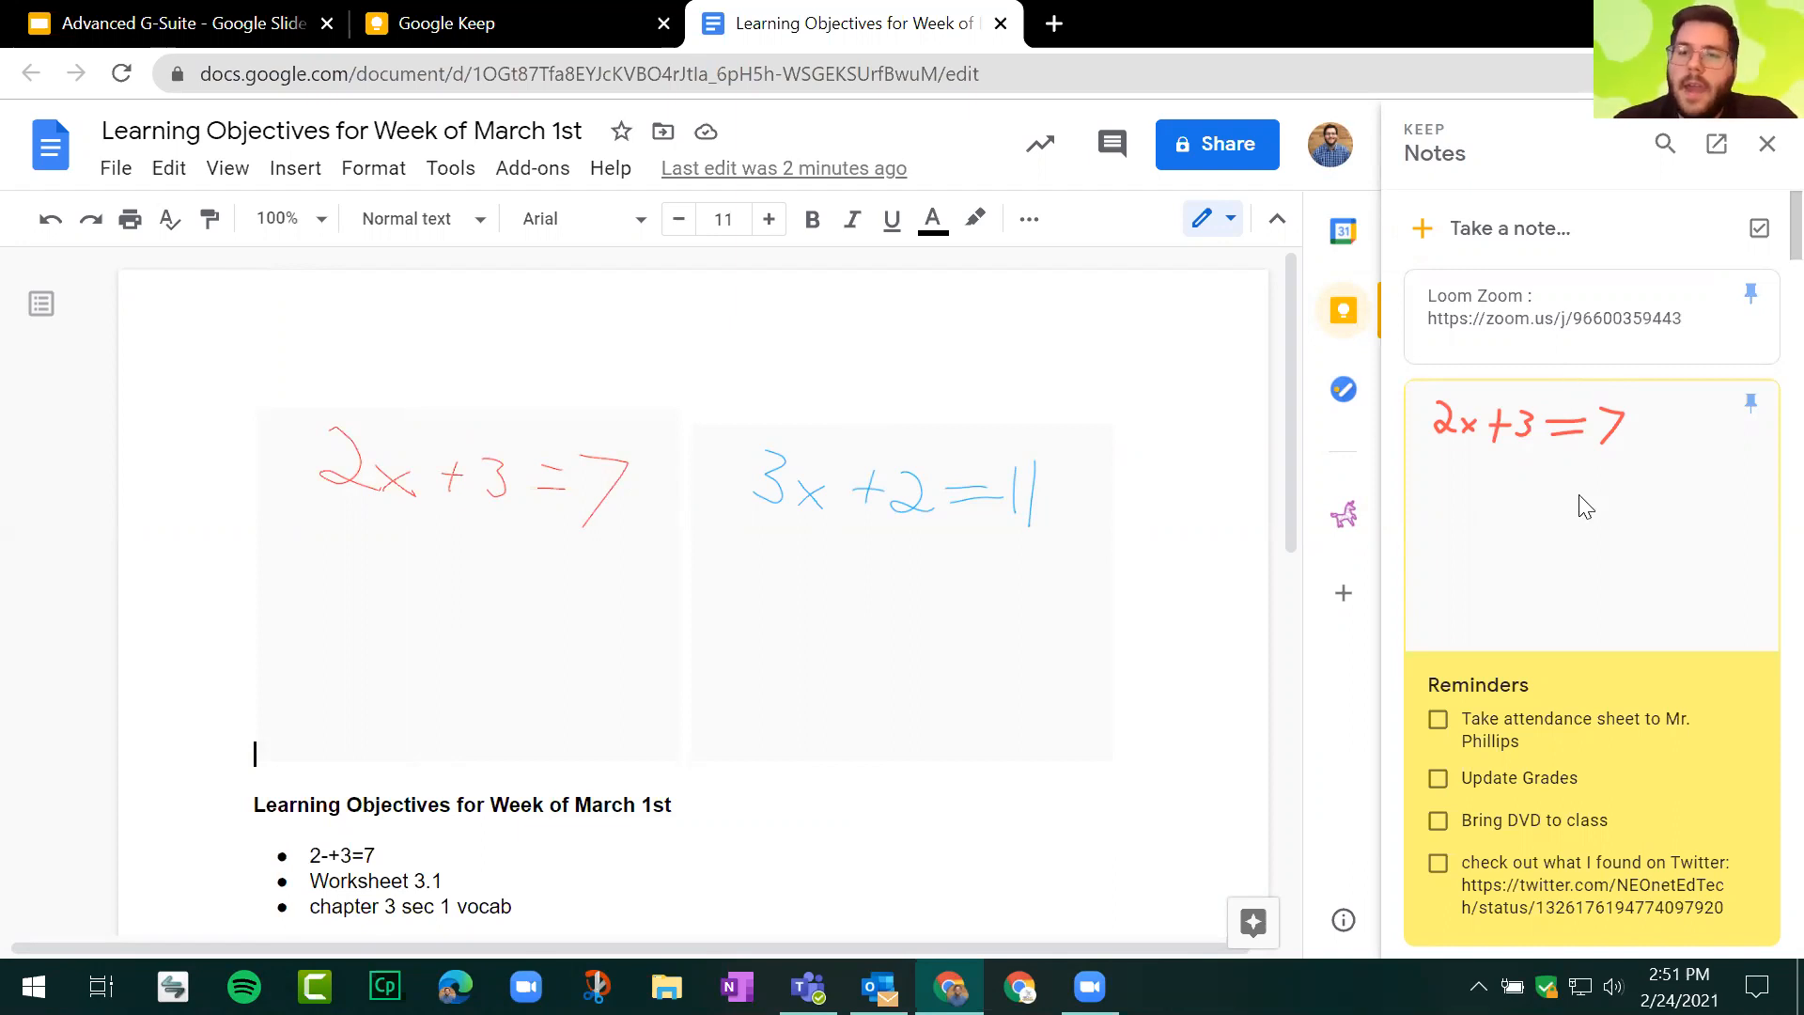
scroll(1581, 517, "down", 12)
scroll(1631, 381, "down", 10)
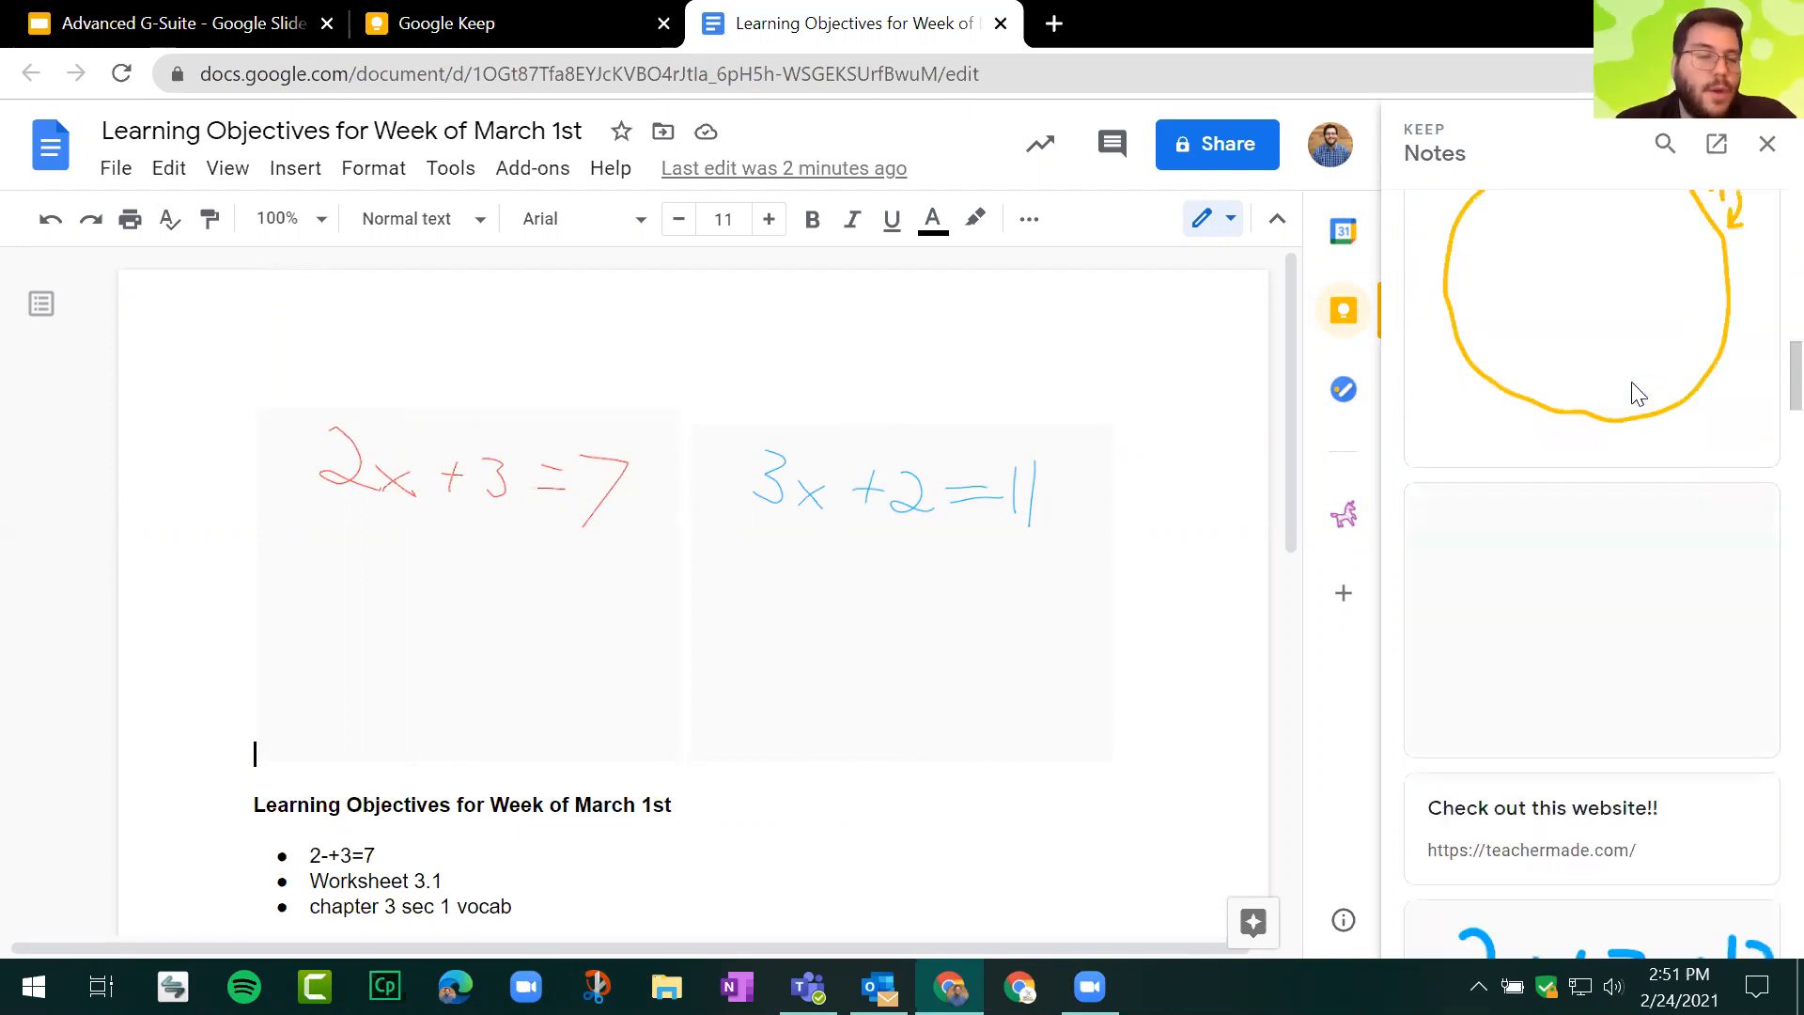
scroll(1631, 381, "down", 2)
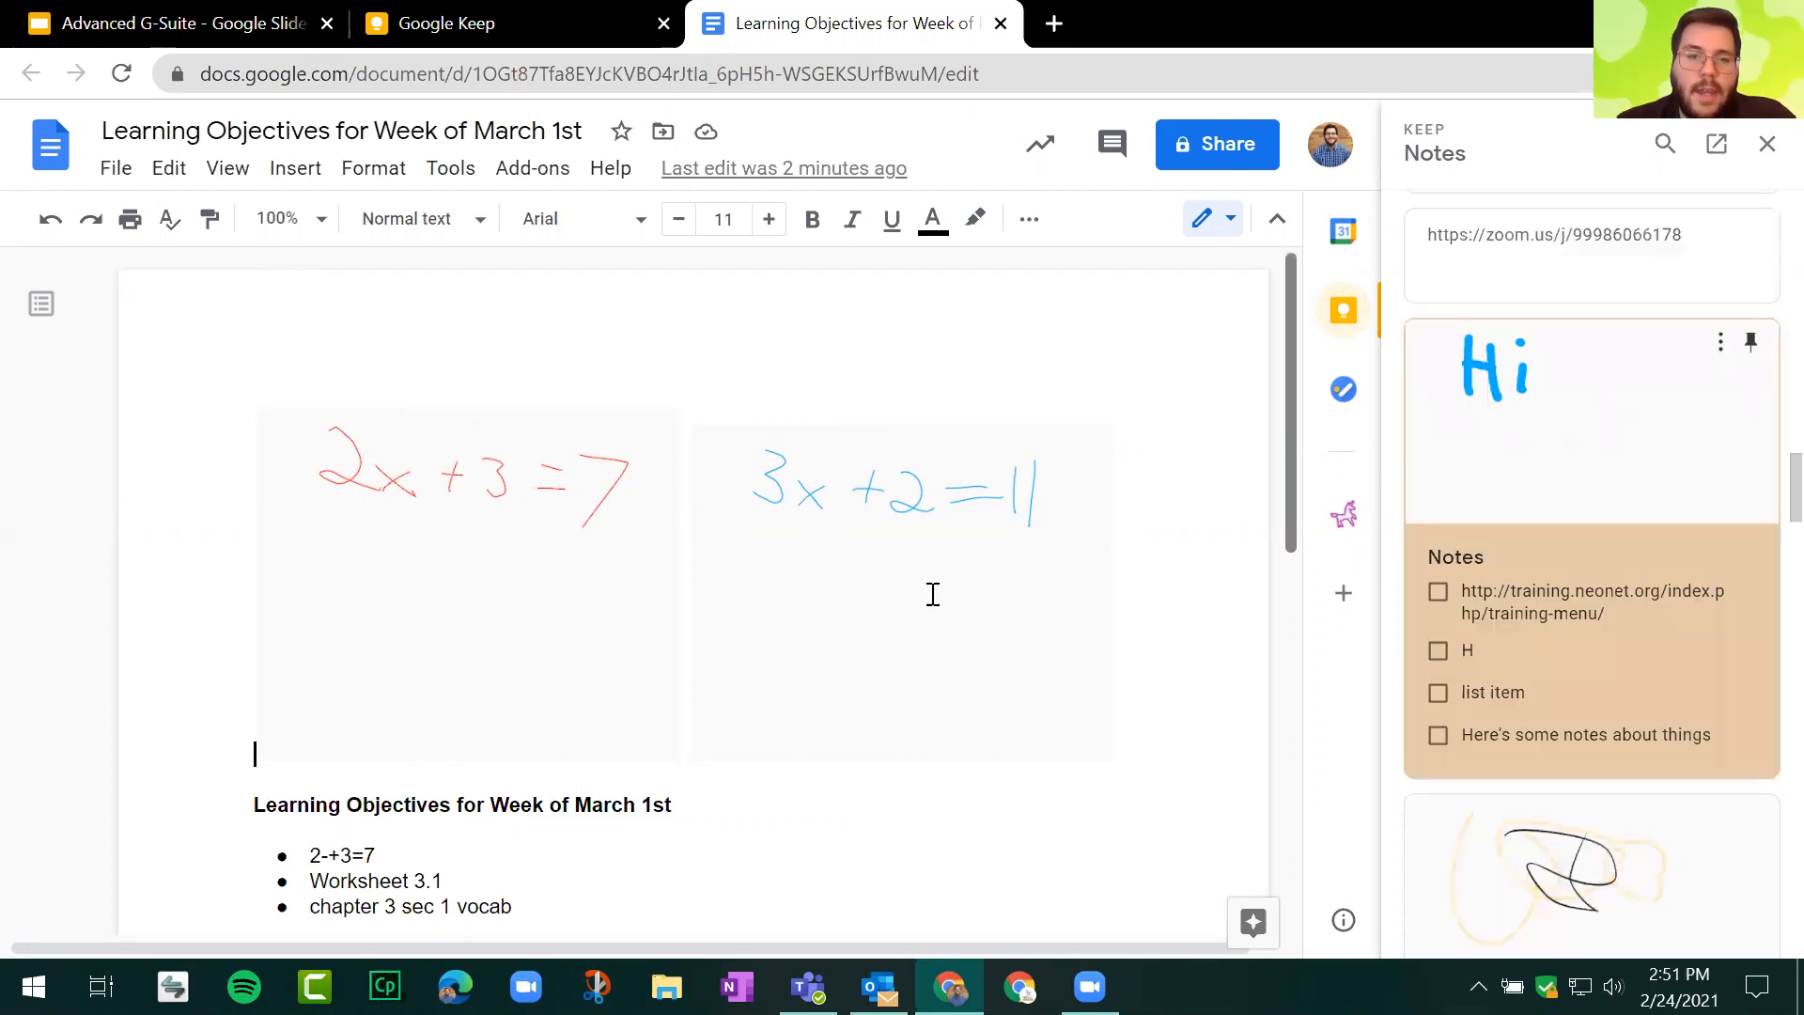
Step: Start a blank line below the document's bullet list and locate the "Great job!" bee note among the Keep notes
scroll(636, 555, "down", 5)
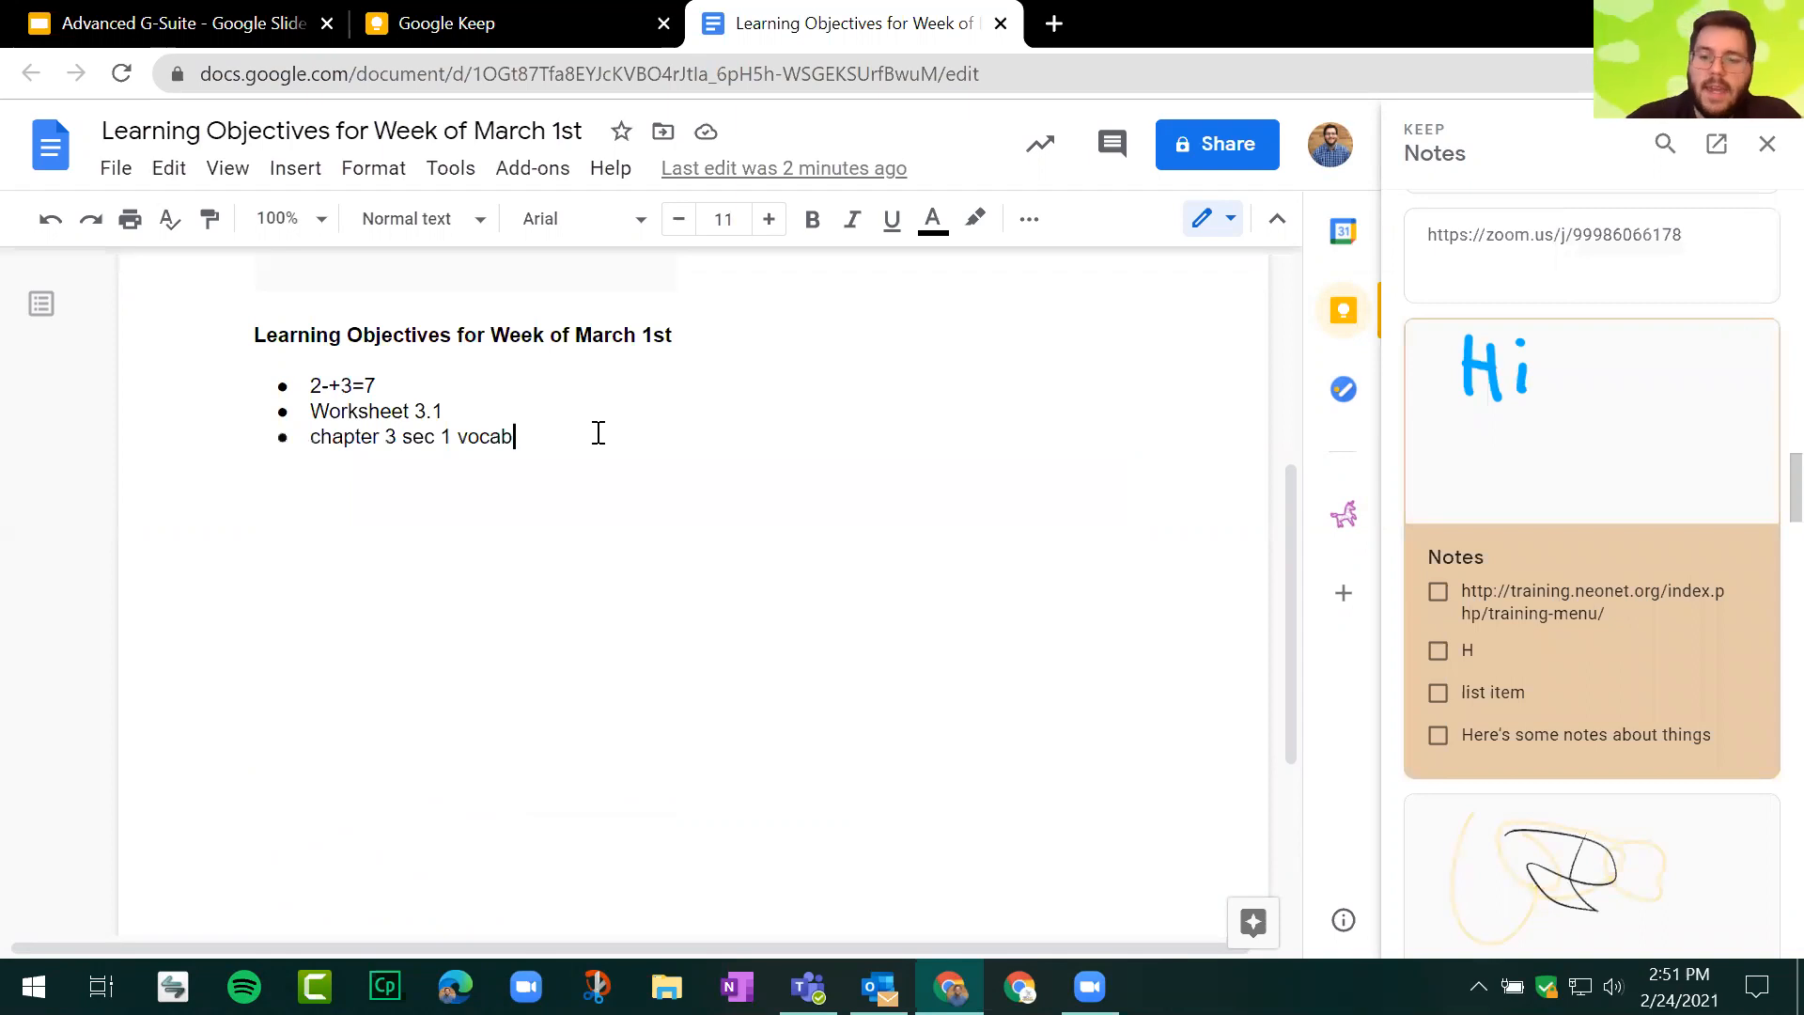
key("Return")
key("Return")
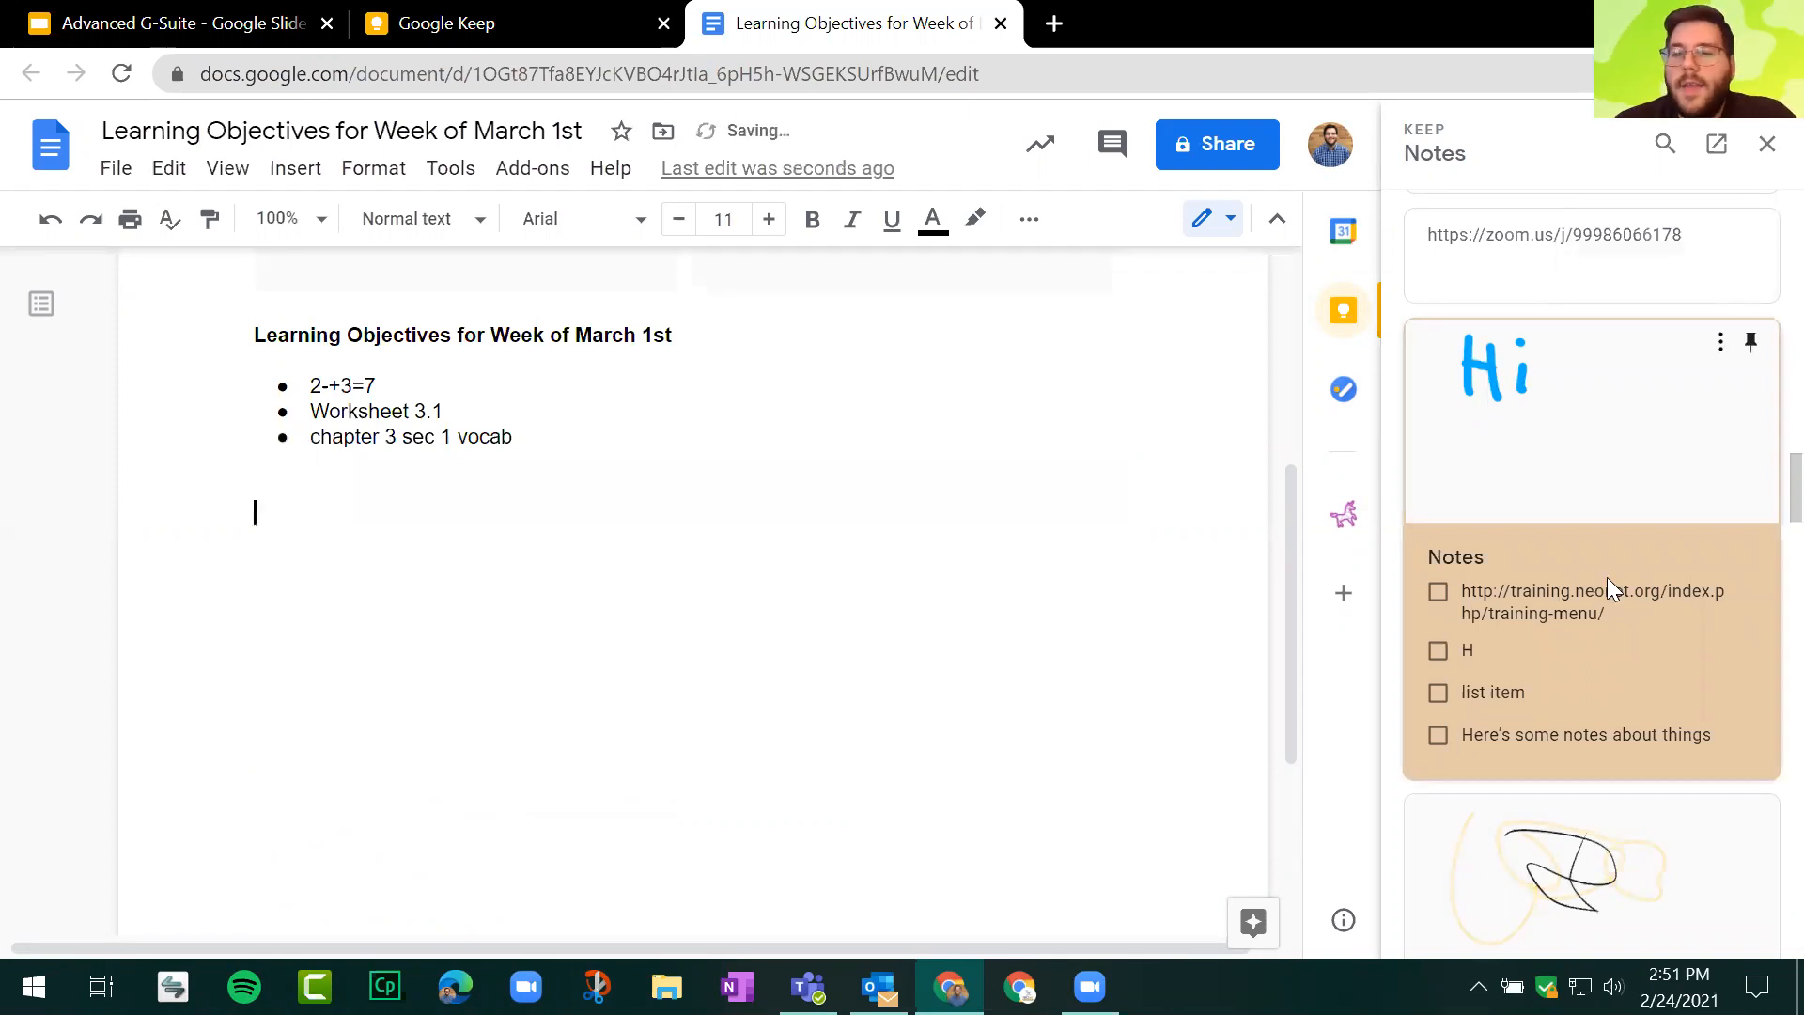
scroll(1608, 576, "up", 10)
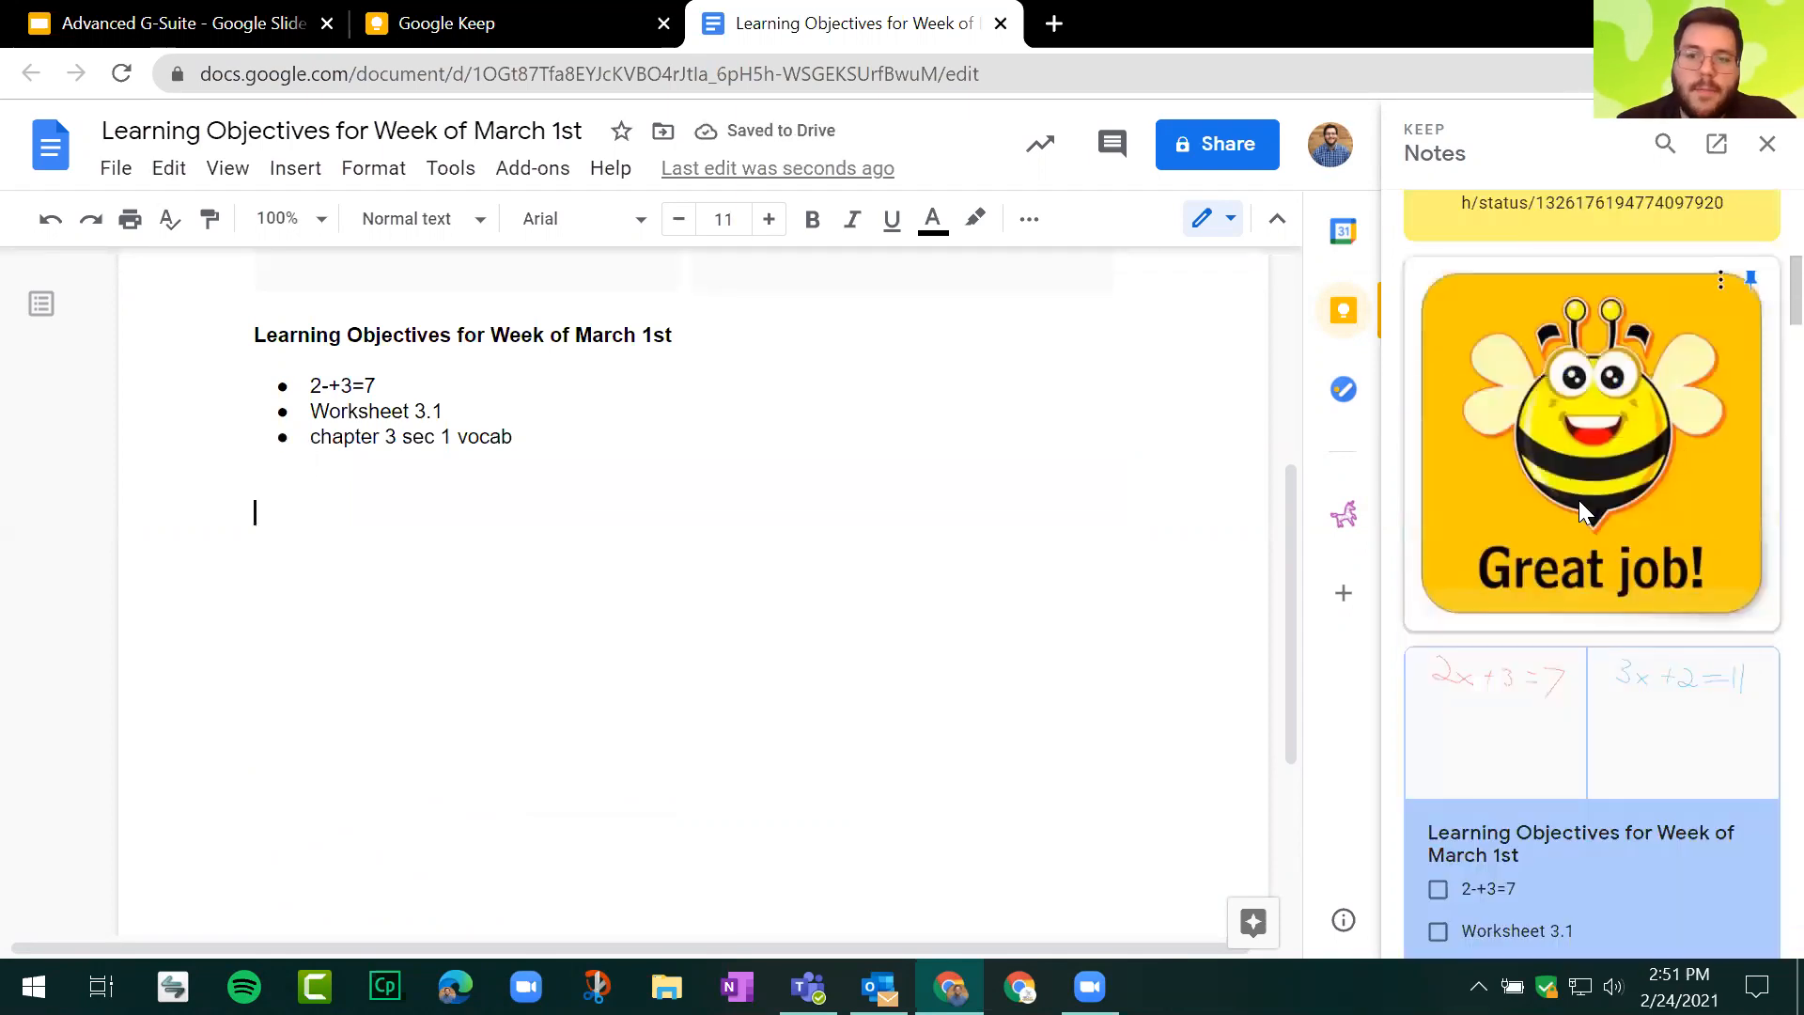
scroll(1602, 503, "up", 3)
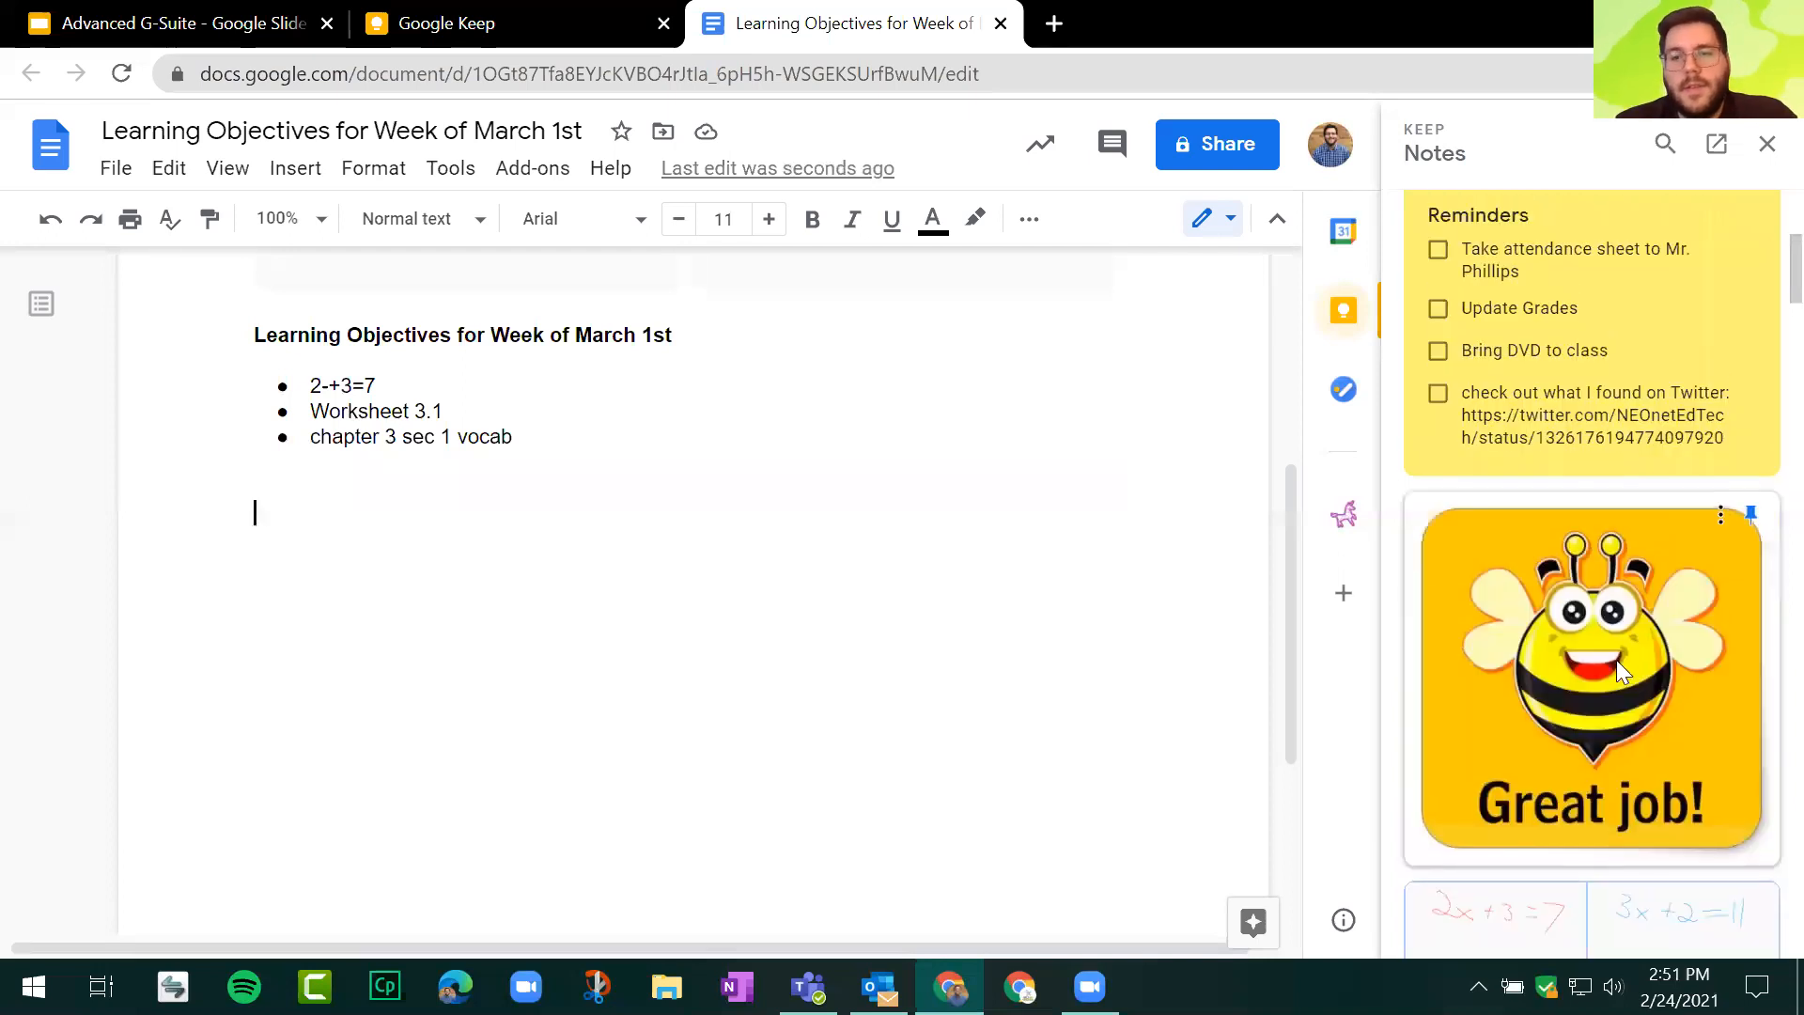
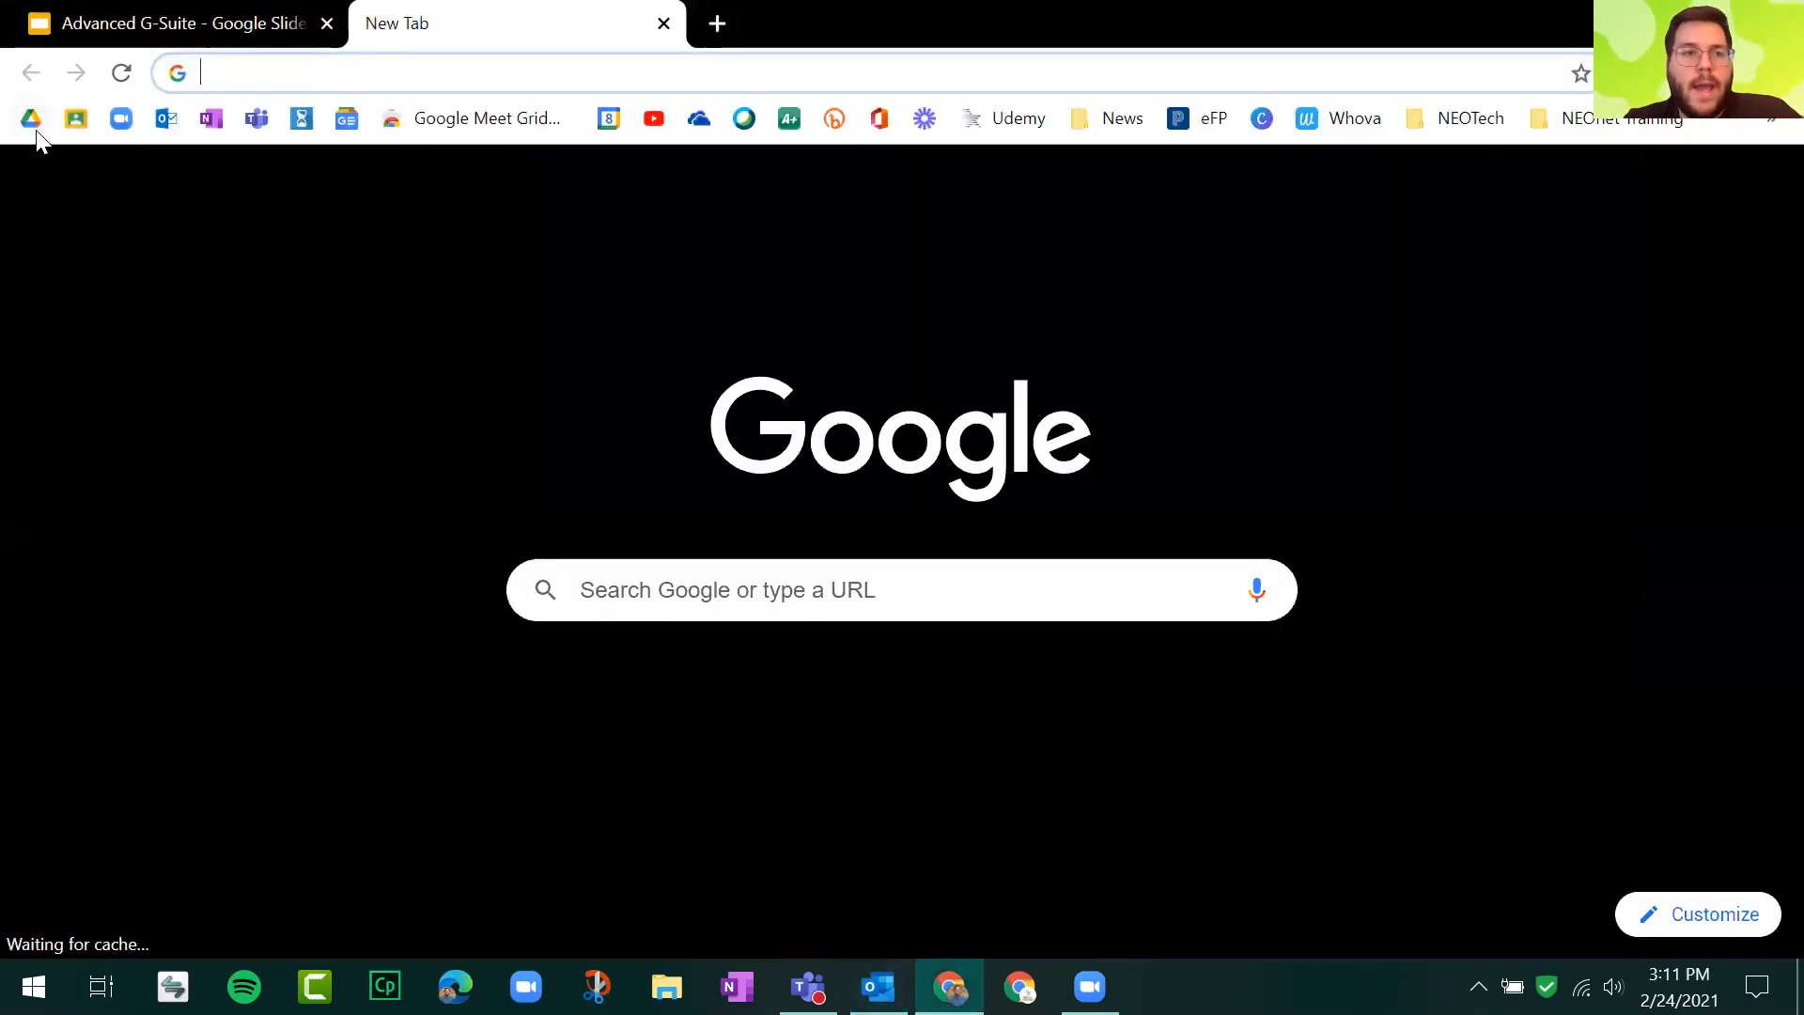
Step: Create a new Google Drawings file from My Drive and dismiss the notice about autofit text
left_click(33, 119)
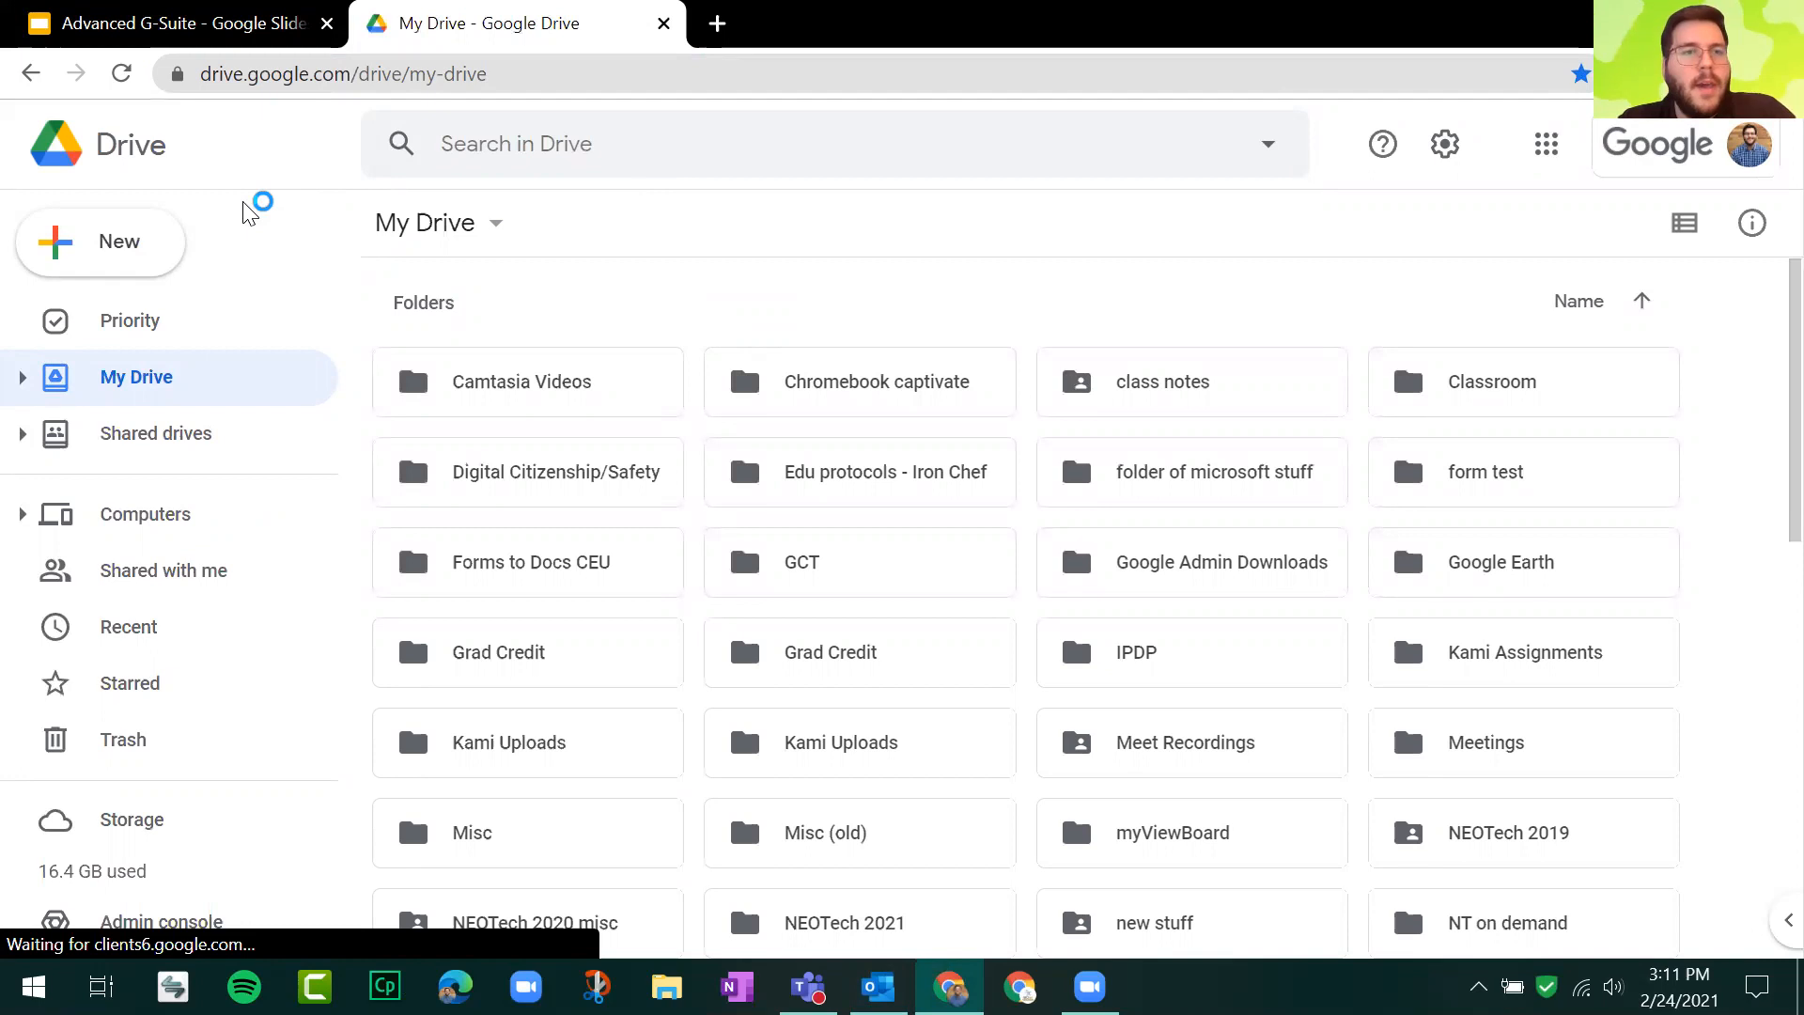
left_click(136, 259)
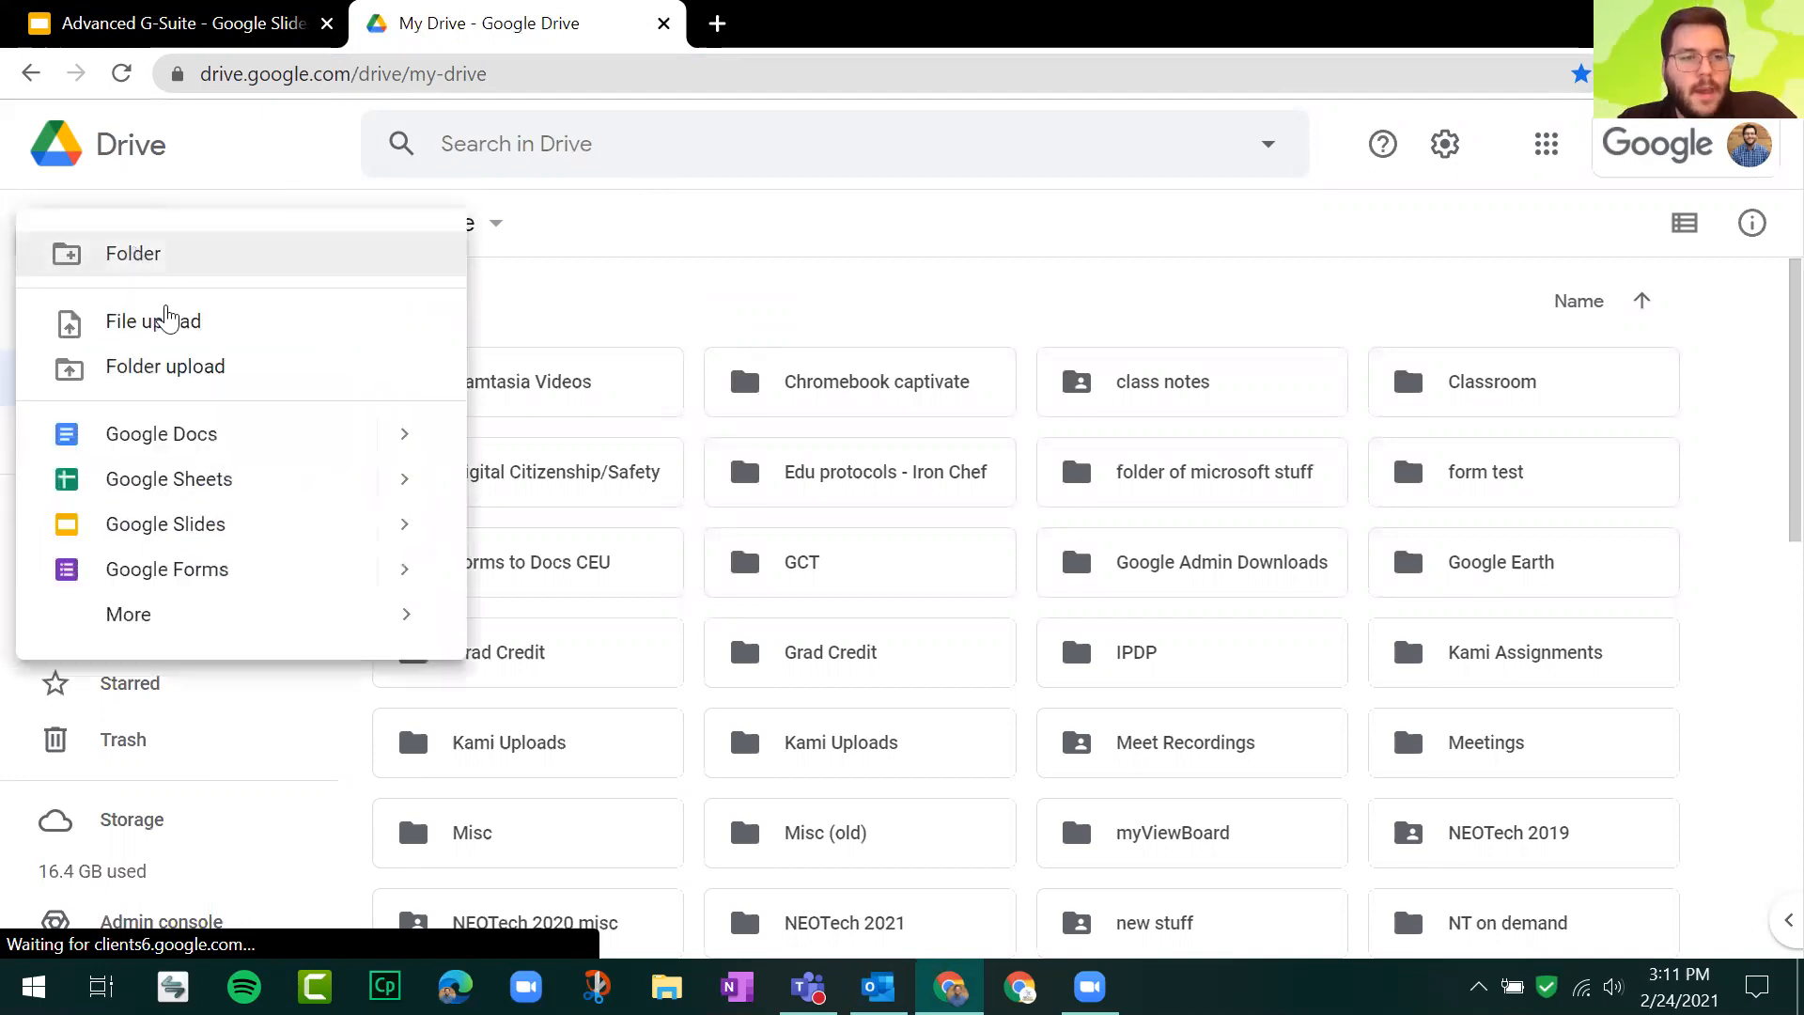
mouse_move(388, 629)
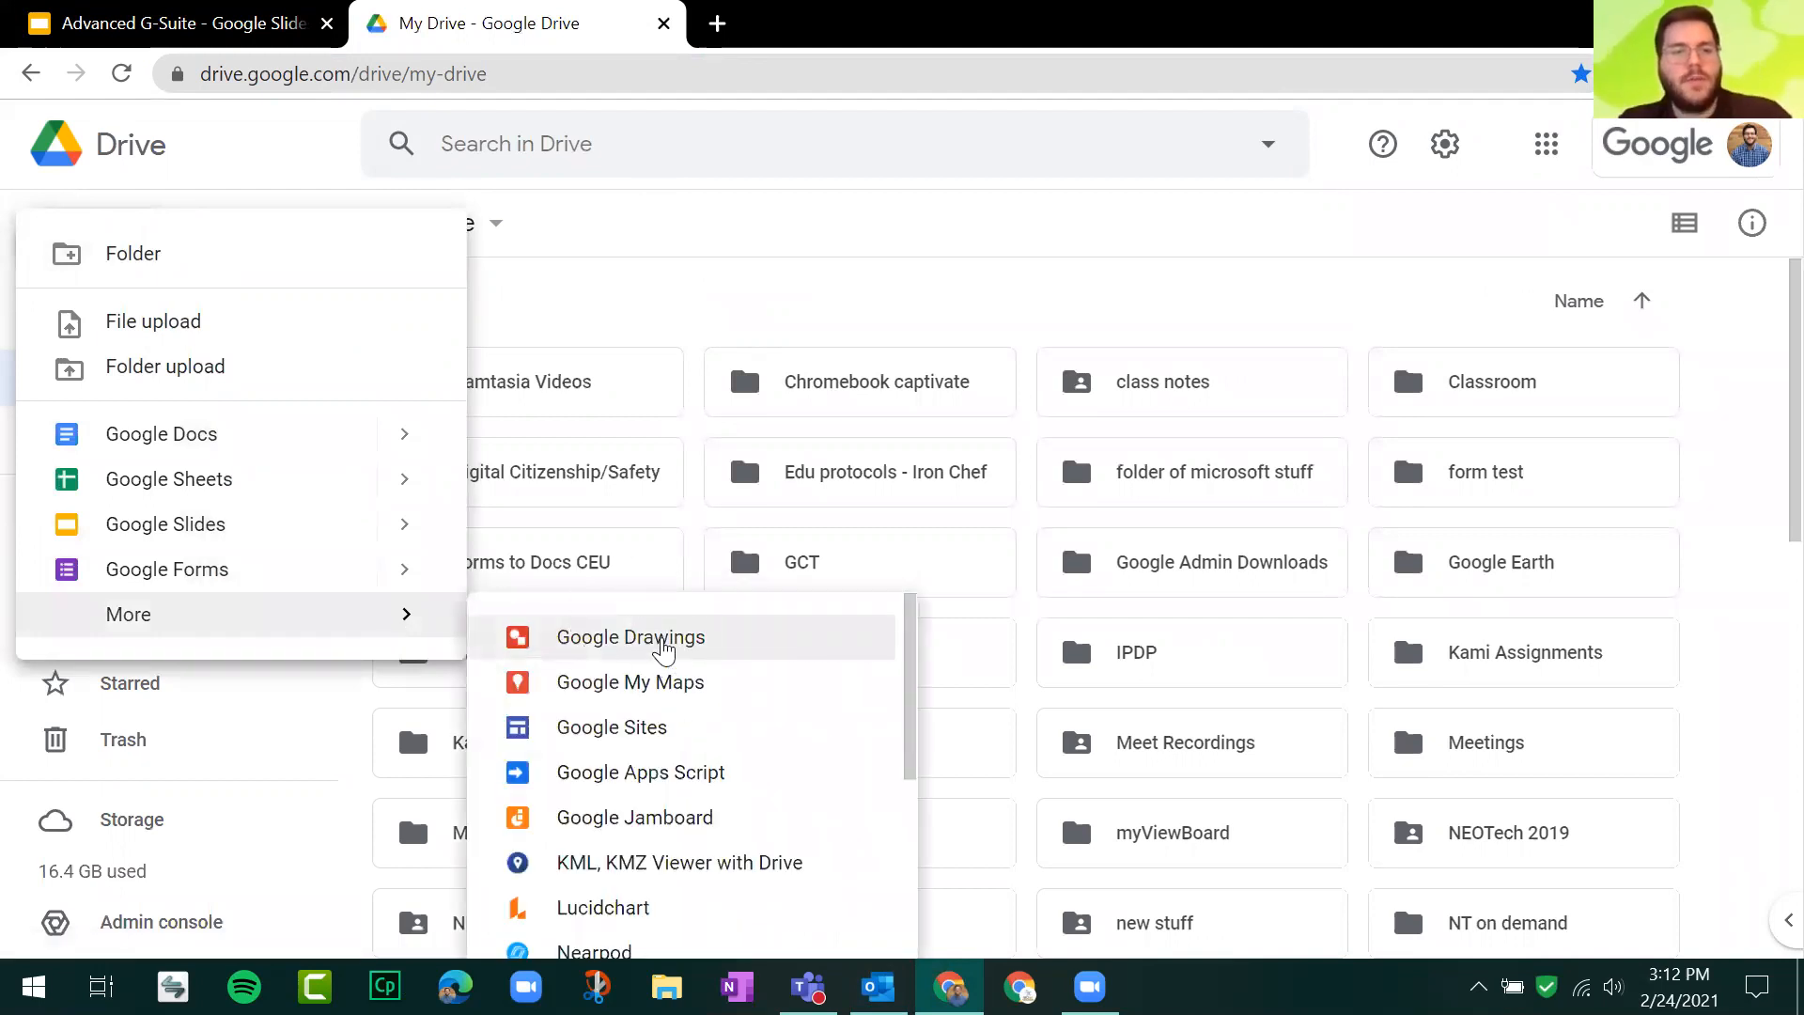
left_click(663, 646)
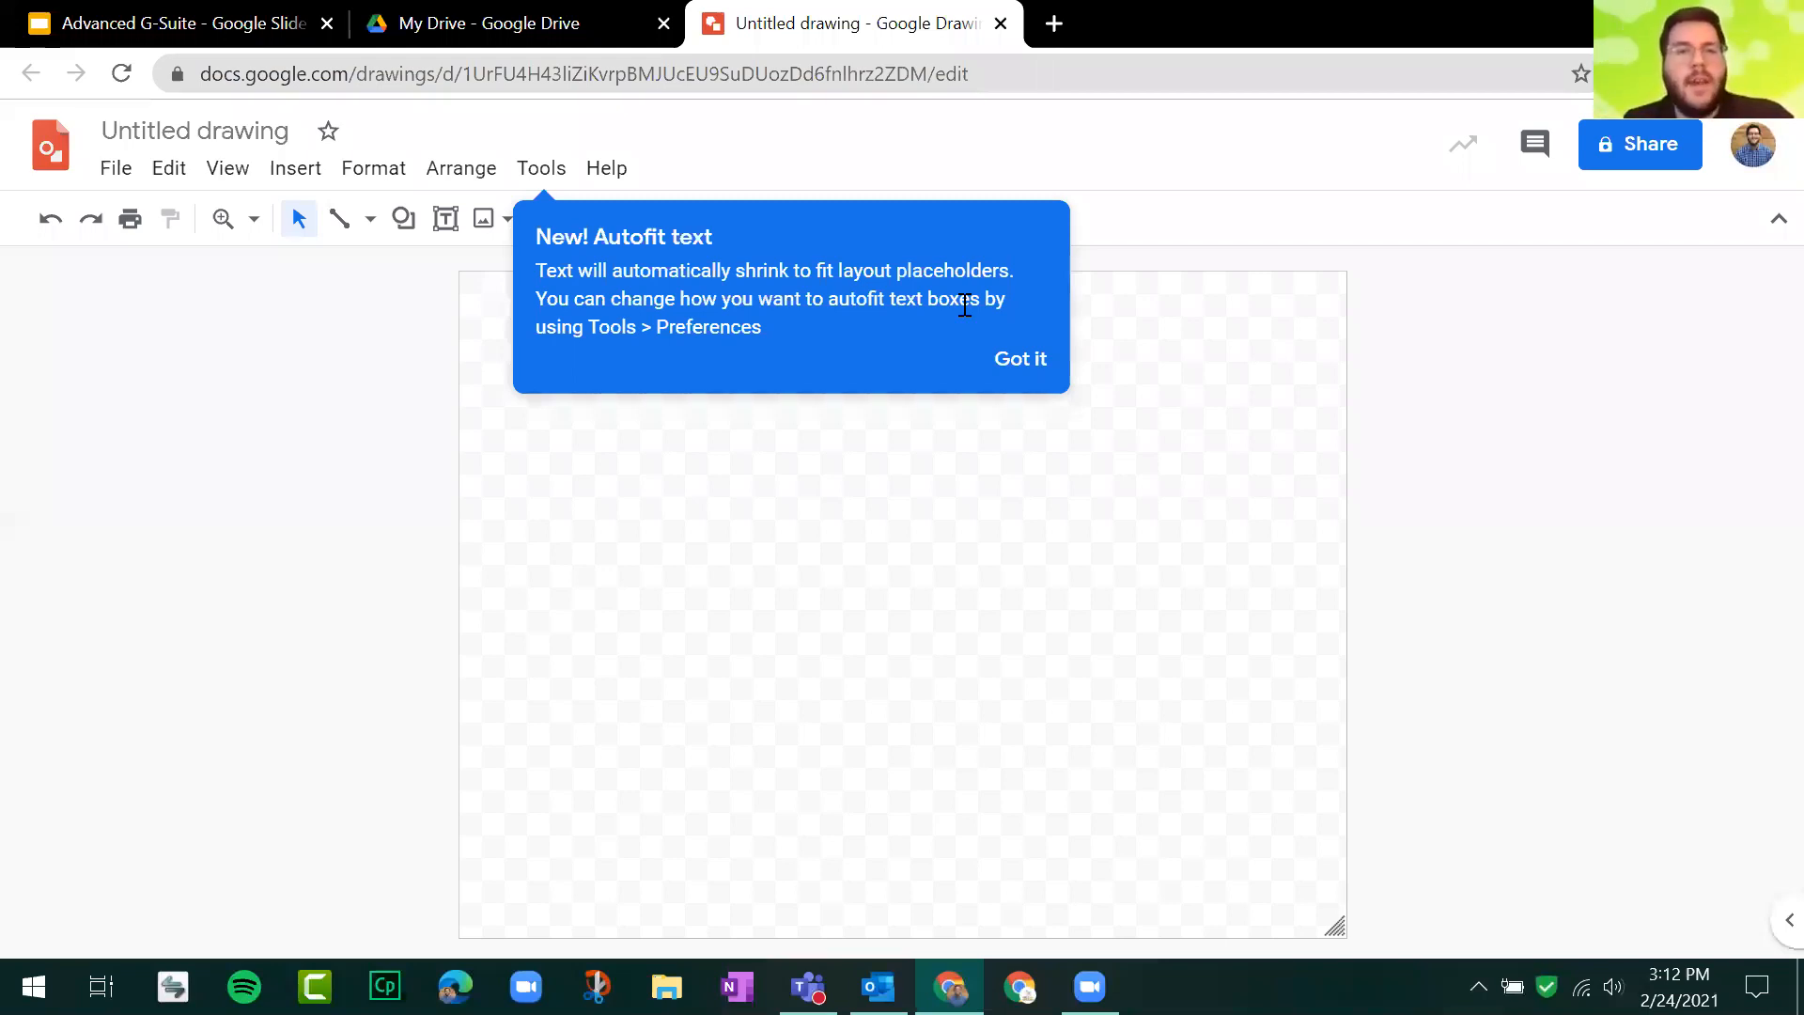
left_click(988, 369)
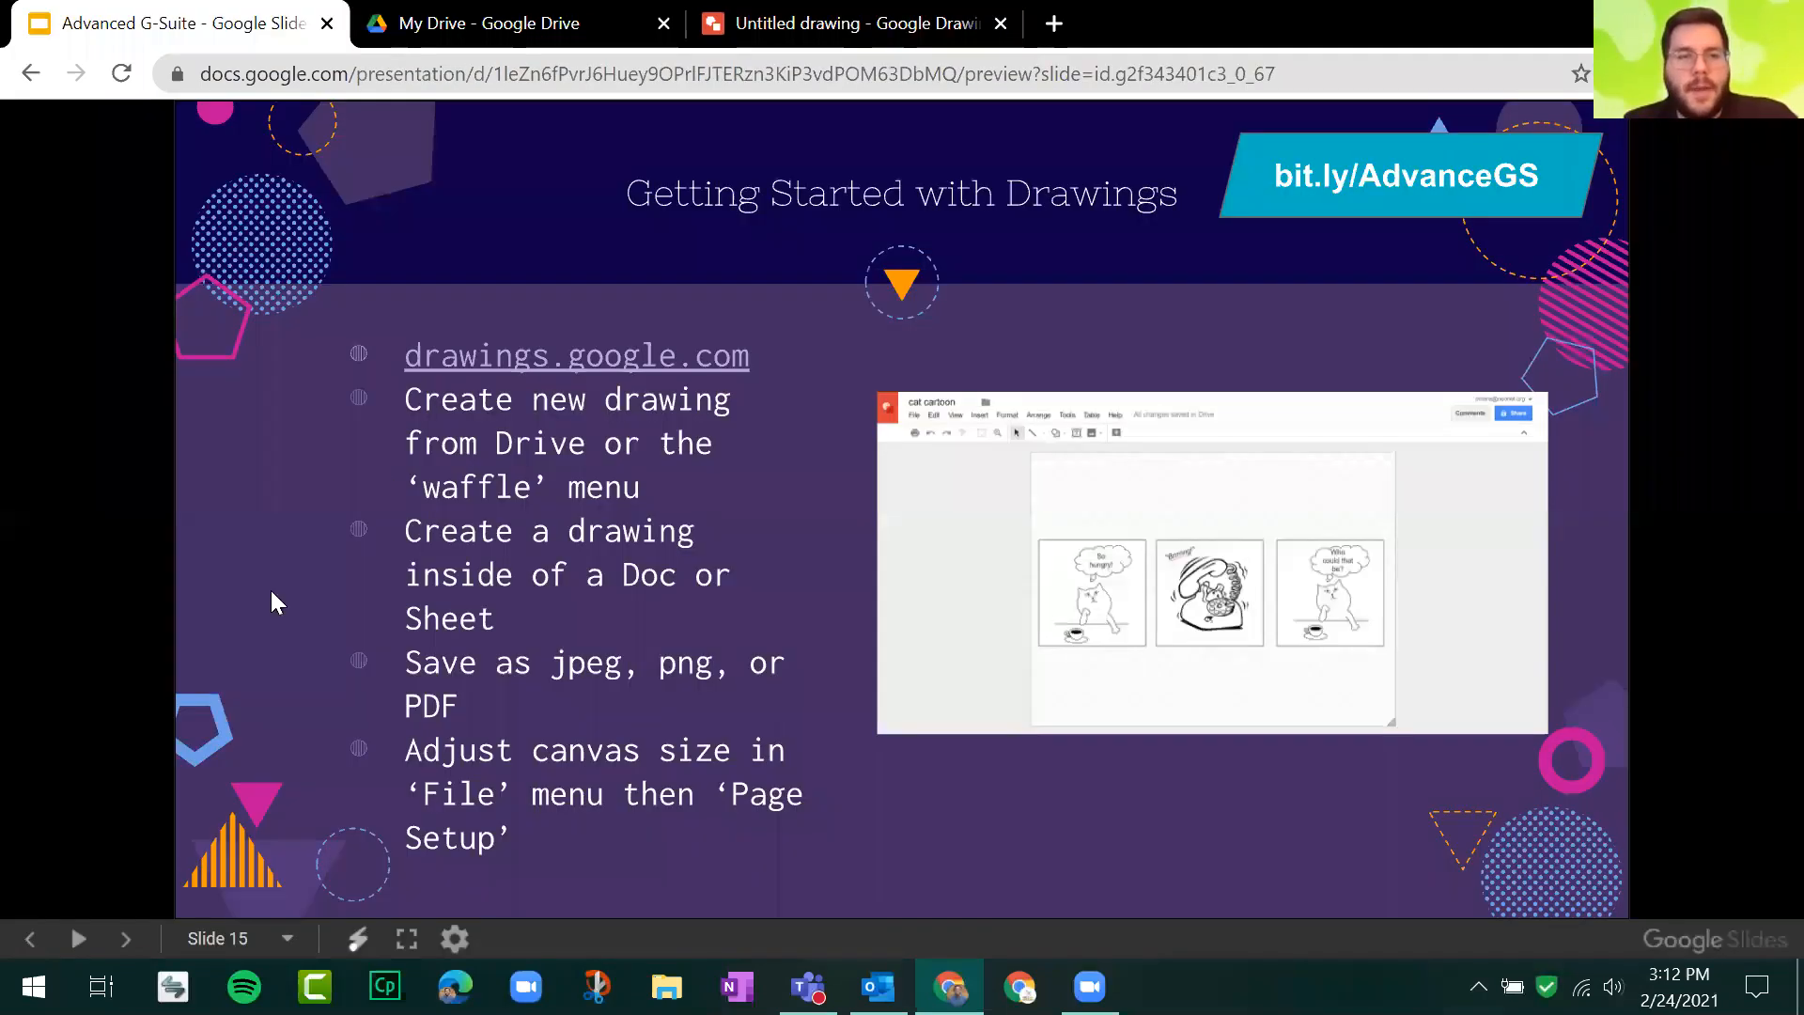
Step: Review the save formats on the slide "Getting Started with Drawings", then return to the untitled drawing
left_click(482, 685)
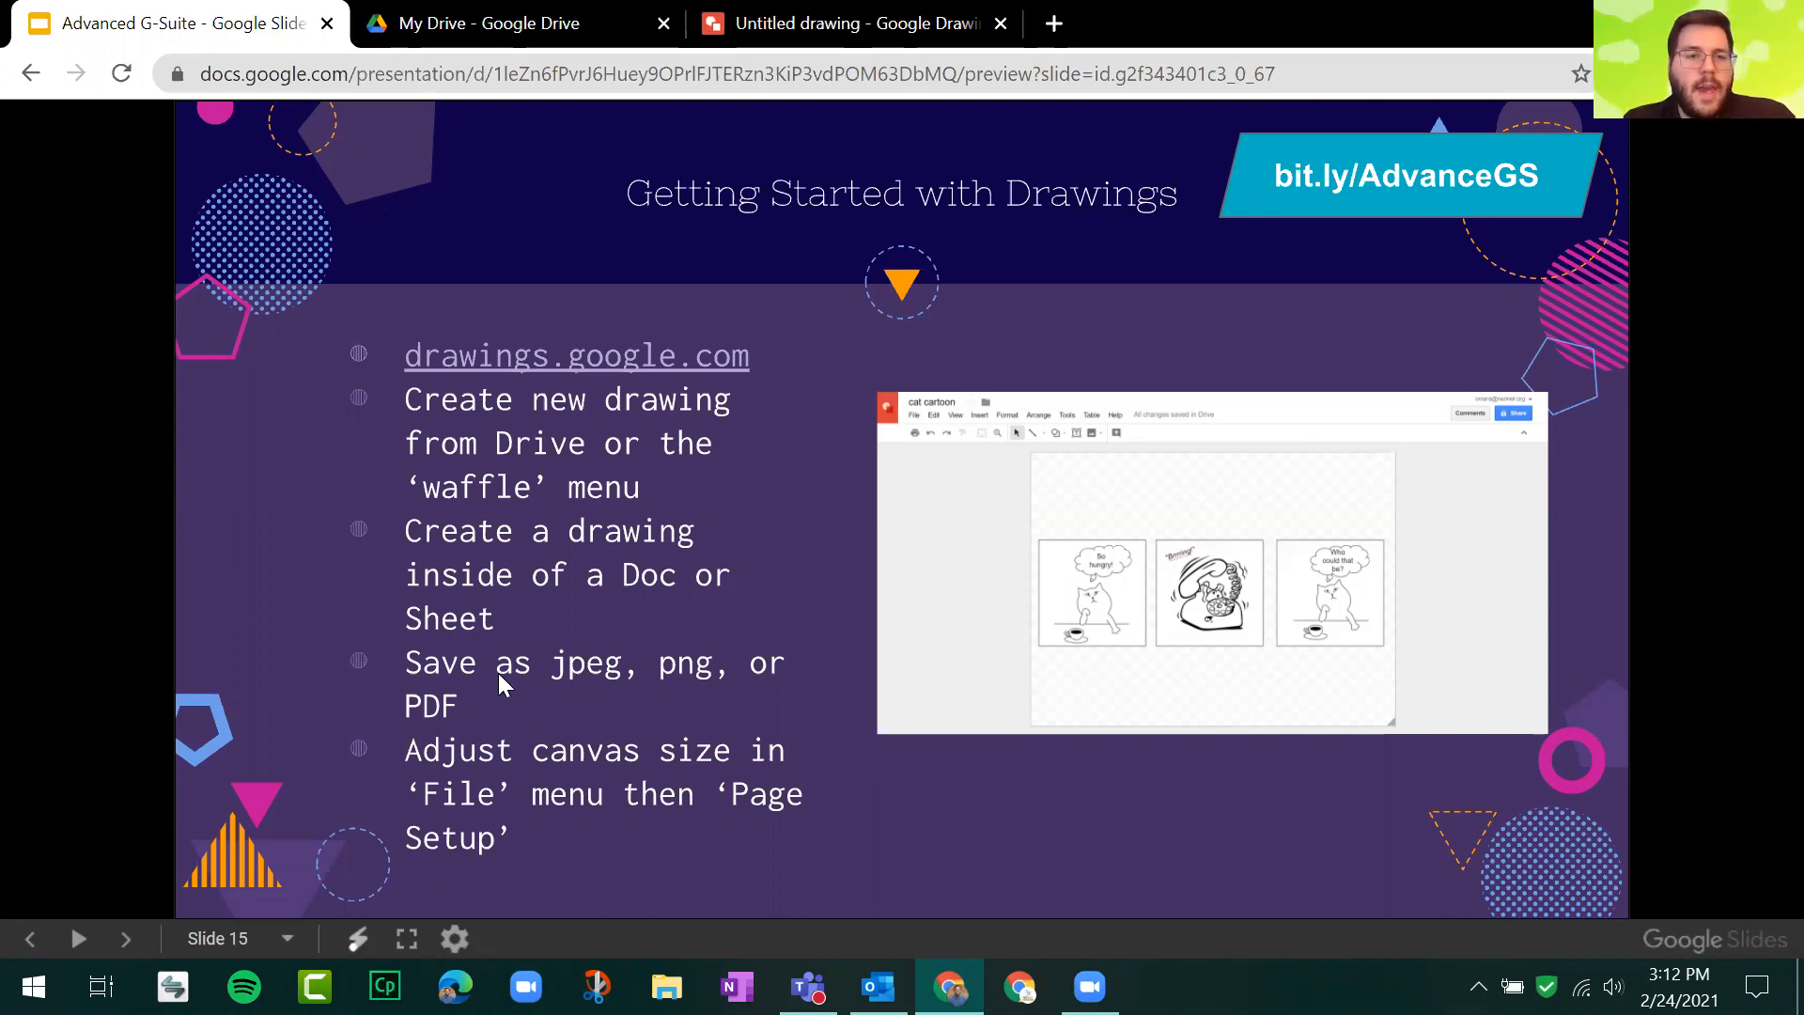
left_click(586, 670)
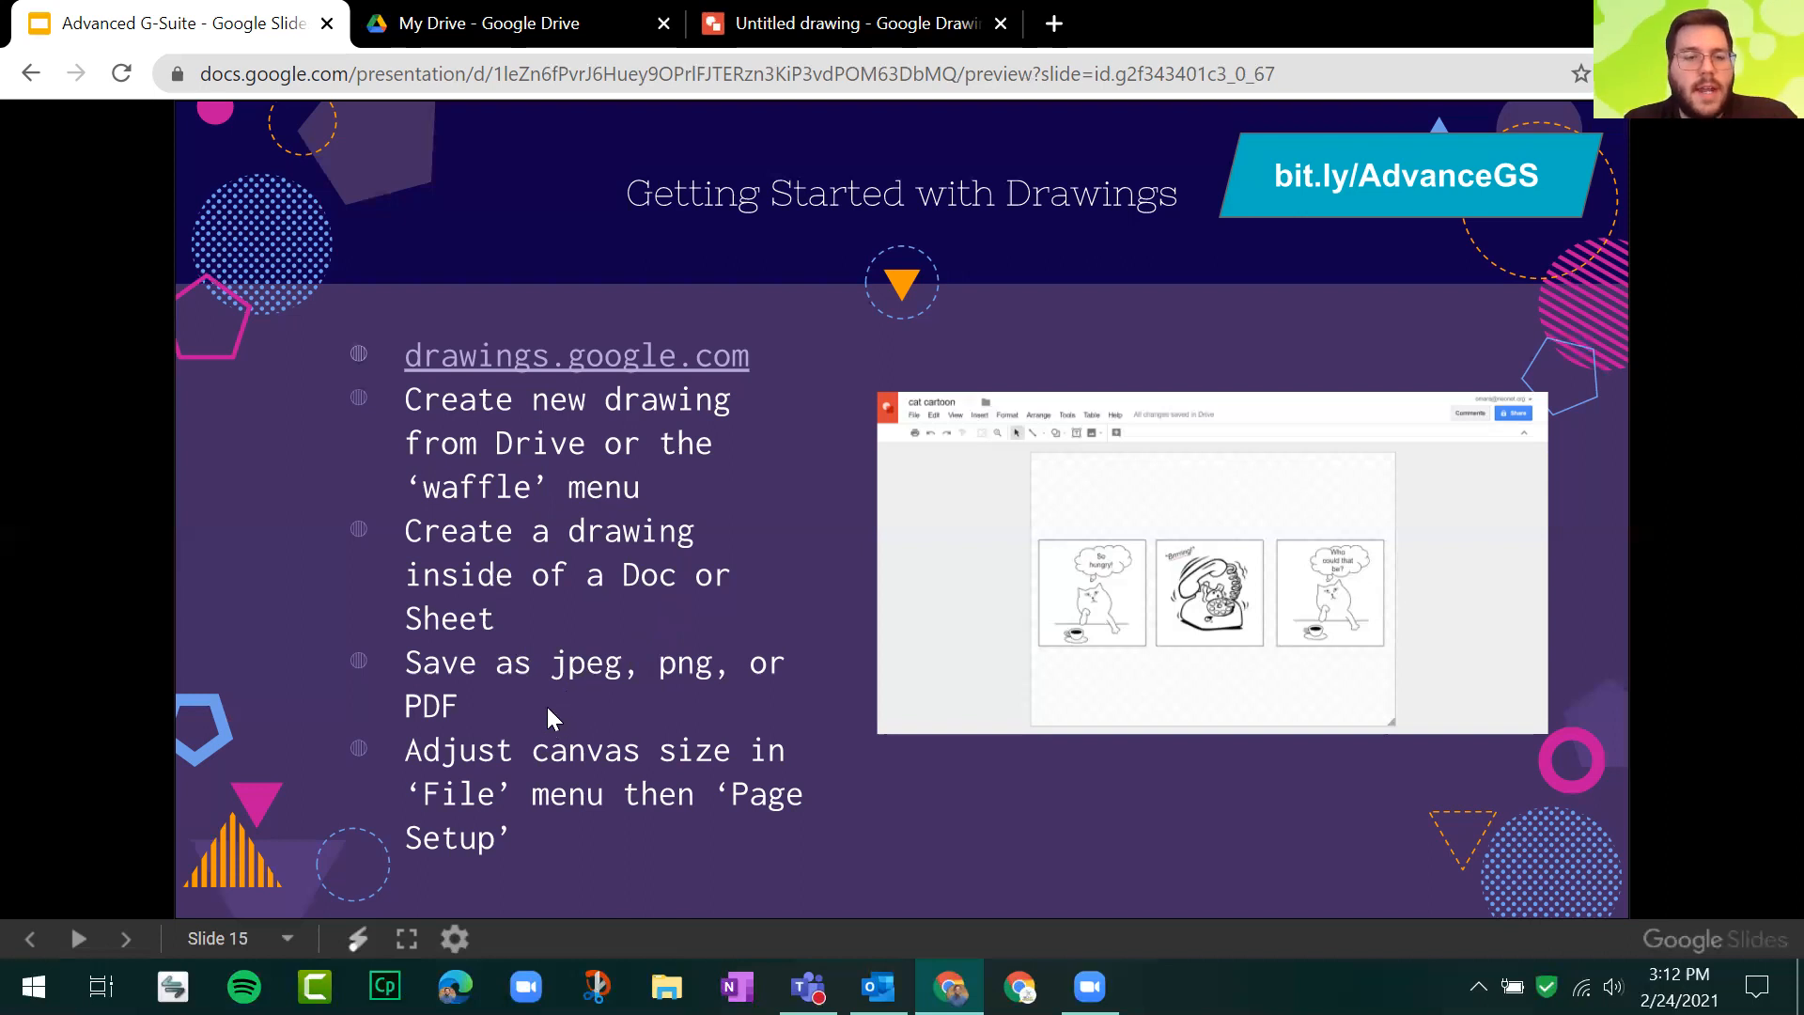
left_click(845, 24)
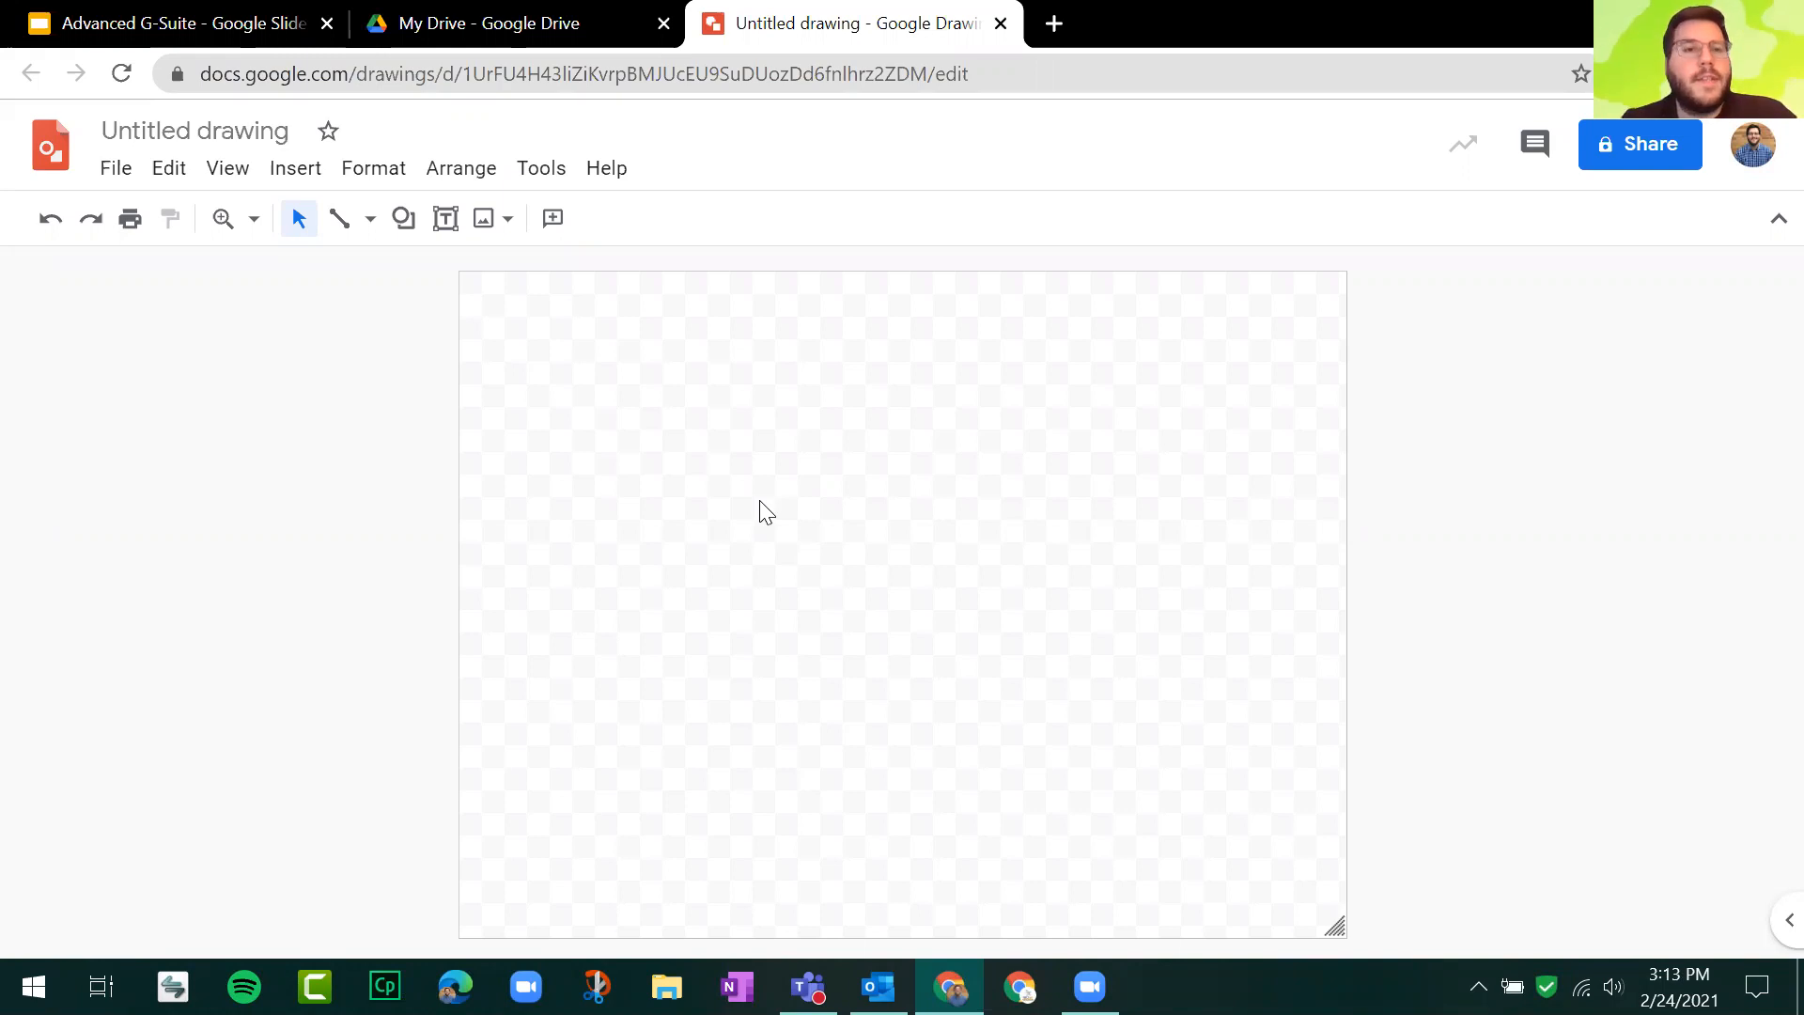
Step: Rename the untitled drawing as Venn Diagram
left_click(190, 136)
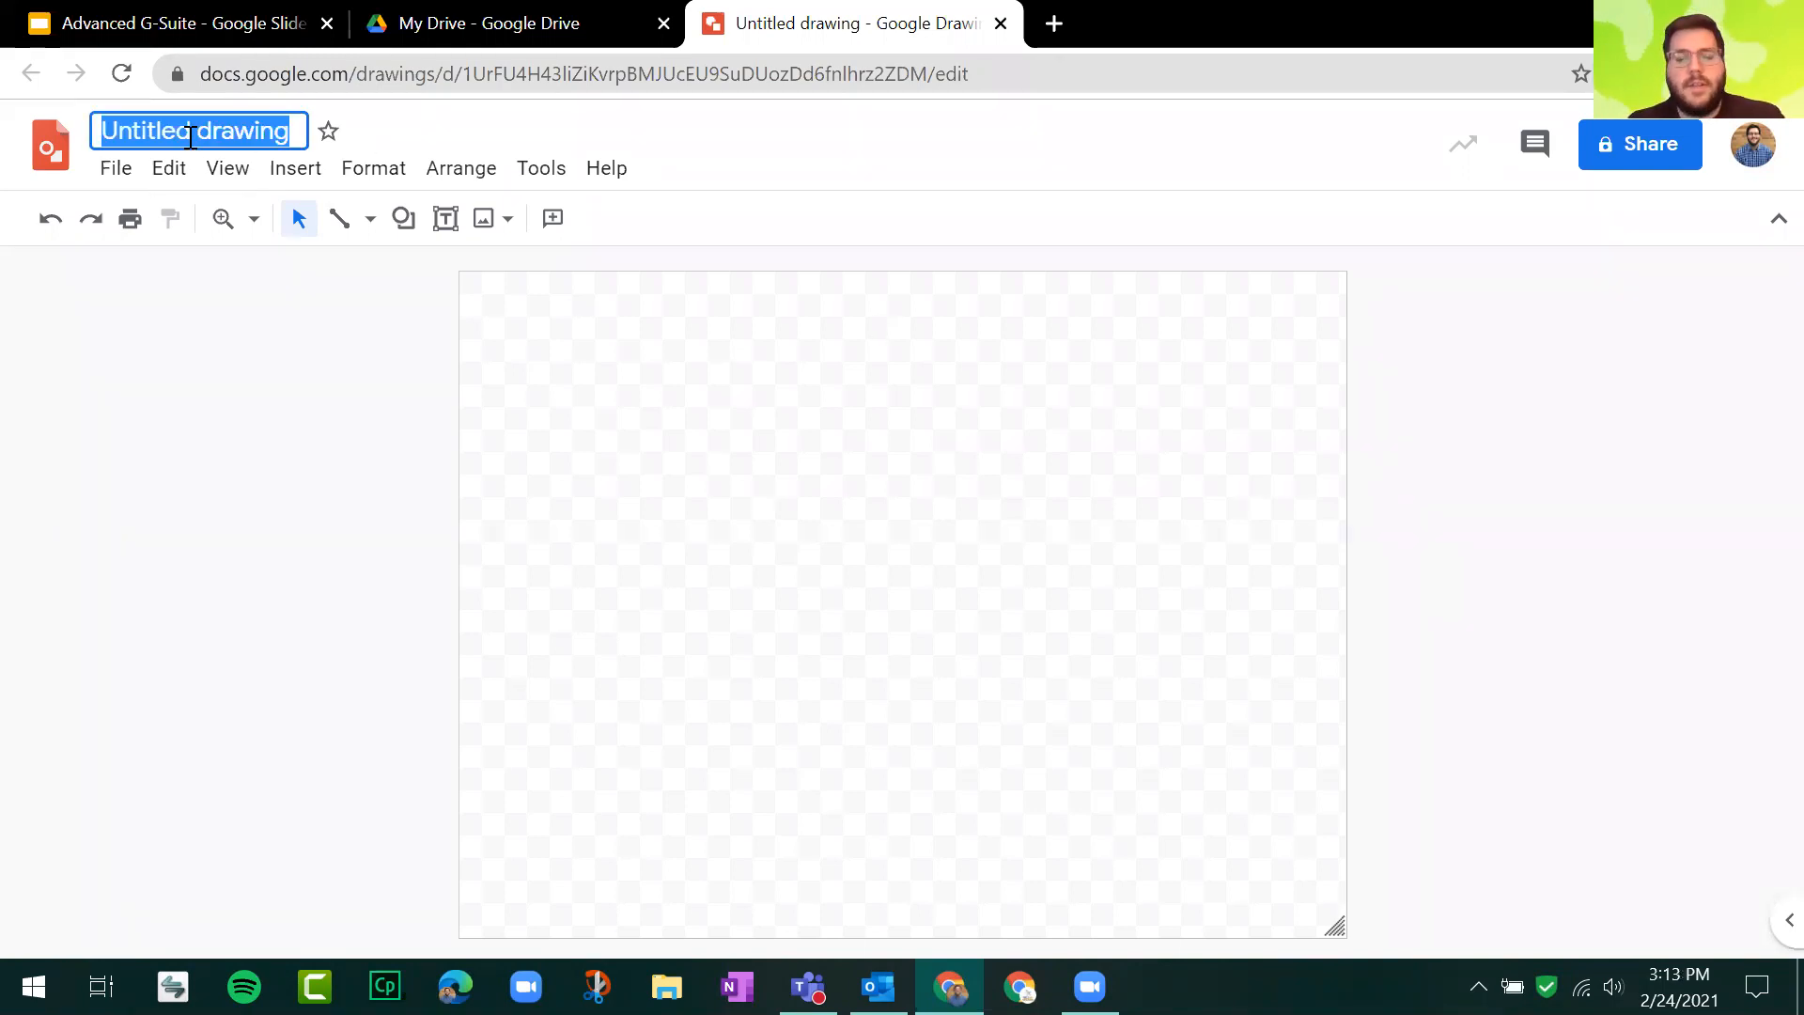
type("Venn D")
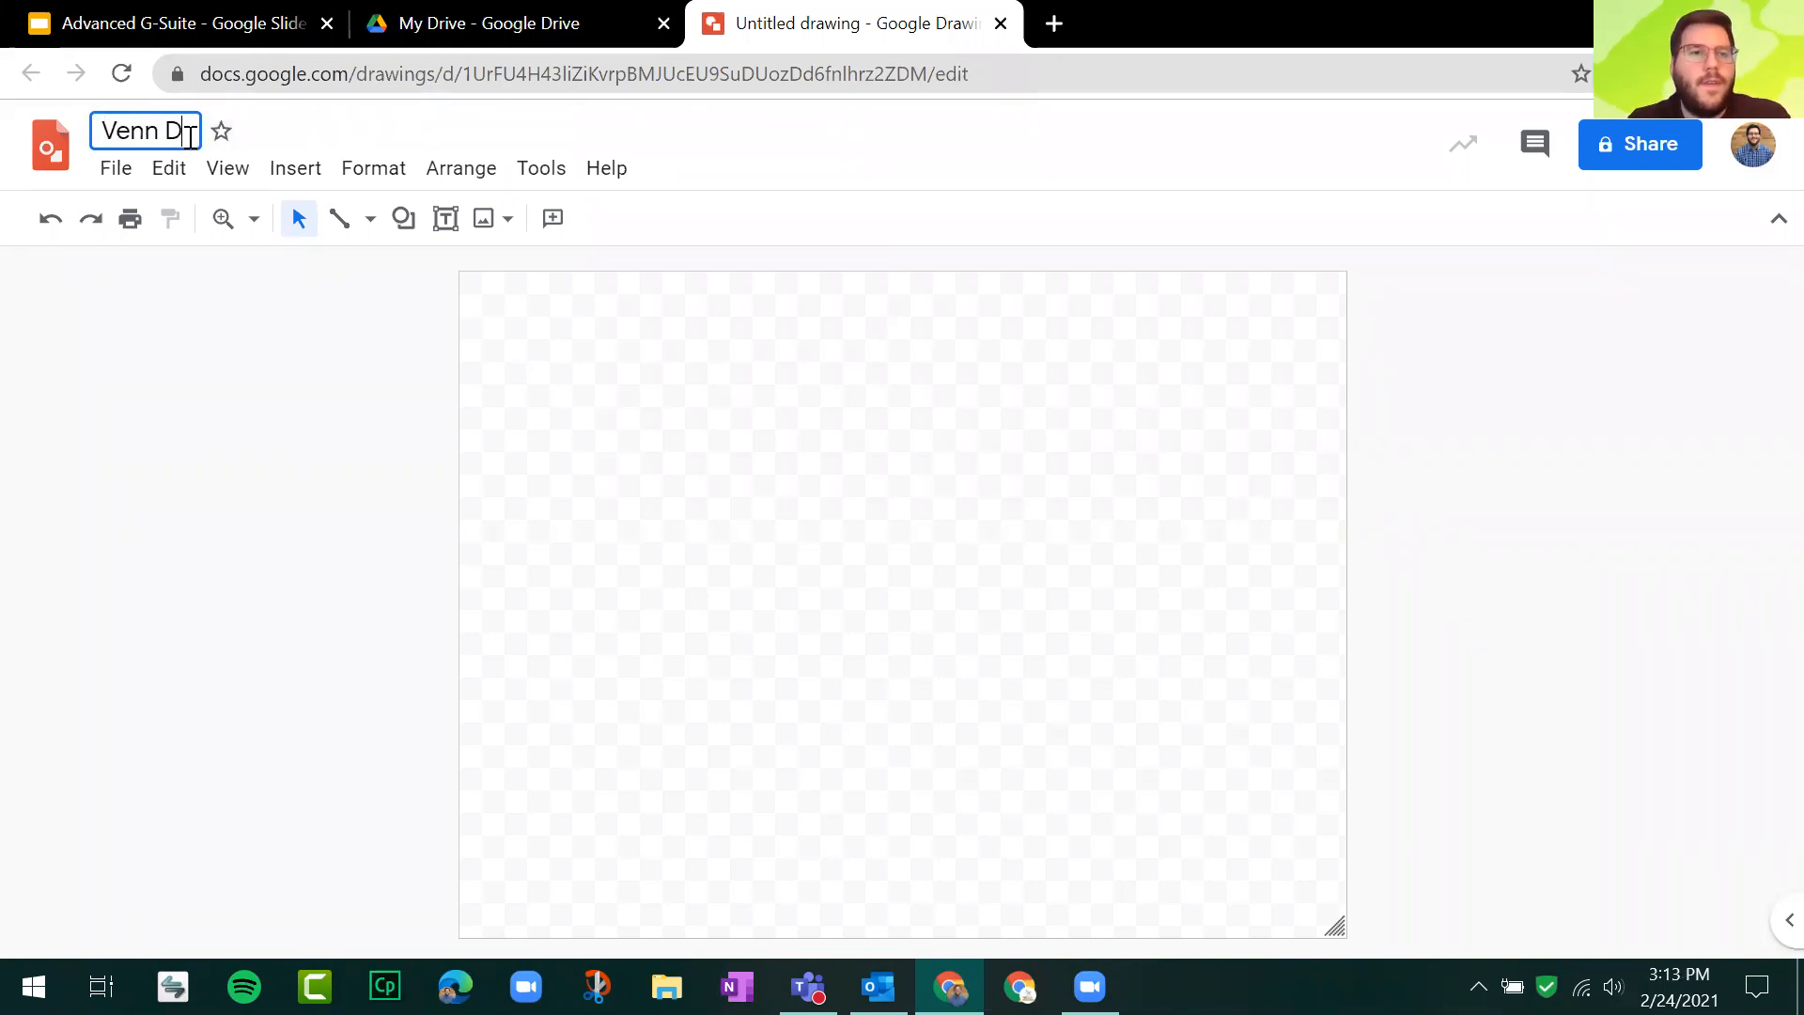
type("iagram")
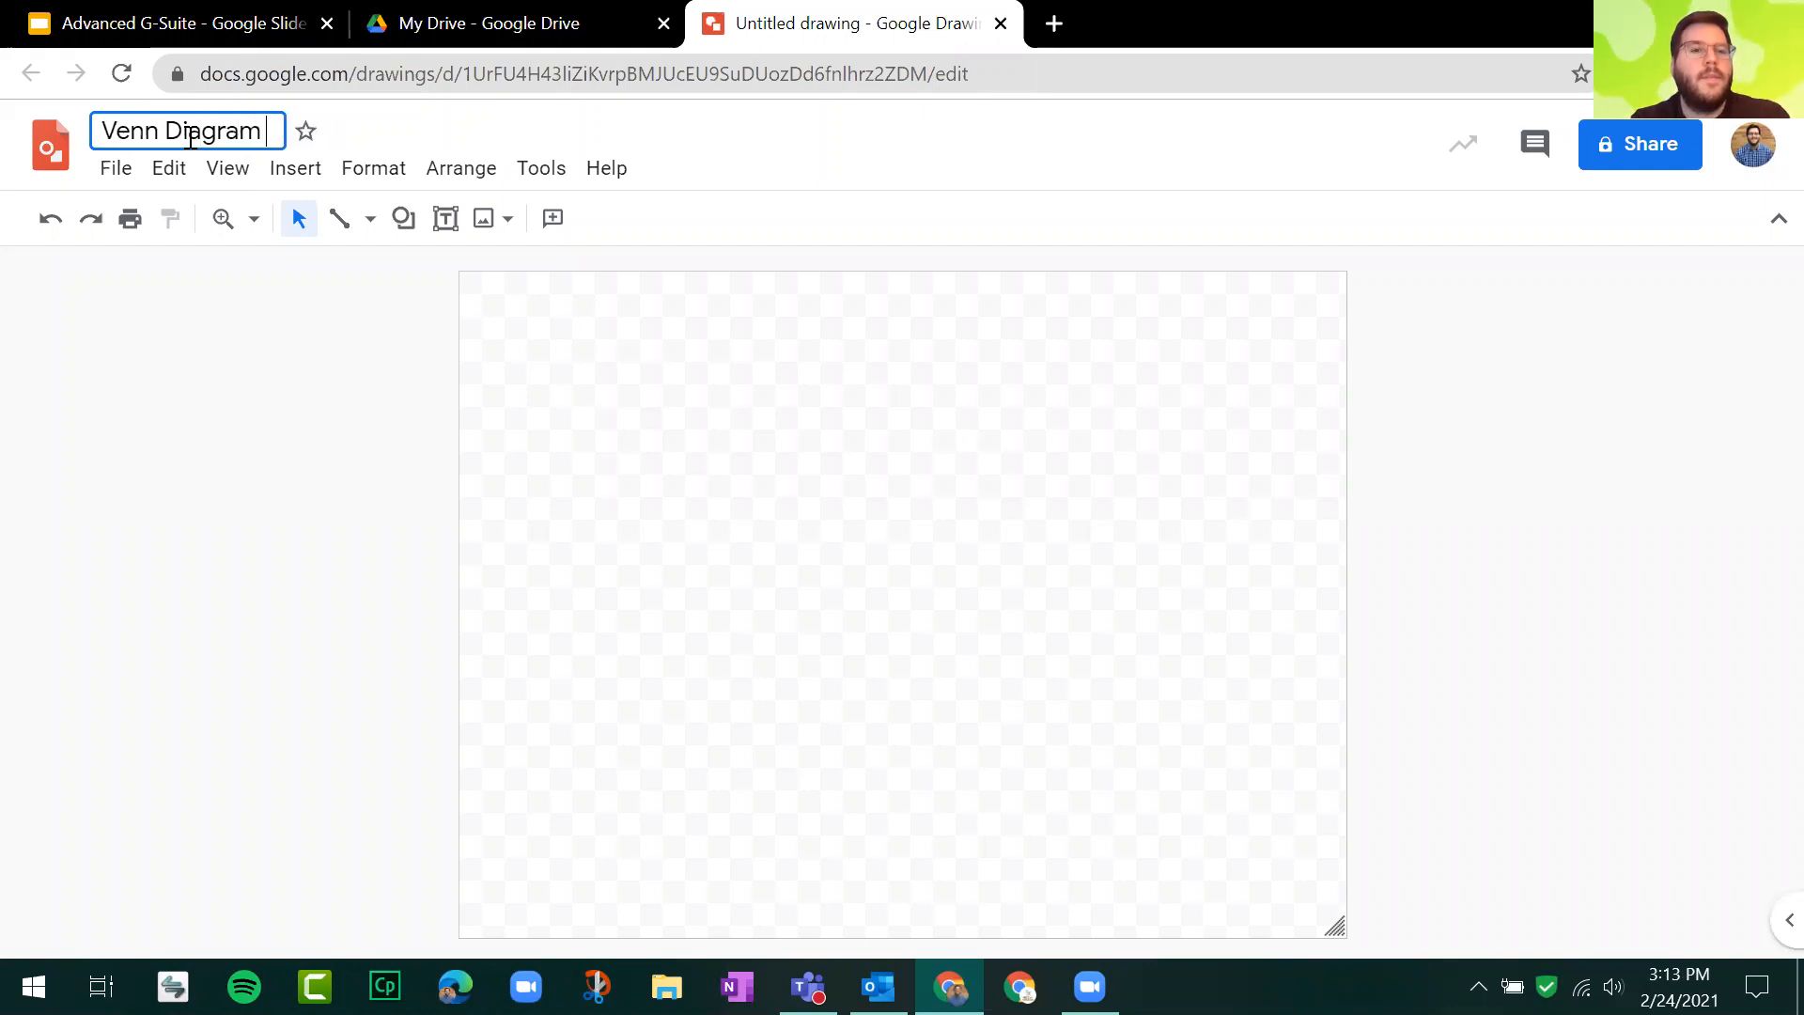
left_click(350, 729)
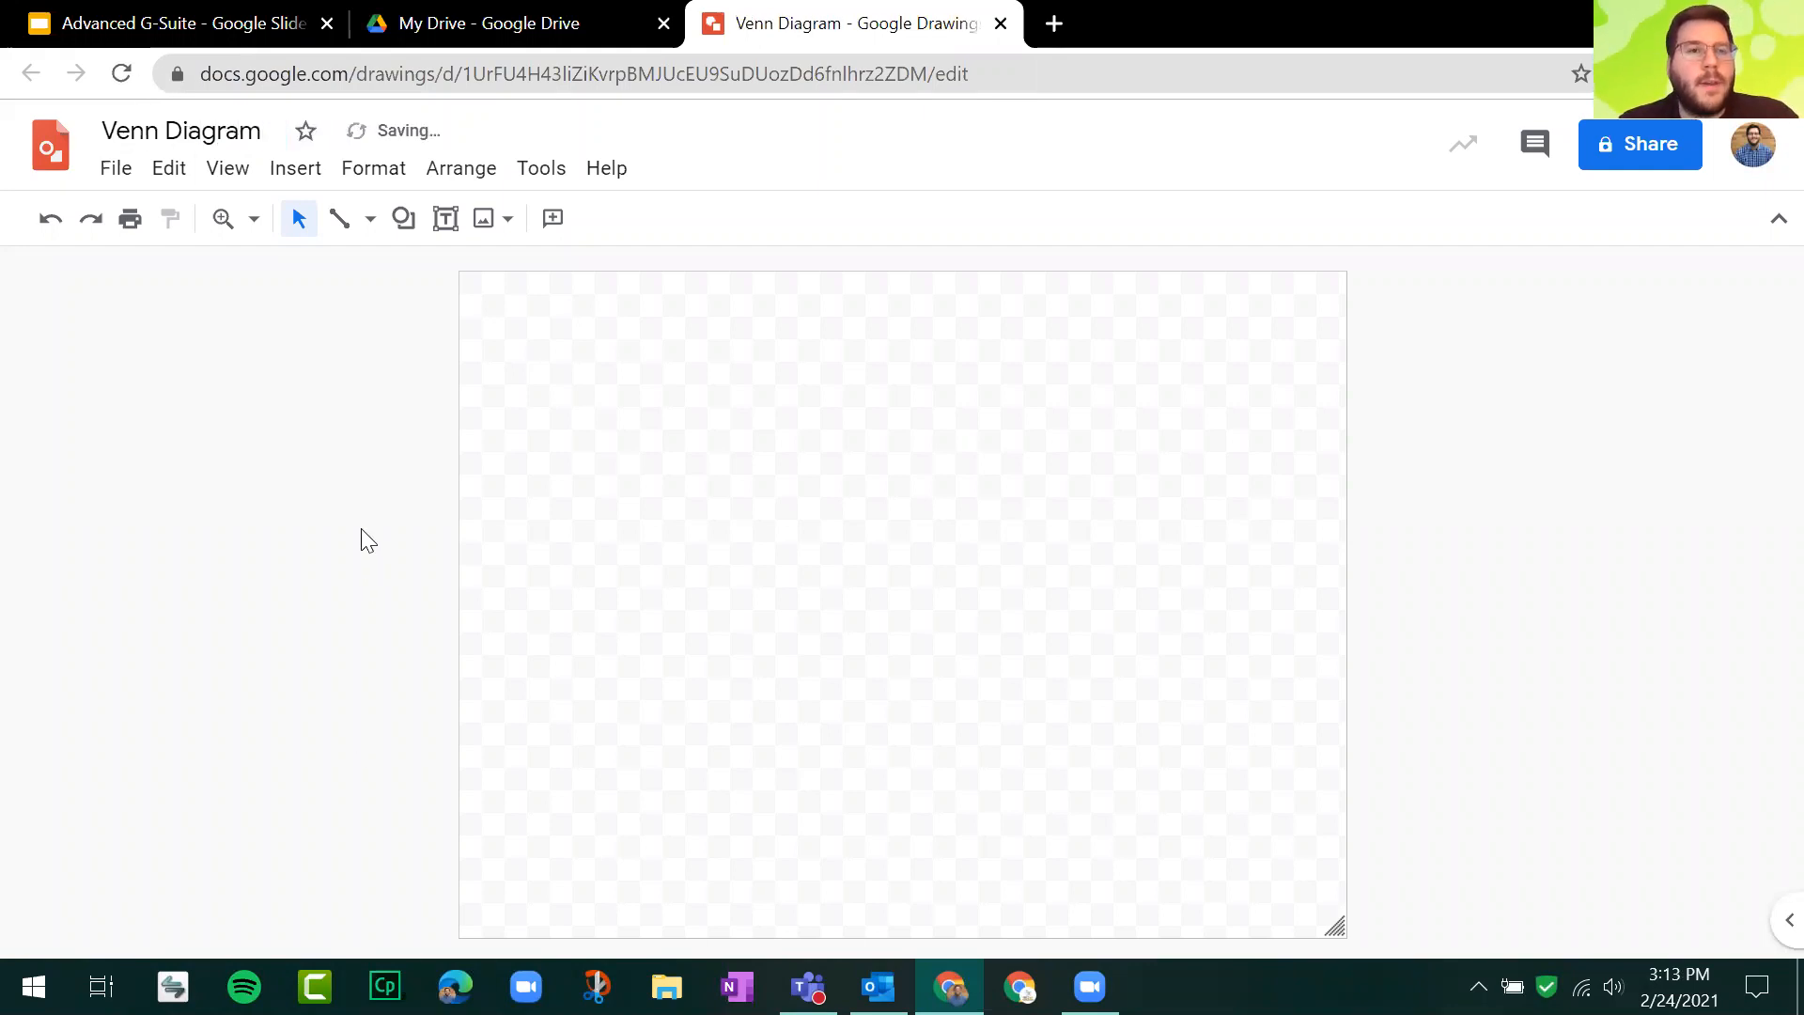
Step: Draw a large circle with the oval shape on the left part of the canvas, nearly filling its height
left_click(405, 225)
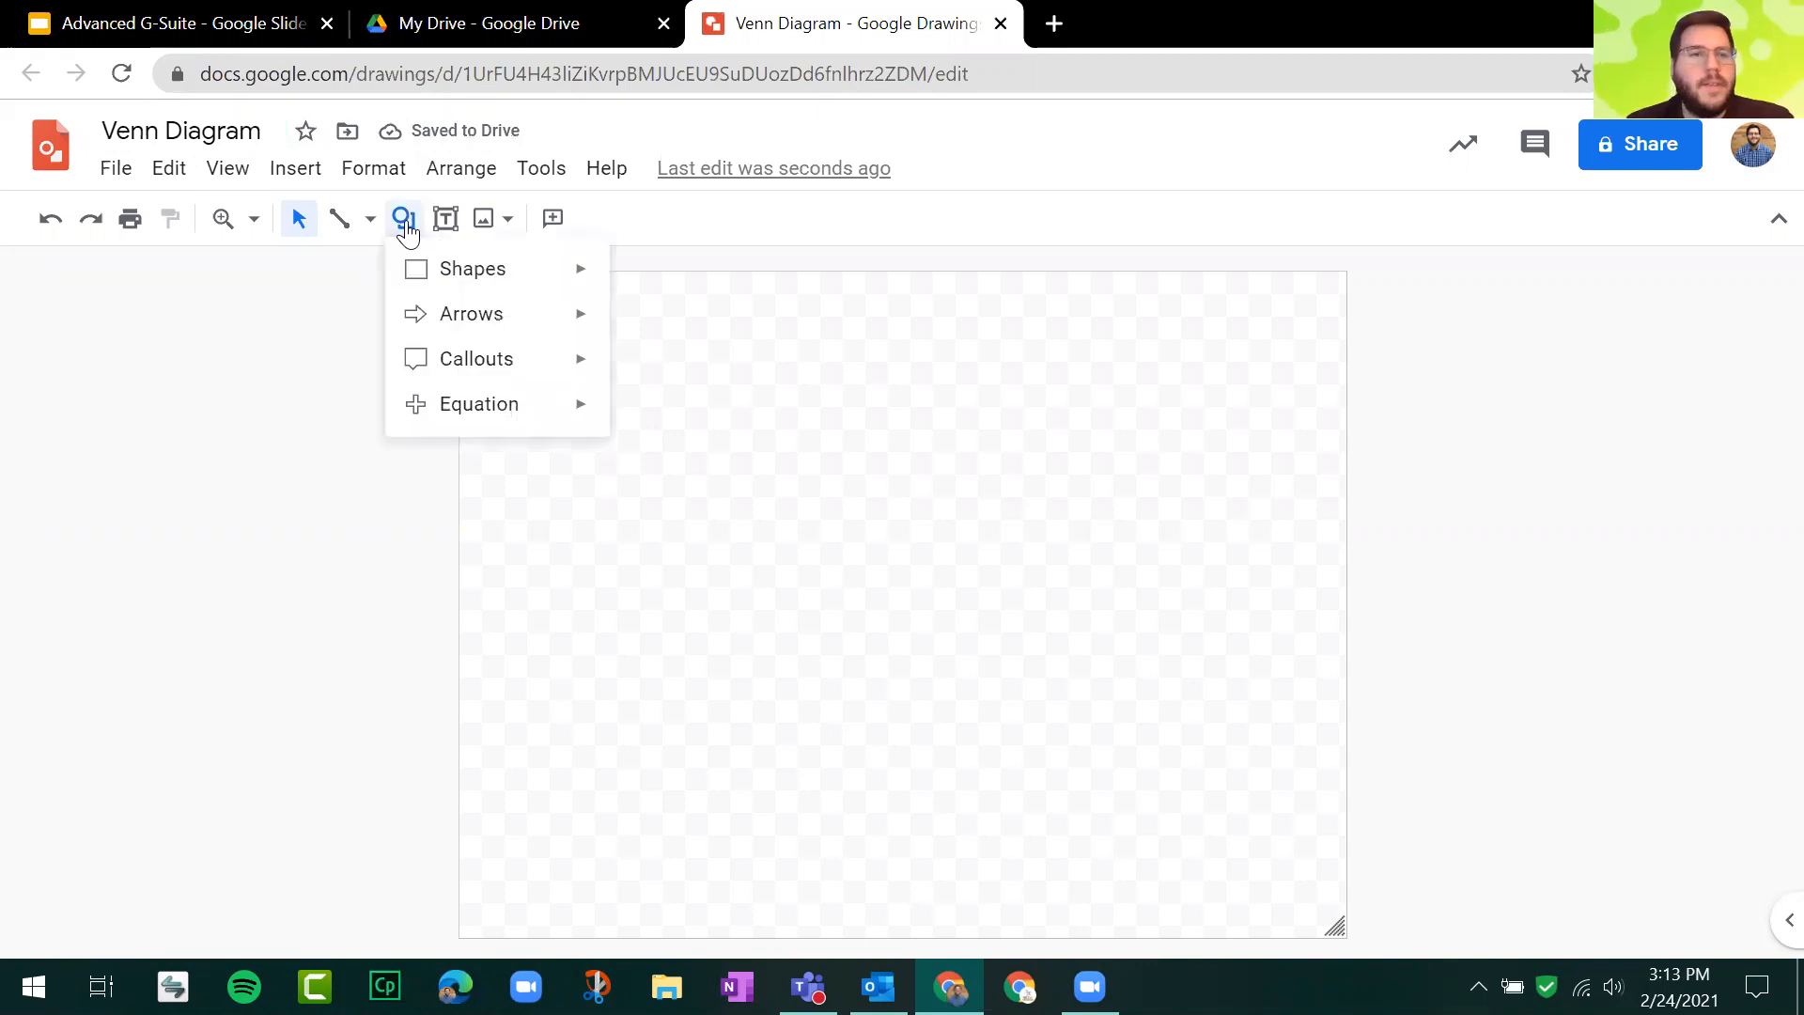
key("ctrl")
key("ctrl")
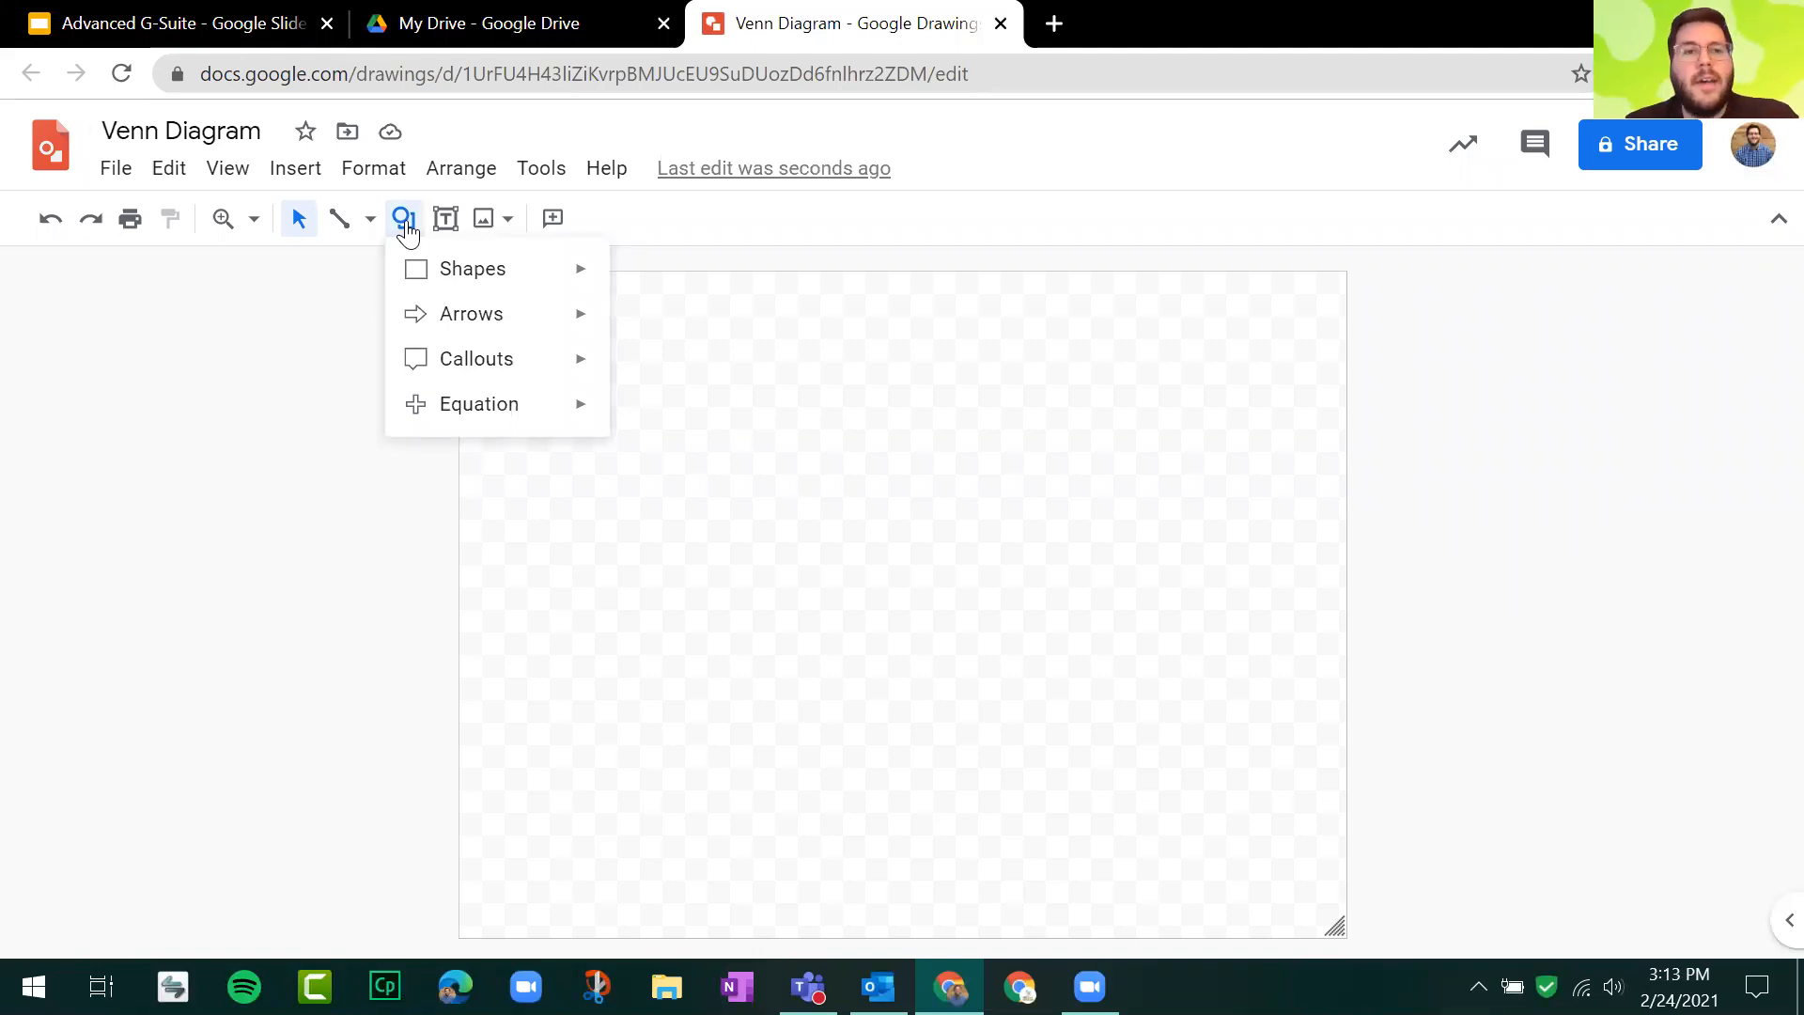
mouse_move(489, 280)
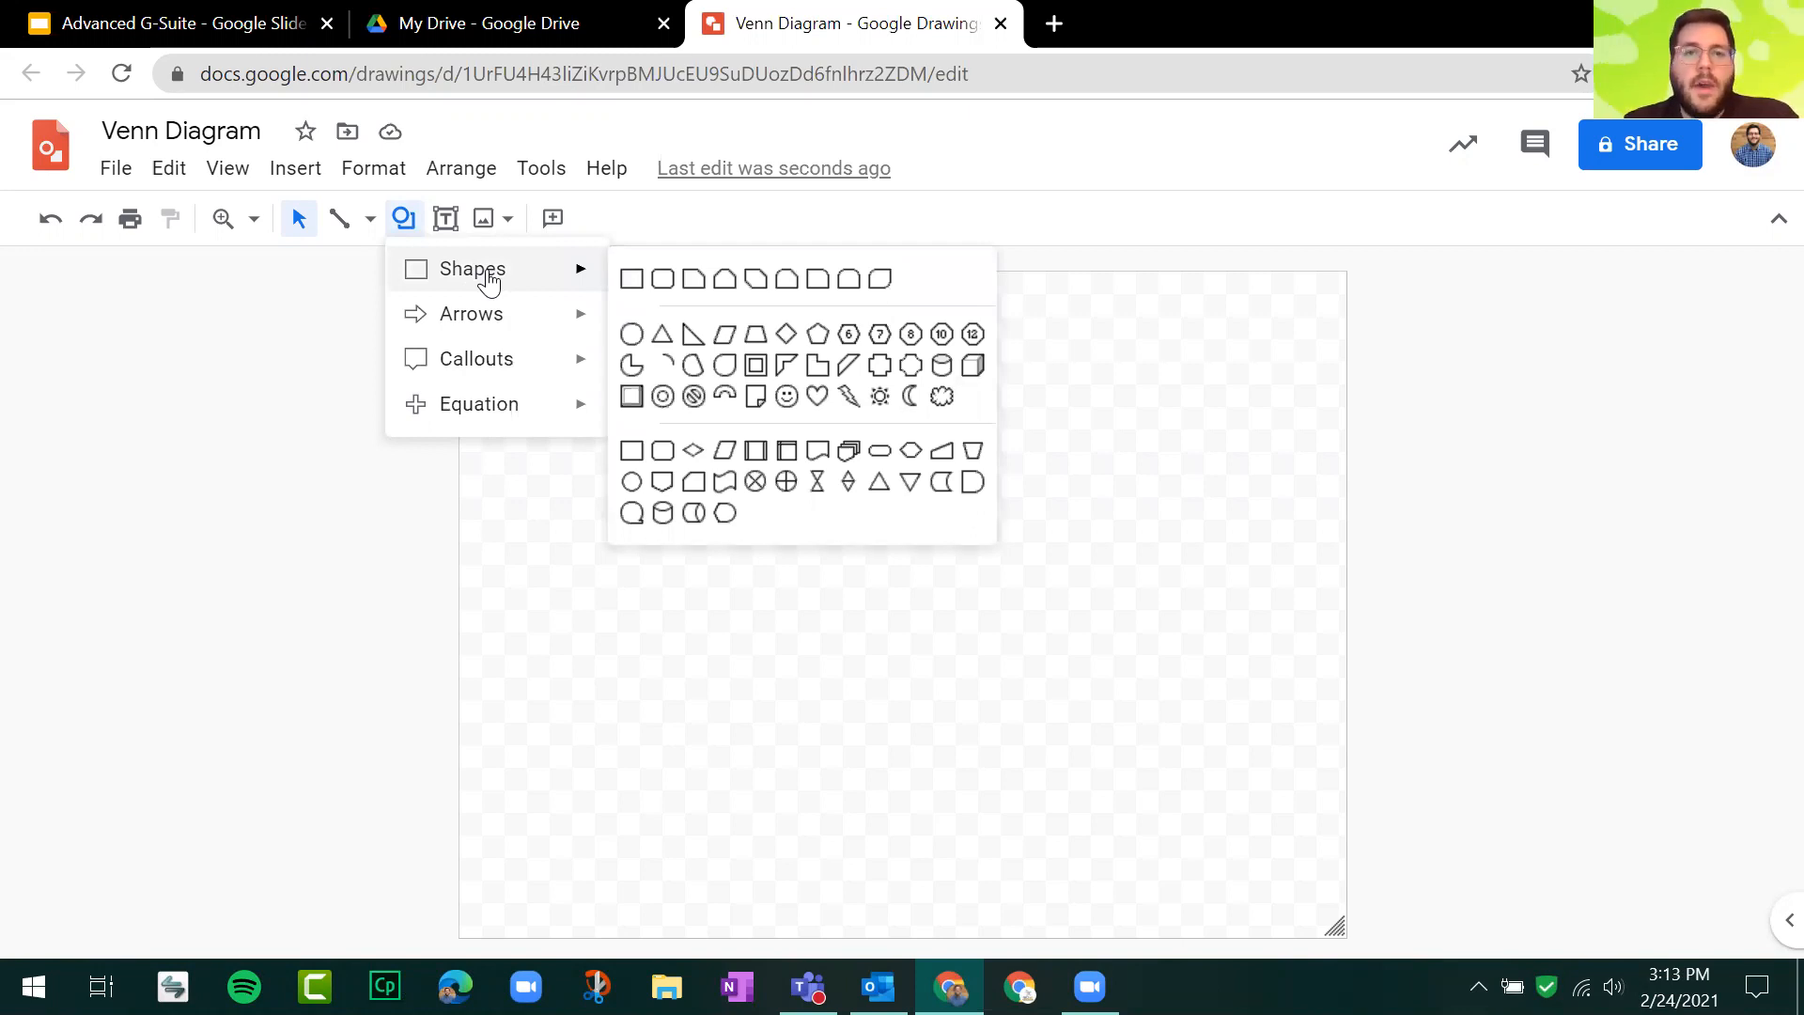
left_click(642, 340)
left_click_drag(472, 310, 1043, 902)
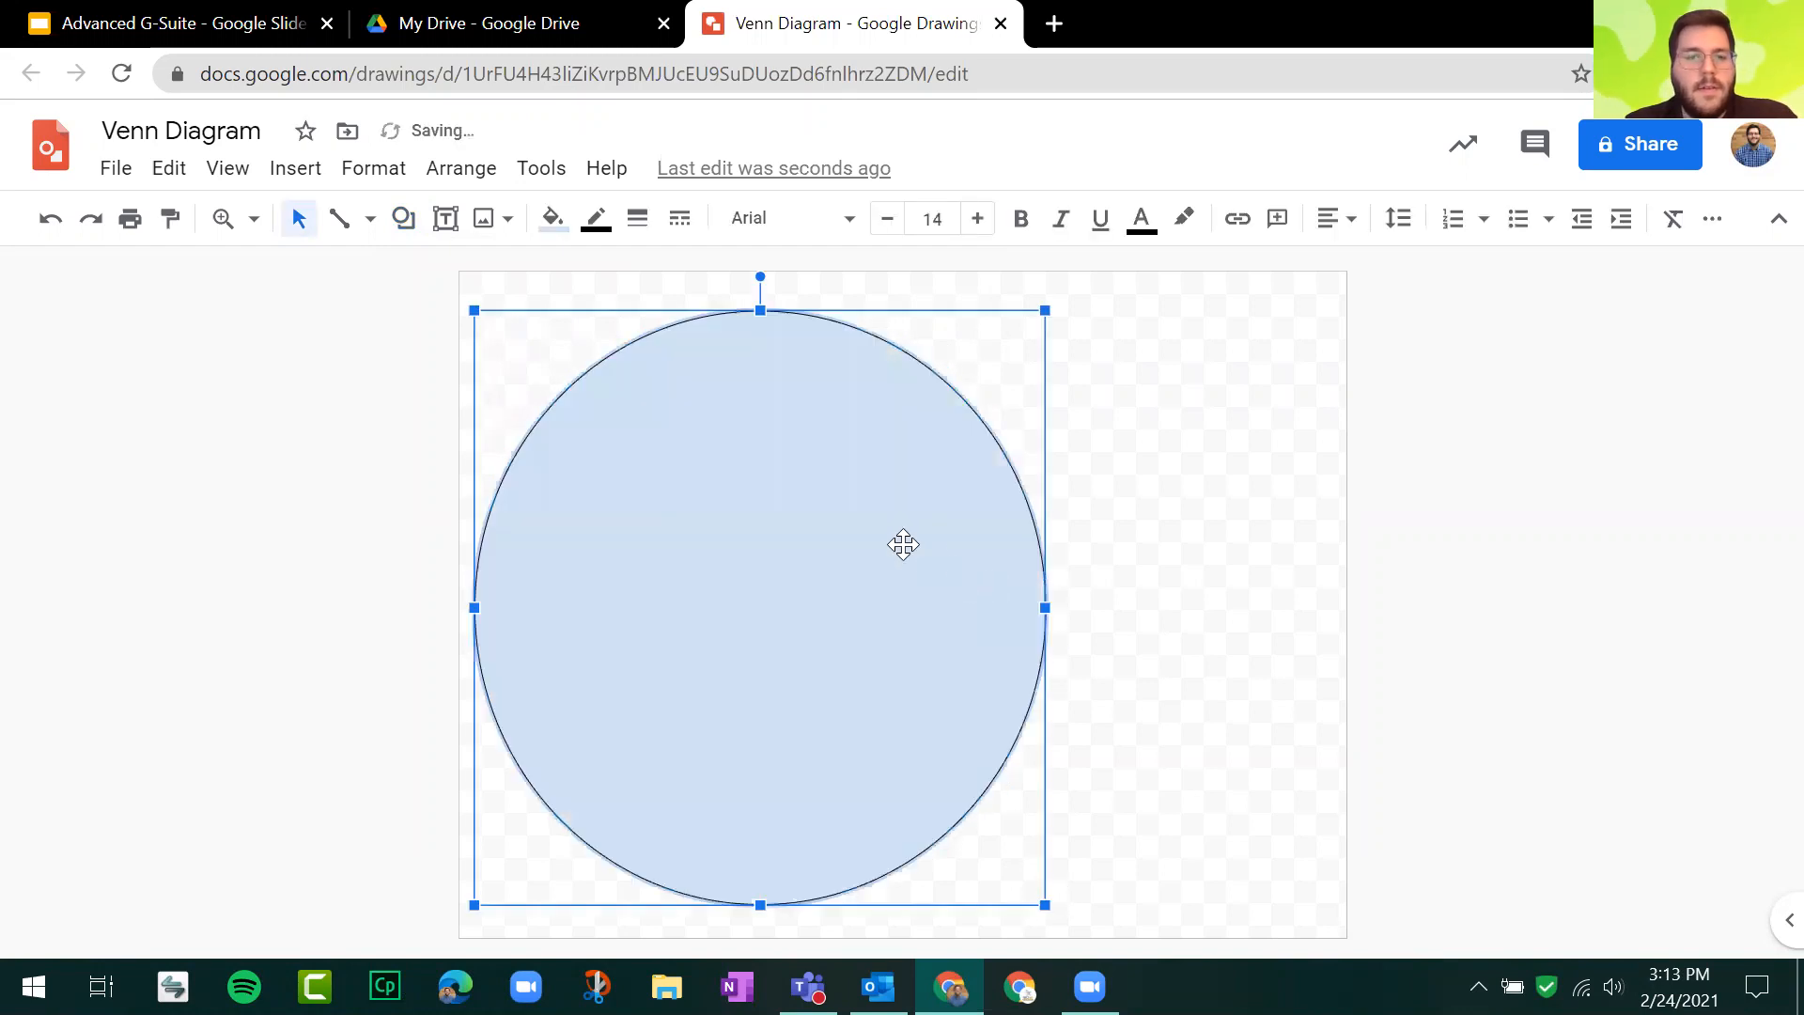
Step: Copy and paste the circle, then arrange the two circles side by side so they overlap as a Venn diagram
right_click(881, 521)
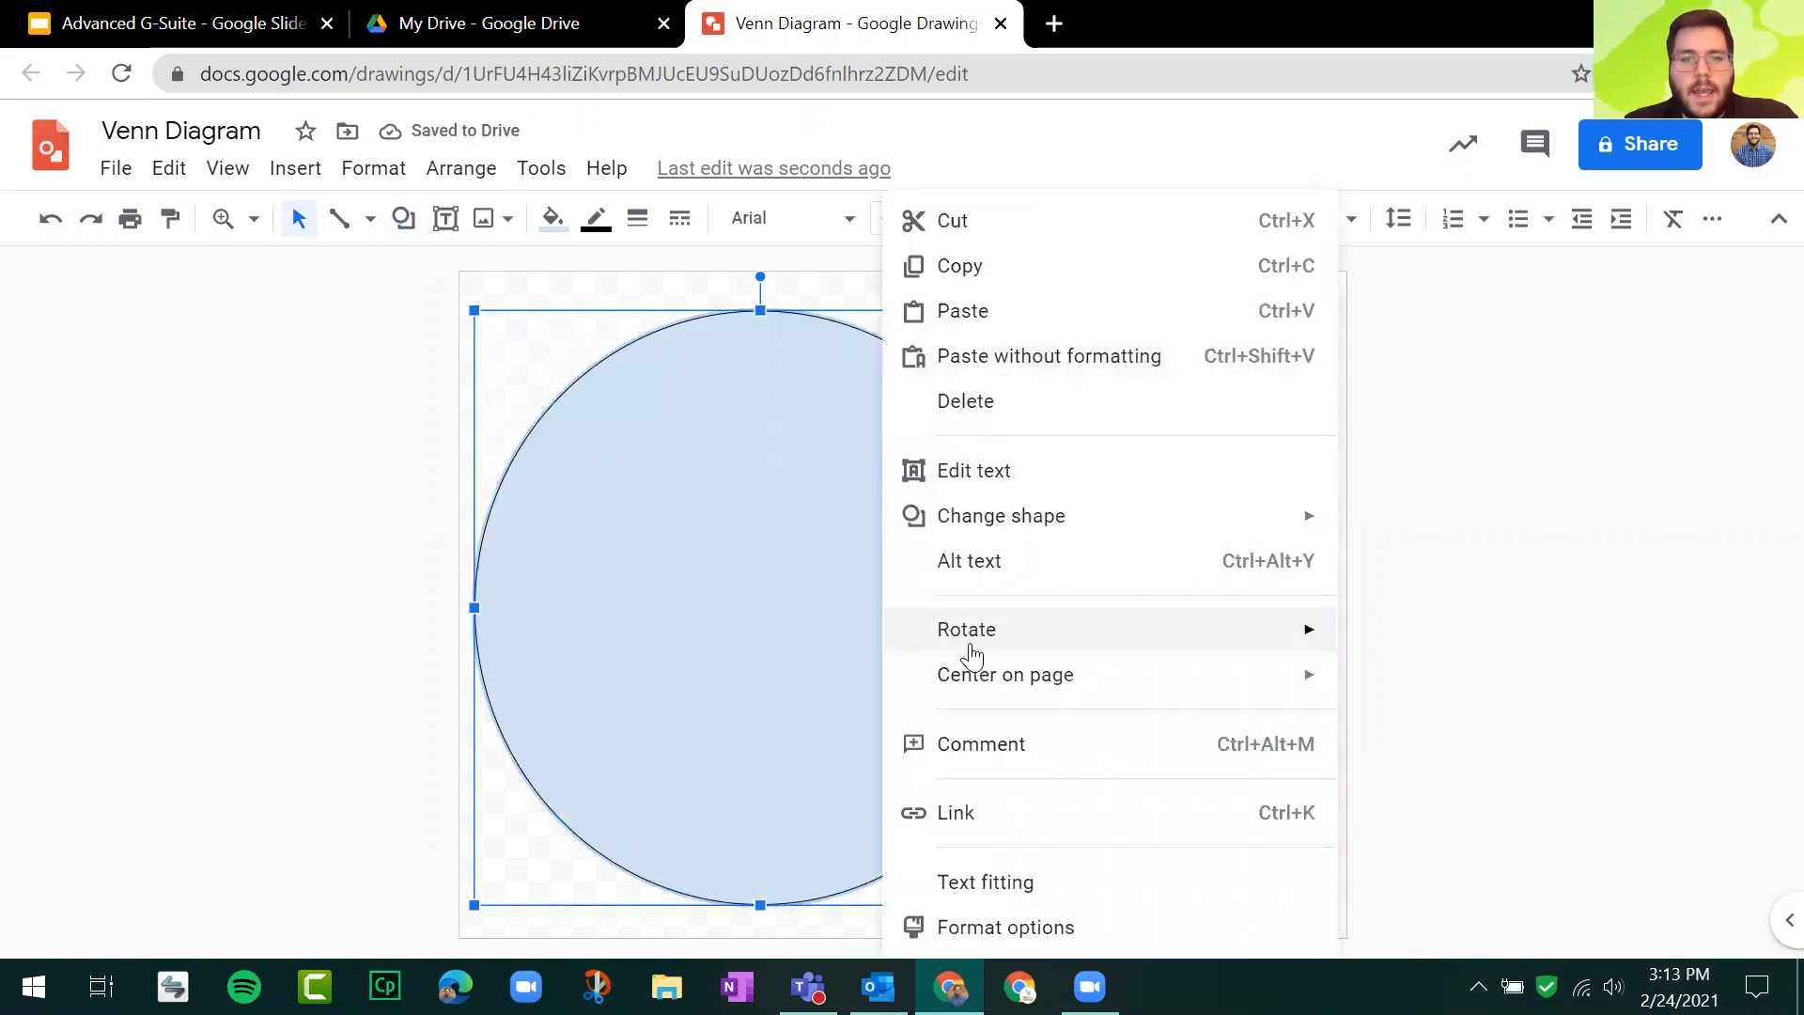
left_click(986, 276)
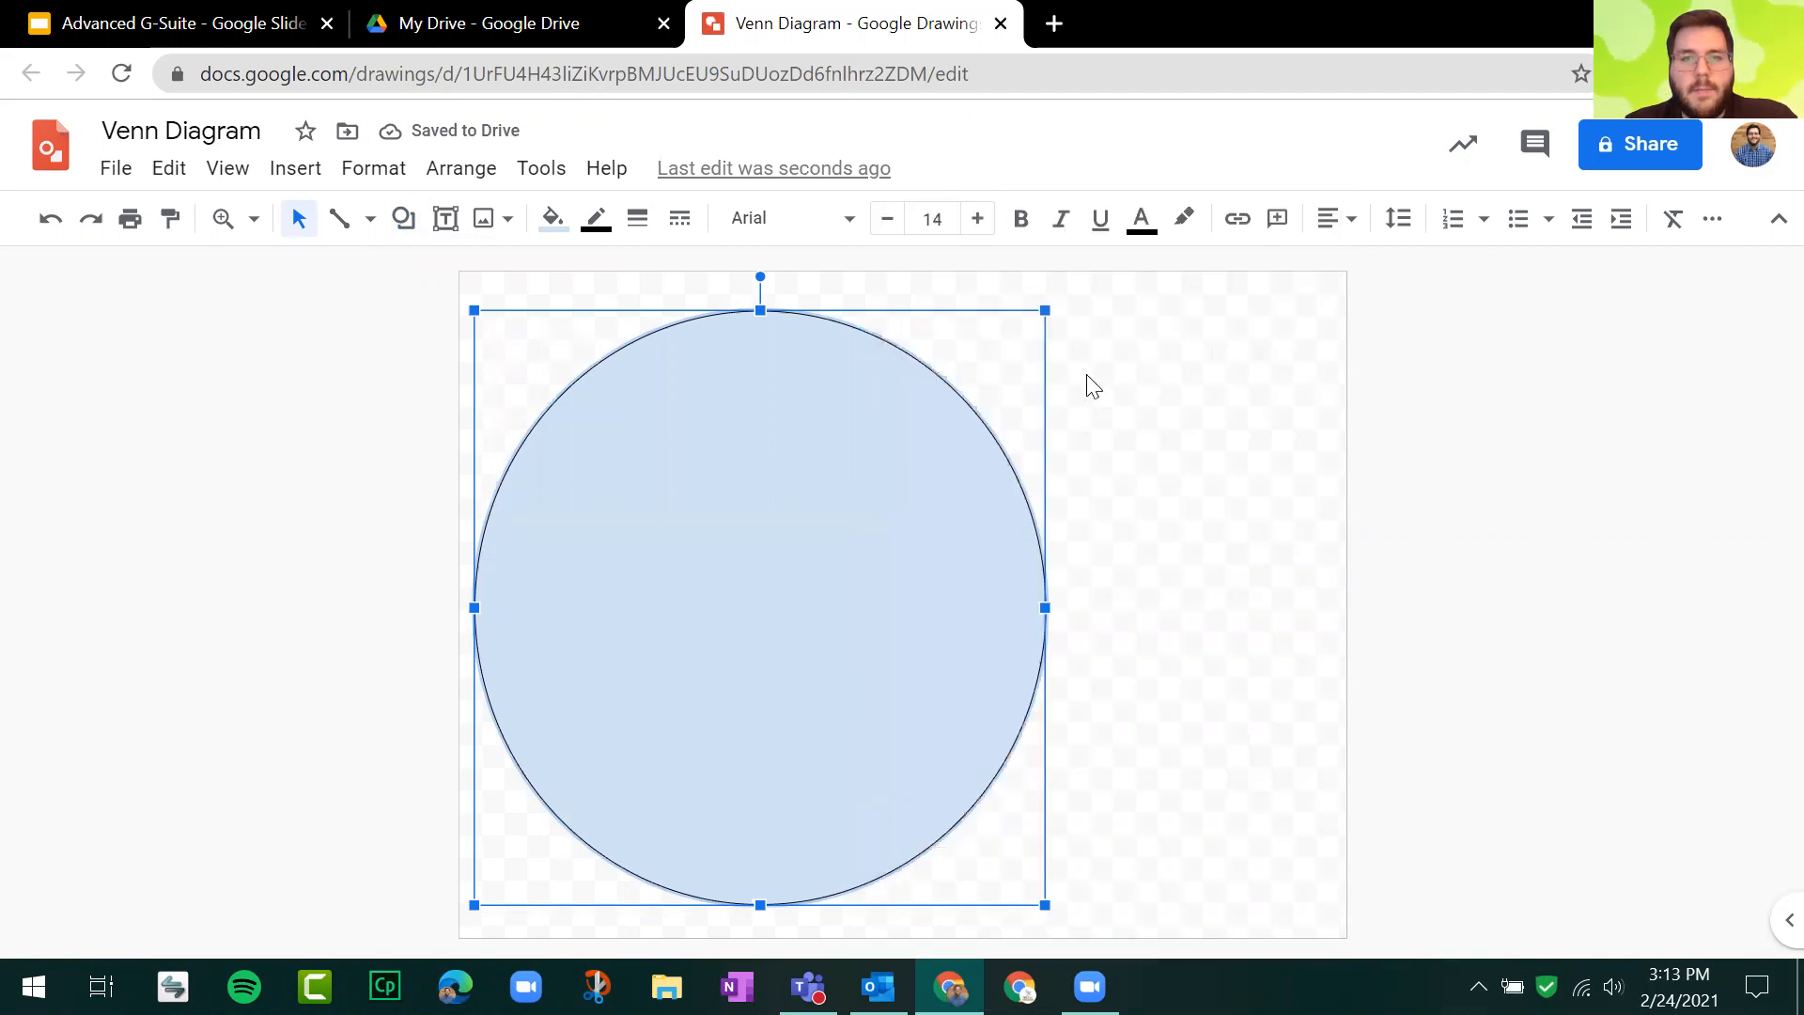
right_click(1093, 385)
left_click(1196, 496)
left_click_drag(778, 560, 1007, 544)
left_click_drag(636, 479, 682, 491)
left_click(1462, 422)
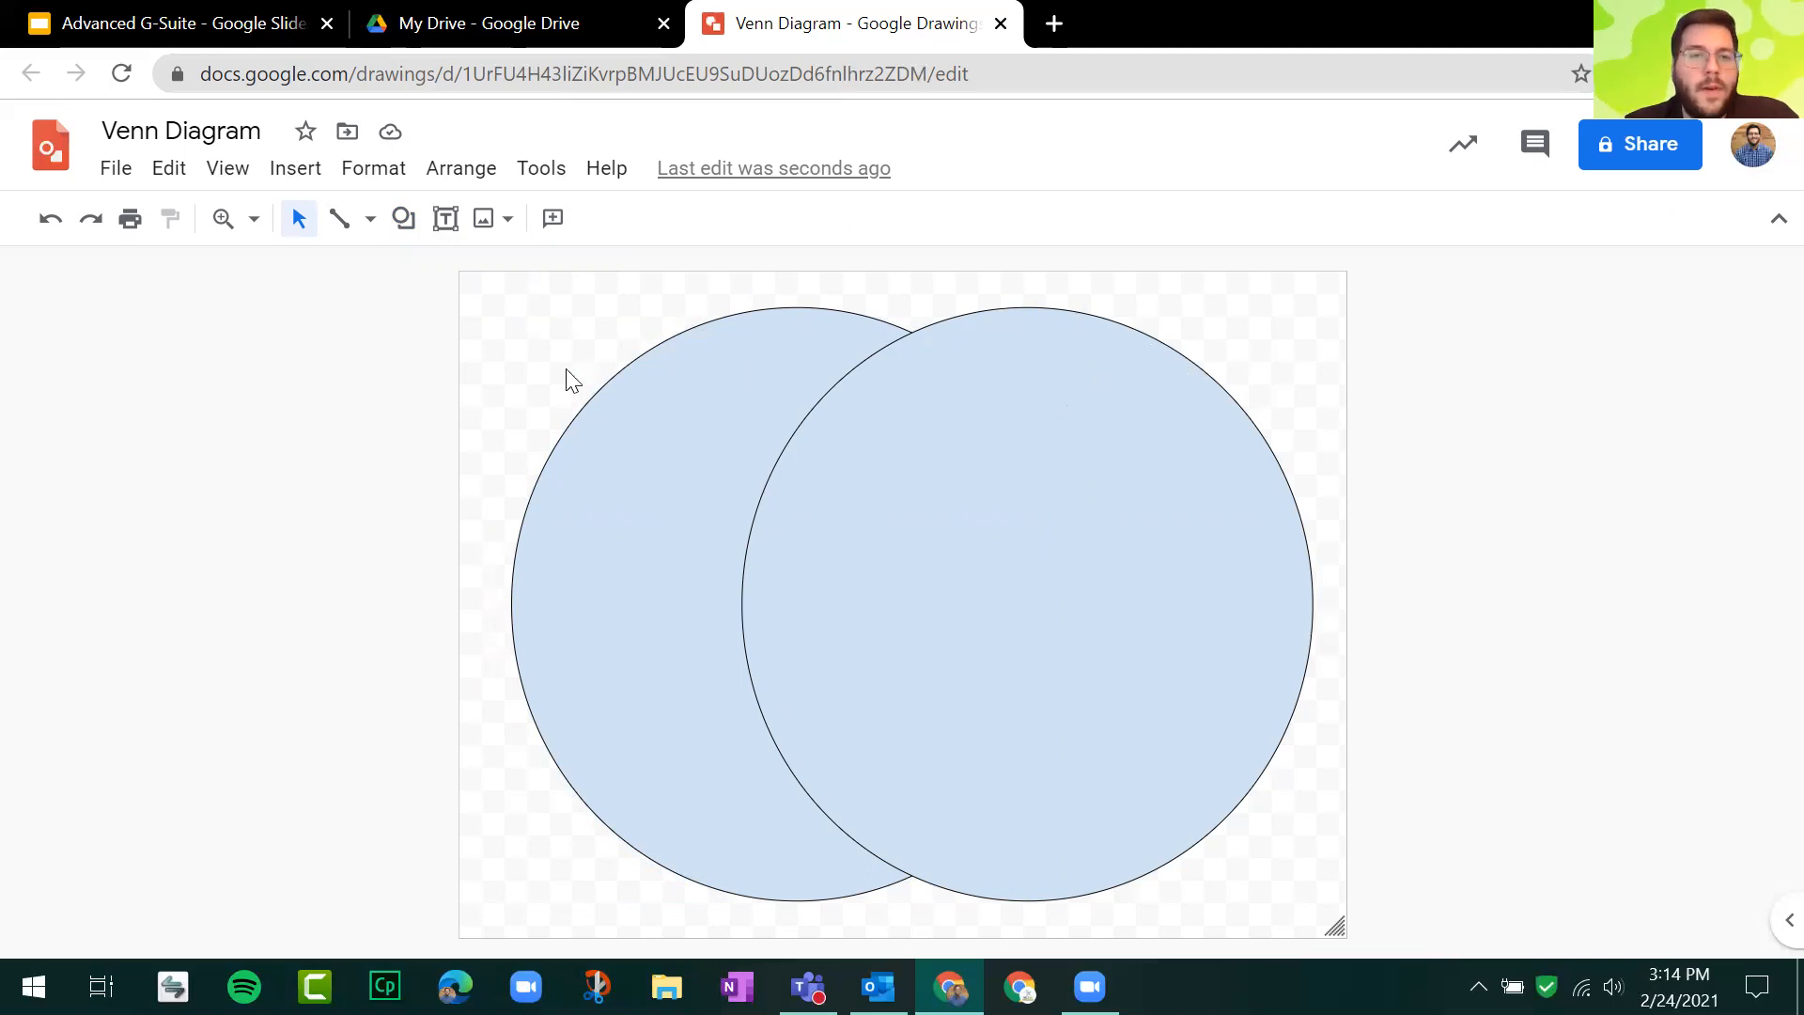
Step: Select the left and right circles one at a time, then clear the selection
left_click(598, 400)
left_click(1167, 494)
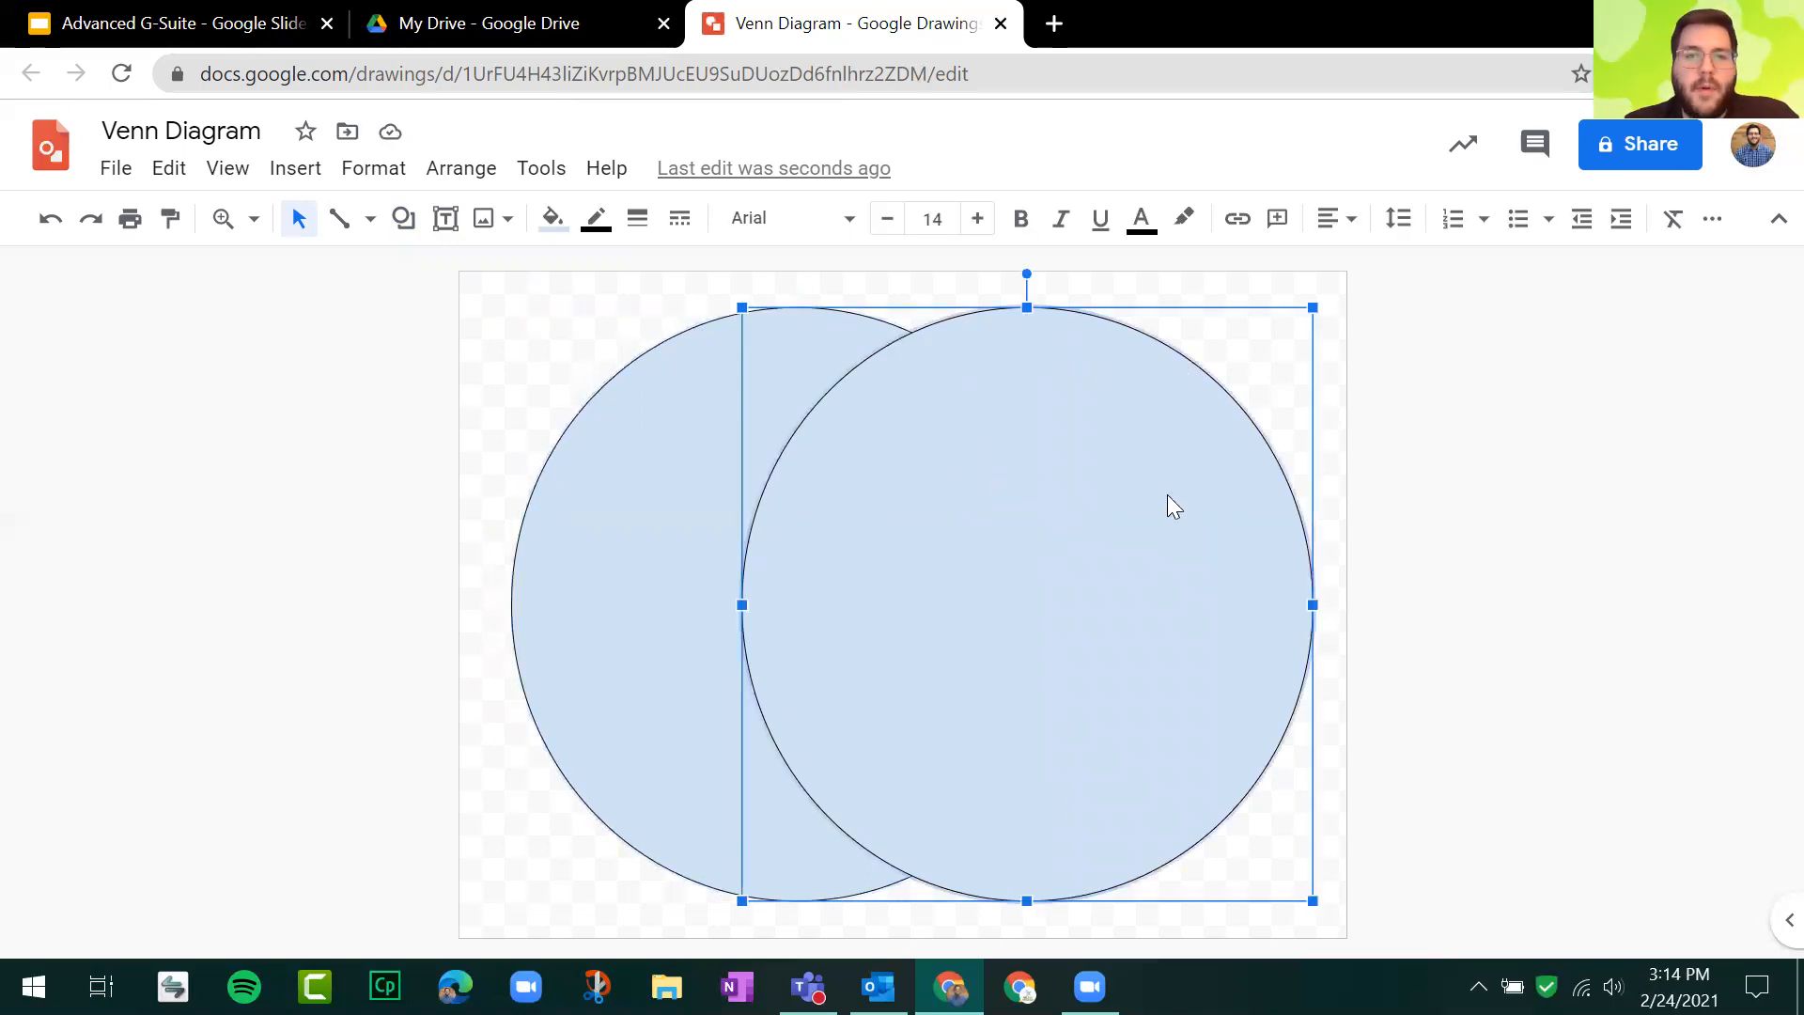
left_click(667, 477)
left_click(1126, 504)
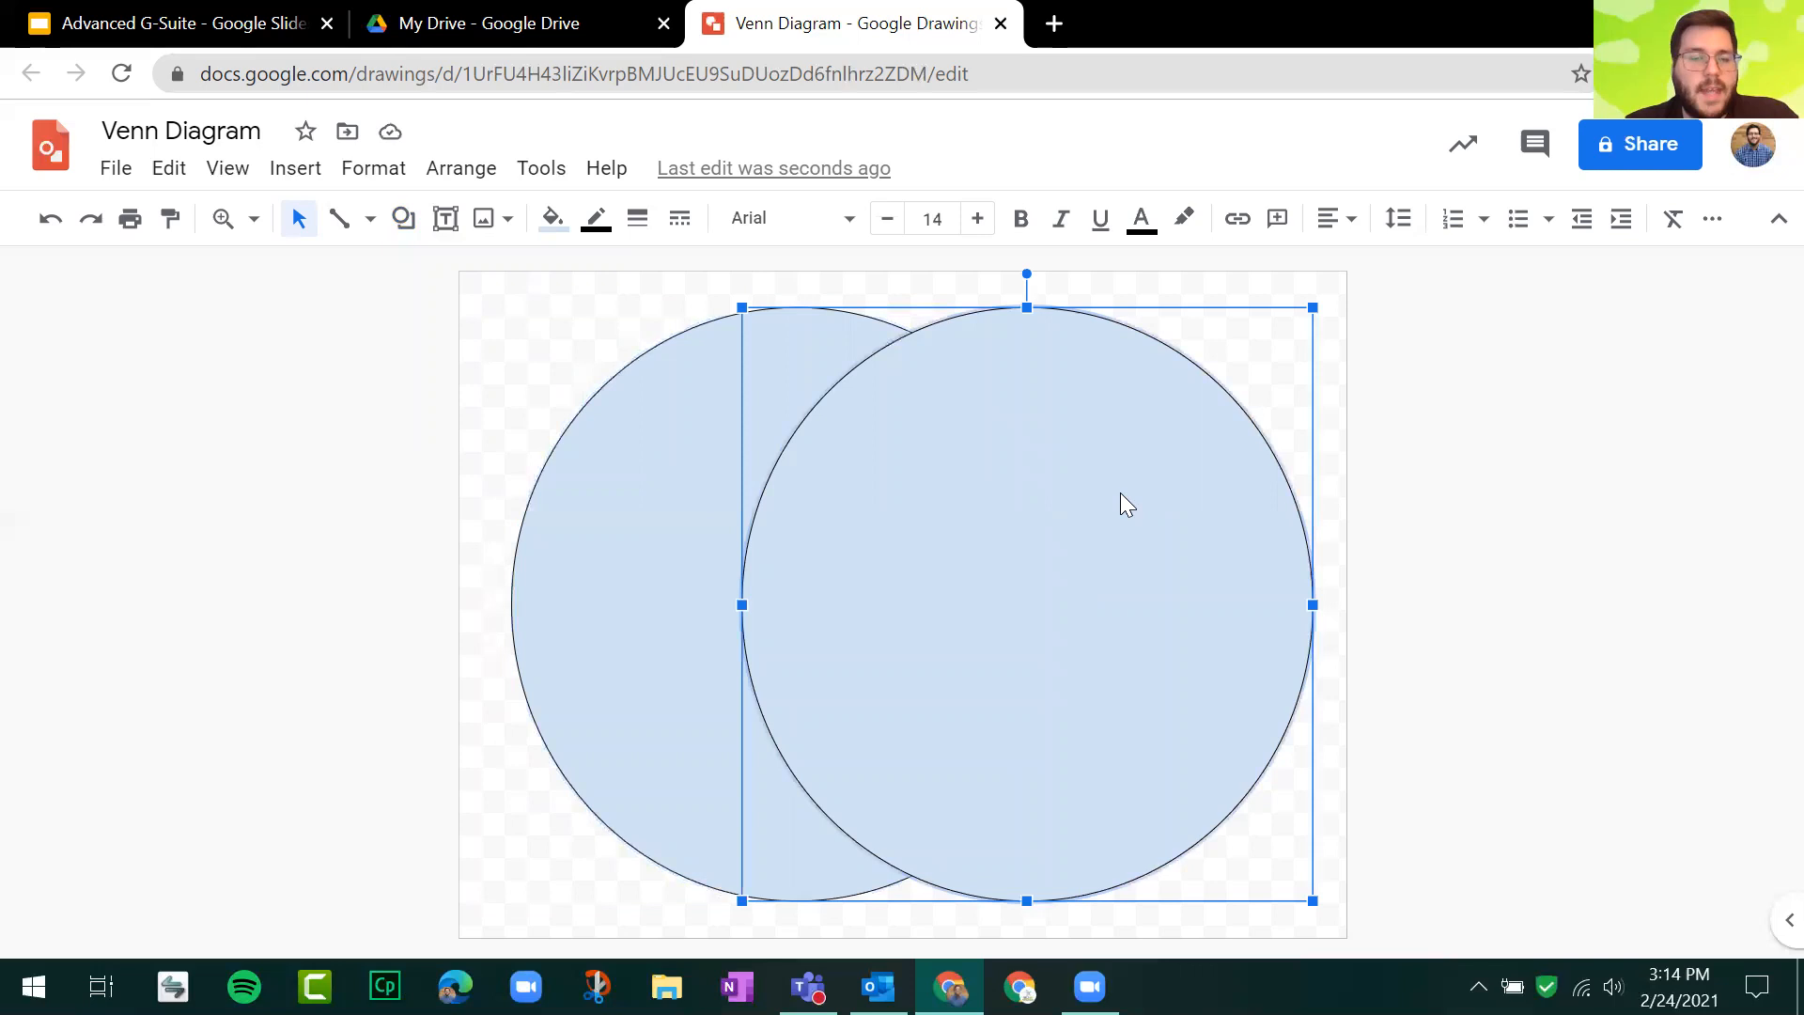
left_click(496, 347)
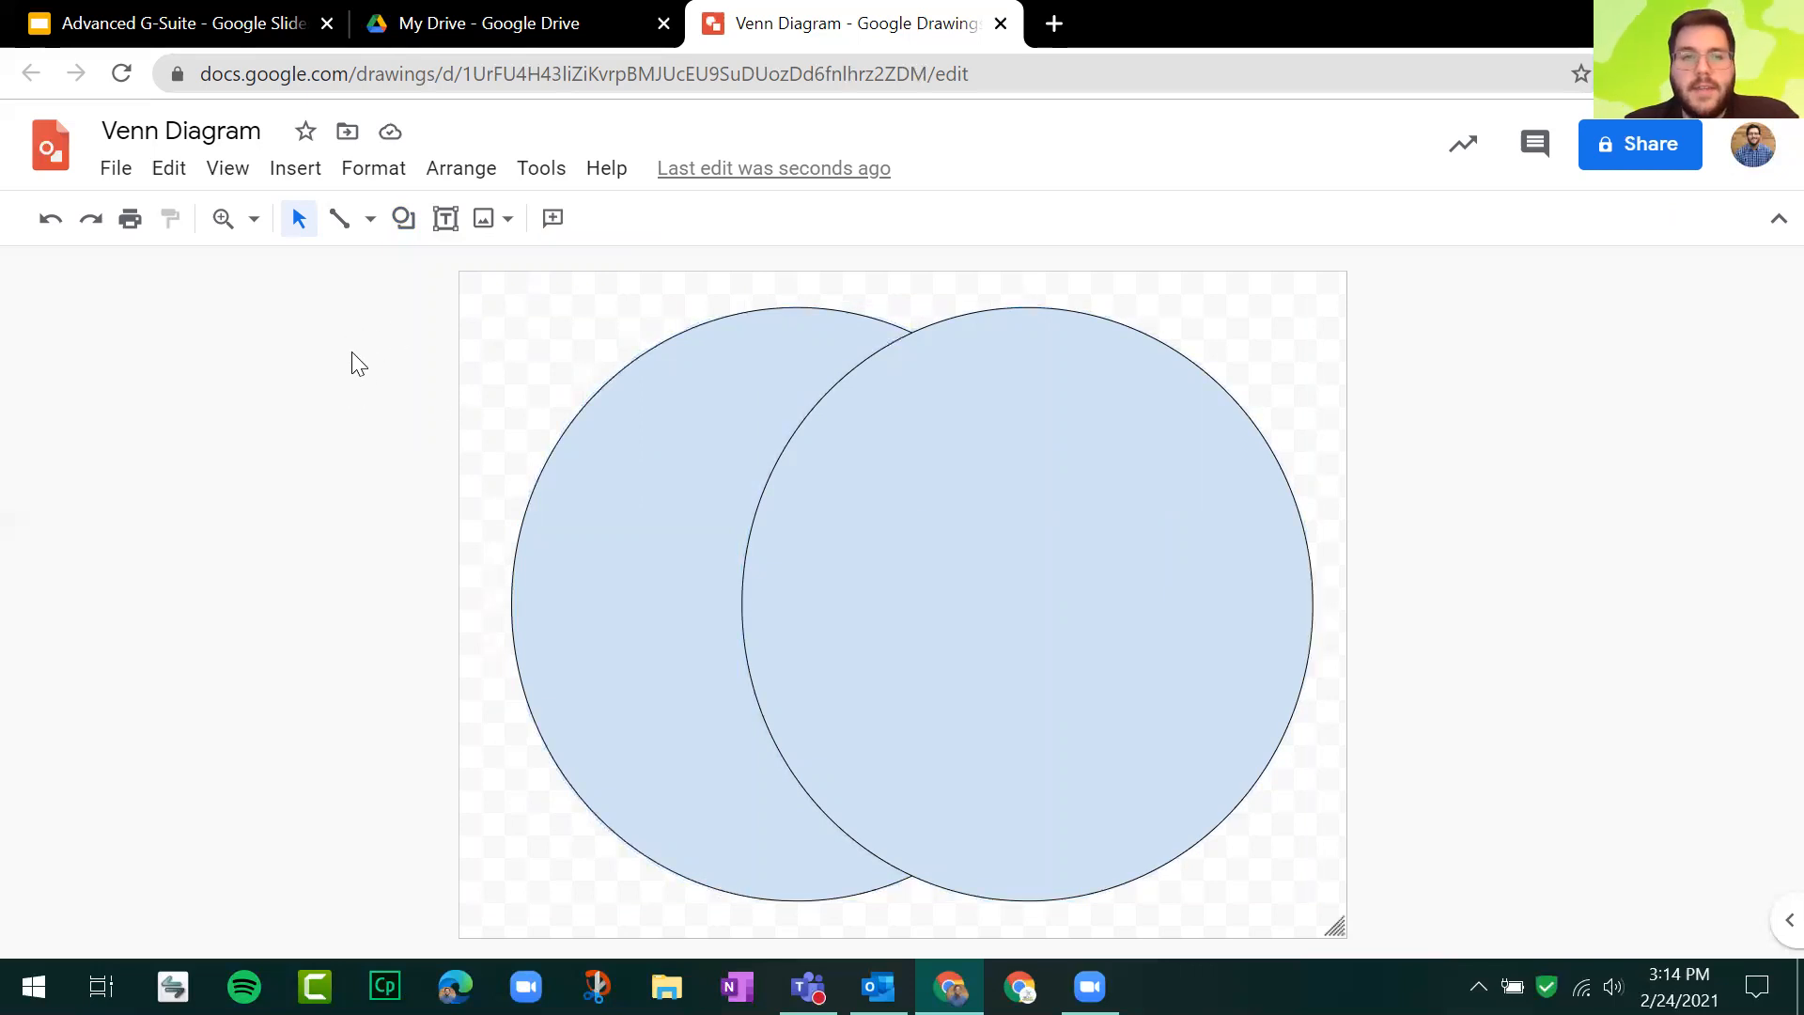
Step: Select both overlapping circles together with a selection box drawn across their upper parts
left_click_drag(352, 340, 200, 479)
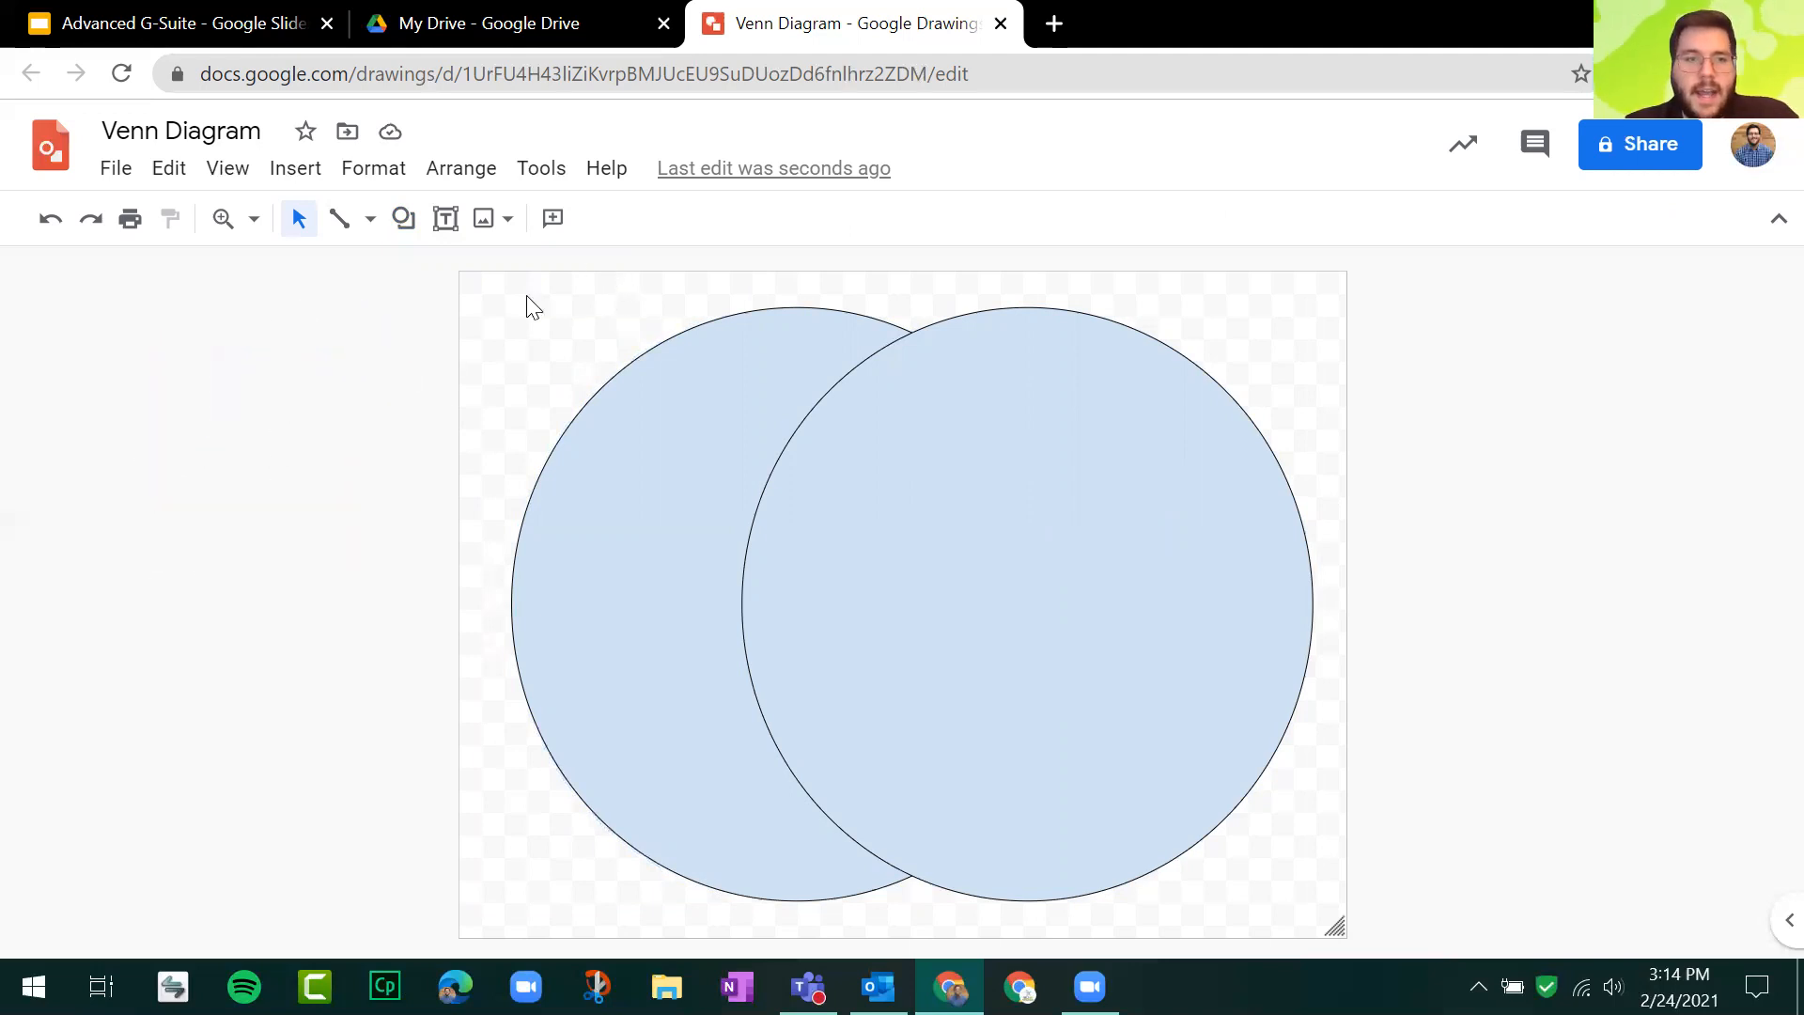
left_click_drag(497, 329, 1108, 478)
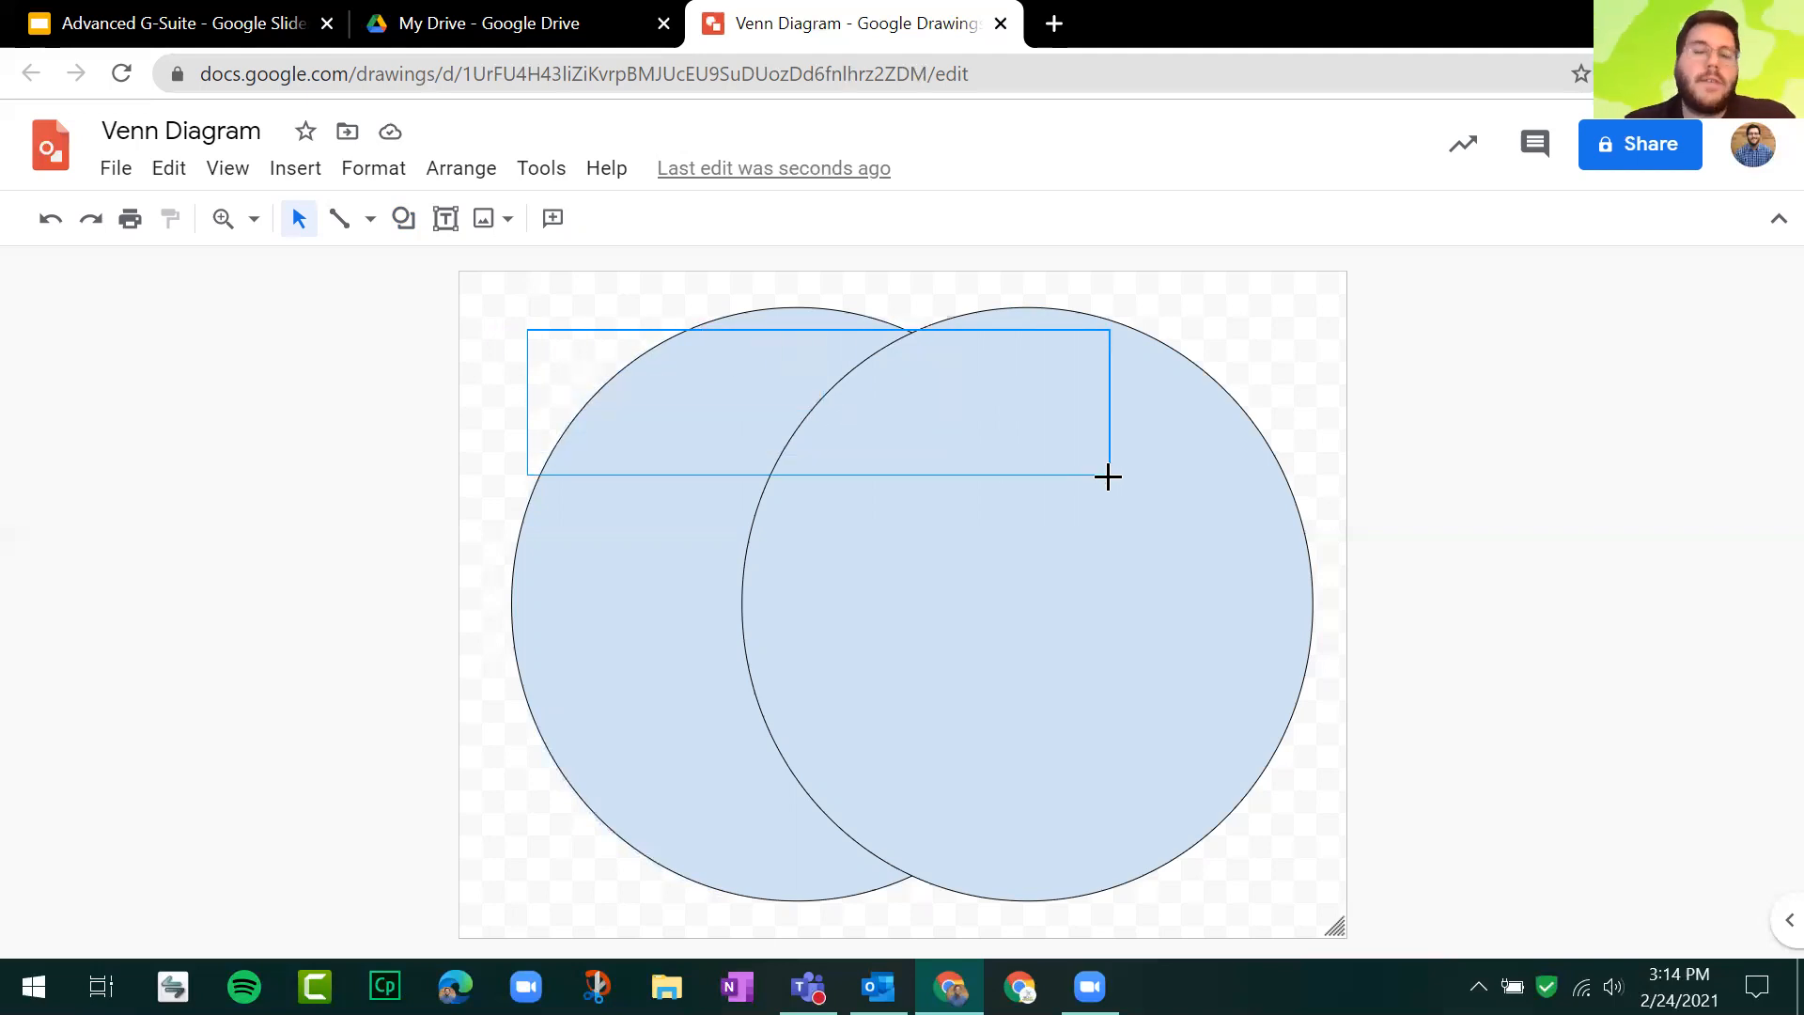
left_click_drag(1108, 477, 1108, 476)
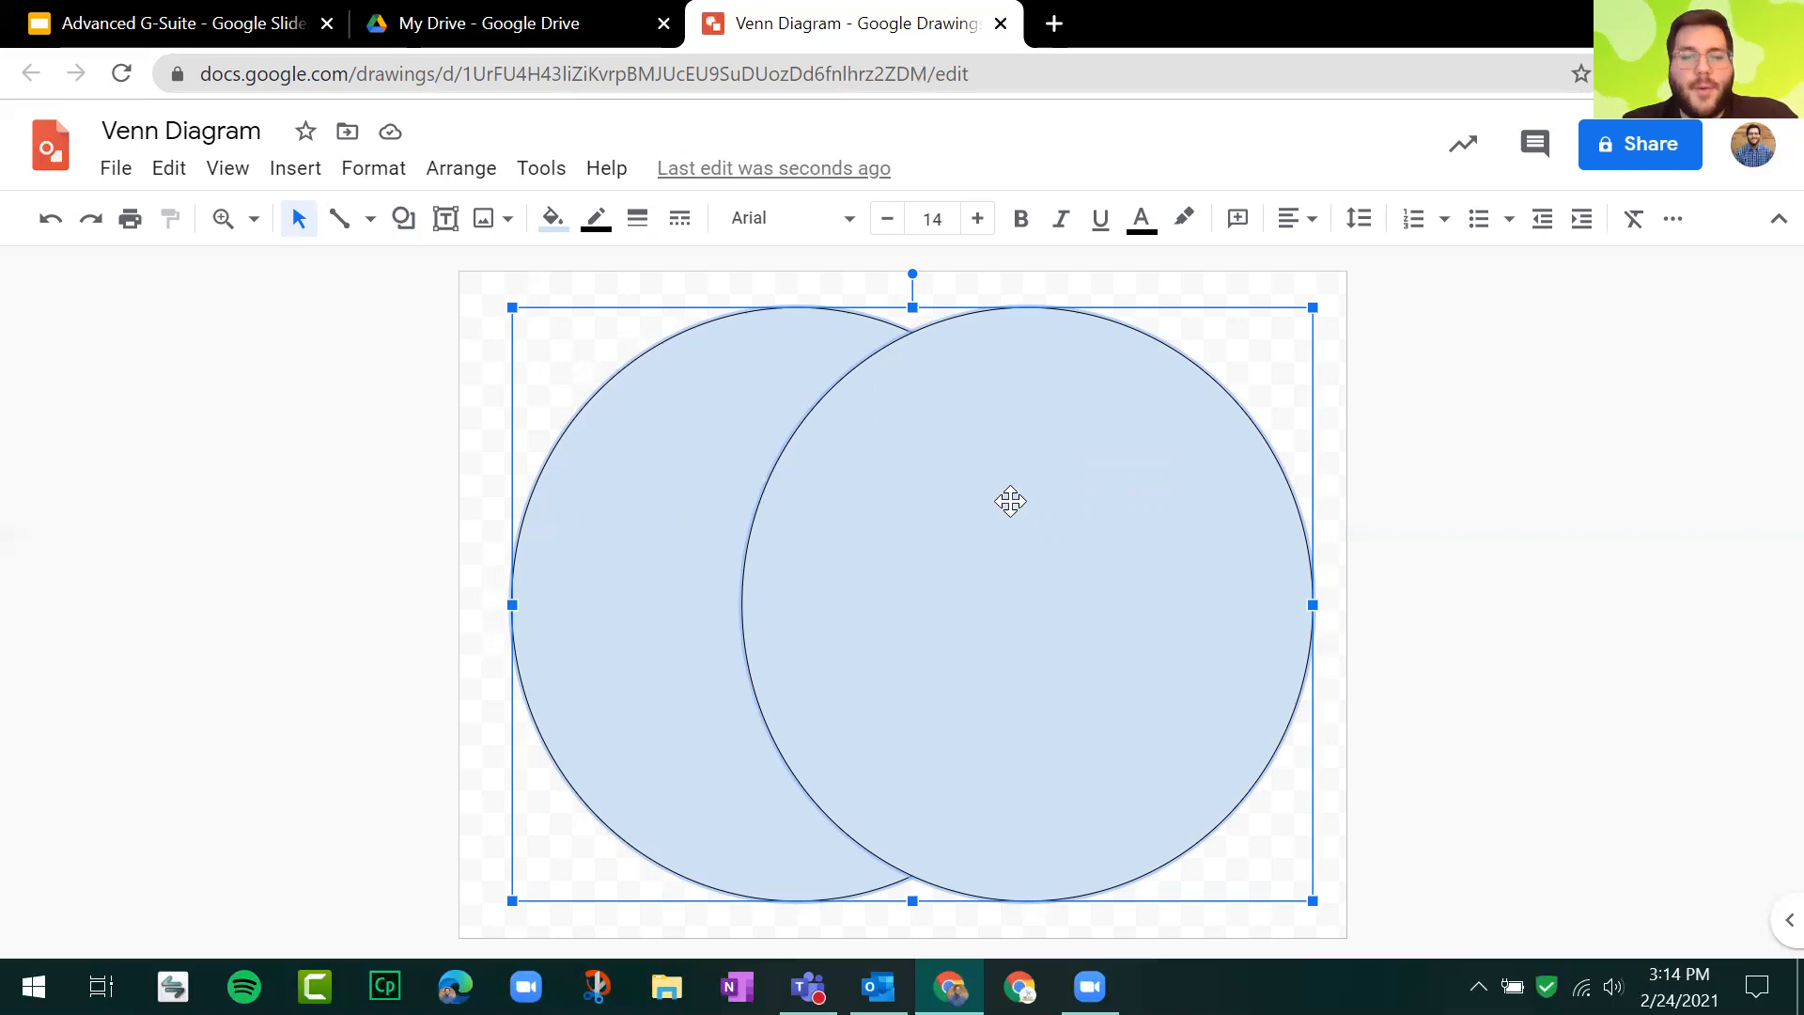
Step: Make the fill of both overlapping circles transparent, then clear the selection
left_click(552, 220)
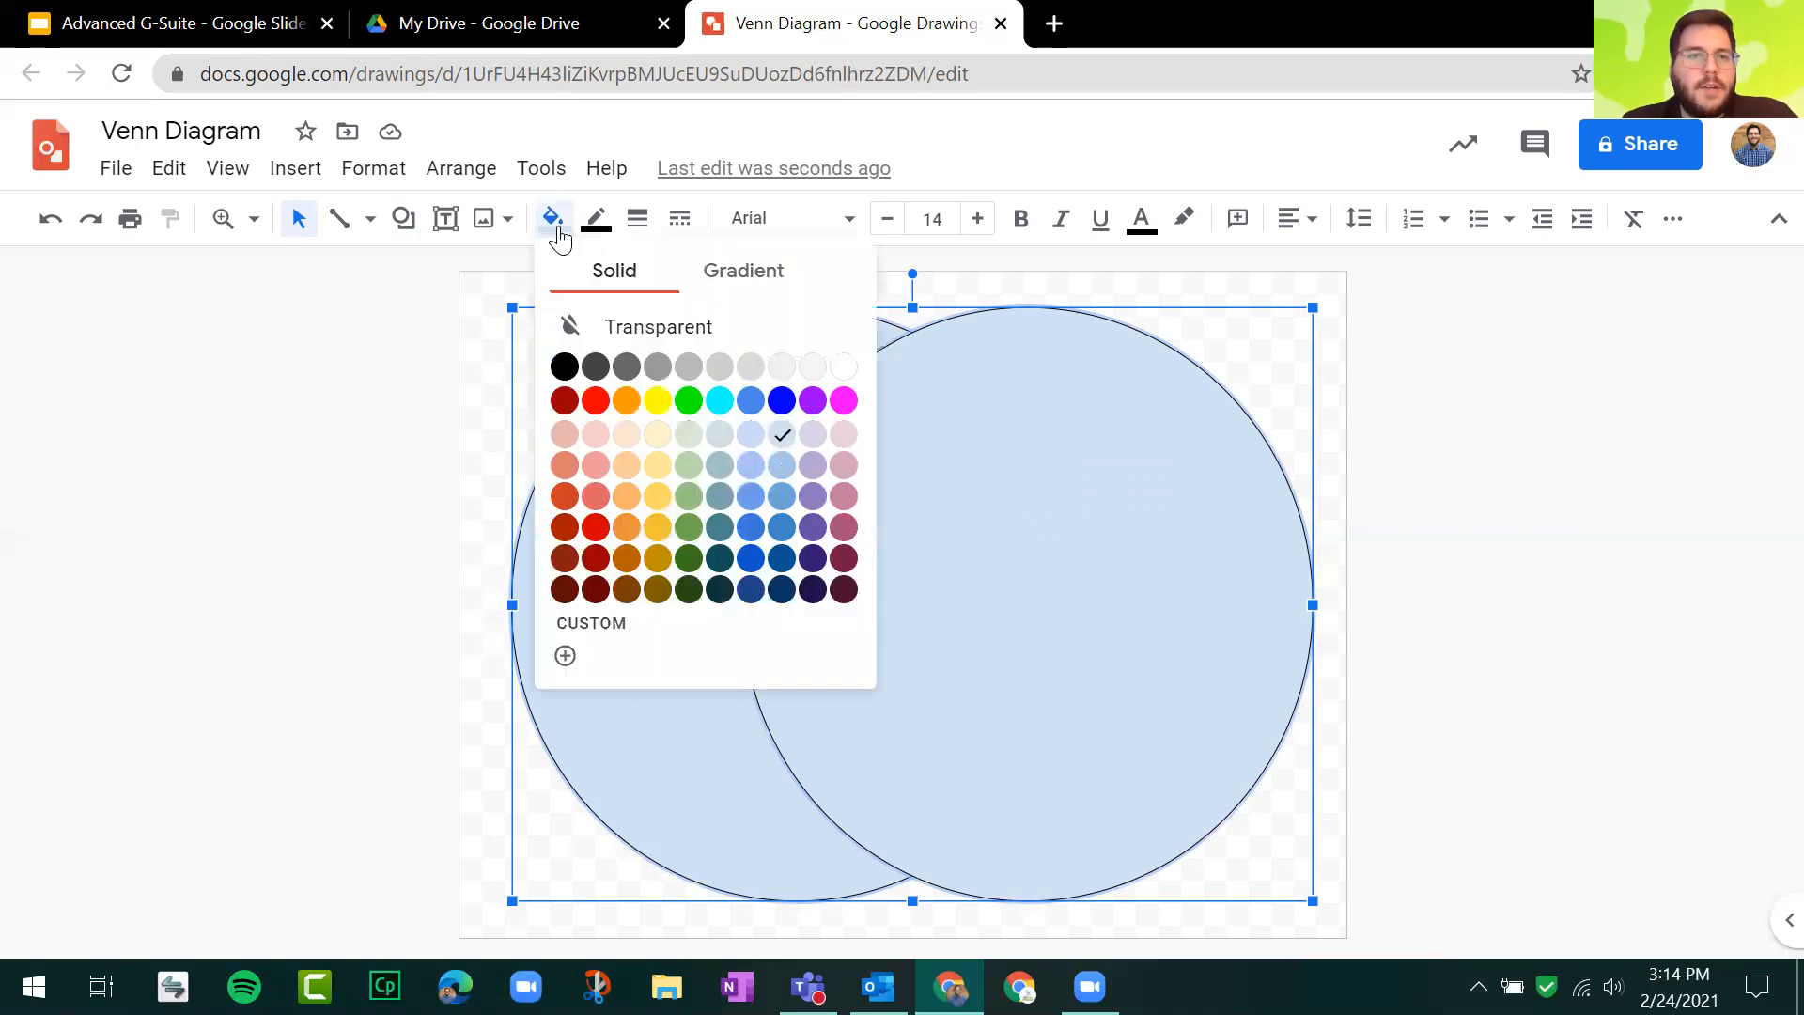
left_click(661, 325)
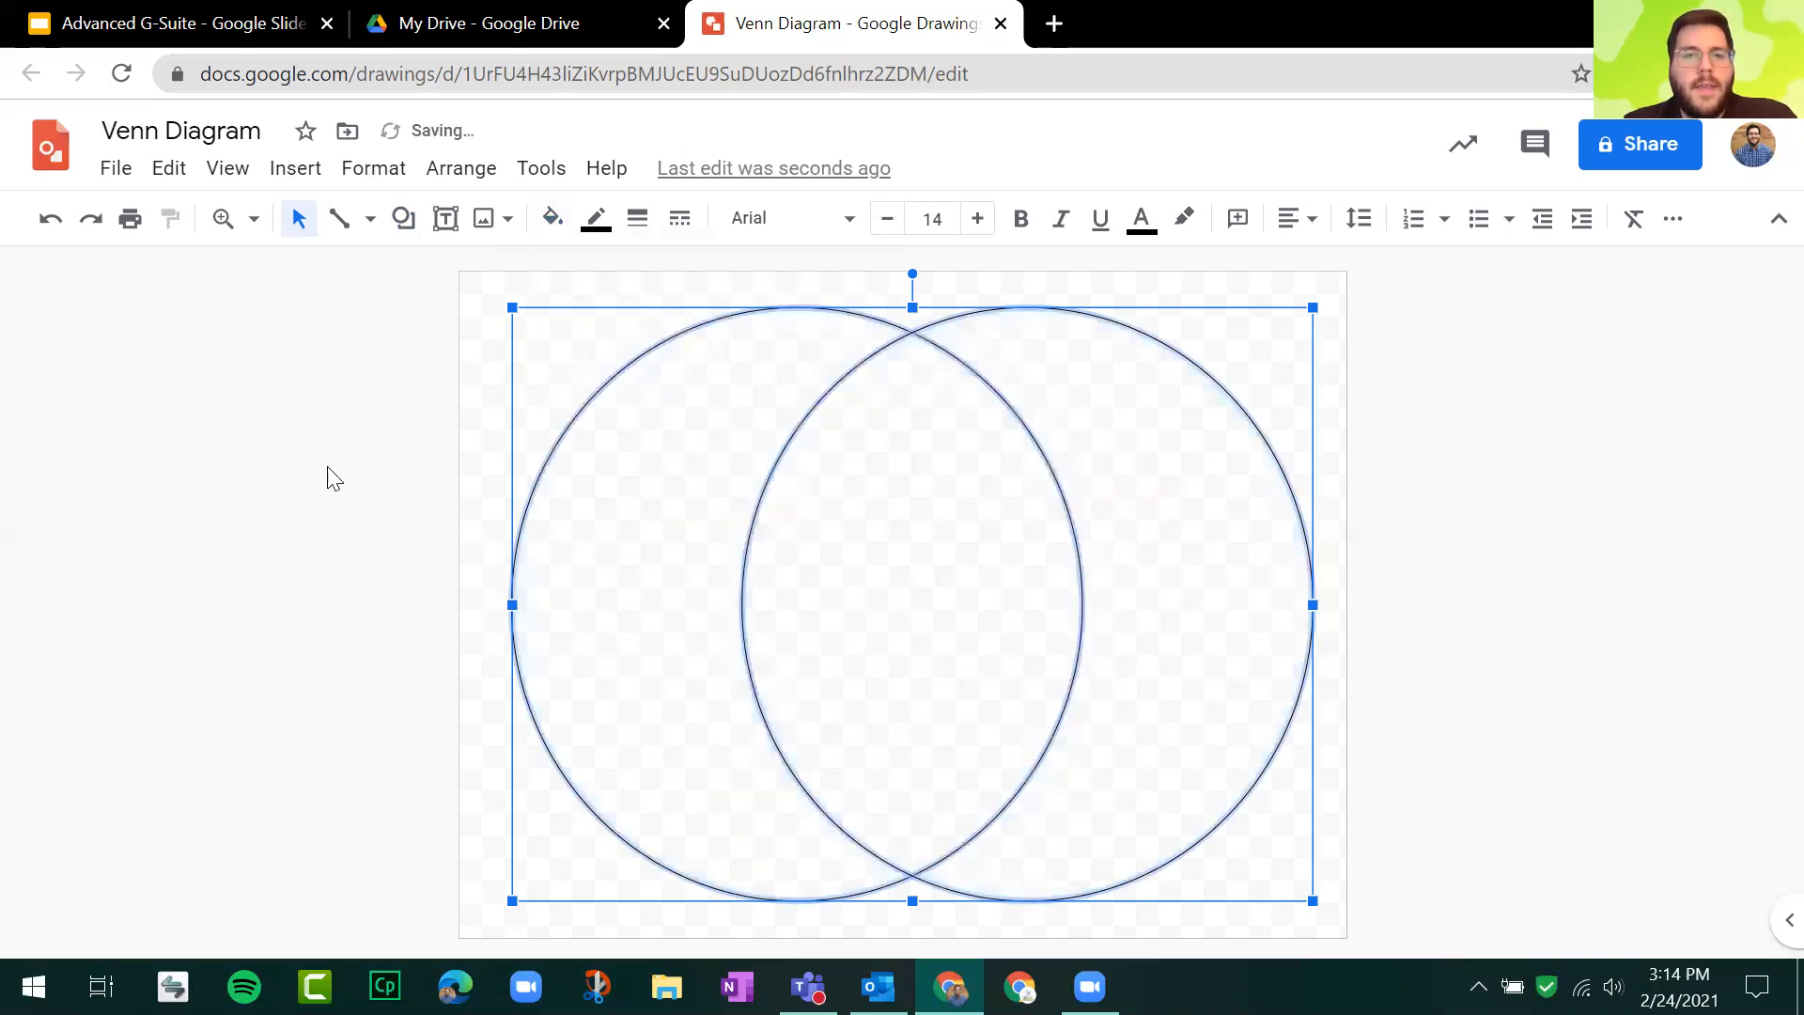
left_click(263, 458)
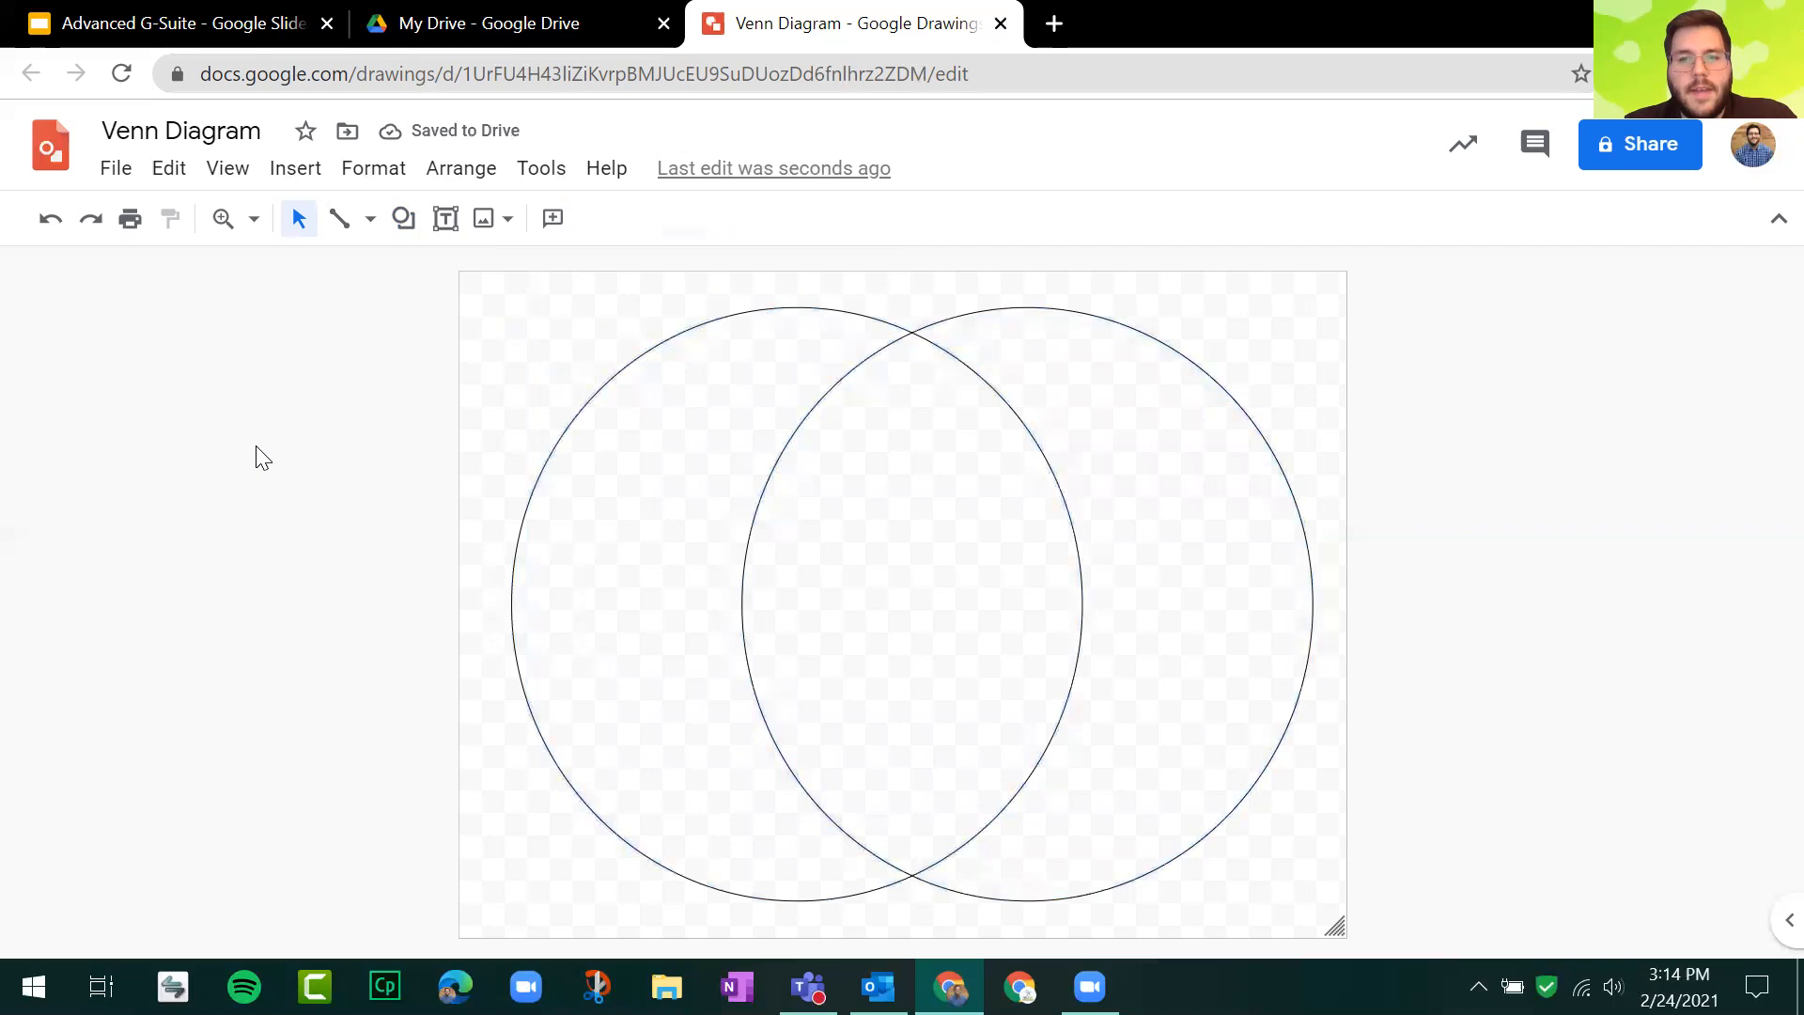
Step: Select both circles together and give their outlines a bright blue colour and an 8px weight
left_click_drag(412, 317, 1187, 596)
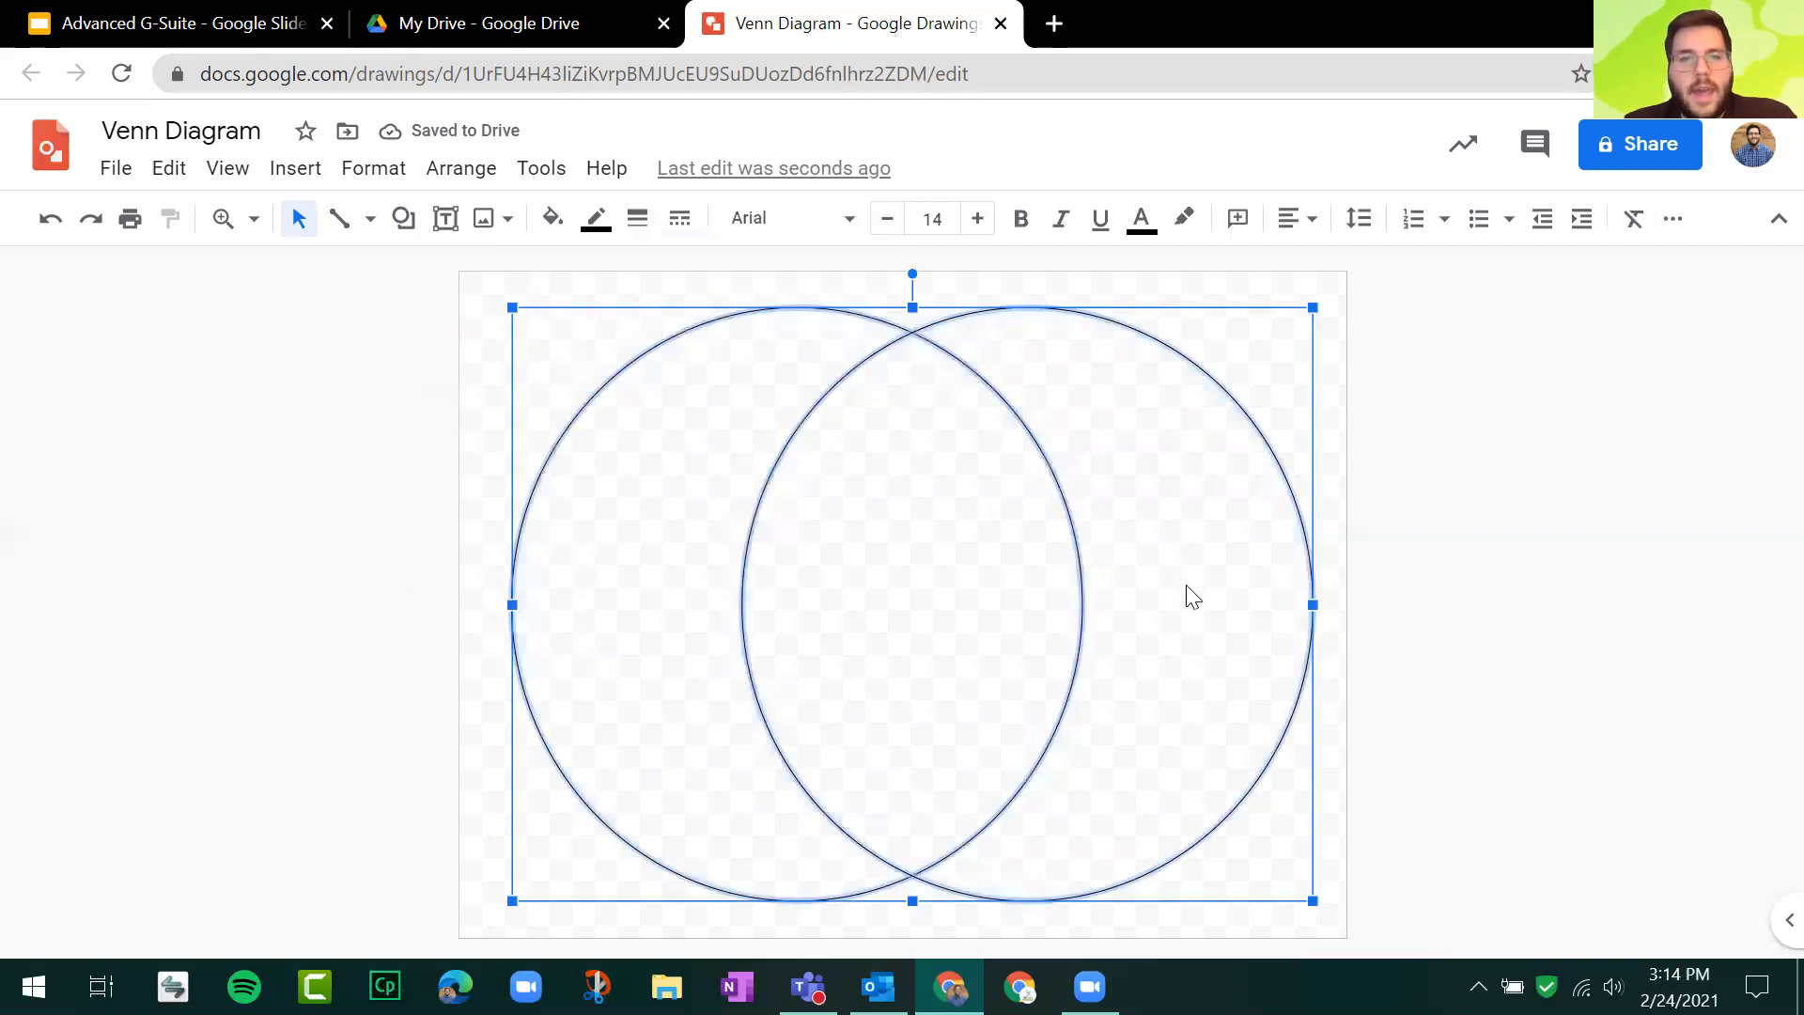
left_click(599, 223)
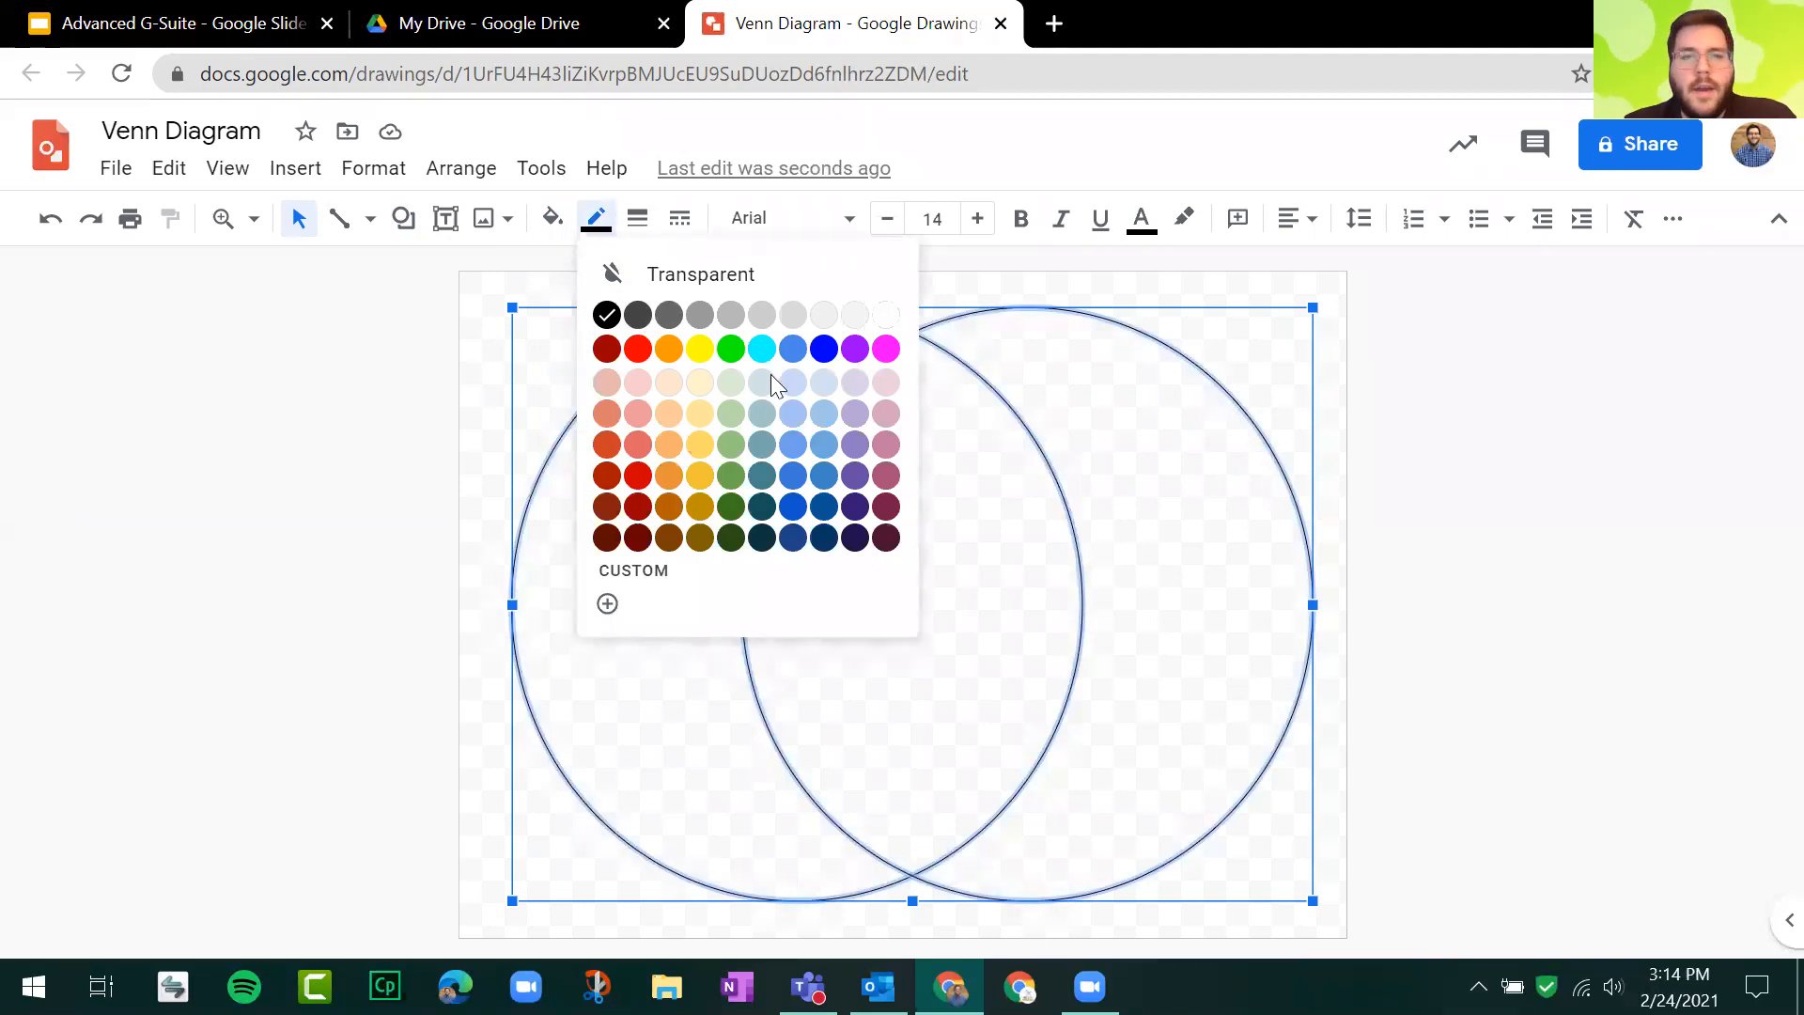
left_click(824, 352)
left_click(638, 224)
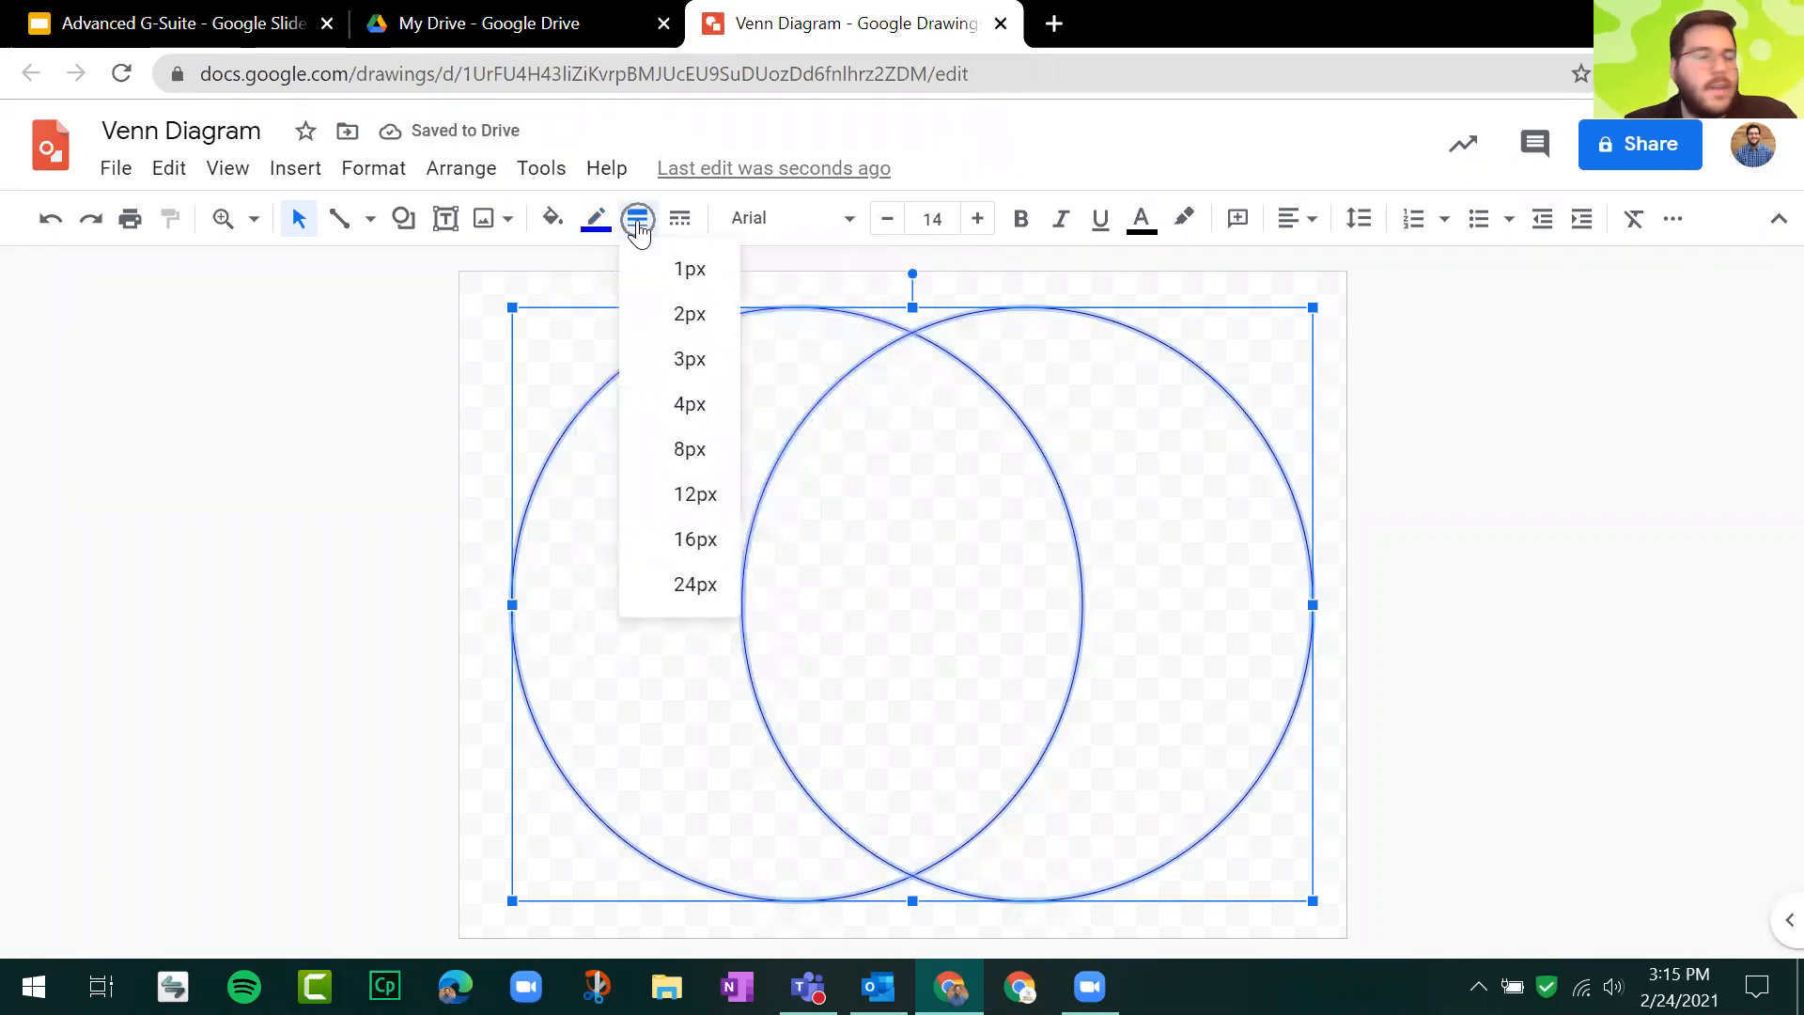
left_click(691, 450)
left_click(1708, 445)
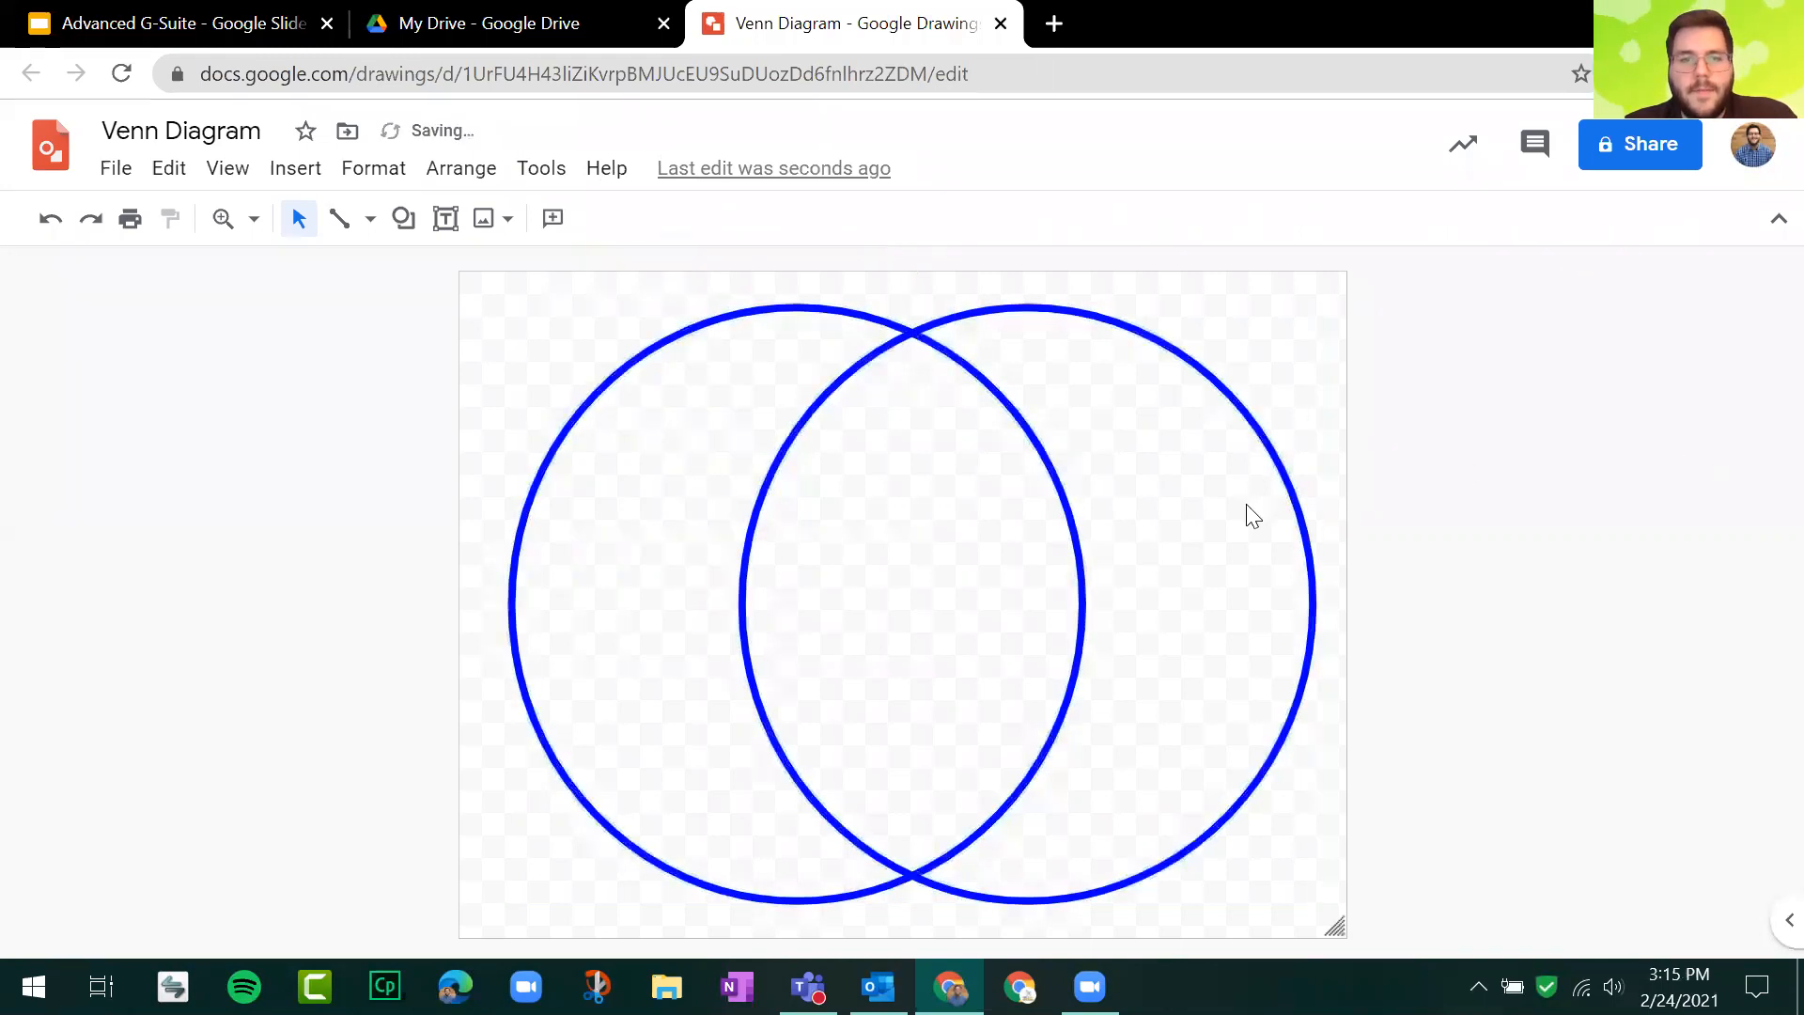
Step: Shift the right circle slightly right and the left circle slightly left to spread out the Venn diagram, then deselect
left_click(1239, 581)
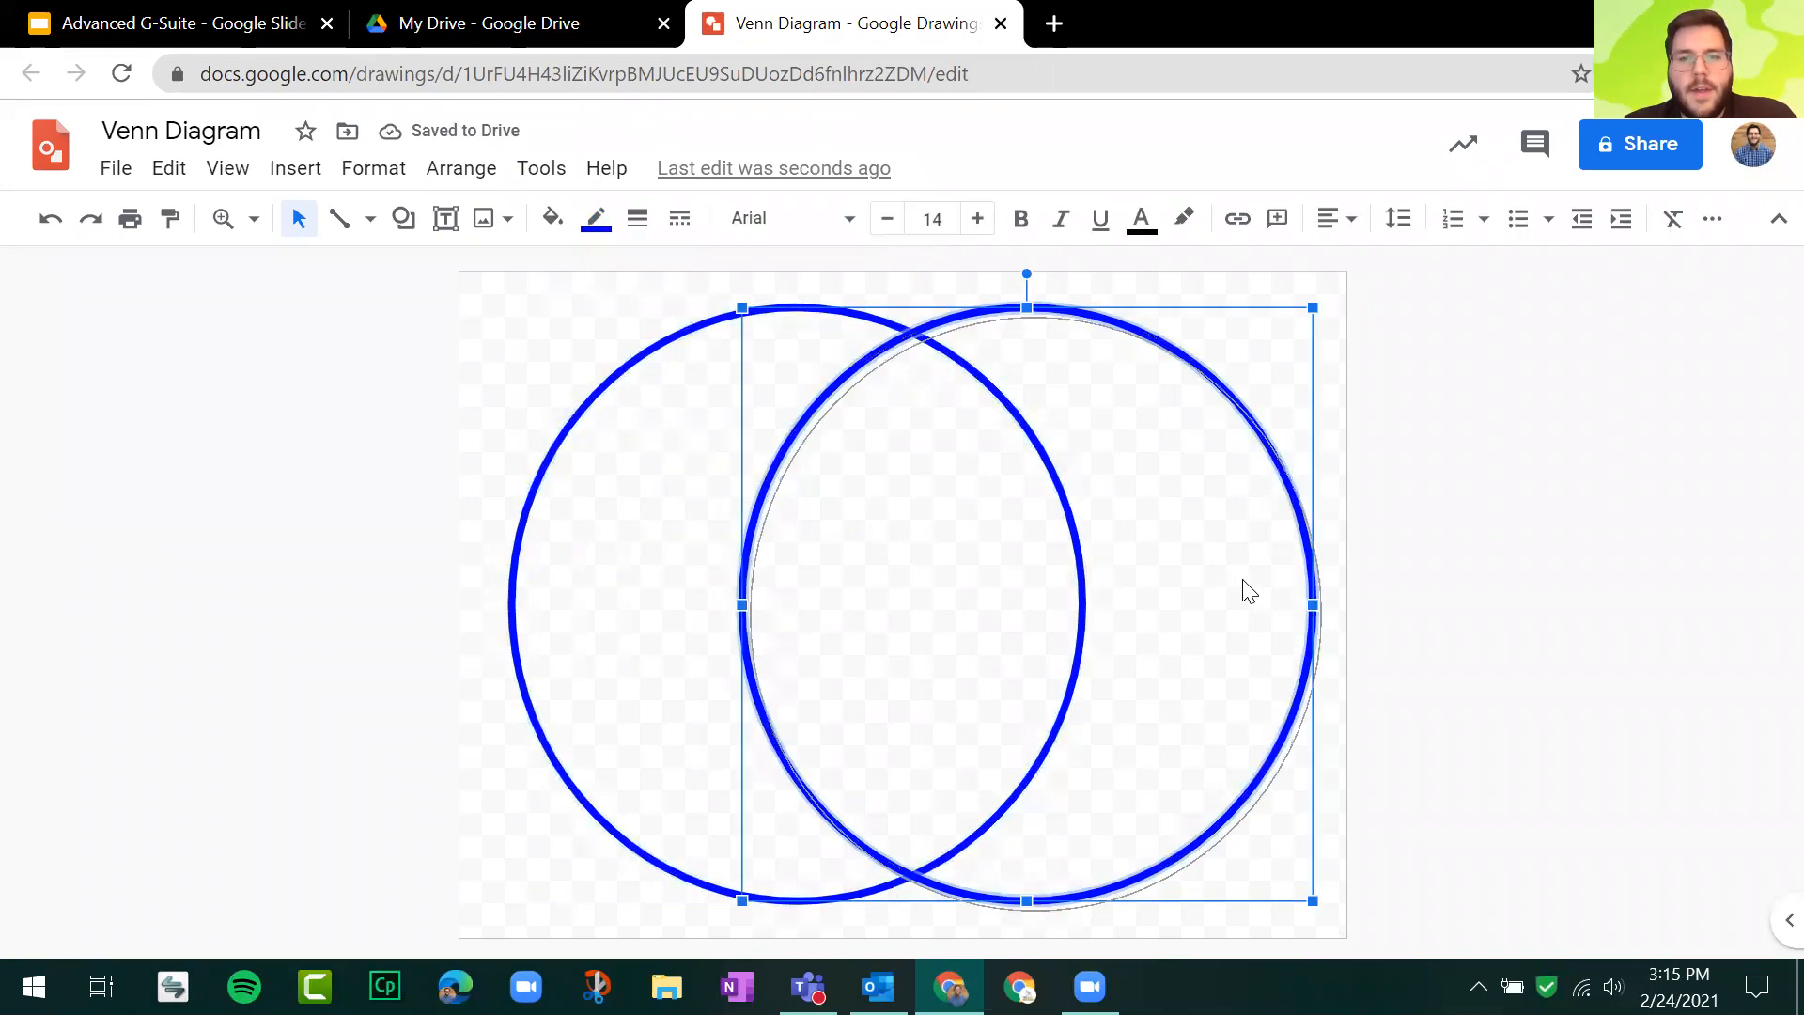
left_click_drag(1236, 575, 1249, 570)
left_click(640, 536)
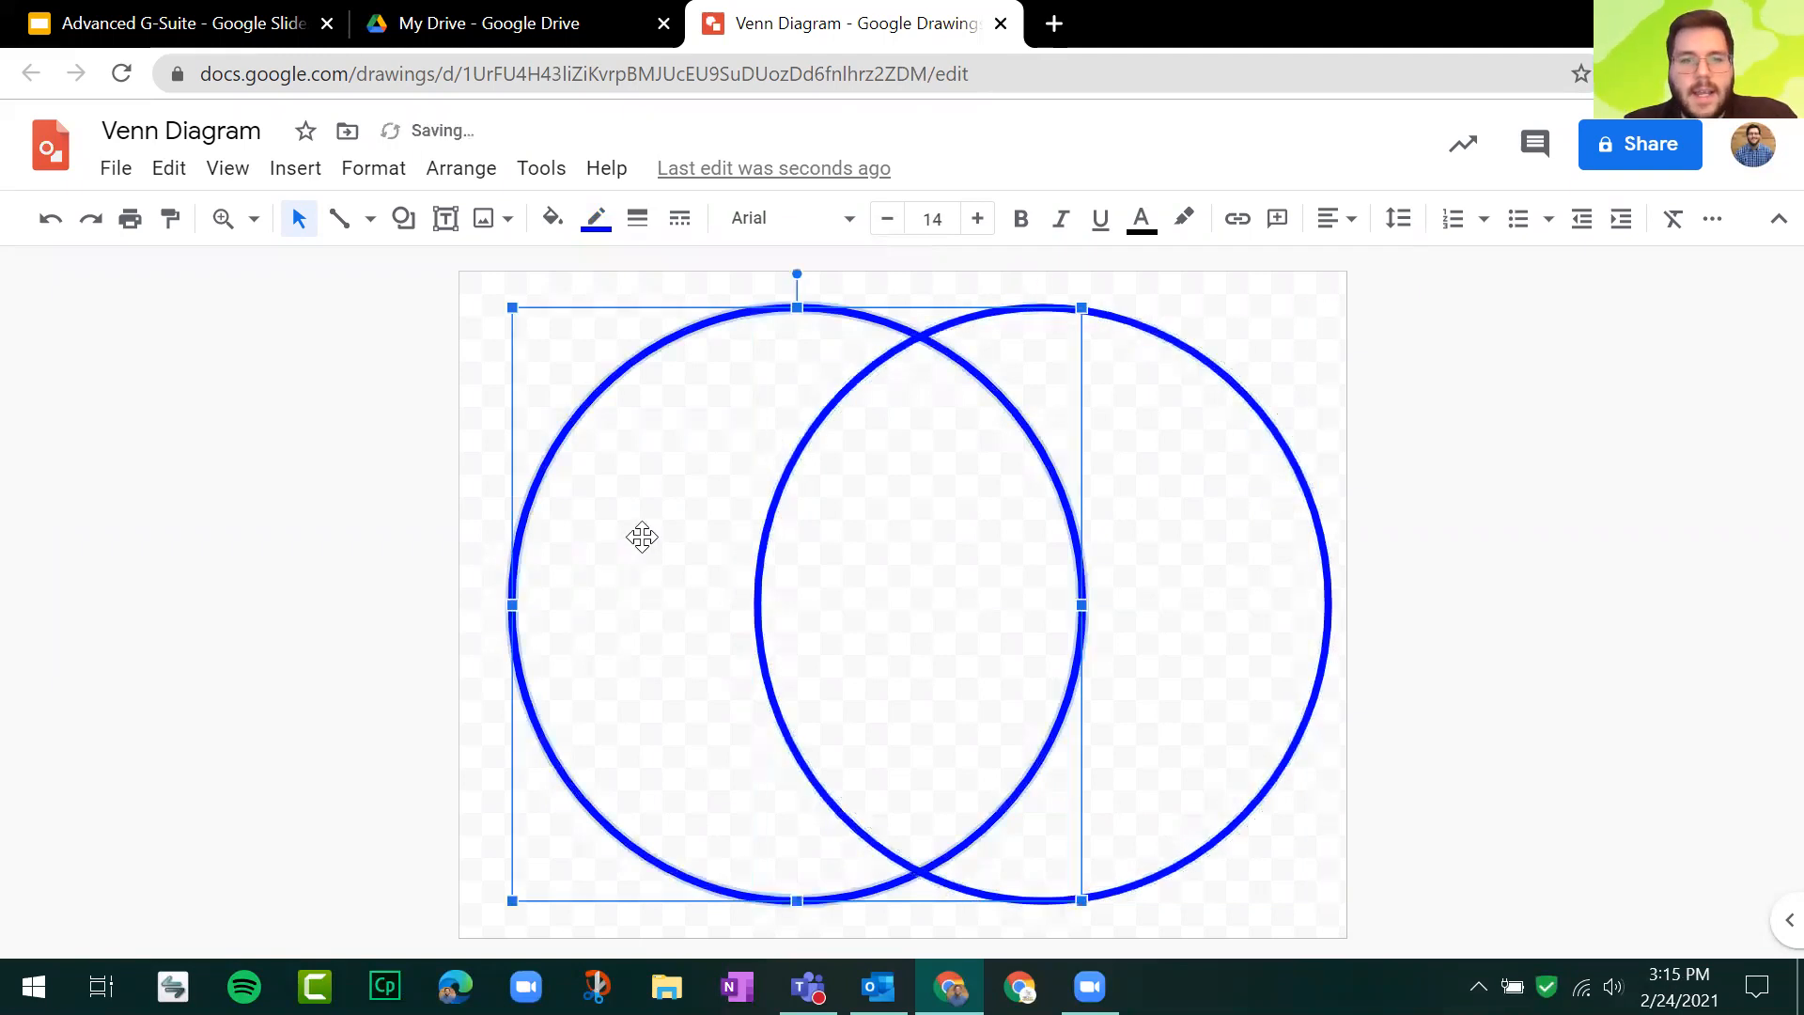
left_click_drag(639, 537, 629, 536)
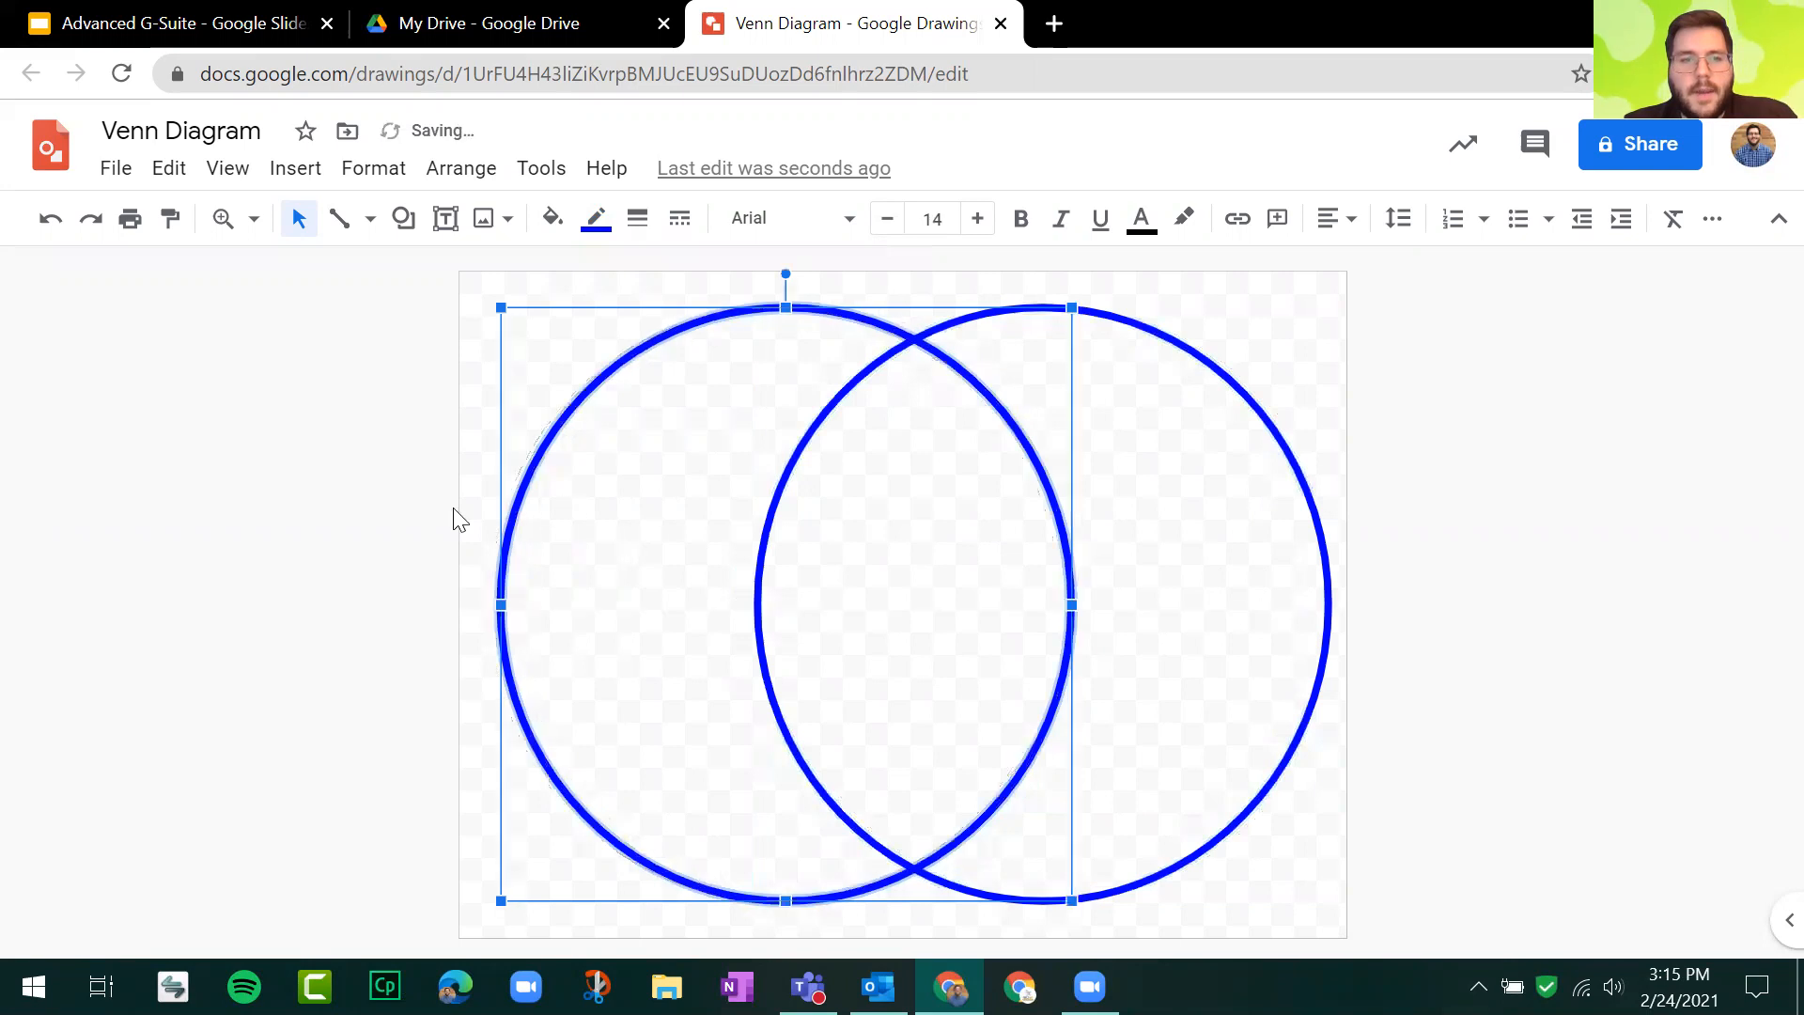
left_click(404, 498)
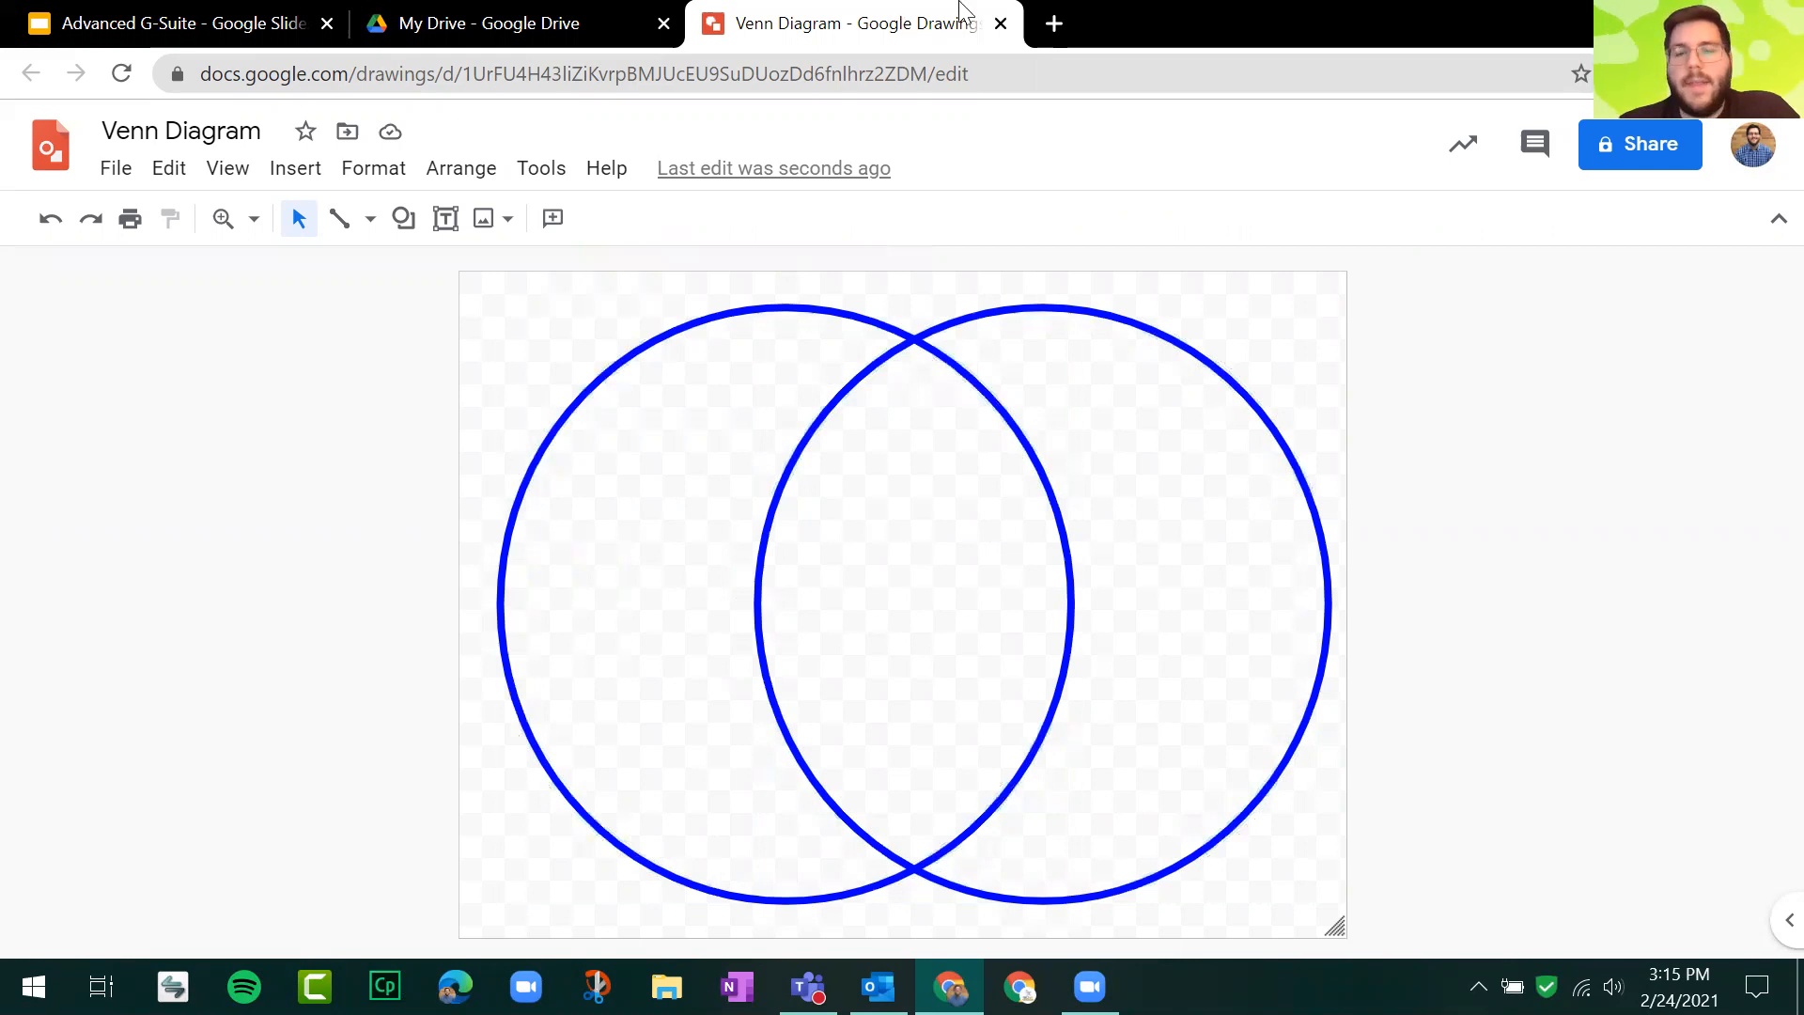
Step: Create a blank Google Docs document in a new browser tab using the docs.new address
left_click(161, 20)
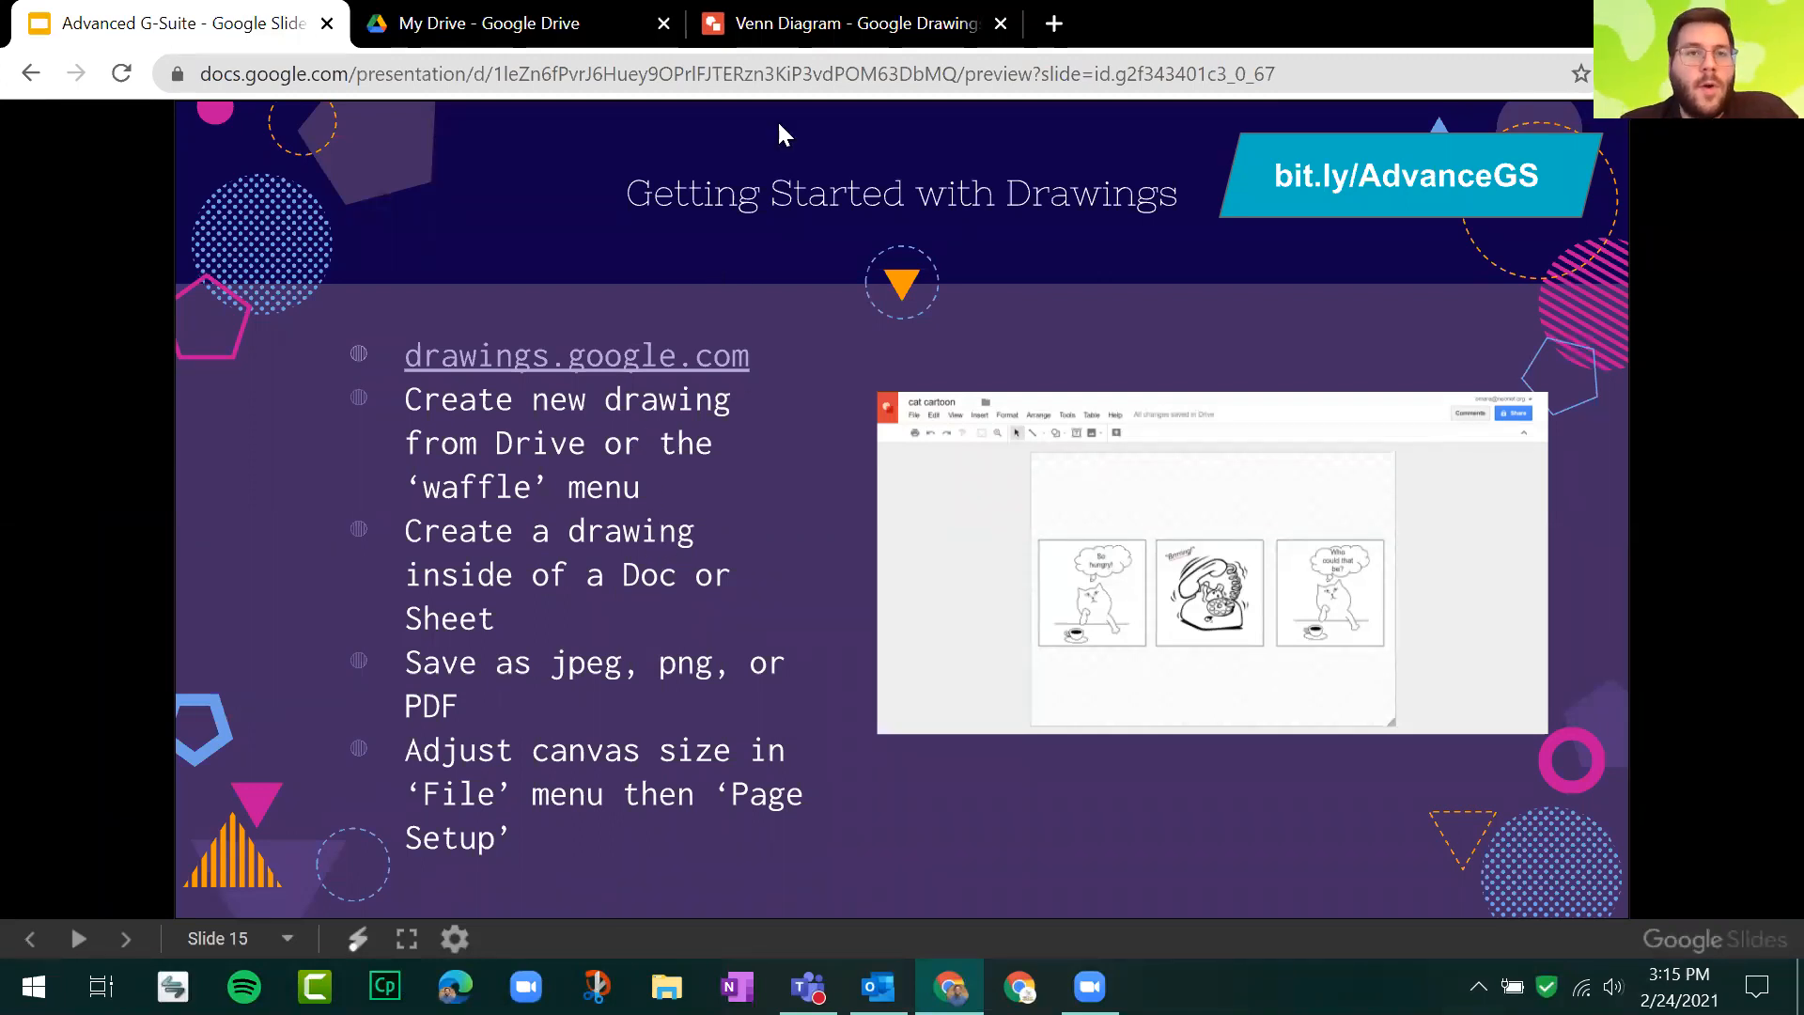
left_click(1056, 24)
type("doc")
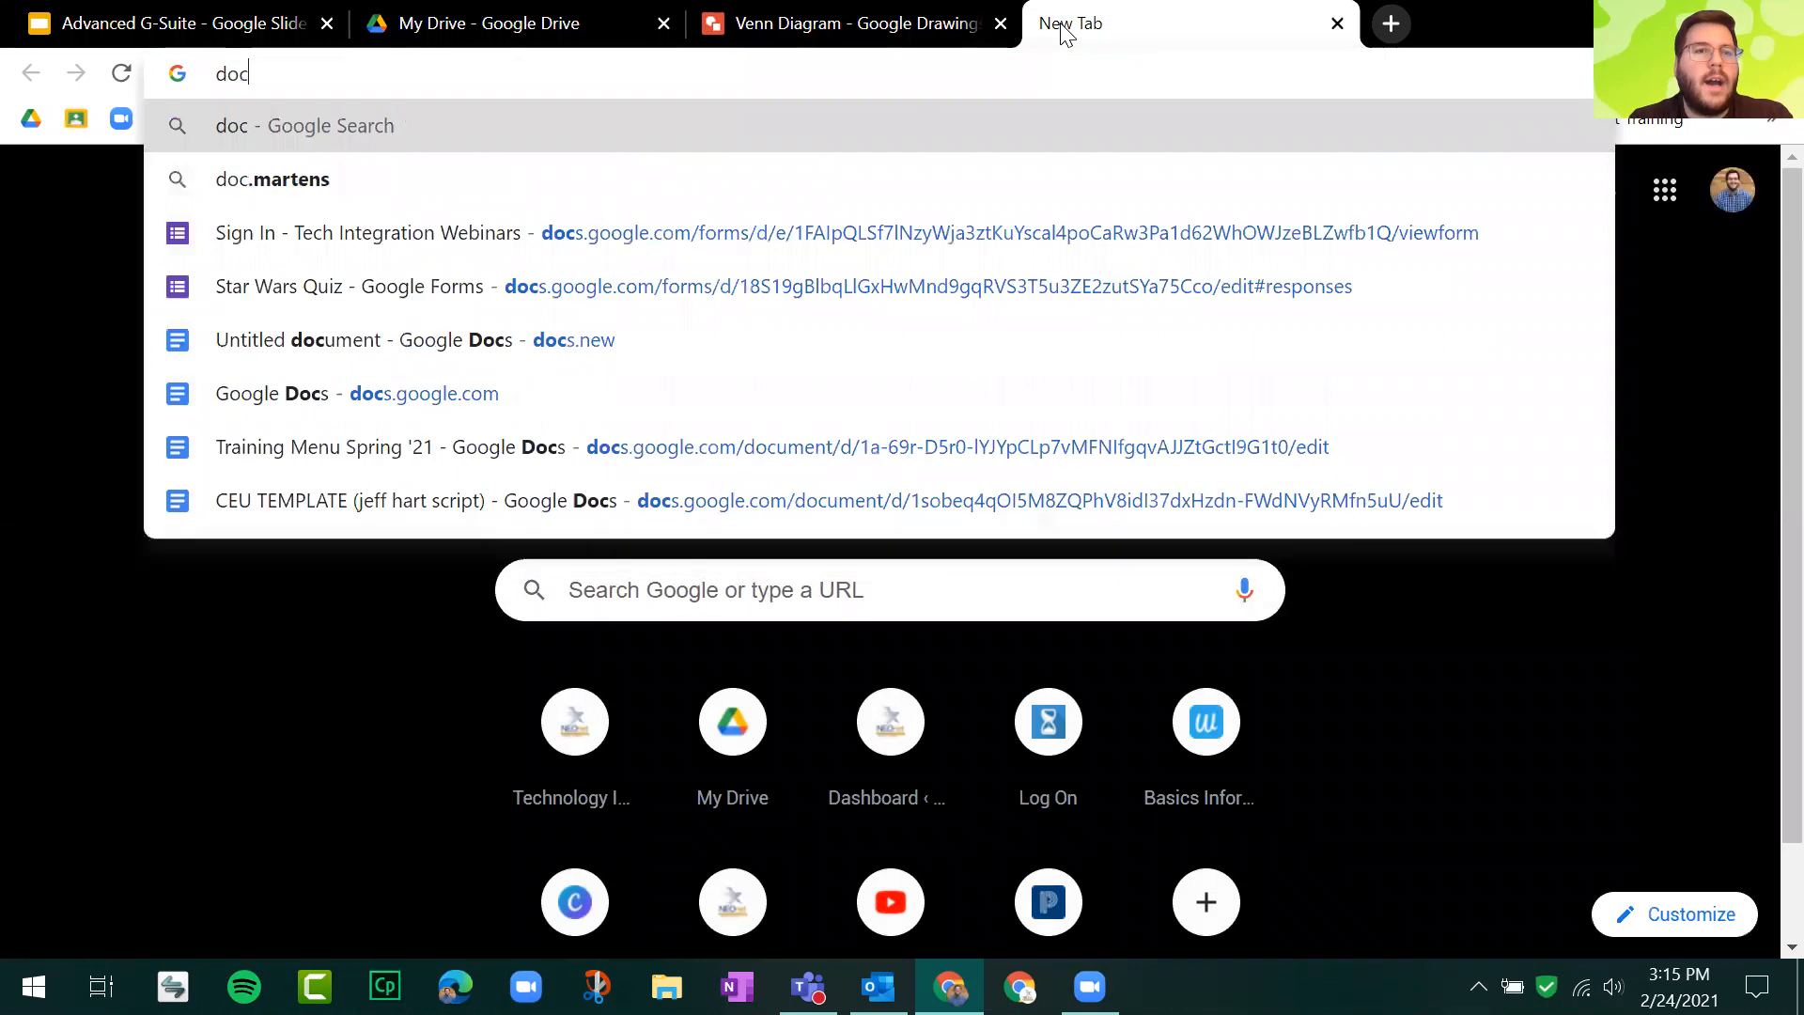
type("s.new")
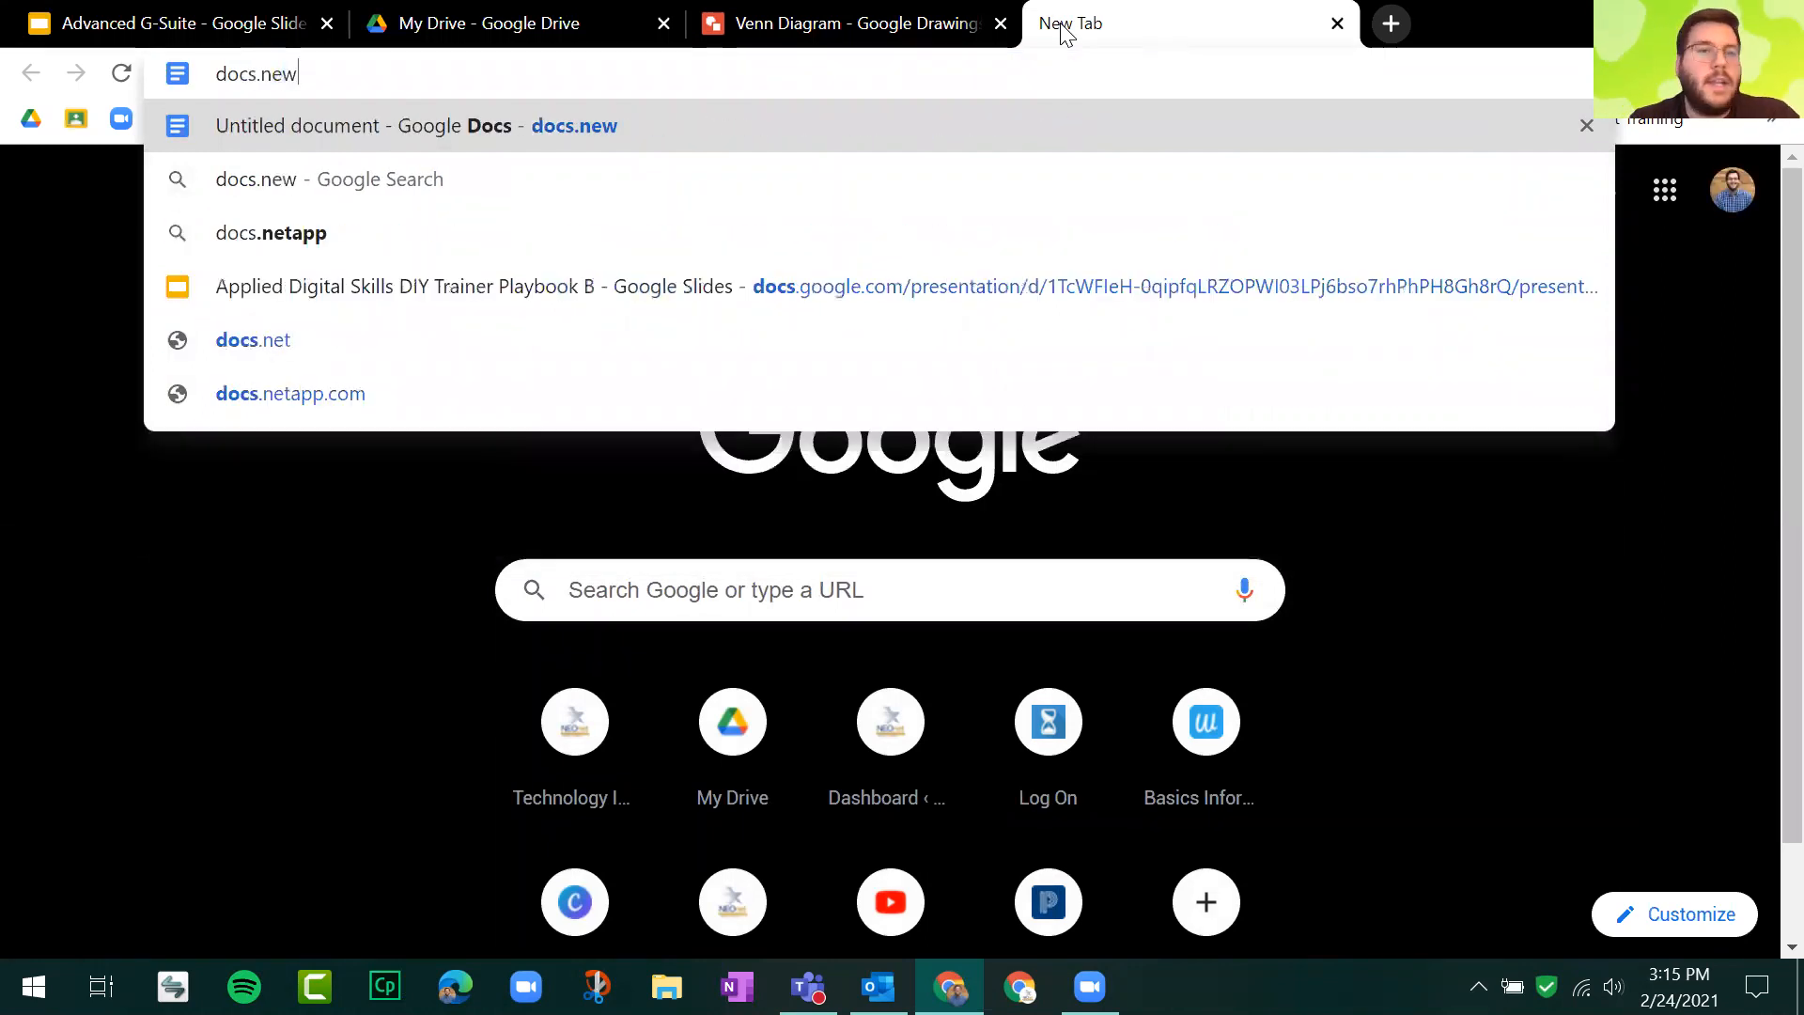
key("Return")
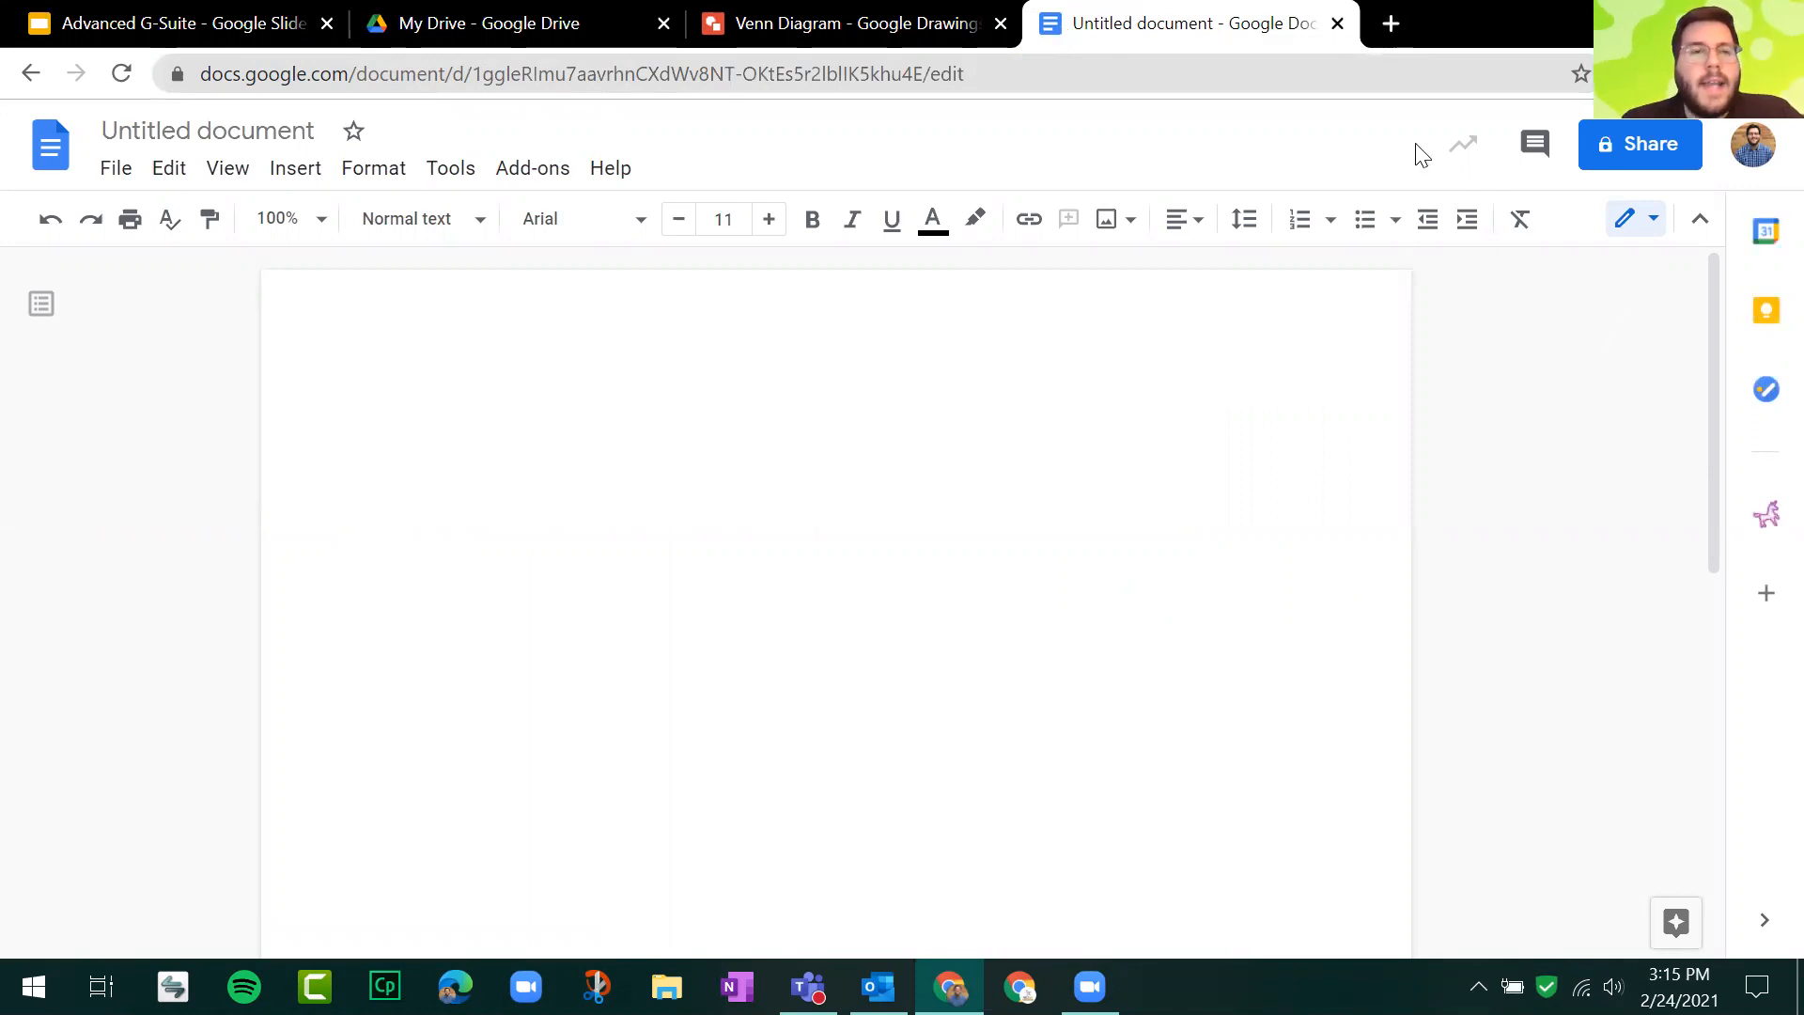
left_click(874, 13)
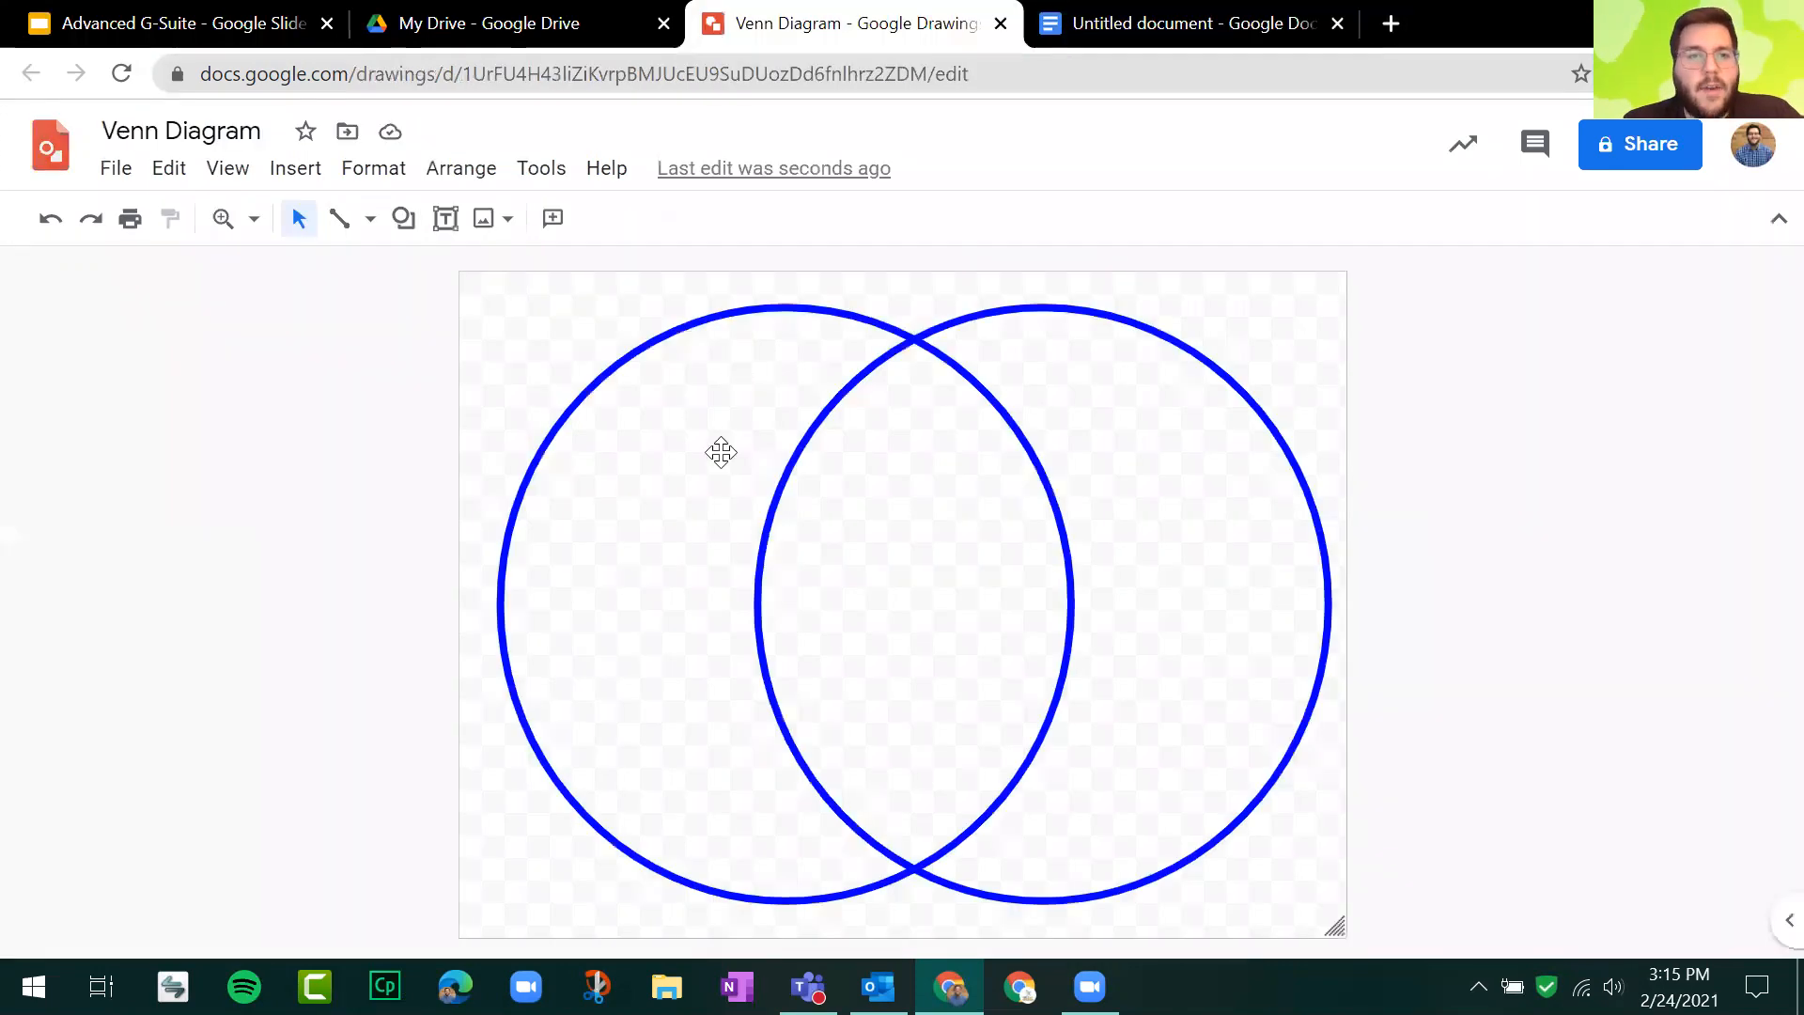
left_click(1057, 21)
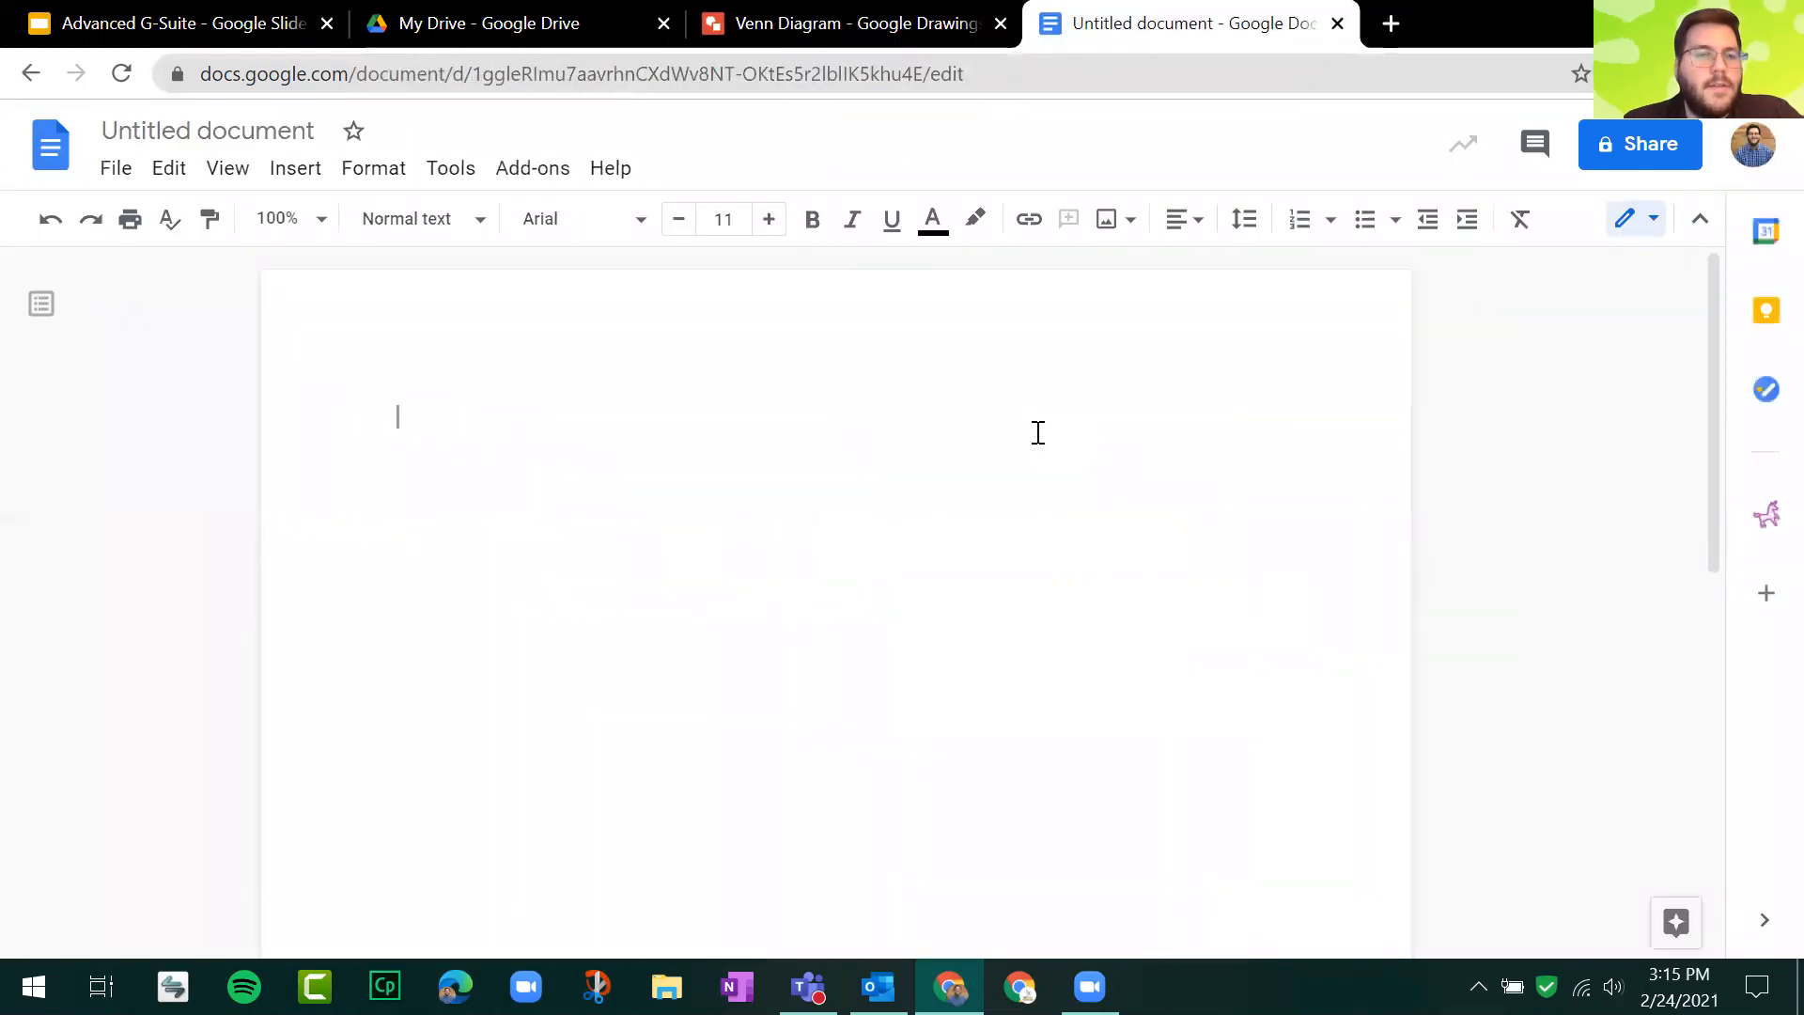
Step: Start a new blank drawing inside the document, then save and close it without adding anything
left_click(303, 176)
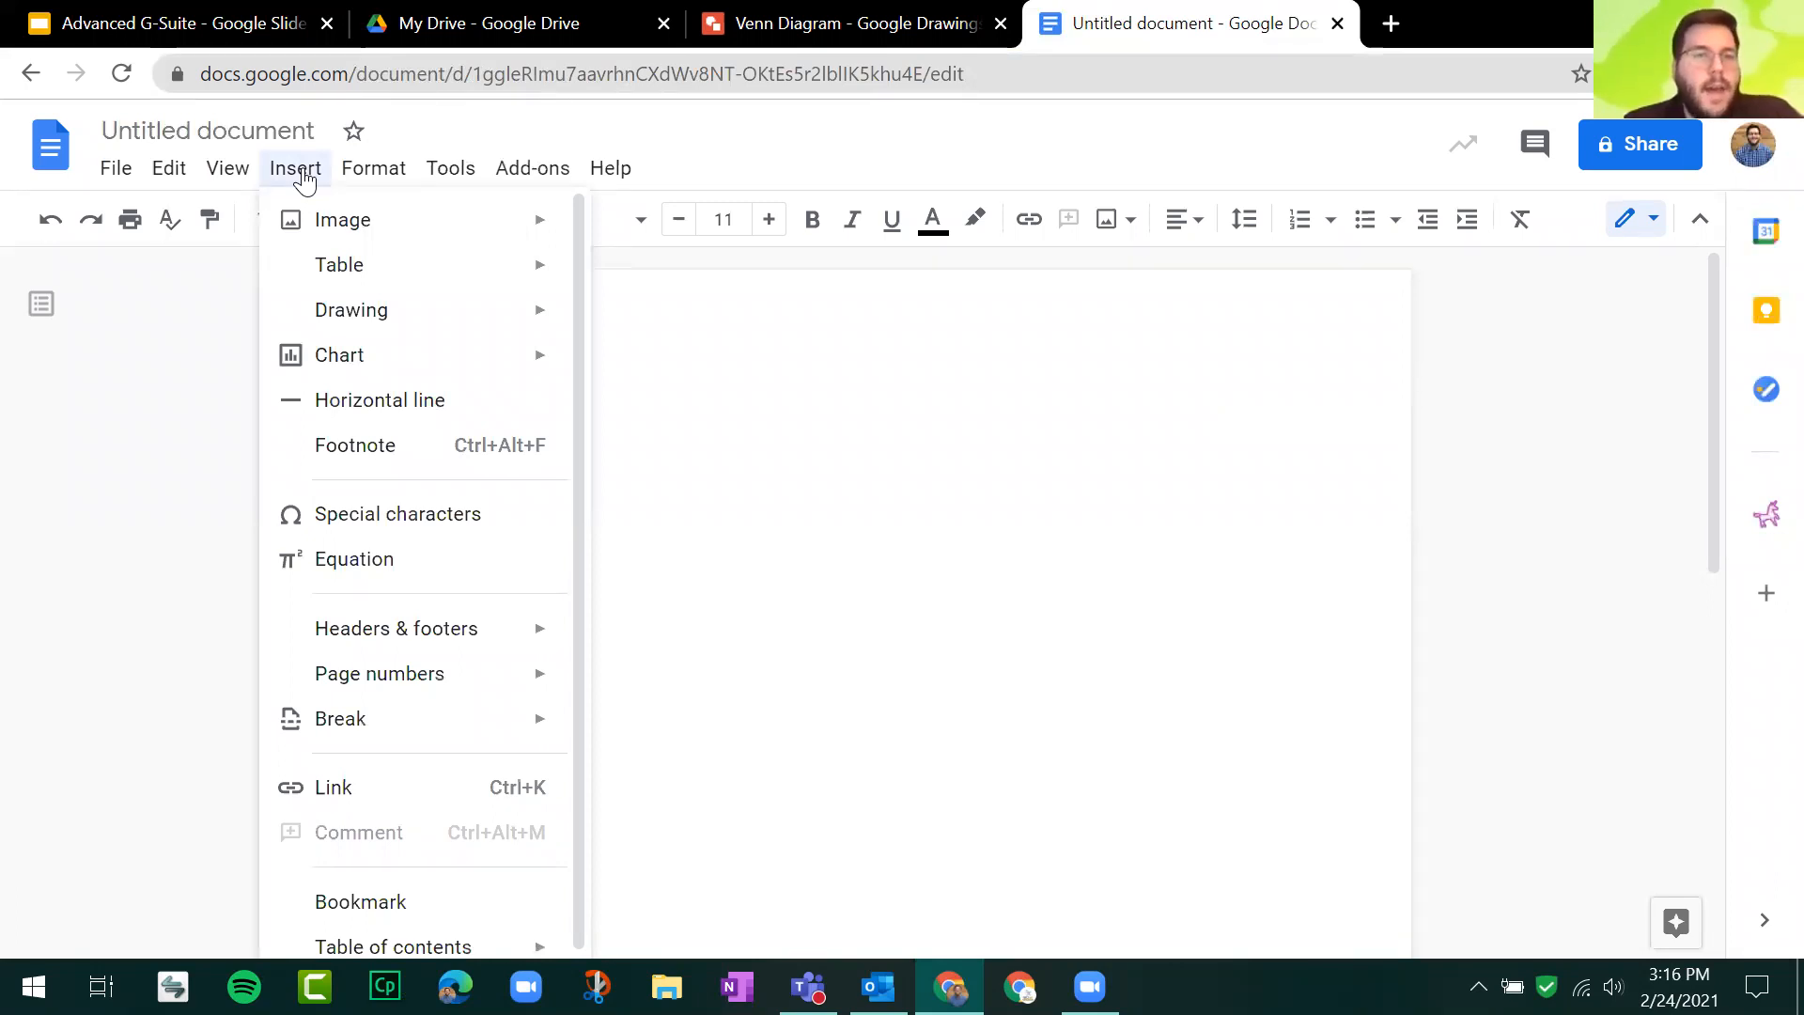
mouse_move(373, 318)
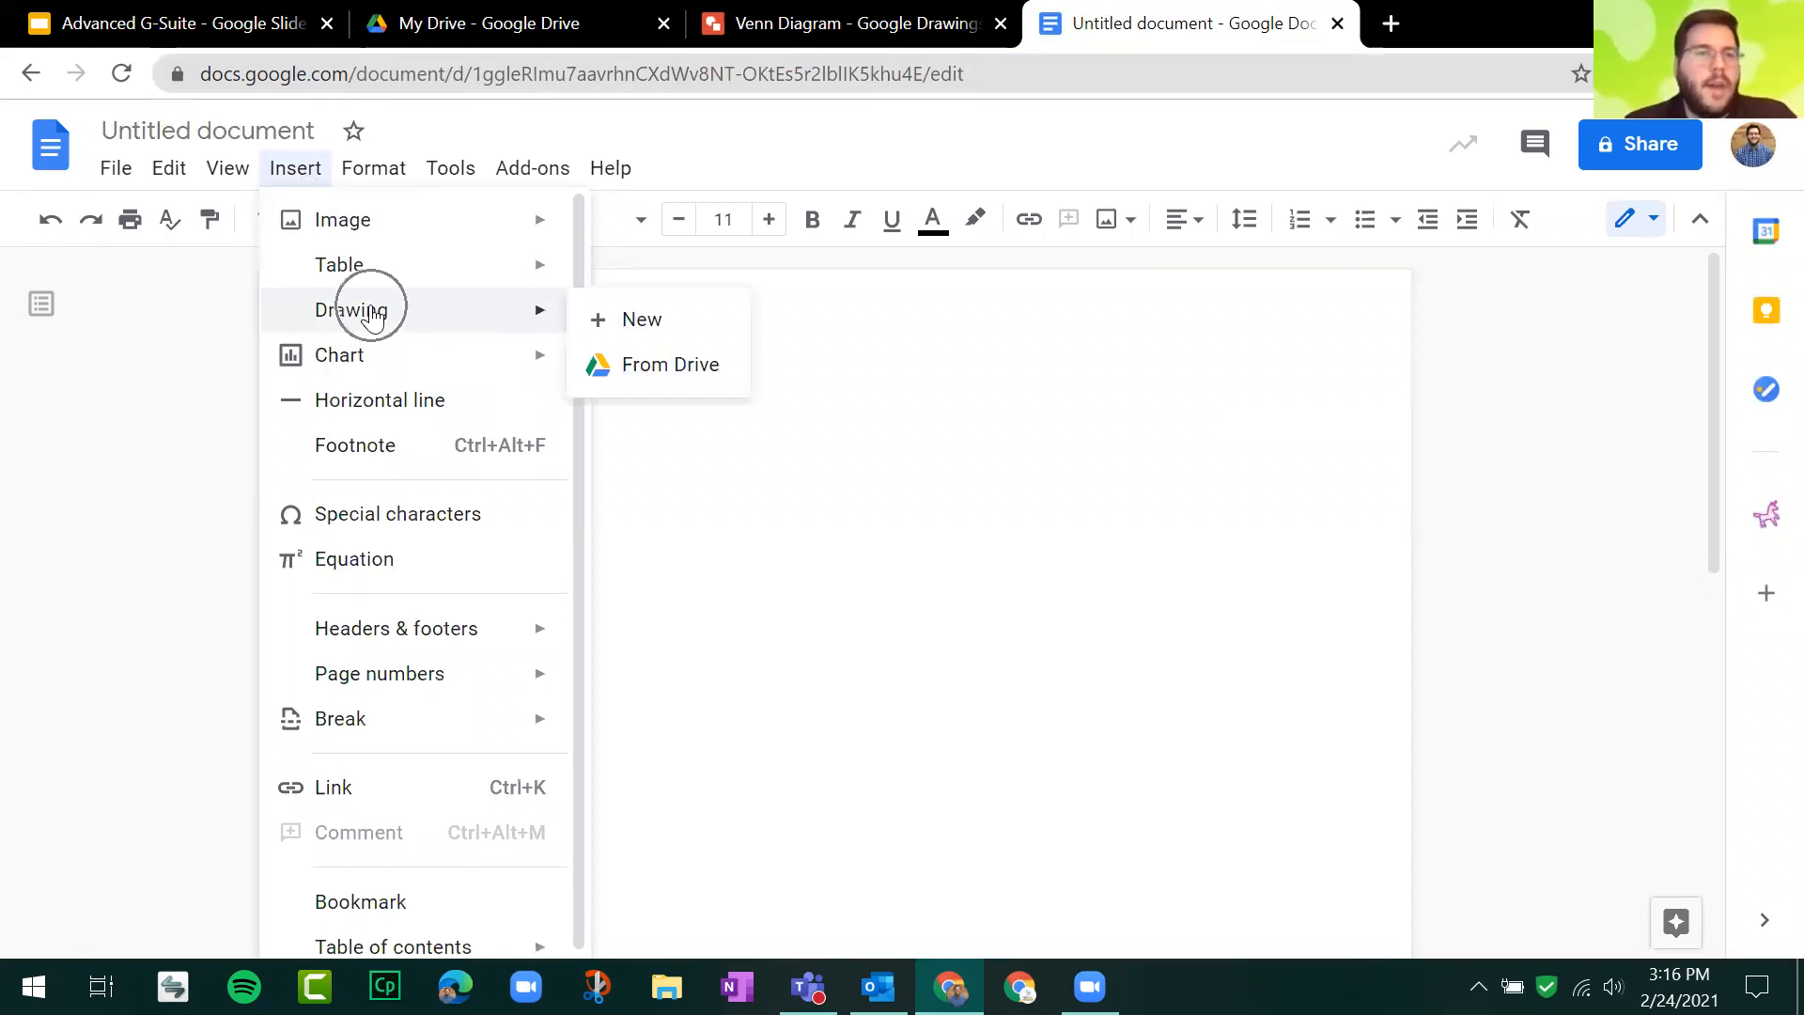
left_click(625, 324)
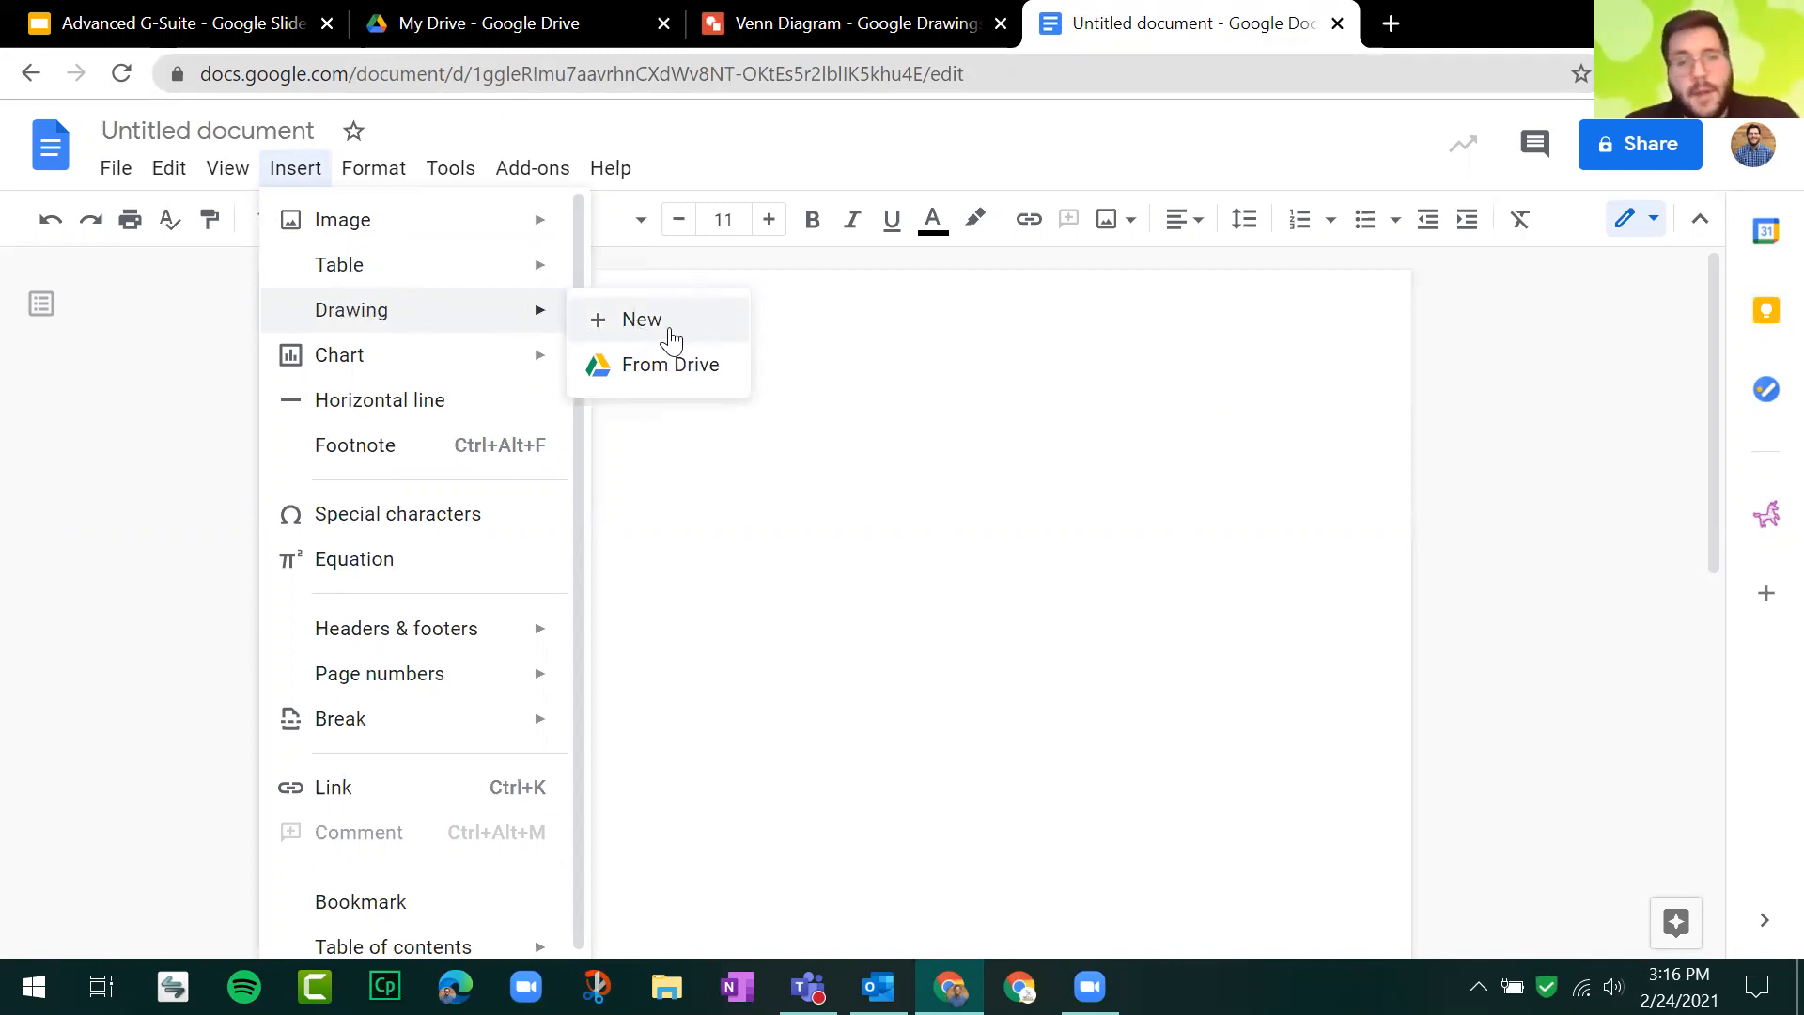
left_click(682, 374)
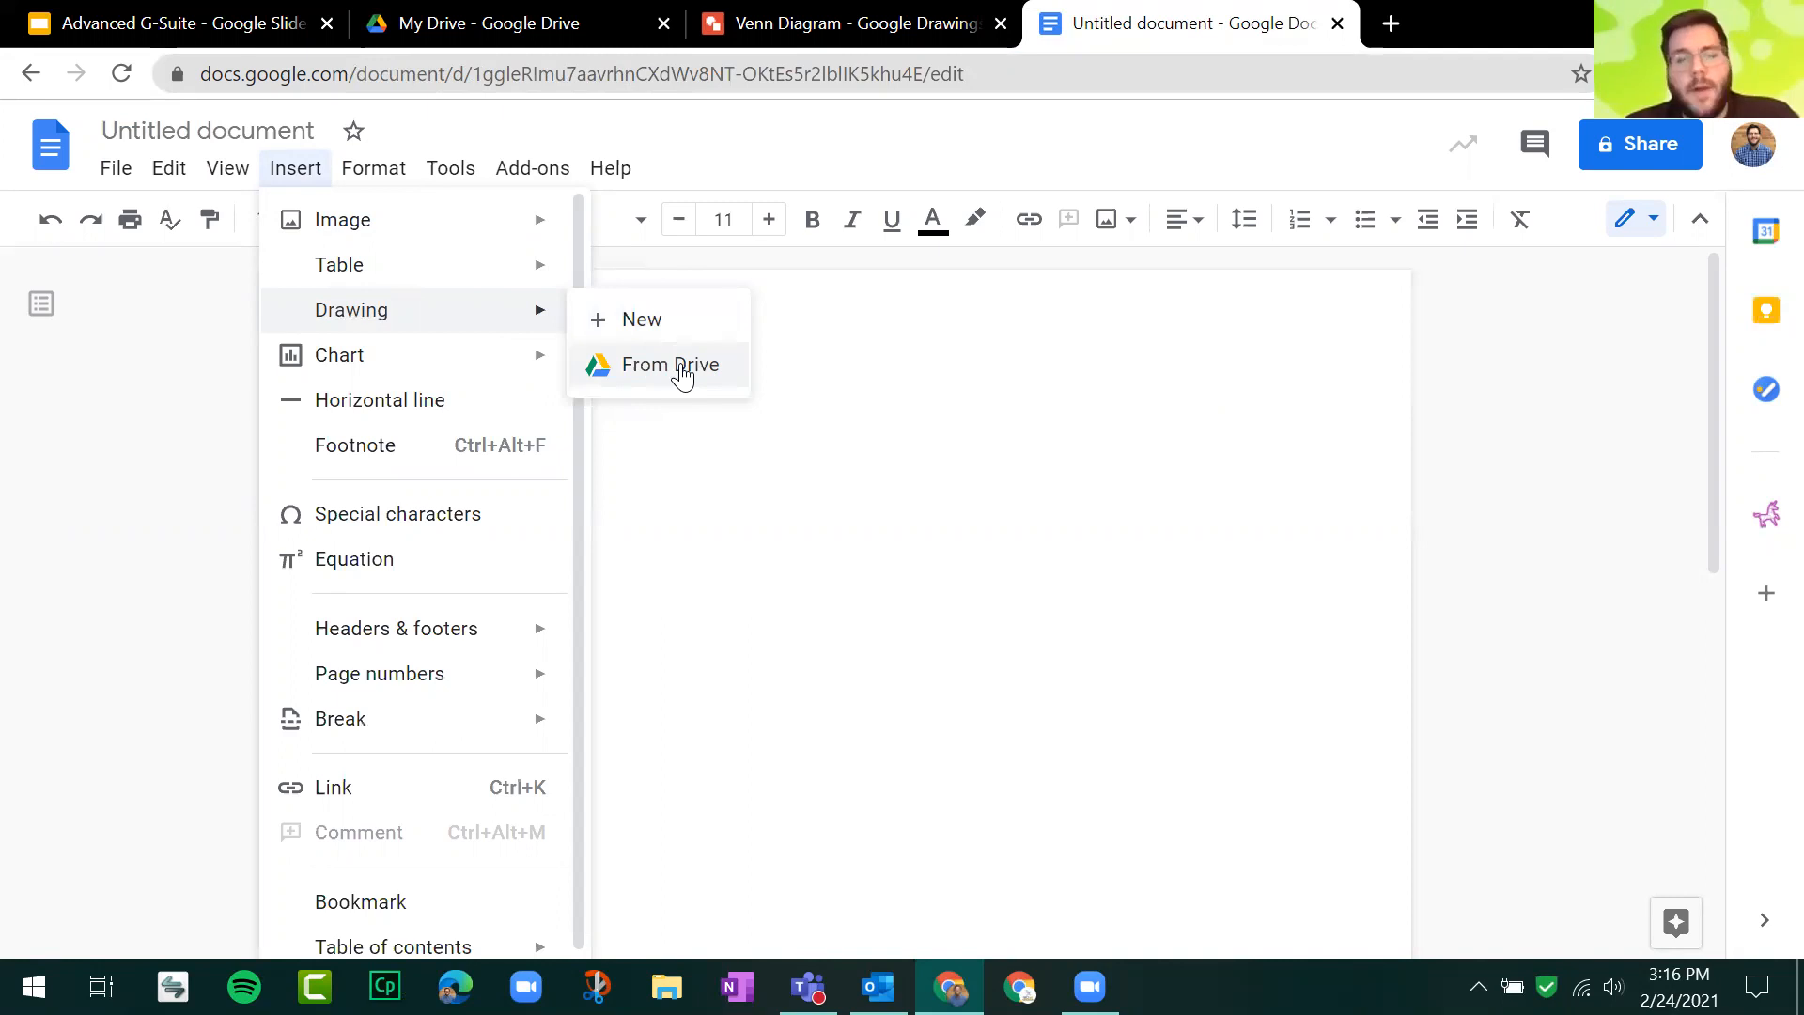
key("ctrl")
key("ctrl")
key("ctrl")
key("ctrl")
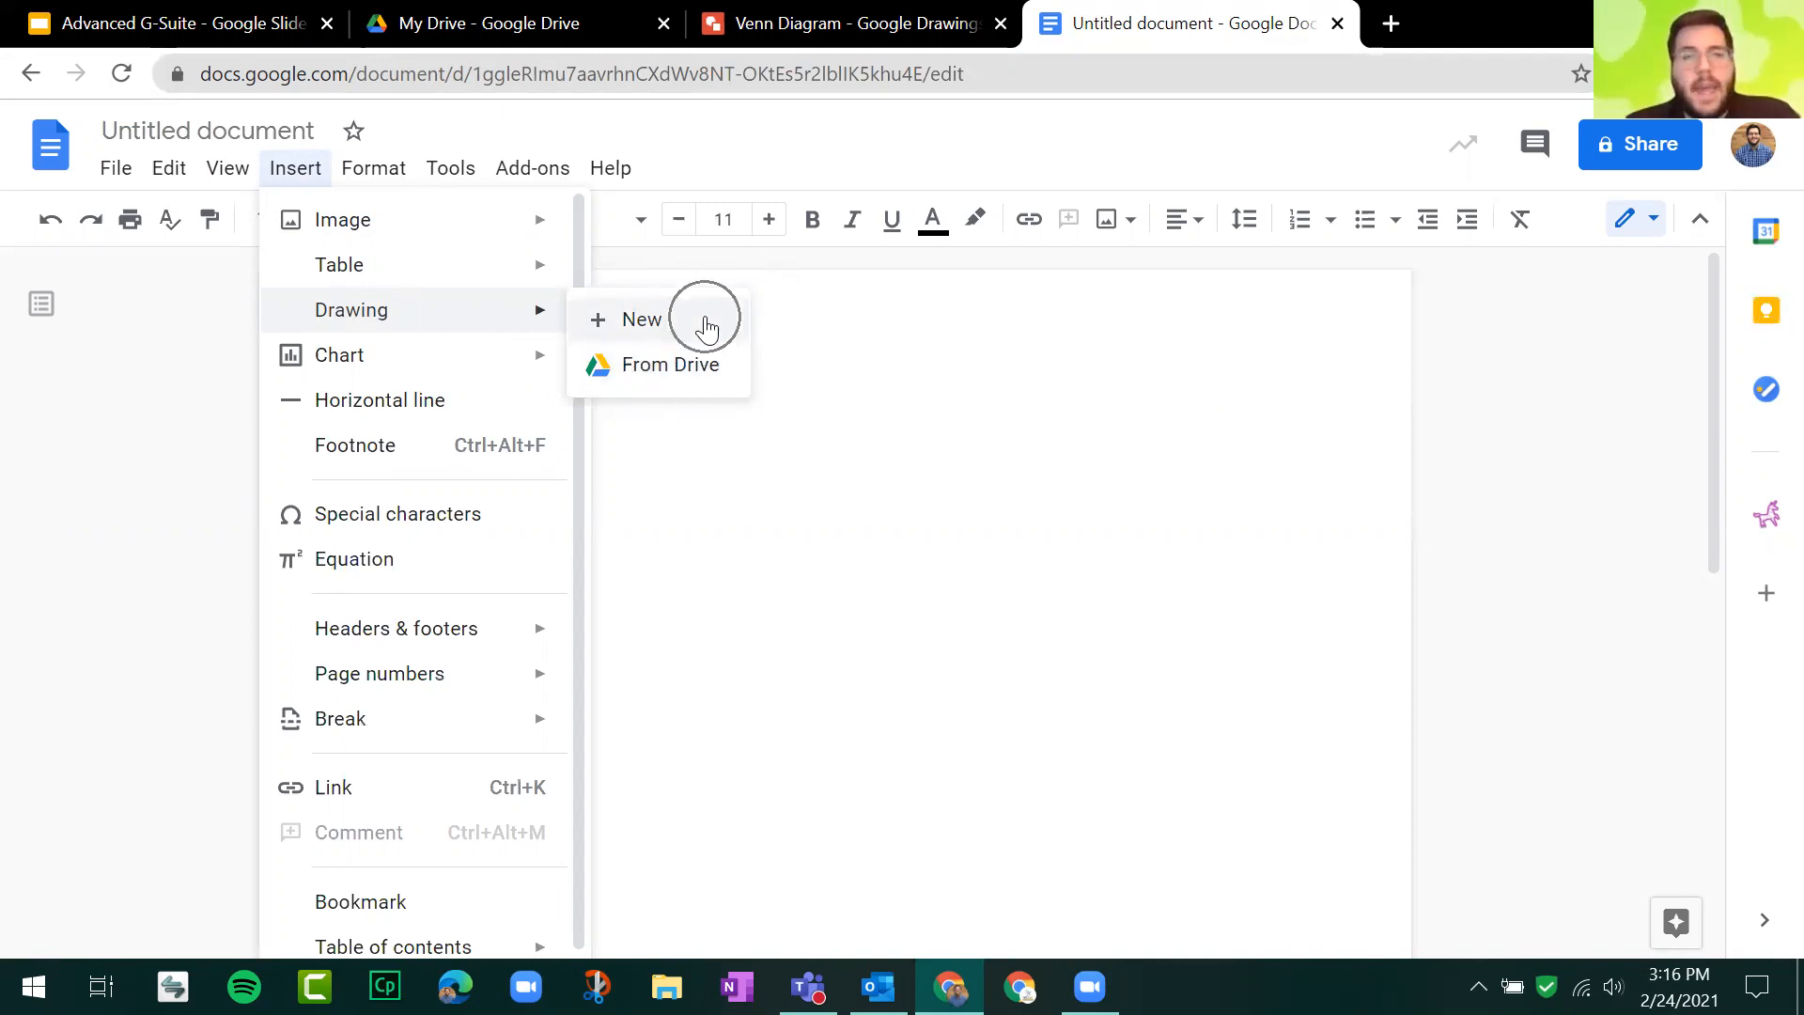
left_click(707, 324)
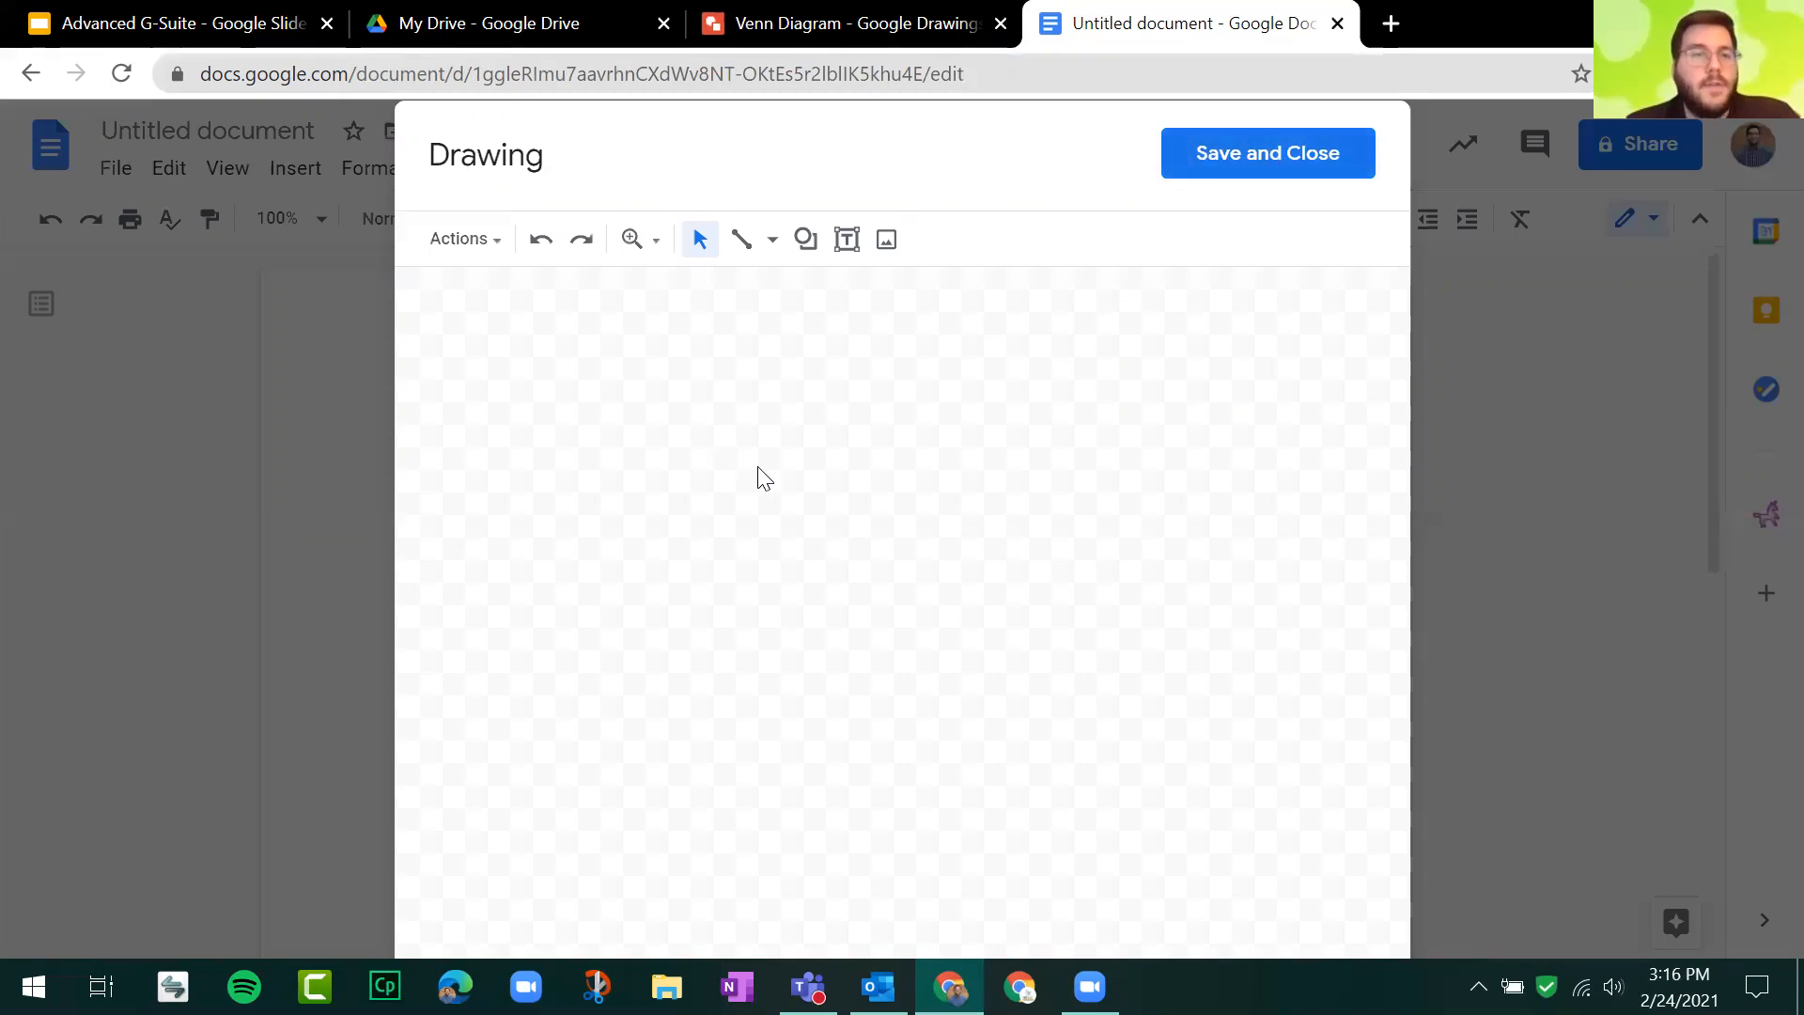
left_click(1283, 157)
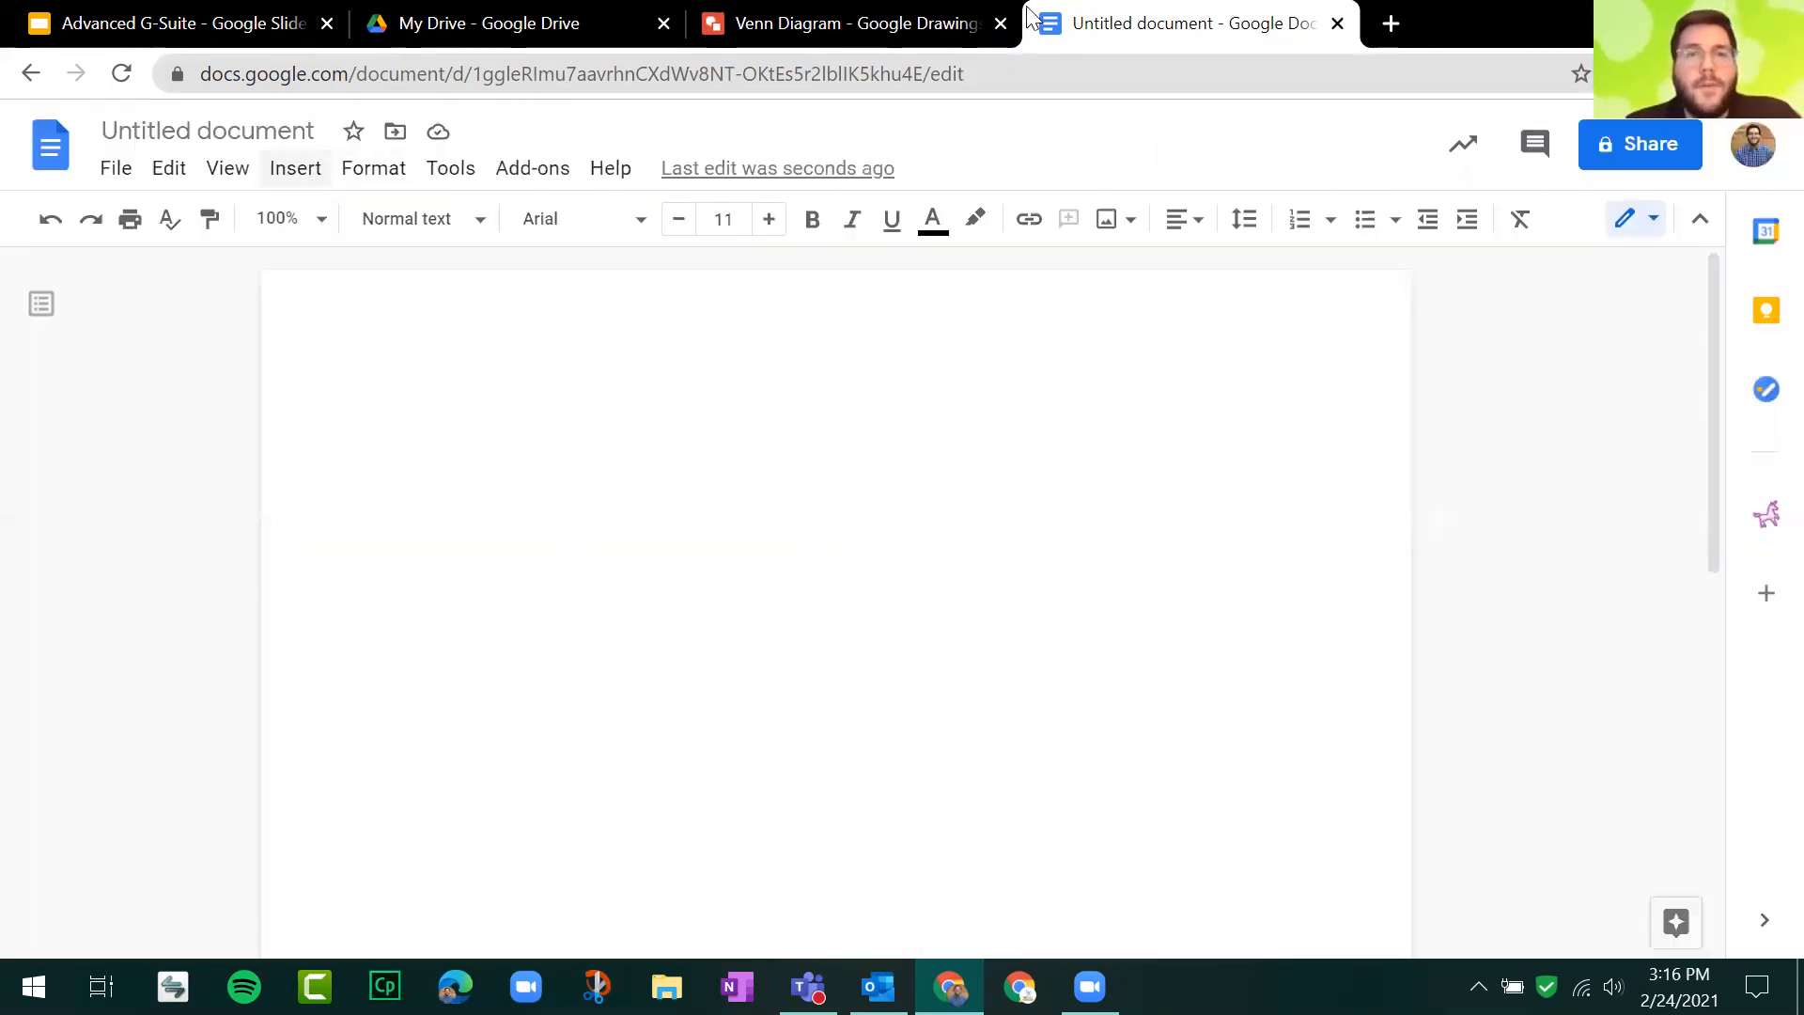
Step: Choose the Venn Diagram drawing from Drive to insert into the untitled document
left_click(866, 22)
left_click(1105, 23)
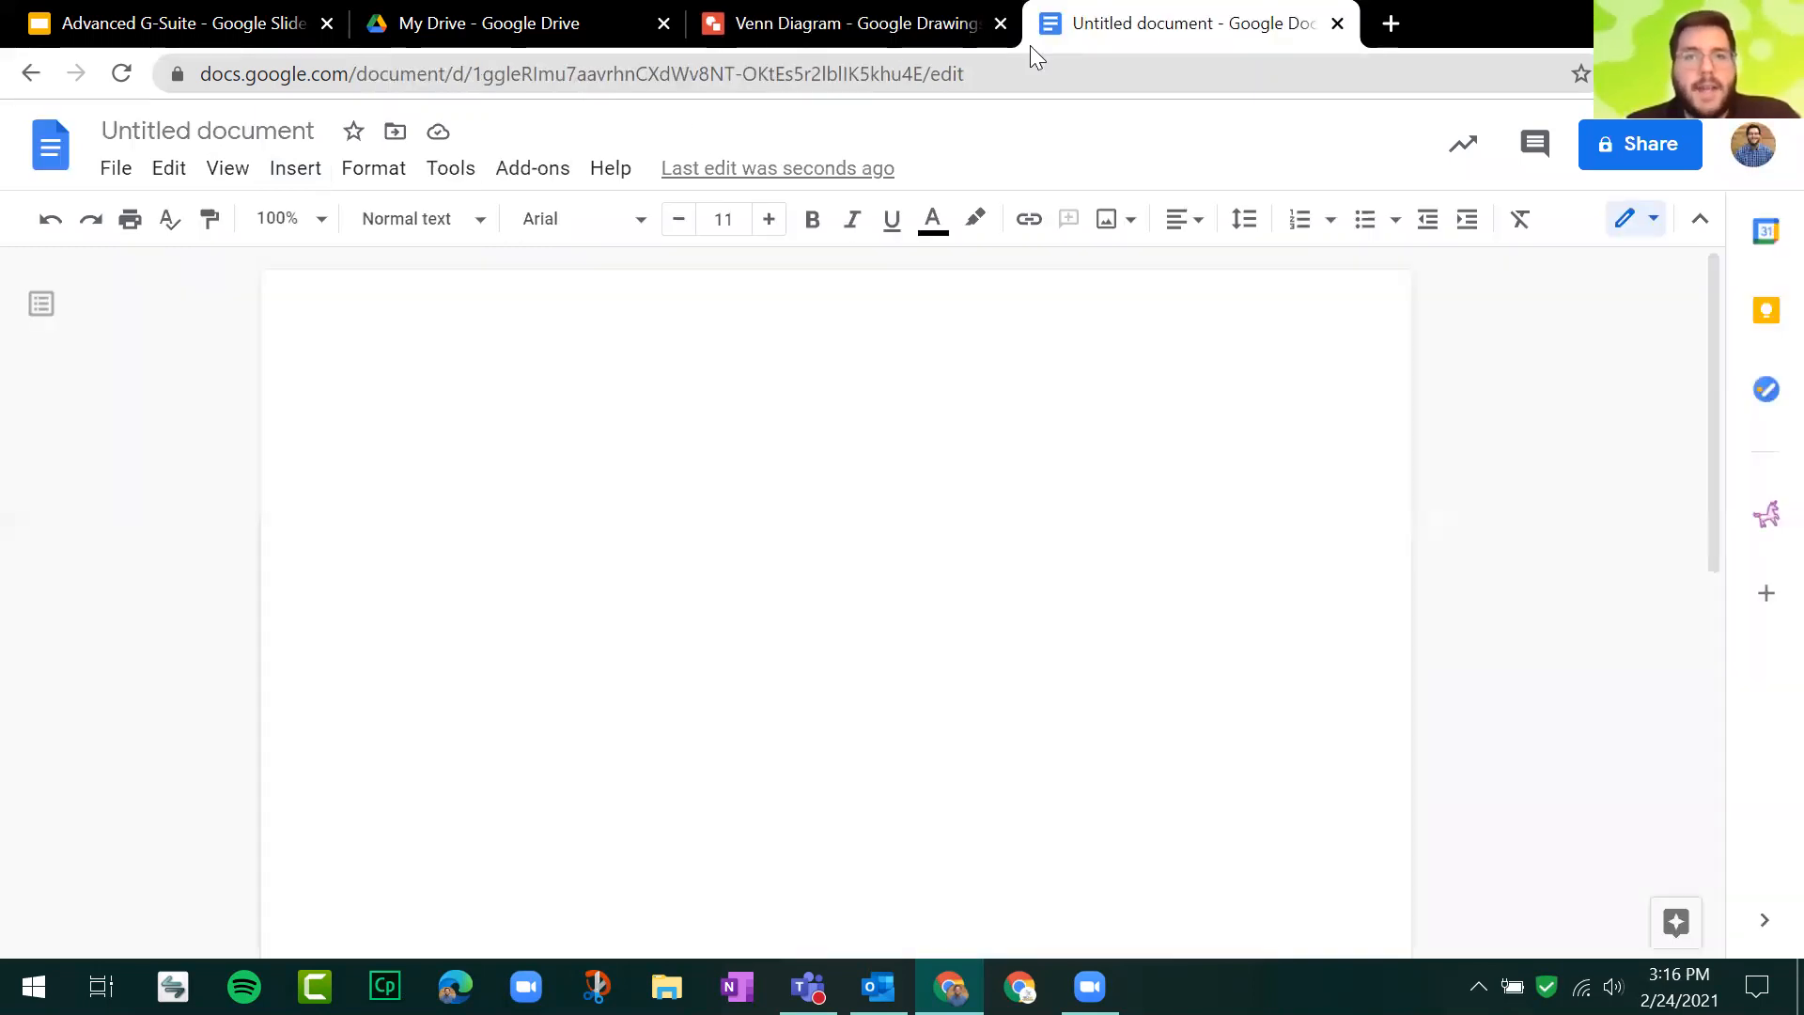
left_click(299, 170)
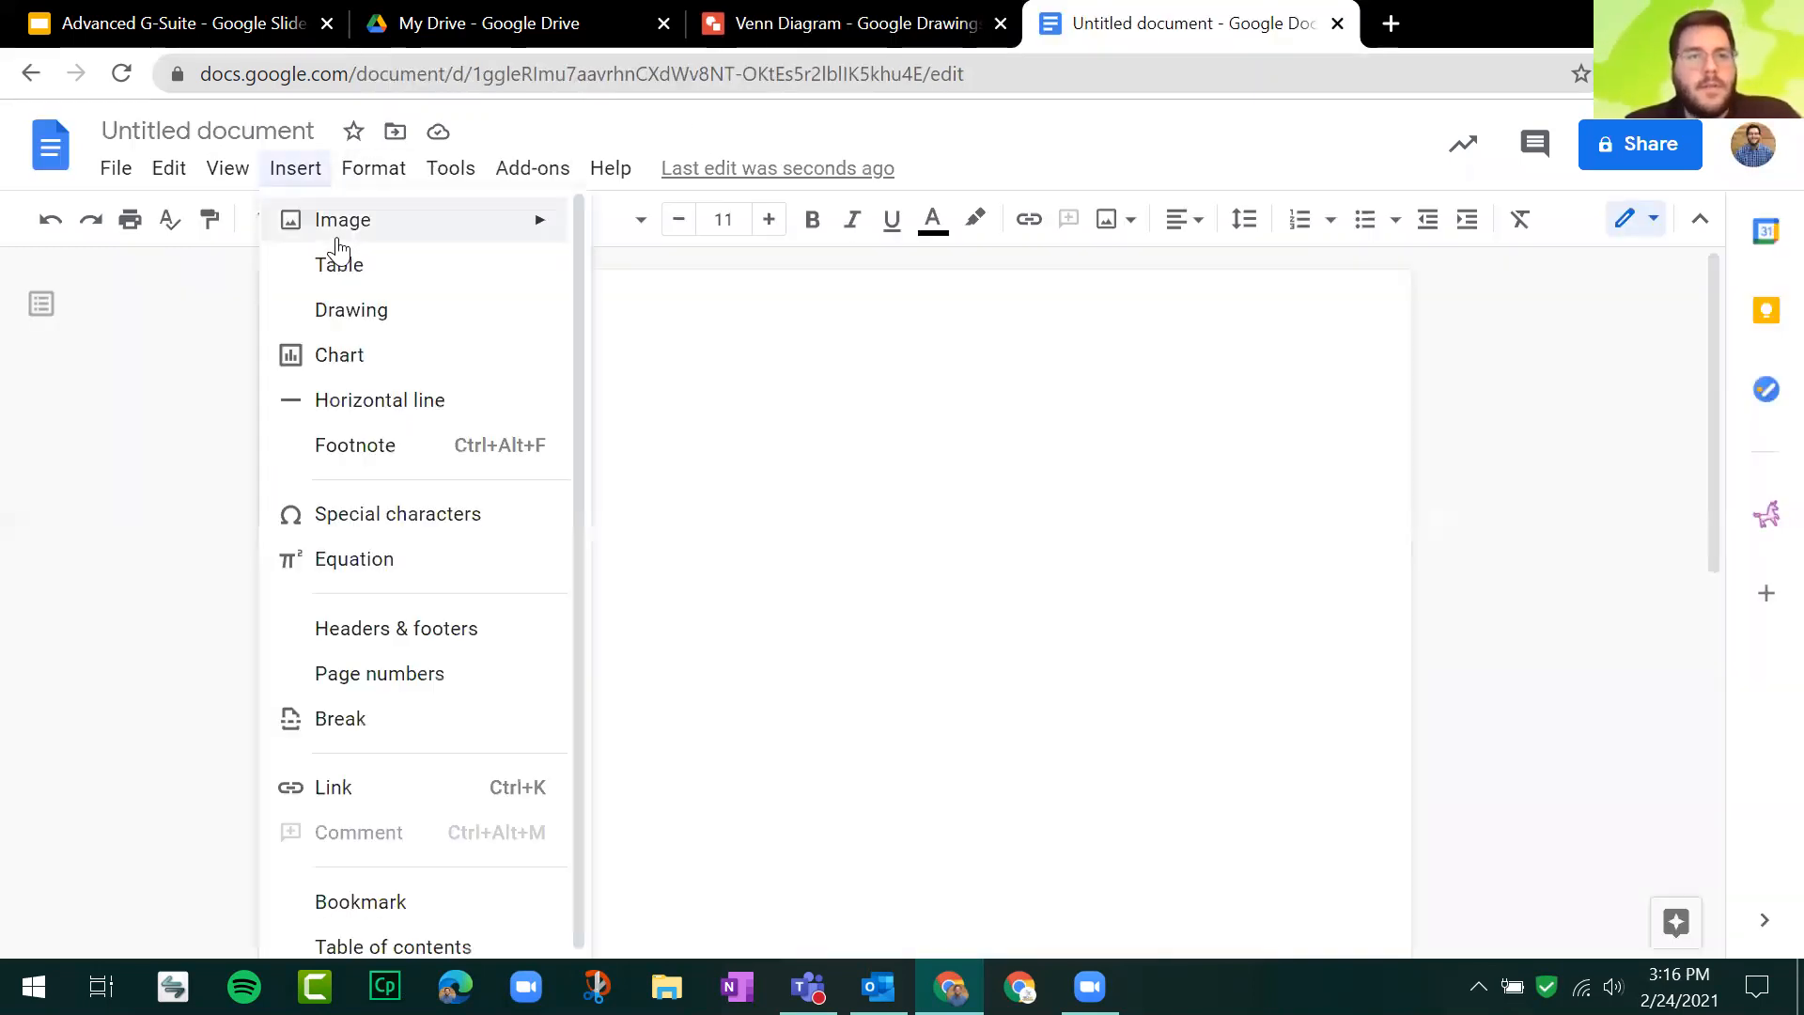
mouse_move(440, 316)
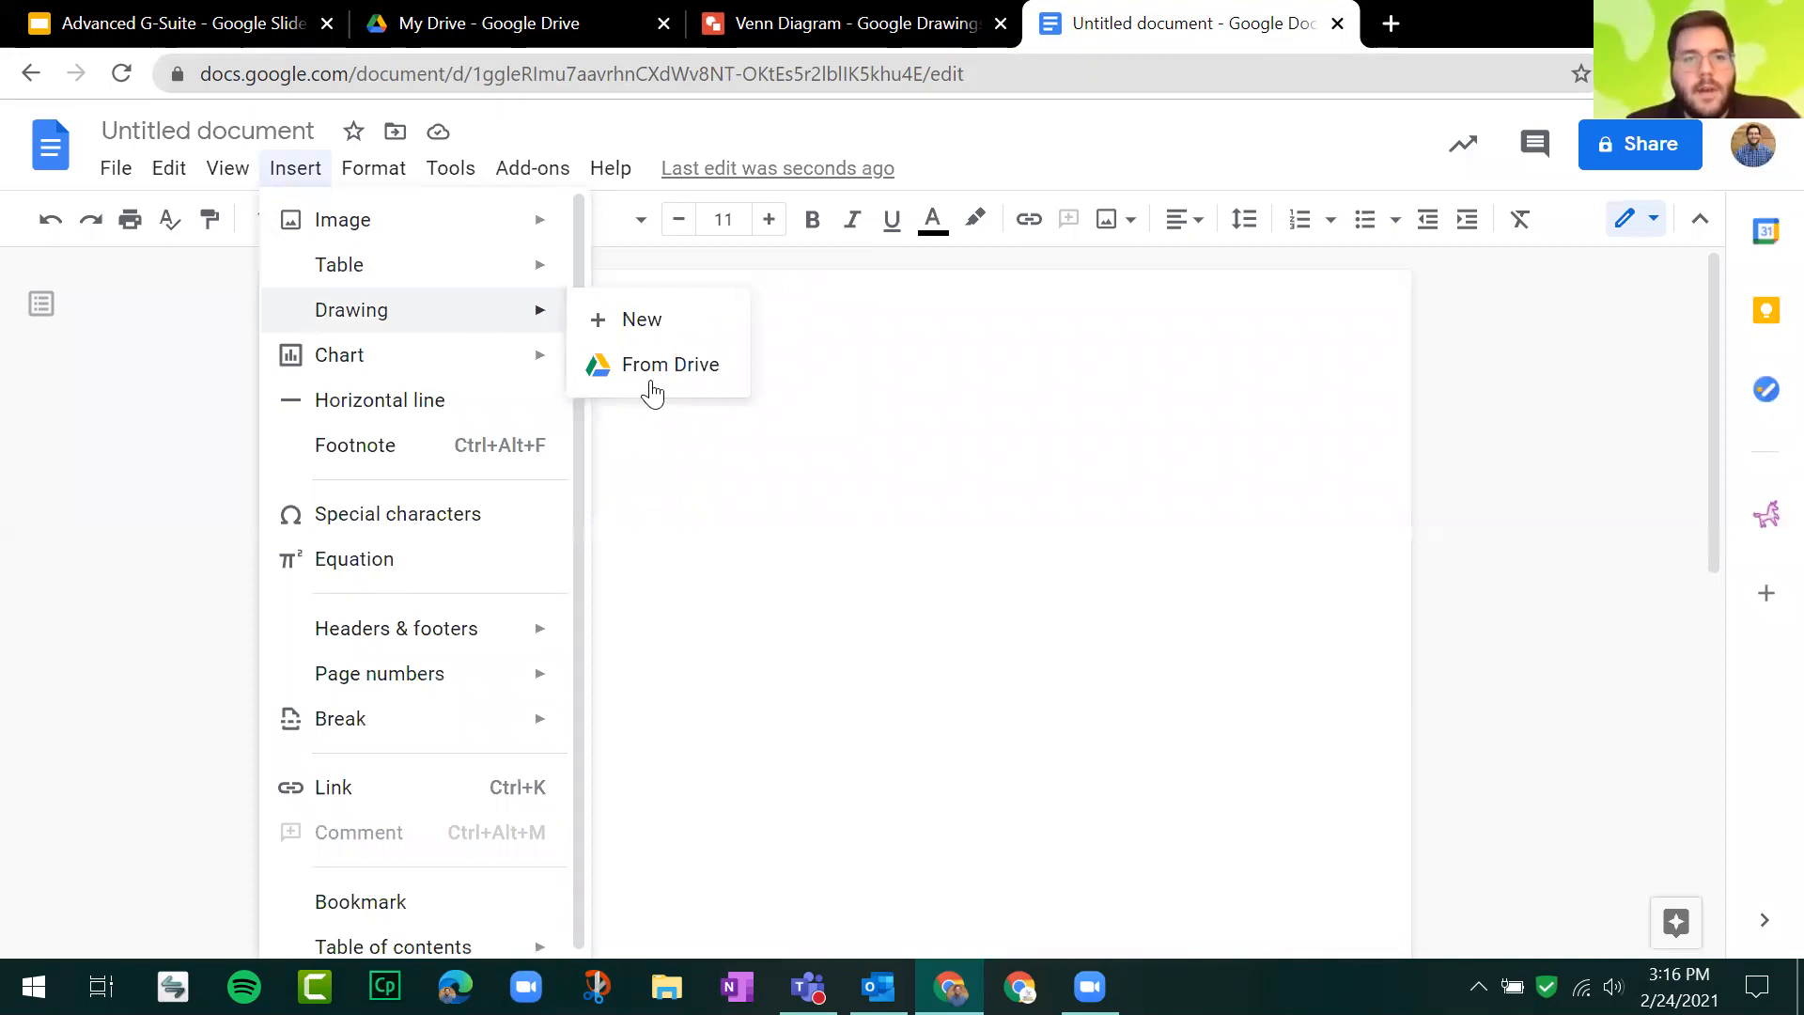
left_click(695, 370)
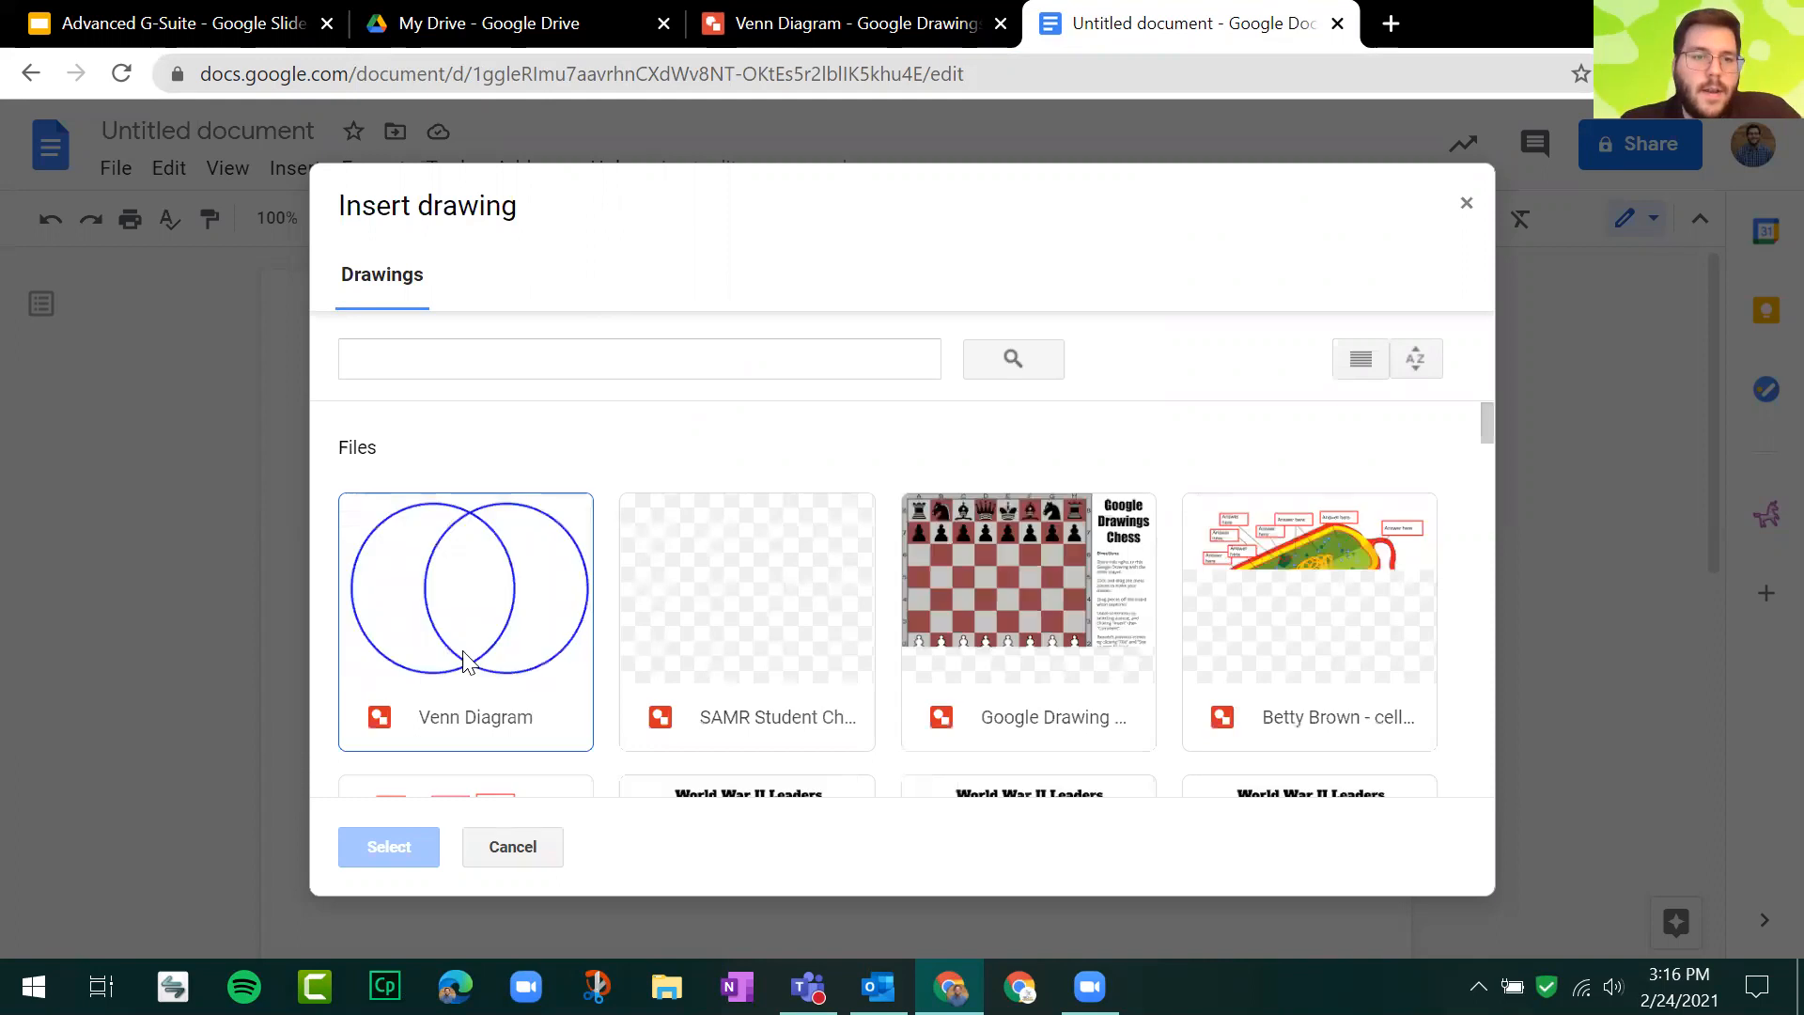
double_click(465, 661)
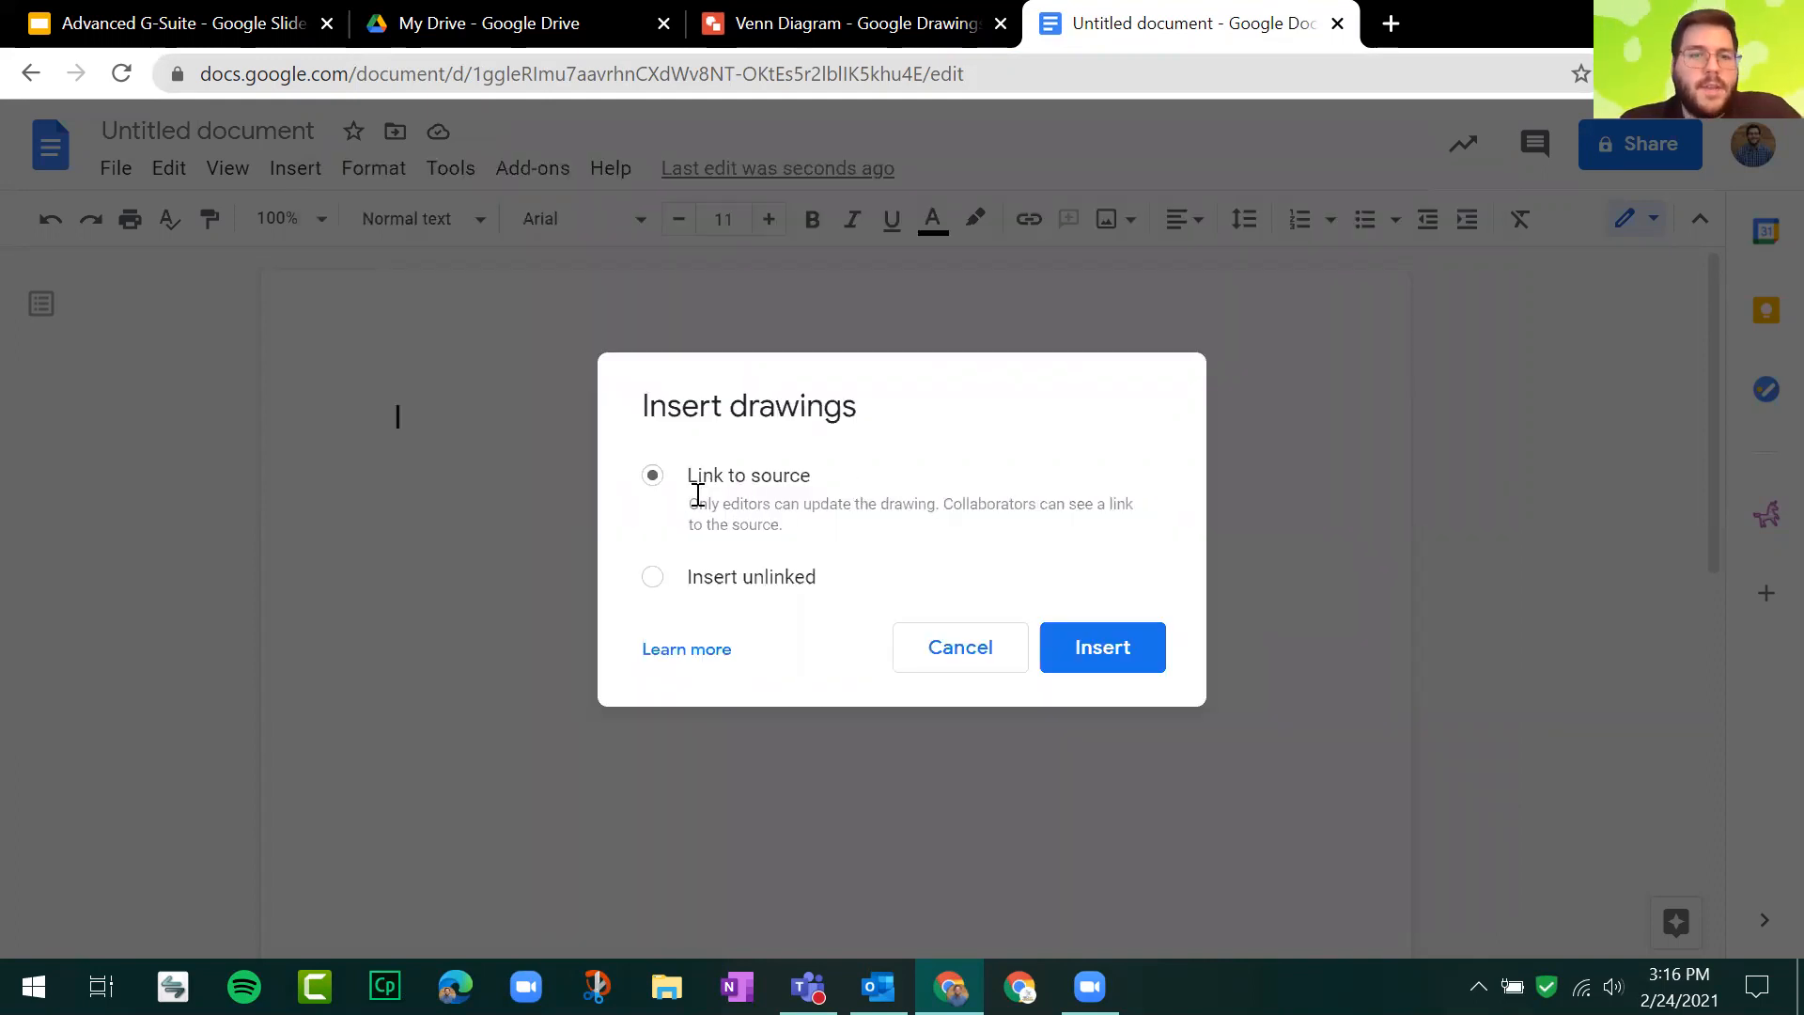
Step: Review the linked and unlinked insertion options, then insert the Venn Diagram with Link to source
left_click_drag(692, 504, 783, 508)
mouse_move(891, 531)
left_mouse_down()
mouse_move(954, 506)
mouse_move(978, 527)
left_mouse_up()
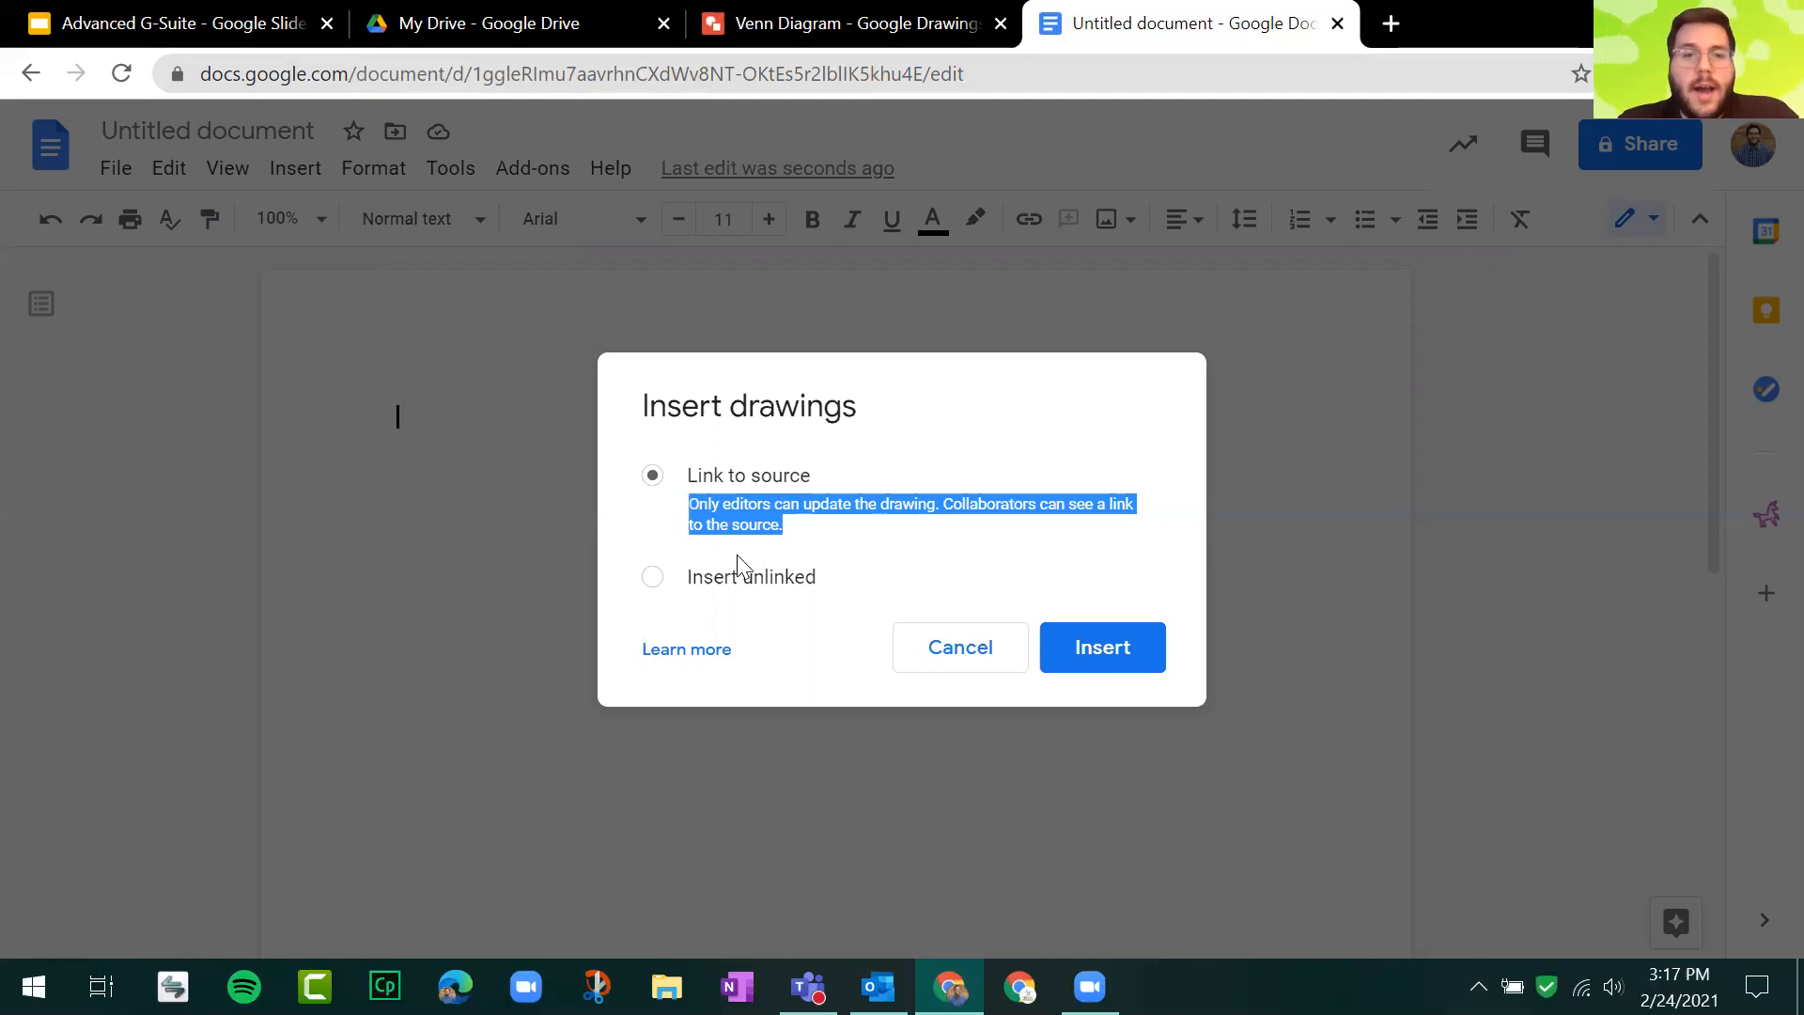
left_click(731, 588)
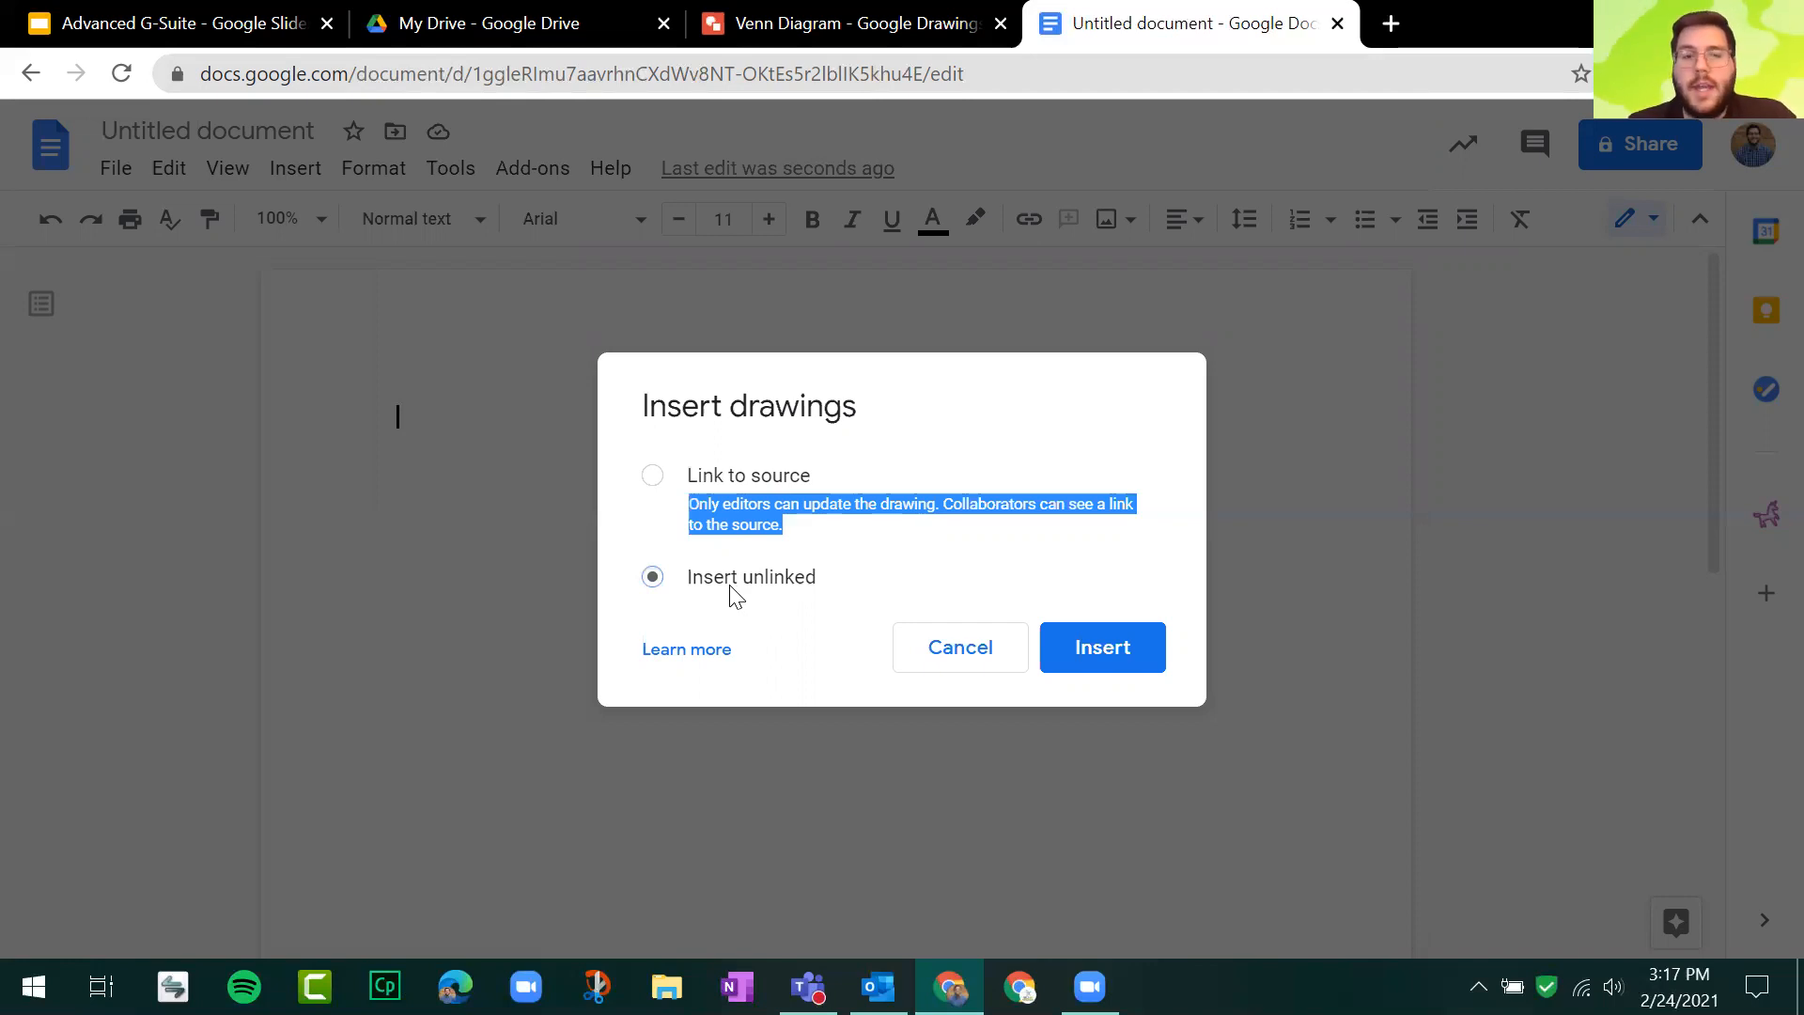
left_click(757, 475)
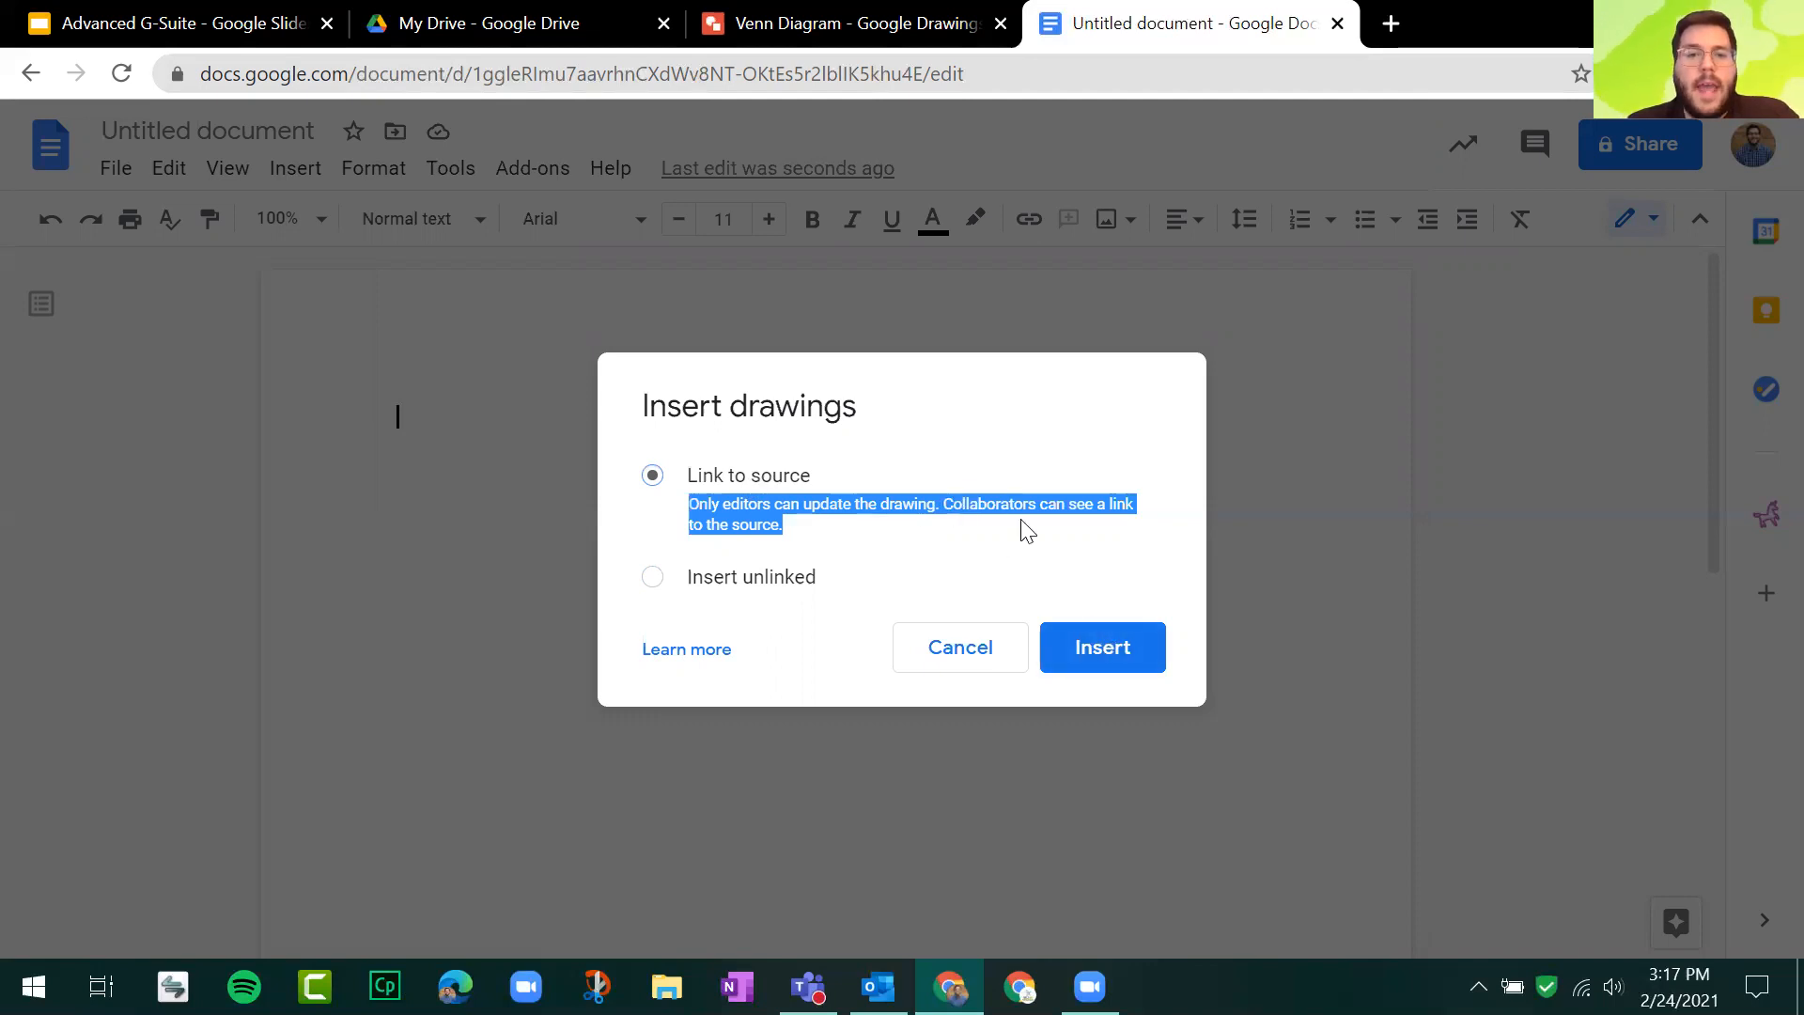
triple_click(987, 500)
left_click(859, 481)
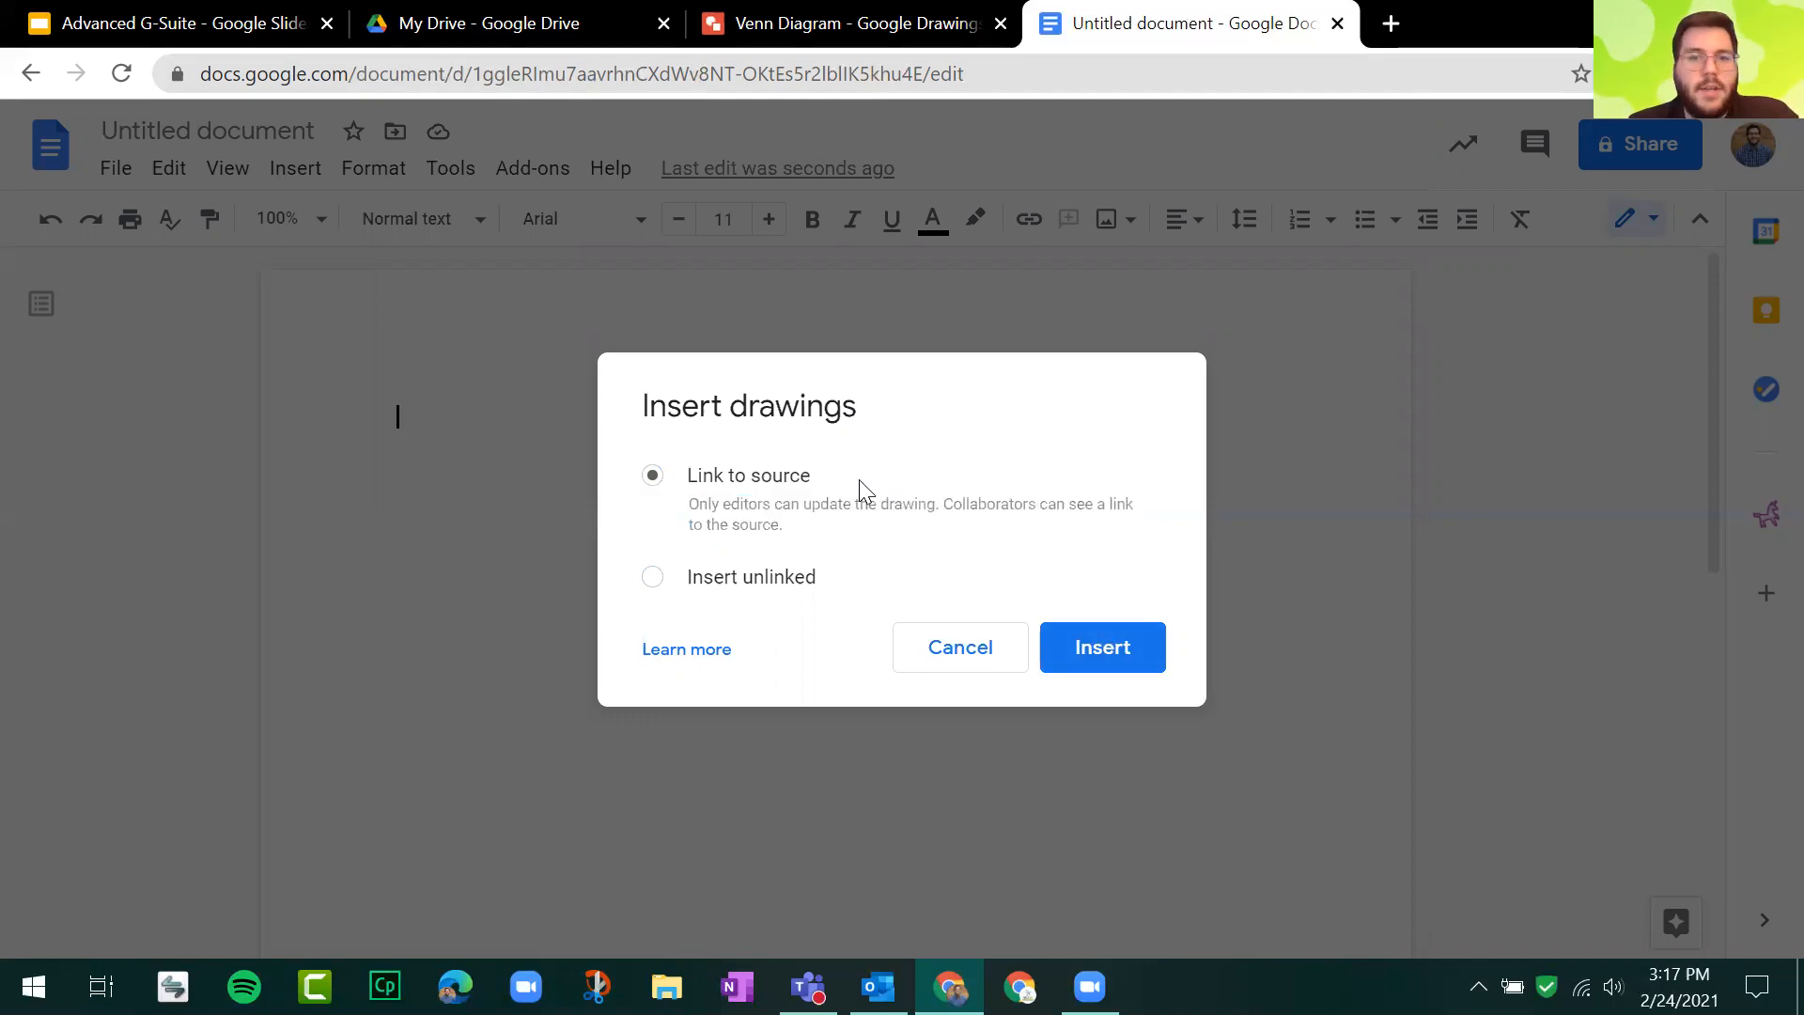
left_click(1102, 648)
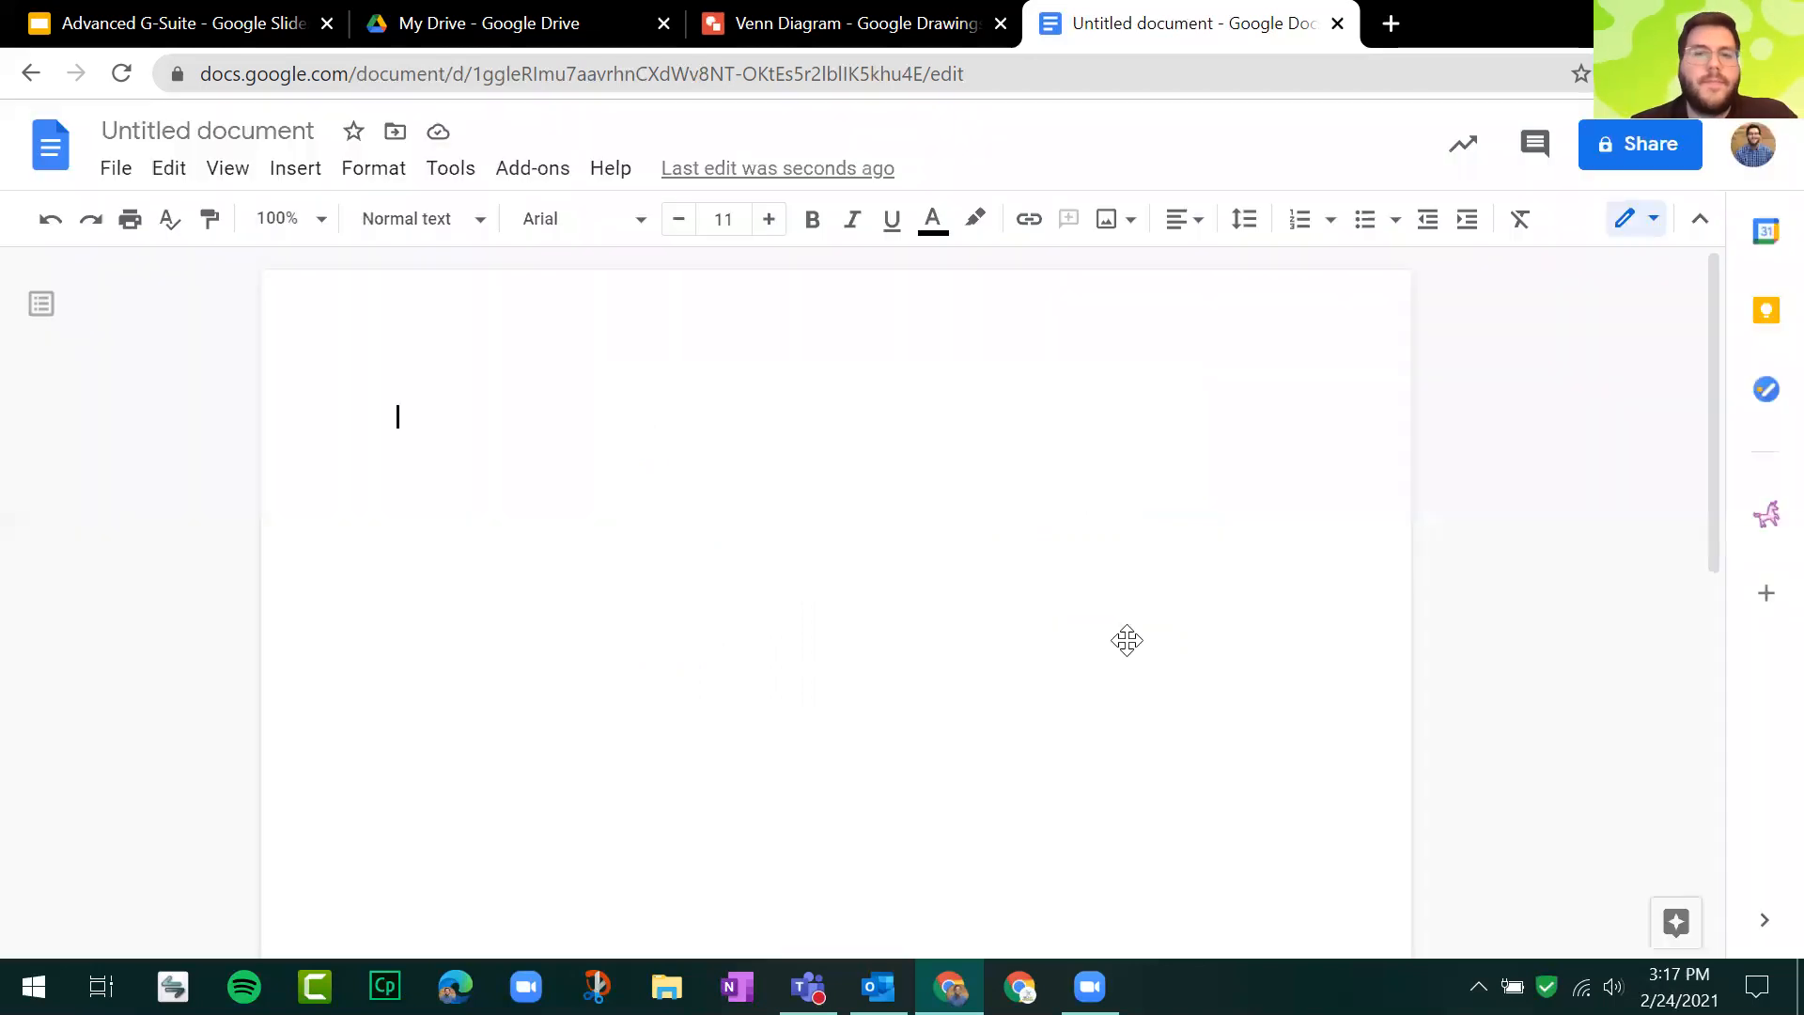
Step: Select the inserted Venn diagram on the document page
scroll(1101, 546, "down", 5)
scroll(1095, 543, "up", 3)
left_click(1076, 543)
scroll(1079, 552, "up", 2)
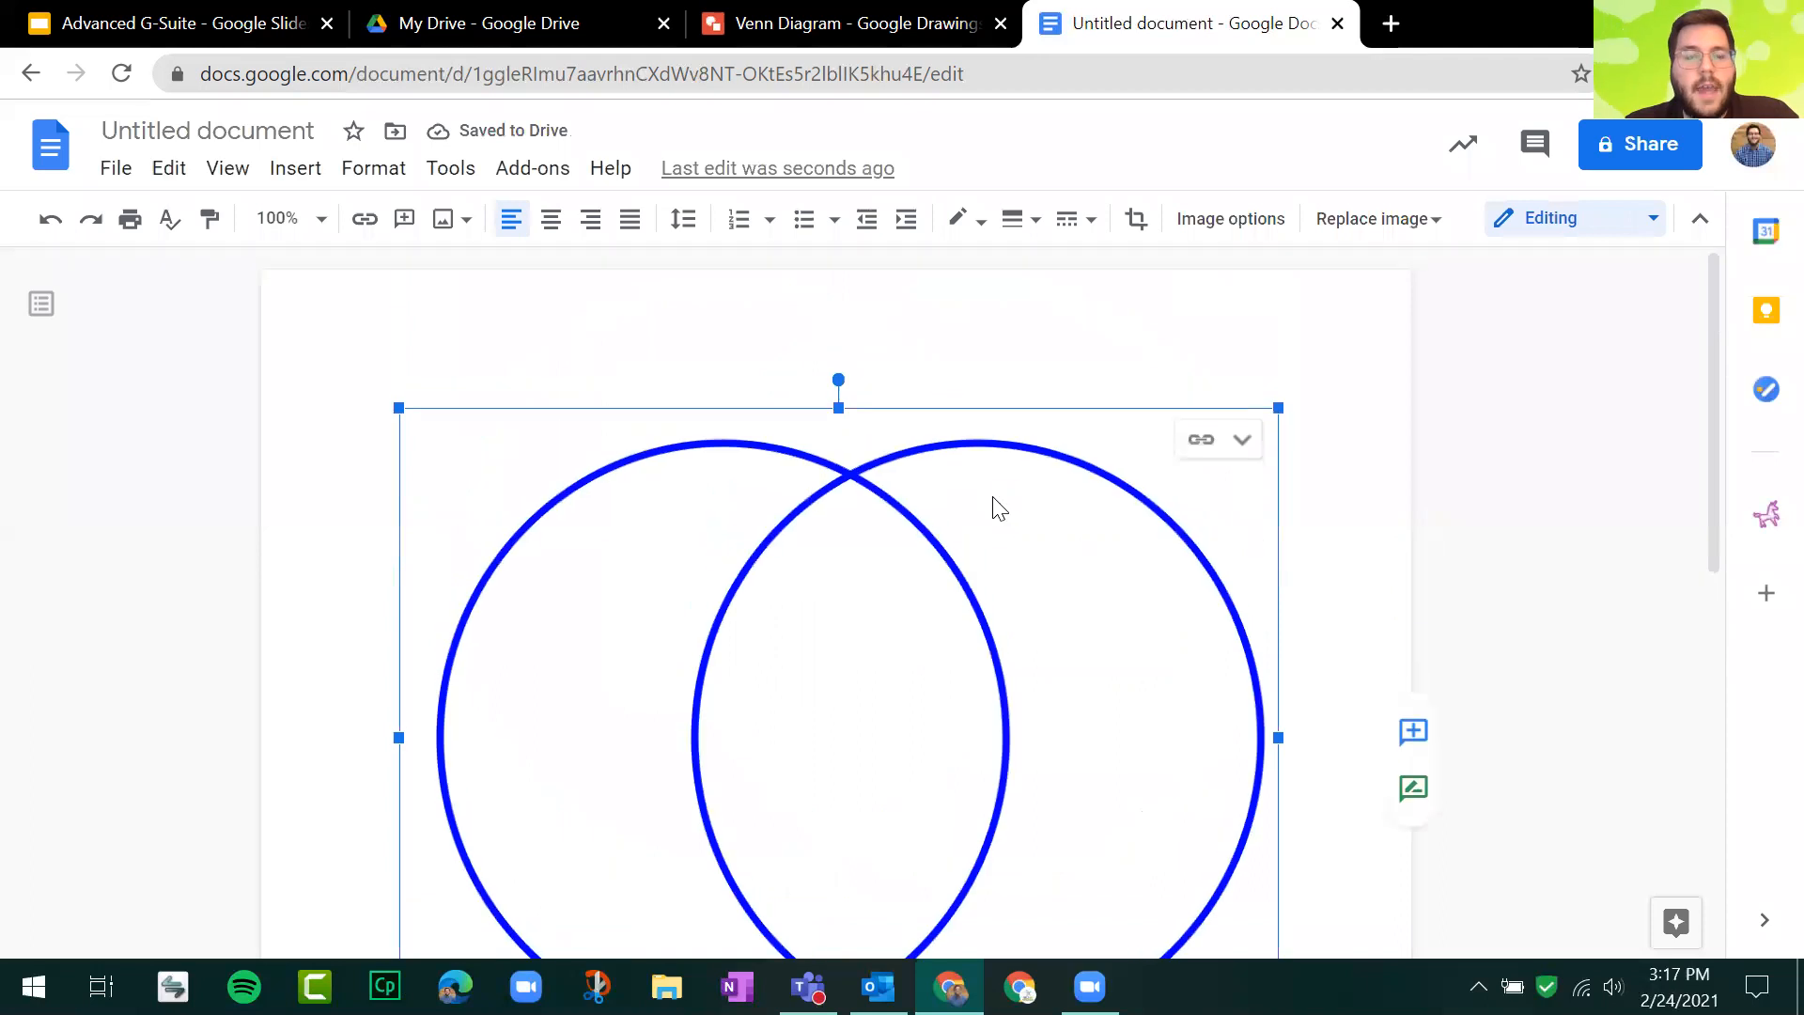
Step: Scale the inserted Venn diagram down proportionally to a little over half of the page width
scroll(930, 418, "down", 5)
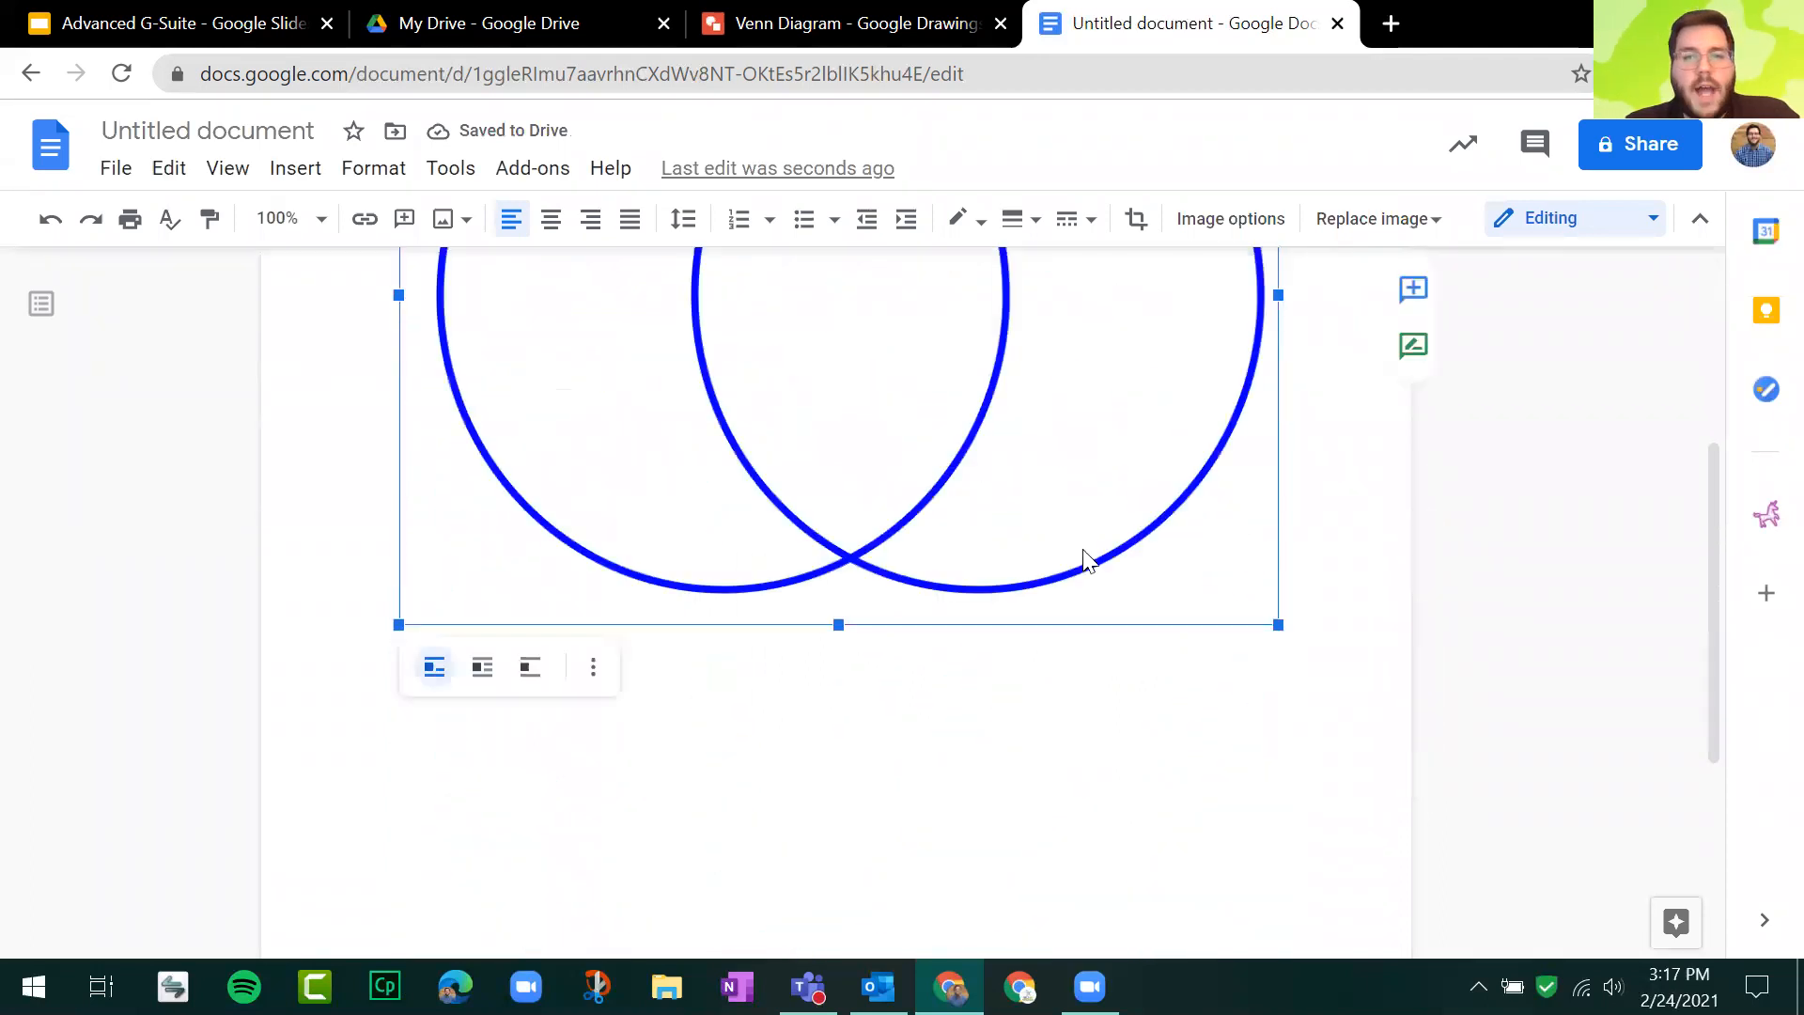
mouse_move(1278, 598)
left_mouse_down()
mouse_move(1015, 427)
mouse_move(983, 507)
left_mouse_up()
scroll(1010, 541, "up", 3)
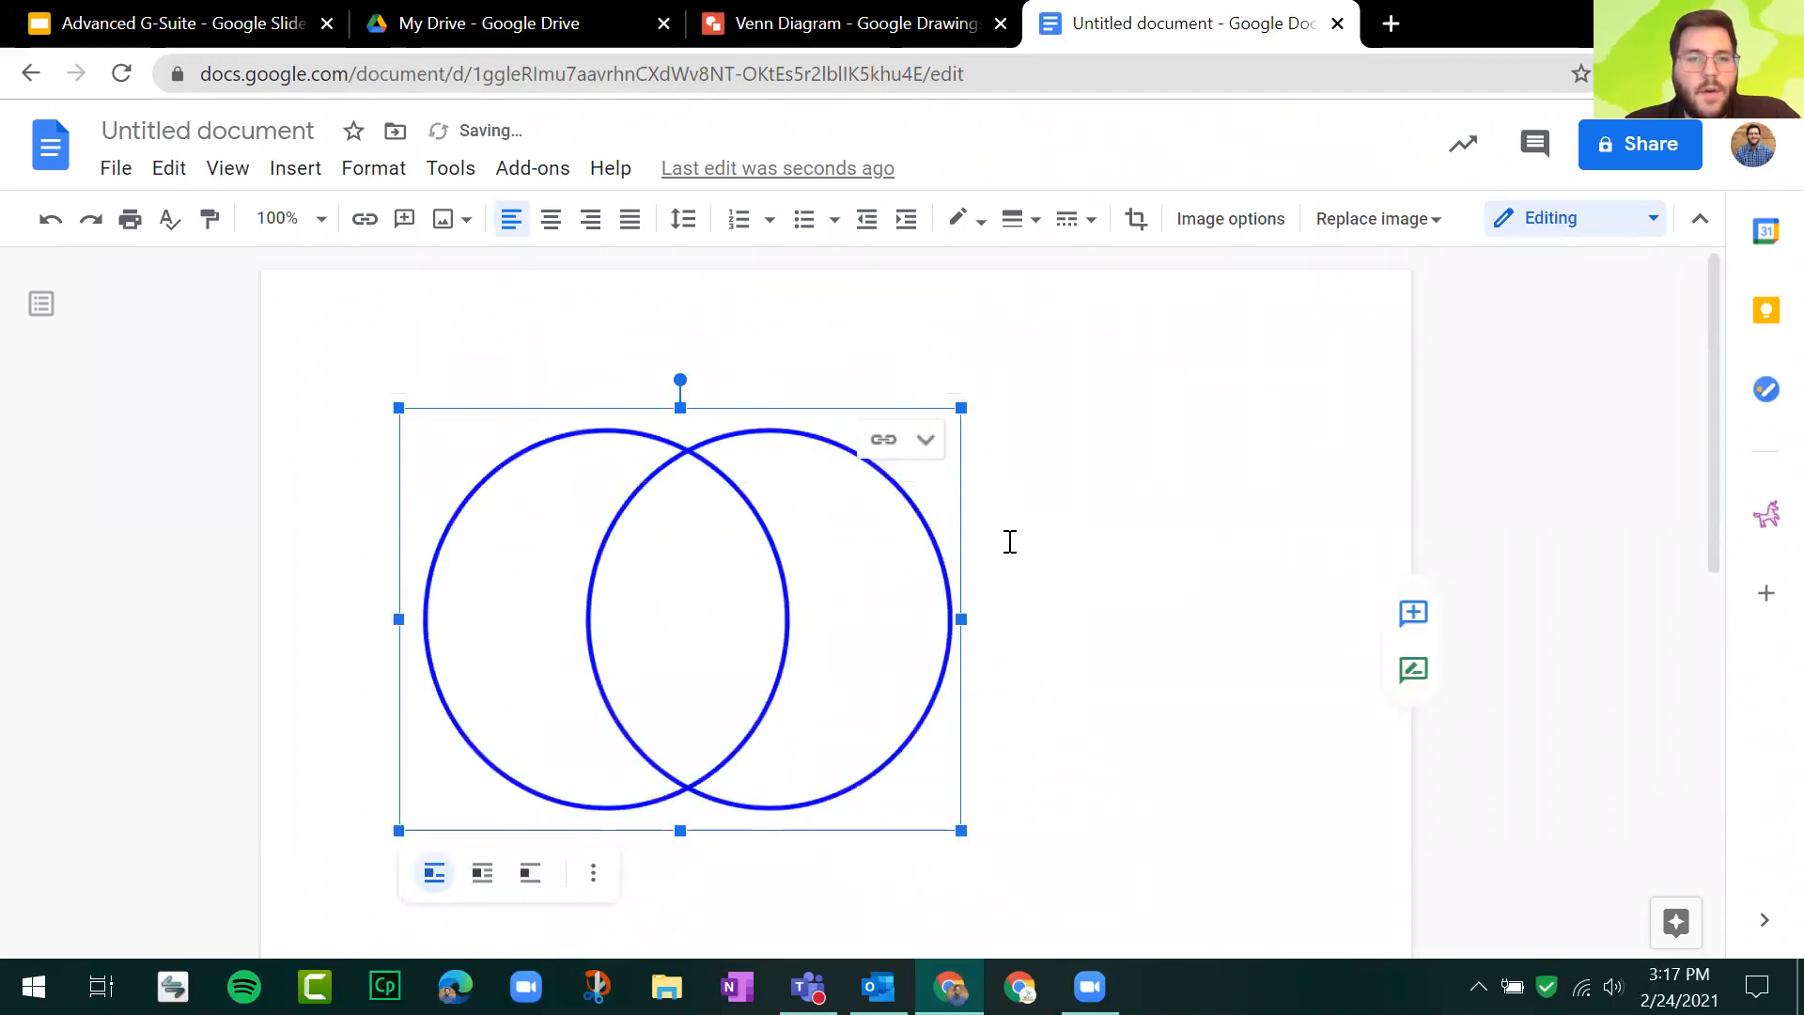
mouse_move(960, 830)
left_mouse_down()
mouse_move(1023, 858)
mouse_move(1032, 882)
left_mouse_up()
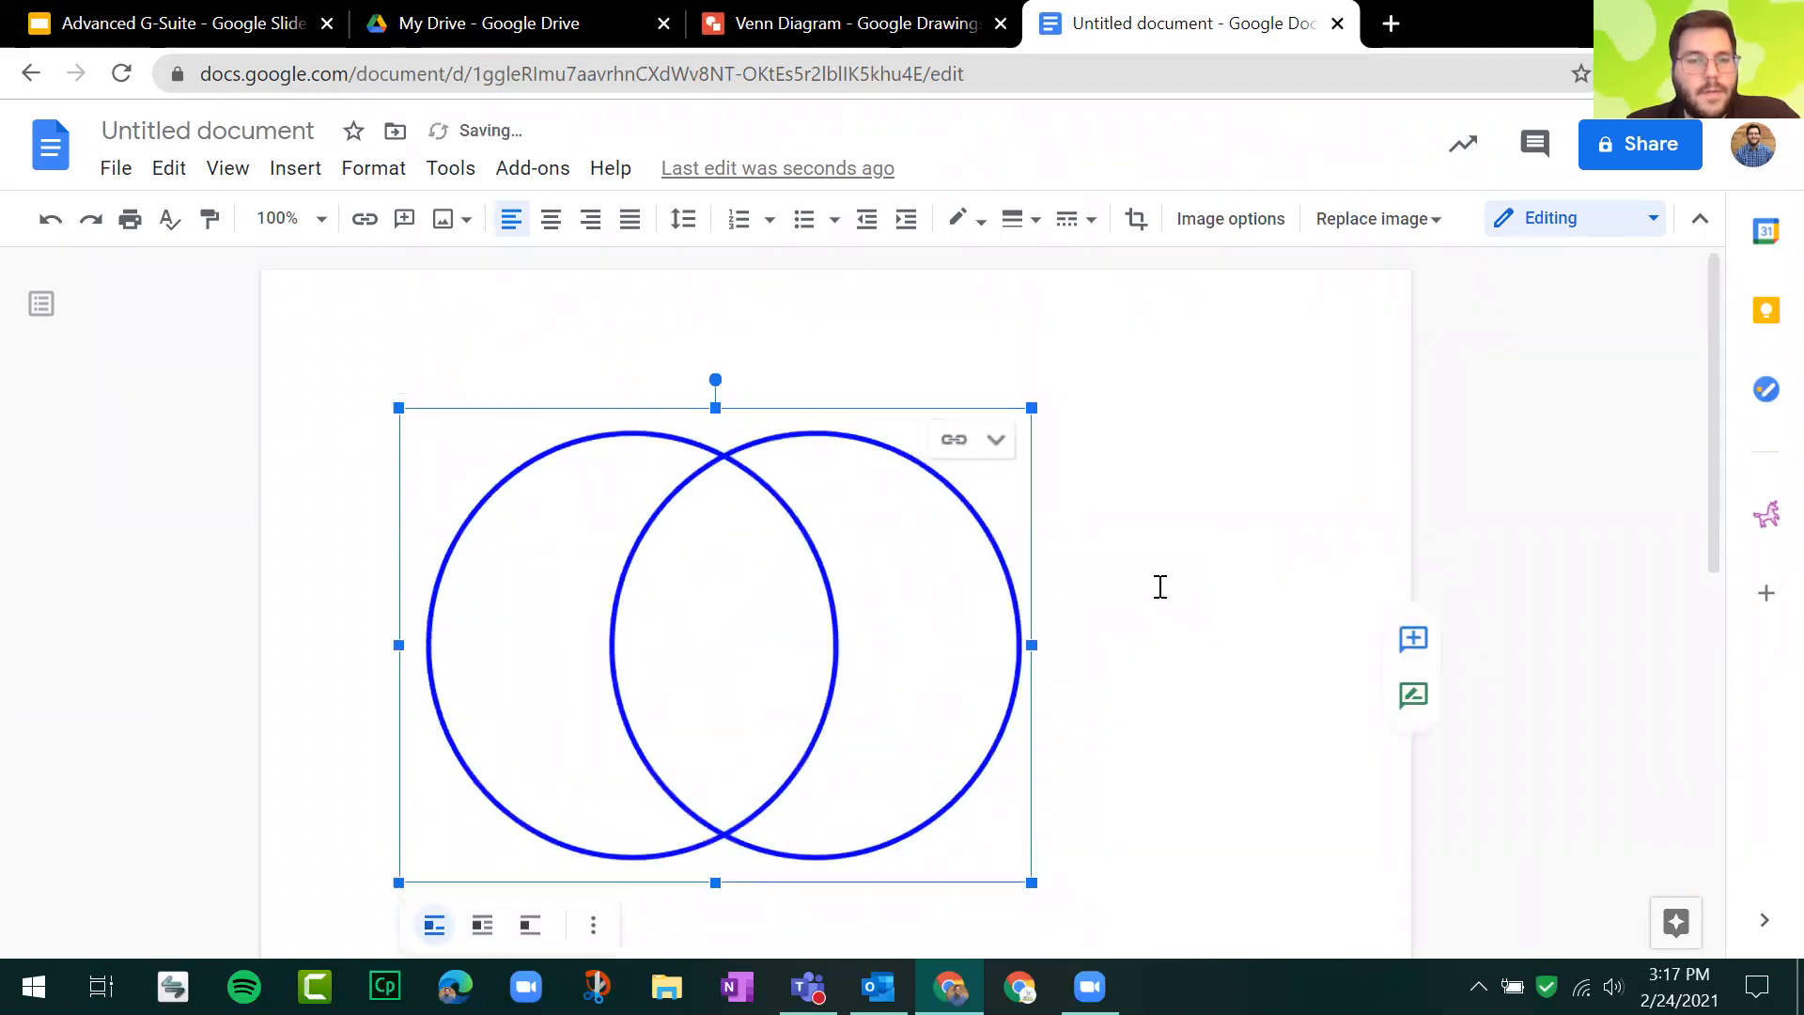
Step: Switch to the Venn Diagram drawing and change the outline colour of both circles to red
left_click(850, 23)
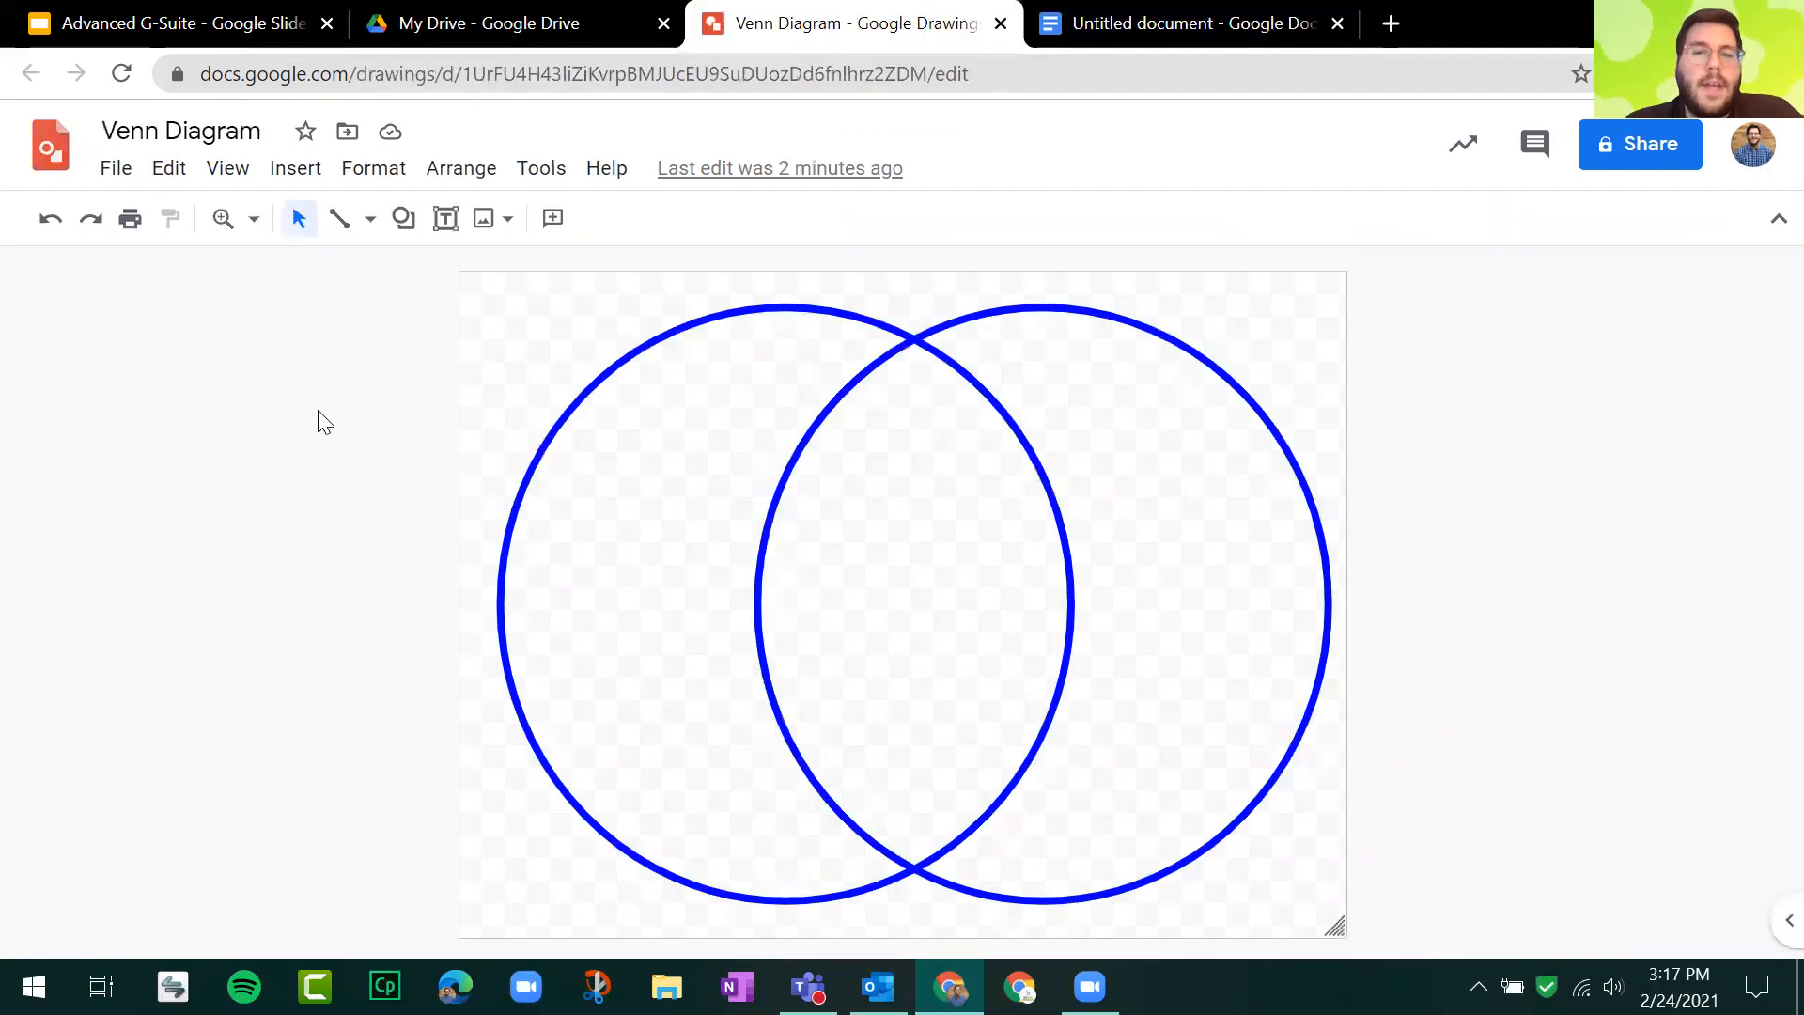
left_click(806, 512)
left_click_drag(481, 410, 910, 493)
left_click(596, 219)
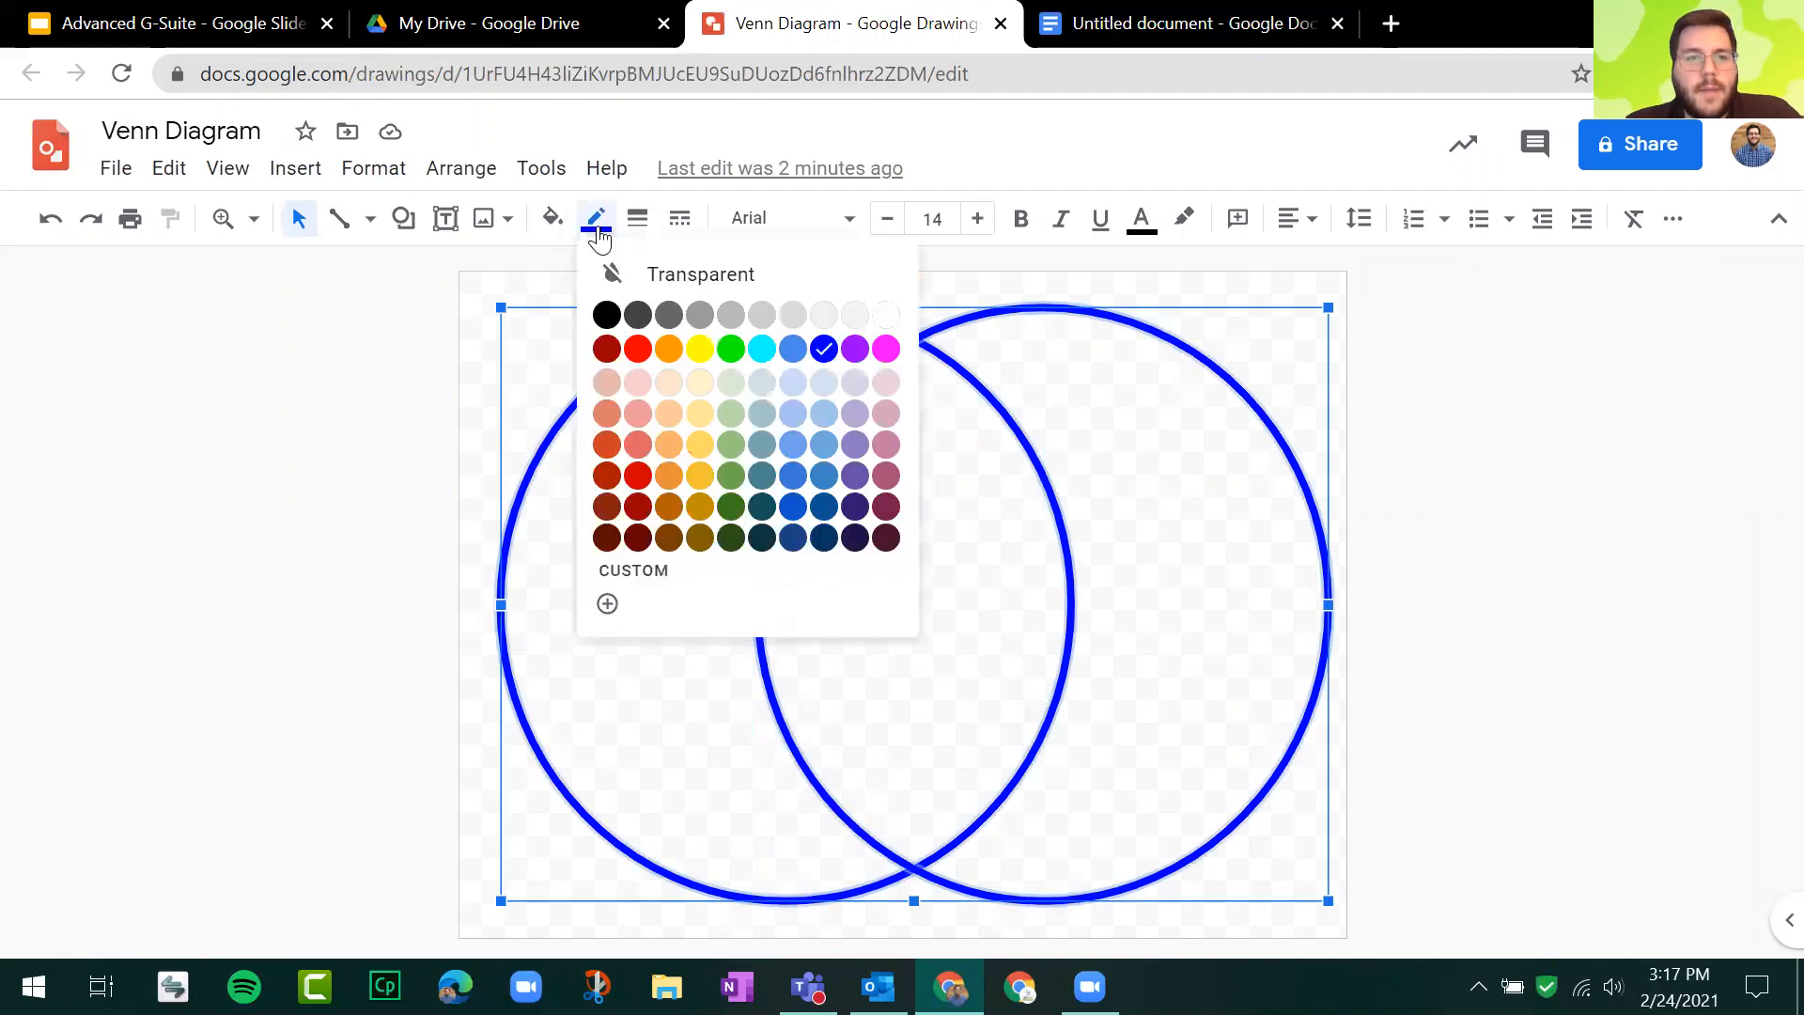
left_click(638, 349)
left_click(404, 412)
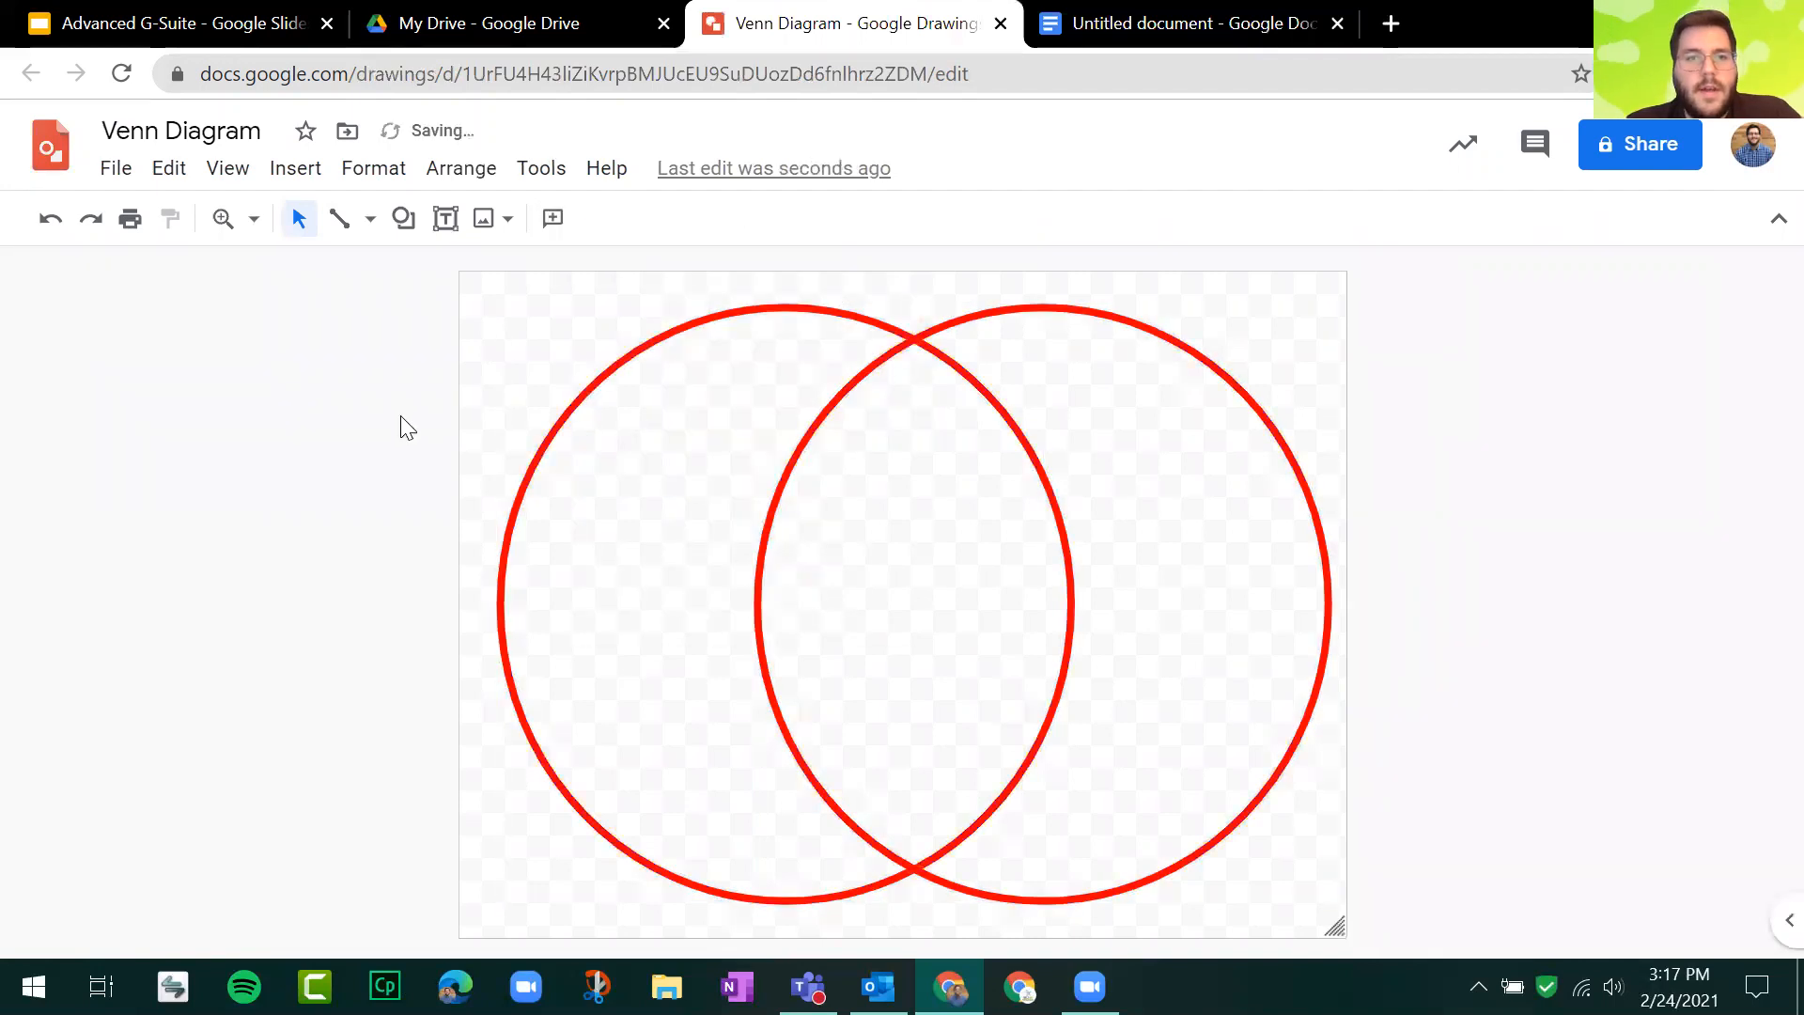
Step: Switch back to the untitled document and update the linked Venn diagram from its source drawing
left_click(1257, 7)
left_click(854, 450)
left_click(1279, 466)
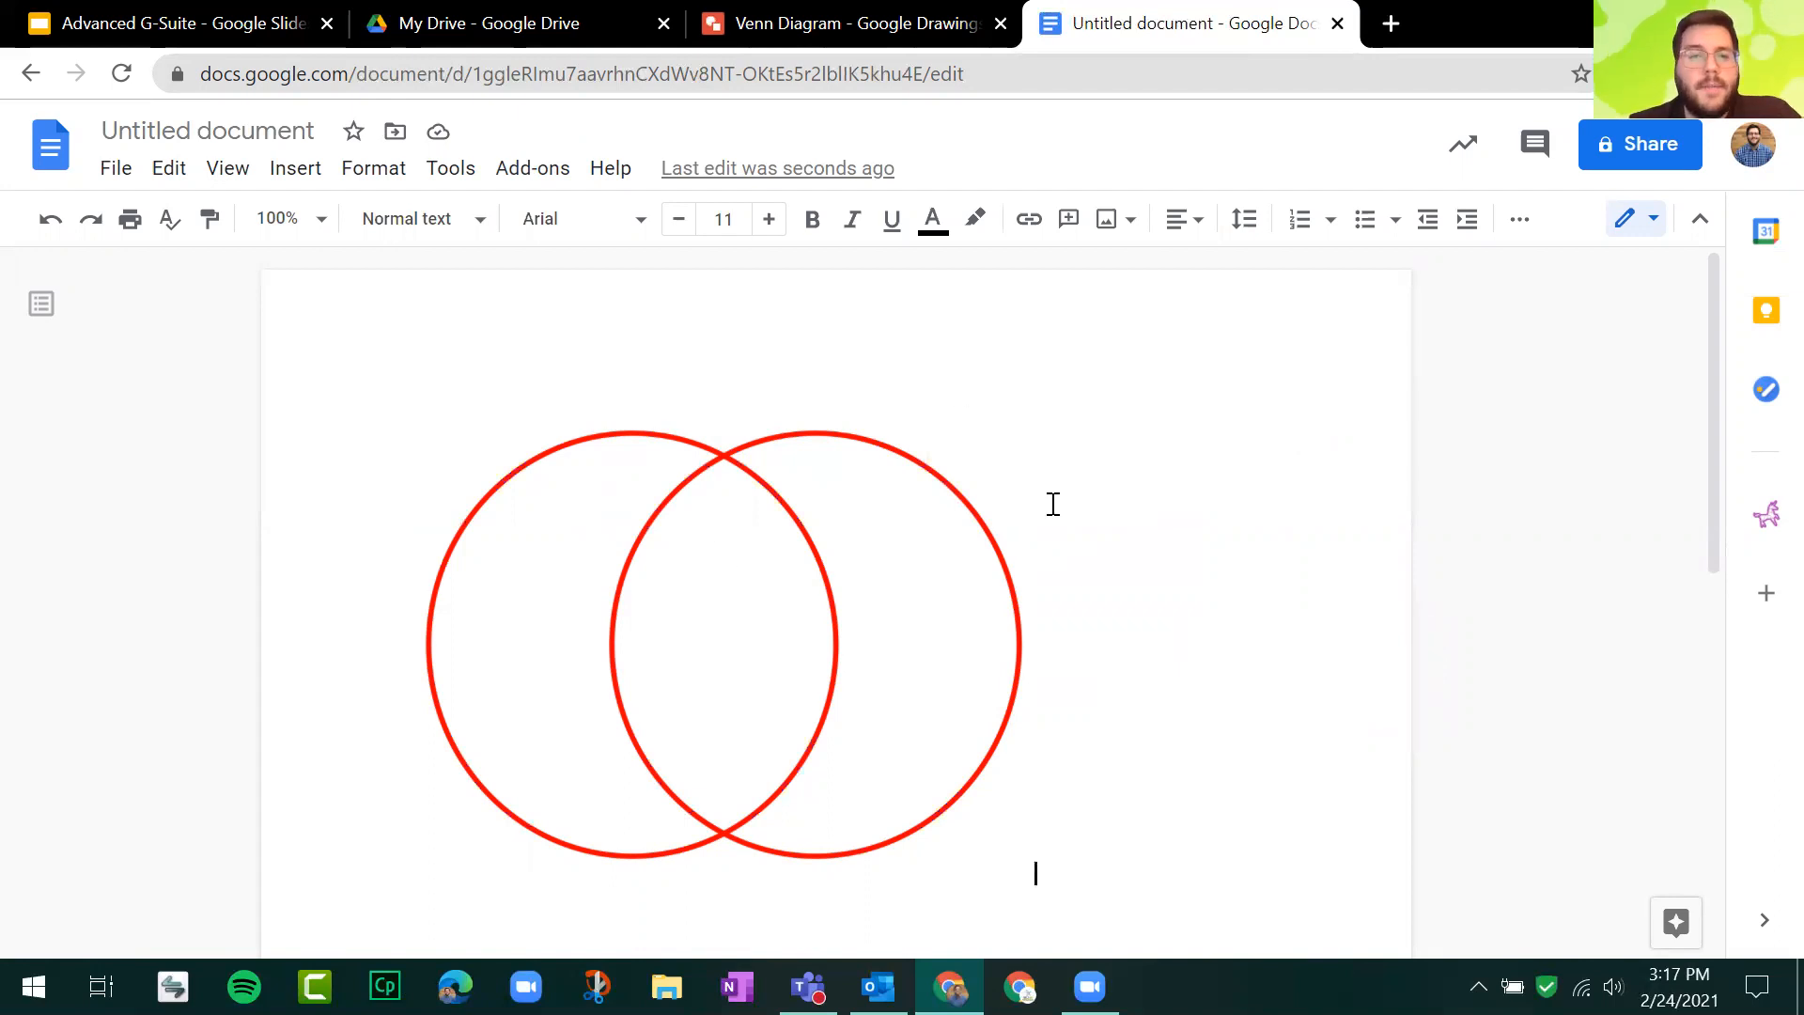
Step: Review the linked diagram's Unlink, Open source and Linked objects options, then dismiss them
left_click(845, 471)
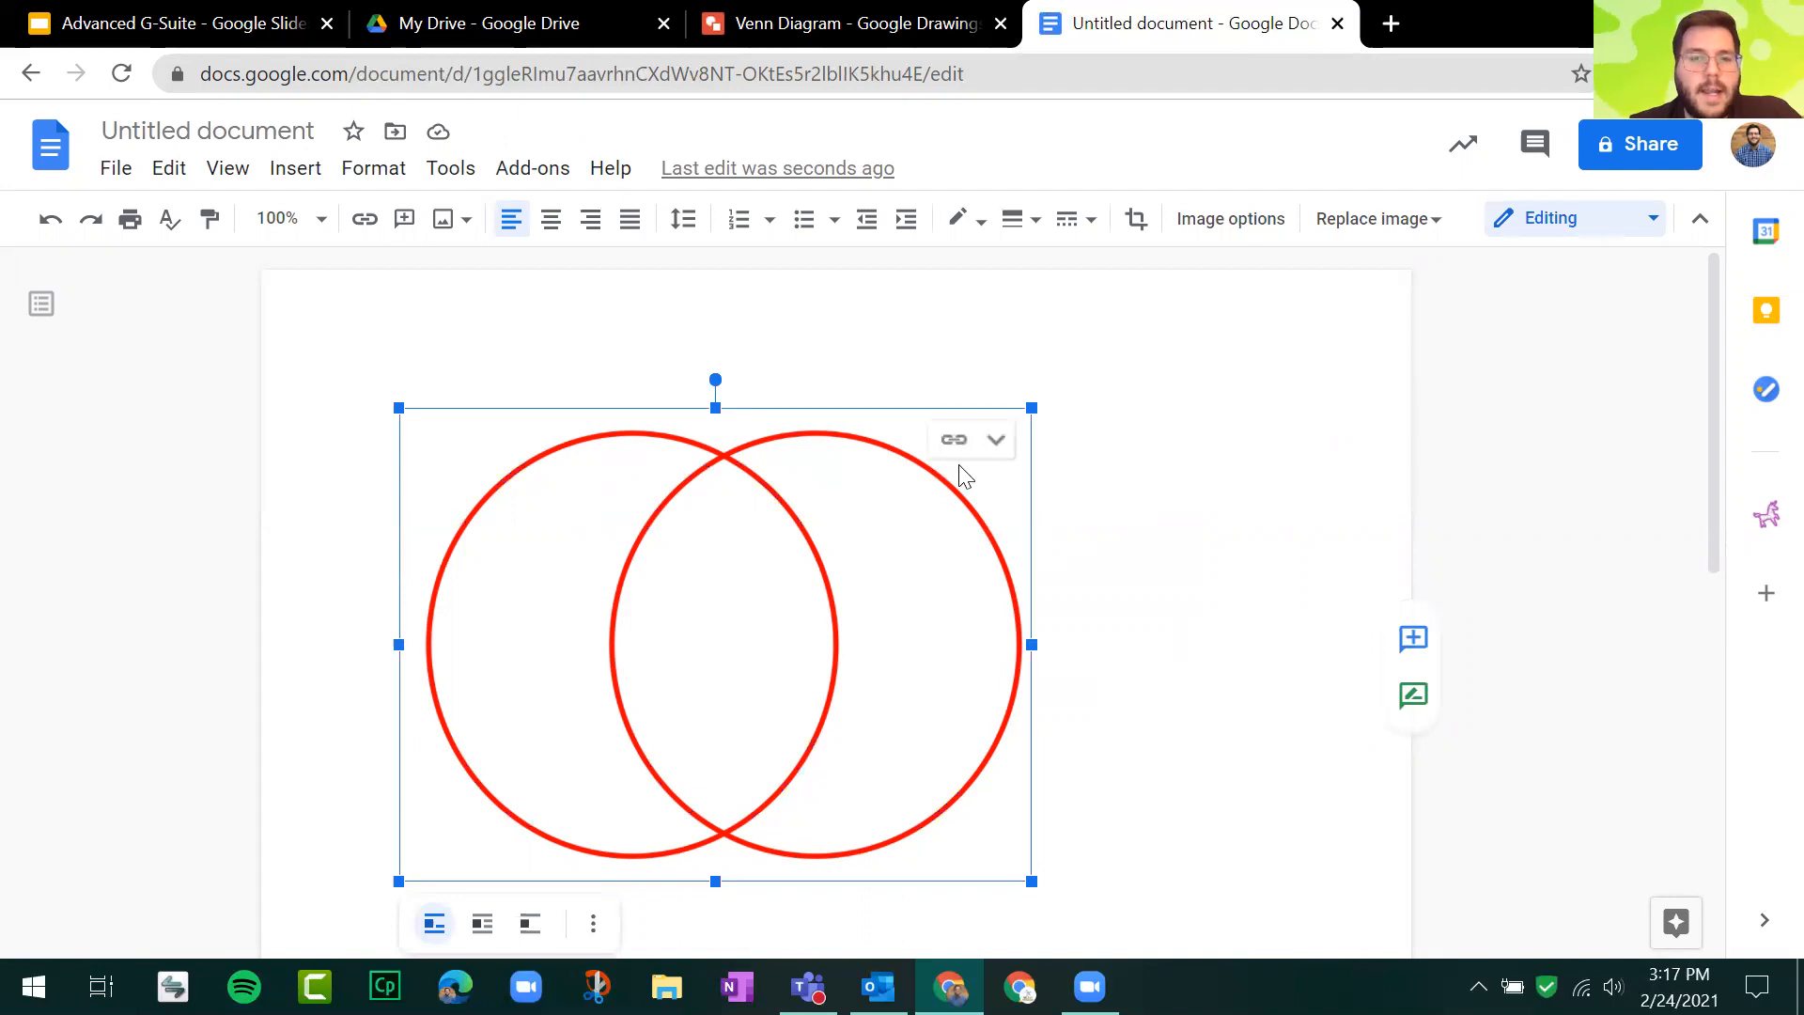
left_click(995, 440)
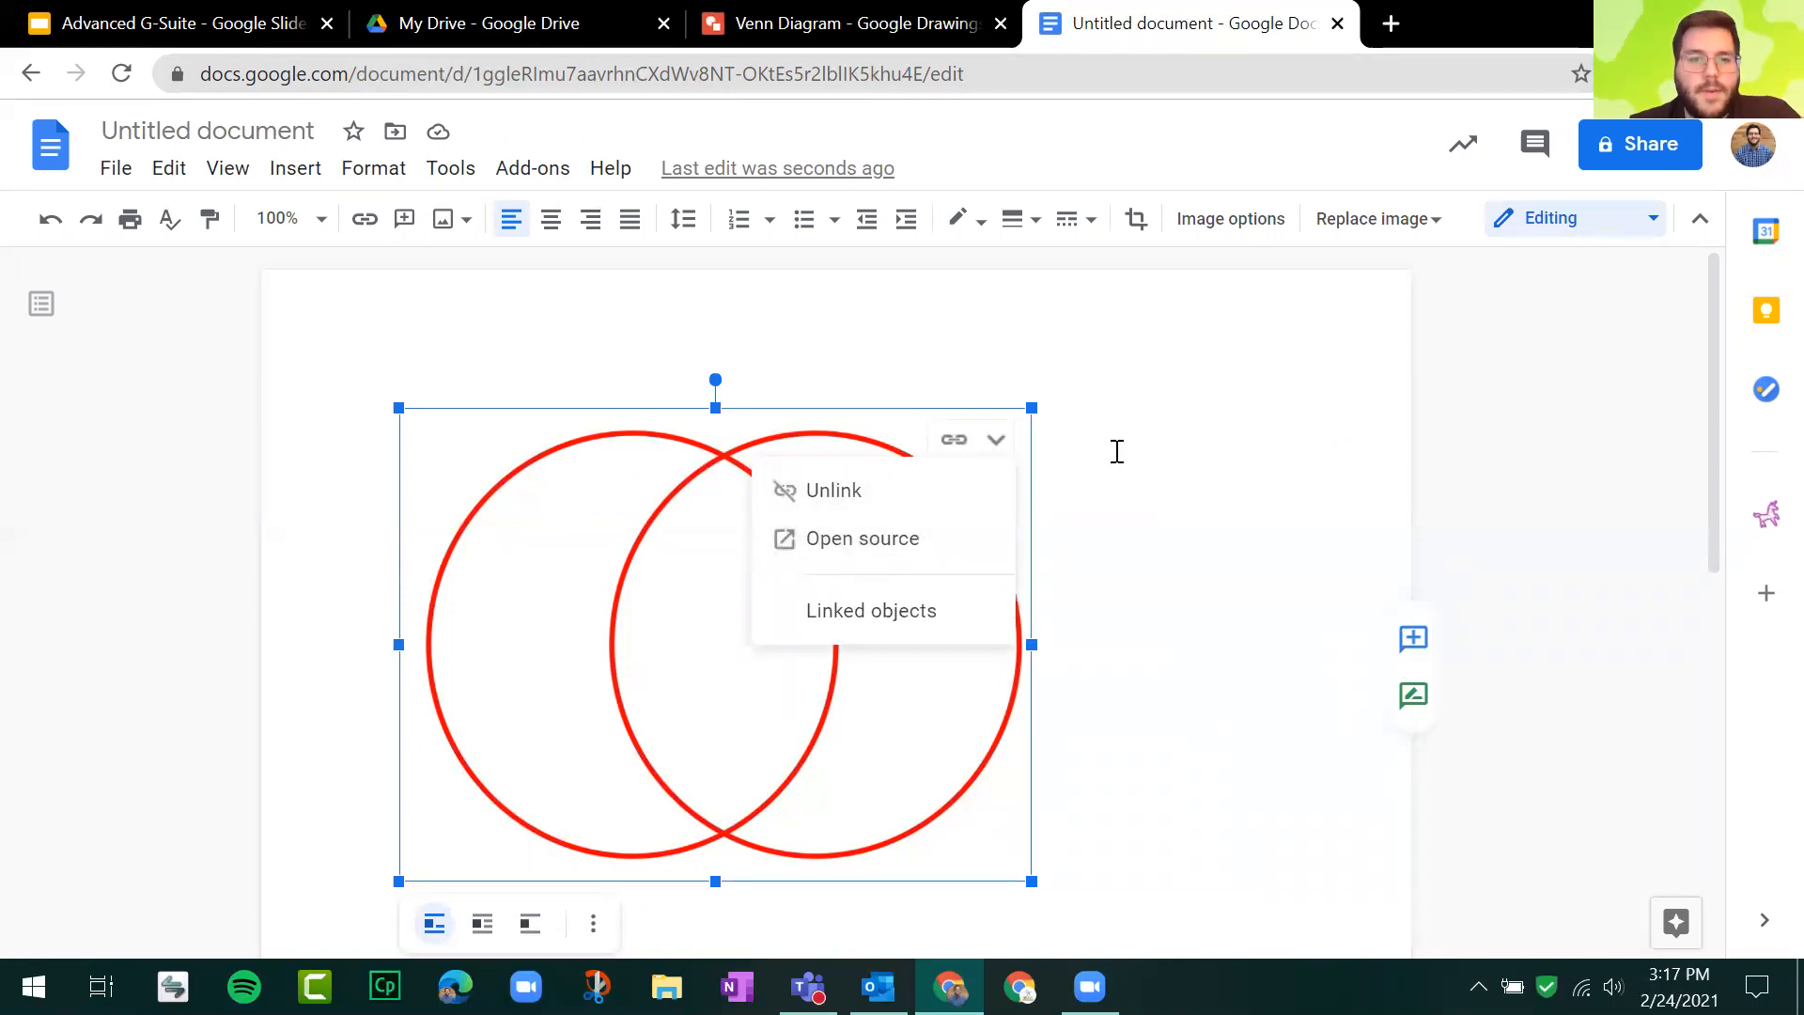
left_click(1148, 451)
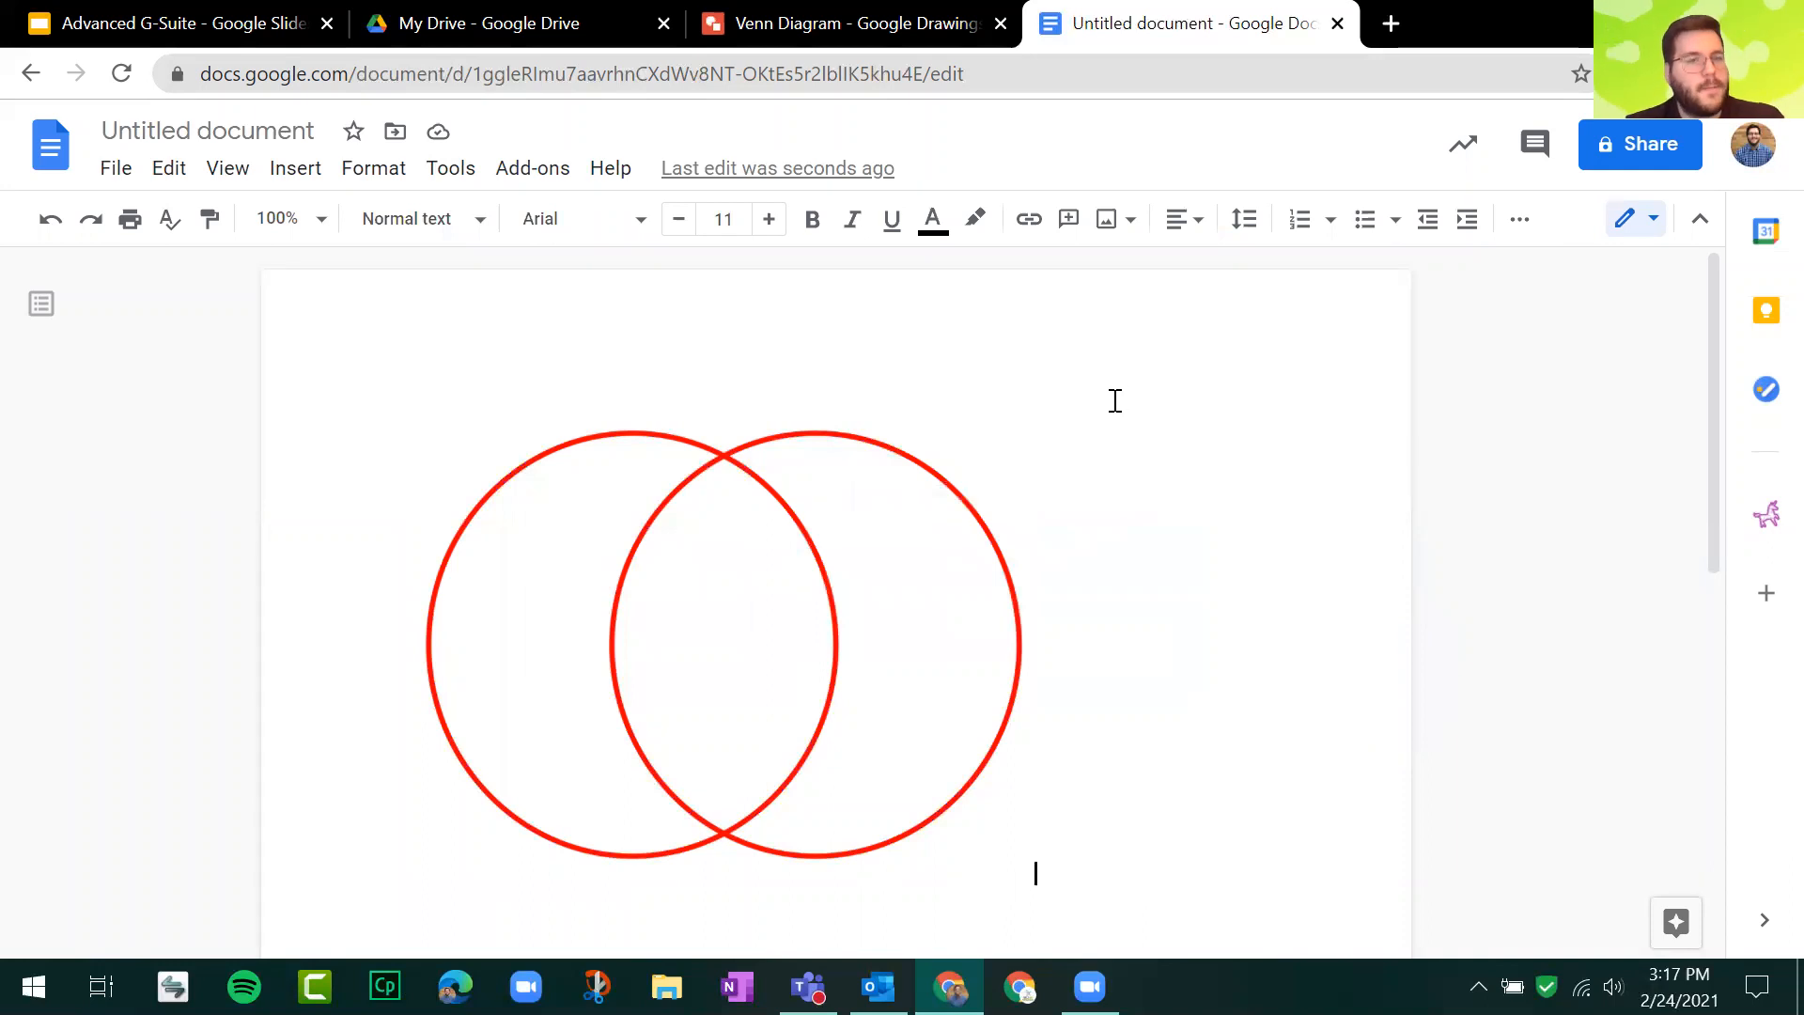
Step: Consult the Getting Started with Drawings slide for the saving formats, then return to the Venn Diagram drawing
left_click(814, 29)
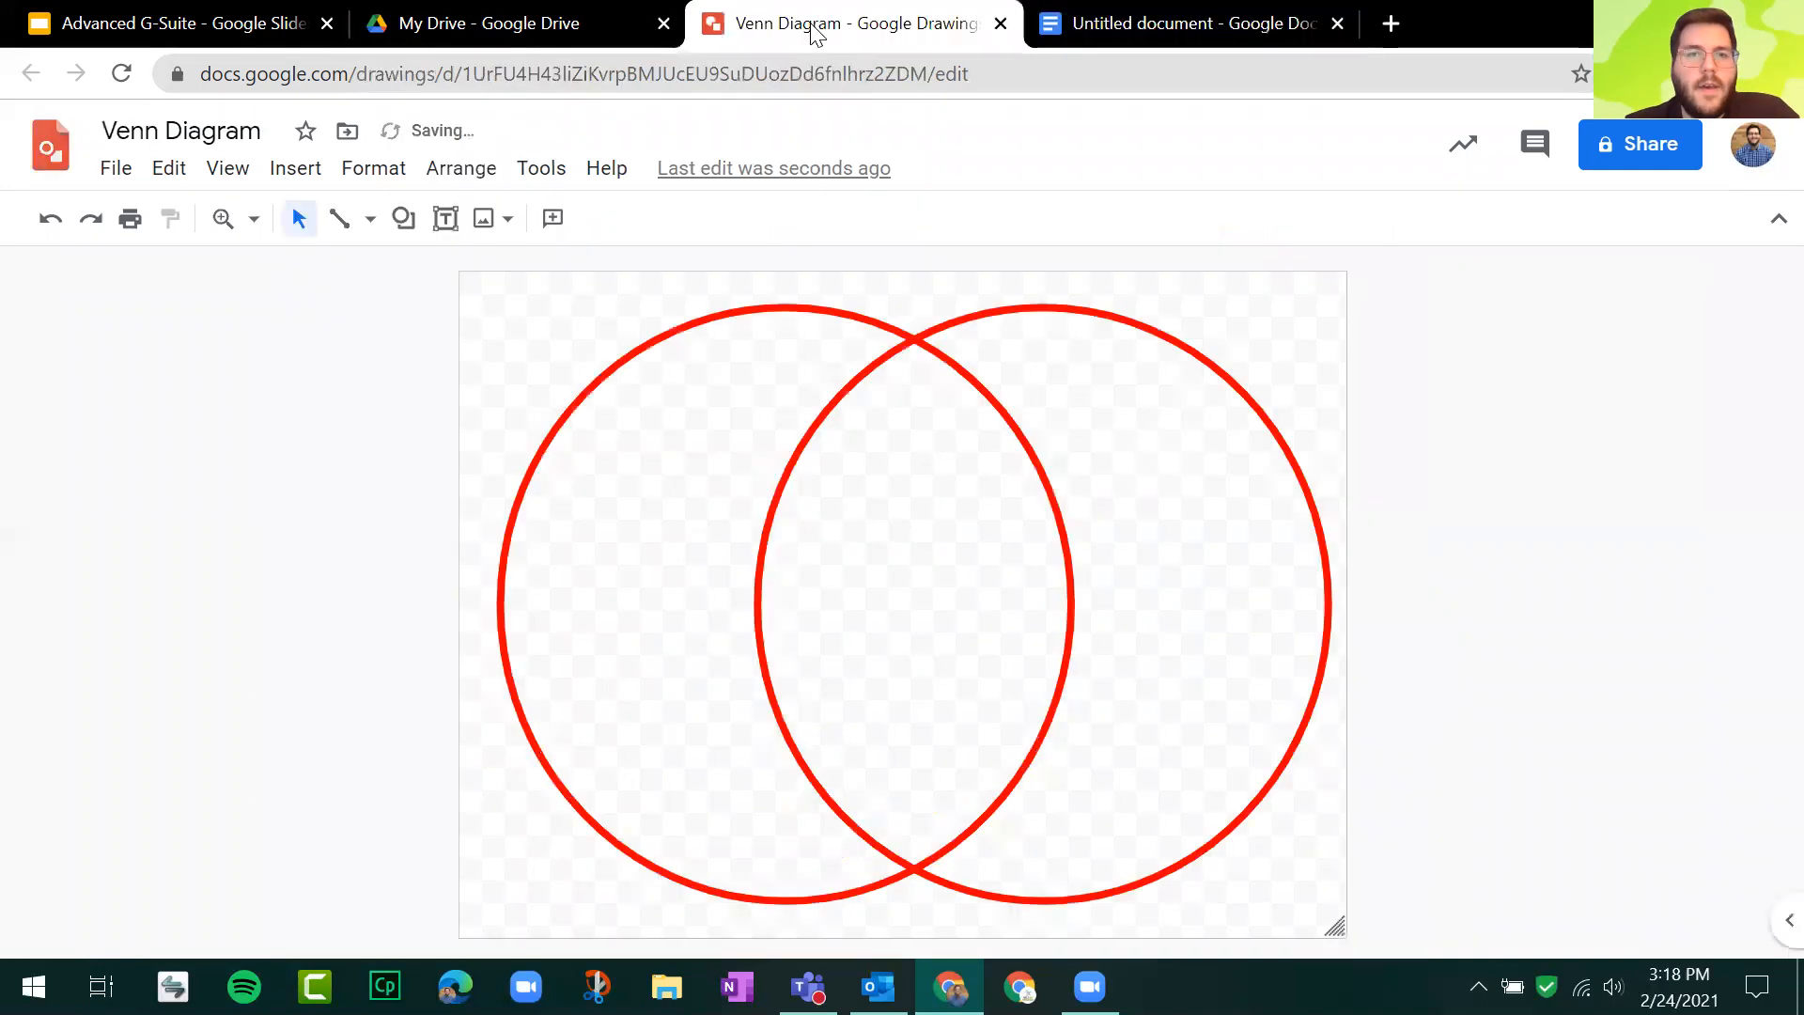
left_click(166, 18)
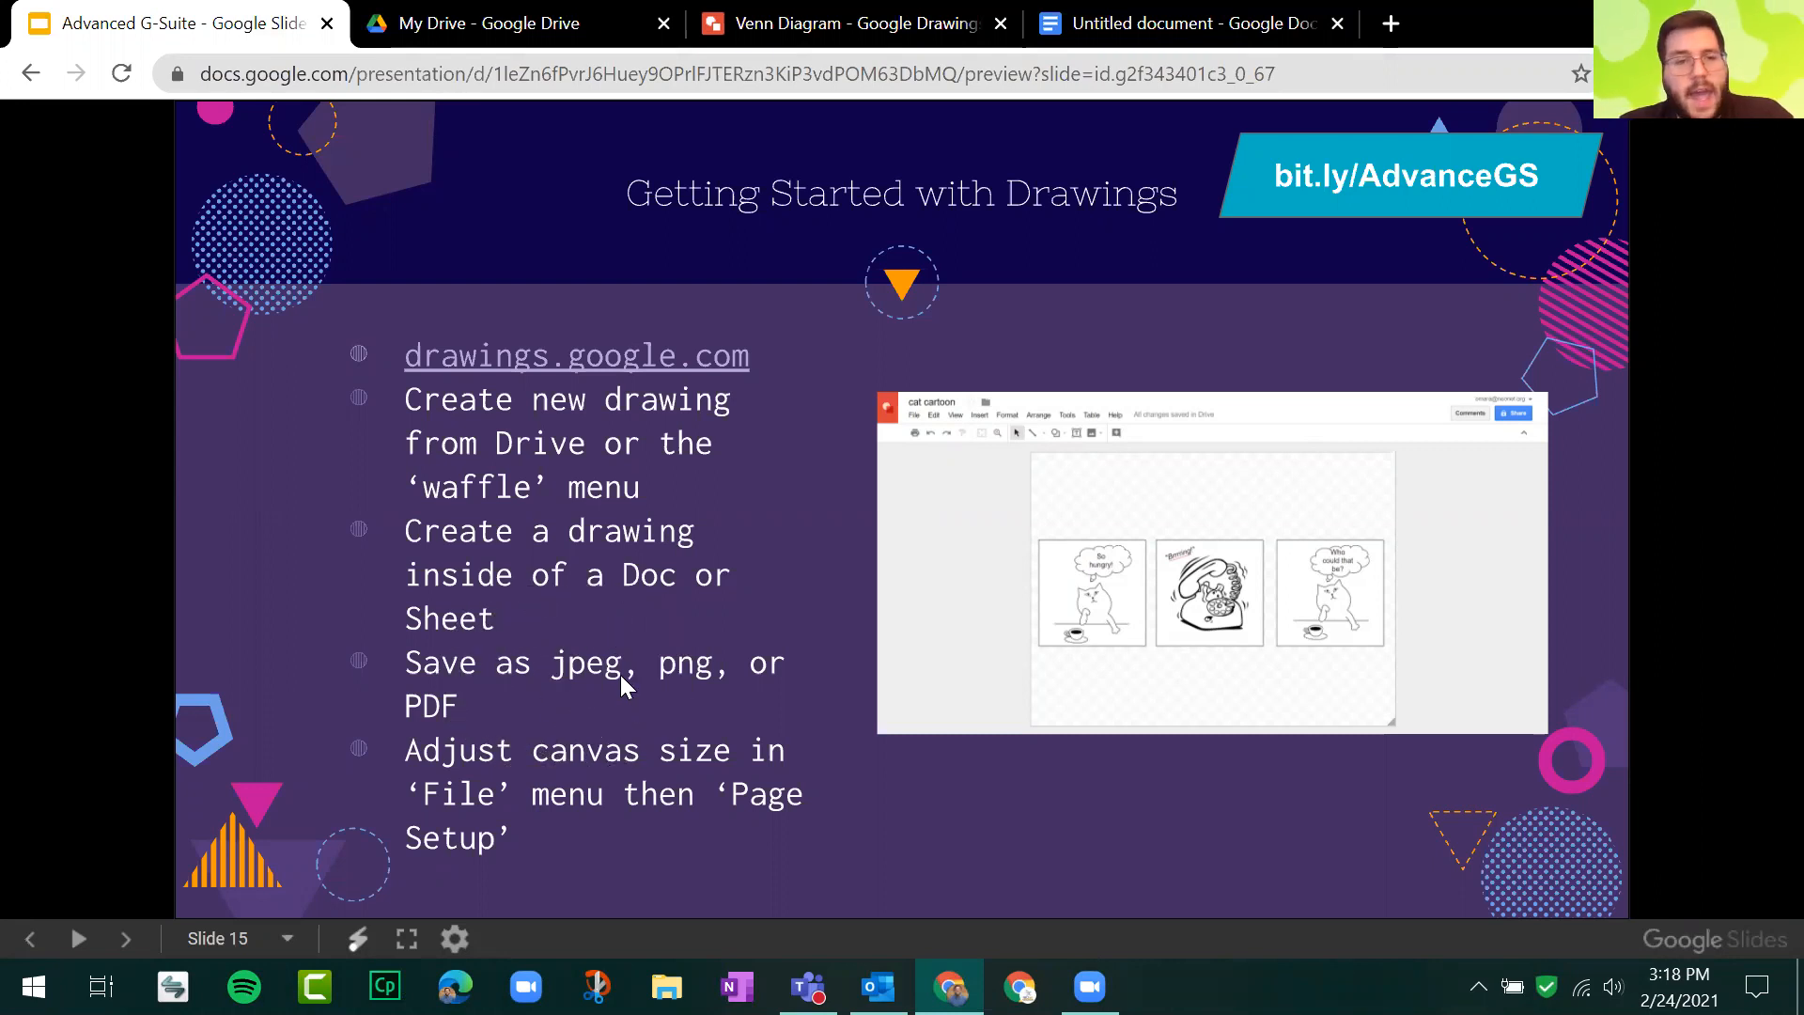
left_click(846, 23)
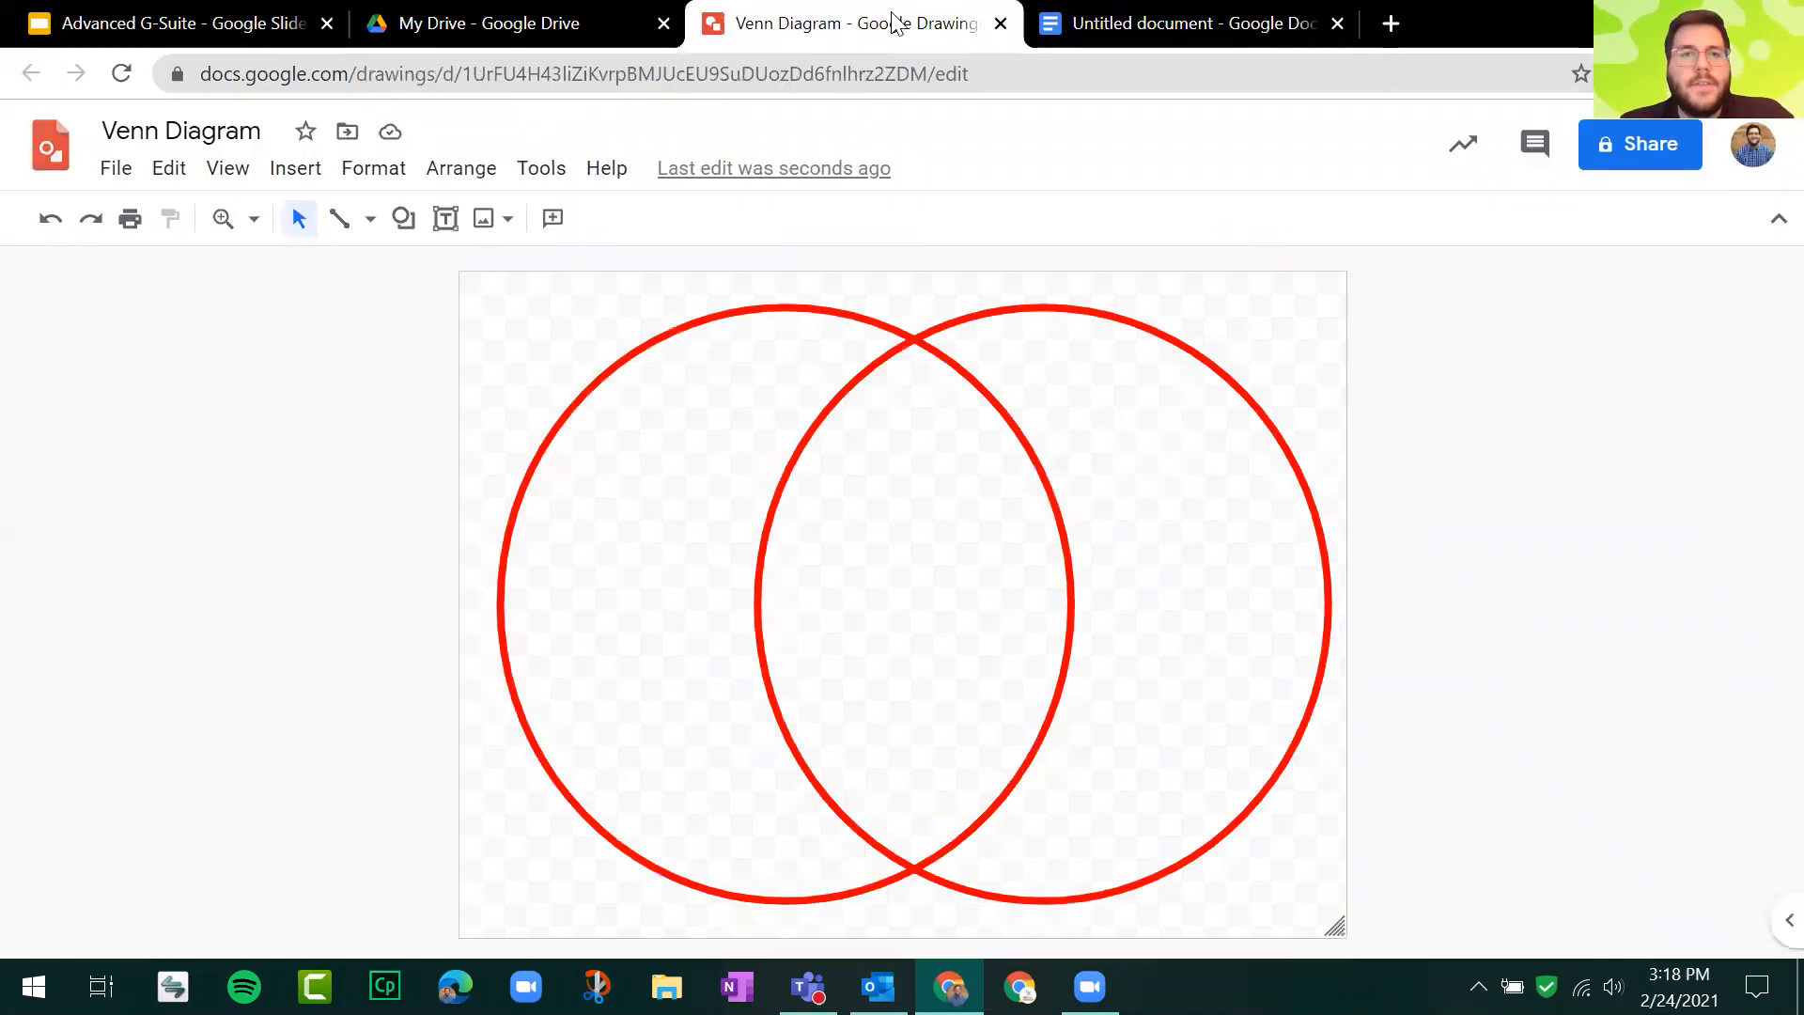
Step: Examine the drawing's PDF, JPEG, PNG and SVG download formats, then dismiss the options without downloading
left_click(117, 169)
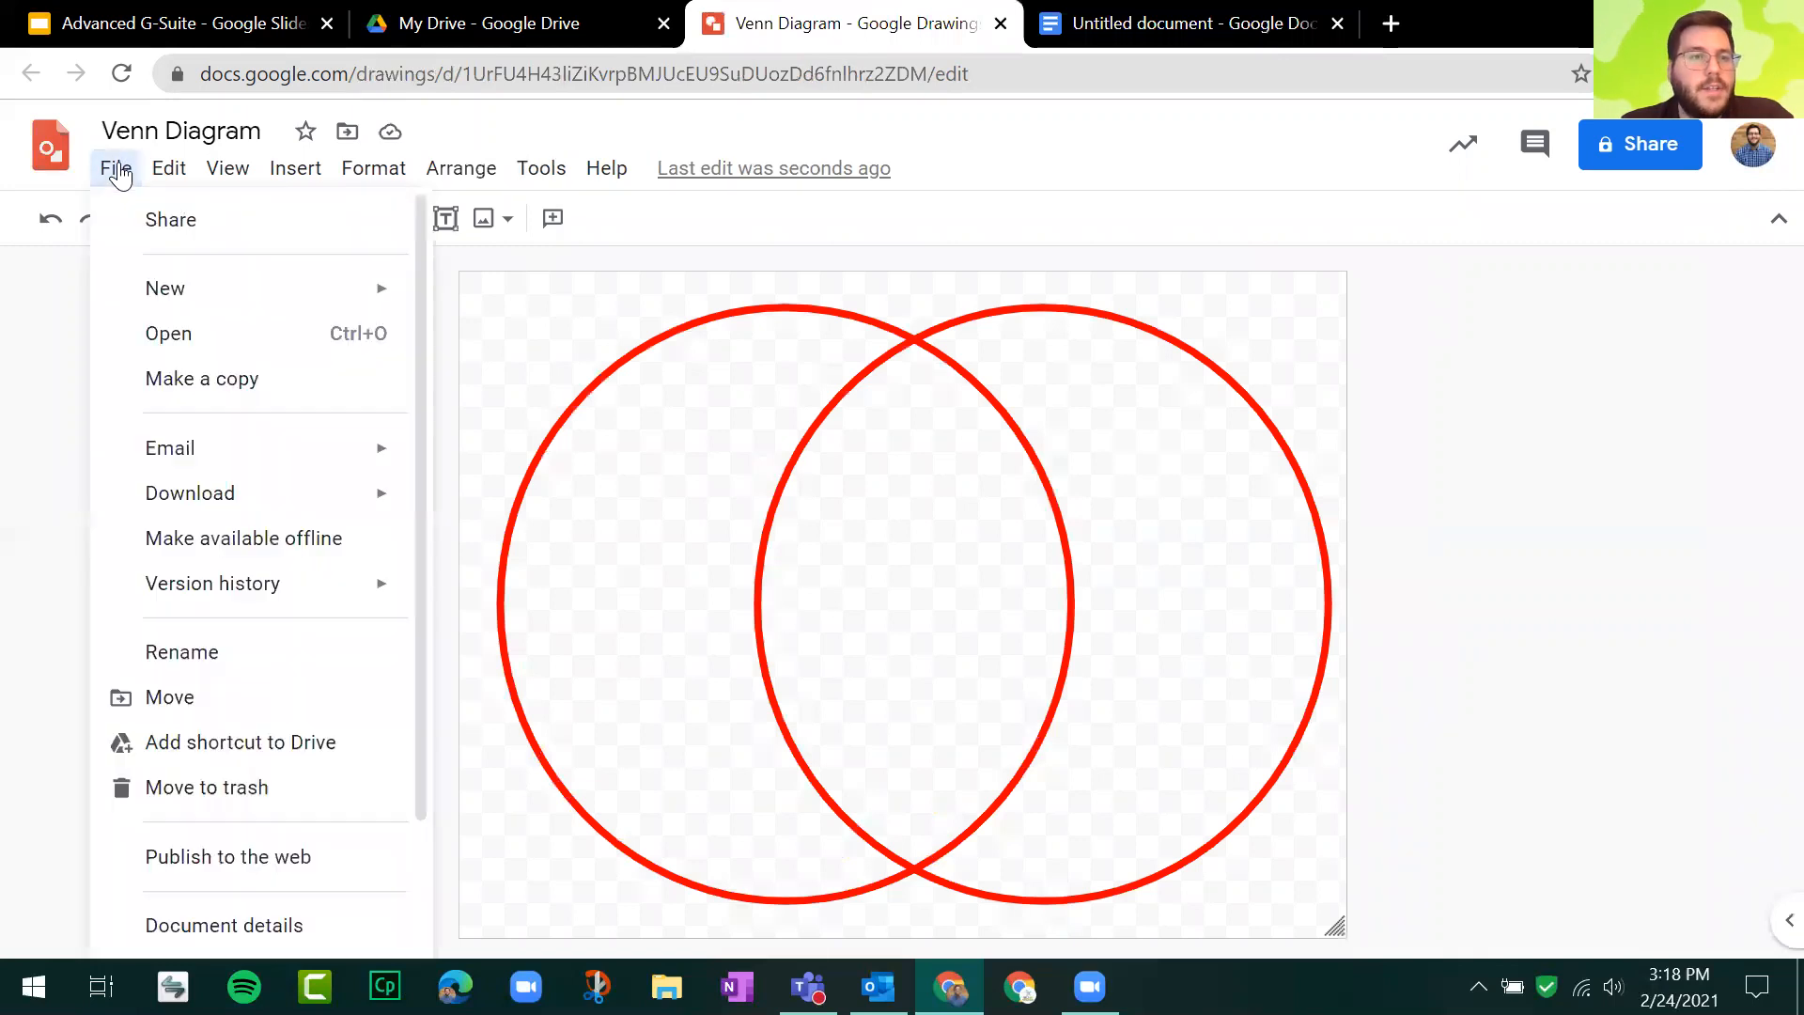
mouse_move(259, 472)
mouse_move(375, 504)
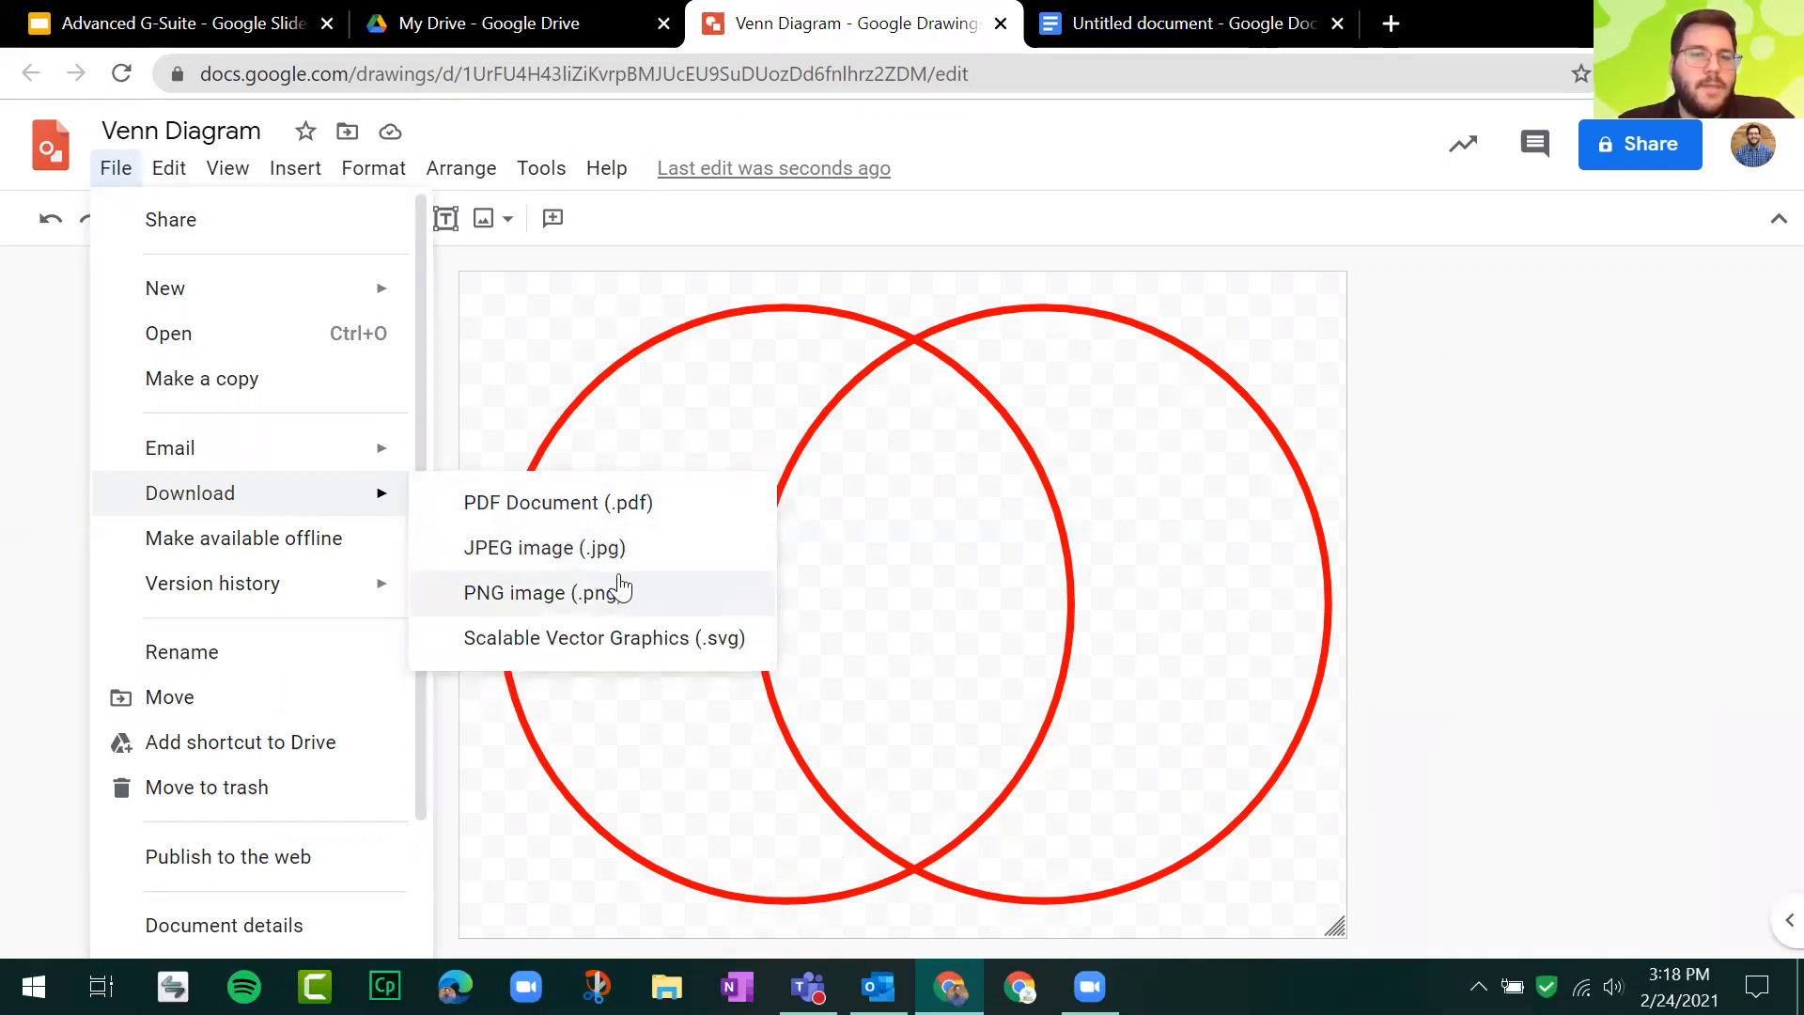
left_click(614, 604)
left_click(612, 607)
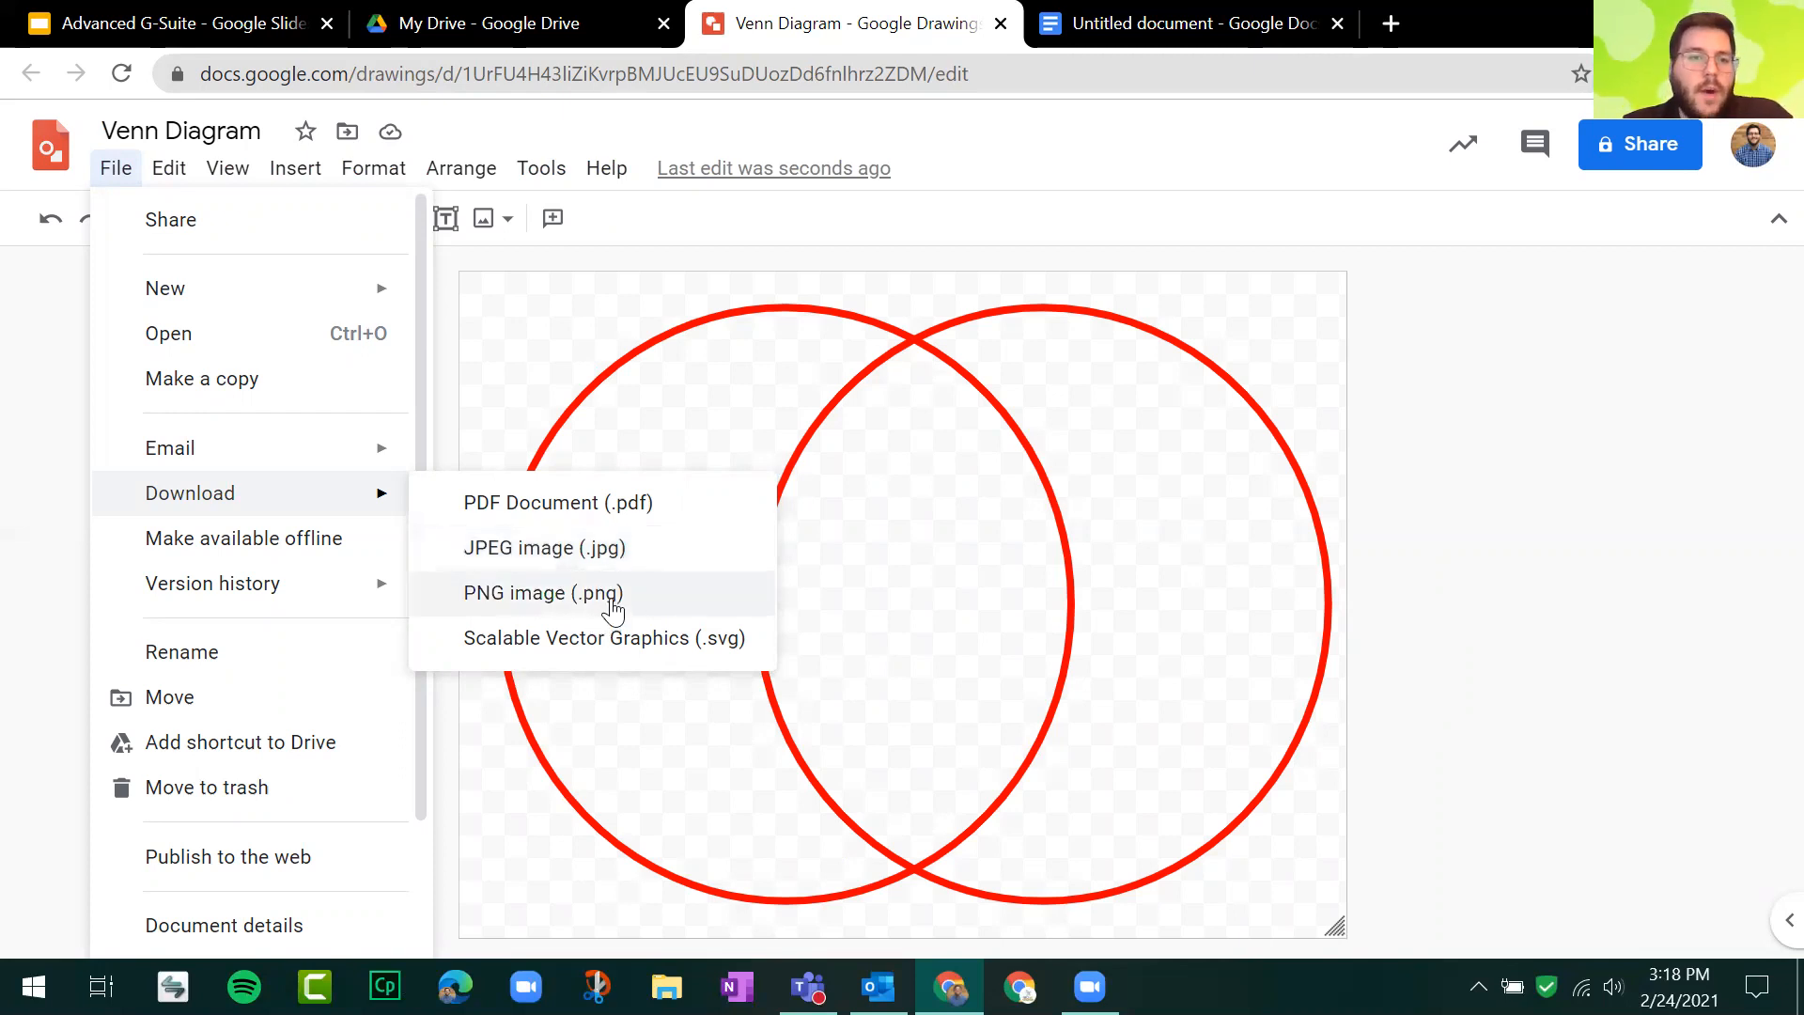
left_click(610, 601)
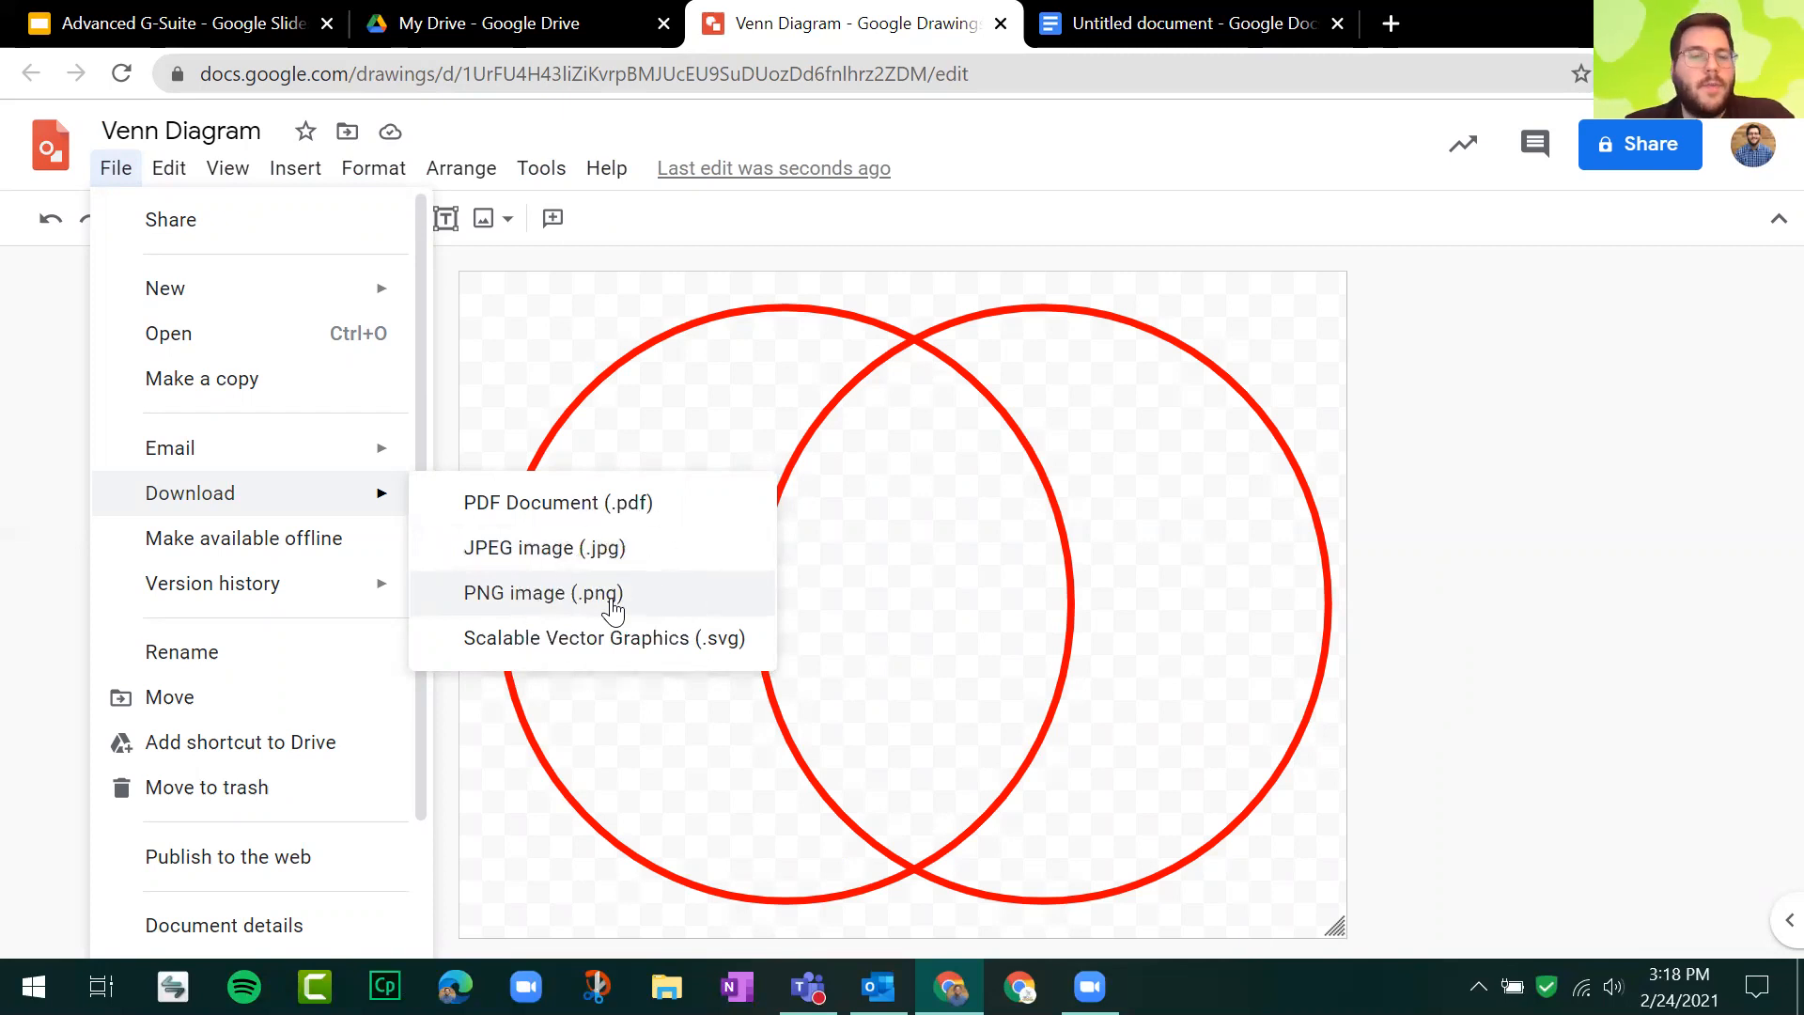
left_click(969, 554)
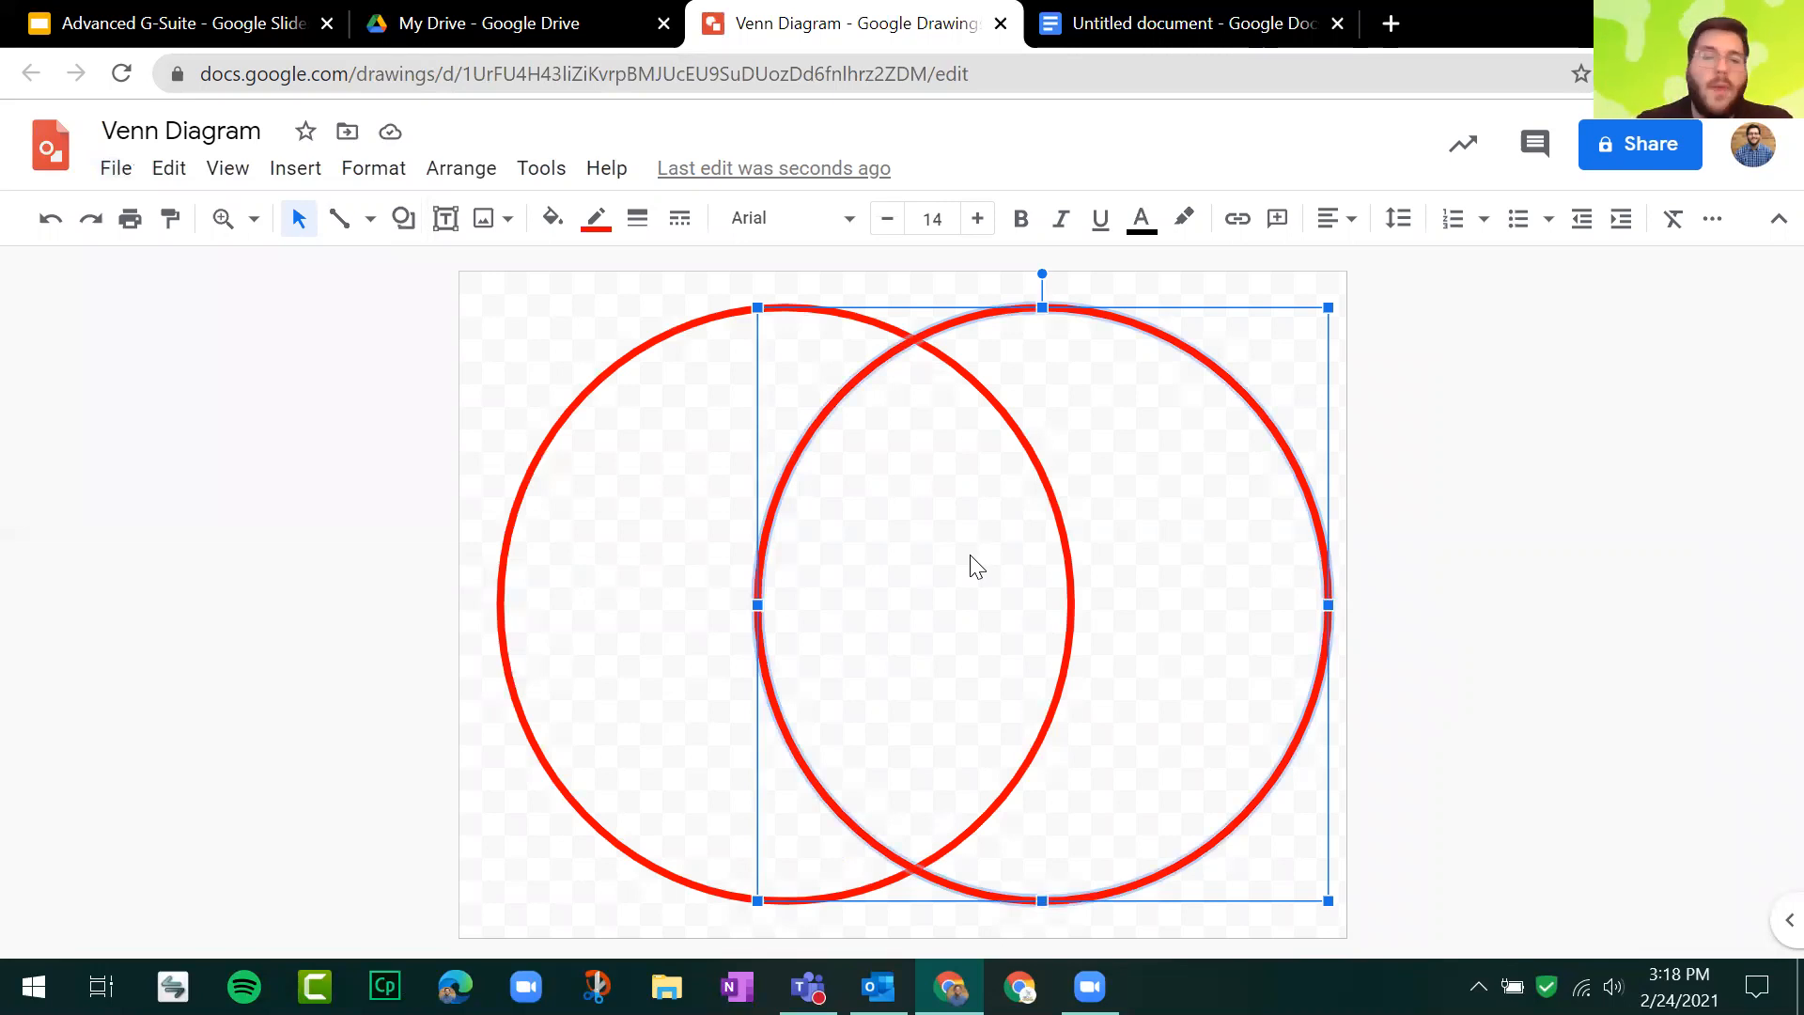
left_click(564, 355)
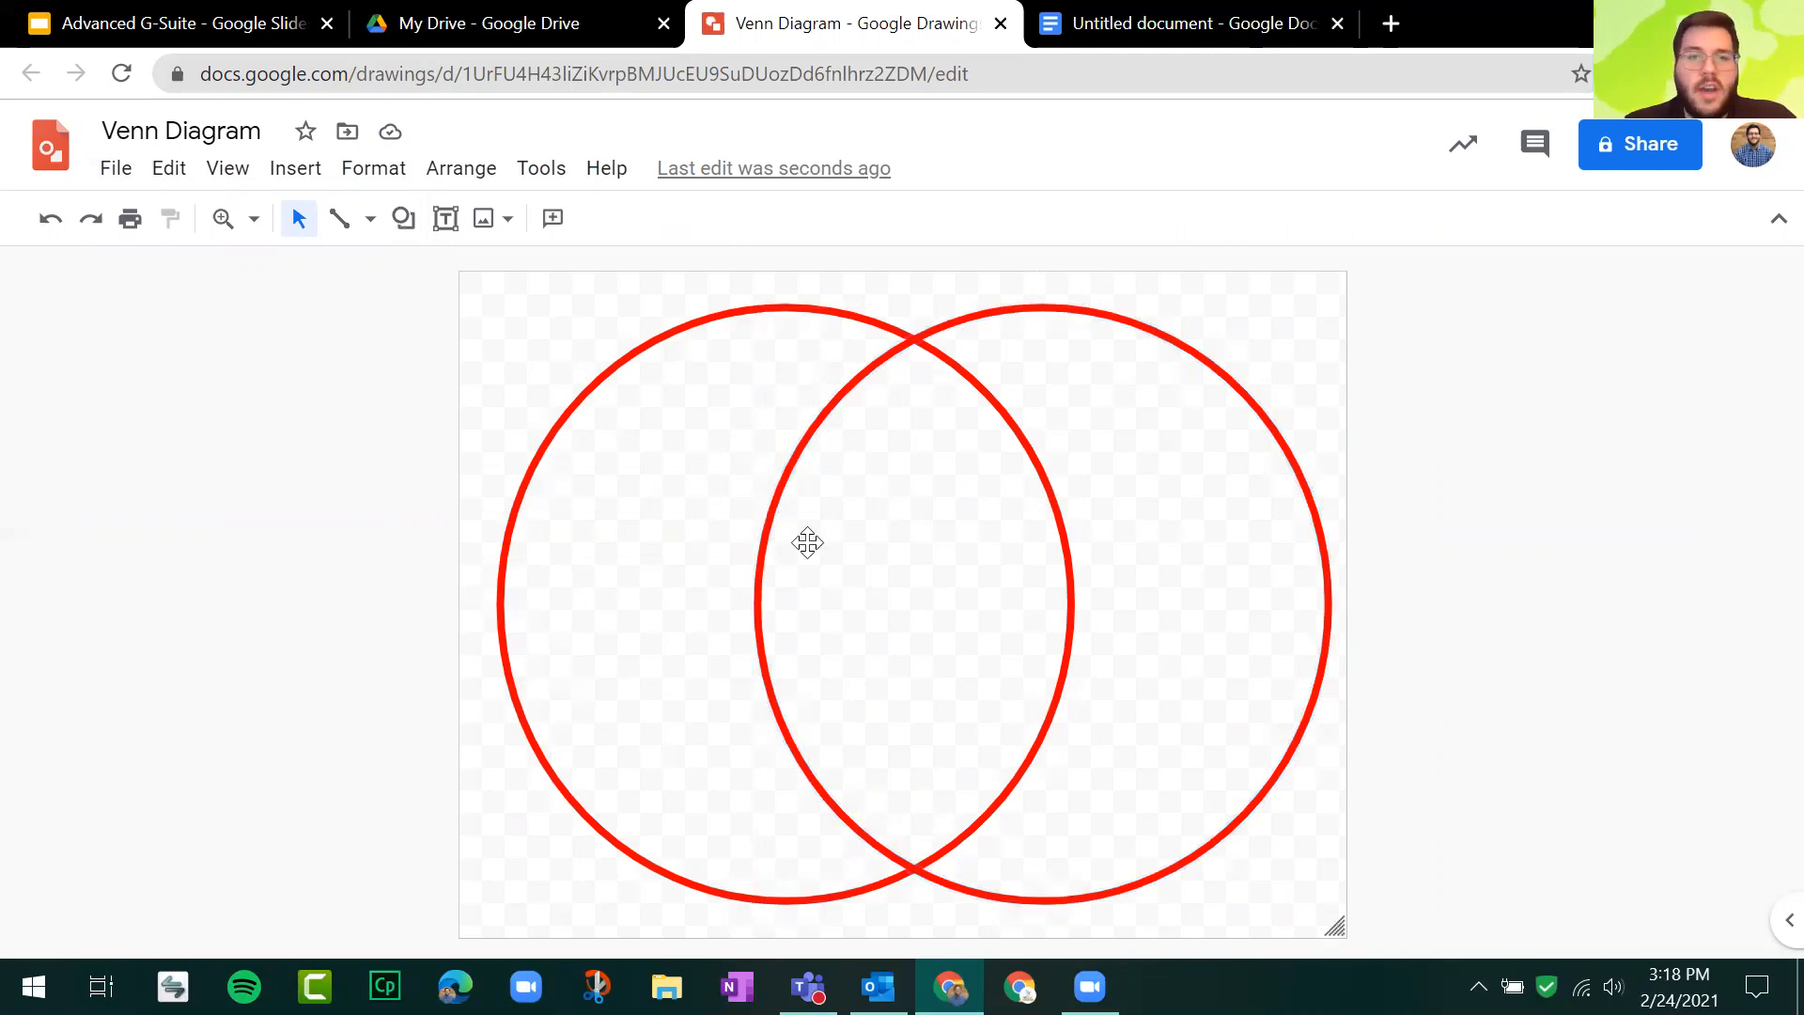
left_click(114, 169)
mouse_move(379, 510)
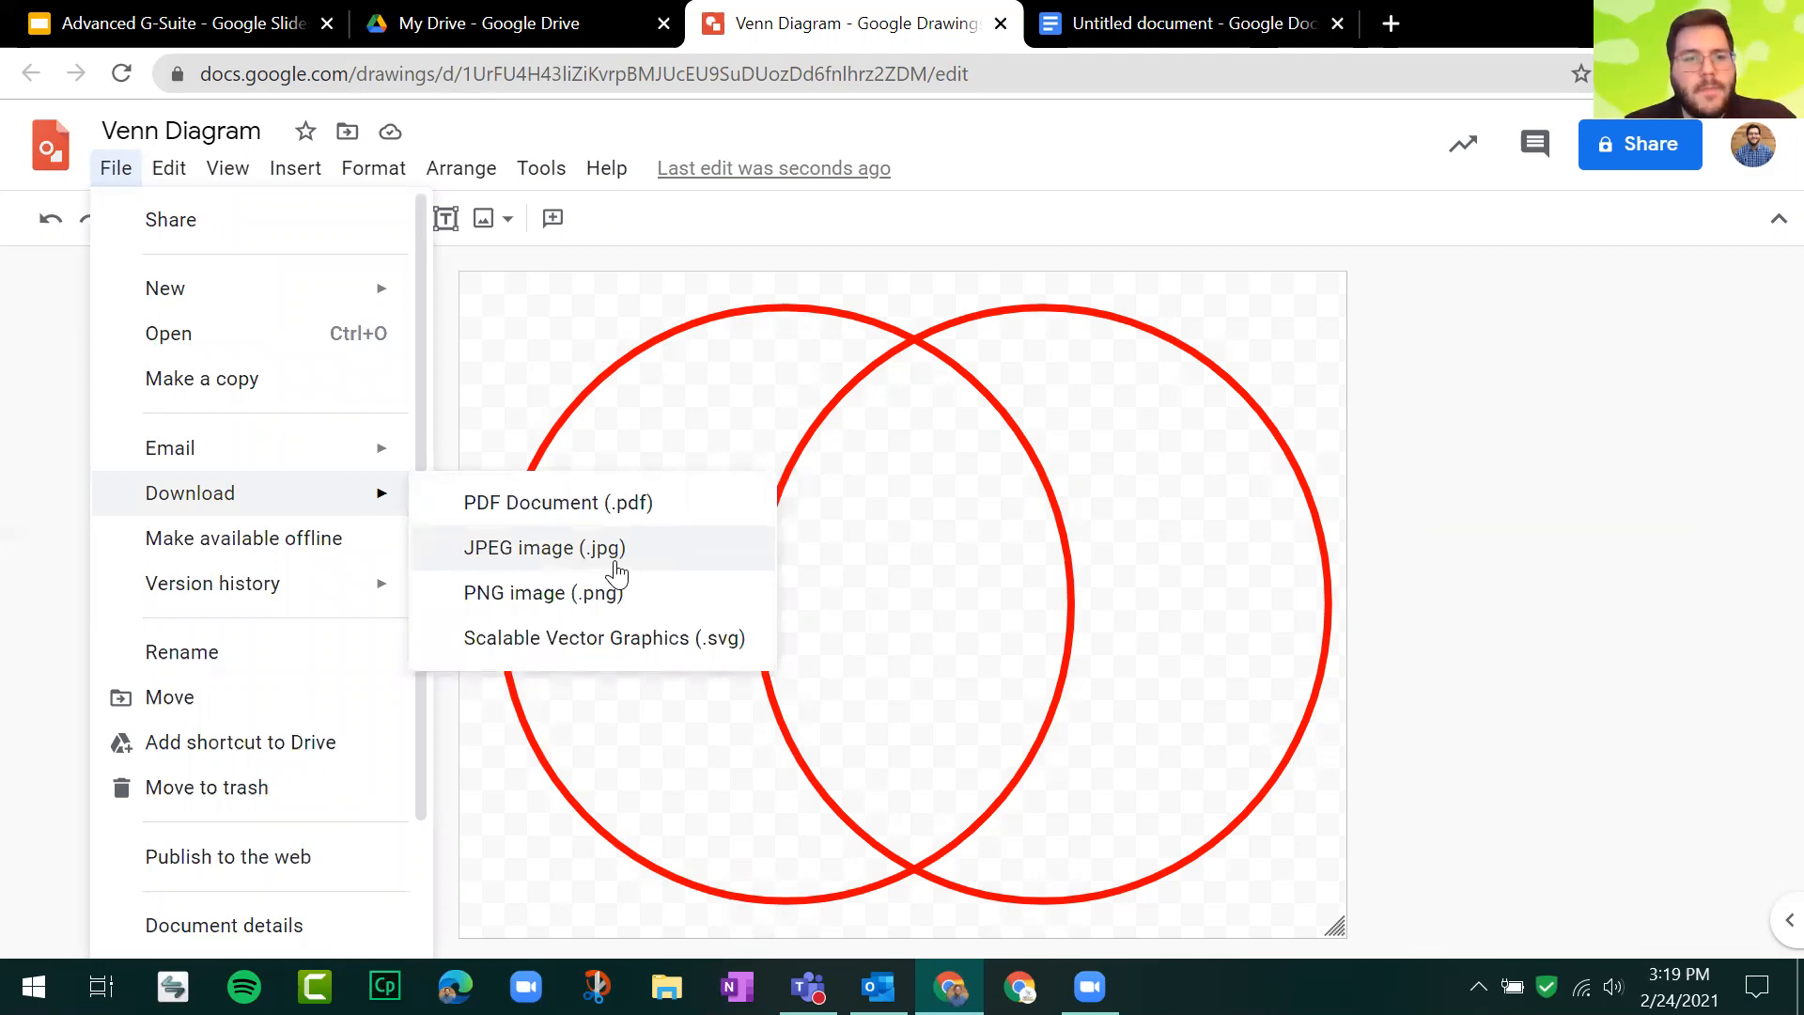
left_click(708, 647)
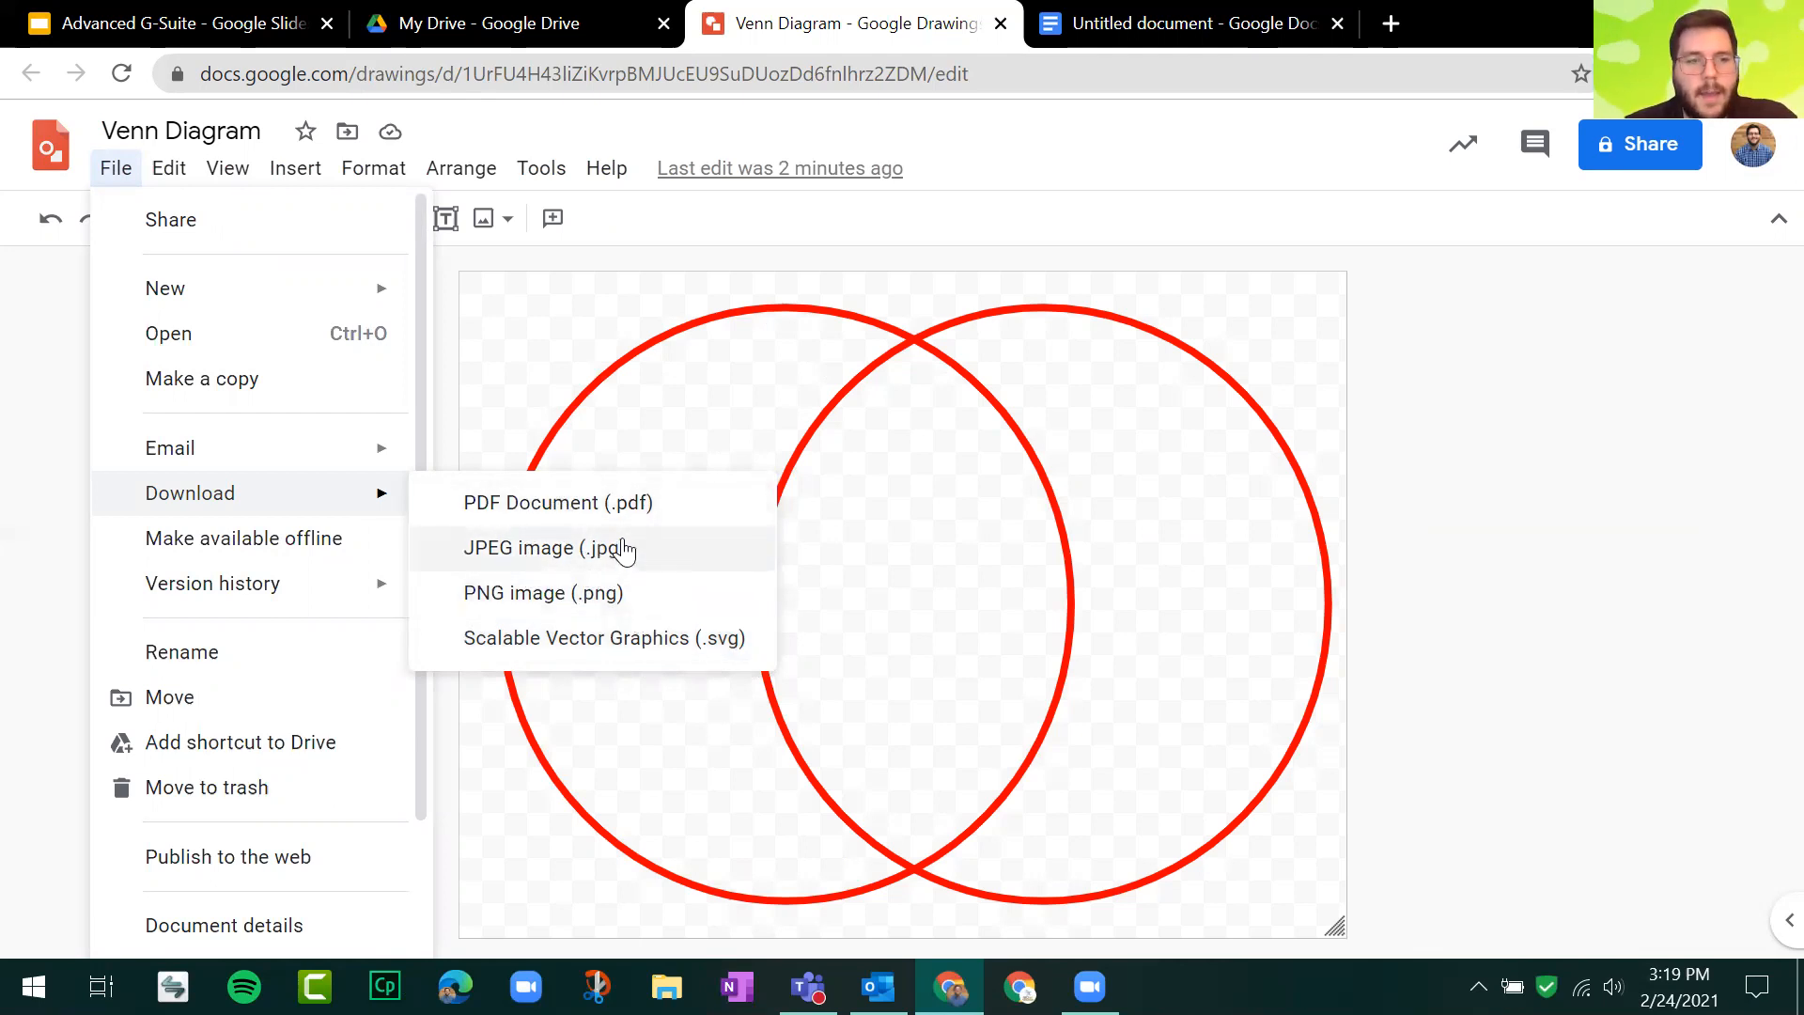
left_click(532, 341)
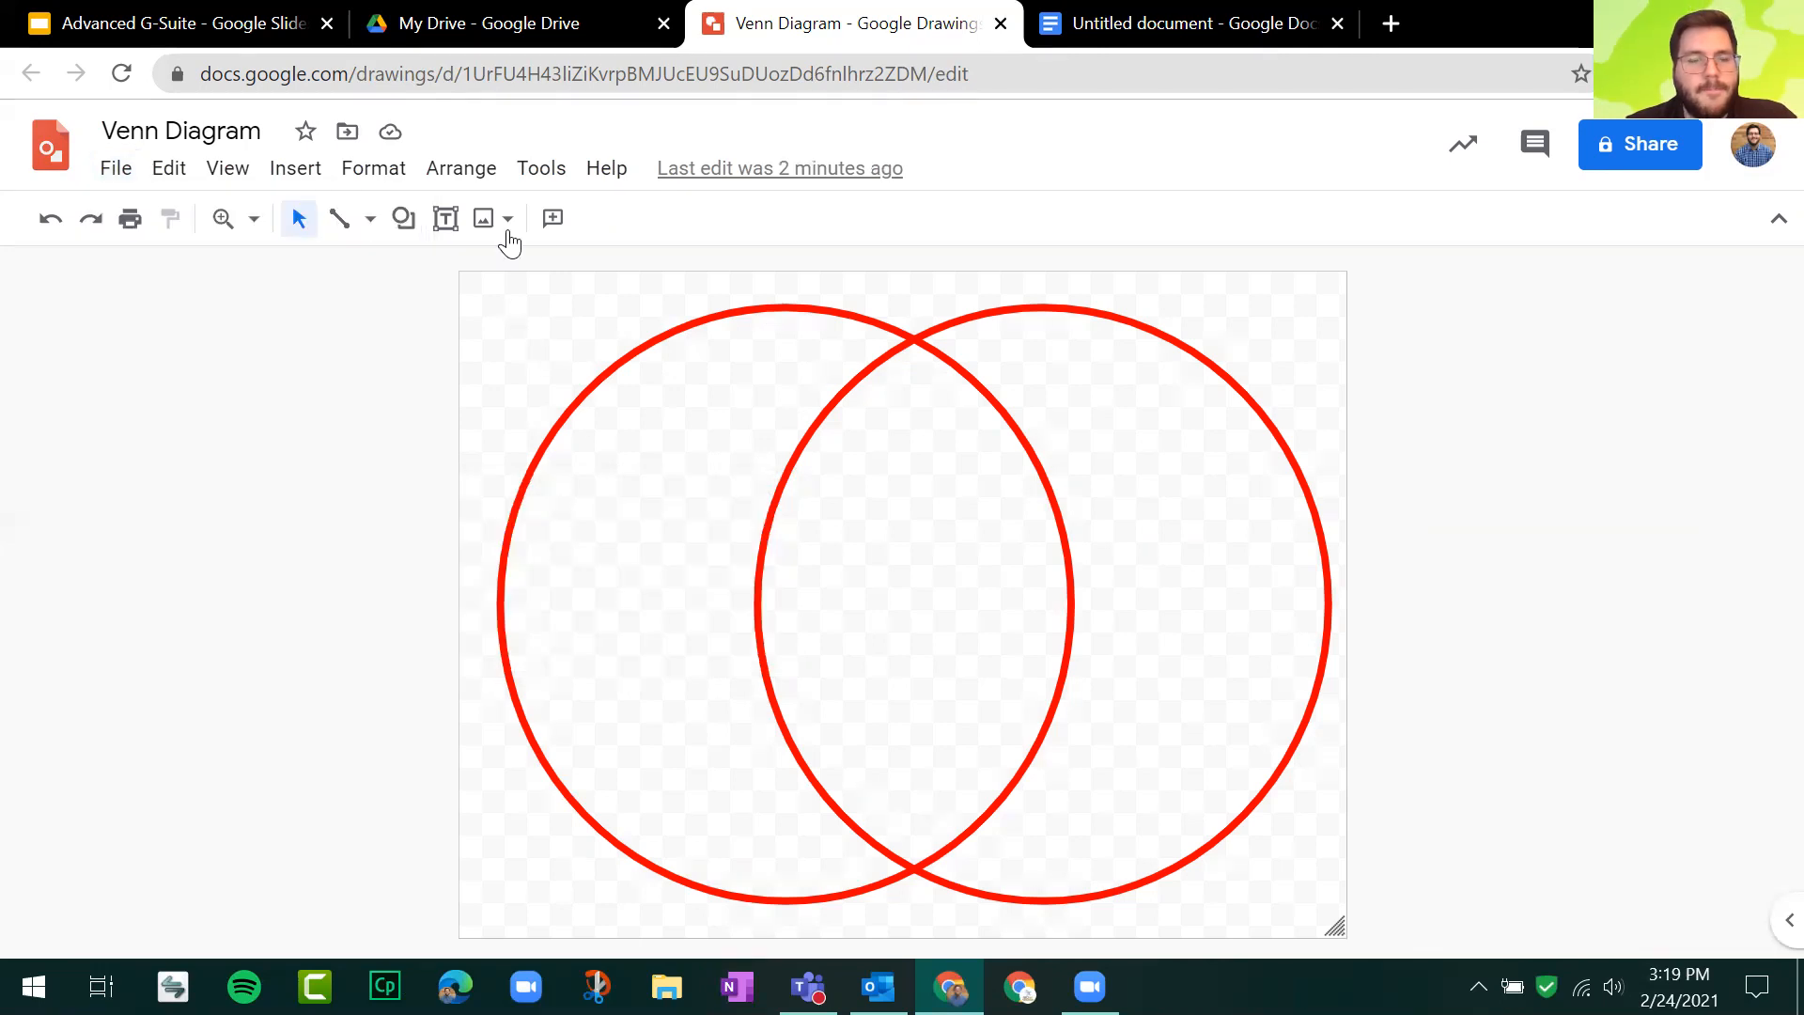
Step: Check the canvas size instructions on the Getting Started with Drawings slide, then open the Venn Diagram drawing's Page setup
left_click(243, 14)
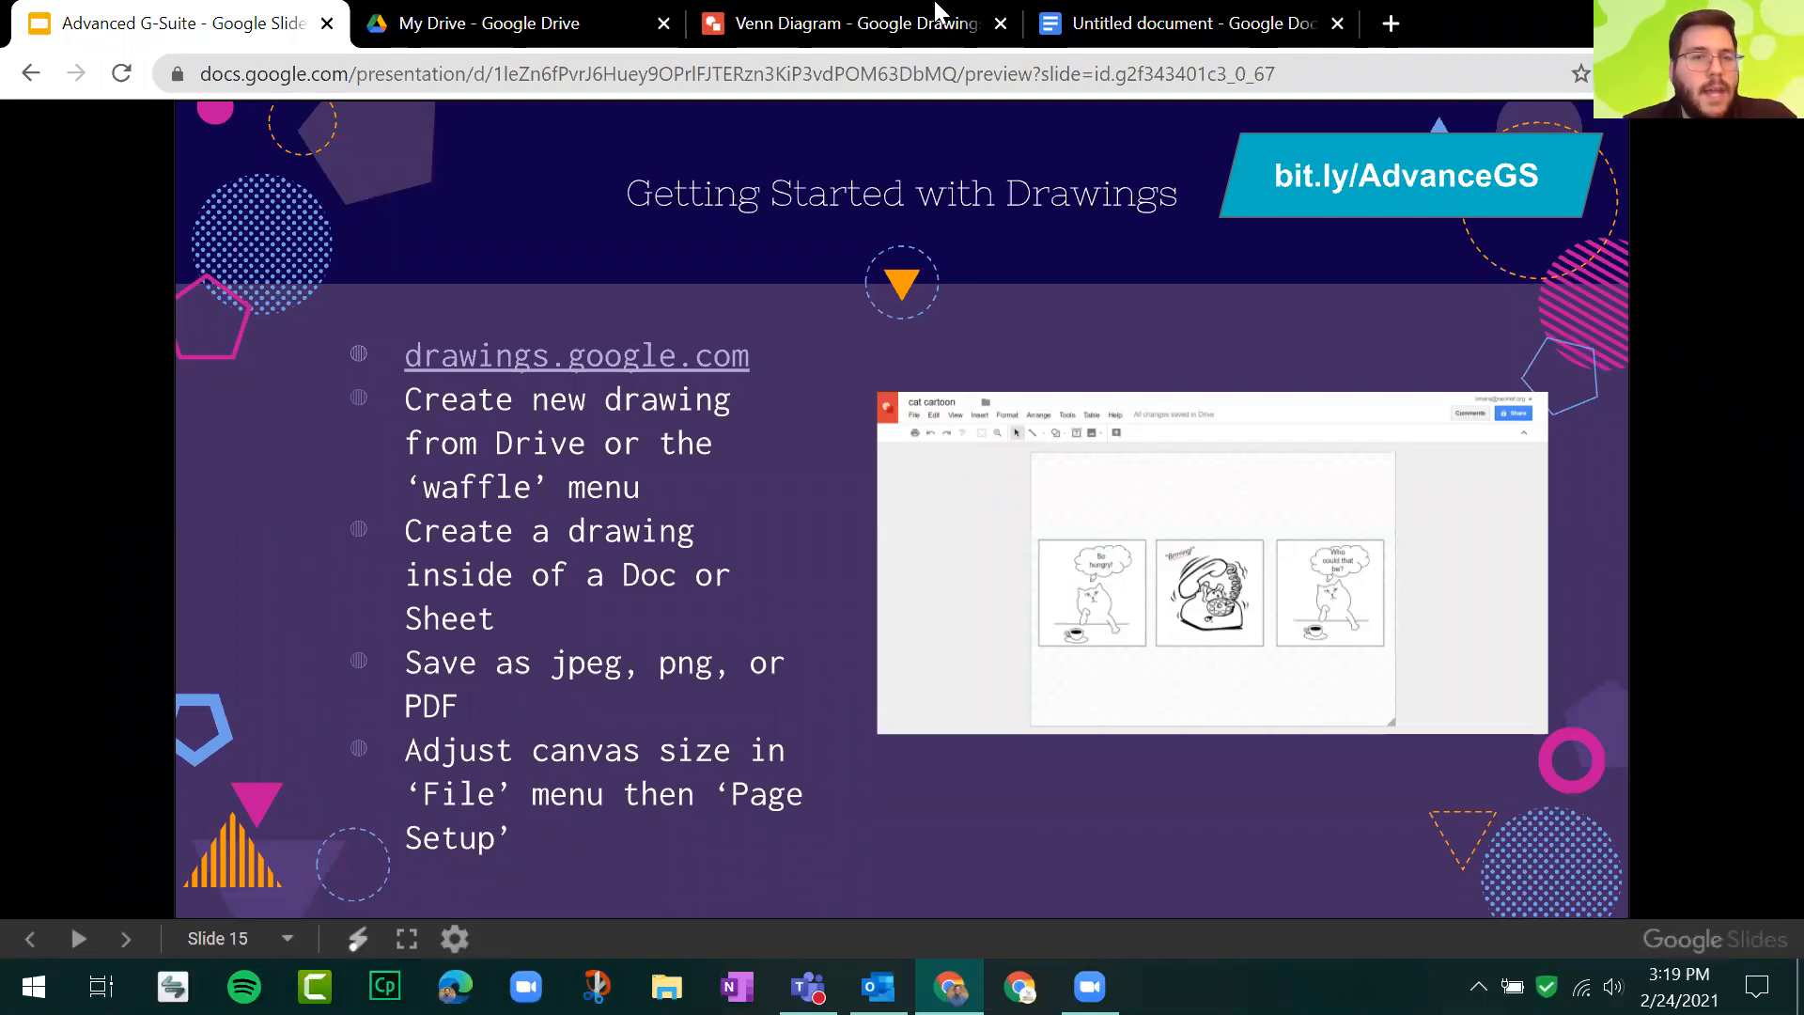
left_click(782, 30)
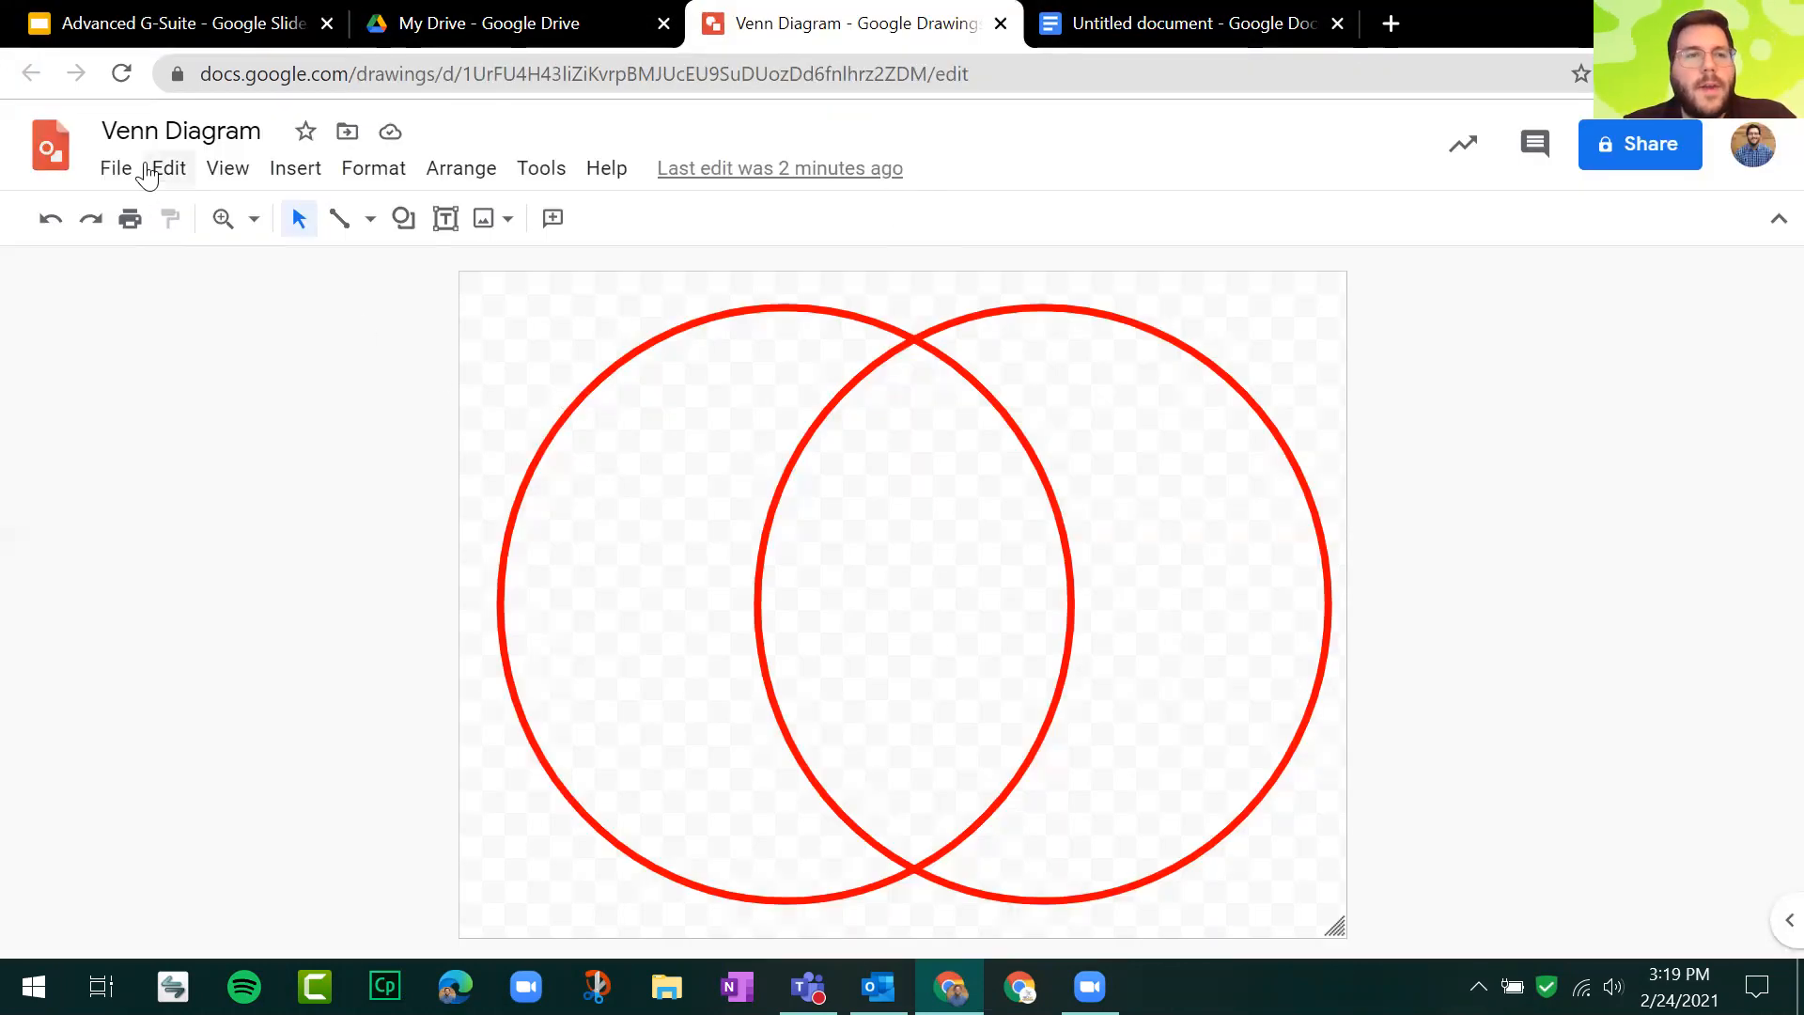
left_click(118, 170)
scroll(172, 470, "down", 2)
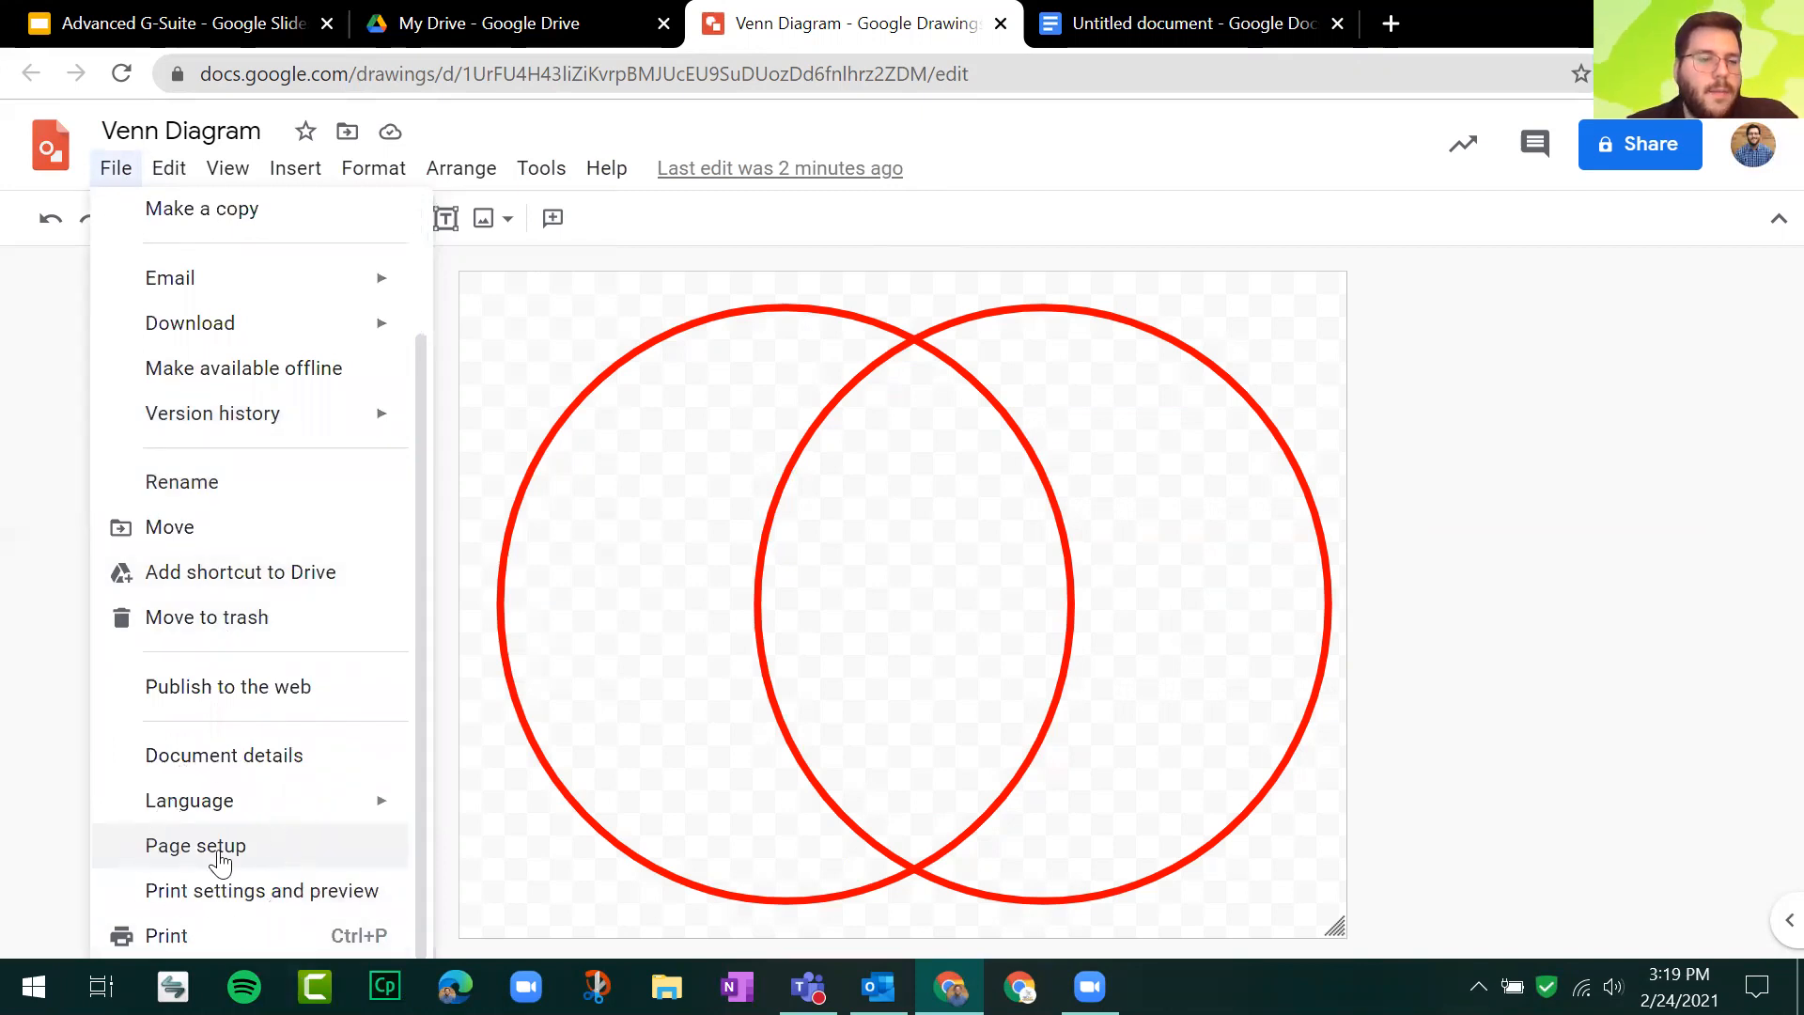
left_click(218, 853)
Step: Try the Standard 4:3 and Widescreen 16:9 presets for the drawing's page size
left_click(814, 490)
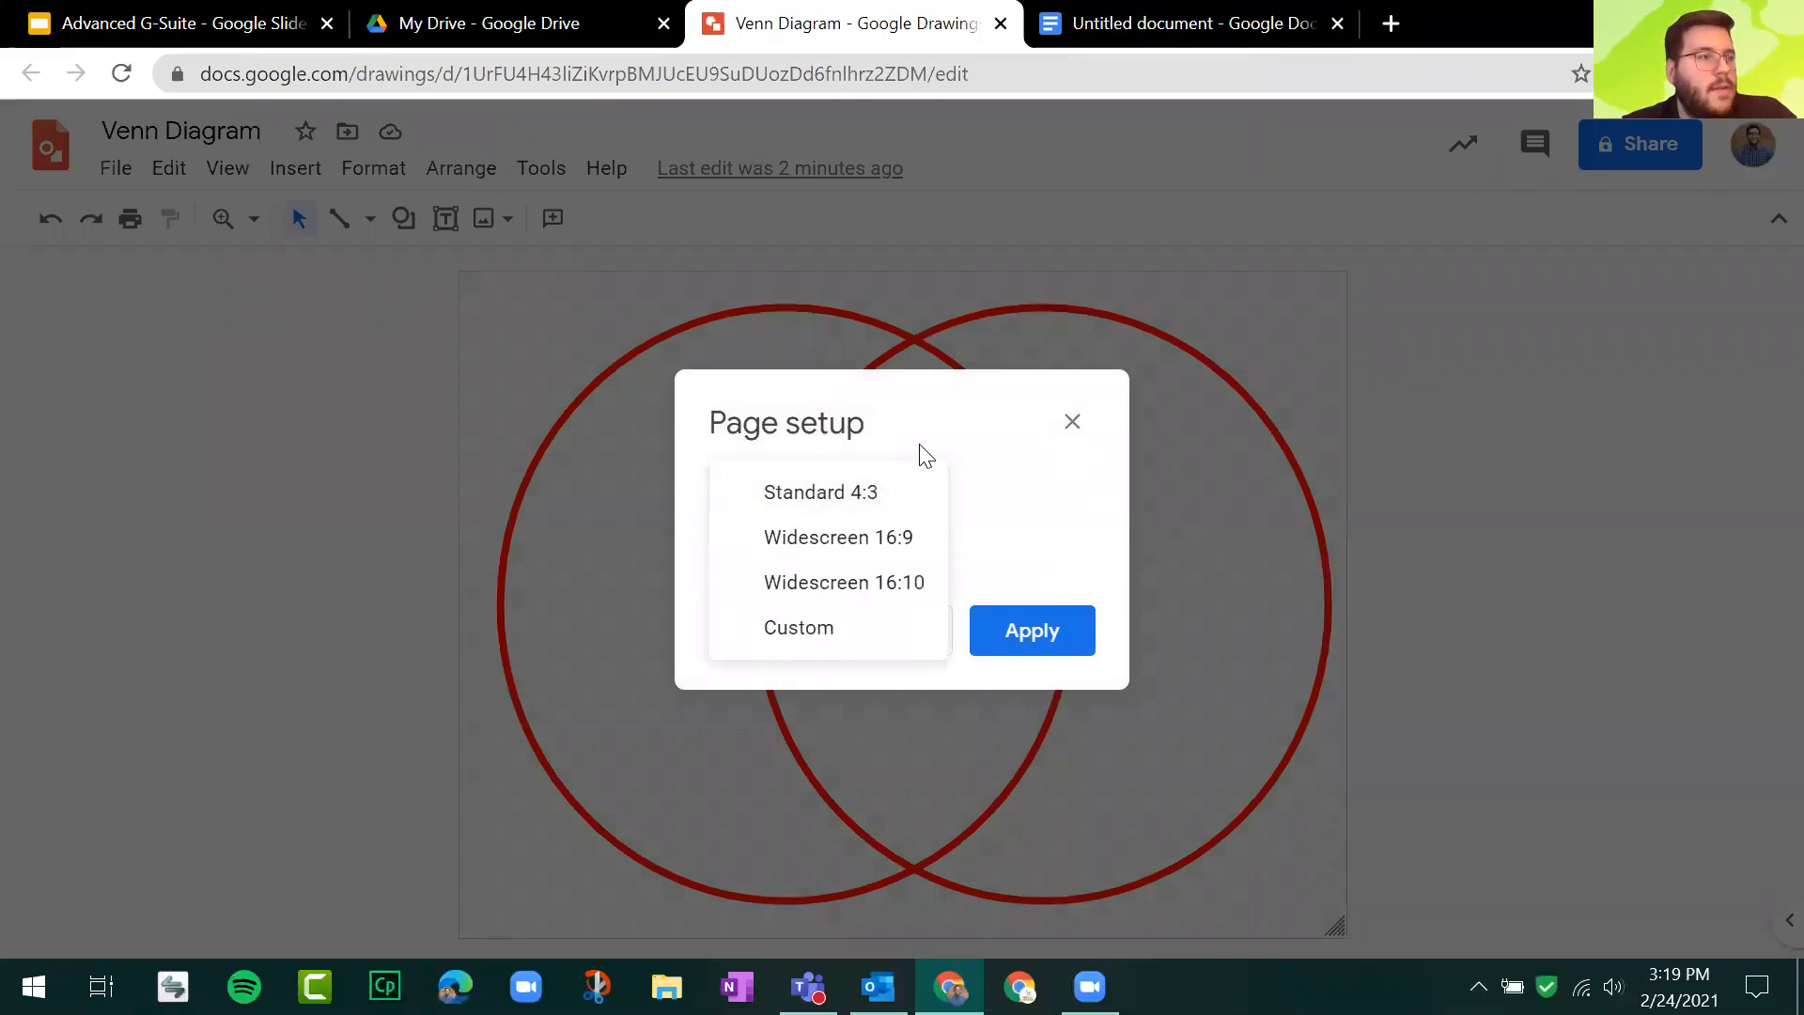
left_click(870, 498)
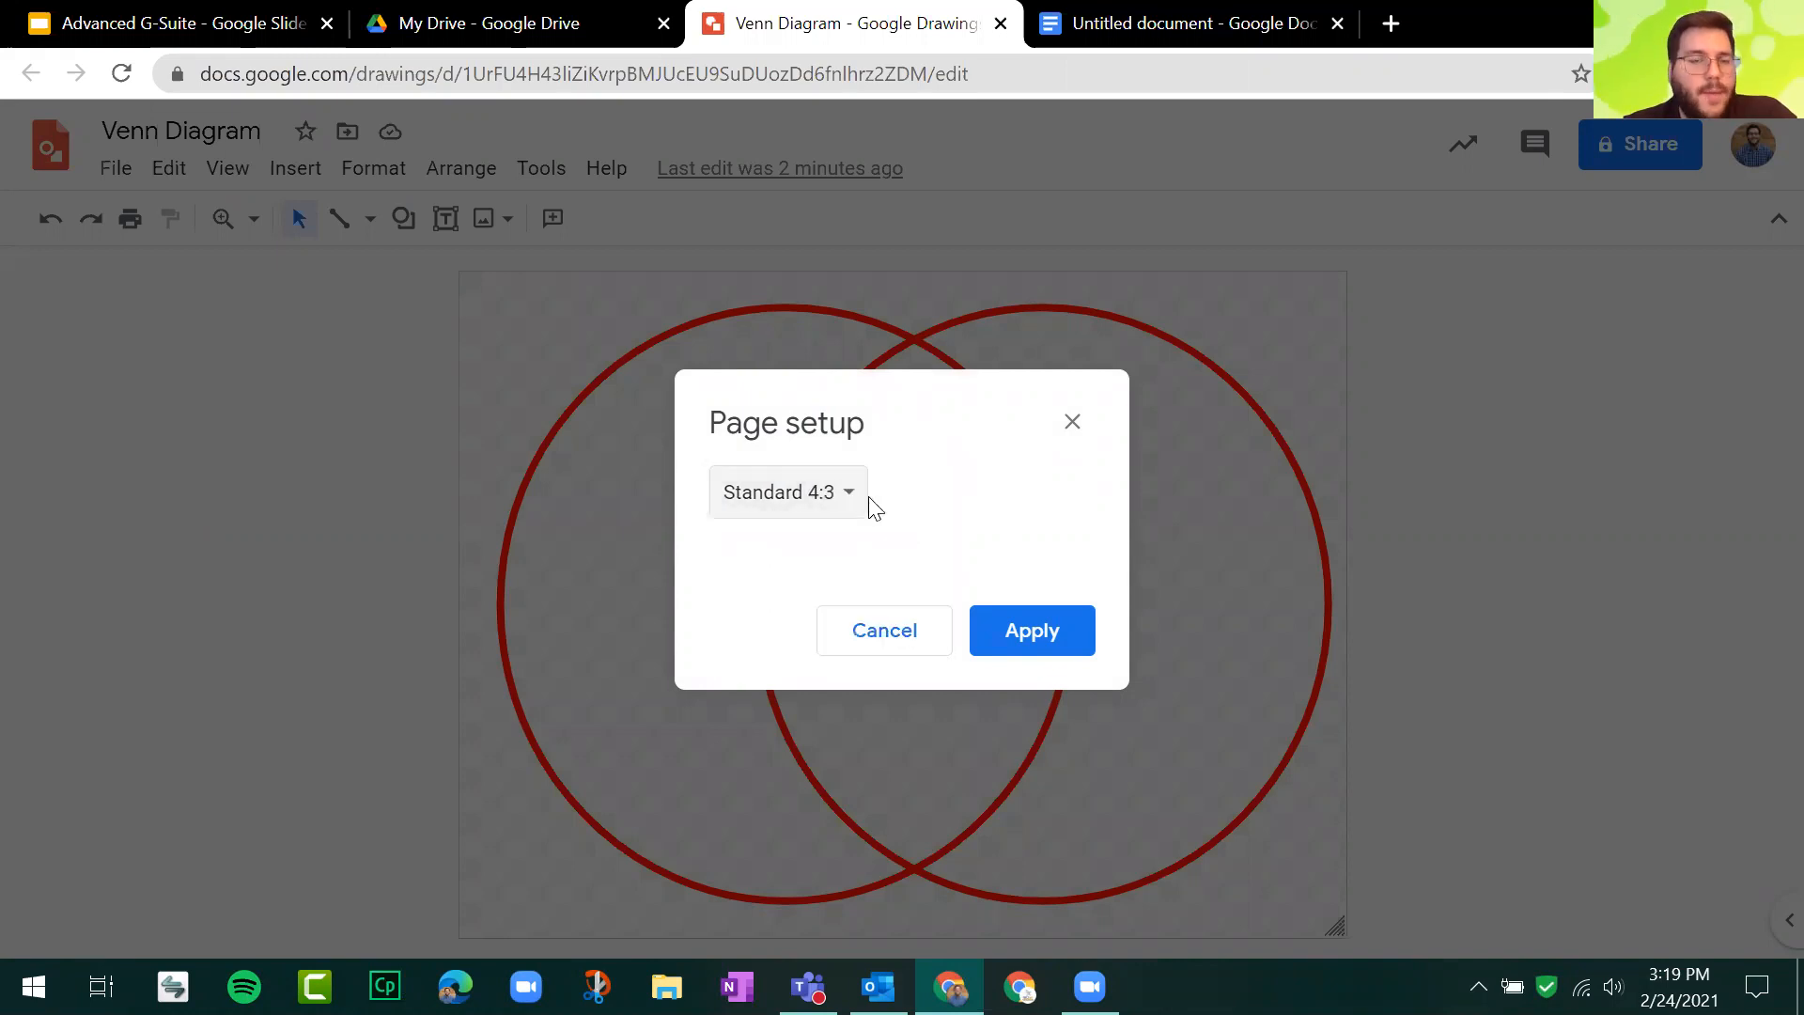
left_click(846, 493)
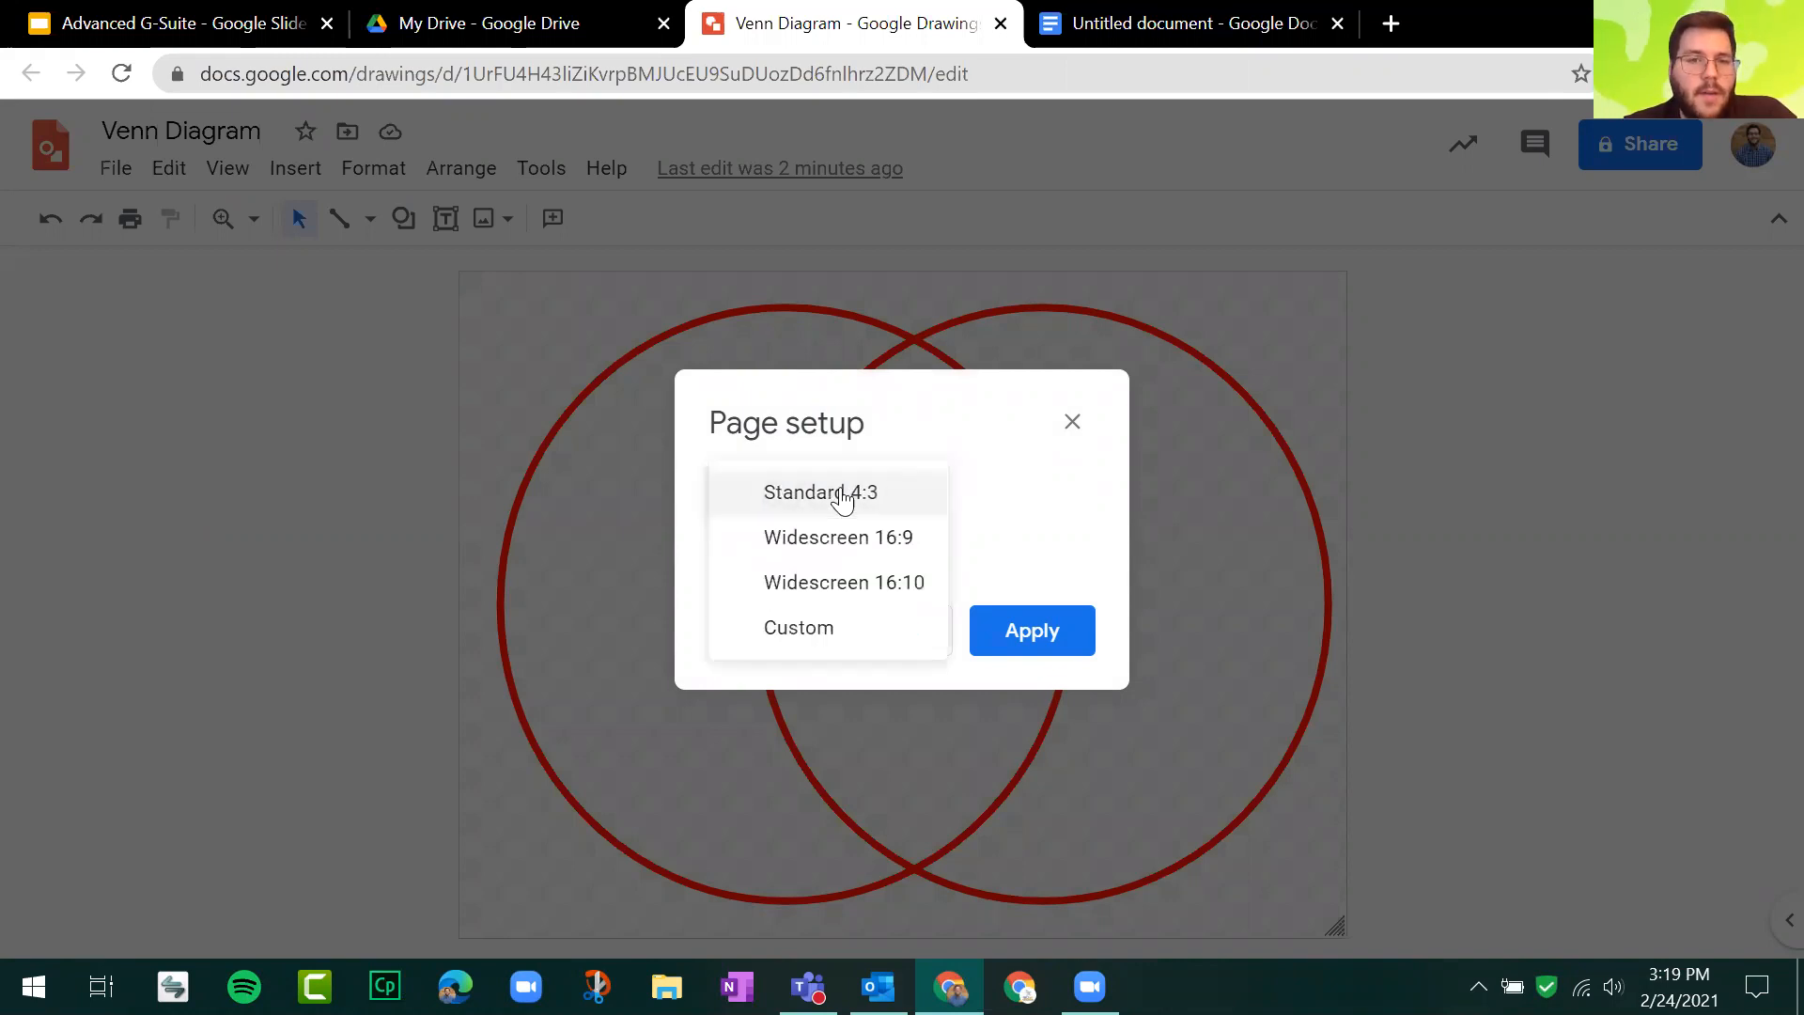
left_click(860, 541)
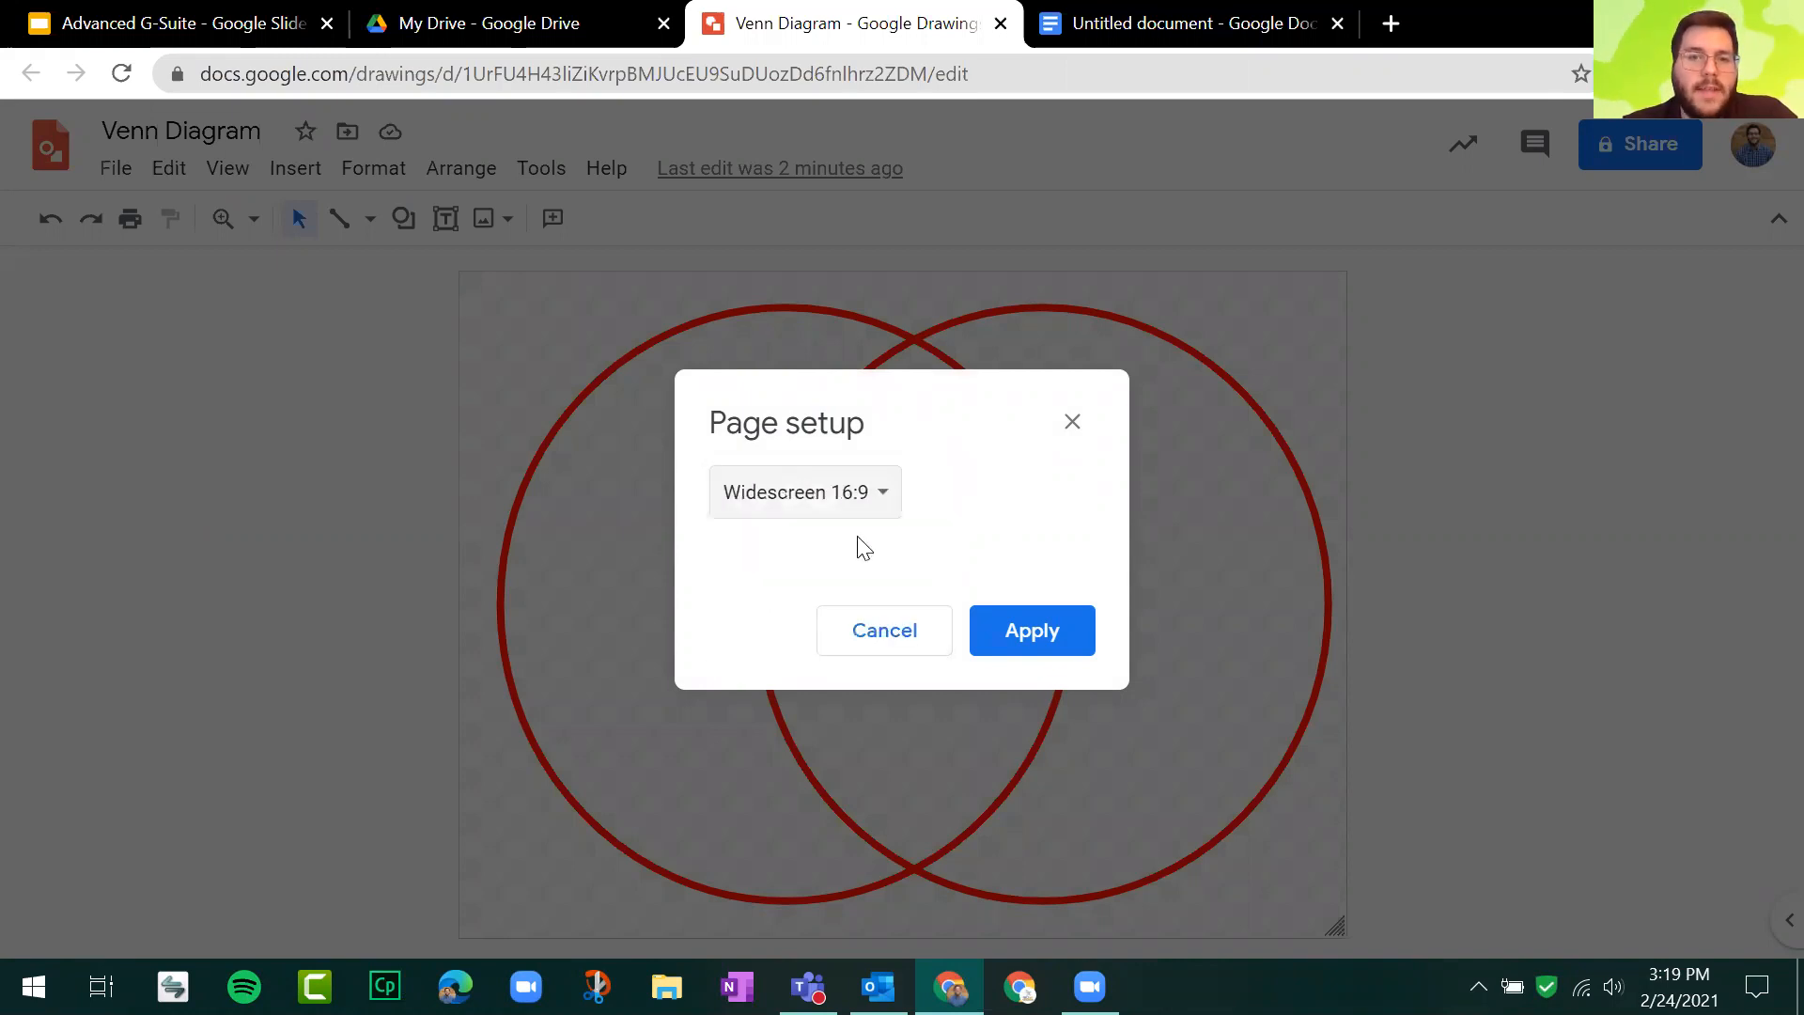
Step: Try the Widescreen 16:10 preset for the drawing's page size, then switch the size to Custom
left_click(891, 494)
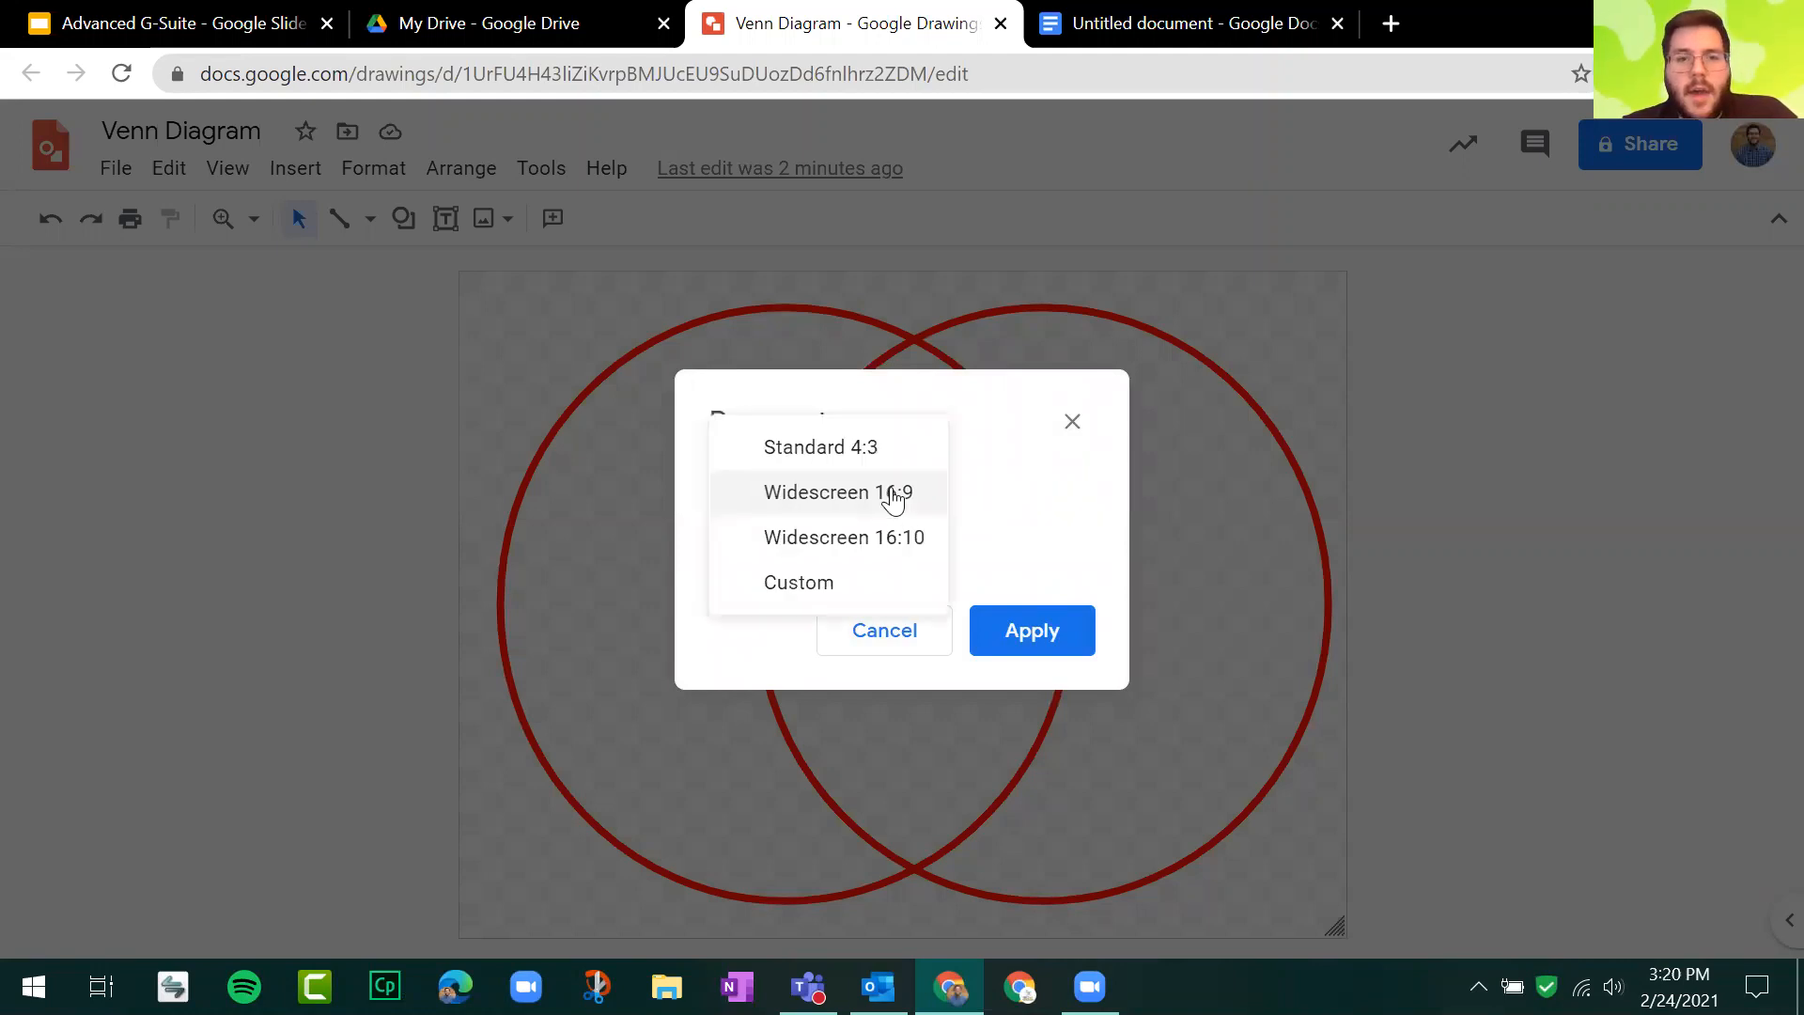
left_click(887, 538)
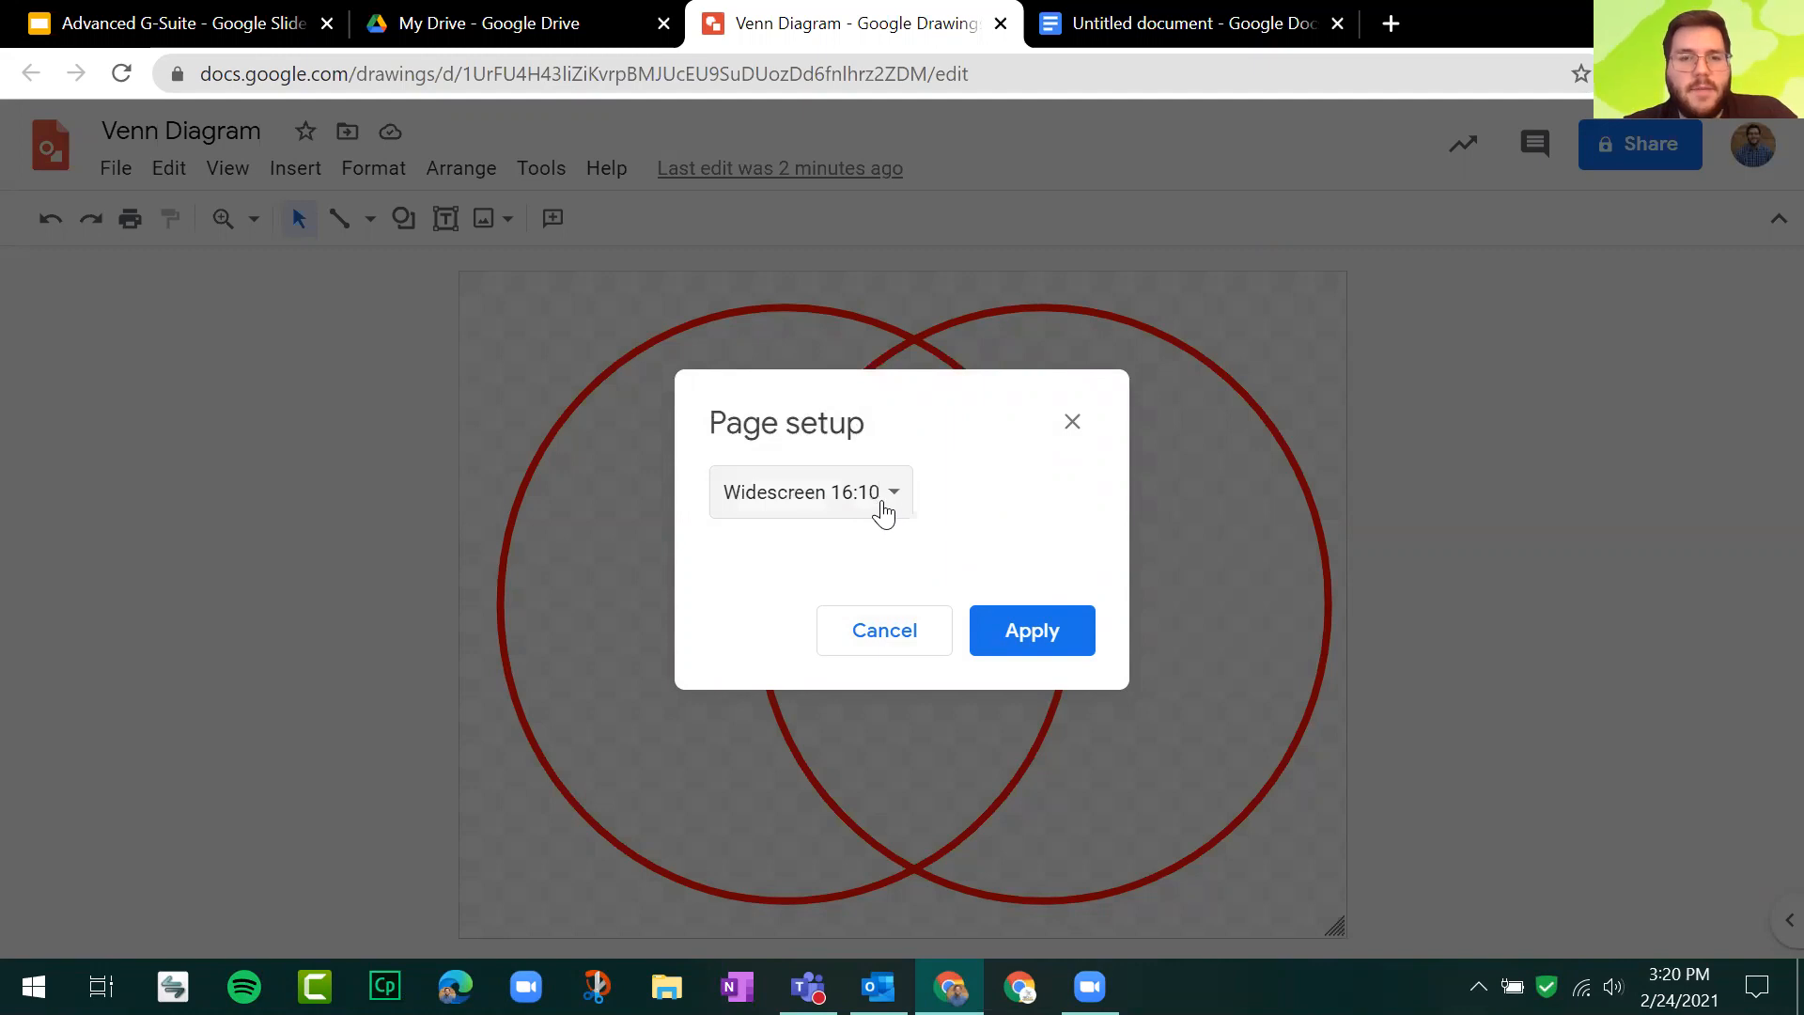
left_click(883, 512)
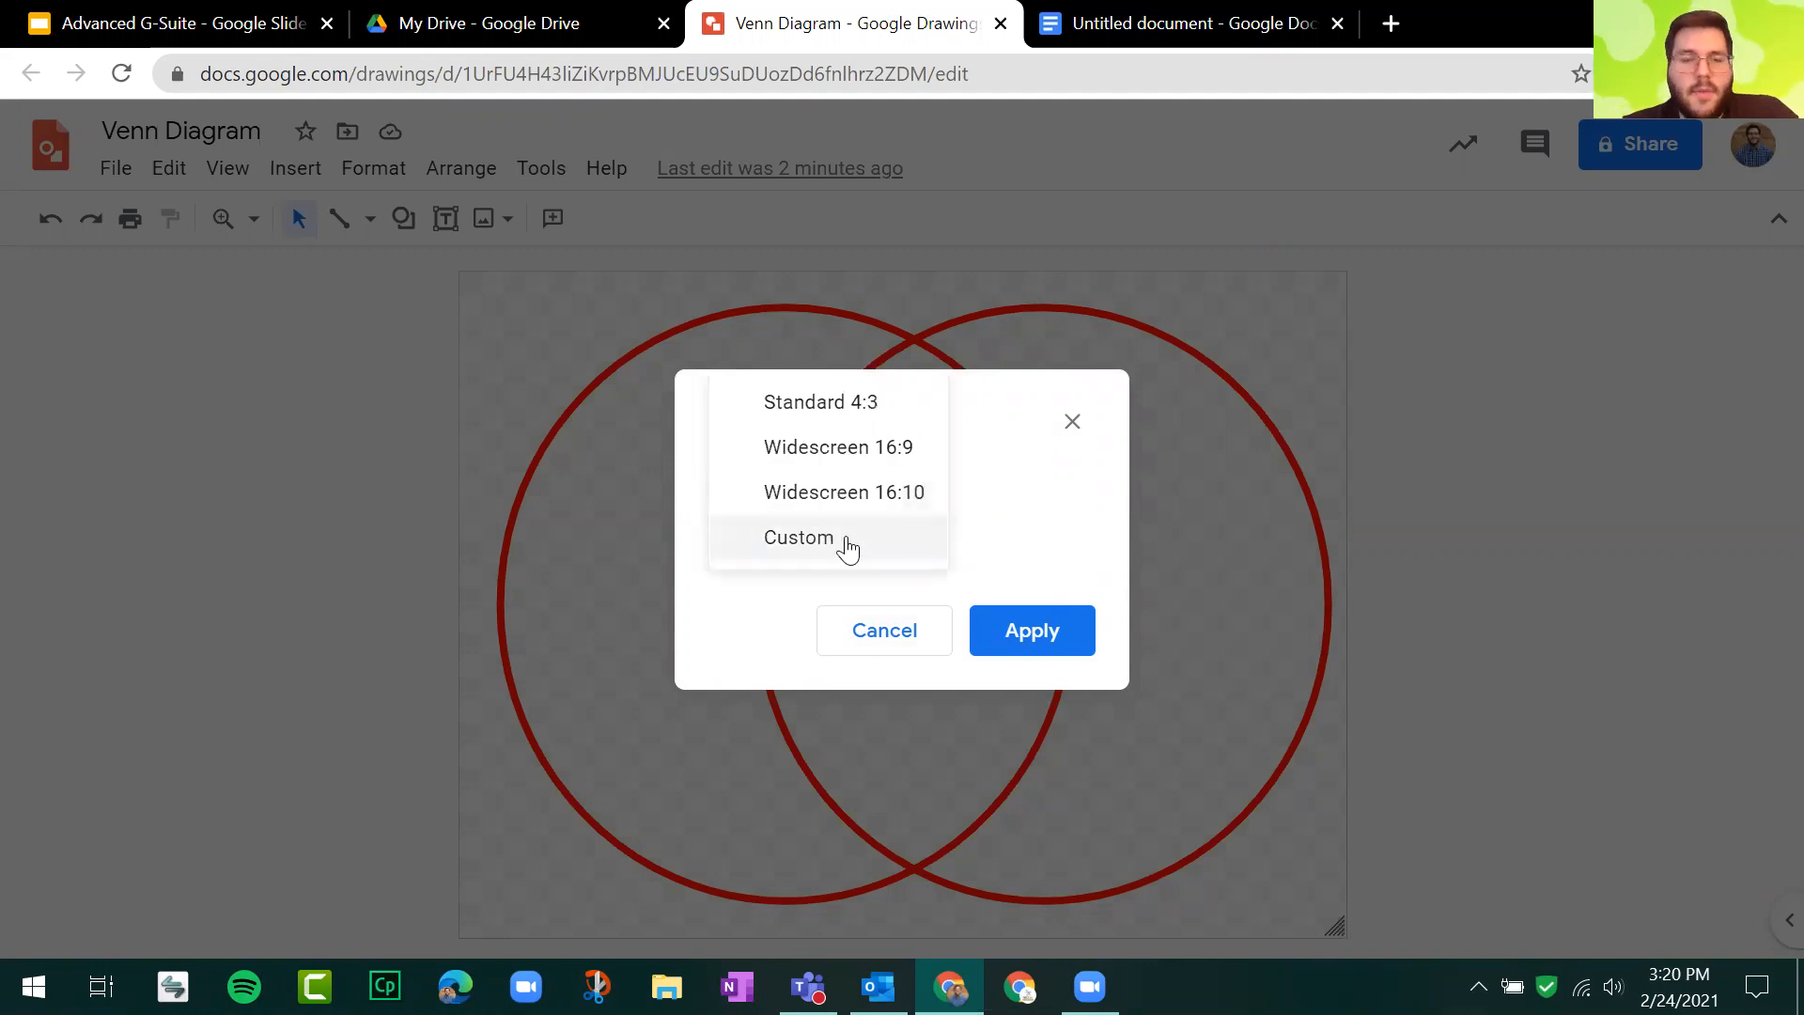
left_click(819, 544)
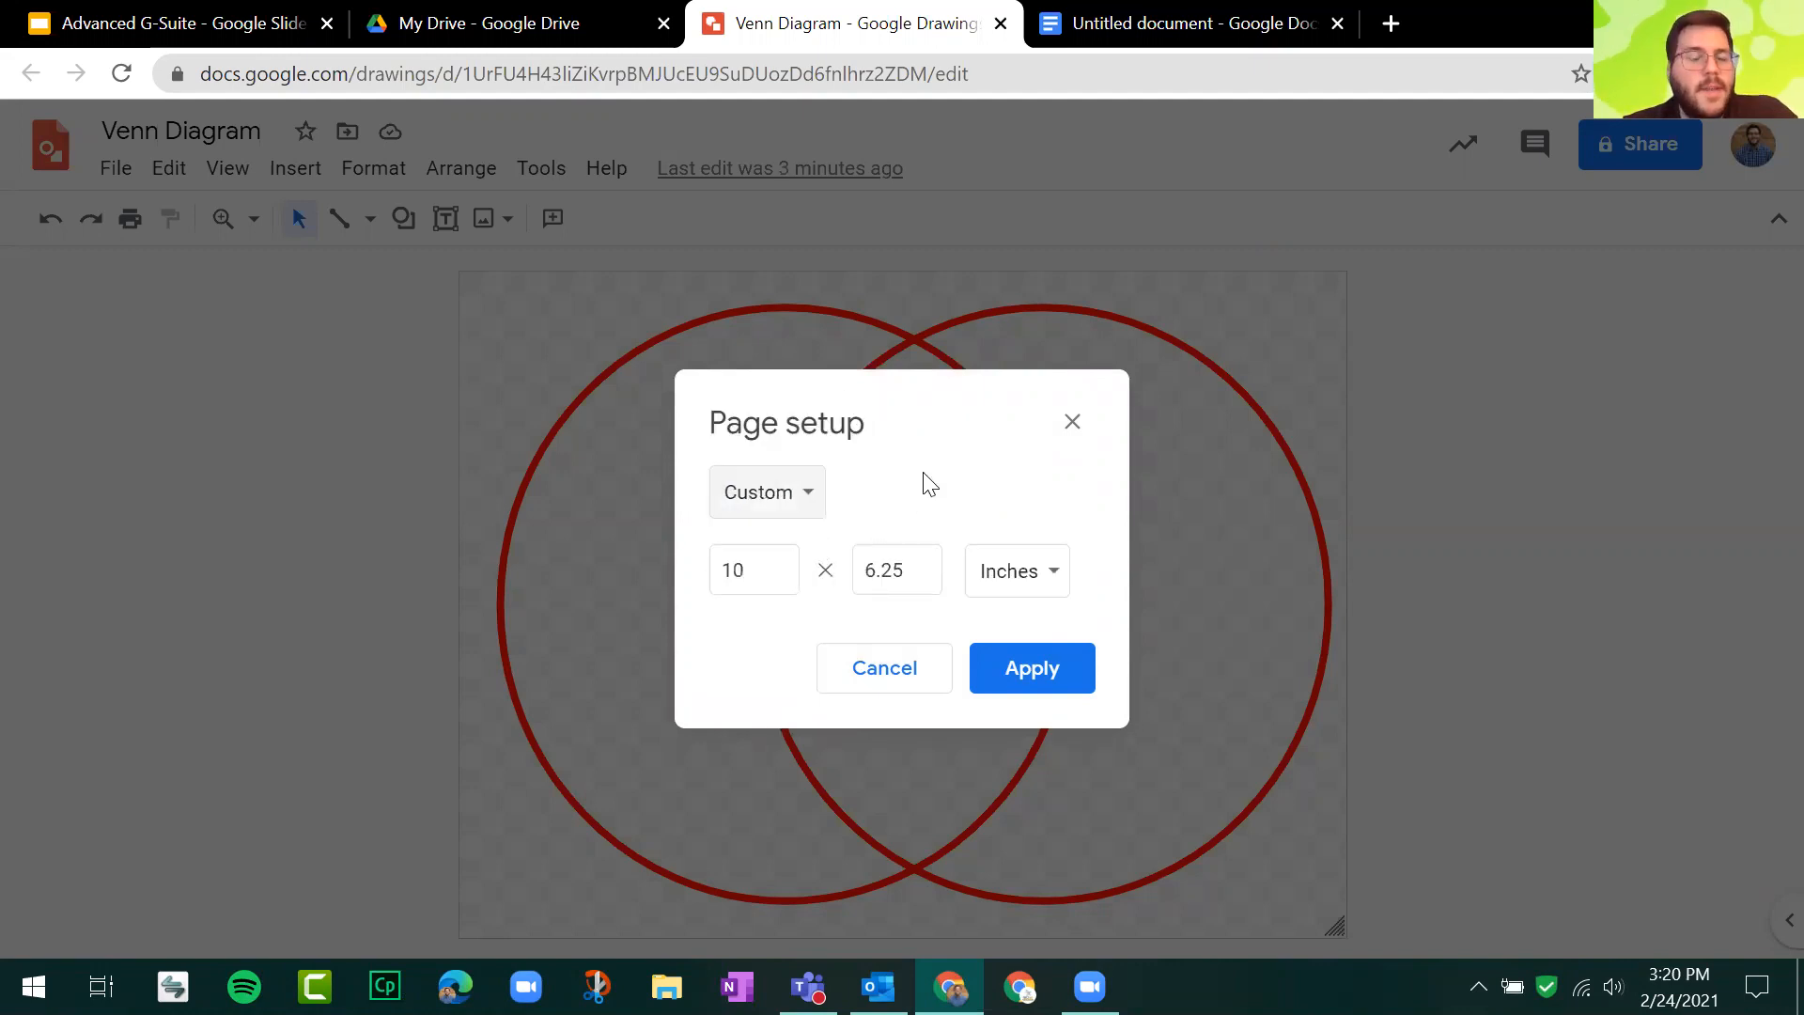
Step: Set the custom page size to 8.5 x 11 with Inches as the unit, and apply it to the drawing
left_click(740, 563)
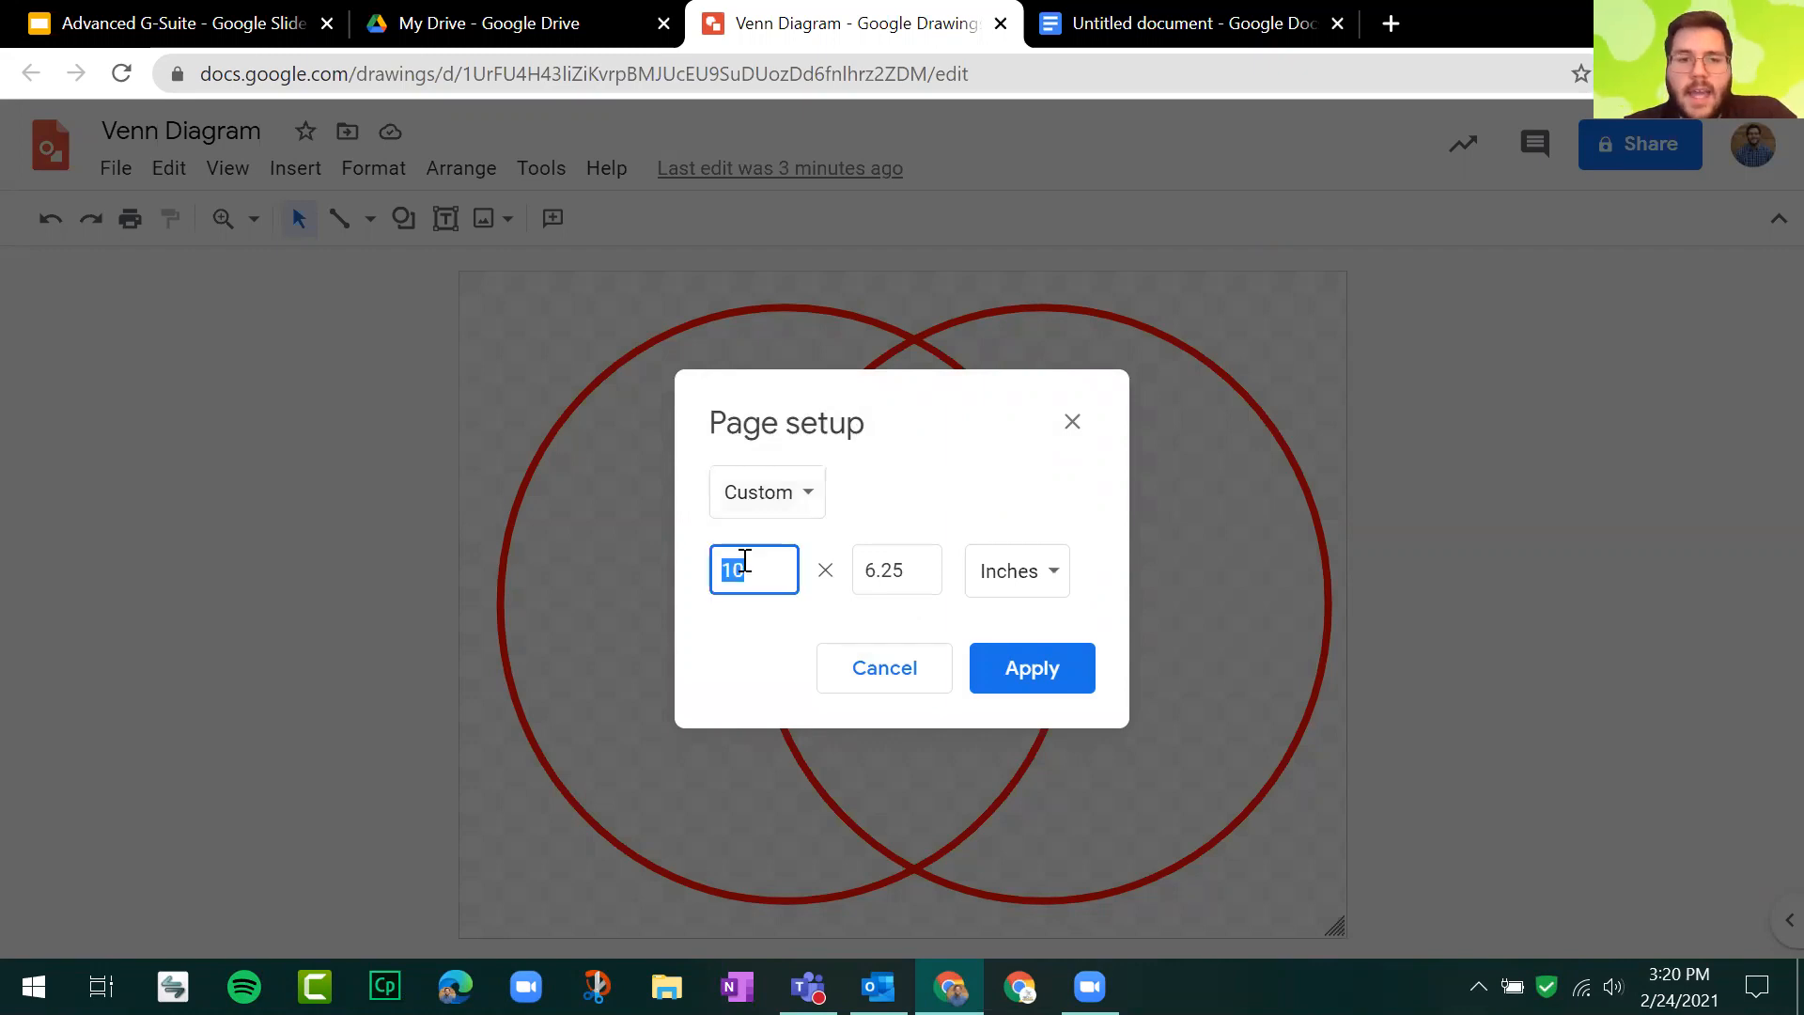
left_click(878, 567)
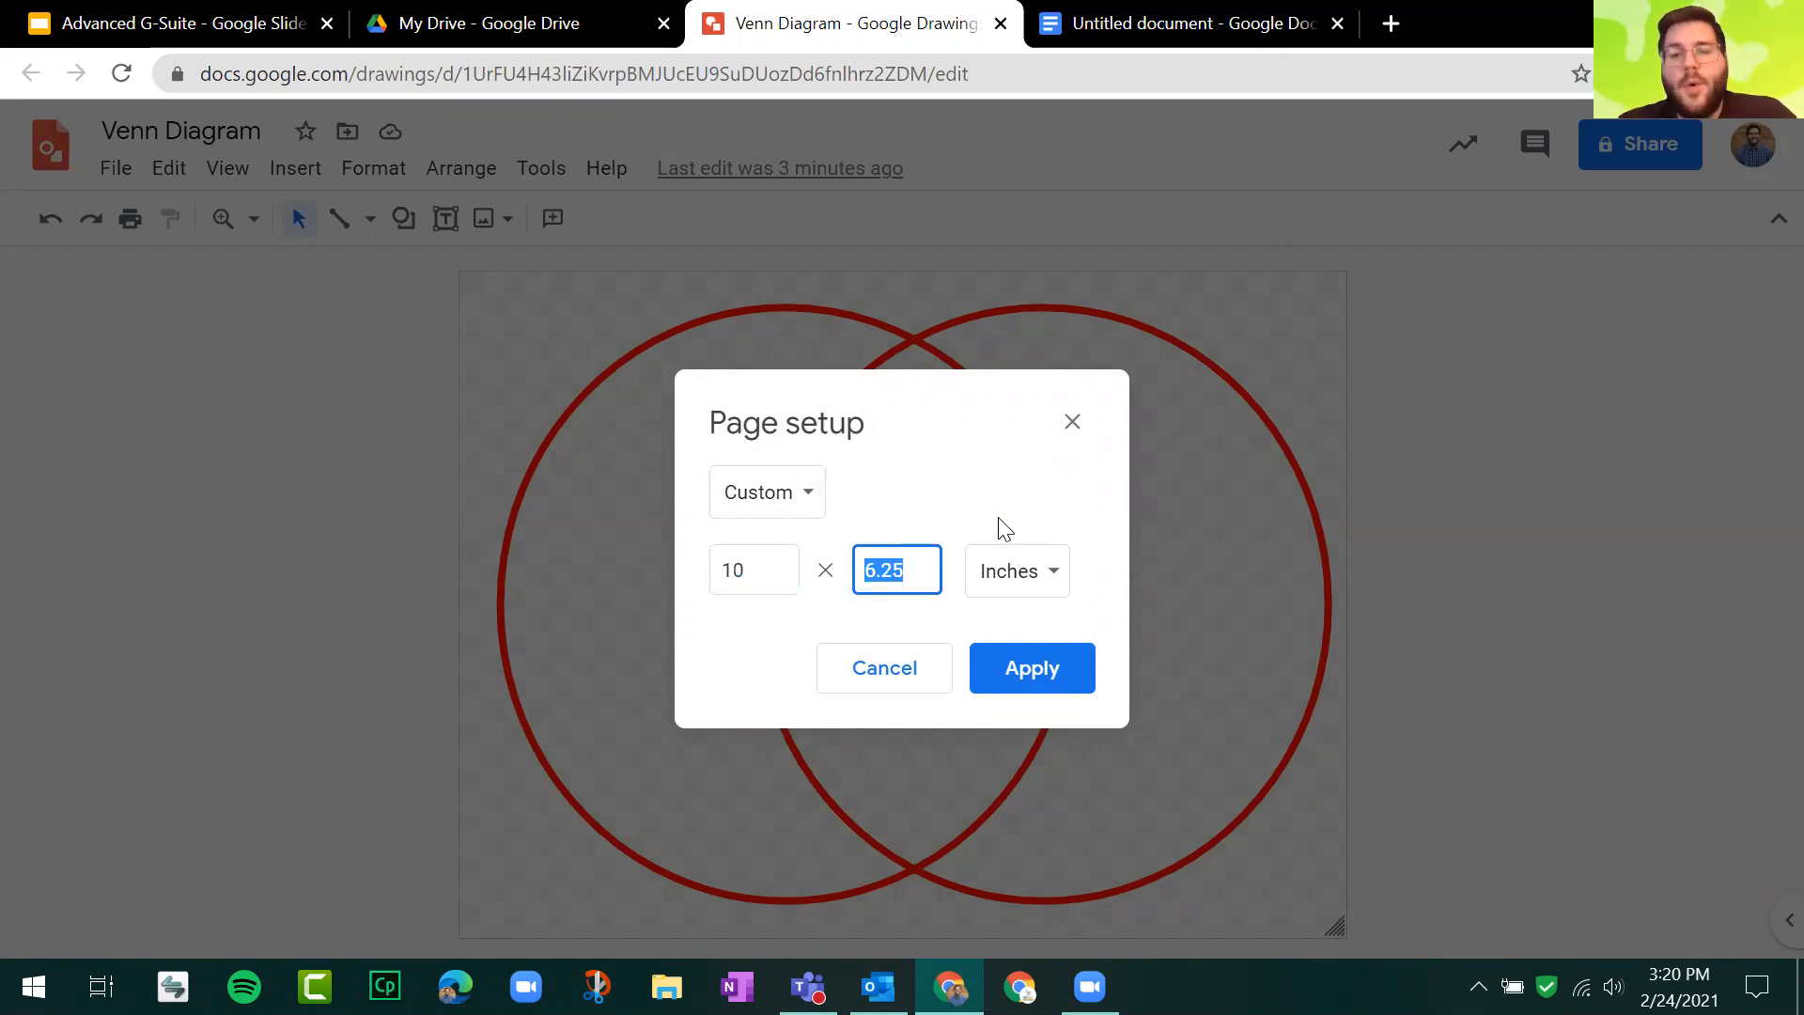
left_click(1003, 572)
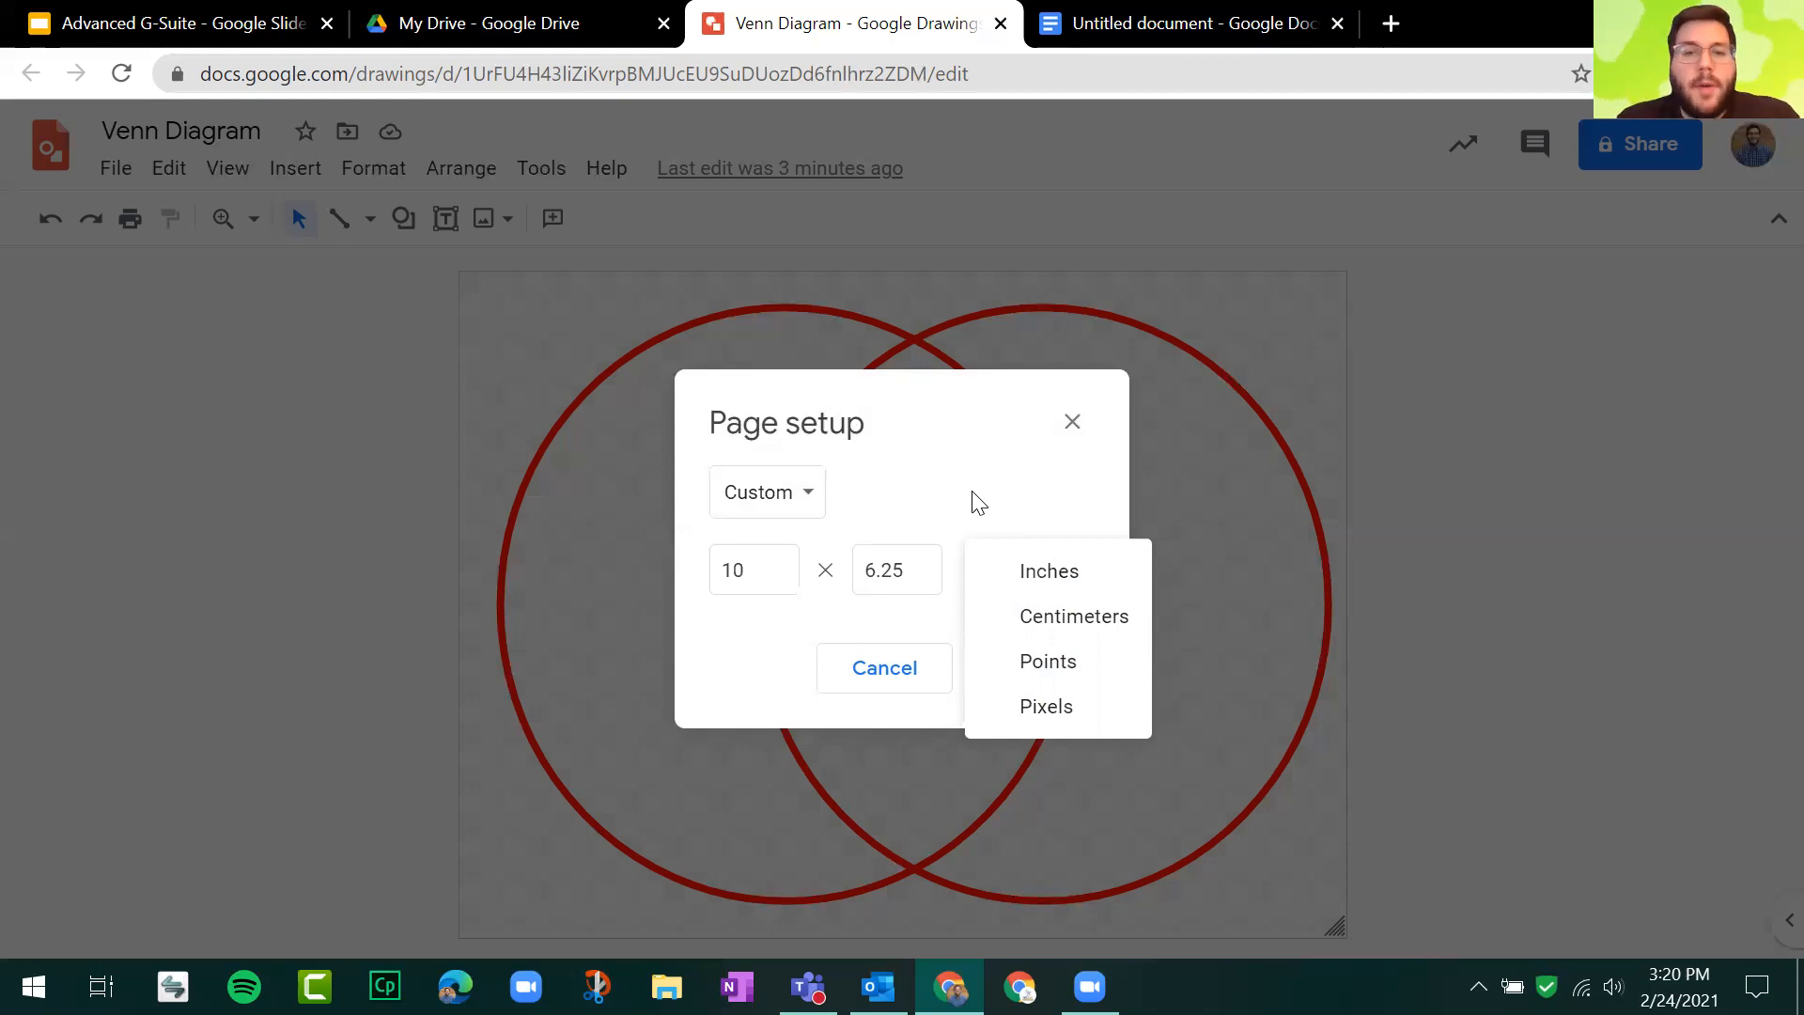
left_click(1016, 575)
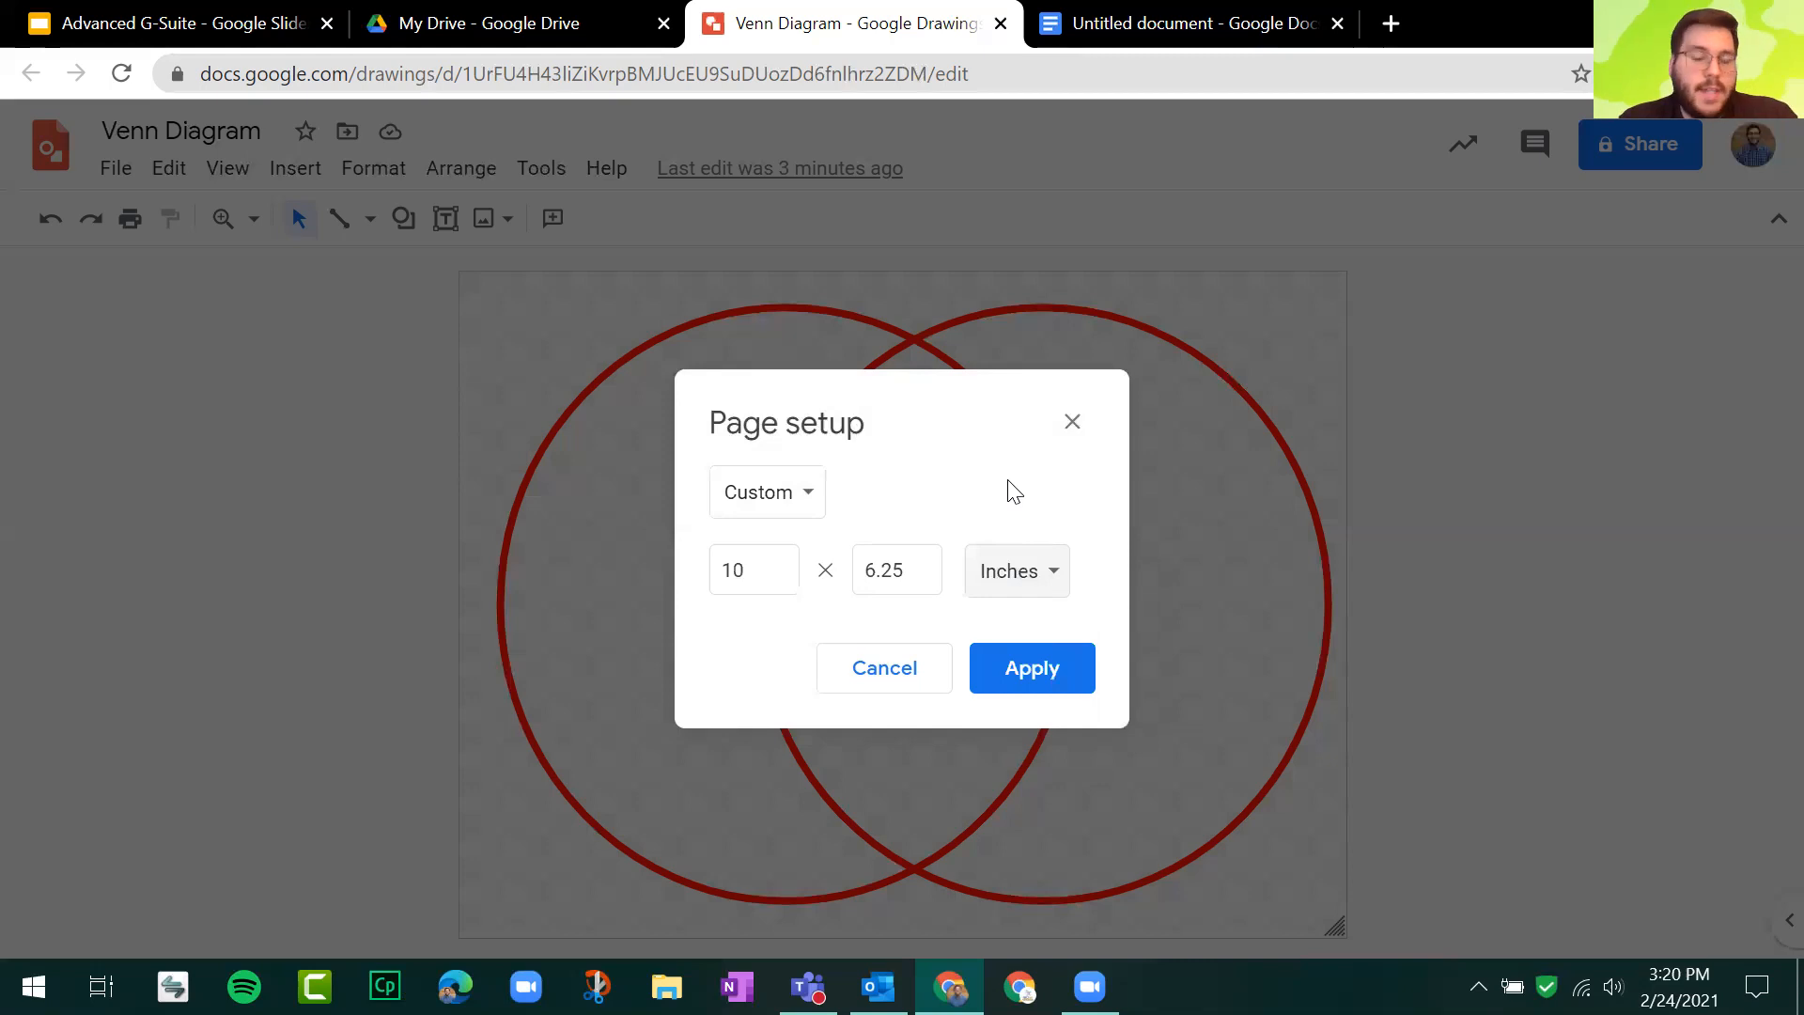
double_click(749, 569)
type("8.5")
key("Tab")
type("11")
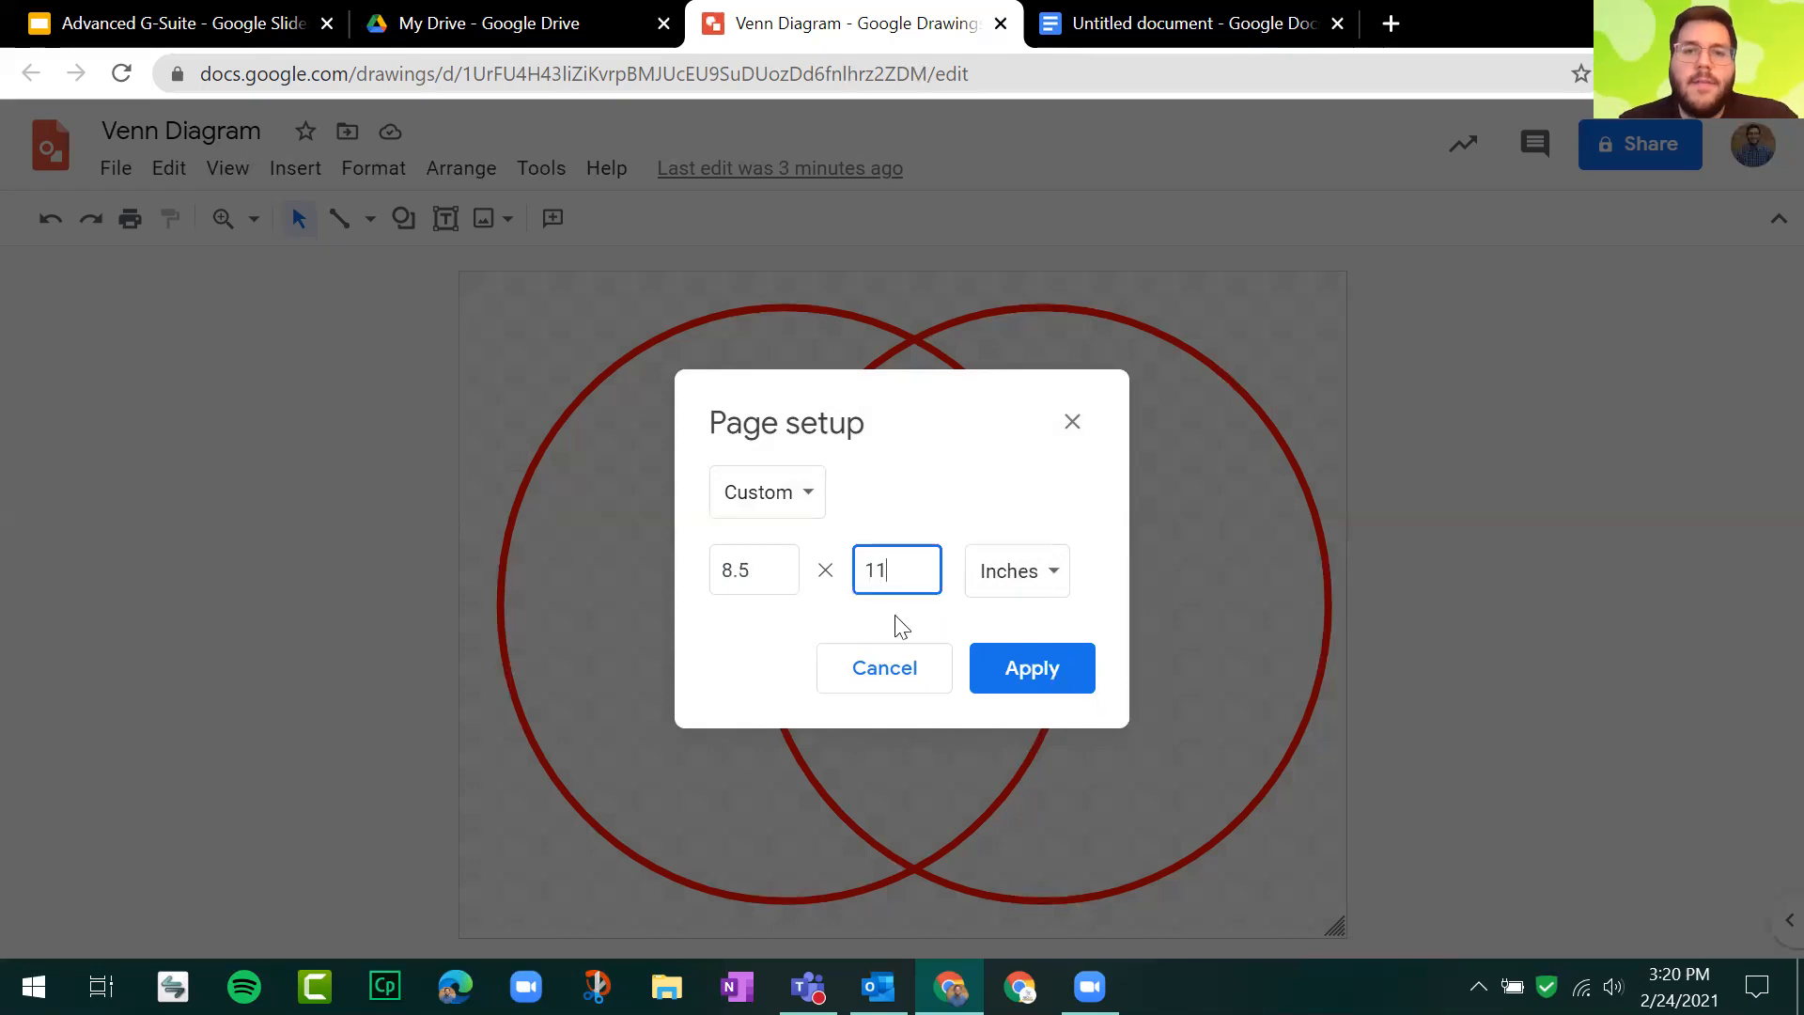
left_click(1071, 673)
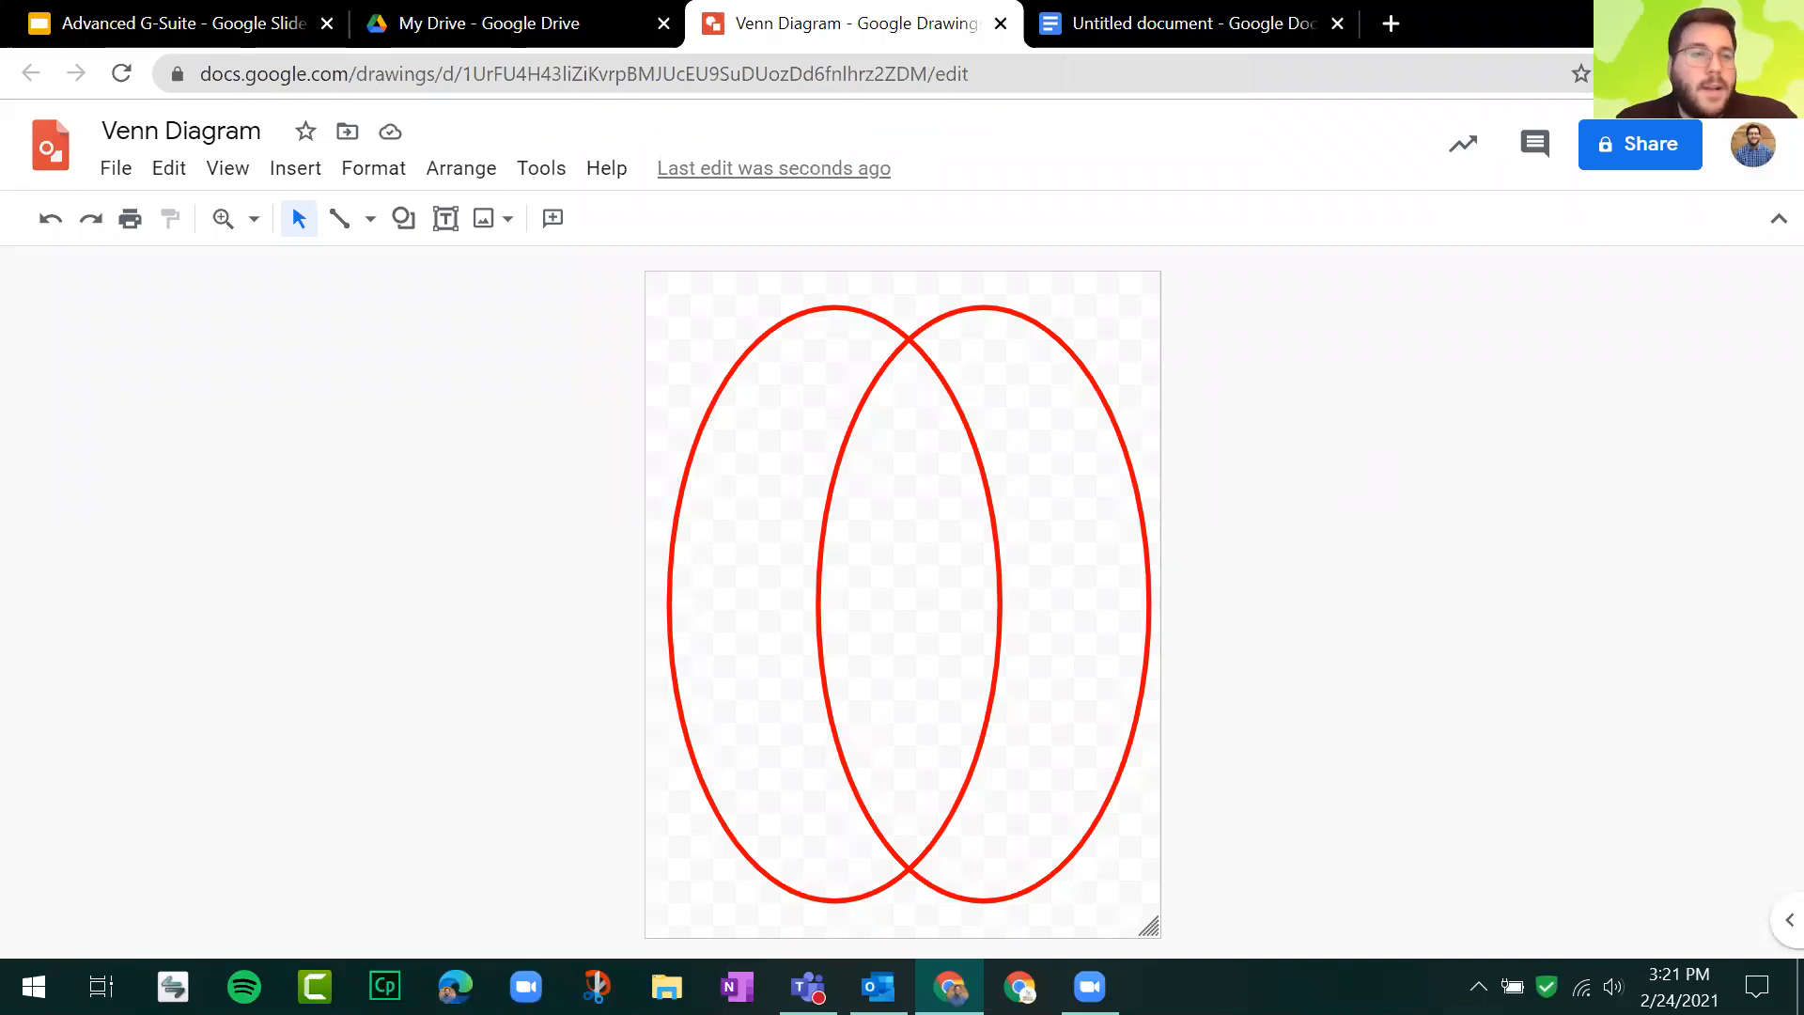
Step: Check the drawing's print preview without saving it, then delete both Venn diagram ellipses from the canvas
left_click(129, 224)
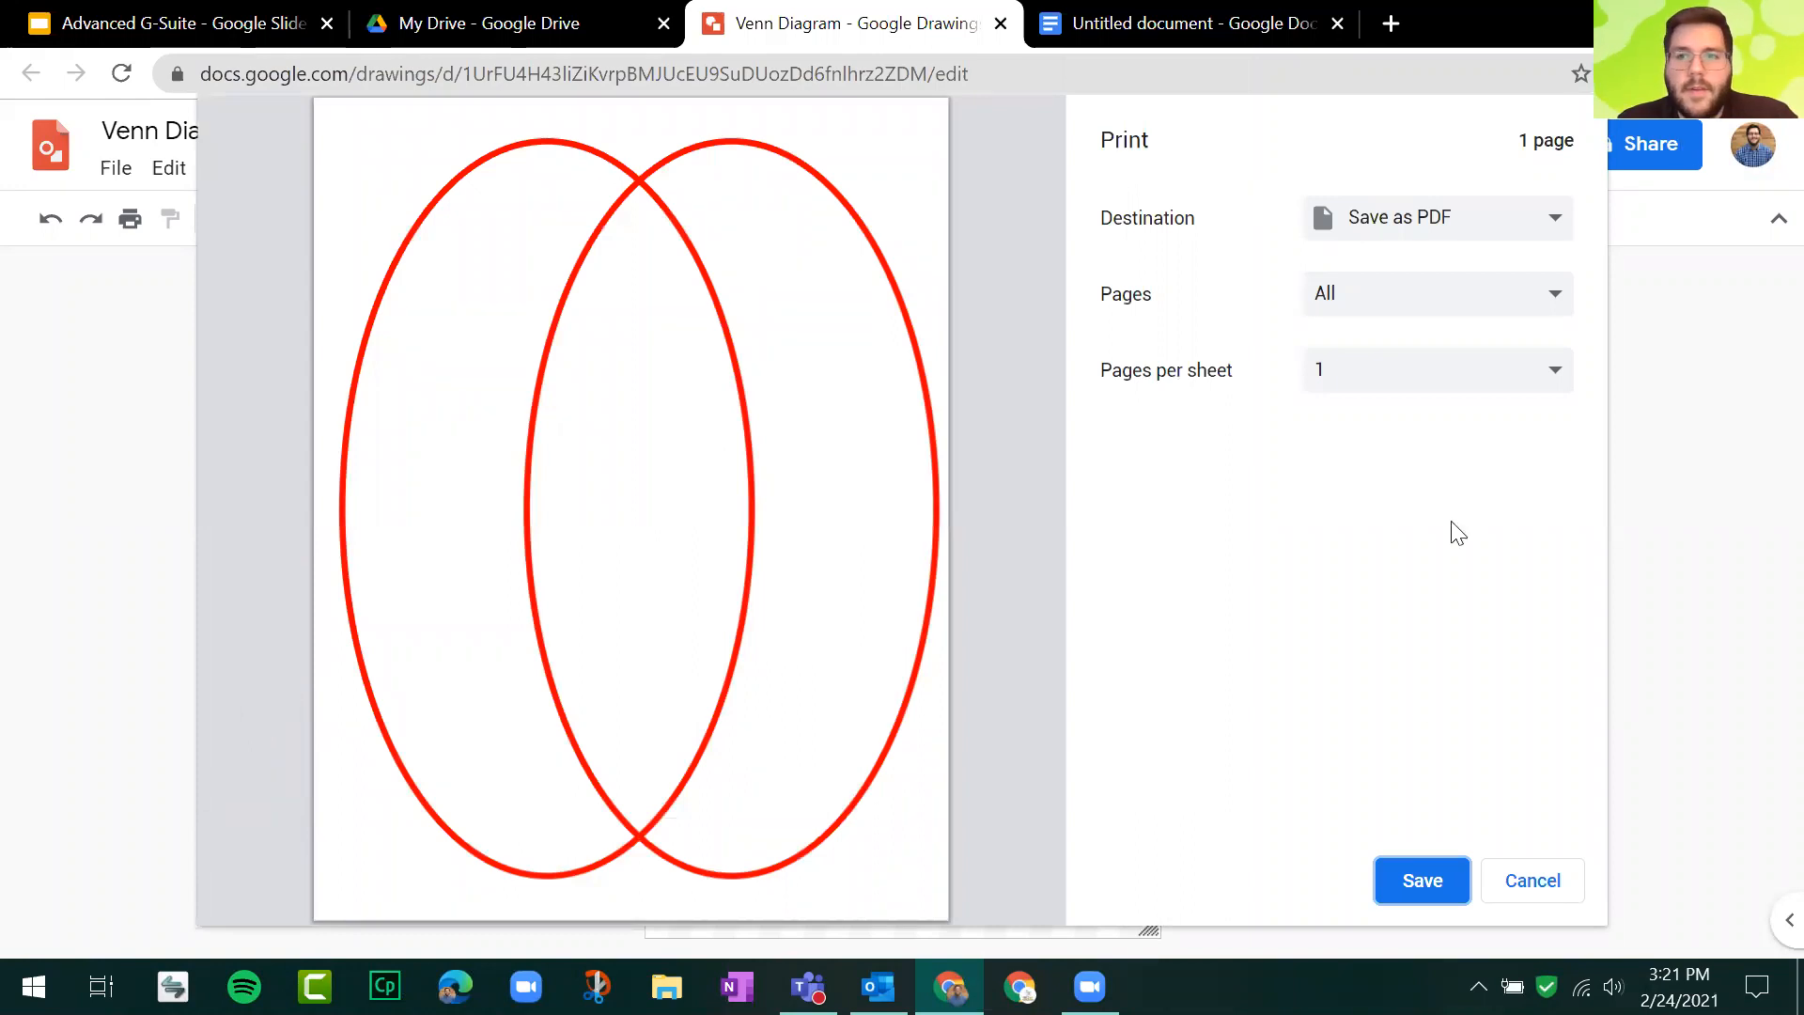
left_click(1544, 878)
left_click(930, 413)
left_click_drag(1202, 373, 692, 568)
key("Delete")
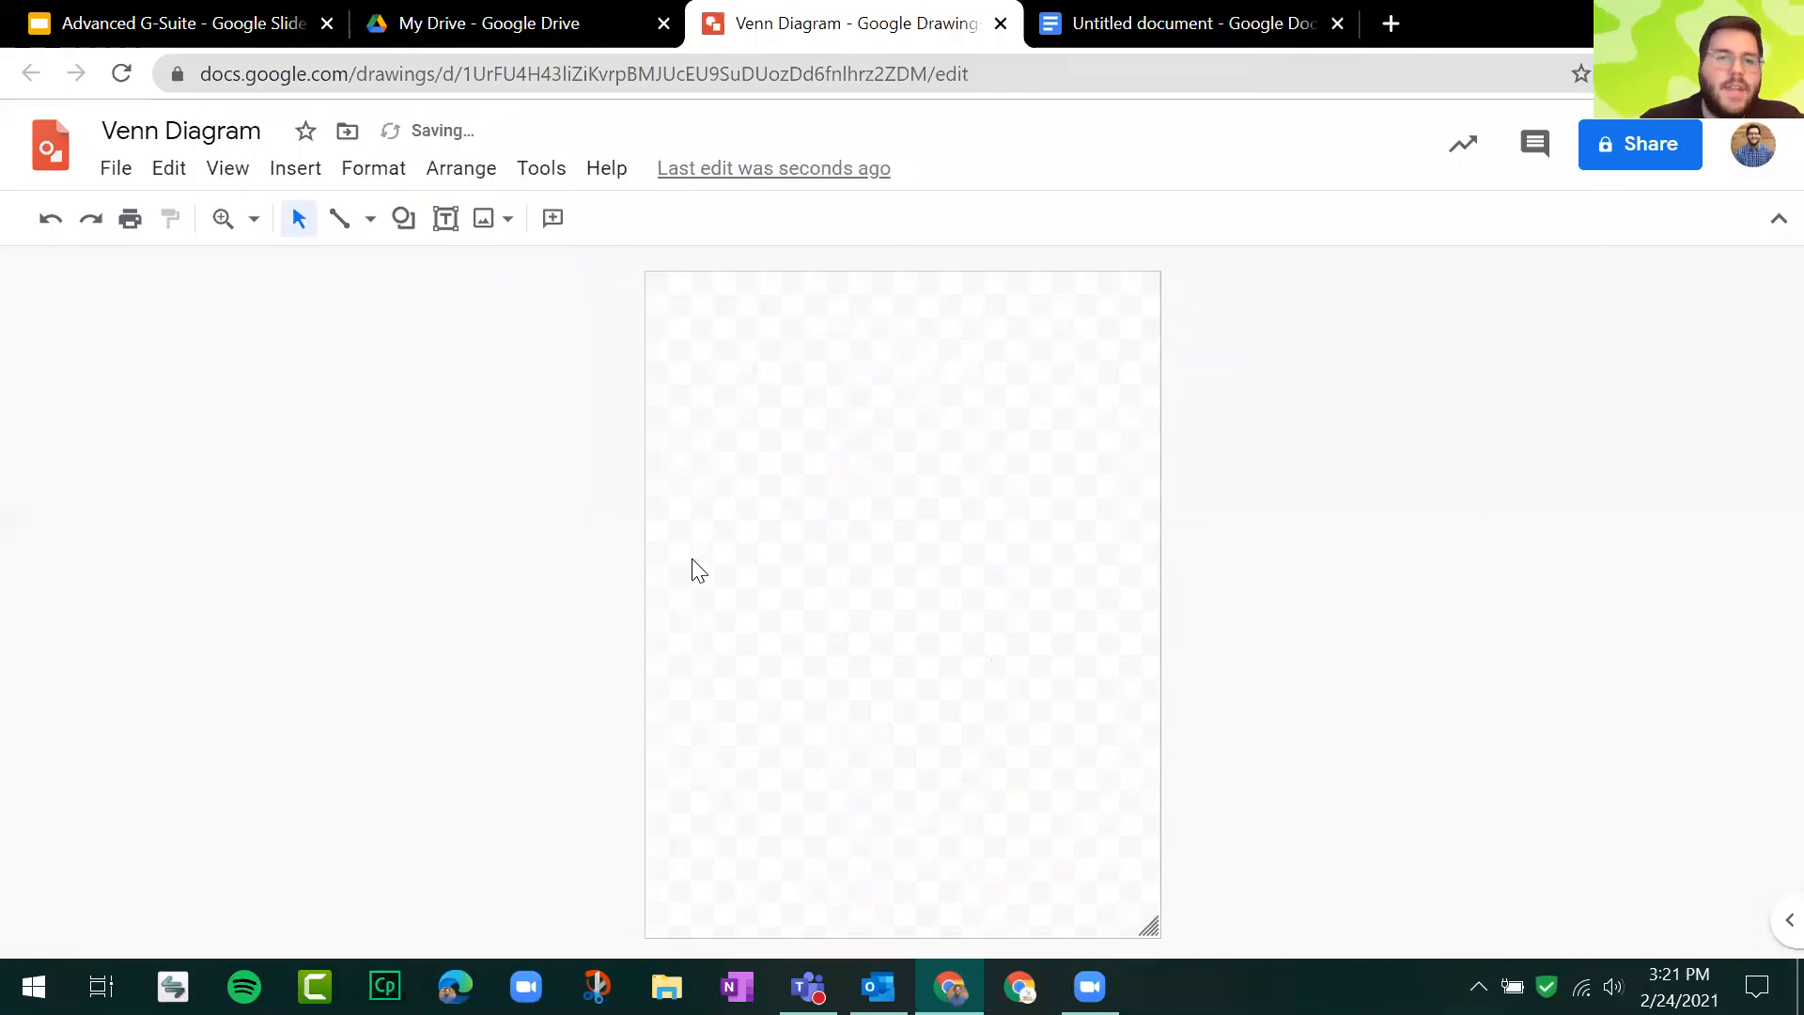
Step: Try placing a text box across the upper part of the empty canvas
left_click(445, 218)
left_click_drag(672, 313, 1078, 412)
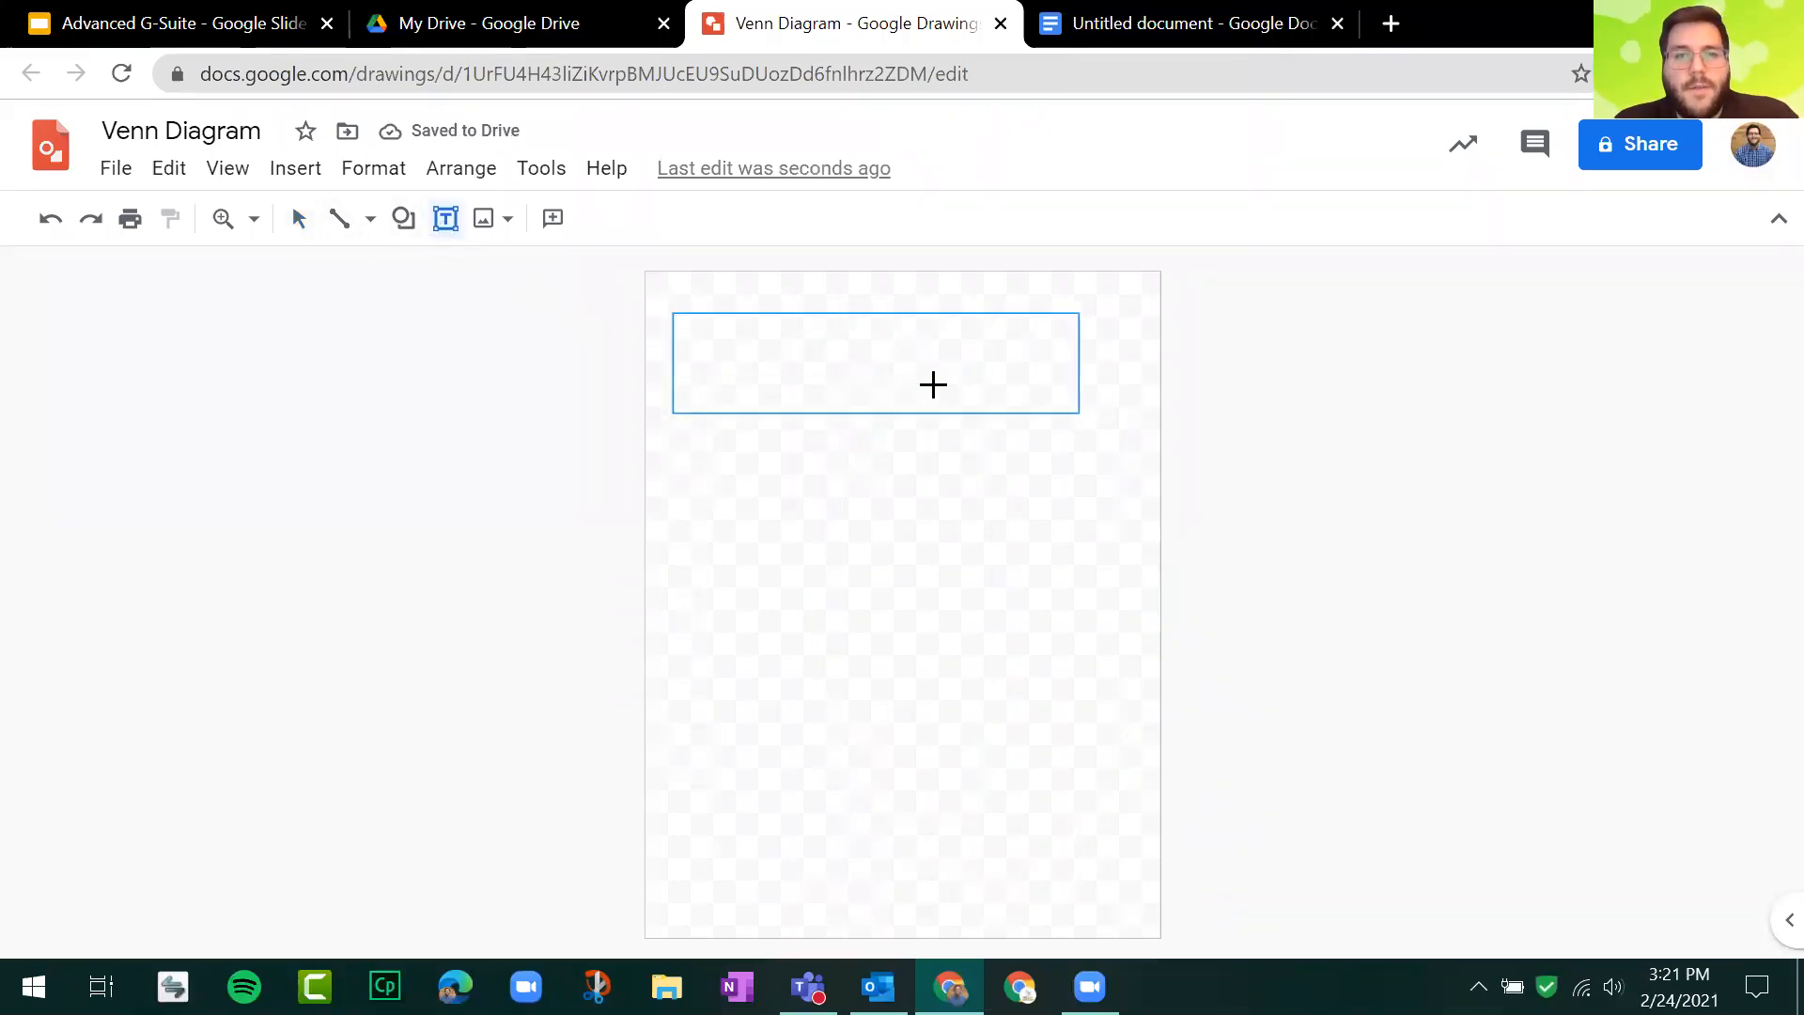
left_click_drag(951, 311, 978, 311)
left_click(1050, 477)
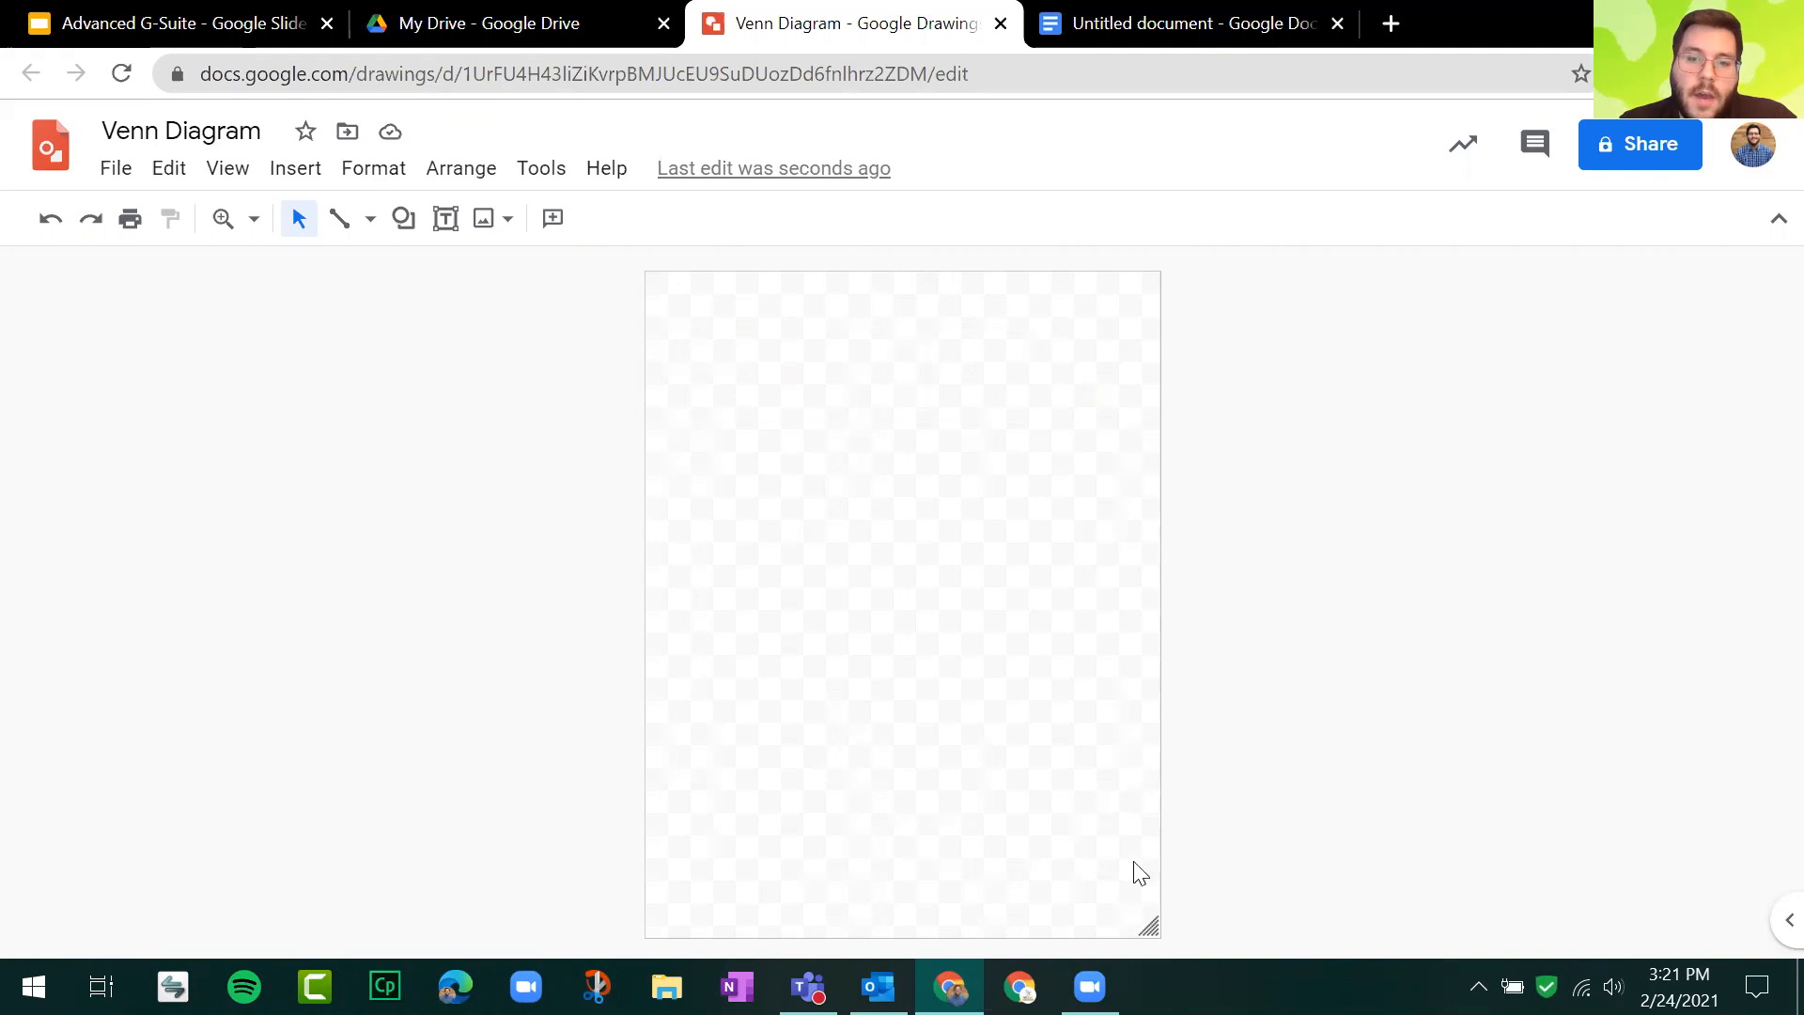
Step: Resize the canvas freehand from portrait into a wide landscape format, more than twice as wide as it is tall
left_click(1150, 929)
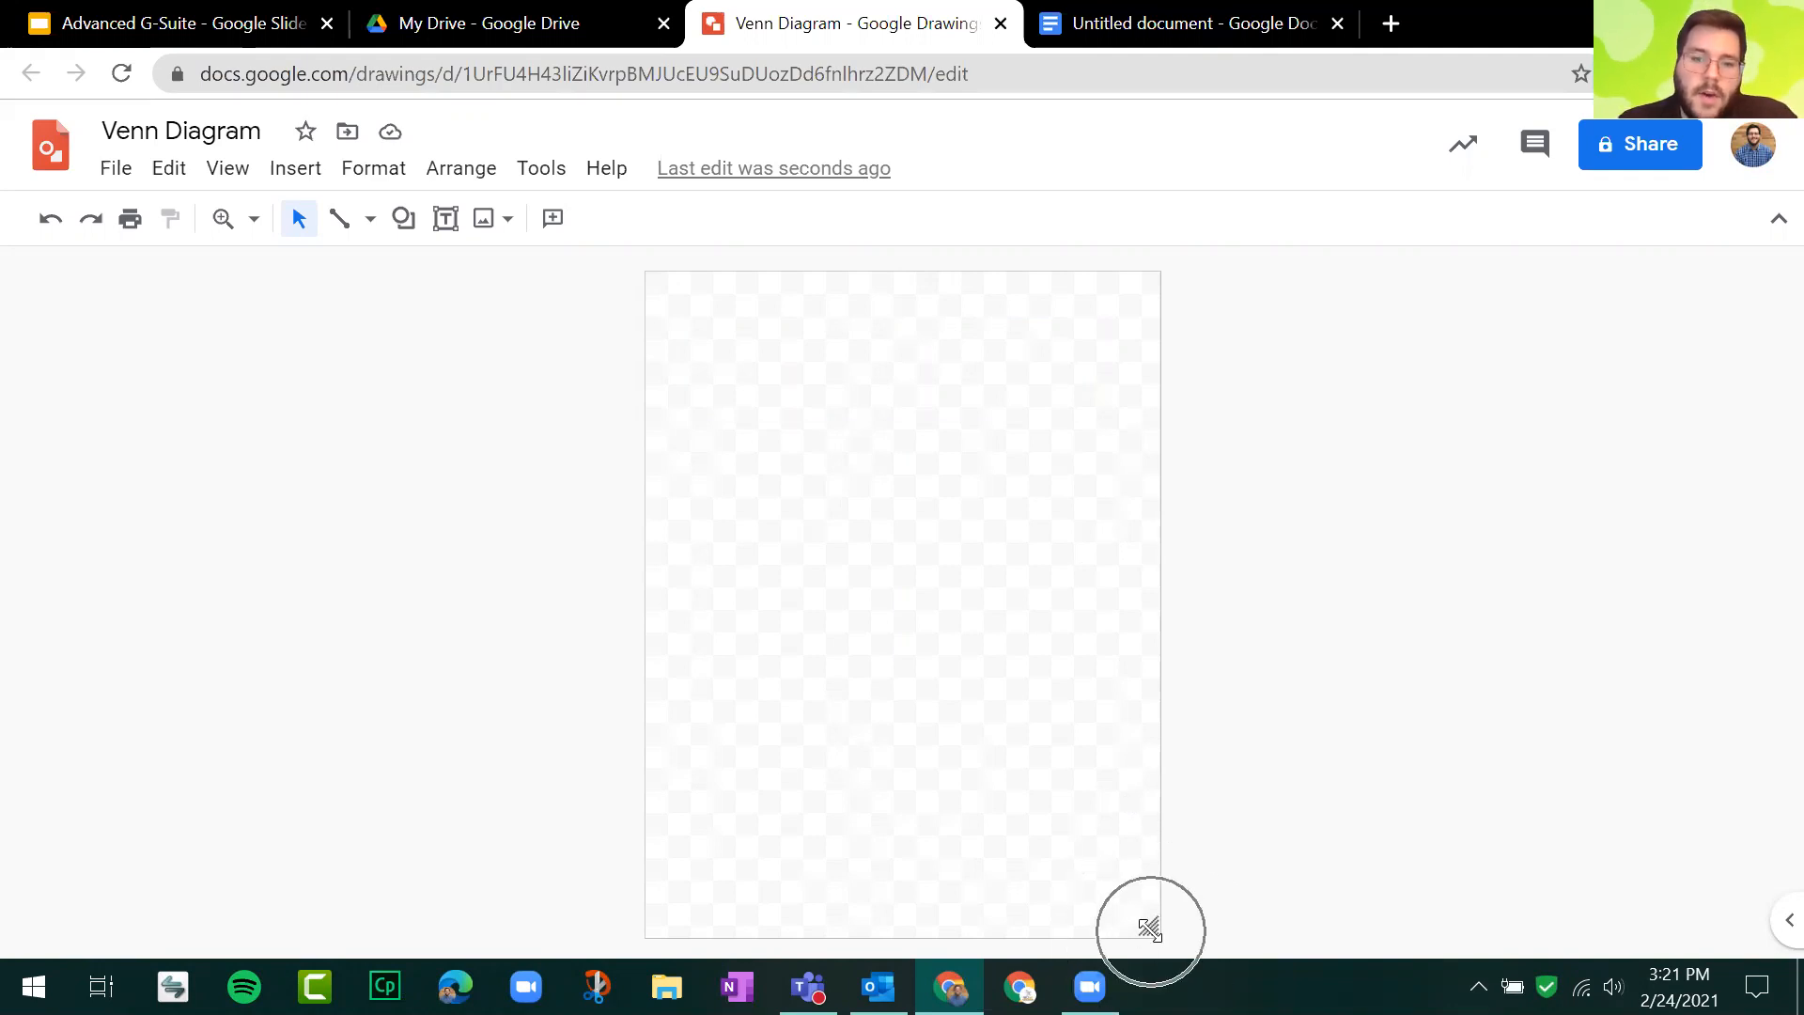
left_click(1150, 929)
key("ctrl")
key("ctrl")
key("ctrl")
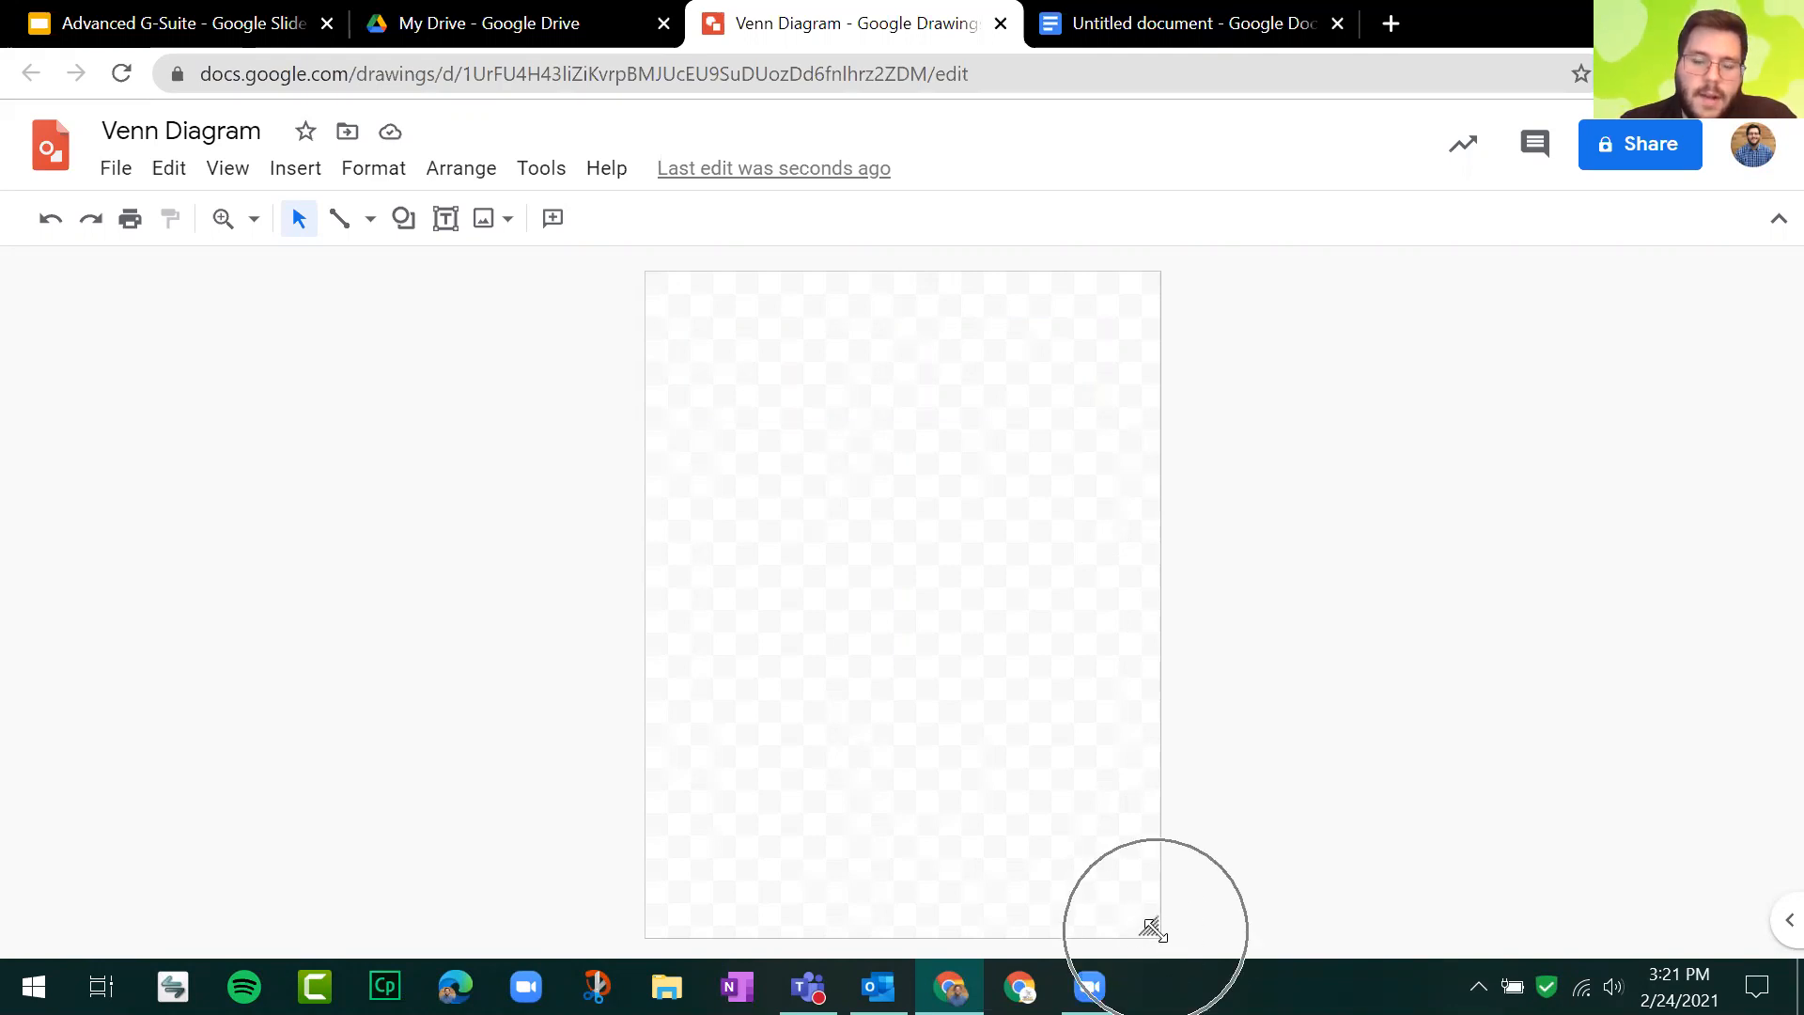
left_click_drag(1150, 929, 1394, 664)
left_click_drag(1539, 922, 930, 803)
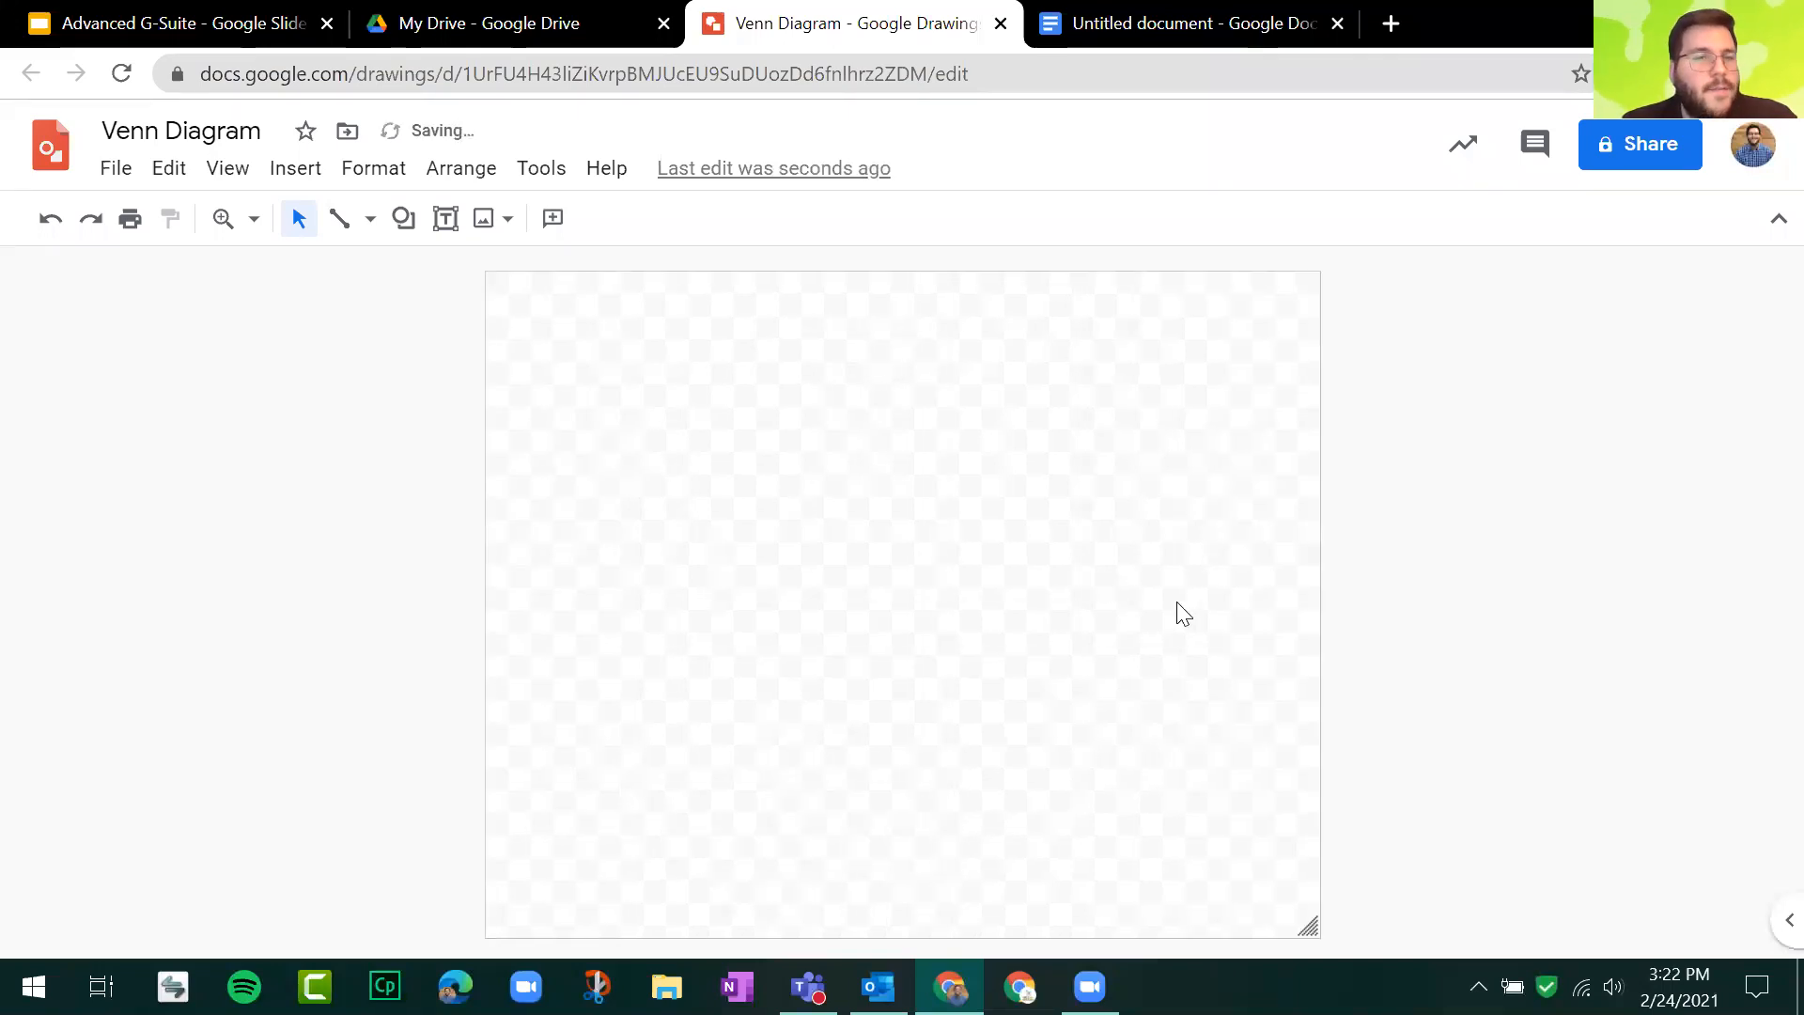
left_click_drag(1304, 924, 1302, 936)
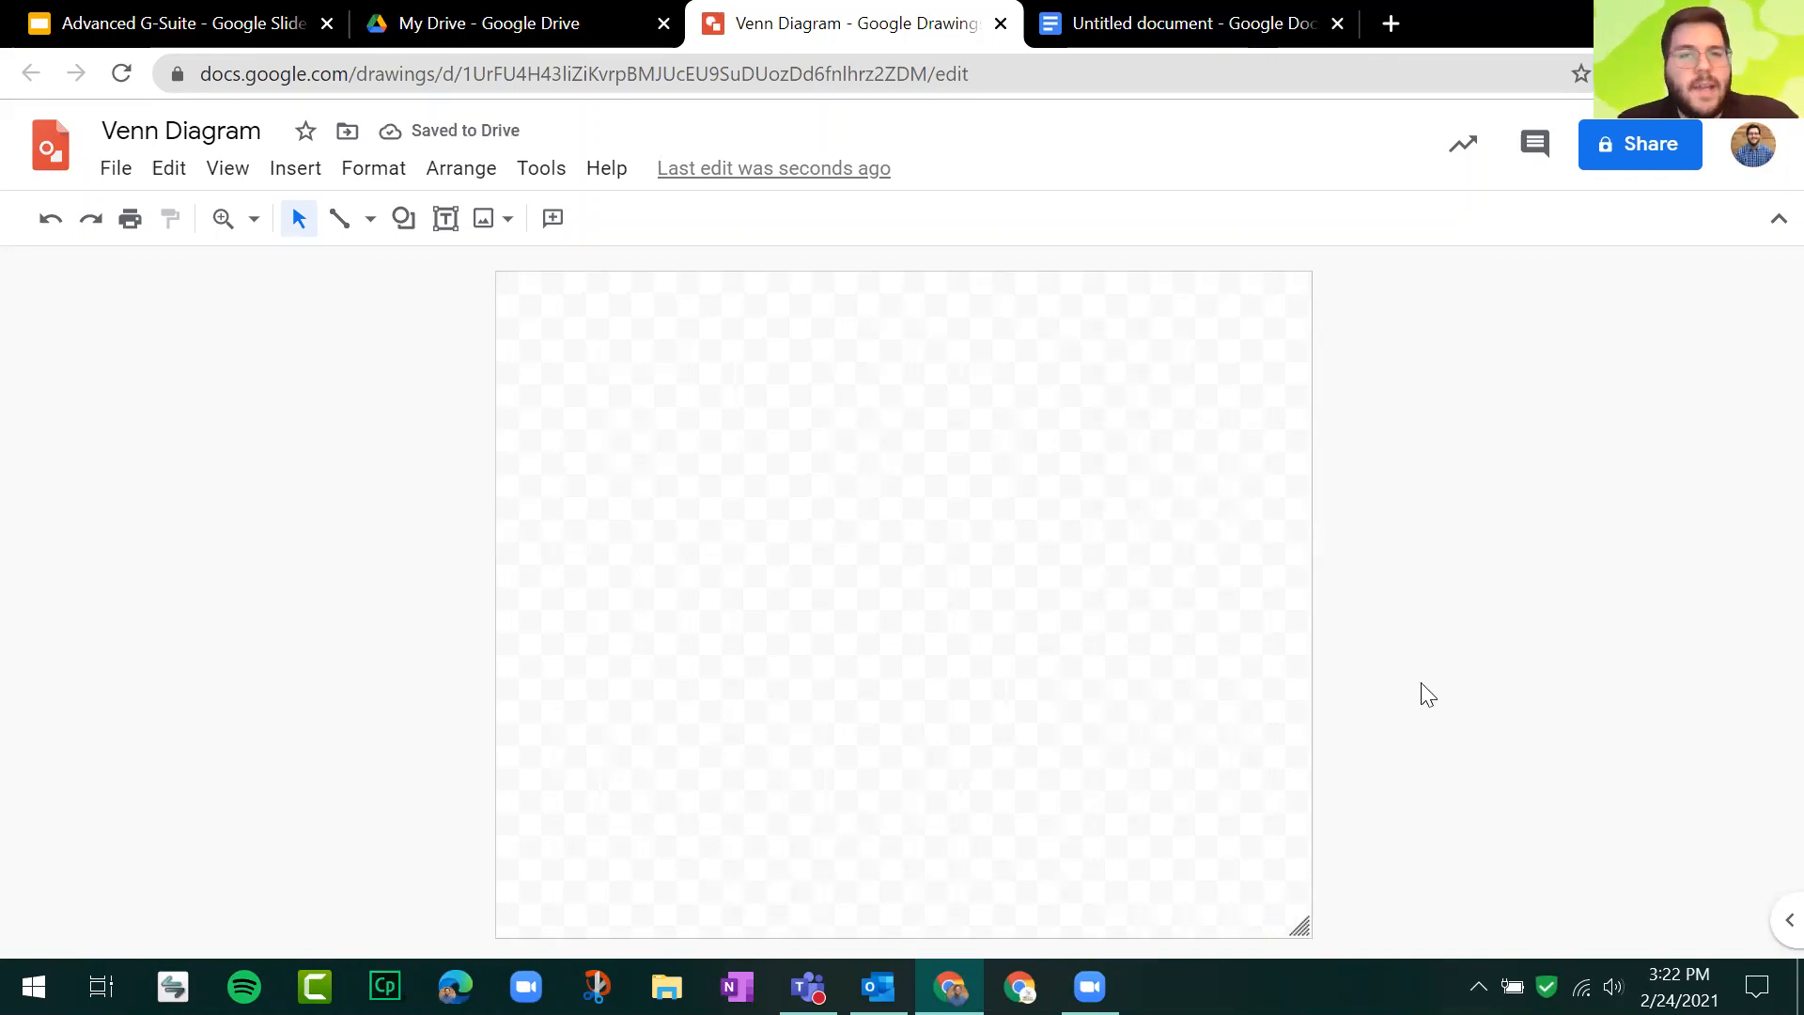
left_click_drag(1307, 936, 1724, 930)
left_click_drag(1554, 928, 1751, 923)
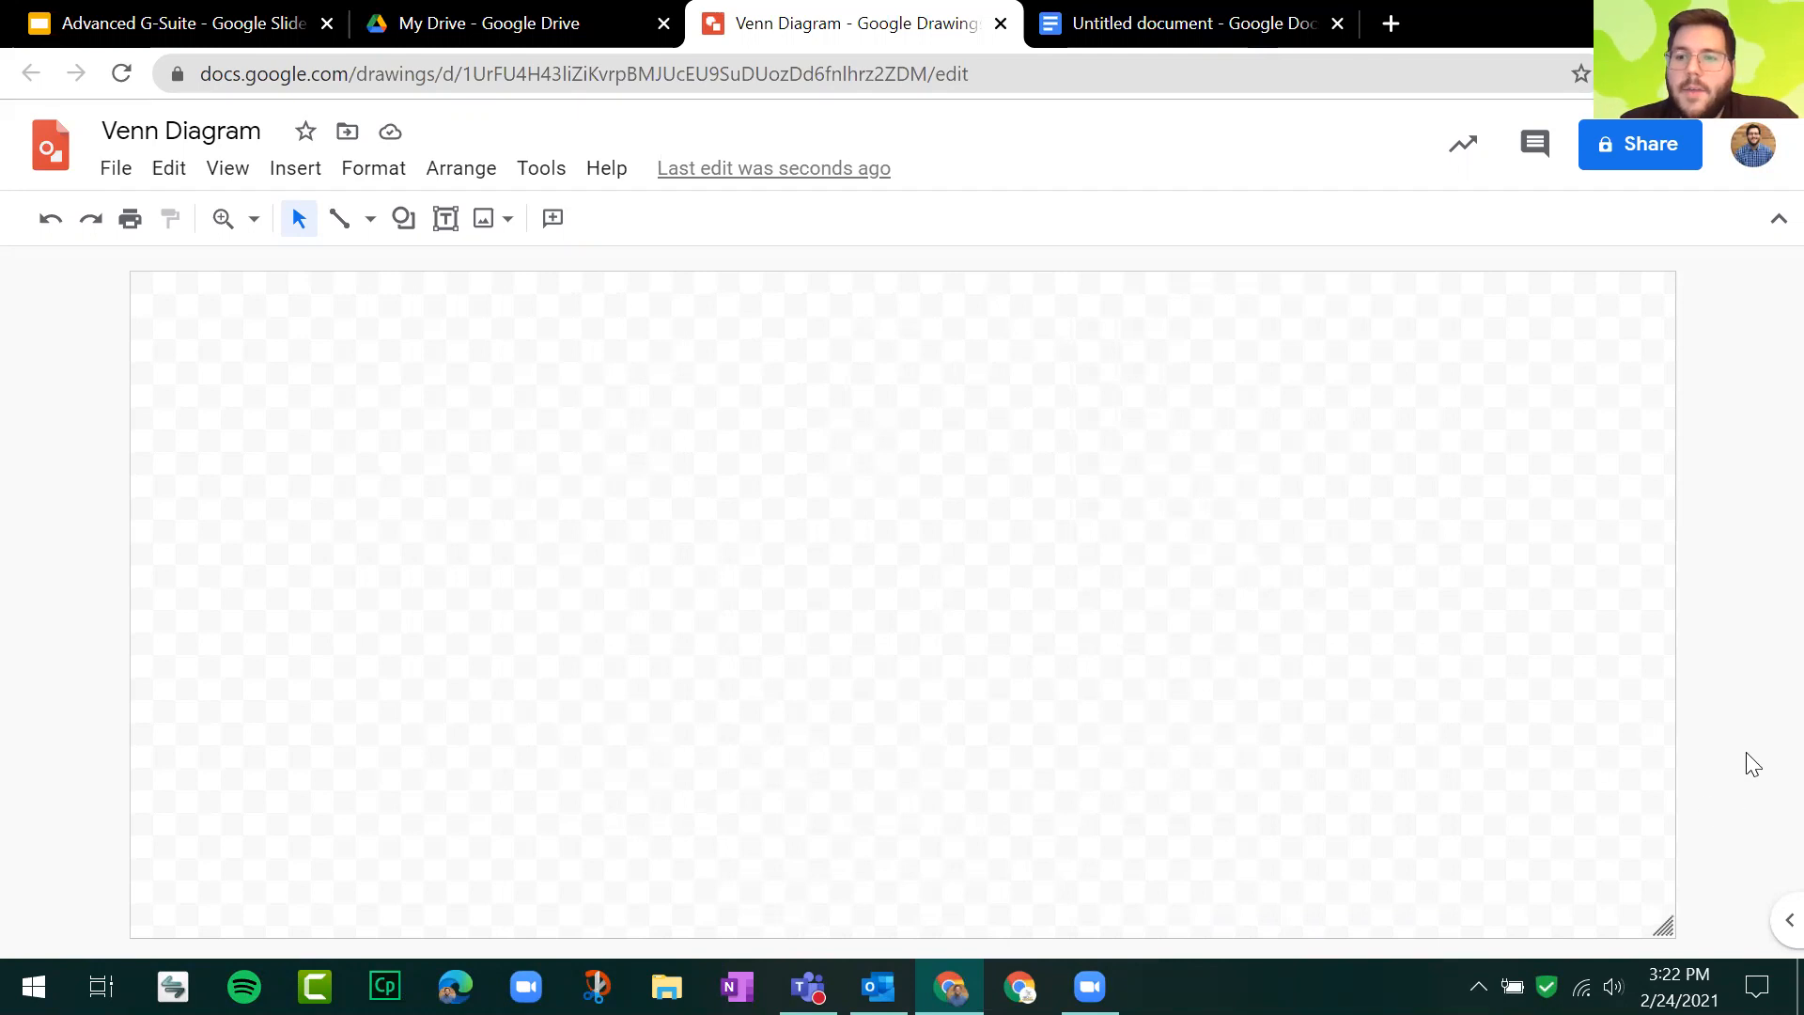
Step: Insert the "Great job!" bee image from the Keep notes onto the canvas, then close the notes
left_click(1770, 924)
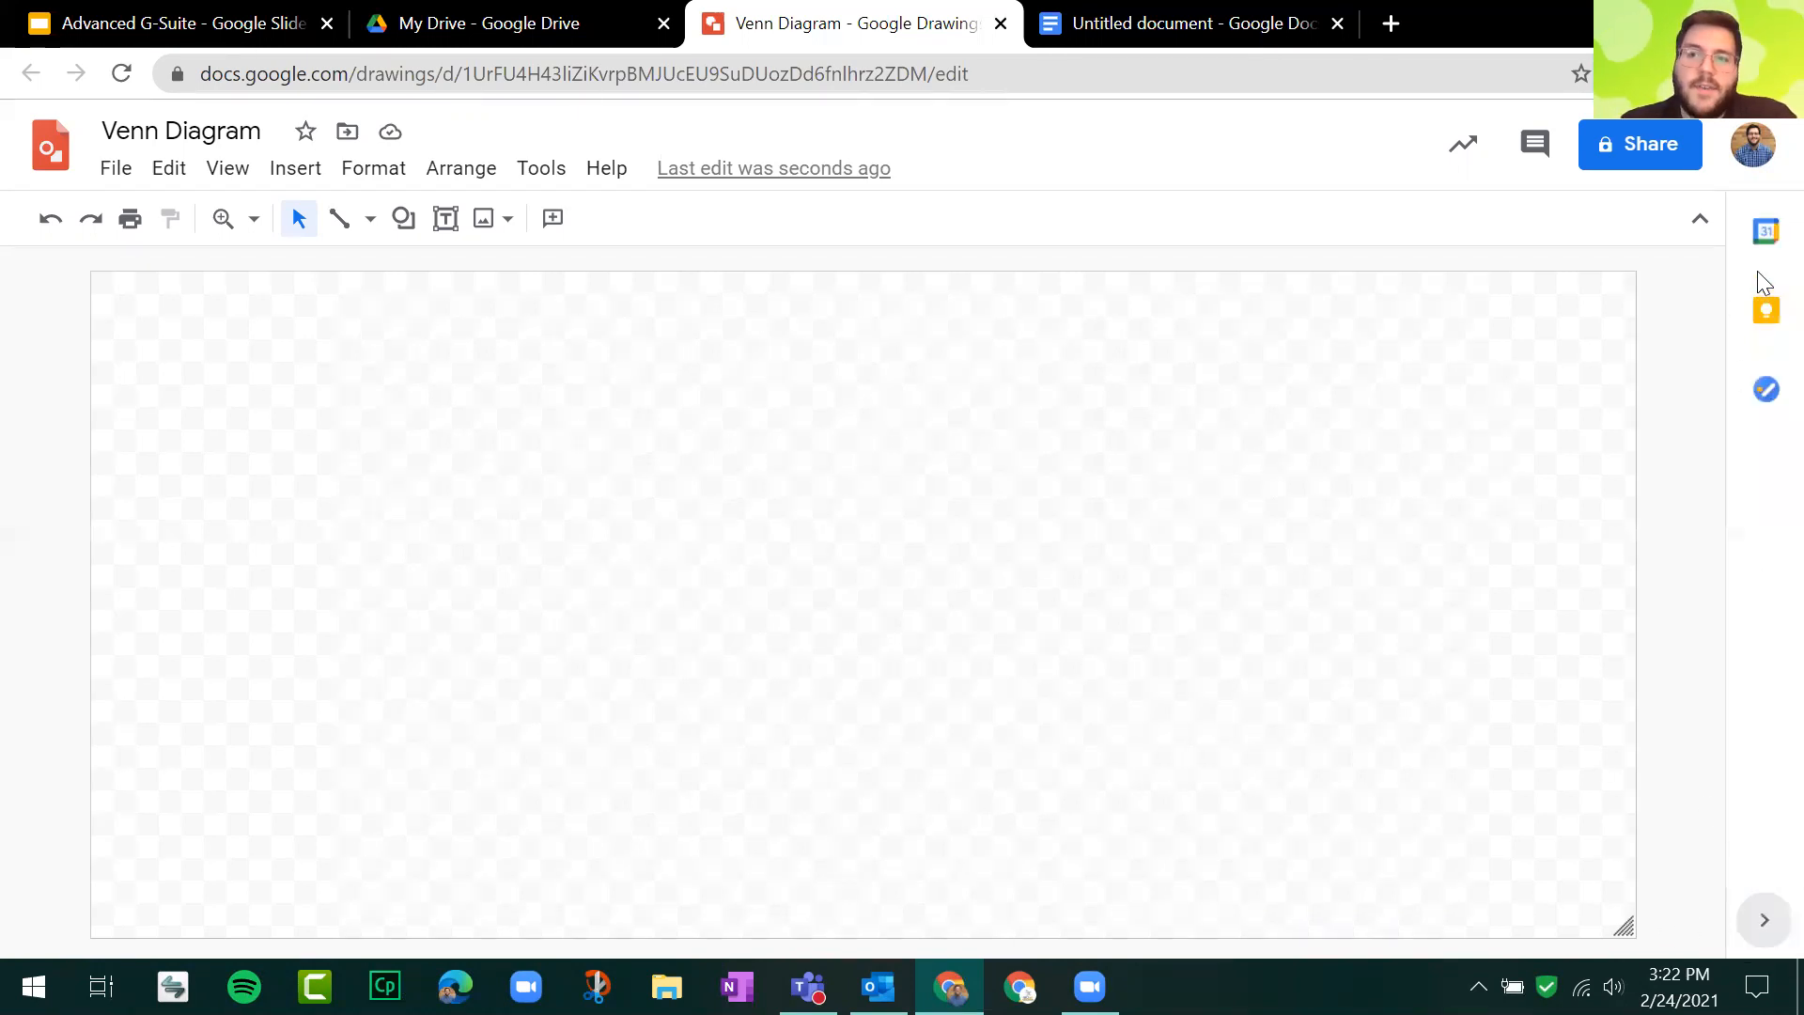
left_click(1767, 310)
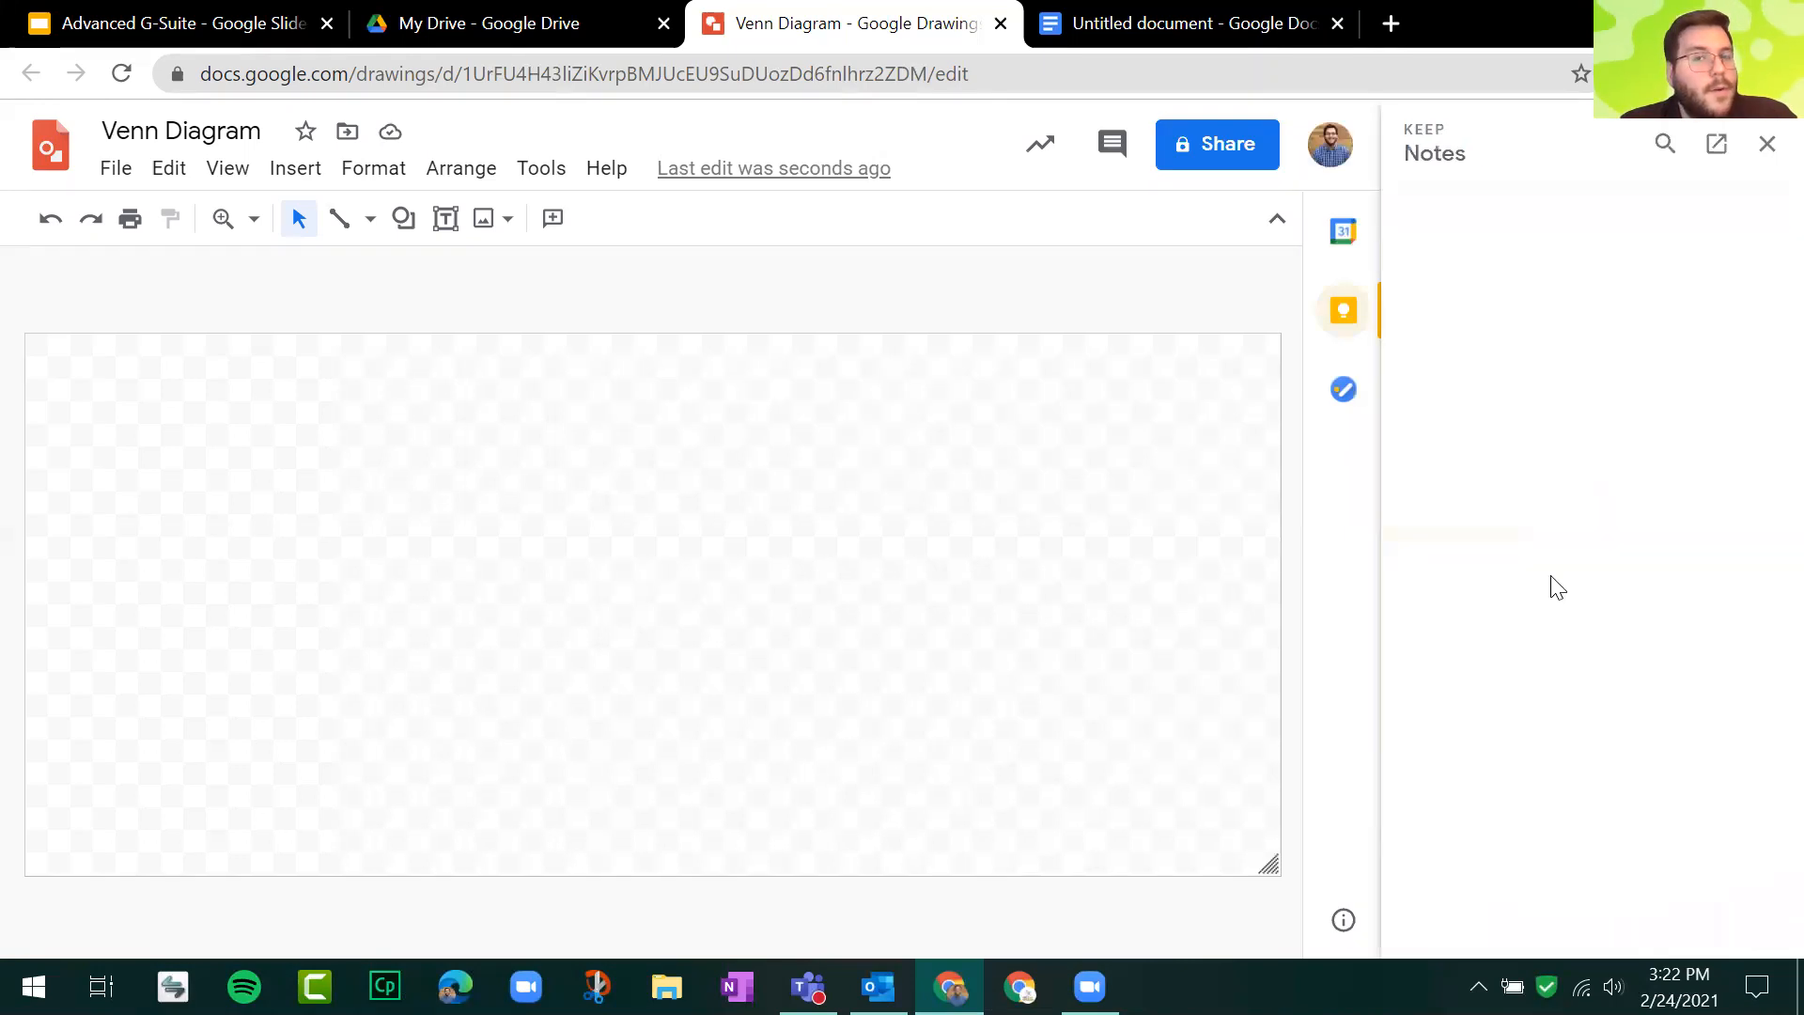
scroll(1638, 491, "down", 4)
left_click_drag(1295, 606, 1047, 580)
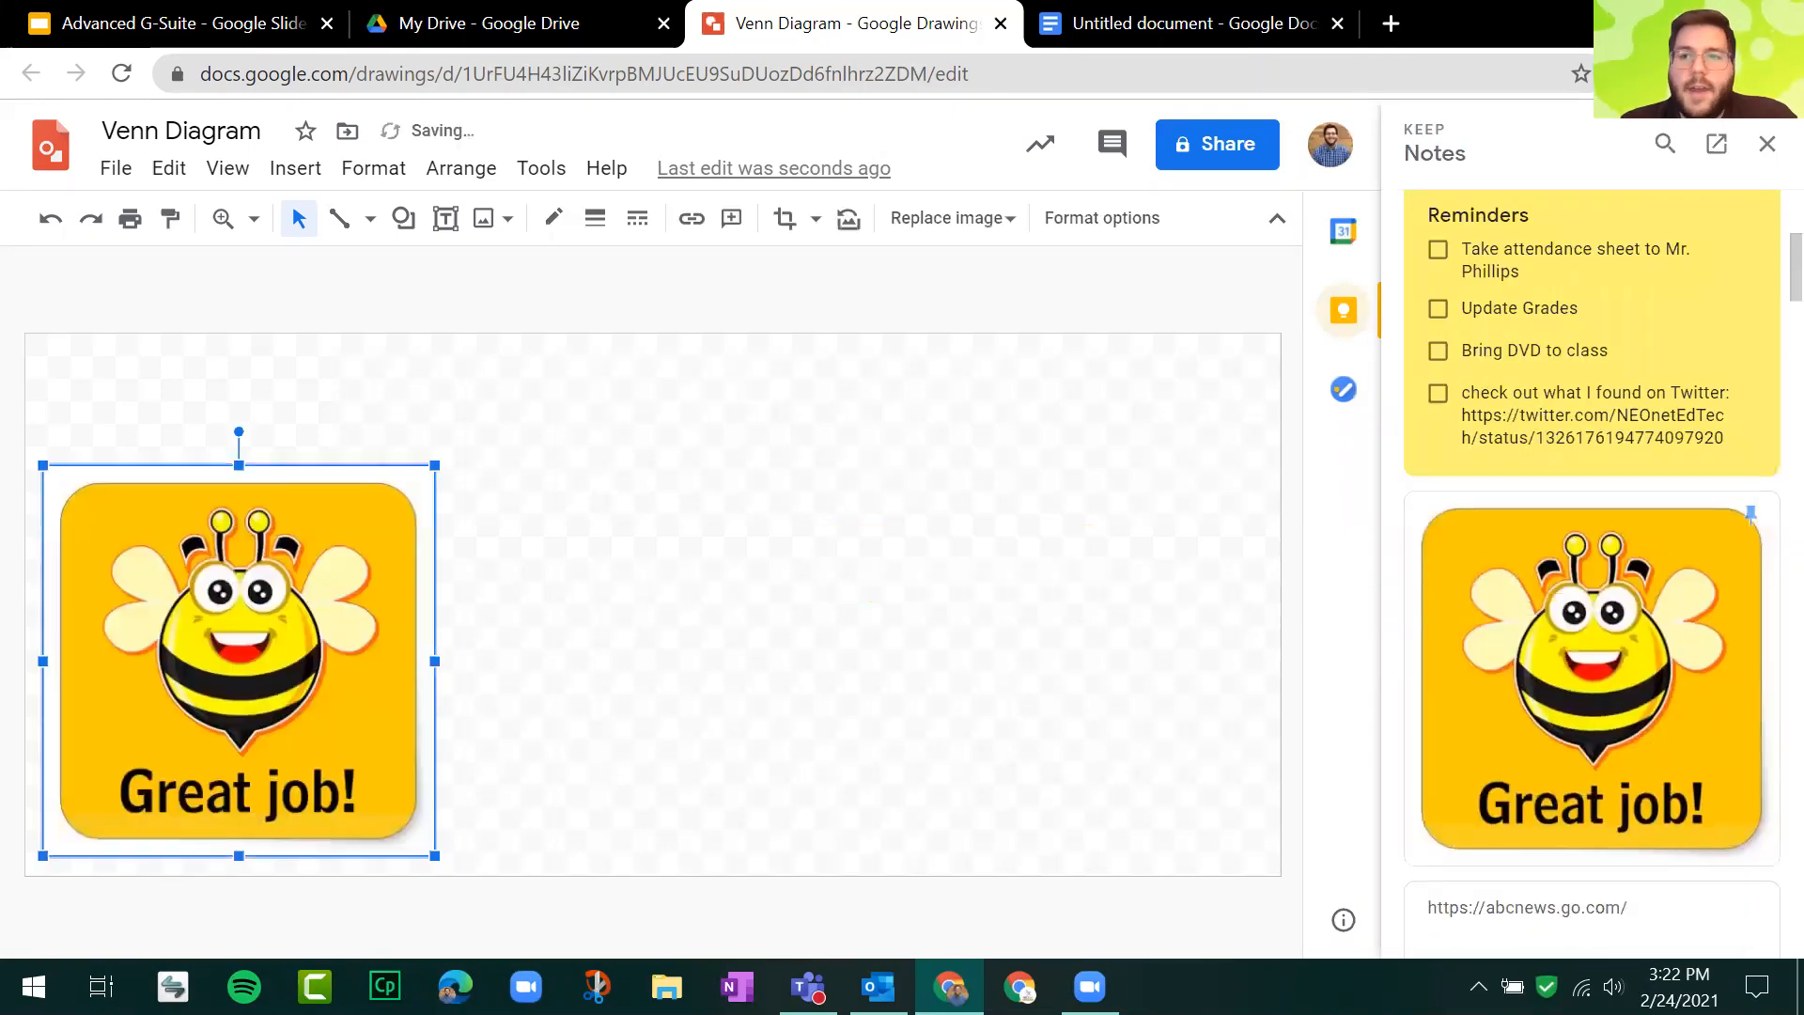
left_click(1765, 145)
left_click(774, 505)
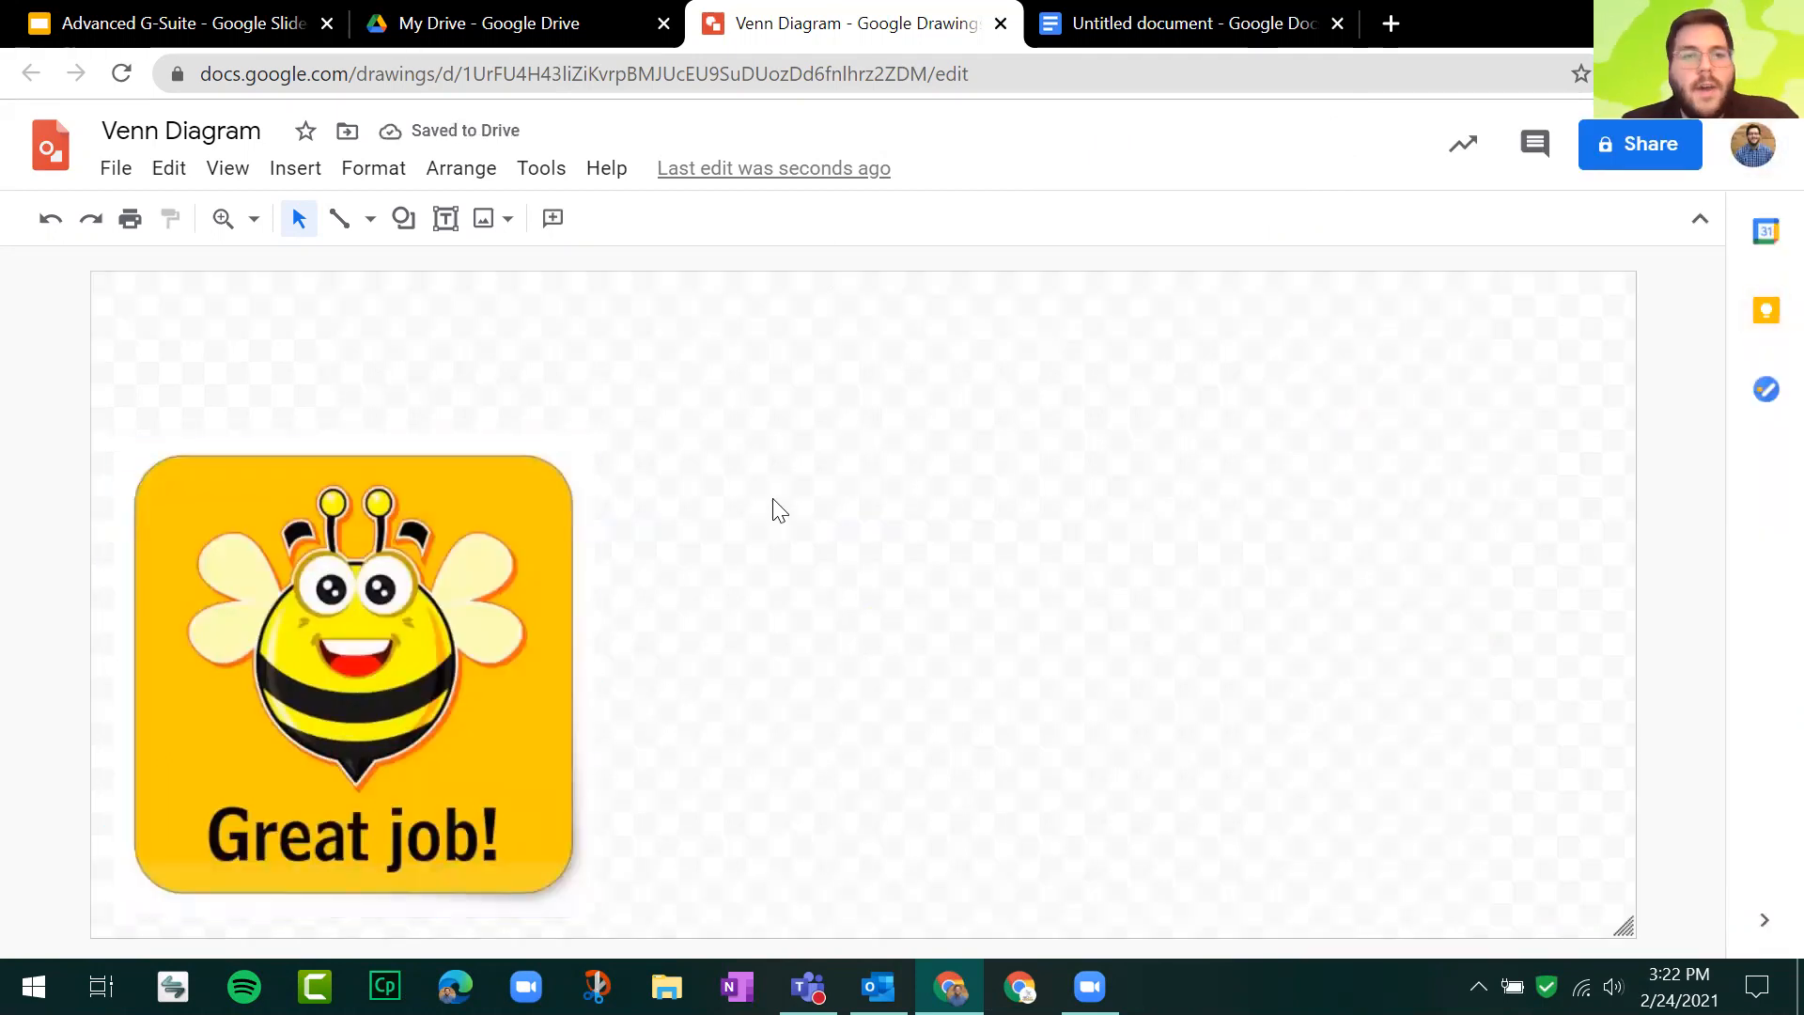
Step: Delete the "Great job!" bee image from the canvas and hide the side panel
left_click(499, 600)
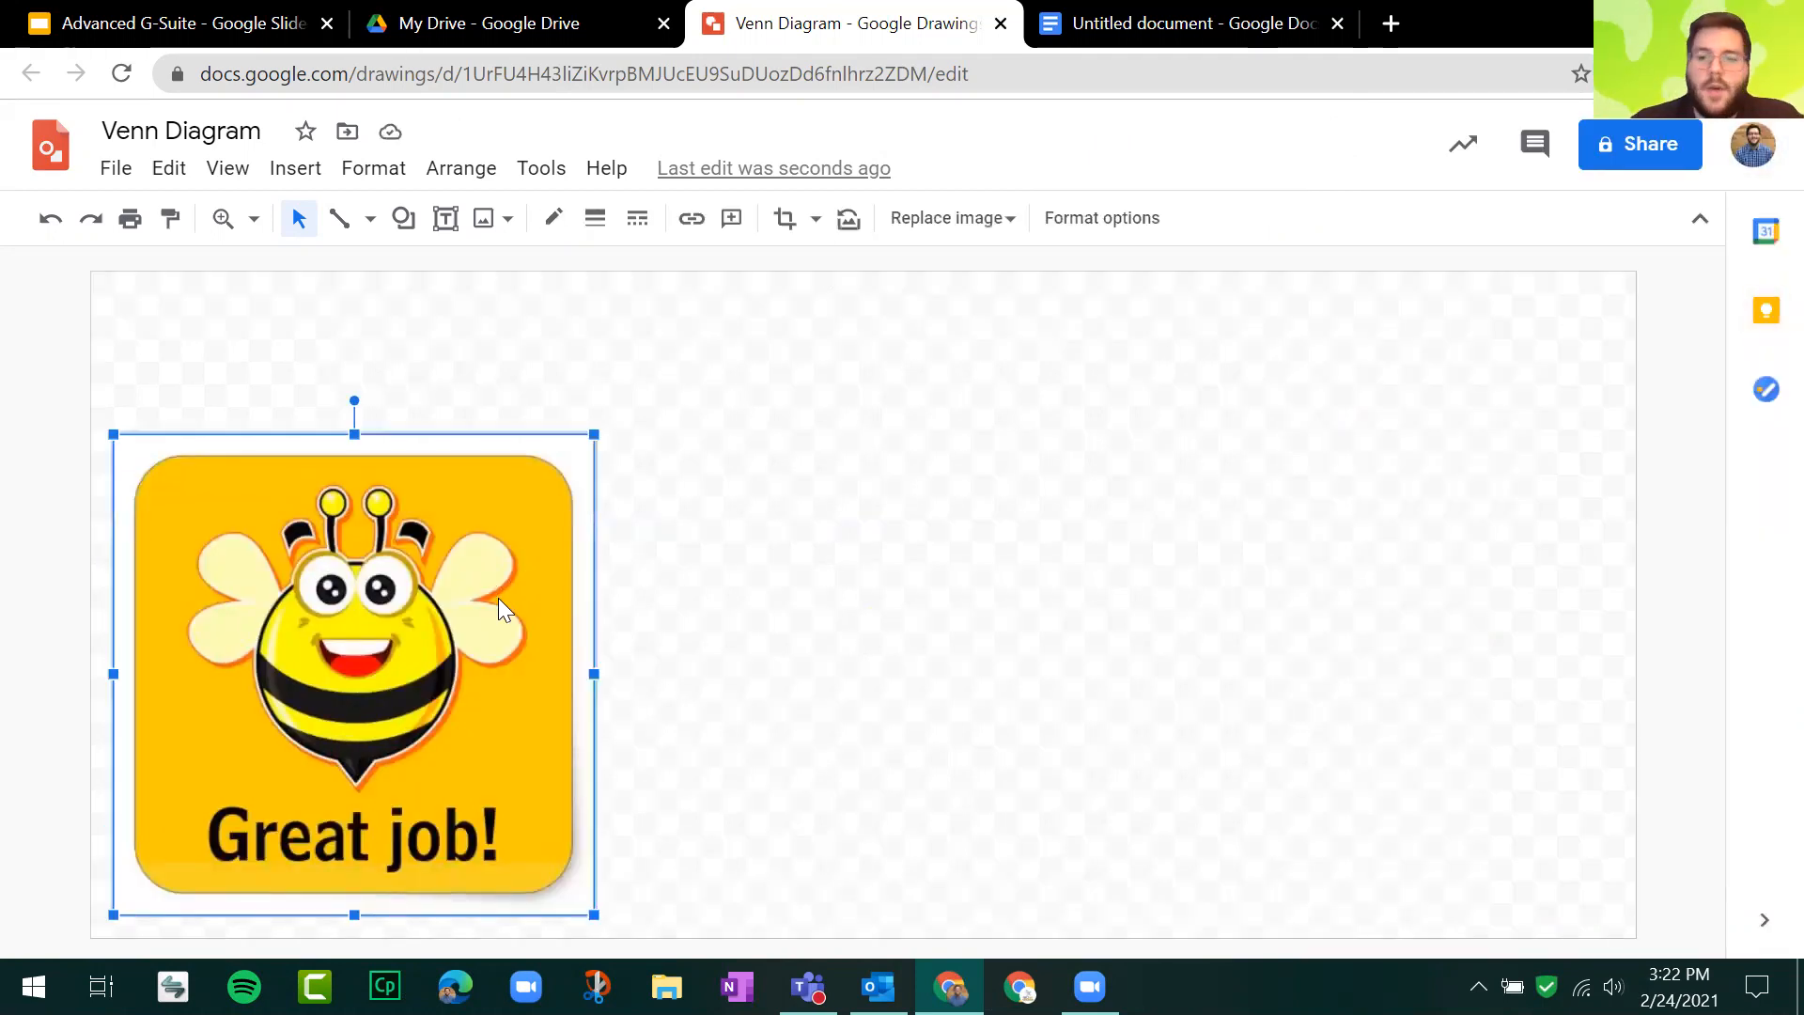
key("Delete")
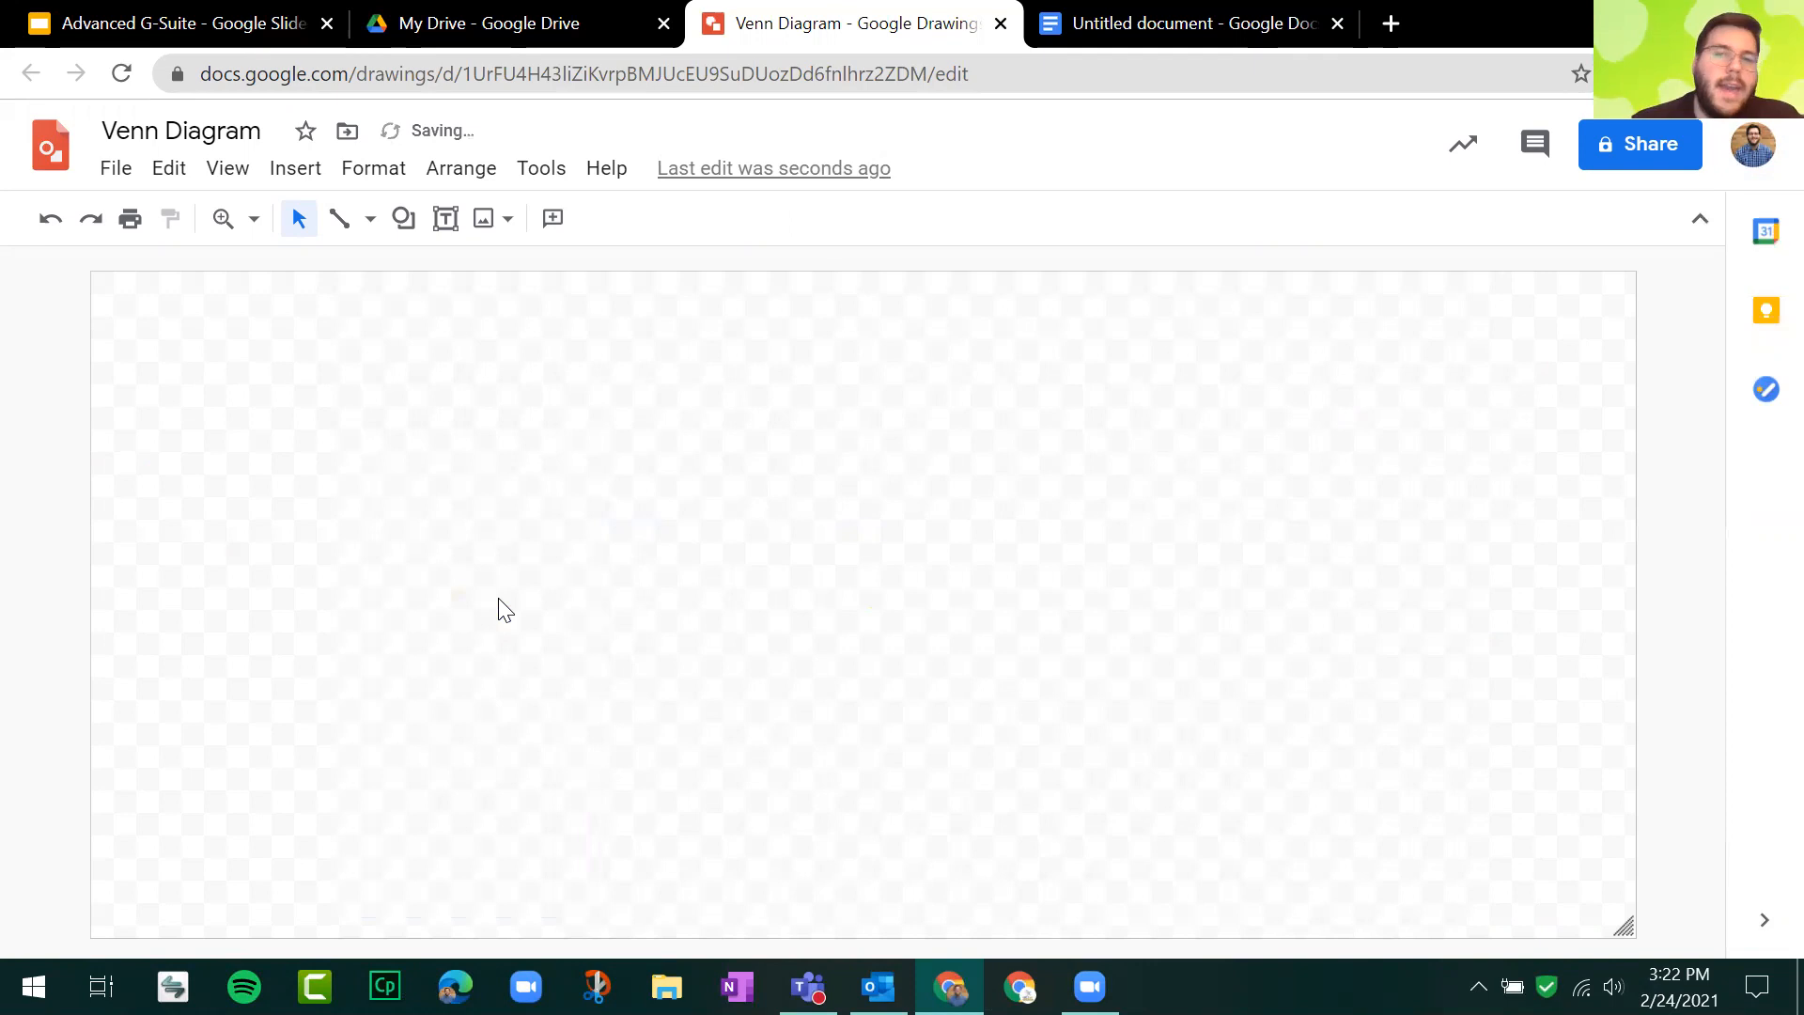
left_click(1764, 925)
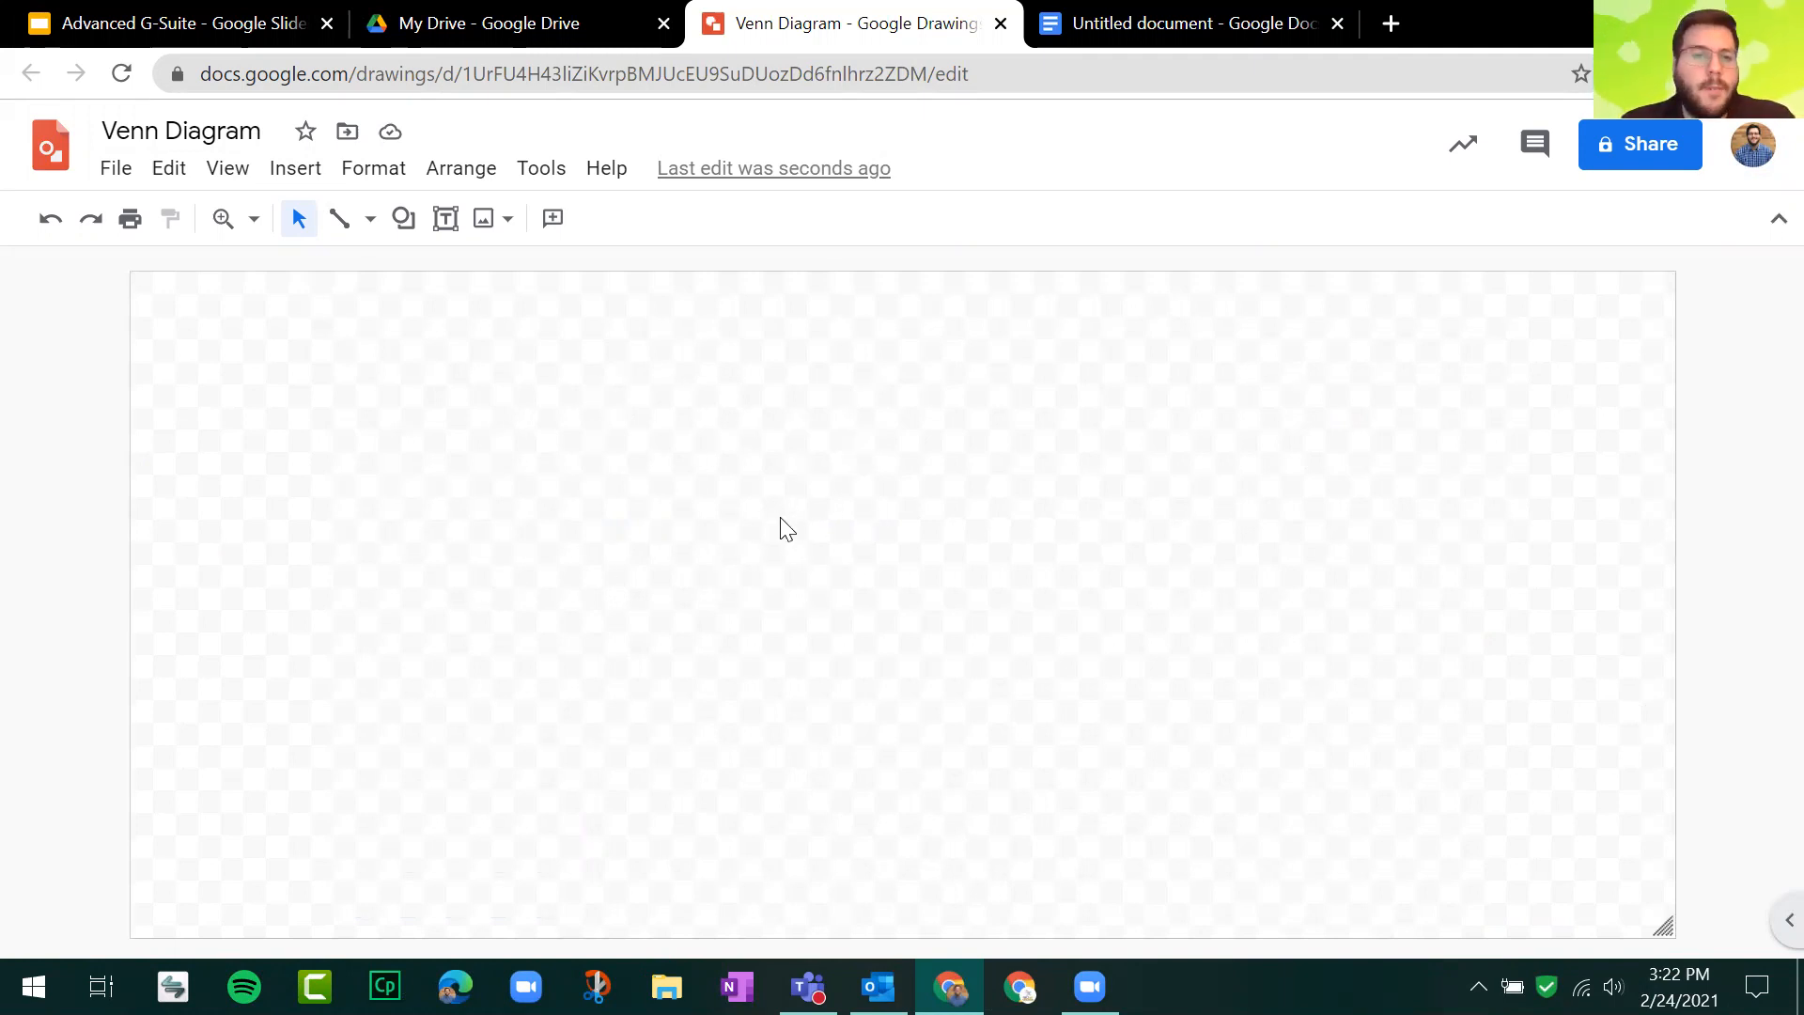
Step: Try placing a wide, empty text box in the middle of the blank canvas
left_click(611, 449)
left_click(663, 478)
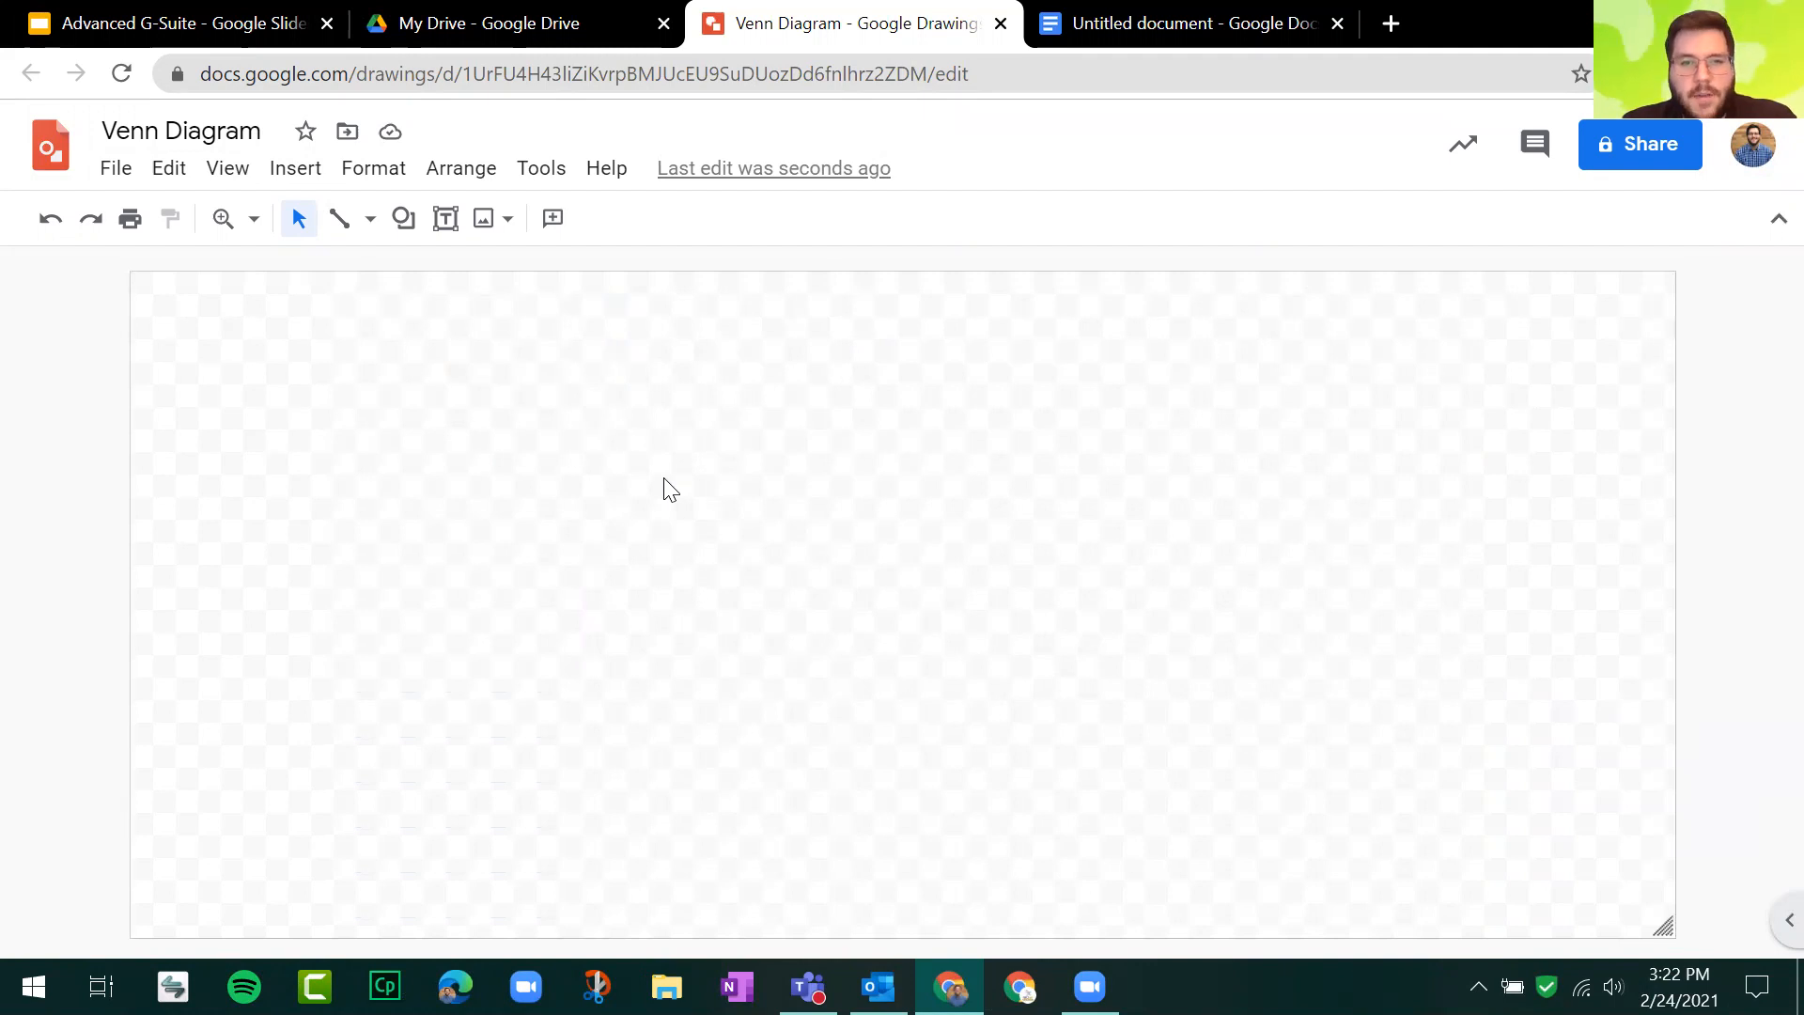
left_click_drag(468, 463, 801, 633)
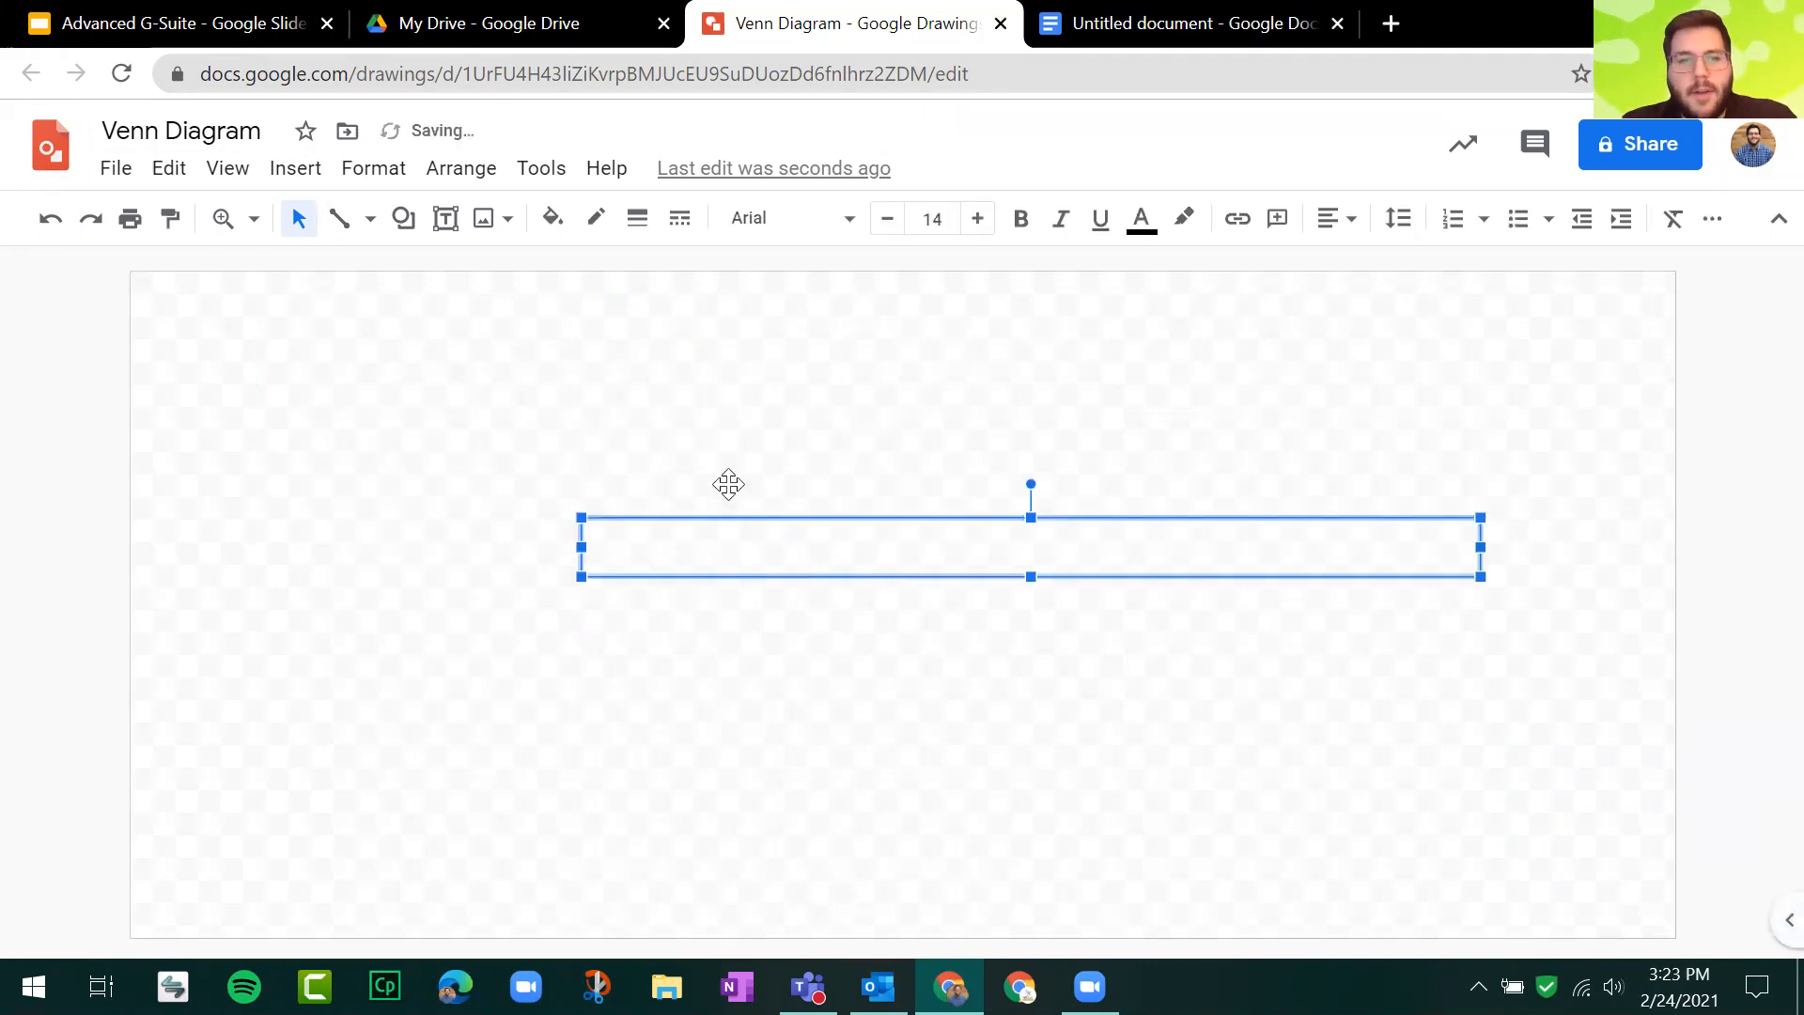
left_click(320, 468)
left_click(320, 468)
left_click(319, 468)
key("ctrl")
key("ctrl")
key("ctrl")
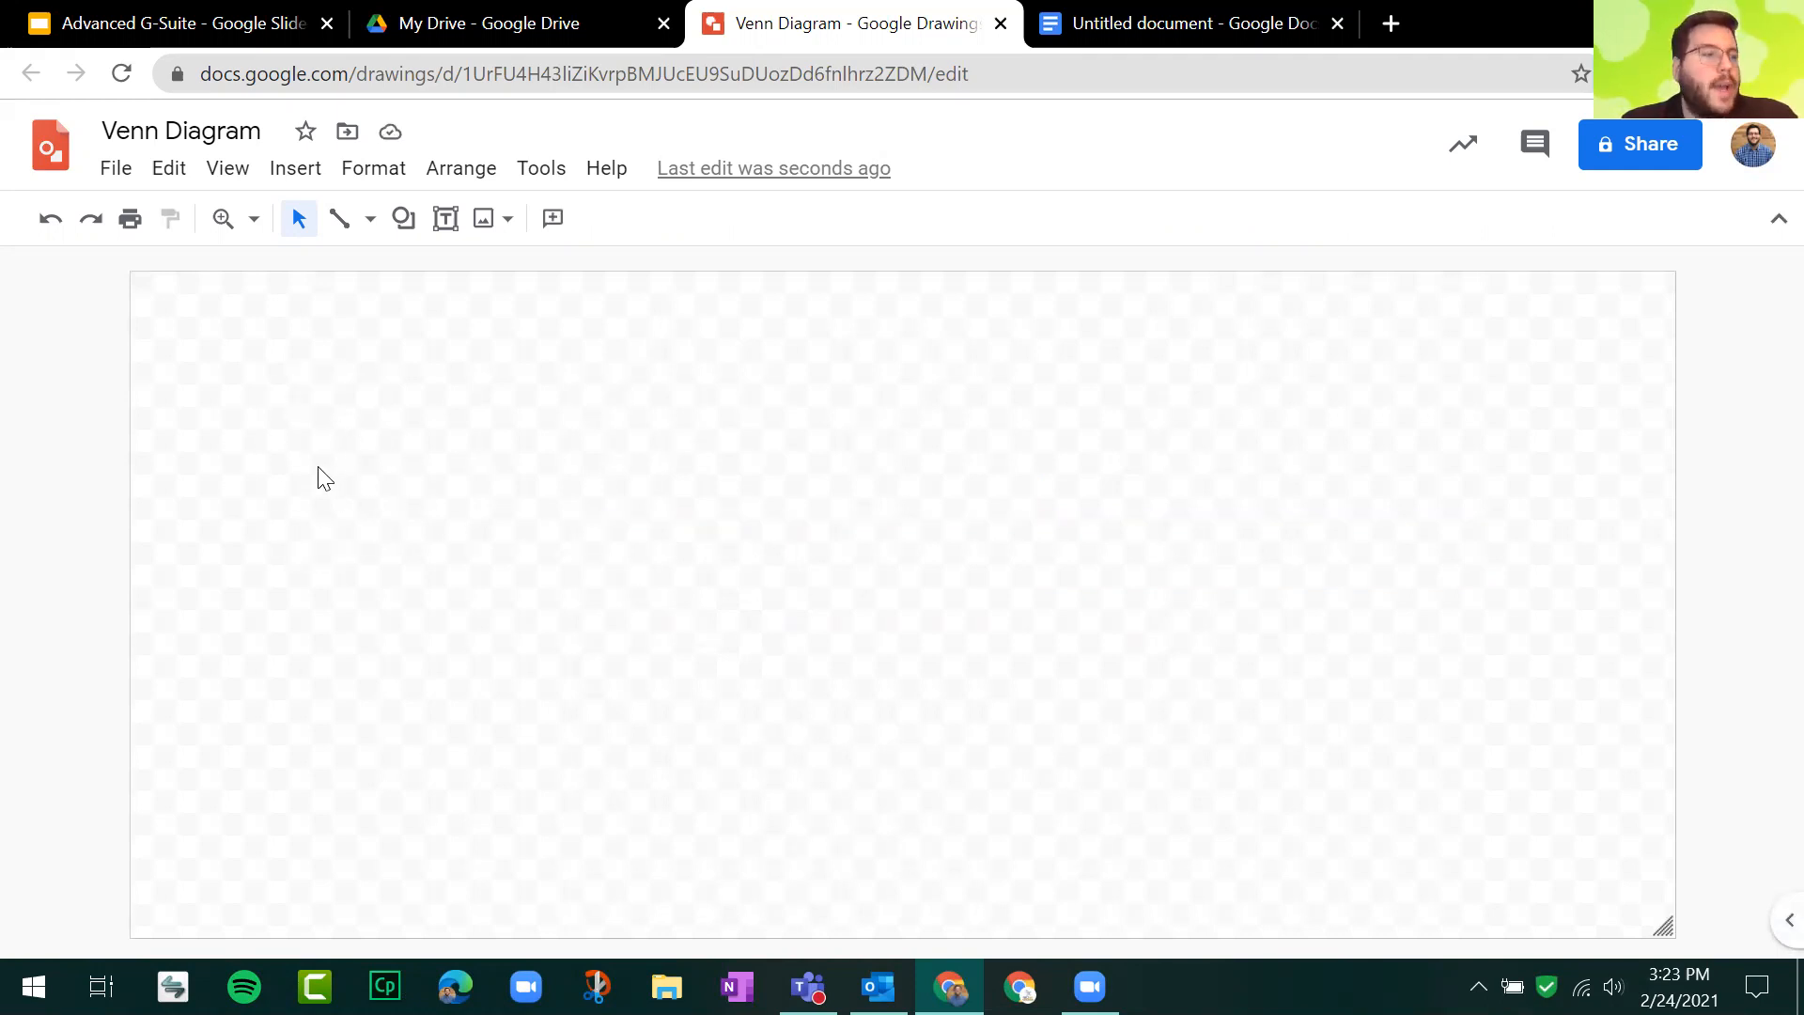
key("ctrl")
key("ctrl")
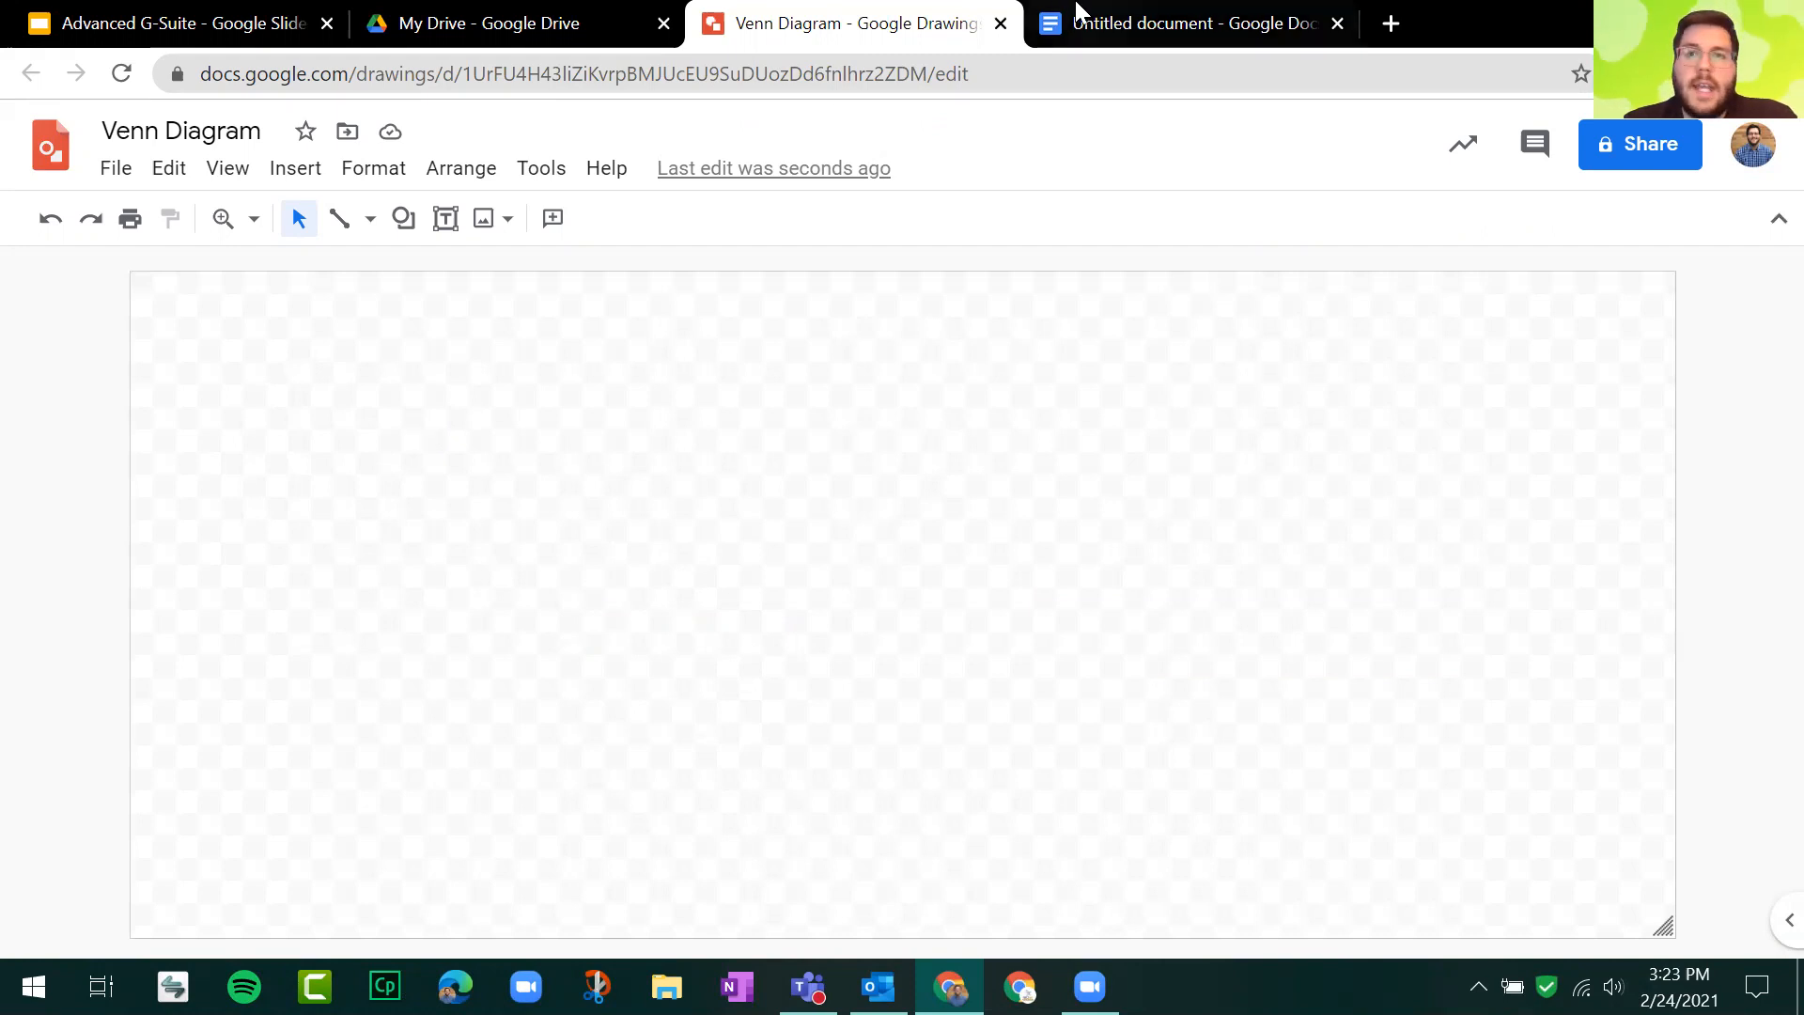
Step: Search Google for "dog" in a new browser tab and show the image results
left_click(1398, 22)
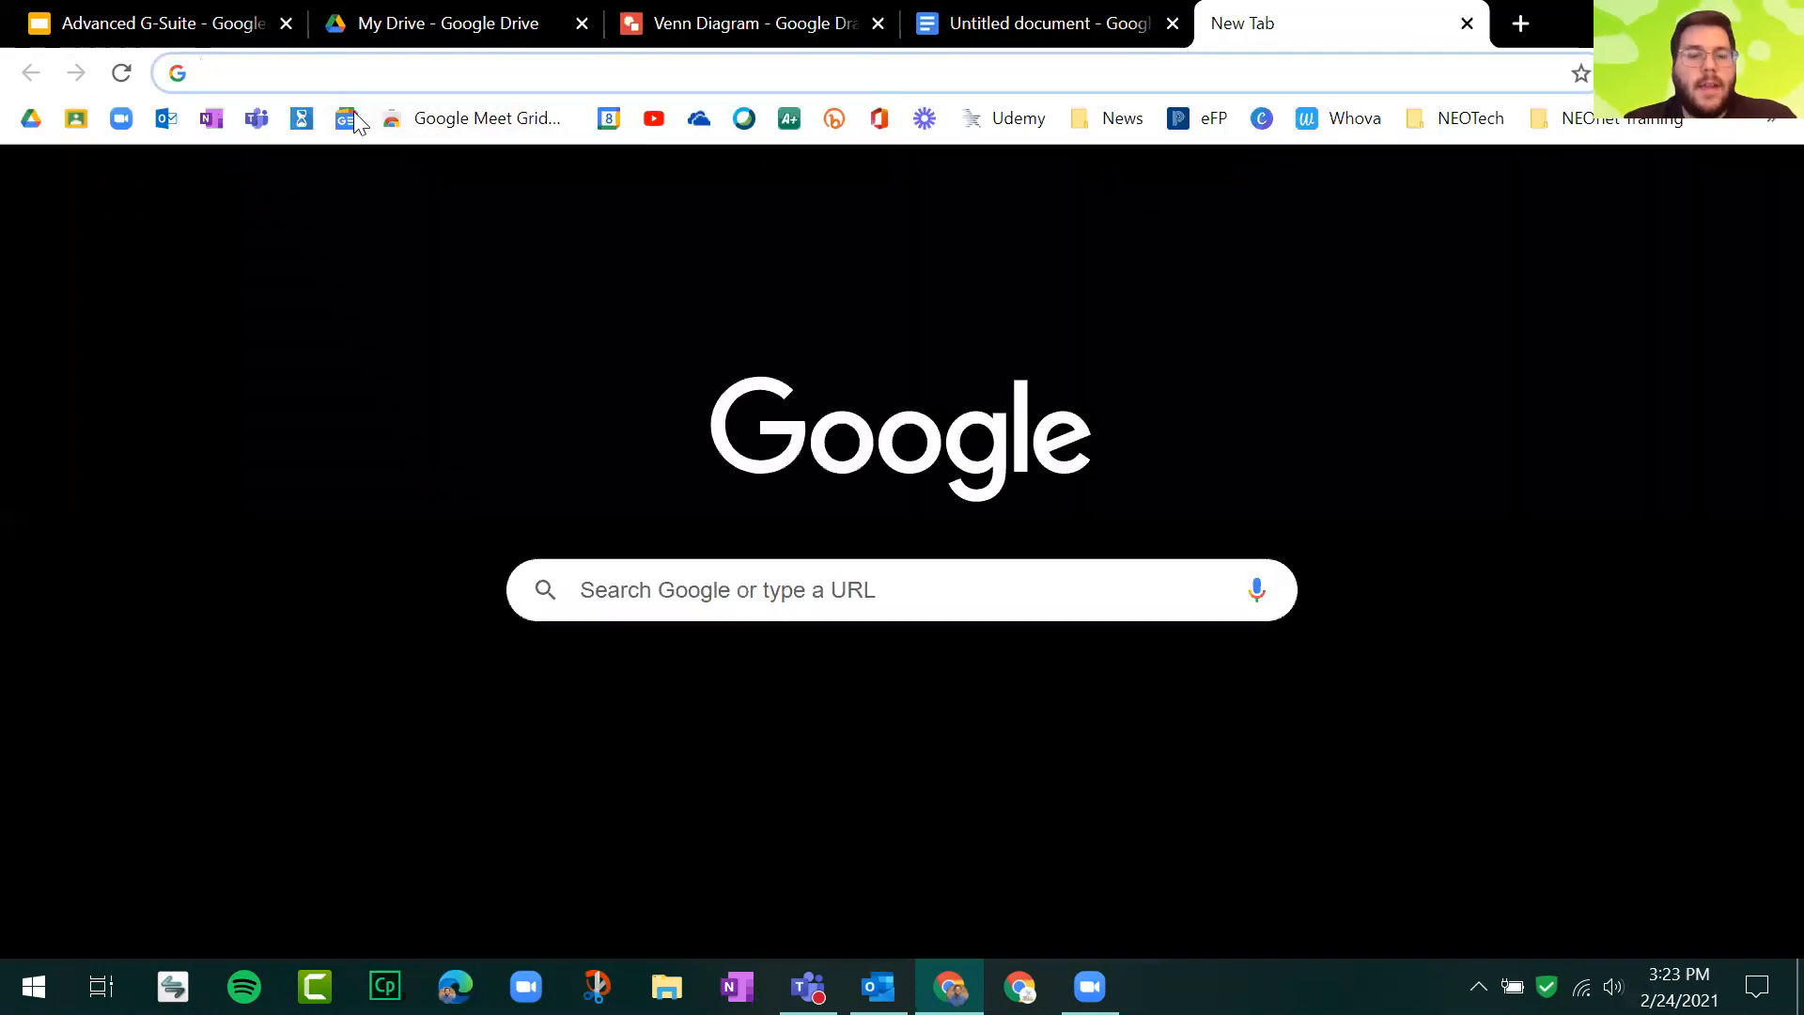
type("dog")
key("Return")
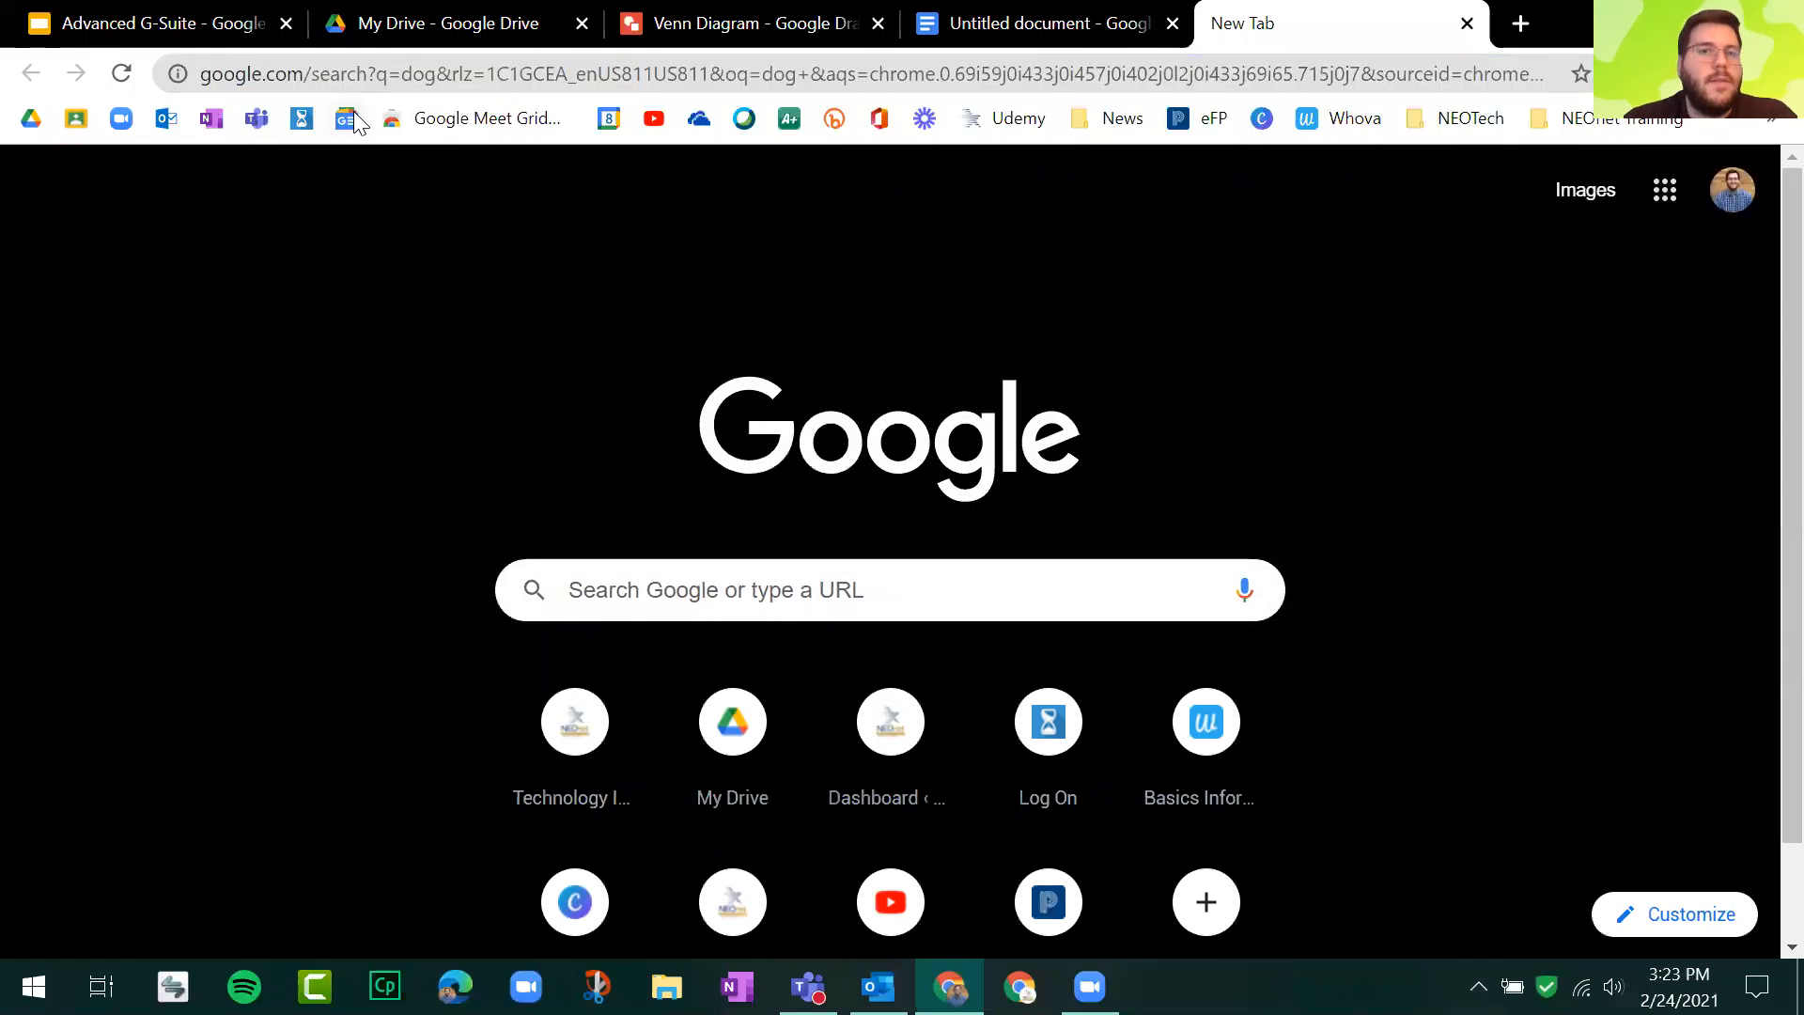
left_click(411, 255)
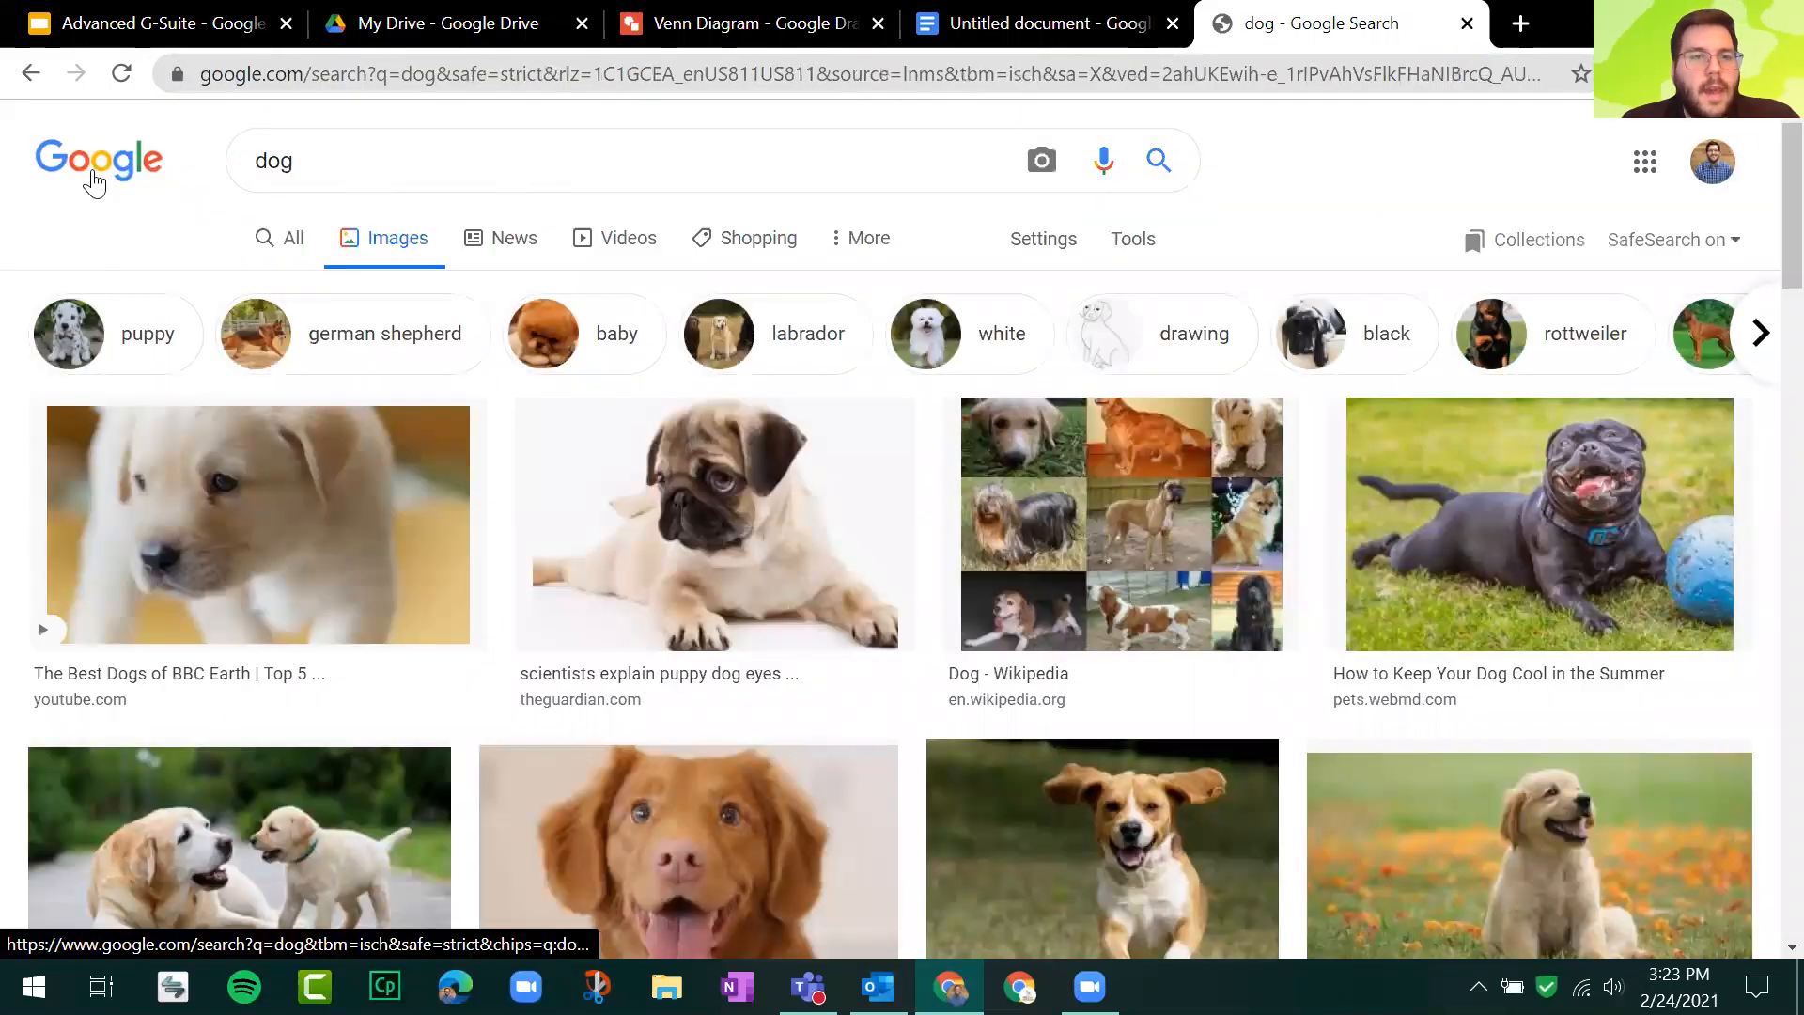
Step: Filter the dog image results by the Transparent color option
left_click(1139, 251)
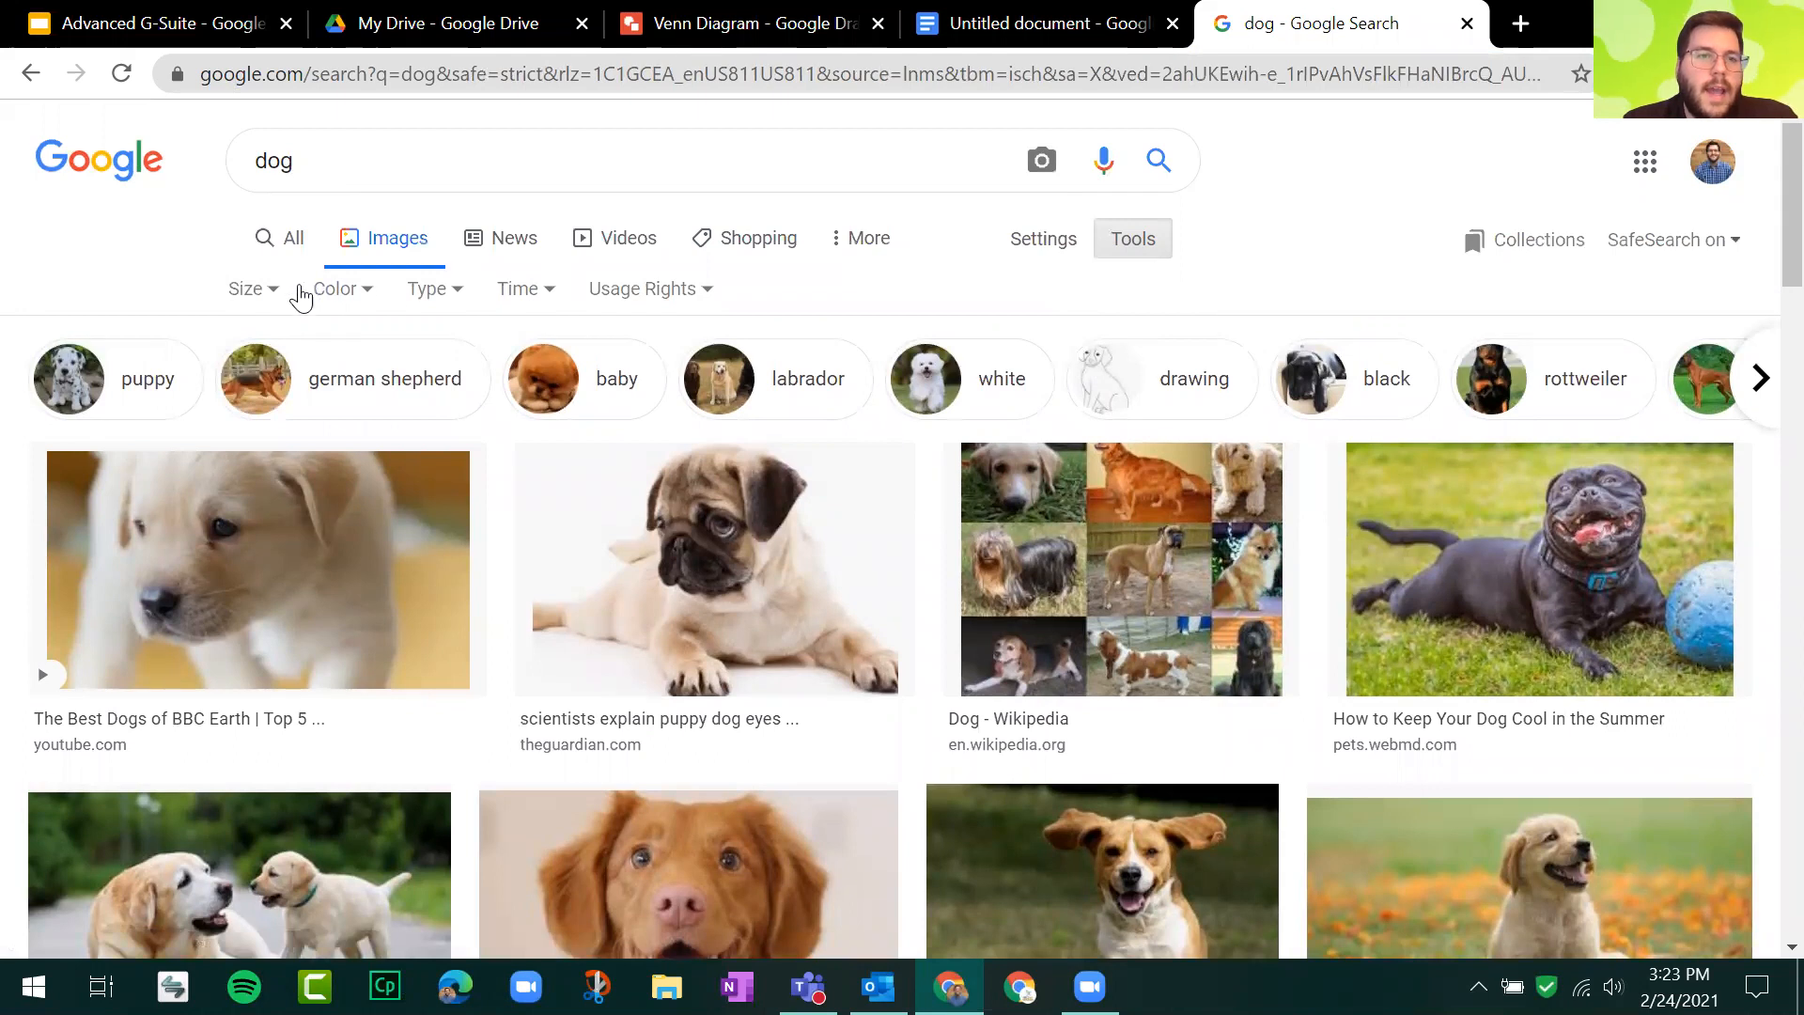
left_click(365, 294)
left_click(378, 425)
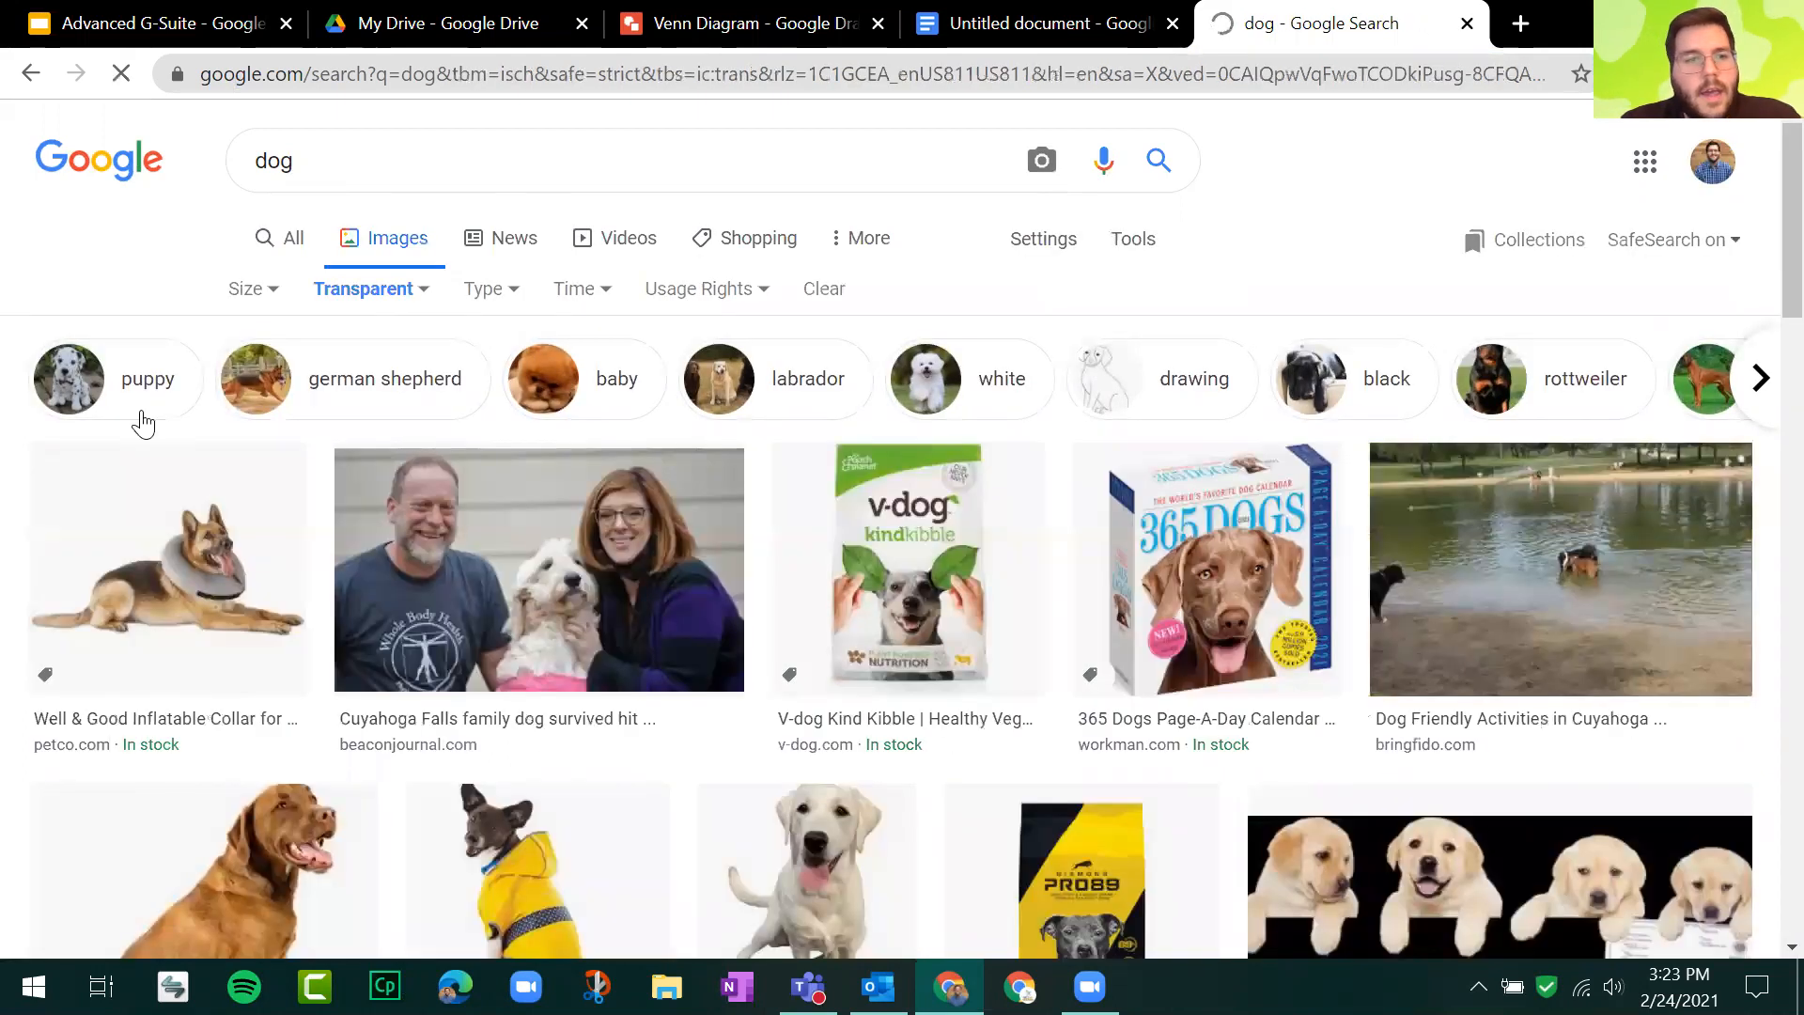
Step: Insert the transparent white Labrador image from the search results into the Venn Diagram drawing and place it in the right half of the canvas
scroll(257, 523, "down", 3)
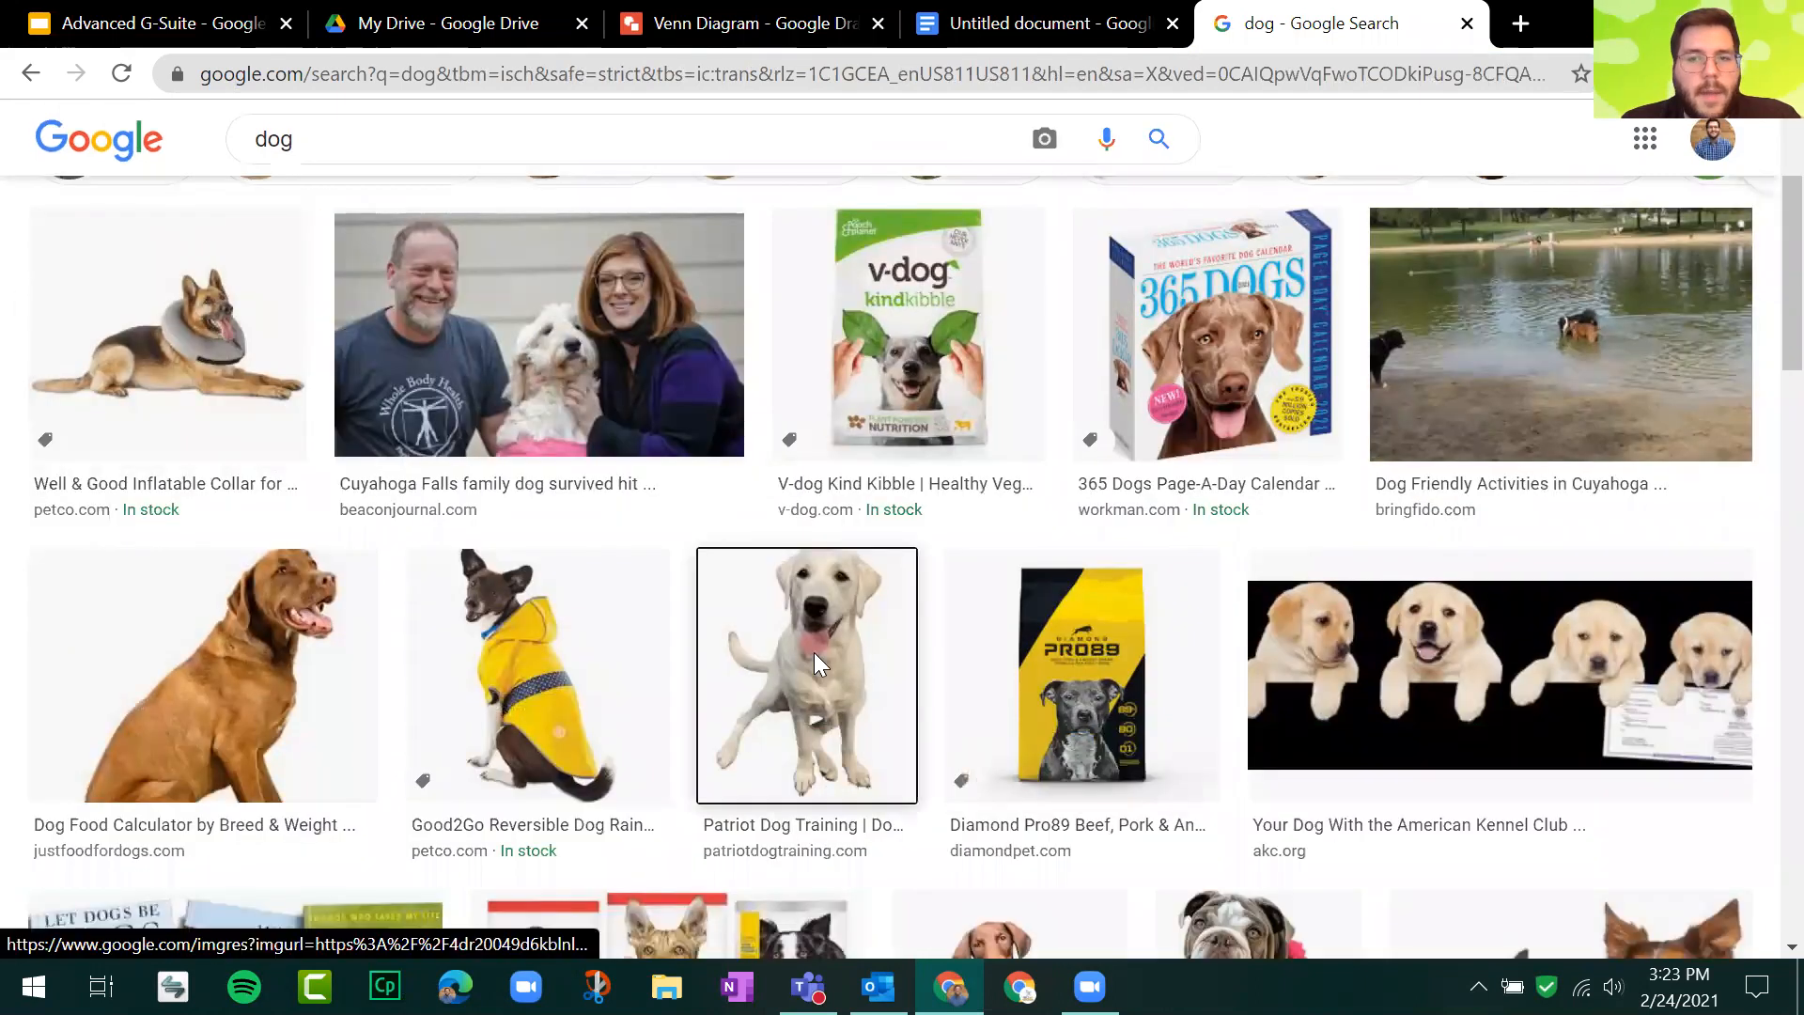
left_click(815, 657)
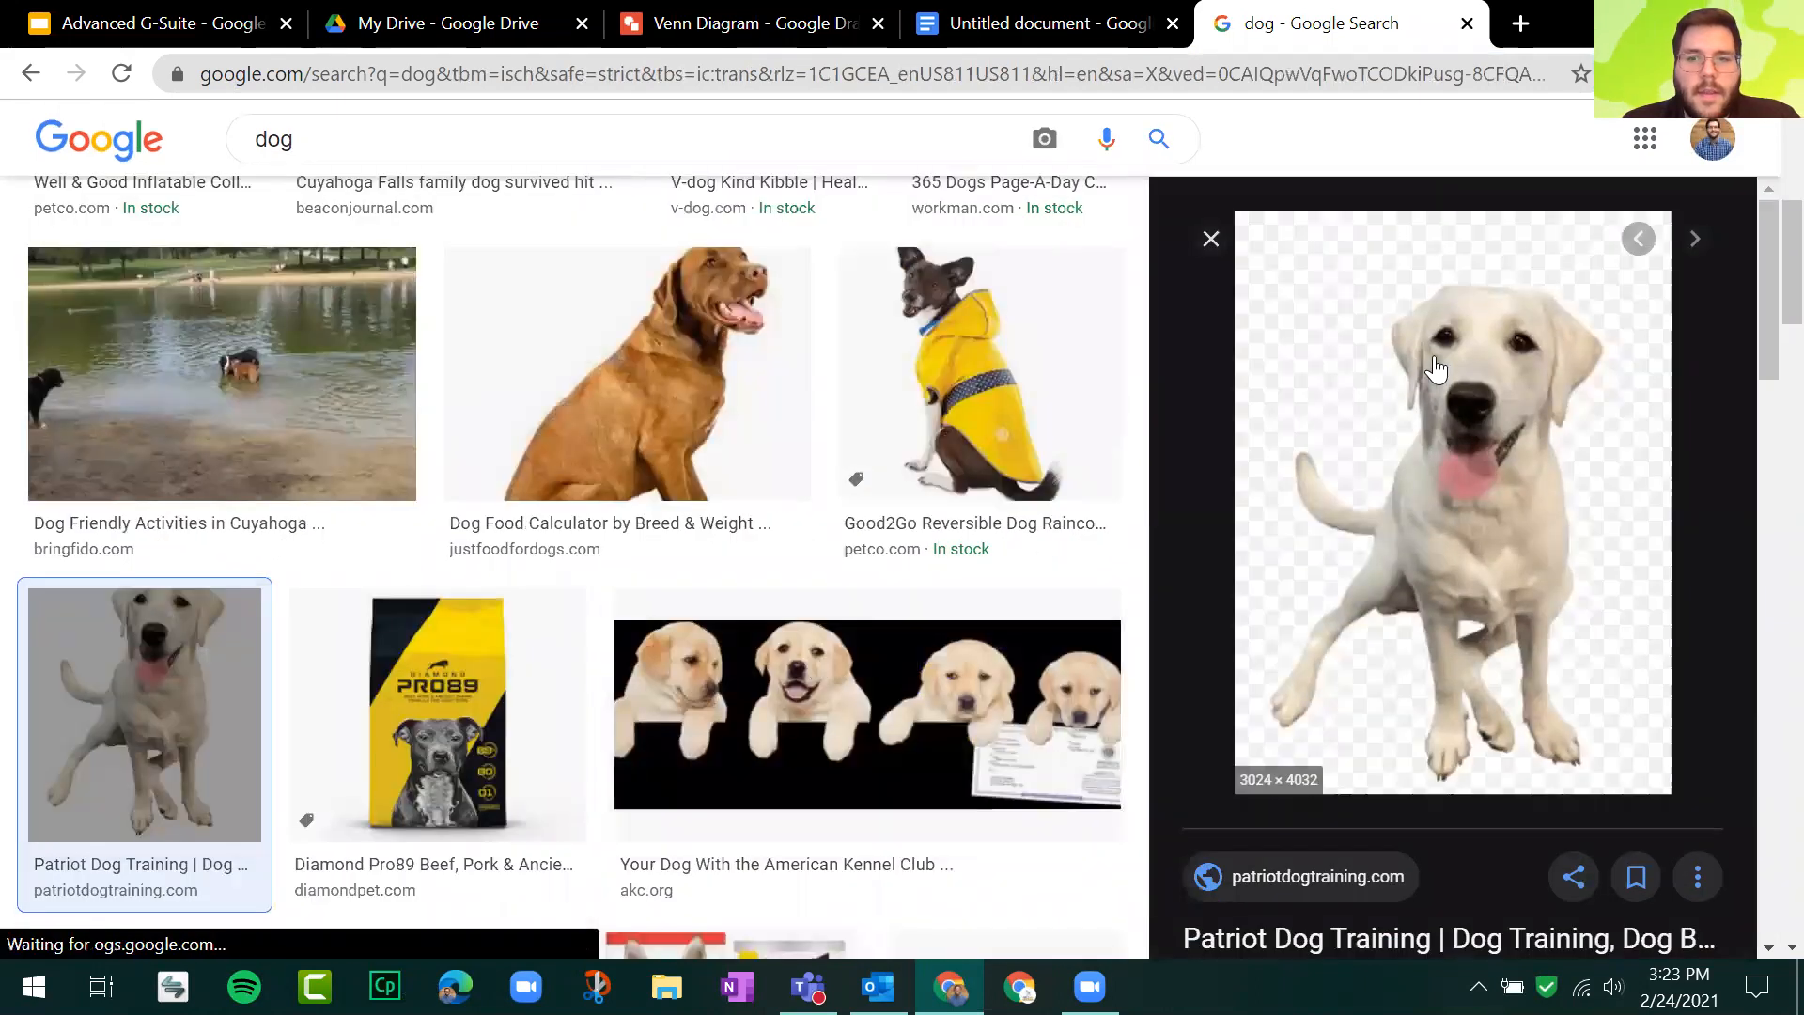
mouse_move(1480, 470)
left_mouse_down()
mouse_move(841, 388)
mouse_move(528, 21)
mouse_move(749, 21)
mouse_move(556, 500)
left_mouse_up()
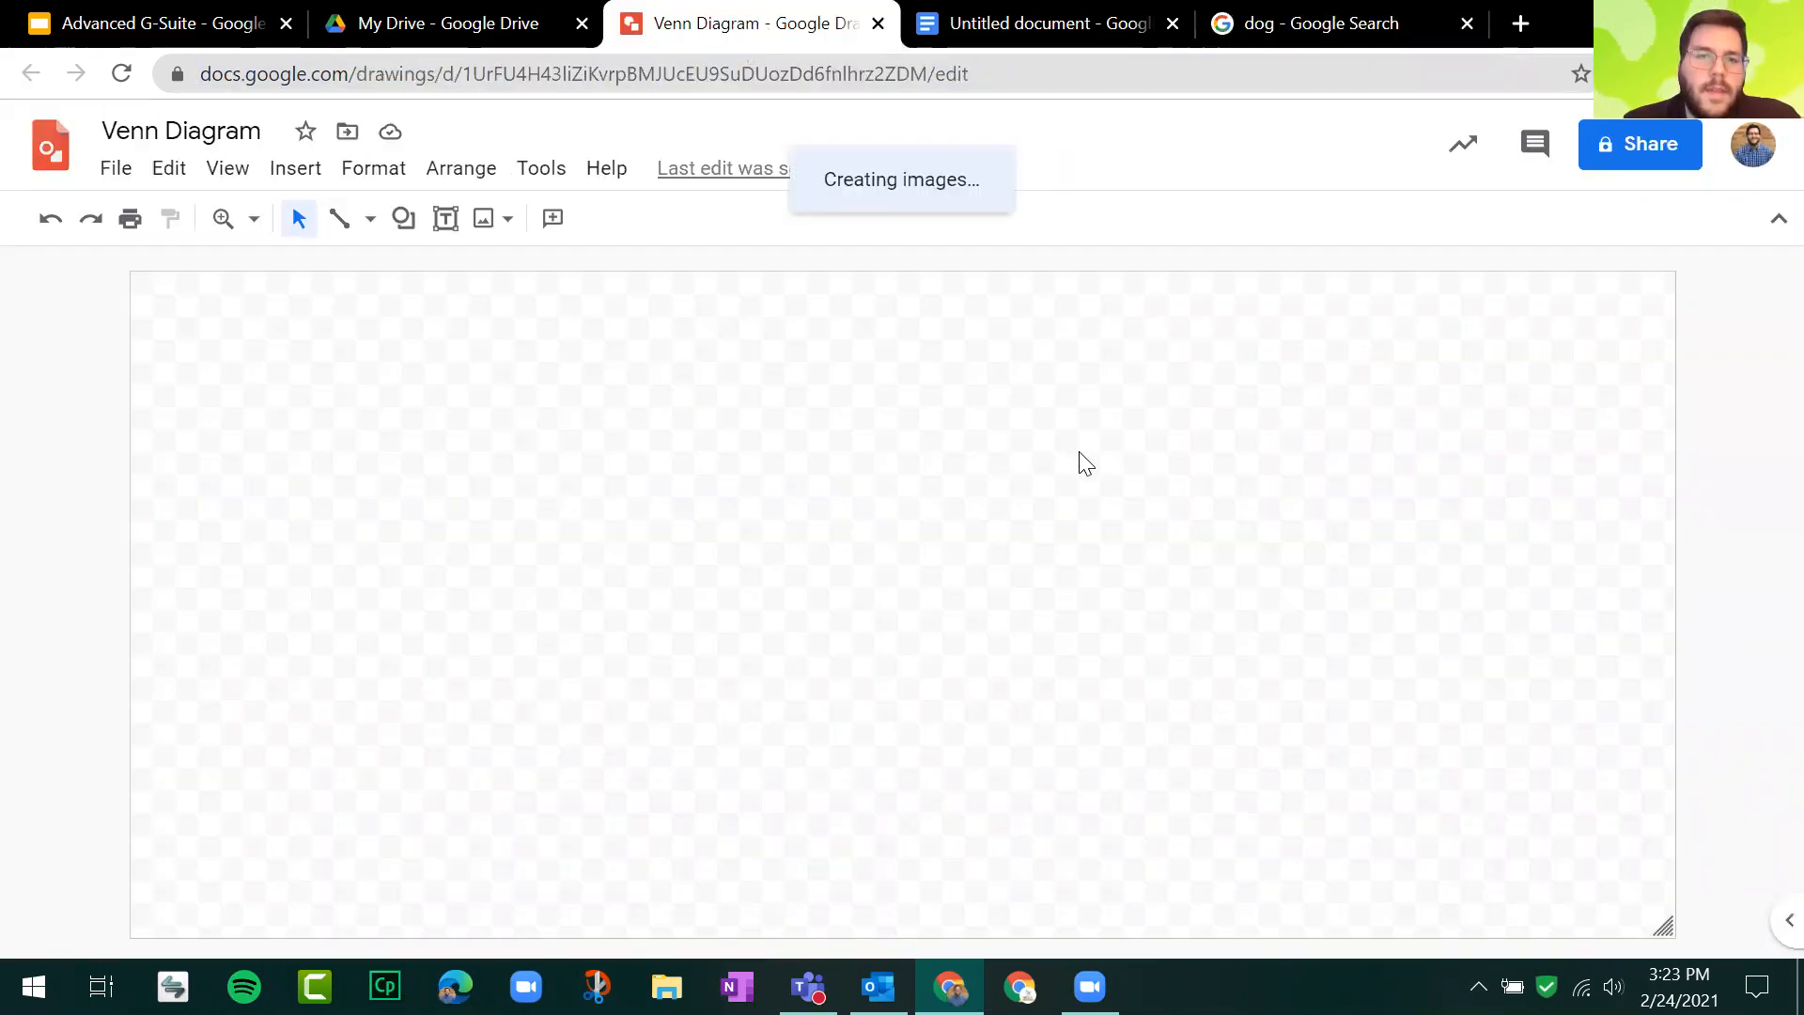
left_click_drag(781, 705, 1147, 537)
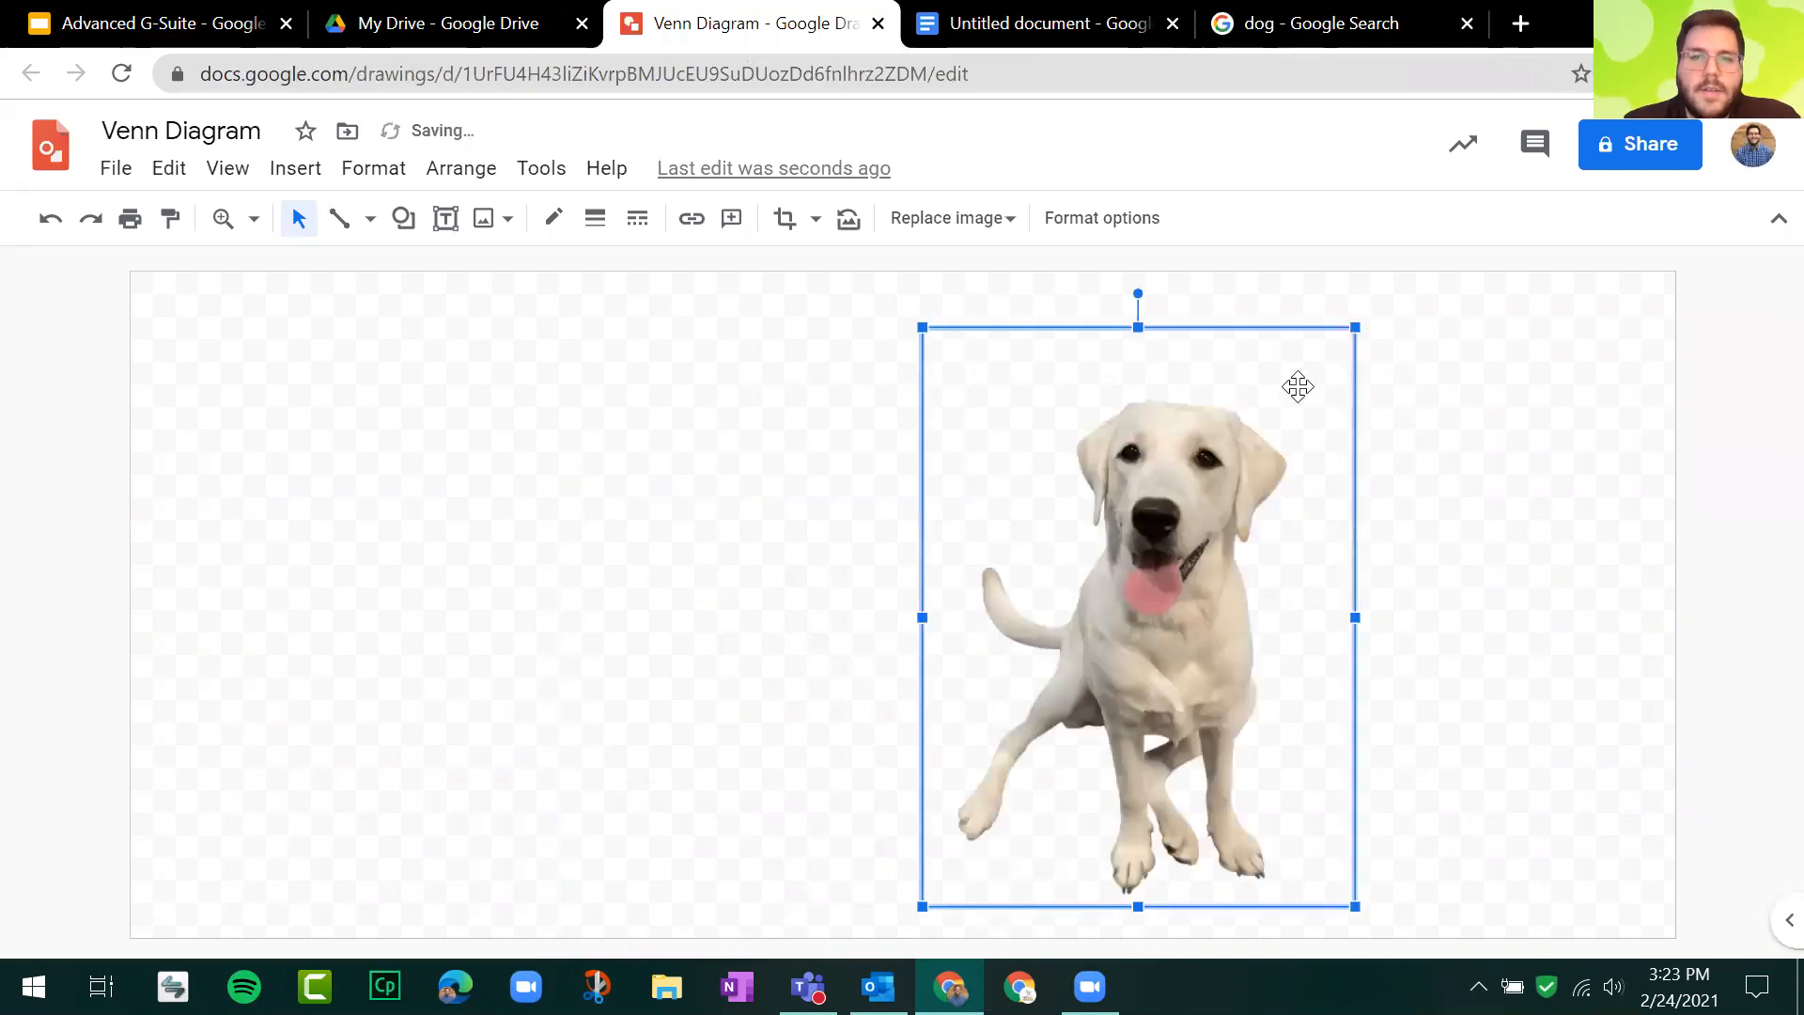
left_click(798, 454)
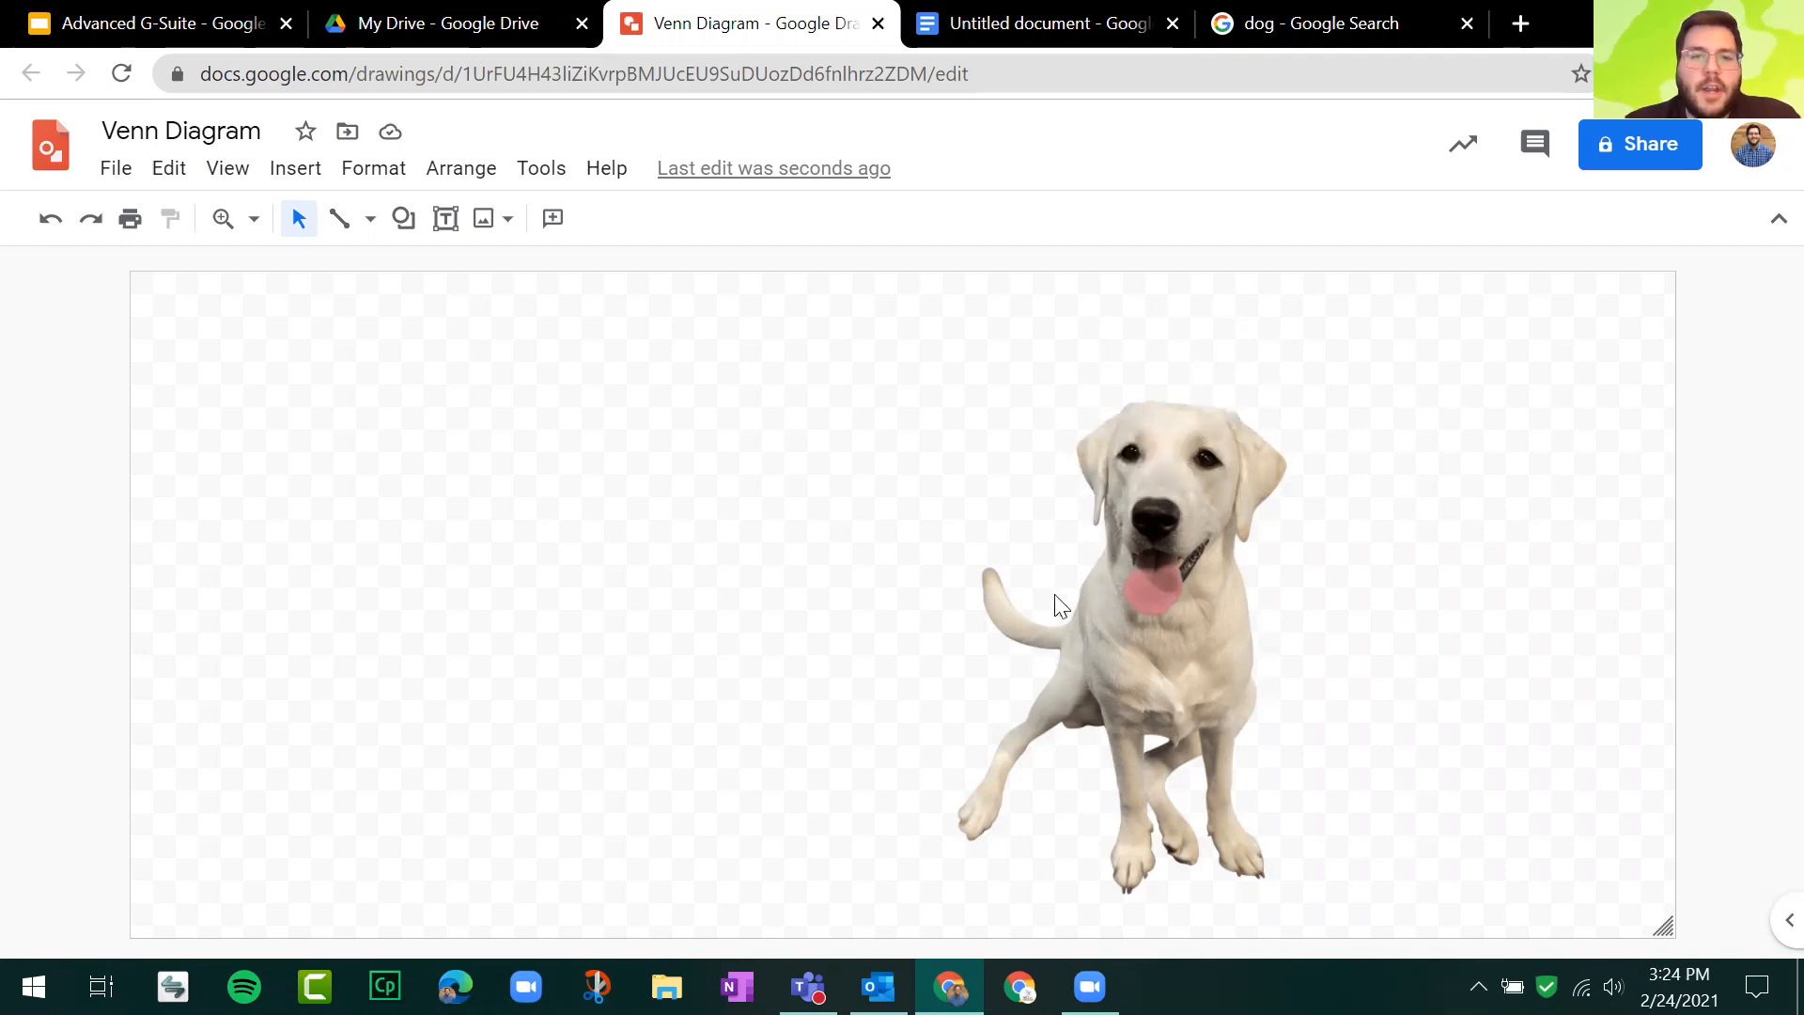
Step: Examine the file formats the drawing can be downloaded in, including PNG image (.png), without downloading it
left_click(1163, 559)
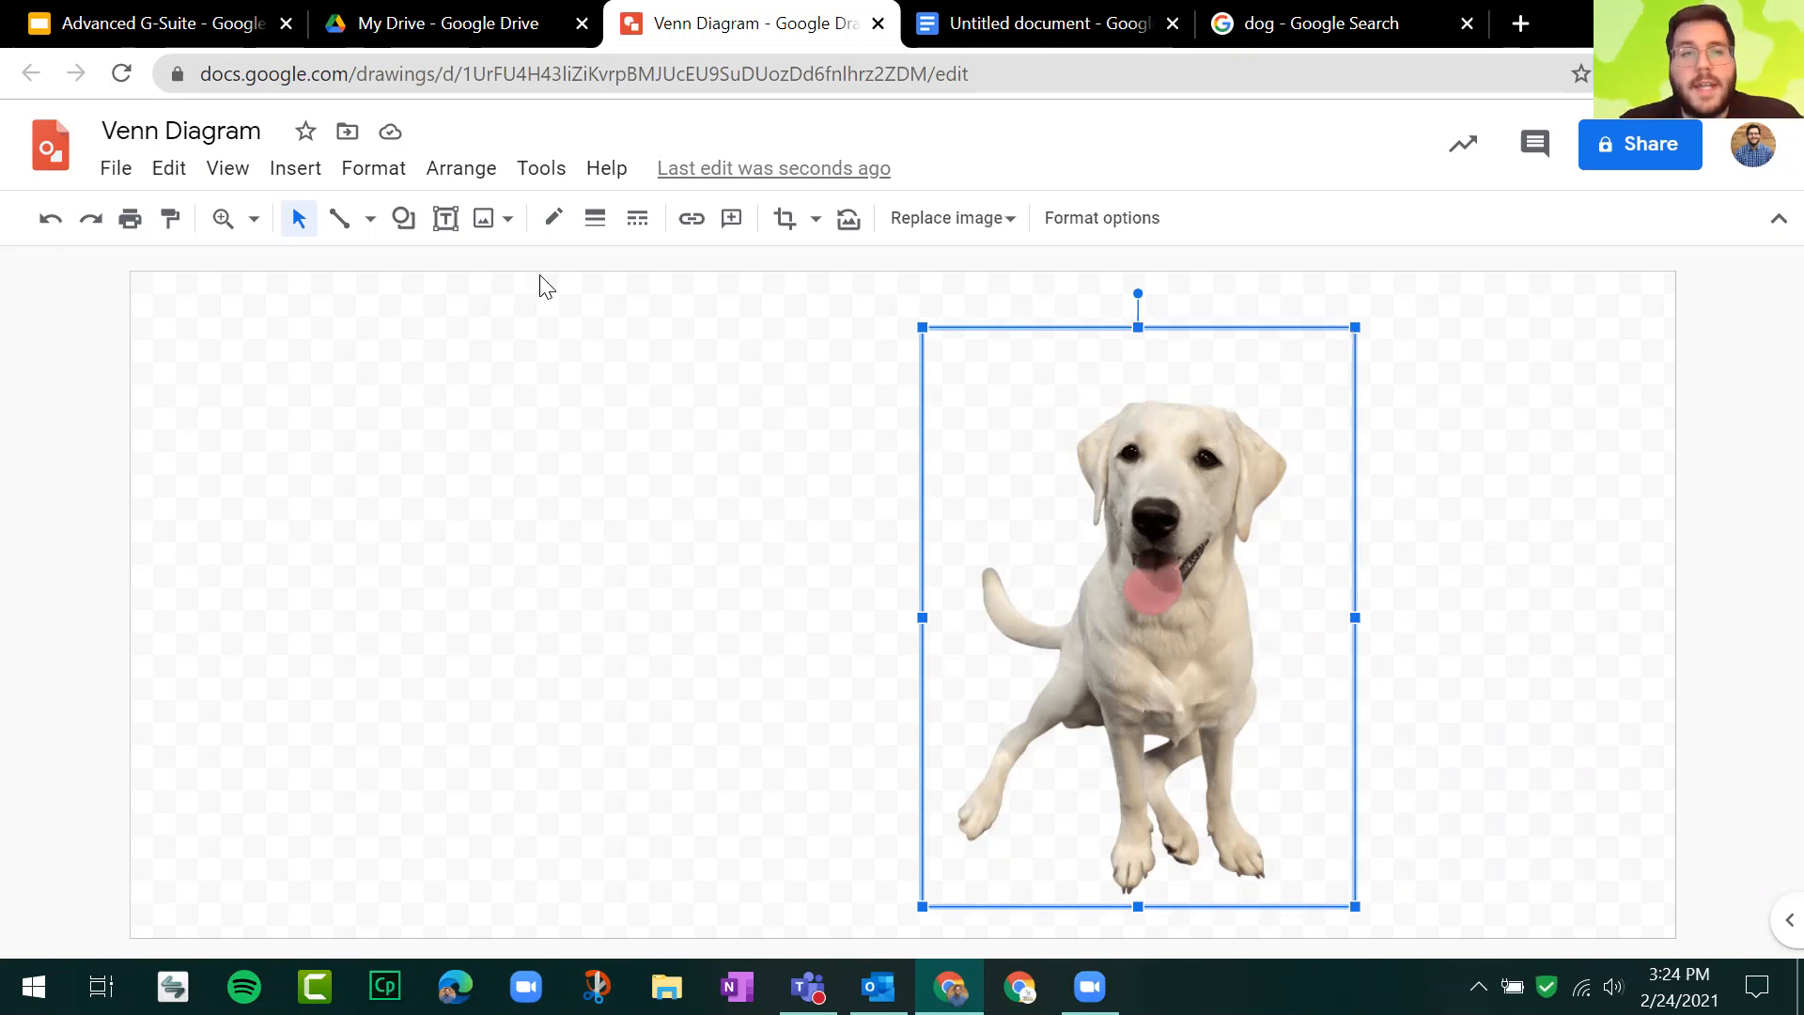
left_click(116, 171)
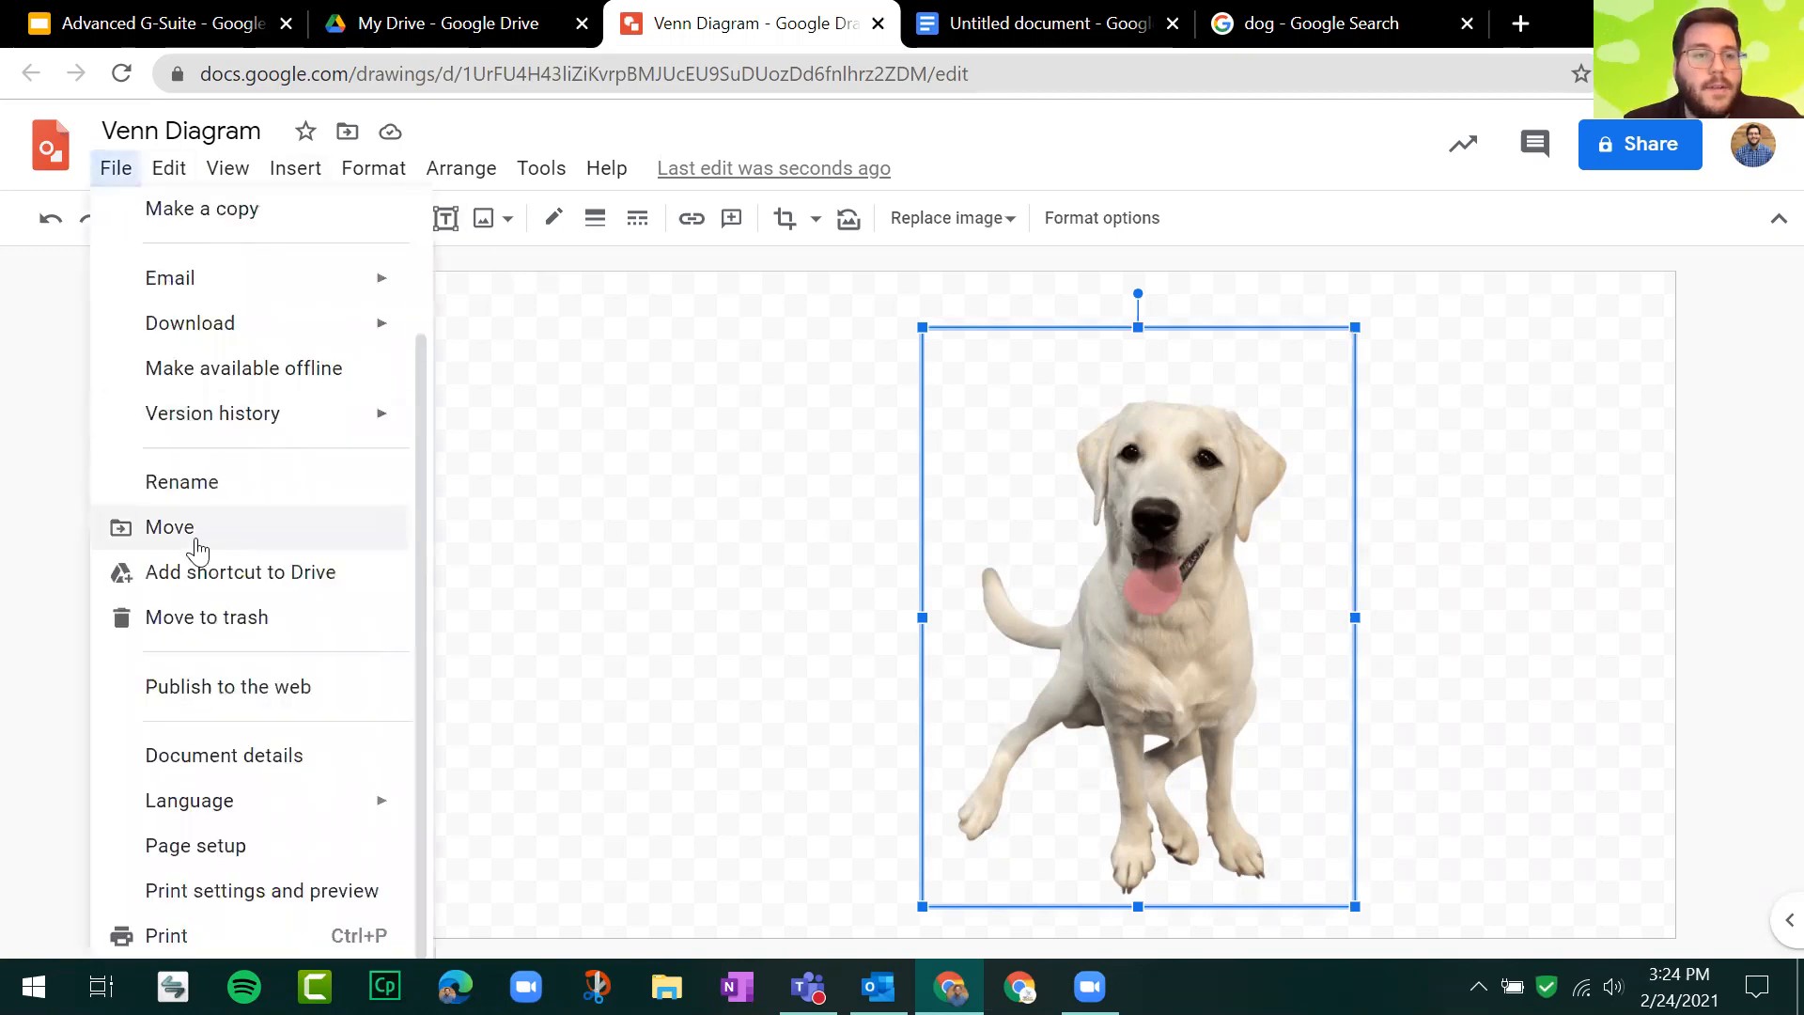
mouse_move(286, 323)
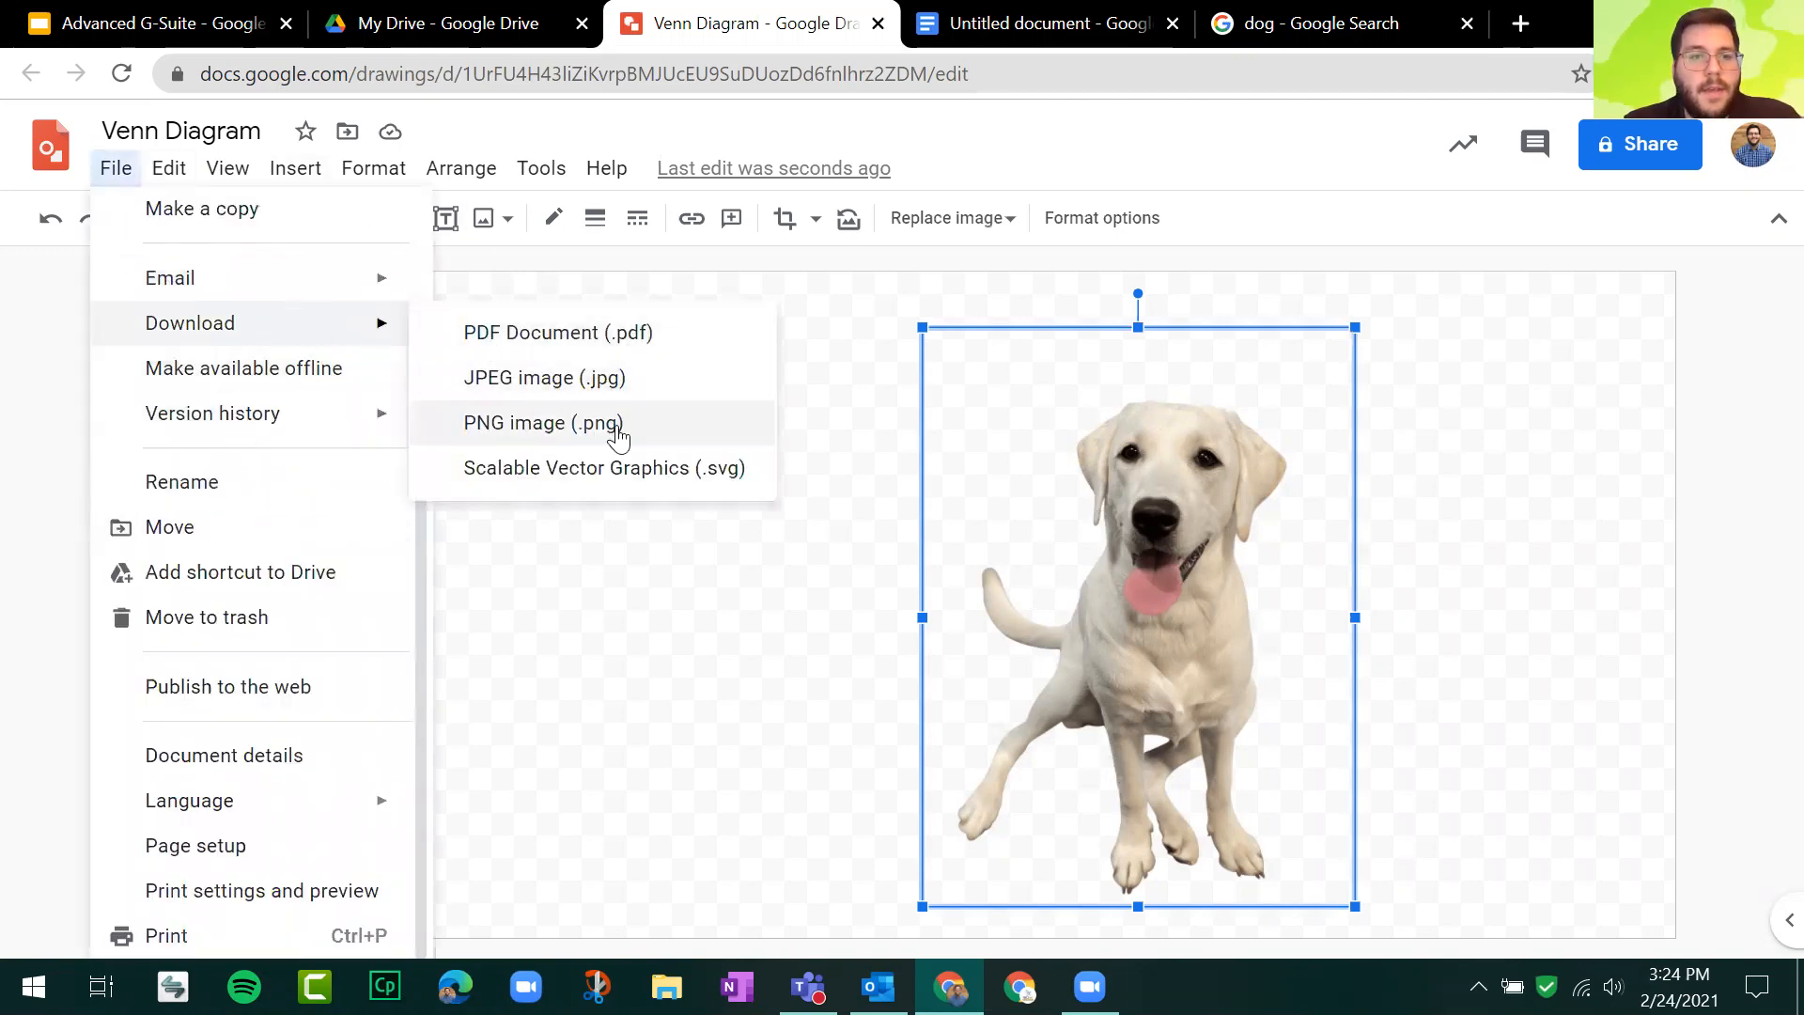
key("ctrl")
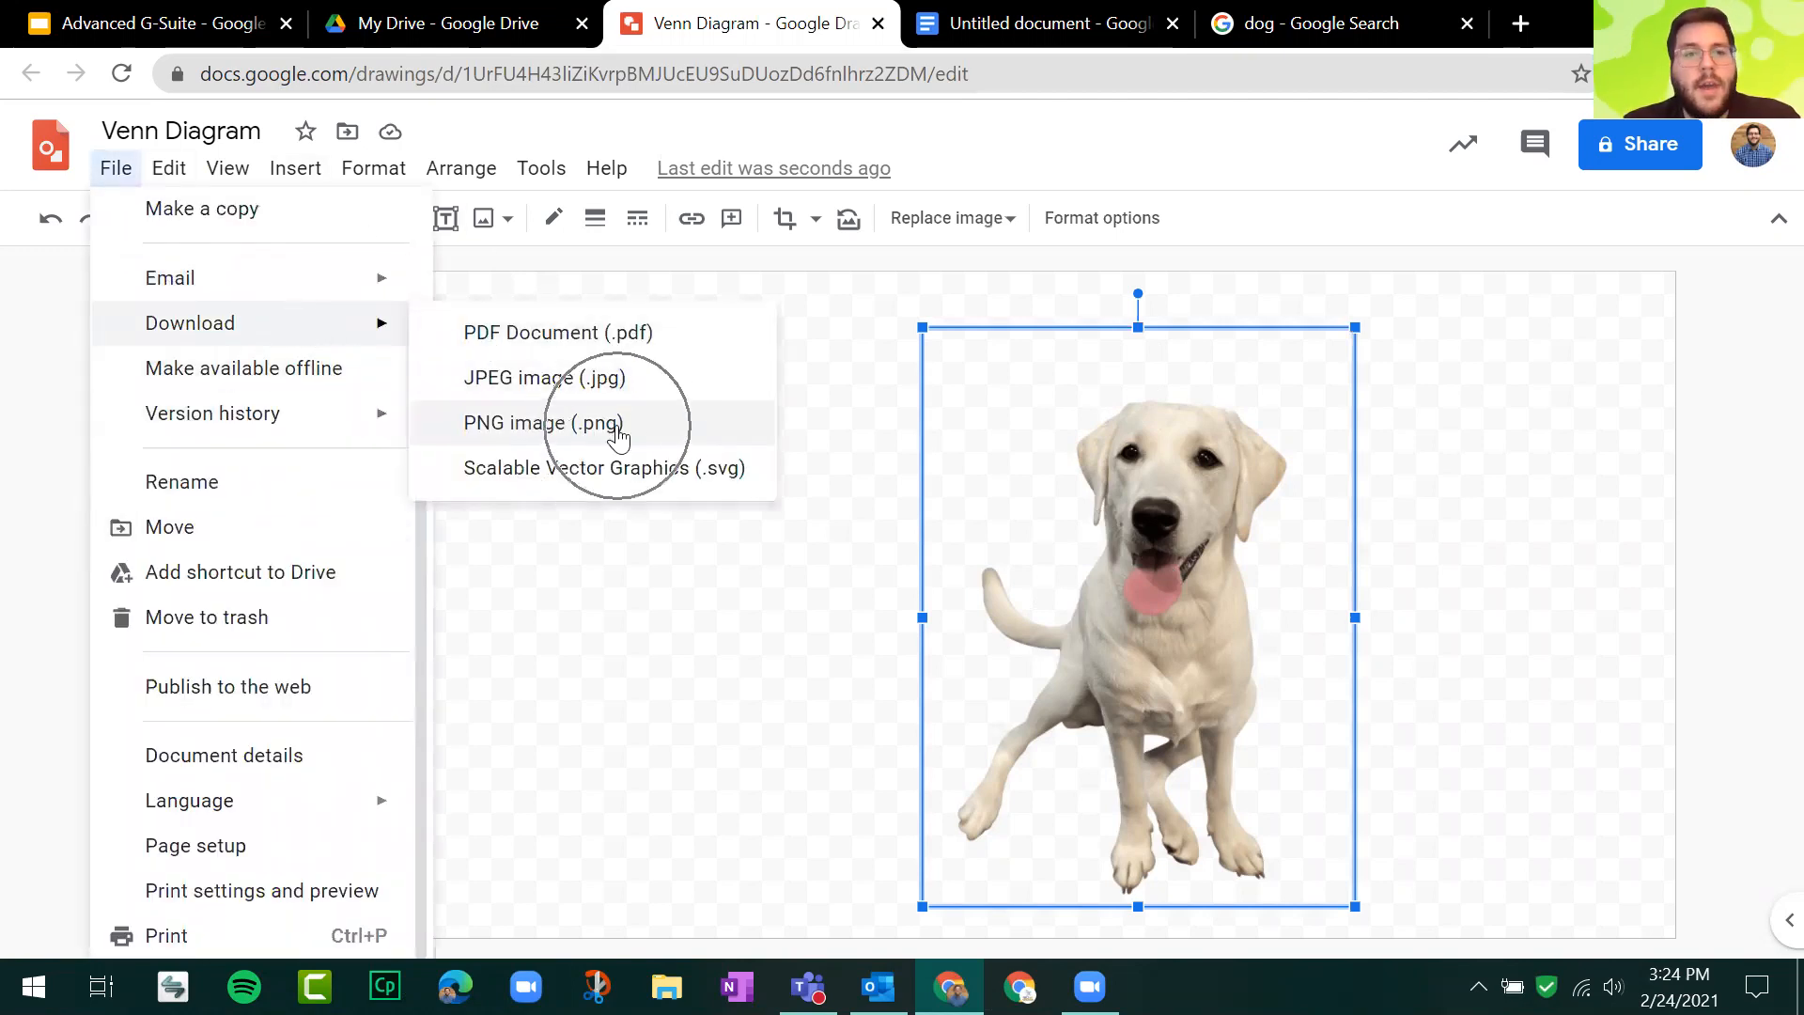
left_click(1552, 488)
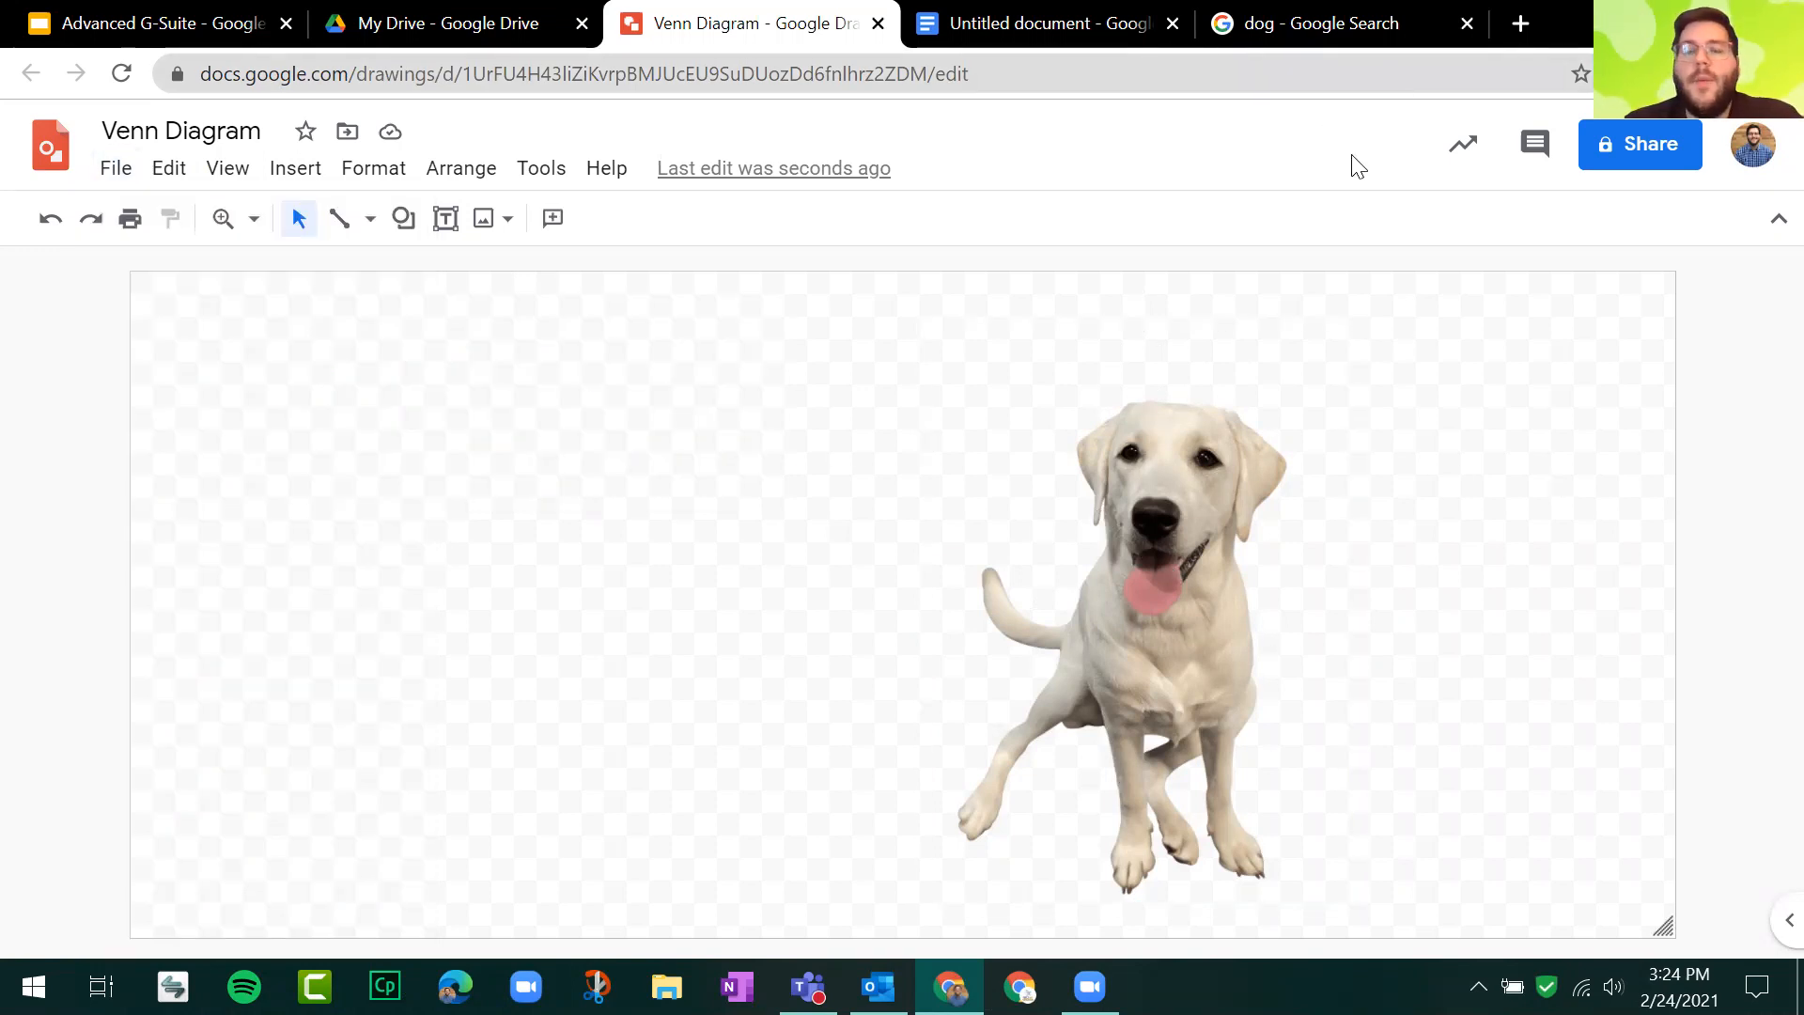
Step: Return the dog image search to its unfiltered results and preview the brown dog image from medicalnewstoday.com
left_click(1291, 21)
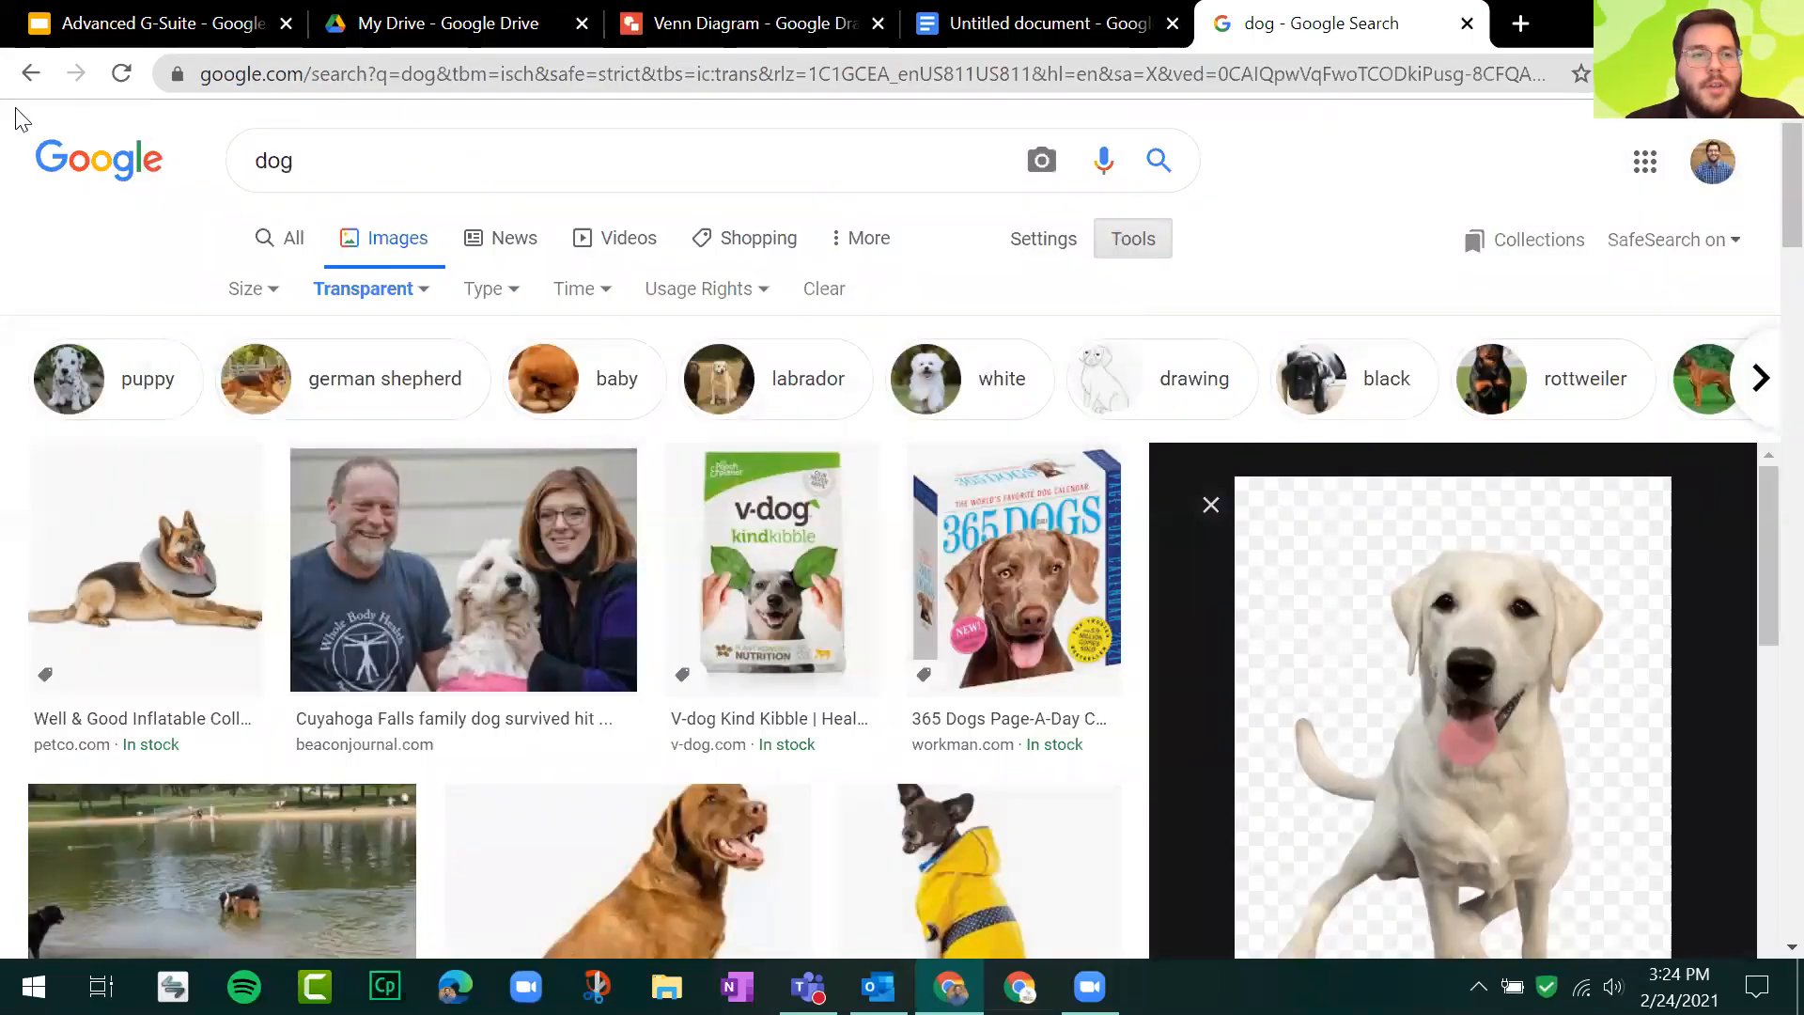
left_click(29, 75)
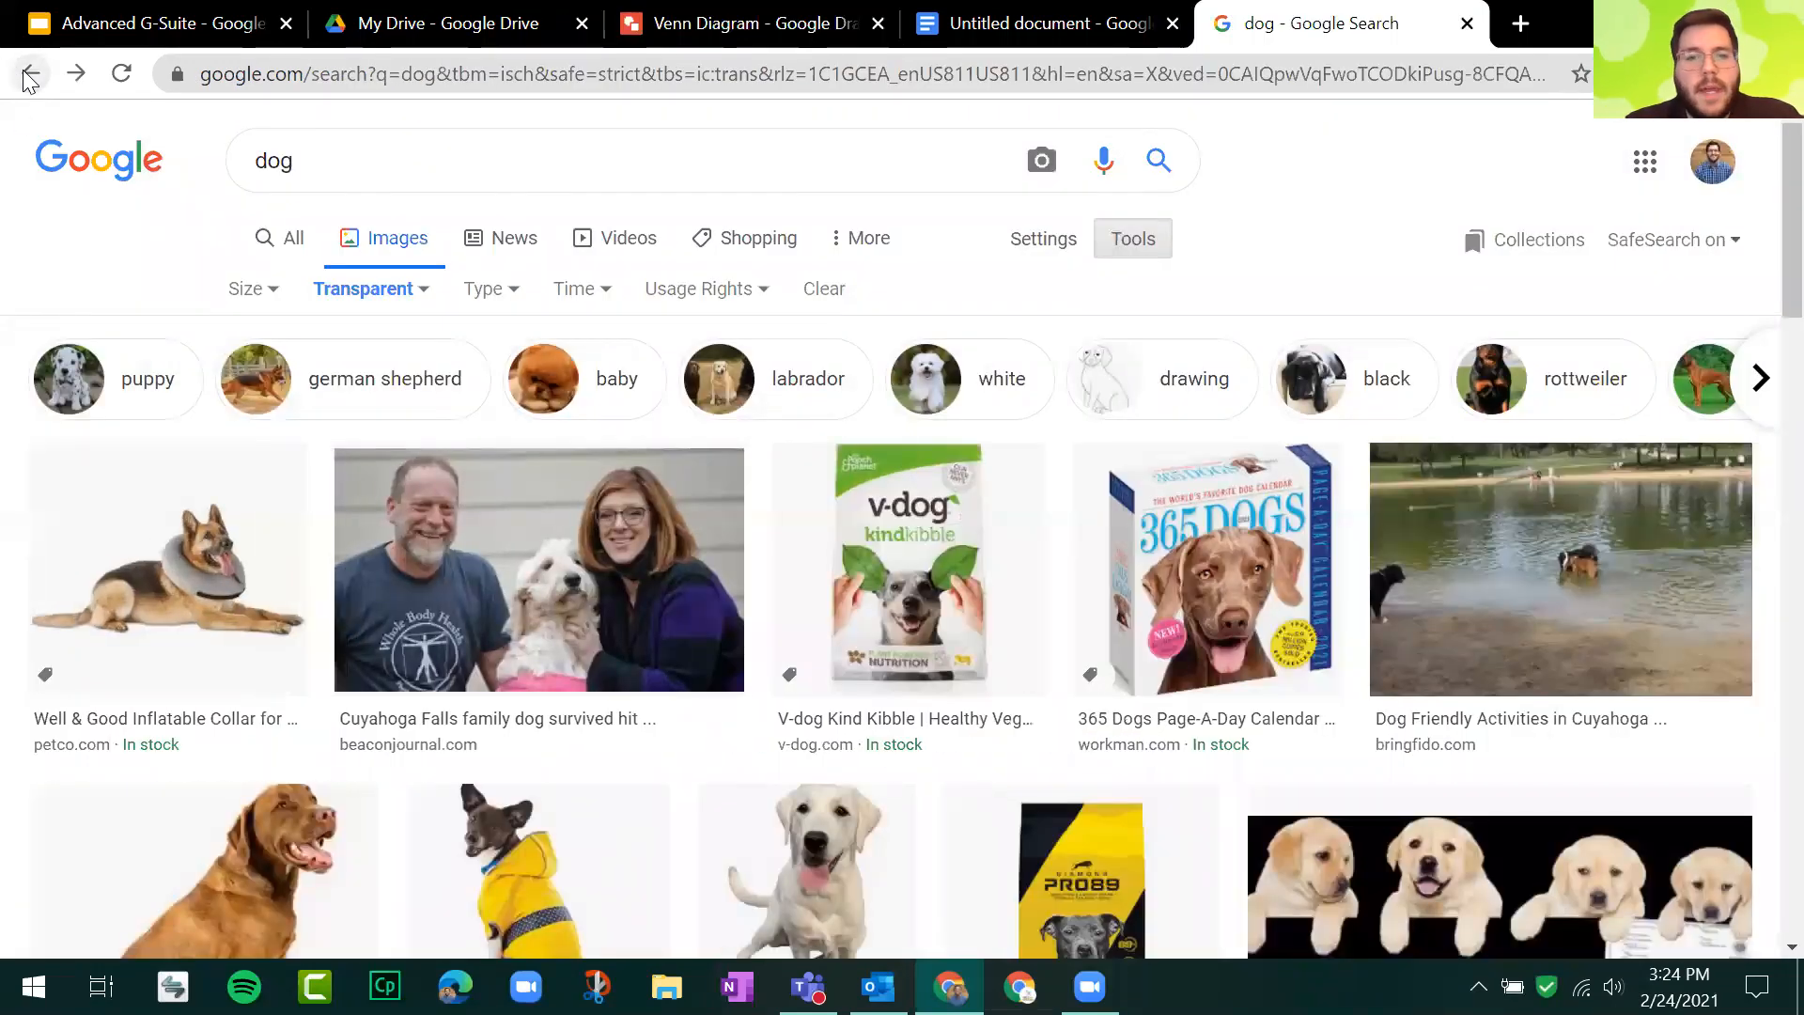
left_click(39, 88)
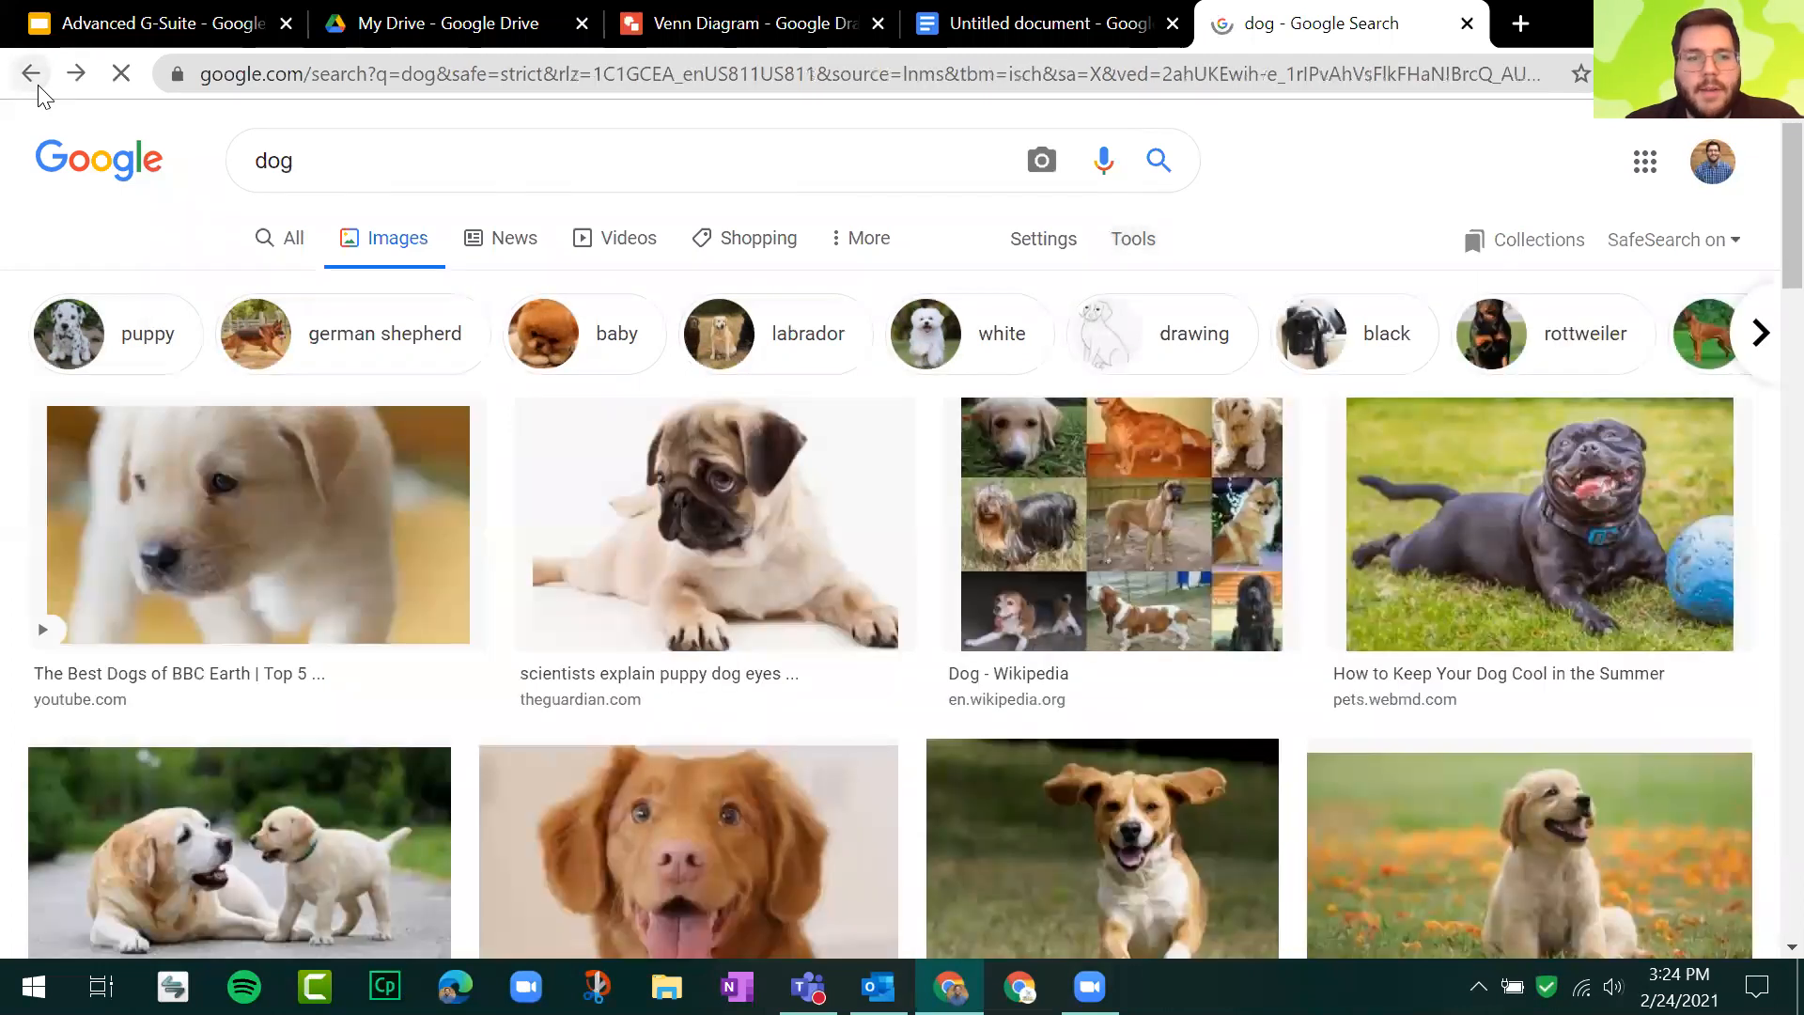
scroll(958, 483, "down", 2)
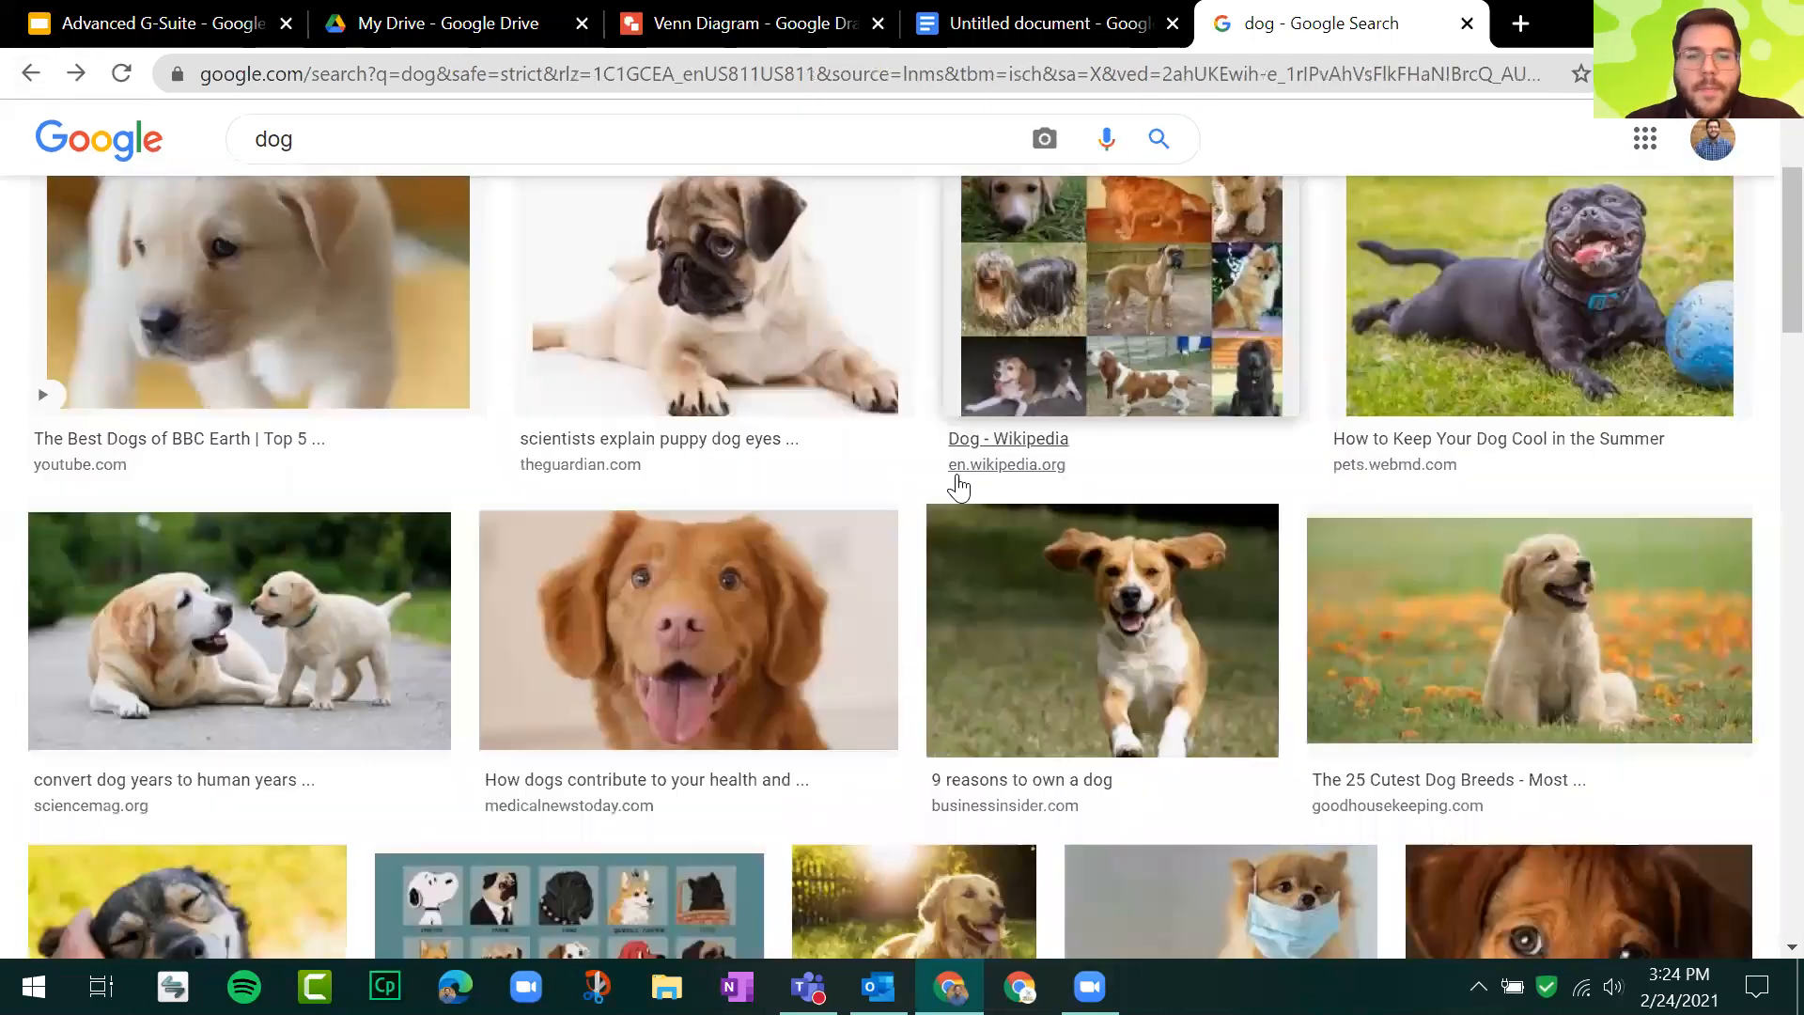
left_click(745, 684)
right_click(1412, 380)
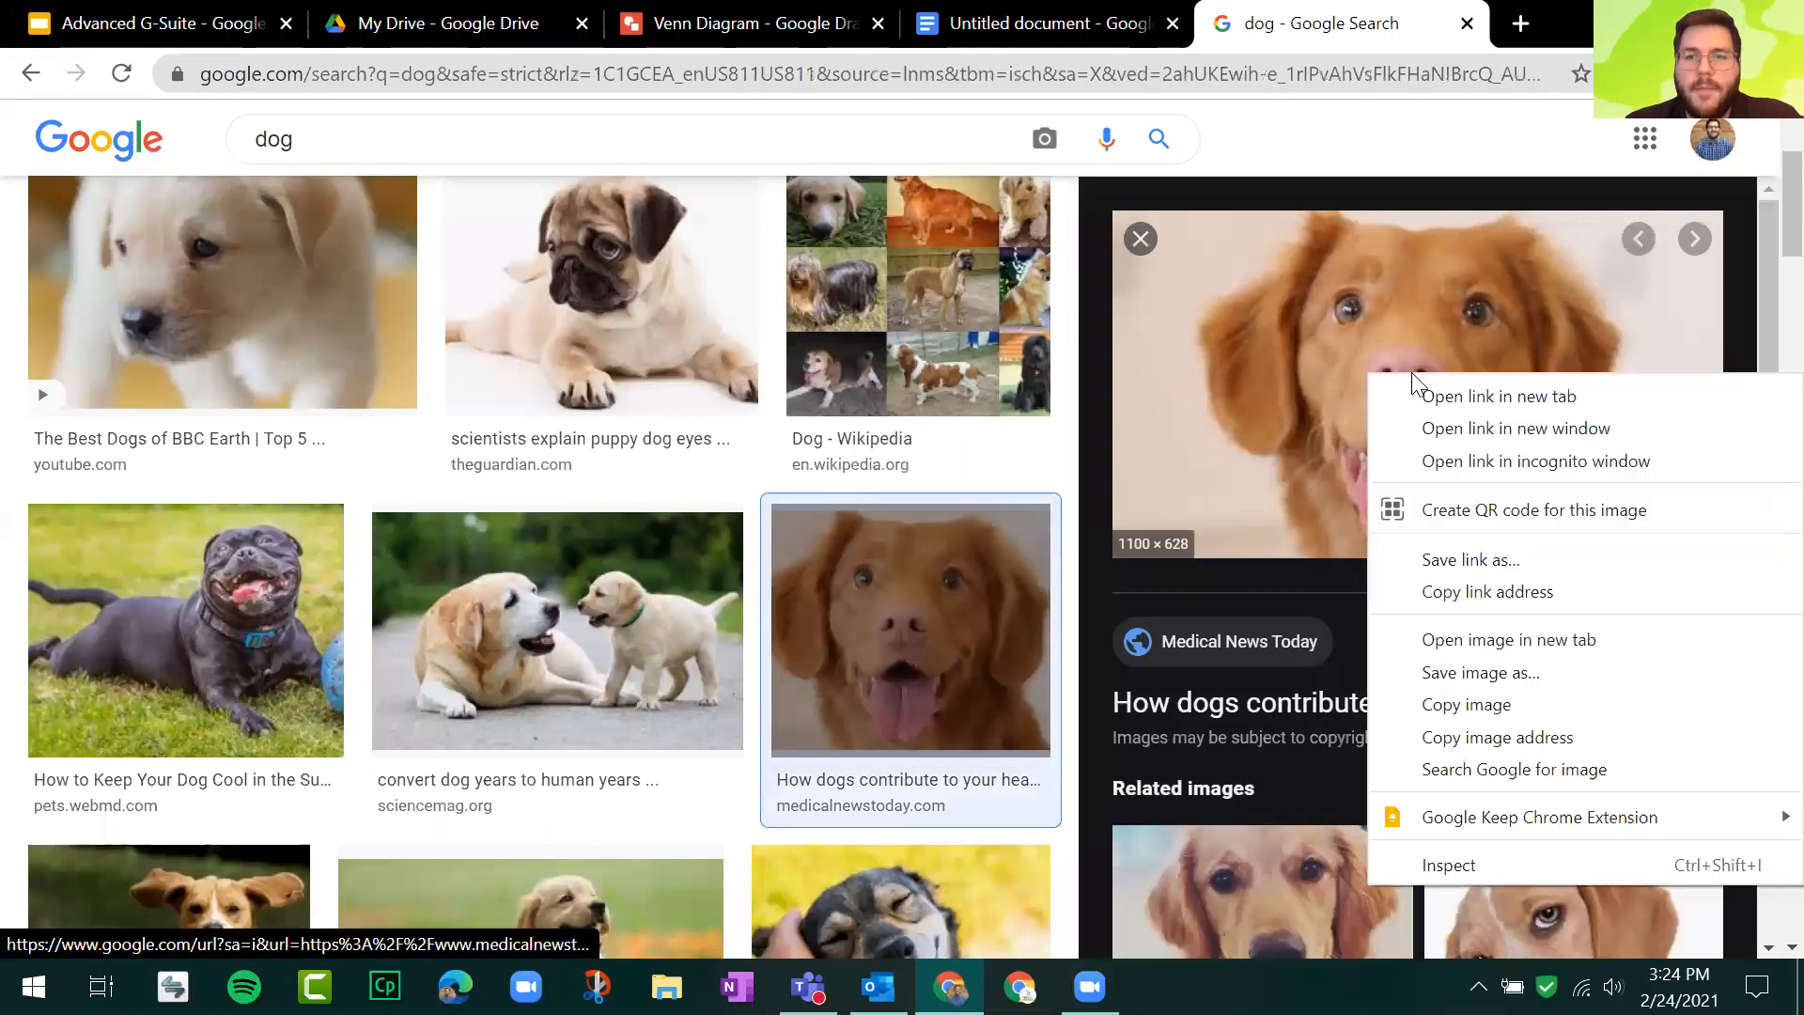
Step: Open the remove.bg background remover in a new browser tab
left_click(1521, 28)
left_click(1522, 33)
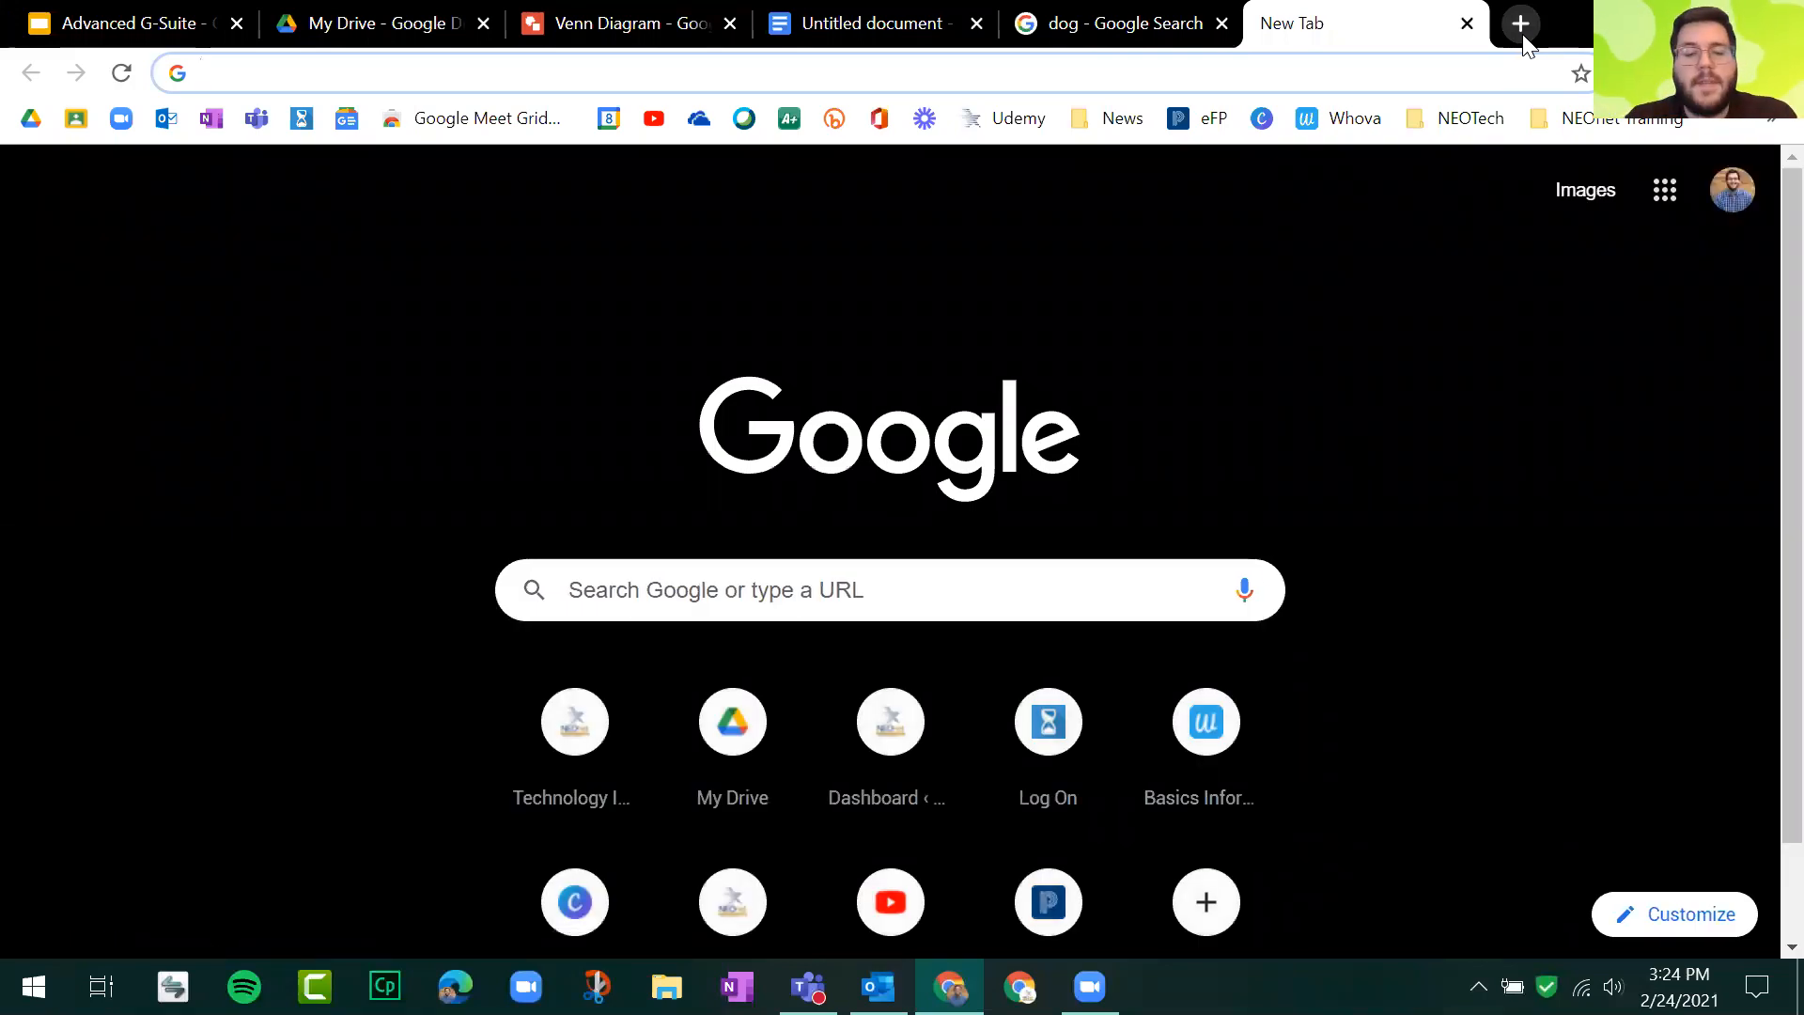
type("remo")
key("Return")
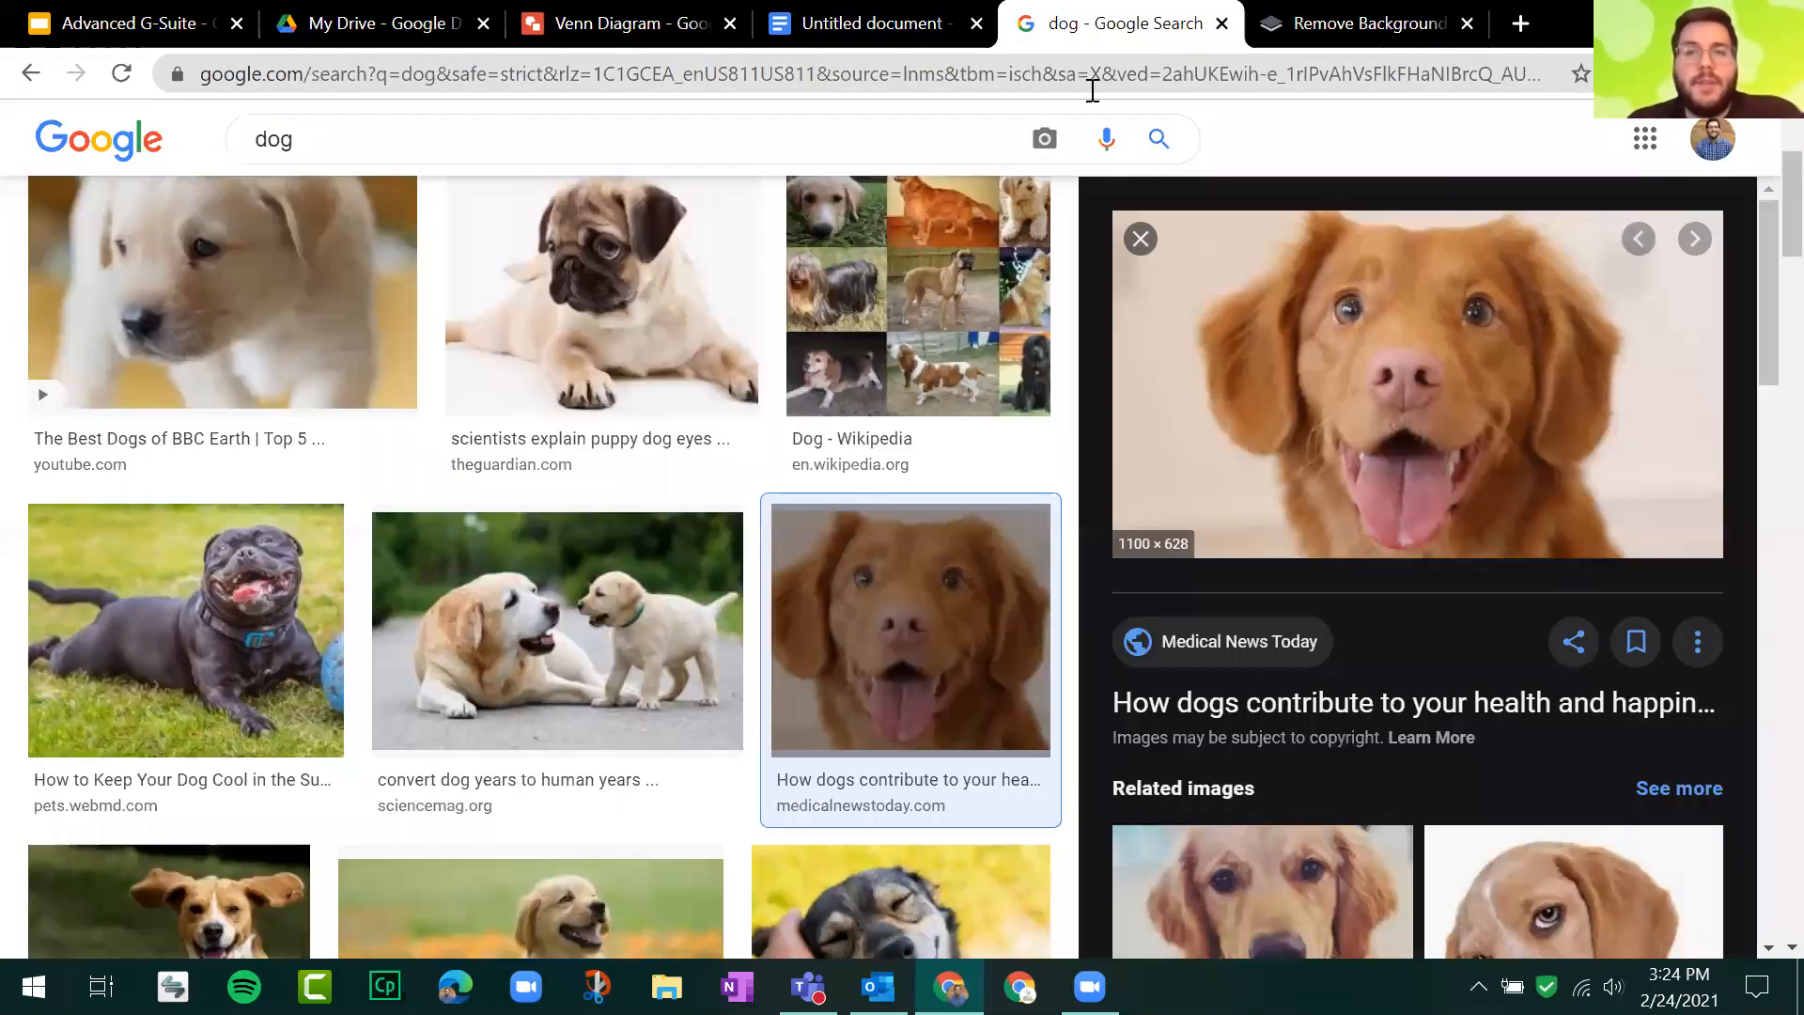
Step: Upload the brown dog image from the search preview to remove.bg to strip its background
left_click(1037, 23)
left_click_drag(1506, 383, 1041, 712)
left_click_drag(1048, 705, 1048, 705)
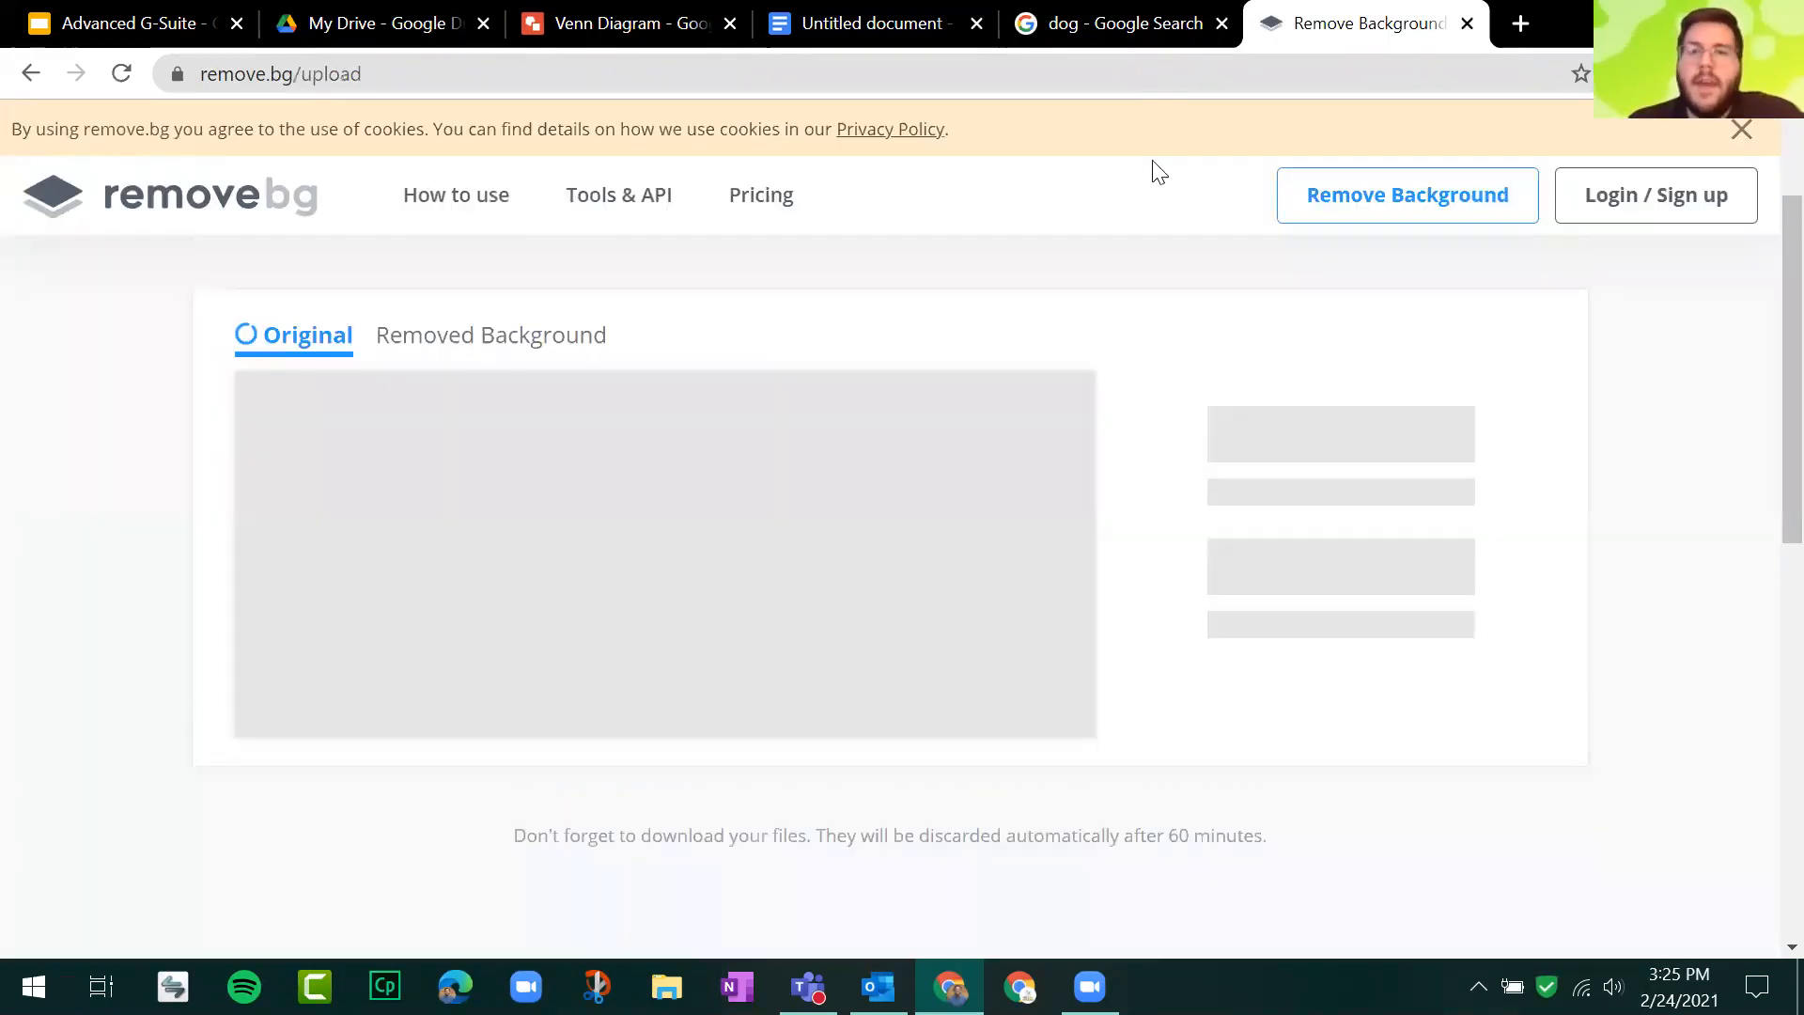
Step: Compare the original brown dog photo in the search preview with its background-free version on remove.bg
left_click(1081, 20)
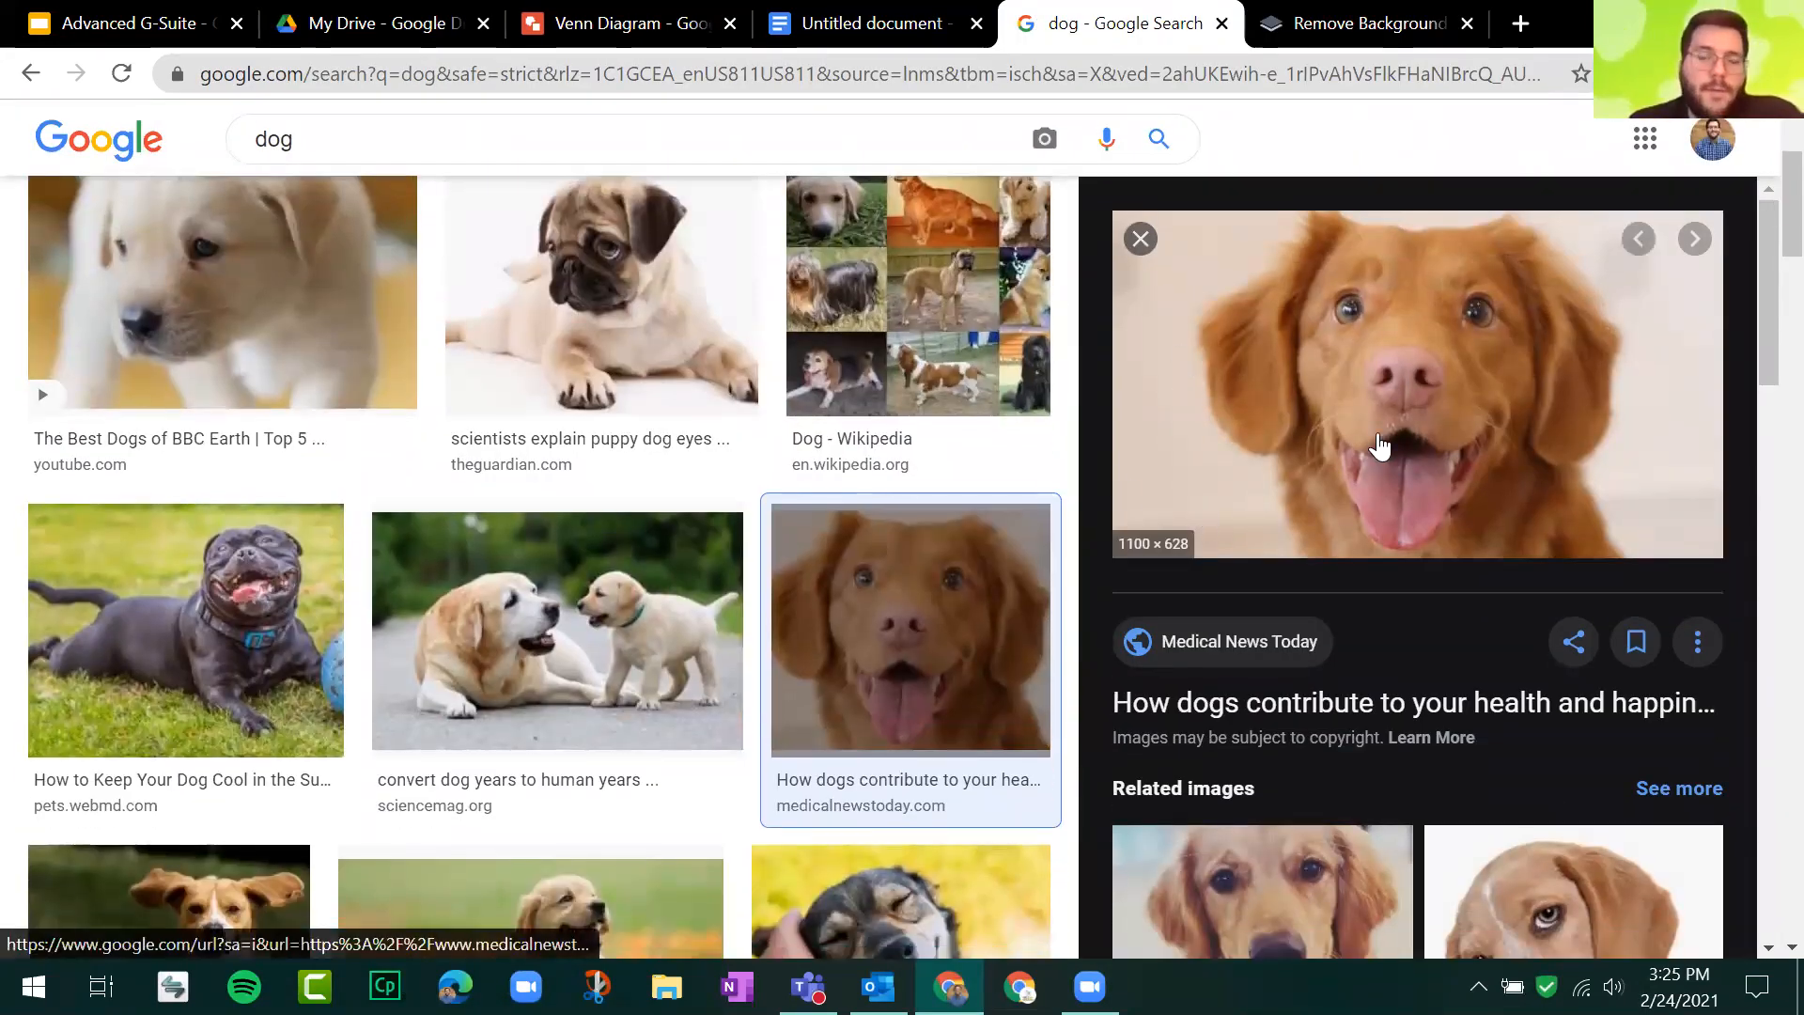
left_click(1306, 21)
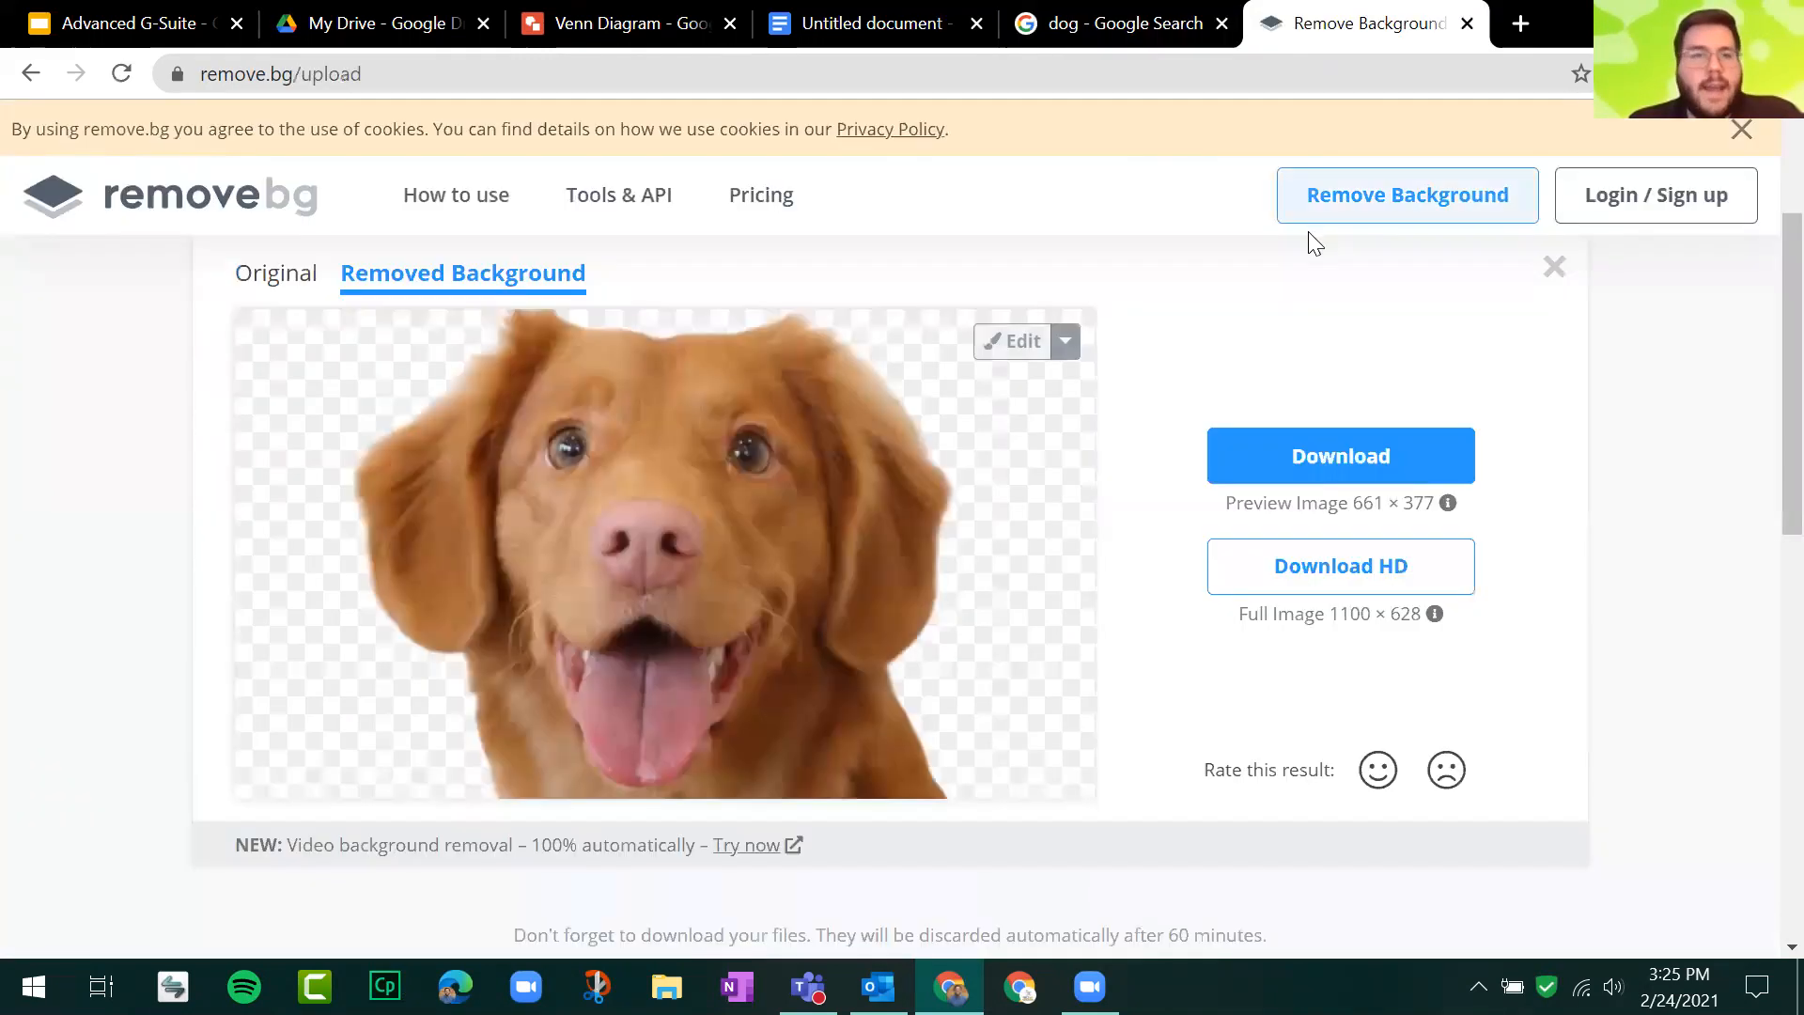
scroll(367, 627, "up", 3)
scroll(367, 627, "down", 3)
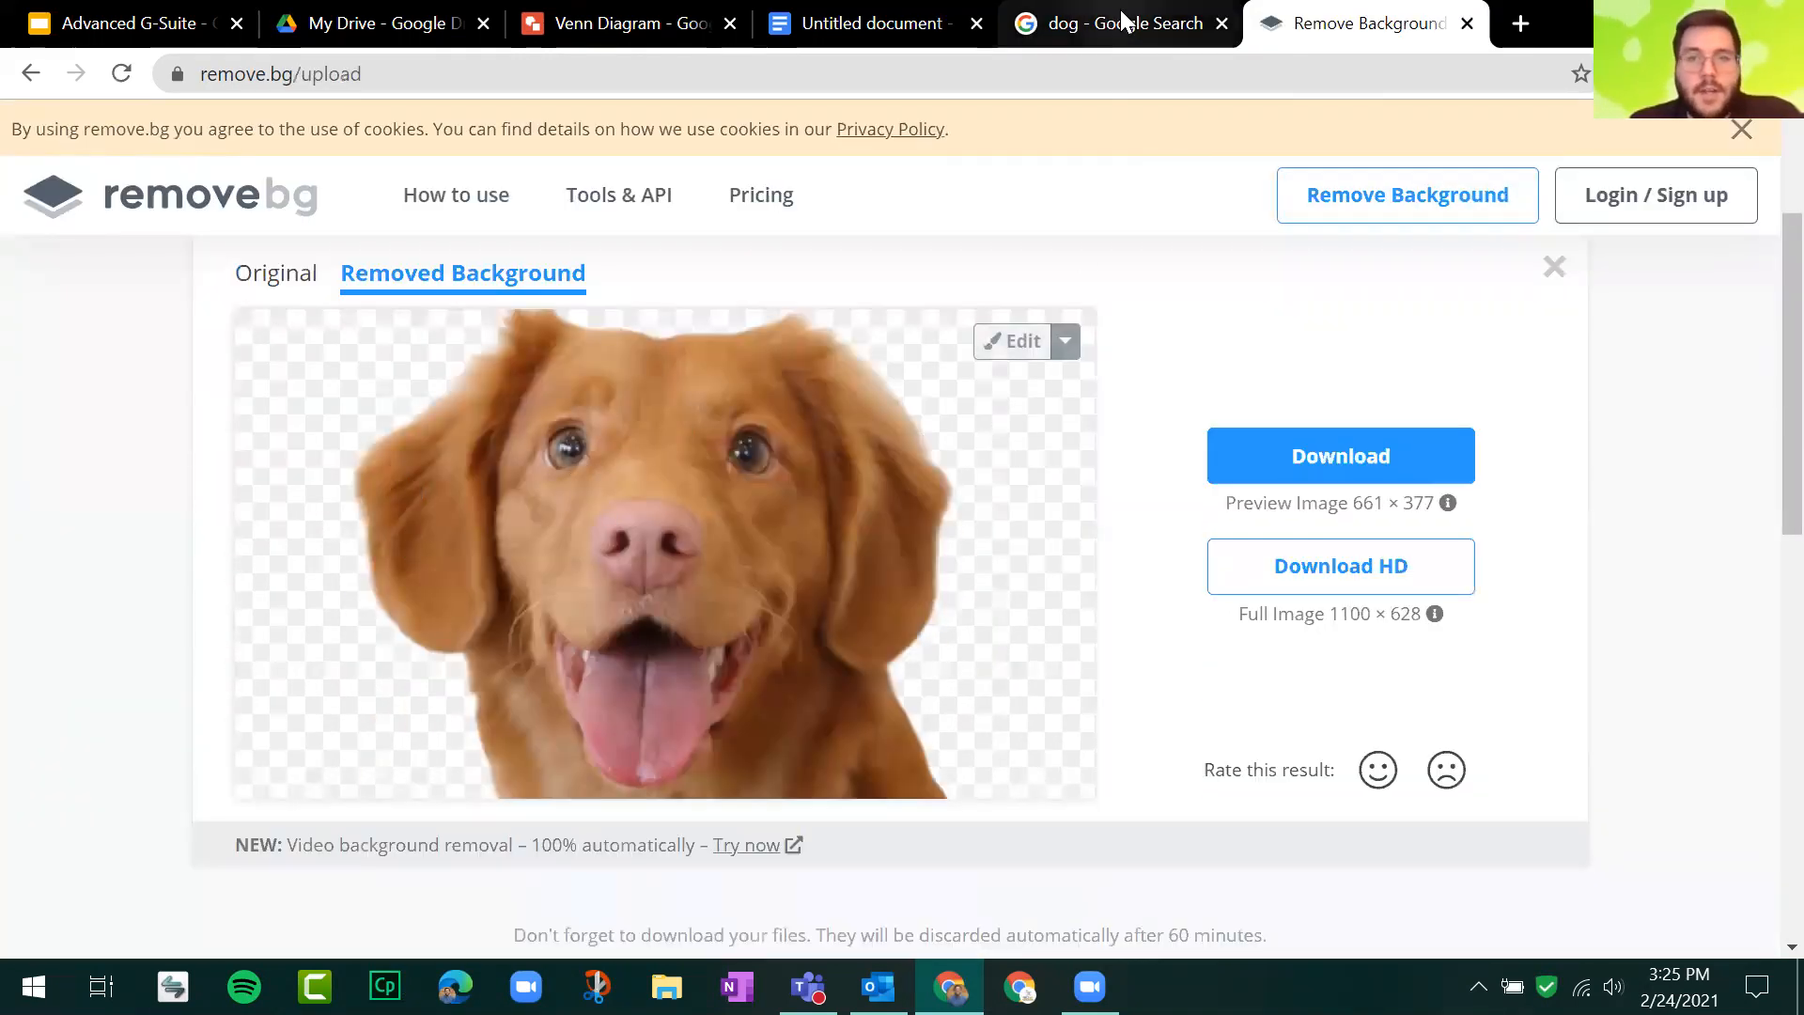
left_click(1174, 24)
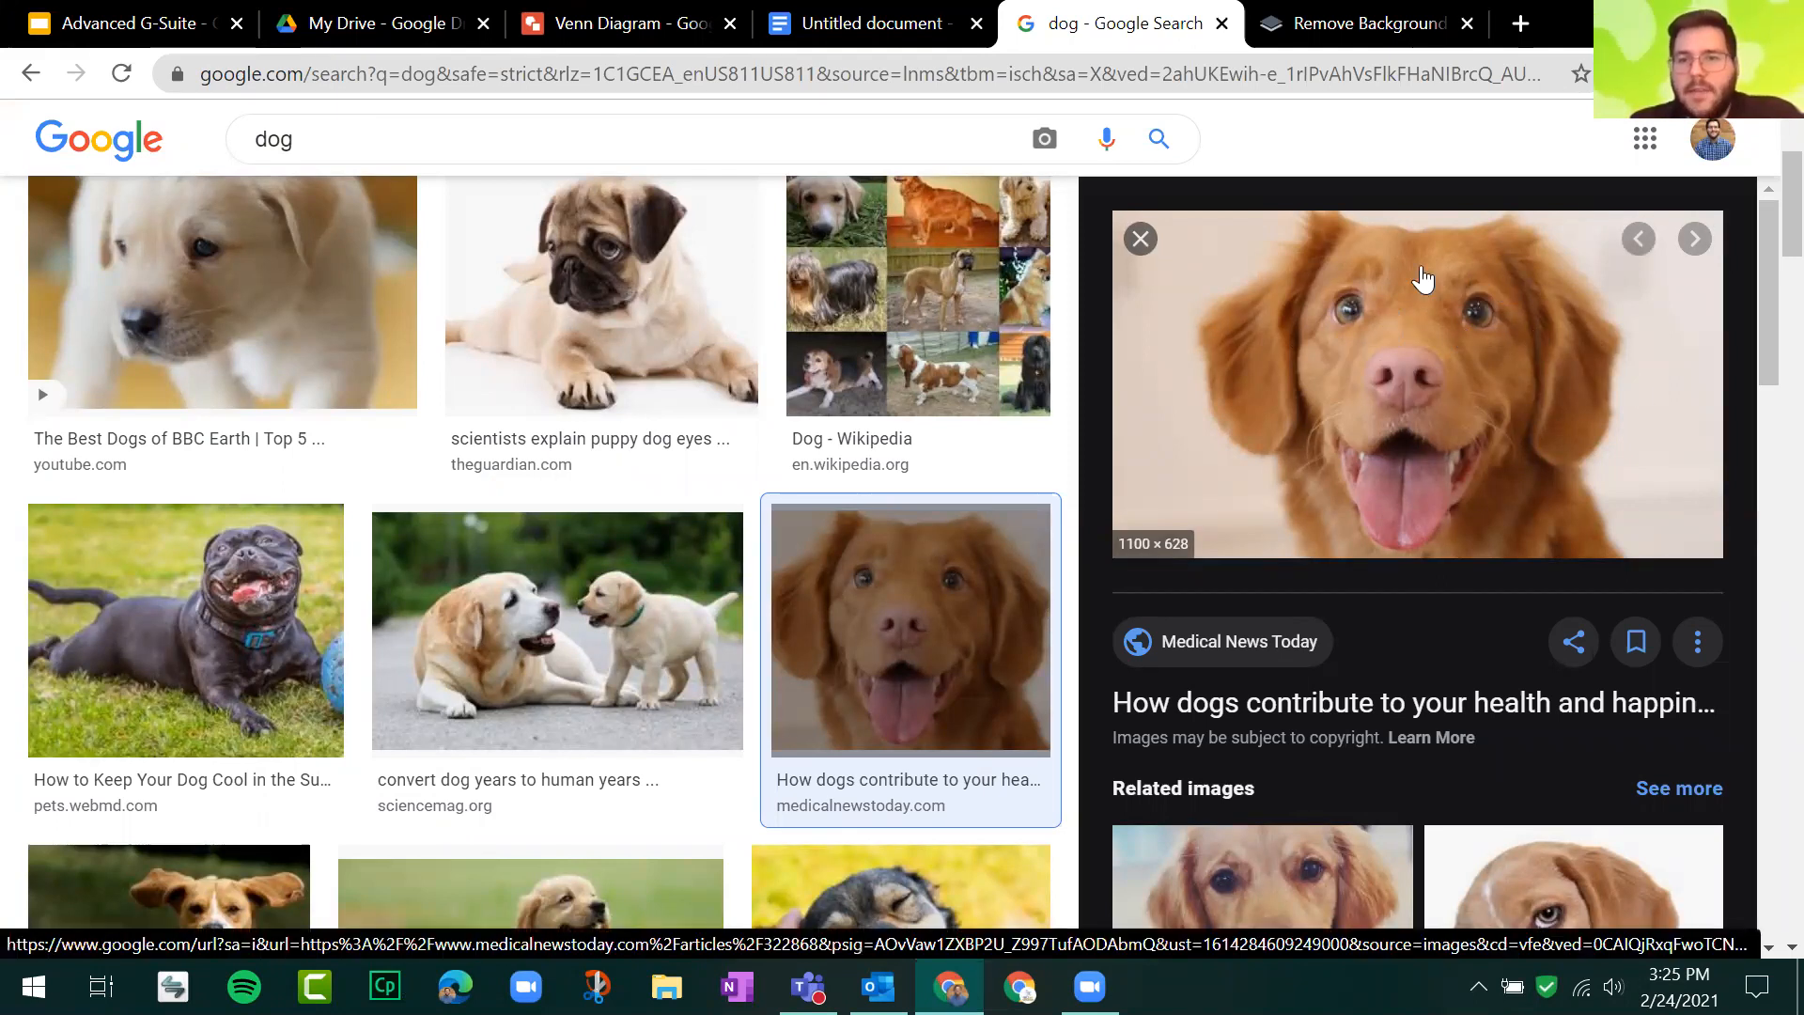
left_click(1315, 41)
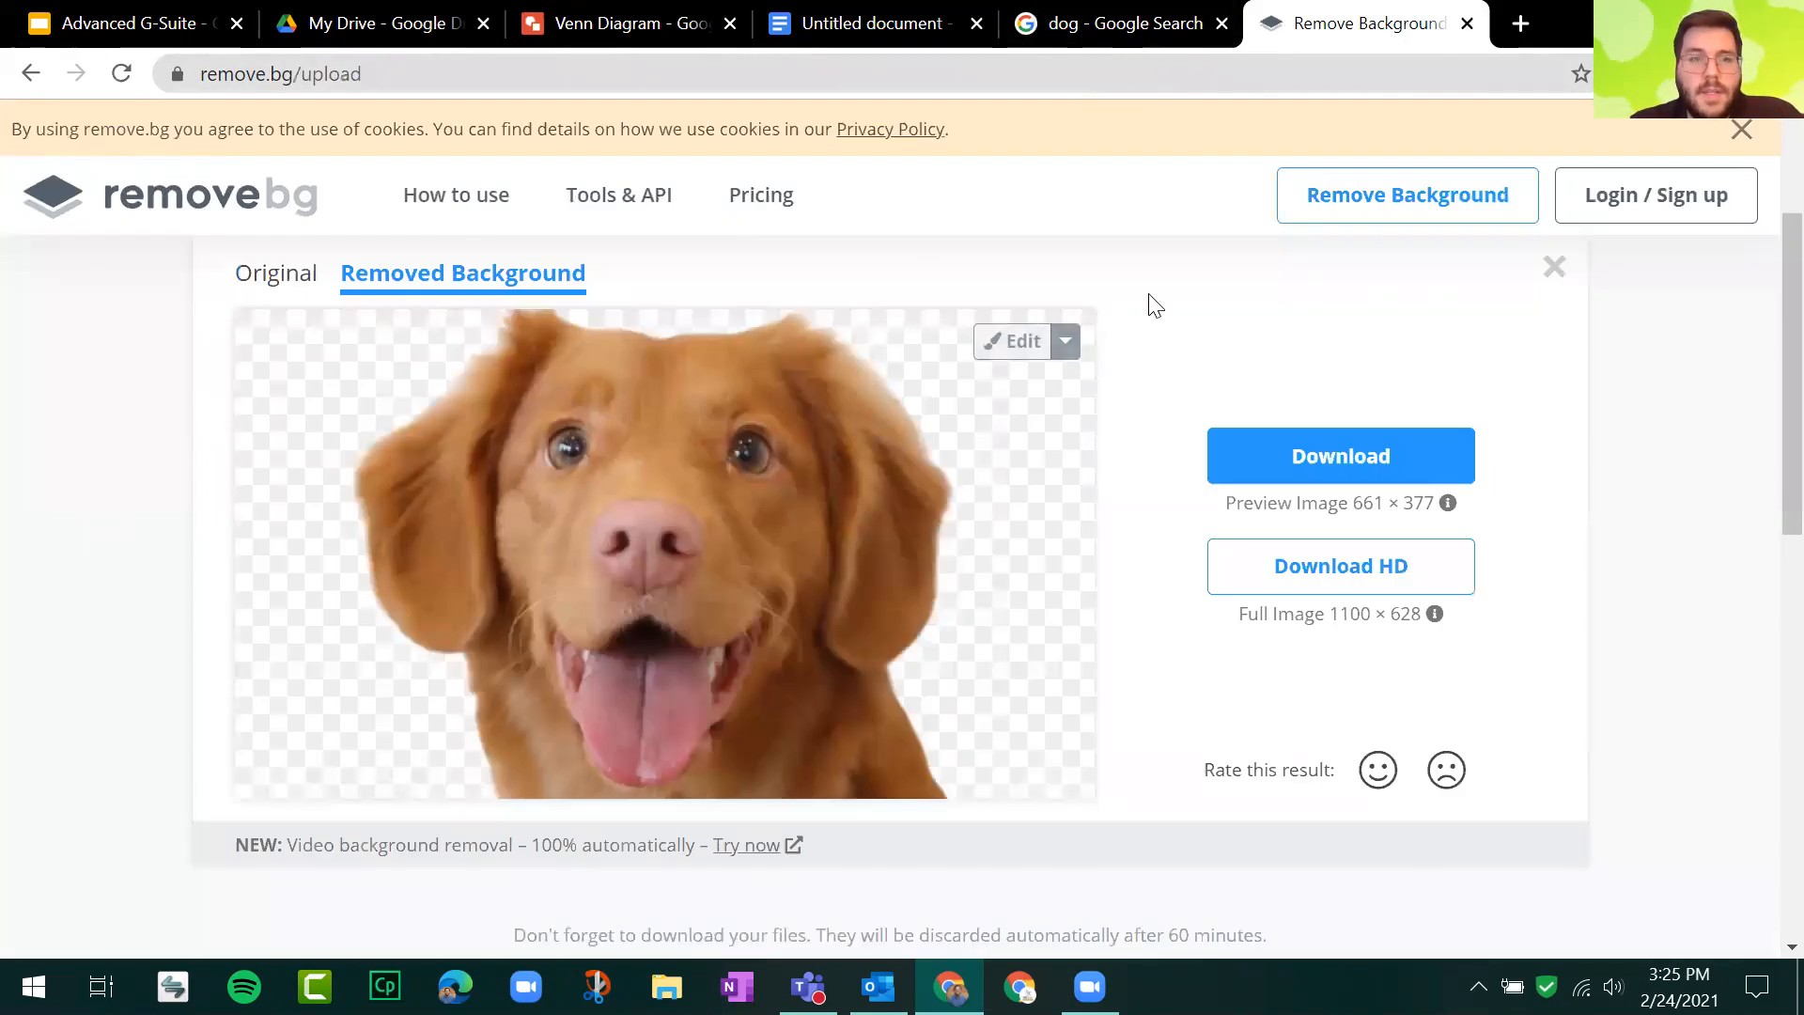
Step: Restart remove.bg and upload the pets.webmd.com image of the black dog with a blue ball to remove its background
scroll(418, 404, "up", 3)
left_click(221, 201)
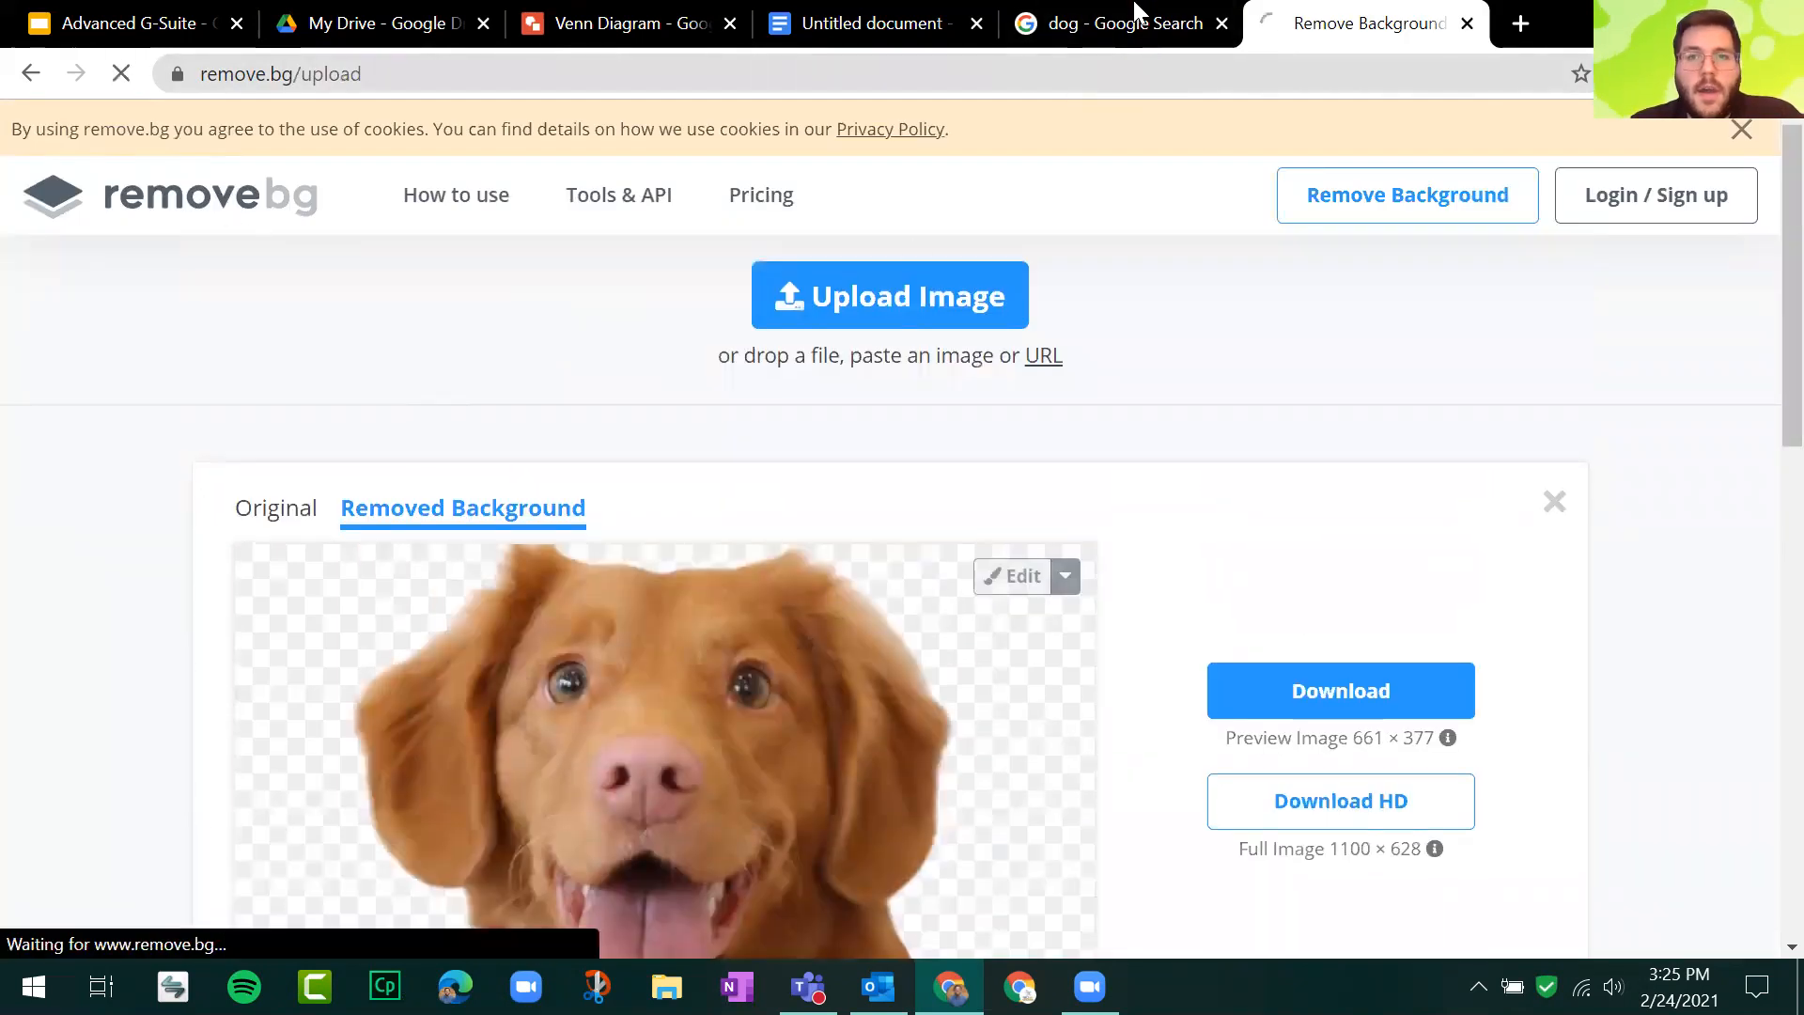
left_click(1133, 7)
left_click(188, 620)
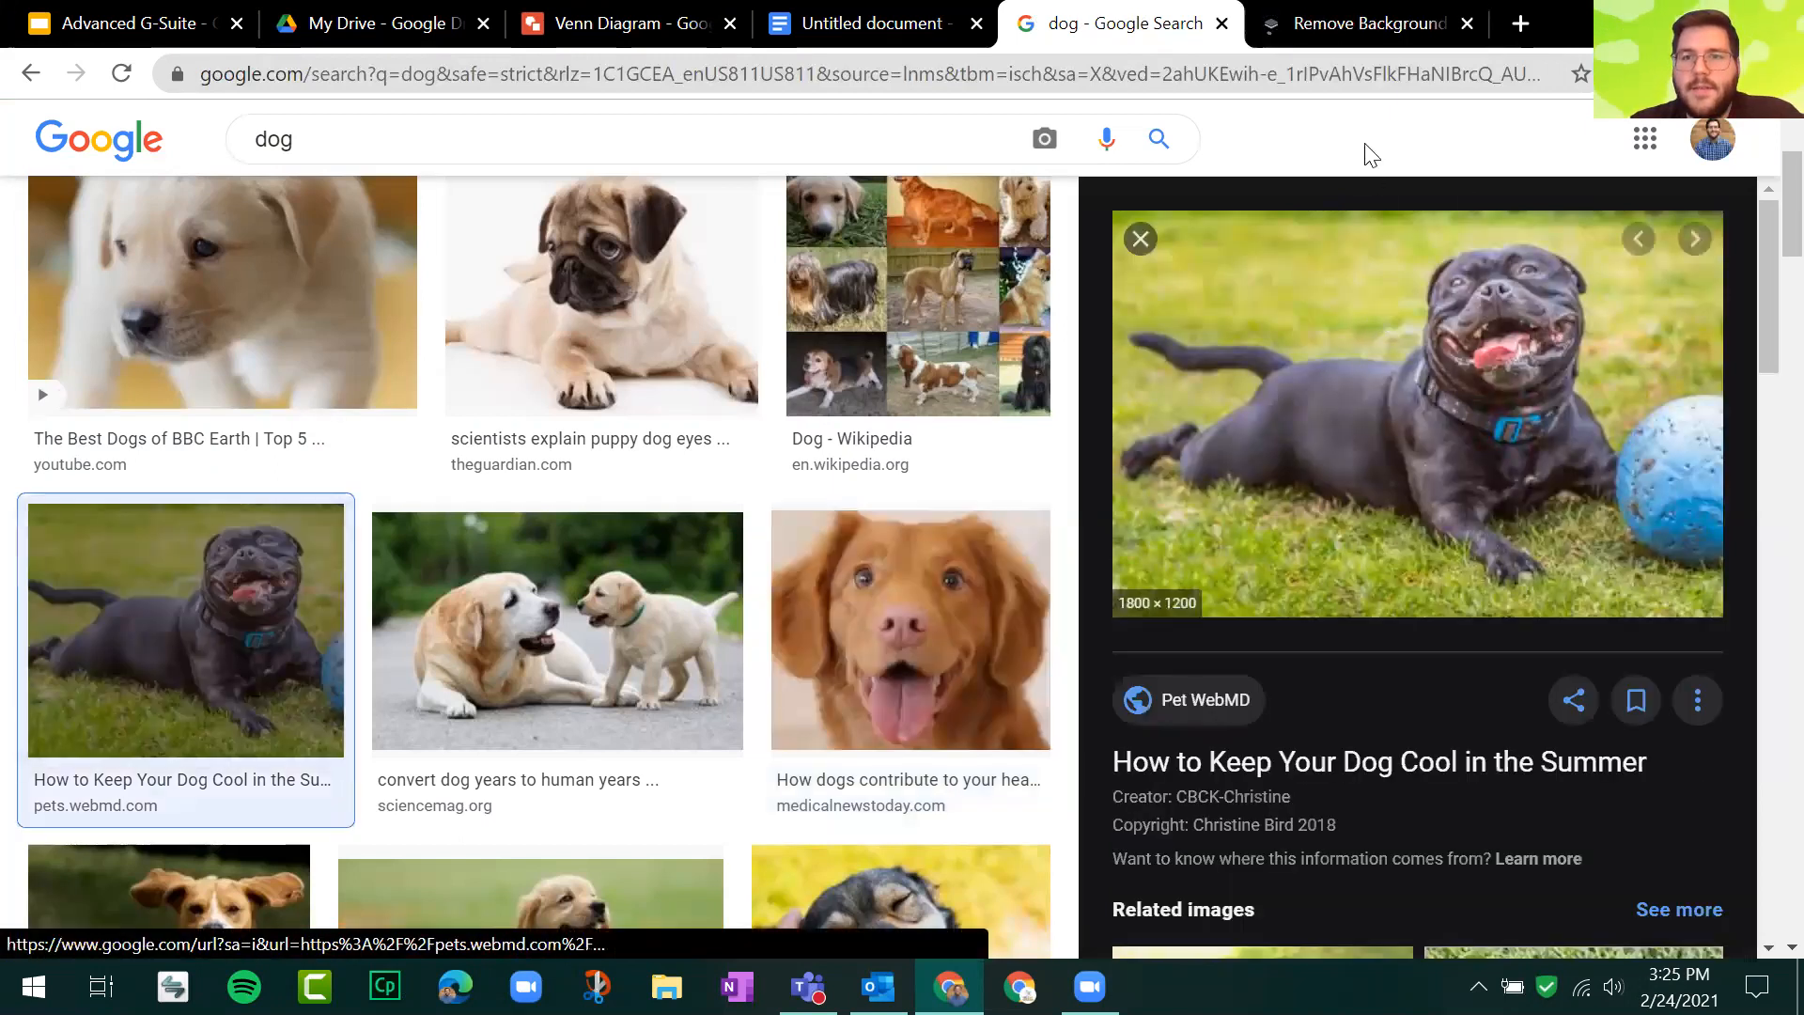
left_click(1364, 38)
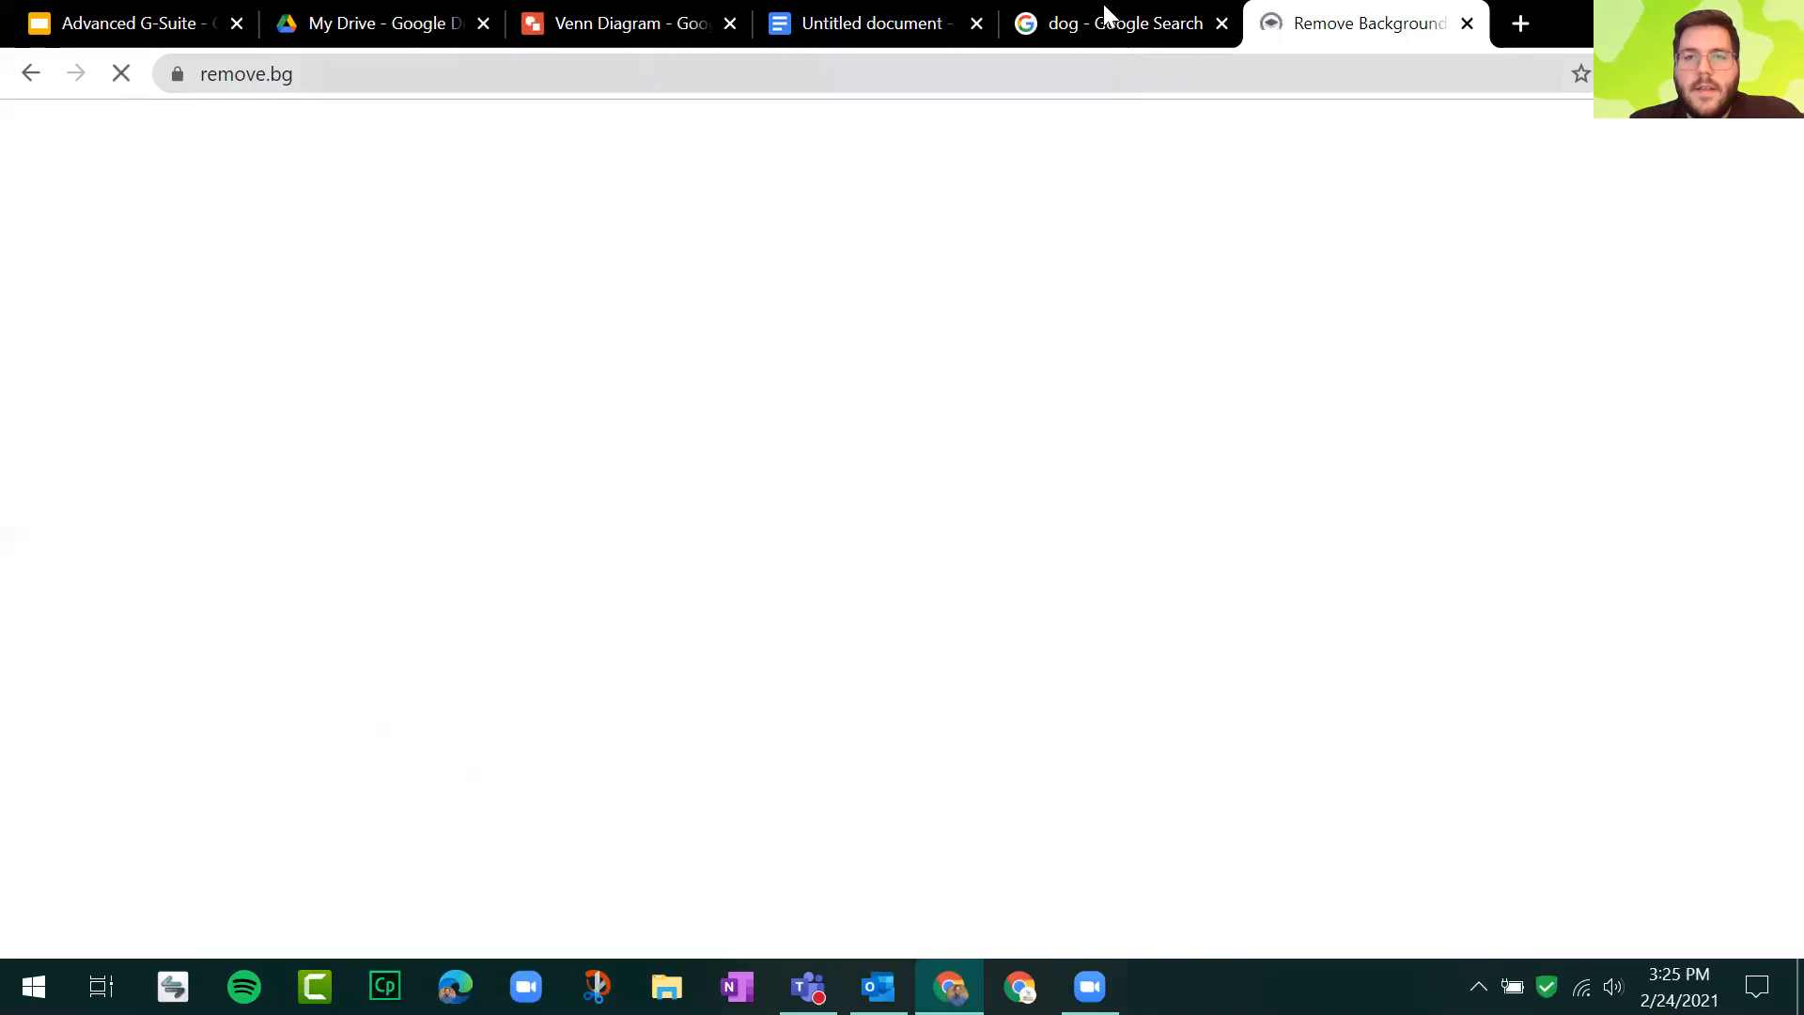
left_click(1118, 24)
left_click_drag(1368, 557, 1120, 695)
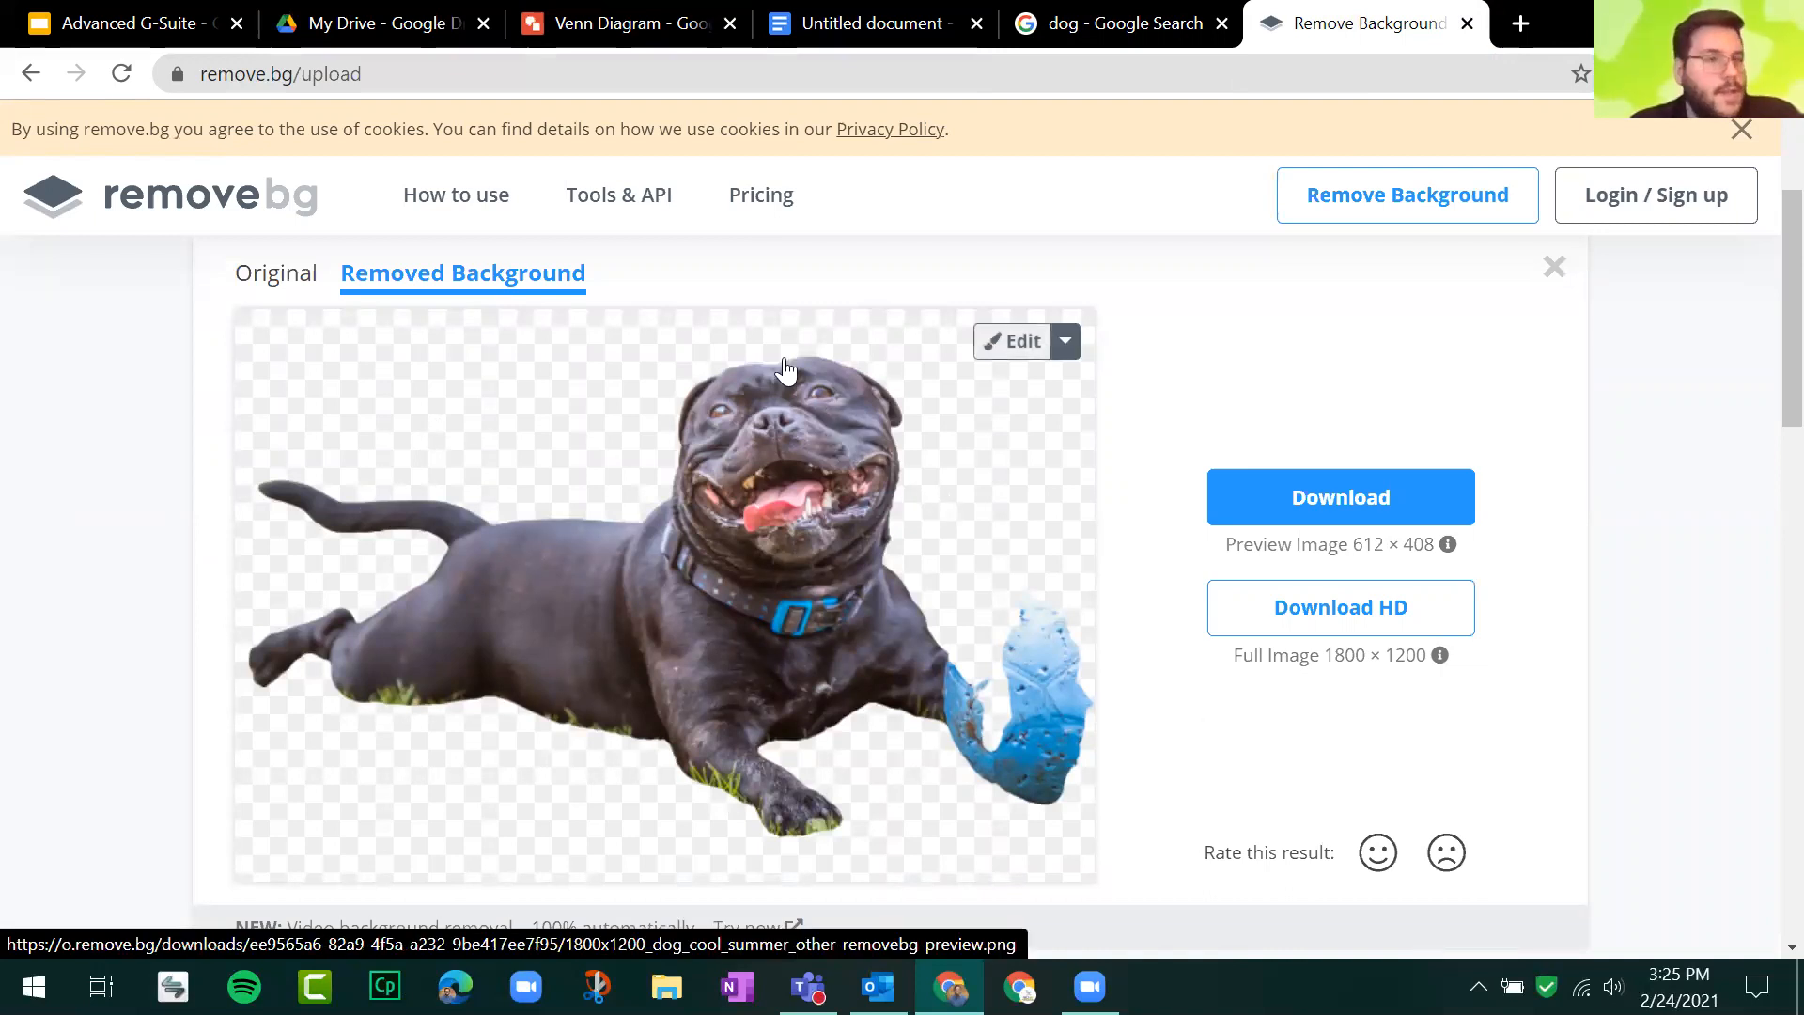
Step: Try to erase the leftover piece of blue ball from the black dog cutout in the remove.bg editor
left_click(1010, 344)
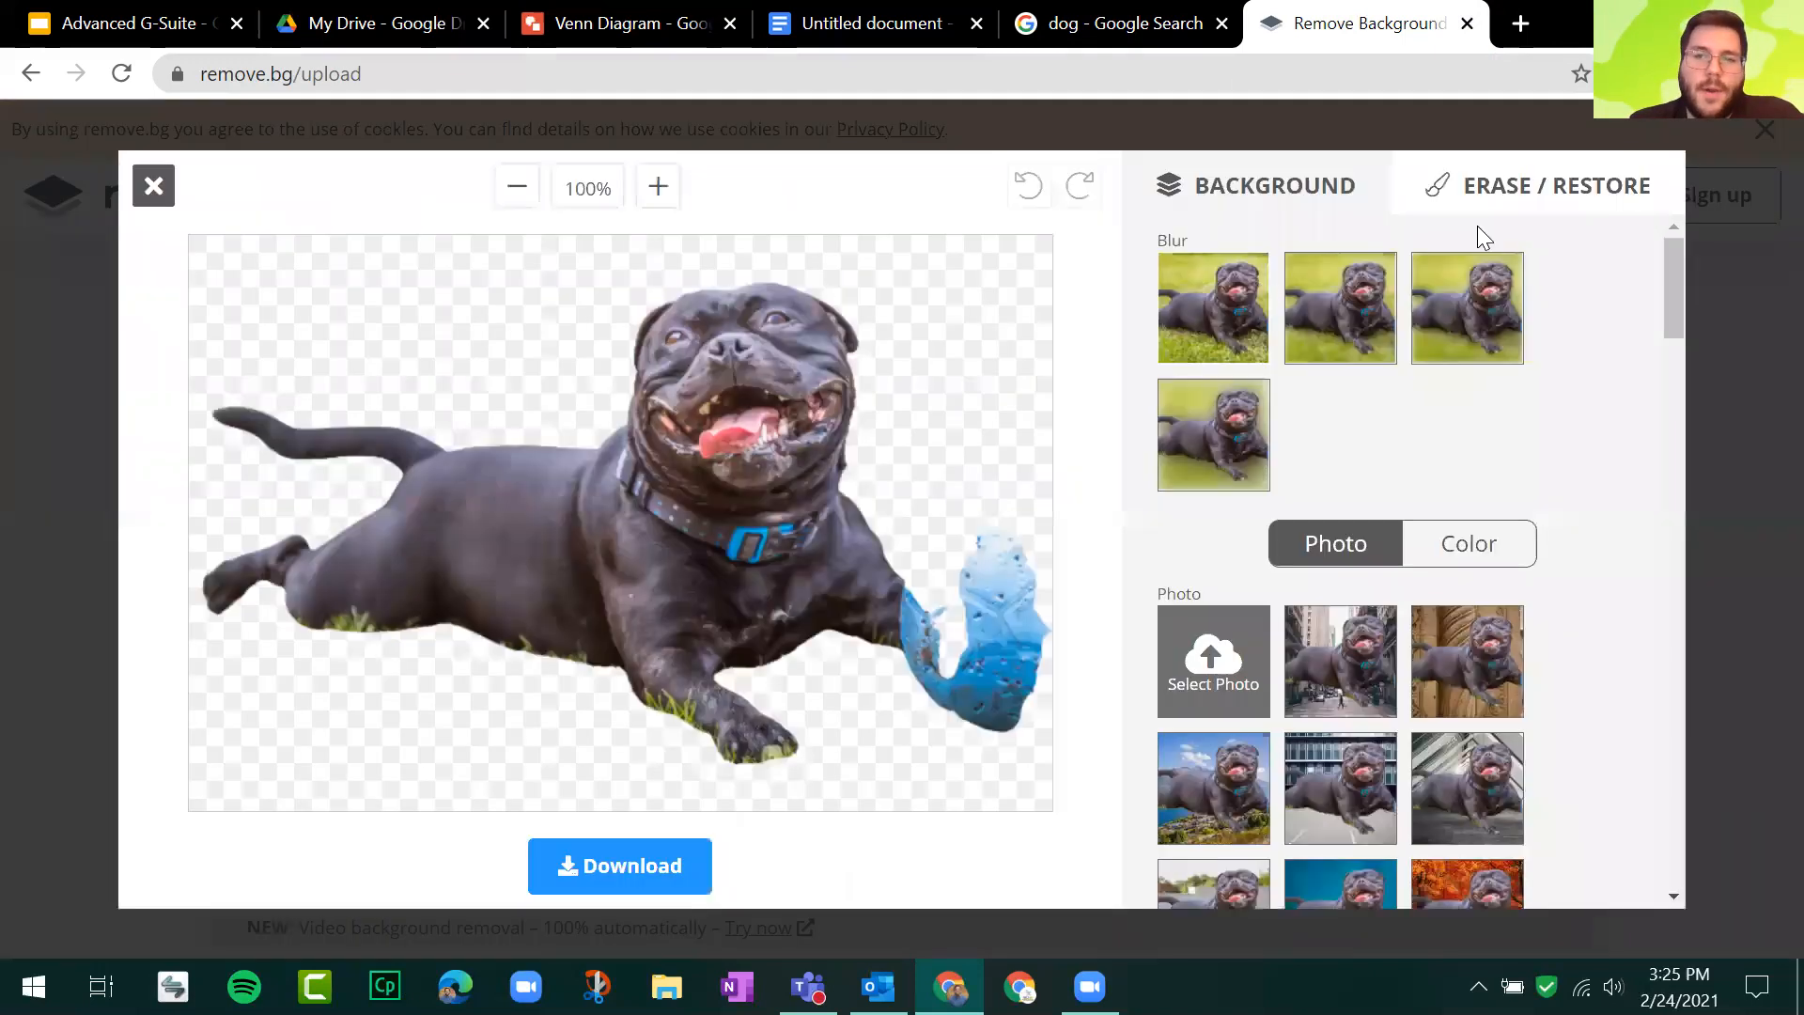
left_click(1513, 190)
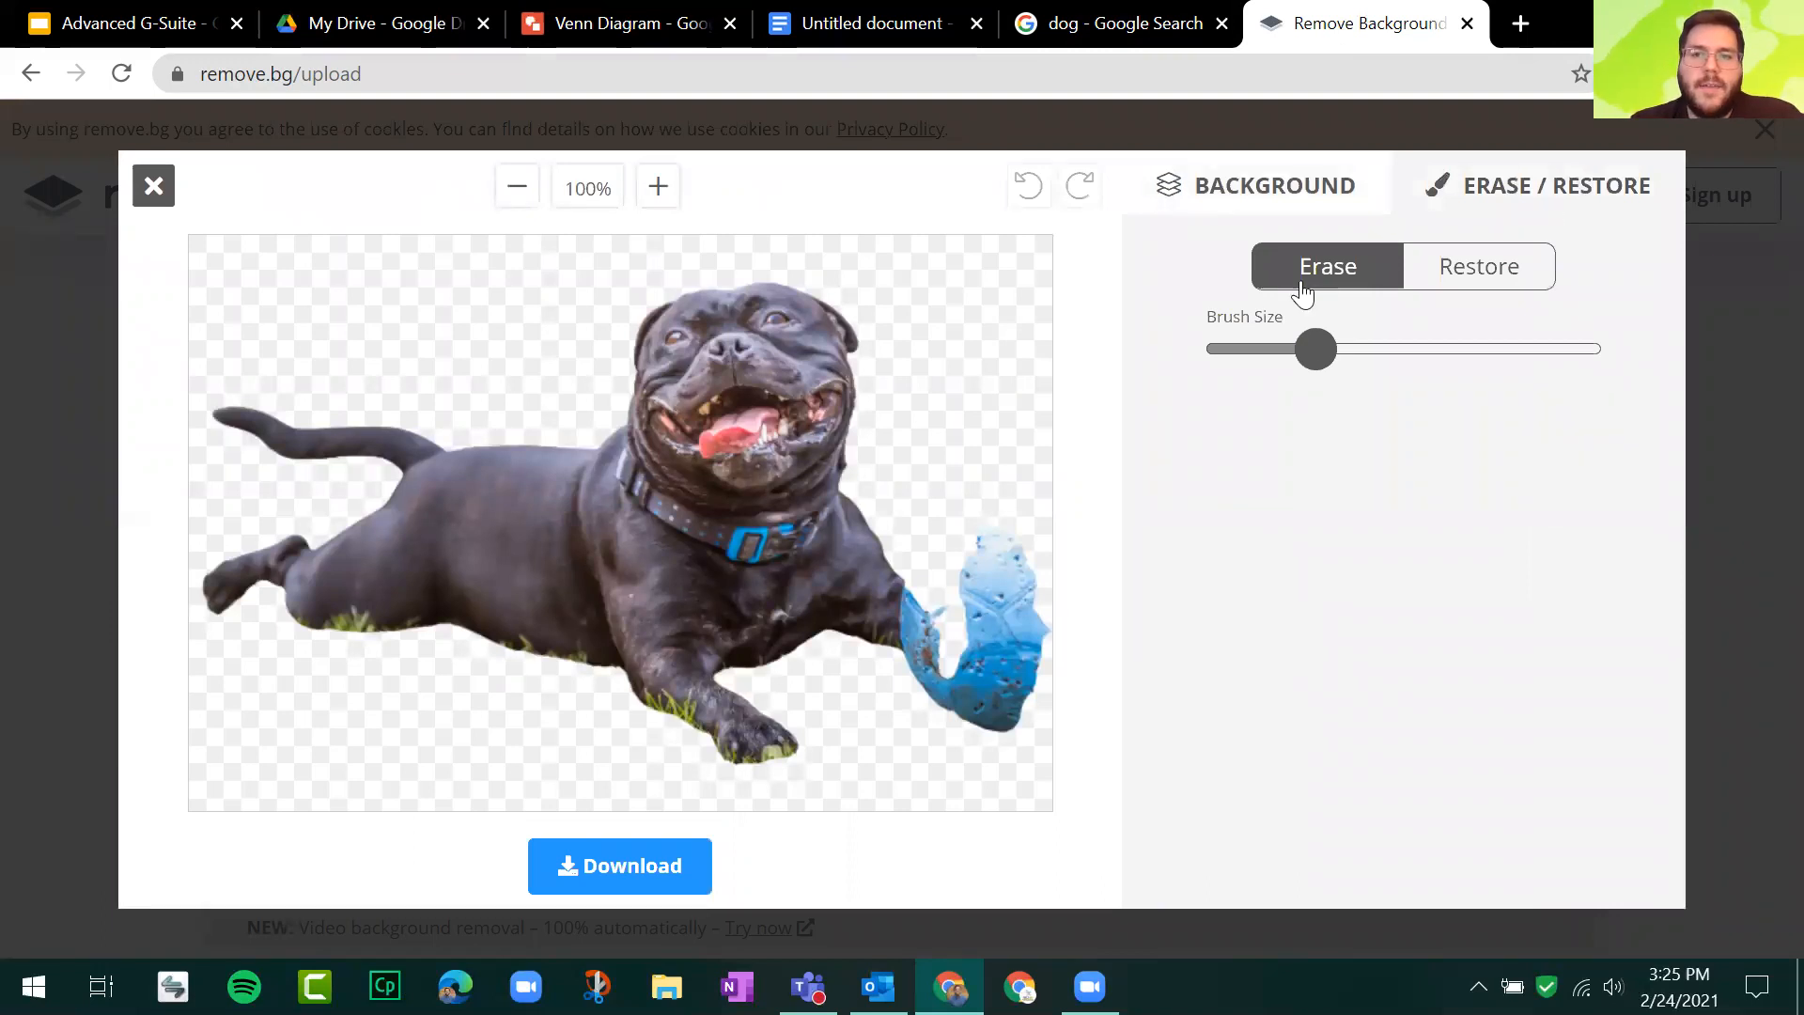
mouse_move(1013, 543)
left_mouse_down()
mouse_move(1038, 564)
mouse_move(1055, 668)
mouse_move(1006, 724)
mouse_move(1013, 512)
mouse_move(973, 578)
mouse_move(1004, 683)
mouse_move(967, 721)
mouse_move(971, 664)
mouse_move(922, 688)
mouse_move(914, 624)
mouse_move(928, 612)
mouse_move(970, 639)
mouse_move(934, 604)
left_mouse_up()
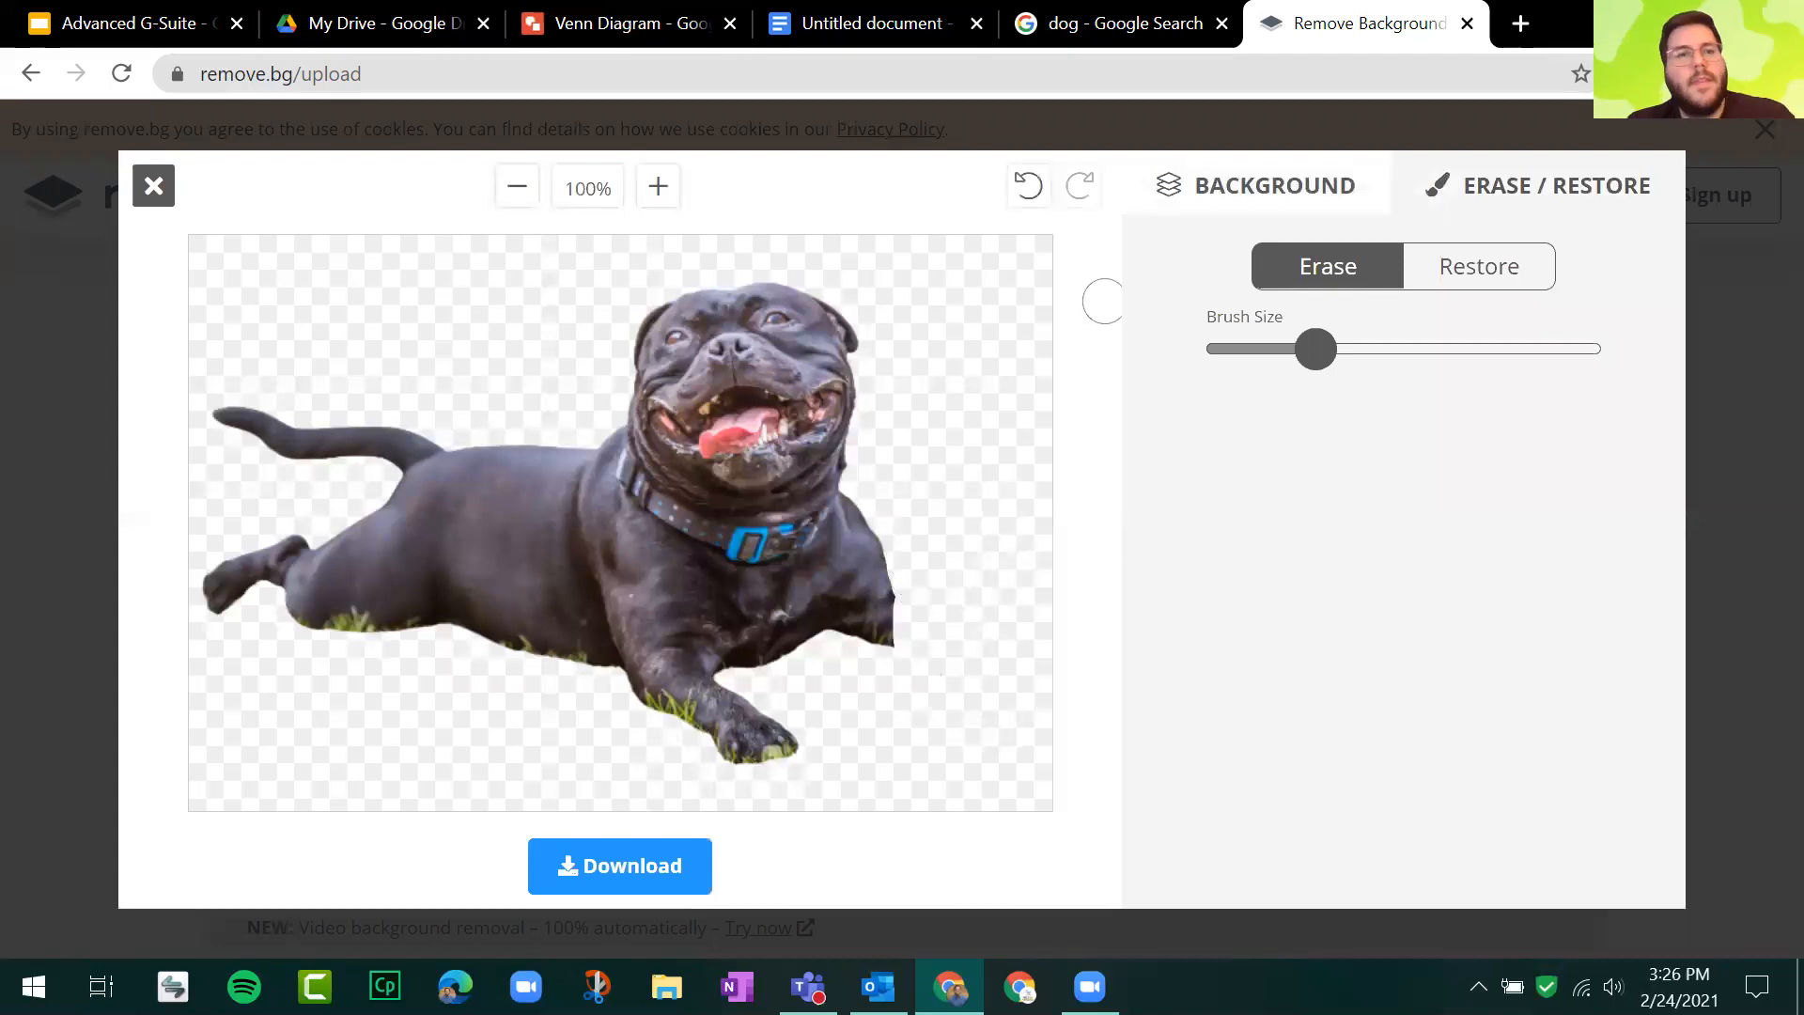
left_click(148, 193)
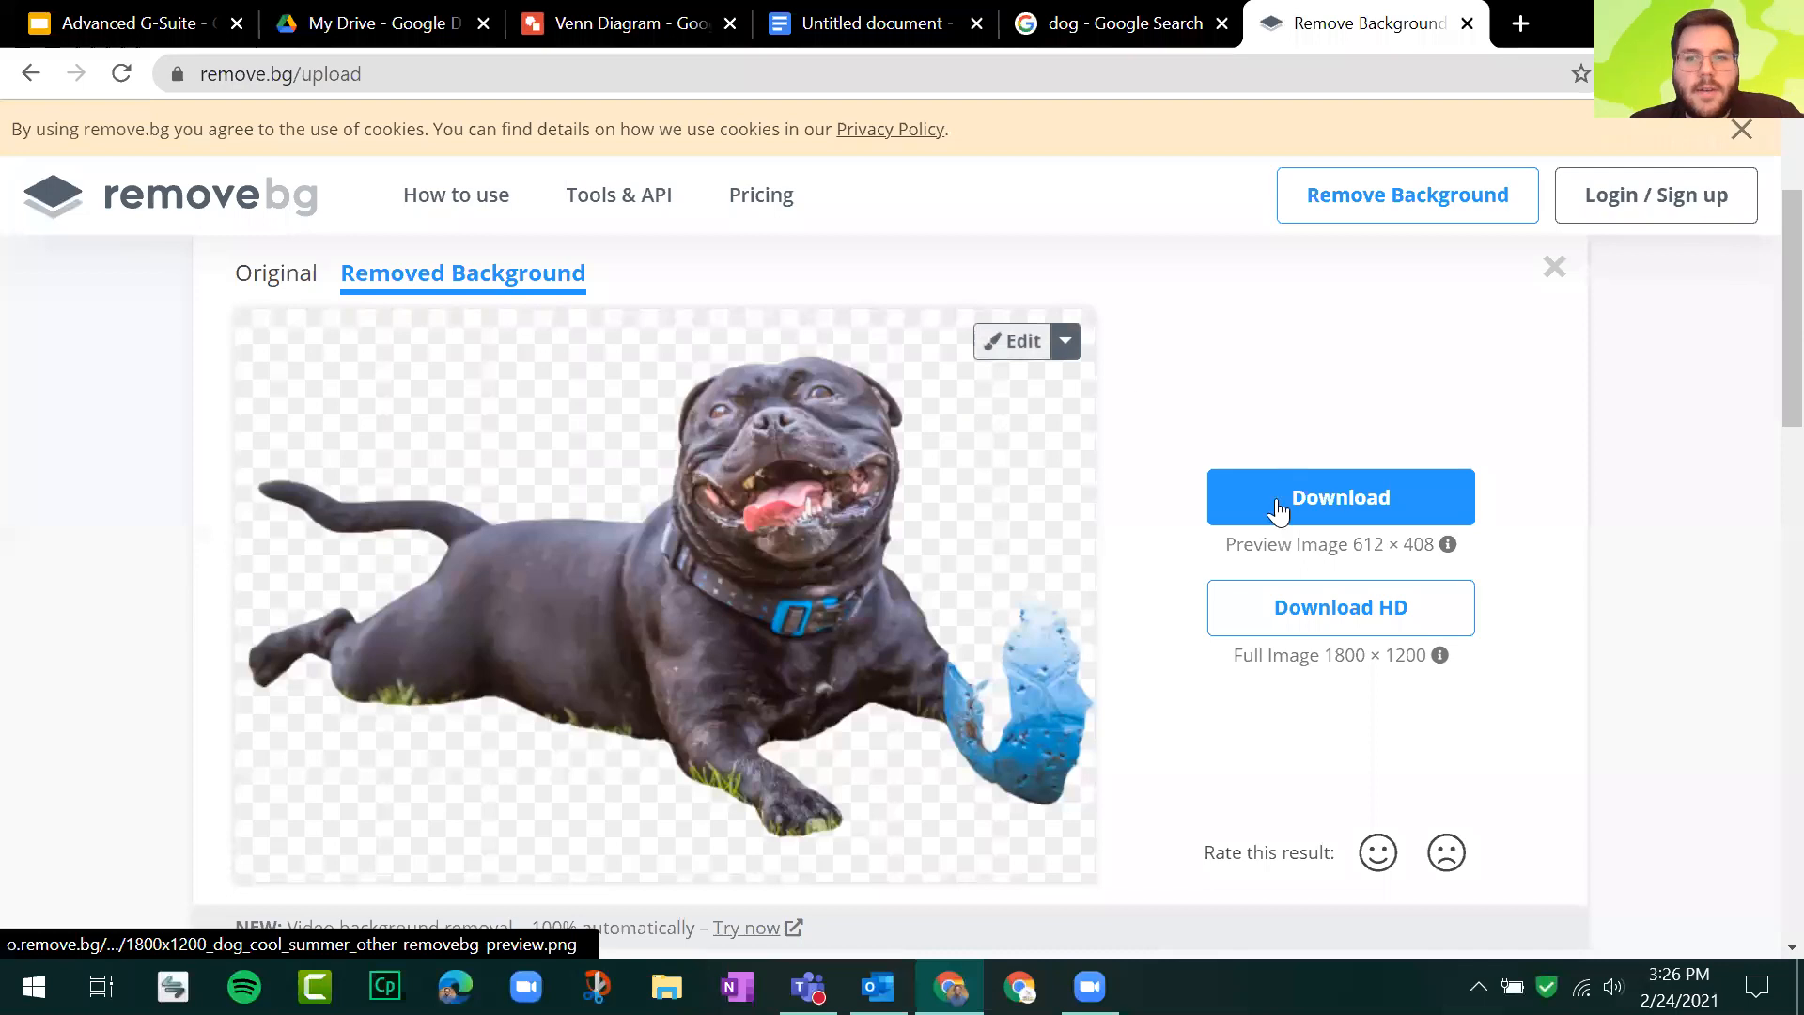
Step: Copy the black dog cutout from remove.bg and paste it into the lower-left area of the Venn Diagram canvas
right_click(704, 498)
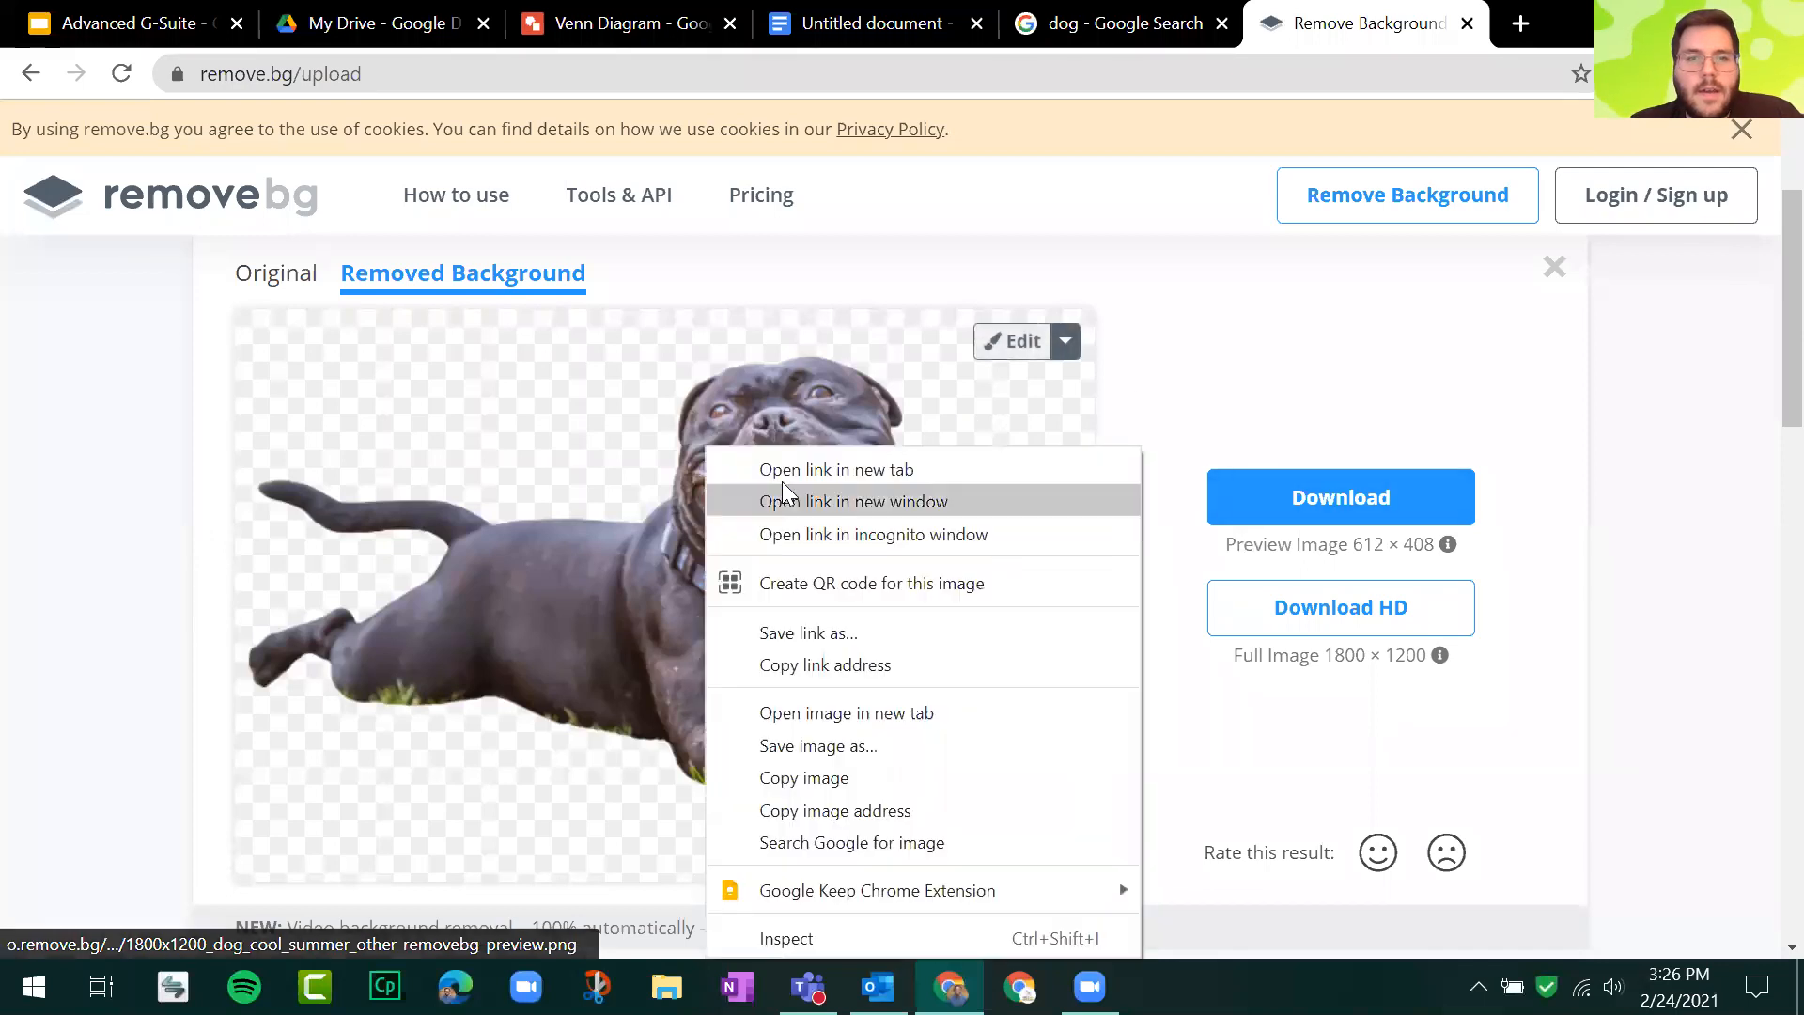
left_click(806, 781)
left_click(582, 22)
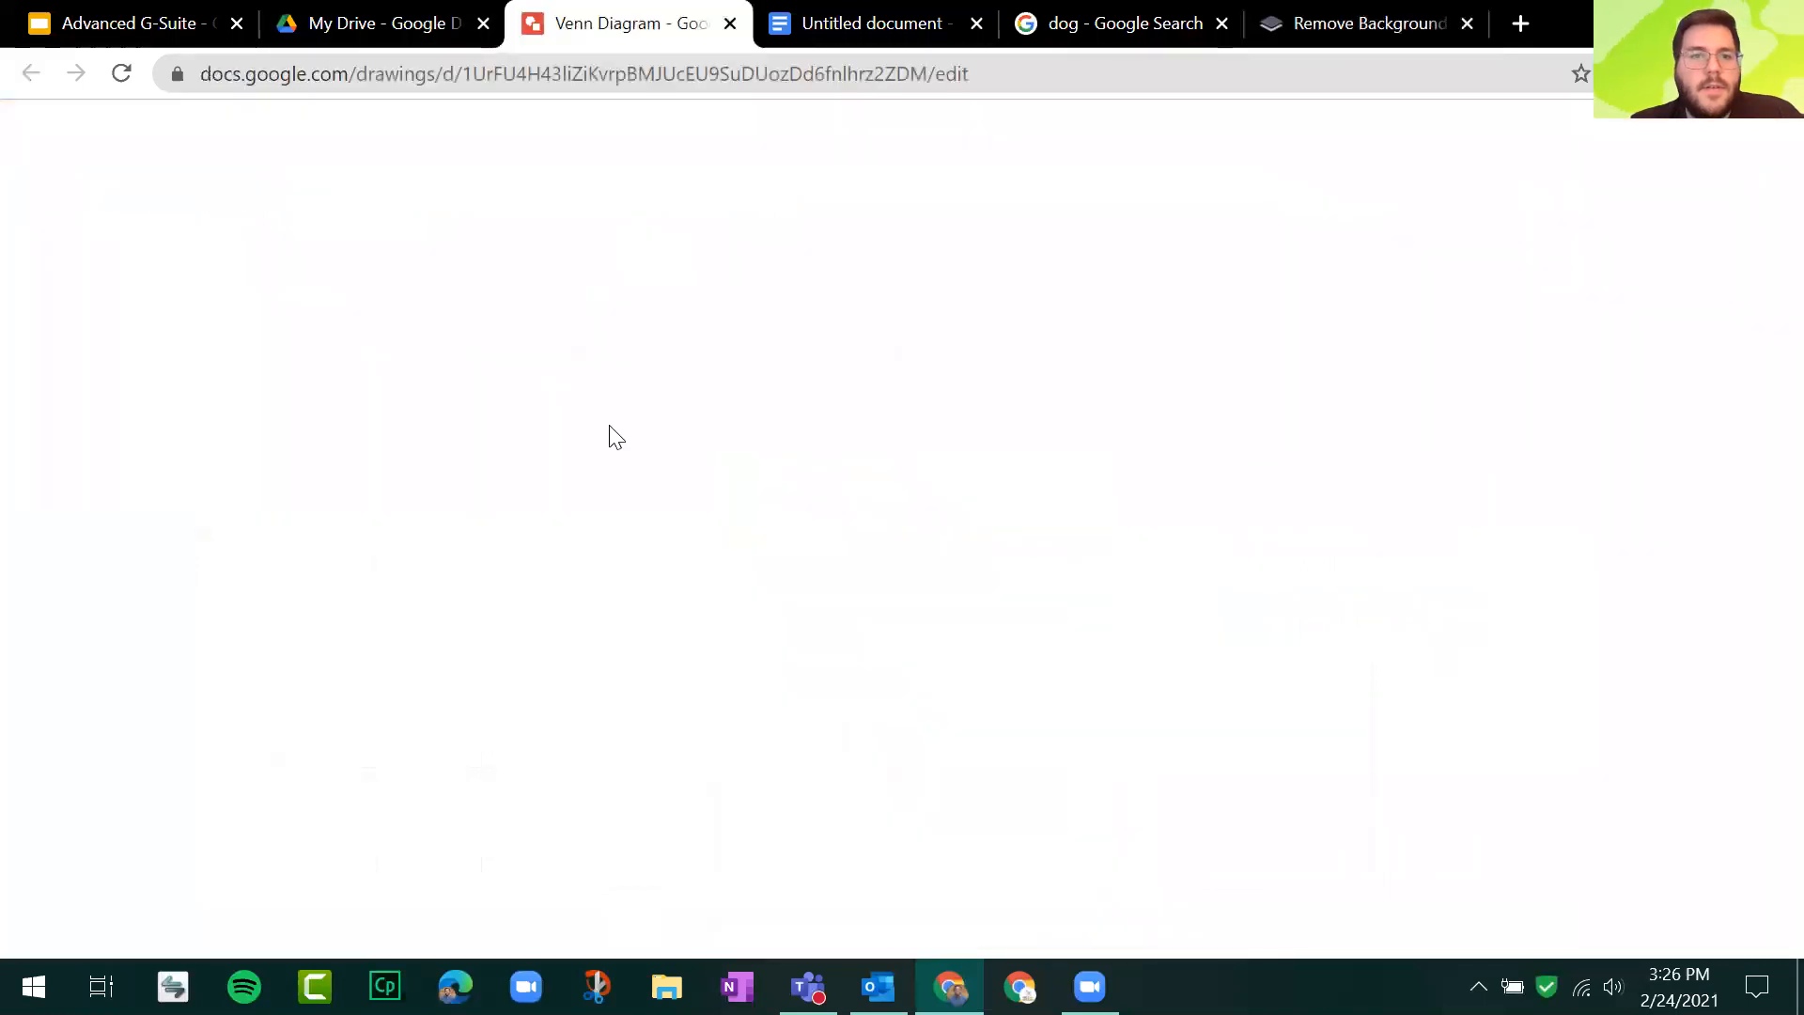
right_click(583, 528)
left_click(658, 631)
left_click(749, 507)
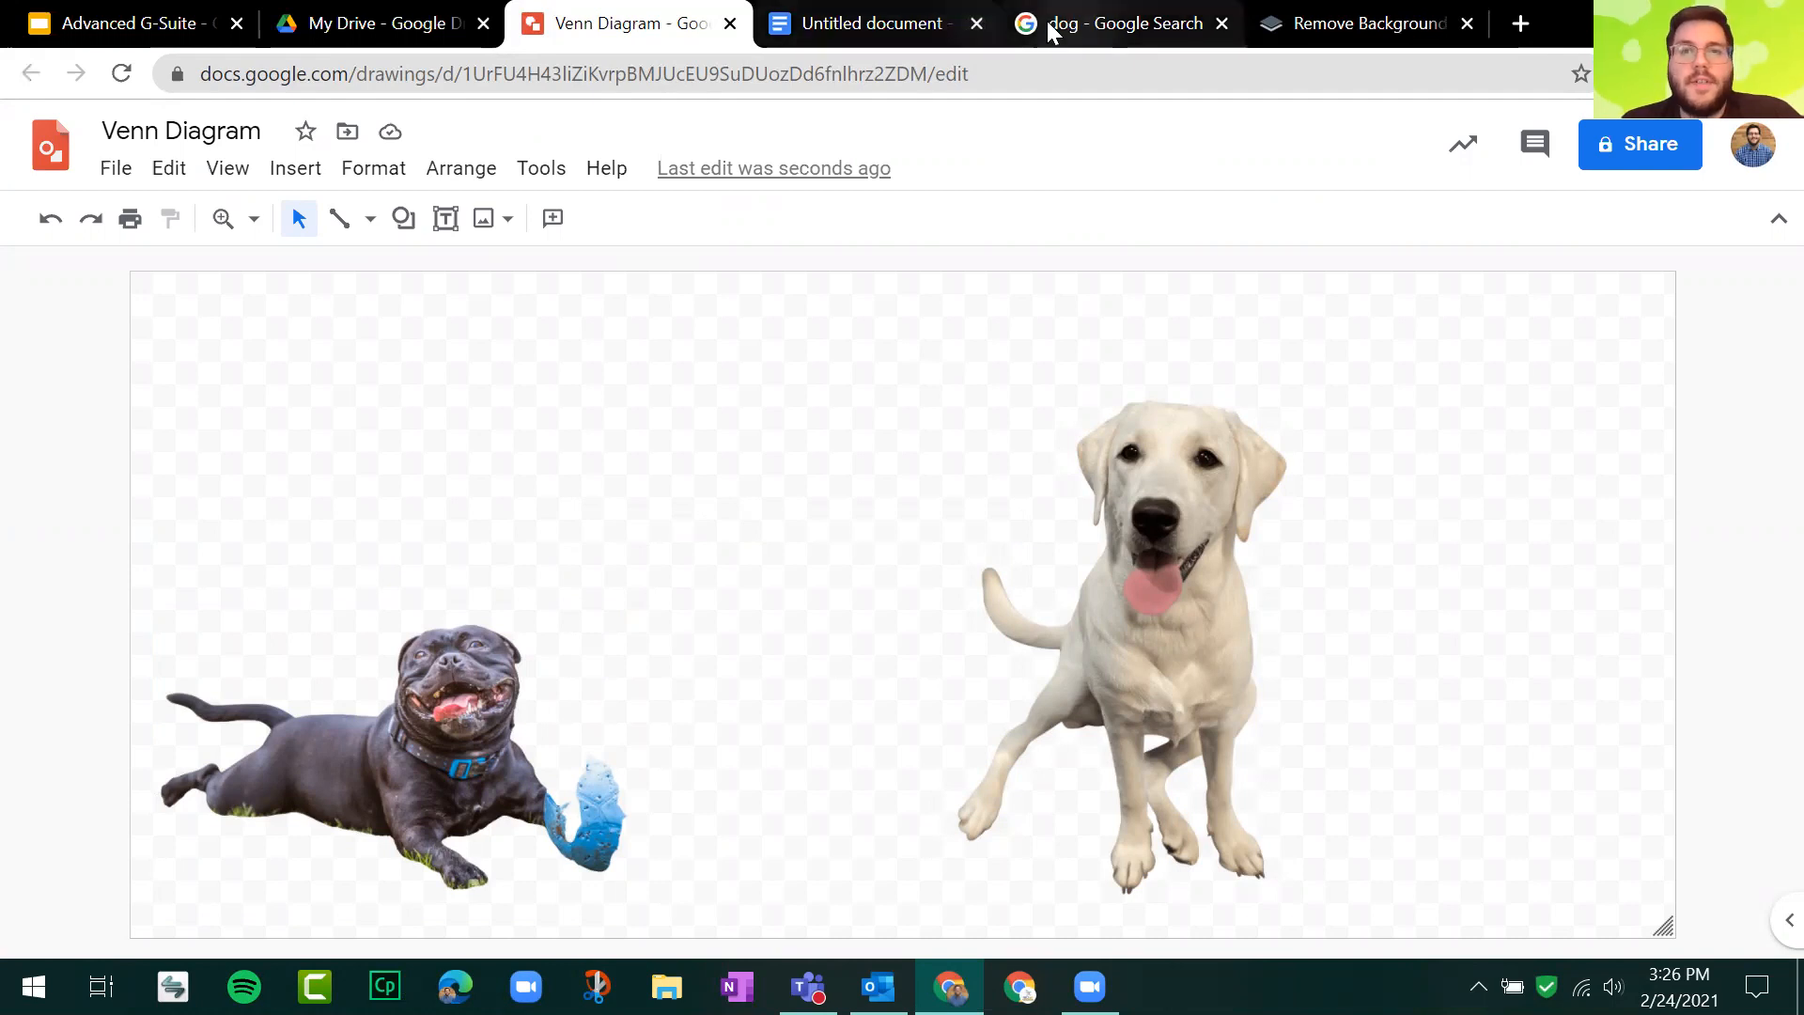
Step: Close the Untitled document and dog search browser tabs
left_click(977, 25)
left_click(977, 26)
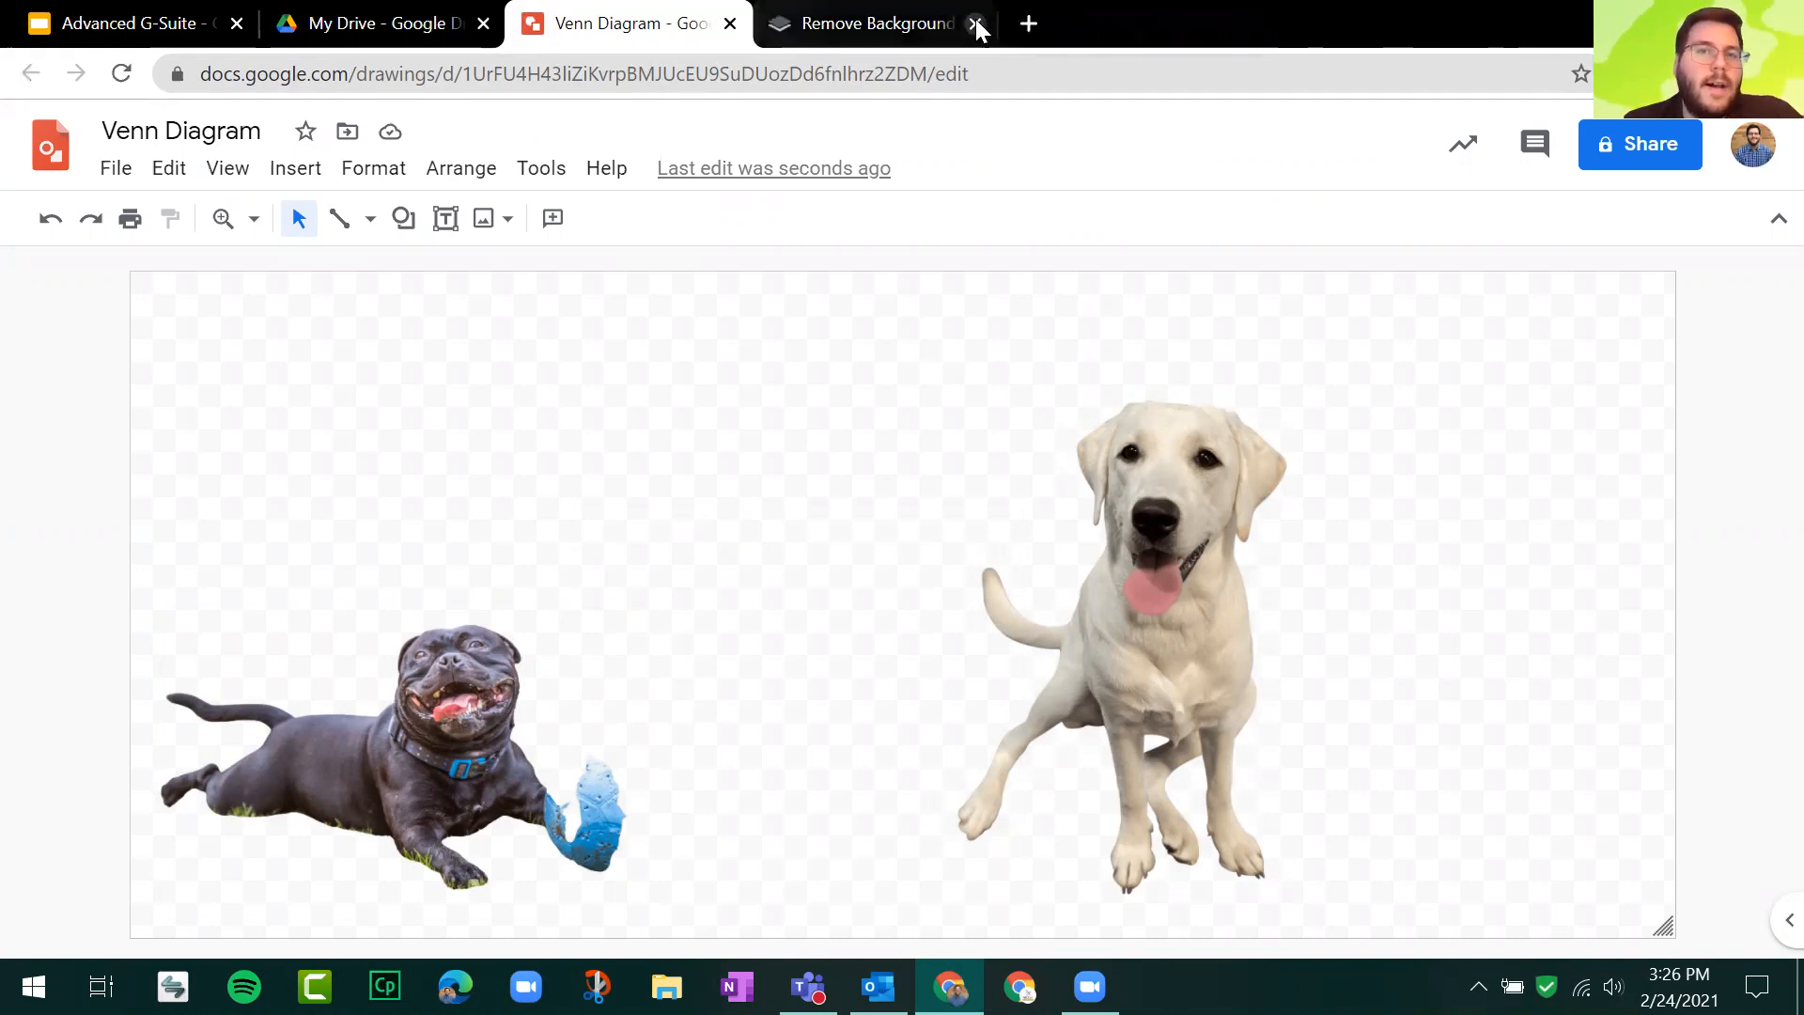
Step: Close the Remove Background browser tab and delete both dog cutouts from the Venn Diagram canvas
left_click(977, 25)
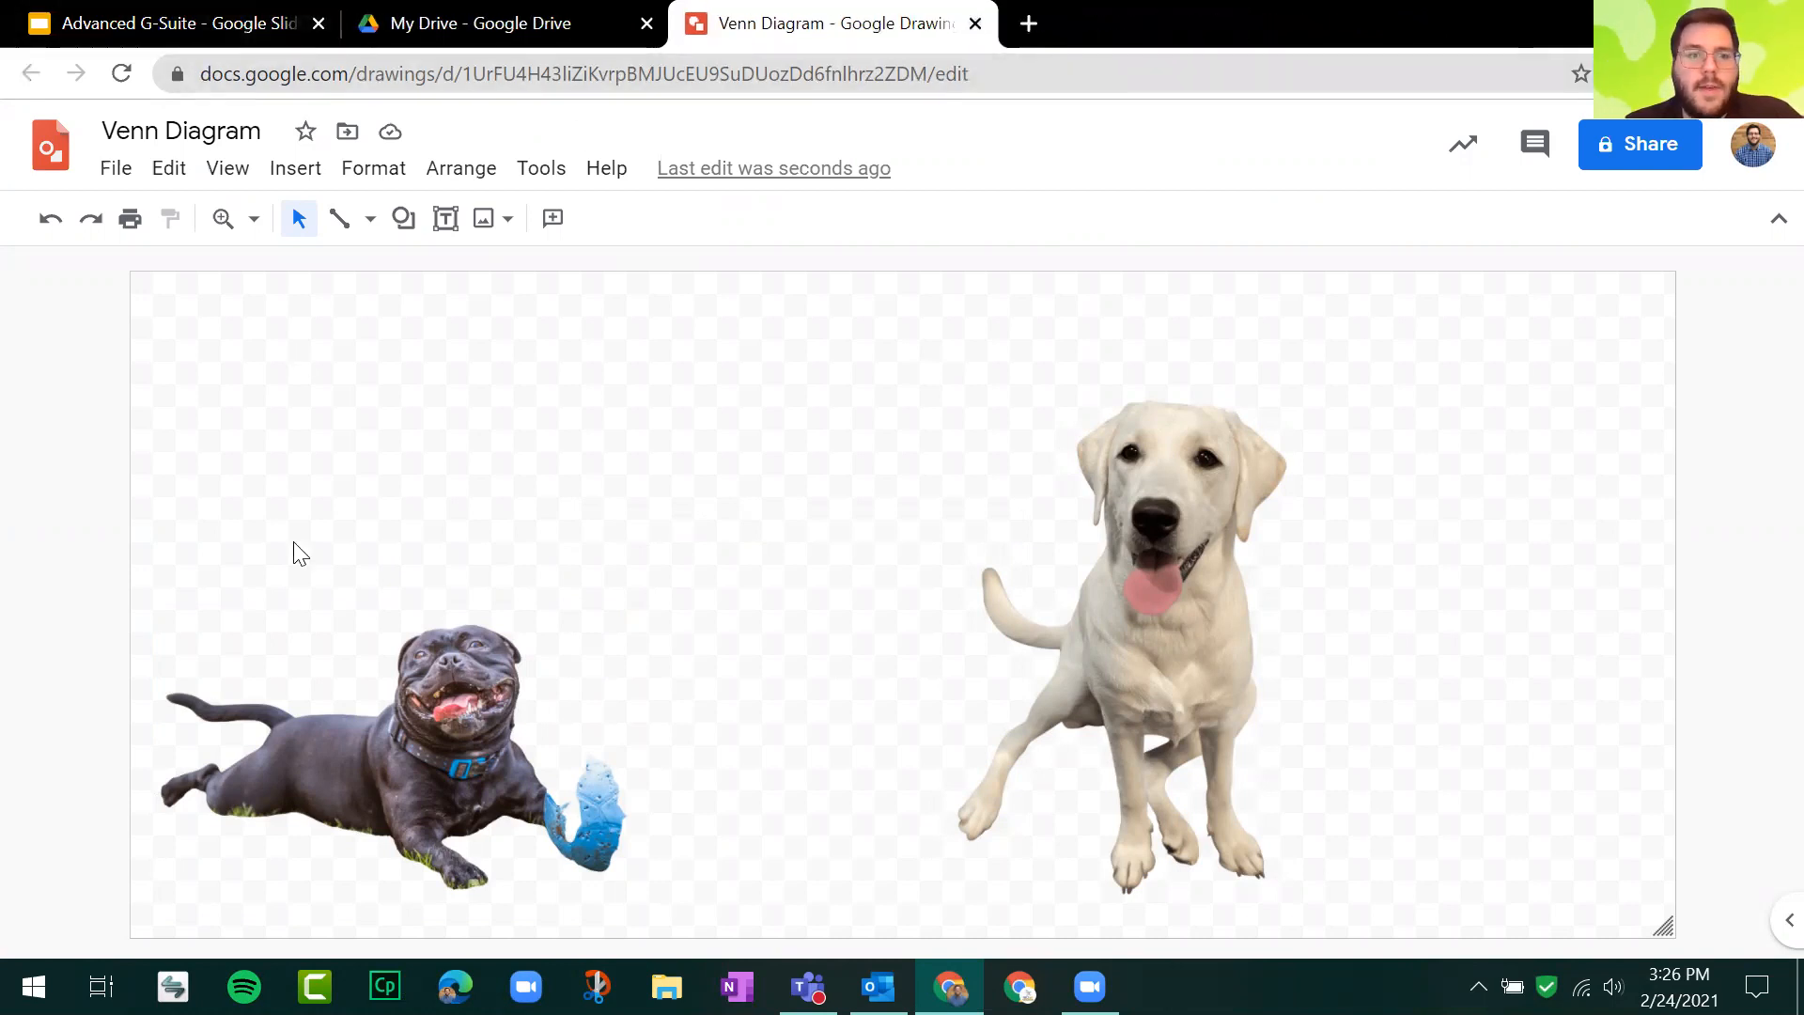
left_click_drag(178, 490, 1157, 746)
key("Delete")
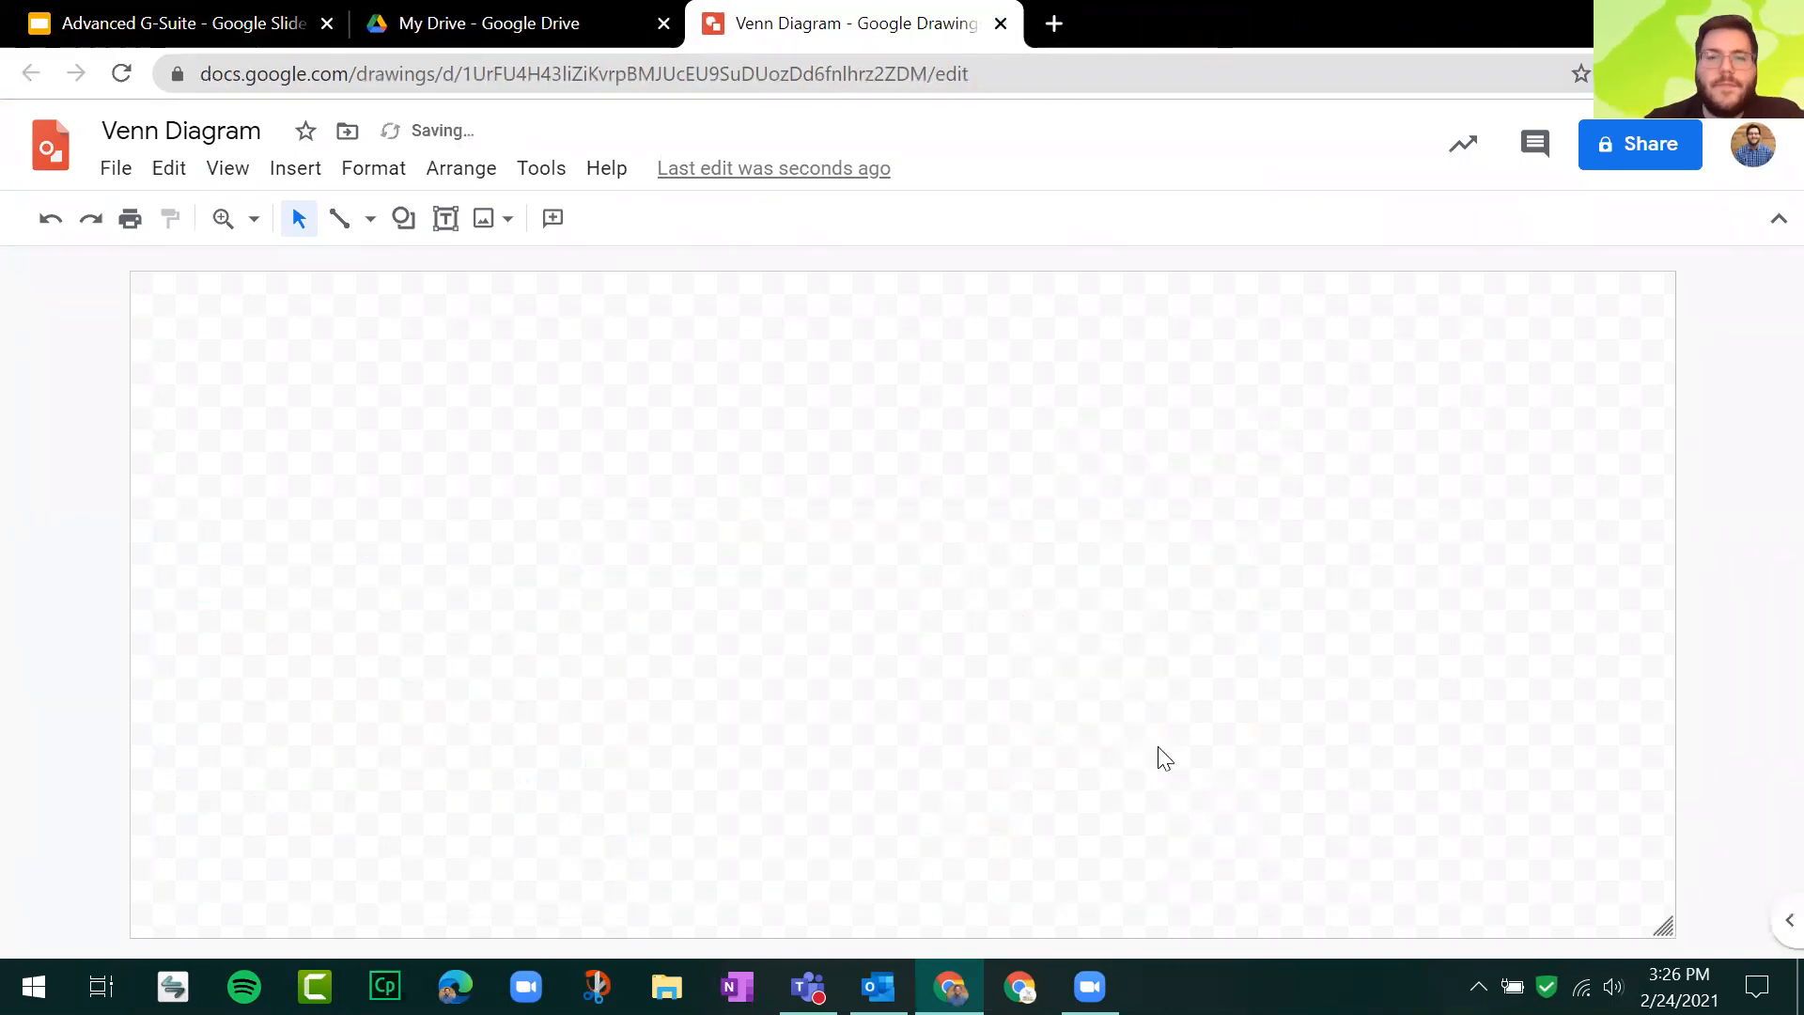
Step: View the "How to Create a Drawing" slide in the Advanced G-Suite presentation and return to the Venn Diagram drawing
left_click(188, 20)
left_click(409, 447)
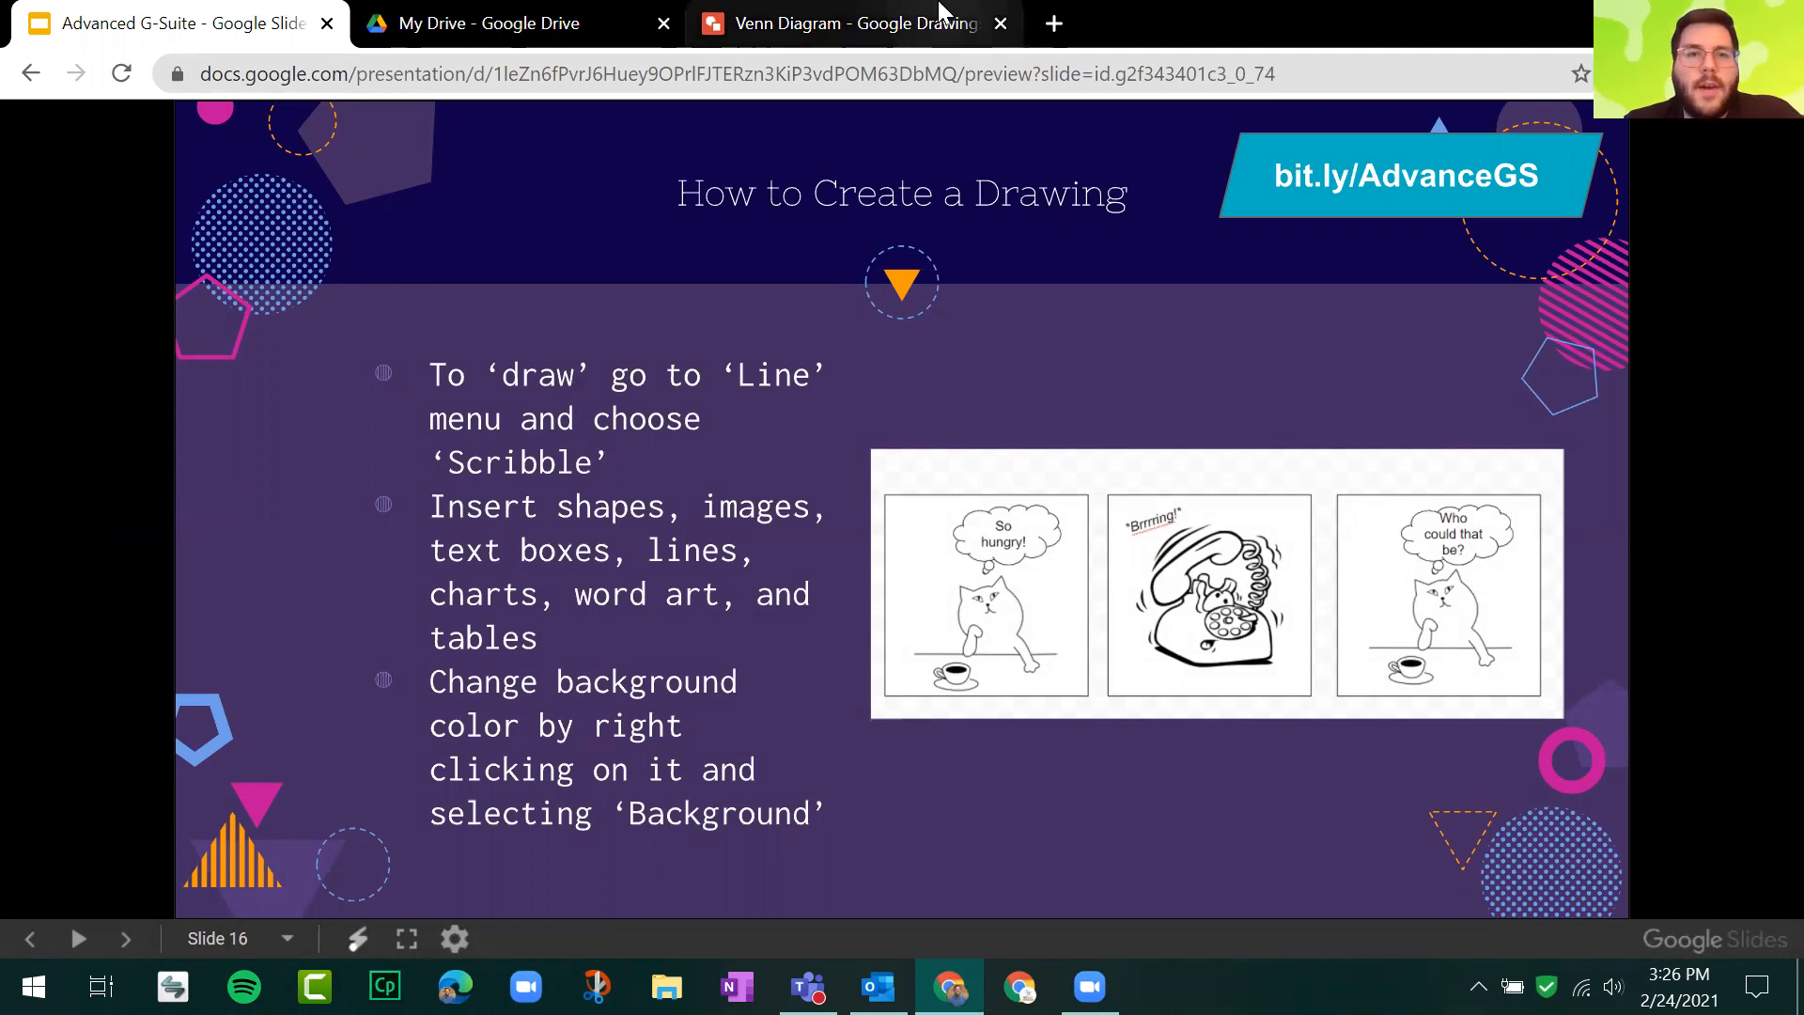
left_click(857, 23)
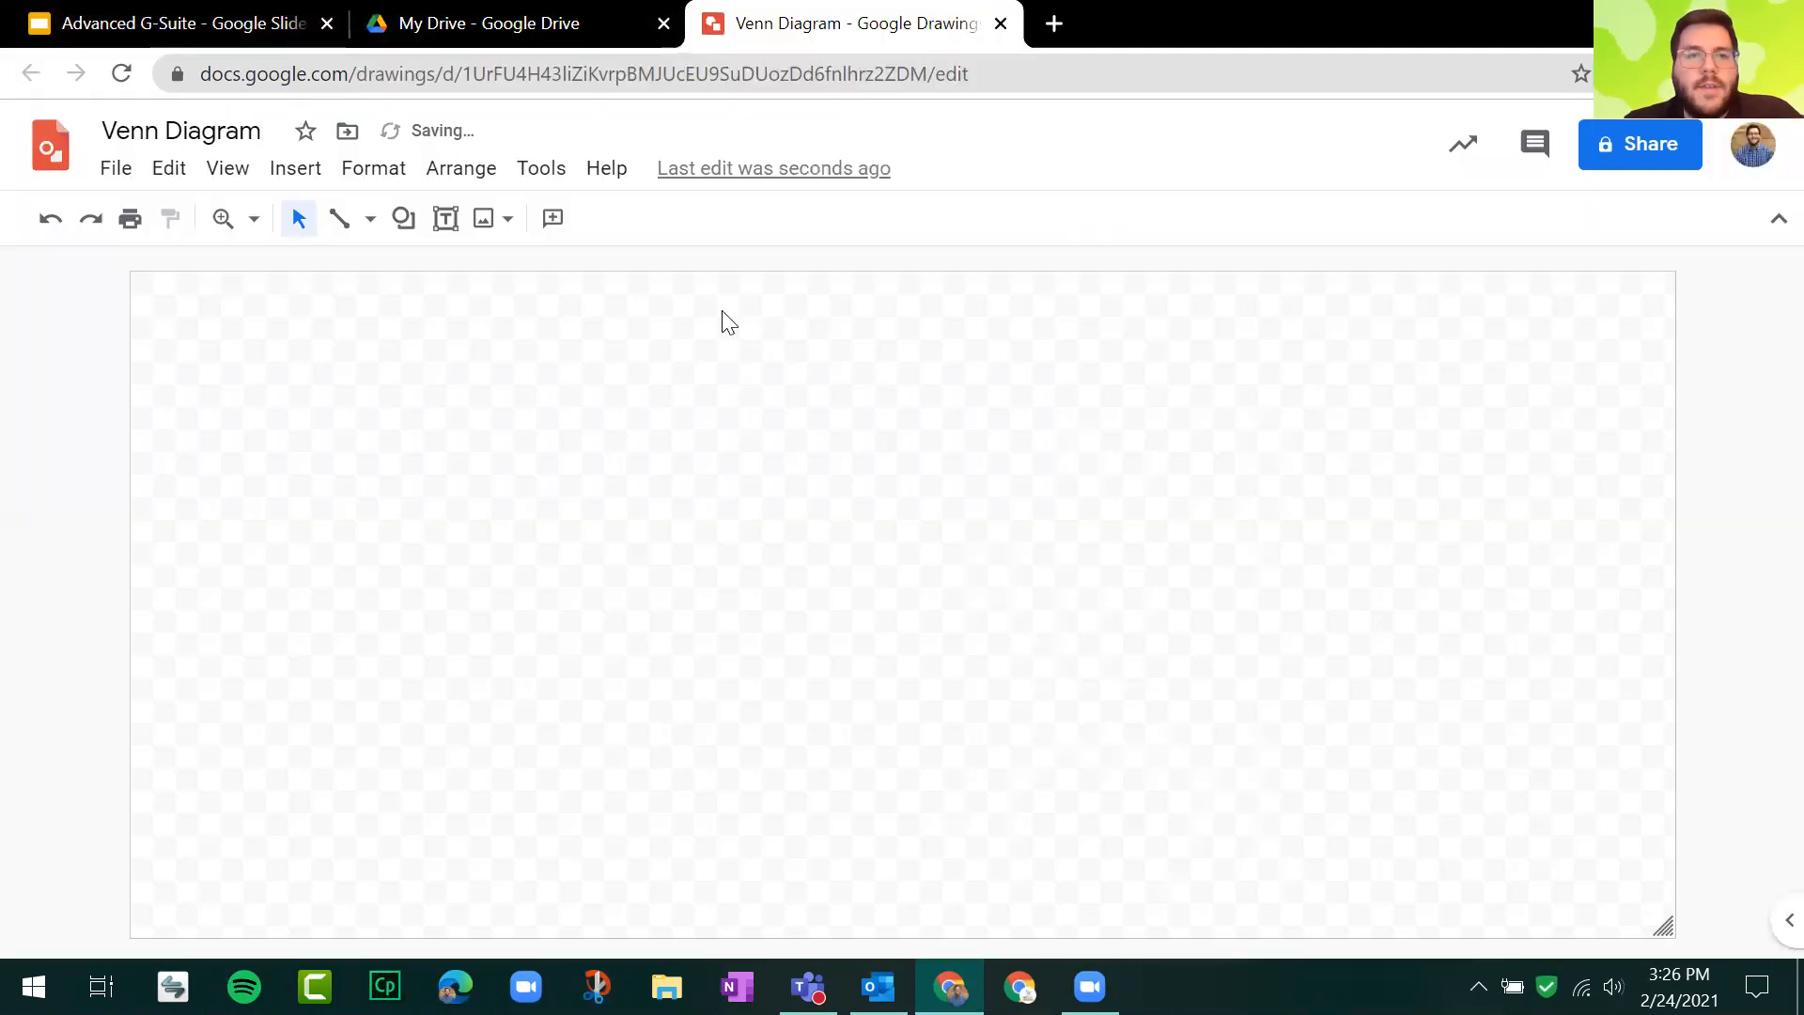
Step: Handwrite the equation 2x + 3 = 7 across the upper half of the canvas with the Scribble tool
left_click(373, 225)
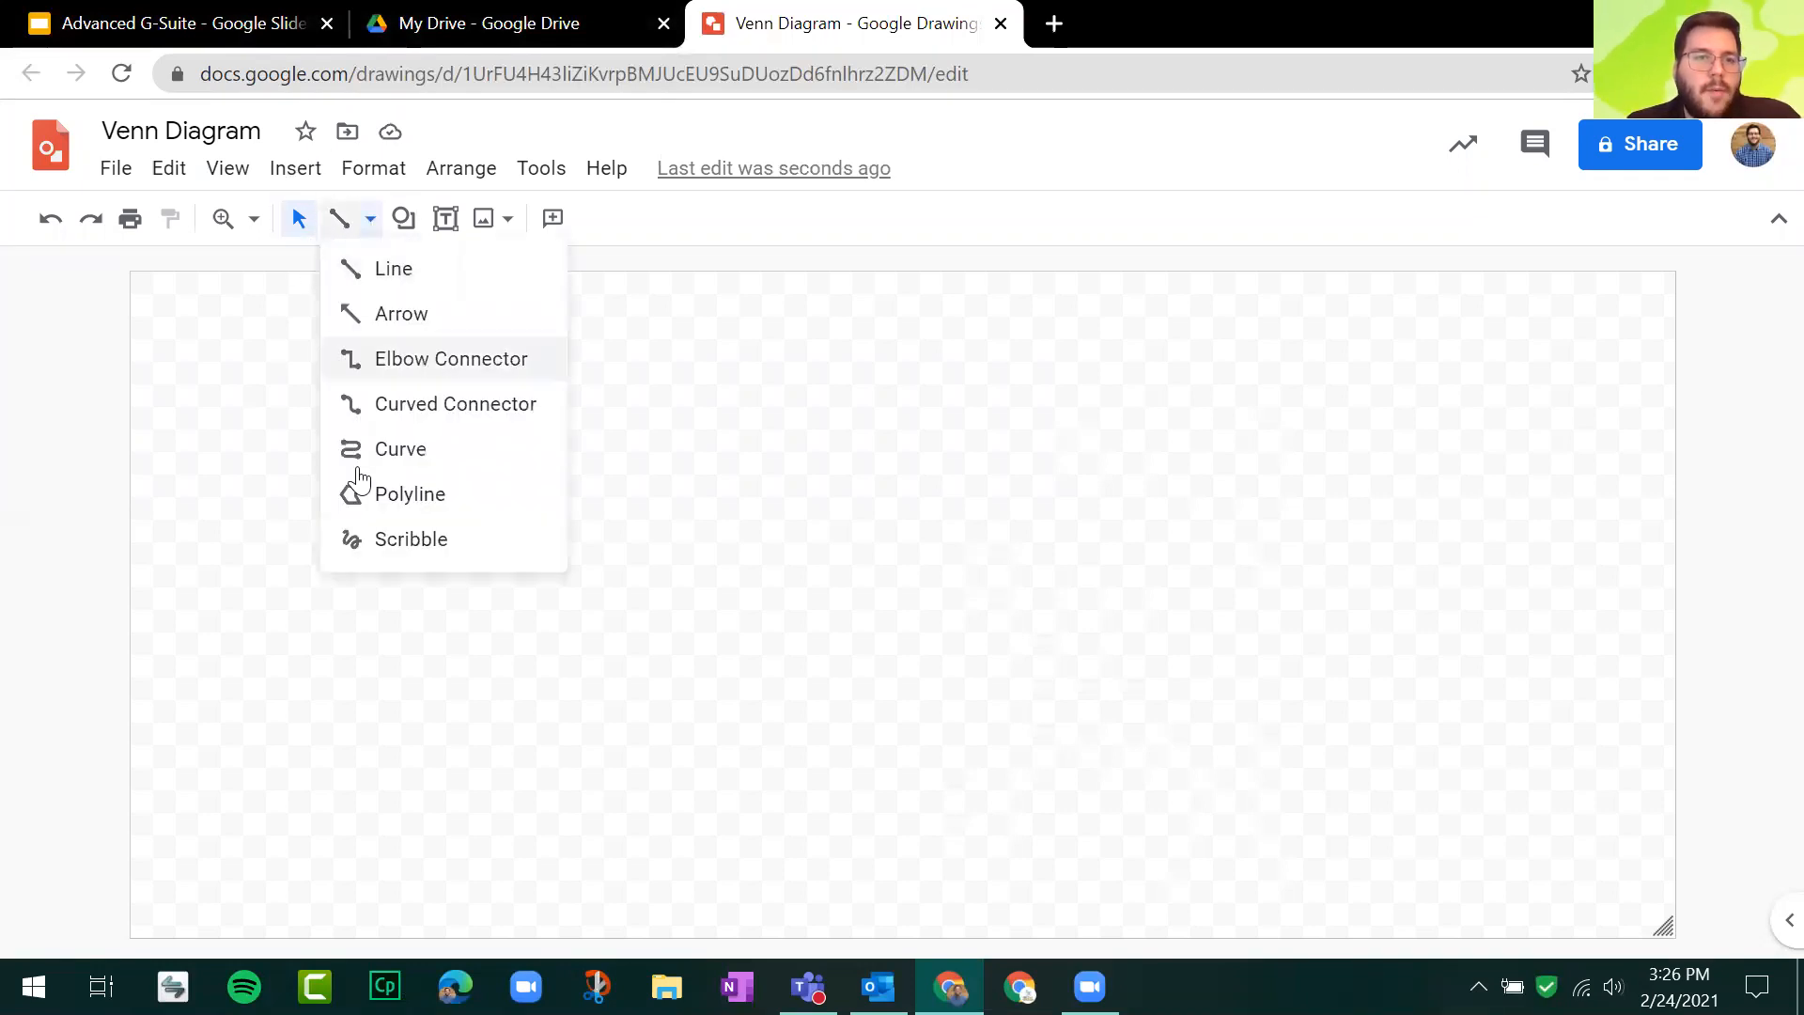
left_click(406, 544)
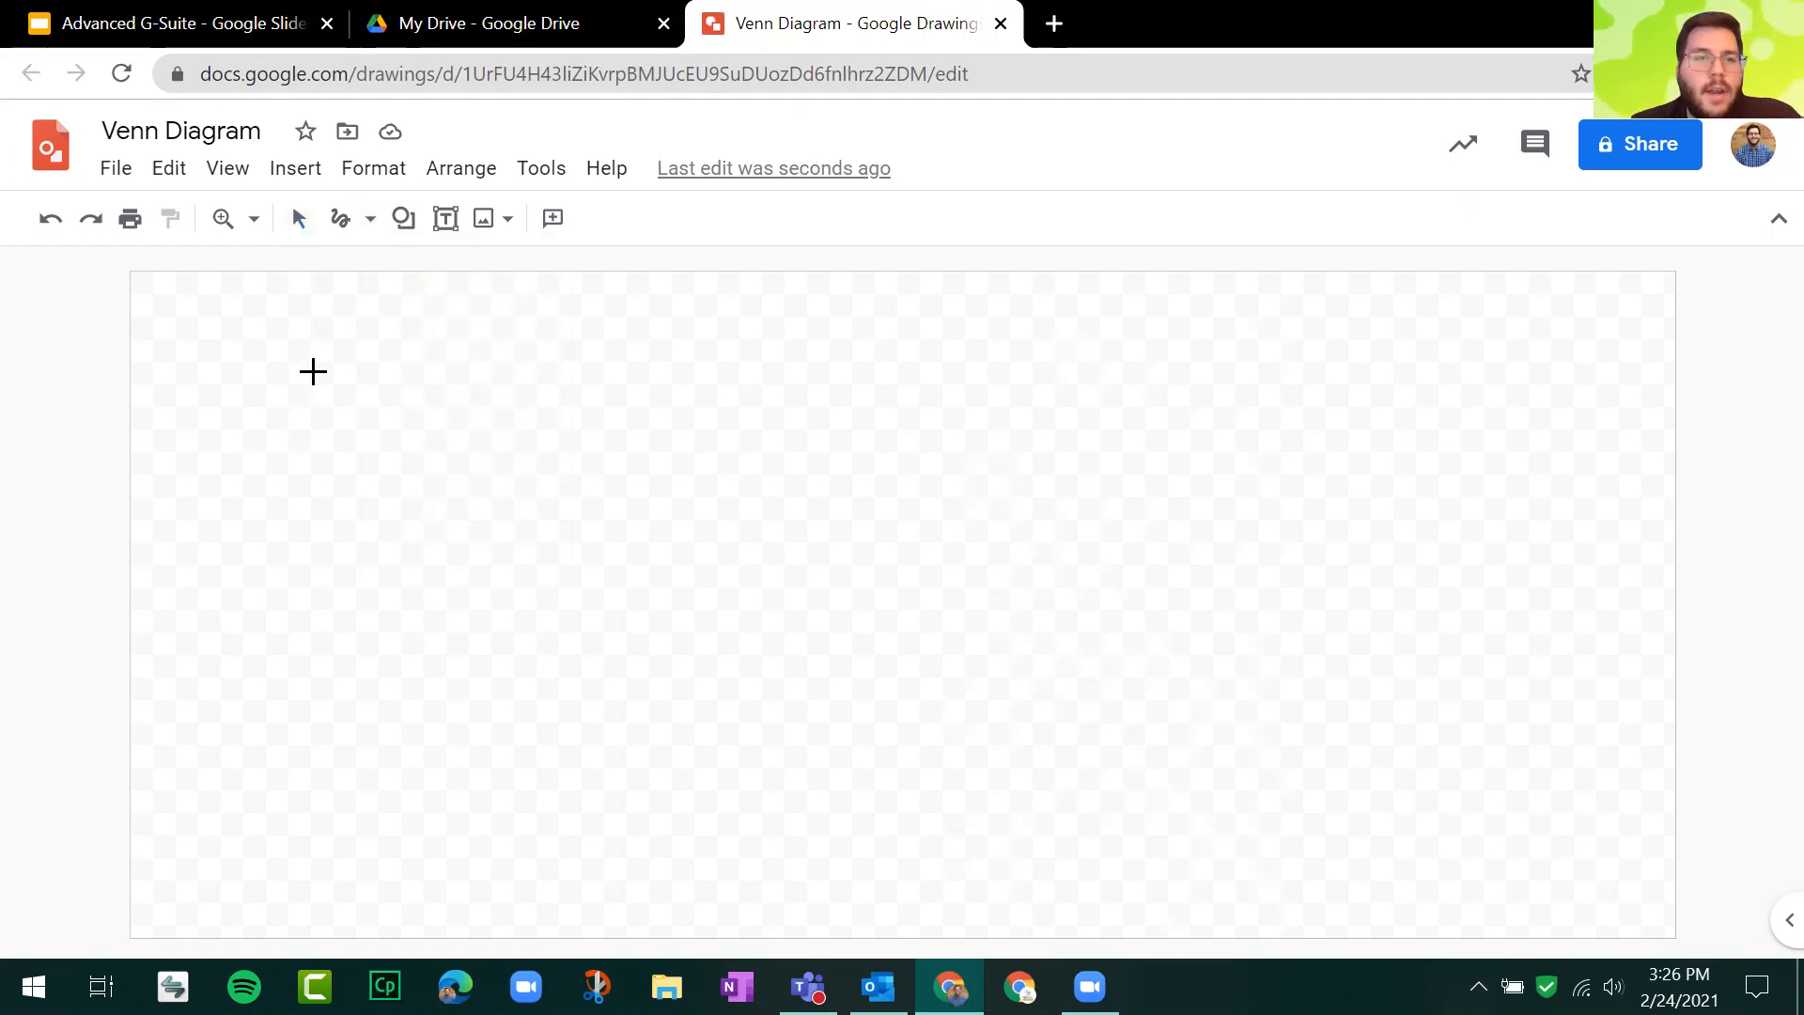
mouse_move(235, 358)
left_mouse_down()
mouse_move(318, 488)
mouse_move(442, 526)
left_mouse_up()
left_click_drag(440, 436, 538, 537)
left_click_drag(536, 443, 418, 566)
left_click_drag(636, 408, 615, 512)
left_click_drag(578, 442, 691, 473)
mouse_move(686, 399)
left_mouse_down()
mouse_move(777, 442)
mouse_move(726, 555)
left_mouse_up()
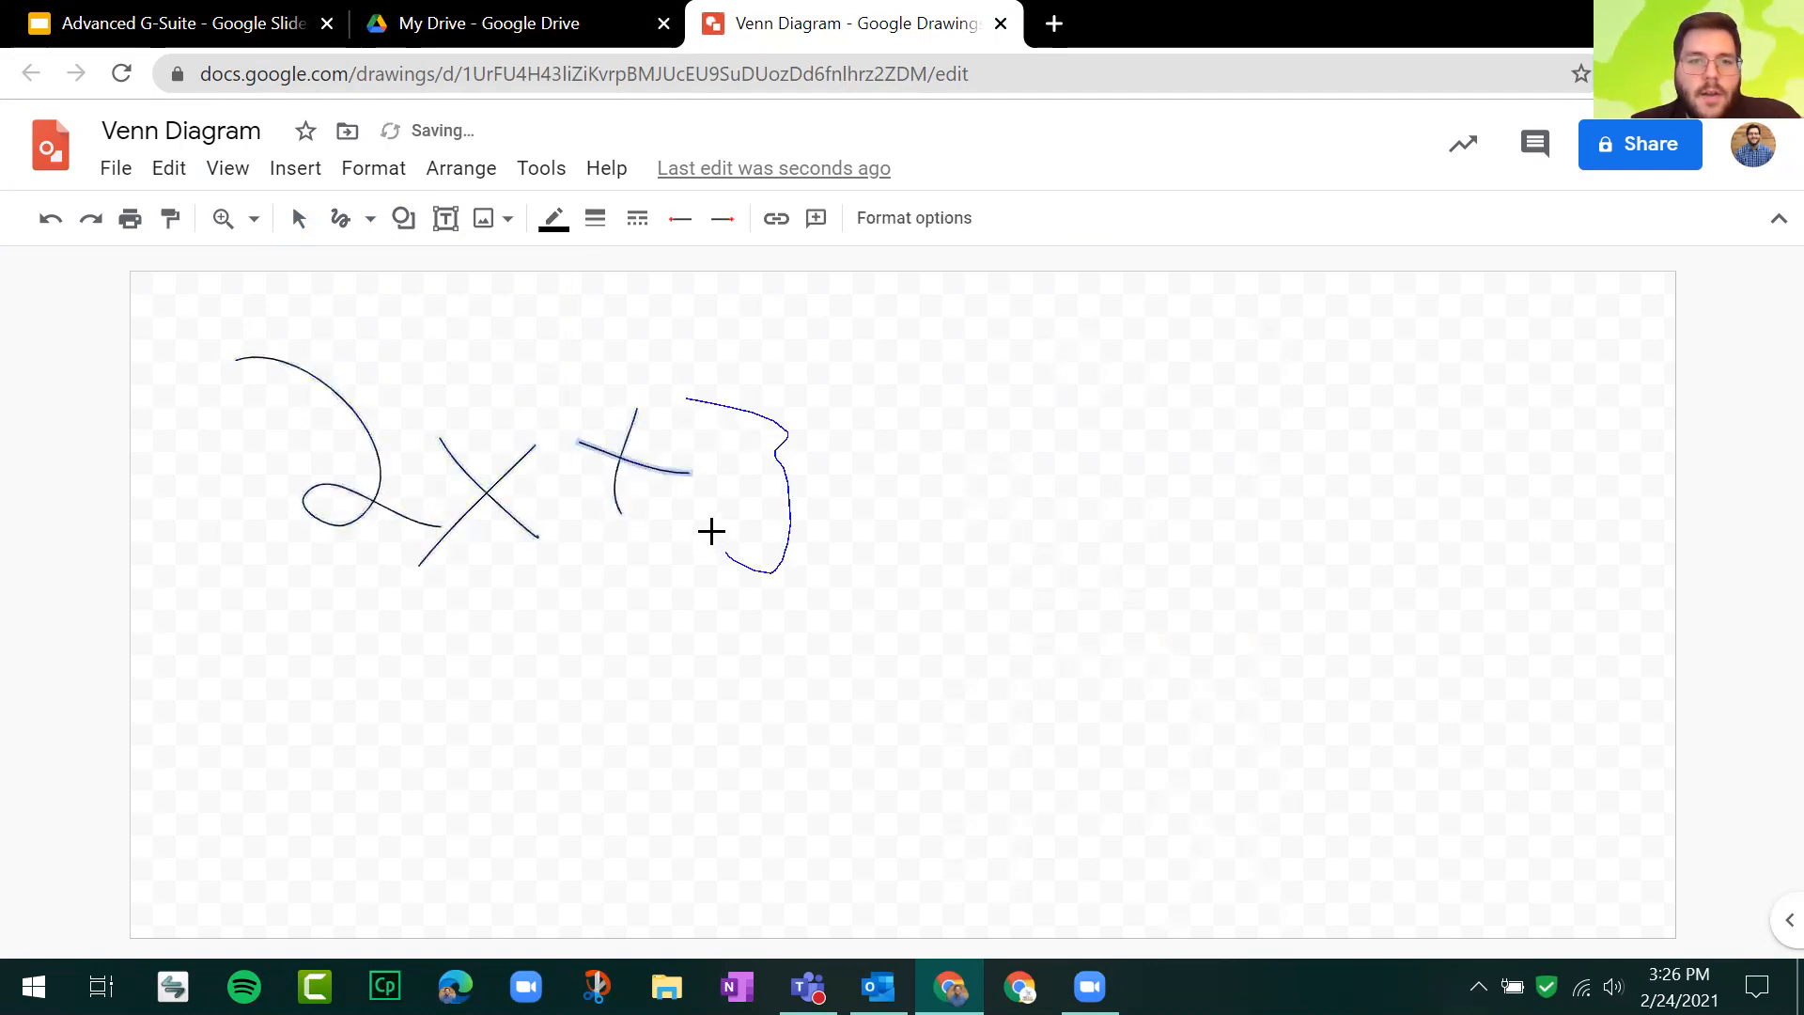
left_click_drag(833, 463, 939, 466)
left_click_drag(844, 515, 916, 507)
left_click_drag(968, 408, 997, 554)
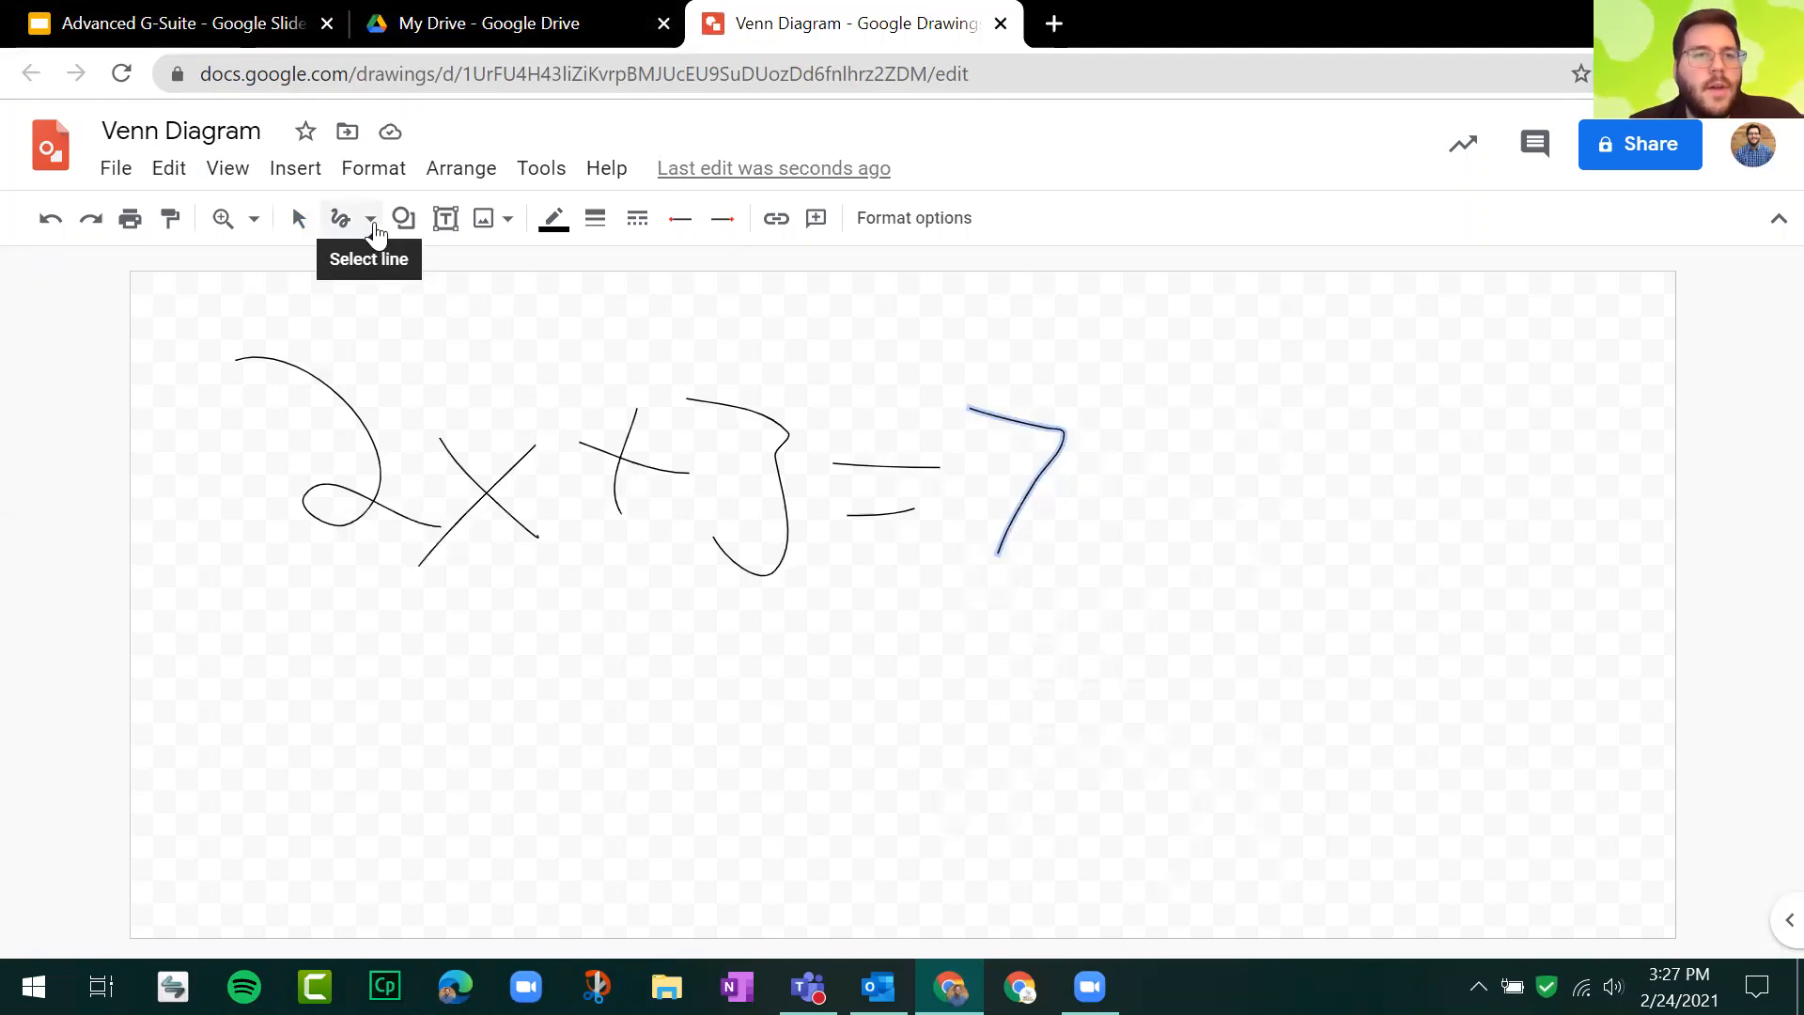
Step: Review the available line types and the "How to Create a Drawing" slide, and return to the drawing
left_click(372, 220)
left_click(428, 547)
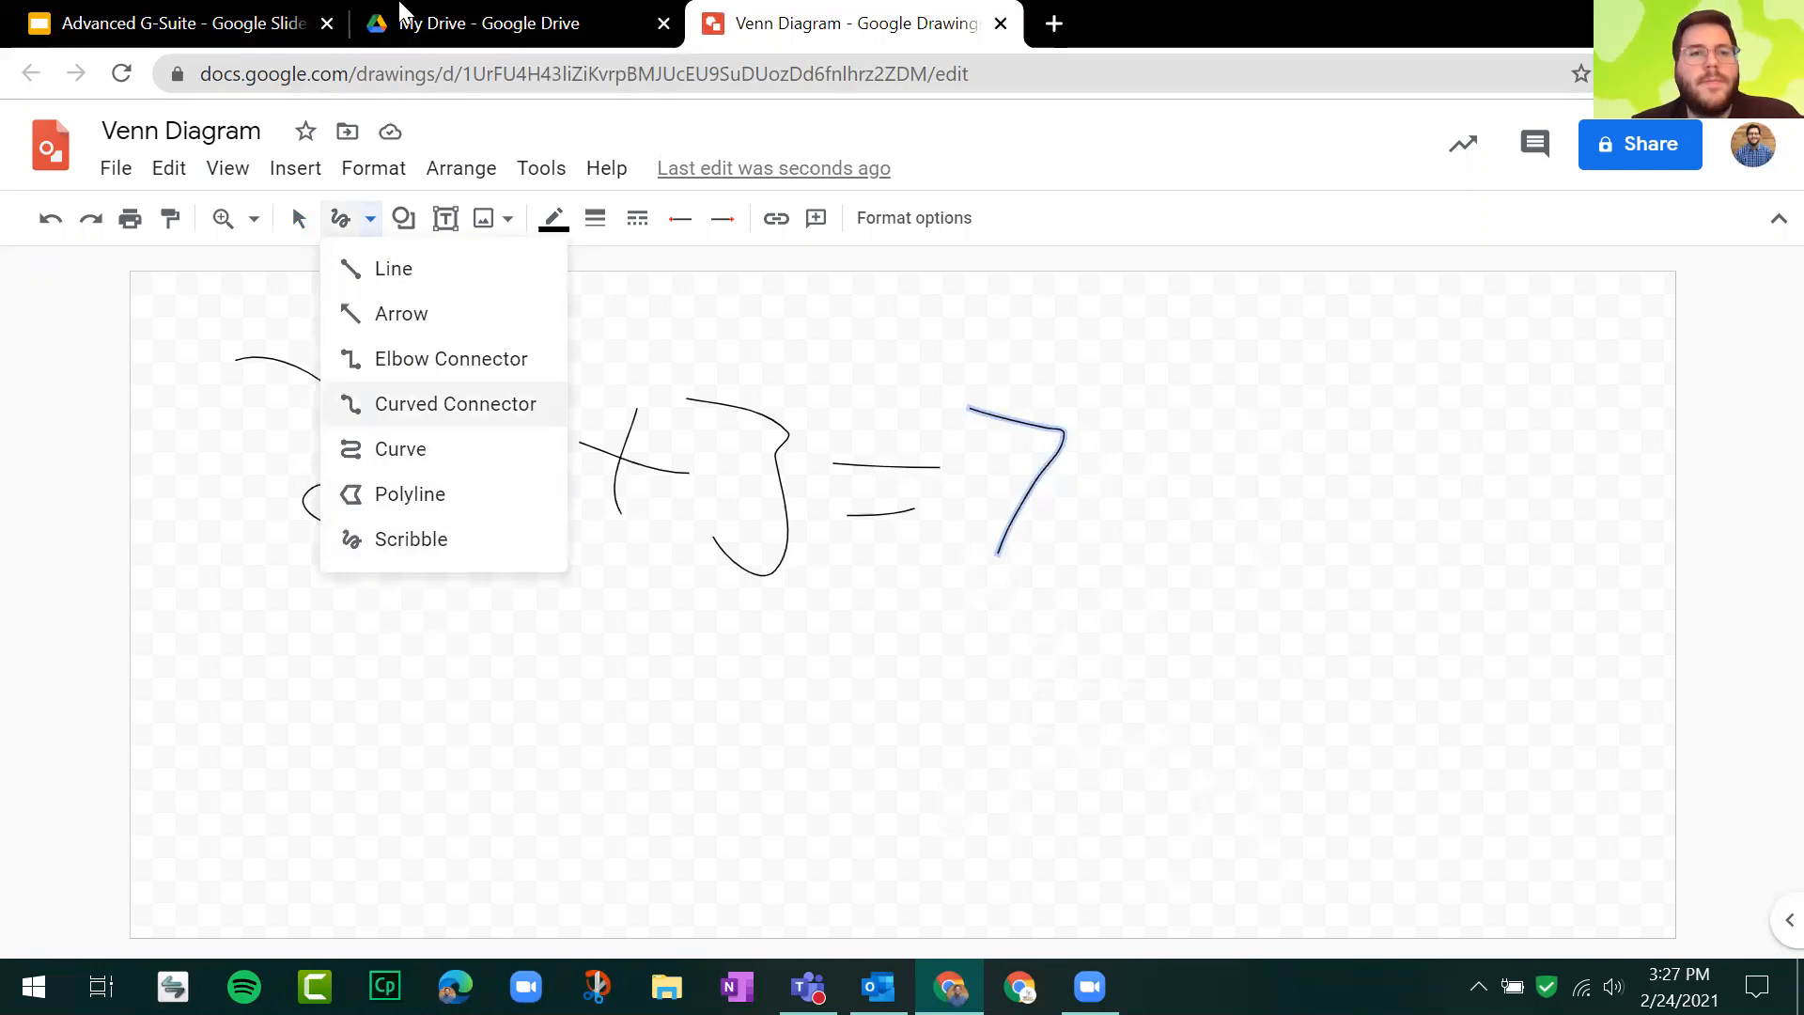
left_click(168, 5)
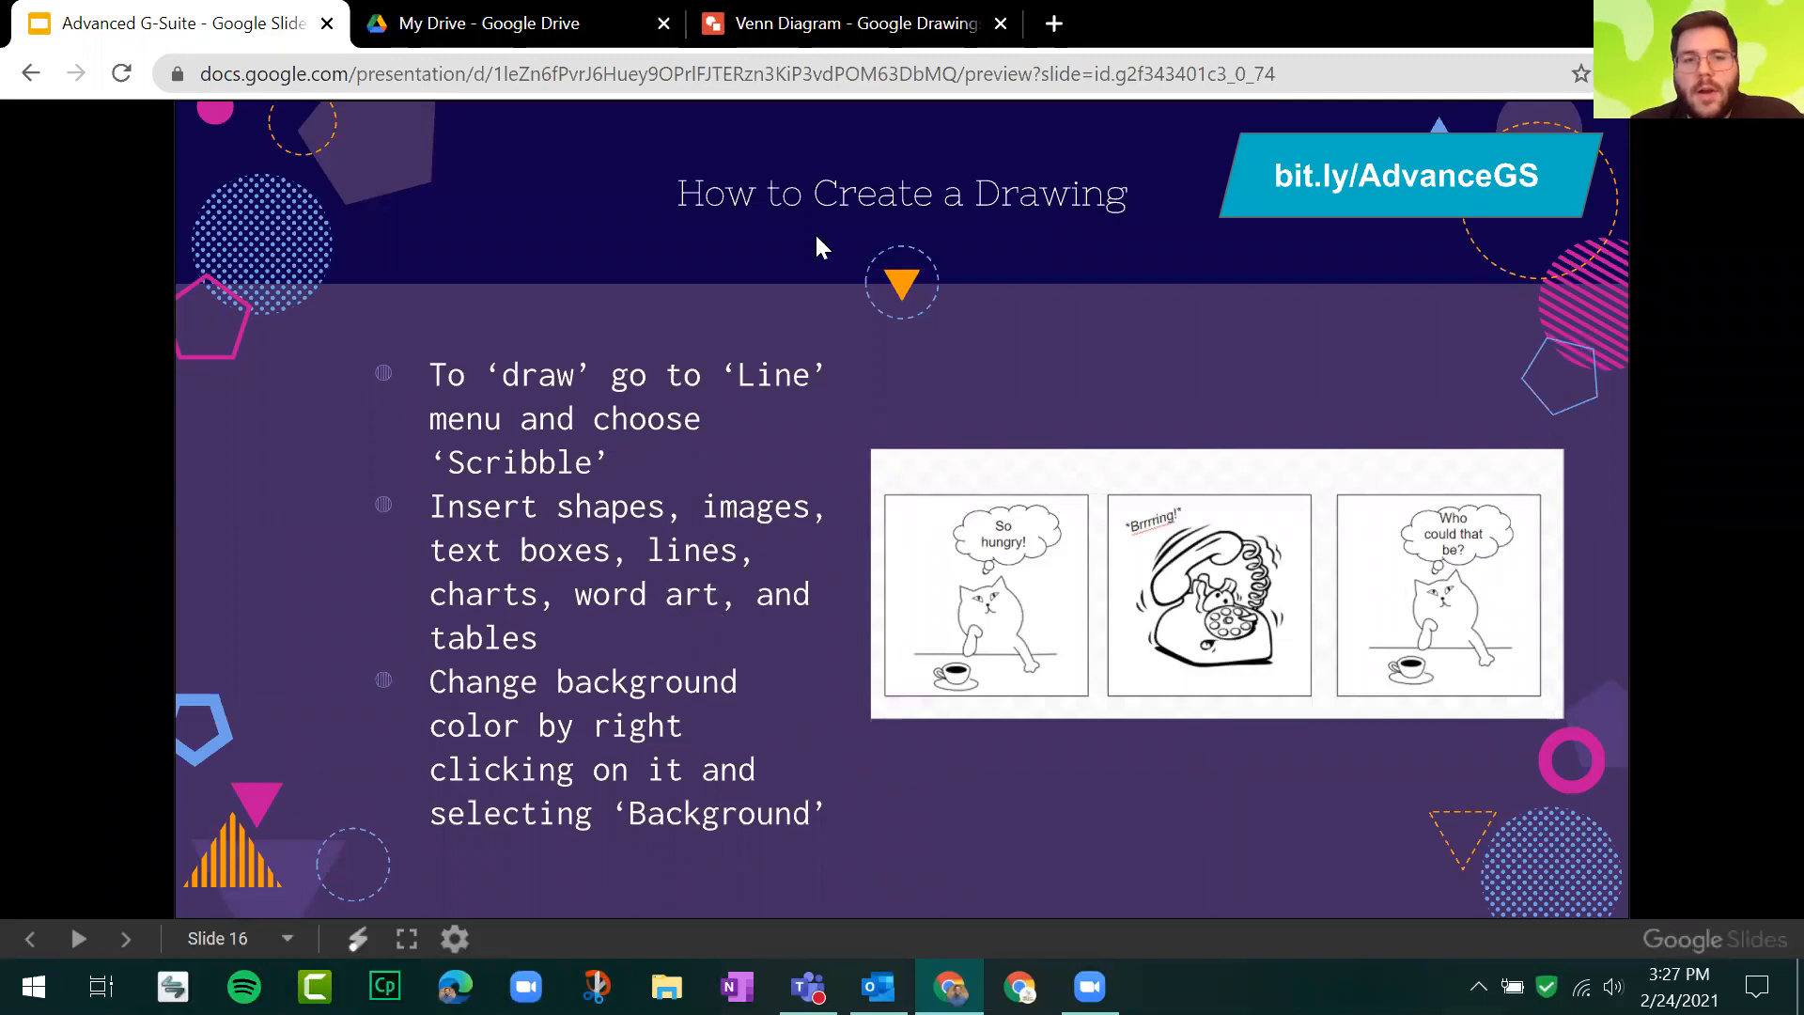
left_click(850, 21)
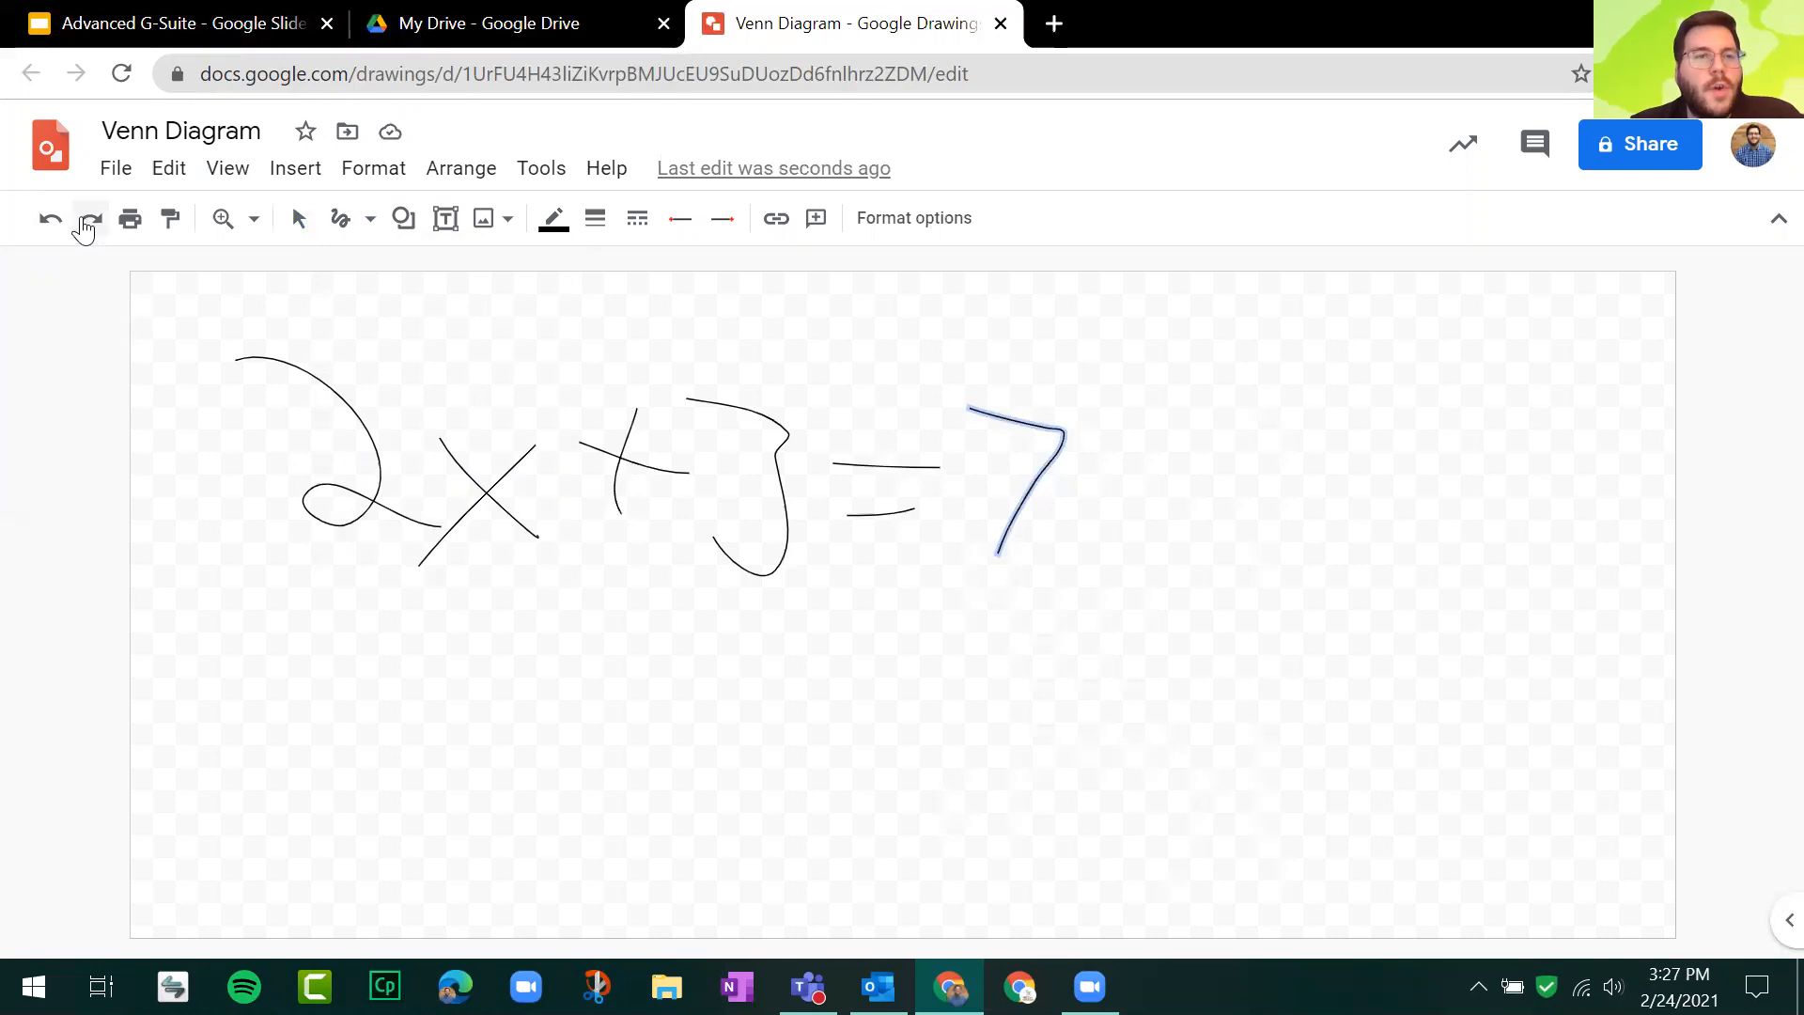
Step: Select all the handwritten equation strokes on the canvas and delete them
left_click(298, 218)
left_click(195, 326)
mouse_move(195, 326)
left_mouse_down()
mouse_move(1038, 545)
mouse_move(1067, 578)
left_mouse_up()
key("Delete")
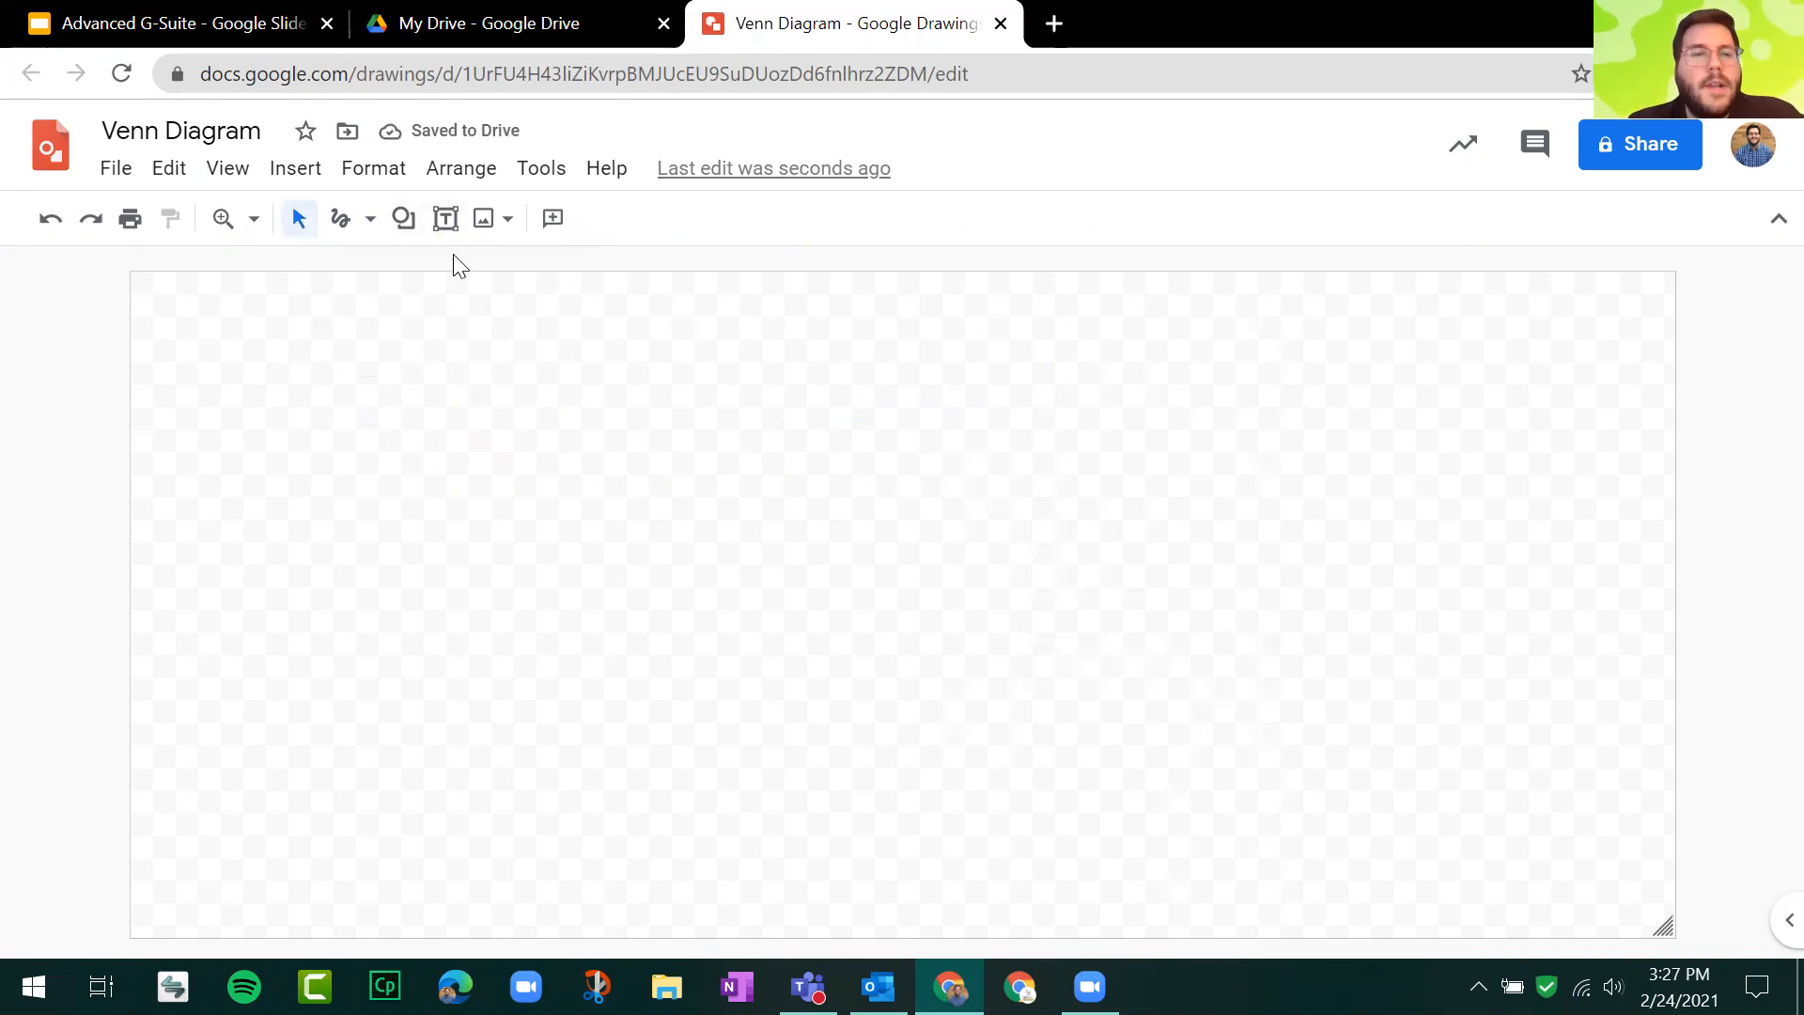
Step: Insert word art reading "Top Text" and "Bottom Text" on separate lines with blank lines between them
left_click(285, 173)
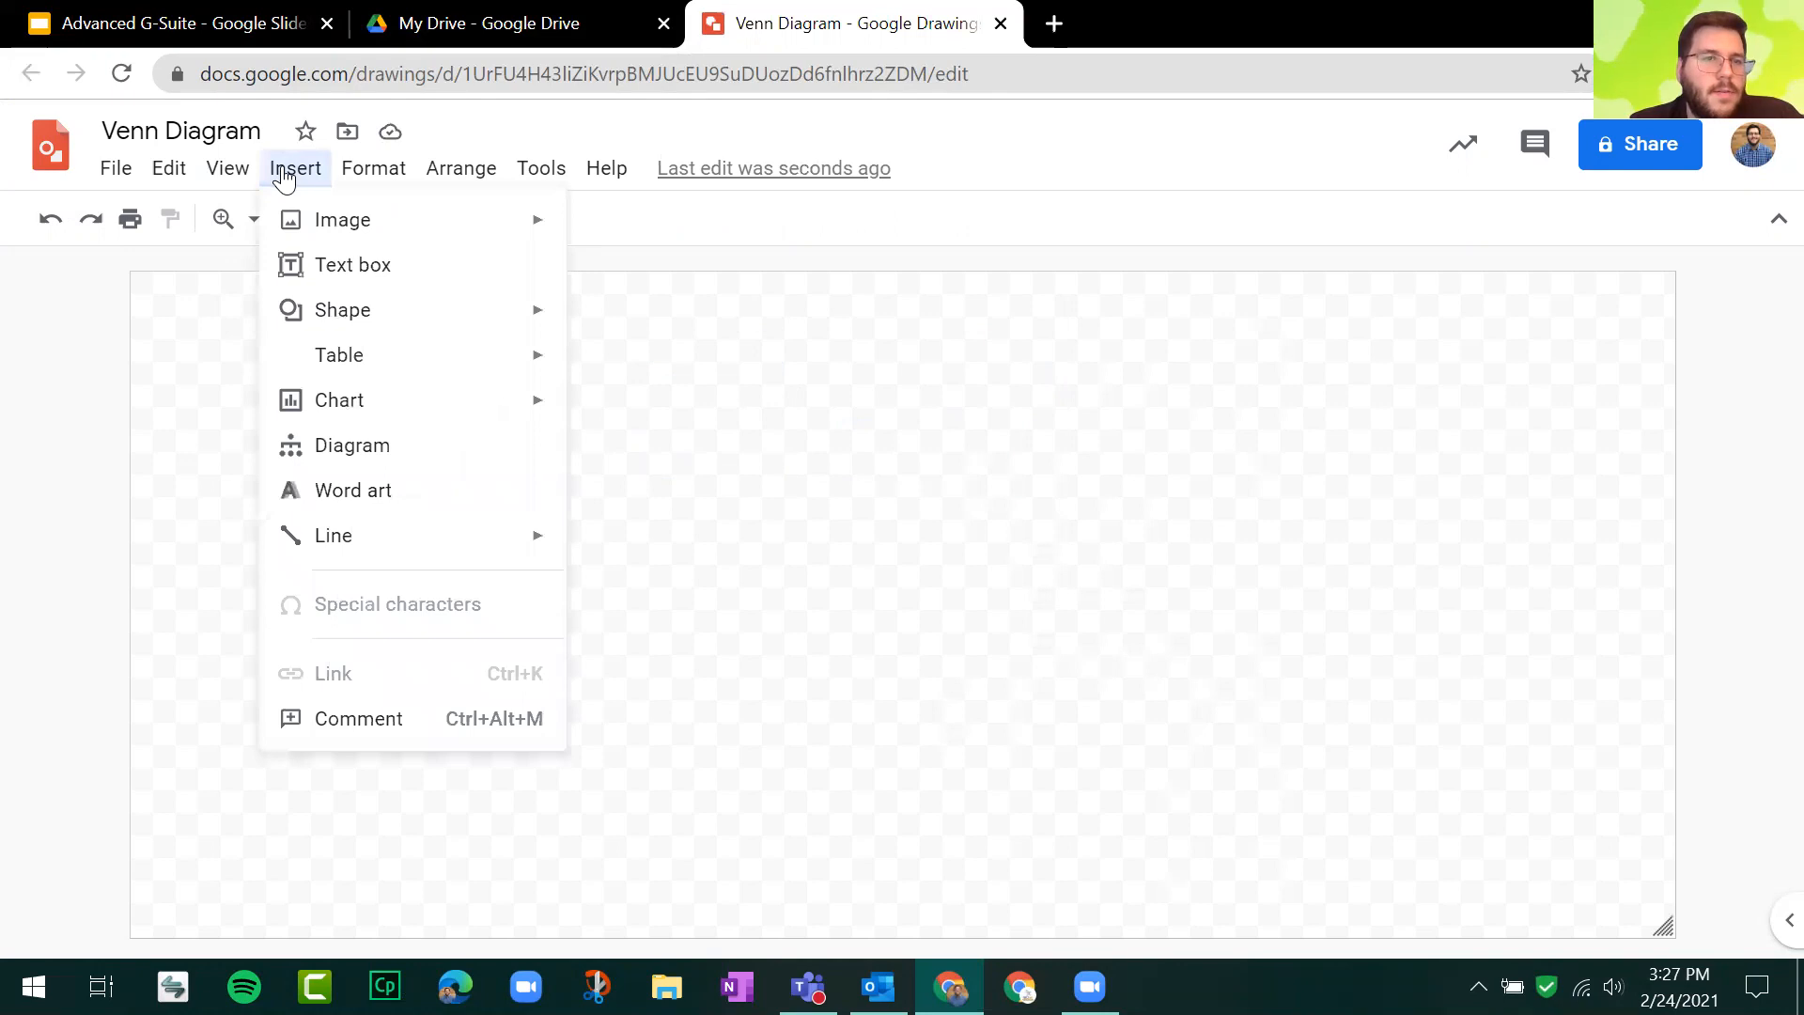
left_click(374, 496)
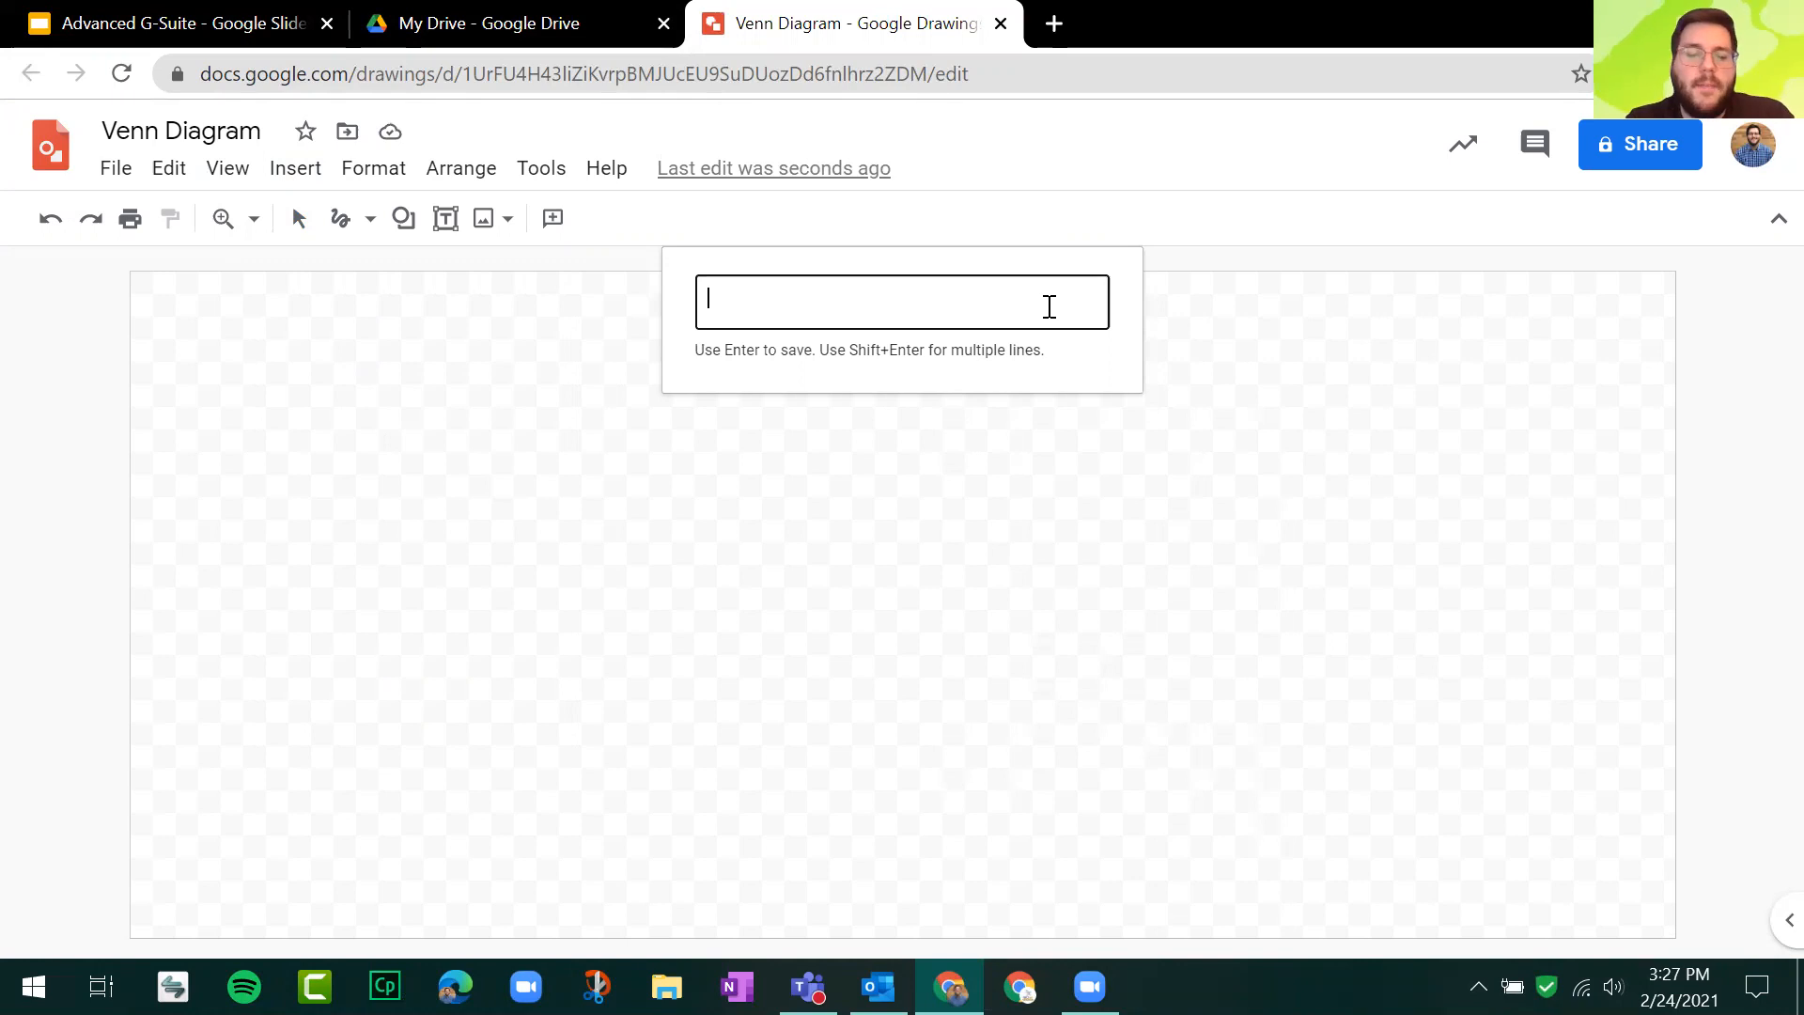
key("shift+Return")
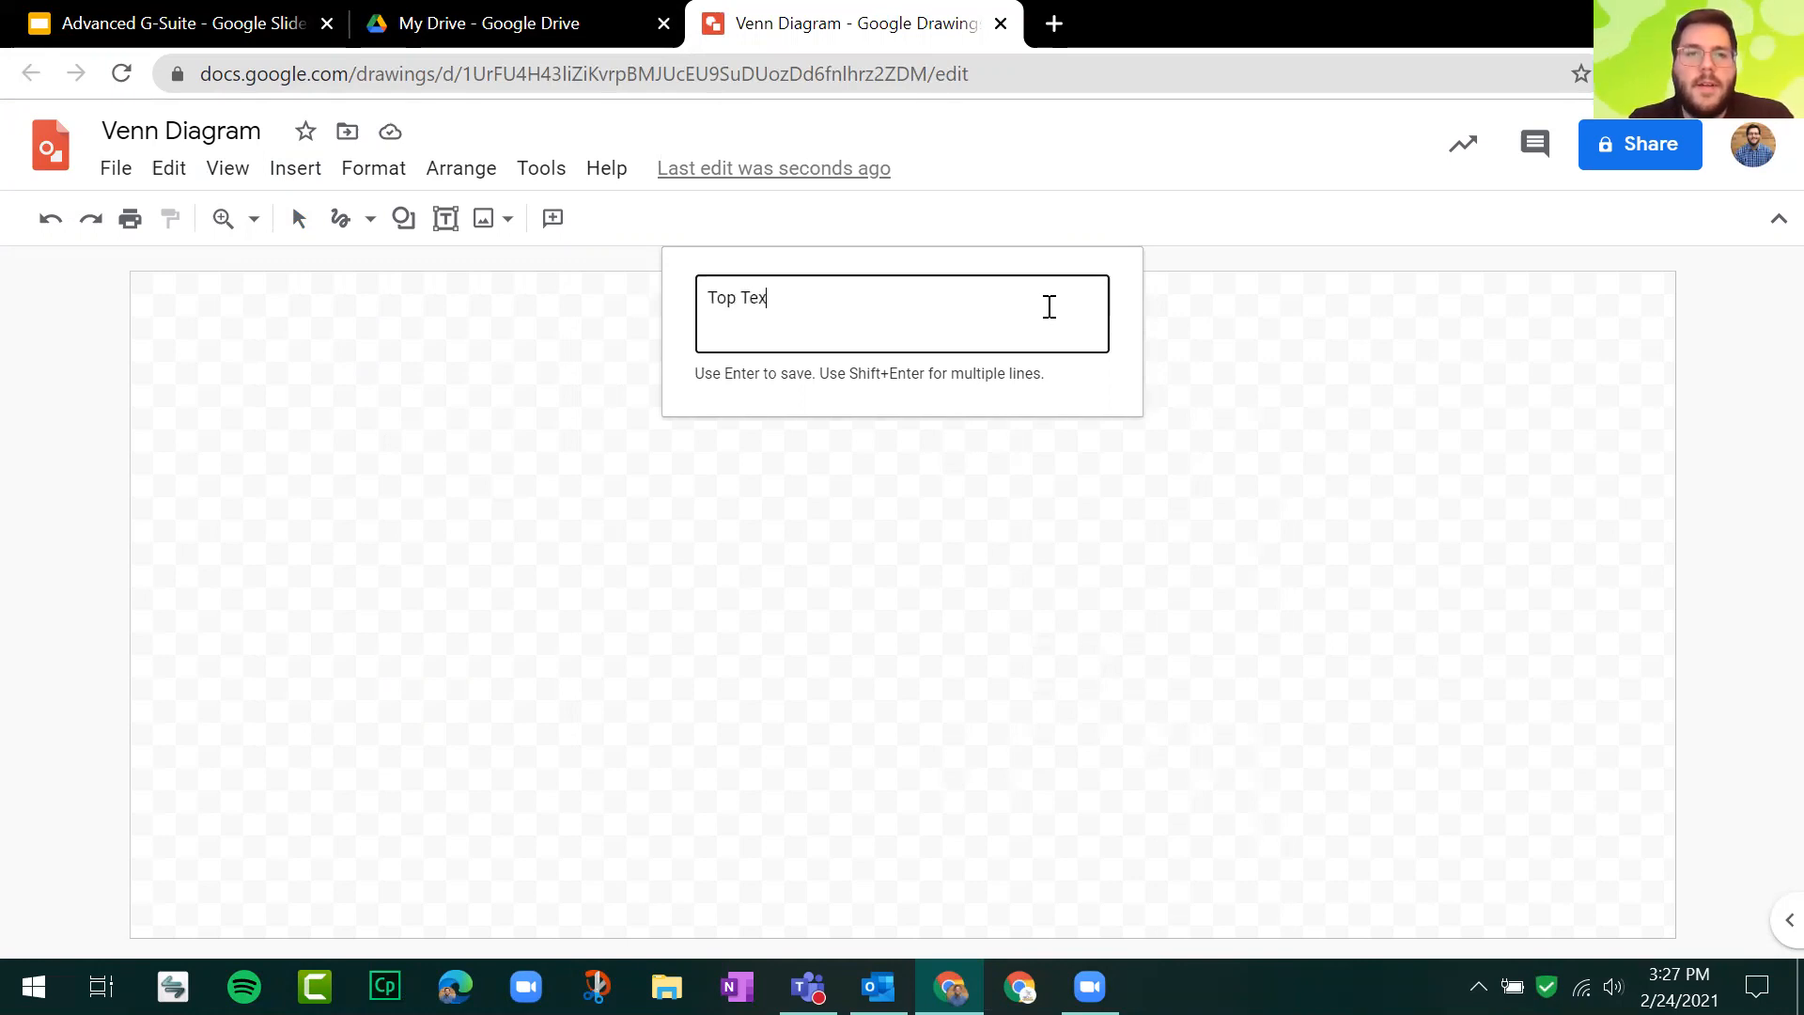
key("shift+Return")
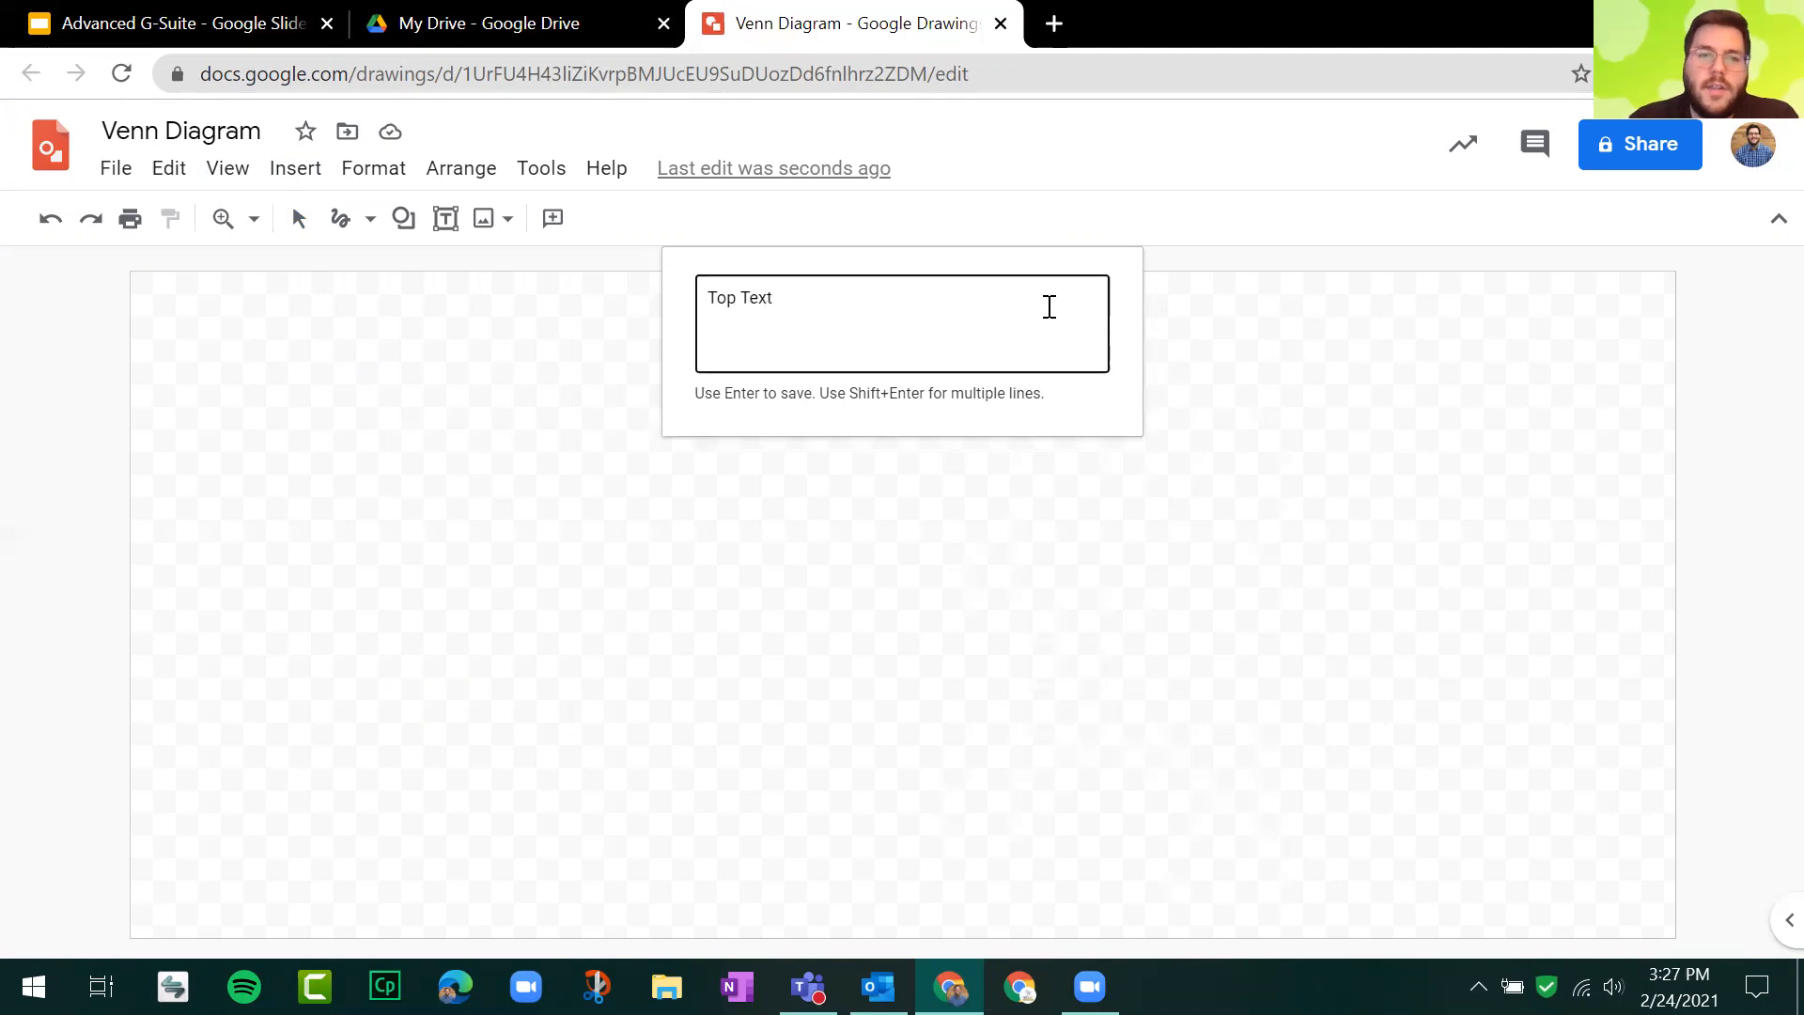
left_click_drag(742, 394, 974, 402)
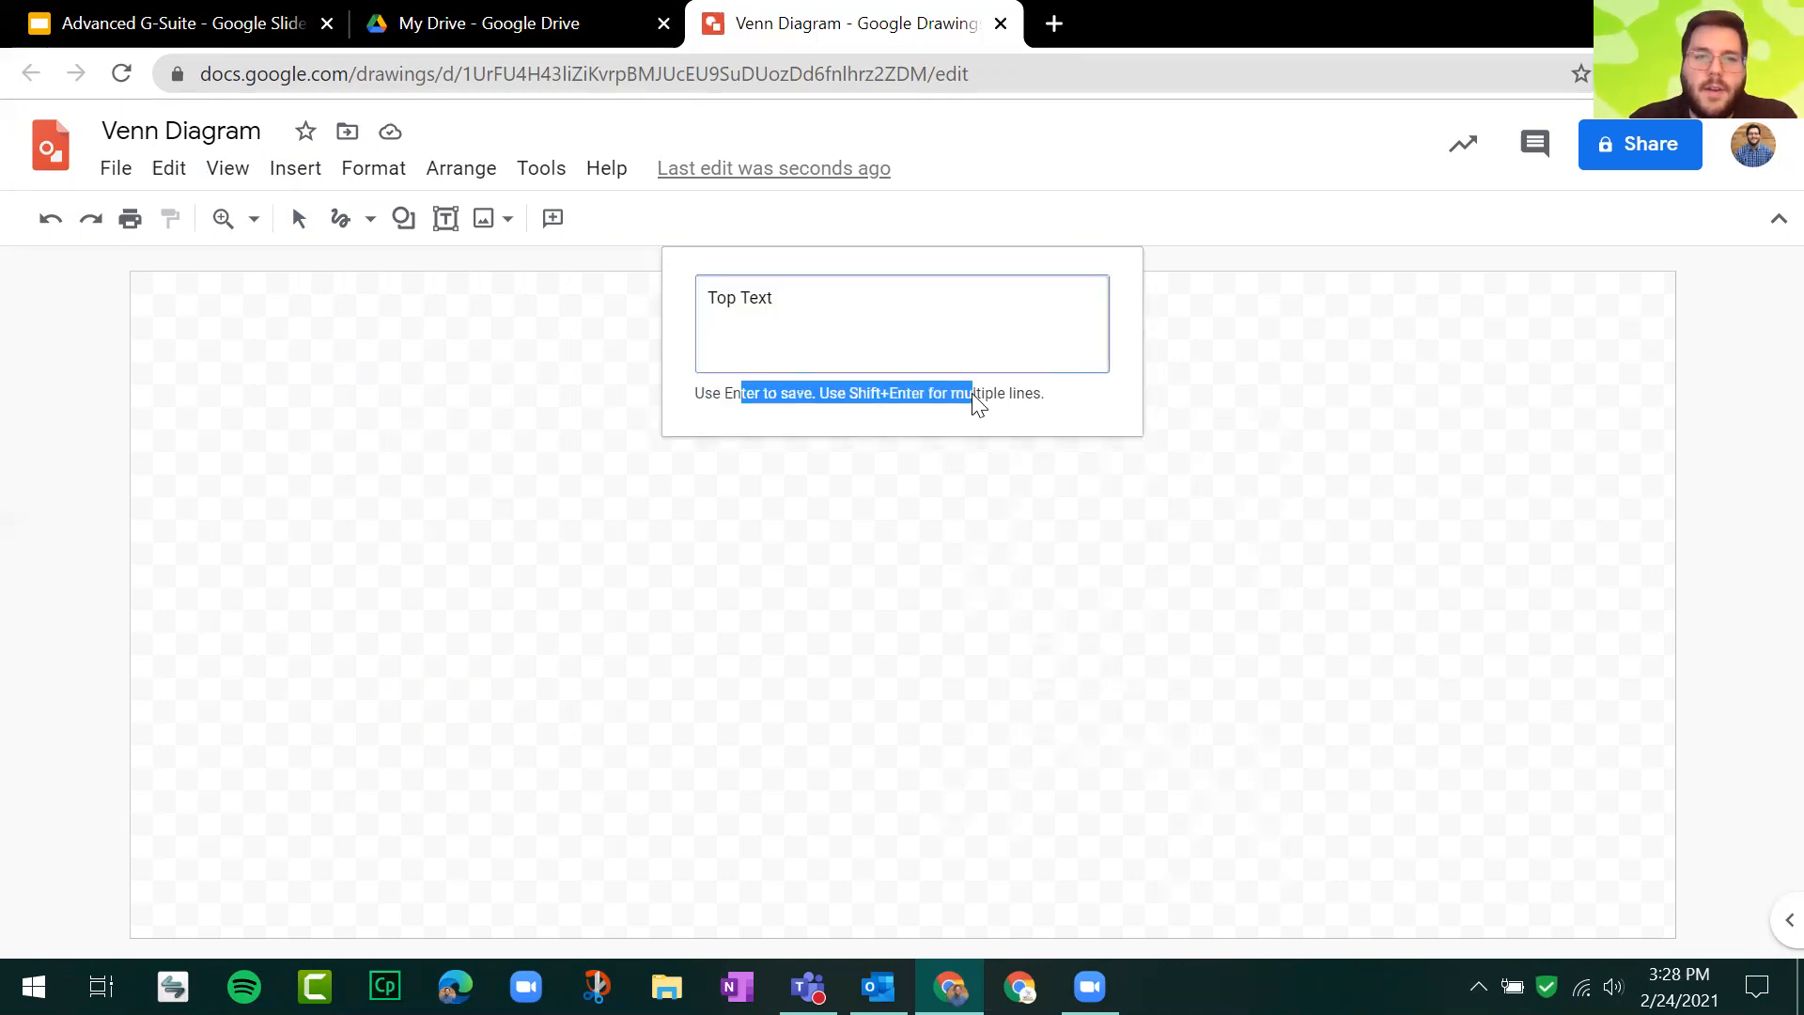
left_click(788, 329)
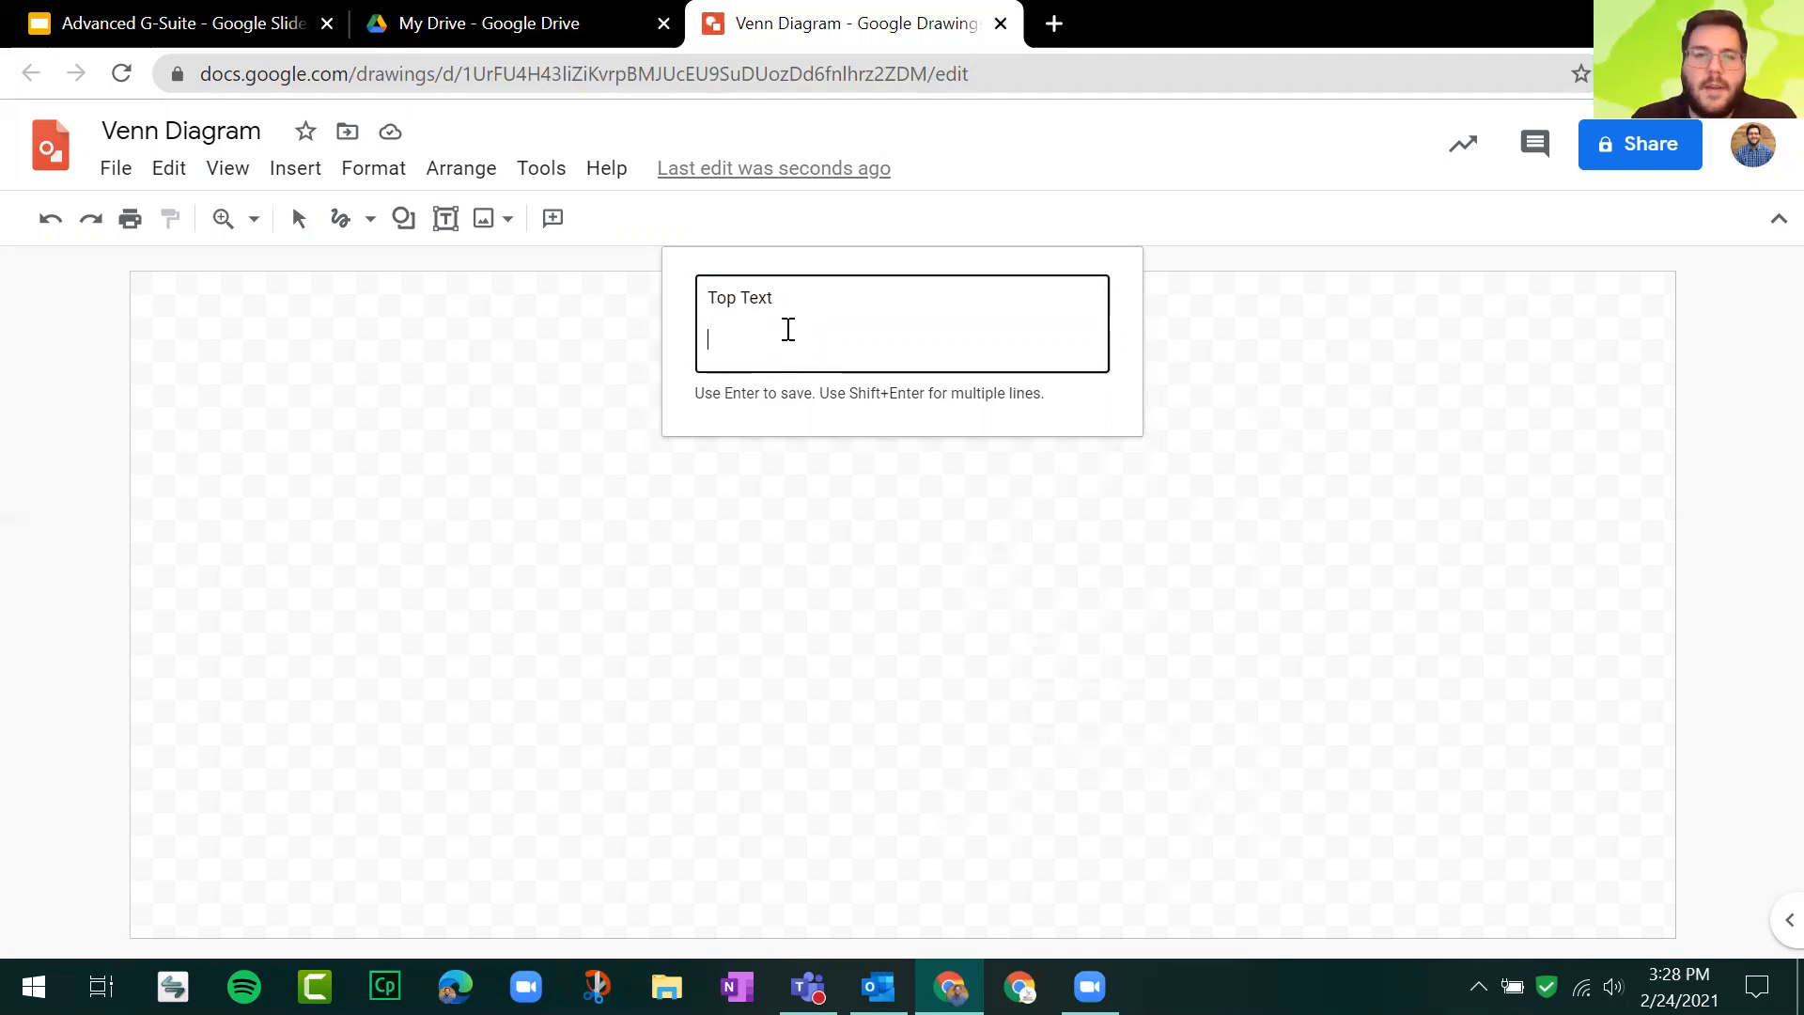
key("shift+Return")
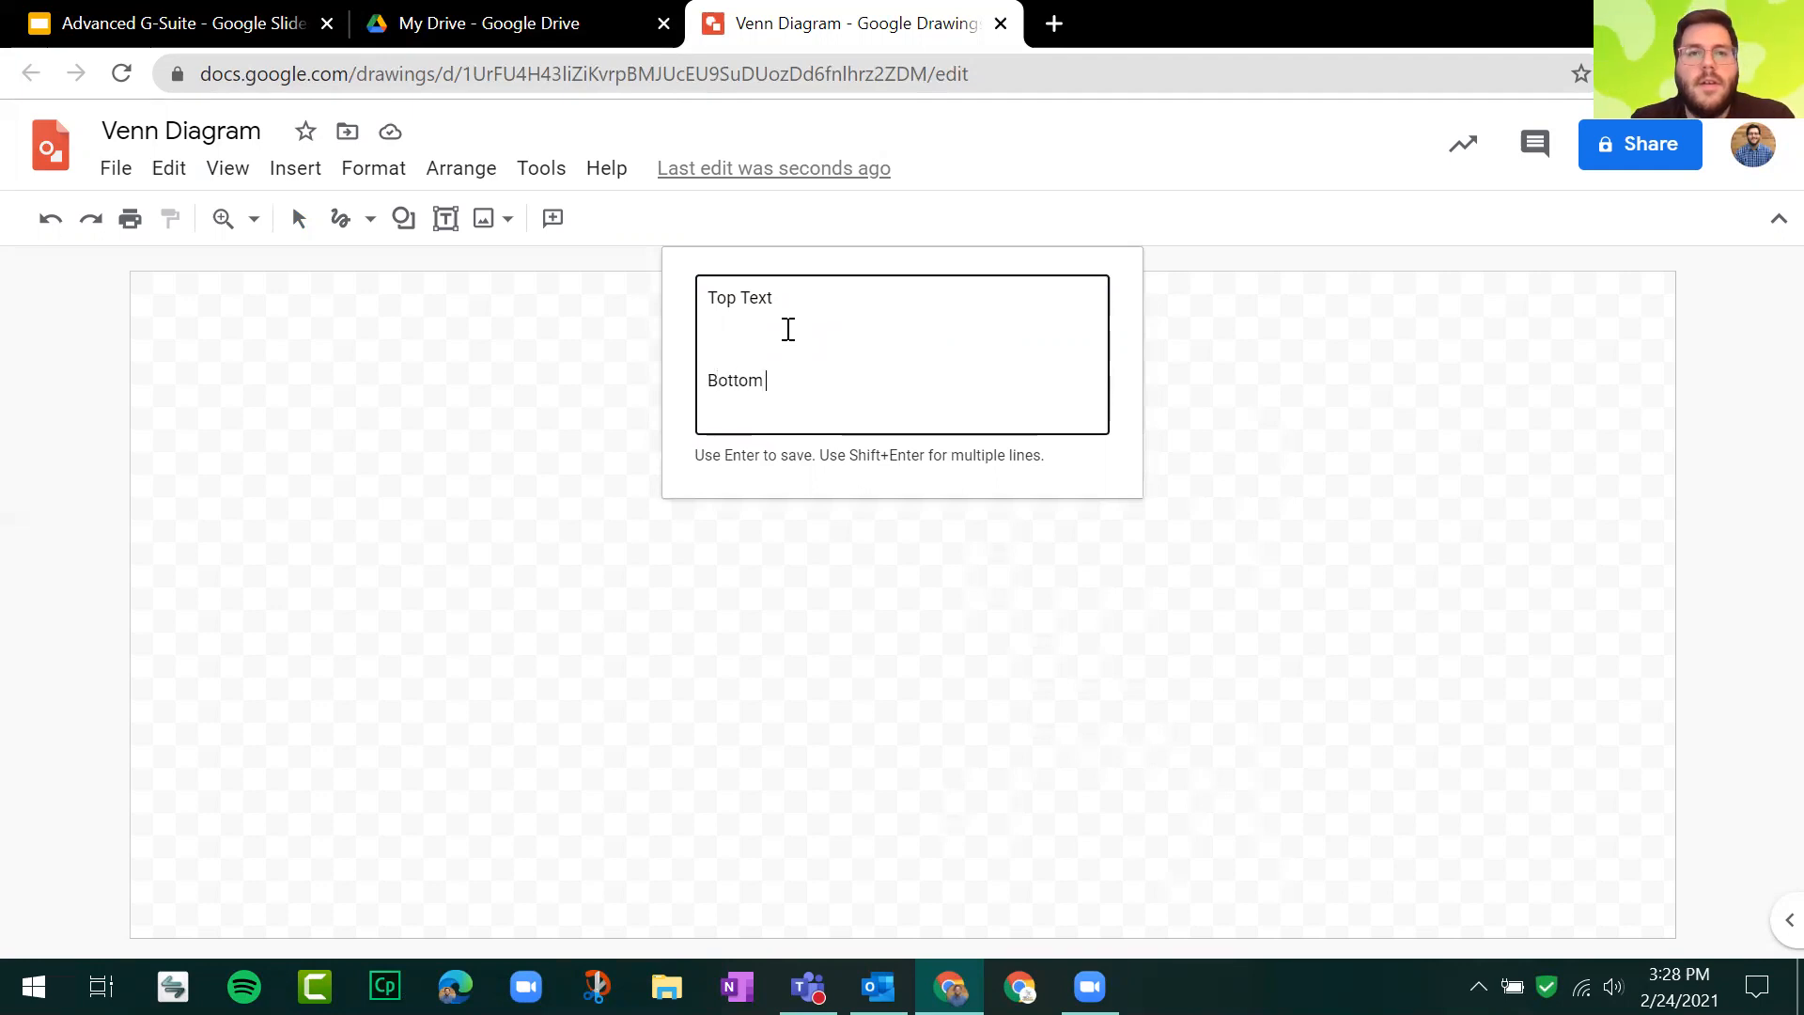
key("Return")
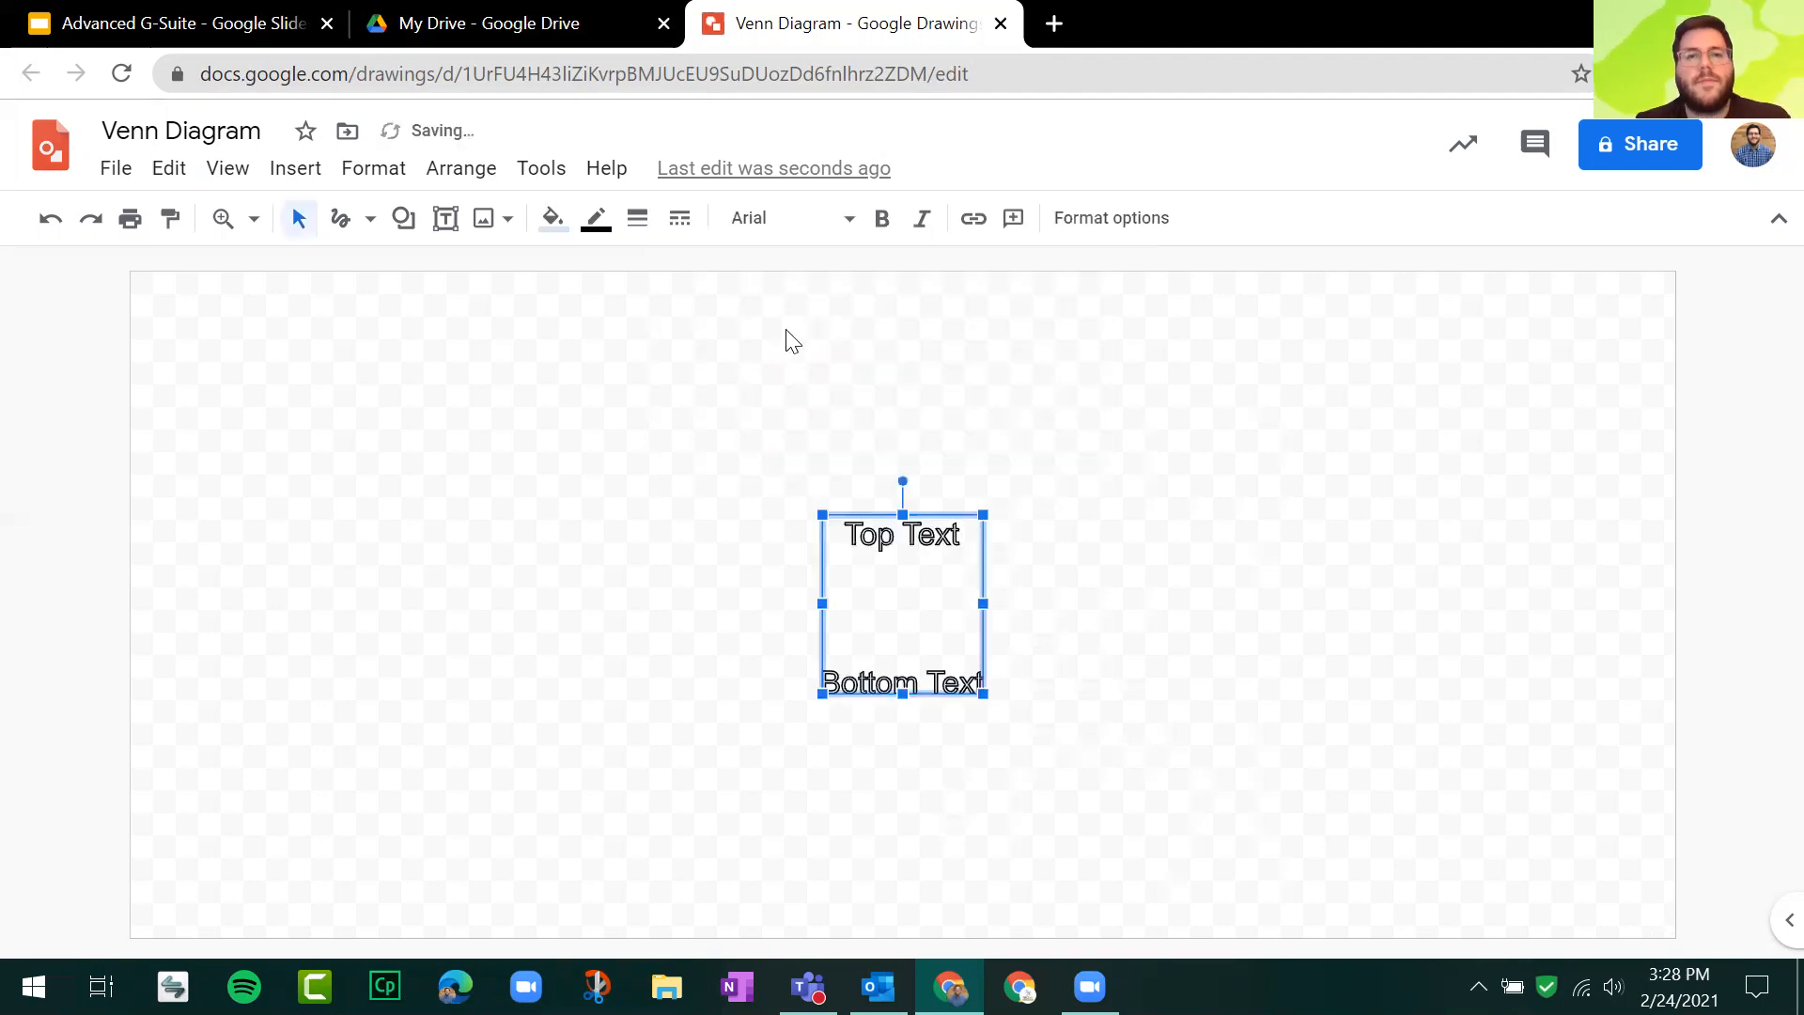
Step: Move the word art toward the upper left of the canvas and enlarge it to more than double its size
left_click_drag(849, 594, 475, 433)
left_click(680, 503)
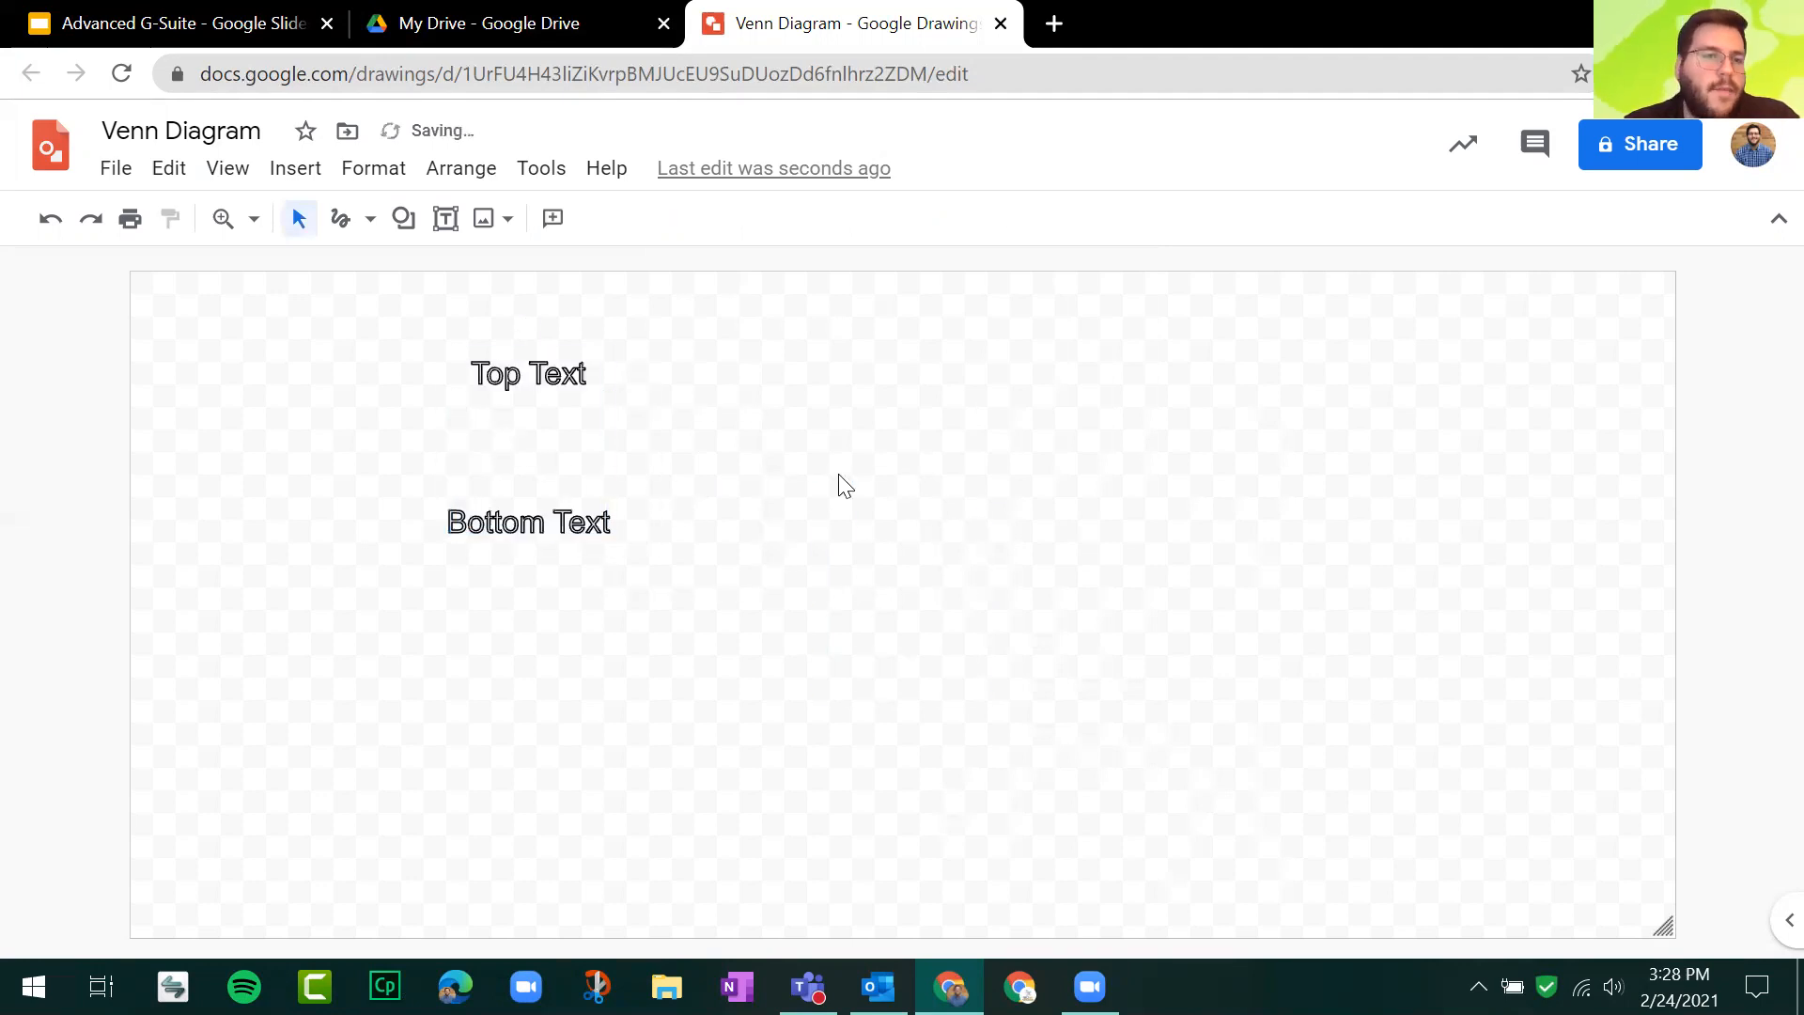
left_click(567, 443)
left_click_drag(609, 533, 609, 544)
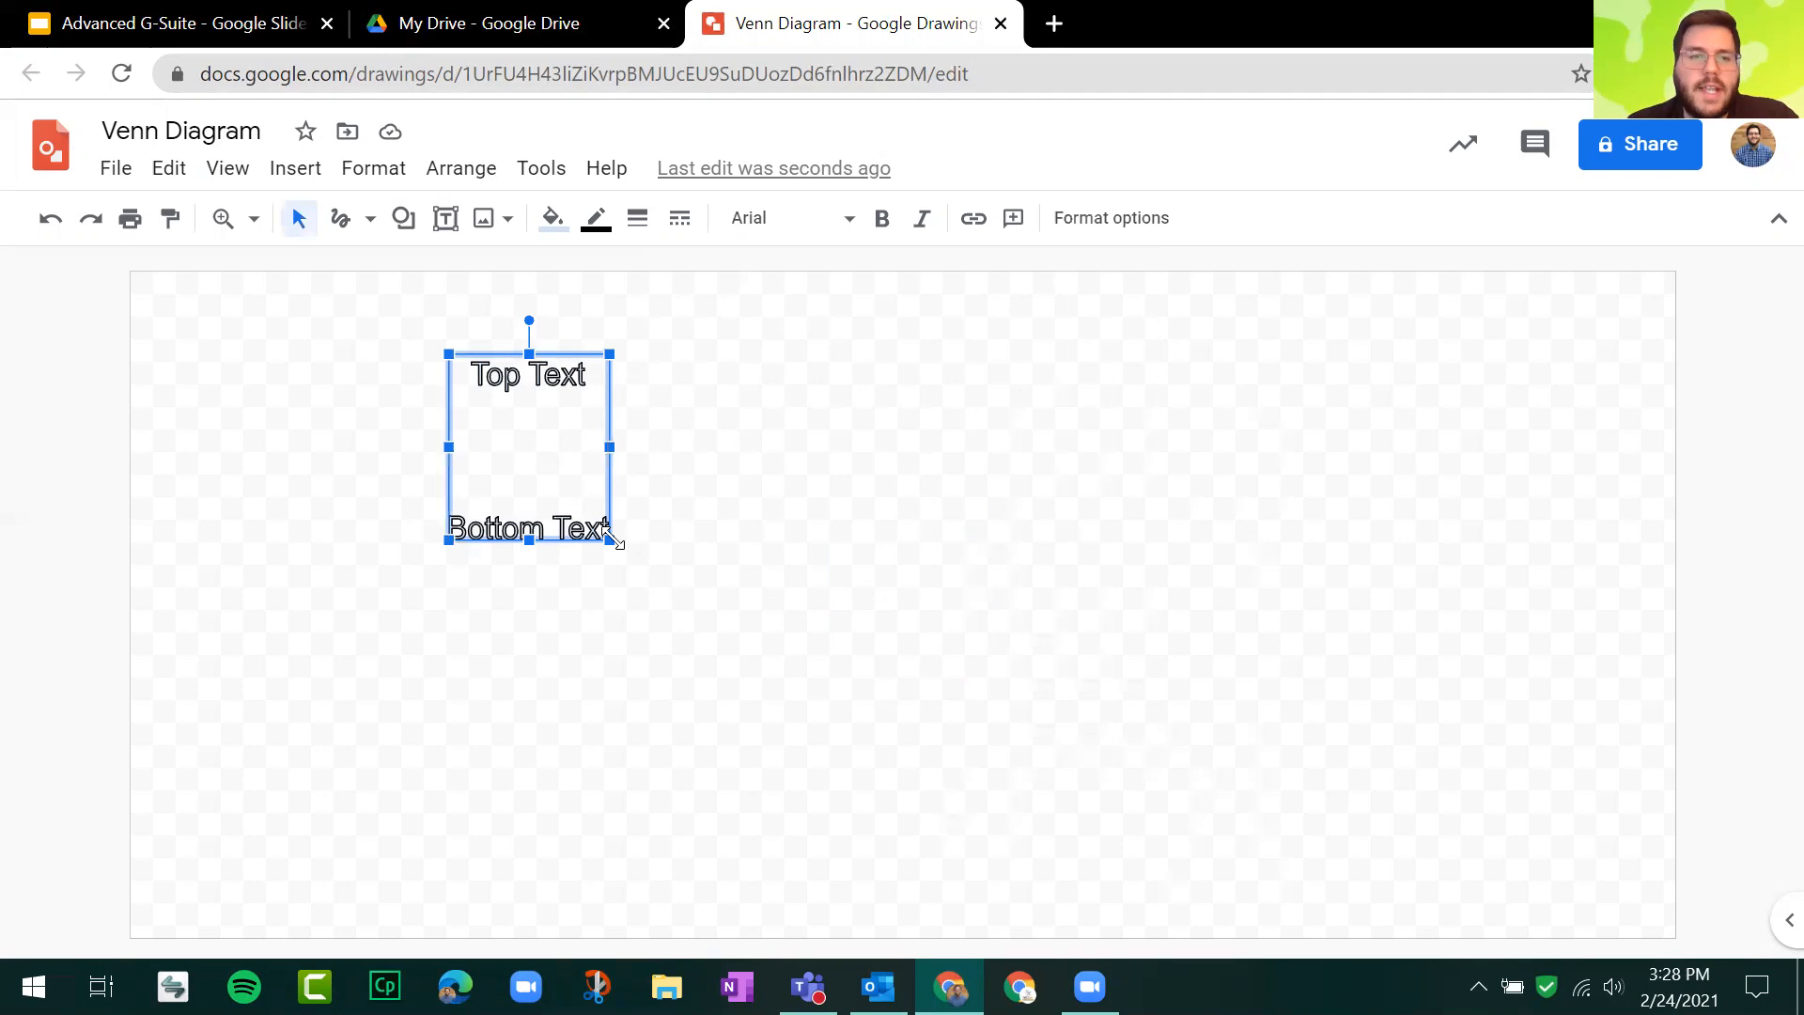
left_click_drag(612, 535, 615, 582)
left_click_drag(674, 663, 863, 814)
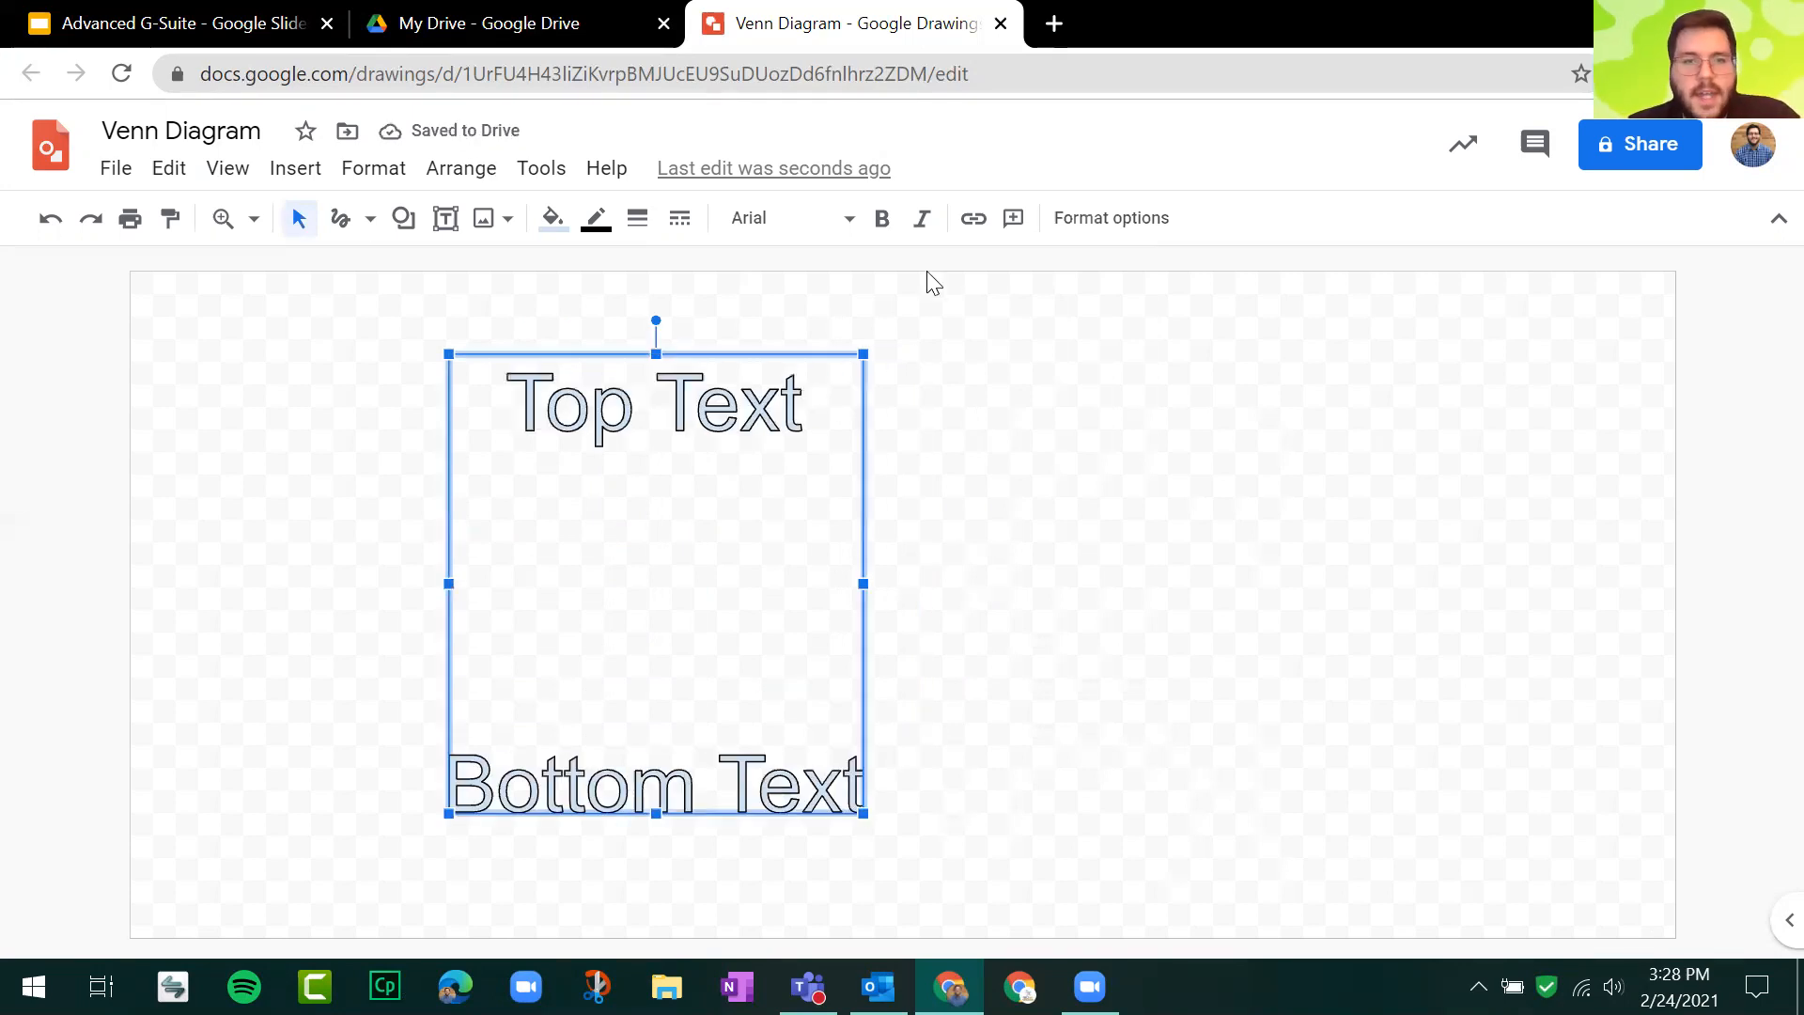
Step: Move the word art higher, squeeze it narrow, and stretch it wide and tall to span most of the canvas height
left_click_drag(857, 451, 841, 397)
left_click_drag(850, 763, 606, 755)
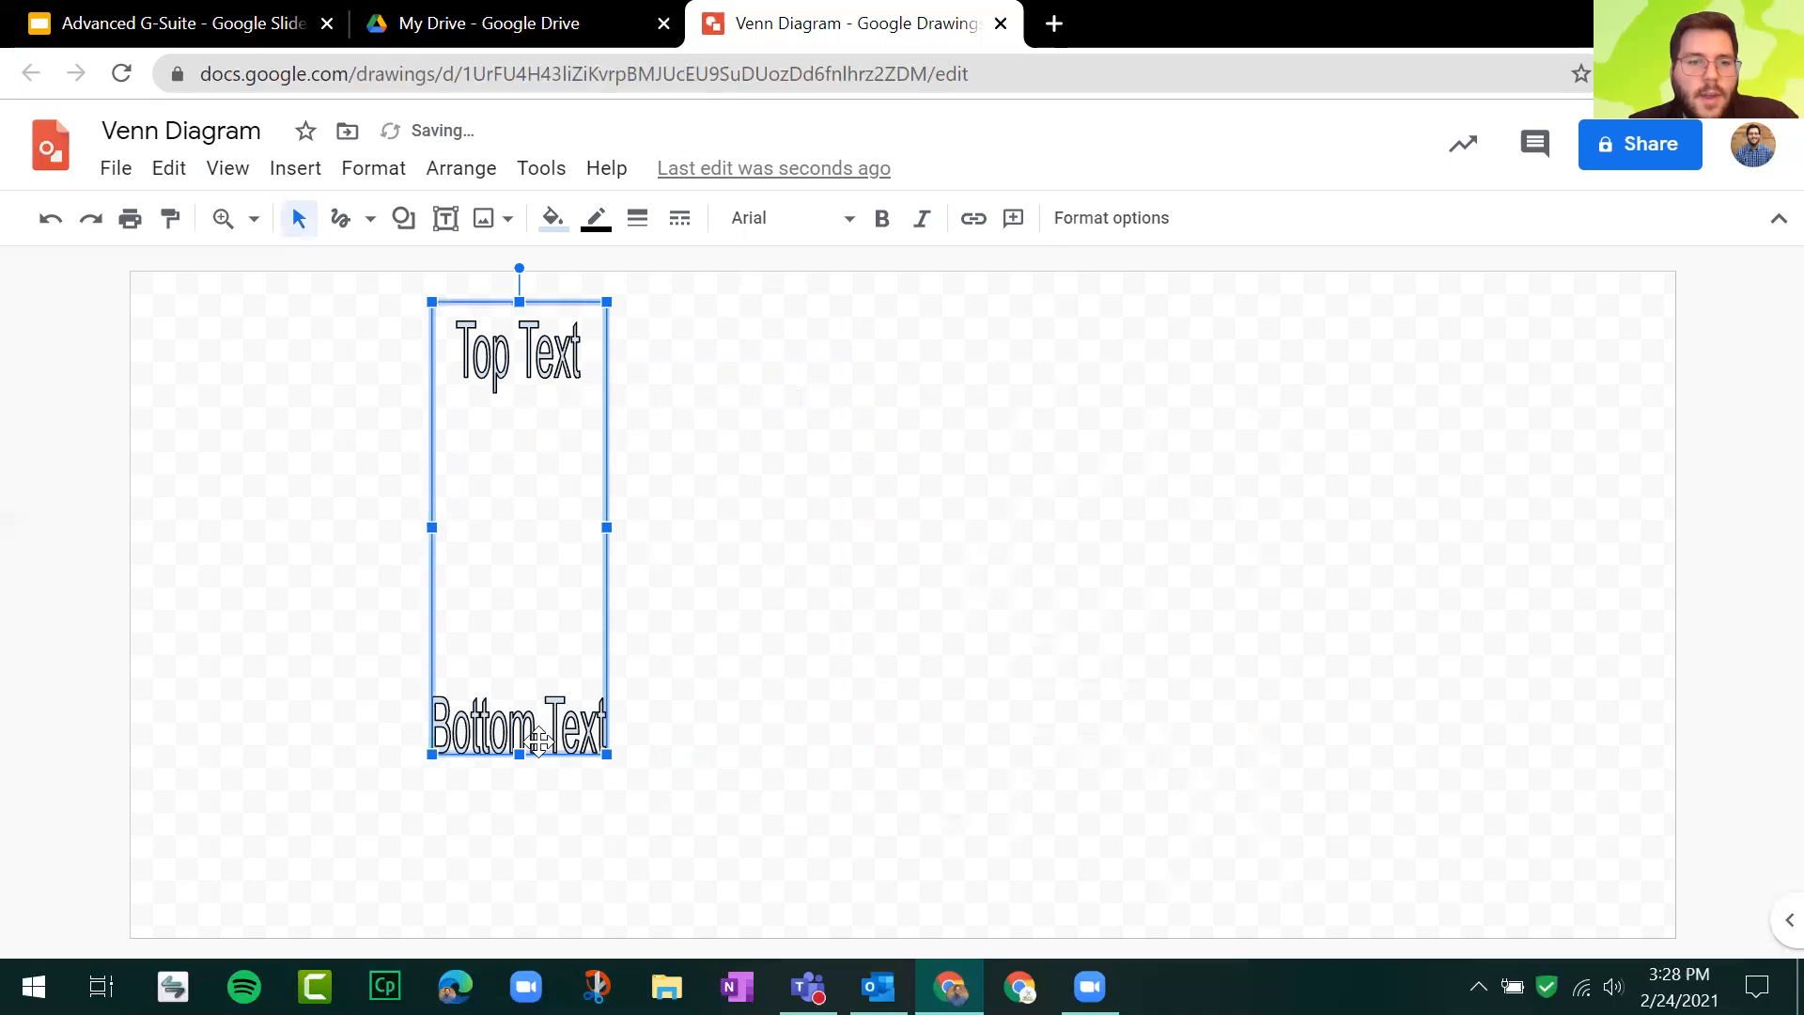
left_click_drag(607, 527, 1359, 537)
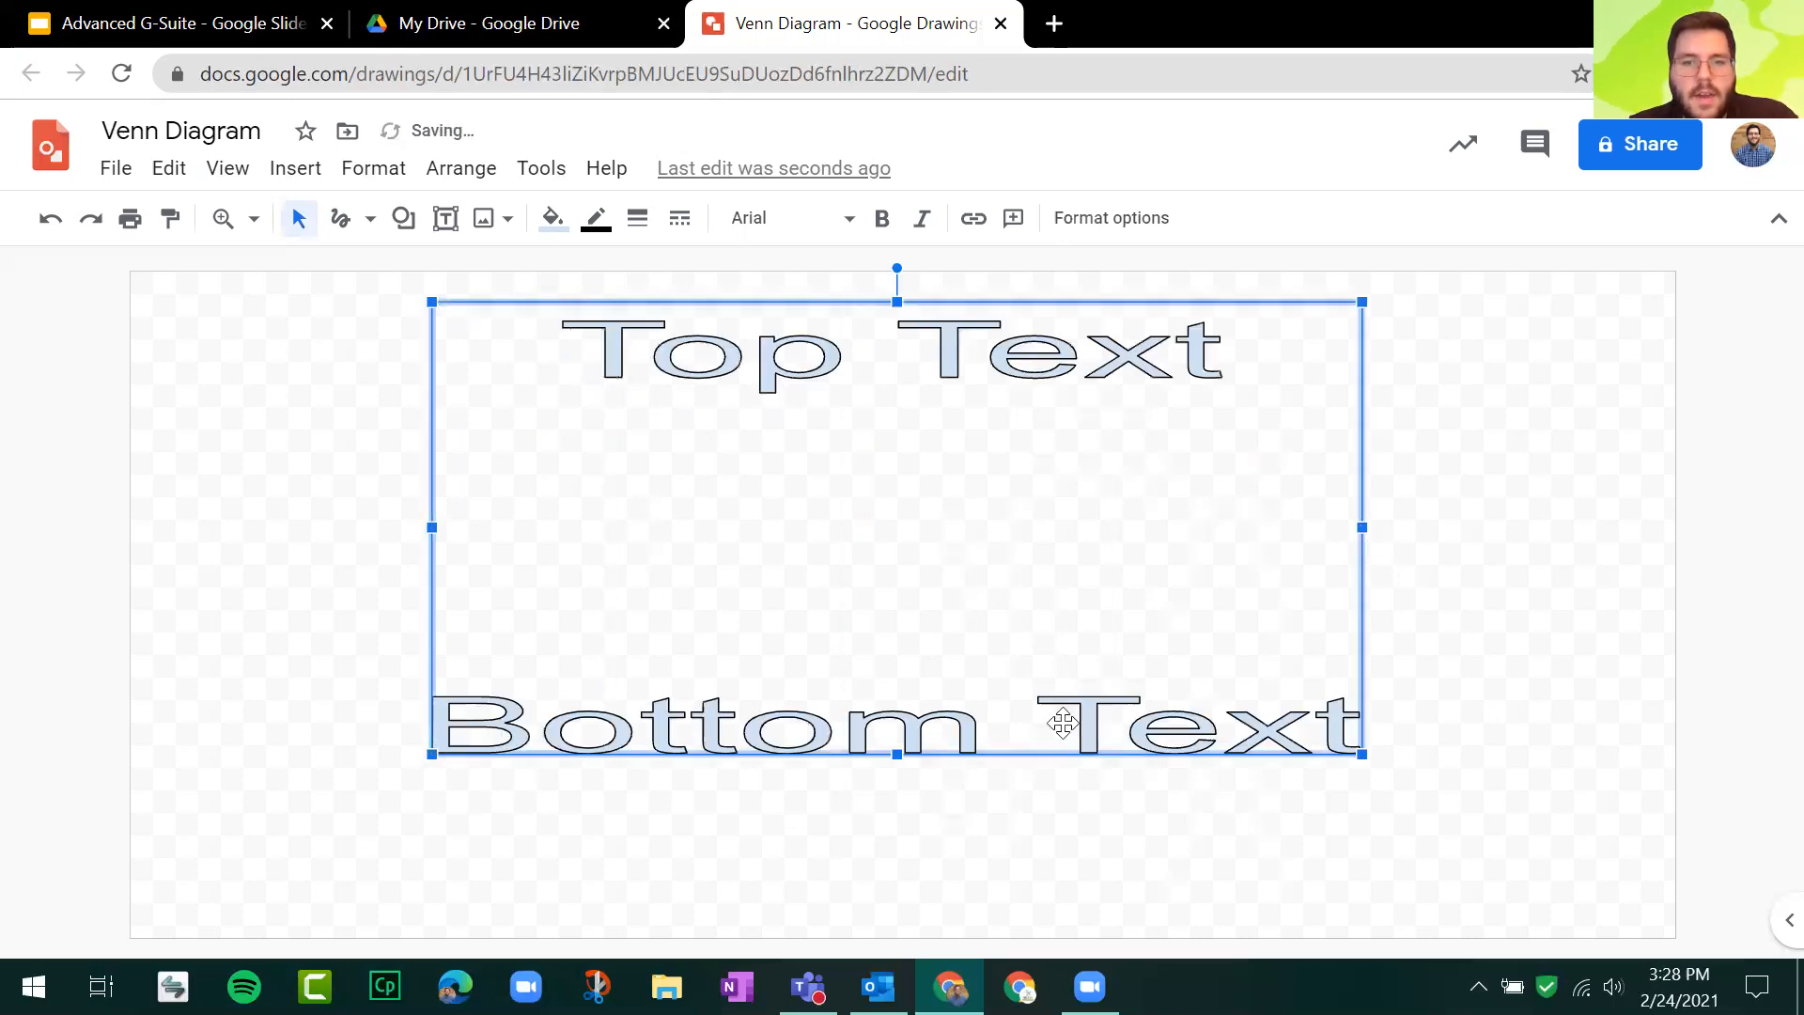
left_click_drag(904, 752, 855, 934)
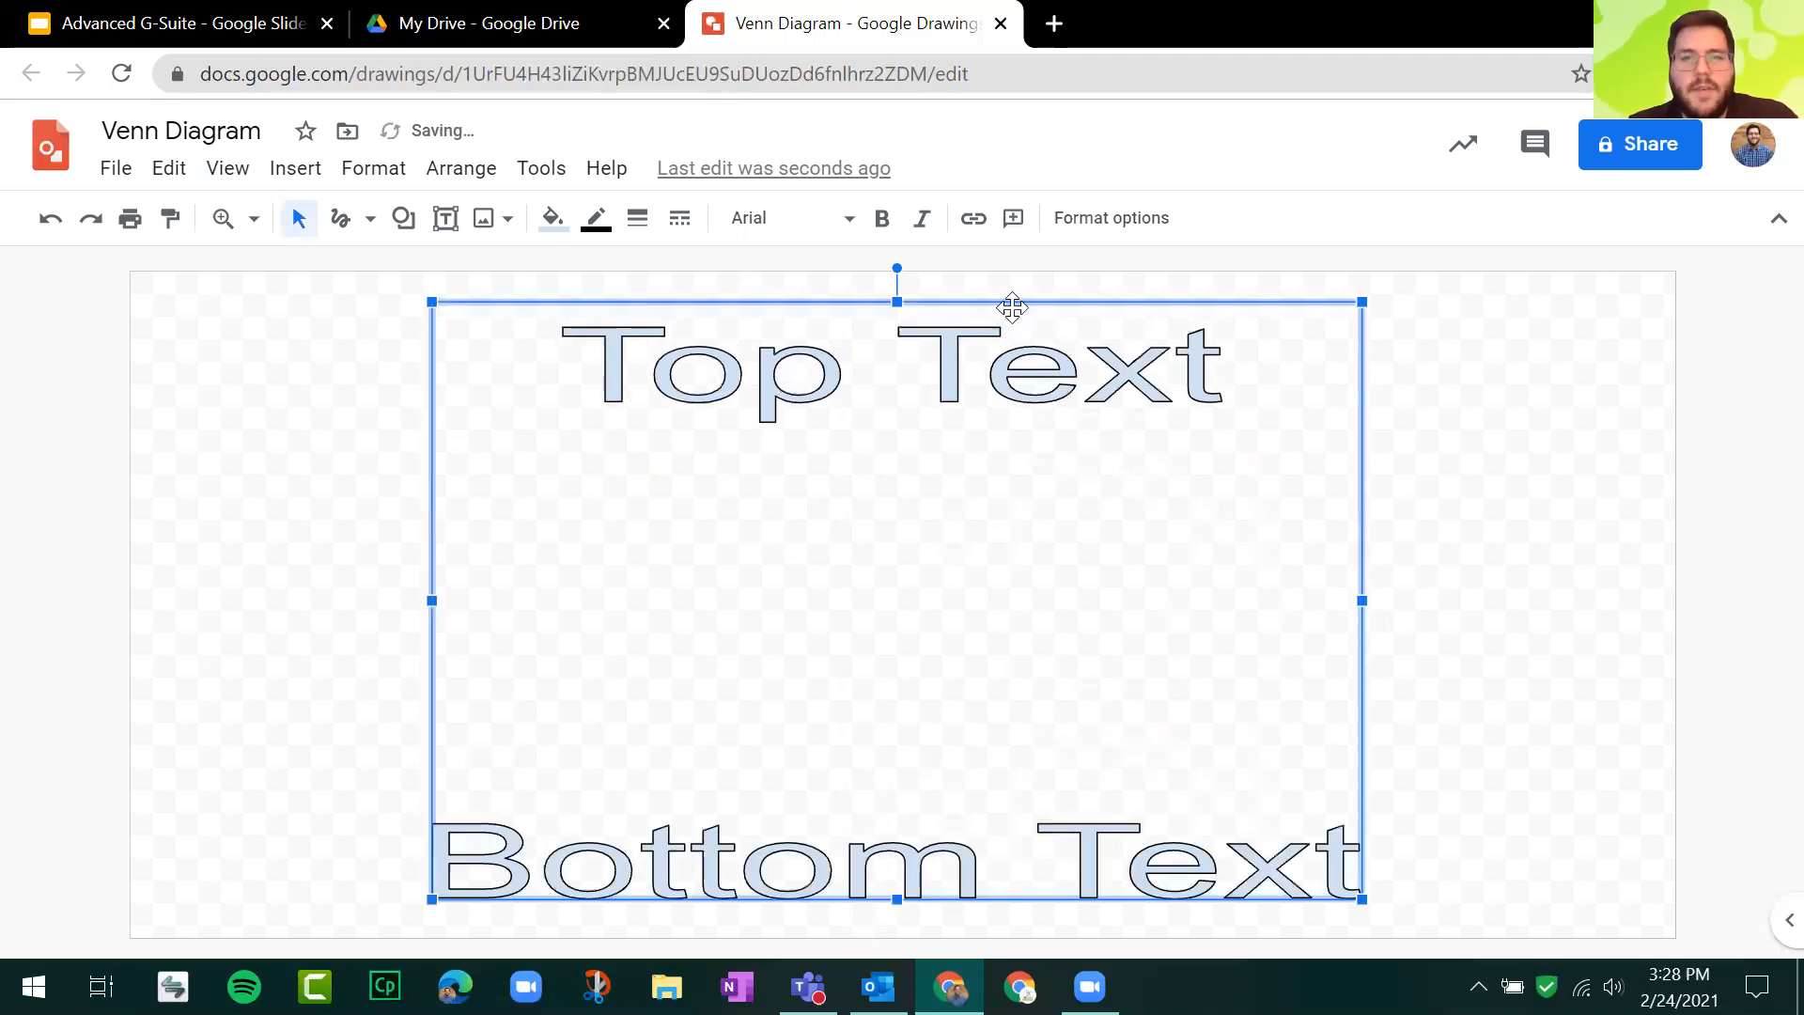
left_click_drag(1006, 302, 1004, 291)
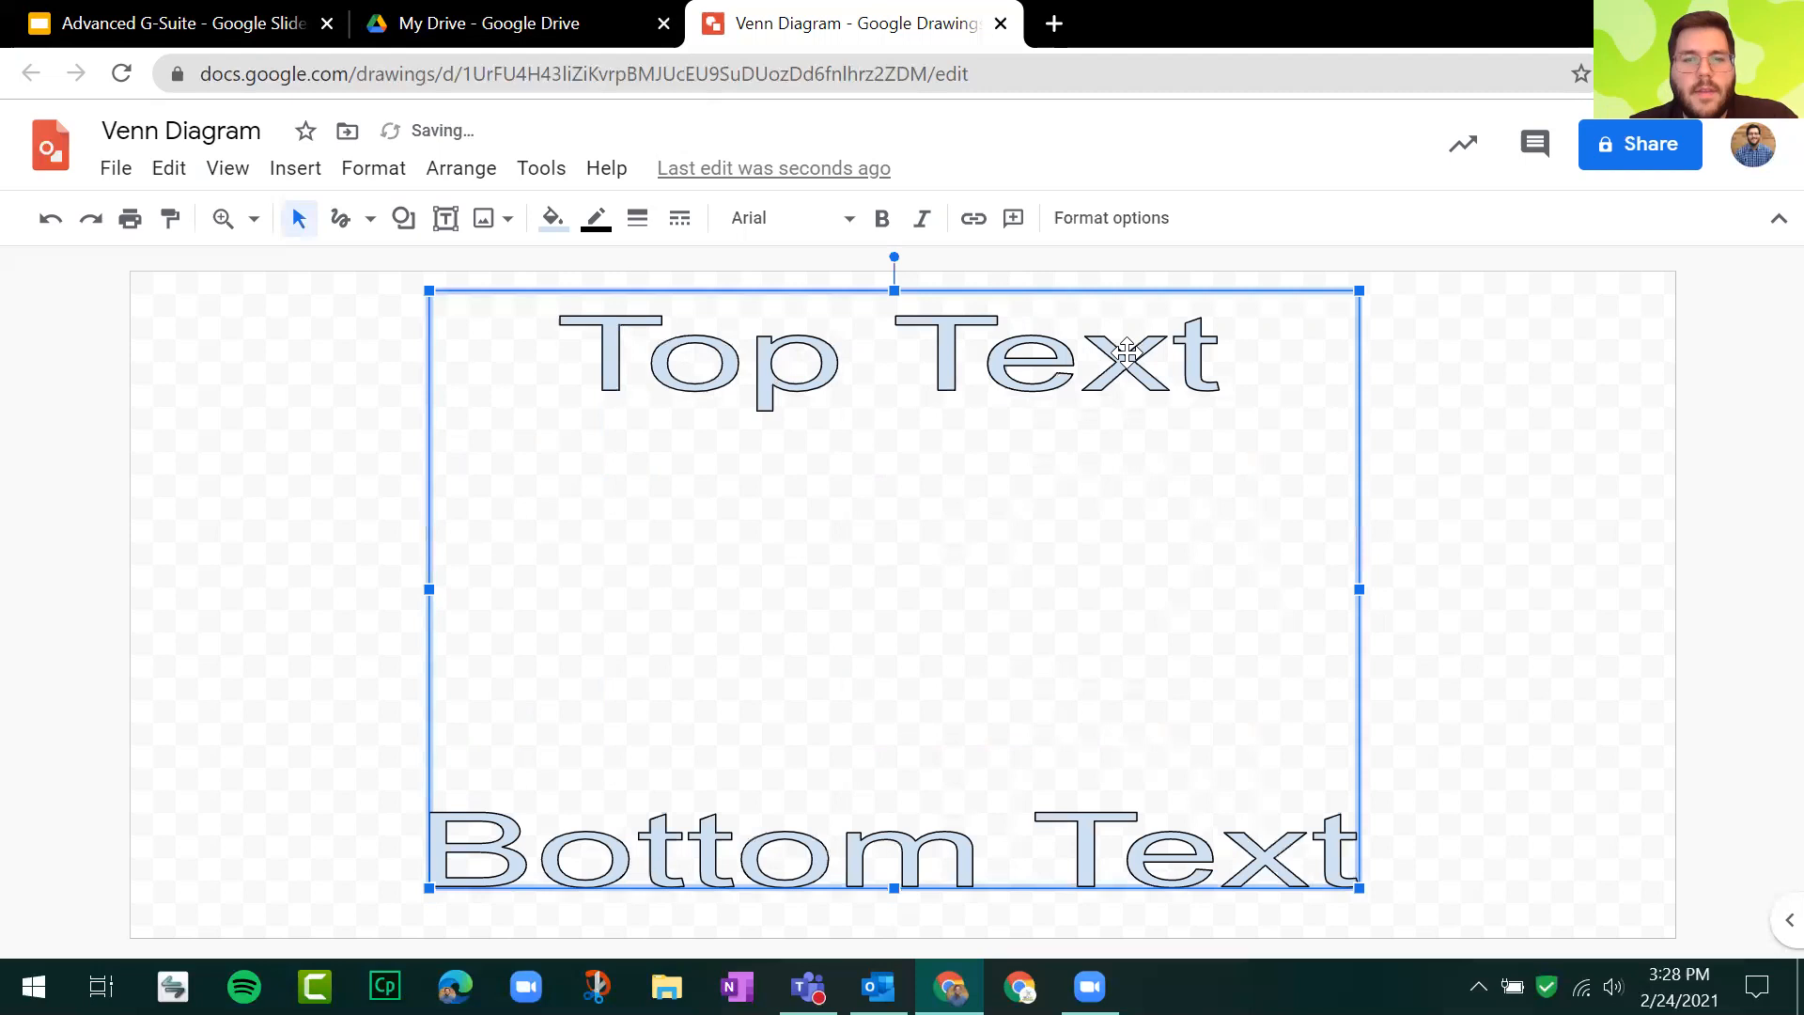
Step: Stretch the word art slightly further down and nudge it into place between the canvas's upper and lower edges
left_click(1475, 376)
left_click(617, 405)
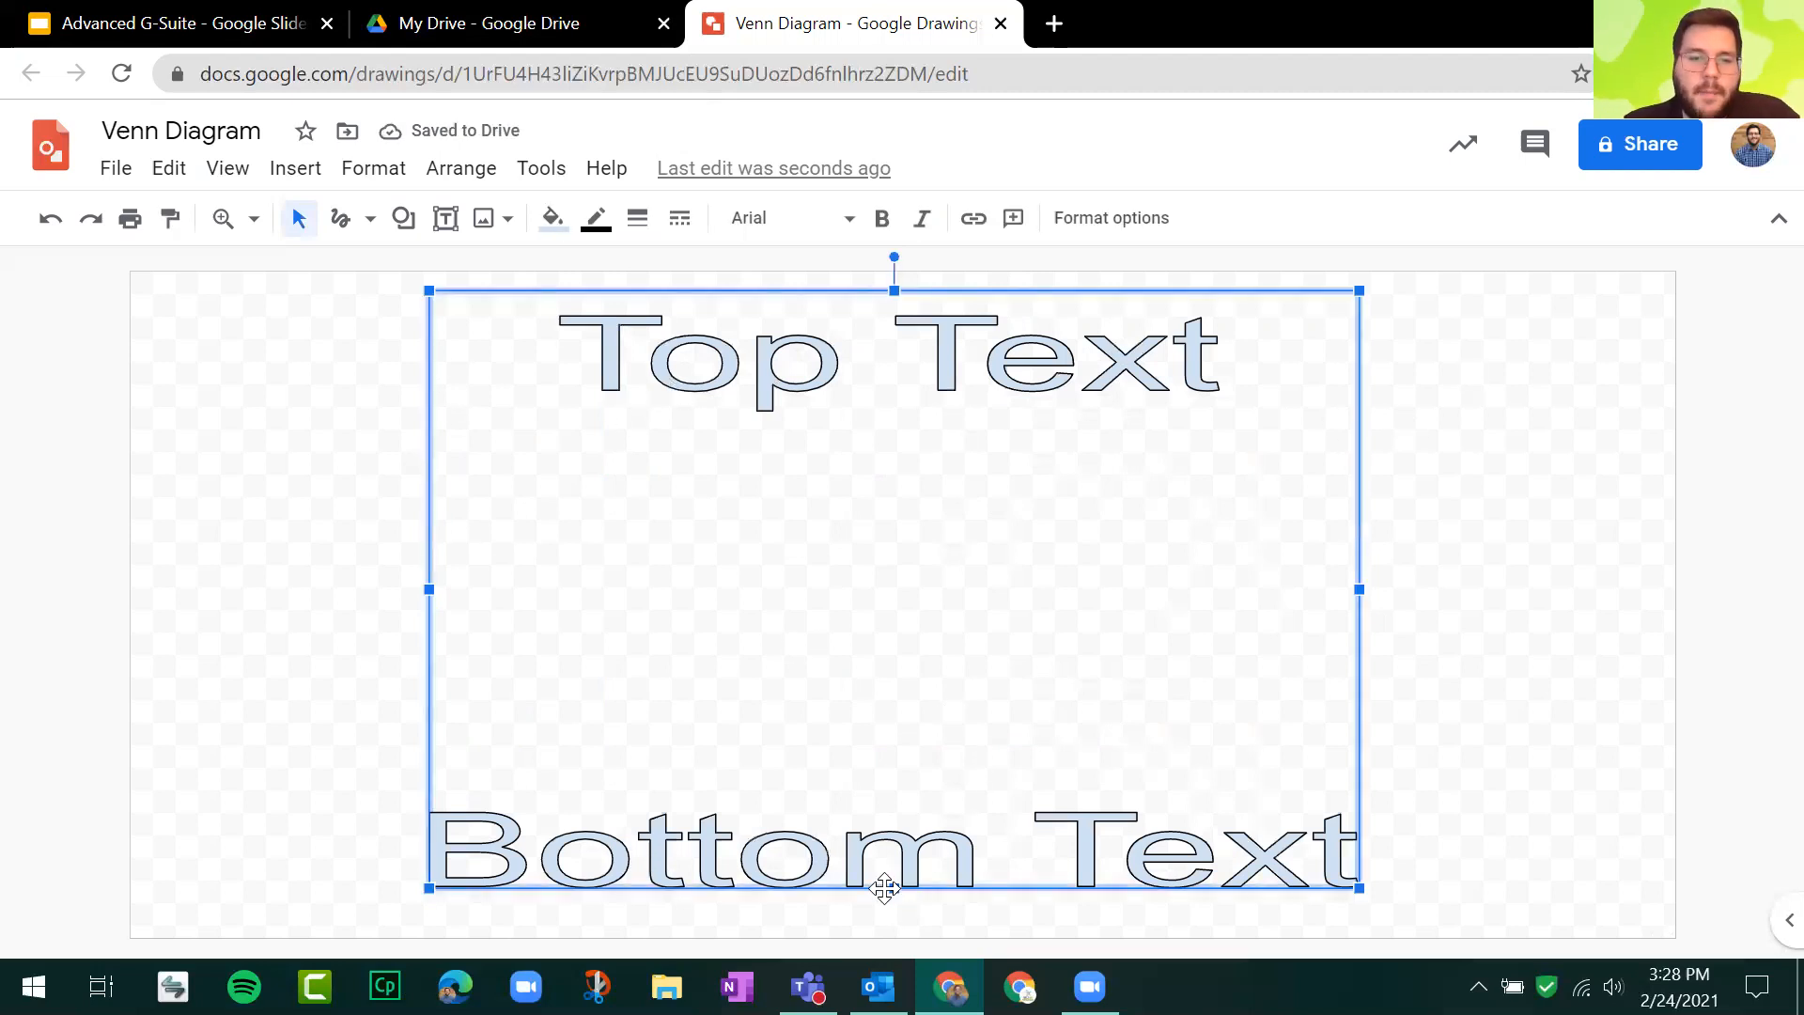
left_click_drag(899, 900, 899, 926)
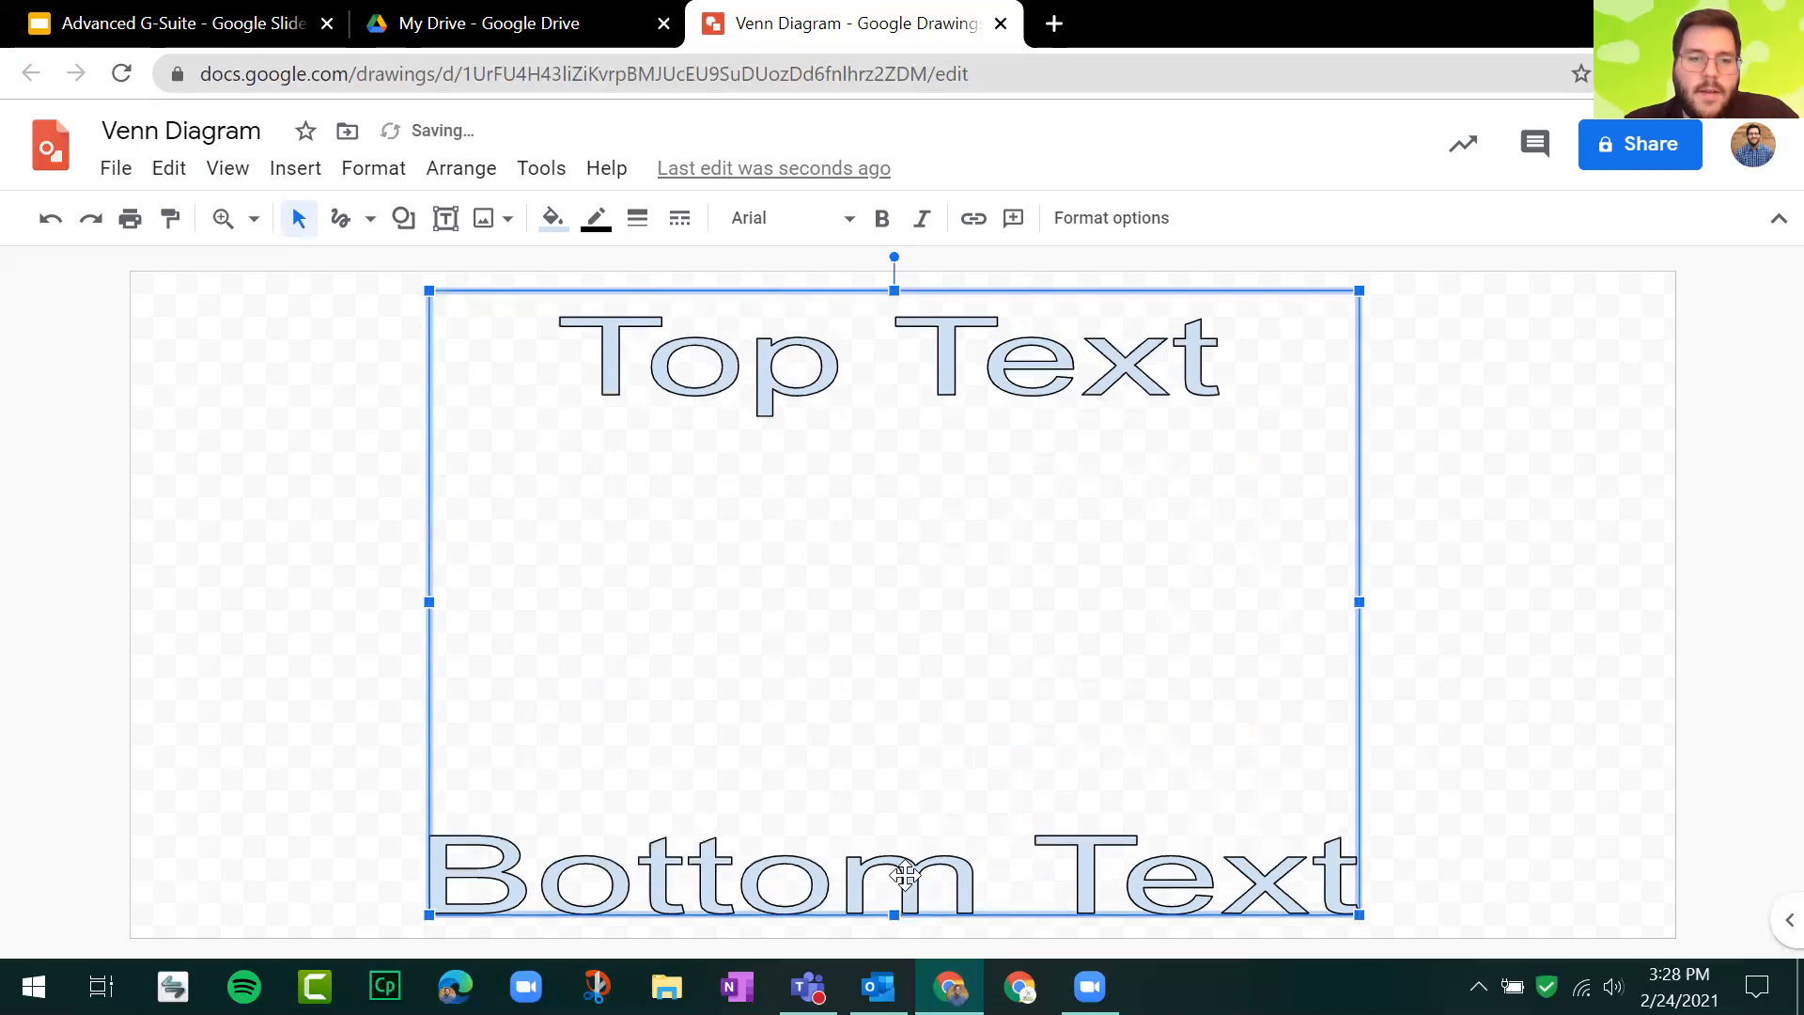
left_click_drag(895, 291, 894, 282)
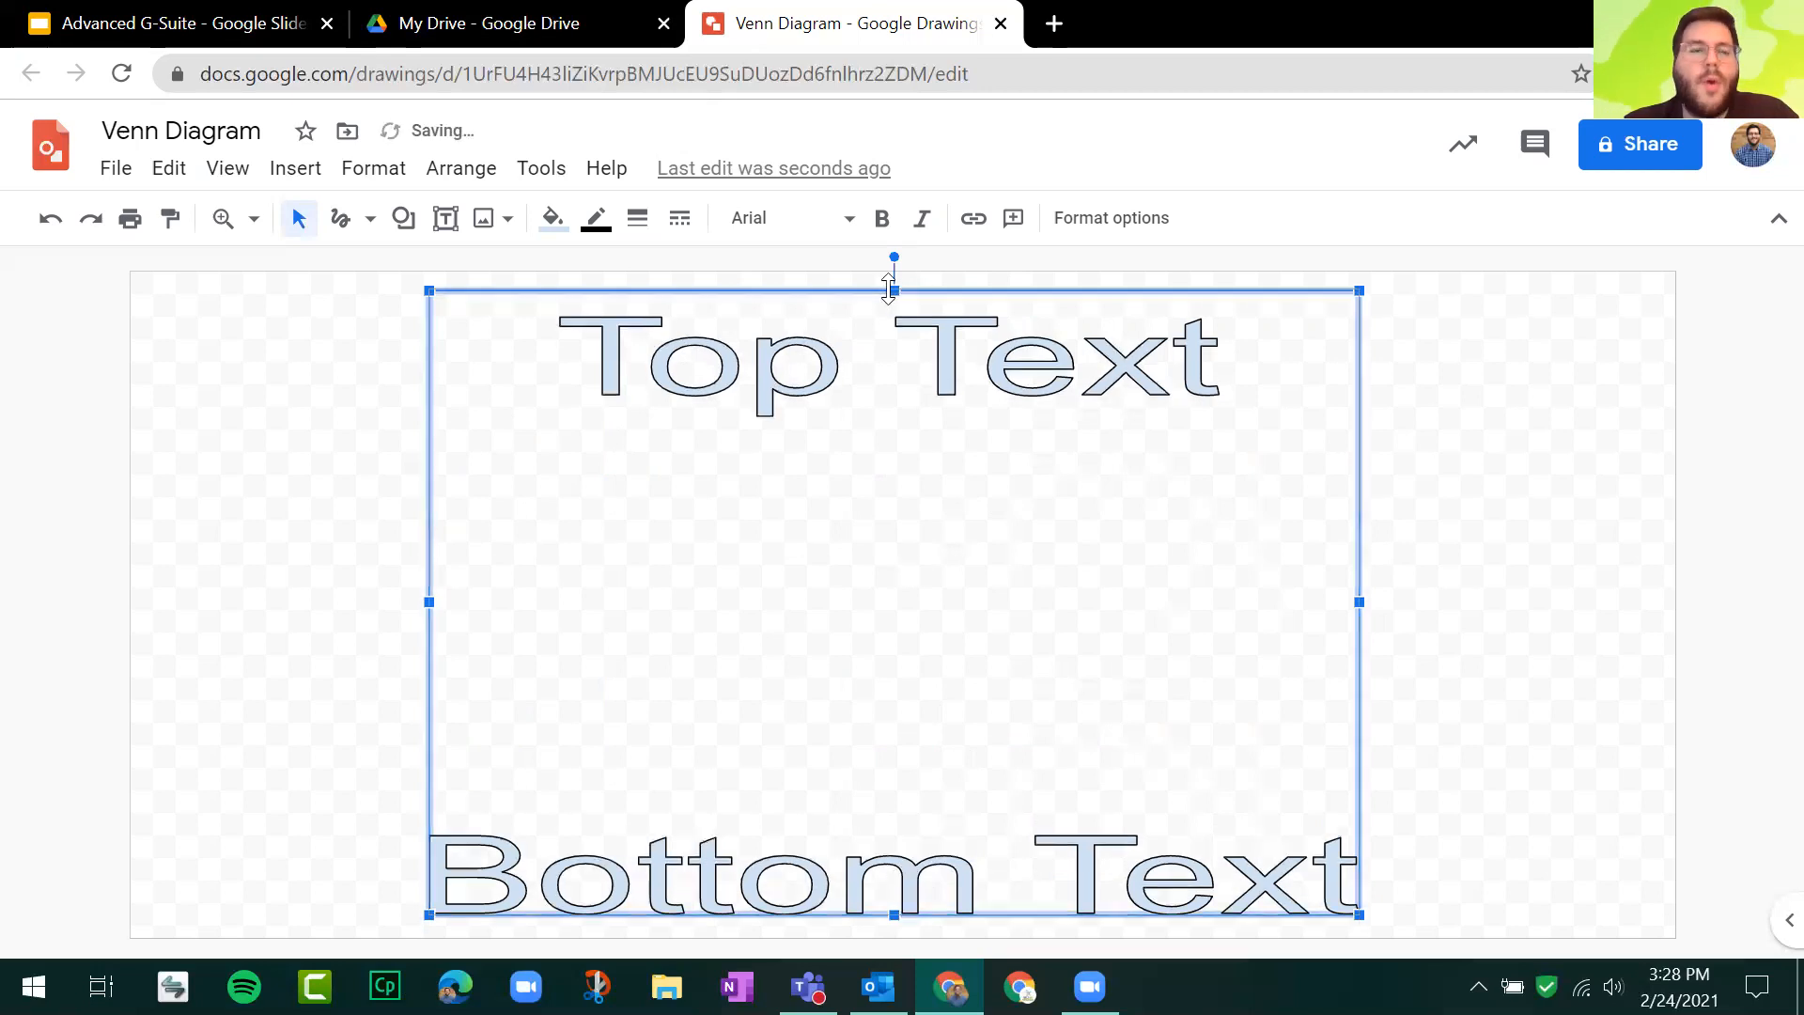
left_click_drag(1035, 514, 1036, 526)
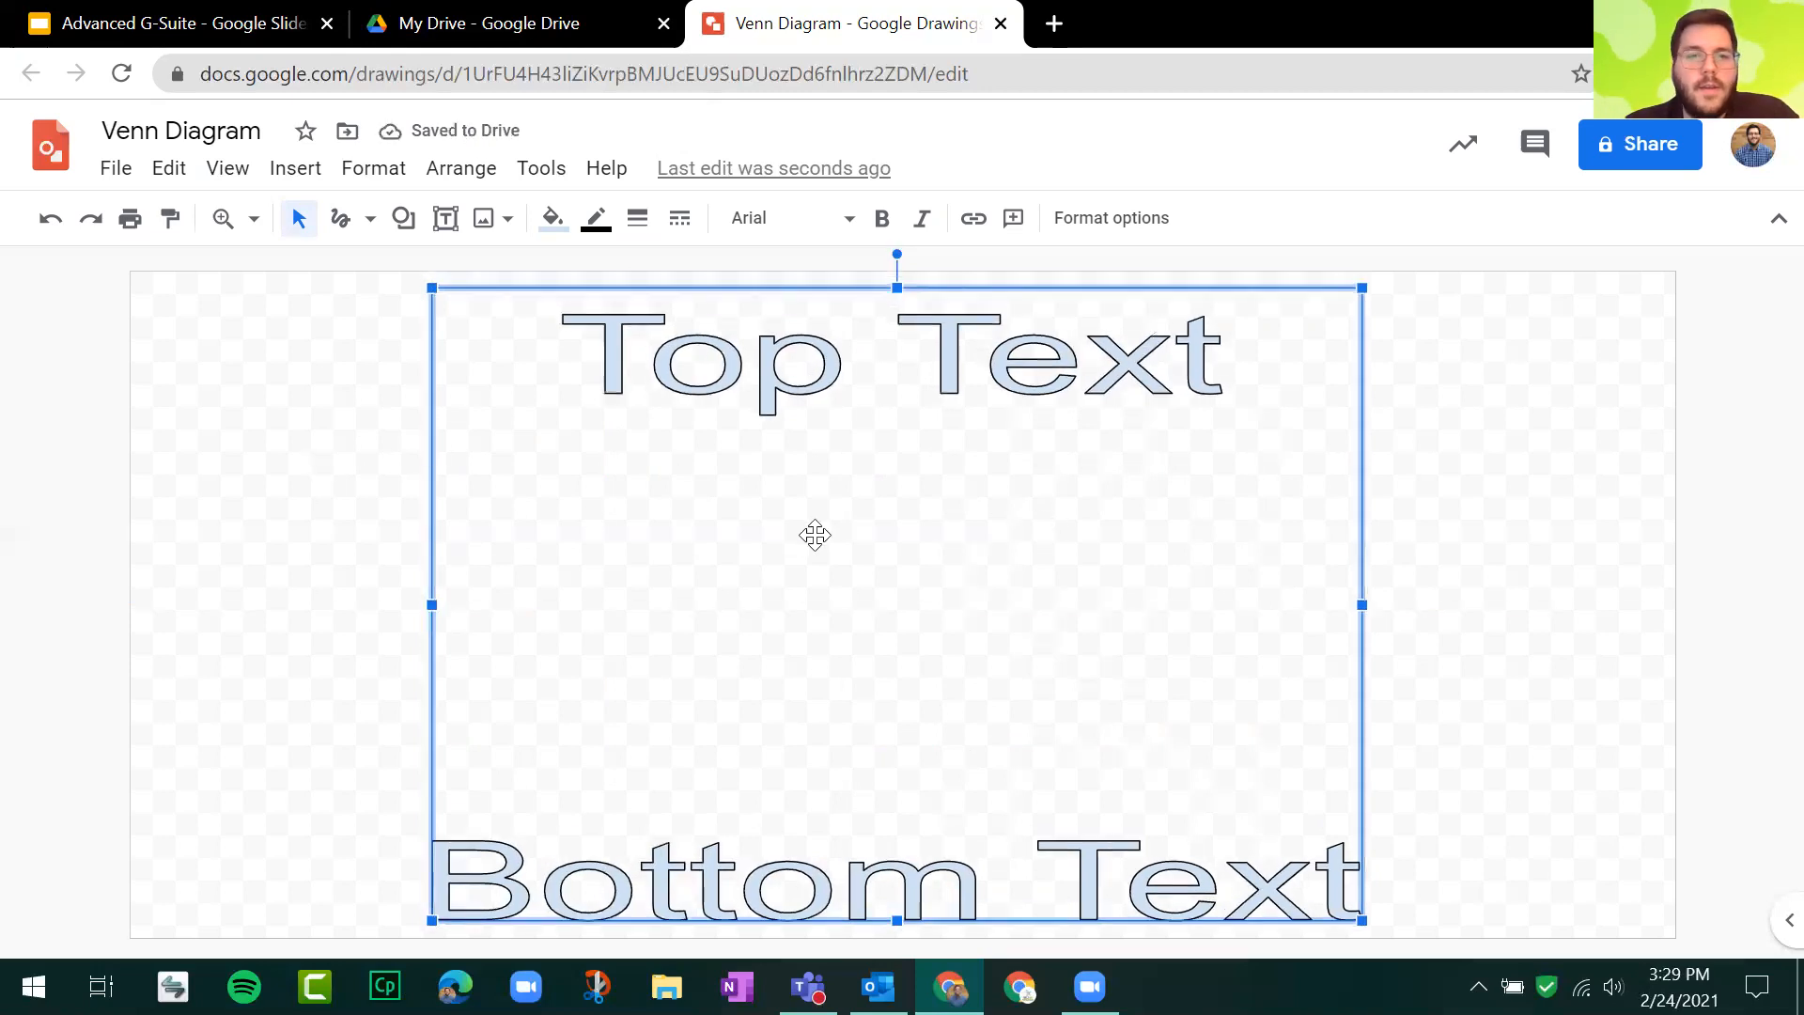
Step: Replace the word art's wording with capitalized "TOP TEXT" and "BOTTOM TEXT" on separate lines with a gap between them
double_click(957, 382)
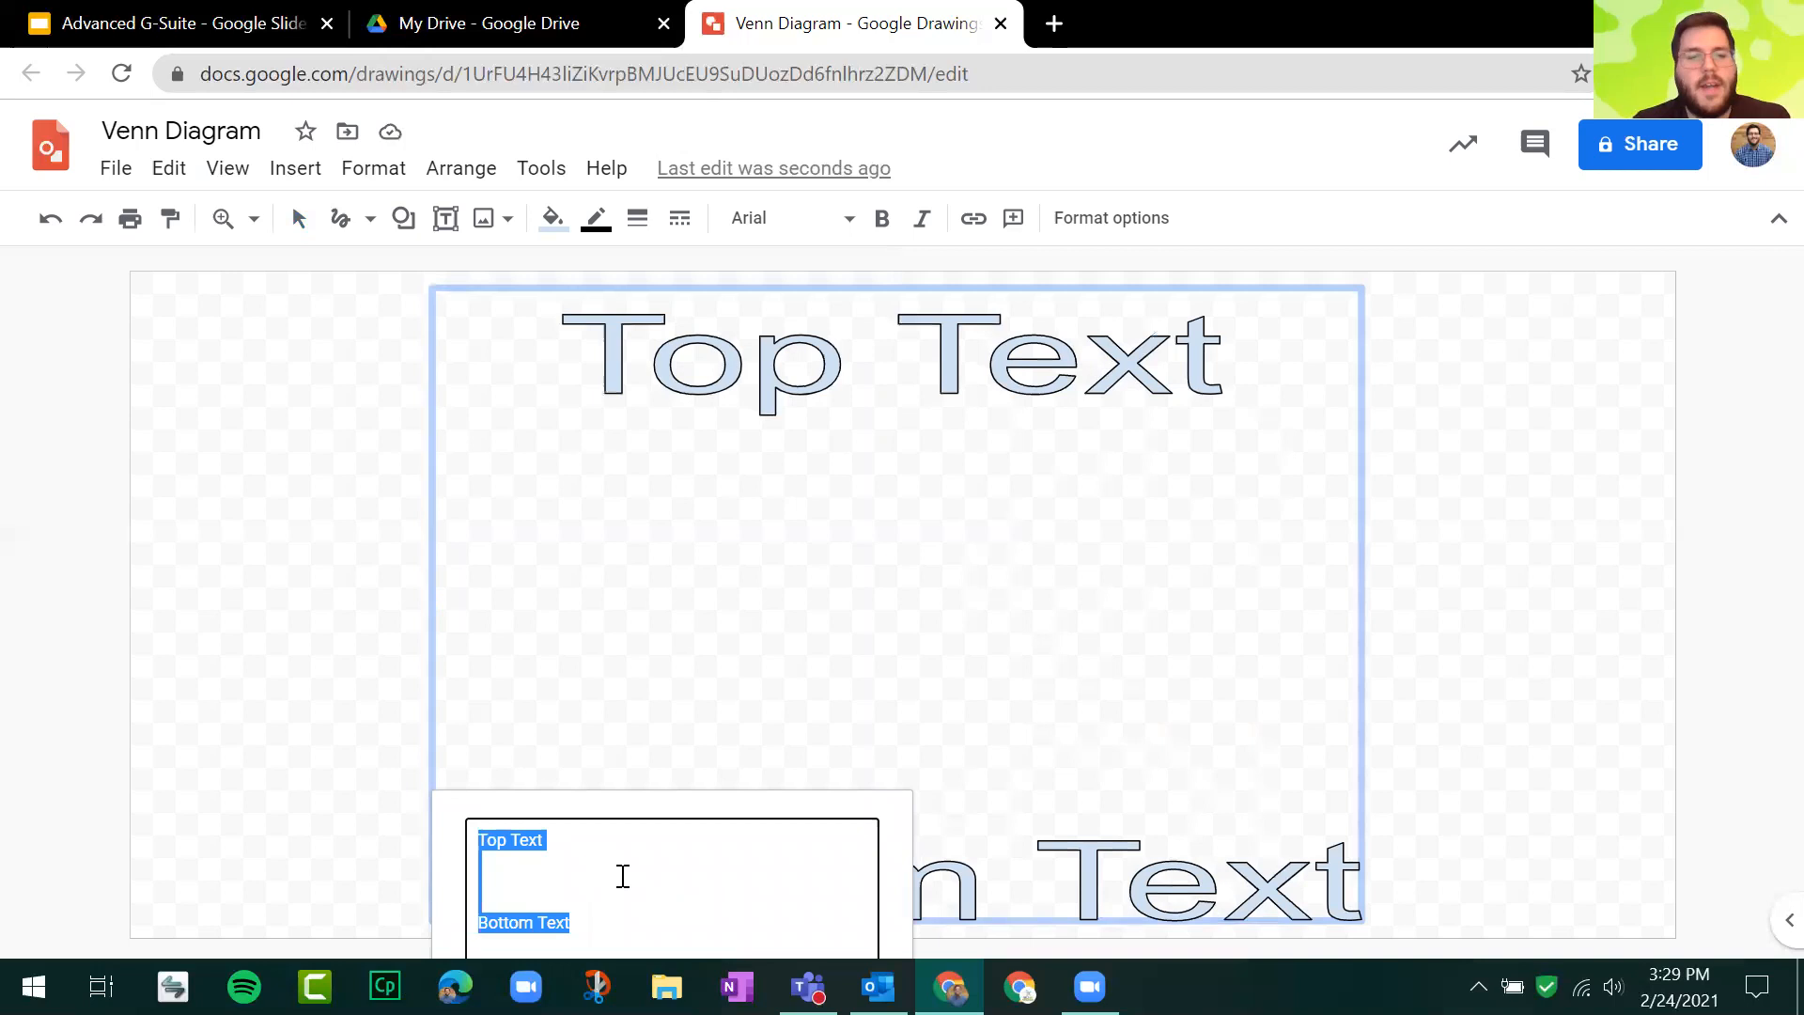
type("TOP TE")
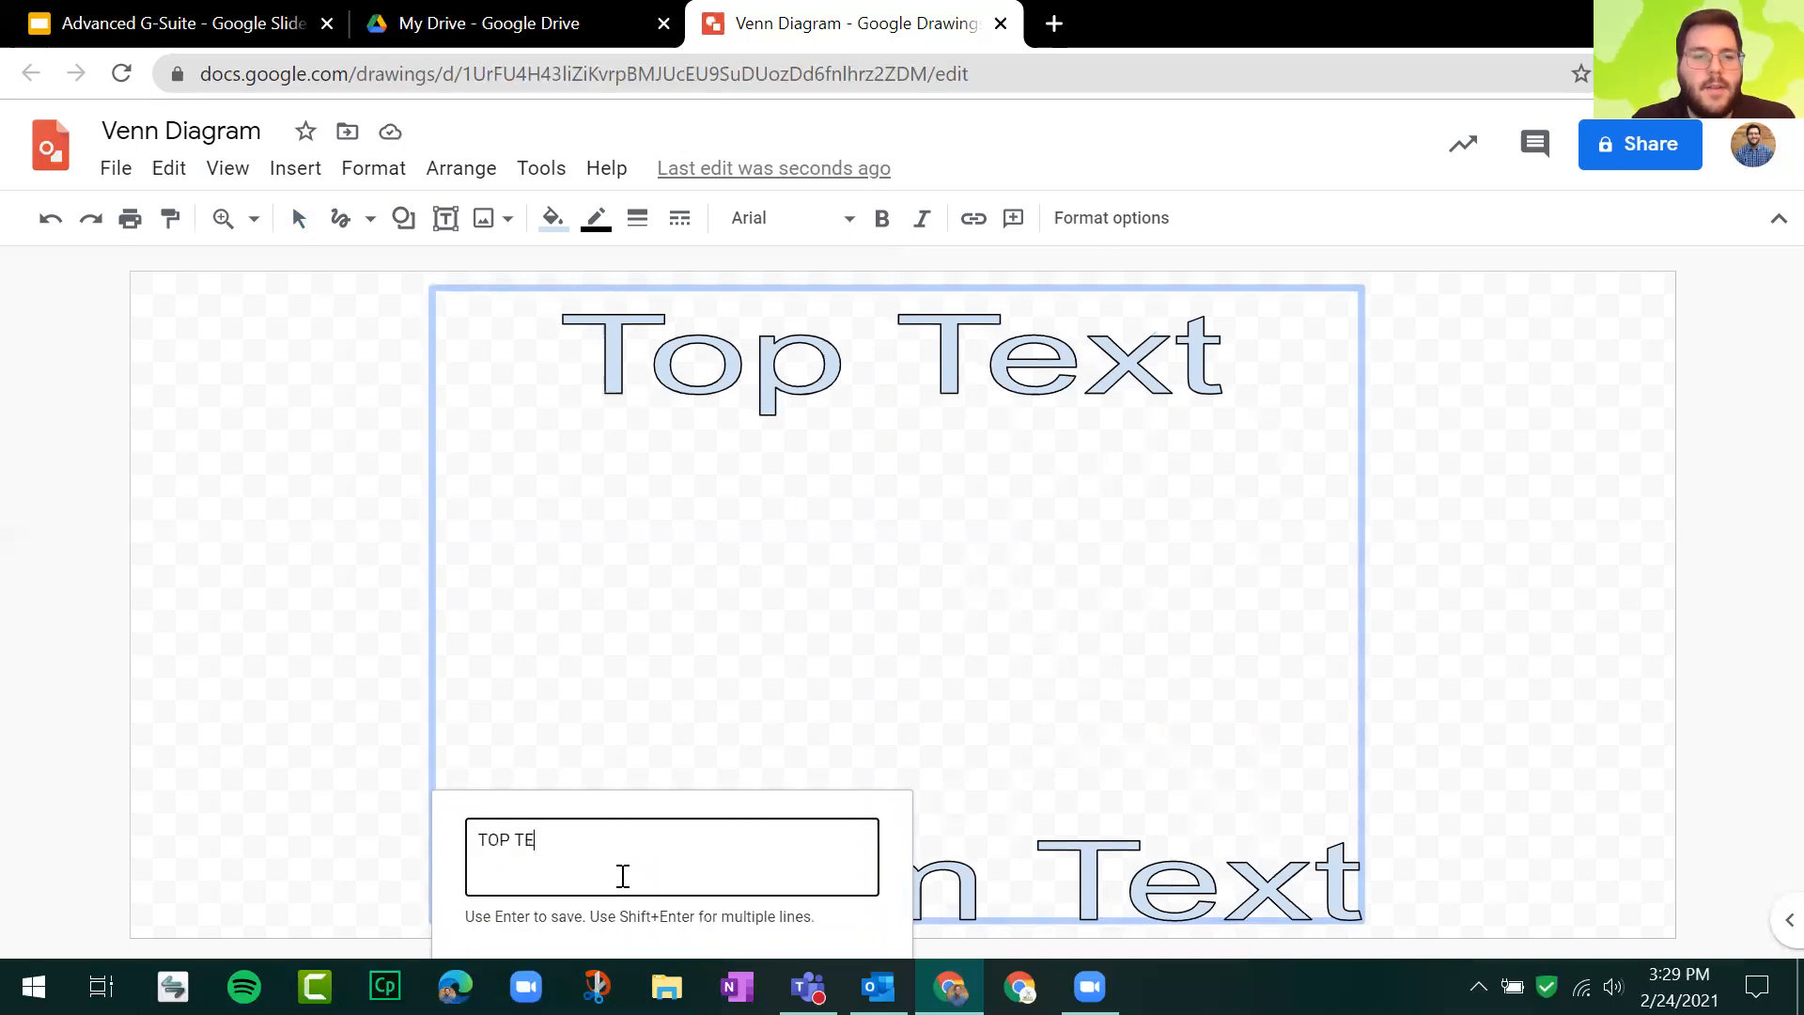
key("shift+Return")
key("shift+Return")
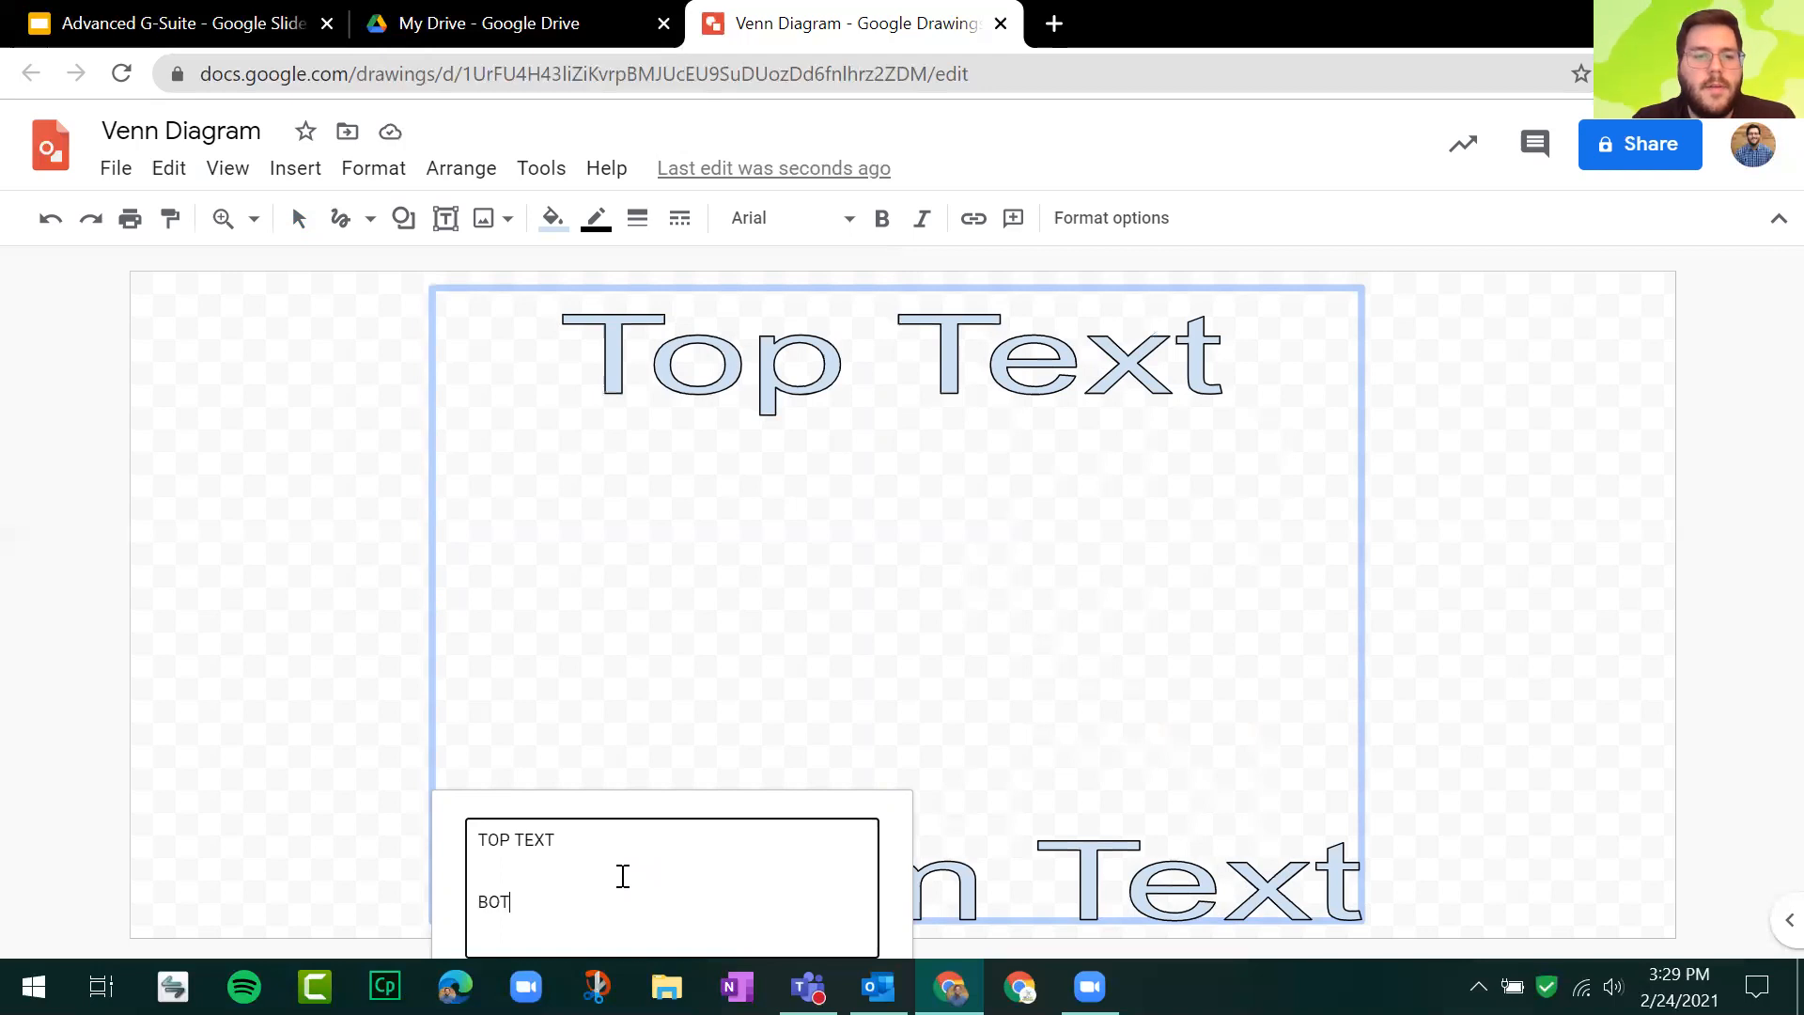
type("BOTTOM TEXT")
key("Return")
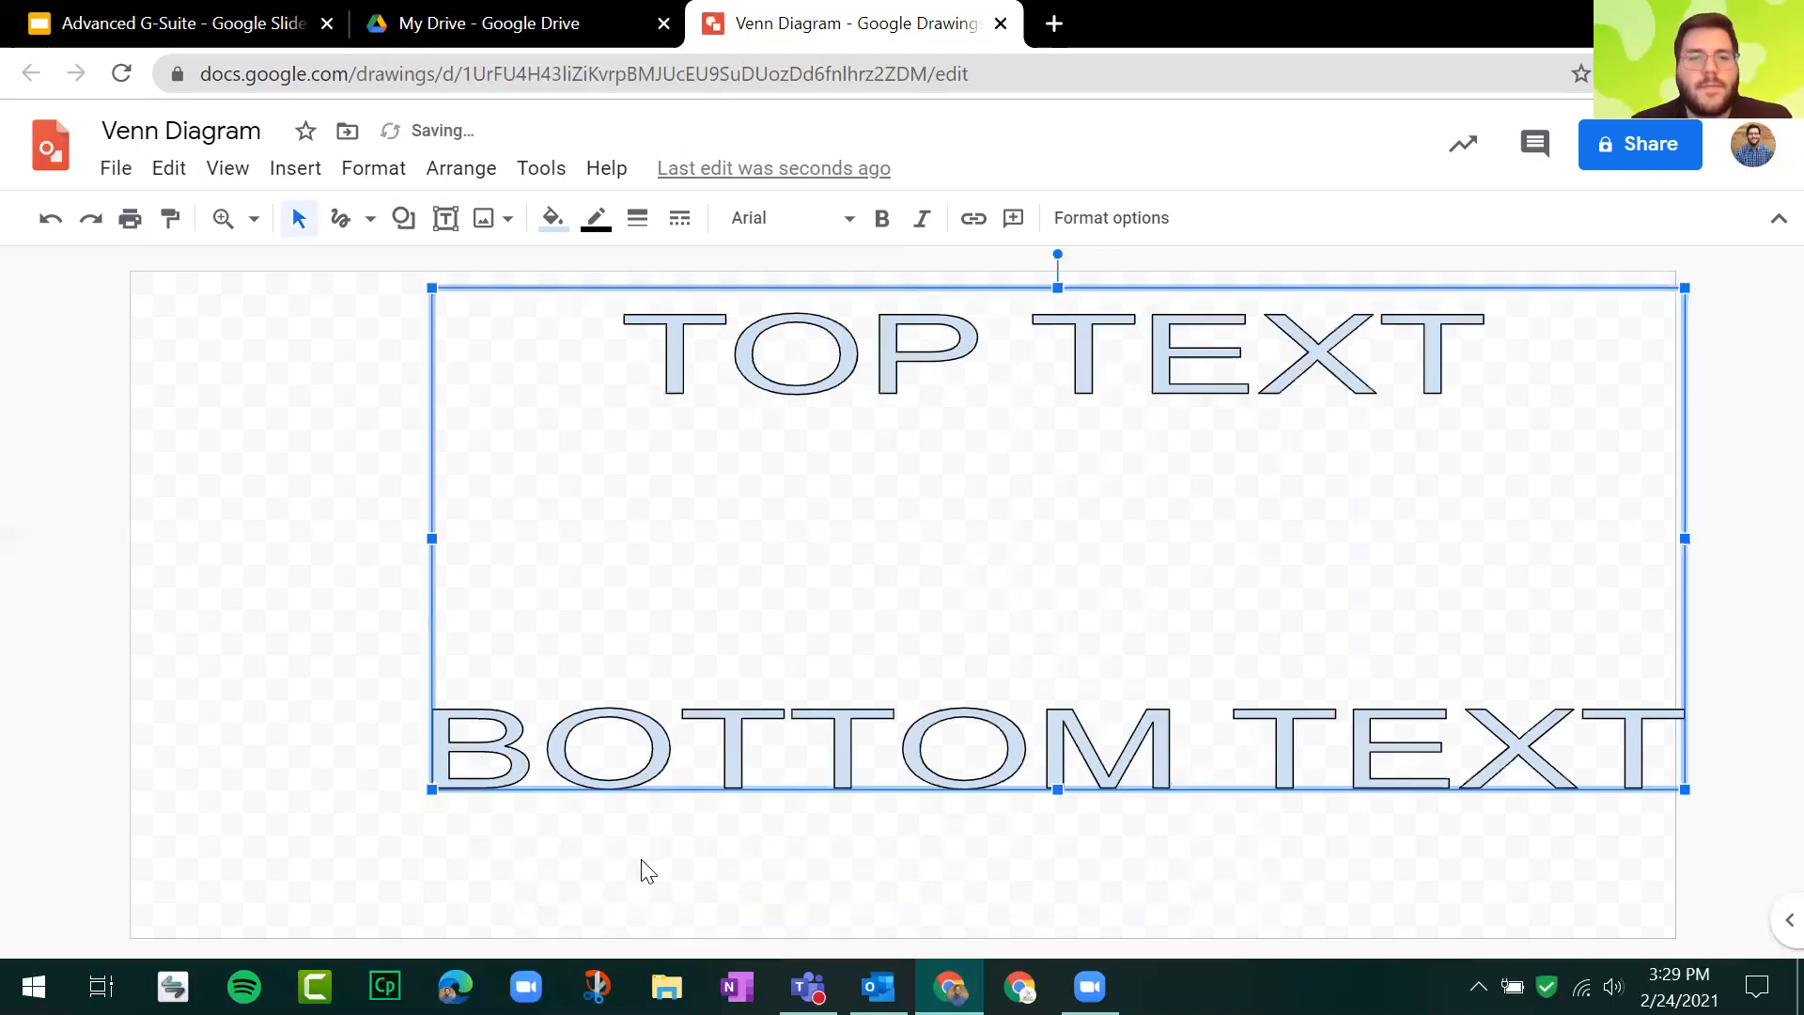
Step: Shift the word art down and left toward the canvas centre and change its font to Impact
left_click_drag(1310, 568, 1176, 624)
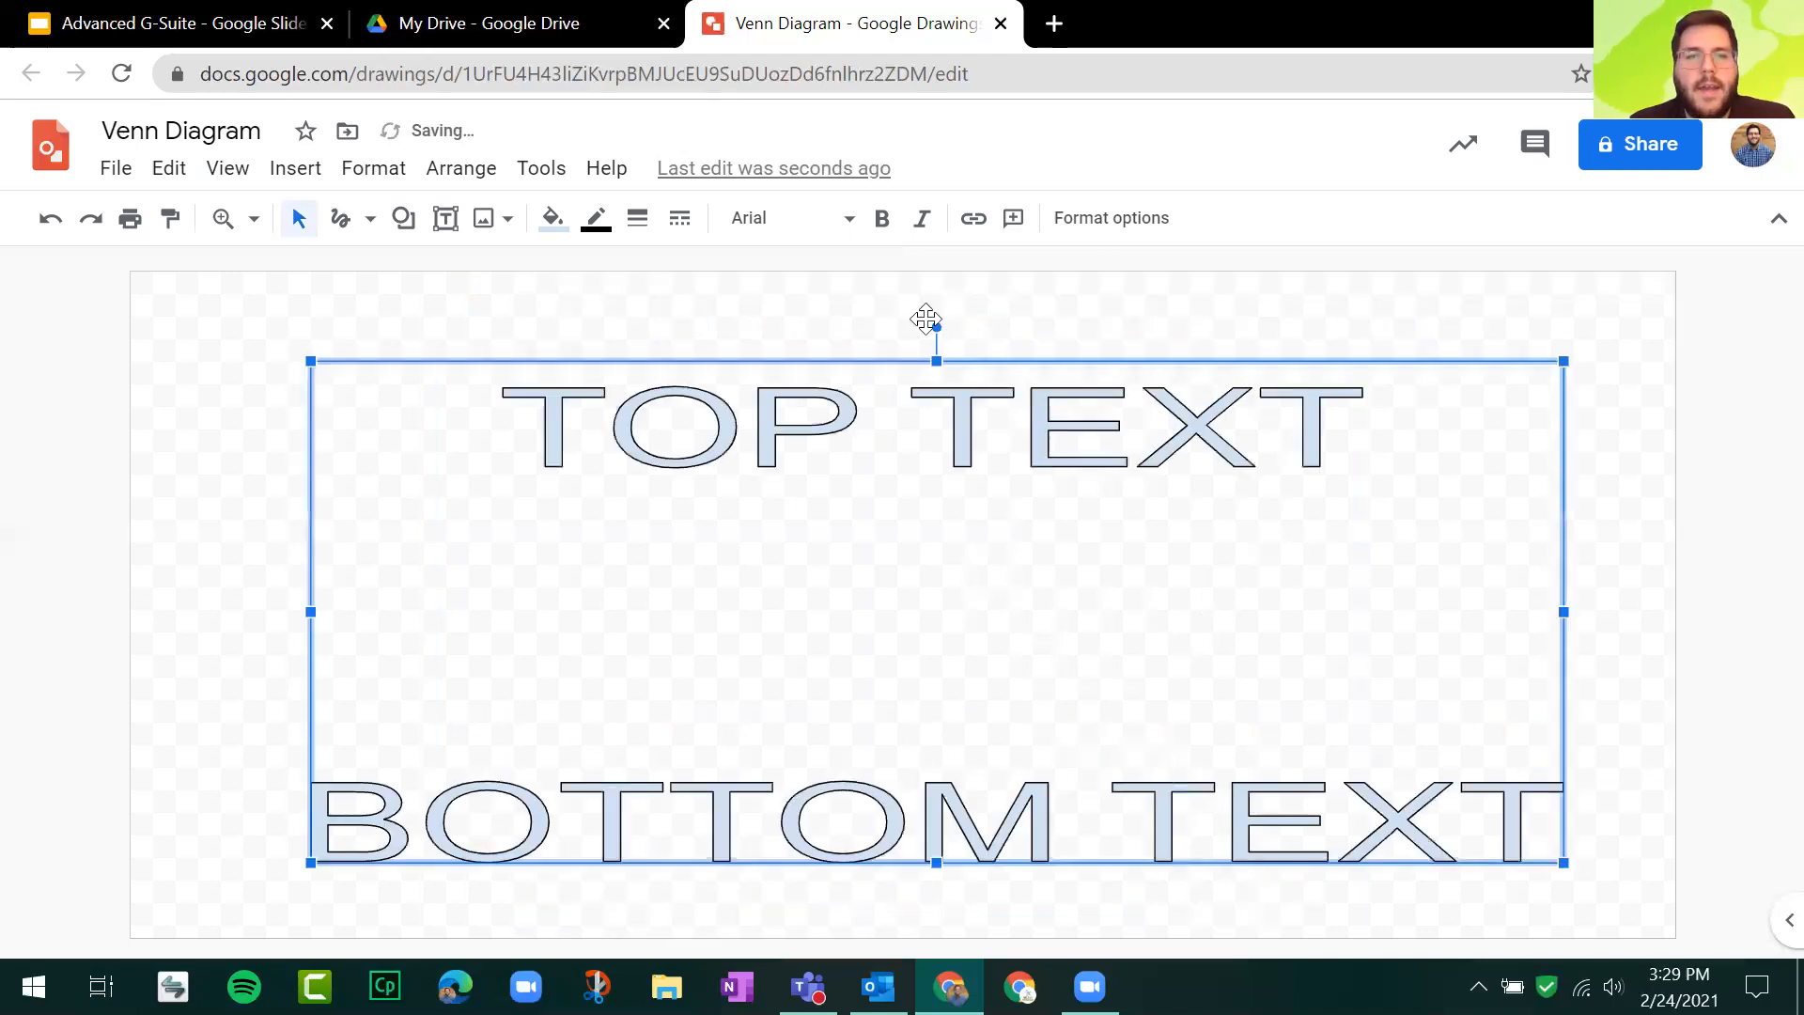
left_click(804, 226)
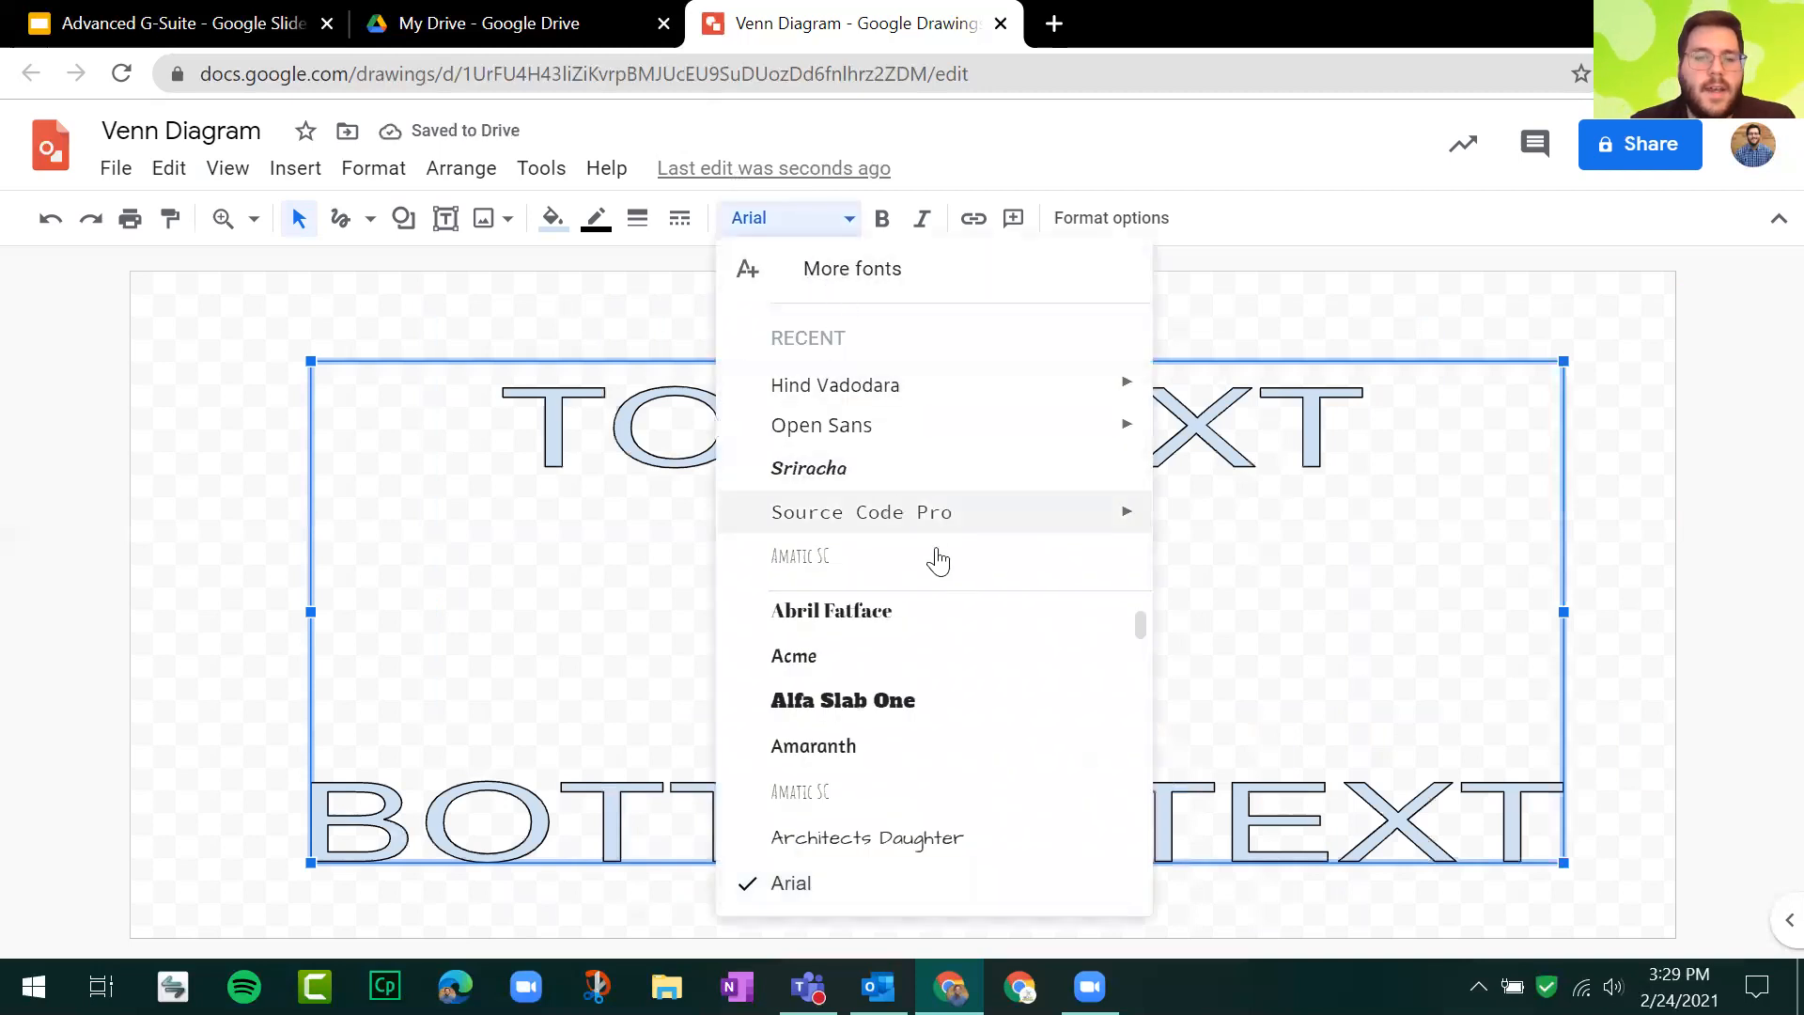
scroll(930, 611, "down", 10)
scroll(918, 721, "down", 15)
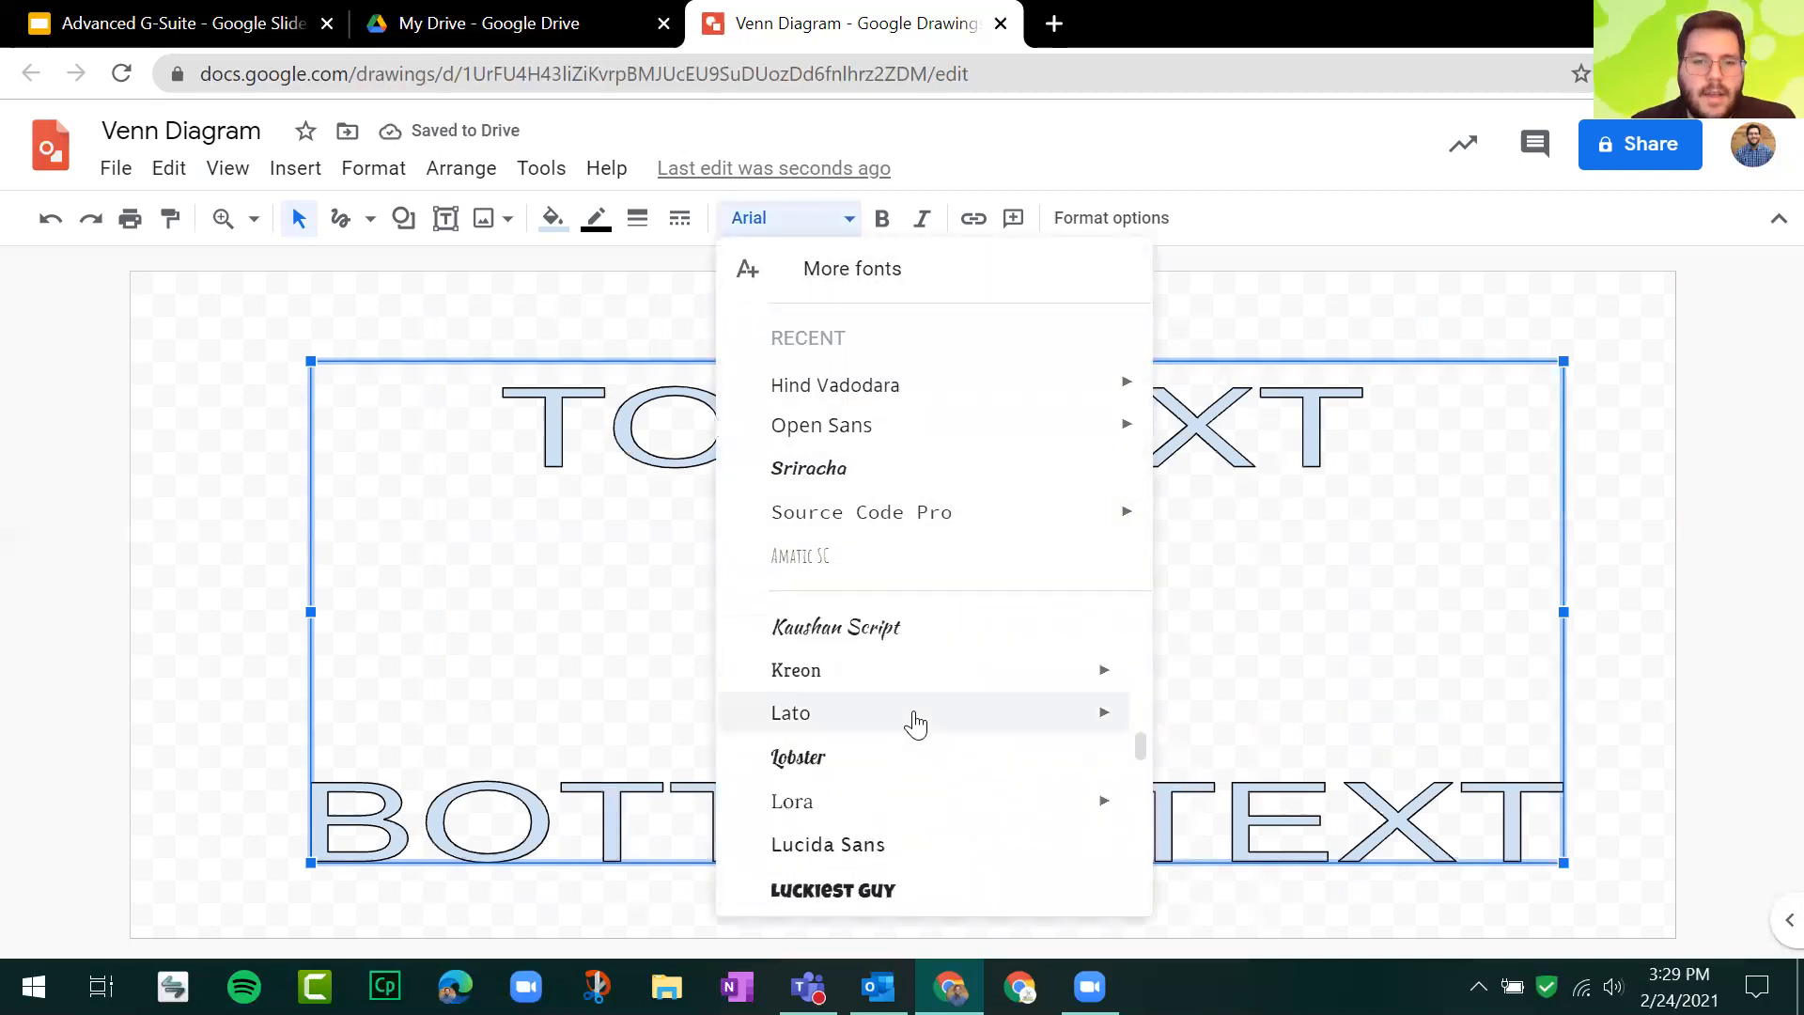
scroll(907, 729, "up", 3)
scroll(841, 752, "up", 2)
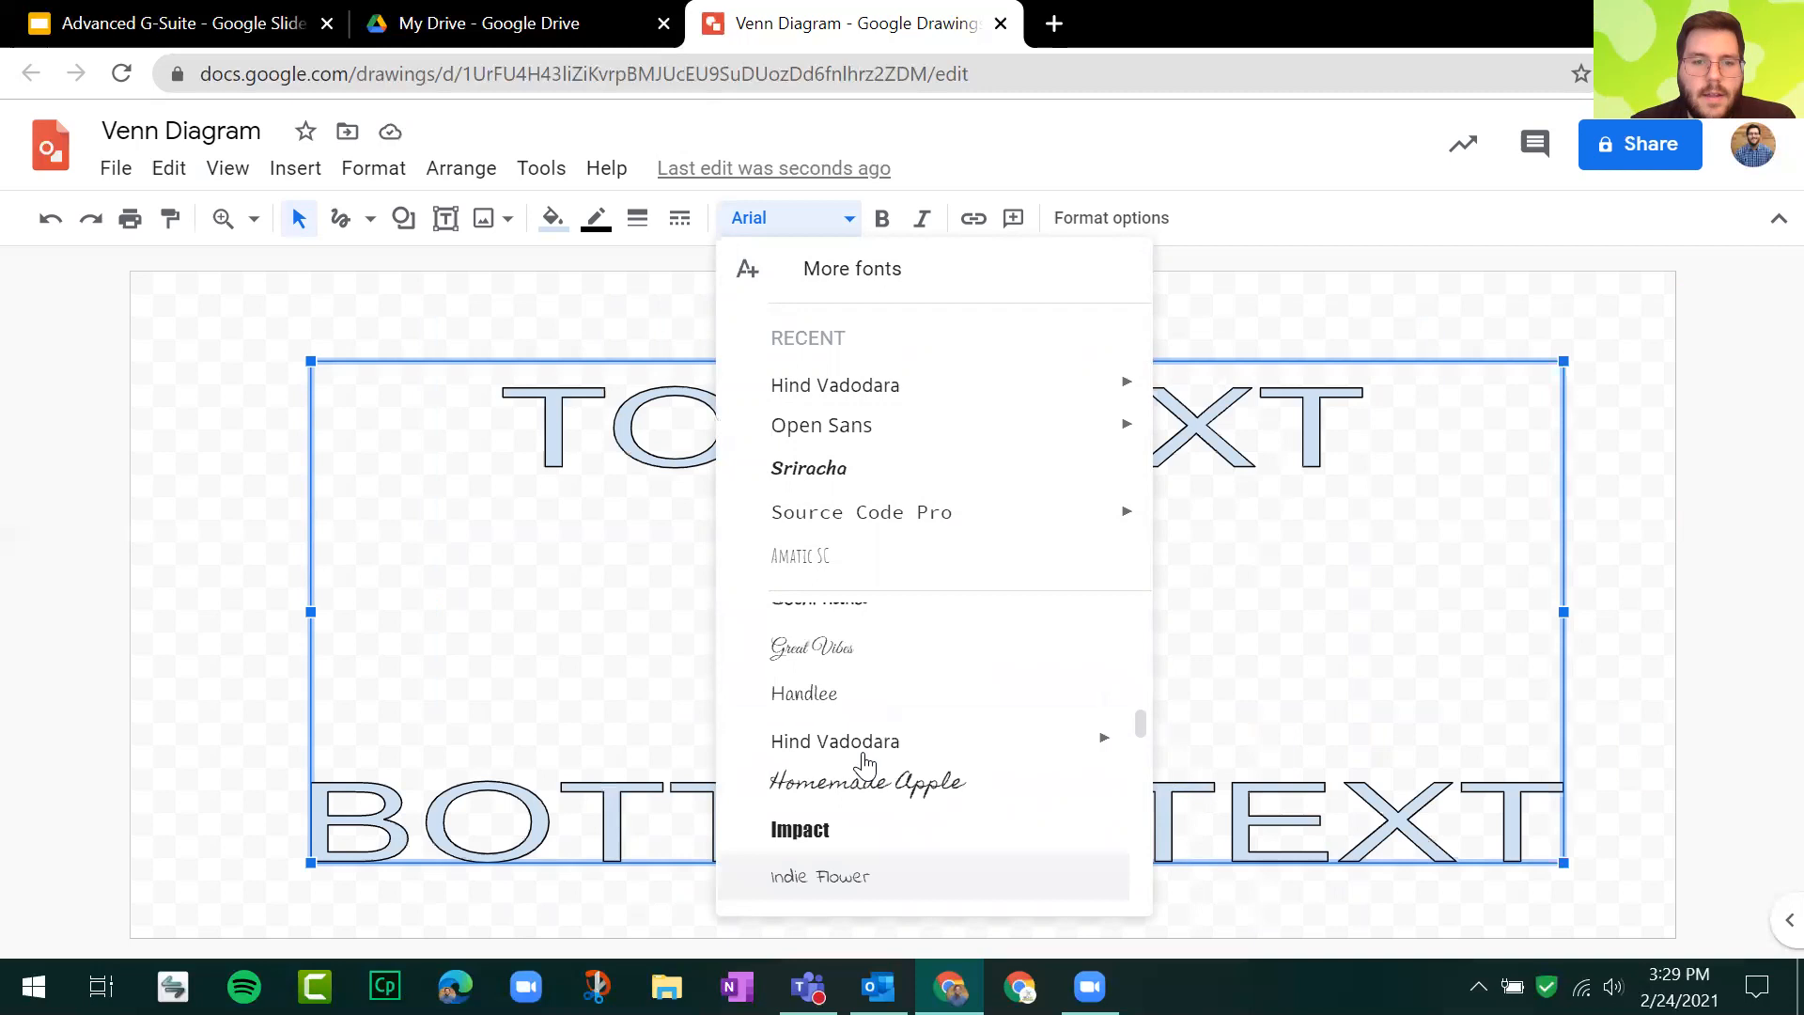
left_click(809, 830)
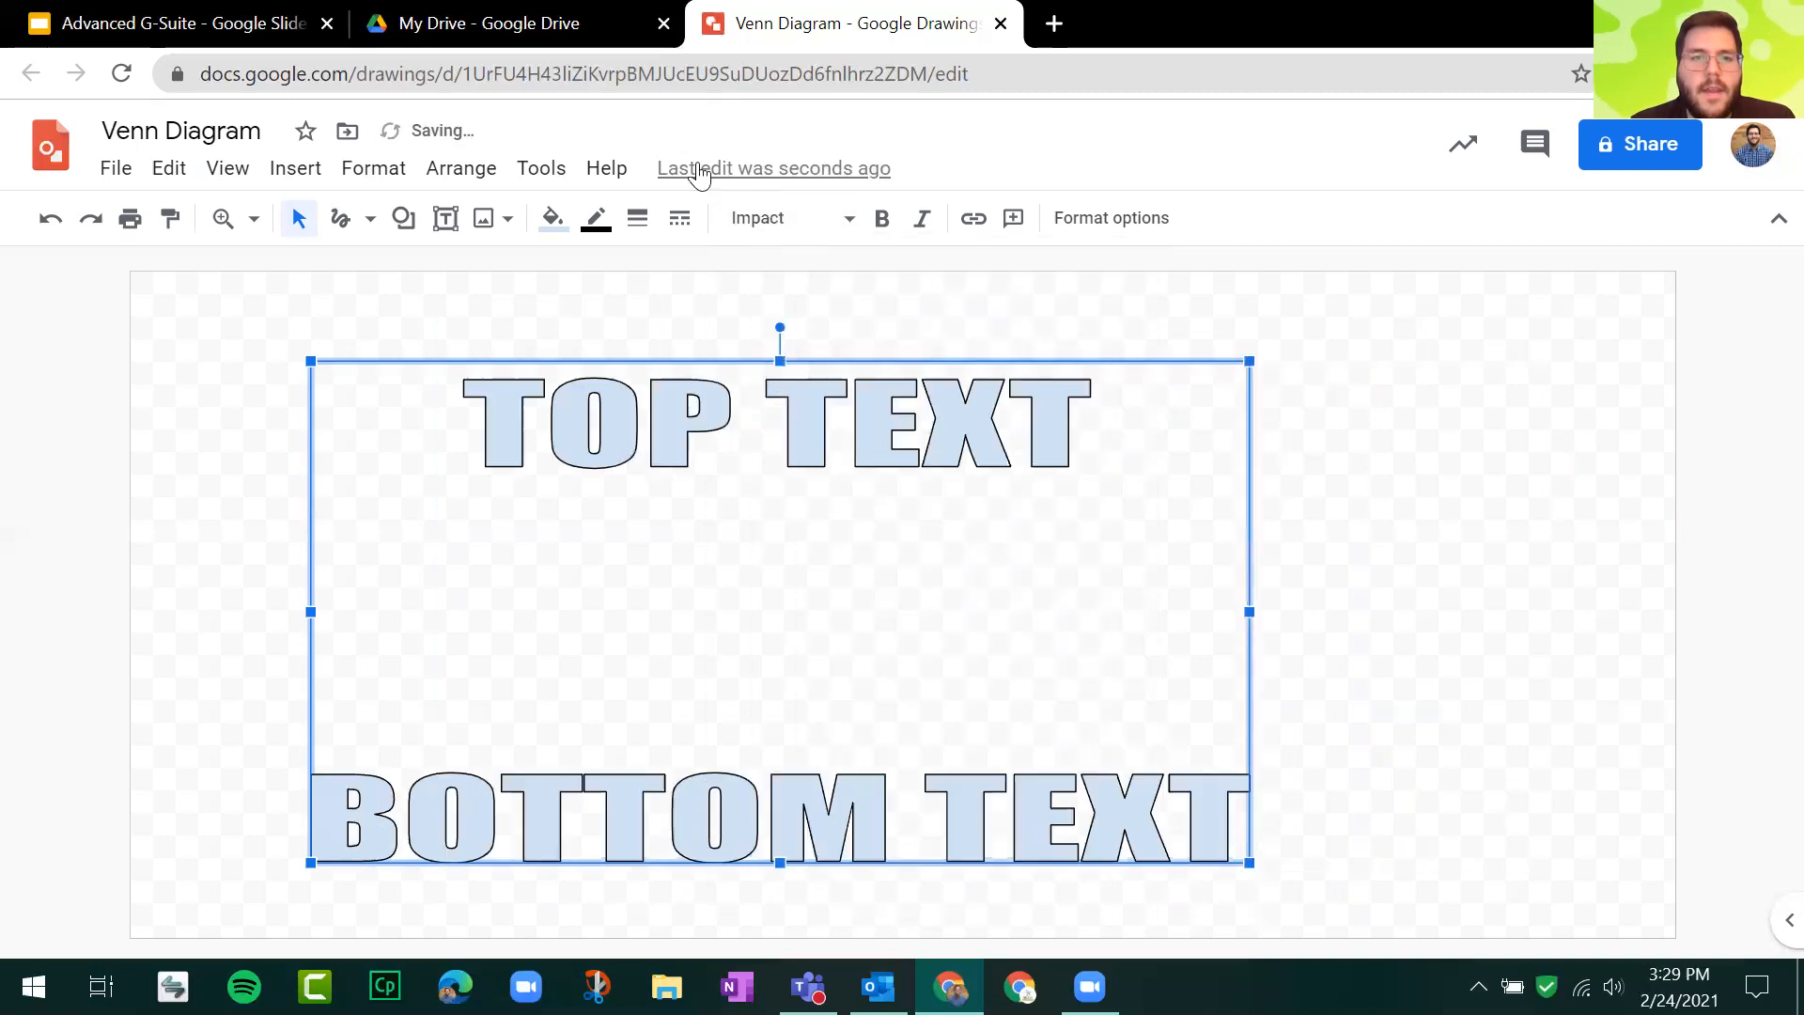
Step: Give the word art a white fill and a black outline 2 px thick
left_click(552, 223)
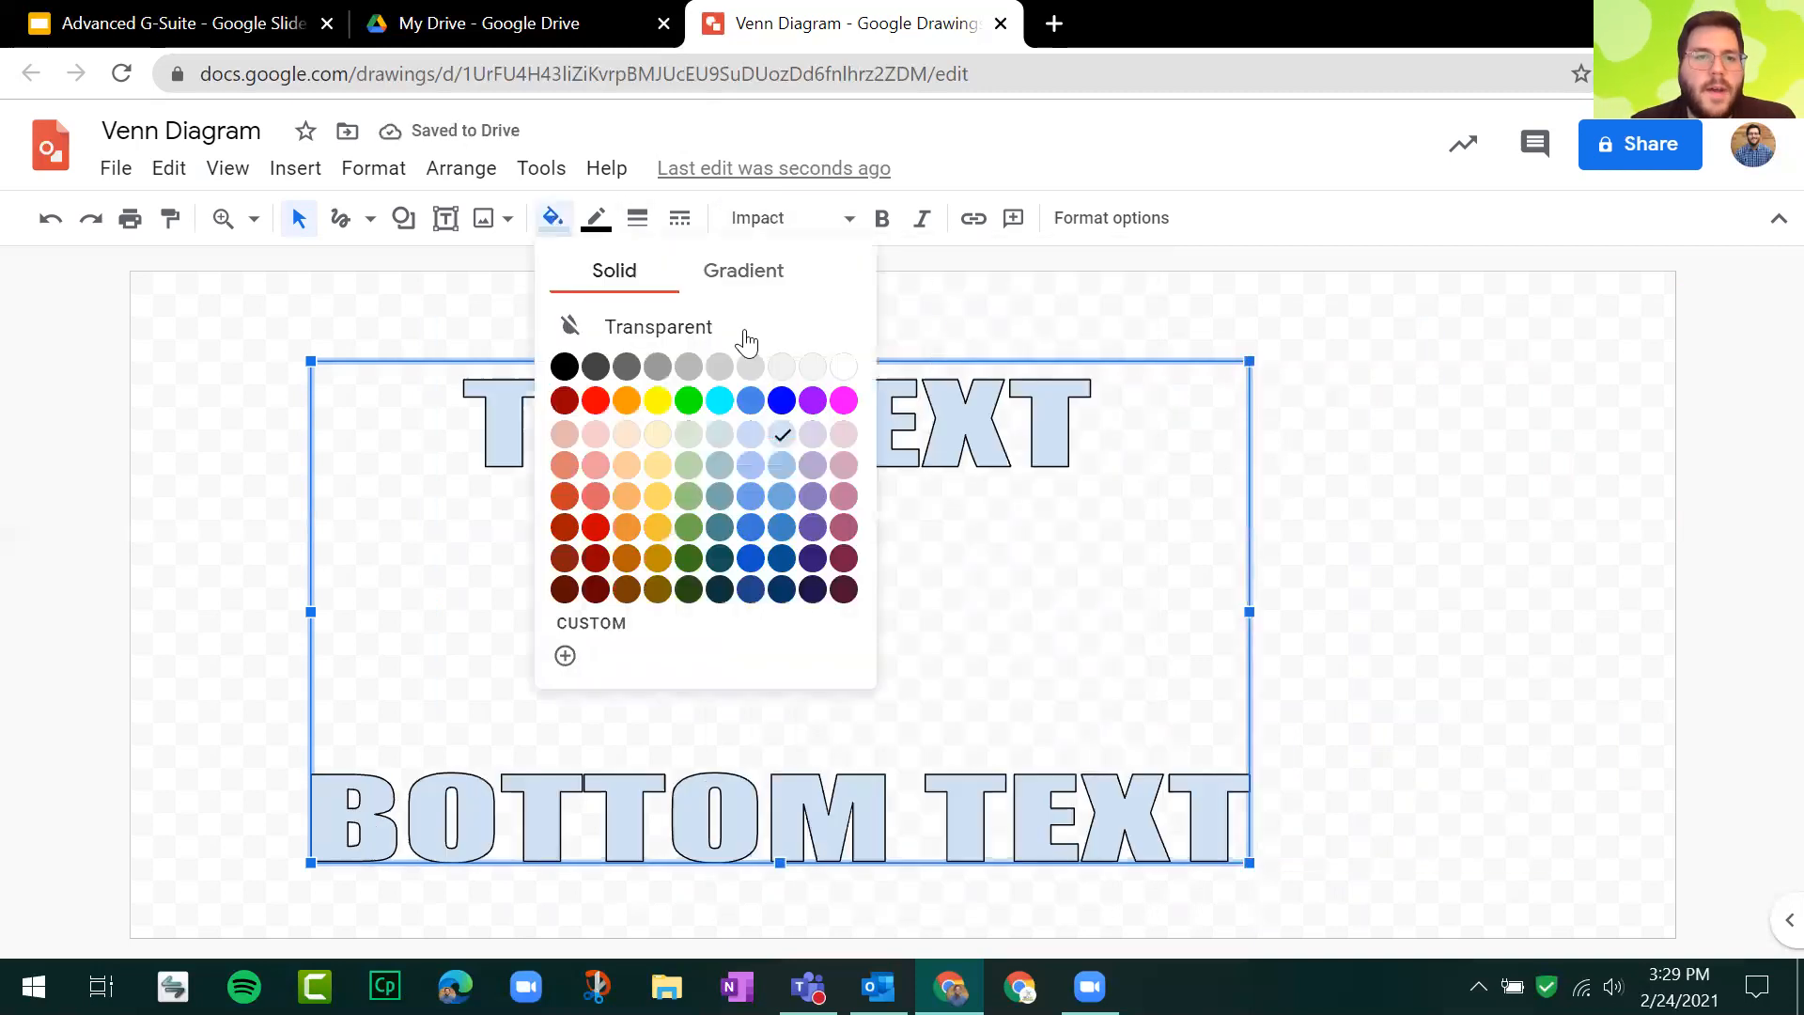
left_click(831, 363)
left_click(605, 235)
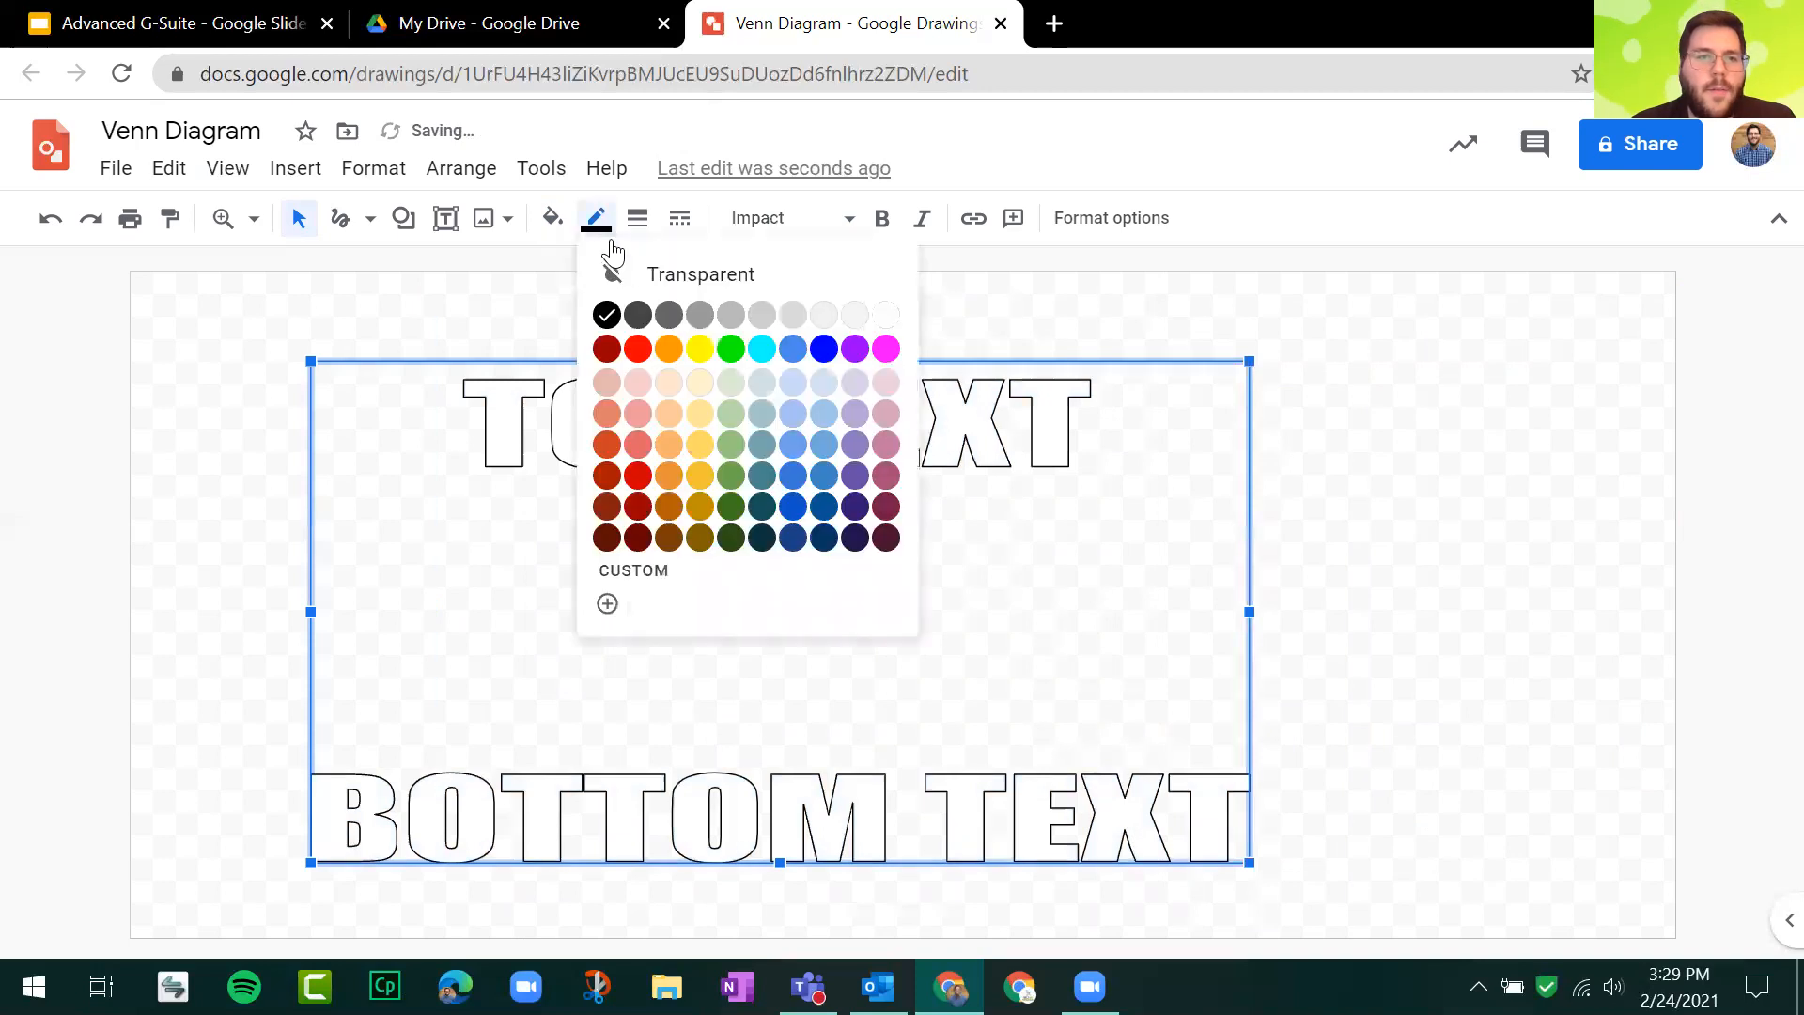
left_click(604, 311)
left_click(627, 230)
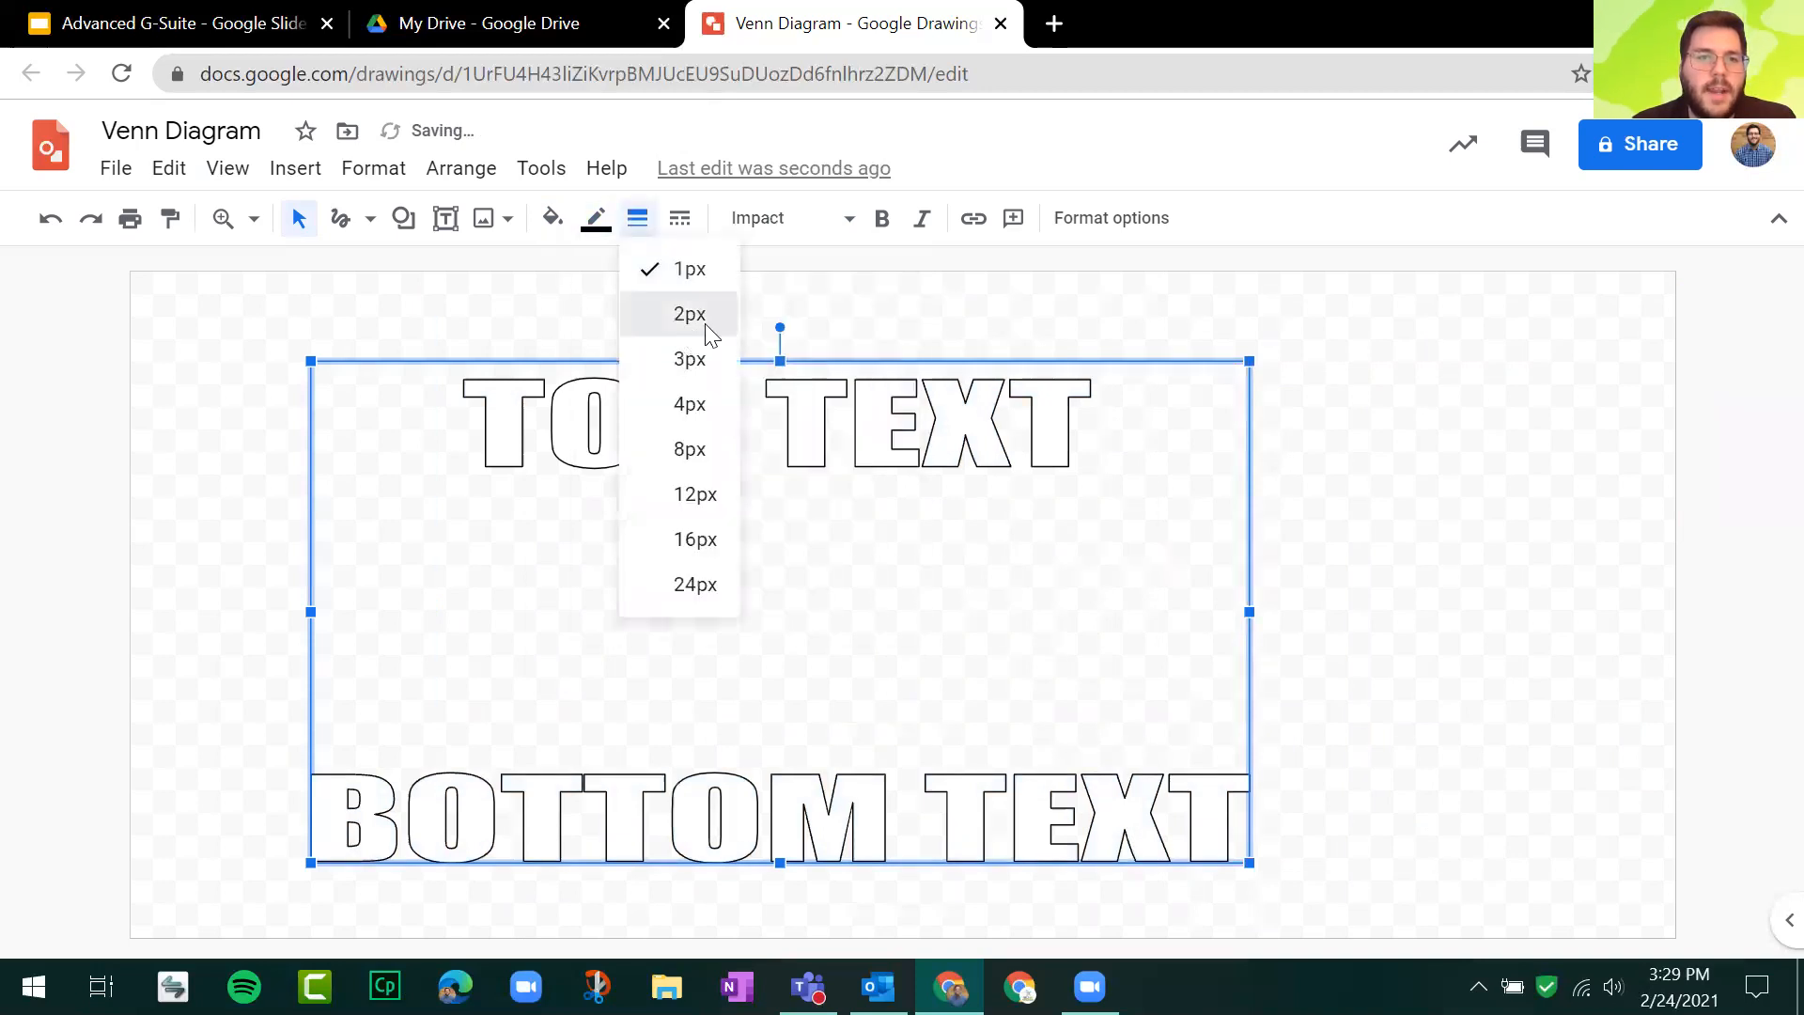
left_click(709, 330)
left_click(1506, 414)
Step: Move the word art up and right toward the canvas centre and stretch its lower edge close to the canvas bottom
left_click_drag(937, 452, 1071, 411)
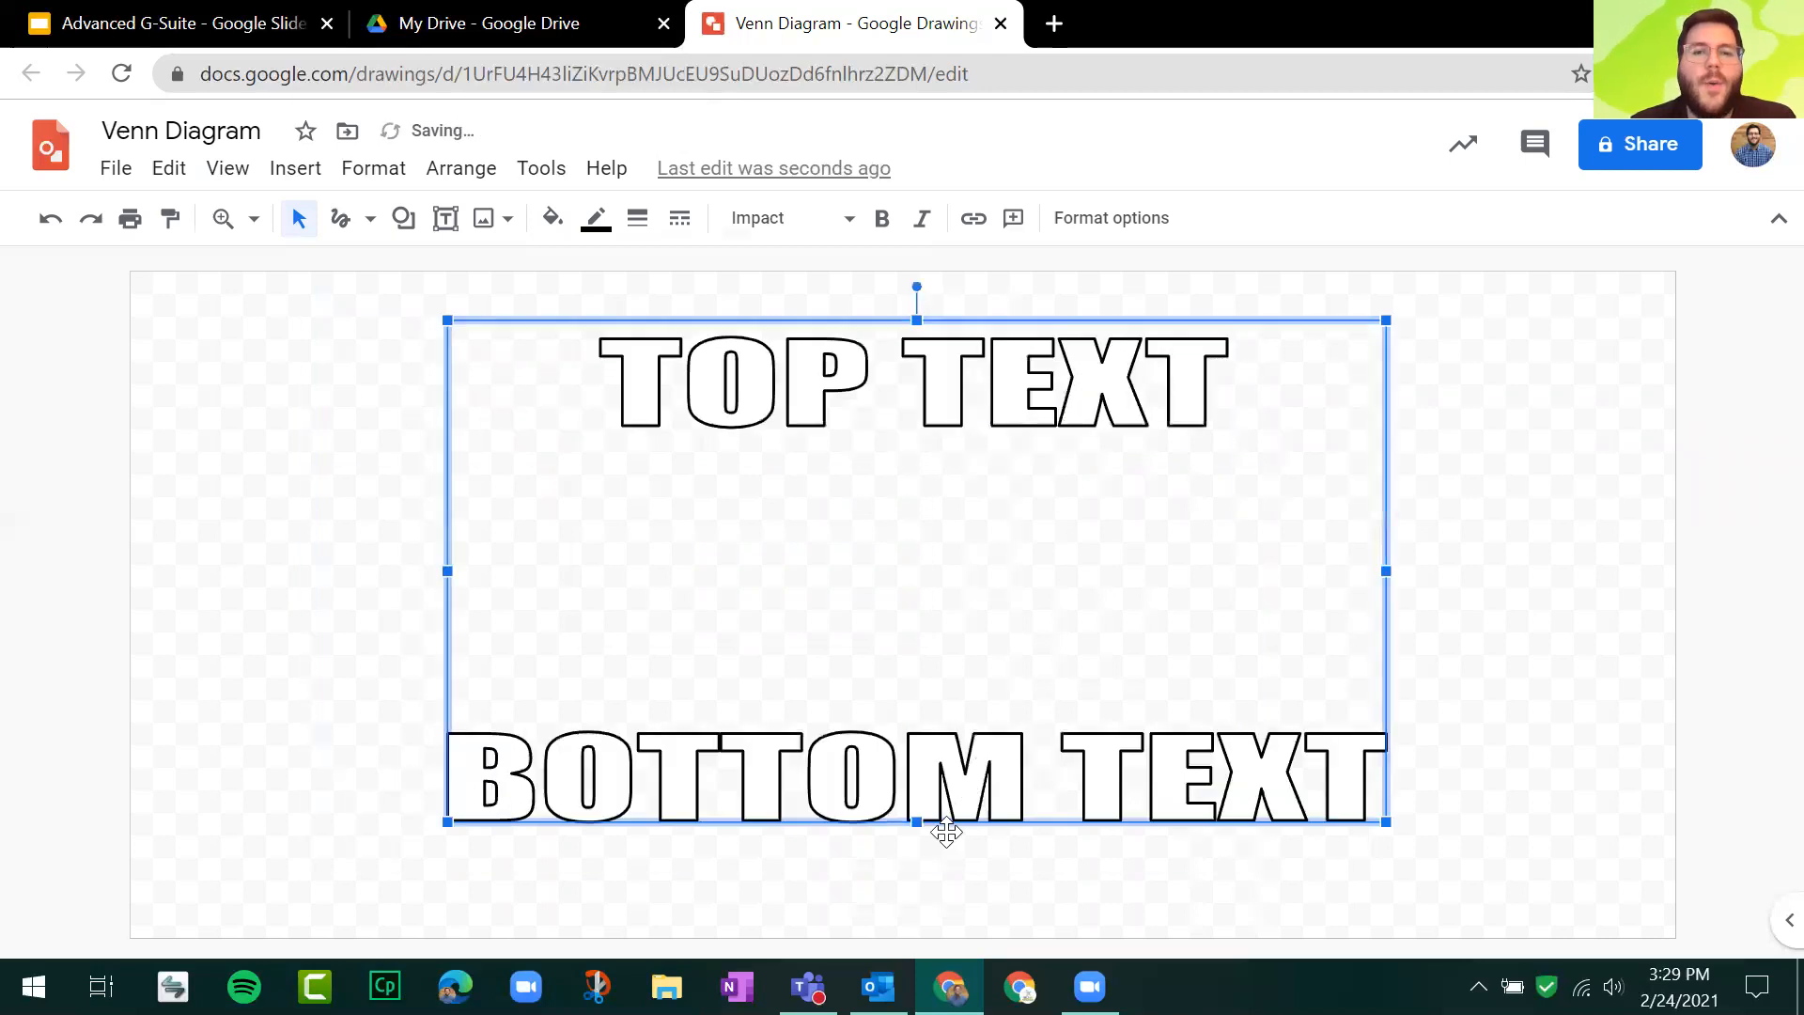
left_click_drag(916, 825, 916, 897)
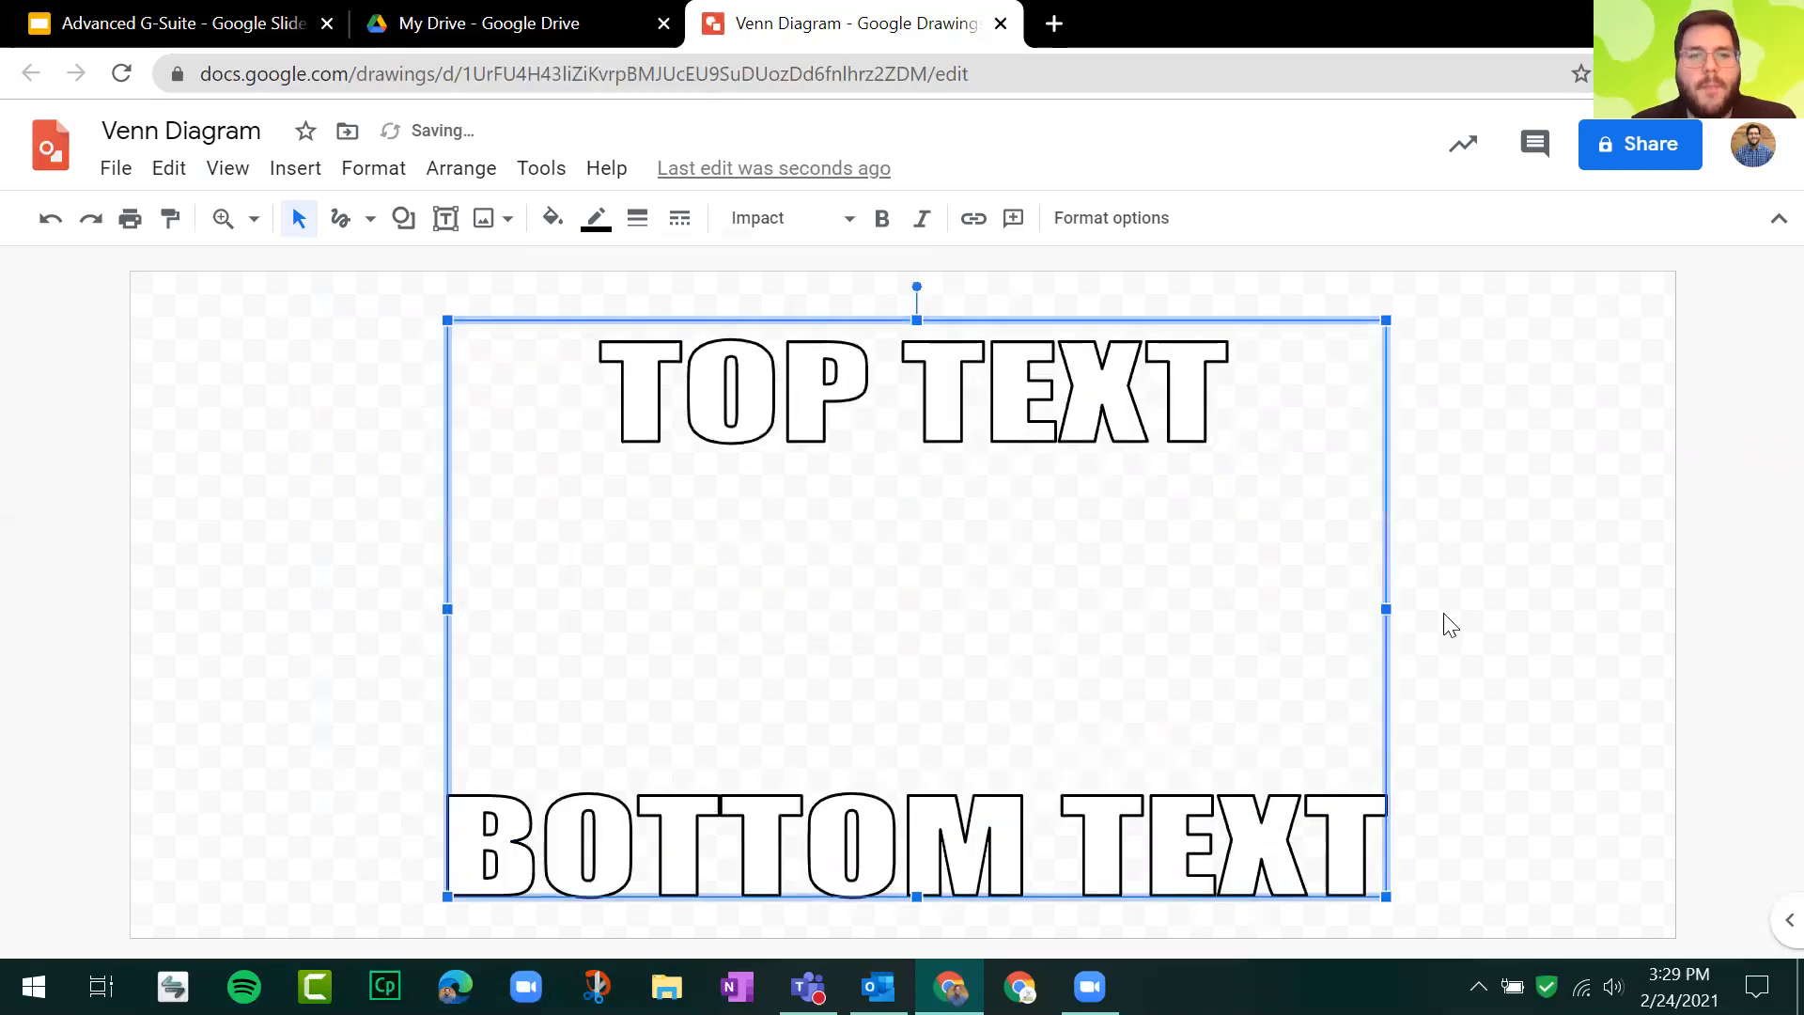
left_click(1534, 576)
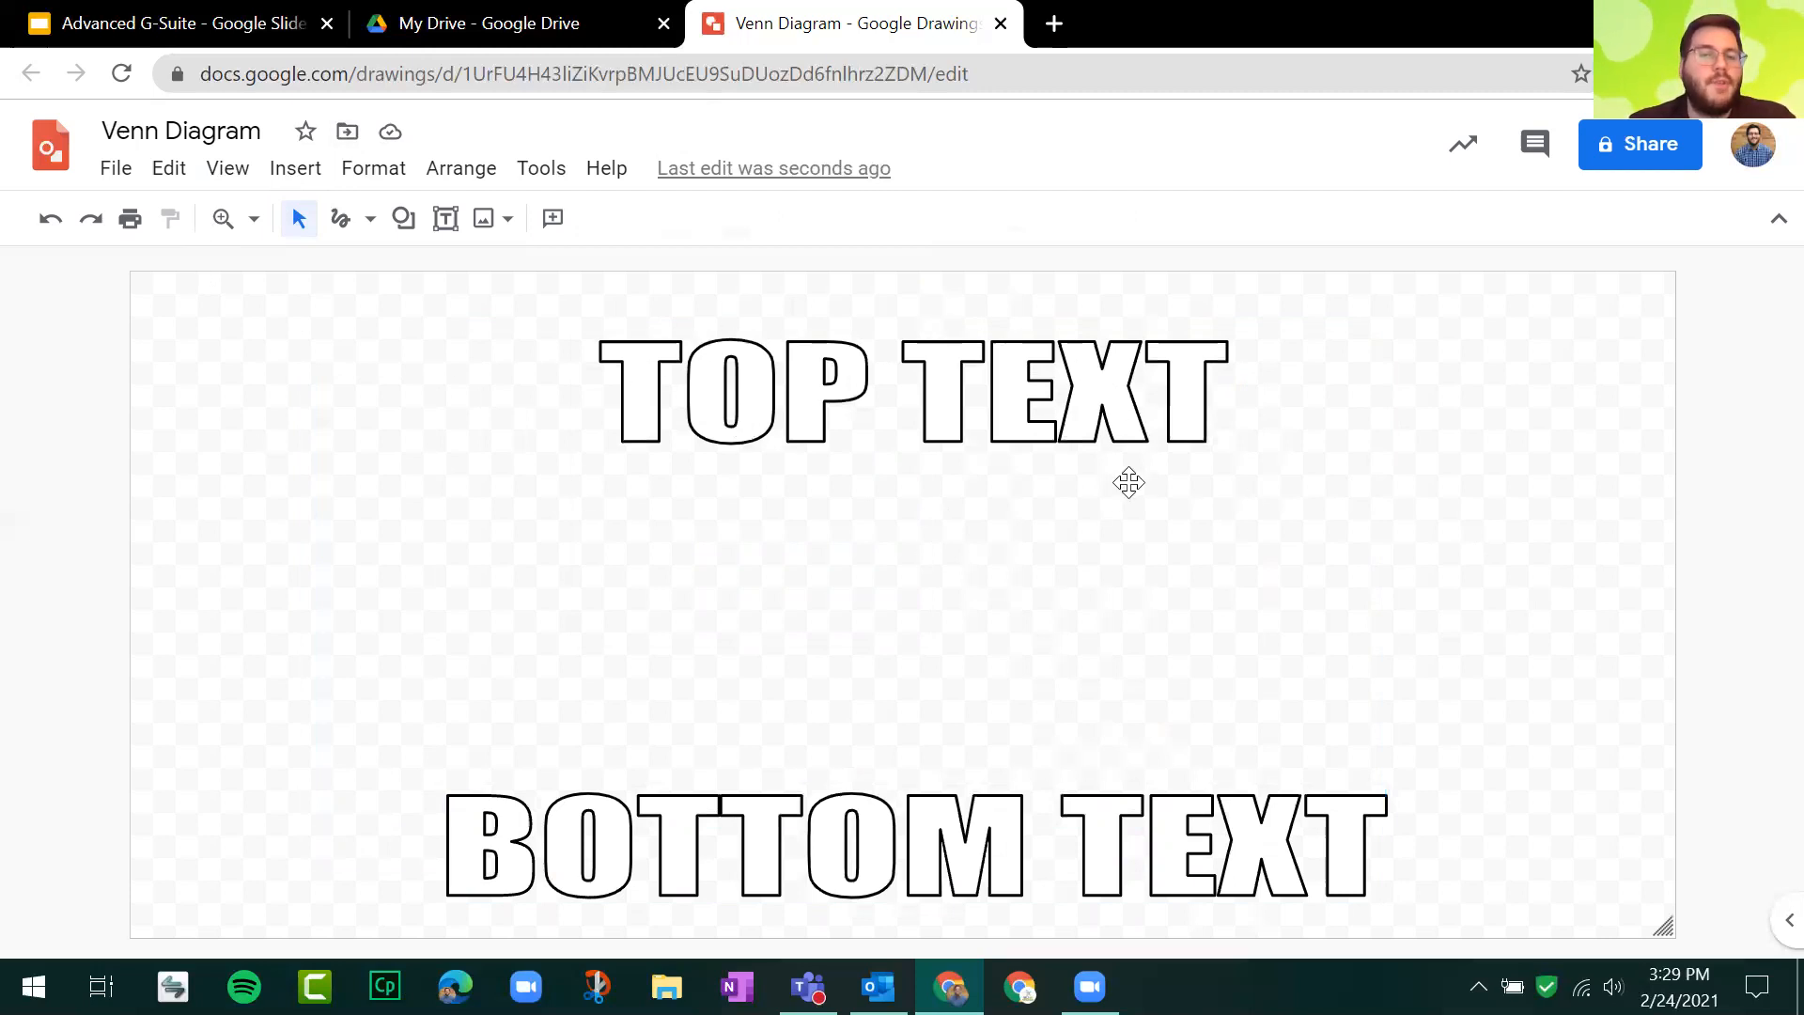
Step: Examine how the TOP TEXT and BOTTOM TEXT lines are laid out in the word art's text editor
double_click(737, 351)
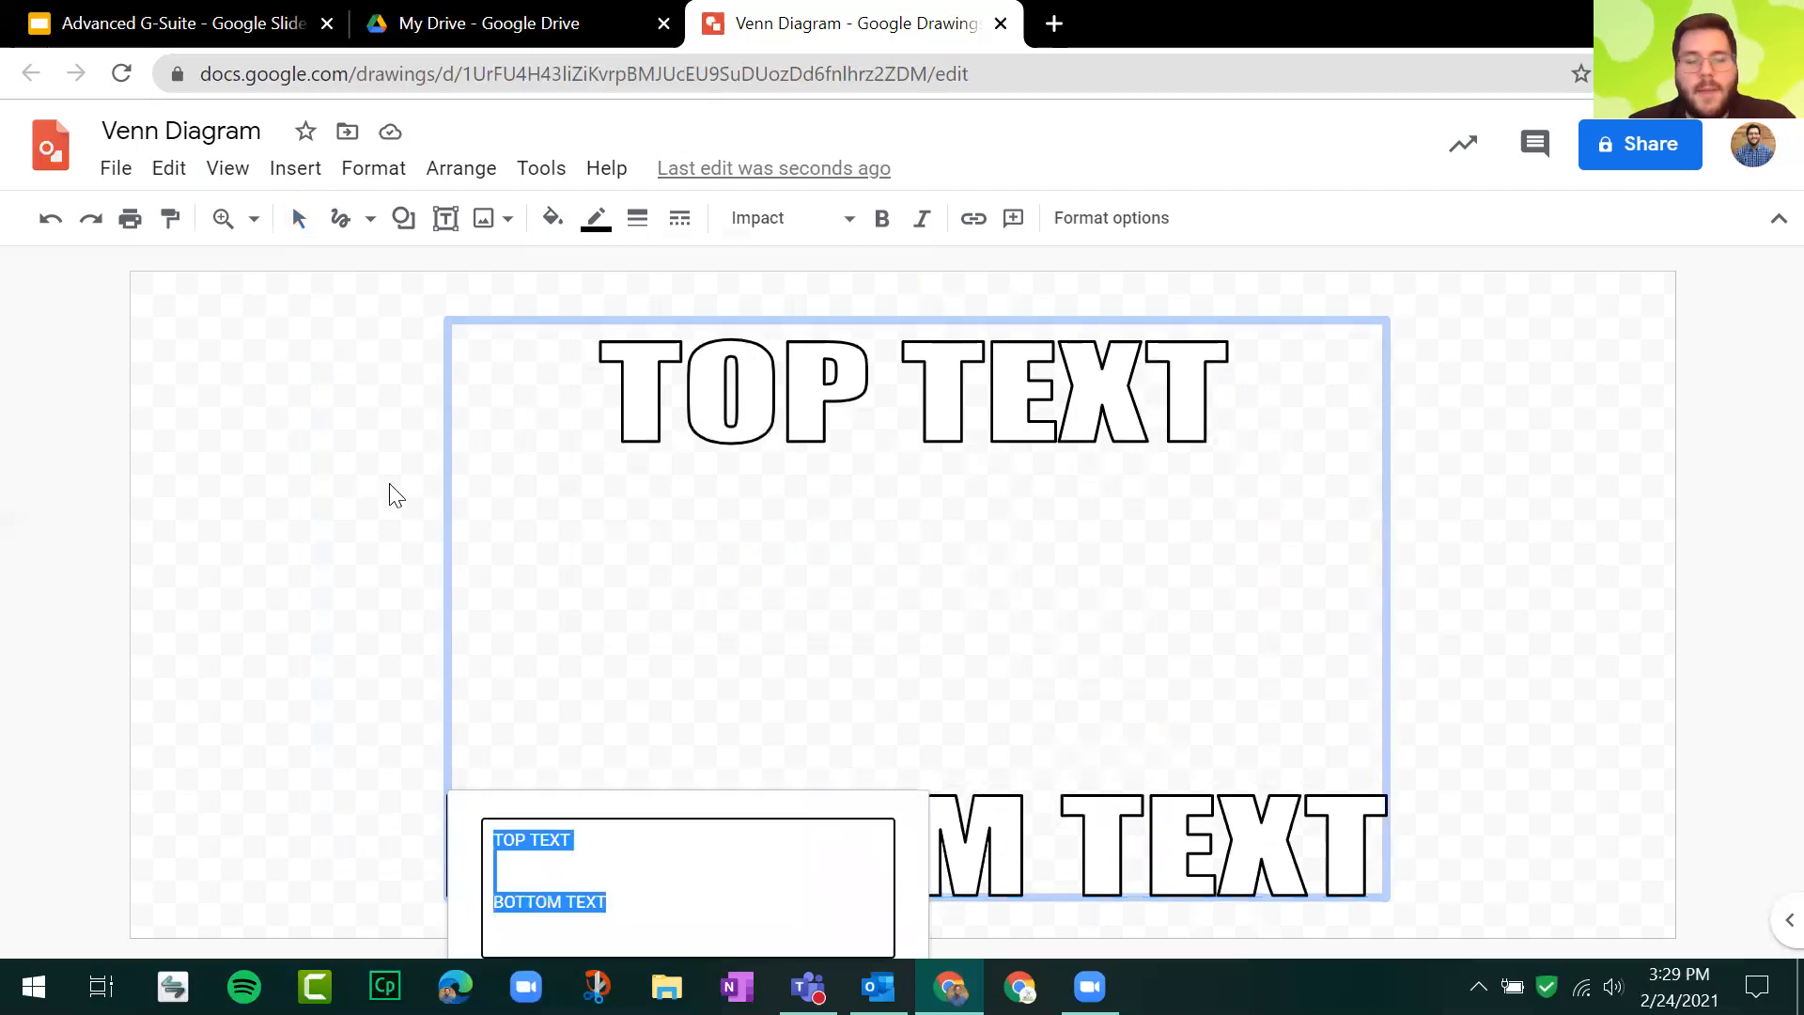
key("Return")
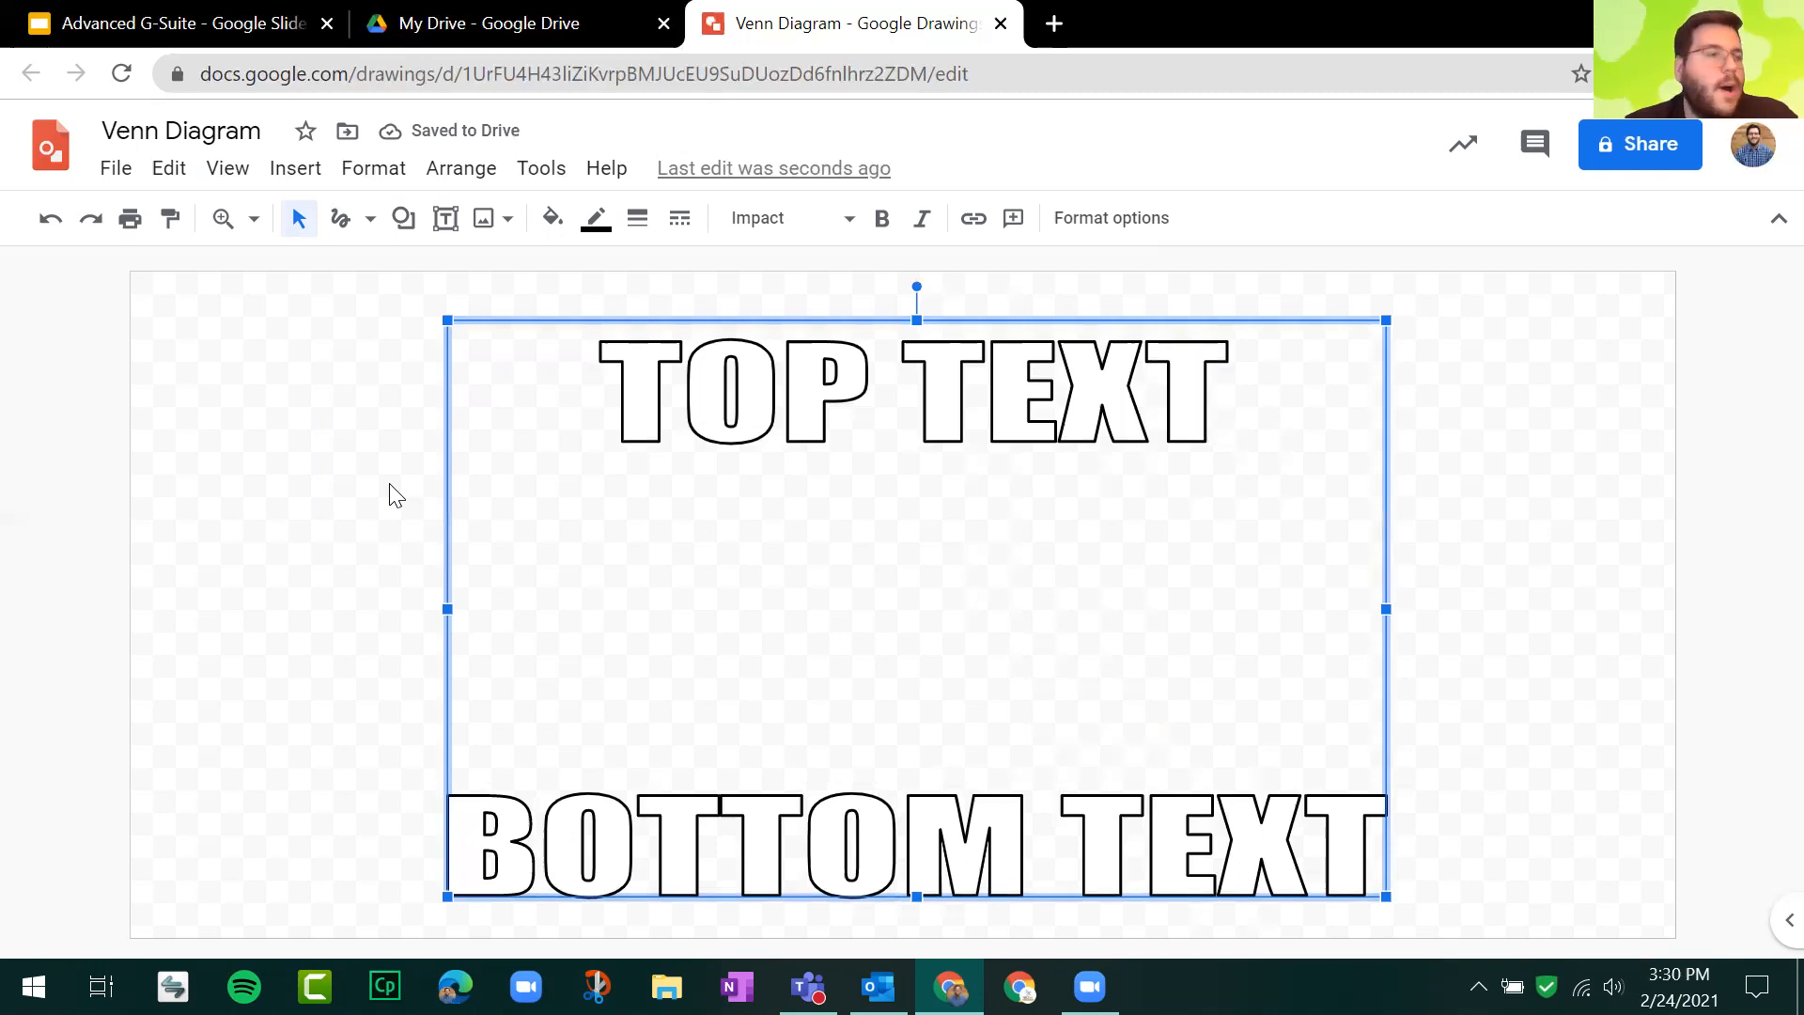
left_click(1428, 440)
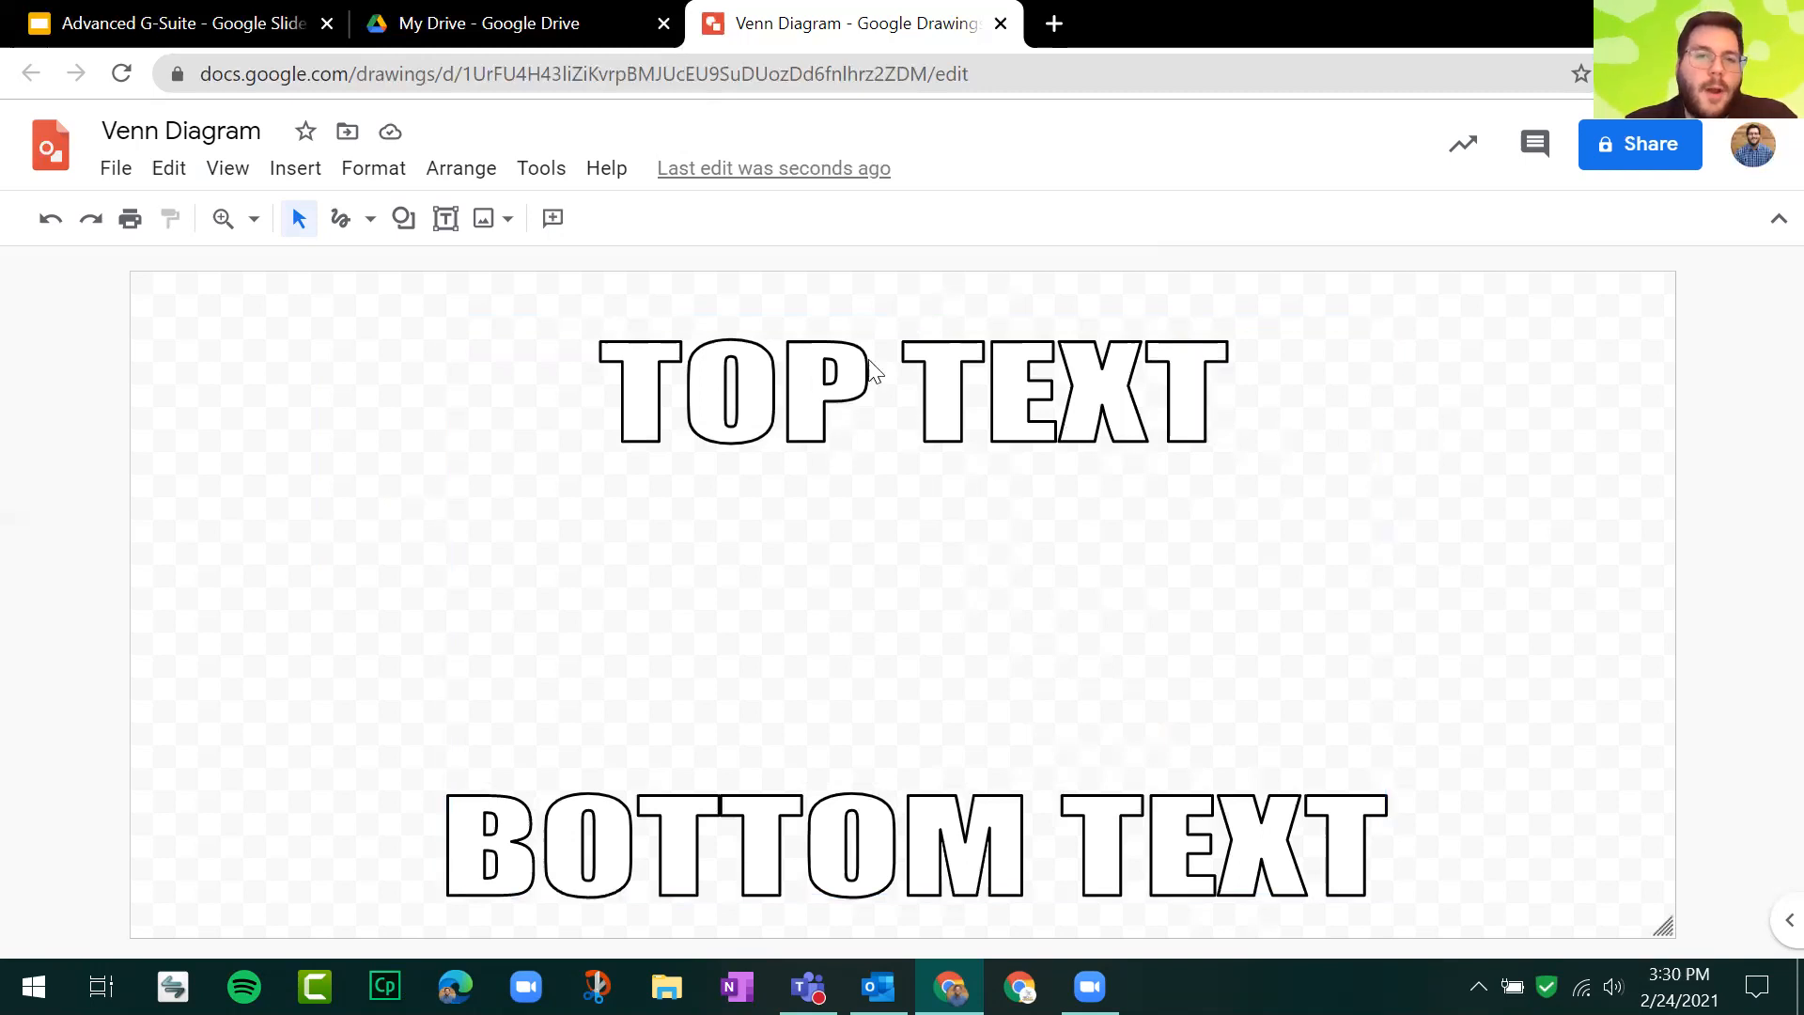
double_click(846, 387)
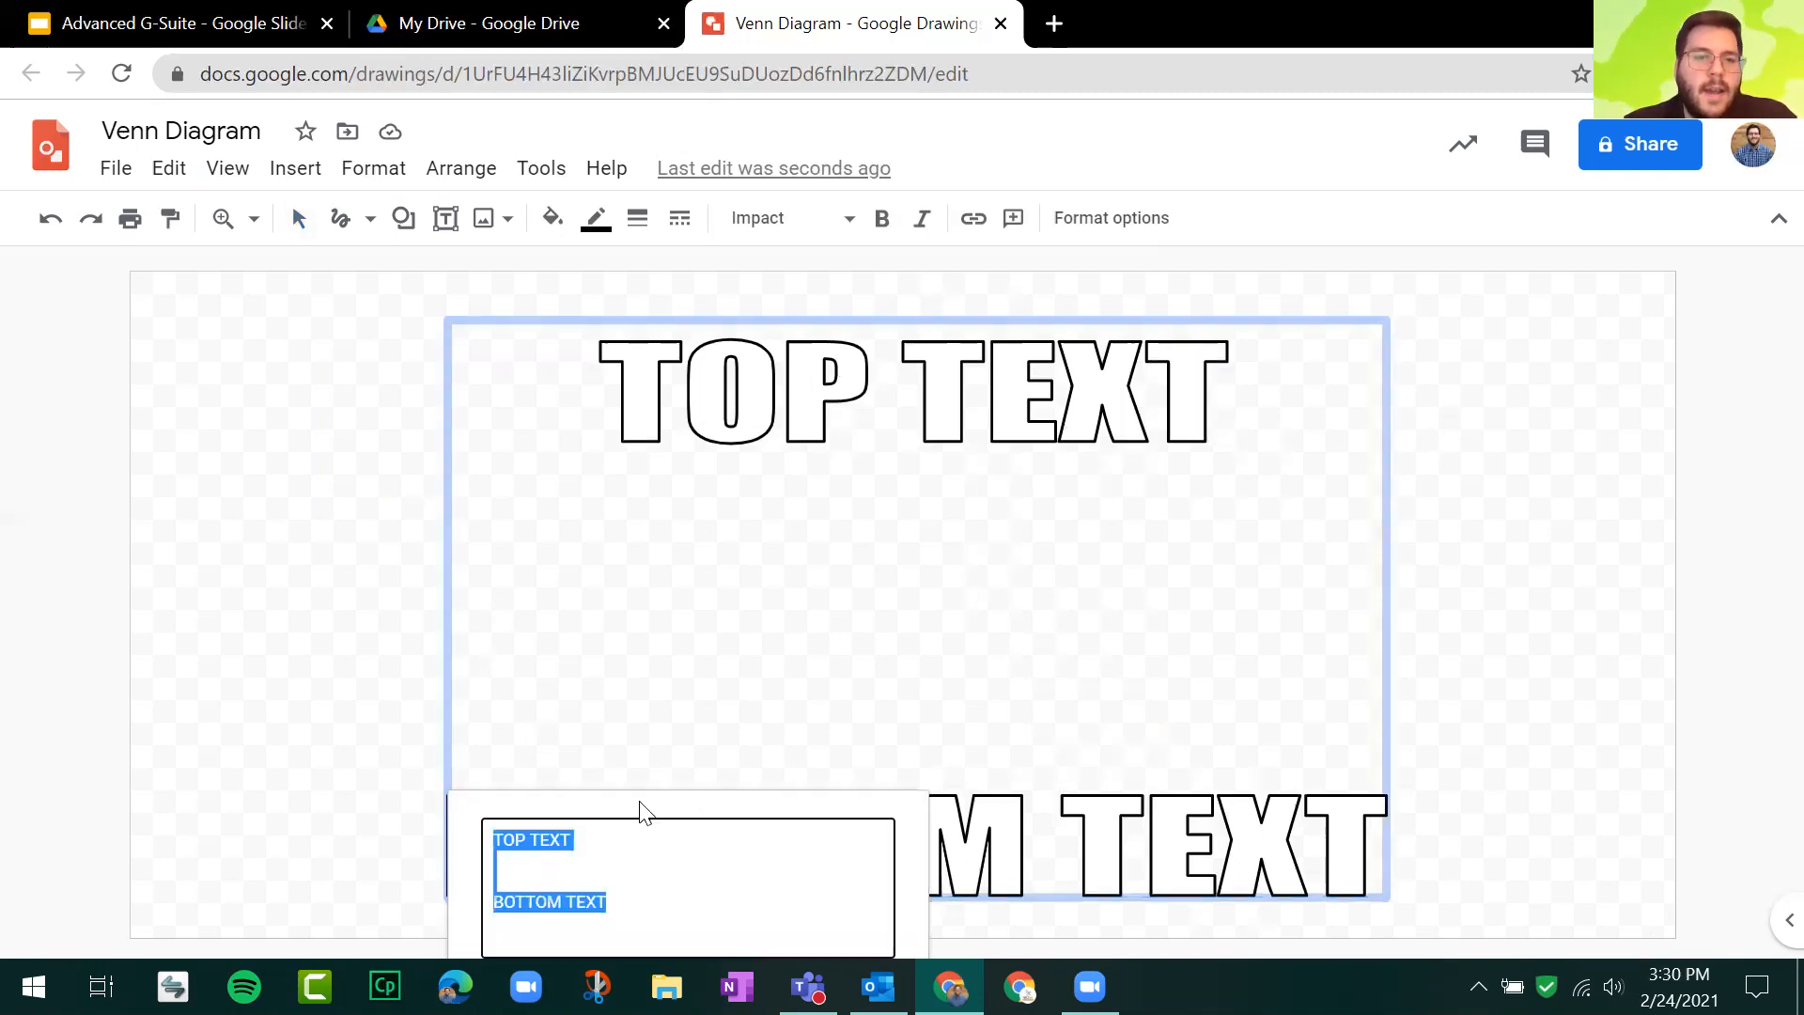
left_click(620, 876)
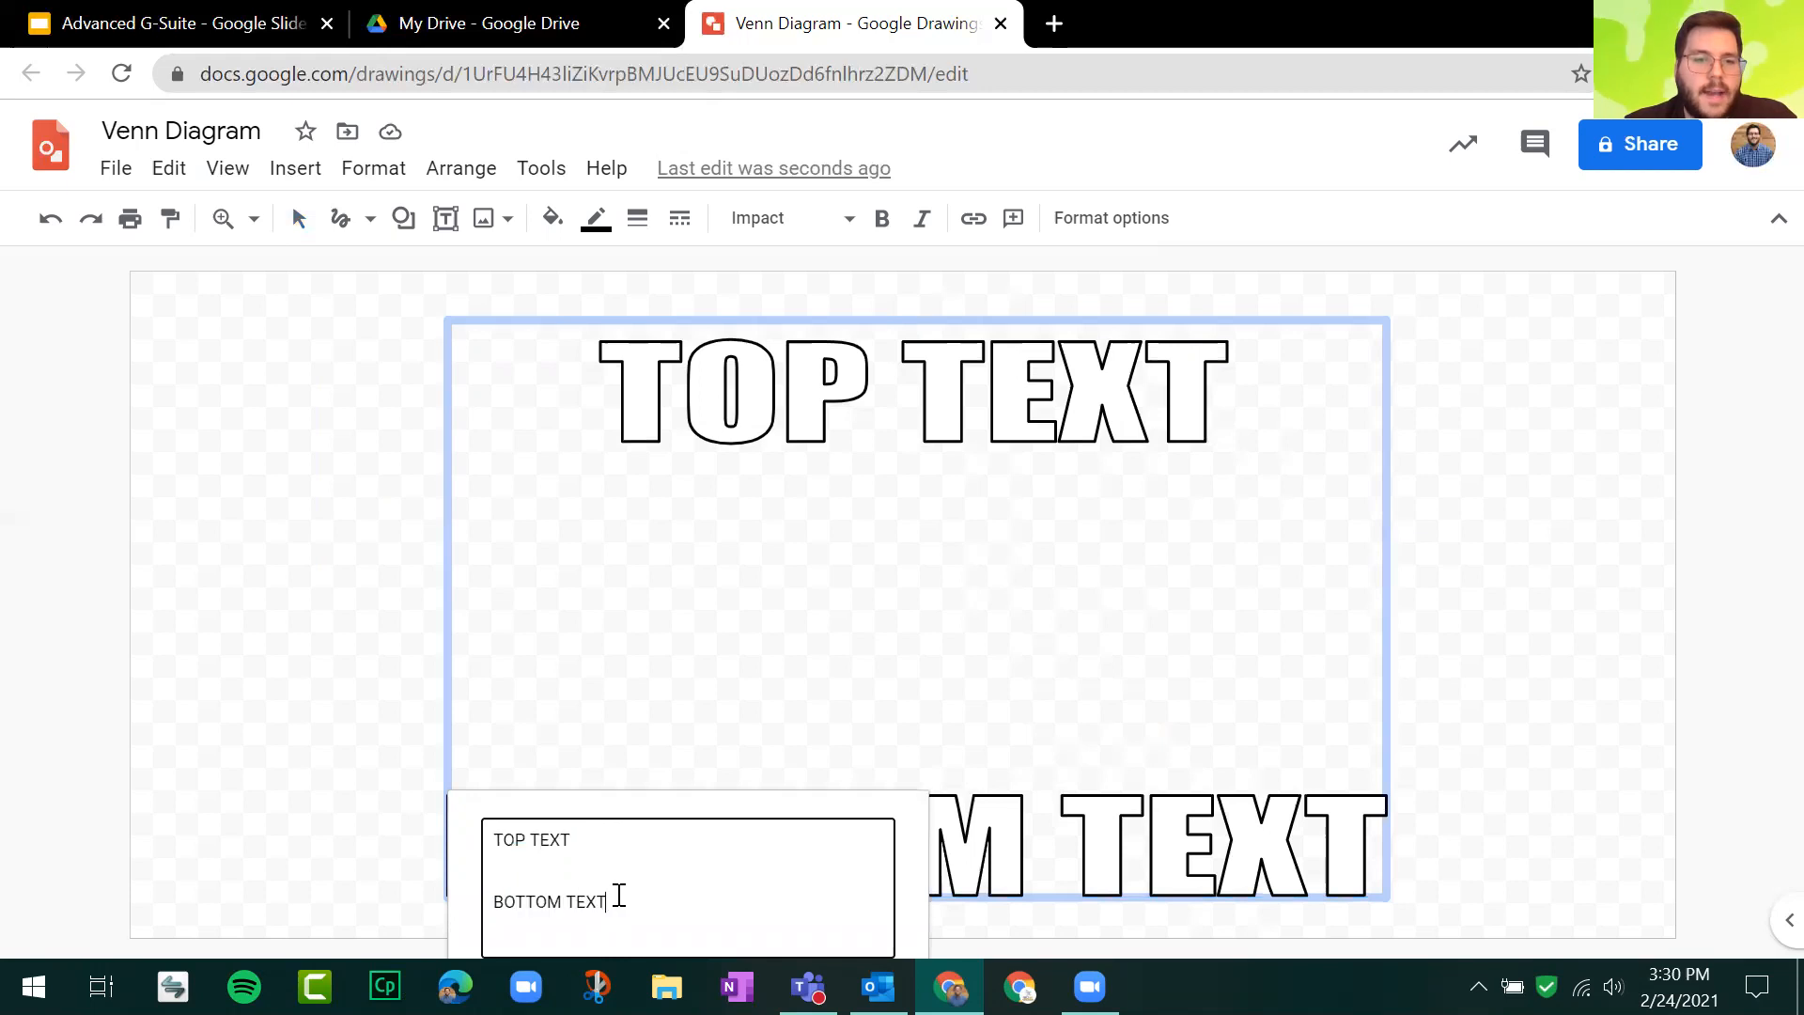
left_click(634, 843)
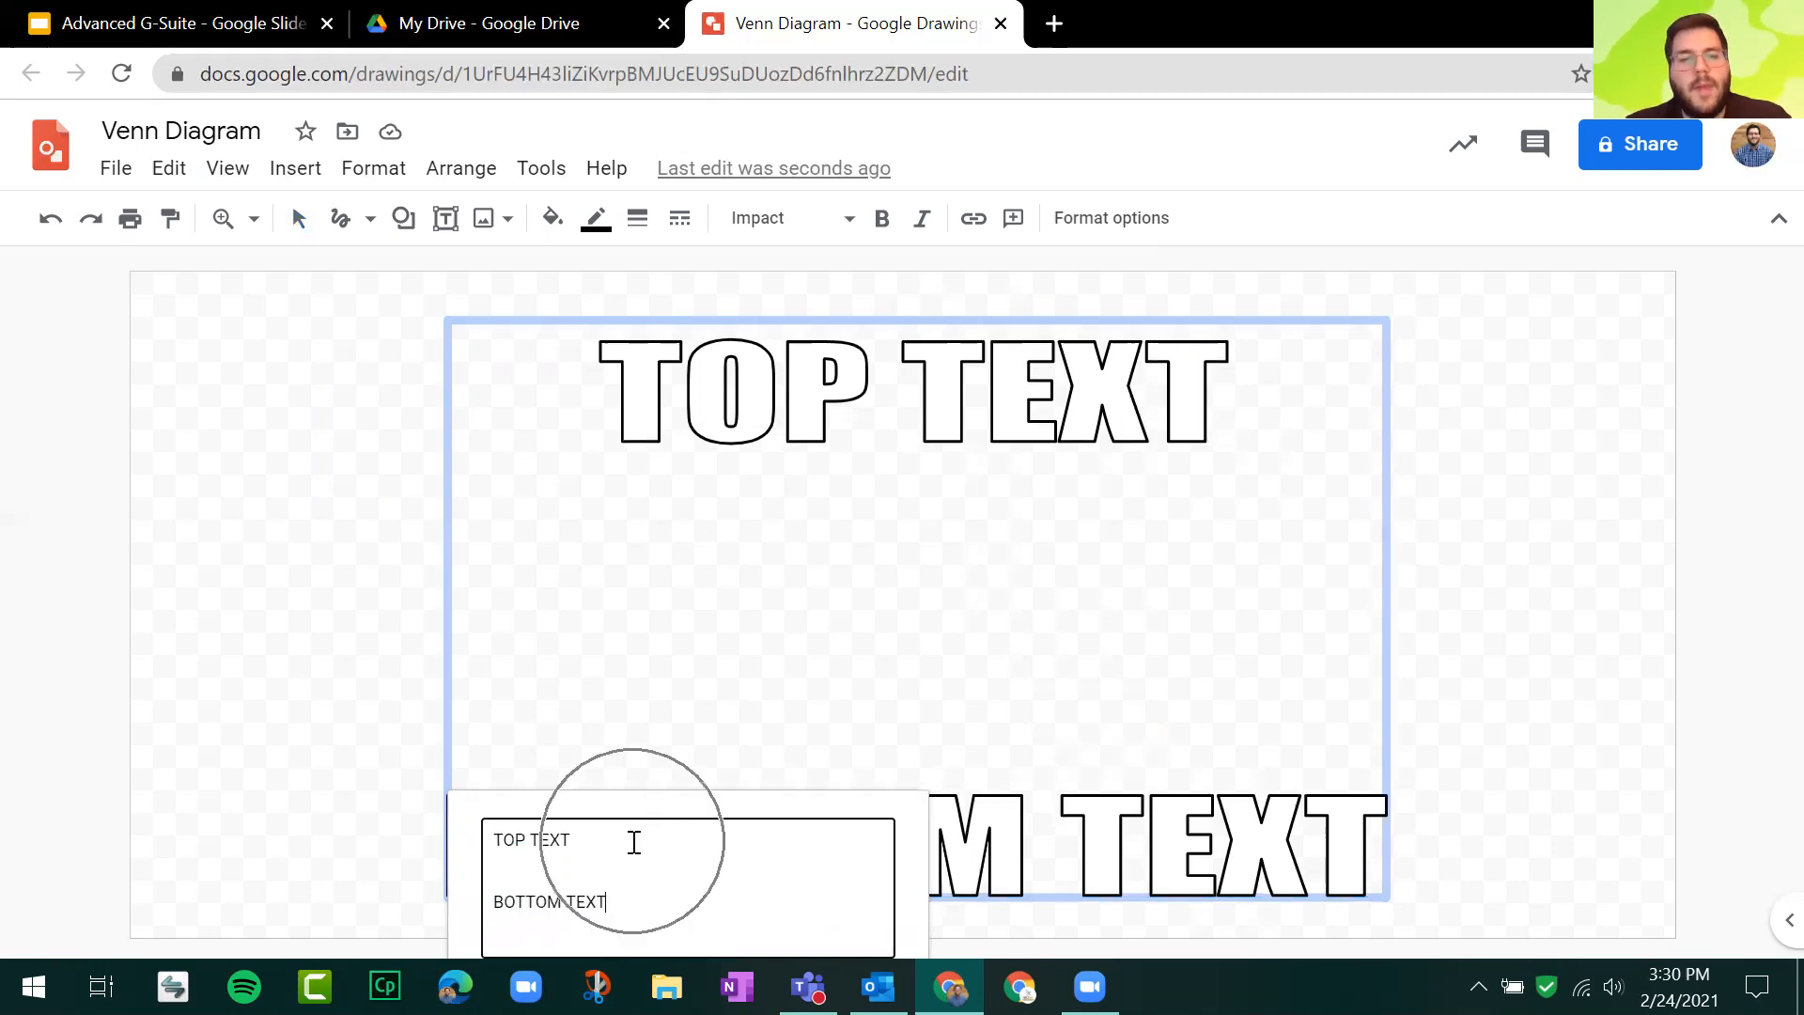
left_click(188, 657)
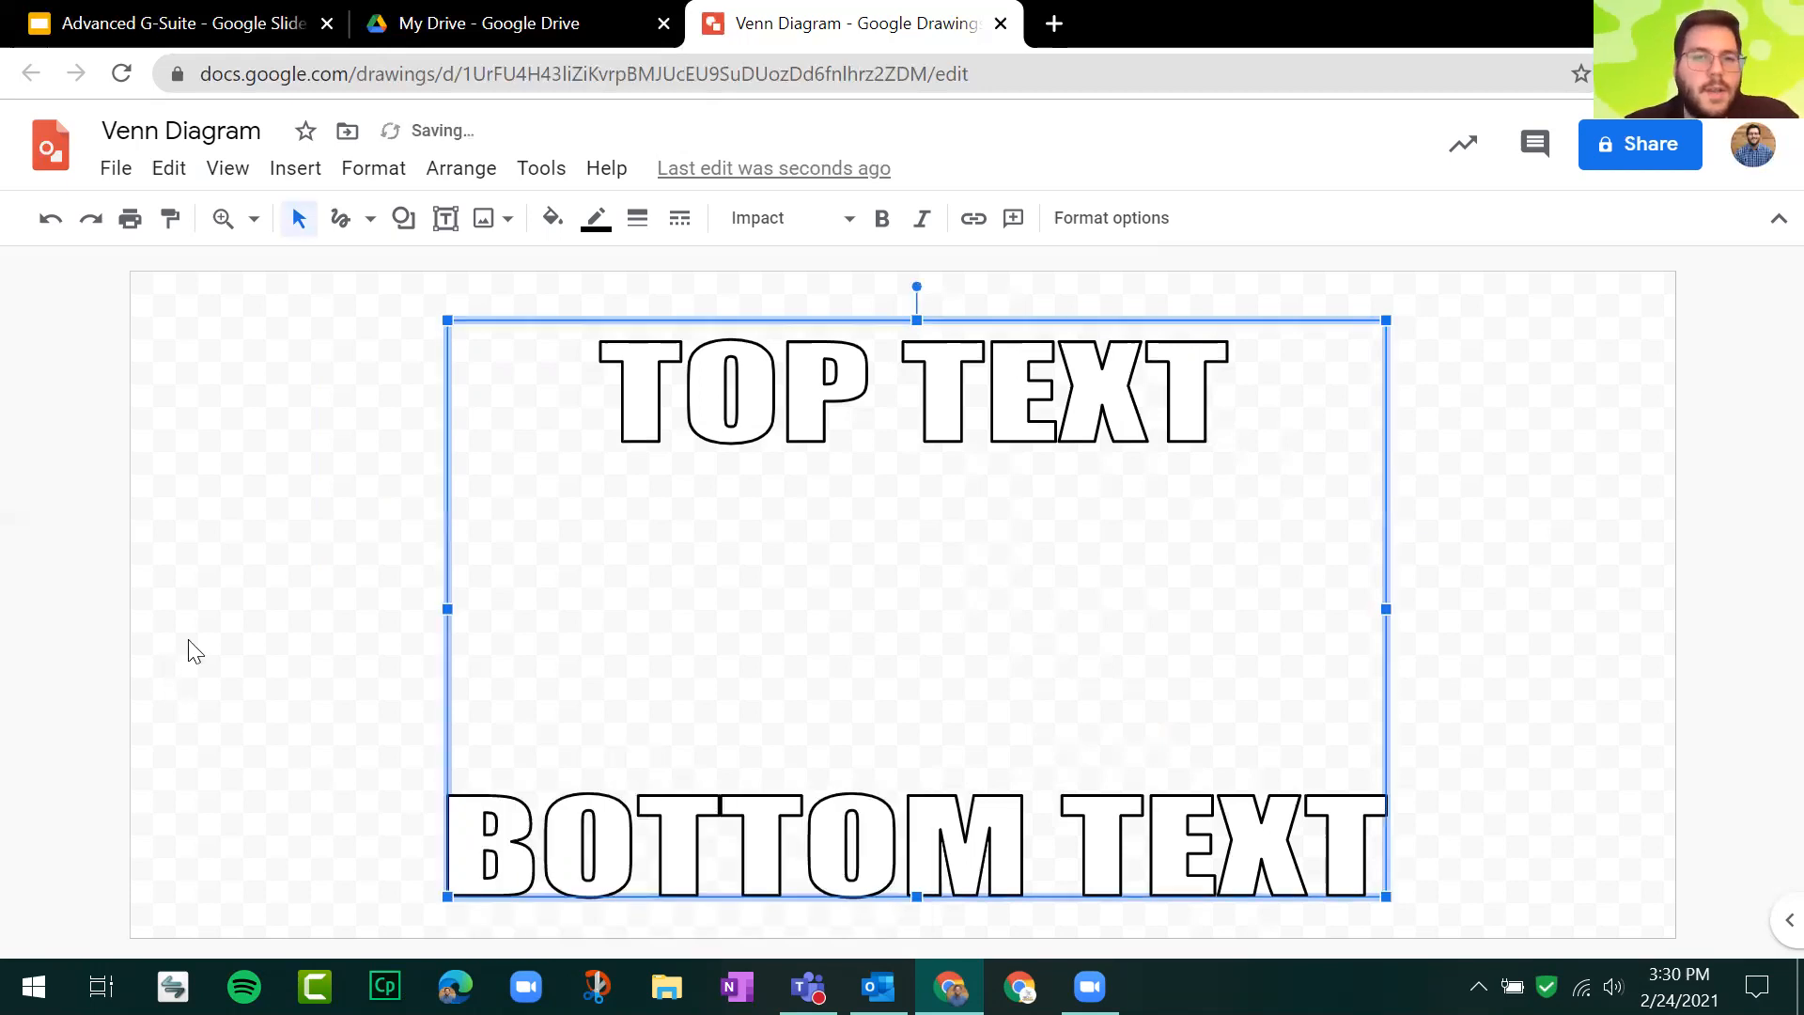
left_click(228, 576)
Step: Switch to the Advanced G-Suite presentation and advance to the slide "How to Use Drawings in the Classroom"
left_click(240, 14)
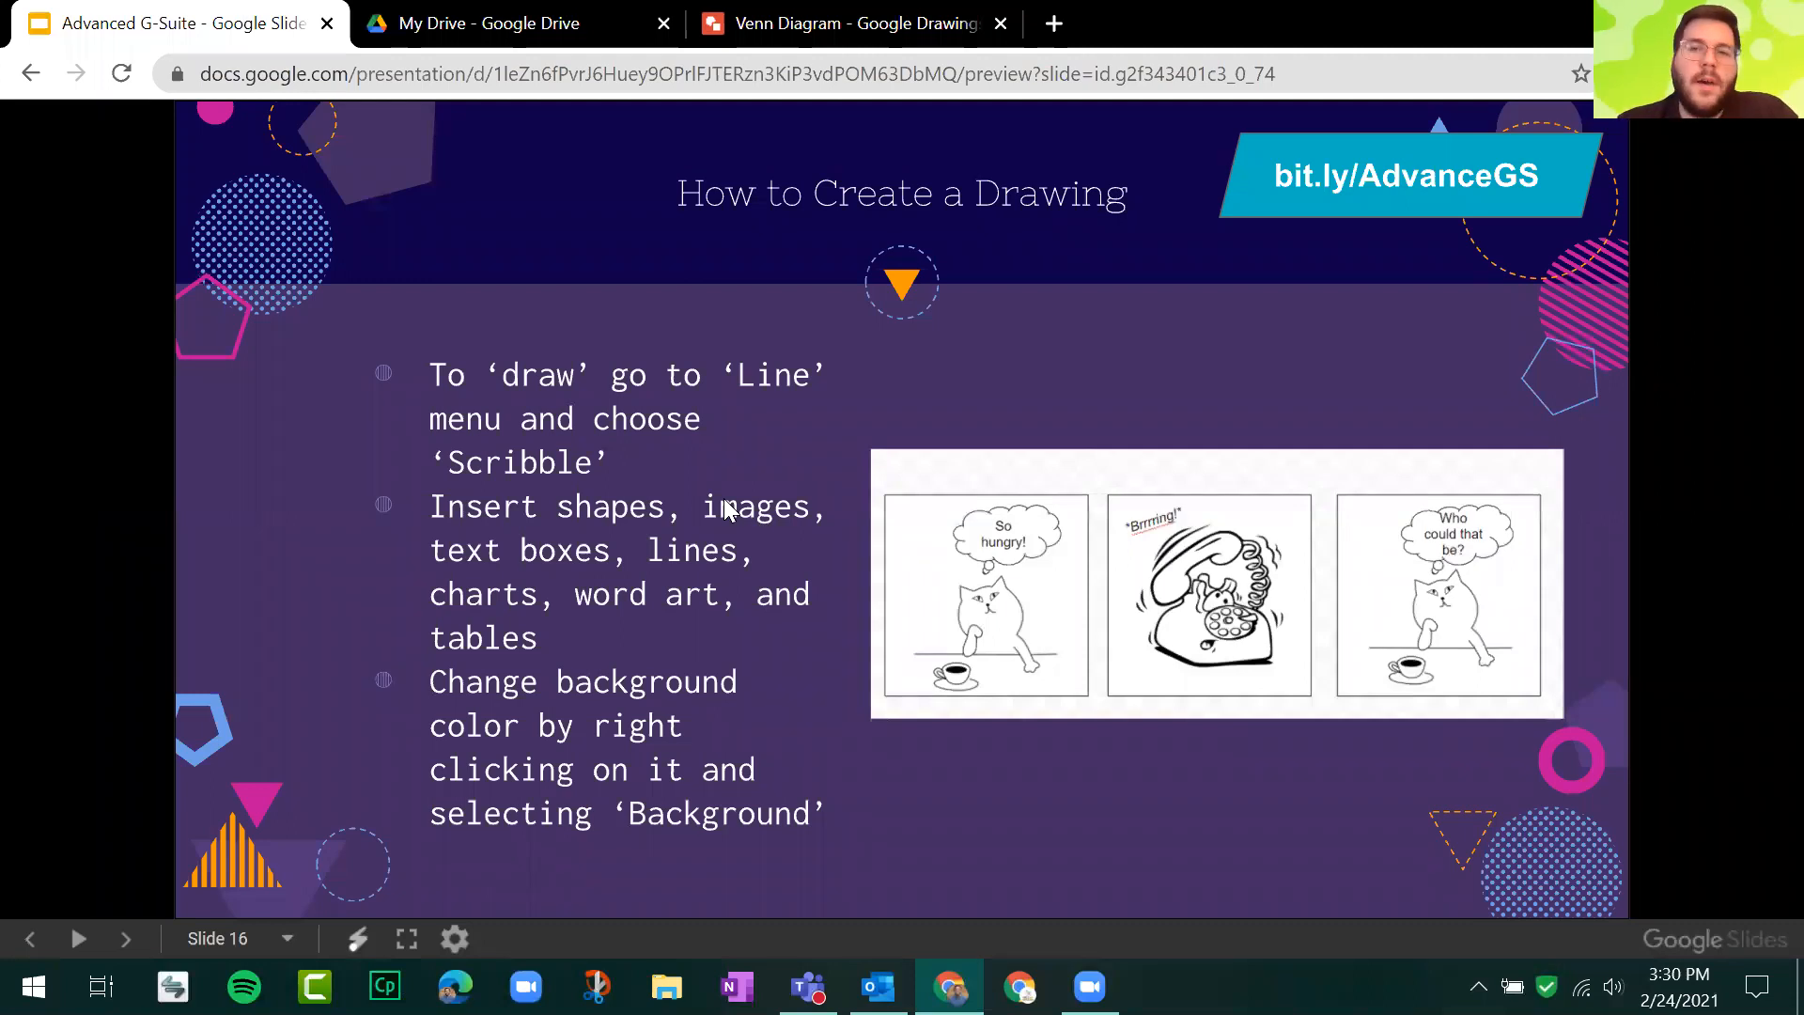
left_click(724, 498)
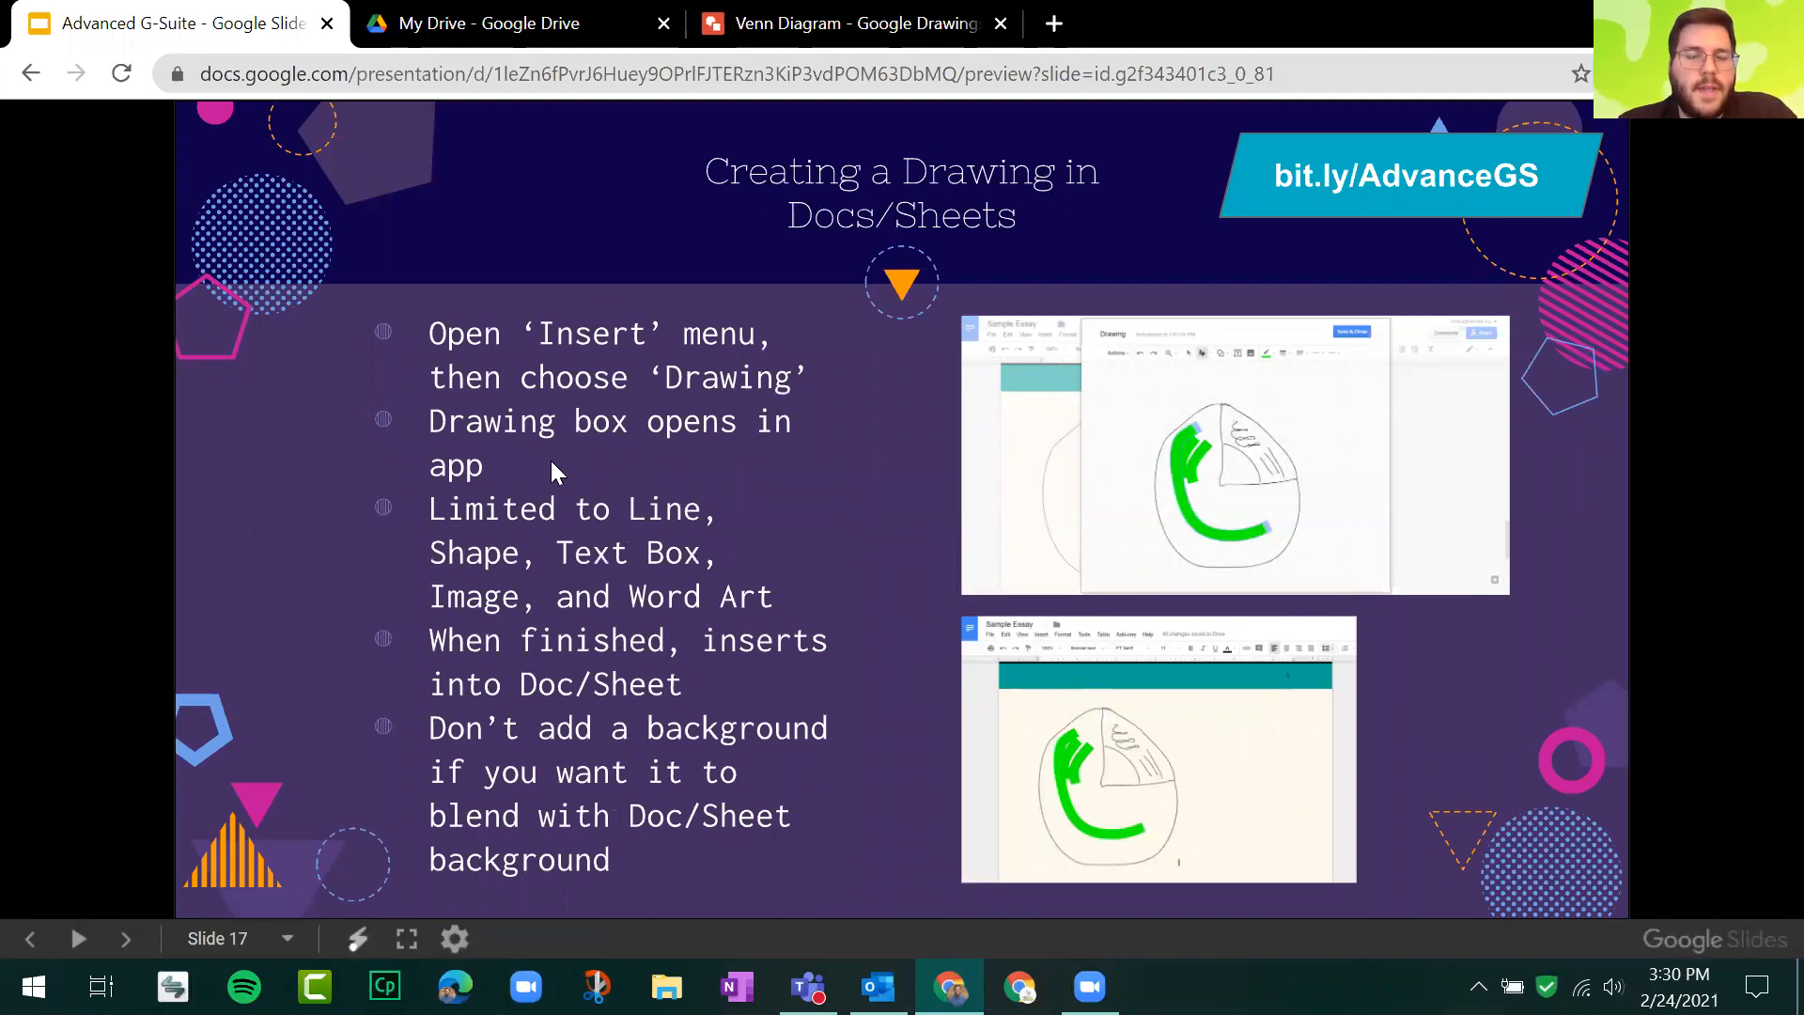
left_click(246, 494)
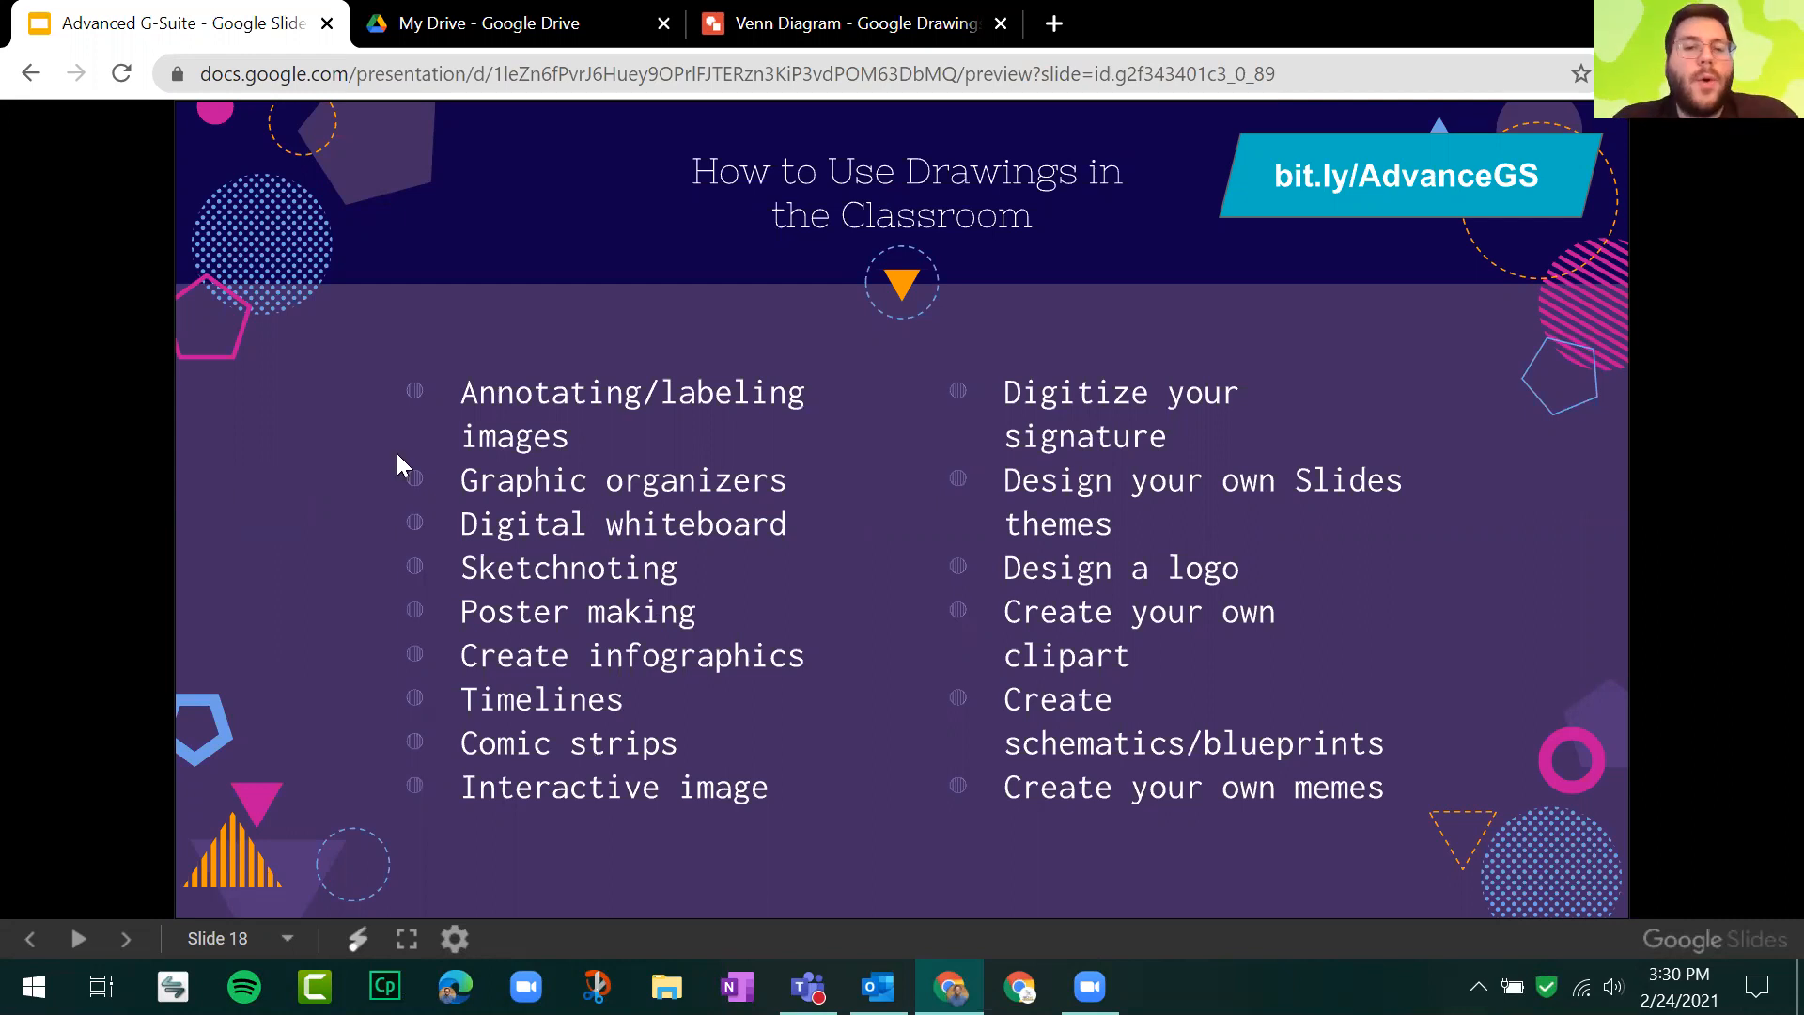
Step: Switch back to the Venn Diagram drawing and delete the TOP TEXT / BOTTOM TEXT word art
left_click(838, 14)
left_click(594, 405)
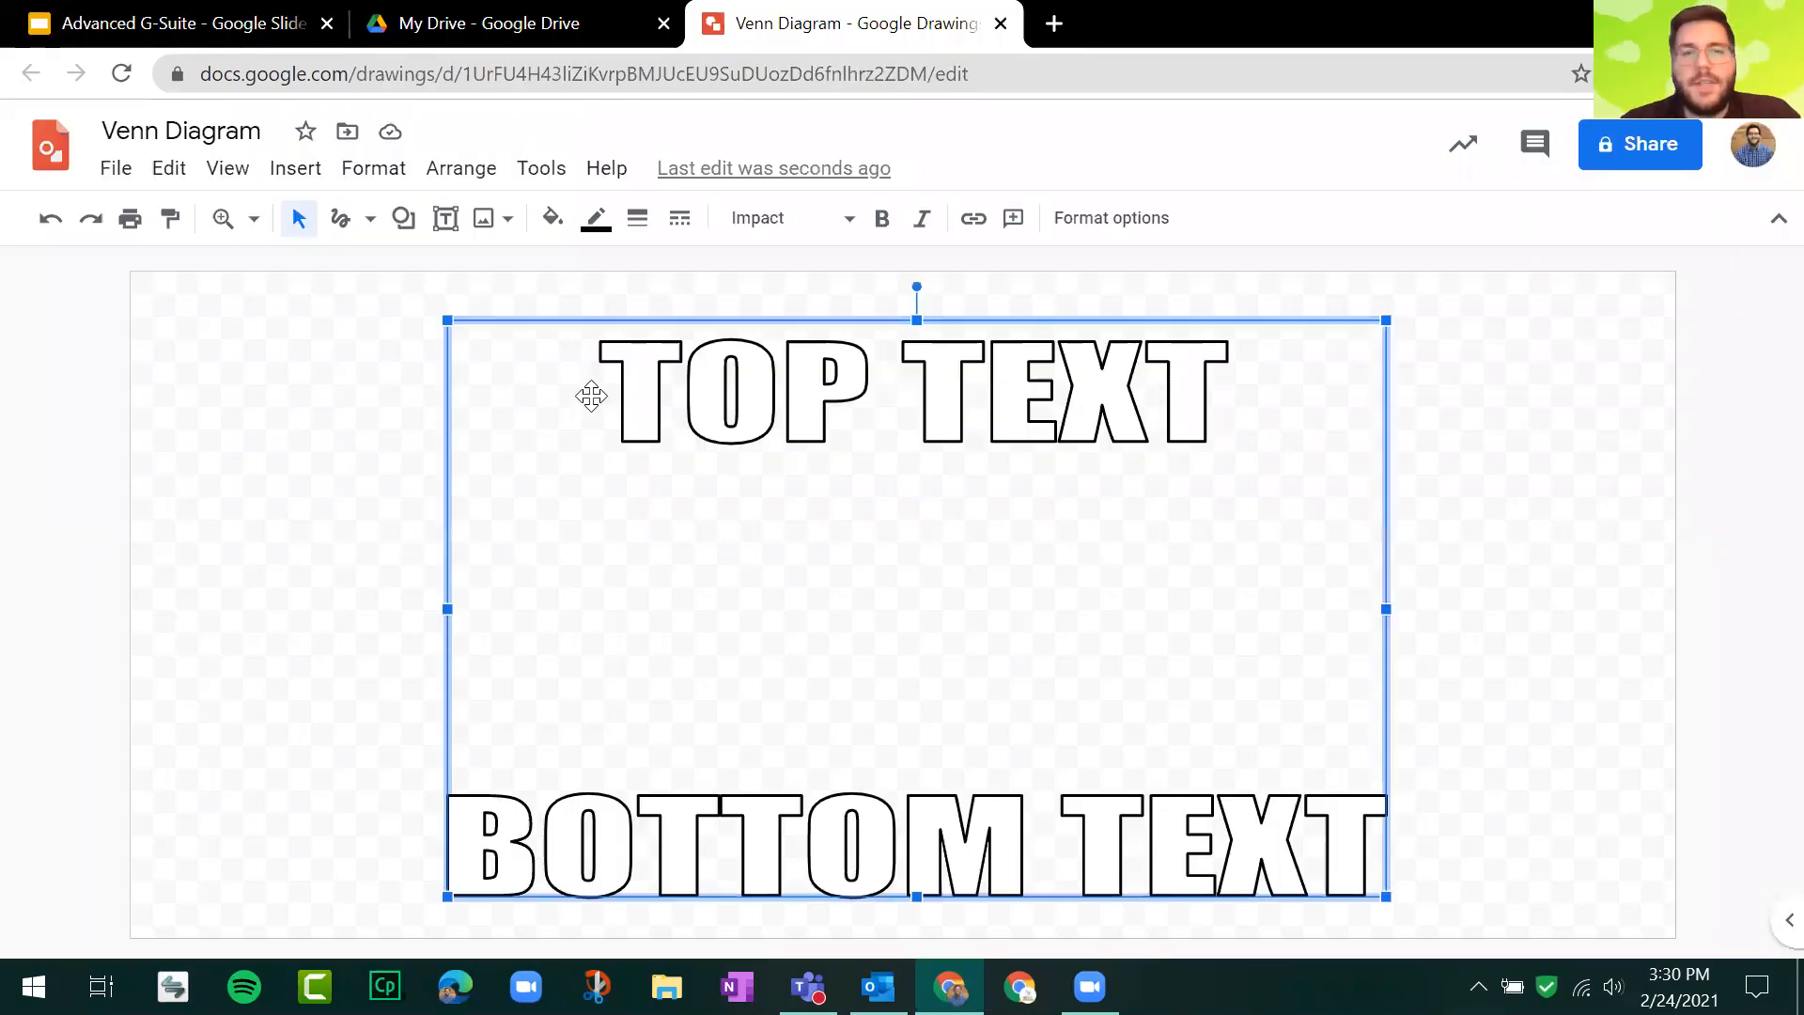
key("Delete")
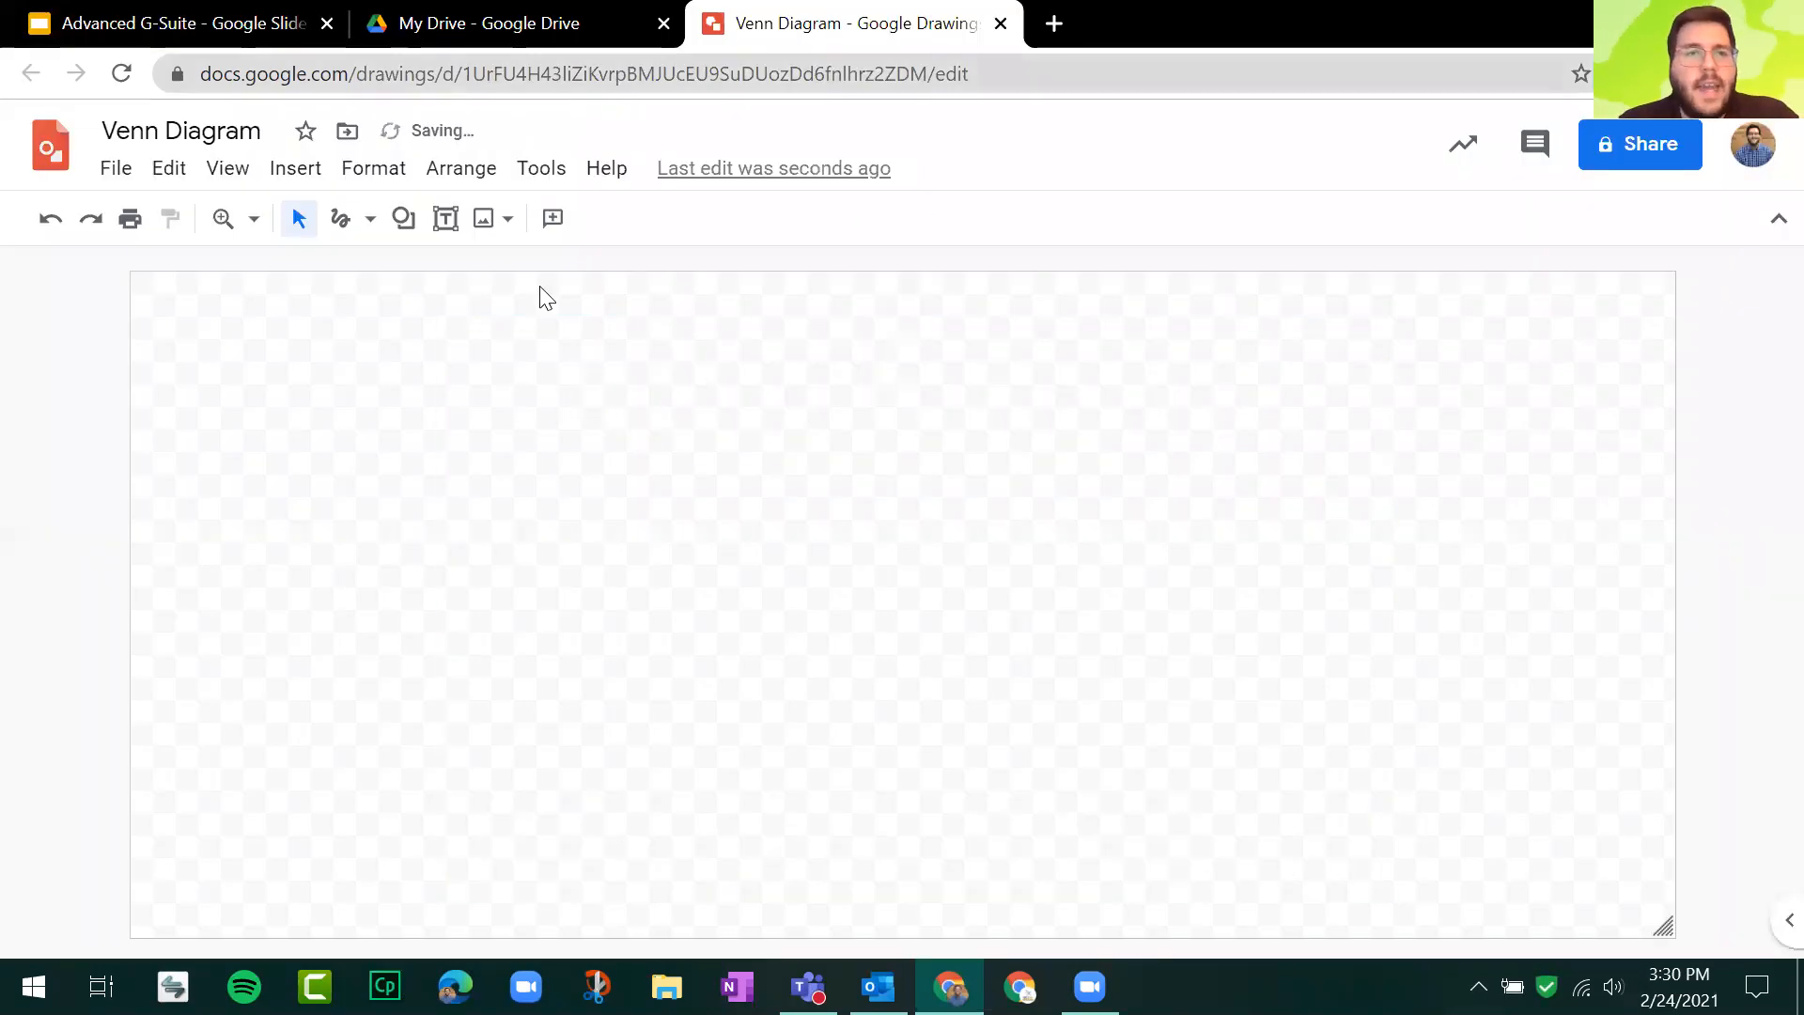
left_click(1059, 17)
left_click(425, 72)
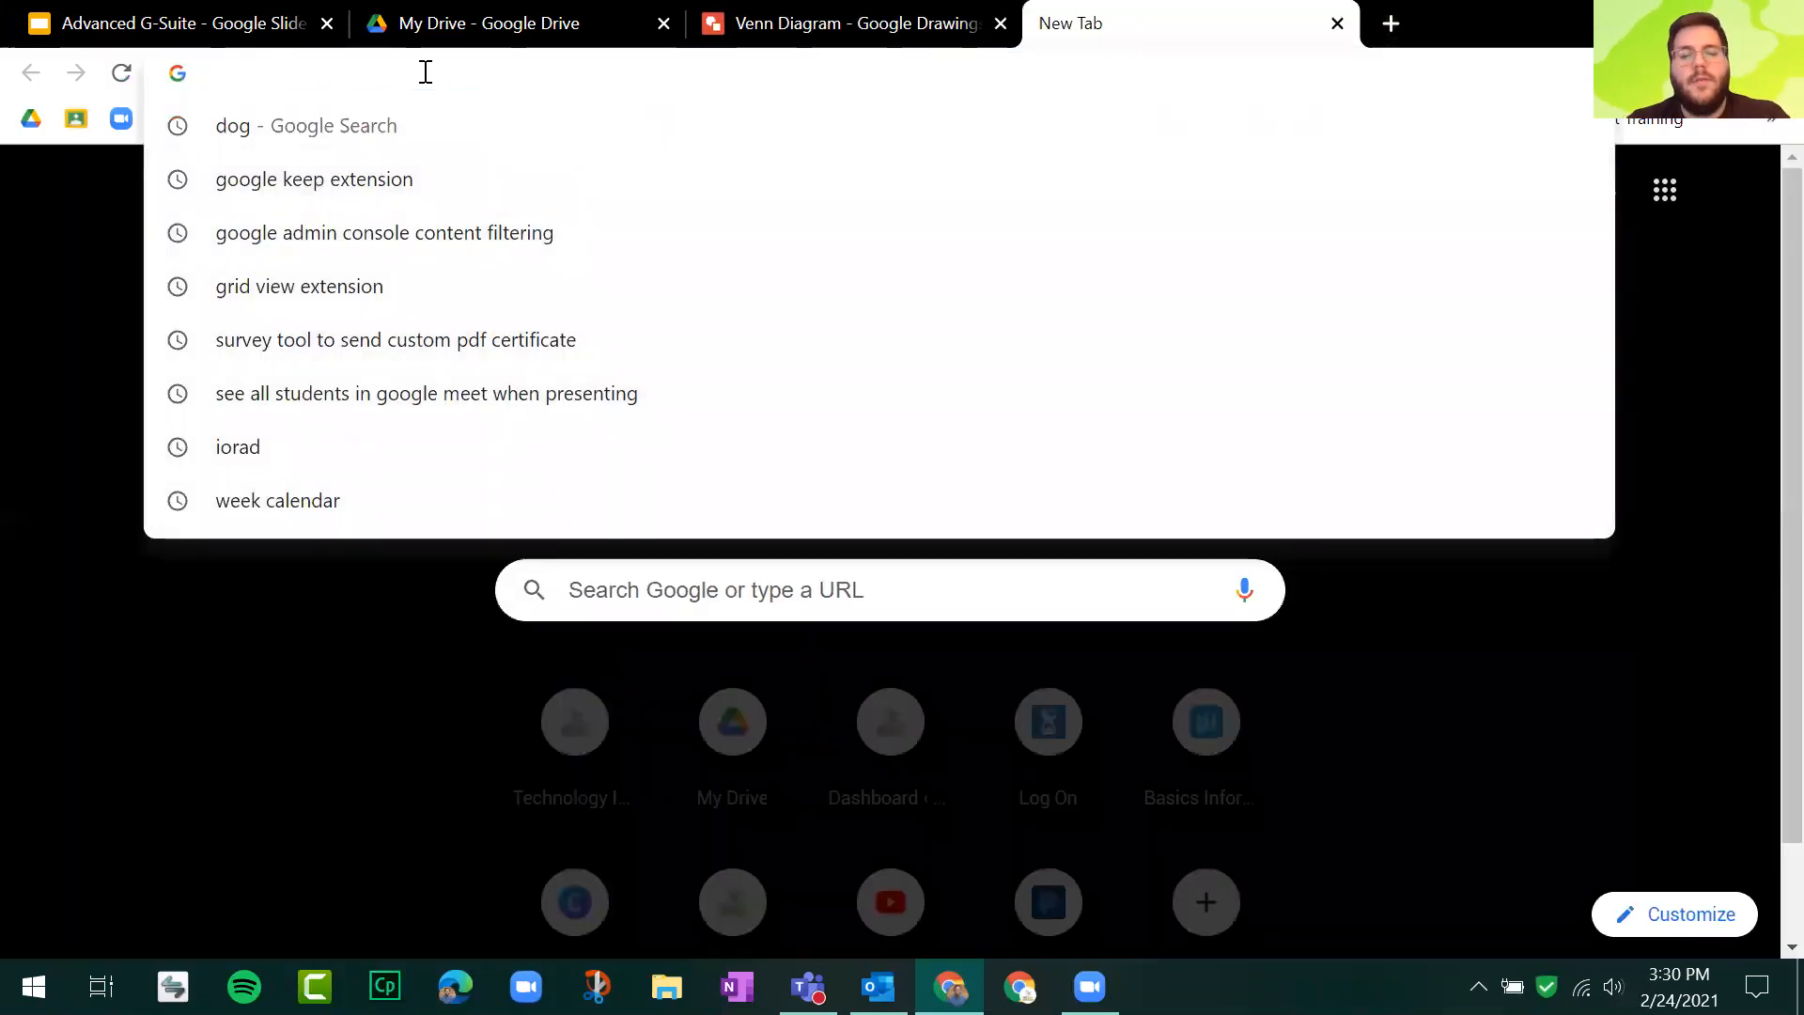
left_click(979, 11)
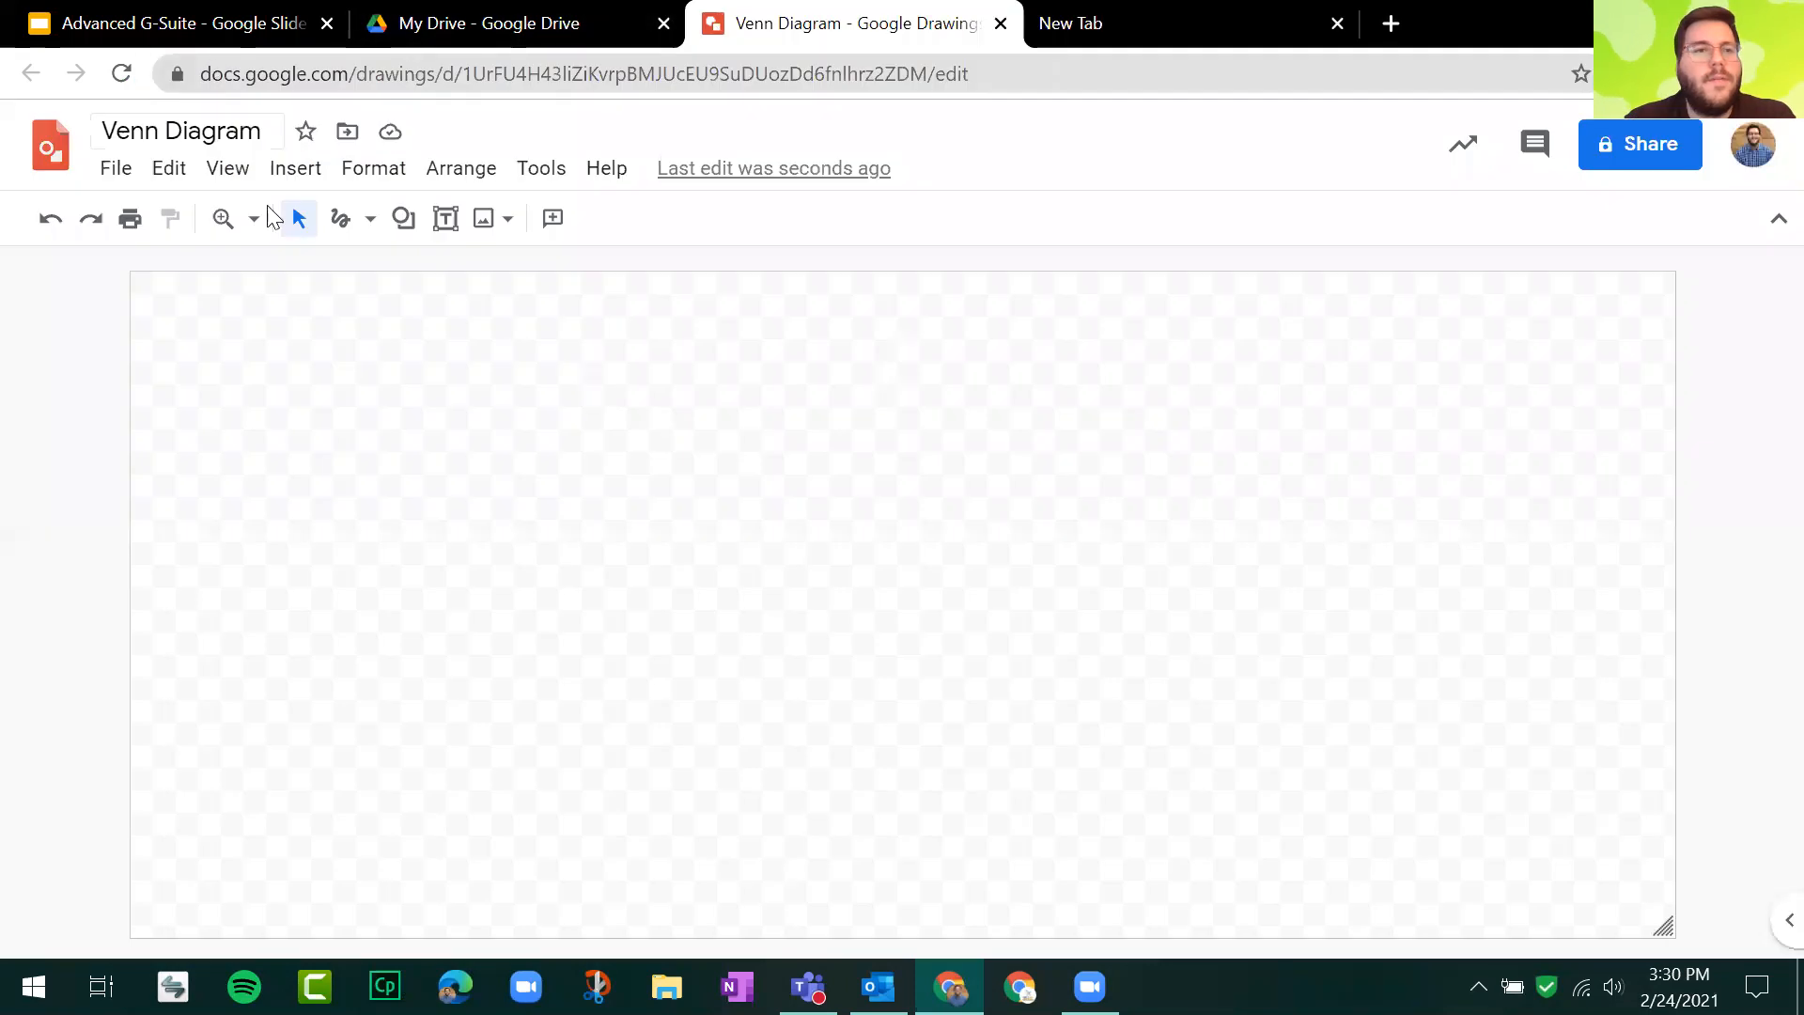
Step: Search the web for images of "blank map of usa" from within the drawing
left_click(295, 173)
mouse_move(386, 229)
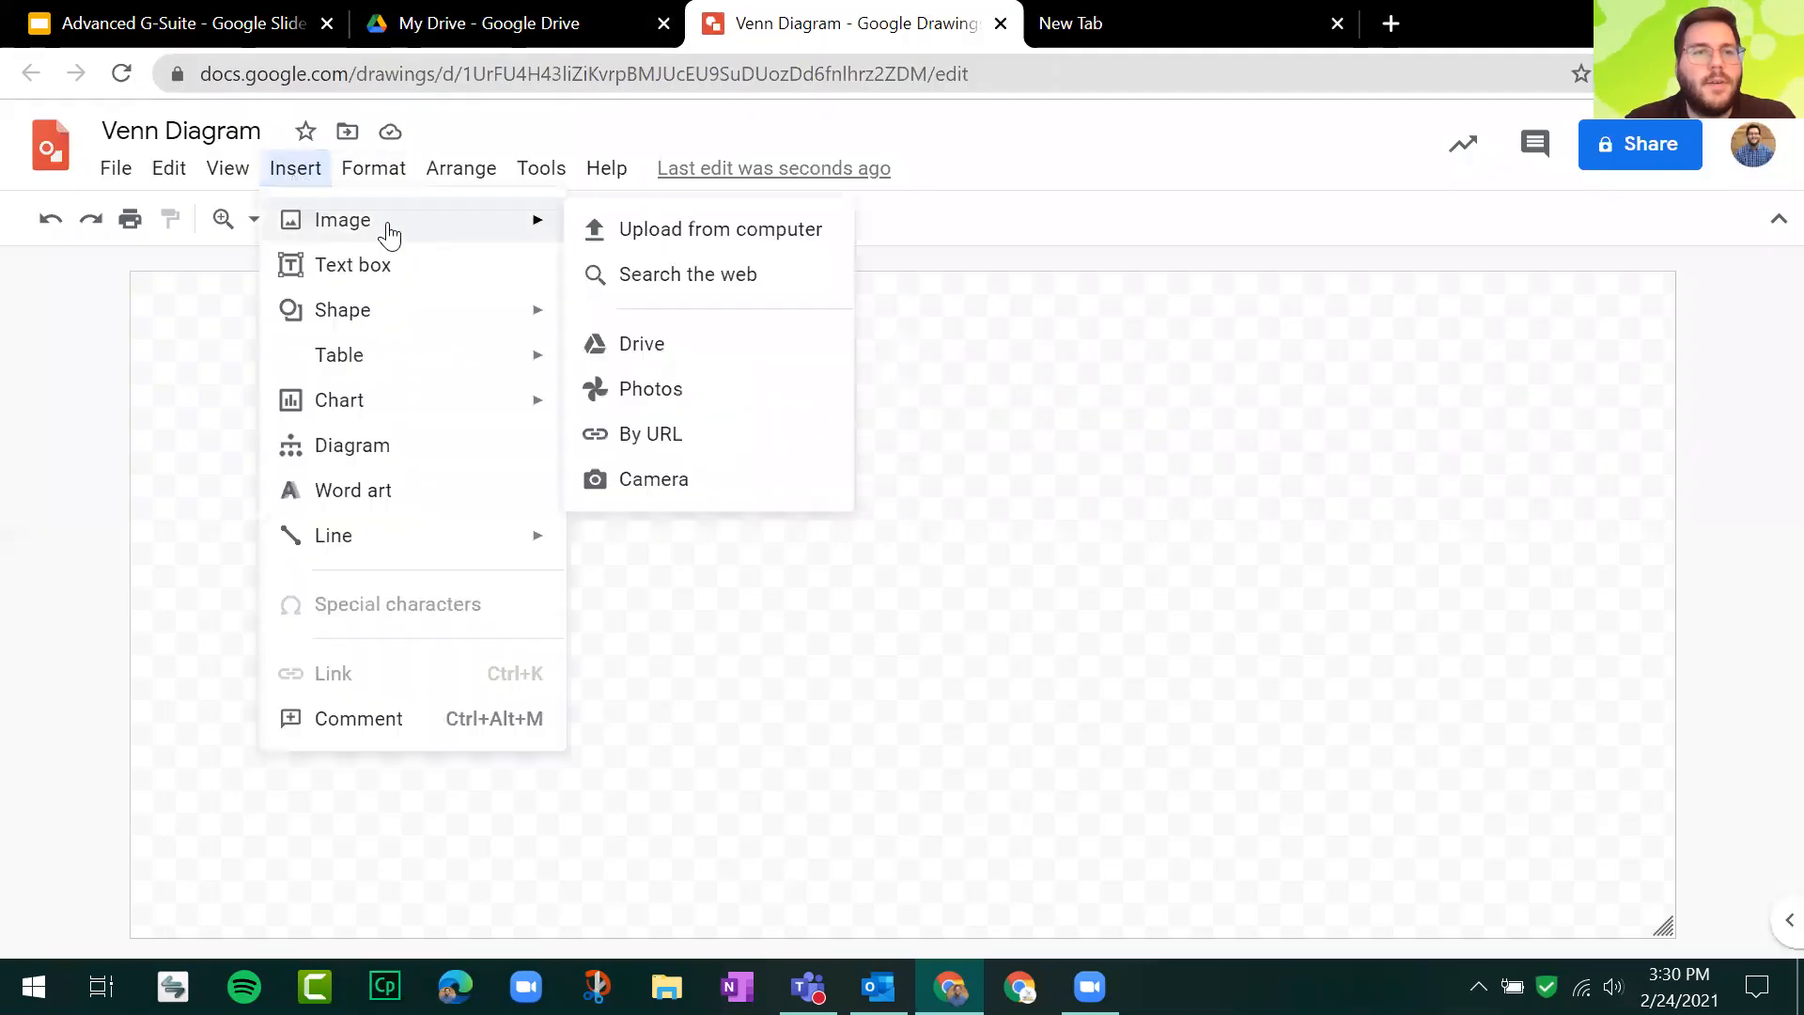
left_click(685, 291)
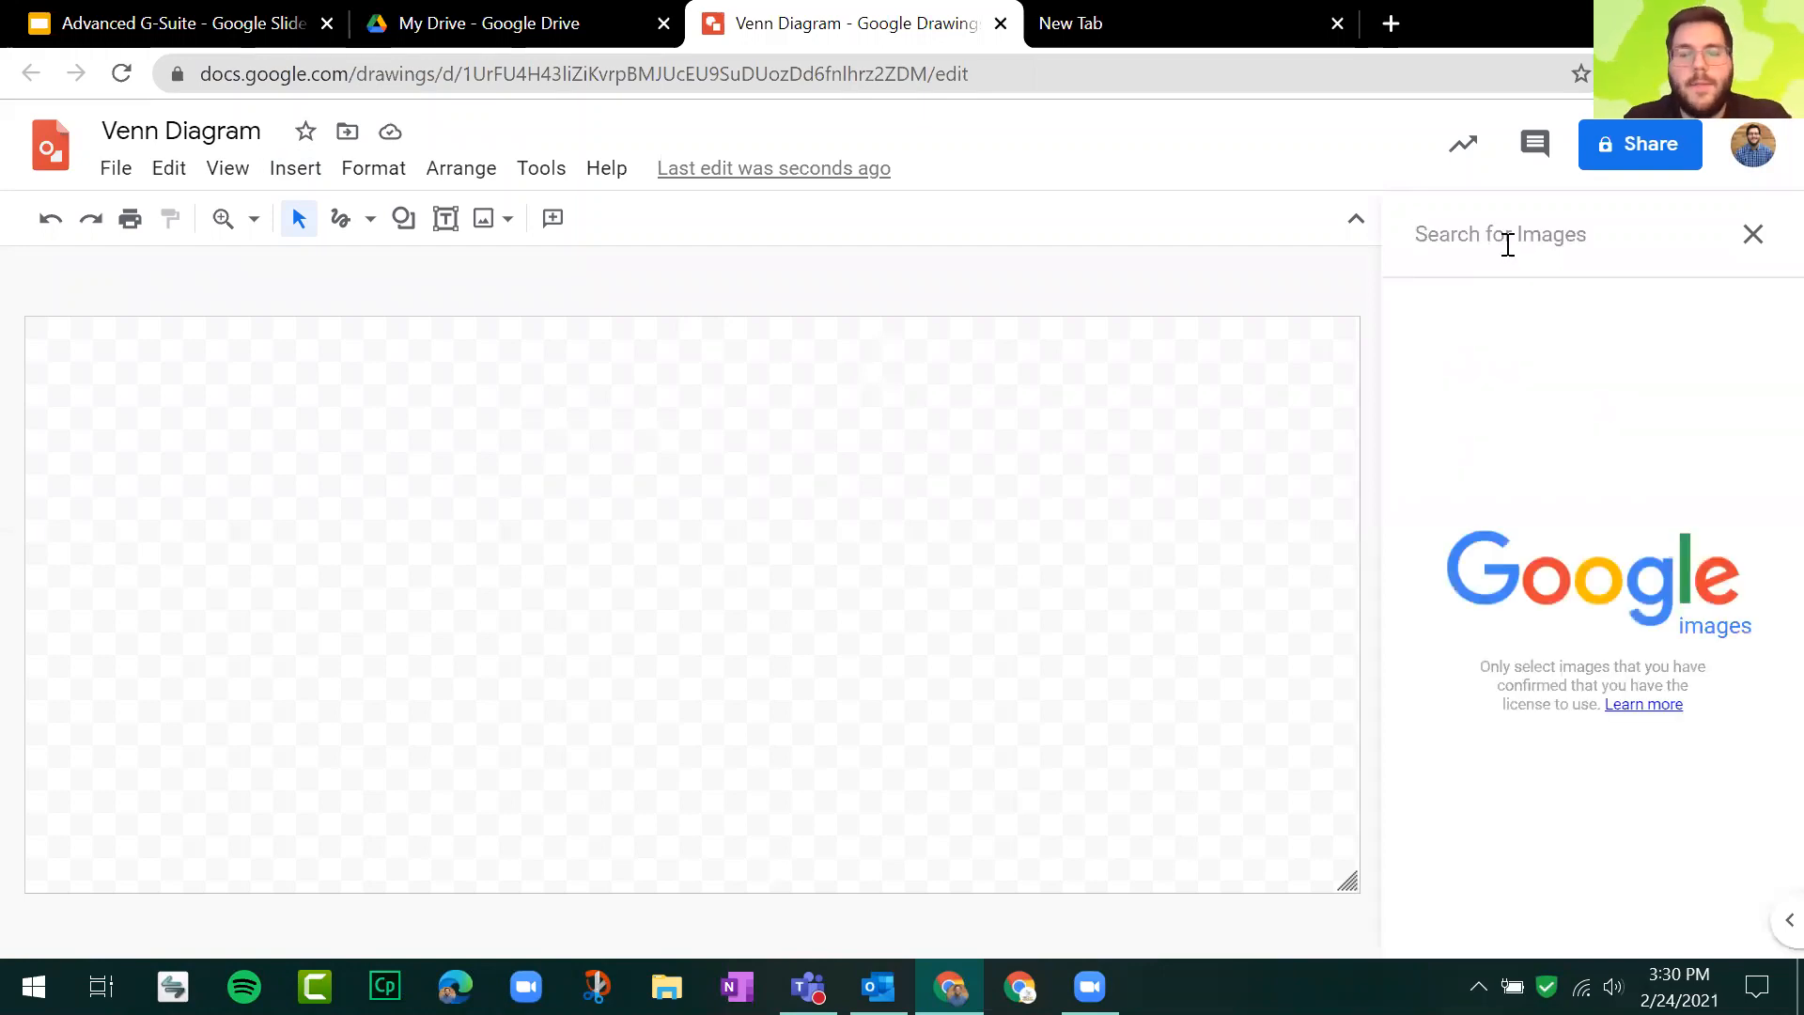
left_click(1507, 244)
type("m")
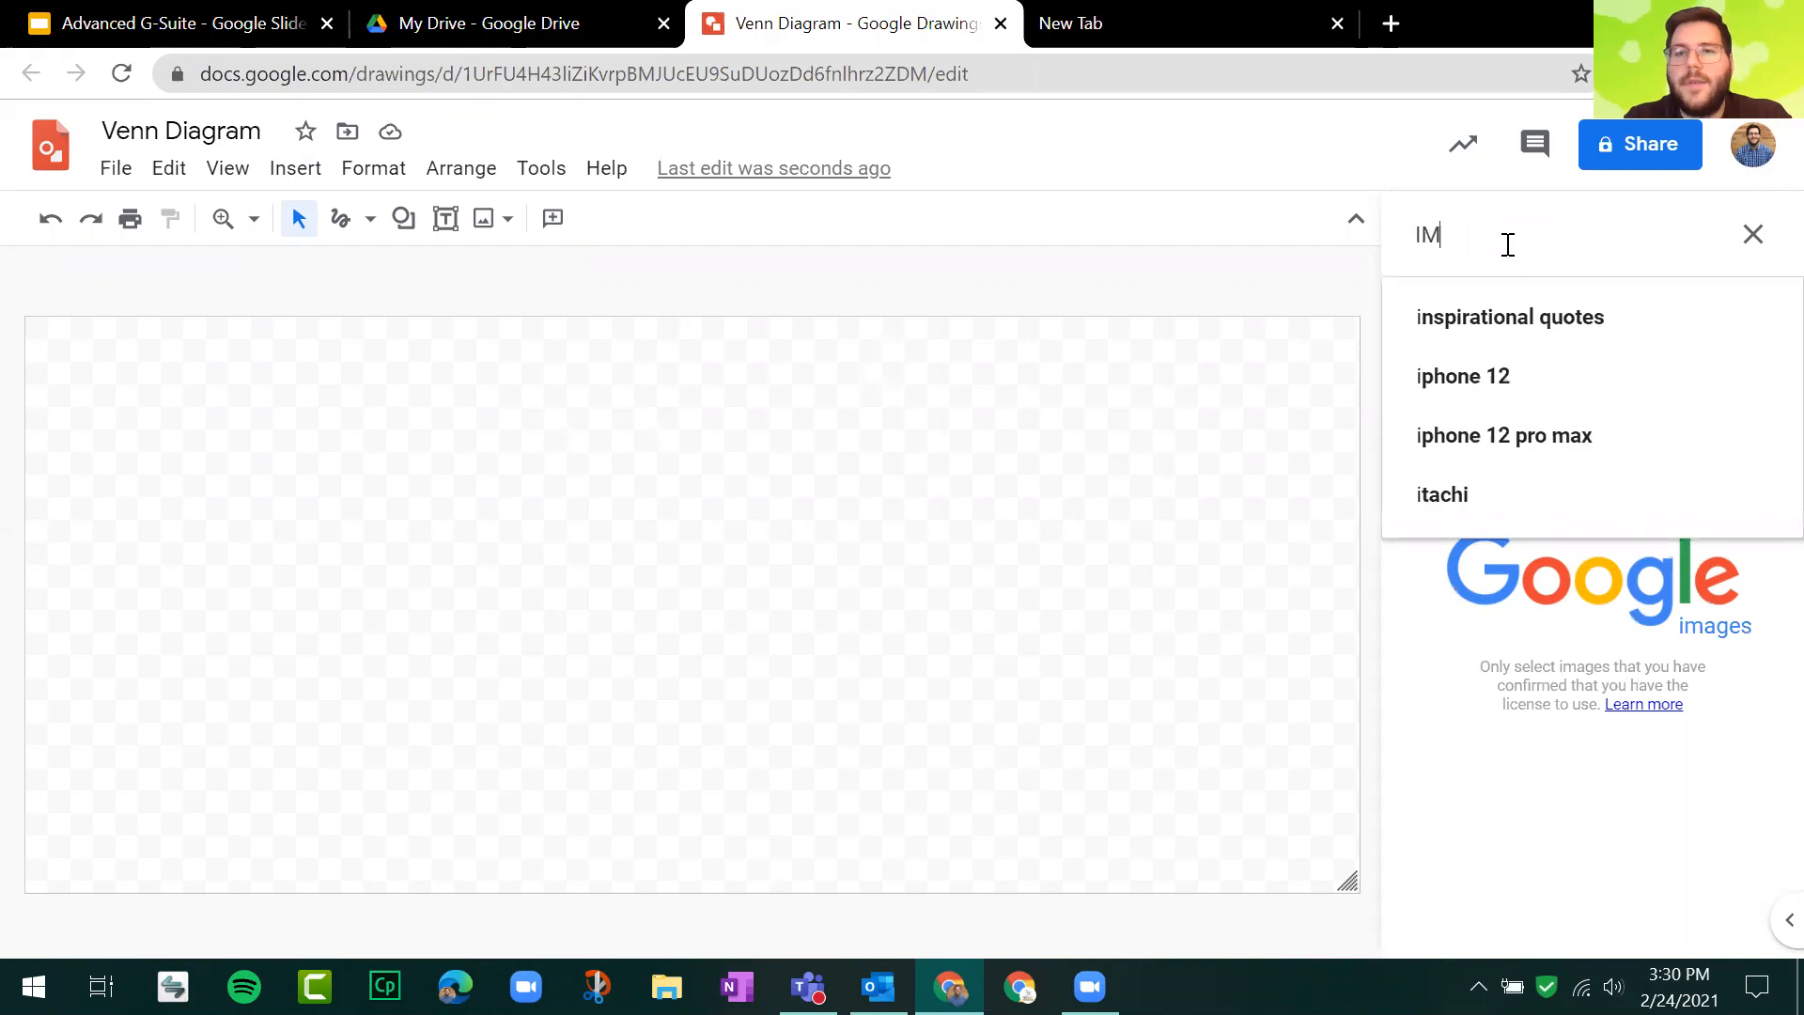
type("ap of ")
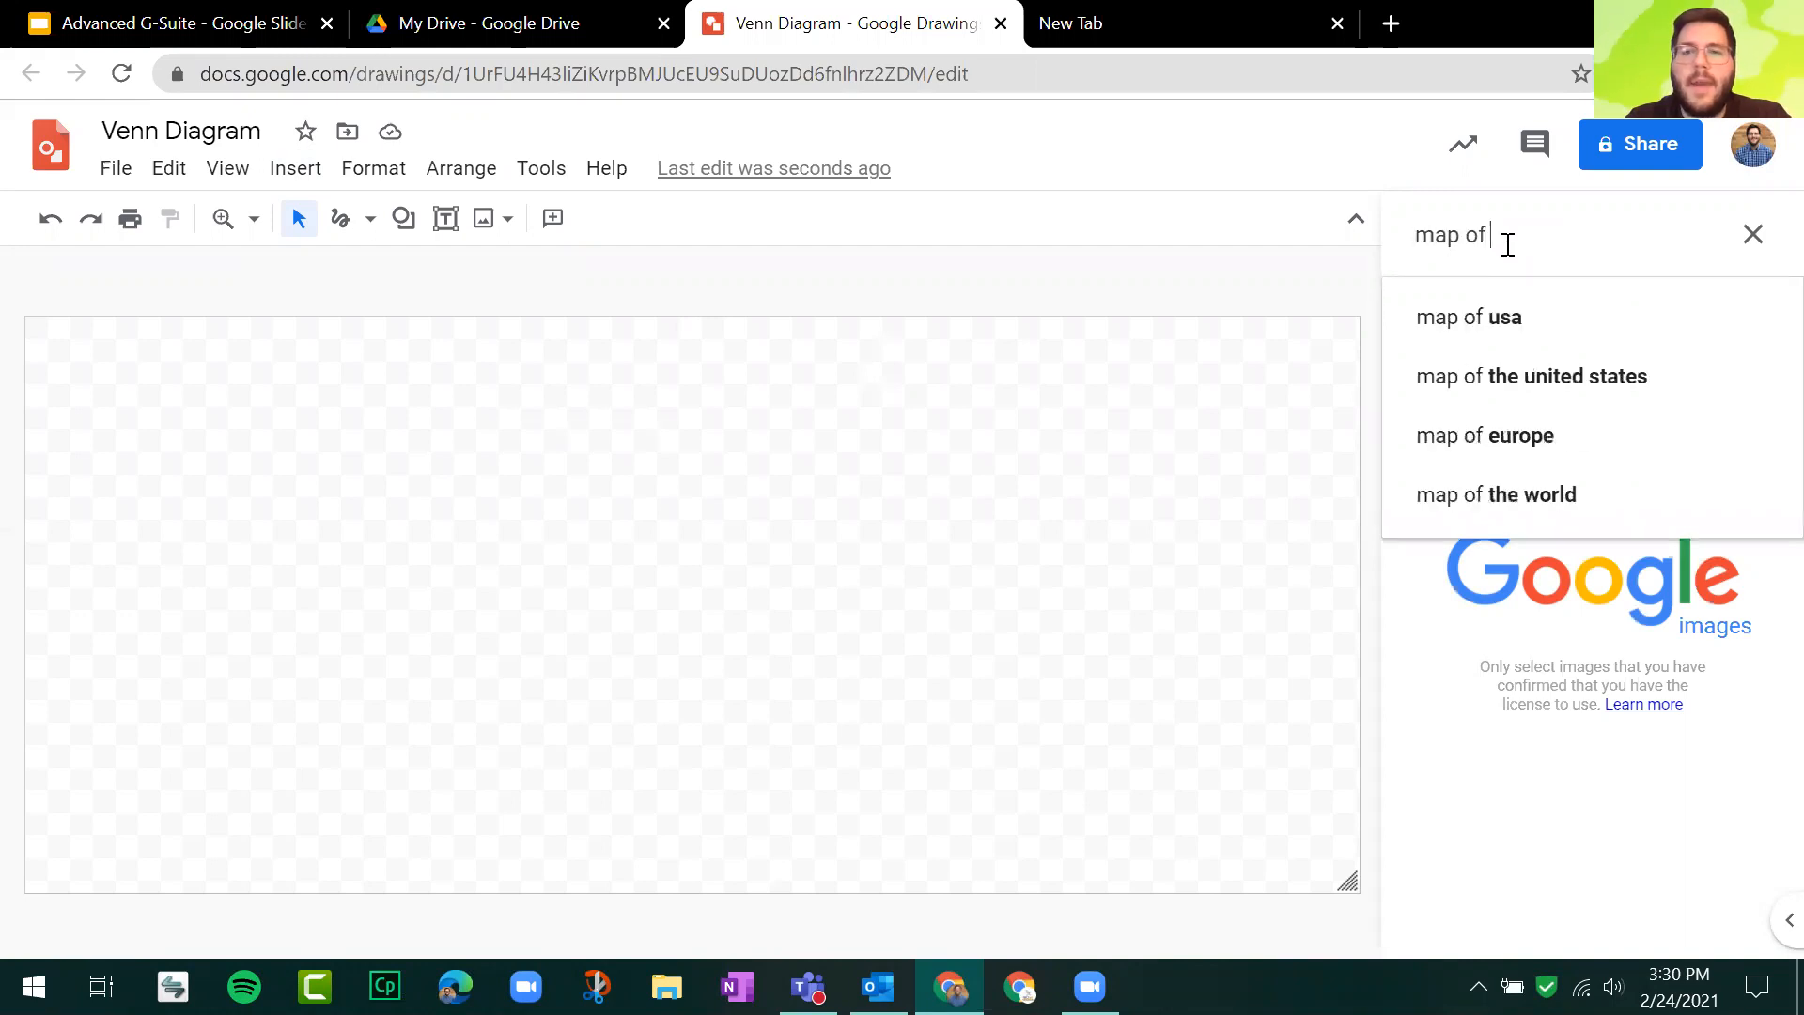
type("u")
key("BackSpace")
key("BackSpace")
key("BackSpace")
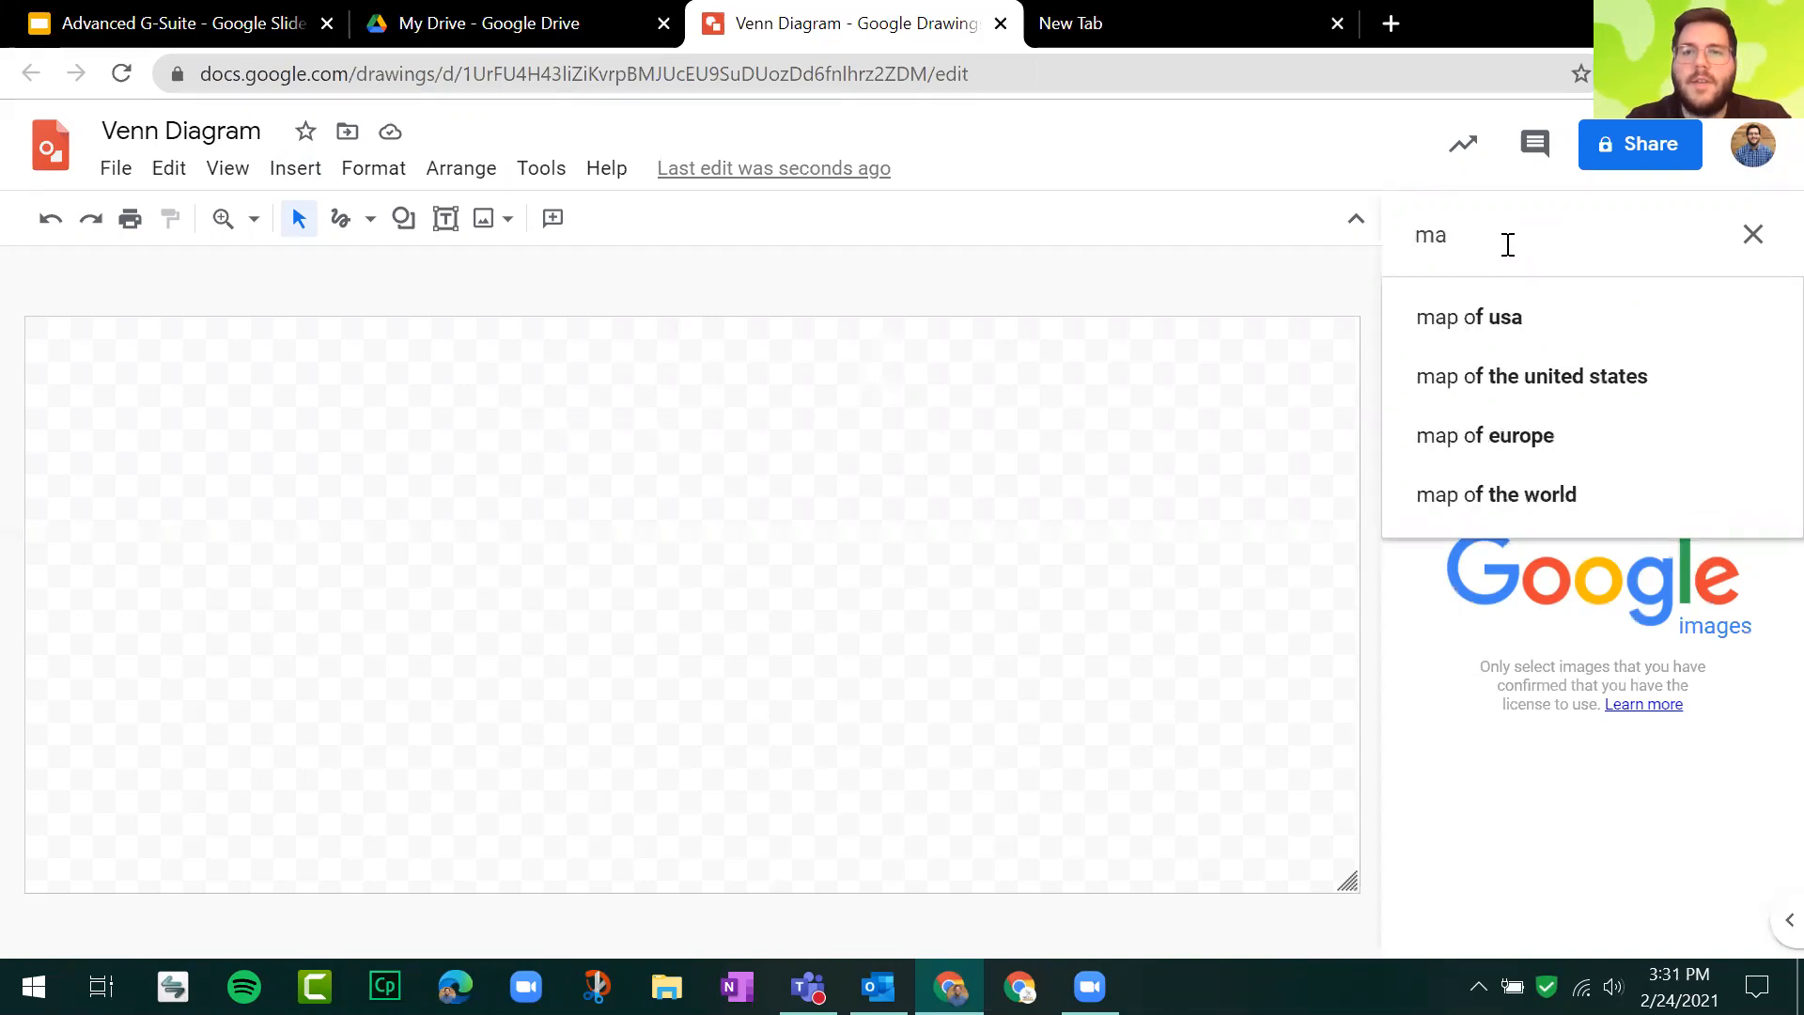
key("BackSpace")
key("BackSpace")
type("blank map of usa")
key("Return")
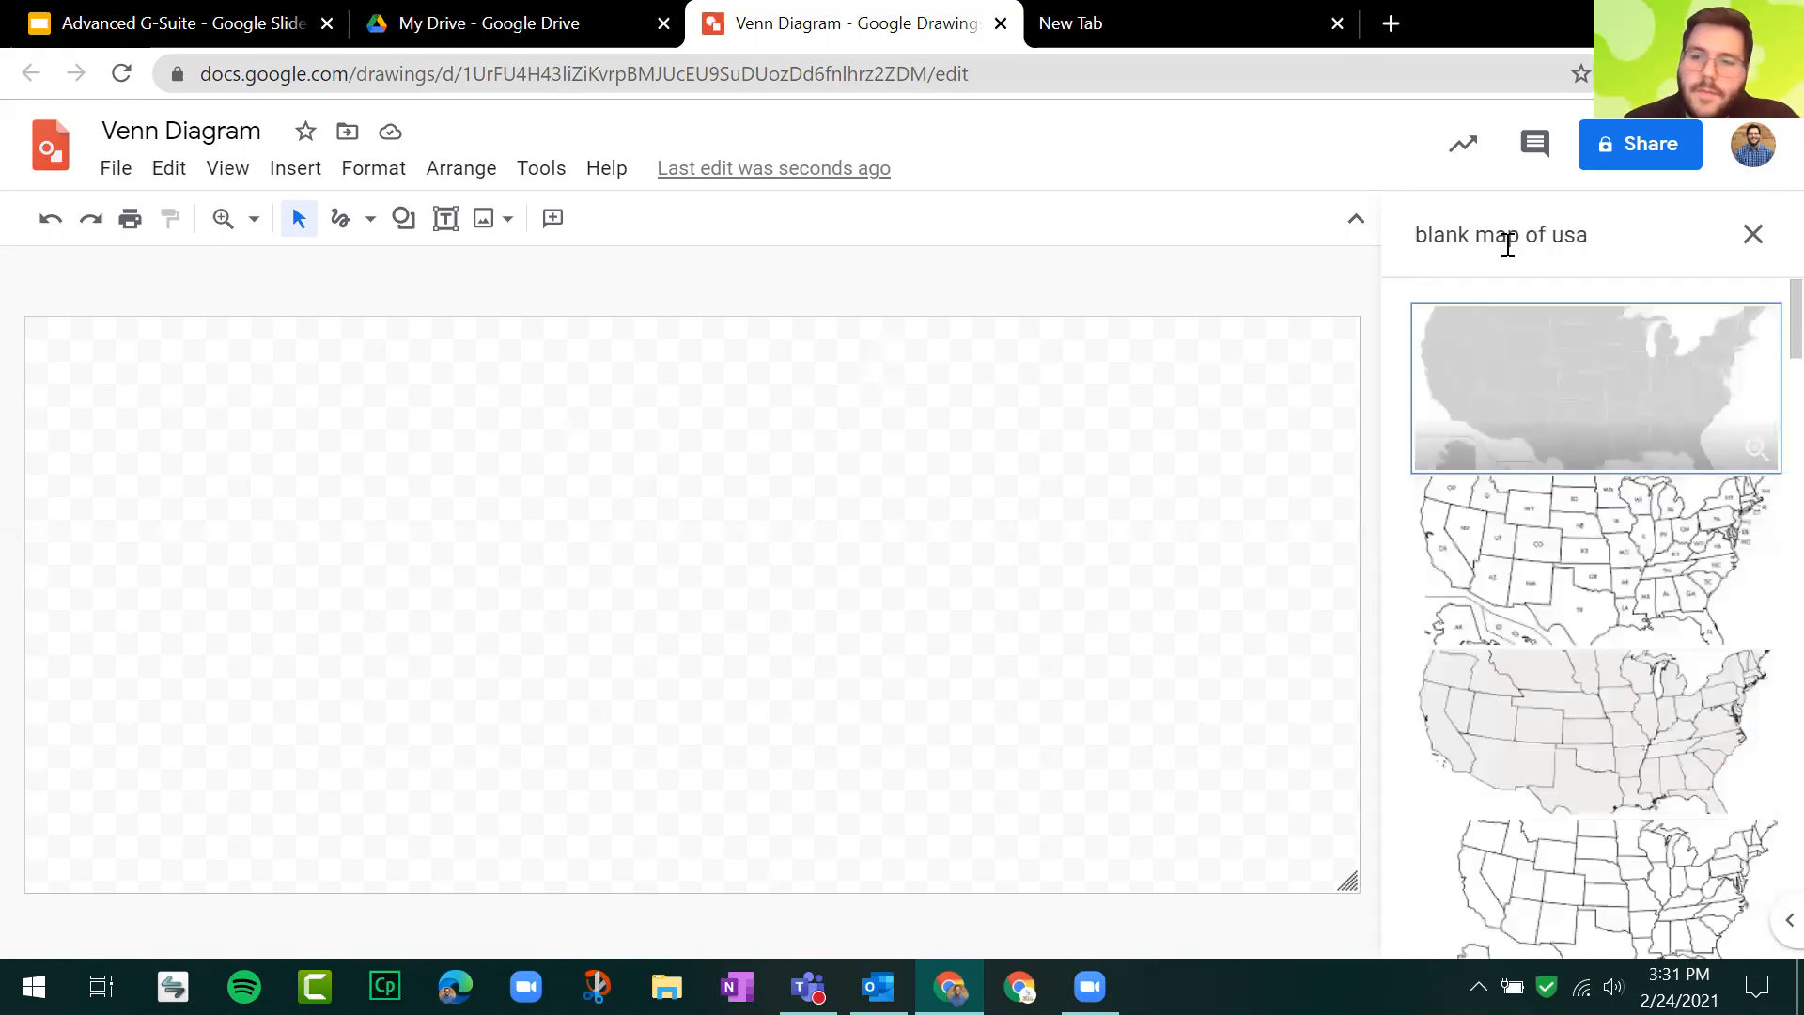
Step: Insert the solid gray USA map from the search results and position it near the middle of the canvas
double_click(1610, 407)
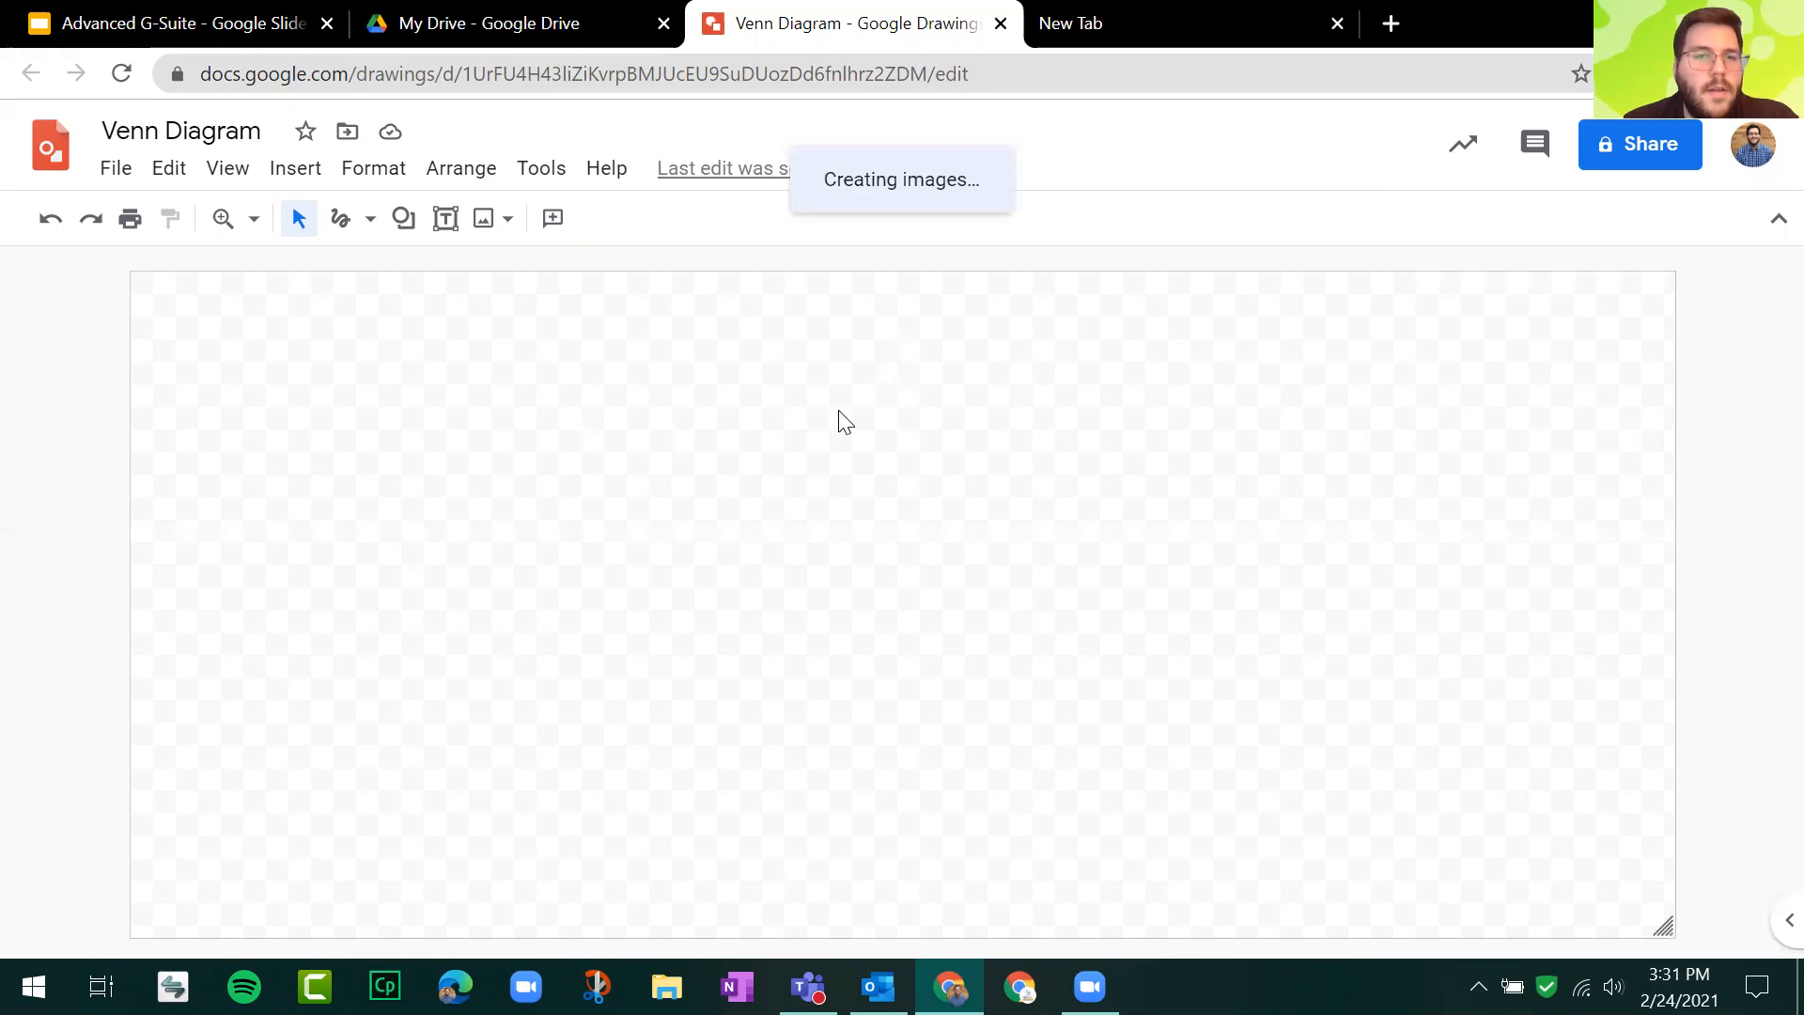
left_click_drag(921, 532, 1095, 558)
left_click(1542, 520)
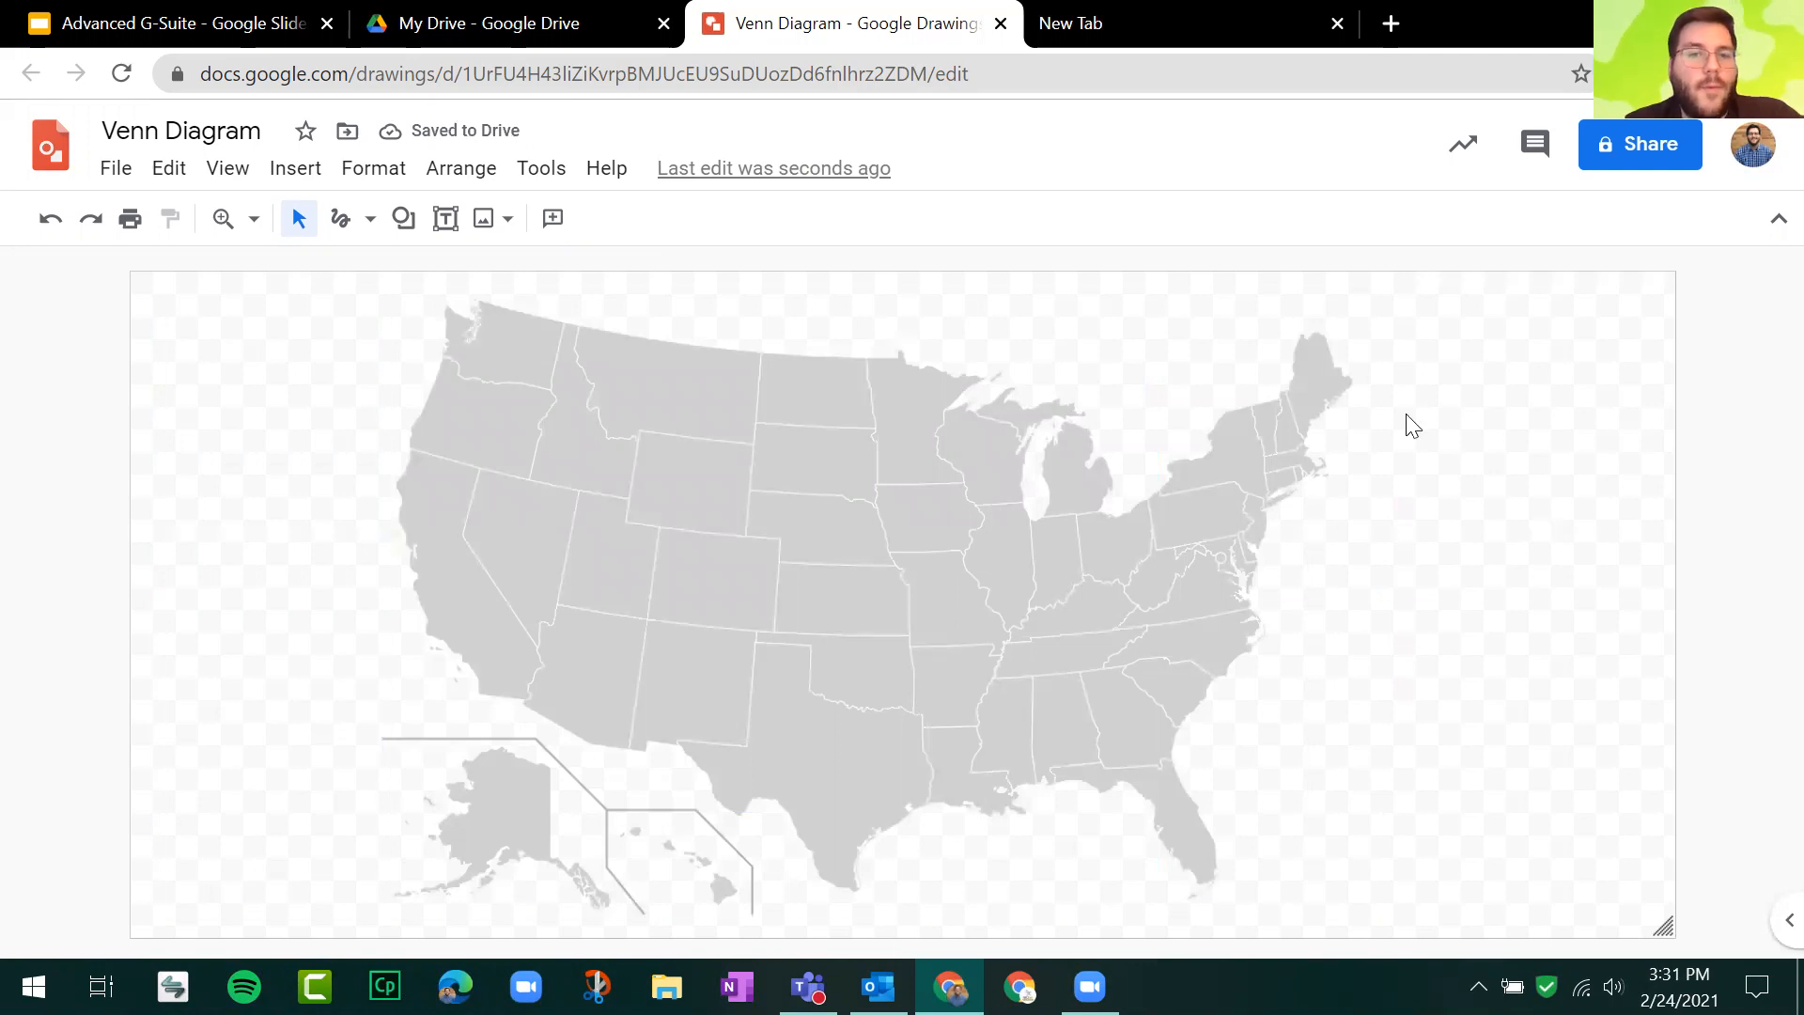
Step: Draw a wide rounded rectangular callout over the northeastern part of the map, above the Great Lakes region
left_click(405, 223)
mouse_move(567, 367)
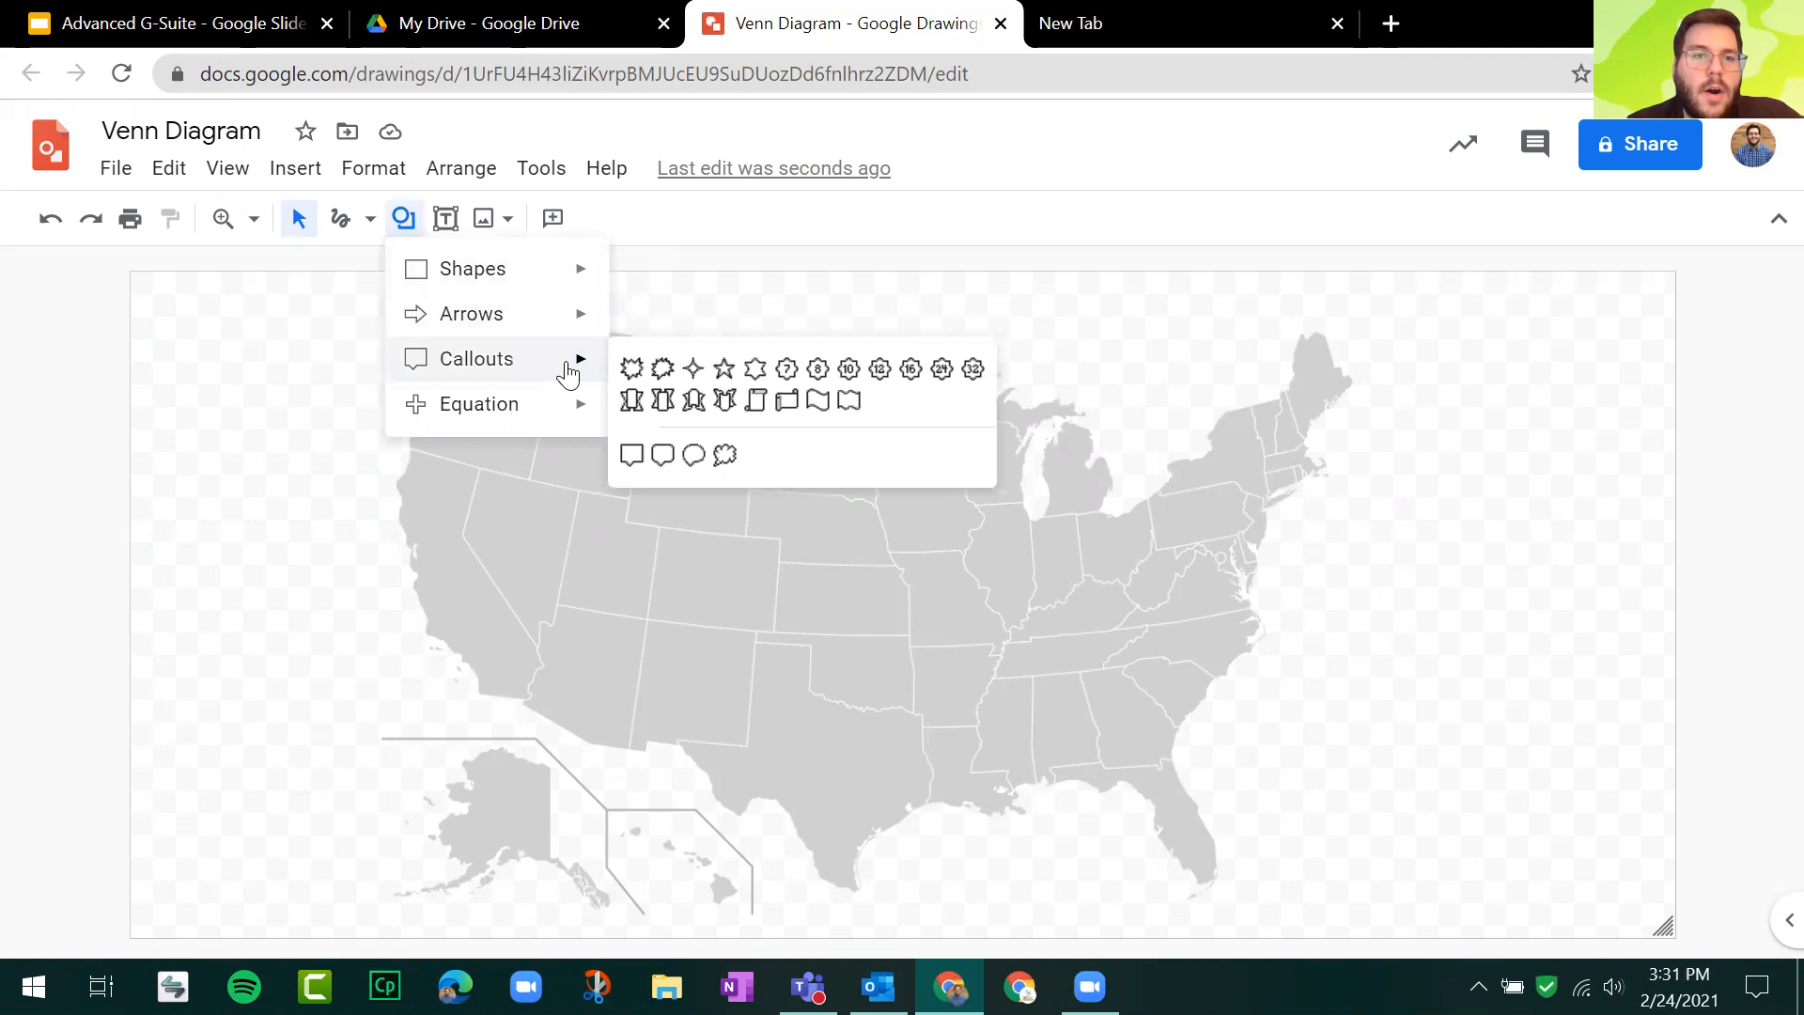
left_click(663, 457)
left_click_drag(1048, 354, 1325, 460)
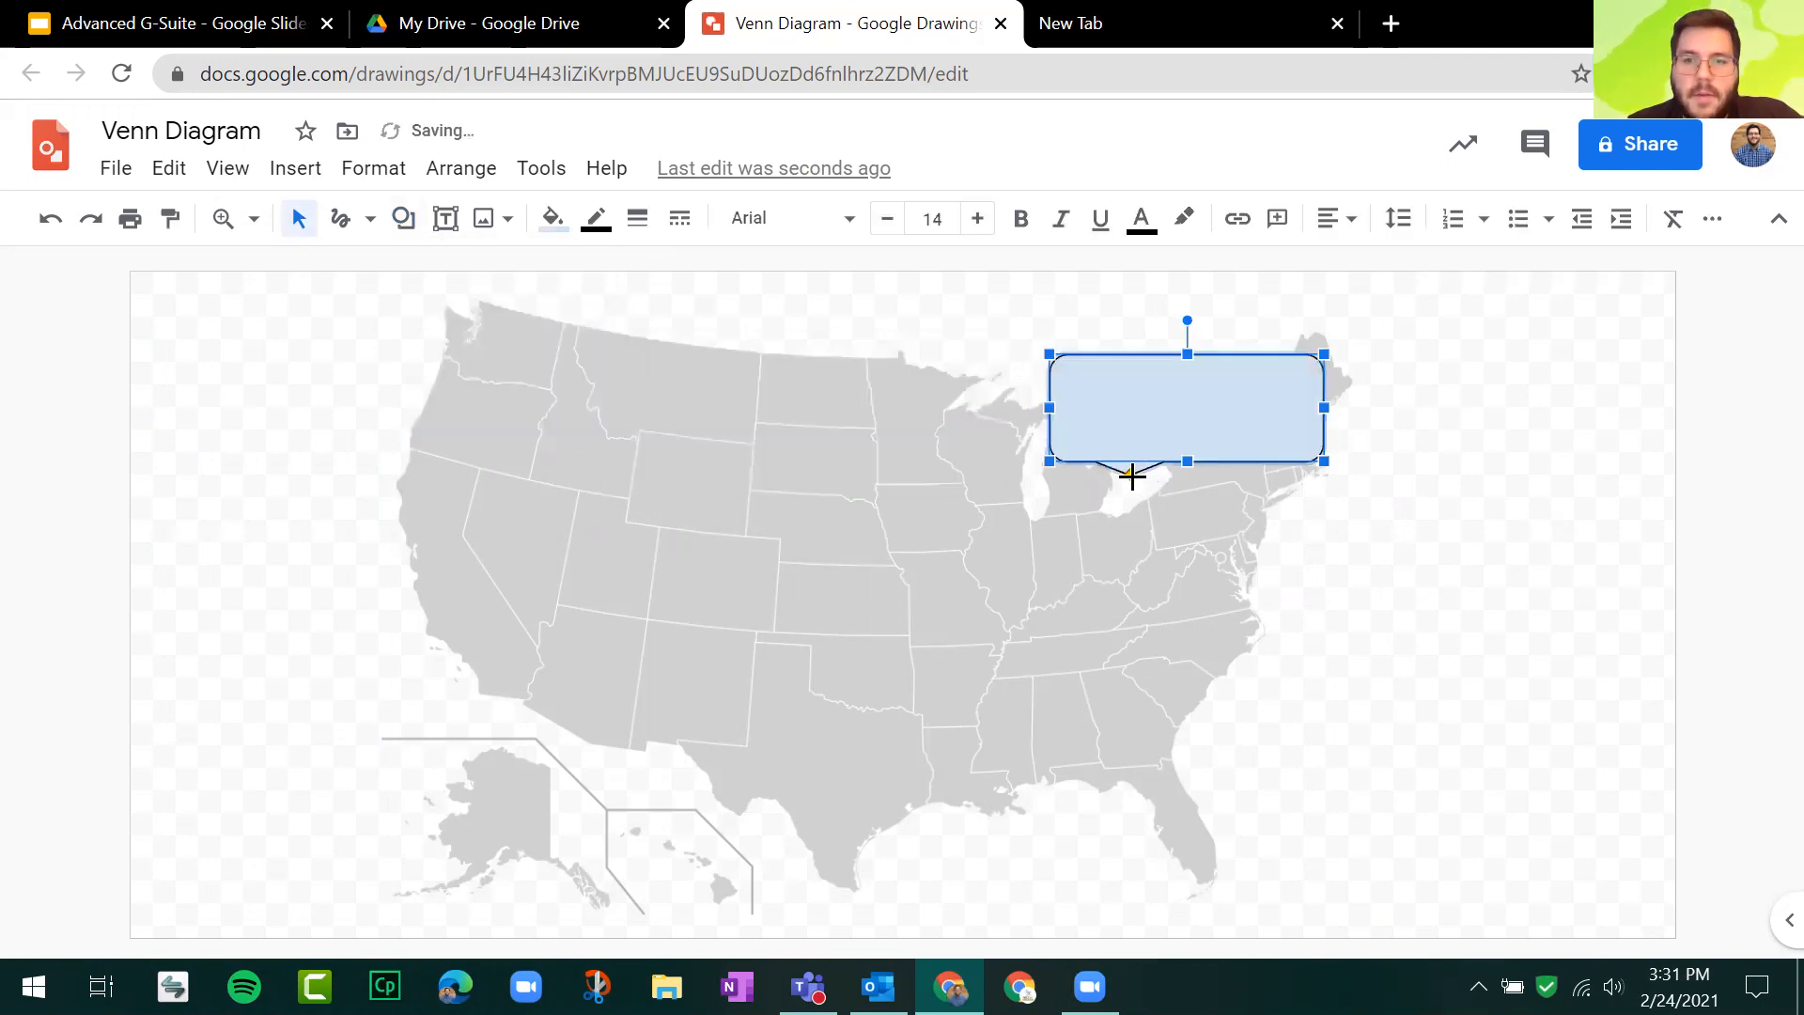
Step: Point the callout's tail at Ohio, label it "OHIO" and narrow the callout to fit the text
left_click_drag(1119, 522, 1120, 520)
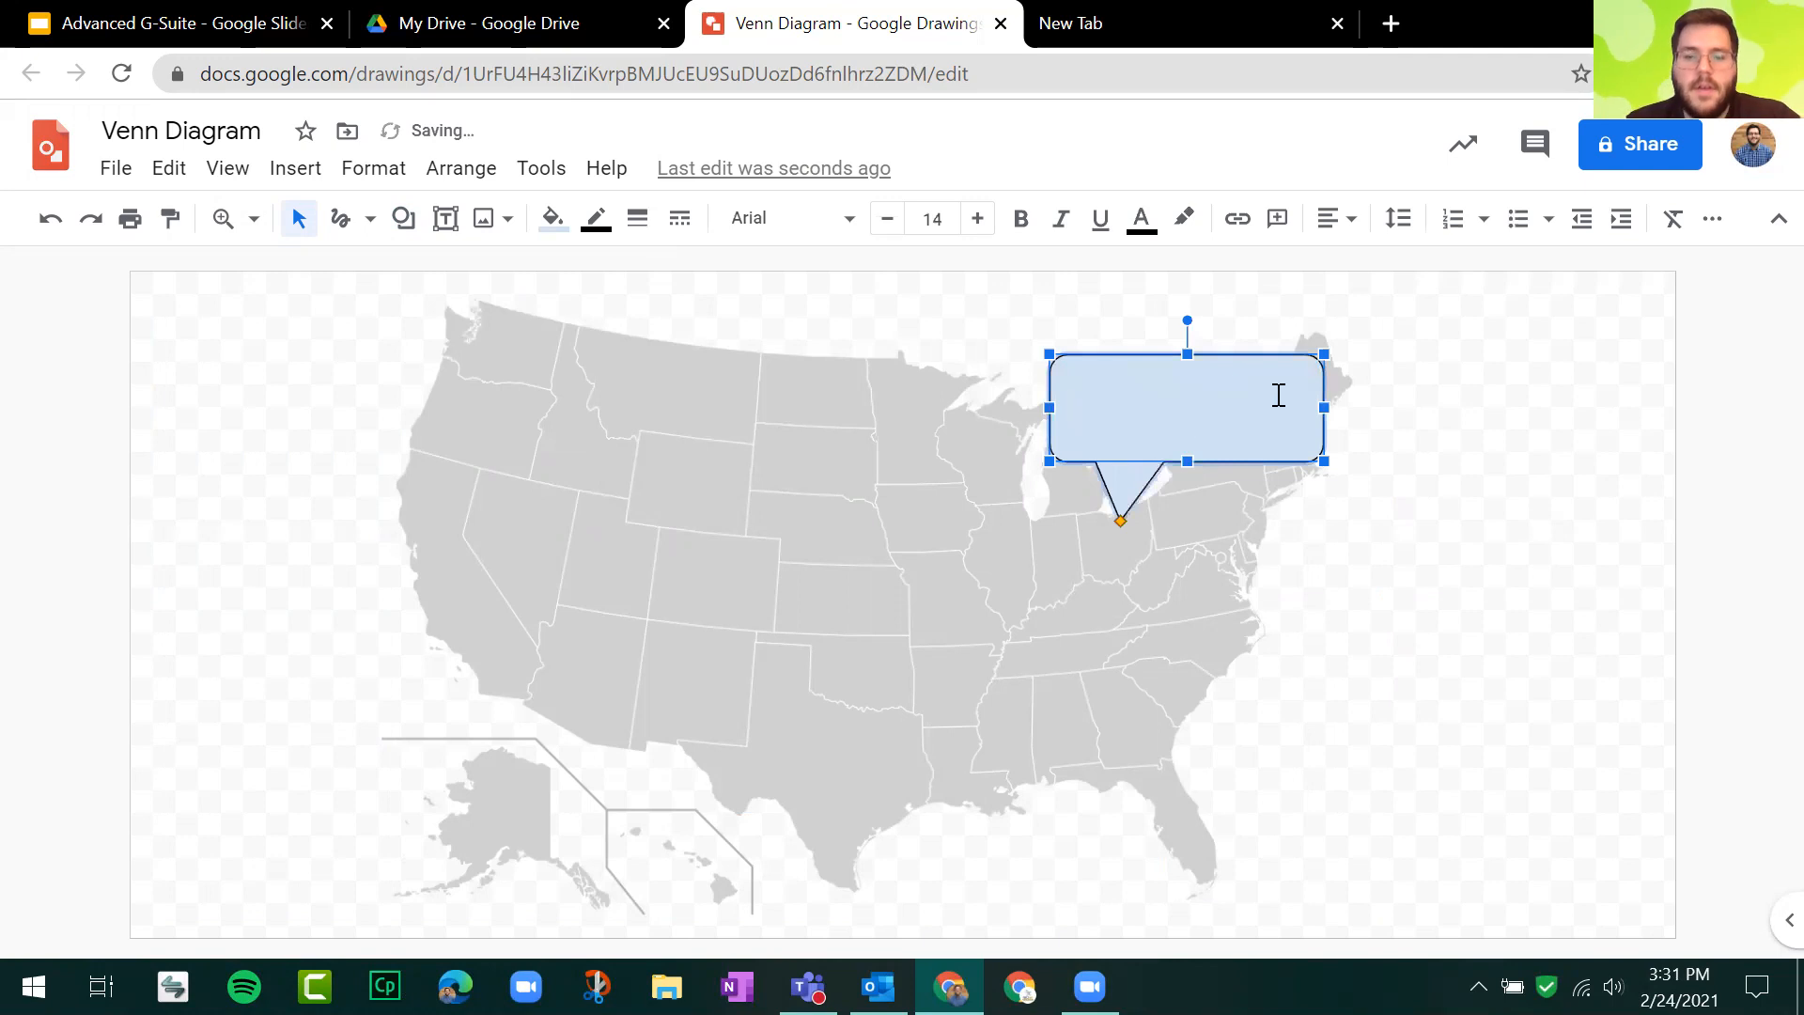
type("OHIO")
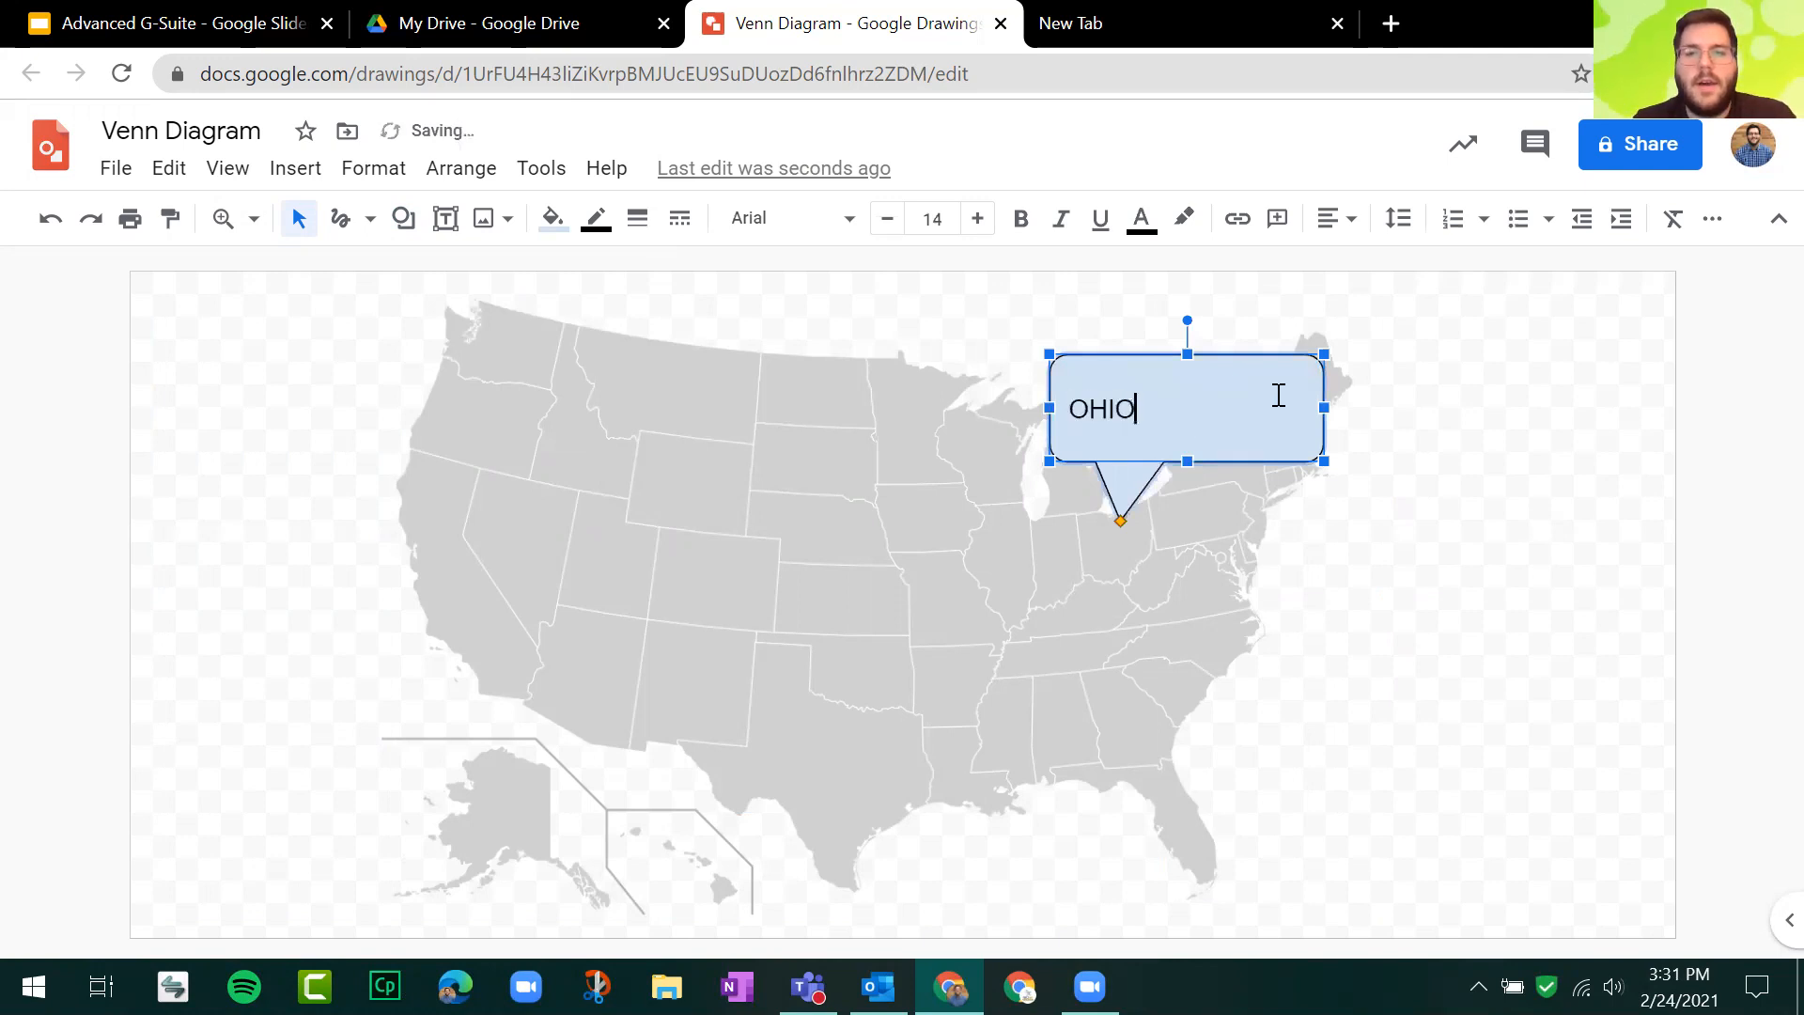
left_click_drag(1324, 409, 1173, 469)
left_click(1385, 504)
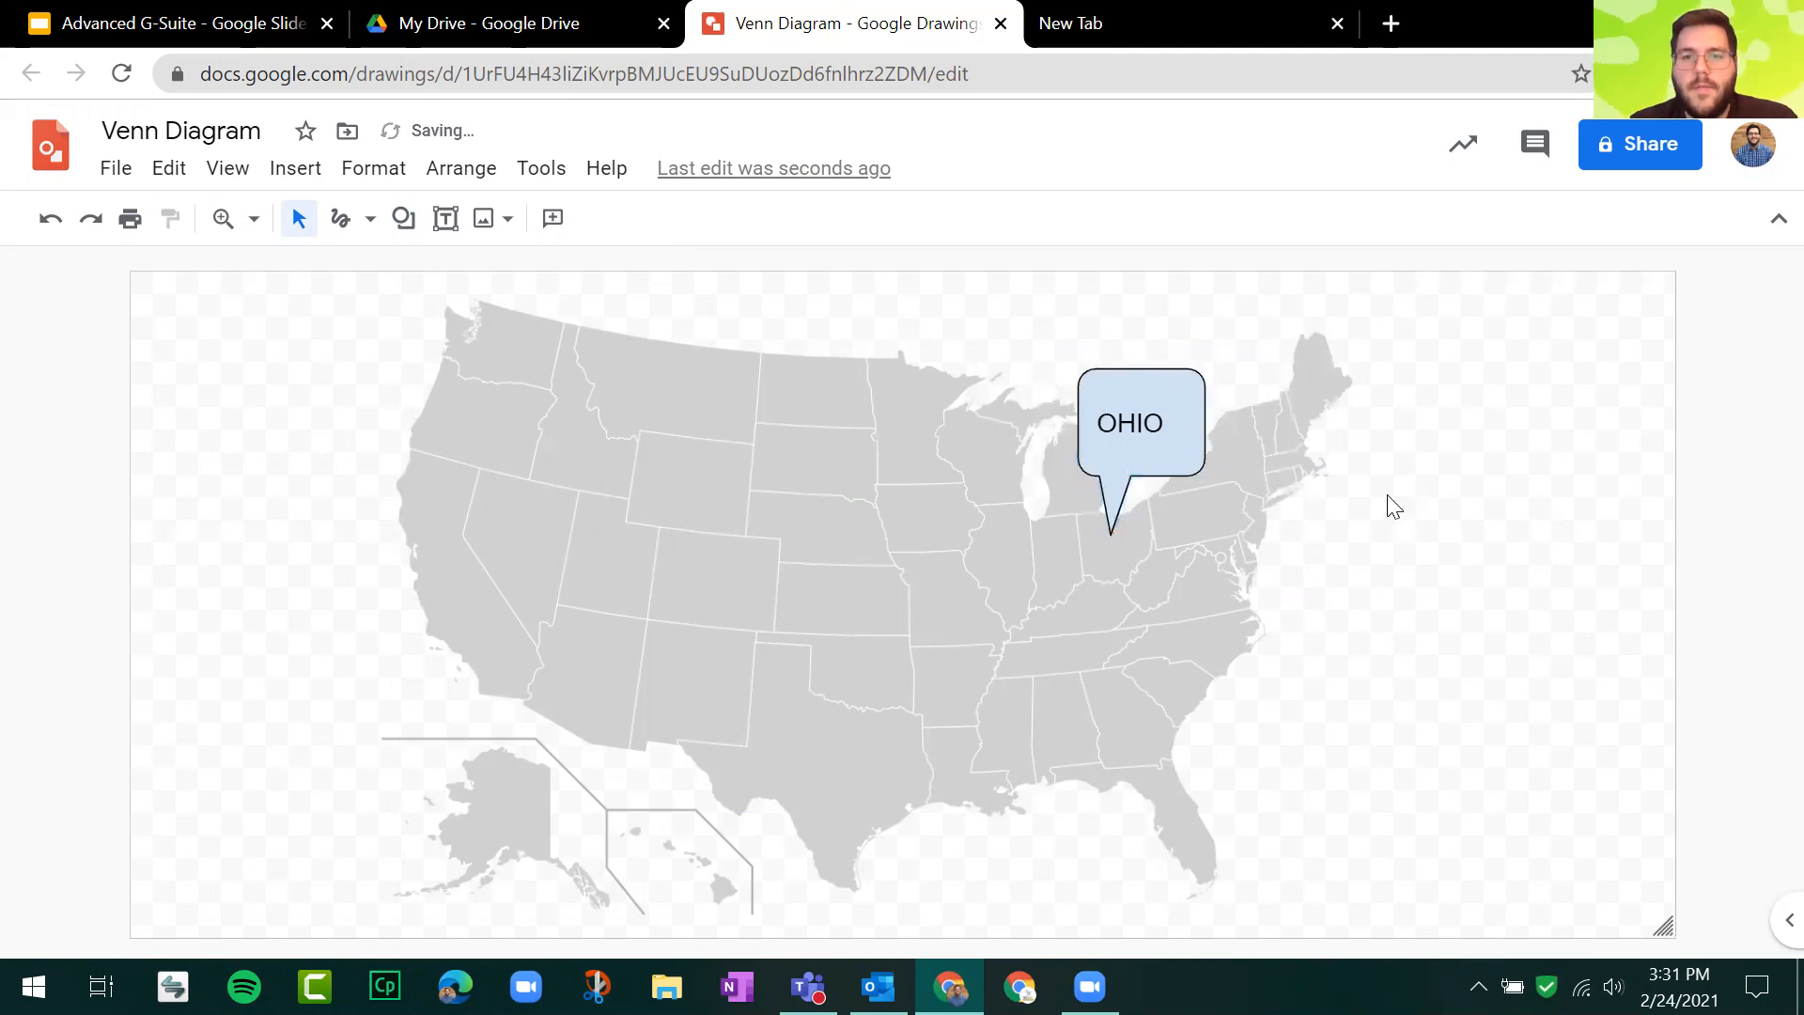
Step: Duplicate the OHIO callout and place the copy over the Southeast with its tail pointing at Florida
left_click(1206, 413)
key("ctrl+d")
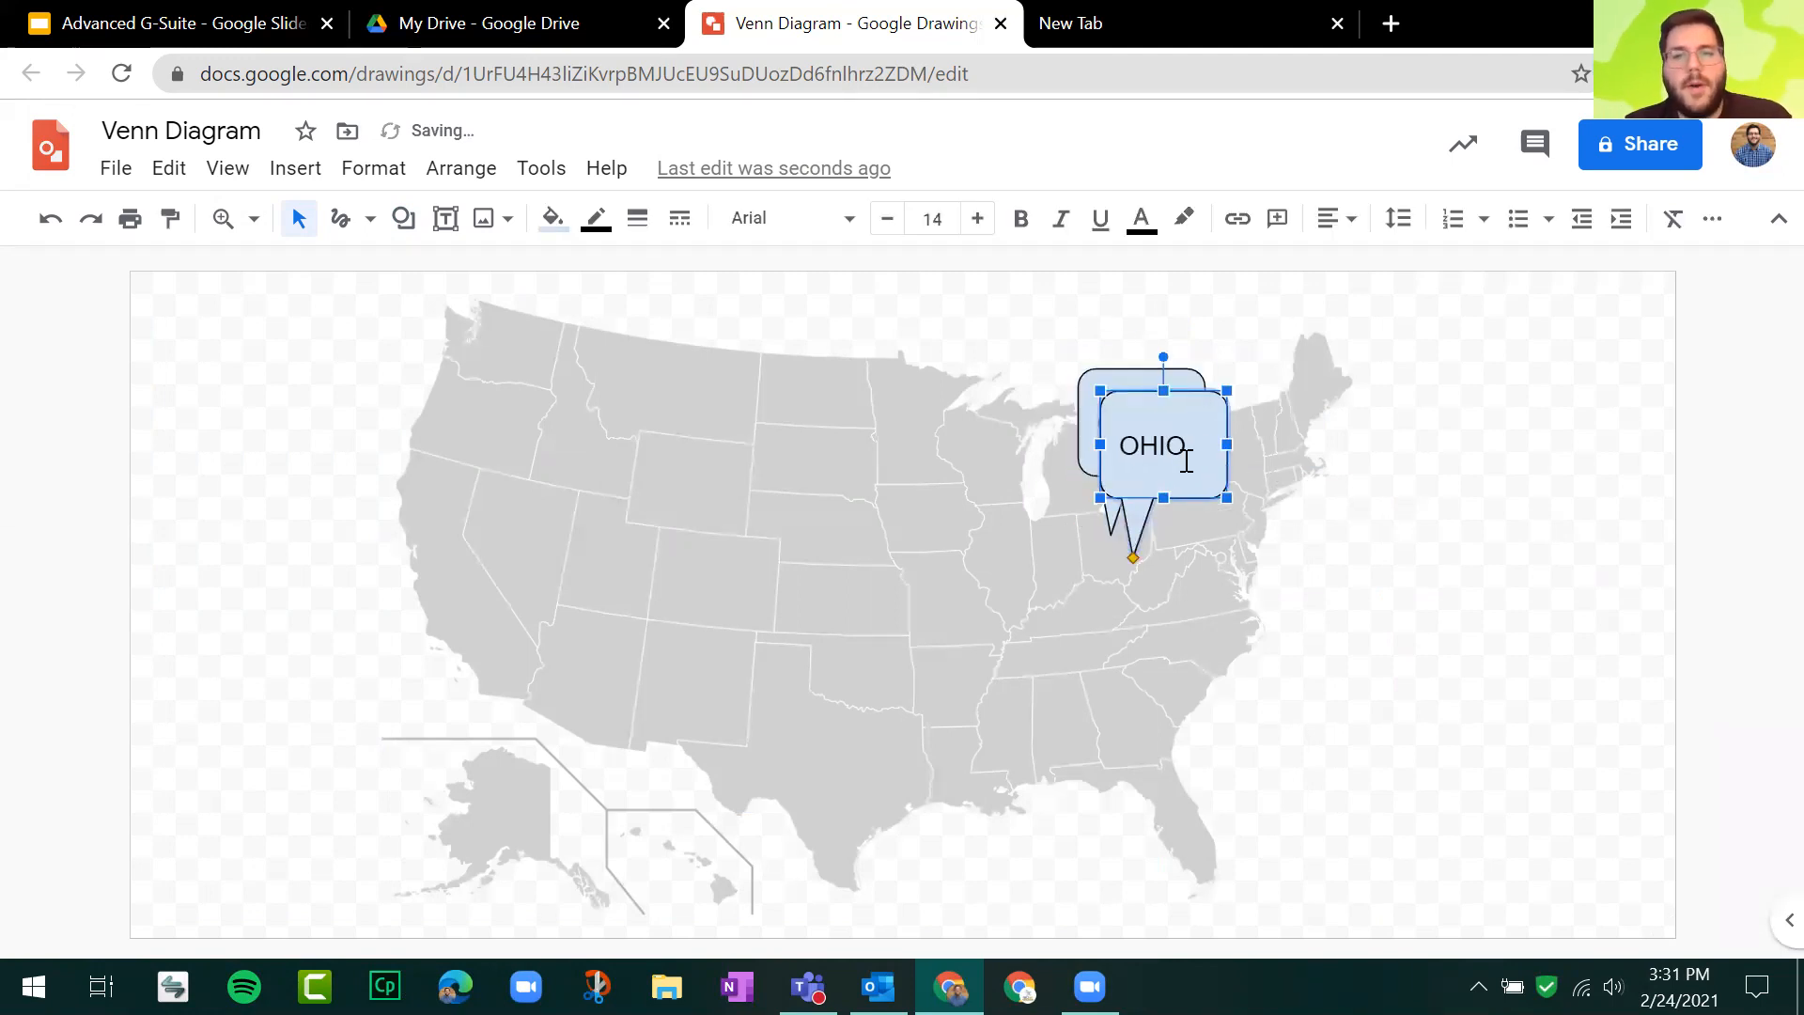
left_click_drag(1224, 414, 1273, 678)
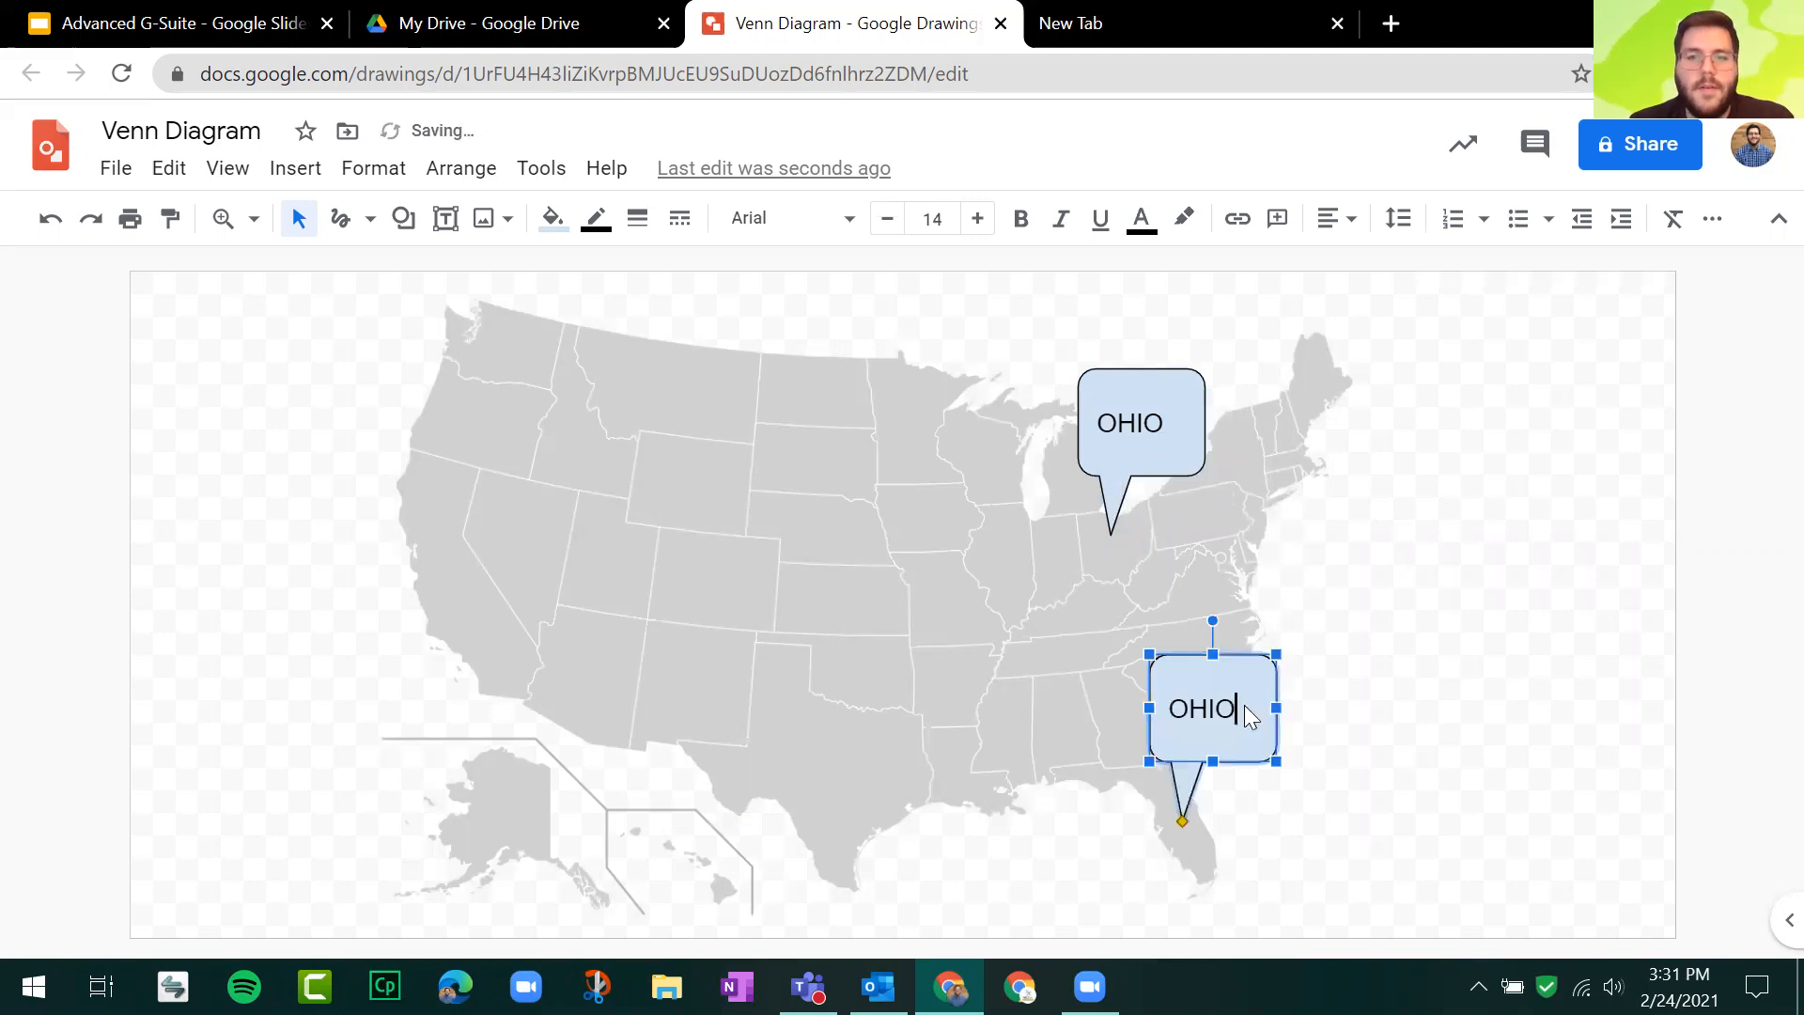
Step: Change the copied callout's text to "FLORIDA" and widen the callout so the word fits on one line
double_click(1231, 702)
key("BackSpace")
type("FLO")
key("BackSpace")
key("BackSpace")
key("BackSpace")
type("FLORIDA")
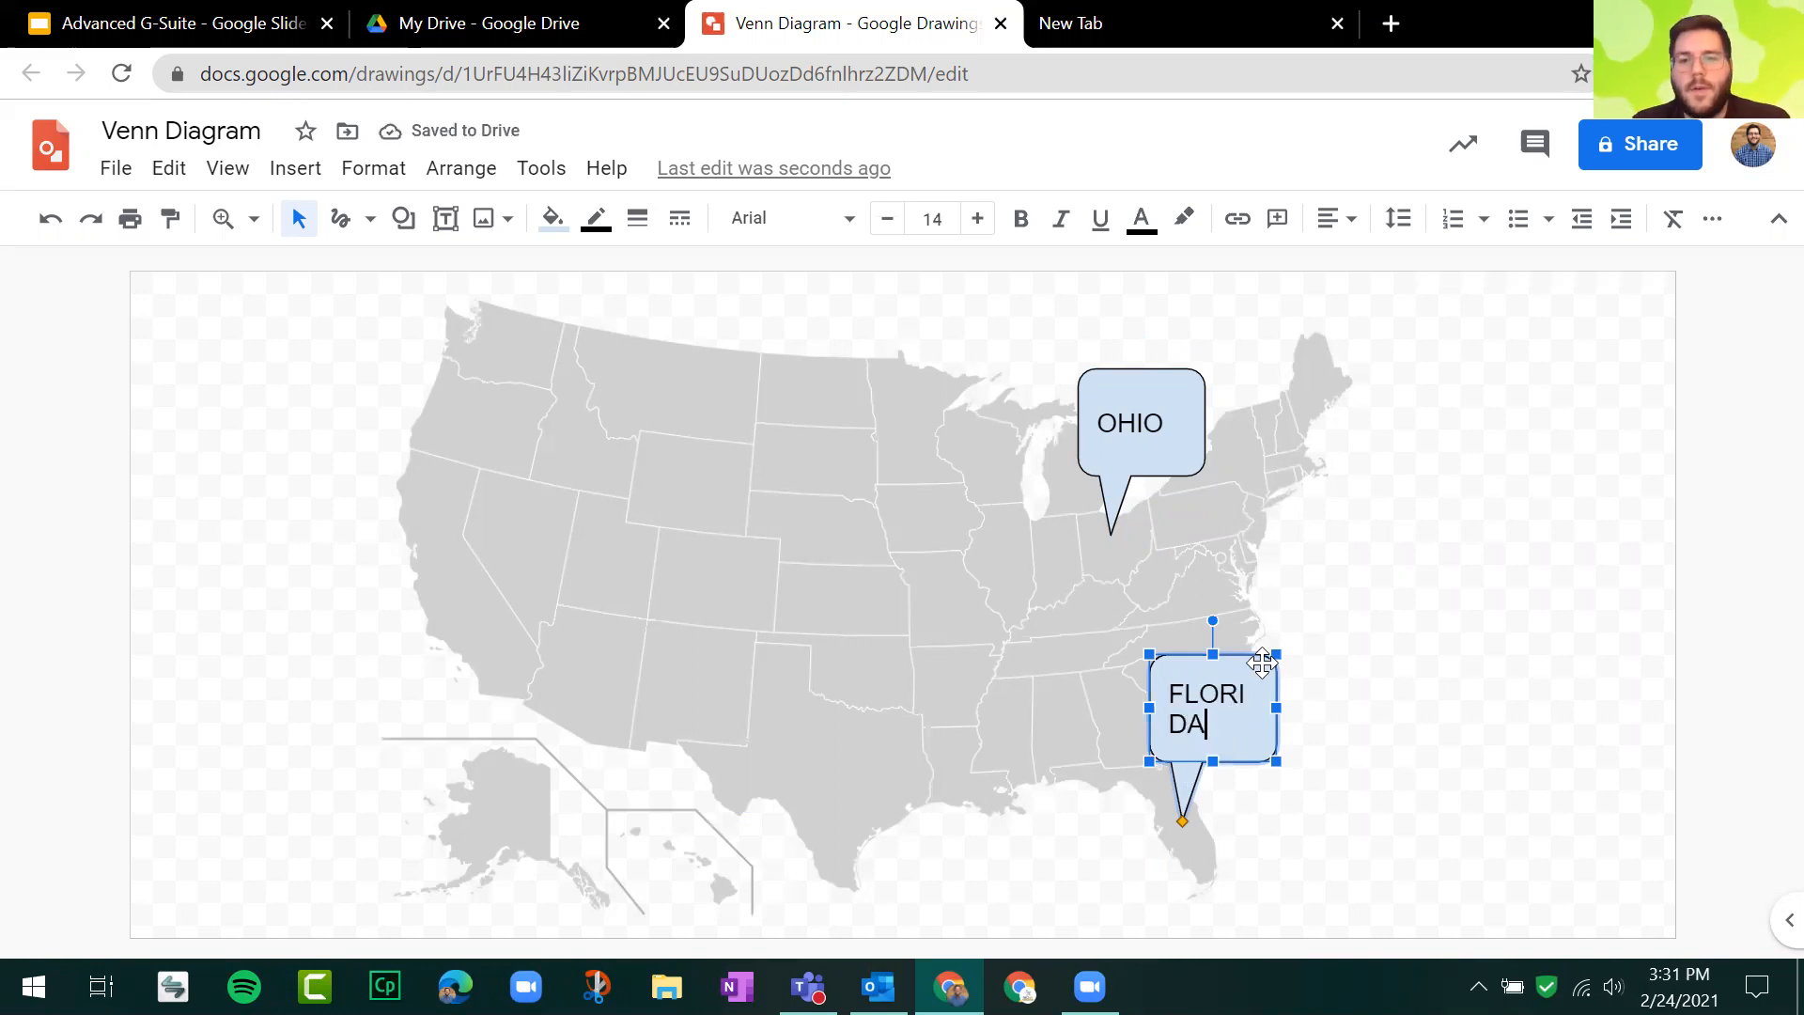
left_click_drag(1276, 708, 1333, 707)
left_click(1522, 651)
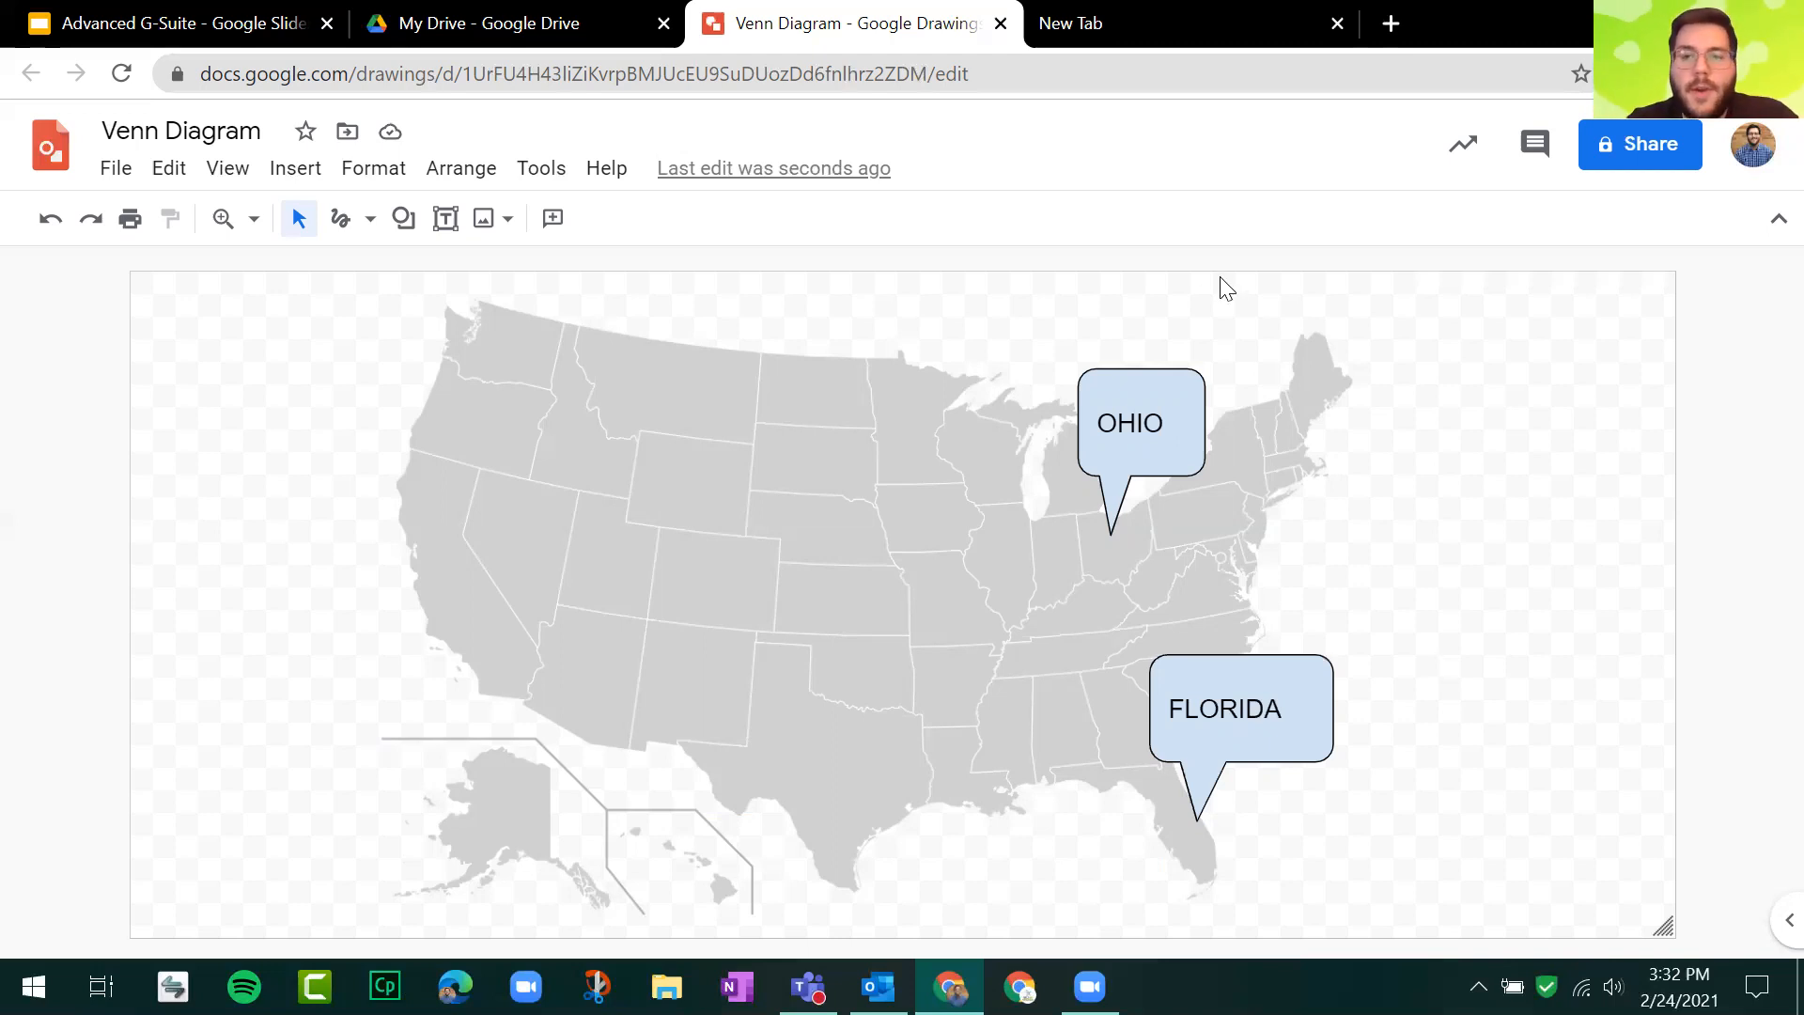
Step: Delete the USA map together with both callouts and open the diagram template gallery
left_click_drag(1501, 341, 329, 805)
key("Delete")
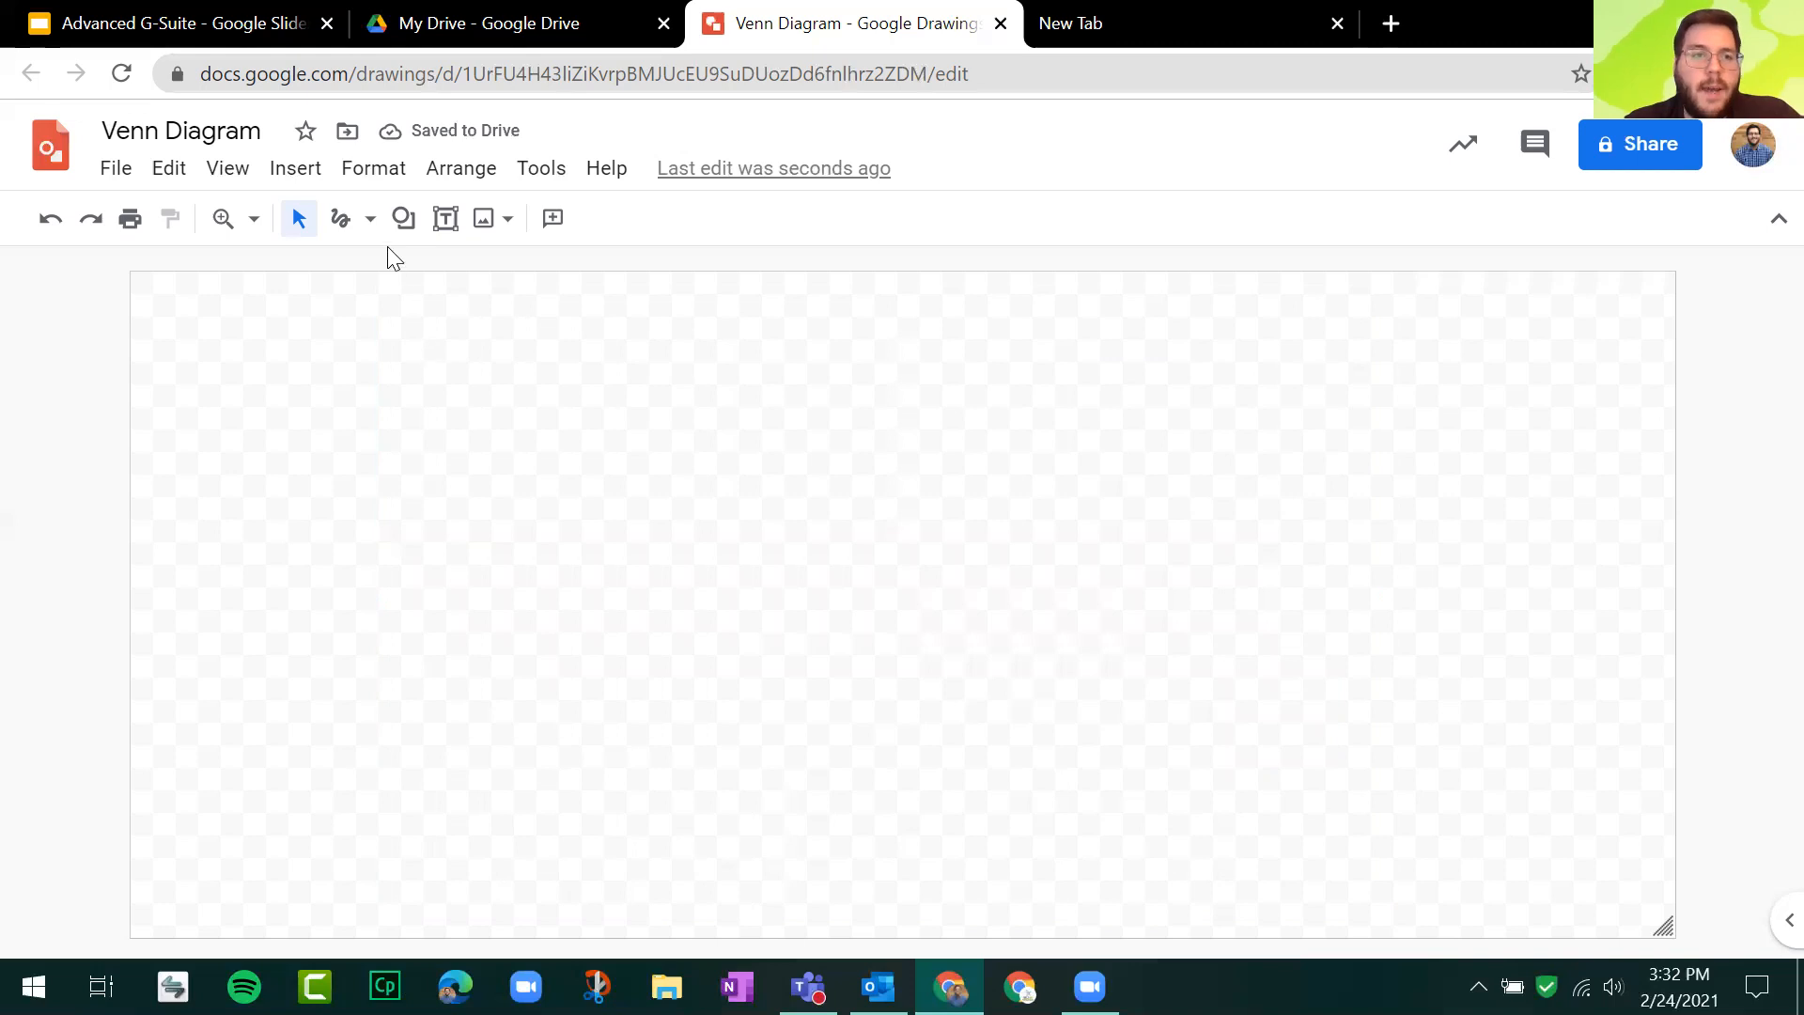
left_click(296, 174)
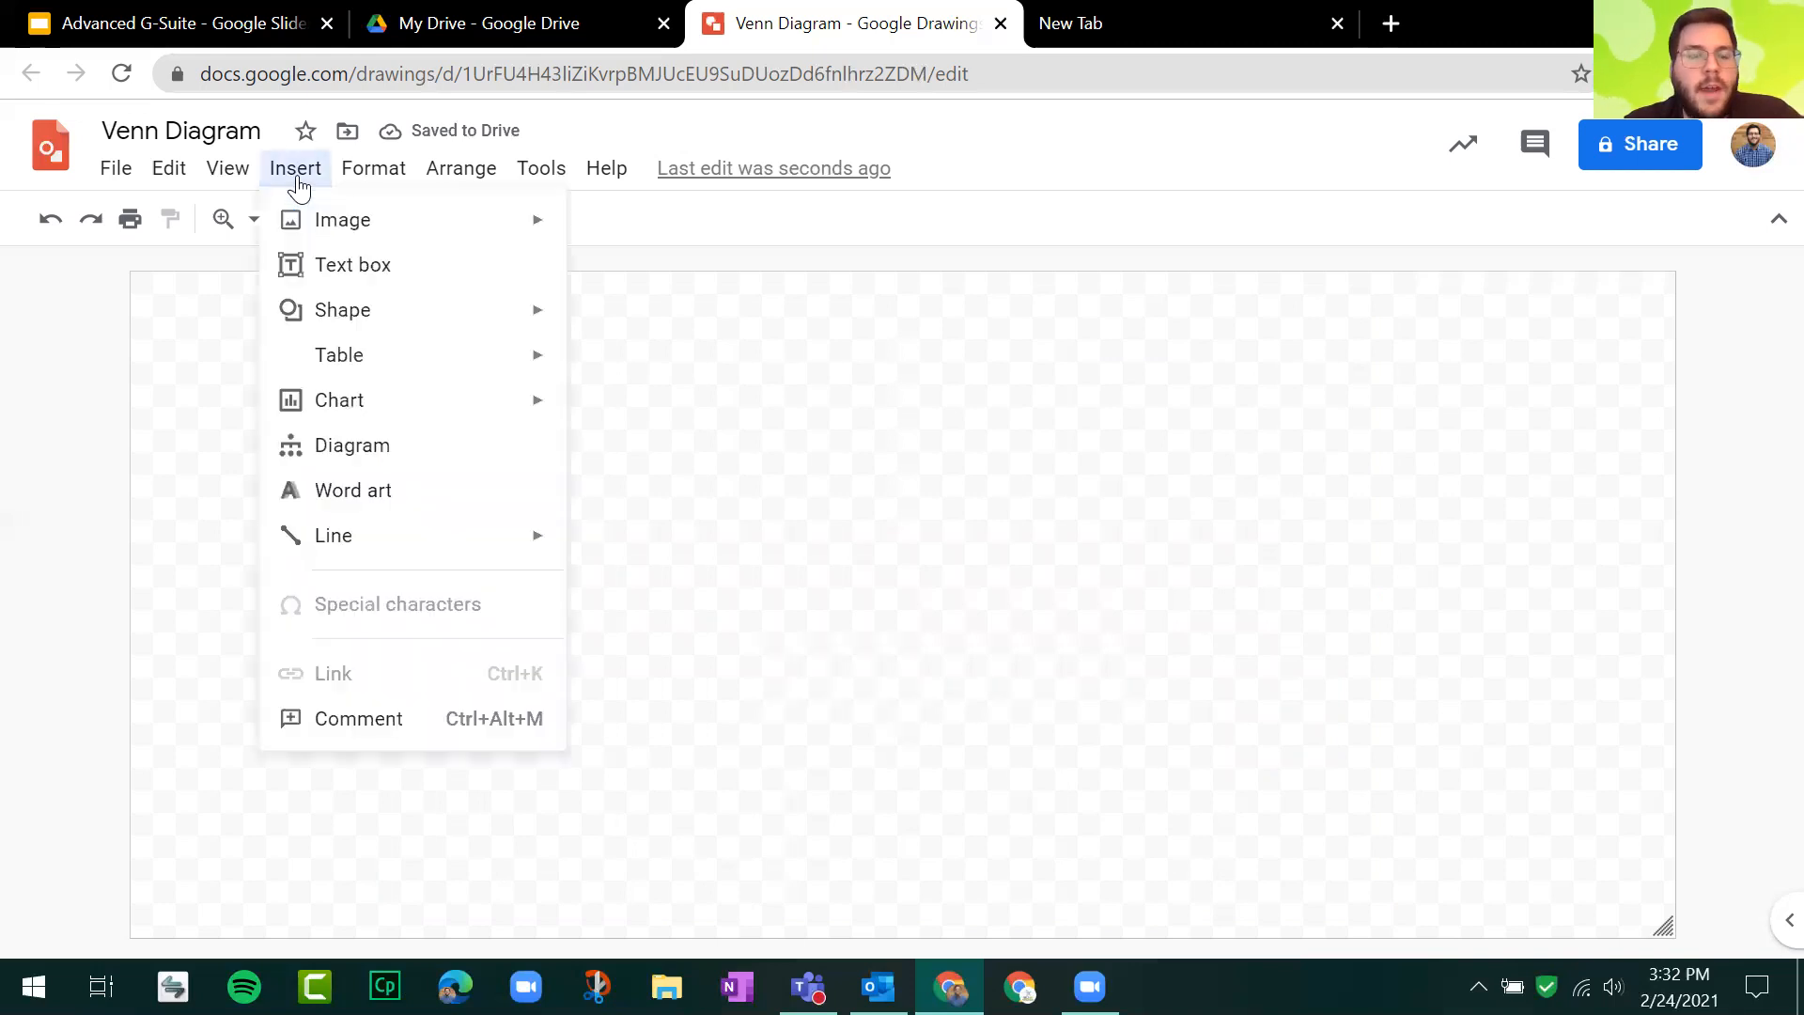
left_click(370, 450)
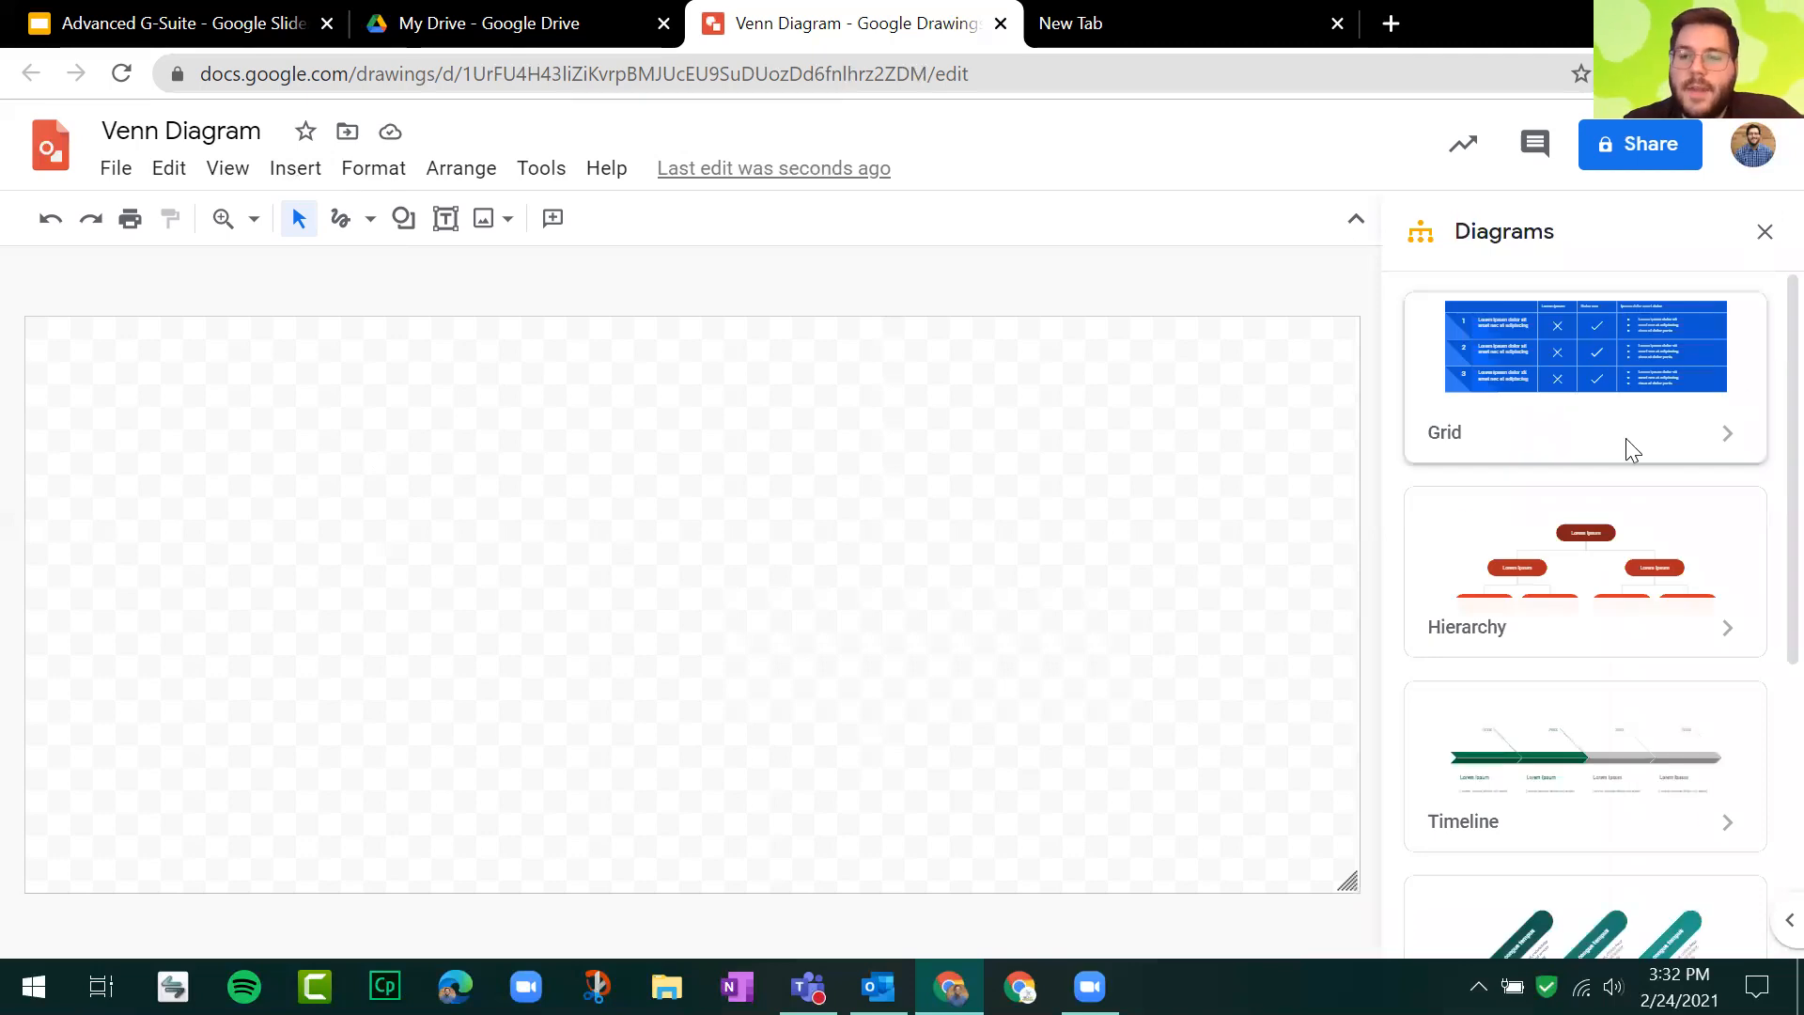
Step: Look through the diagram template categories from Grid to Cycle and the types of objects that can be inserted
scroll(1626, 451, "down", 5)
scroll(1625, 592, "up", 1)
scroll(1635, 470, "up", 5)
scroll(1653, 498, "down", 6)
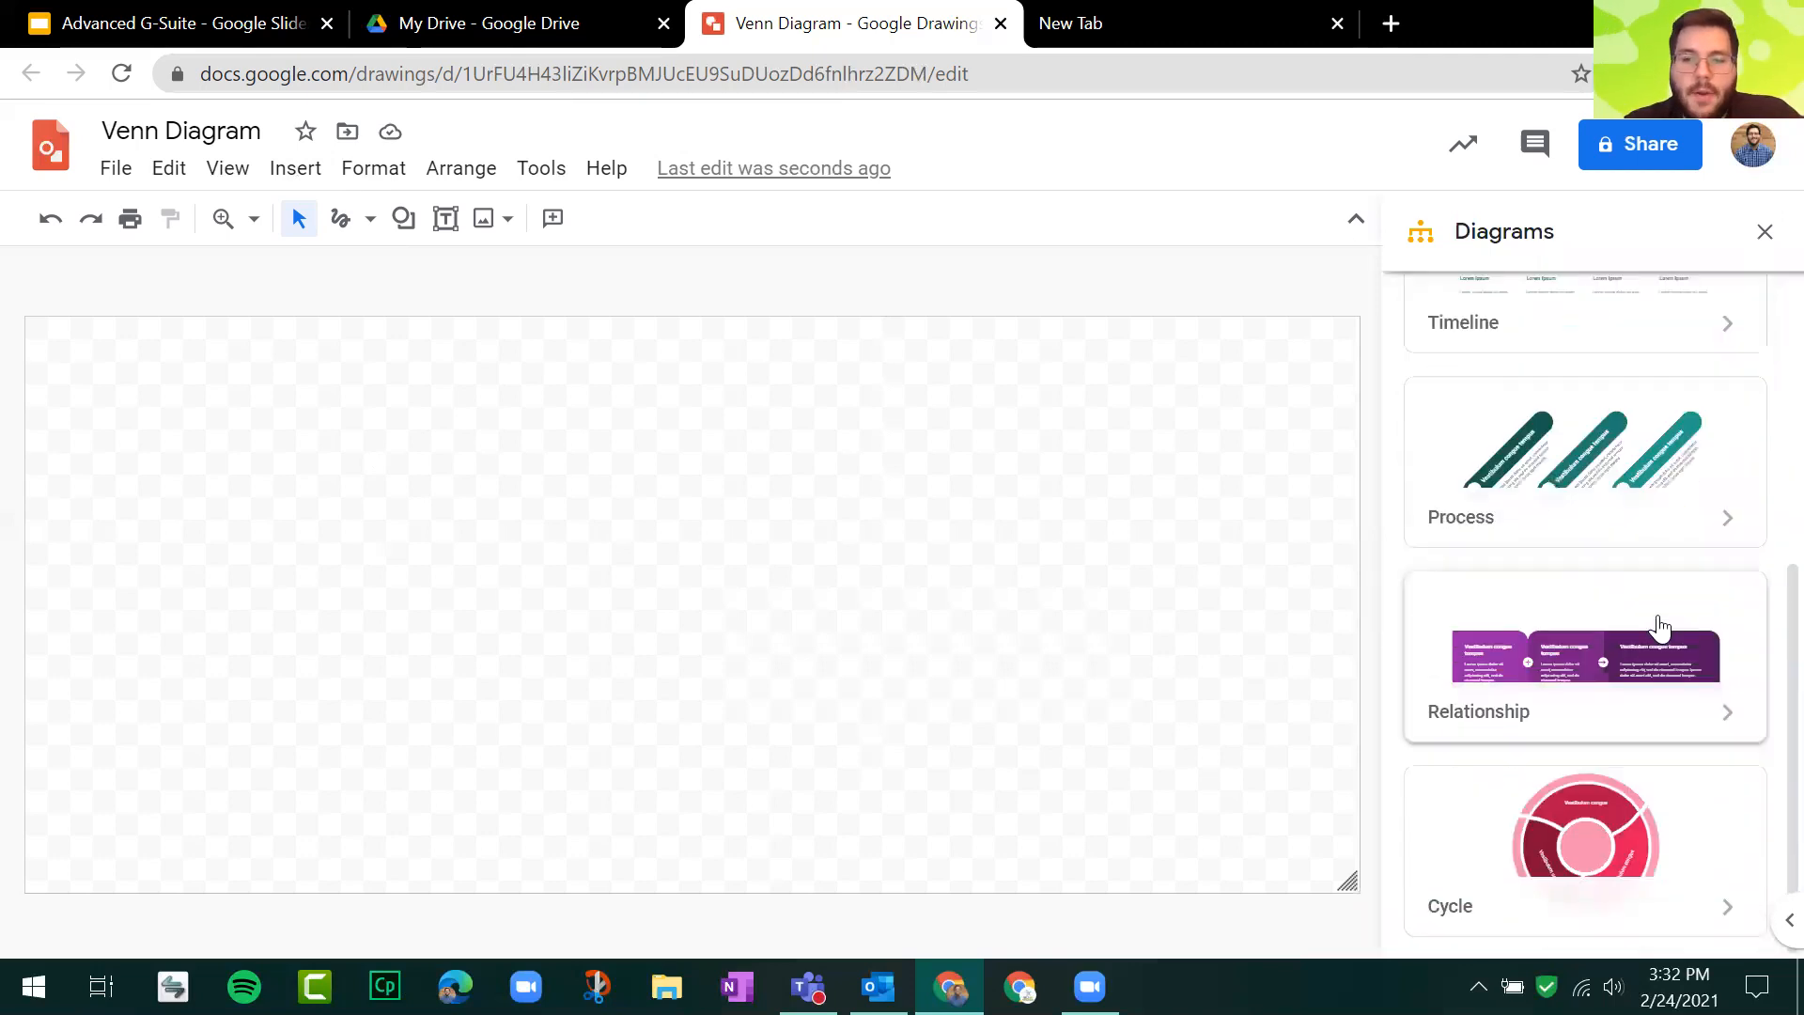
left_click(303, 166)
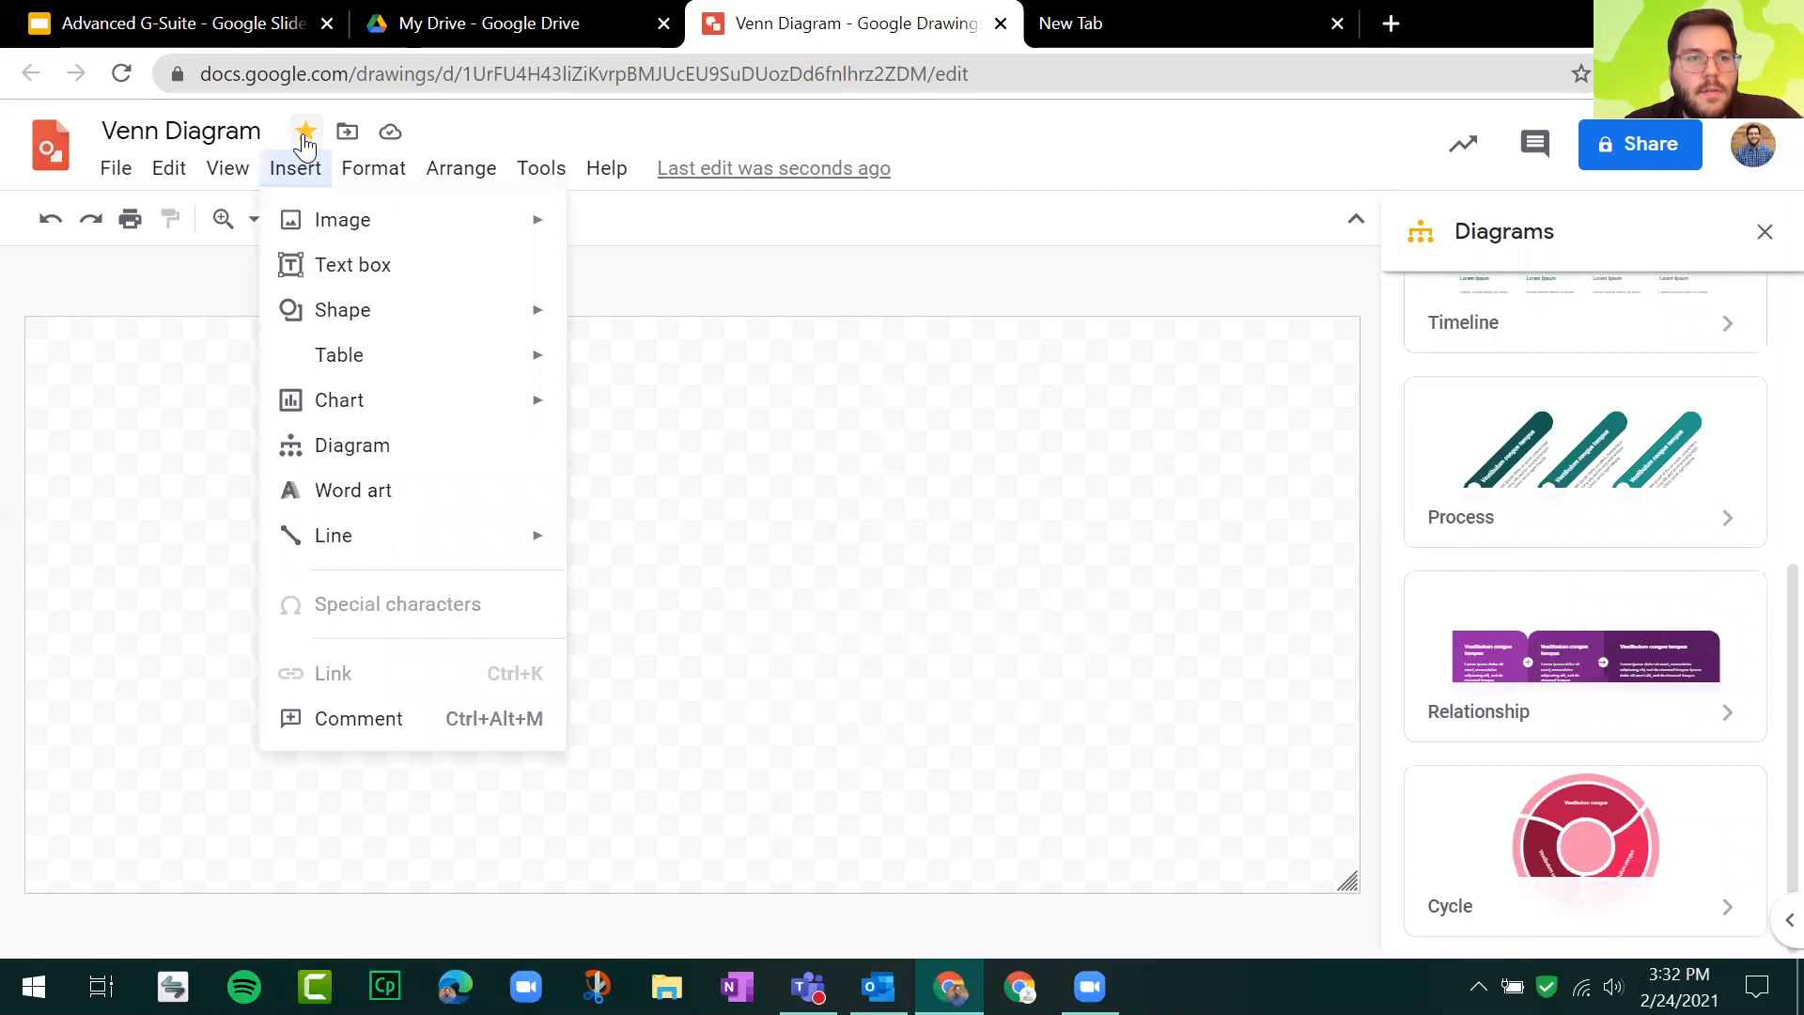
left_click(305, 165)
left_click(297, 171)
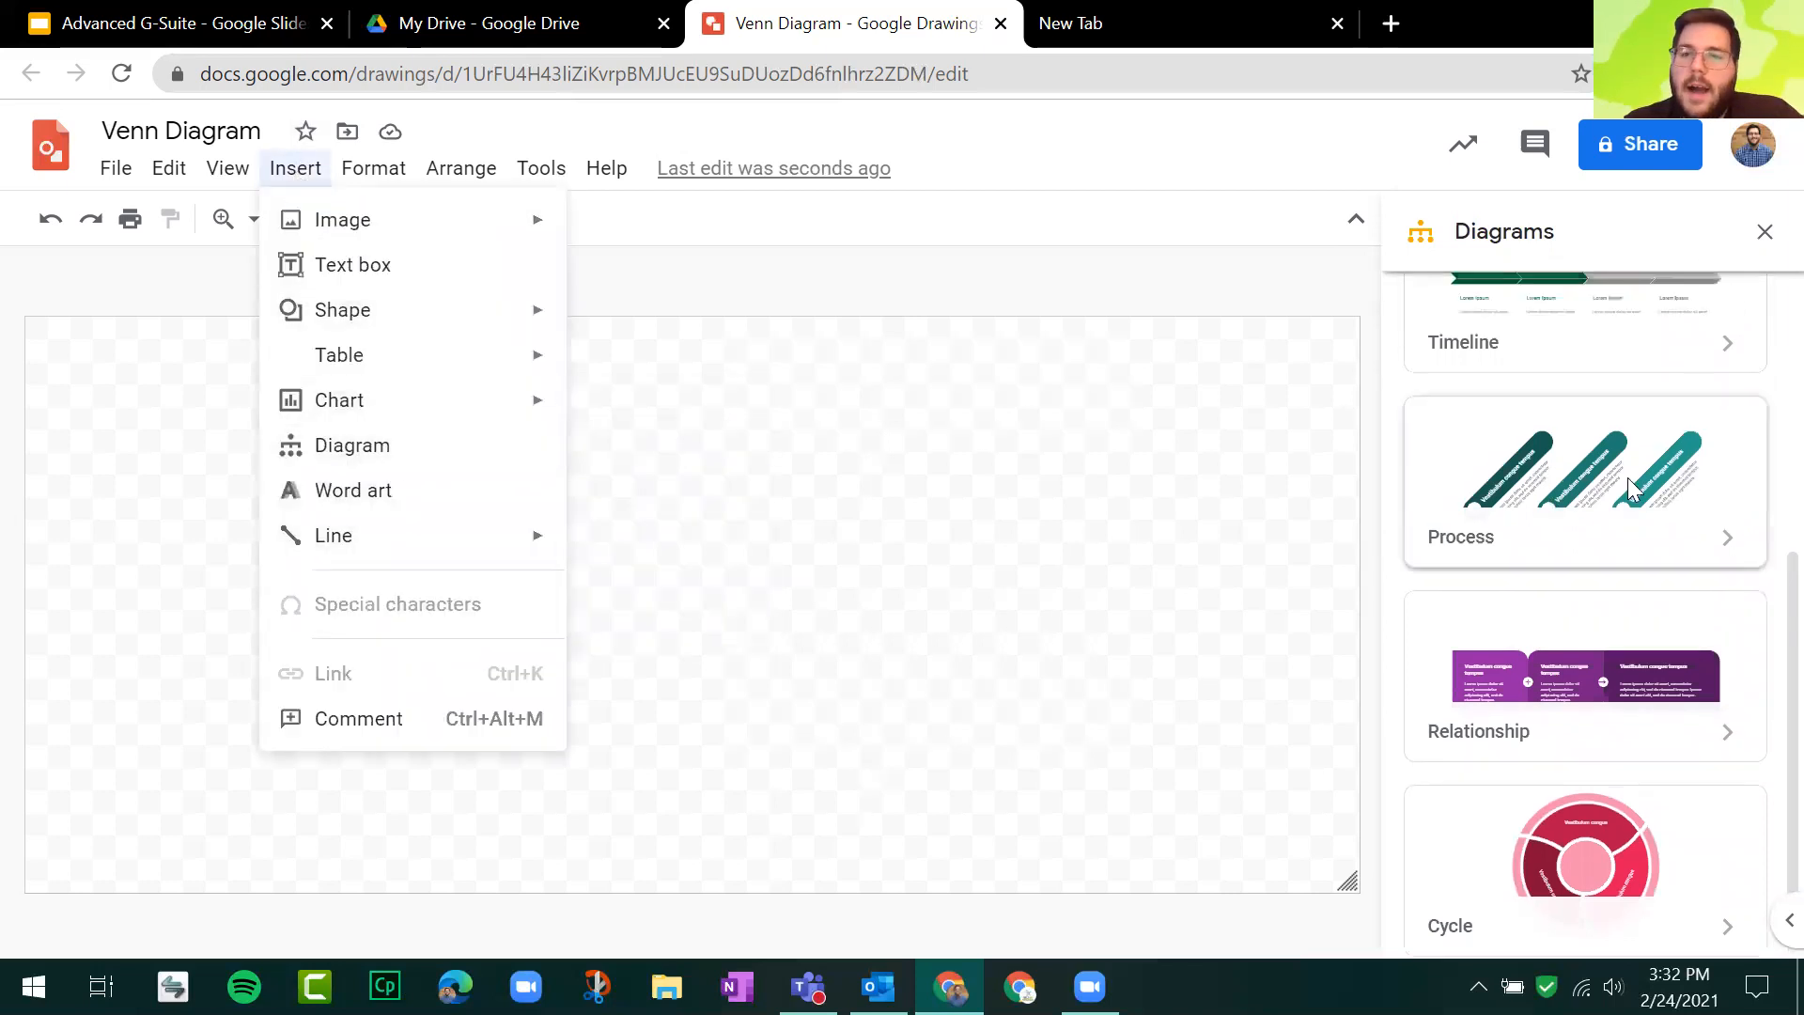
Step: Insert the three-level hierarchy diagram with round nodes branching sideways, then close the Diagrams pane
scroll(1627, 477, "up", 5)
left_click(1760, 357)
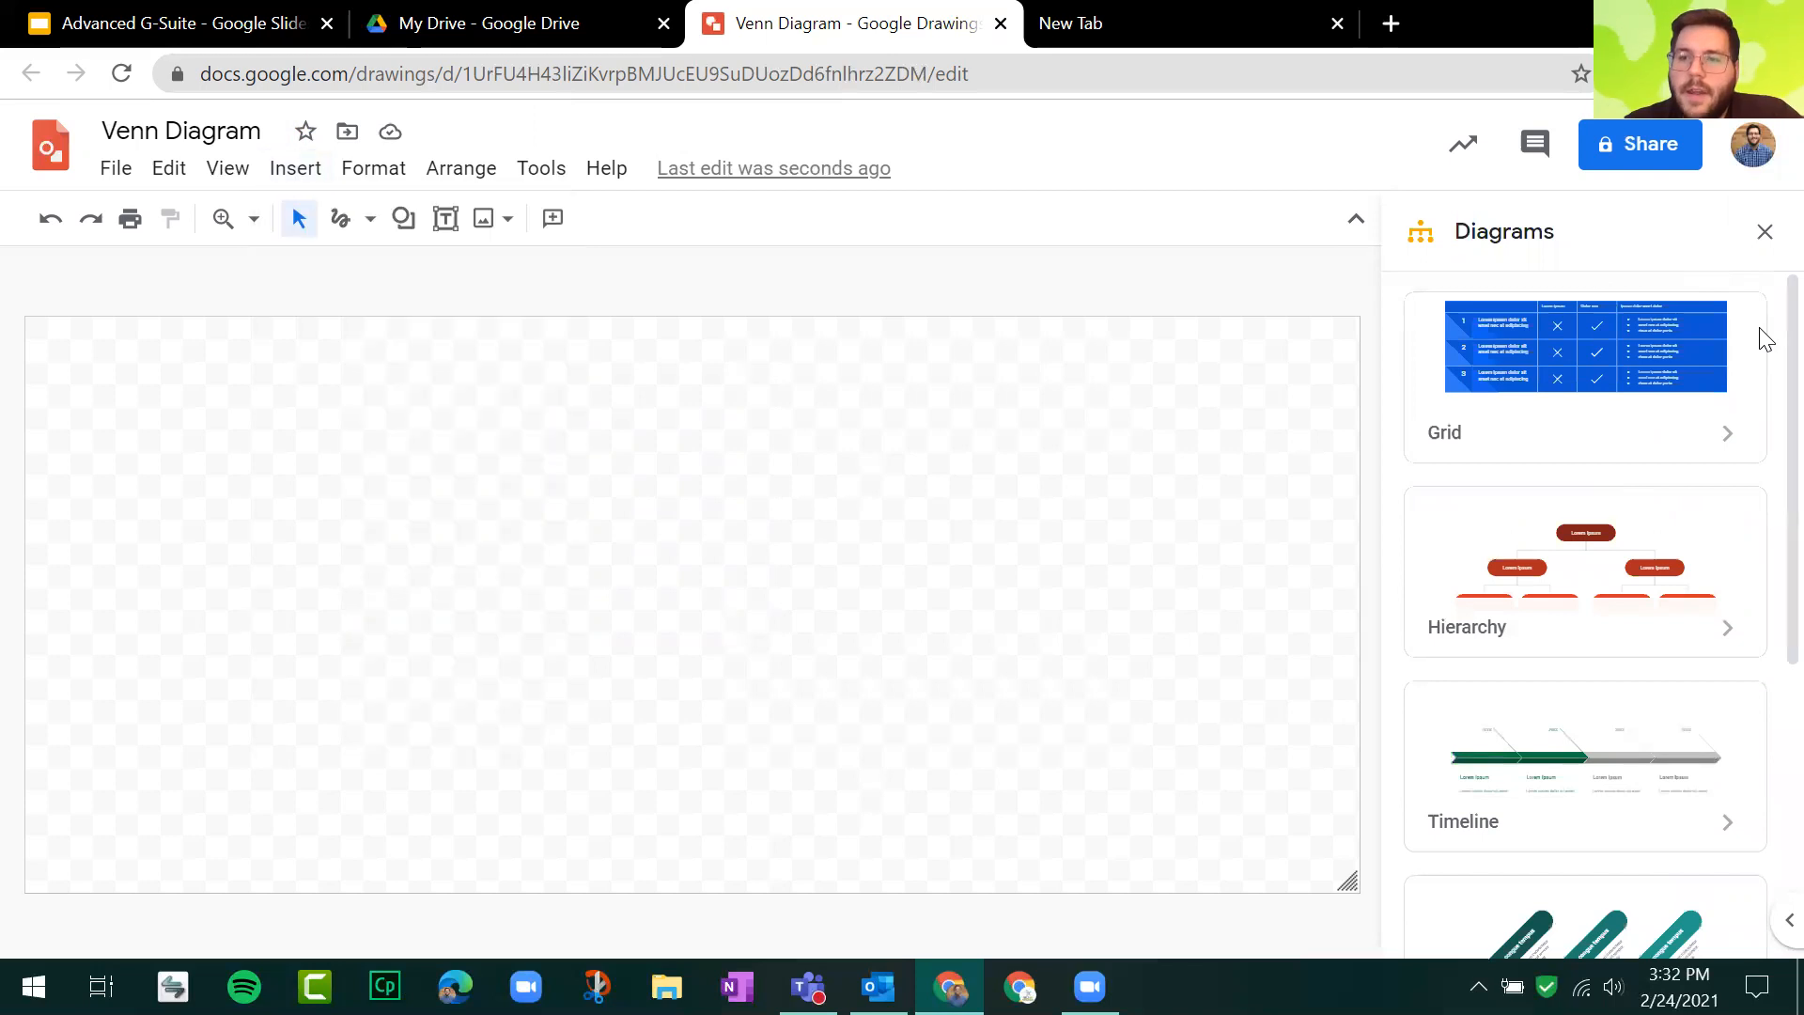
scroll(1687, 483, "down", 5)
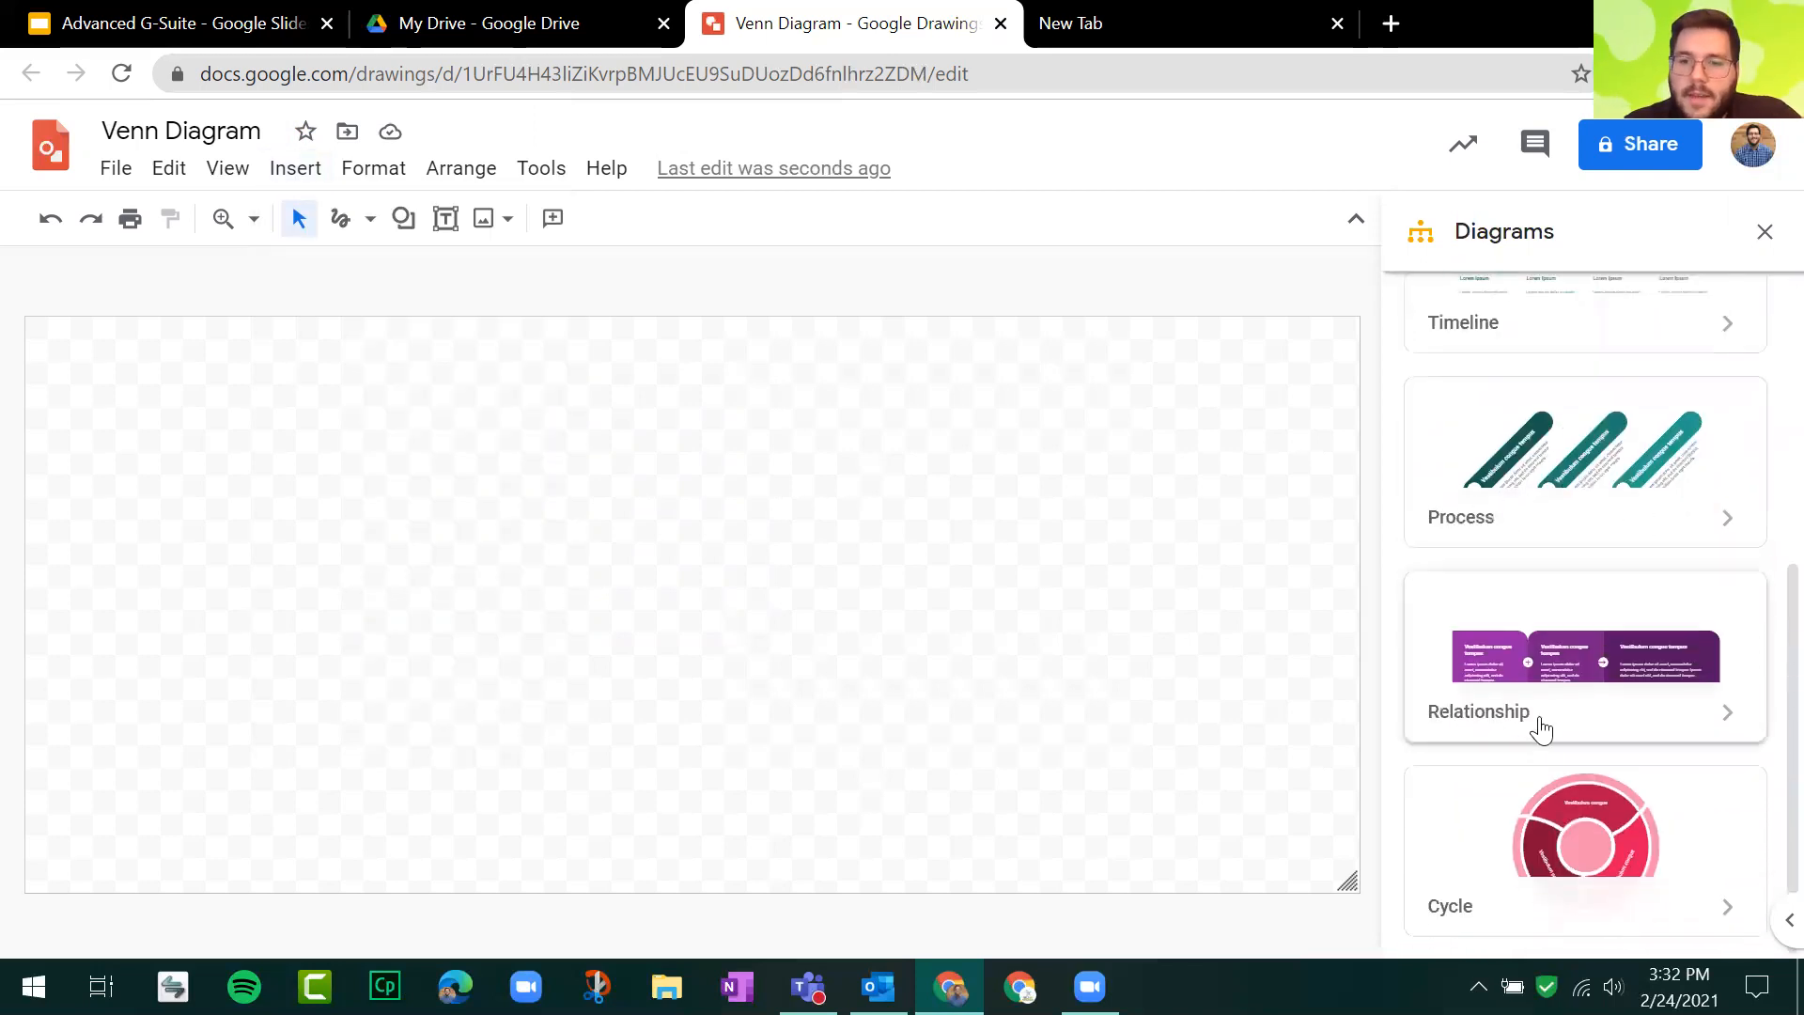
scroll(1616, 493, "up", 5)
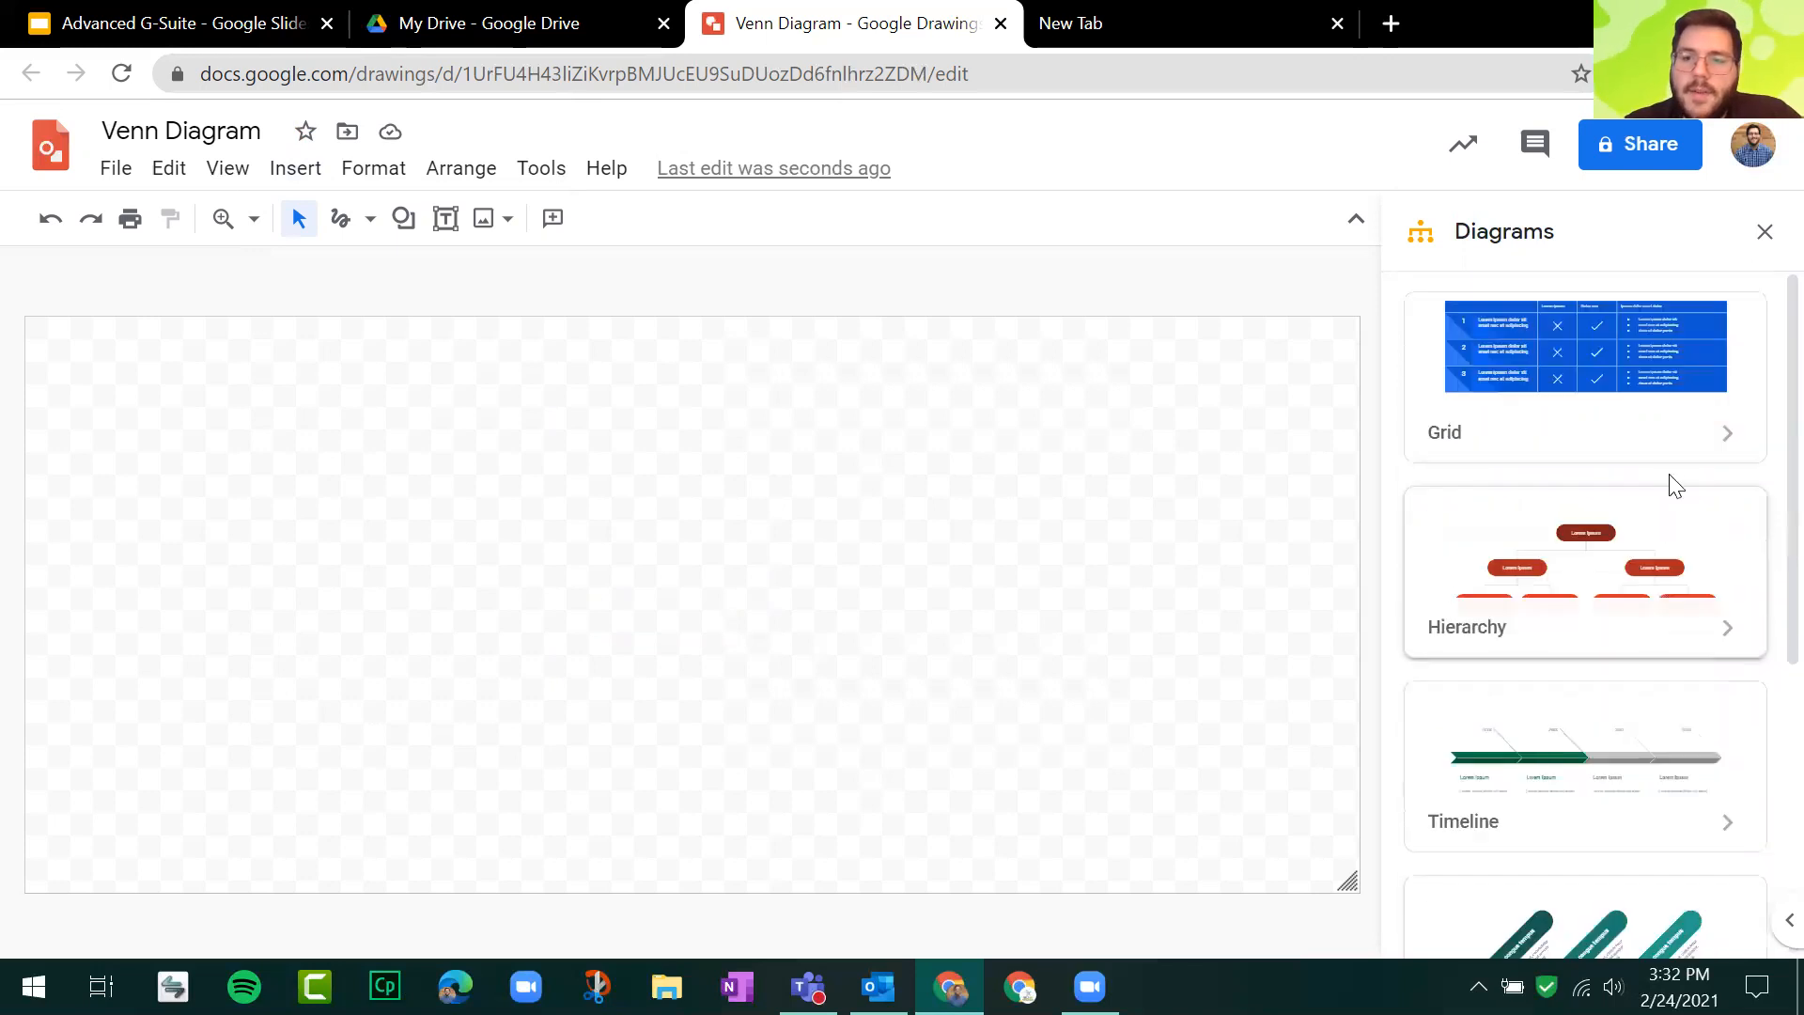
left_click(1728, 644)
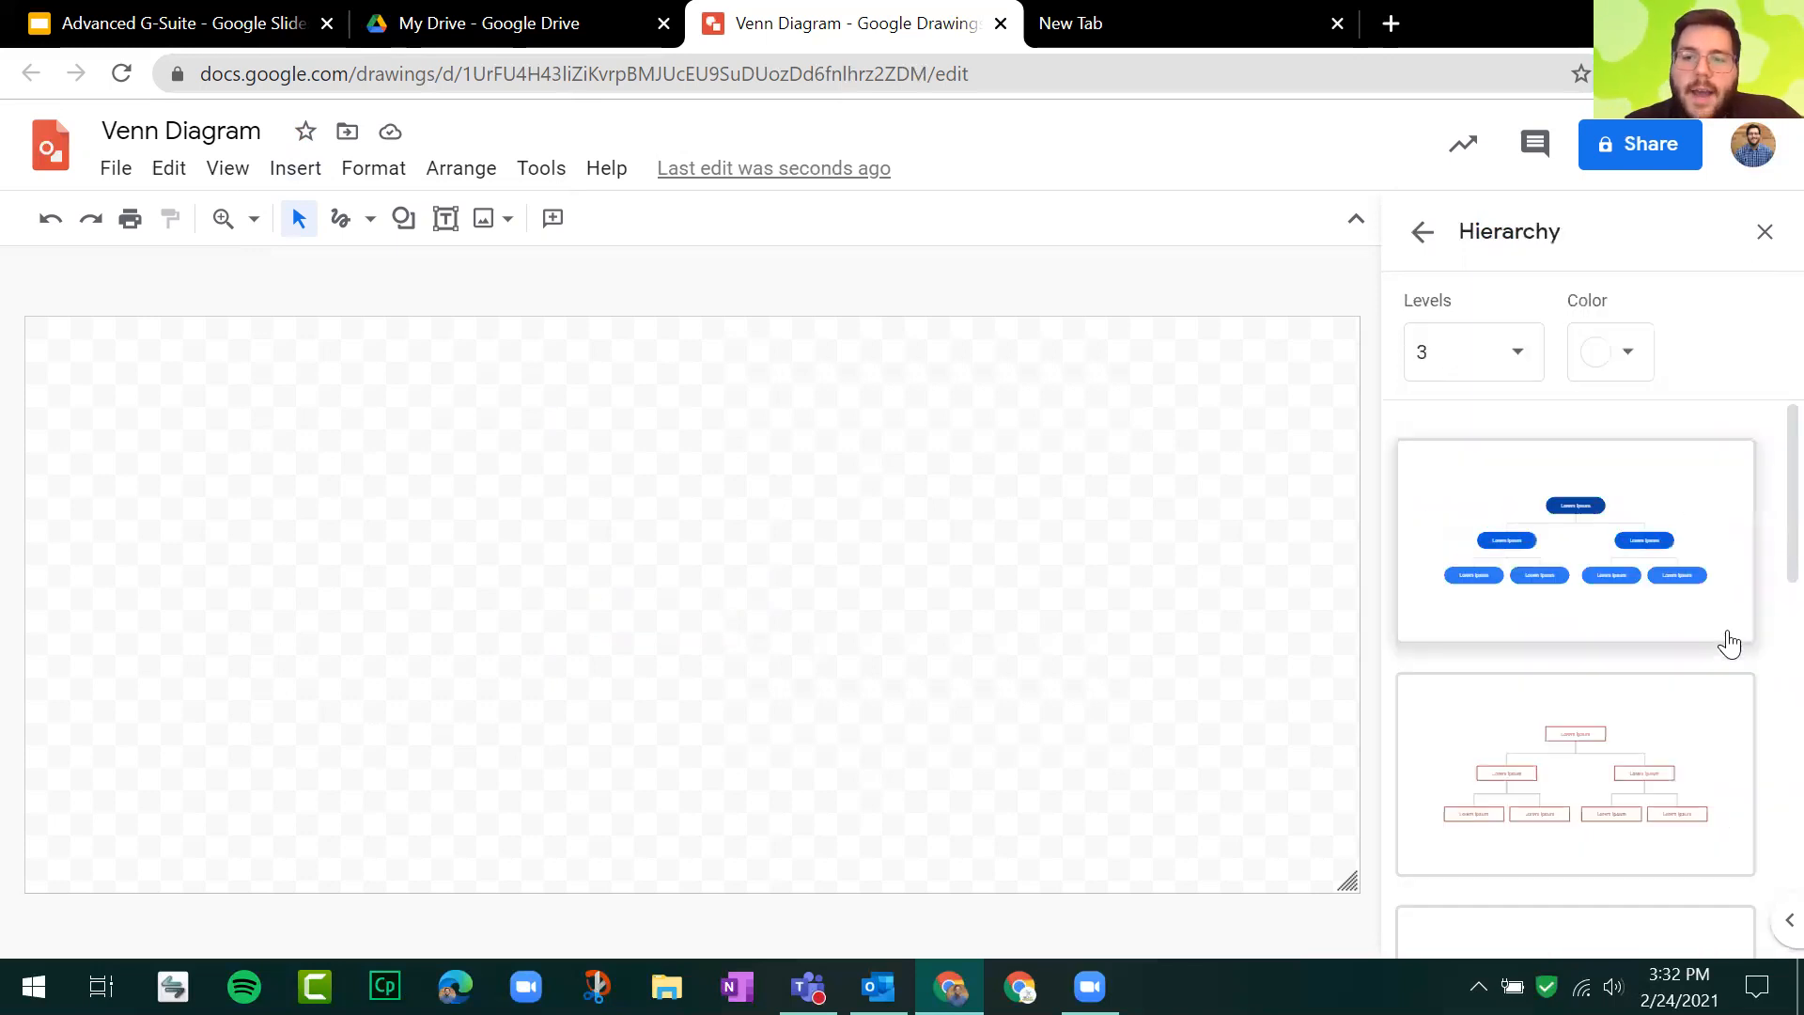
scroll(1687, 540, "down", 2)
scroll(1687, 553, "down", 2)
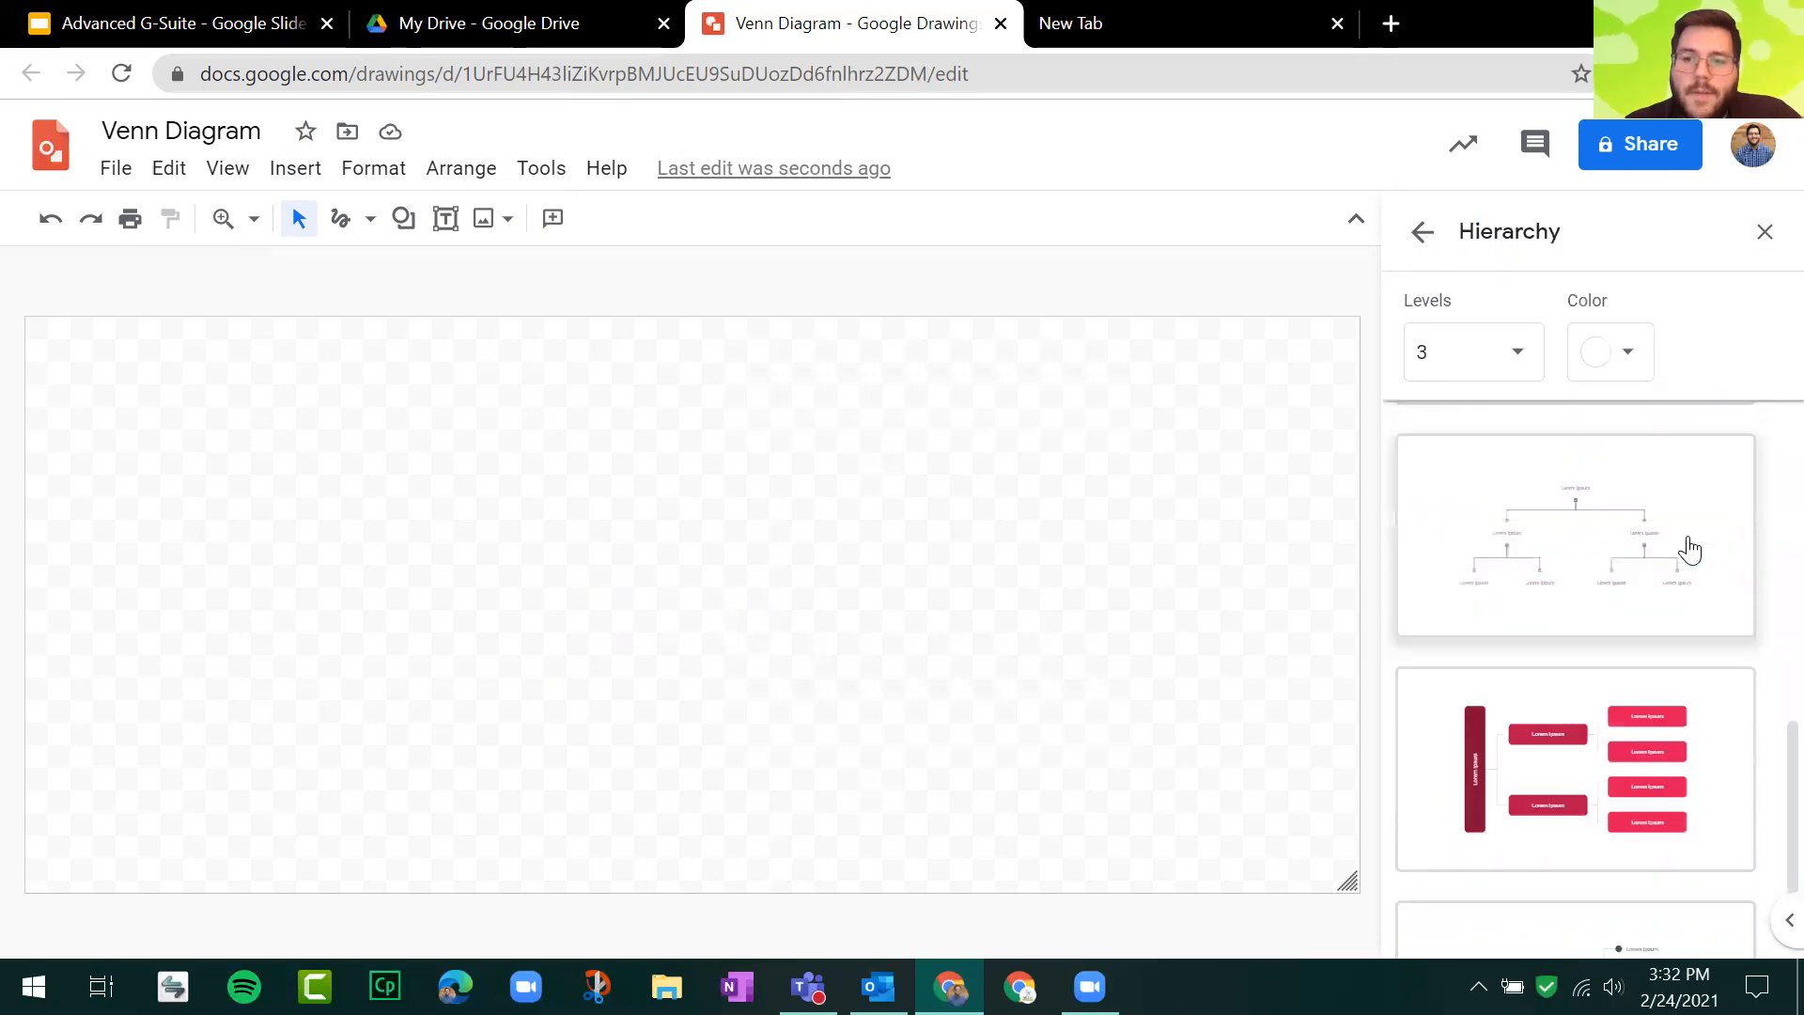
scroll(1627, 601, "down", 2)
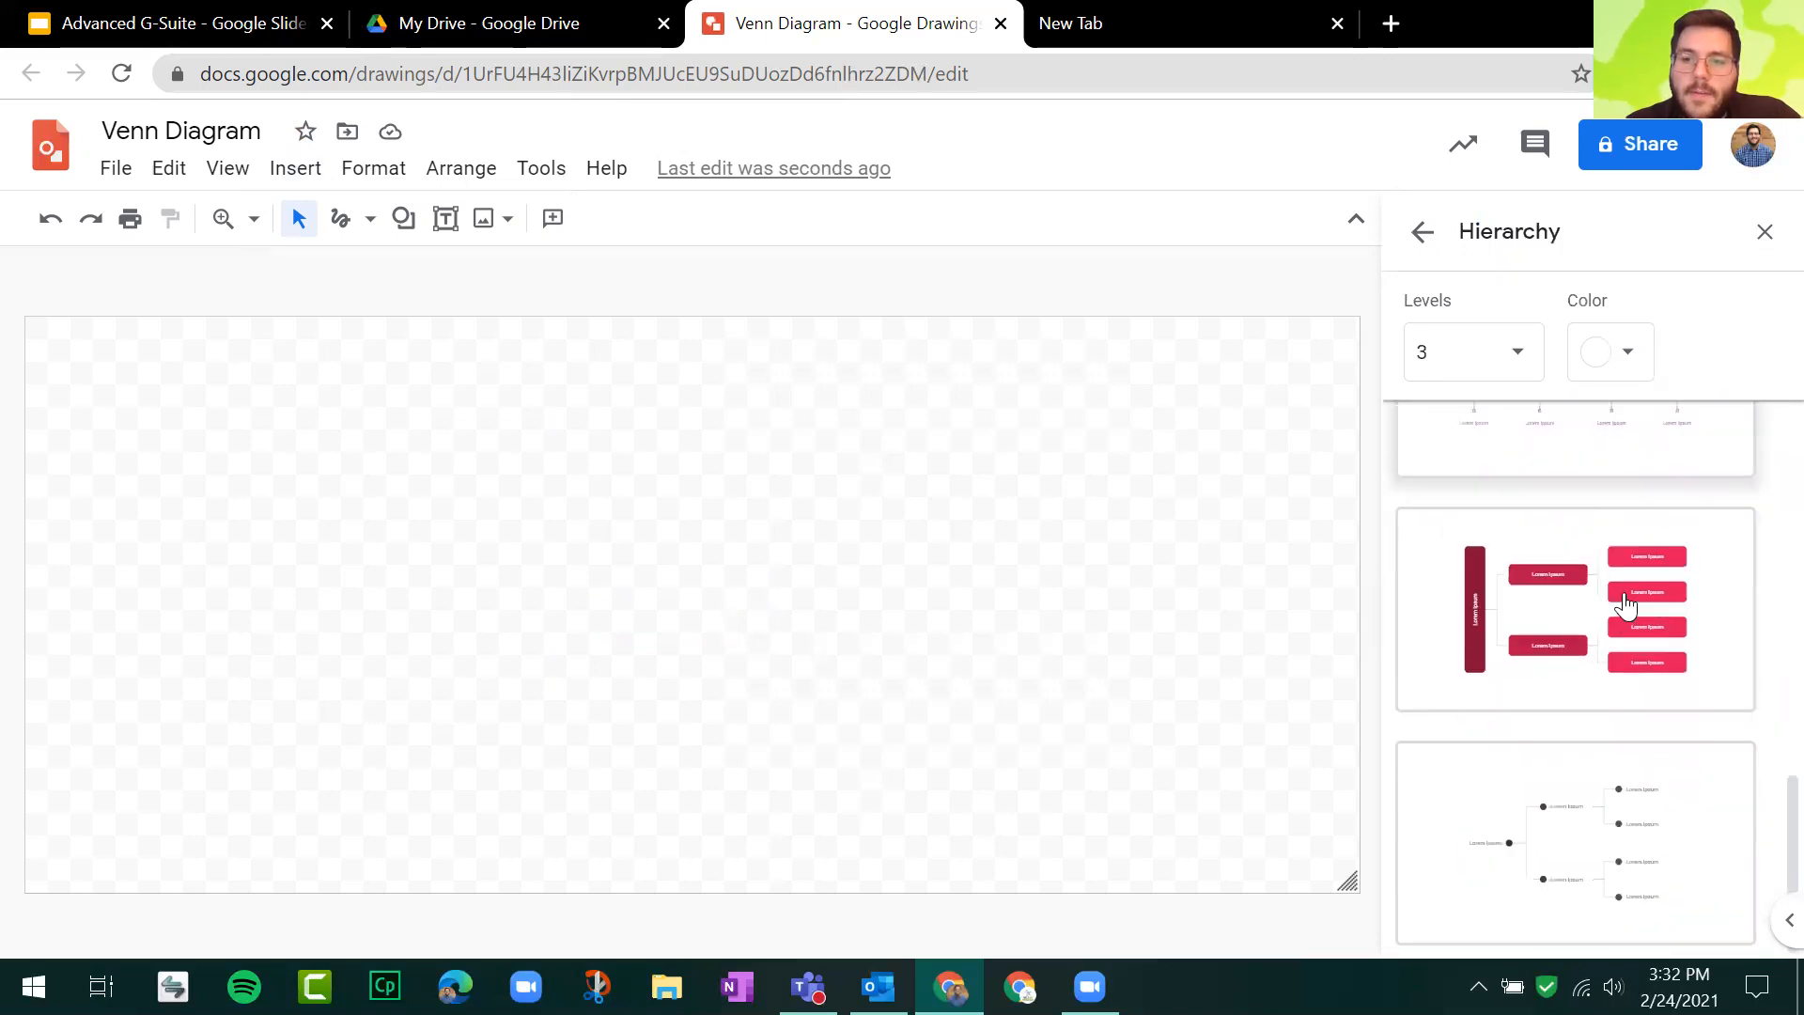
left_click(1605, 806)
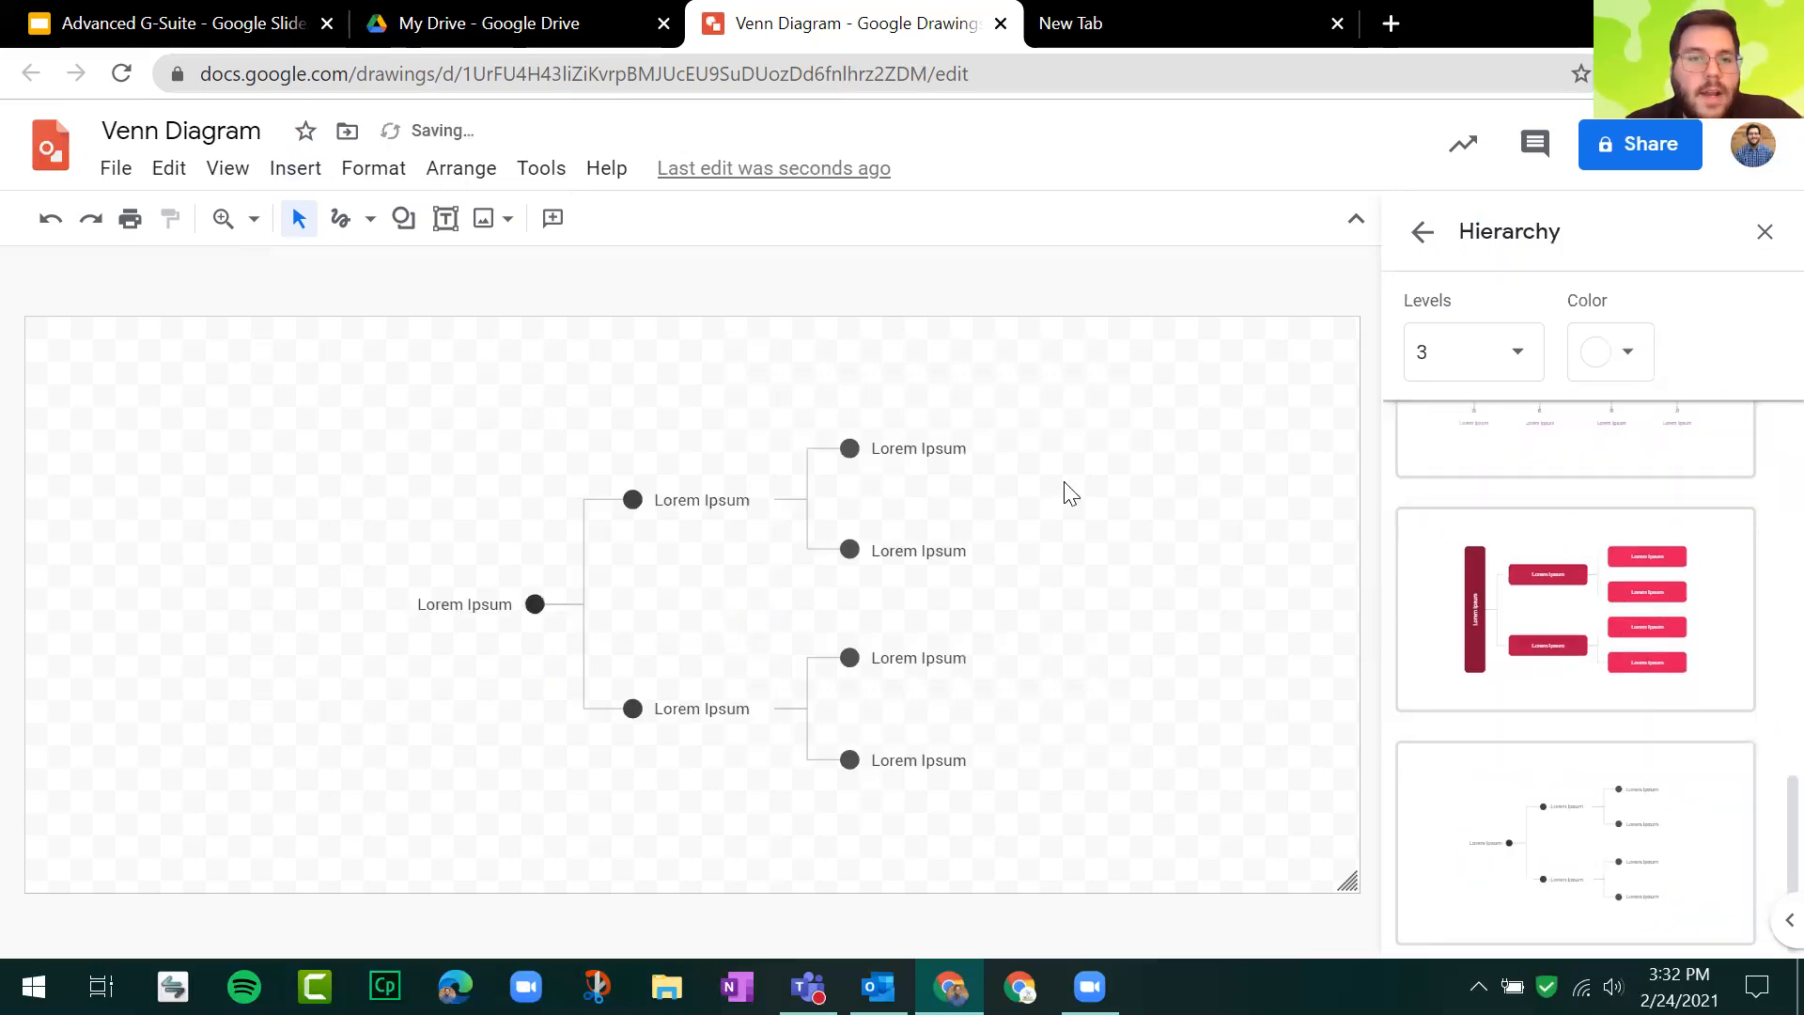
left_click(1764, 235)
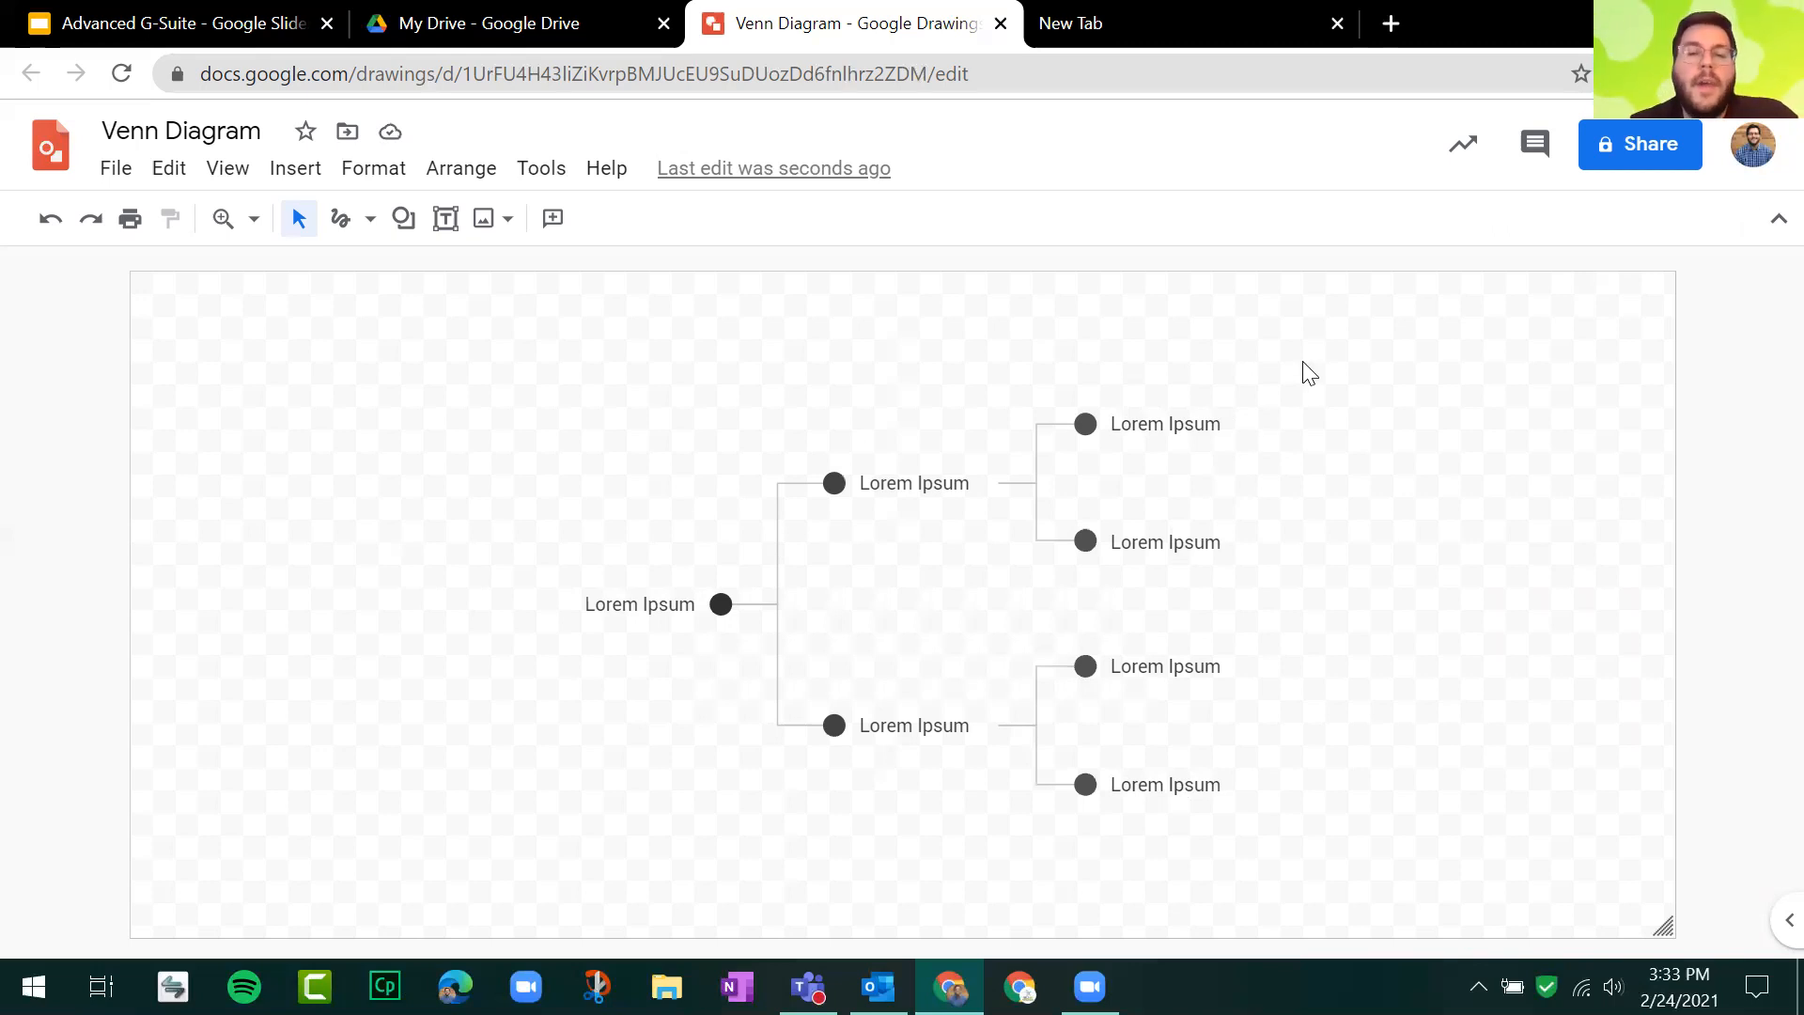
Step: Select the whole hierarchy diagram and enlarge it to nearly fill the canvas, then deselect it
left_click_drag(1442, 329, 463, 861)
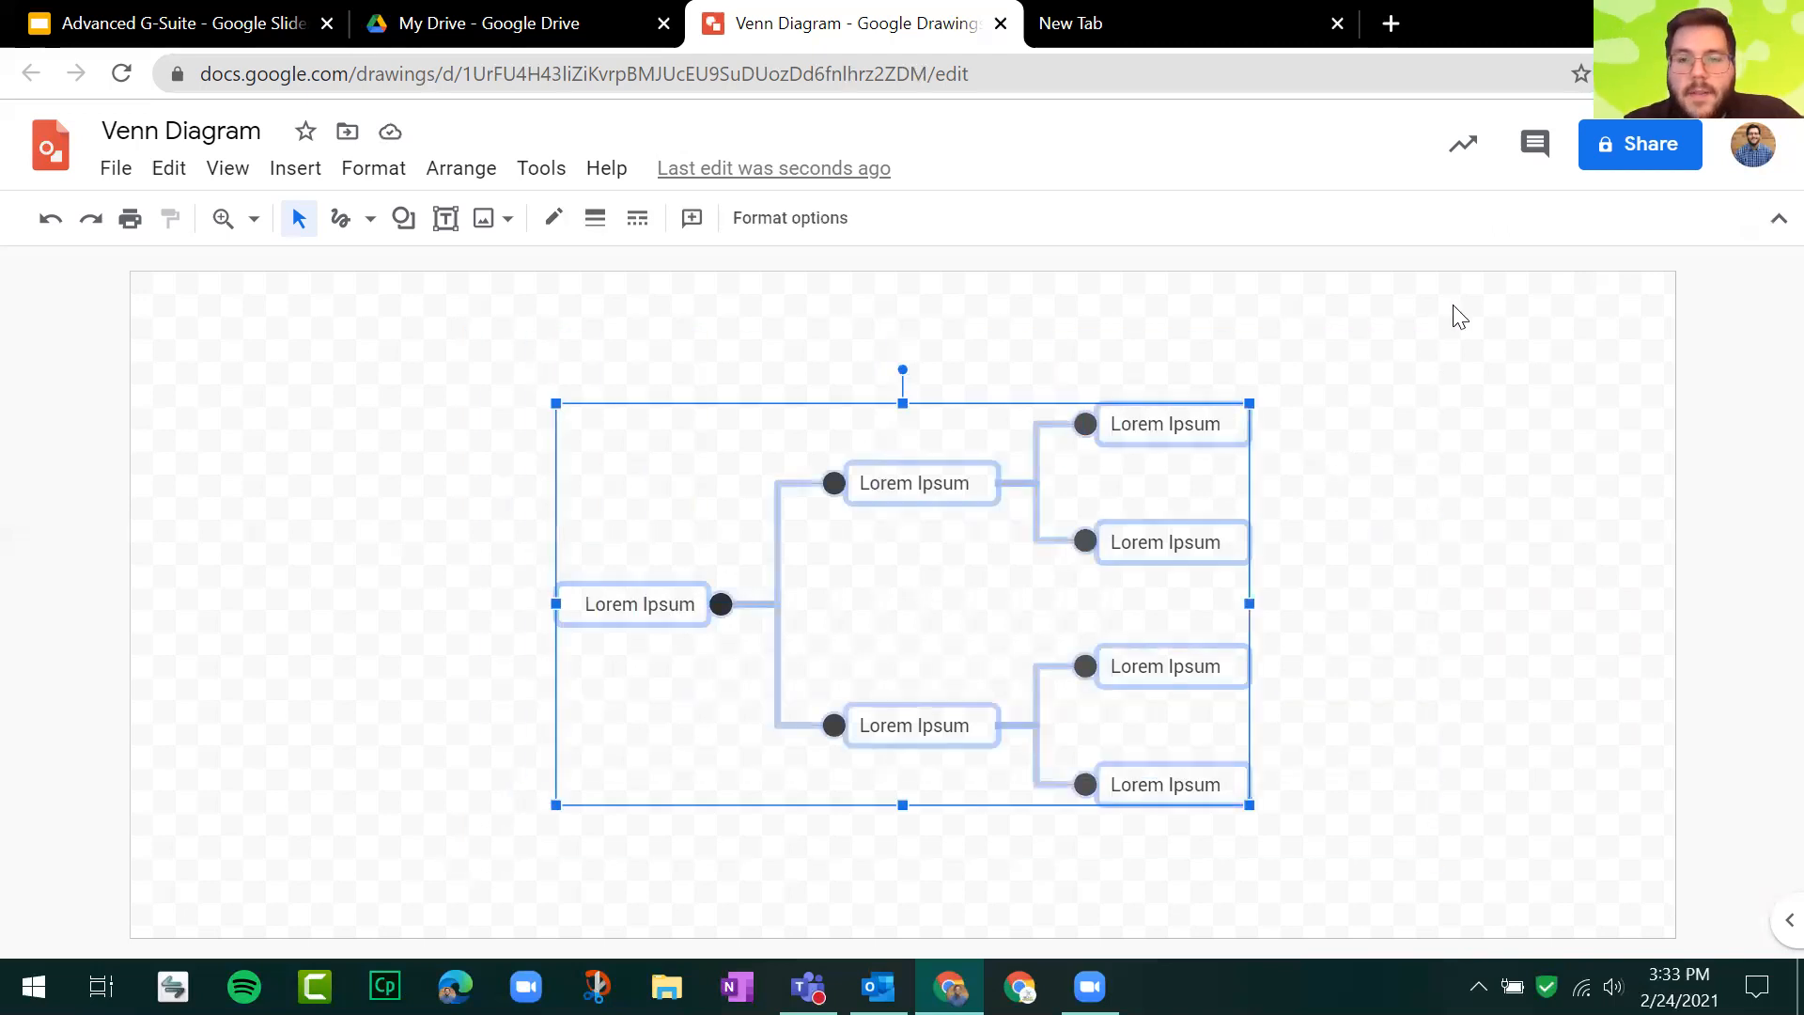
left_click(1438, 364)
left_click_drag(1516, 307, 462, 857)
left_click_drag(1253, 576, 994, 481)
left_click_drag(1454, 317, 516, 854)
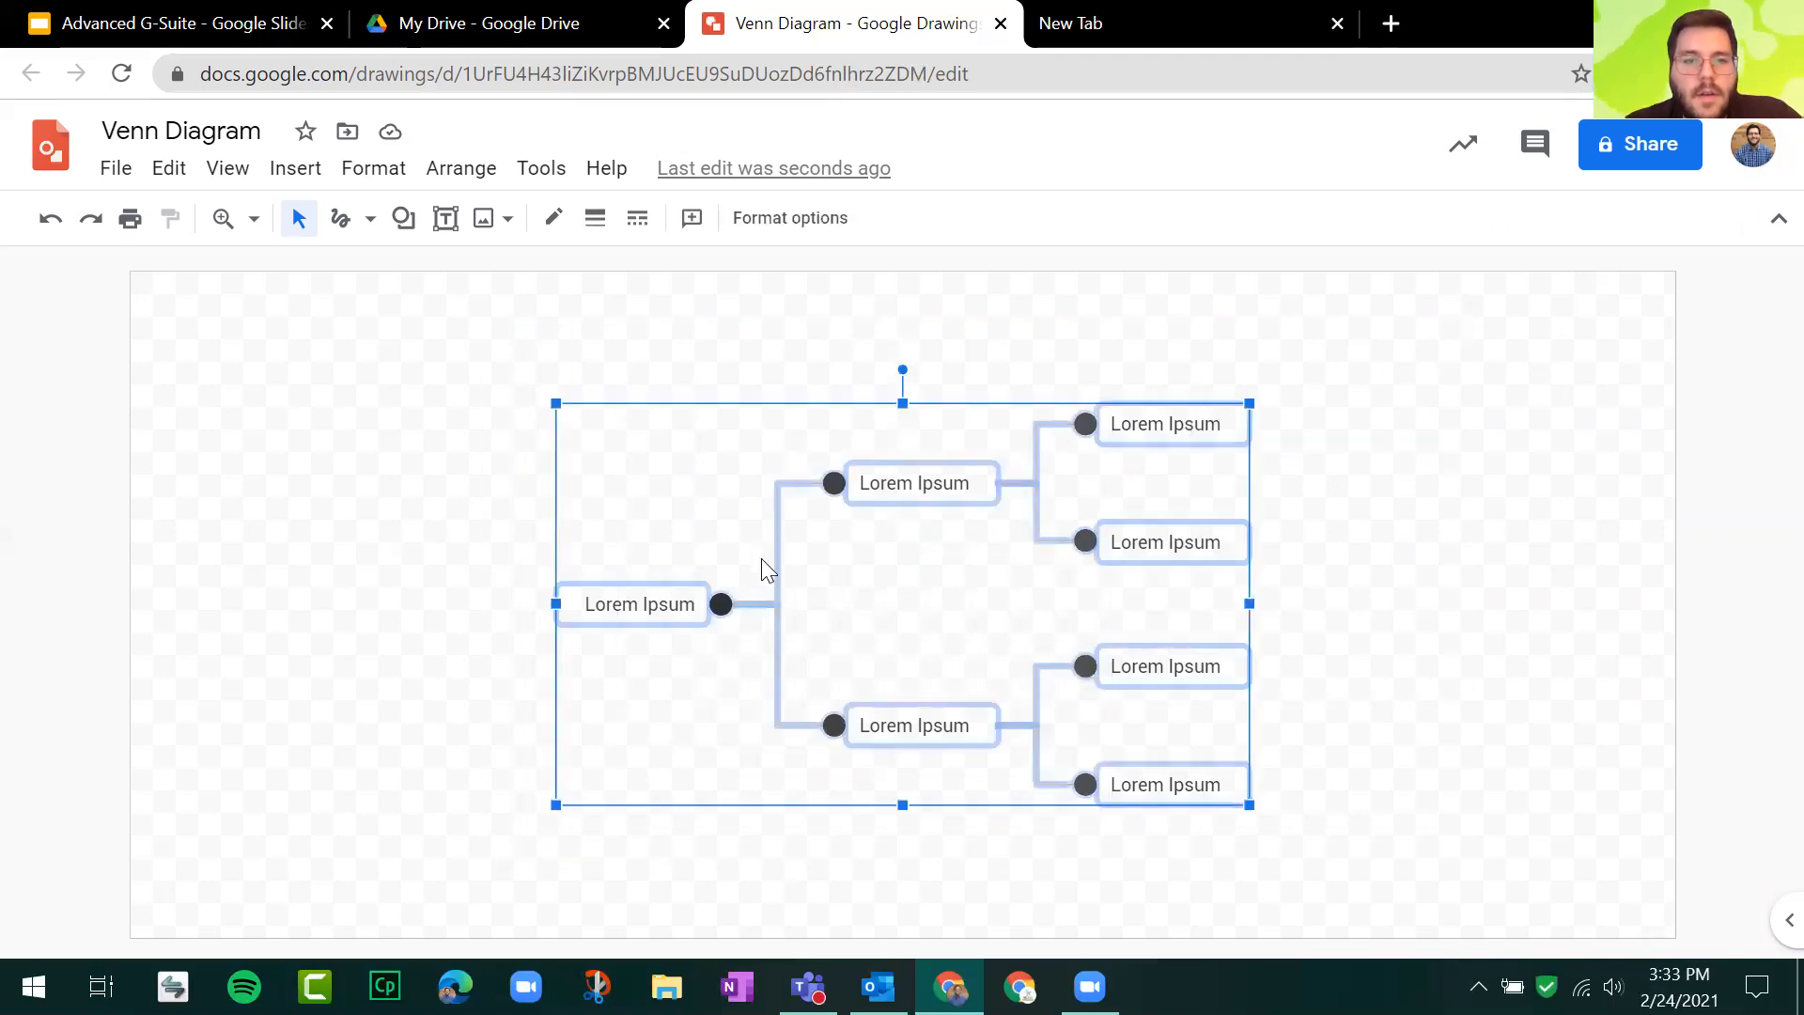
left_click_drag(775, 585, 371, 472)
left_click_drag(844, 689, 1630, 924)
left_click(1761, 460)
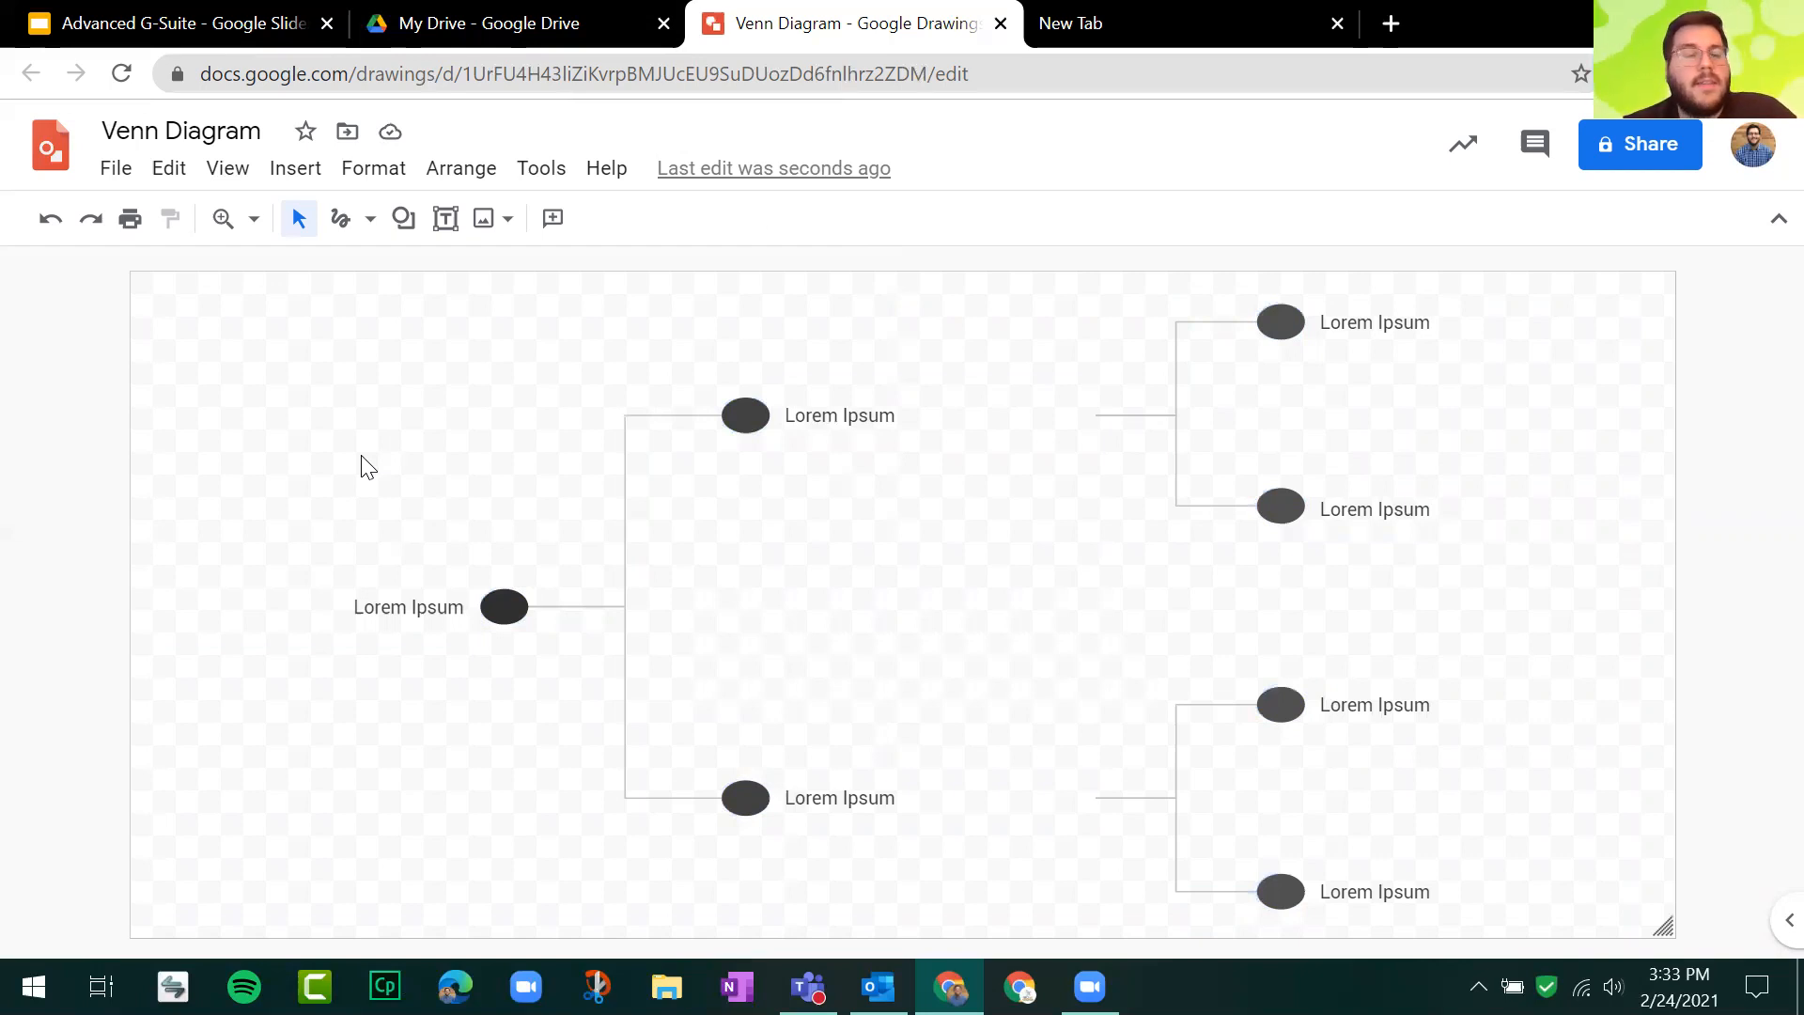
left_click_drag(198, 429, 231, 442)
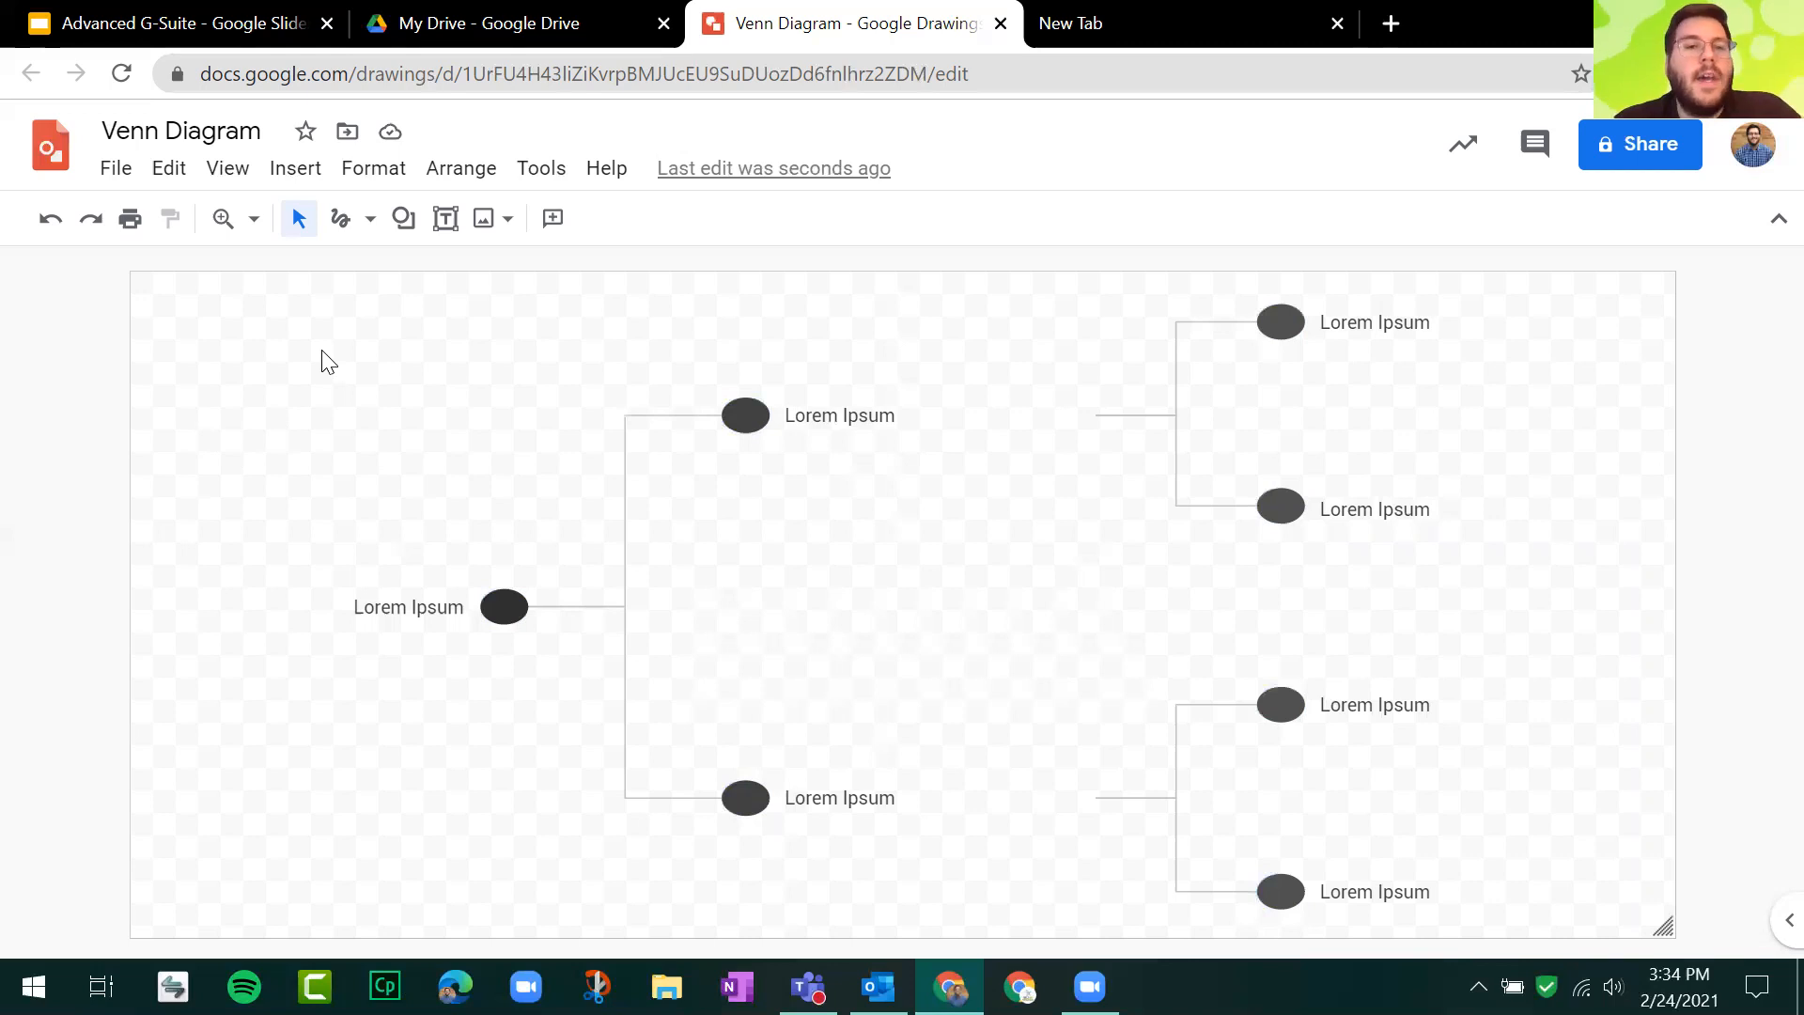
Step: Switch to the Advanced G-Suite slides, advance to "Take a Few Minutes..." and make a copy of the linked Google Classroom Banner Template
left_click(178, 22)
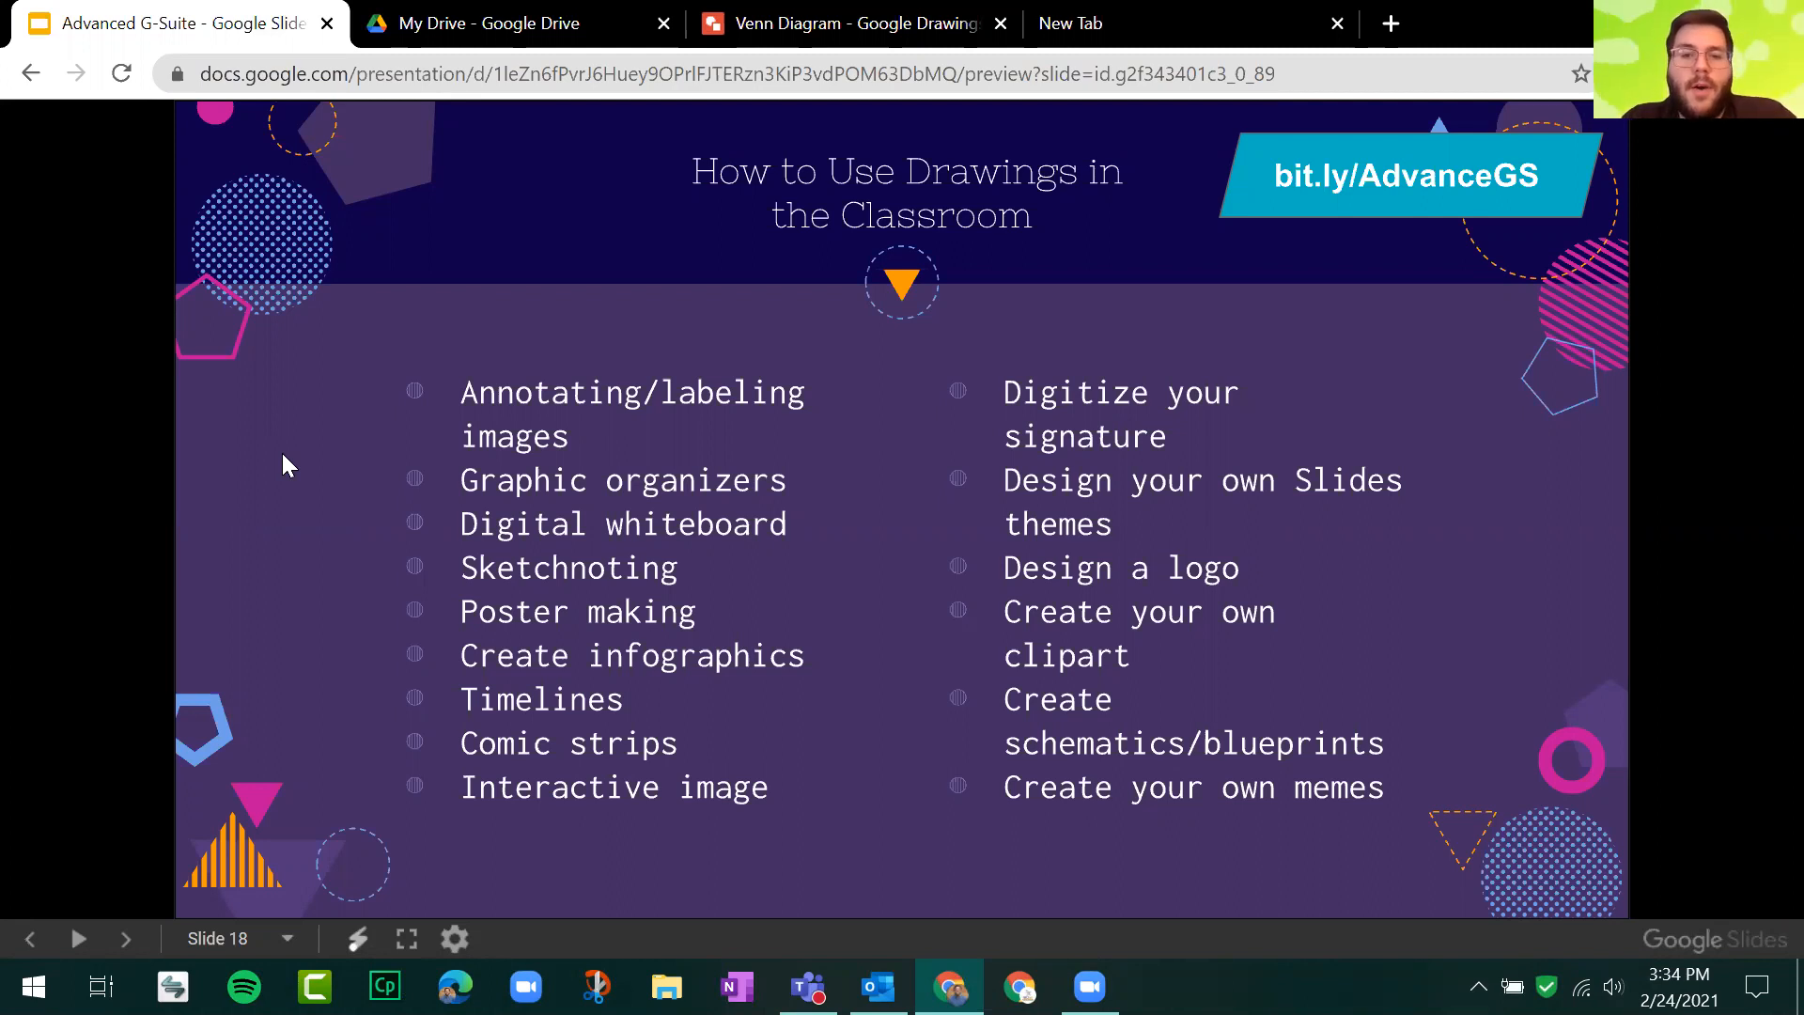
left_click(935, 825)
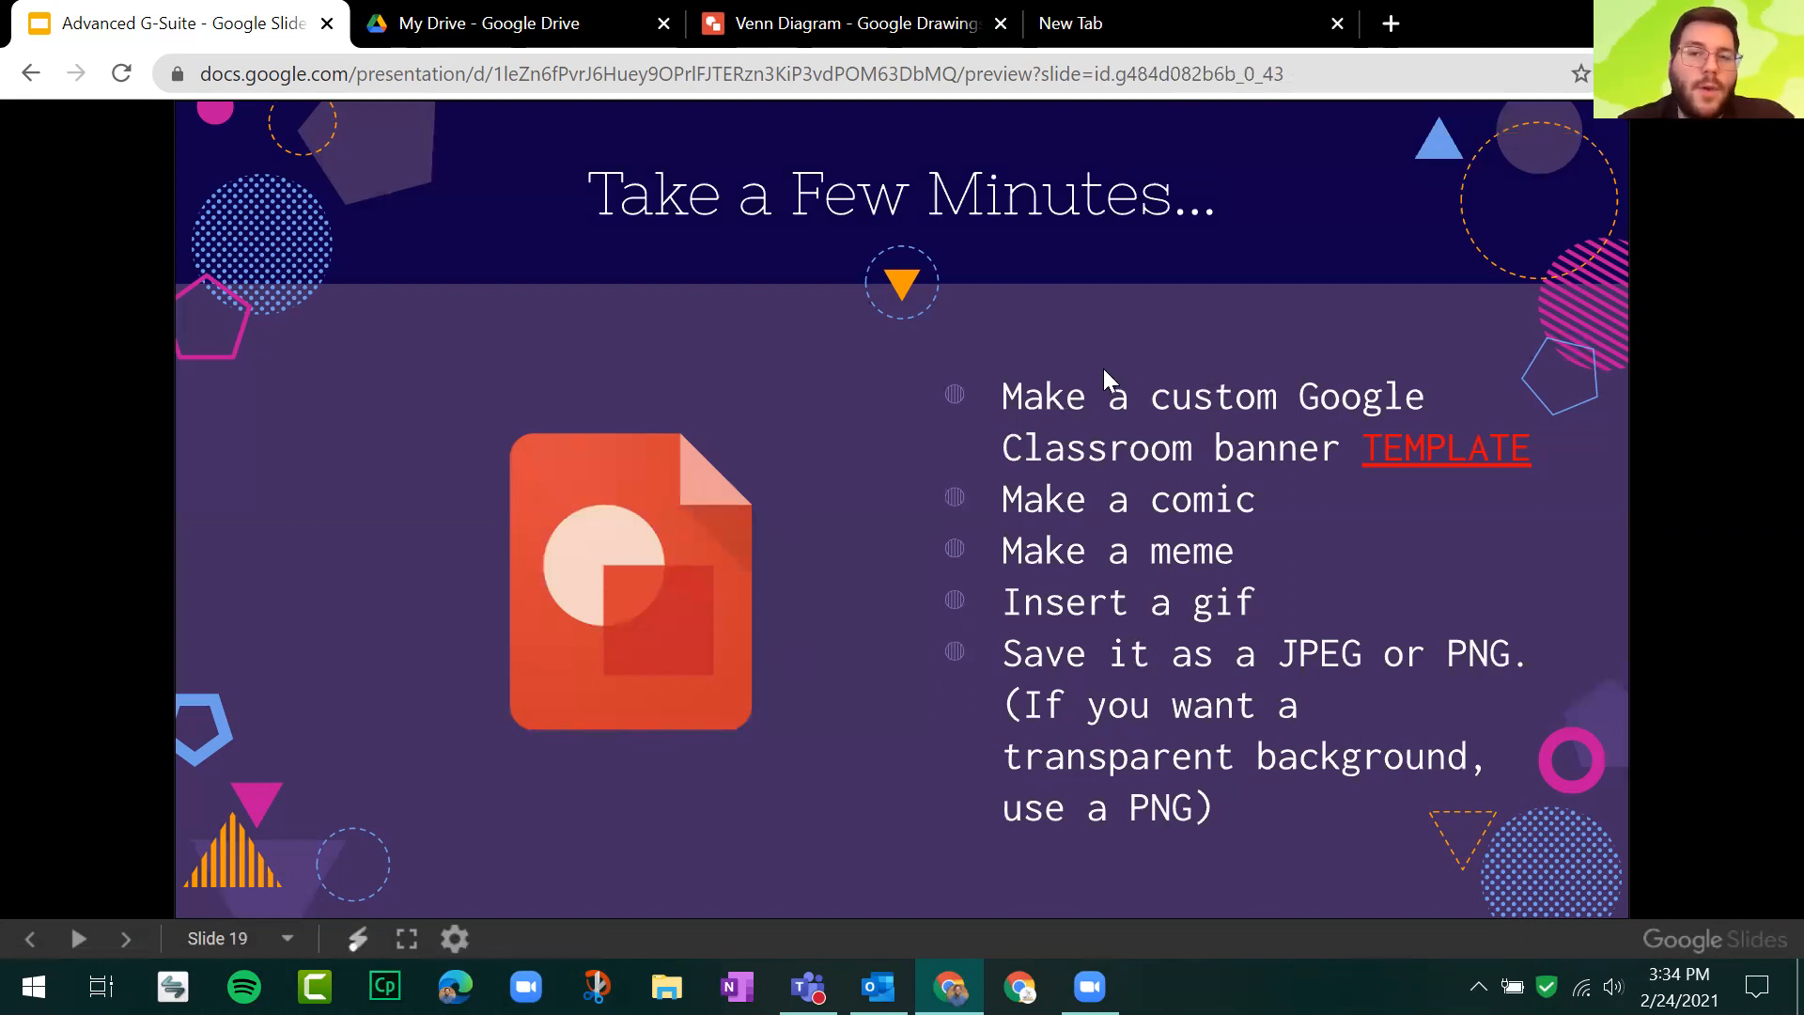
left_click(1496, 449)
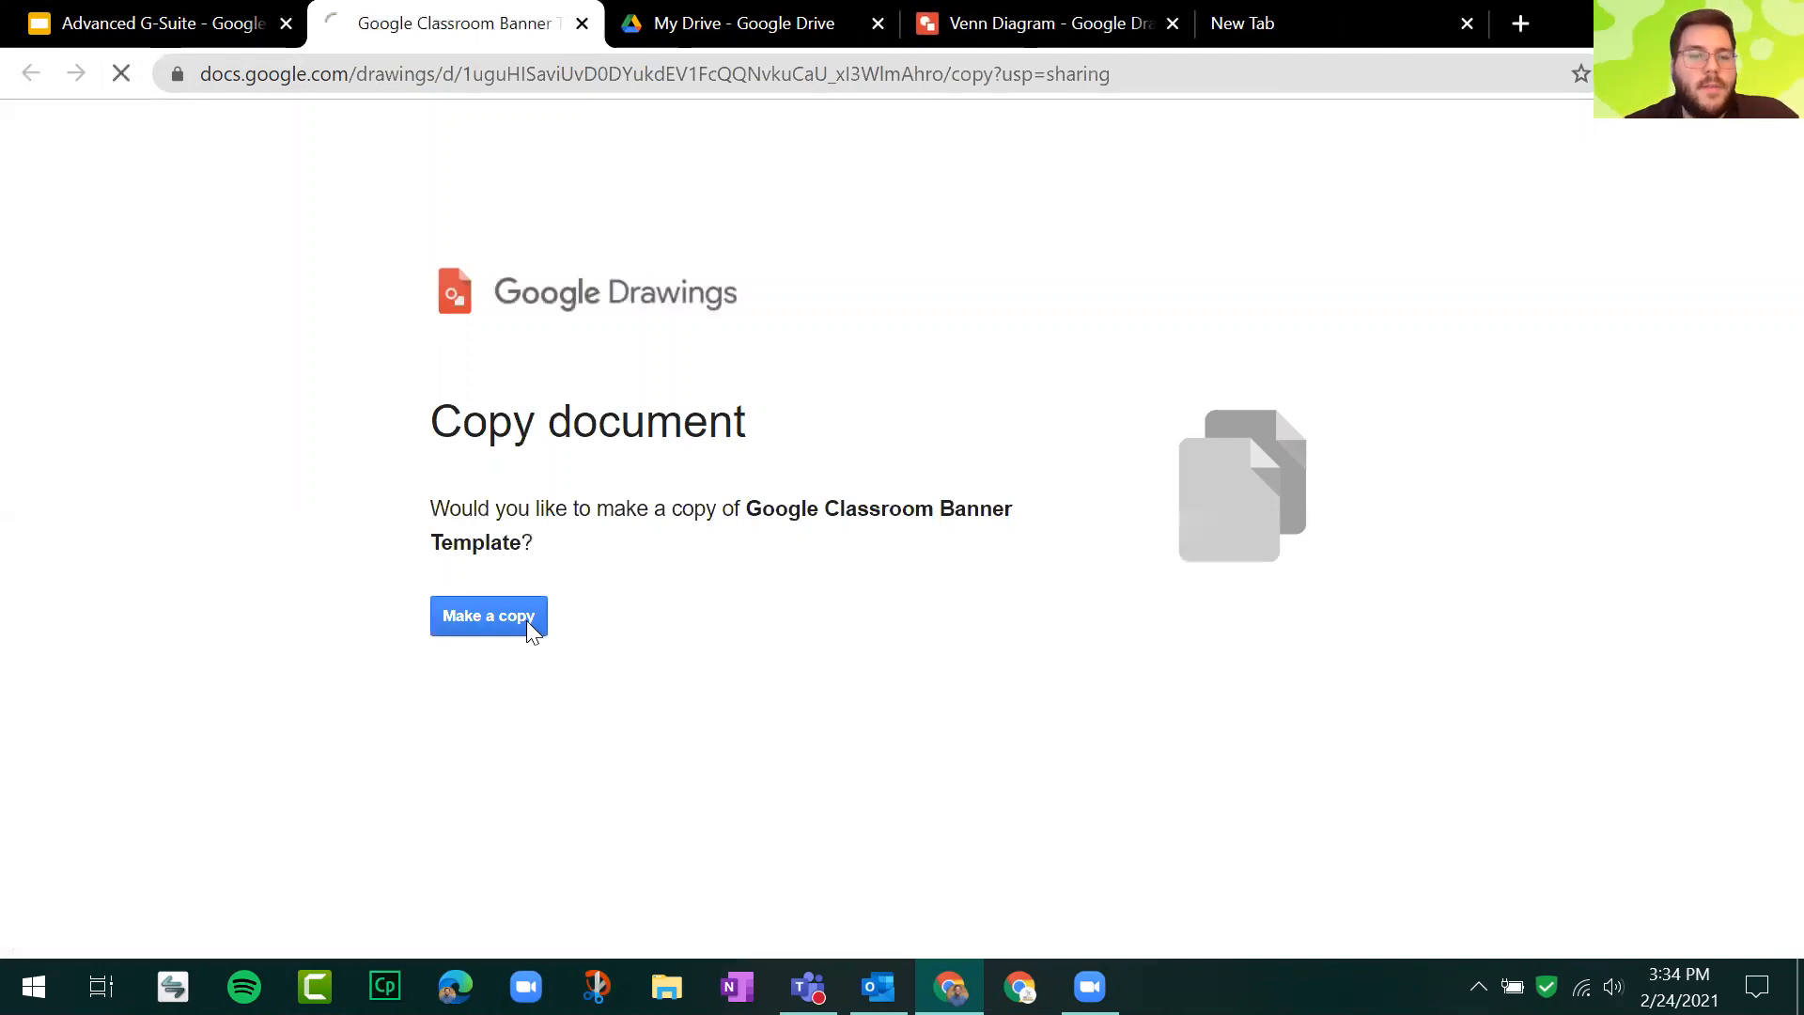
left_click(529, 627)
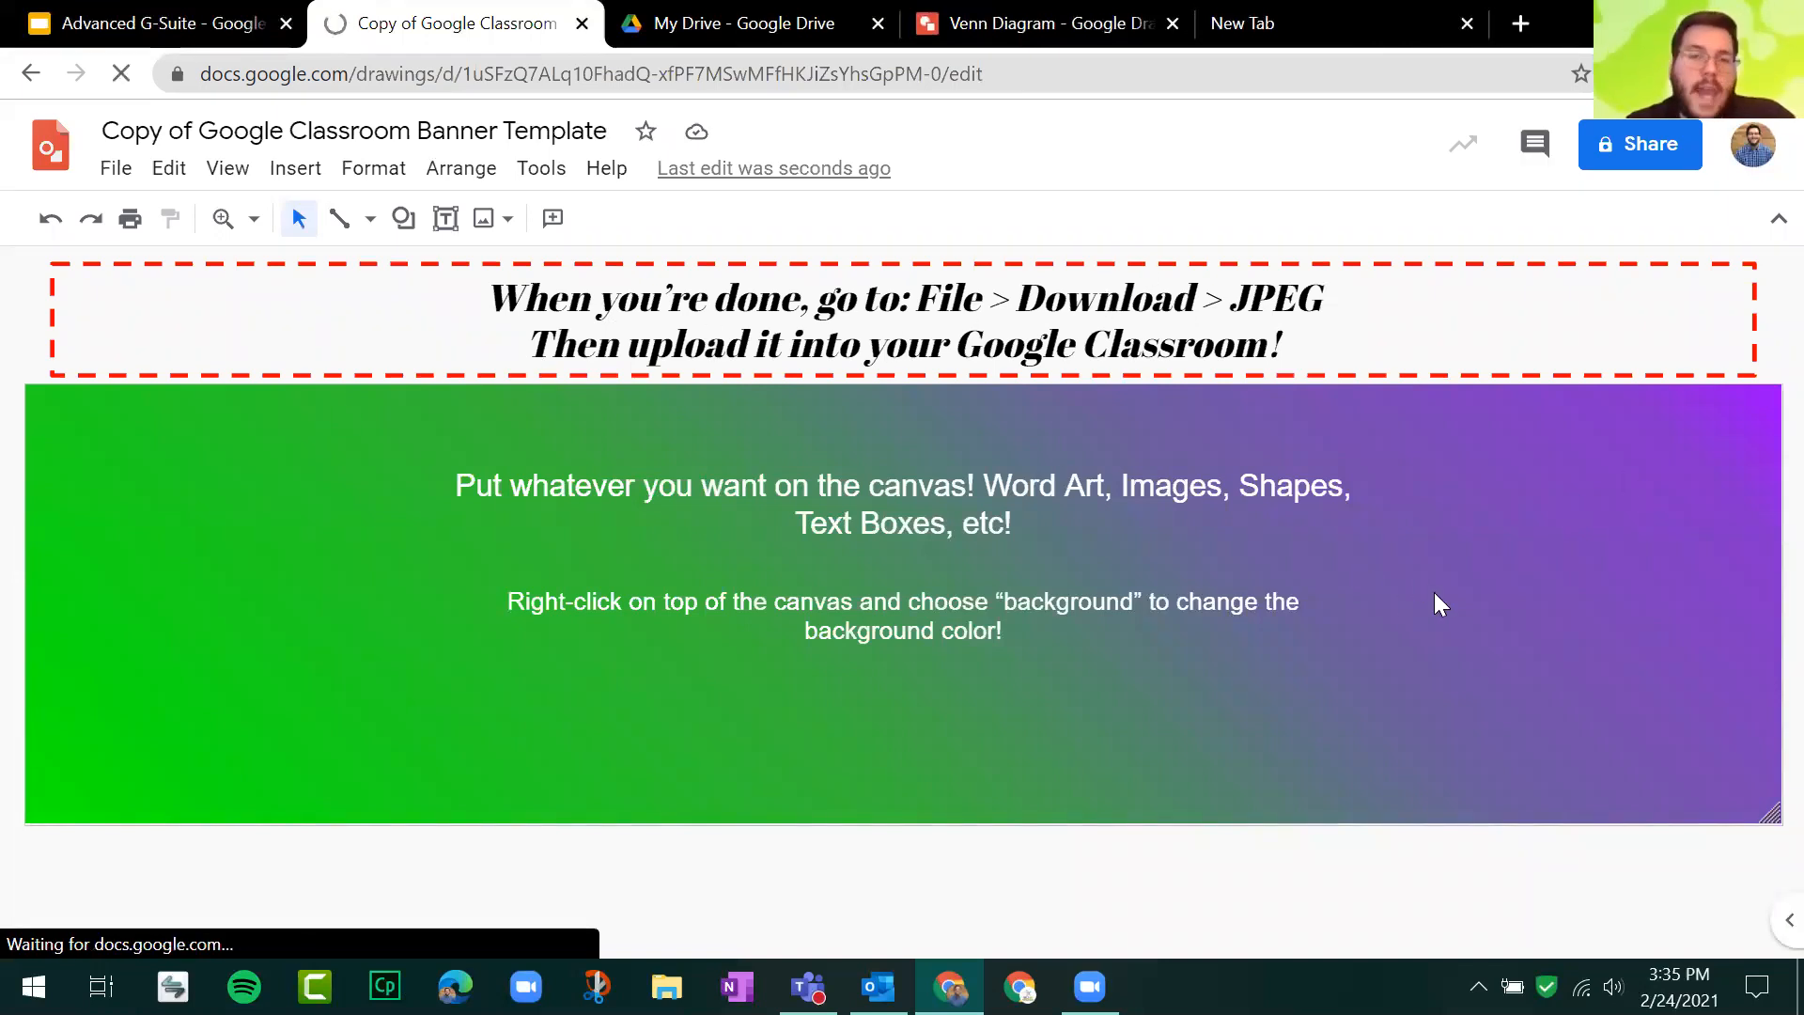
Step: Switch to Google Classroom in the empty browser tab and open the 2020 Google Class course
left_click(1356, 20)
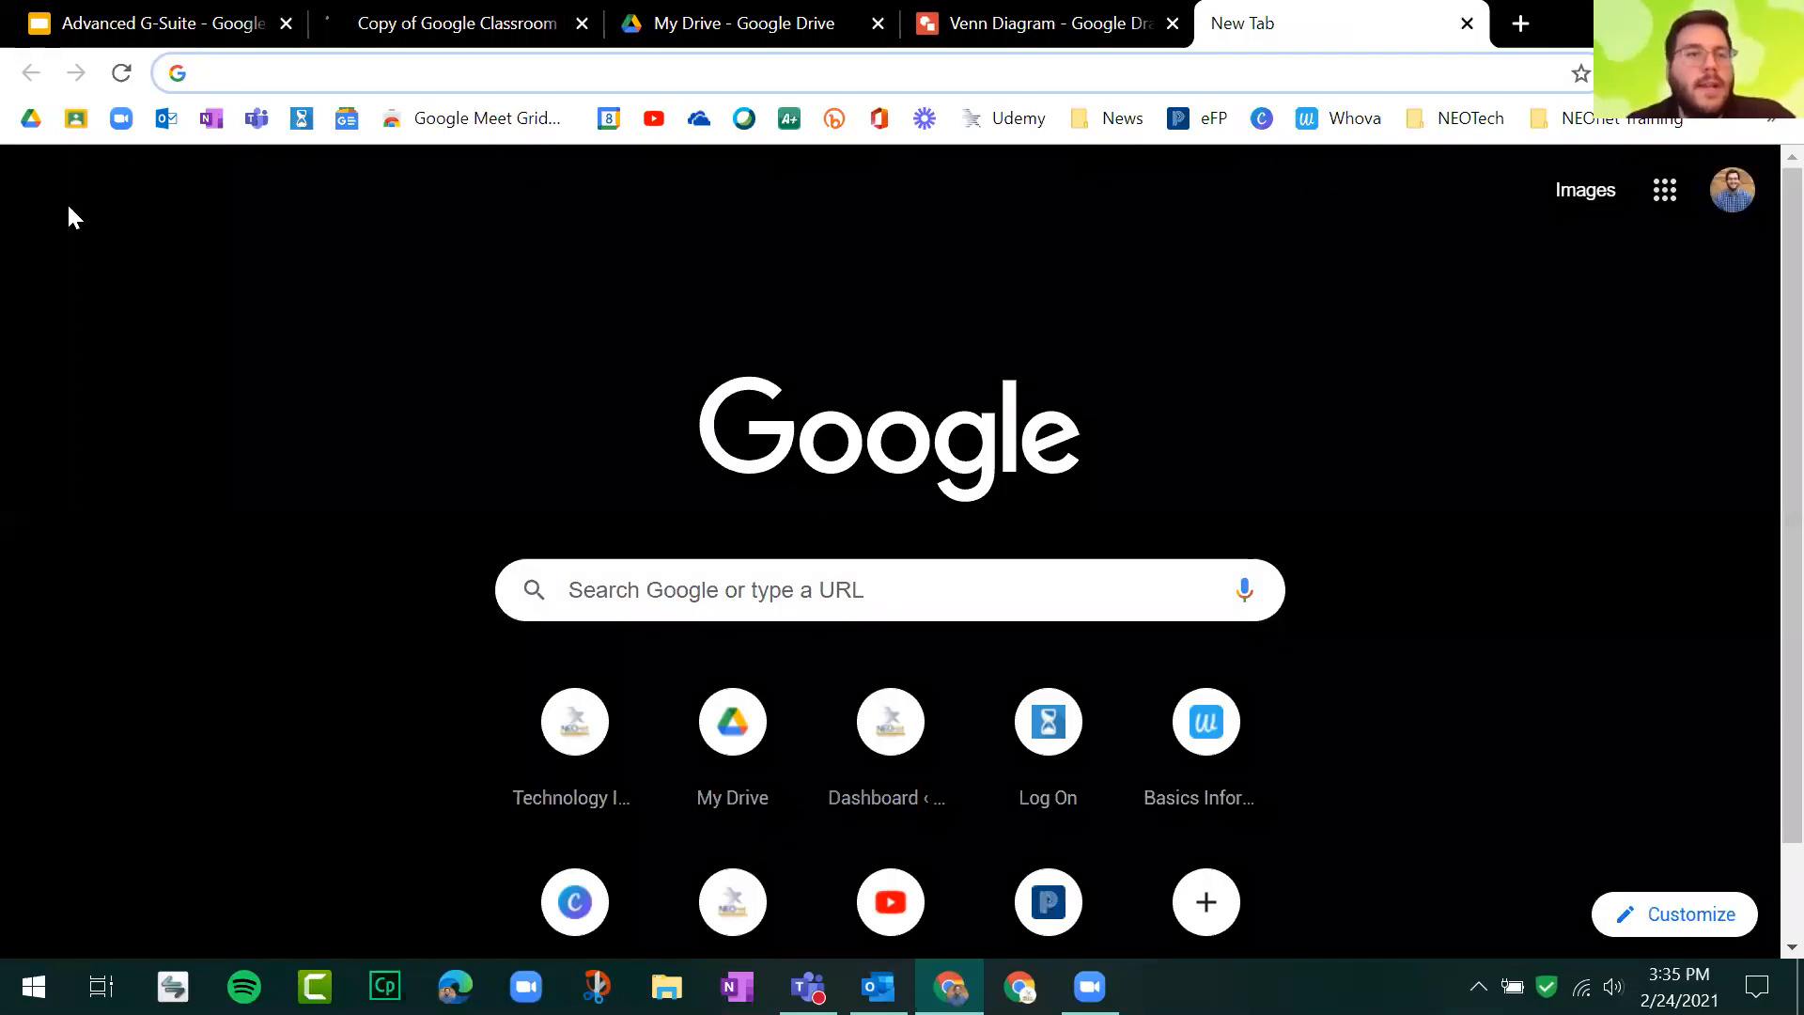
left_click(75, 119)
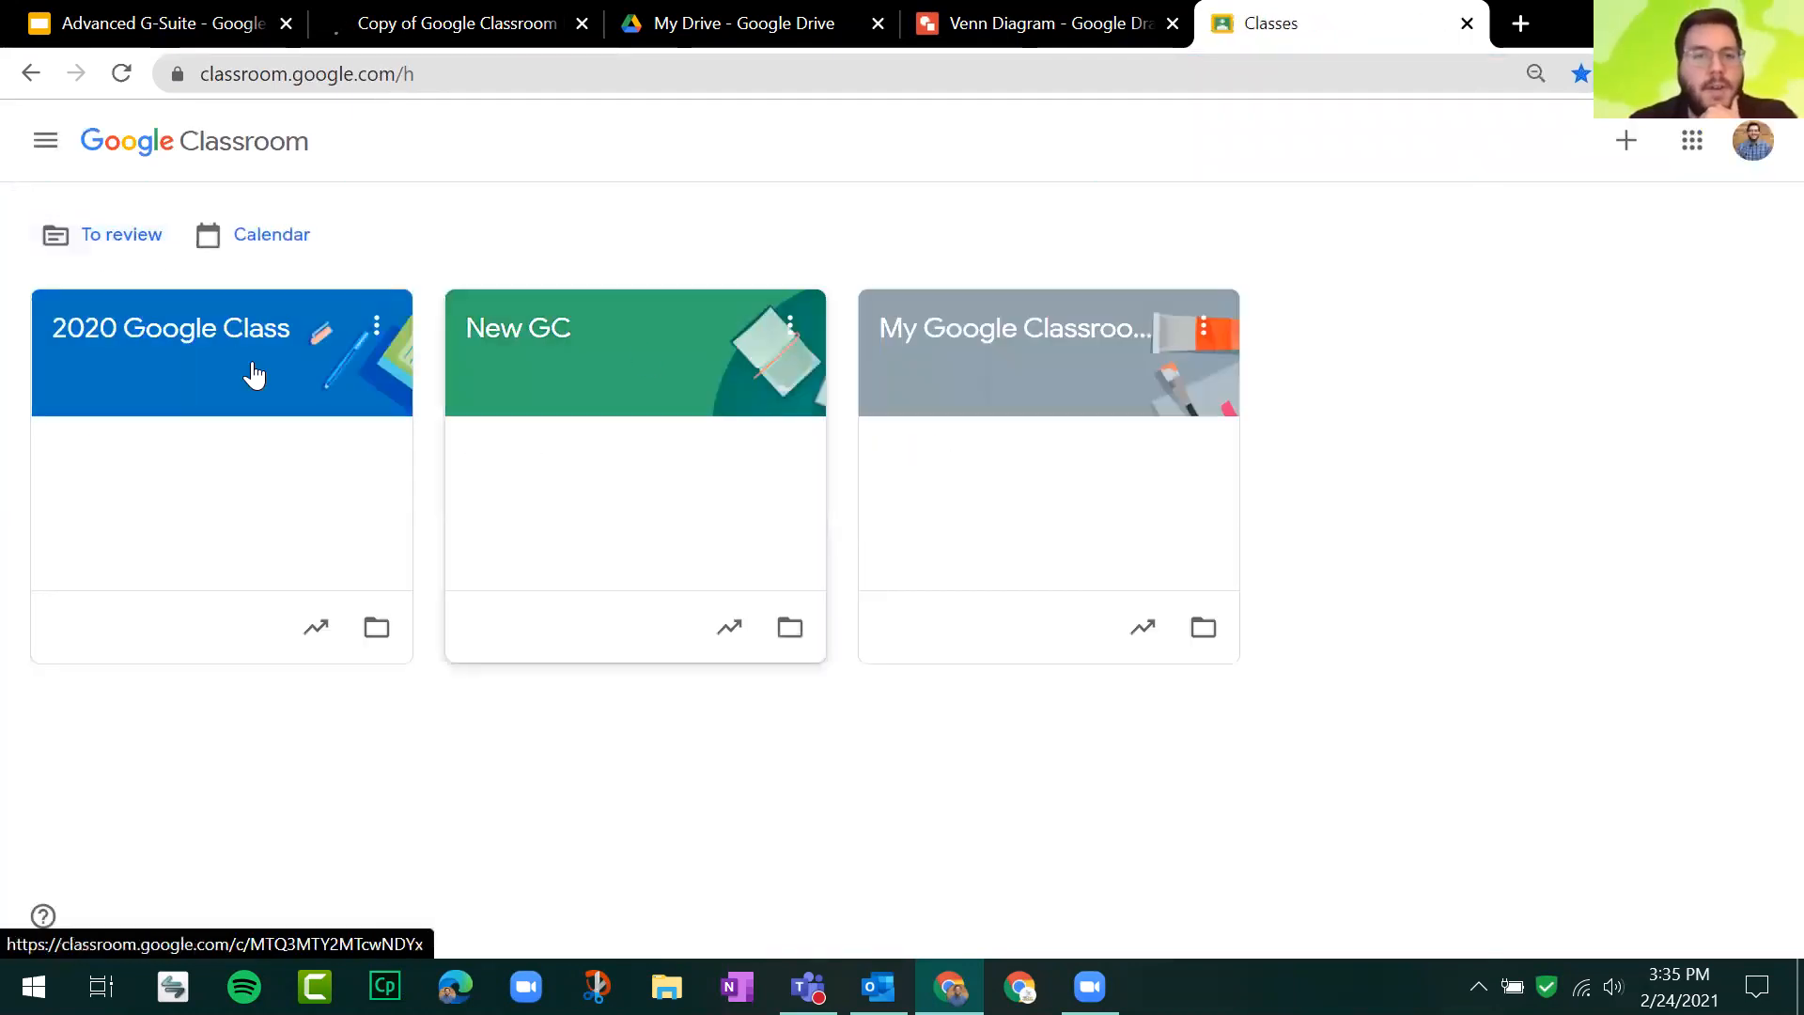
left_click(254, 374)
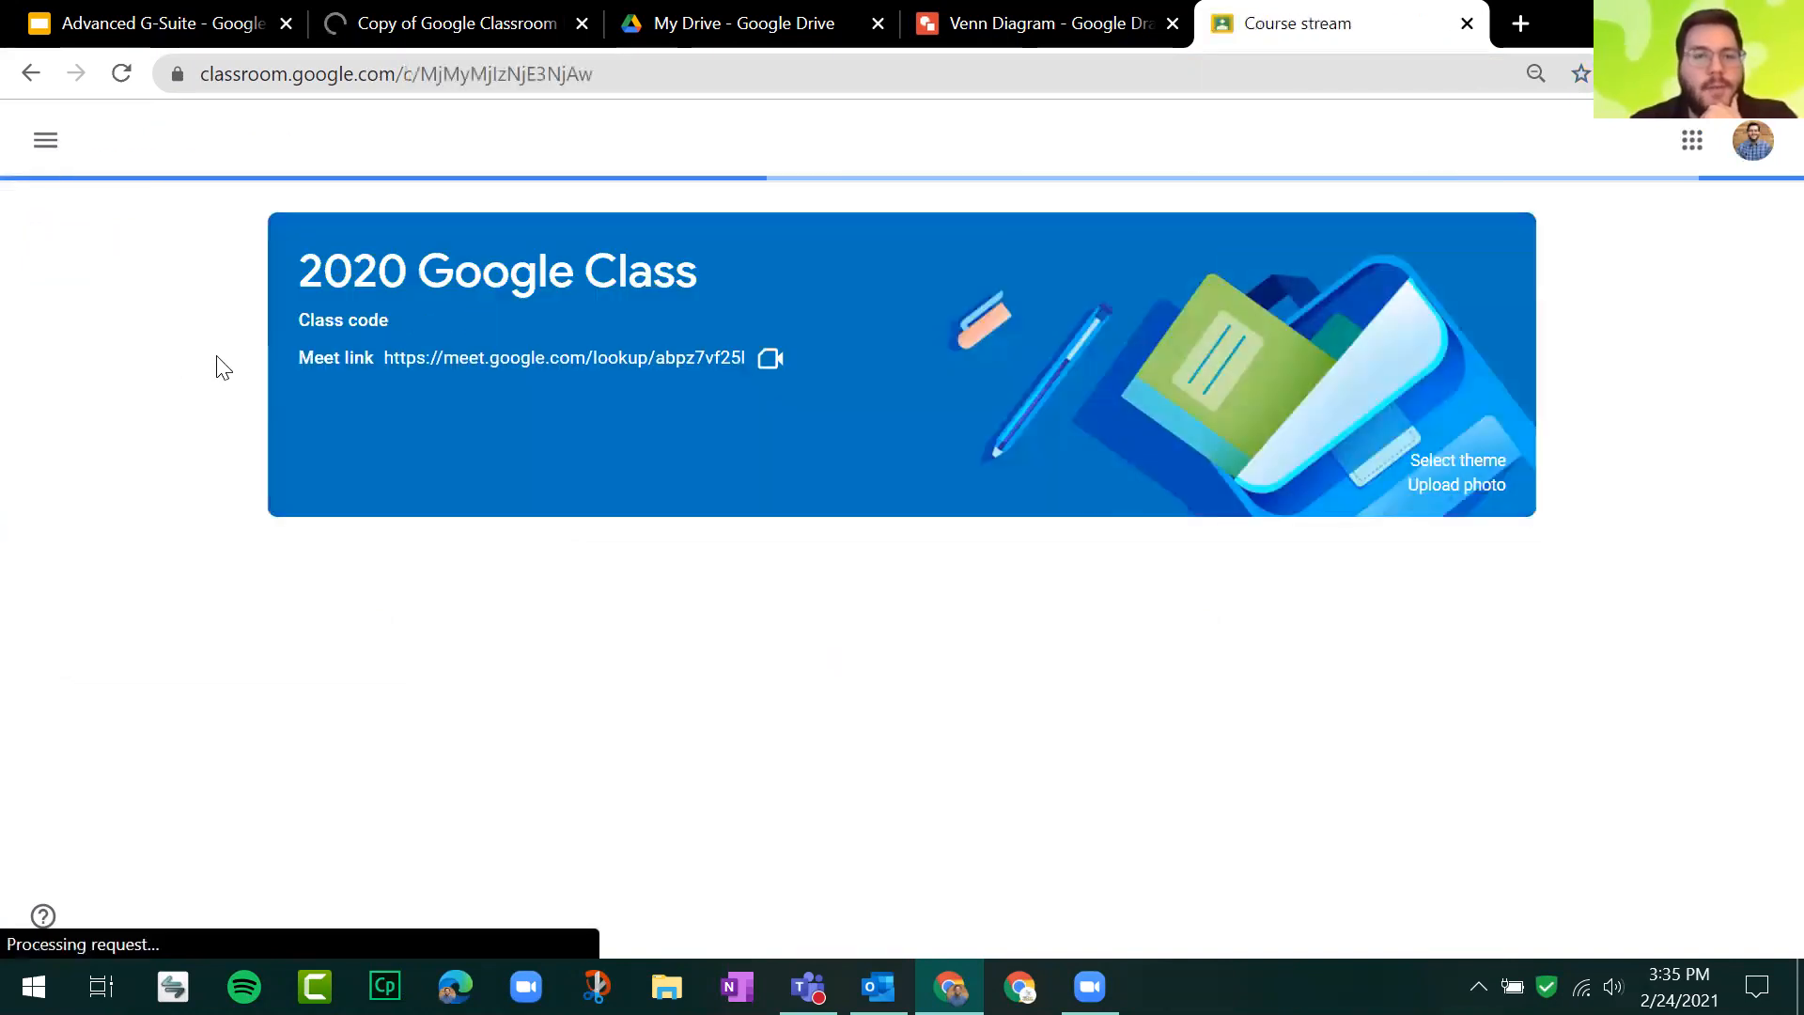
Step: Open the class banner's photo upload and the computer's file picker, then close both without choosing a picture
left_click(1477, 486)
left_click(1479, 491)
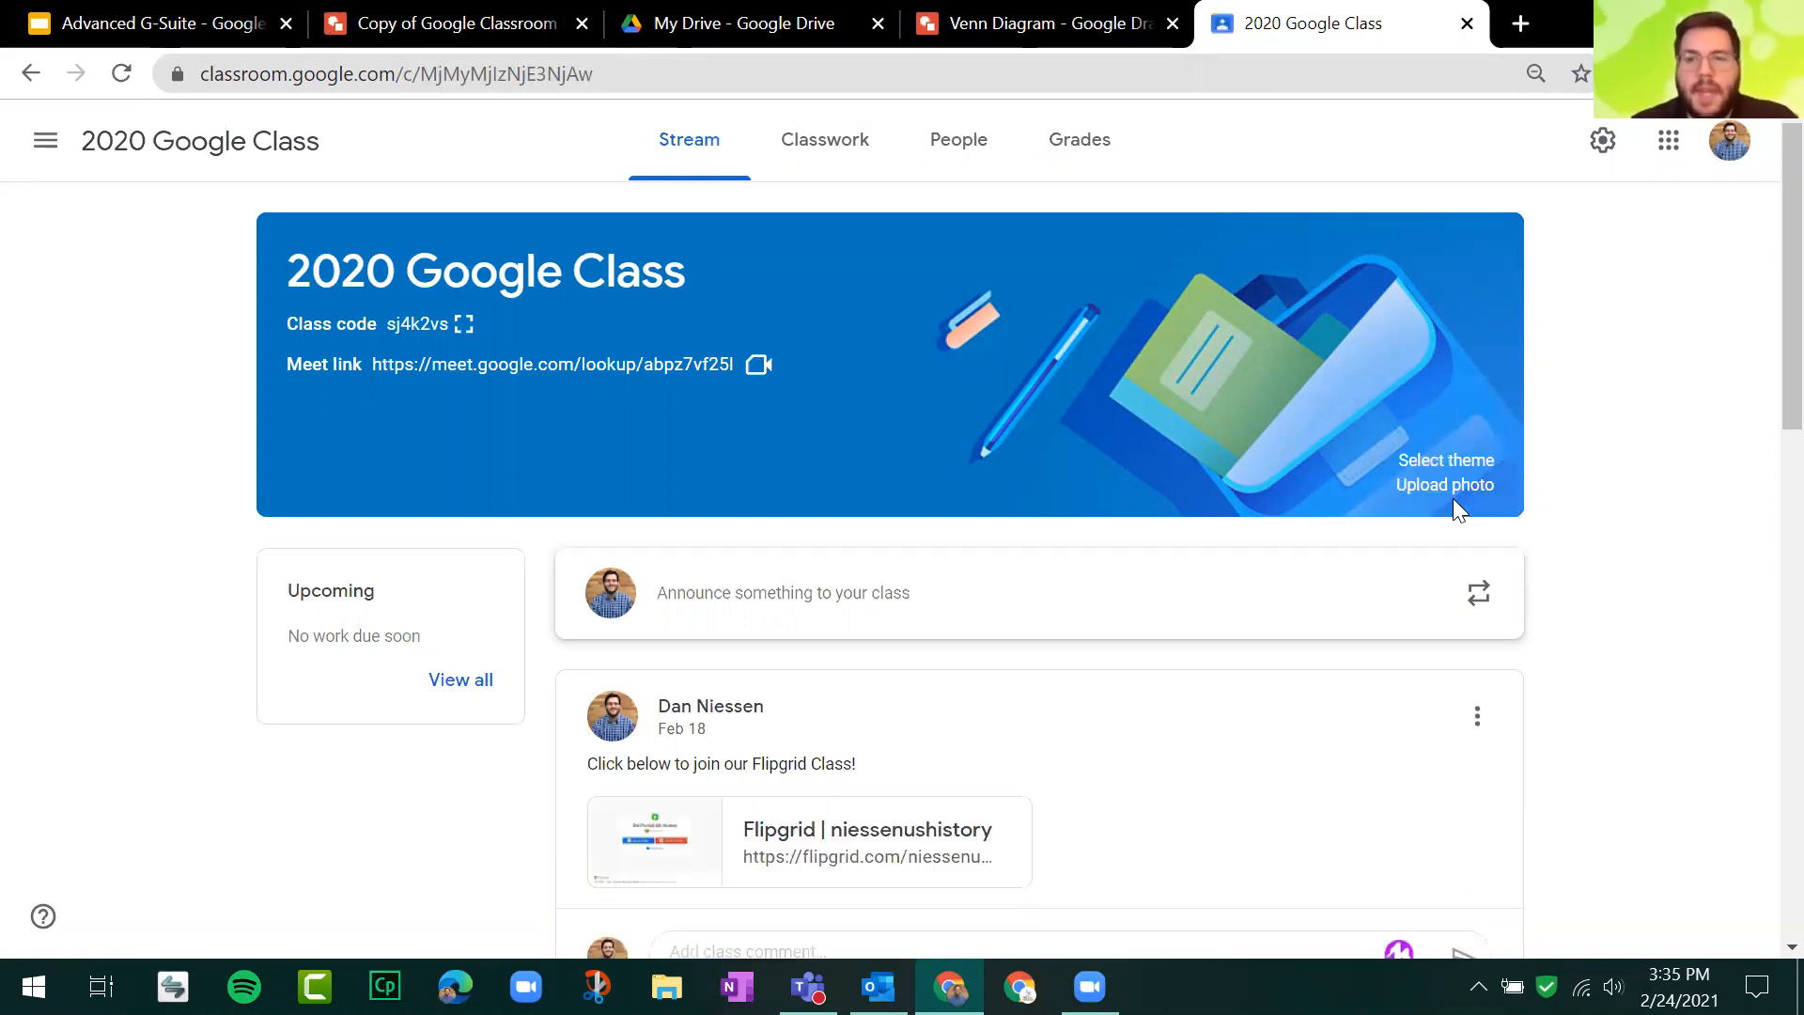
left_click(1457, 484)
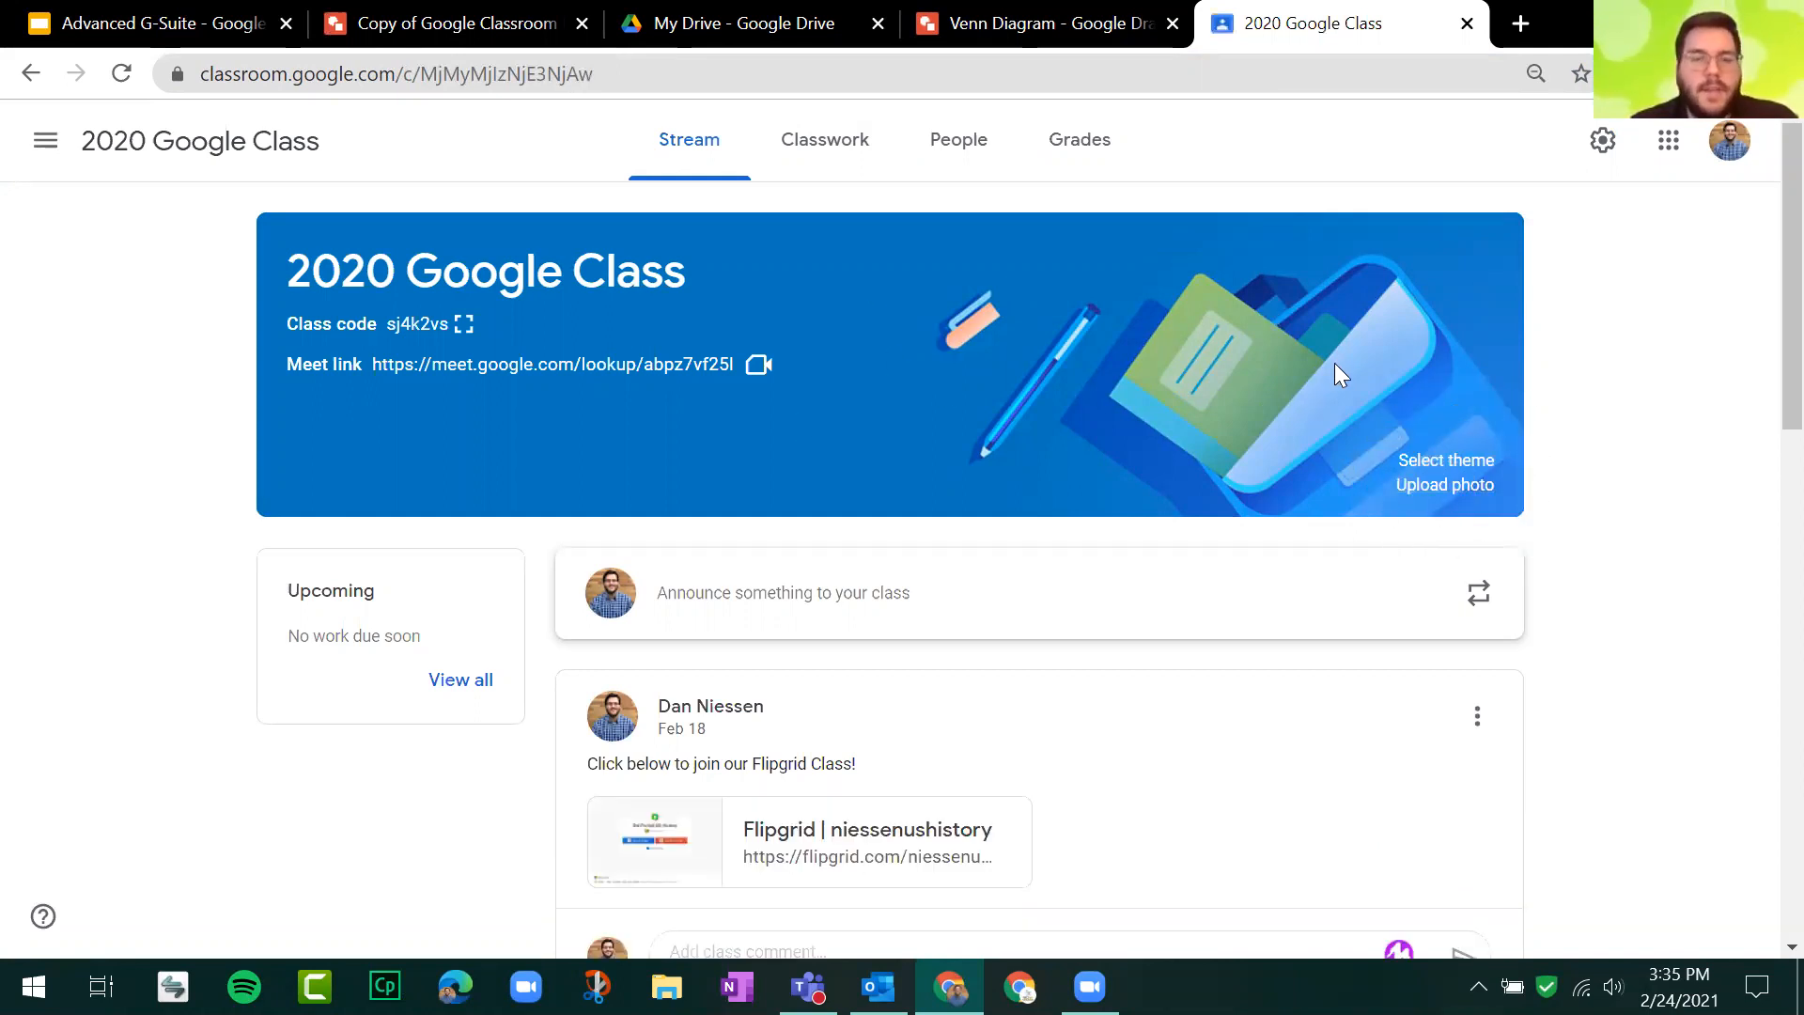
left_click(1448, 492)
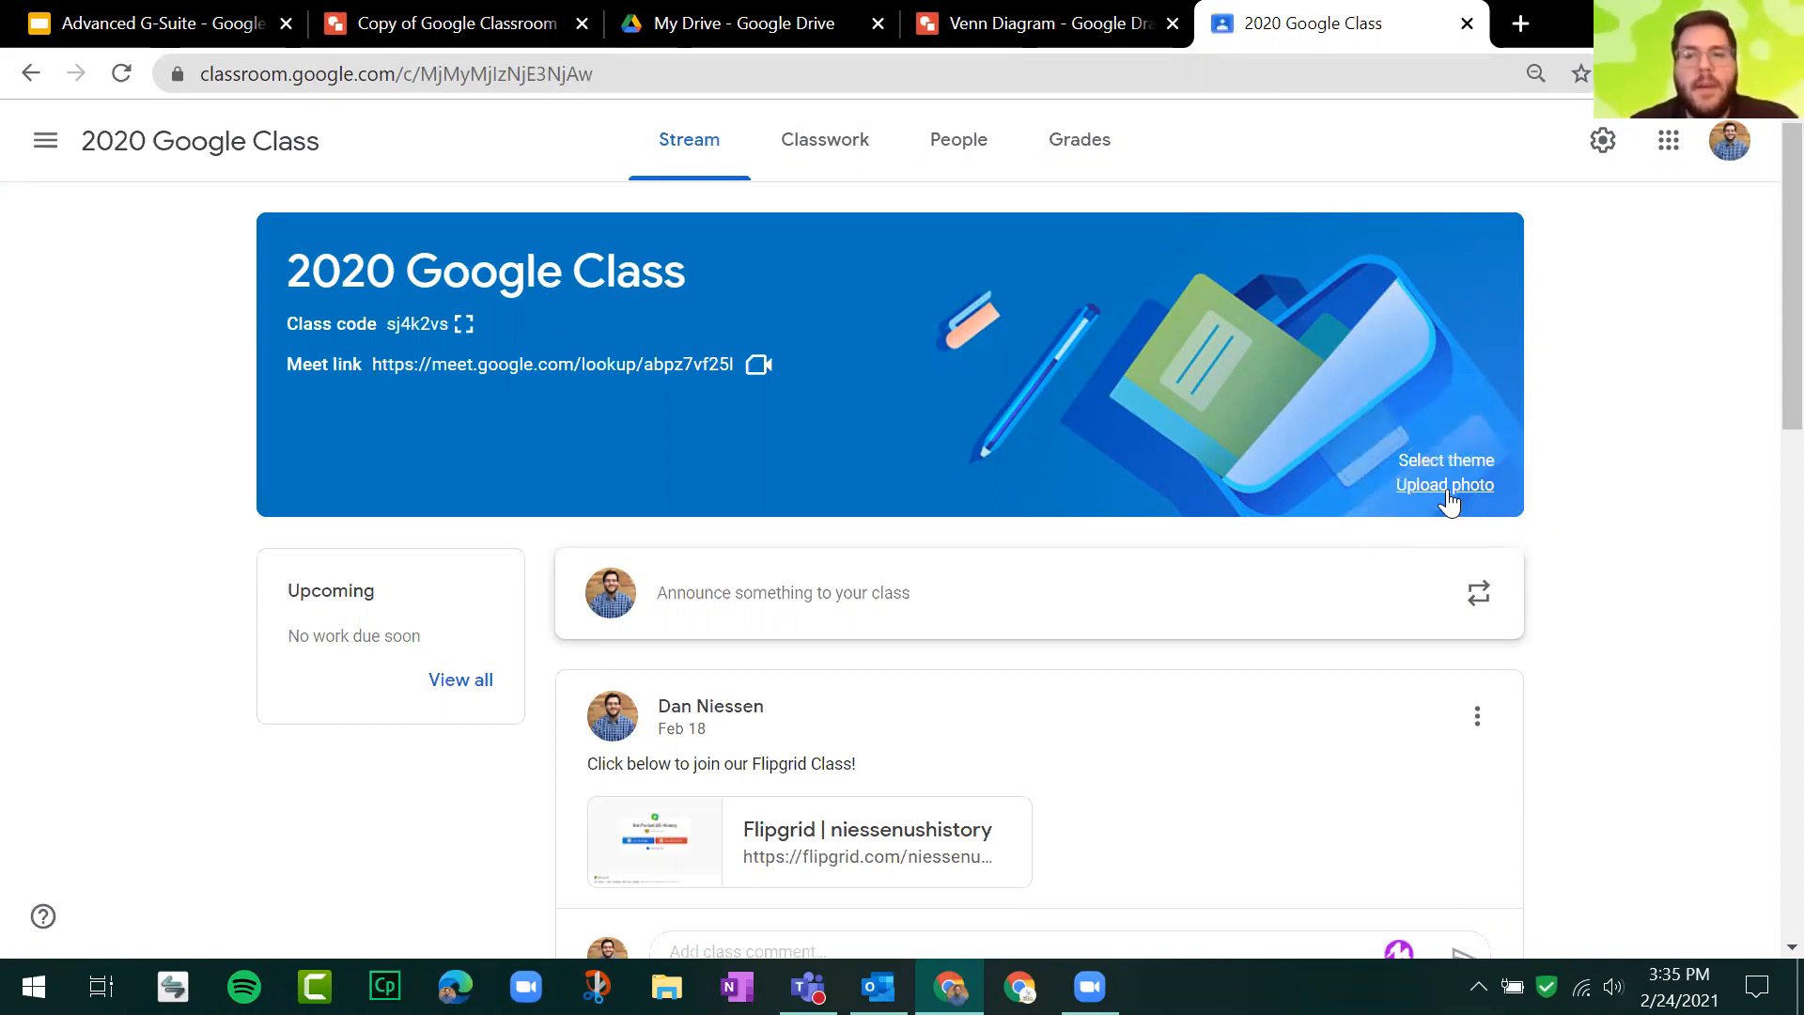
left_click(1001, 667)
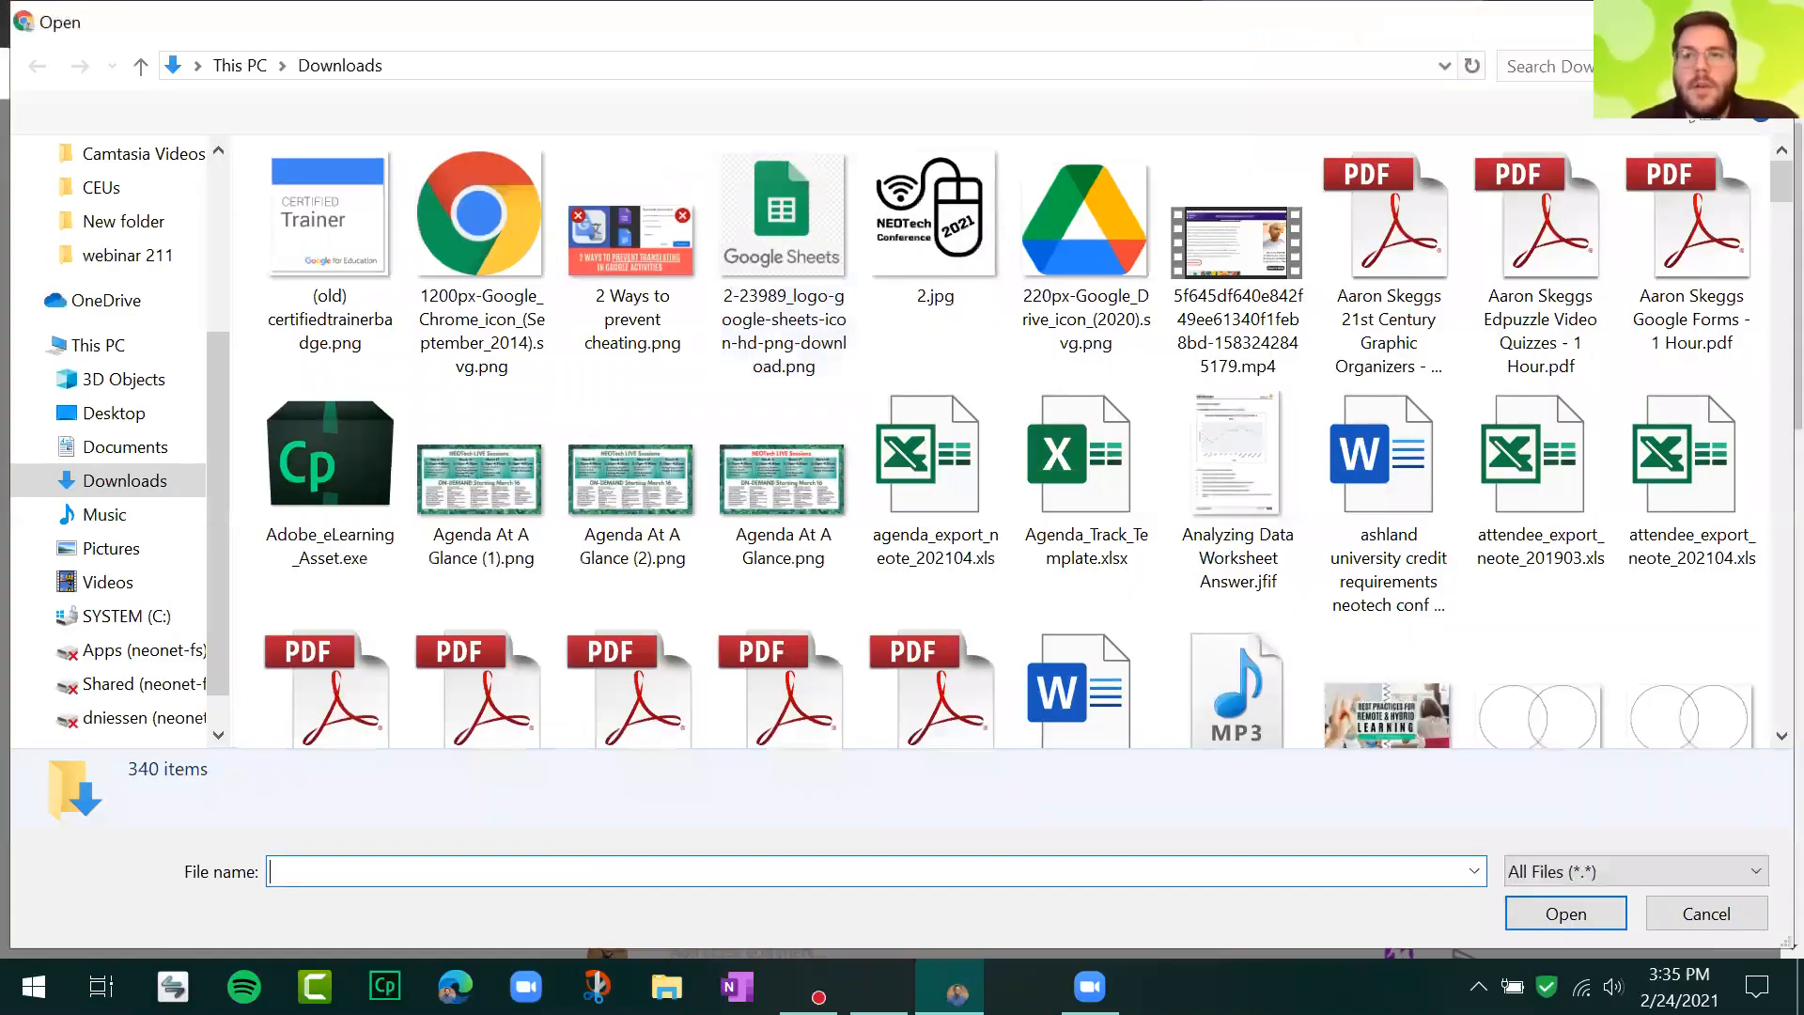
key("Escape")
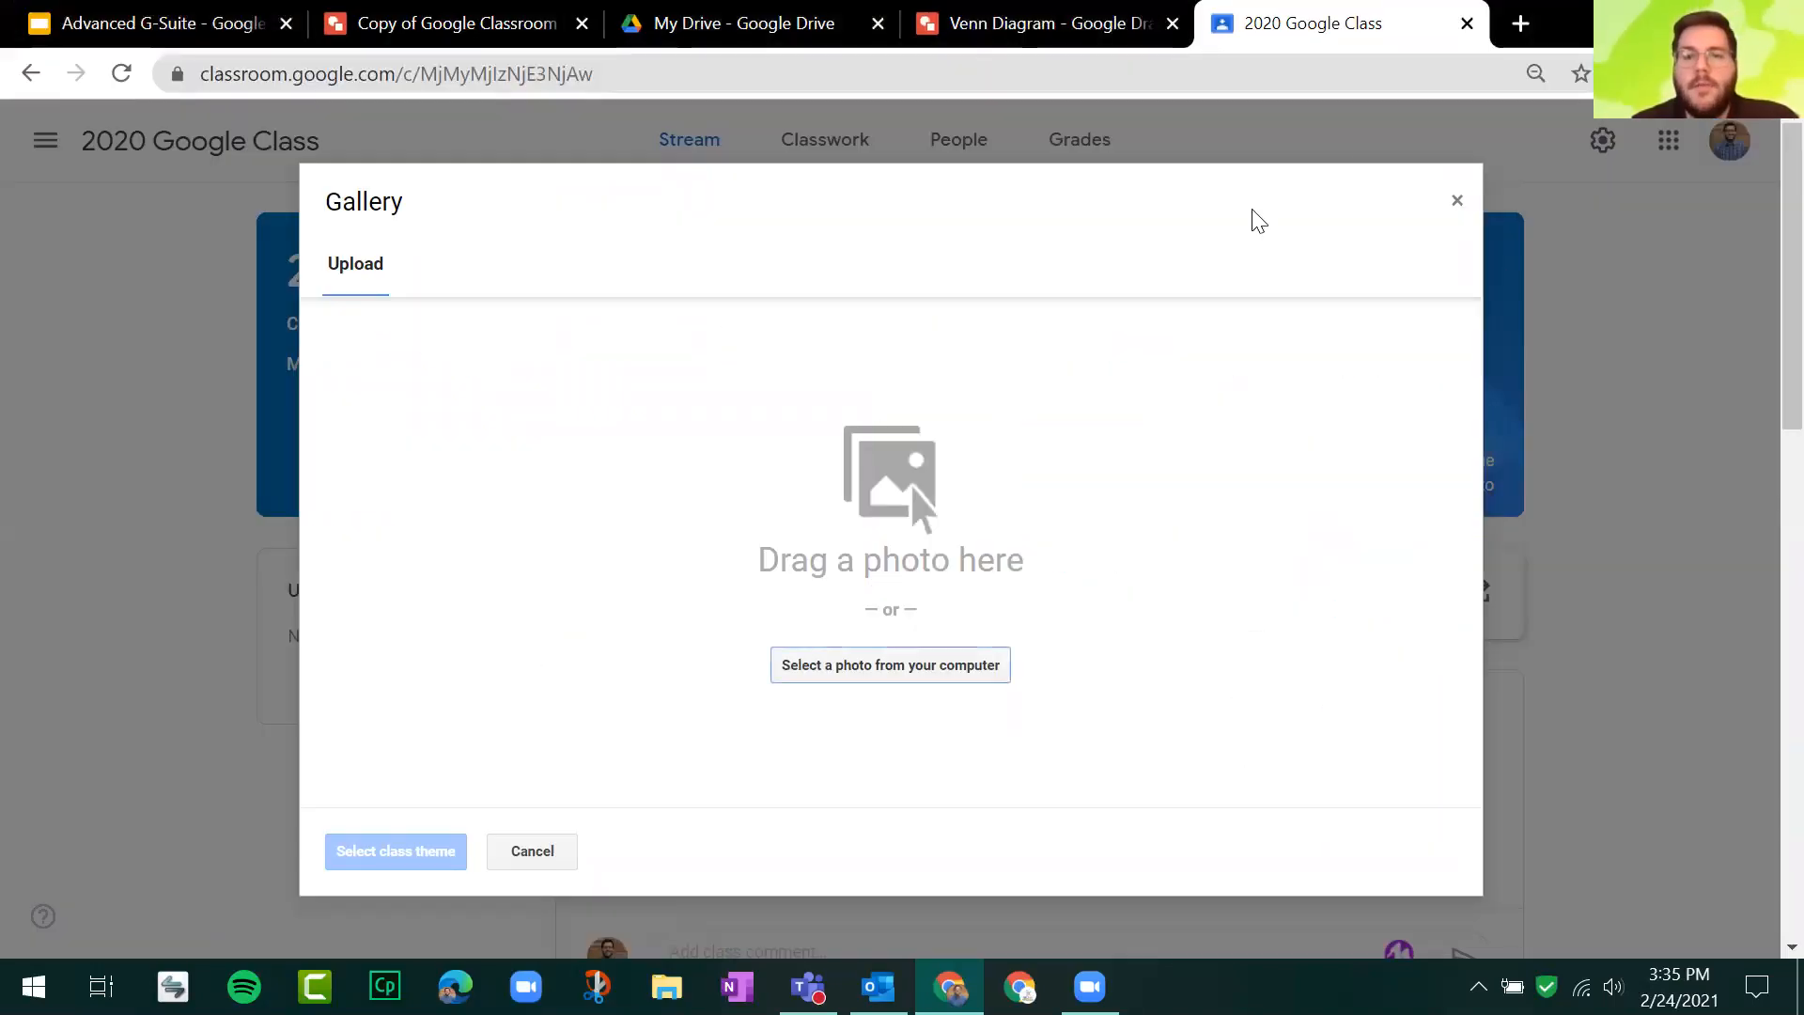
left_click(1455, 202)
Step: Review the banner template copy, the "Take a Few Minutes..." slide and the 2020 Google Class page
left_click(382, 19)
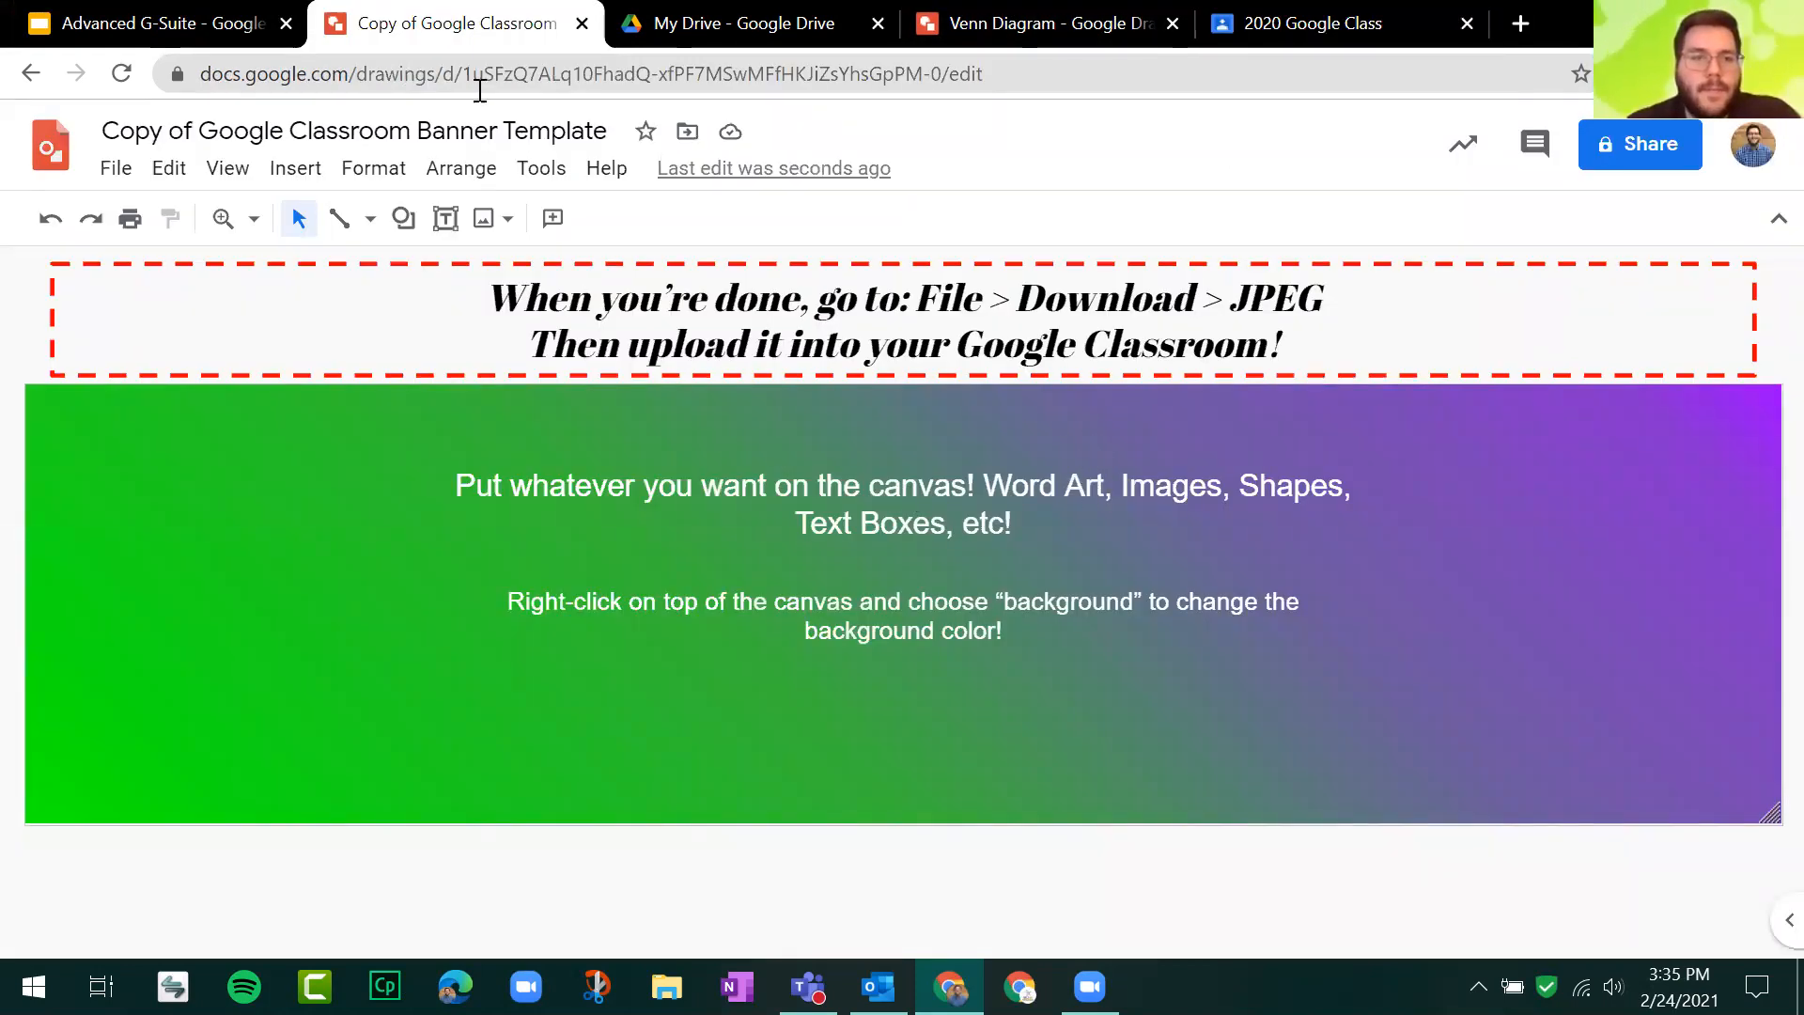
left_click(137, 21)
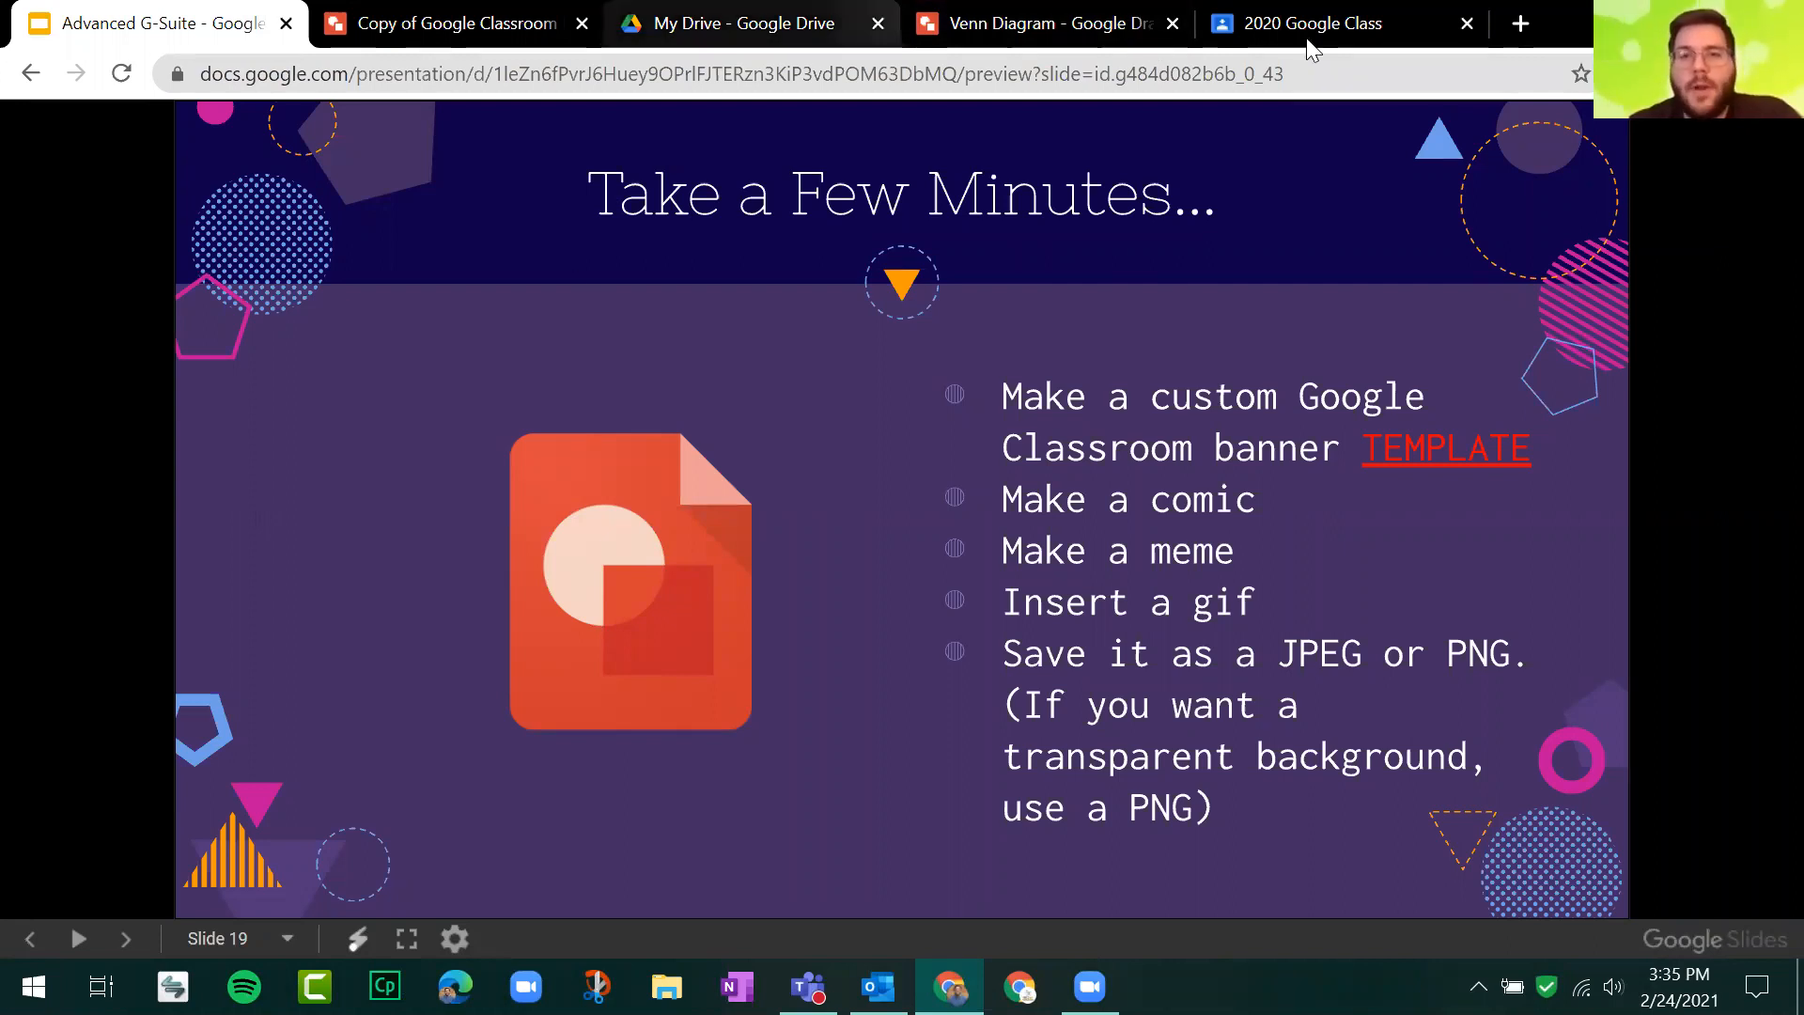
left_click(1329, 24)
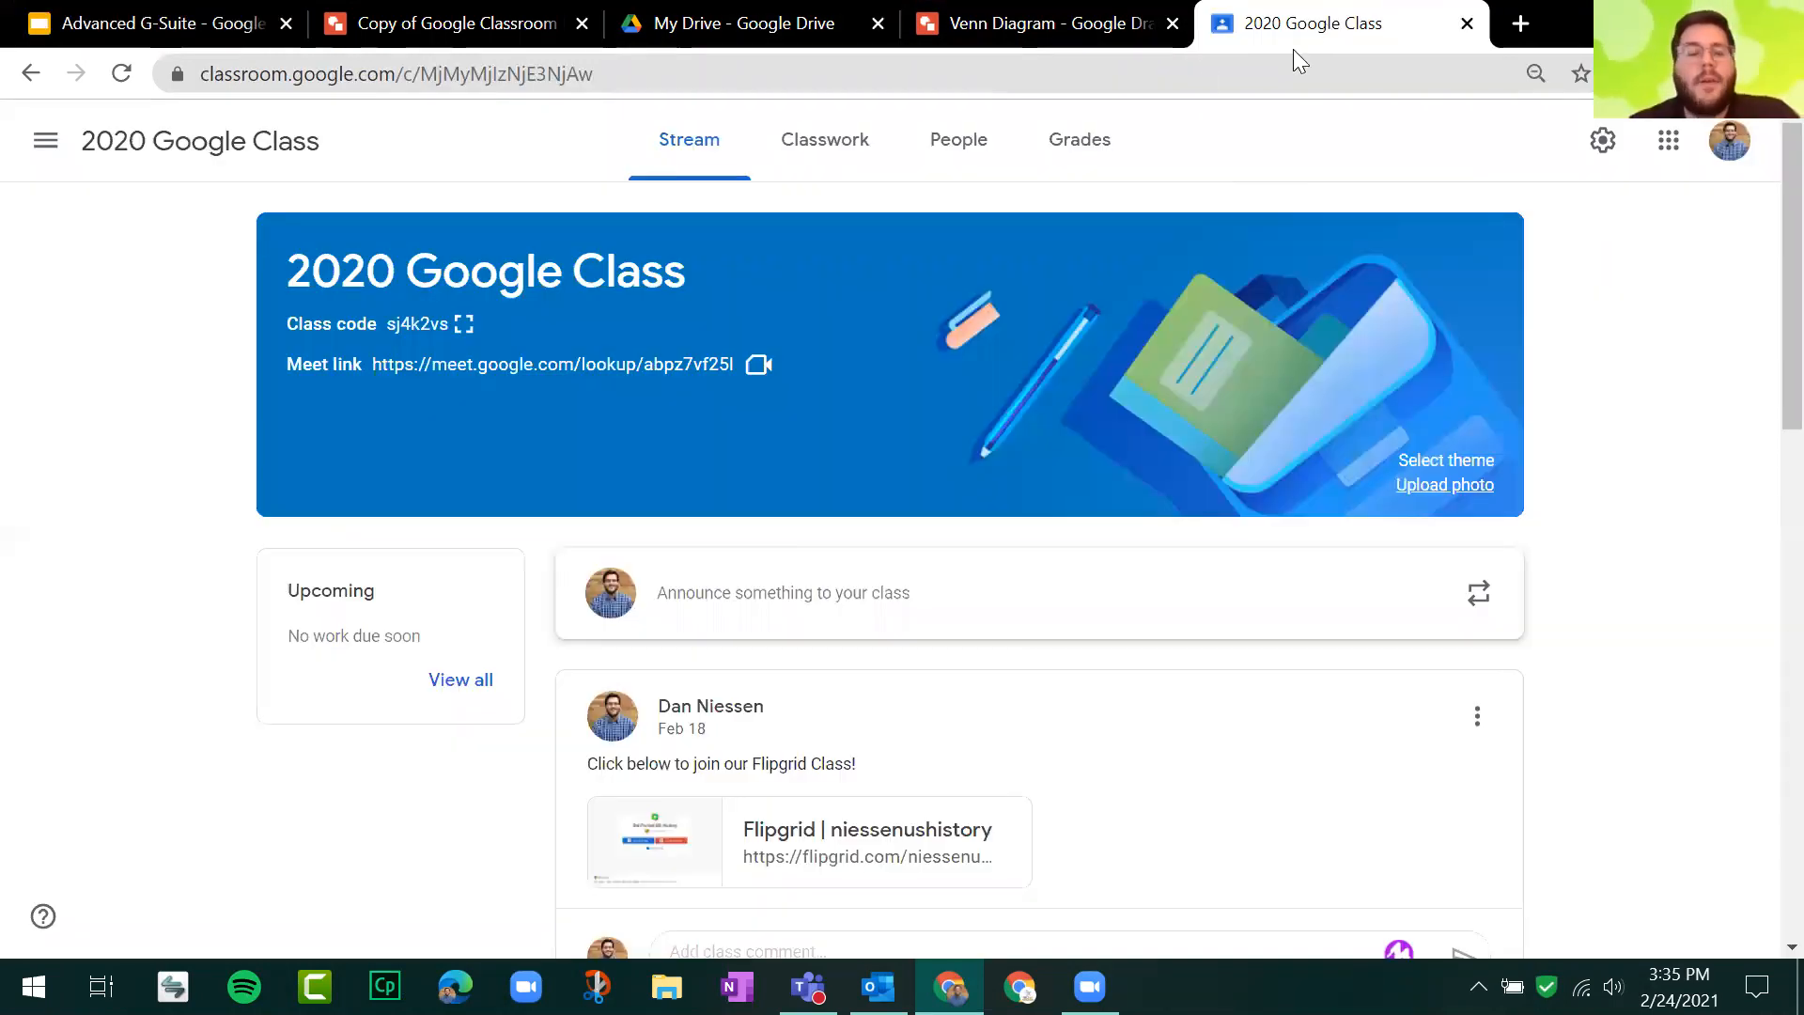
left_click(50, 13)
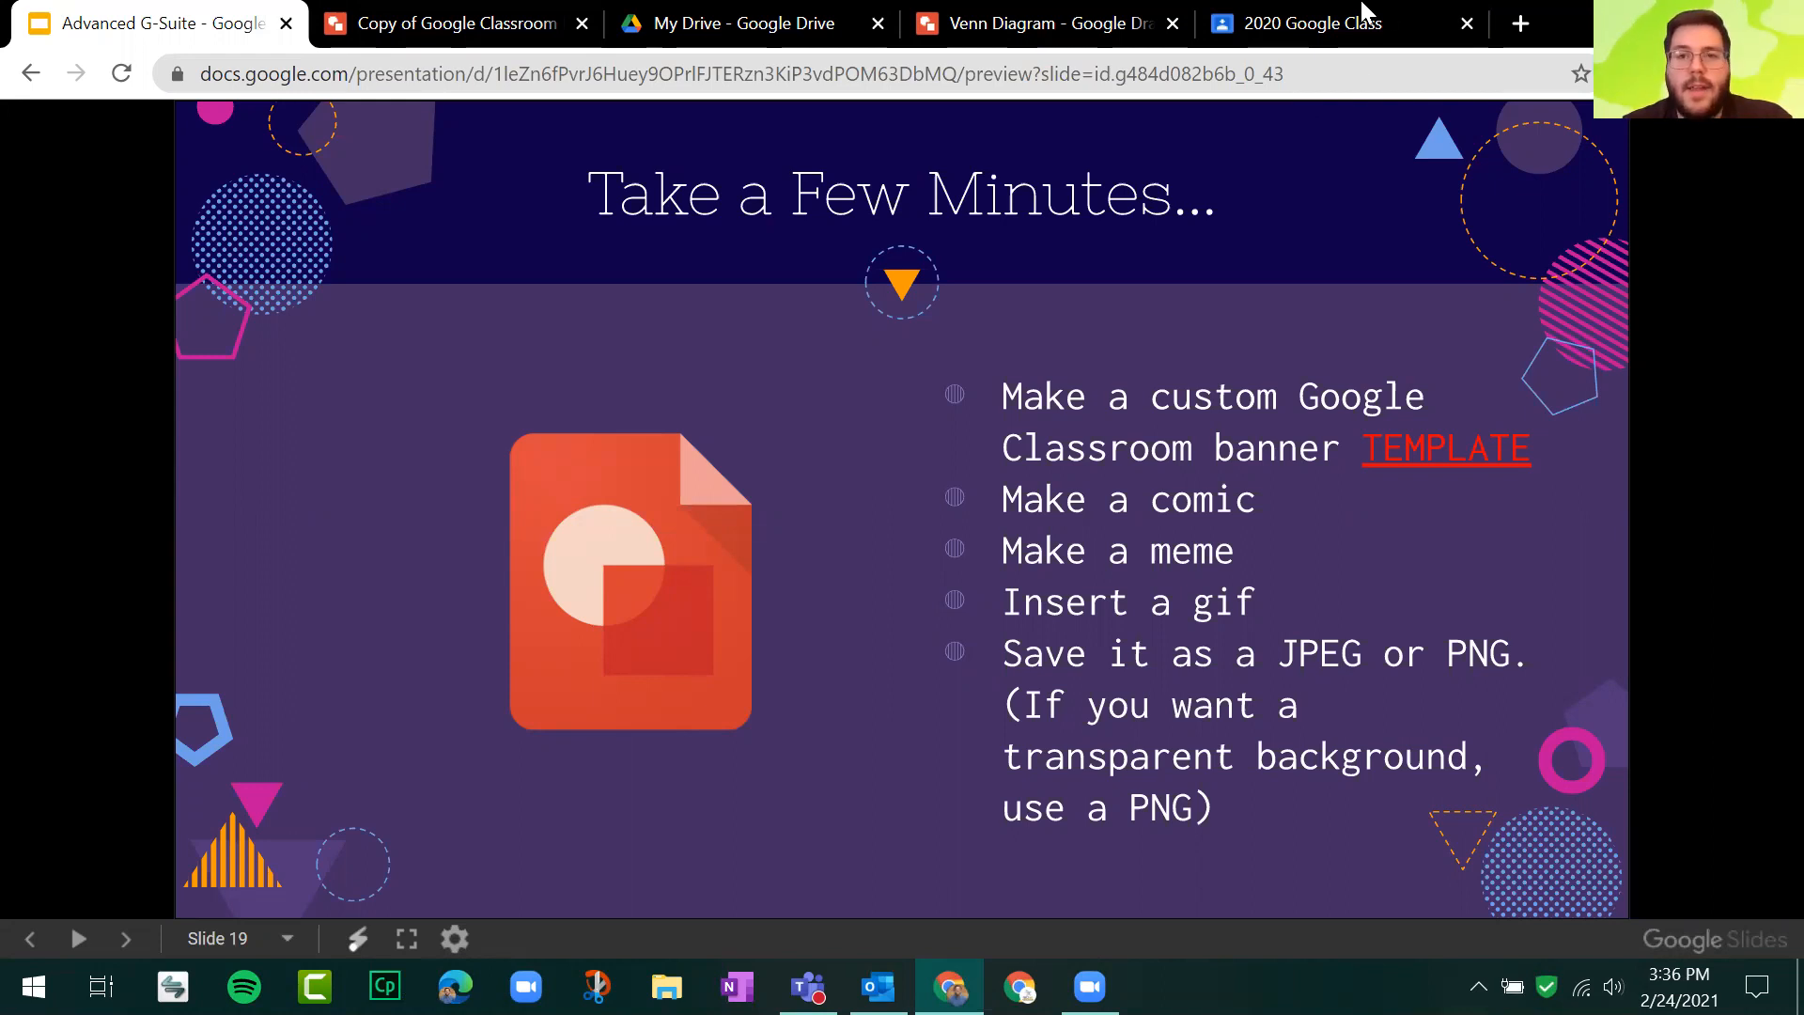
Step: Search the web for "google drawings graphic organizers" from the Classroom tab and look through the results
left_click(1409, 37)
left_click(1028, 62)
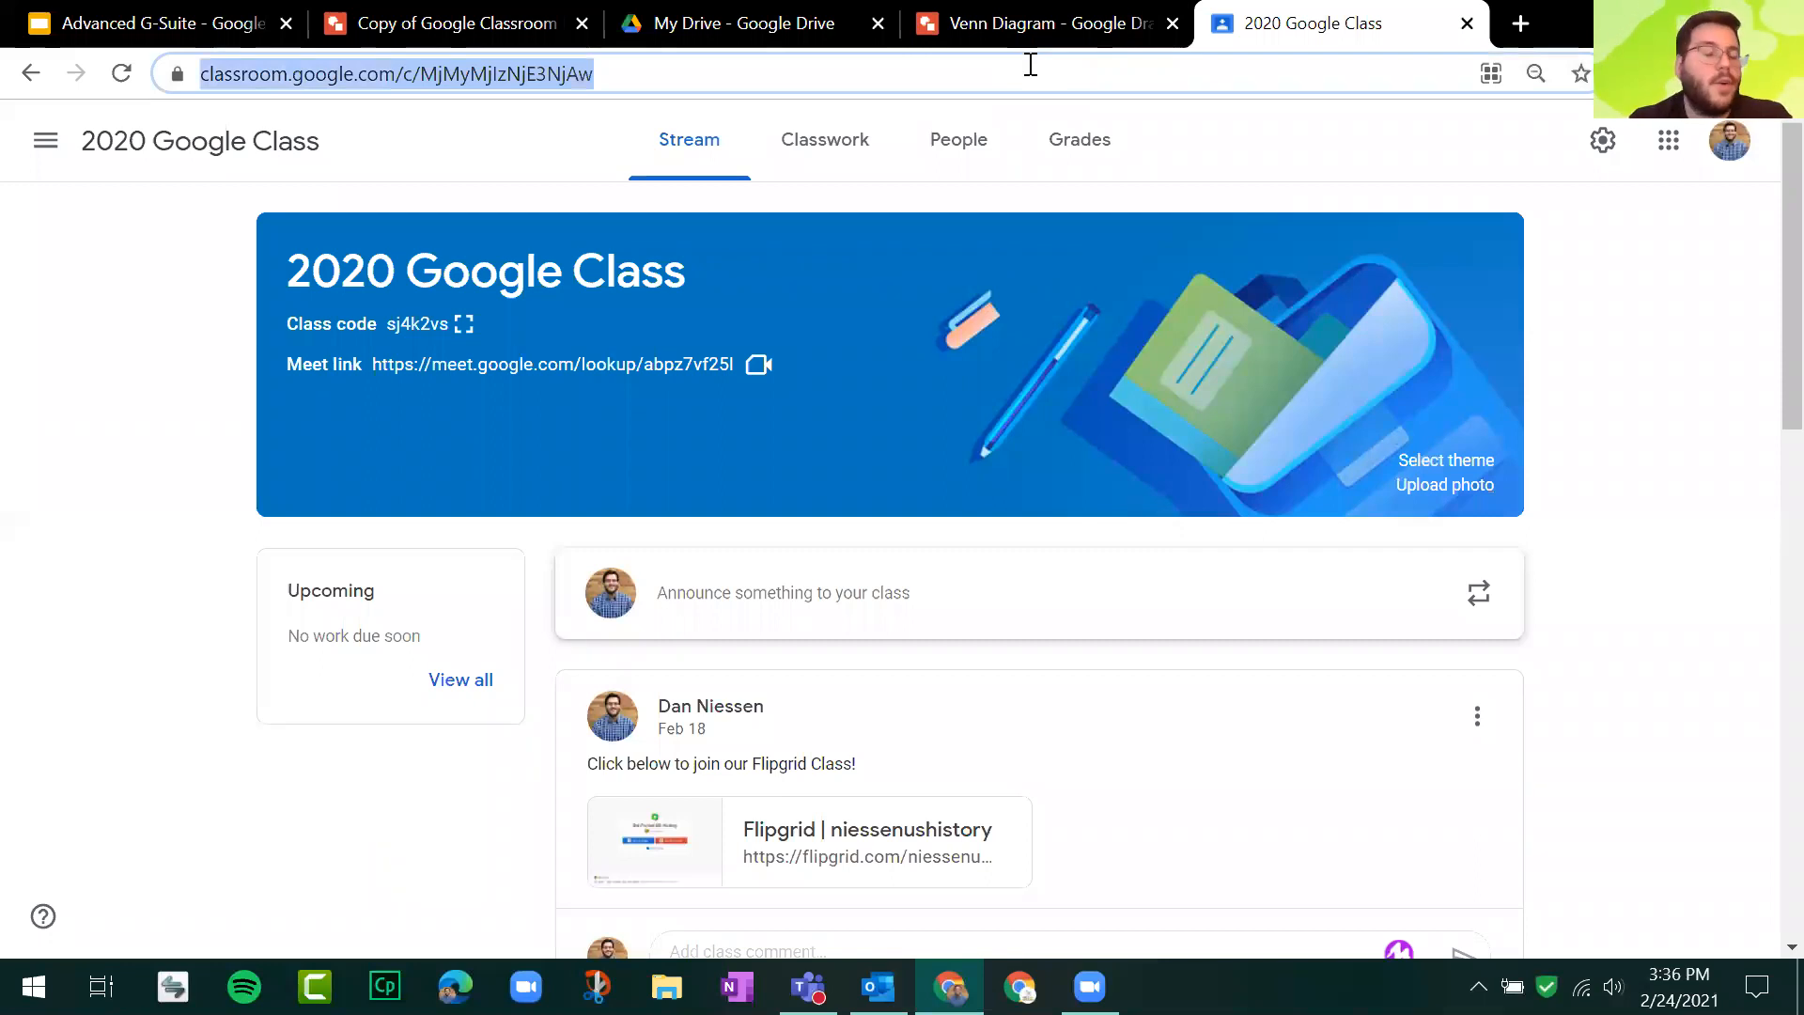
type("go")
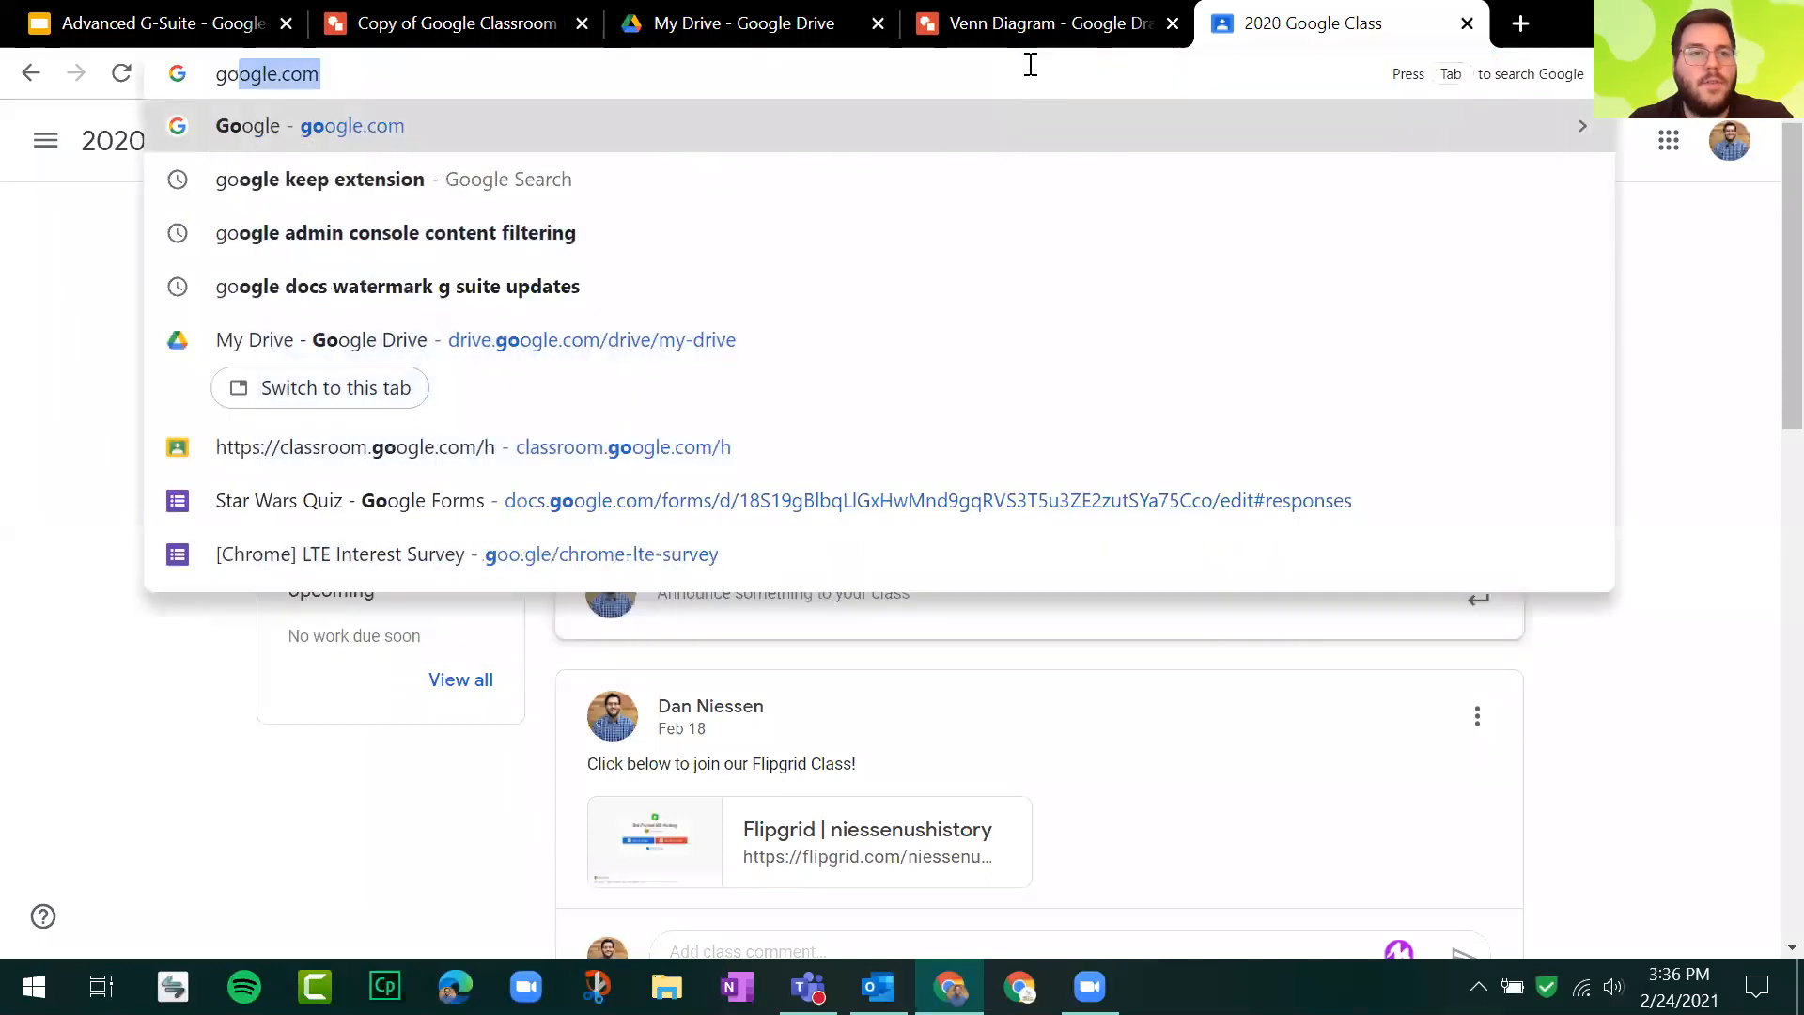
type("ogle drawin")
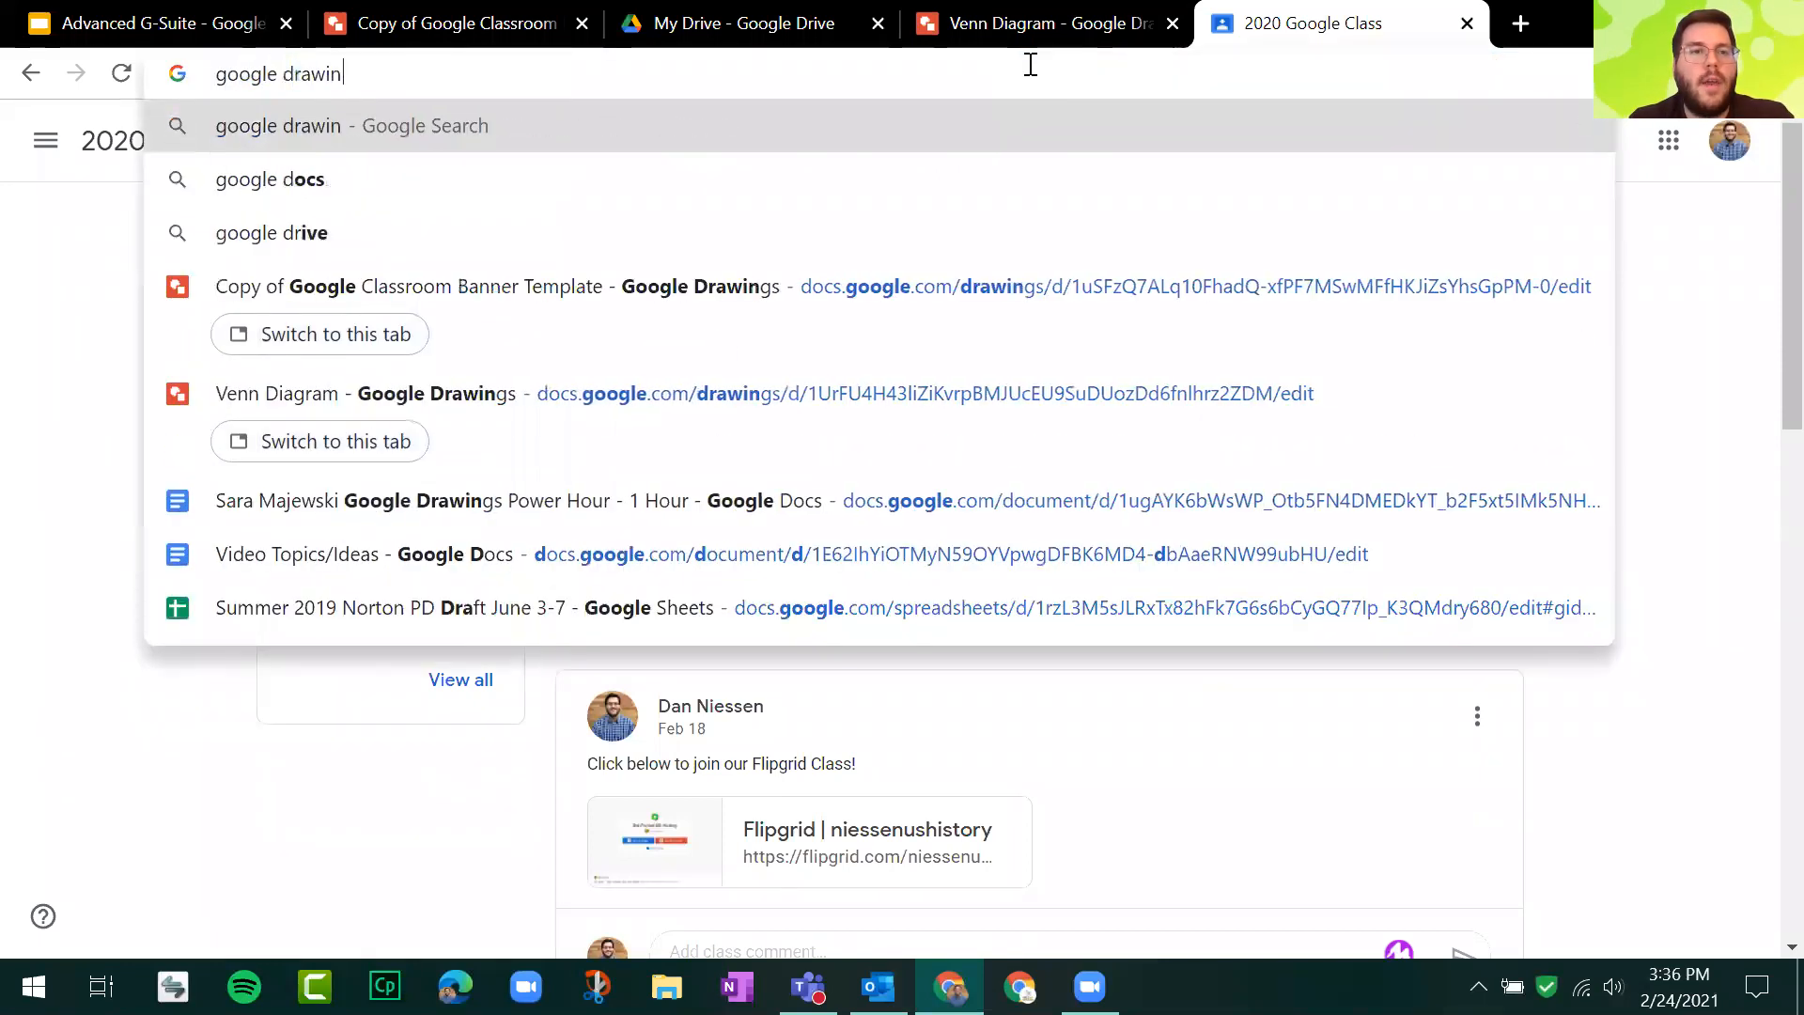
type("gs gr")
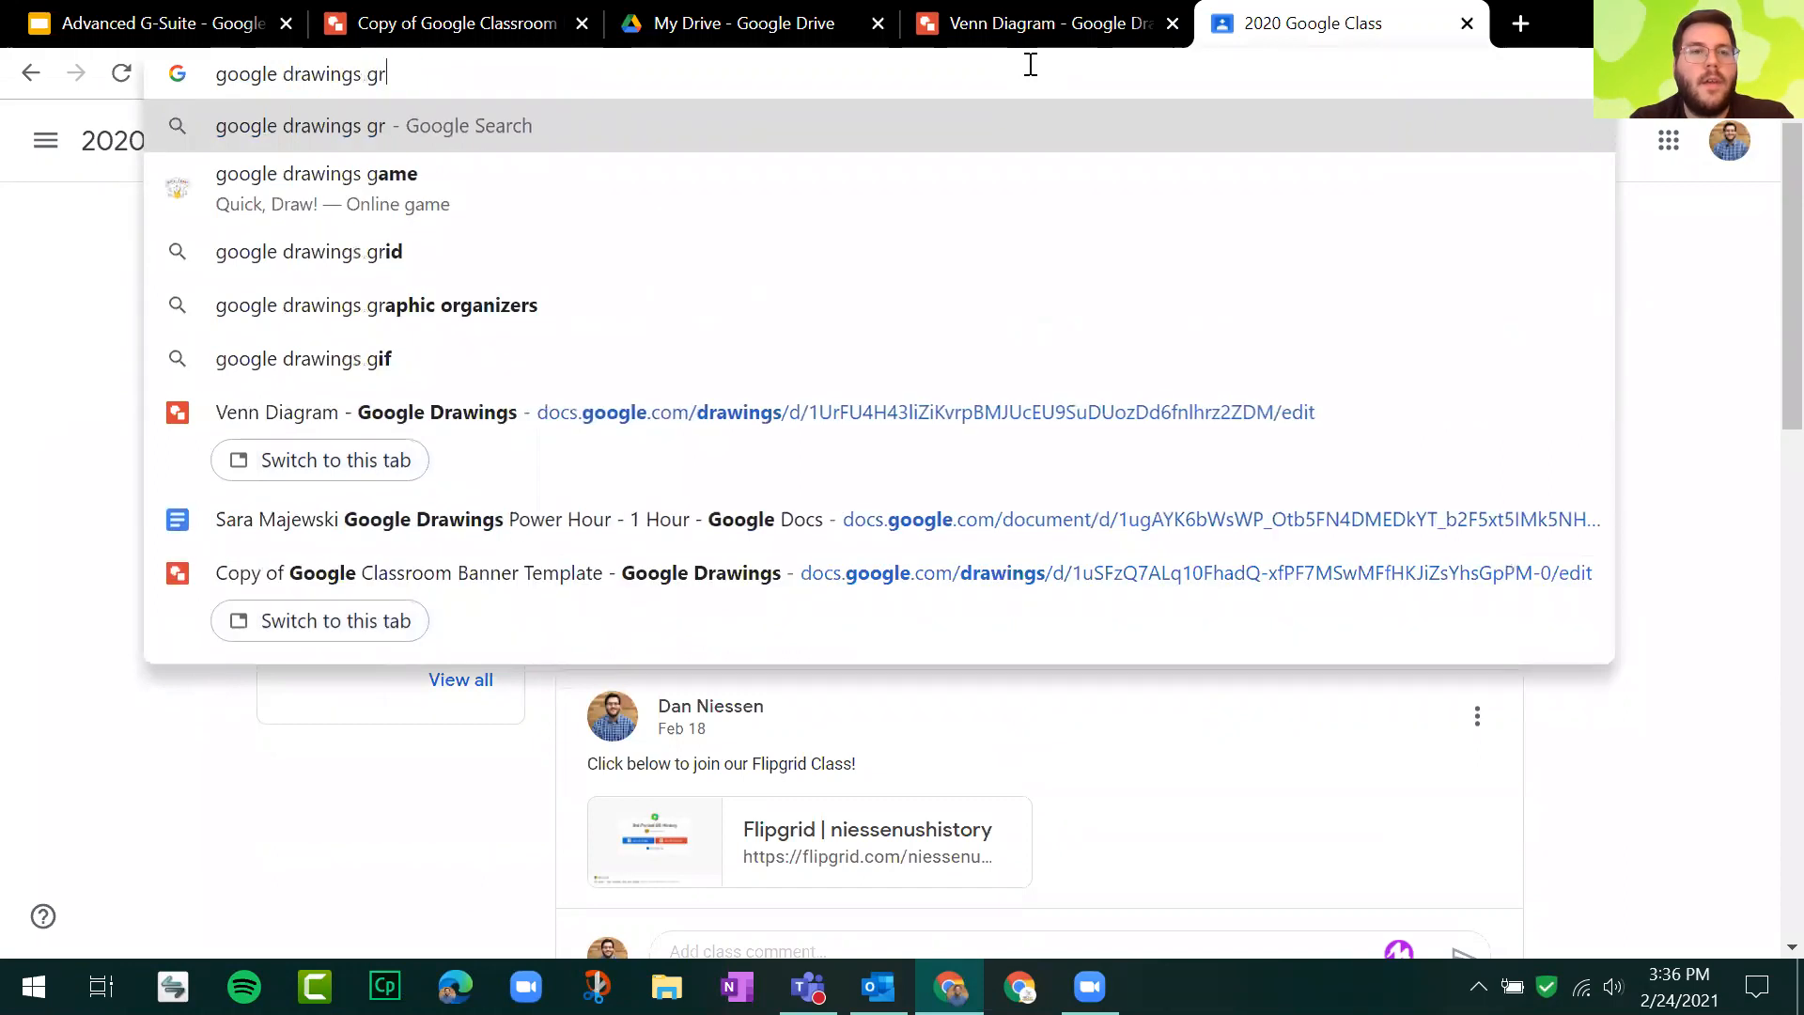
type("aphic organizers")
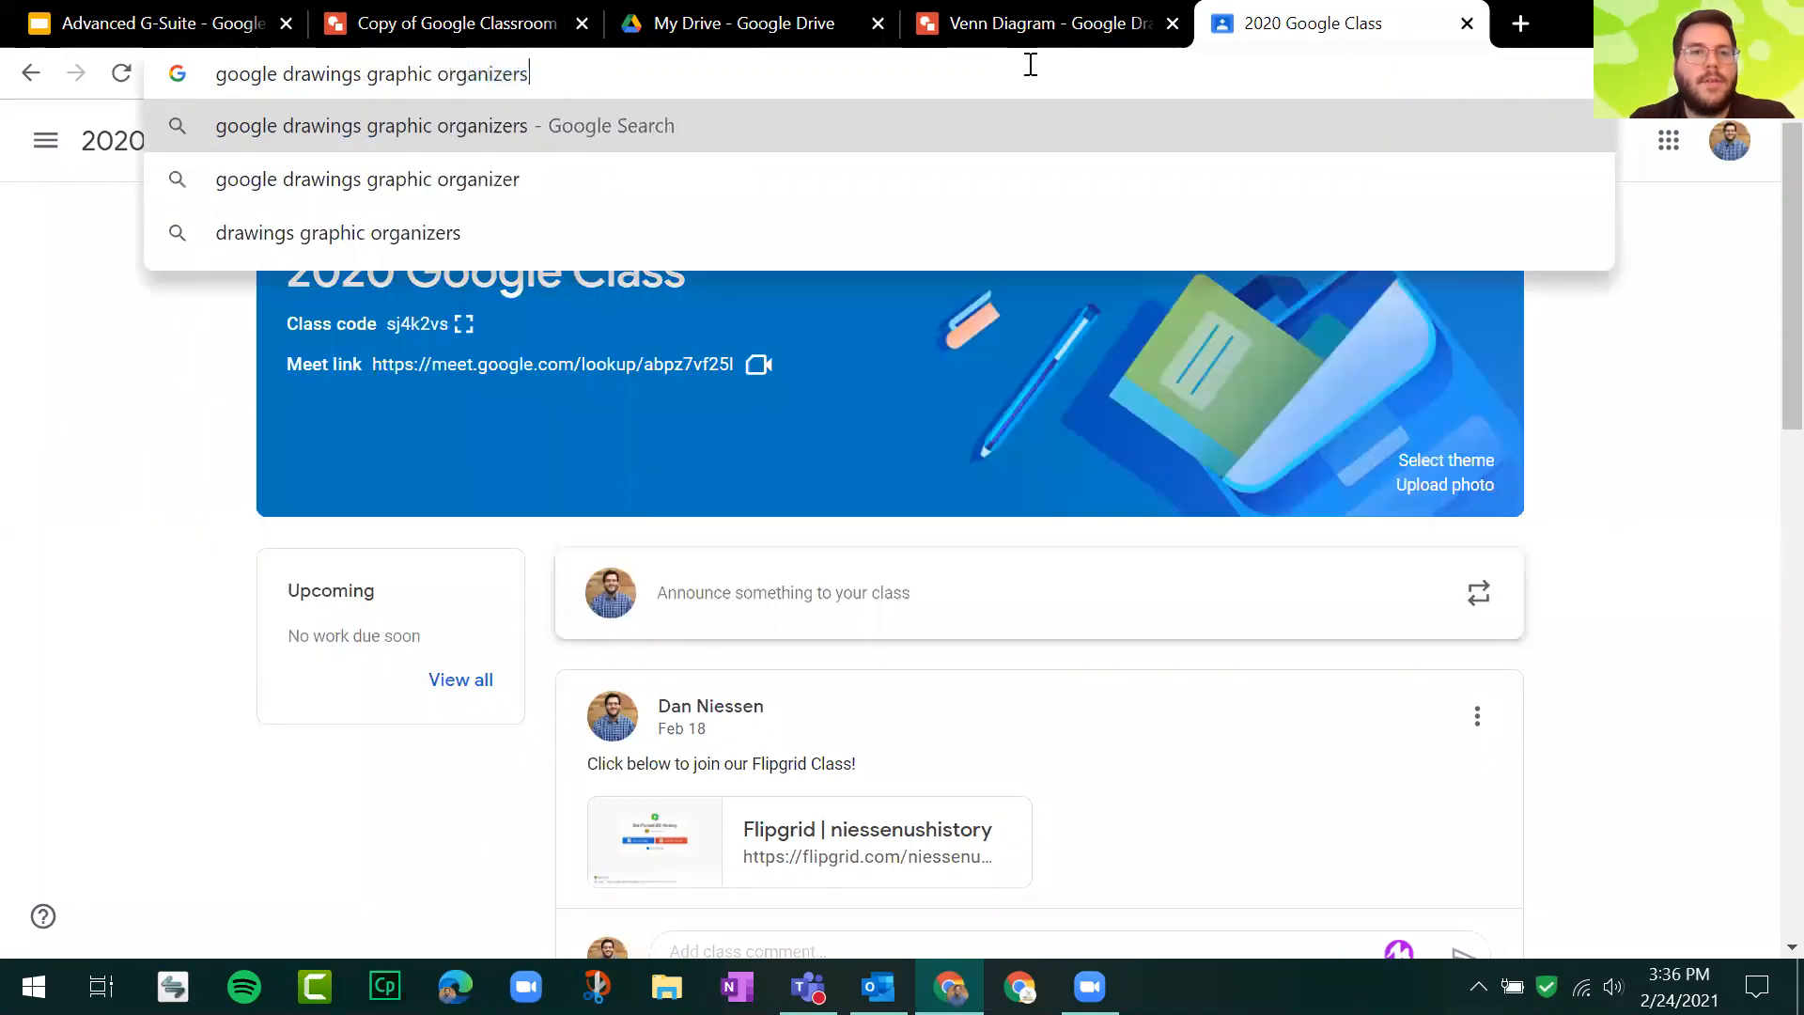
key("Return")
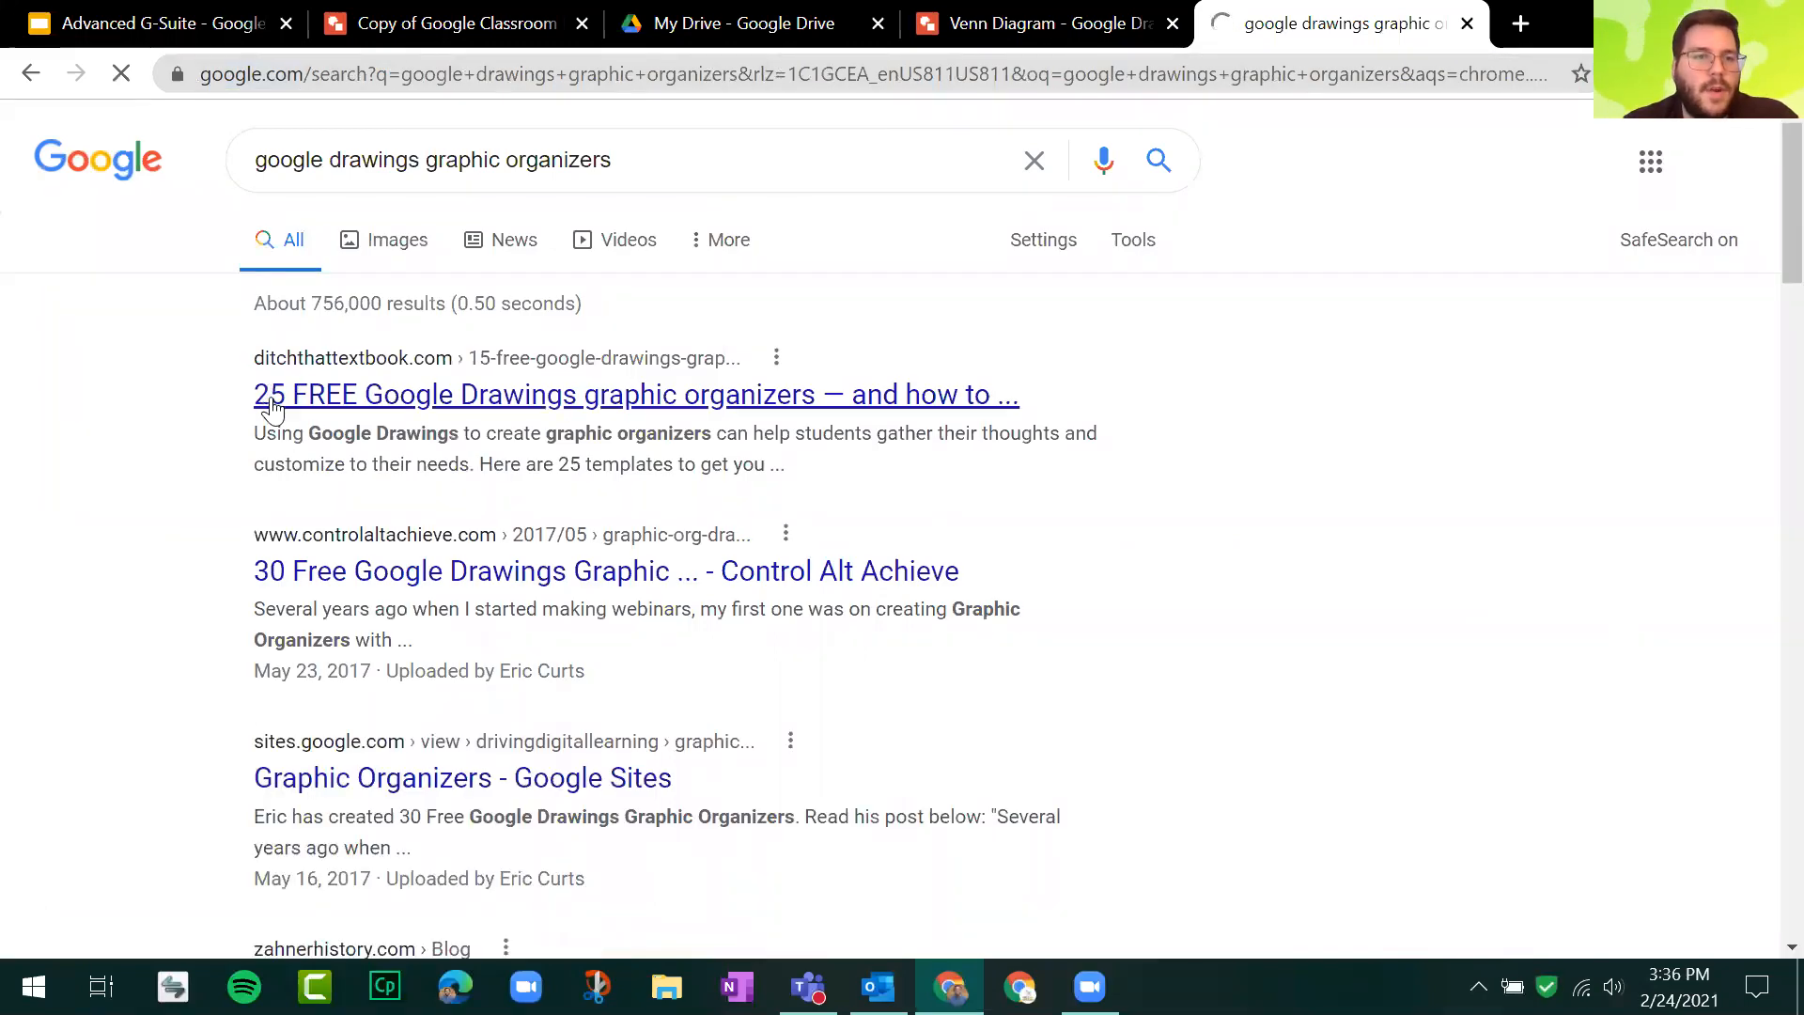
scroll(211, 516, "down", 2)
scroll(214, 519, "down", 5)
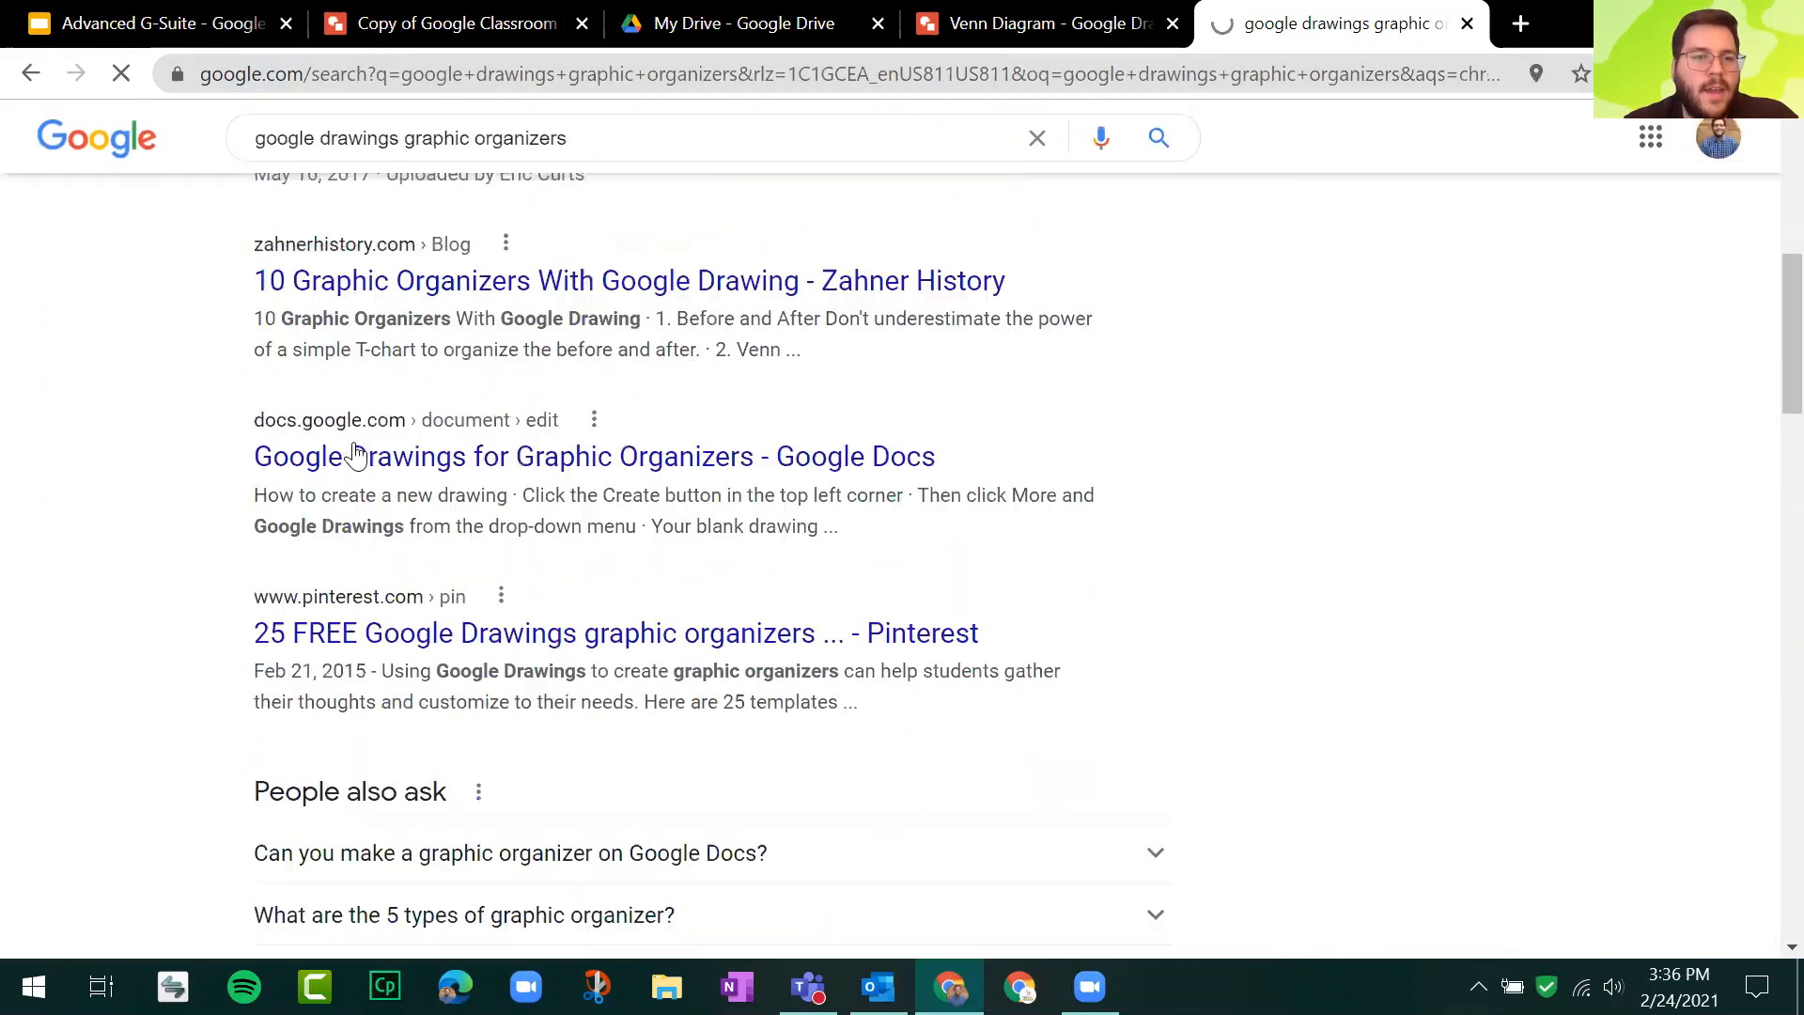
Step: Browse the search results and open the Ditch That Textbook article on 25 free Google Drawings graphic organizers
scroll(143, 592, "down", 5)
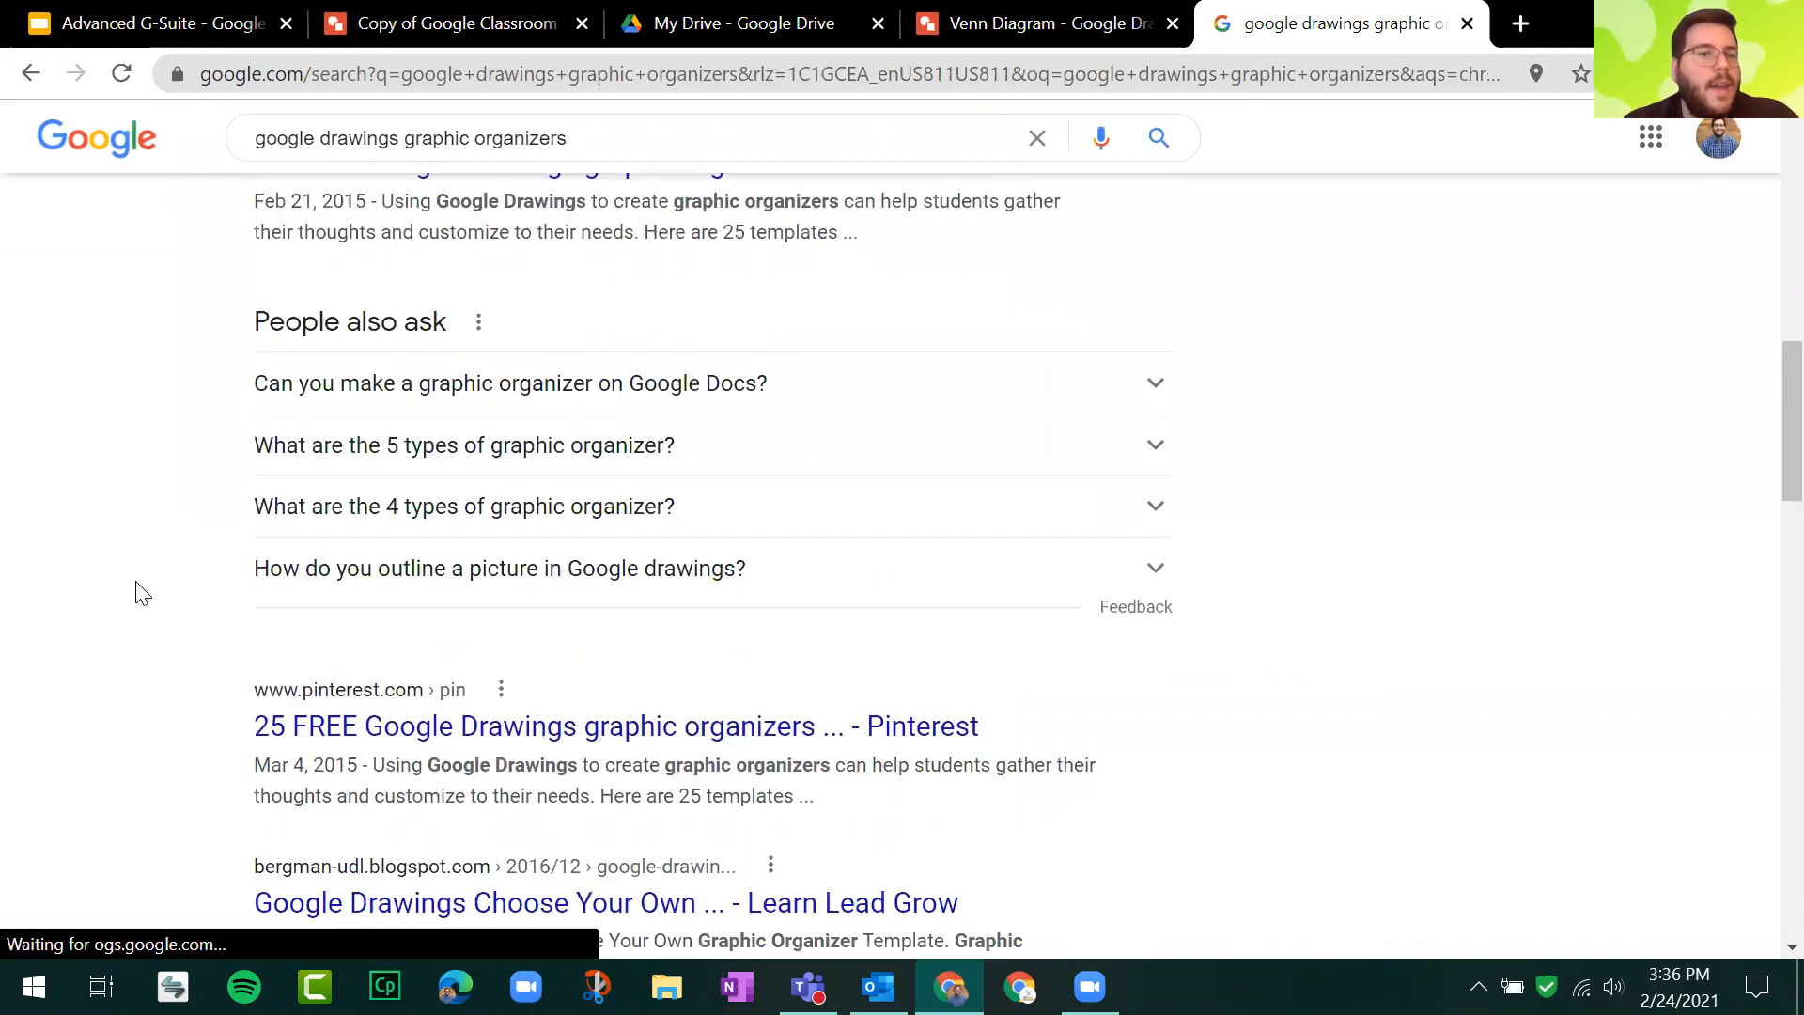
scroll(141, 601, "down", 5)
scroll(218, 437, "up", 17)
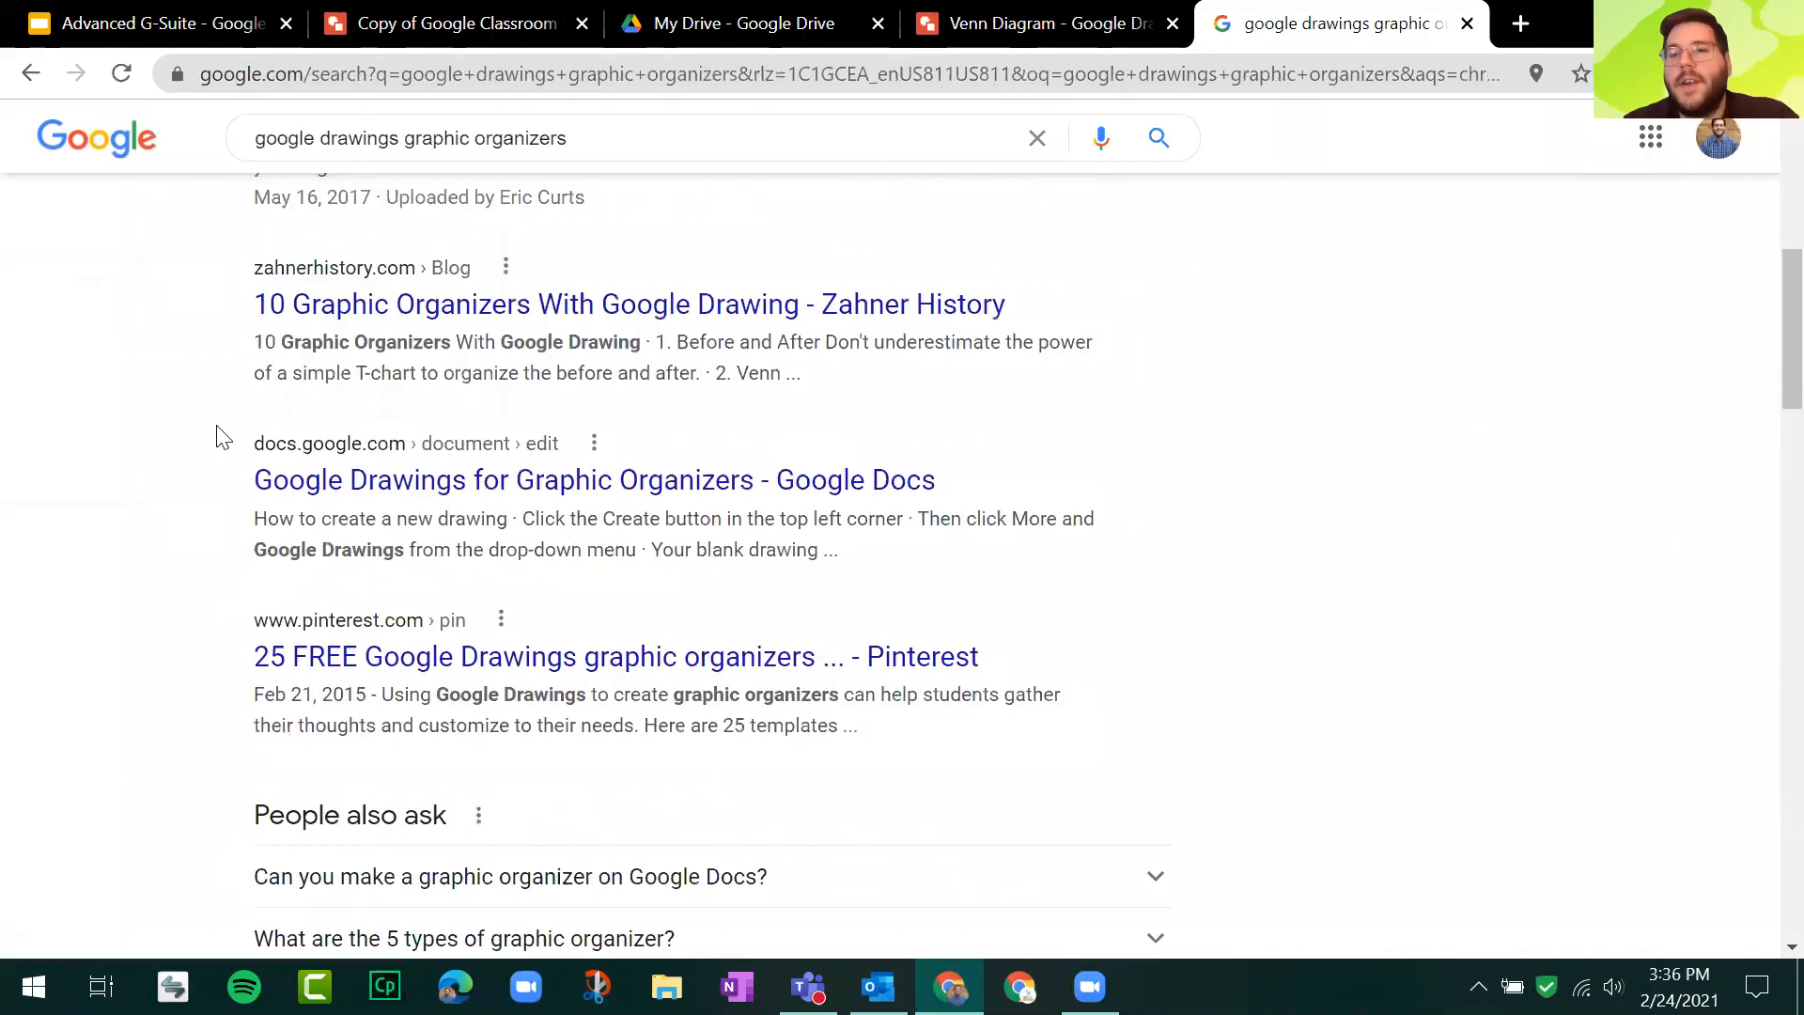
left_click(404, 394)
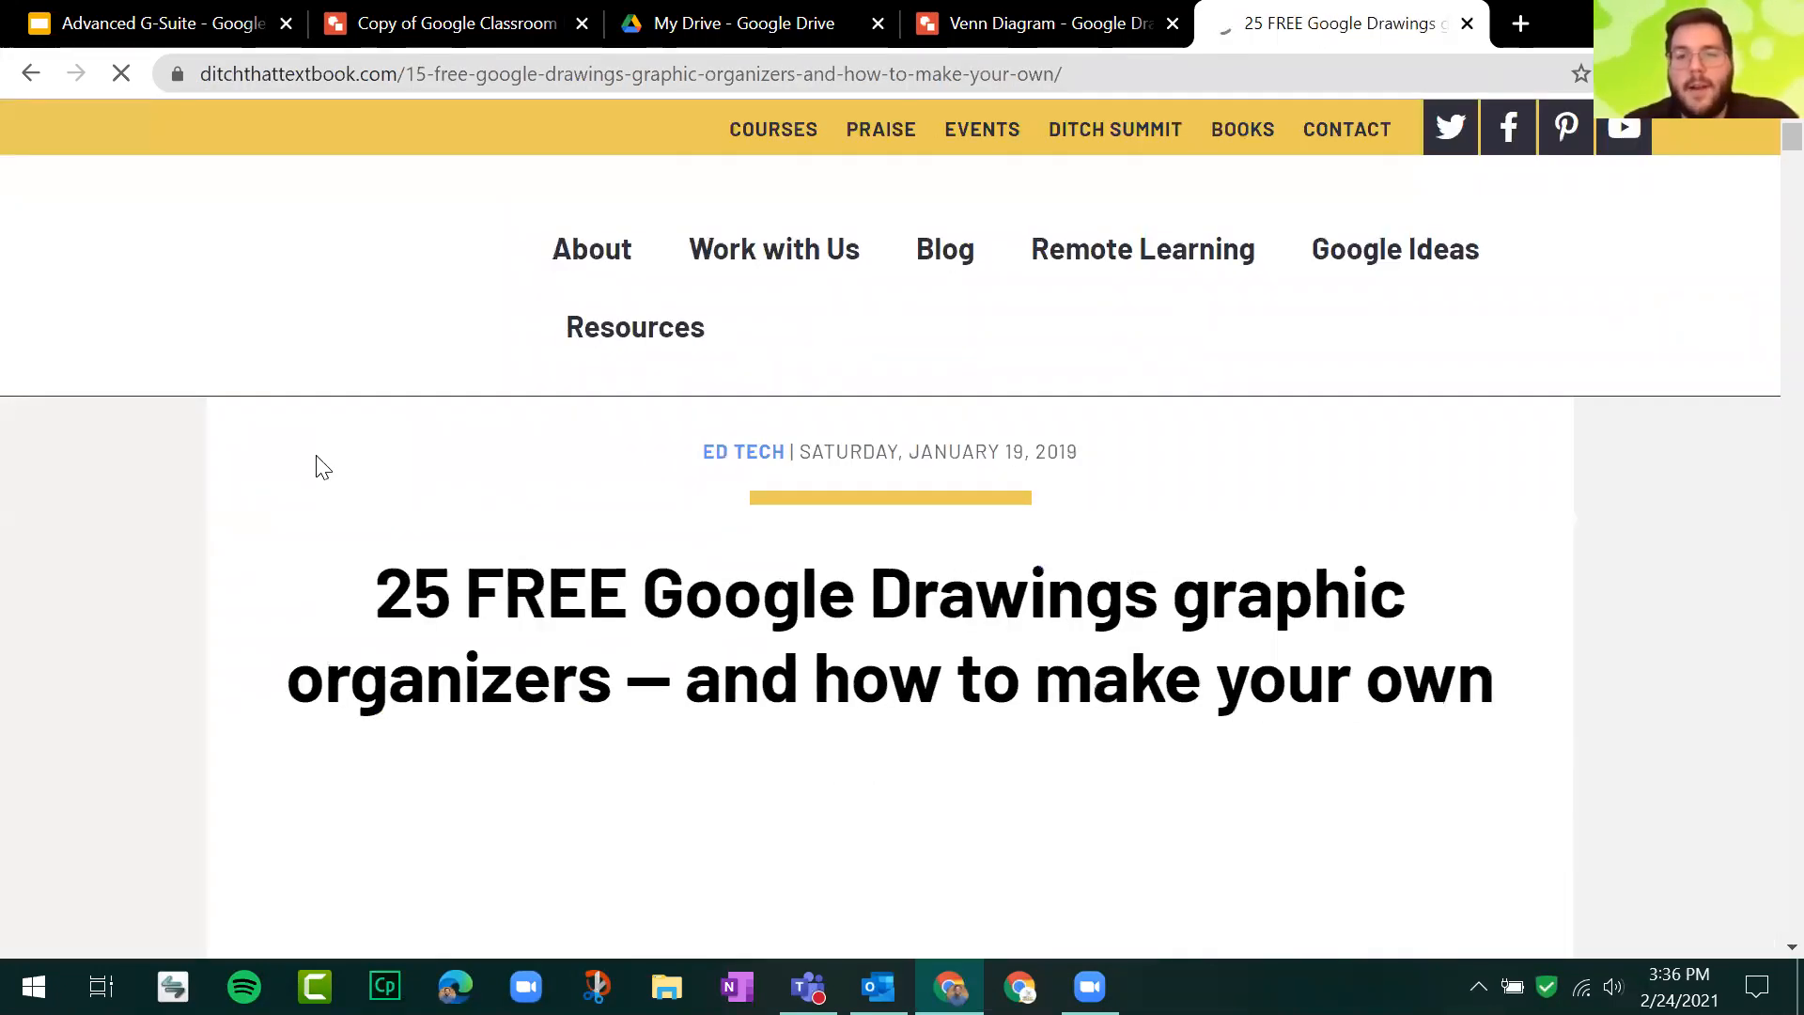
Step: Skim the article's introduction and sharing advice down to its gallery of graphic organizer templates
scroll(320, 465, "down", 3)
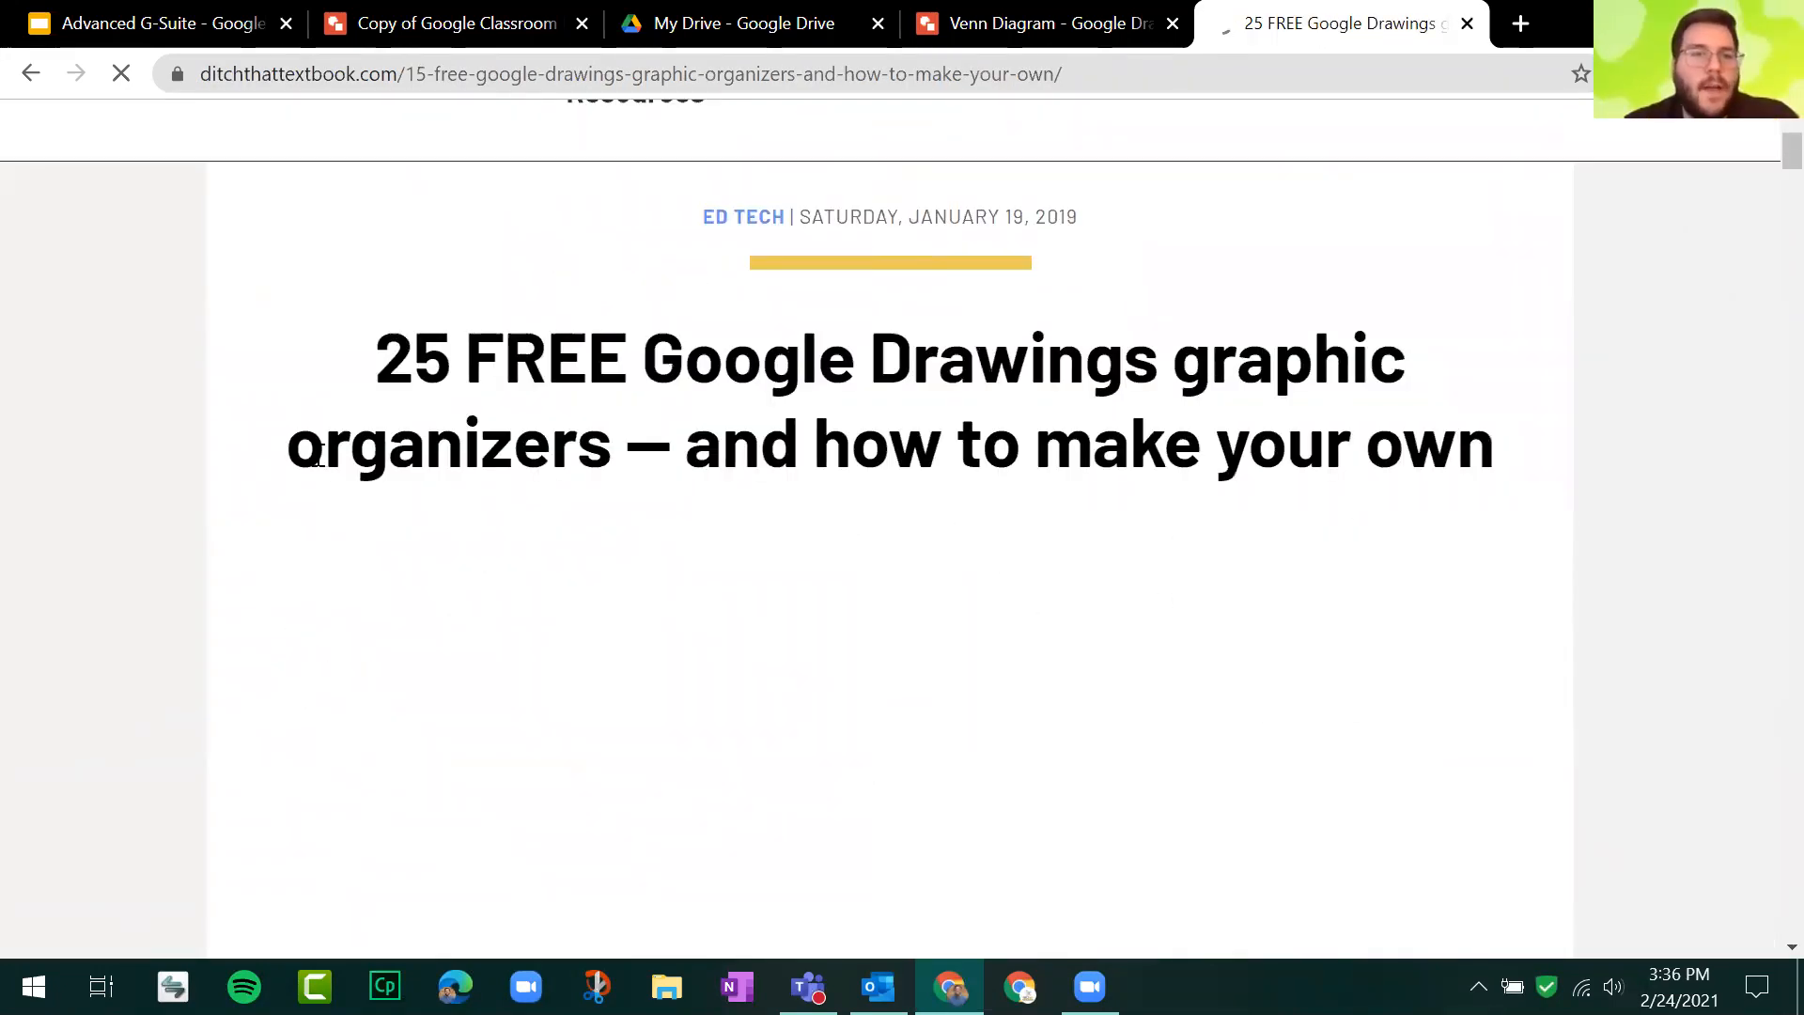
scroll(139, 466, "up", 3)
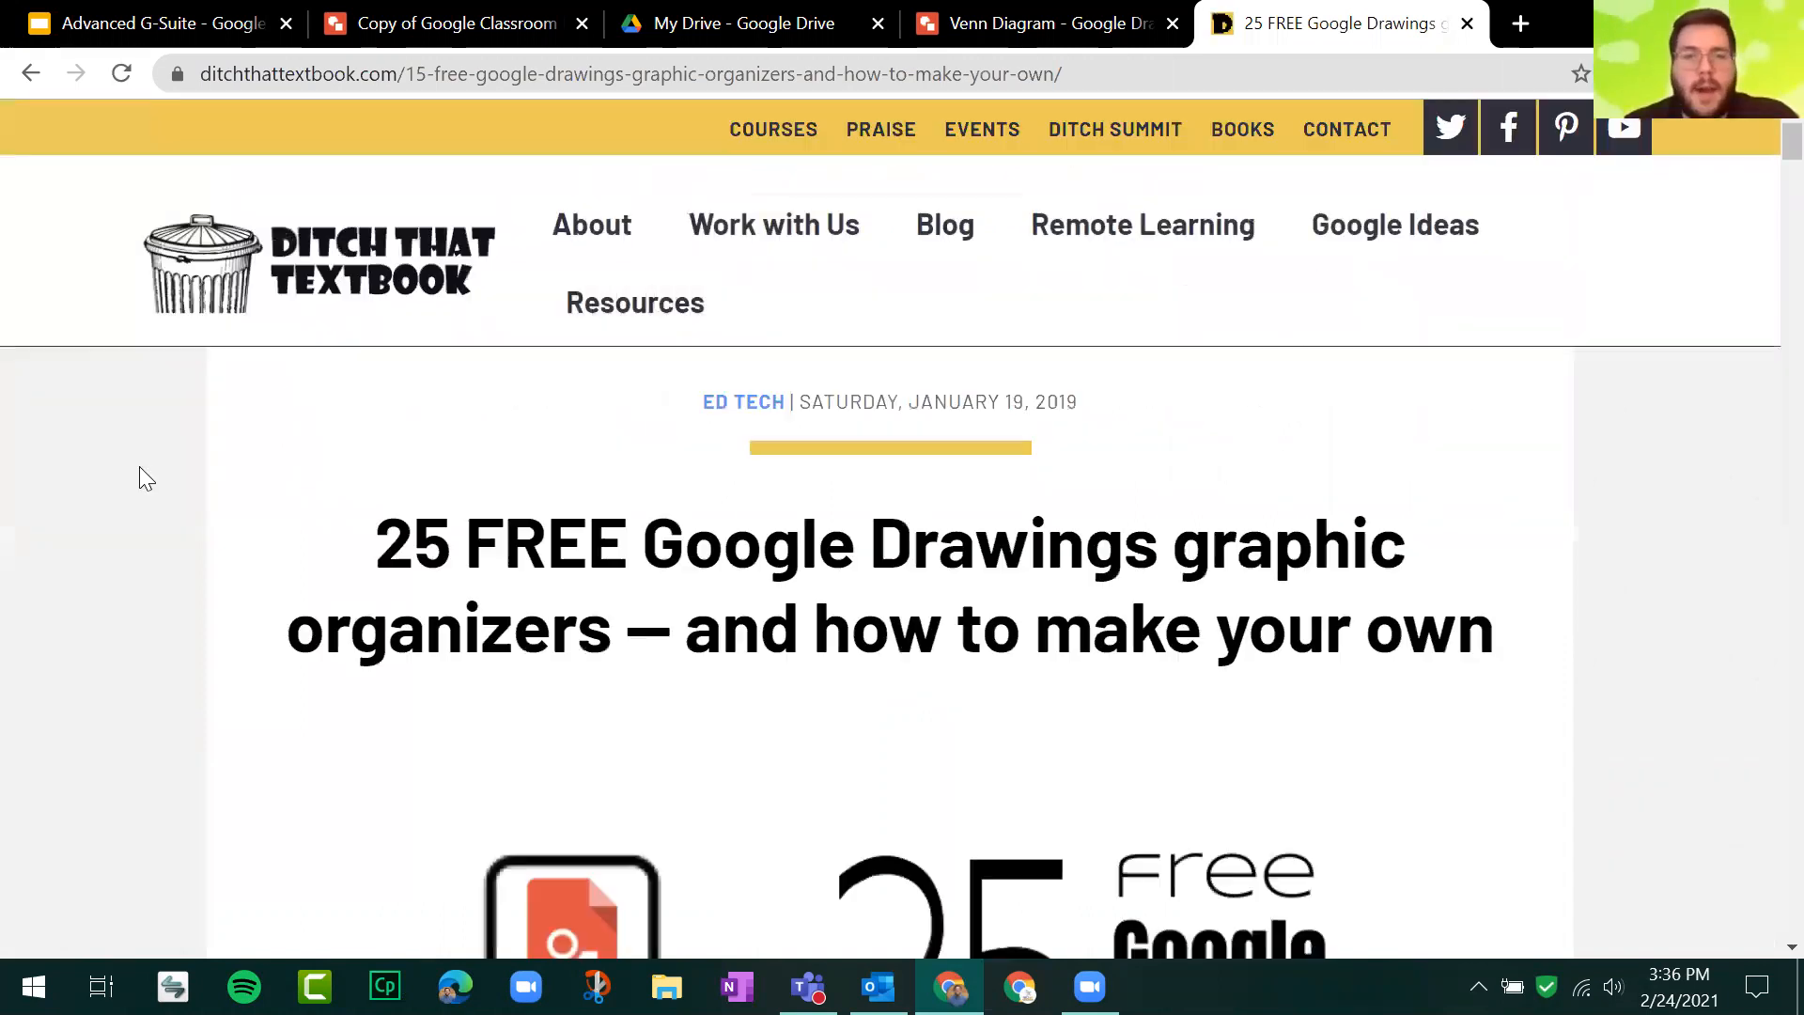
scroll(1764, 280, "down", 5)
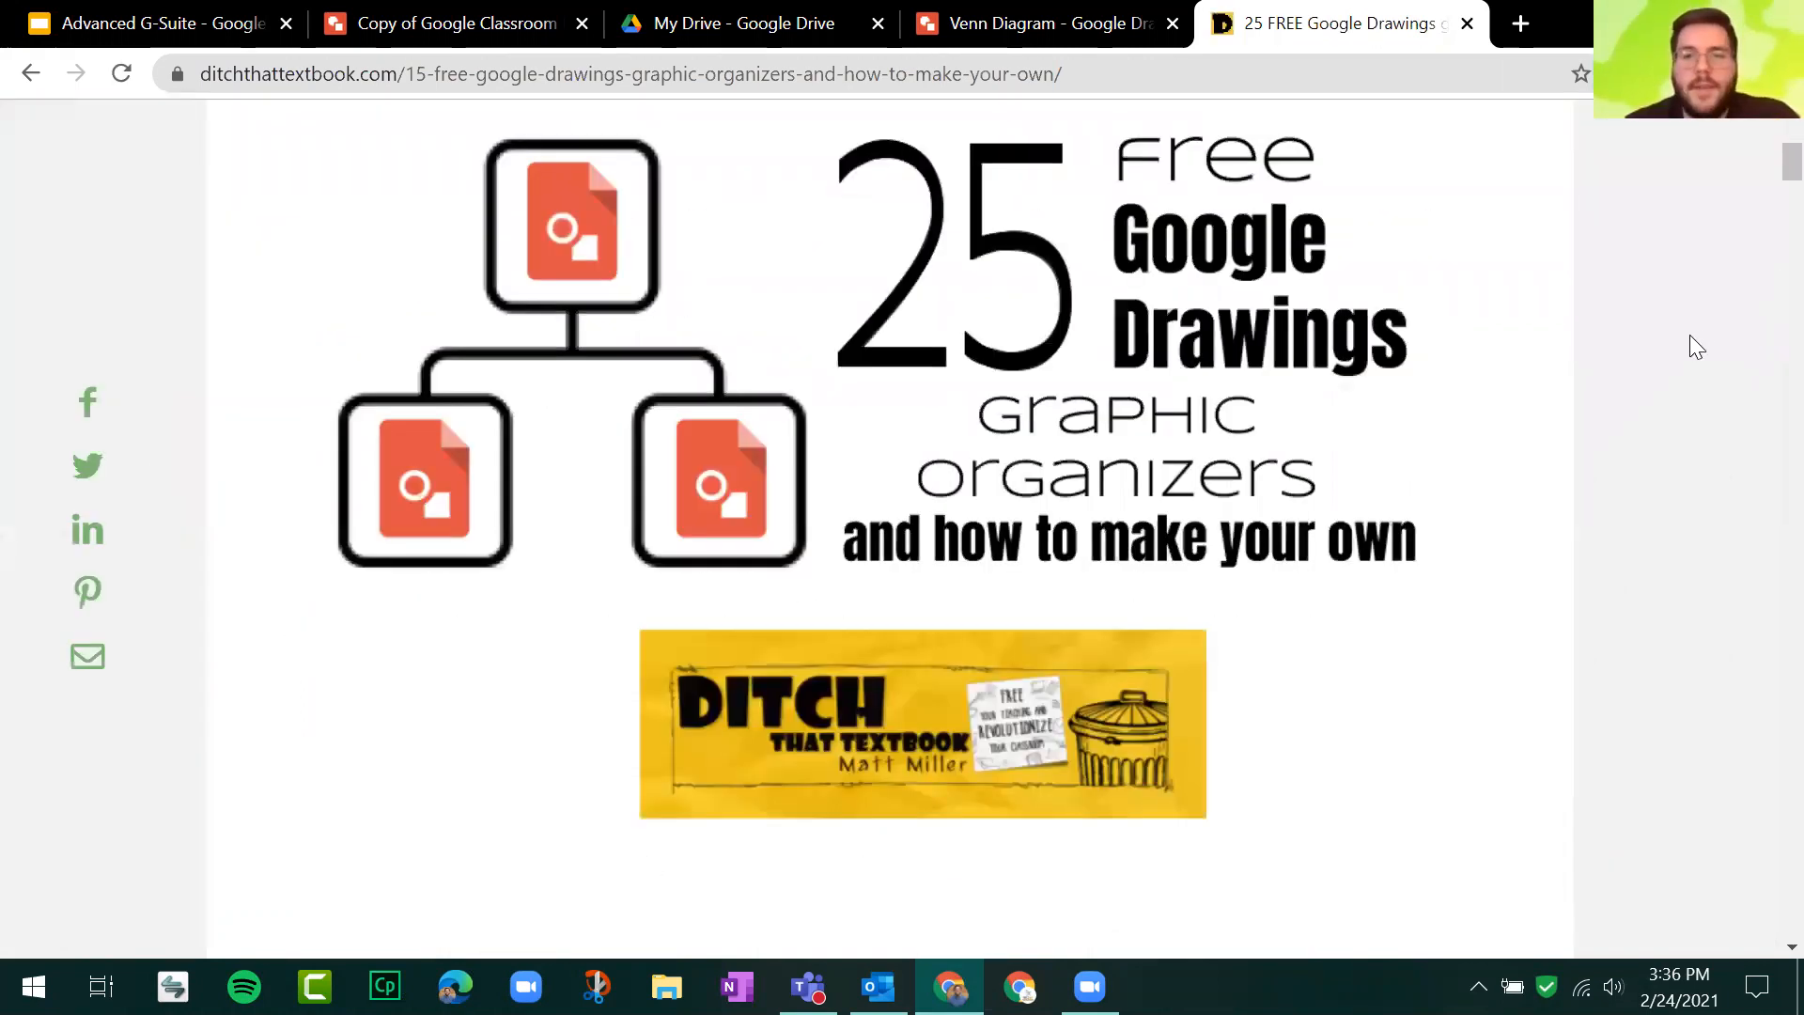
scroll(1689, 335, "down", 5)
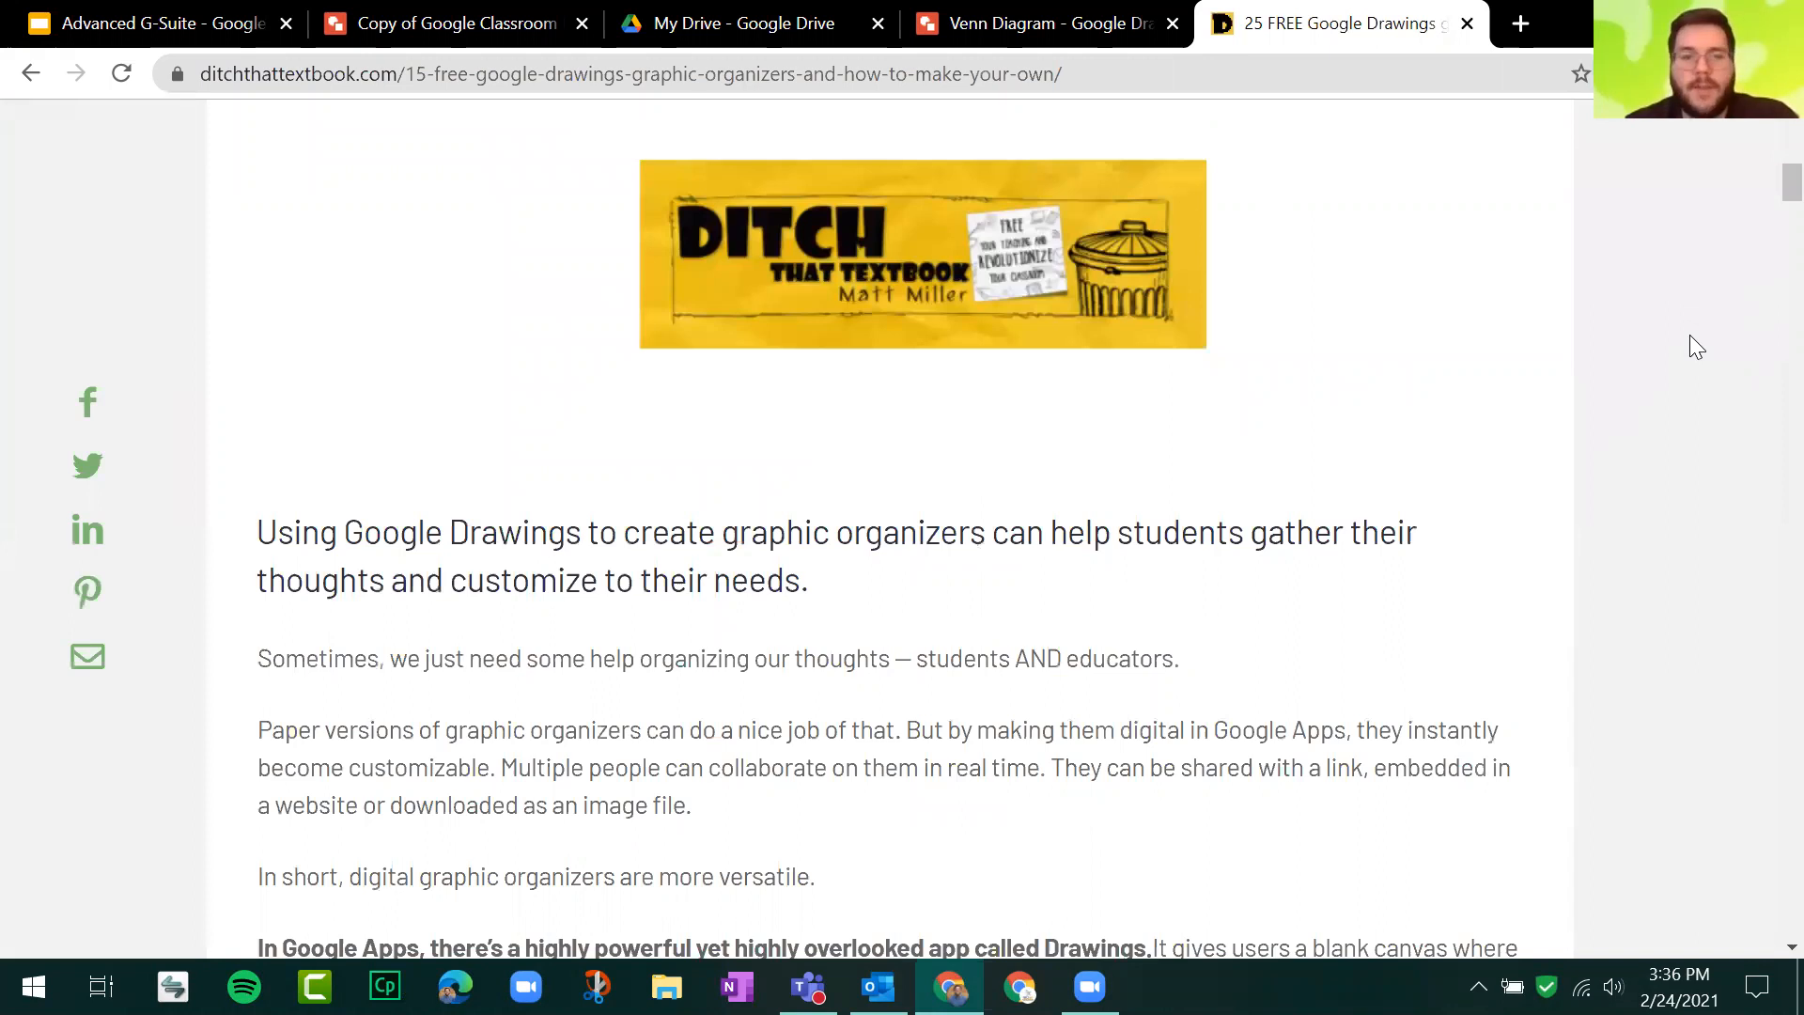
scroll(1696, 347, "down", 4)
scroll(1685, 338, "down", 8)
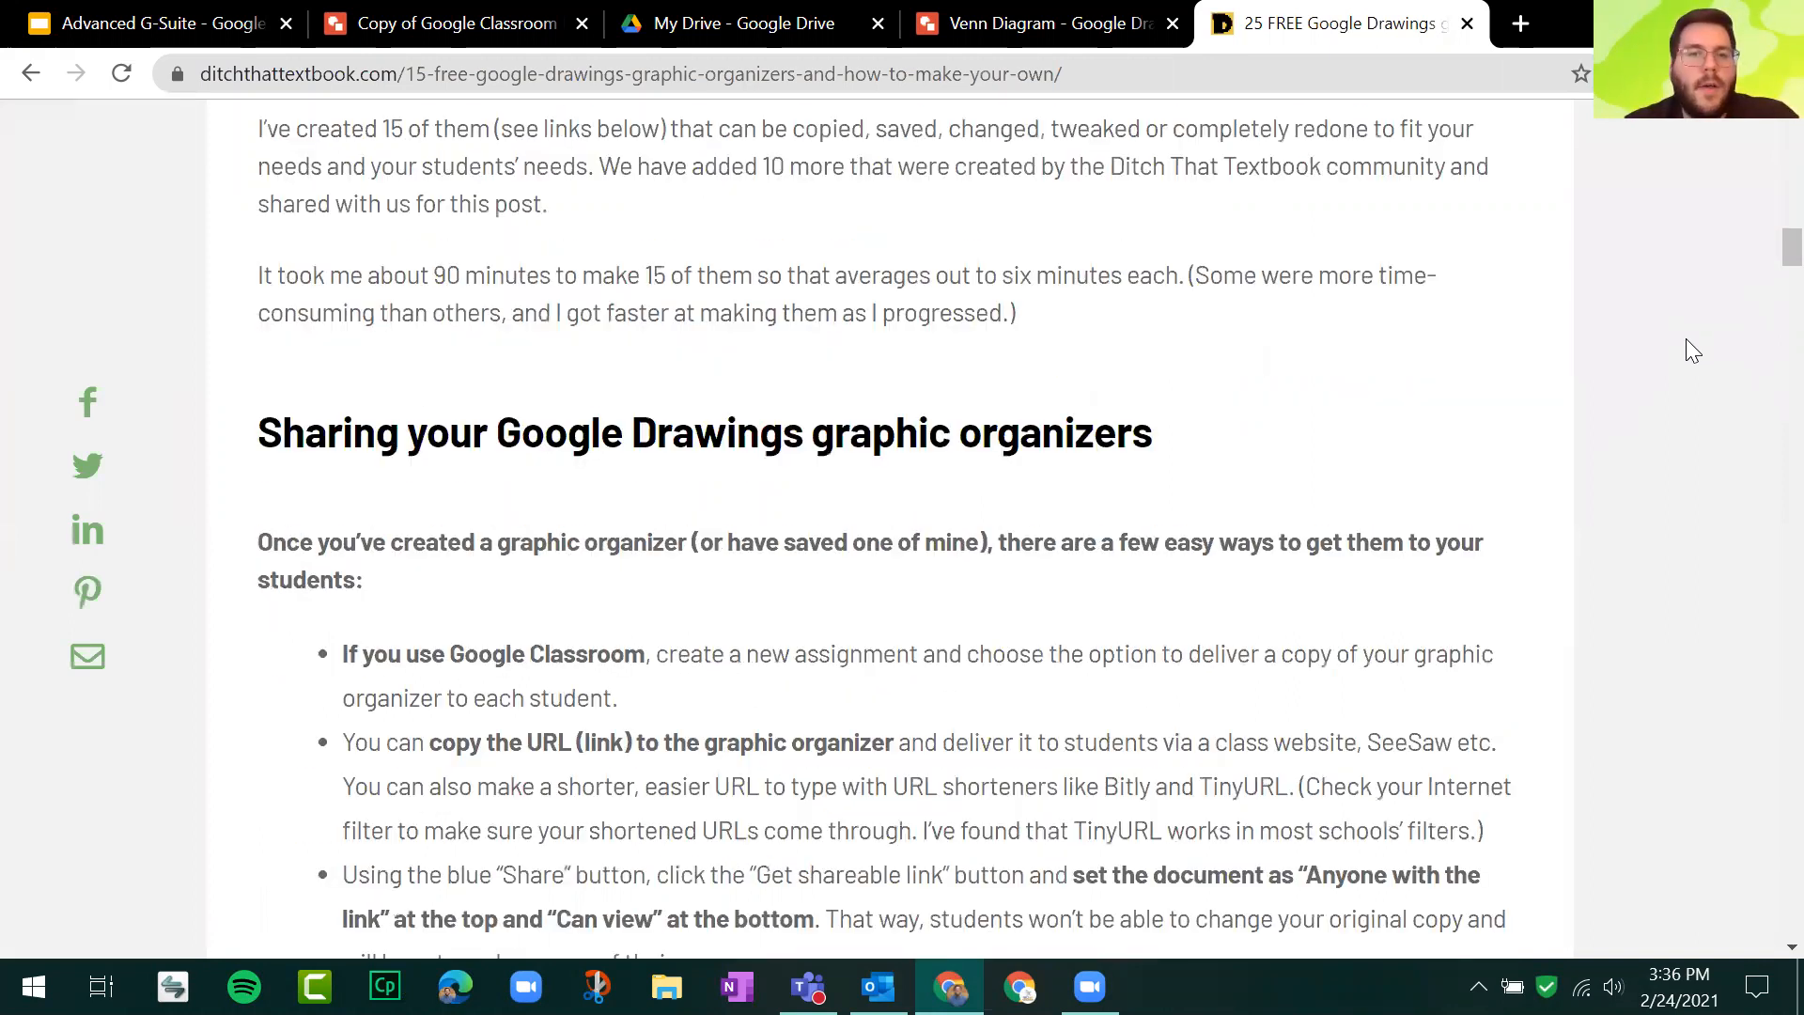
scroll(1686, 341, "down", 10)
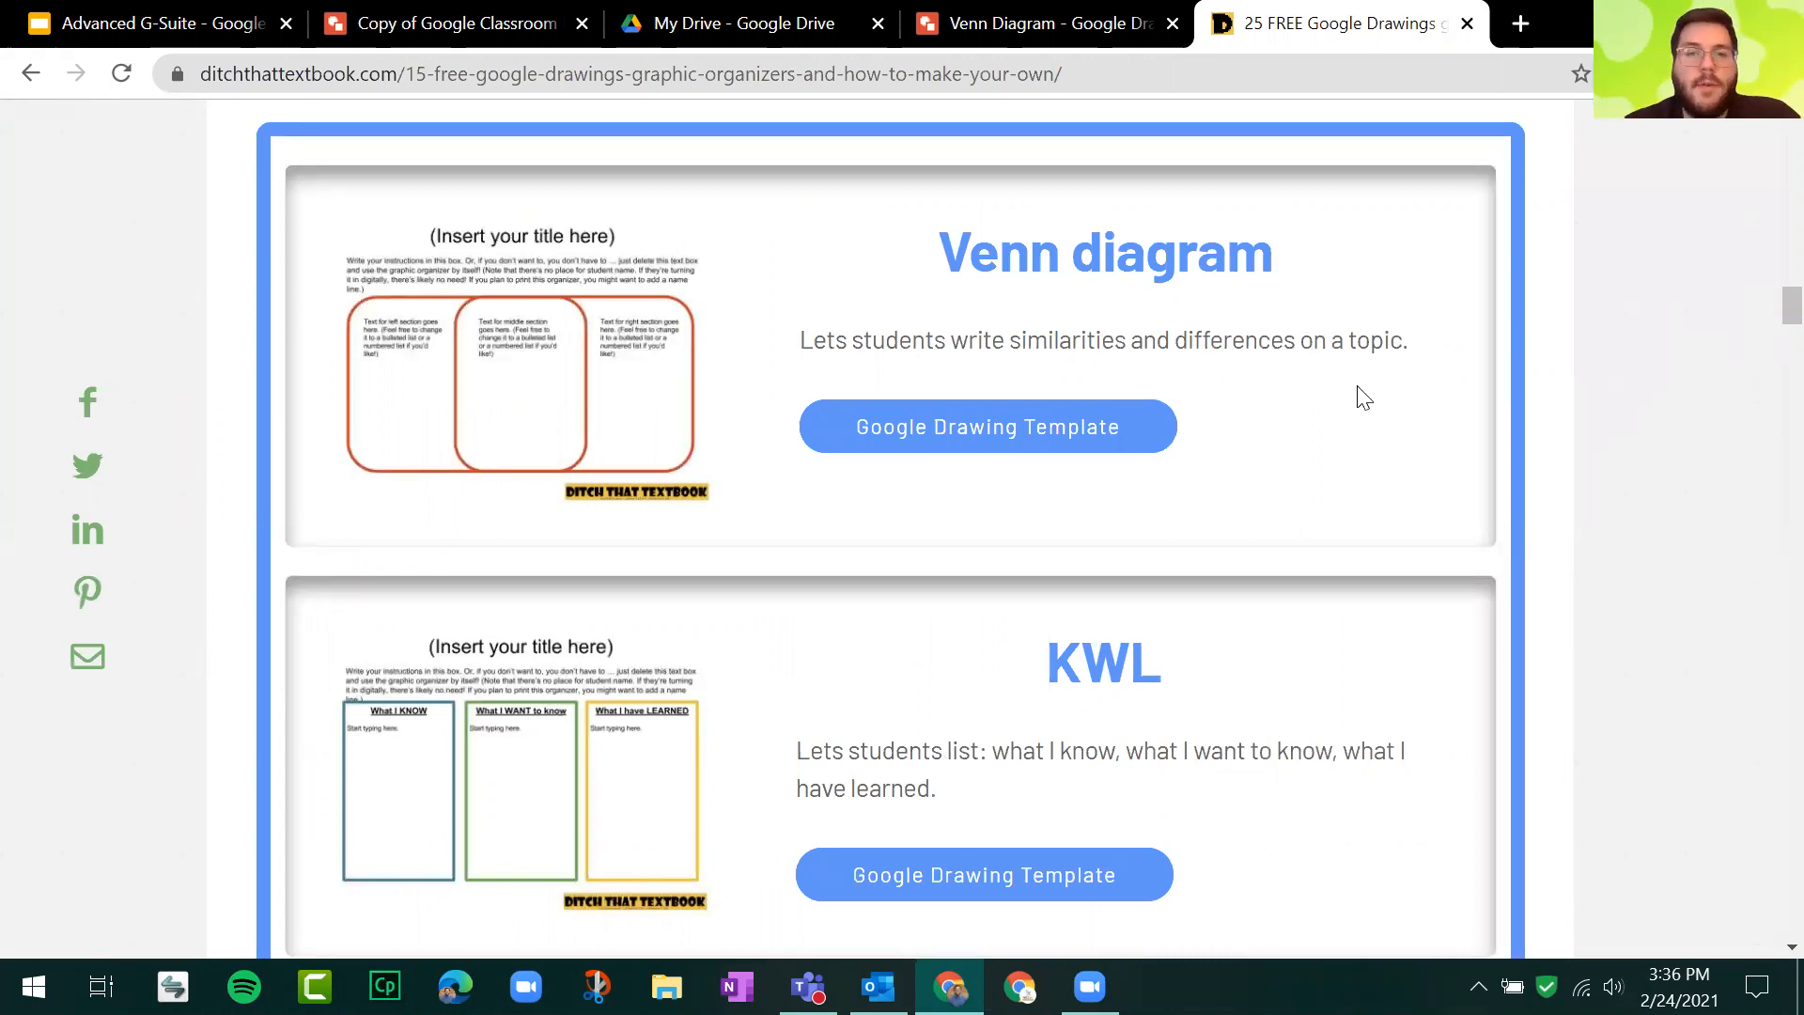
Step: Look through the article's organizer templates and open the copy page of the Flowchart Google Drawing template
scroll(1407, 385, "down", 5)
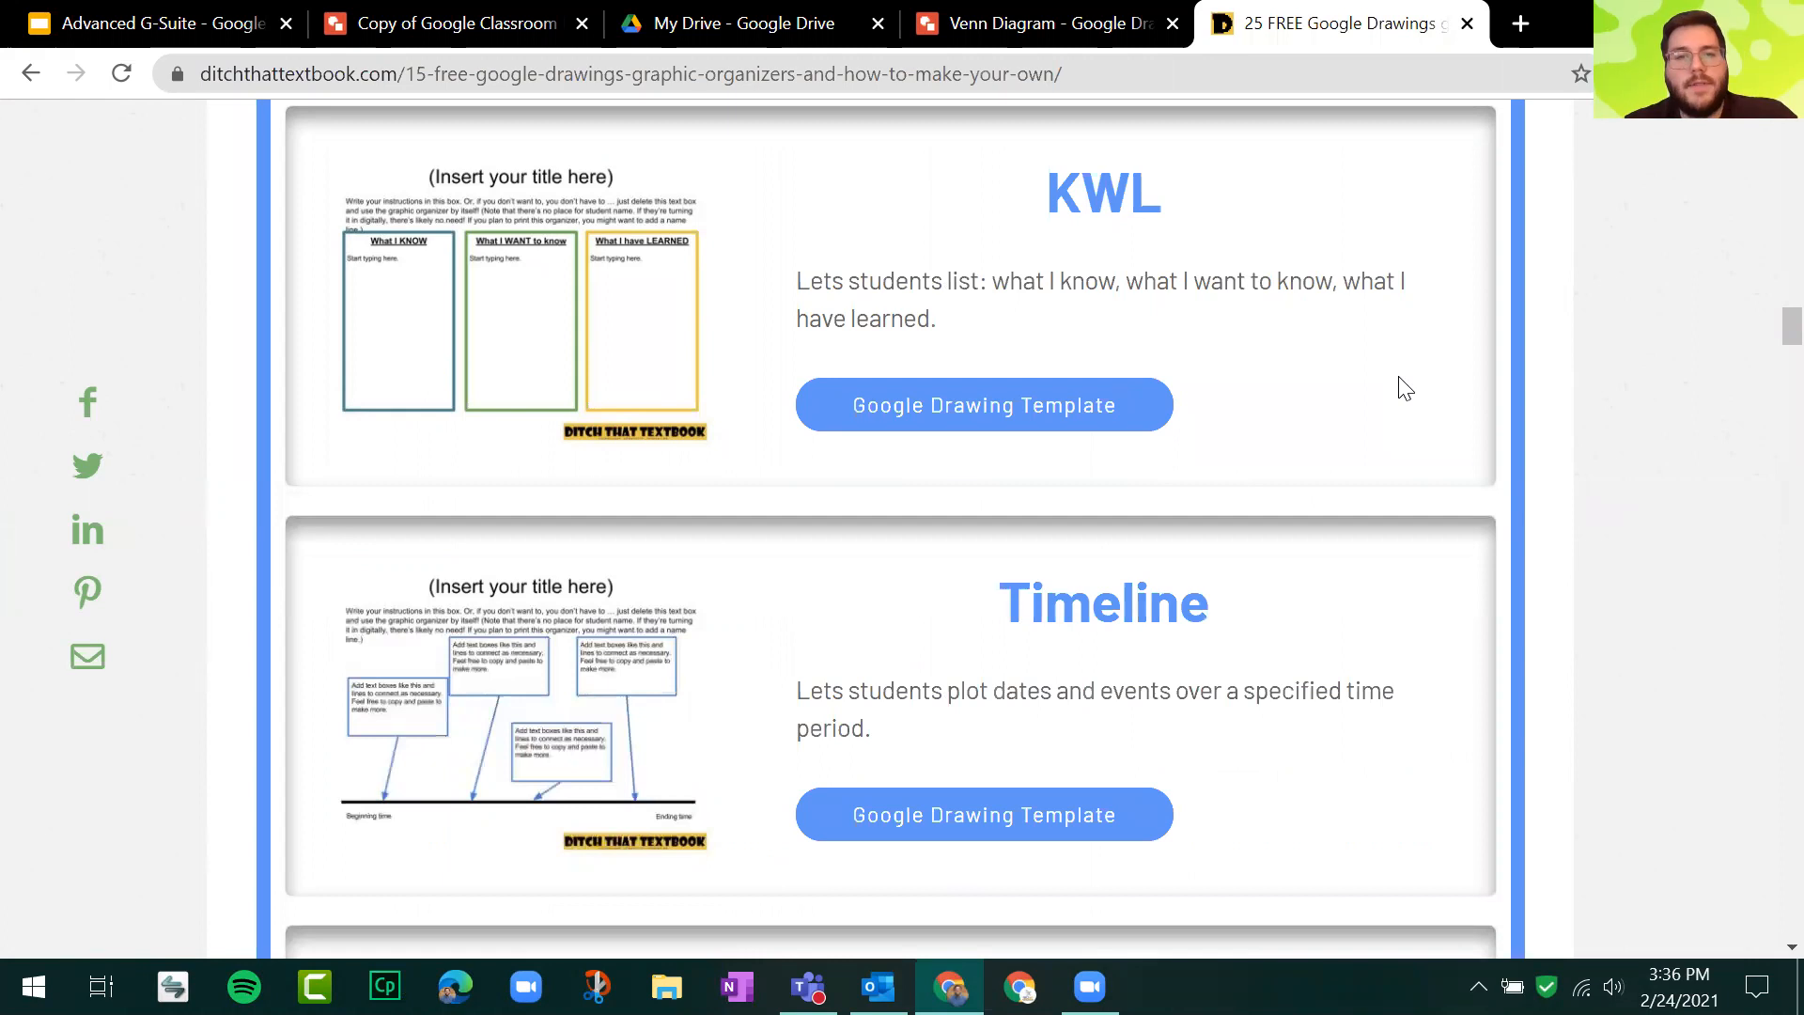
scroll(1406, 375, "up", 3)
scroll(1478, 414, "down", 14)
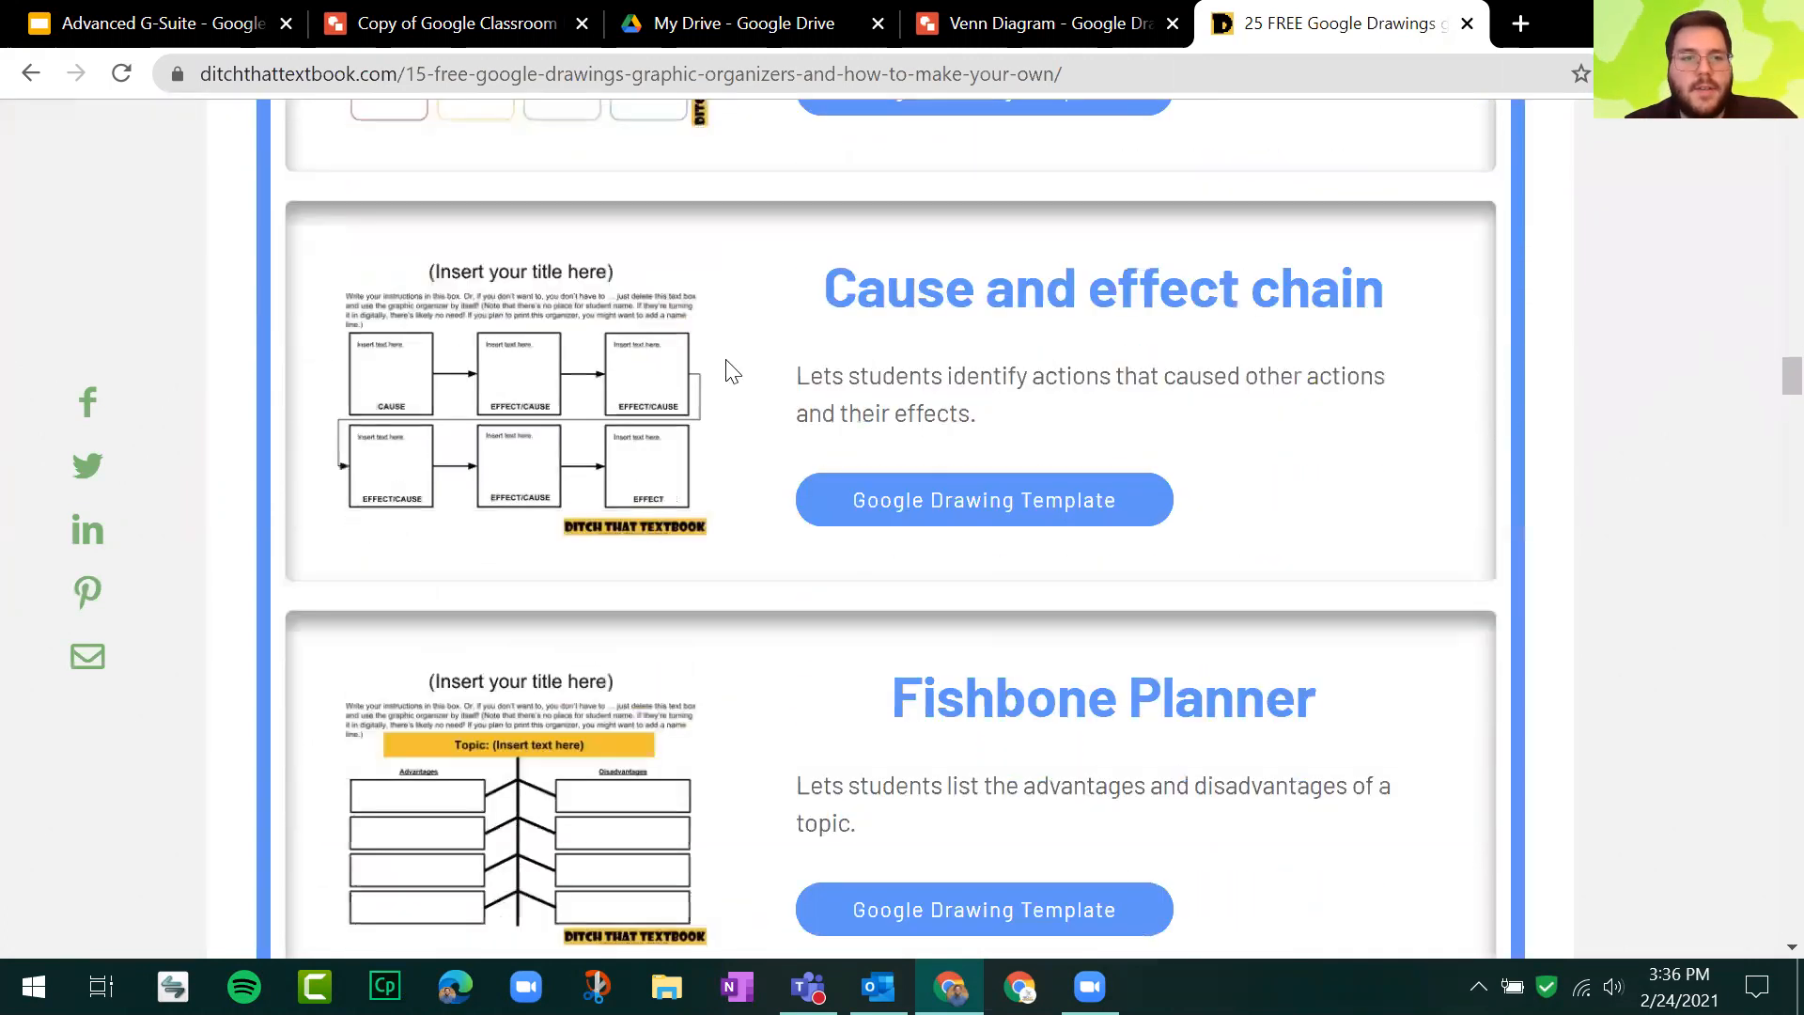
scroll(886, 363, "down", 5)
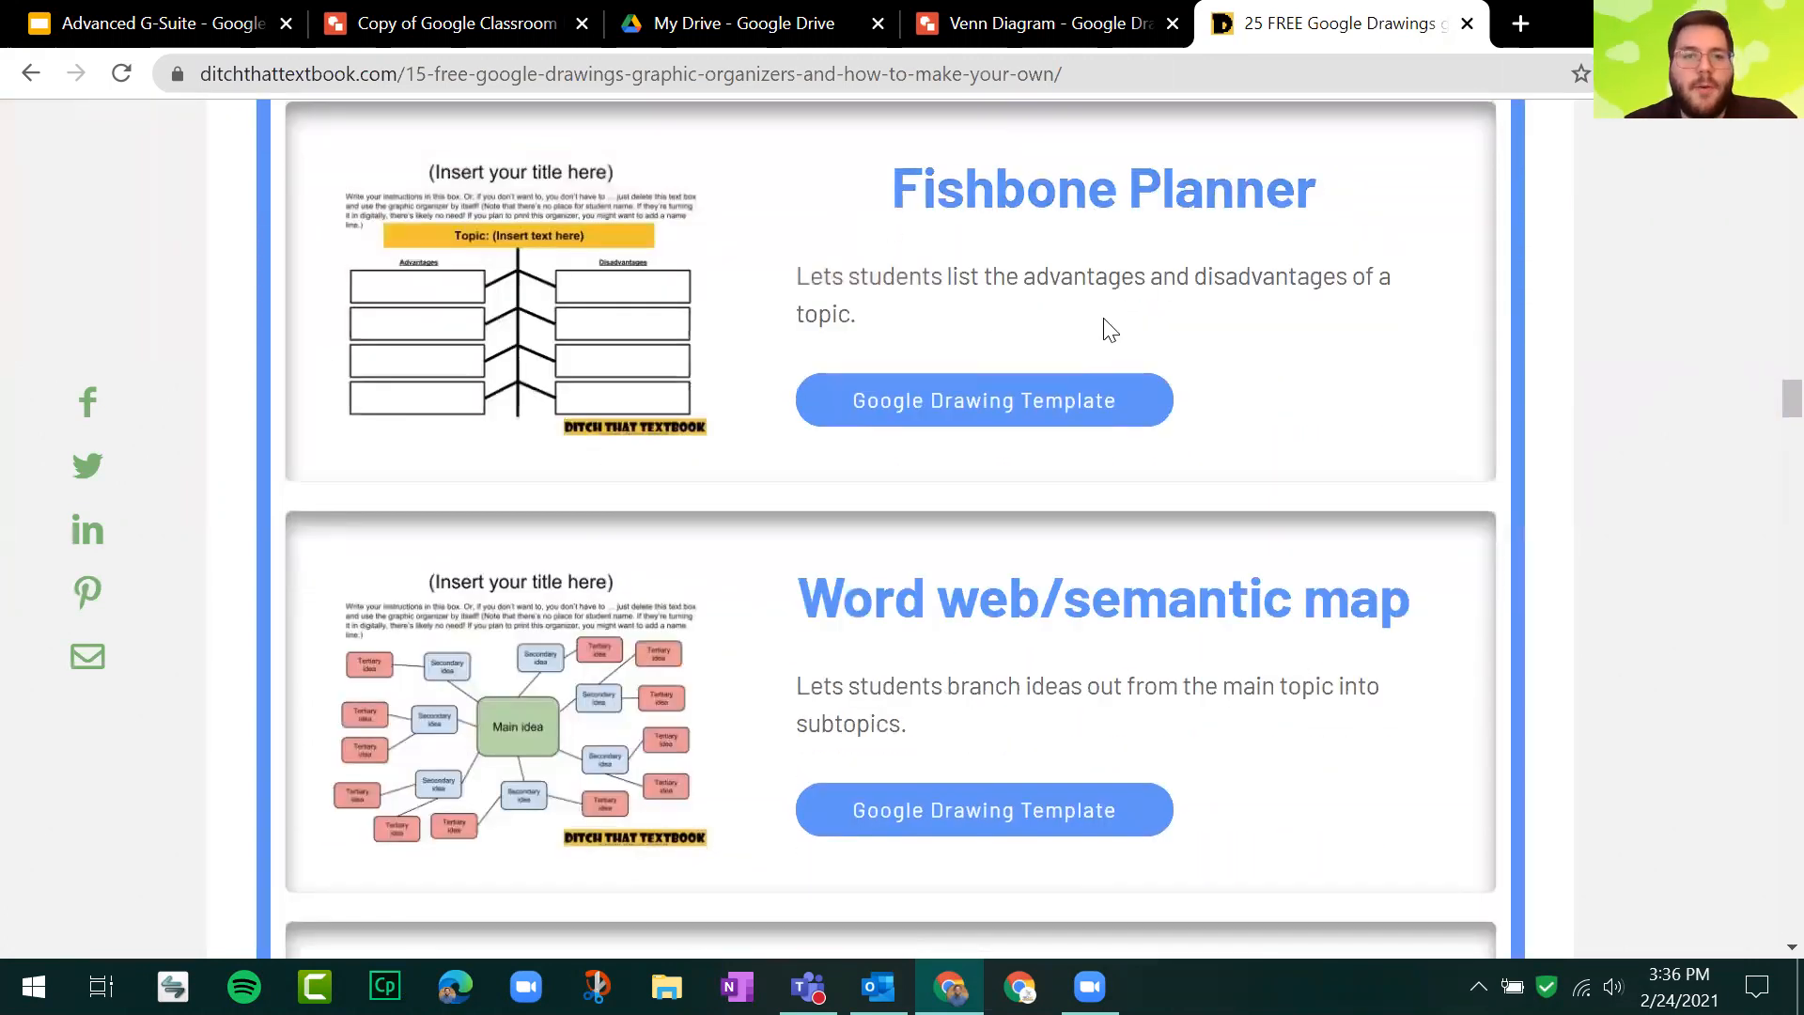
scroll(918, 407, "down", 3)
scroll(1345, 442, "down", 3)
scroll(1120, 528, "down", 7)
scroll(1302, 394, "up", 7)
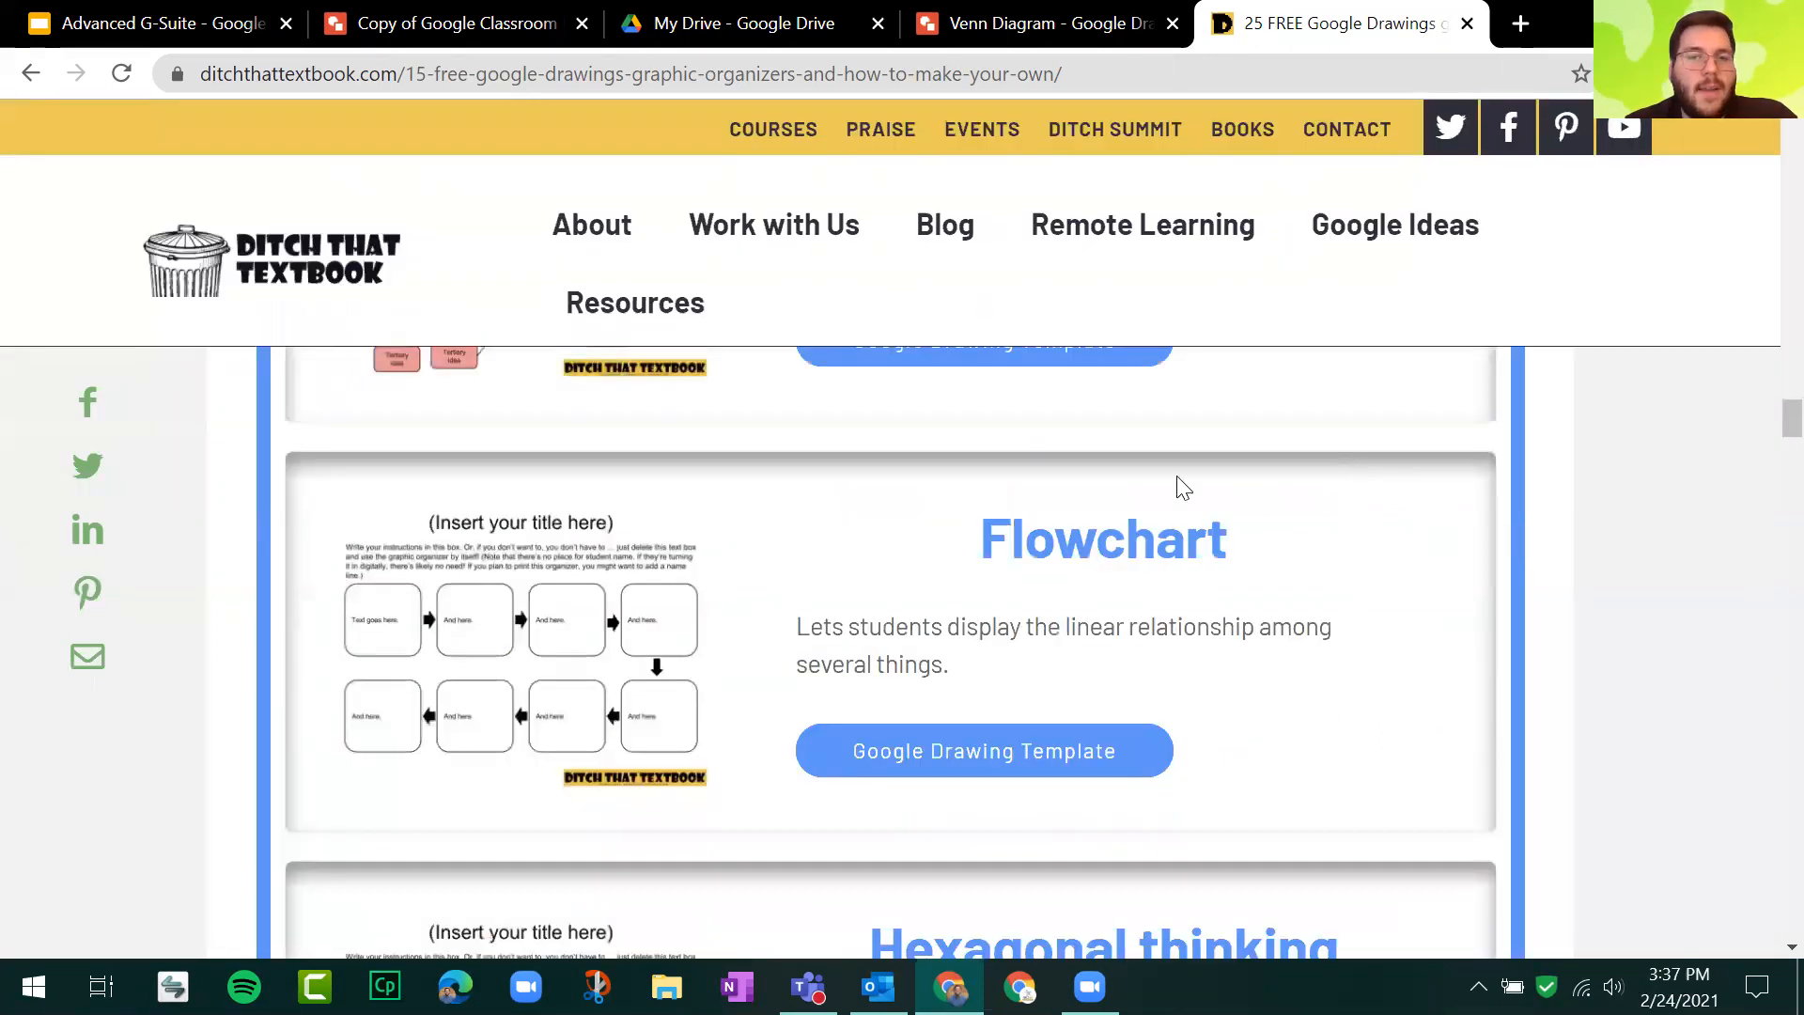
left_click(996, 749)
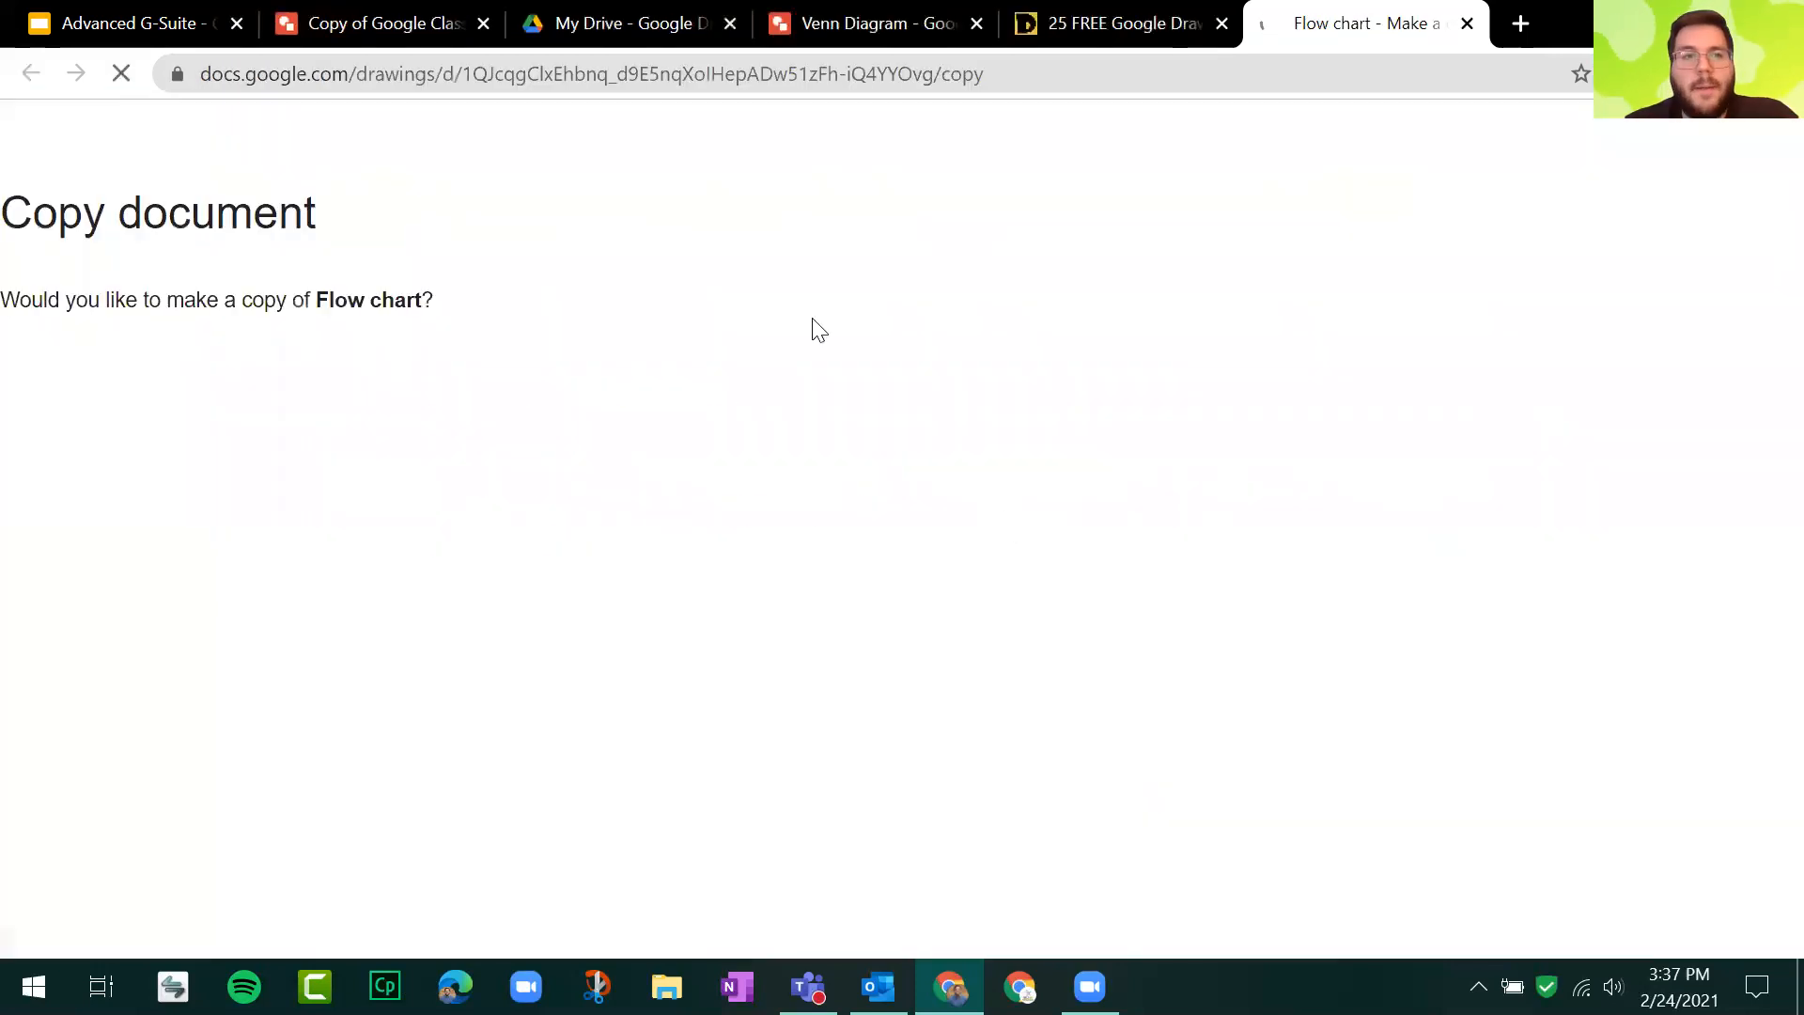
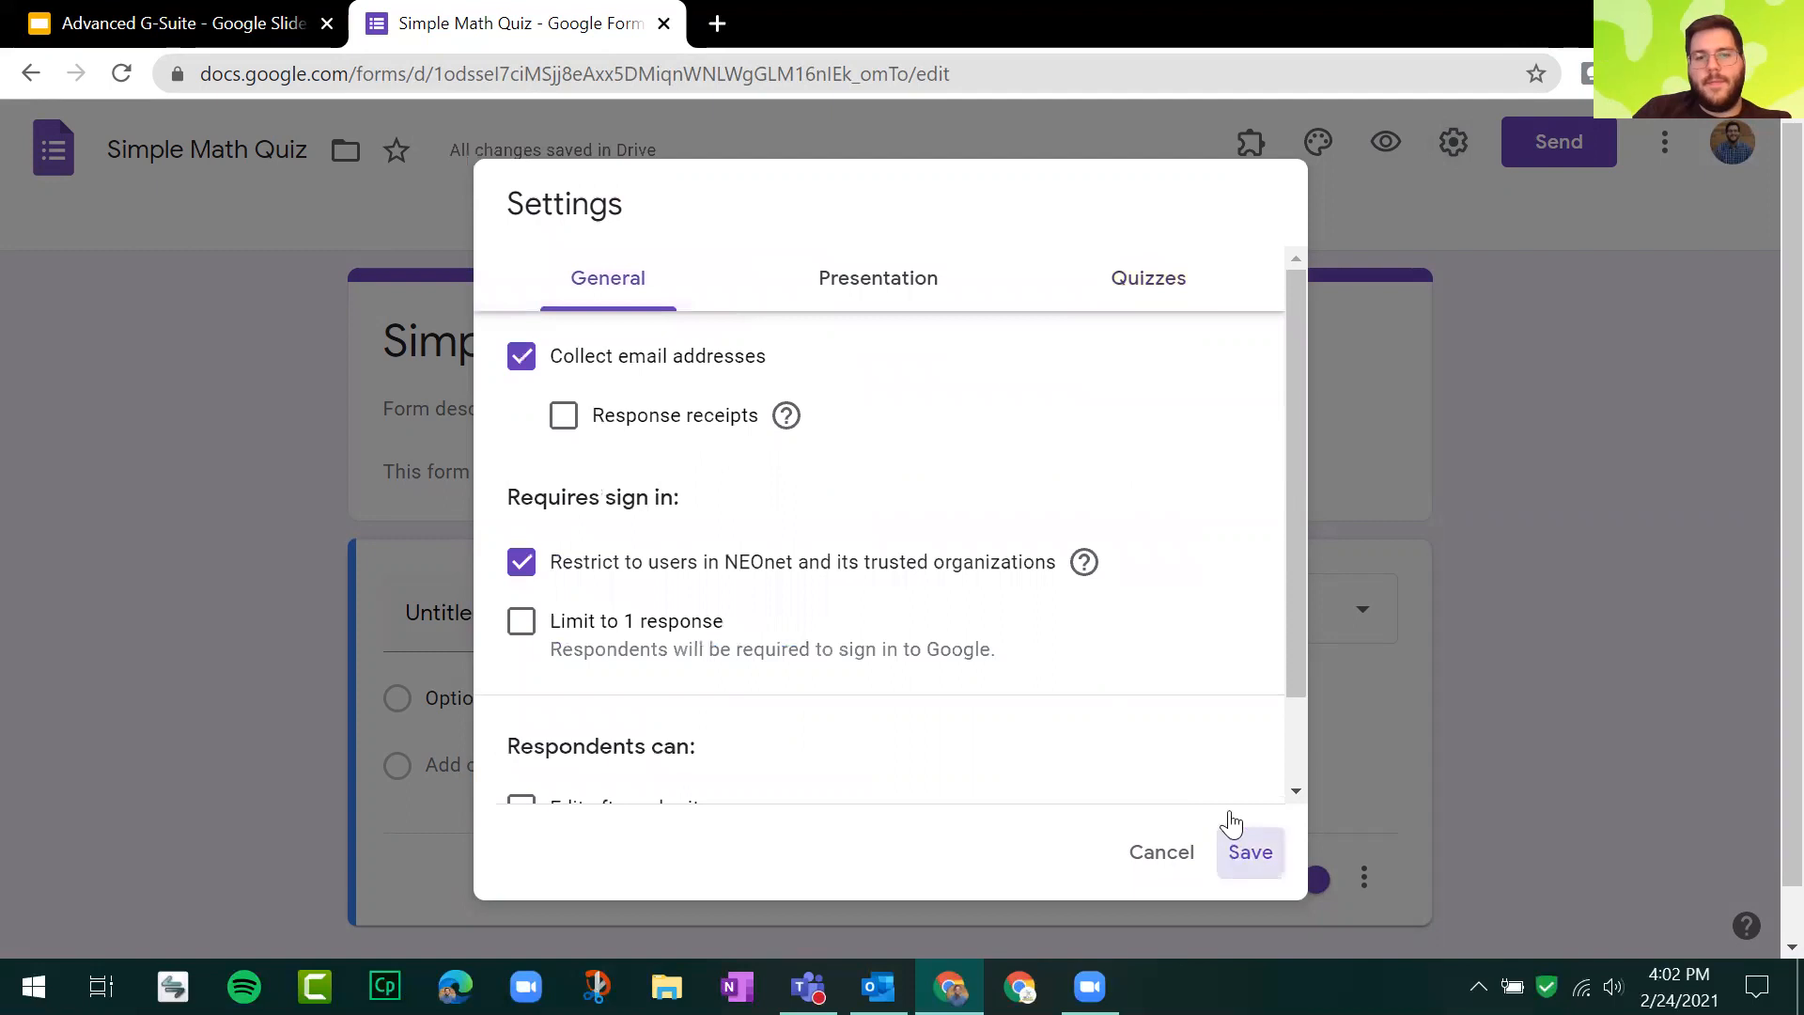
Step: Title the quiz's first multiple-choice question "2 + 2" and give it the options 1, 2, 3 and 4
left_click(764, 639)
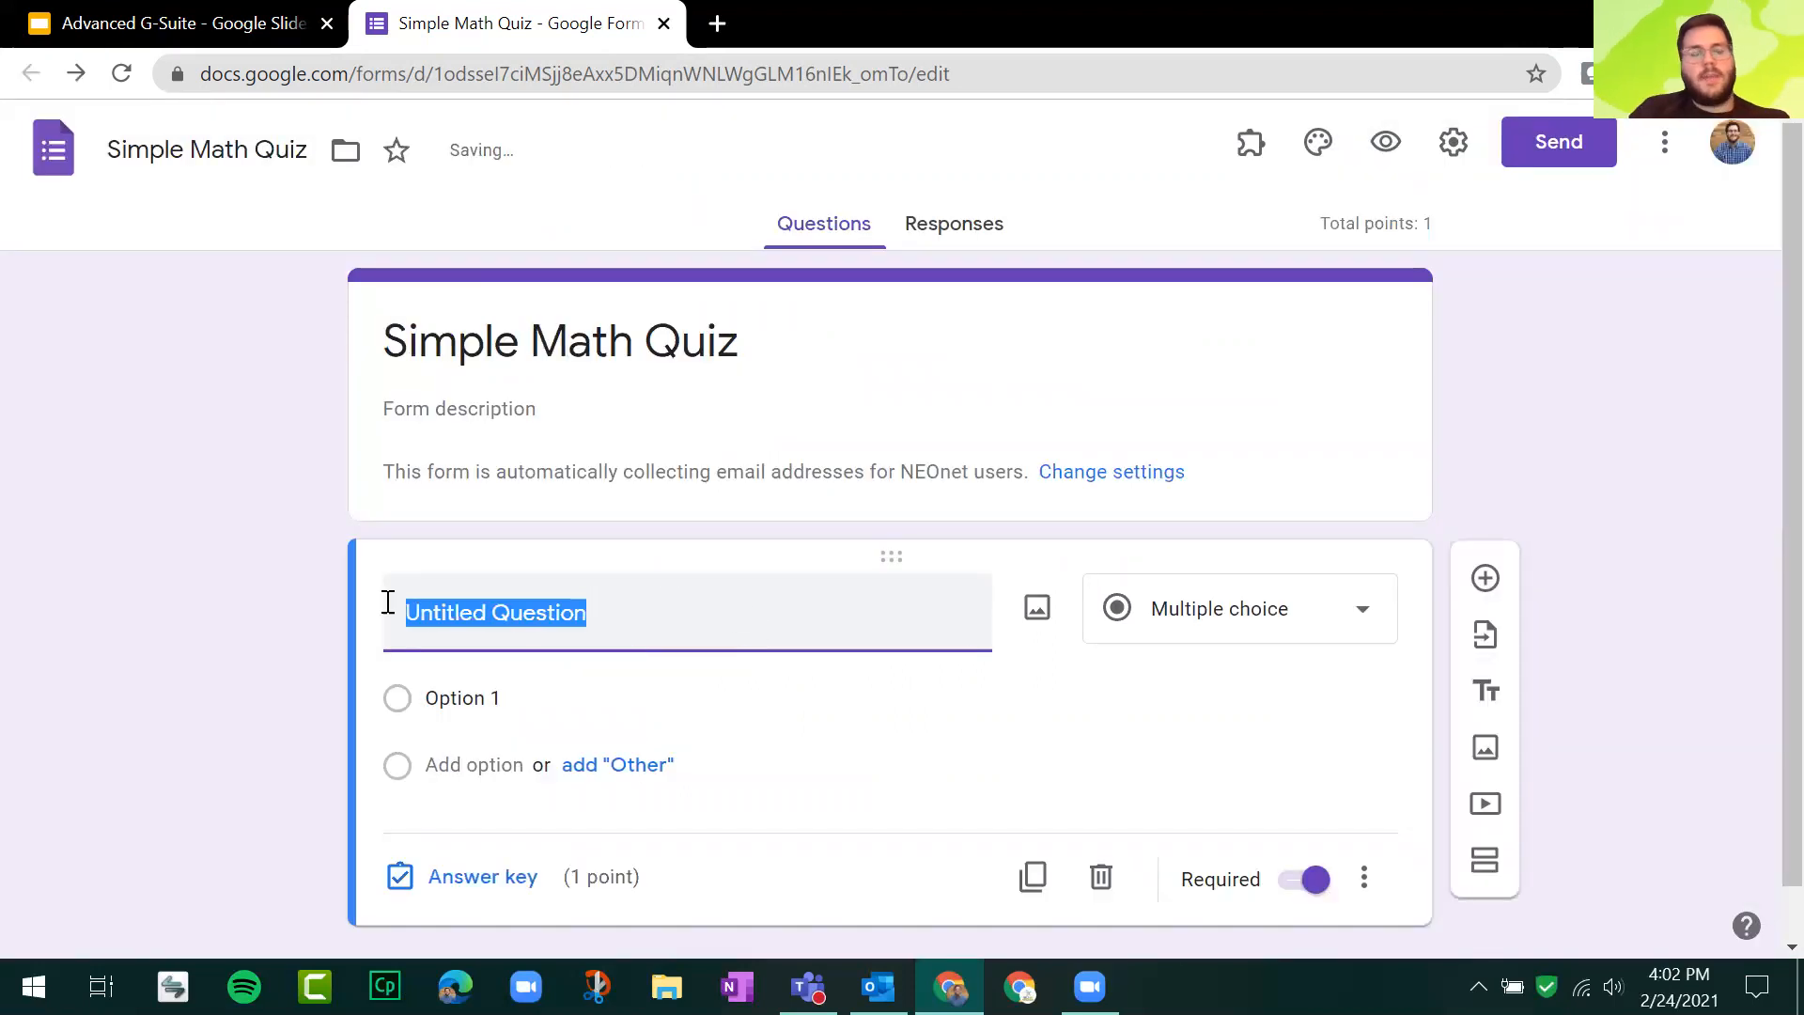
type("2 + 2")
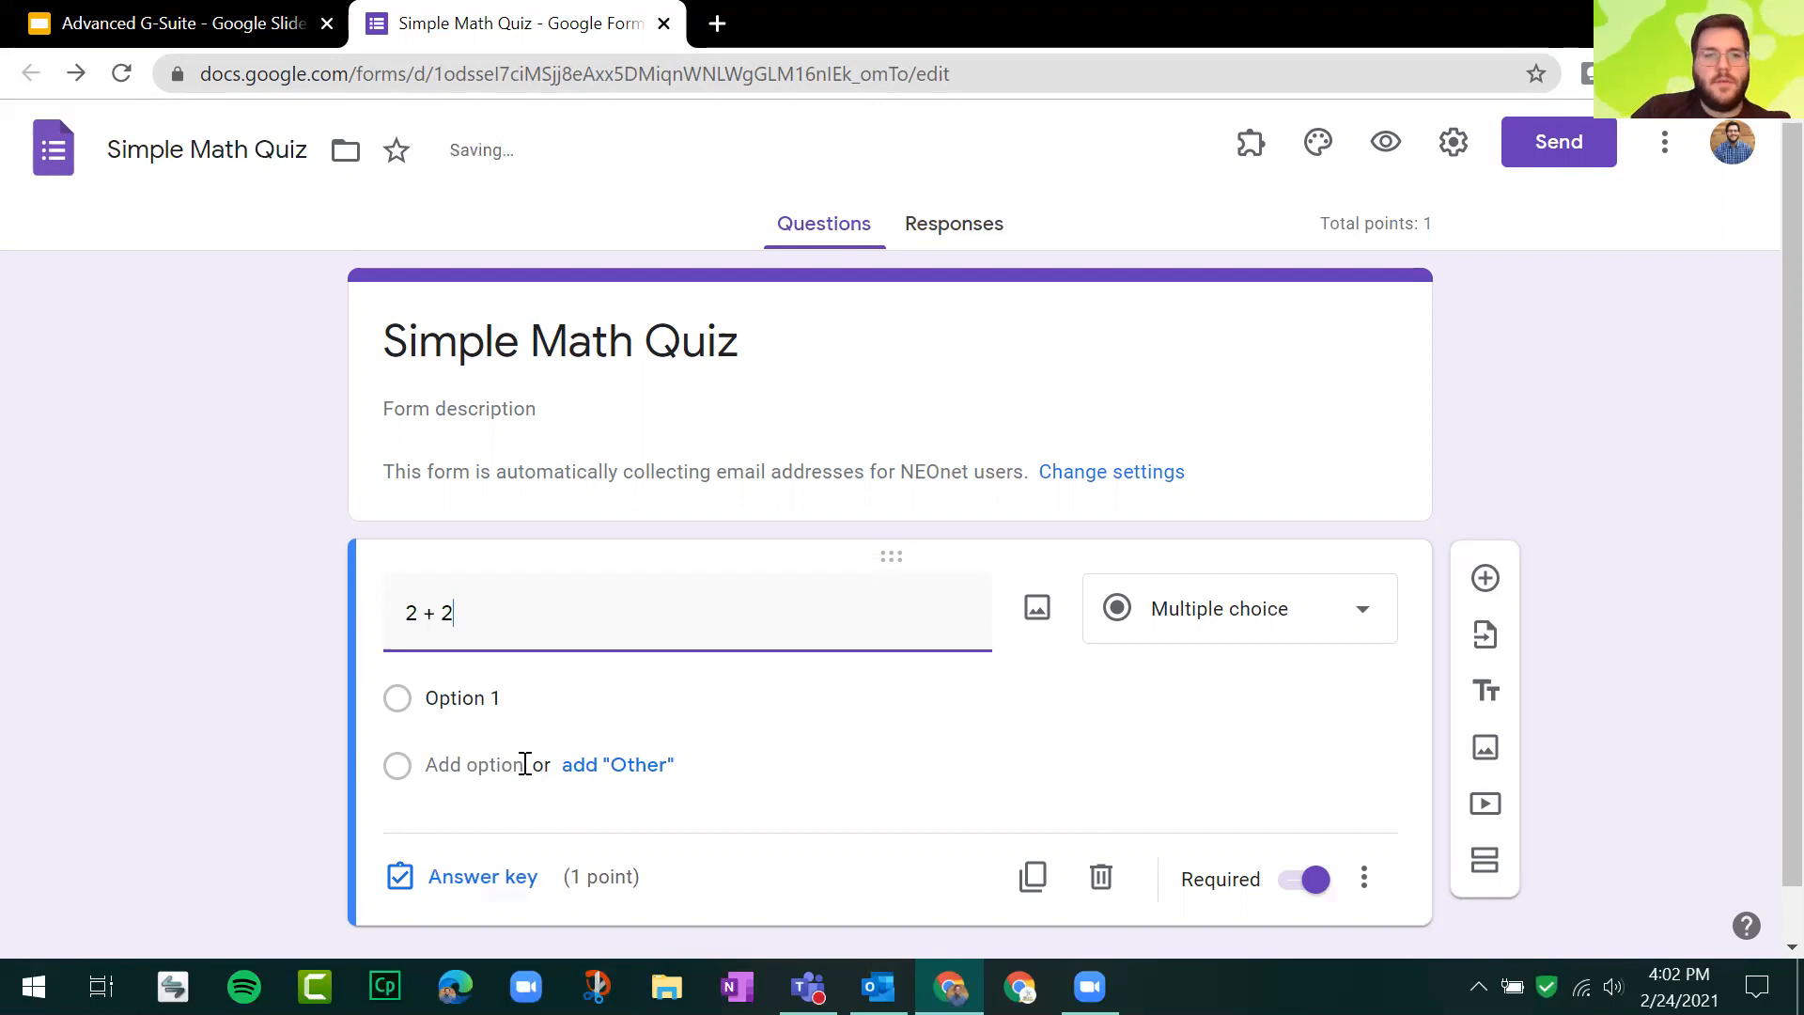
left_click(523, 707)
type("1")
key("Return")
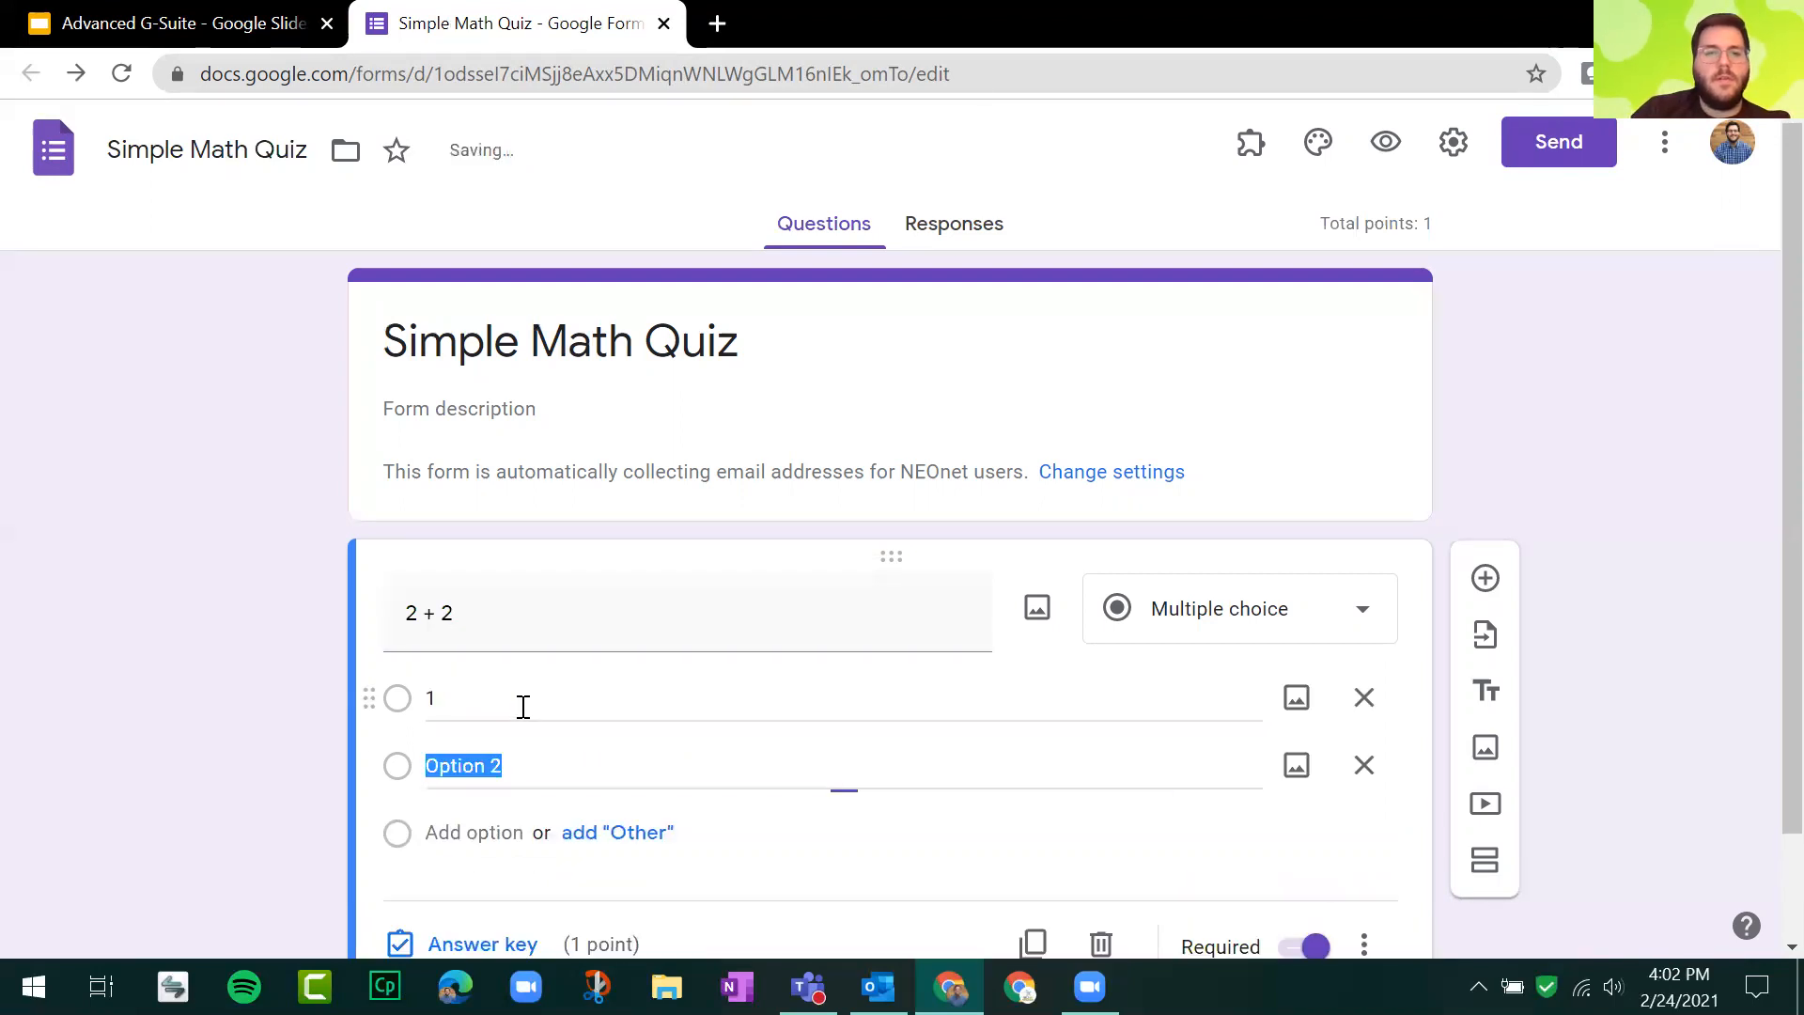
type("2")
key("Return")
type("3")
key("Return")
type("4")
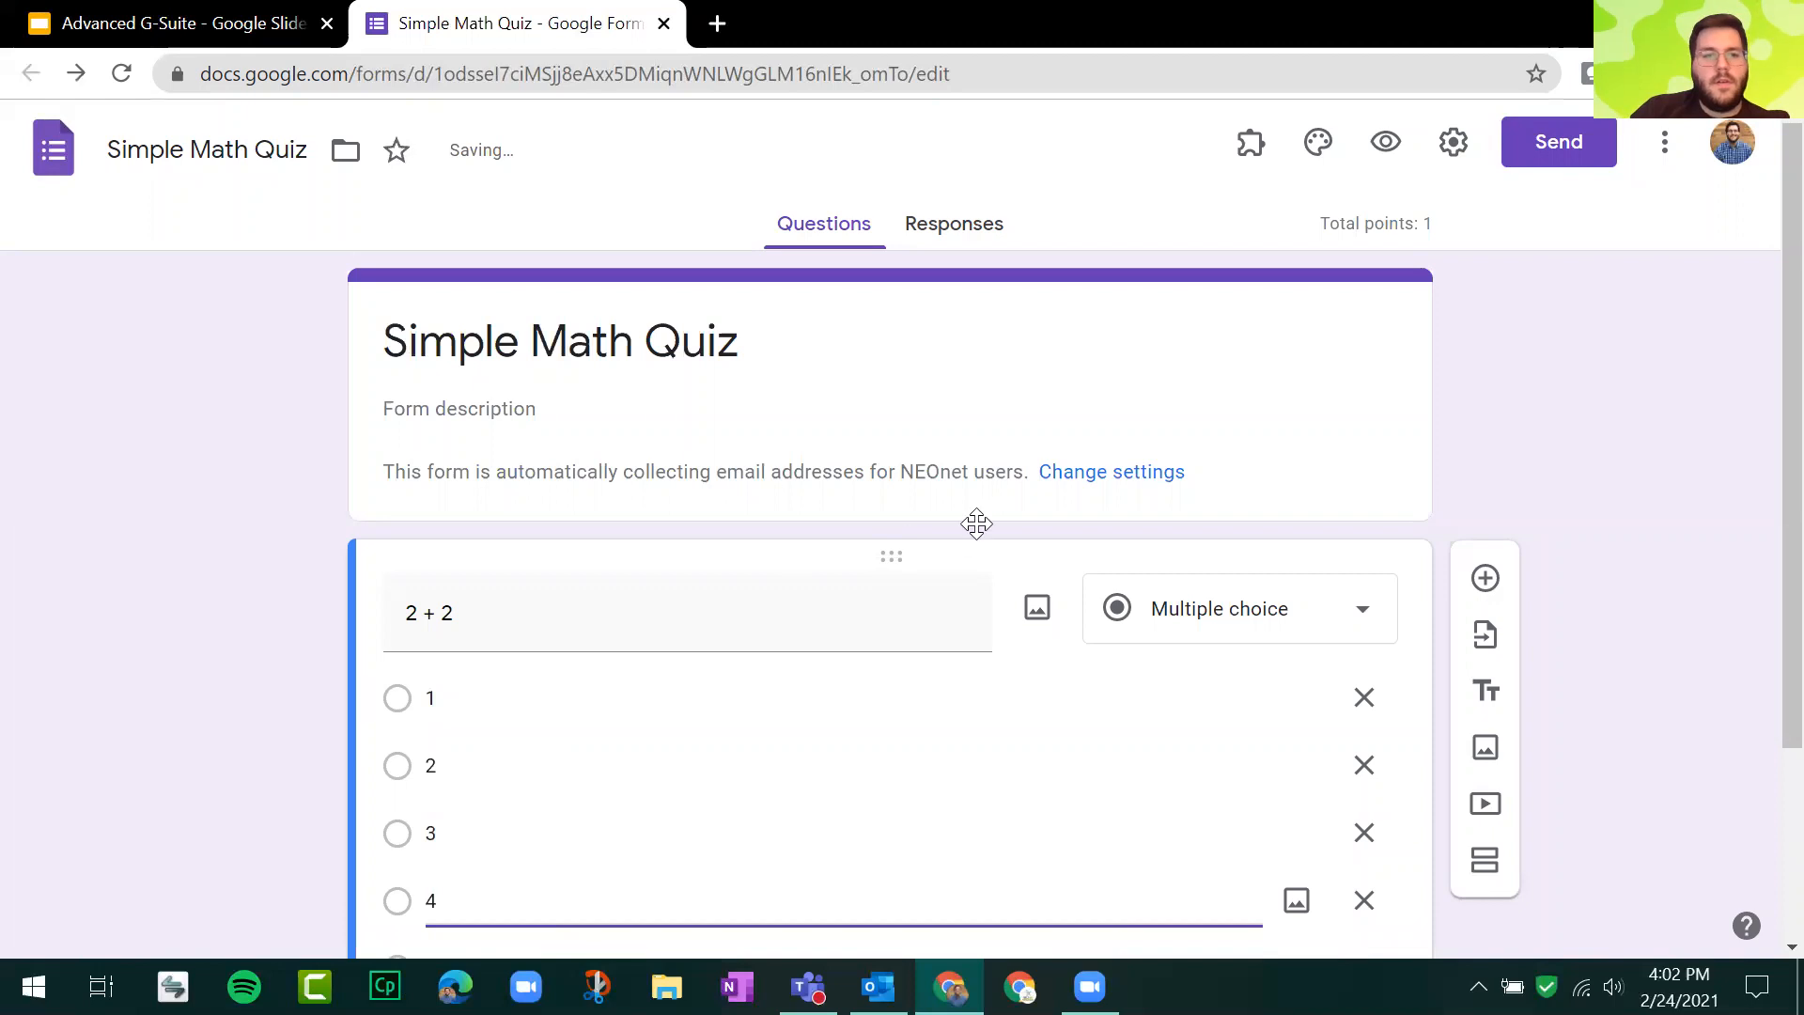
Step: Add a second multiple-choice question "3 + 4" with the options 5, 6, 7 and 8
scroll(1462, 372, "down", 3)
left_click(1485, 343)
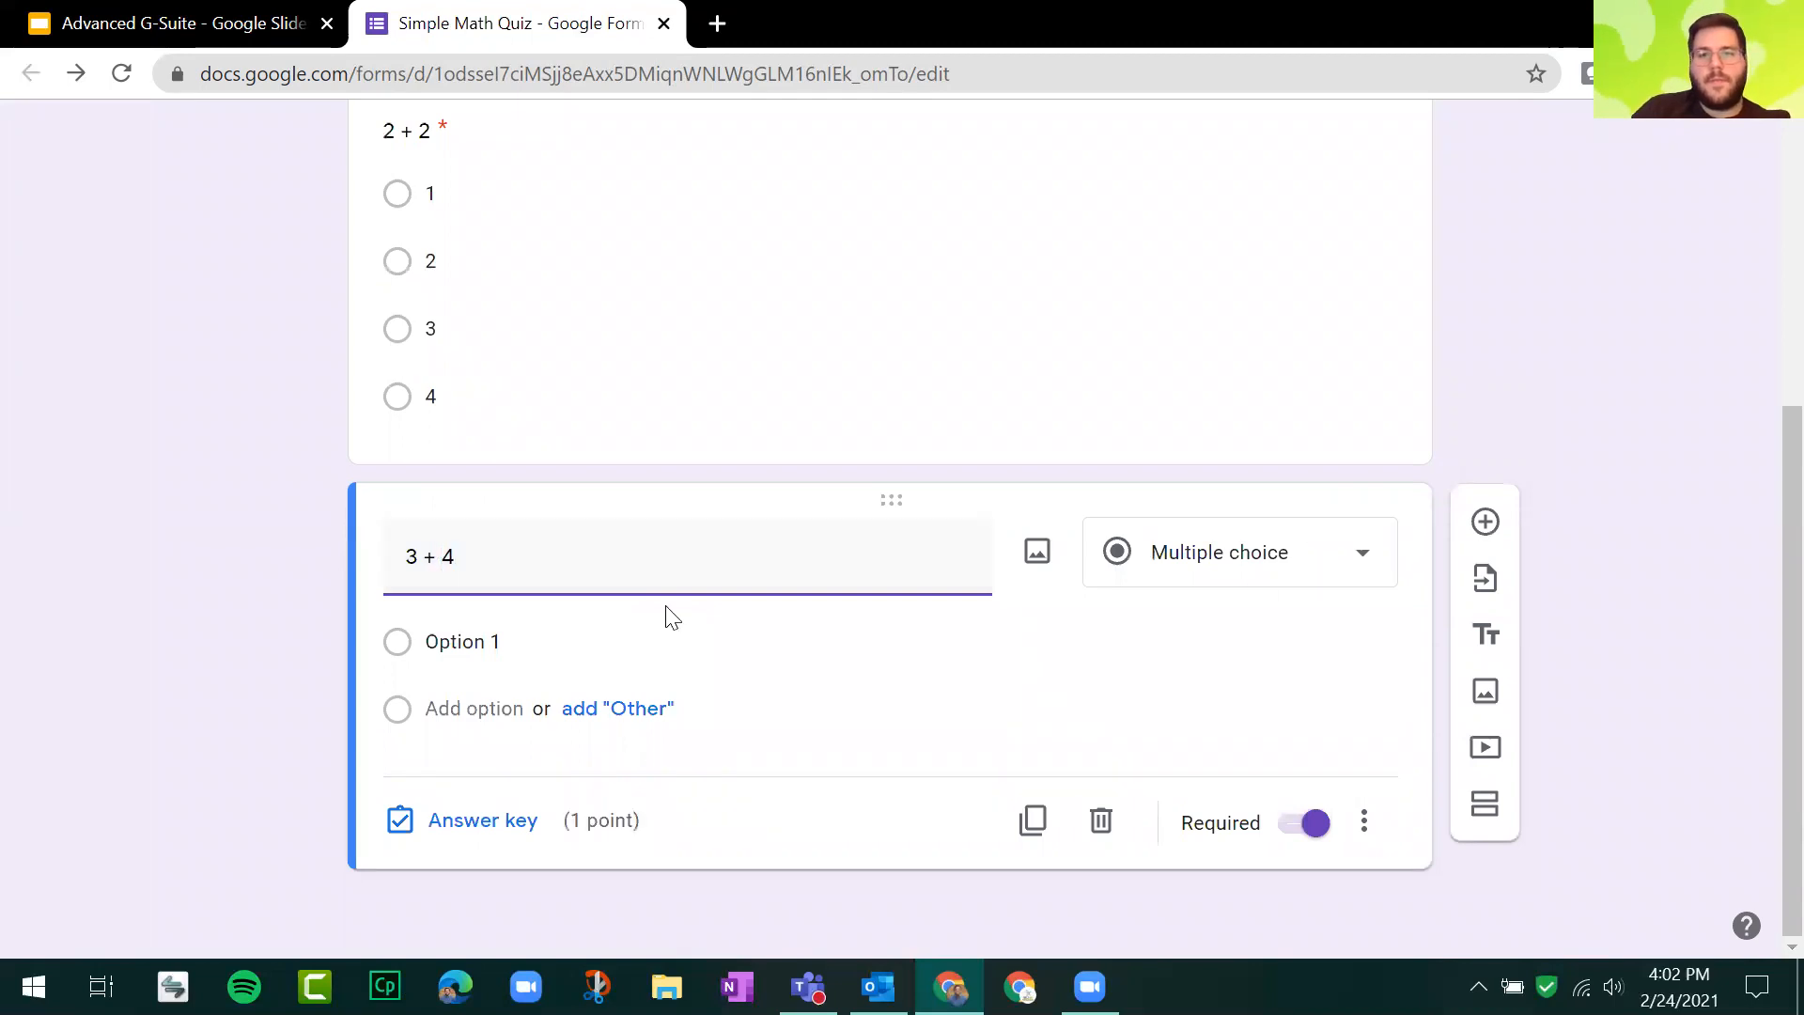
left_click(545, 646)
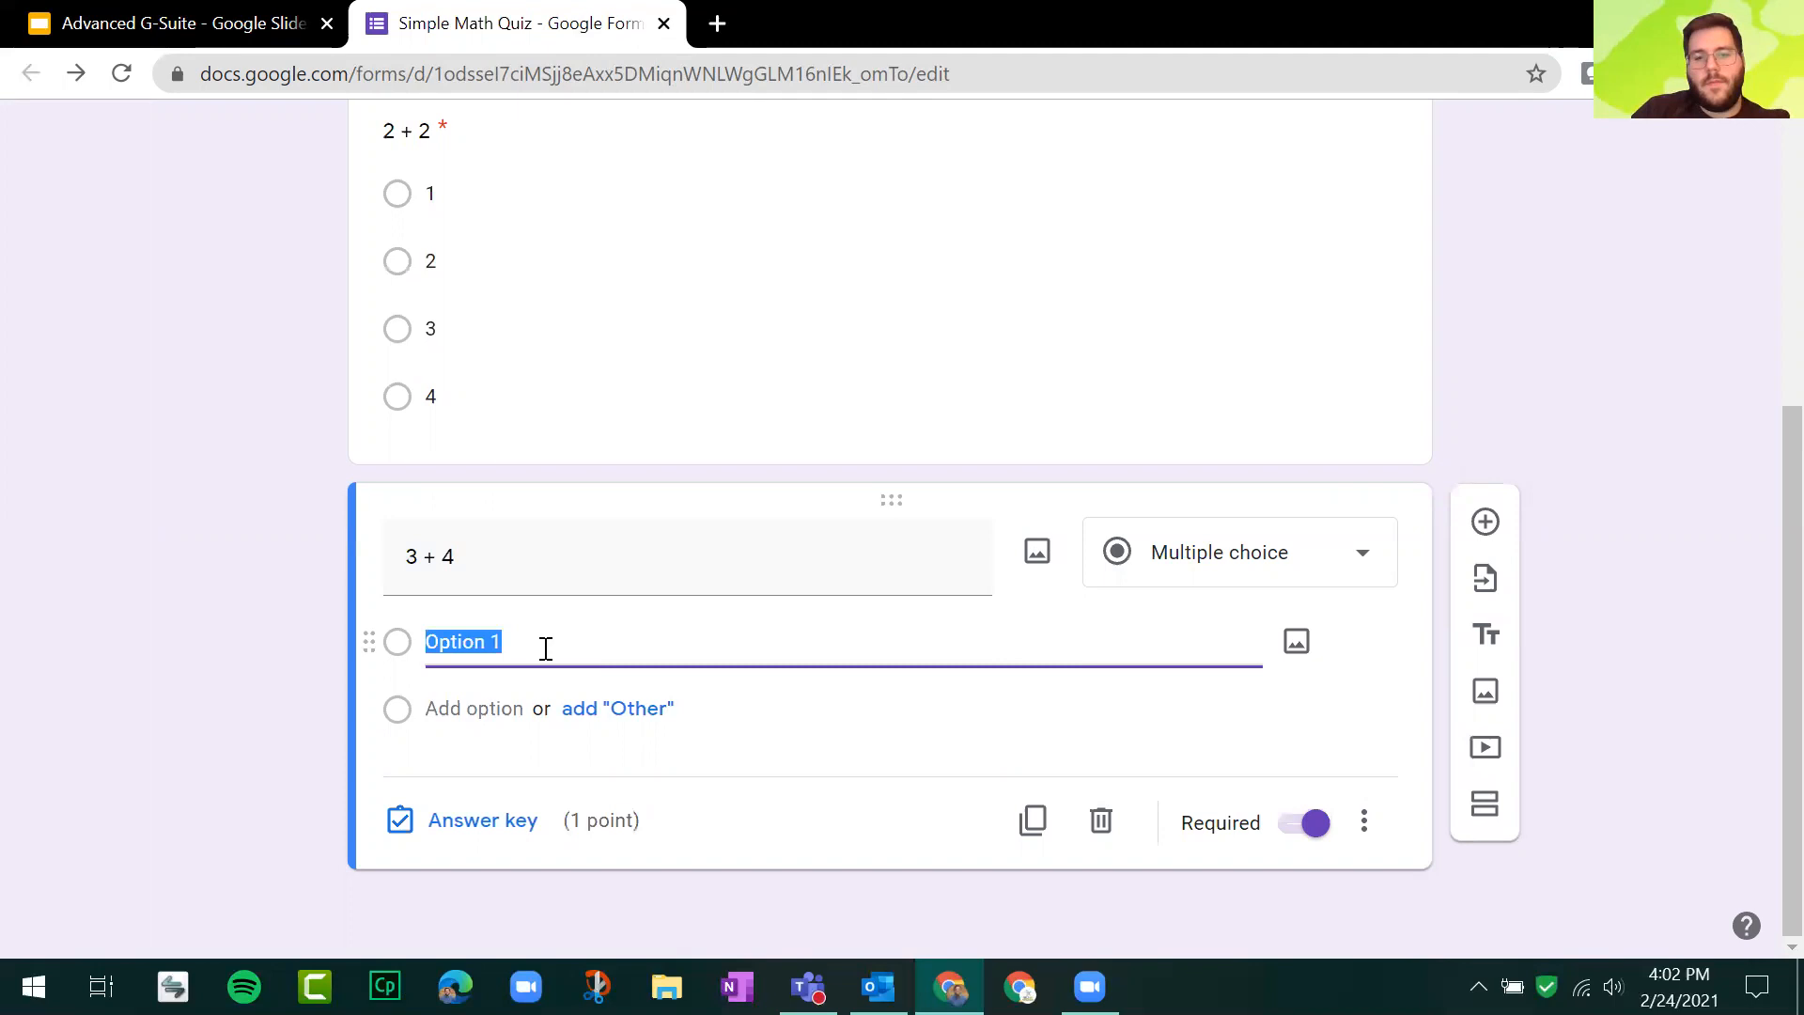
type("5")
key("Return")
type("6")
key("Return")
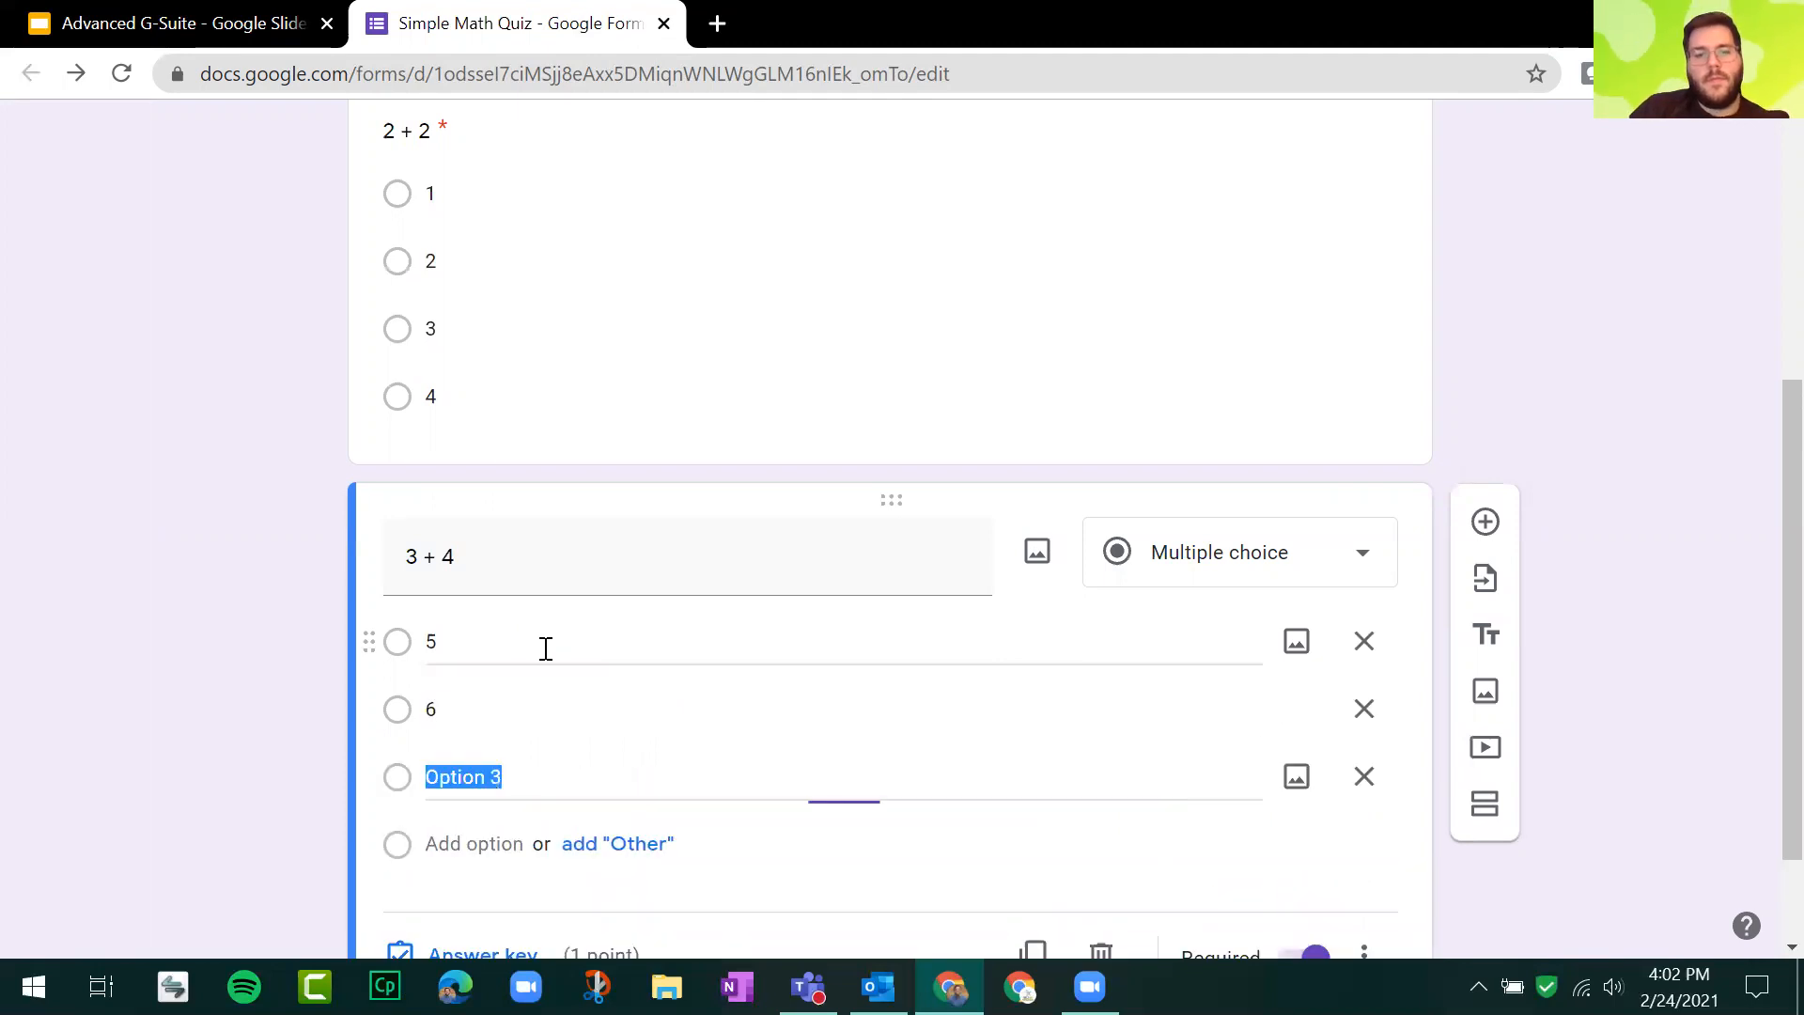
type("7")
key("Return")
type("8")
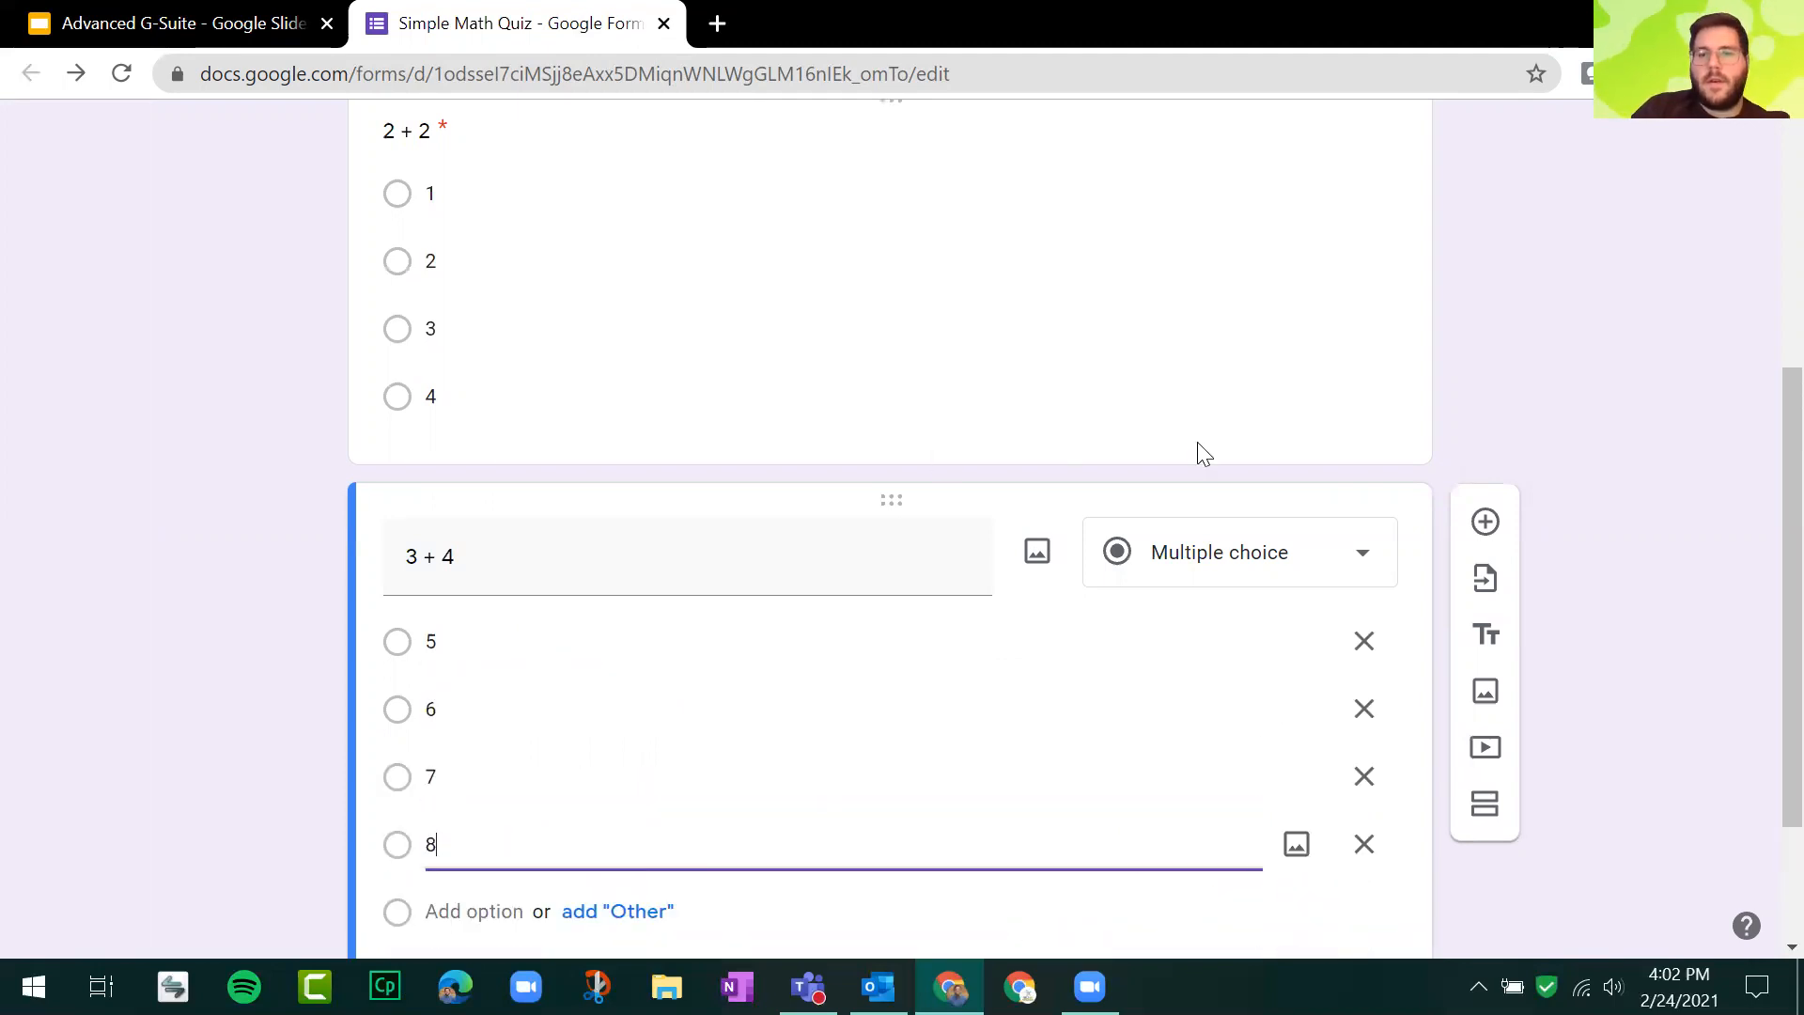
Step: Add a third multiple-choice question "4 + 5" with the options 9, 10, 11 and 12
left_click(1484, 522)
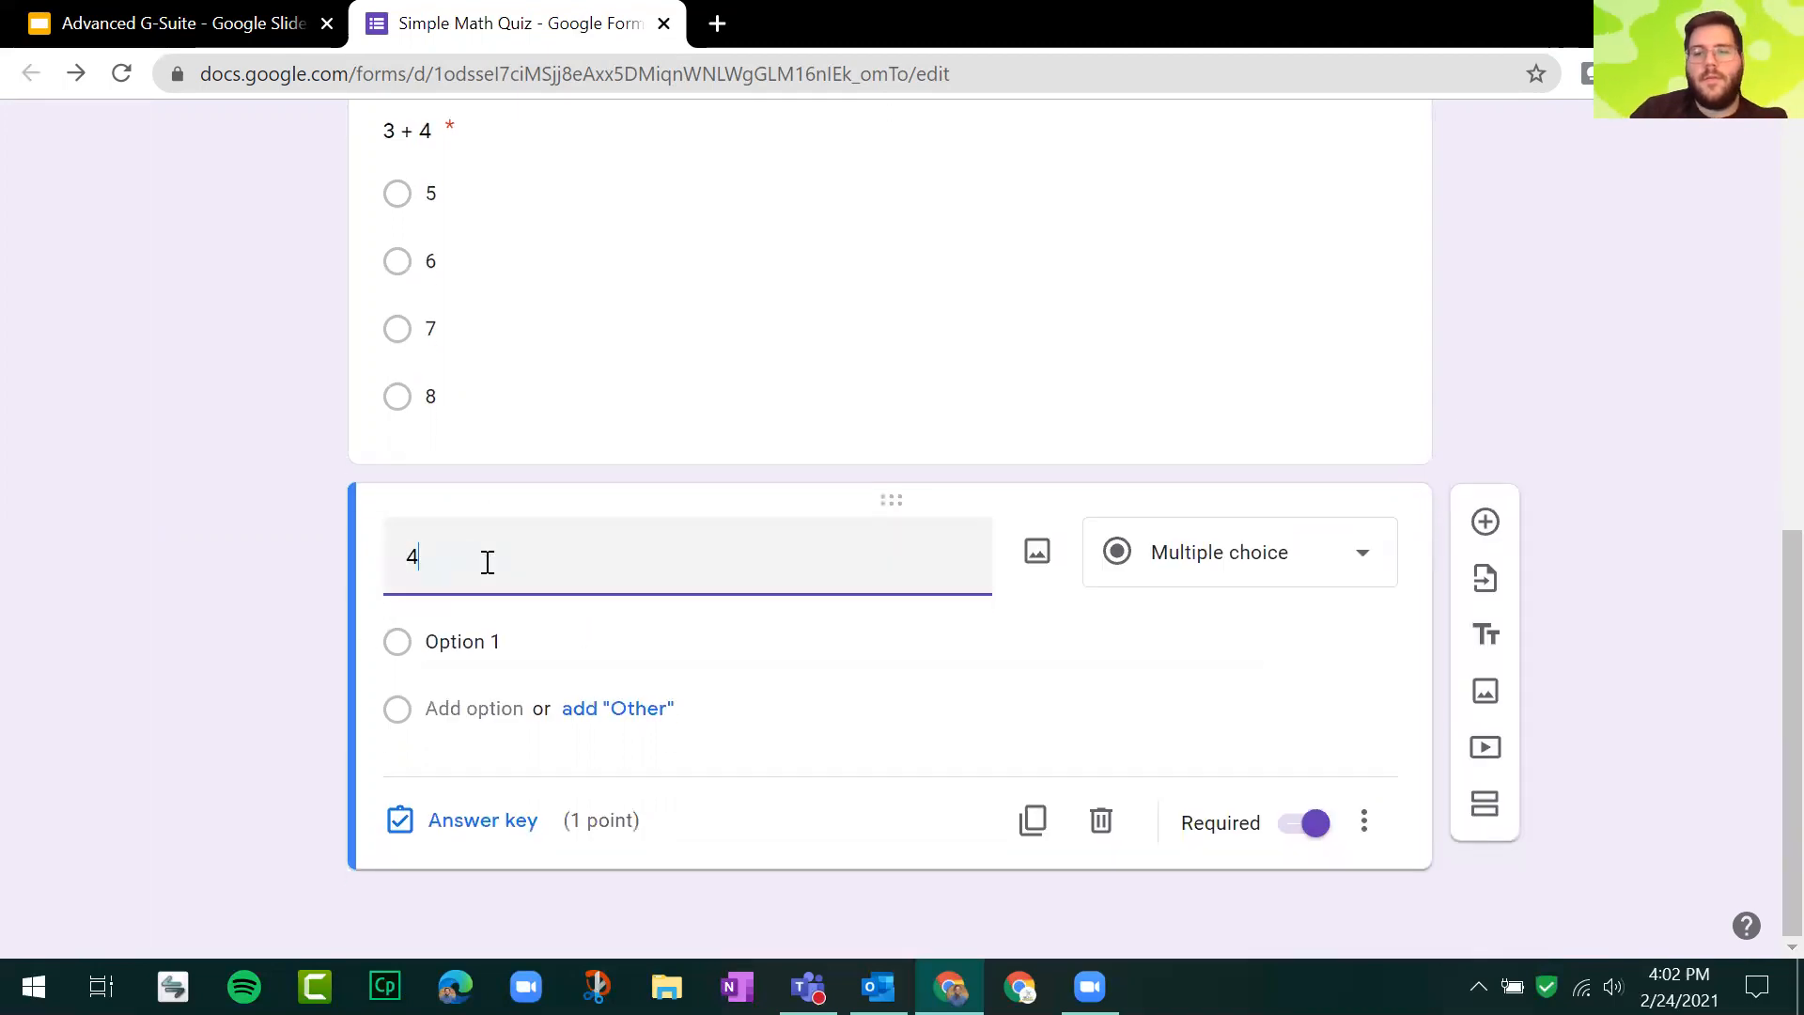
type("4 + 5")
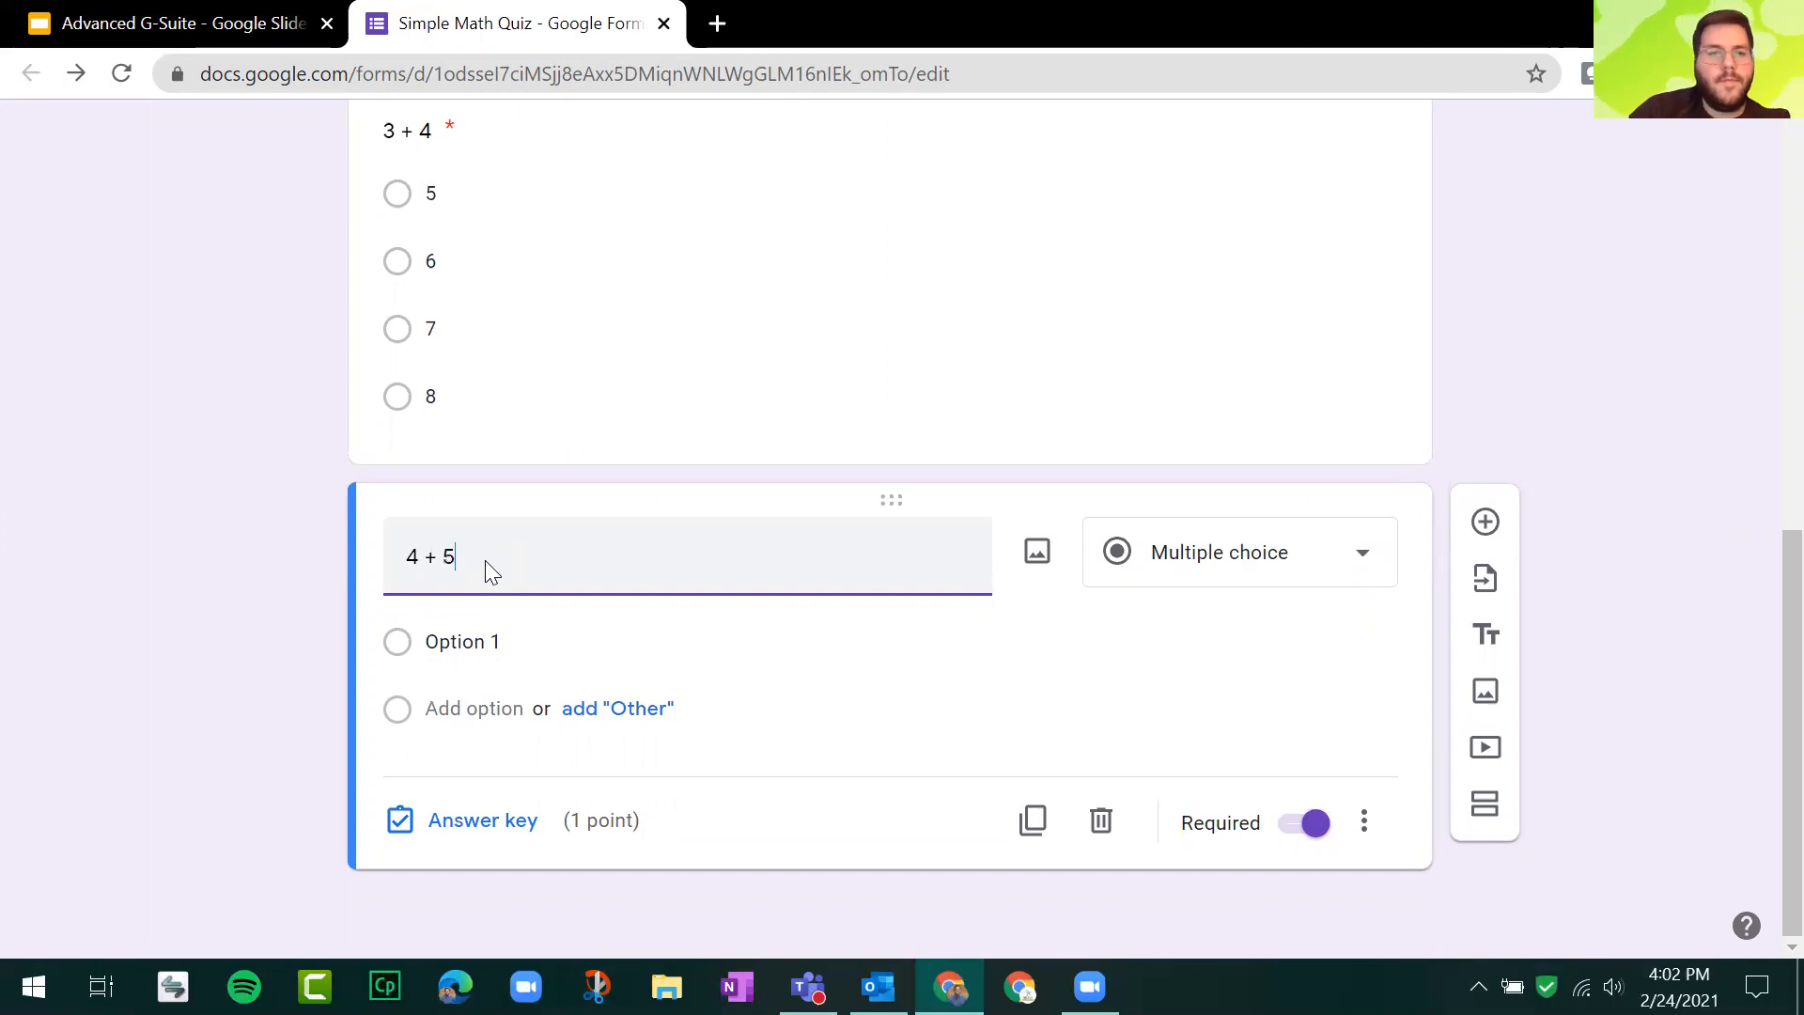
left_click(638, 639)
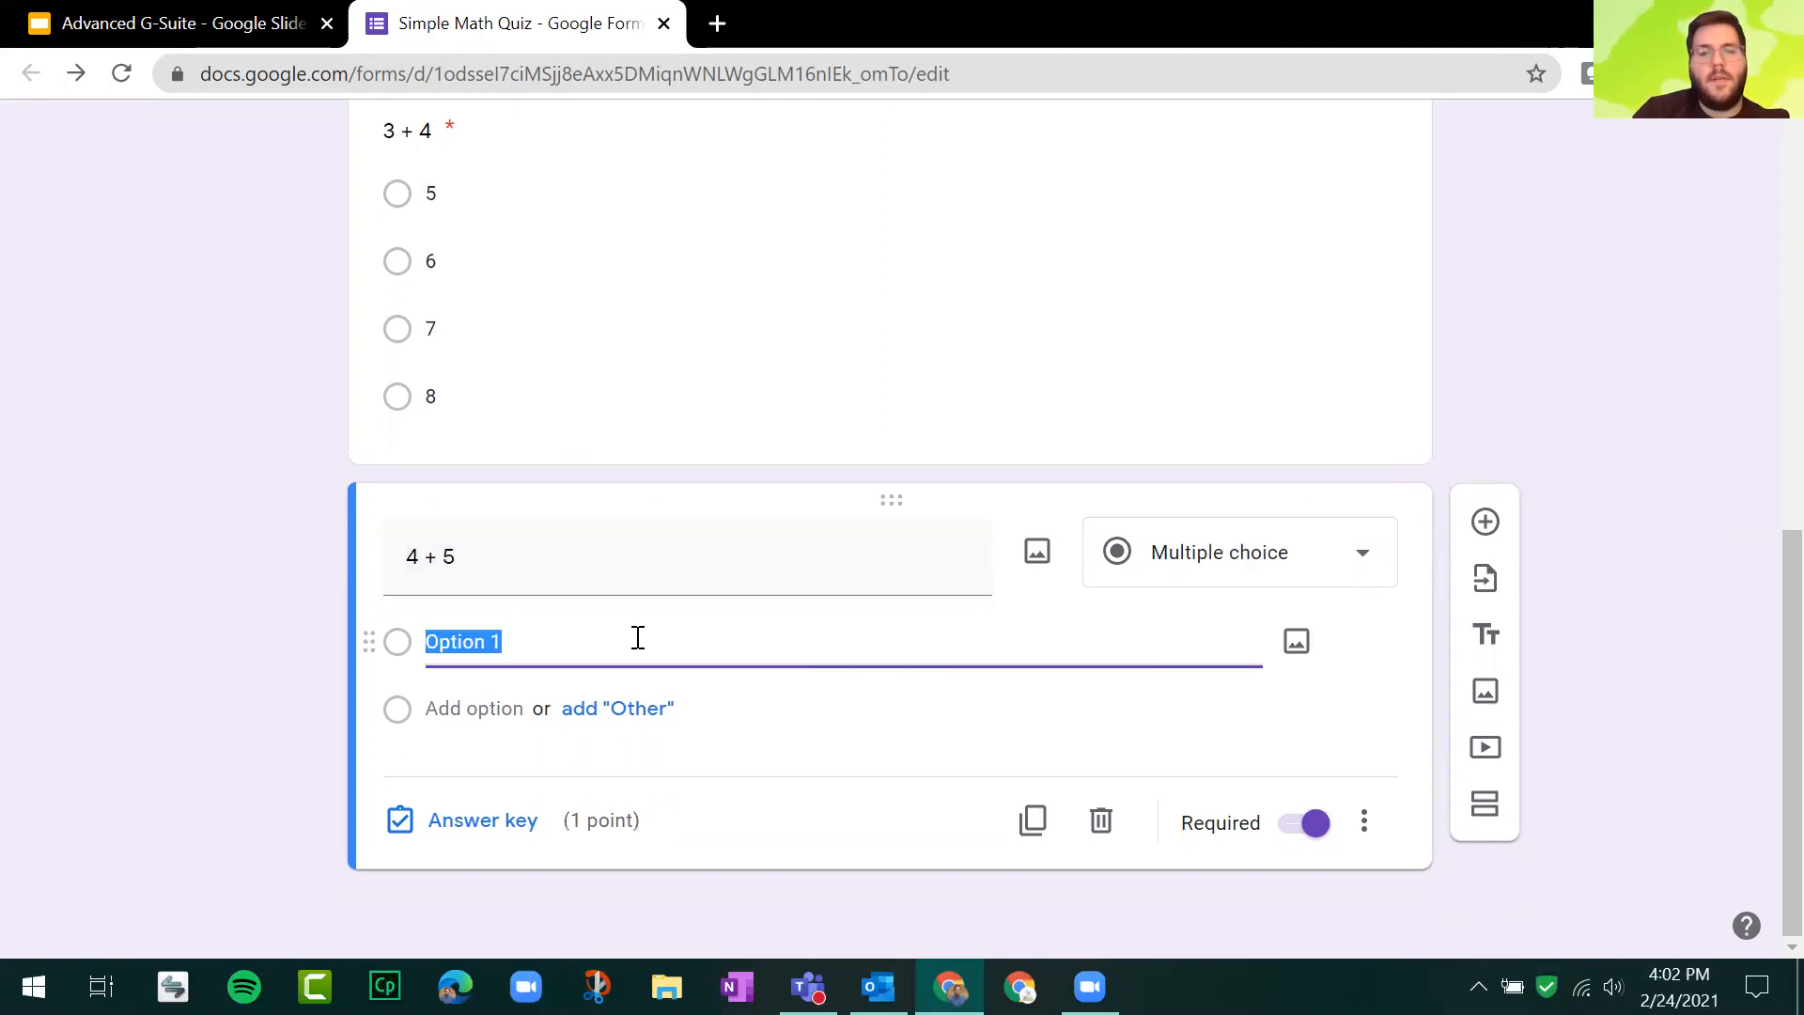
type("9")
key("Return")
type("10")
key("Return")
type("11")
key("Return")
type("12")
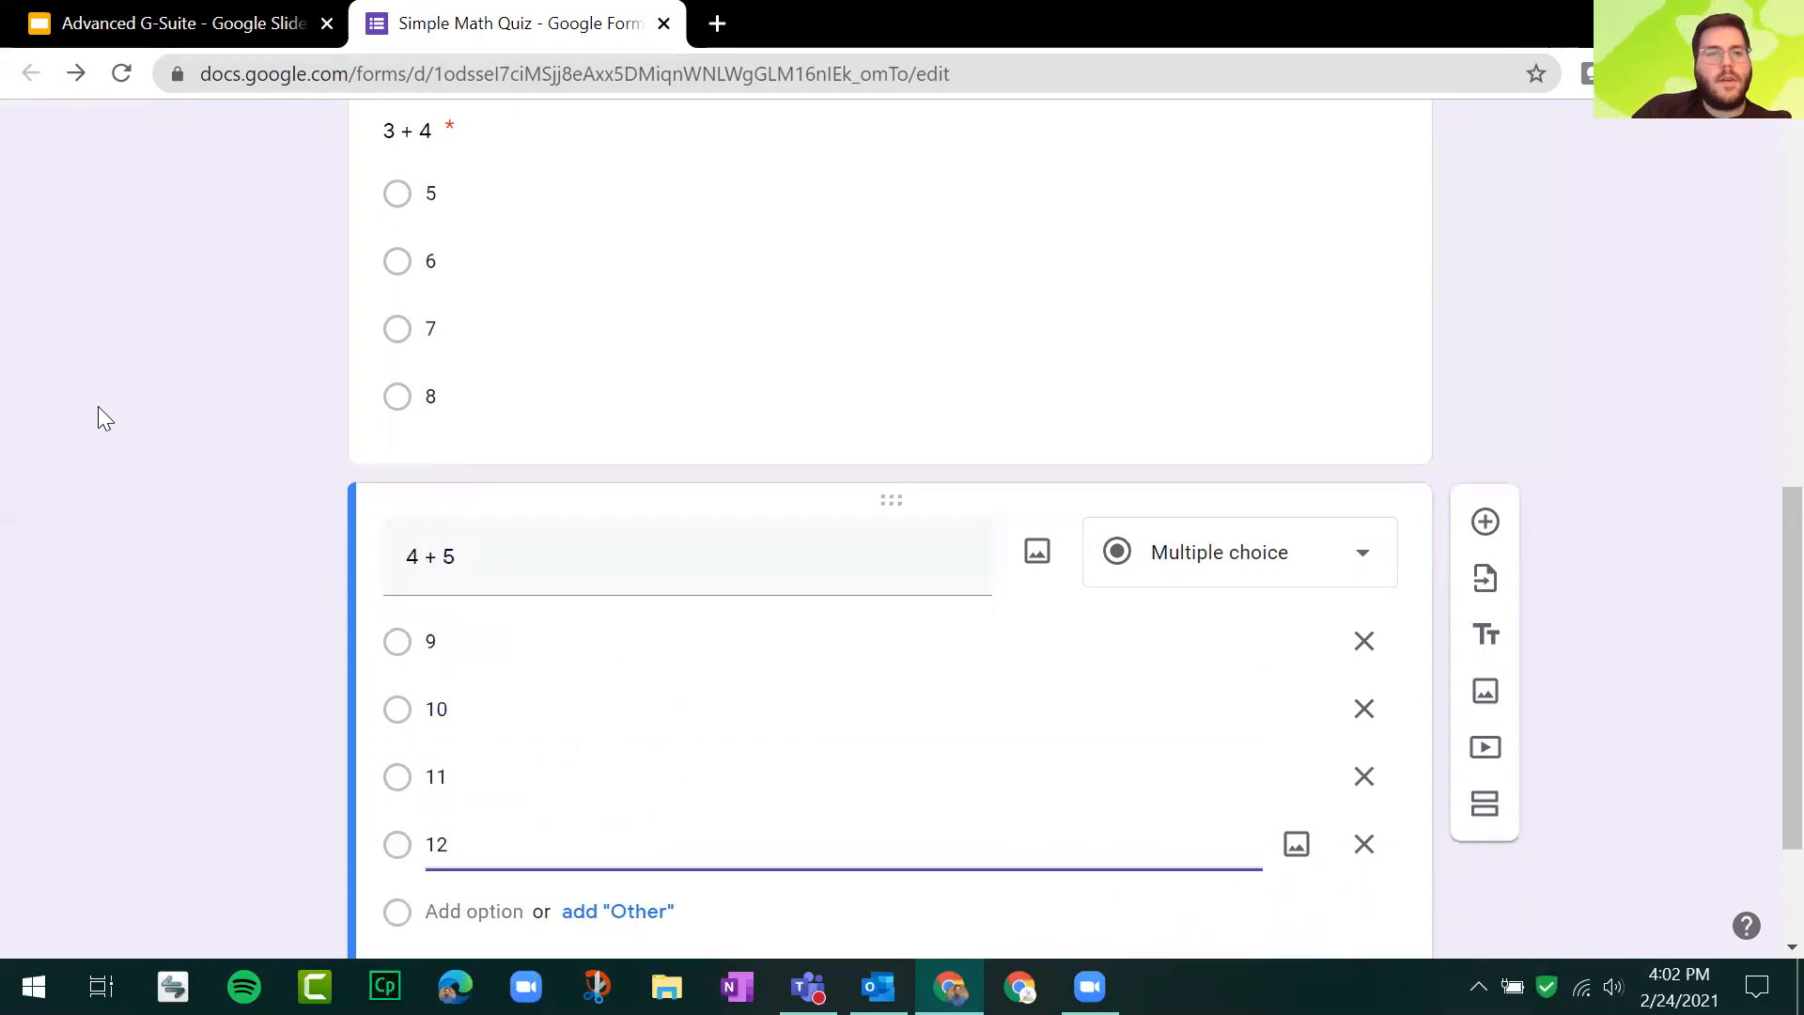
Step: Mark 4 as the correct answer in the answer key of the "2 + 2" question
scroll(97, 406, "up", 7)
left_click(433, 485)
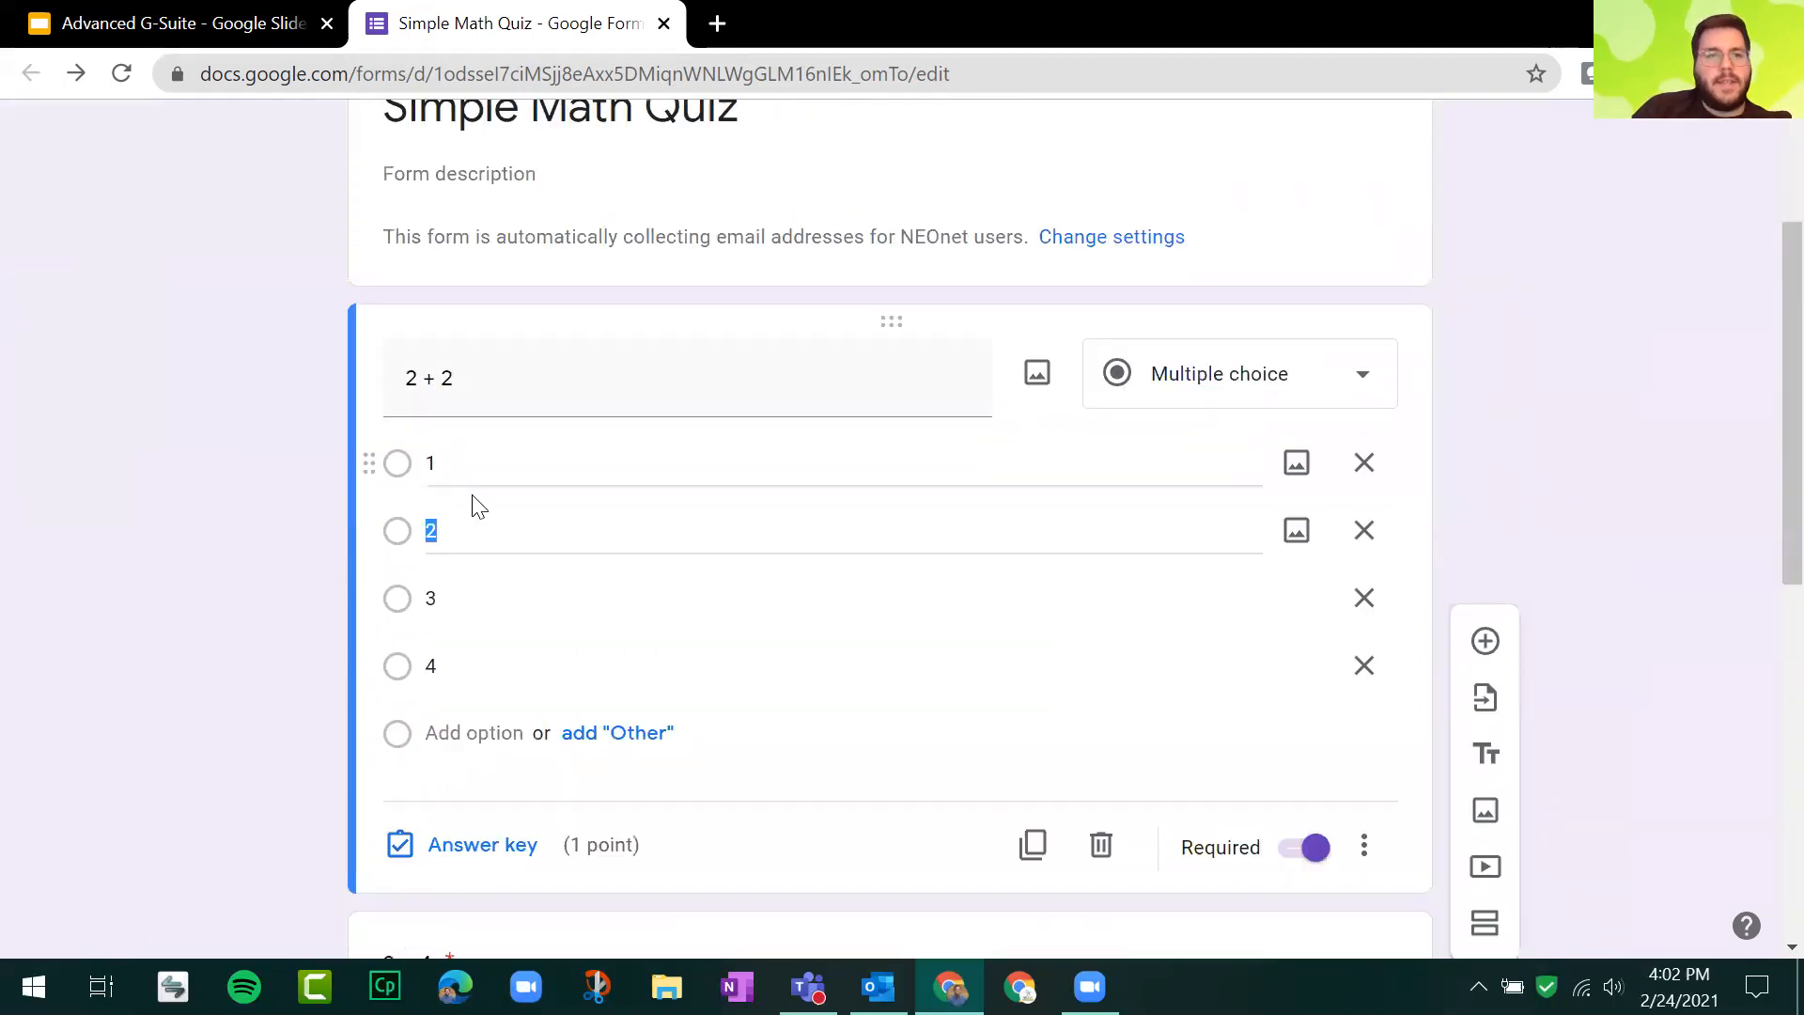
left_click(460, 846)
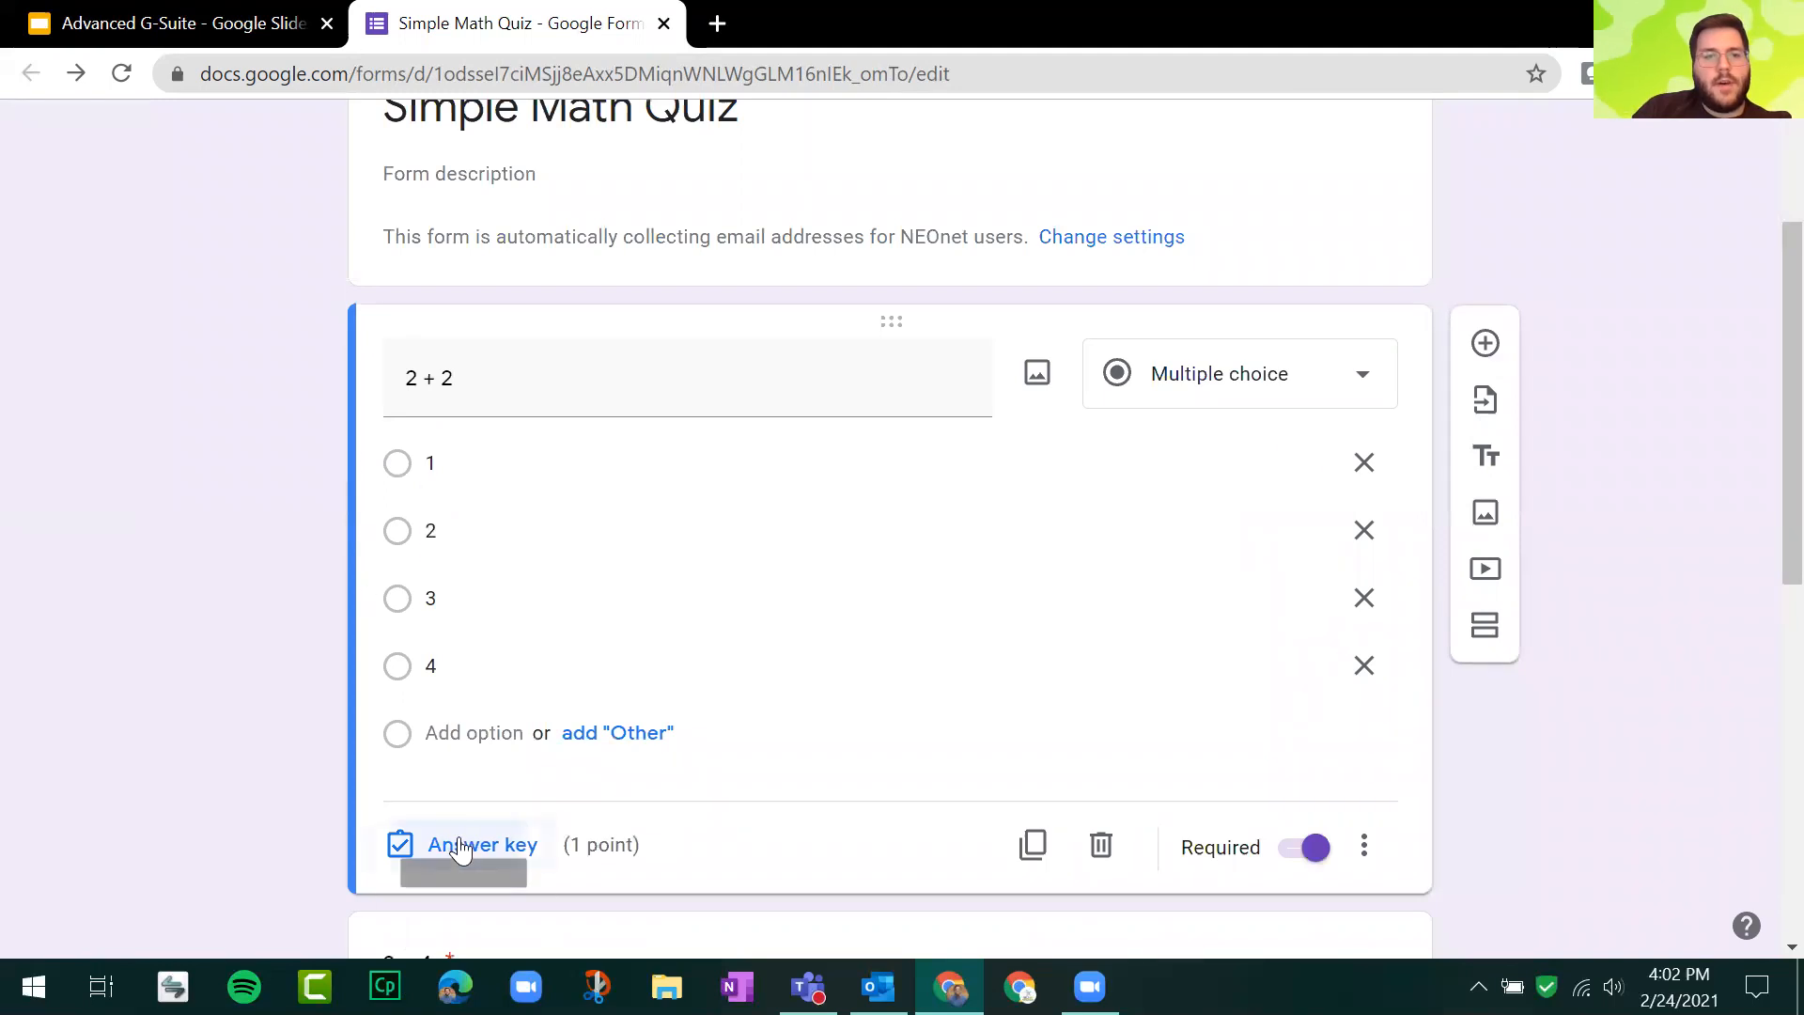
left_click(417, 721)
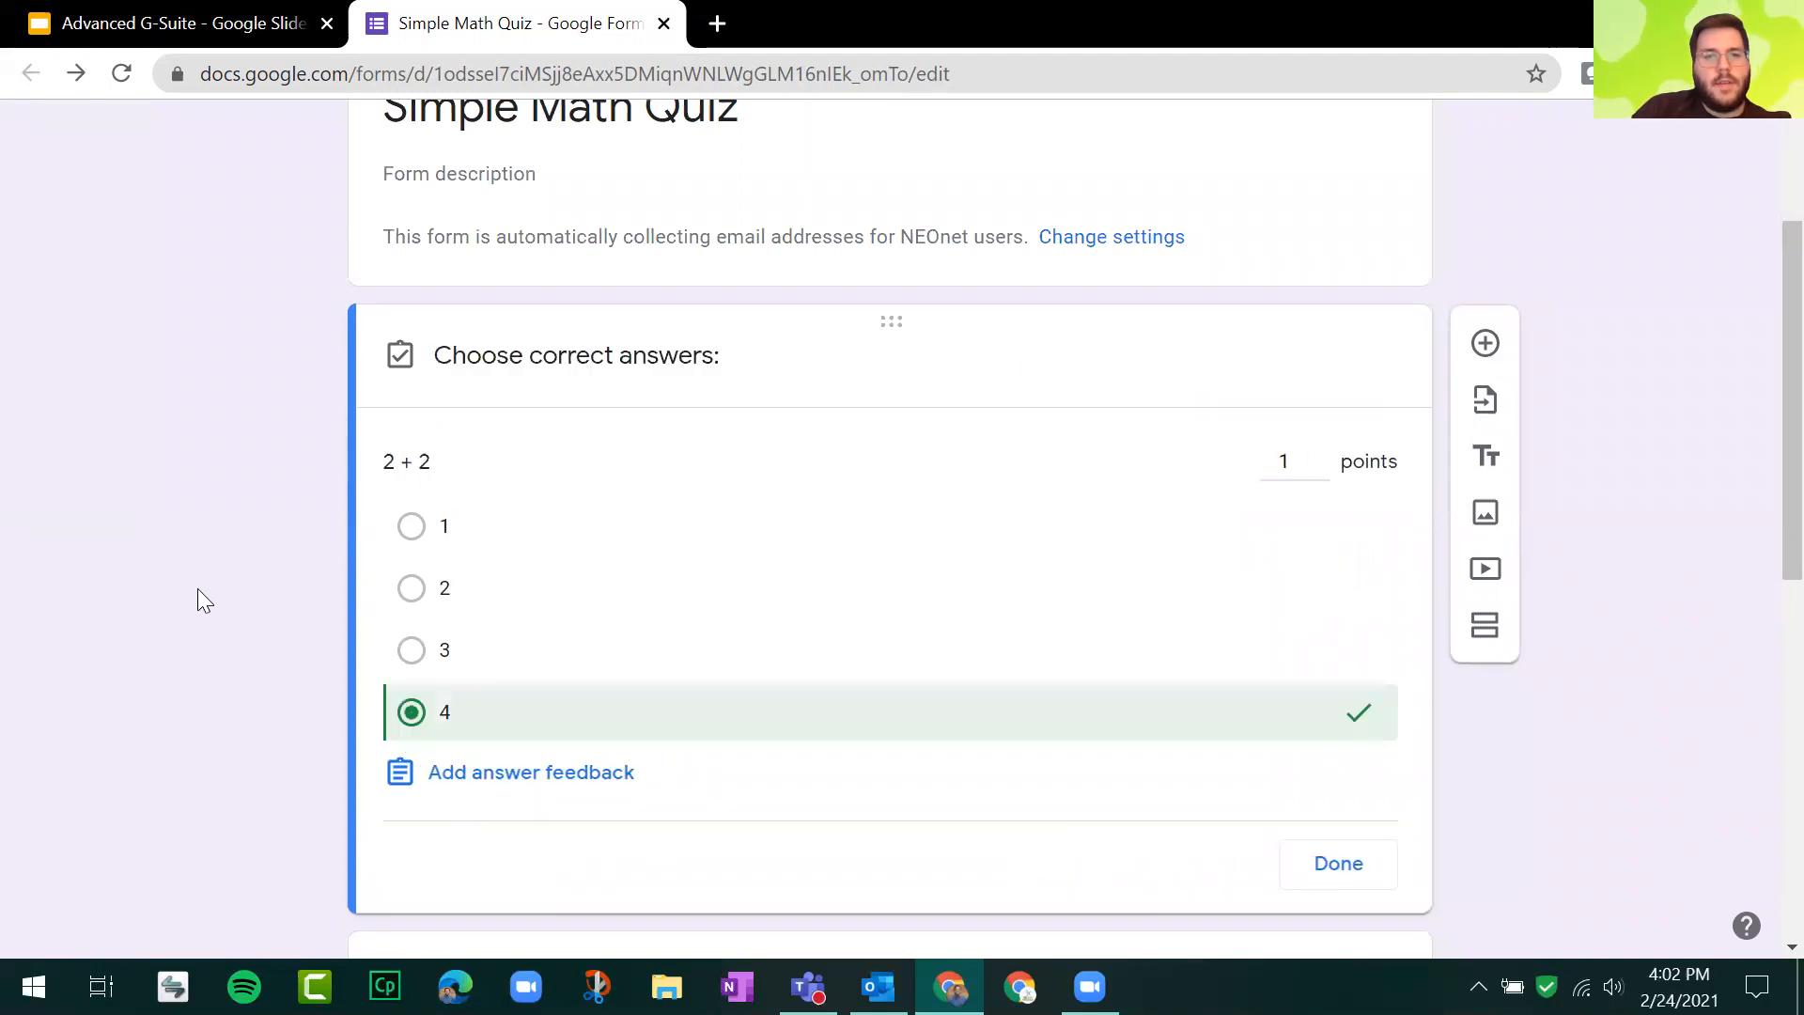
Step: Mark 7 as the correct answer in the answer key of the "3 + 4" question
scroll(222, 636, "down", 7)
left_click(531, 467)
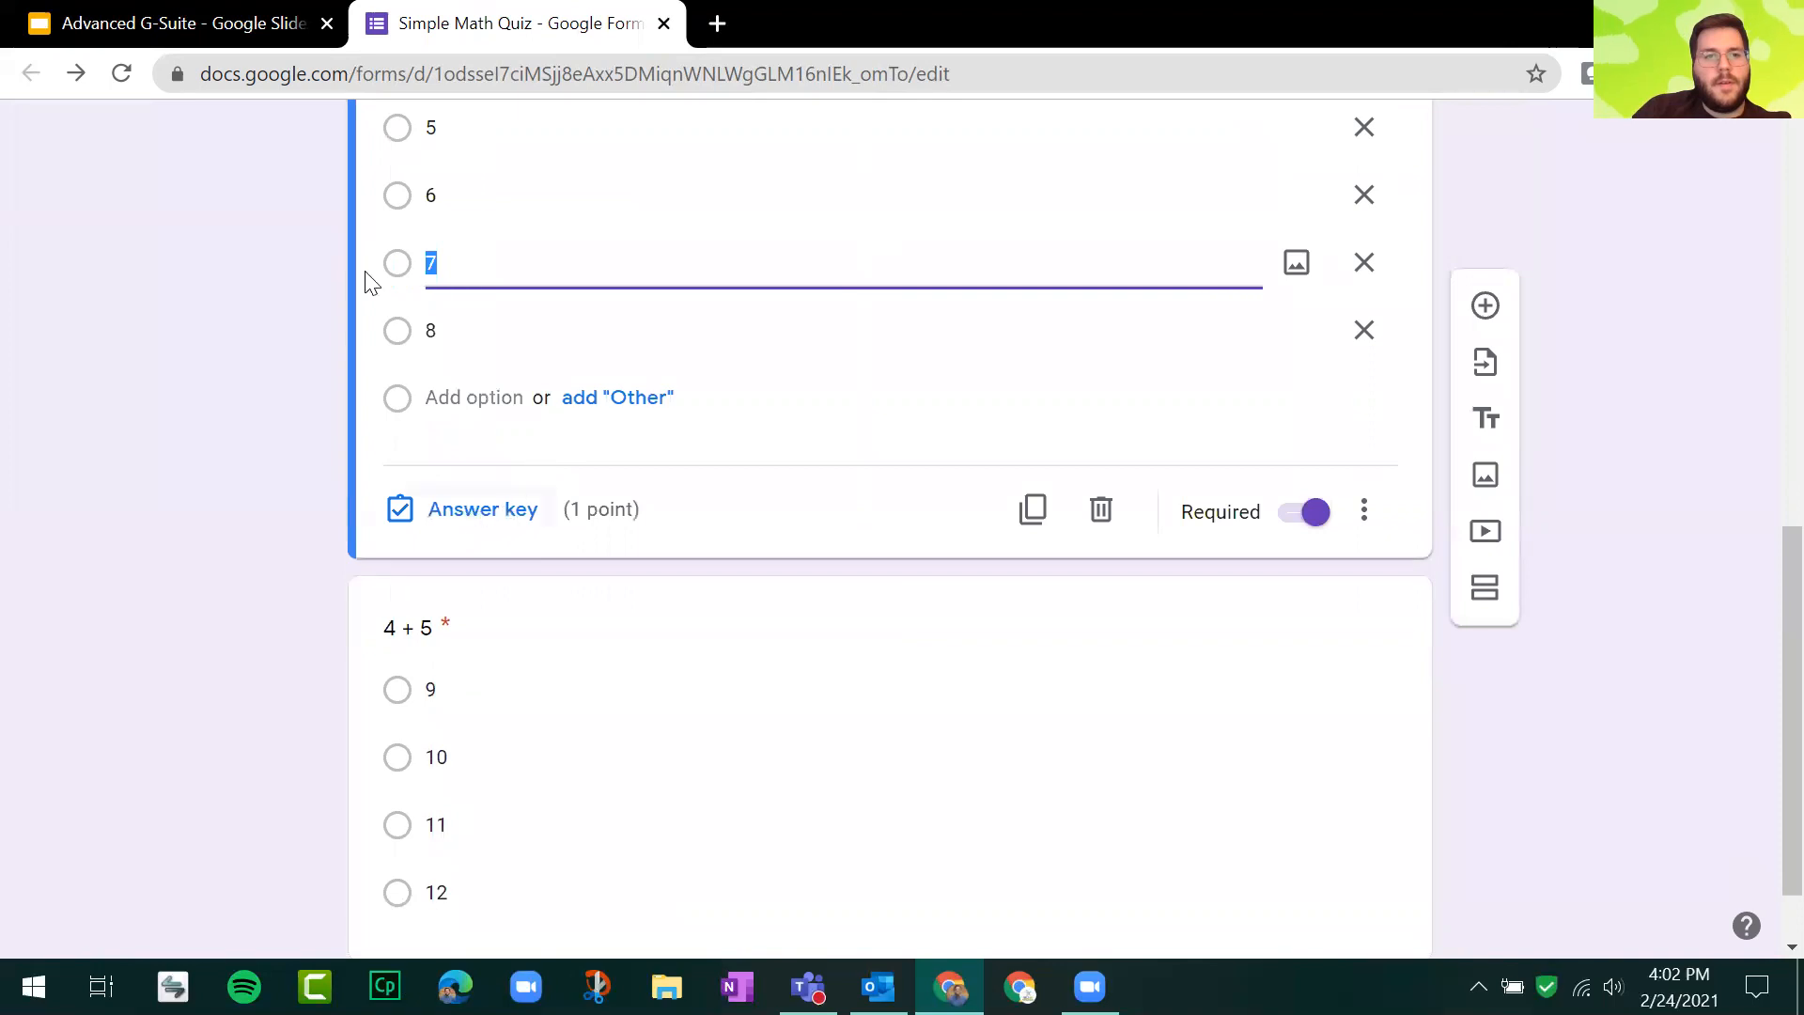
scroll(213, 391, "down", 1)
scroll(233, 391, "up", 3)
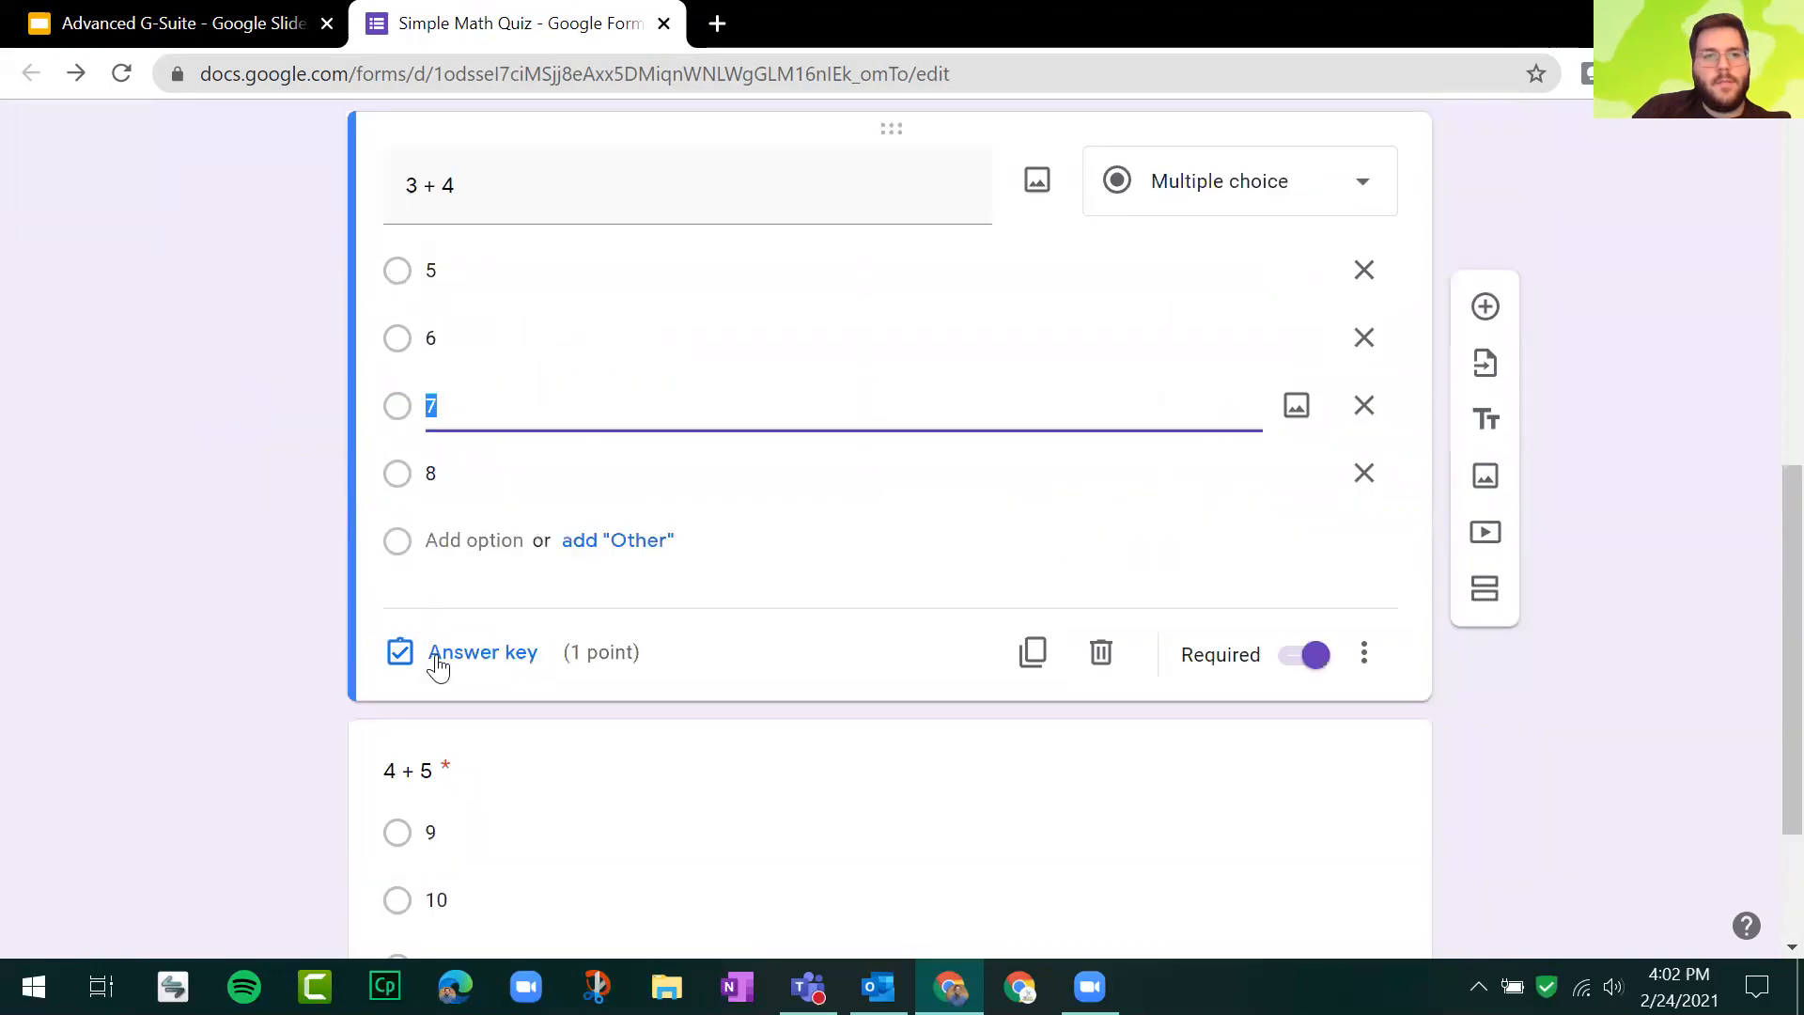
left_click(435, 656)
left_click(411, 452)
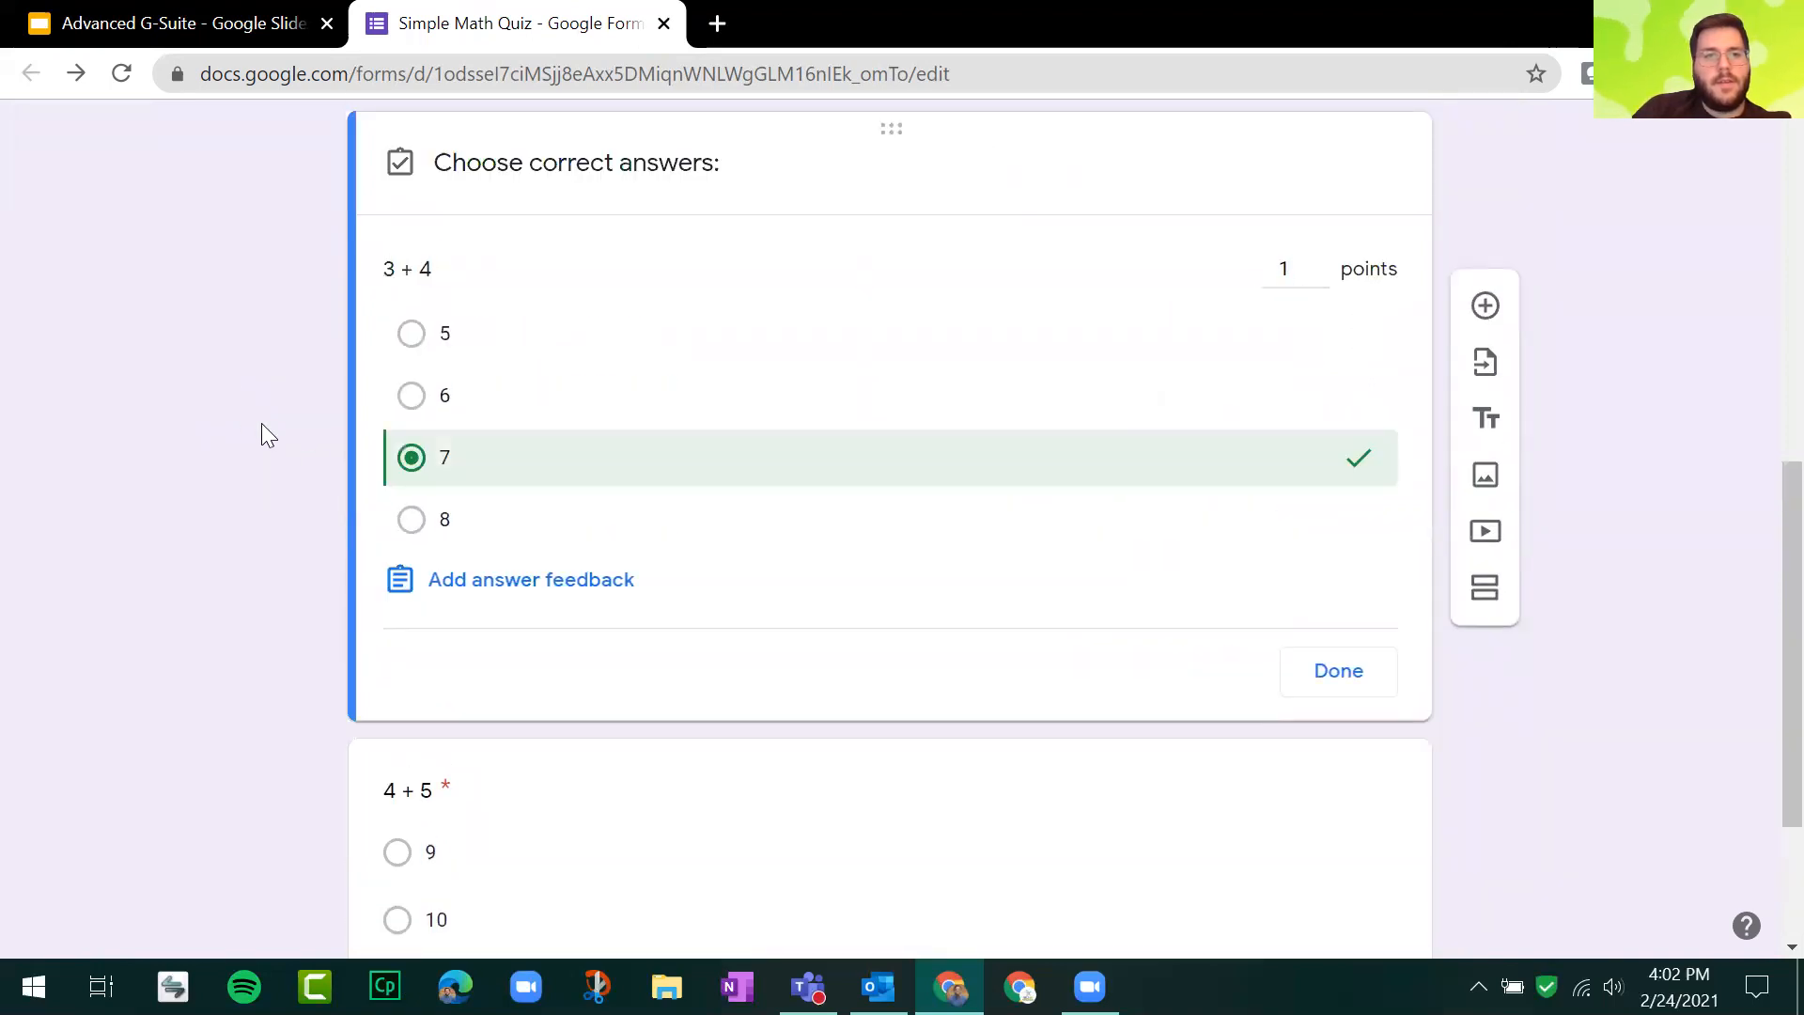
Step: Mark 9 as the correct answer in the answer key of the "4 + 5" question
scroll(263, 423, "down", 2)
left_click(488, 733)
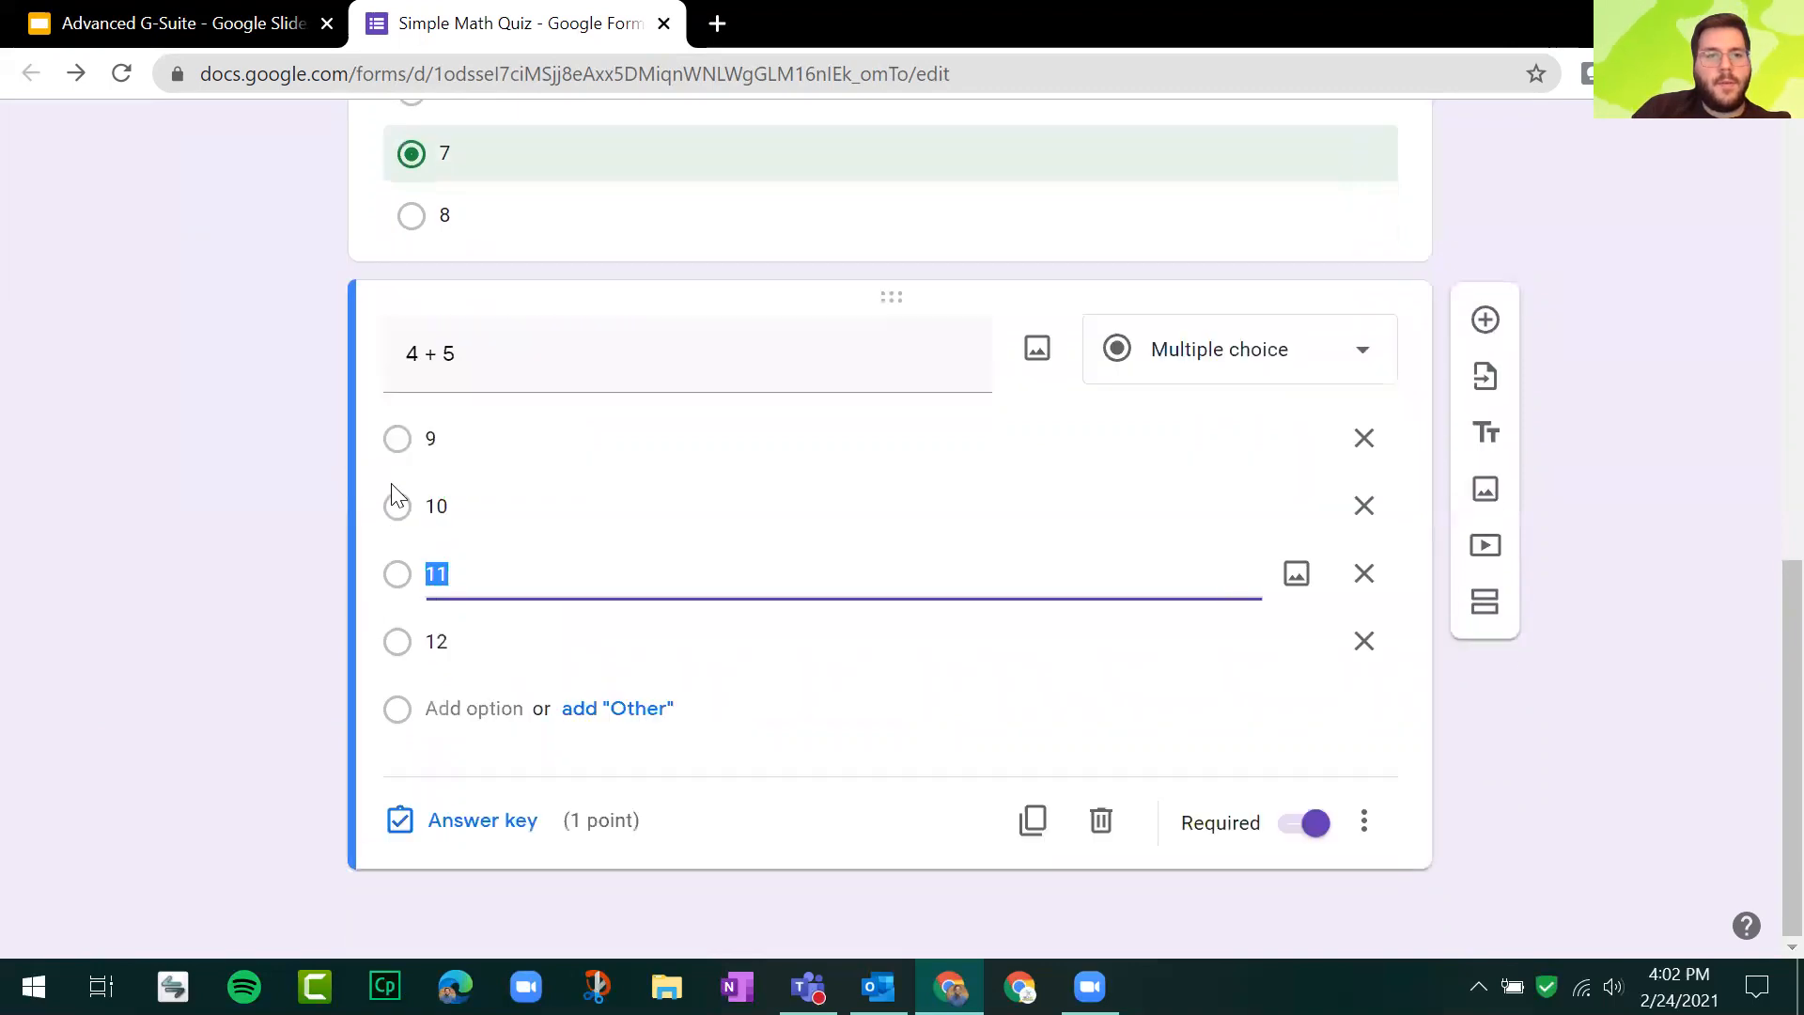
left_click(396, 442)
left_click(512, 826)
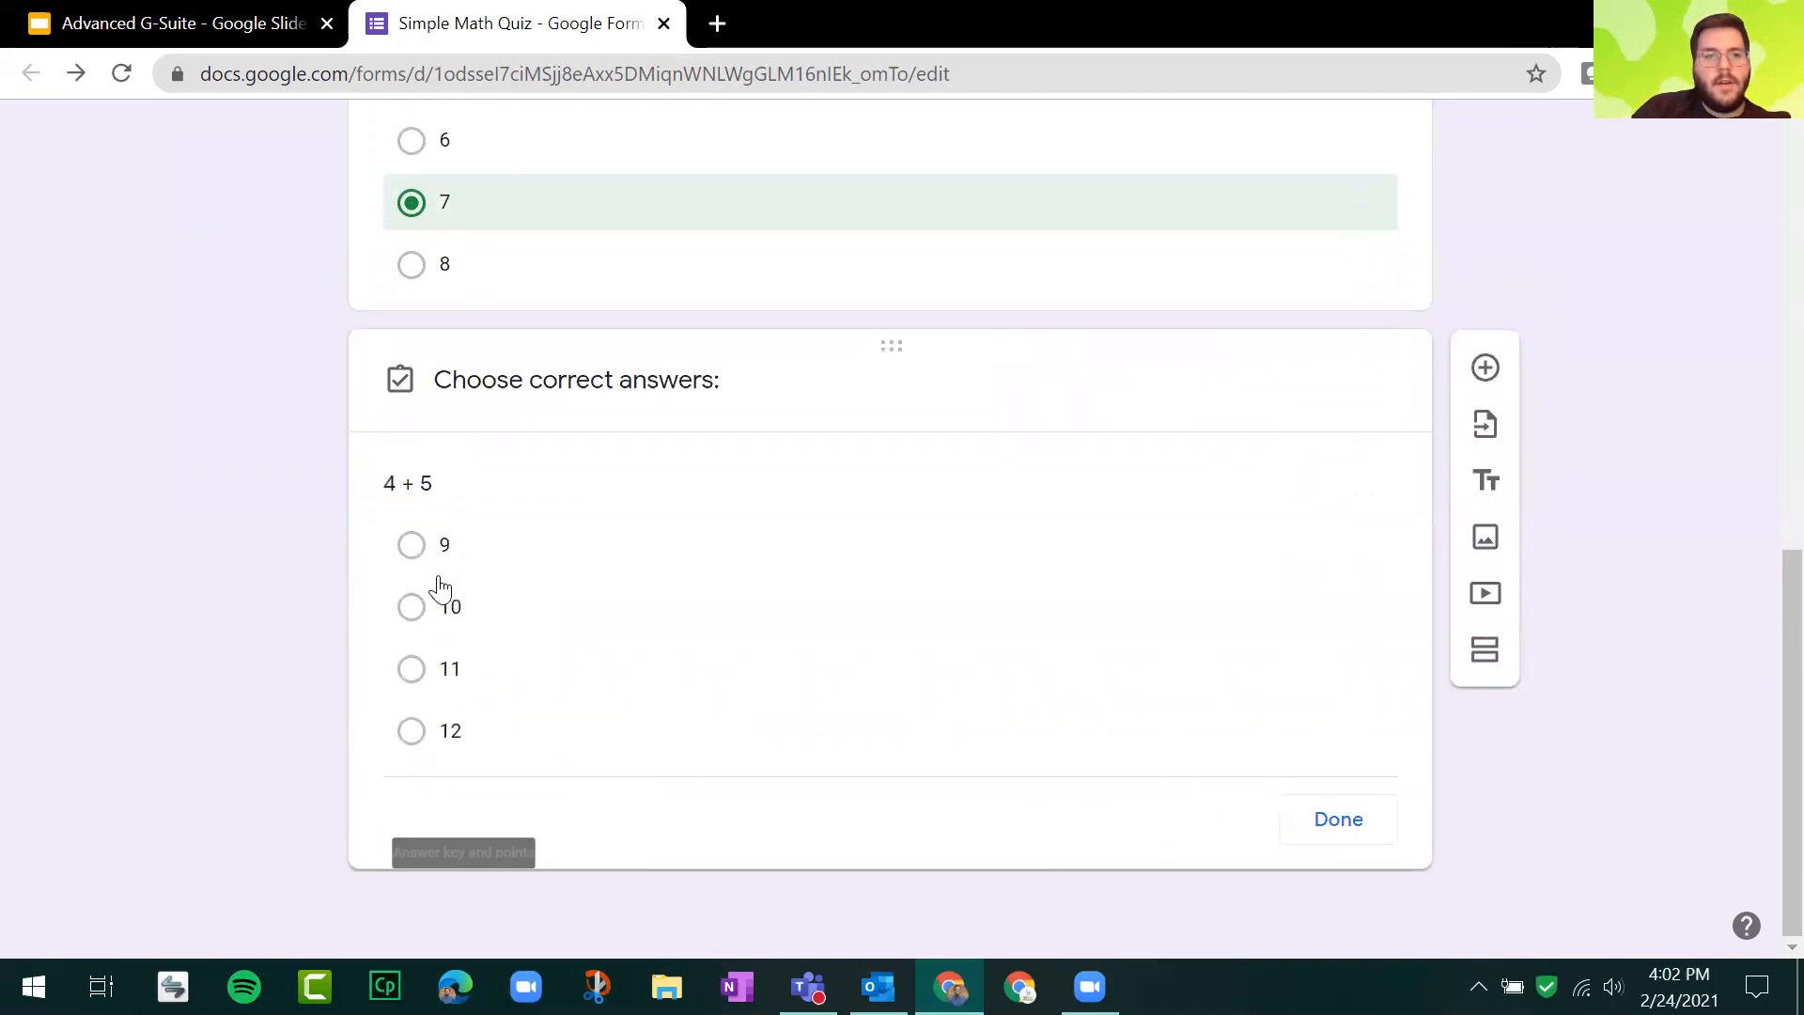
left_click(433, 504)
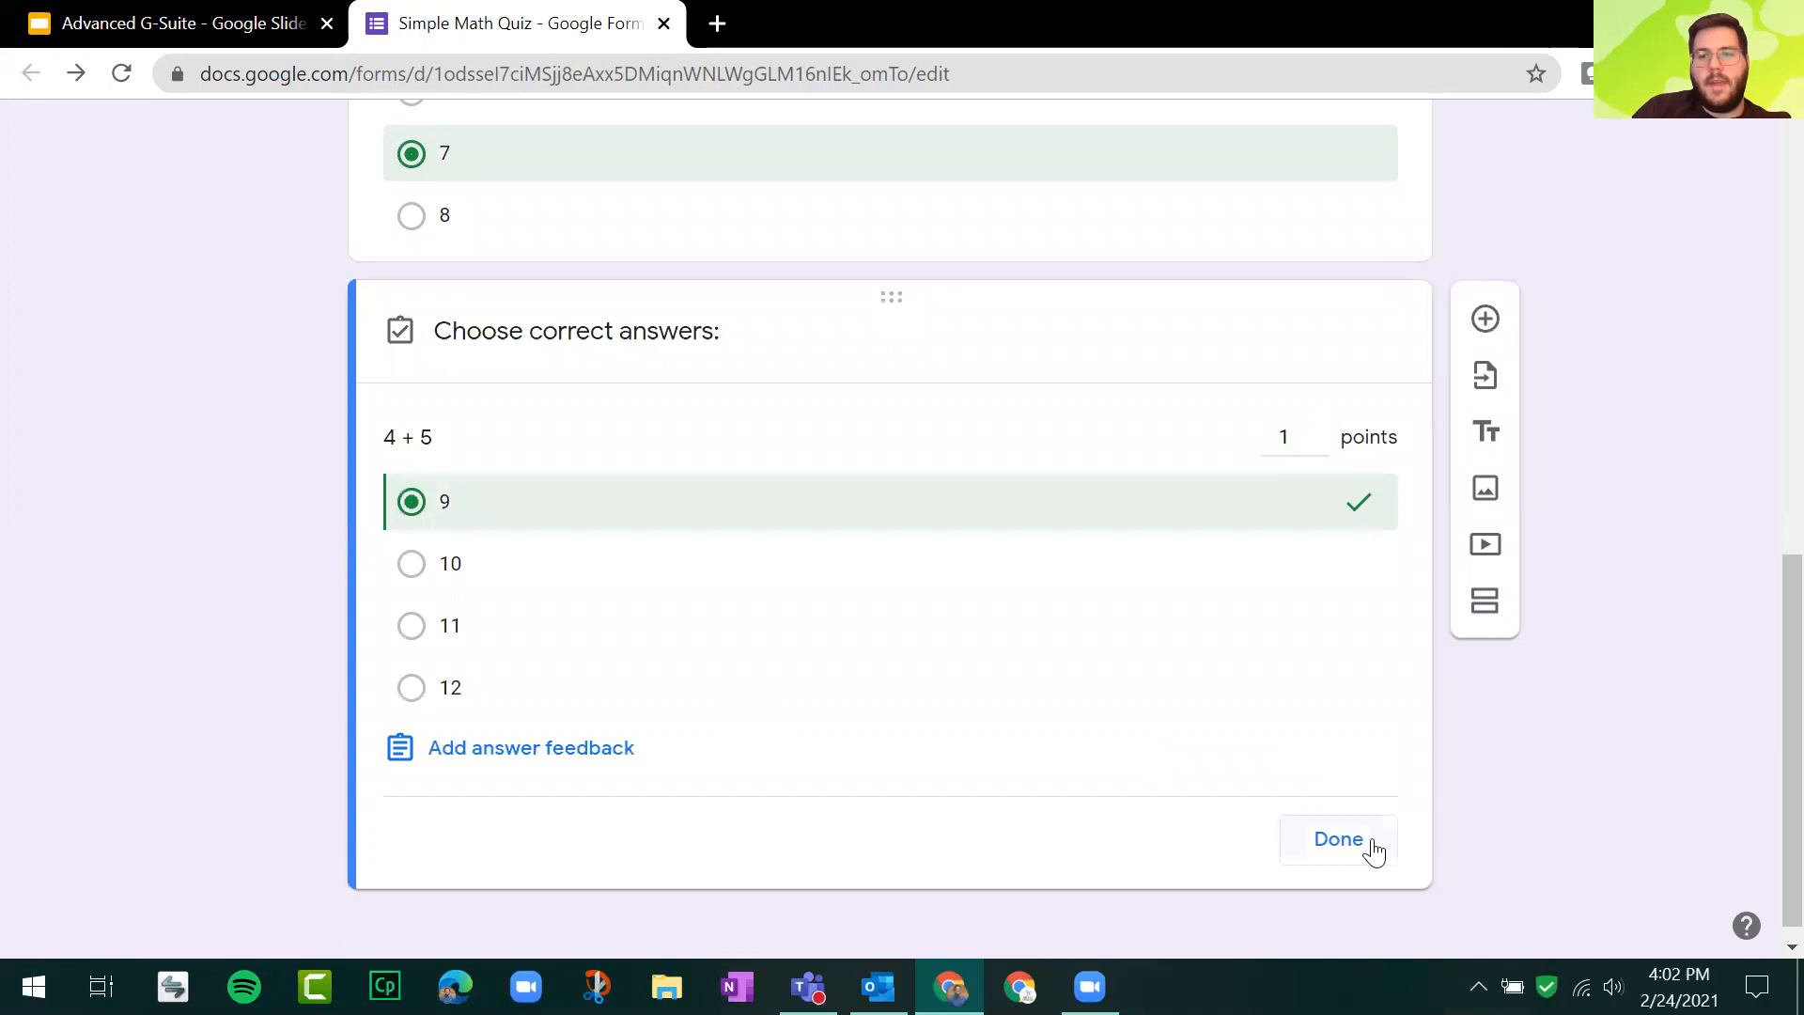
left_click(1337, 839)
Step: Close the open answer keys of the "2 + 2" and "3 + 4" questions
scroll(1607, 485, "up", 3)
scroll(1563, 378, "up", 5)
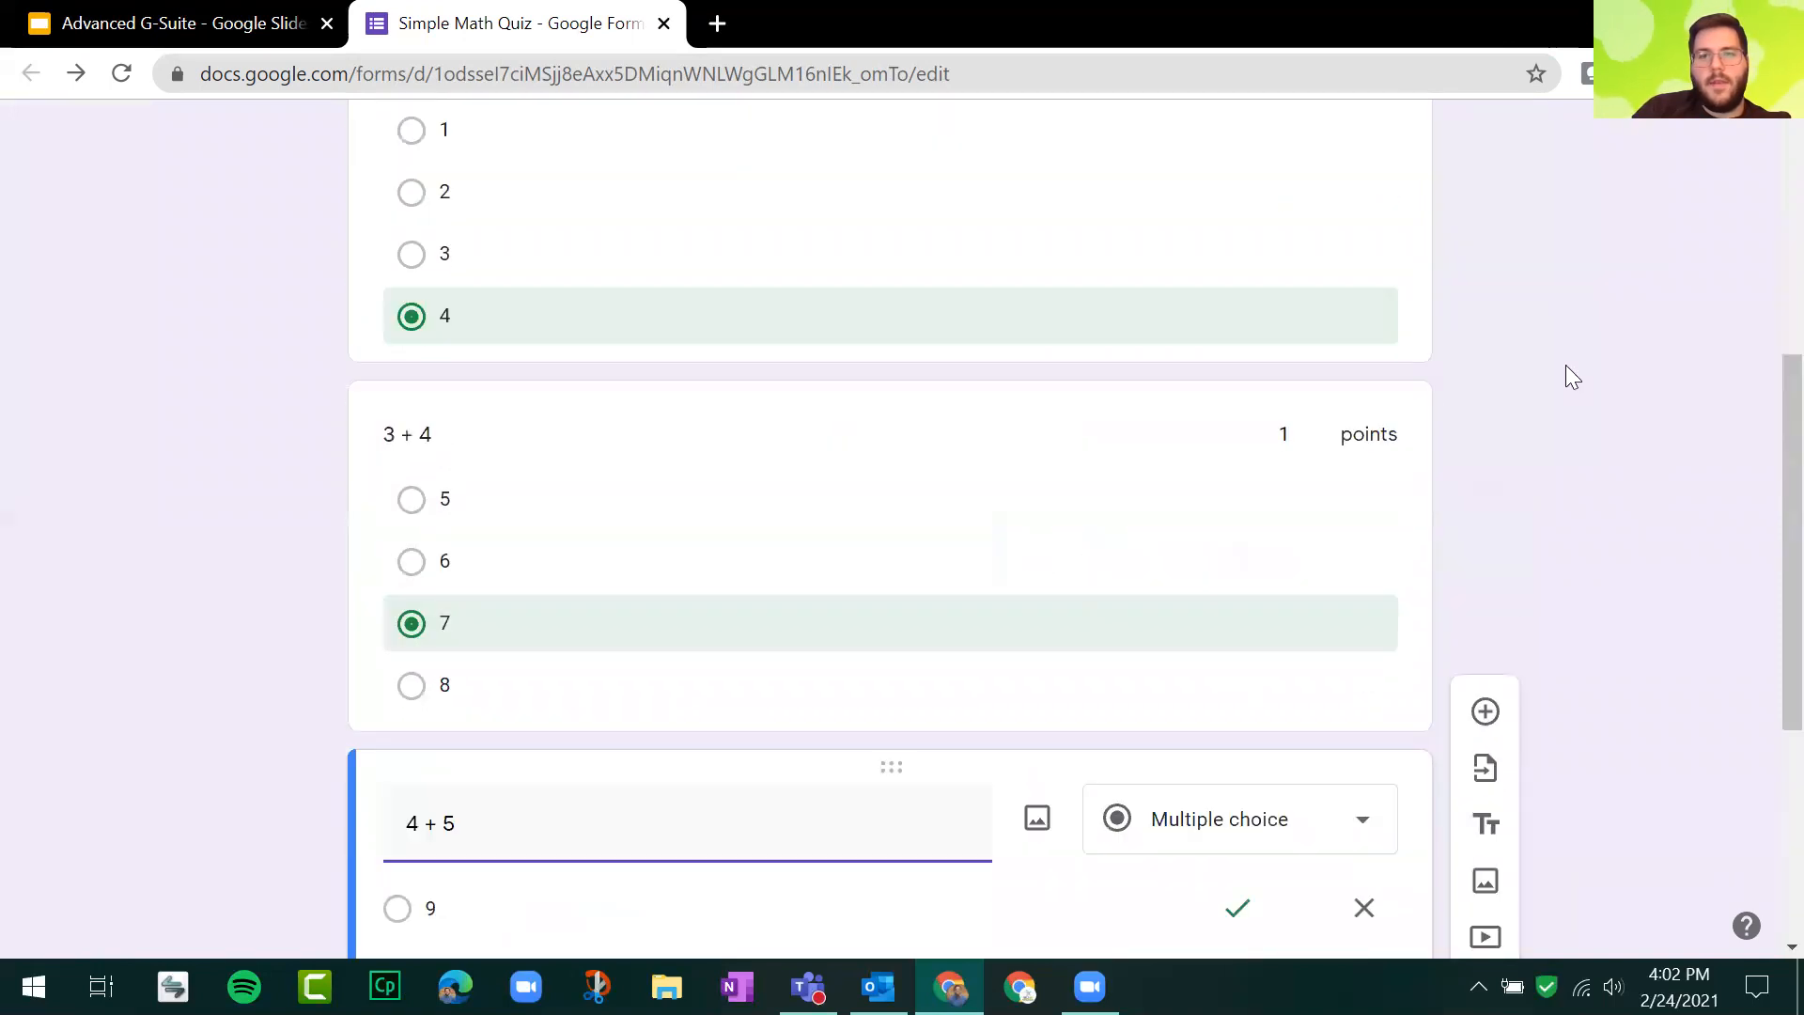
left_click(1212, 322)
left_click(1343, 569)
scroll(1345, 577, "up", 4)
scroll(1339, 581, "down", 8)
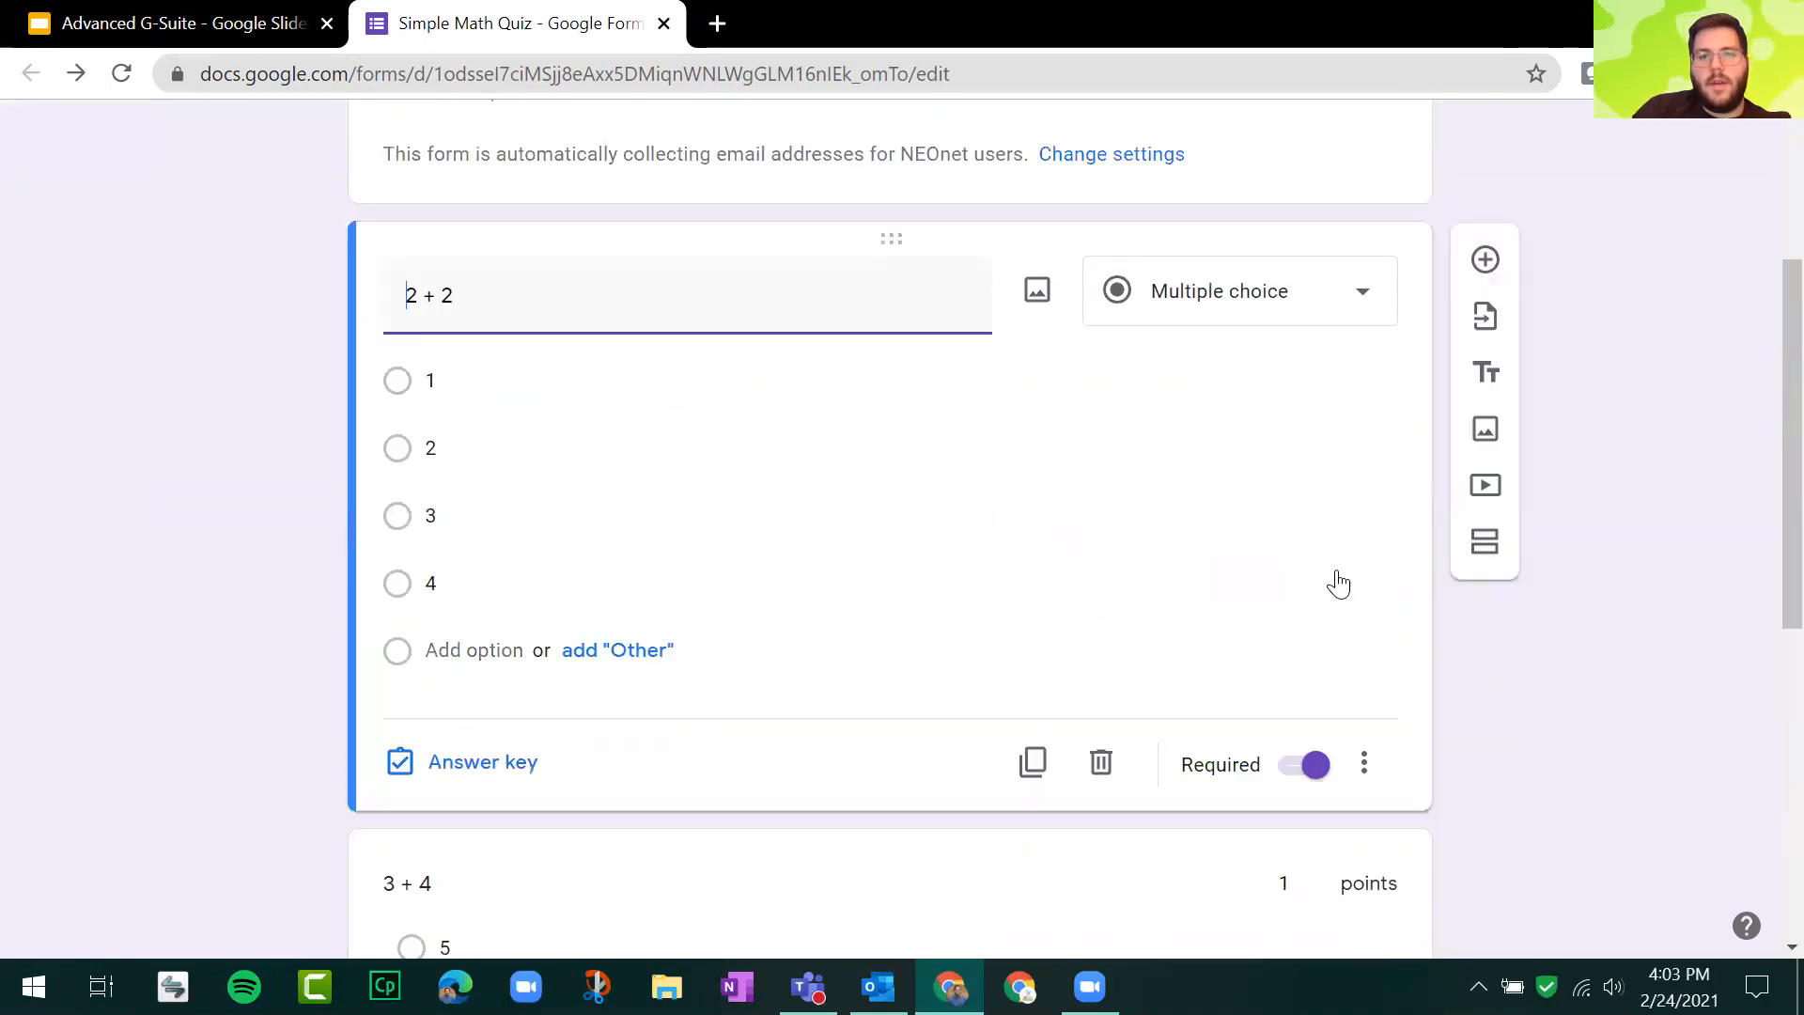
left_click(1357, 568)
scroll(1353, 657, "down", 3)
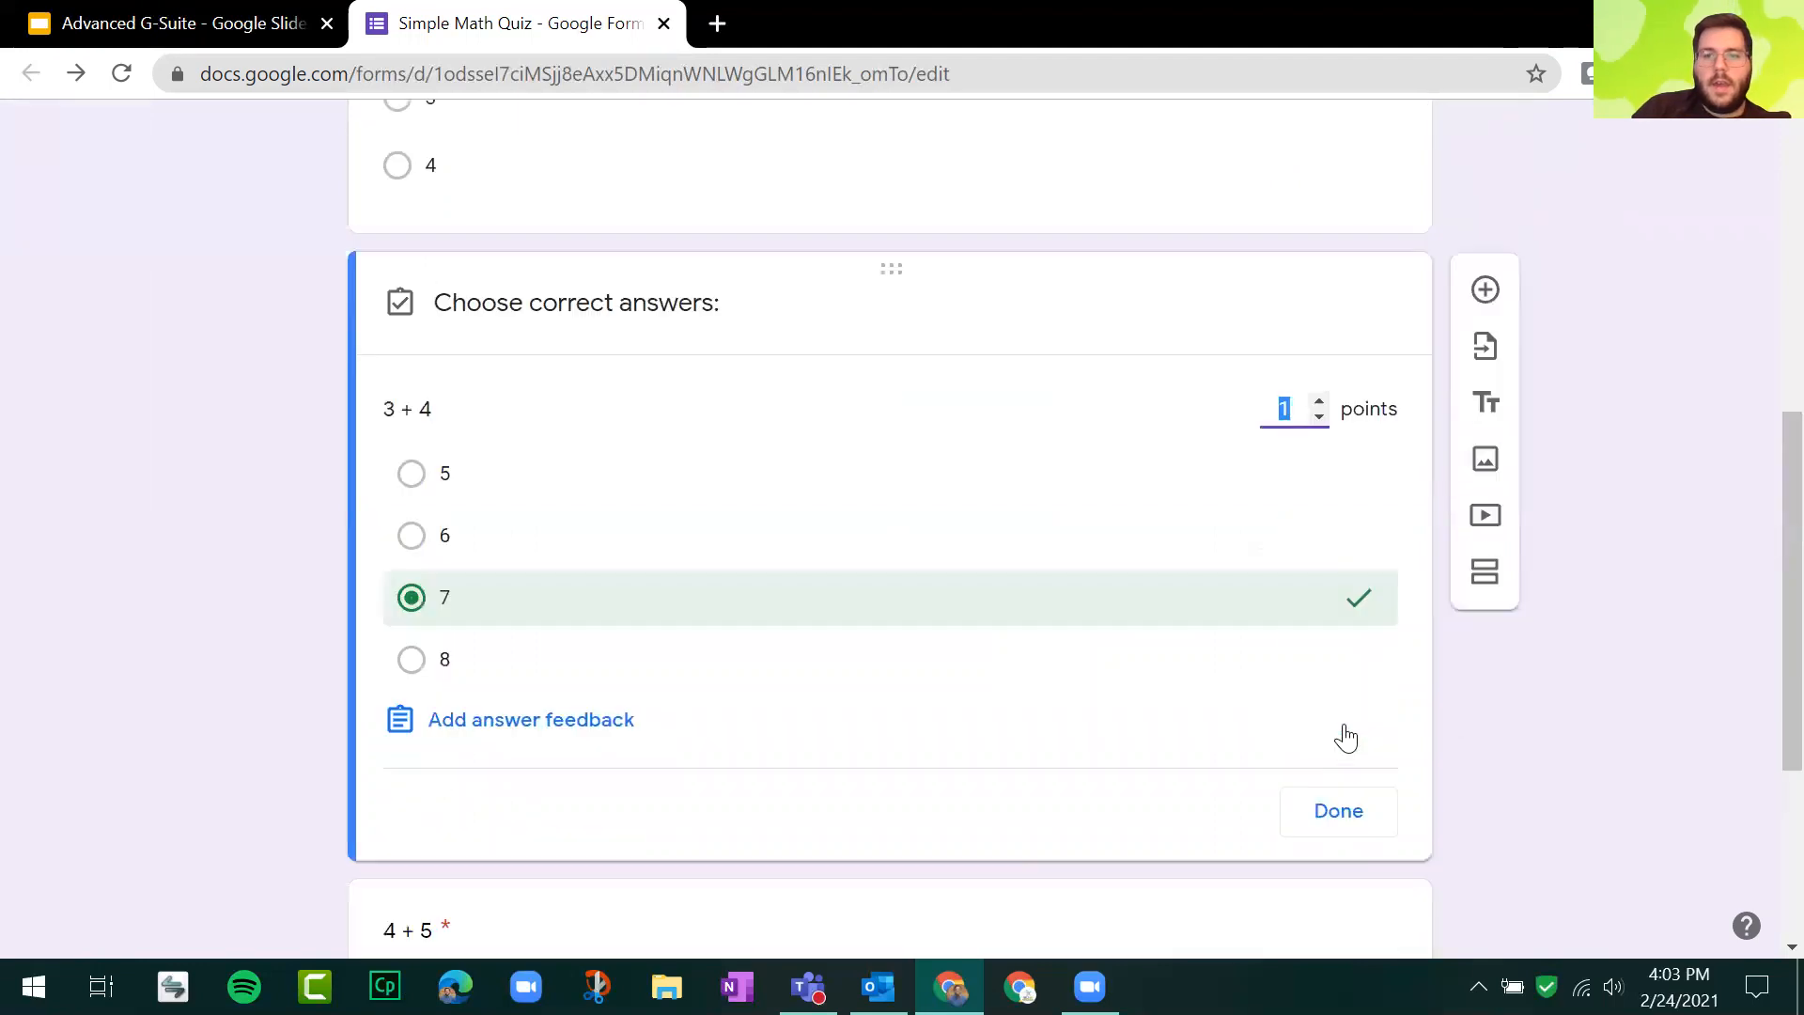
left_click(1338, 697)
scroll(201, 463, "up", 10)
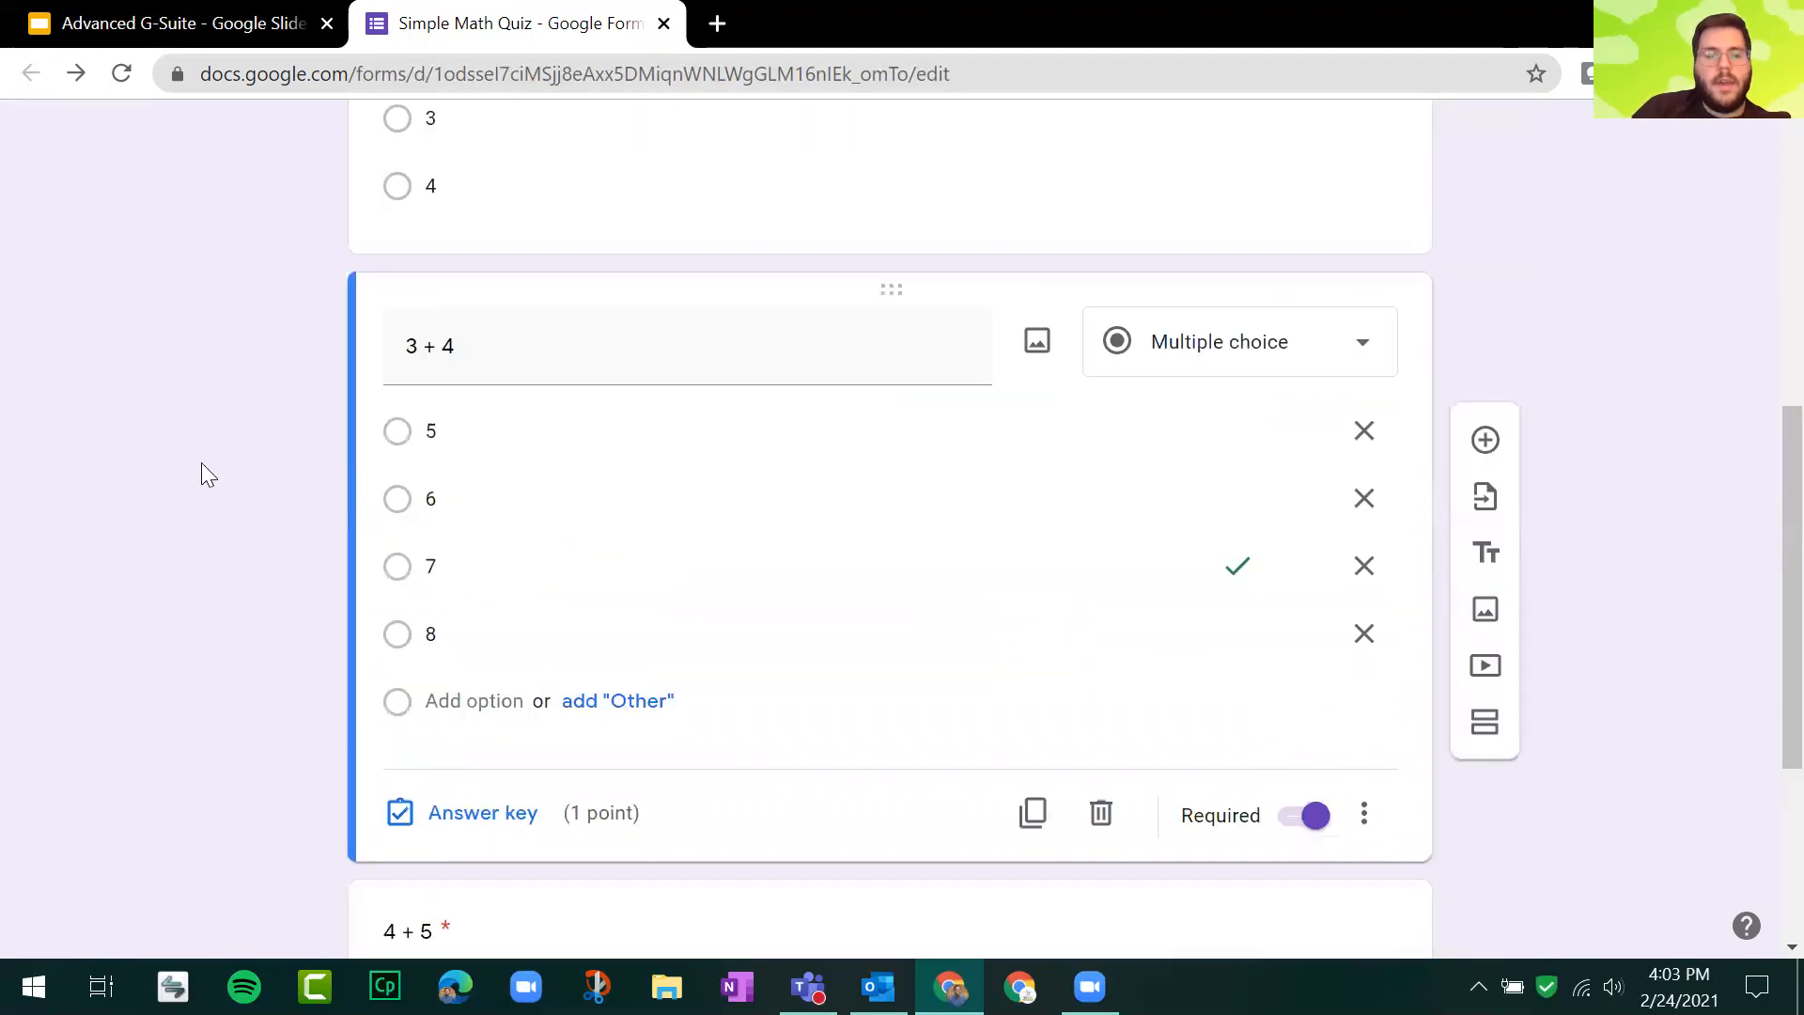
Step: Preview the quiz and submit a test response with the answers 4, 7 and 9
left_click(1386, 143)
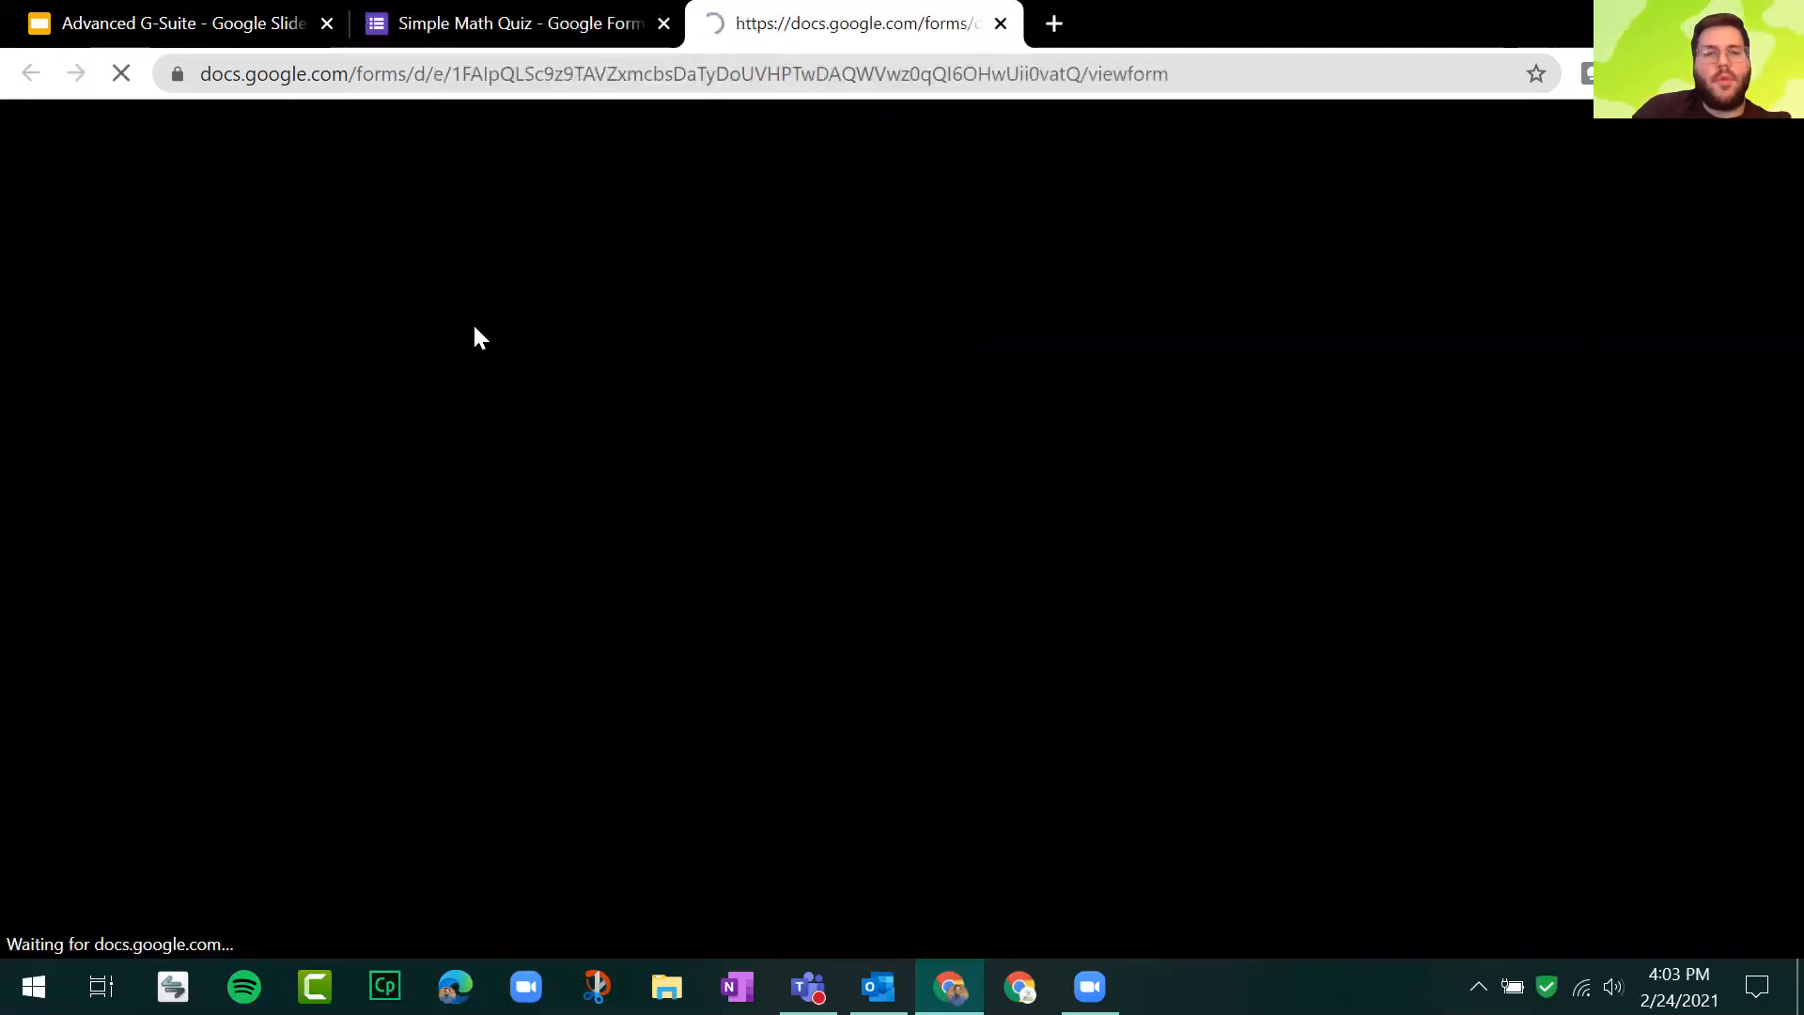
scroll(470, 348, "down", 3)
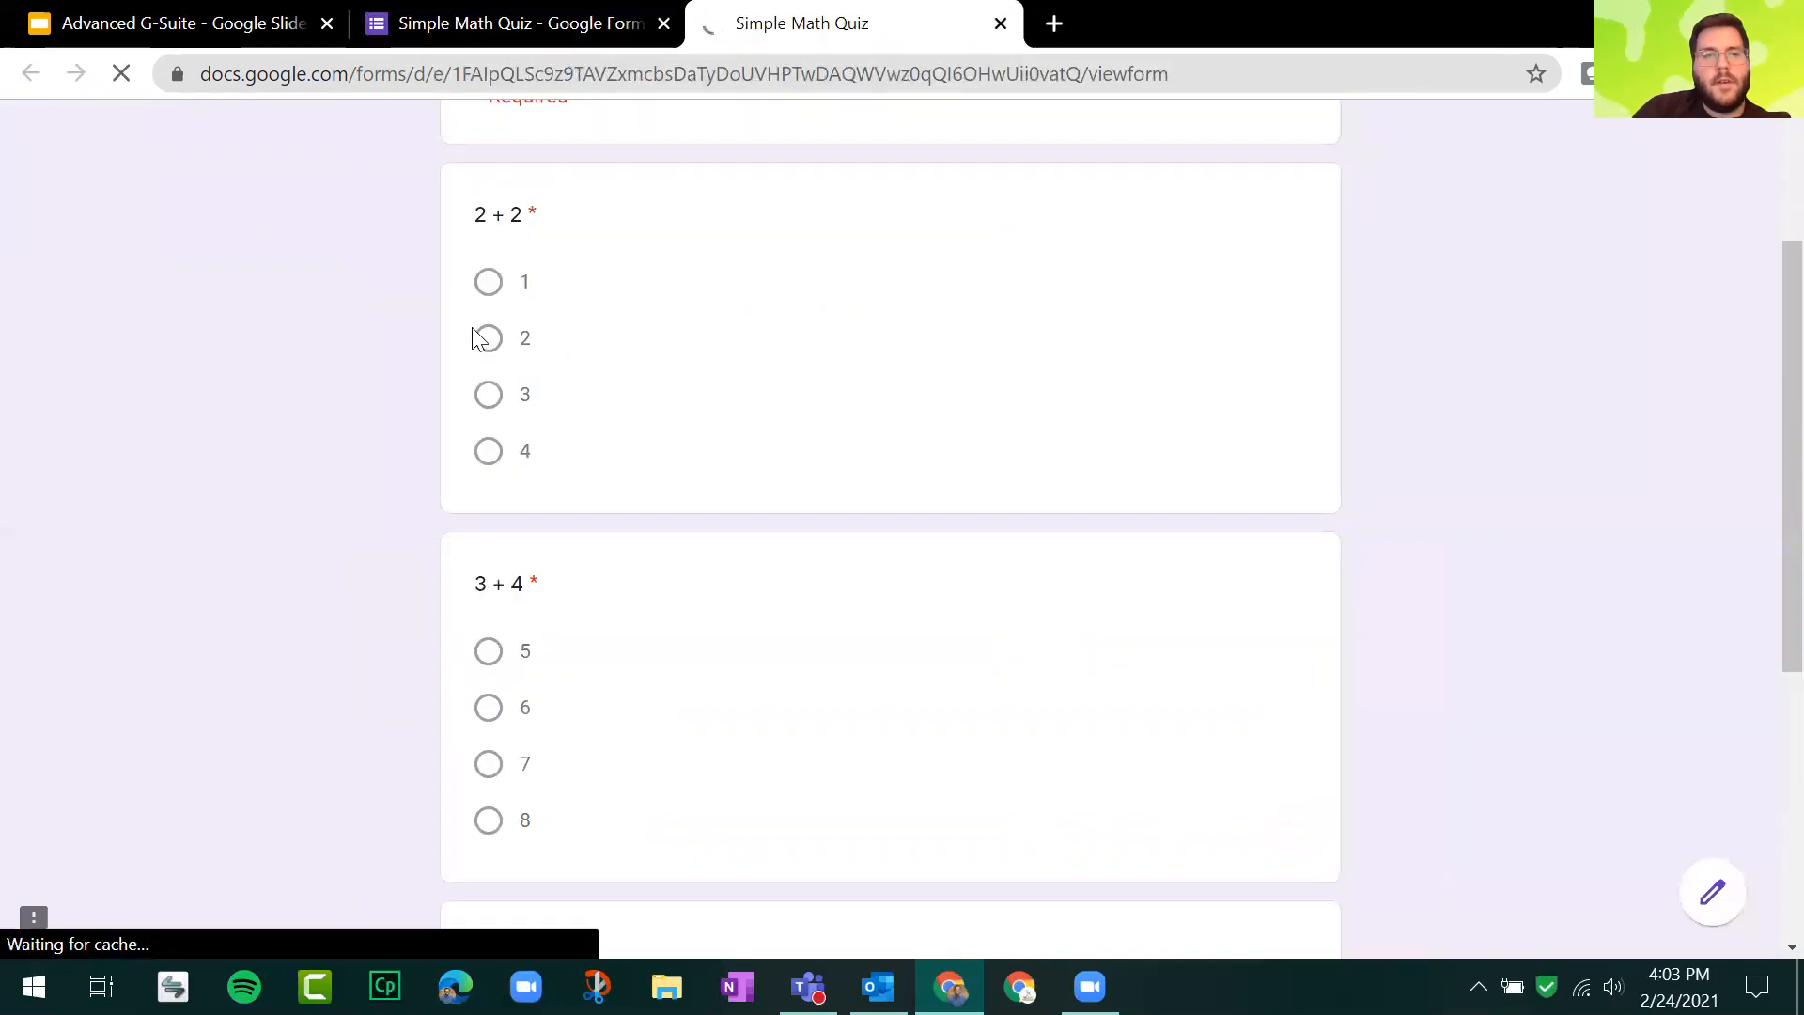
left_click(487, 451)
scroll(439, 460, "down", 3)
scroll(496, 564, "down", 3)
scroll(484, 451, "up", 2)
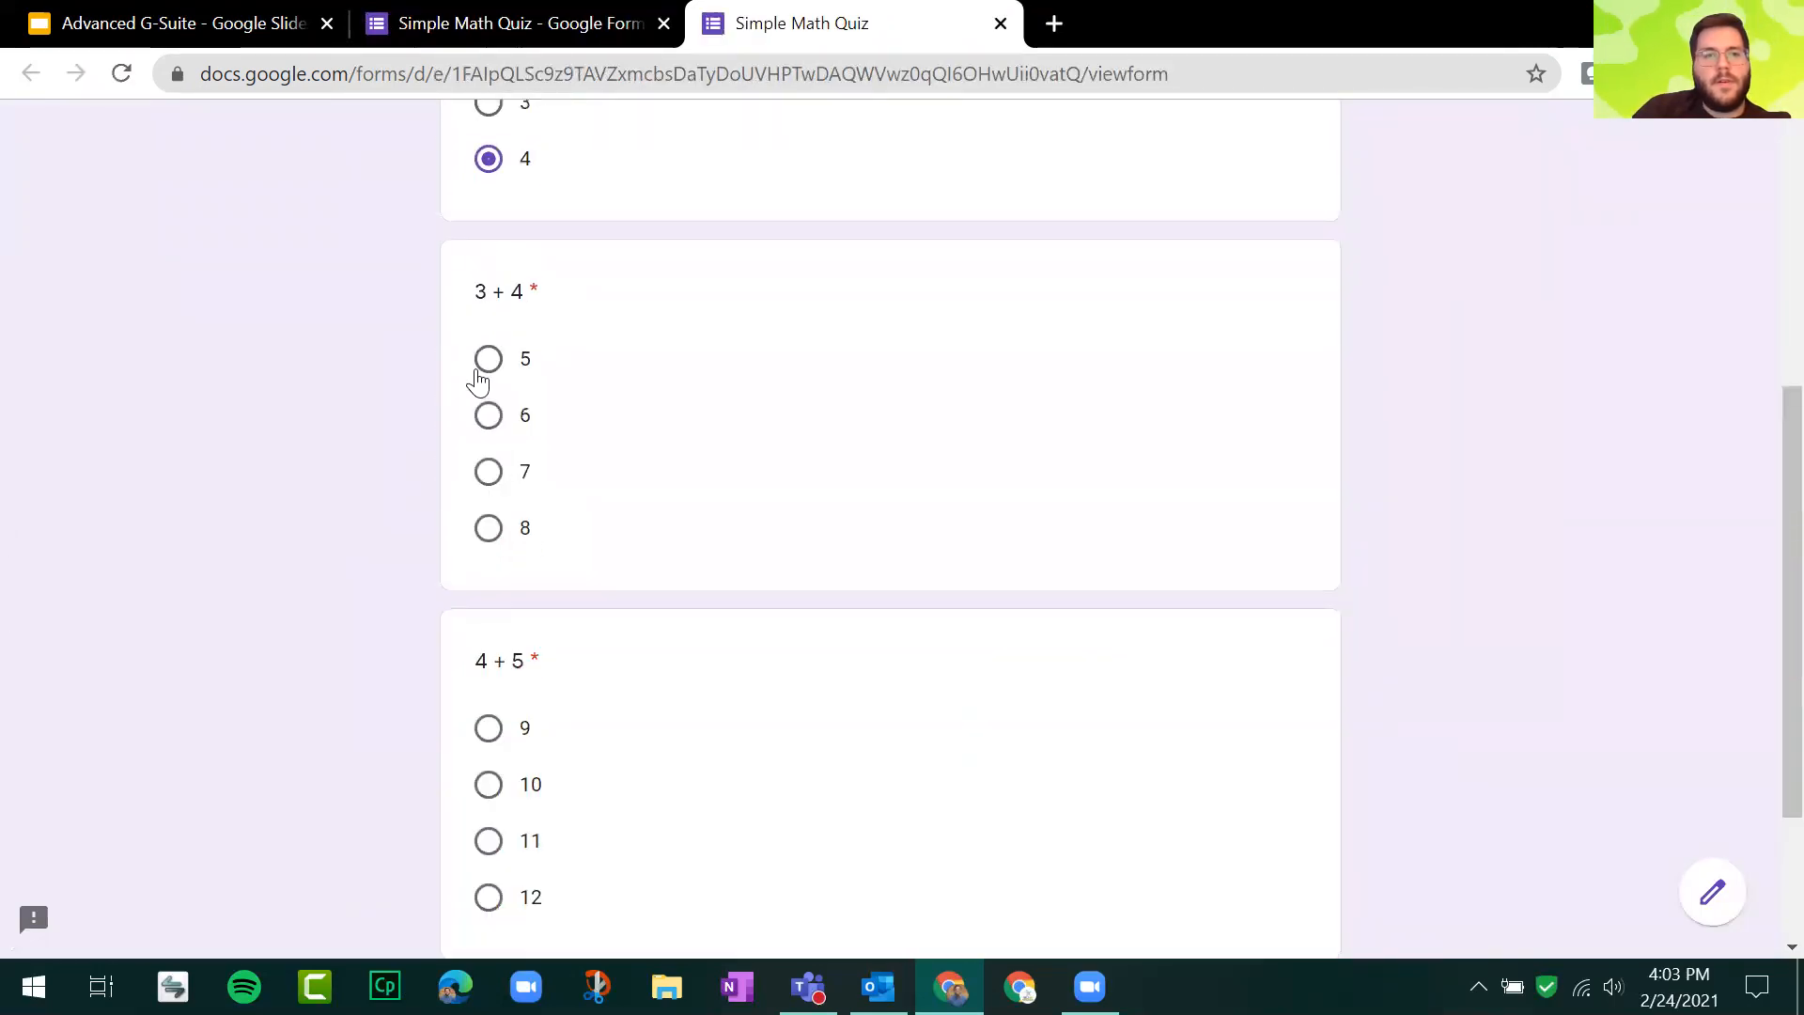
left_click(490, 472)
scroll(526, 563, "down", 3)
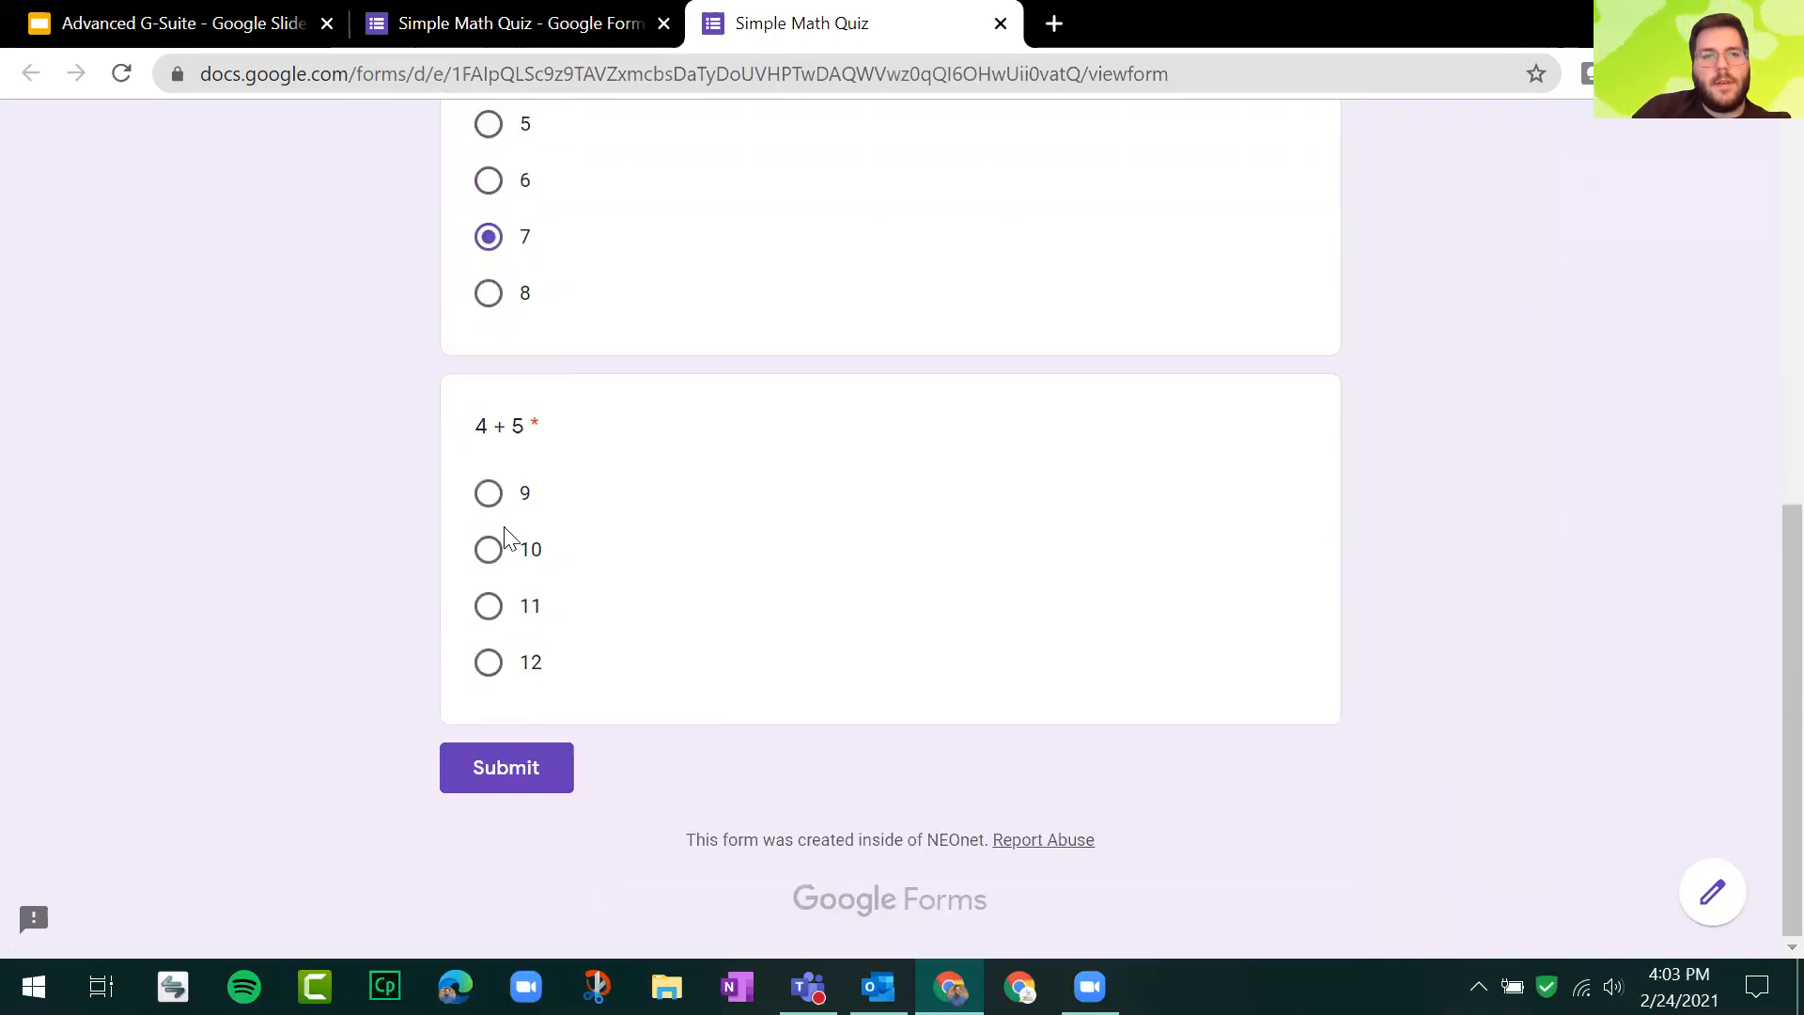
left_click(488, 493)
left_click(503, 770)
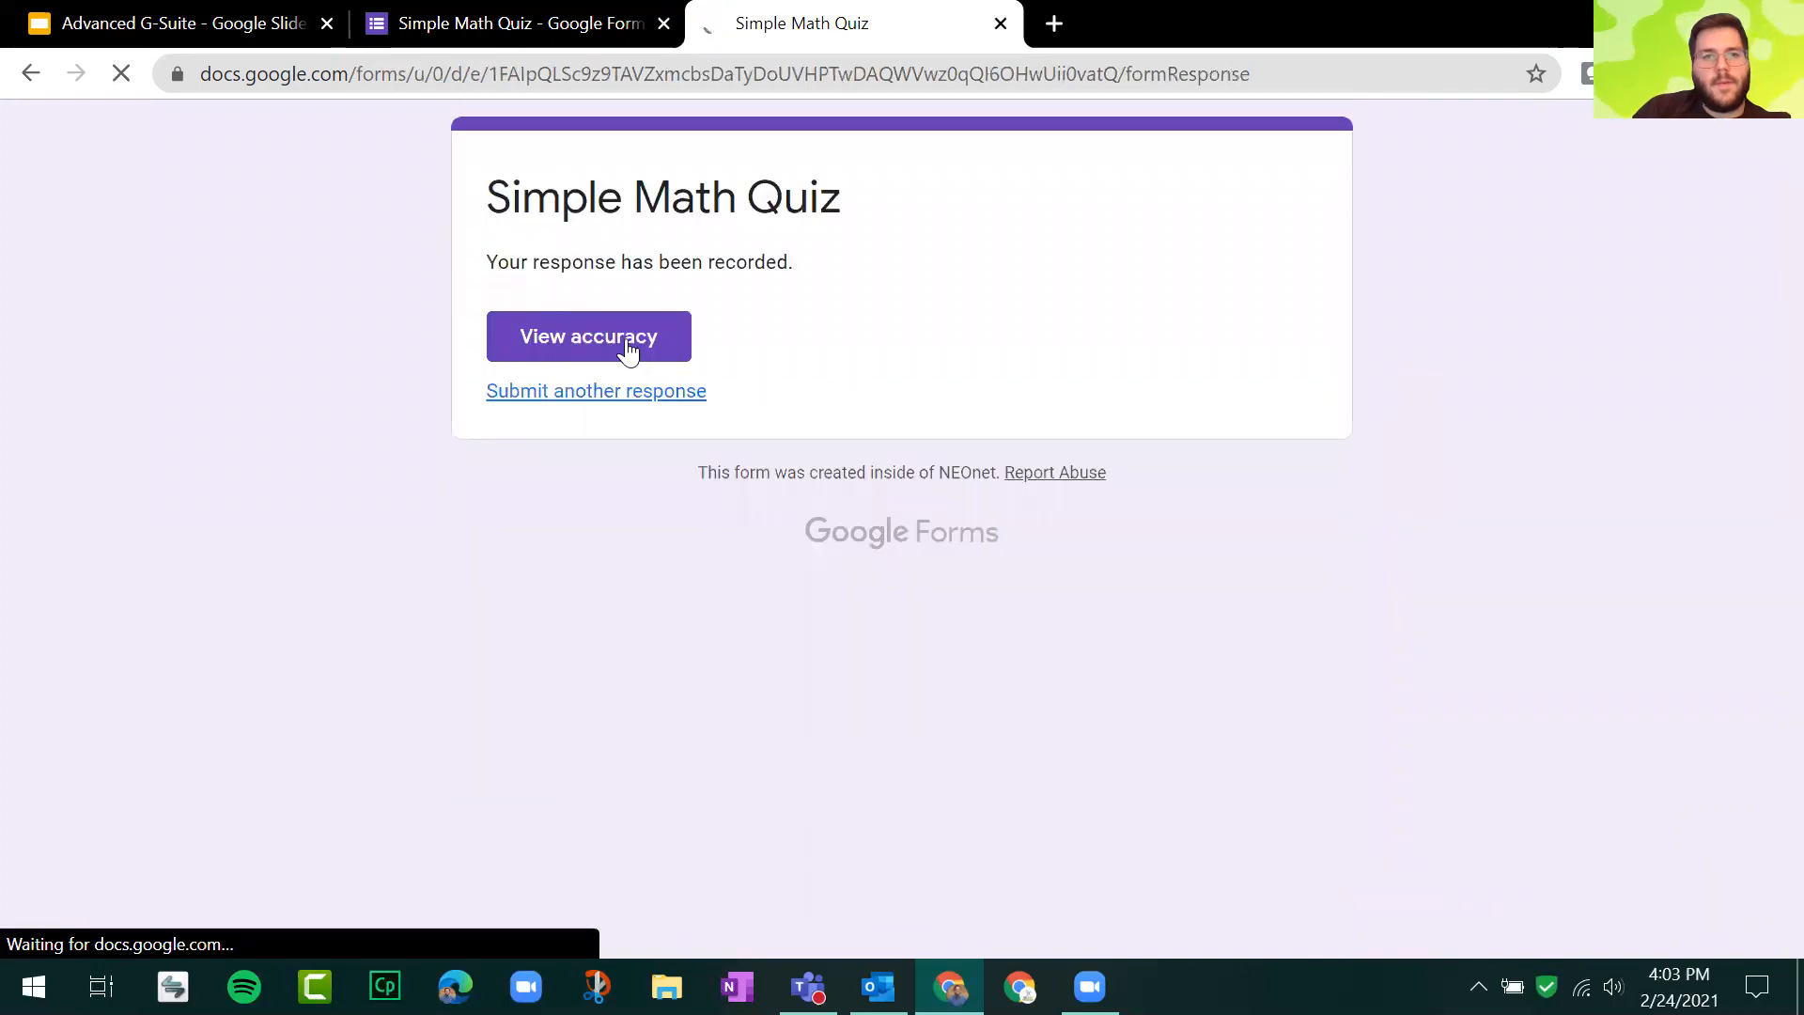
Step: View the accuracy of the submitted response and close the result and preview pages
left_click(627, 350)
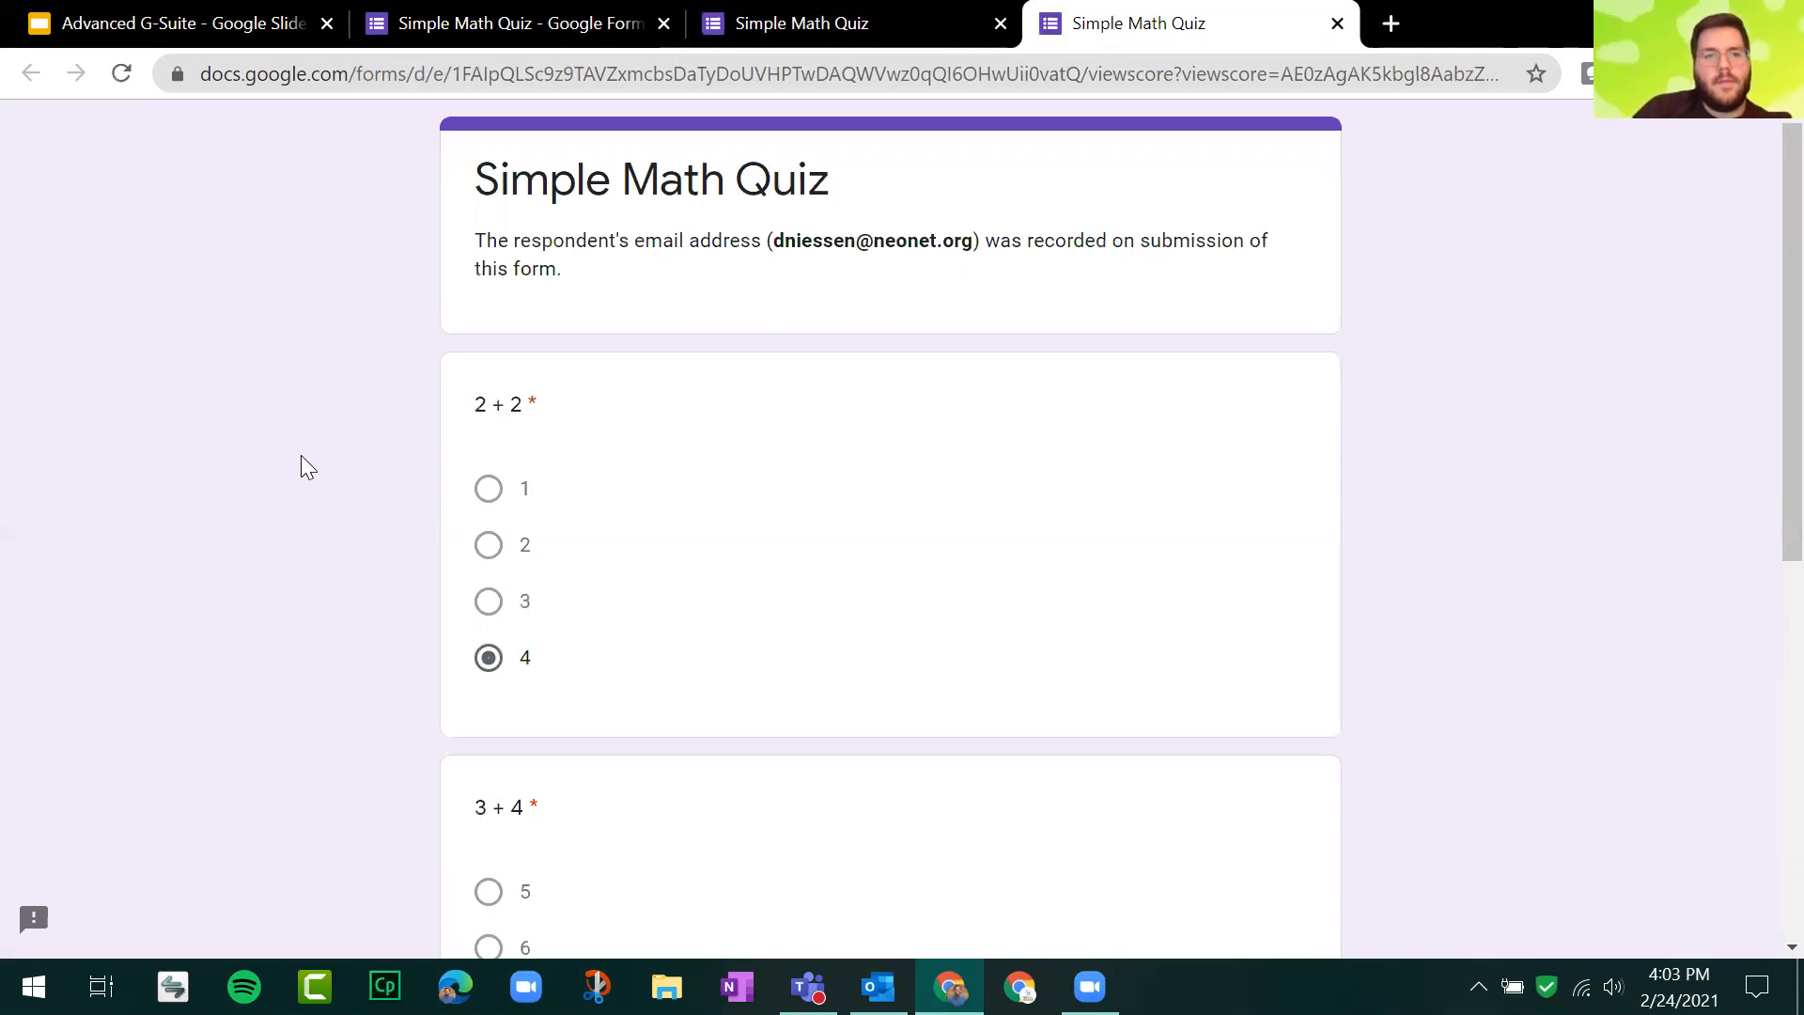
scroll(300, 456, "down", 6)
scroll(968, 233, "up", 5)
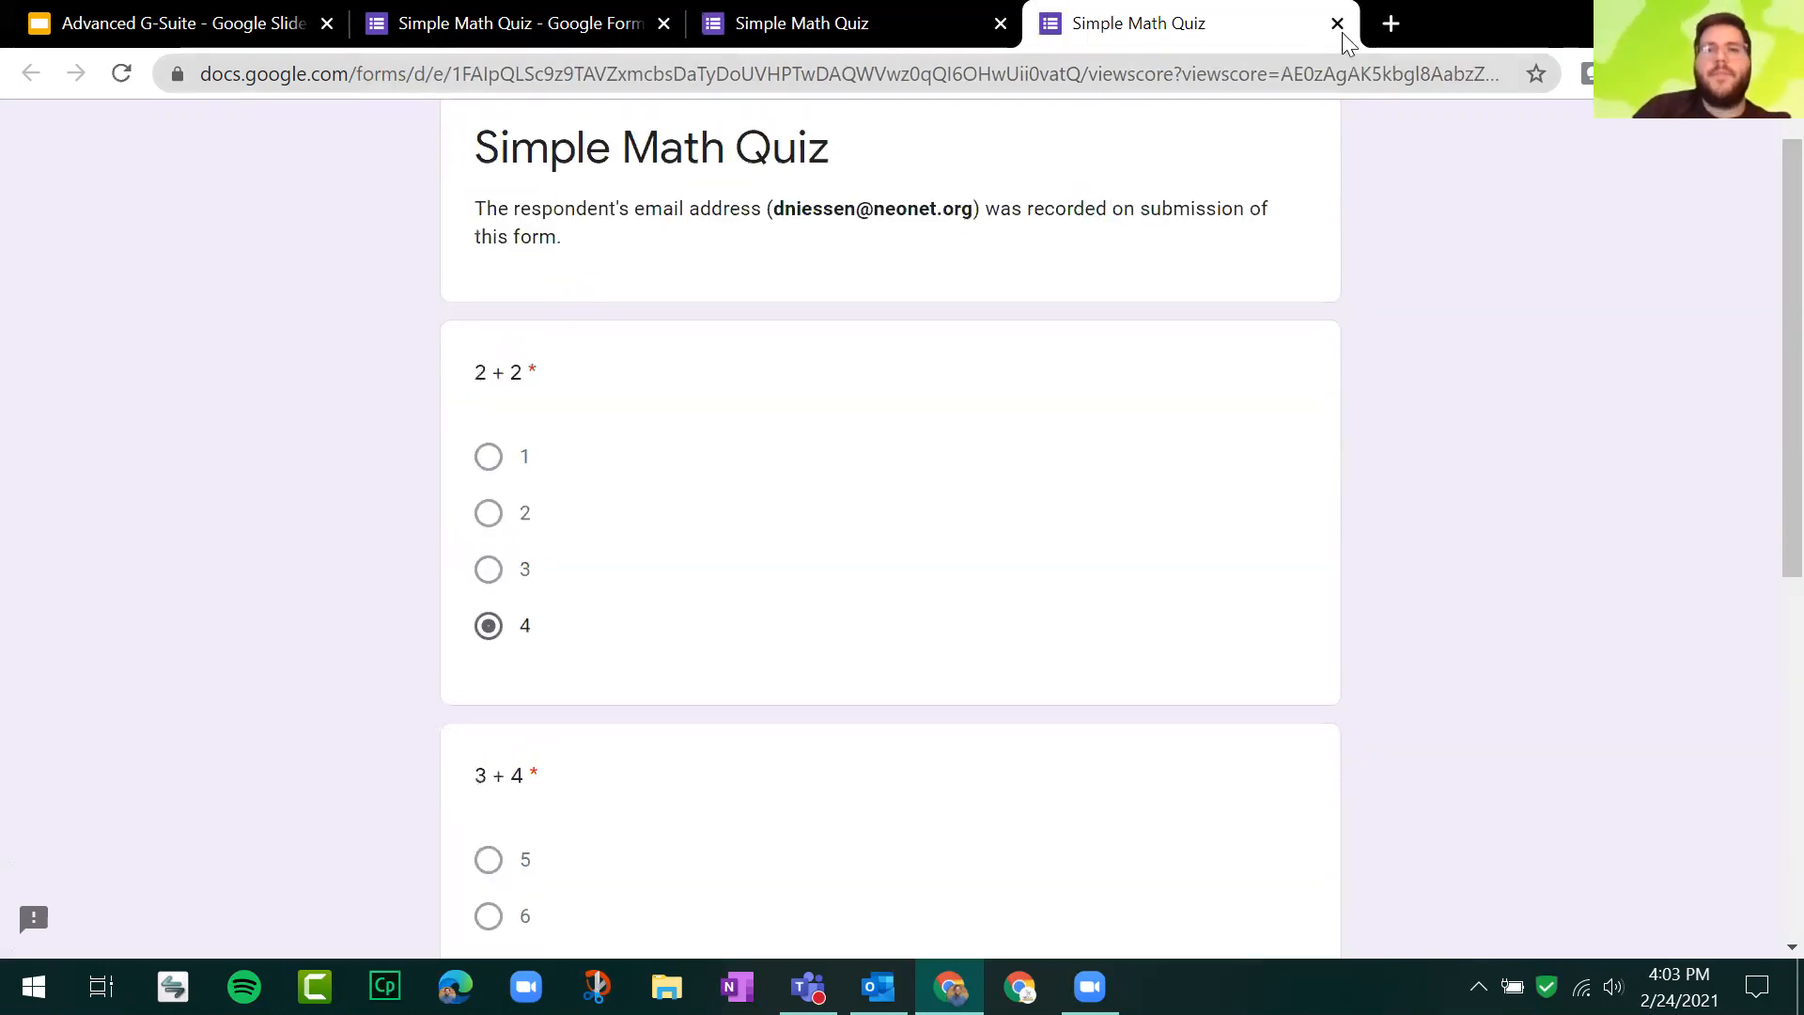
key("ctrl+w")
left_click(1000, 24)
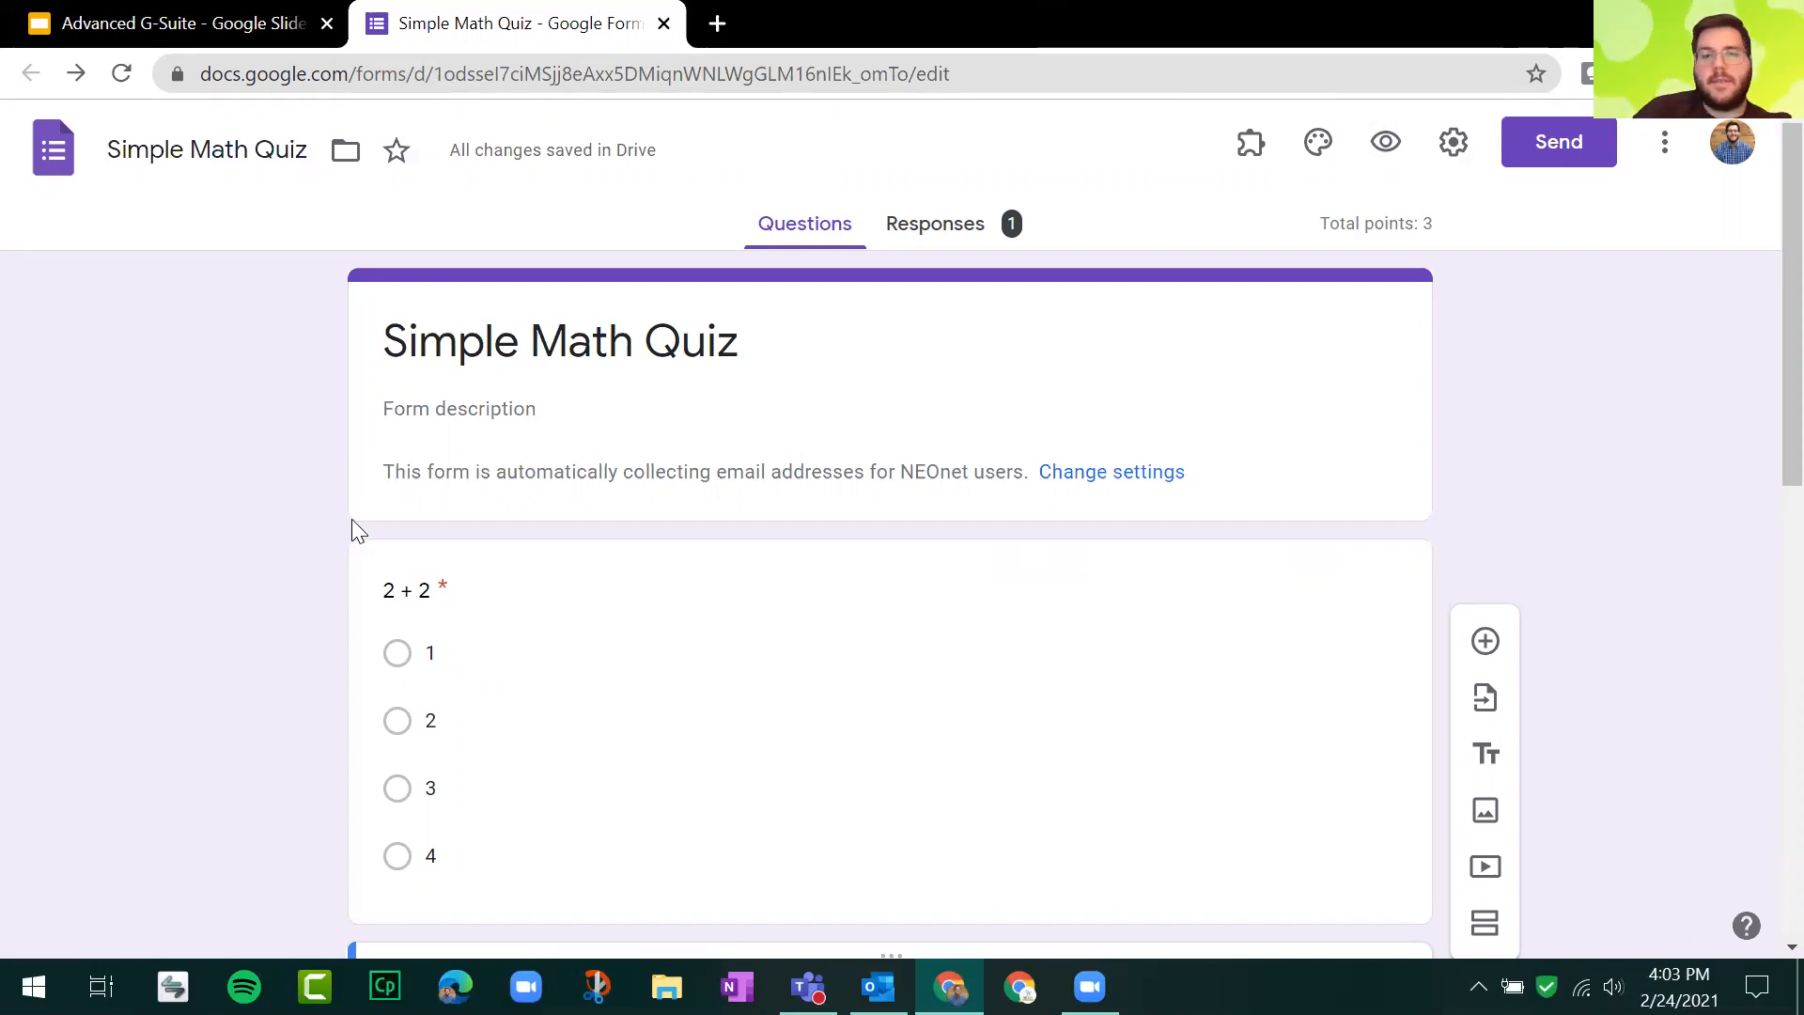
Step: Add a required short-answer question titled "Name" and move it above the "2 + 2" question
left_click(1099, 621)
left_click(1482, 578)
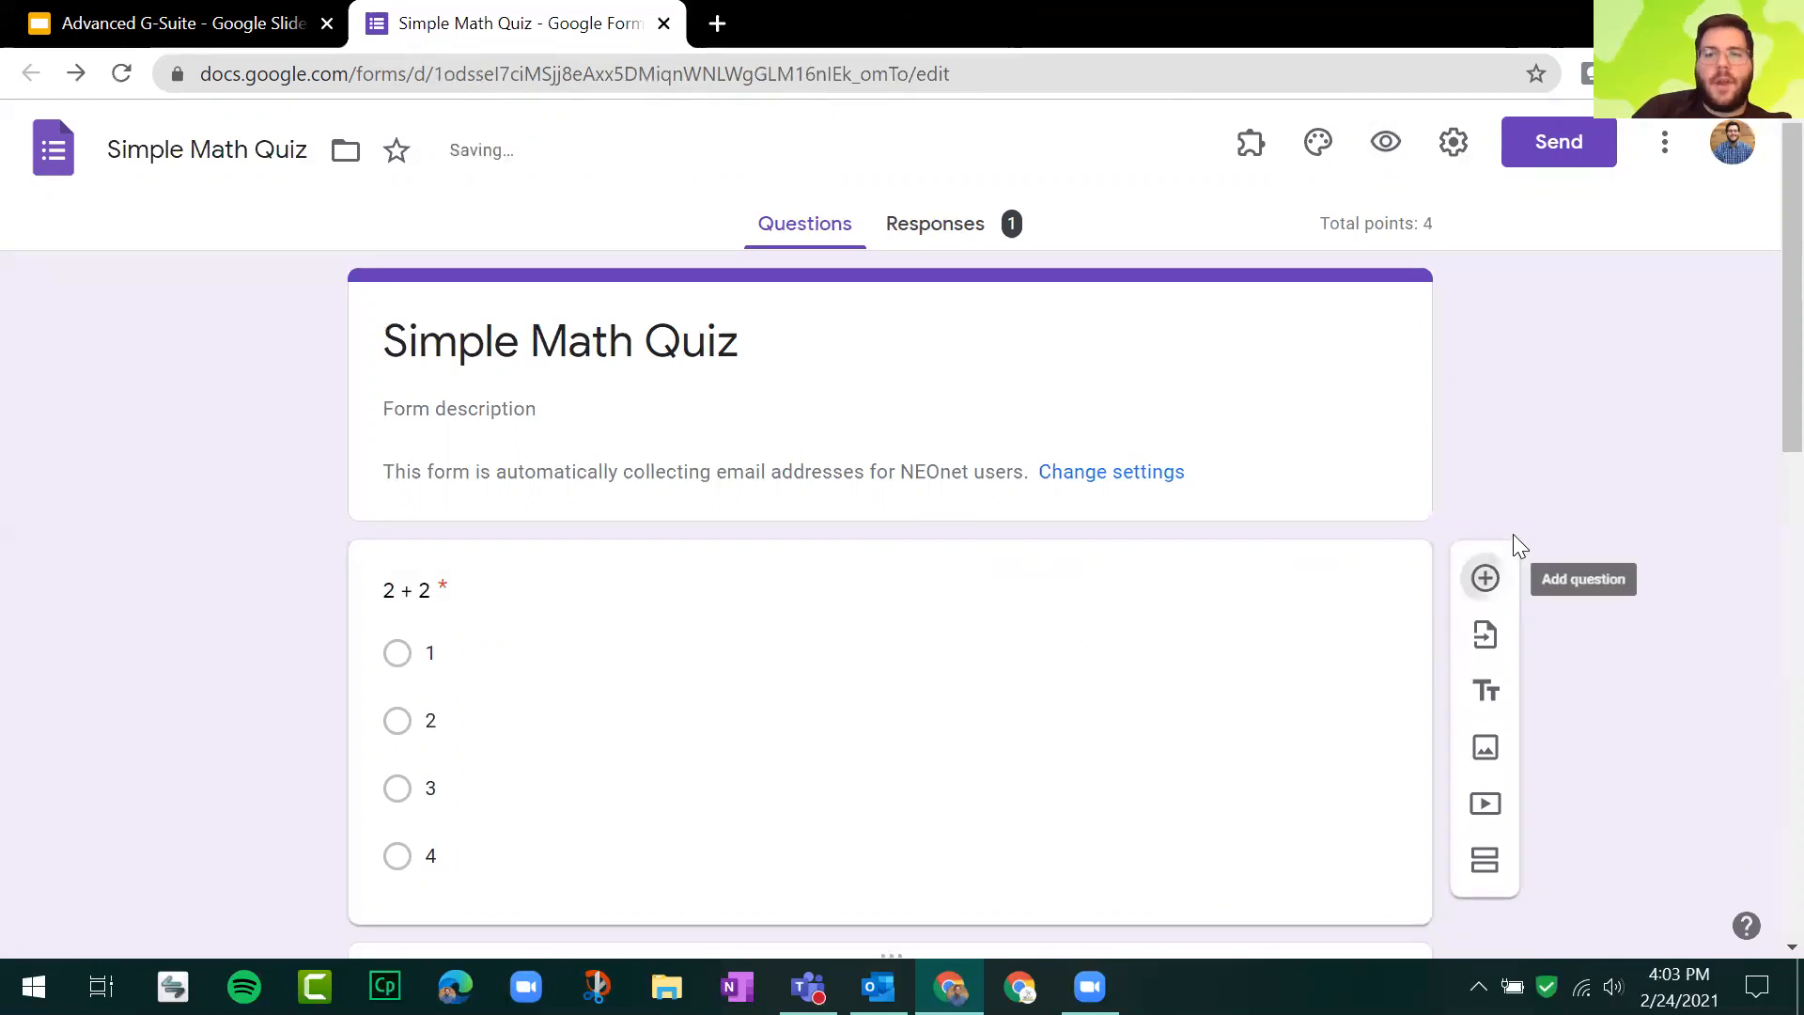
left_click_drag(874, 681, 818, 362)
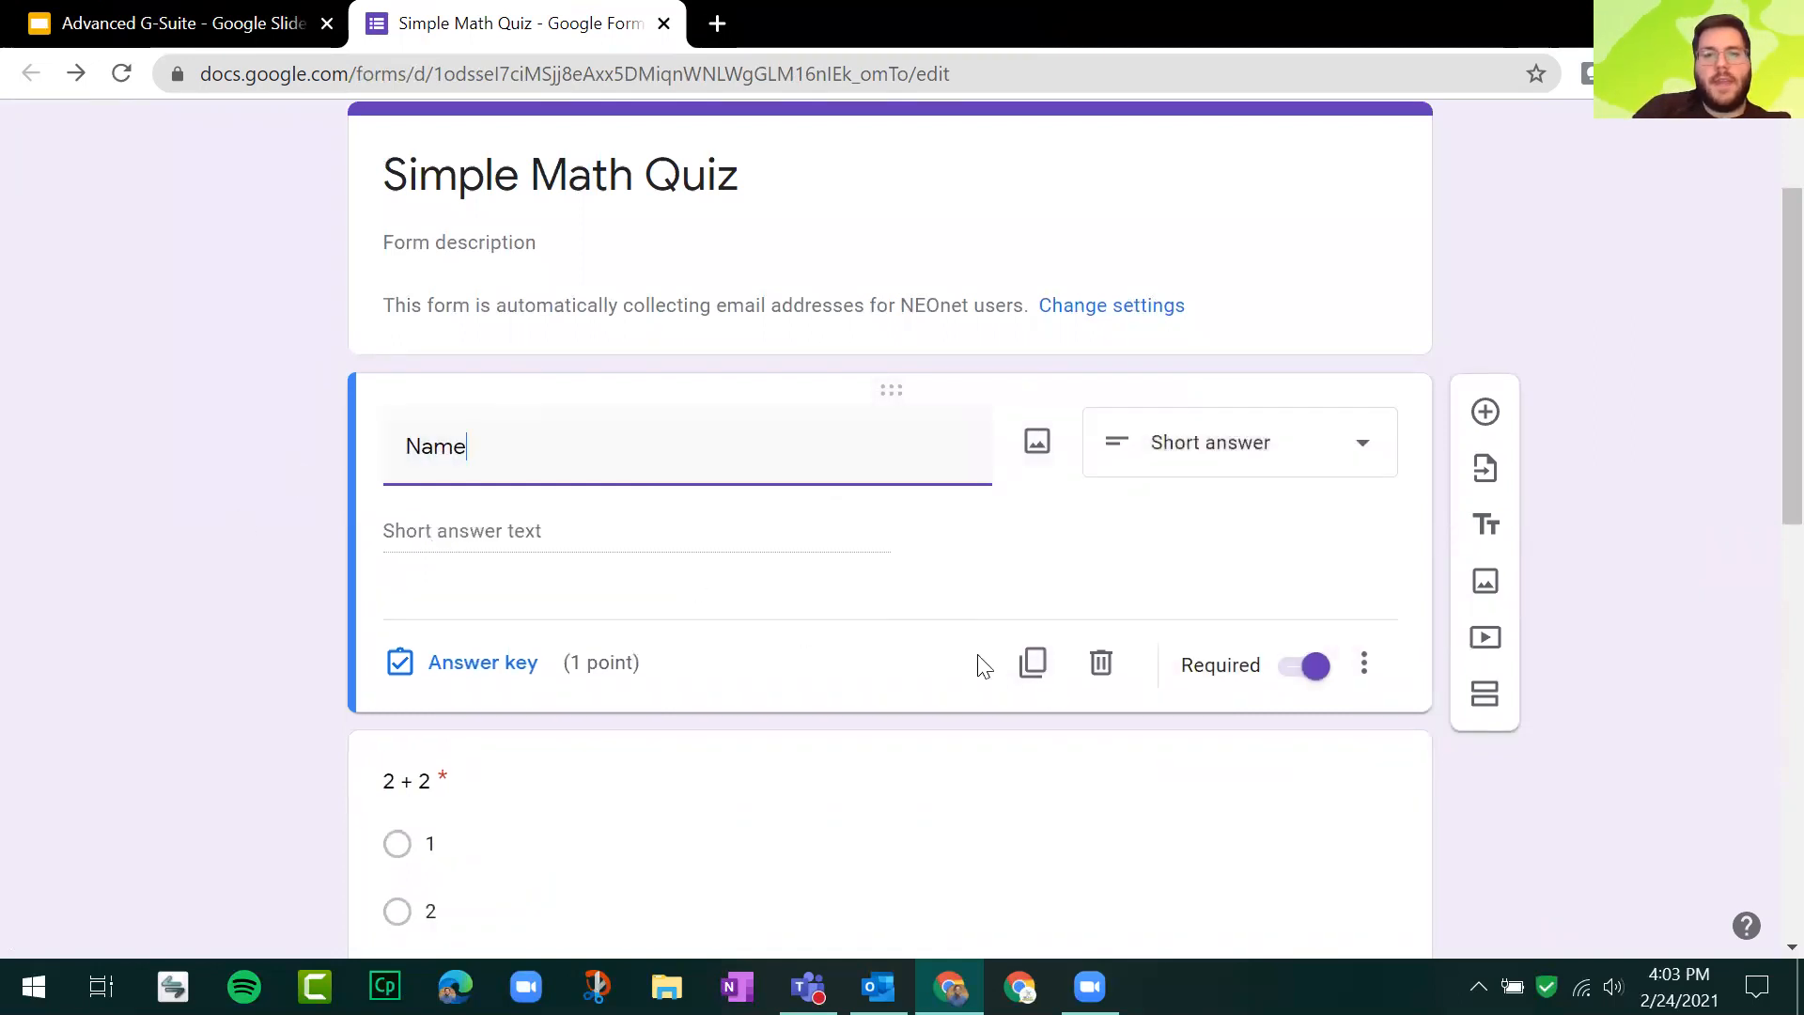
Step: Set the point value of the "Name" question to 0 in its answer key
left_click(483, 665)
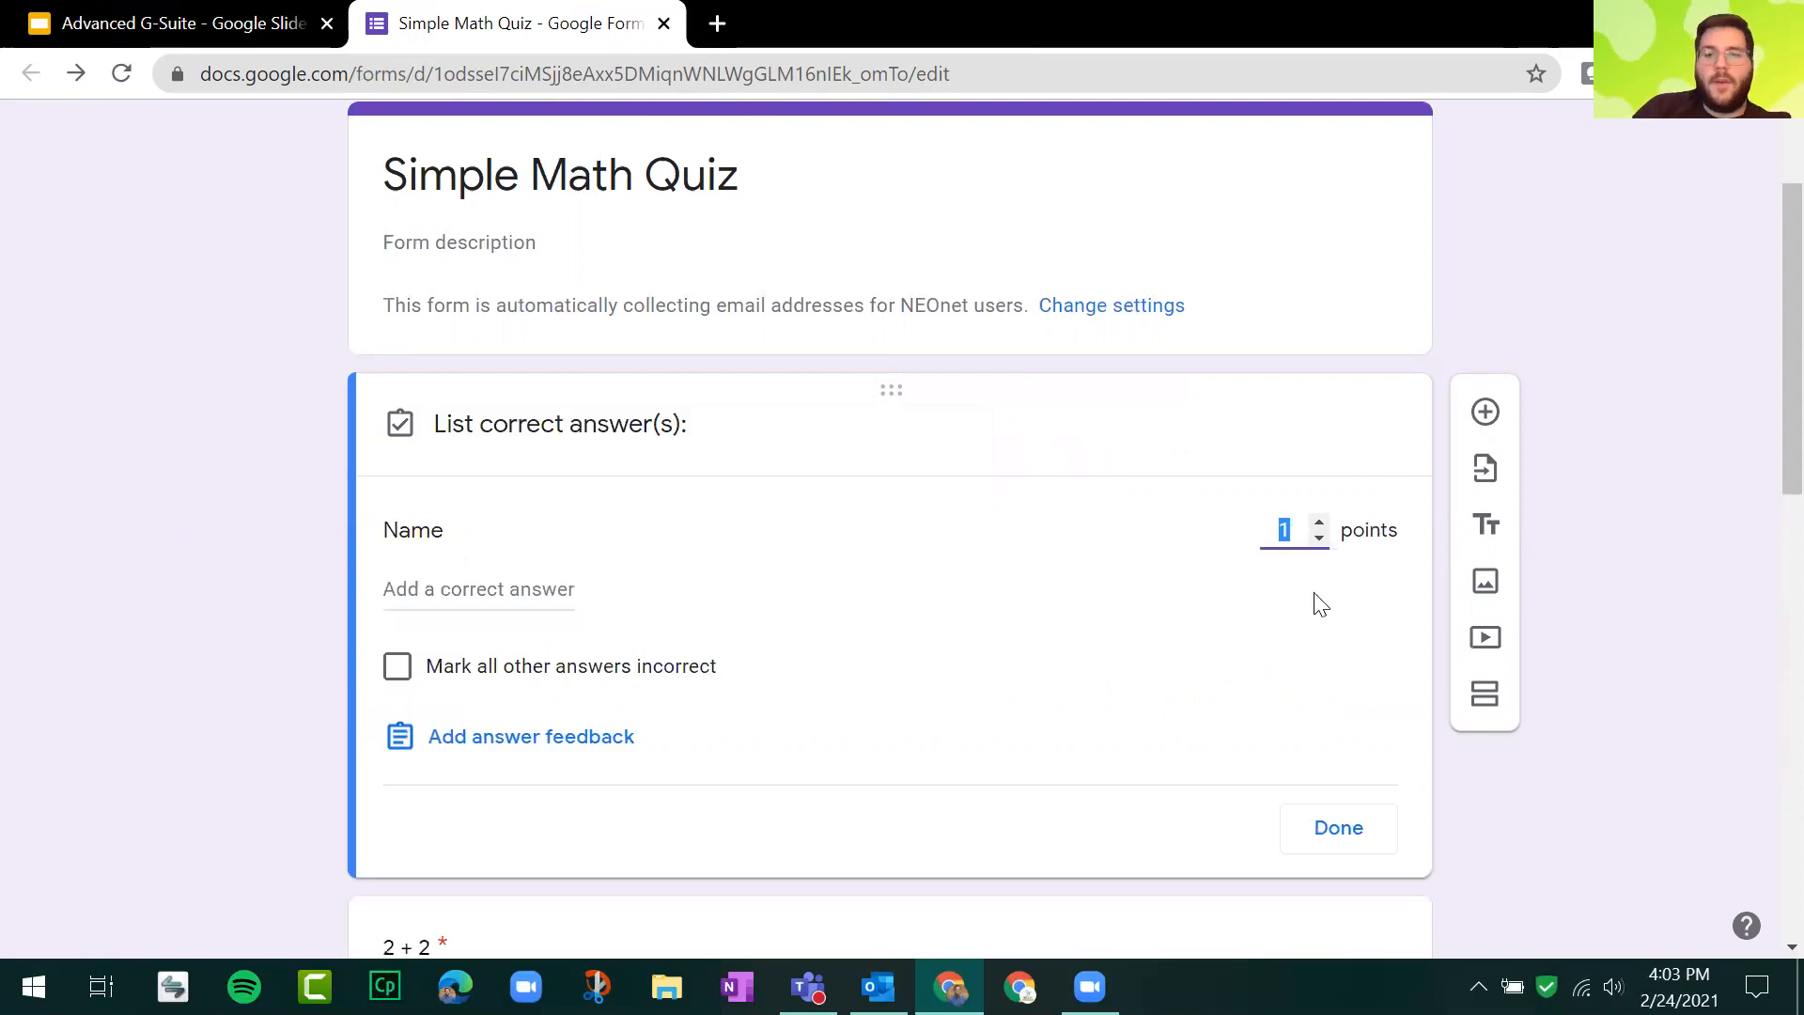
left_click(1339, 829)
left_click(240, 557)
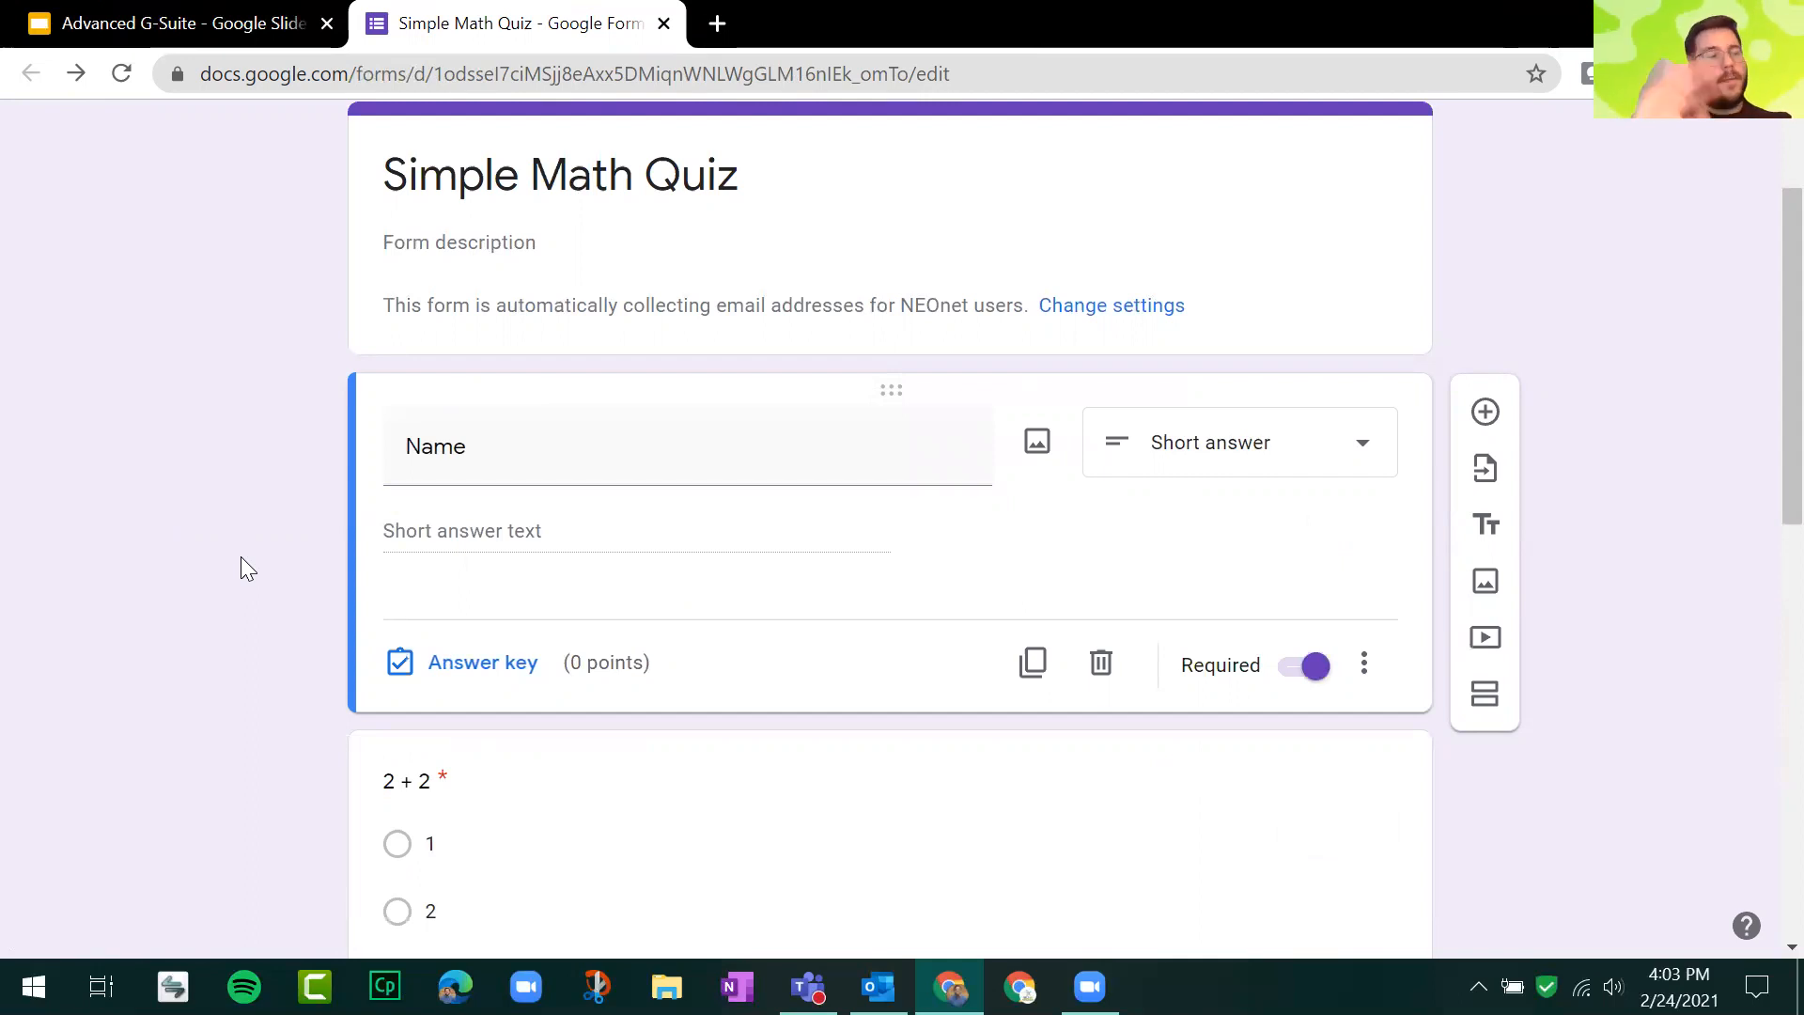
Step: Review the quiz's email collection notice, its list of questions and the total points
left_click_drag(757, 309, 1003, 291)
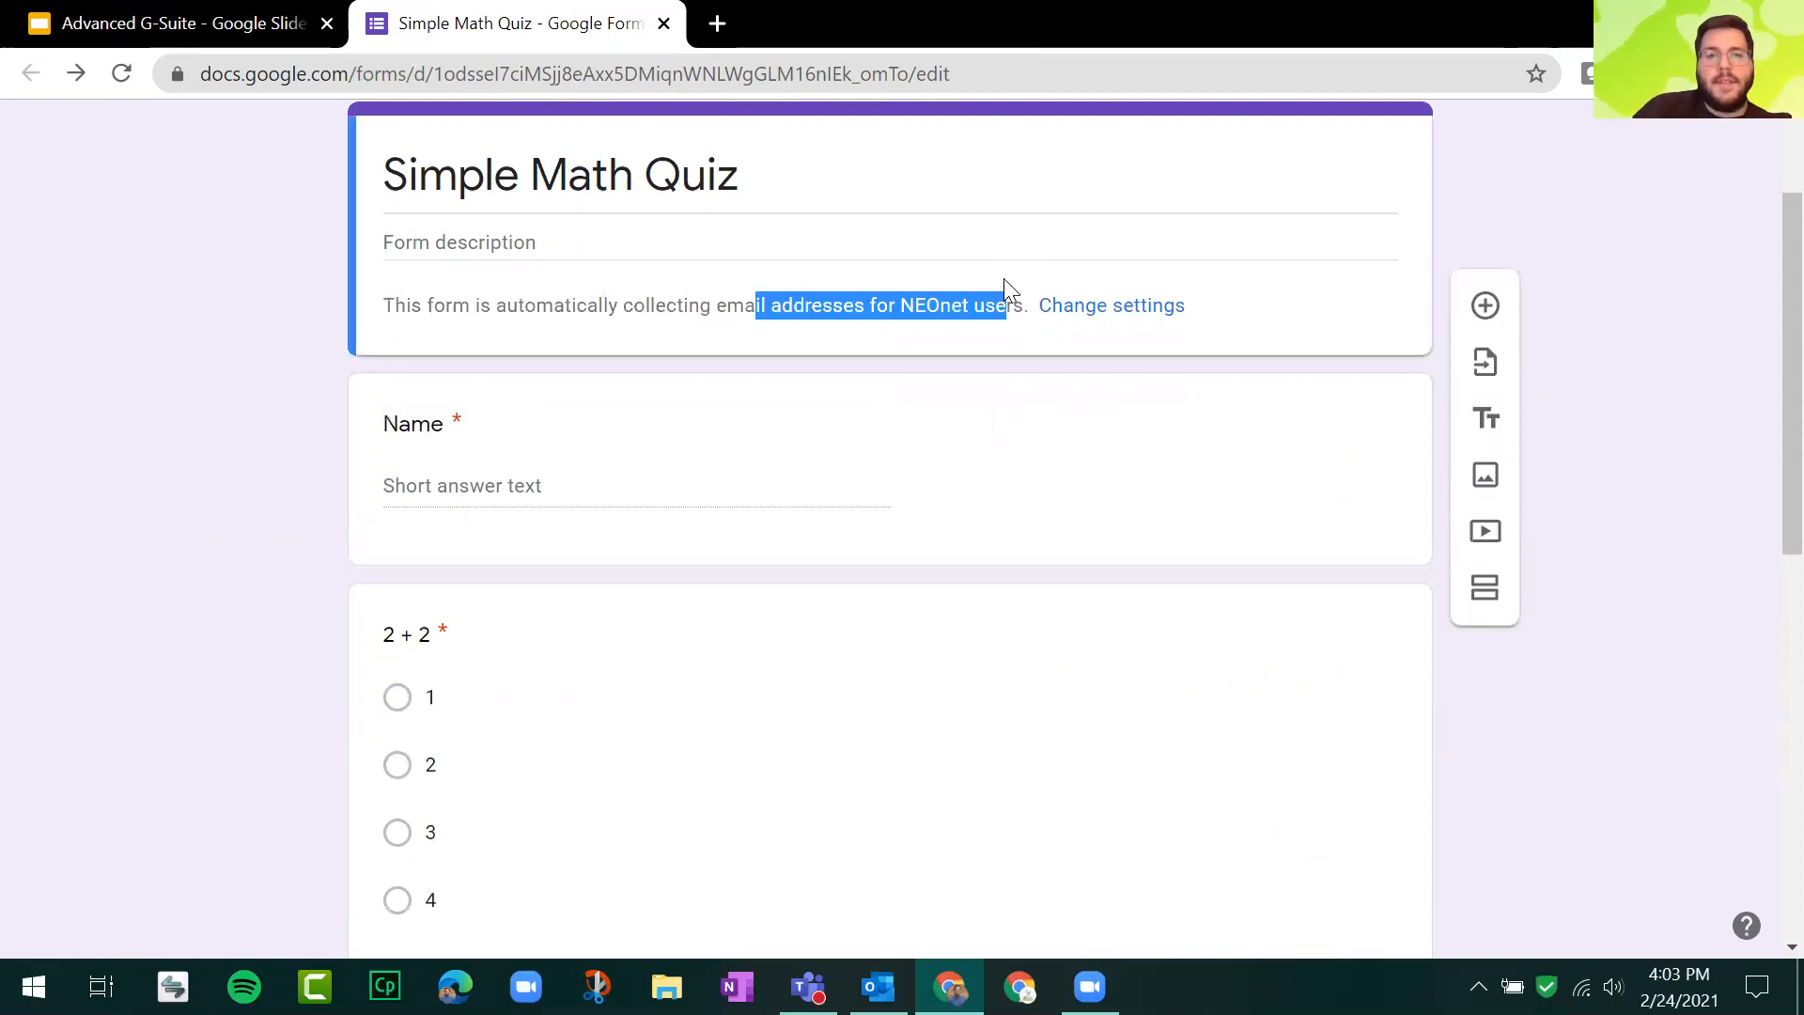
left_click(155, 468)
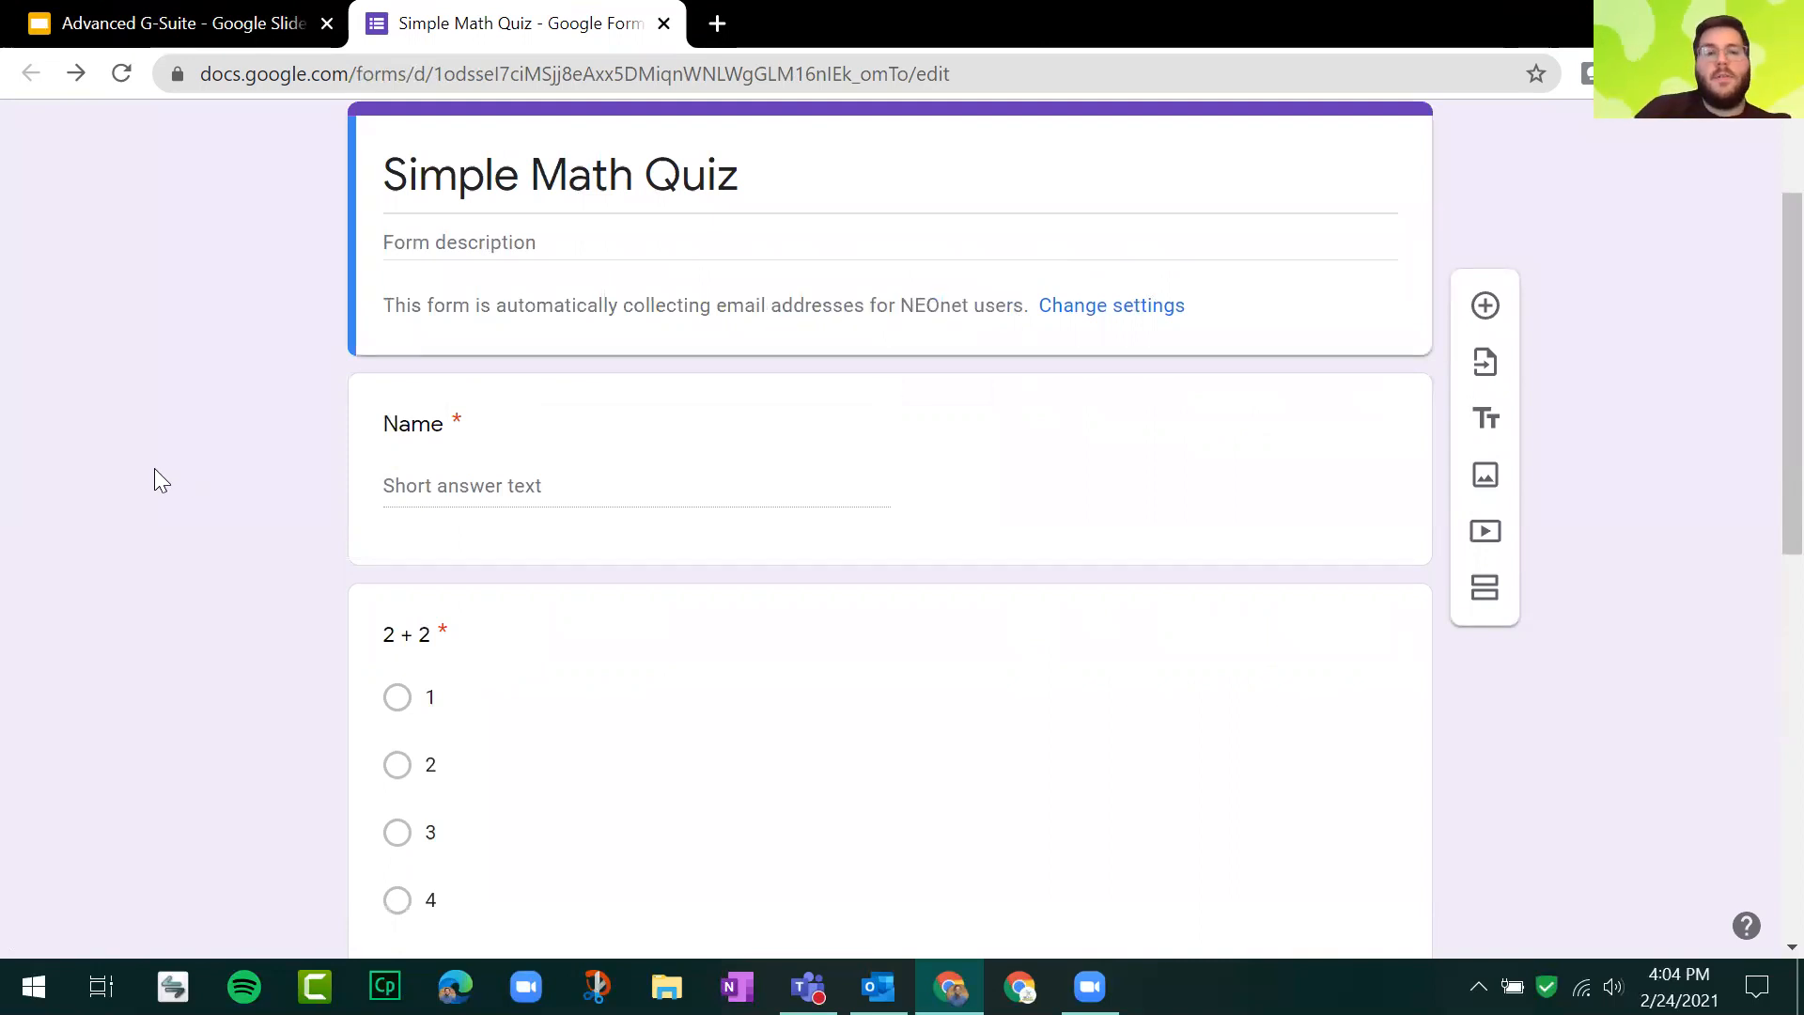
scroll(193, 442, "down", 5)
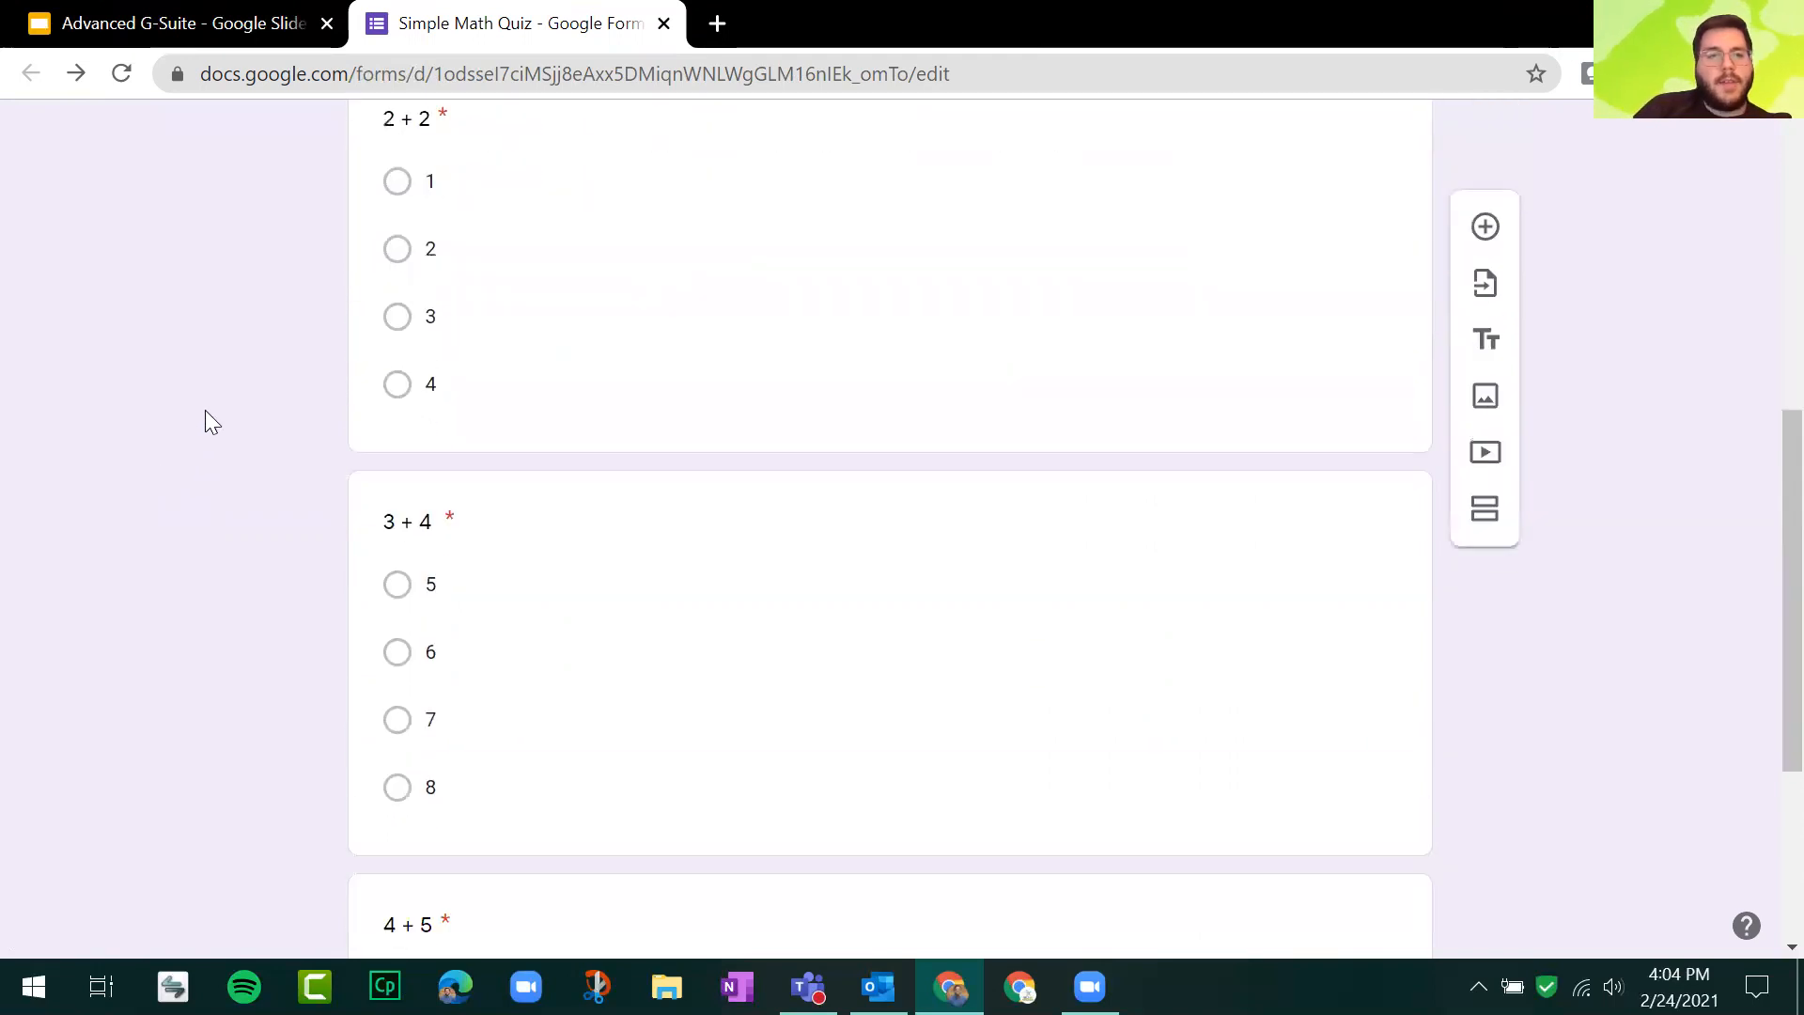
scroll(206, 410, "down", 4)
scroll(206, 410, "up", 11)
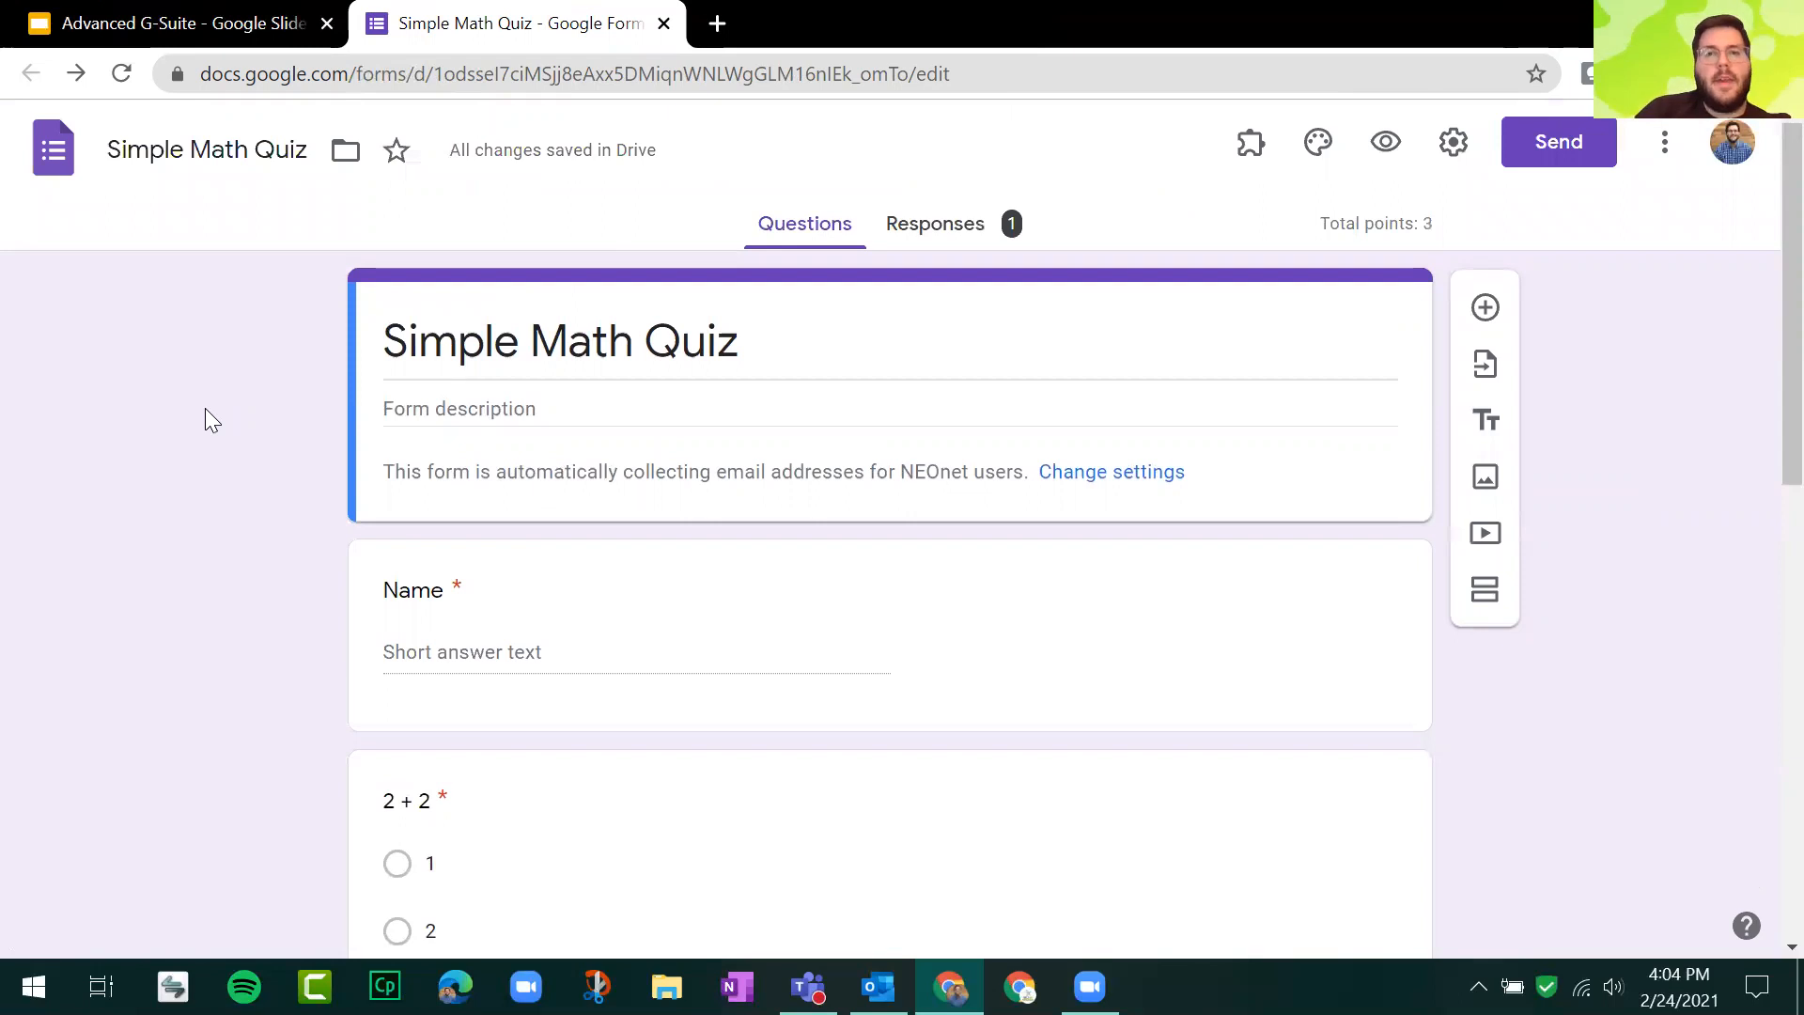
left_click_drag(1455, 233, 1344, 228)
left_click(1463, 224)
left_click(1152, 250)
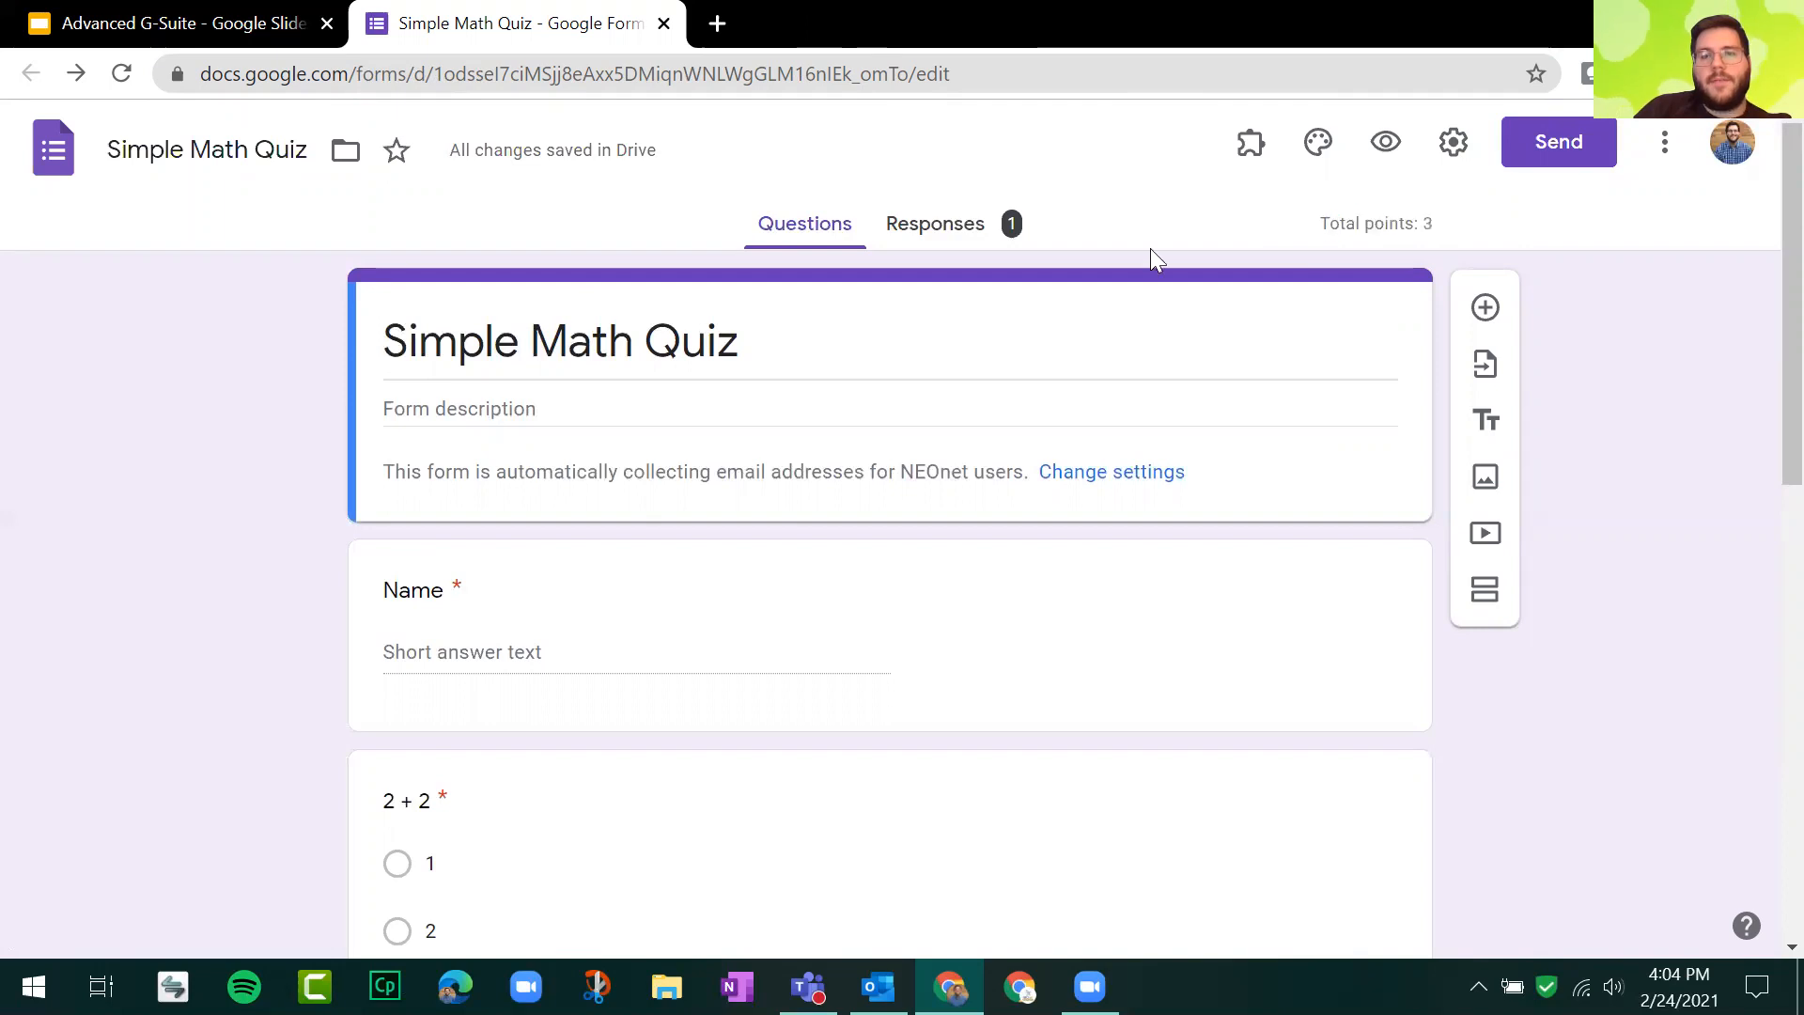
Step: Switch to Google Classroom in a new tab, open the class My Google Classroom (Quarter 2), check its grades and go to its classwork
left_click(716, 32)
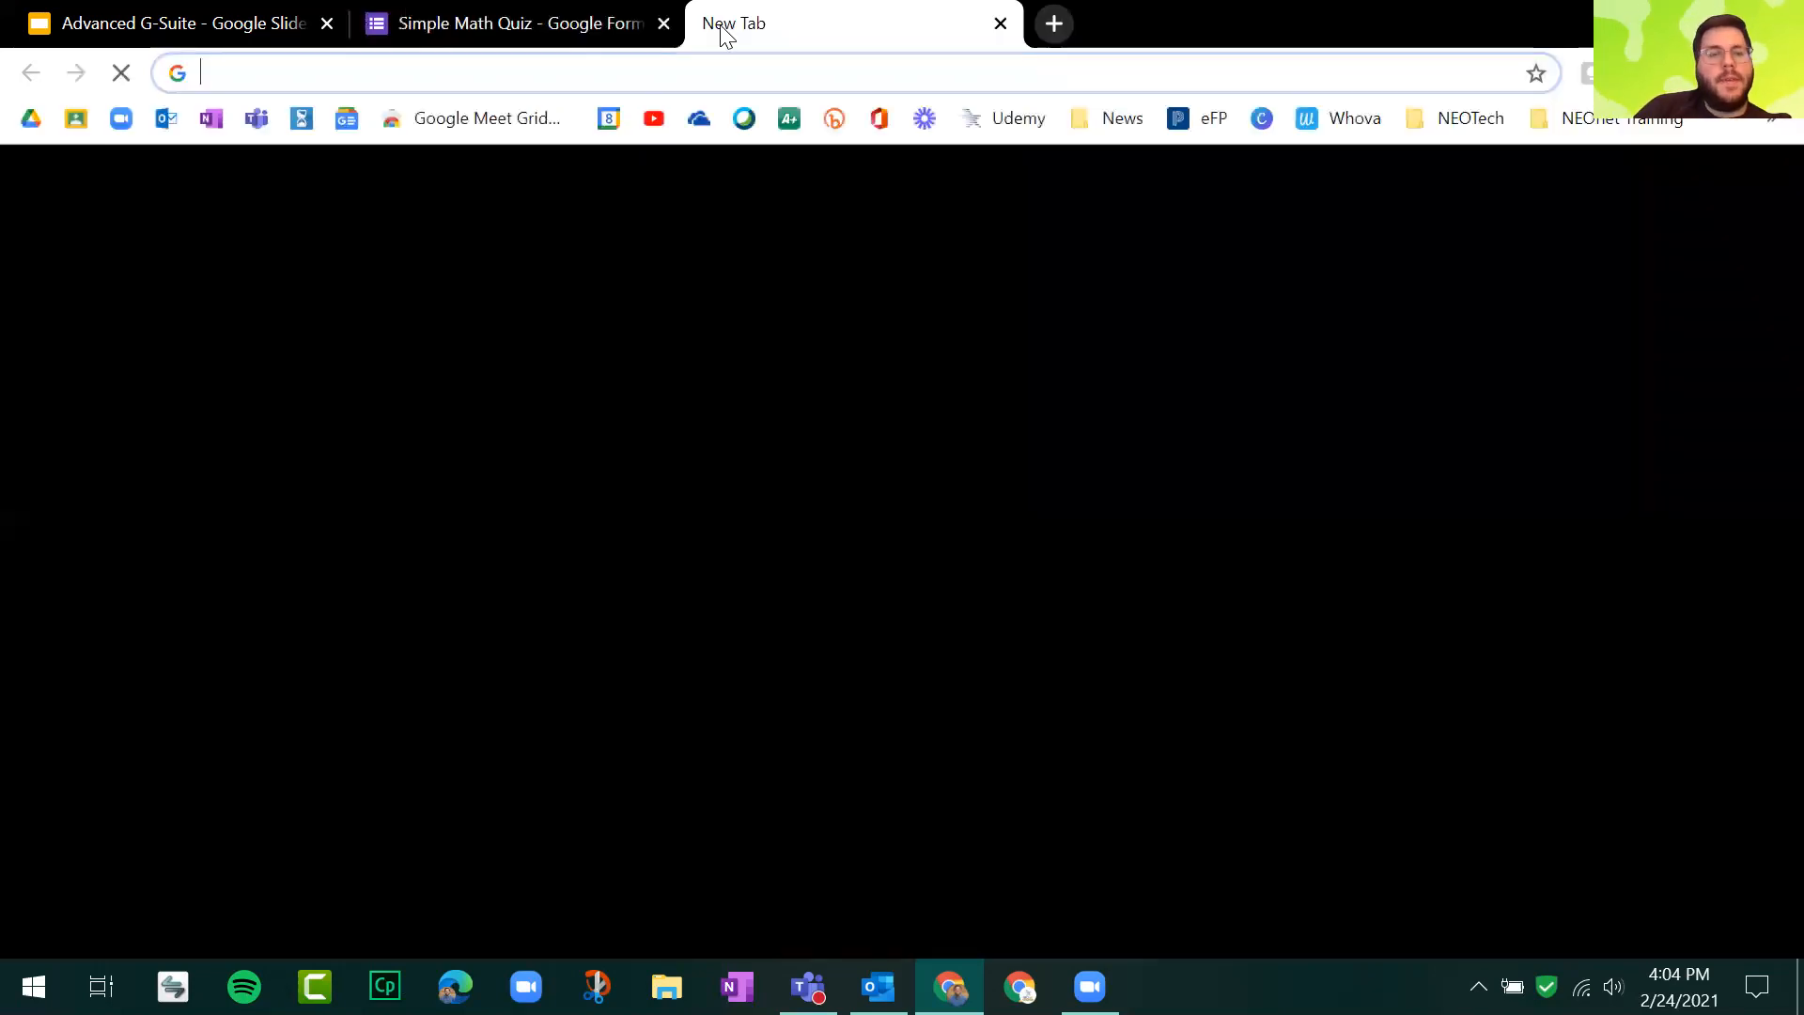
left_click(76, 117)
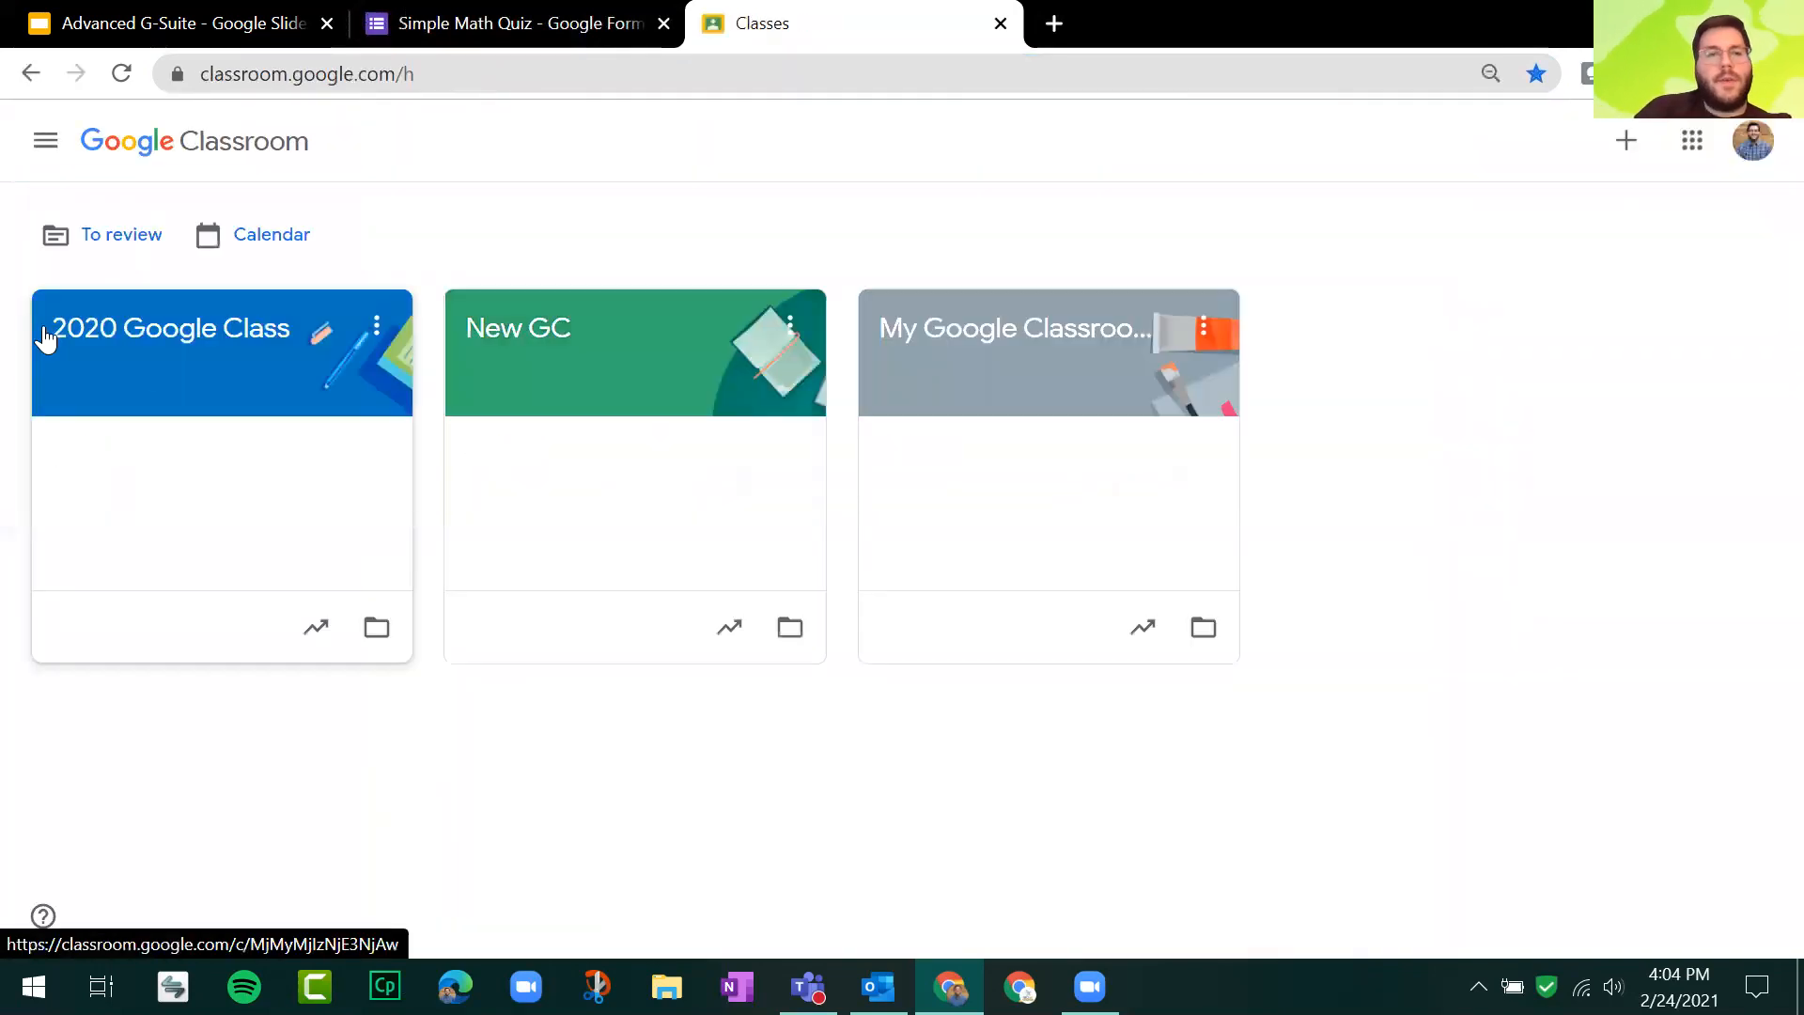
left_click(1050, 321)
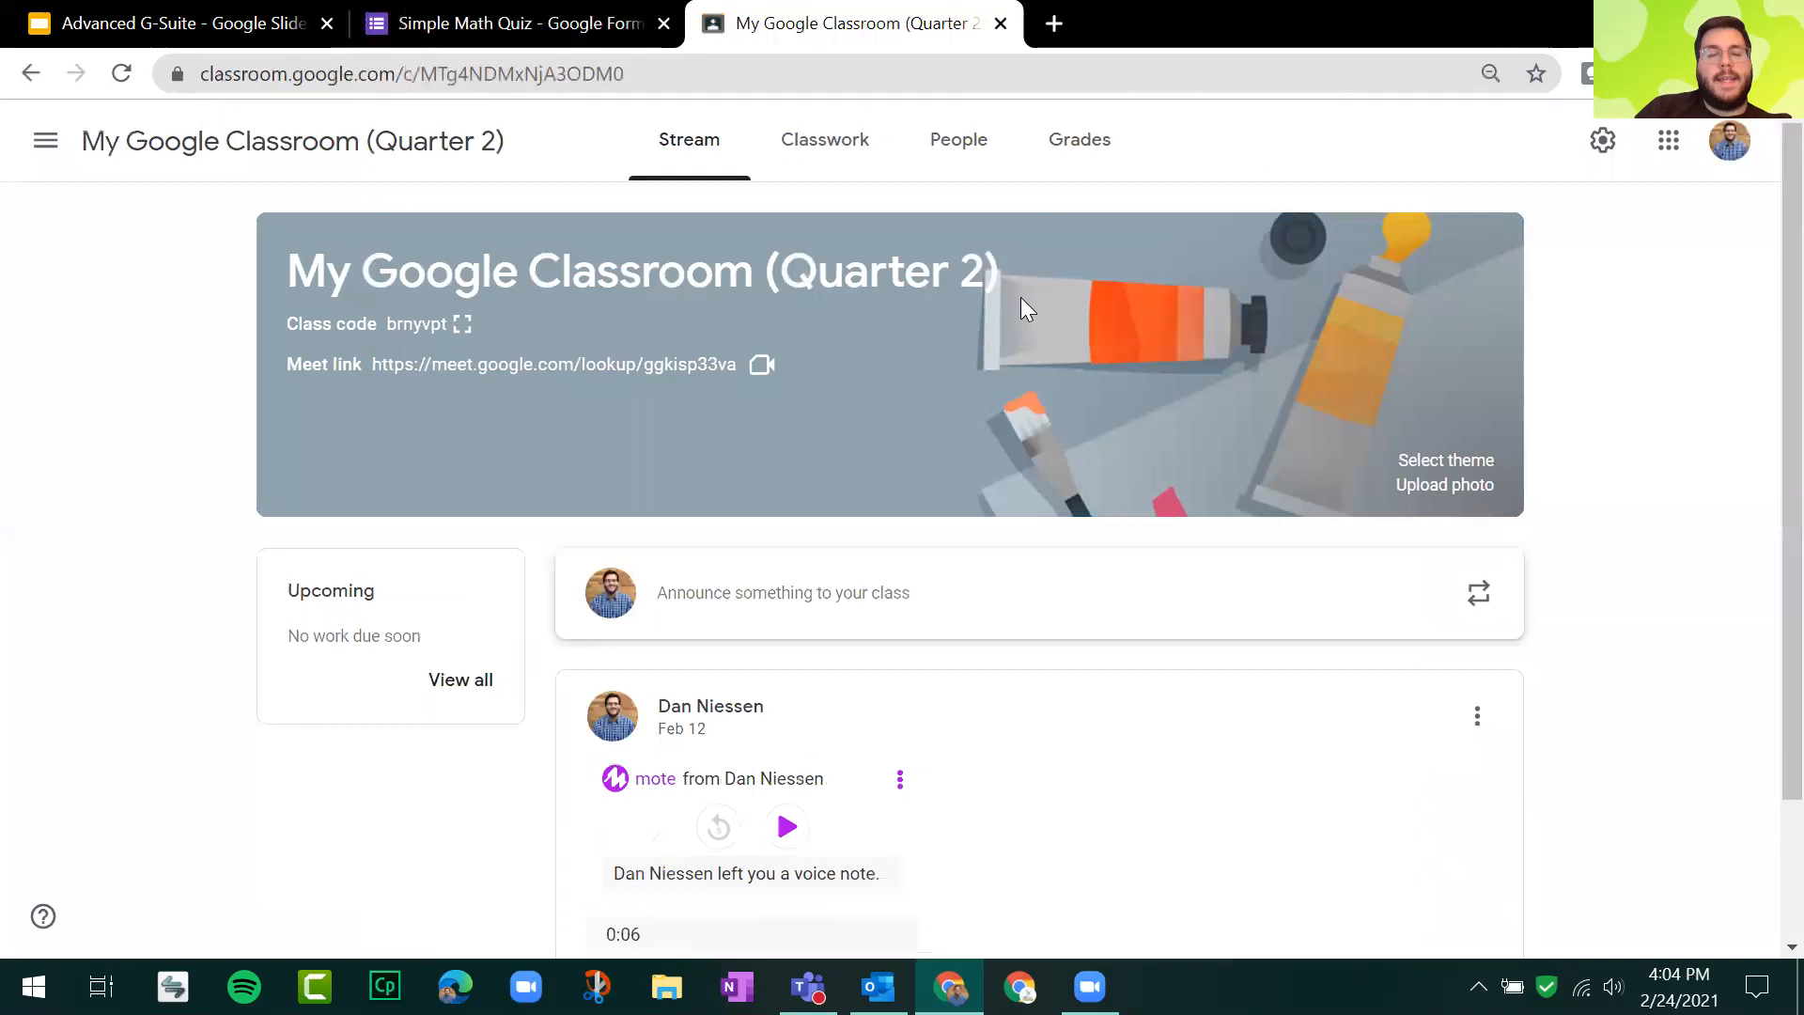
left_click(810, 176)
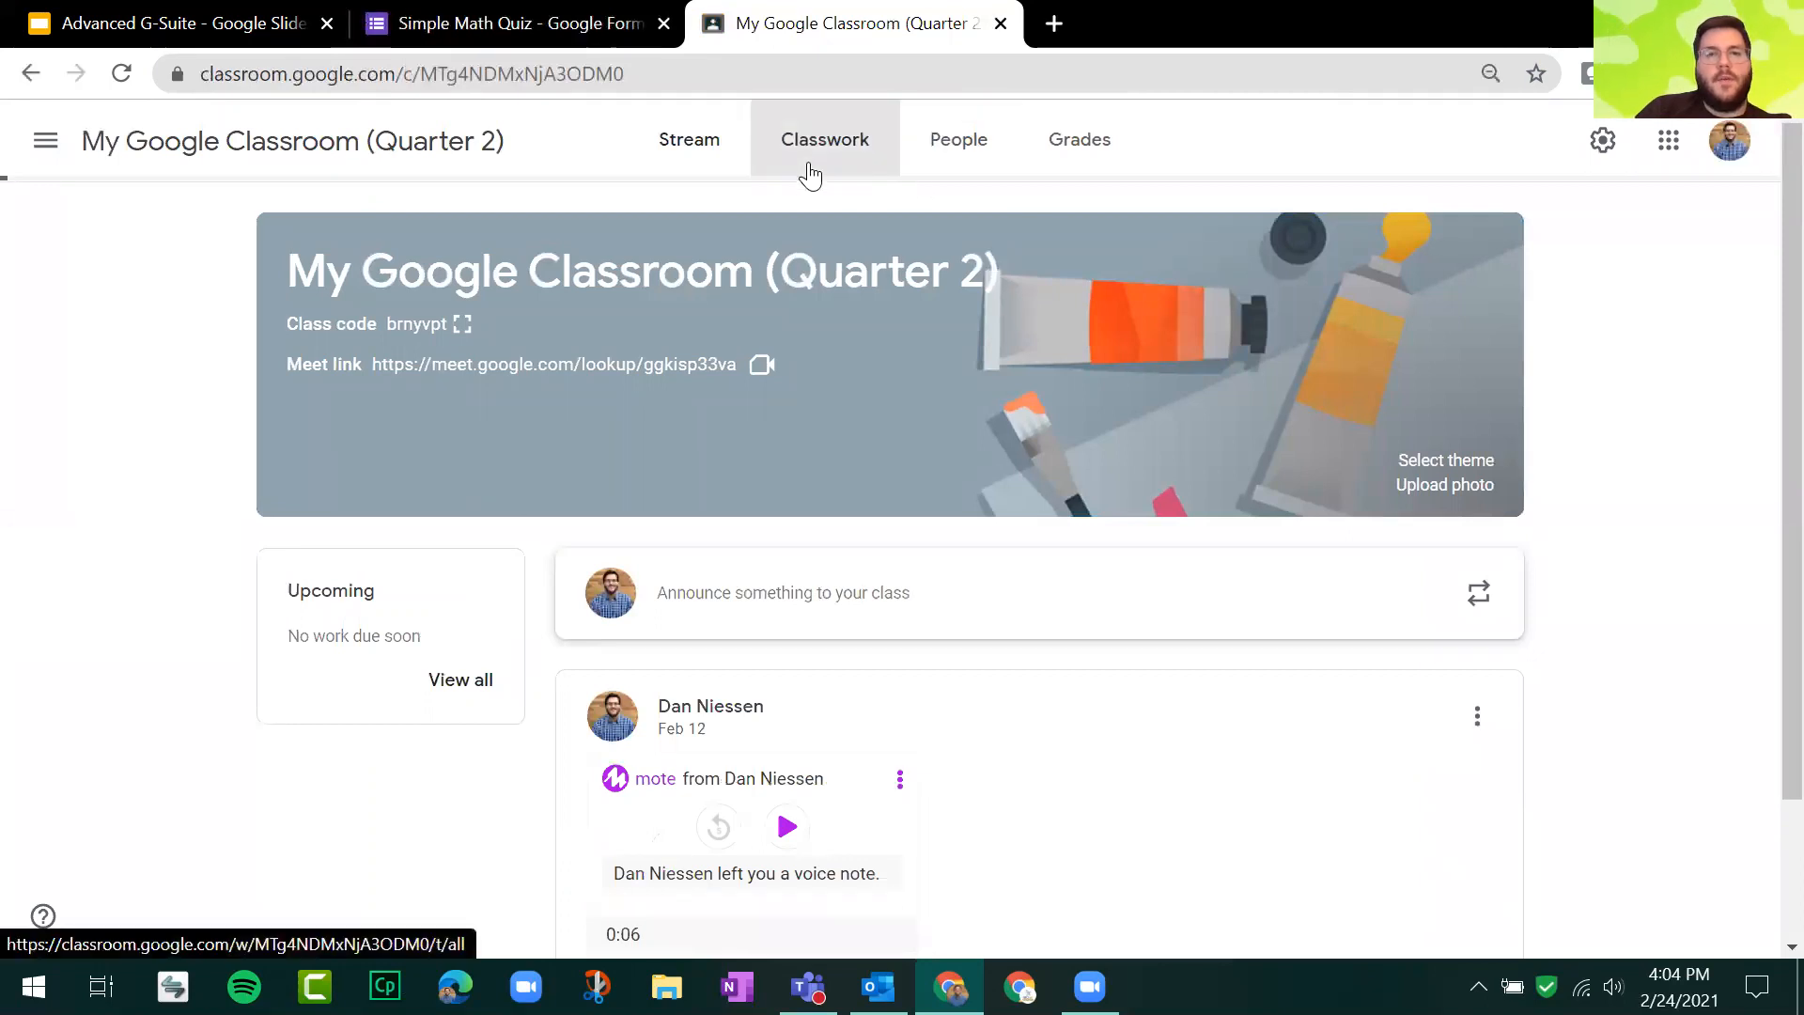
left_click(1086, 141)
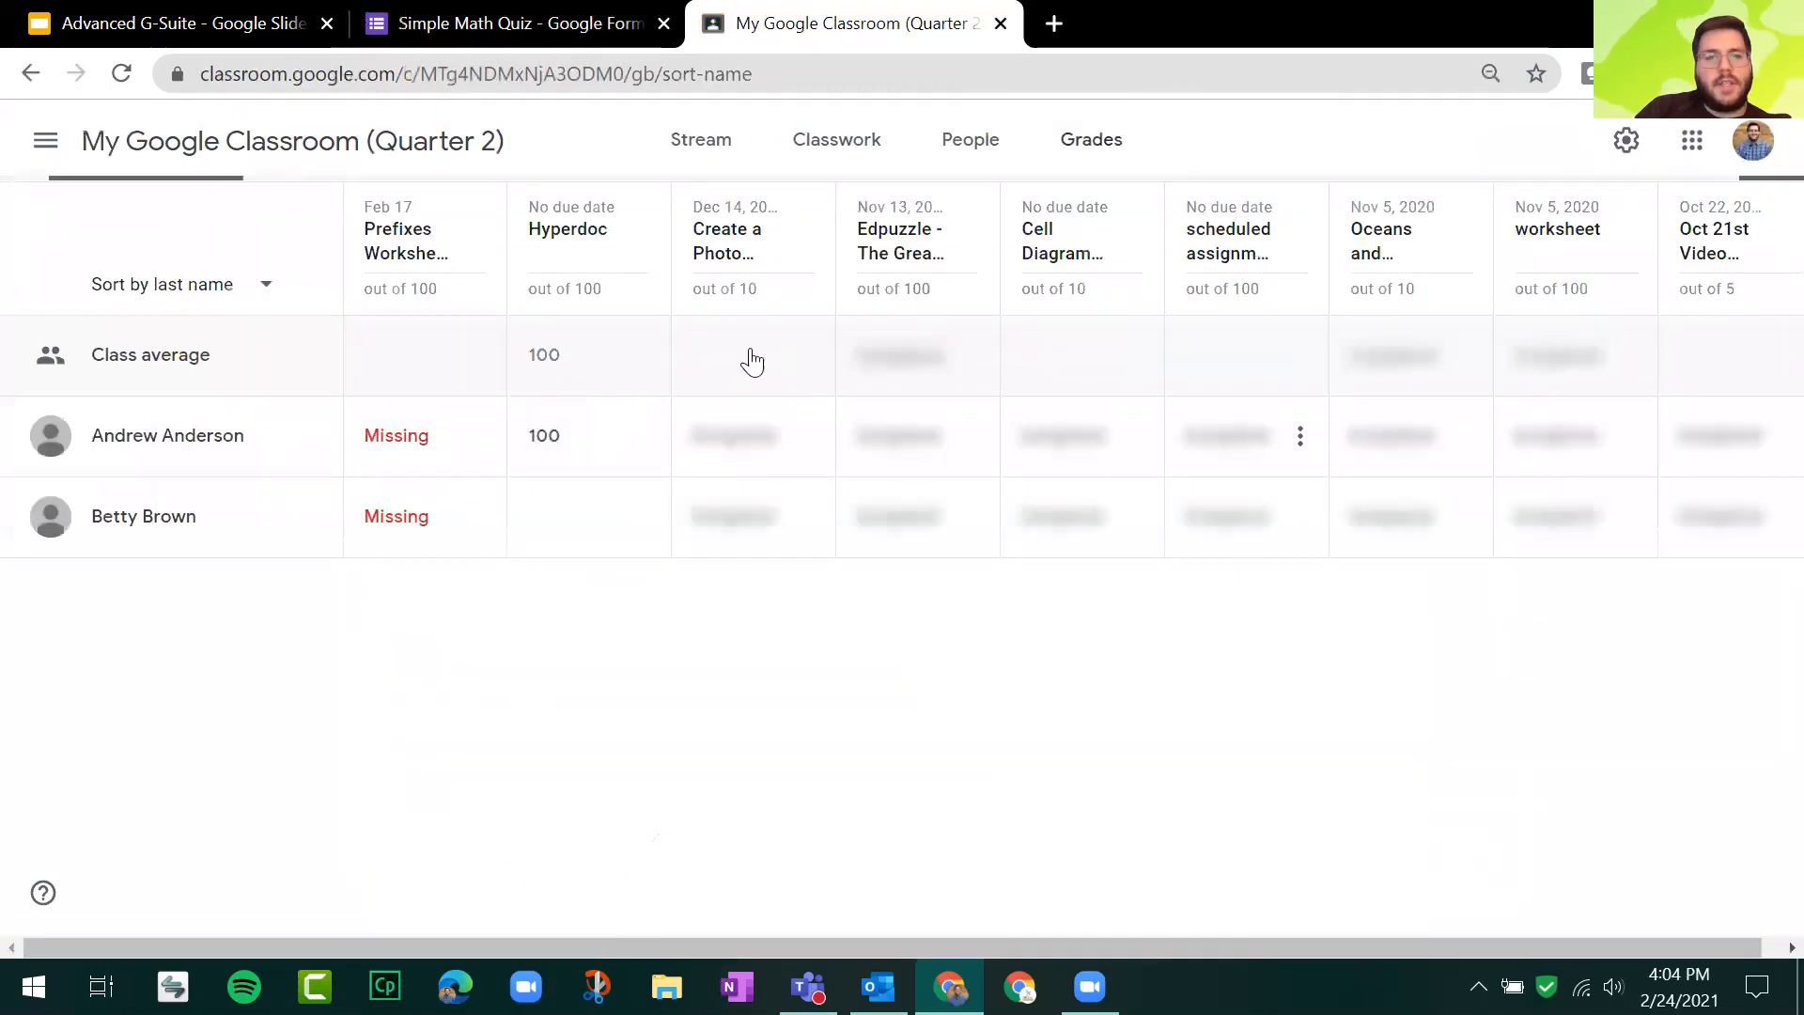
left_click(816, 173)
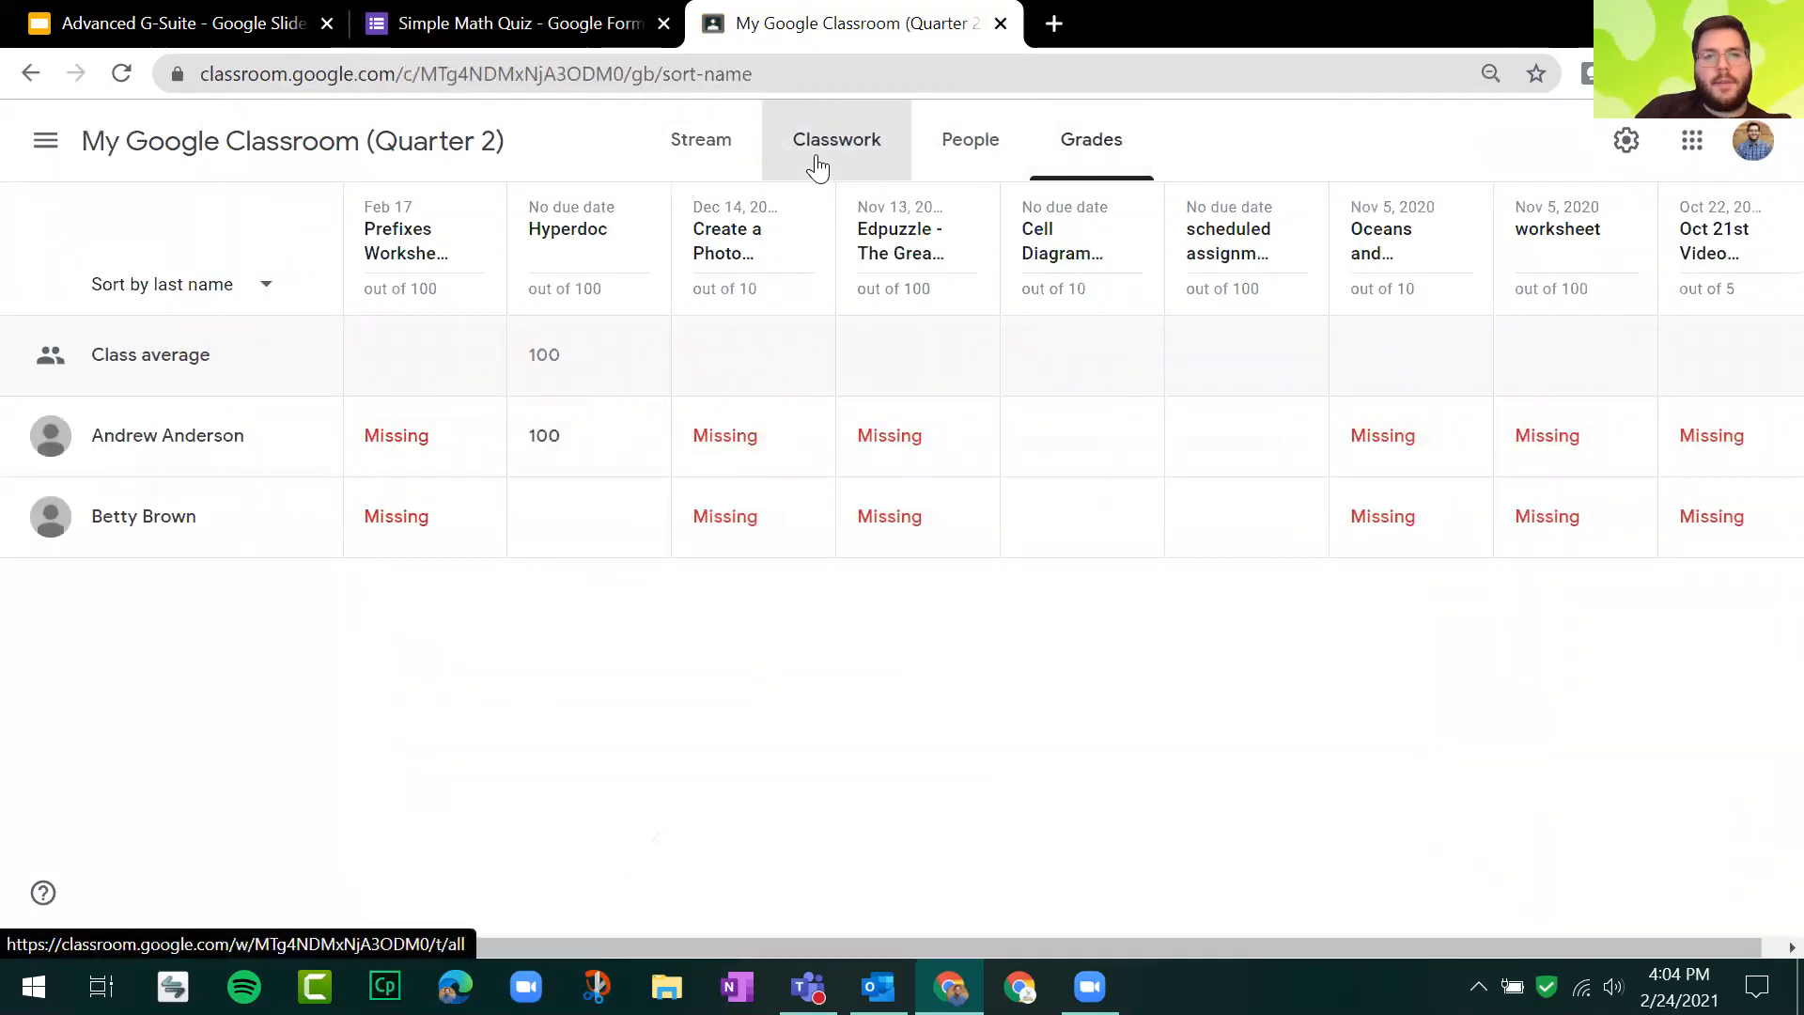
Step: Create a new assignment in the class with the title "Math Quiz Form"
left_click(464, 253)
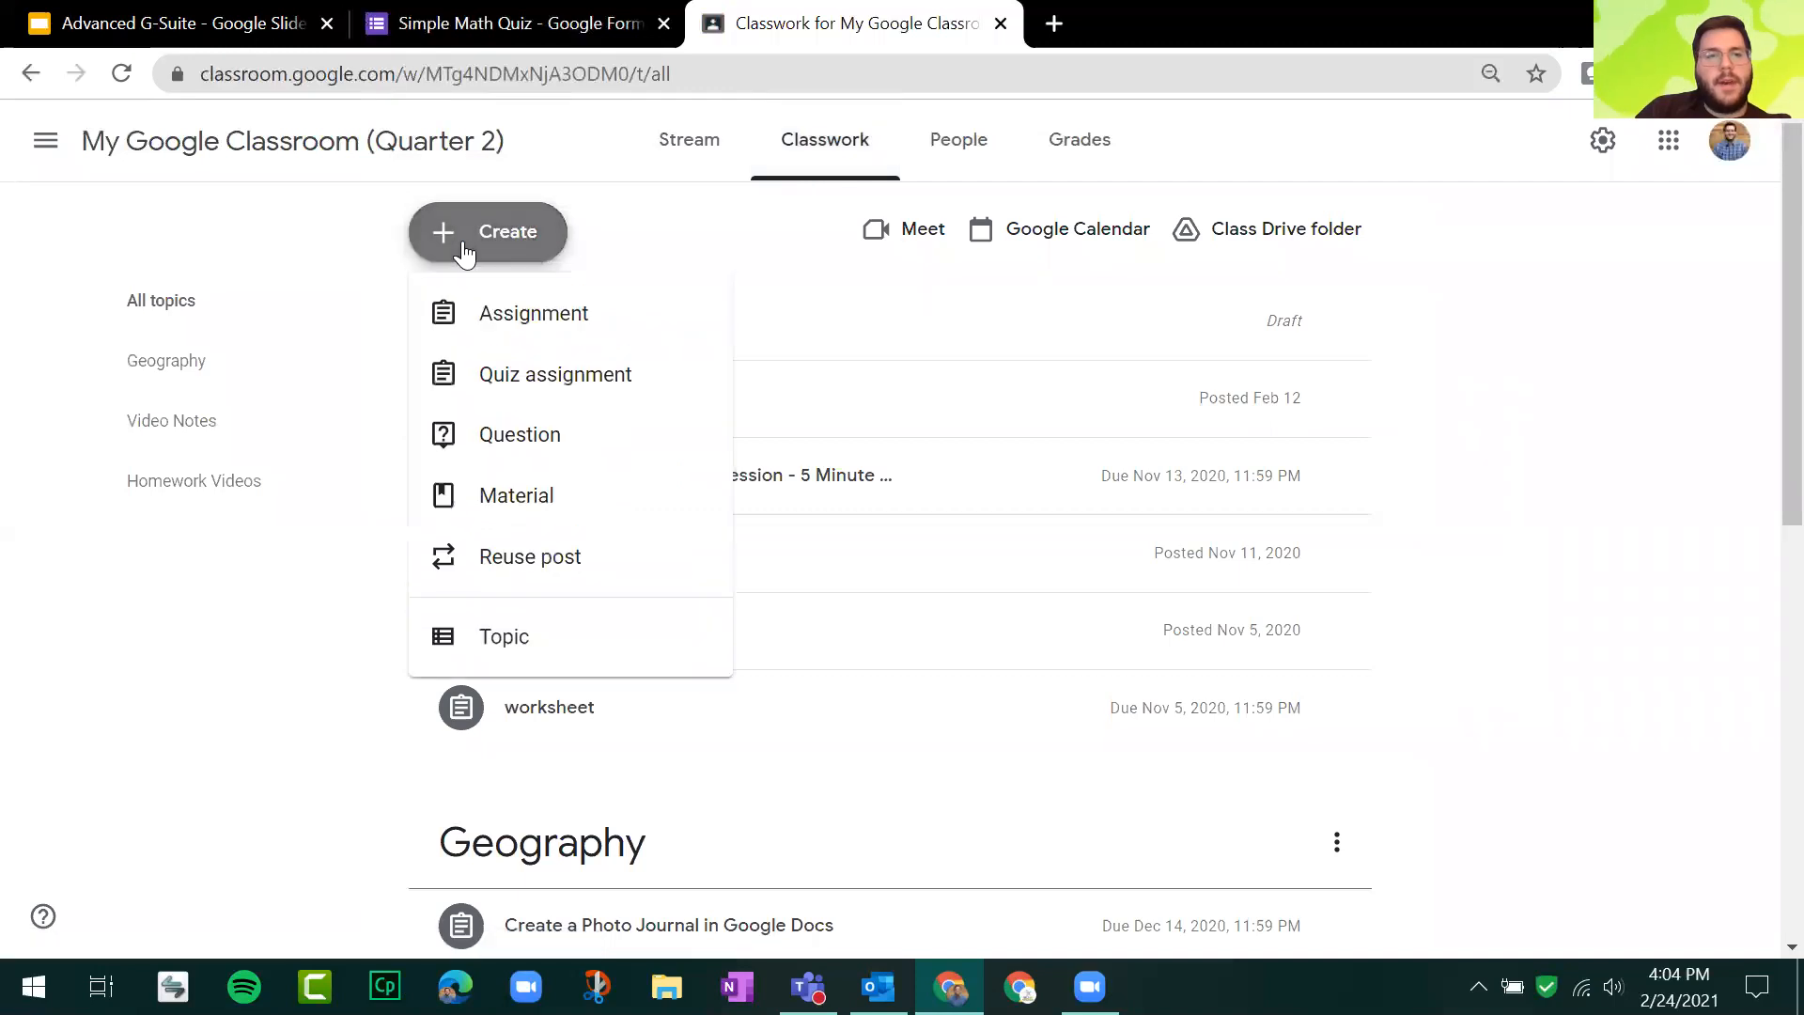
left_click(532, 317)
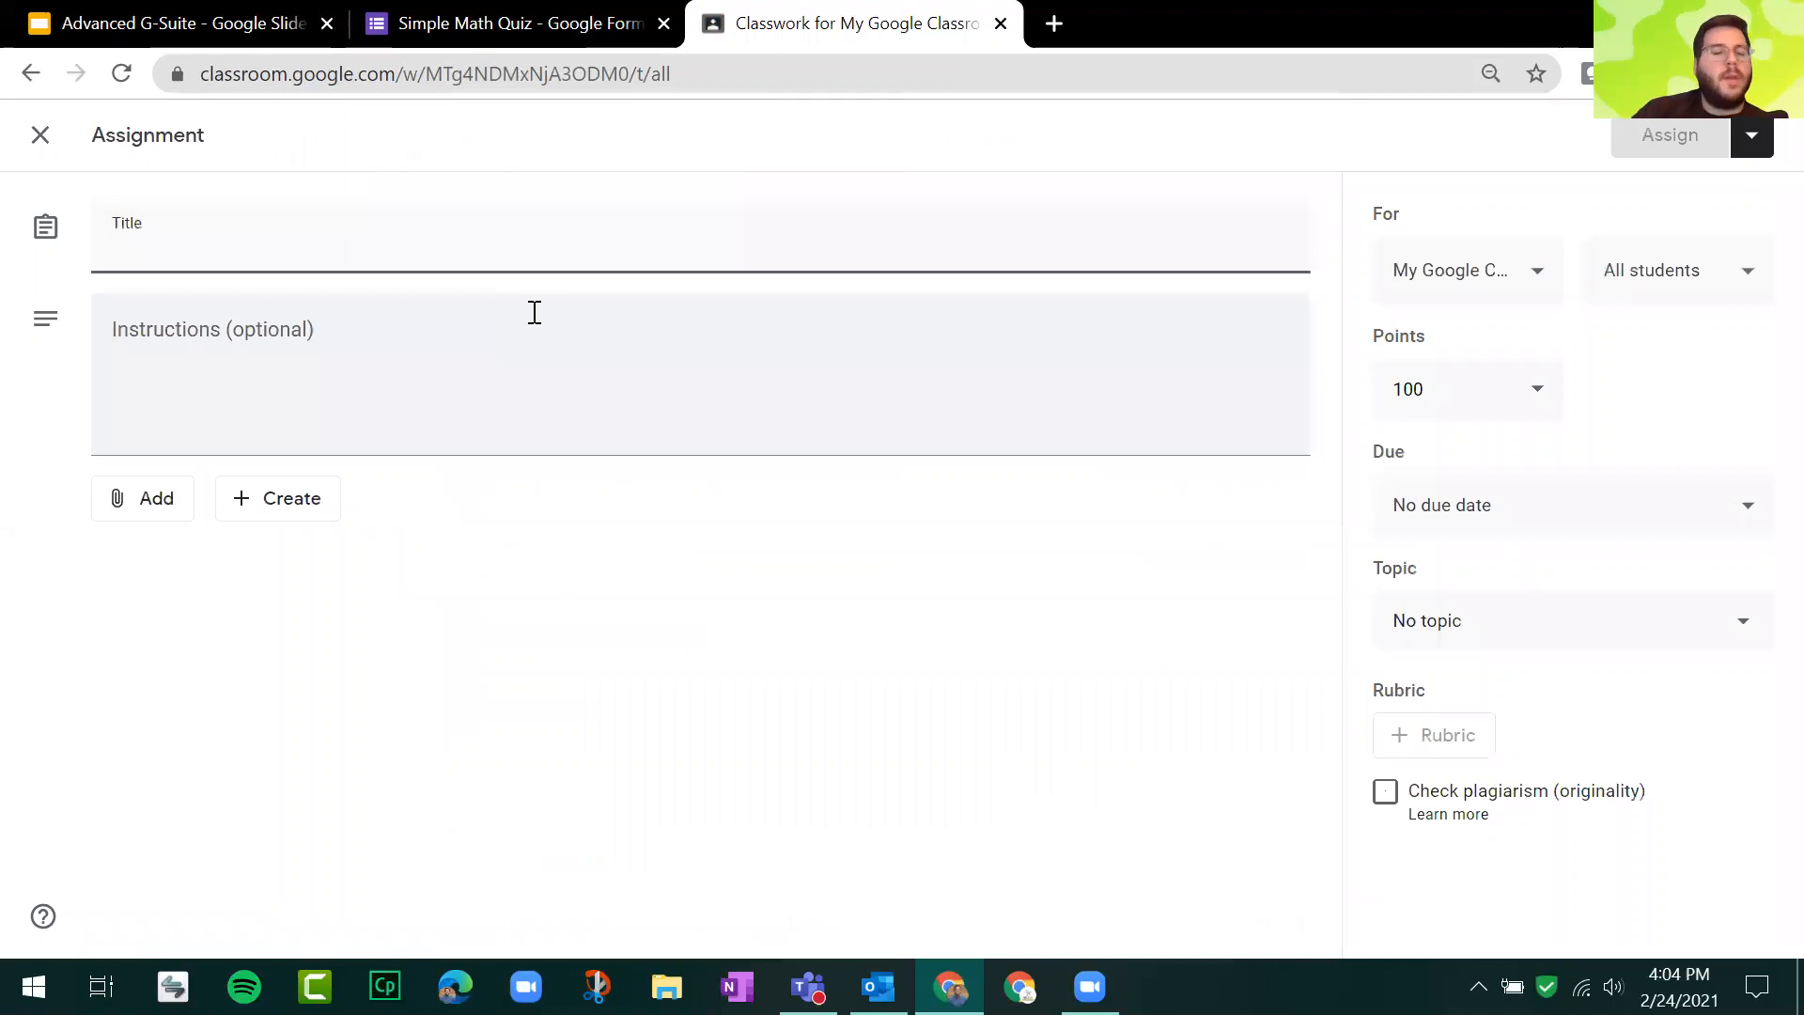
type("Math ")
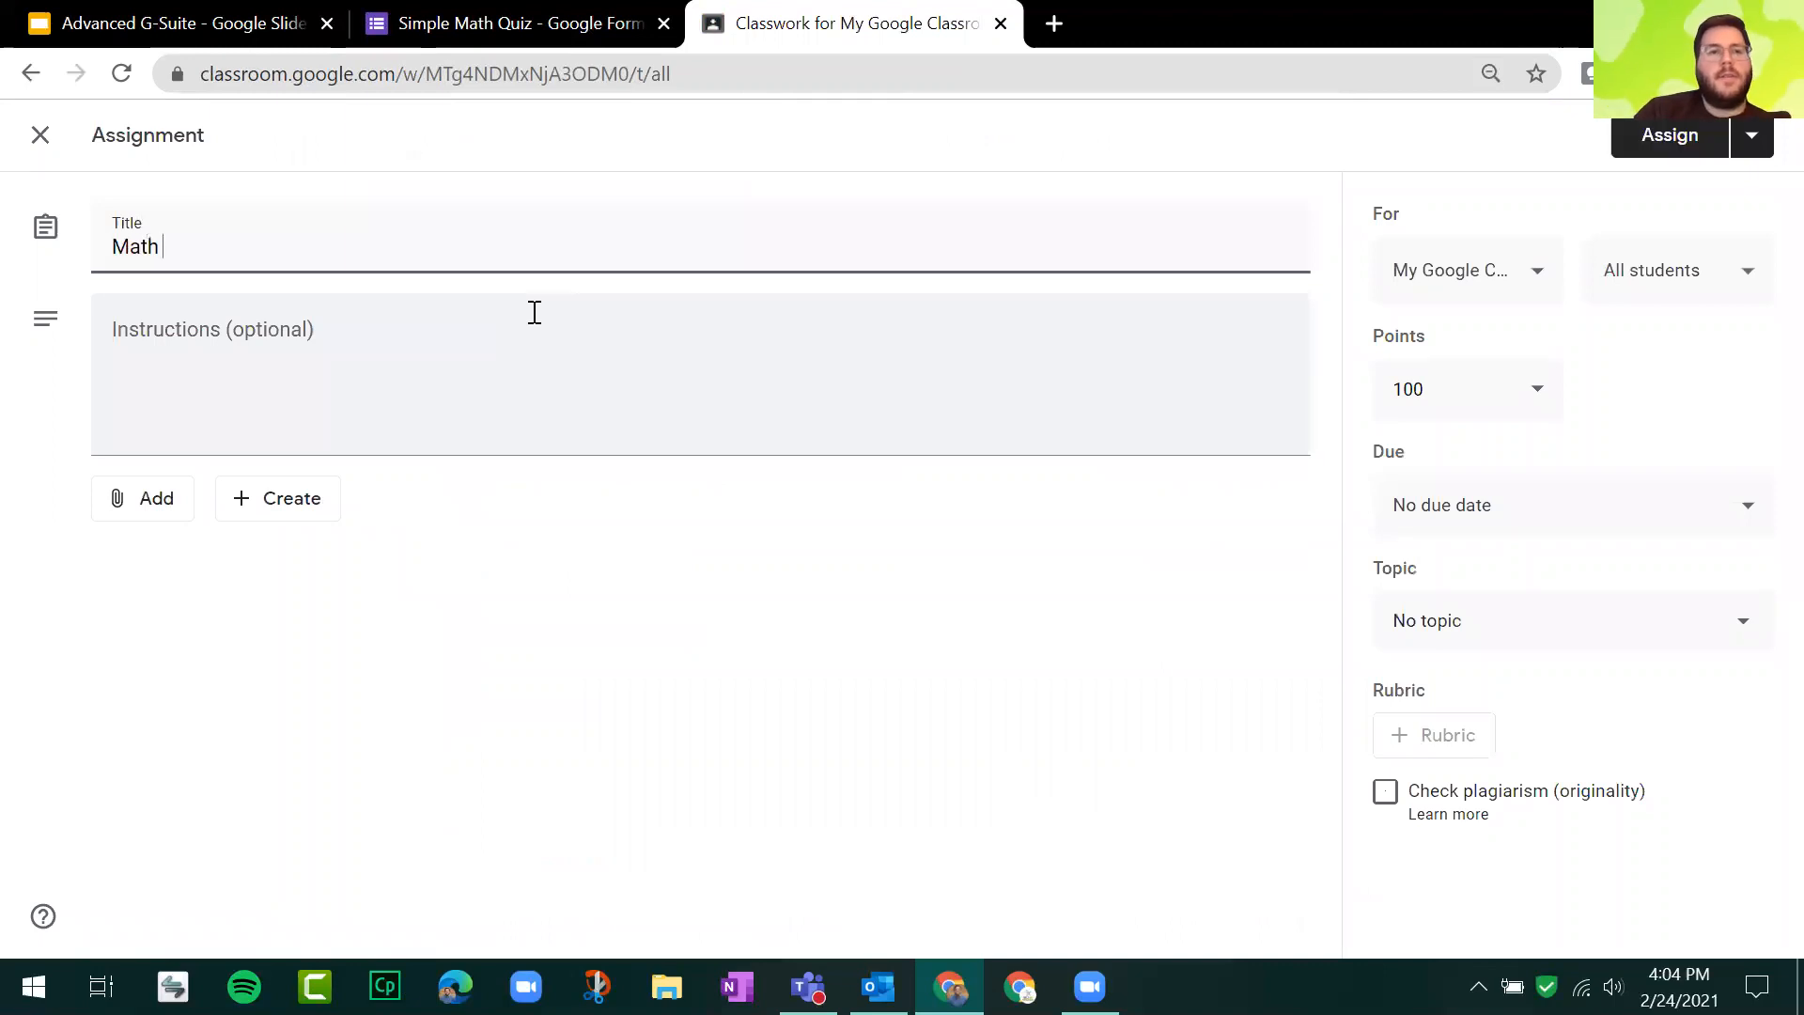
type("Quiz Form")
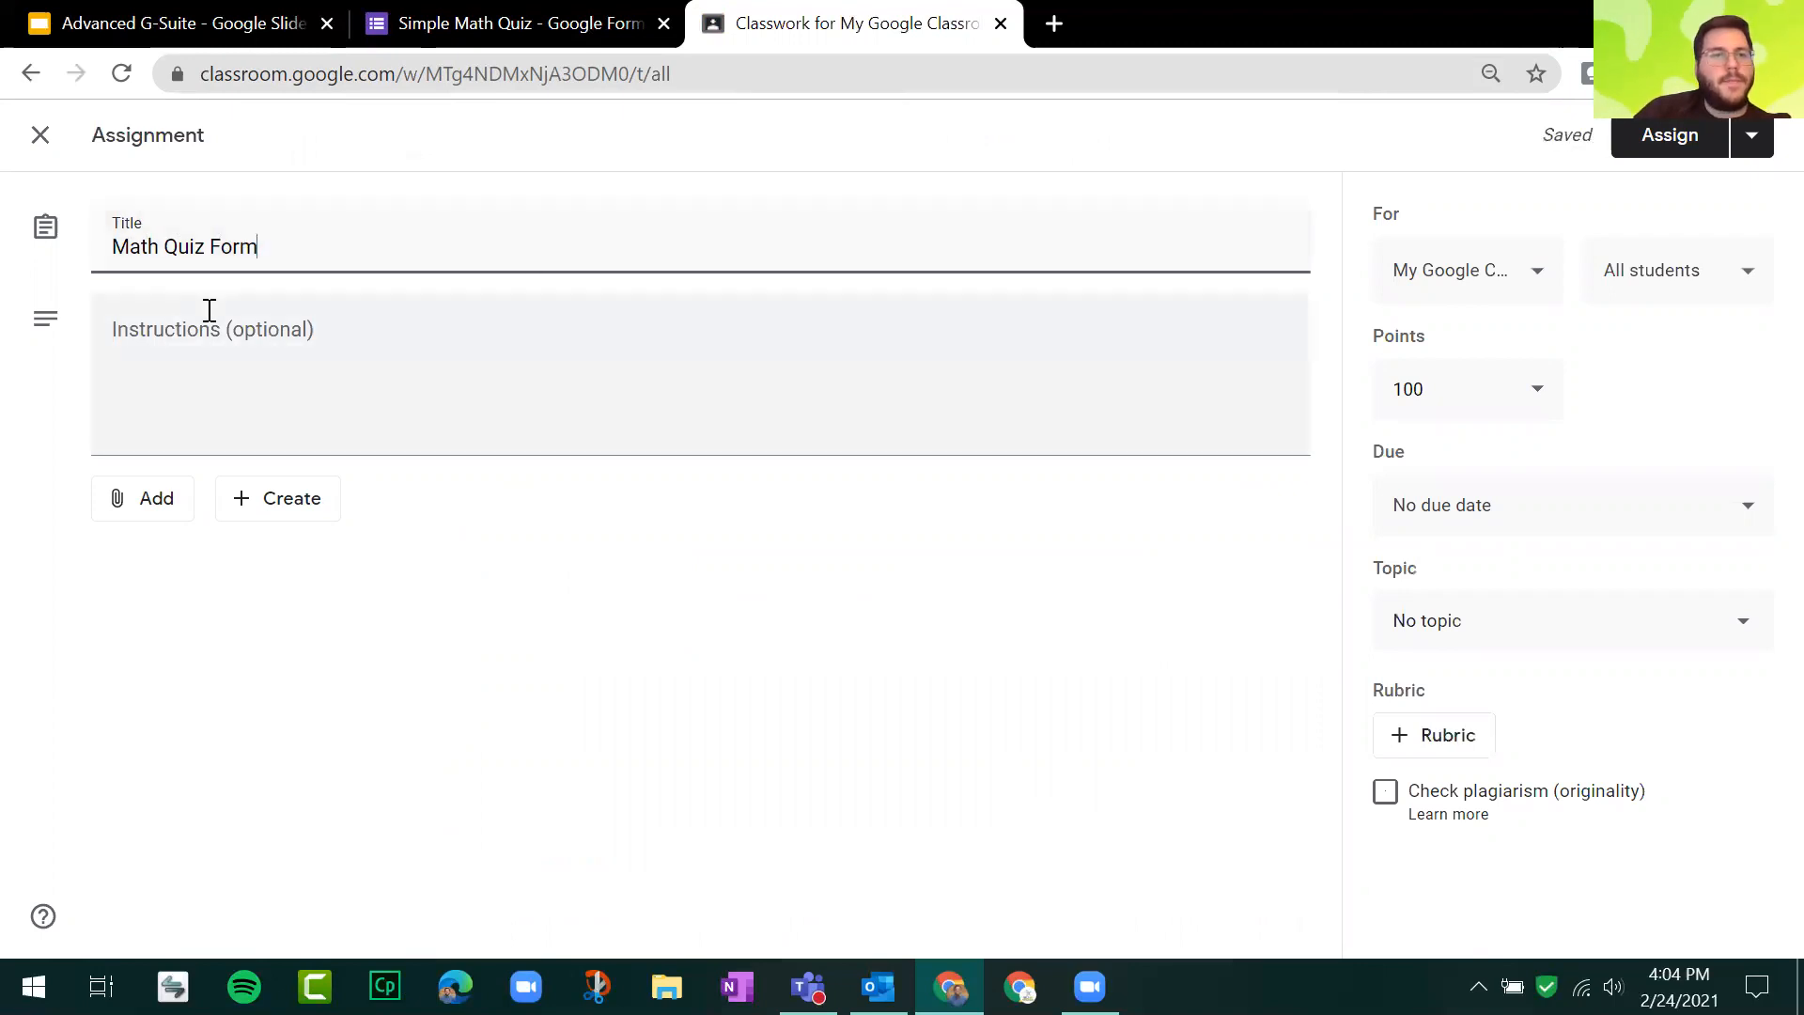
Step: Attach the Simple Math Quiz form from Google Drive to the Math Quiz Form assignment
left_click(156, 499)
left_click(194, 562)
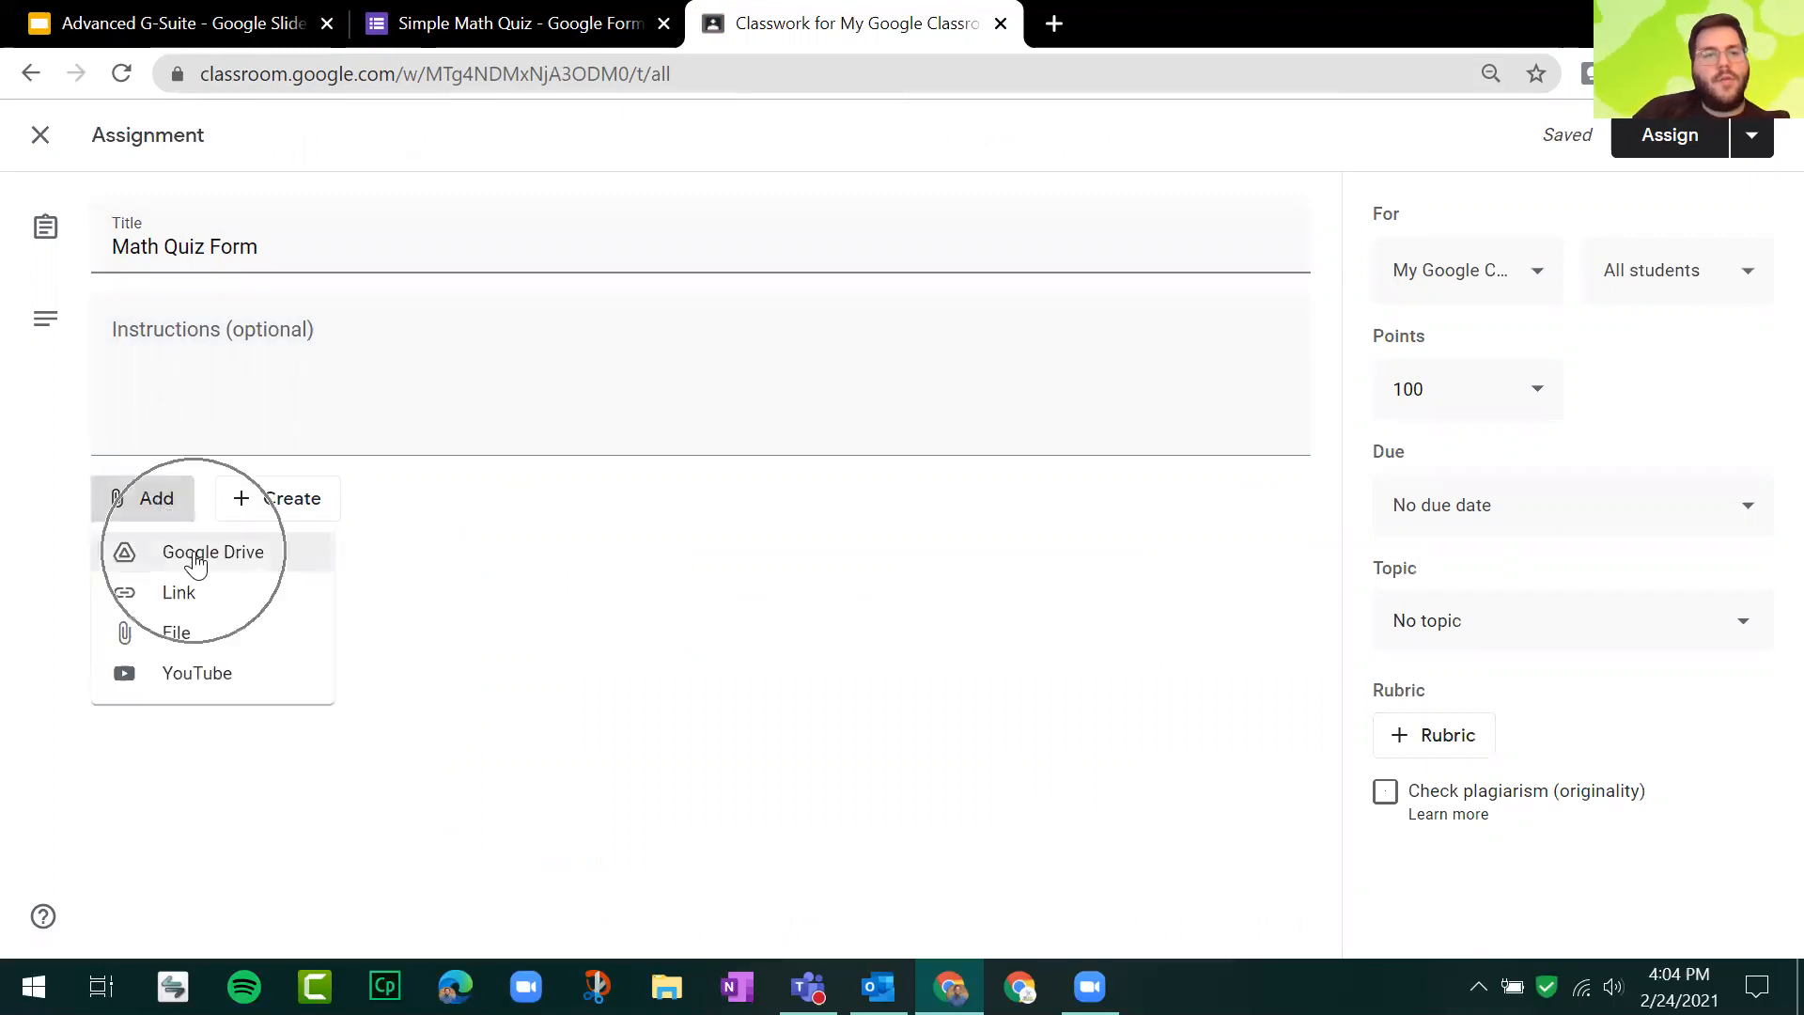
left_click(195, 562)
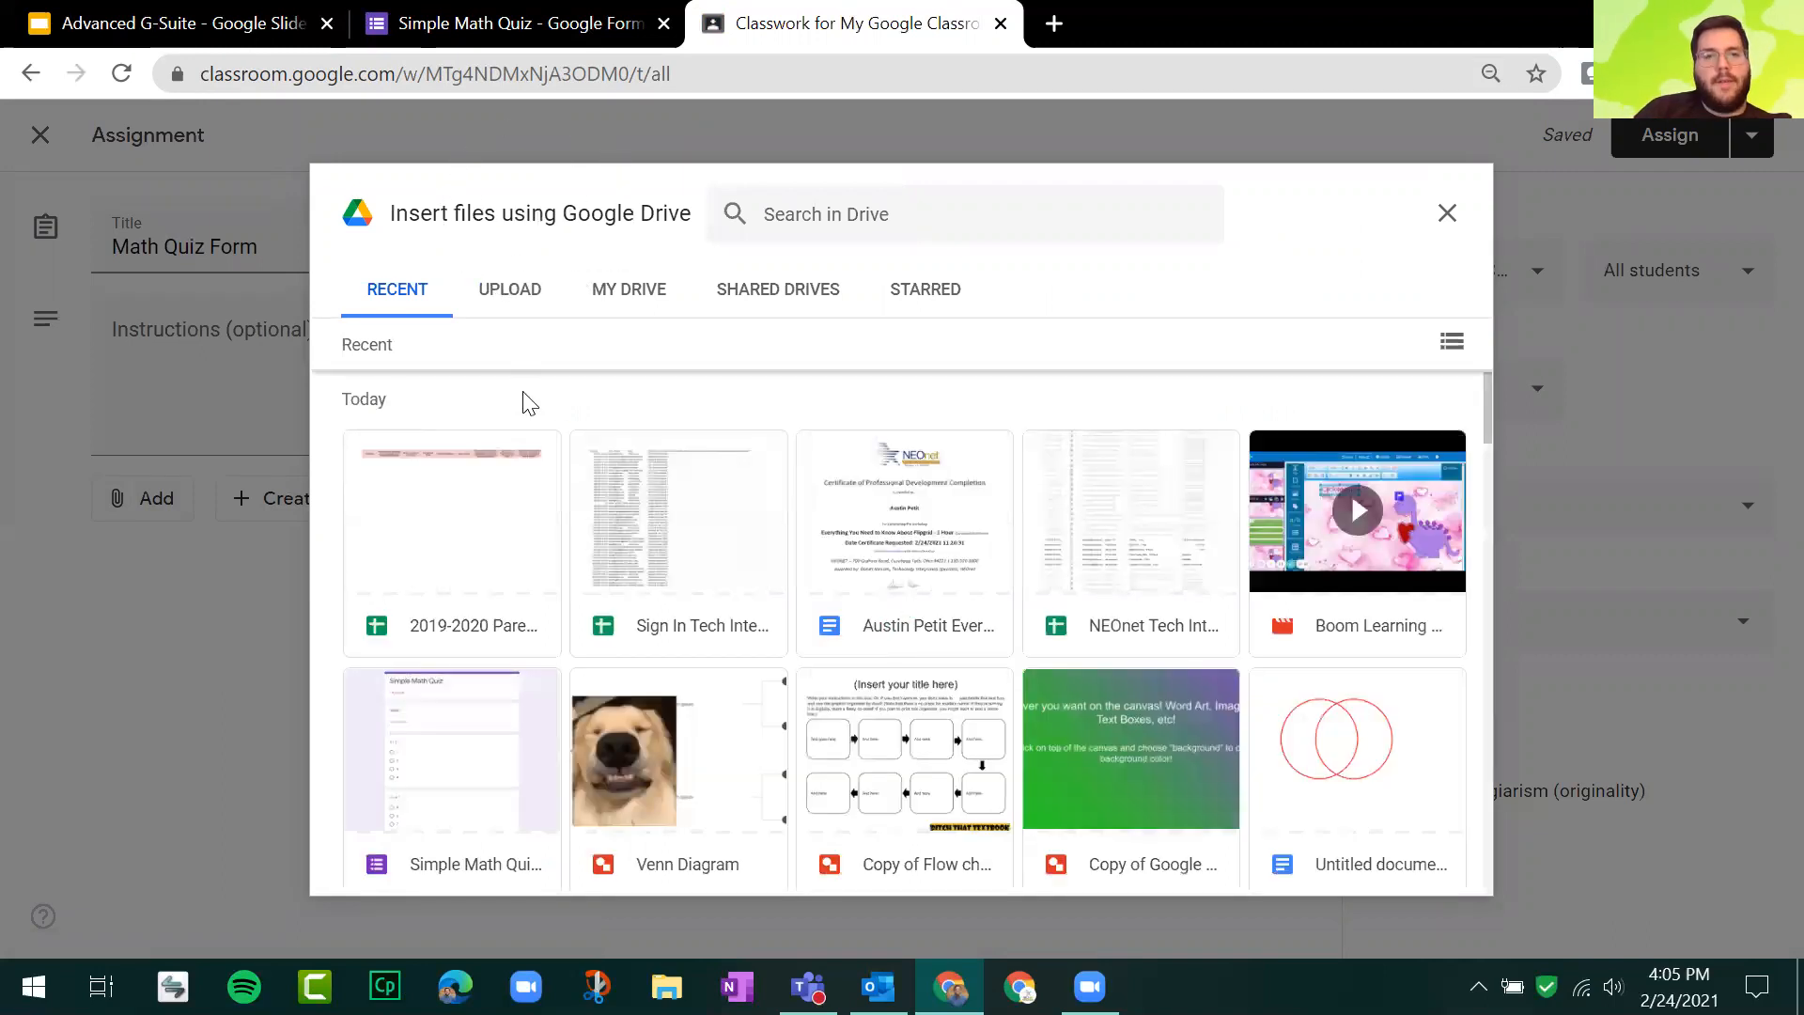
left_click(475, 829)
scroll(543, 719, "down", 2)
key("ctrl")
key("ctrl")
key("ctrl")
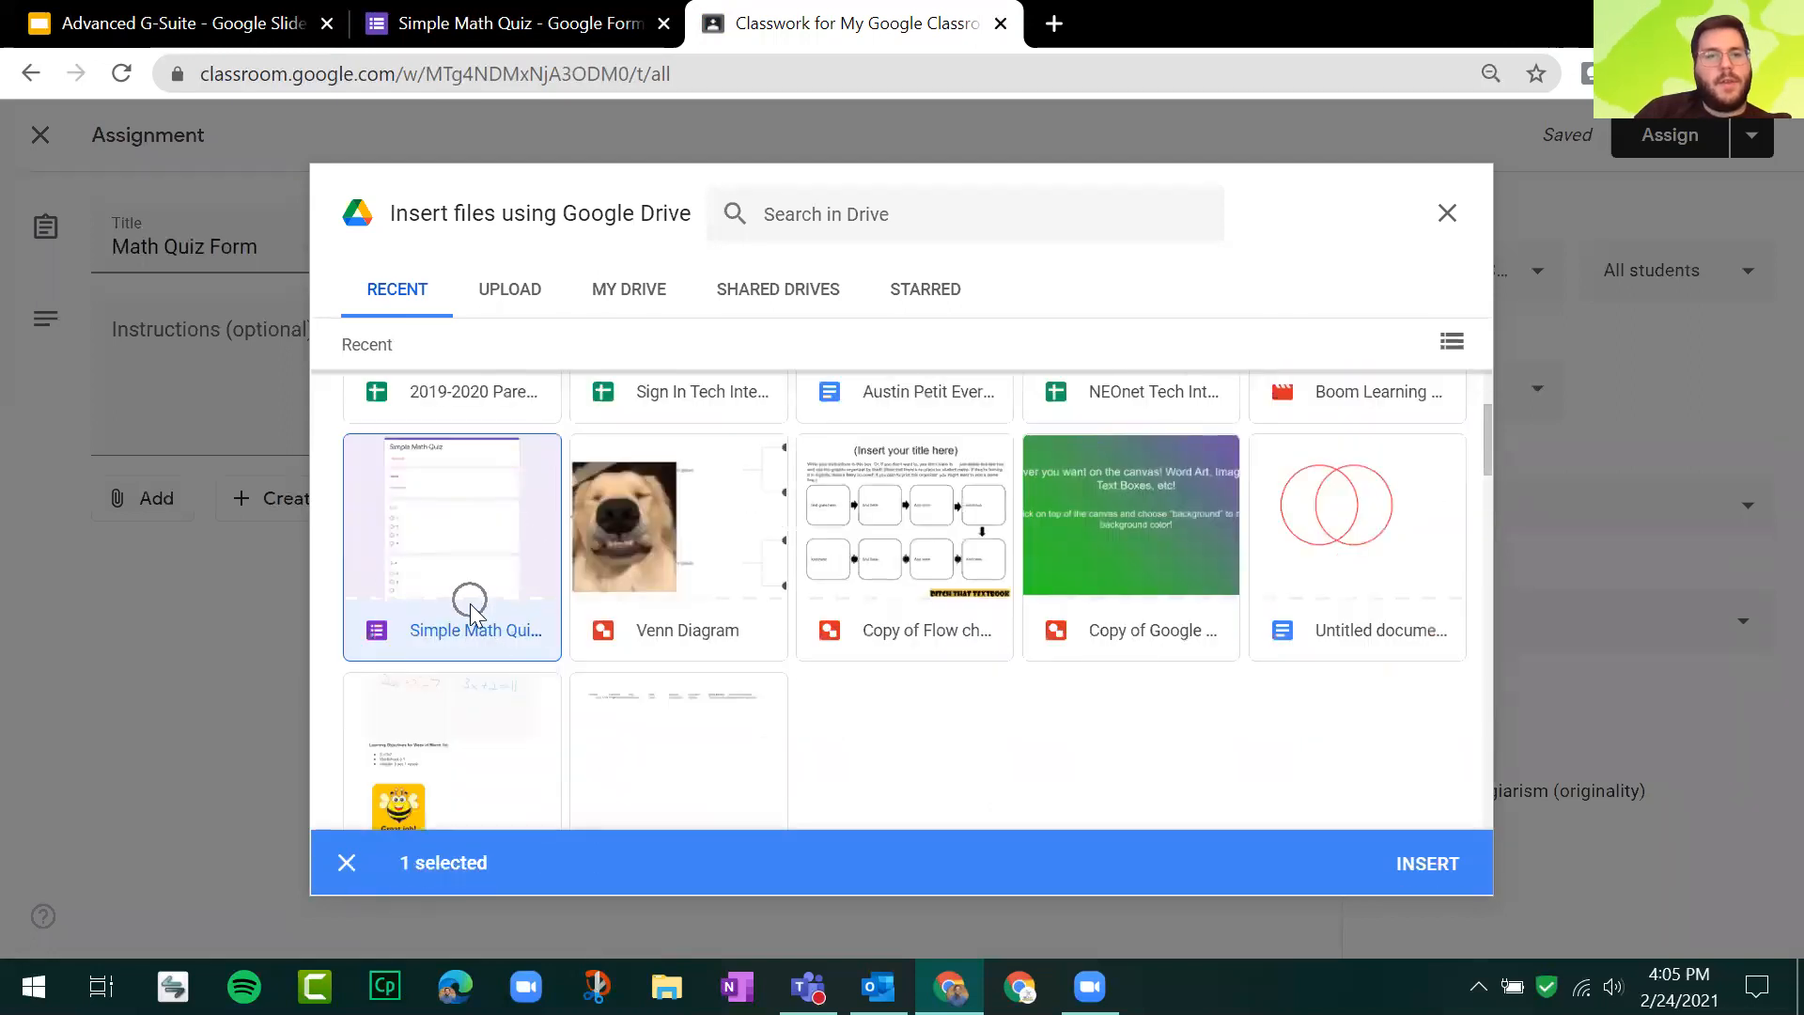
left_click(1457, 868)
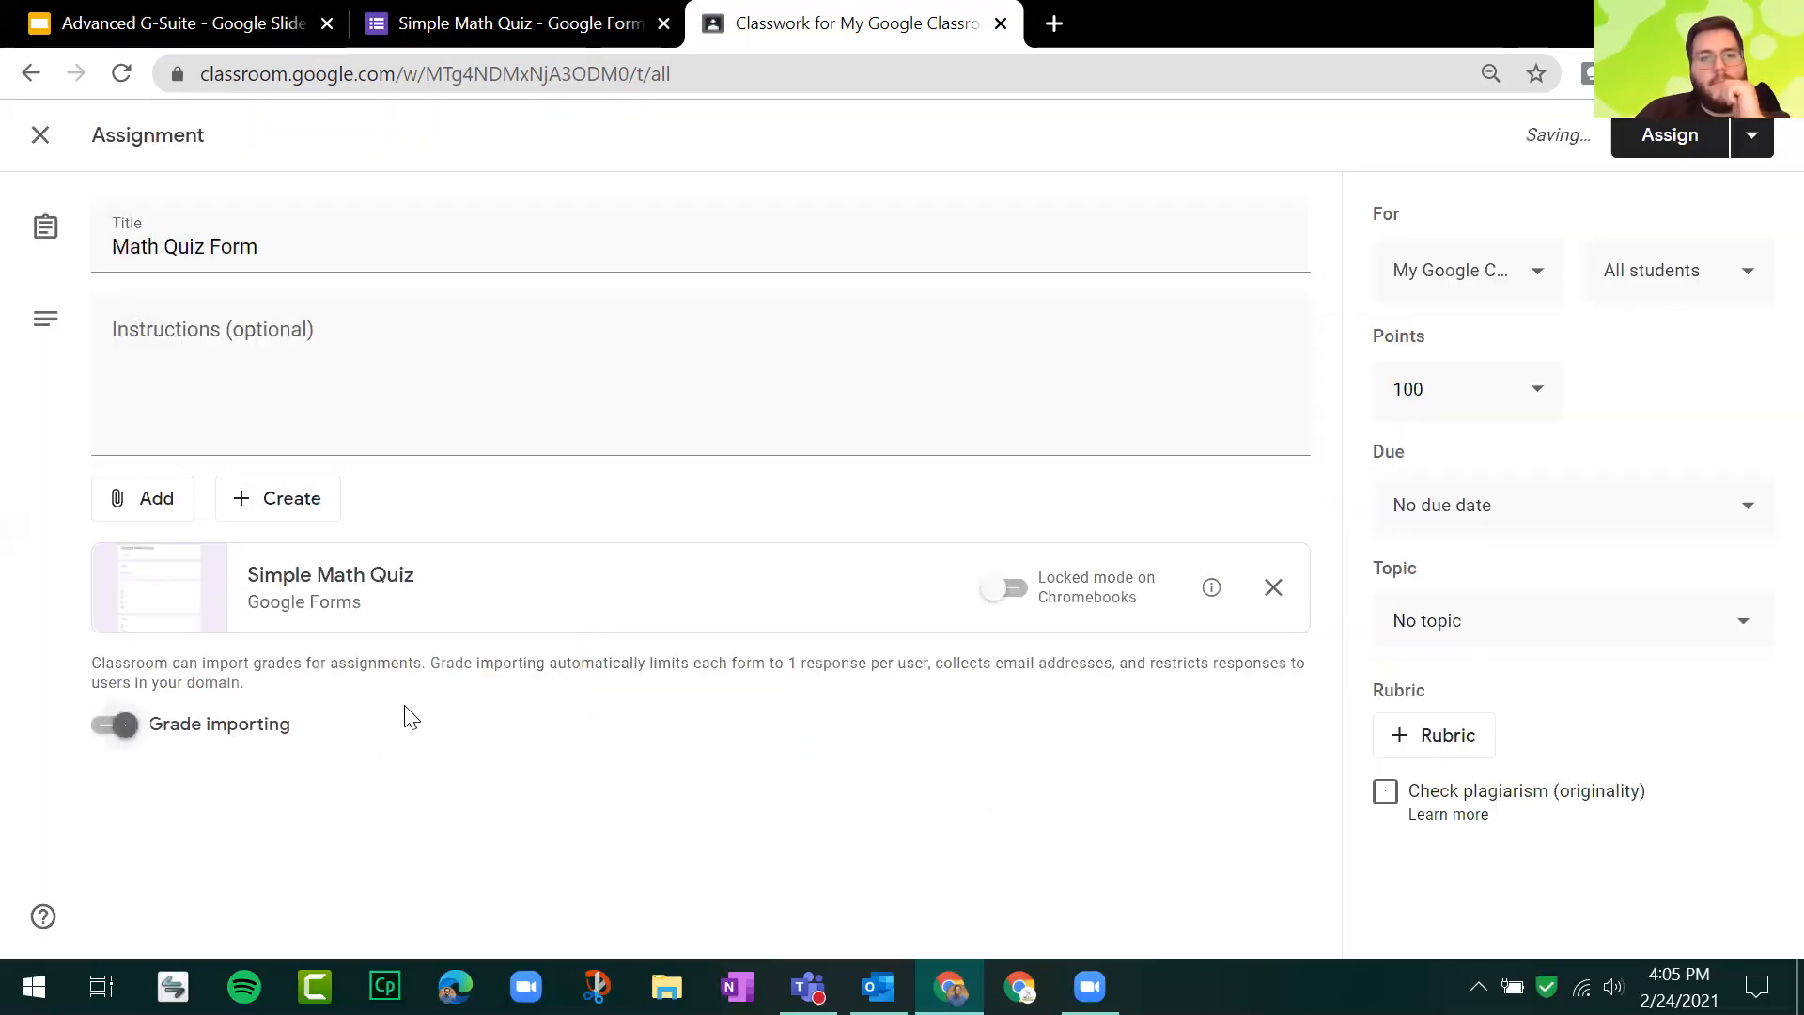
Step: Review the assignment's grade importing option and its points and due date settings
key("ctrl")
left_click(208, 744)
left_click(209, 744)
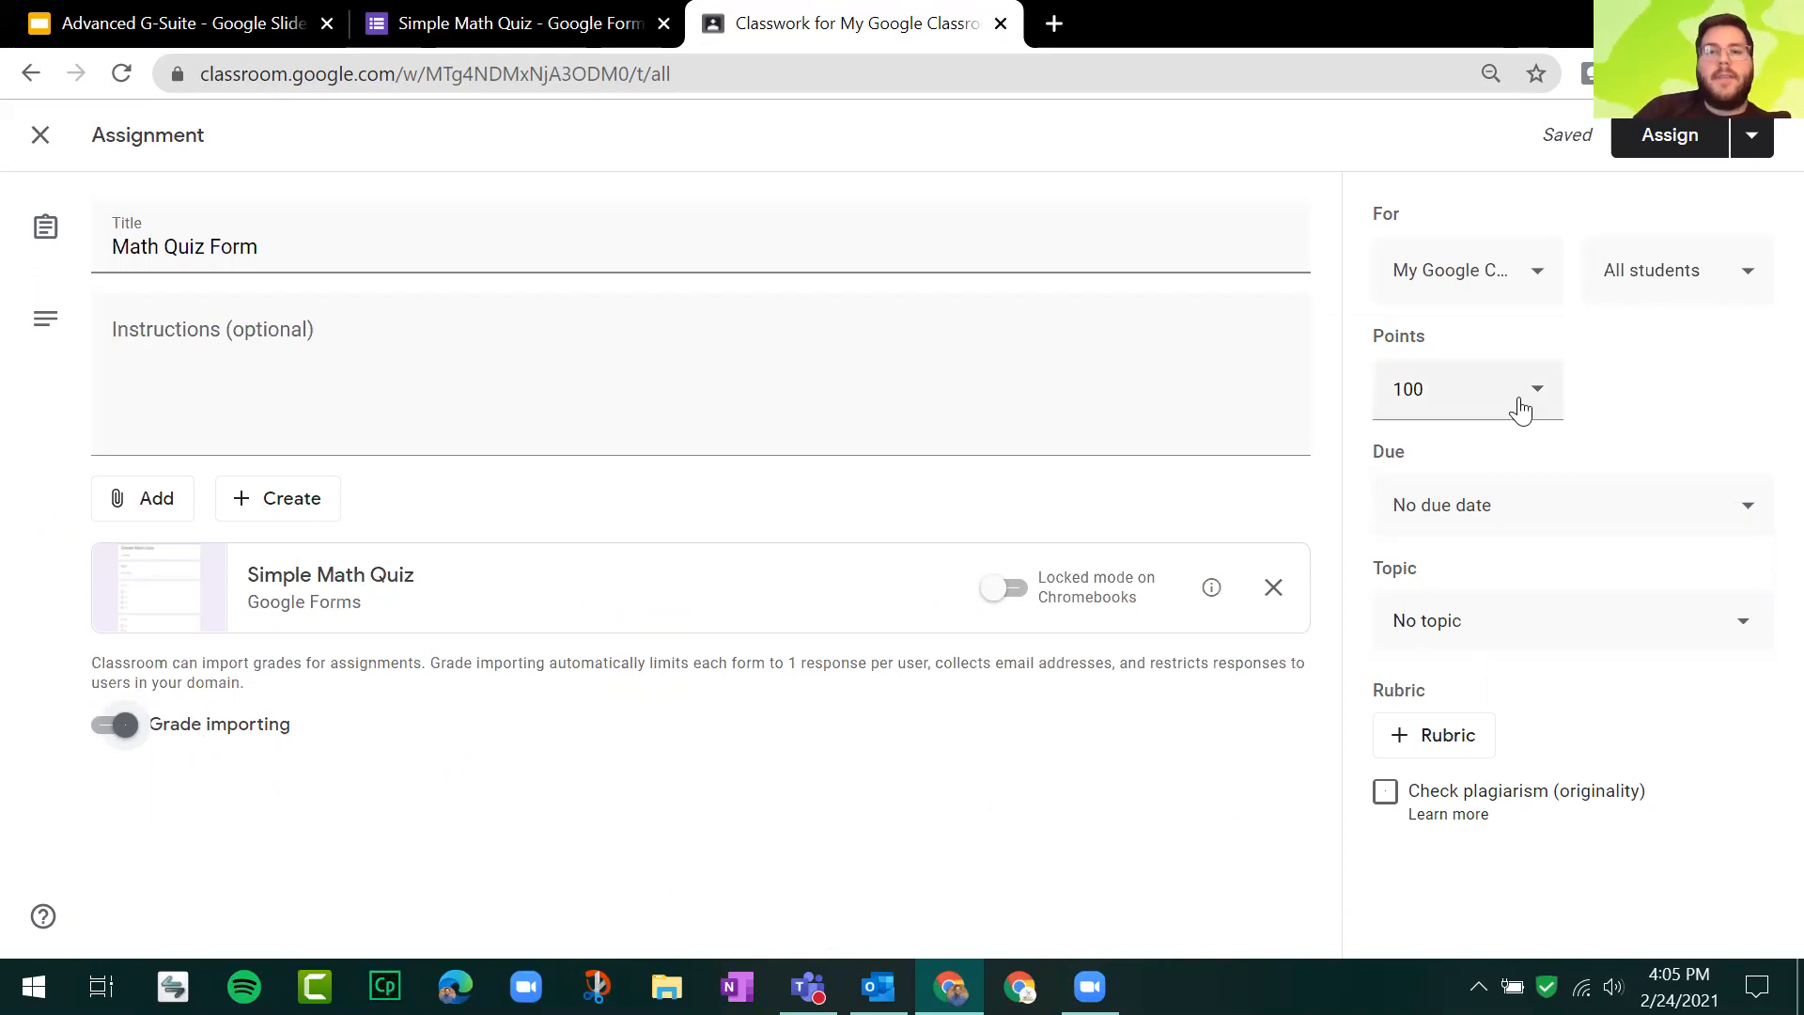
left_click(1474, 391)
left_click(1474, 392)
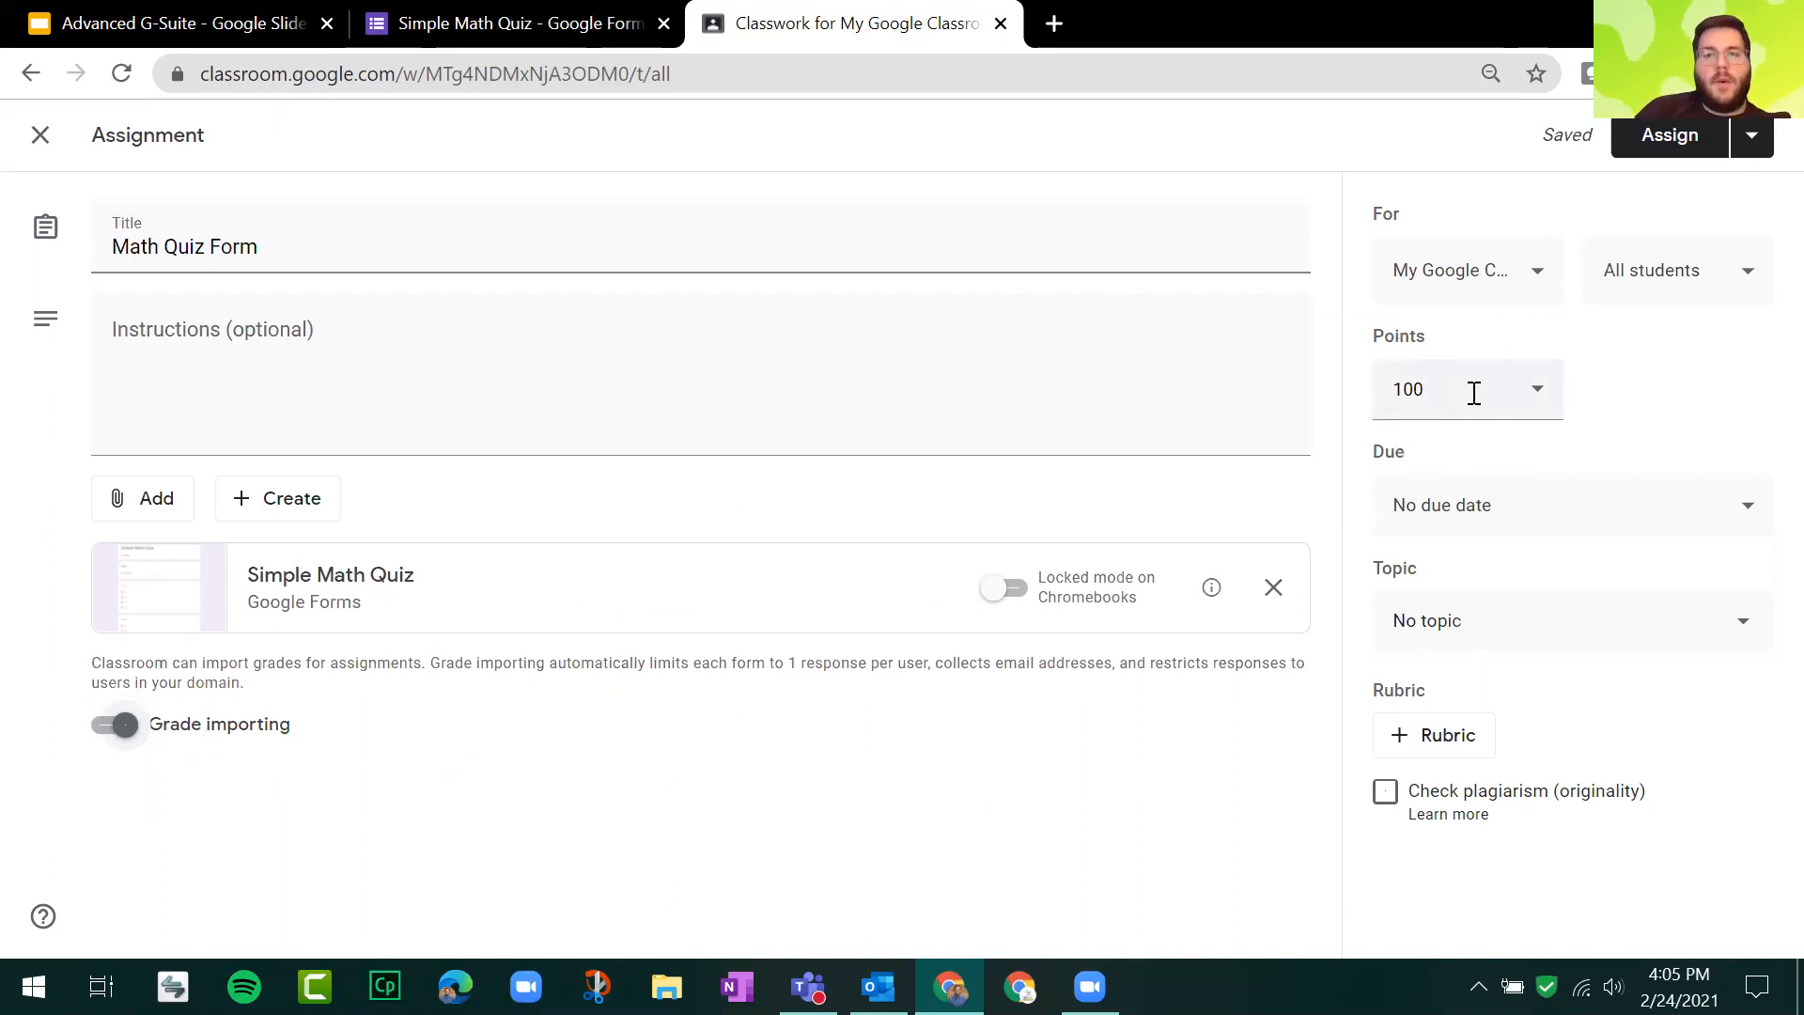
left_click(1474, 393)
left_click(1474, 393)
left_click(1474, 392)
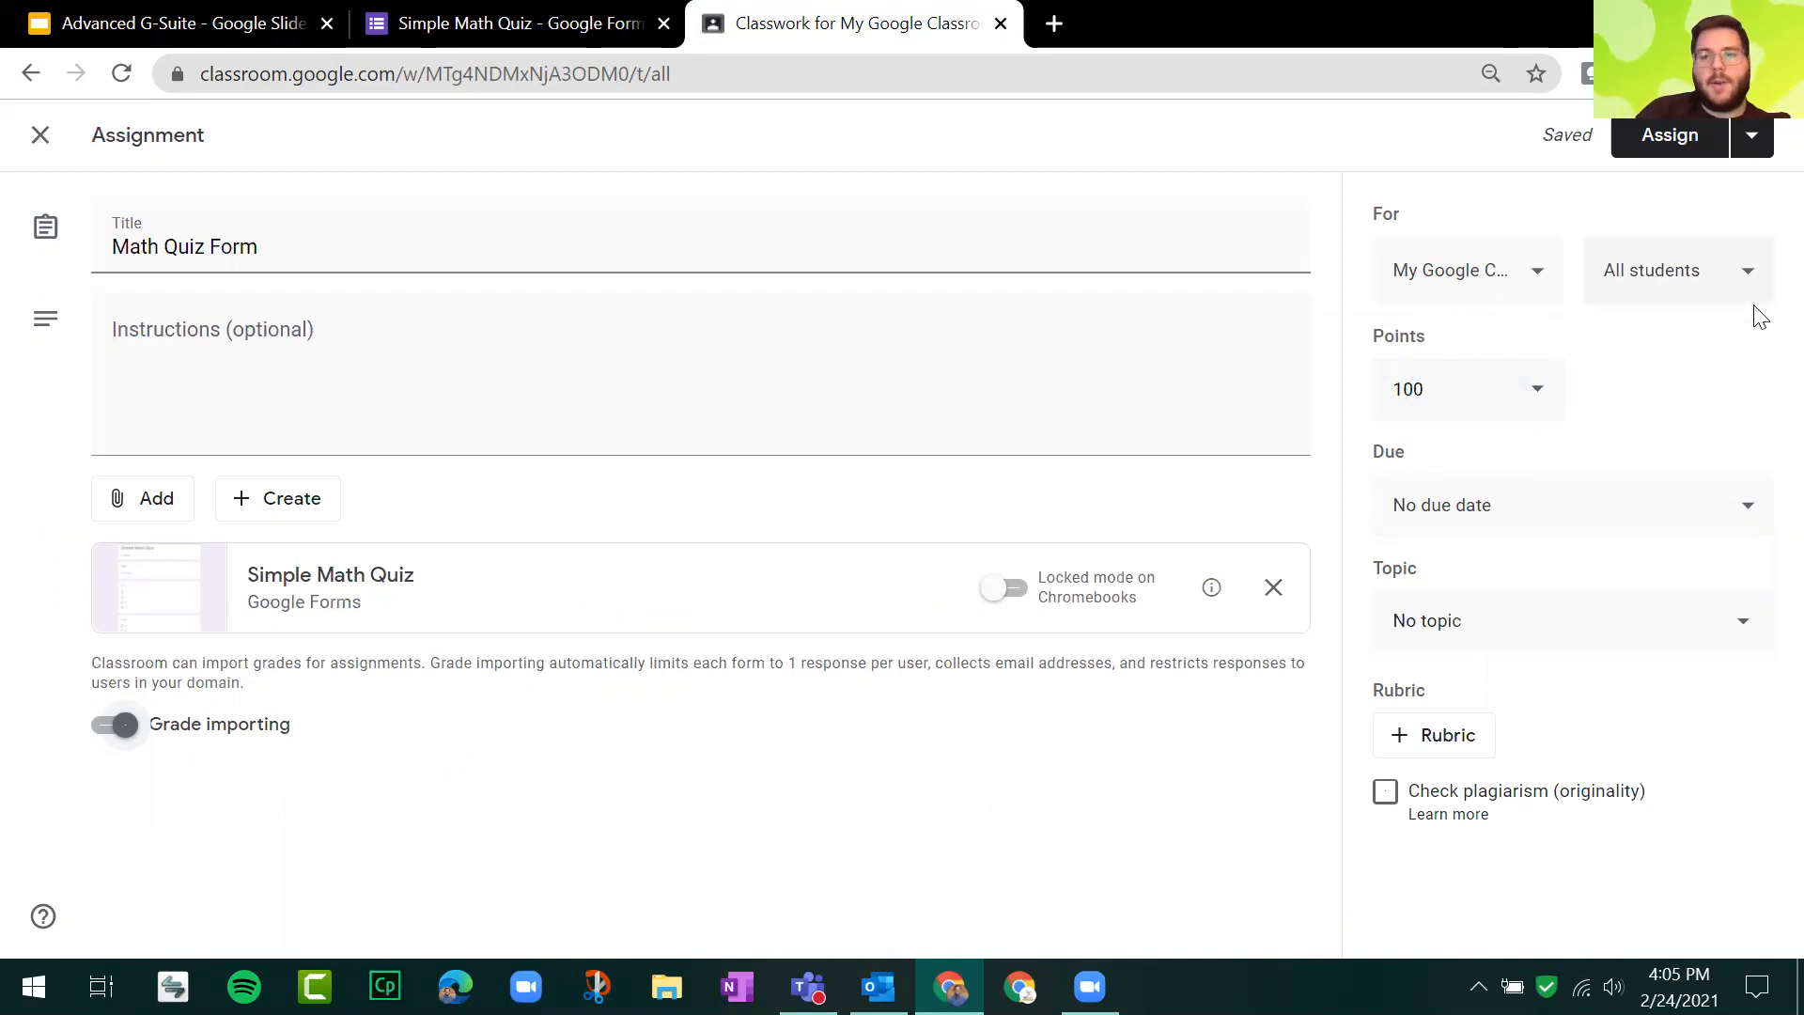
left_click(1731, 505)
left_click(1691, 402)
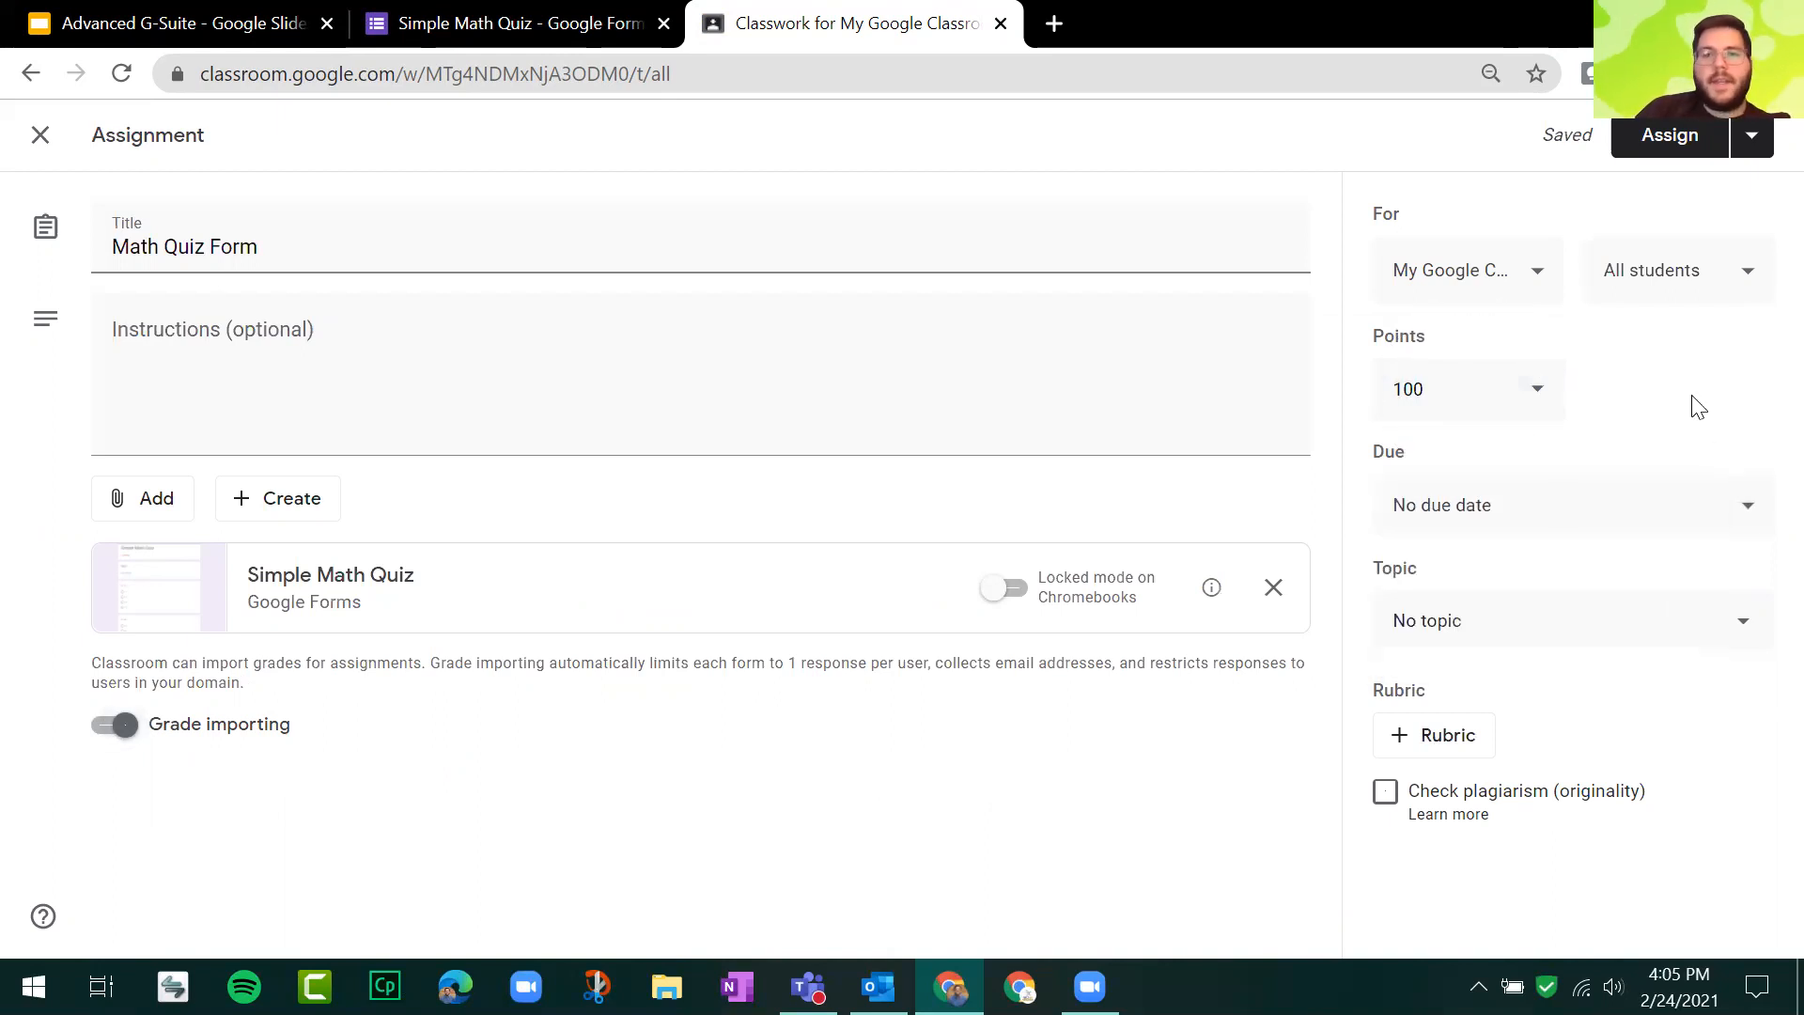
Step: File the assignment under the topic Homework Videos and assign it to all students
left_click(1623, 627)
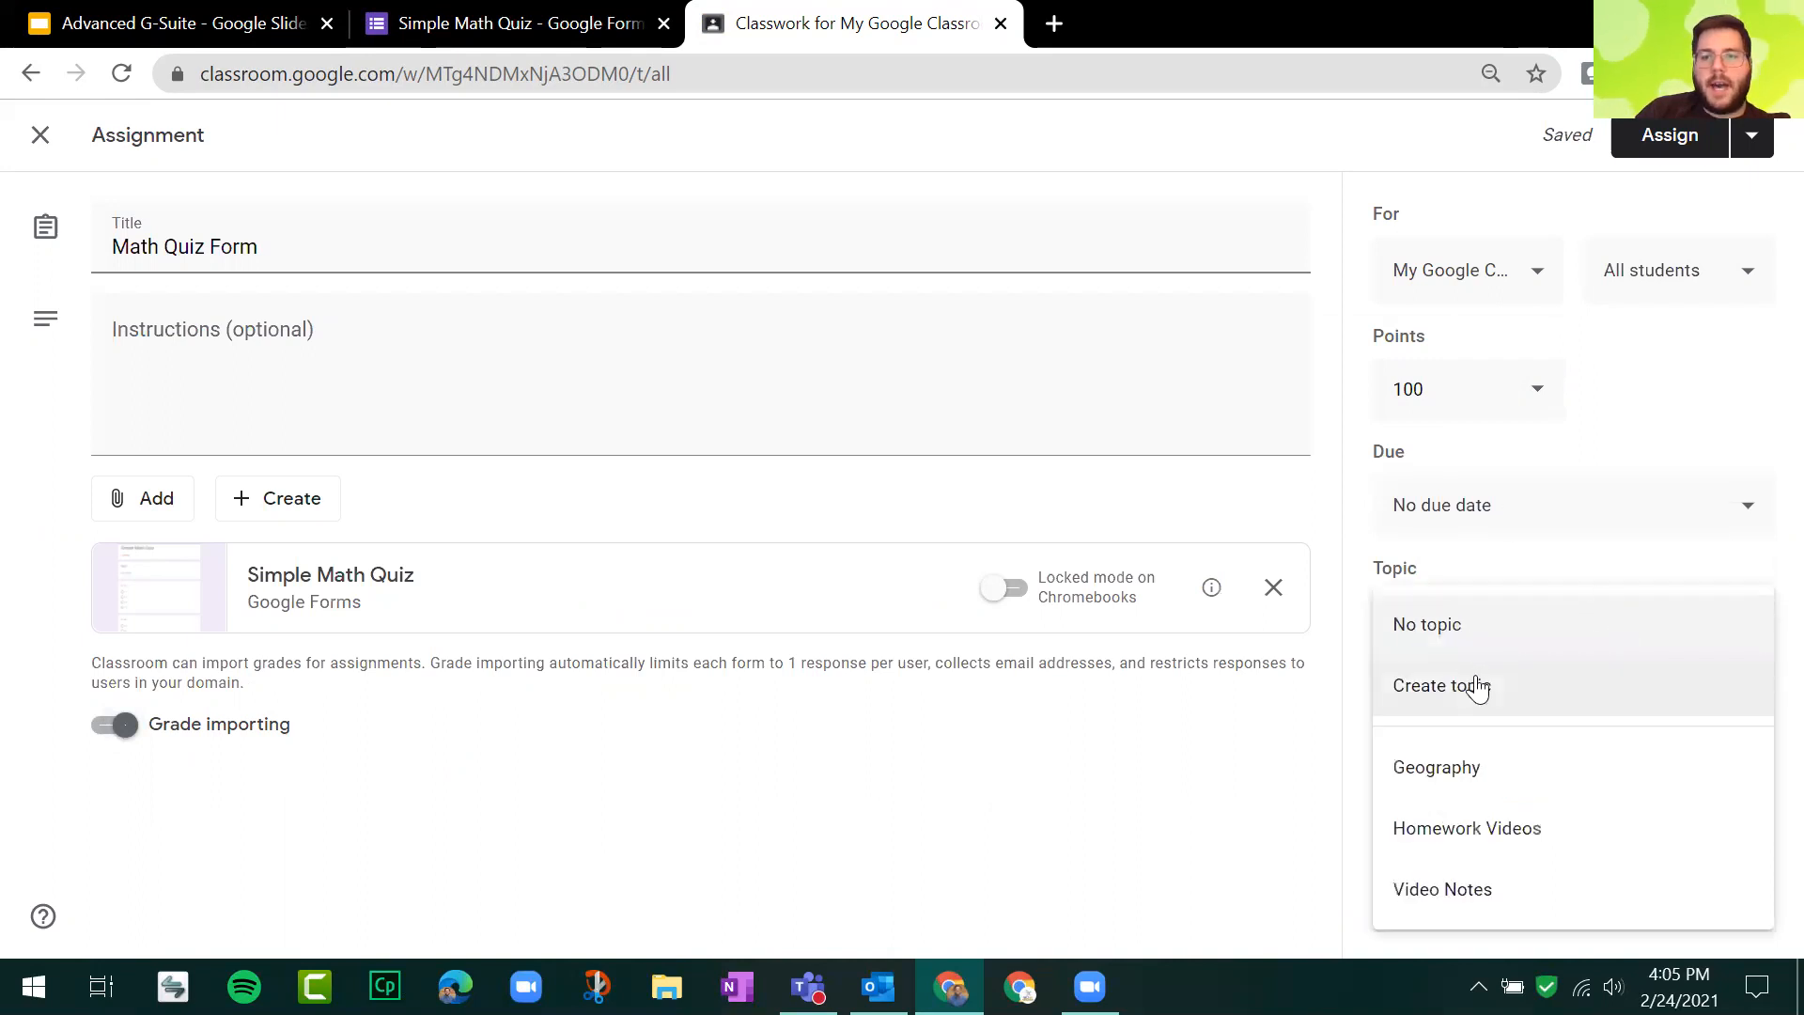
left_click(1455, 851)
left_click(1702, 132)
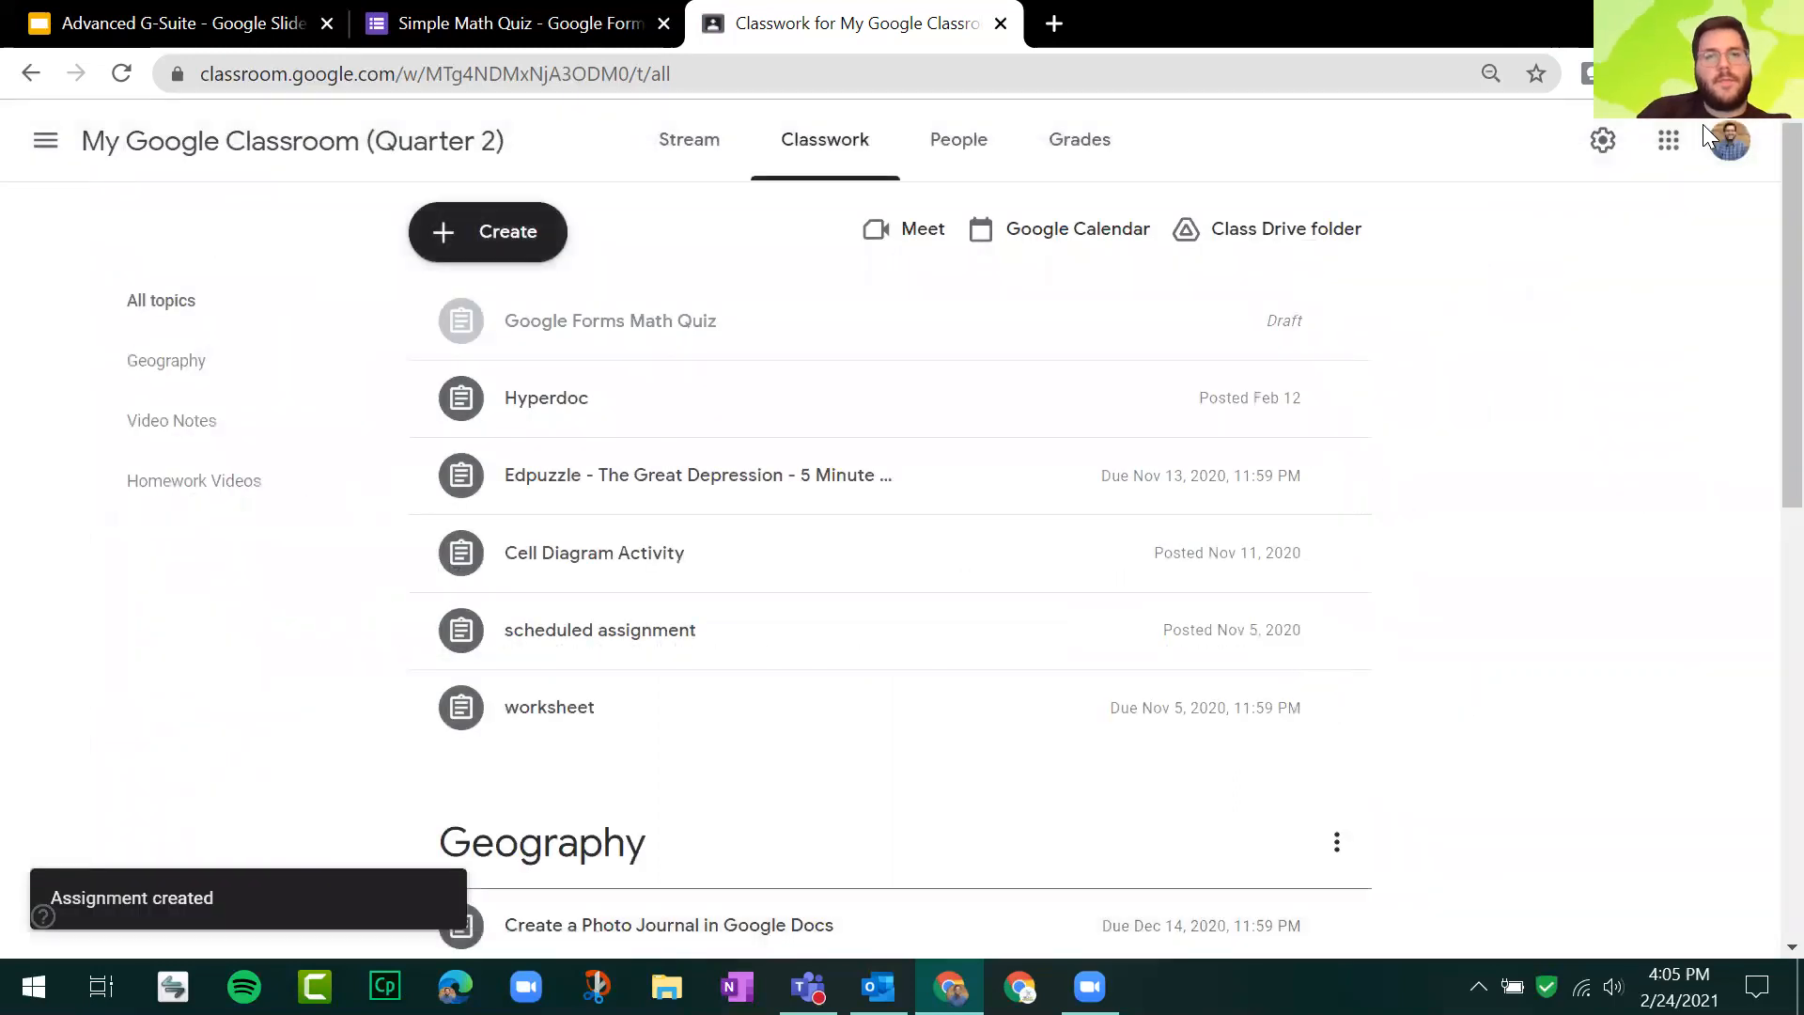
Step: Check the class's people list, and open Google Classroom in the first student's Chrome profile
left_click(956, 141)
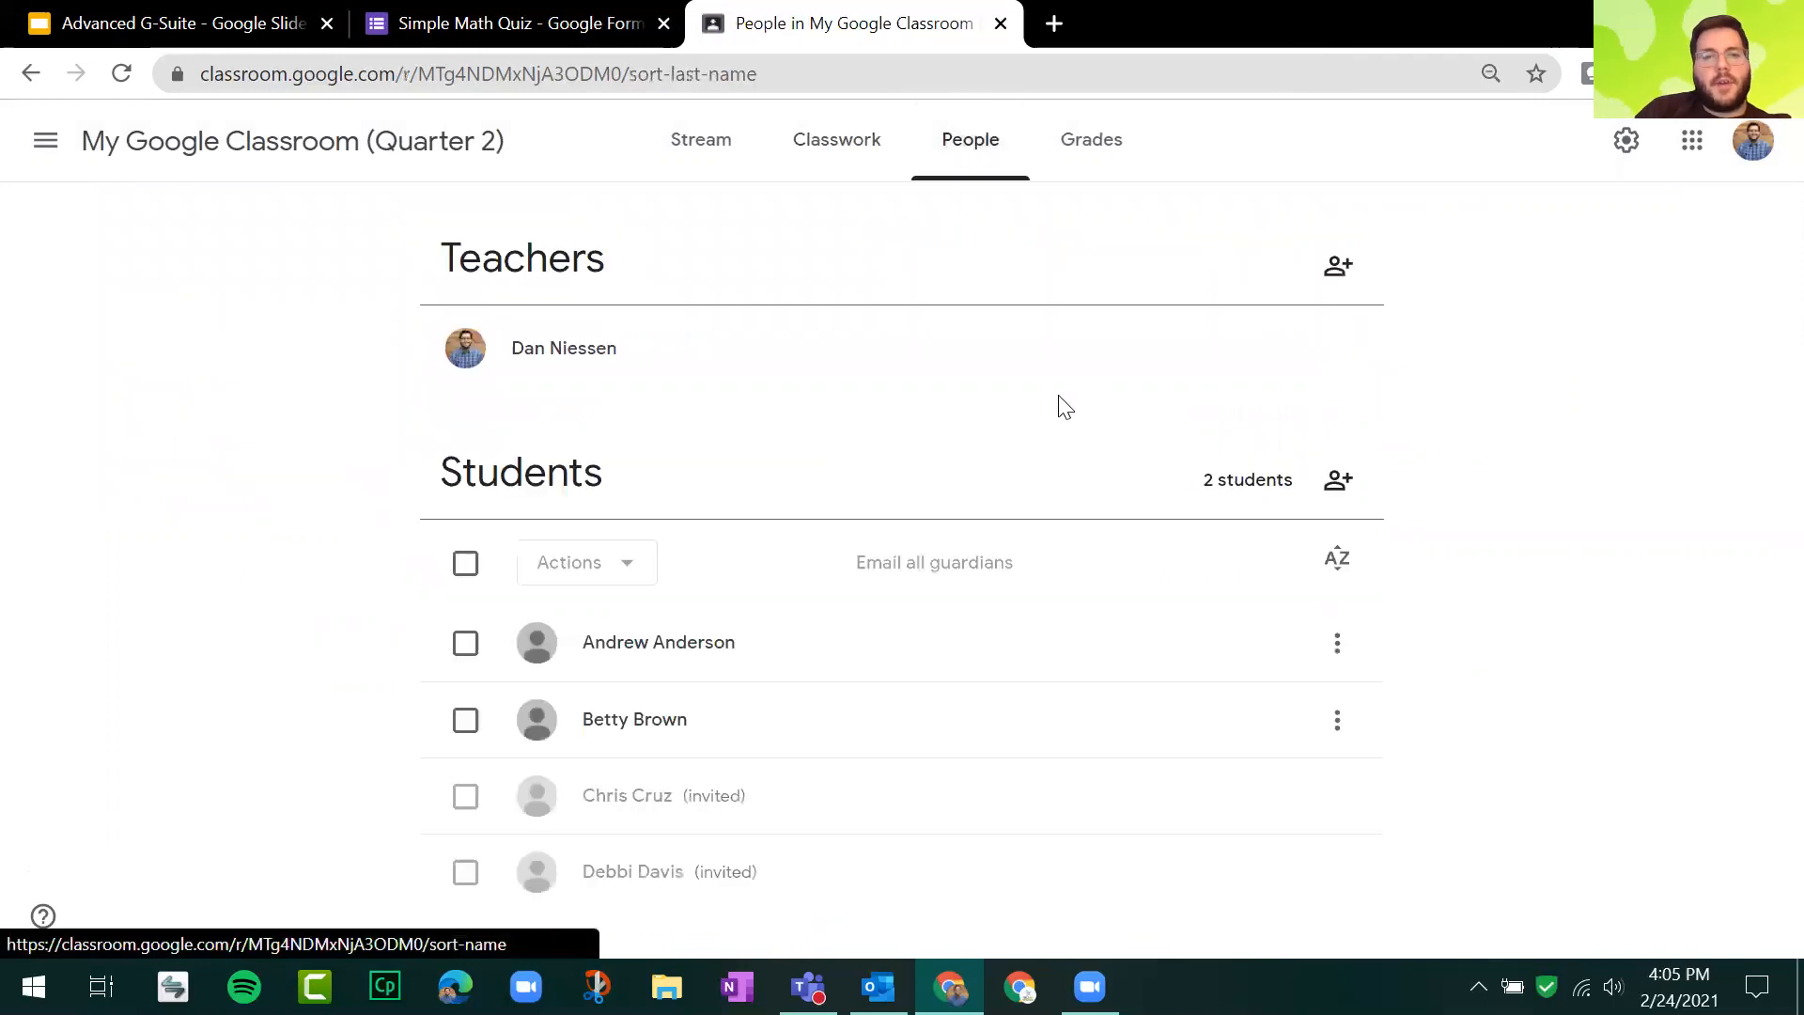
left_click(832, 155)
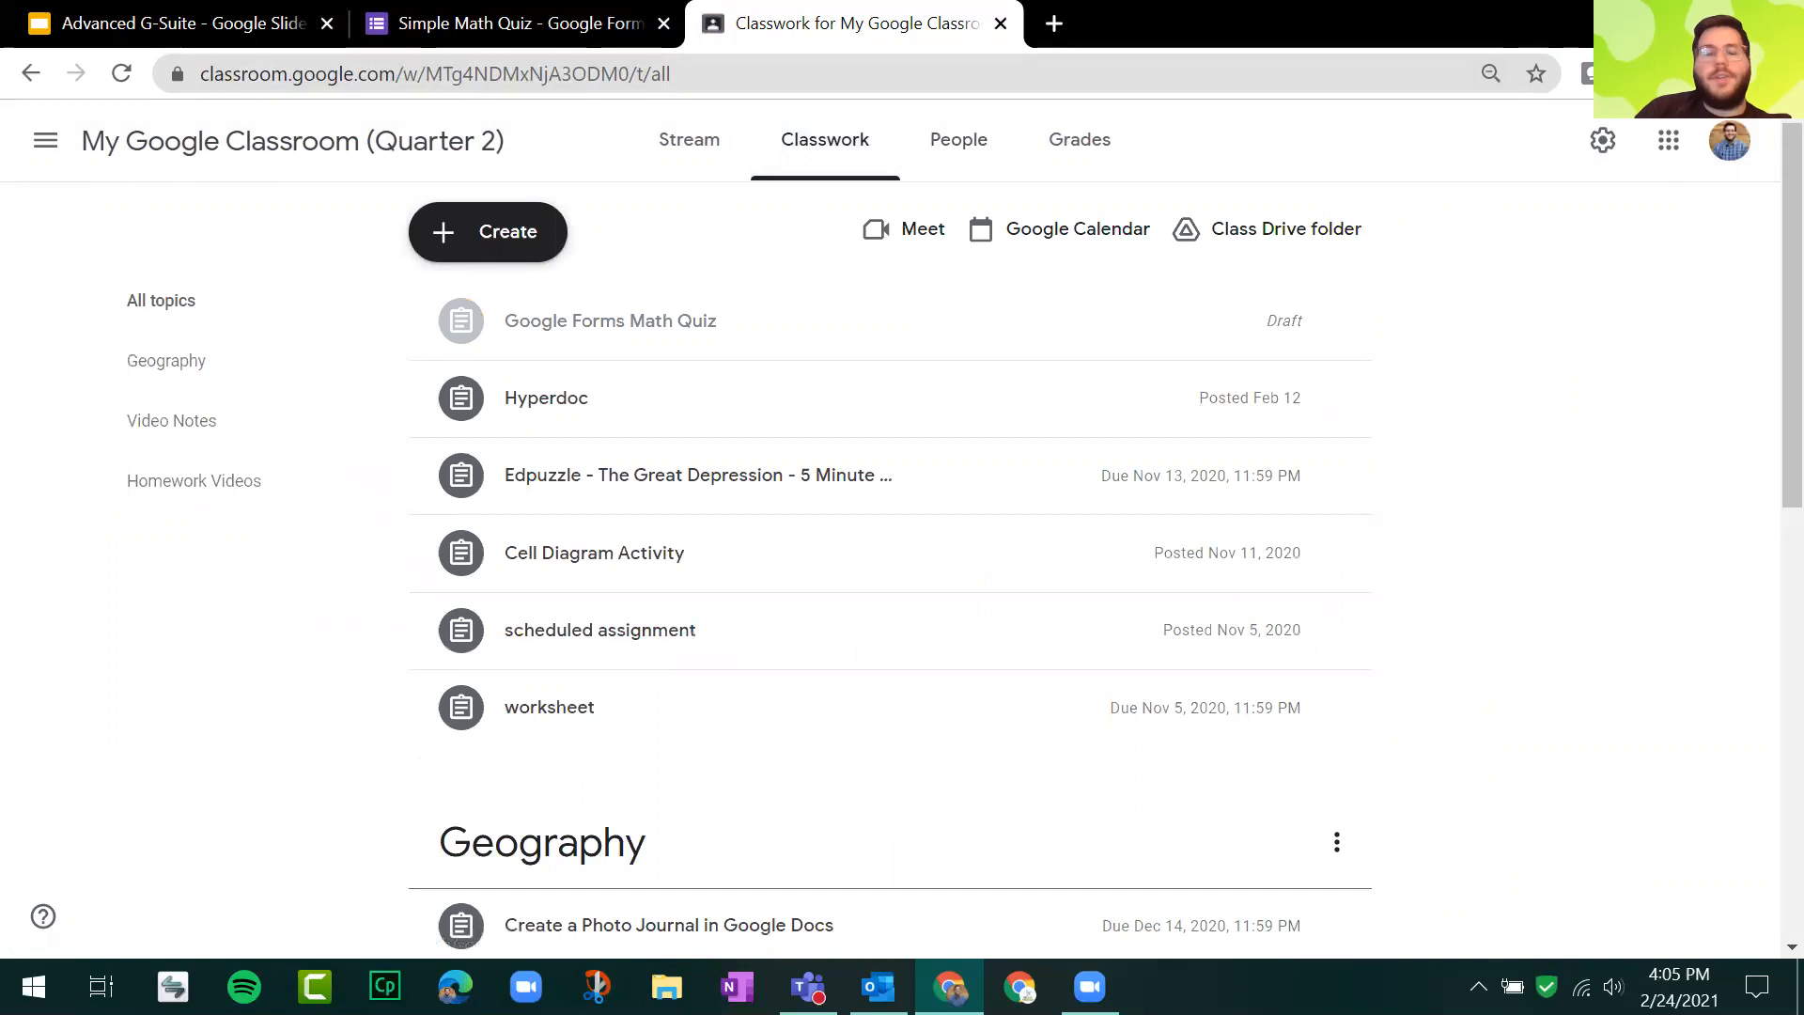
left_click(1738, 74)
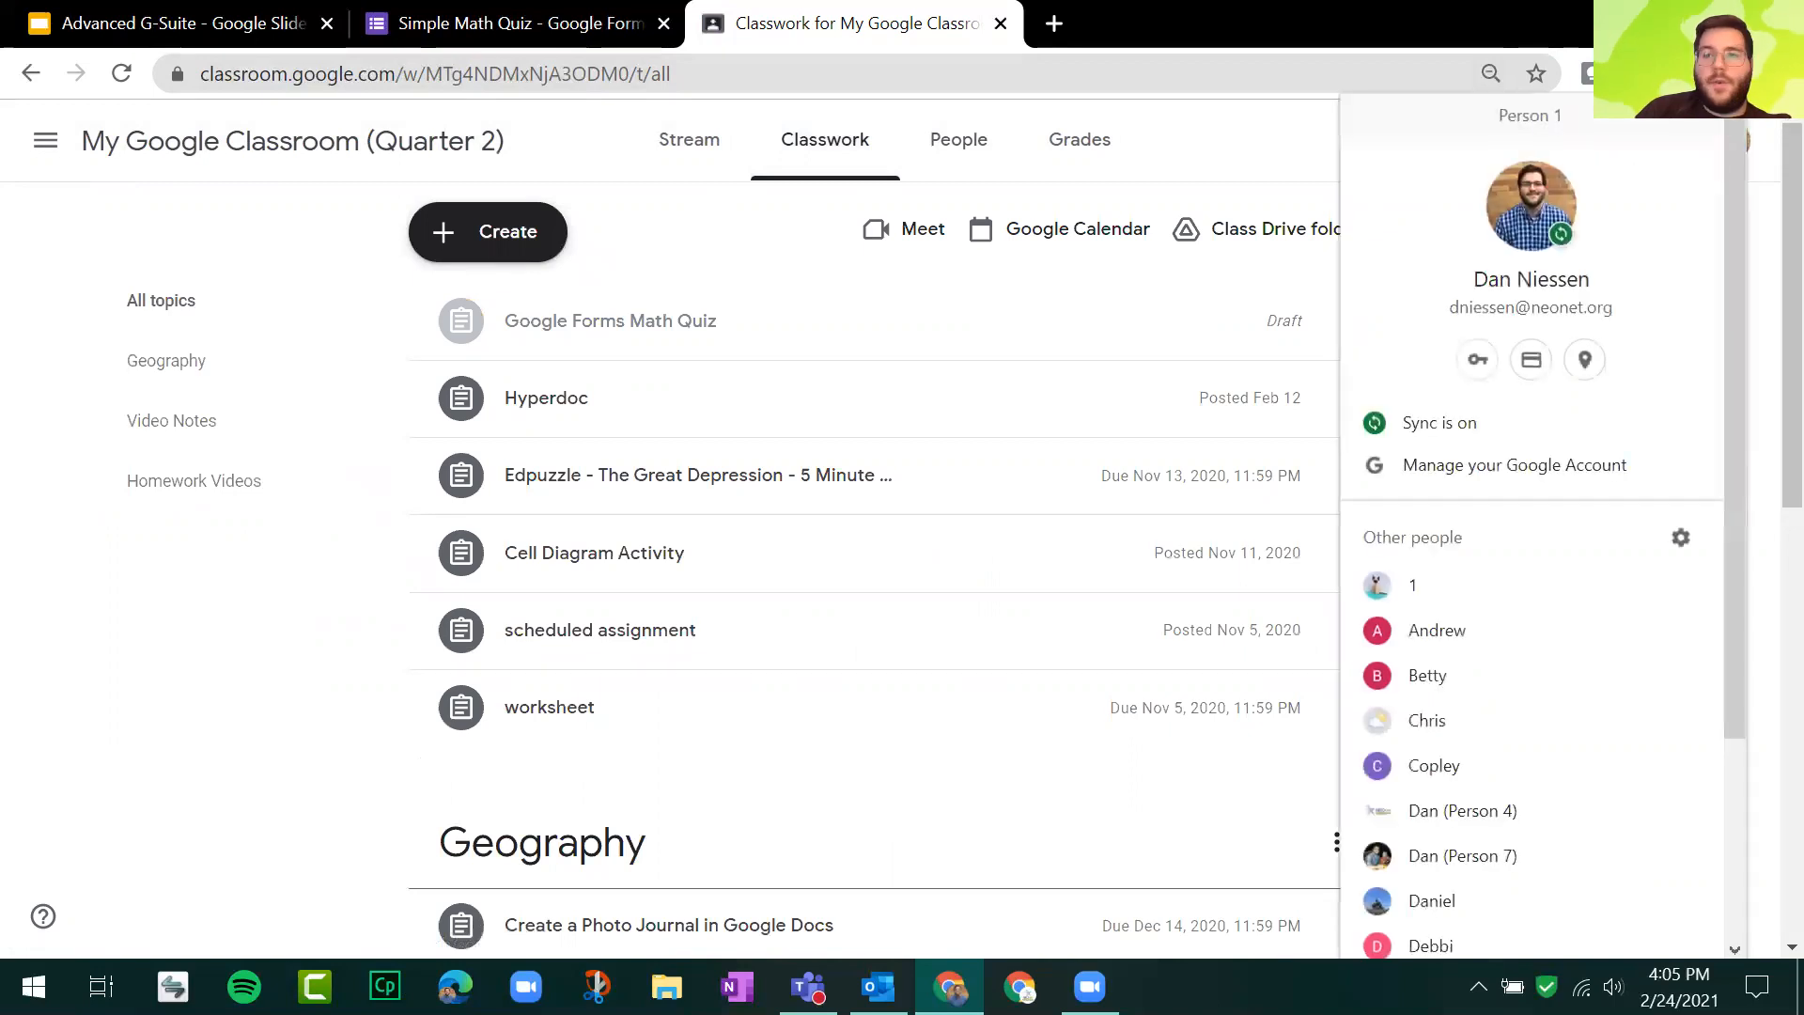
left_click(1474, 628)
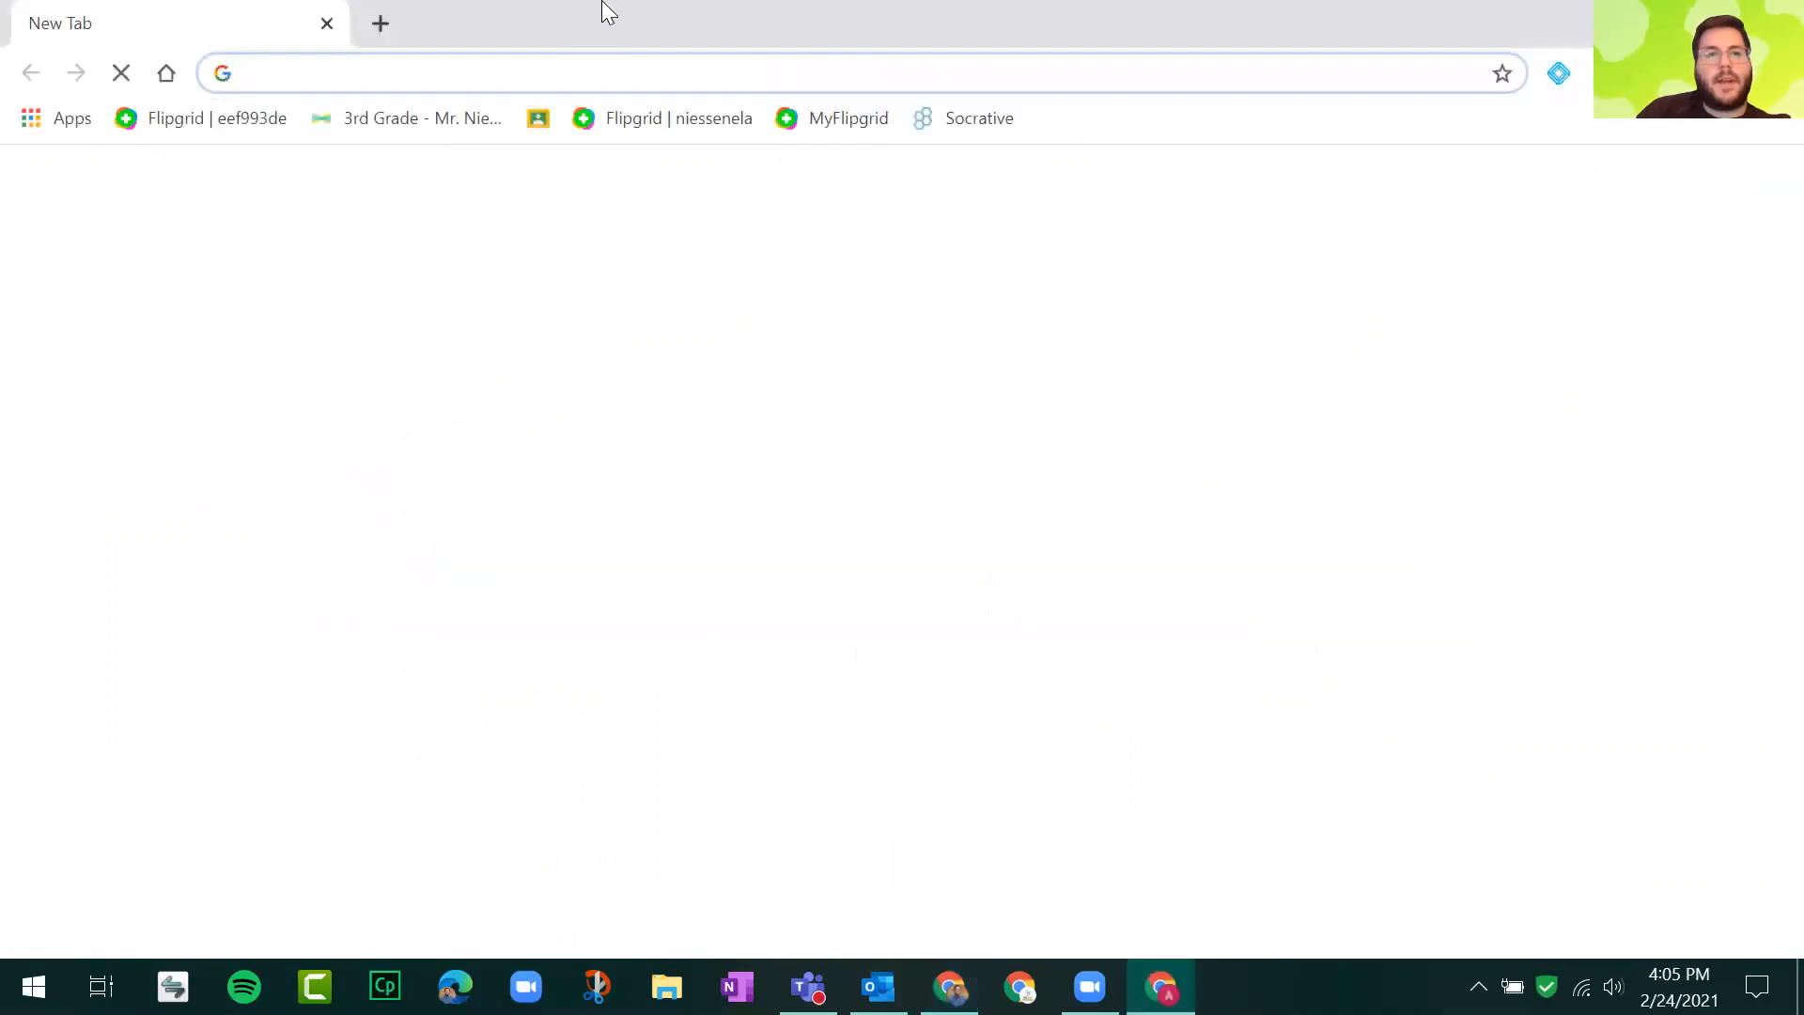
left_click(538, 120)
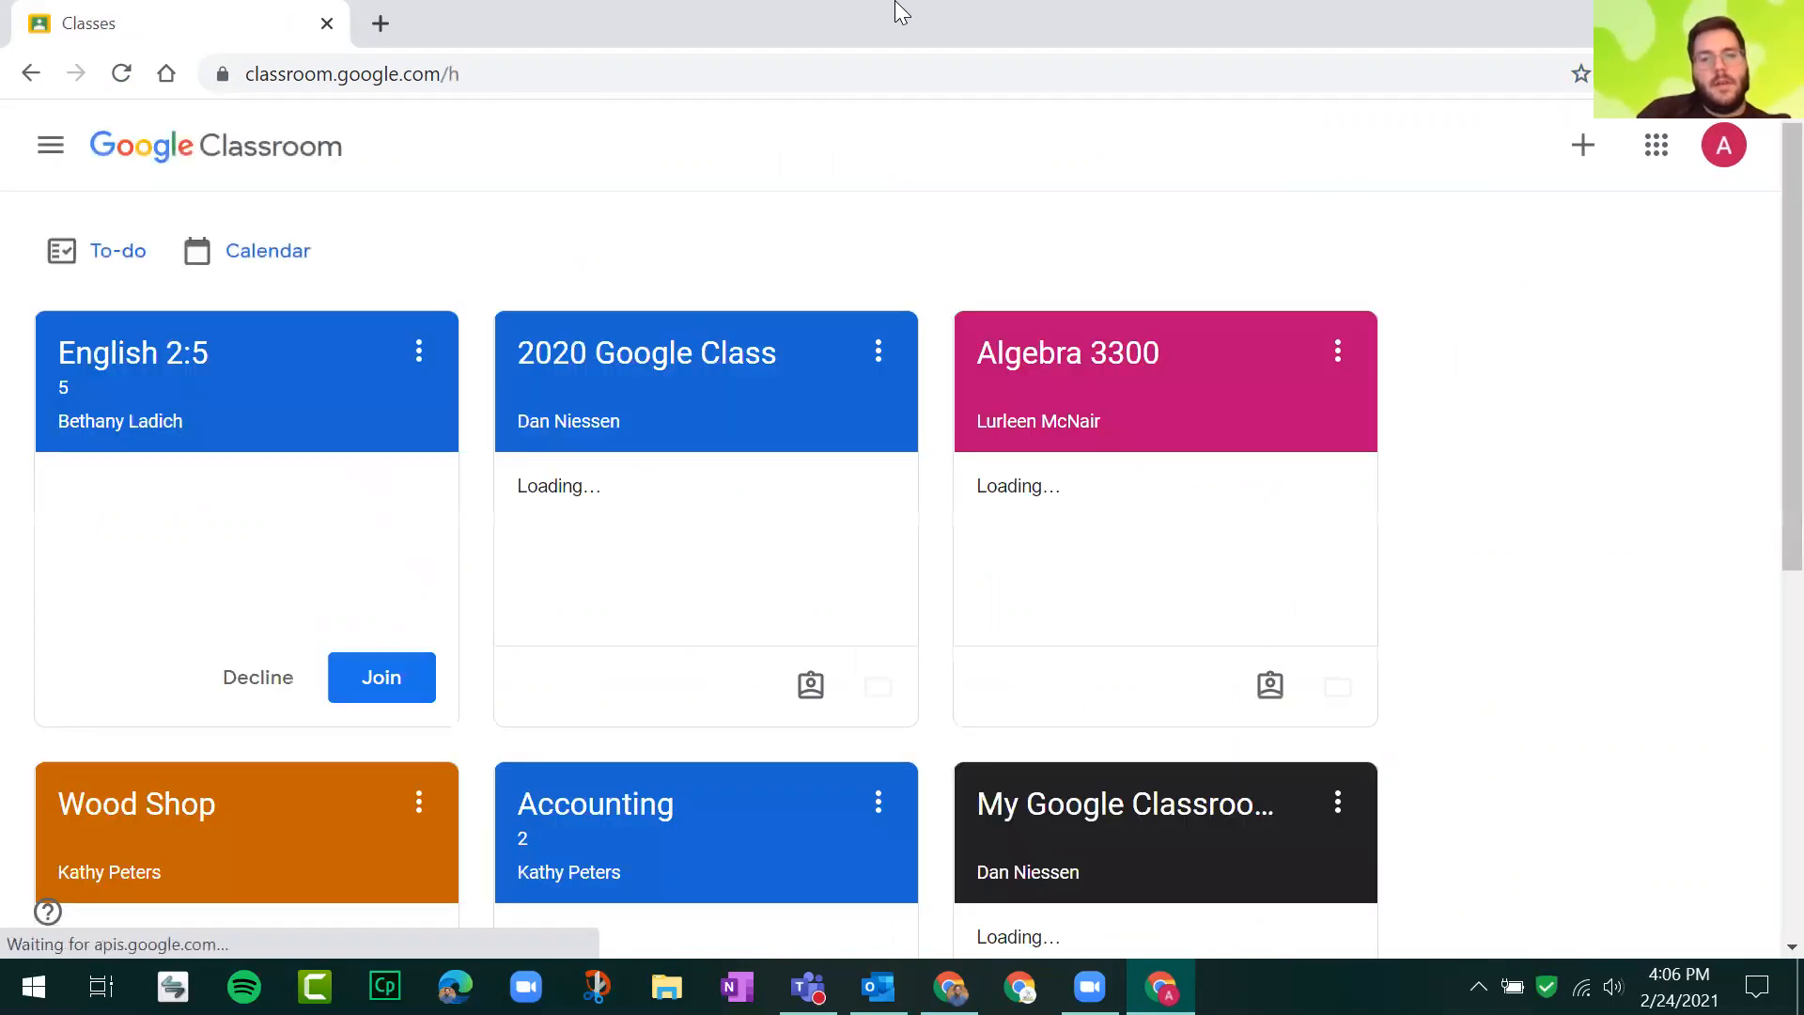
Step: In My Google Classroom (Quarter 2), find the Math Quiz Form assignment under Homework Videos and open its Simple Math Quiz
scroll(859, 283, "down", 2)
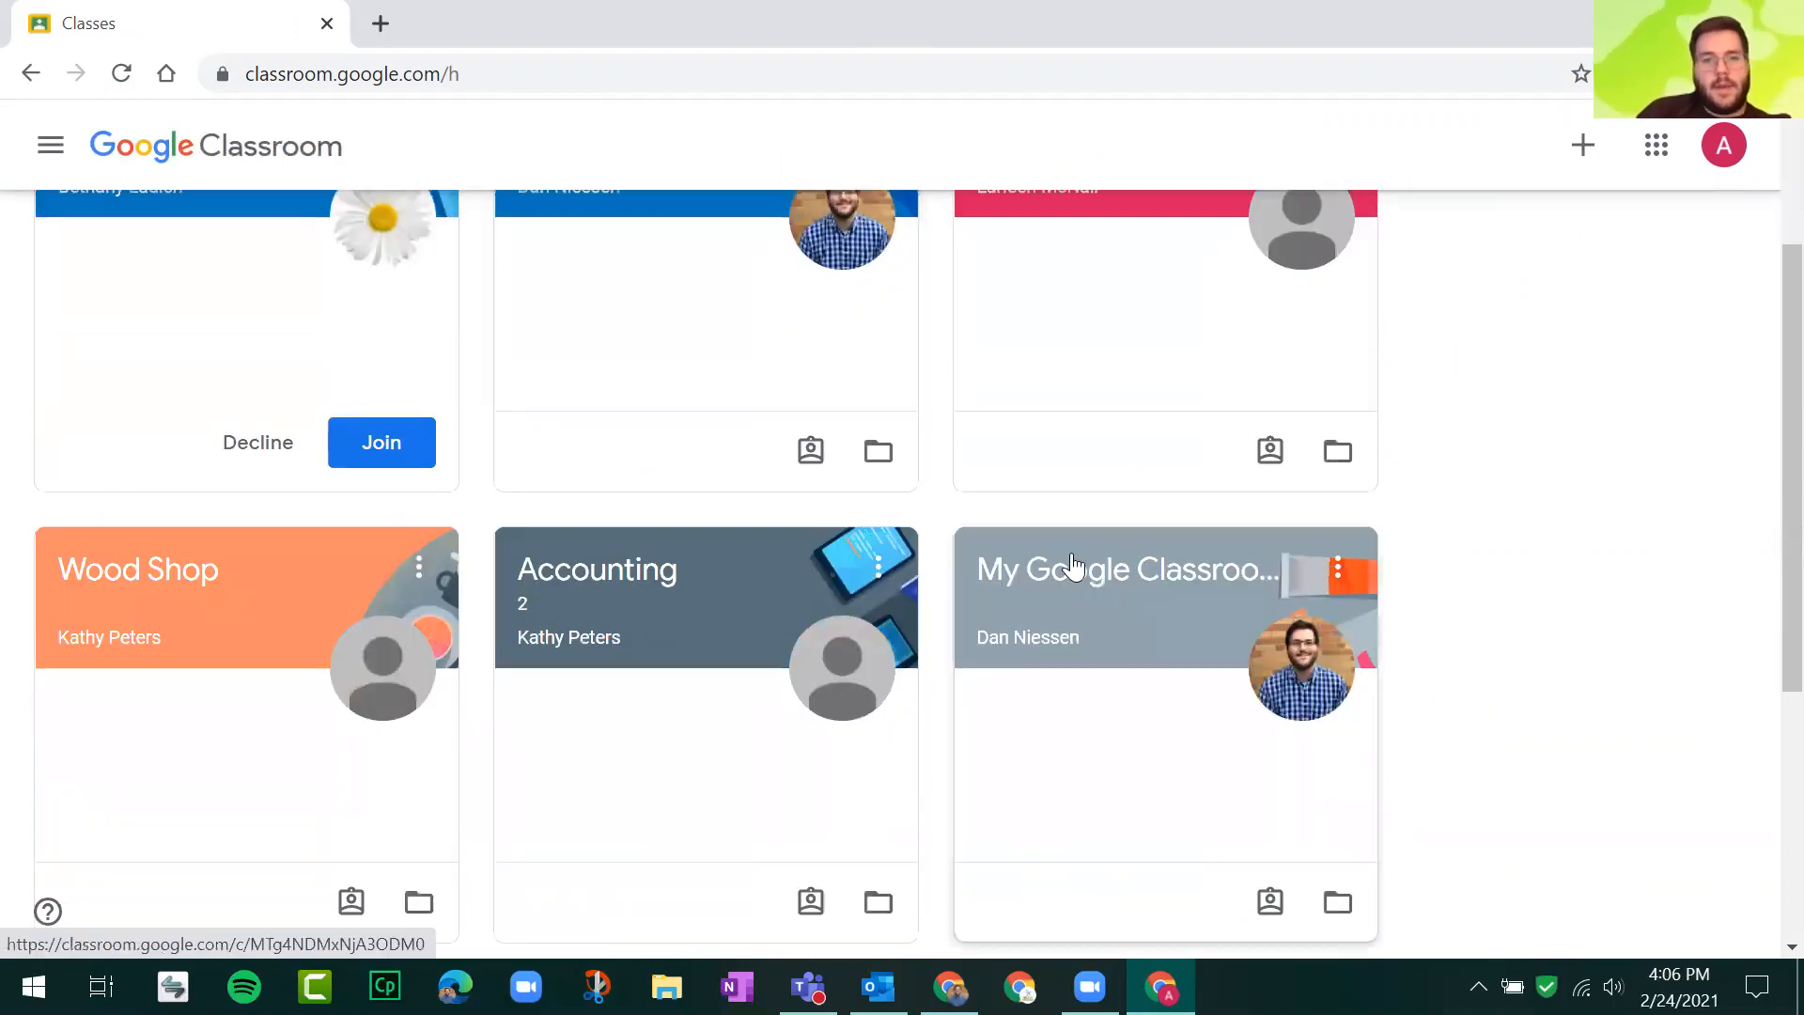
left_click(1095, 561)
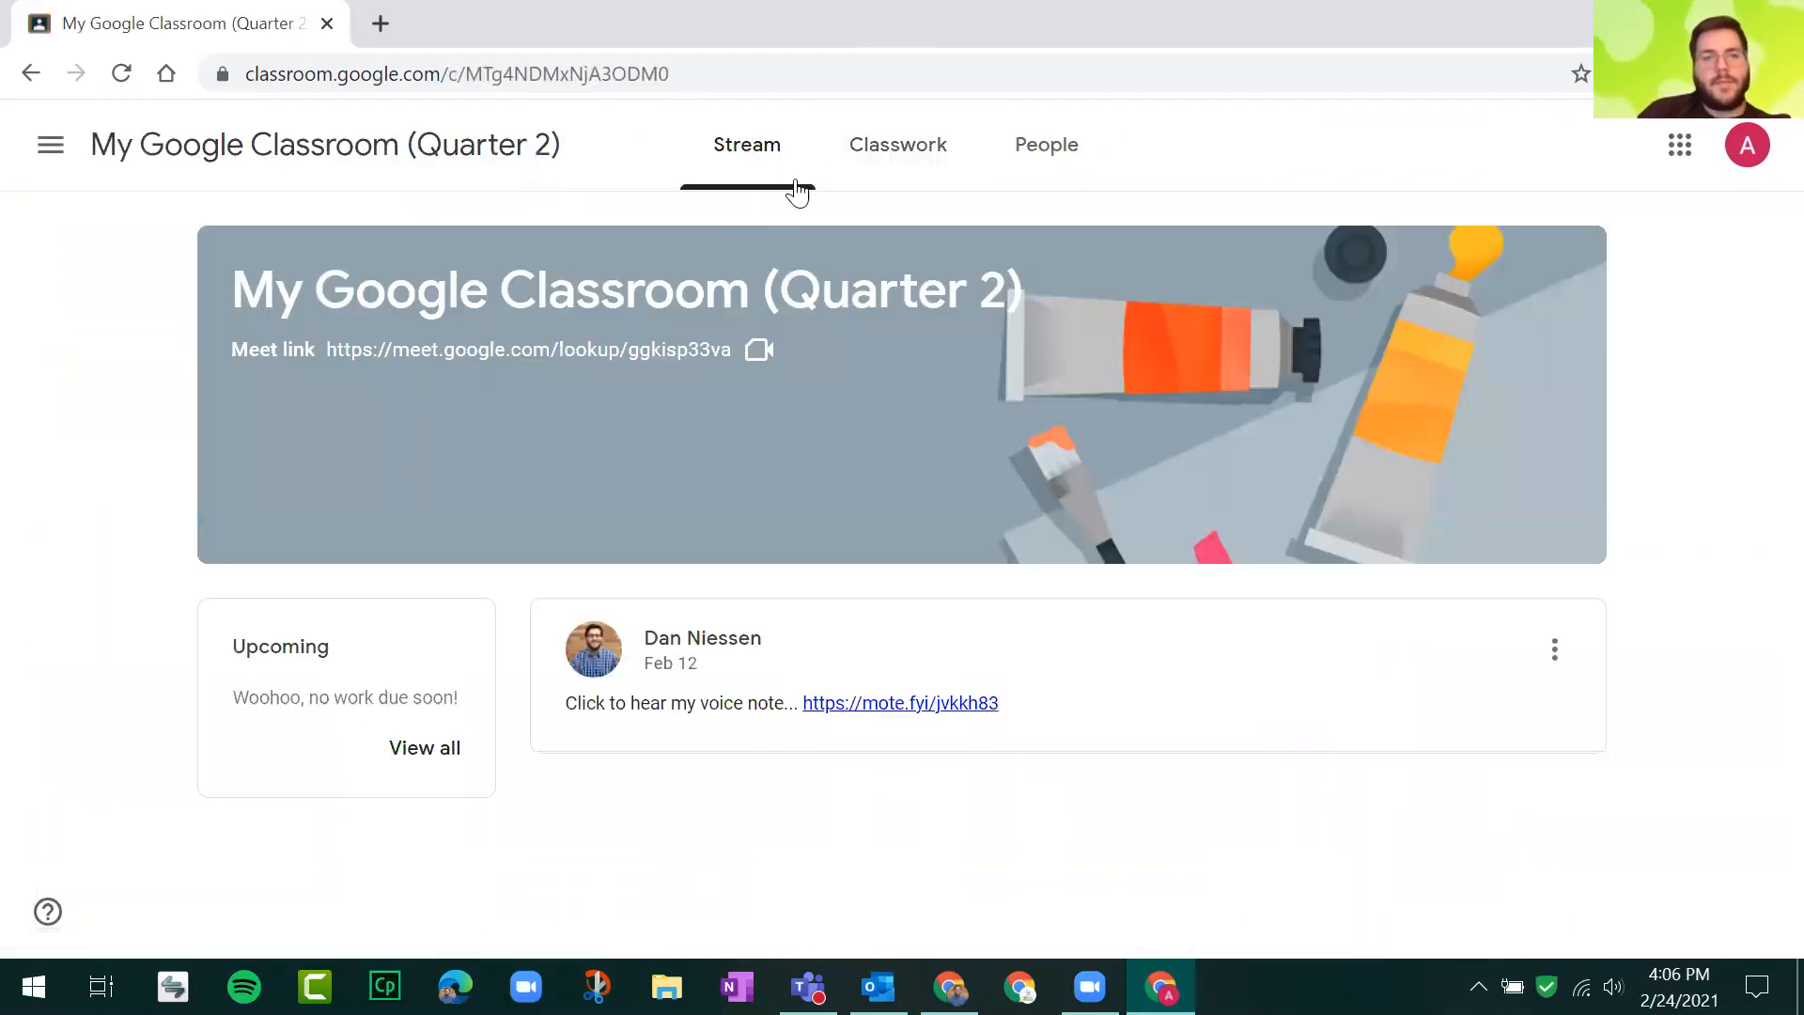
left_click(946, 151)
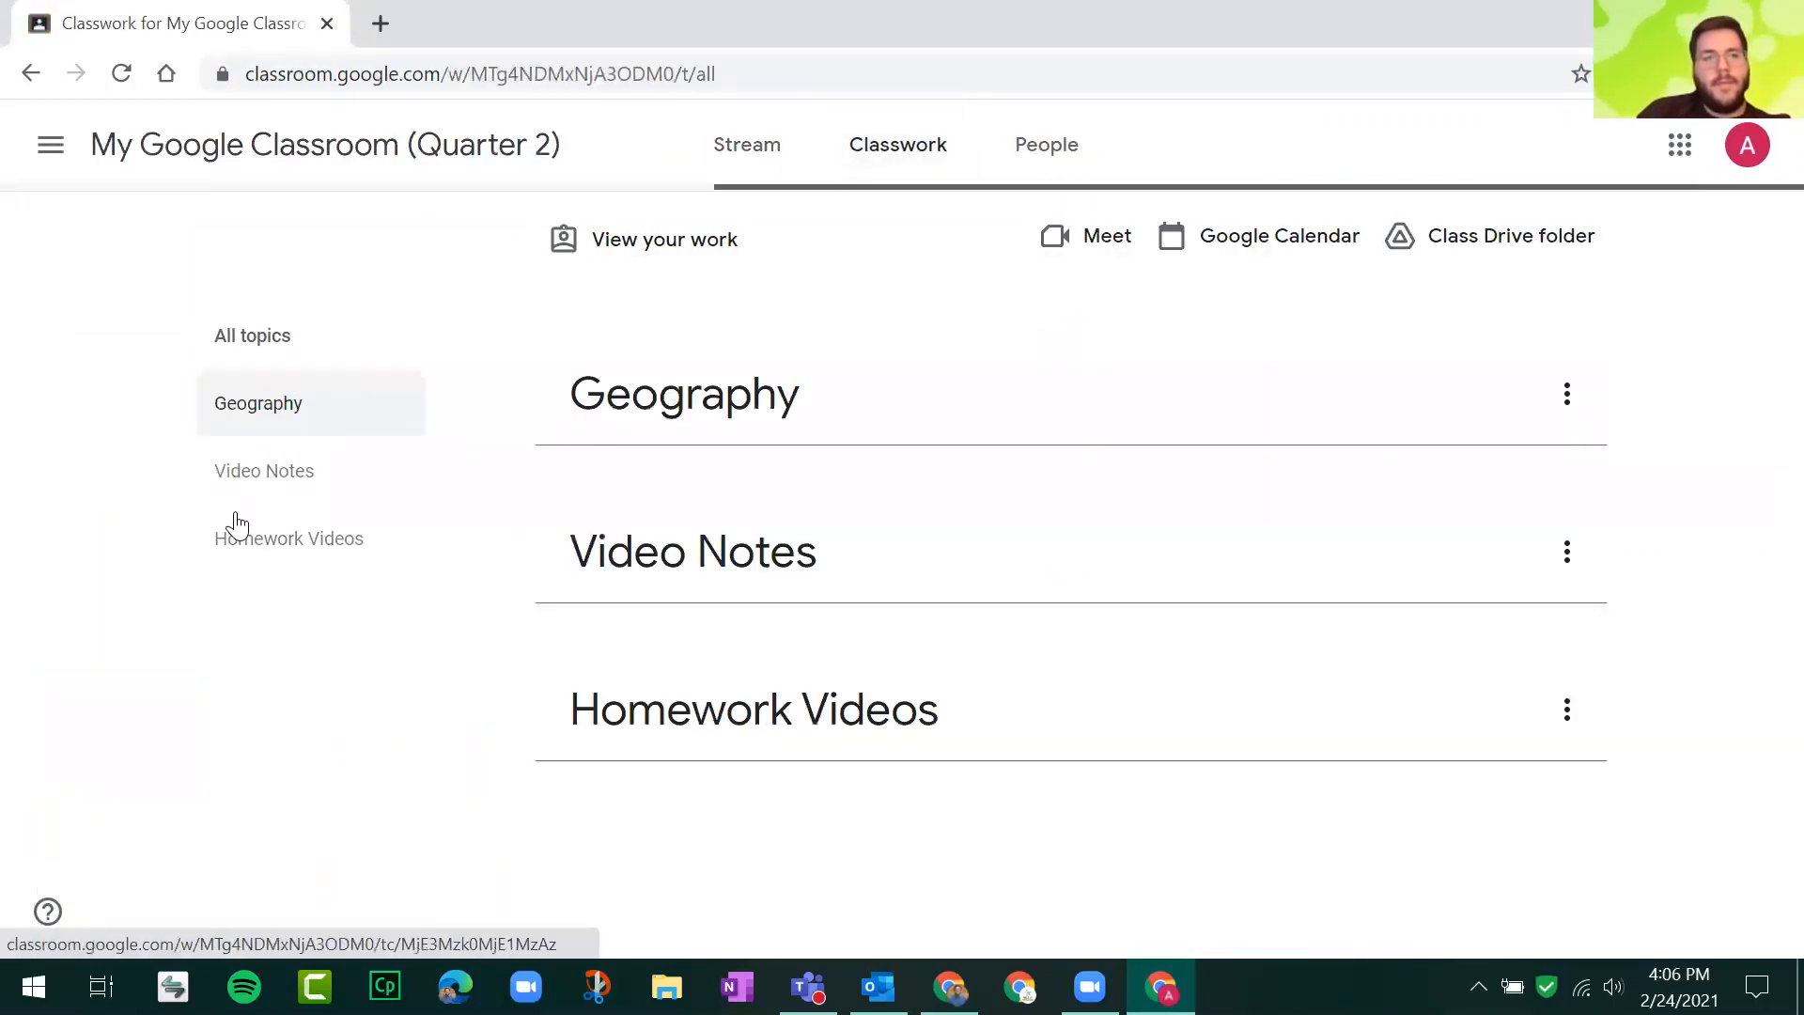
left_click(286, 538)
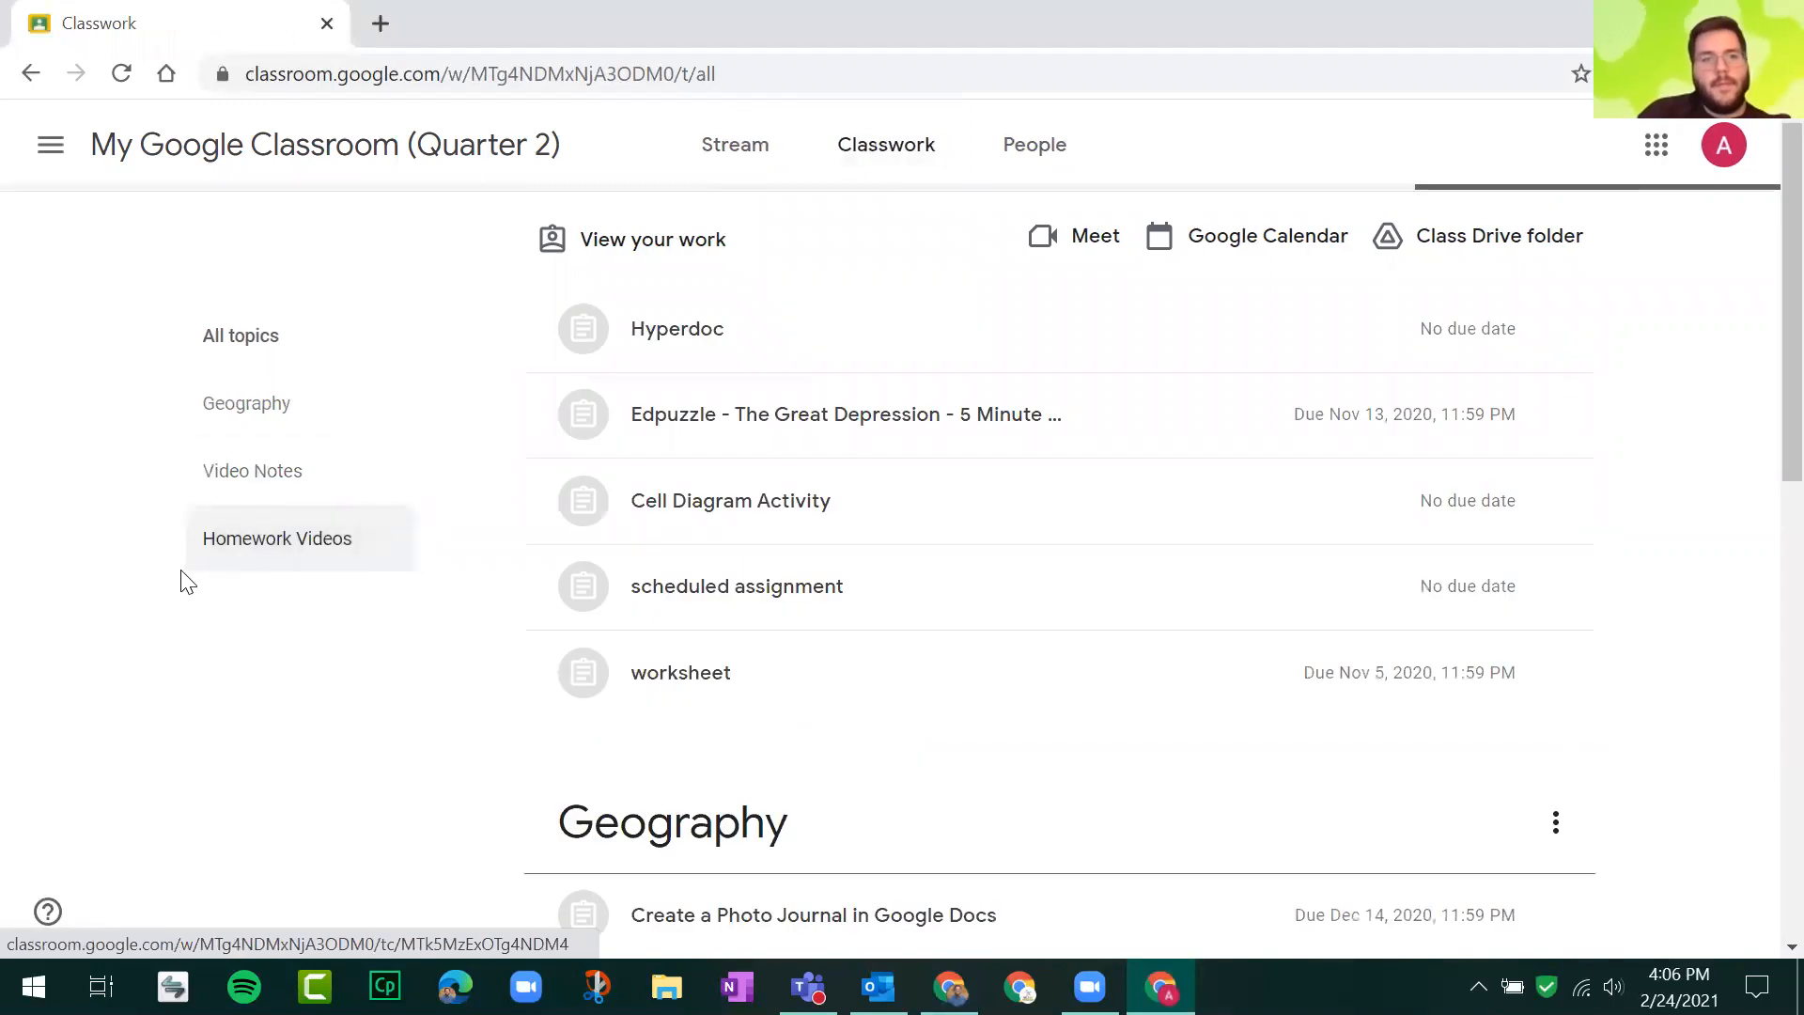
scroll(1052, 423, "down", 5)
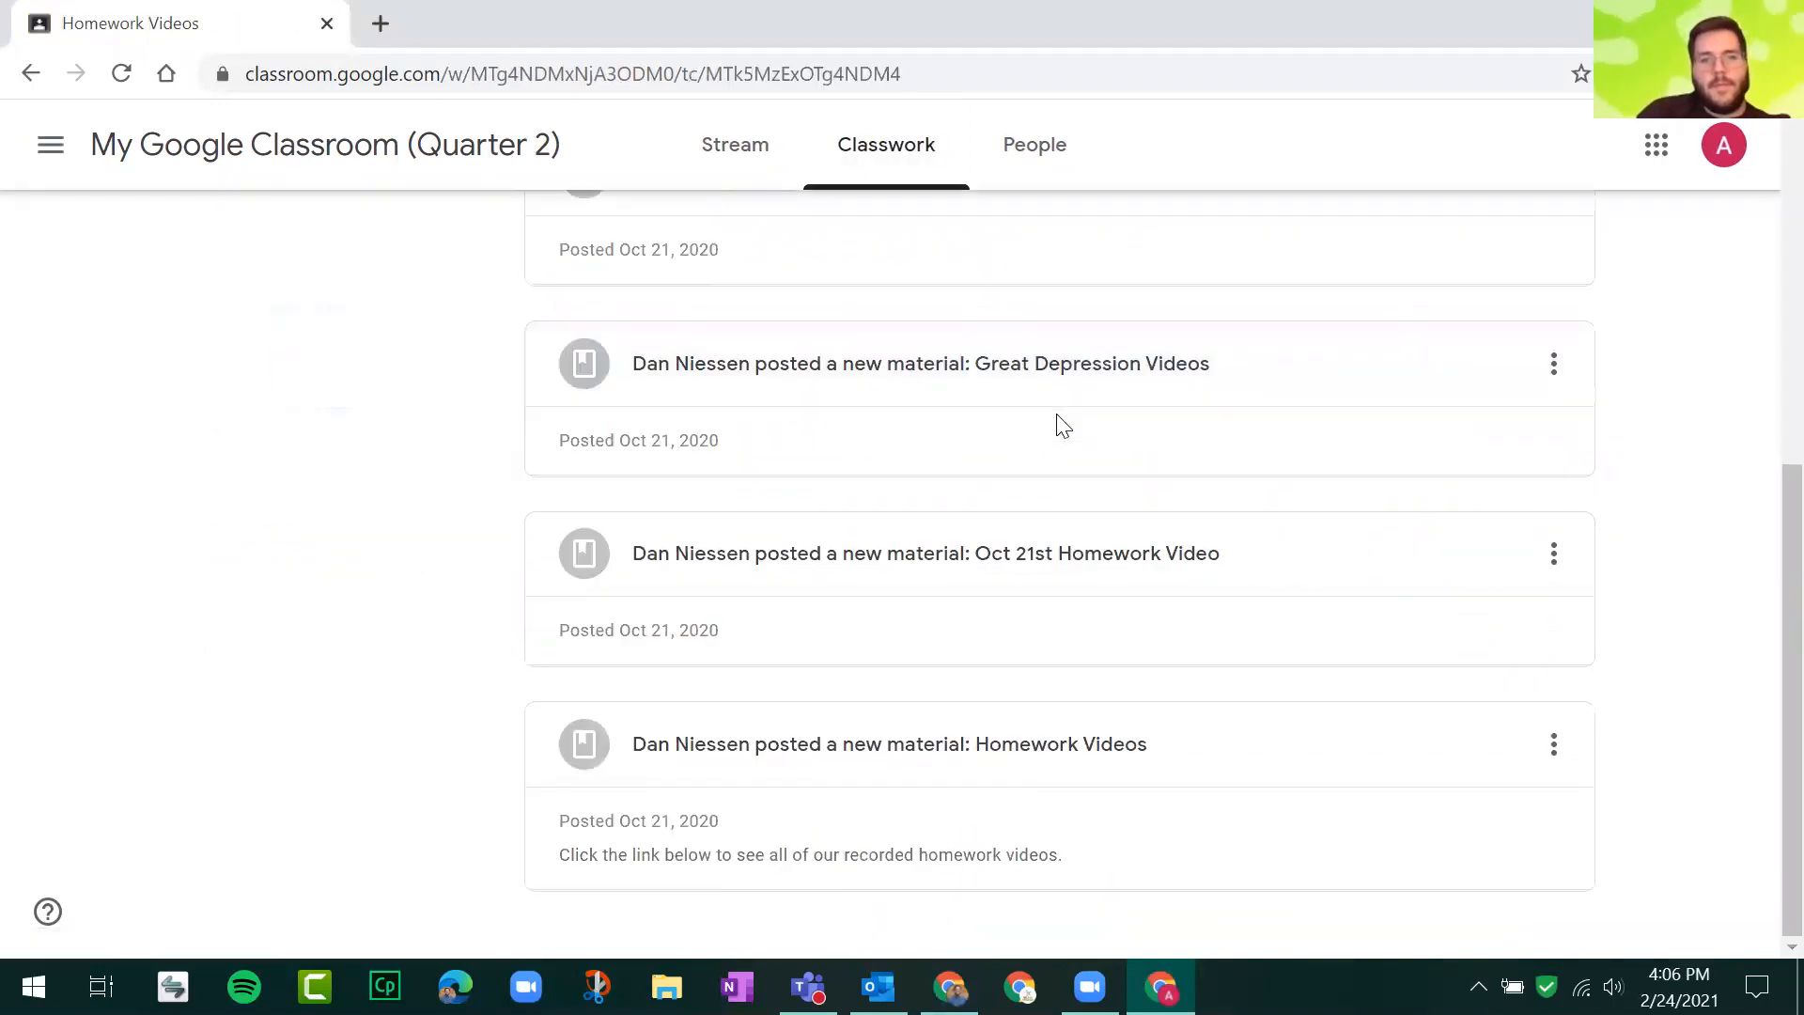
scroll(928, 592, "up", 4)
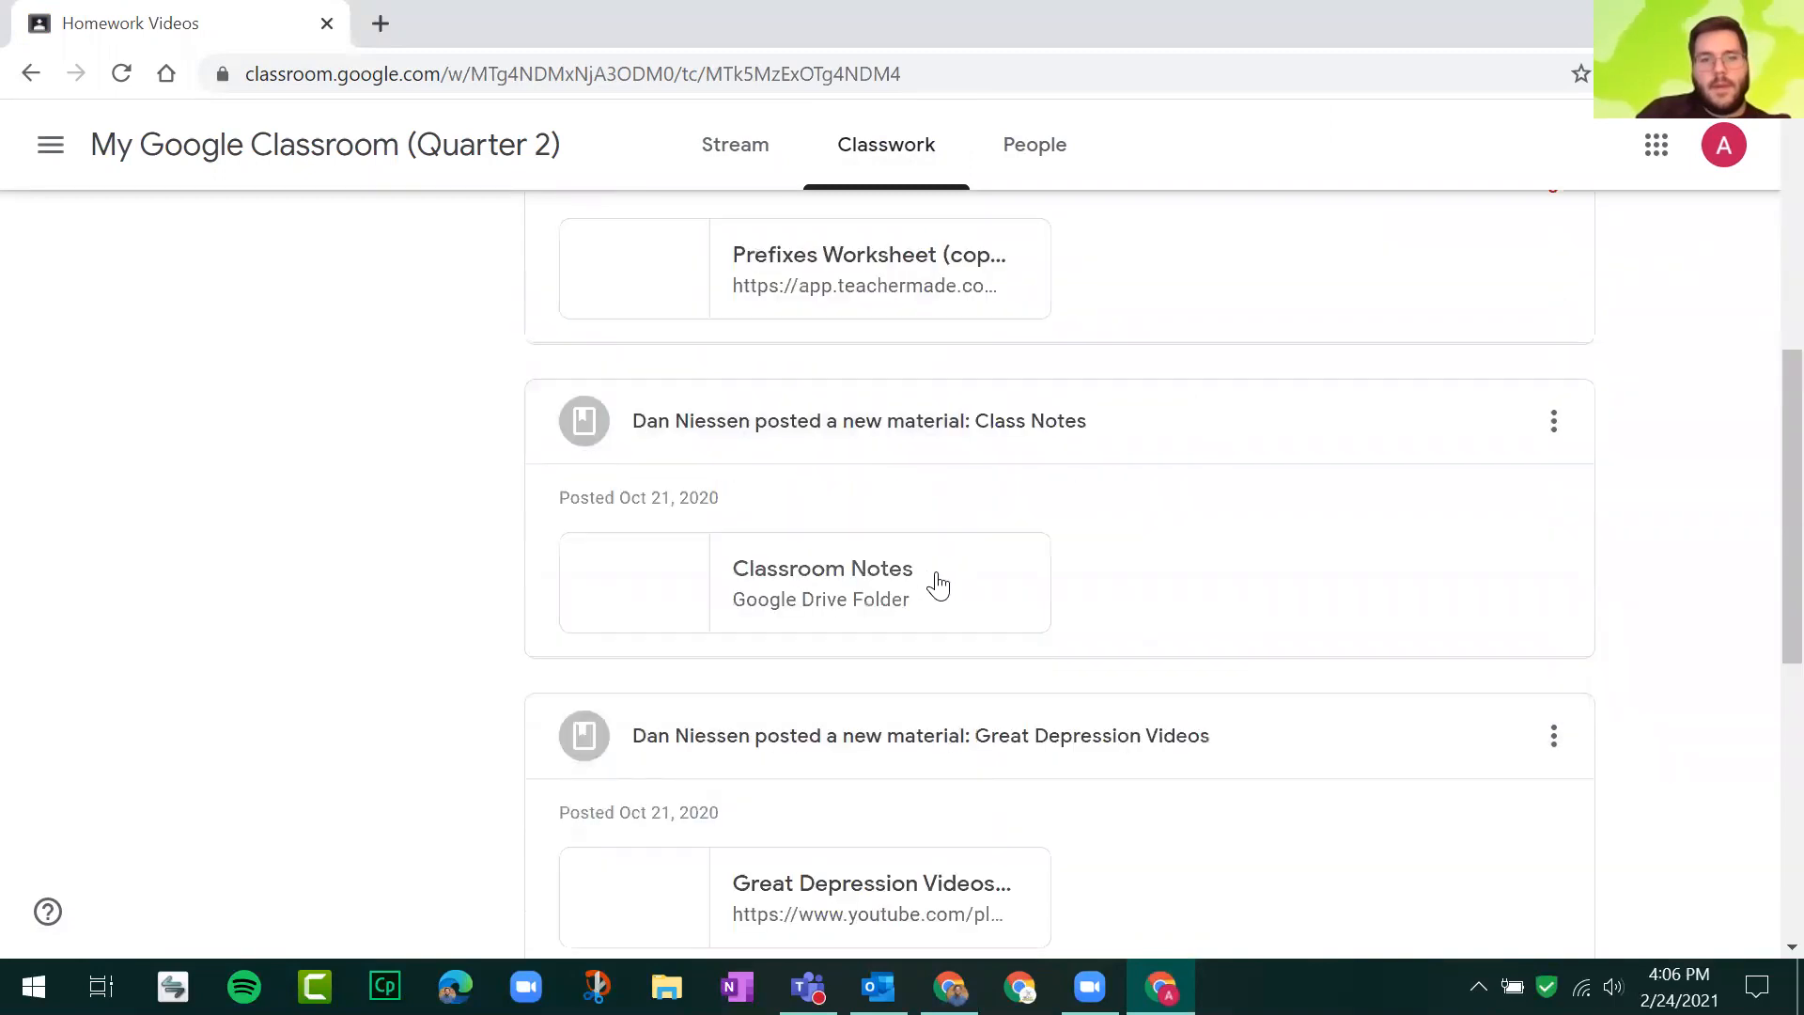
scroll(1047, 484, "up", 5)
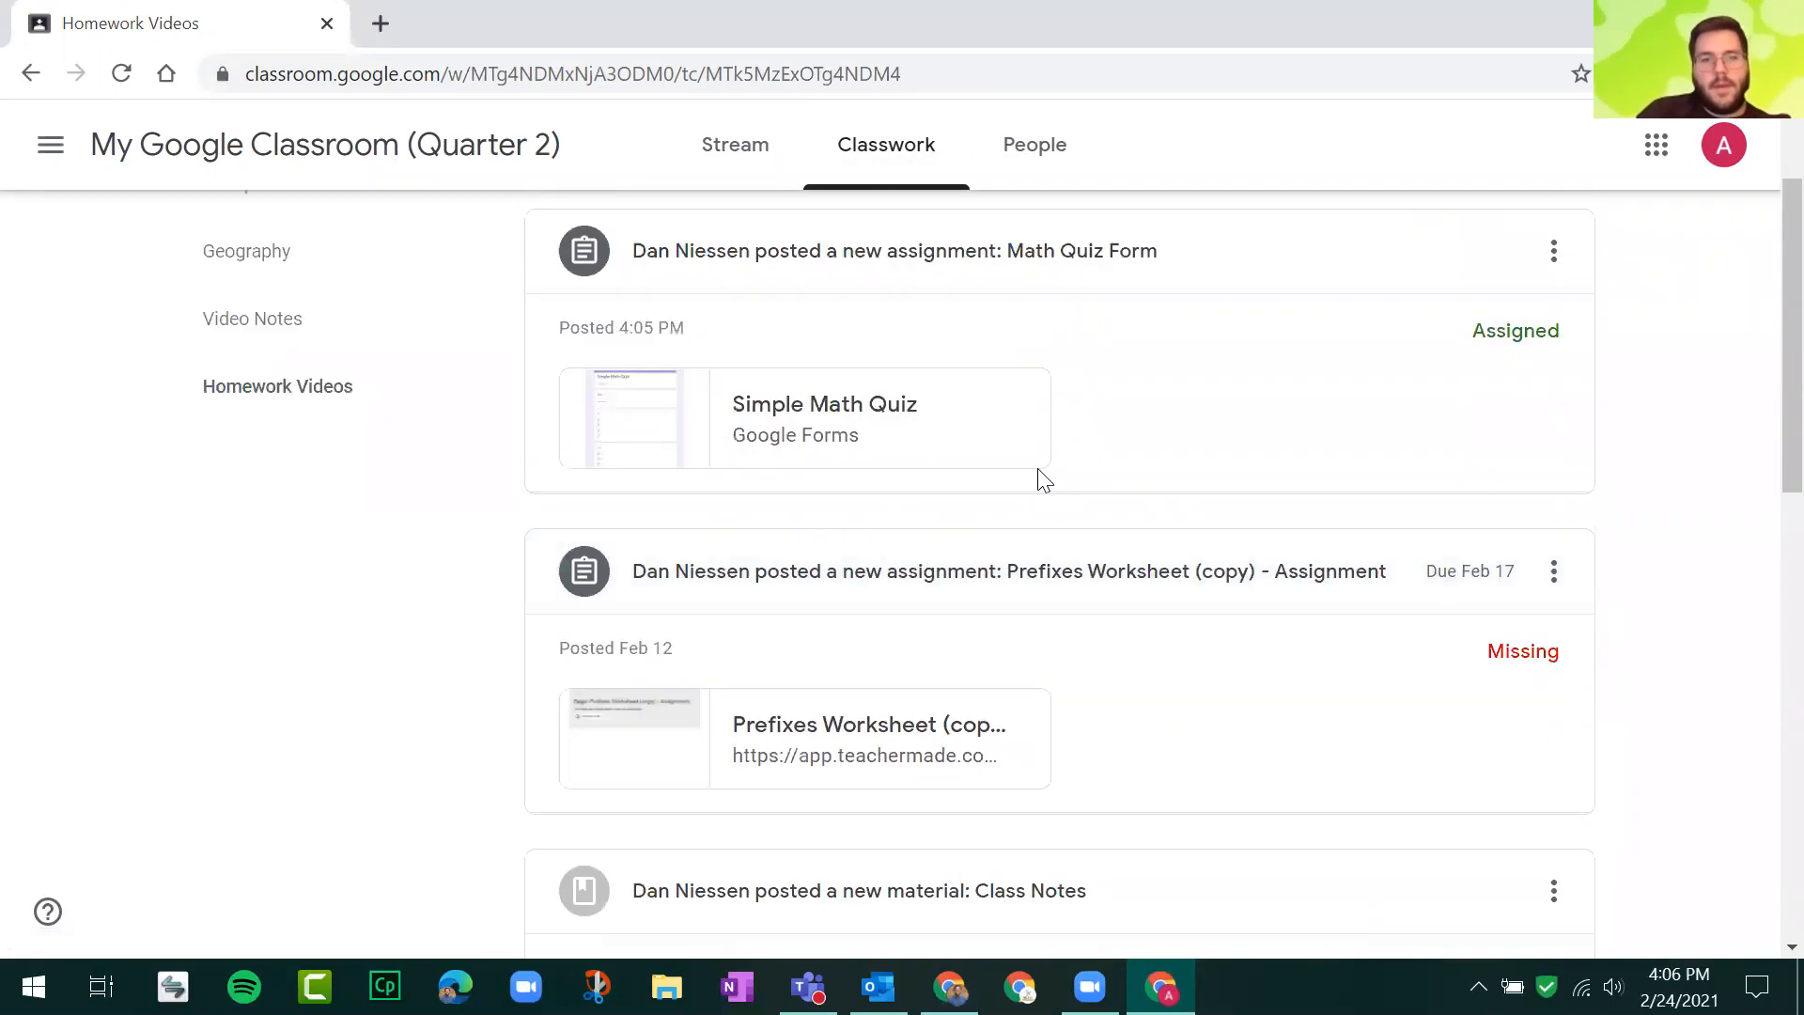
left_click(828, 434)
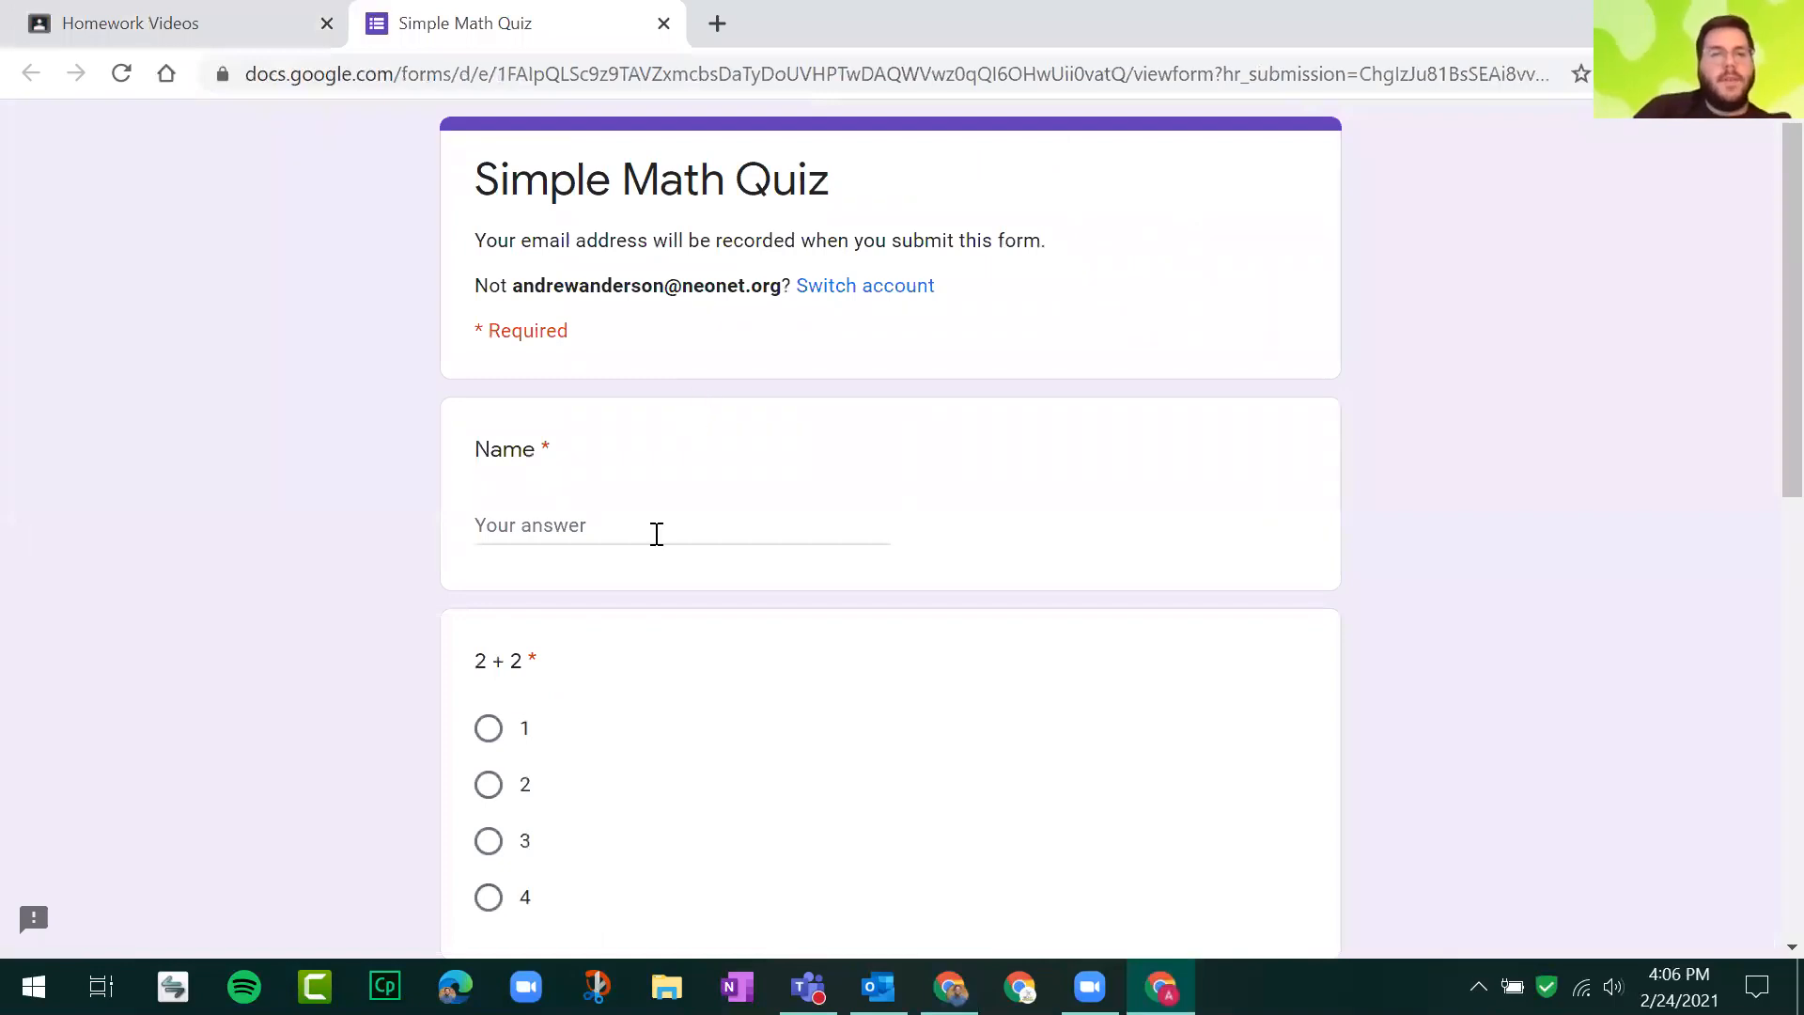
Step: Enter the student's first name, answer 2 + 2 with 1, 3 + 4 with 7 and 4 + 5 with 9, submit the quiz and close it
left_click(657, 534)
type("Andrew")
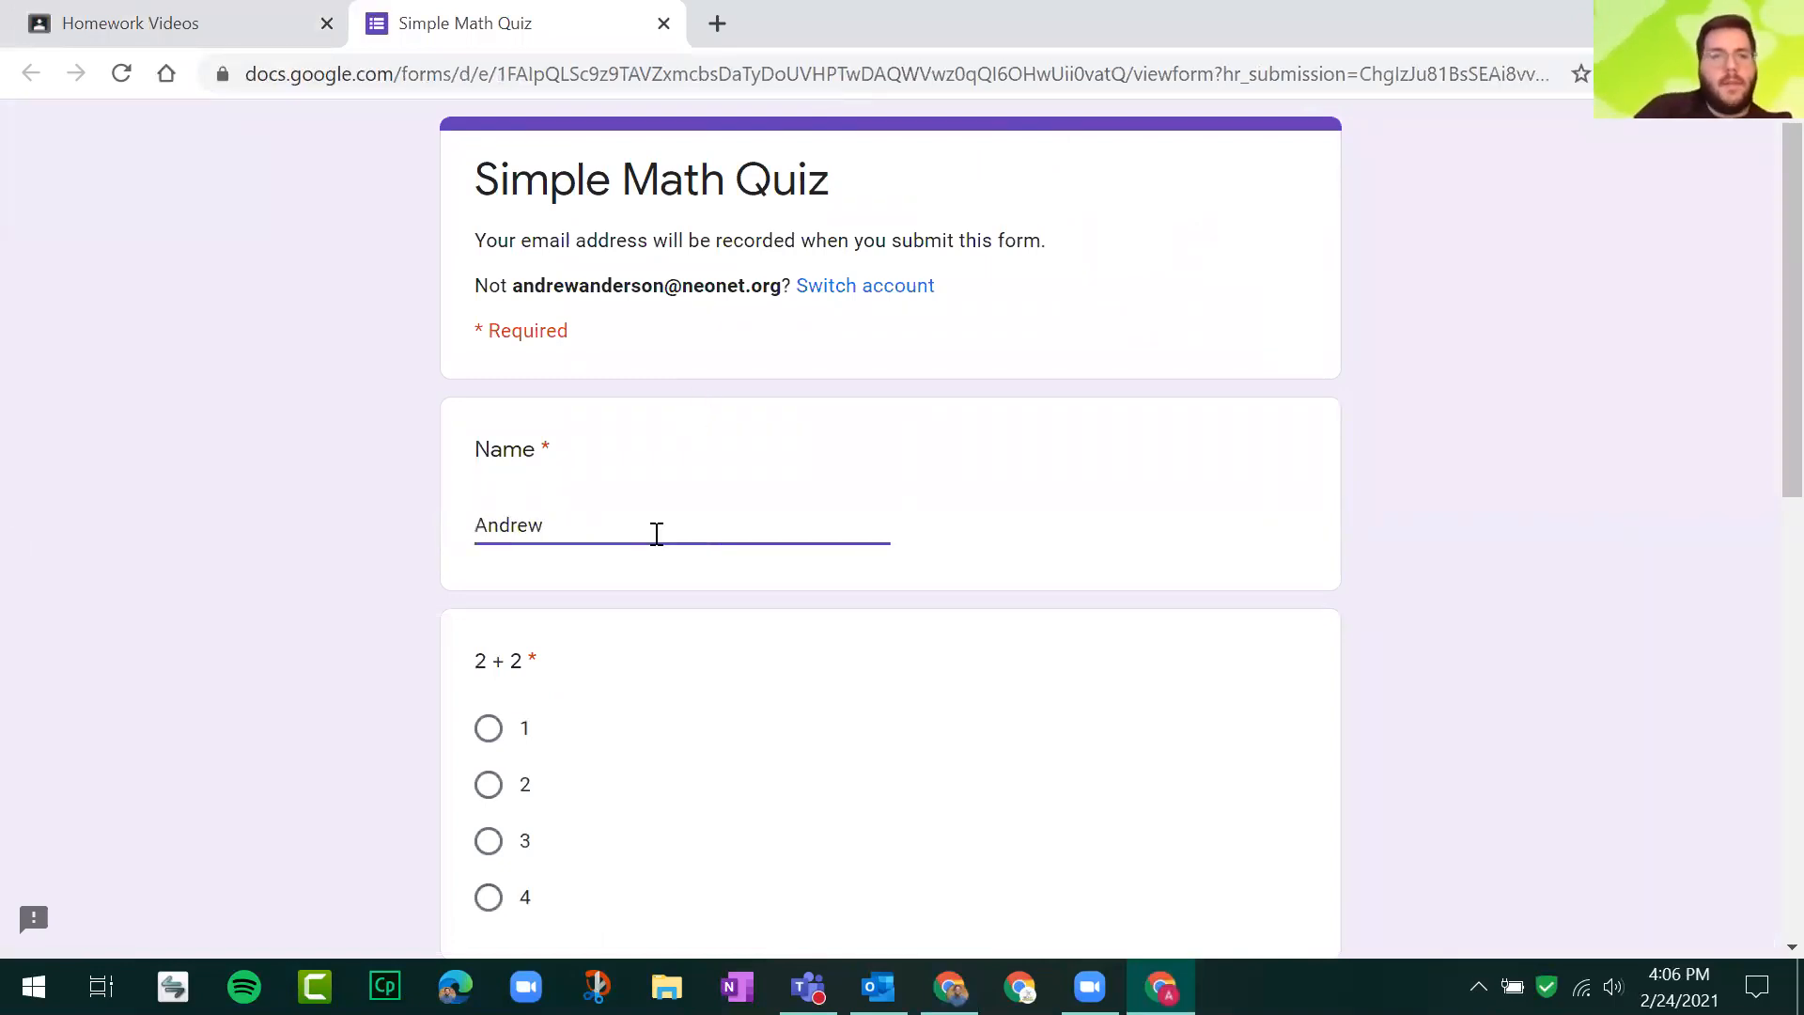
scroll(543, 452, "down", 2)
left_click(488, 495)
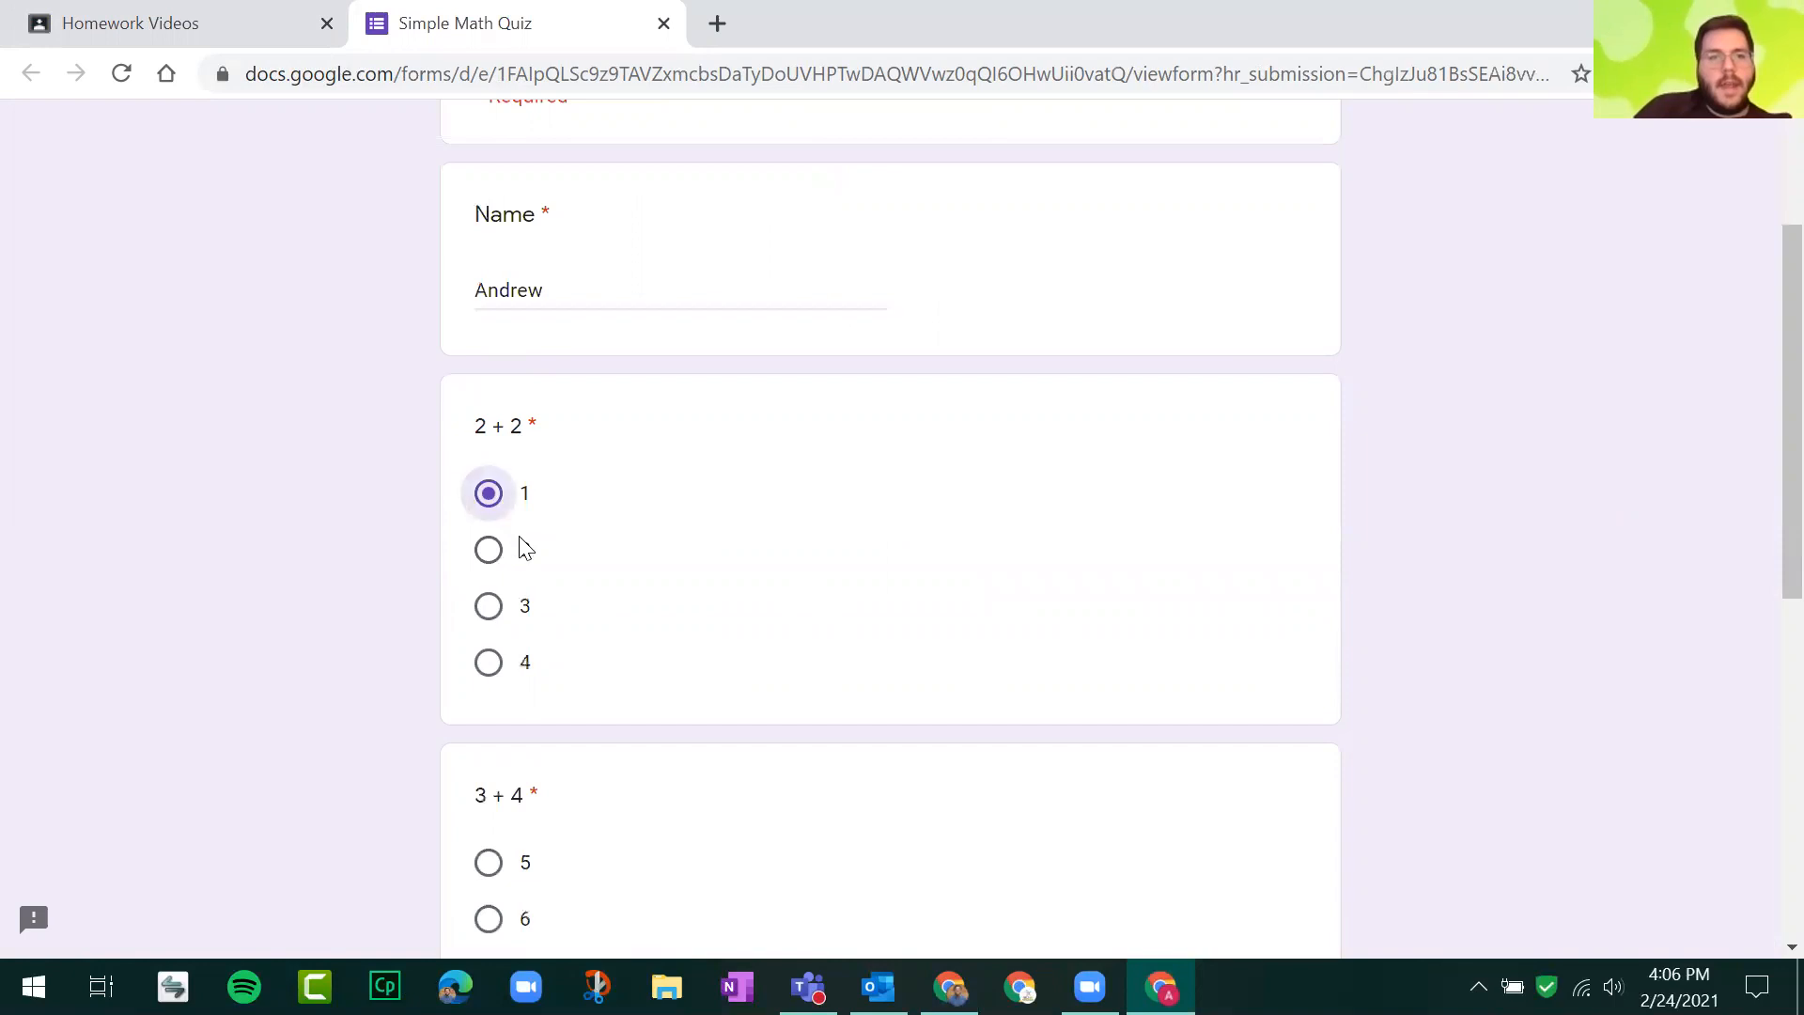
scroll(518, 470, "down", 2)
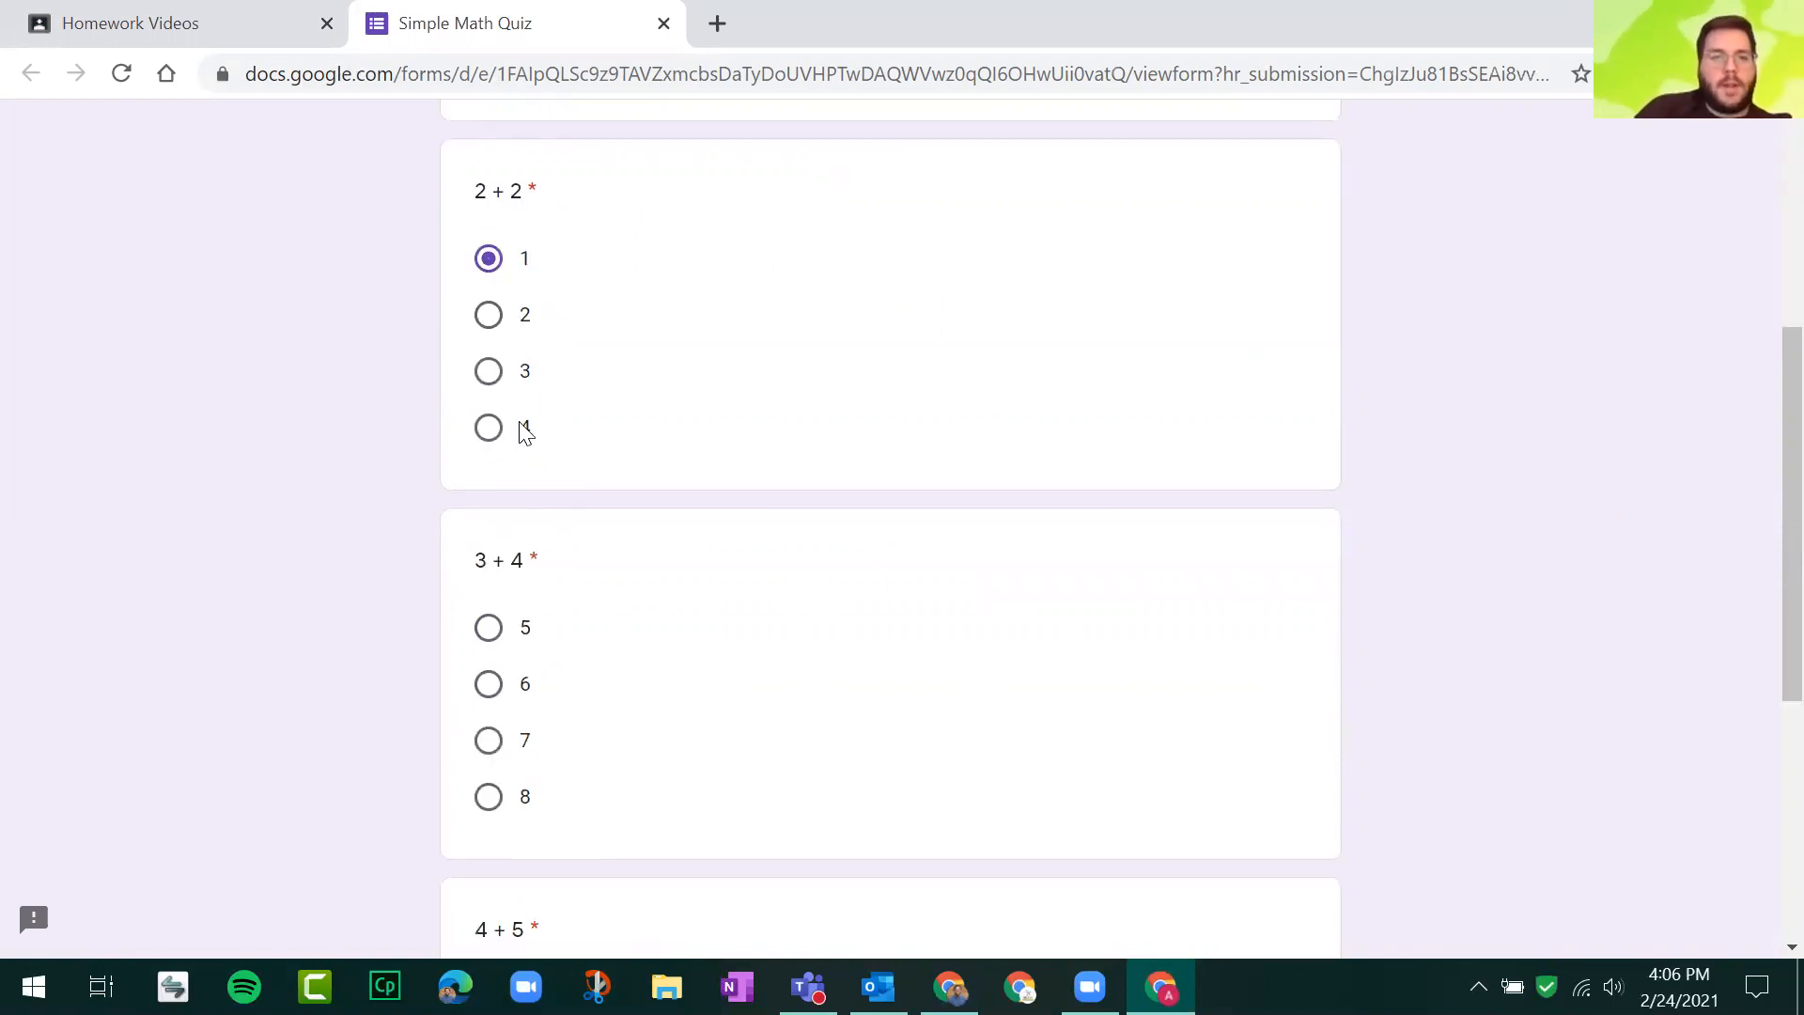
left_click(488, 740)
scroll(400, 568, "down", 2)
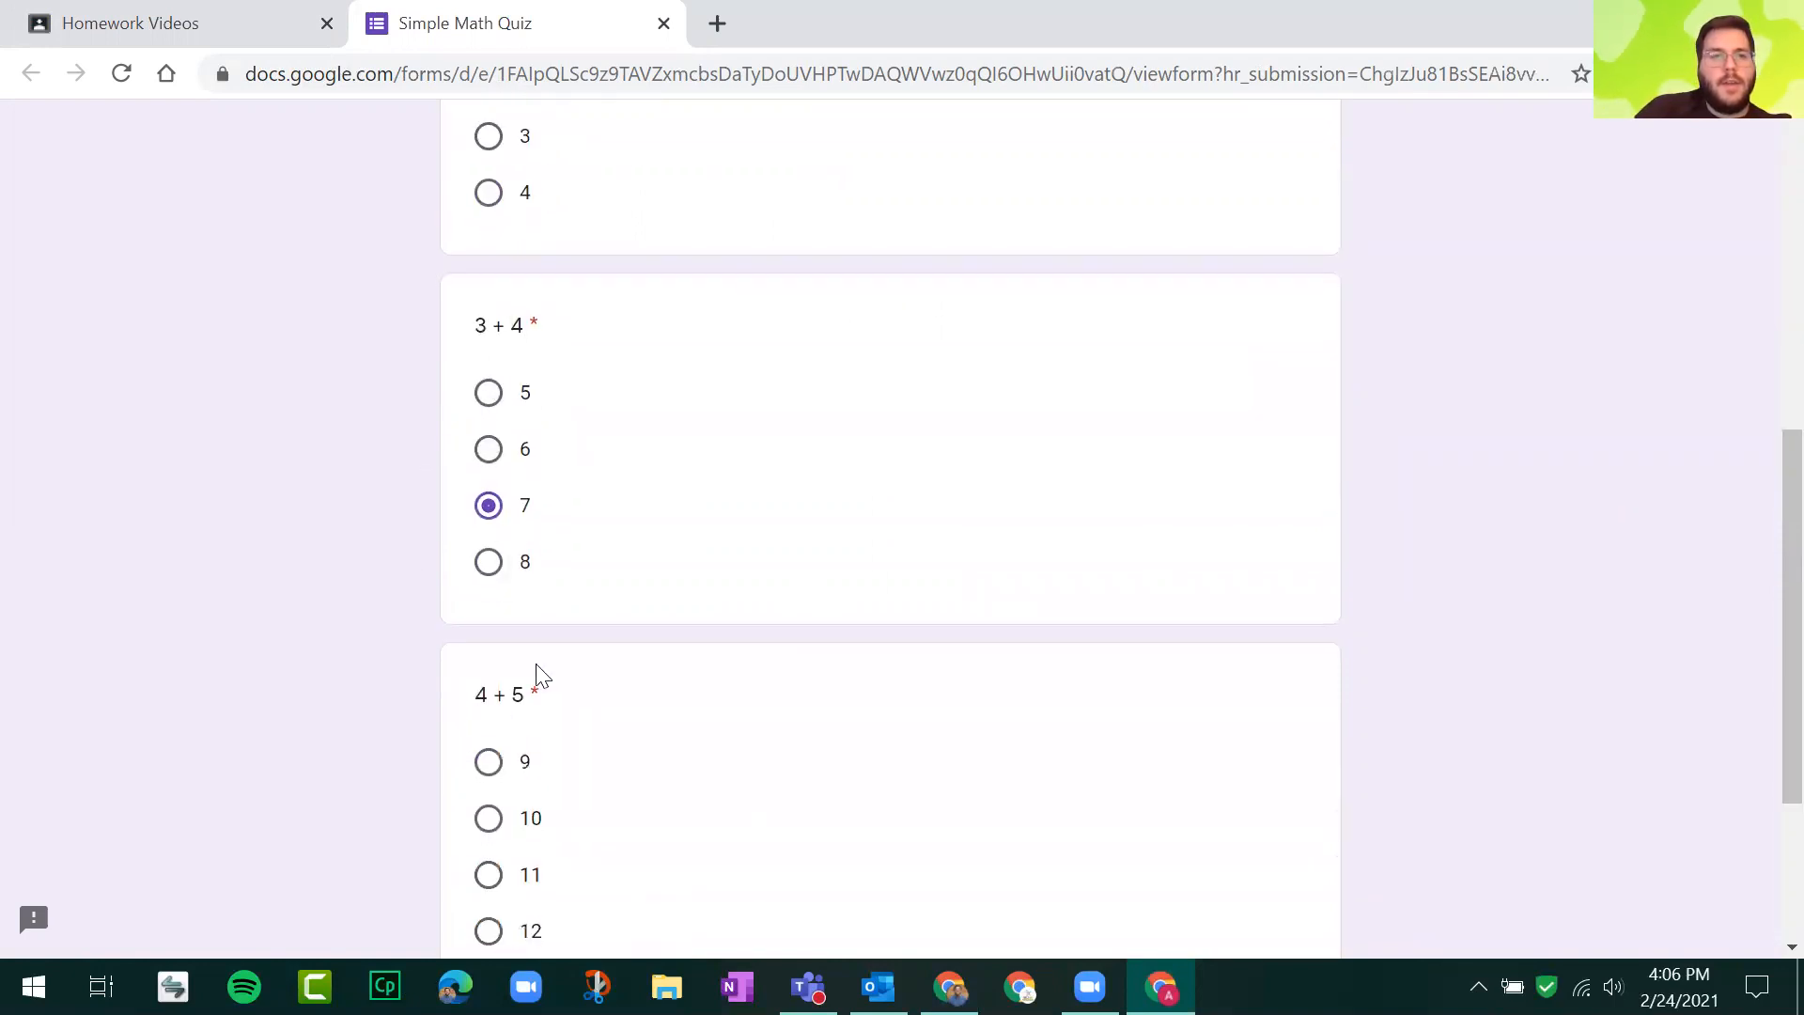
scroll(541, 674, "down", 2)
left_click(488, 532)
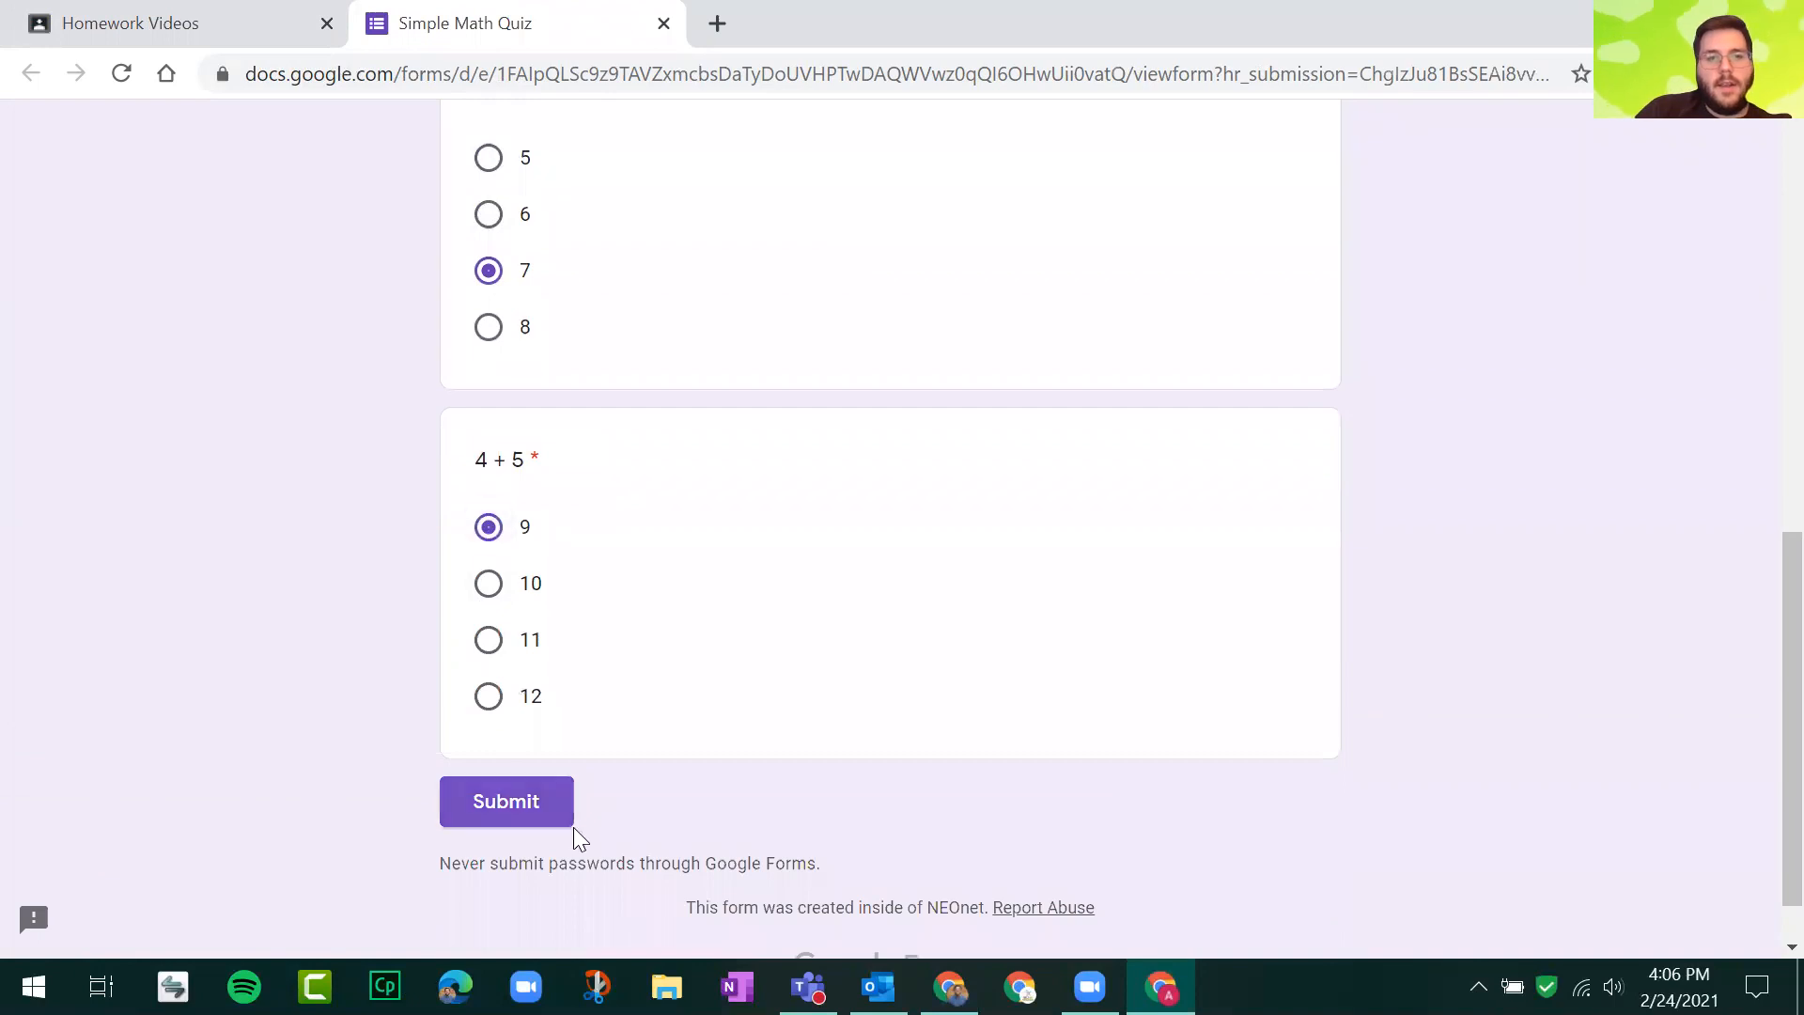
left_click(527, 809)
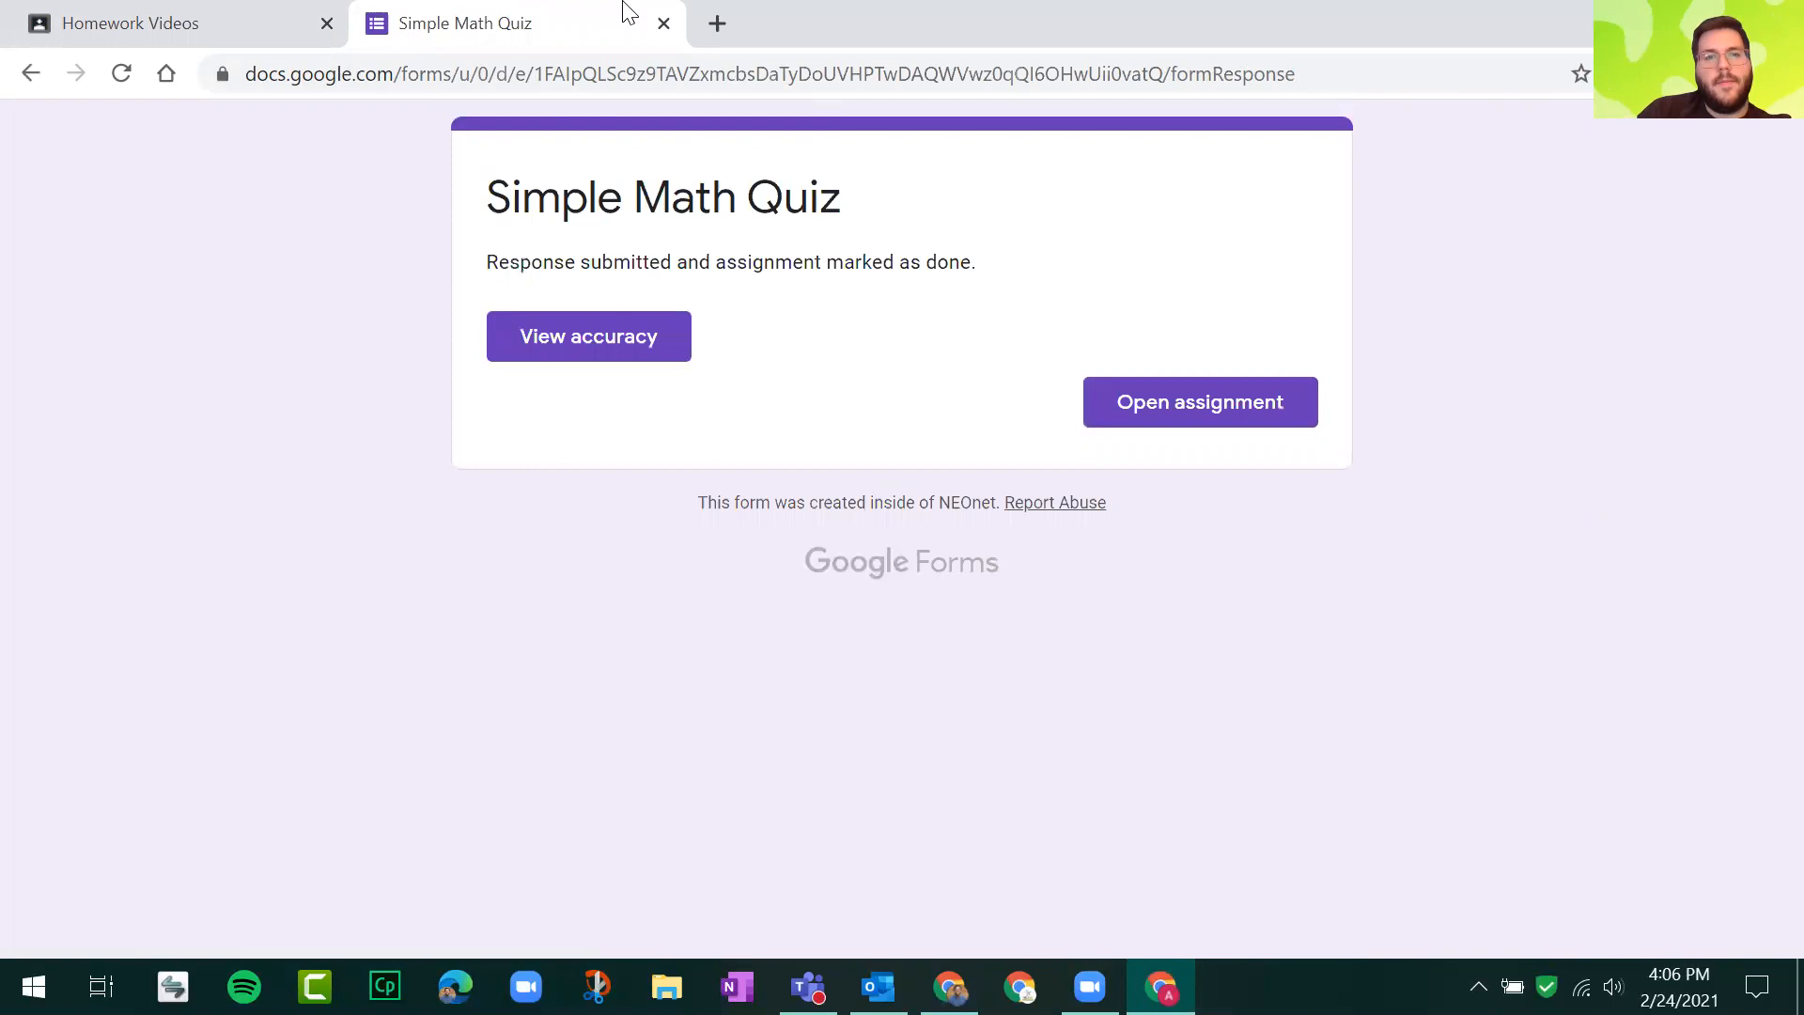
left_click(664, 23)
Step: Switch to the second student's Chrome profile, closing the first student's window, and open the class My Google Classroom (Quarter 2)
left_click(1701, 73)
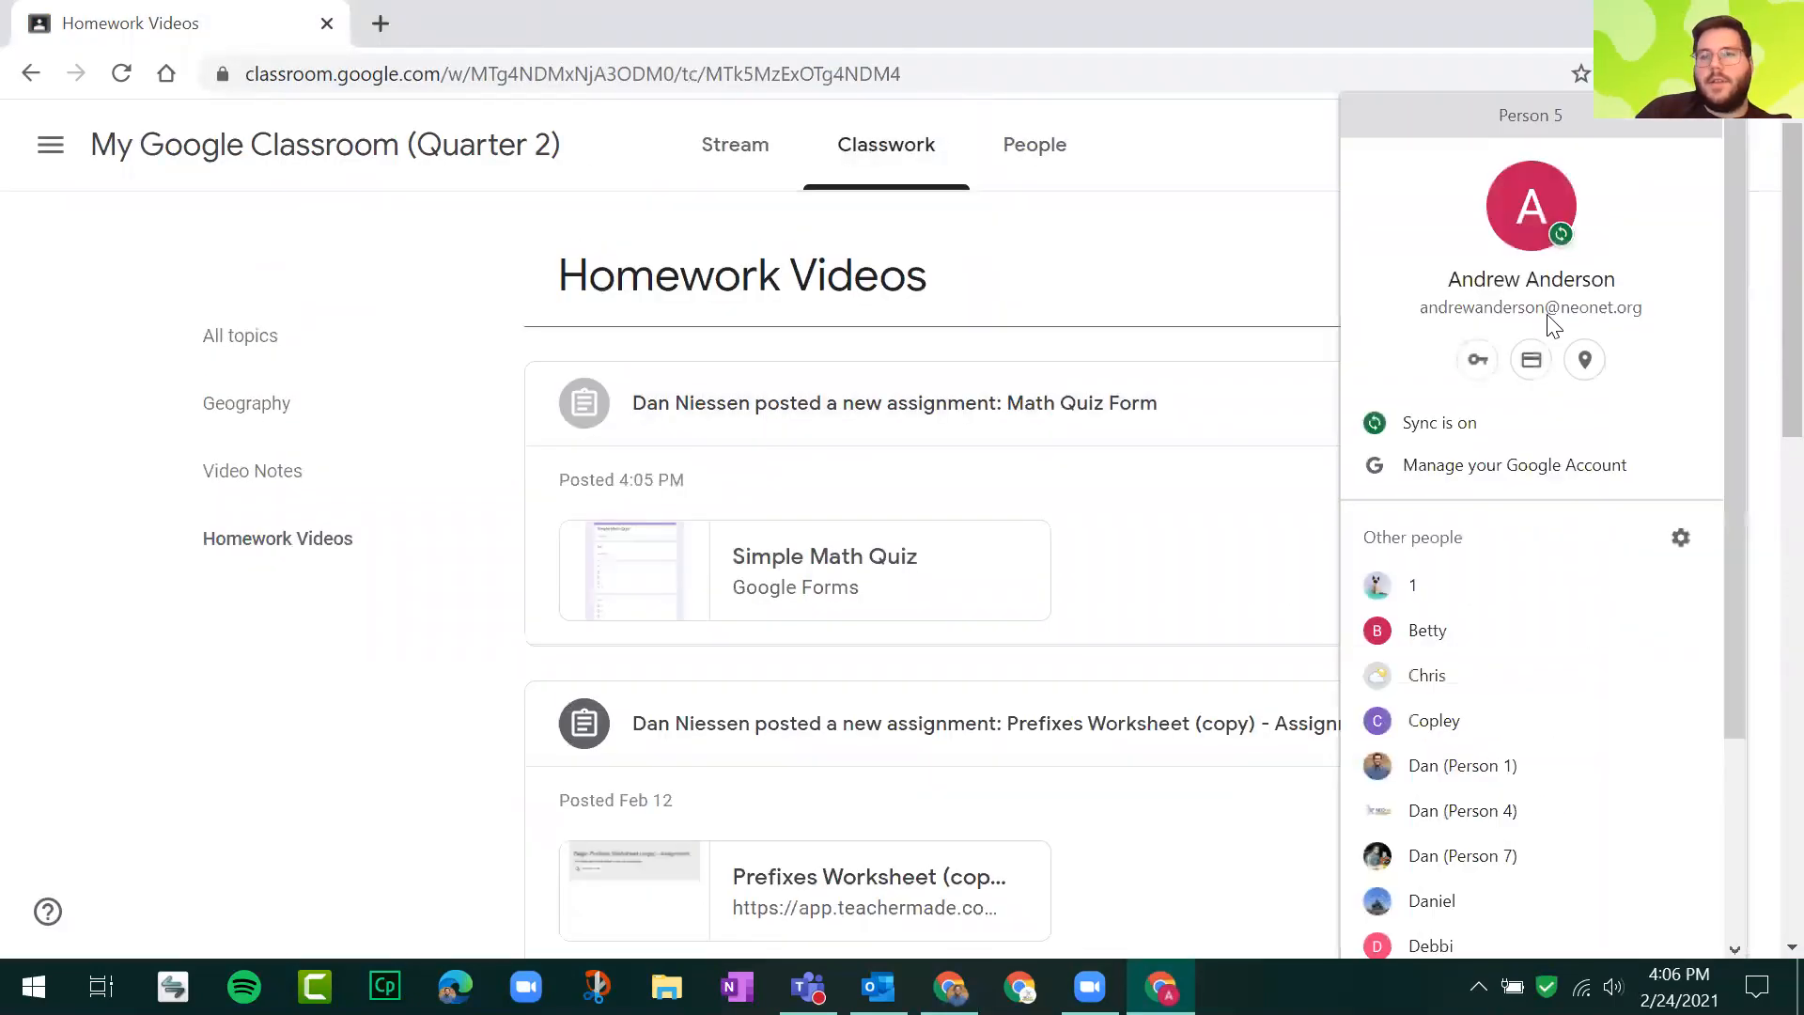
left_click(1499, 627)
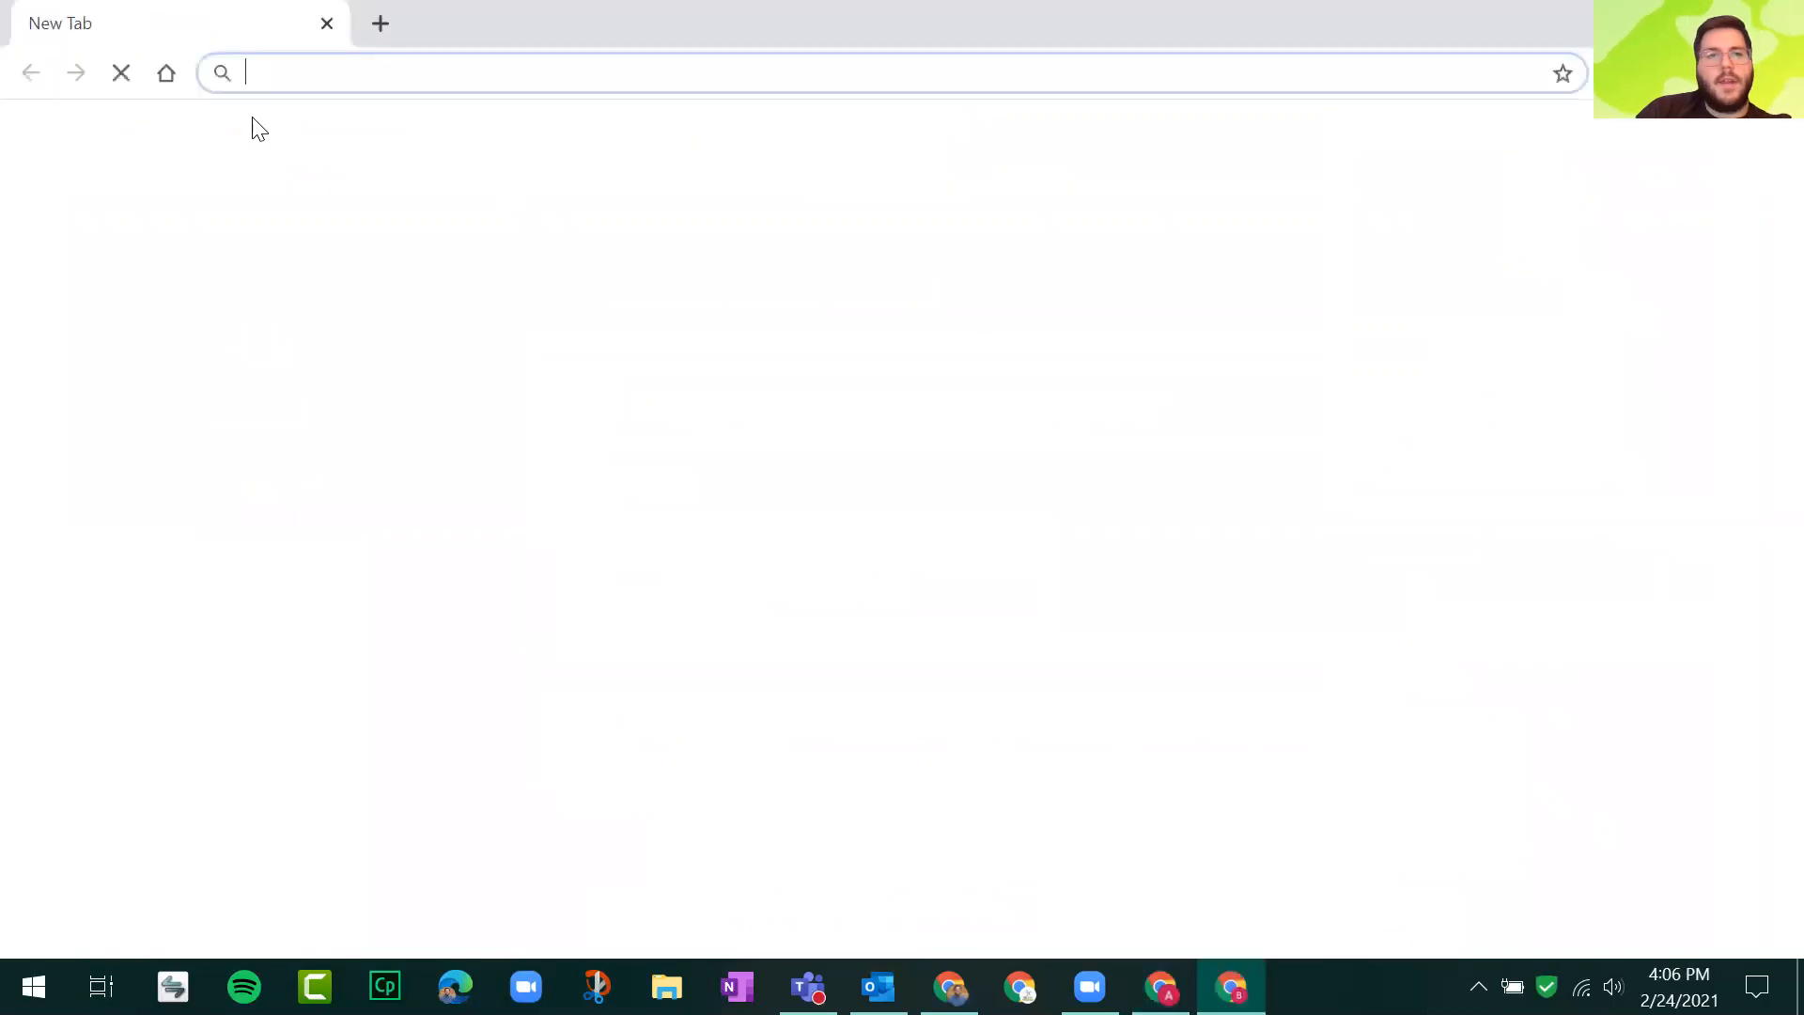
left_click(460, 119)
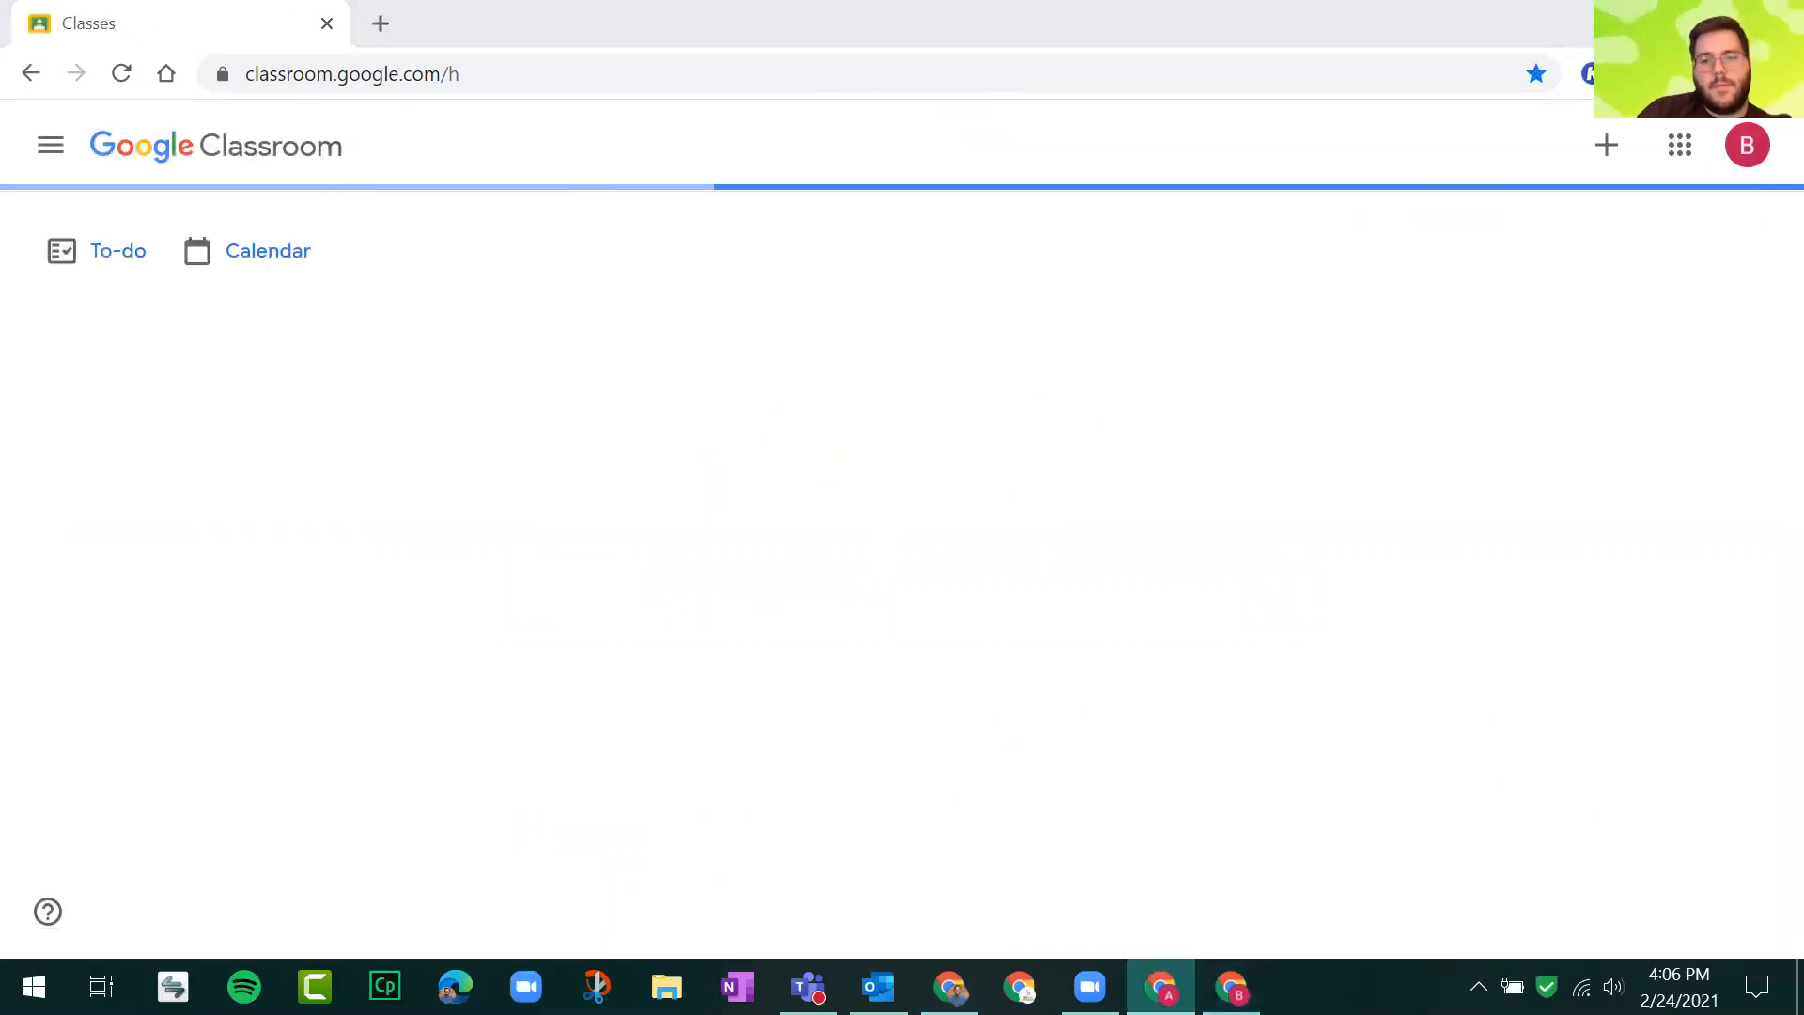
right_click(1158, 979)
left_click(1297, 924)
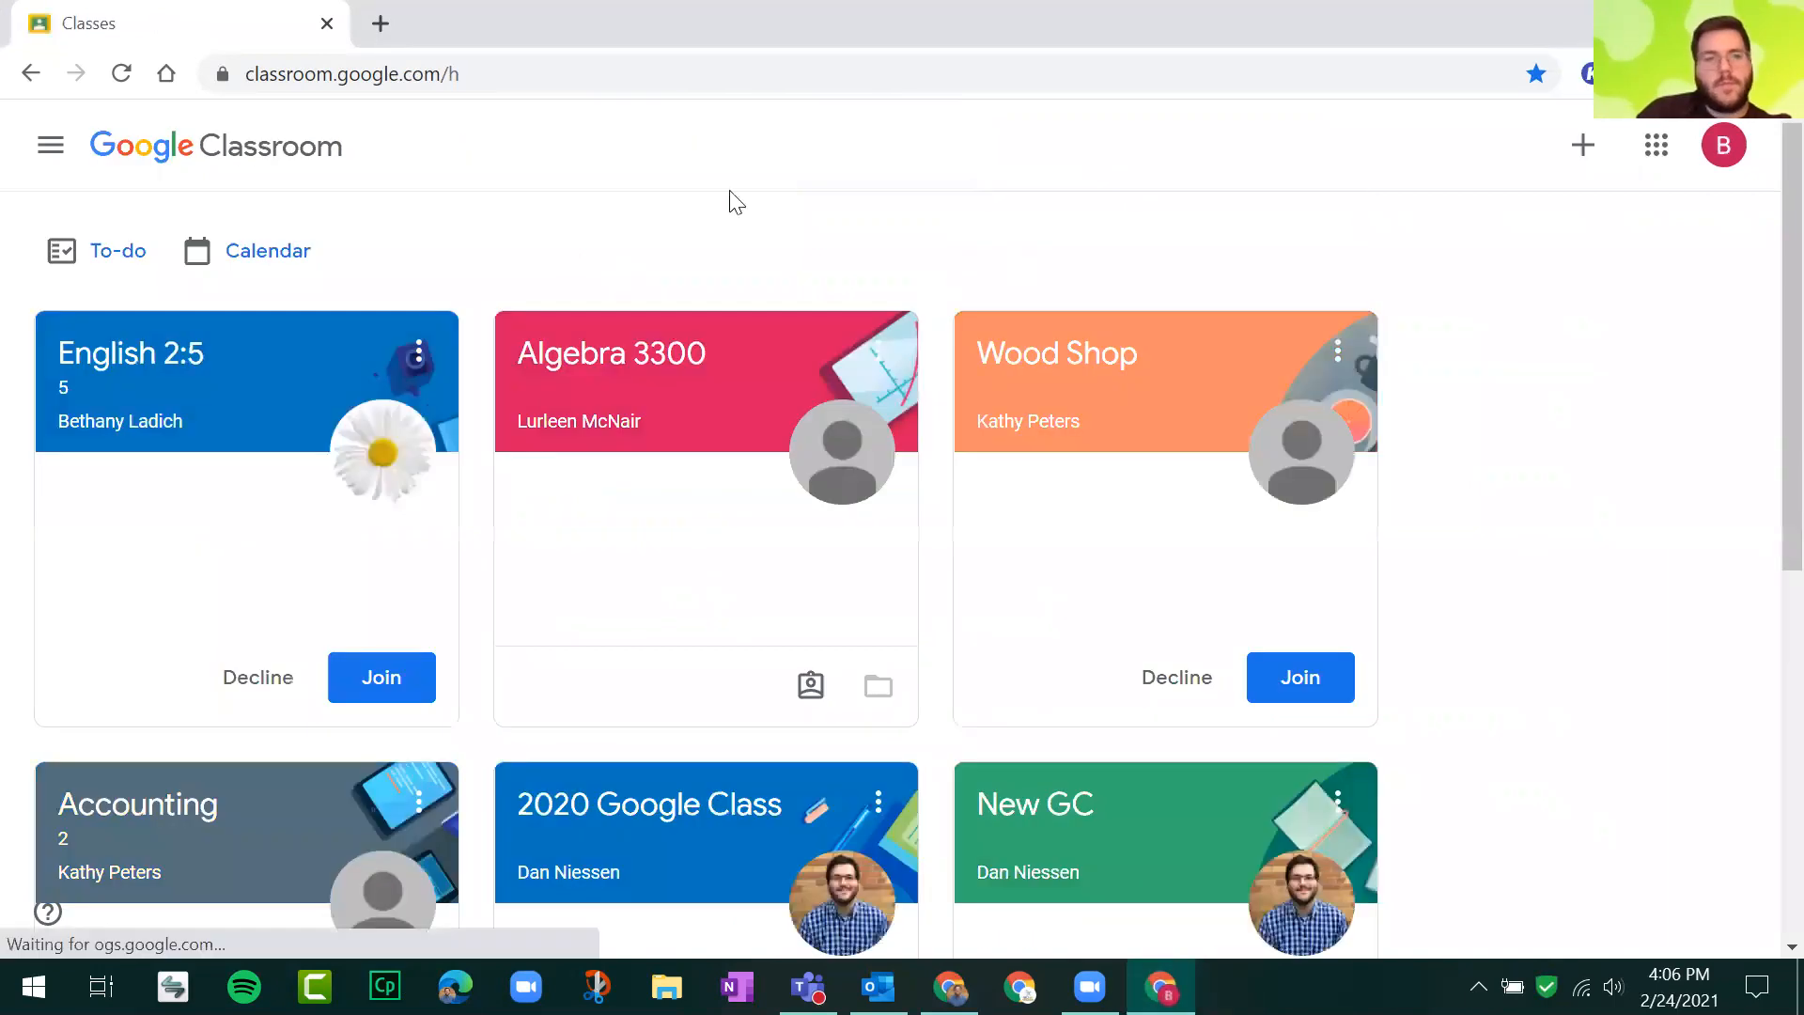
scroll(543, 472, "down", 8)
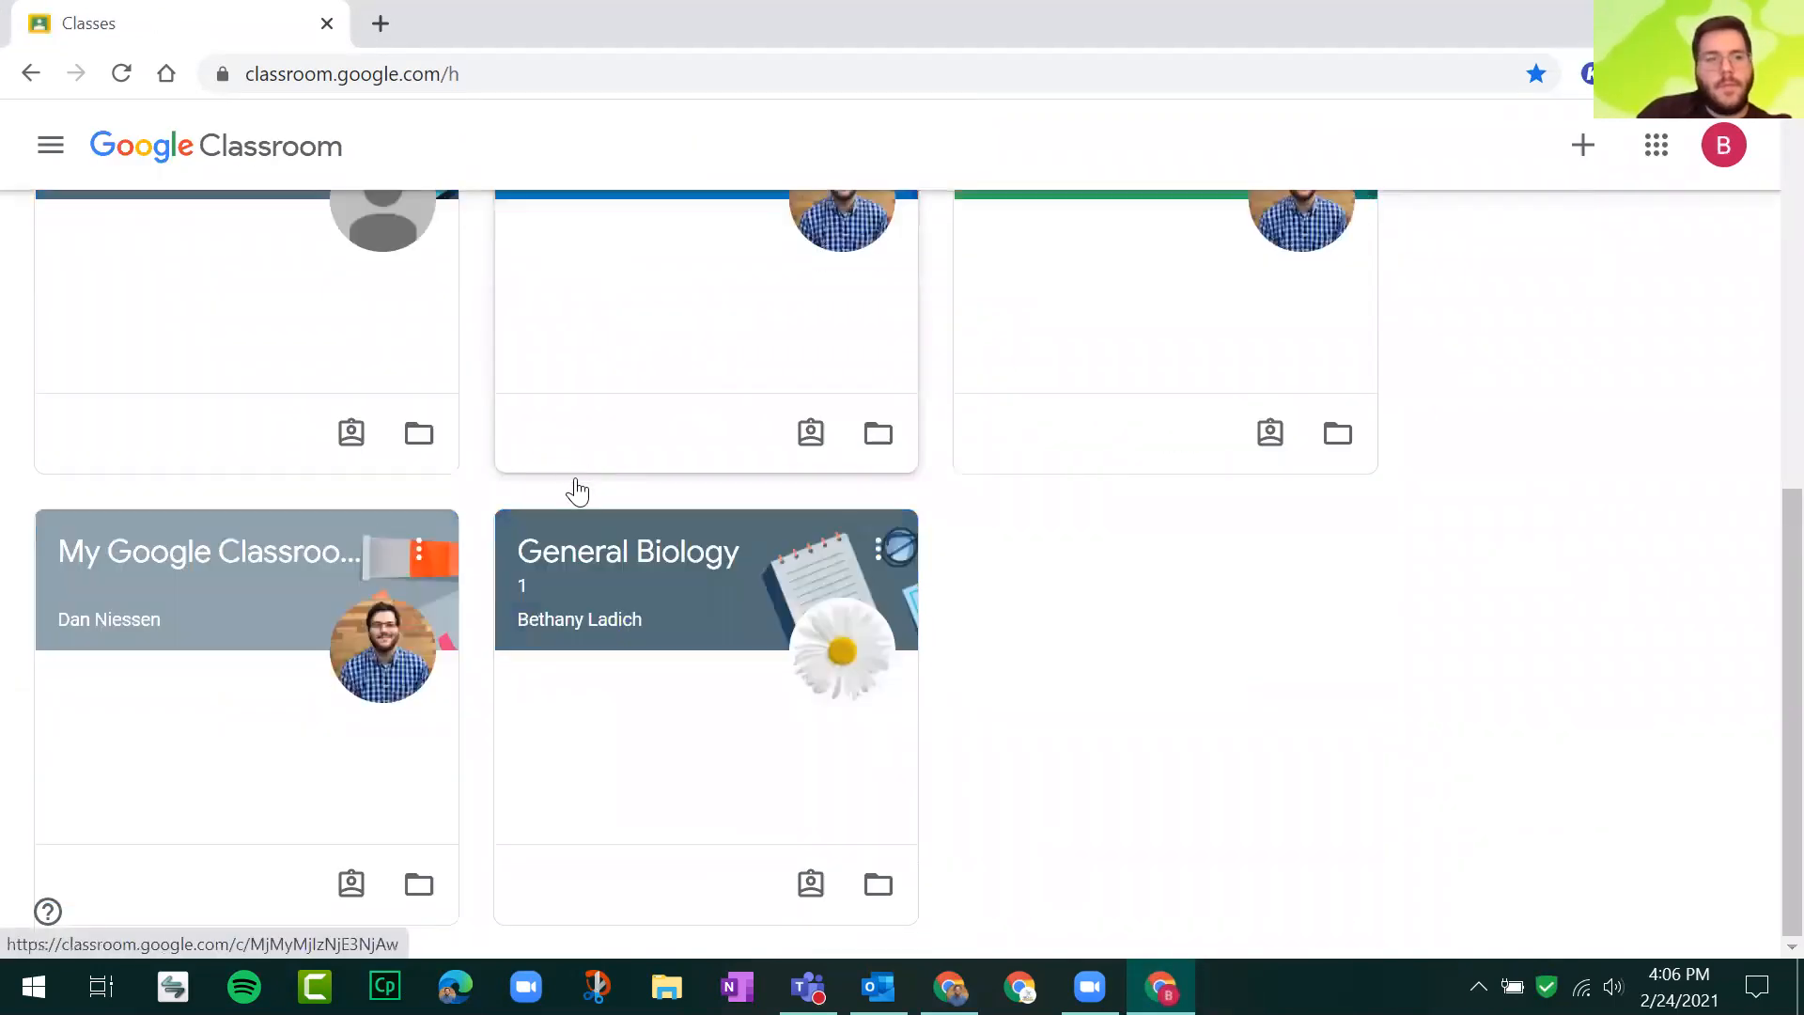
left_click(220, 545)
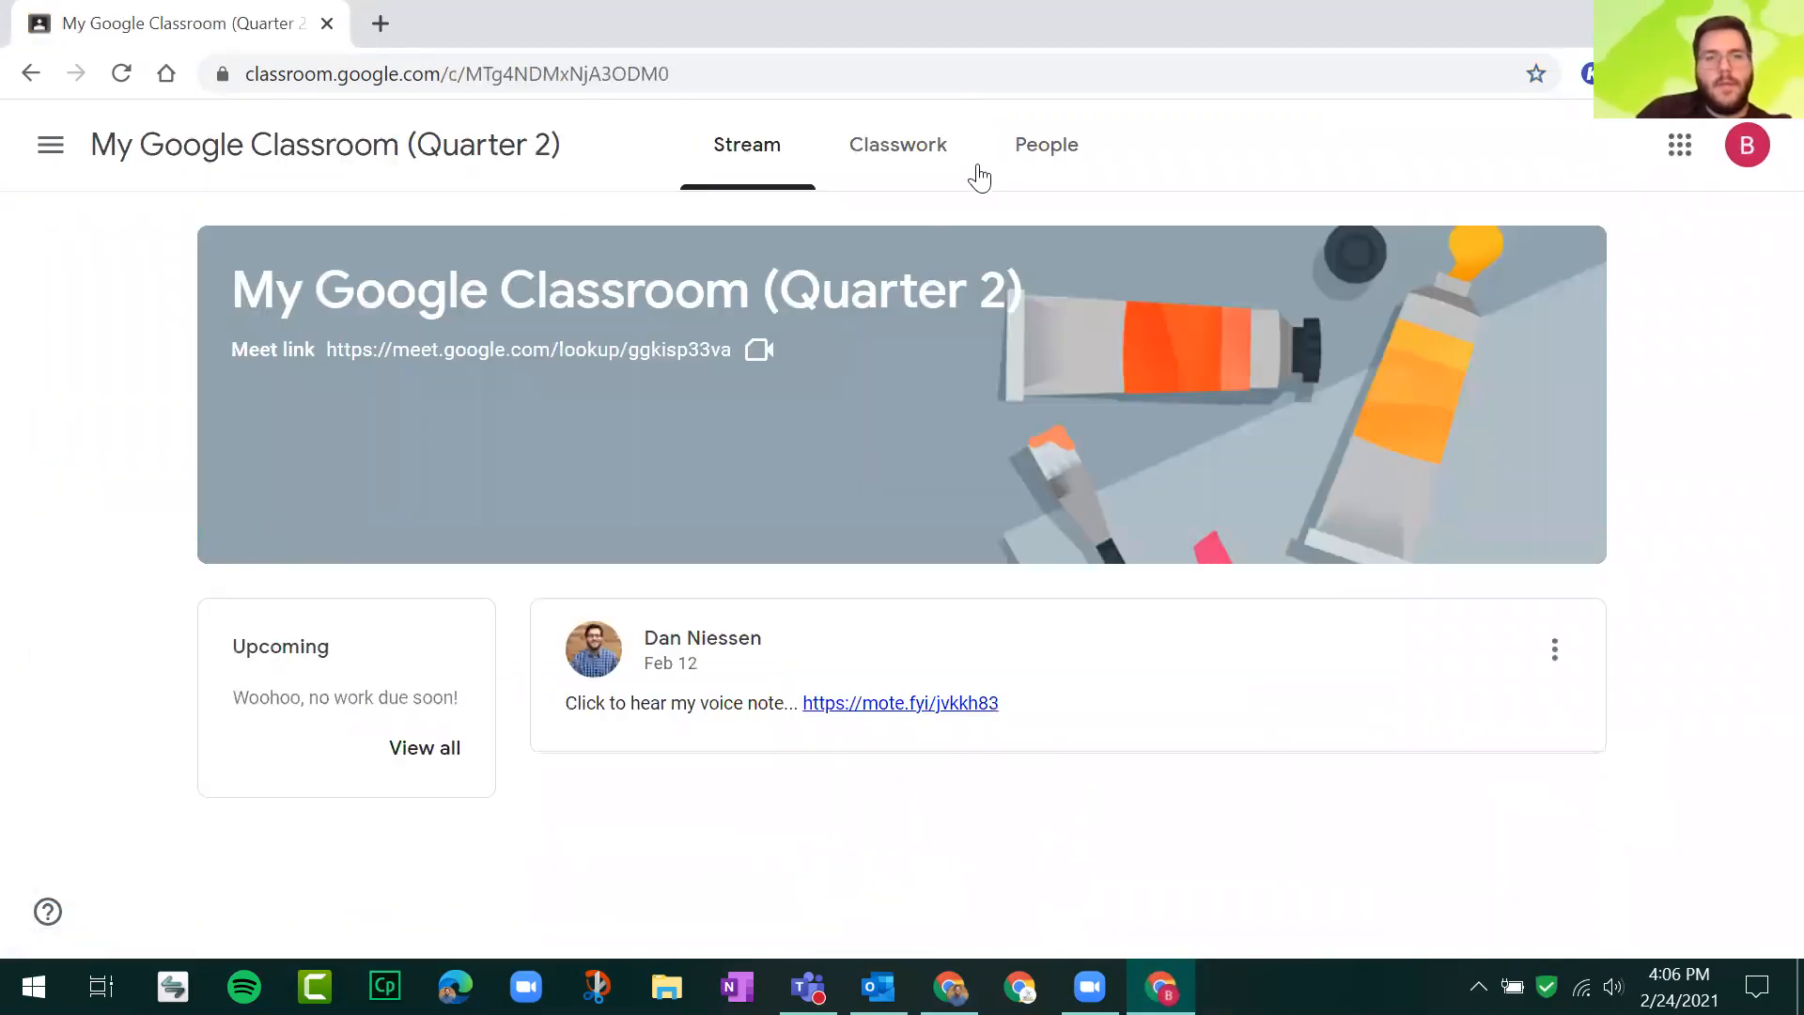
Step: Open the Homework Videos topic in the class's Classwork and launch the Simple Math Quiz attached to the Math Quiz Form assignment
left_click(925, 154)
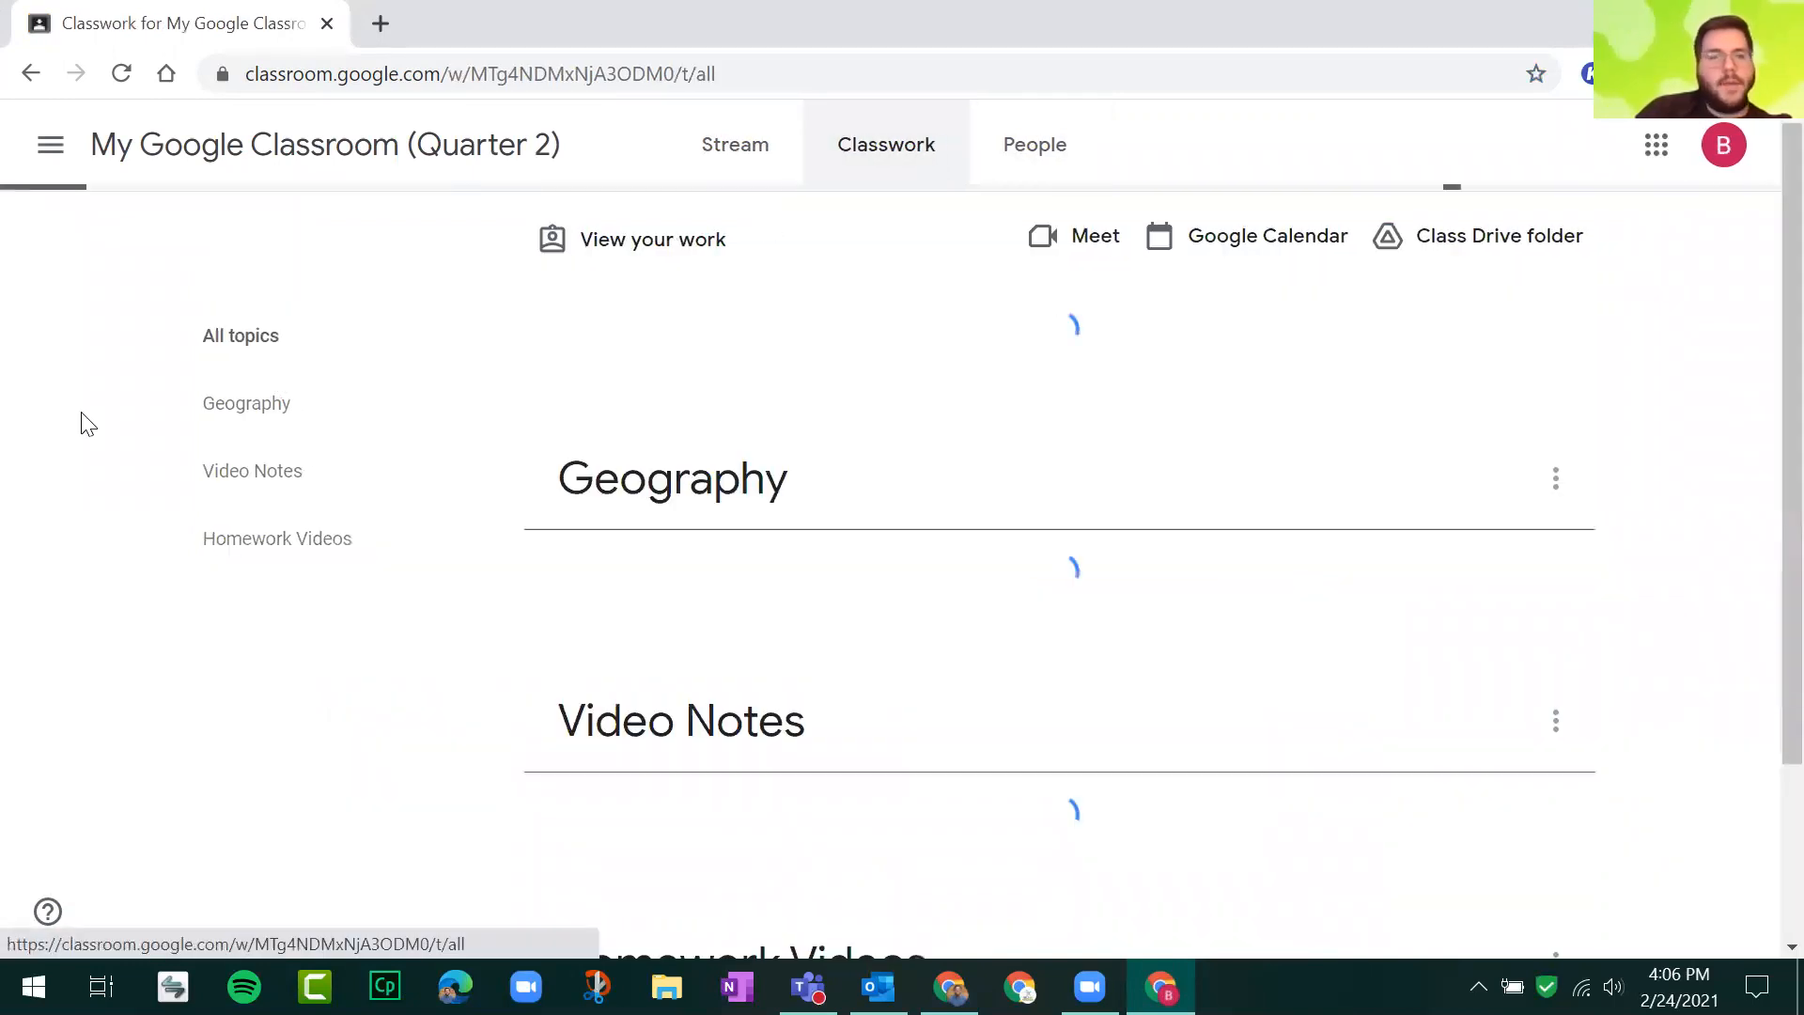
left_click(280, 540)
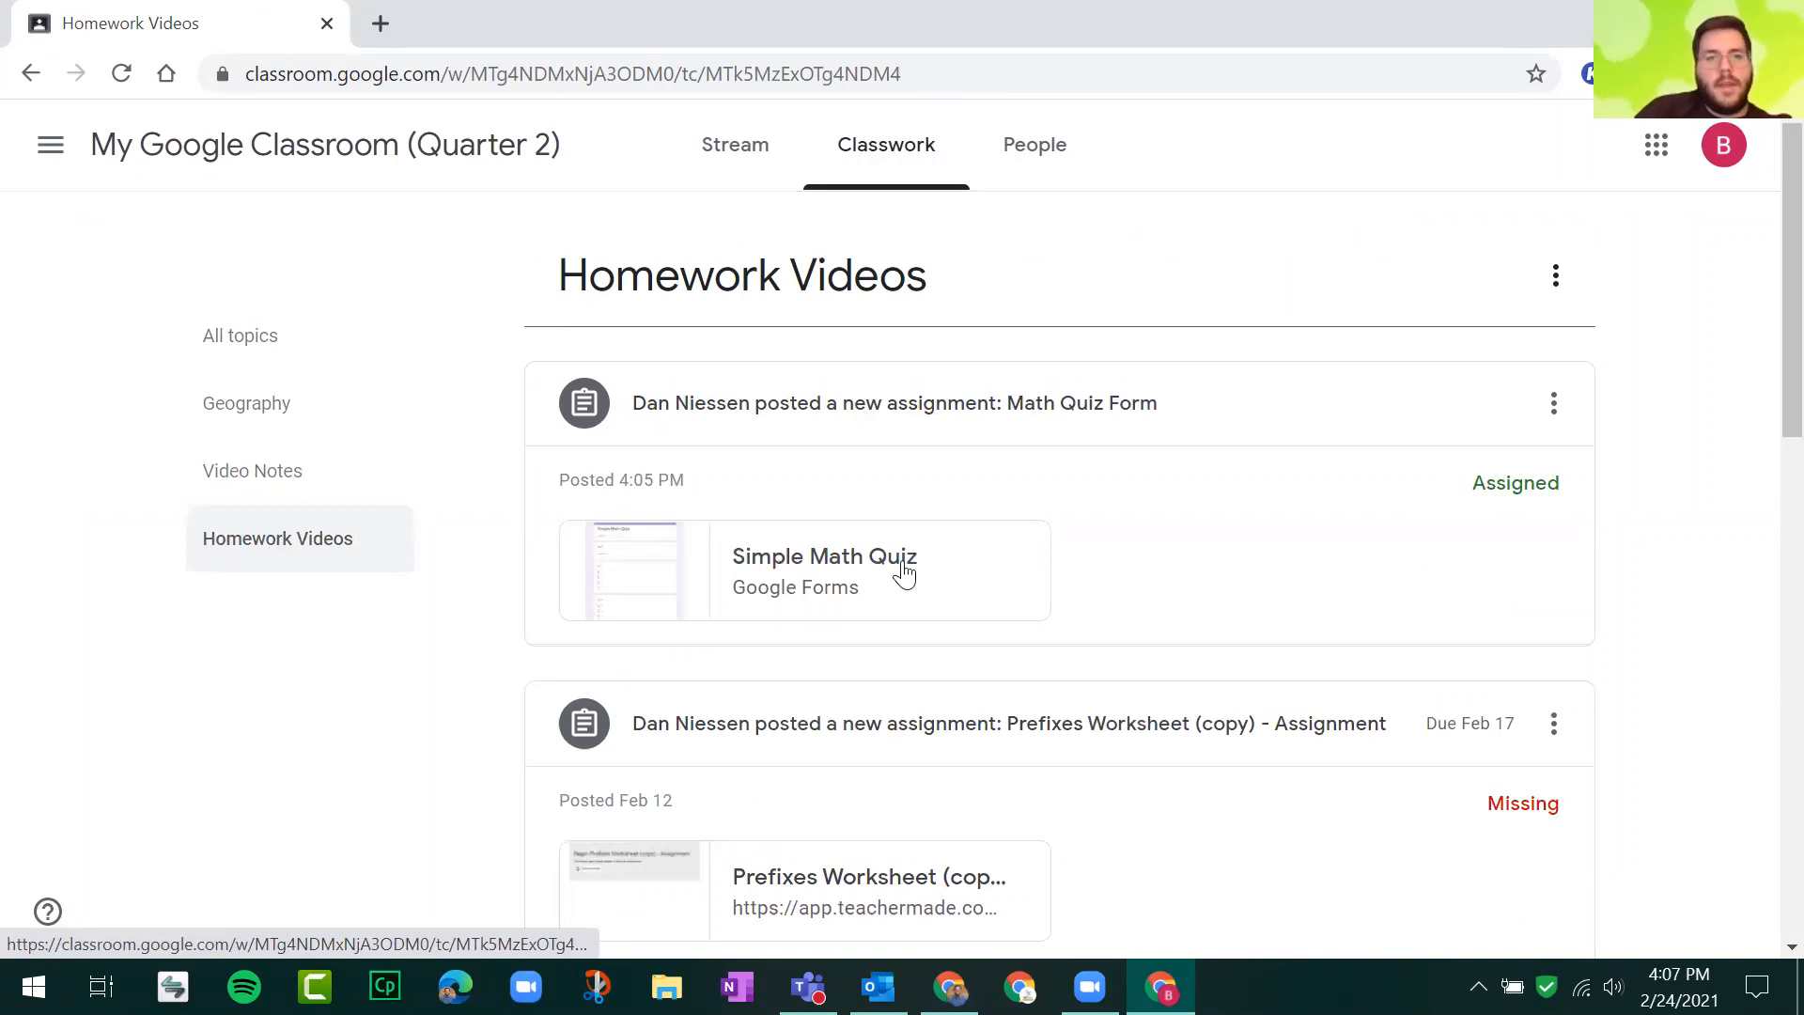
left_click(907, 570)
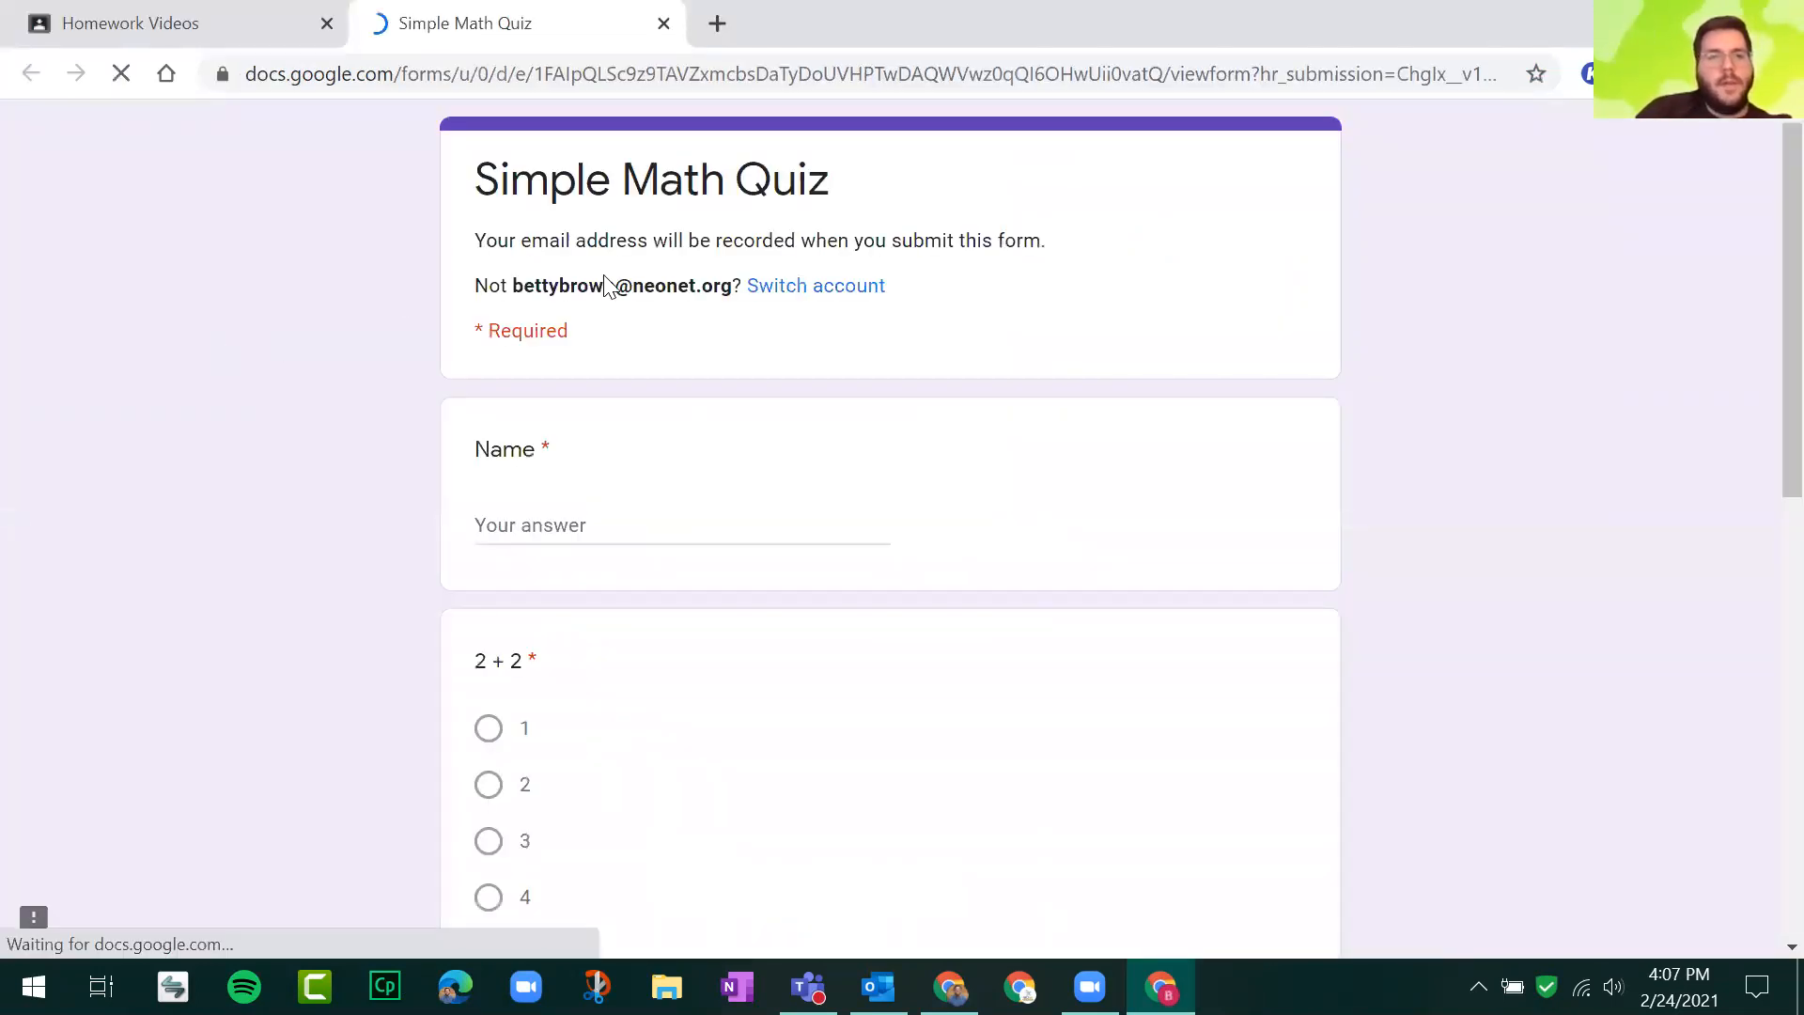
Step: Enter the second student's first name, answer 2 + 2 with 4, 3 + 4 with 7 and 4 + 5 with 9, submit and close the quiz
scroll(609, 302, "down", 2)
left_click(575, 286)
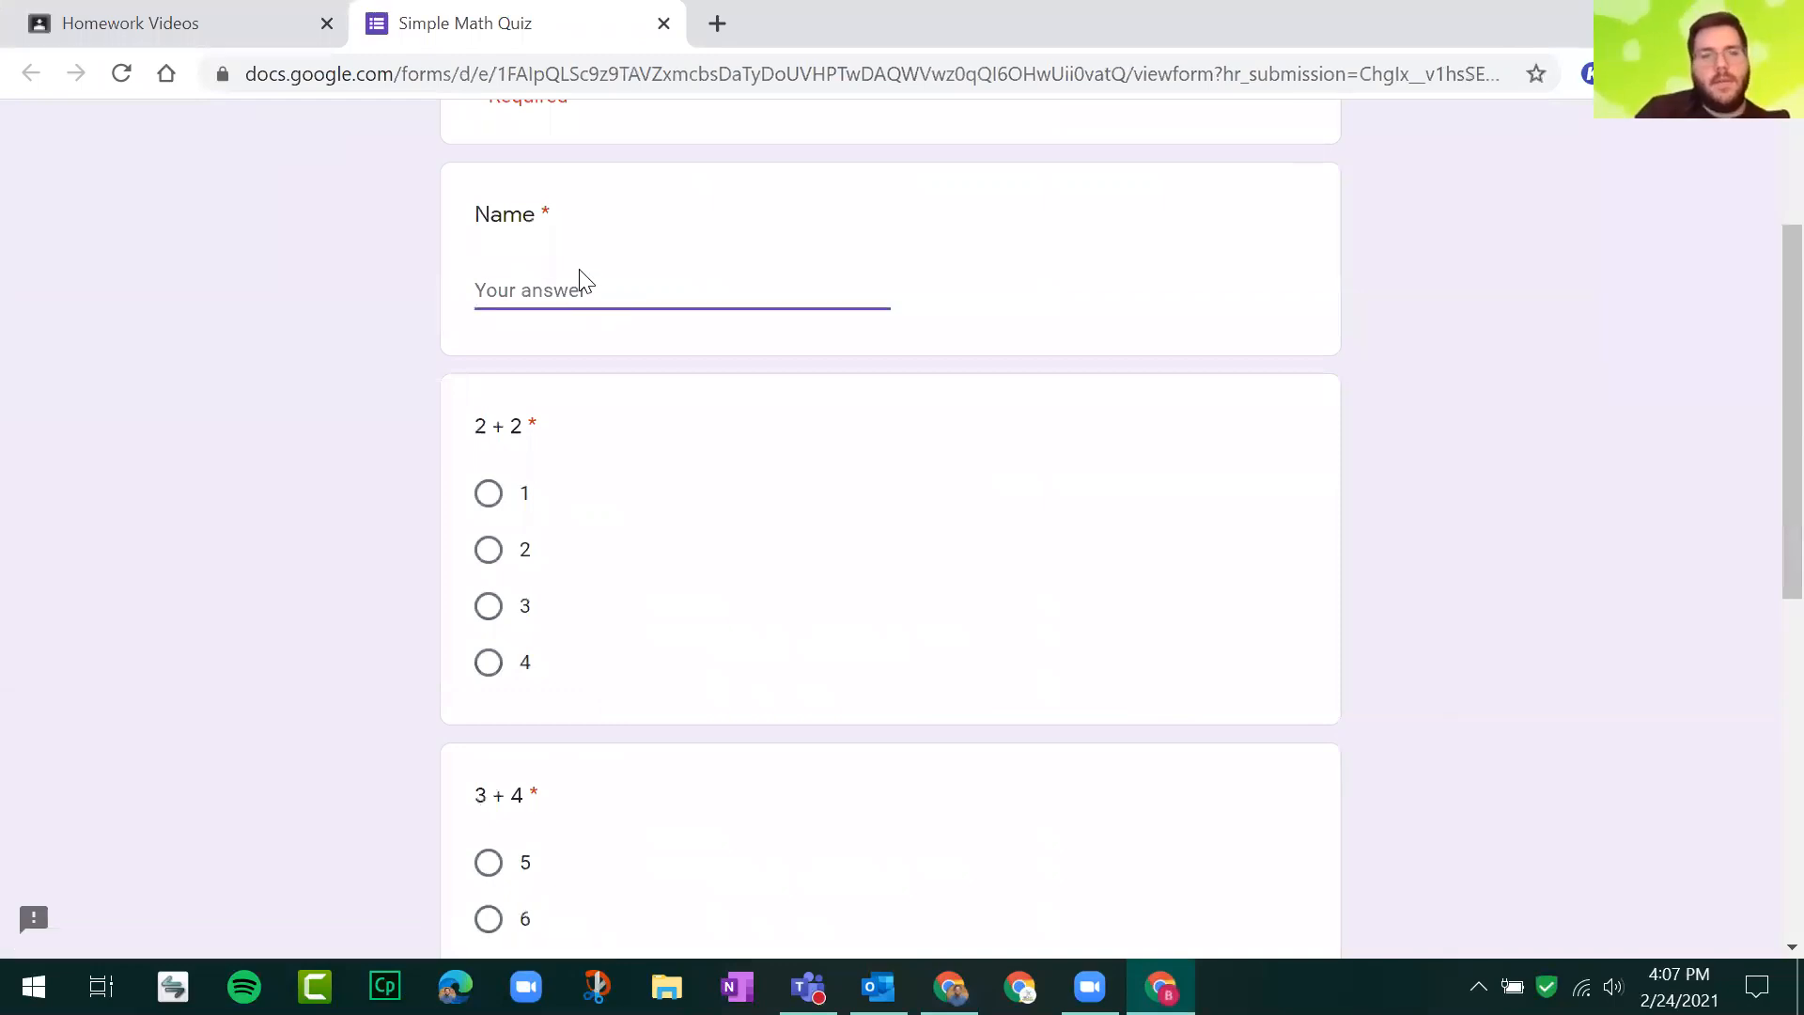
type("Betty")
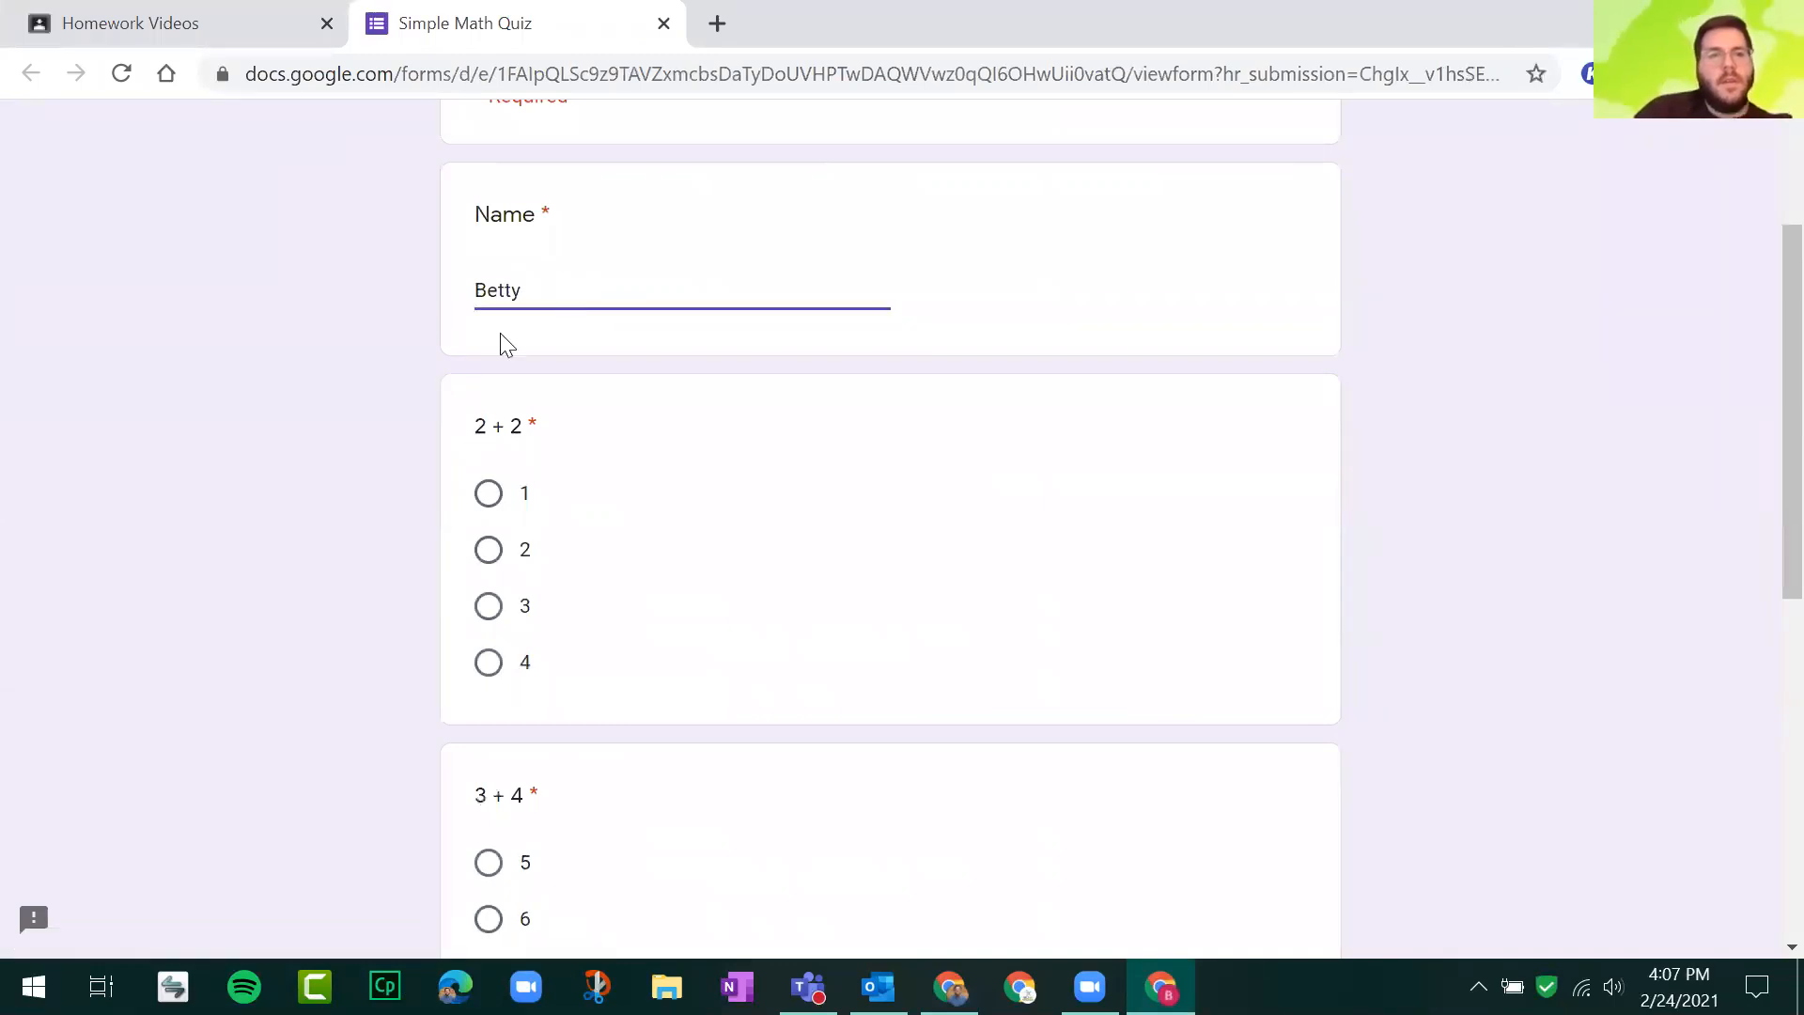
scroll(494, 430, "down", 2)
left_click(485, 434)
scroll(498, 475, "down", 2)
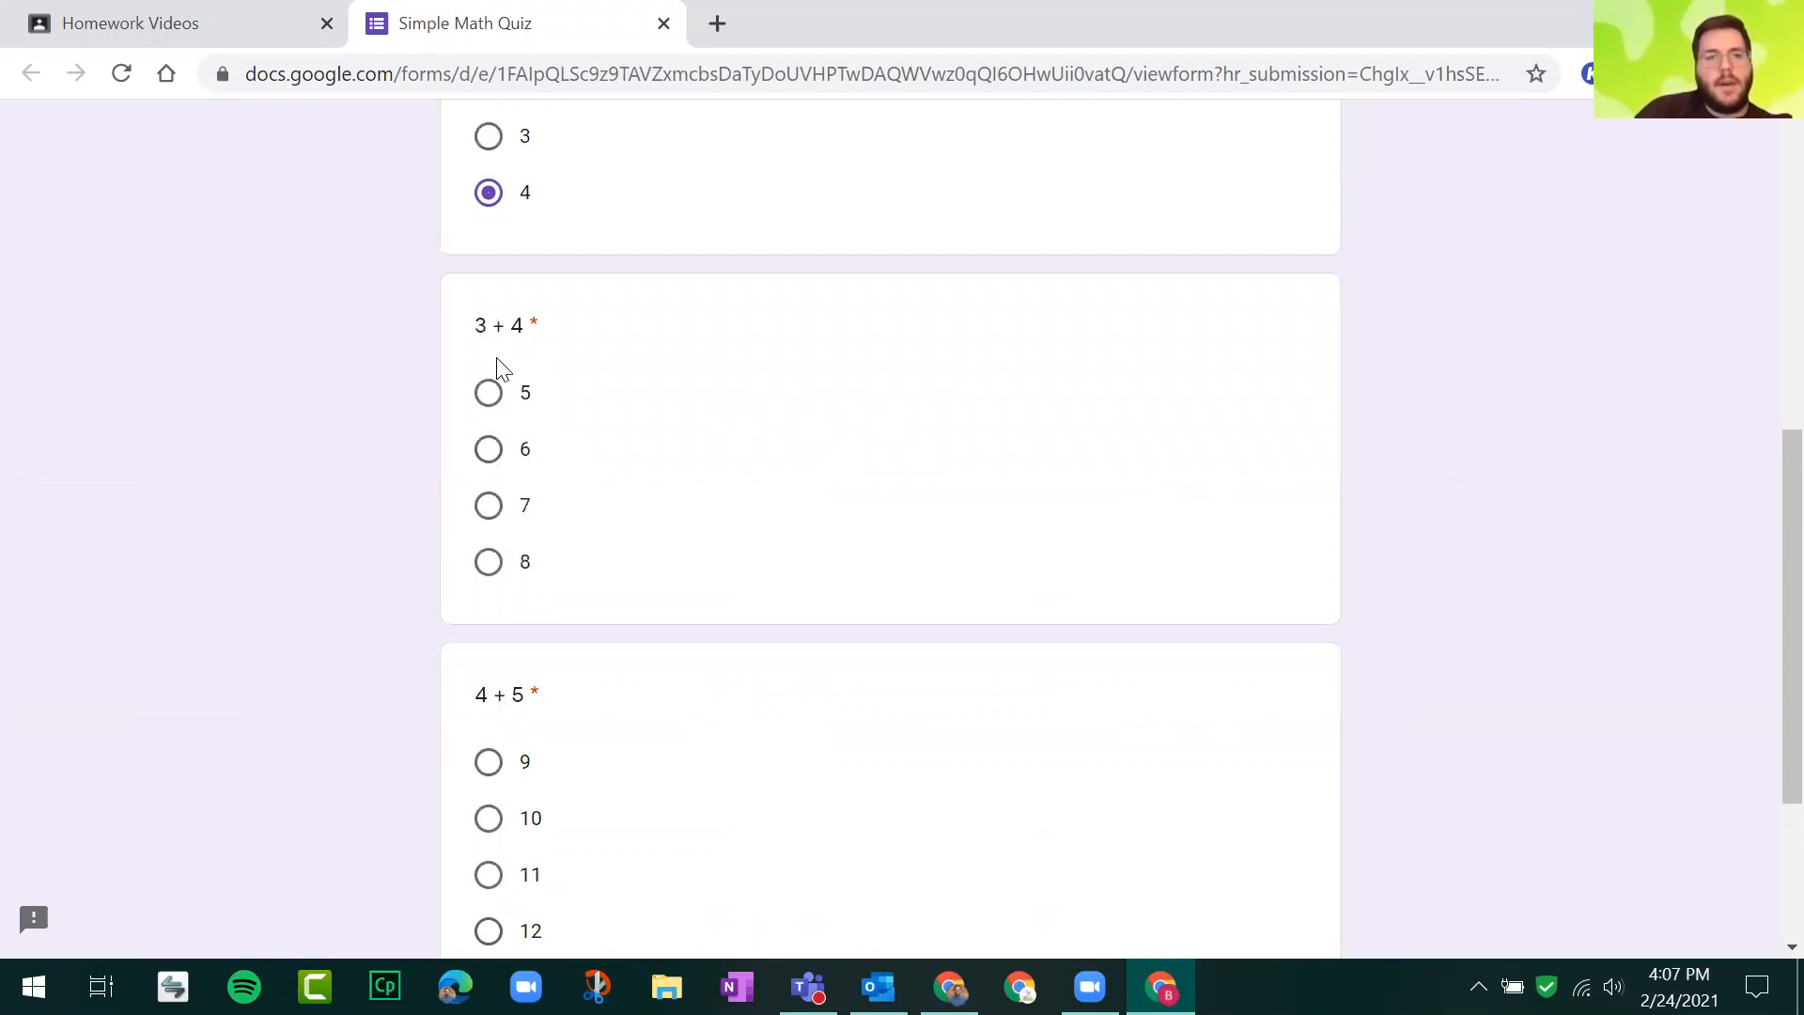
left_click(485, 515)
scroll(487, 538, "down", 2)
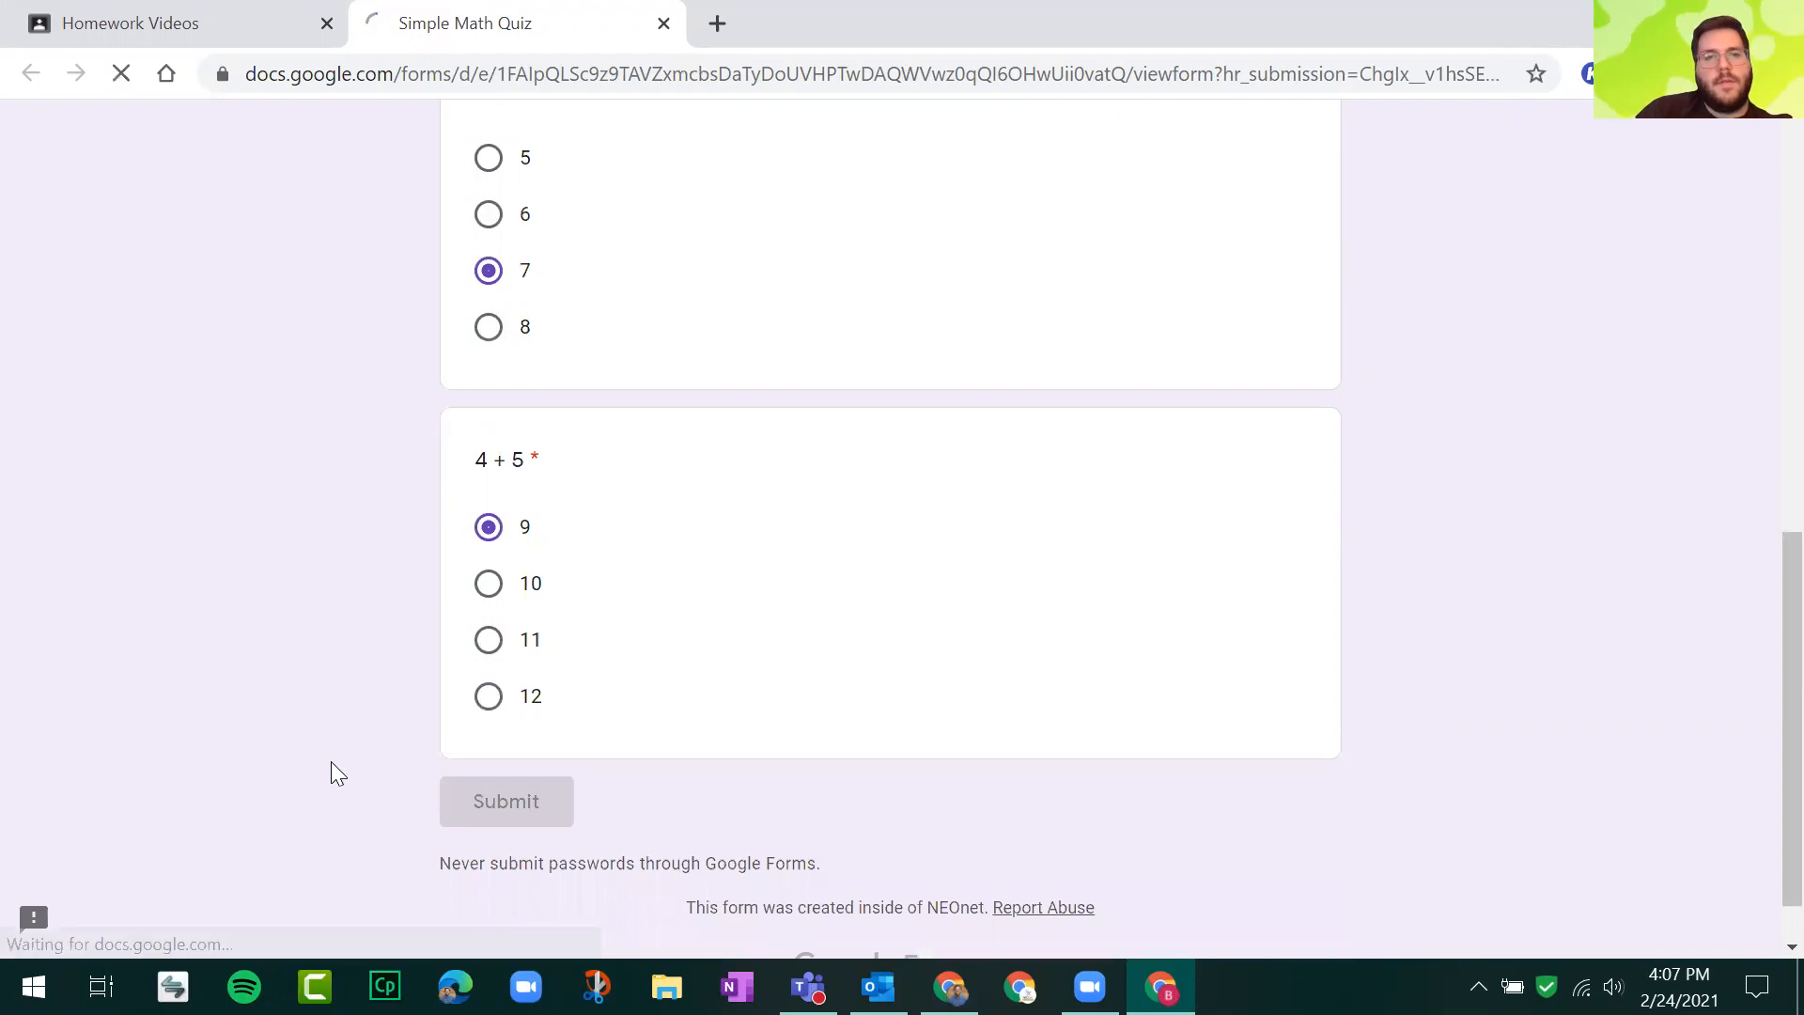
left_click(665, 24)
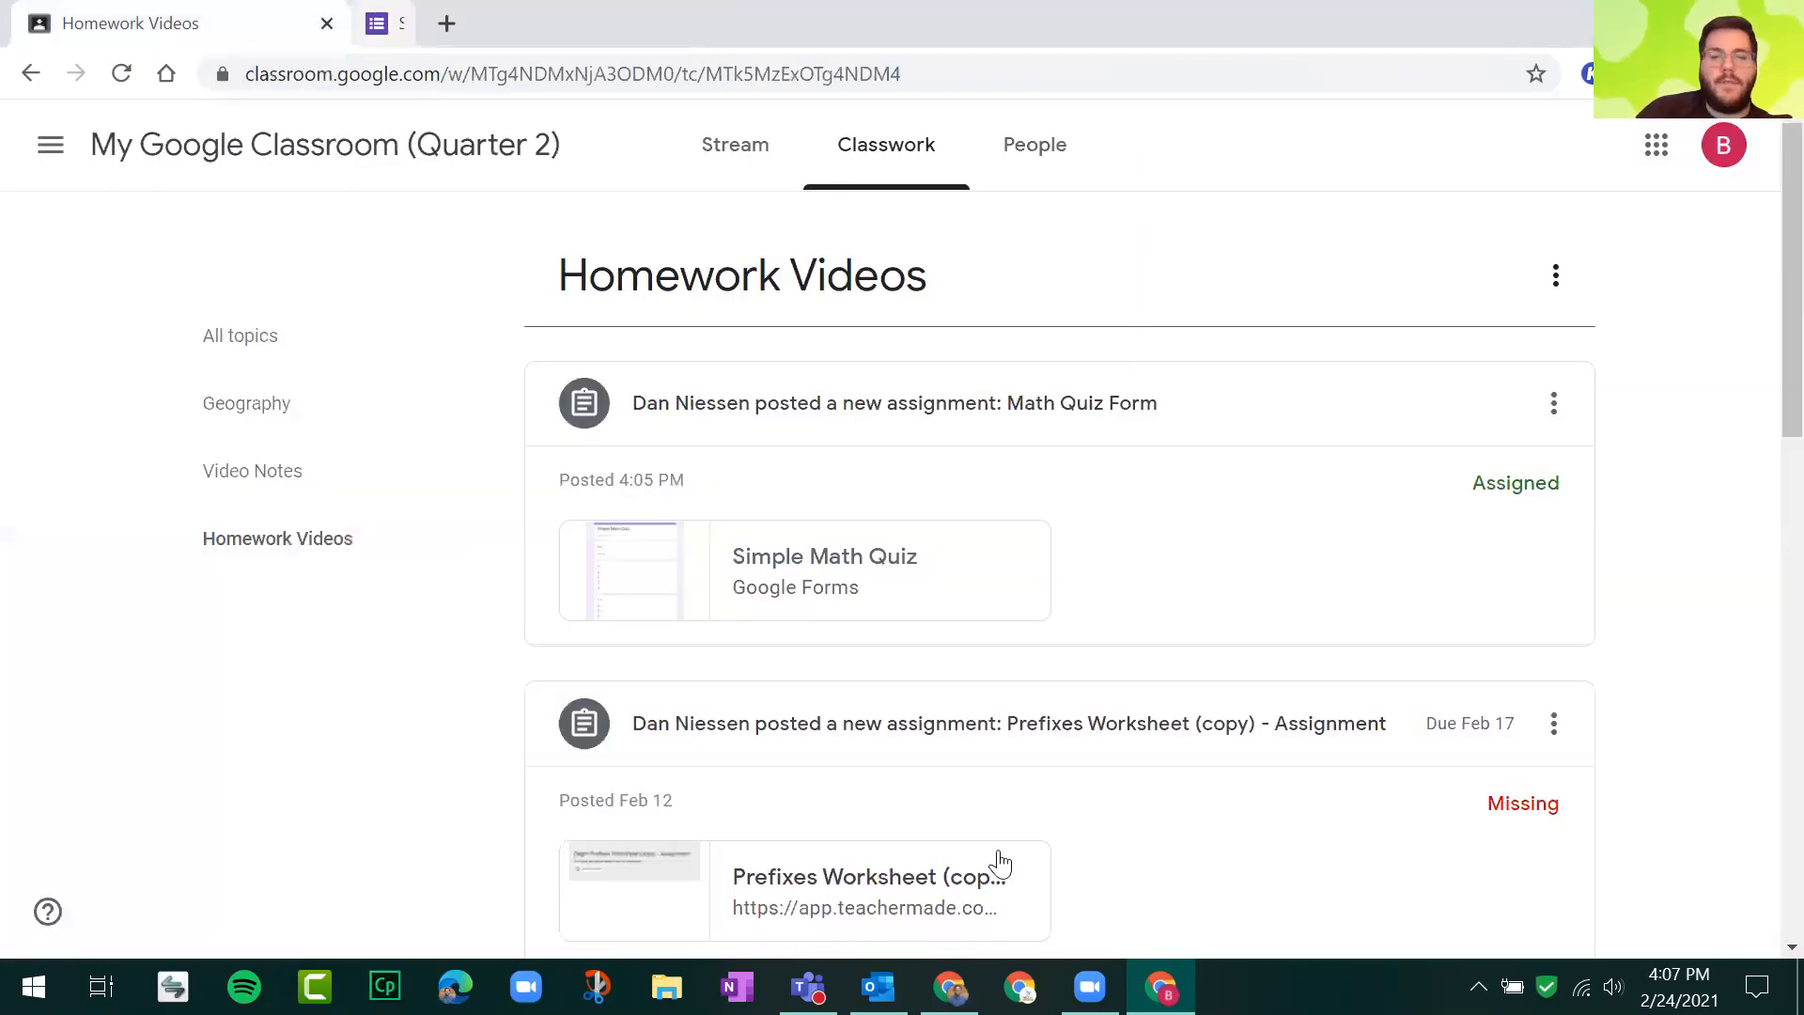
Step: Switch back to the teacher's Classroom window and open the turned-in student work of the Math Quiz Form assignment under Homework Videos
key("alt+Tab")
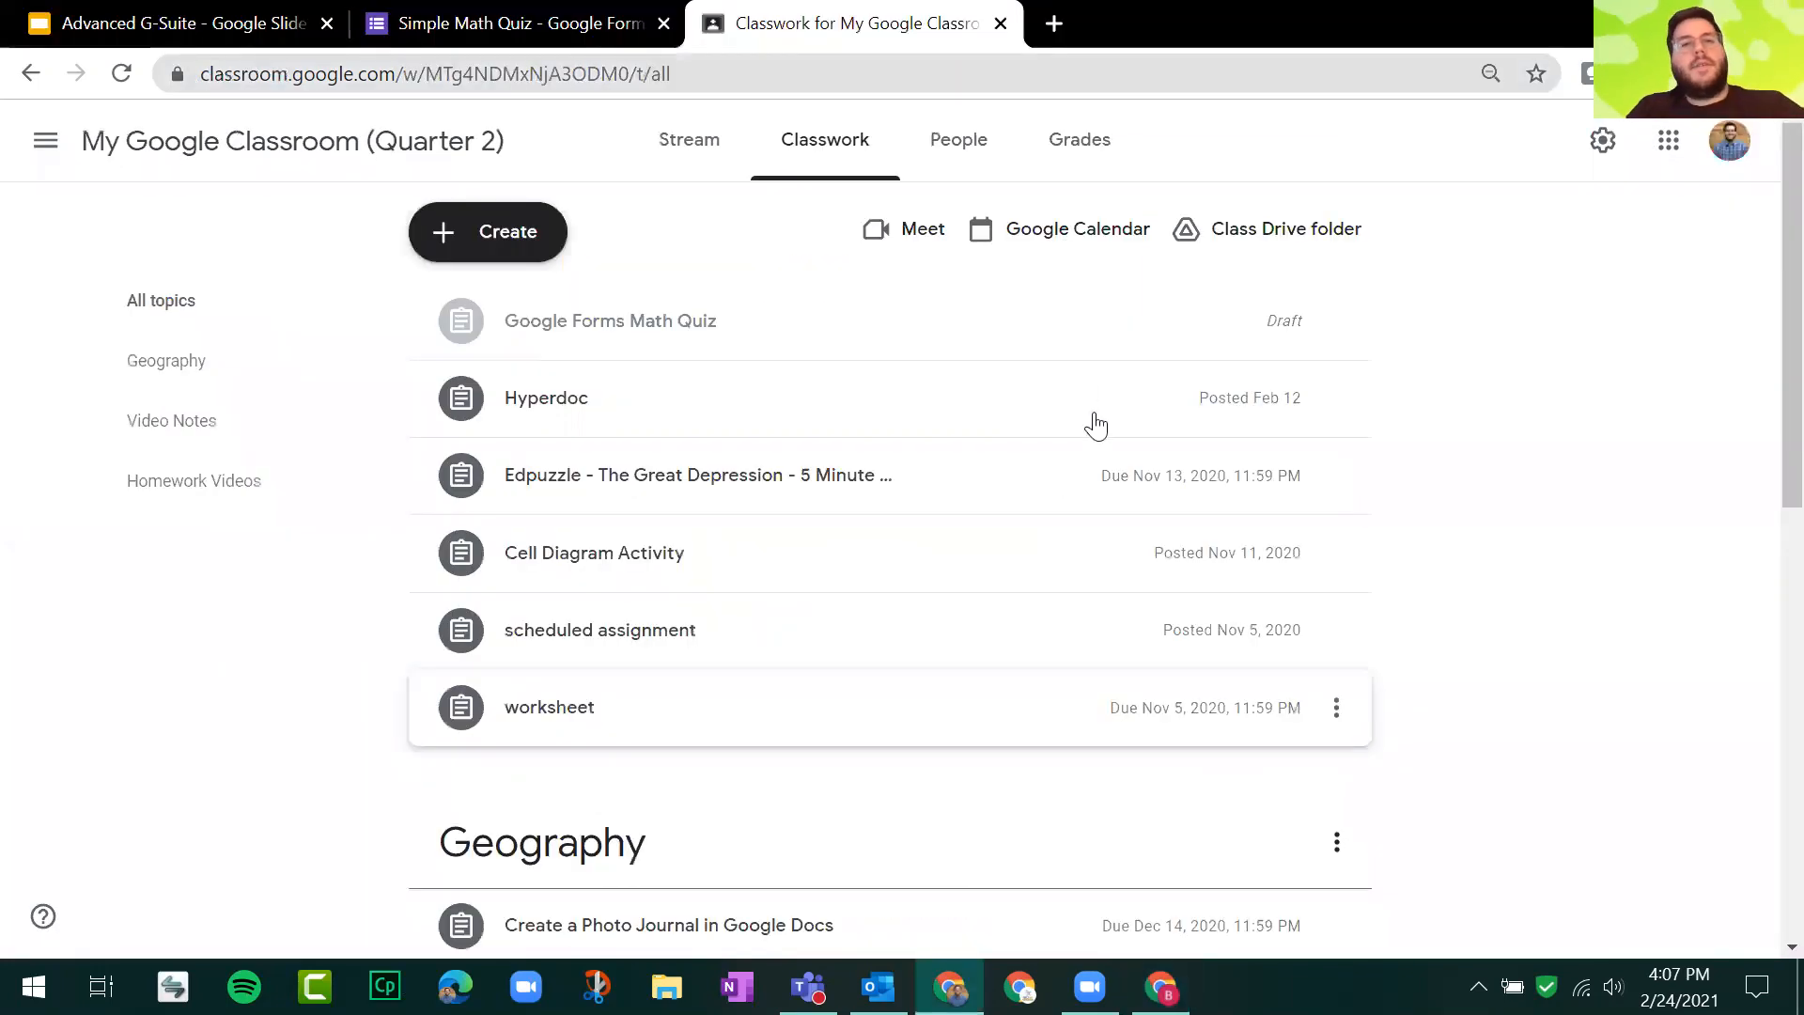
scroll(306, 515, "down", 15)
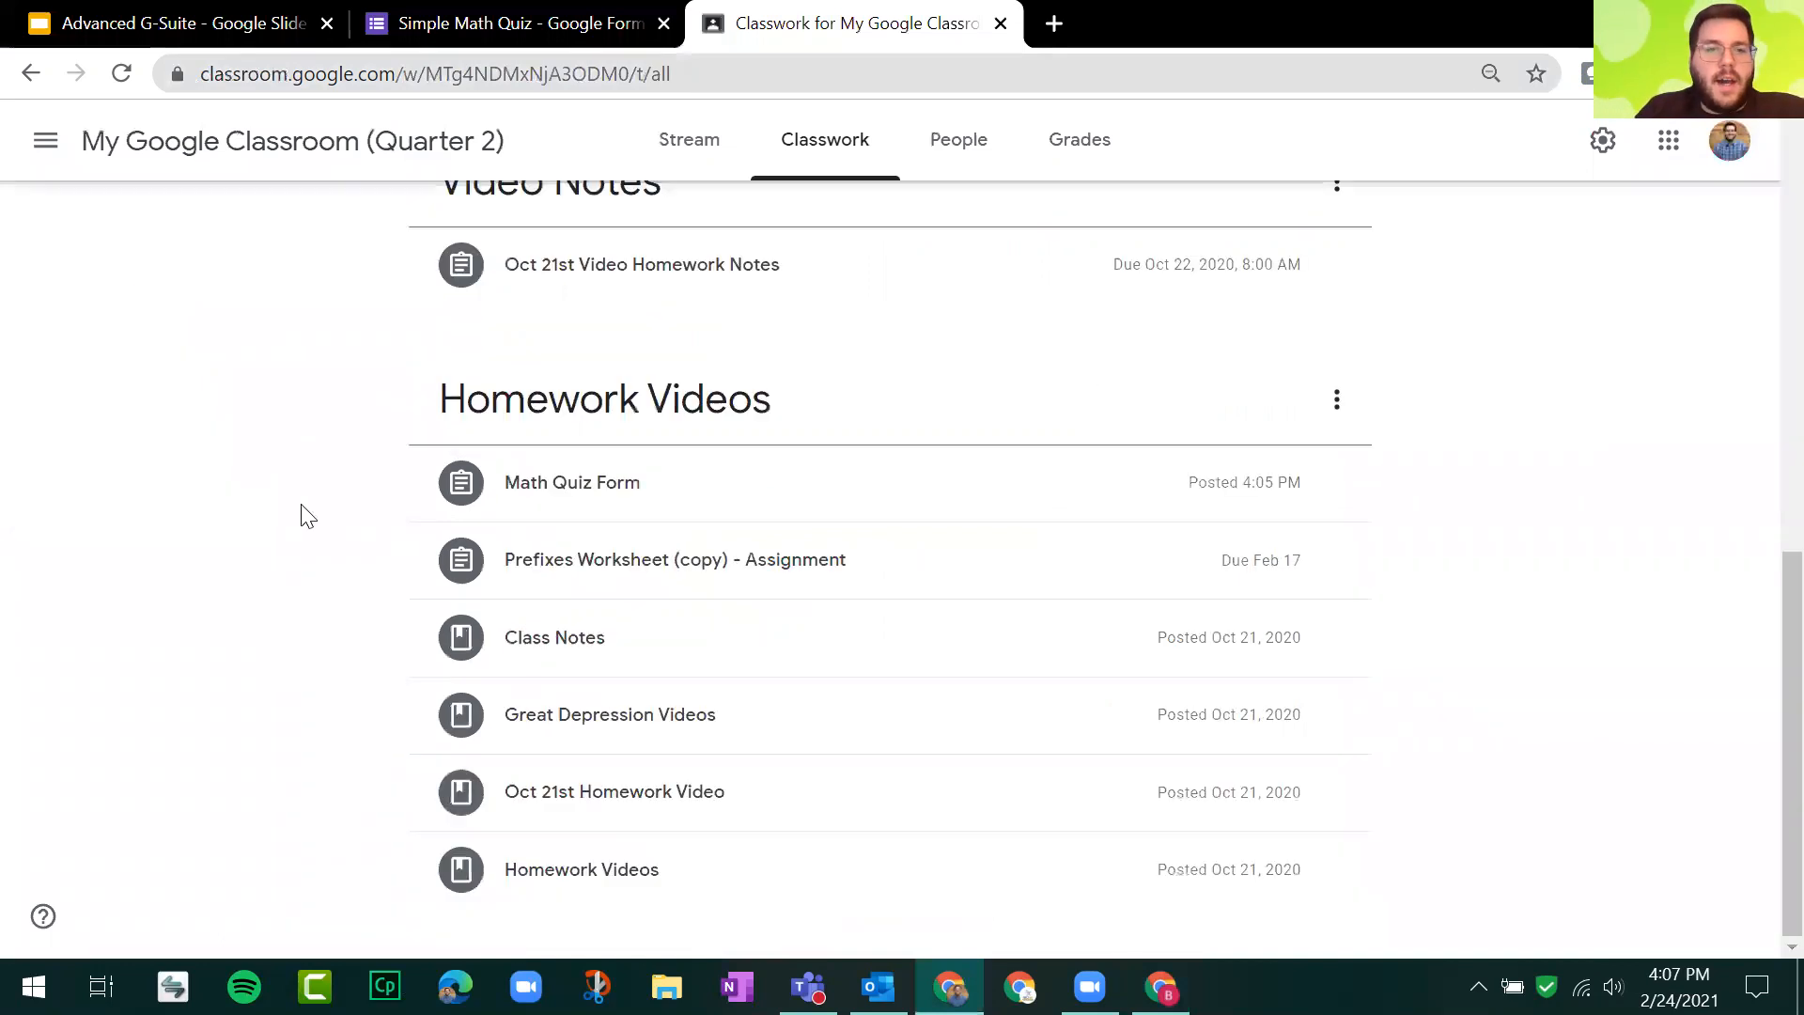
left_click(641, 491)
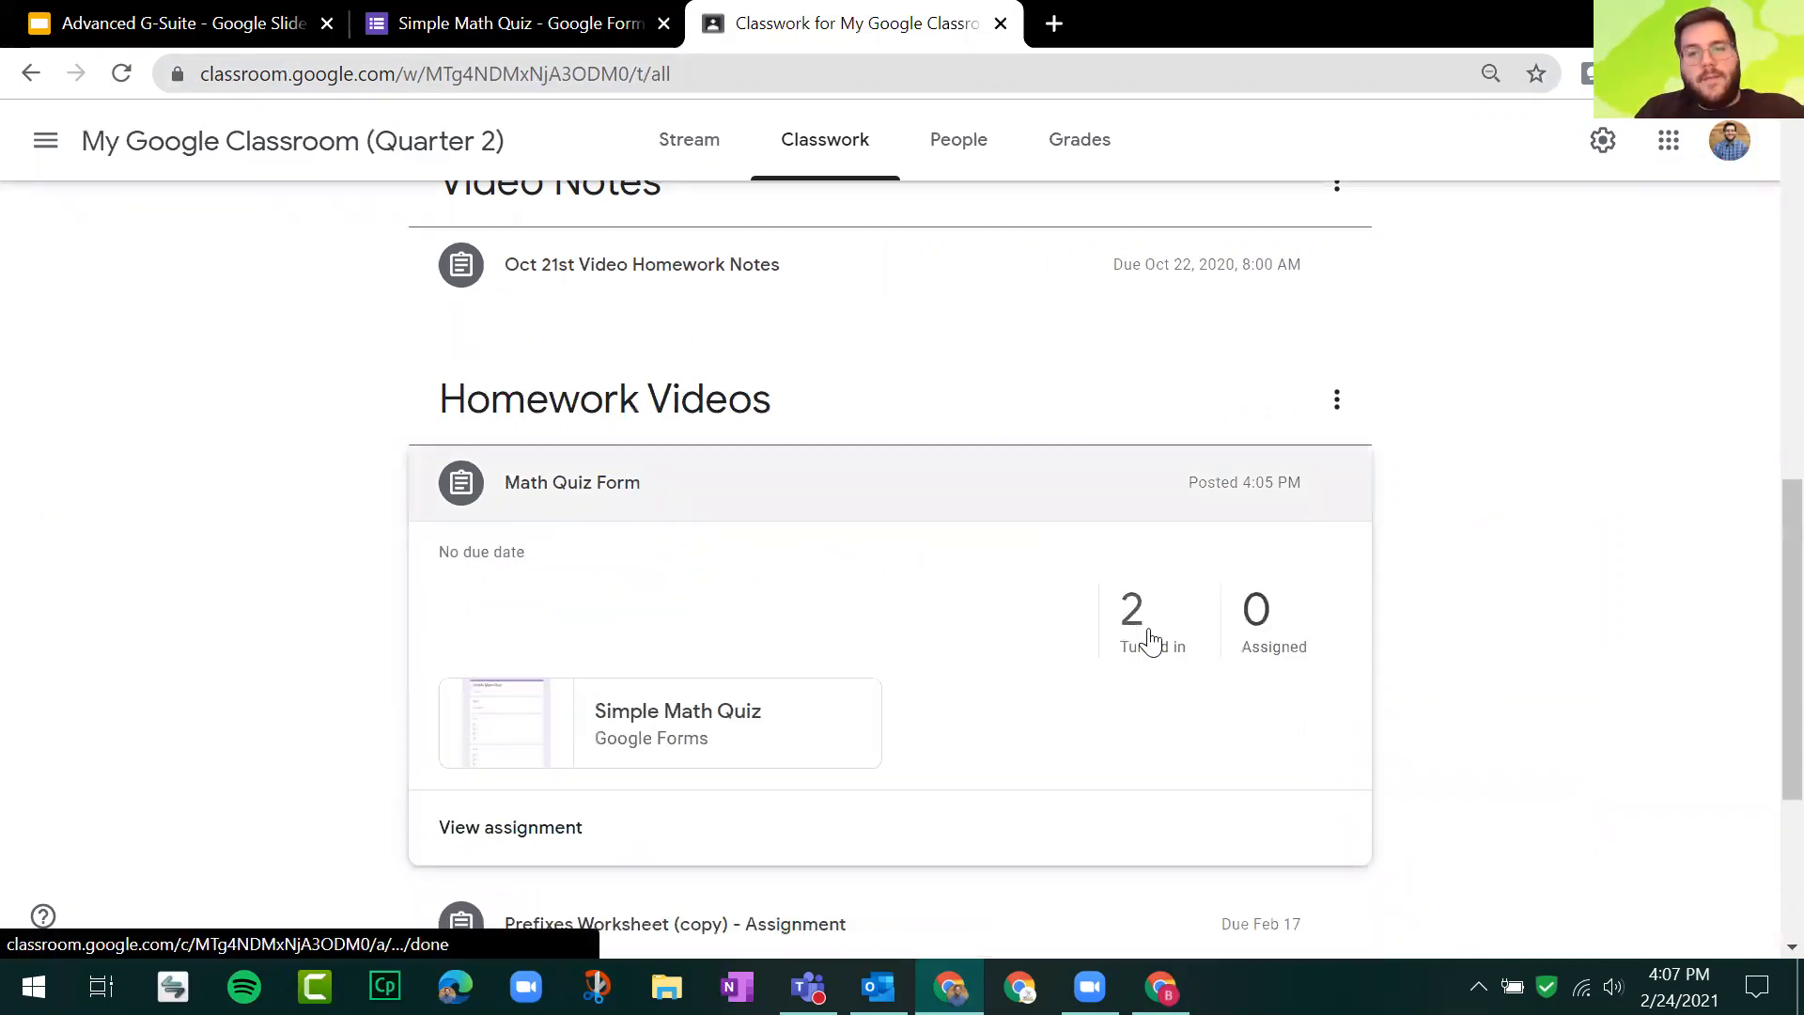
left_click(1152, 642)
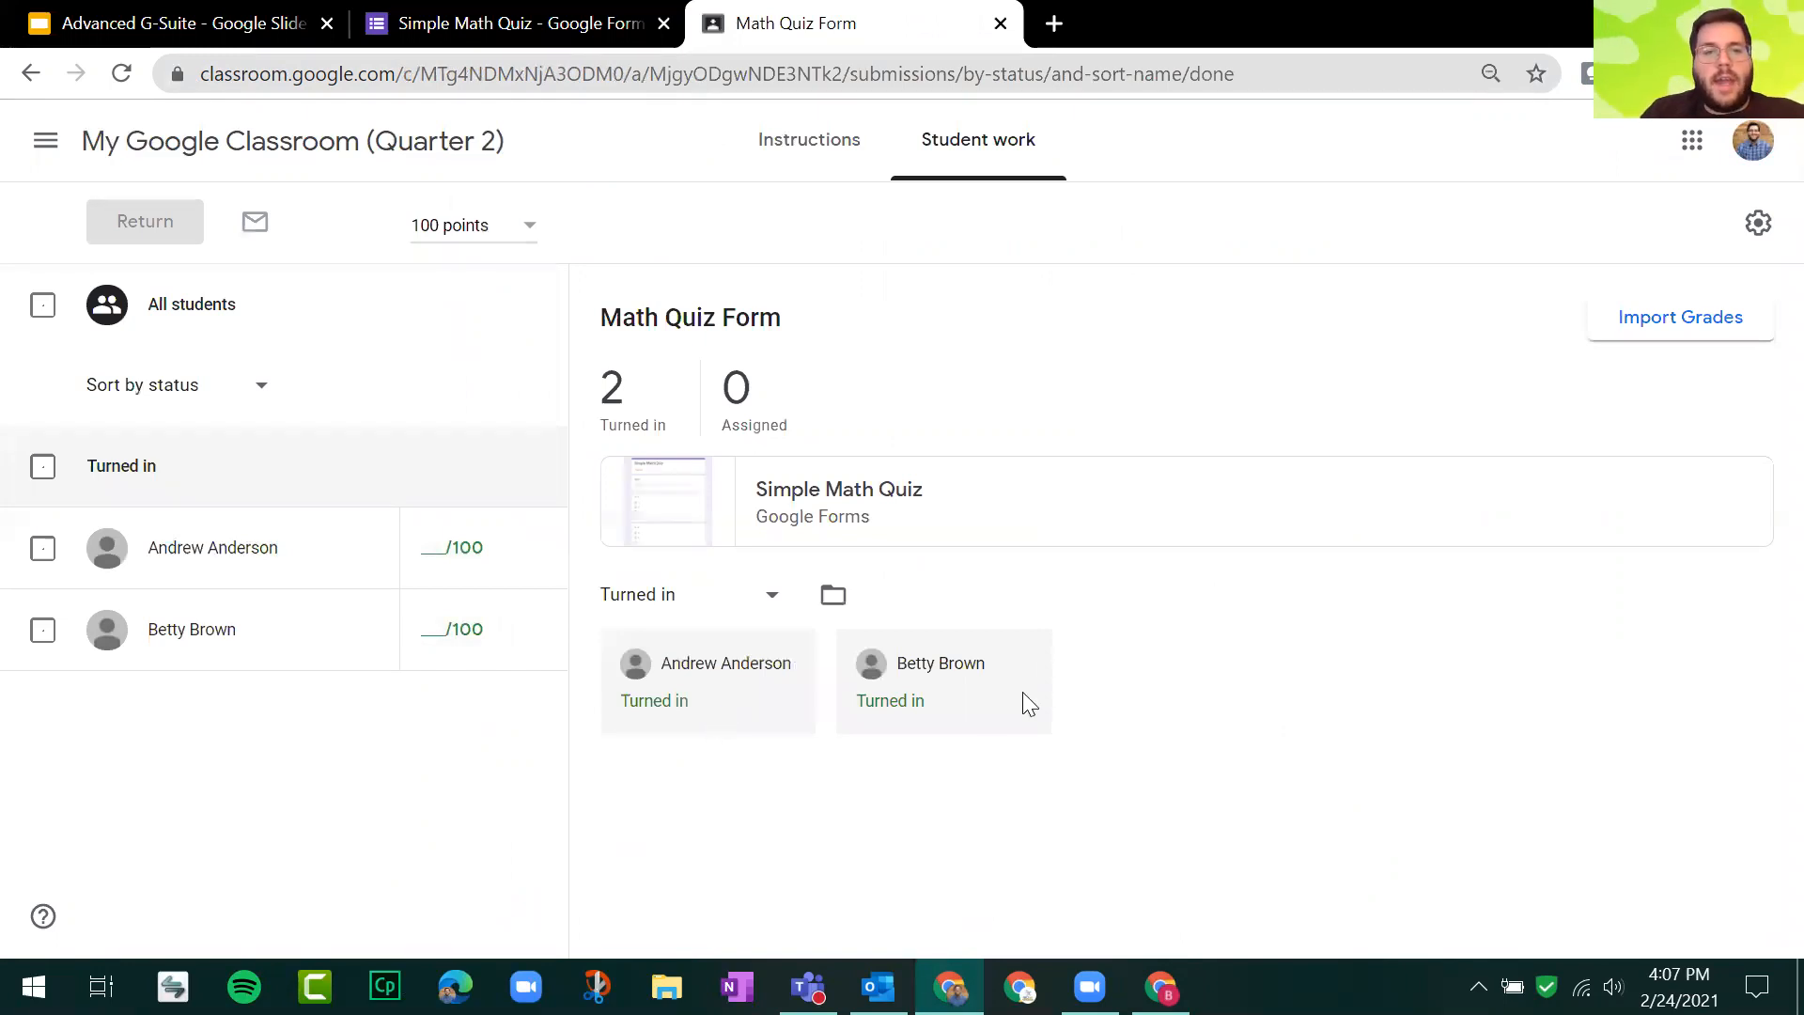
left_click(902, 709)
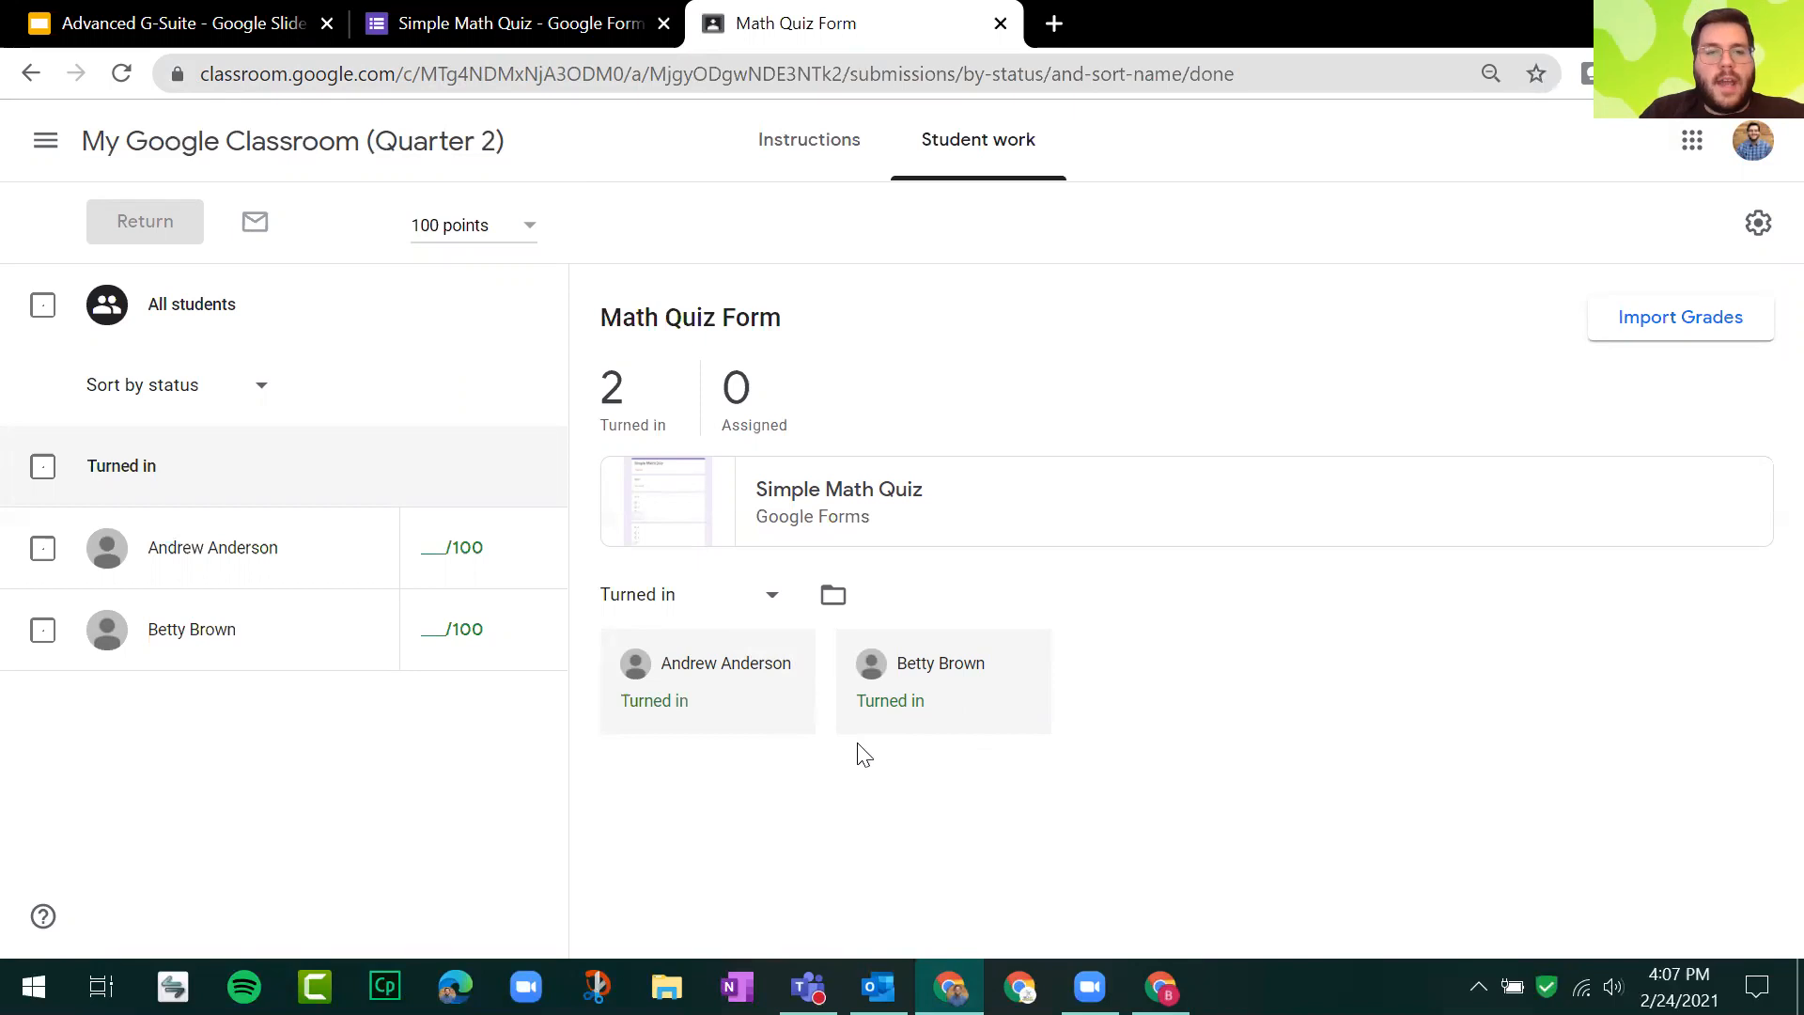
left_click(468, 556)
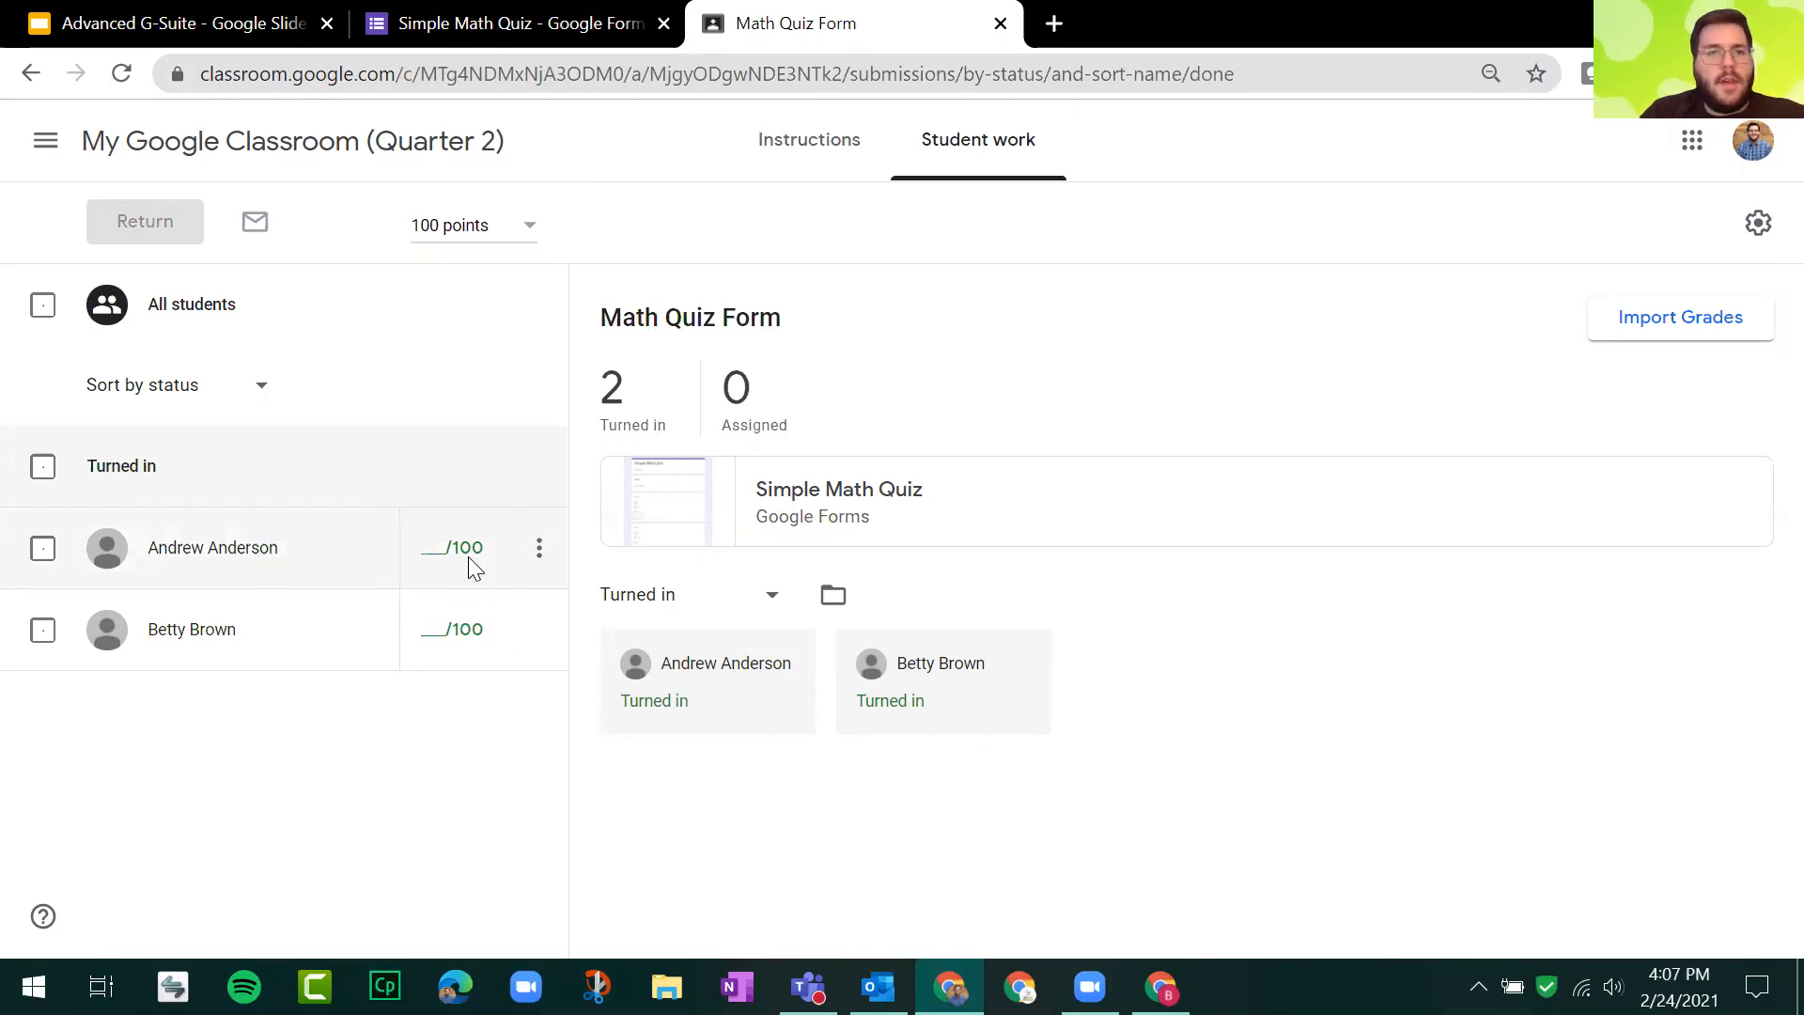
left_click(507, 23)
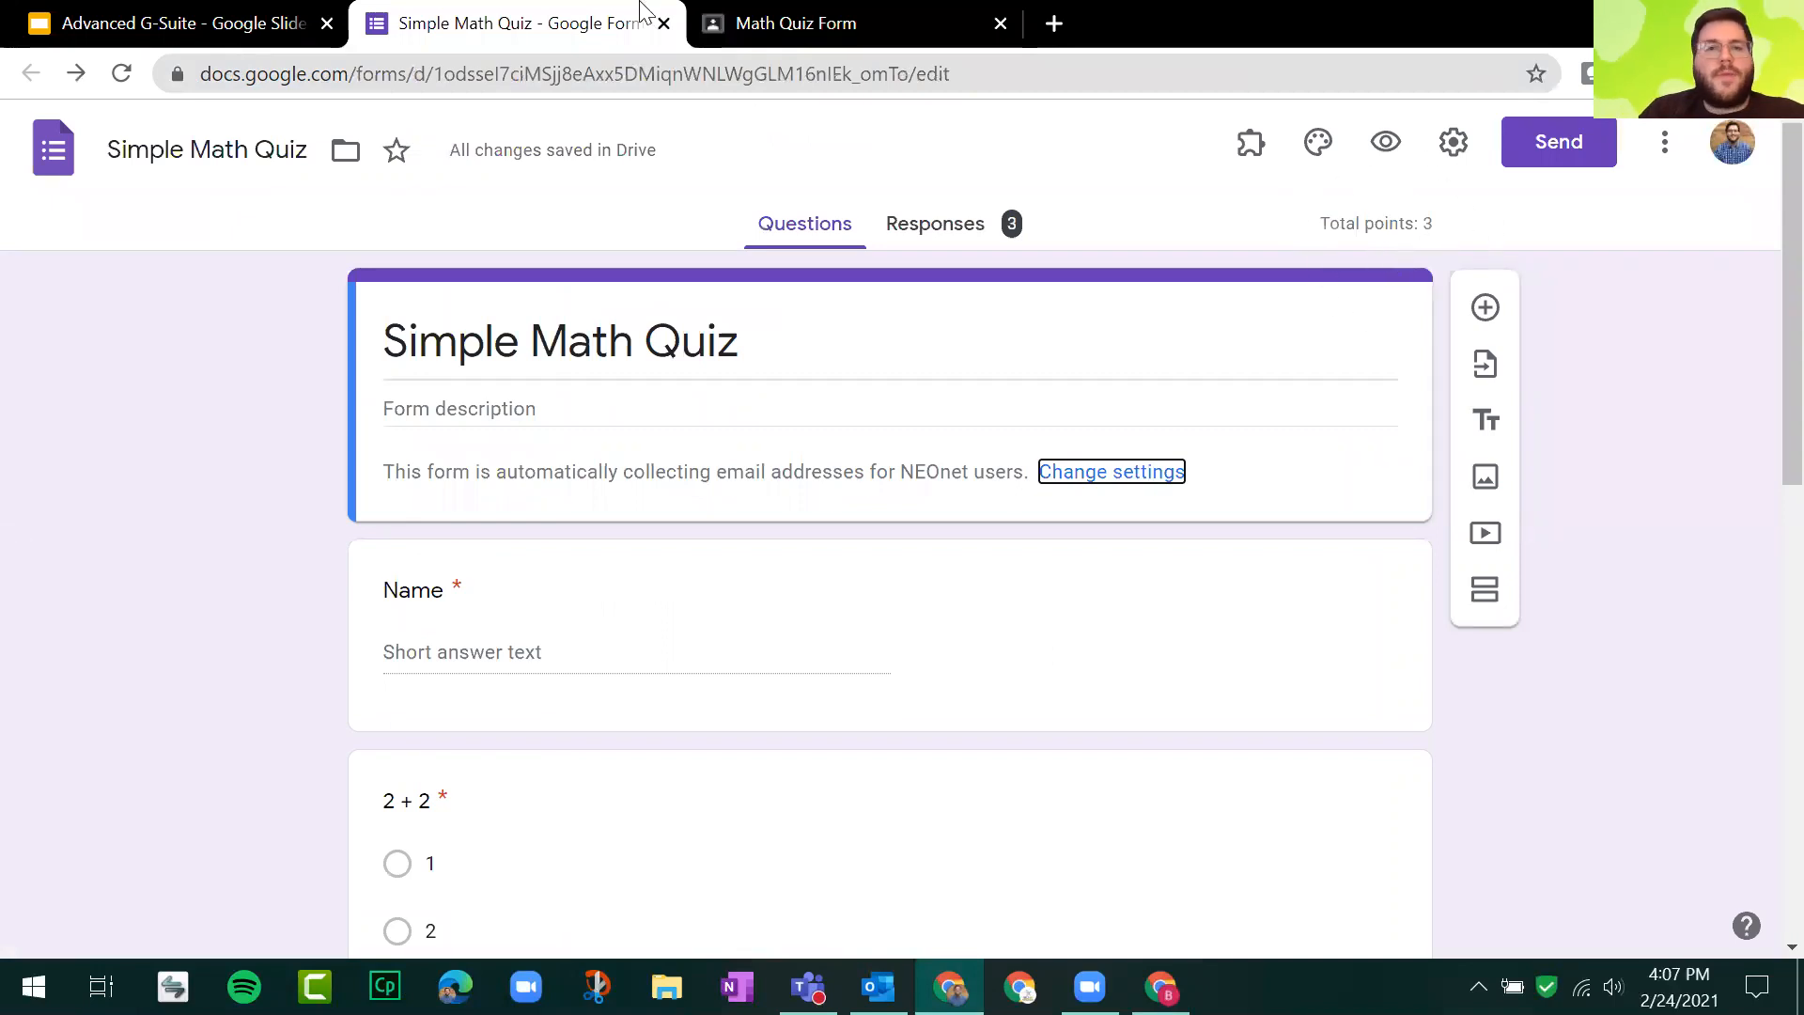
left_click(819, 20)
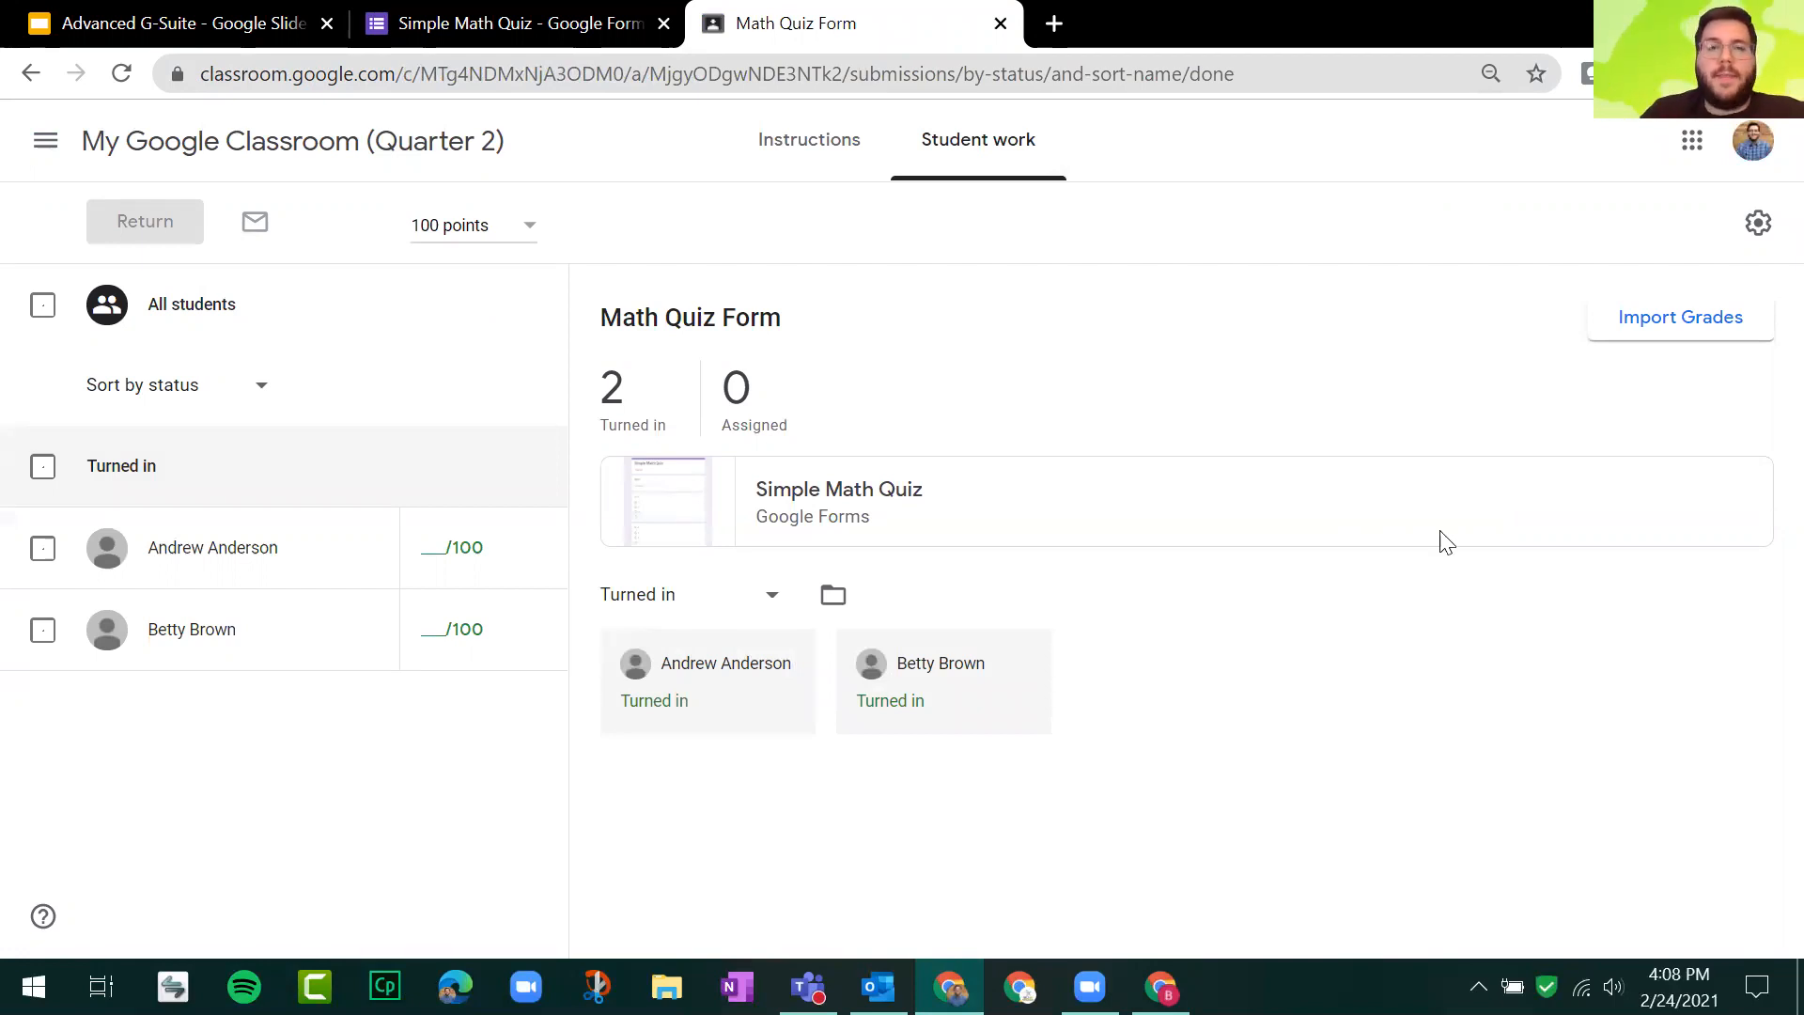
Step: Import the quiz grades from the form into the Math Quiz Form assignment and check both students' draft scores
left_click(1702, 334)
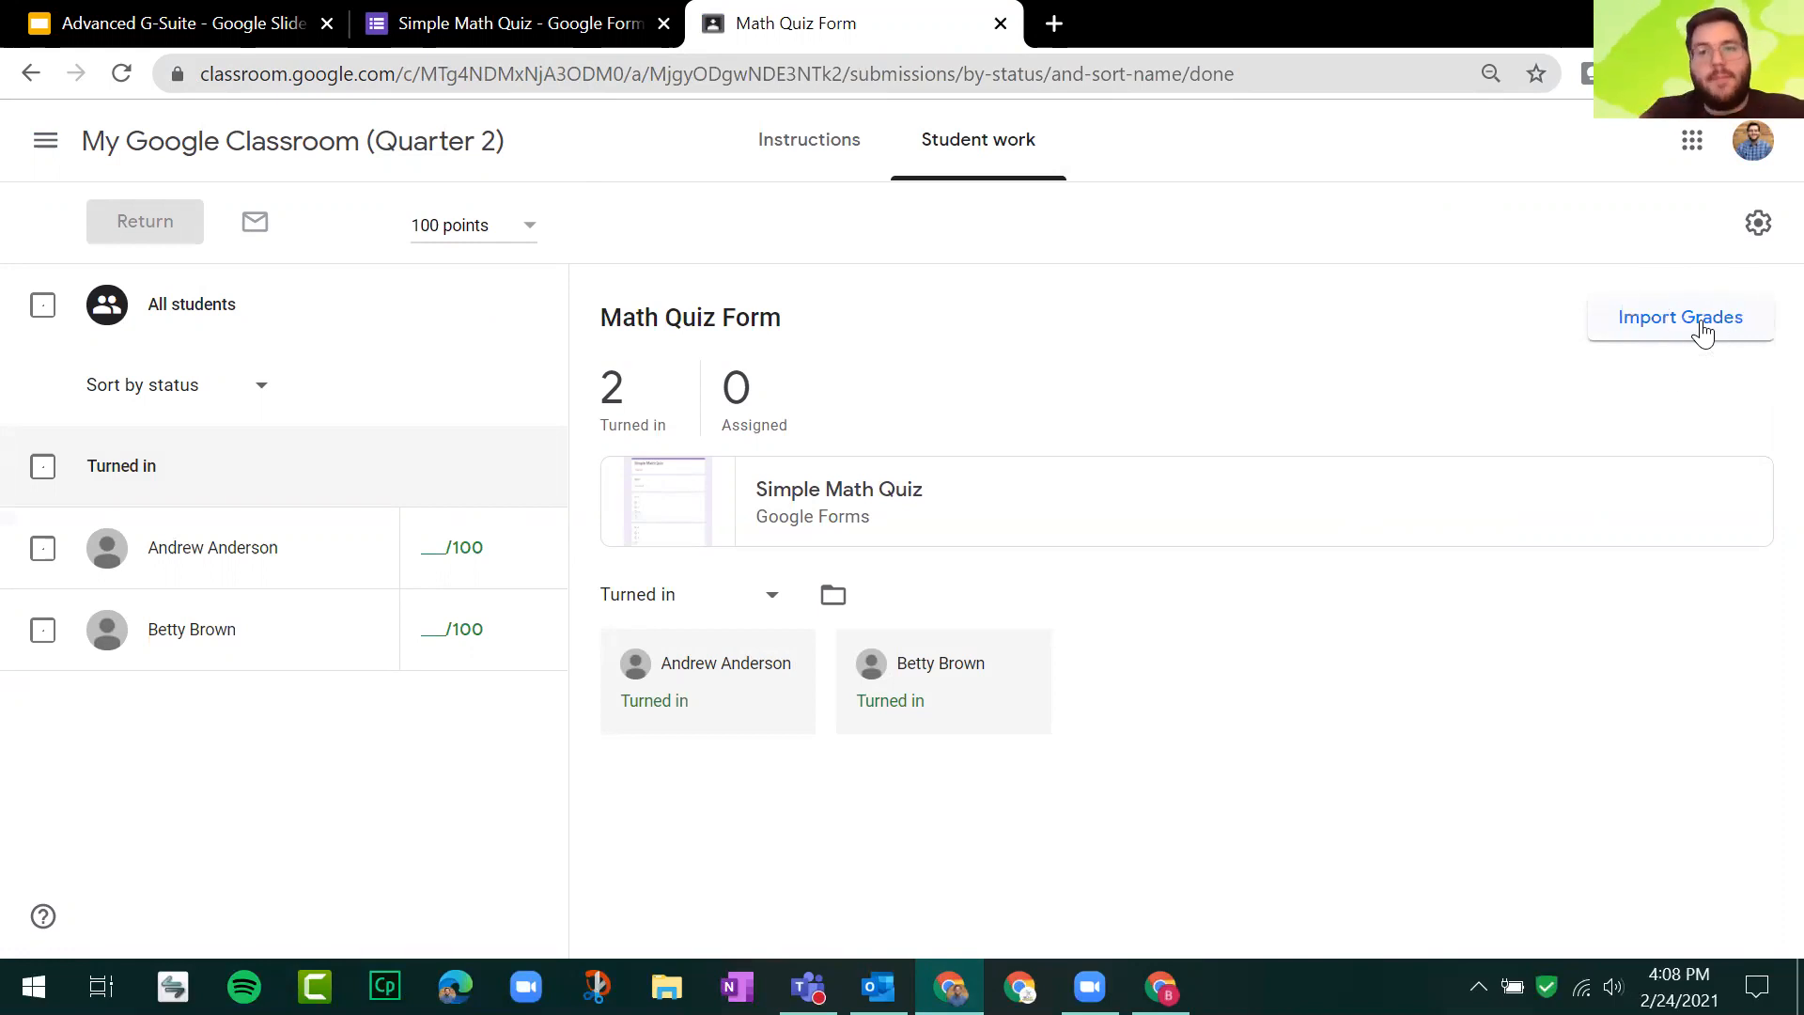
left_click(1702, 333)
left_click(1702, 333)
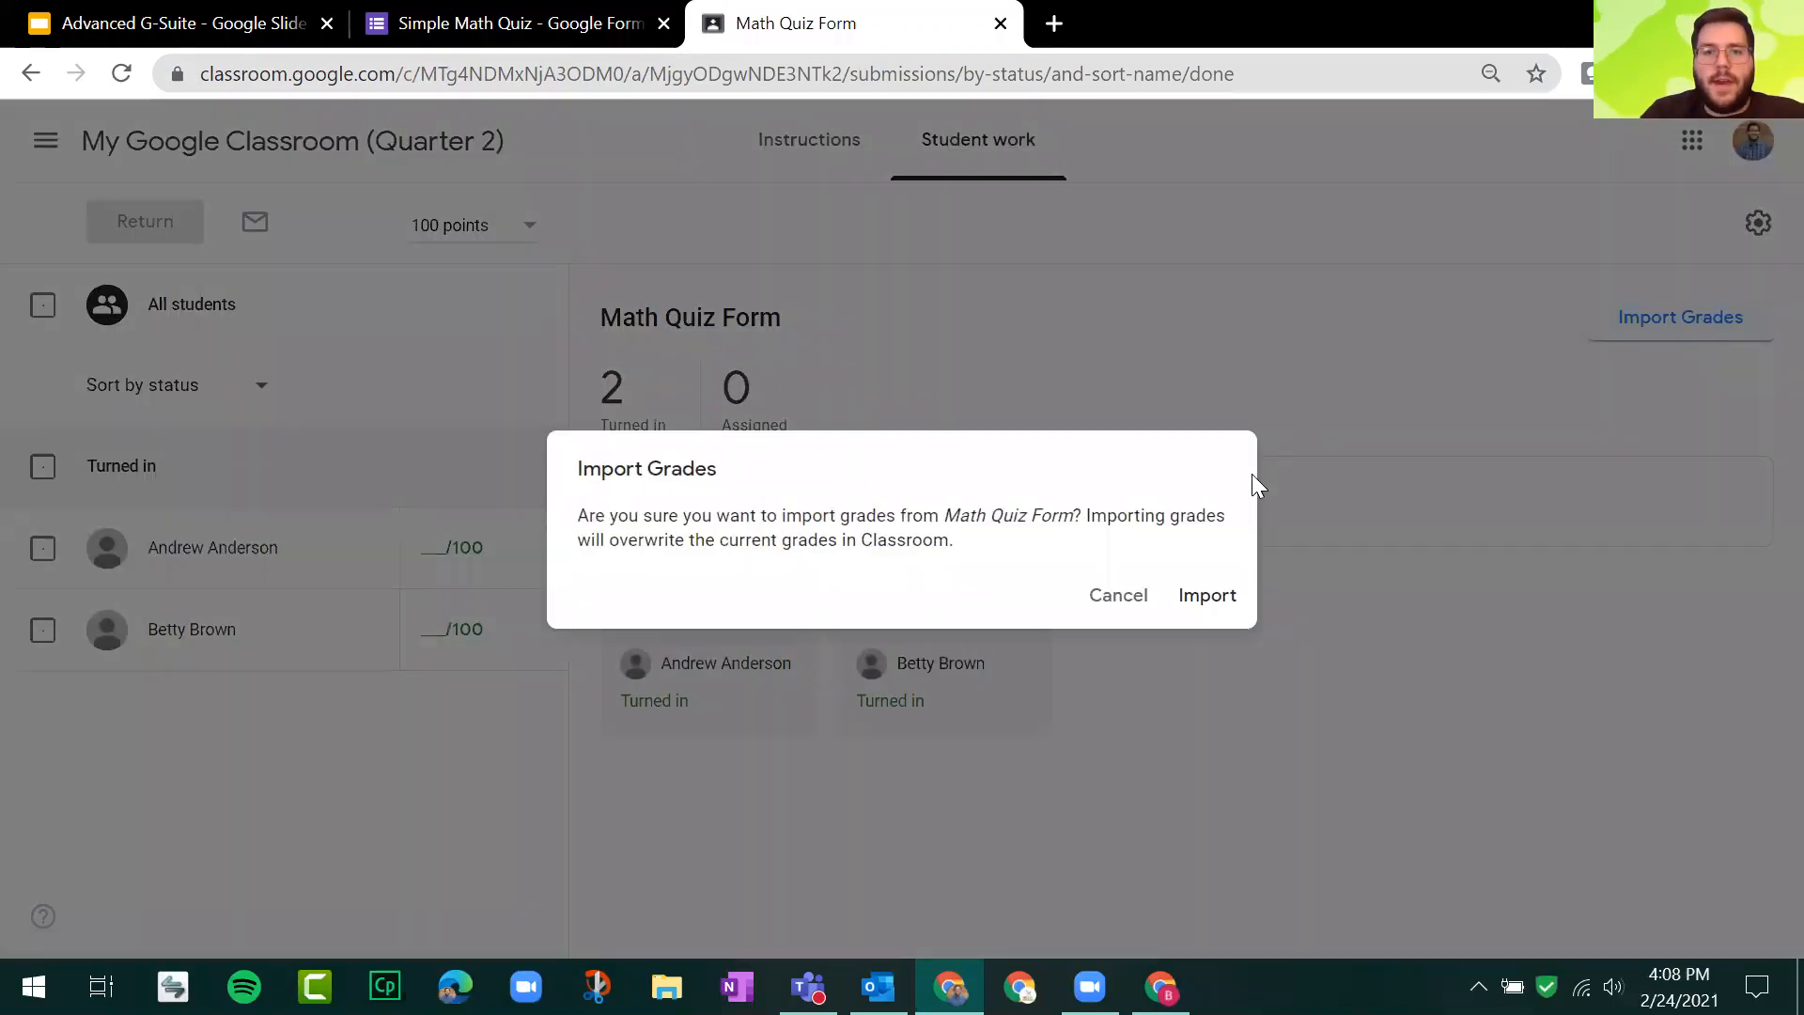
left_click(1227, 603)
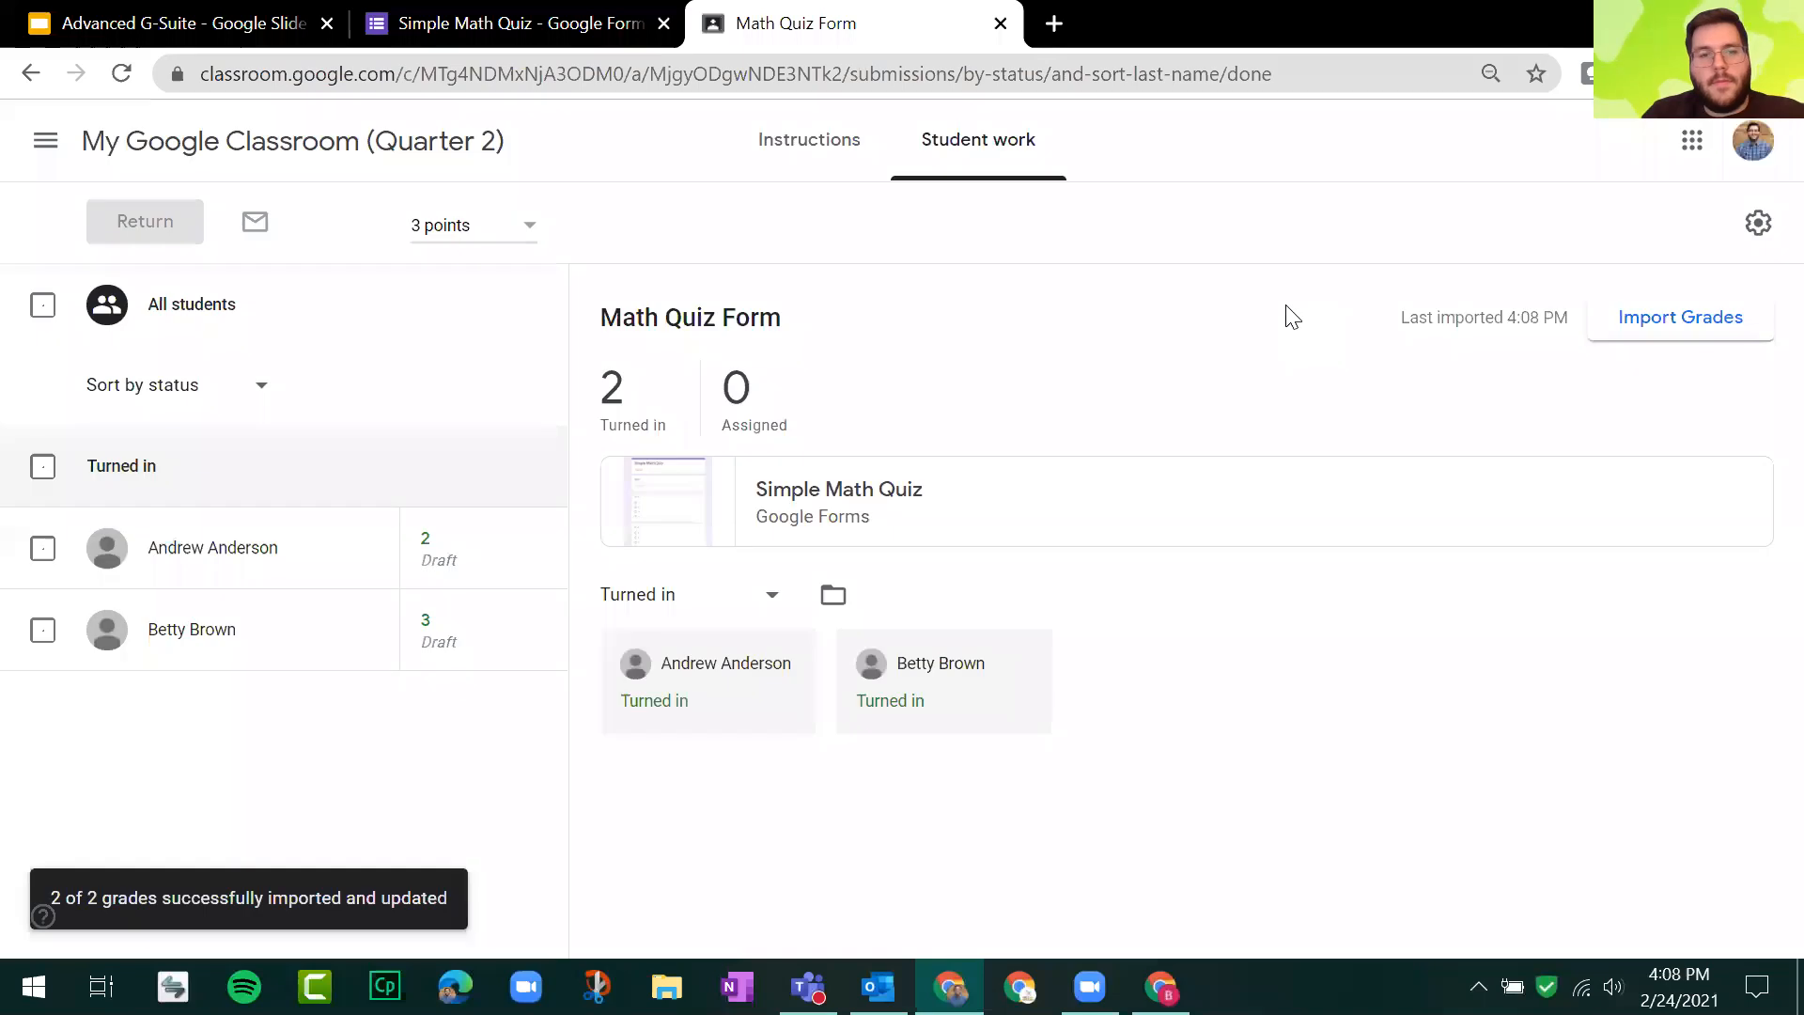
left_click(458, 552)
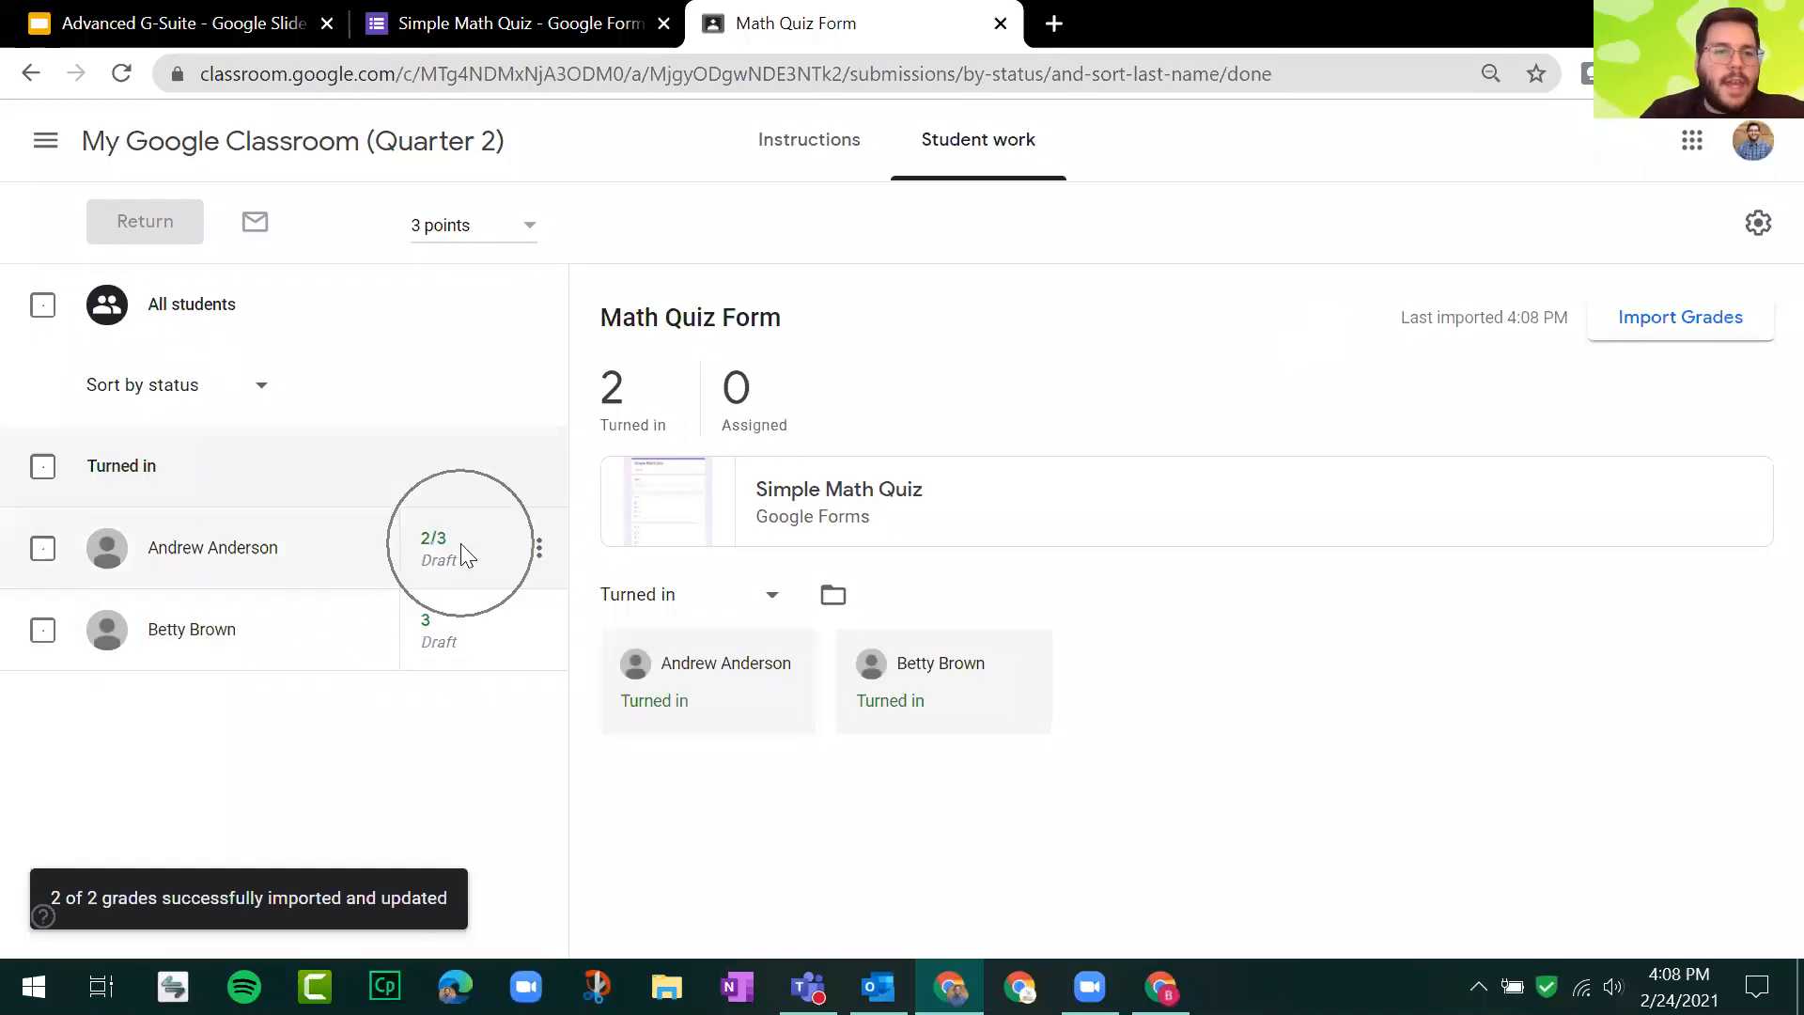
key("ctrl")
key("ctrl")
key("ctrl")
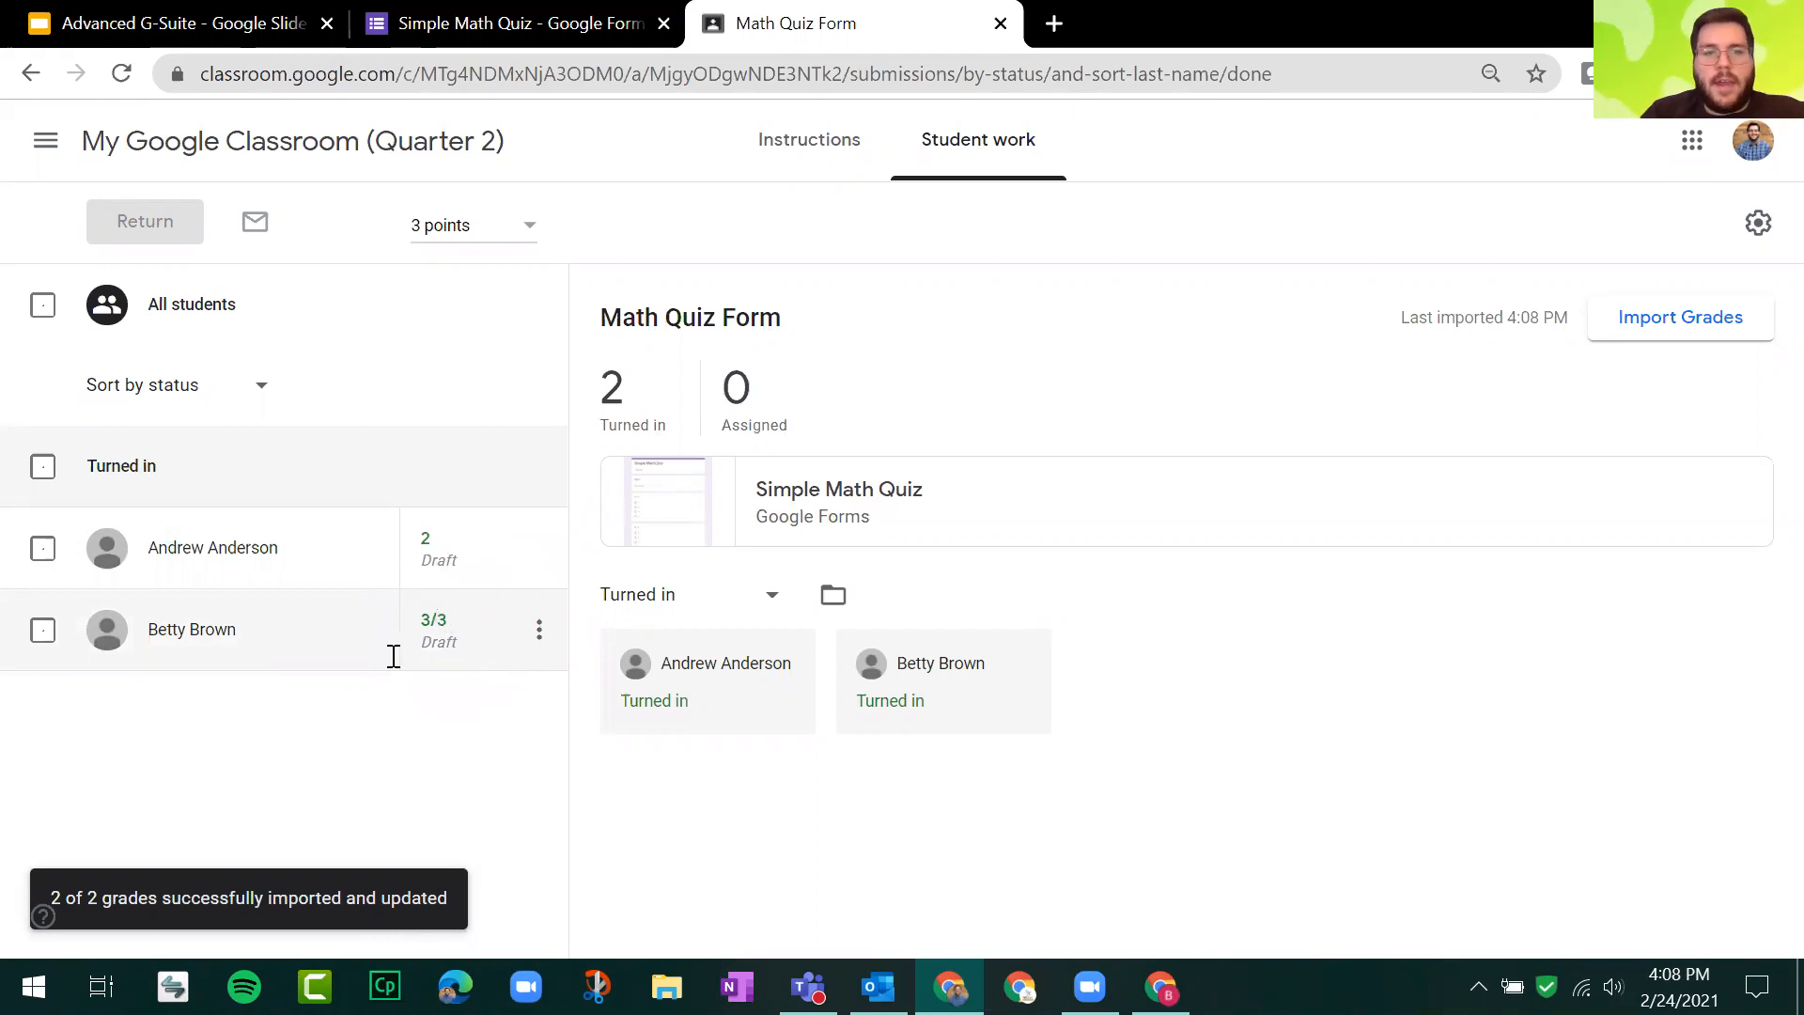
Step: Select all turned-in submissions and return the graded work to both students without a private comment
left_click(44, 467)
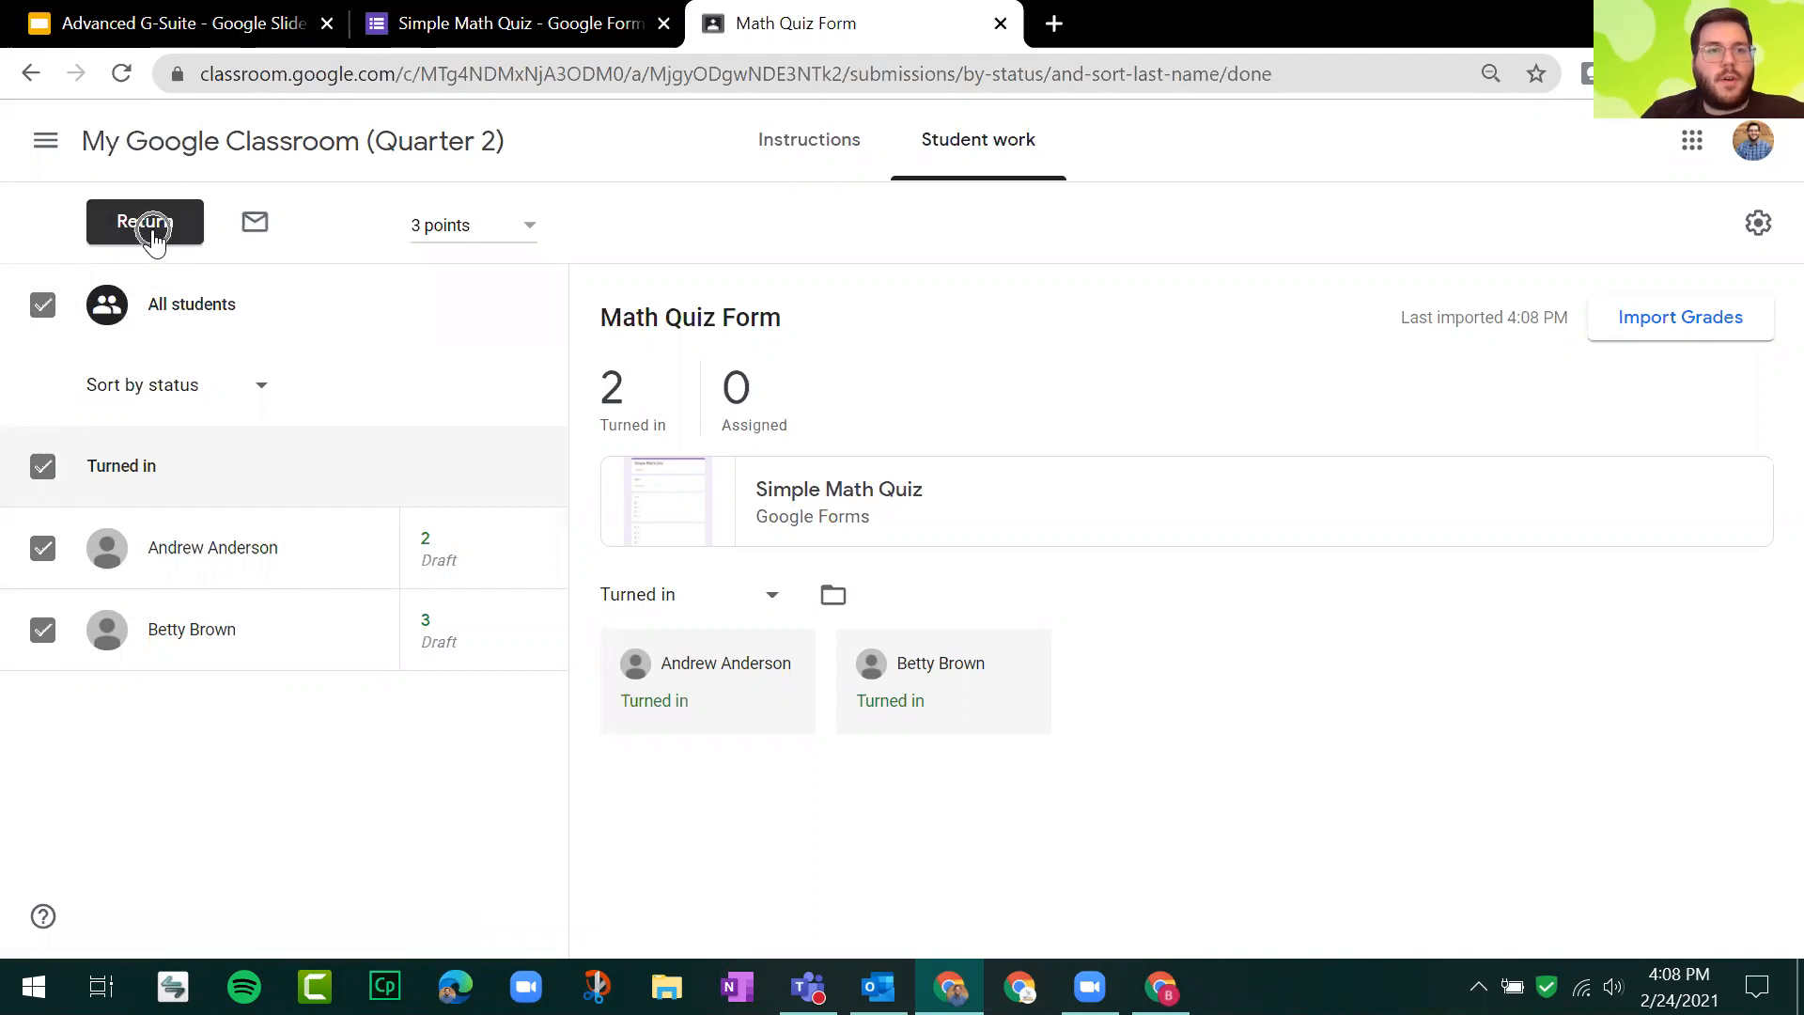
left_click(150, 226)
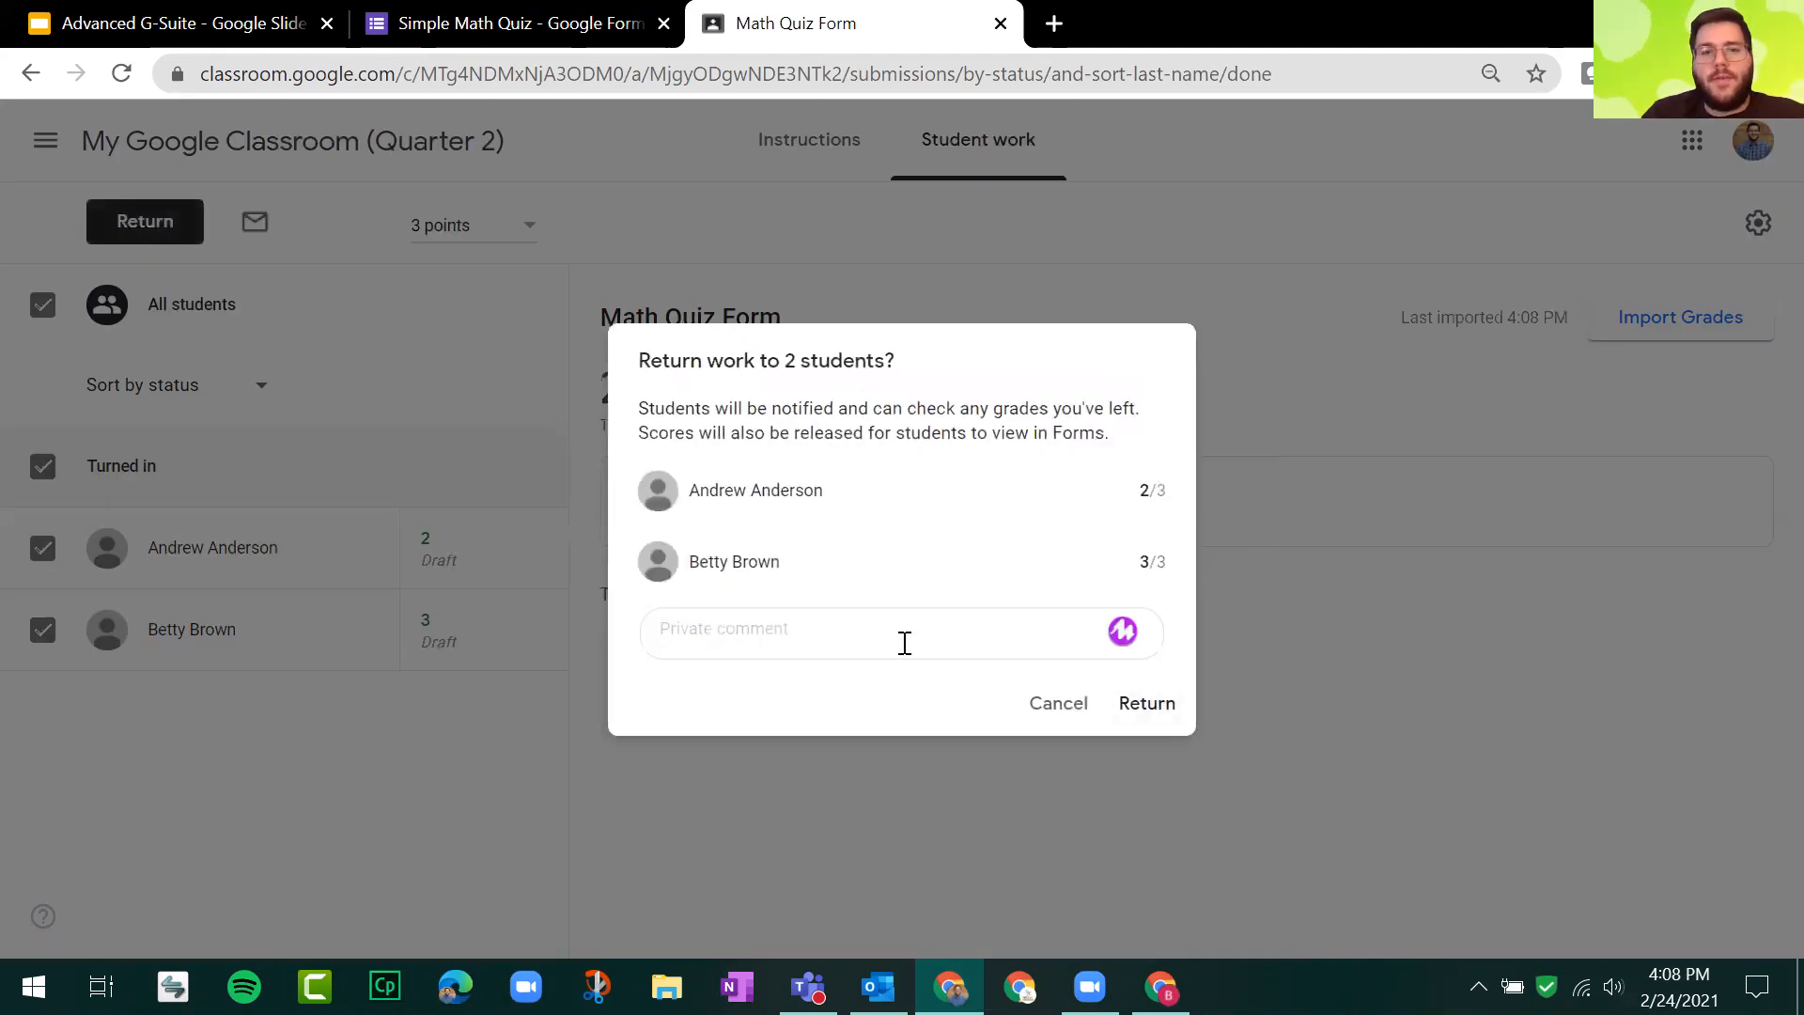
left_click(1165, 707)
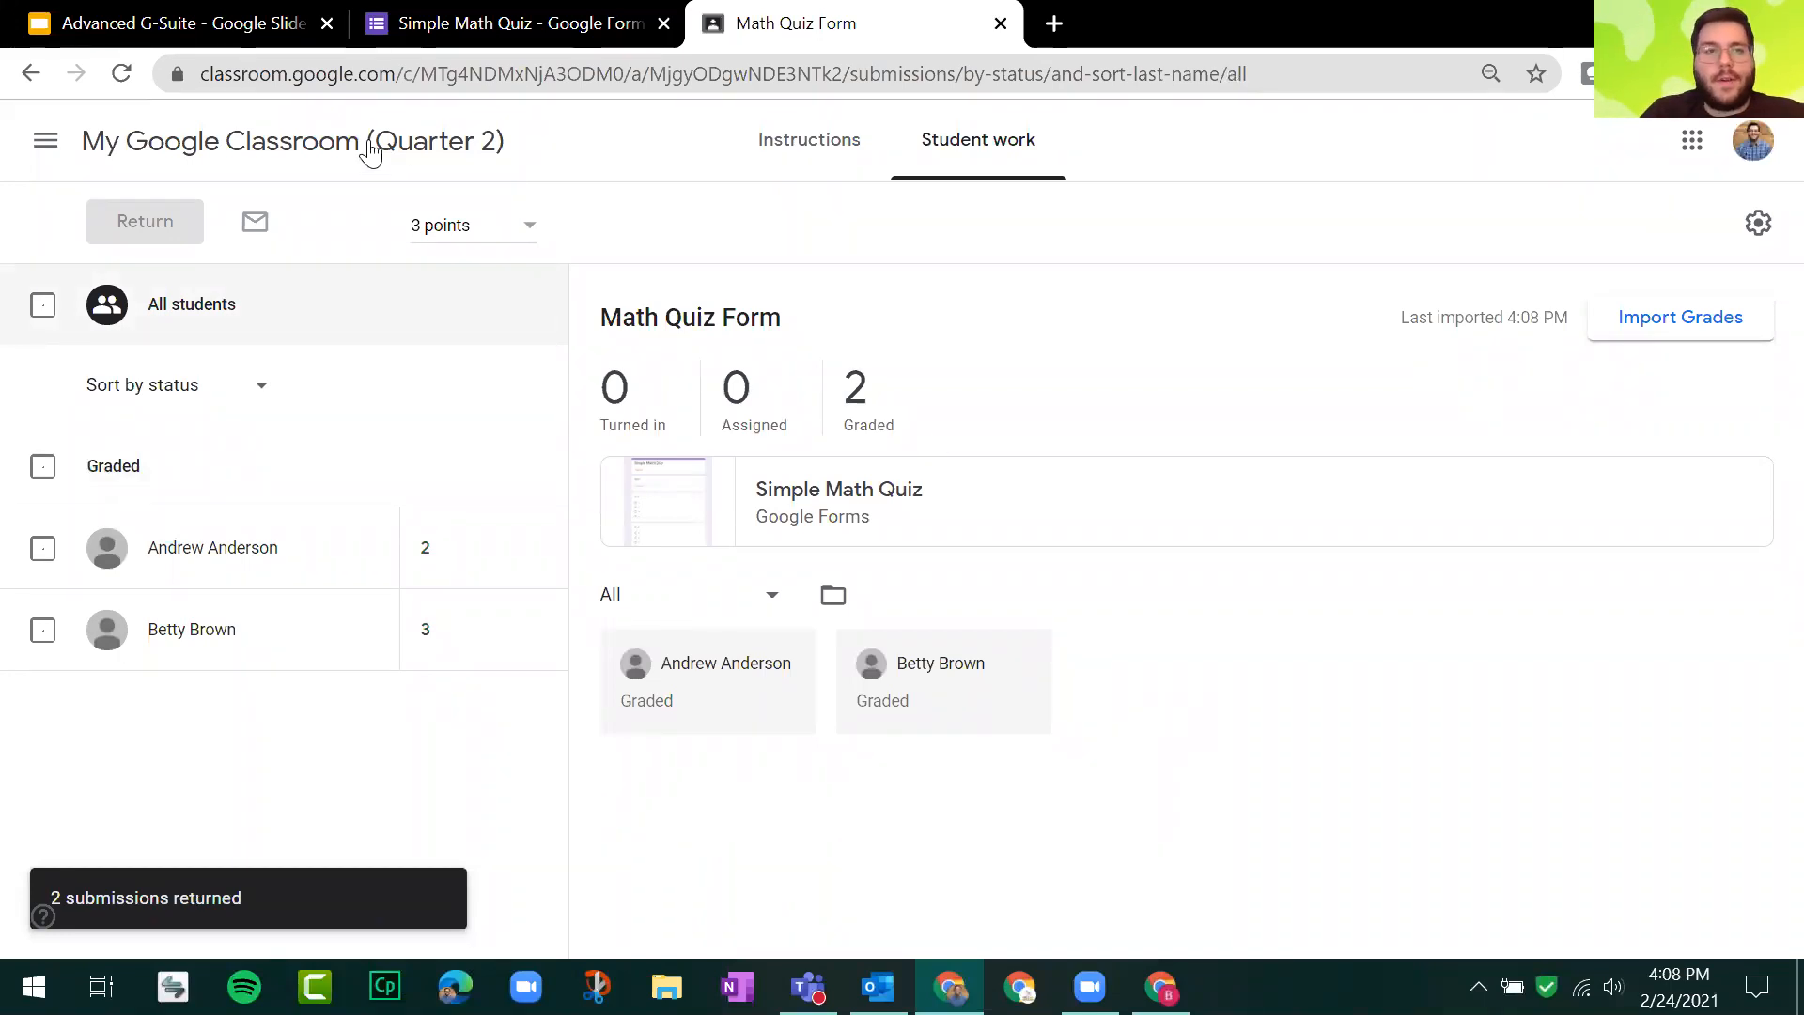
Step: Advance the presentation to the View Responses/Grading slide, and examine the response summary of the Simple Math Quiz form
left_click(293, 19)
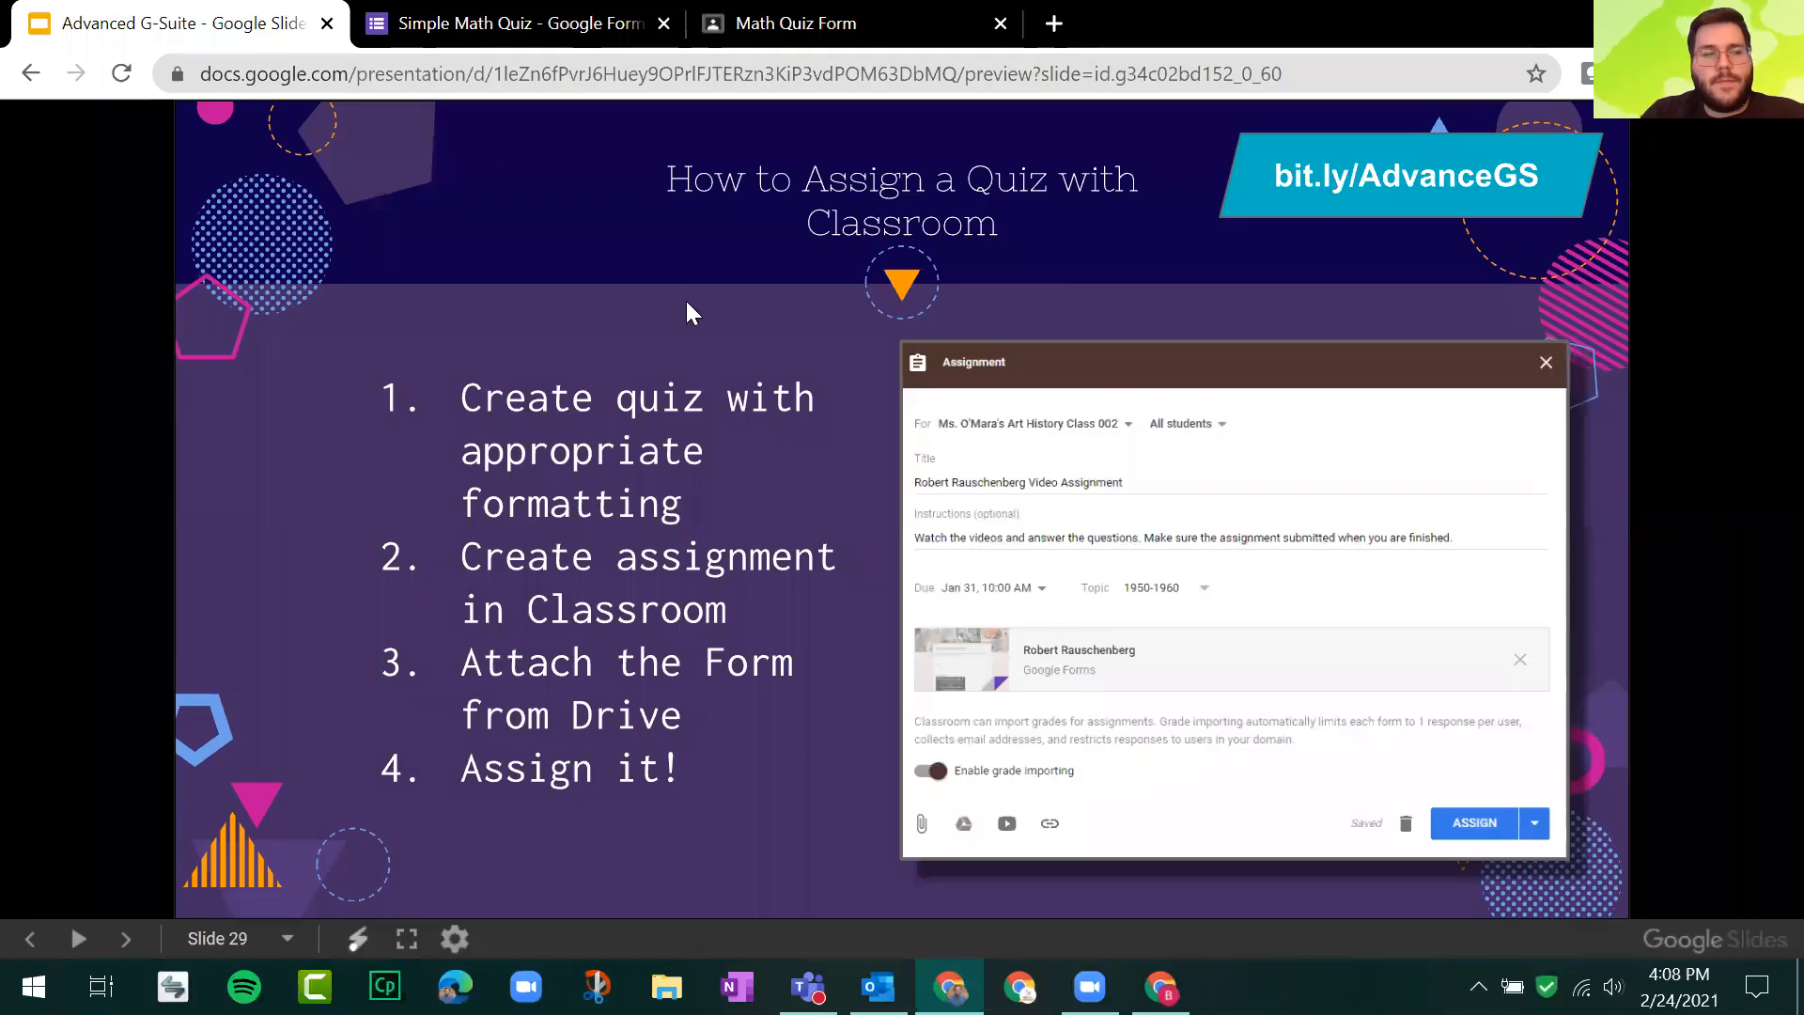
left_click(762, 296)
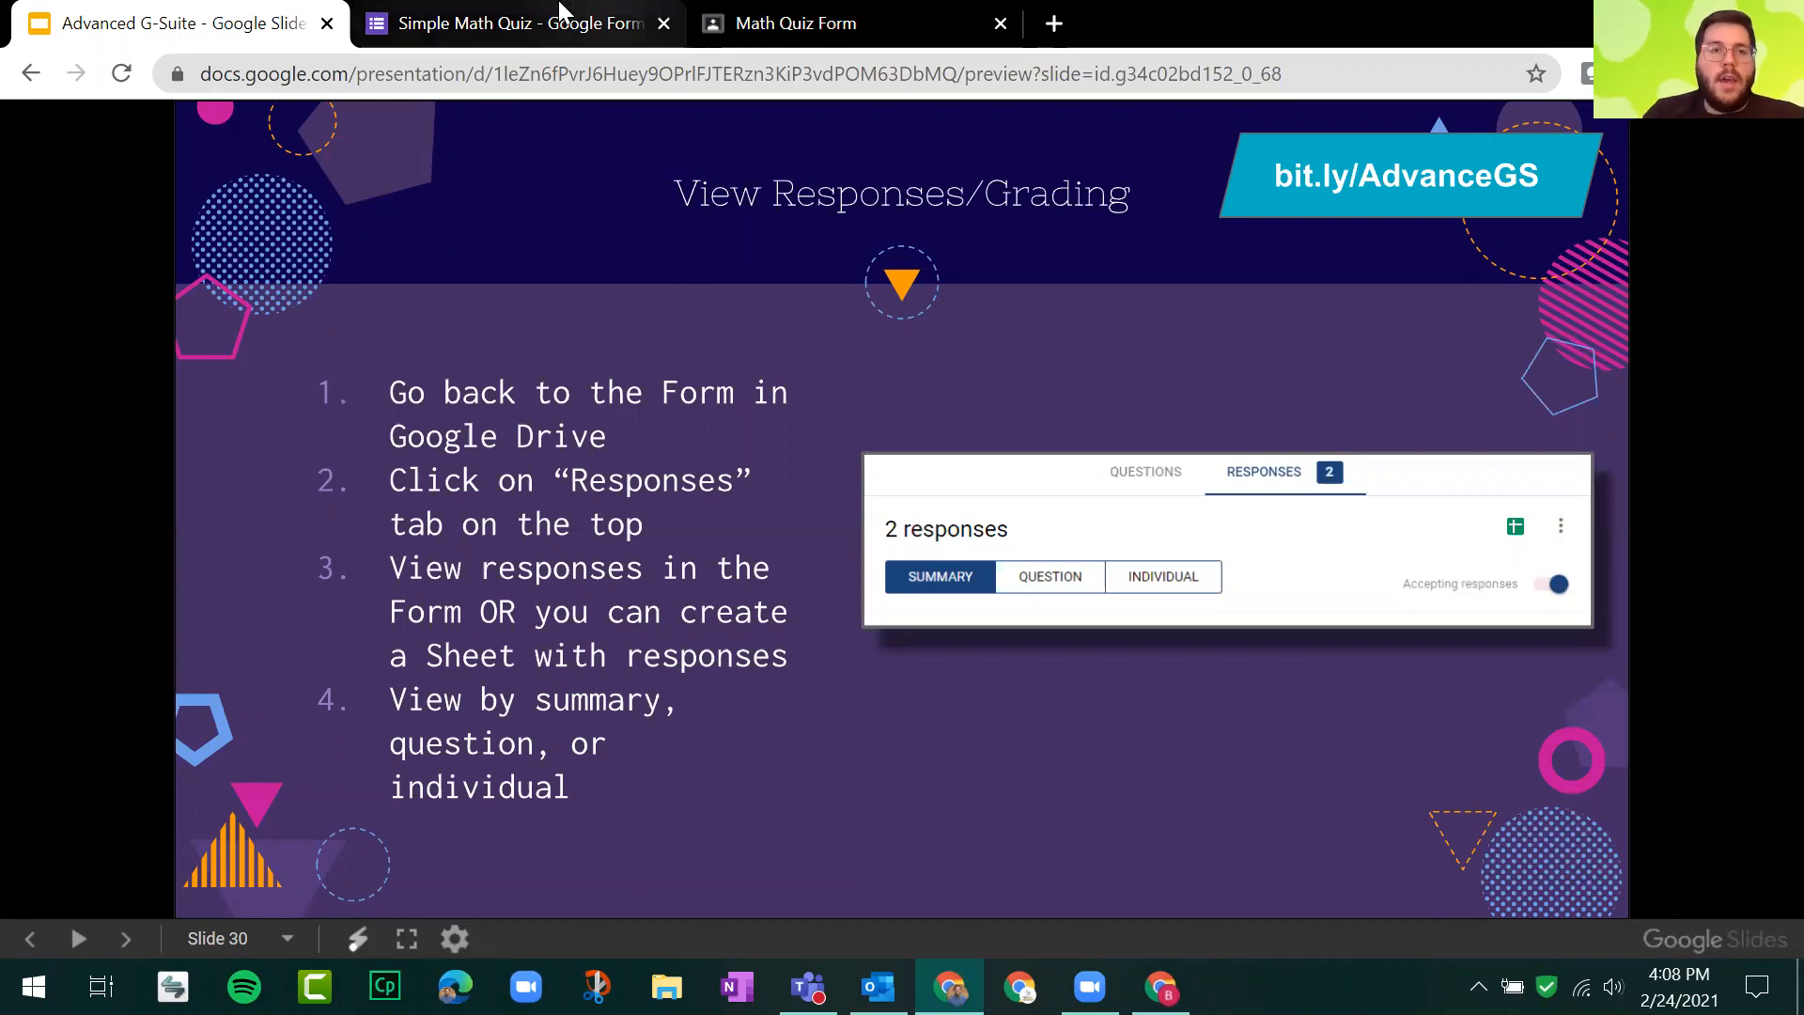
left_click(526, 24)
left_click(925, 234)
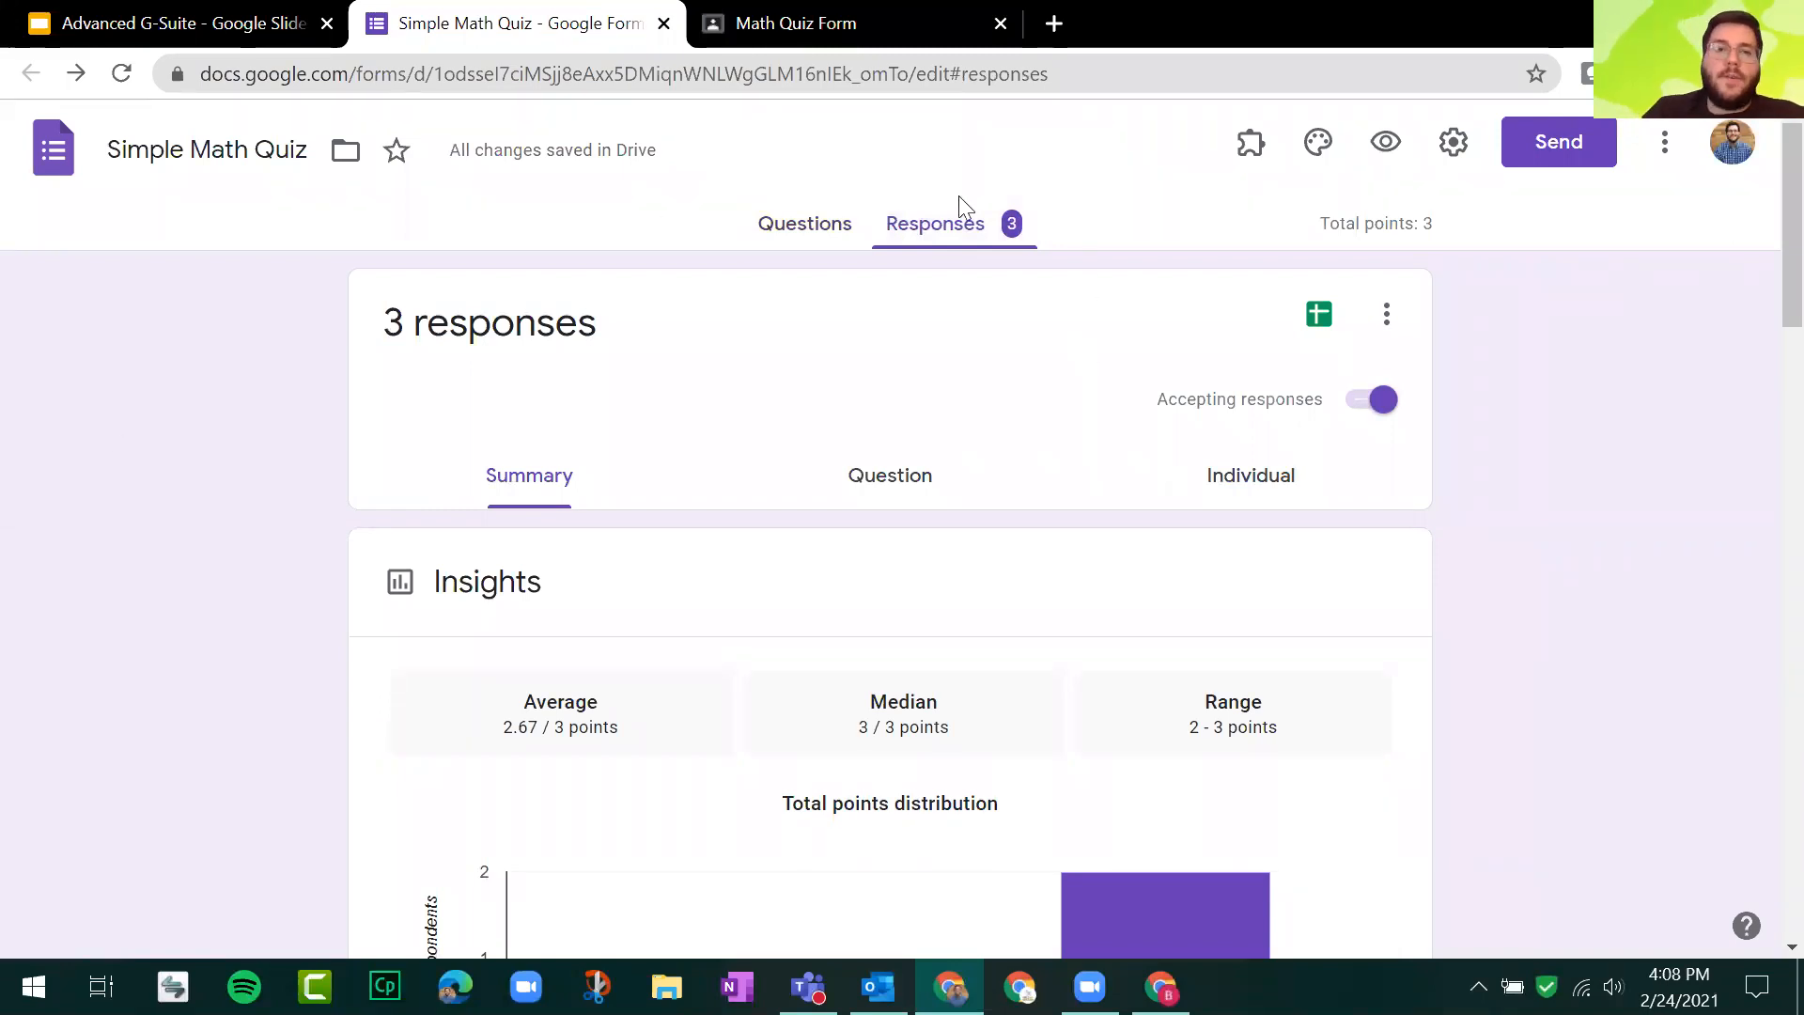
left_click(963, 234)
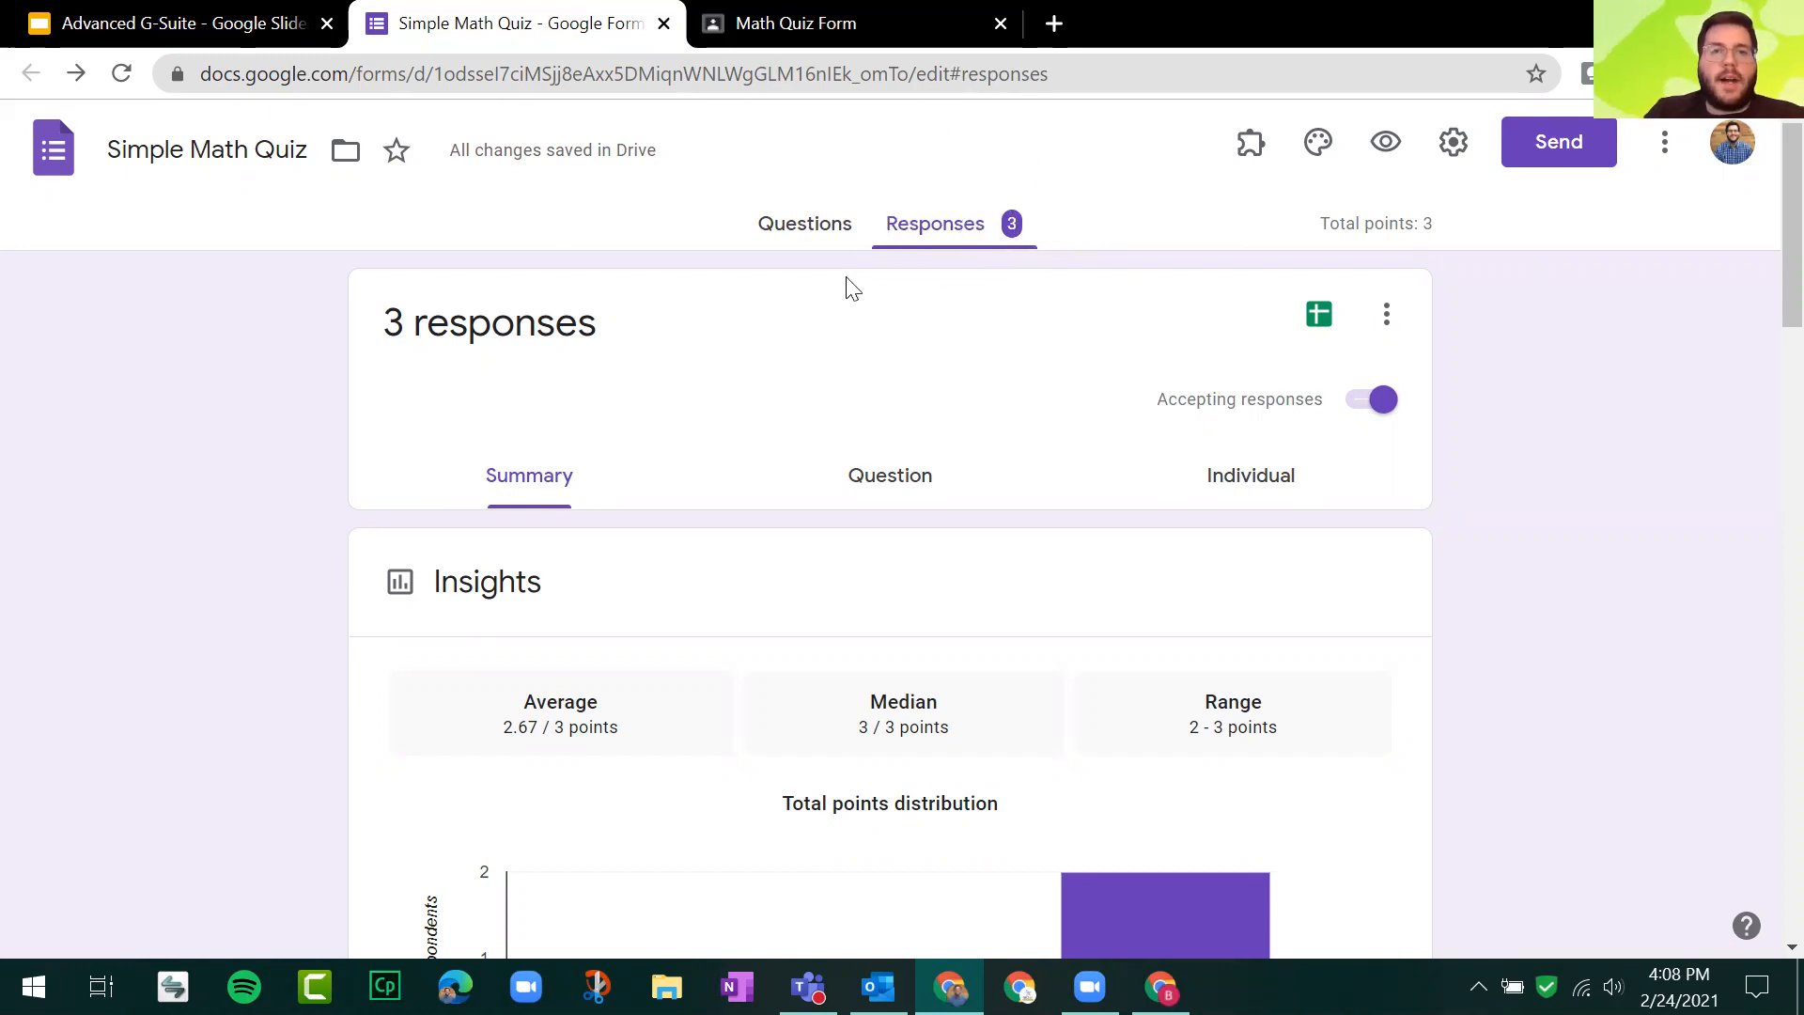
scroll(362, 432, "down", 2)
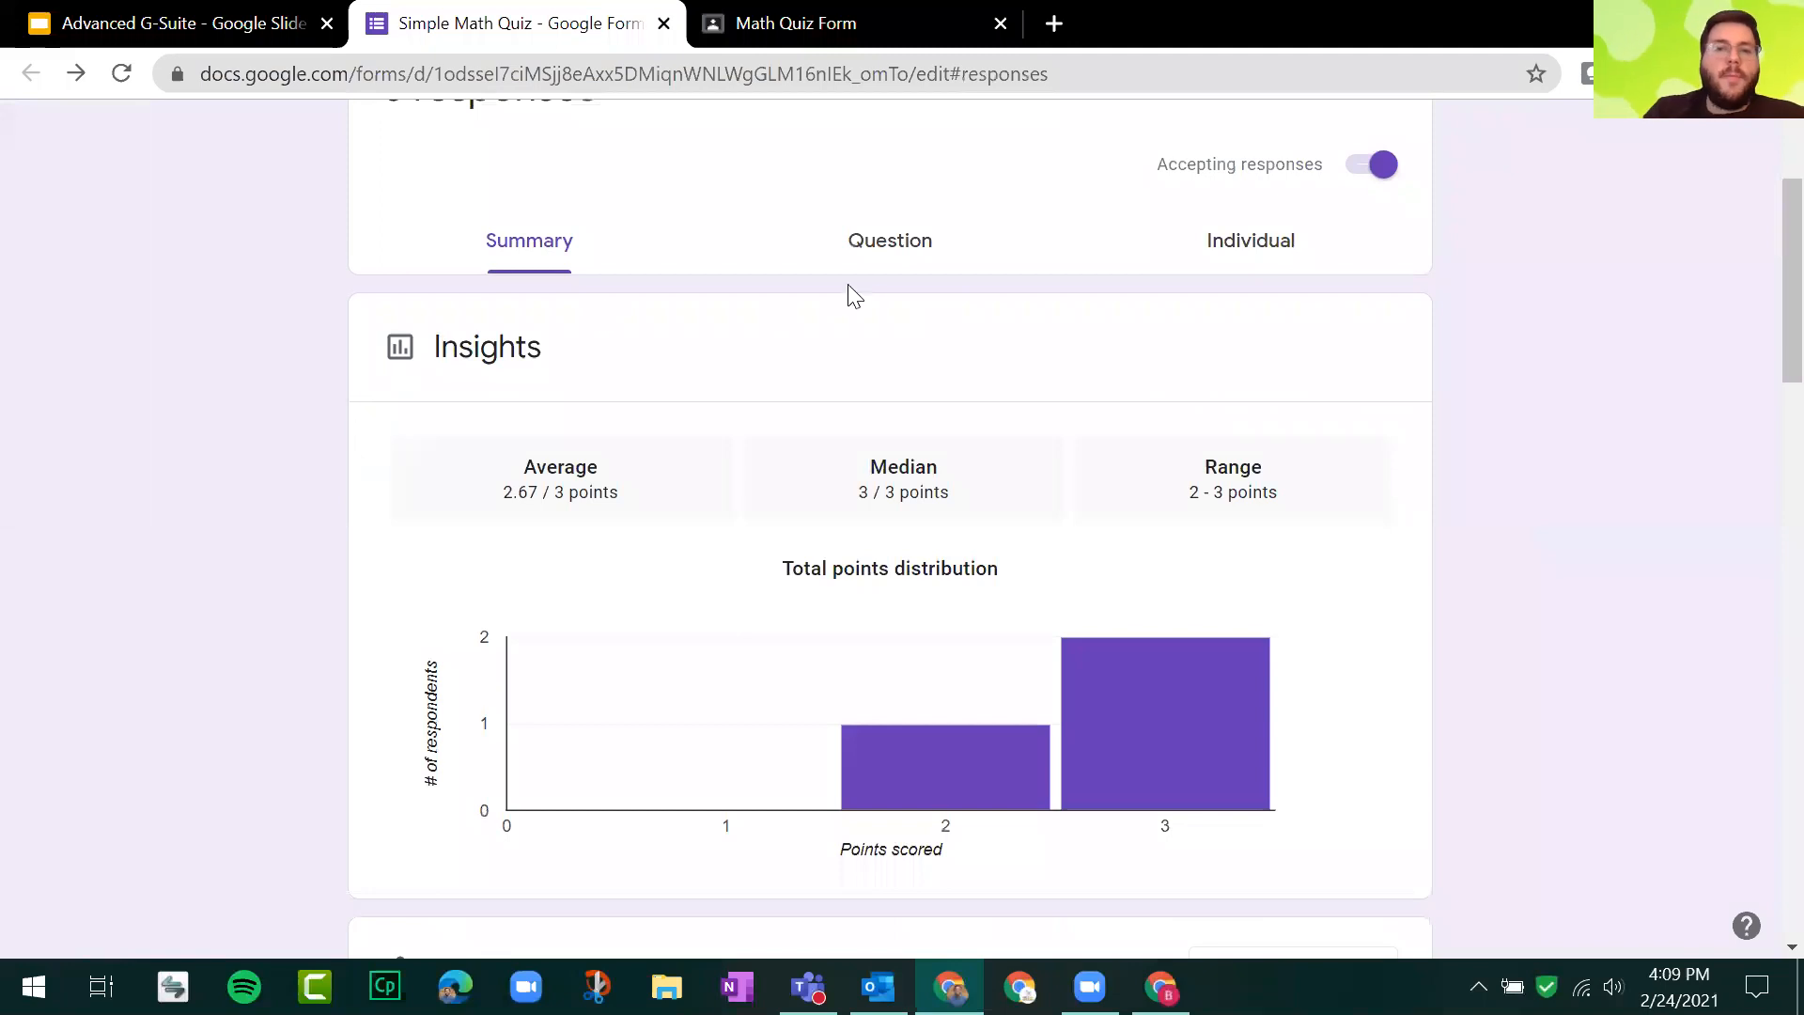
Step: View the quiz responses by question and examine the answers given for 2 + 2
left_click(893, 261)
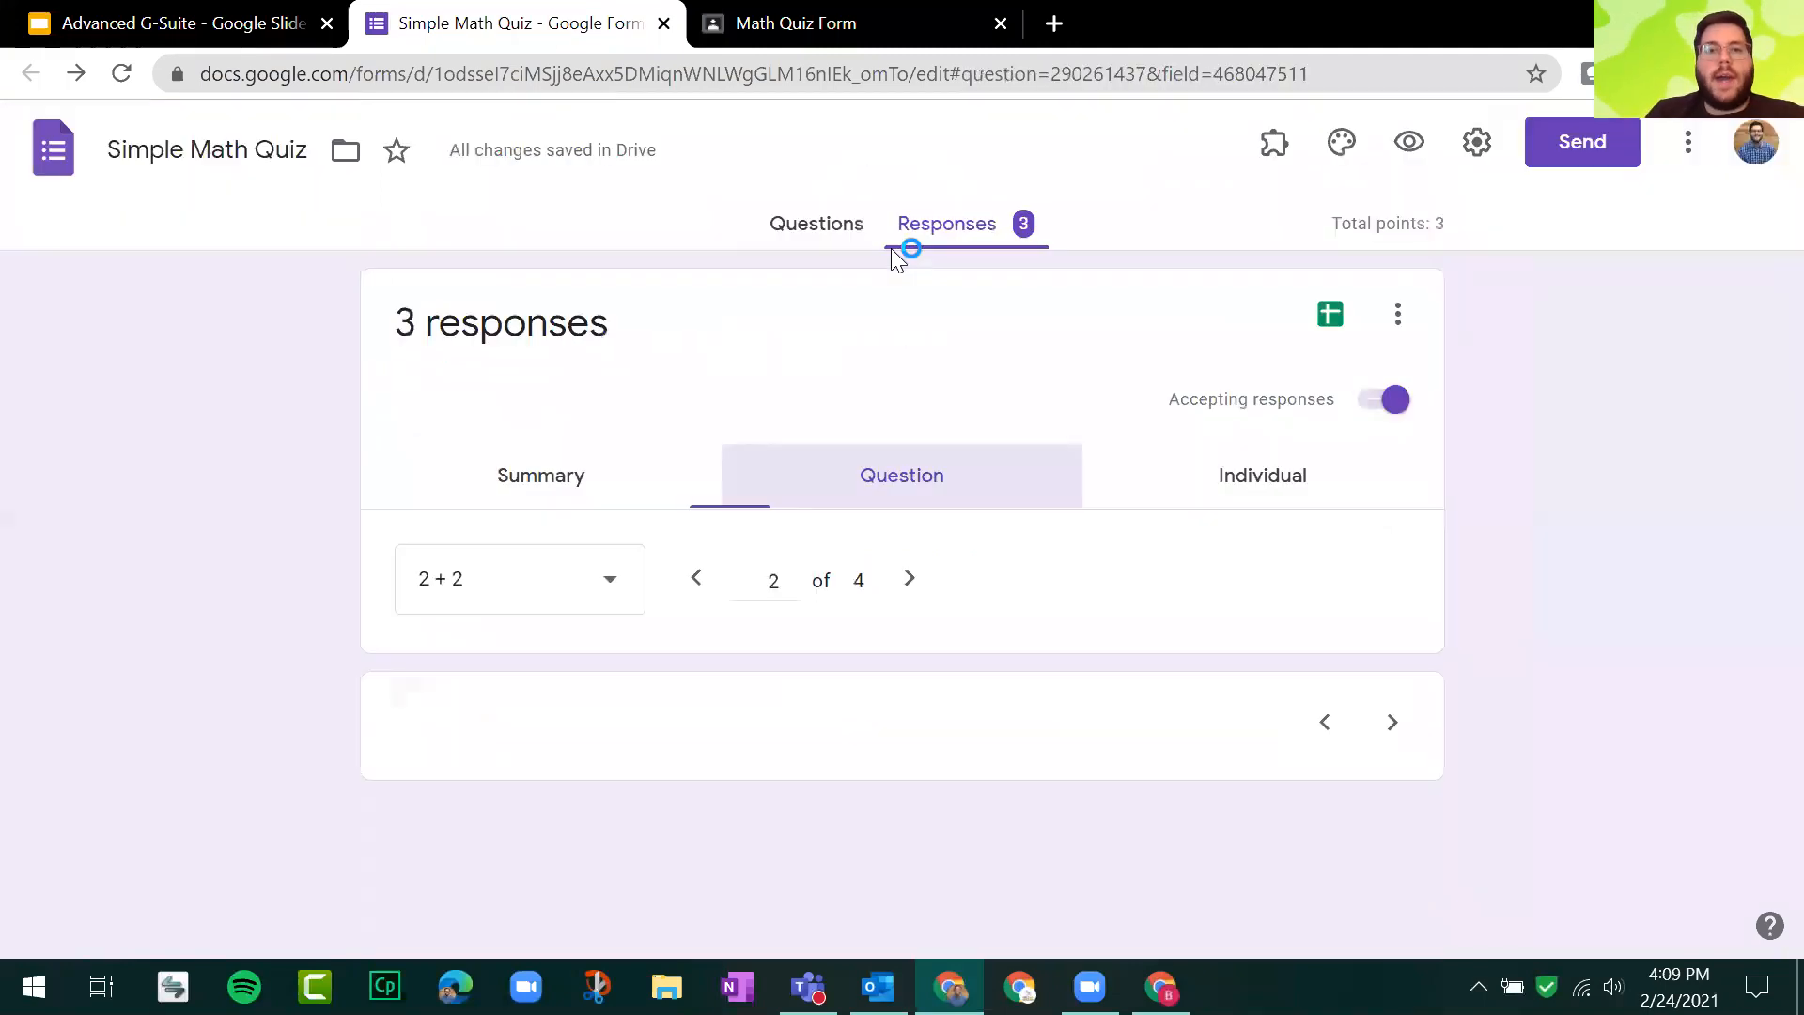
scroll(211, 606, "down", 2)
scroll(208, 609, "down", 2)
scroll(208, 609, "up", 2)
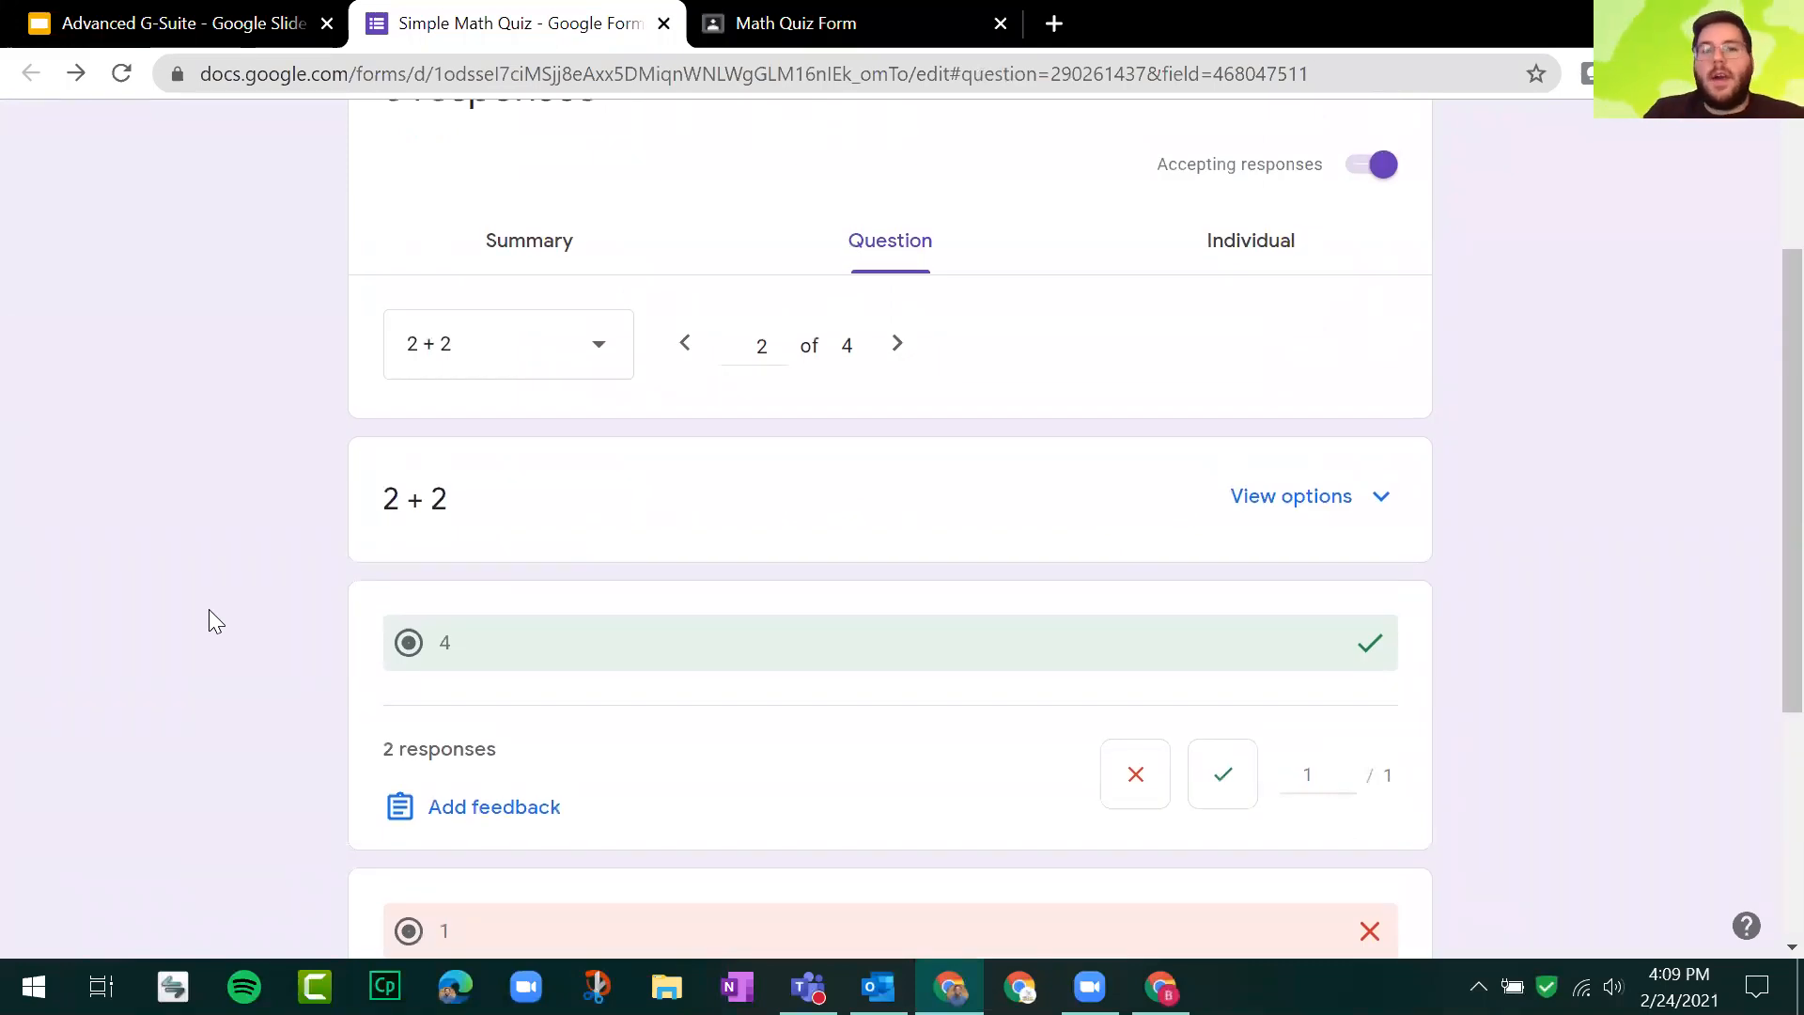
Step: View the quiz responses individually and examine the first respondent's score and answers
left_click(1278, 237)
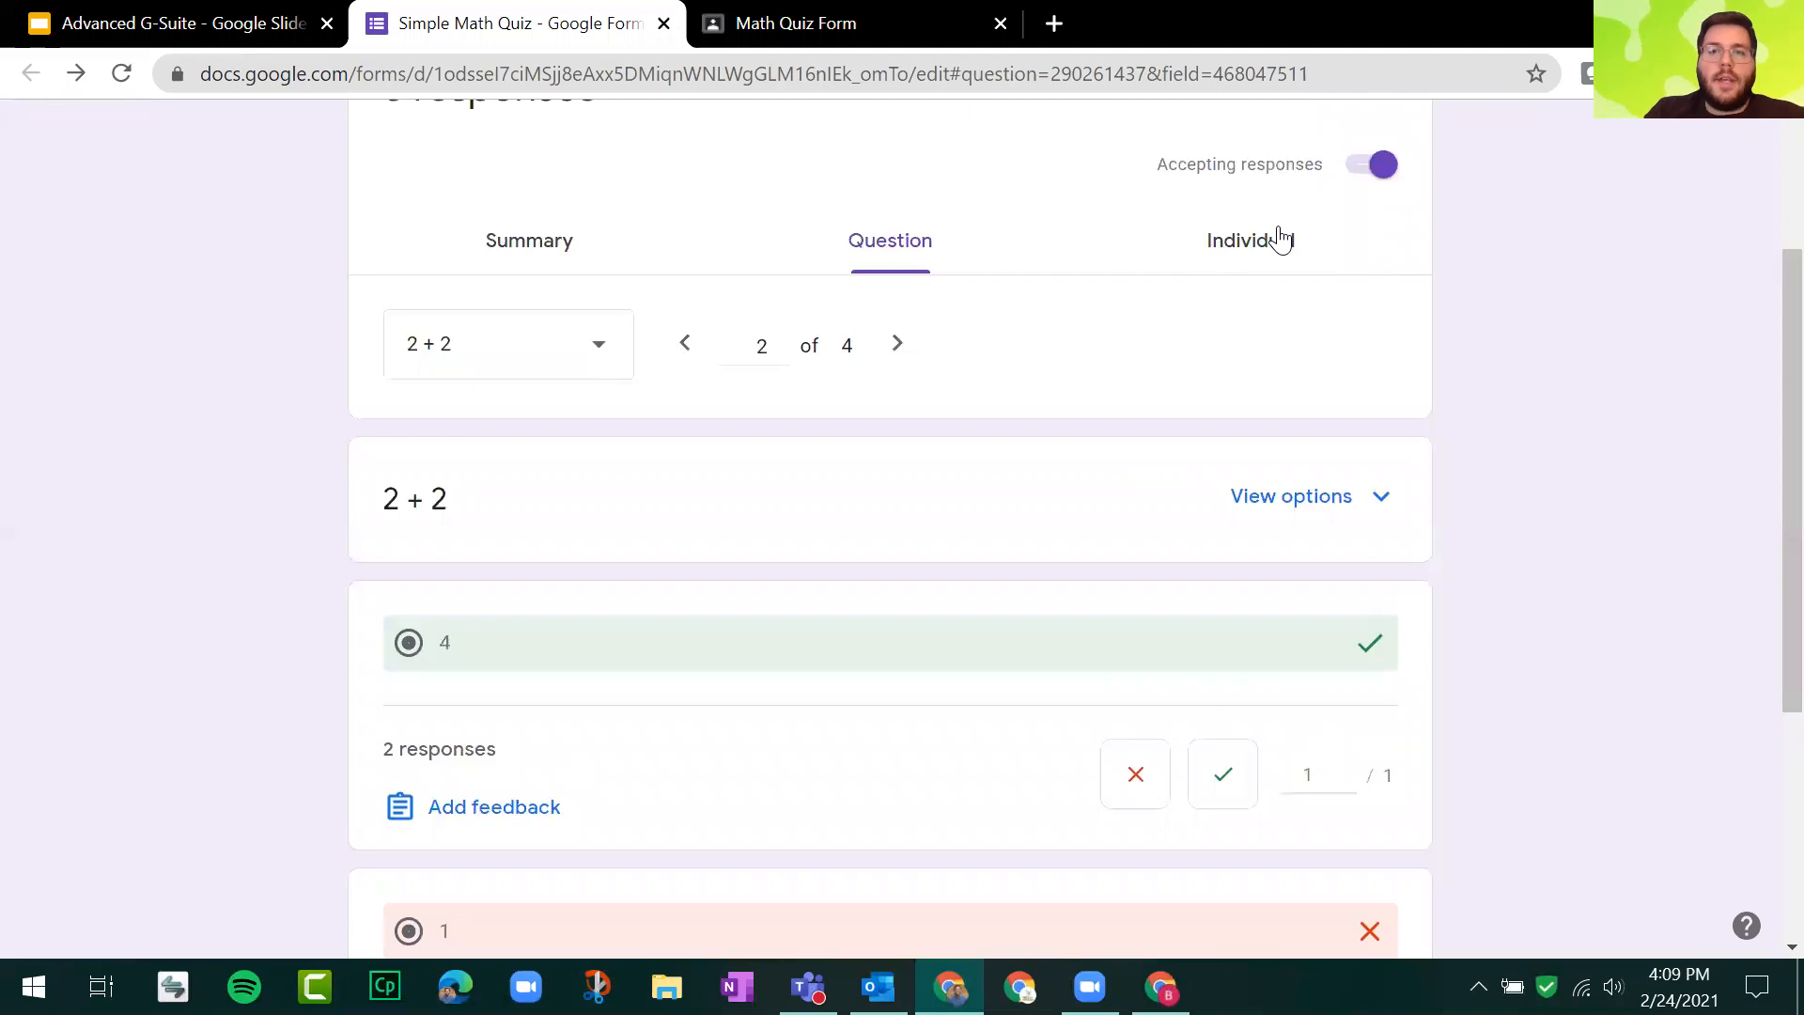
scroll(263, 639, "down", 6)
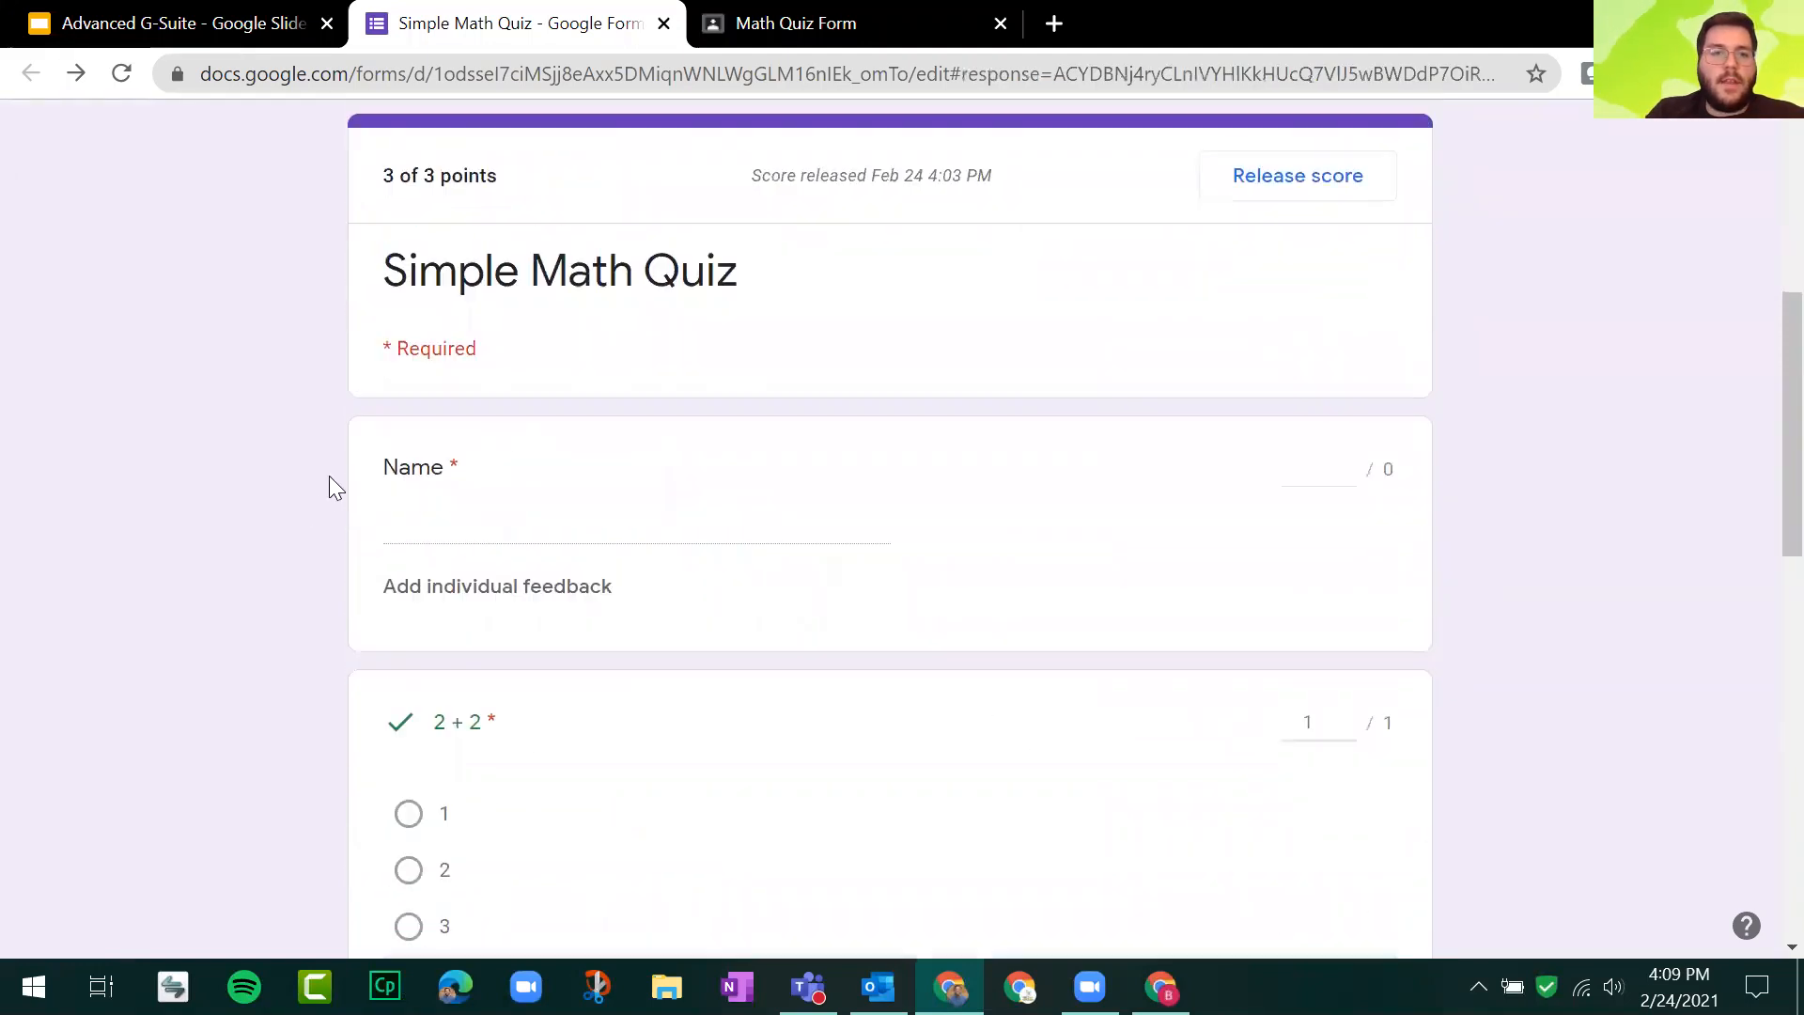
scroll(329, 476, "down", 4)
scroll(467, 221, "up", 5)
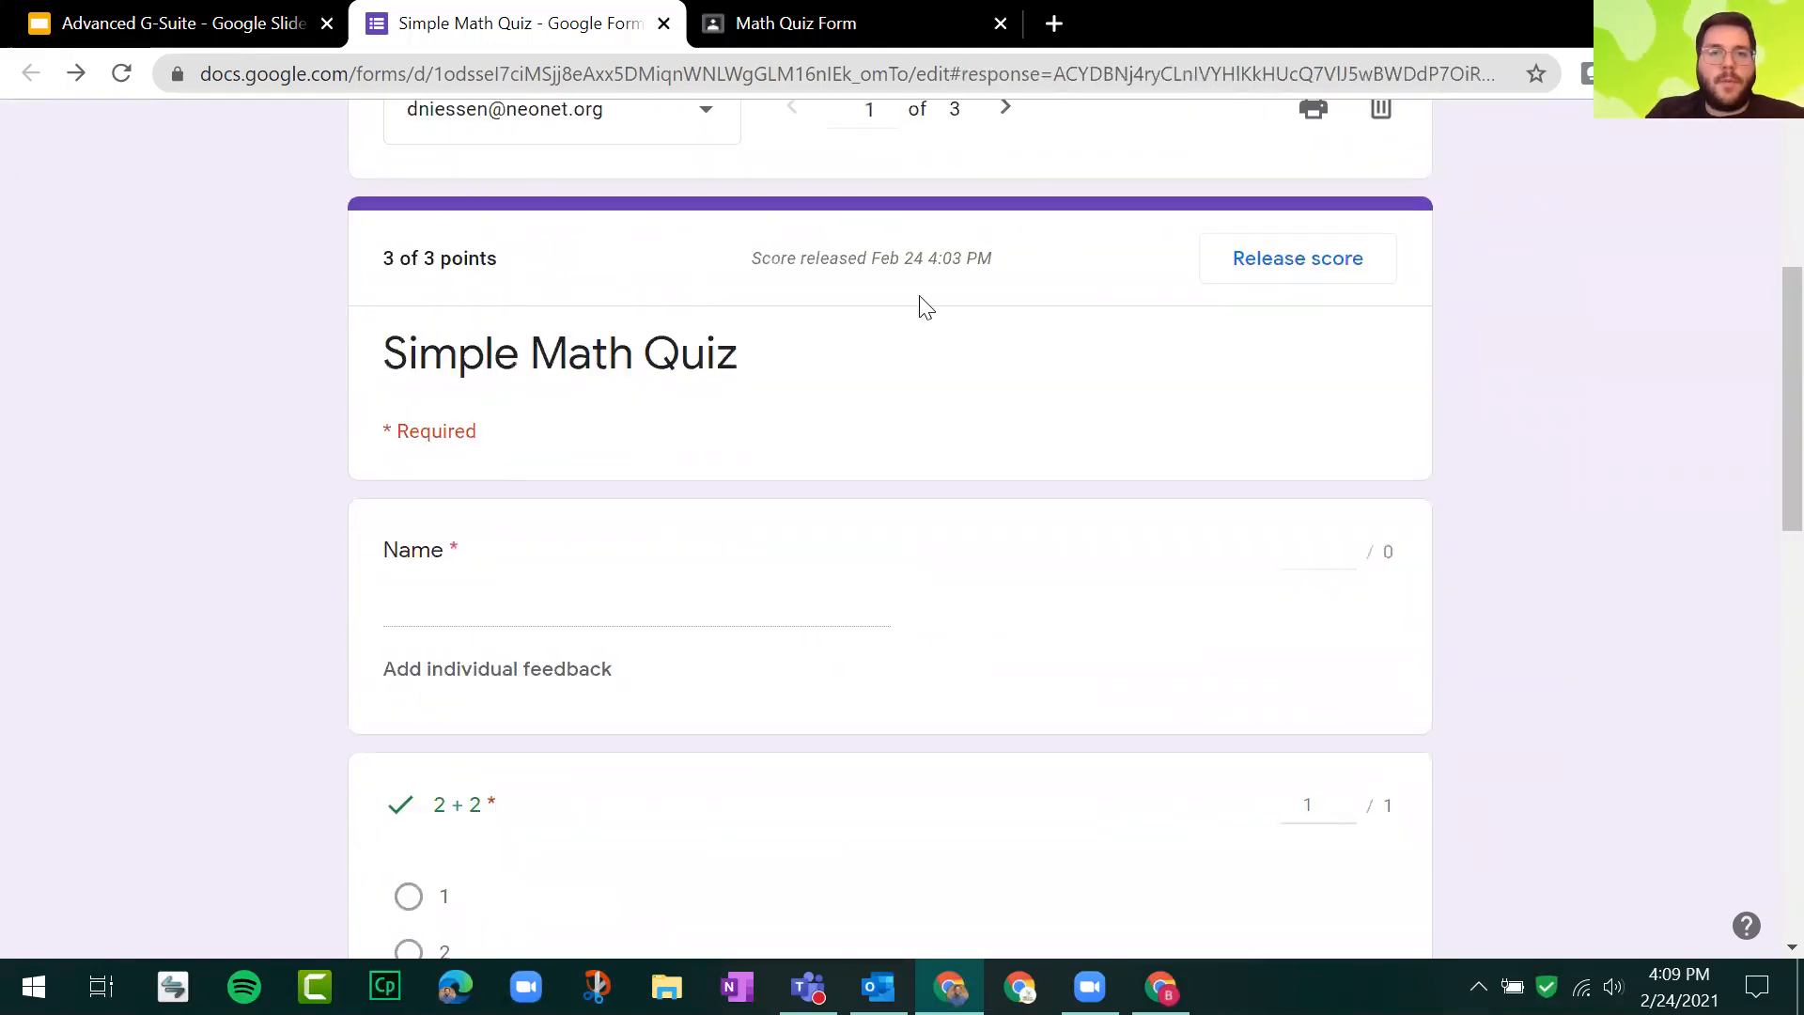
scroll(906, 245, "up", 3)
Step: Choose the second respondent in the individual responses and examine that student's score and answers
left_click(656, 355)
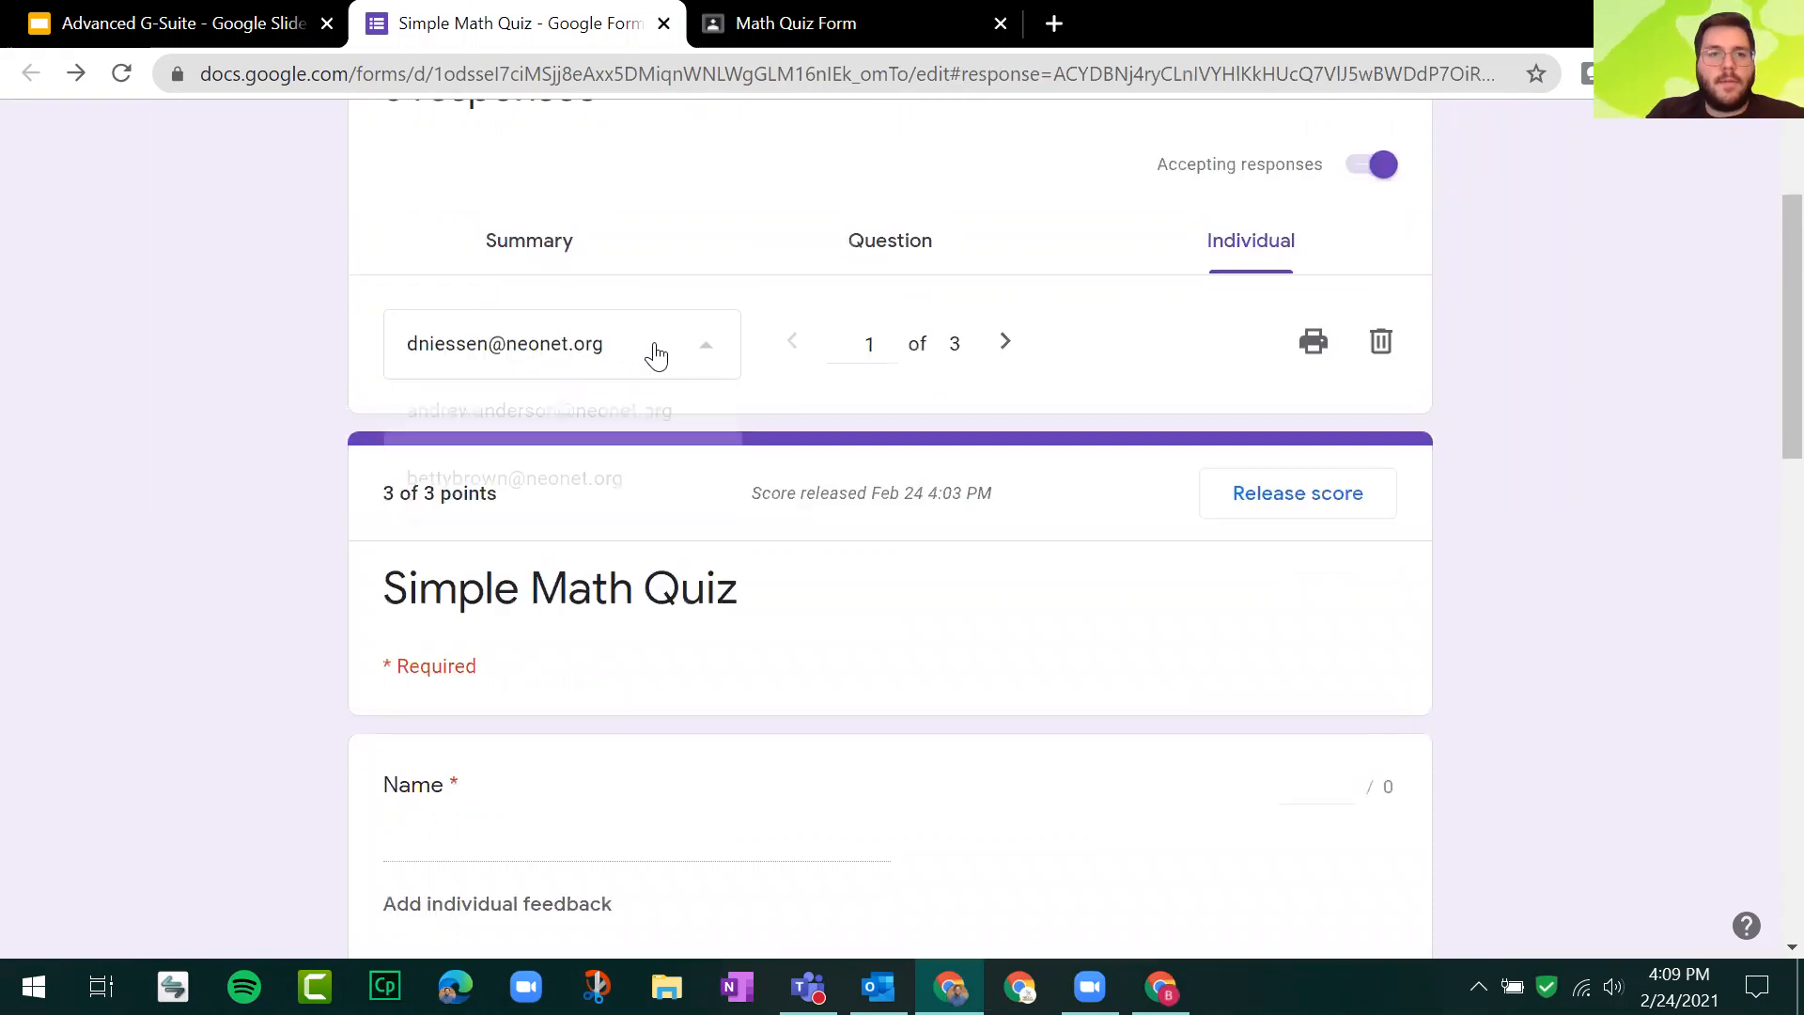
left_click(554, 429)
scroll(272, 554, "down", 1)
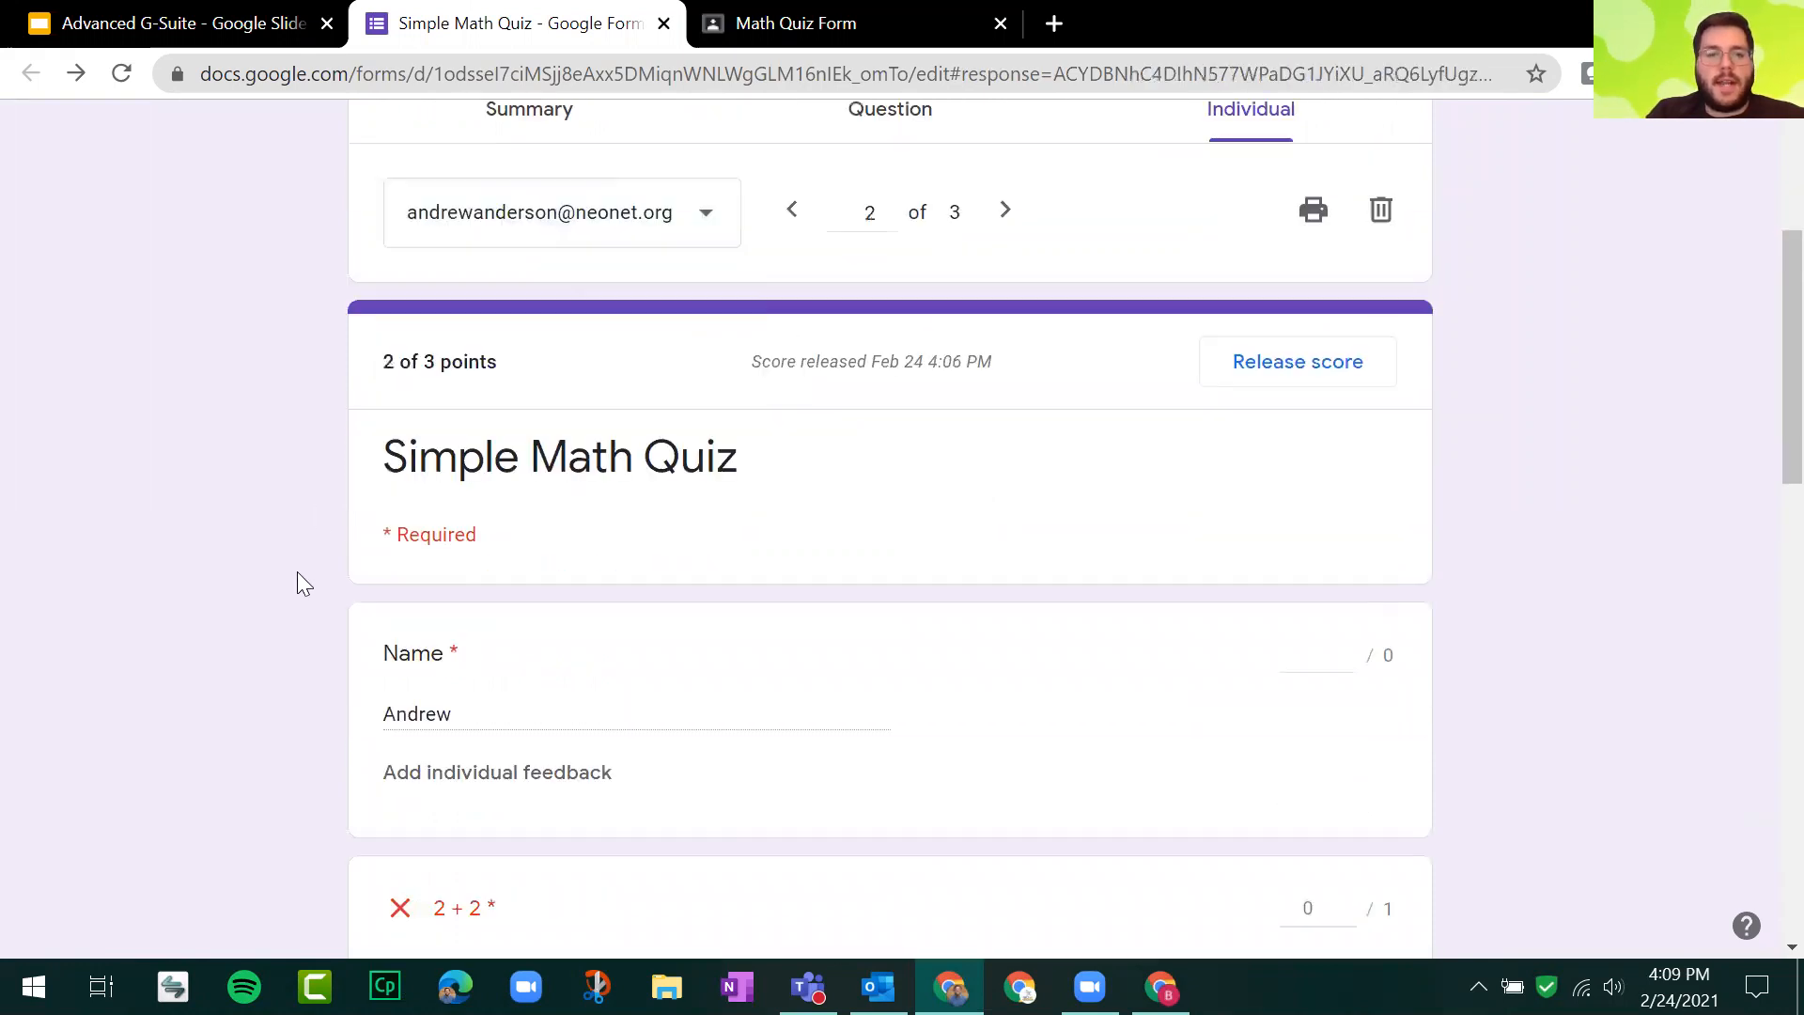
scroll(375, 592, "down", 10)
scroll(336, 676, "up", 12)
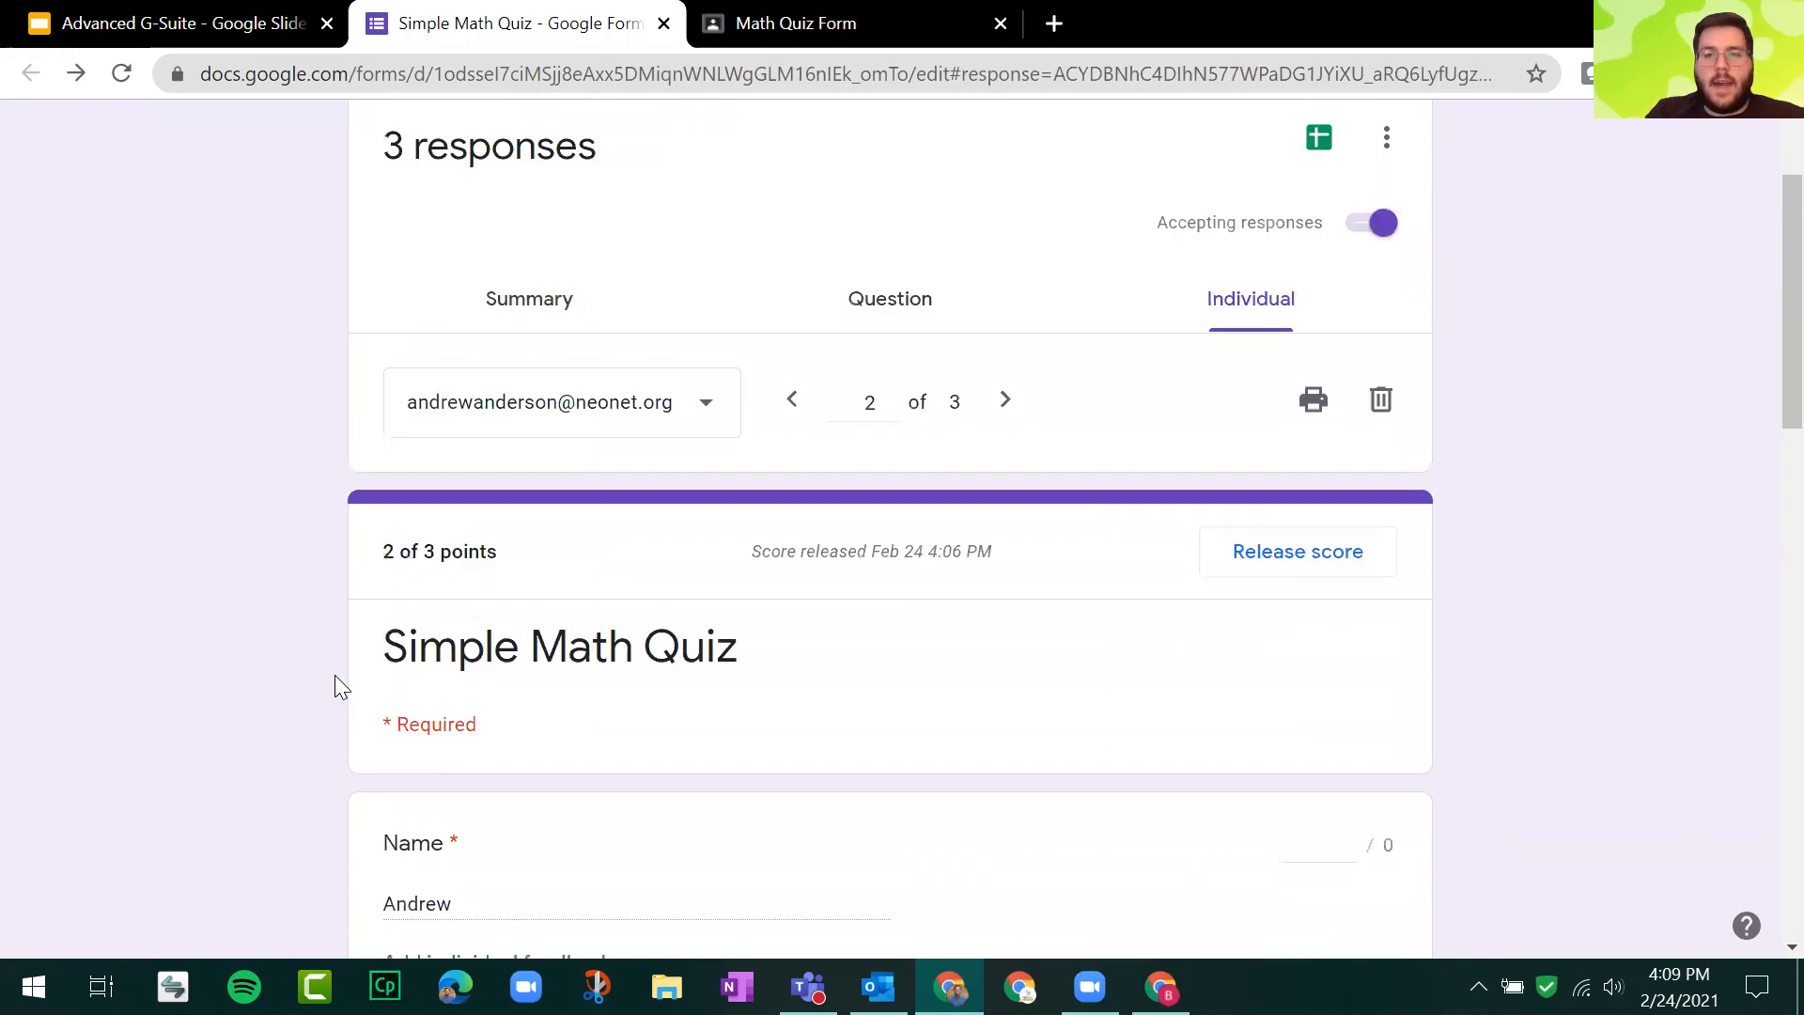
scroll(335, 675, "up", 2)
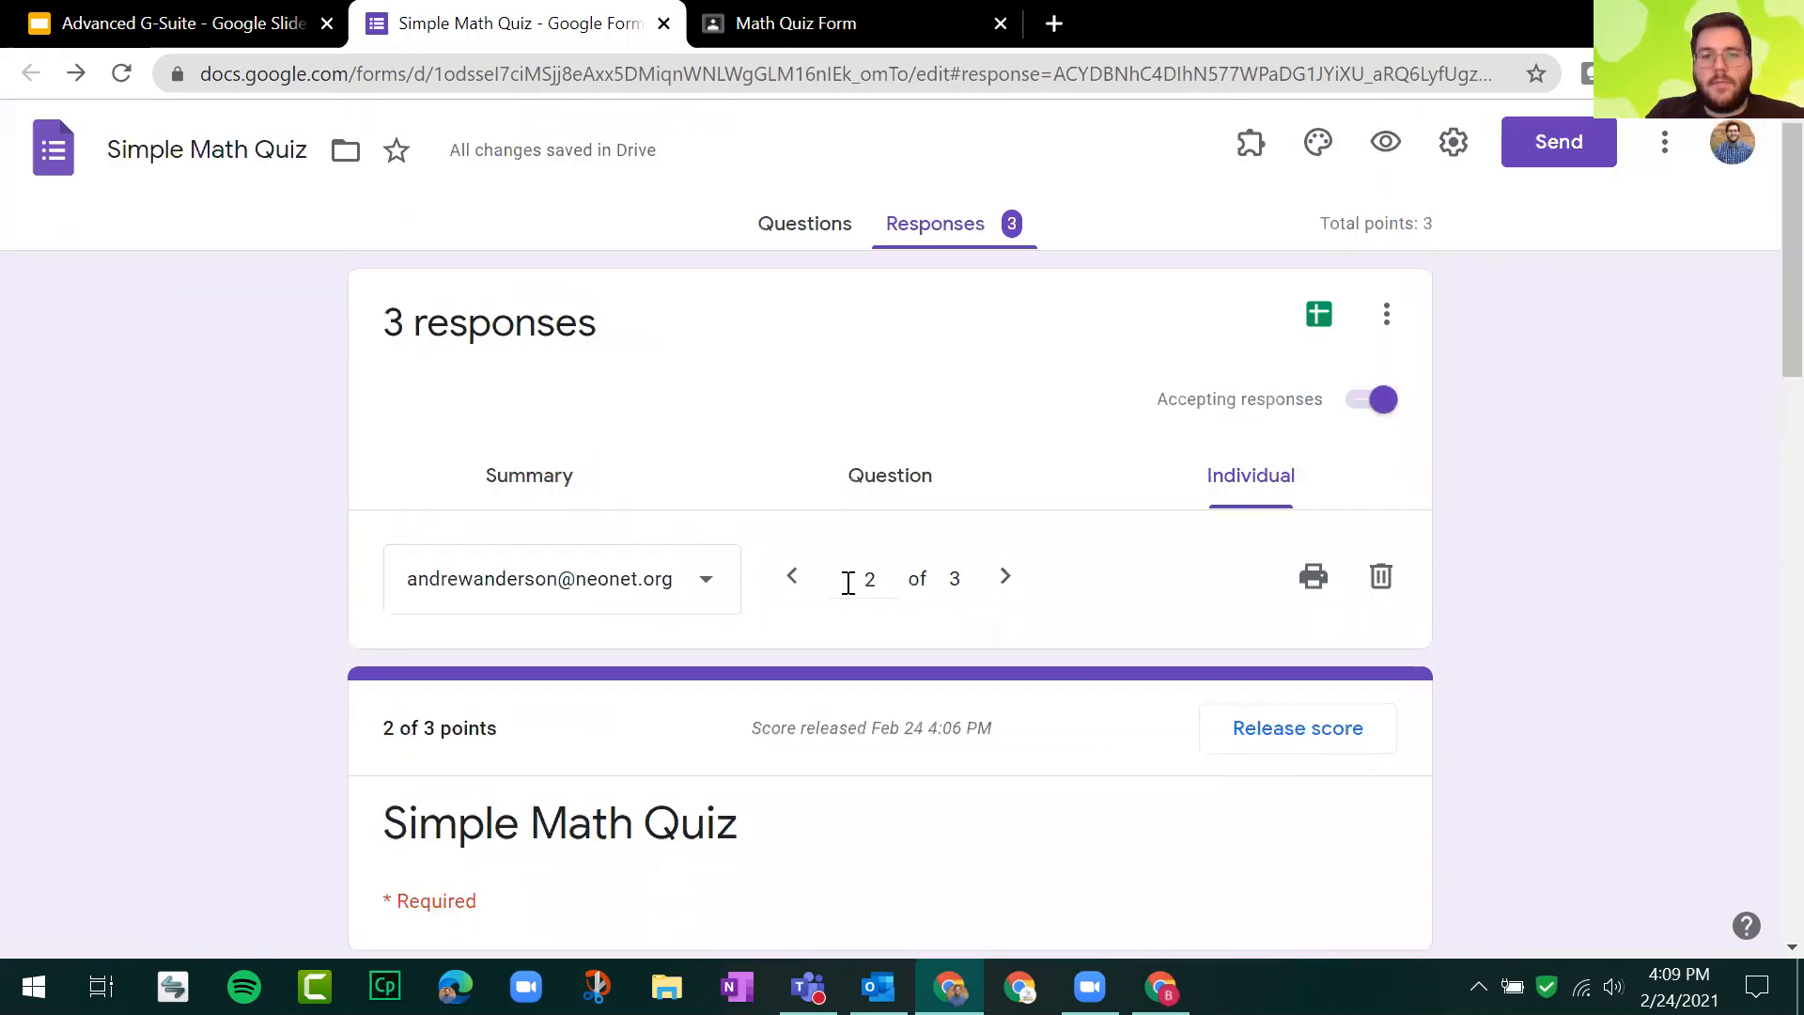
Step: Return to the responses by question and review the correct and incorrect answer groups for 2 + 2, including their points and feedback options
left_click(855, 508)
key("ctrl")
key("ctrl")
key("ctrl")
key("ctrl")
key("ctrl")
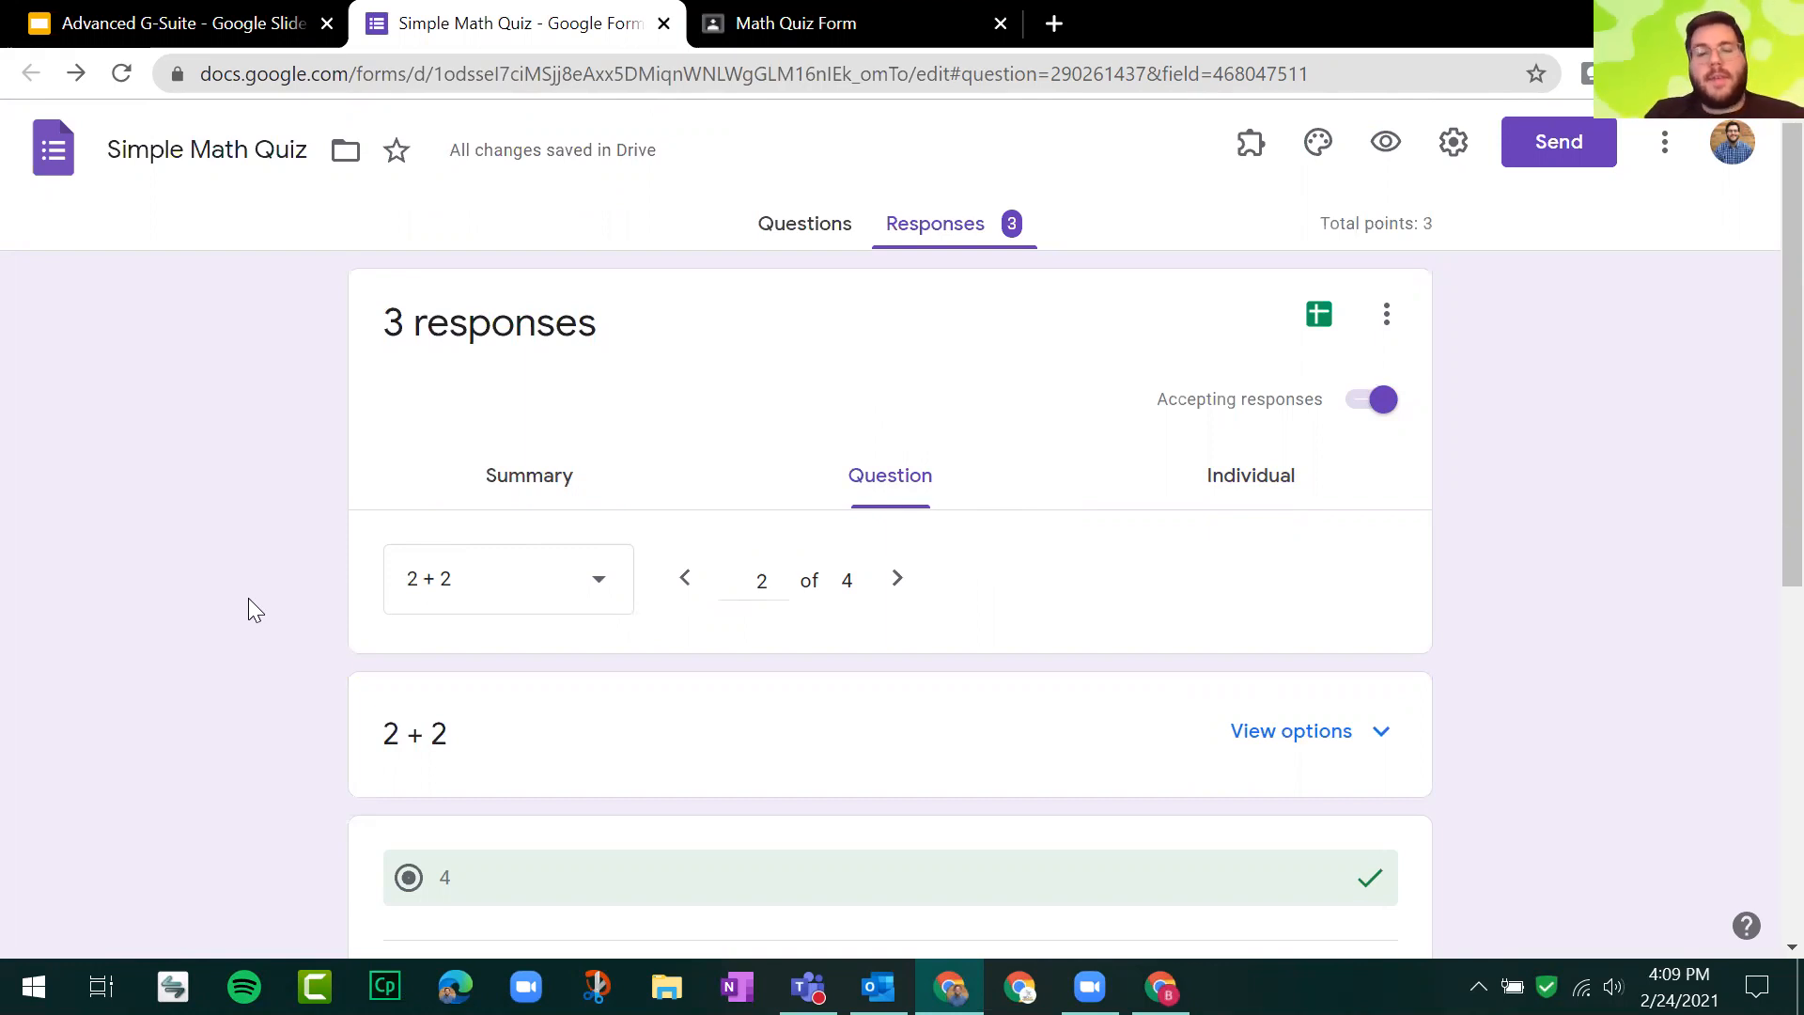
scroll(250, 599, "down", 2)
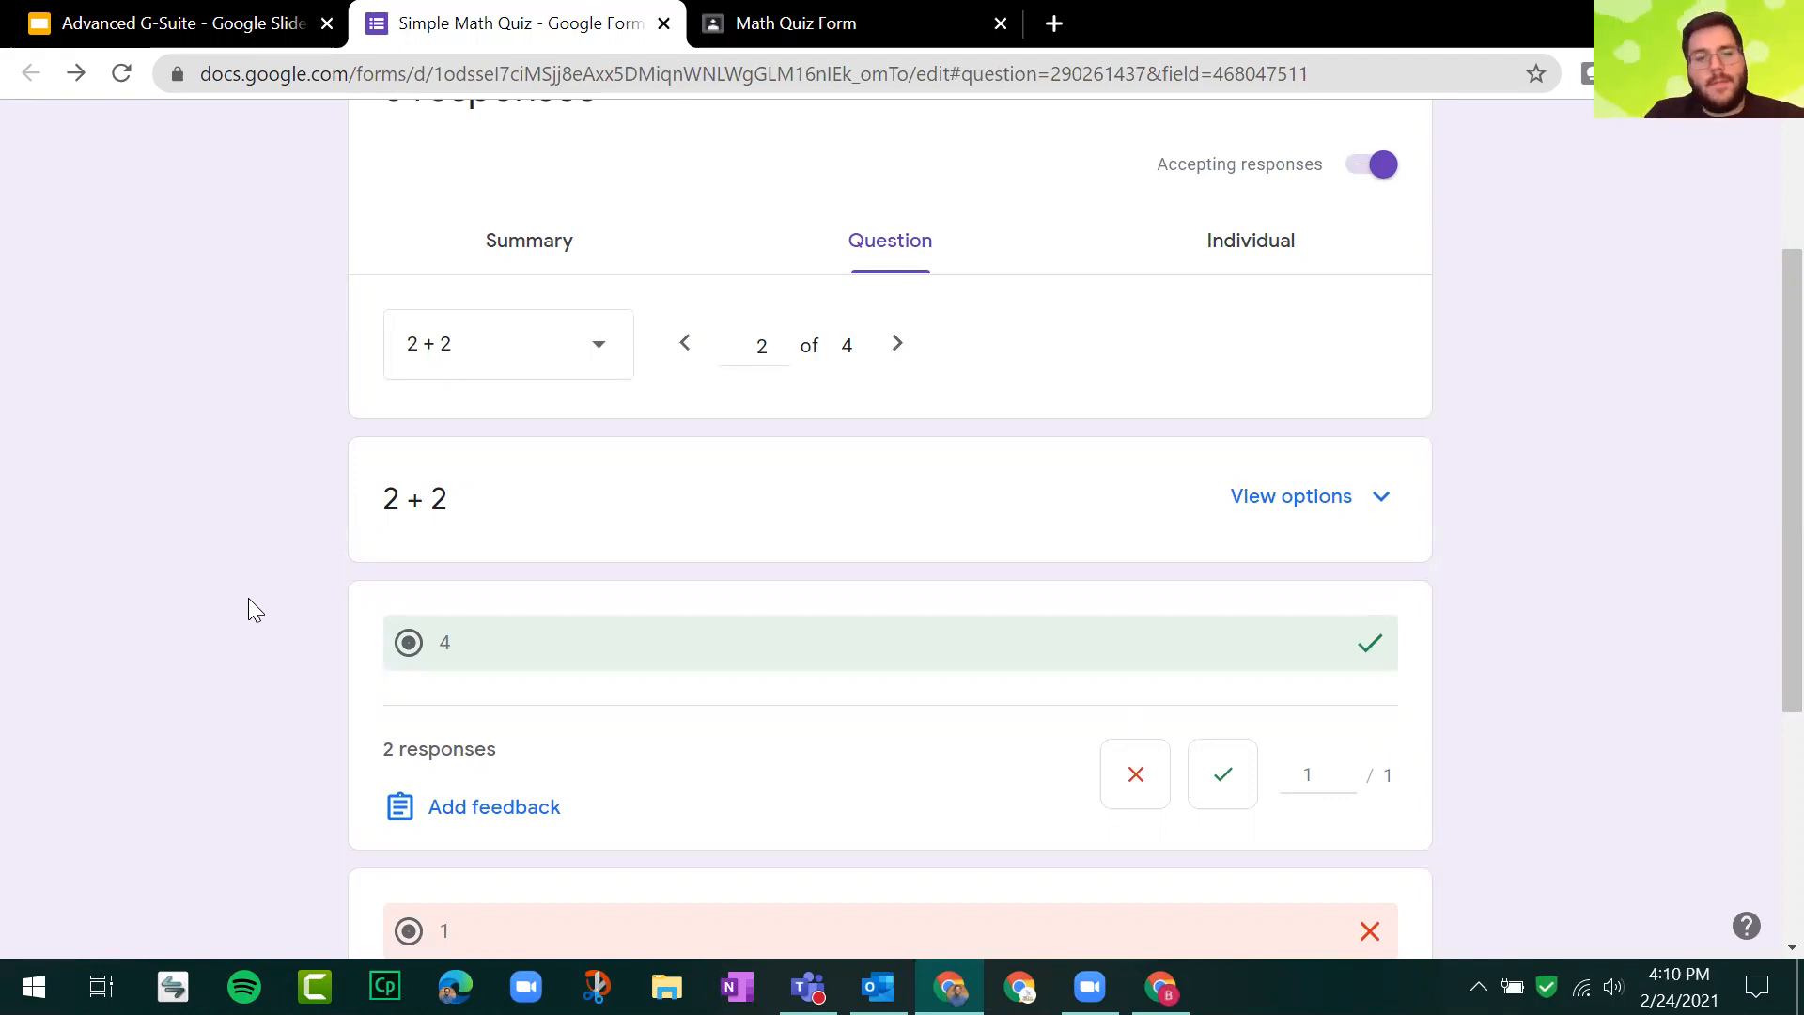
scroll(282, 560, "down", 4)
scroll(290, 576, "up", 3)
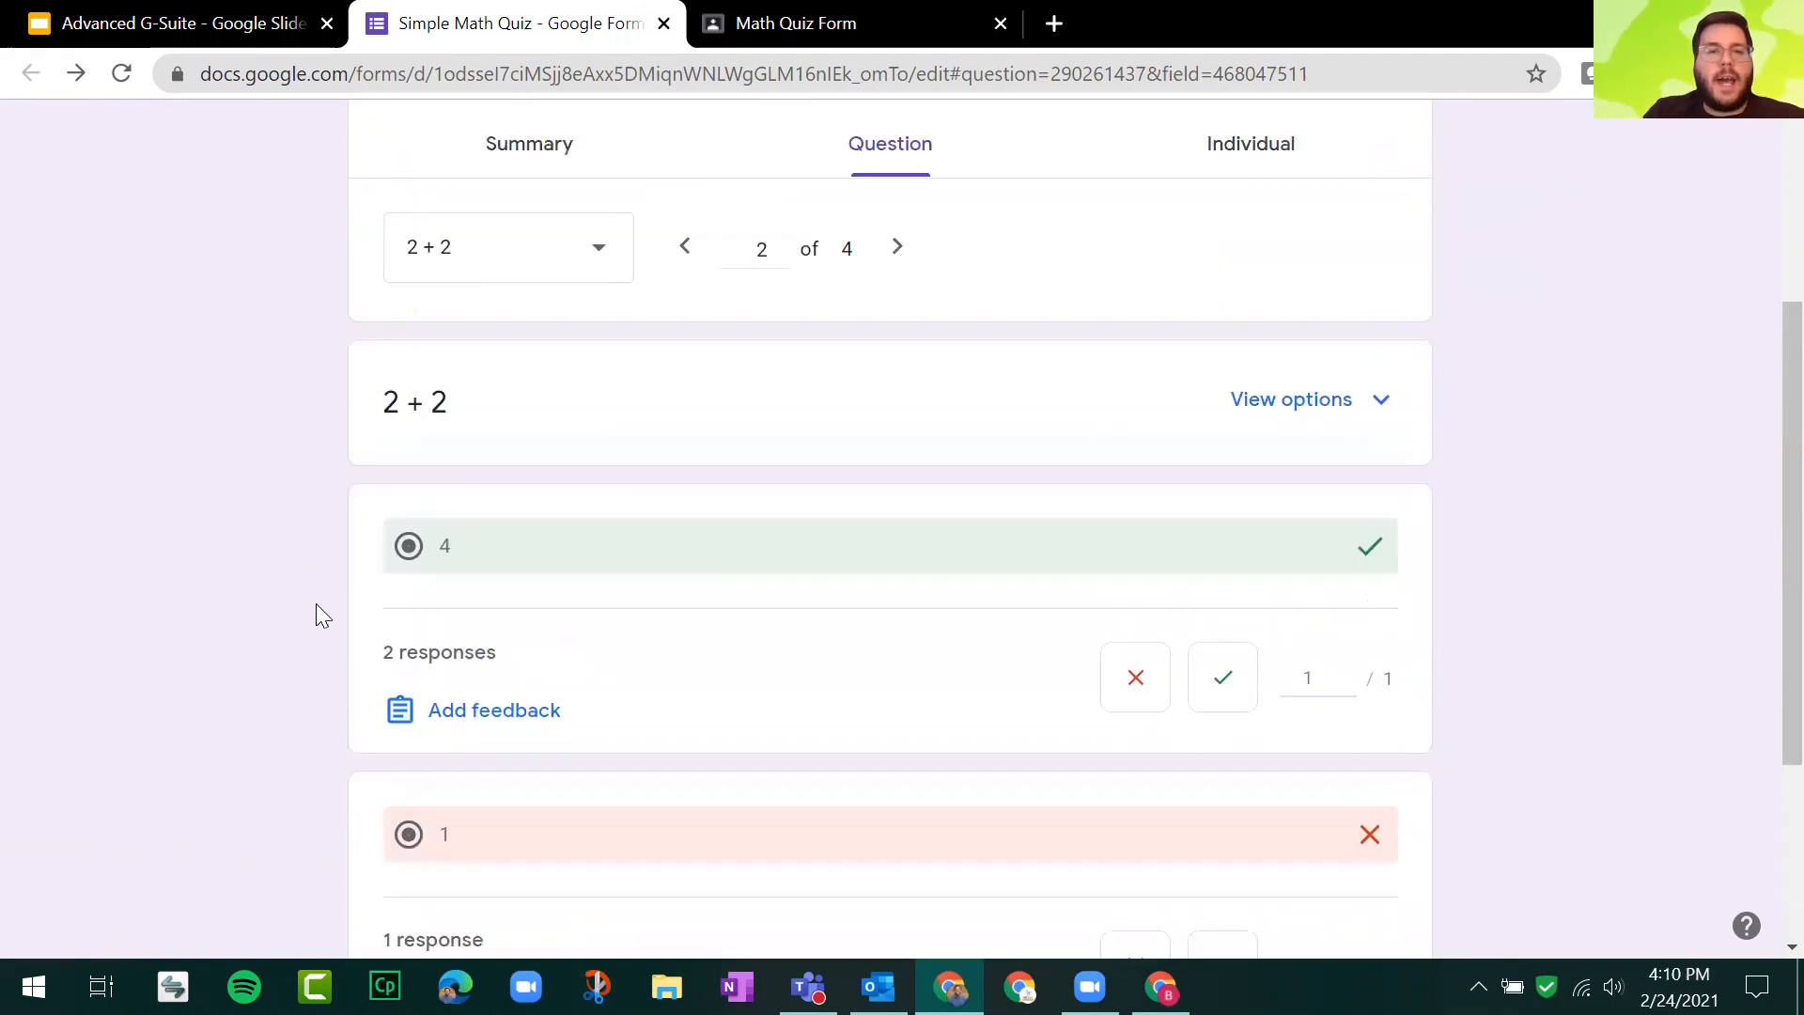
scroll(310, 606, "up", 3)
scroll(441, 582, "down", 5)
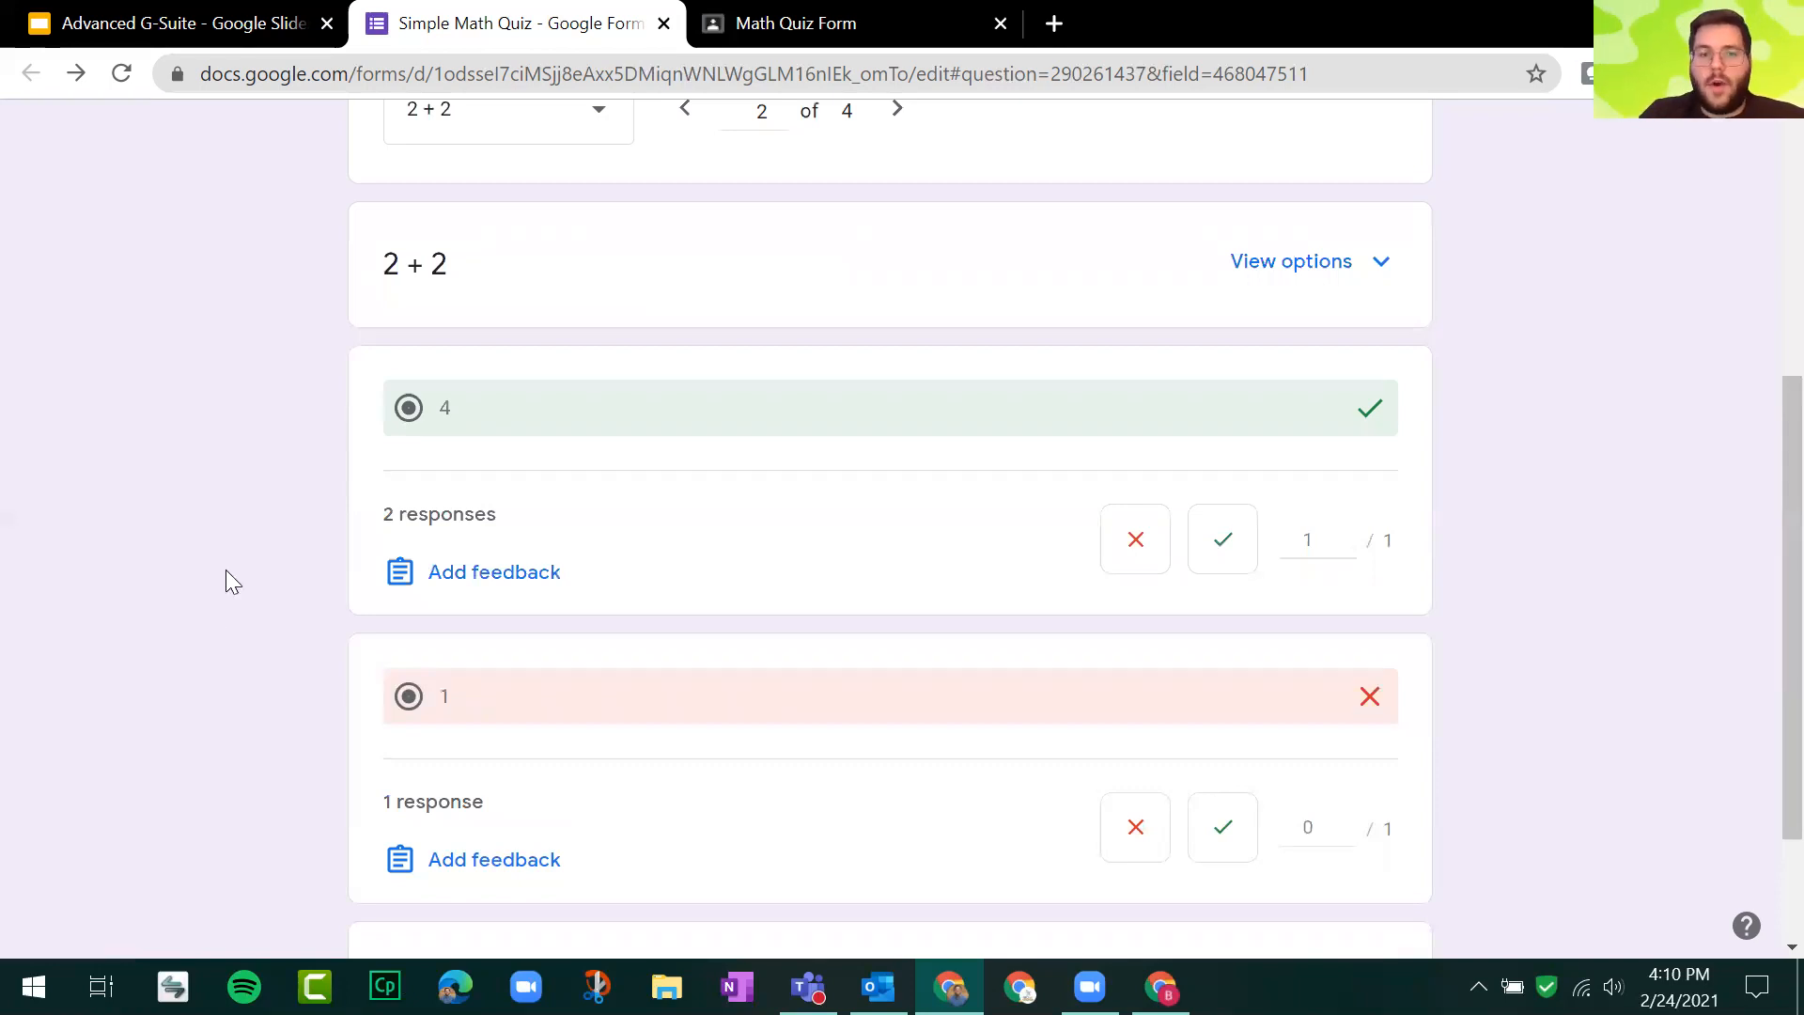
scroll(231, 554, "down", 2)
scroll(231, 554, "up", 5)
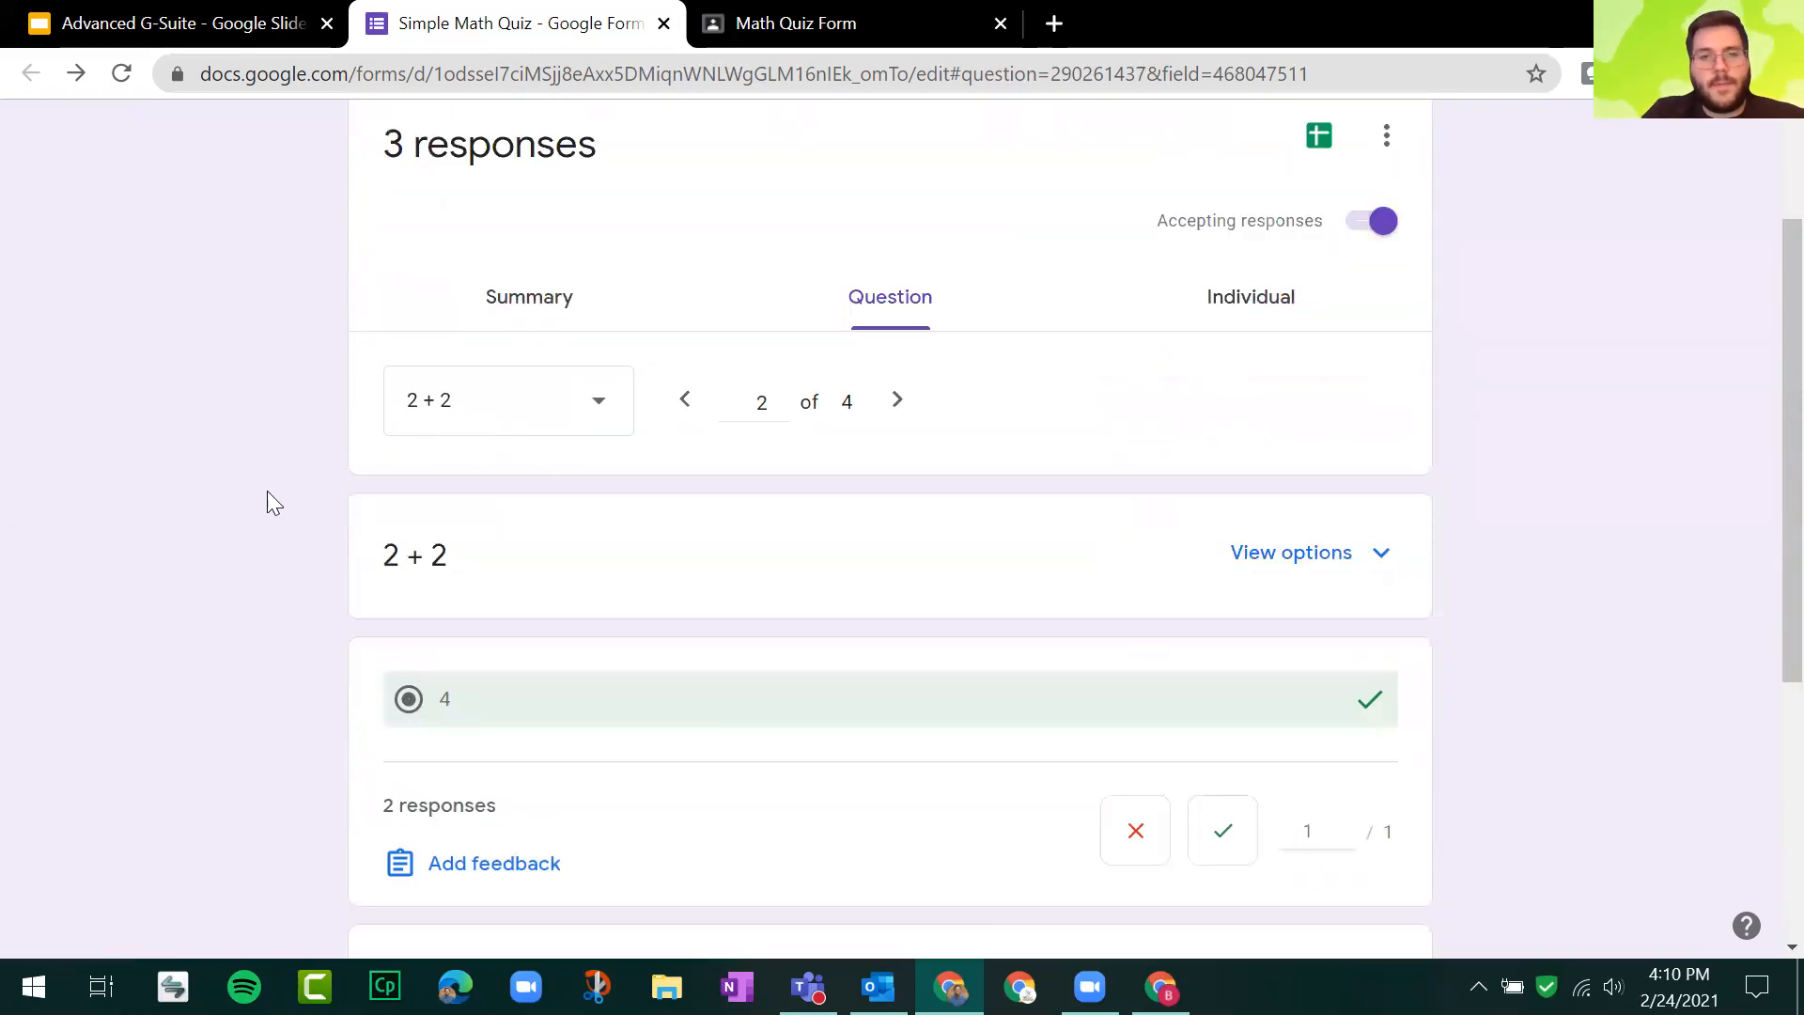
scroll(327, 498, "up", 2)
Step: Show the response summary again, and advance the presentation to the Grading in Questions/Individual slide
left_click(482, 479)
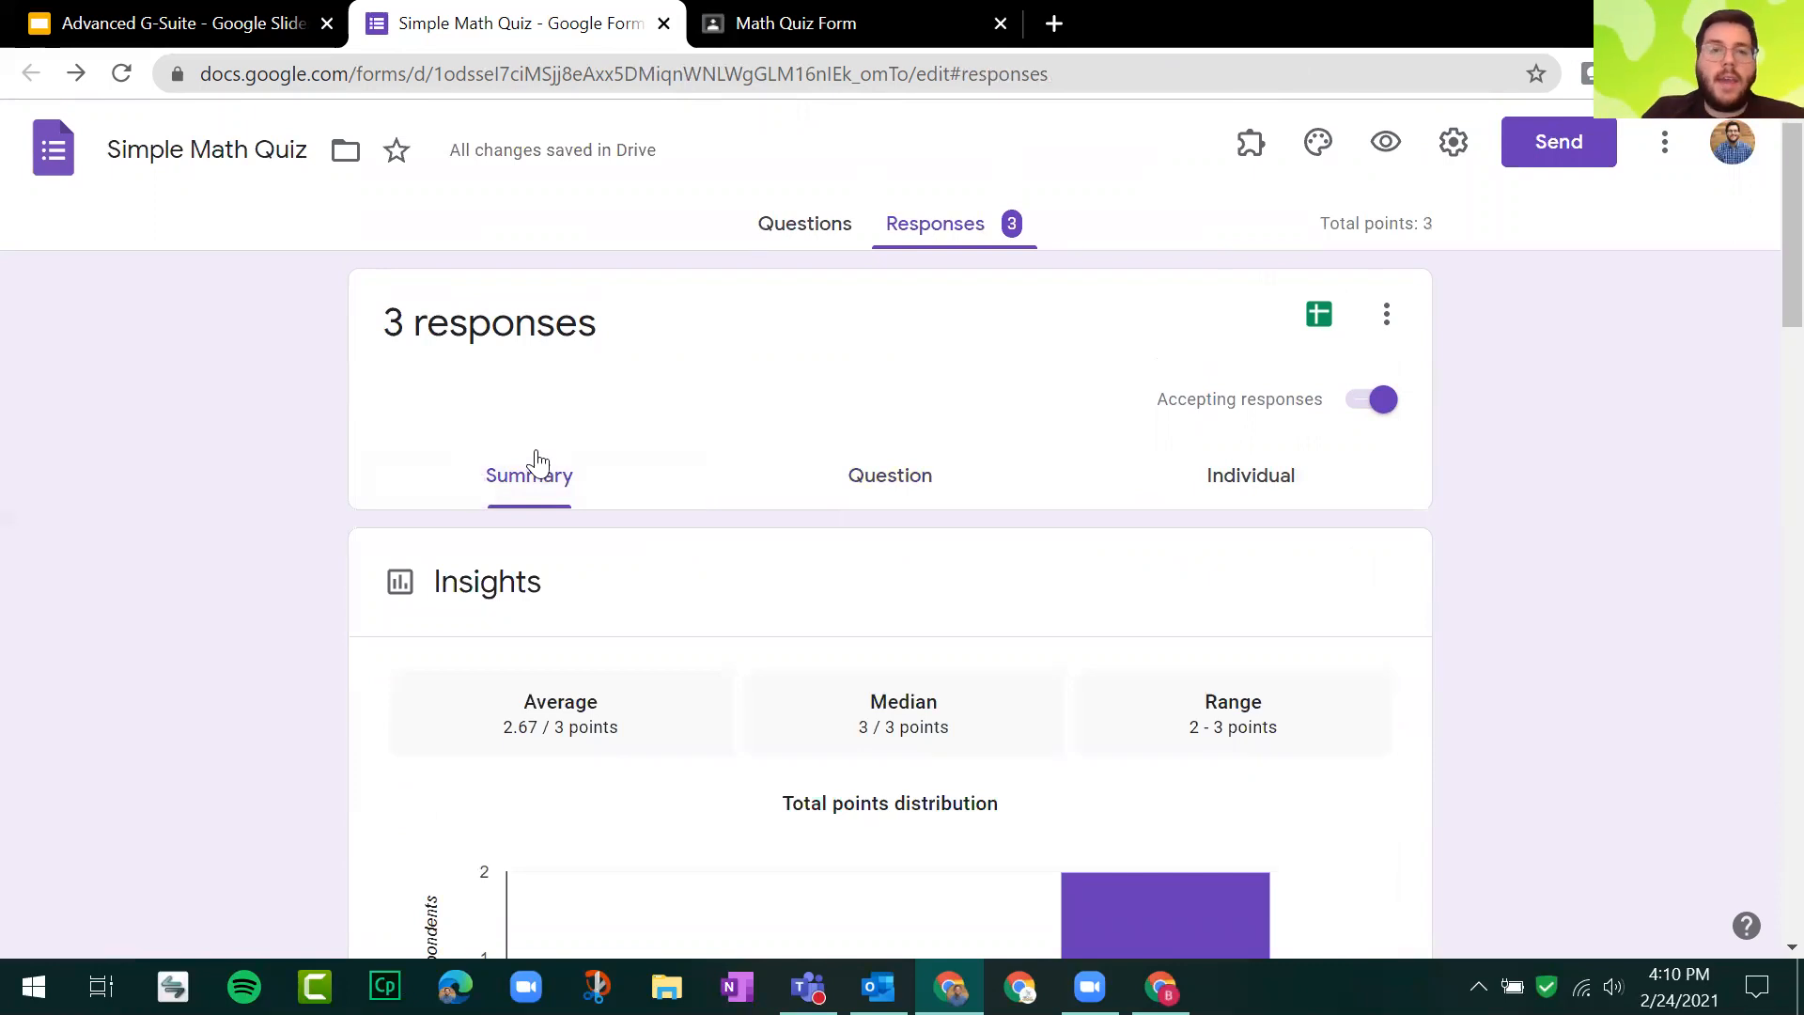
left_click(258, 21)
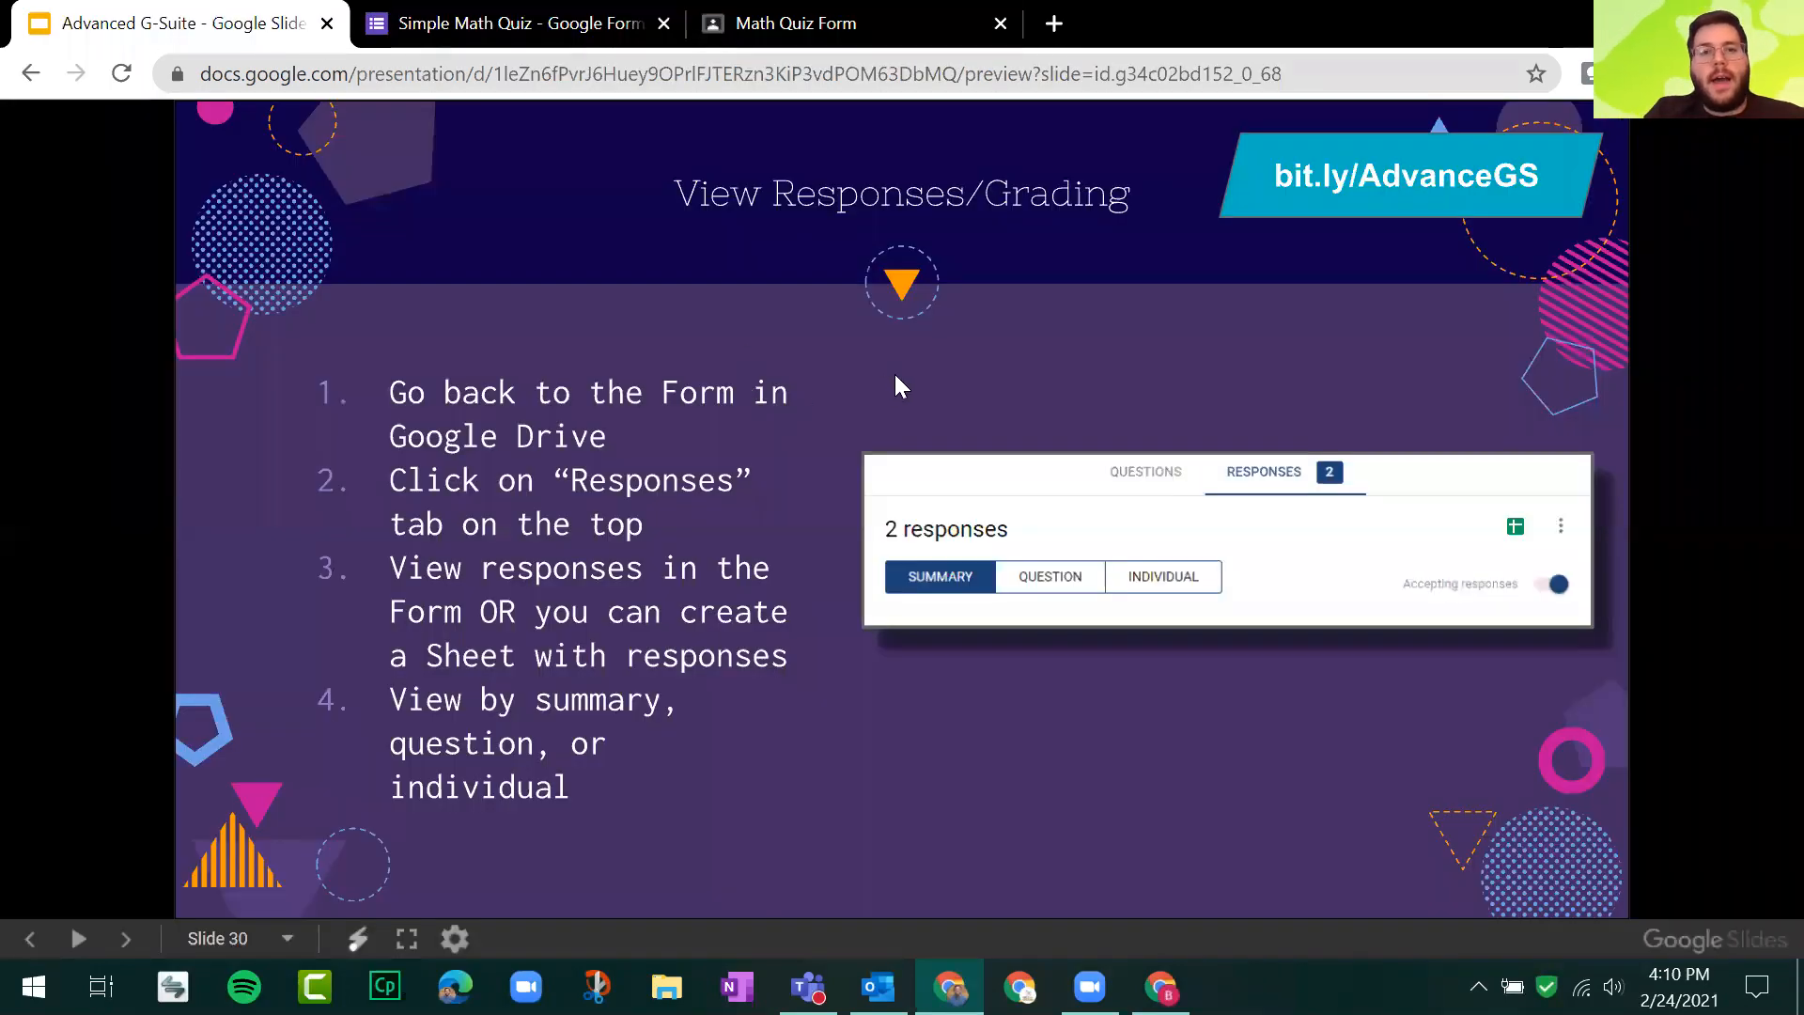
left_click(804, 432)
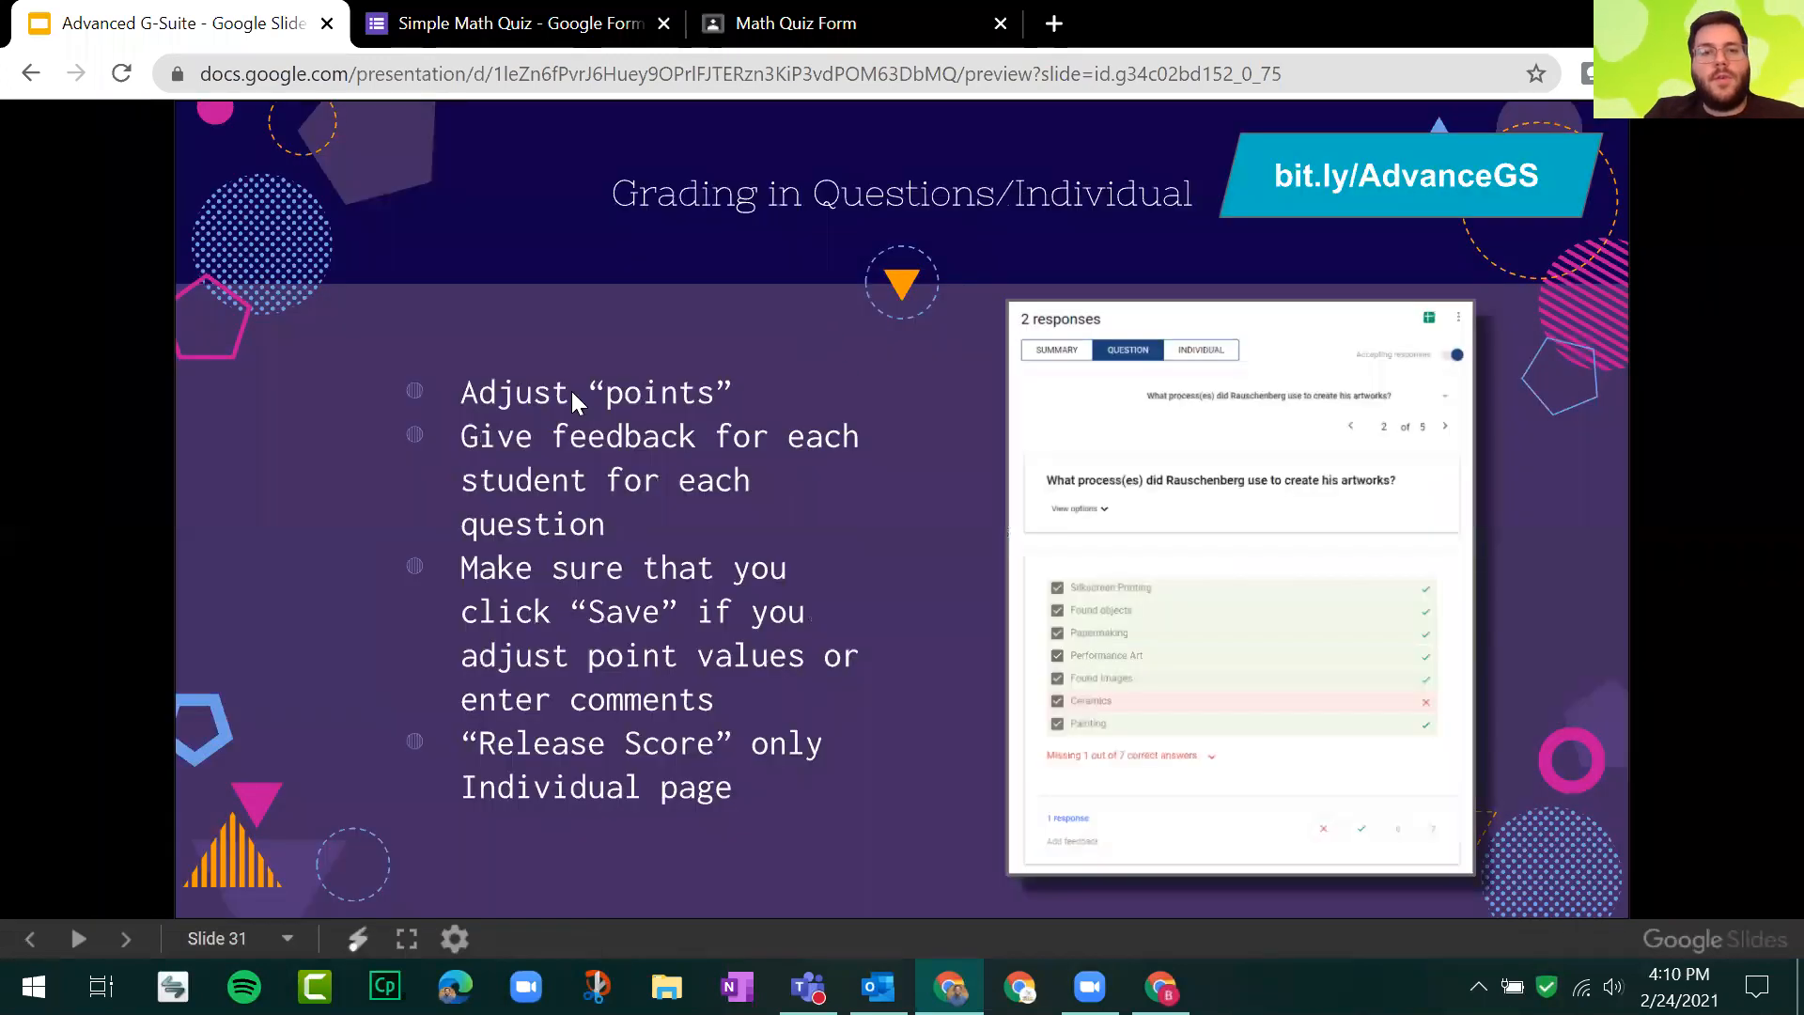
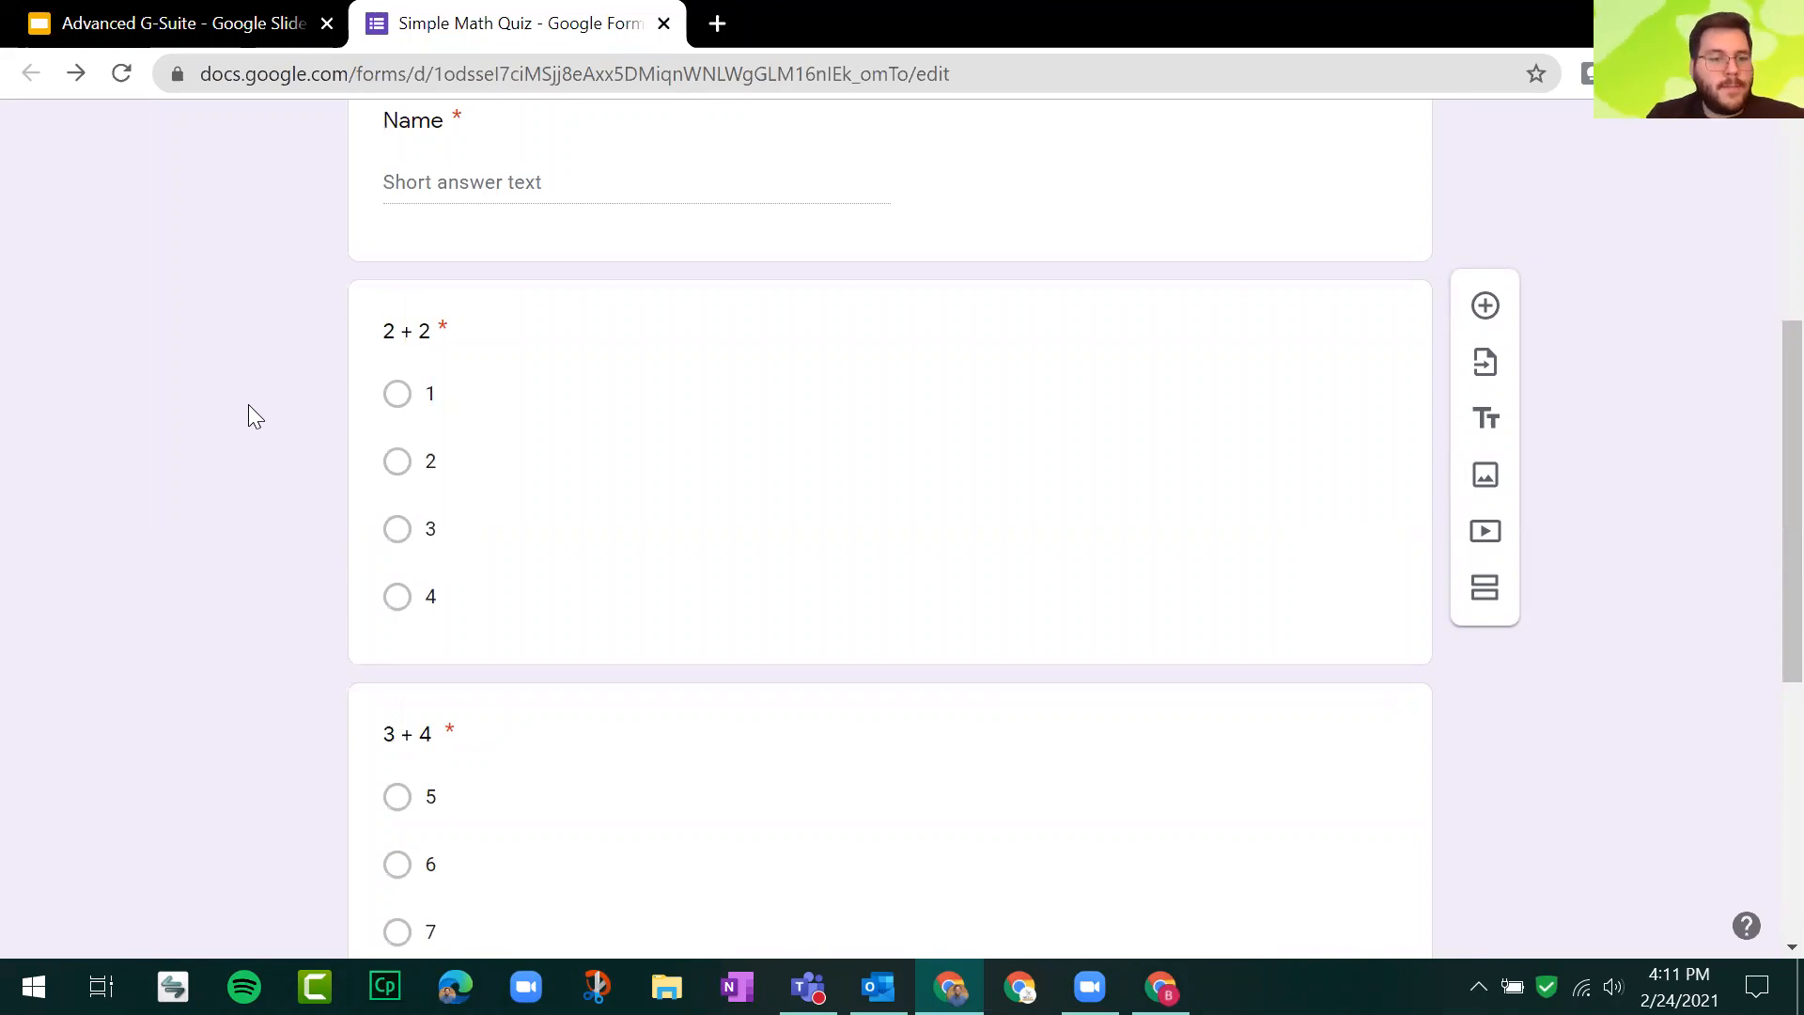
Step: Add a new section directly after the 2 + 2 question in the Simple Math Quiz form
scroll(248, 404, "up", 2)
scroll(248, 404, "down", 2)
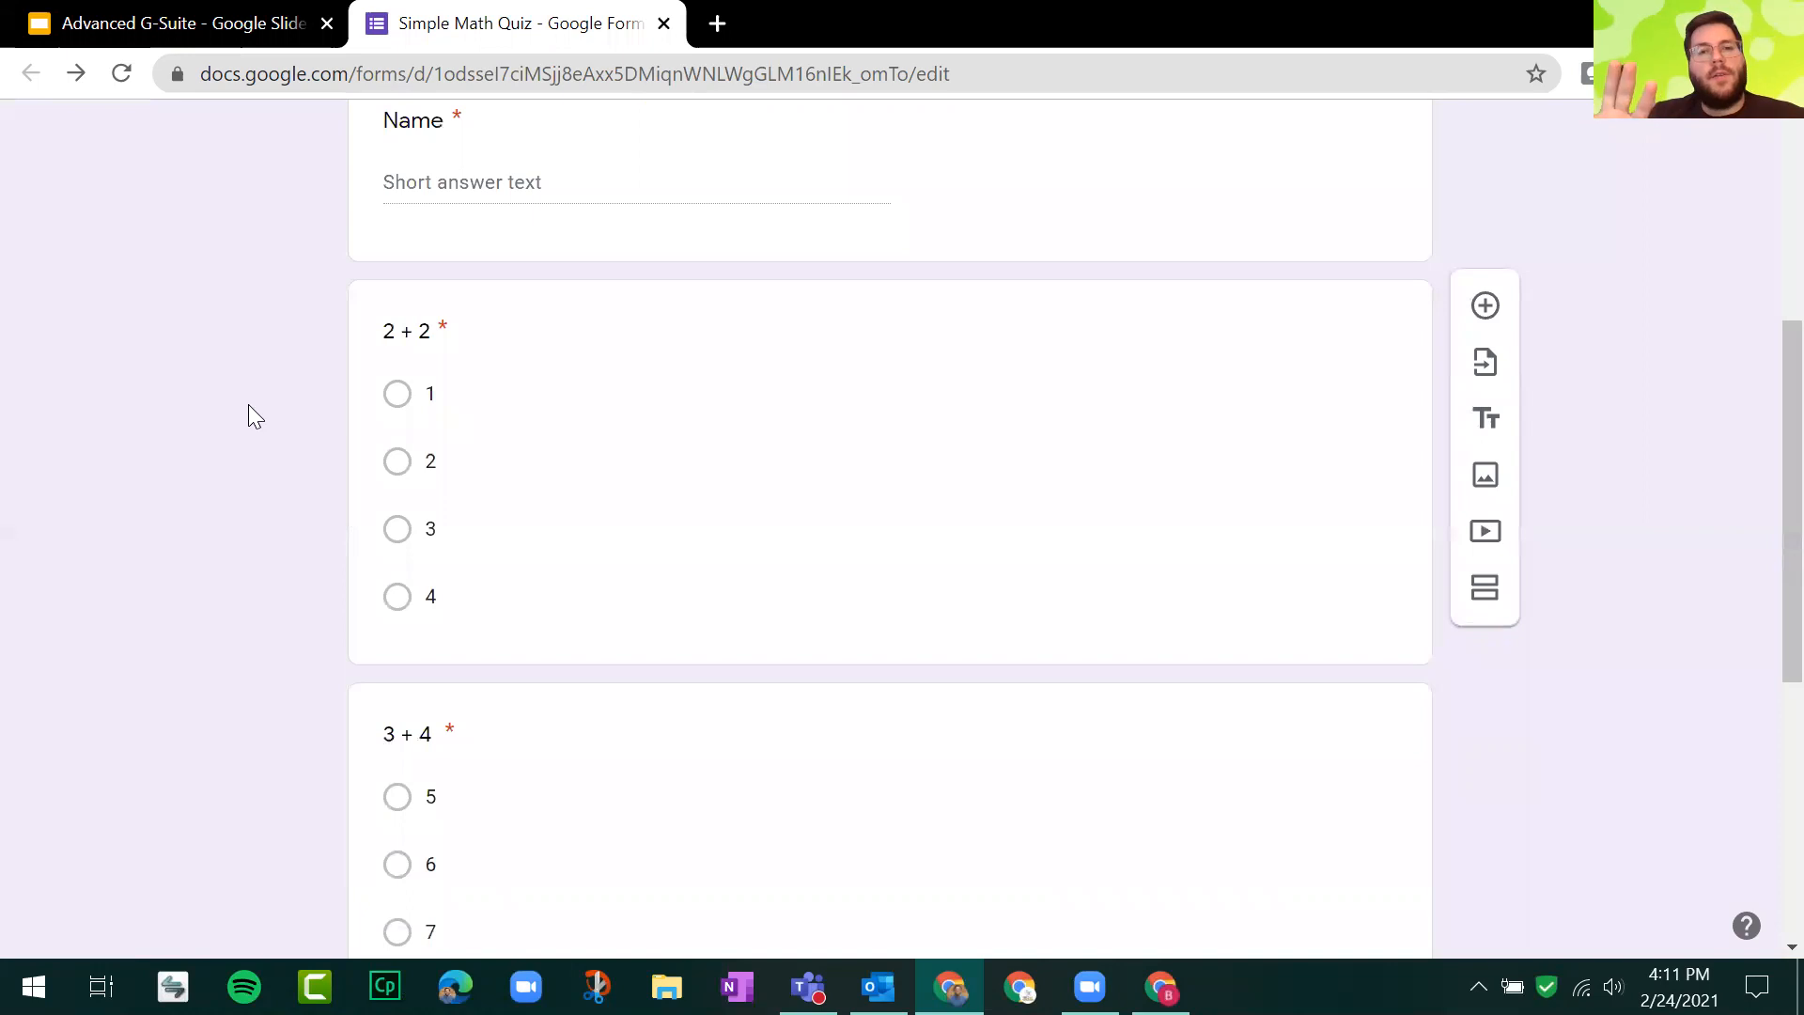
left_click(449, 338)
left_click(640, 434)
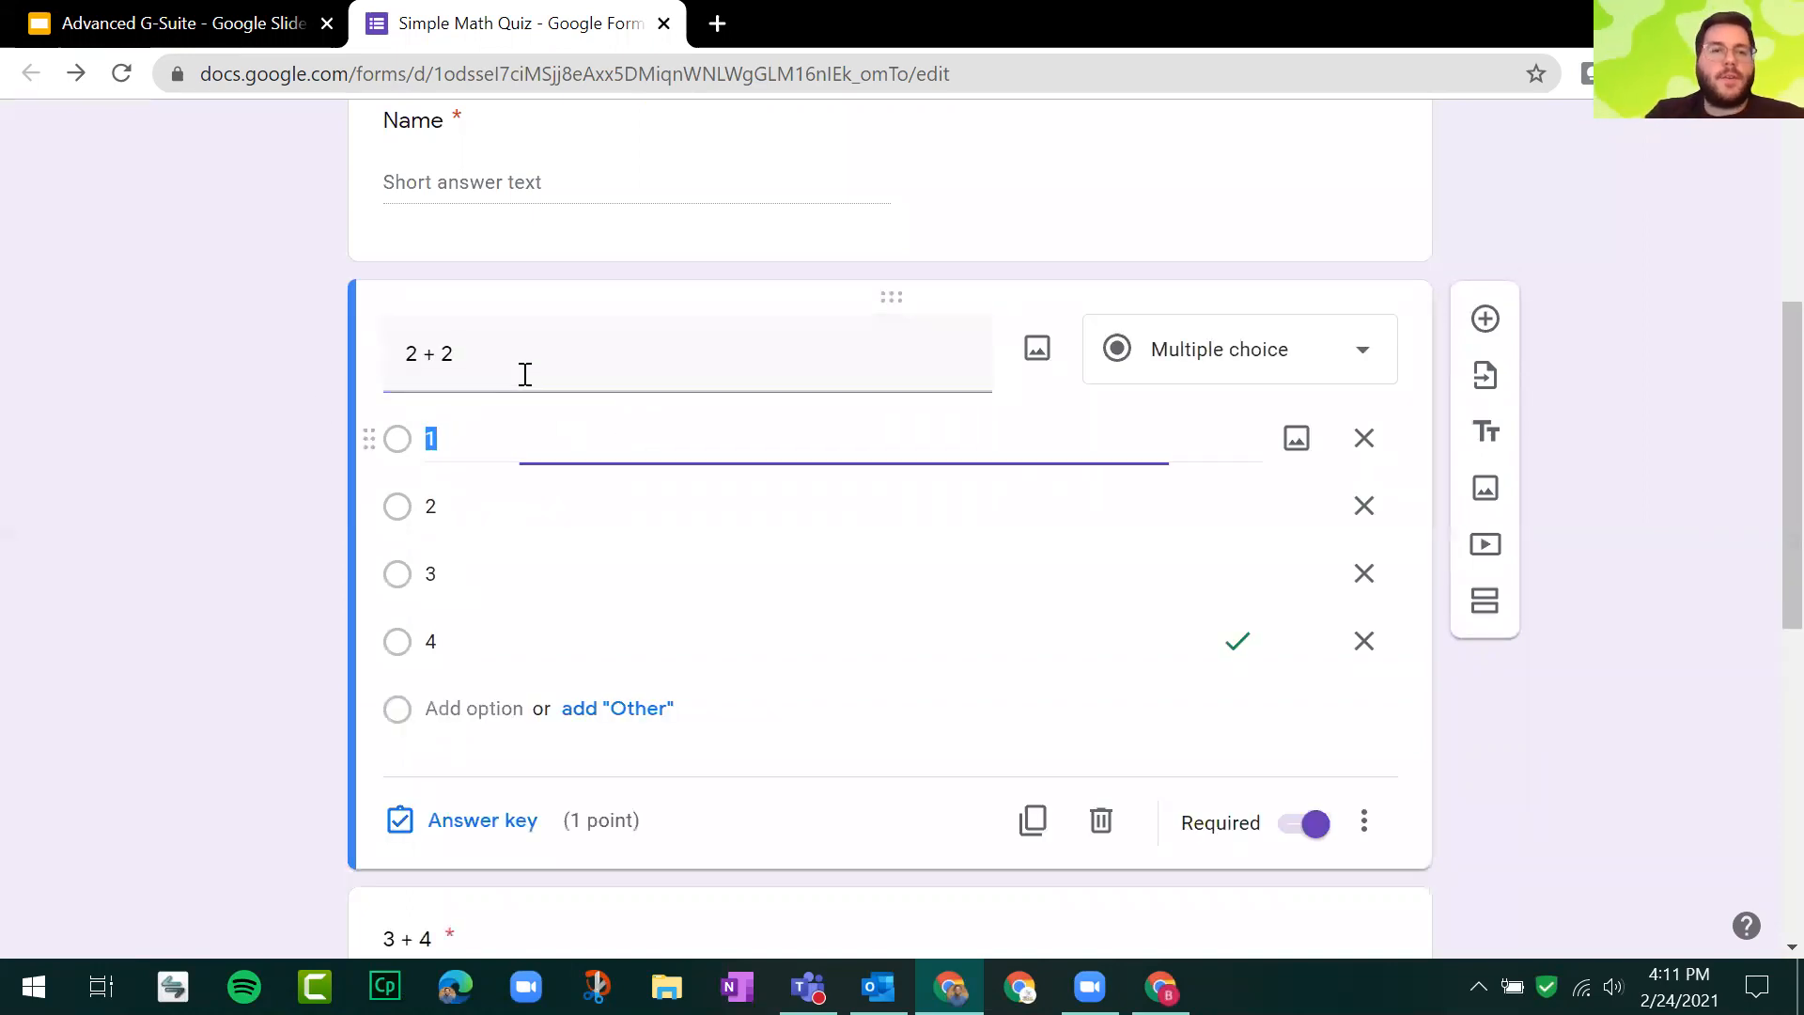
left_click(457, 358)
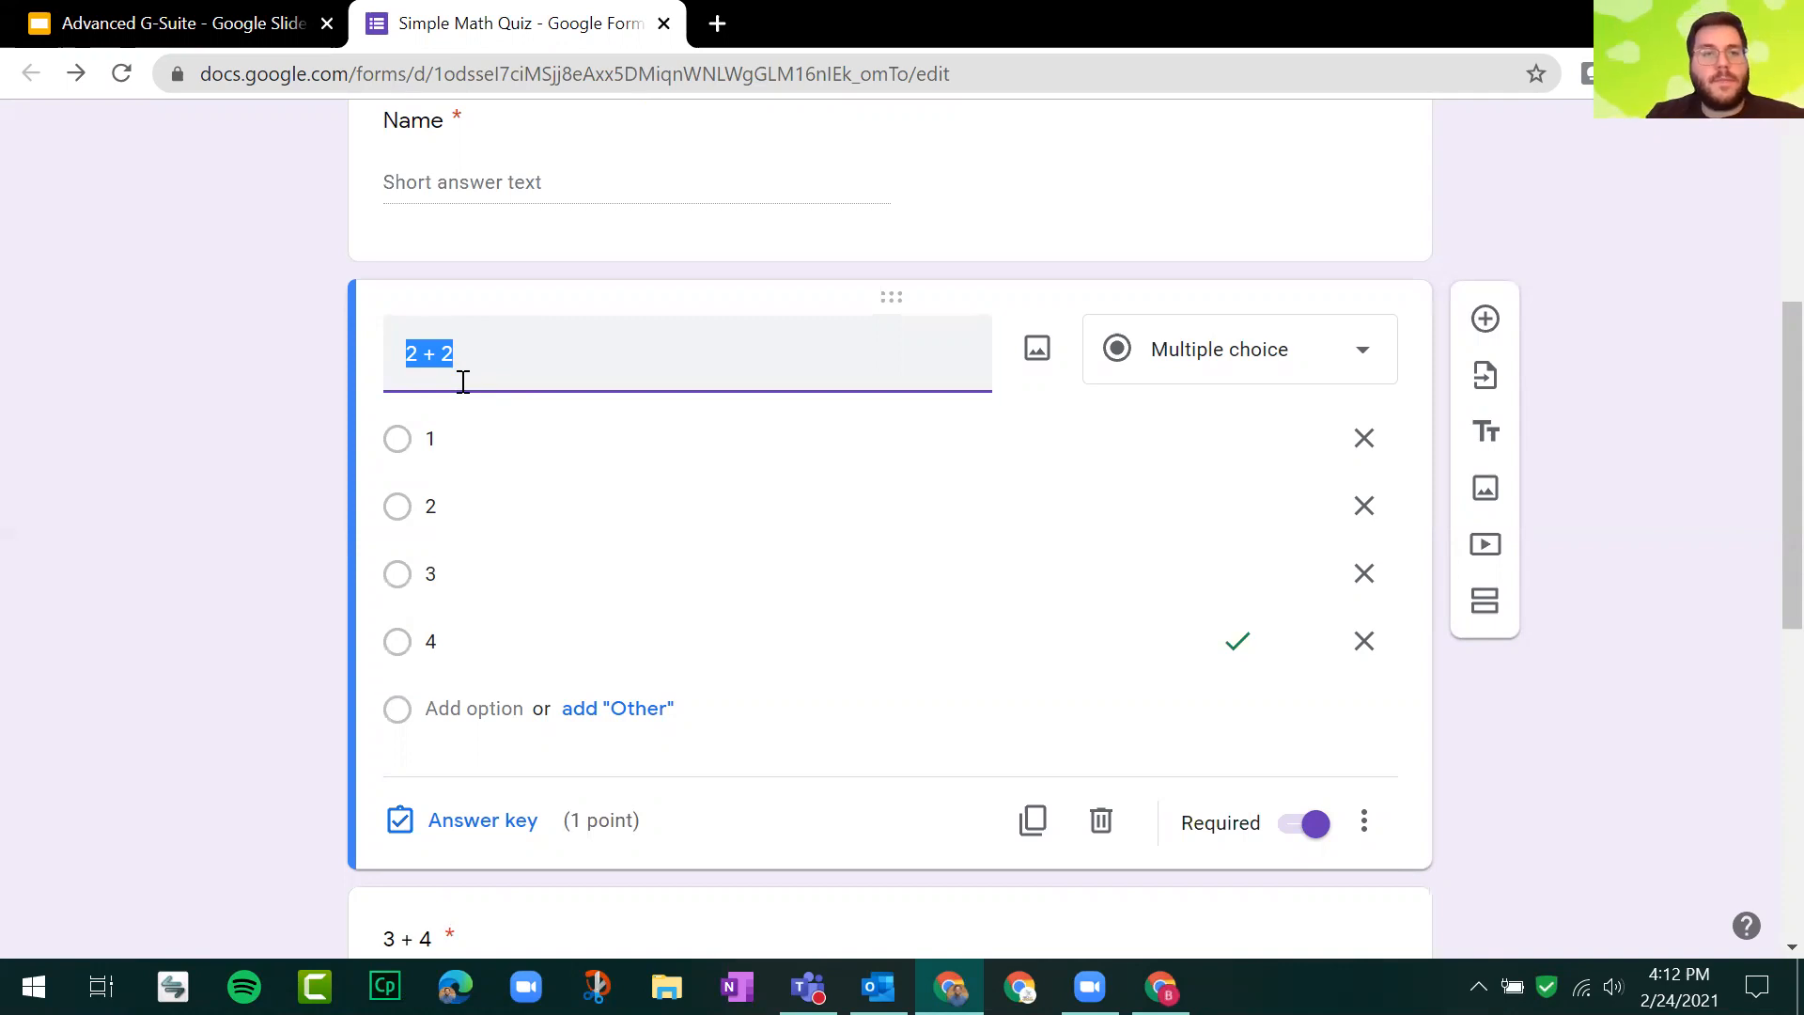
left_click(90, 351)
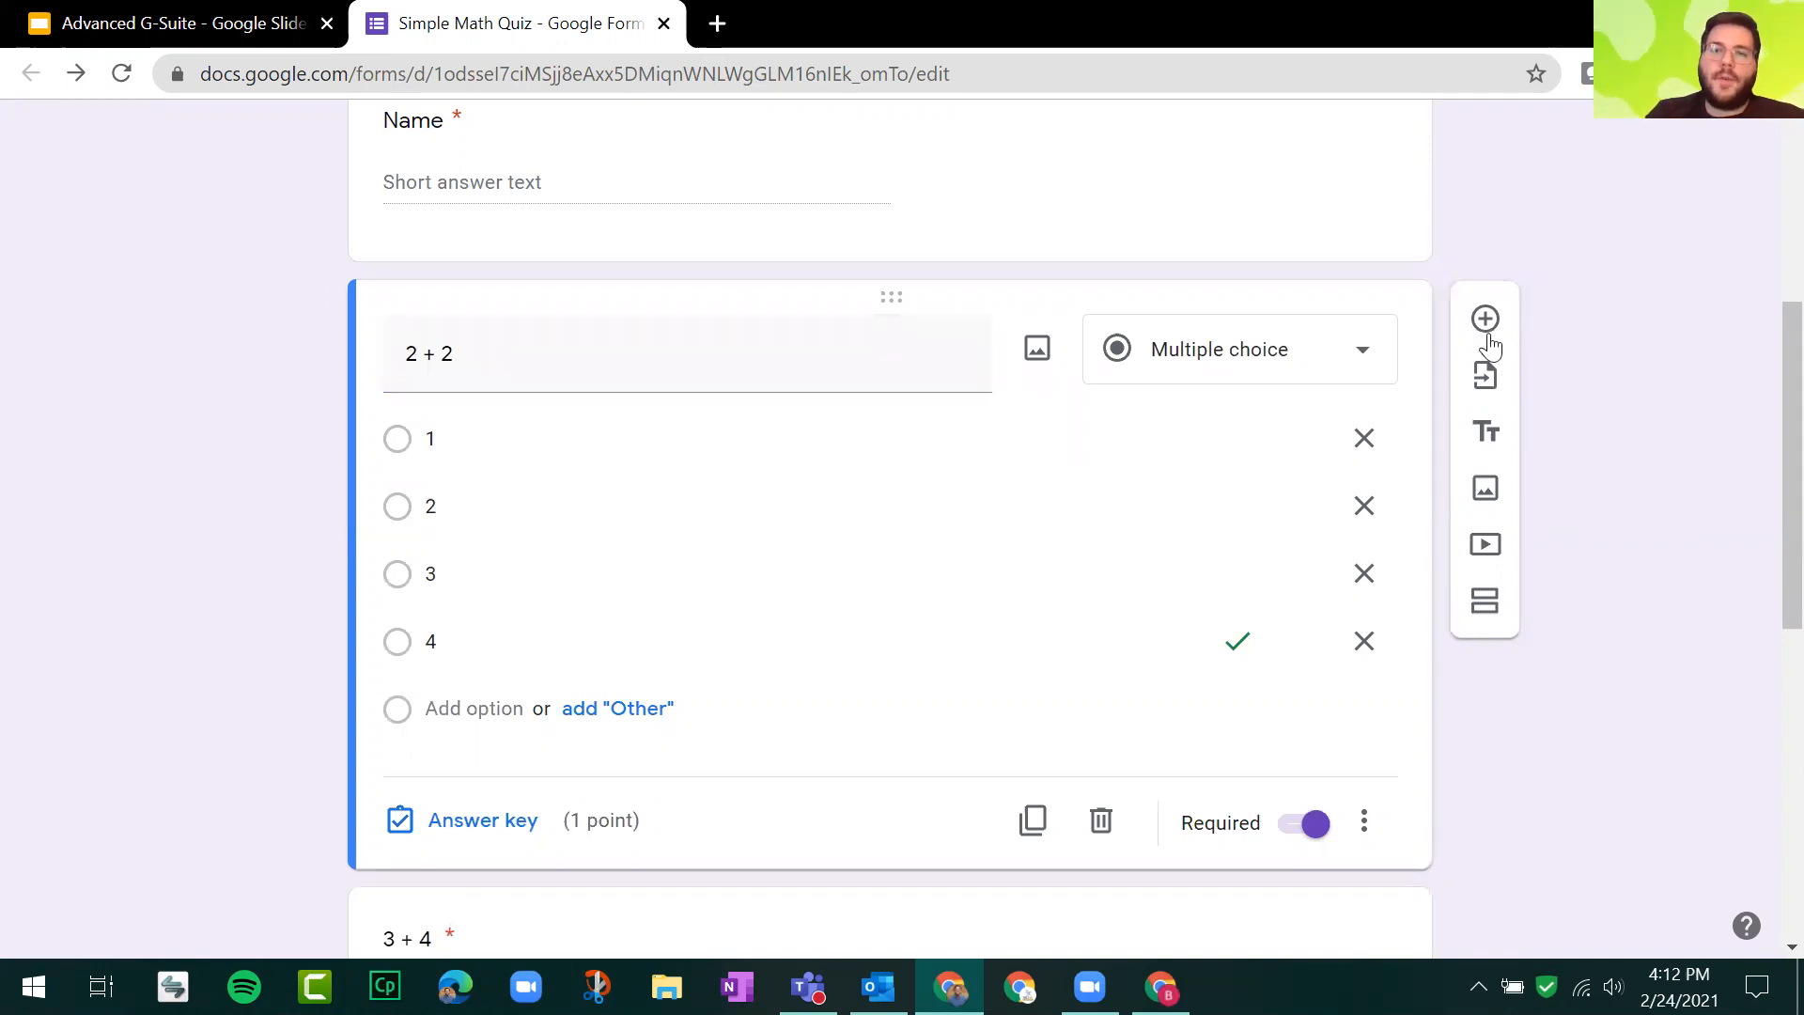
left_click(1488, 615)
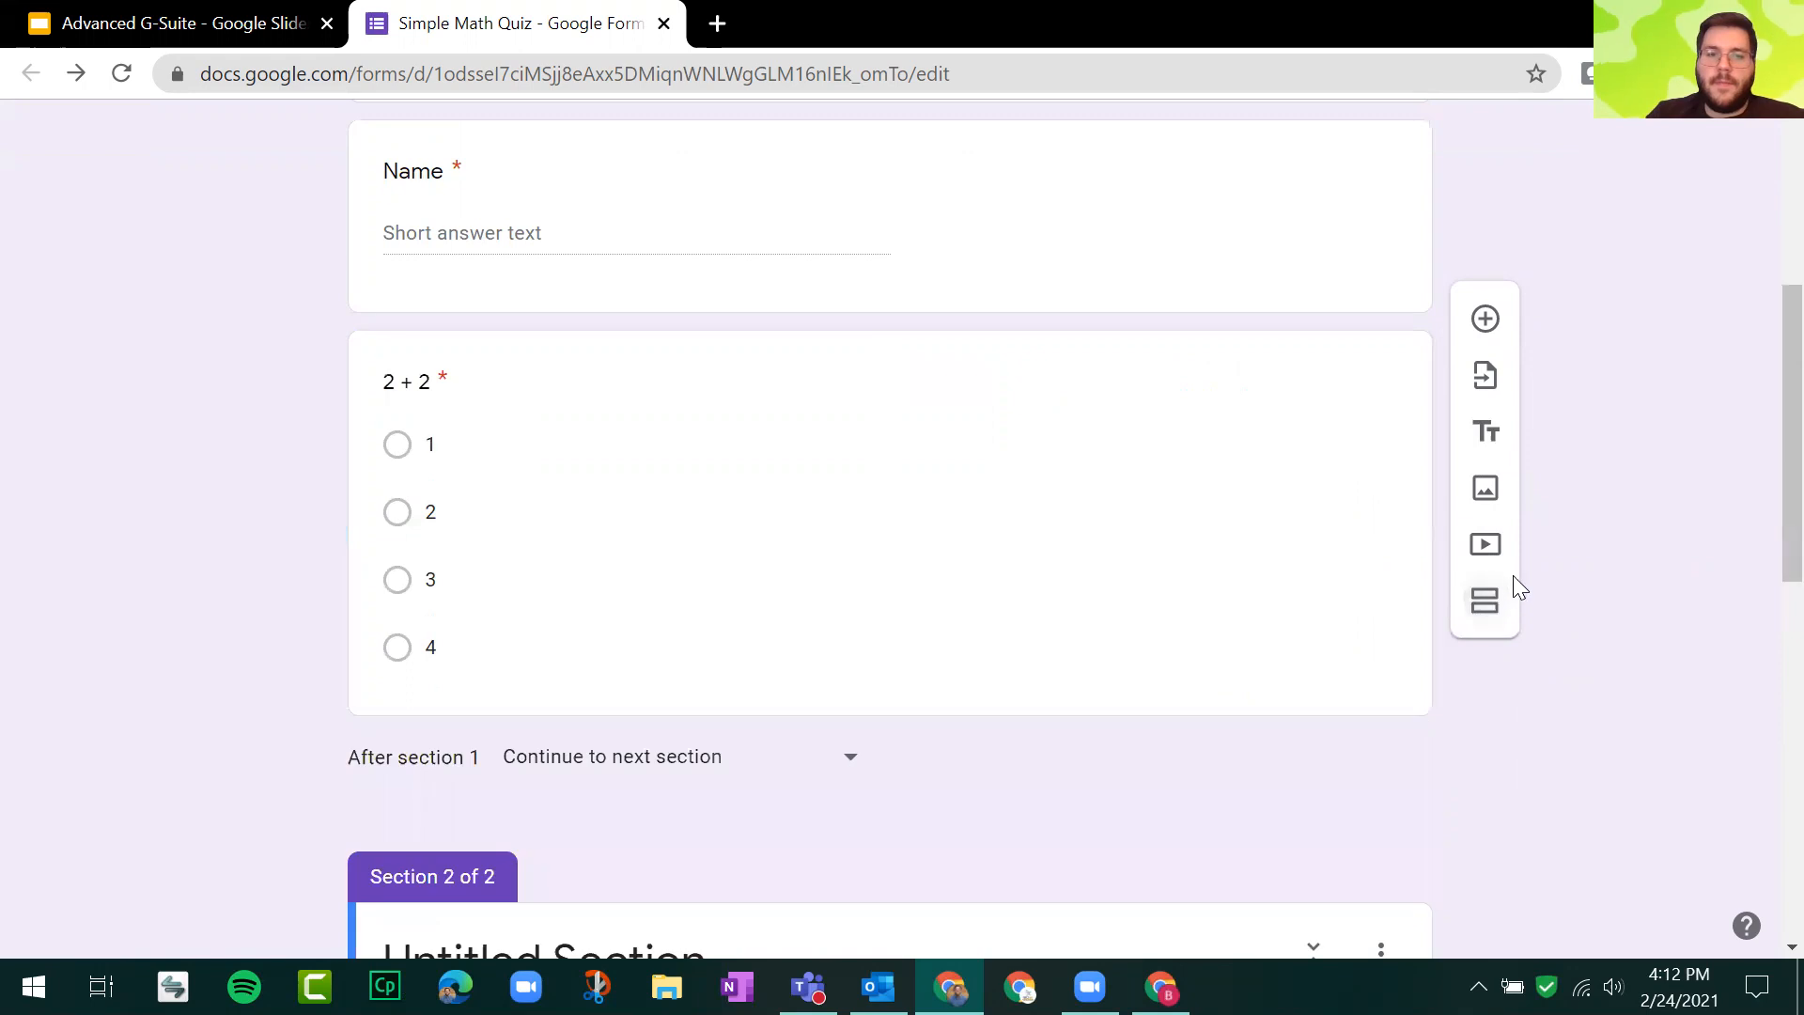
scroll(742, 601, "down", 5)
scroll(511, 419, "up", 3)
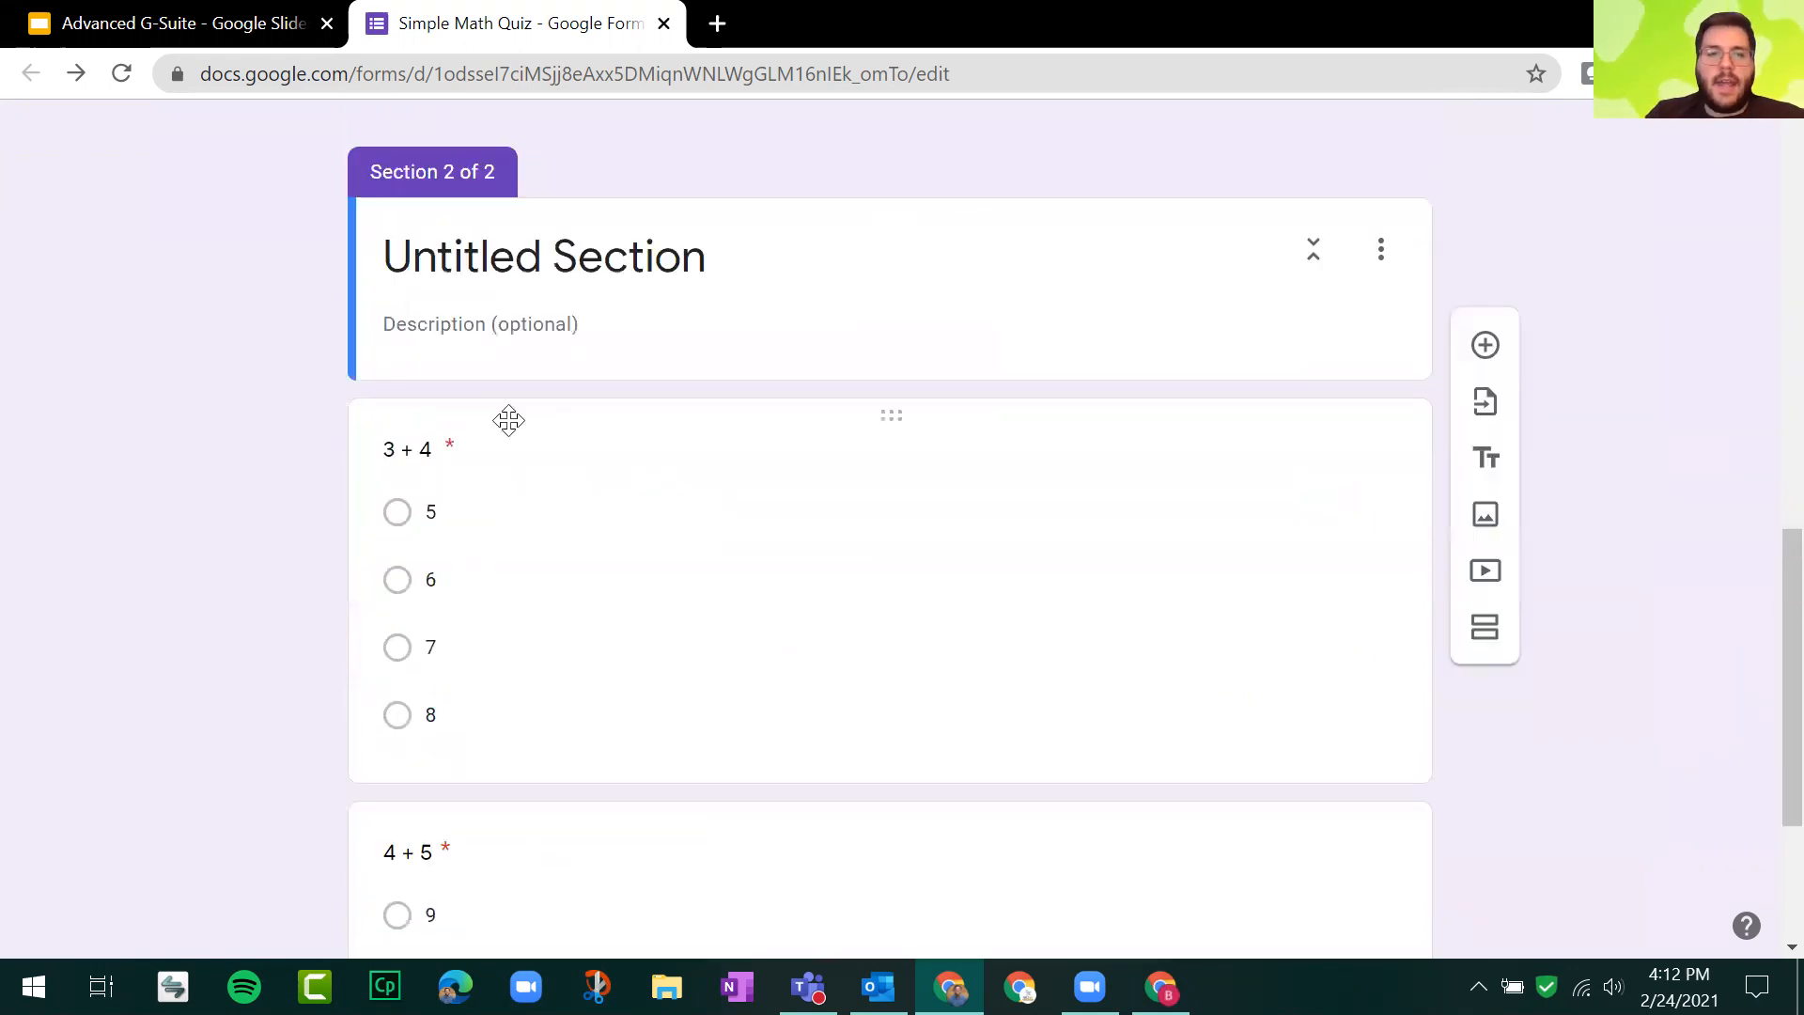
Step: Preview the Simple Math Quiz as a respondent, examine the first section's page, and close the preview
scroll(705, 535, "up", 12)
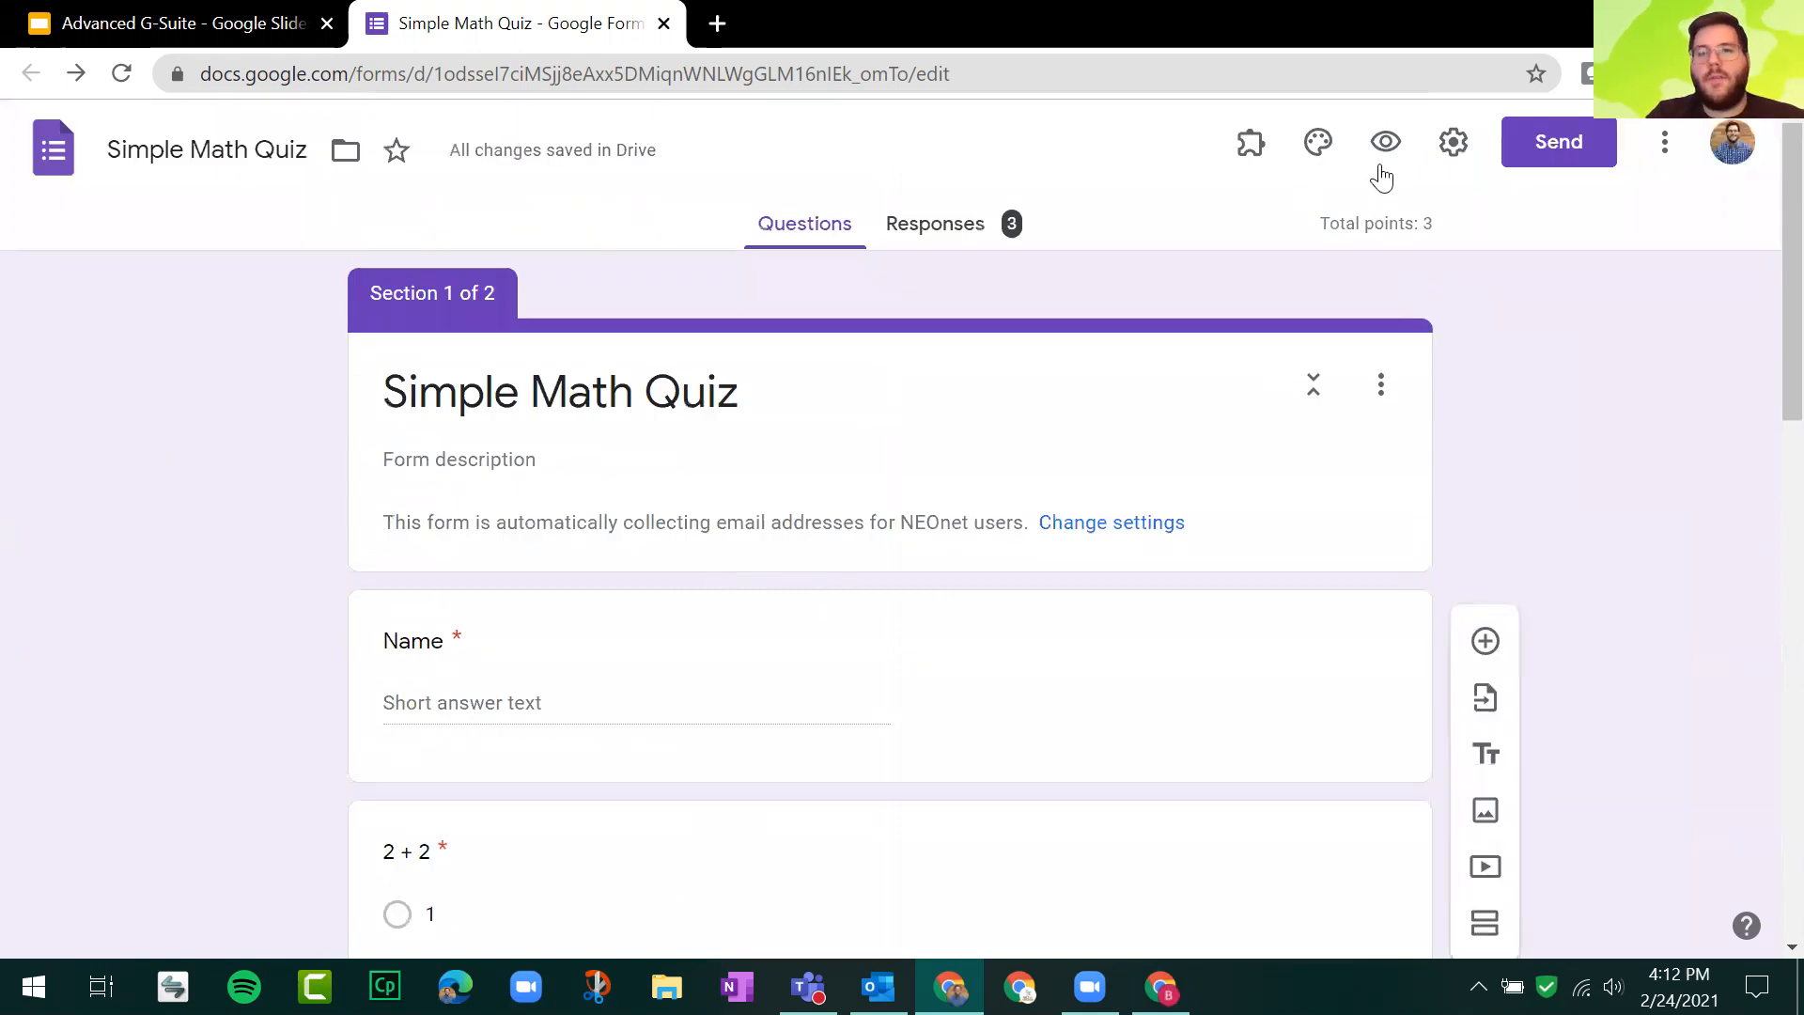
left_click(1387, 145)
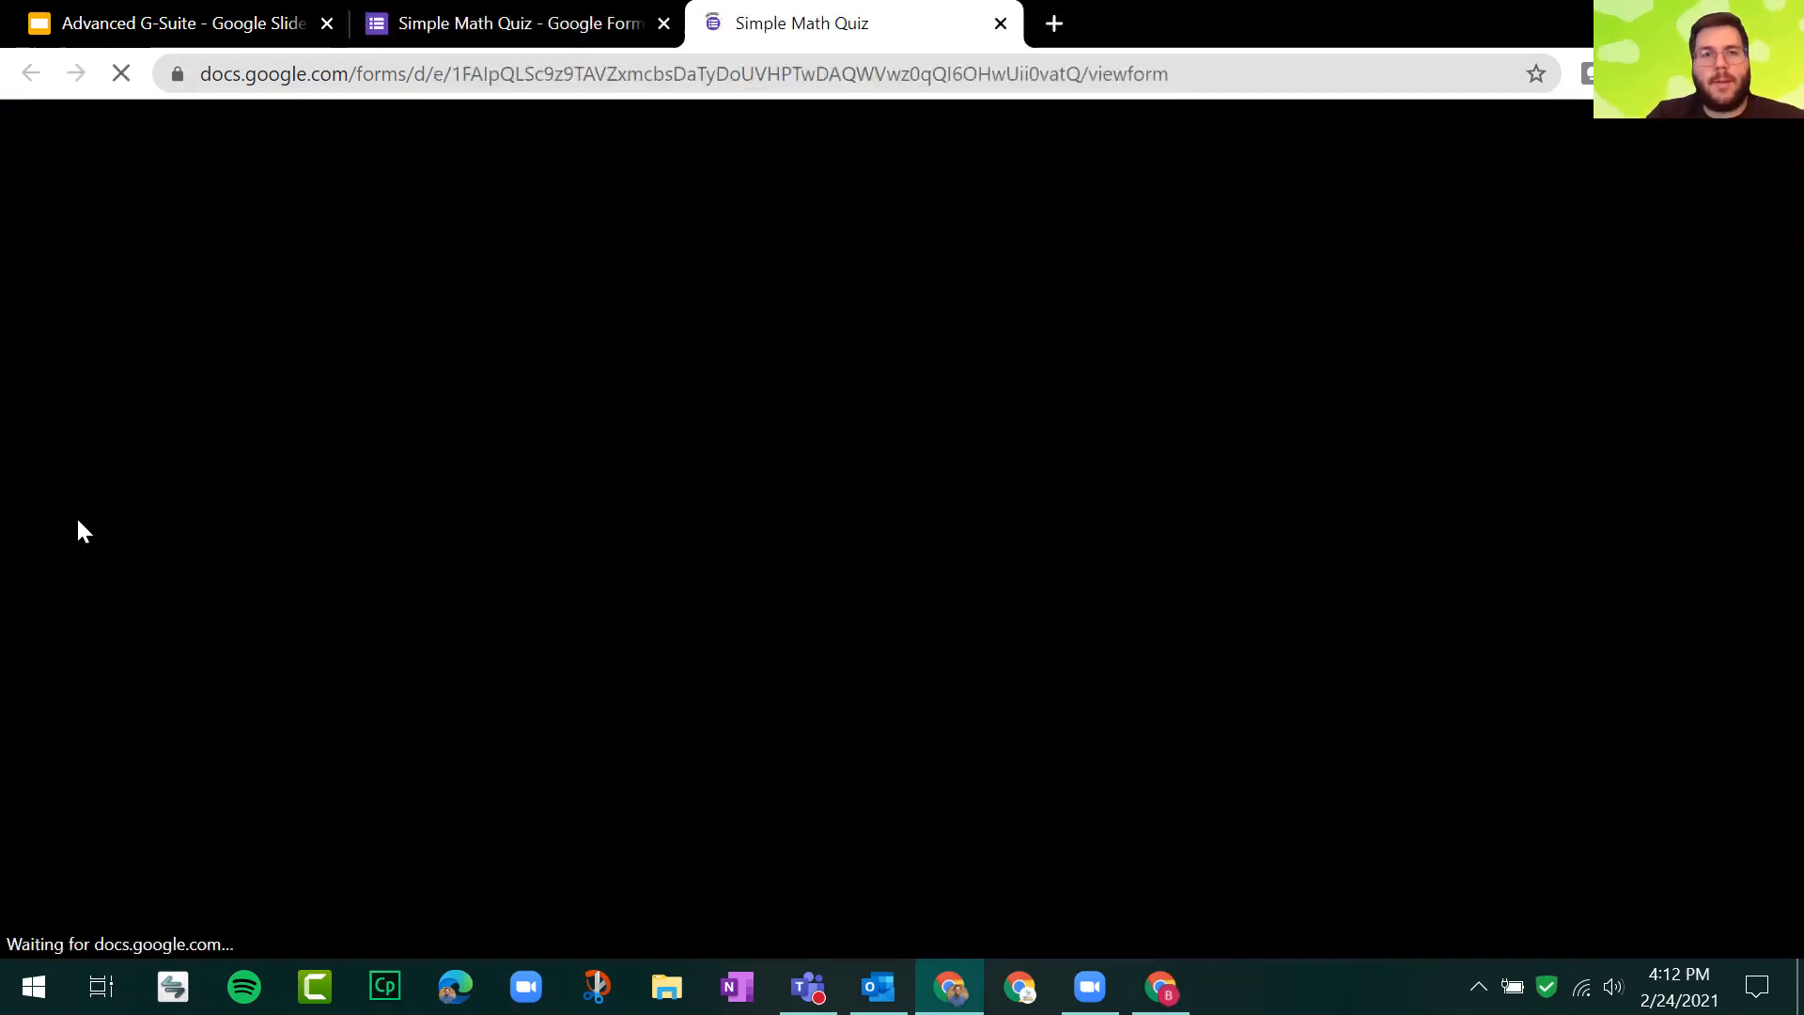
scroll(355, 408, "down", 3)
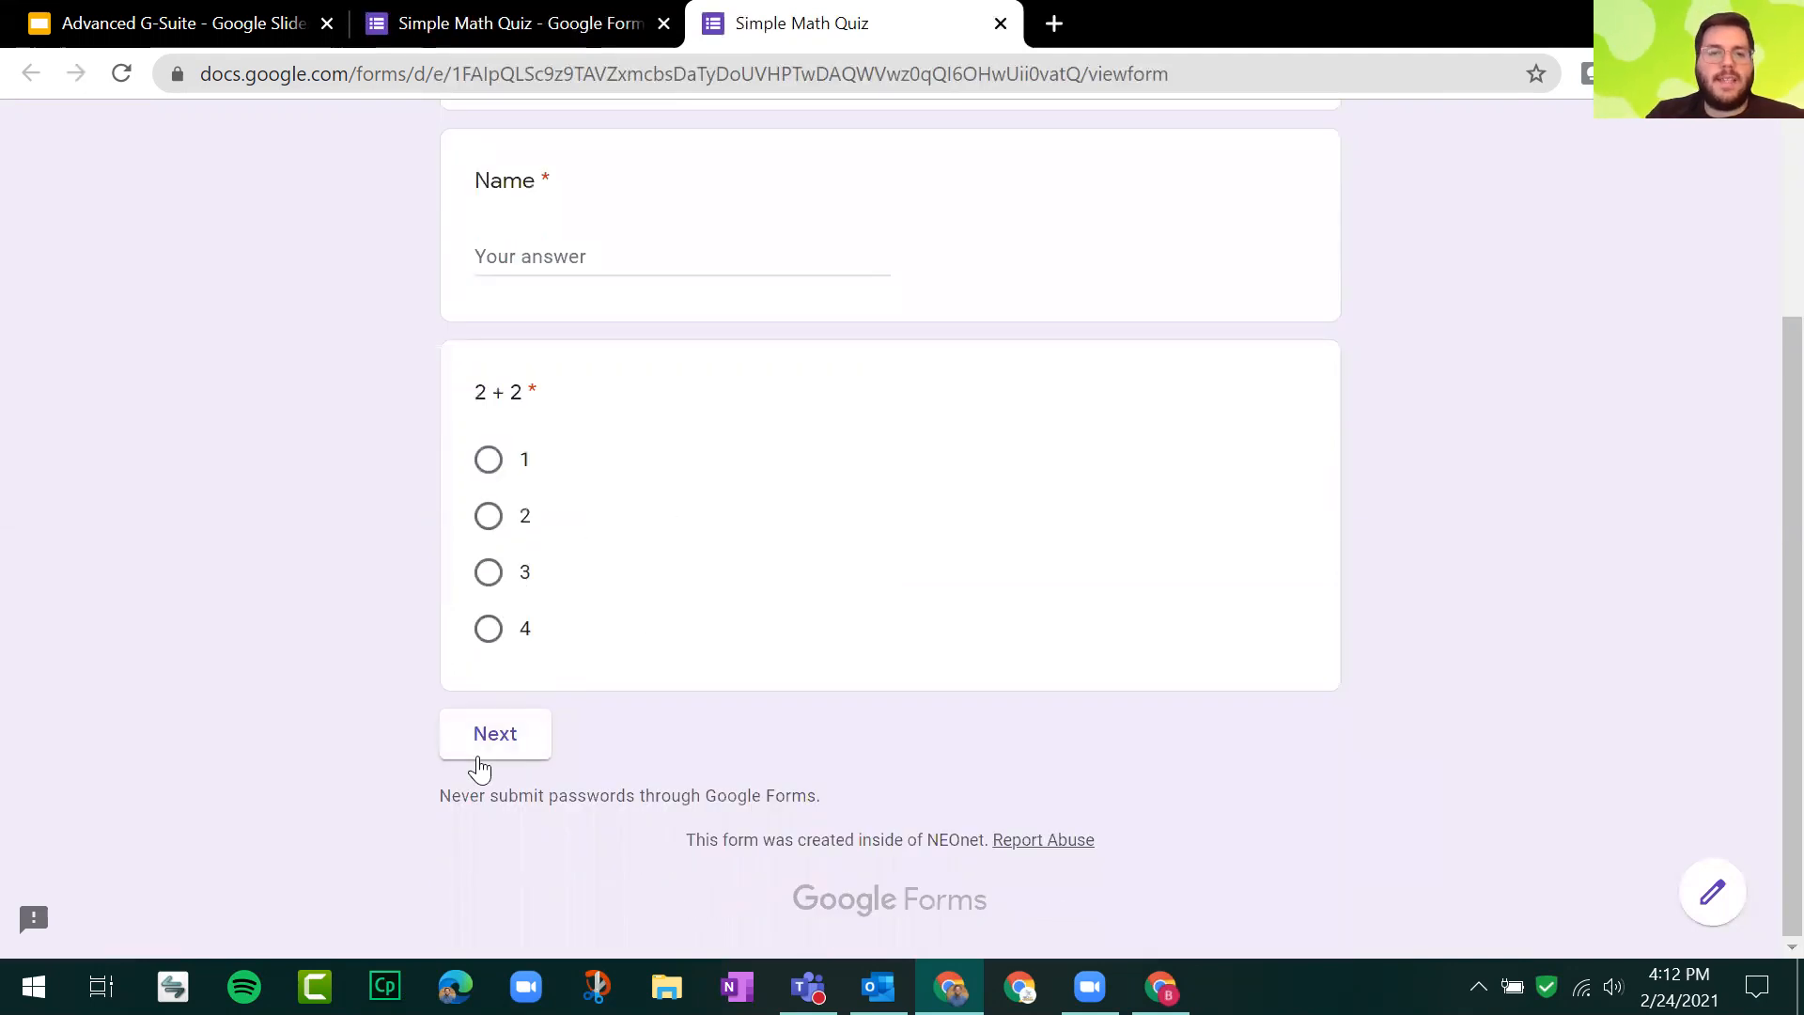
scroll(583, 721, "up", 2)
scroll(583, 721, "up", 1)
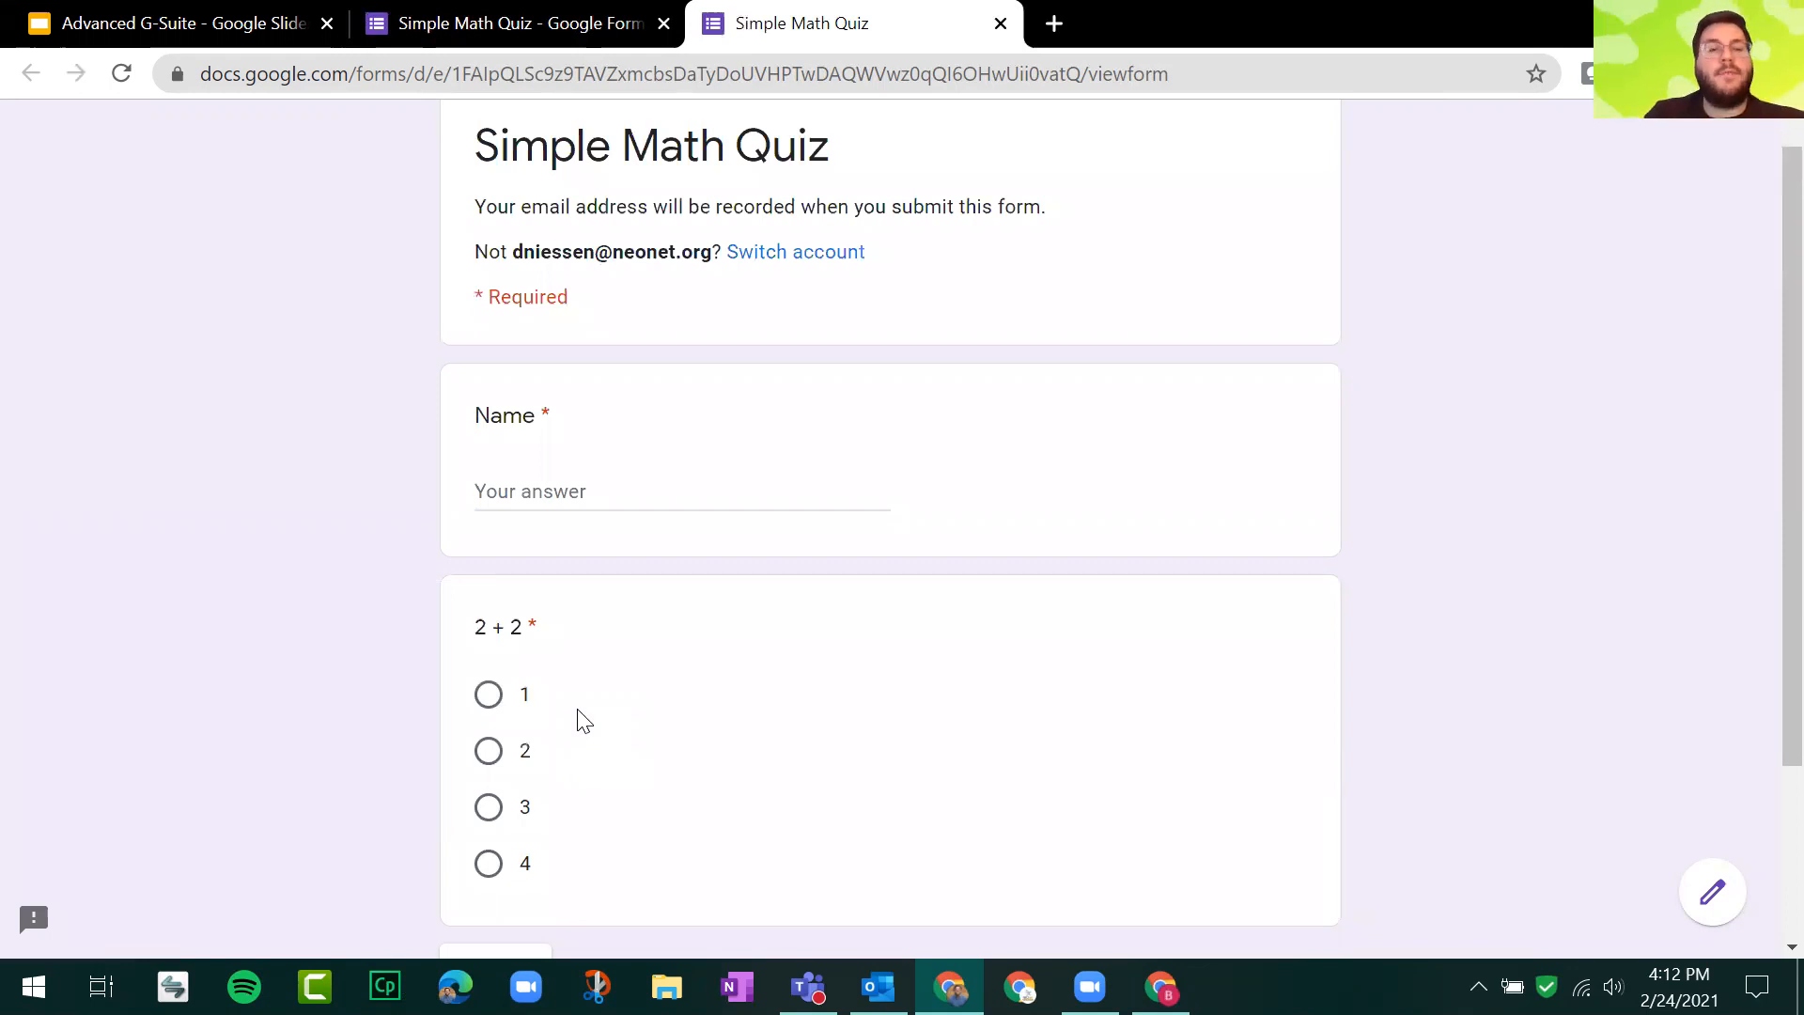
left_click(1001, 24)
Step: Open the 2 + 2 question for editing and review its answer options and the section break below it
scroll(212, 442, "down", 4)
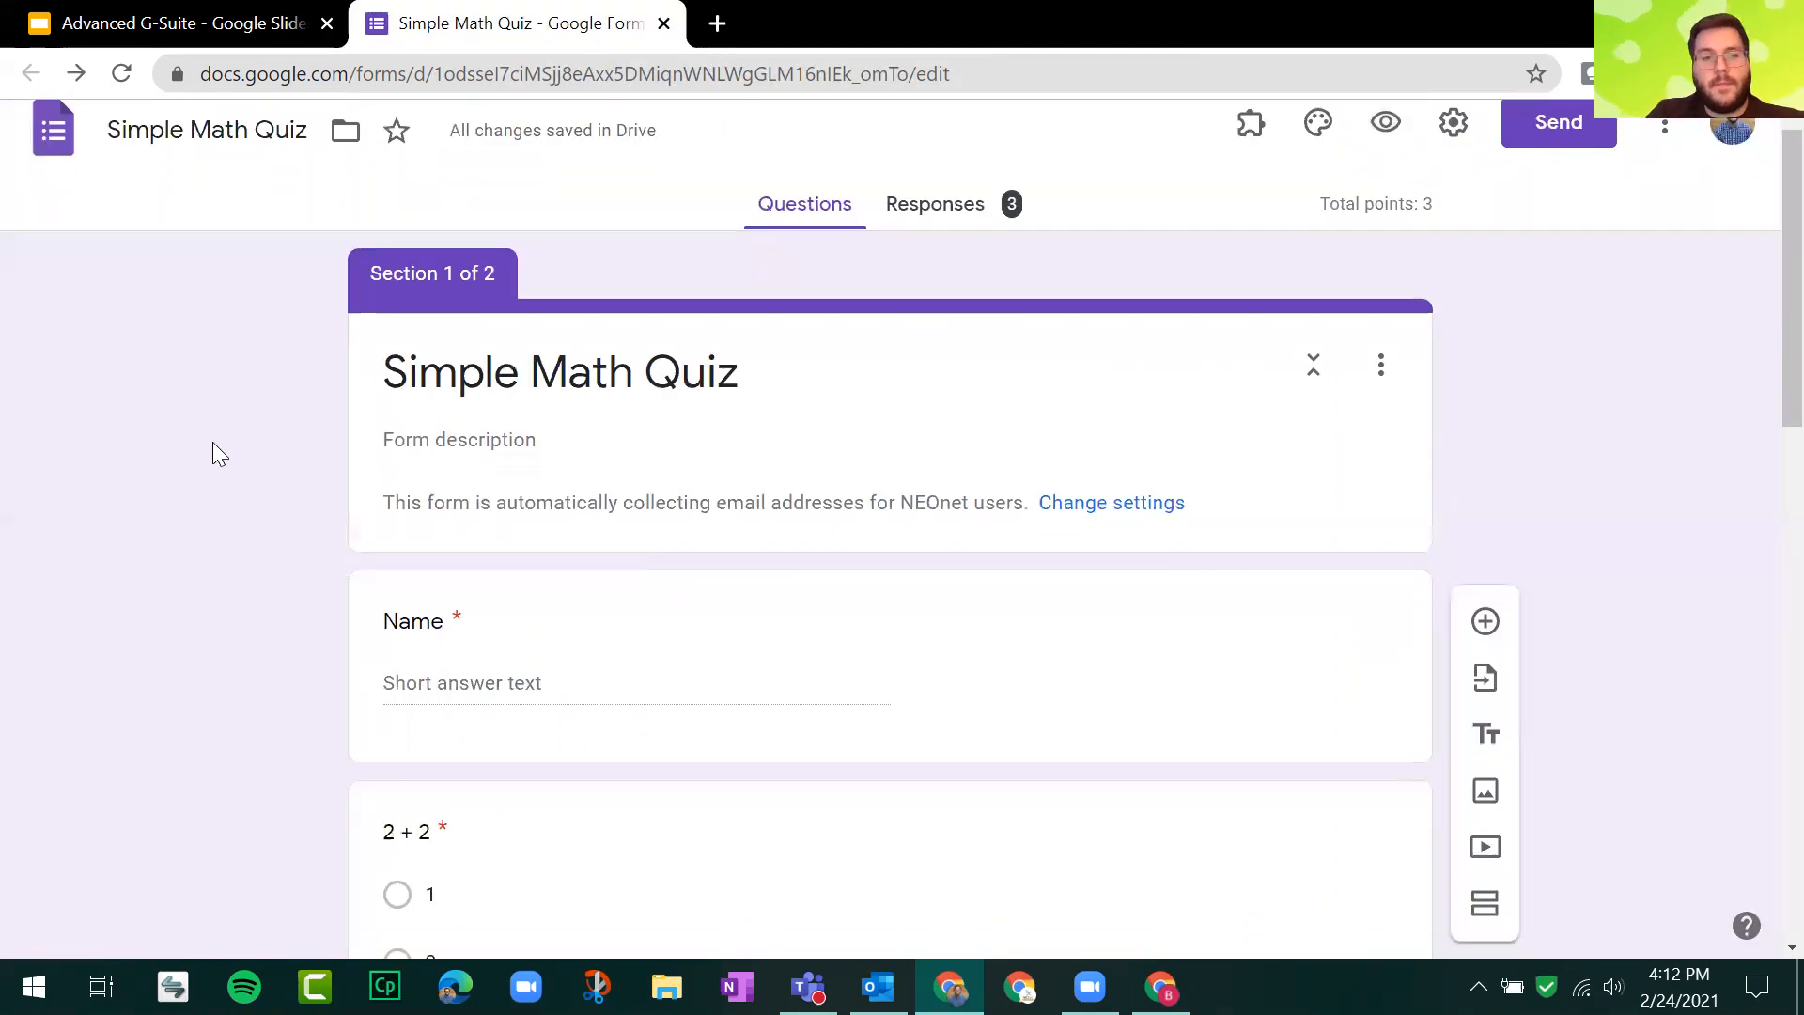
scroll(216, 453, "down", 4)
scroll(214, 451, "up", 5)
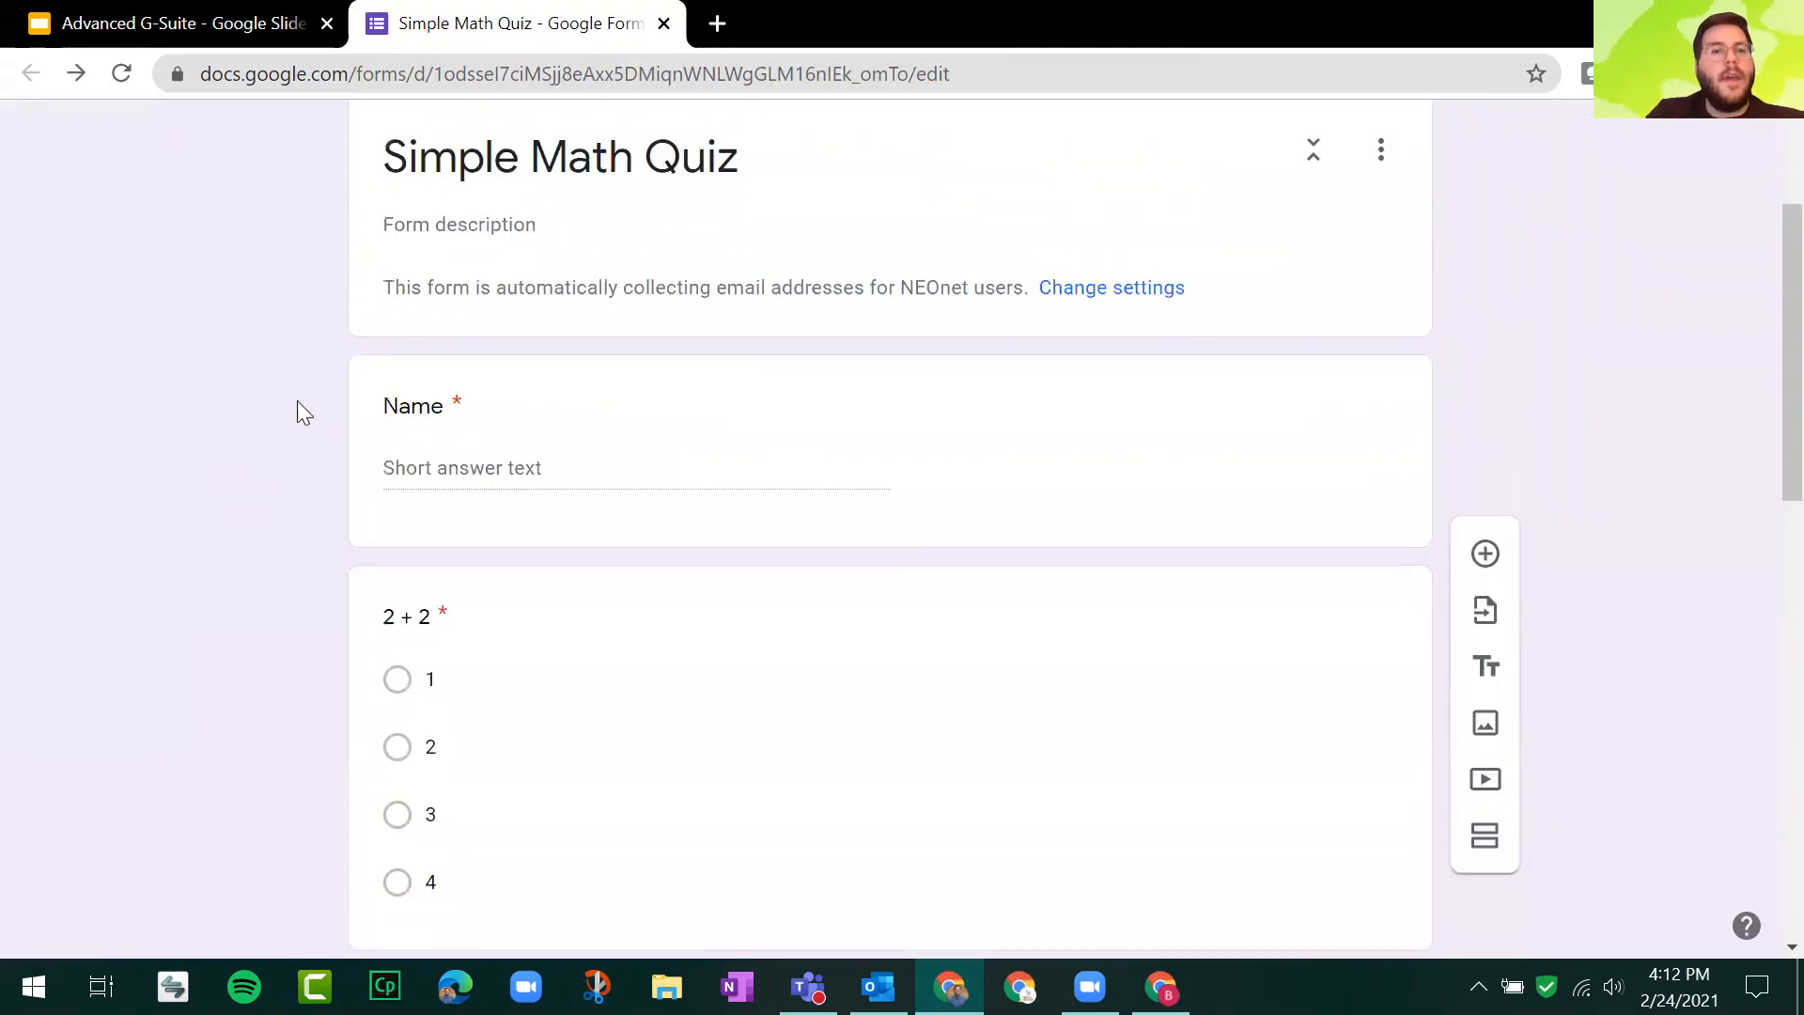
scroll(470, 582, "down", 3)
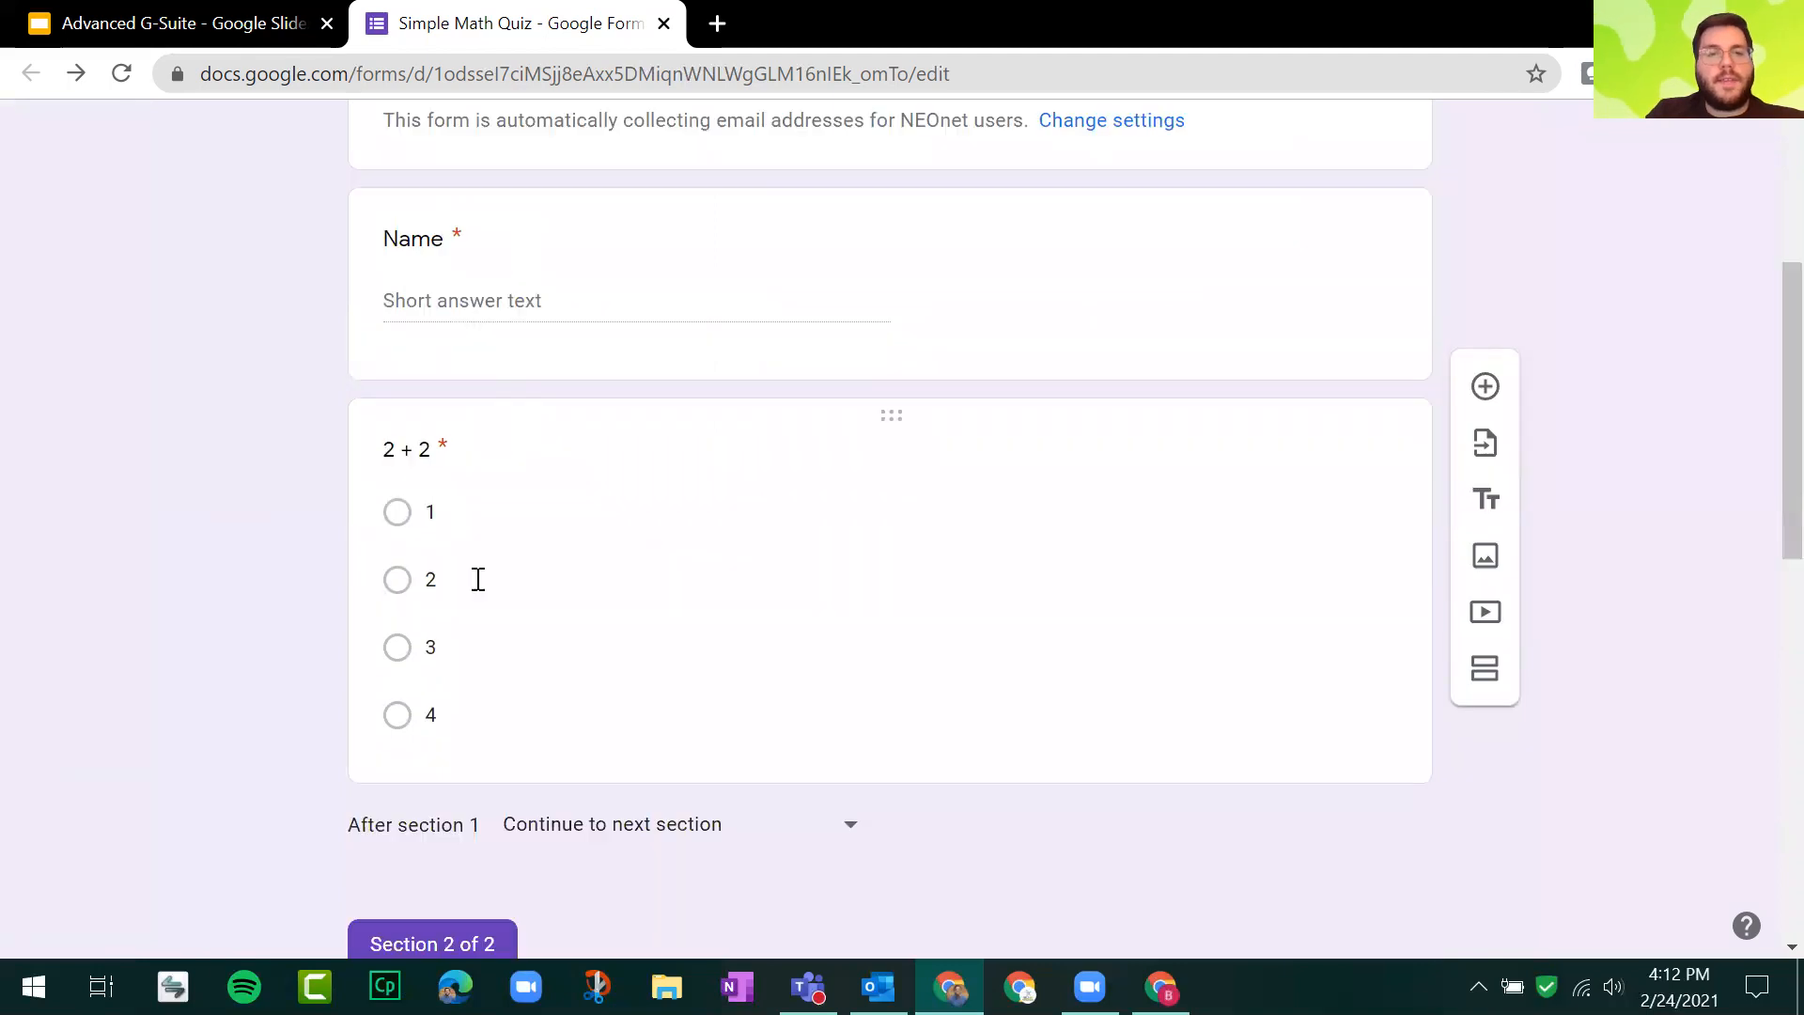
left_click(487, 451)
left_click(474, 420)
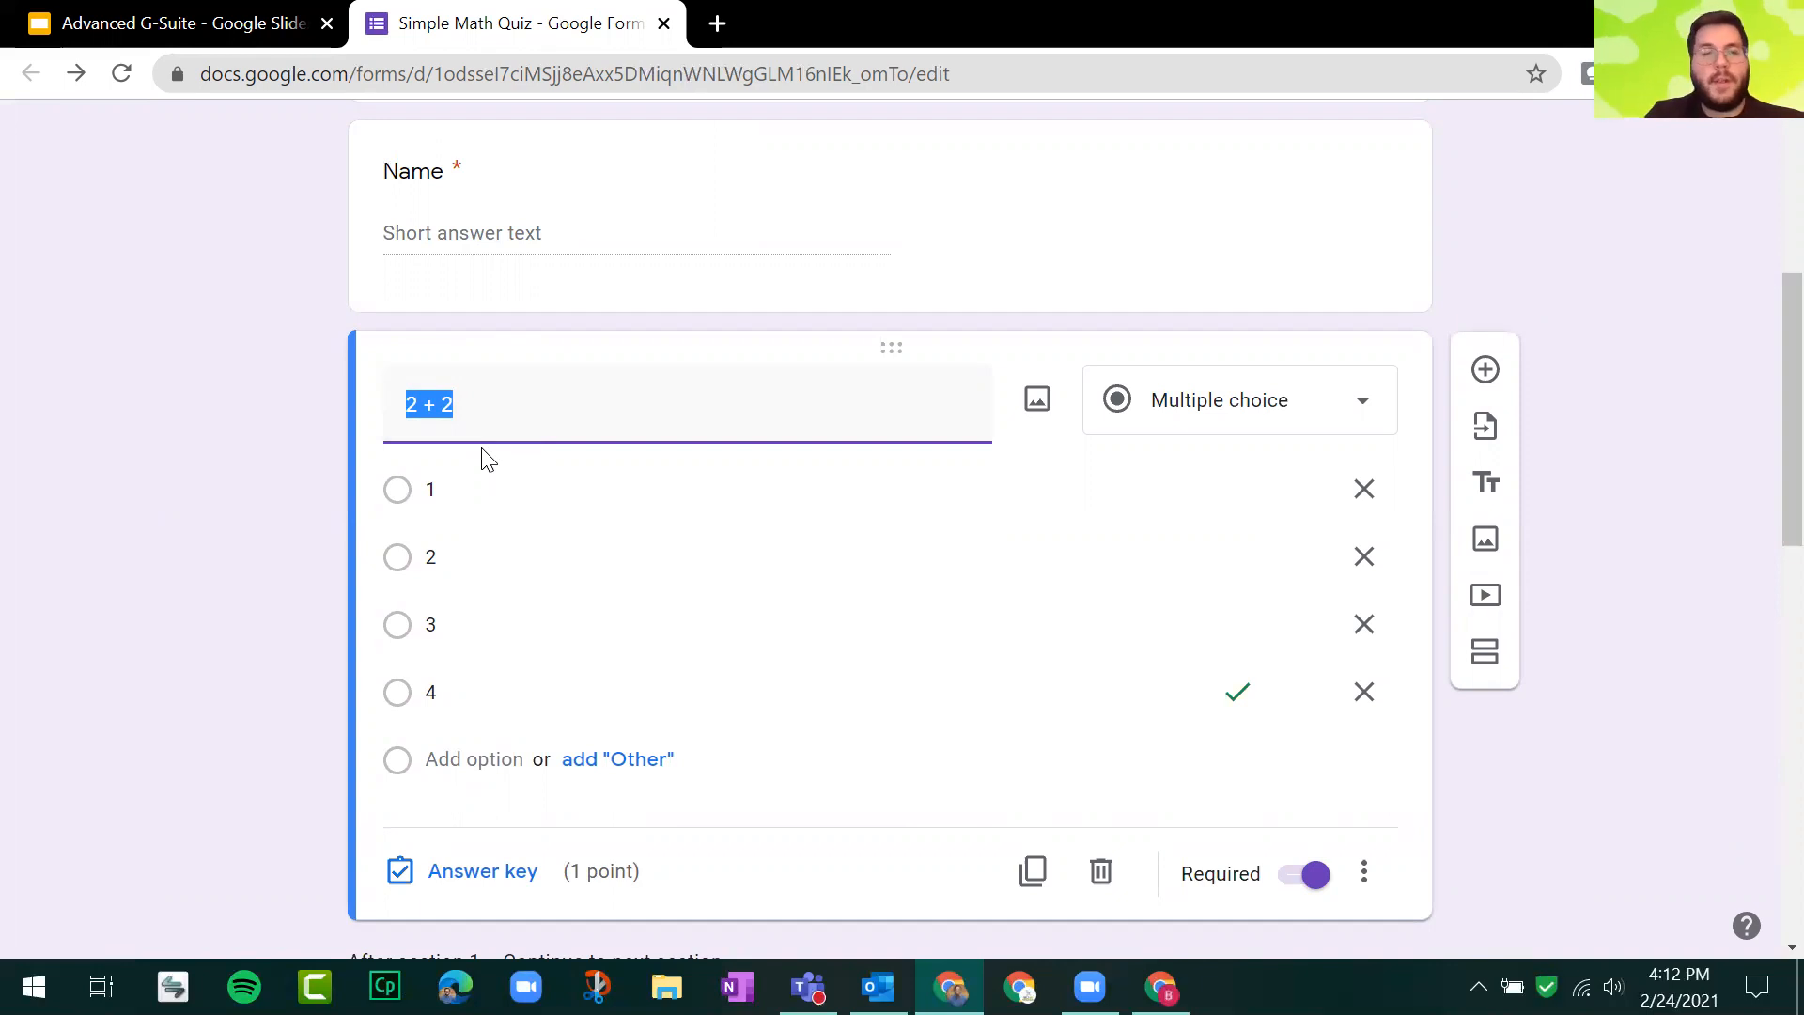
left_click(291, 468)
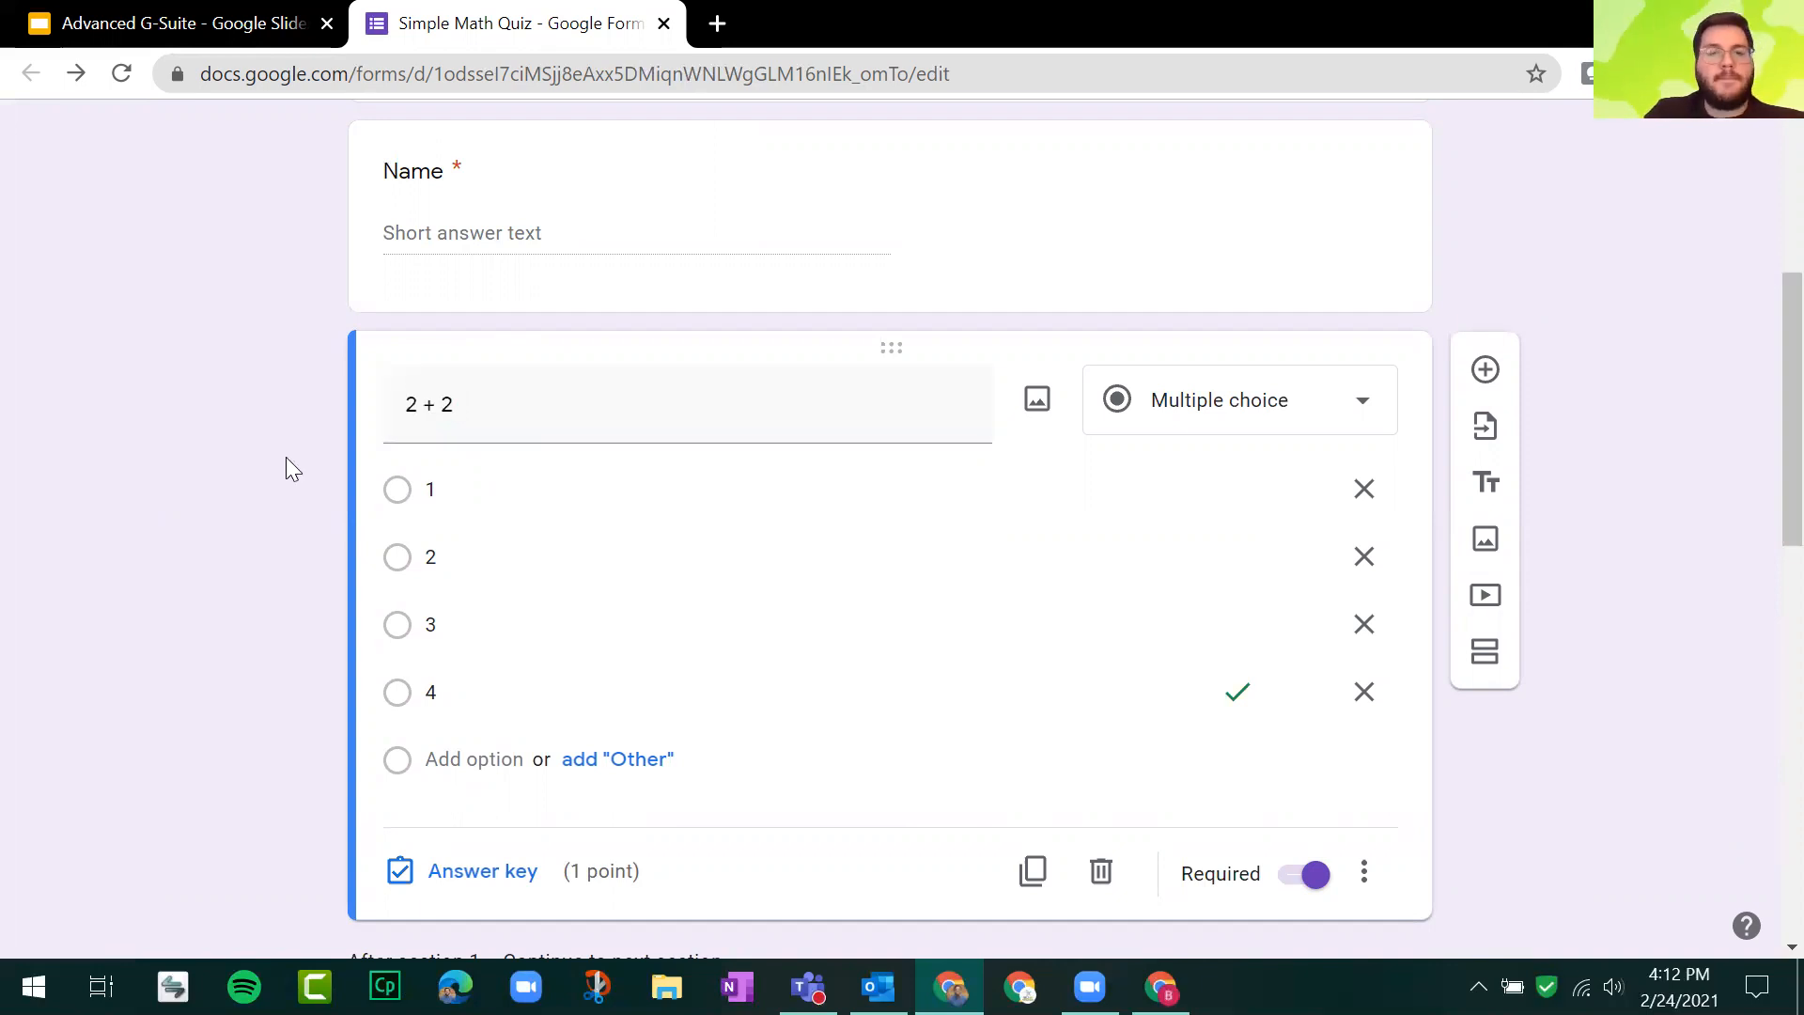
Step: Replace the title of section 2 of the quiz with "Help"
scroll(295, 432, "down", 5)
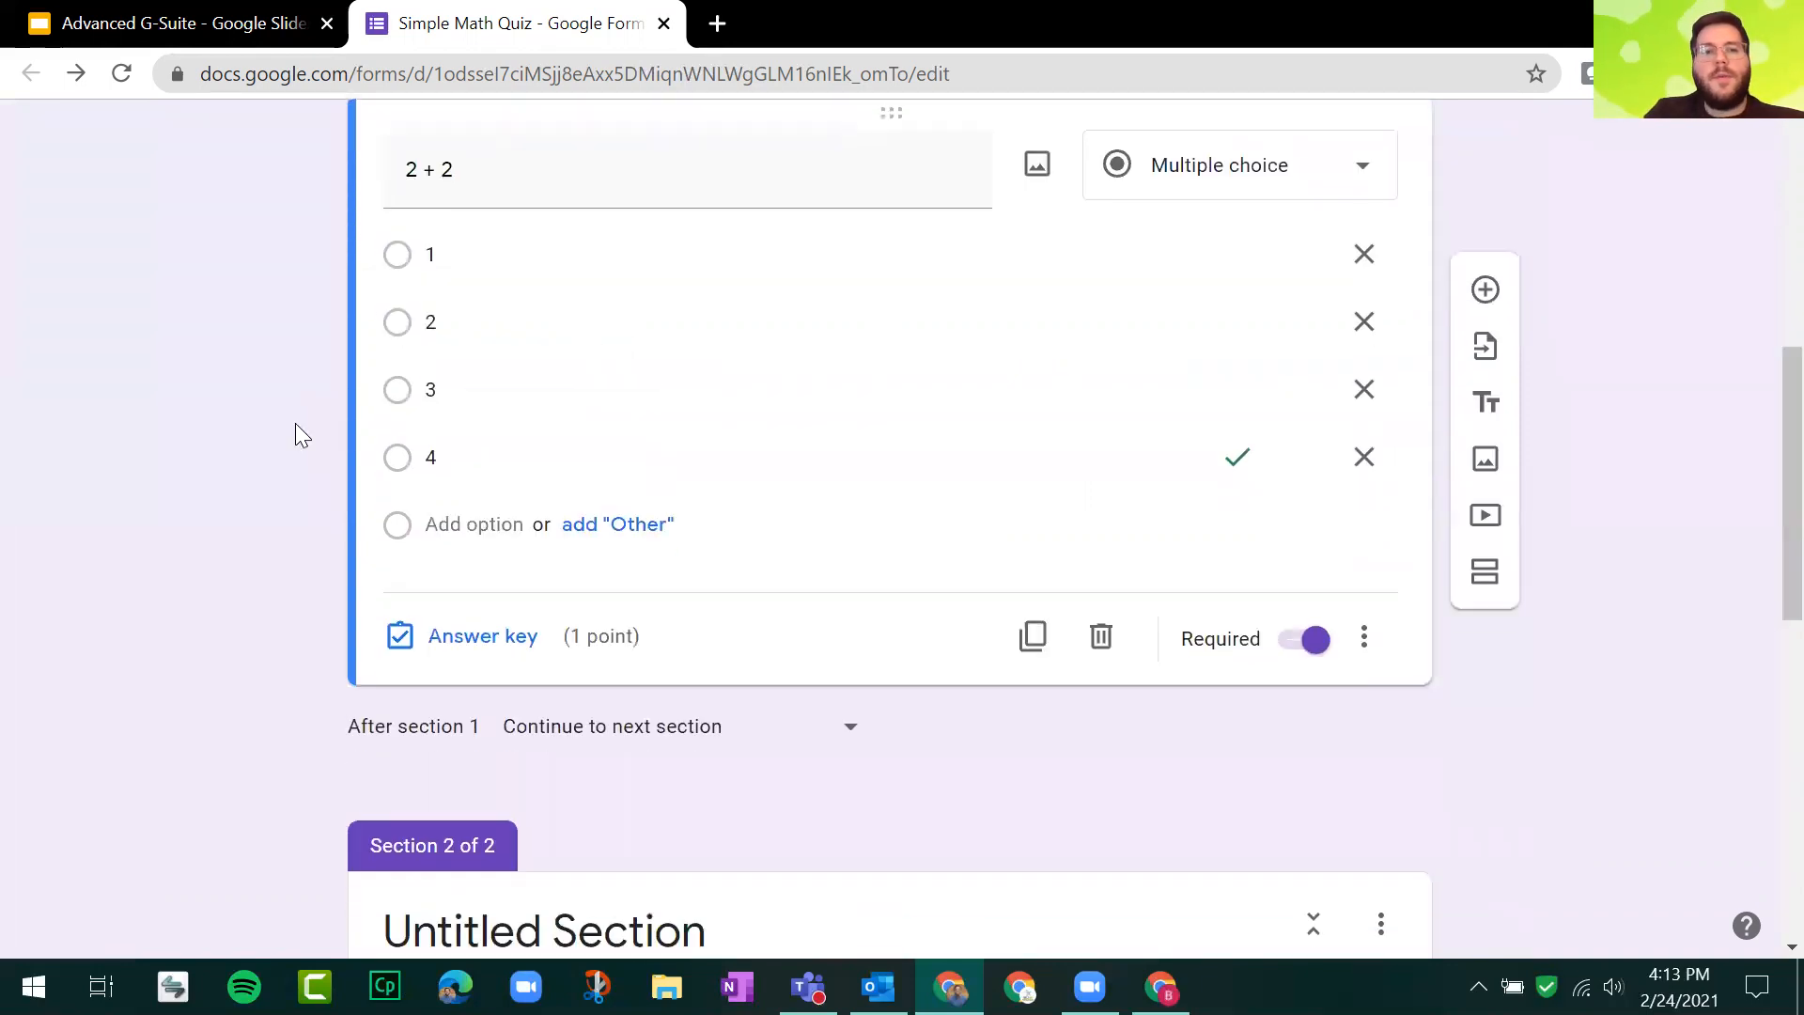
left_click(529, 742)
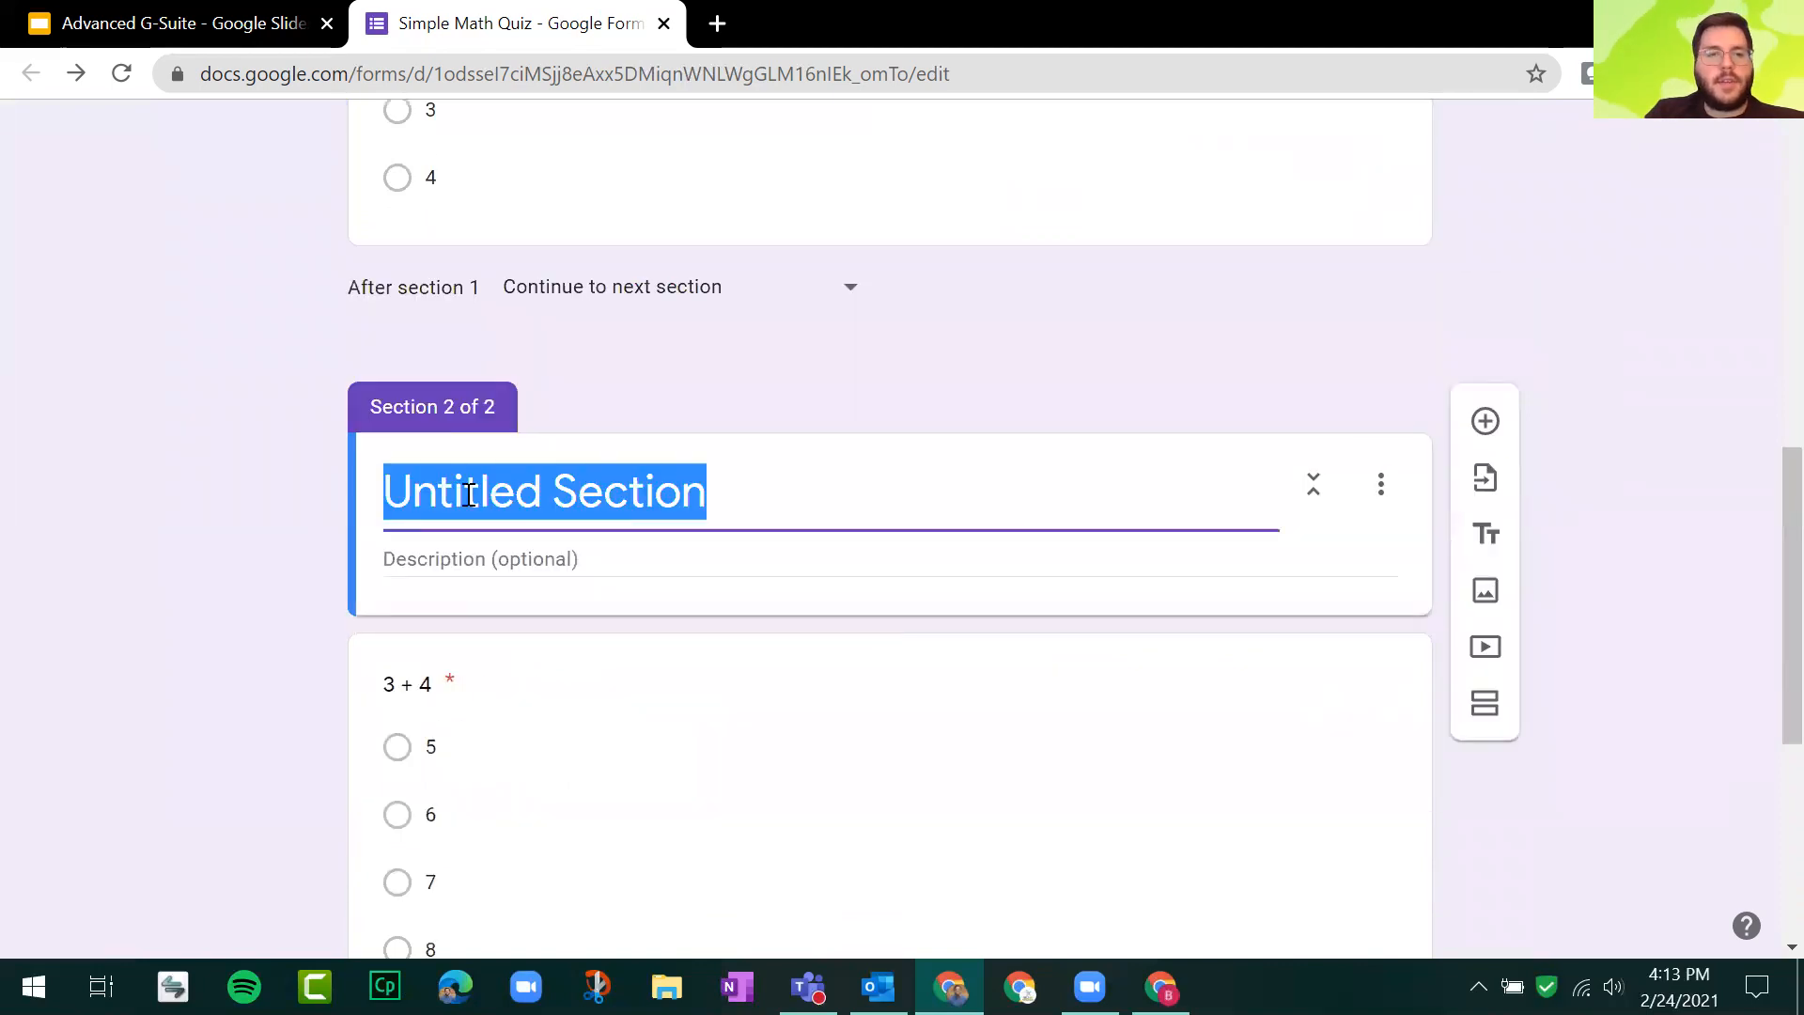
left_click(531, 510)
triple_click(533, 507)
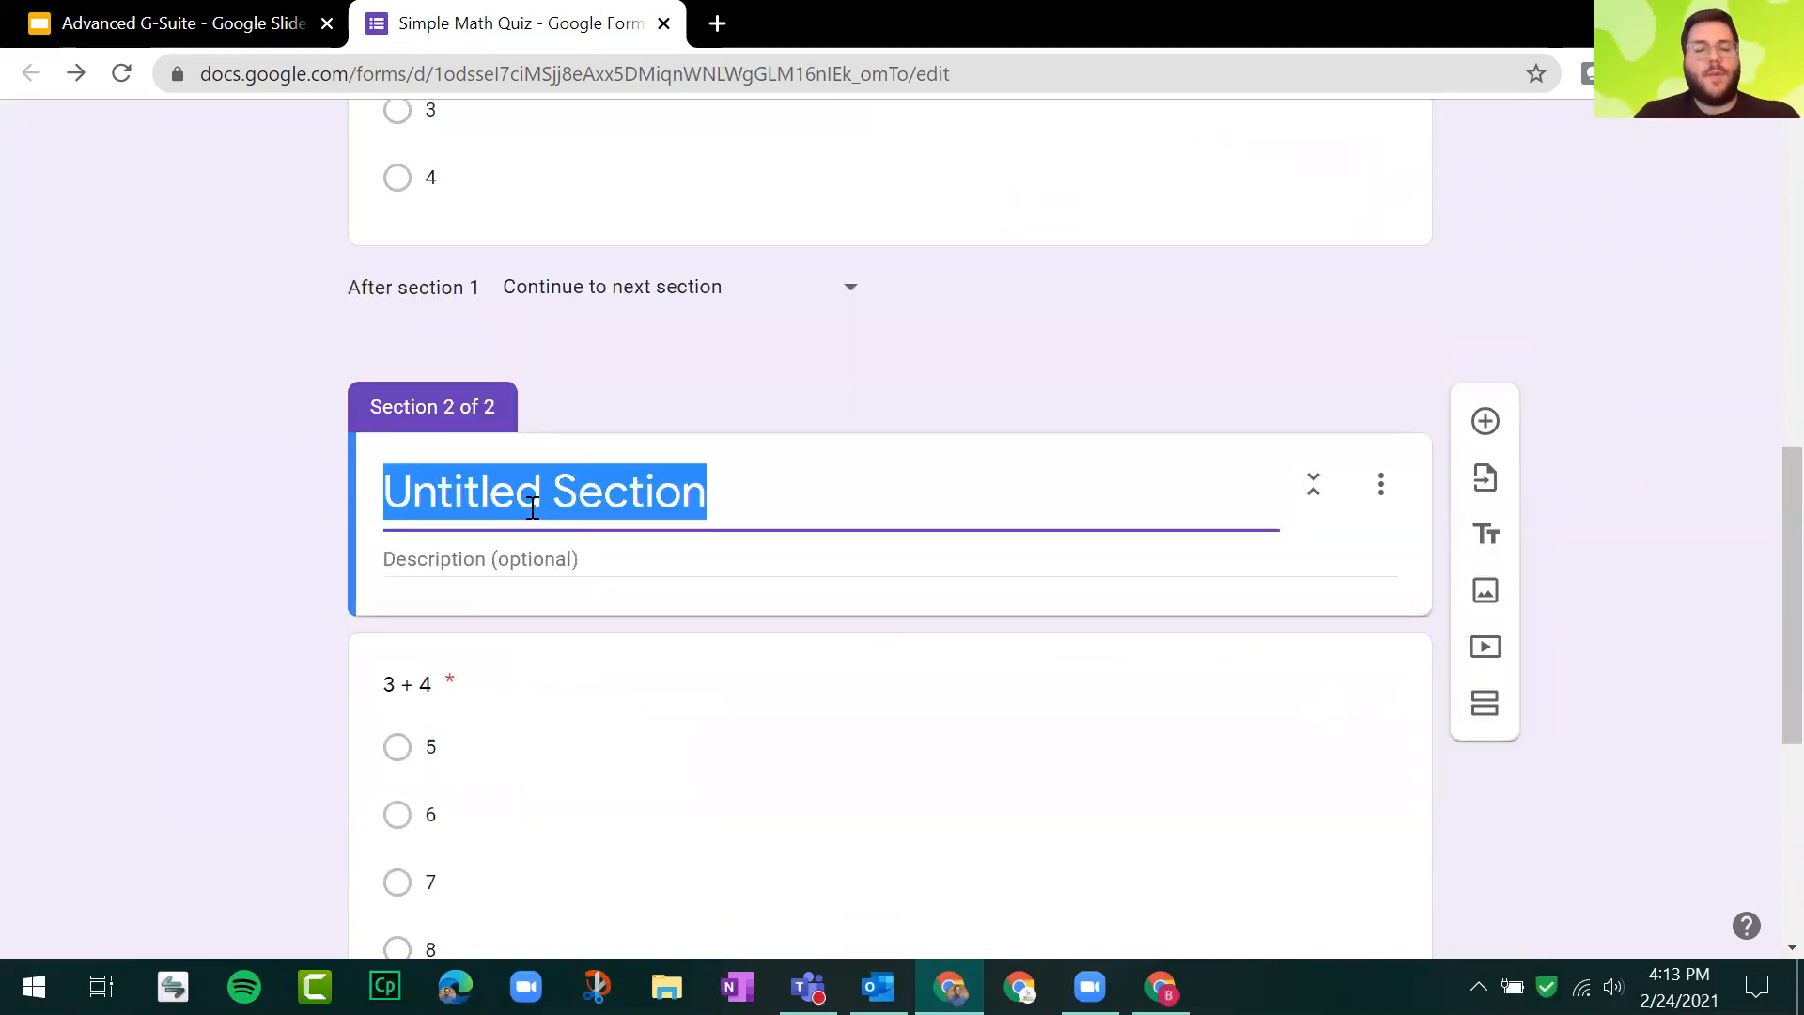
type("Helpf")
key("BackSpace")
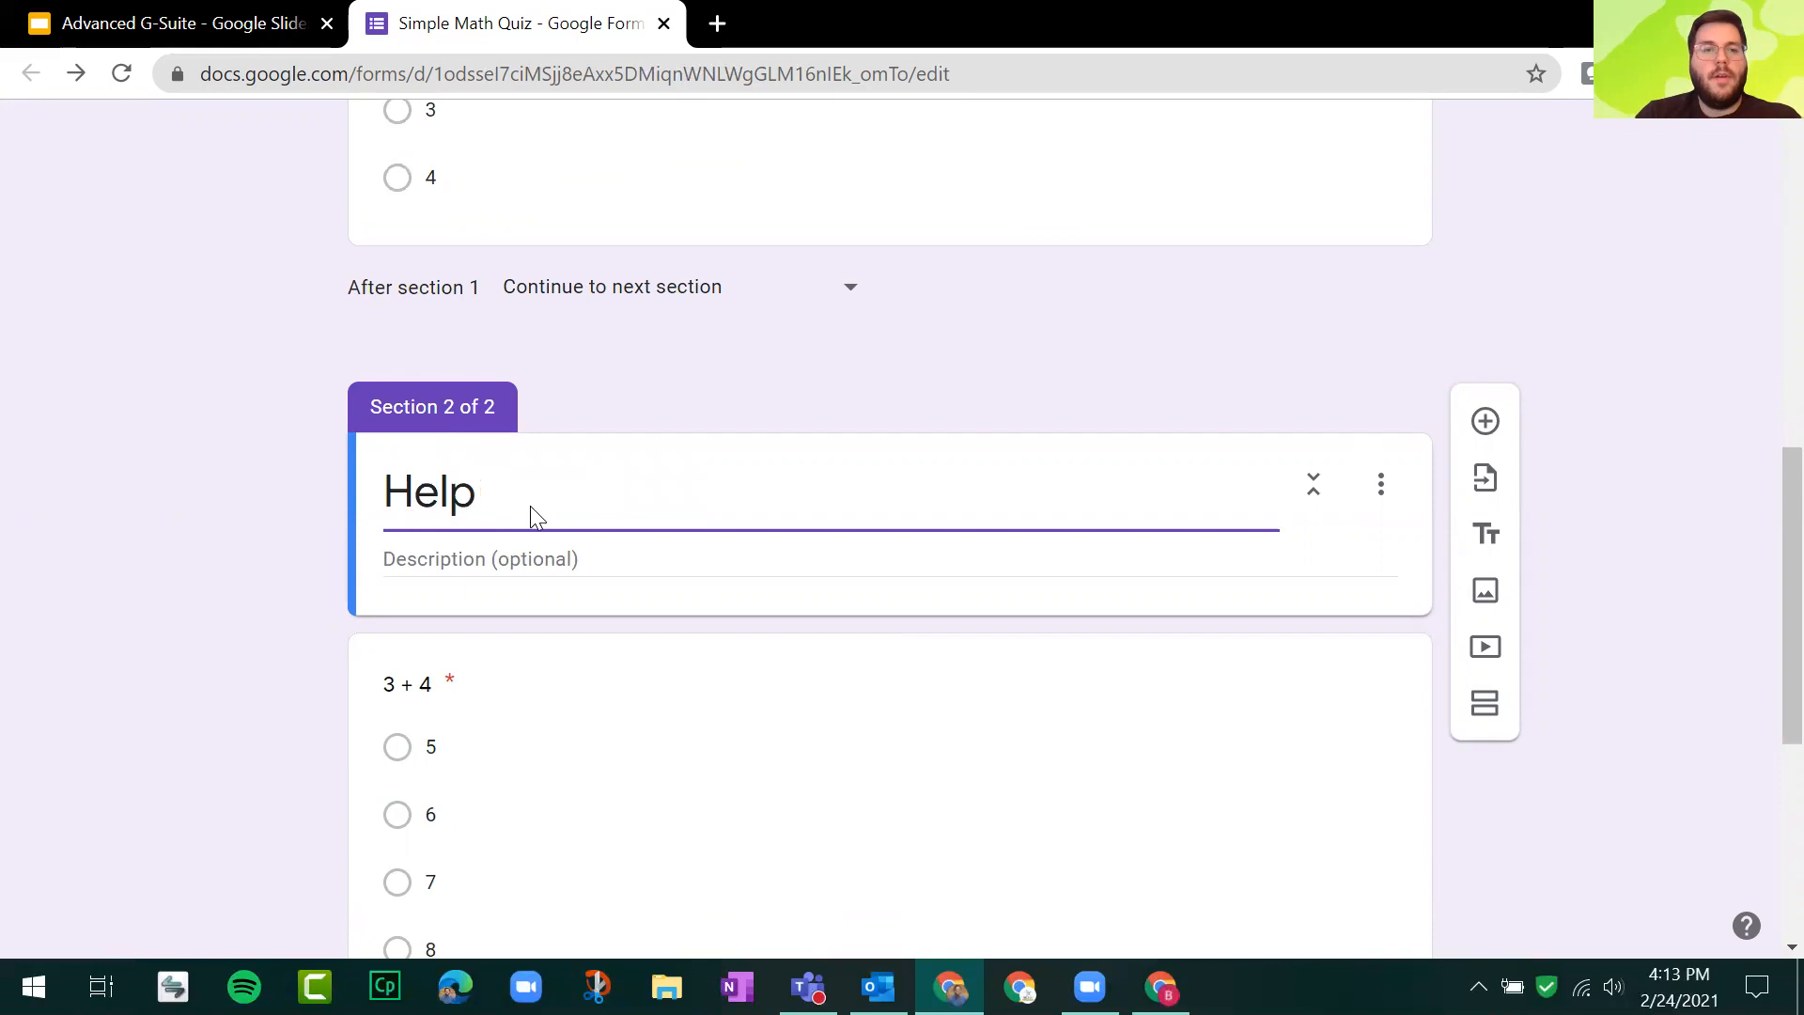
Step: Complete the title of section 2 so it reads "Help for Question 1"
type("for Que")
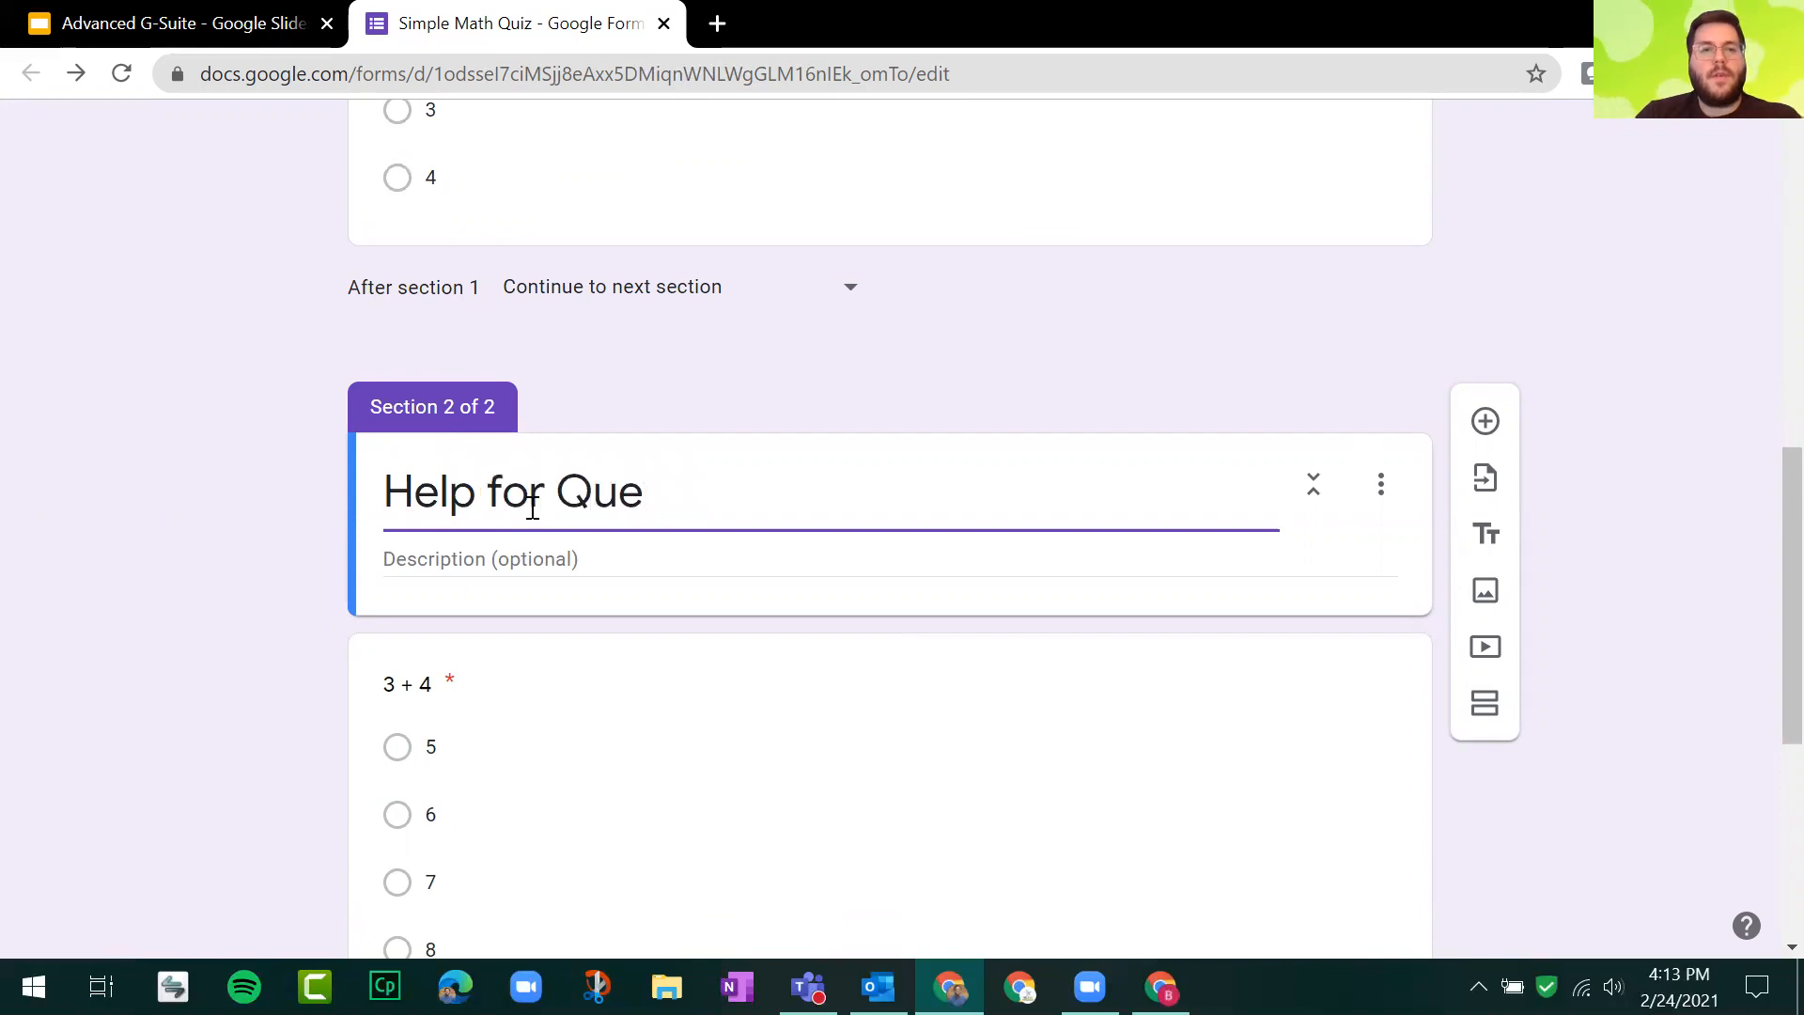
type("stion 1")
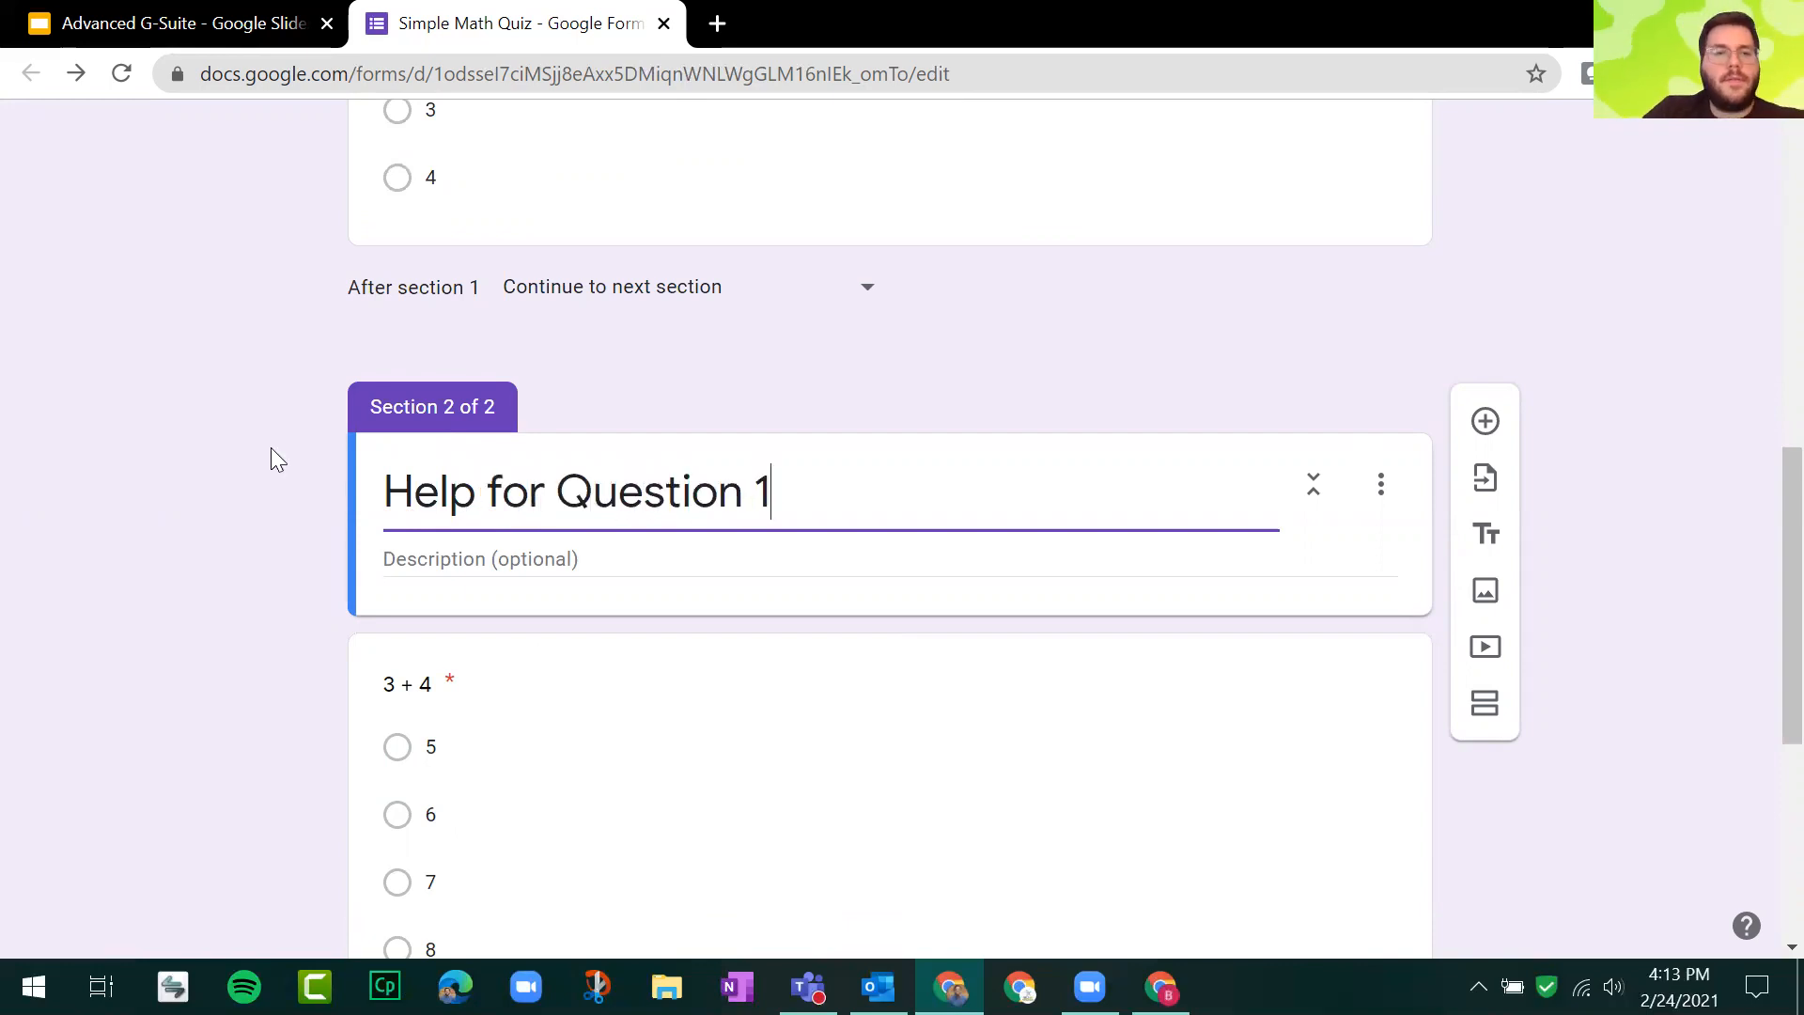
left_click(252, 443)
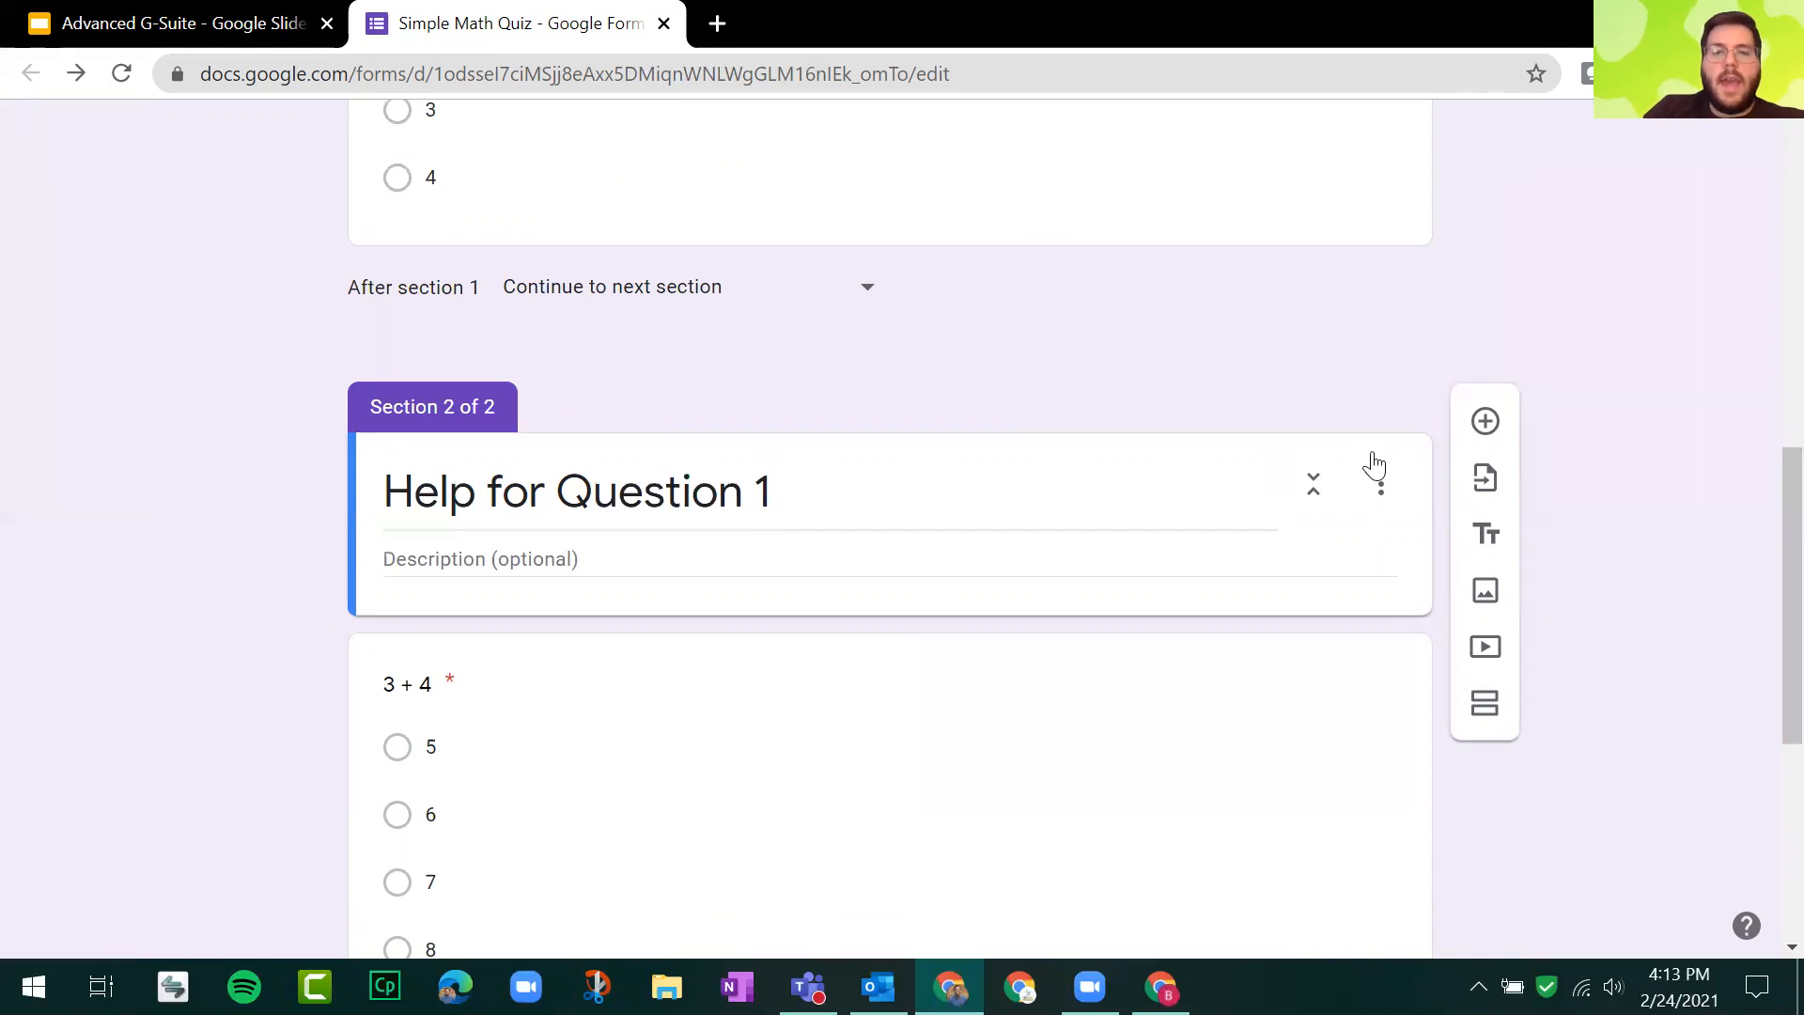
Step: Search YouTube for "basic addition" and insert the Basic Addition video in the Help for Question 1 section
left_click(1480, 424)
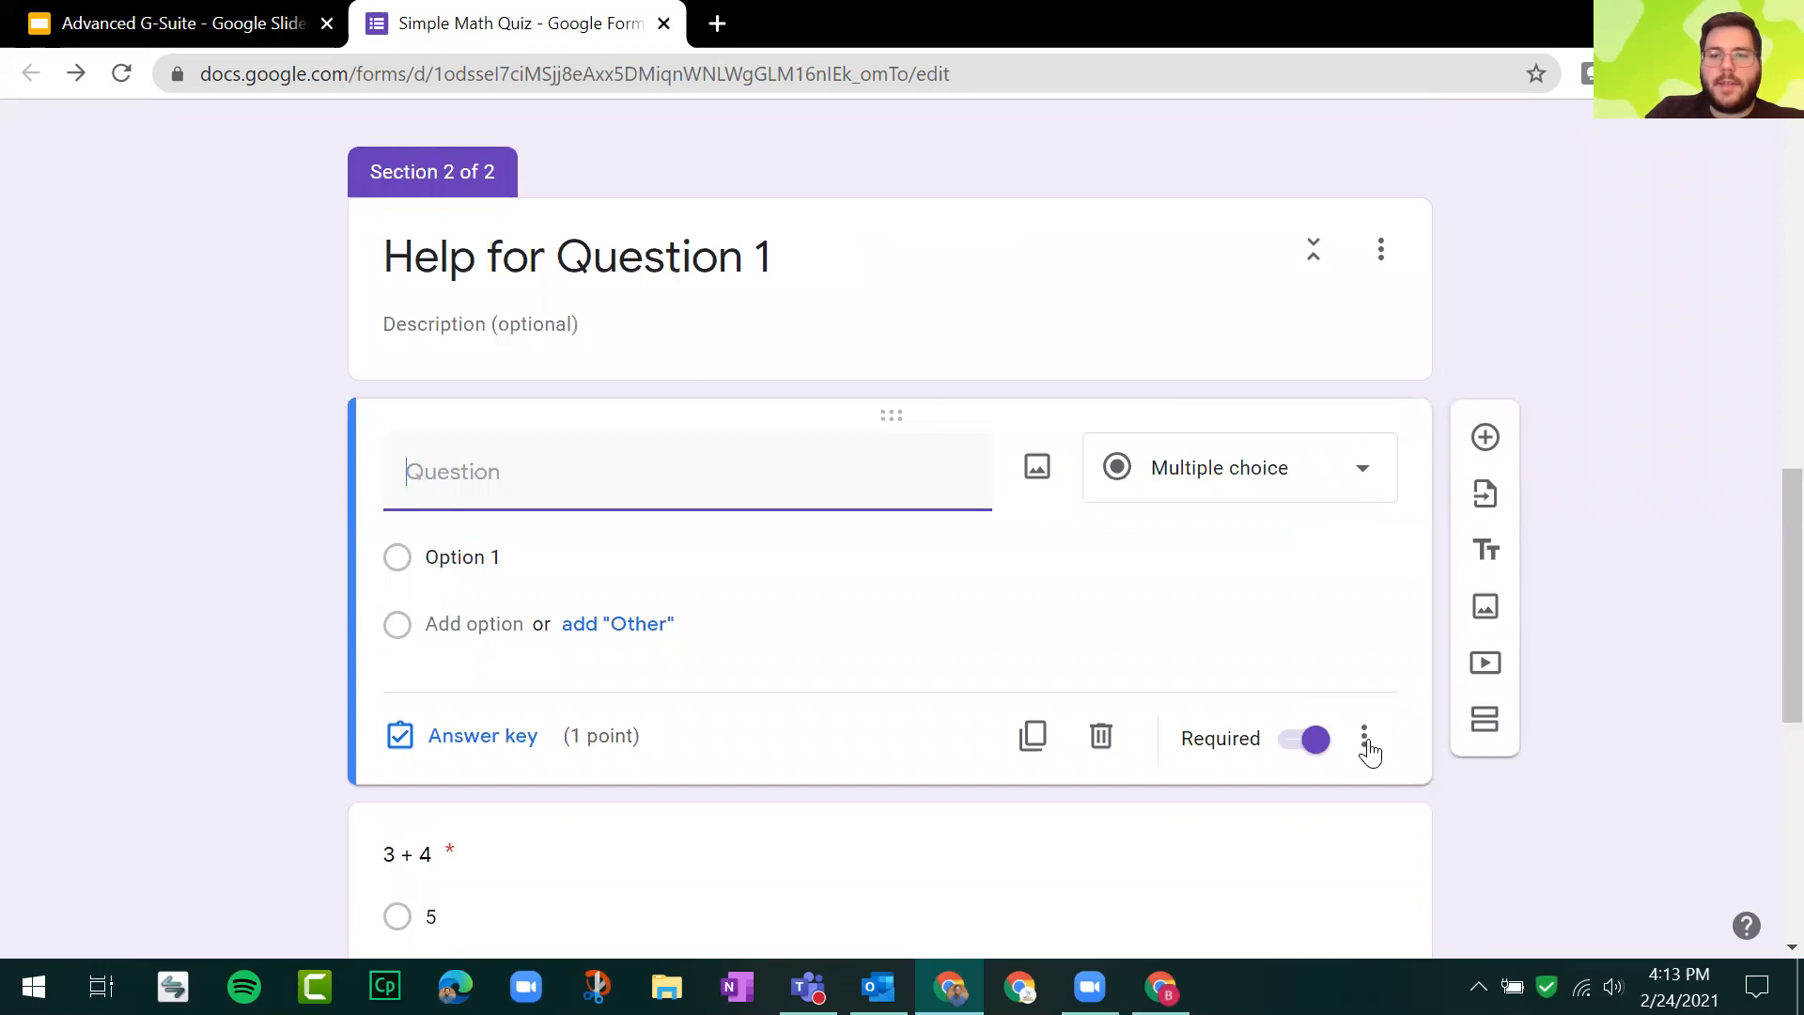
left_click(1106, 742)
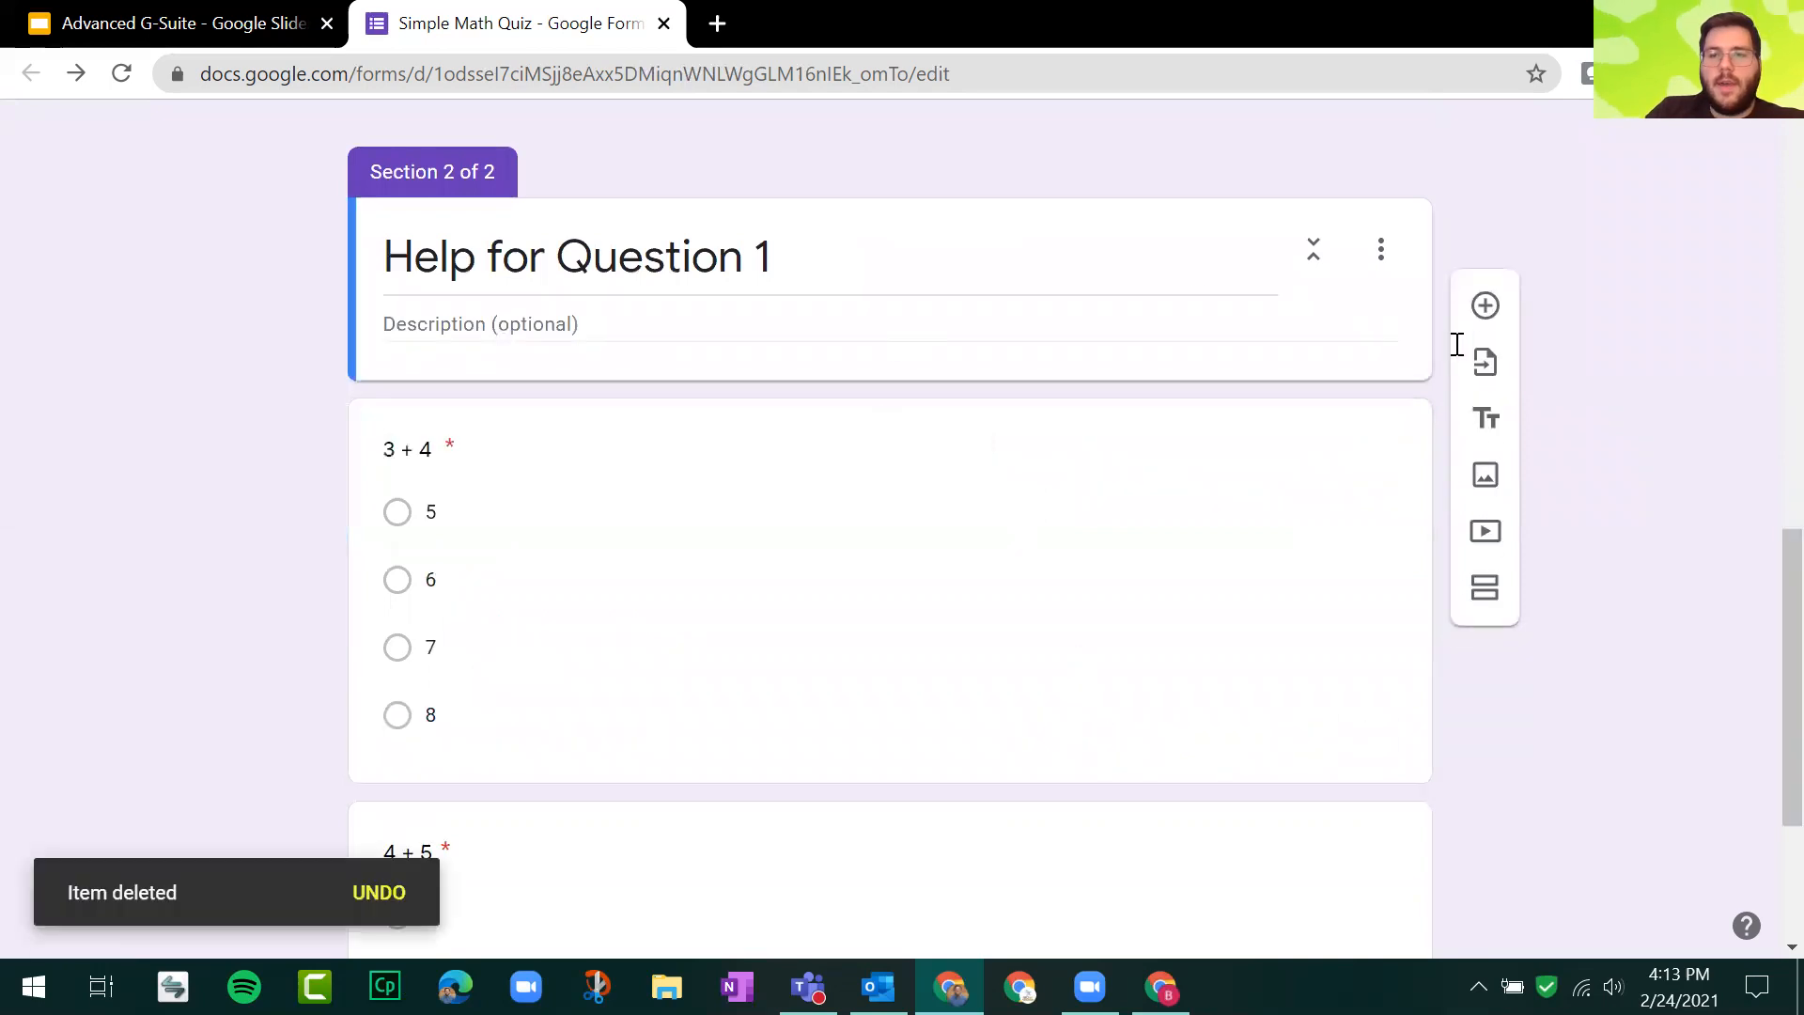
left_click(1486, 532)
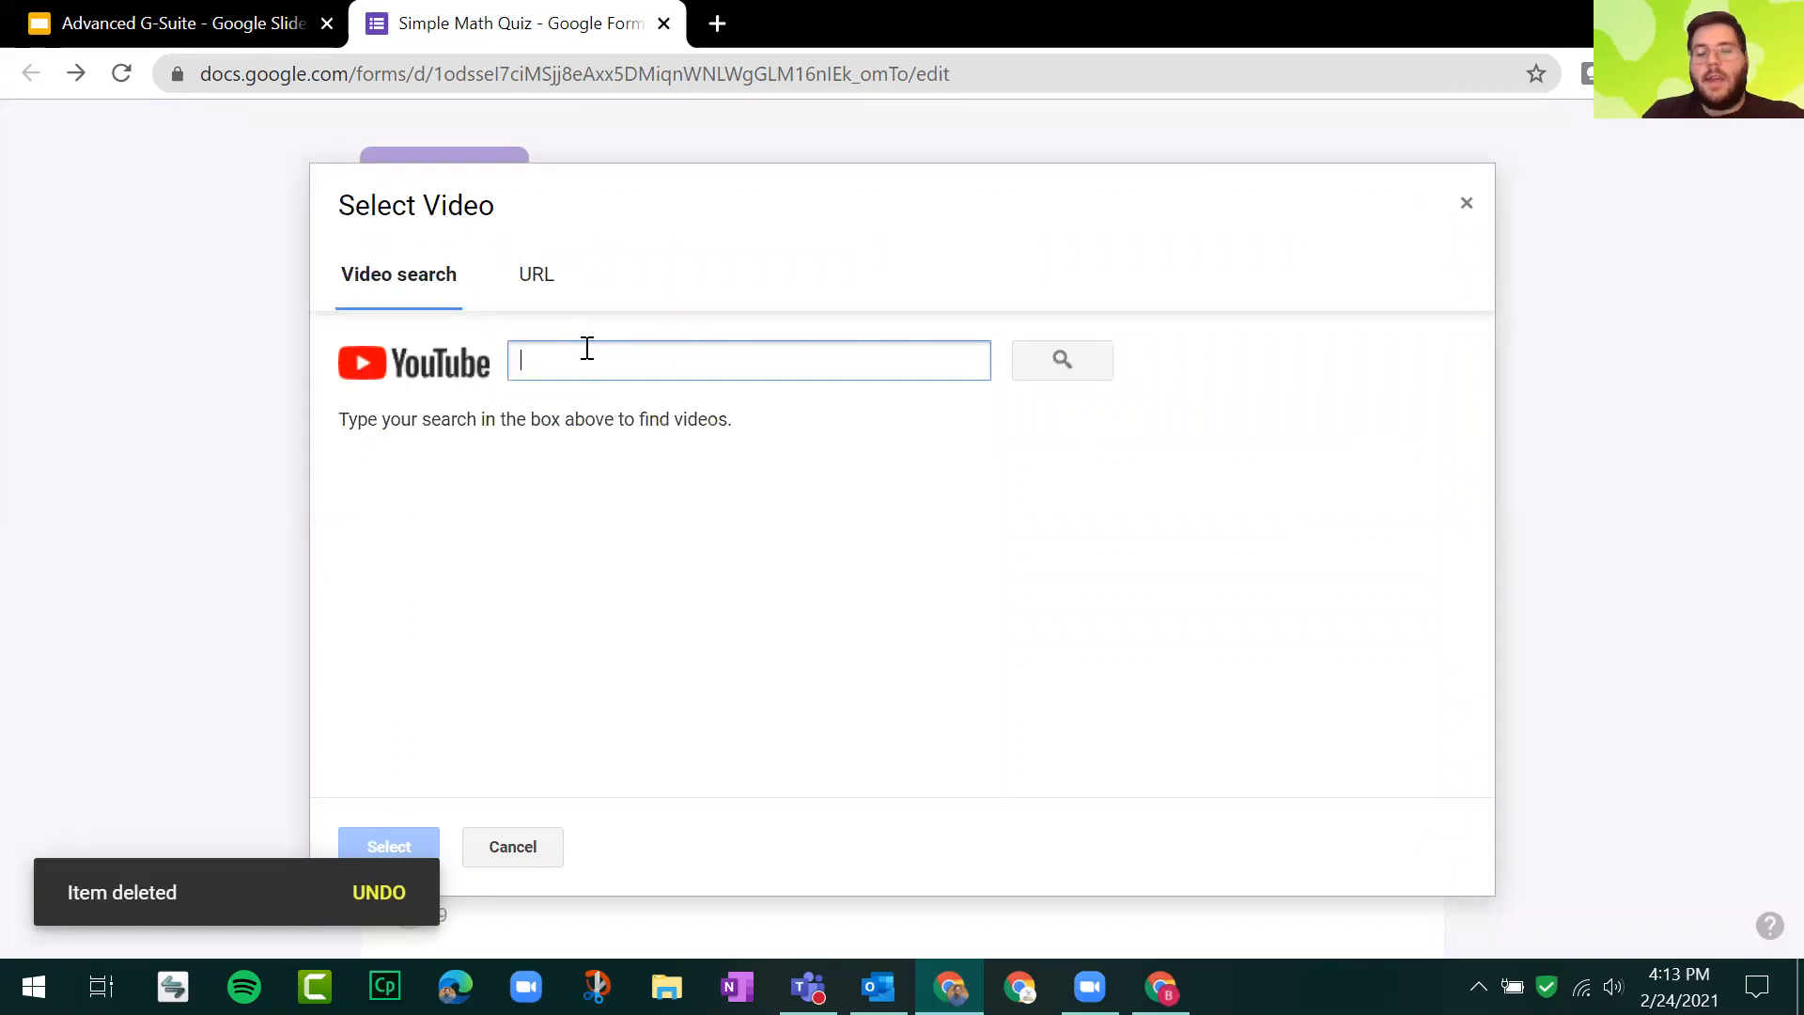
type("basic")
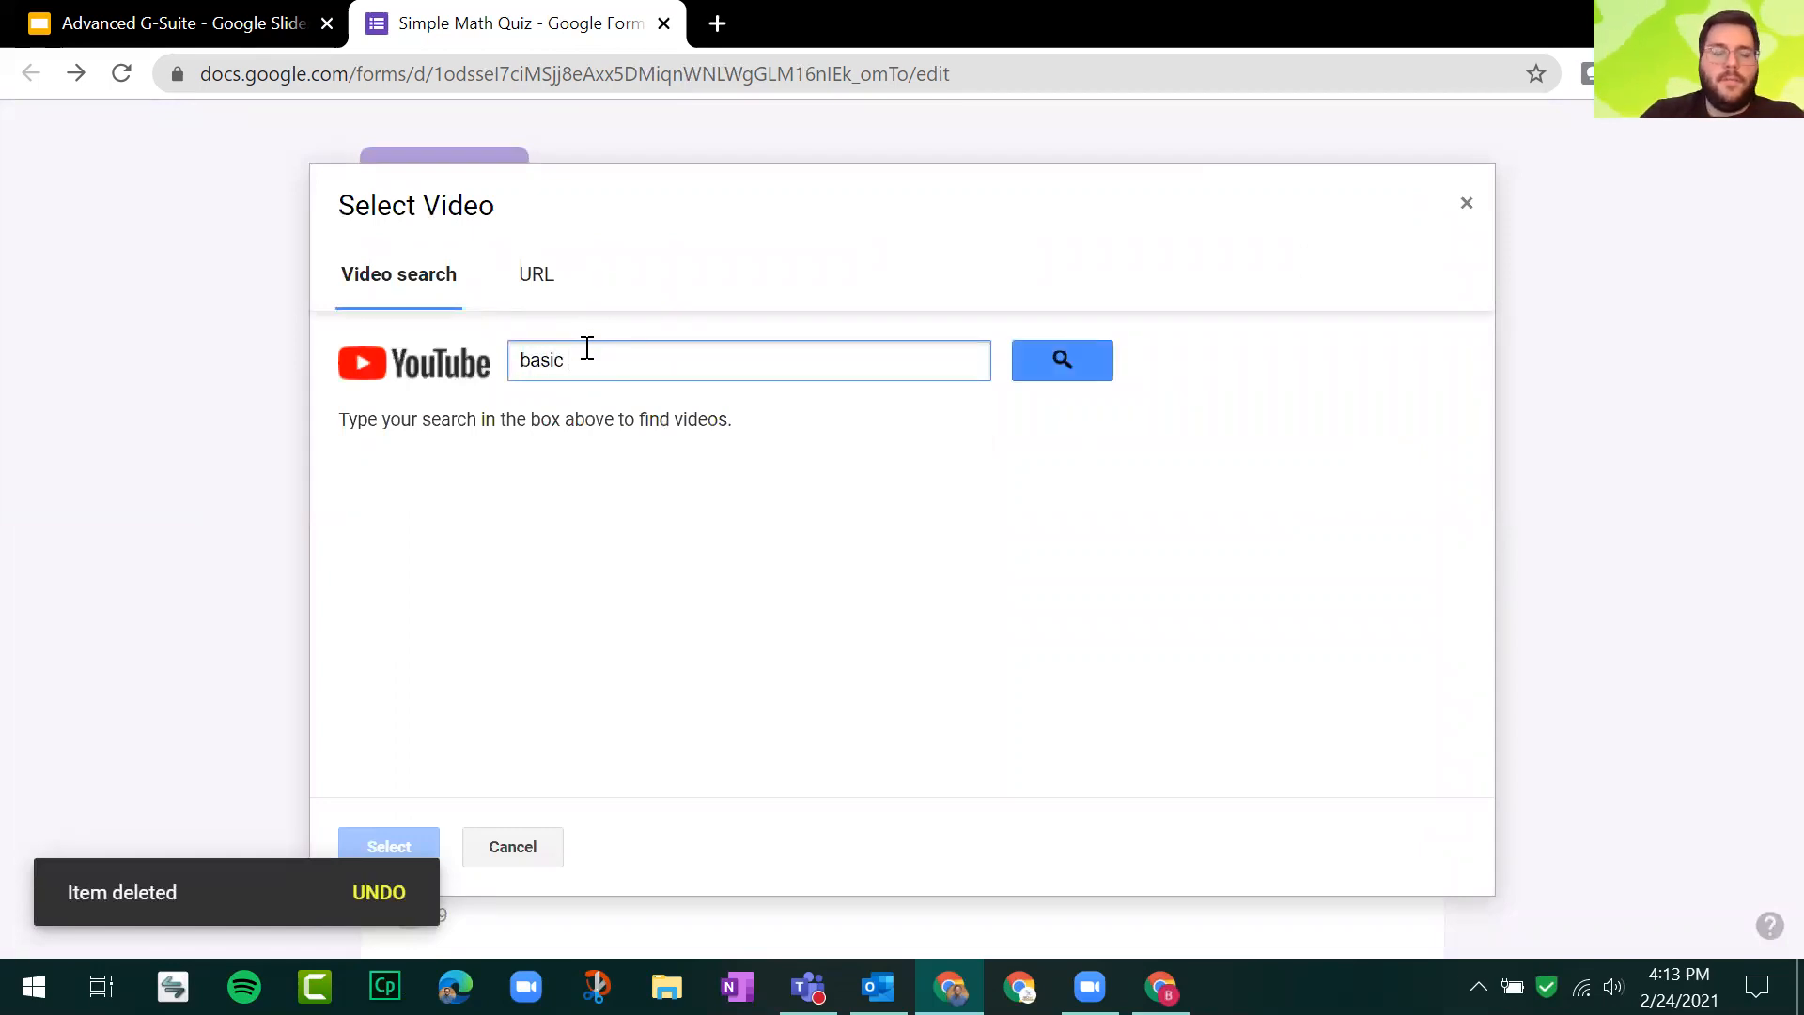
type(" addition")
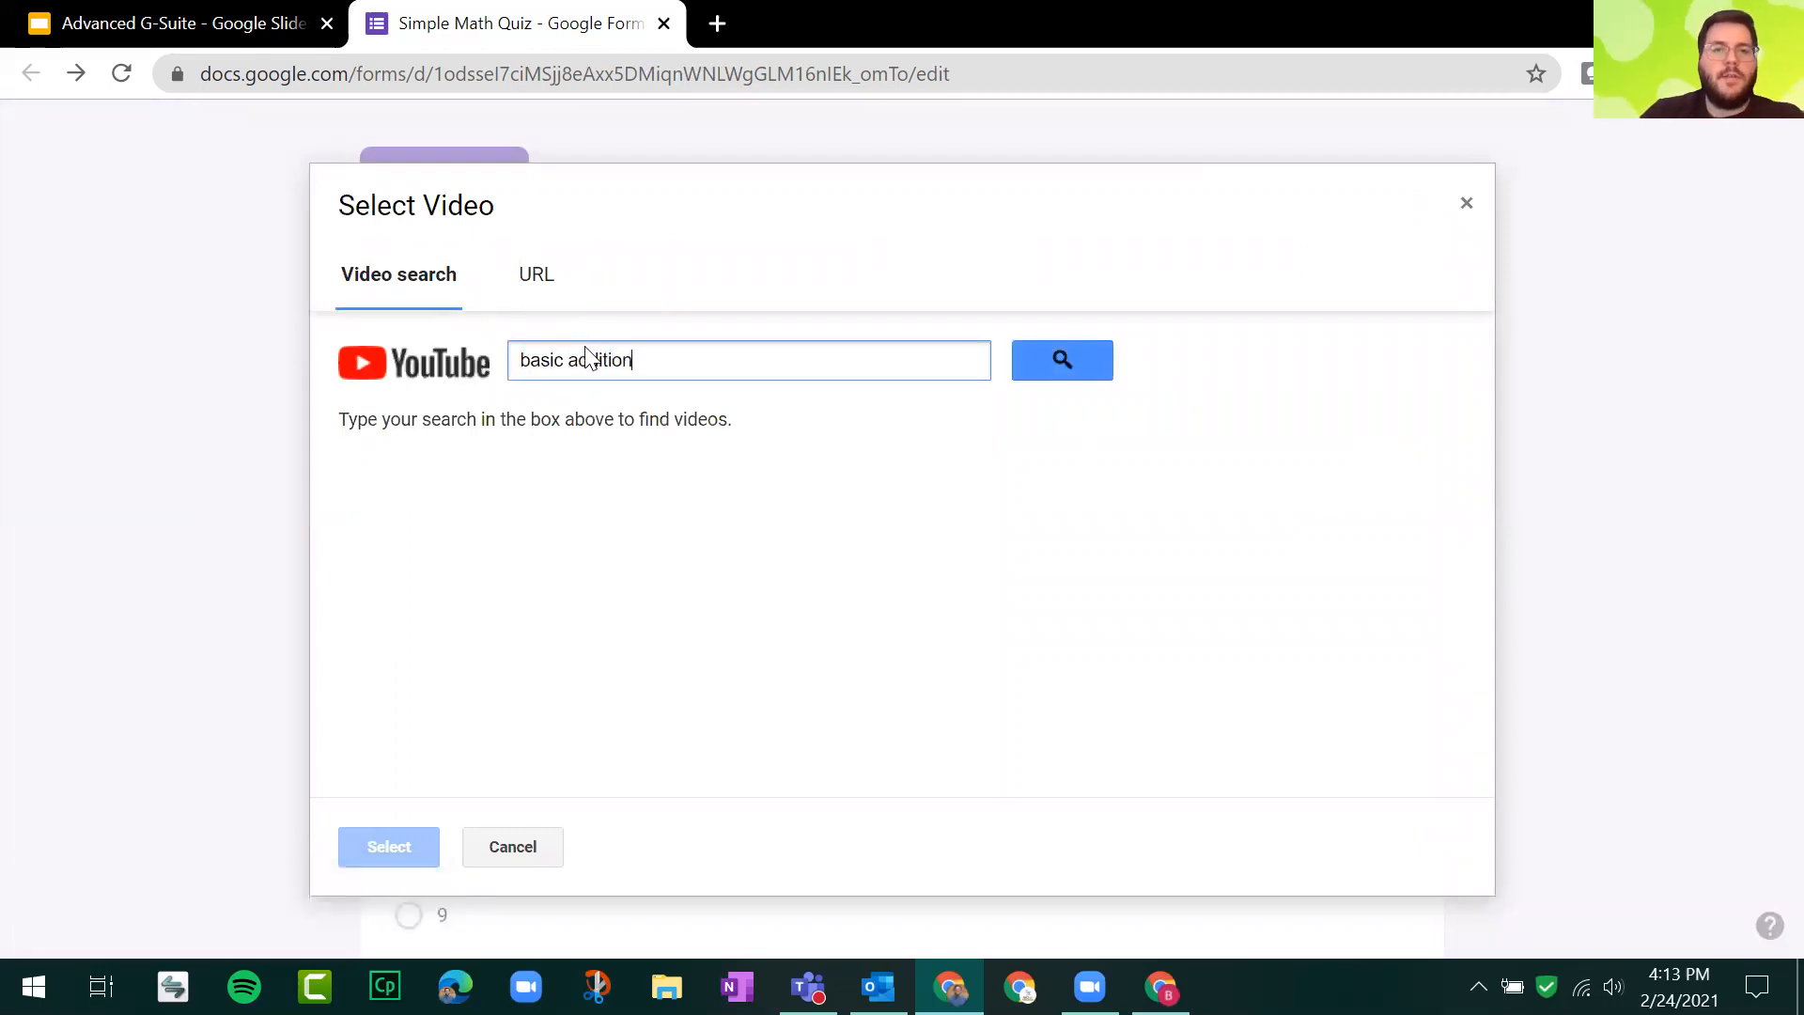
key("Return")
double_click(463, 493)
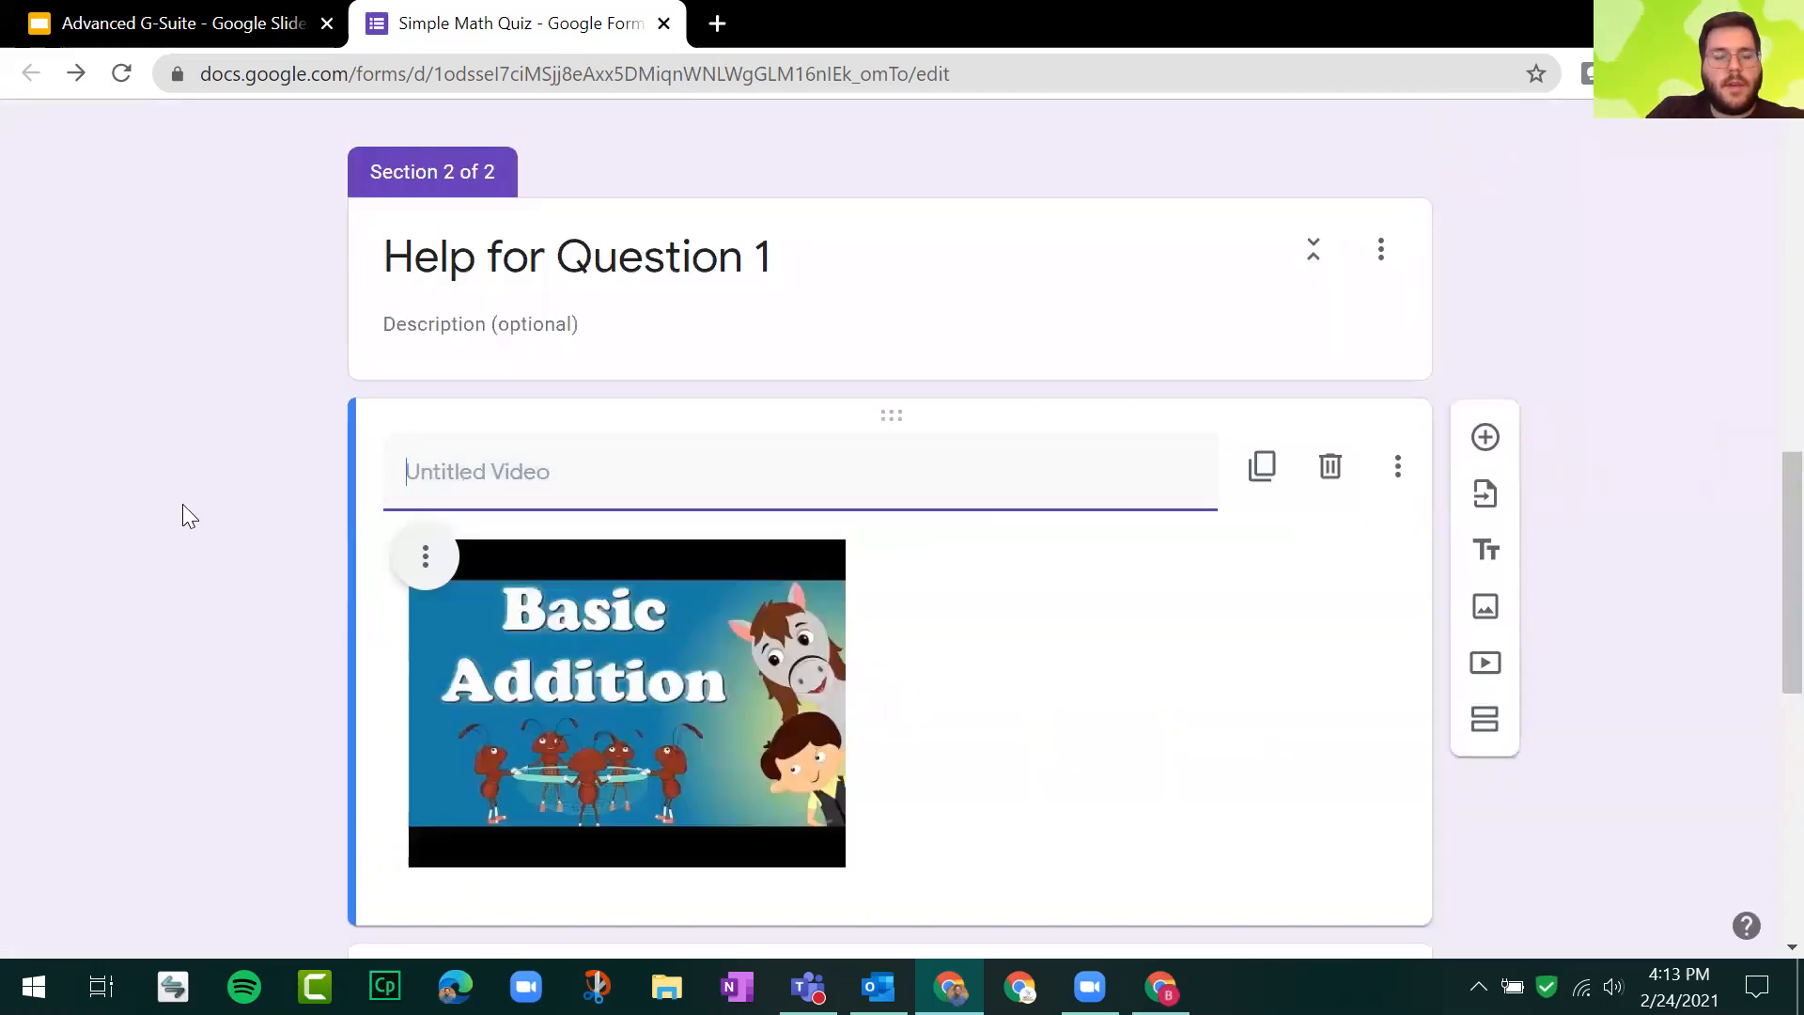
Step: Title the Basic Addition video "Watch this video, then click next to try question 1 again!"
type("Watch this vid")
type("eon")
type("then click nex")
type("t to ")
type("try que")
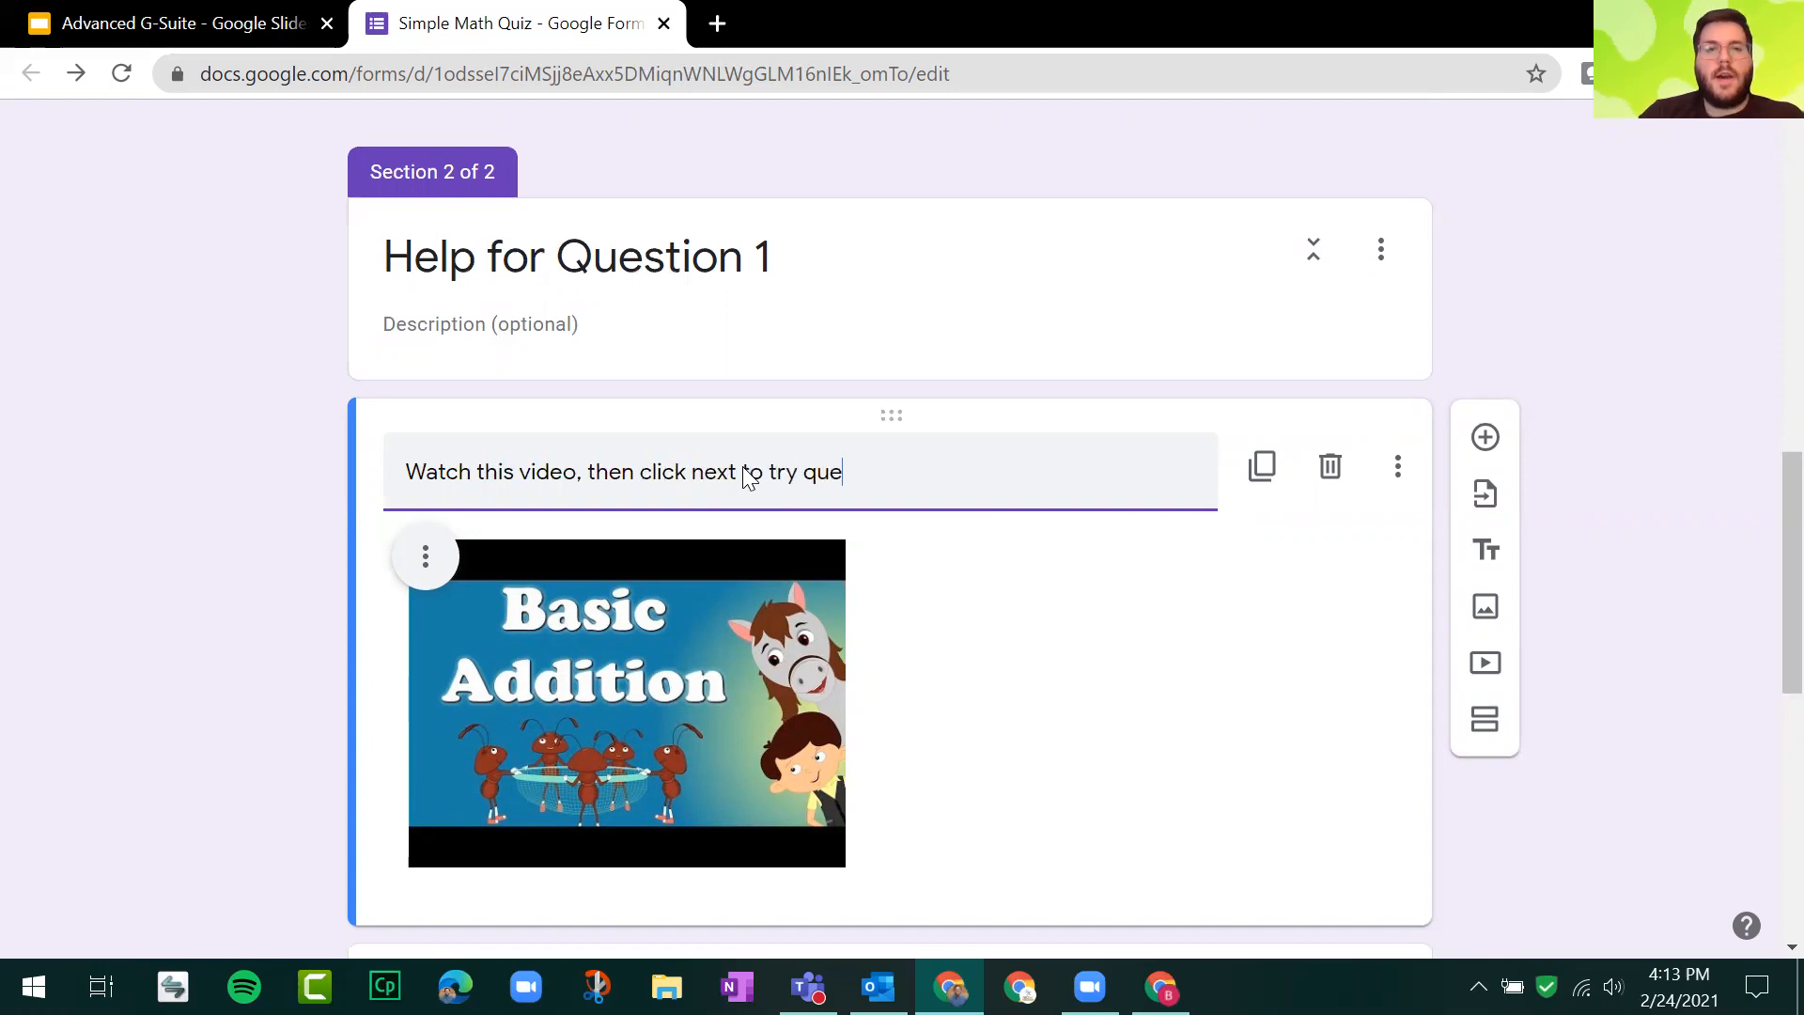
type("stion 1 agia")
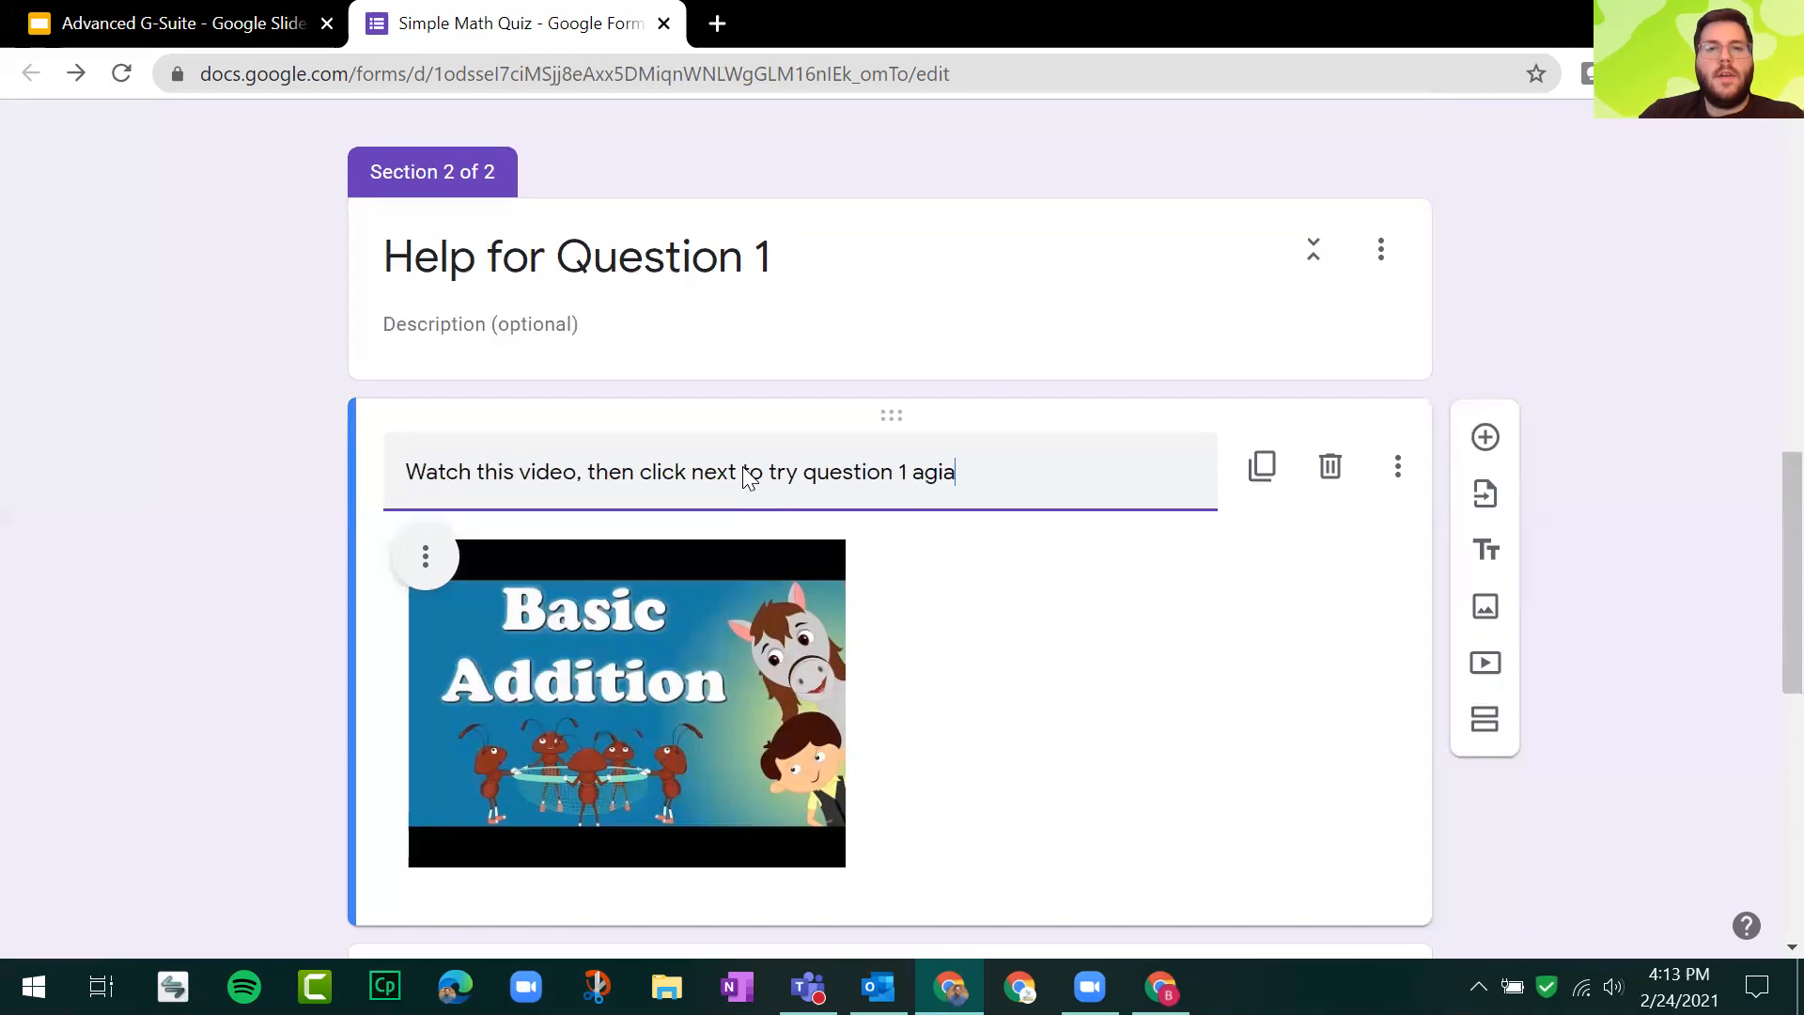
key("BackSpace")
key("BackSpace")
type("ain!")
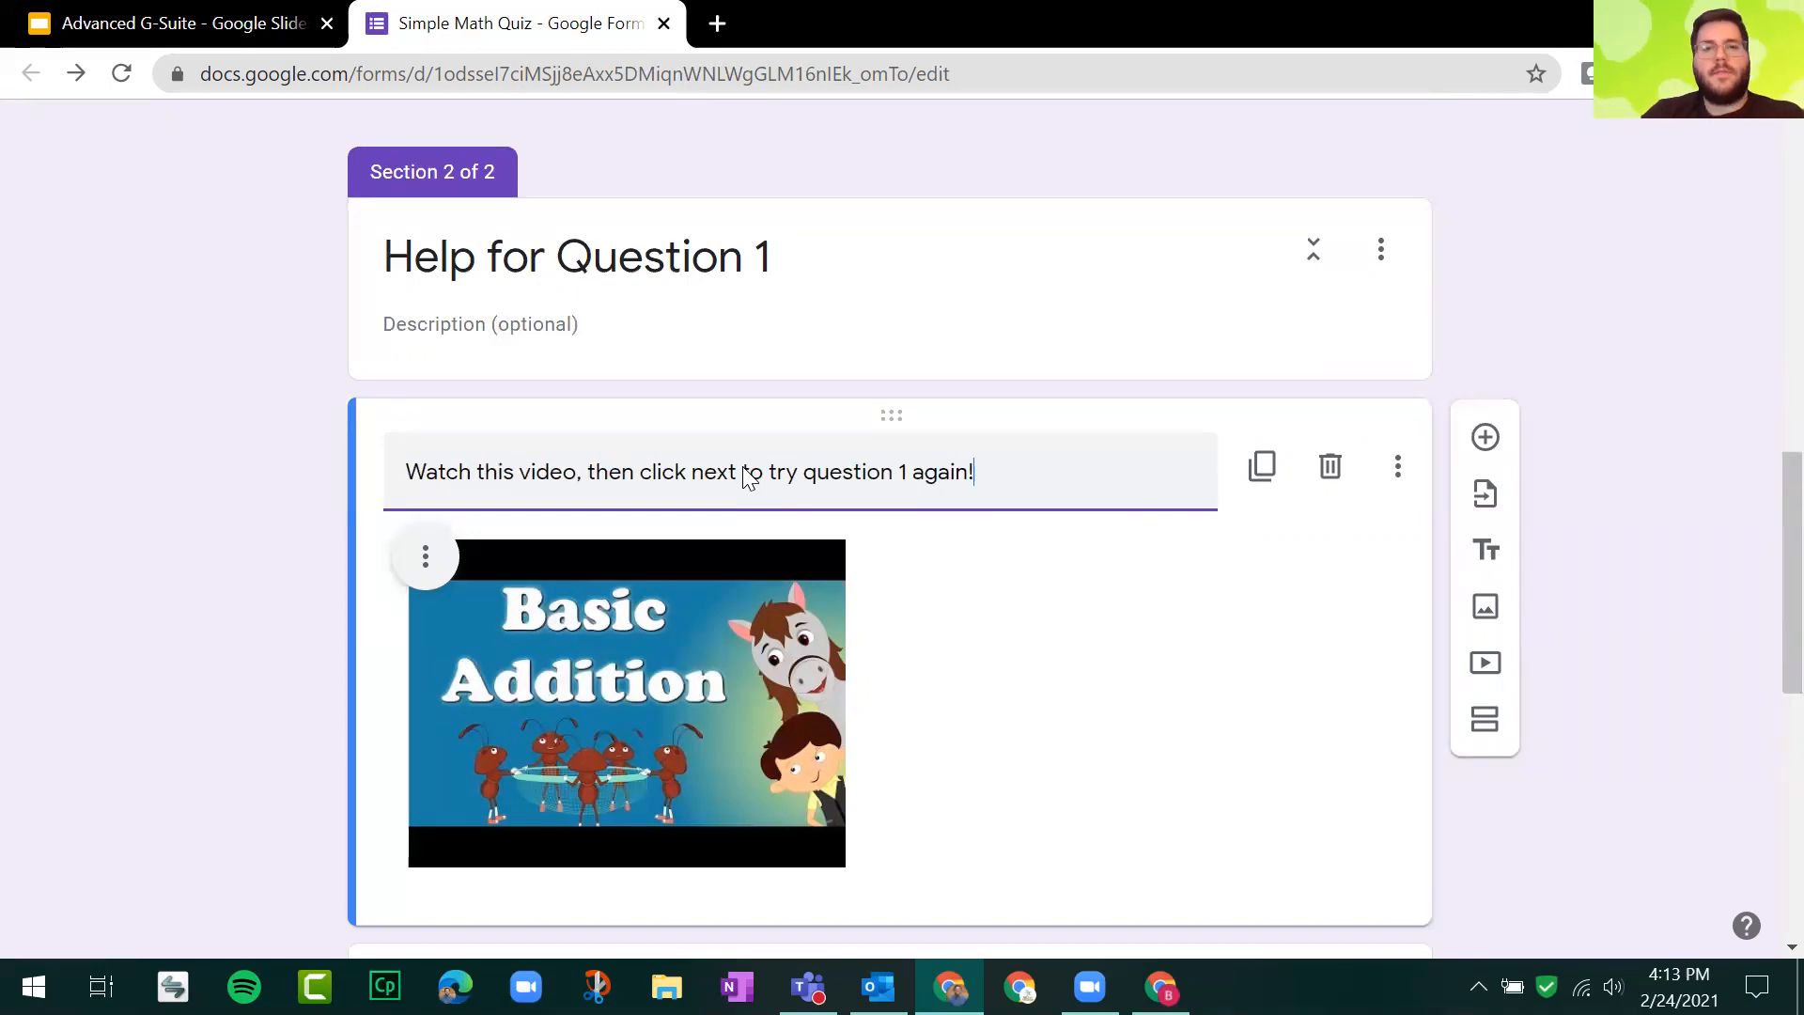
left_click(256, 462)
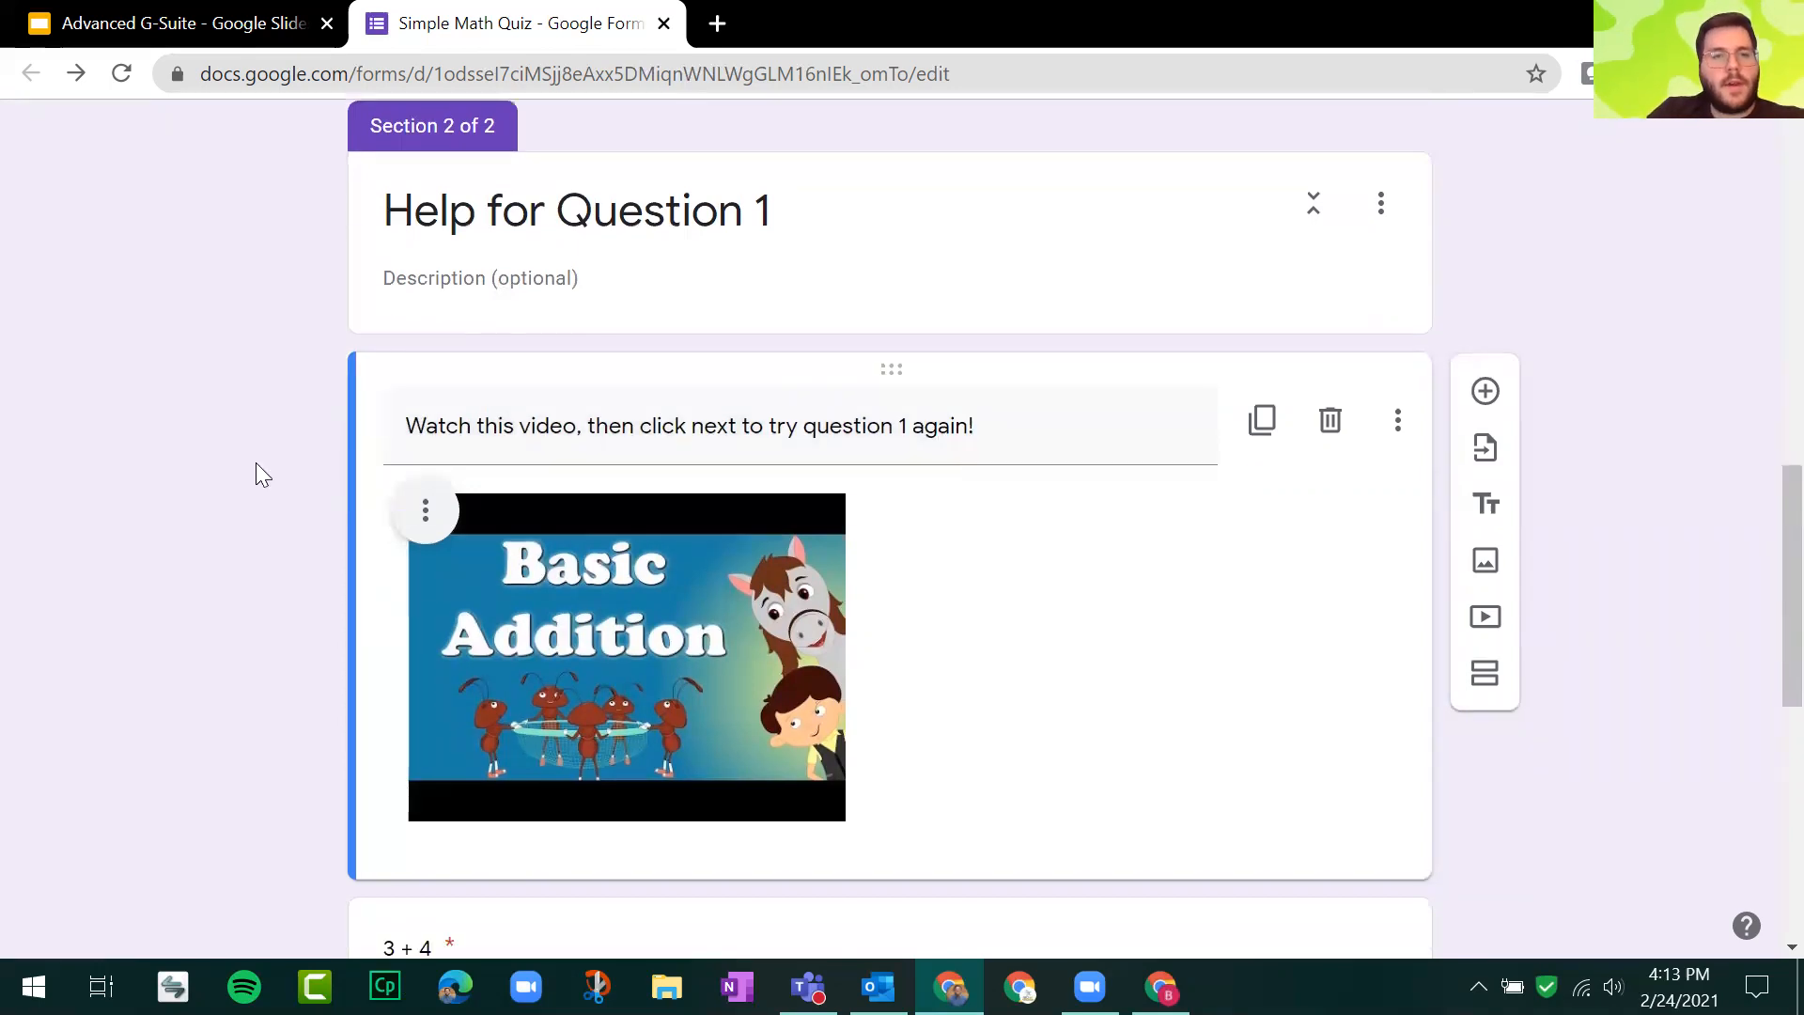
Step: Turn on answer-based section navigation for the 2 + 2 question
scroll(255, 462, "up", 7)
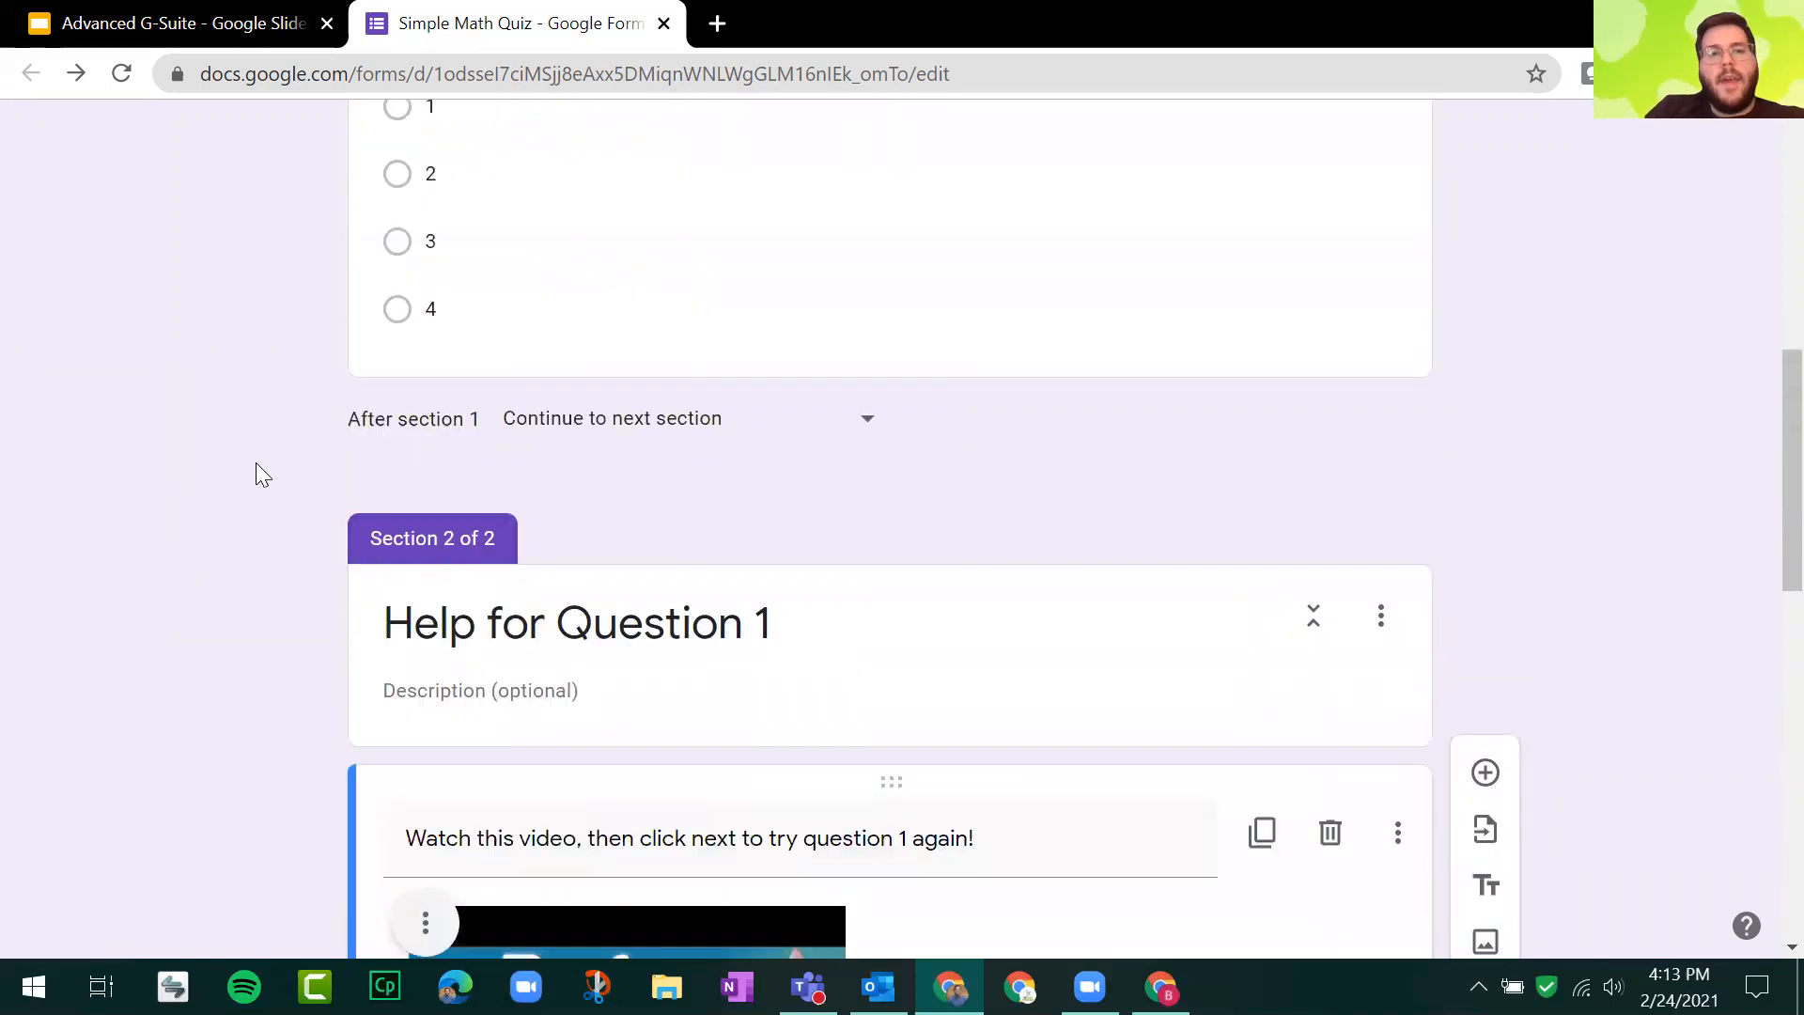
left_click(555, 530)
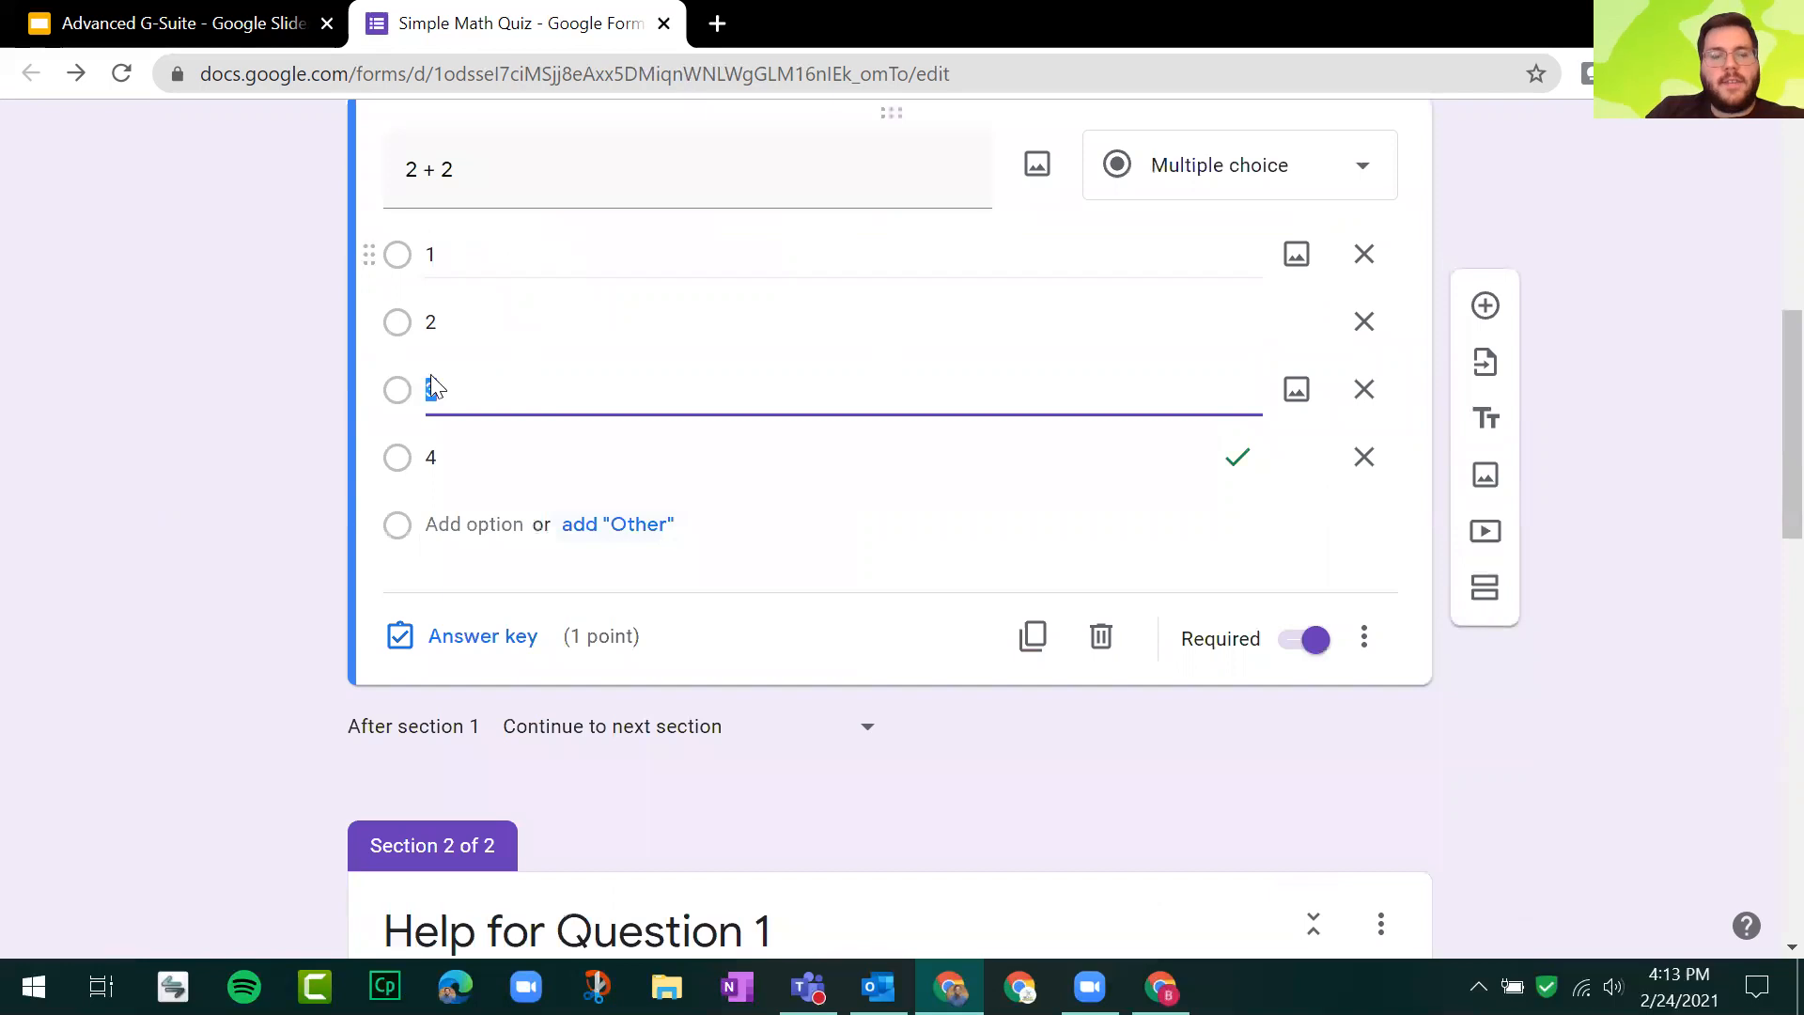
scroll(723, 760, "down", 5)
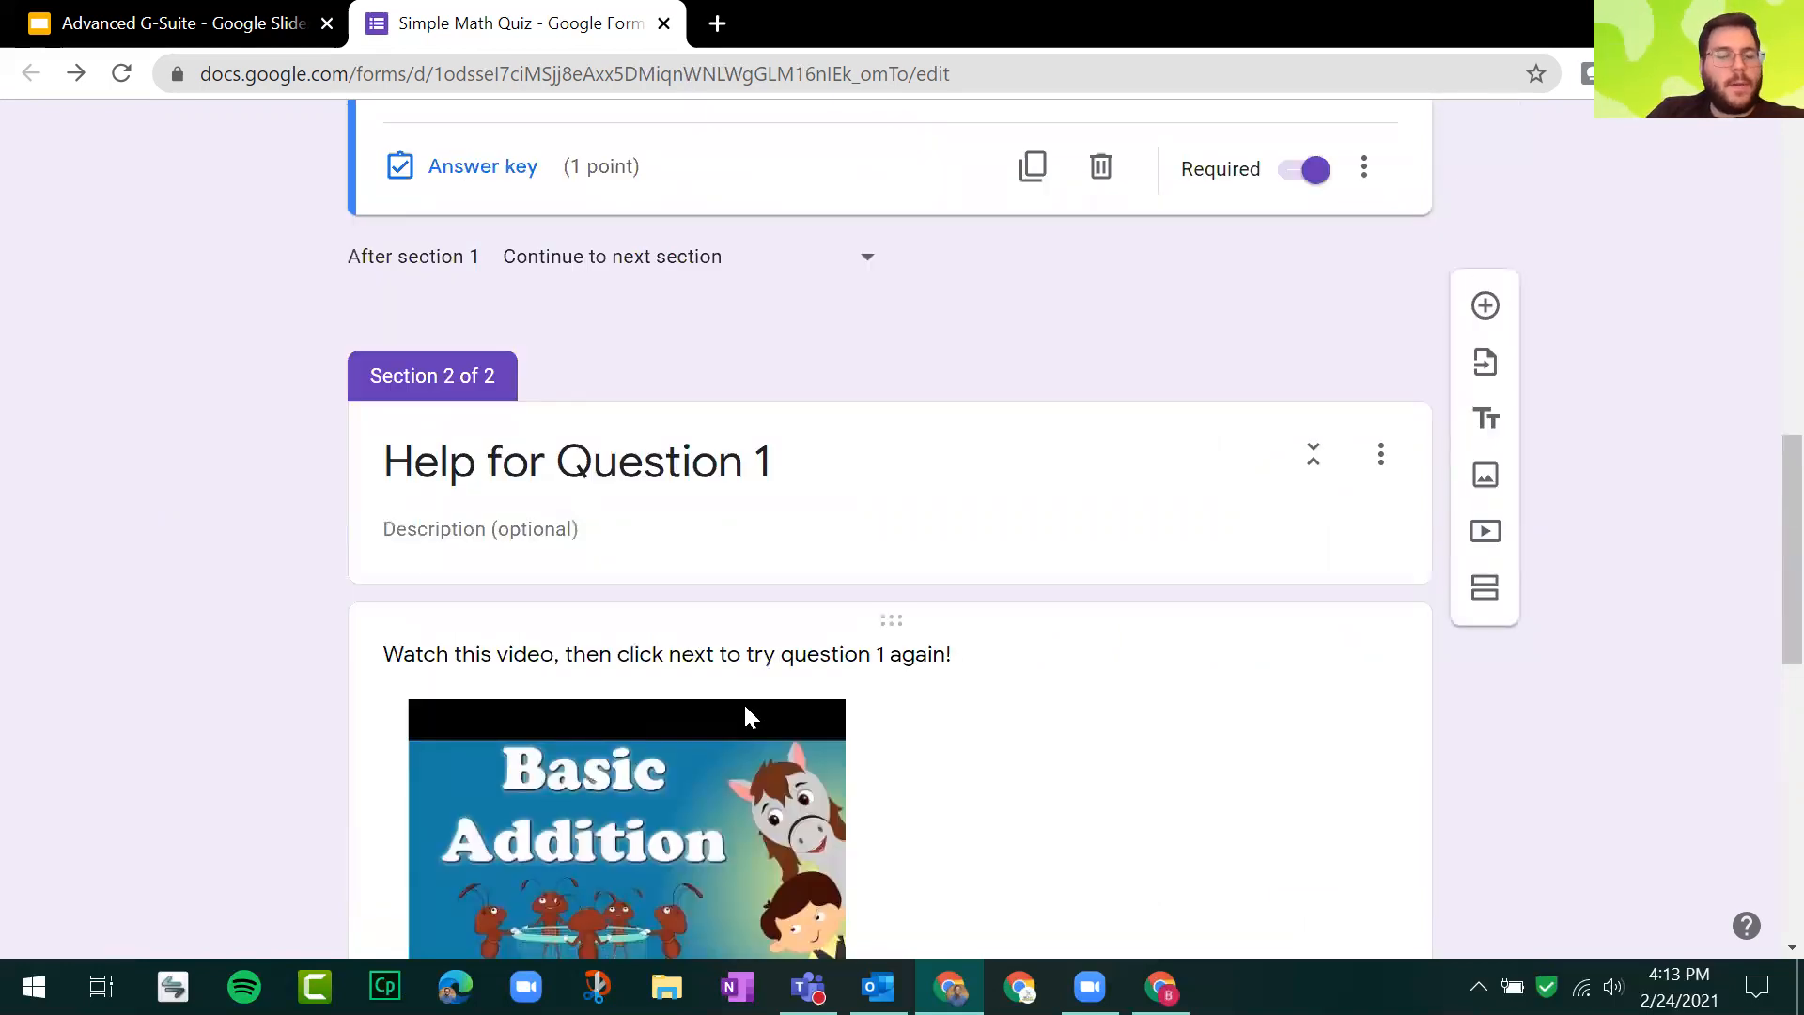
scroll(744, 706, "down", 2)
scroll(744, 707, "up", 5)
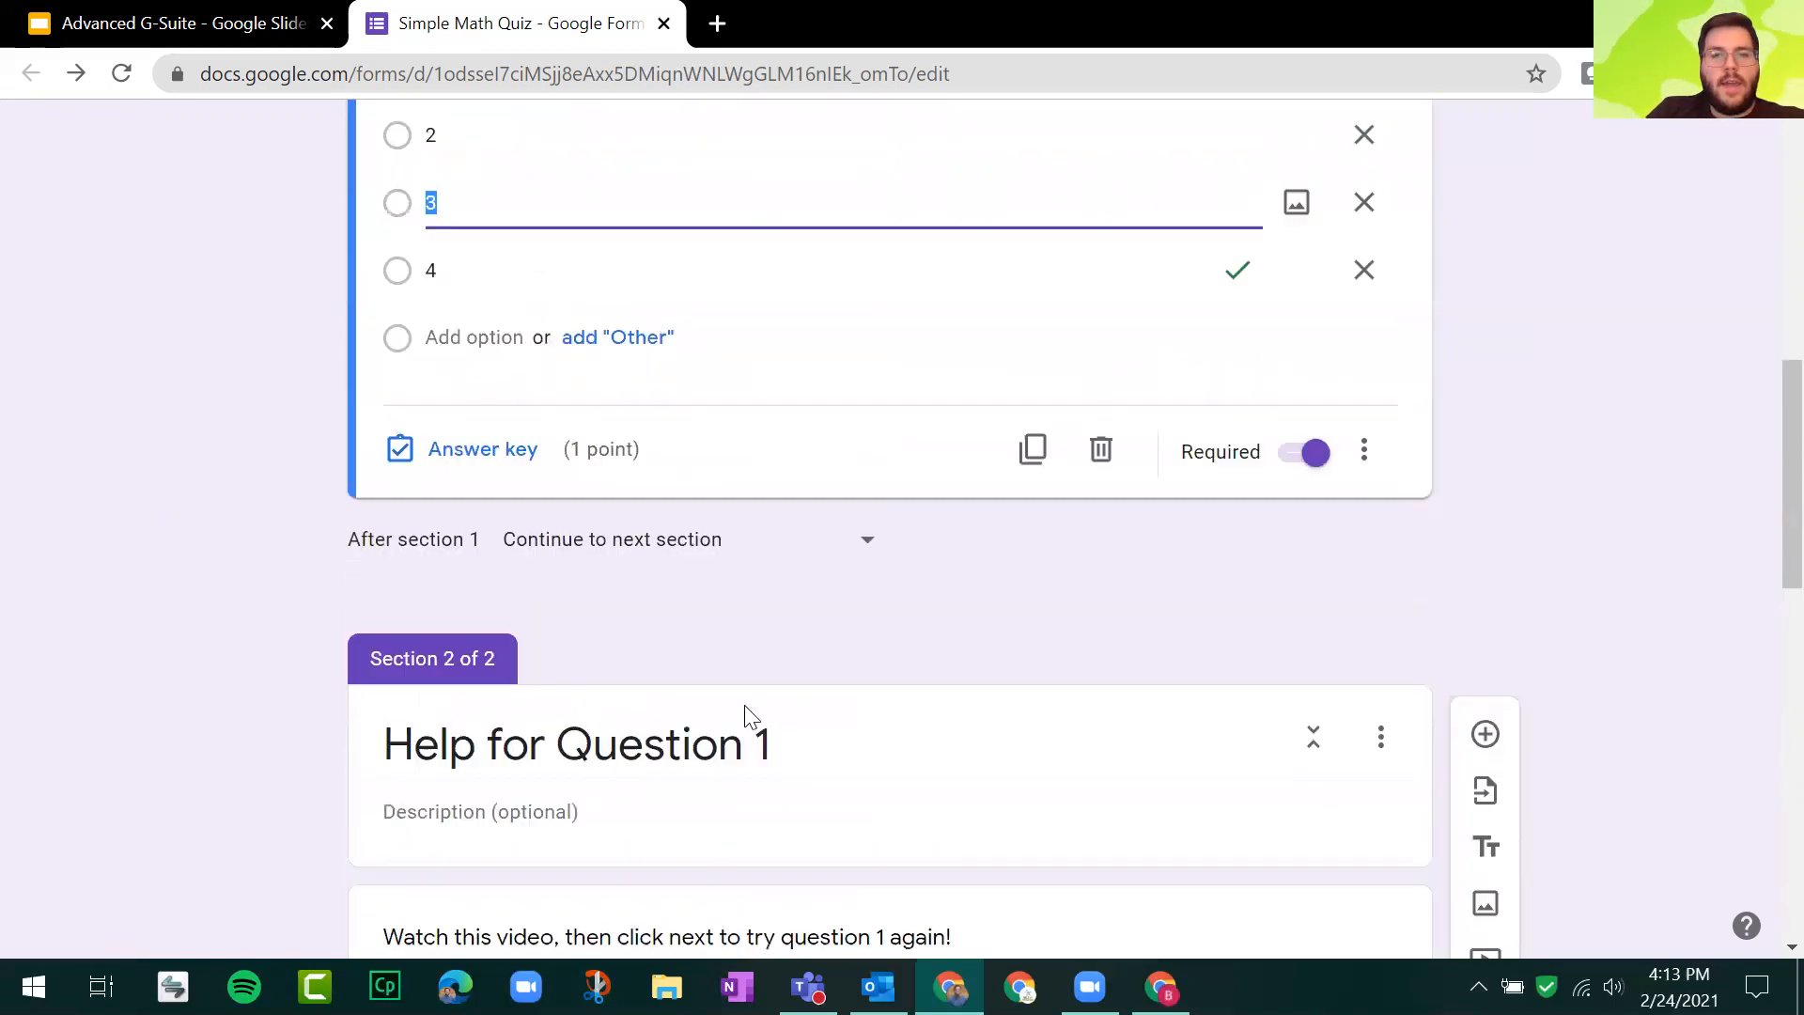
scroll(750, 716, "up", 4)
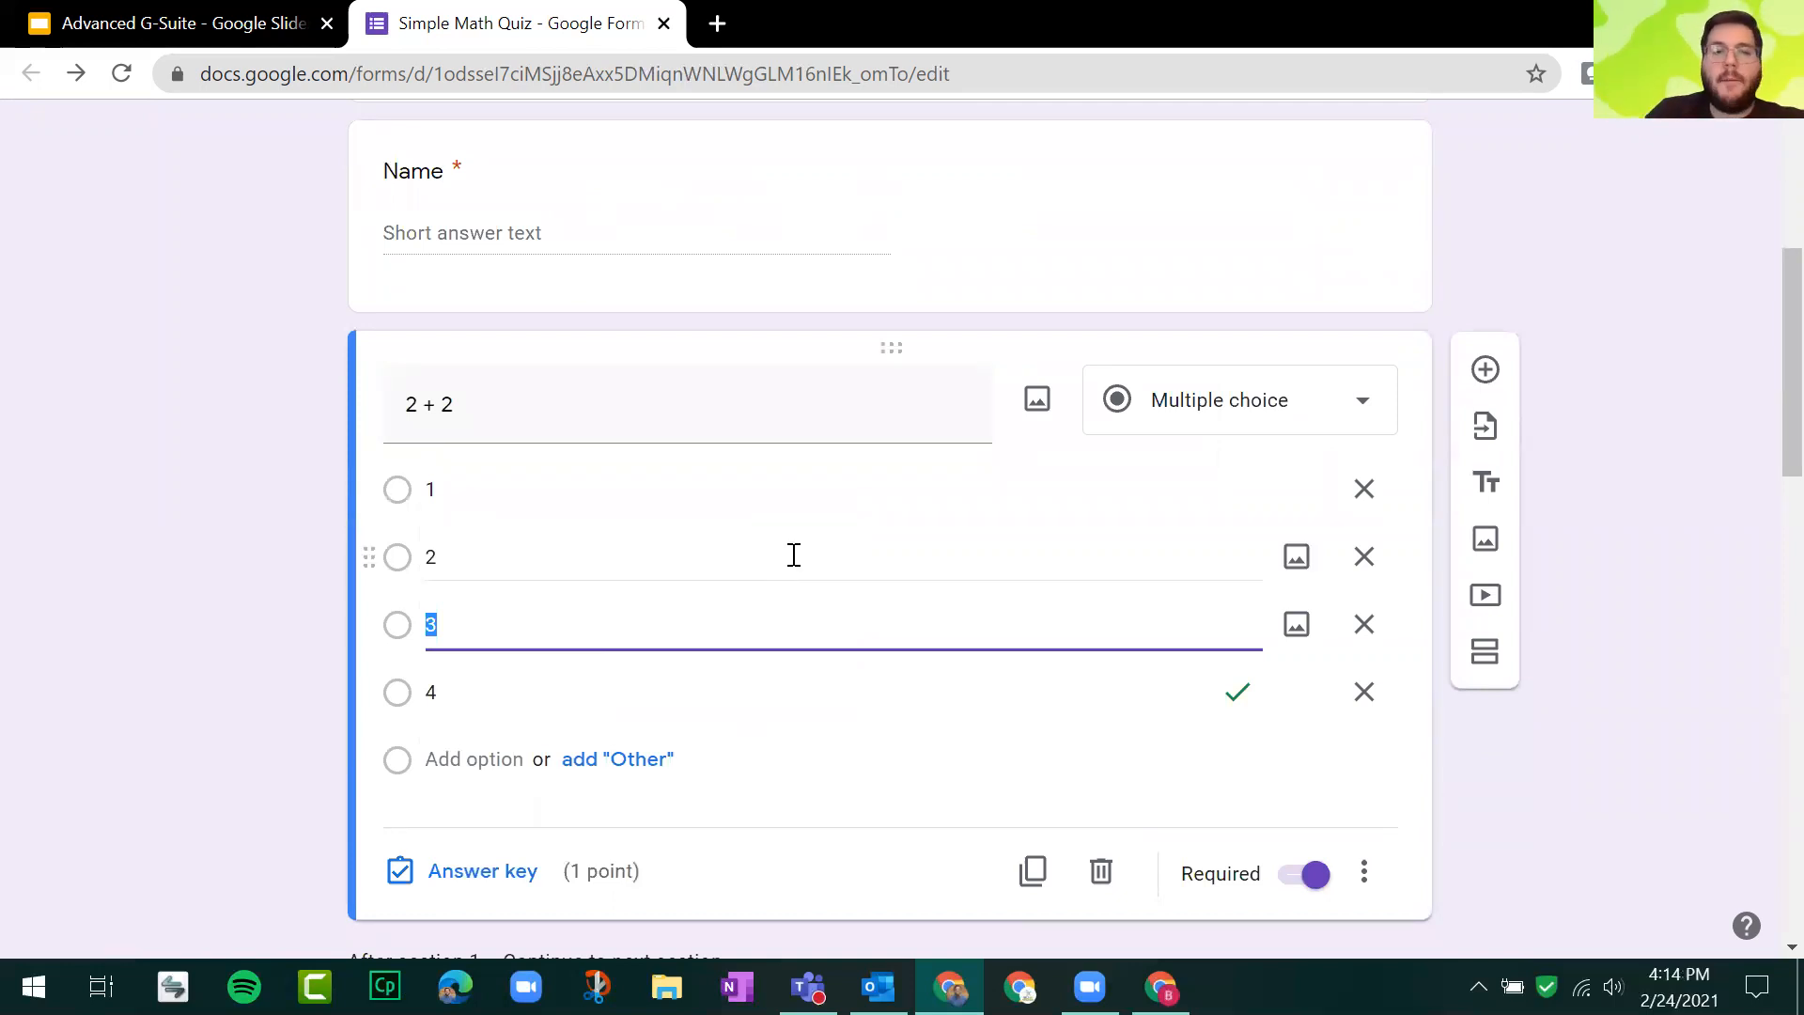
left_click(1364, 873)
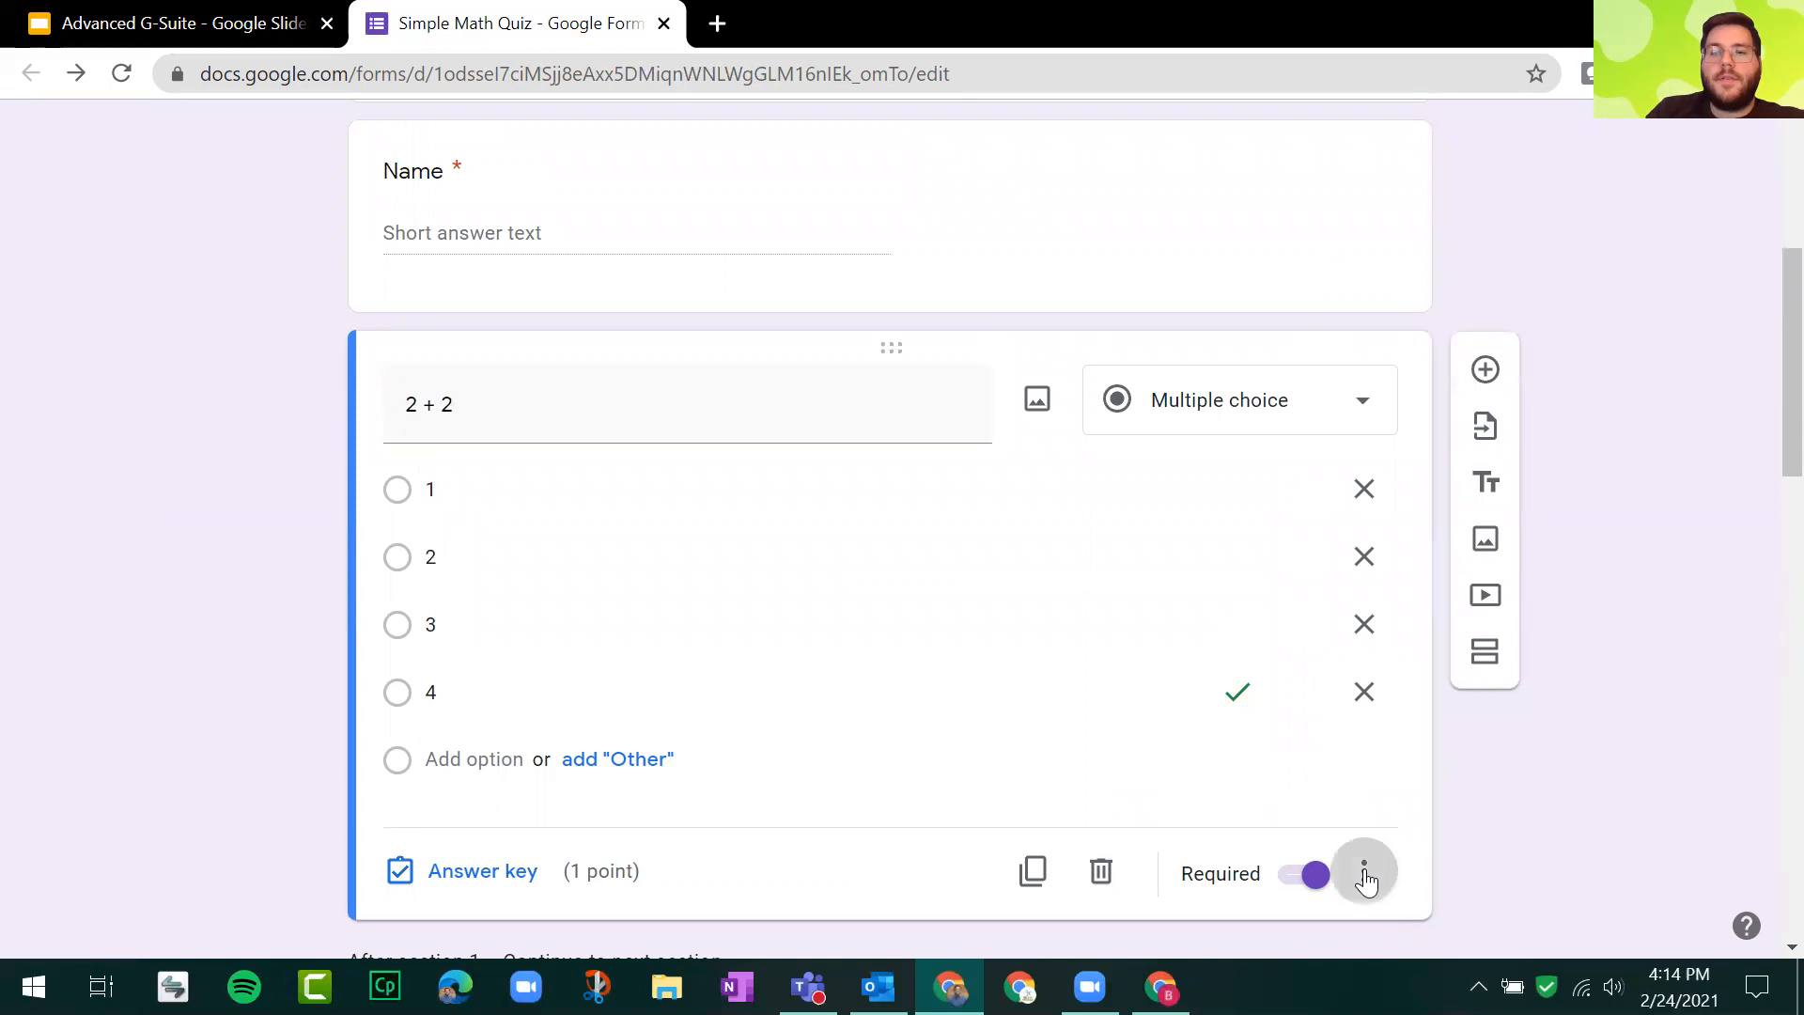
left_click(1672, 299)
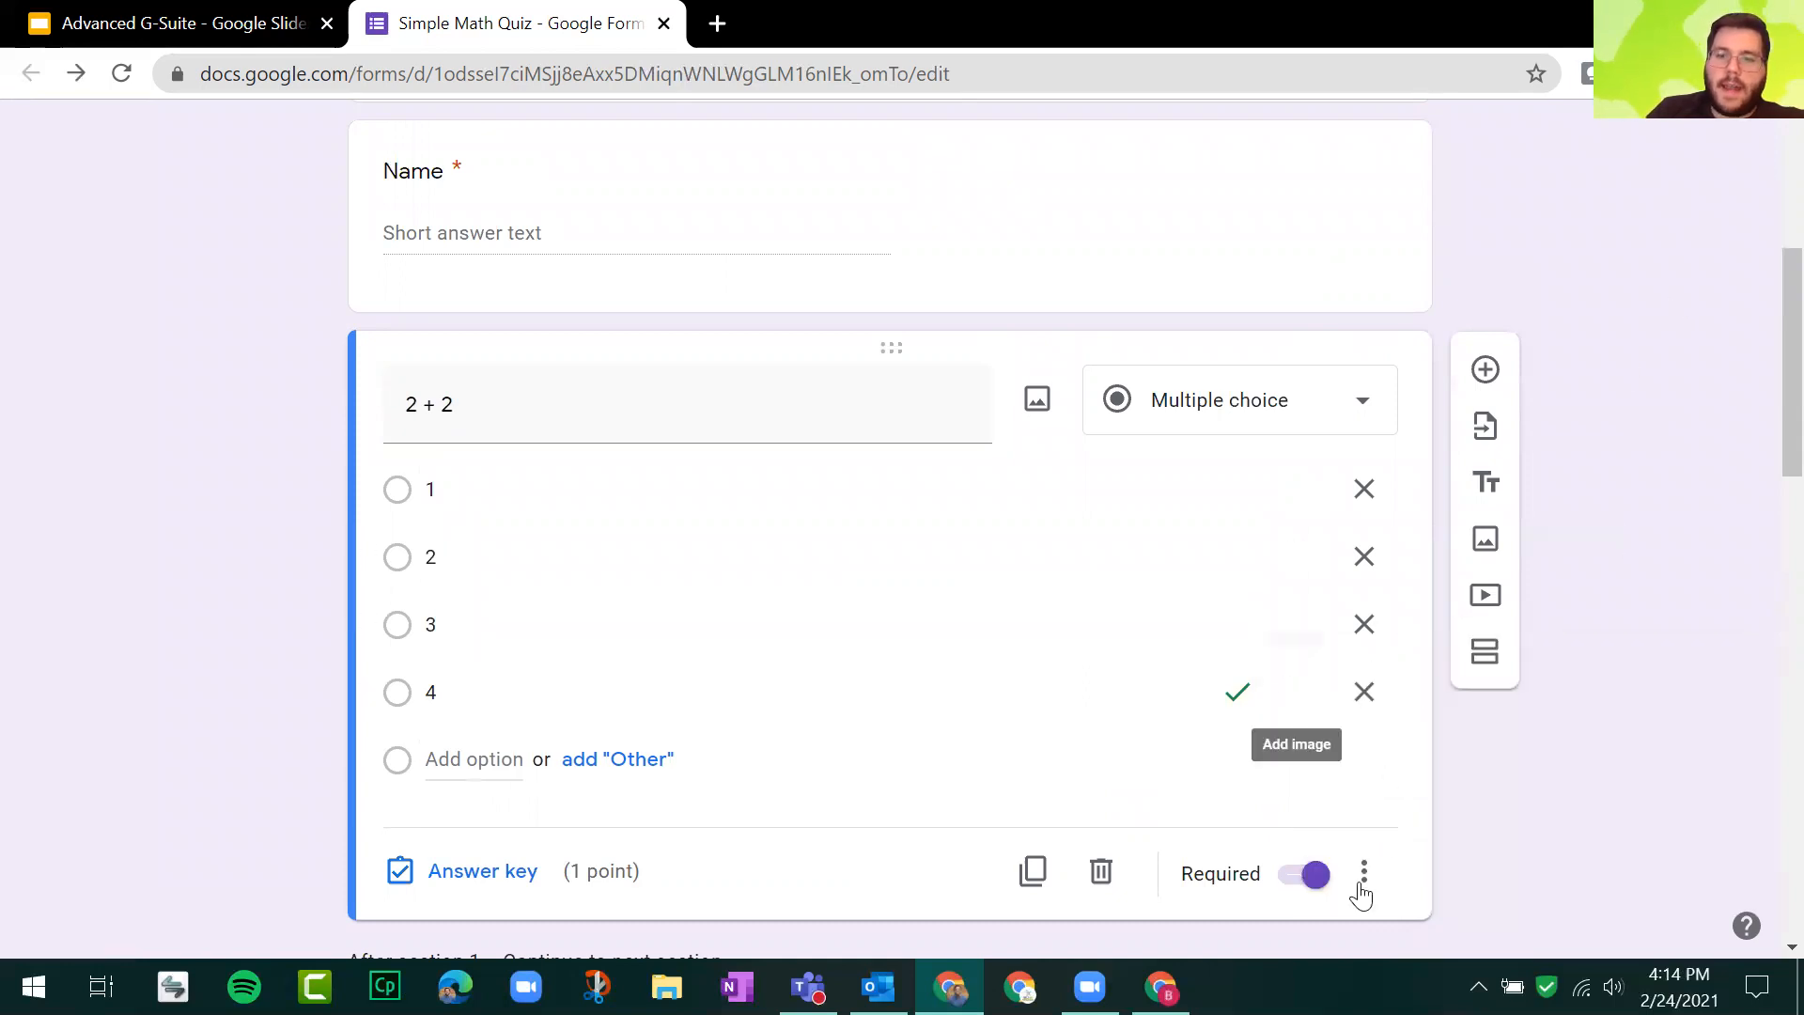
left_click(765, 543)
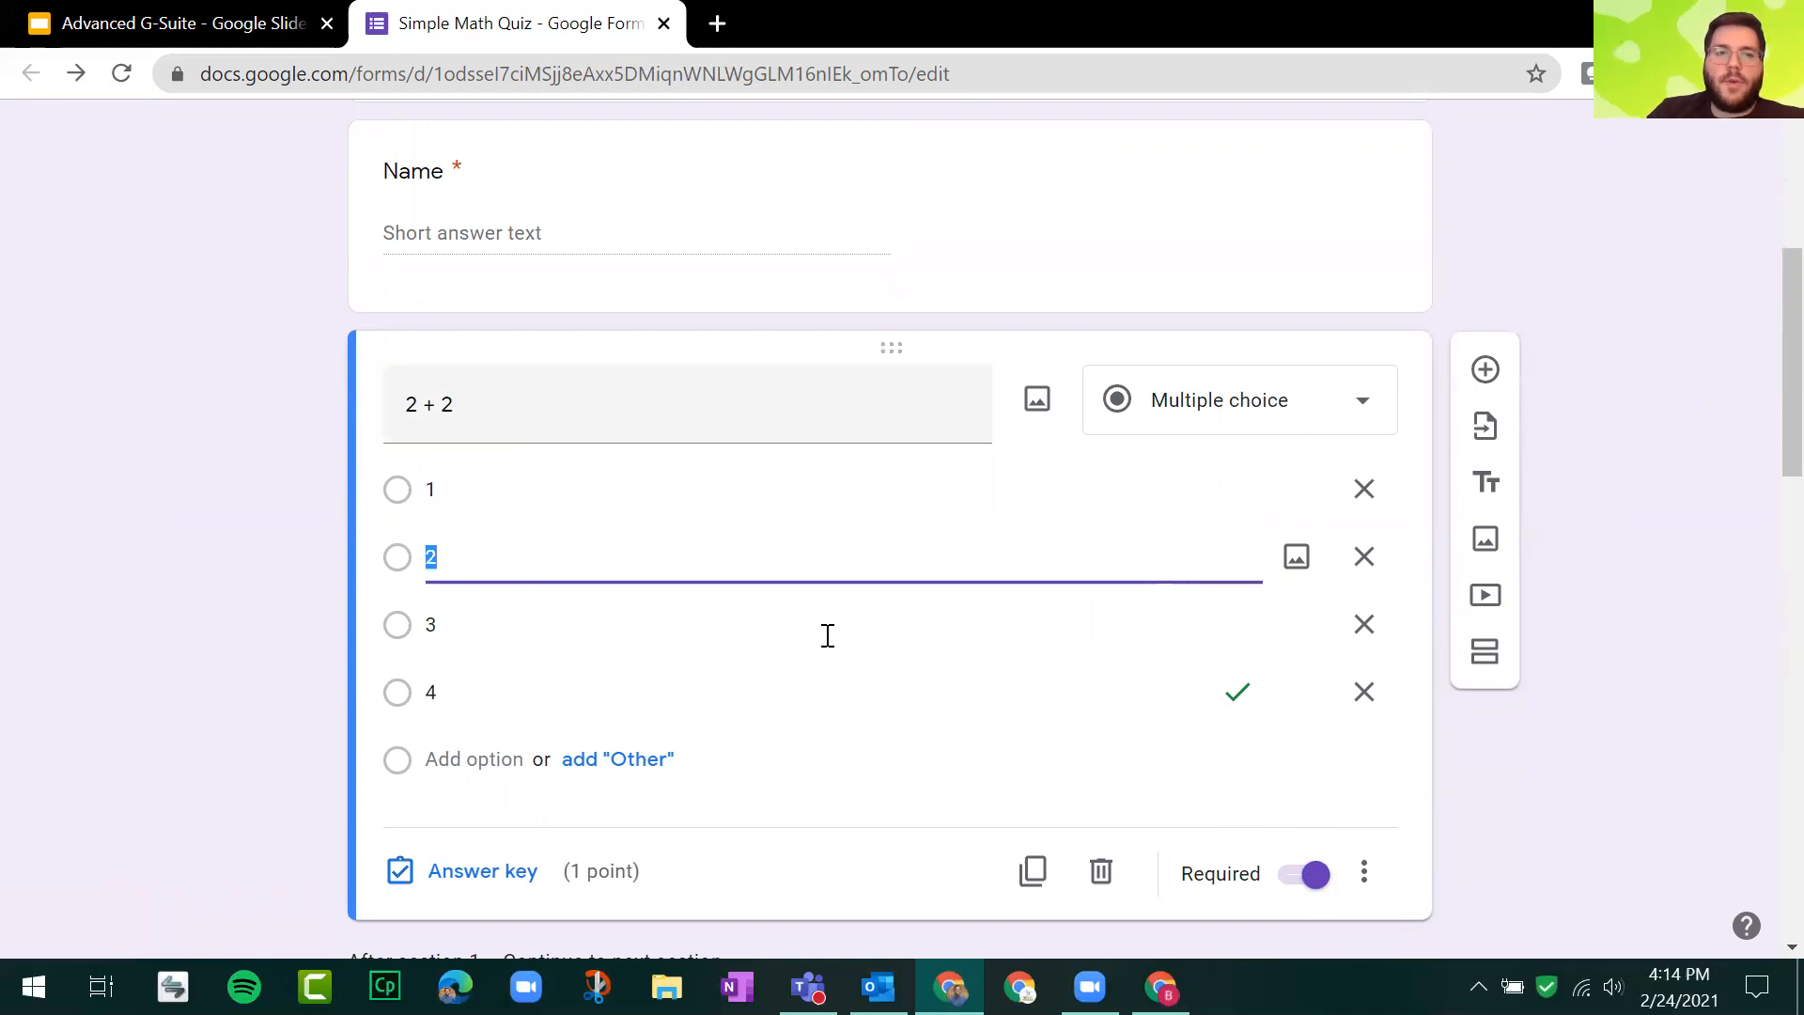
left_click(1367, 889)
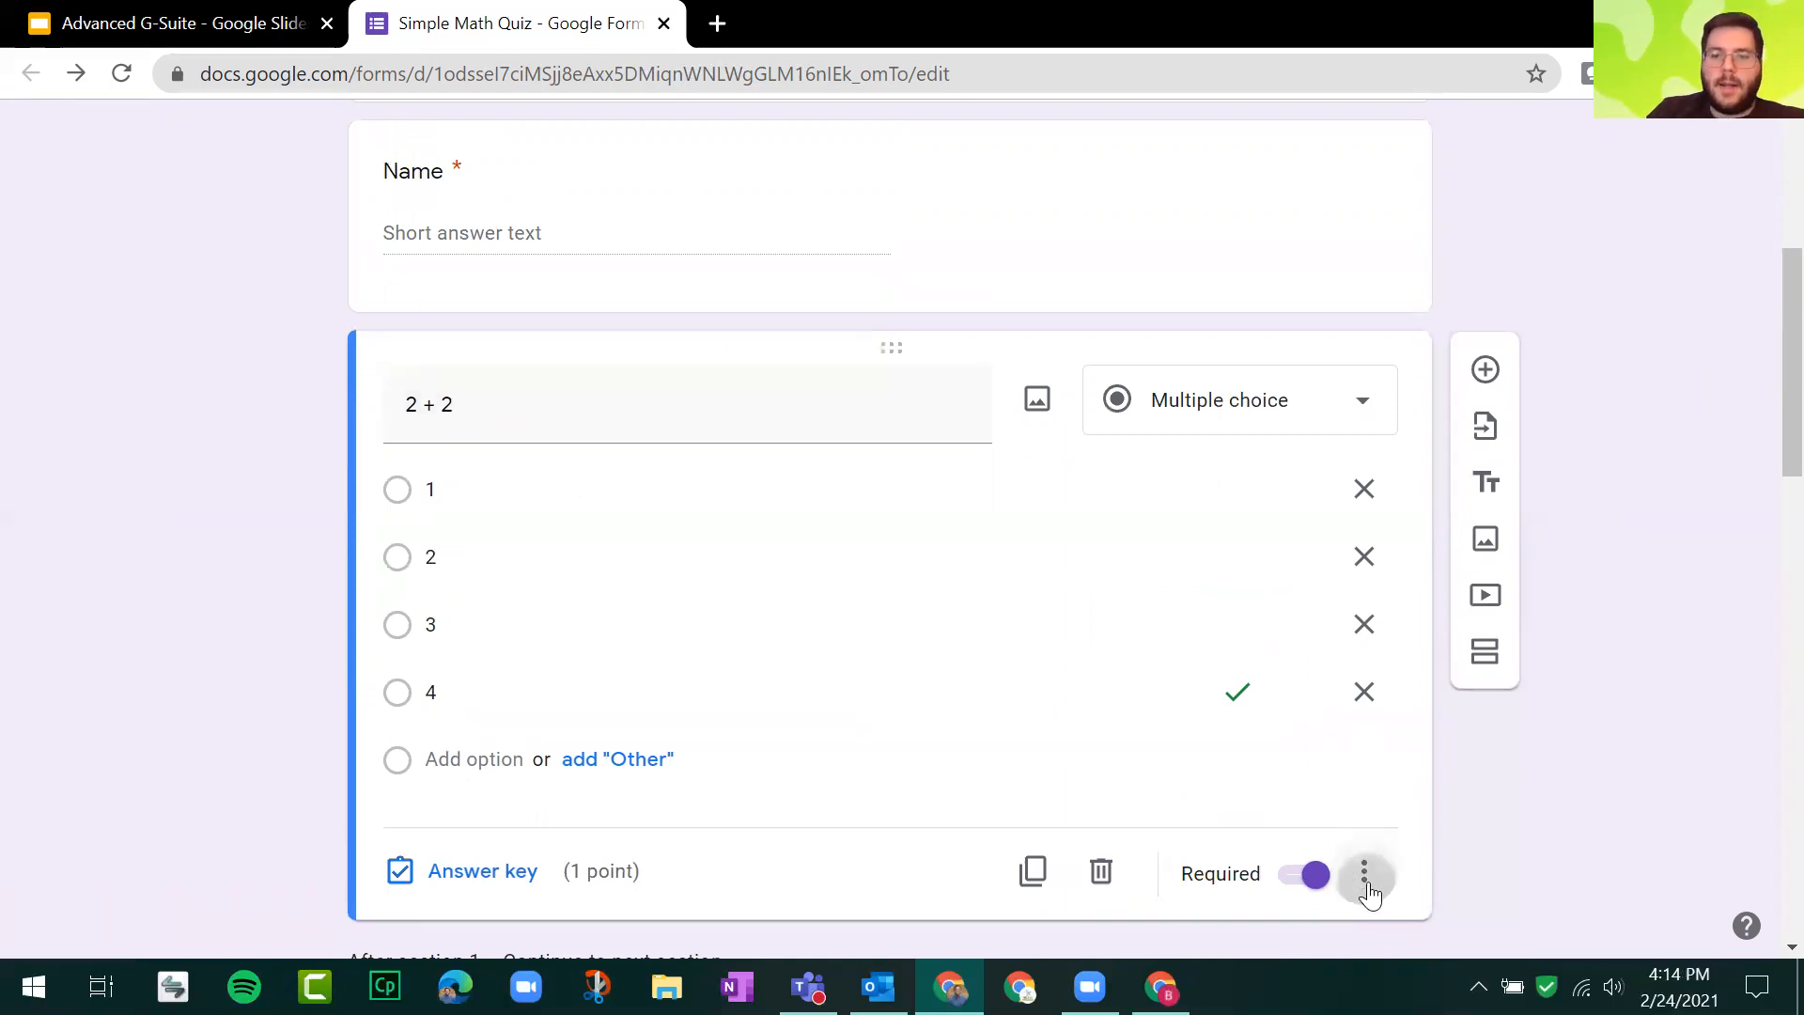
left_click(1521, 789)
left_click(1522, 789)
key("ctrl")
left_click(1522, 789)
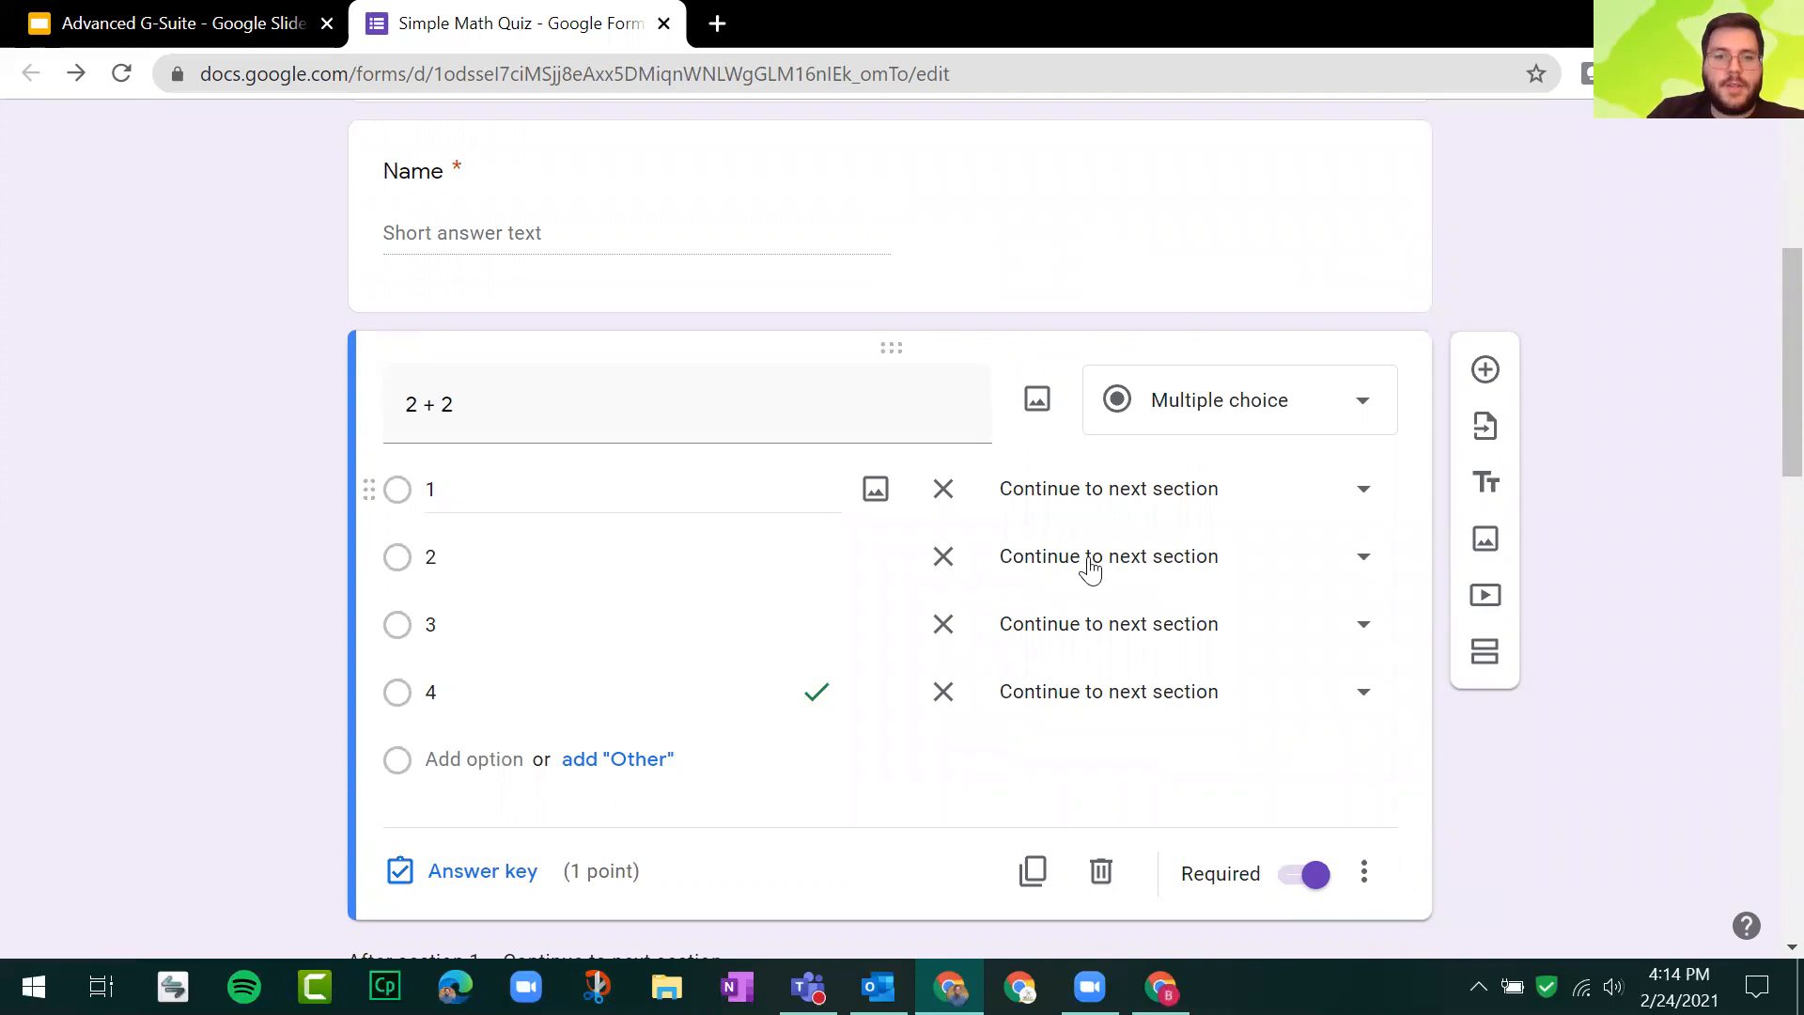
Step: Compare the answer options of the 2 + 2 question with the contents of the Help for Question 1 section
scroll(645, 648, "down", 5)
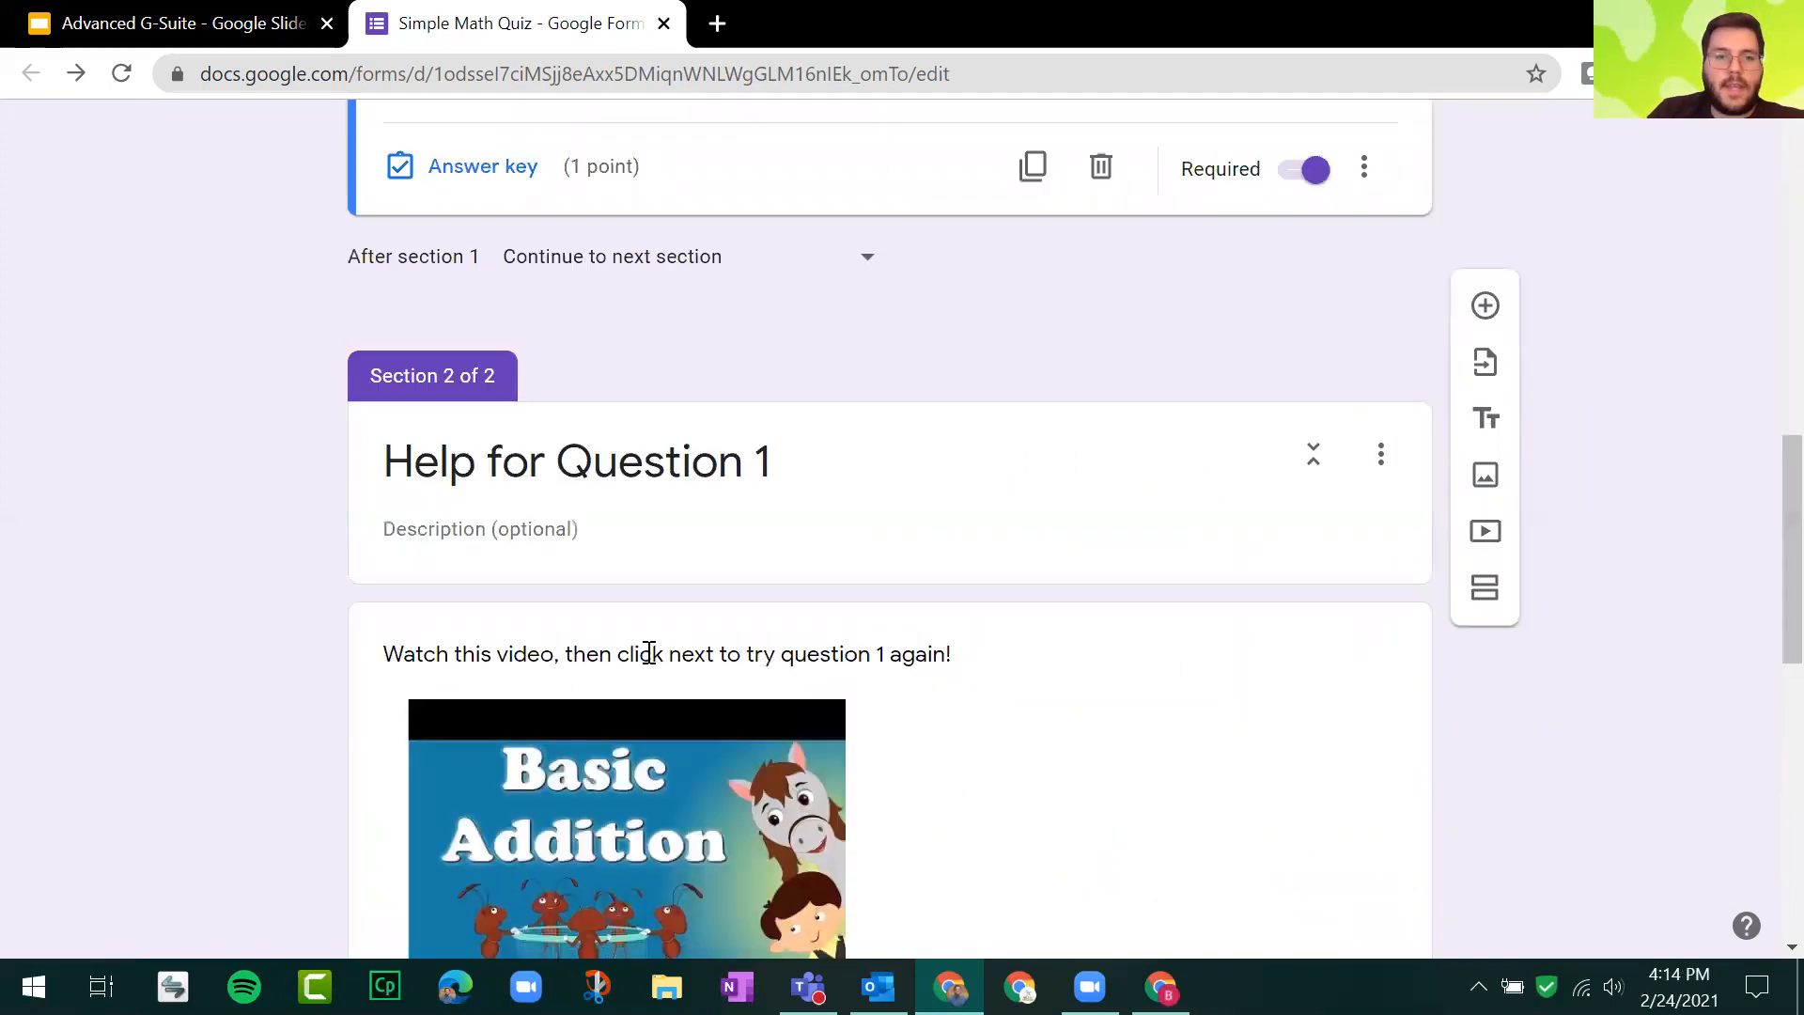
scroll(644, 657, "down", 1)
scroll(646, 650, "up", 1)
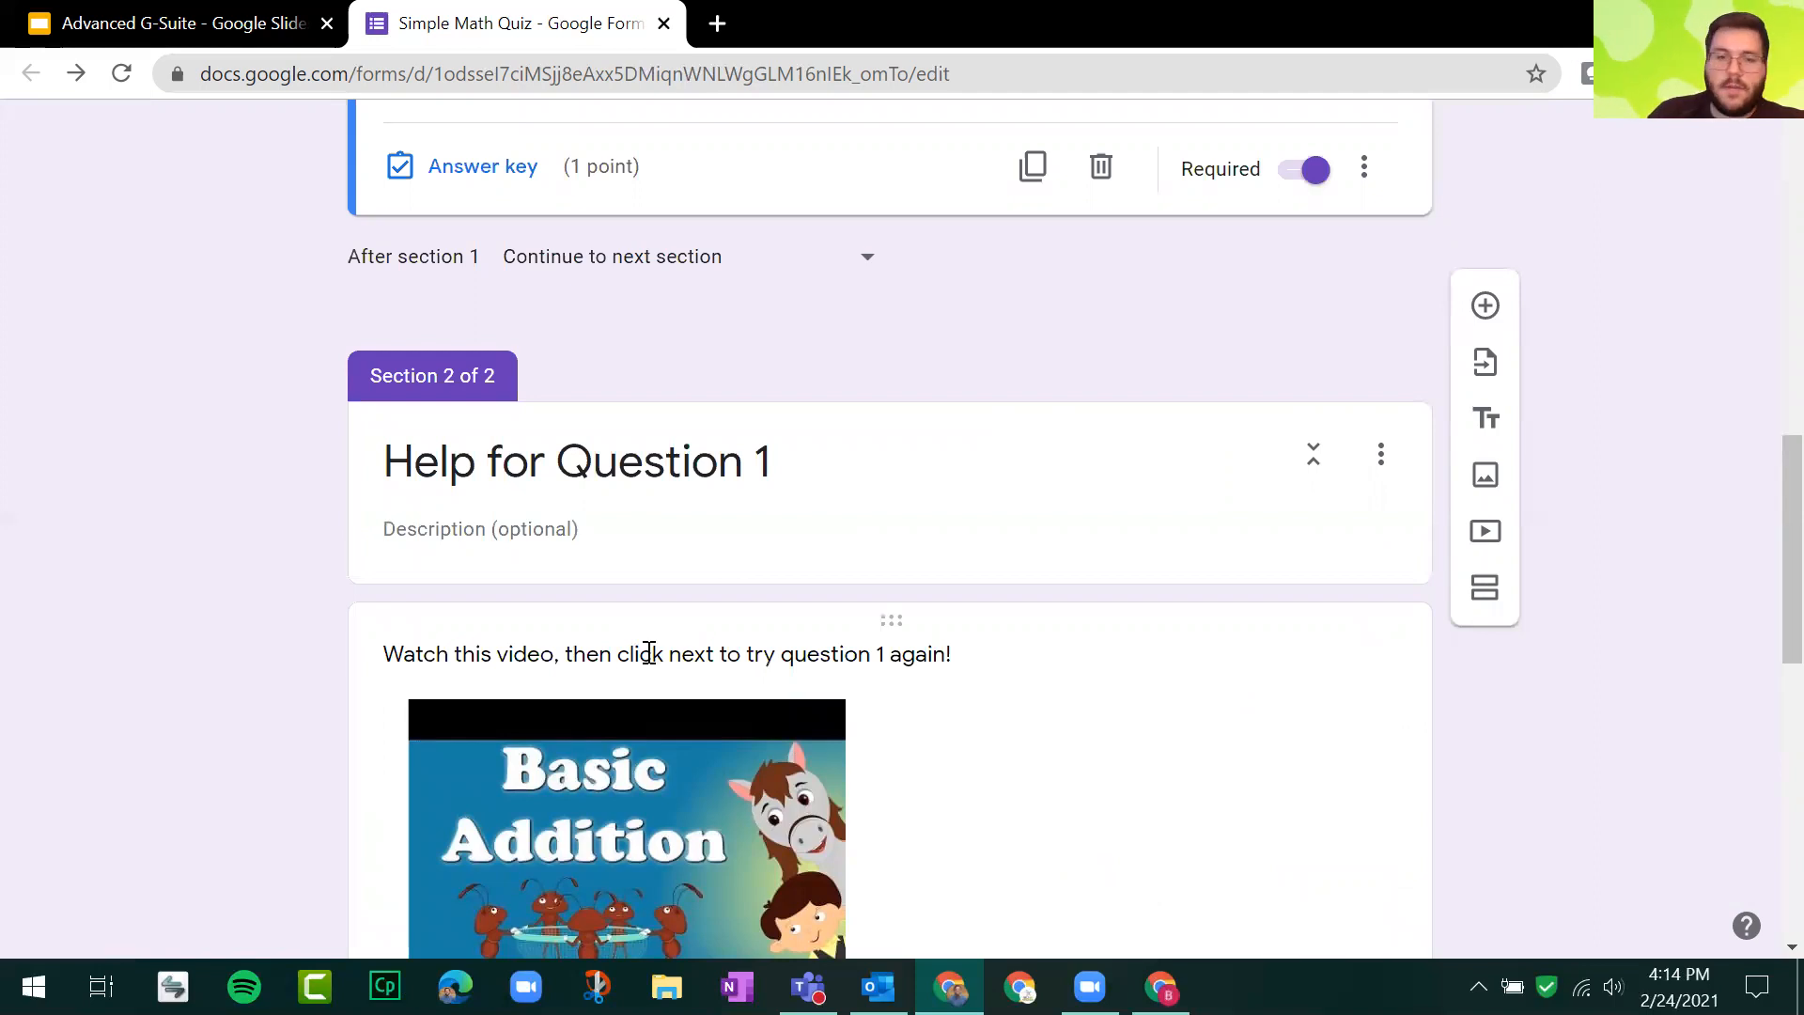
scroll(648, 653, "up", 5)
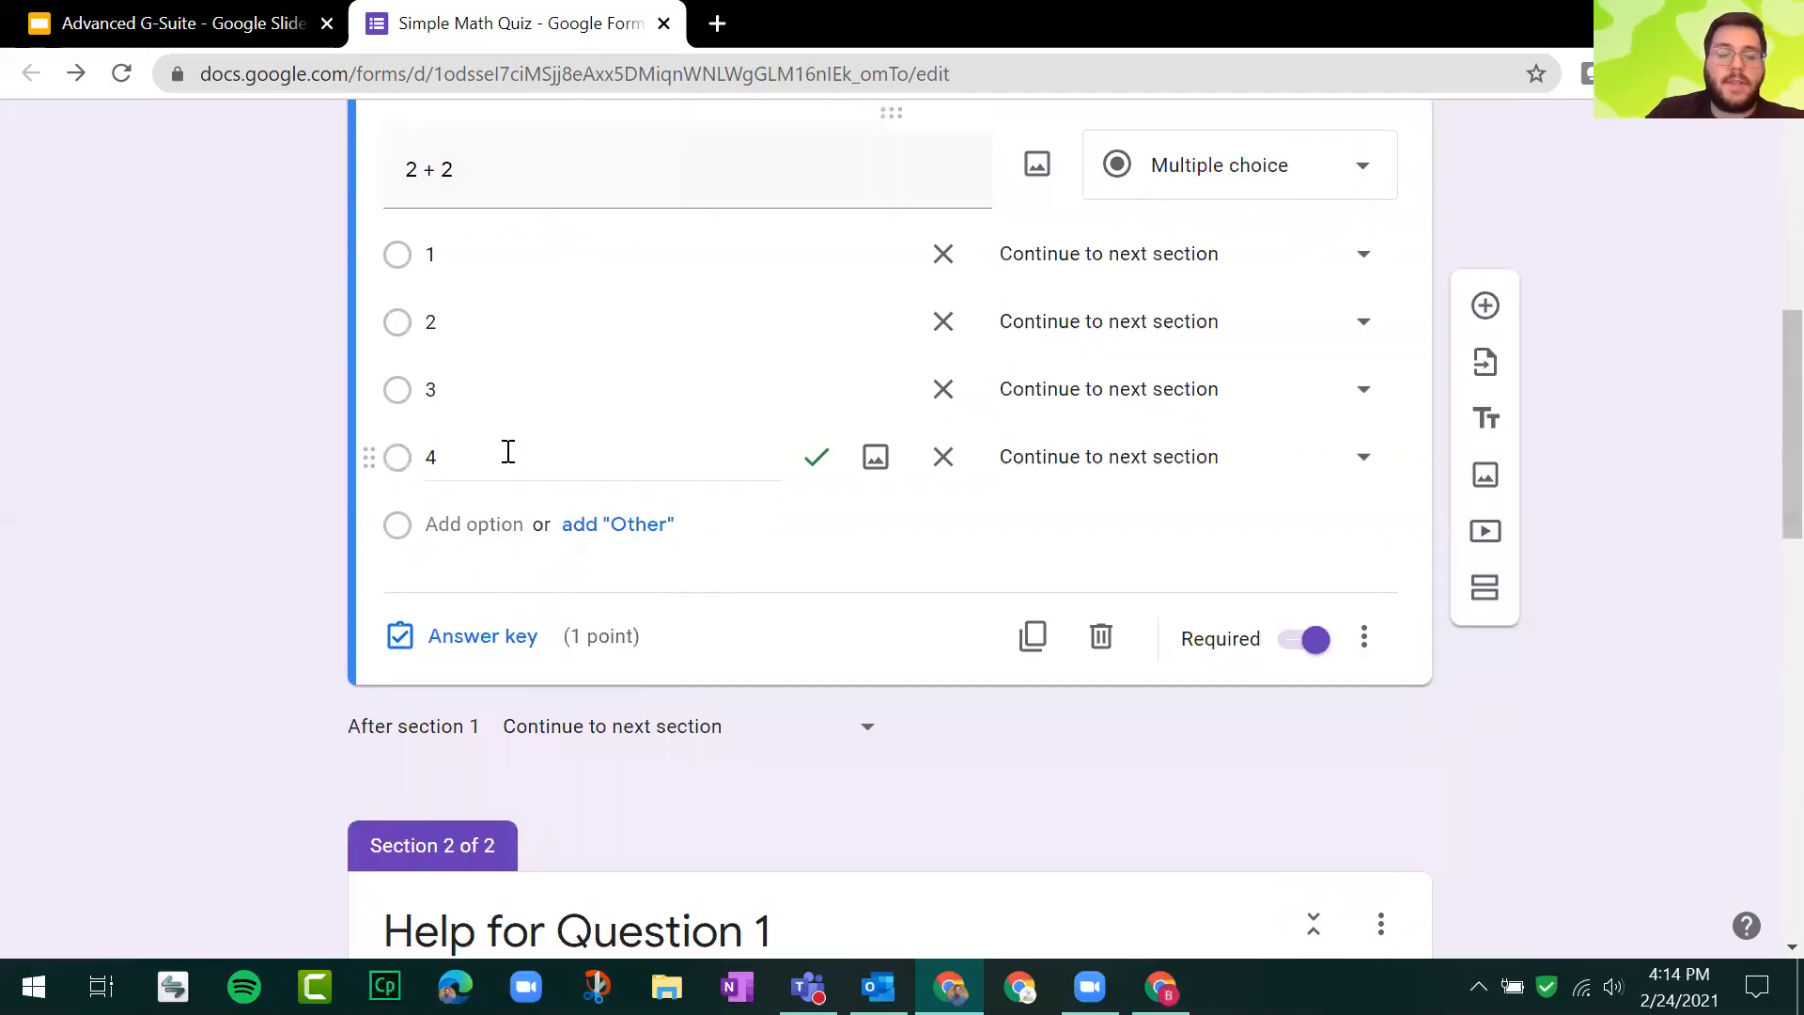
scroll(657, 517, "down", 5)
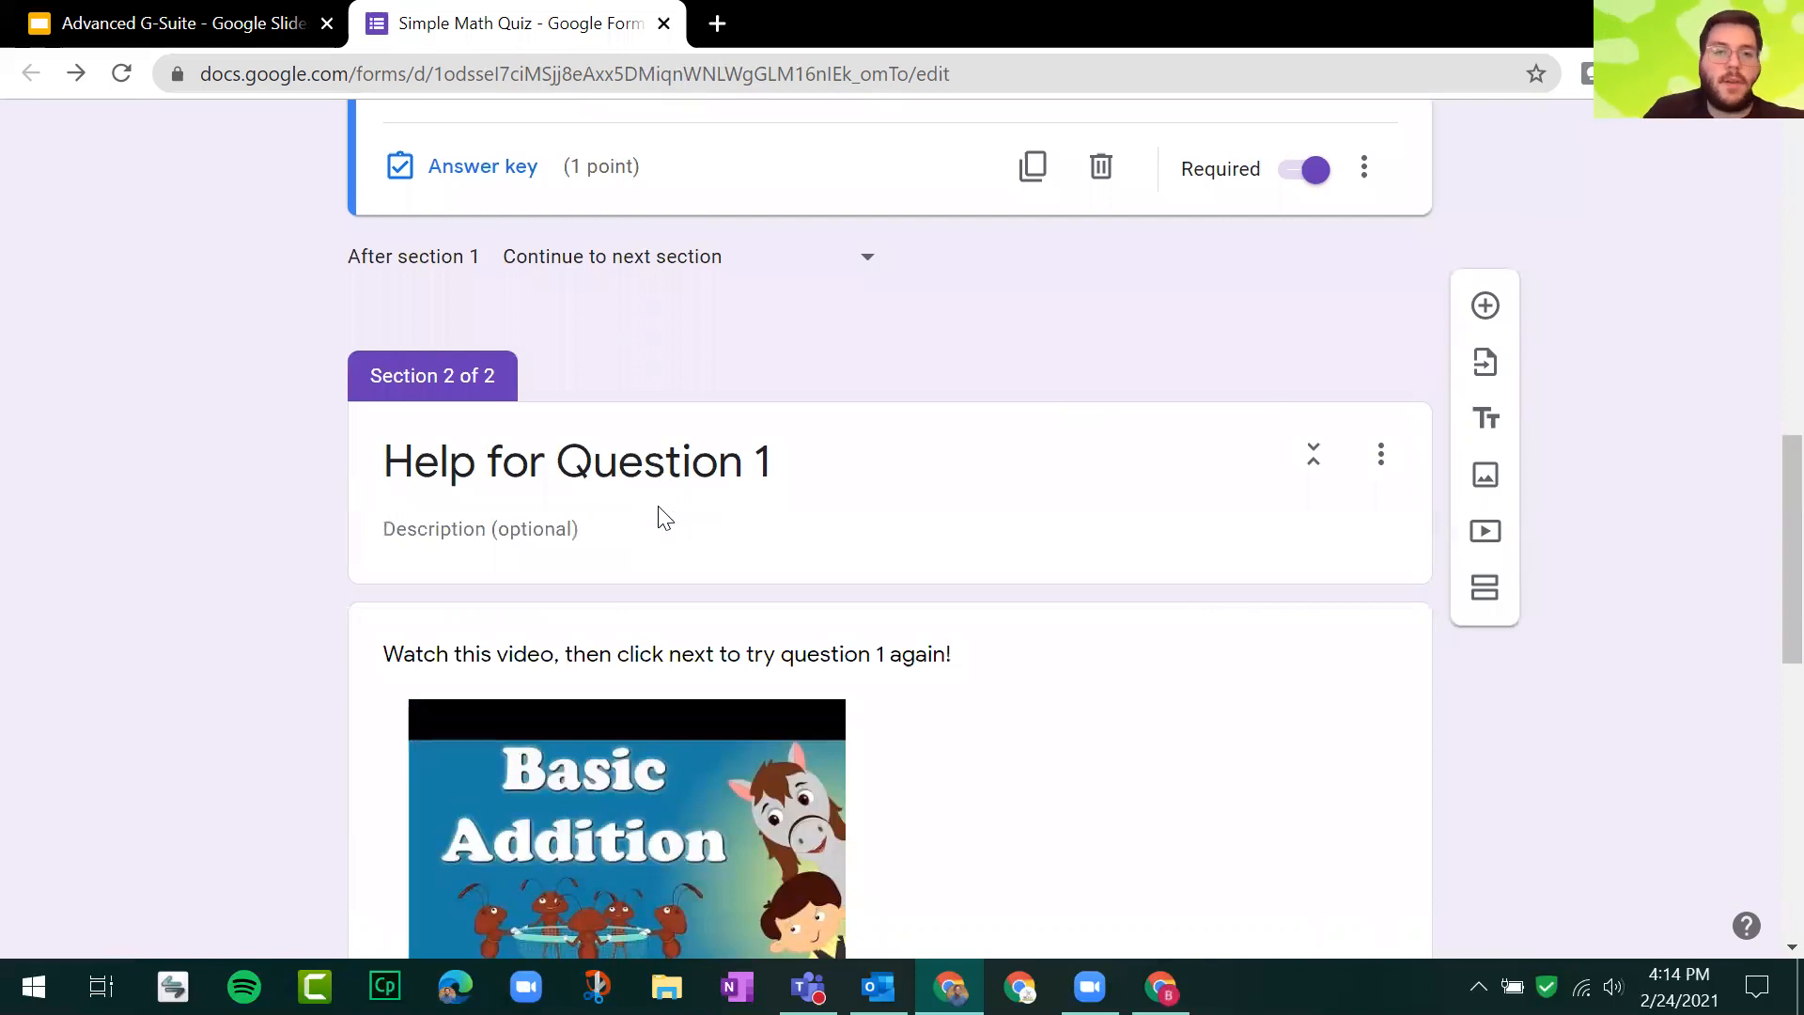
scroll(657, 508, "up", 7)
scroll(737, 482, "down", 2)
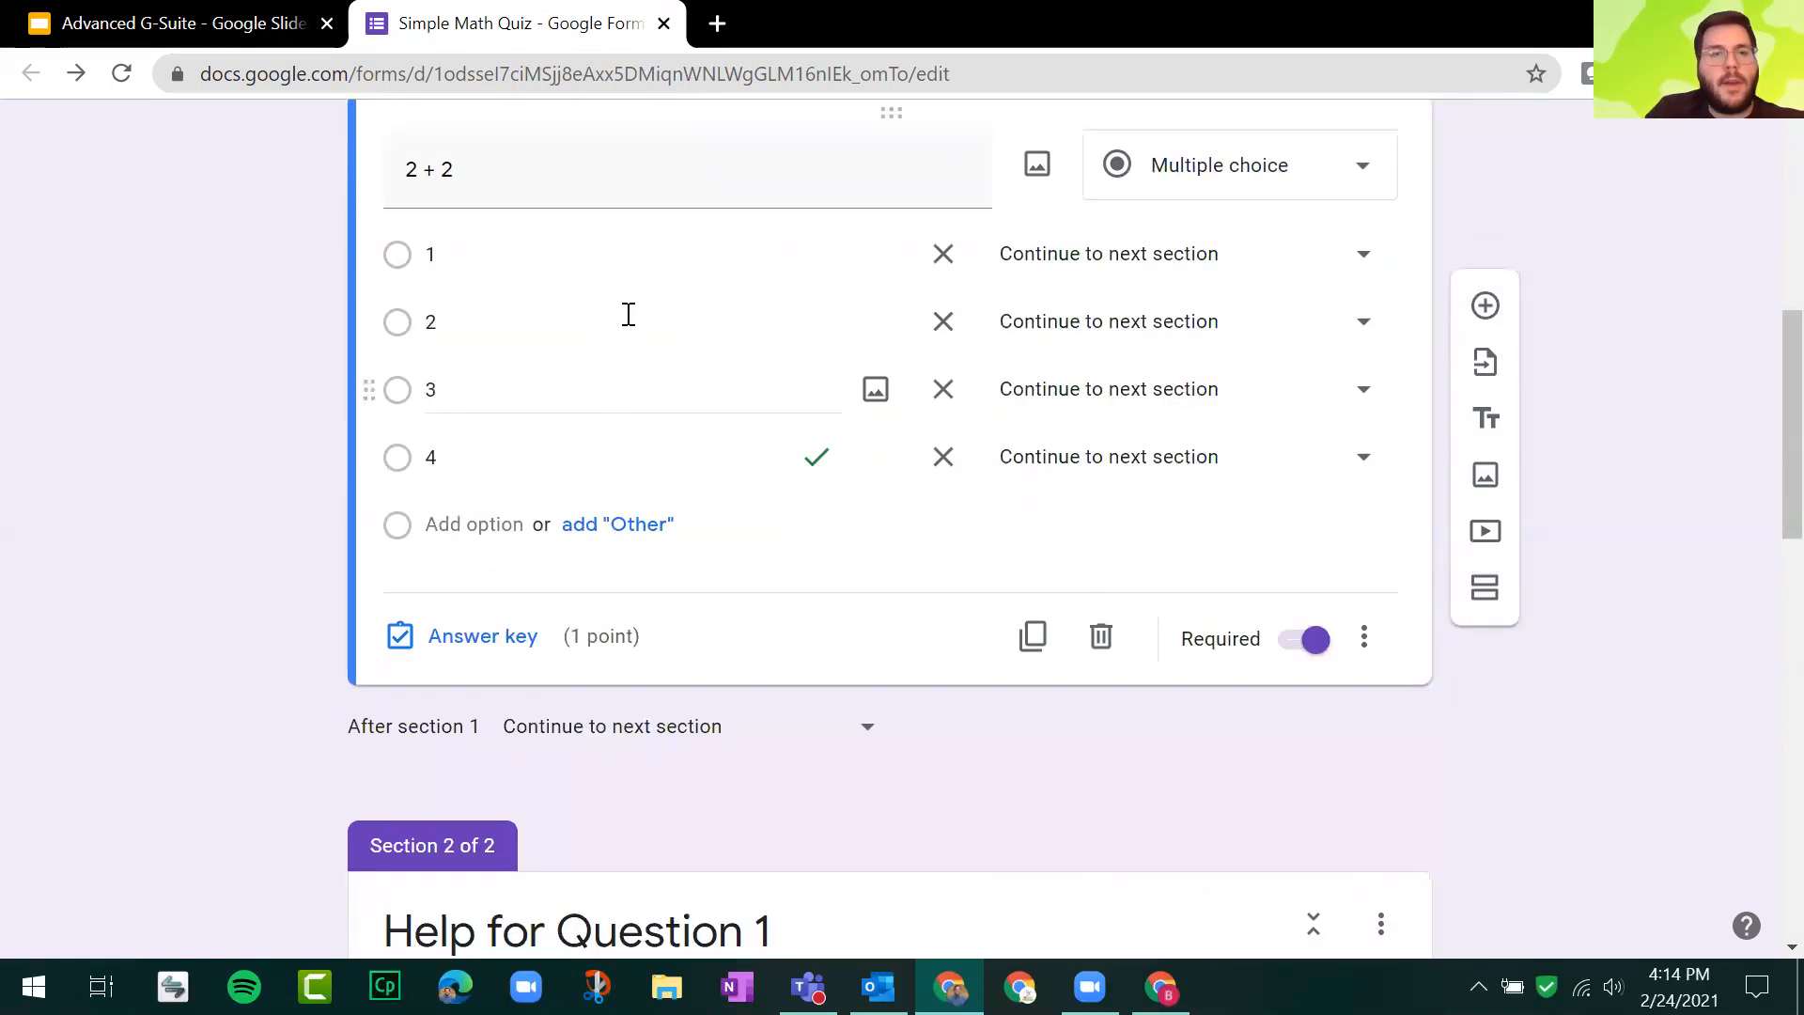
Step: Route answers 1, 2 and 3 of the 2 + 2 question to section 2 (Help for Question 1)
left_click(1159, 254)
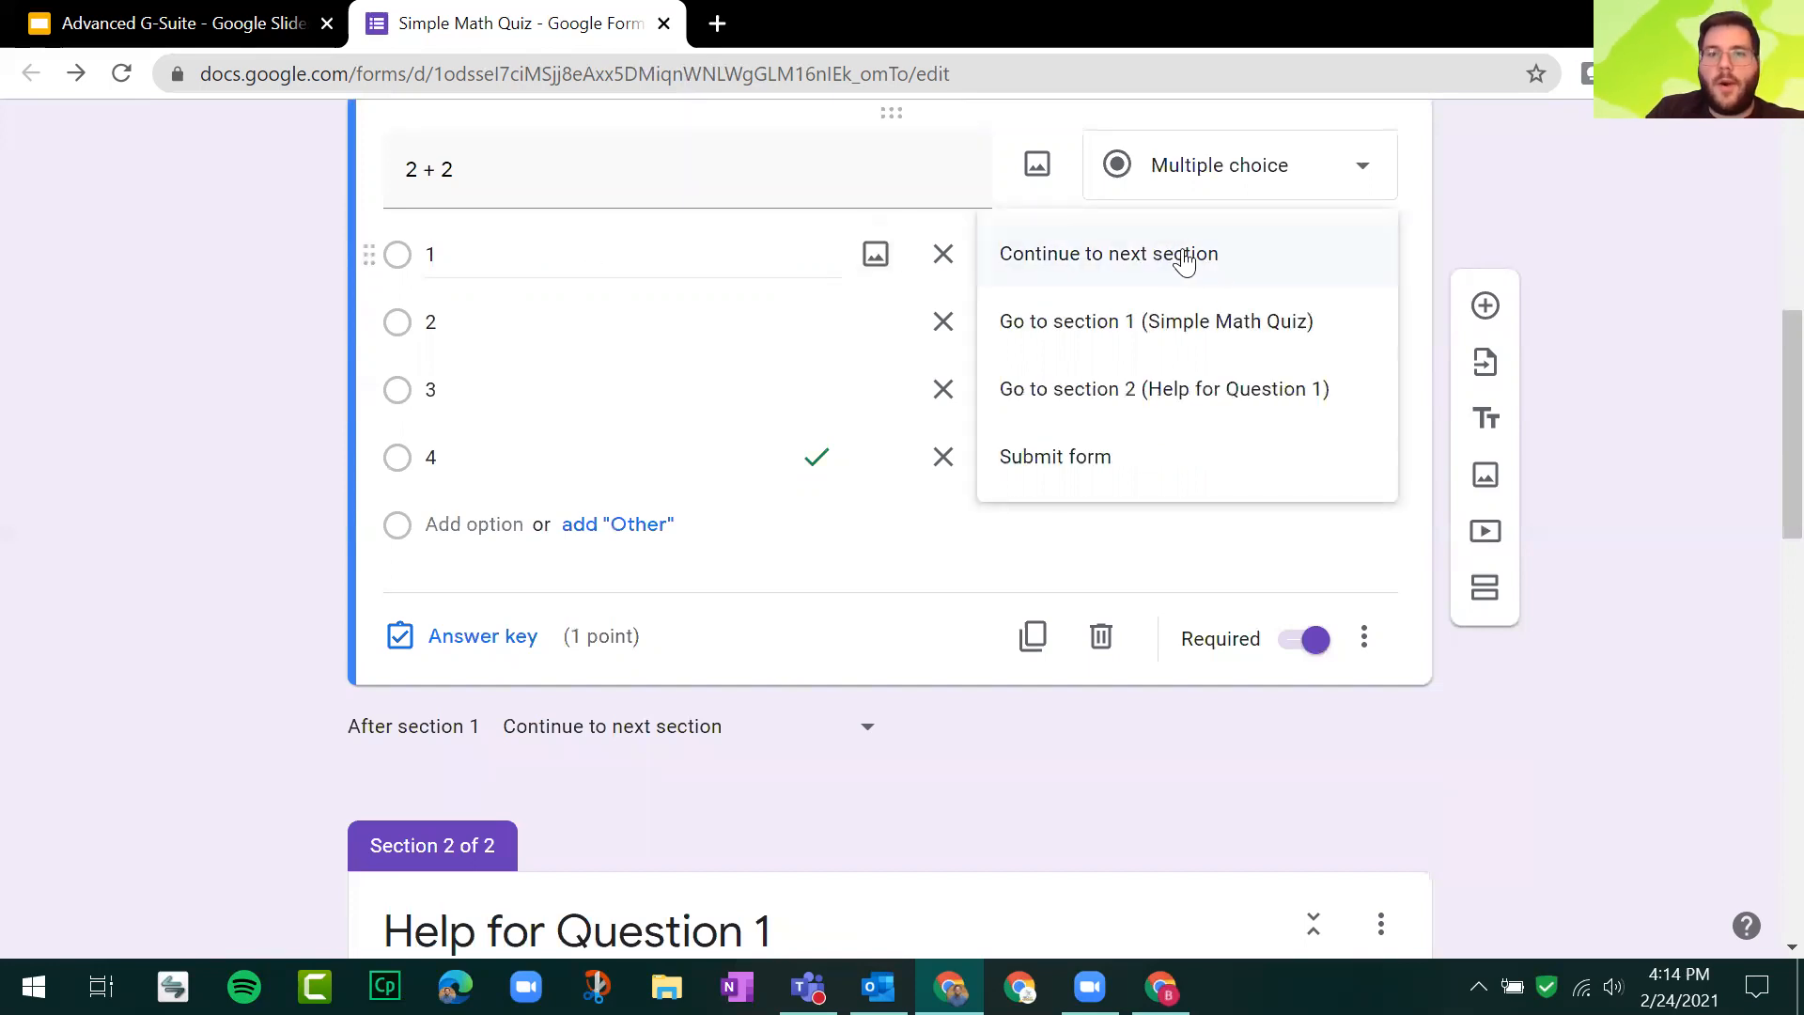
left_click(1165, 390)
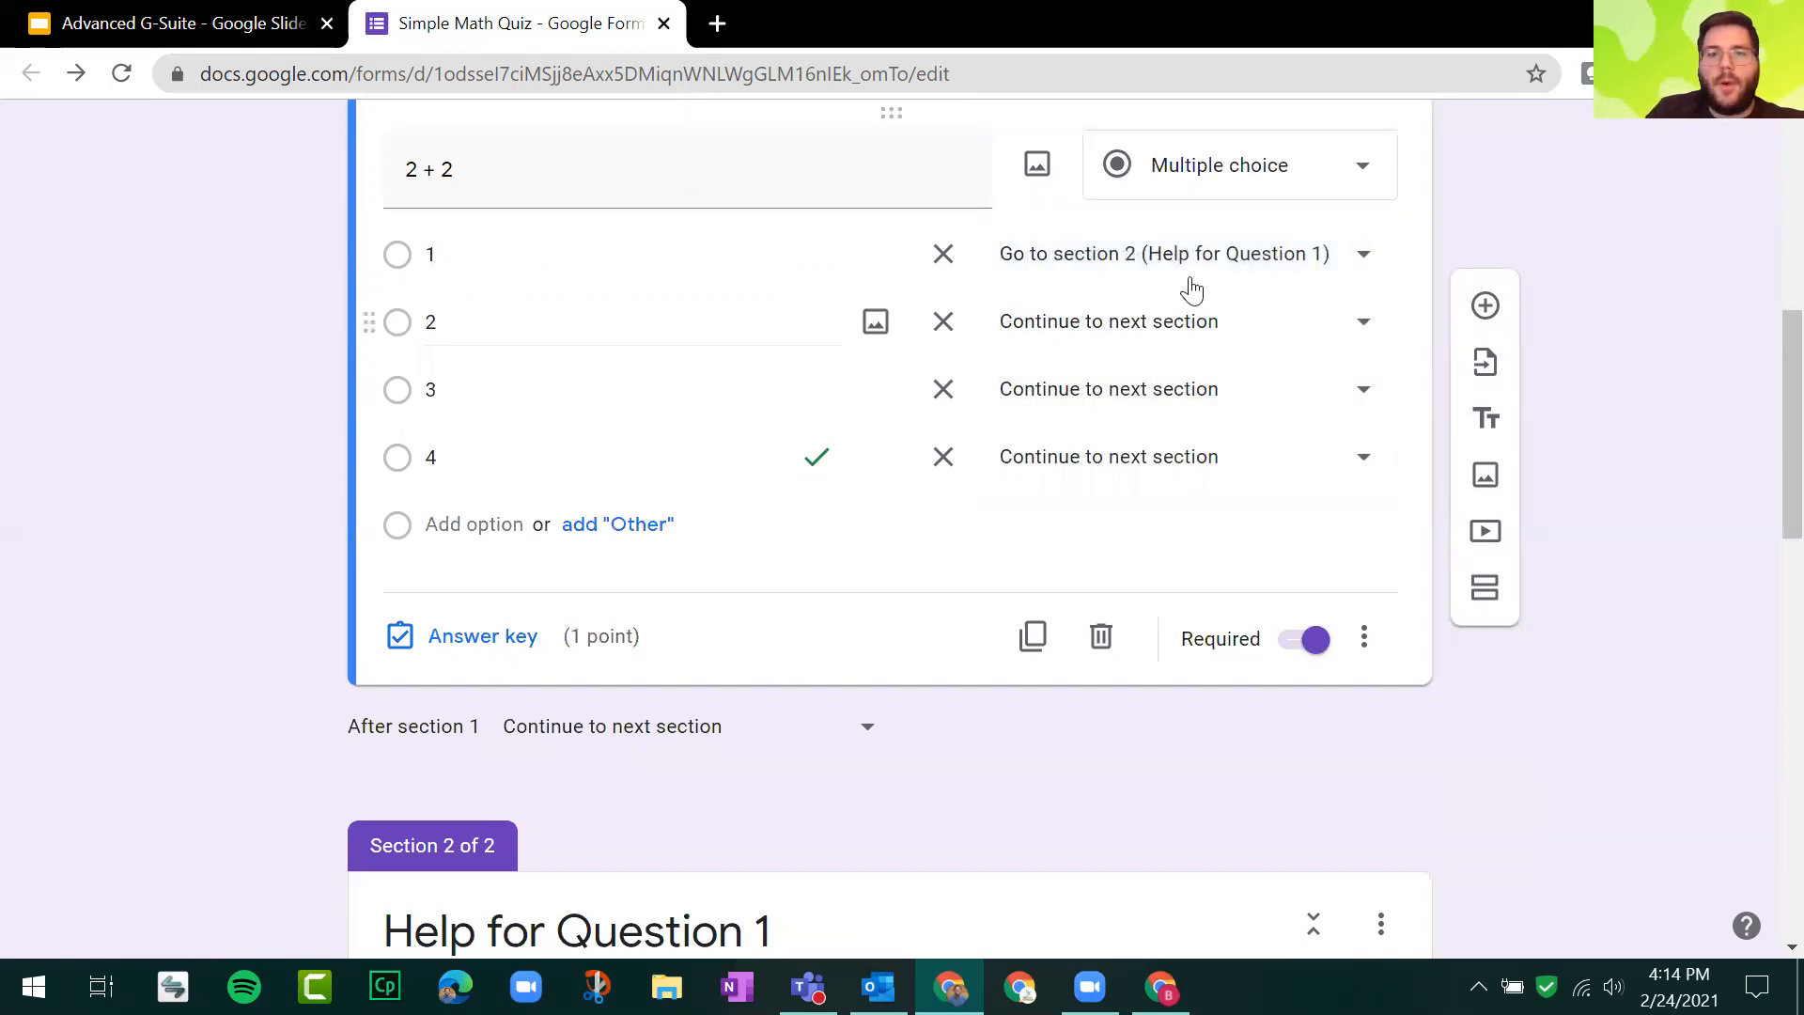
left_click(1072, 305)
left_click(1169, 467)
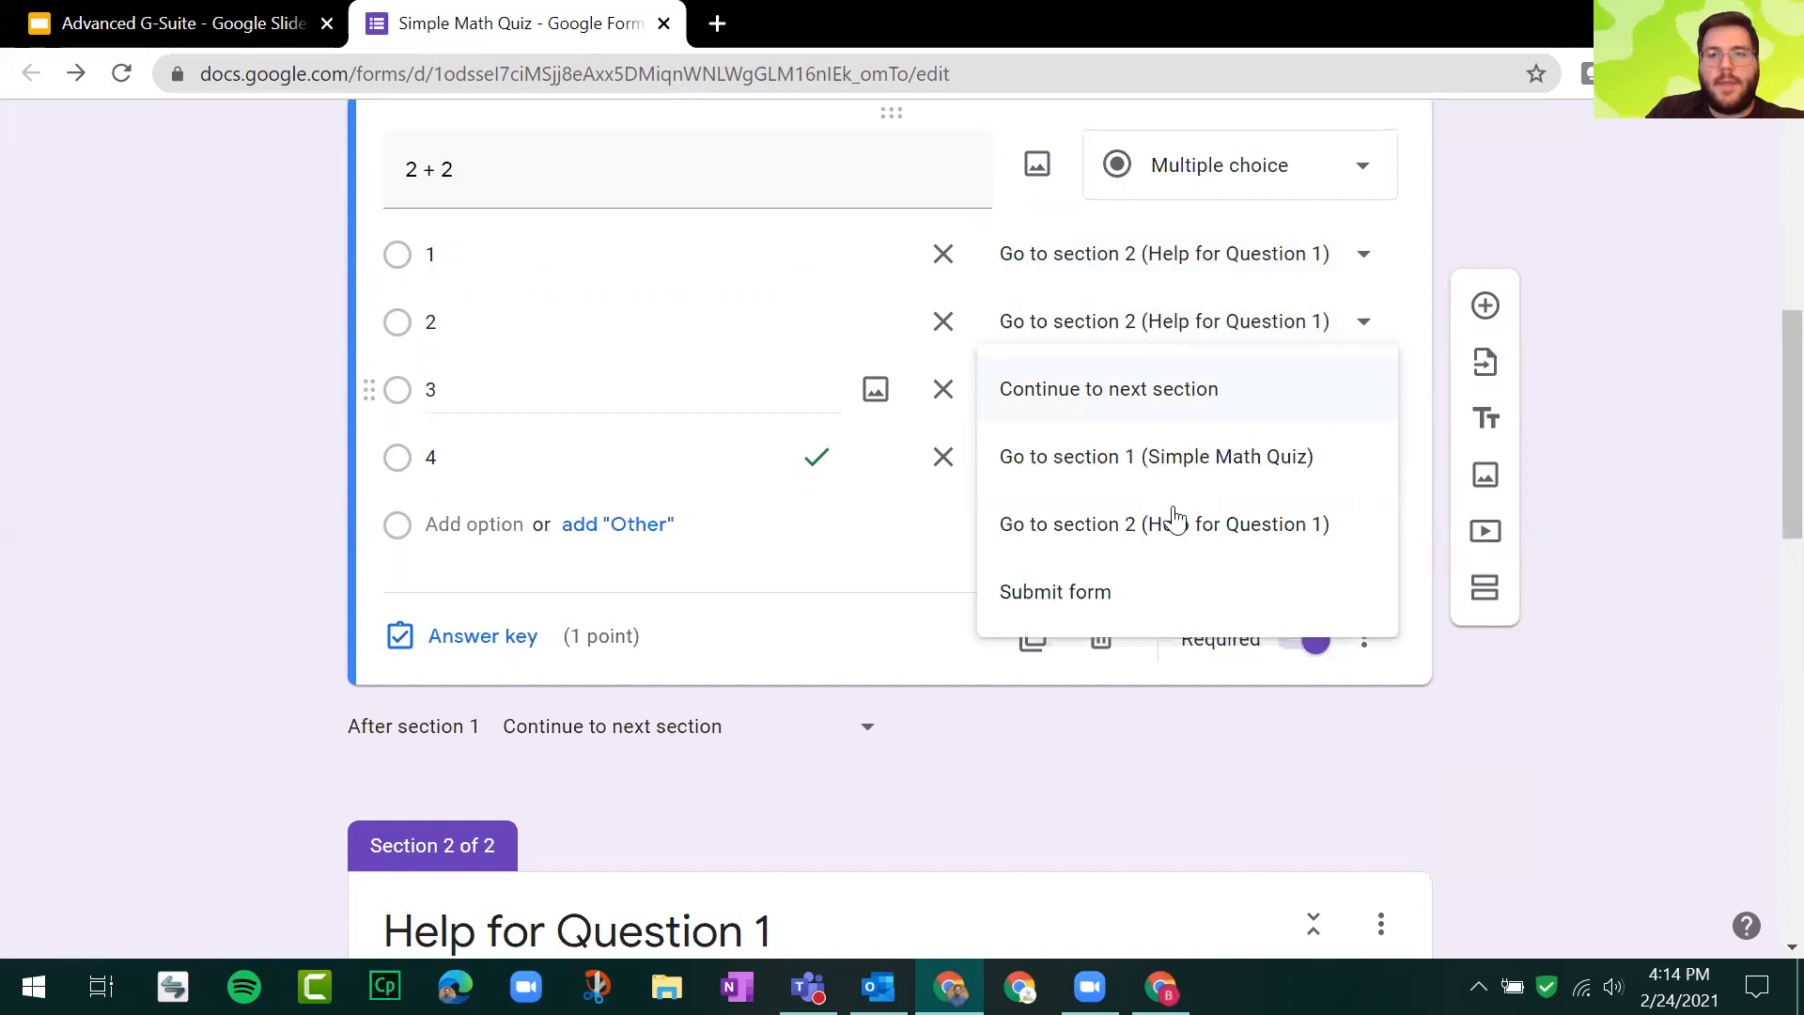
left_click(1206, 415)
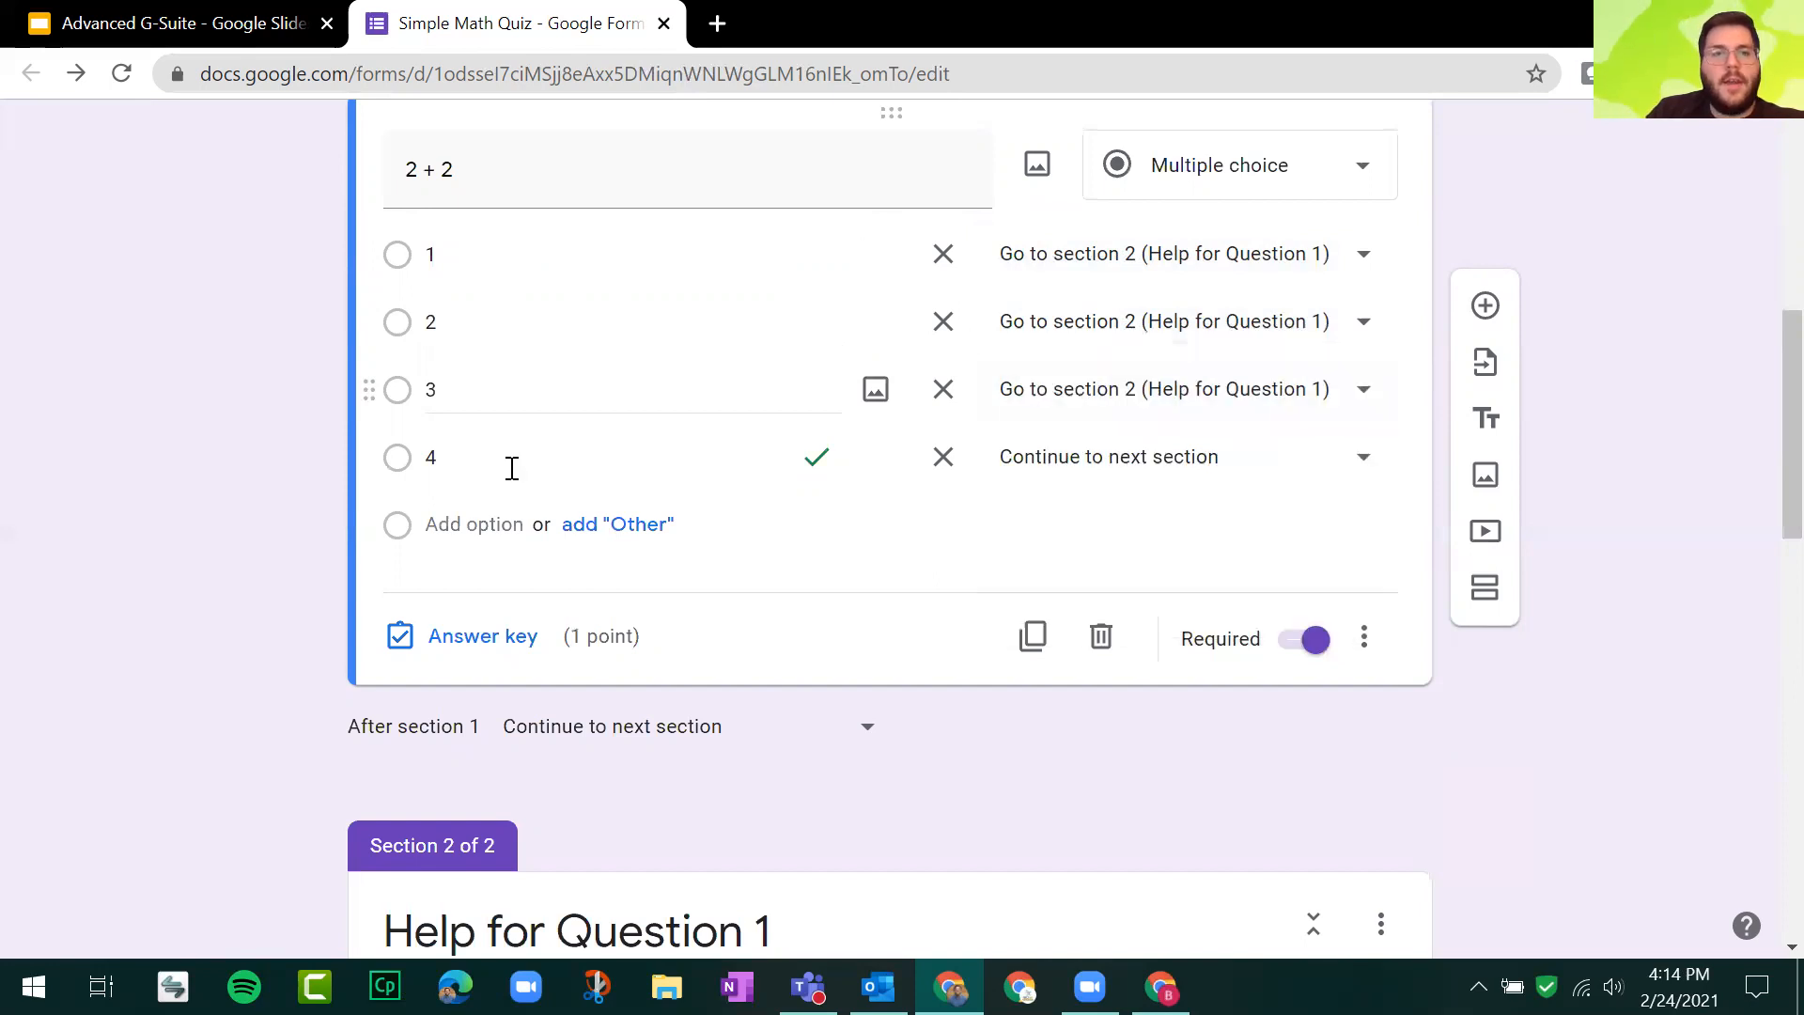
left_click(1105, 468)
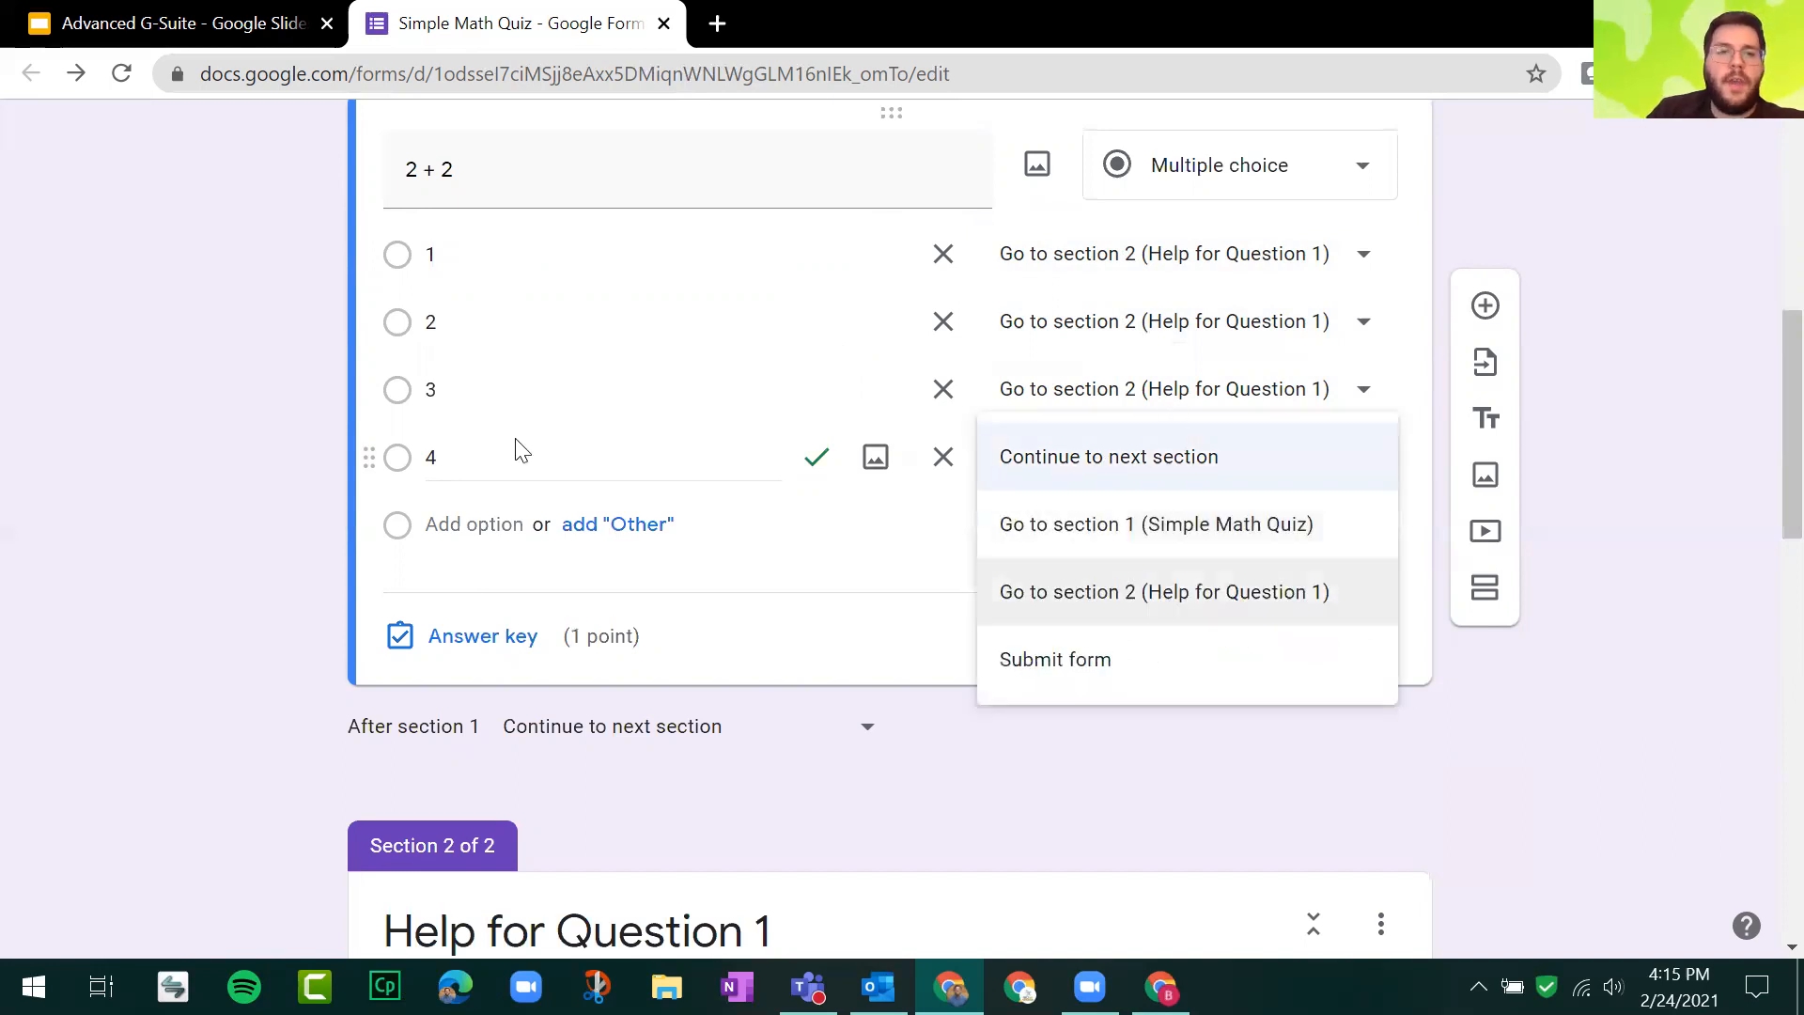
left_click(259, 586)
Step: Add a section between the Basic Addition video and the 3 + 4 question, and title it "Question 2"
scroll(555, 524, "down", 2)
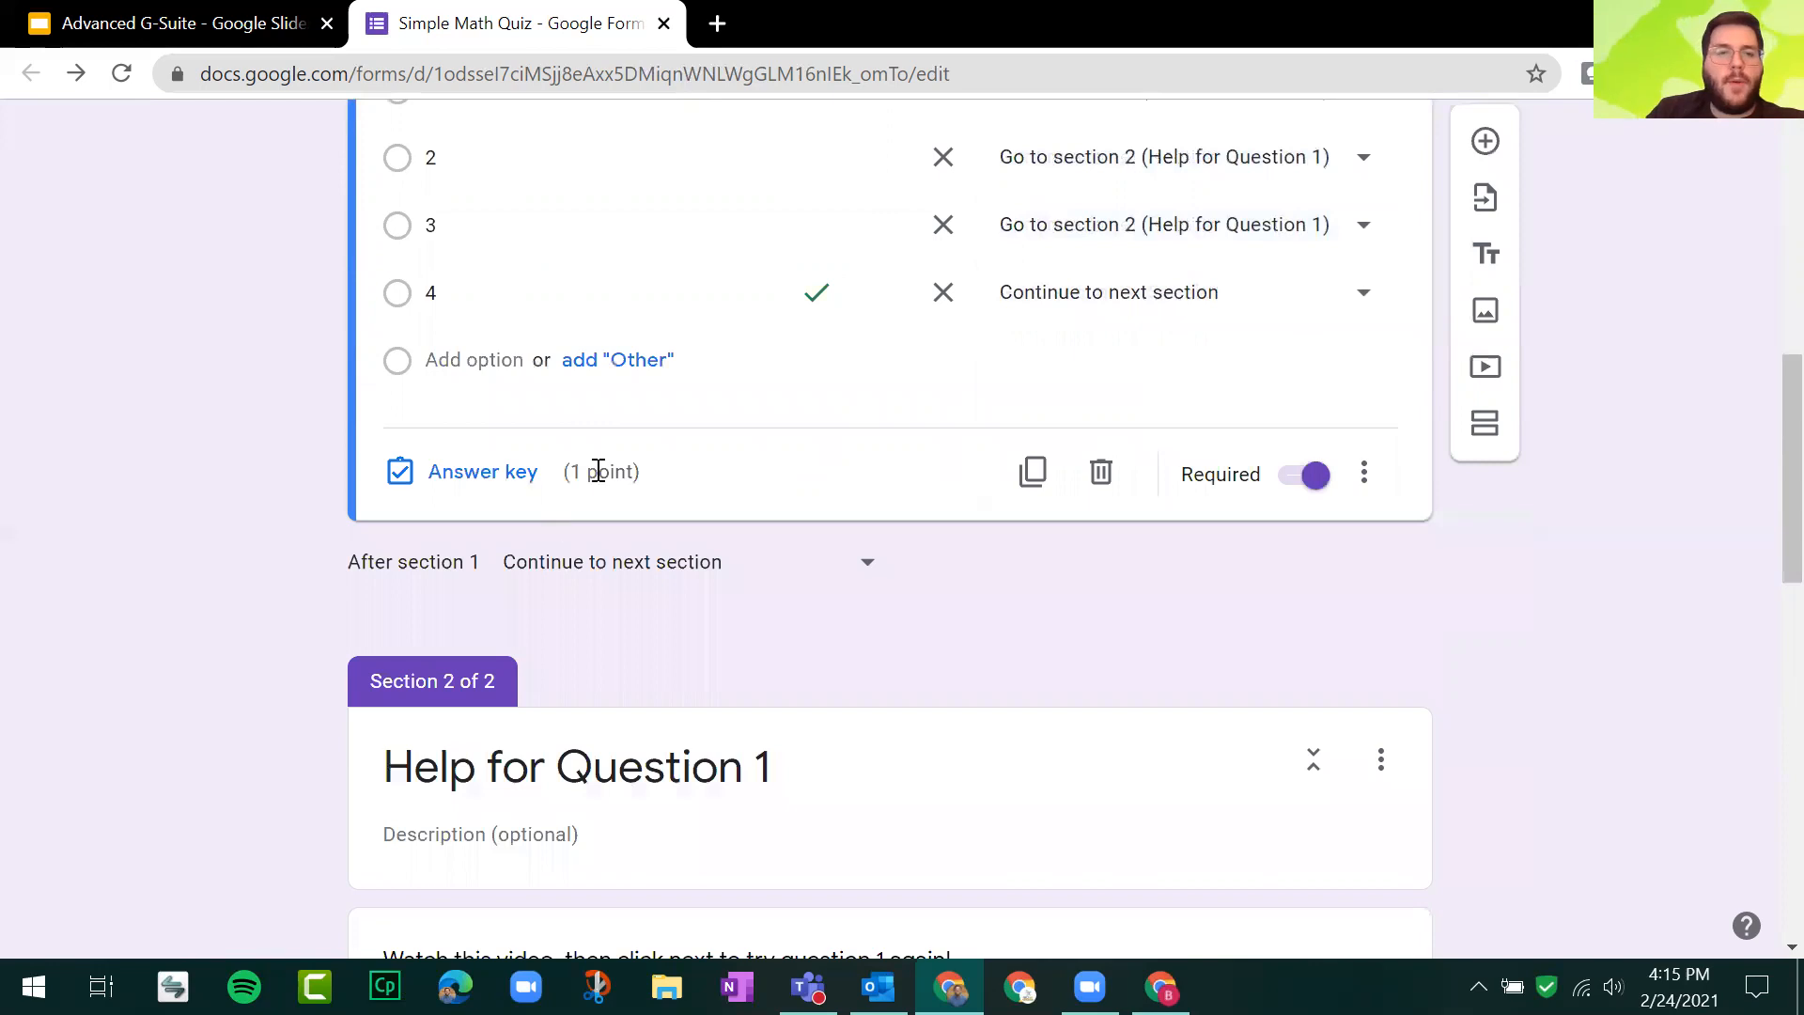
scroll(595, 471, "down", 3)
scroll(441, 639, "down", 7)
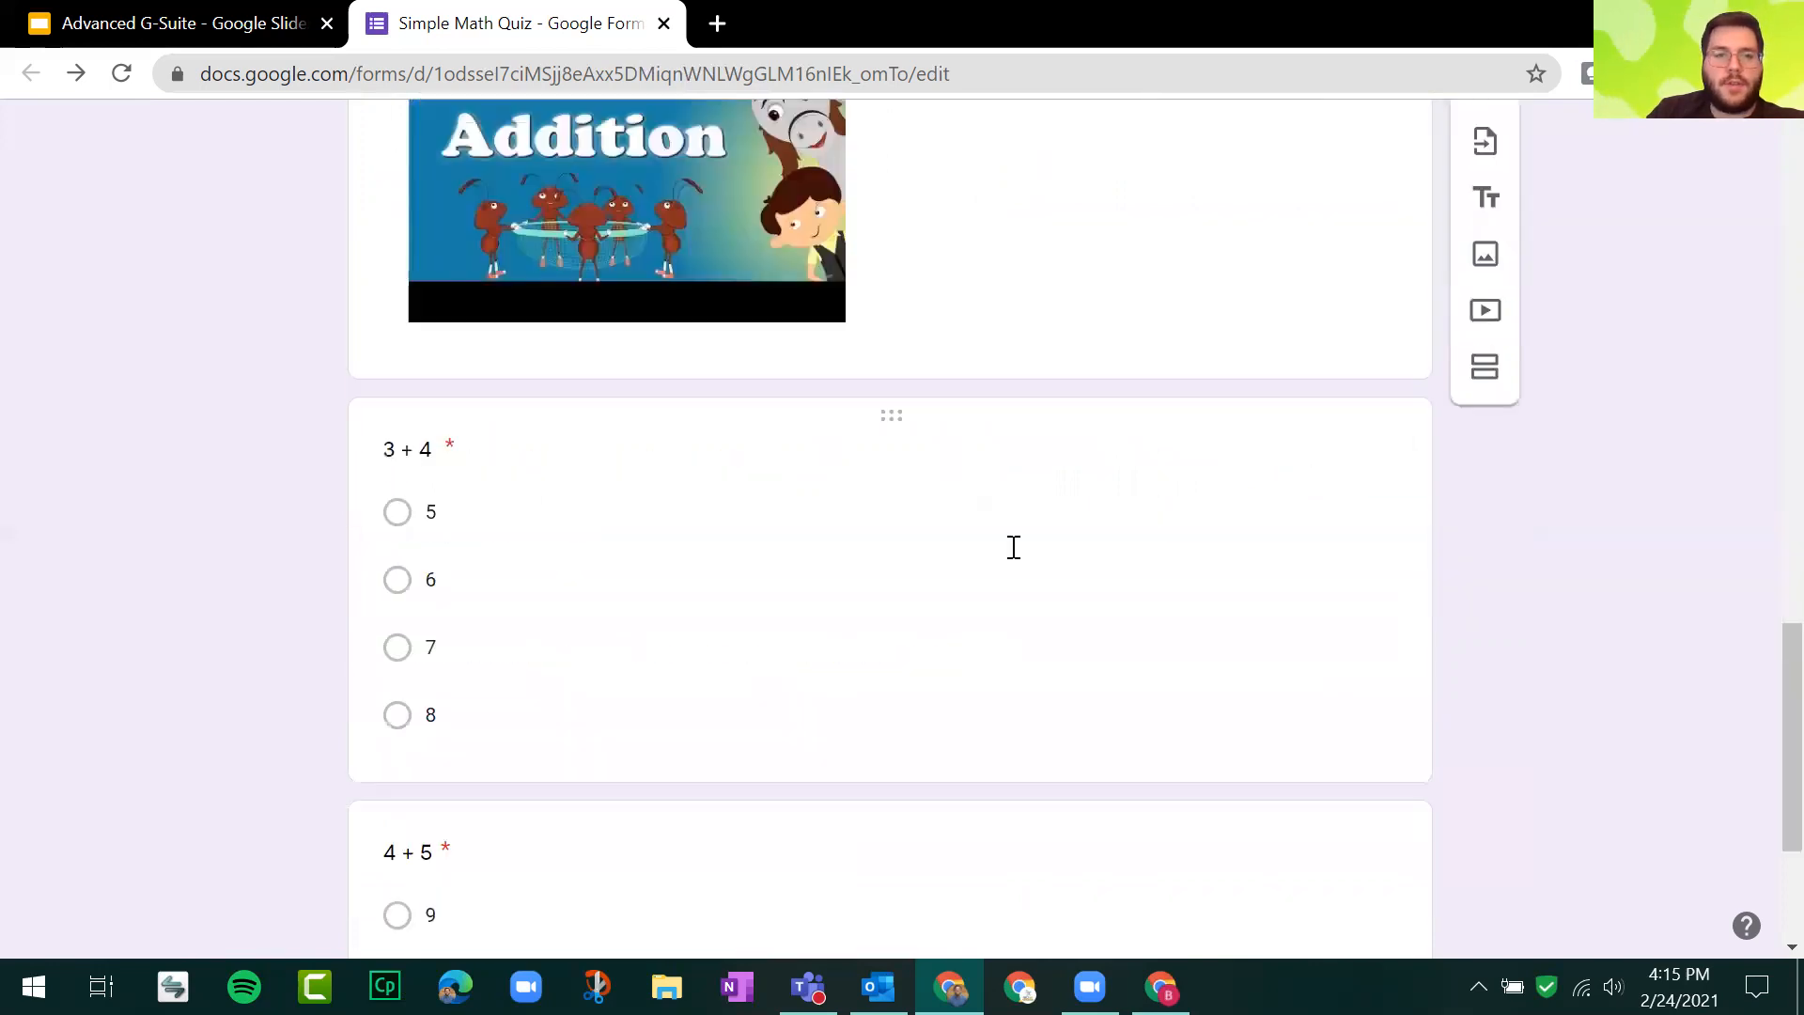
scroll(1011, 548, "up", 6)
left_click(1031, 529)
scroll(1056, 501, "down", 7)
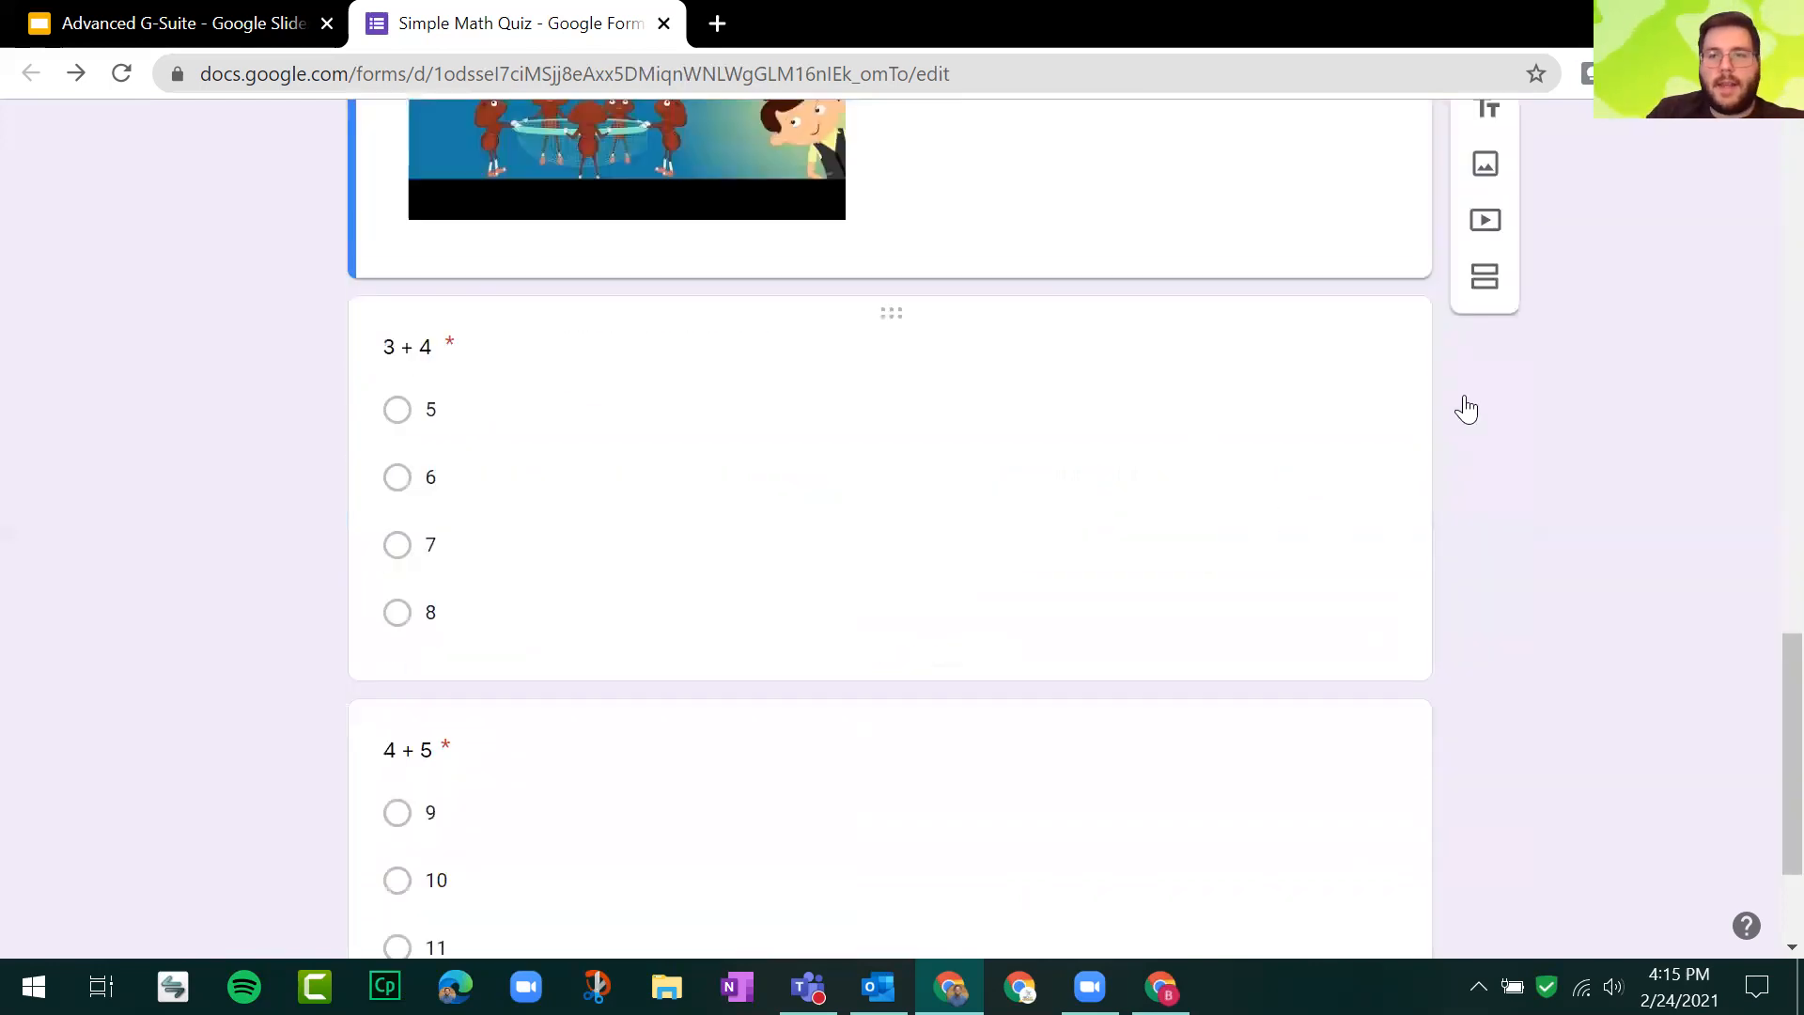
scroll(1470, 432, "up", 2)
left_click(1477, 608)
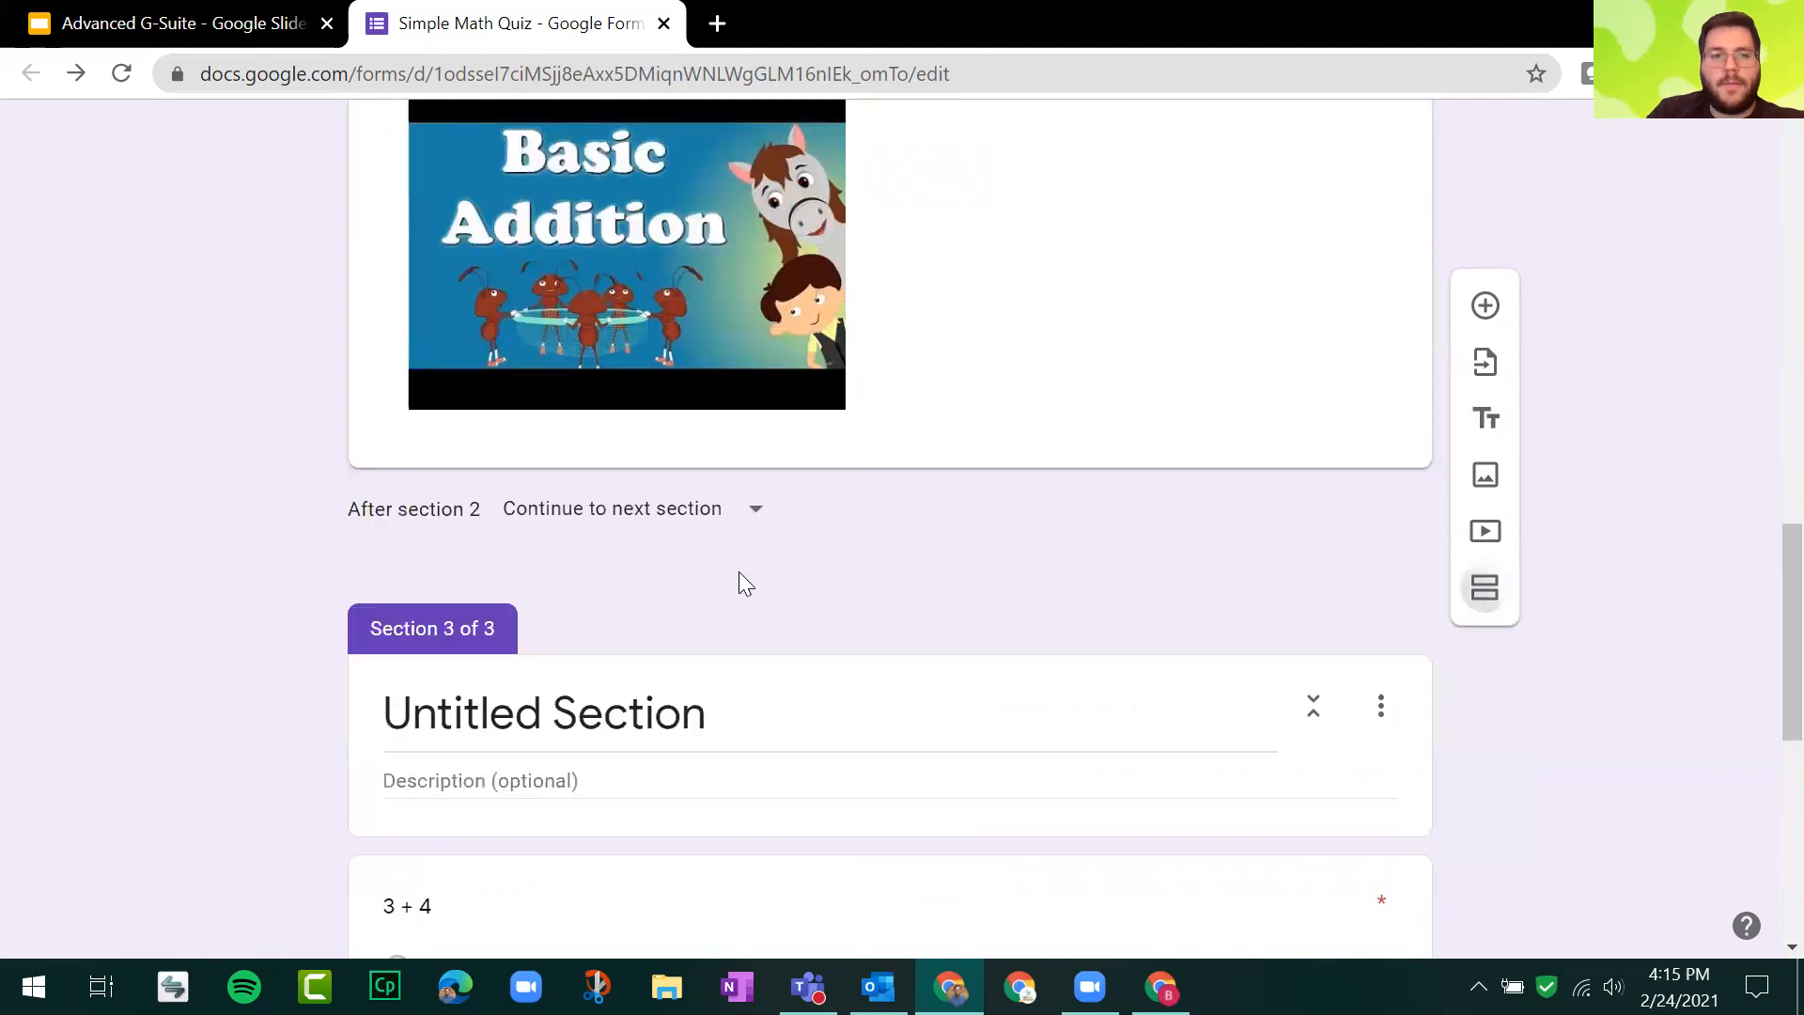
scroll(594, 481, "down", 2)
left_click(595, 480)
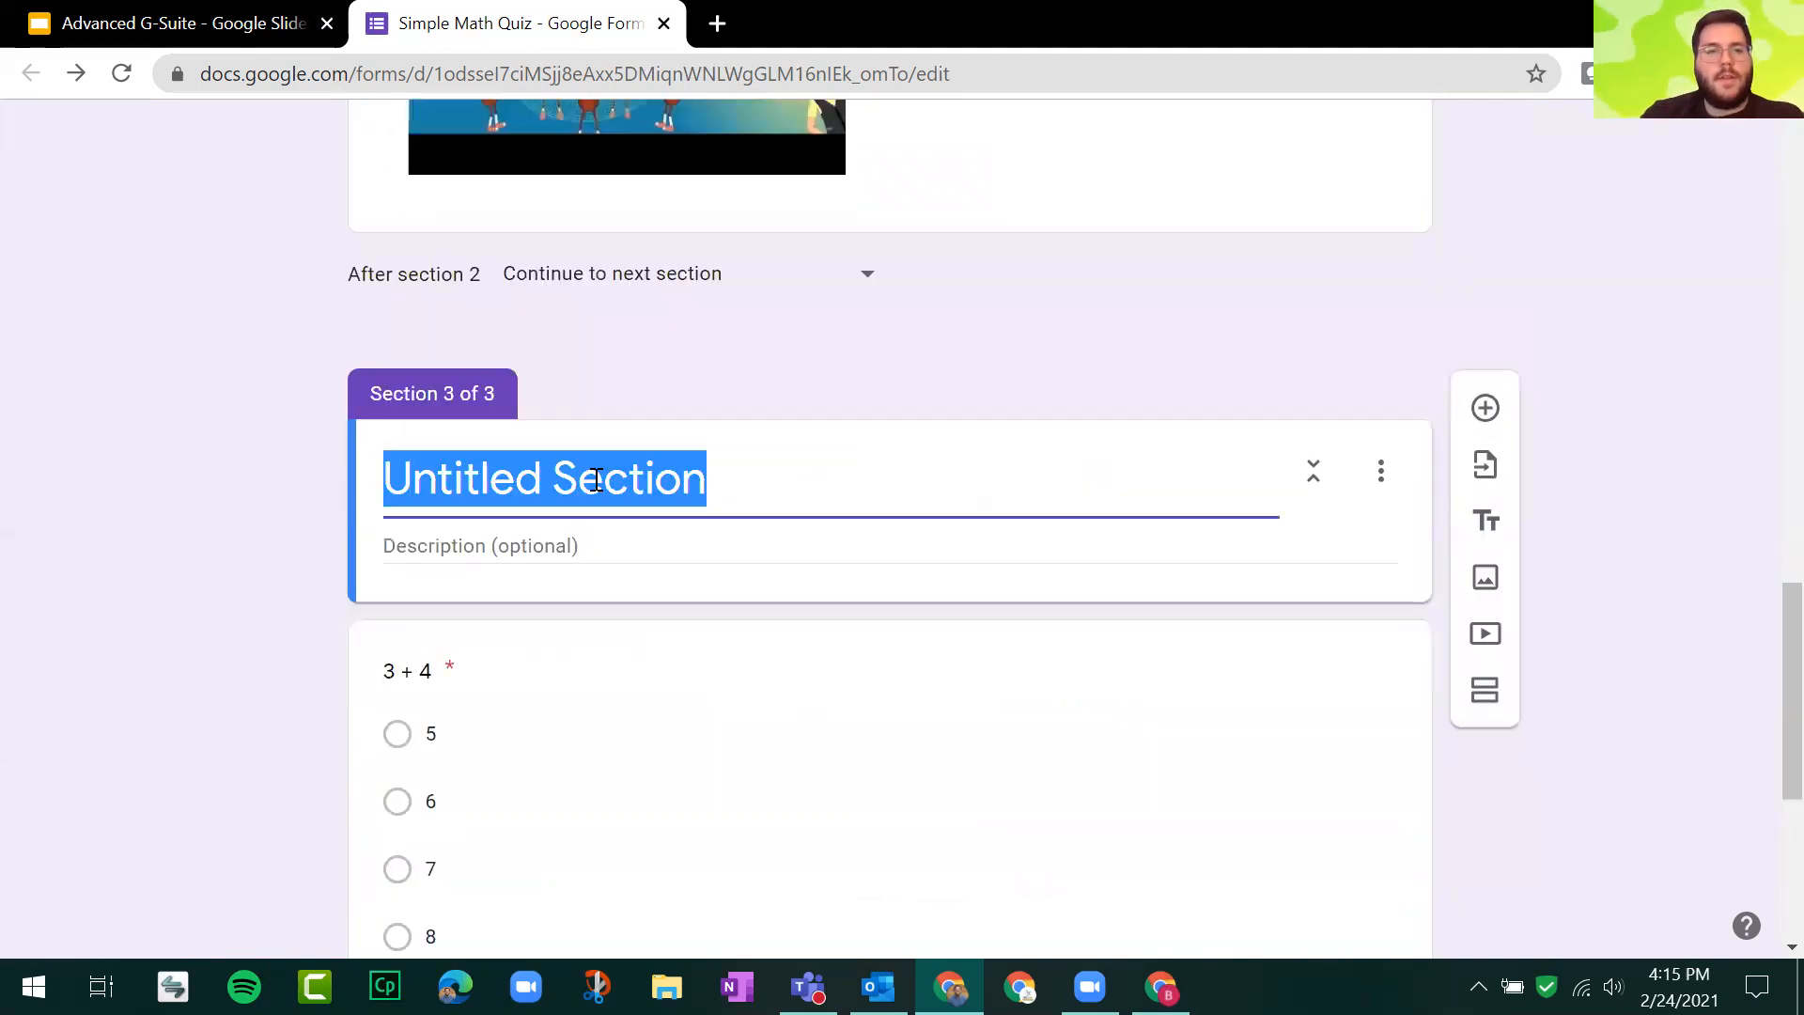
type("Question 2")
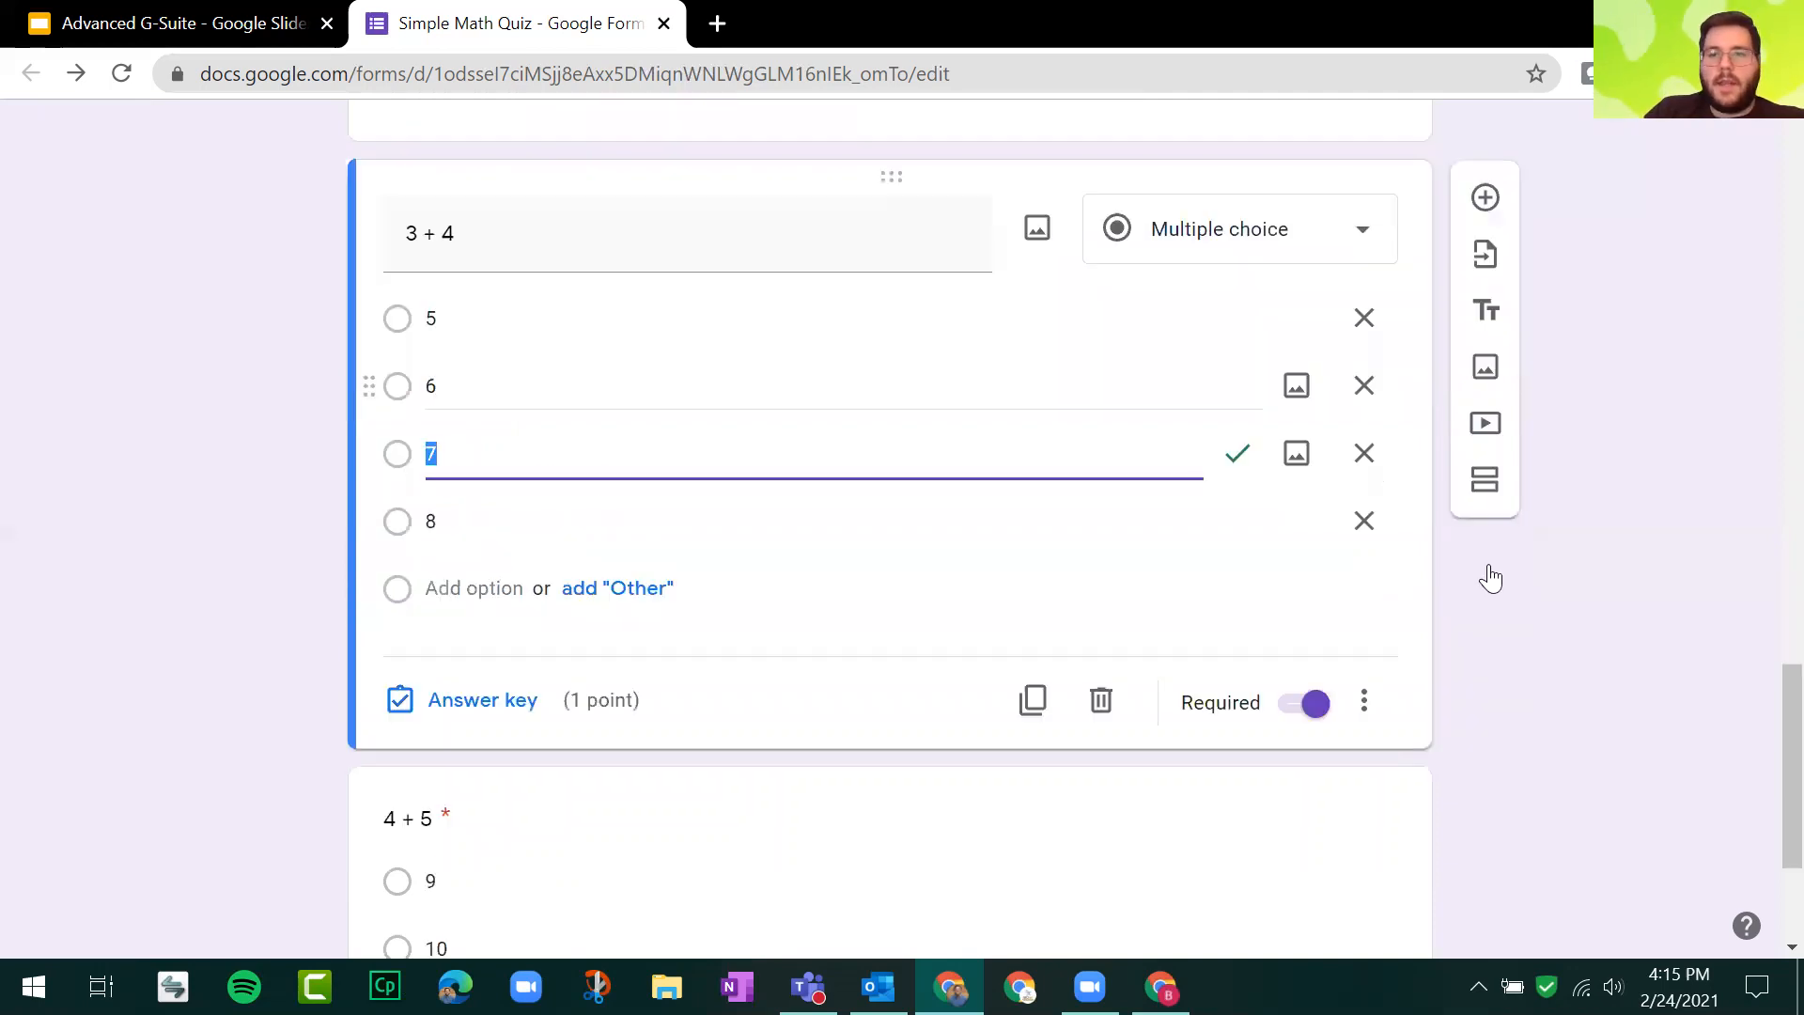
Step: Add a section between the 3 + 4 and 4 + 5 questions, and title it "Question 3"
left_click(1485, 575)
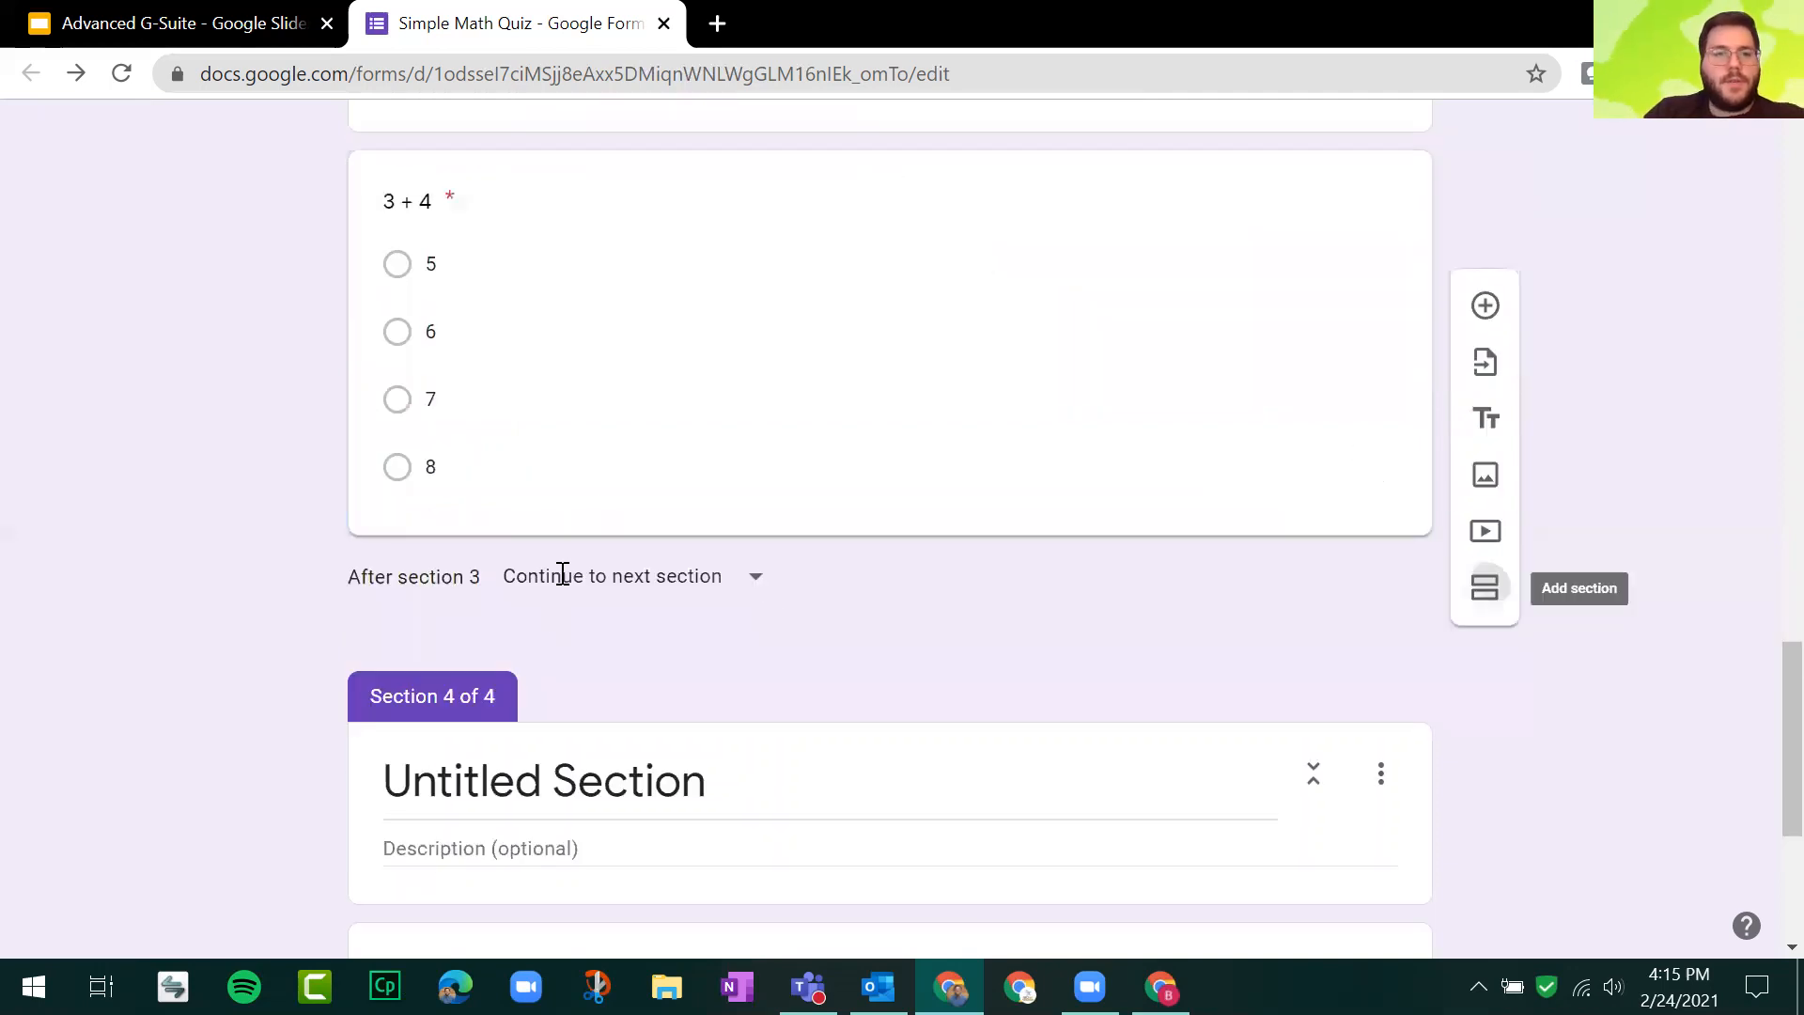
type("Q")
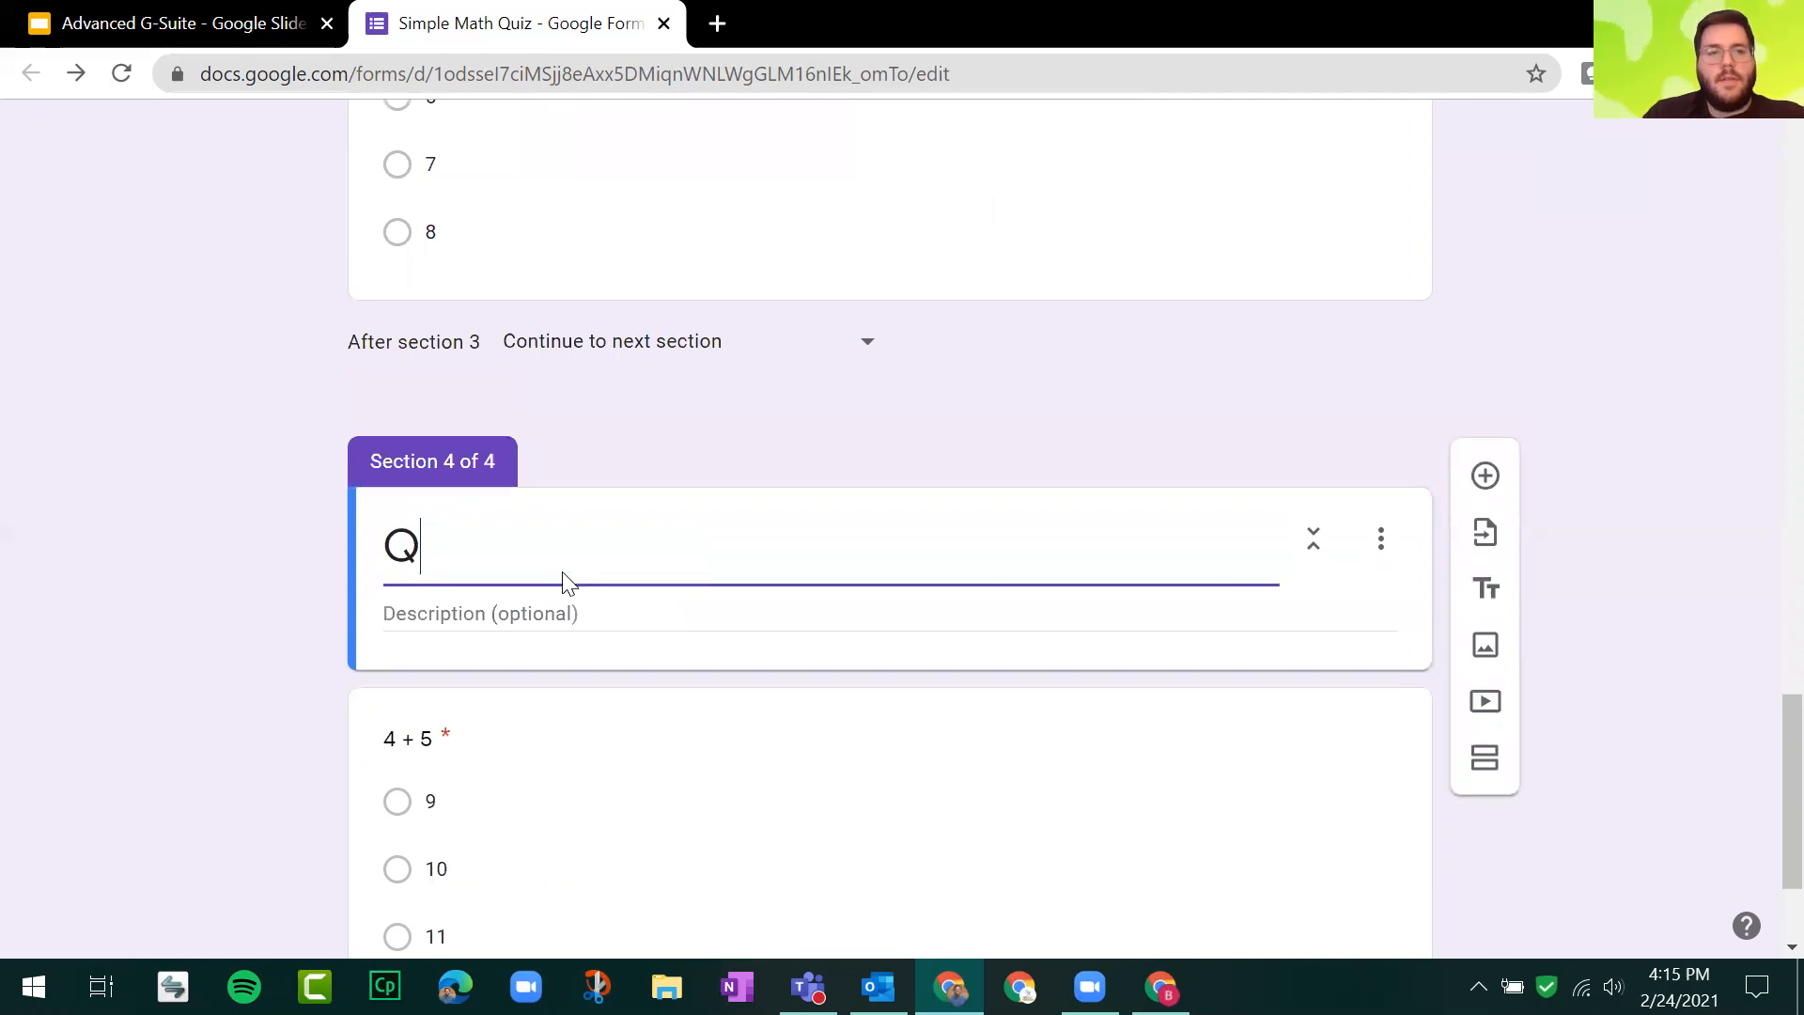
type("uestion 3")
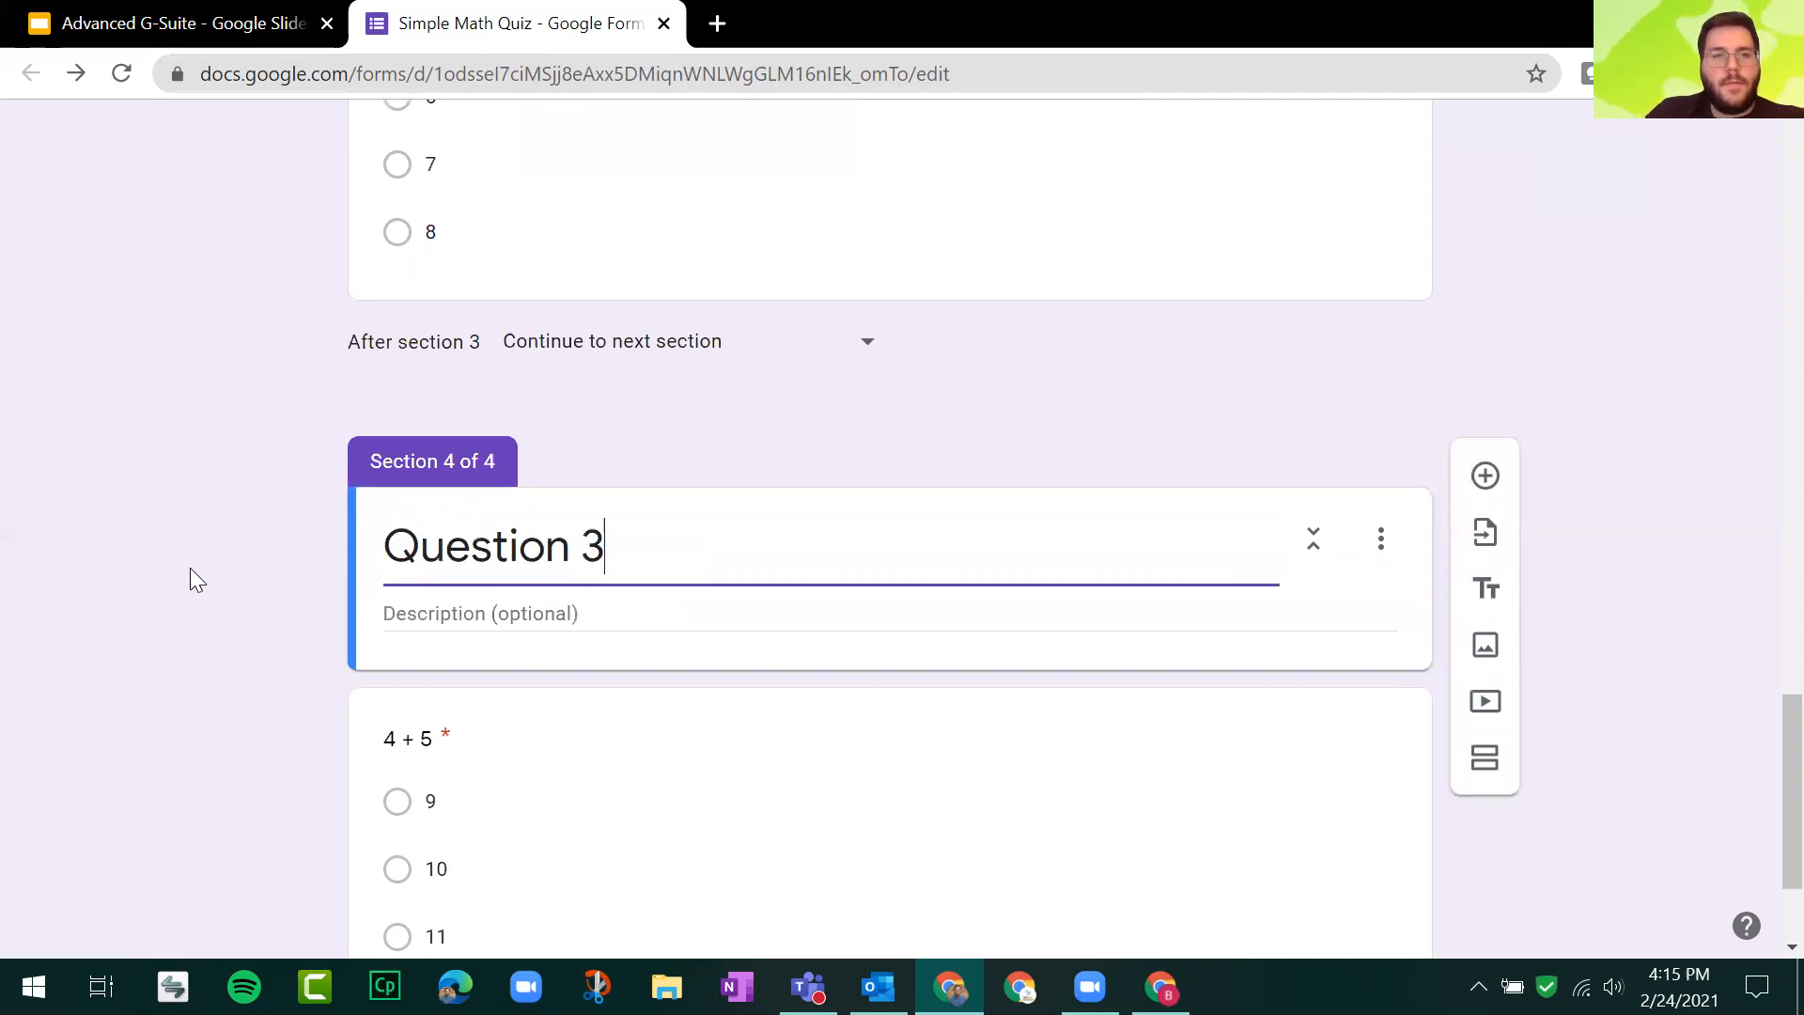
Step: Add a title and description block between the Name field and the 2 + 2 question, and title it "Question 1"
scroll(190, 568, "up", 4)
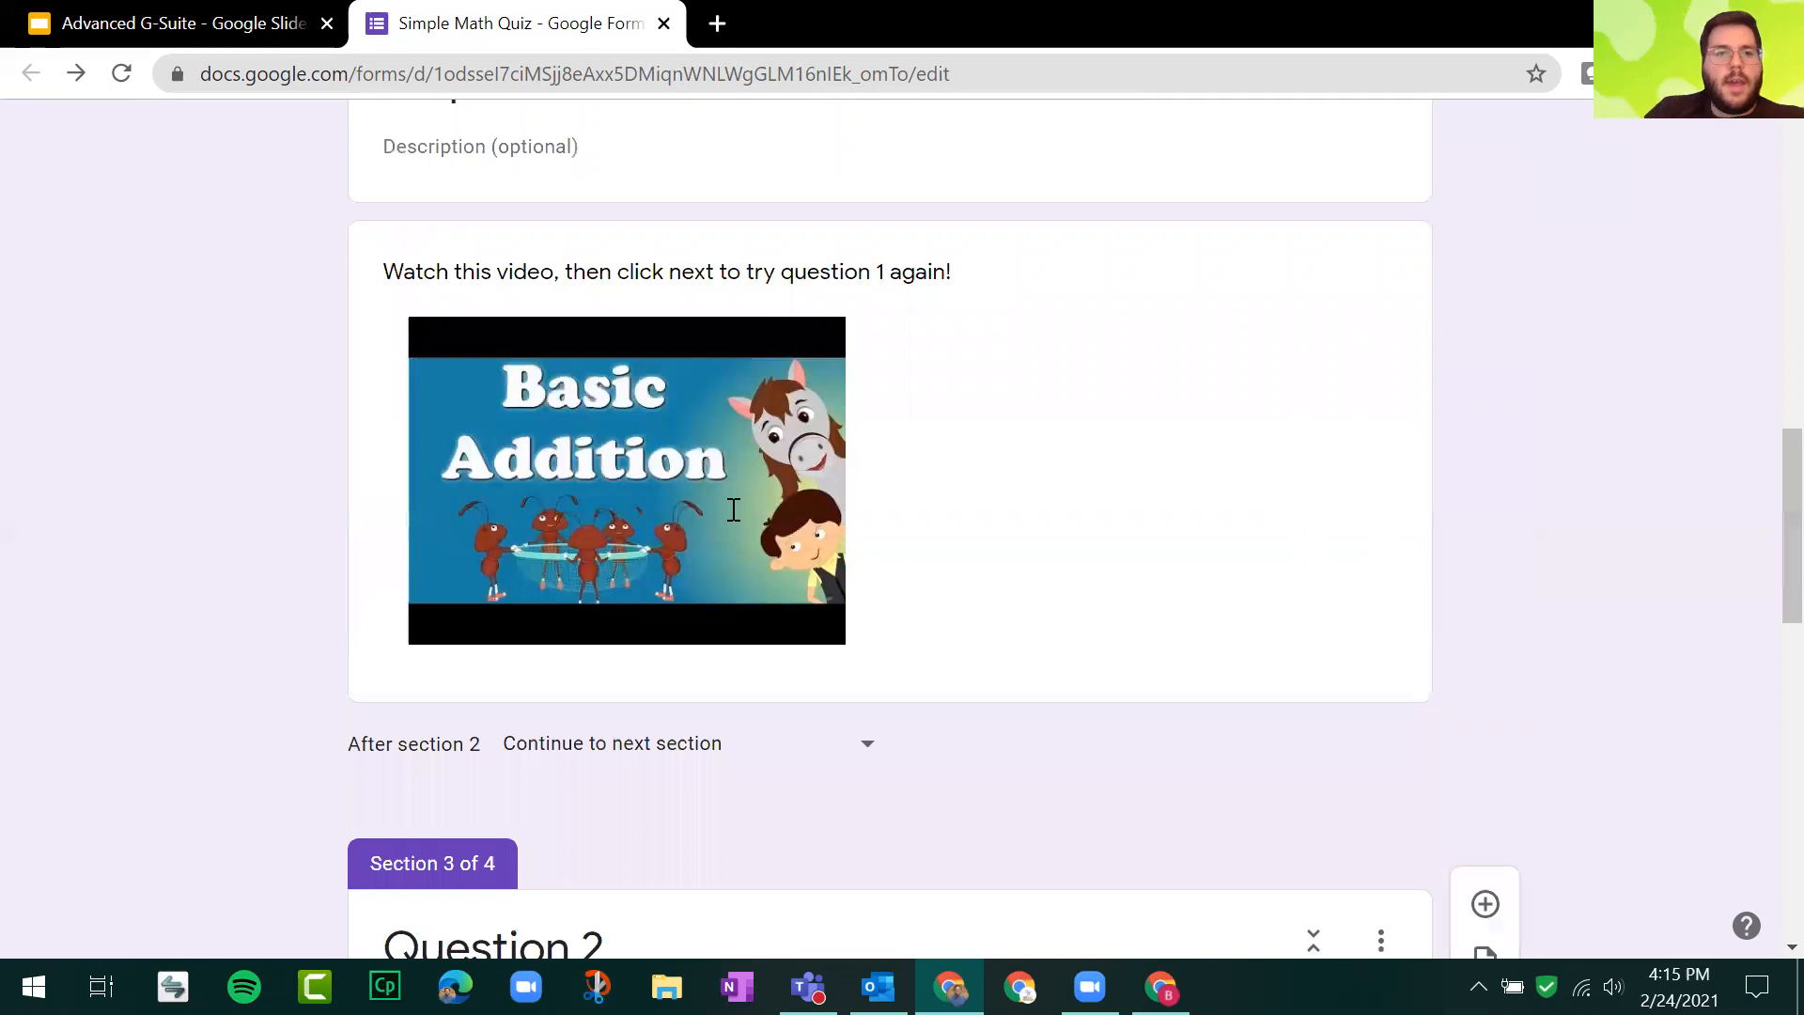
scroll(733, 509, "up", 10)
left_click(1159, 491)
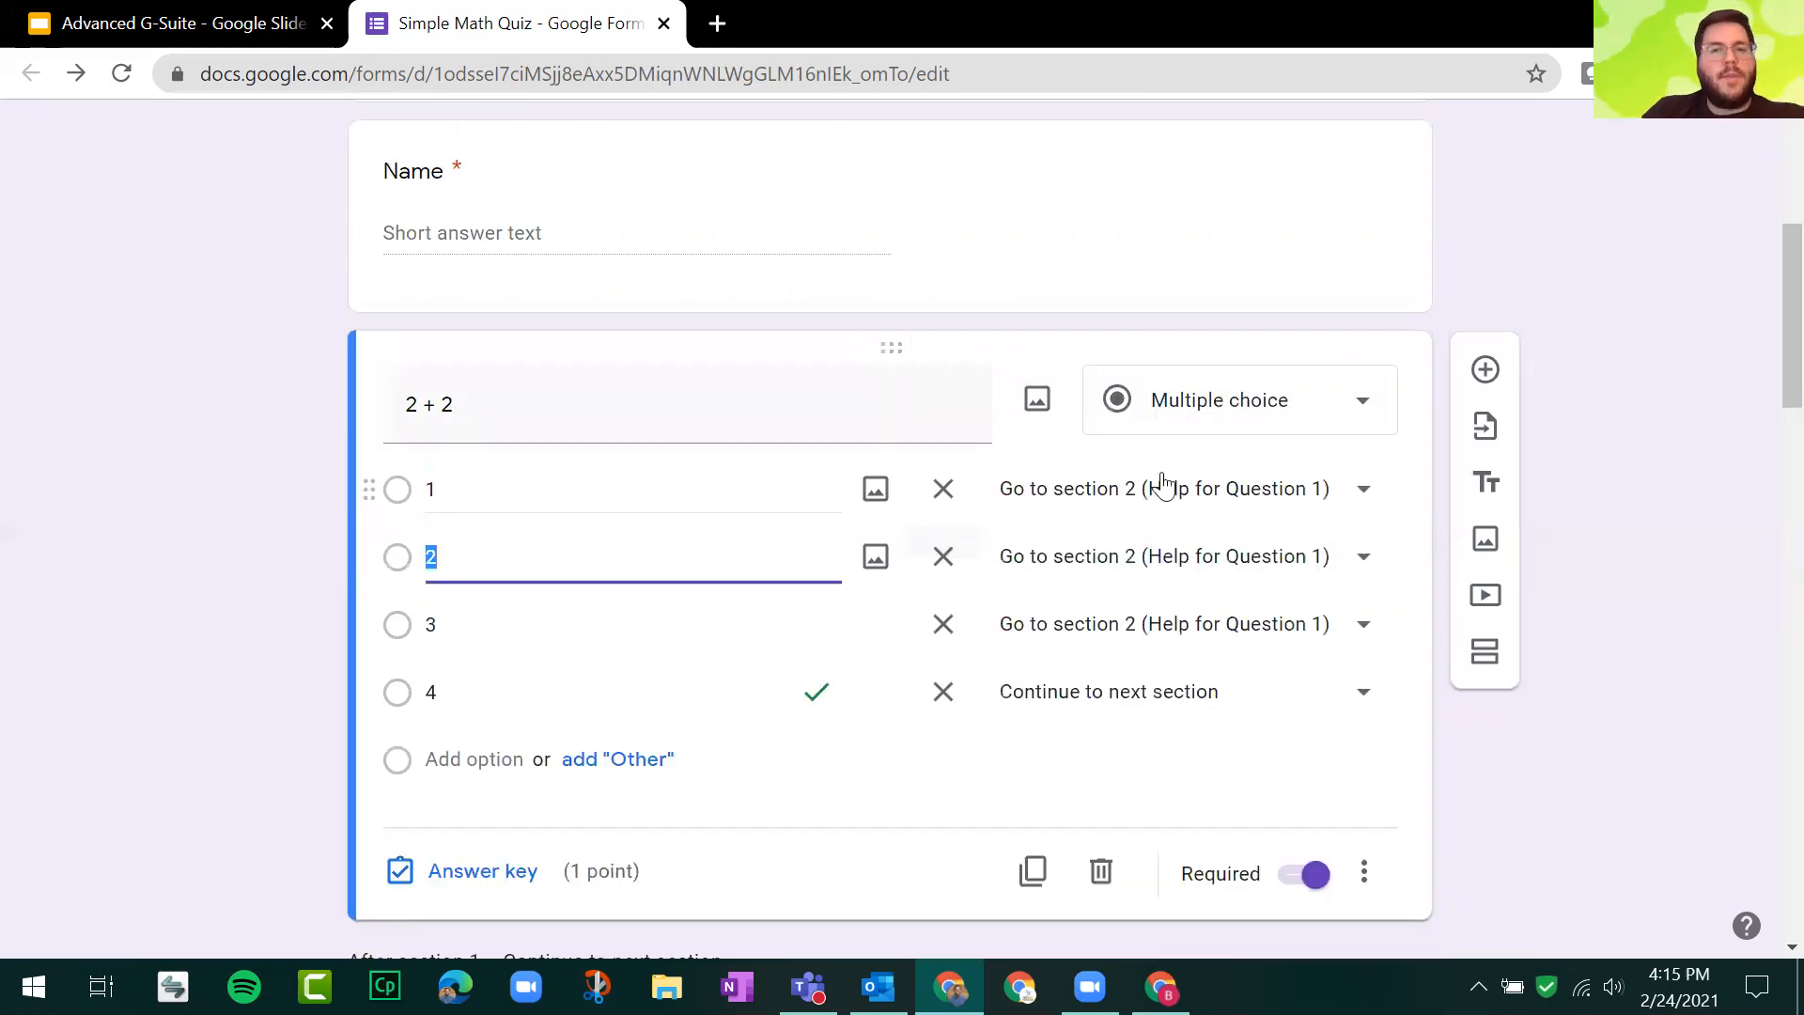
left_click(1496, 488)
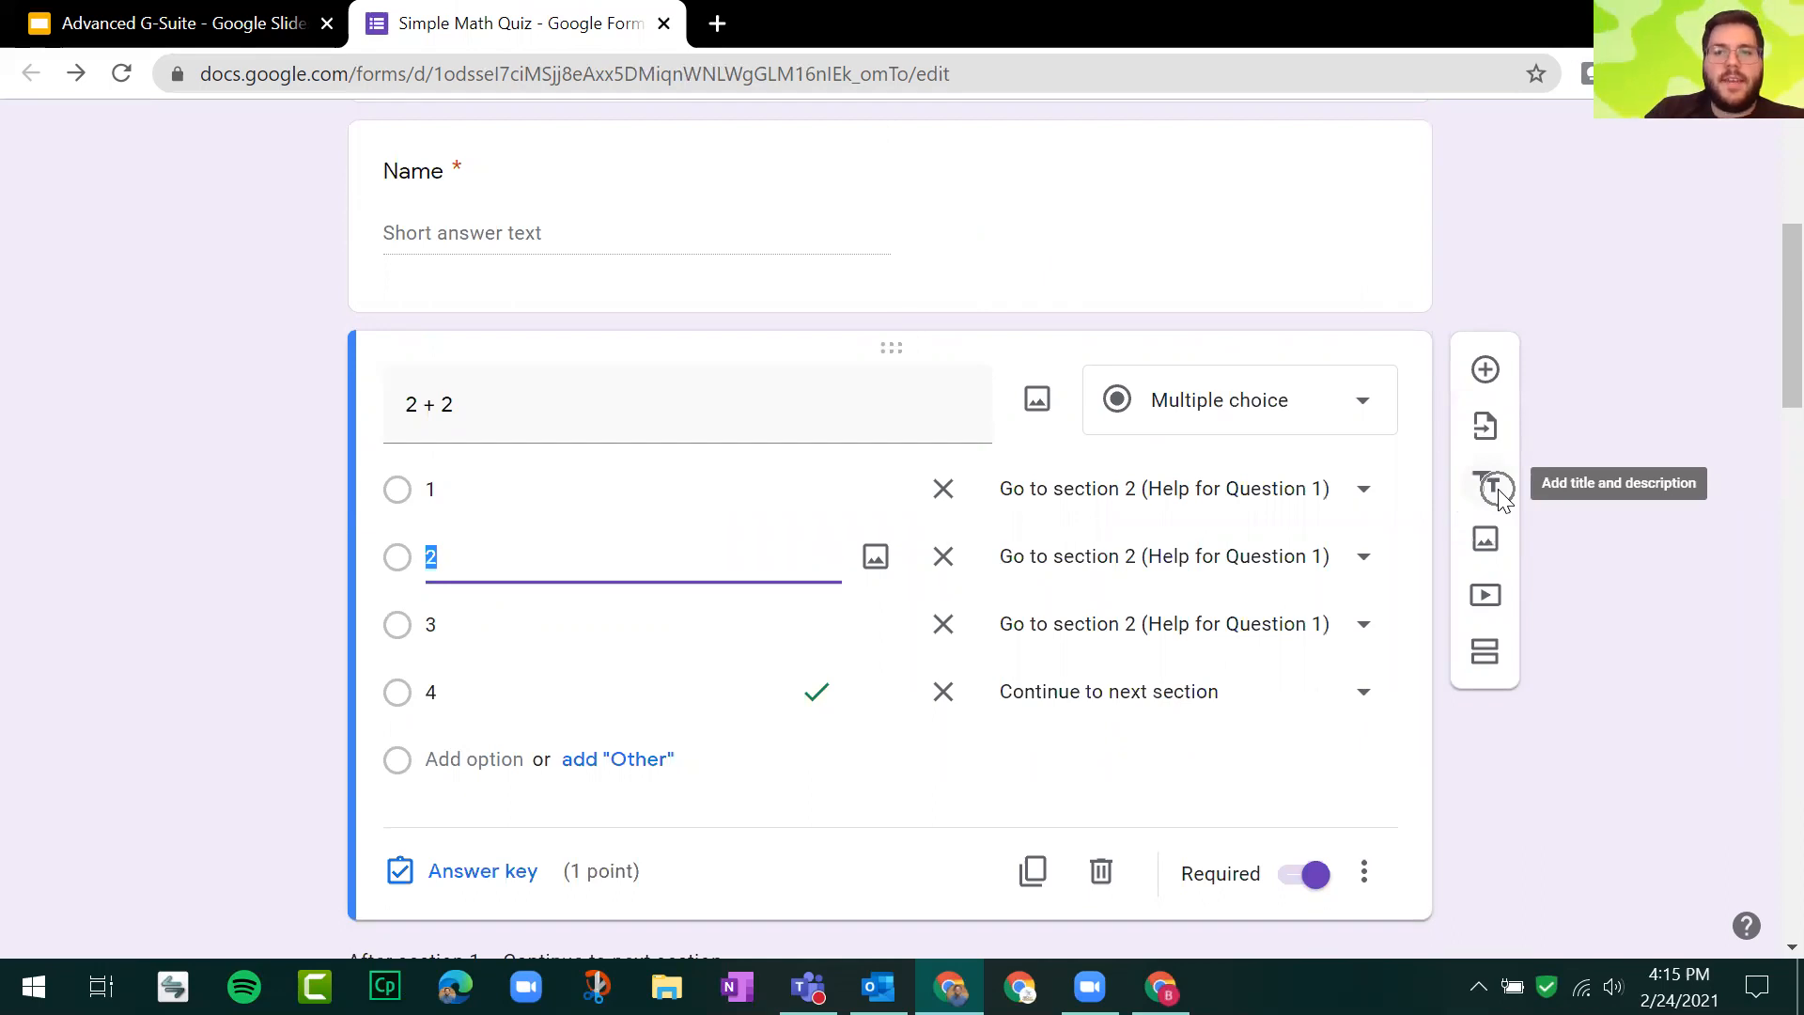
left_click_drag(899, 744, 512, 530)
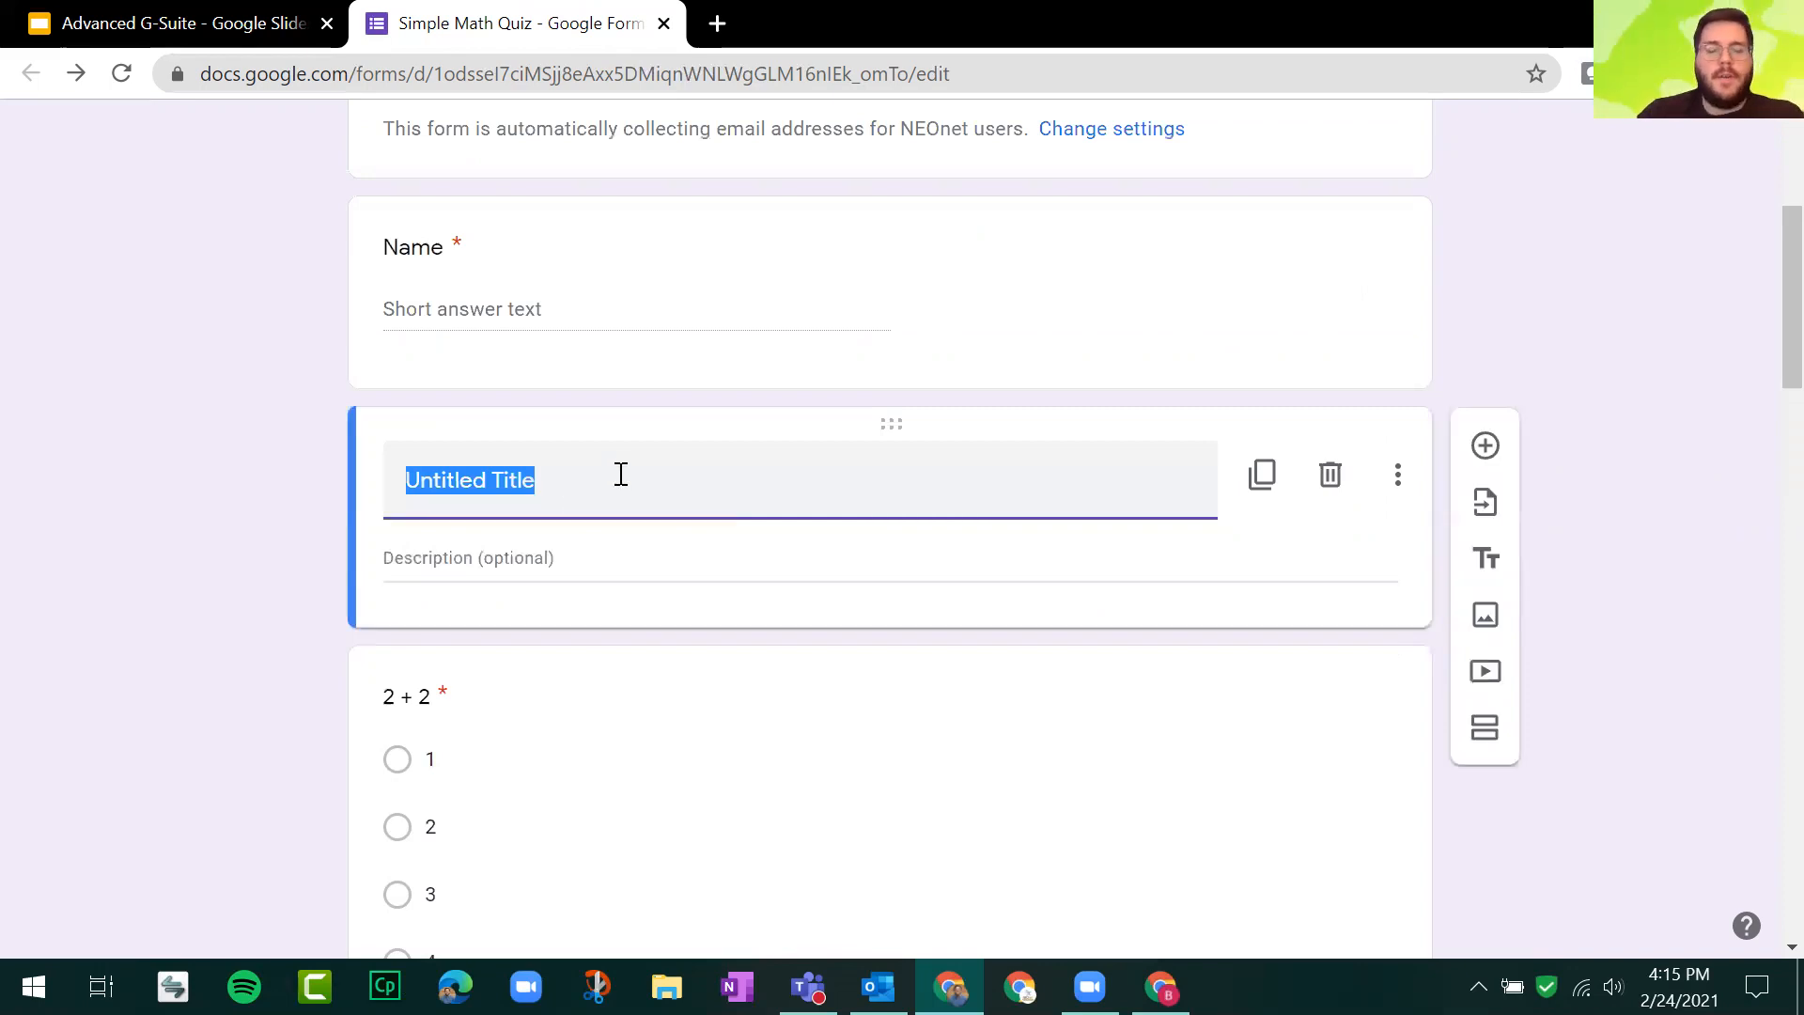
type("Q")
type("uie")
key("BackSpace")
key("BackSpace")
type("estion 1")
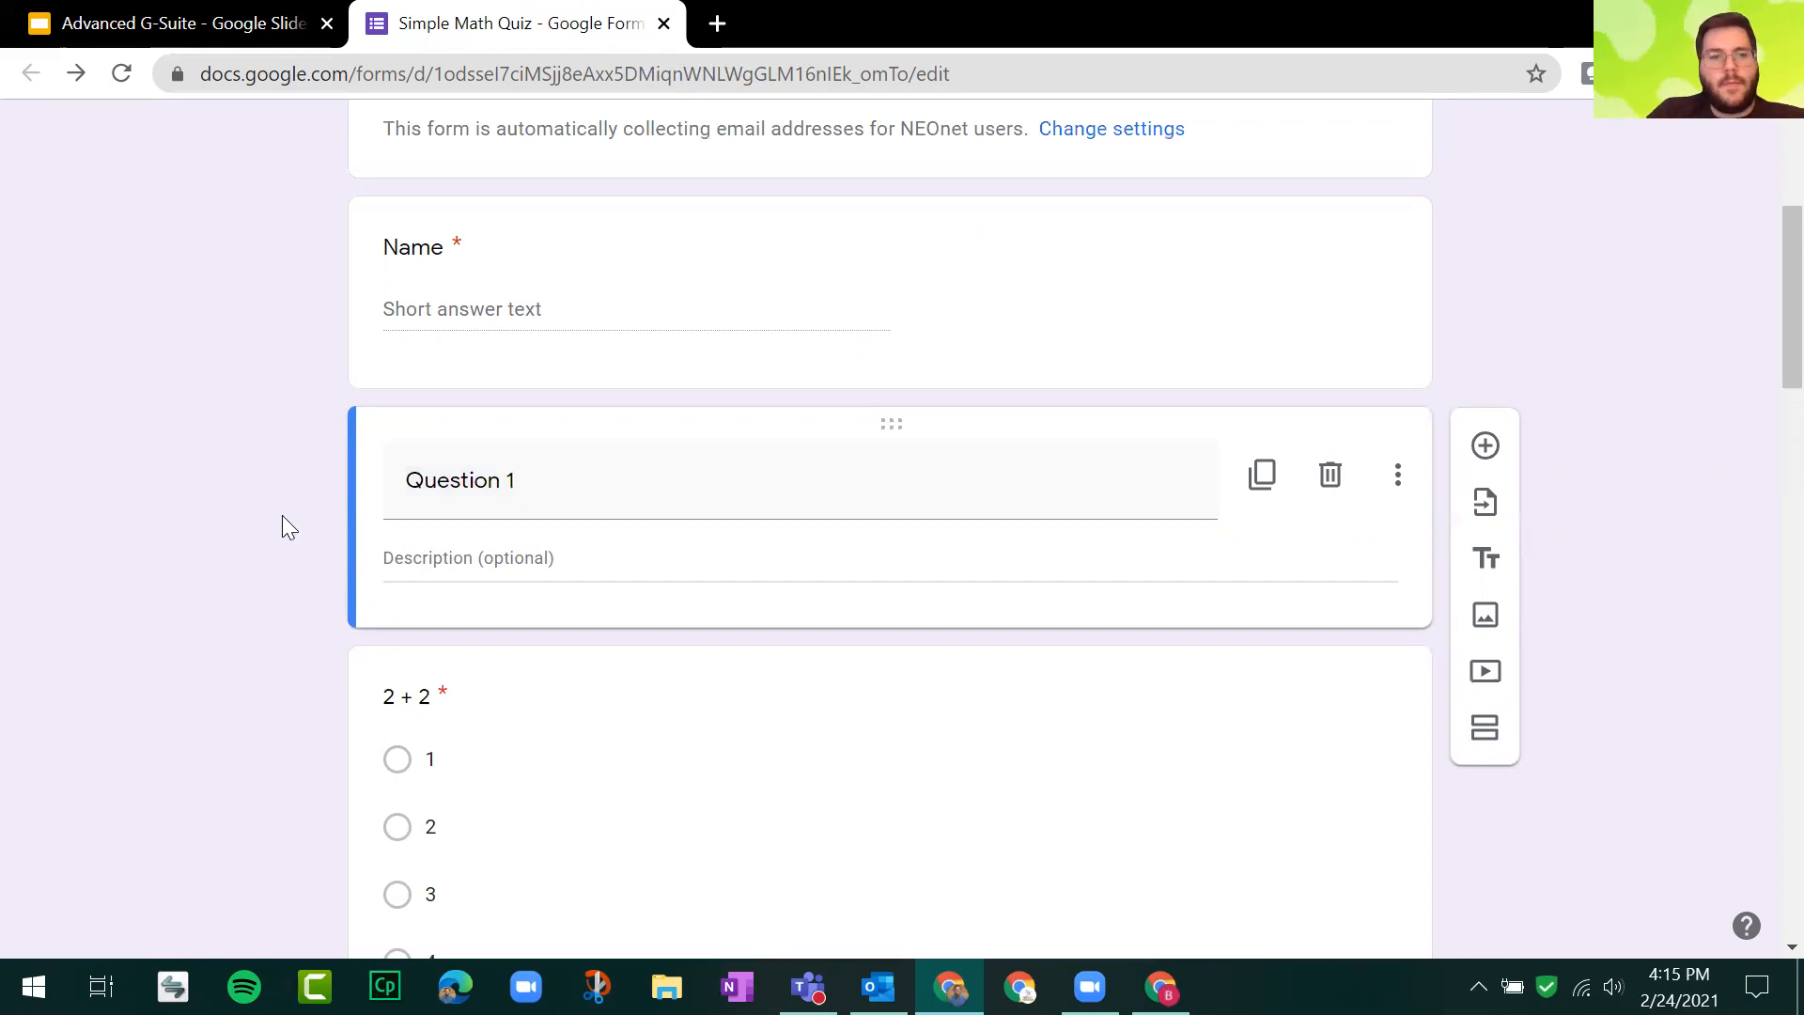
Step: Review the answer routing of the 2 + 2 question together with the Help for Question 1 section that follows it
scroll(281, 515, "down", 7)
scroll(282, 516, "down", 3)
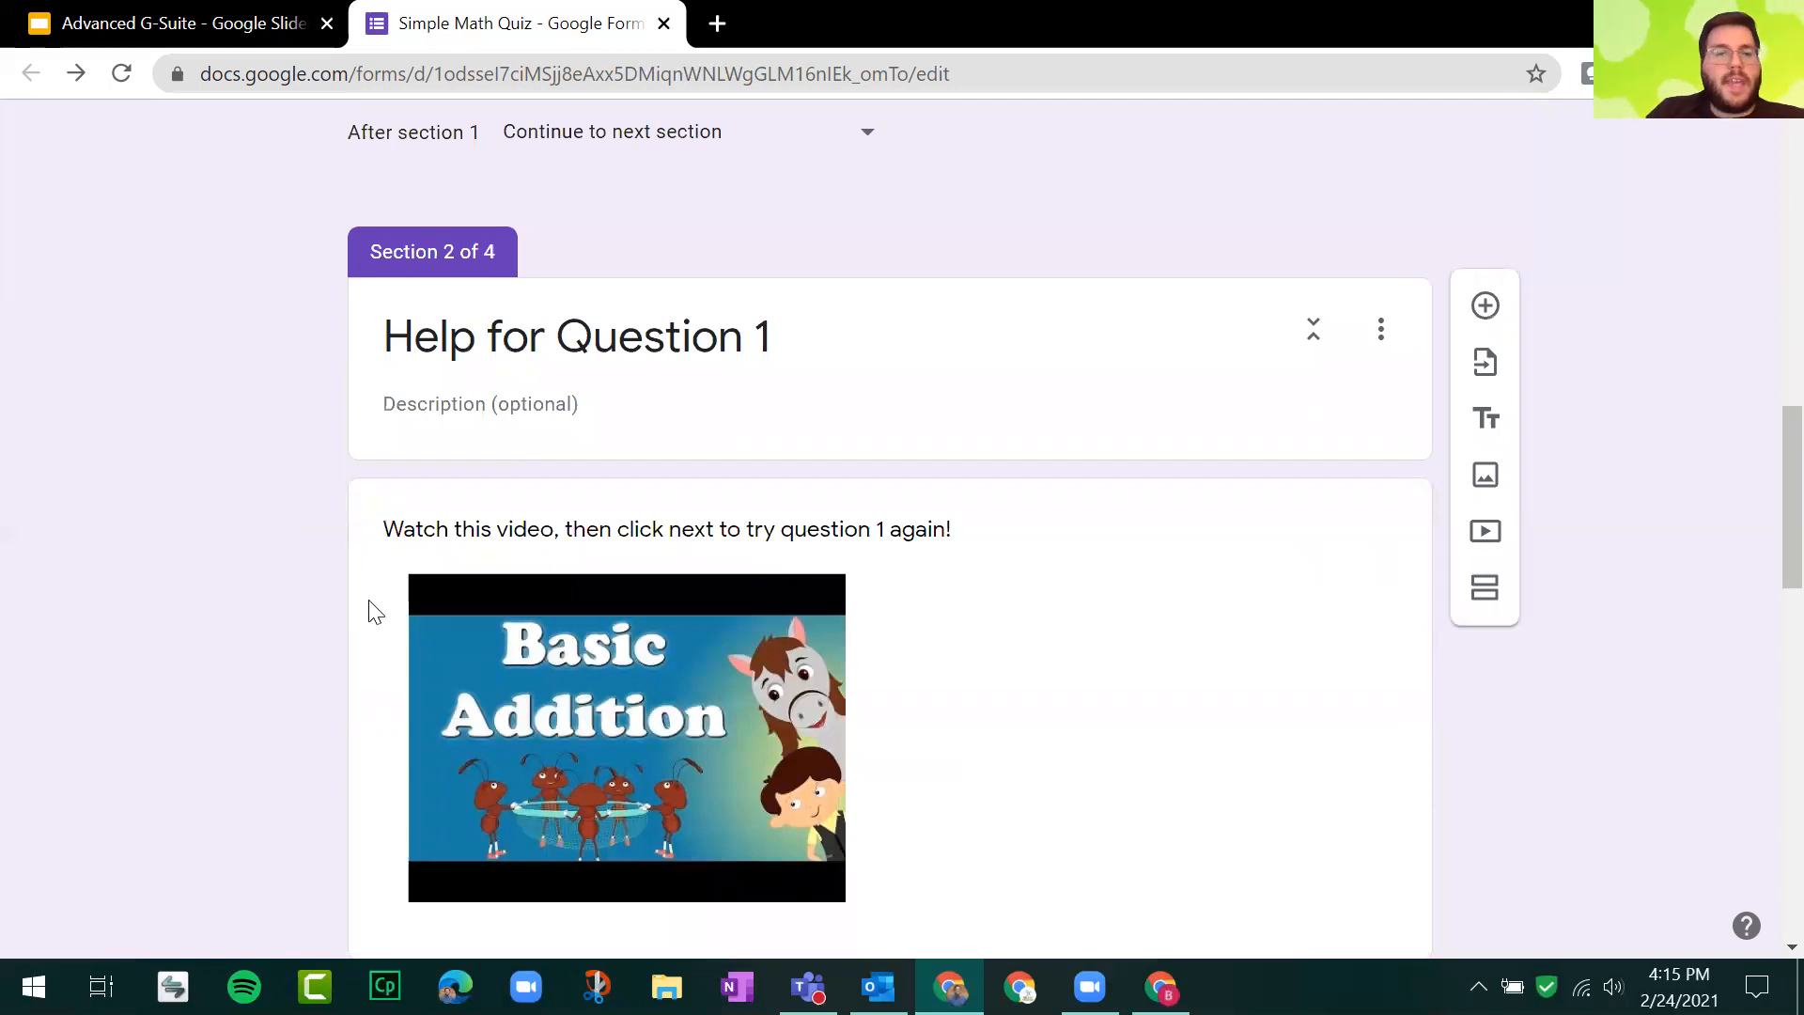
scroll(736, 521, "up", 5)
left_click(966, 604)
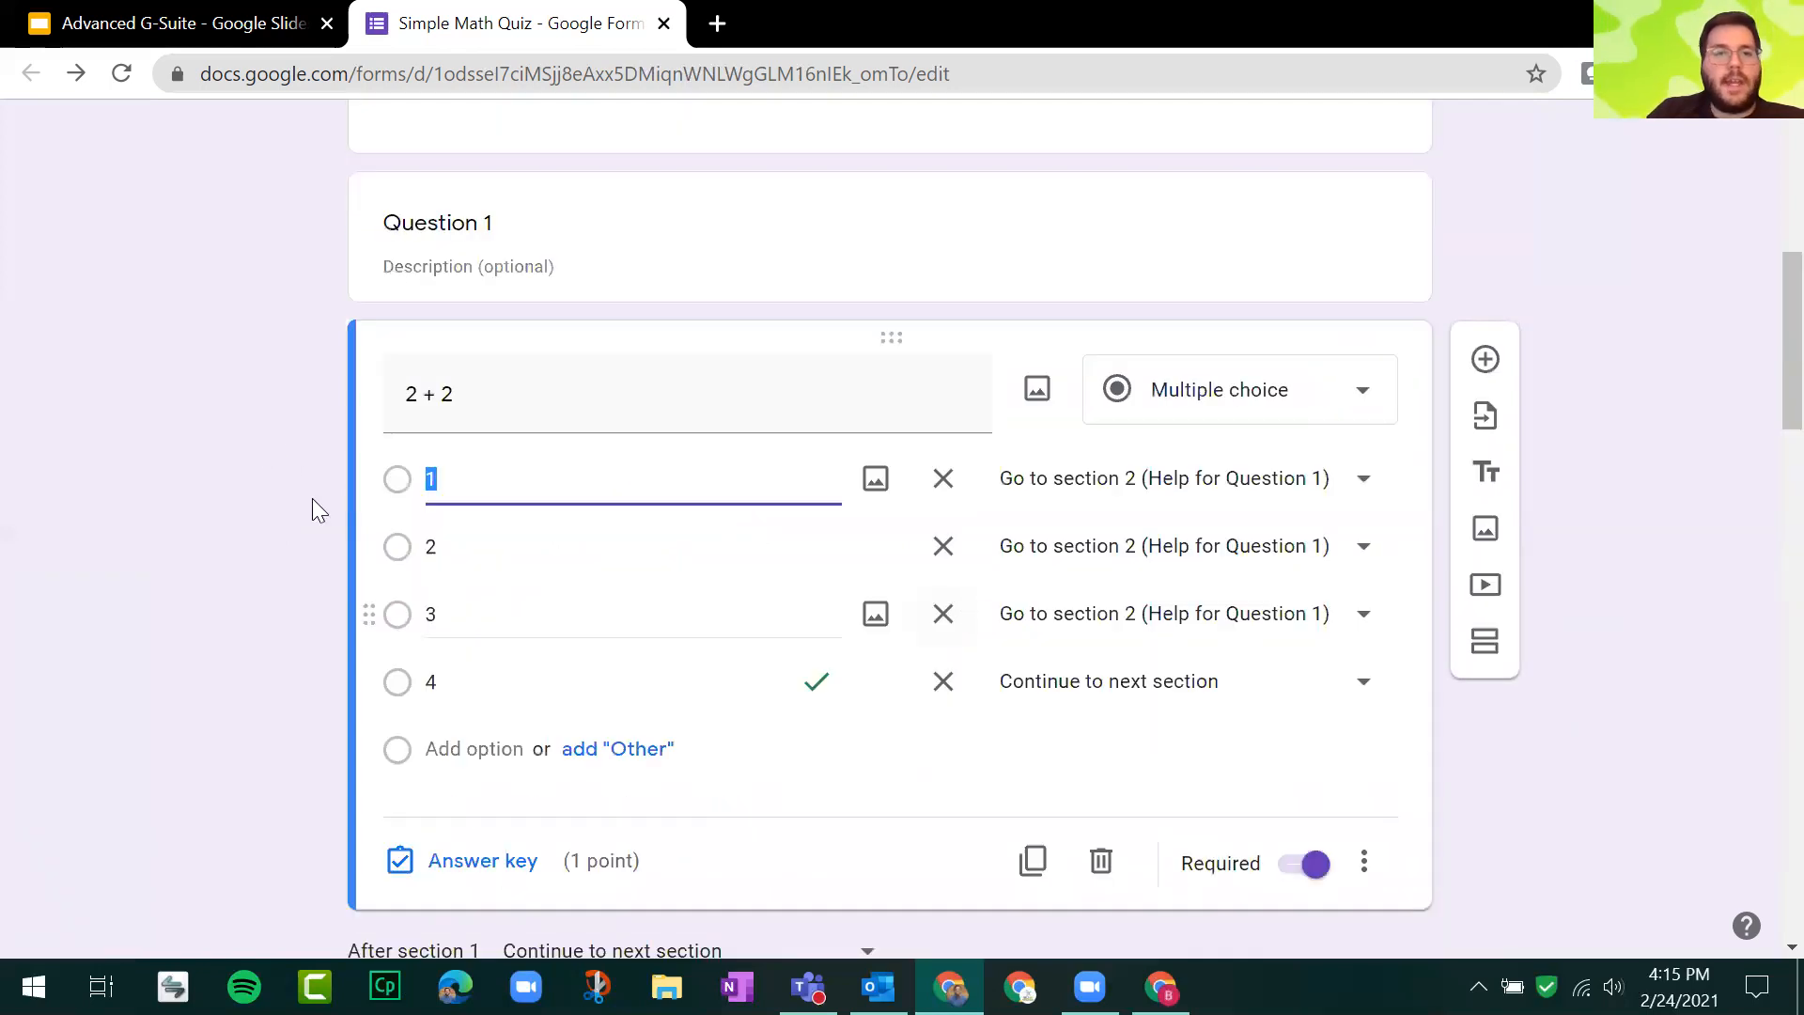
scroll(311, 498, "down", 3)
scroll(588, 386, "down", 5)
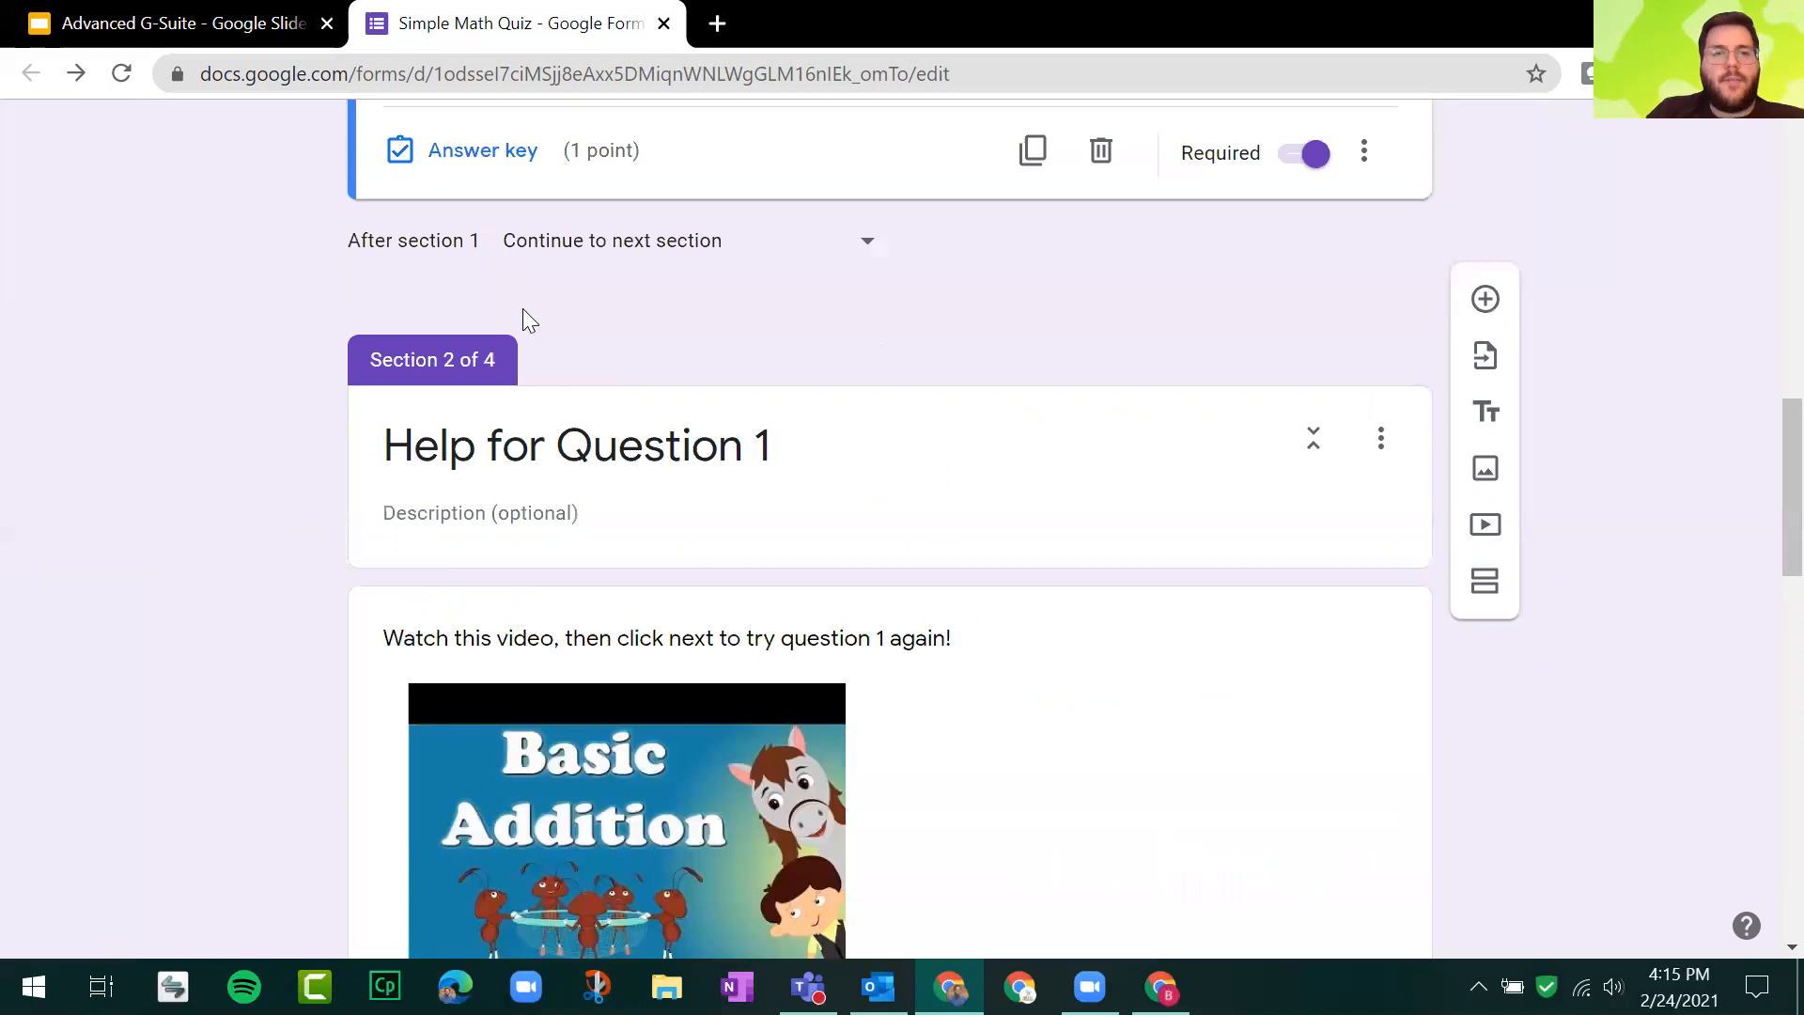
scroll(698, 376, "up", 3)
scroll(742, 423, "up", 3)
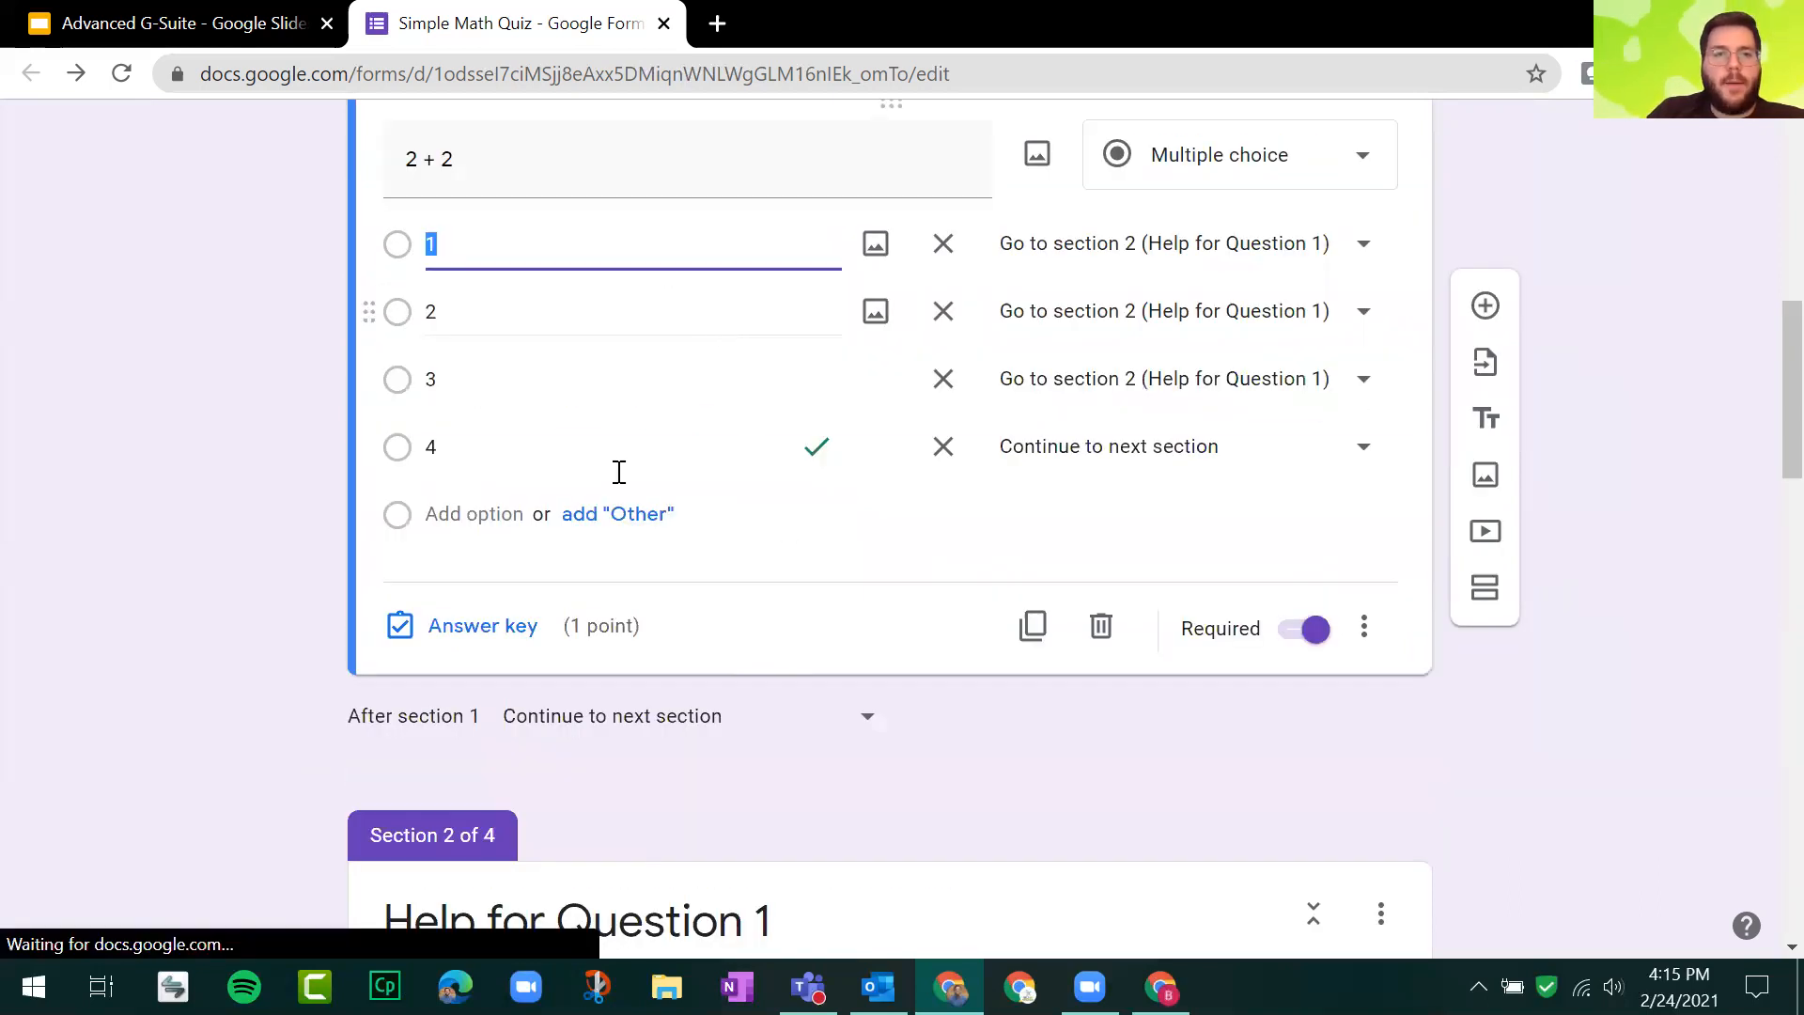
scroll(617, 472, "down", 5)
scroll(588, 536, "down", 5)
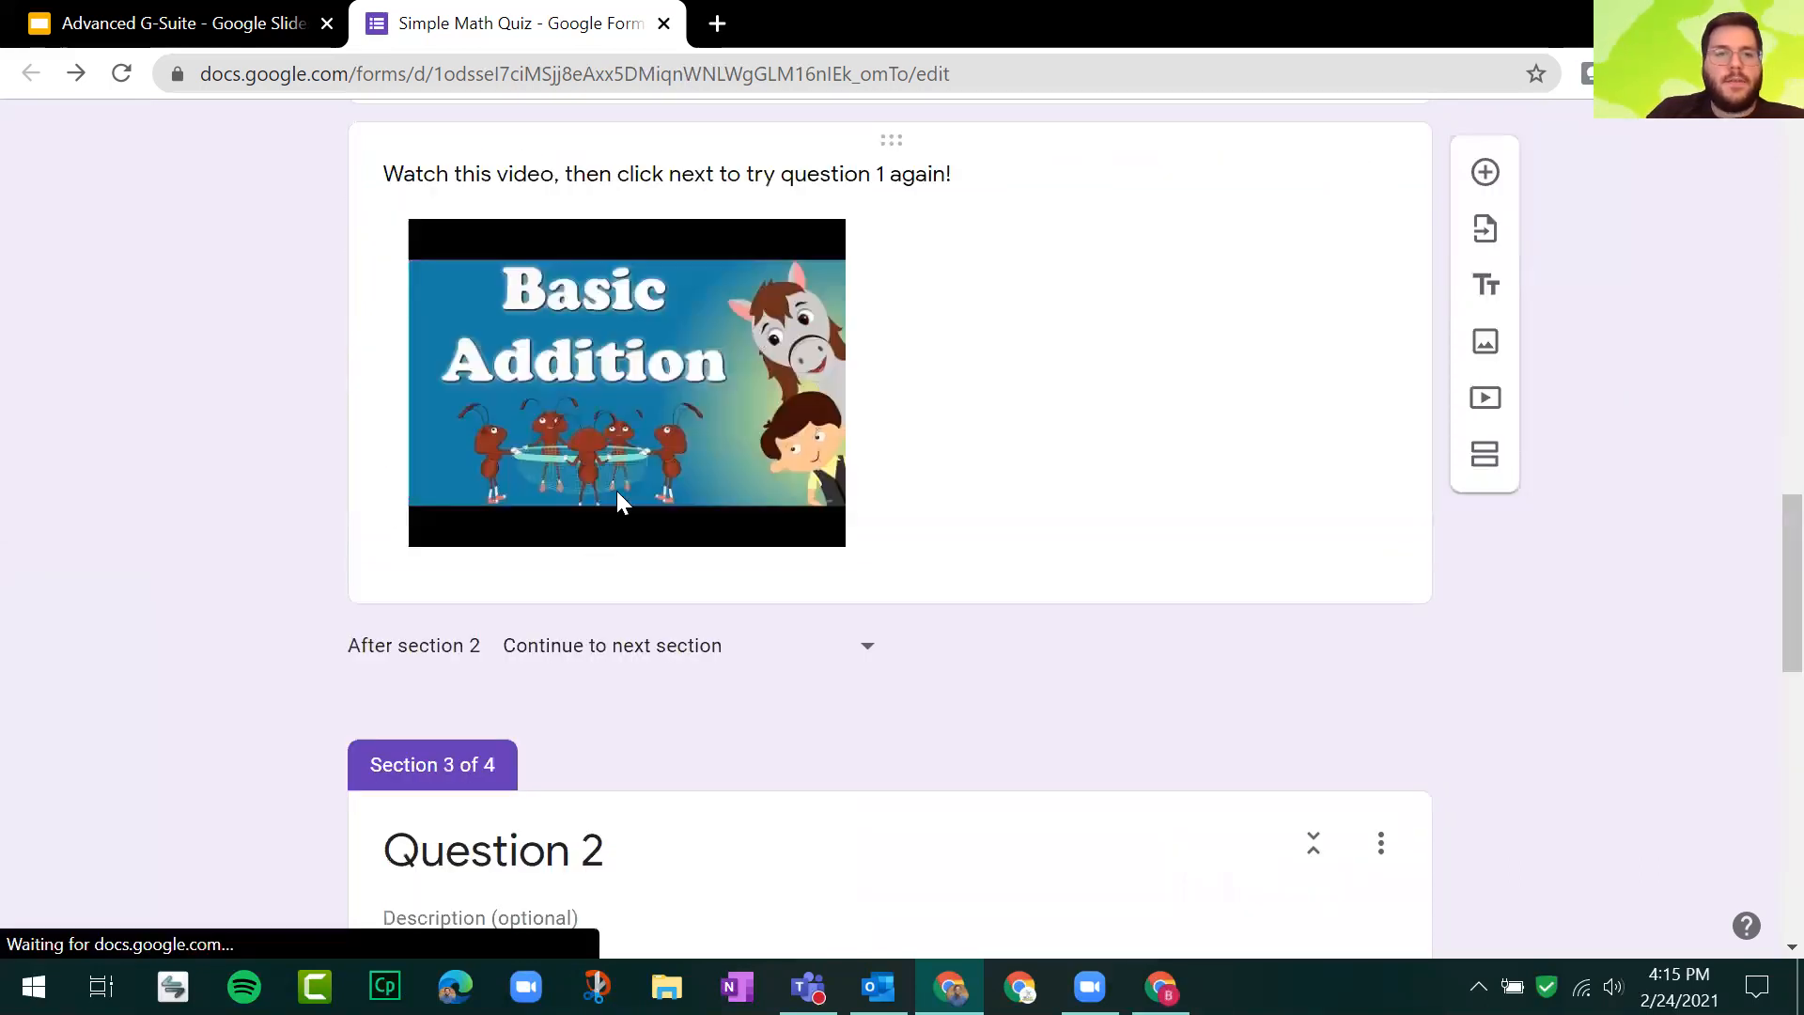
Step: Add a section after the 3 + 4 question, before Question 3, and title it "Help for Question 2"
scroll(573, 493, "down", 5)
scroll(717, 411, "down", 2)
left_click(716, 411)
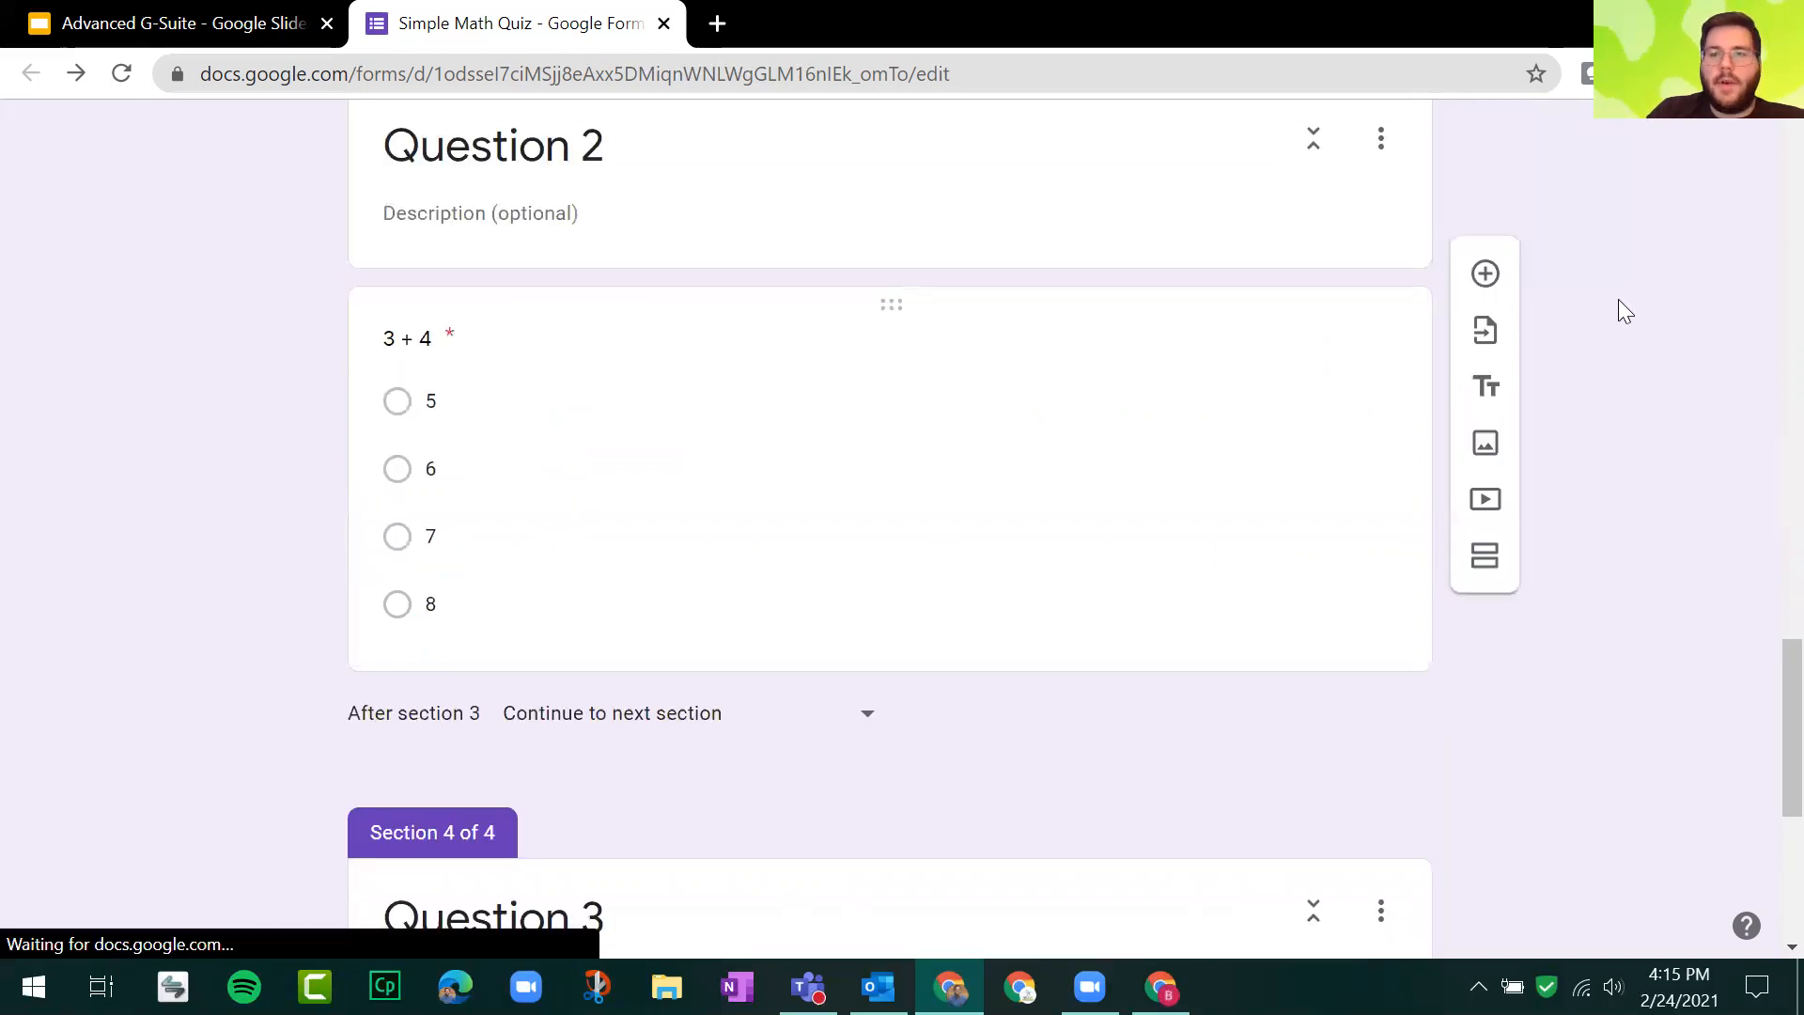
left_click(1492, 592)
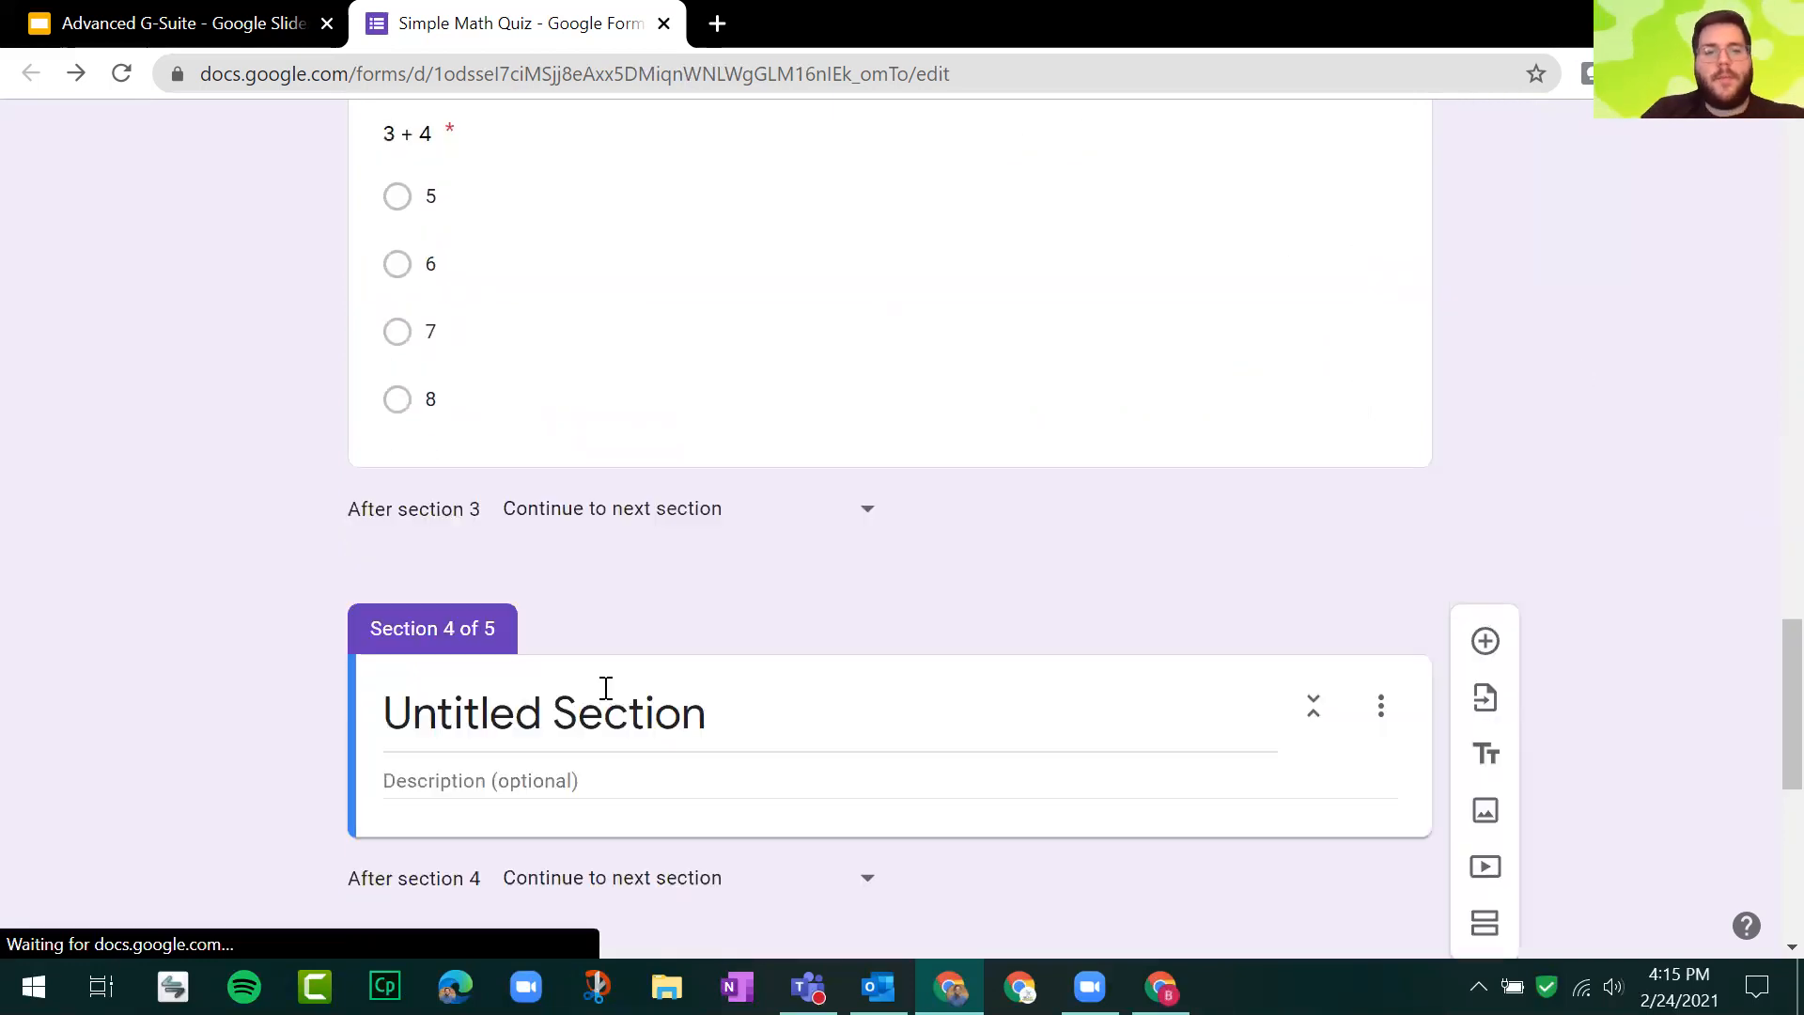
left_click(606, 688)
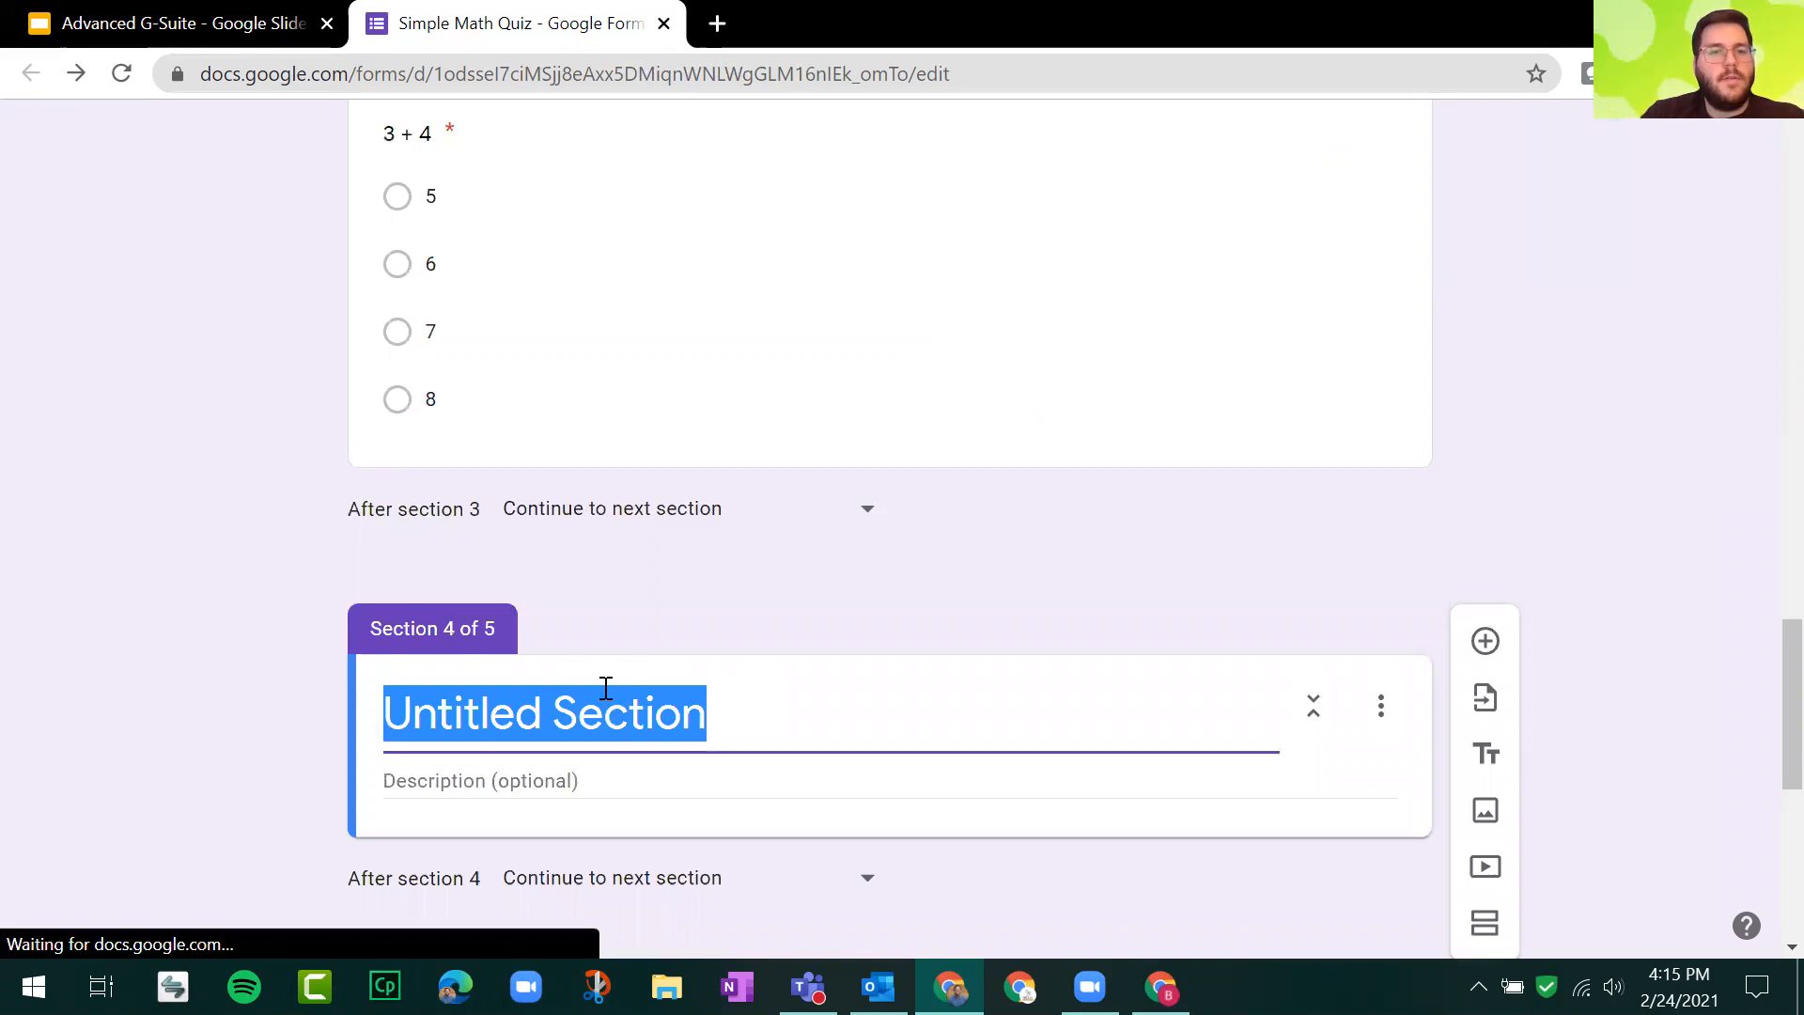
type("Help for Que")
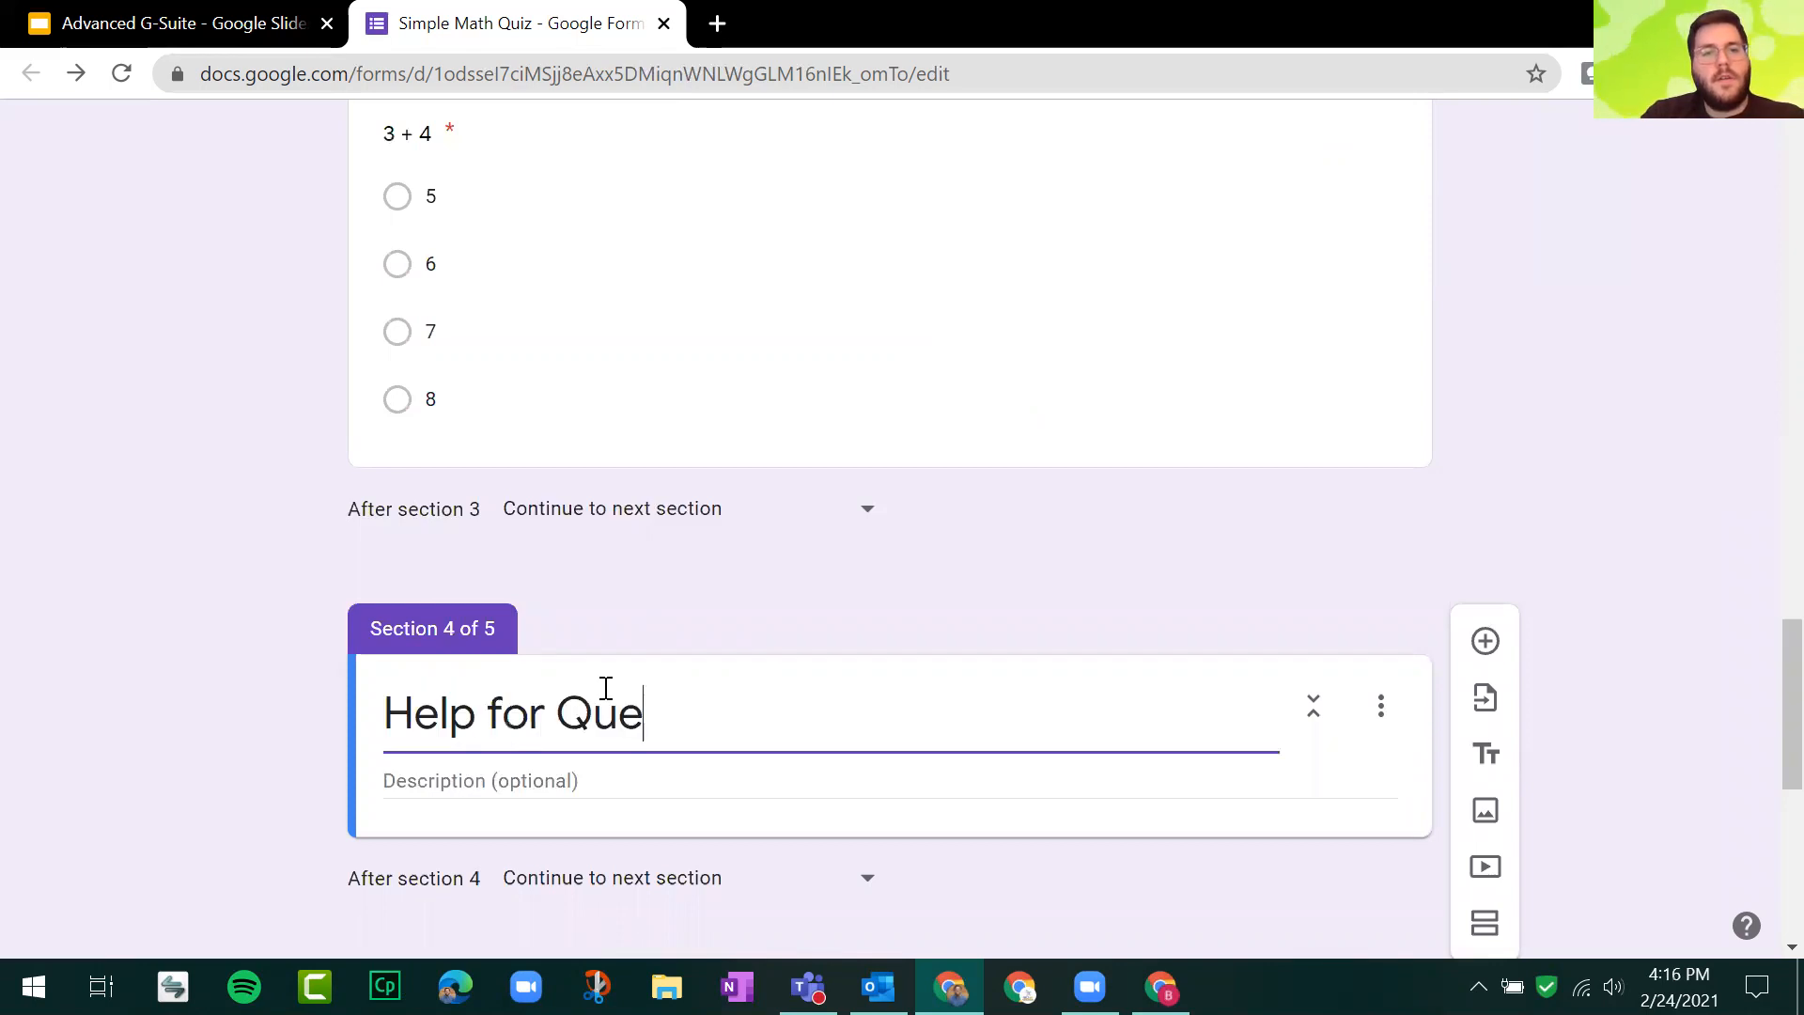
type("stion 2")
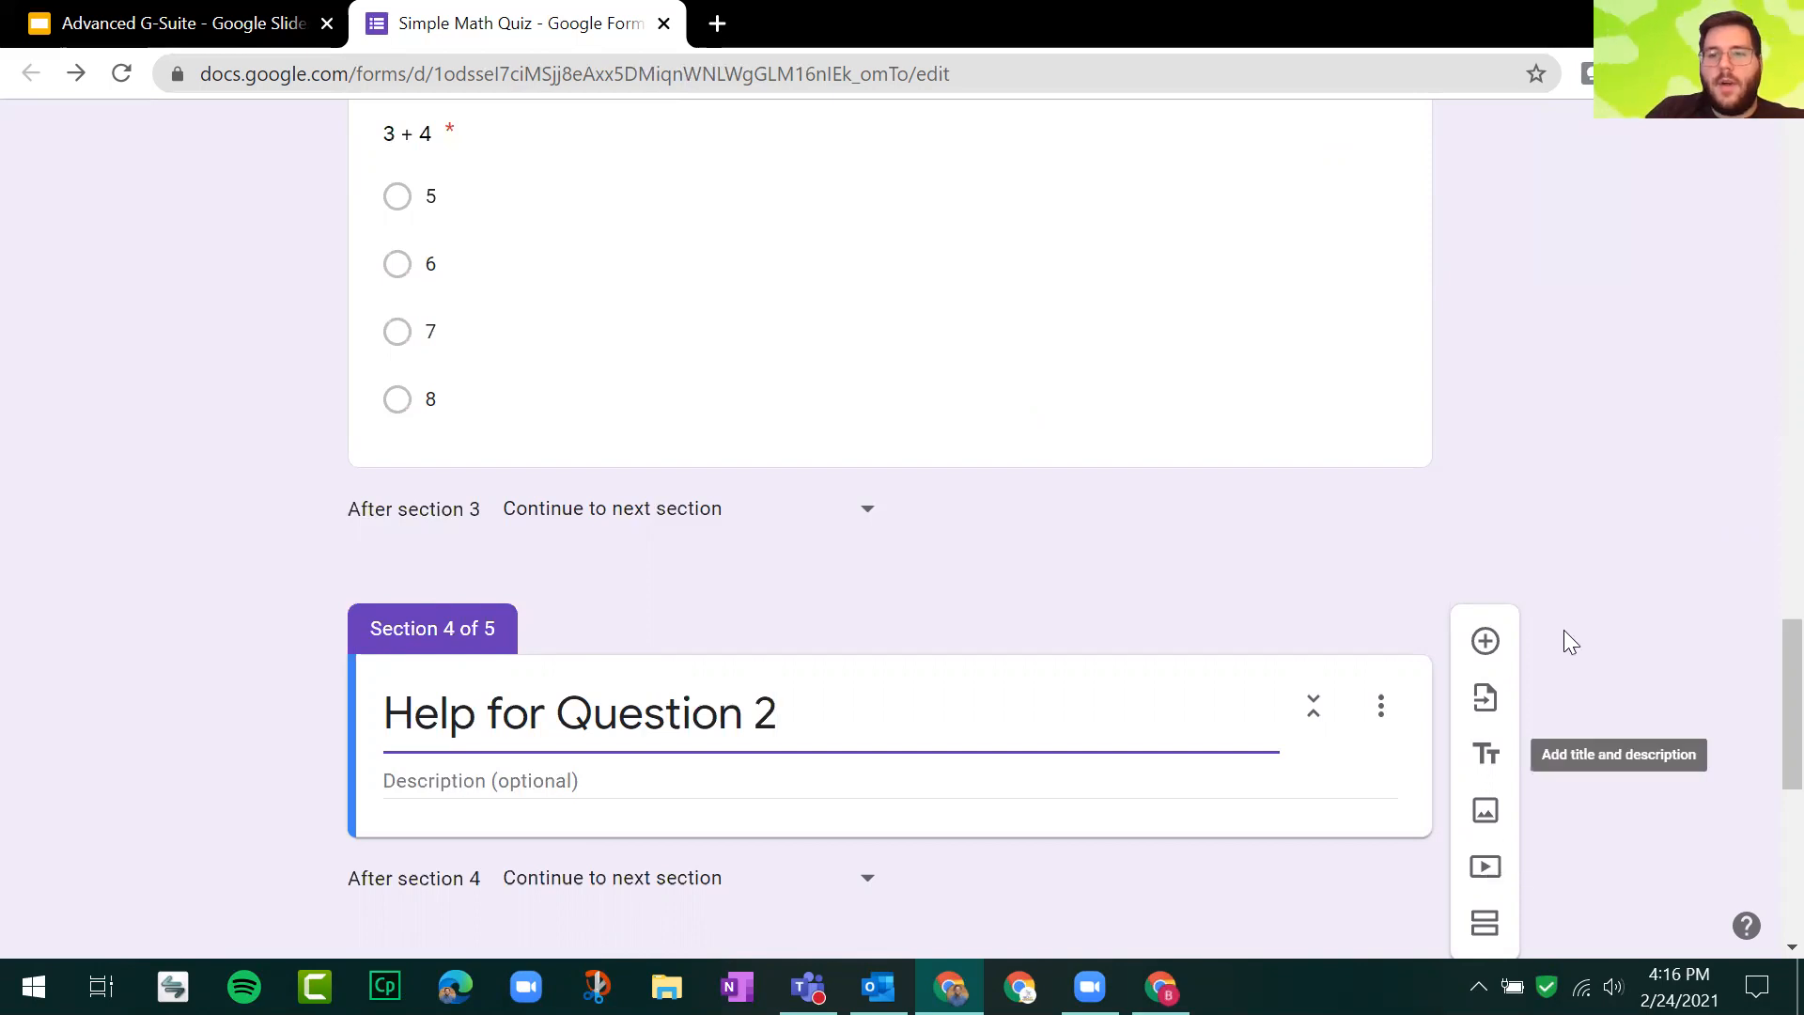
Step: Add a title and description block to the Help for Question 2 section and select its placeholder title
scroll(1563, 629, "down", 2)
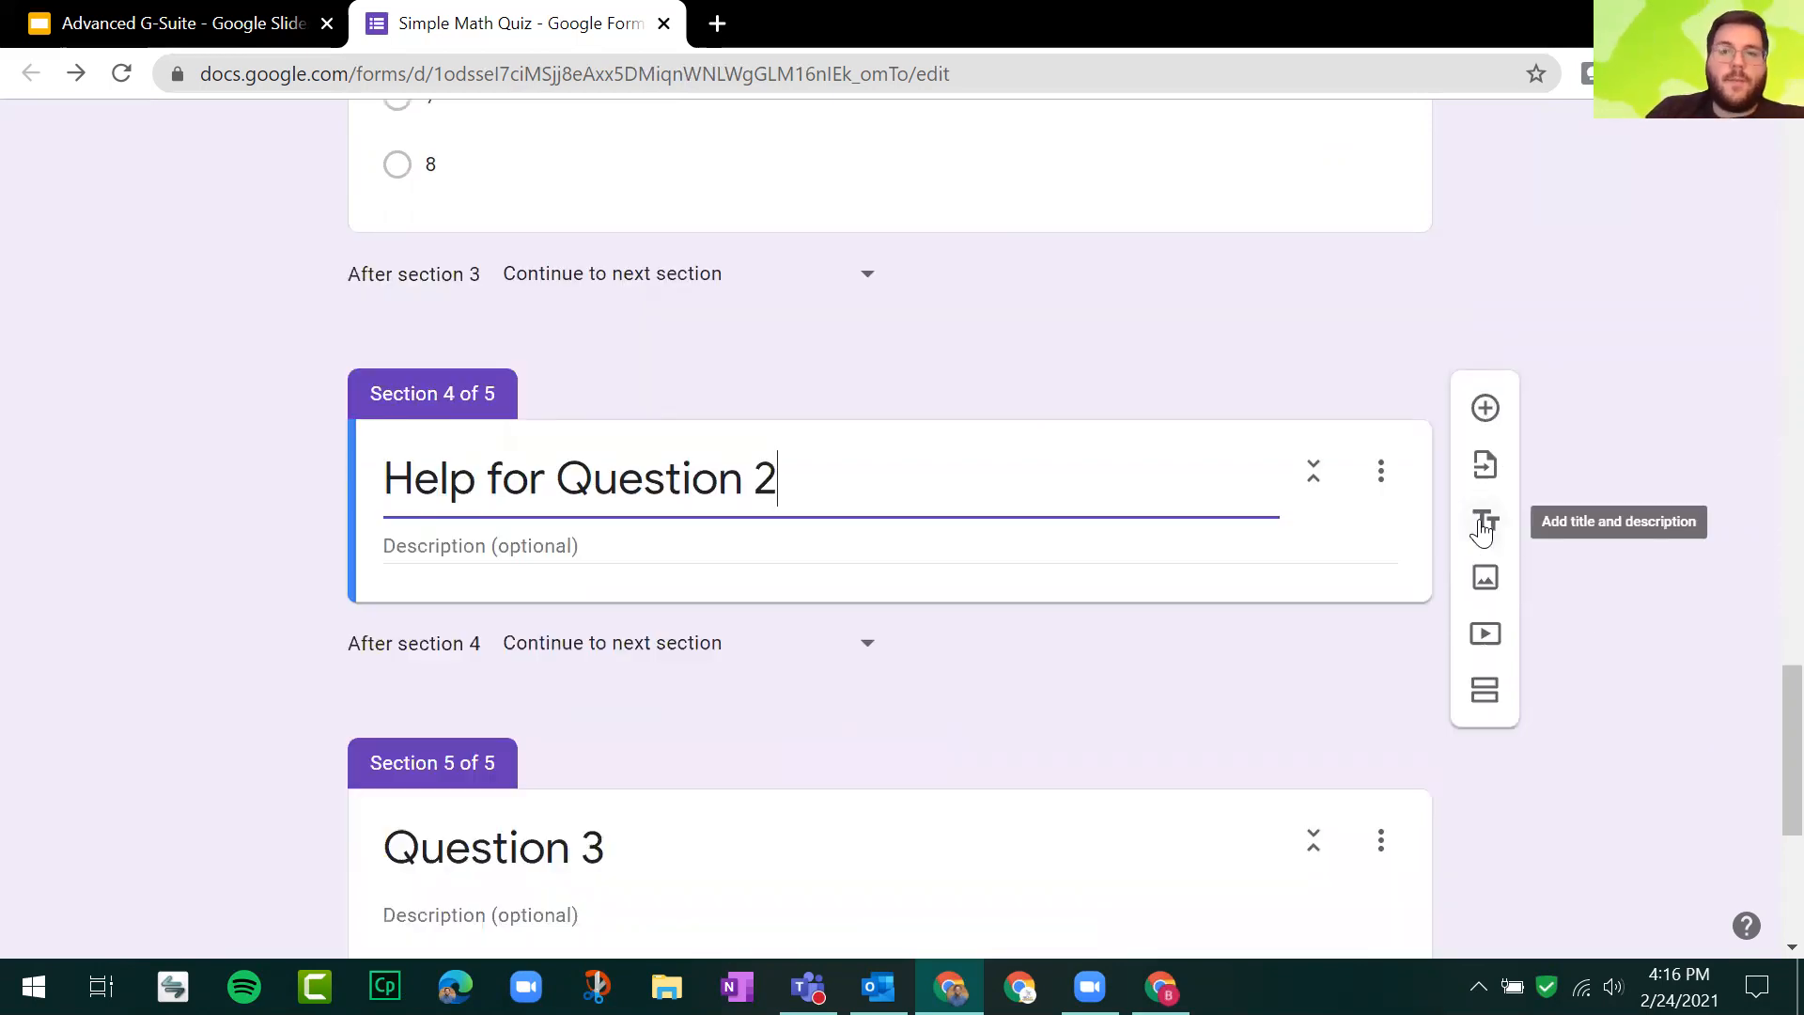
left_click(1484, 525)
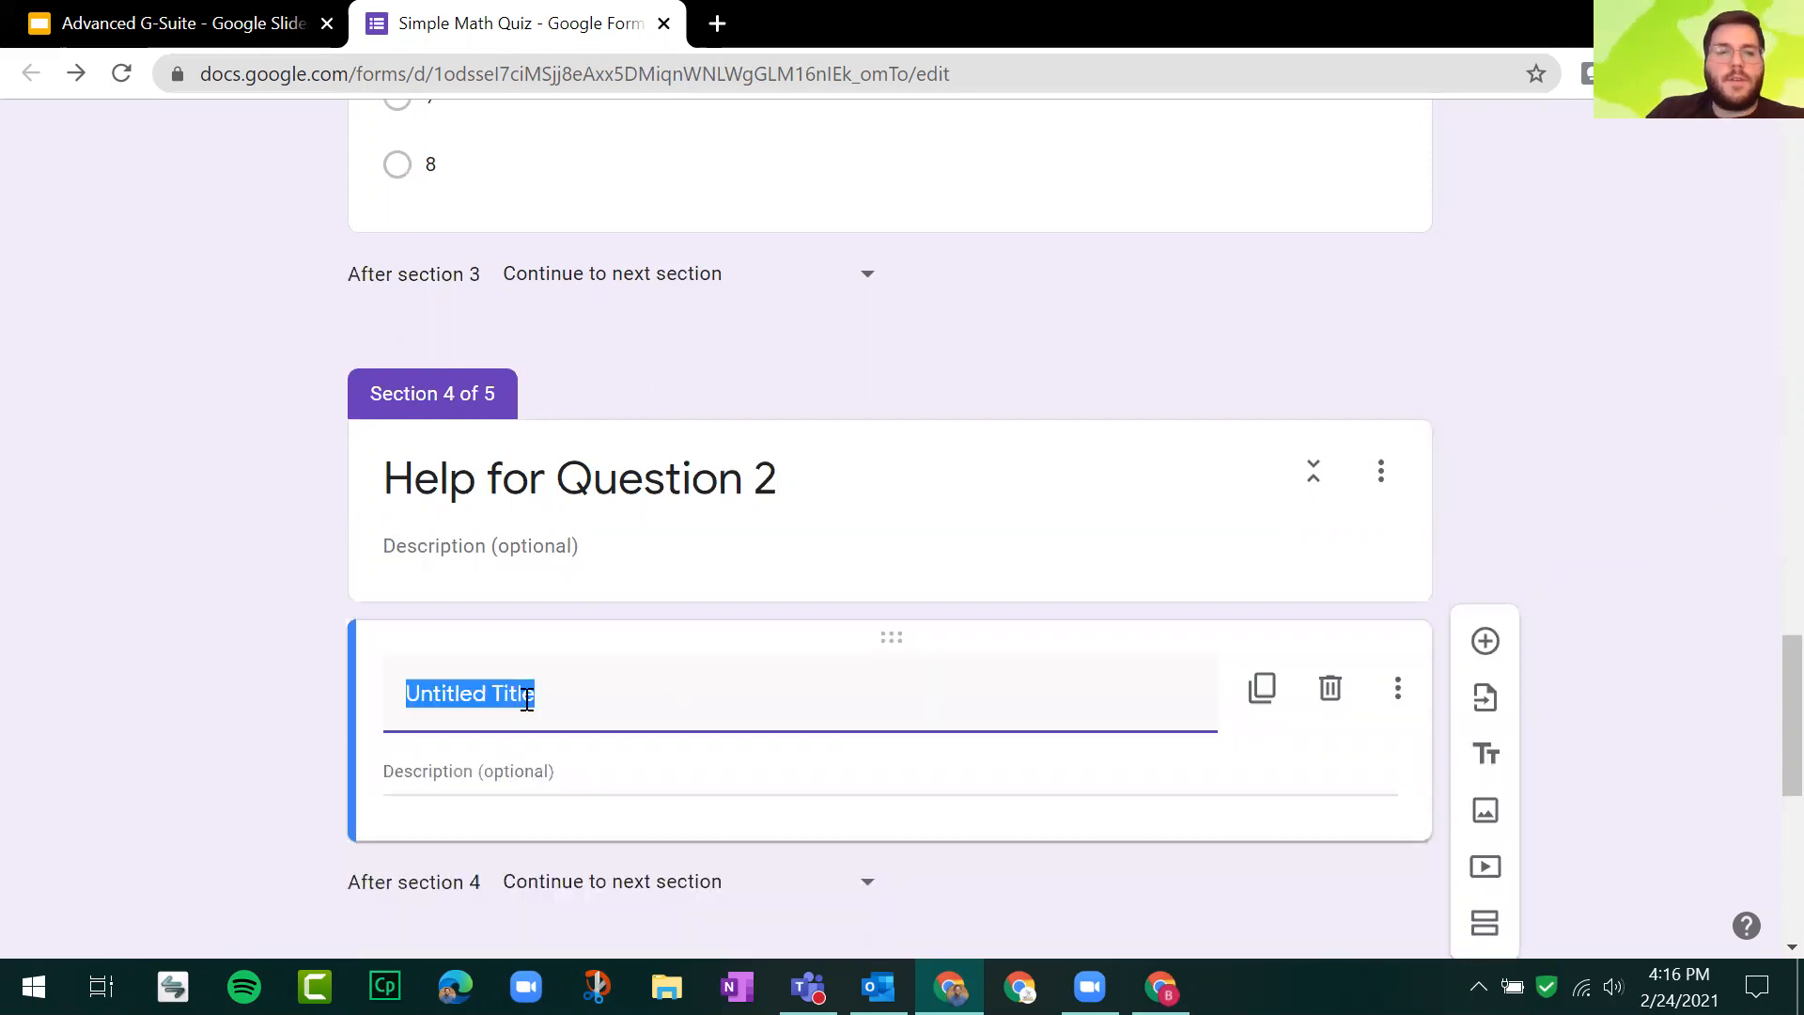
left_click(619, 721)
double_click(563, 693)
triple_click(563, 693)
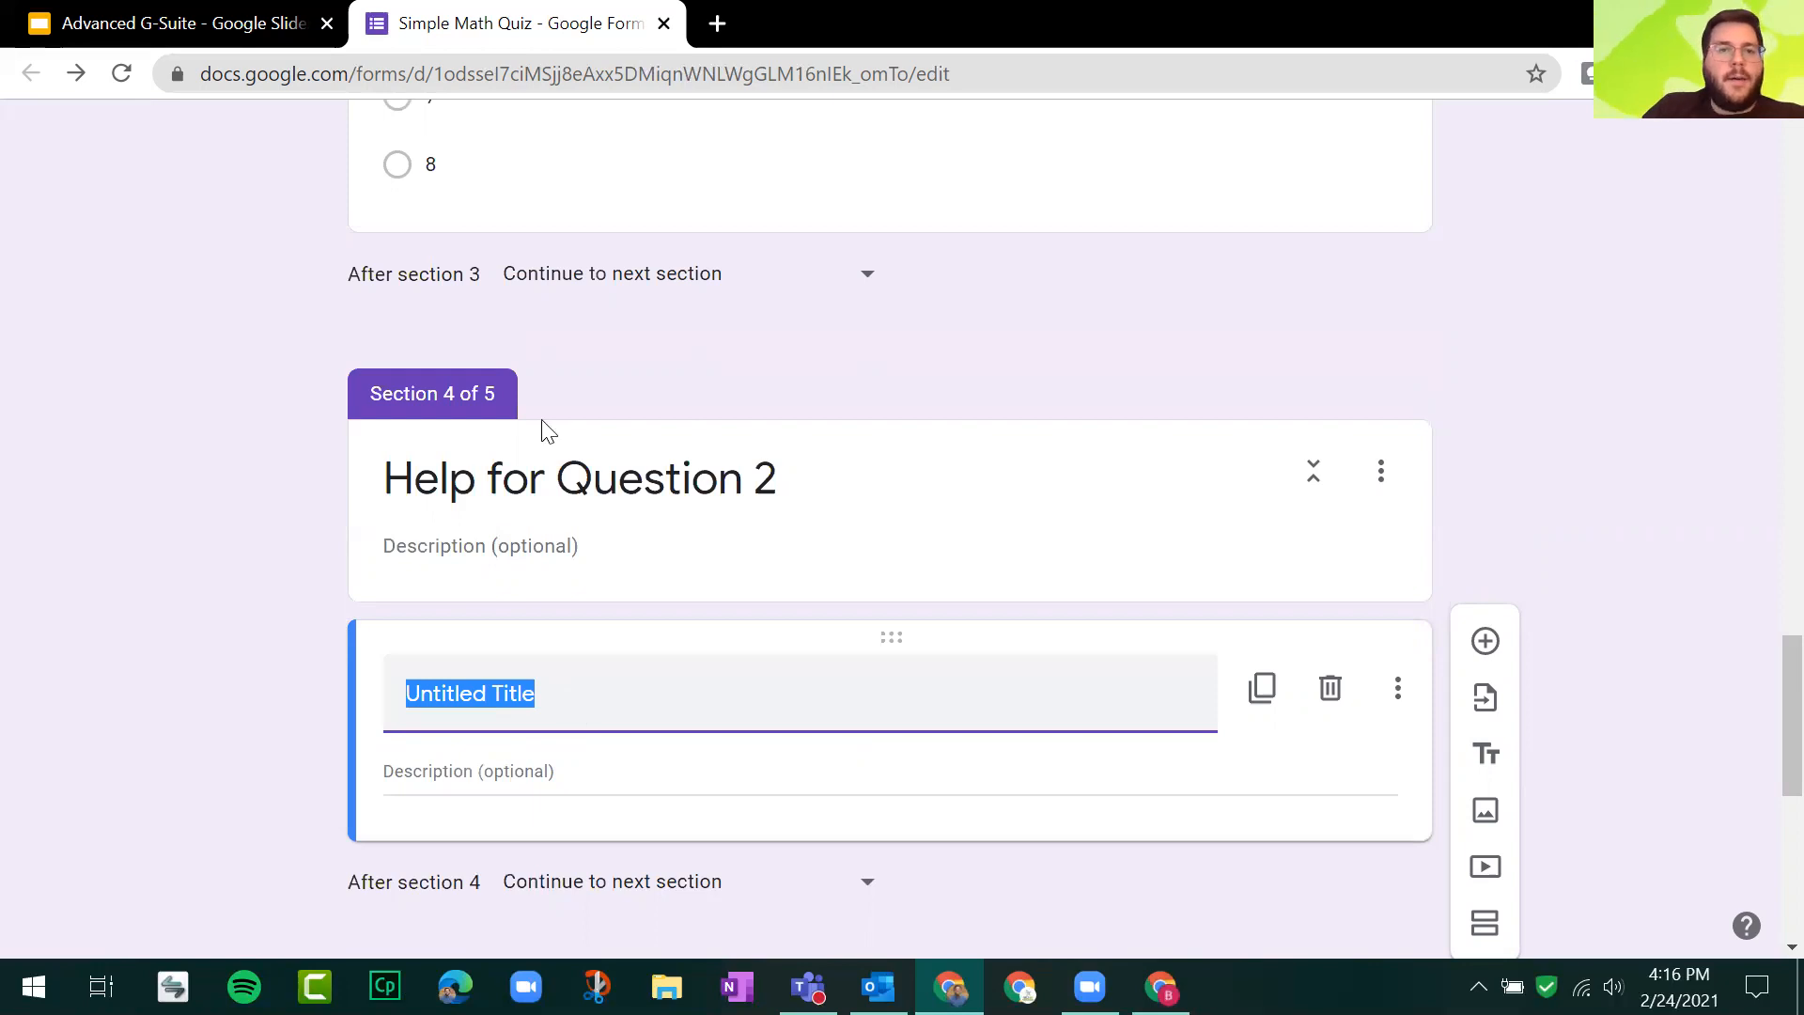
scroll(555, 403, "up", 2)
scroll(599, 588, "down", 5)
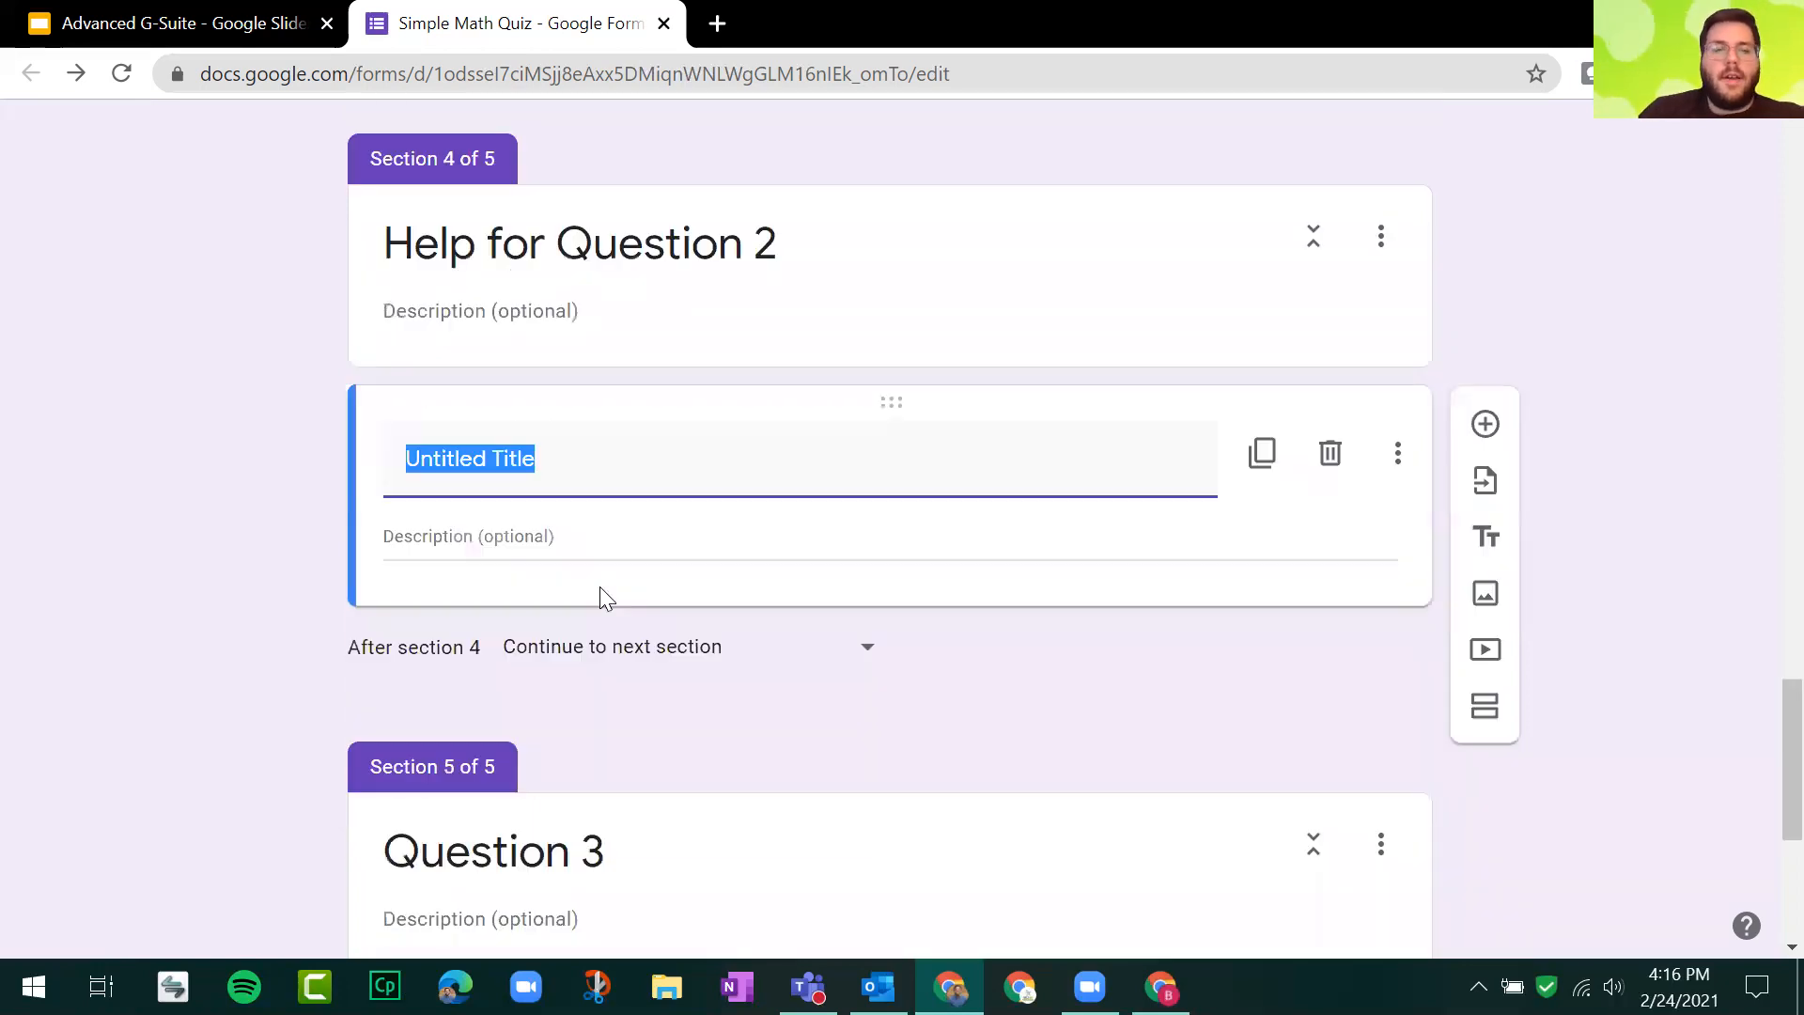
Step: Title the new block in the Help for Question 2 section "Use your addition sheet for help!"
type("Use your n")
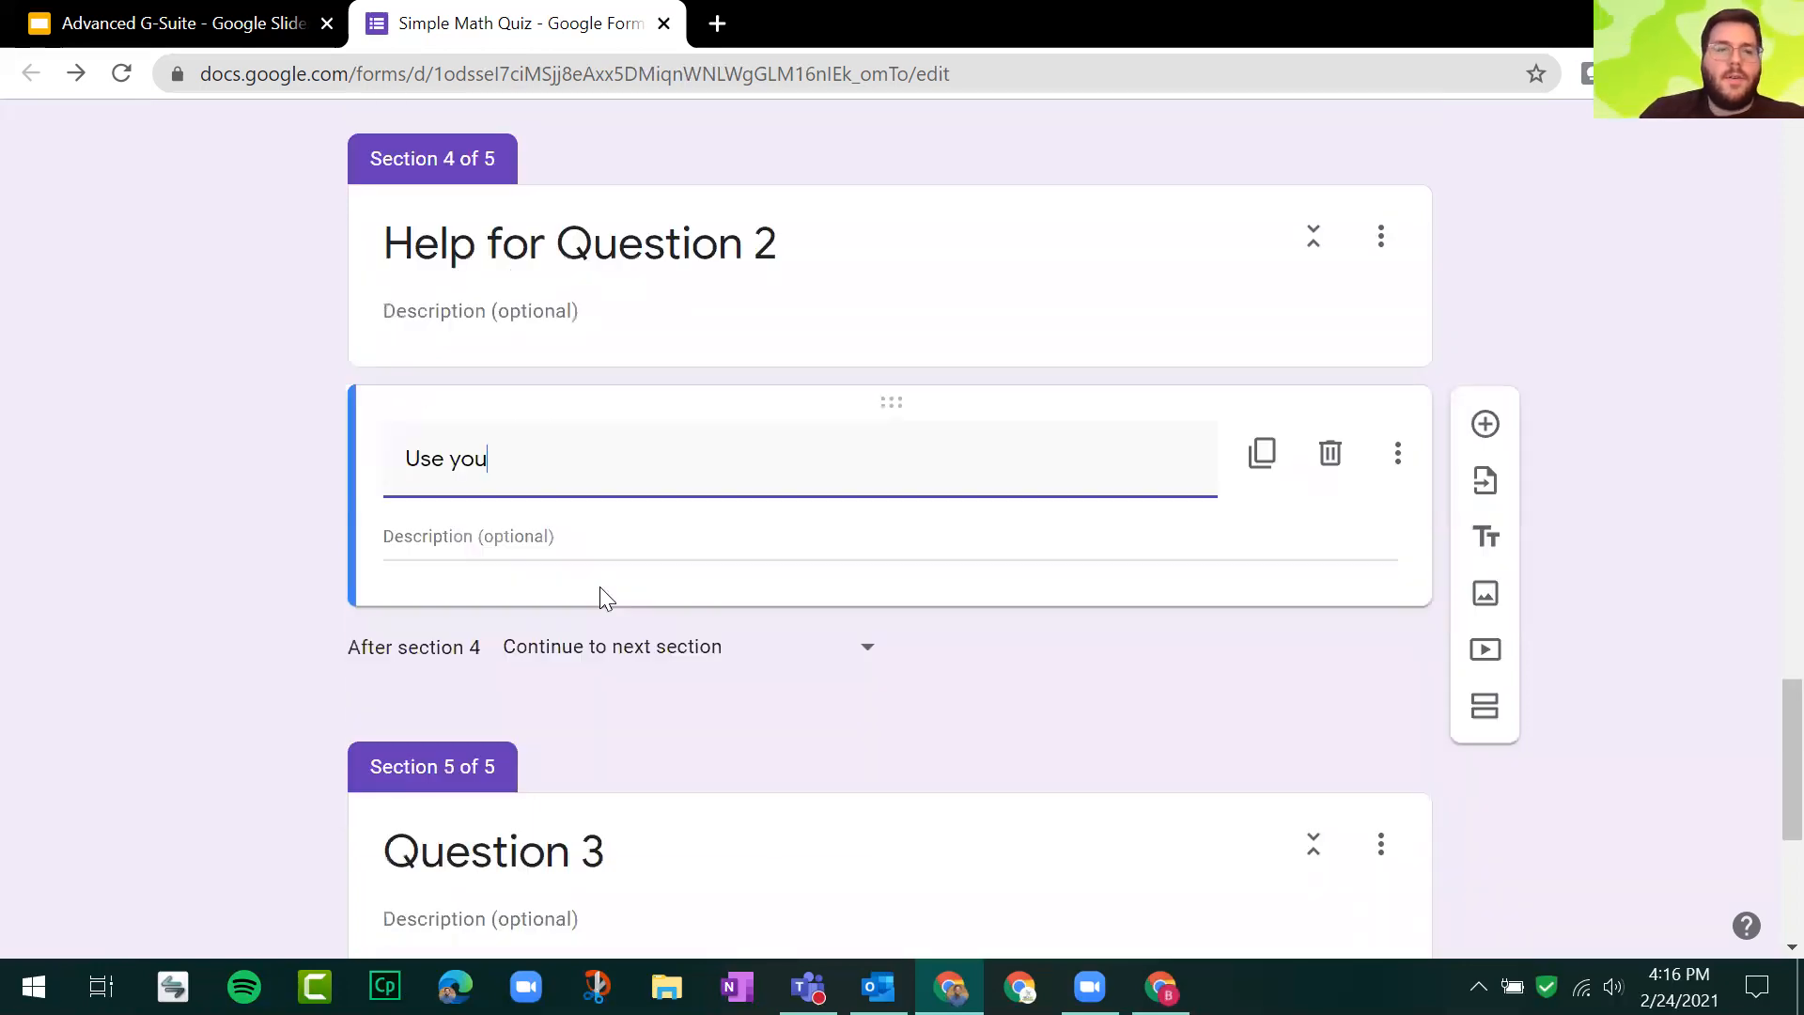
key("BackSpace")
type("additon a")
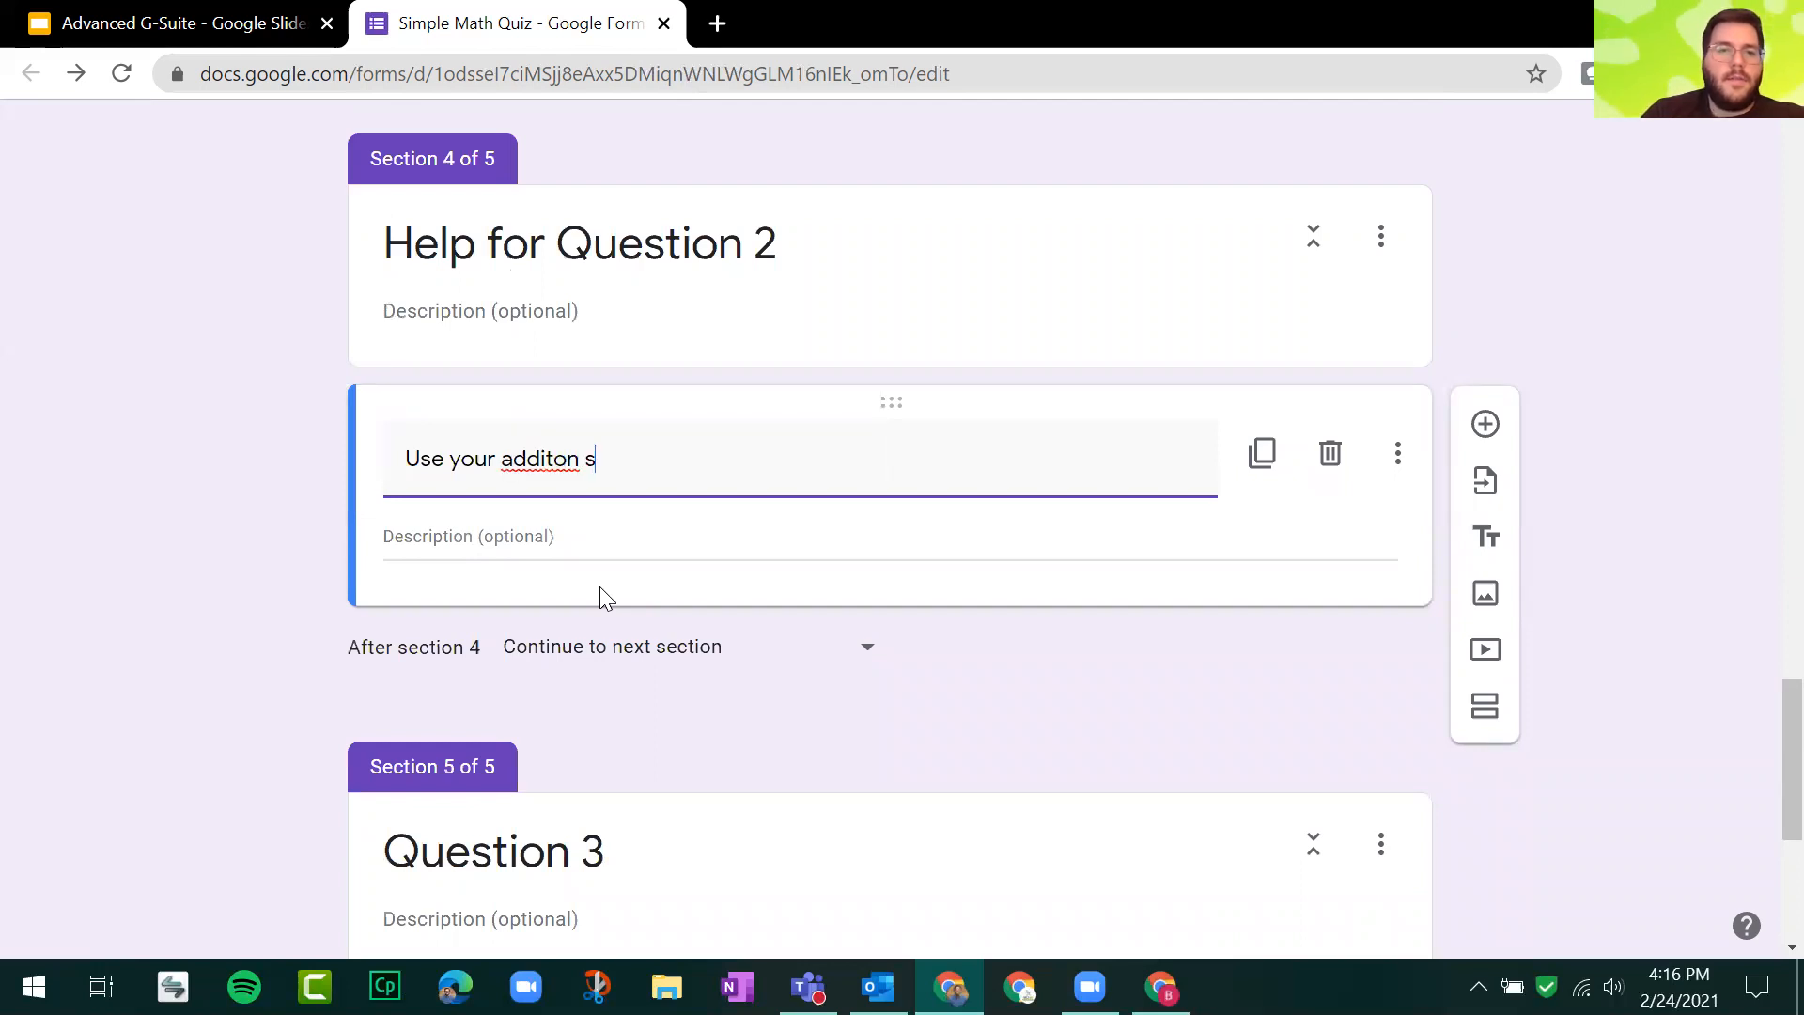
key("ctrl+z")
type("ition she")
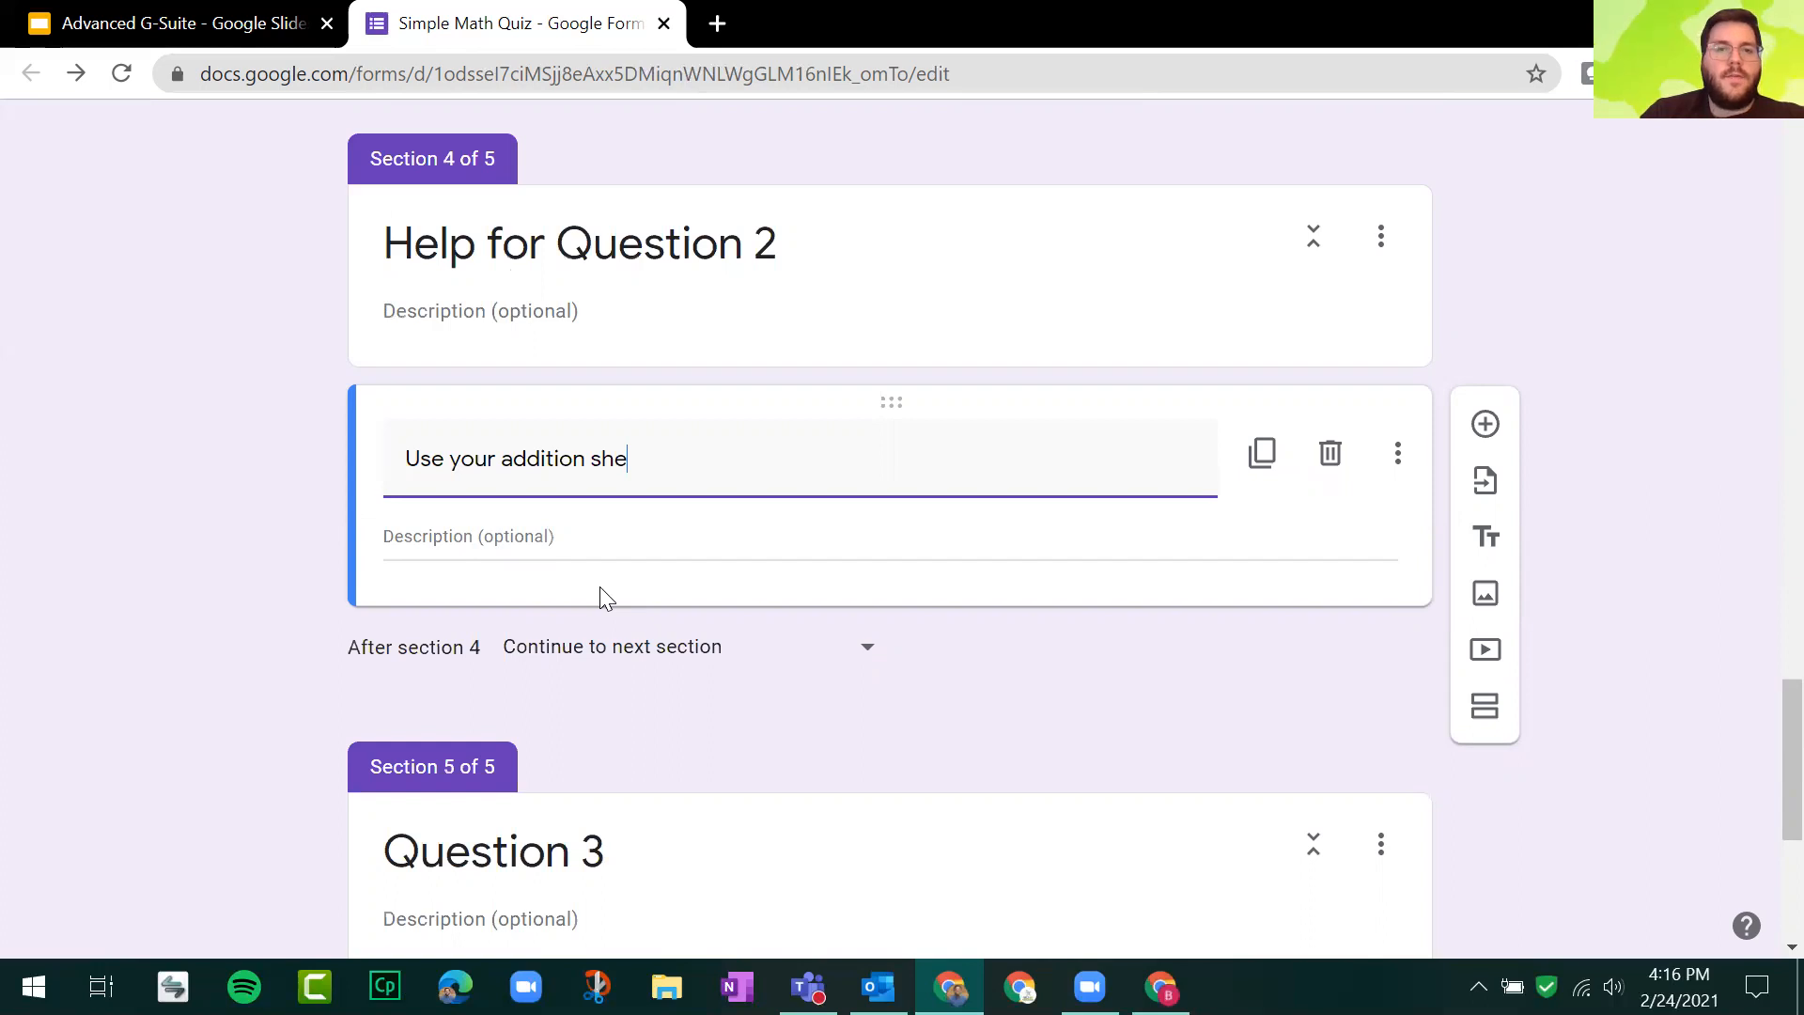
type("et for help!")
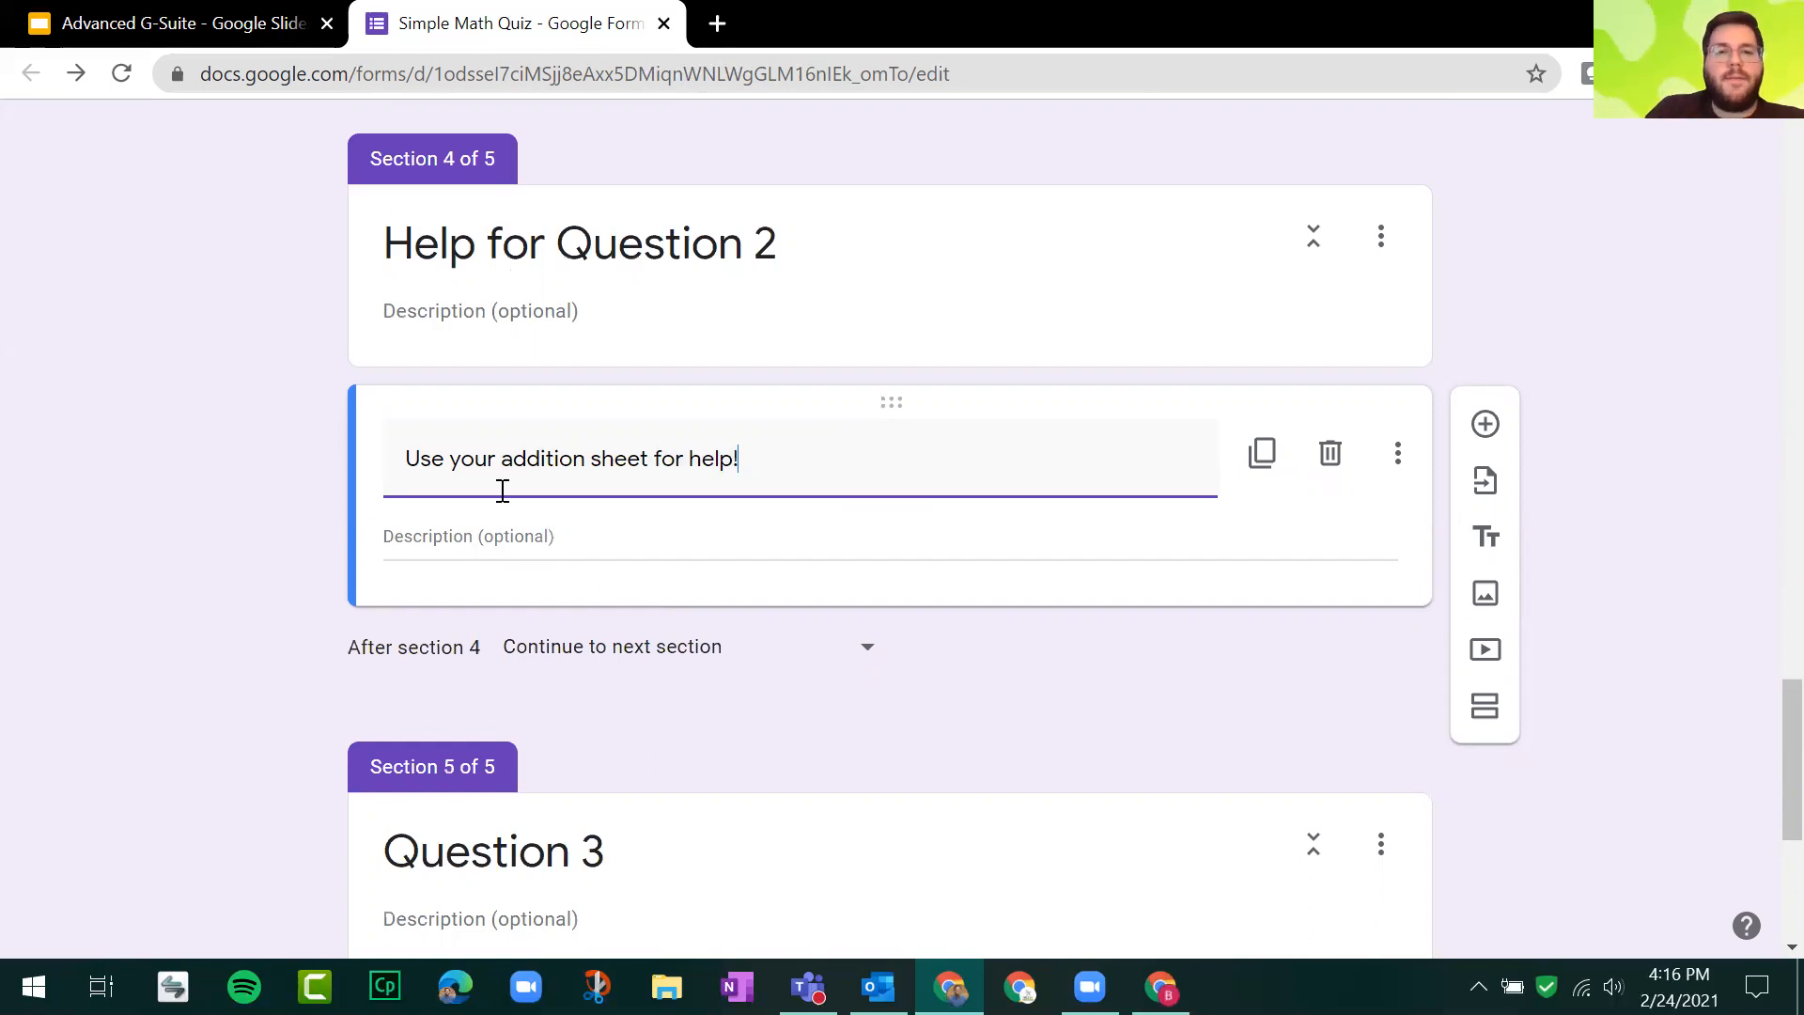
scroll(378, 504, "up", 3)
scroll(377, 504, "down", 3)
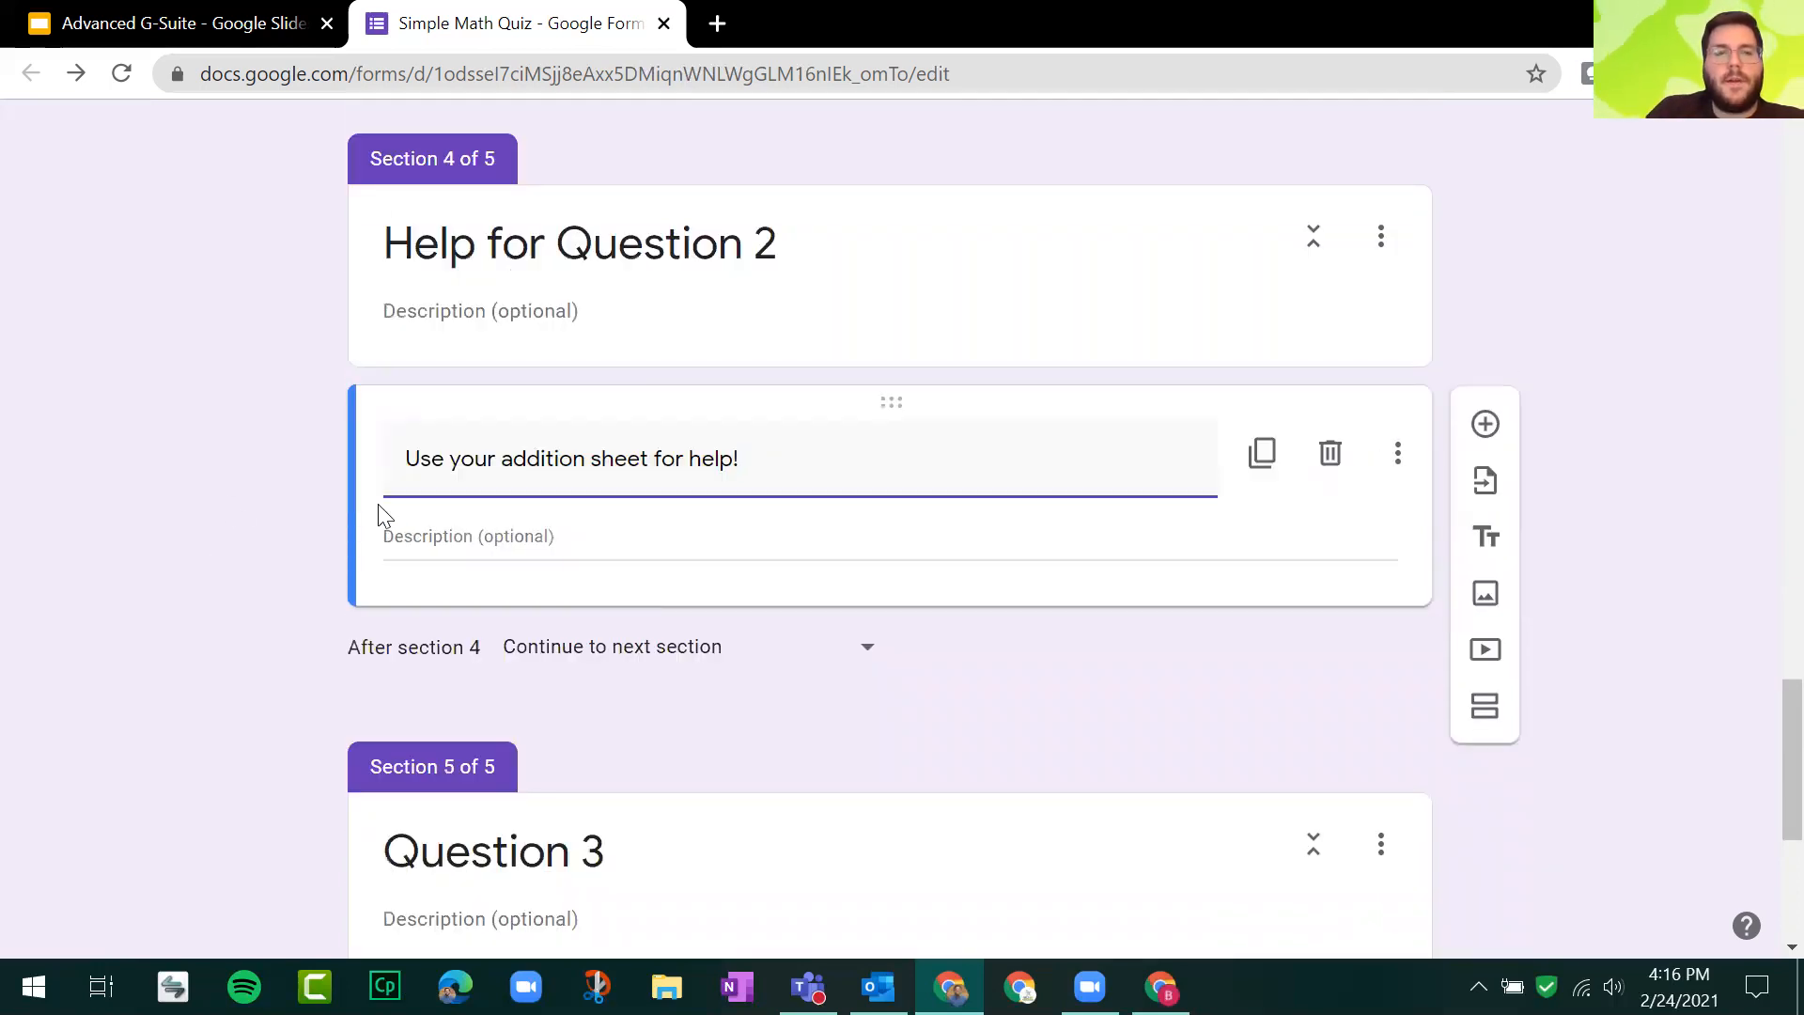
scroll(378, 504, "up", 5)
scroll(736, 335, "down", 3)
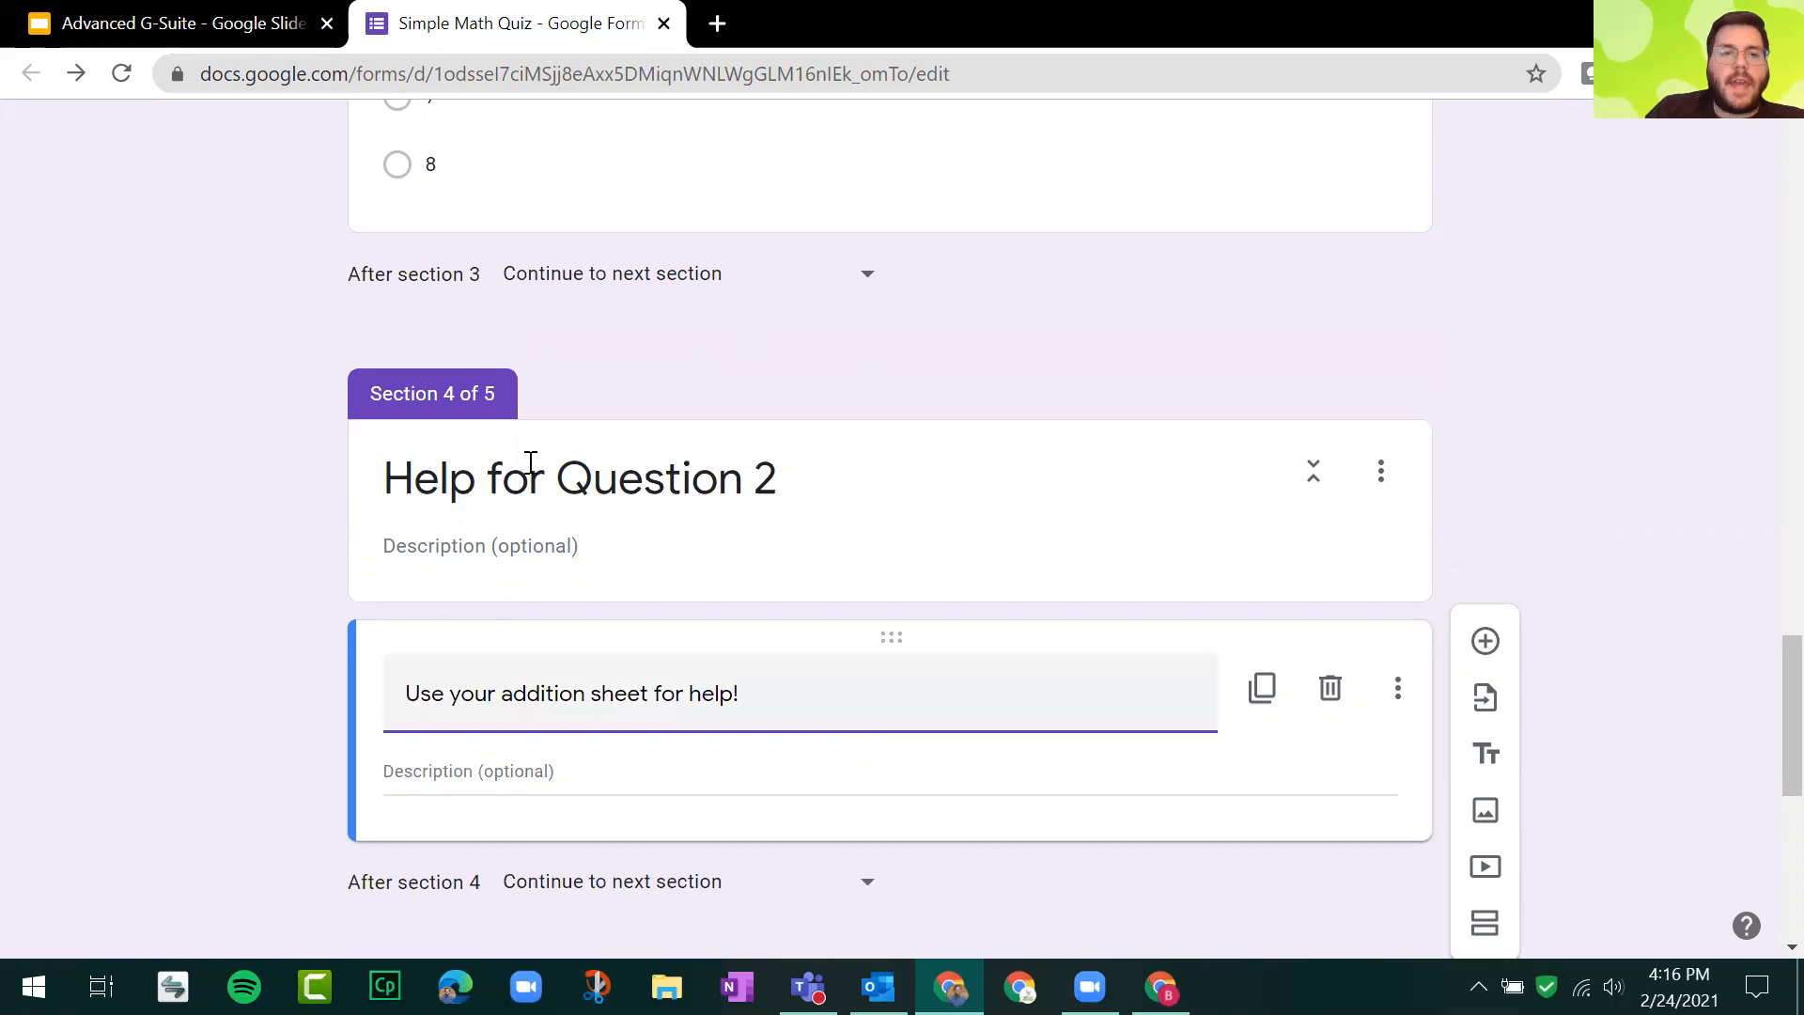
left_click(619, 299)
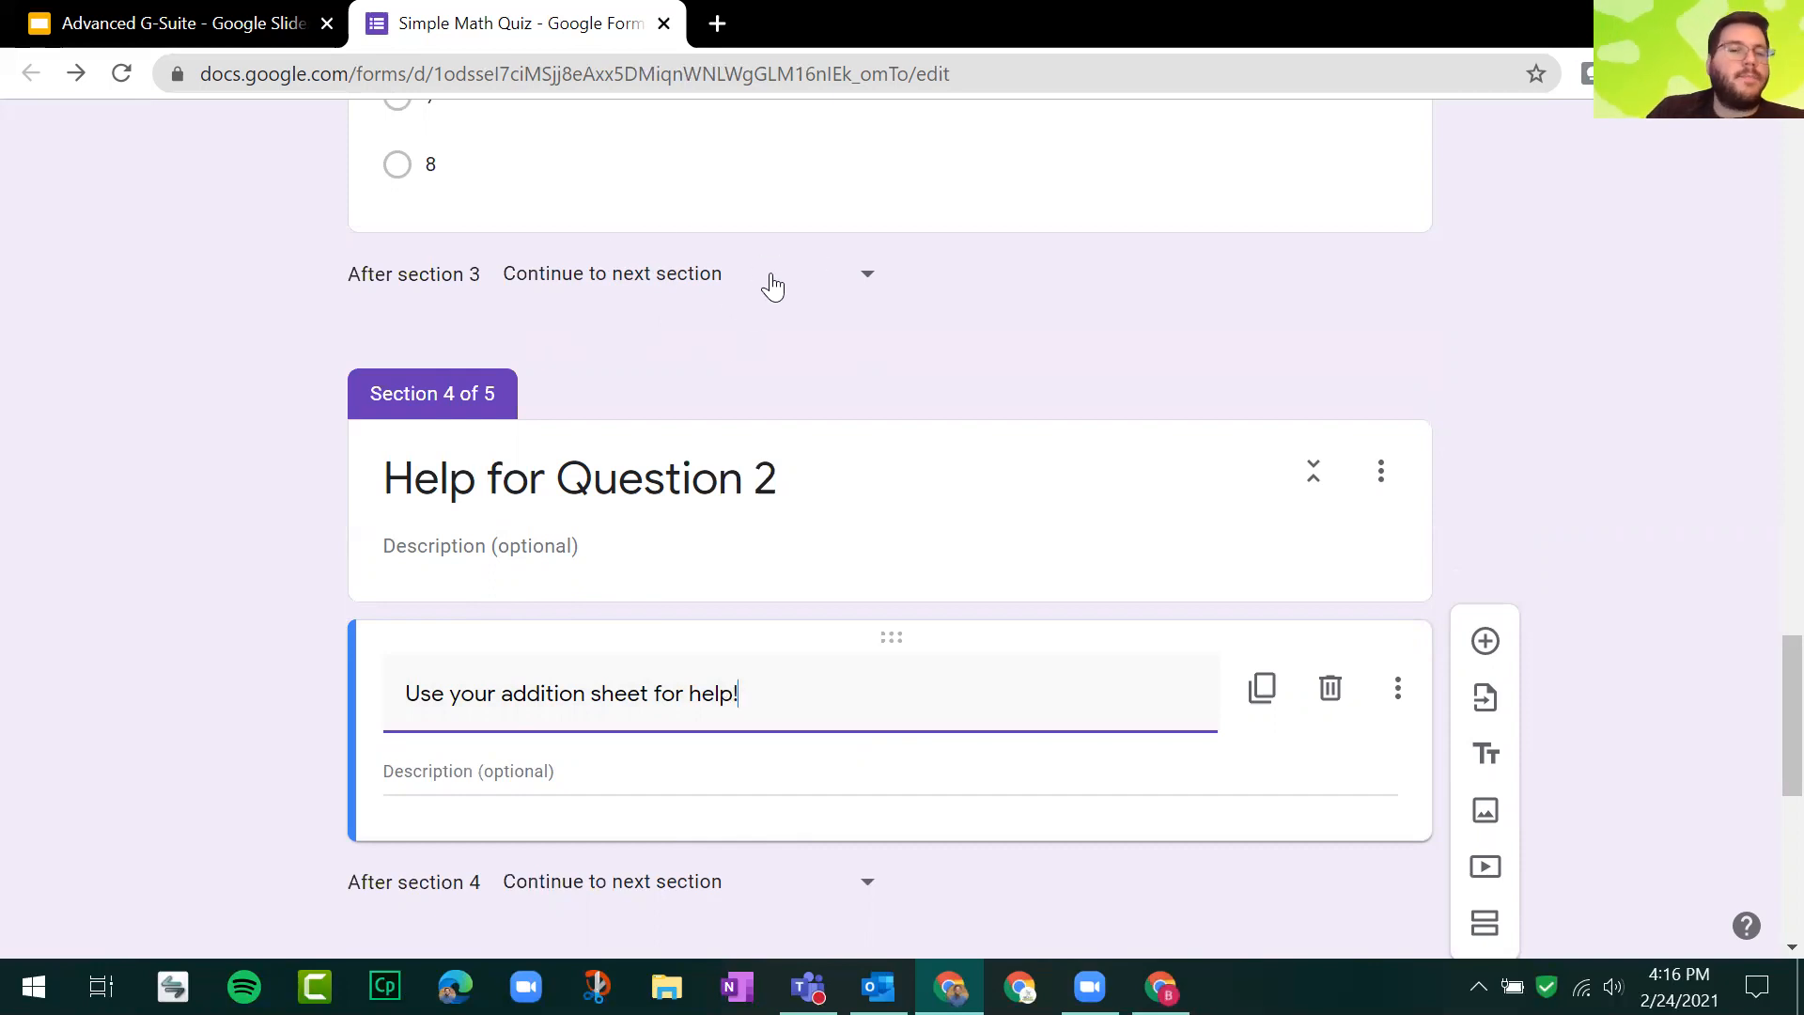
Step: Set the Help for Question 2 section to go to section 2 (Help for Question 1) when it ends
scroll(608, 602, "down", 3)
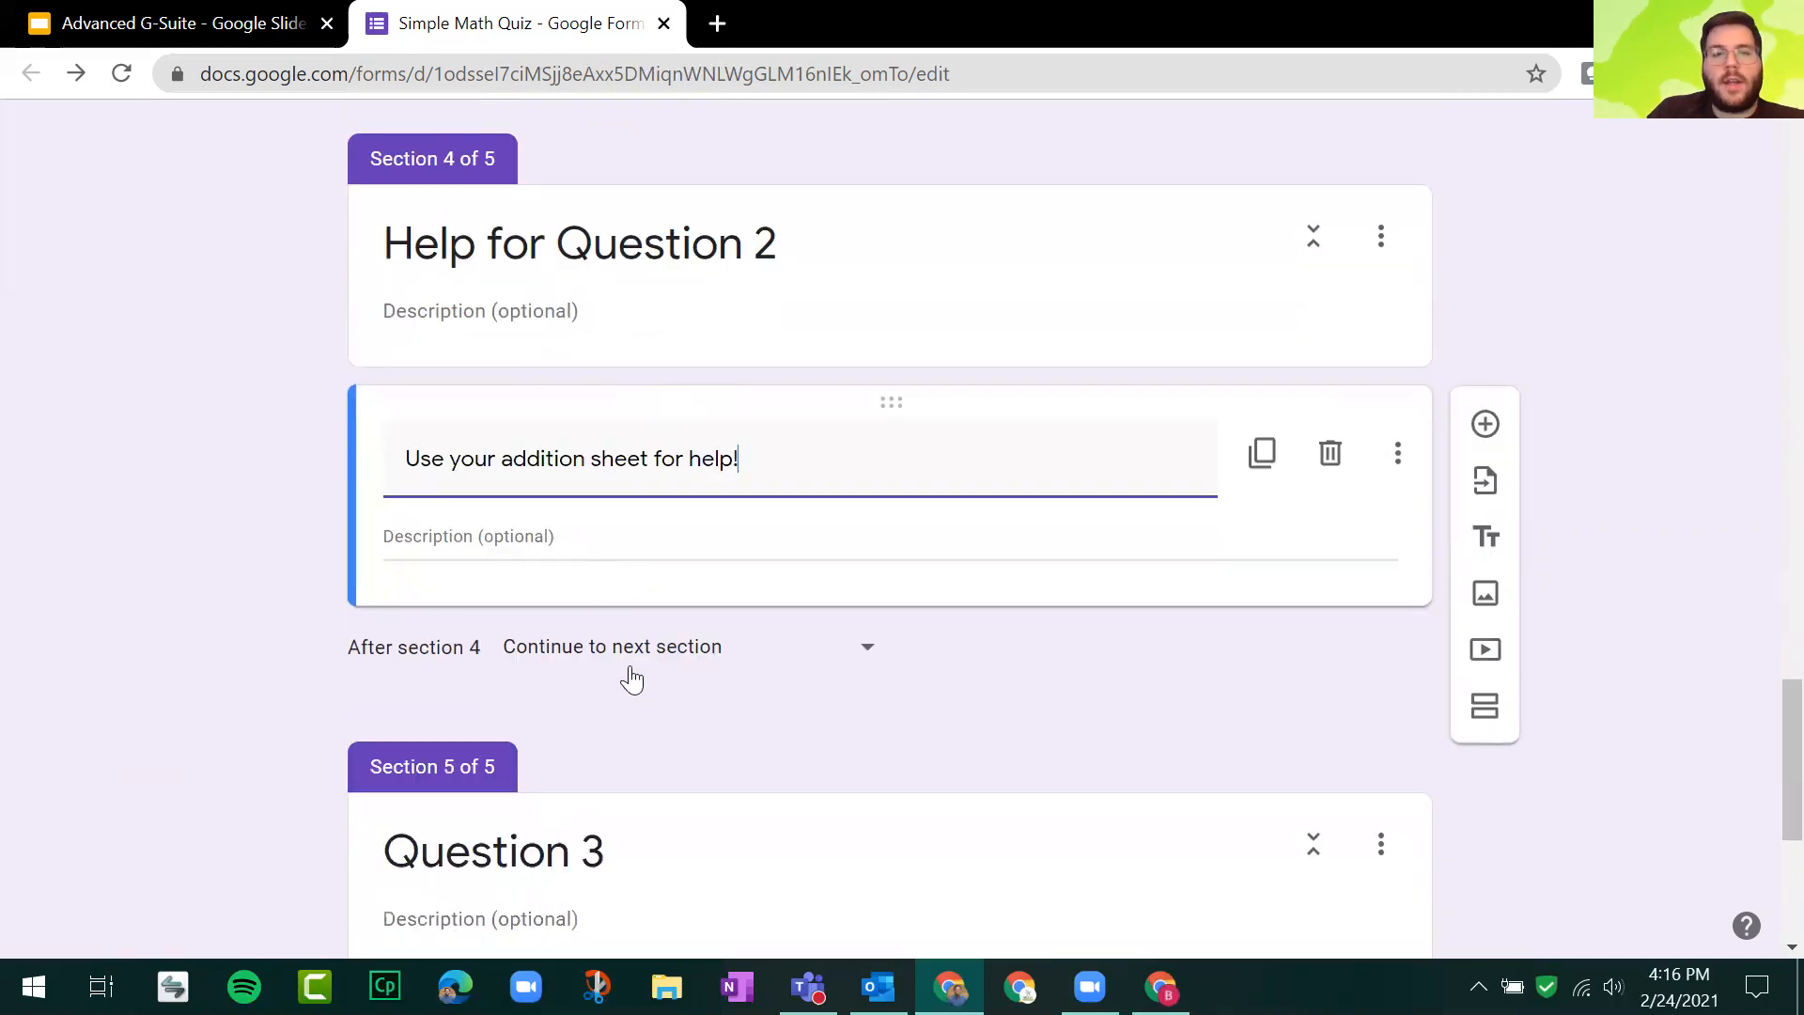
left_click_drag(393, 274, 816, 240)
left_click(696, 573)
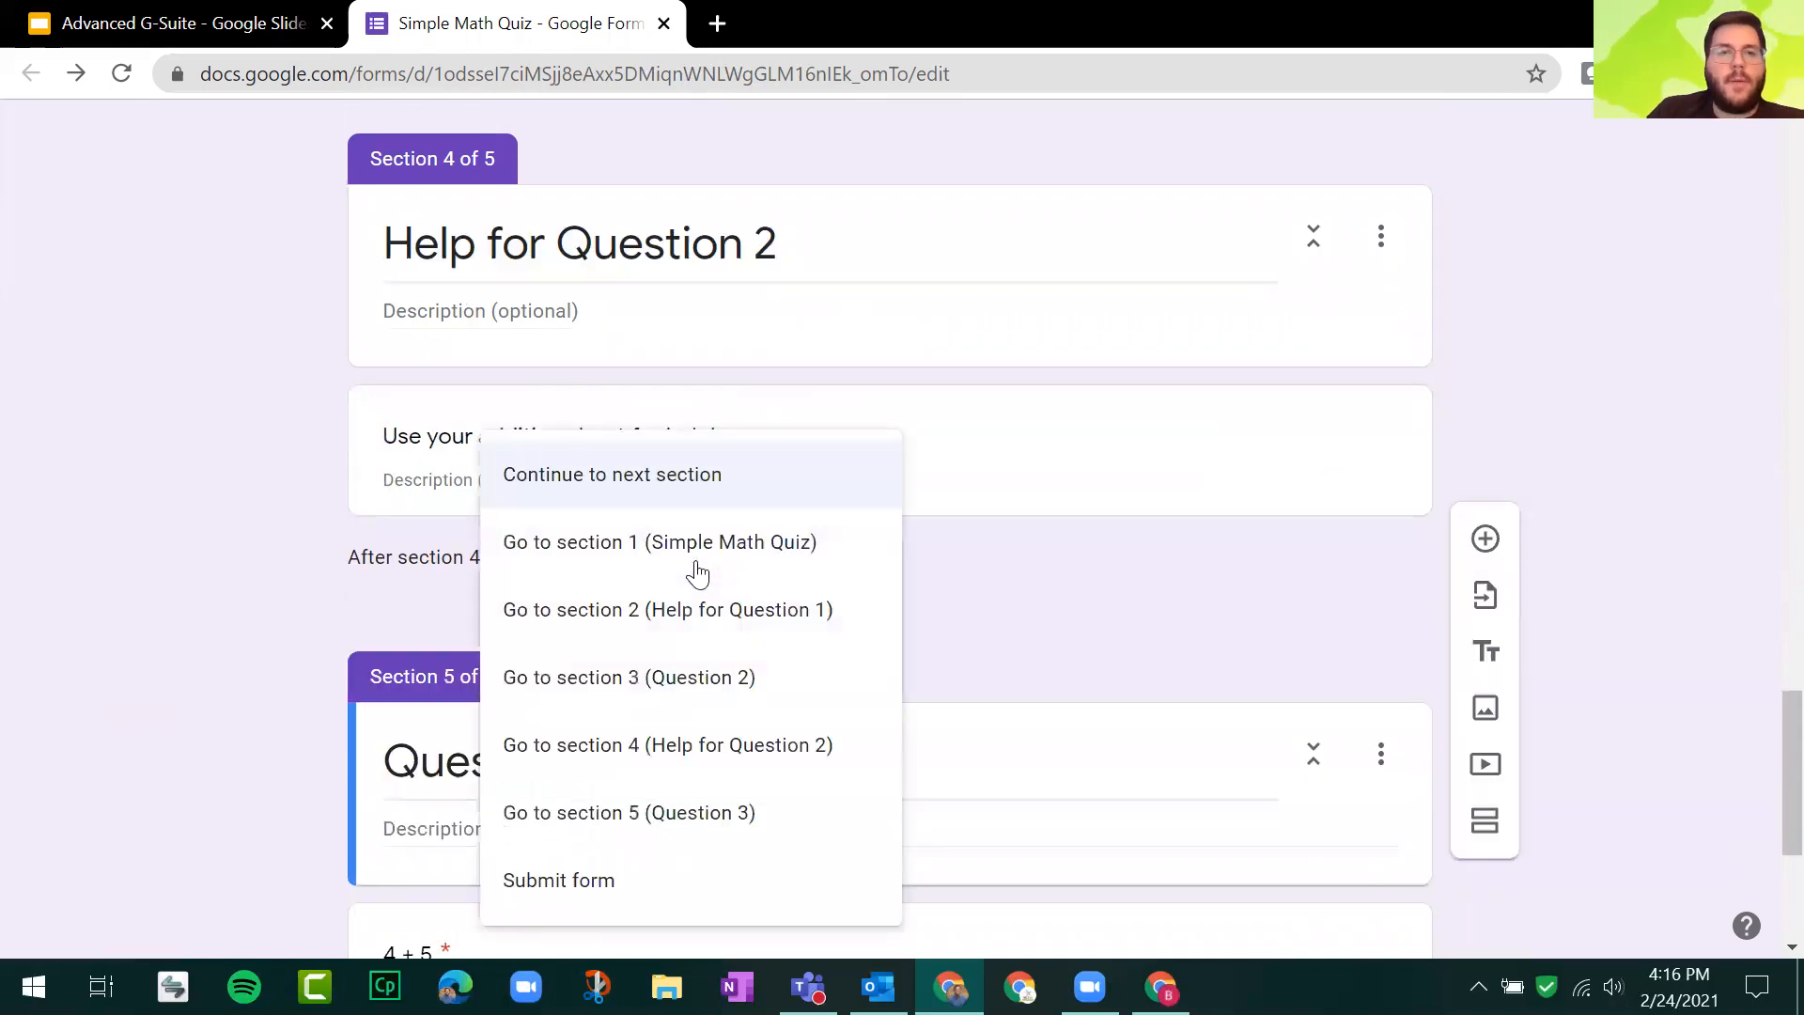
left_click(682, 612)
left_click(683, 612)
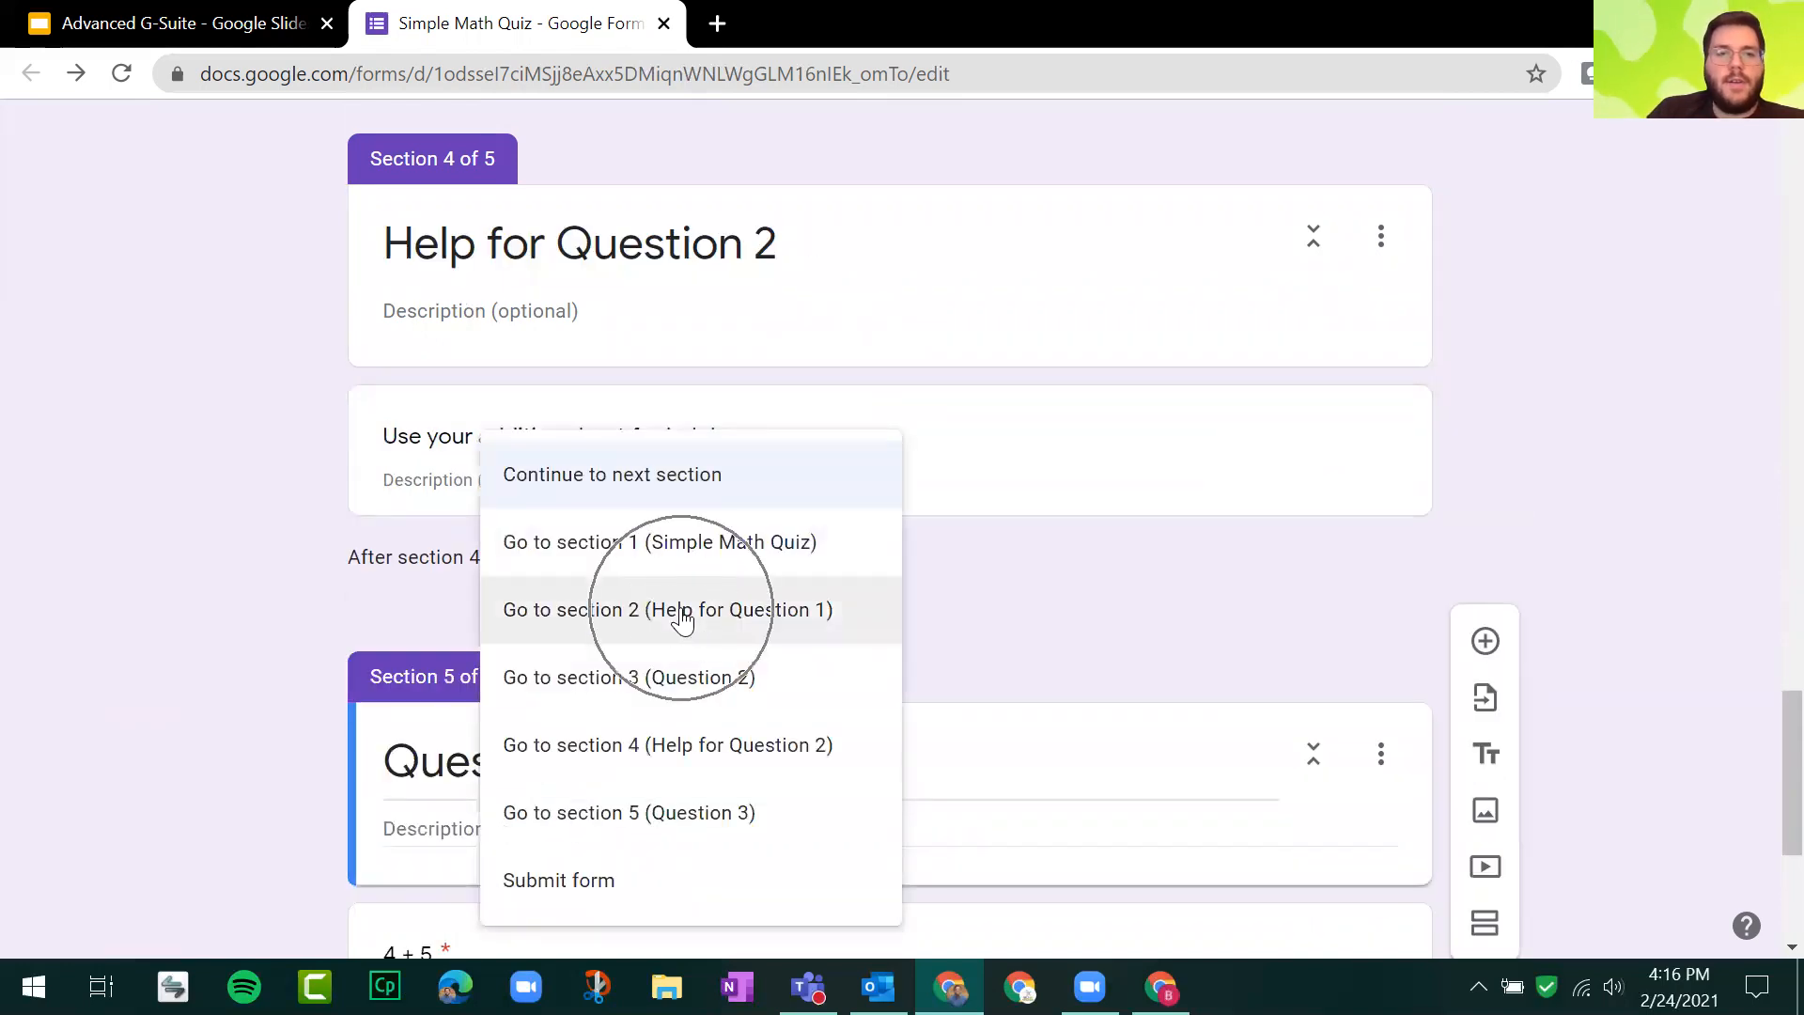
Step: Set the Help for Question 1 section to go to section 2 (Help for Question 1) when it ends
scroll(631, 521, "up", 15)
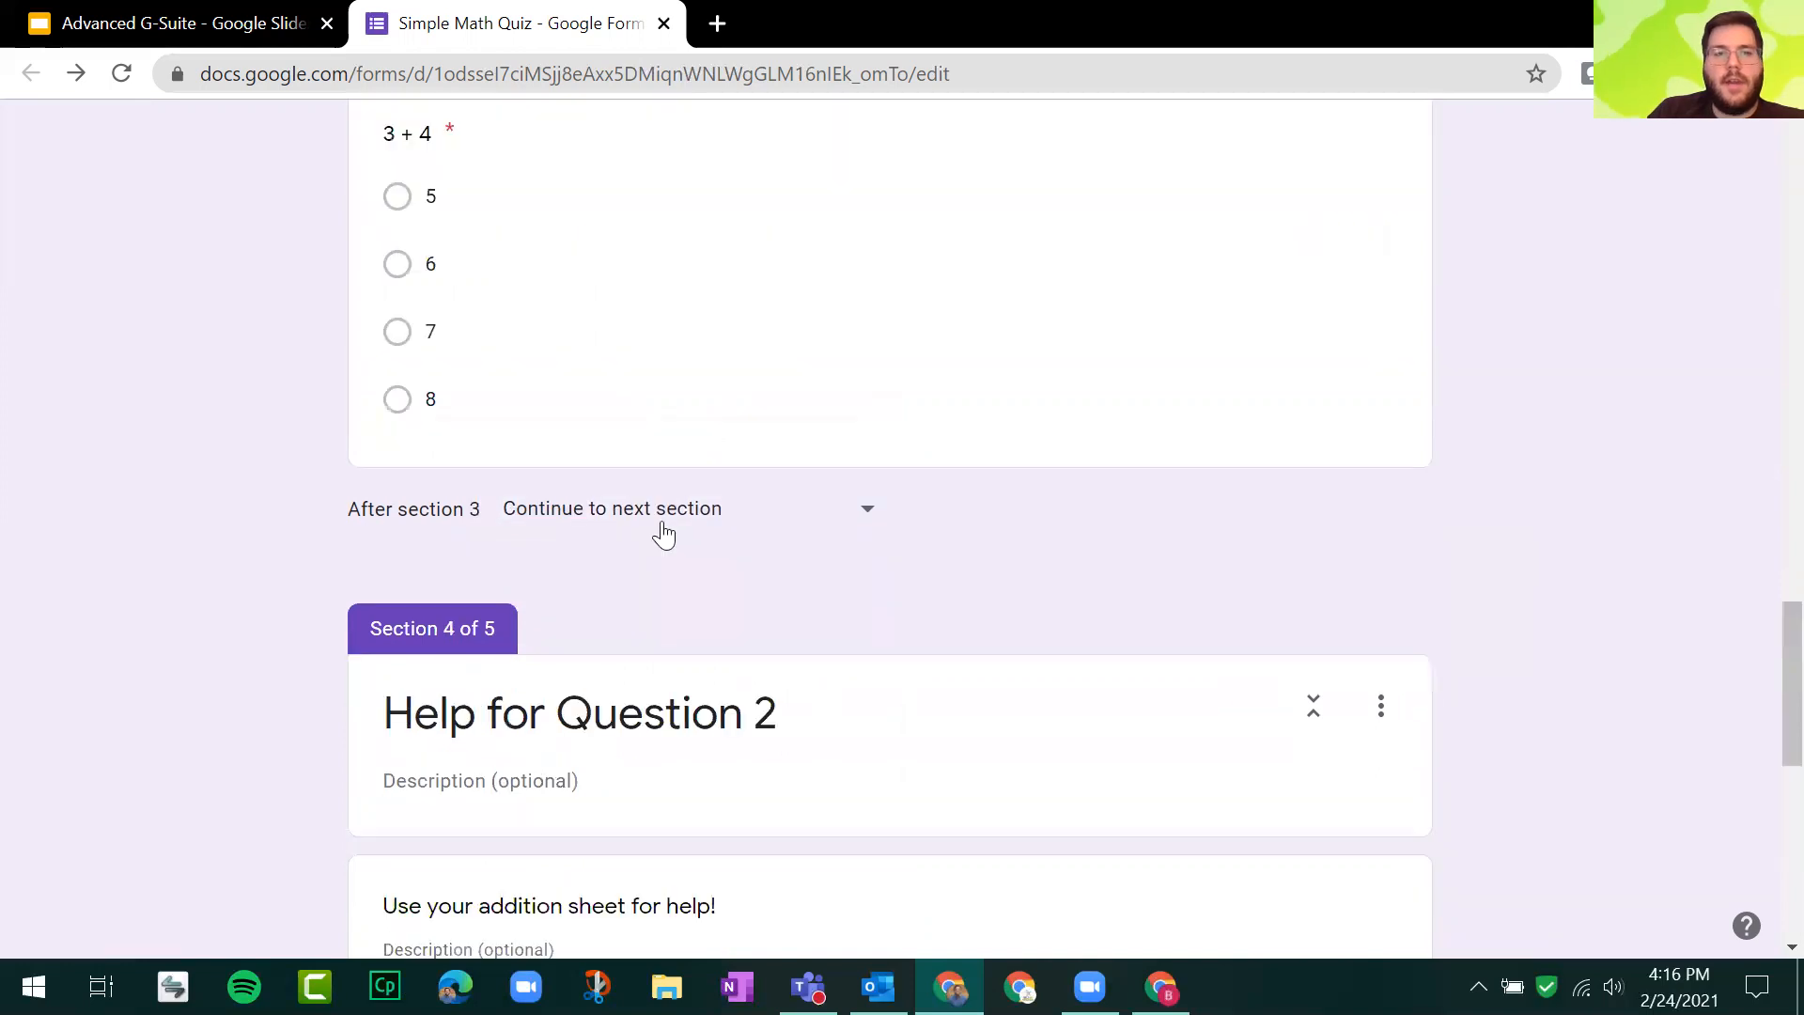
scroll(648, 272, "up", 2)
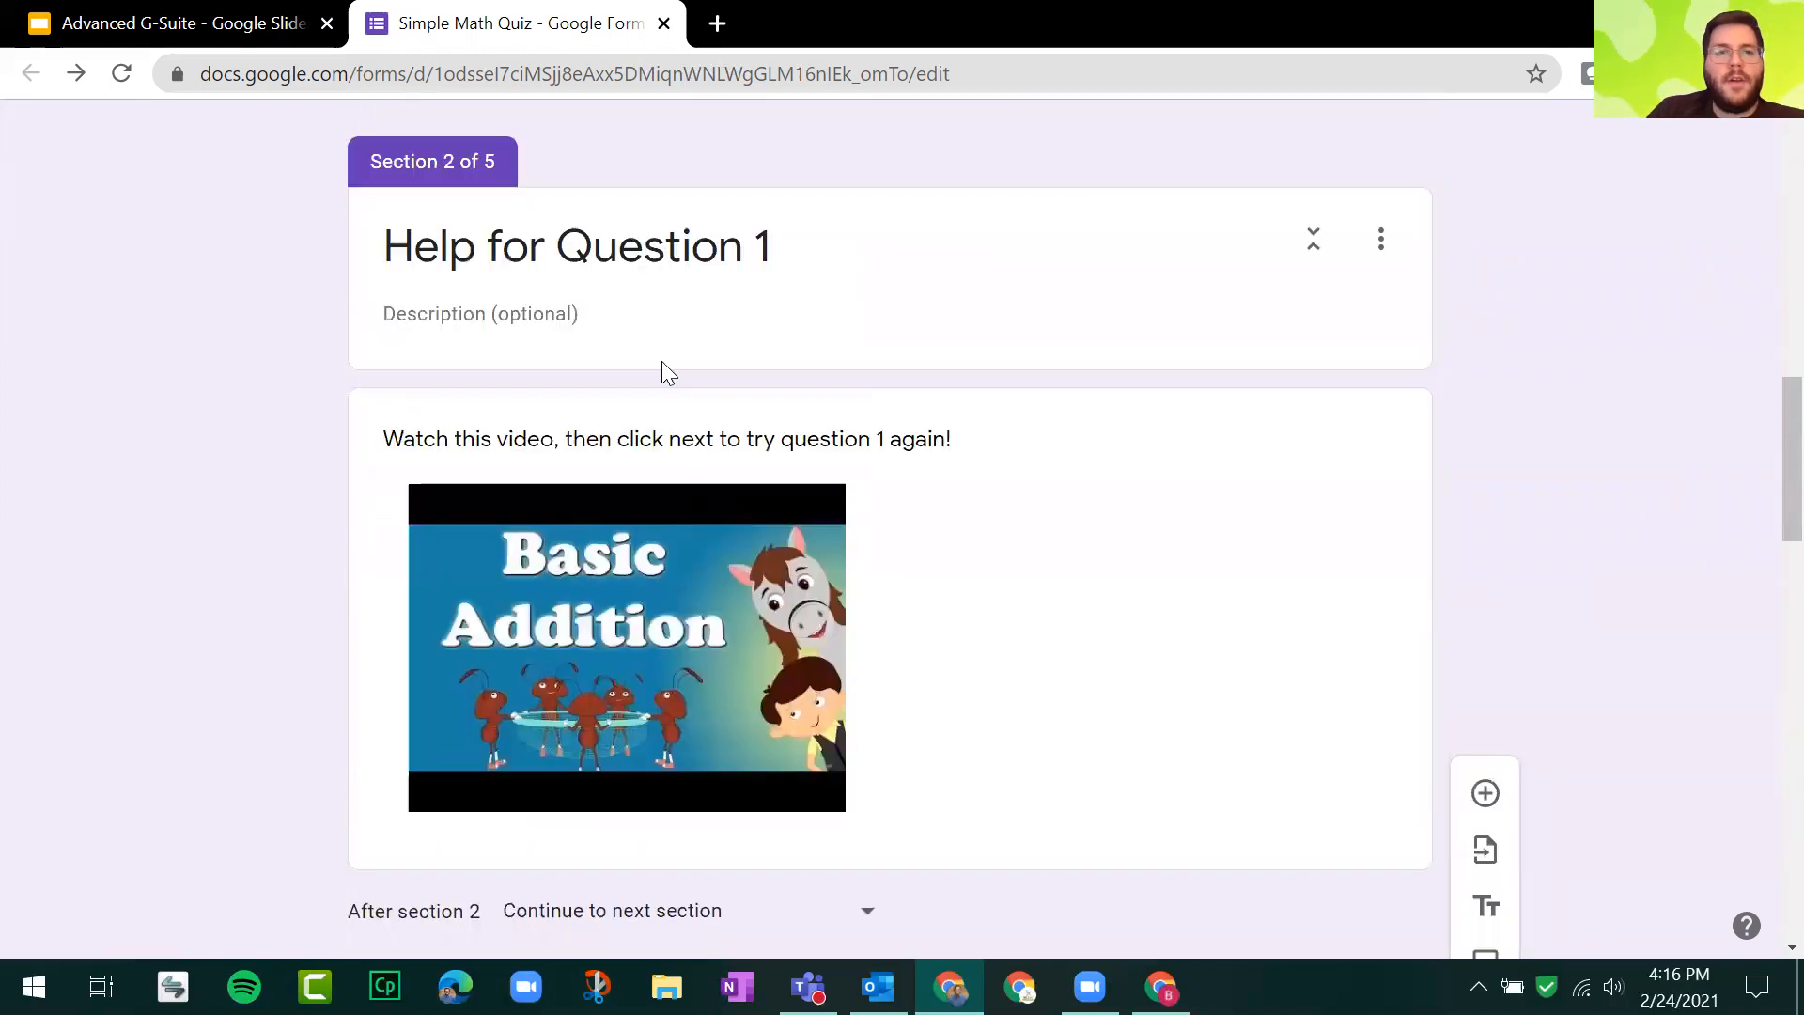
scroll(697, 691, "down", 2)
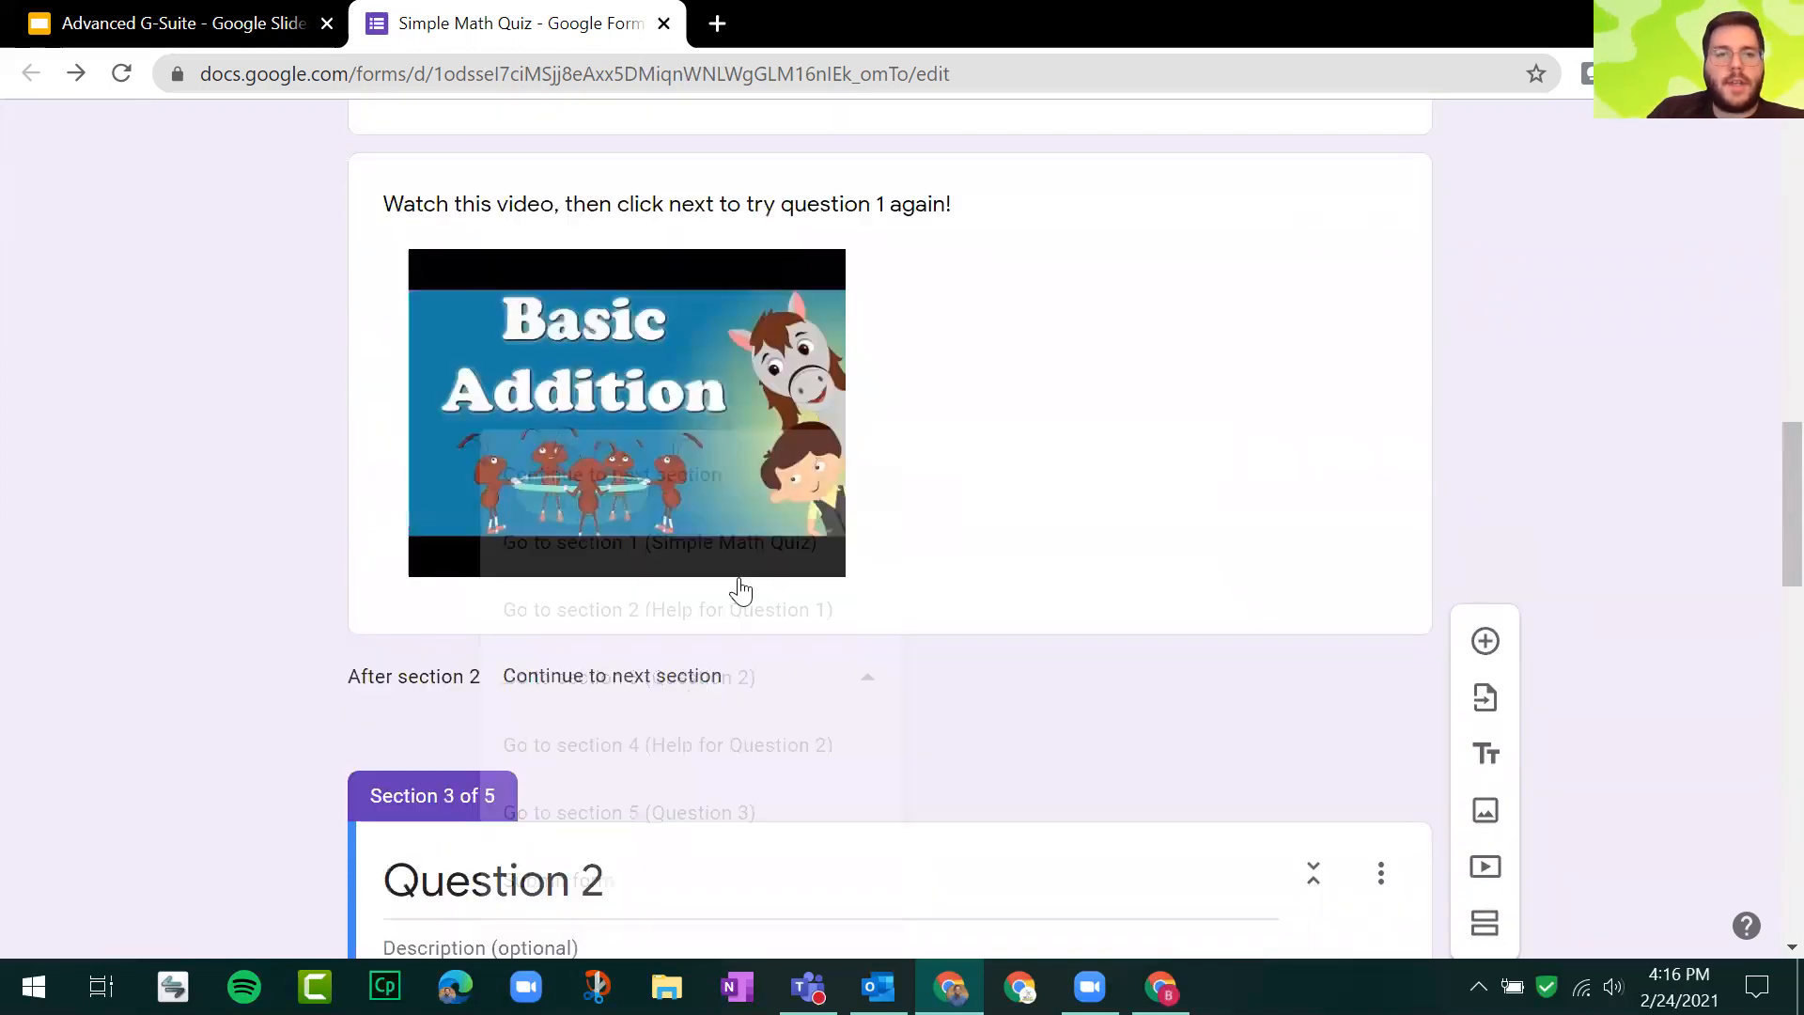
left_click(716, 658)
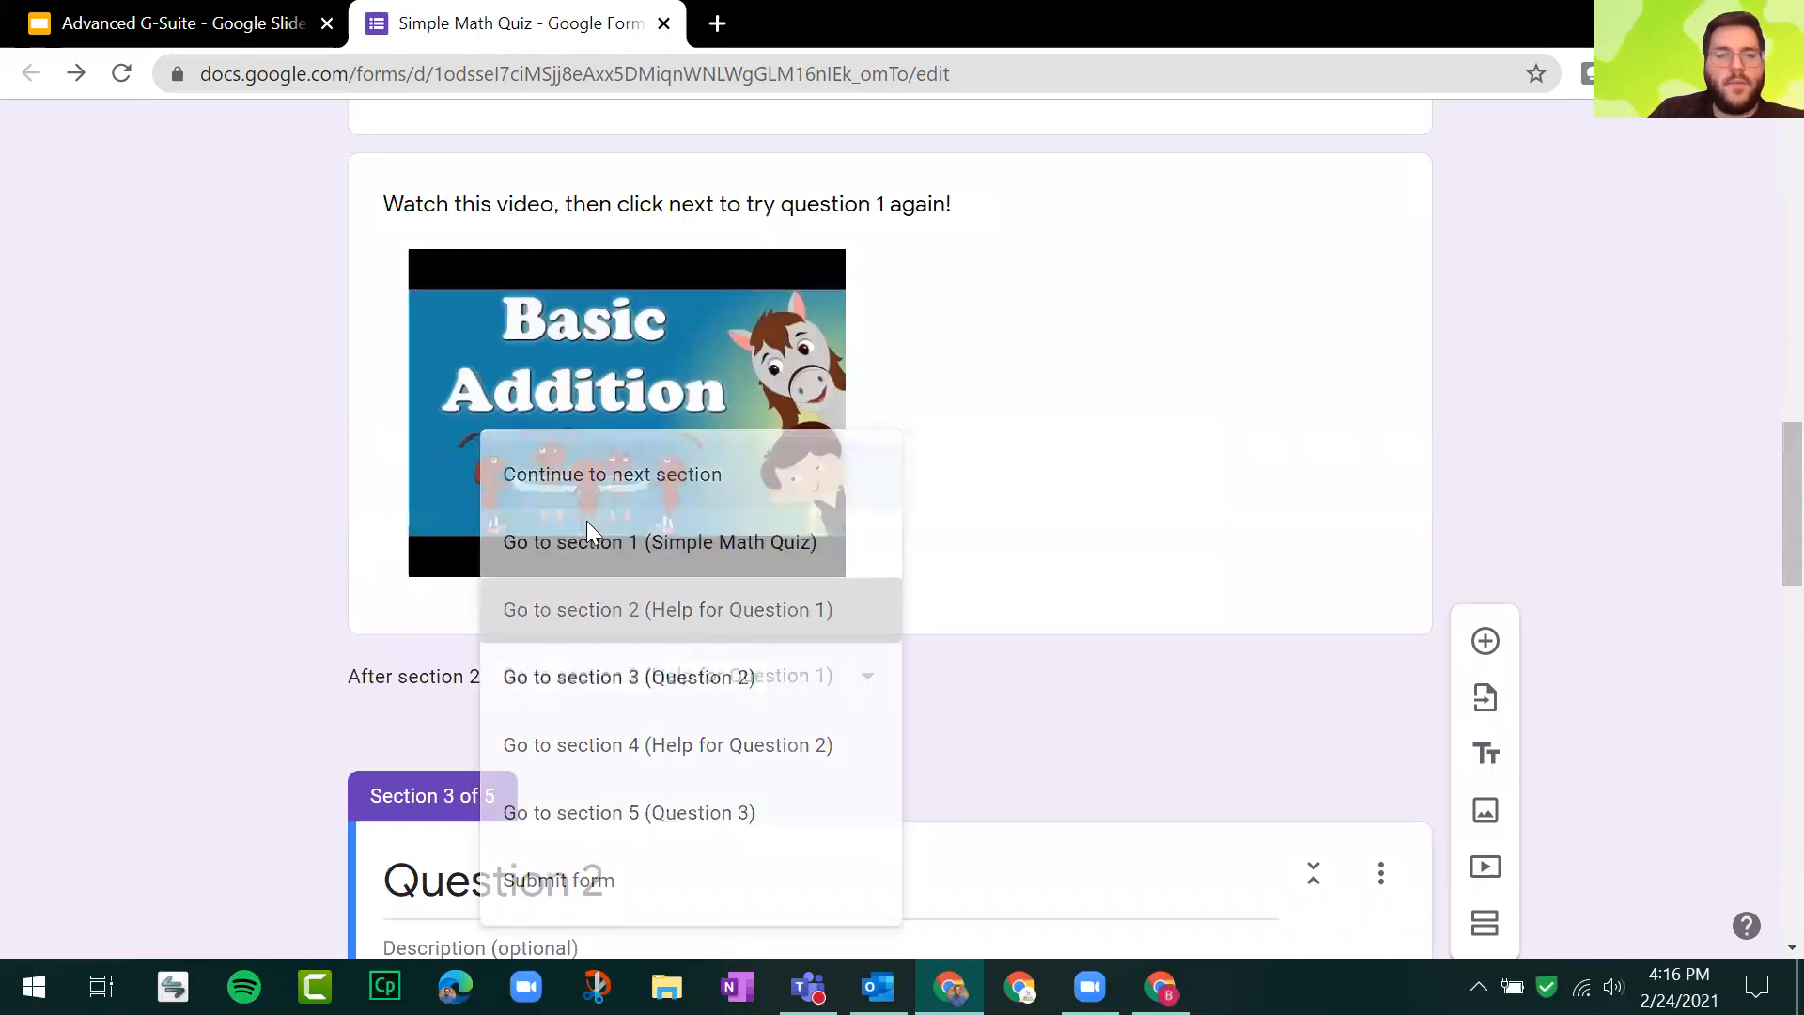
left_click(639, 606)
Step: Add a section after the 4 + 5 question and title it "Help for Question 3"
scroll(260, 492, "down", 4)
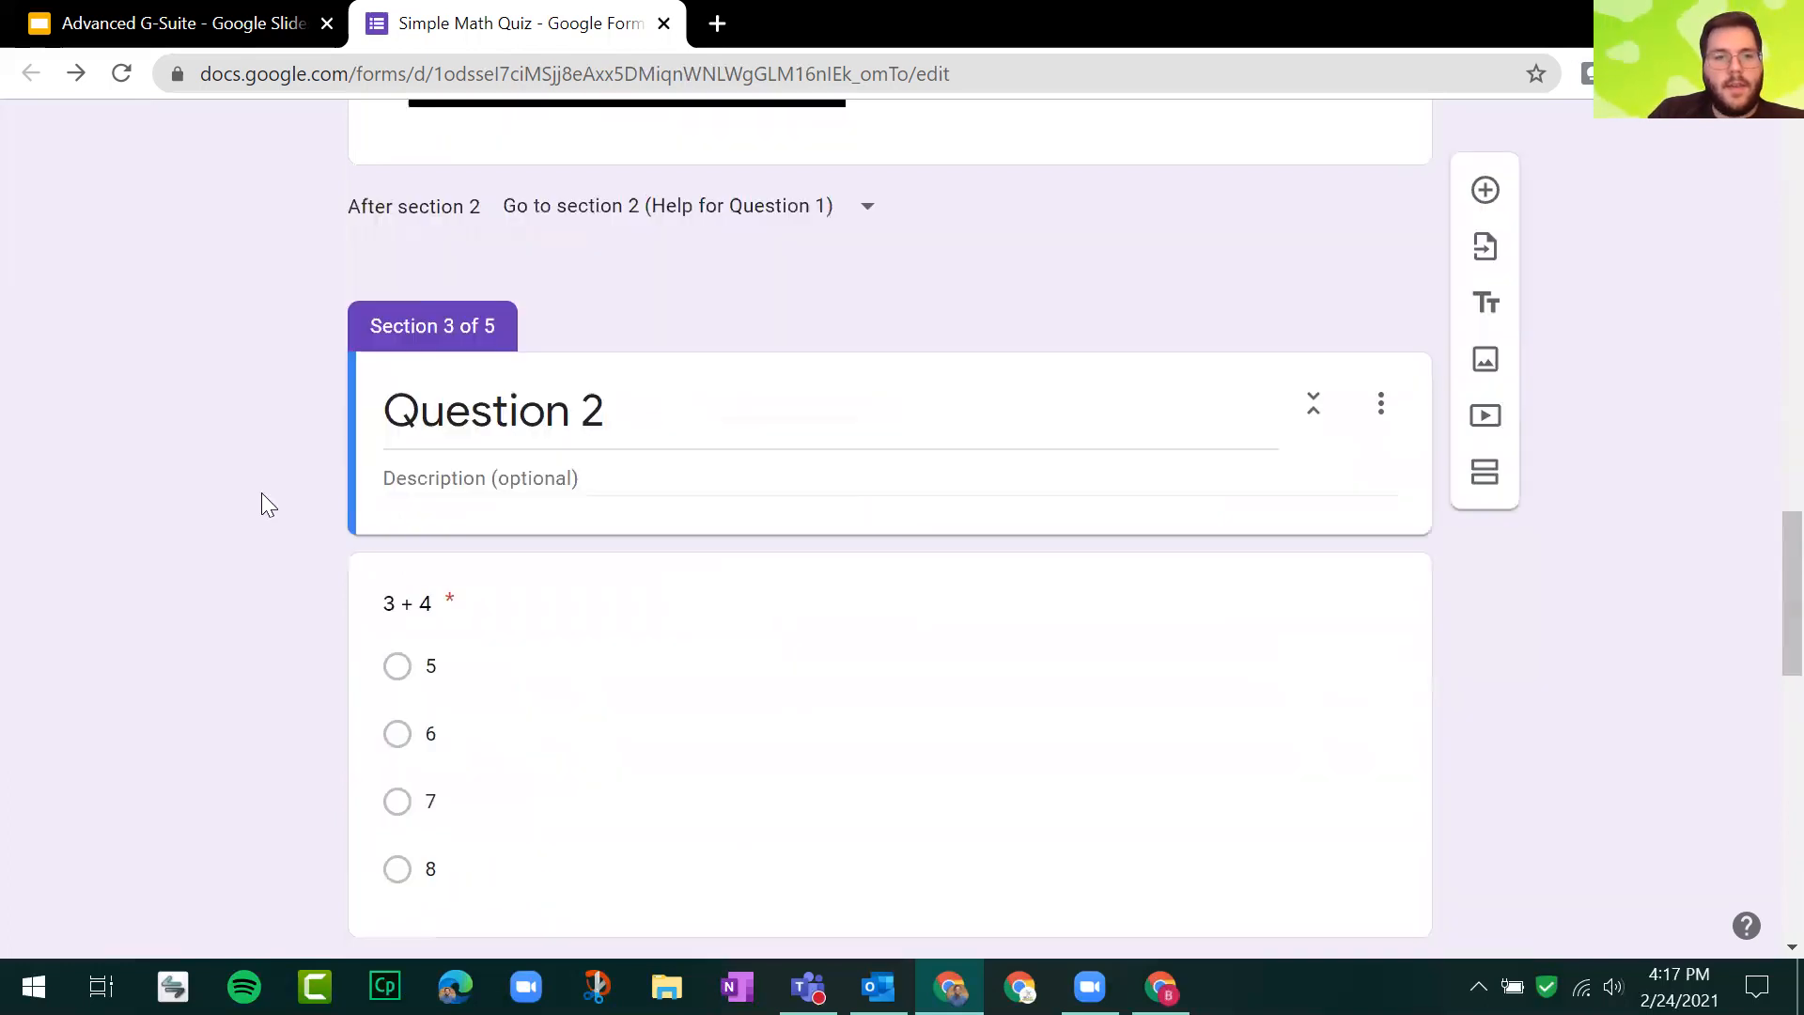
scroll(261, 492, "down", 5)
scroll(344, 507, "down", 8)
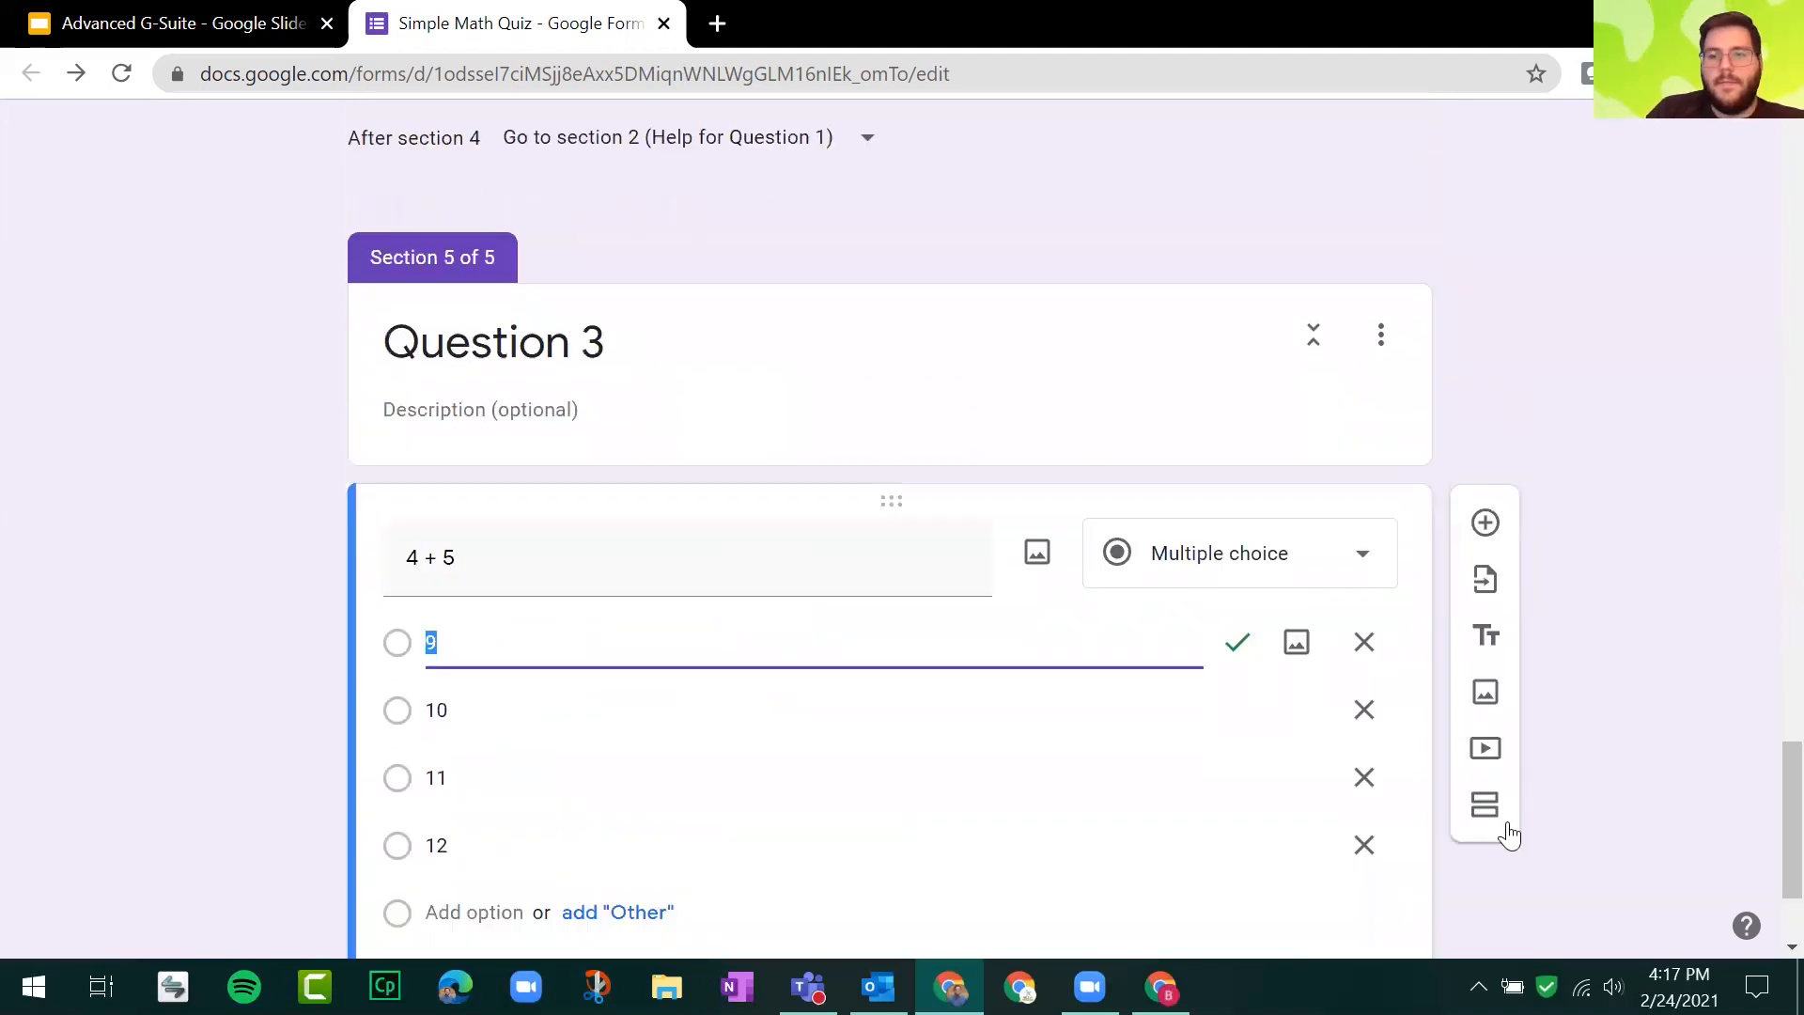
left_click(1486, 805)
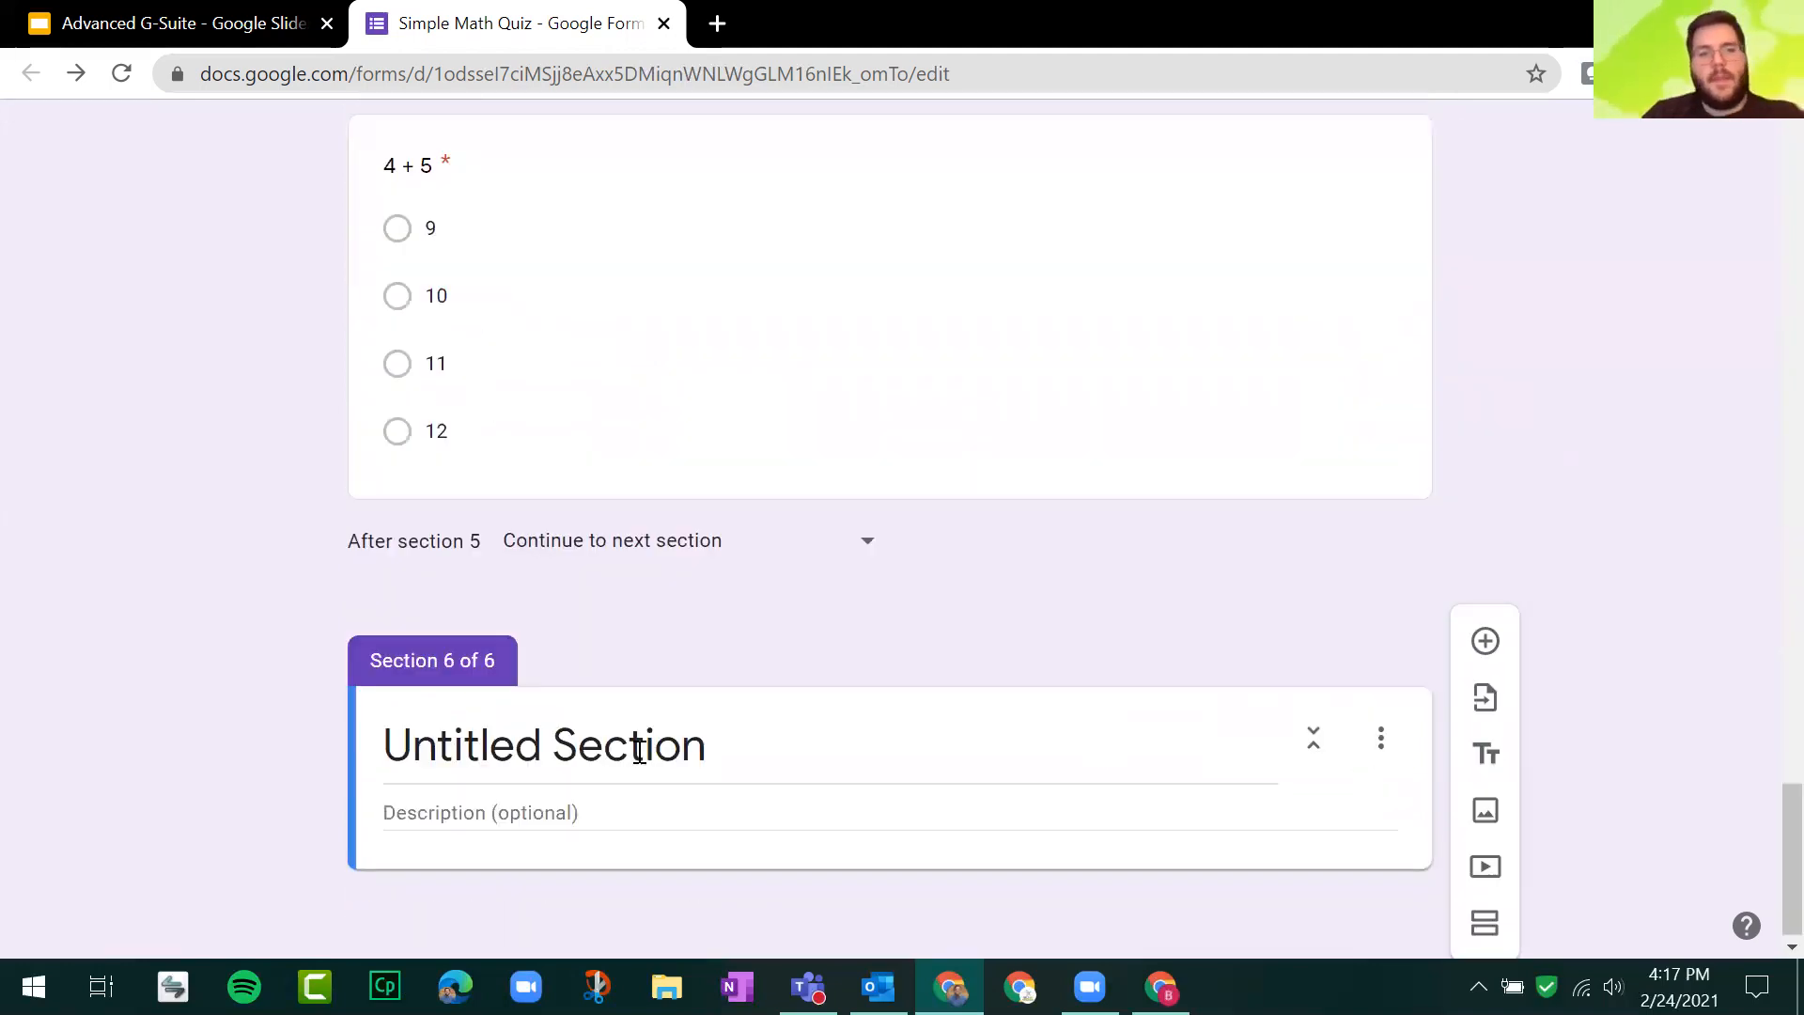
type("Help ")
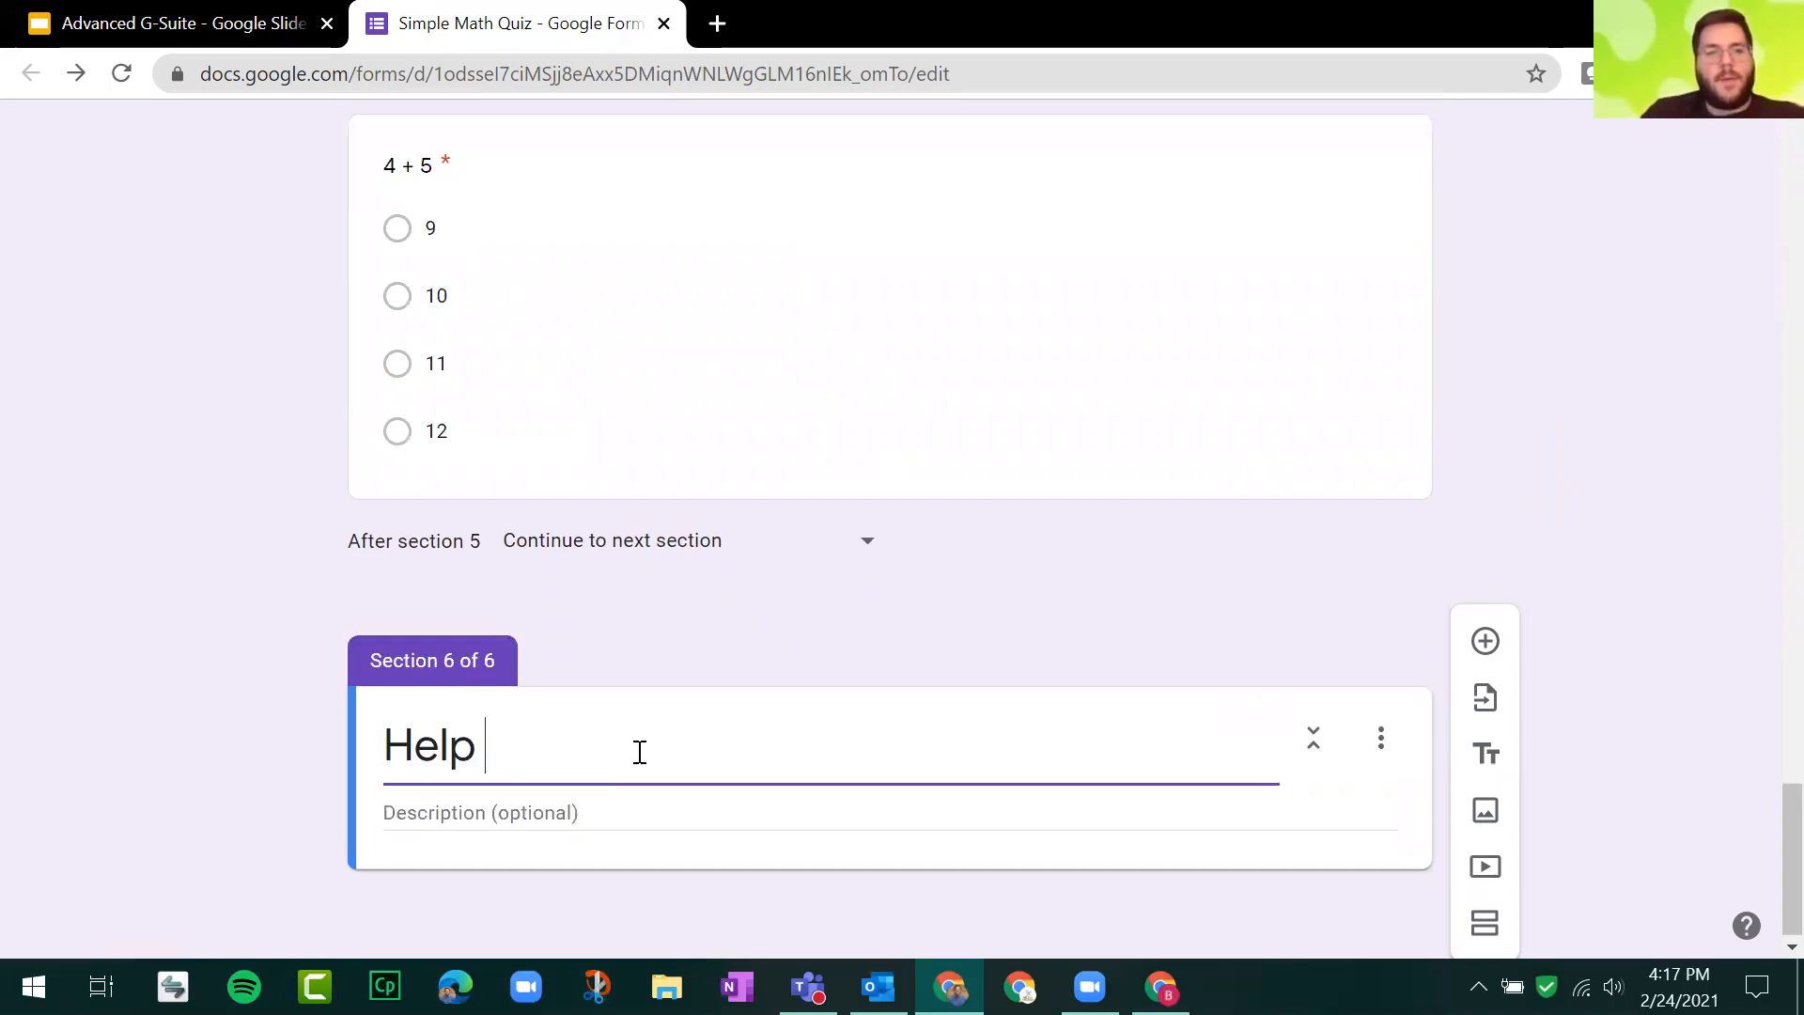
type("for Questi")
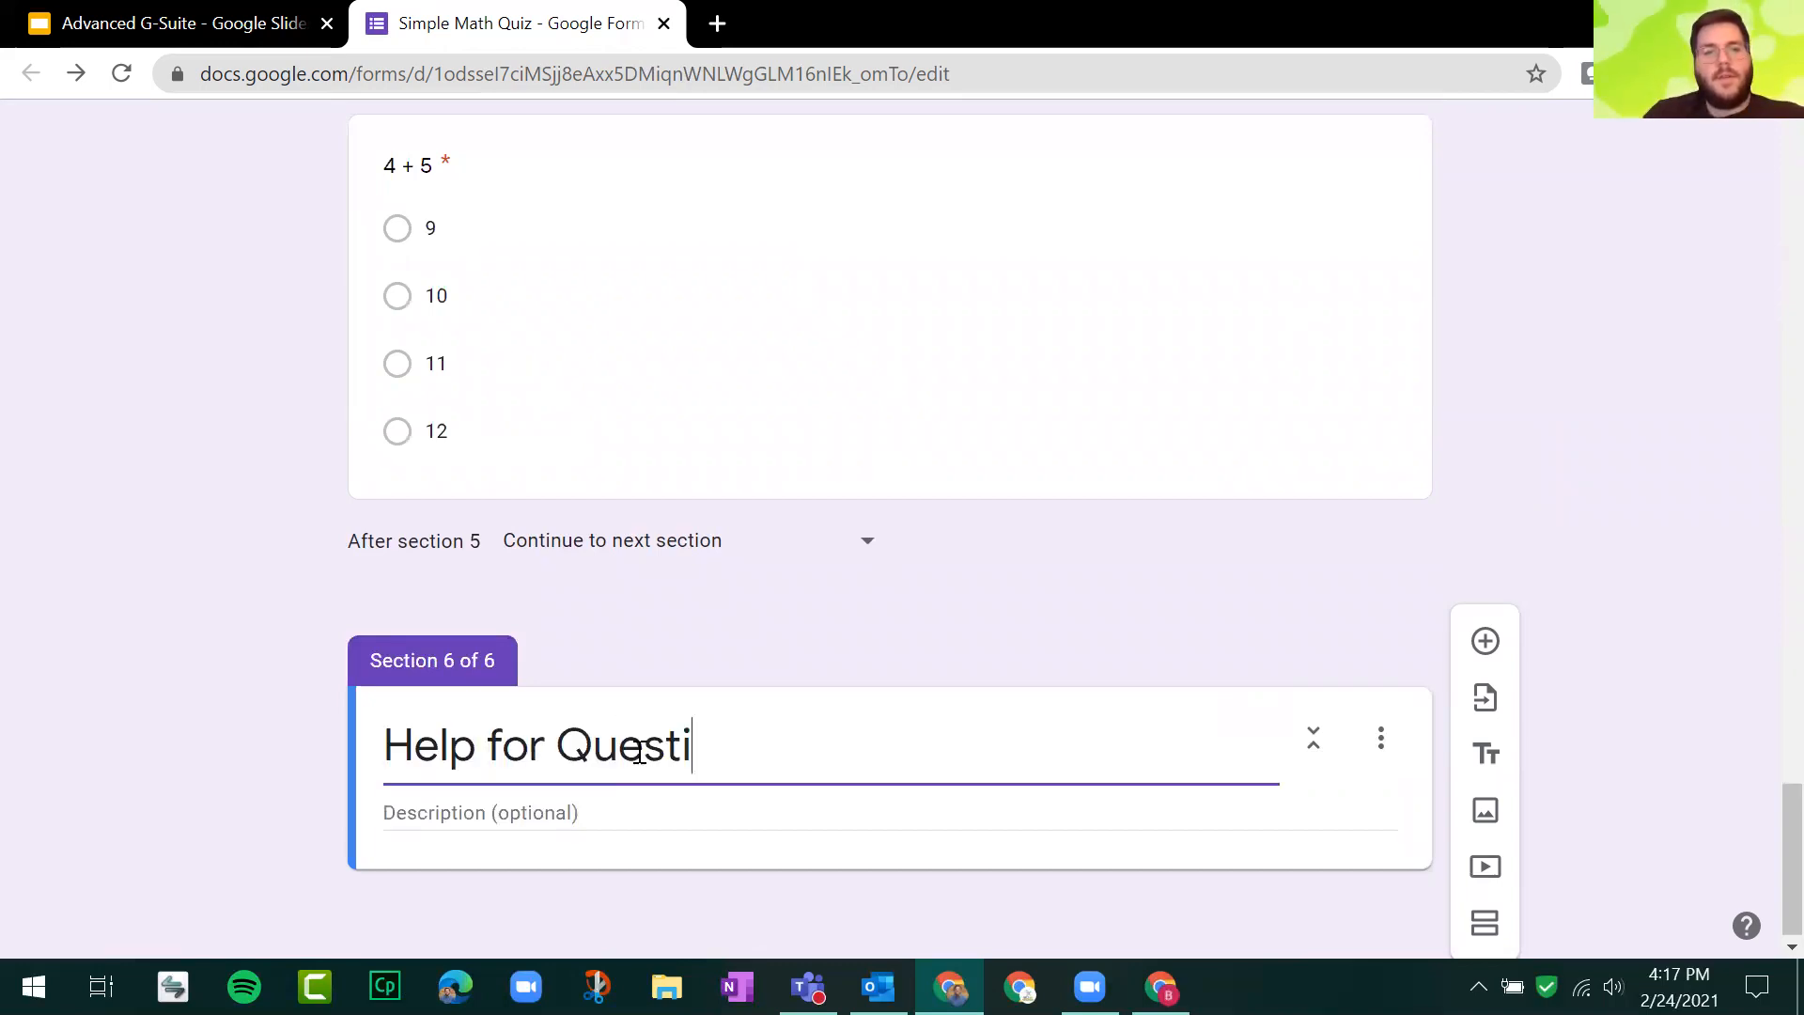
type("on 3")
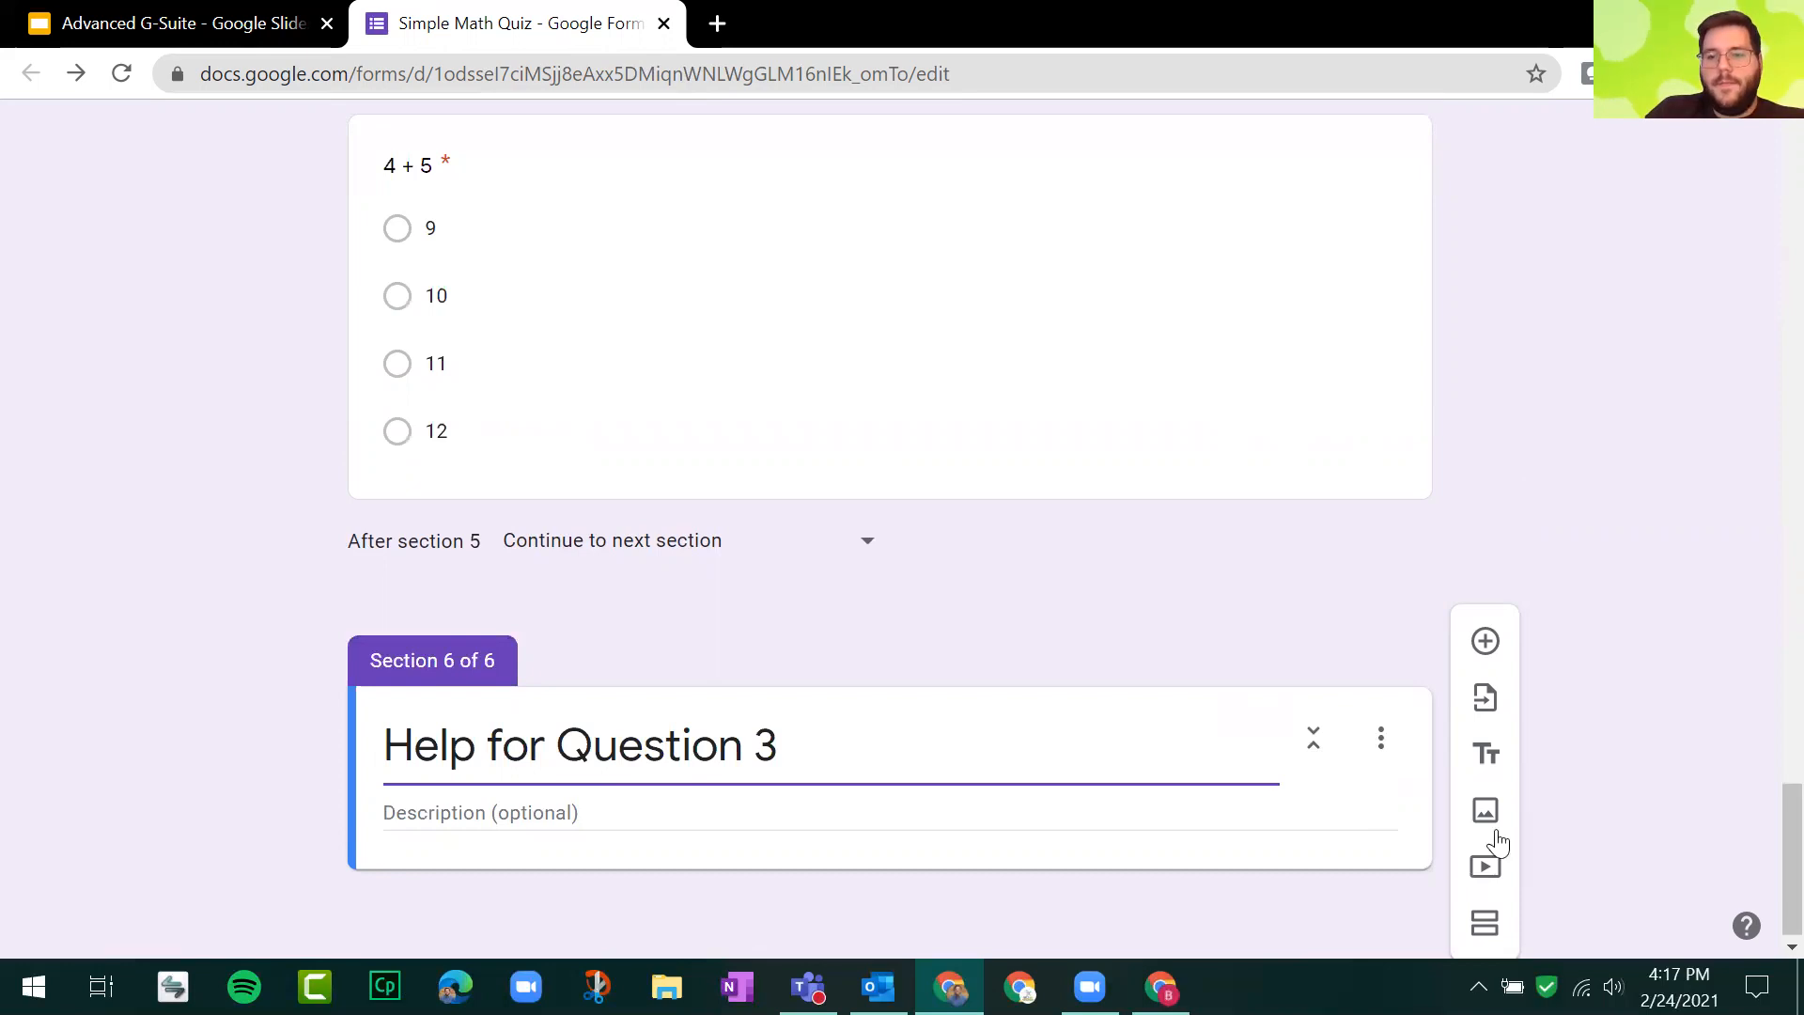
Step: Insert the YouTube video "Basic Addition for Kids | Kindergarten and First Grade Math Lesson" into the Help for Question 3 section
left_click(1503, 869)
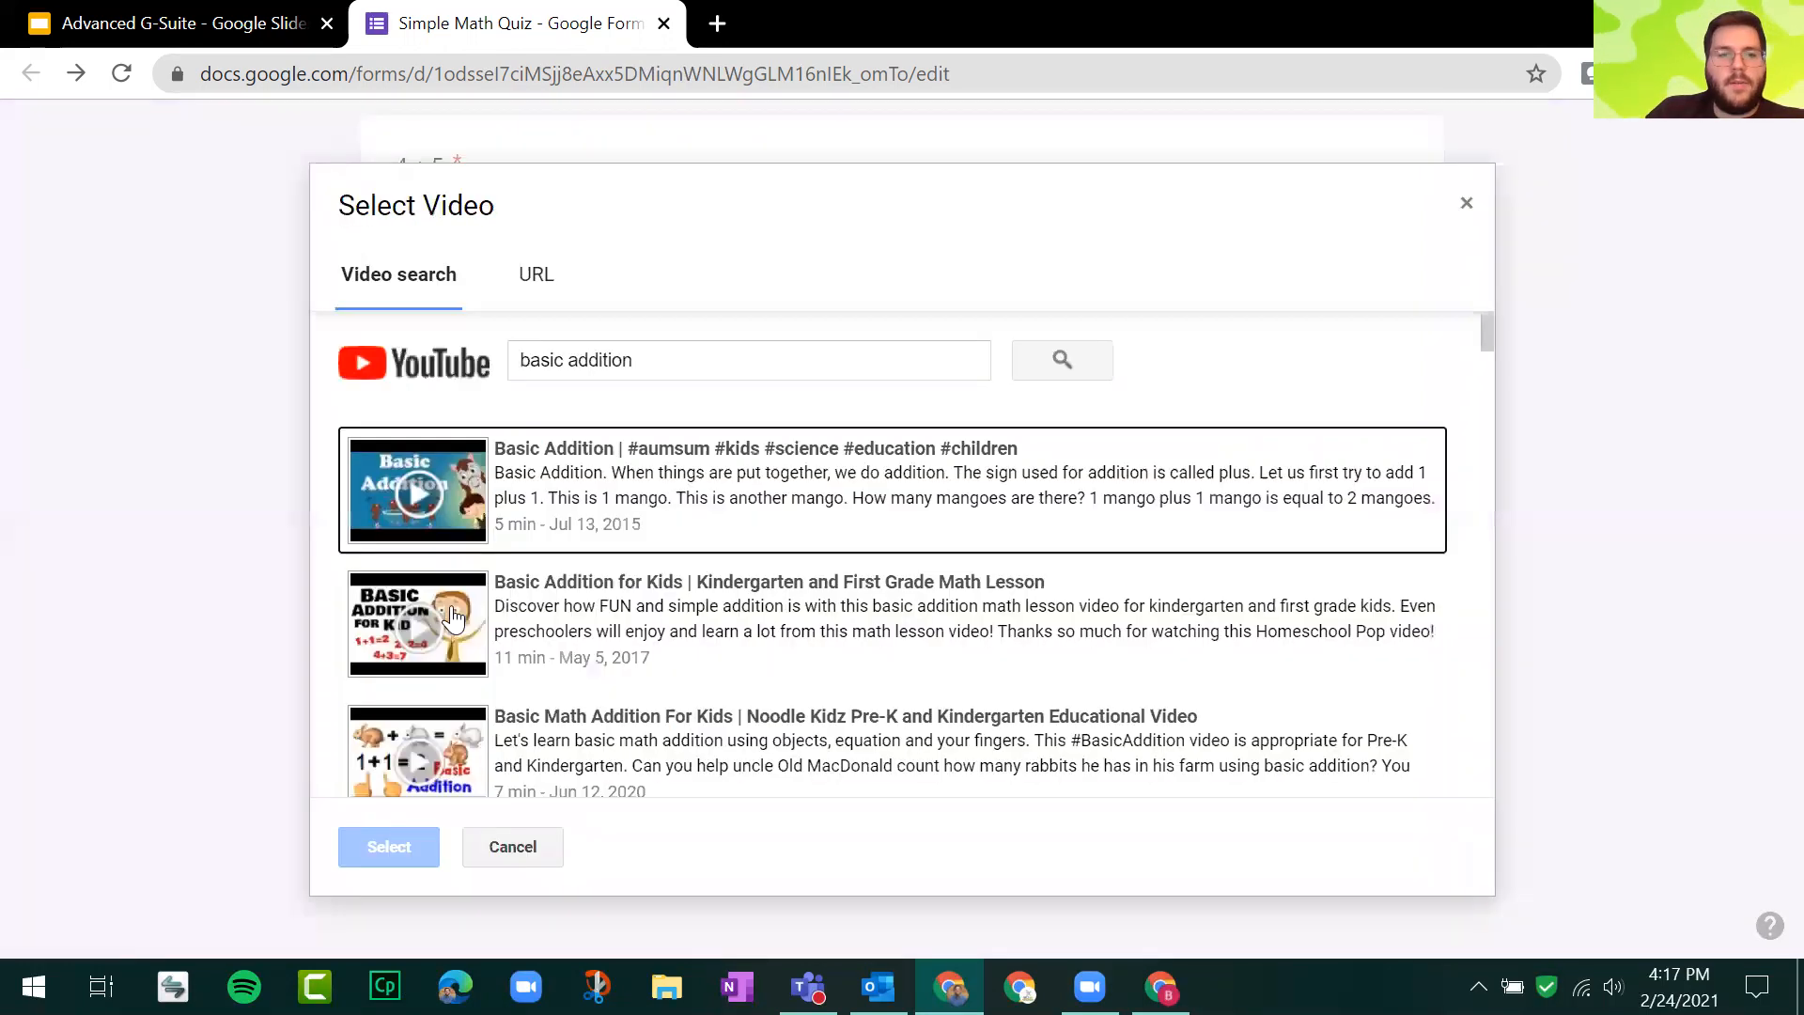
double_click(467, 681)
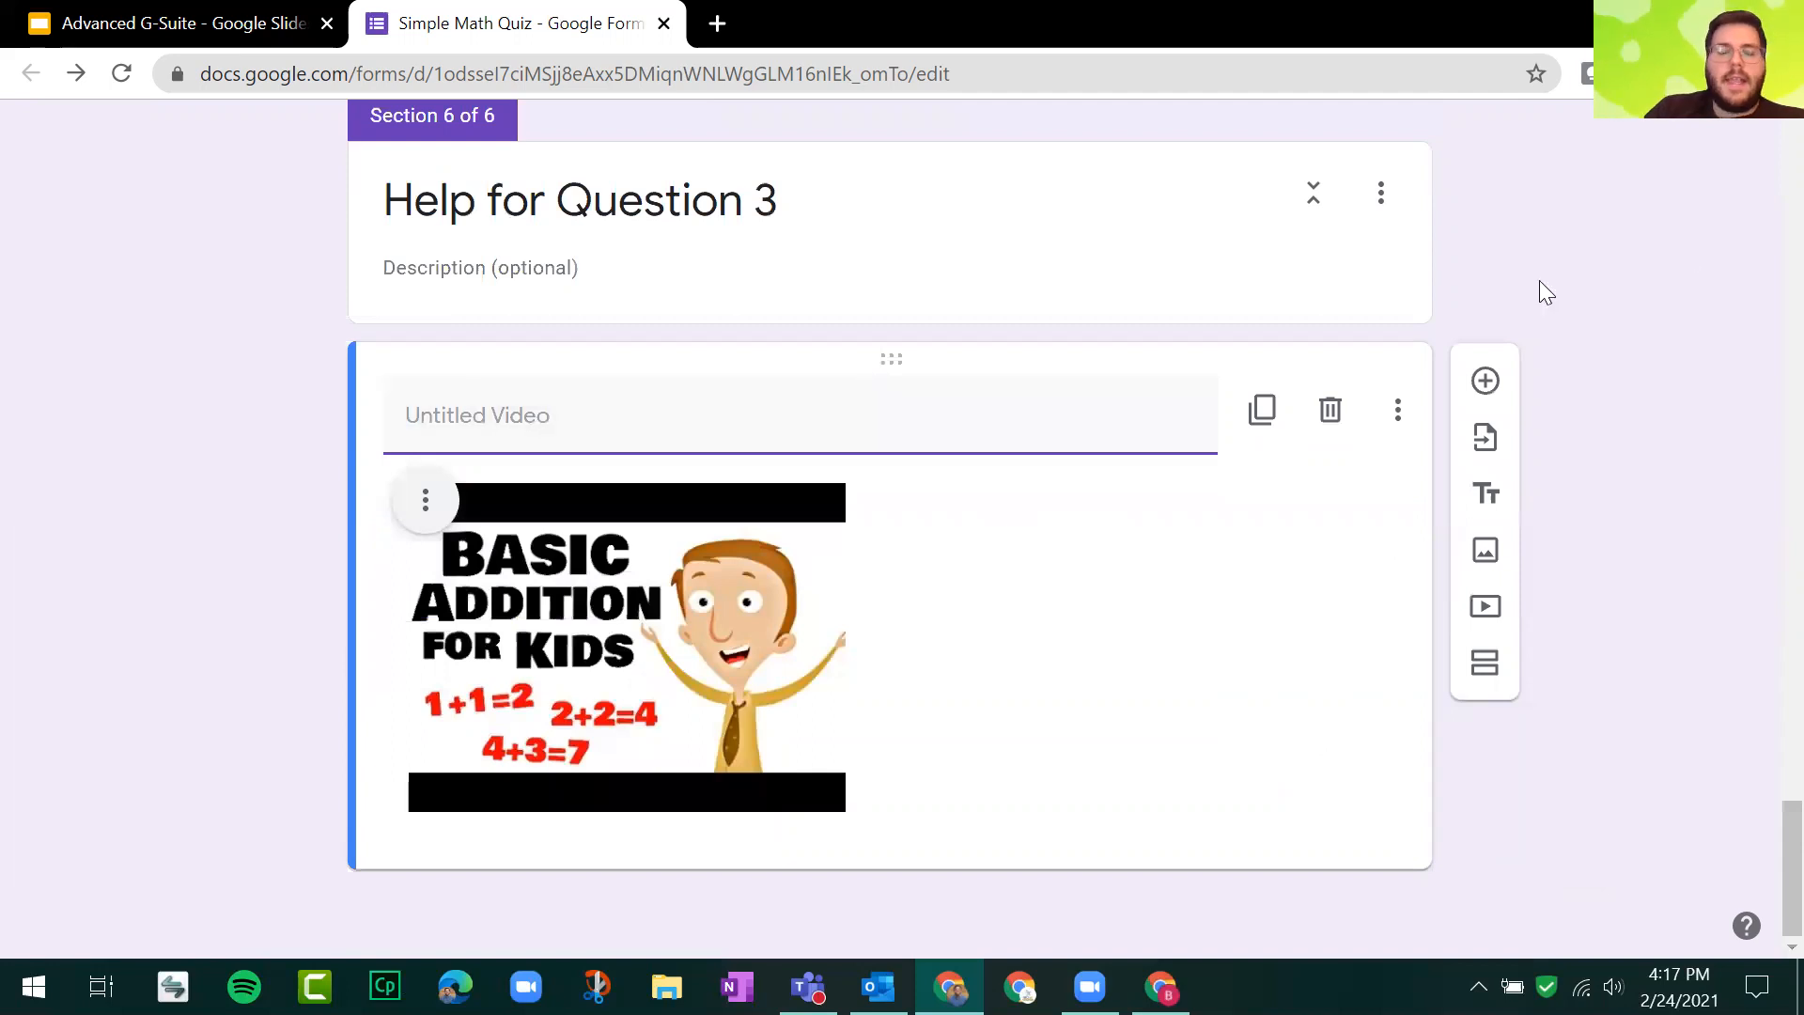
left_click(552, 643)
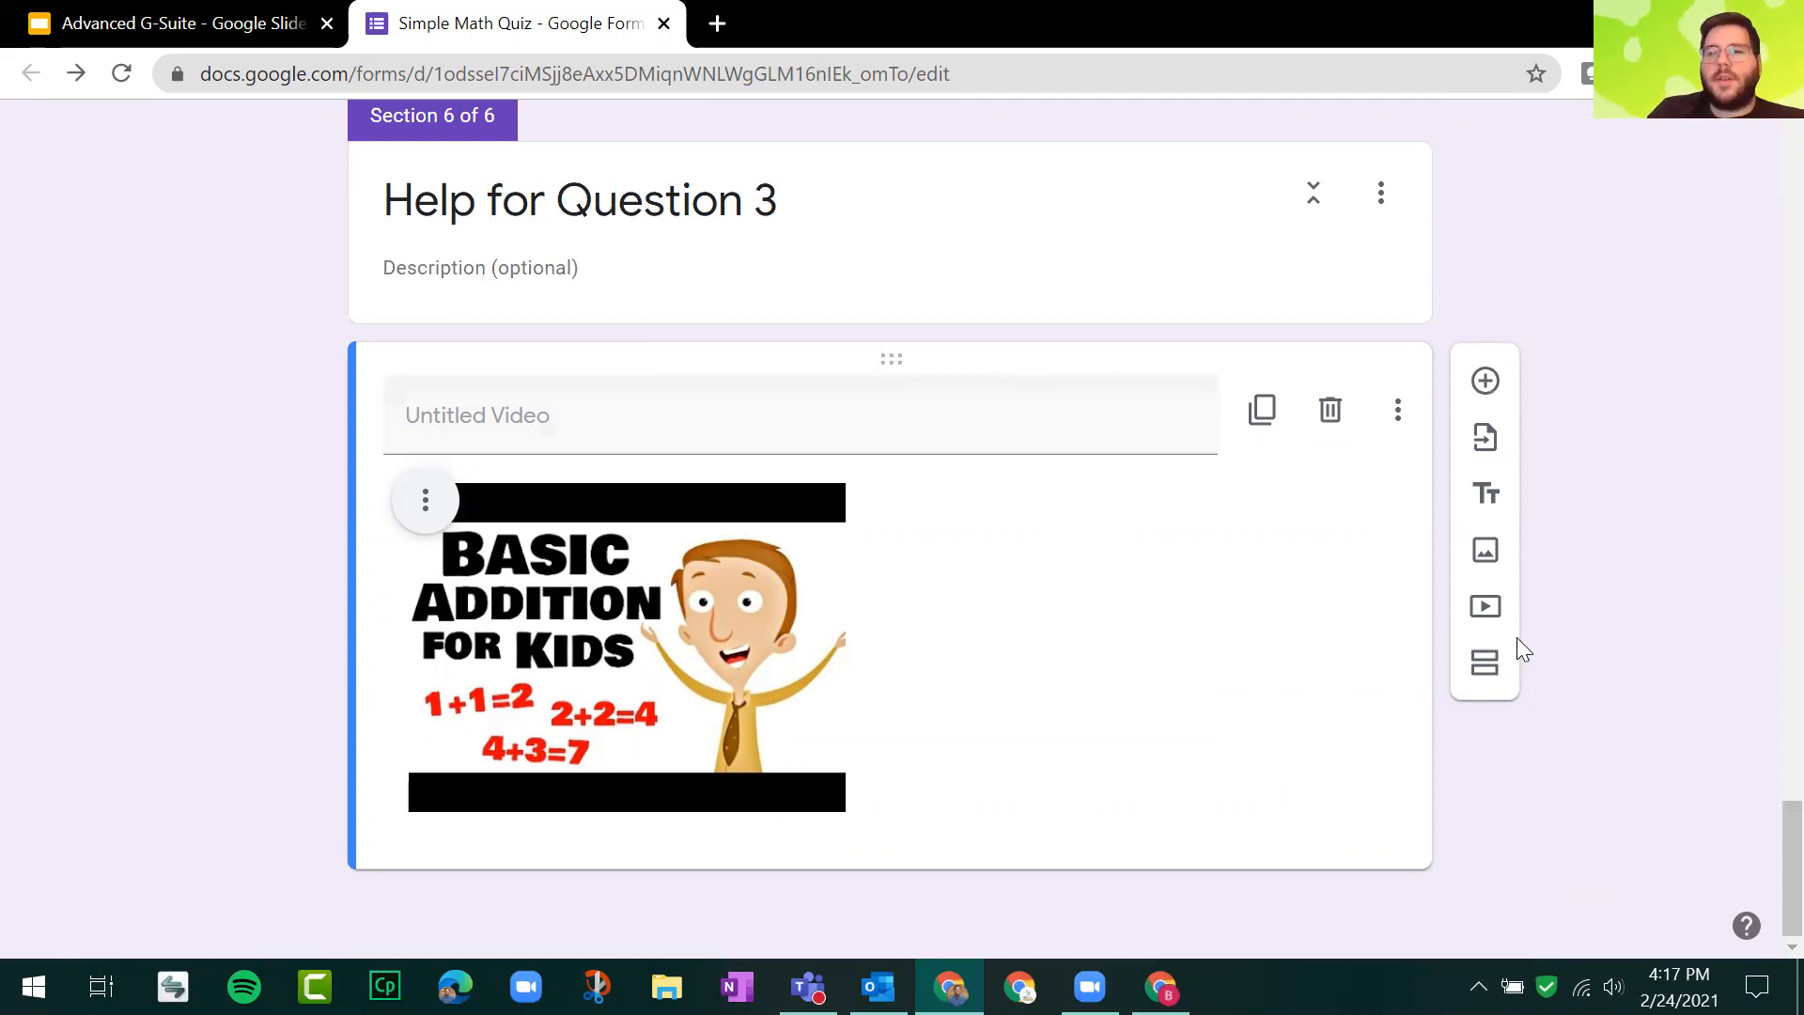
Step: Add an untitled section after the Help for Question 3 section
left_click(1500, 669)
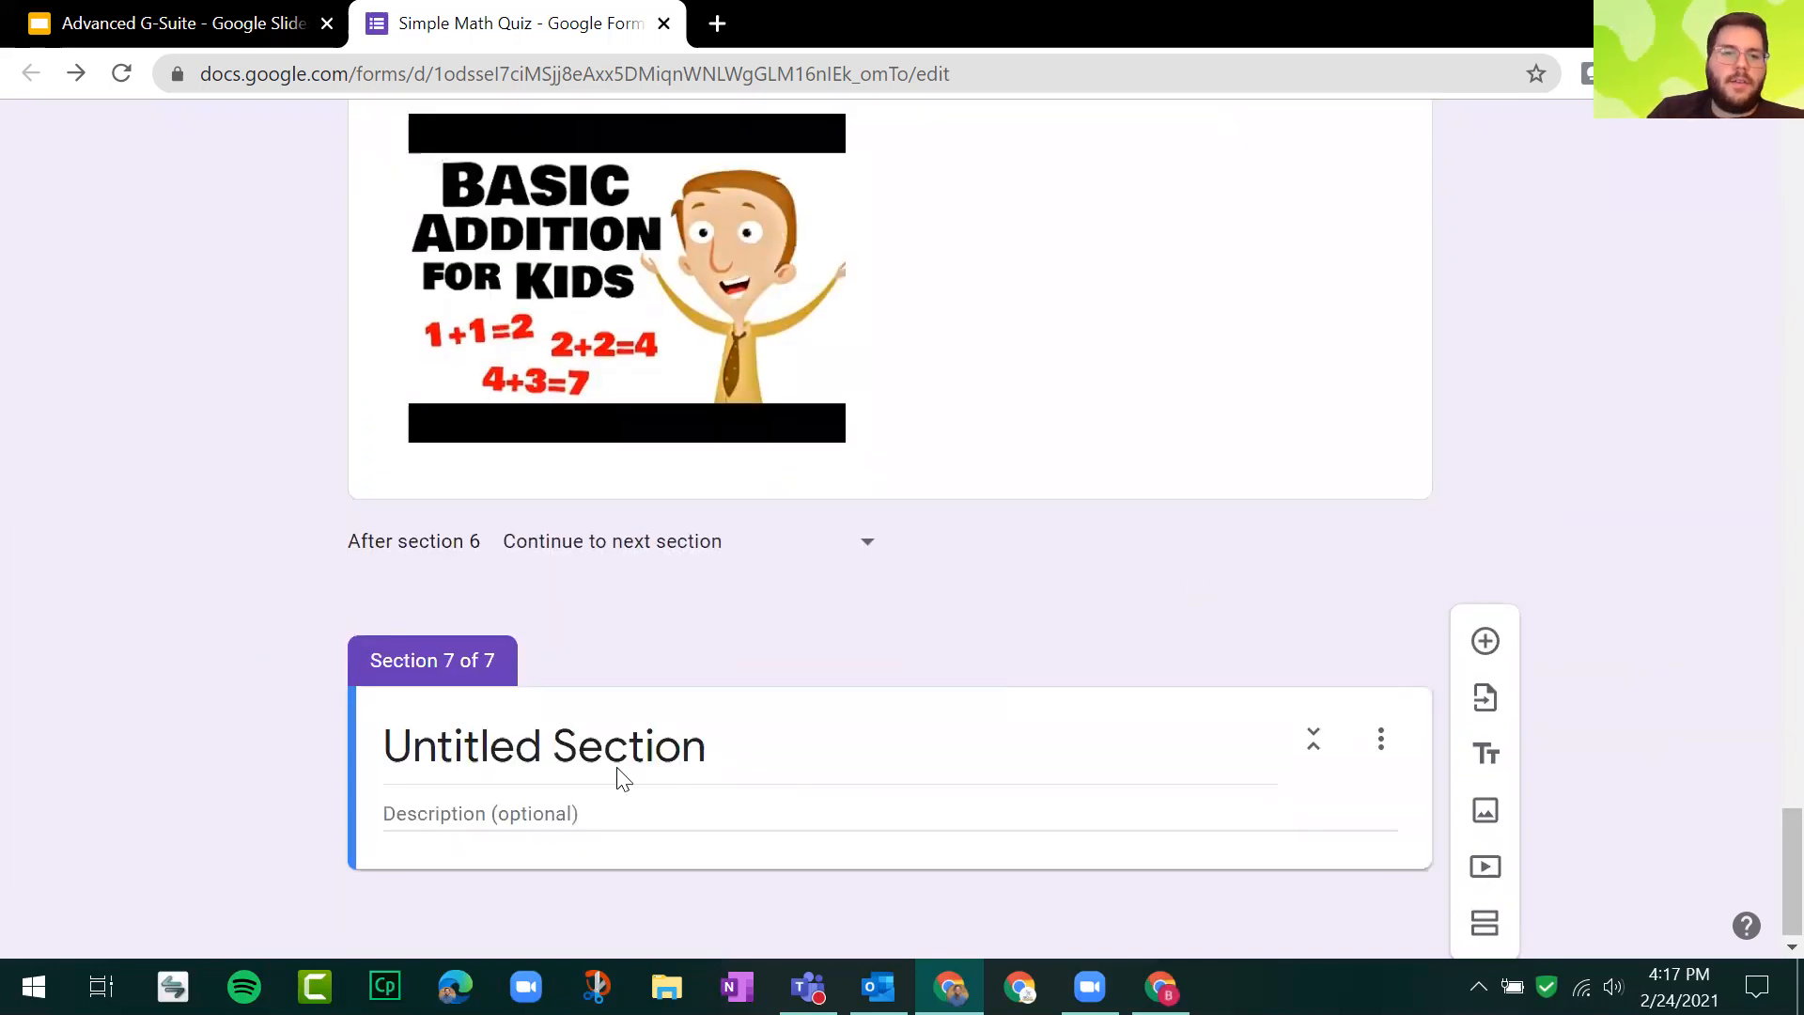
left_click(618, 742)
left_click(709, 810)
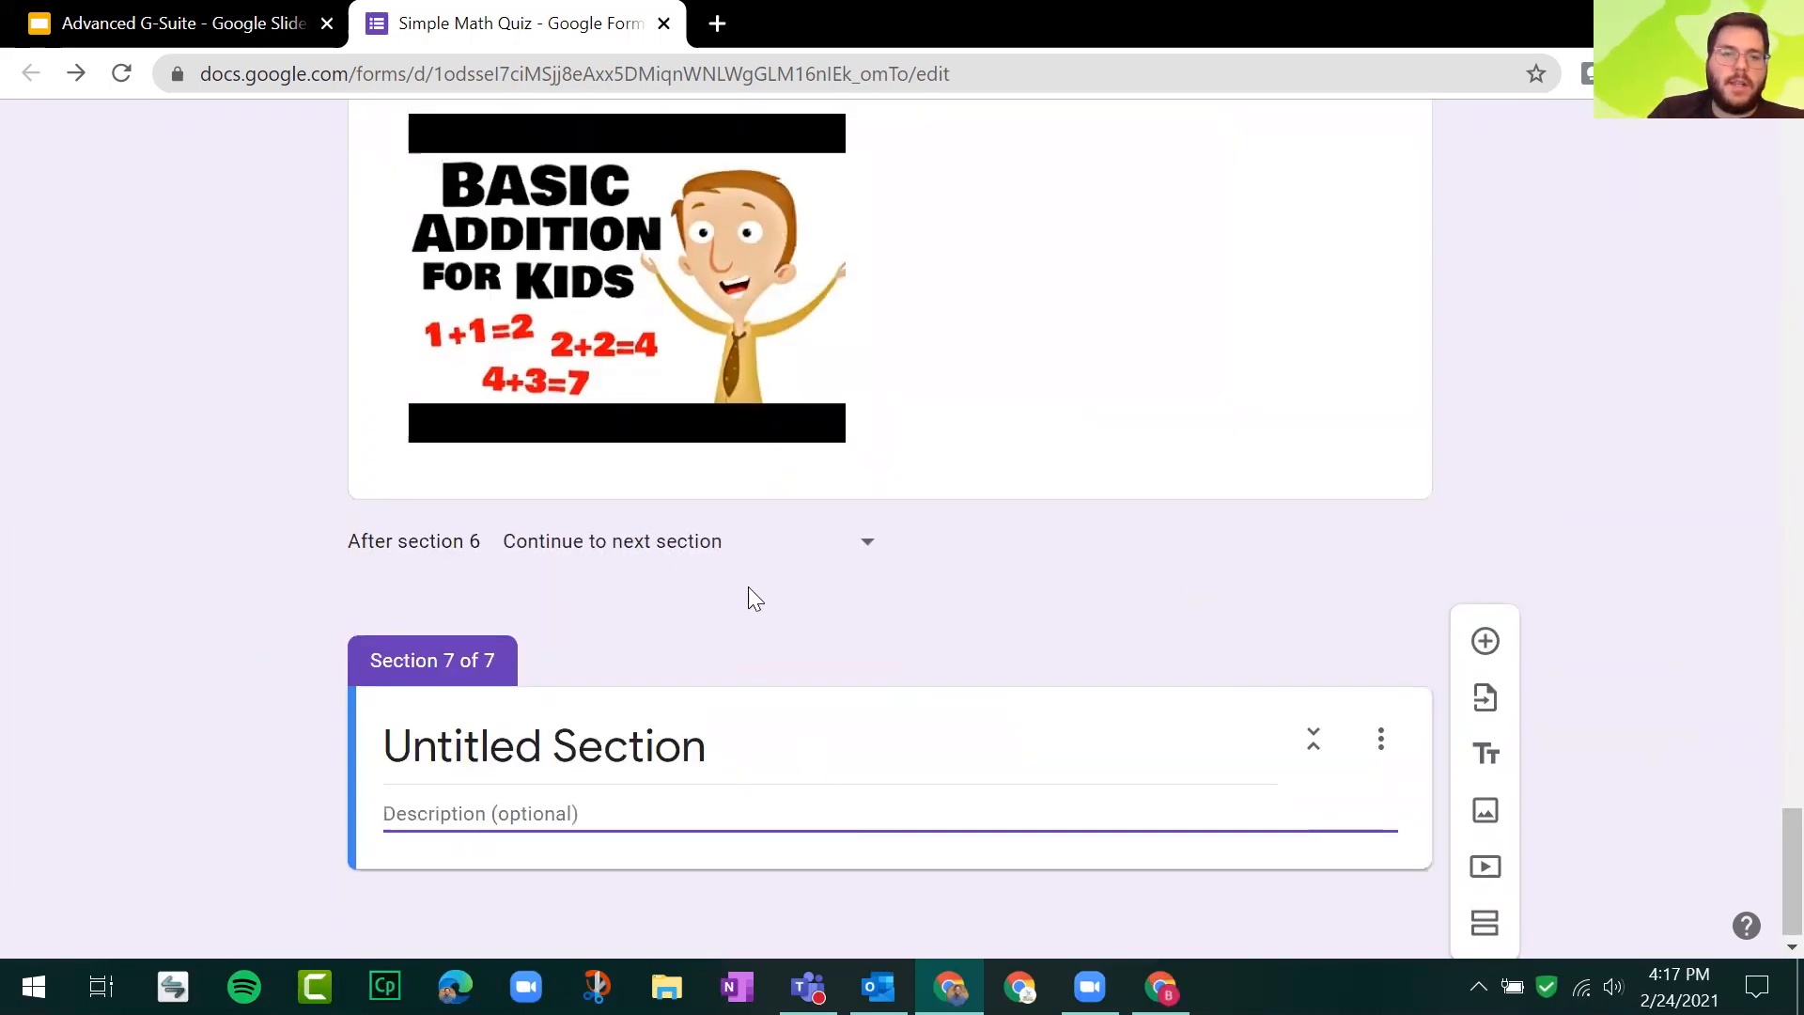
Step: Set the Help for Question 3 section to go to section 5 (Question 3) when it ends
left_click(806, 550)
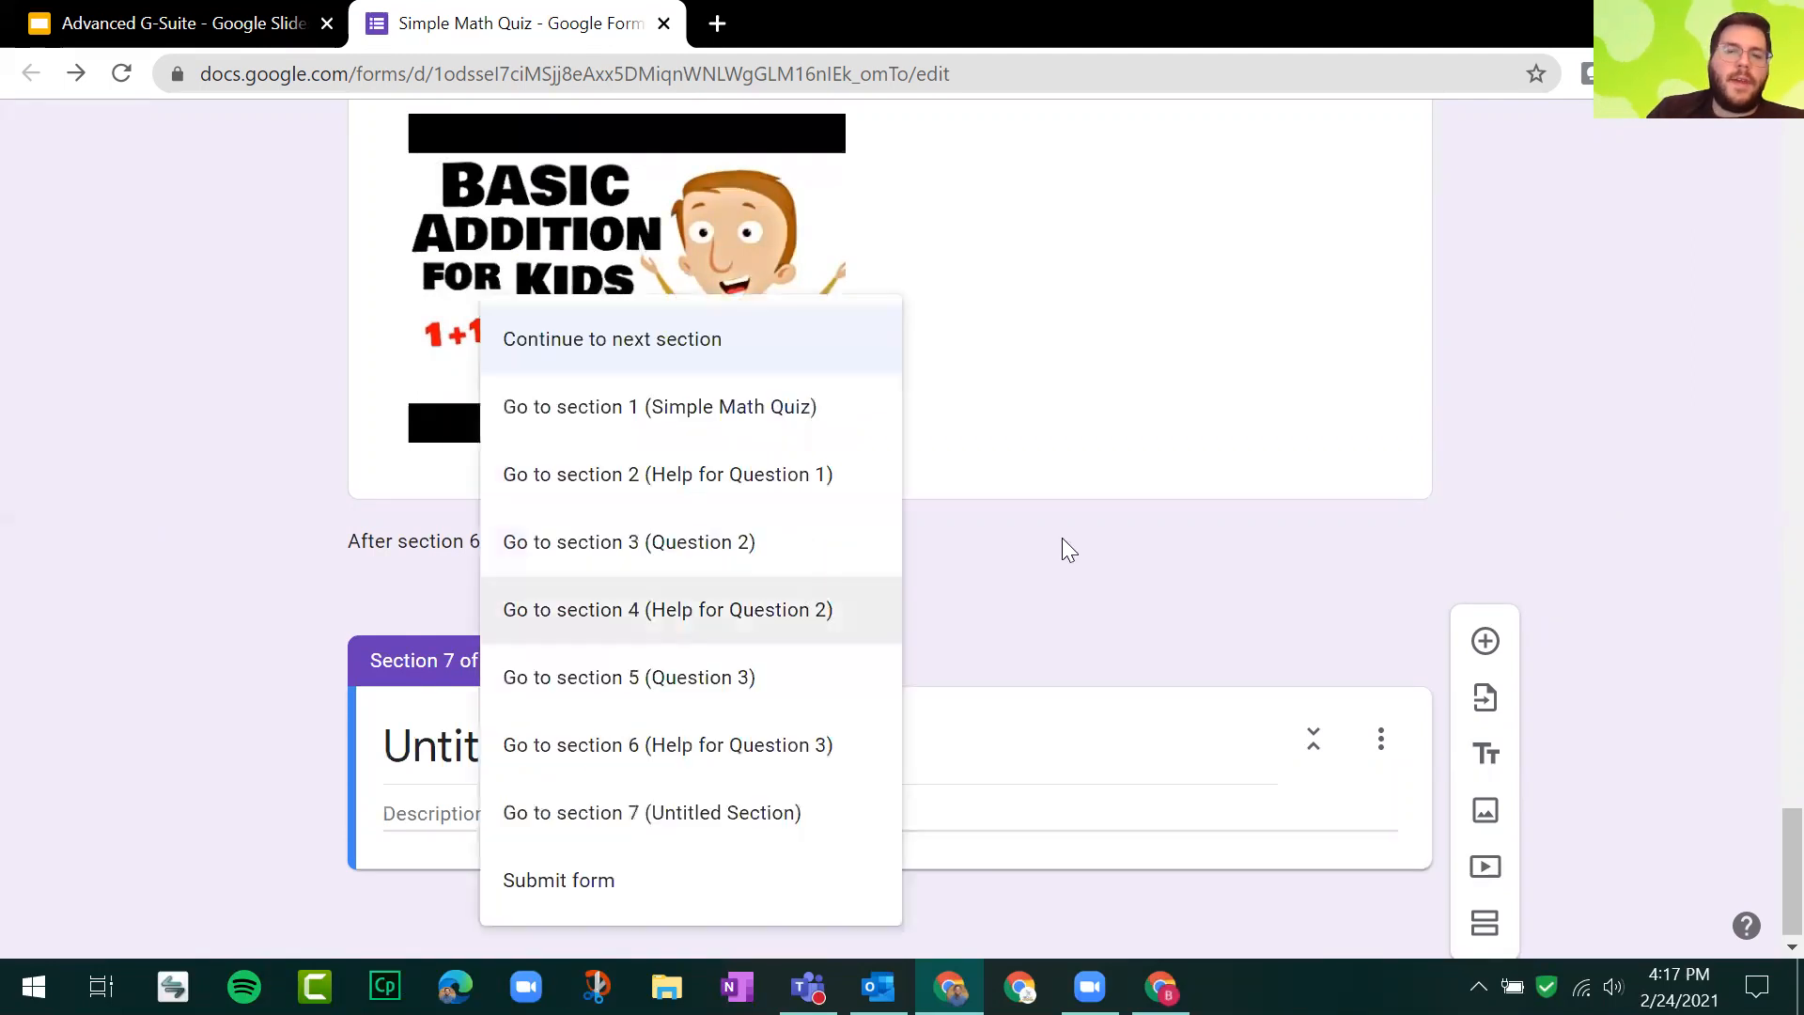
left_click(910, 558)
left_click(847, 537)
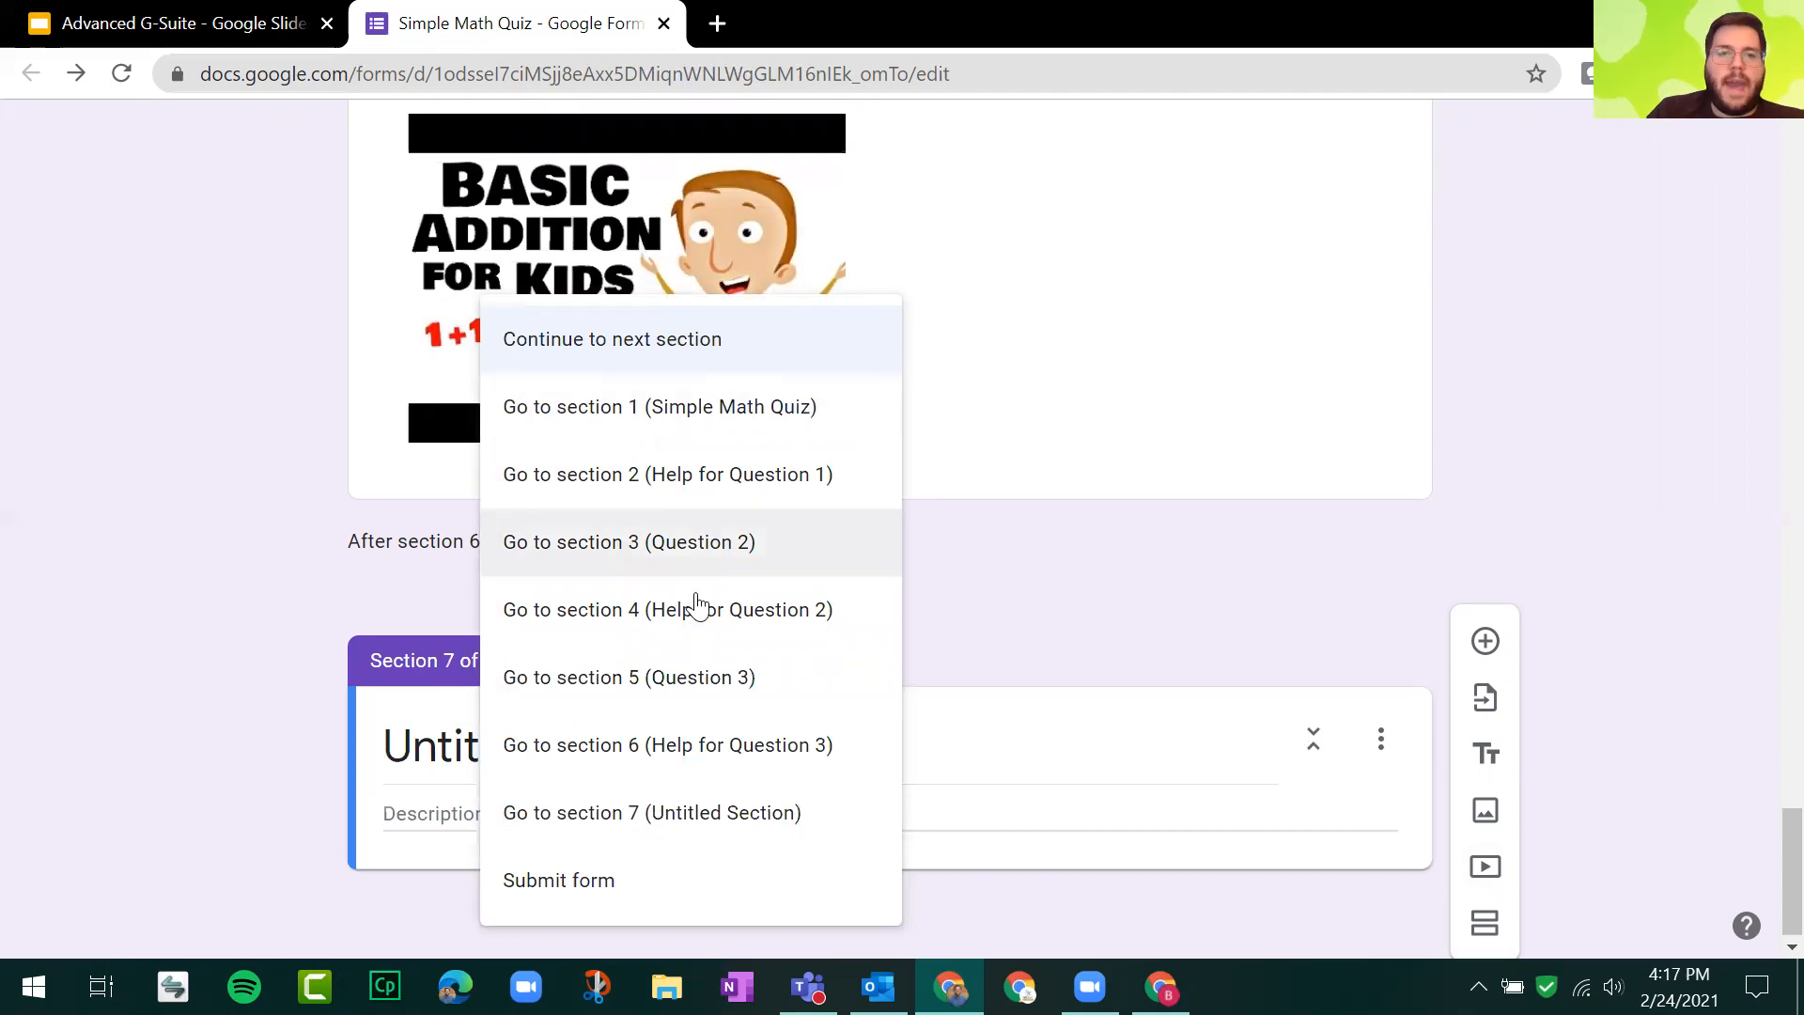
left_click(741, 678)
Step: Route the correct answer 4 of the 2 + 2 question to section 3 (Question 2)
scroll(1253, 370, "up", 20)
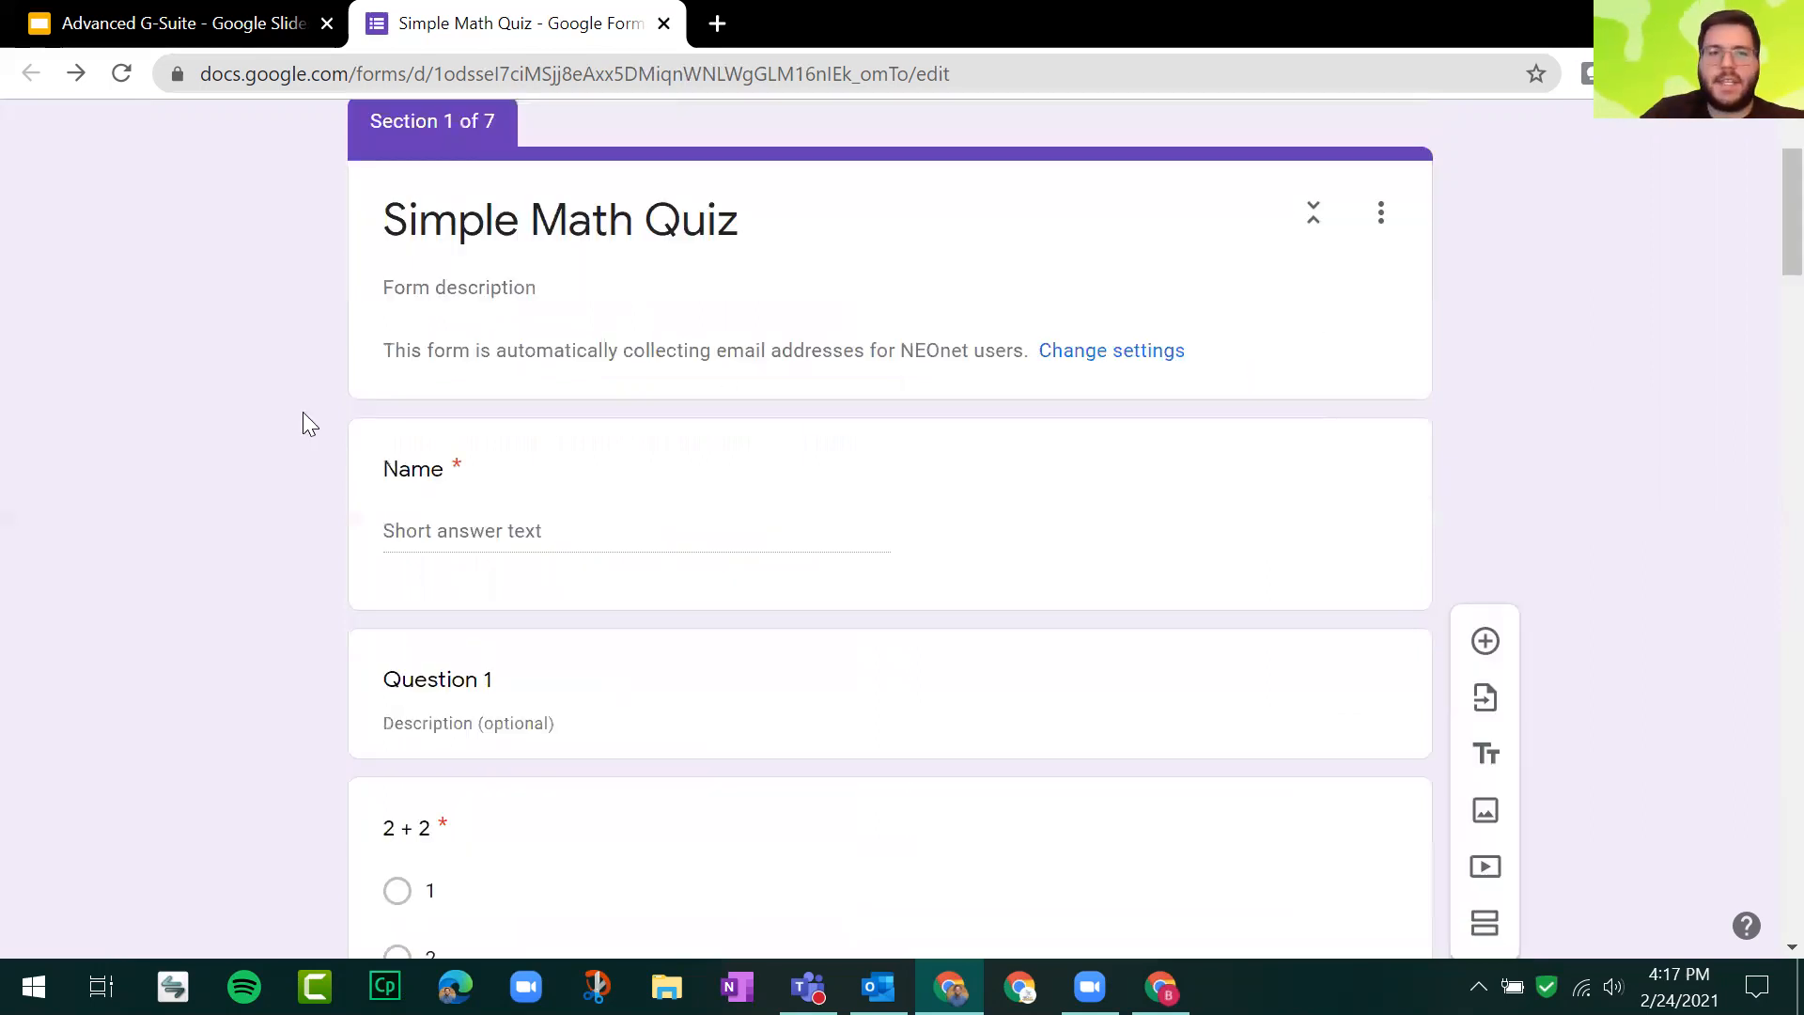
scroll(280, 379, "down", 3)
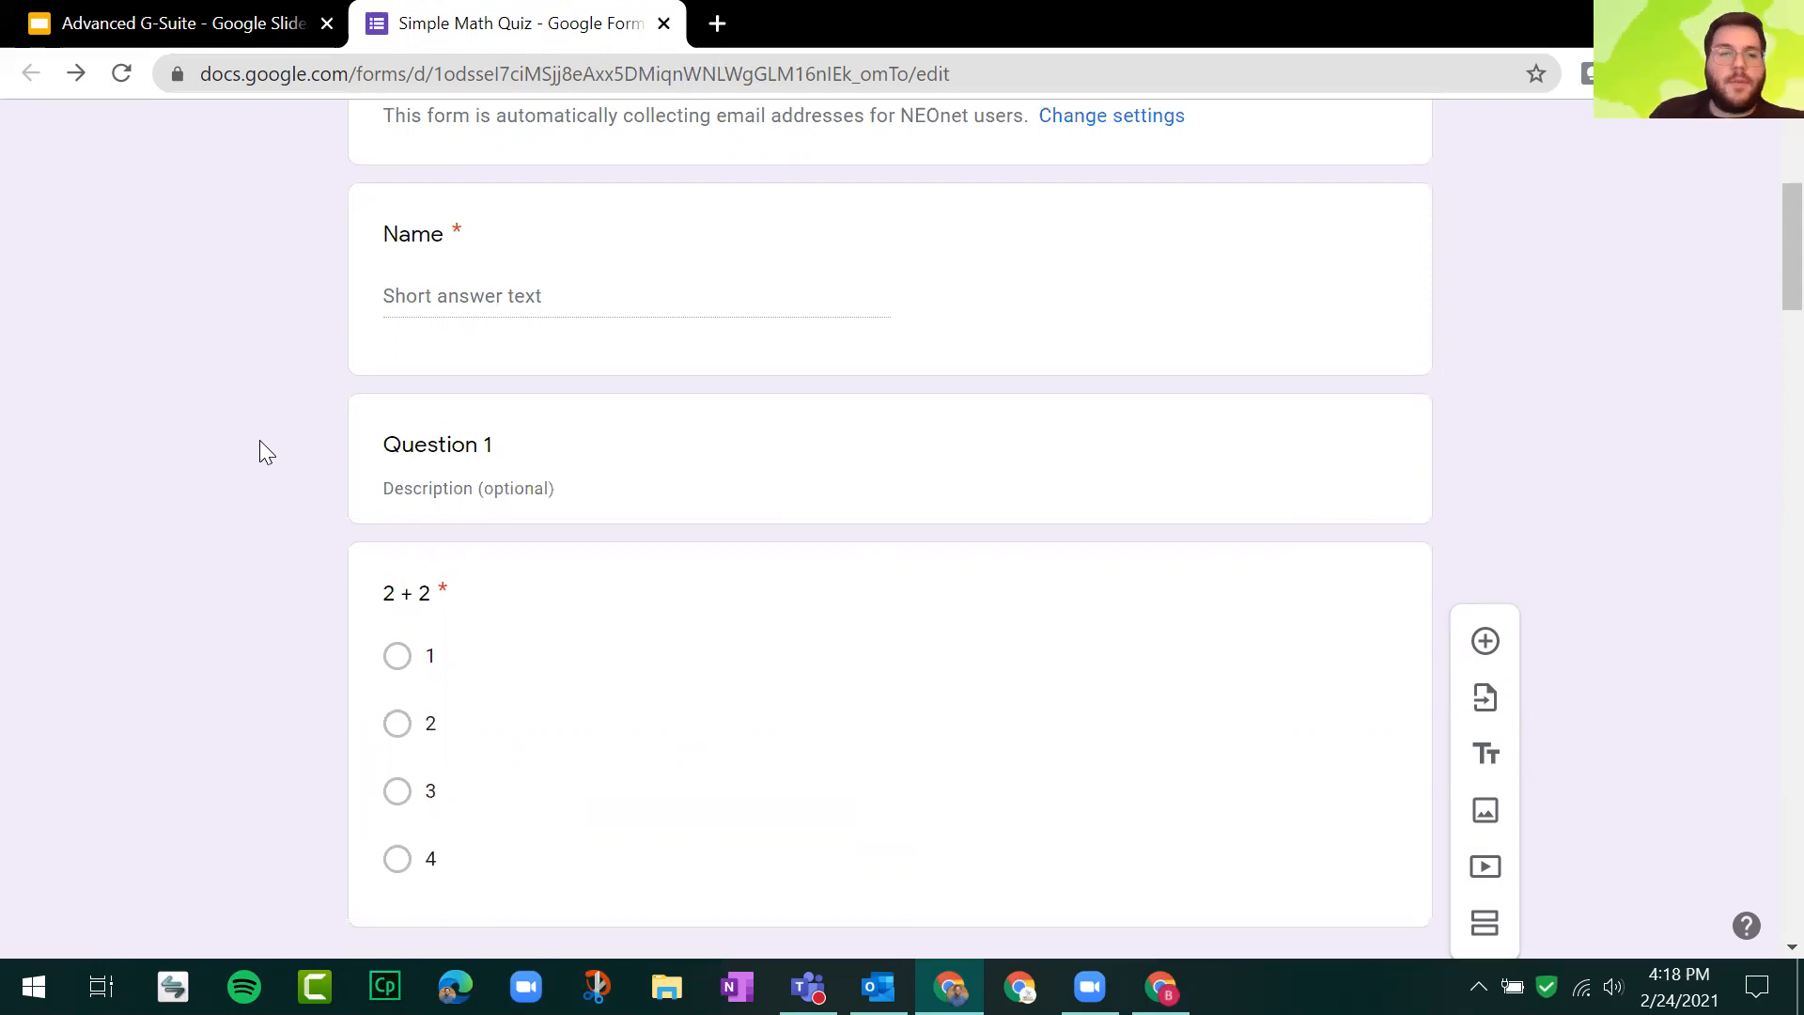
scroll(526, 249, "down", 2)
scroll(498, 263, "up", 2)
scroll(592, 282, "down", 2)
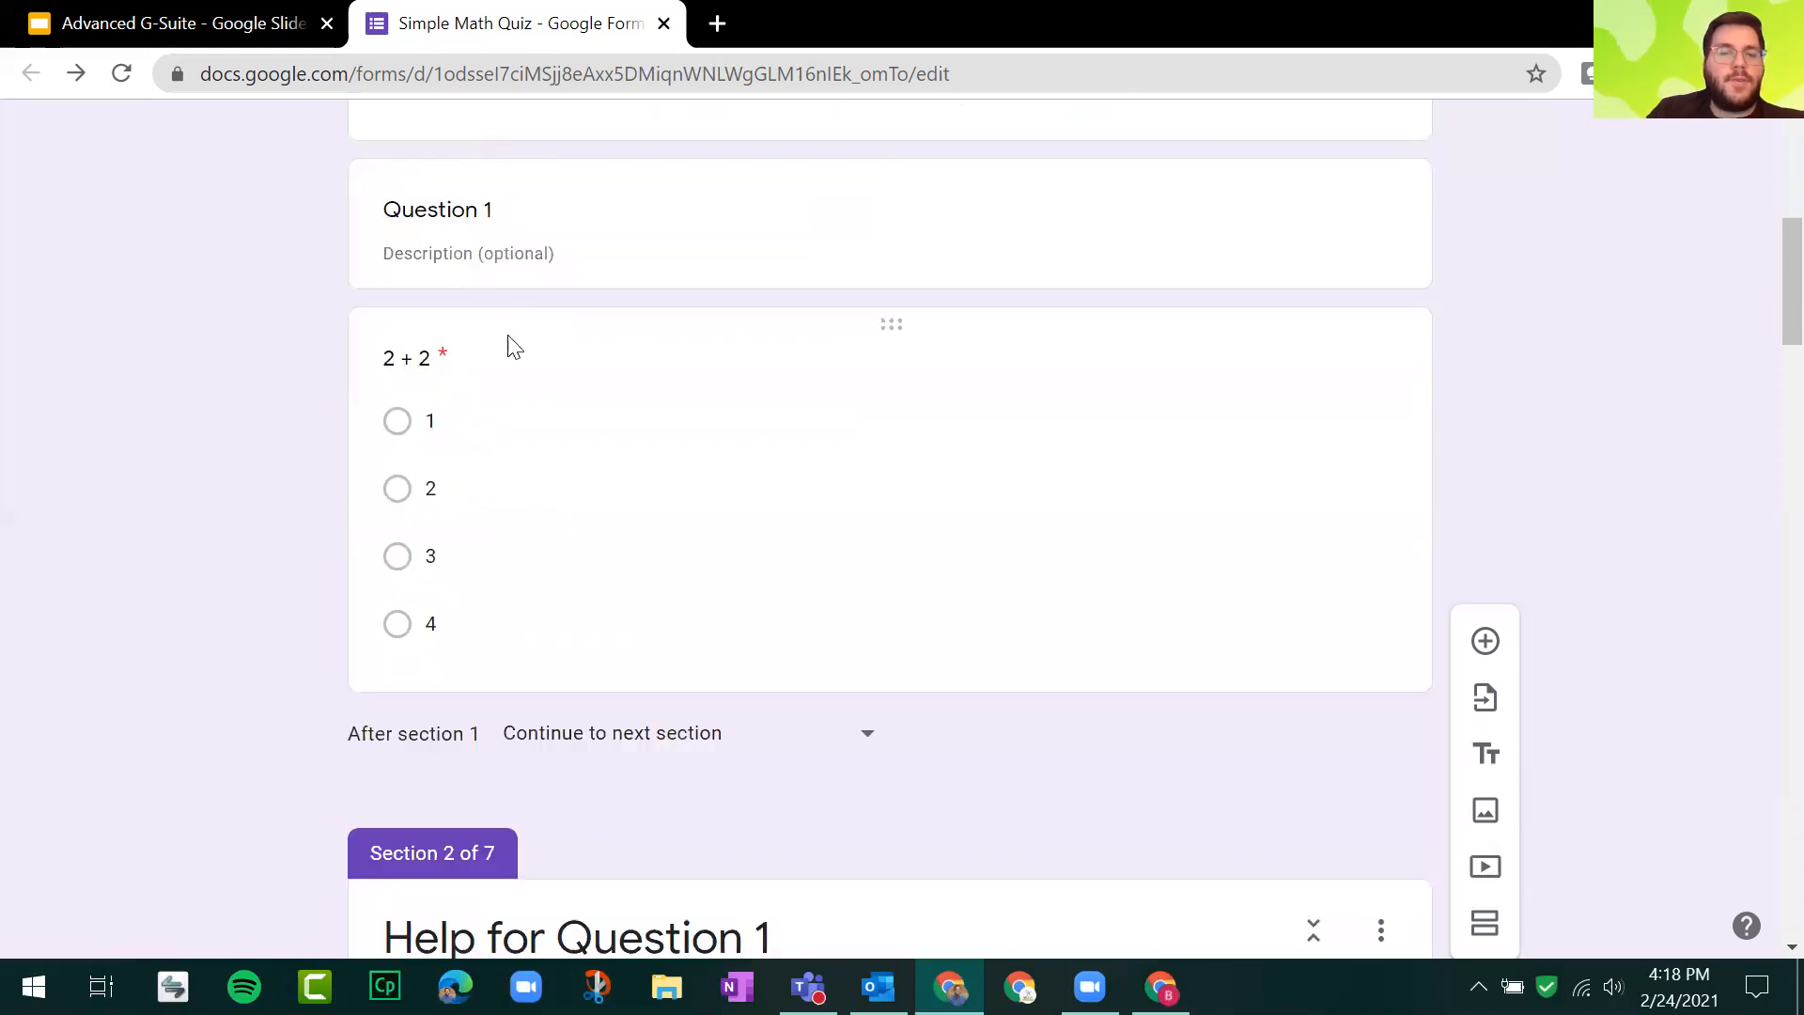
scroll(507, 342, "down", 2)
left_click(431, 188)
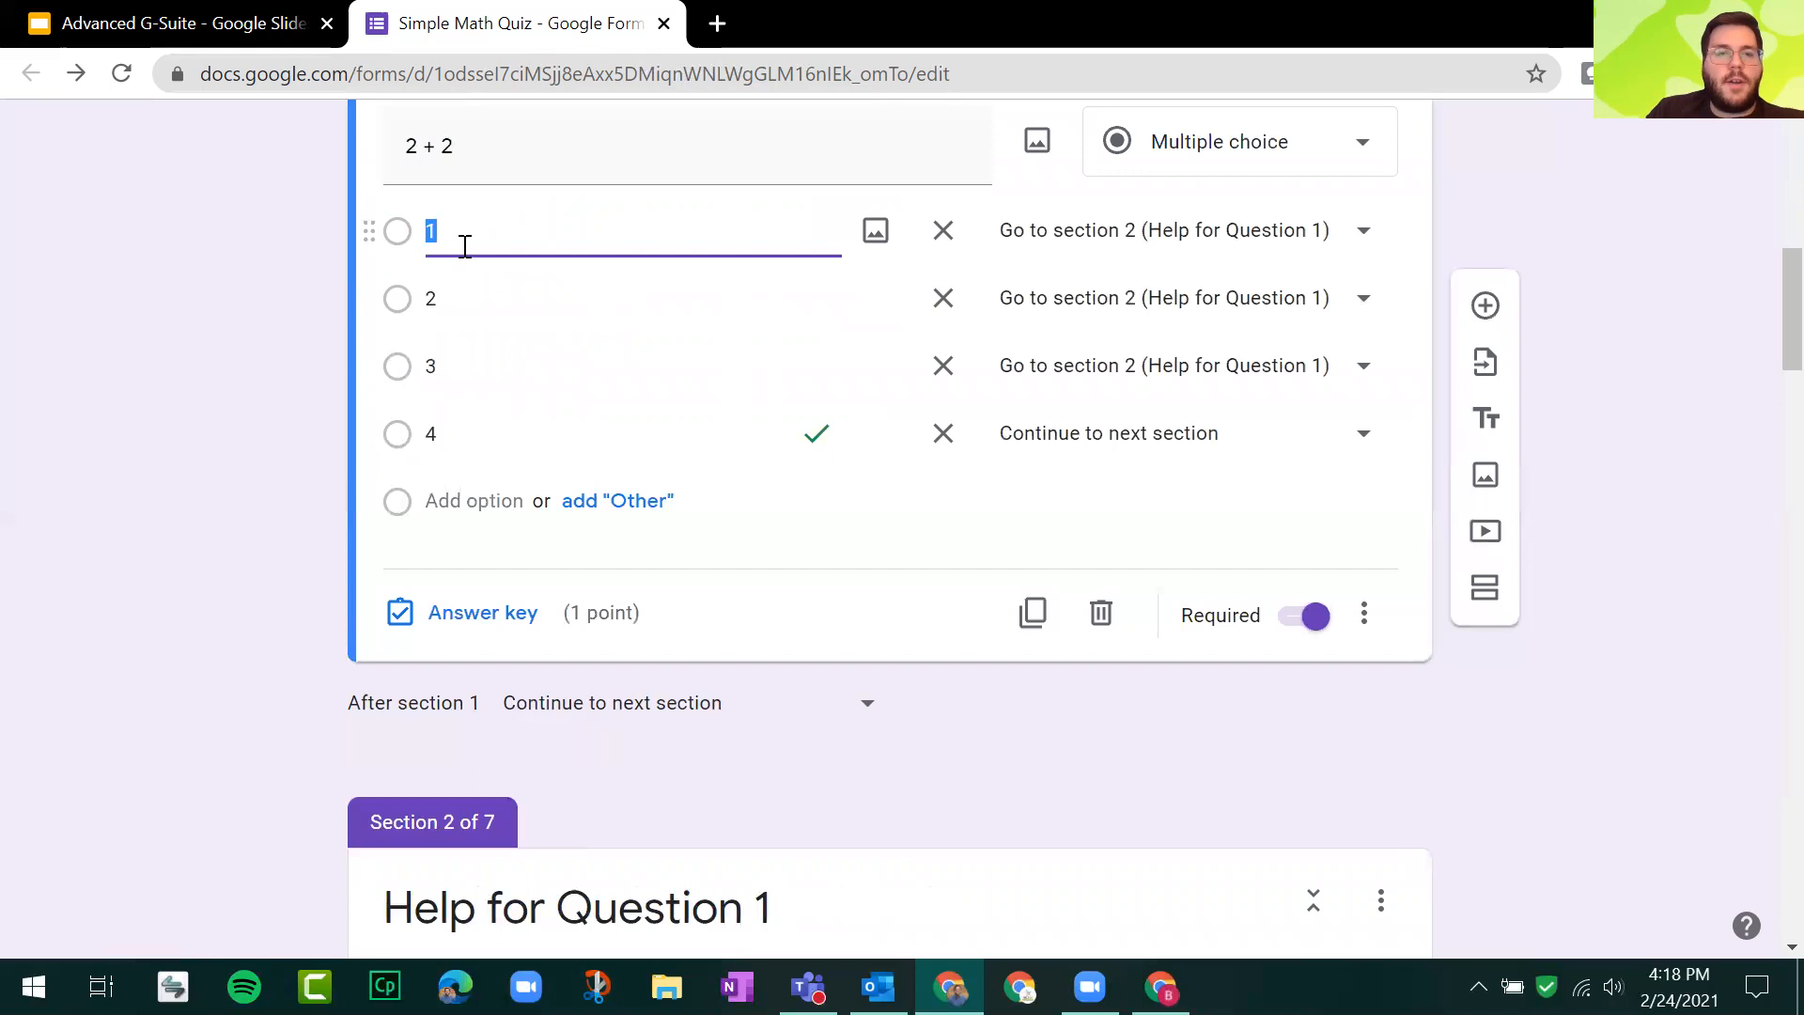
left_click(1126, 448)
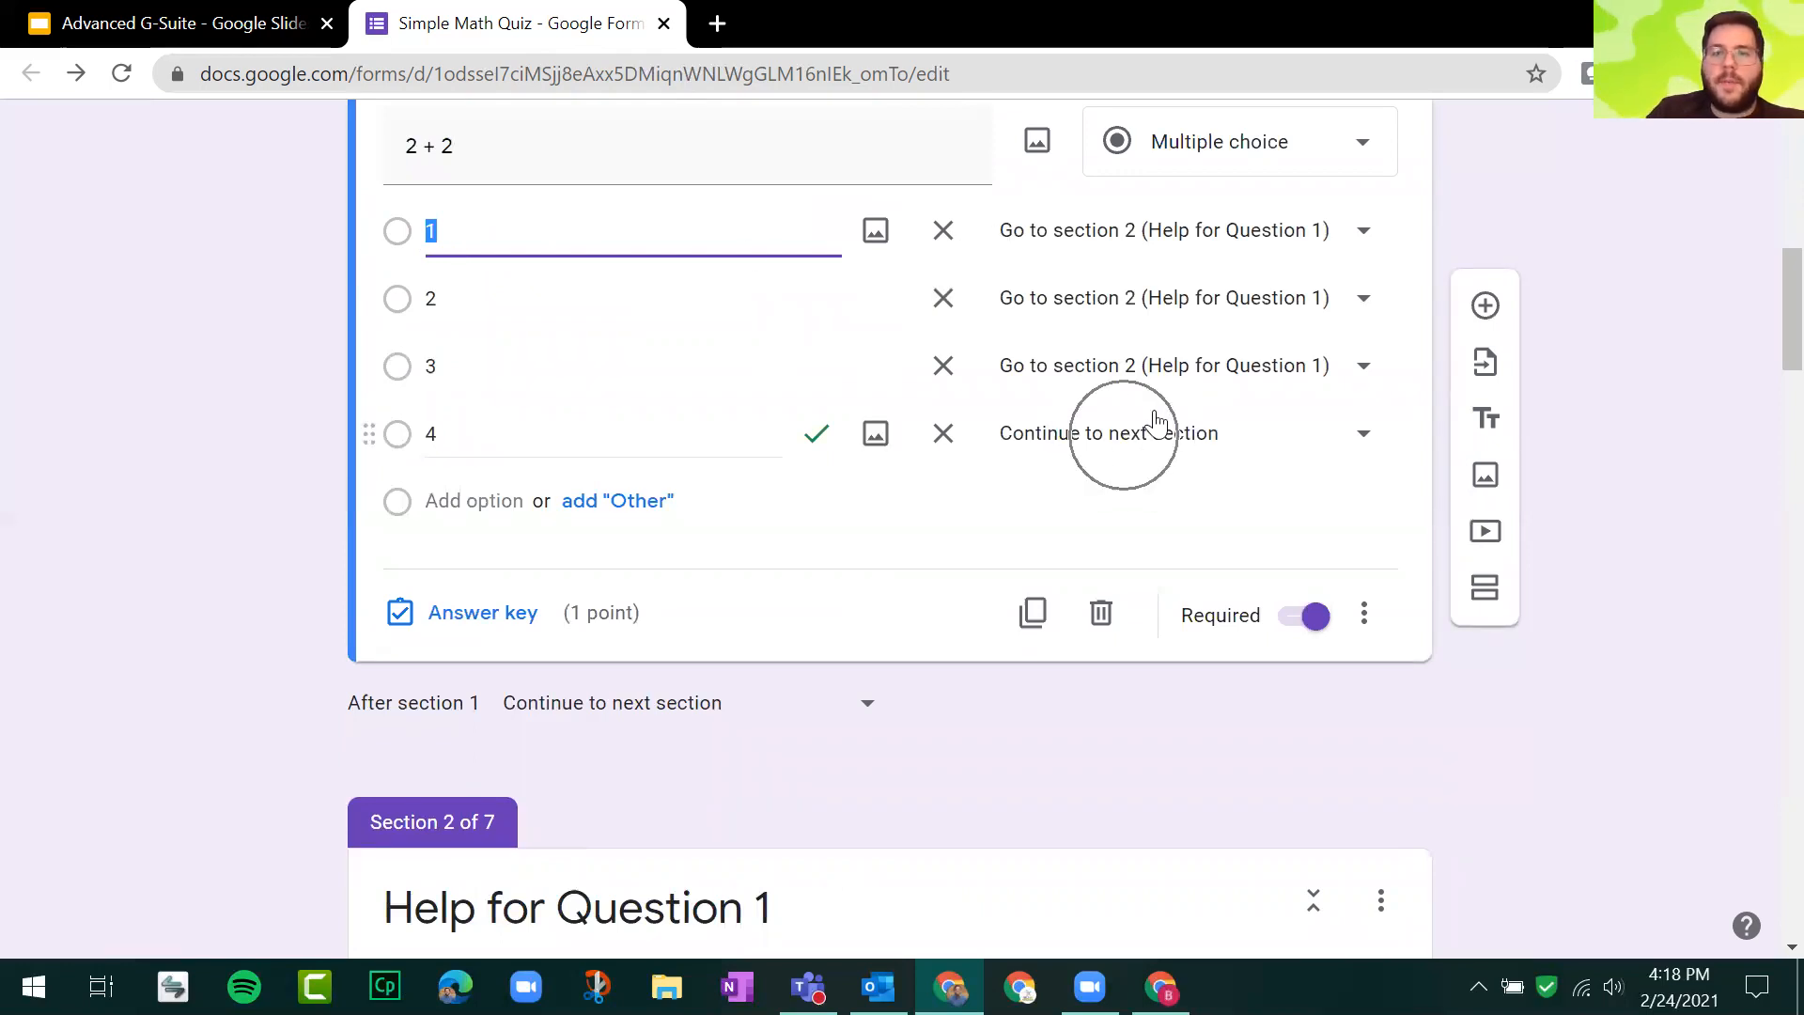
left_click(1155, 422)
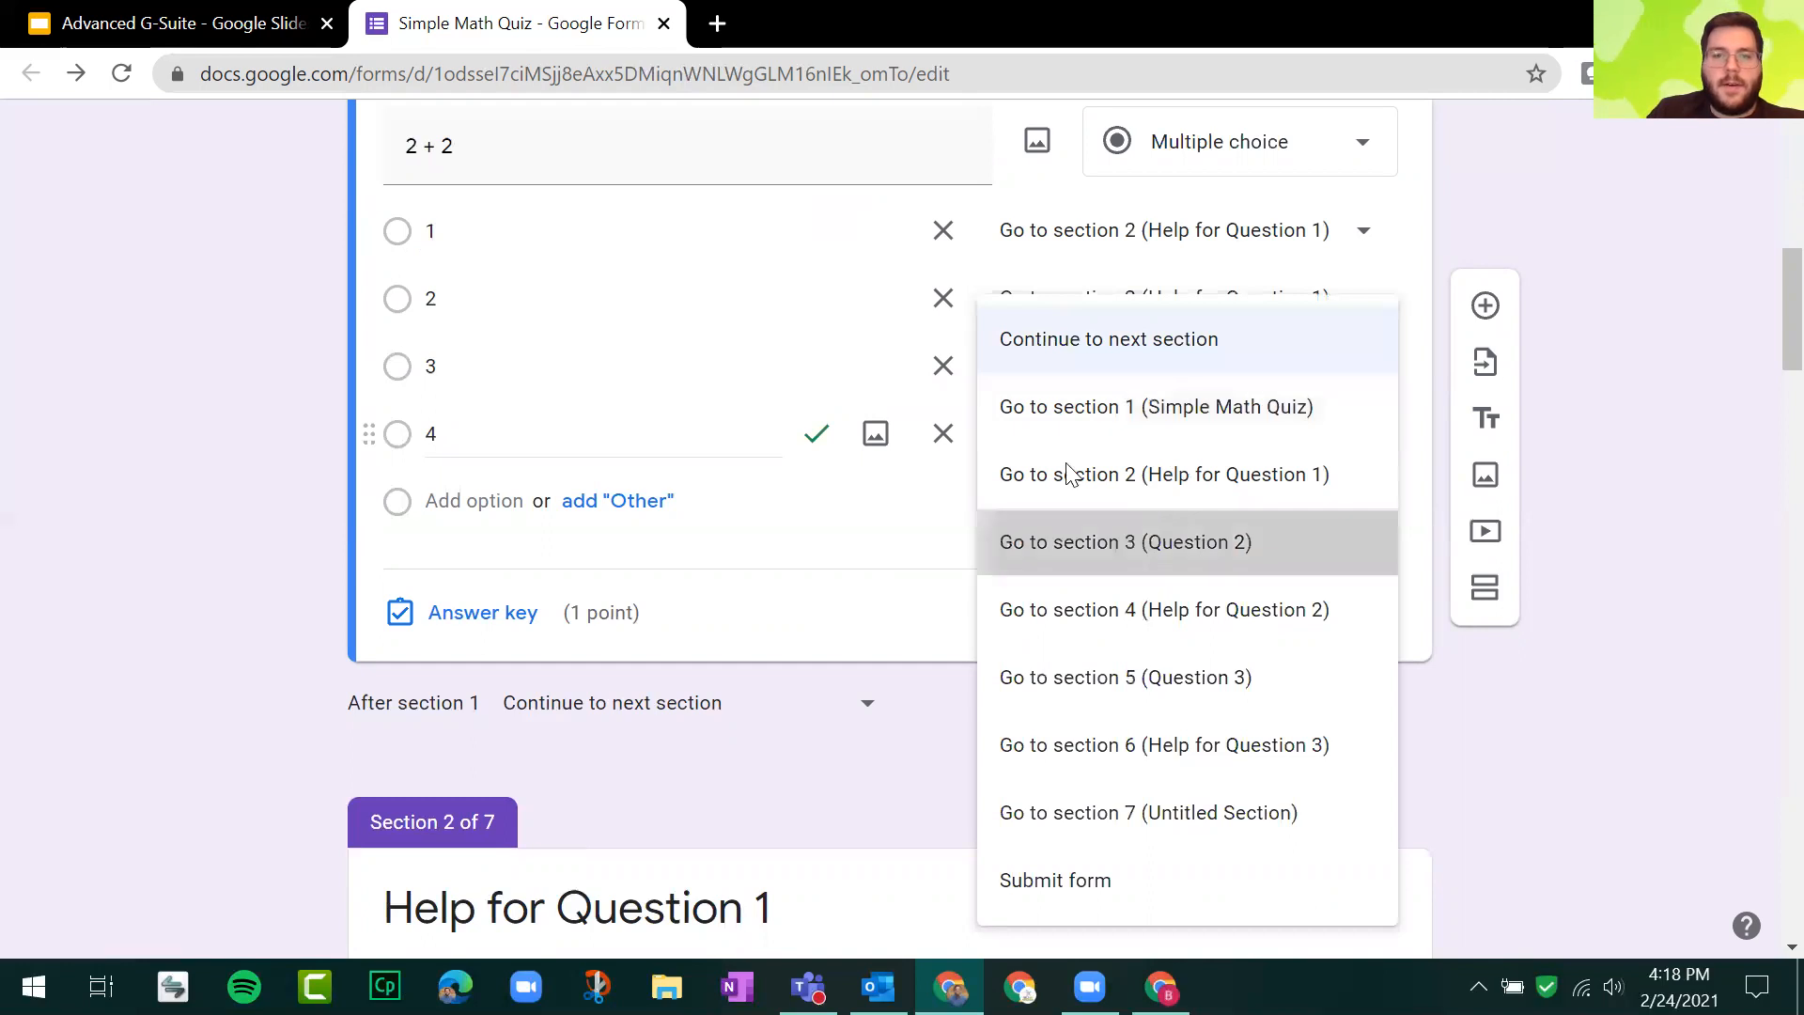
left_click(1155, 542)
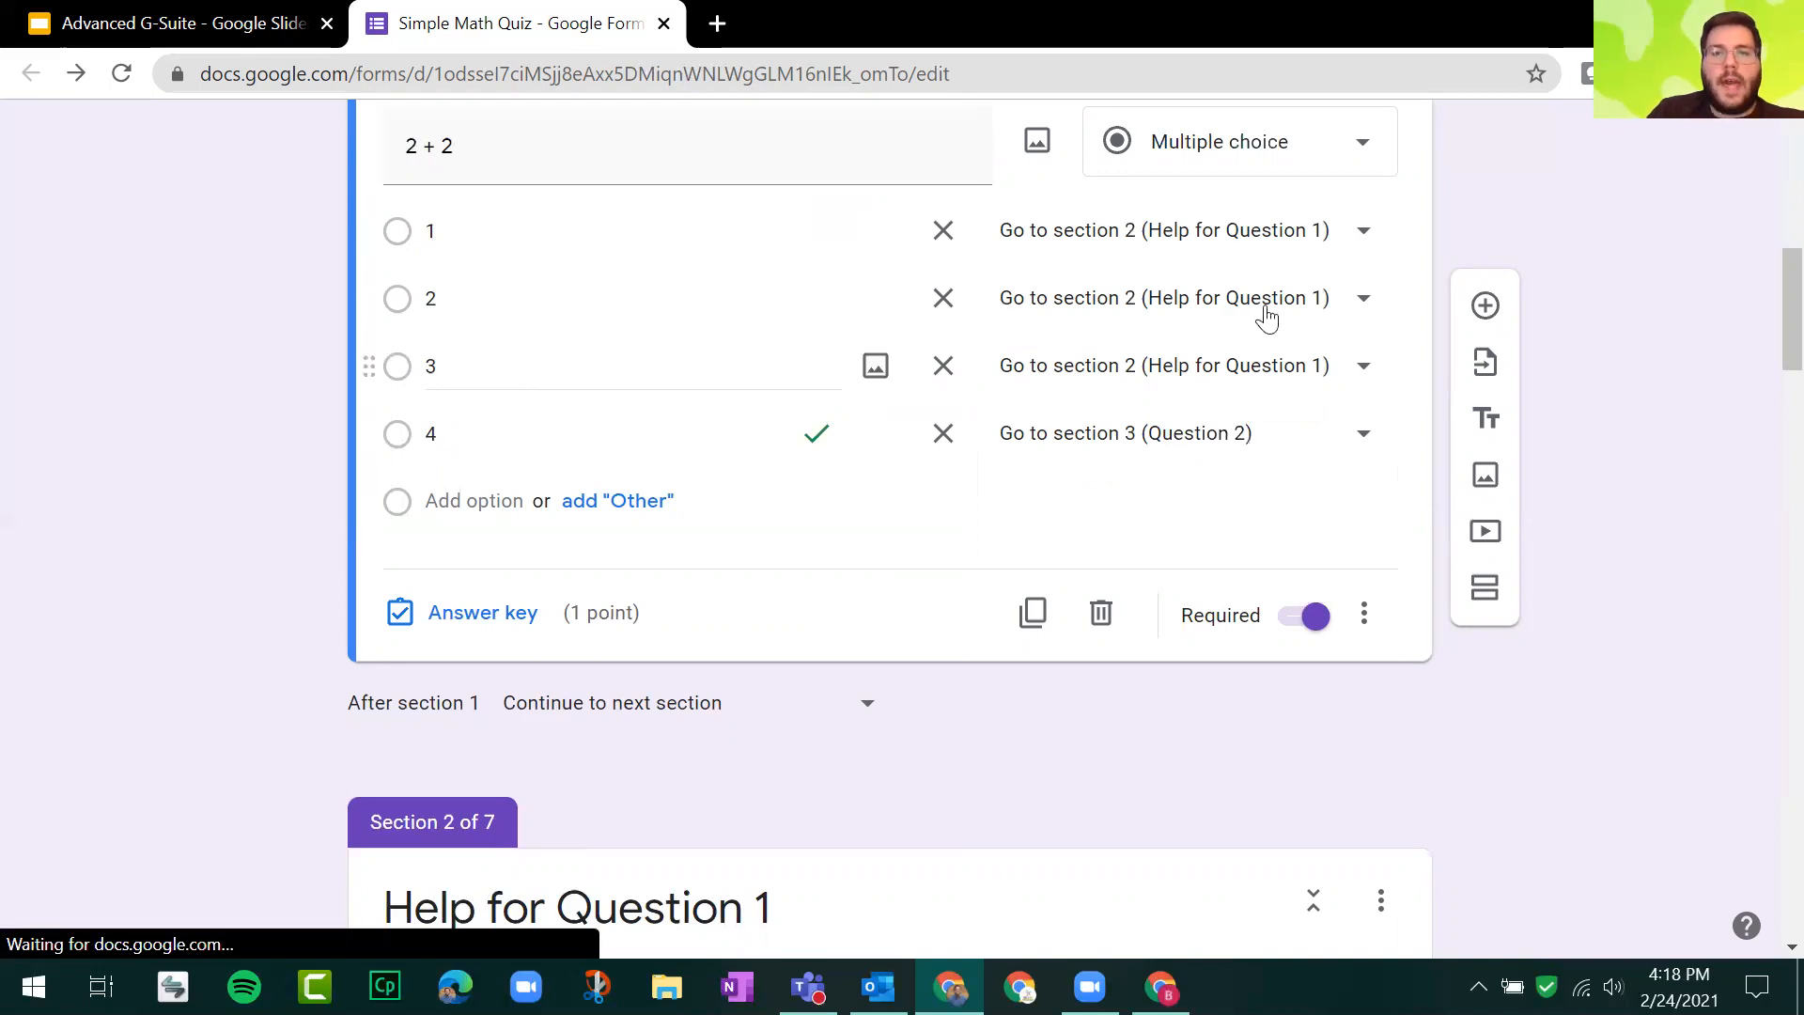
Step: Check the routing of the 2 + 2 question and its help section, and enable going to a section based on answer for the 3 + 4 question
scroll(287, 345, "down", 5)
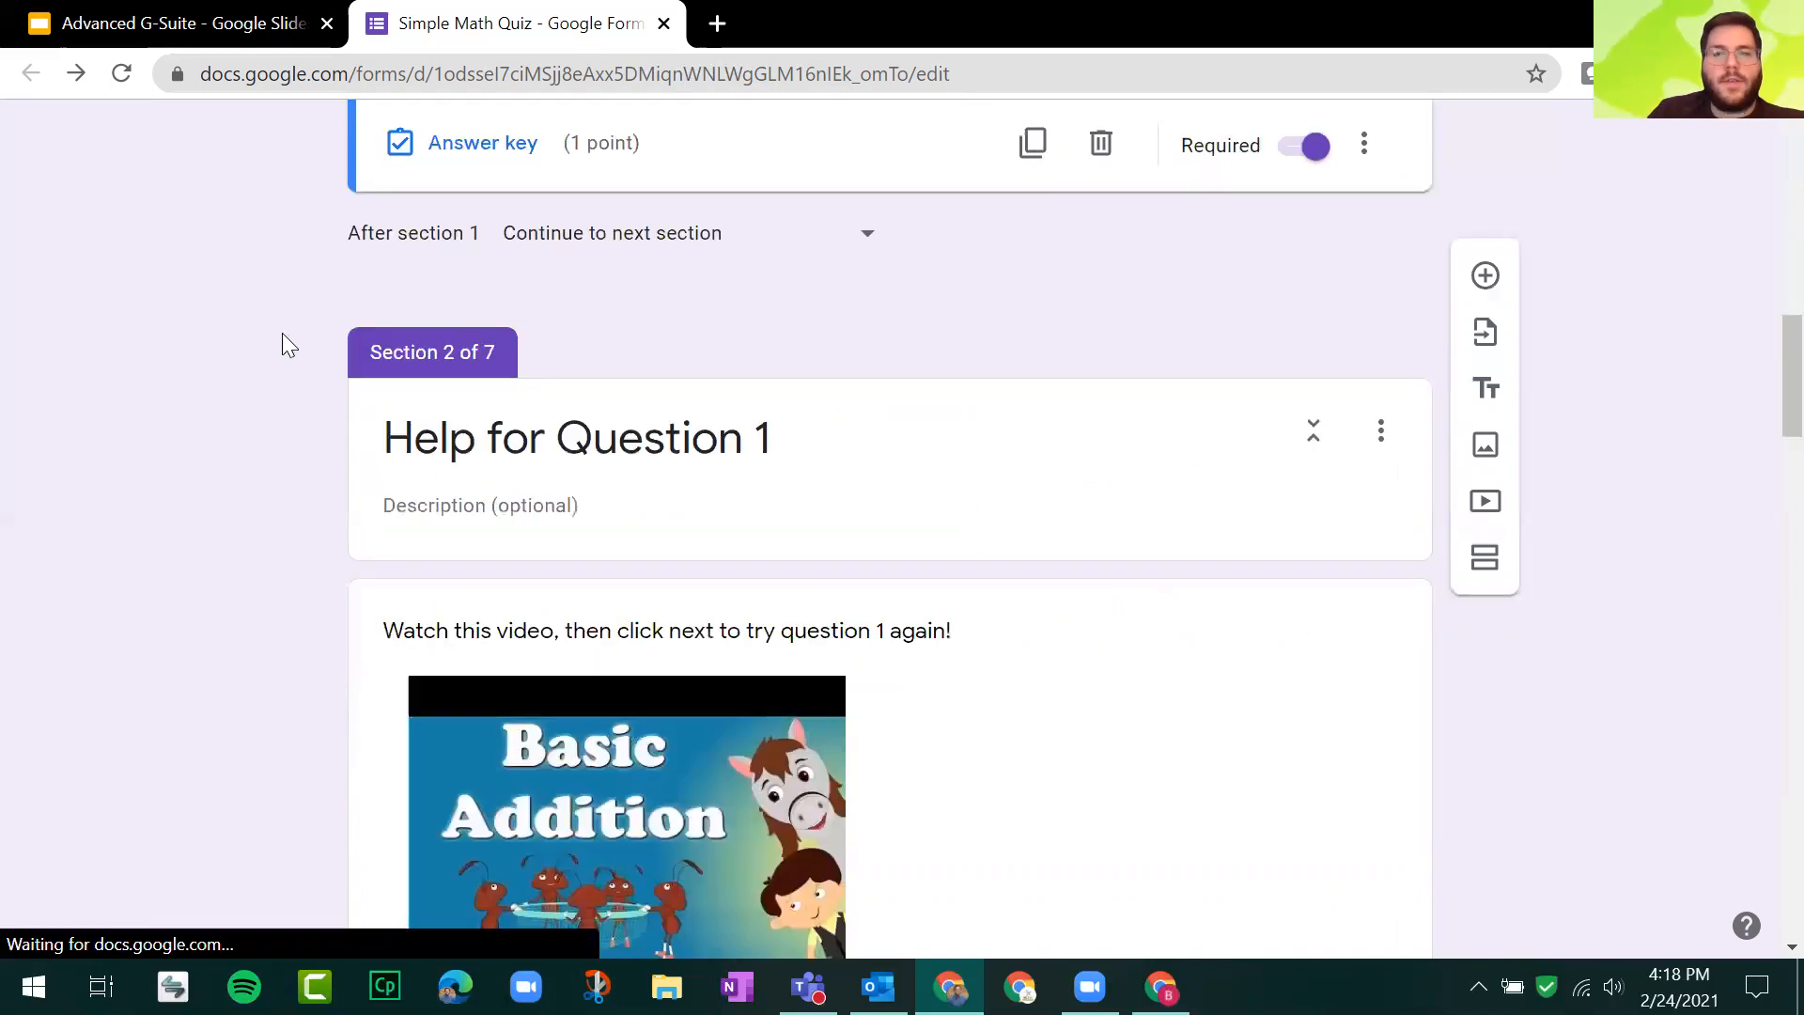
scroll(391, 342, "up", 7)
scroll(526, 399, "down", 10)
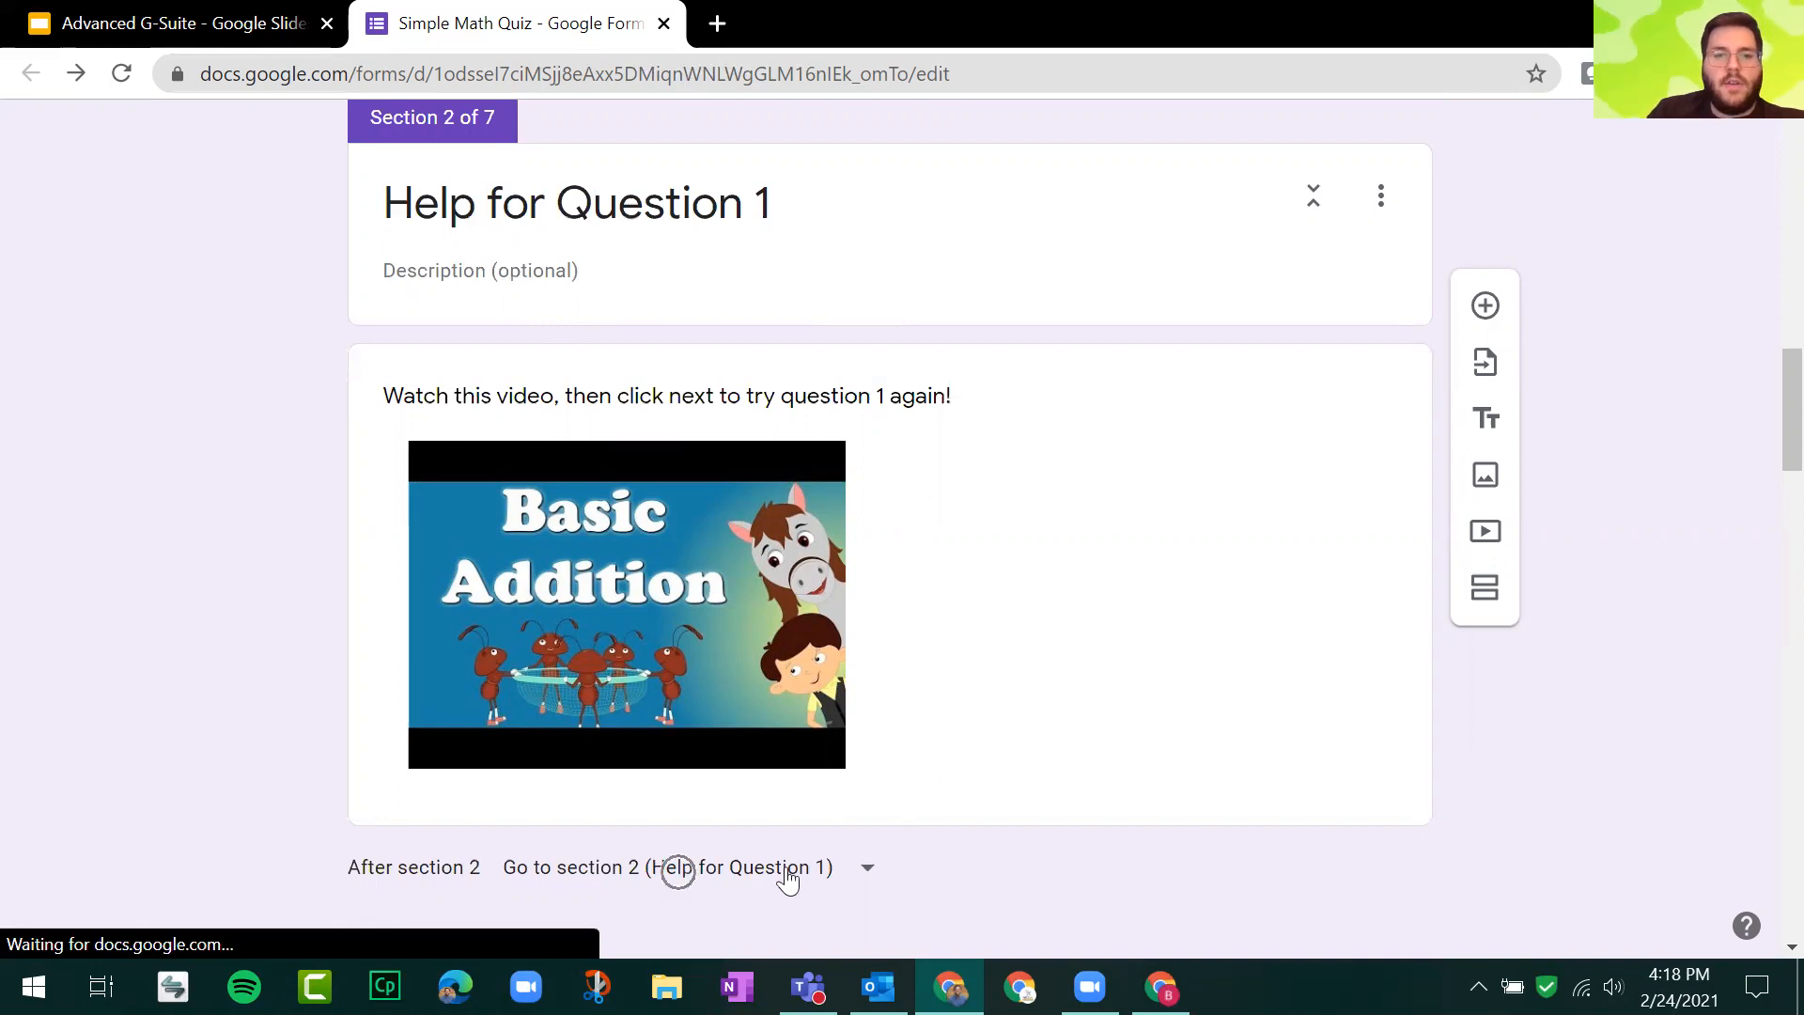
scroll(767, 823, "up", 8)
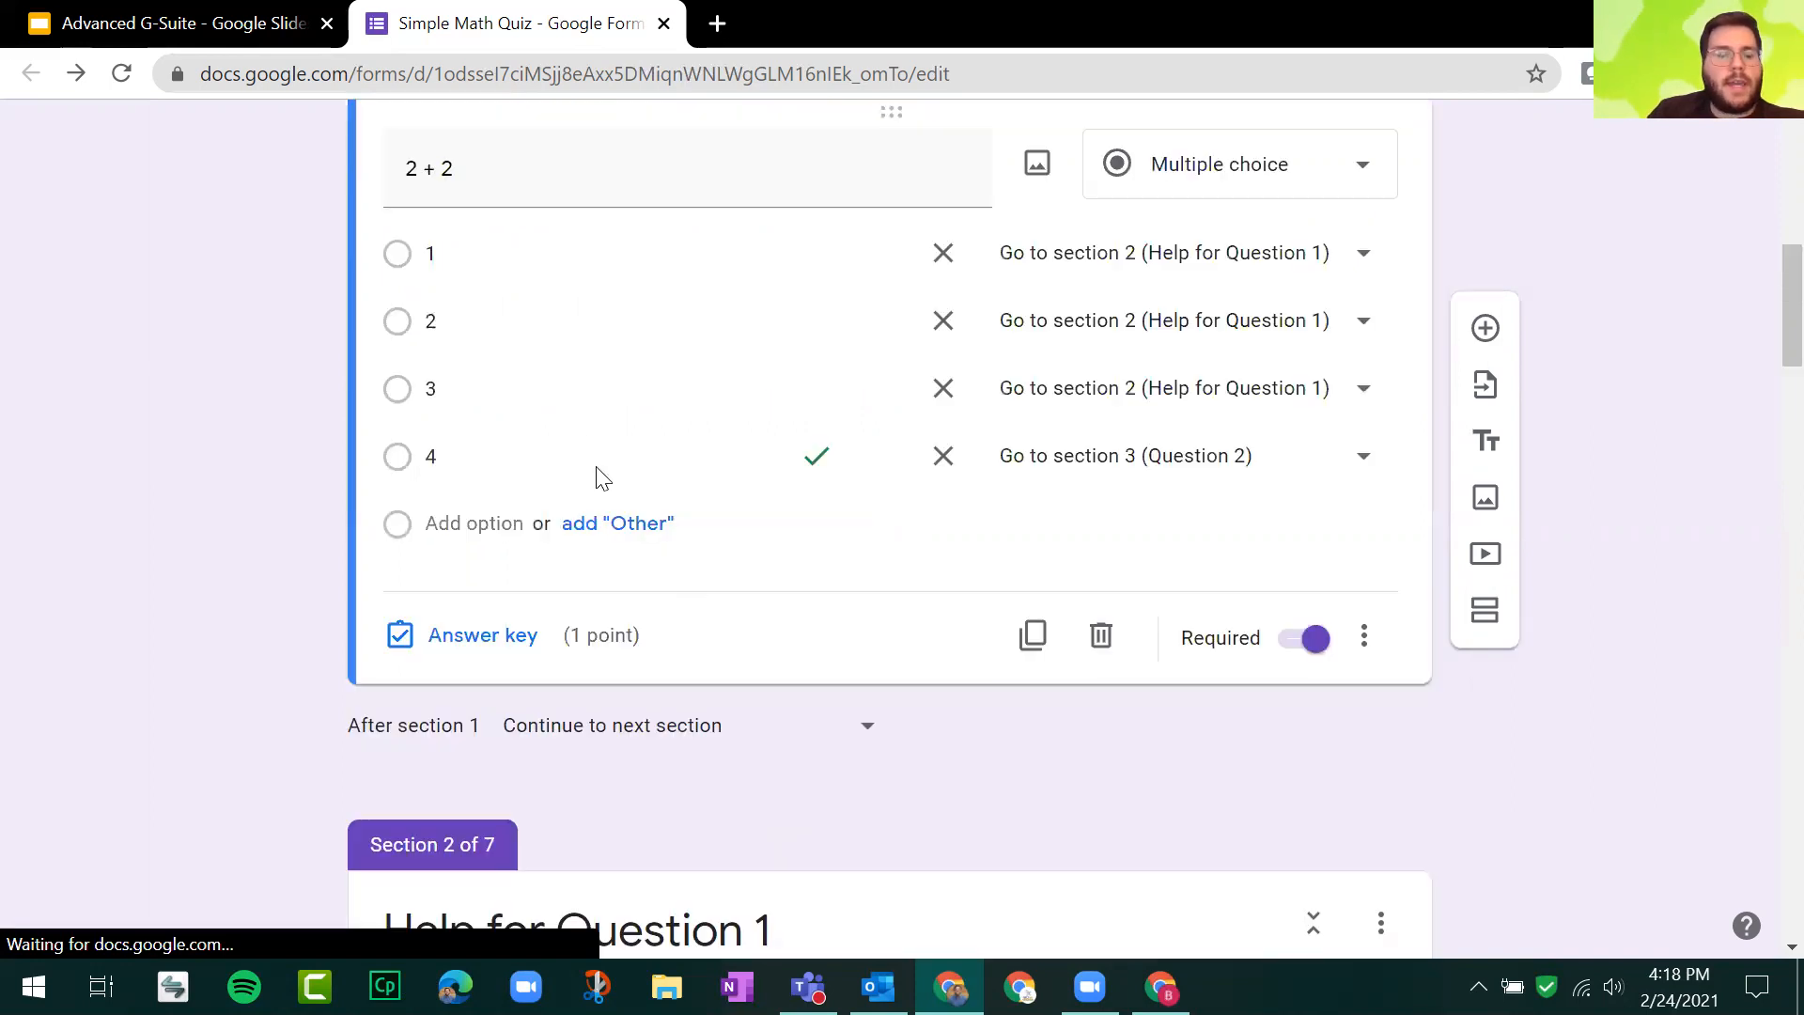
scroll(595, 446, "up", 2)
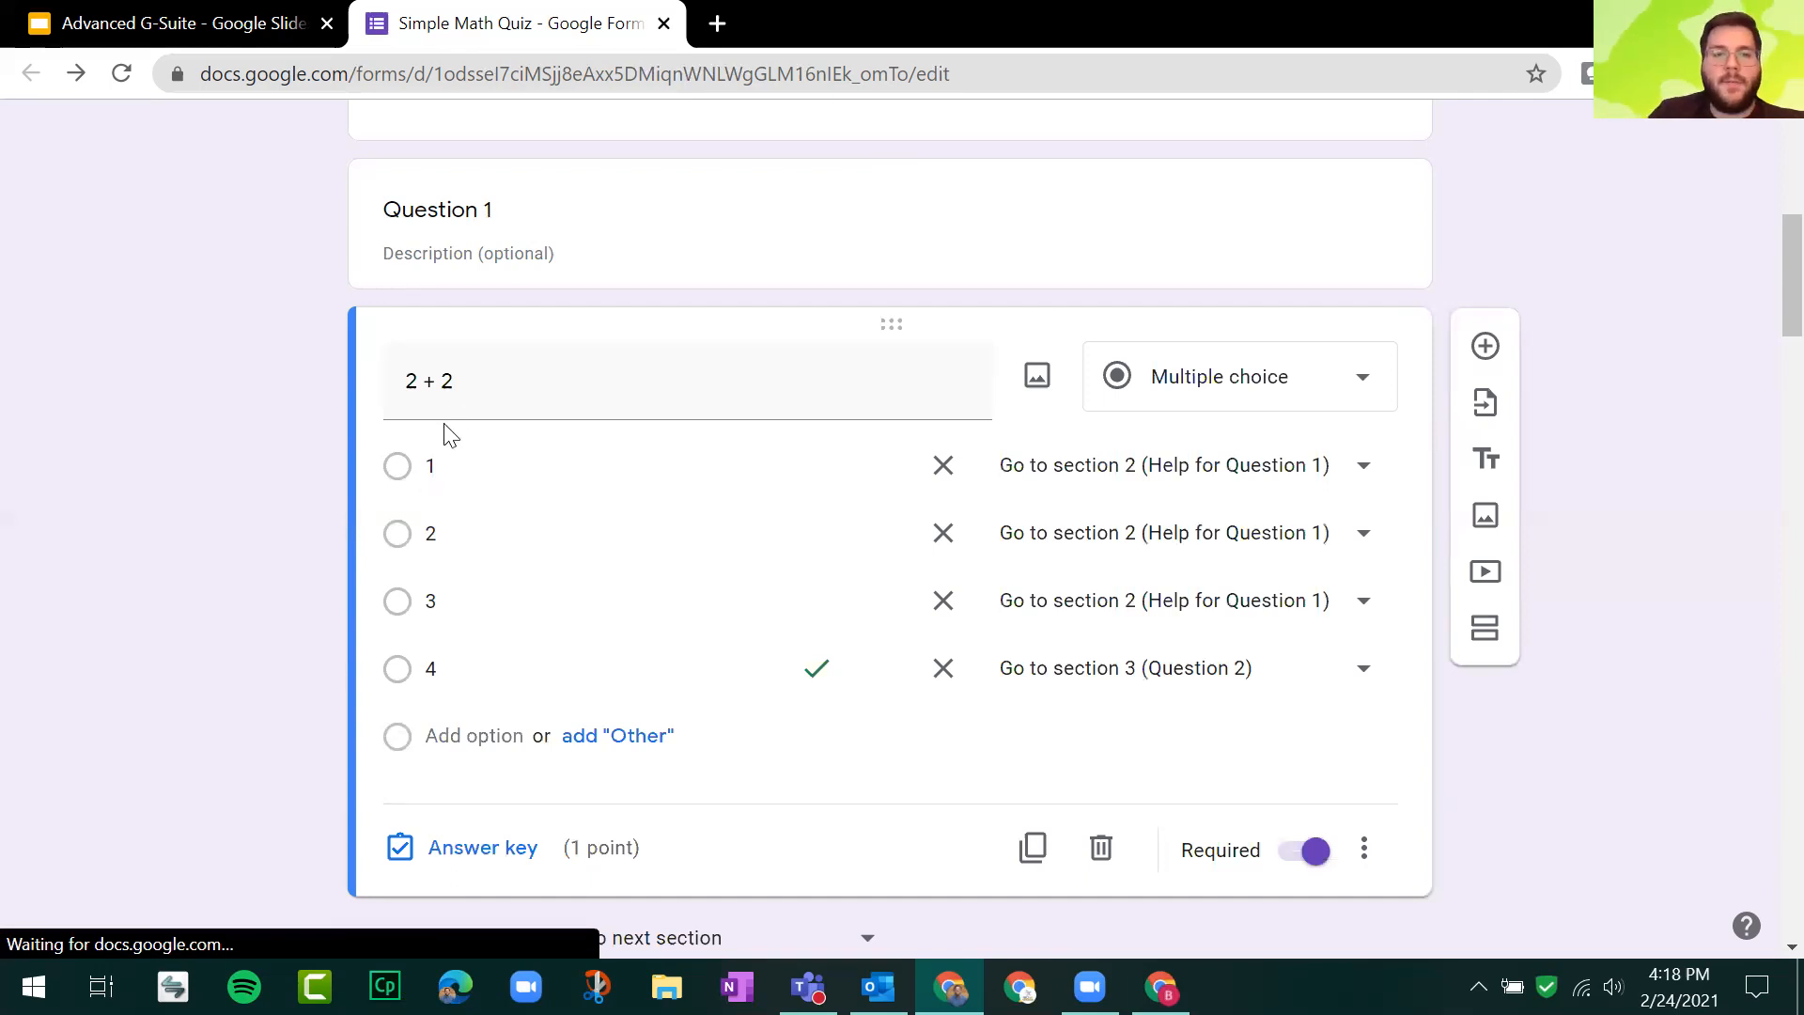
scroll(447, 427, "down", 5)
scroll(454, 414, "down", 12)
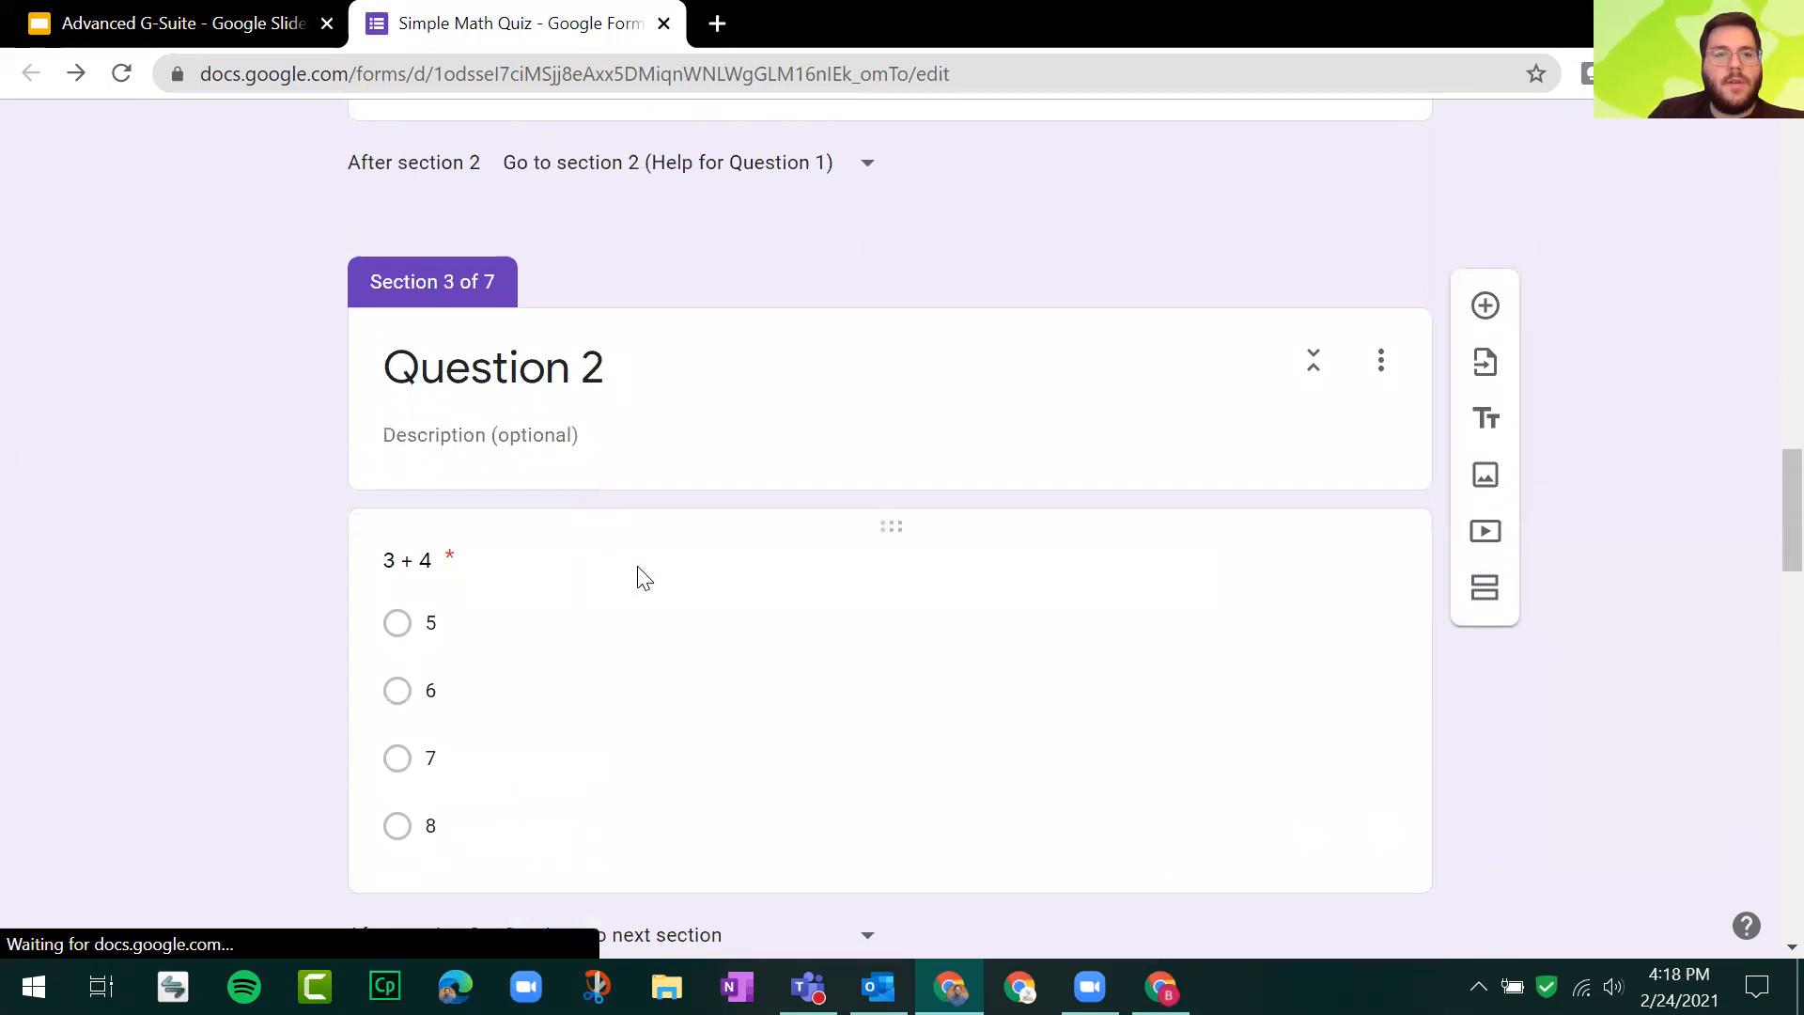
left_click(677, 646)
left_click(1369, 873)
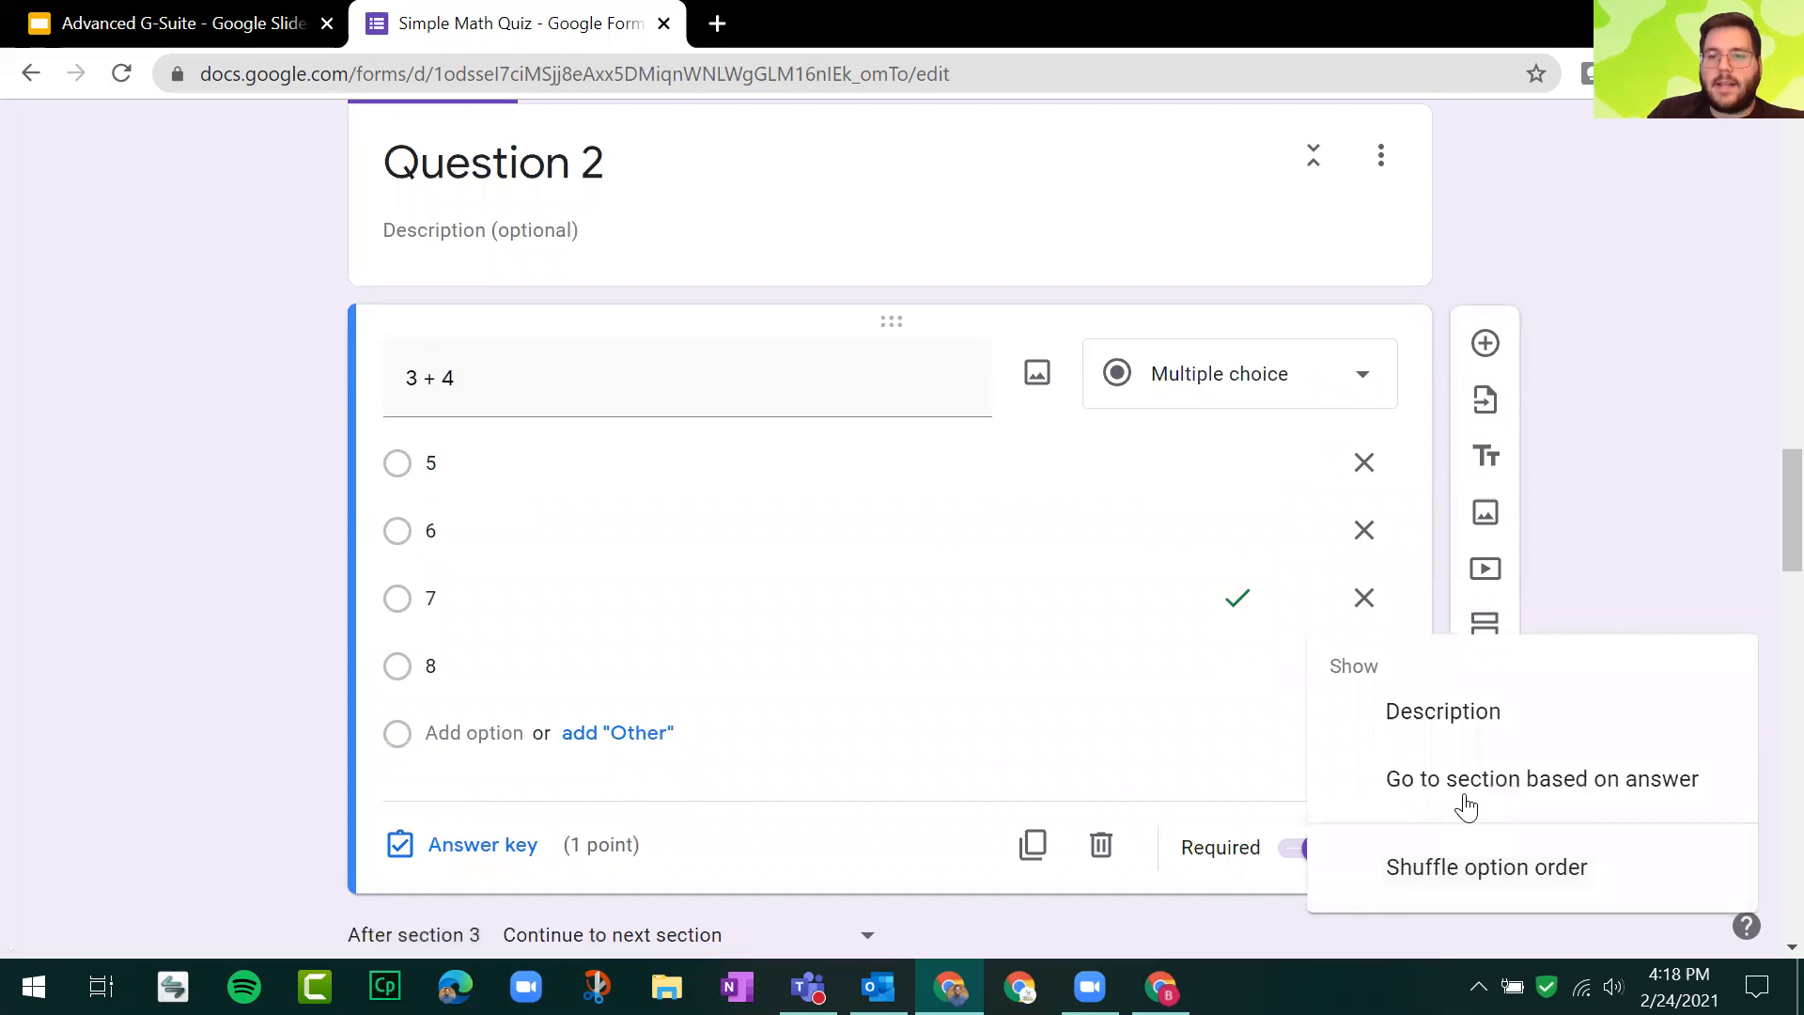
left_click(1465, 800)
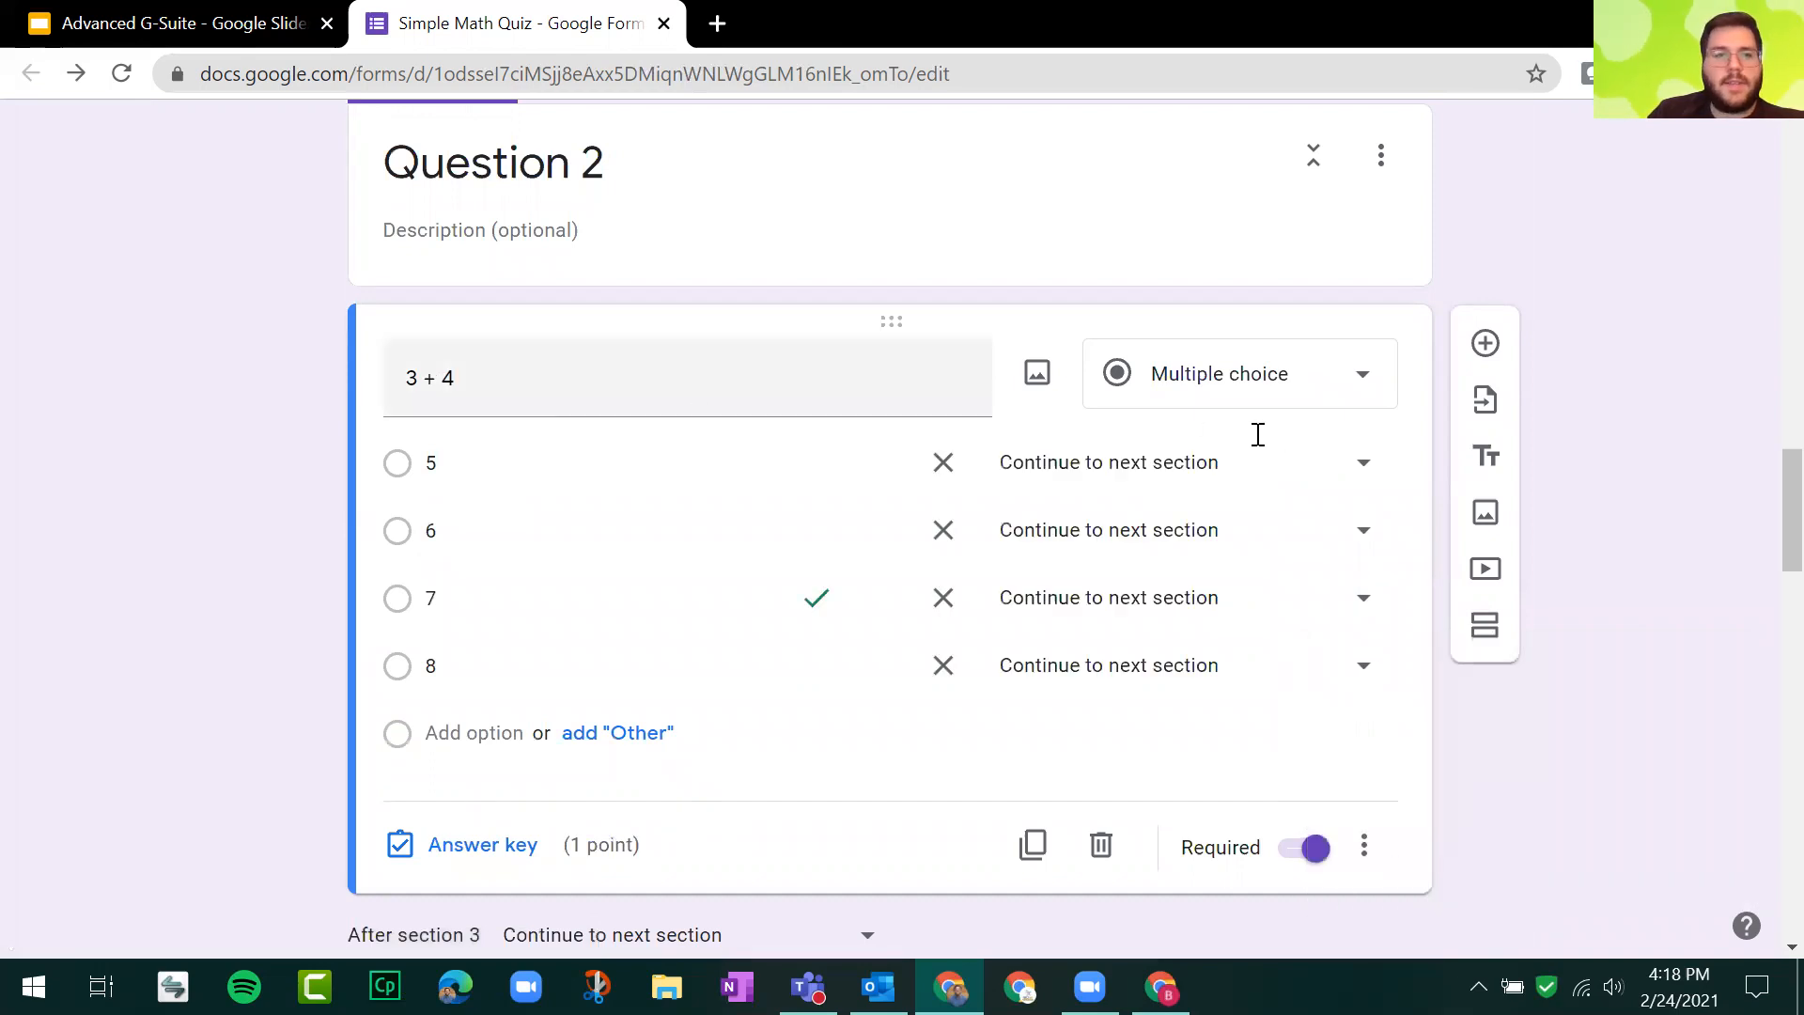
Step: Route answers 5, 6 and 8 of the 3 + 4 question to section 4 (Help for Question 2) and answer 7 to section 5 (Question 3)
left_click(1101, 465)
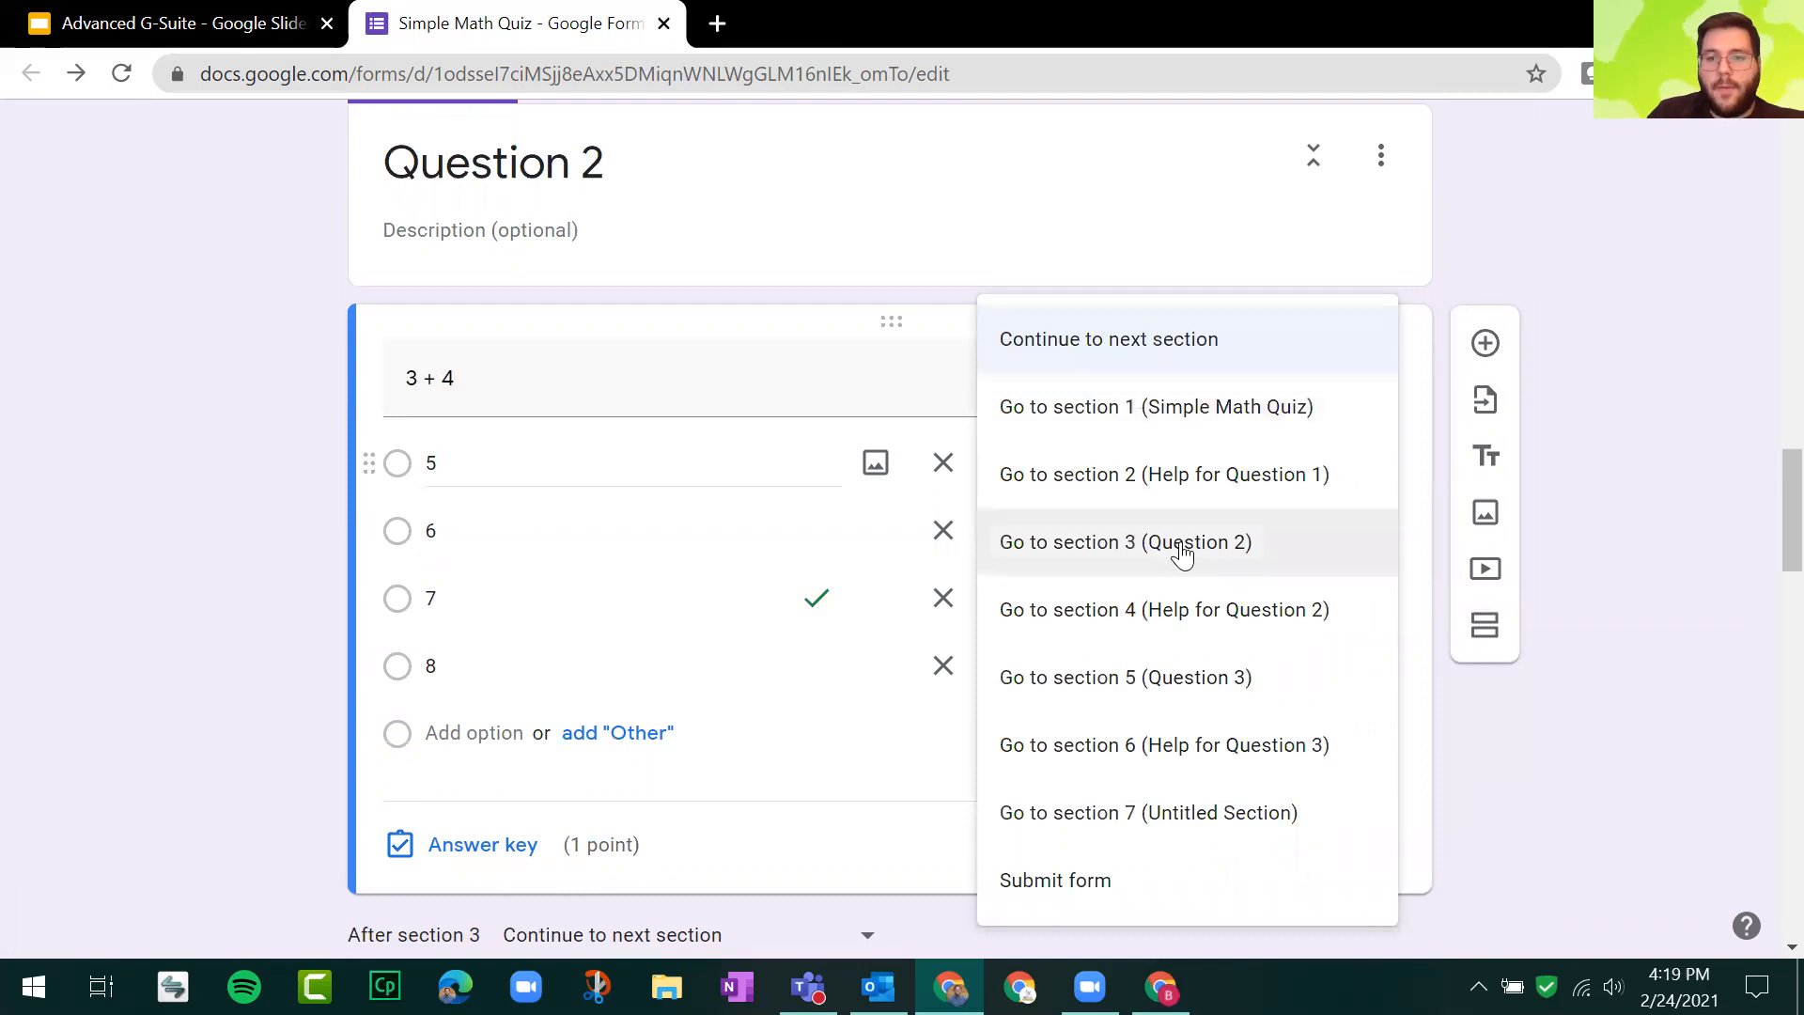
left_click(1281, 609)
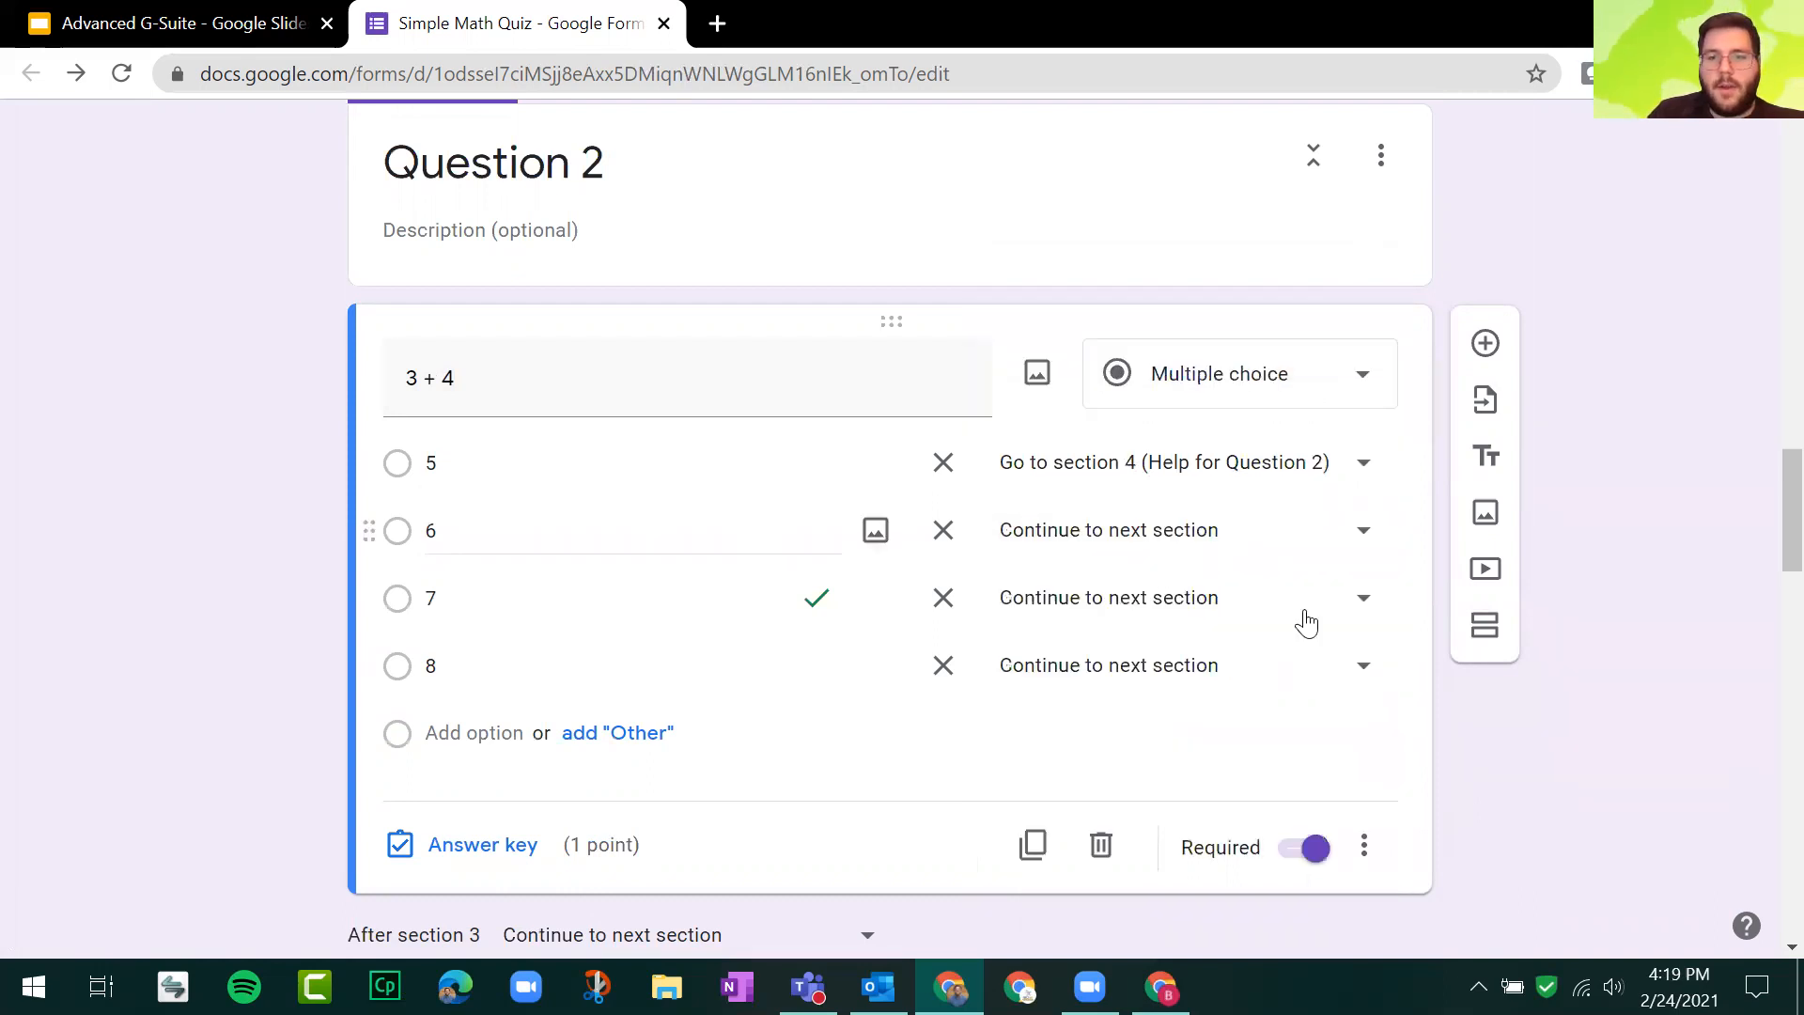
left_click(1243, 627)
left_click(1142, 618)
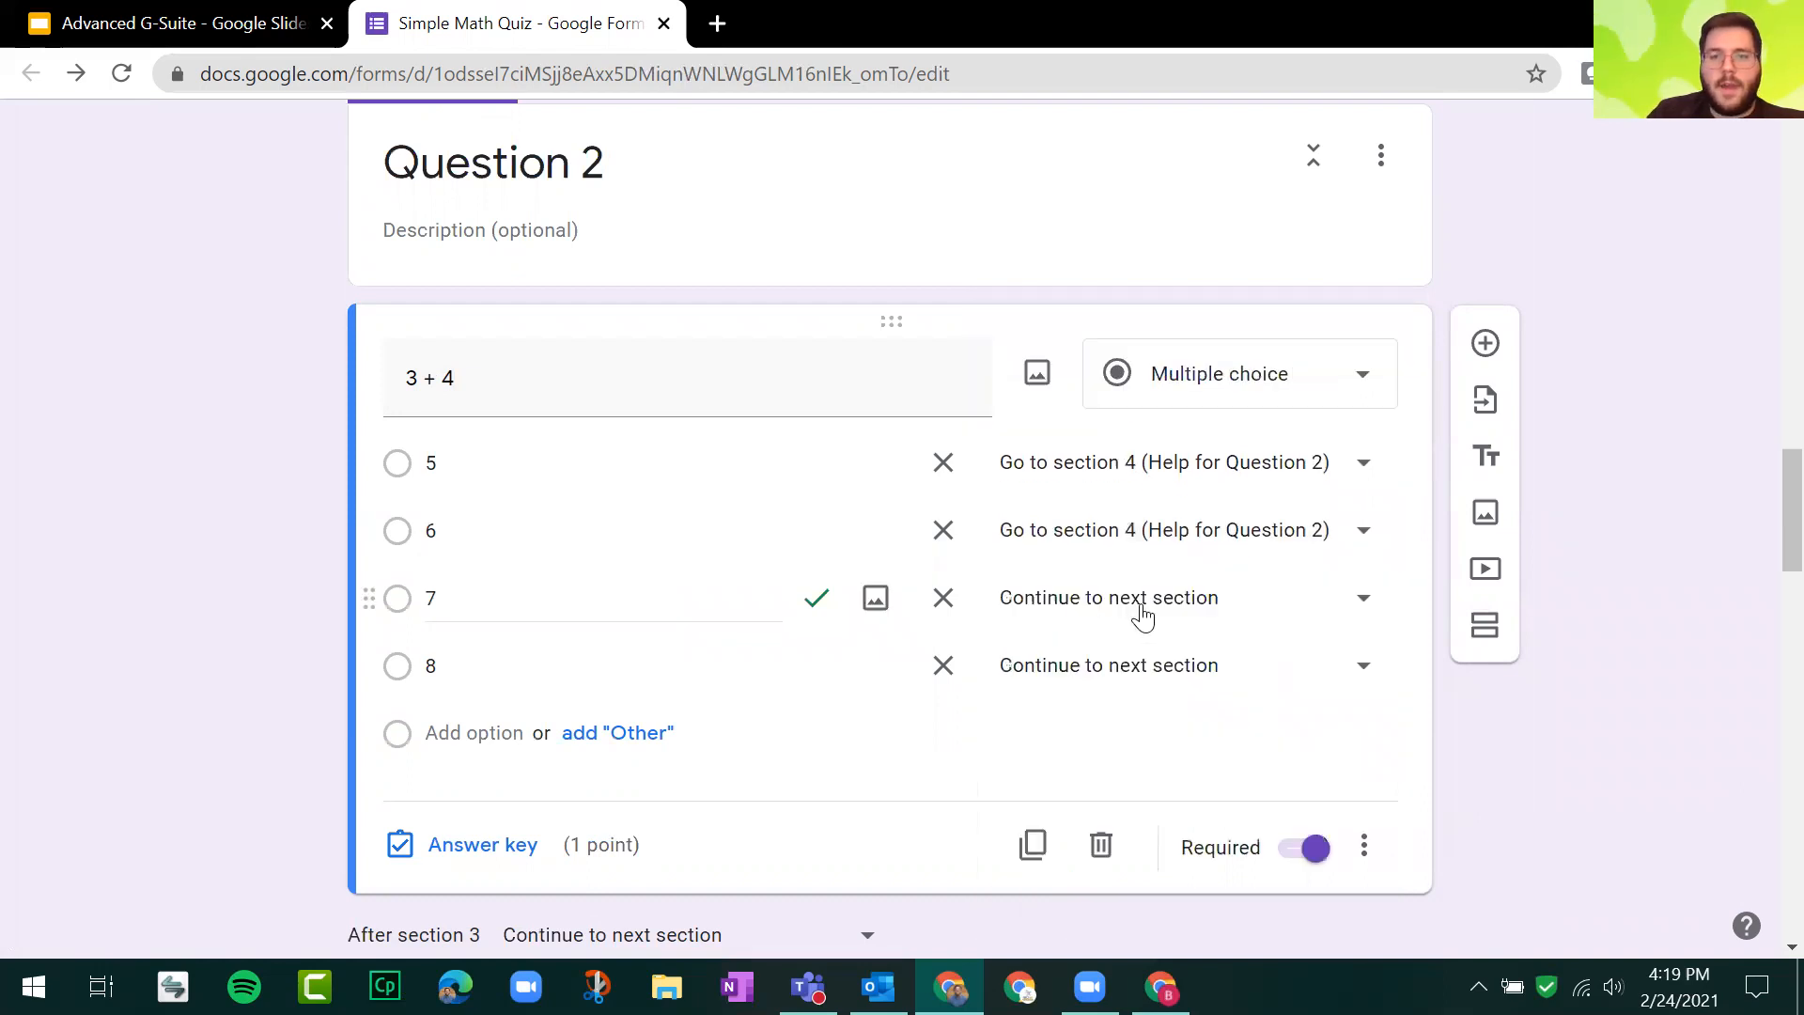
left_click(1140, 612)
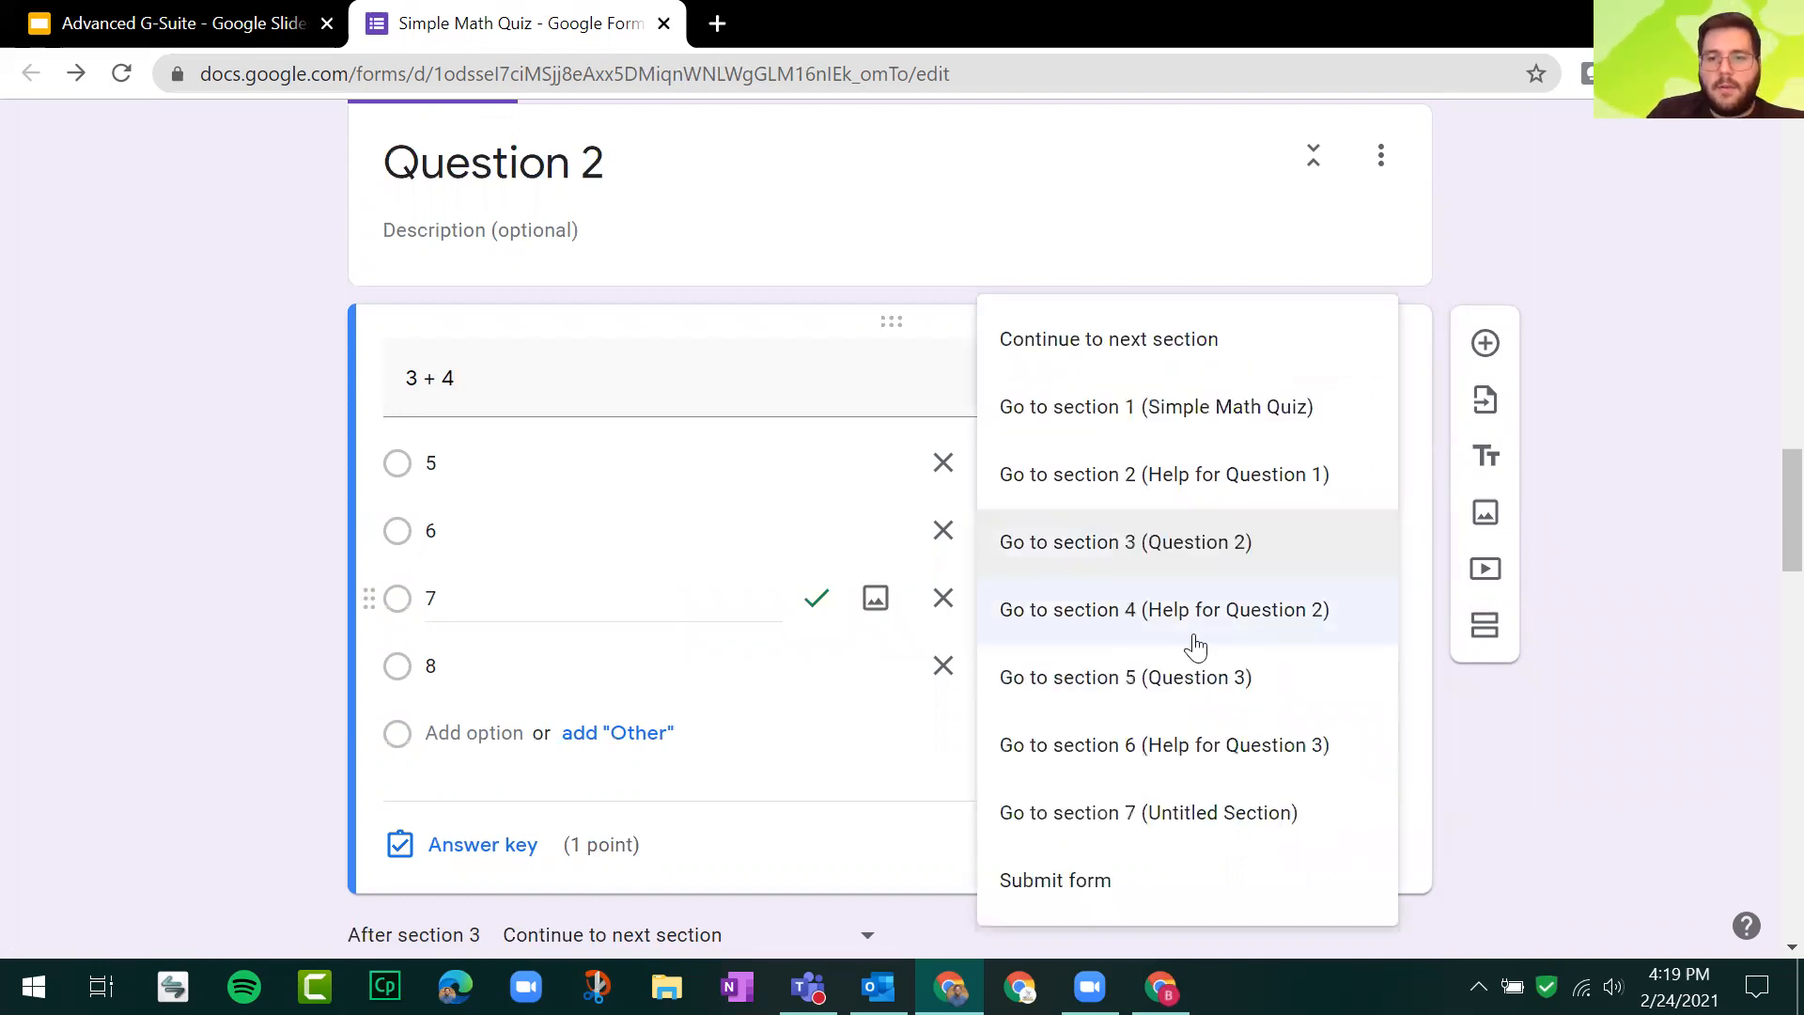
left_click(1193, 690)
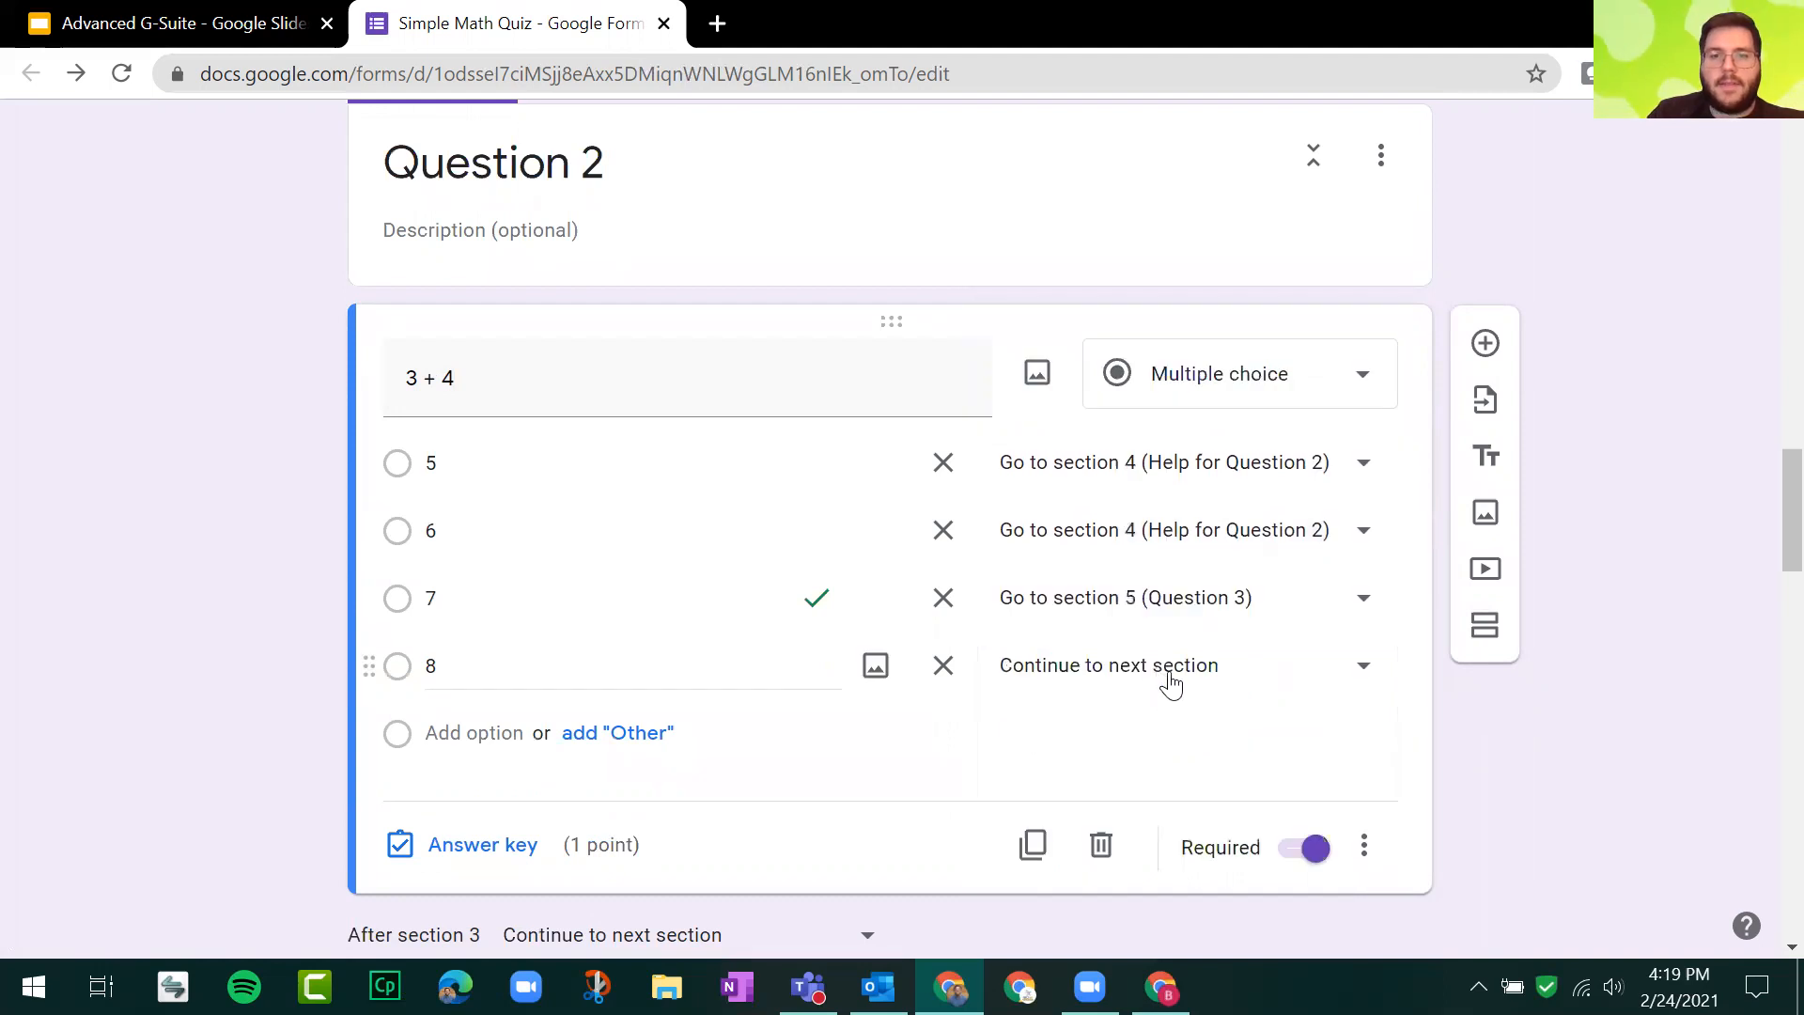
left_click(1172, 679)
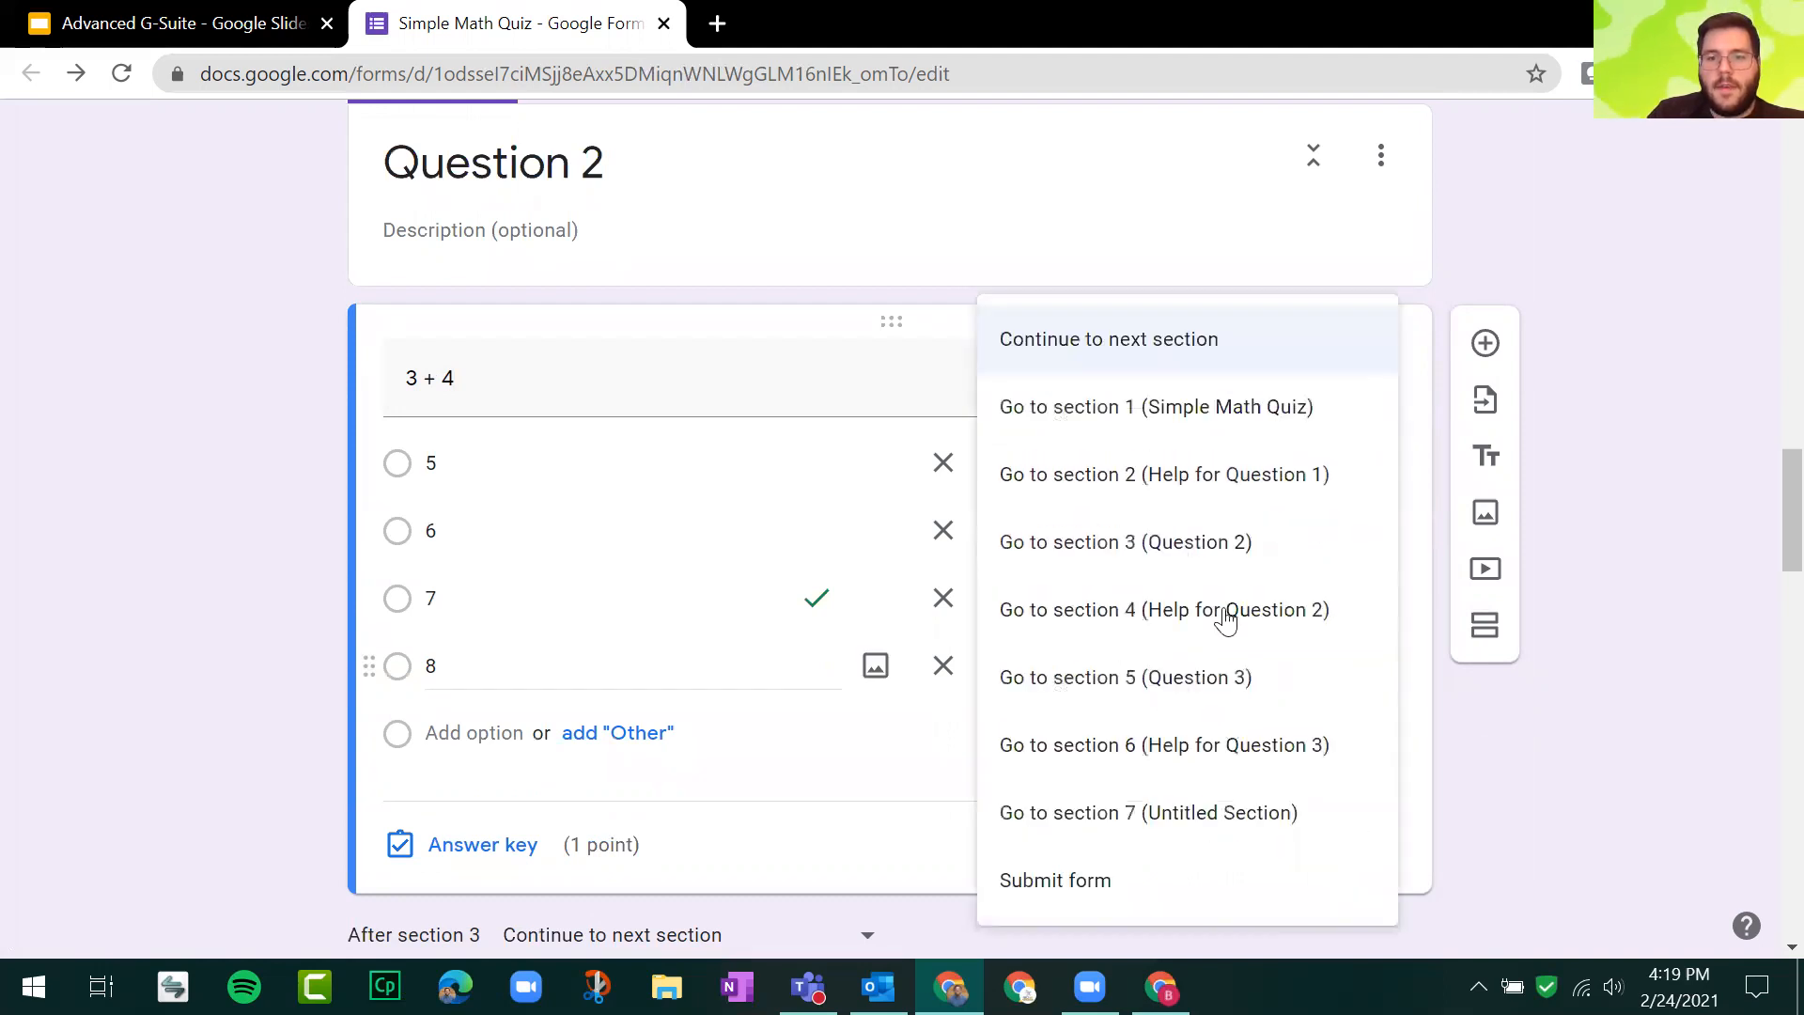
left_click(1728, 504)
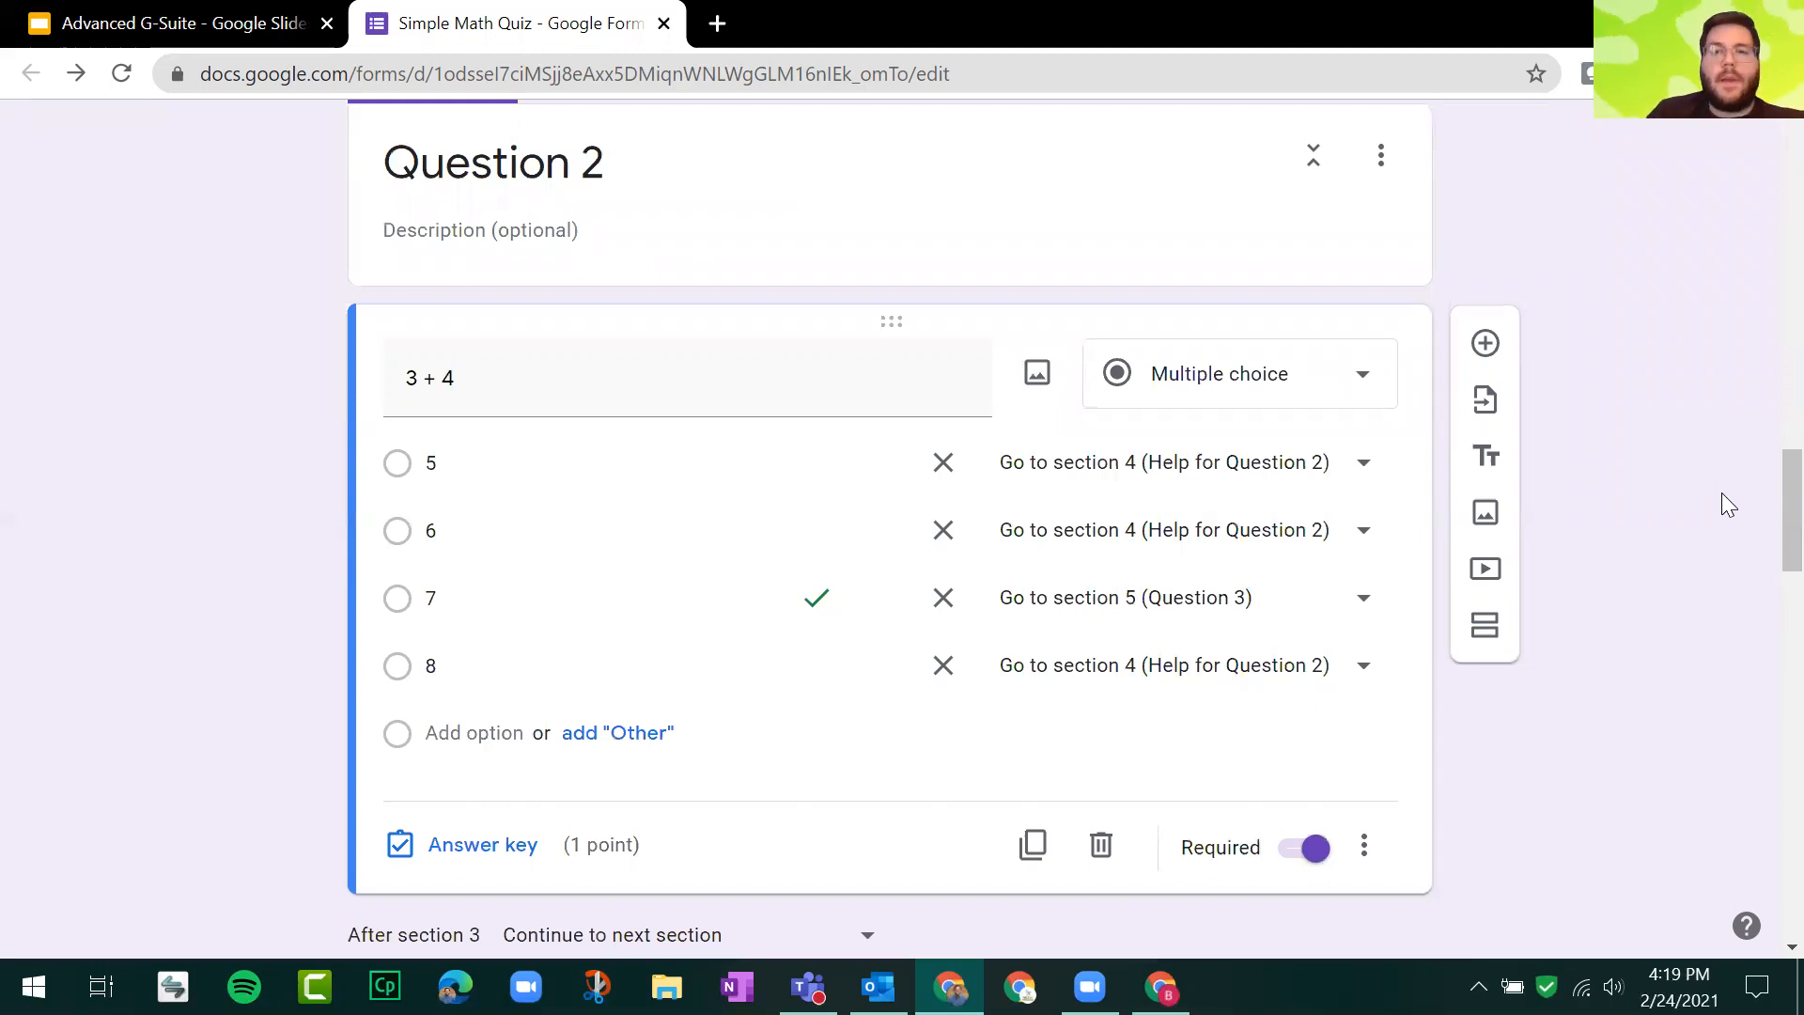
Step: Preview the quiz as a respondent and enter the respondent's name
scroll(1700, 494, "up", 20)
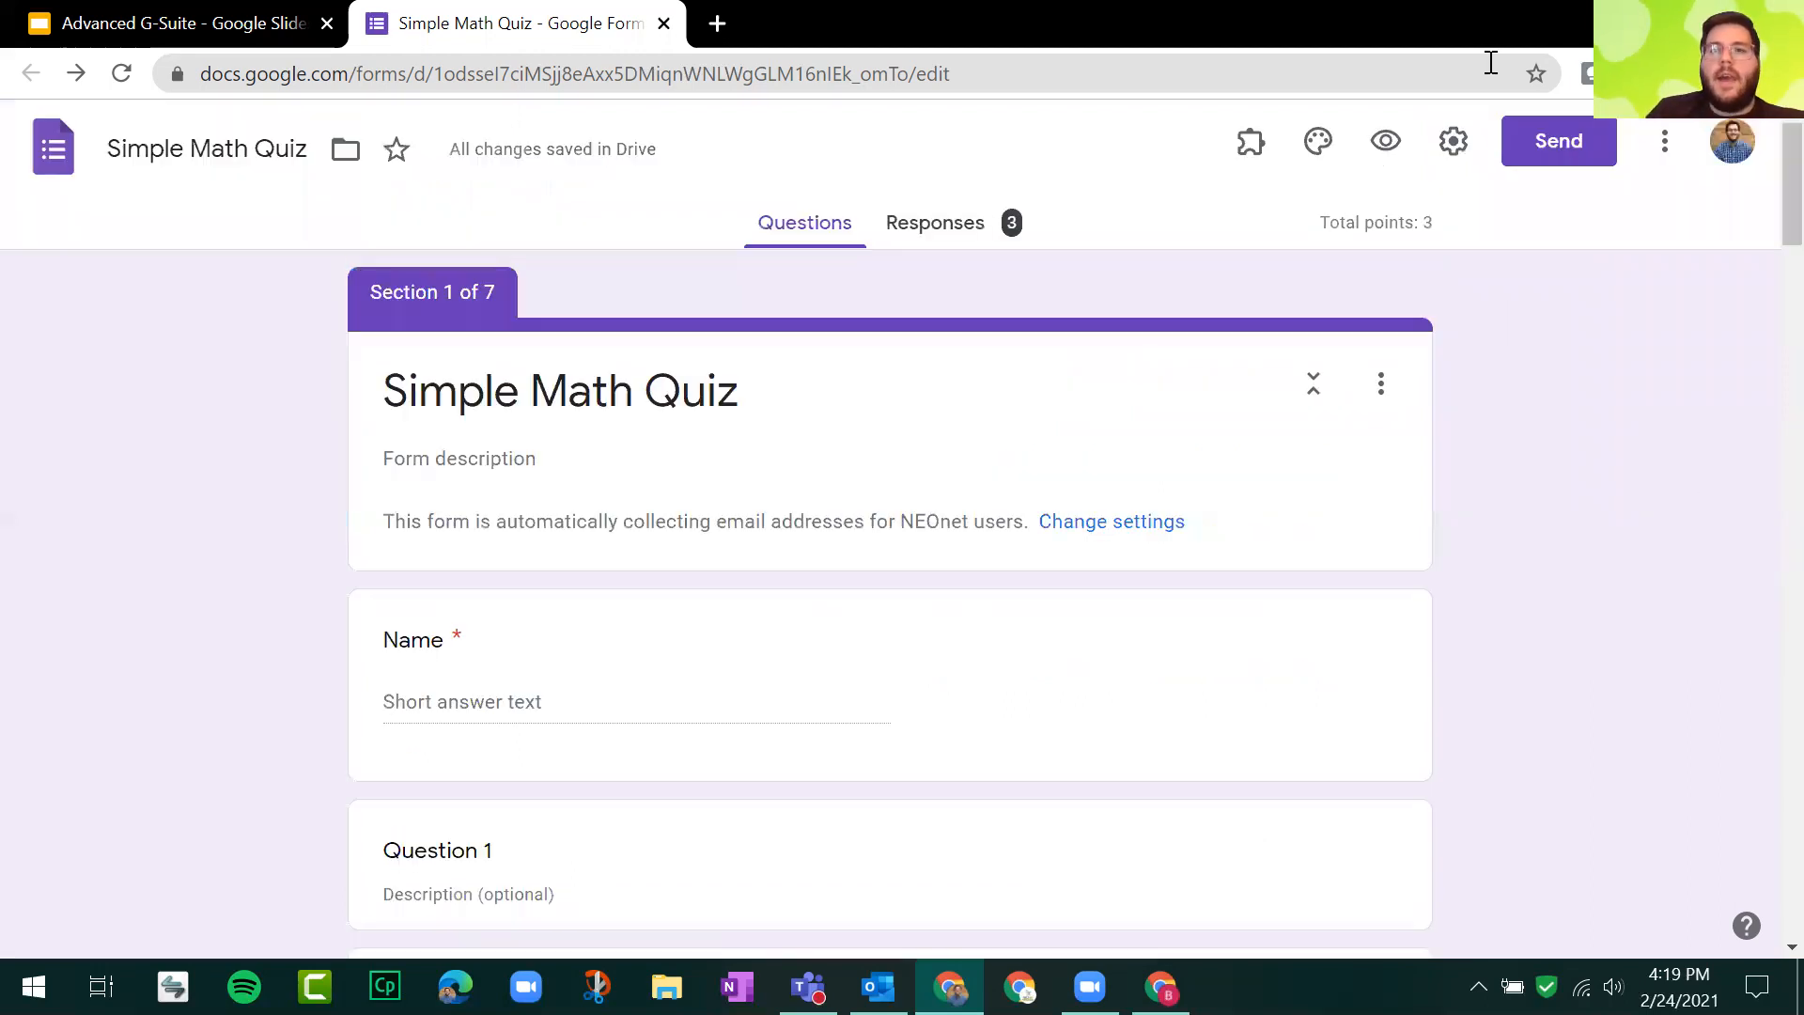
left_click(1386, 146)
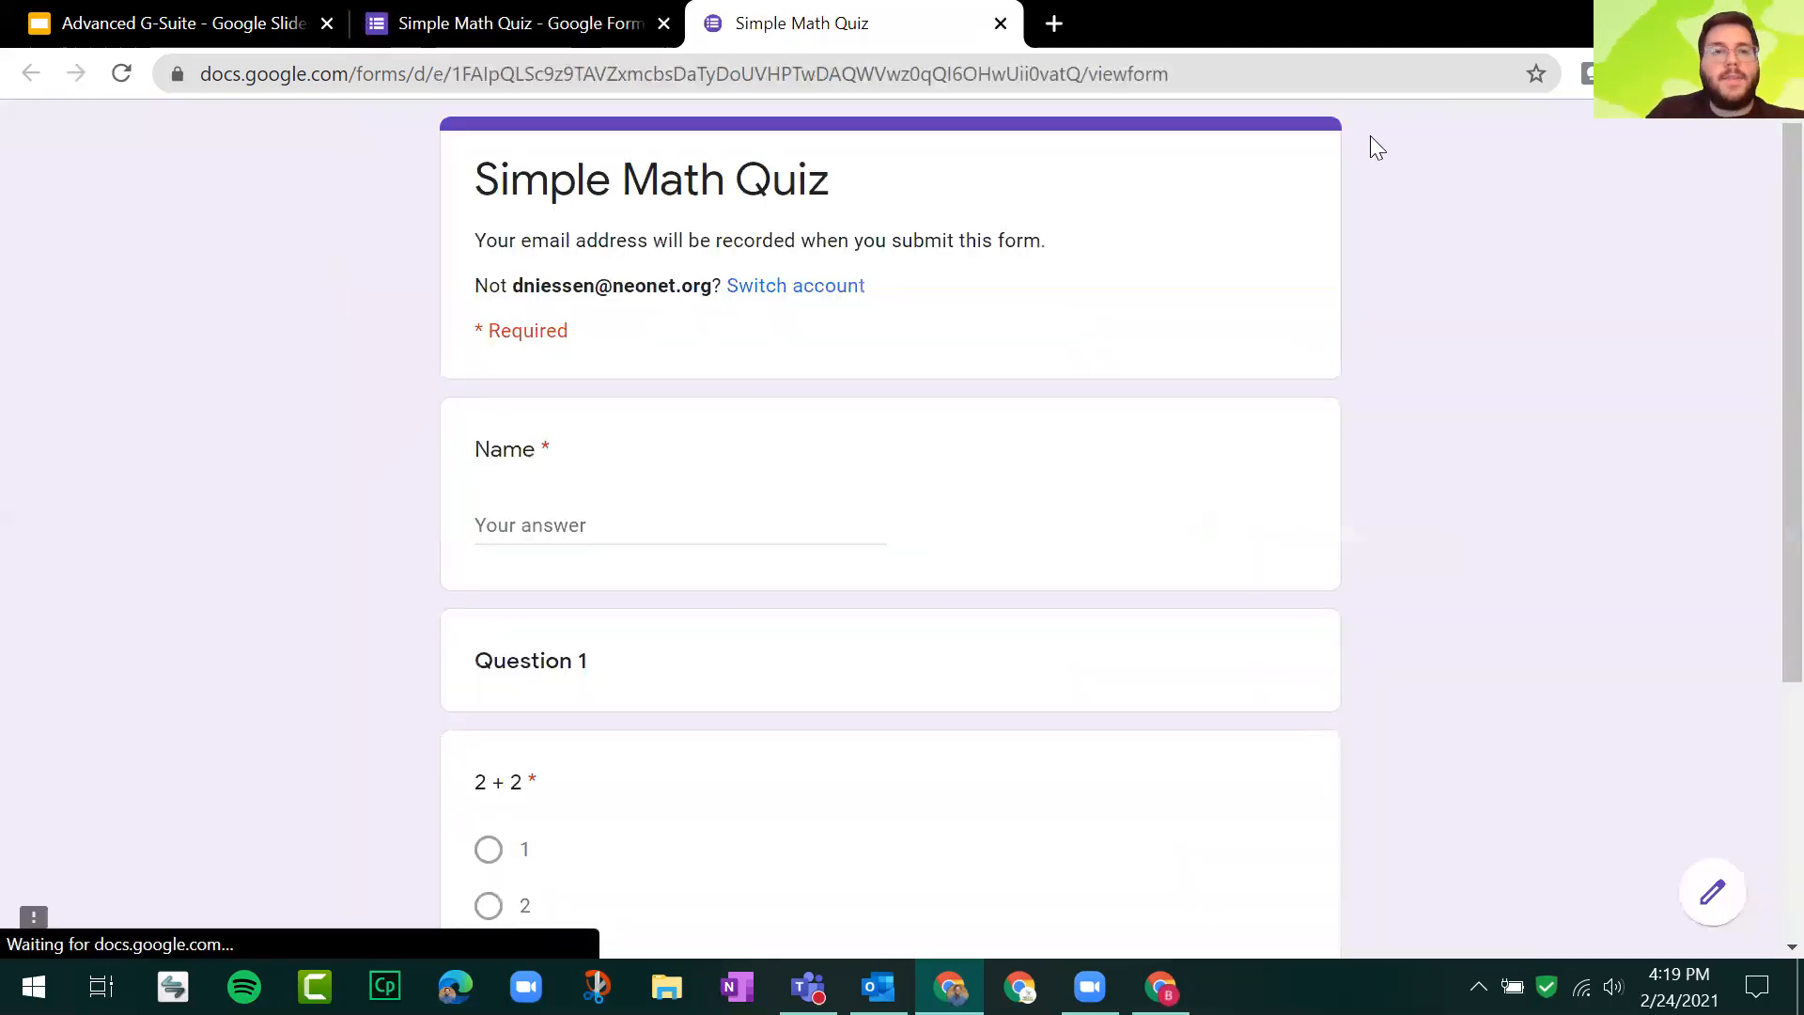
scroll(545, 517, "down", 1)
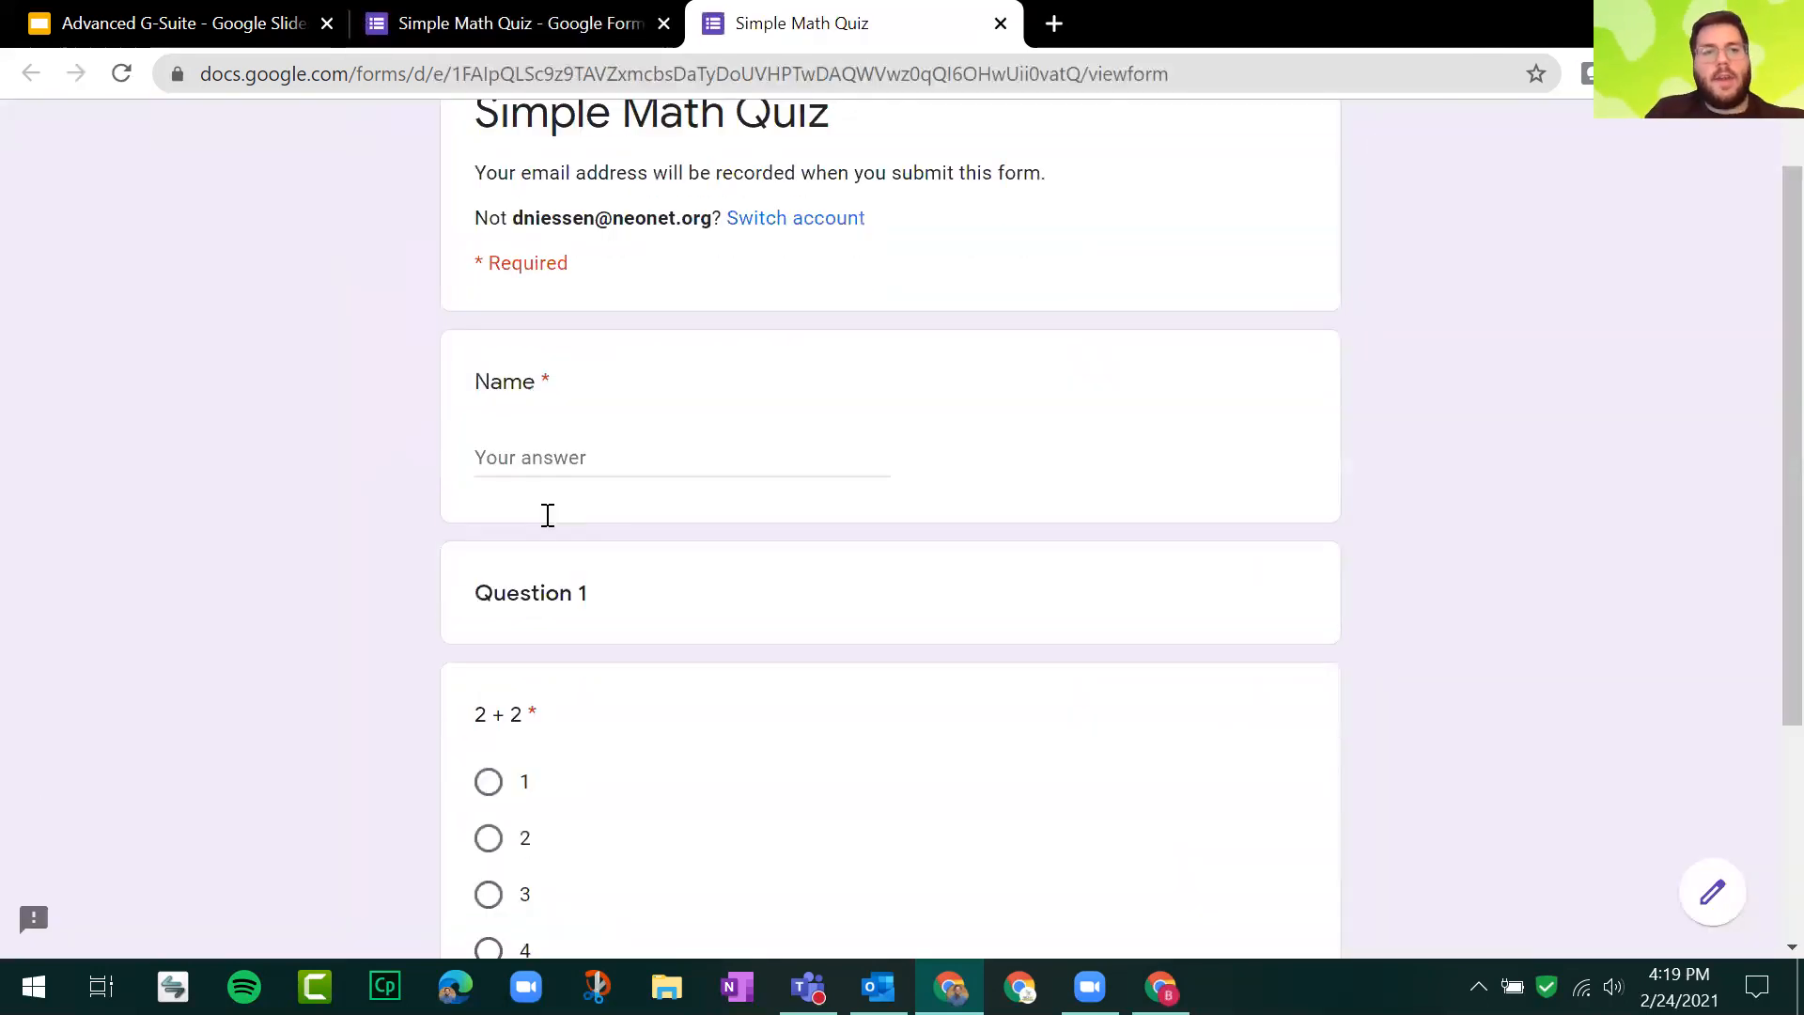
scroll(547, 514, "up", 1)
left_click(548, 518)
type("Dan")
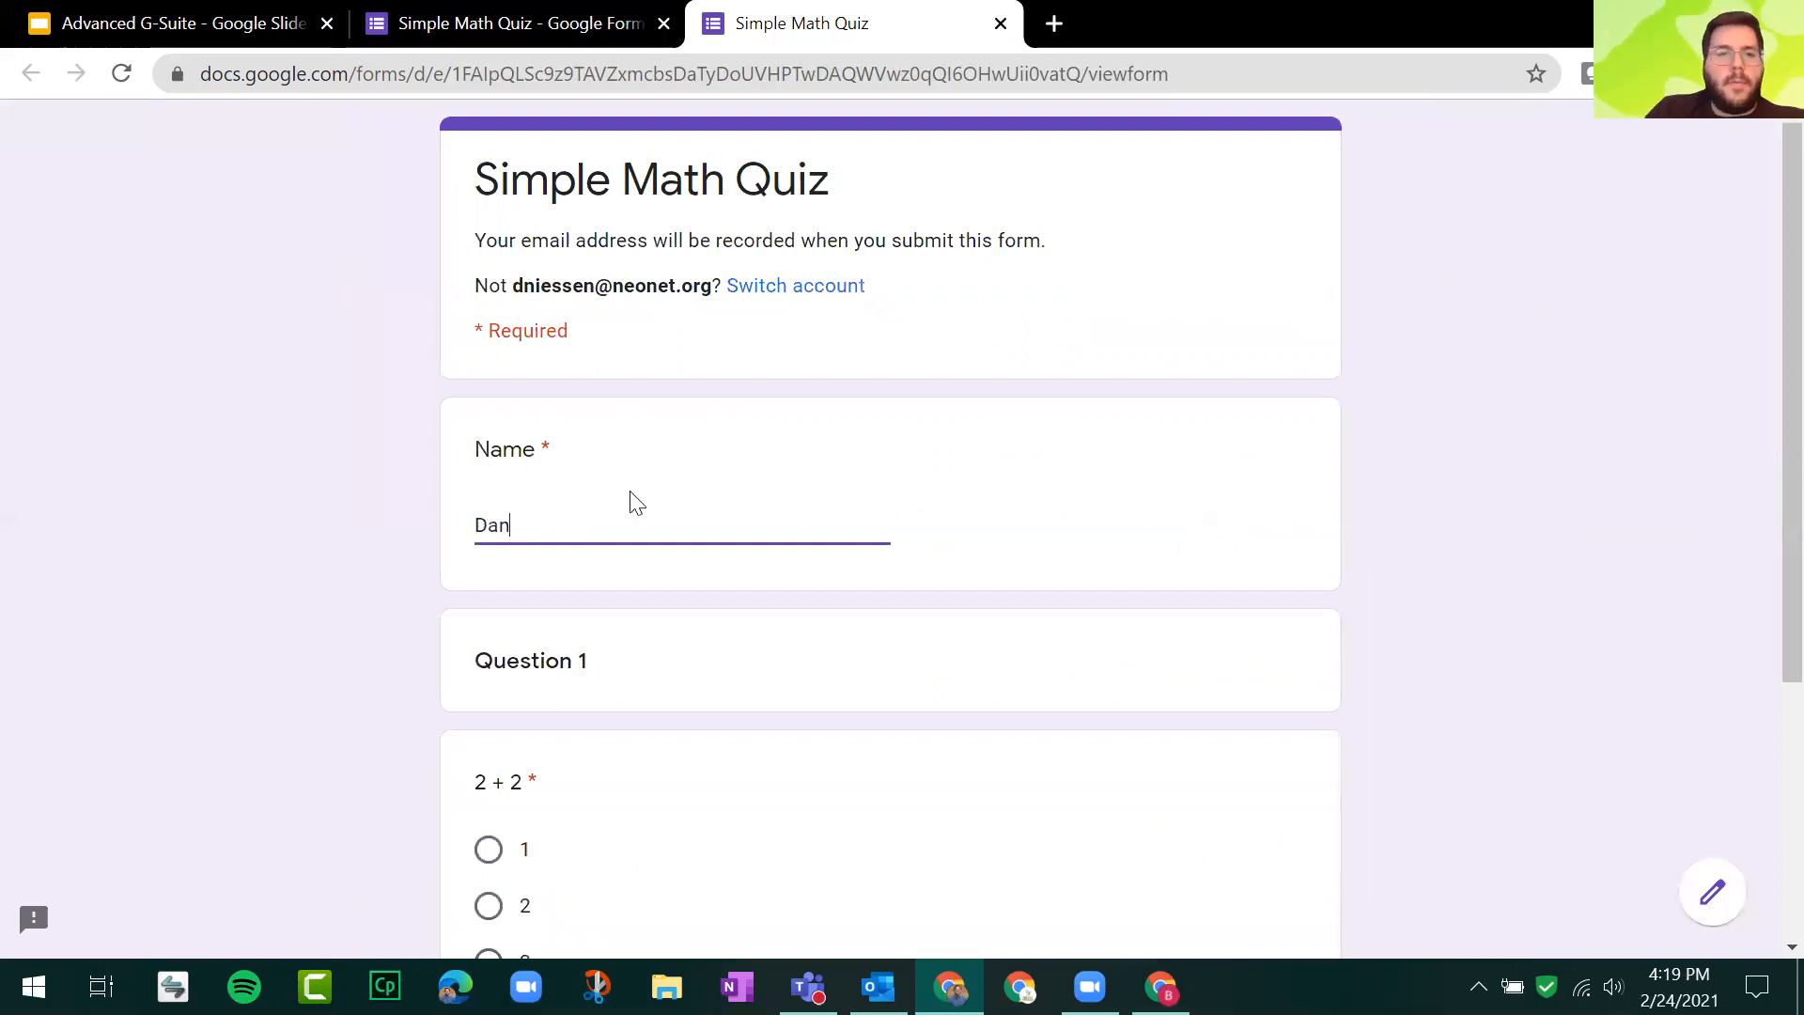
Step: Test the wrong answer 1 for 2 + 2 and continue past the Help for Question 1 section
scroll(493, 632, "down", 3)
left_click(489, 616)
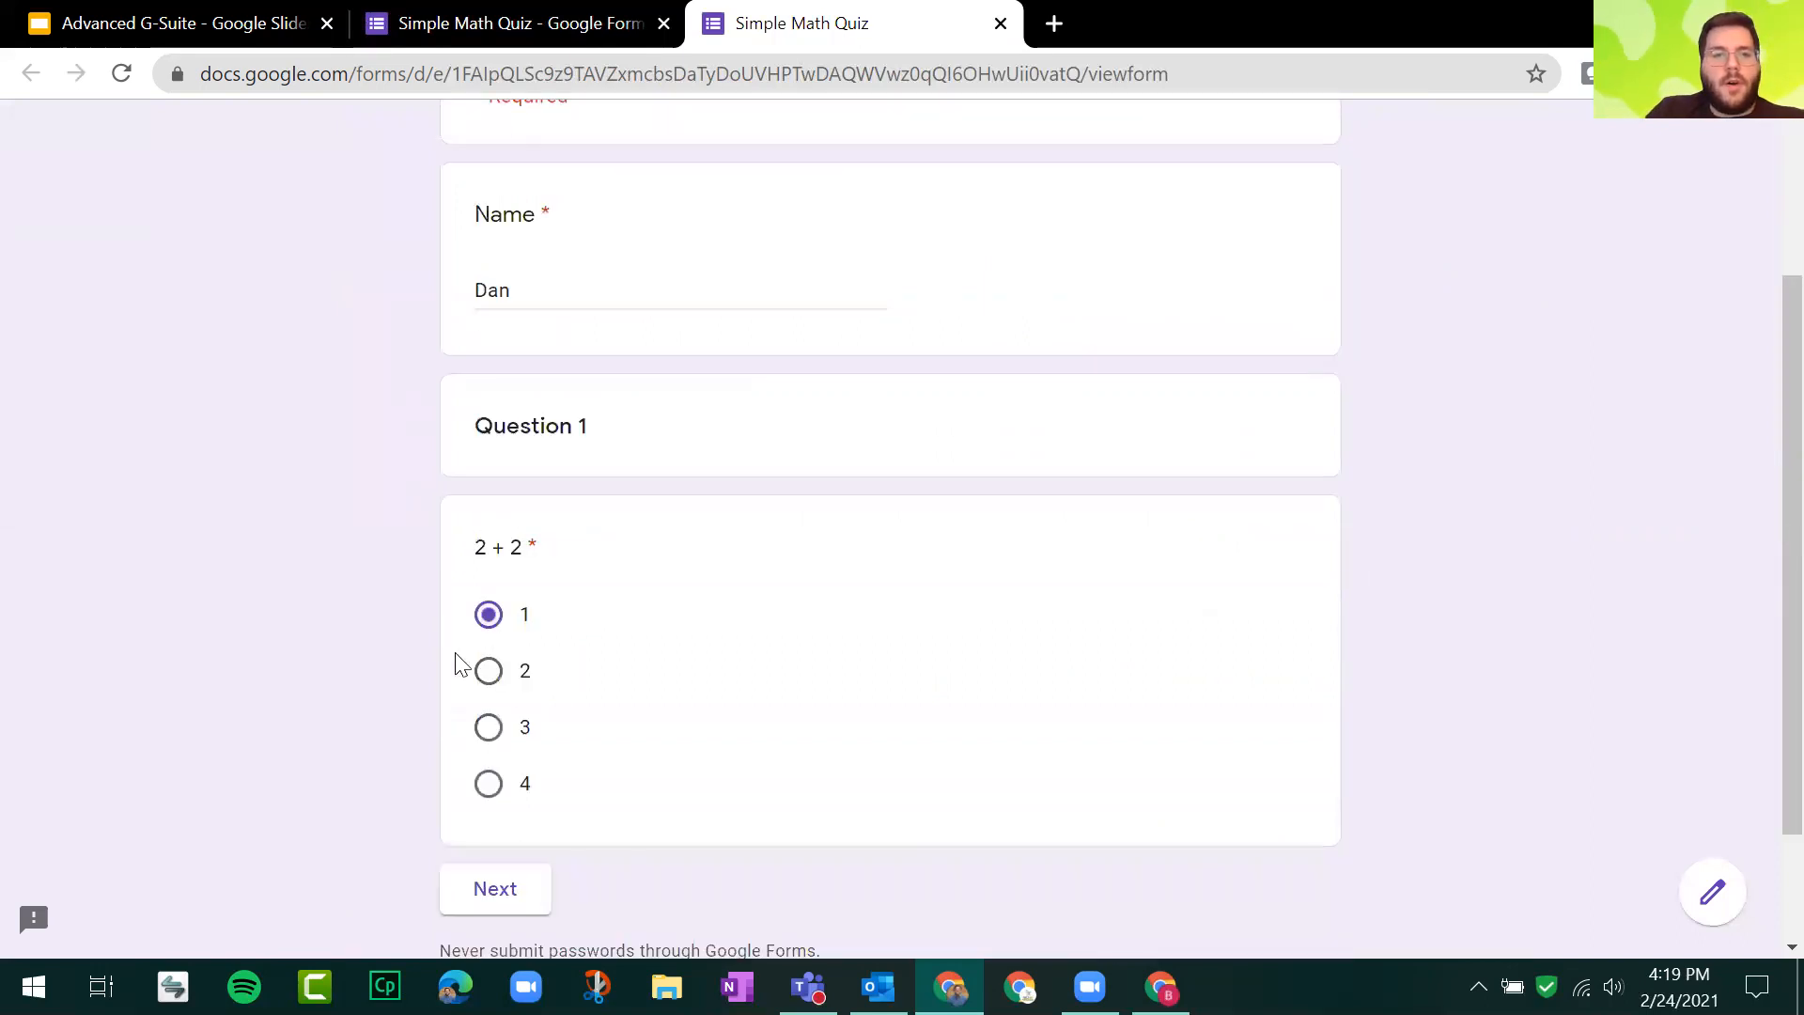
scroll(507, 757, "down", 2)
left_click(495, 734)
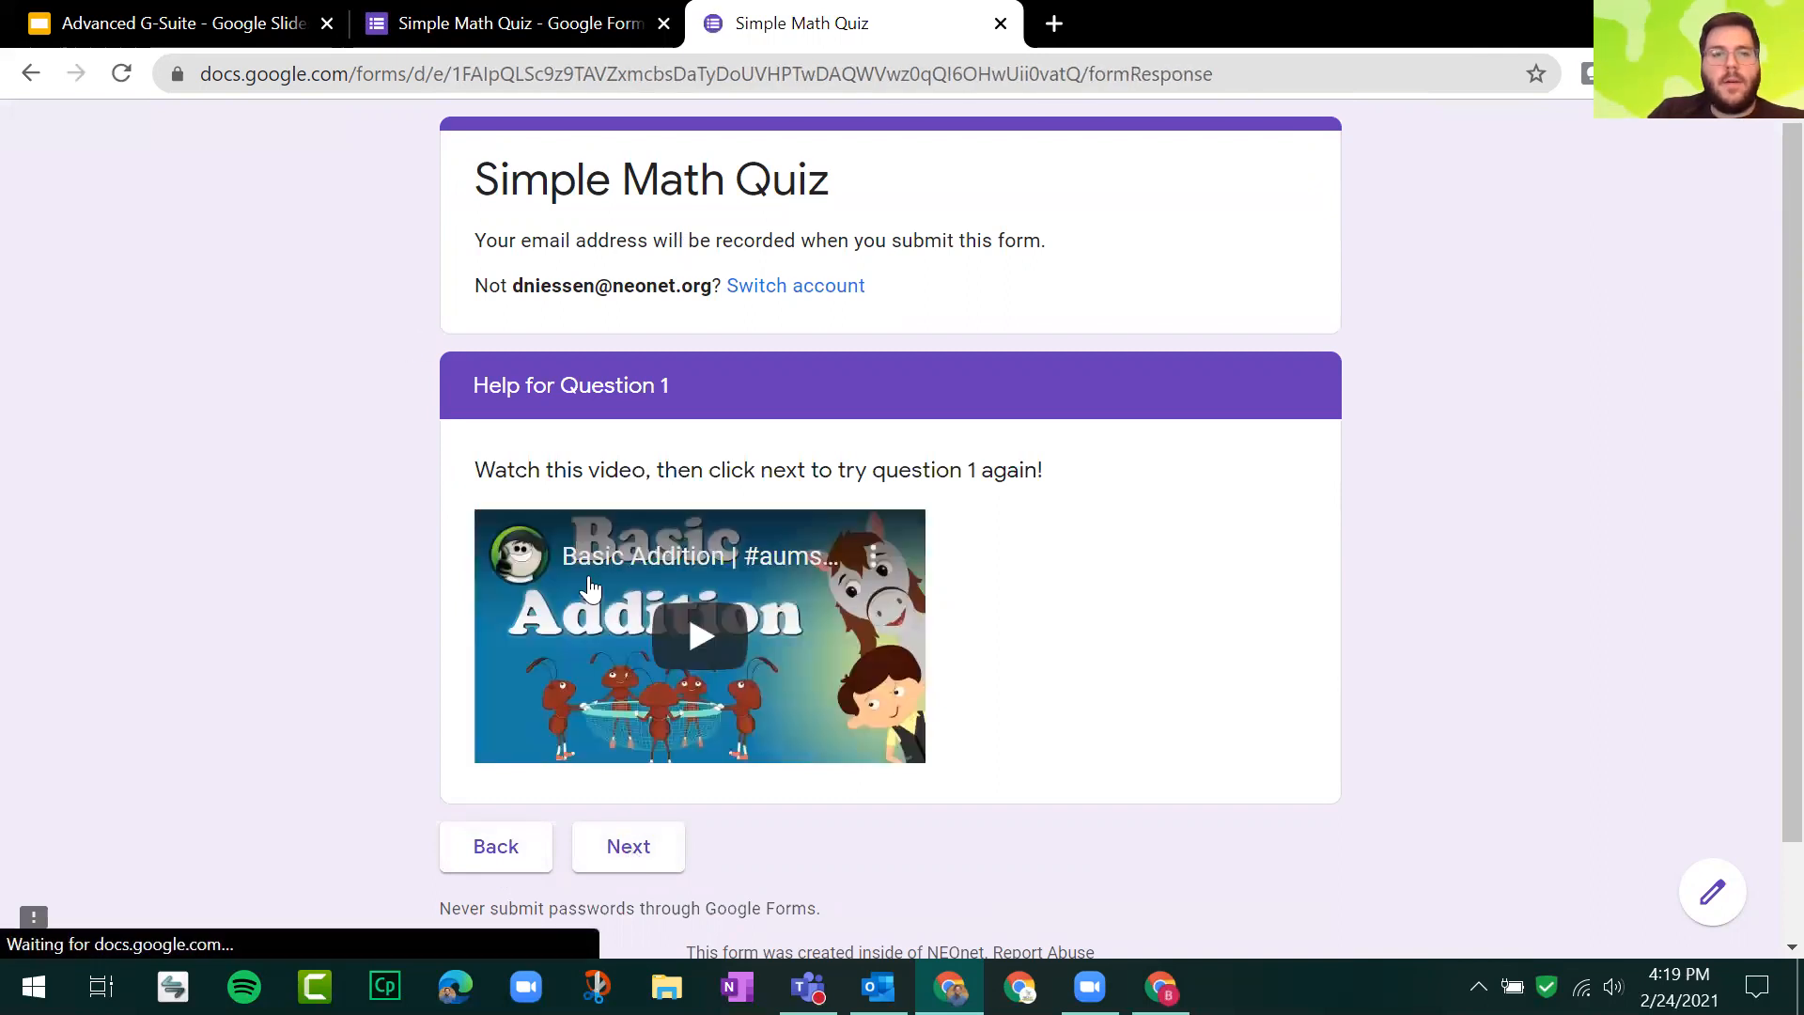
left_click(652, 847)
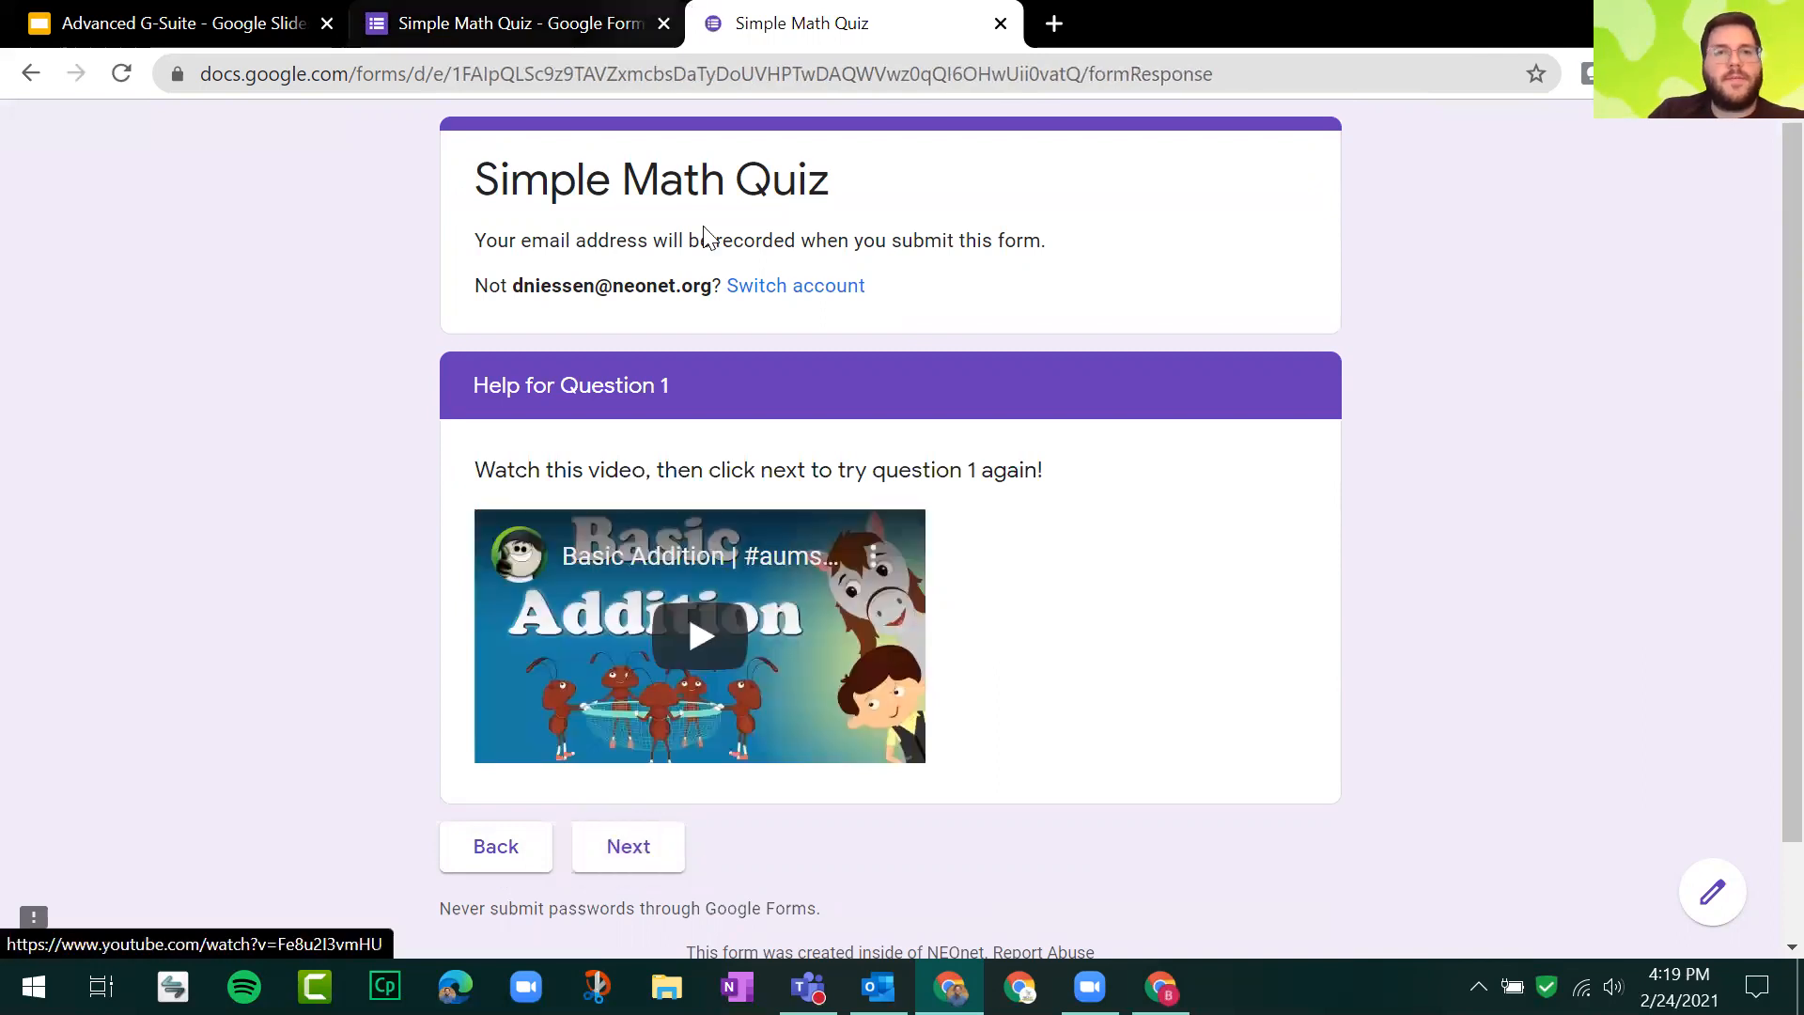
Step: Back in the form editor, set the Help for Question 1 section to go to section 1 (Simple Math Quiz) when it ends
key("ctrl+shift+Tab")
scroll(329, 470, "down", 5)
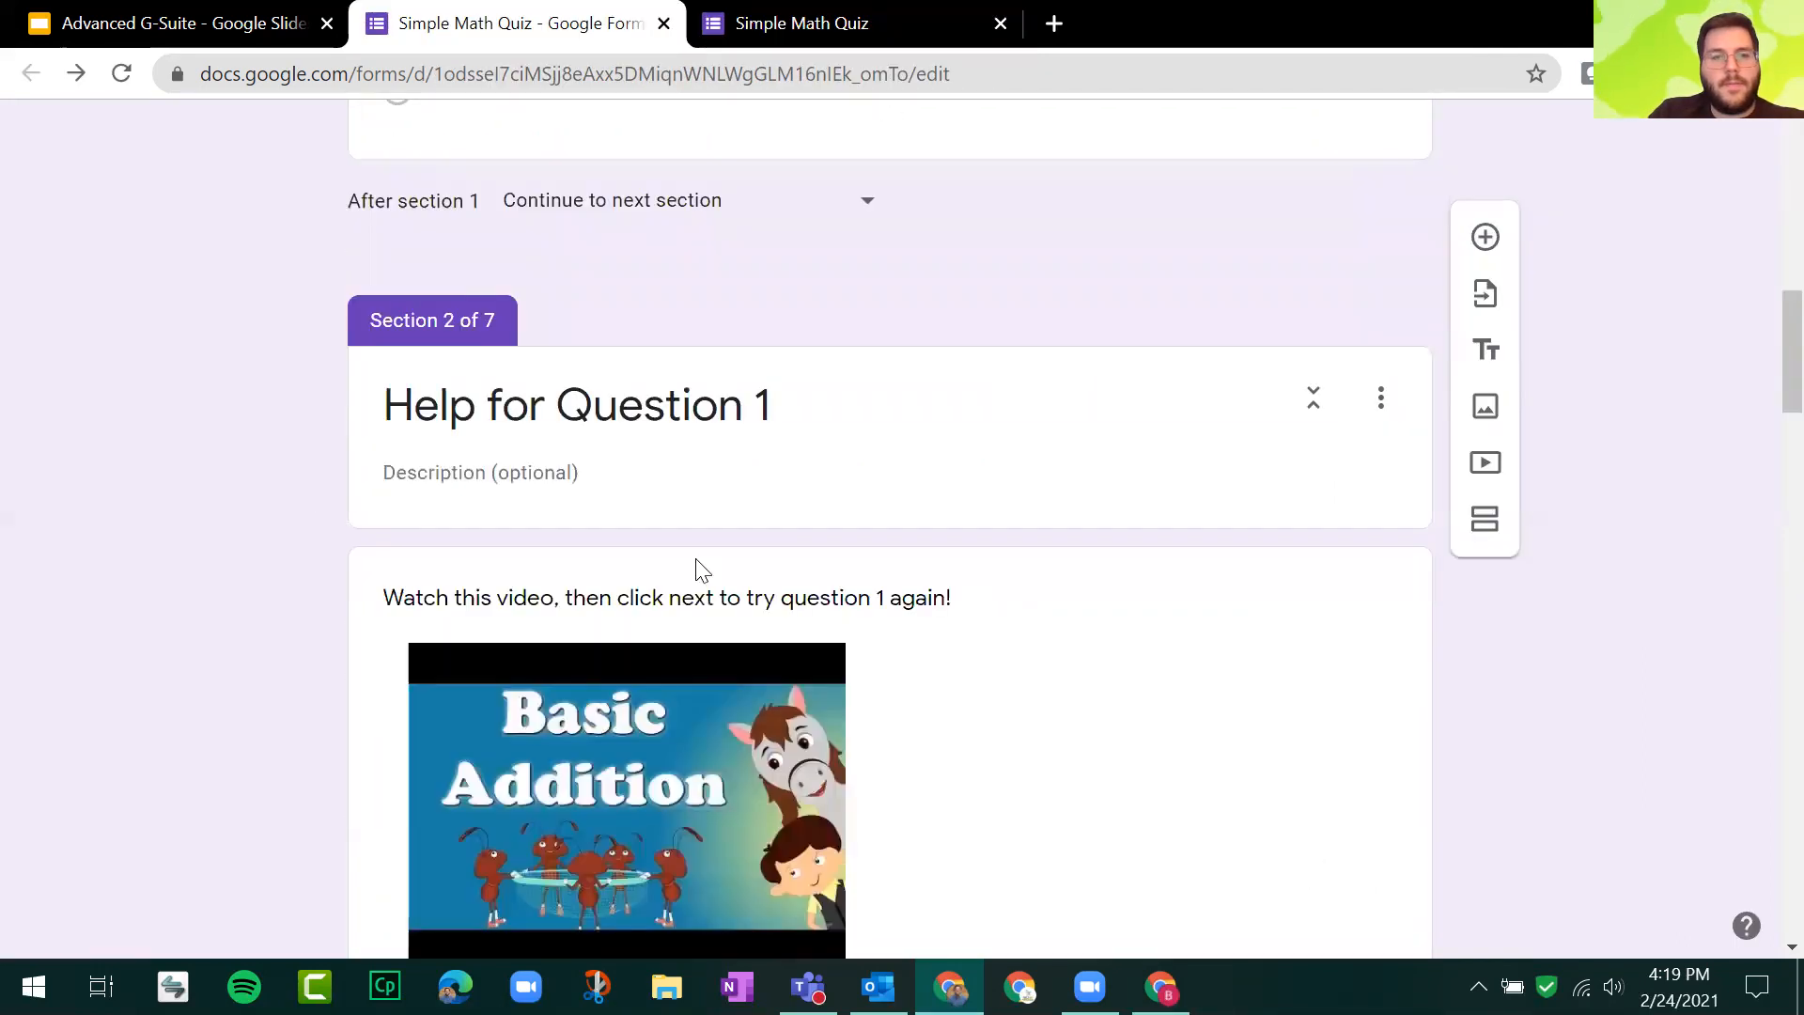
scroll(752, 592, "down", 5)
left_click(800, 613)
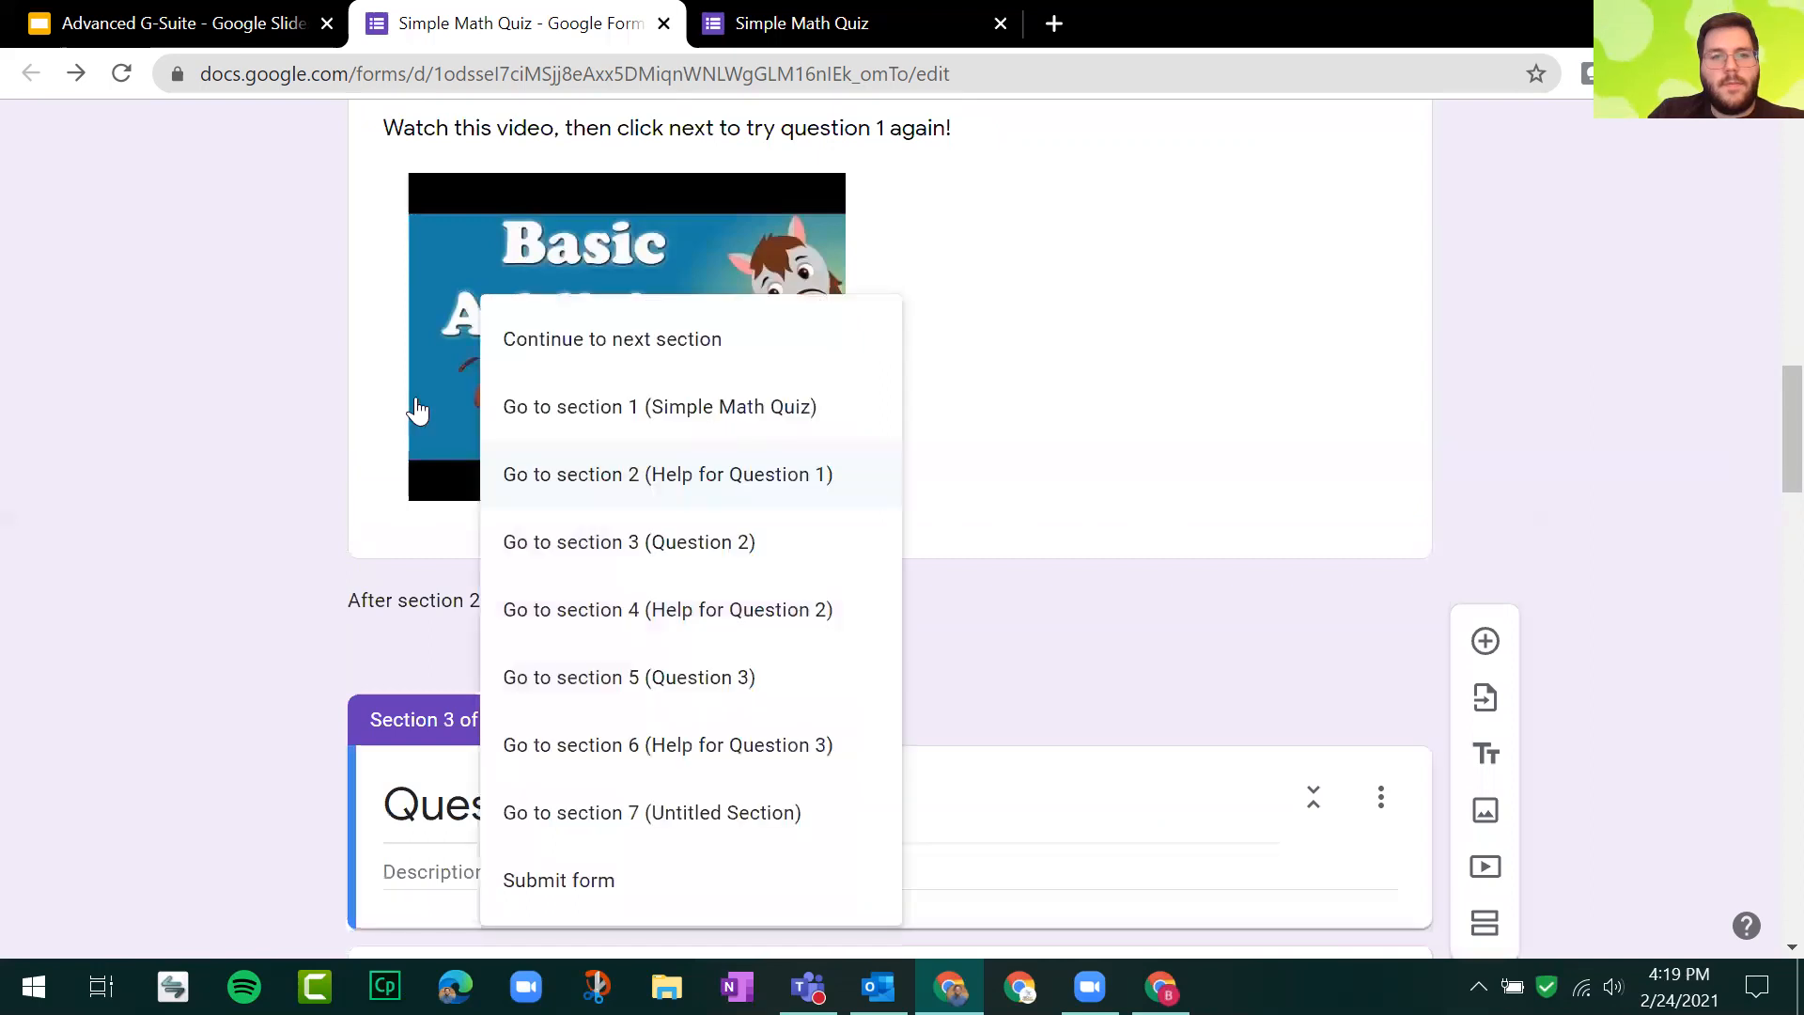
left_click(717, 412)
Step: Reload the quiz preview, enter the respondent's name, answer 2 + 2 with 1, and continue to the help section
left_click(815, 28)
left_click(110, 81)
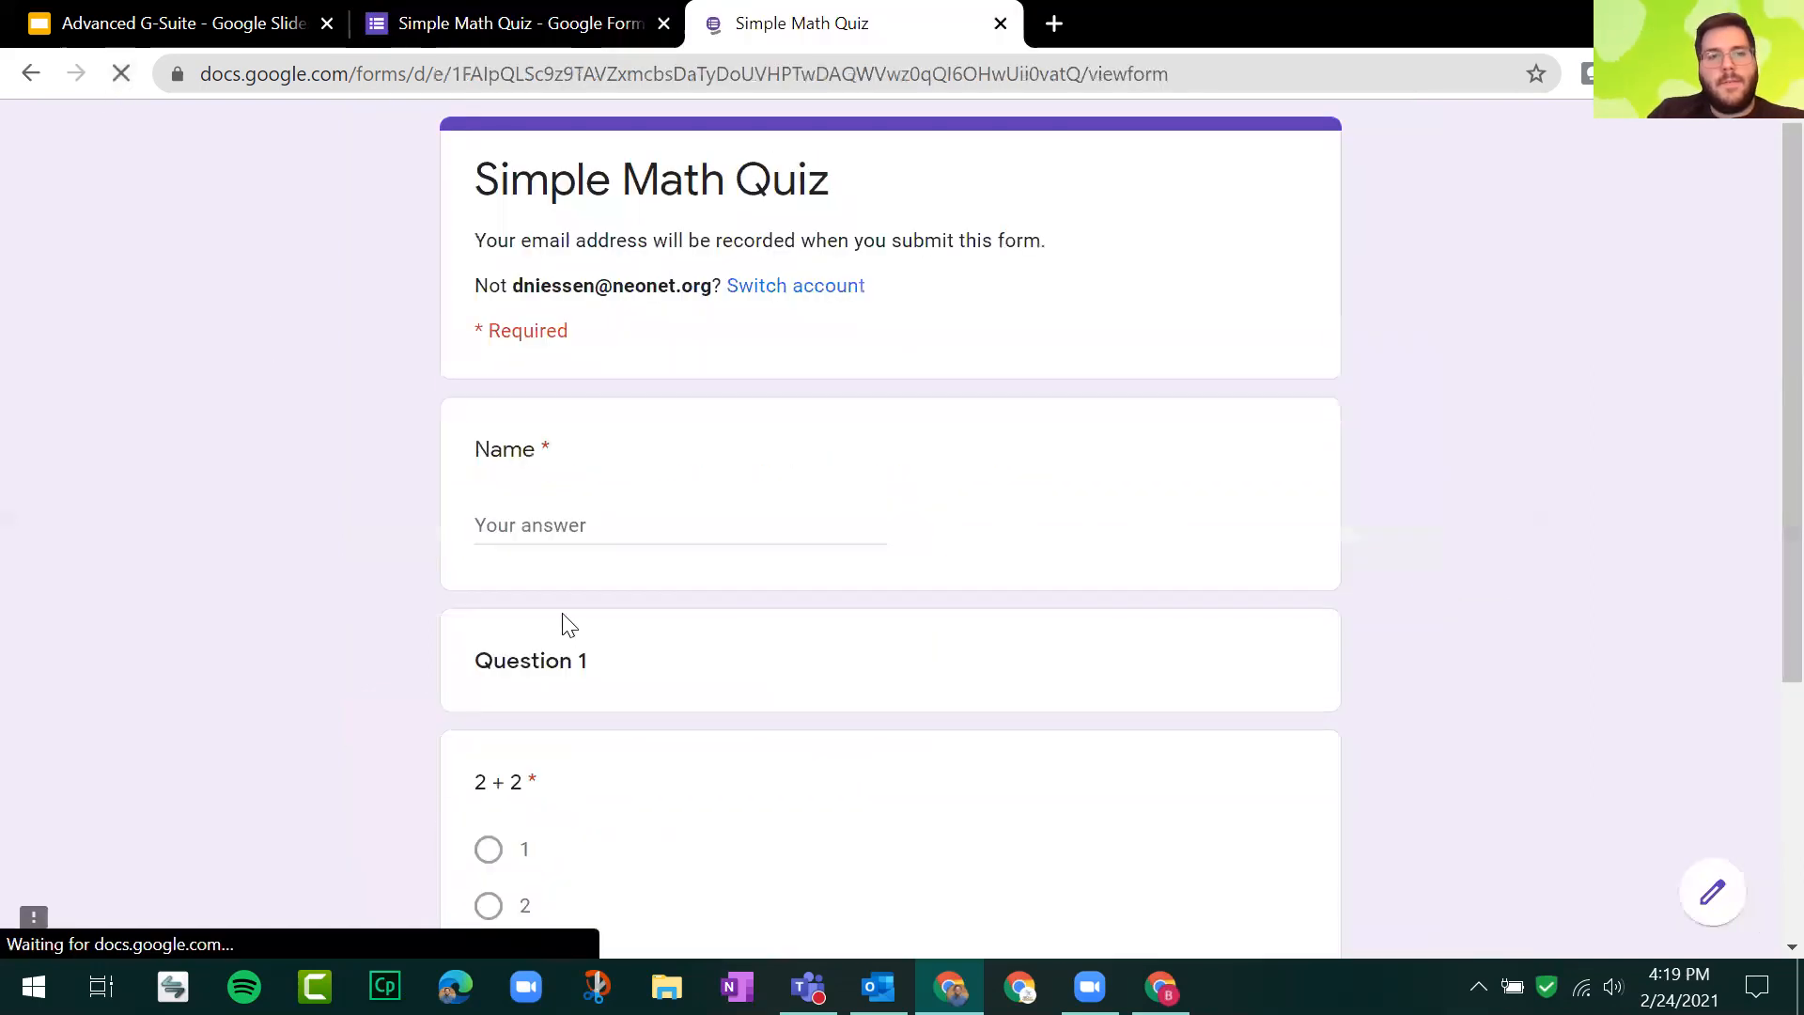
scroll(564, 620, "down", 4)
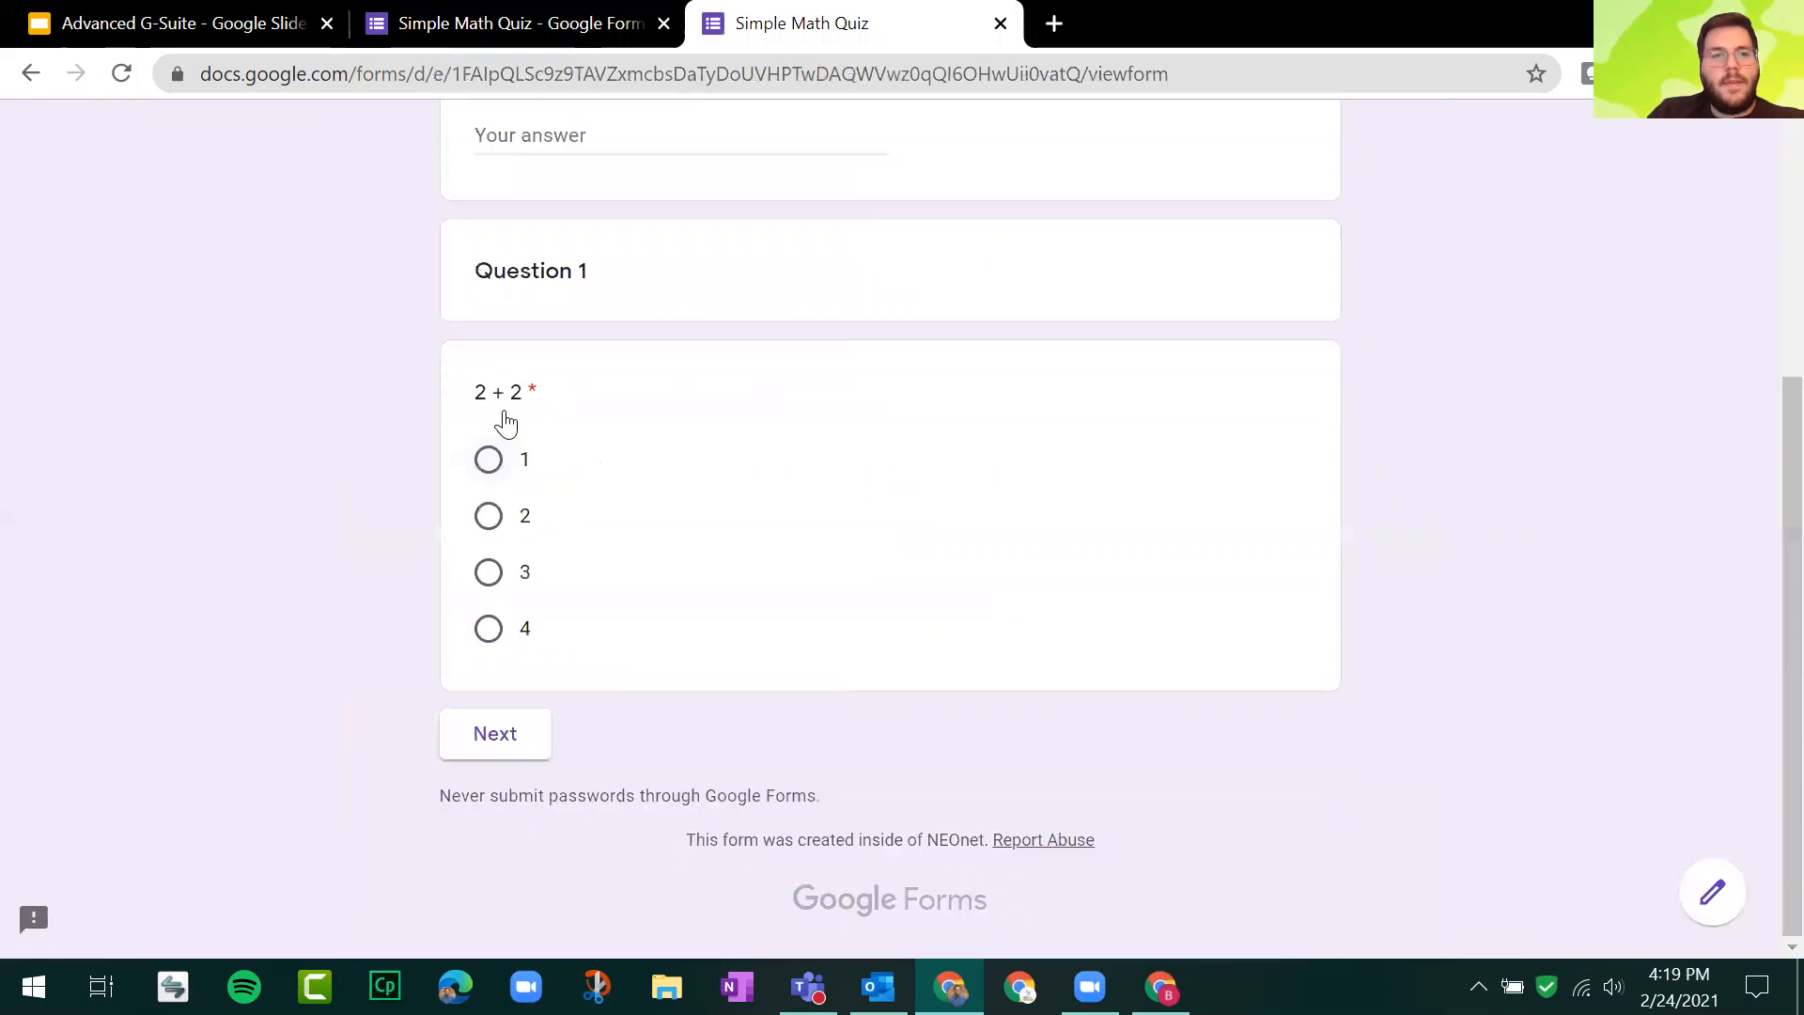
left_click(575, 129)
type("Dan")
left_click(489, 459)
left_click(513, 732)
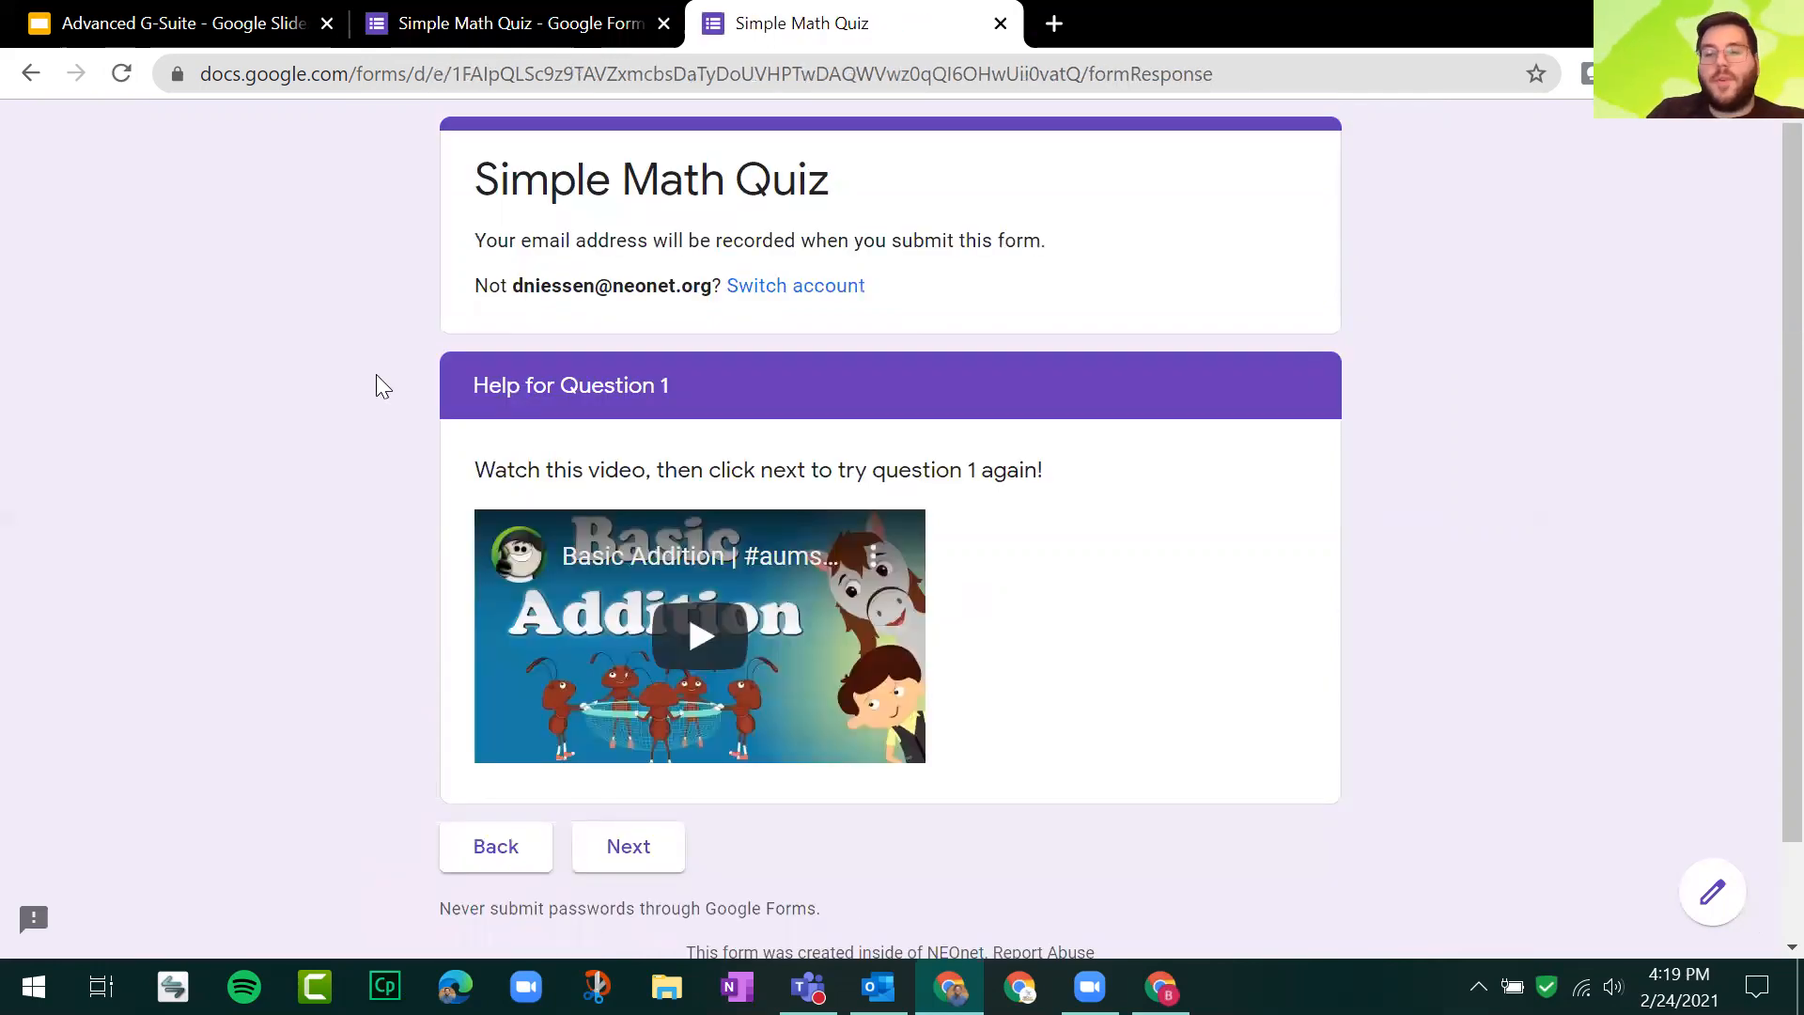
Step: Continue from the Help for Question 1 section, change the 2 + 2 answer to 4, and proceed to Question 2
scroll(639, 741, "down", 2)
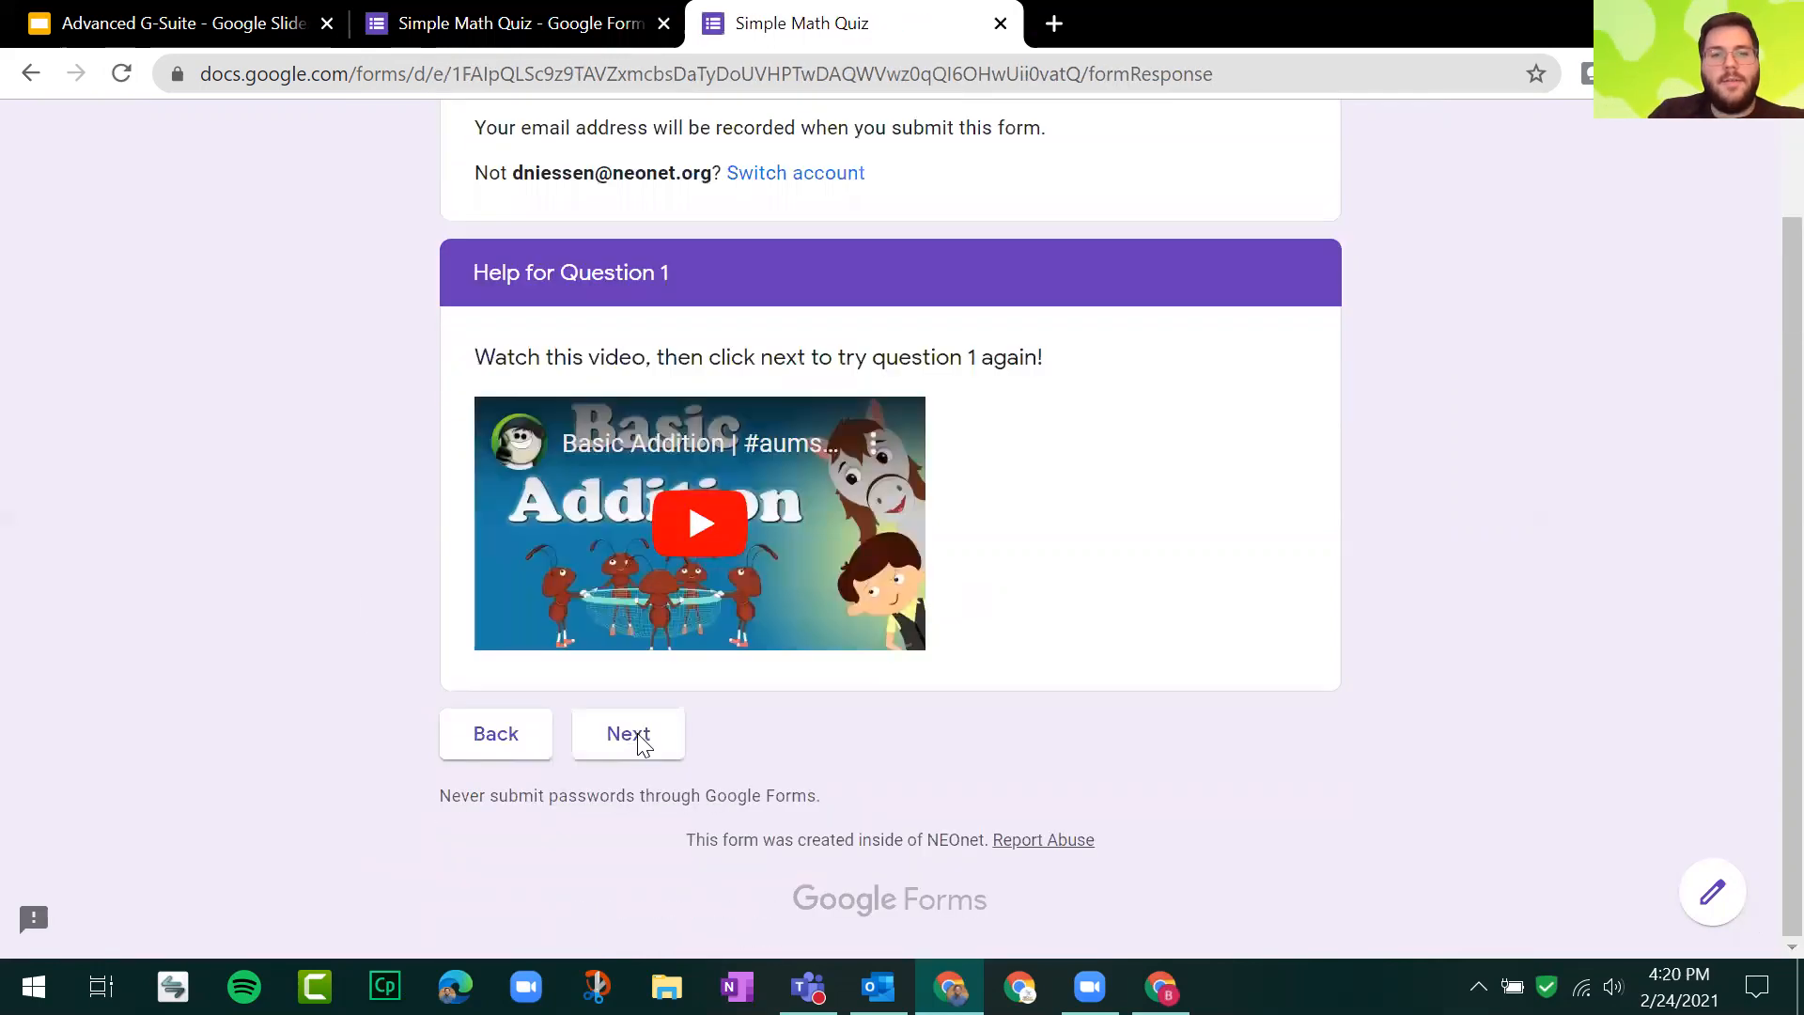
left_click(637, 737)
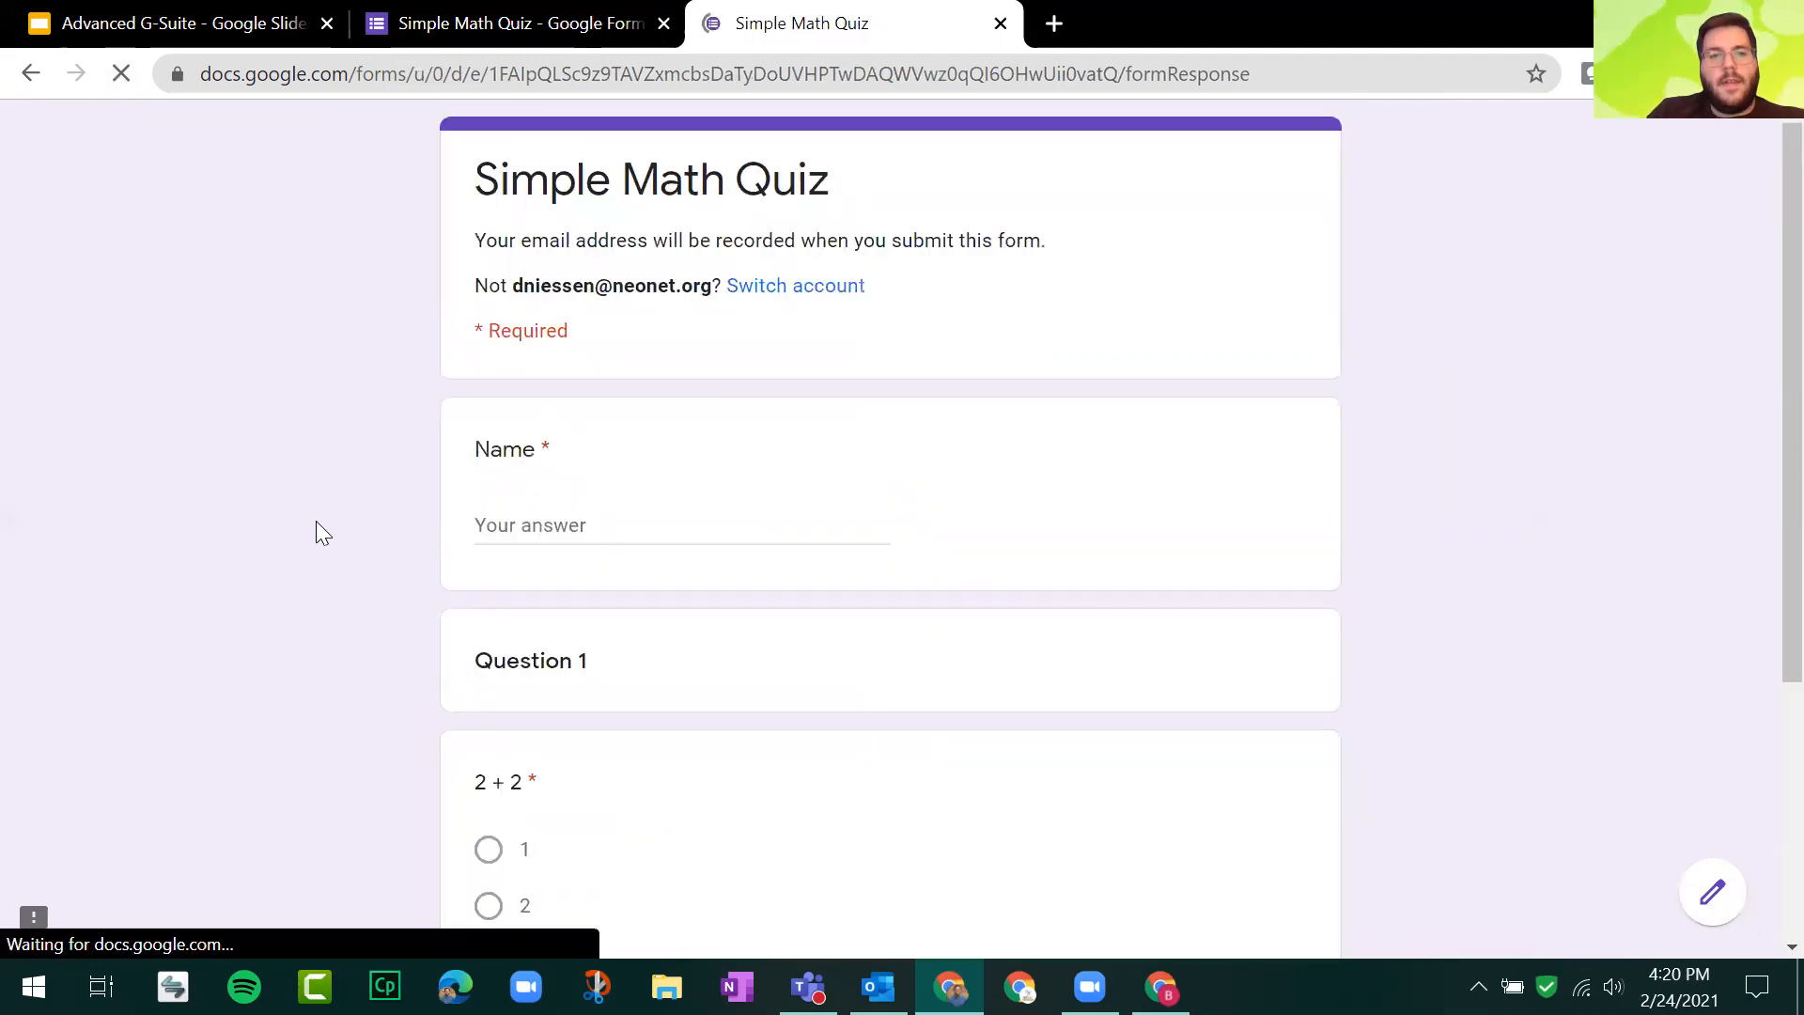
scroll(315, 532, "down", 4)
left_click(481, 641)
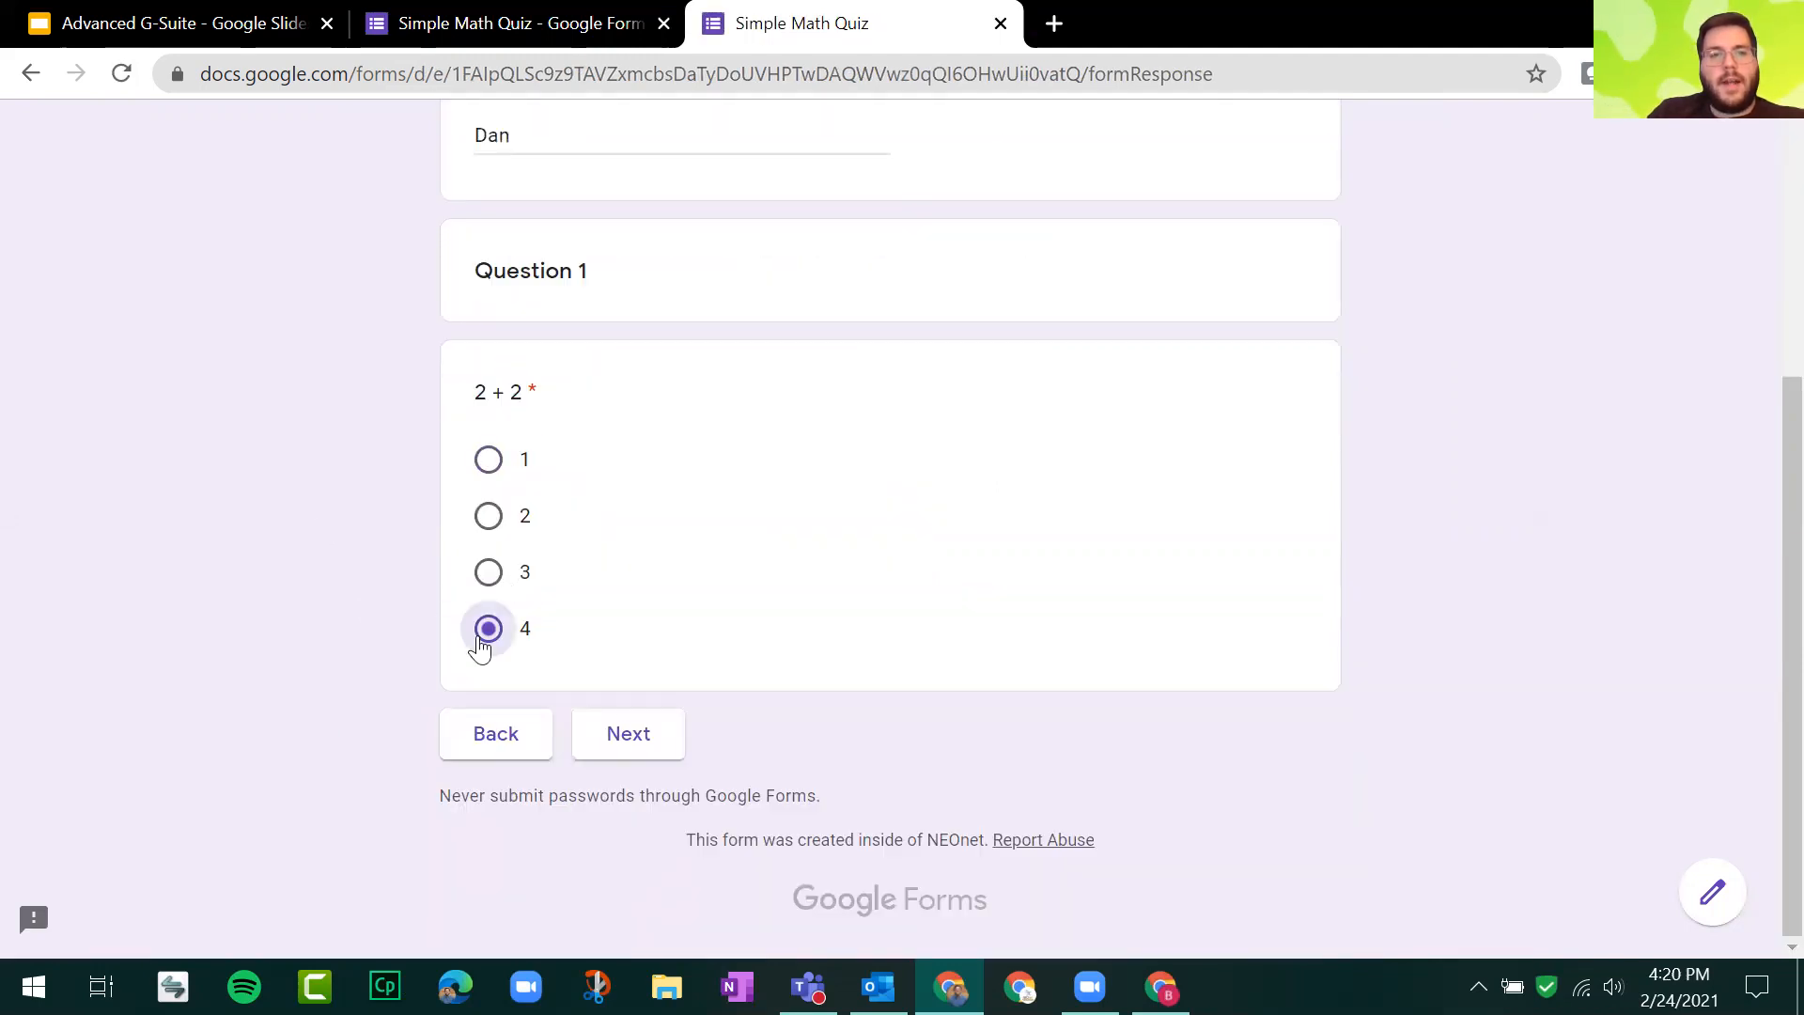
left_click(609, 738)
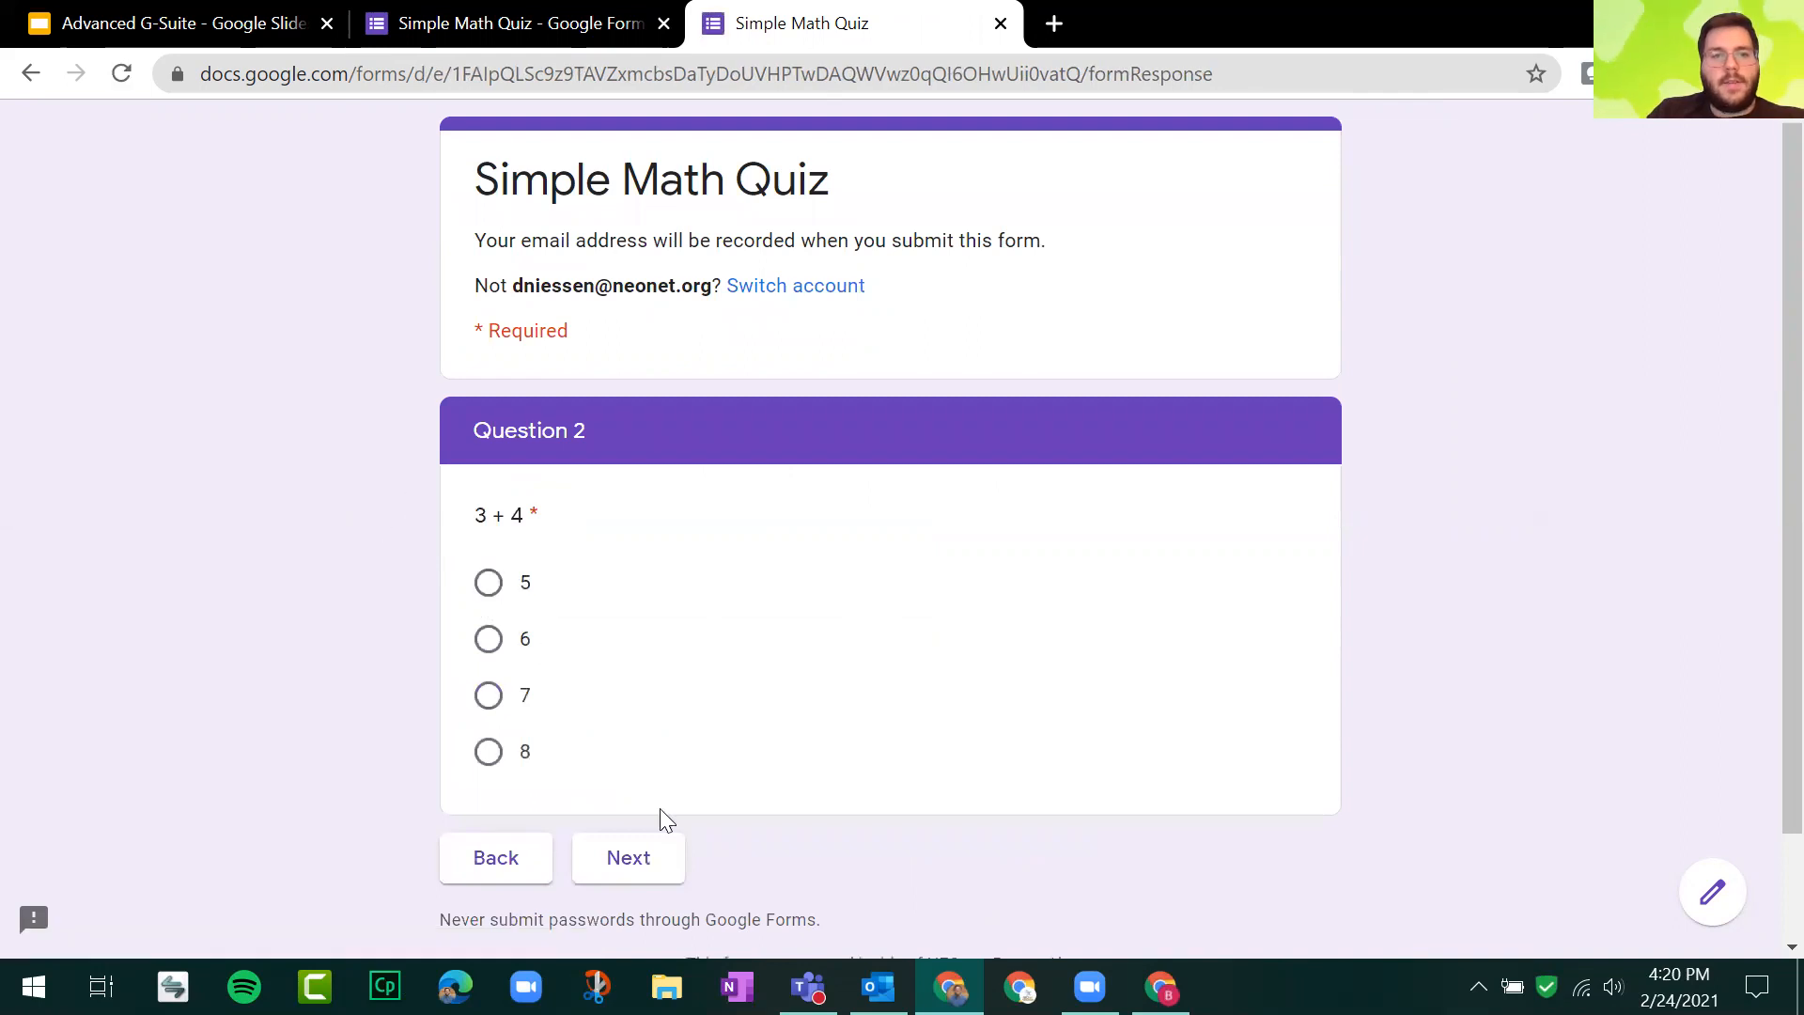
Step: Test the wrong answer 5 for 3 + 4 and continue past the Help for Question 2 section
left_click(488, 582)
left_click(628, 856)
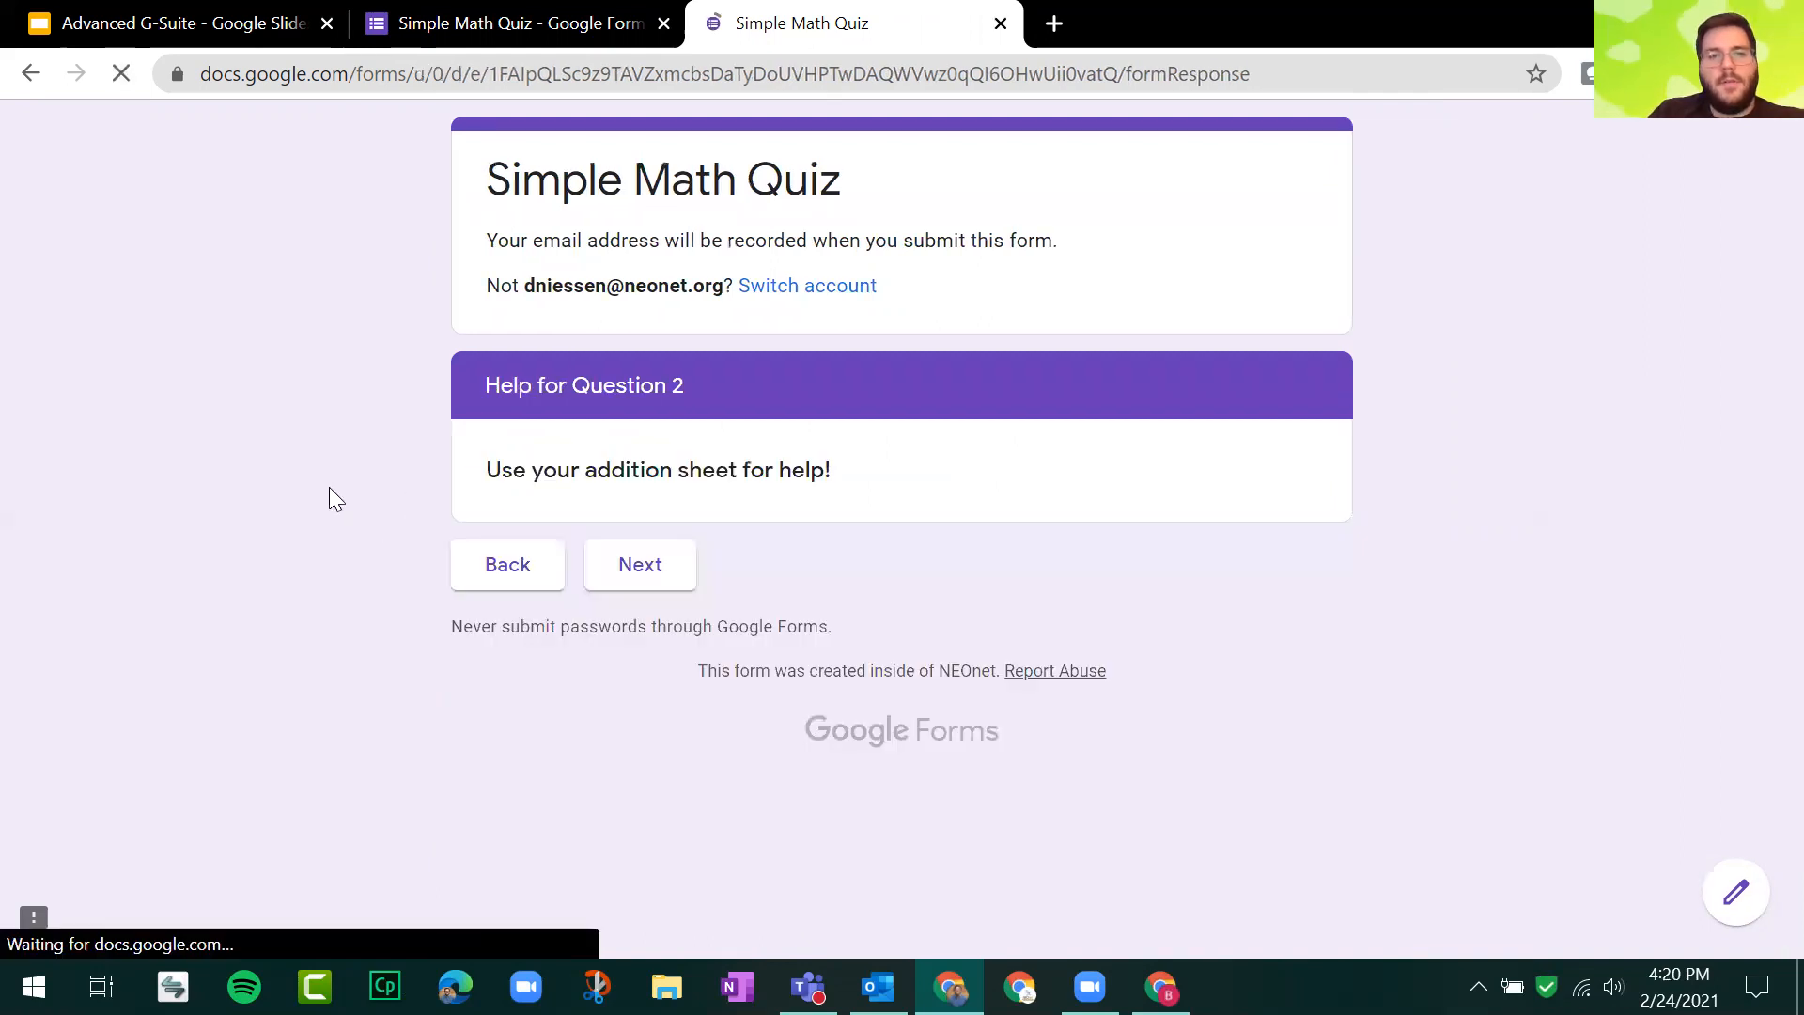
left_click(554, 564)
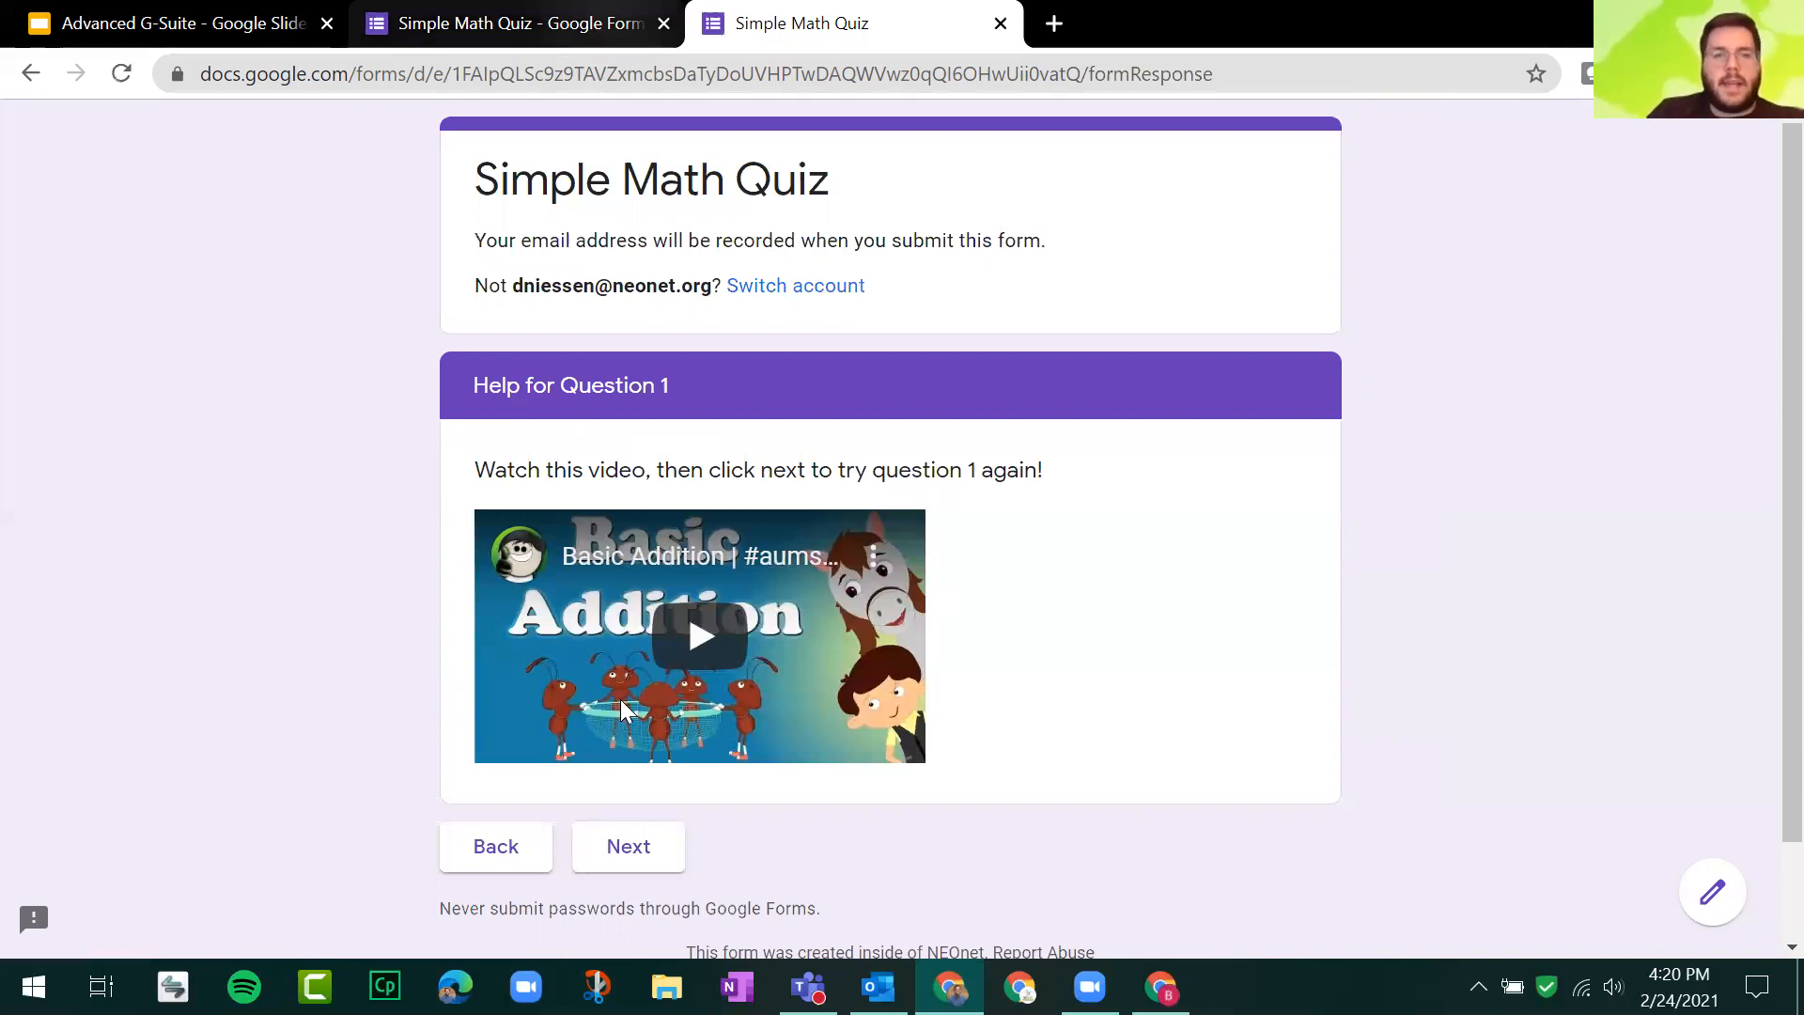
Step: In the form editor, set the Help for Question 2 section to go to section 3 (Question 2) when it ends
key("ctrl+shift+Tab")
scroll(374, 552, "down", 4)
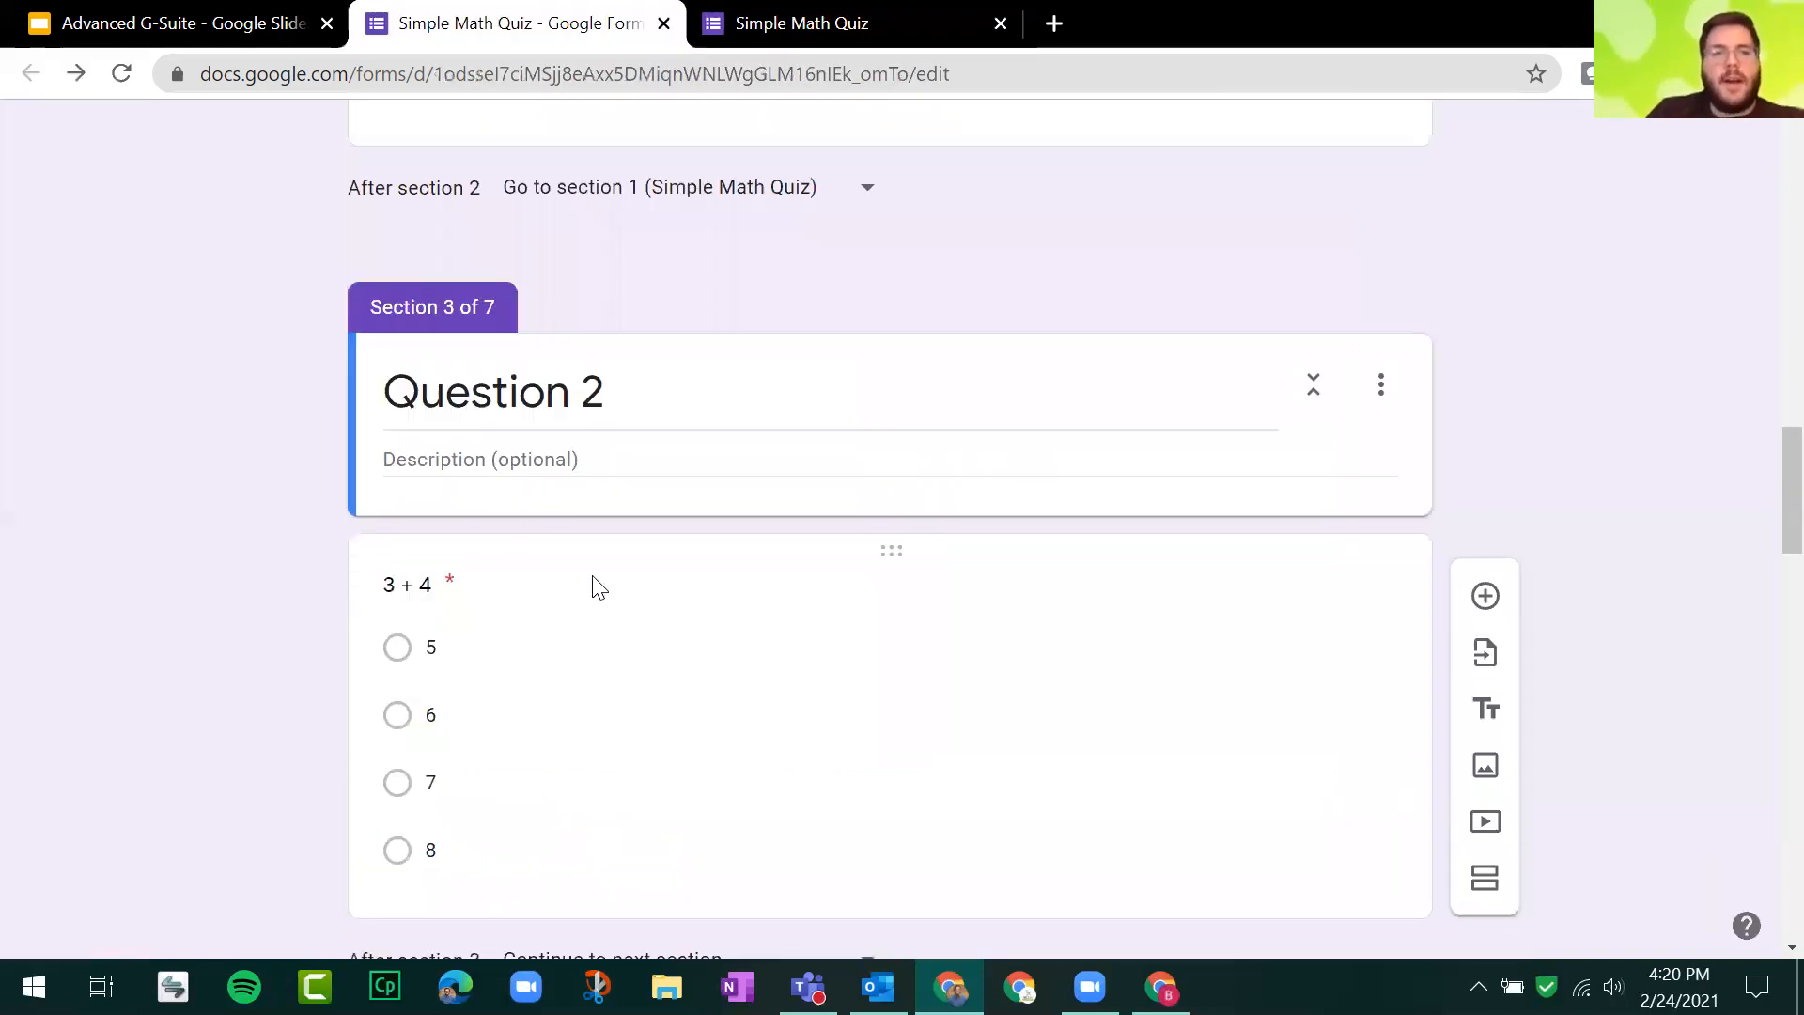
scroll(564, 556, "down", 8)
scroll(612, 555, "up", 3)
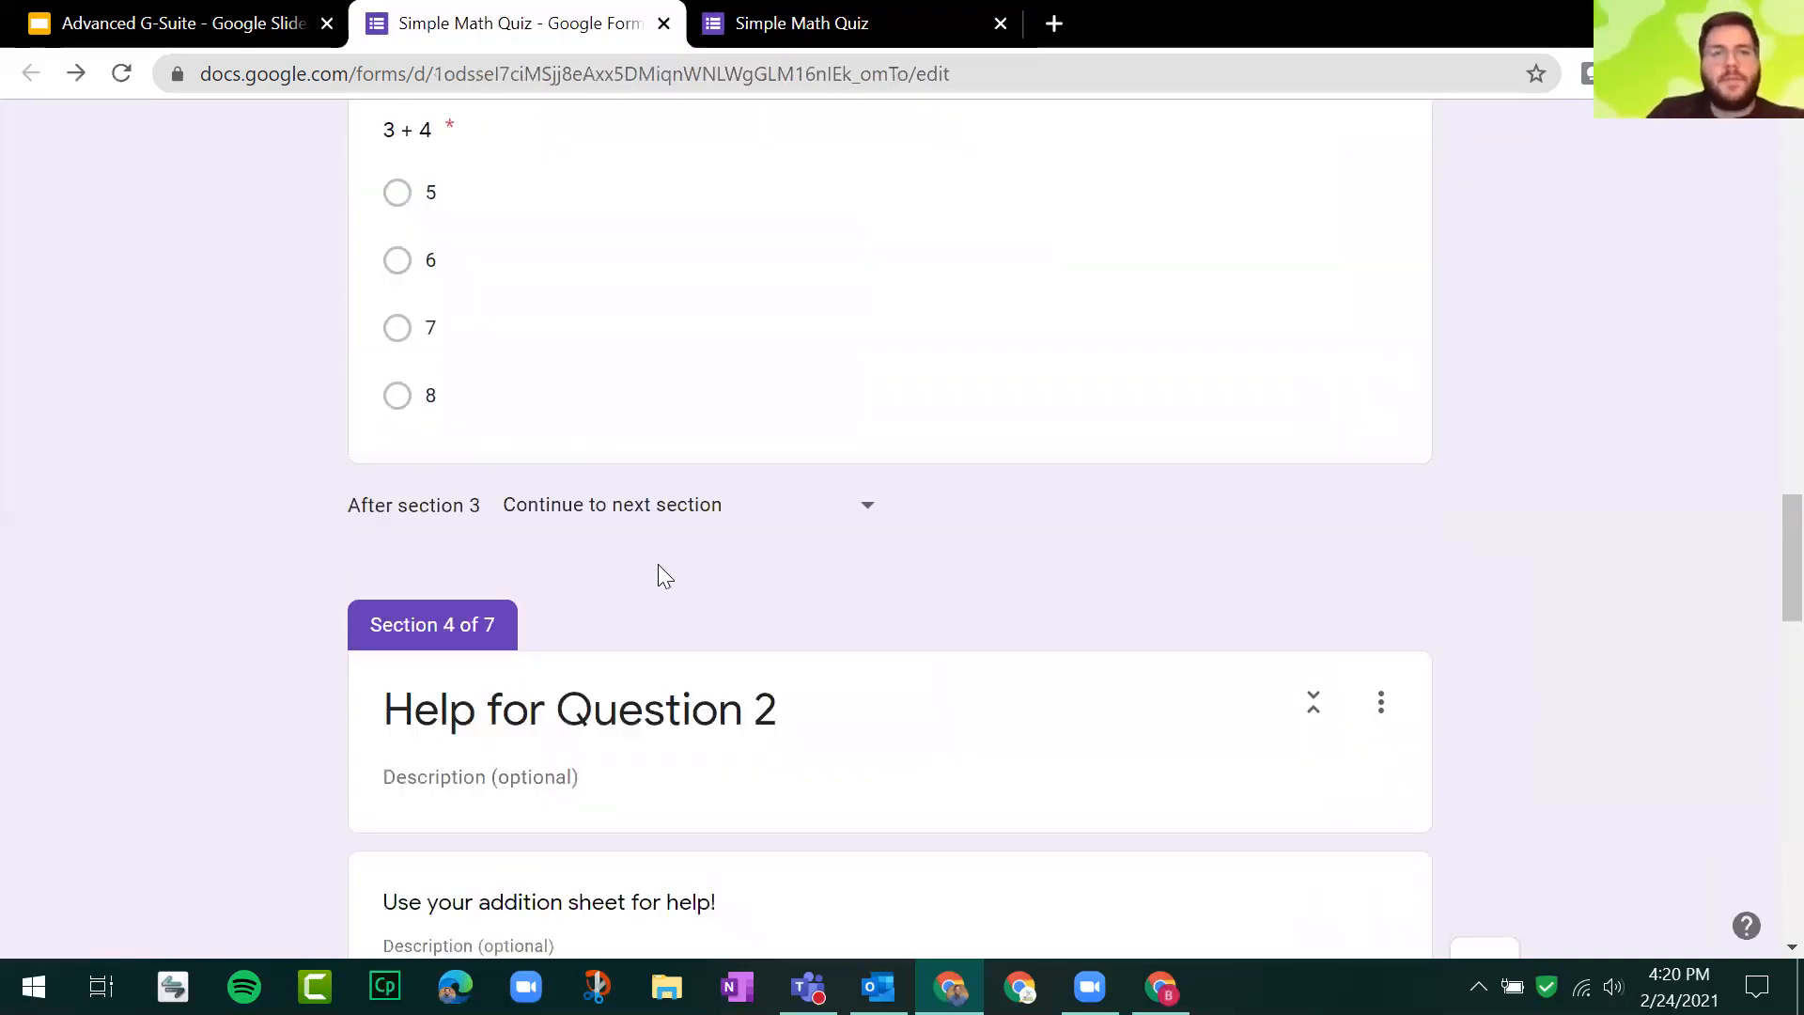
scroll(658, 575, "up", 8)
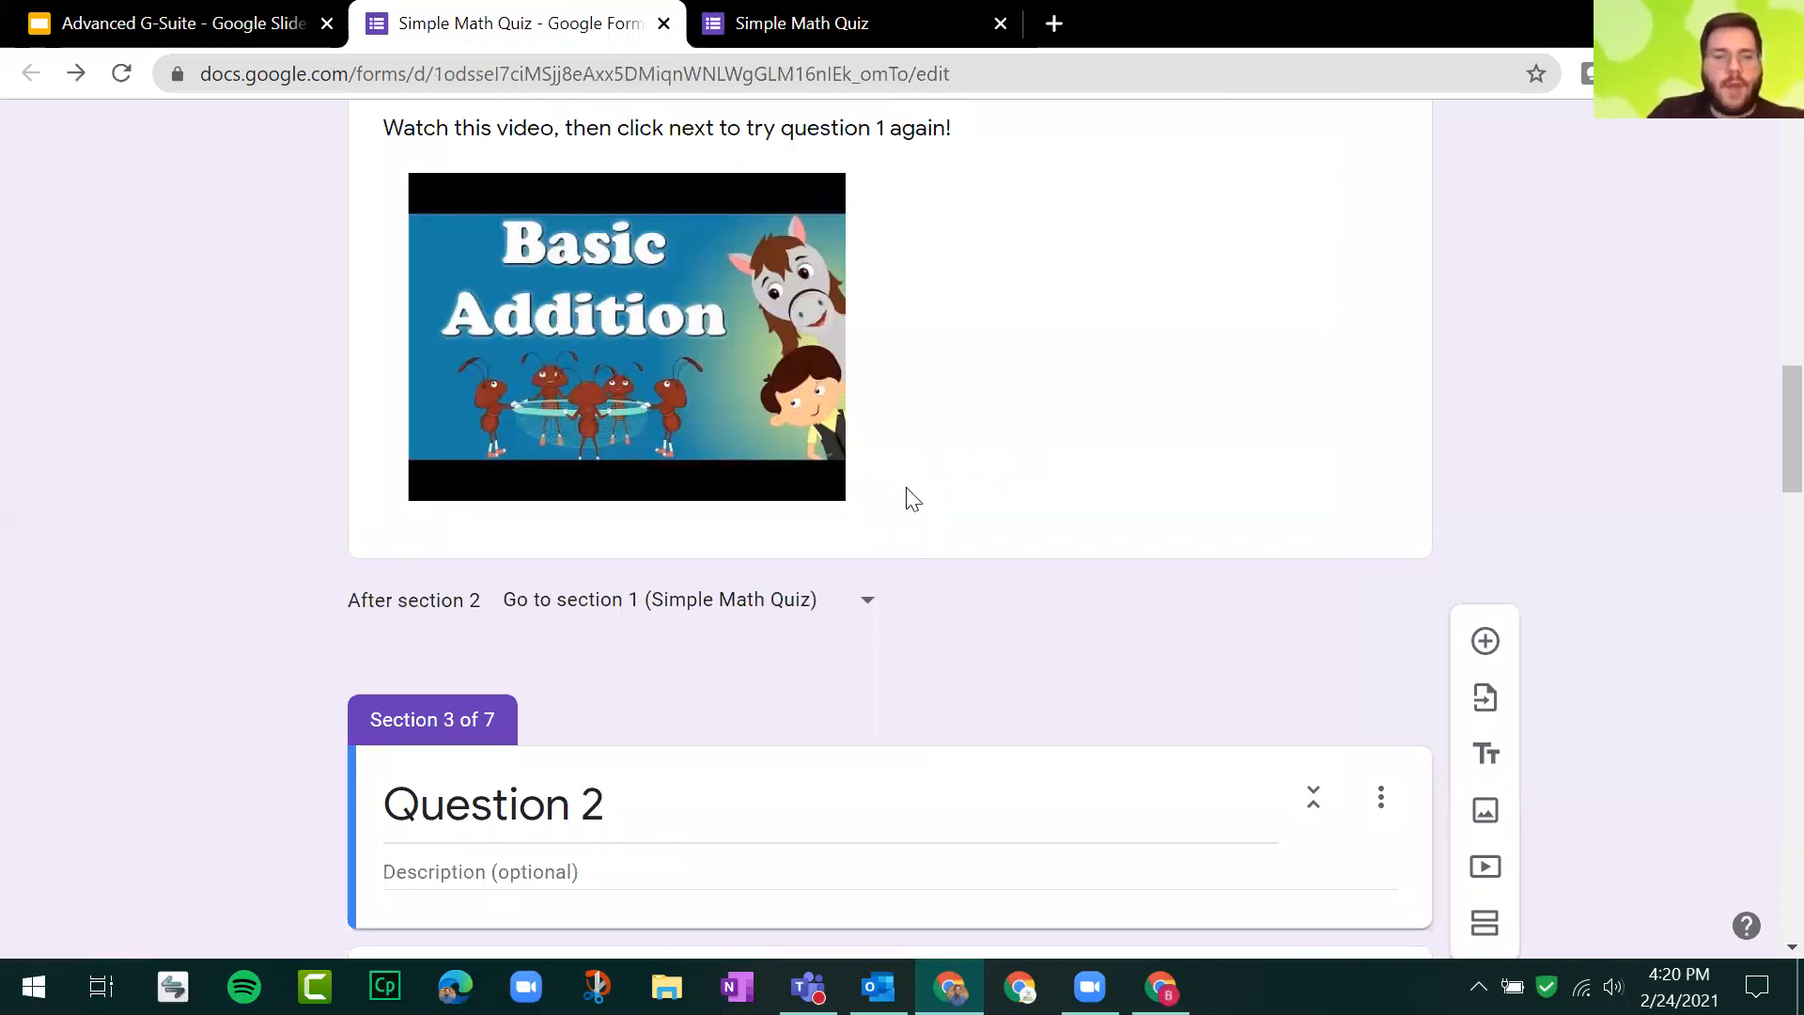
scroll(911, 498, "down", 2)
scroll(874, 486, "down", 12)
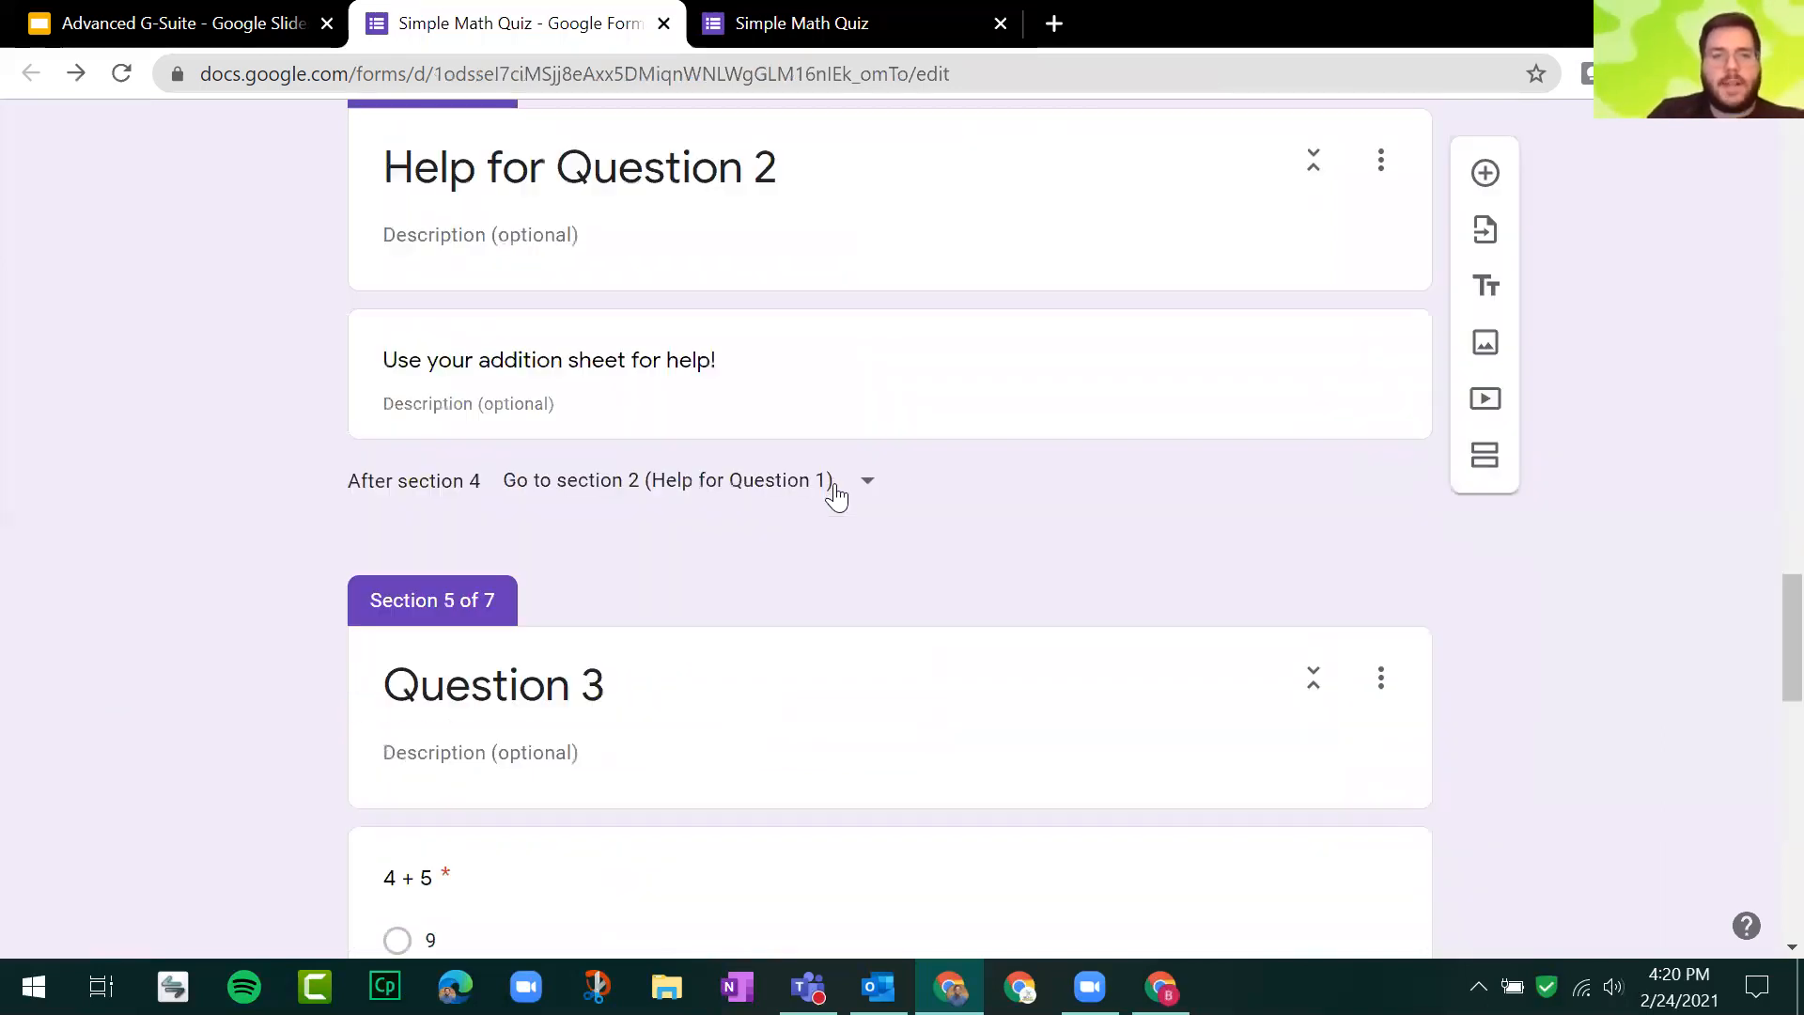
left_click(834, 496)
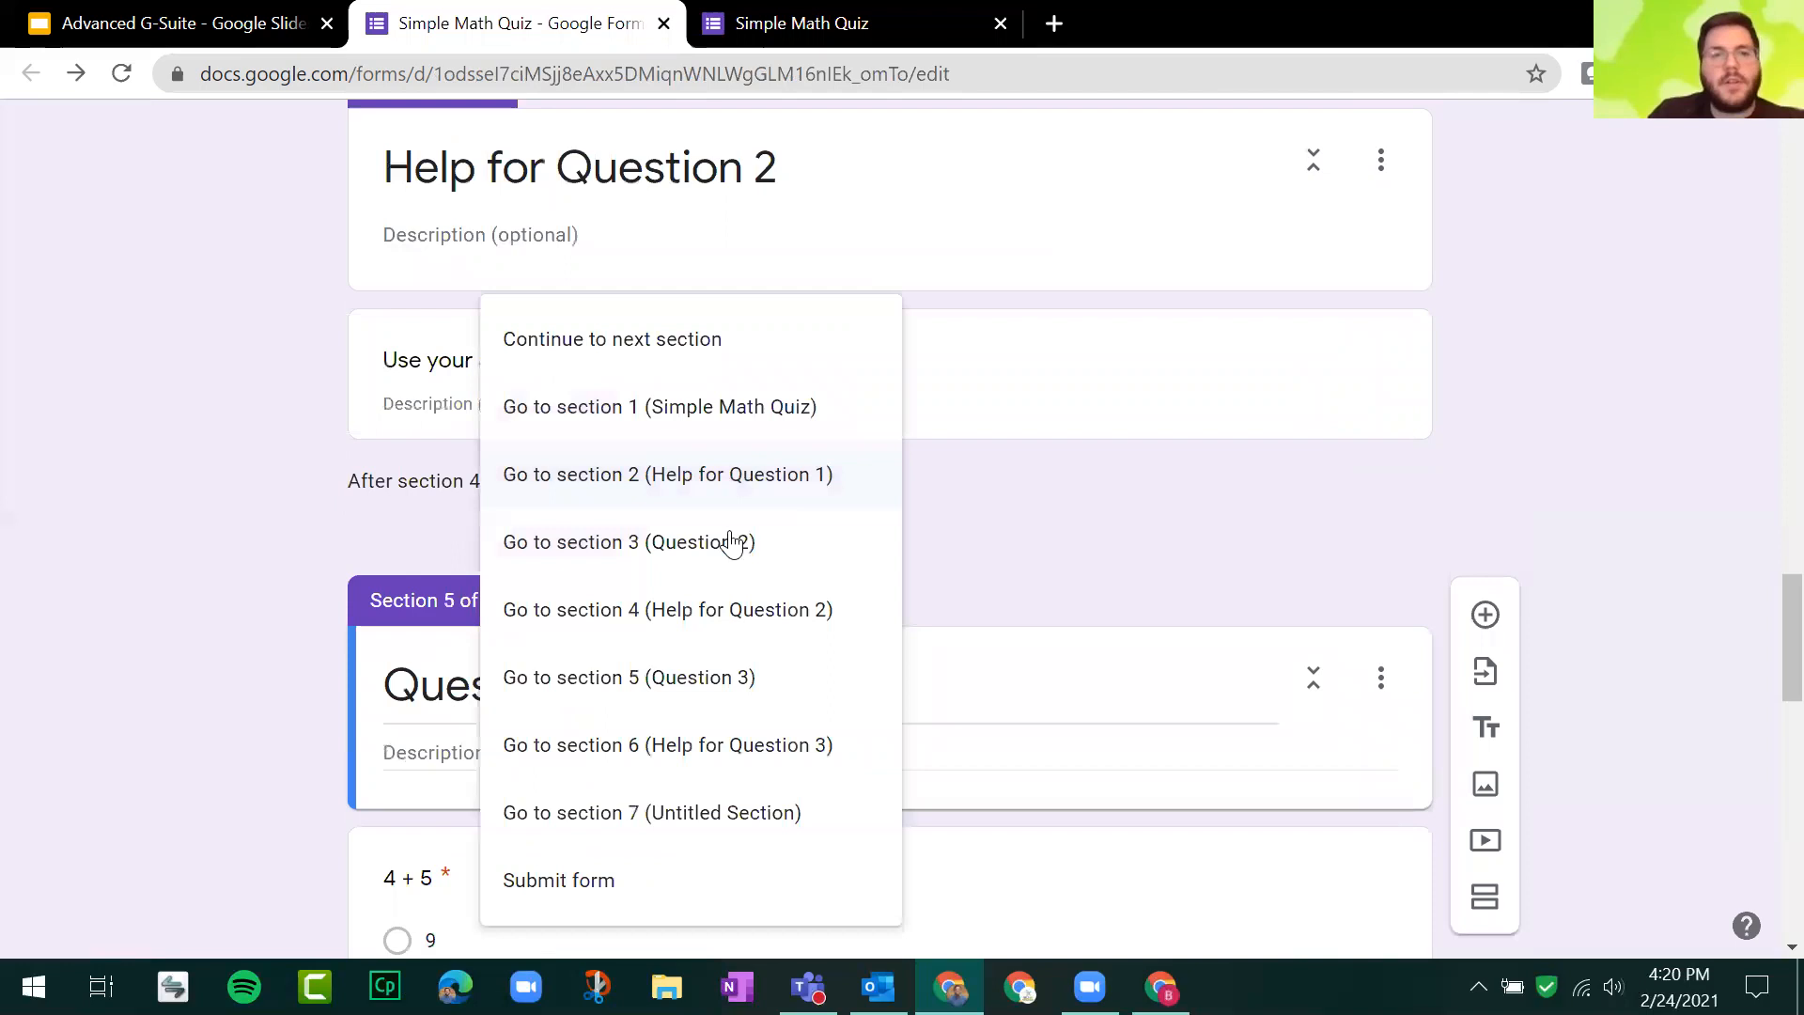
left_click(261, 492)
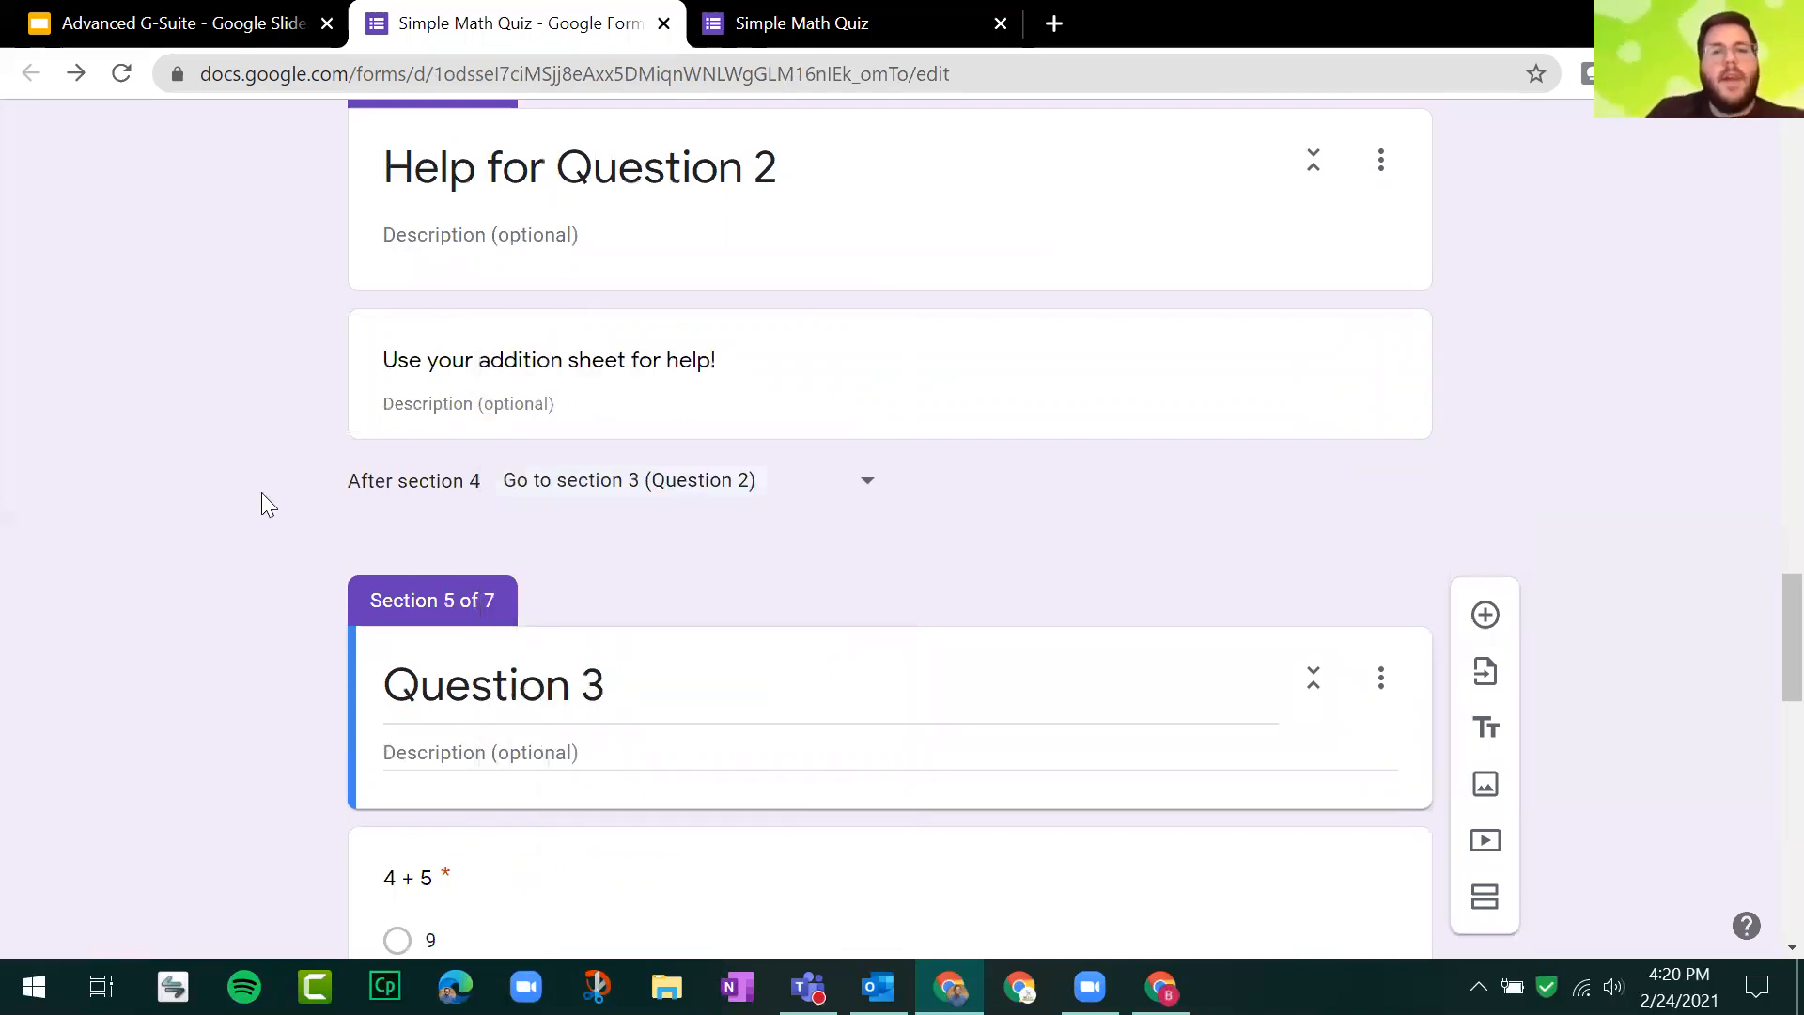
Step: Review the quiz's sections from Question 1 onward, including the addition sheet hint in the Help for Question 2 section
scroll(262, 495, "up", 3)
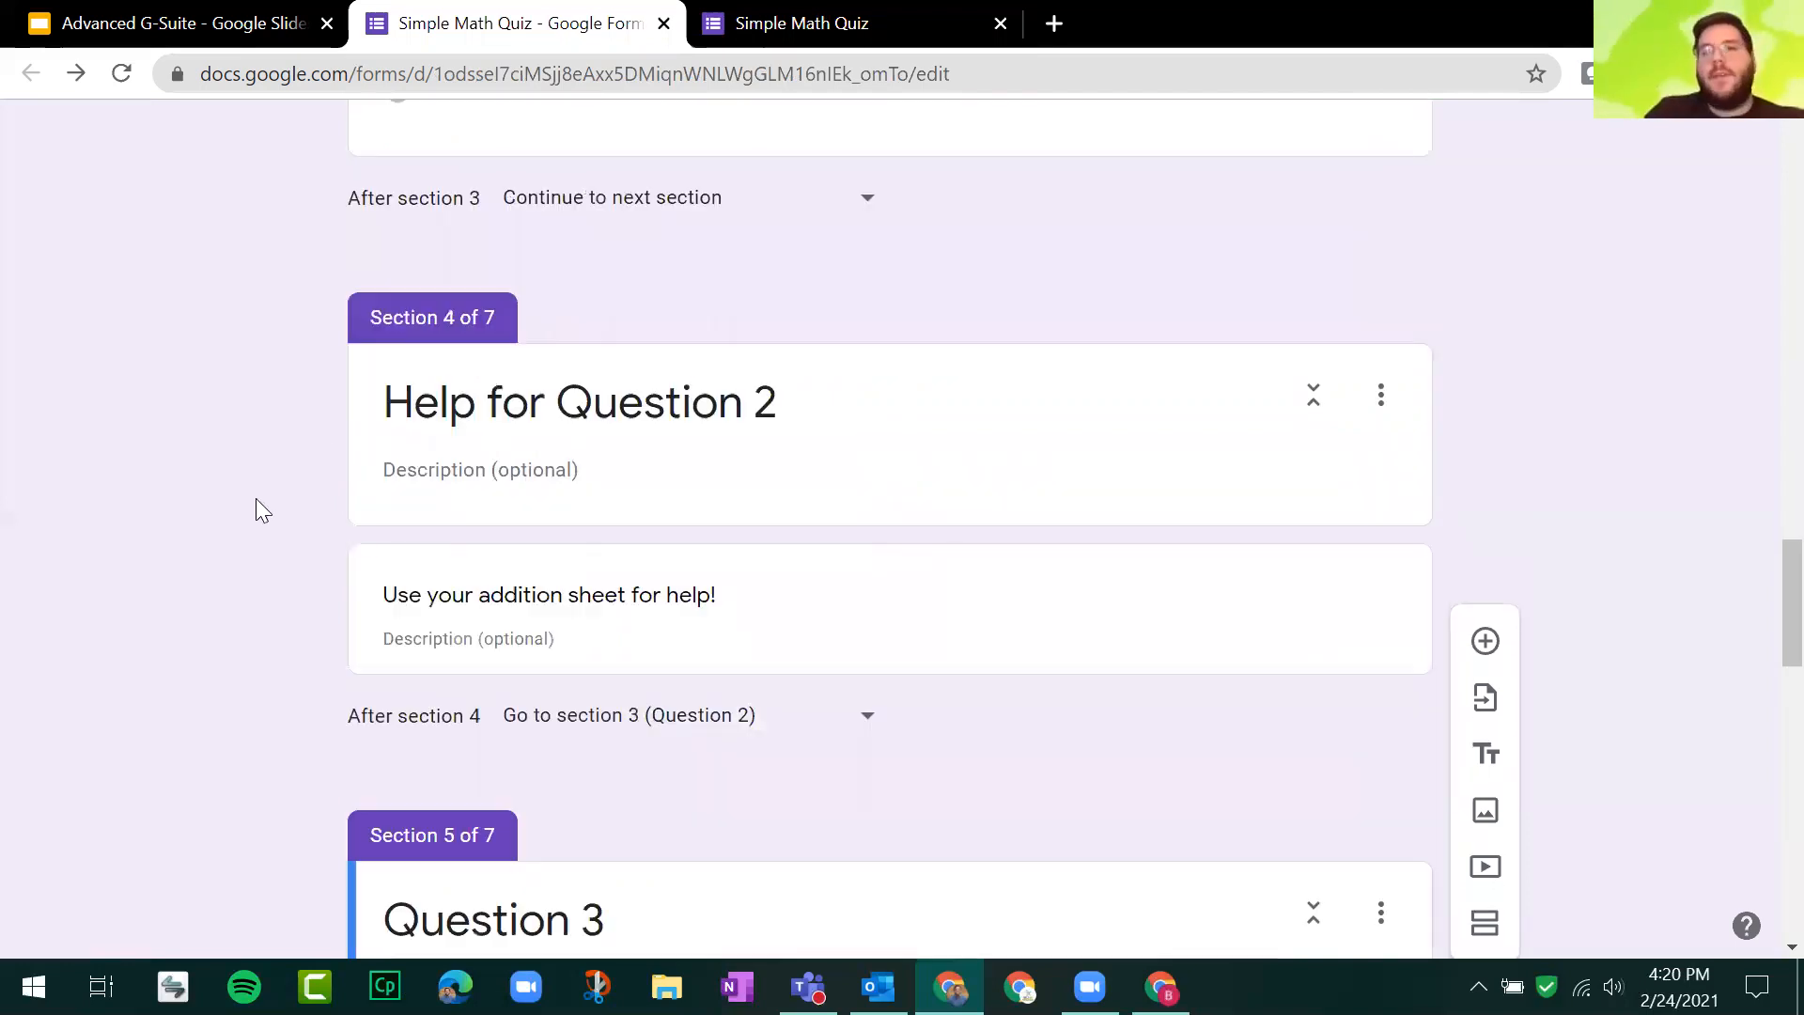
scroll(255, 498, "up", 20)
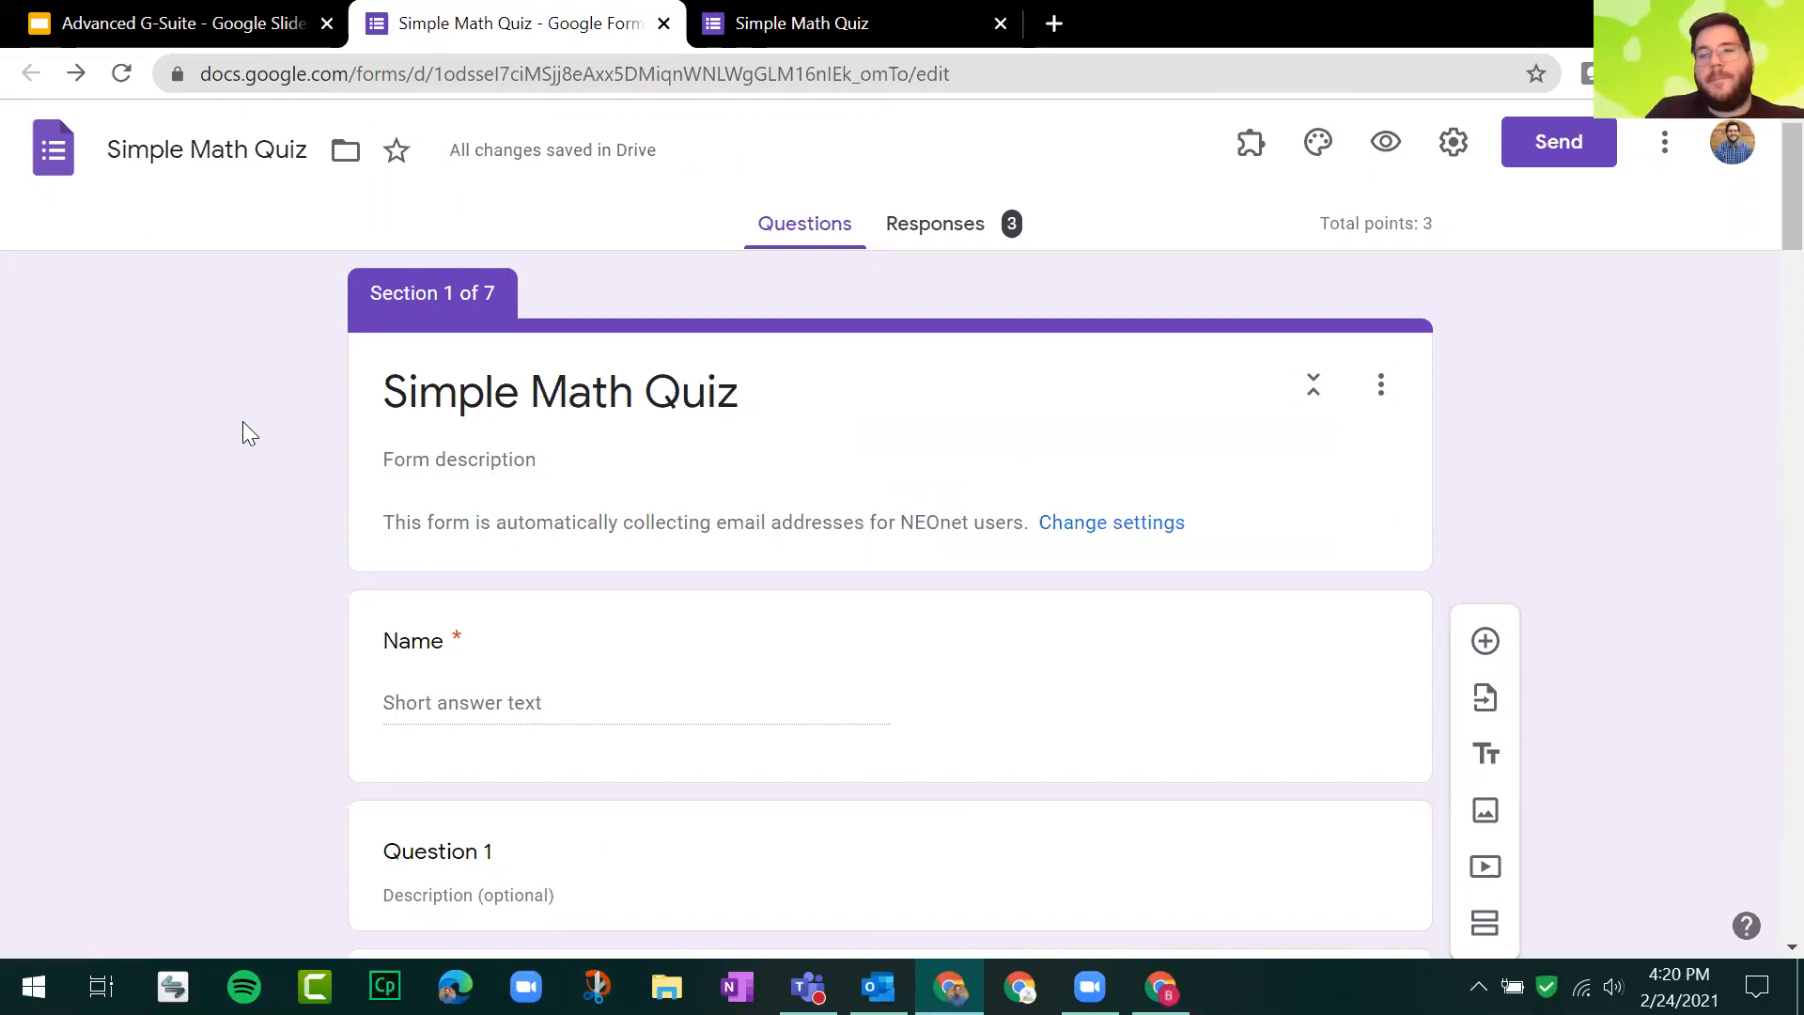
scroll(404, 406, "down", 14)
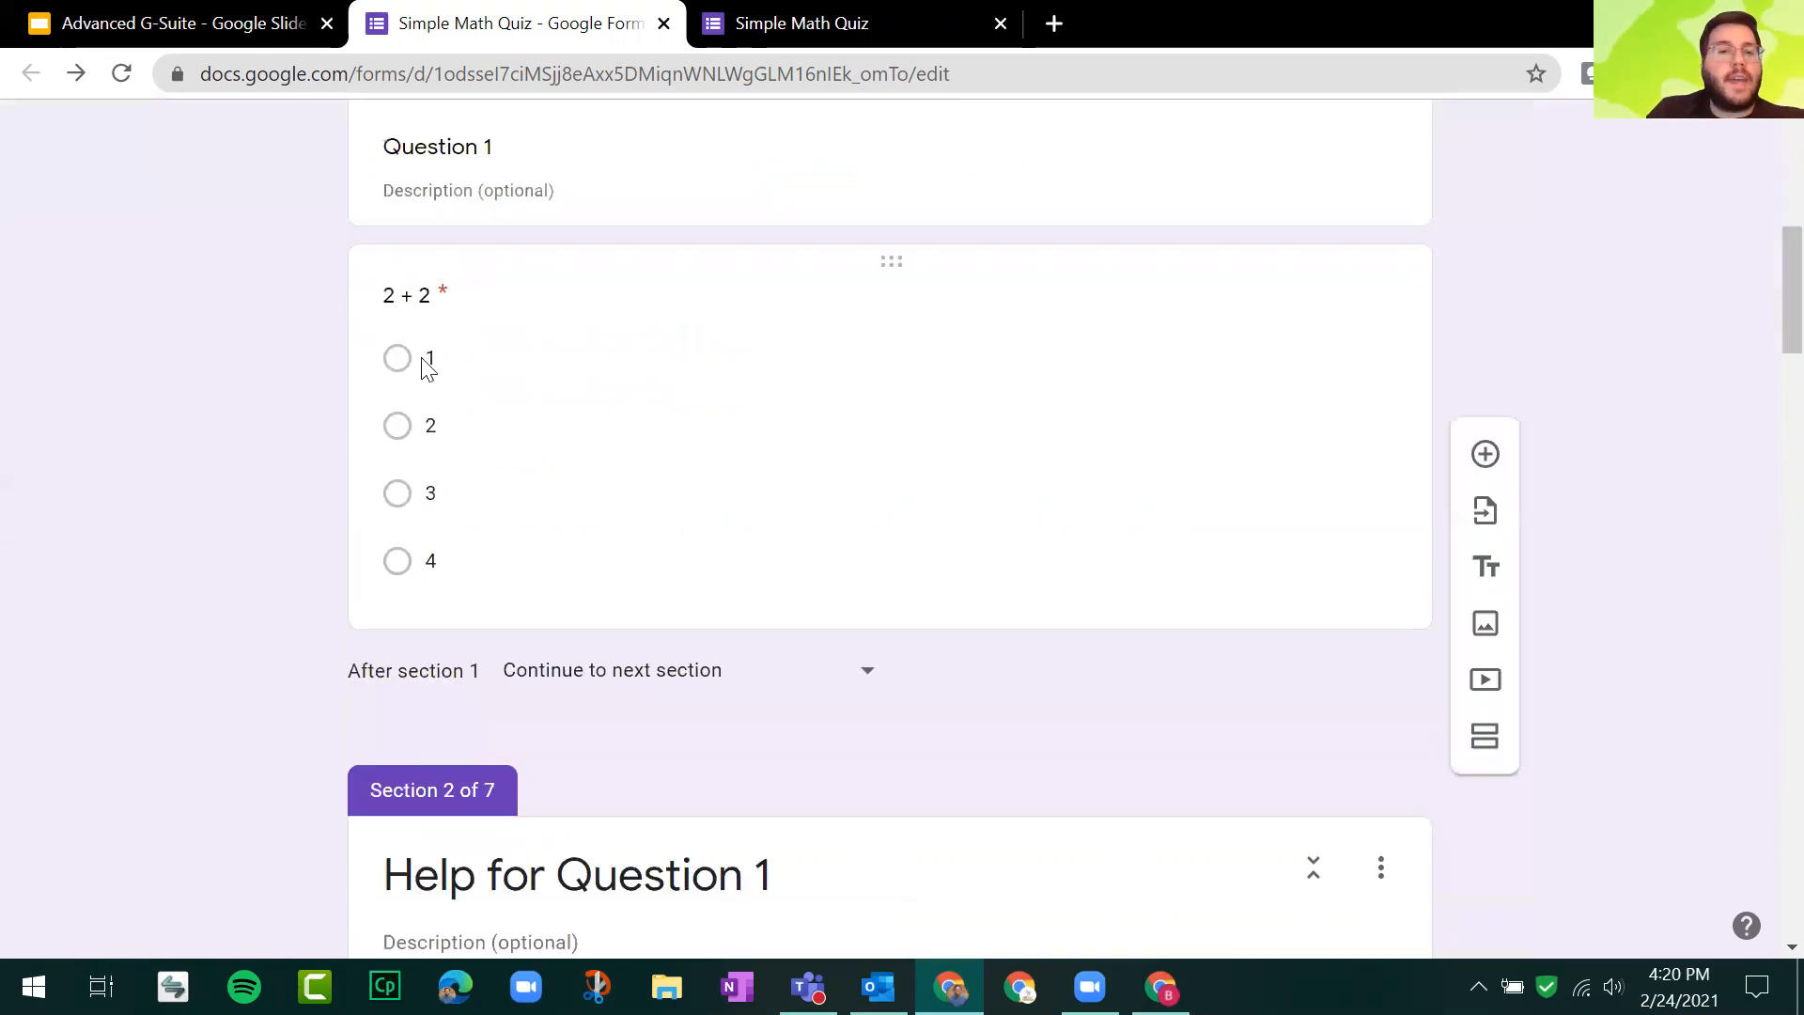
scroll(404, 406, "down", 20)
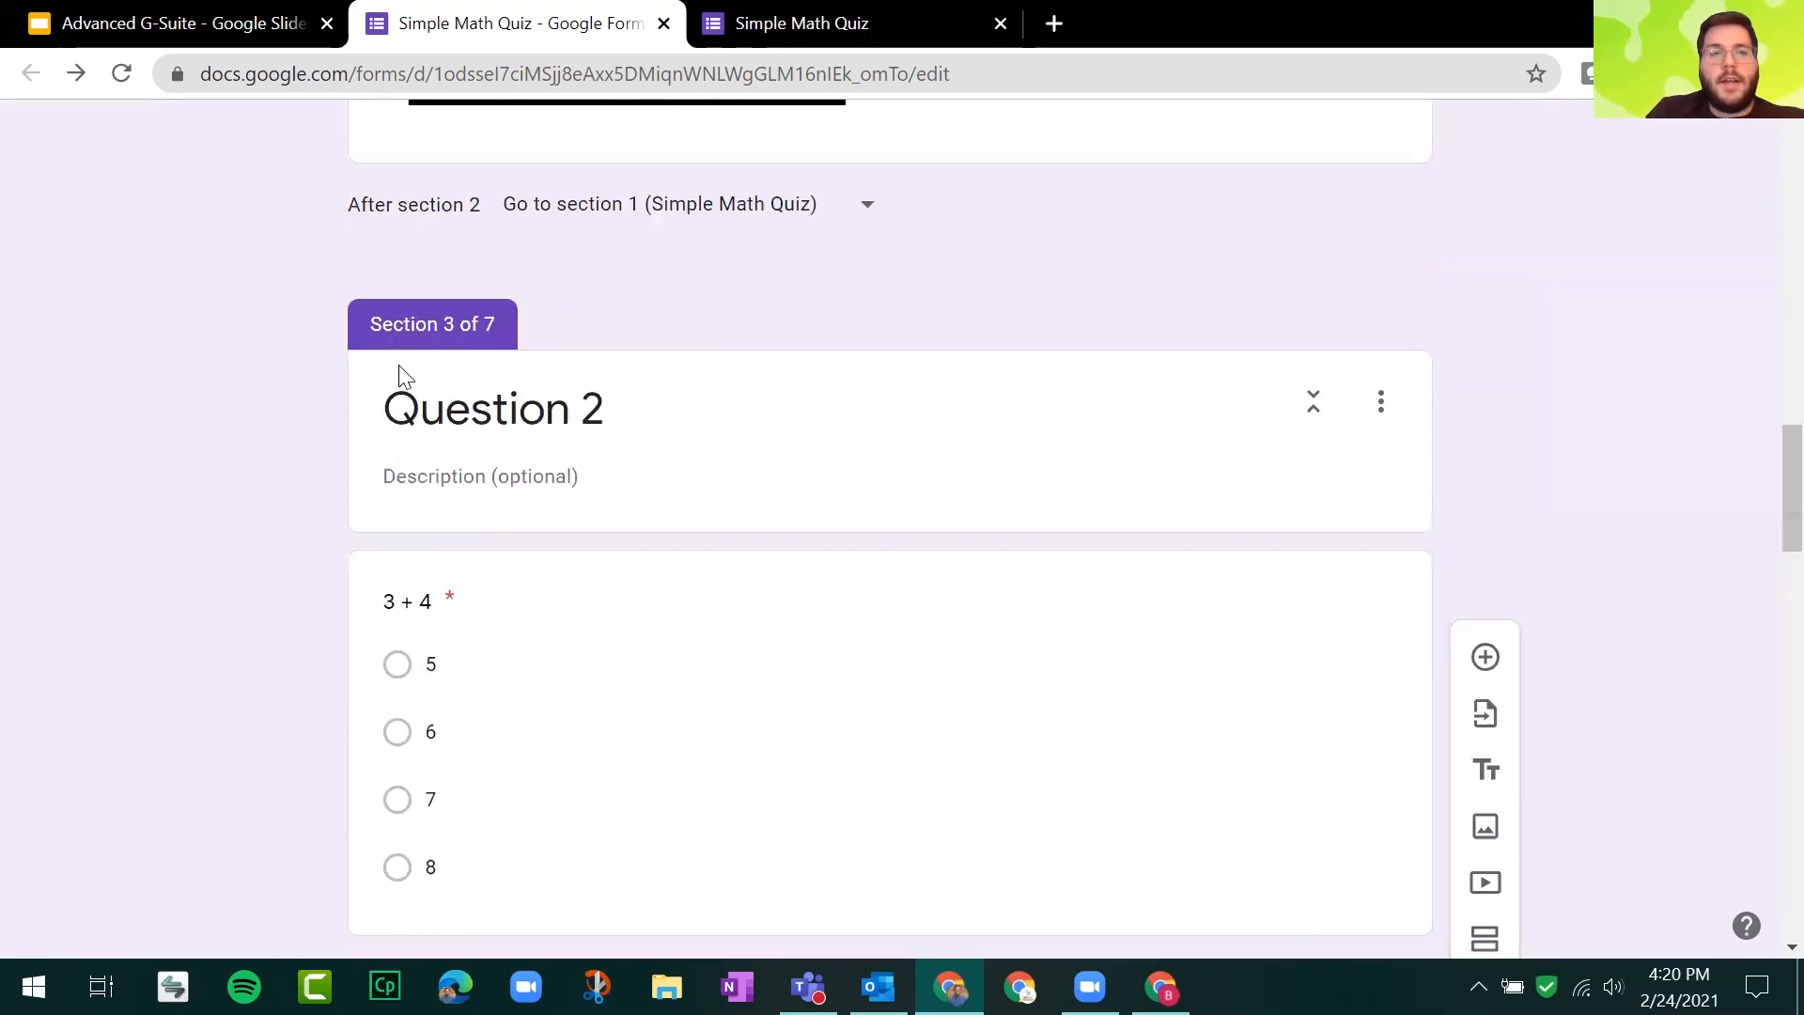
scroll(677, 487, "up", 8)
triple_click(560, 617)
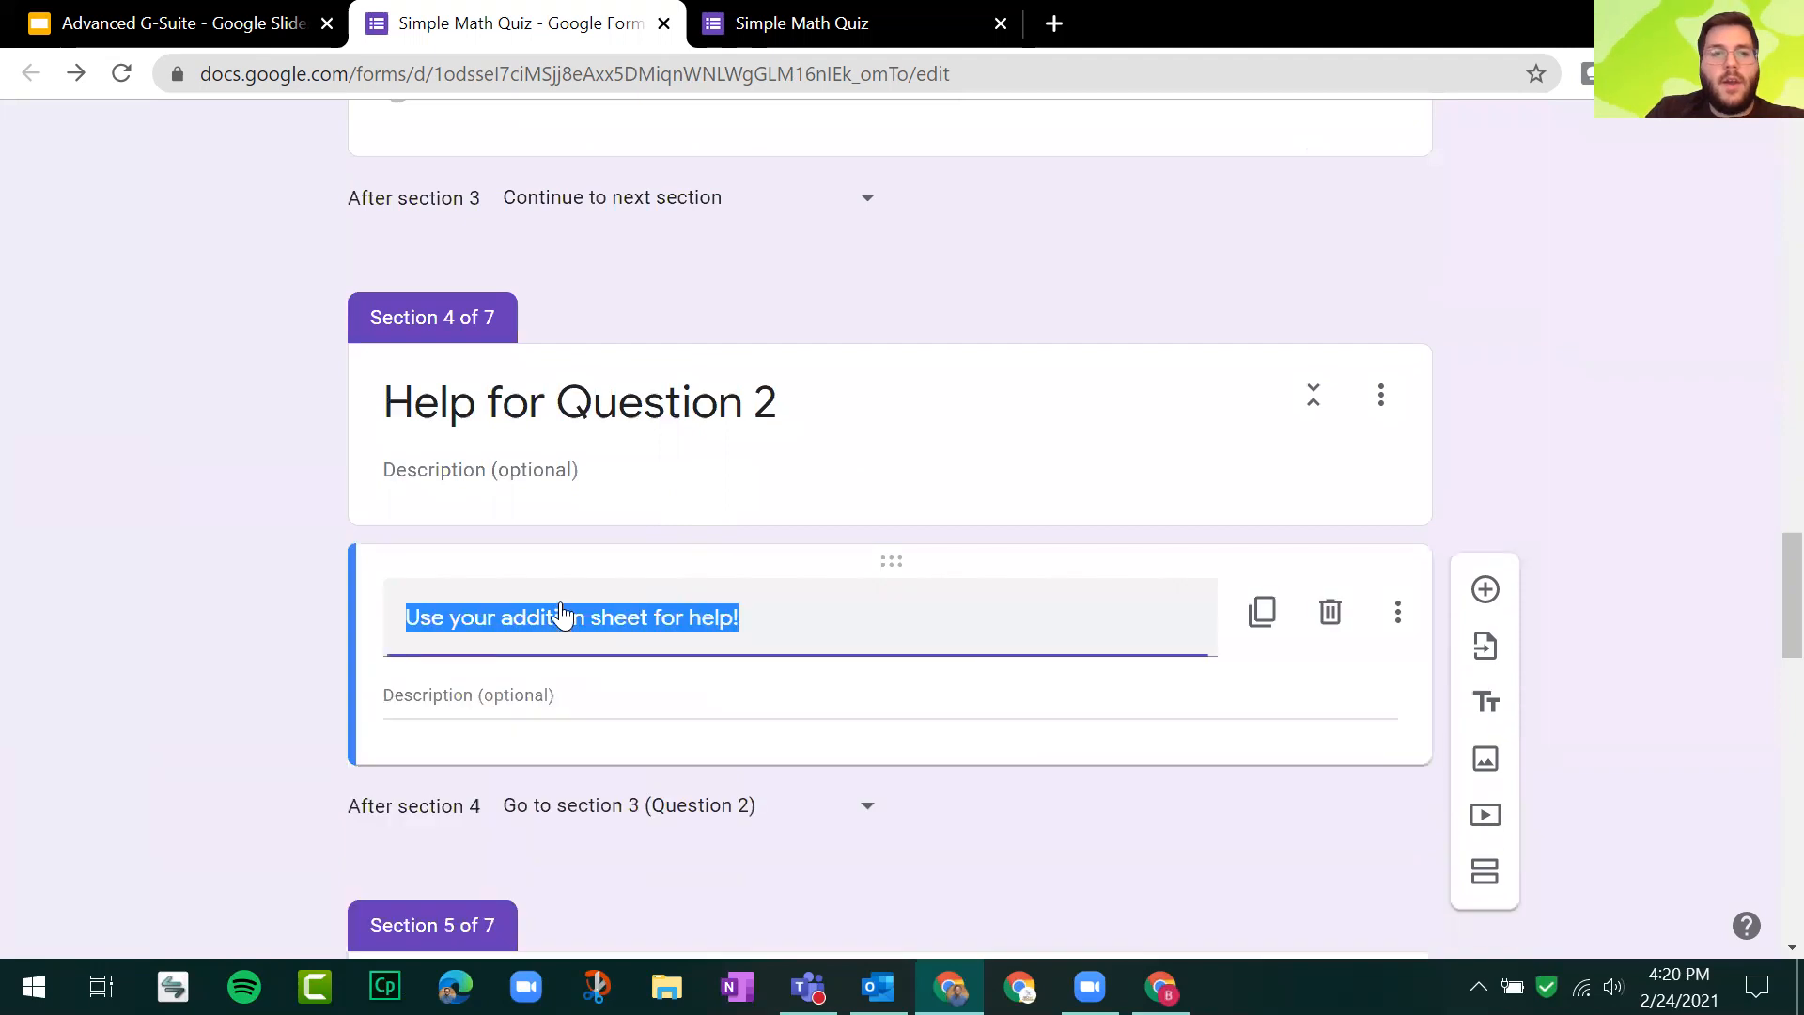
left_click(821, 614)
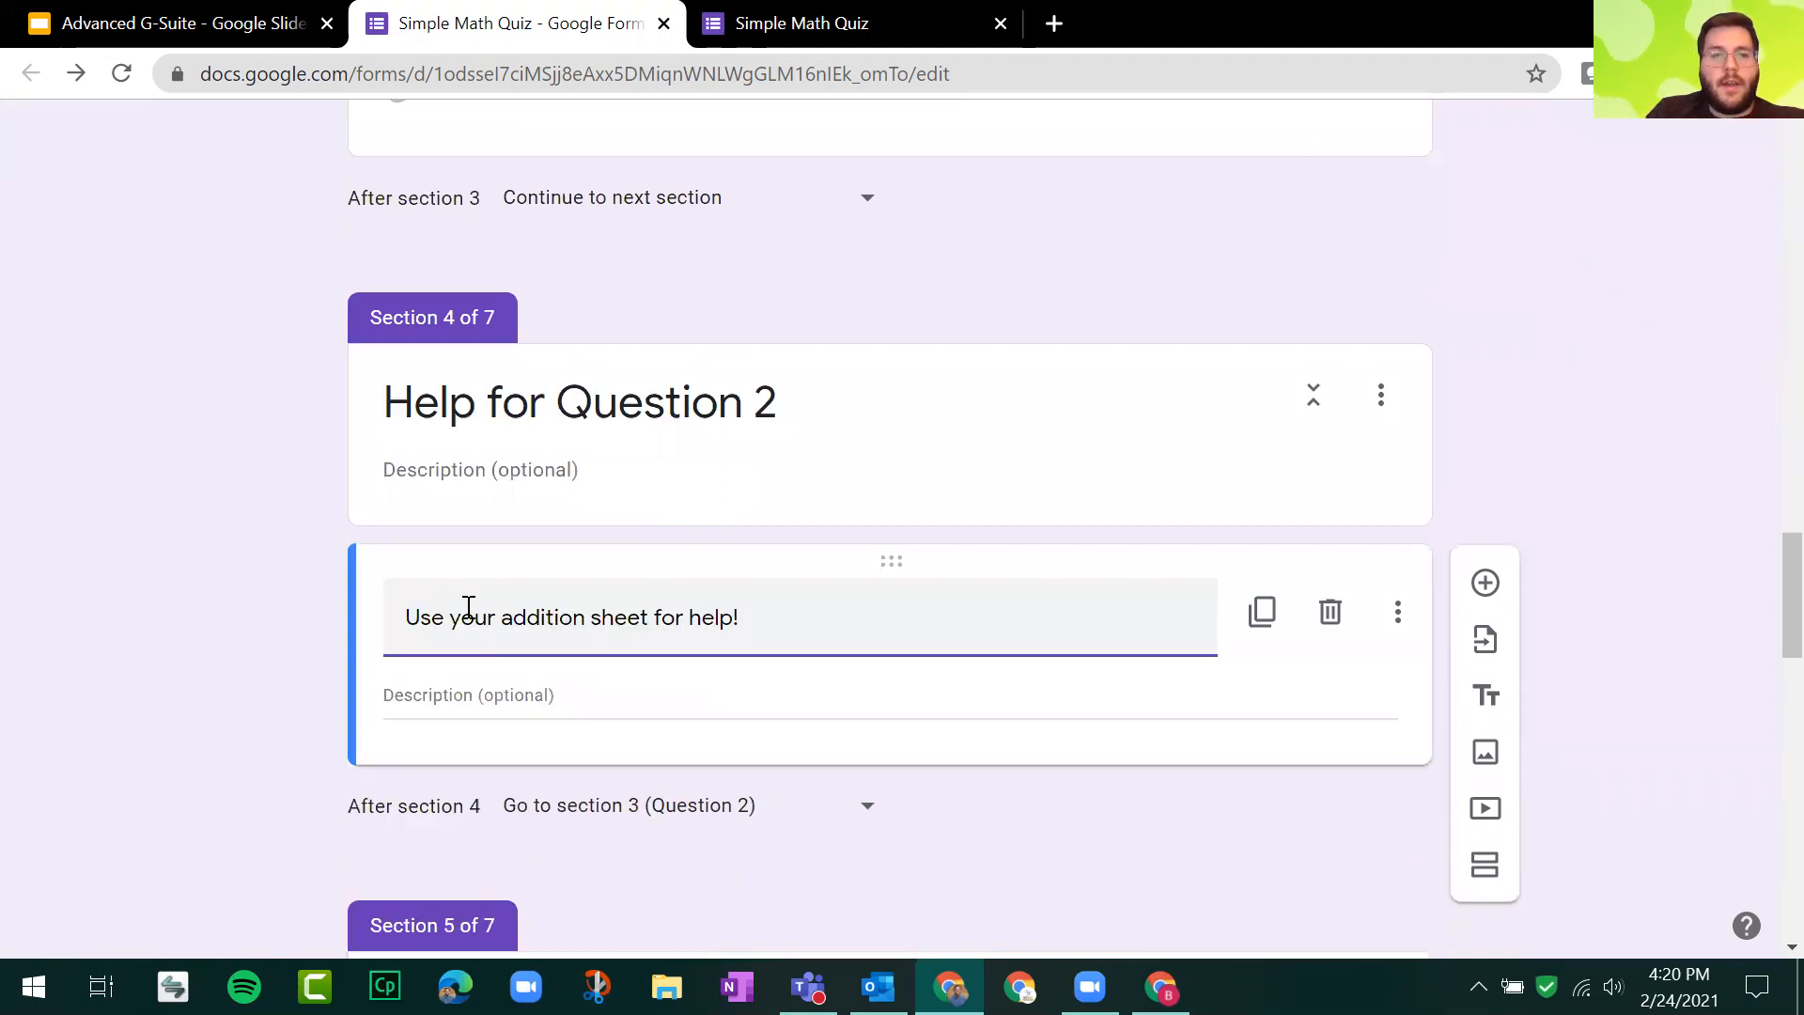
left_click_drag(524, 617, 752, 617)
left_click(752, 616)
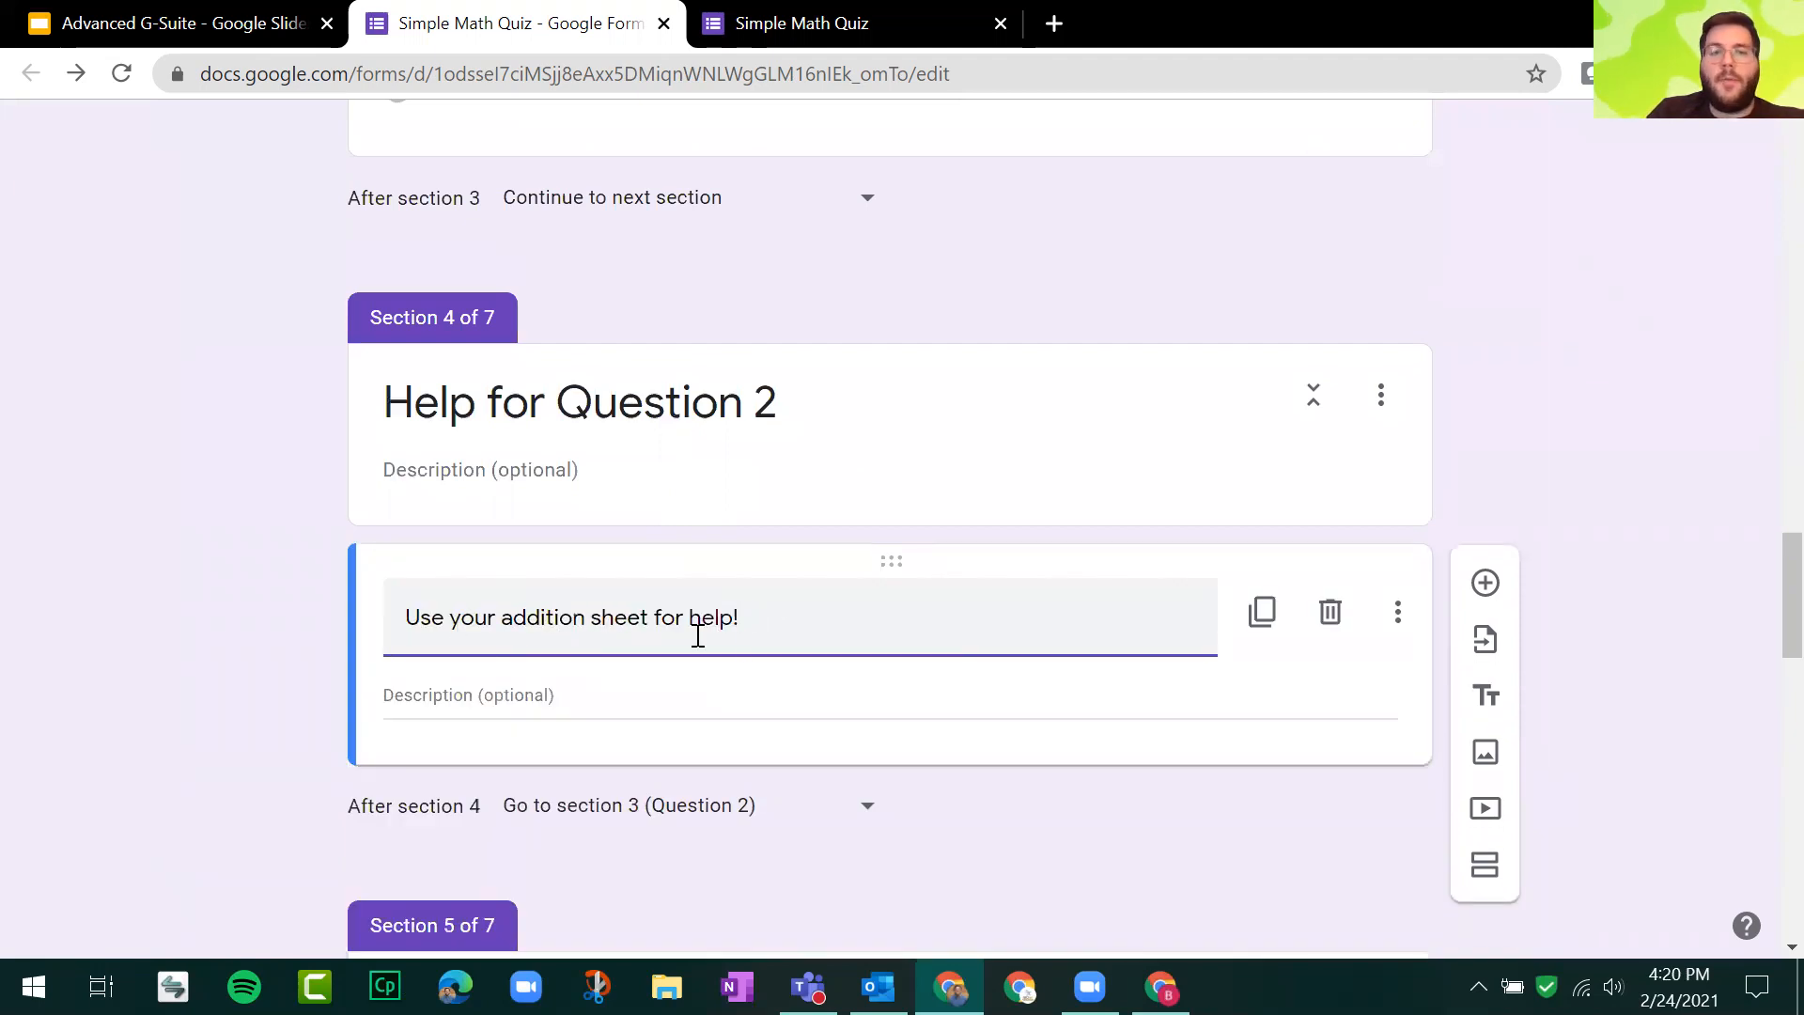
left_click(704, 692)
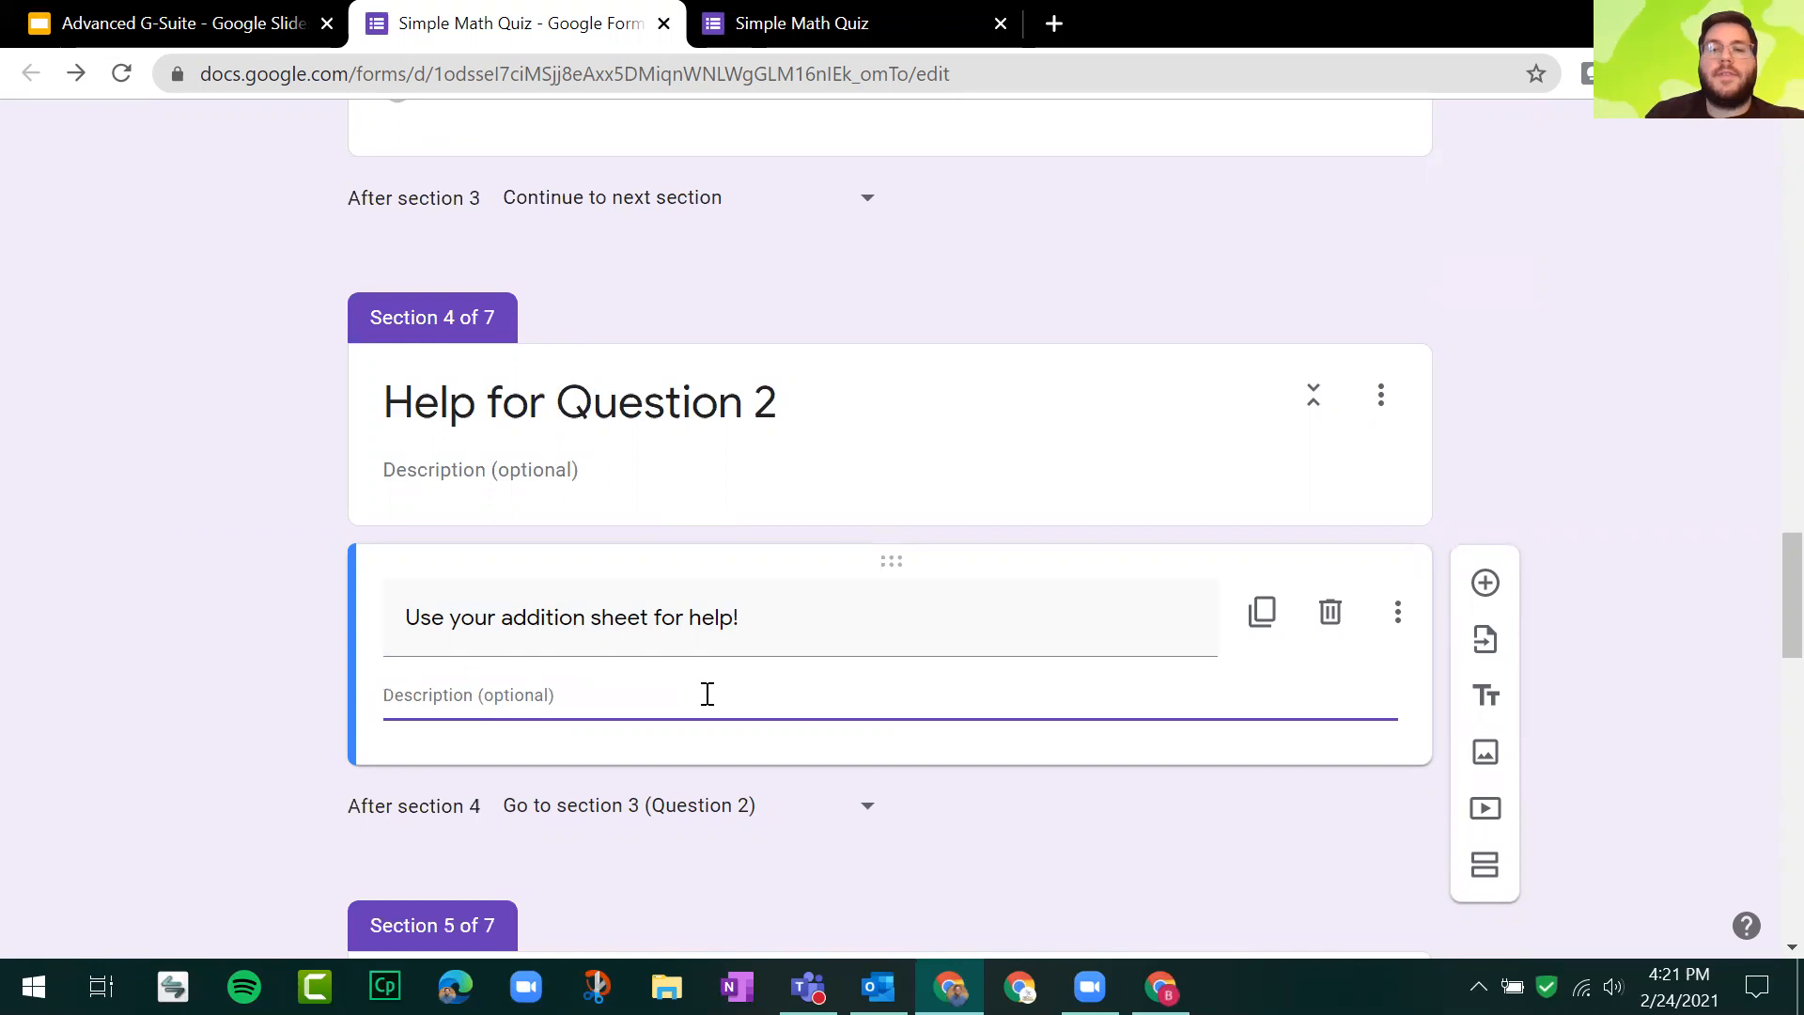
scroll(198, 434, "up", 2)
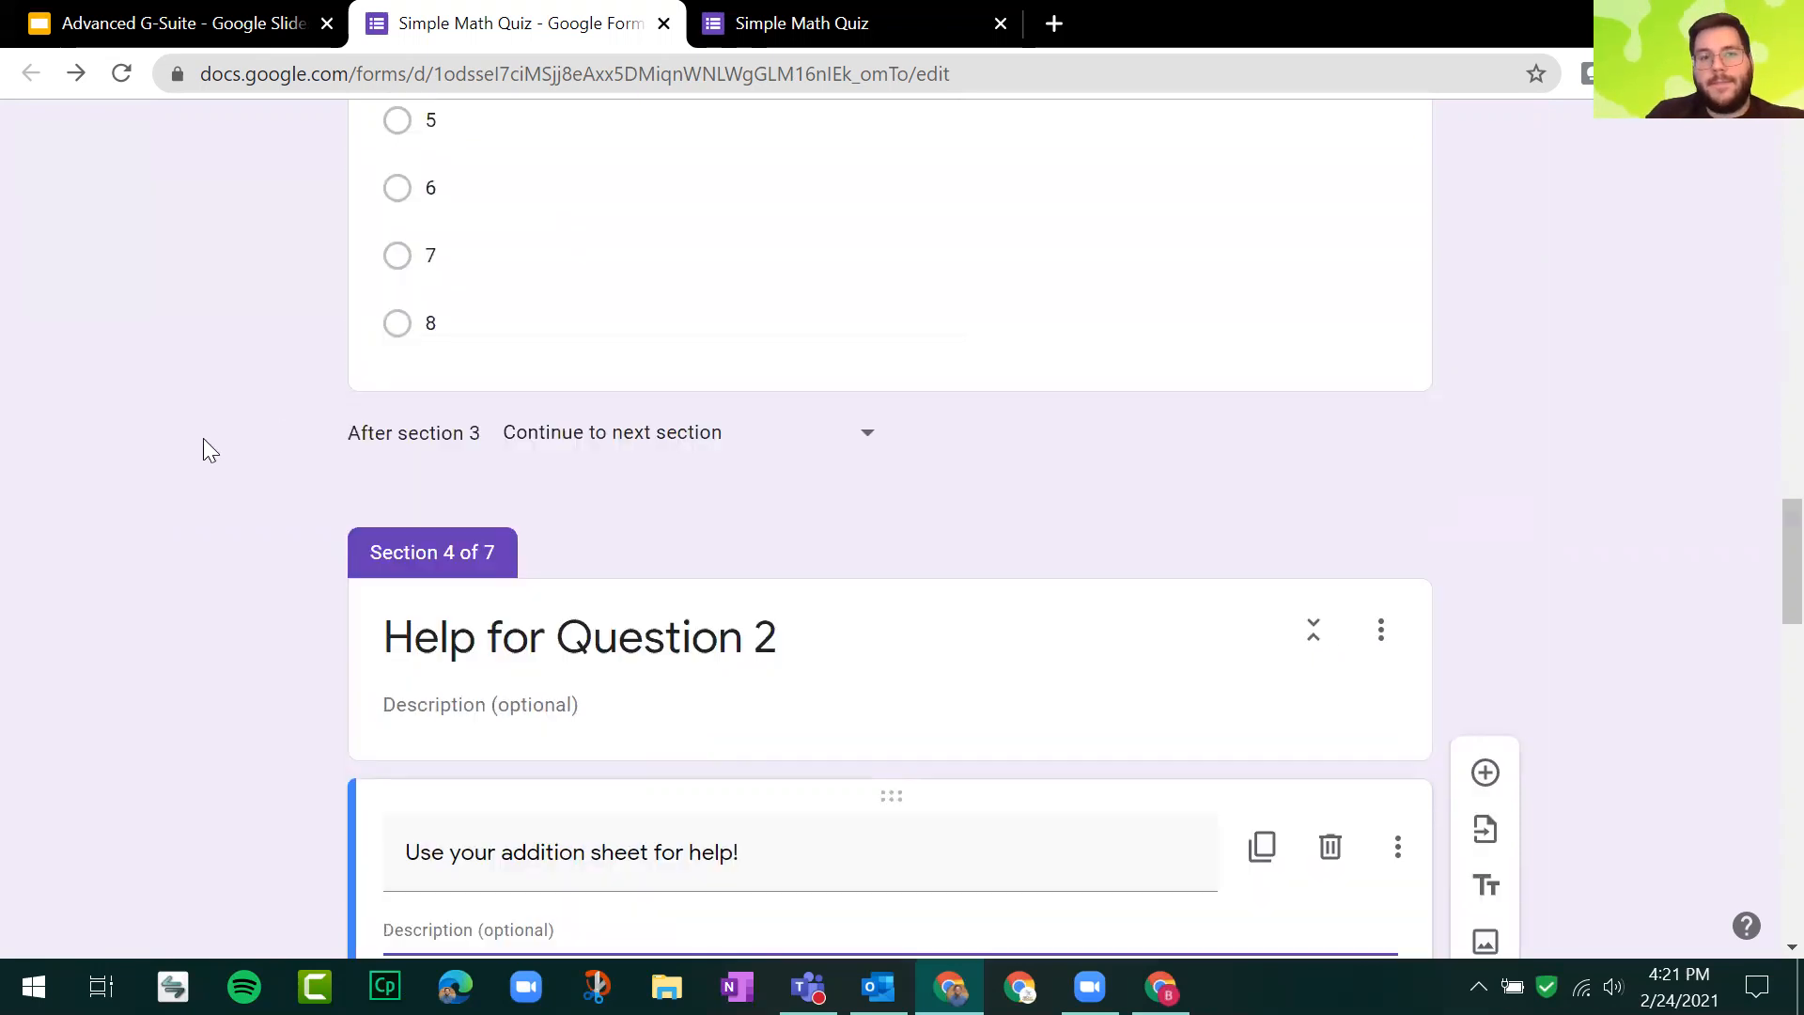
scroll(202, 438, "up", 15)
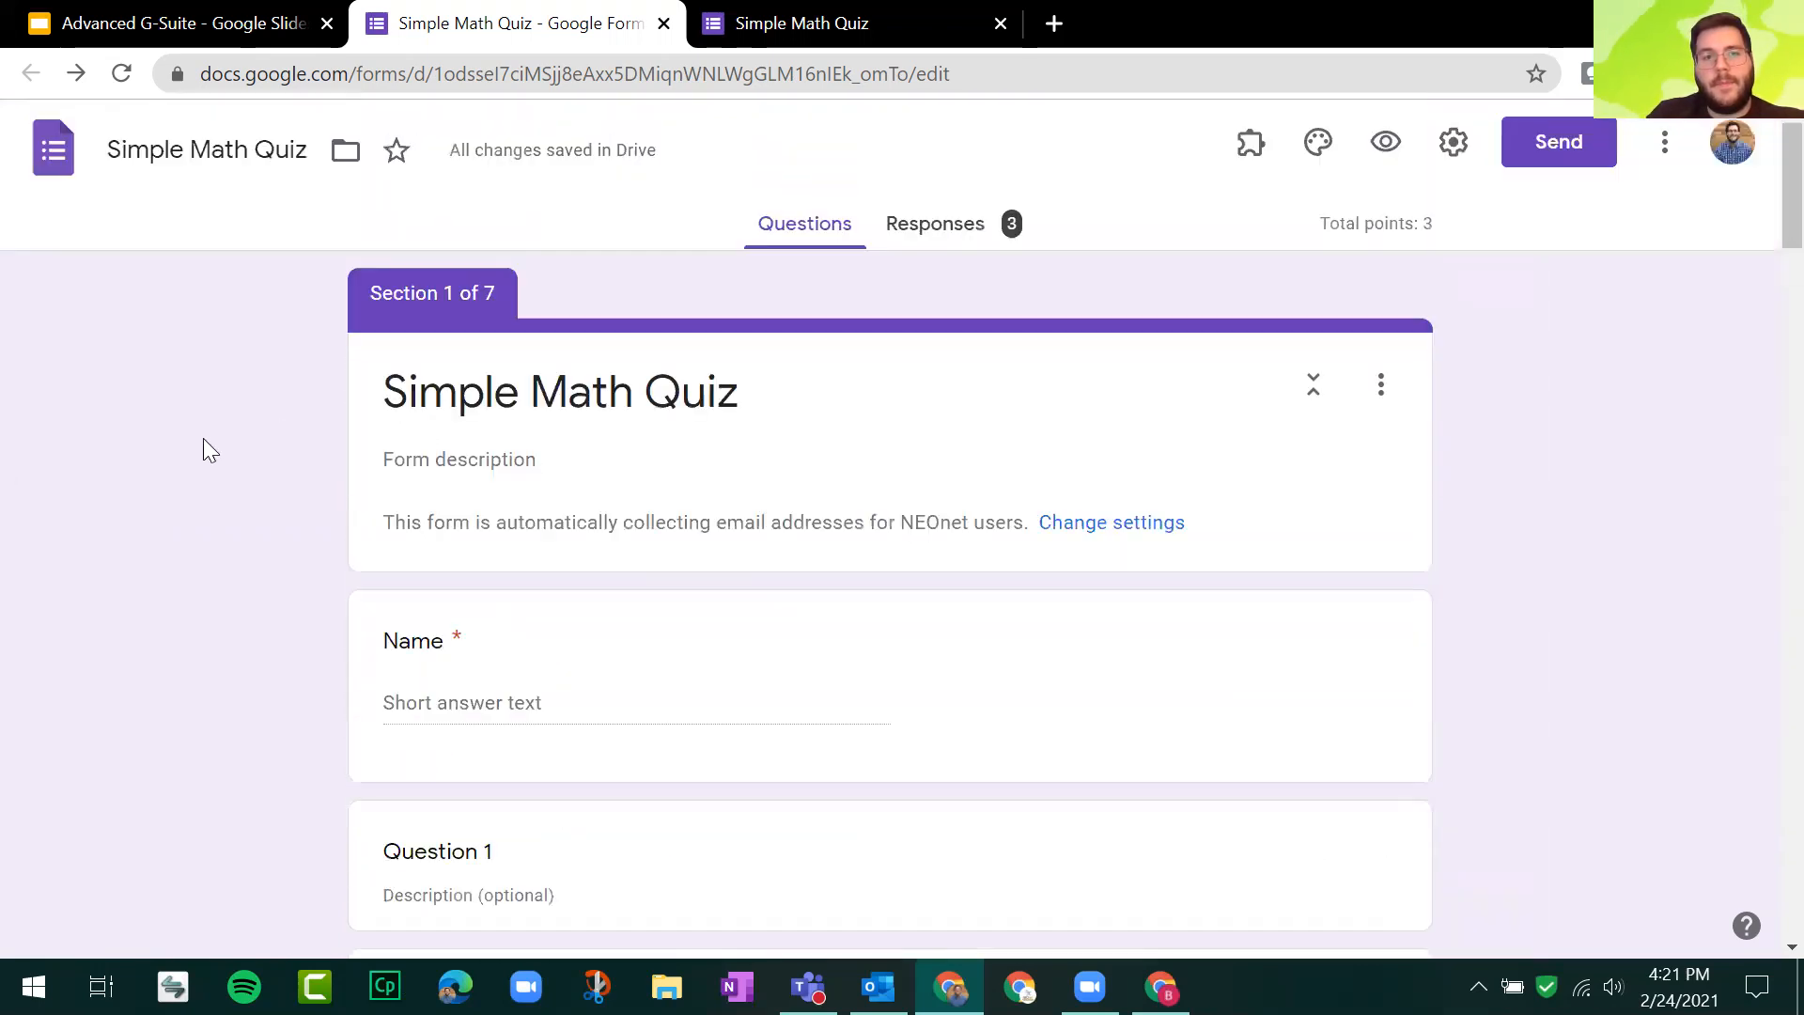
Step: Return to the Advanced G-Suite presentation and close both the Simple Math Quiz editor and its preview
left_click(201, 21)
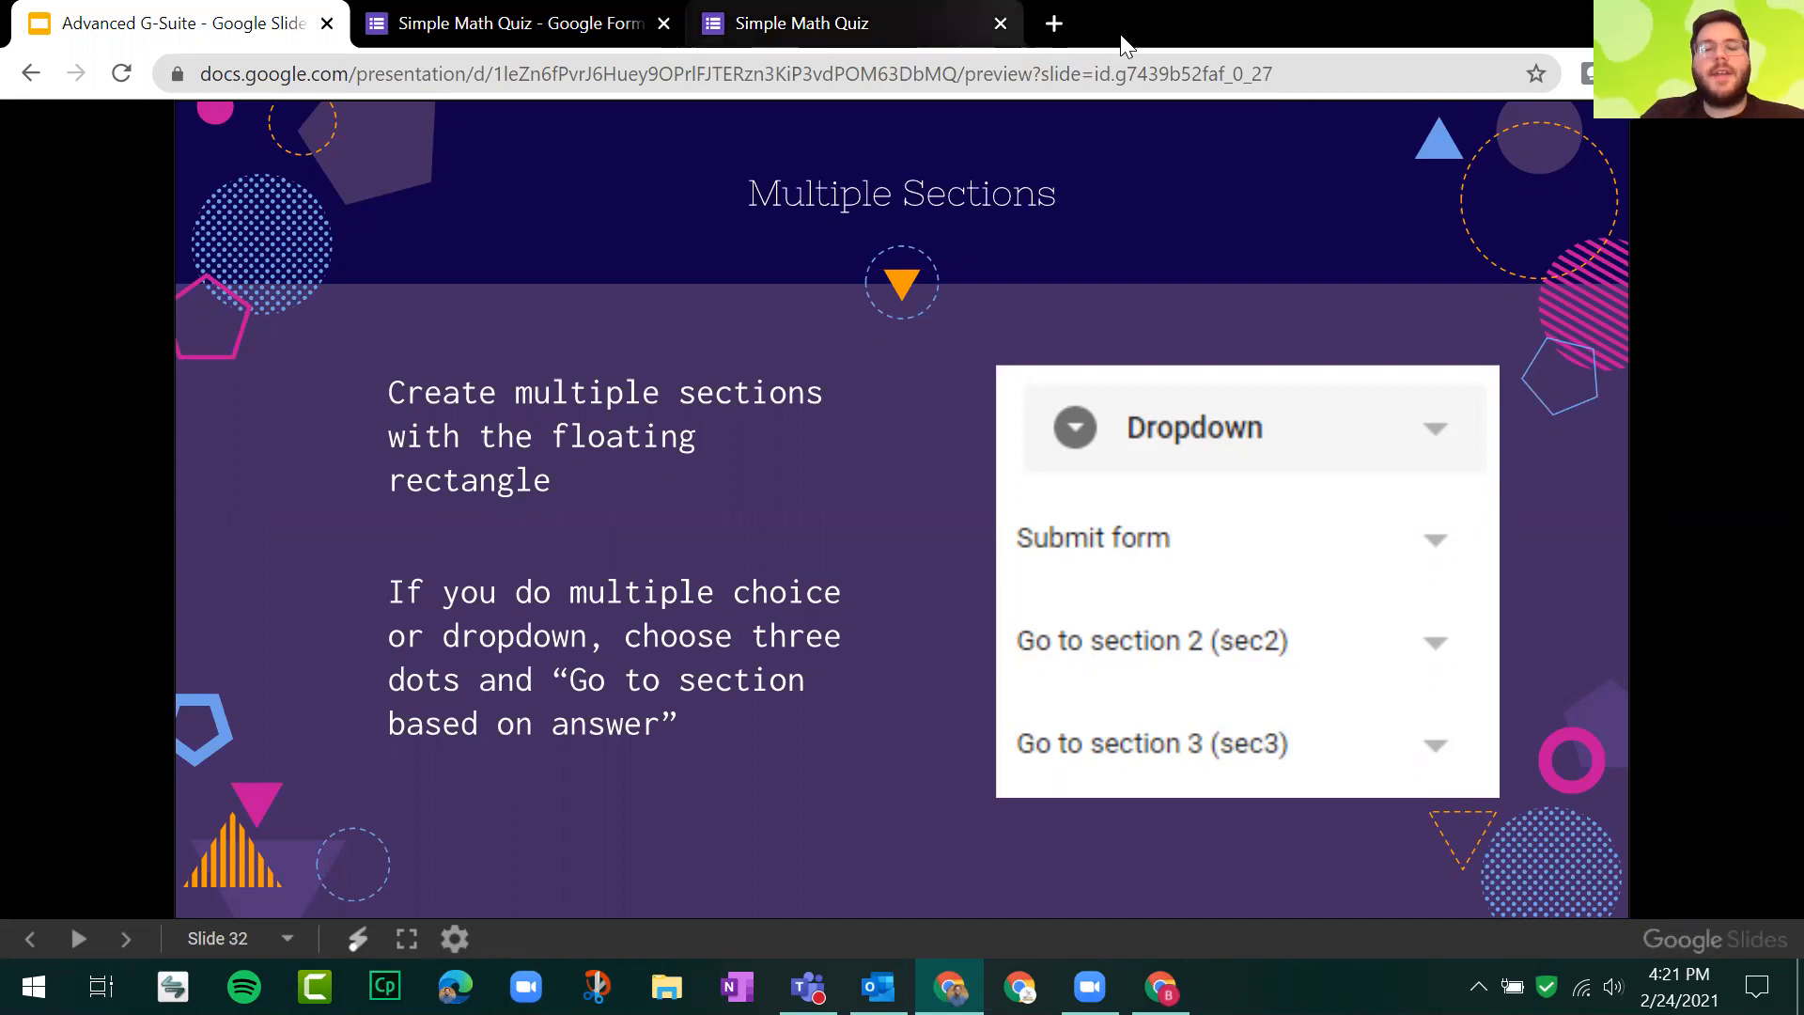
left_click(663, 23)
left_click(663, 23)
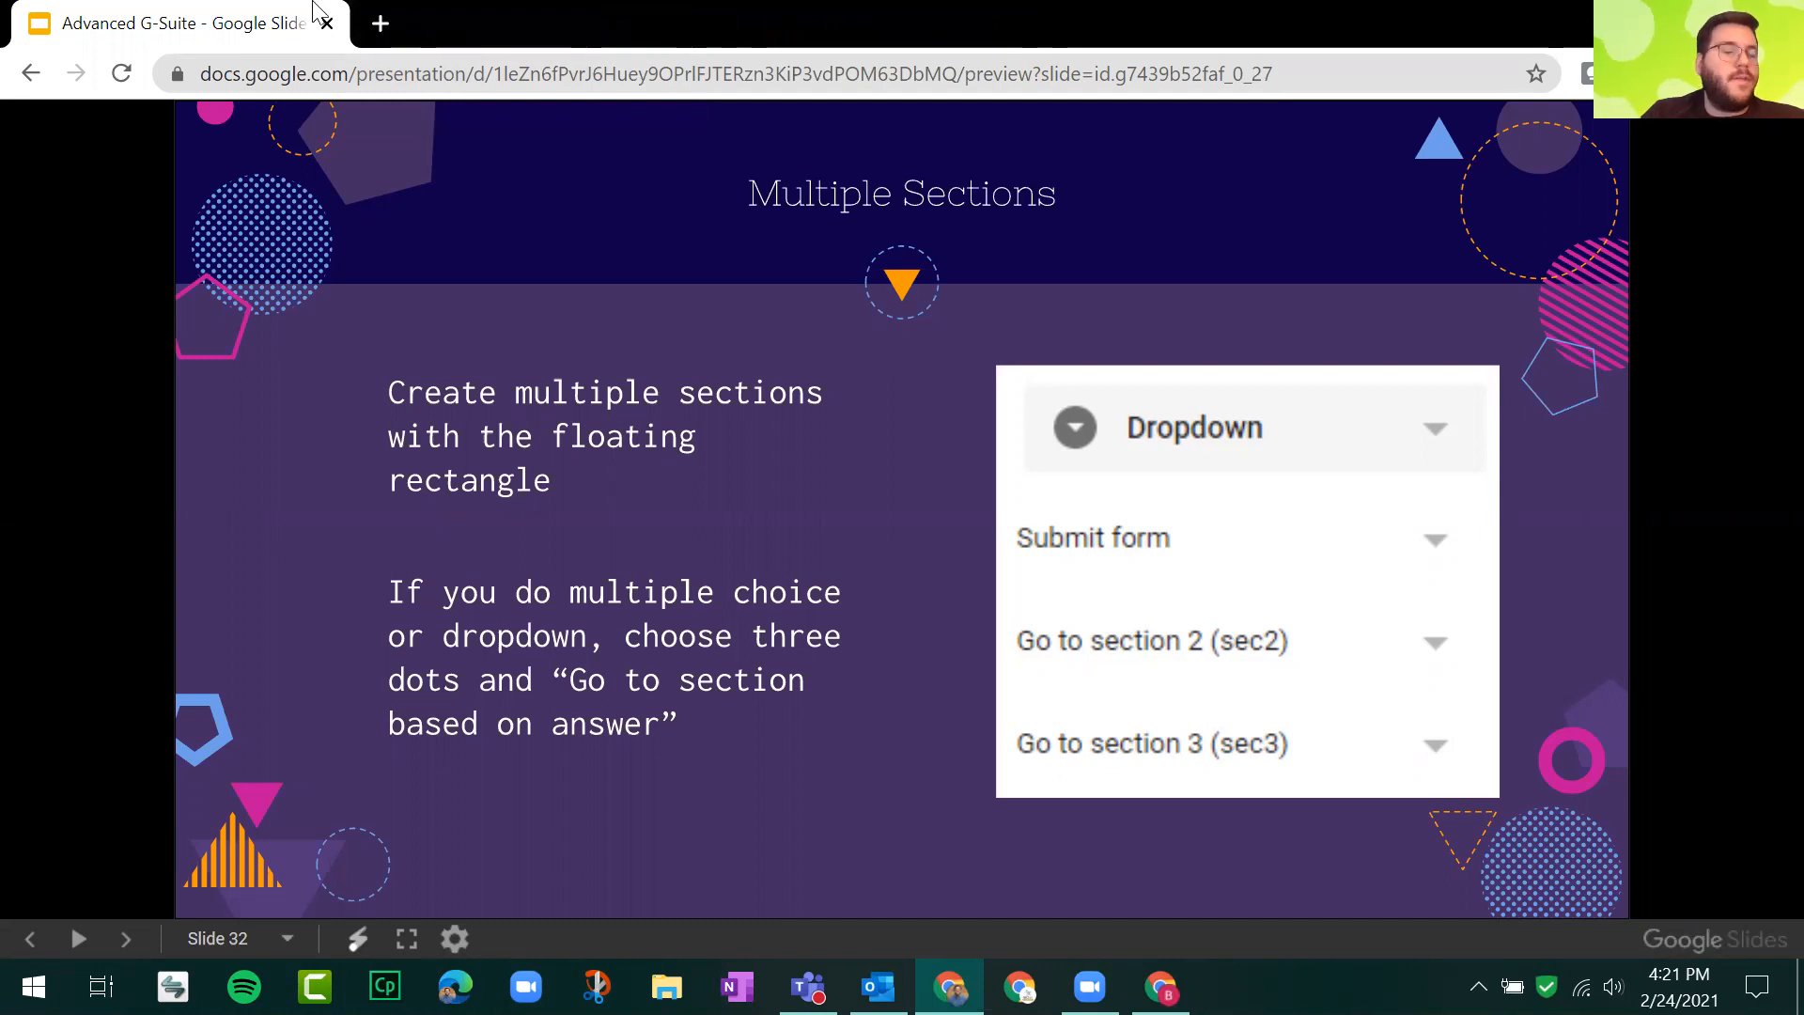
Step: Open the NEOnet Tech Integration YouTube channel in a new browser tab and browse its uploaded videos
left_click(381, 24)
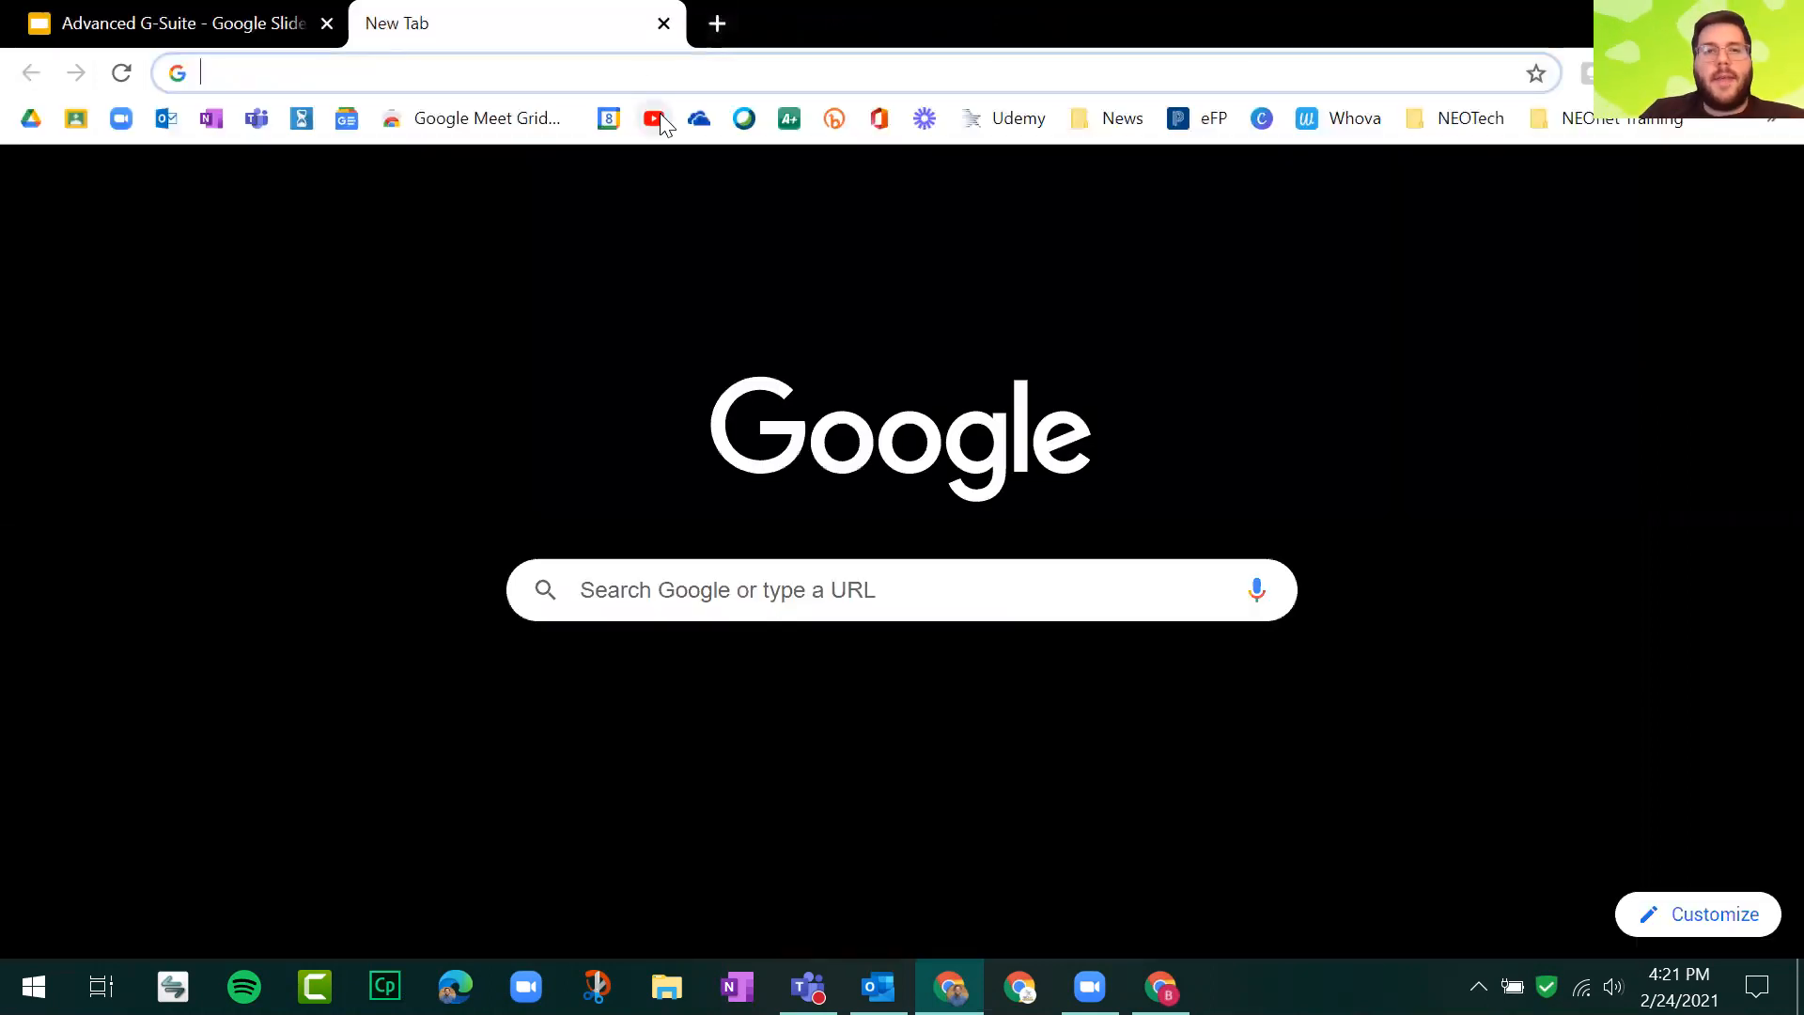
left_click(658, 115)
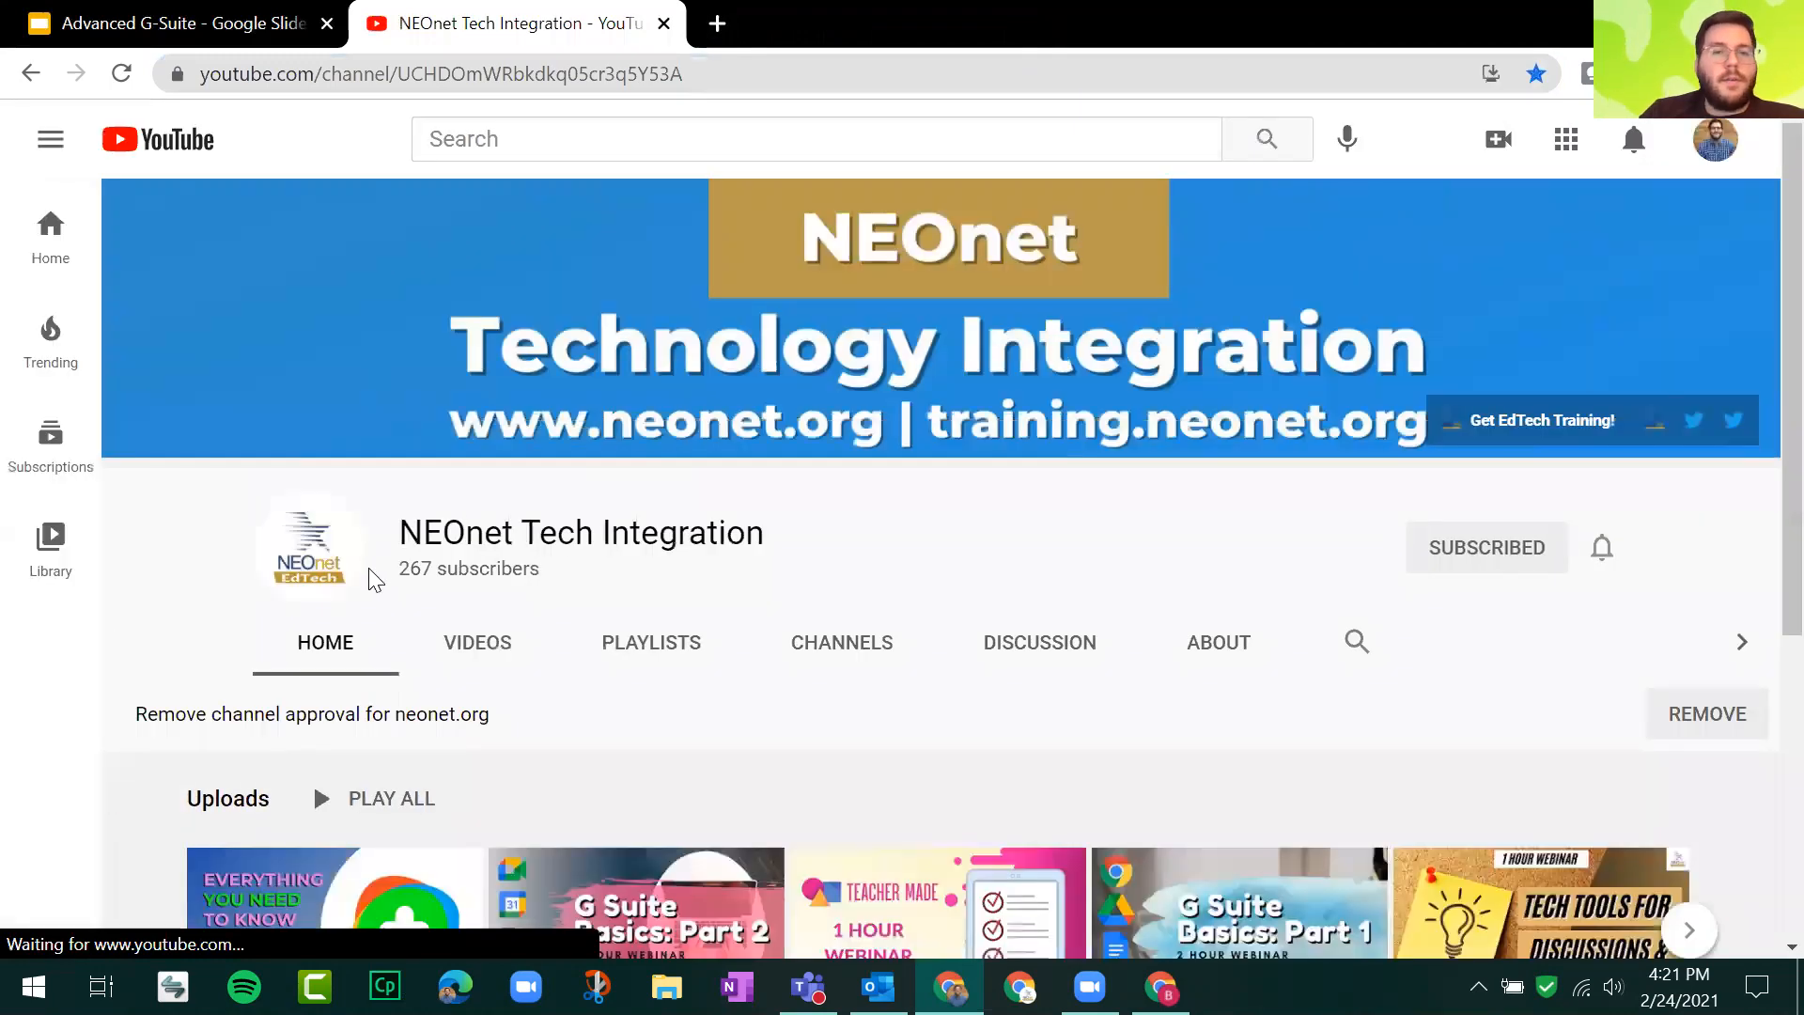
scroll(563, 451, "down", 5)
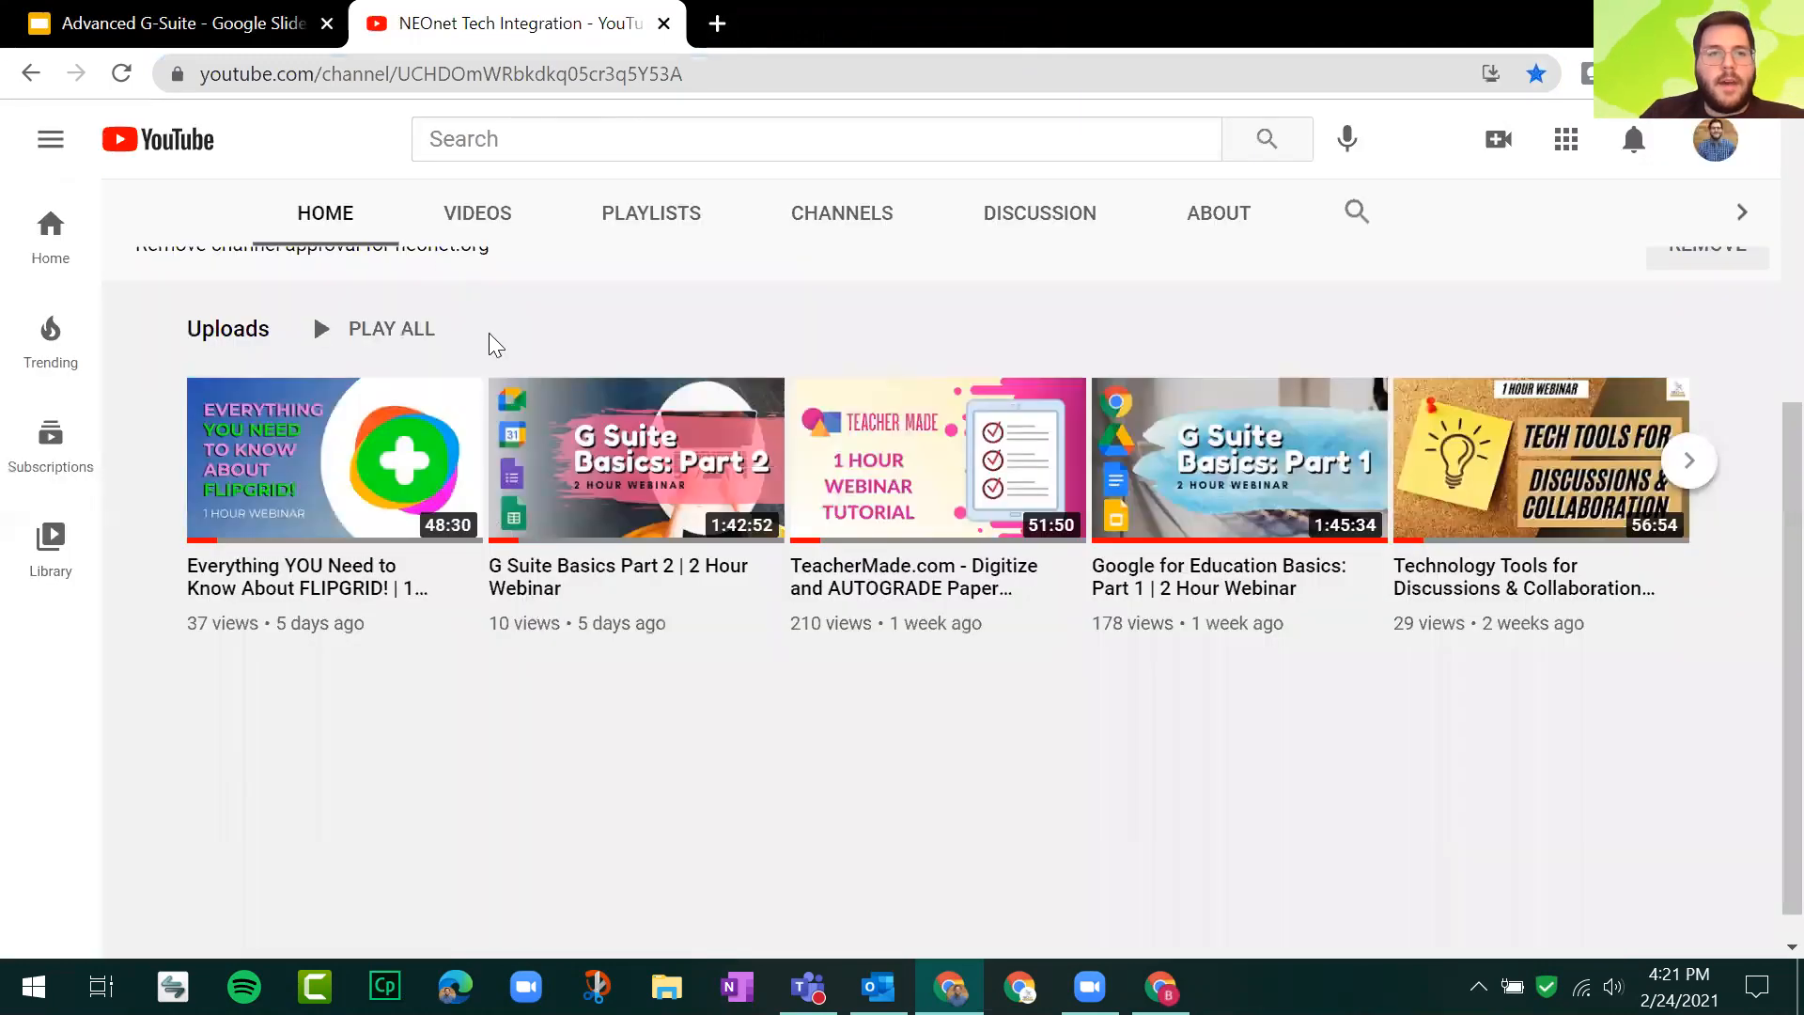
scroll(493, 320, "up", 3)
left_click(481, 413)
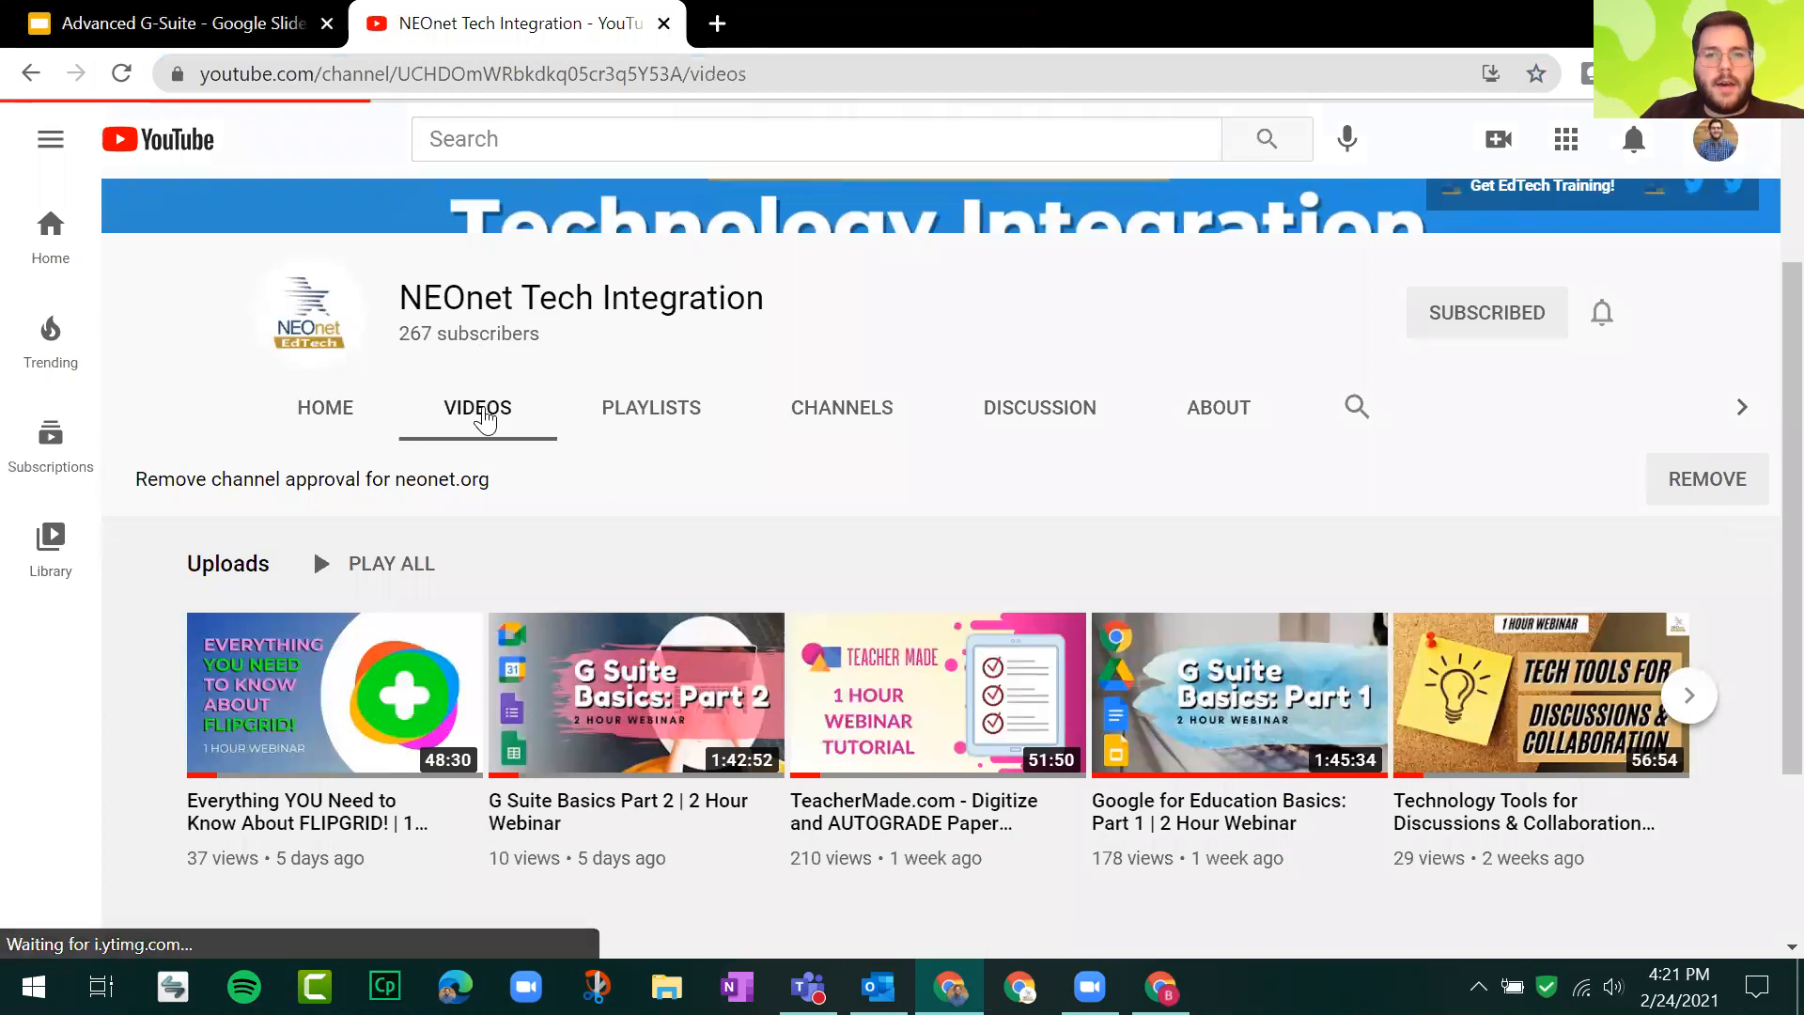
scroll(592, 435, "down", 12)
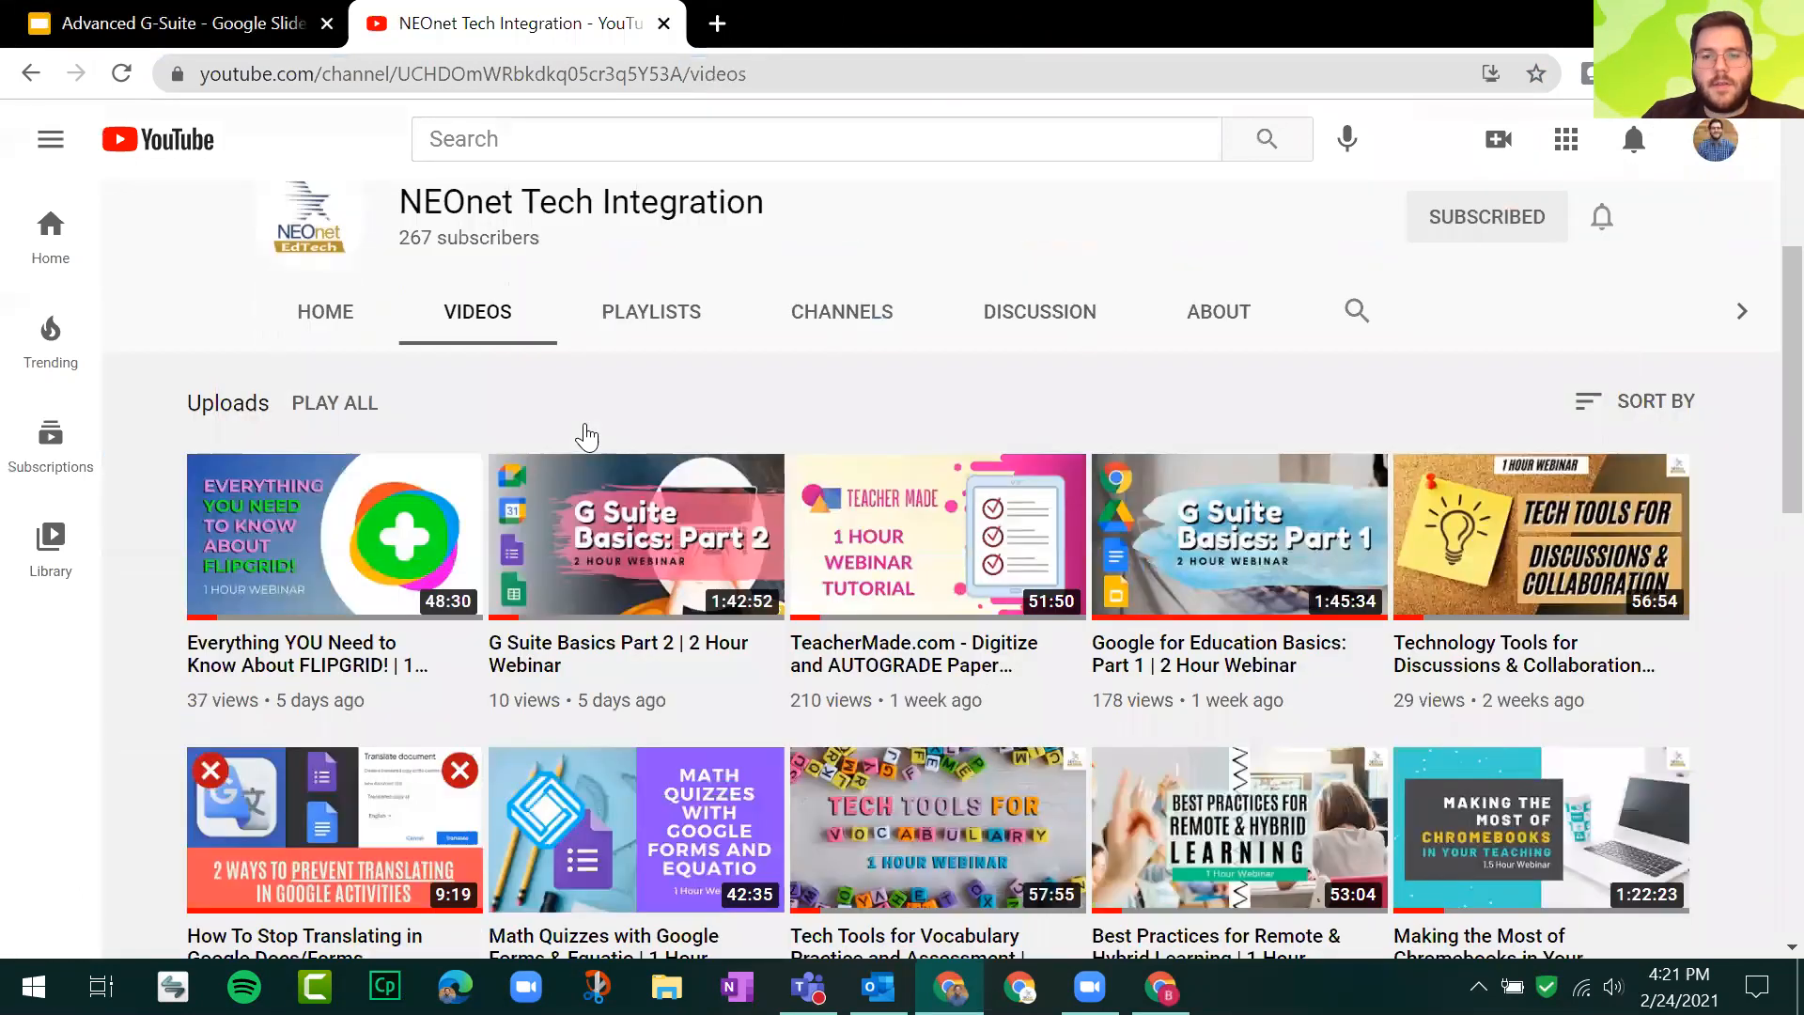
scroll(585, 434, "down", 10)
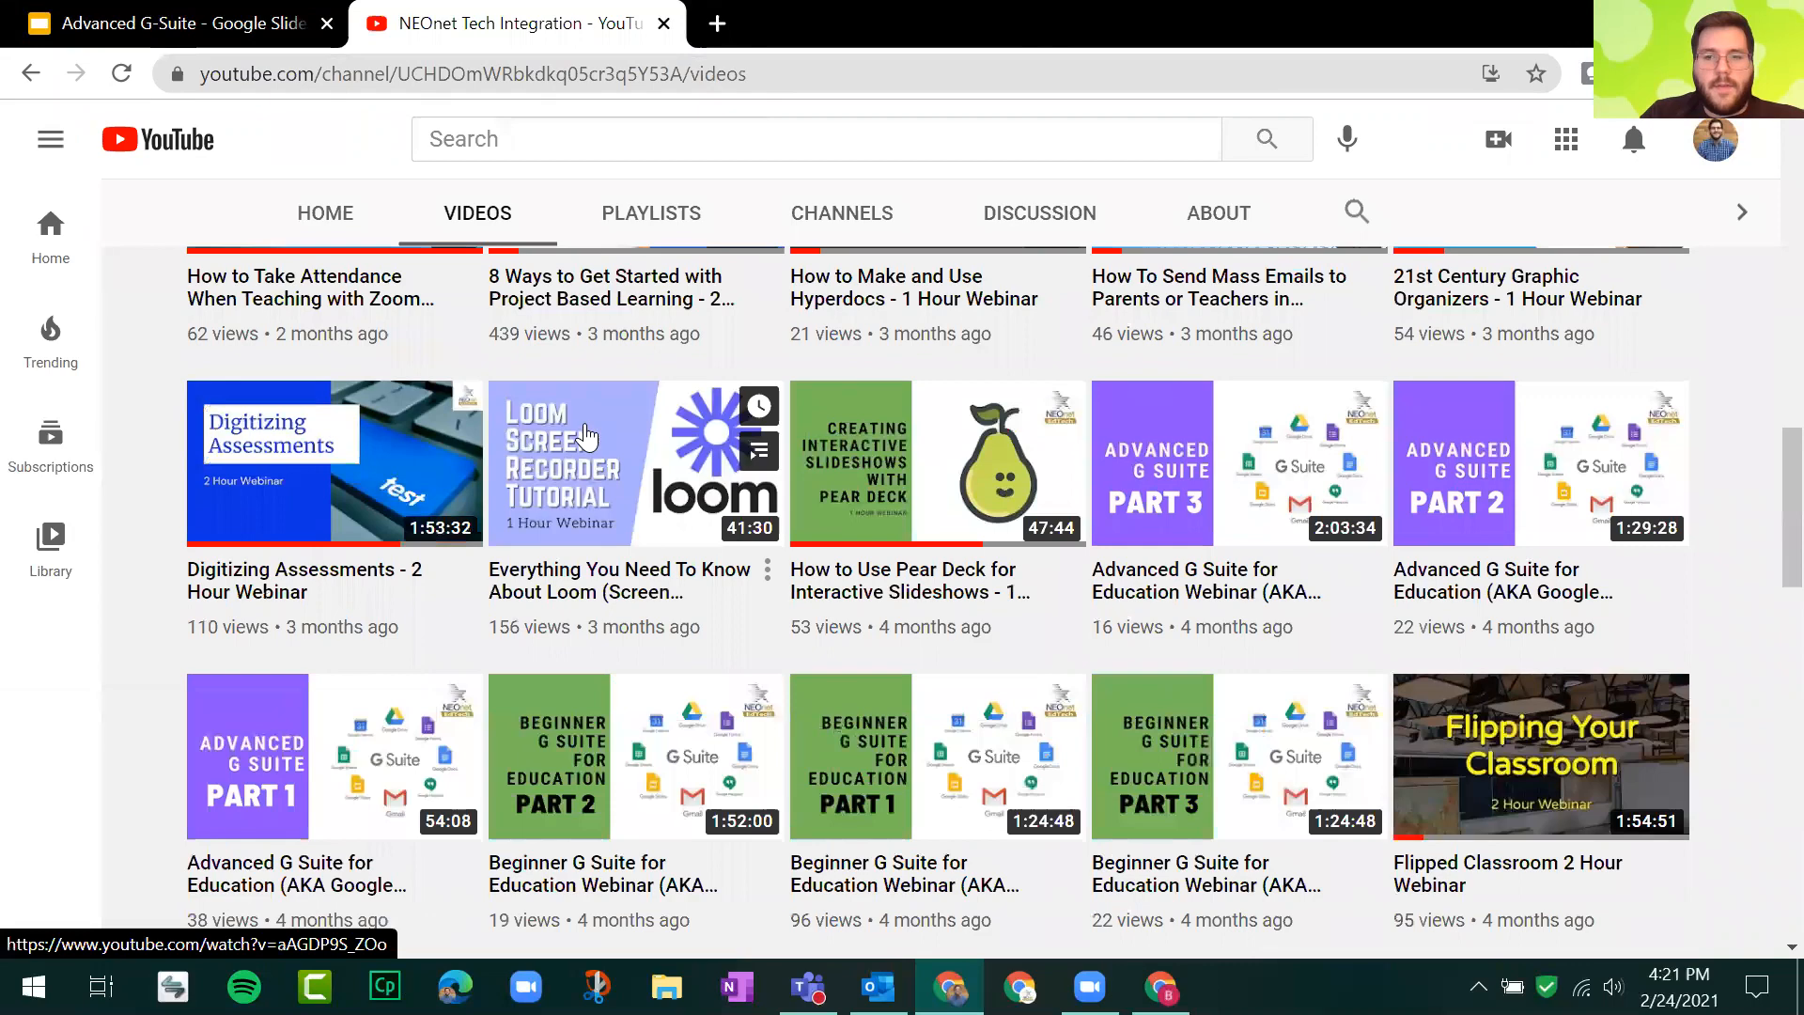
Step: Find and open the channel's video "How To Sync Google Classroom With Progressbook Gradebook" and pause its playback
scroll(584, 434, "down", 10)
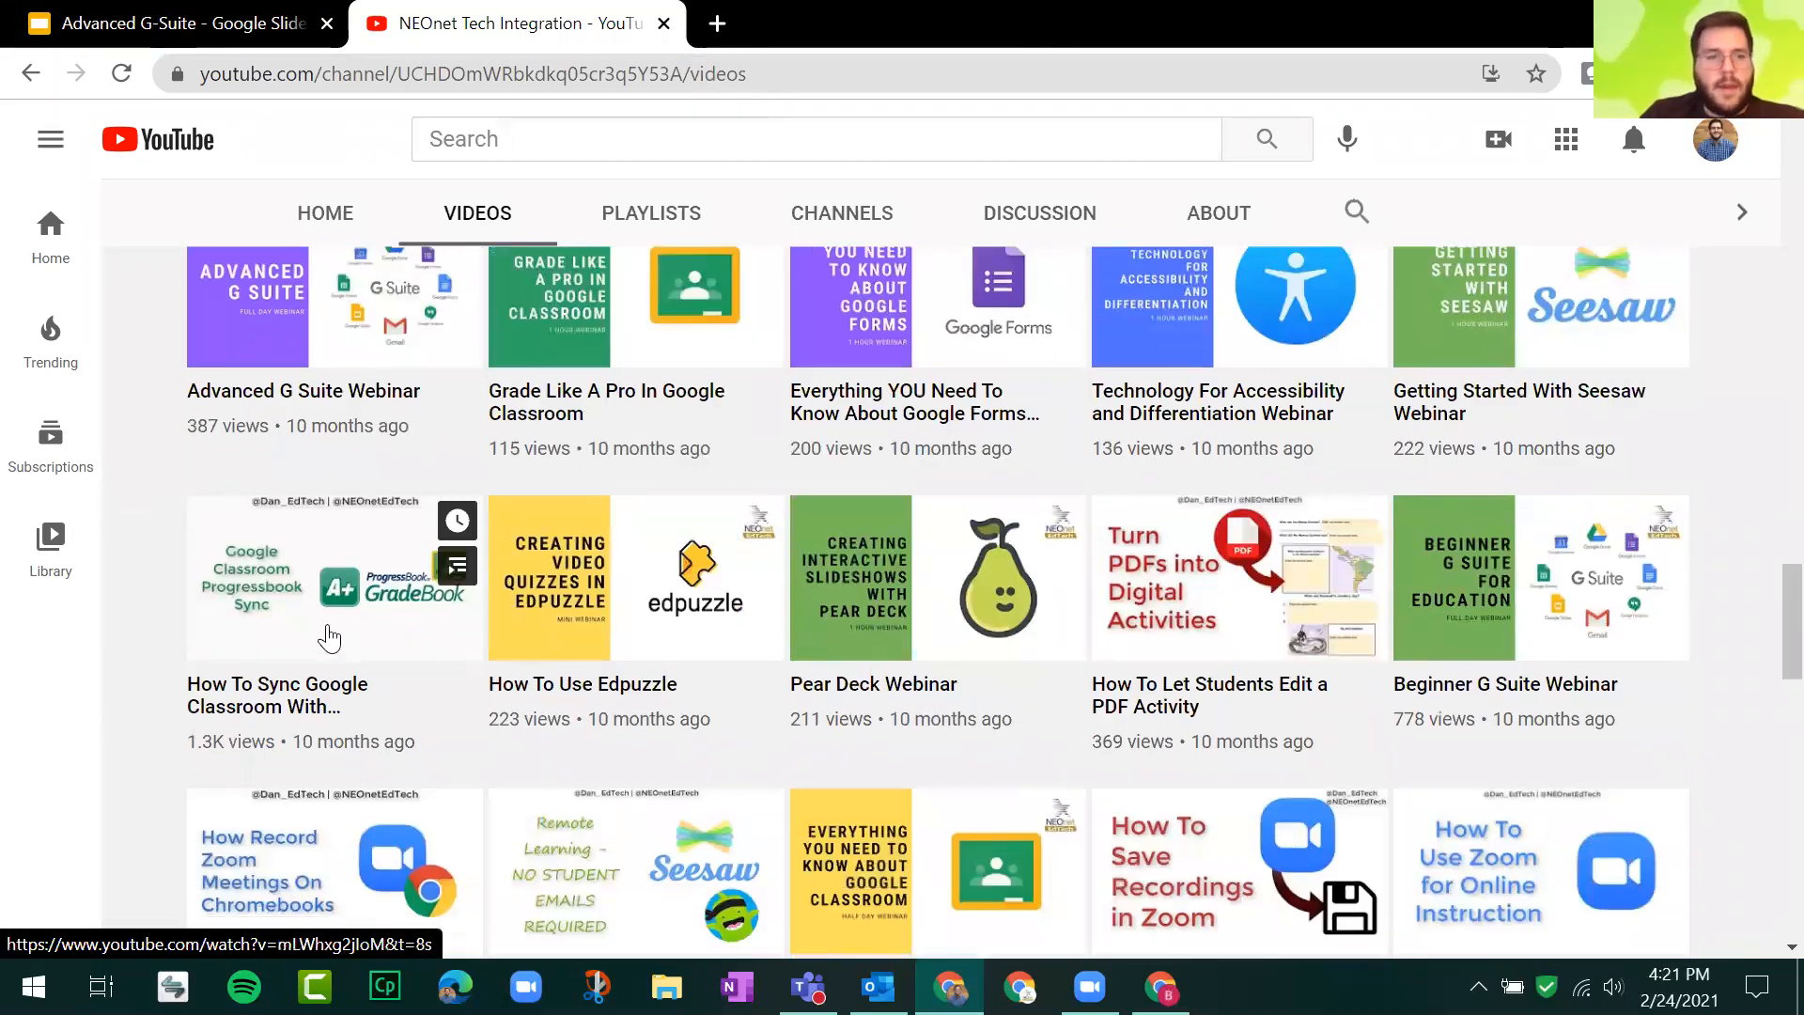
left_click(287, 703)
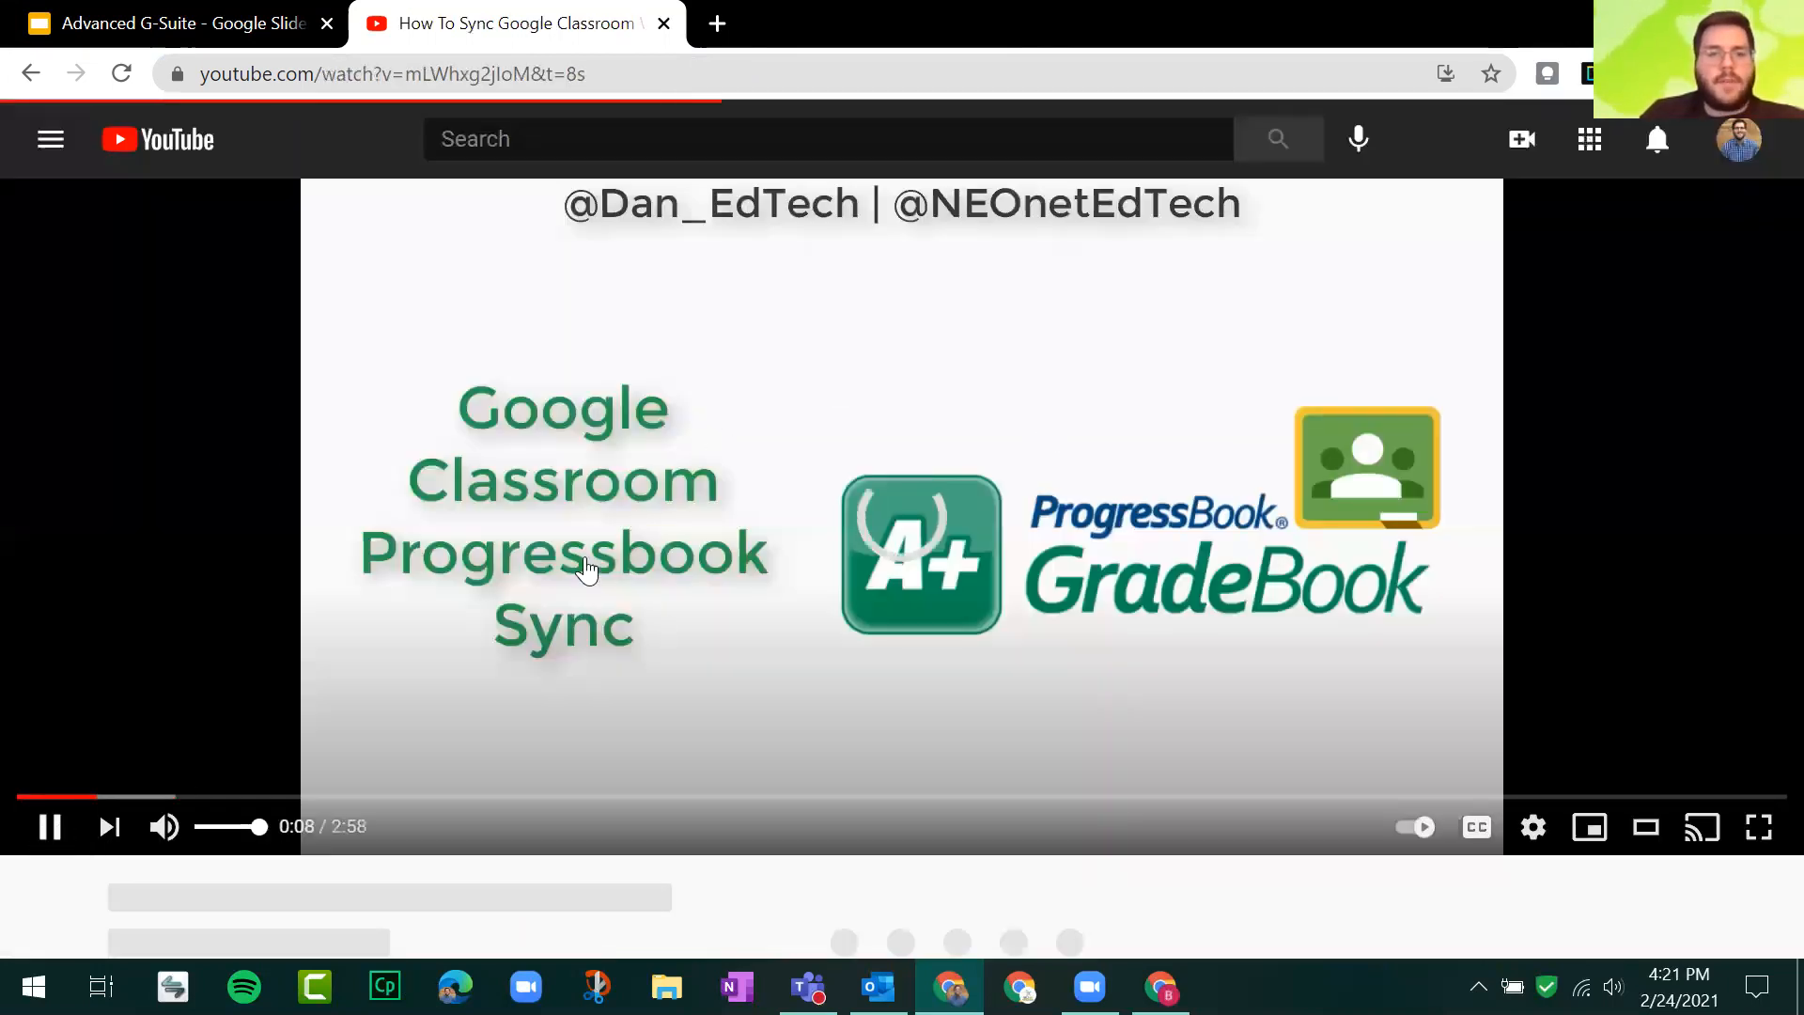
left_click(719, 442)
scroll(845, 488, "down", 3)
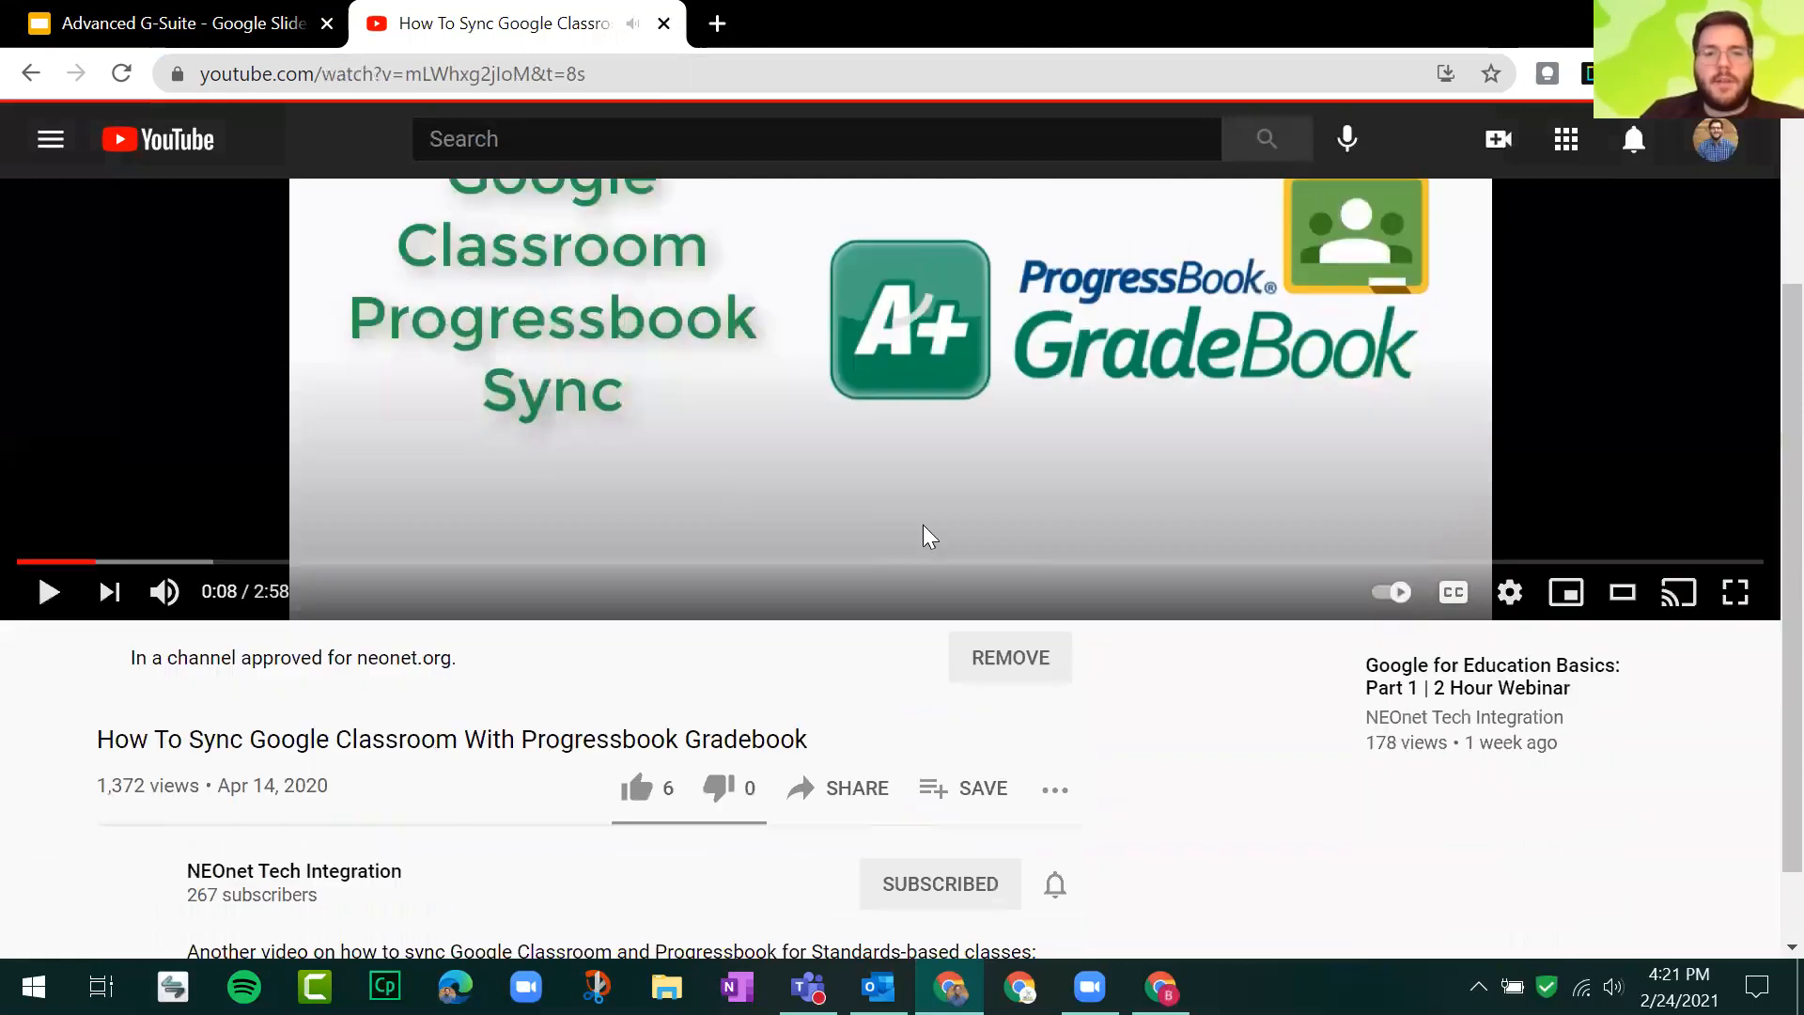
Step: Copy the share link of the Google Classroom and Progressbook sync video, then close the video page
left_click(849, 800)
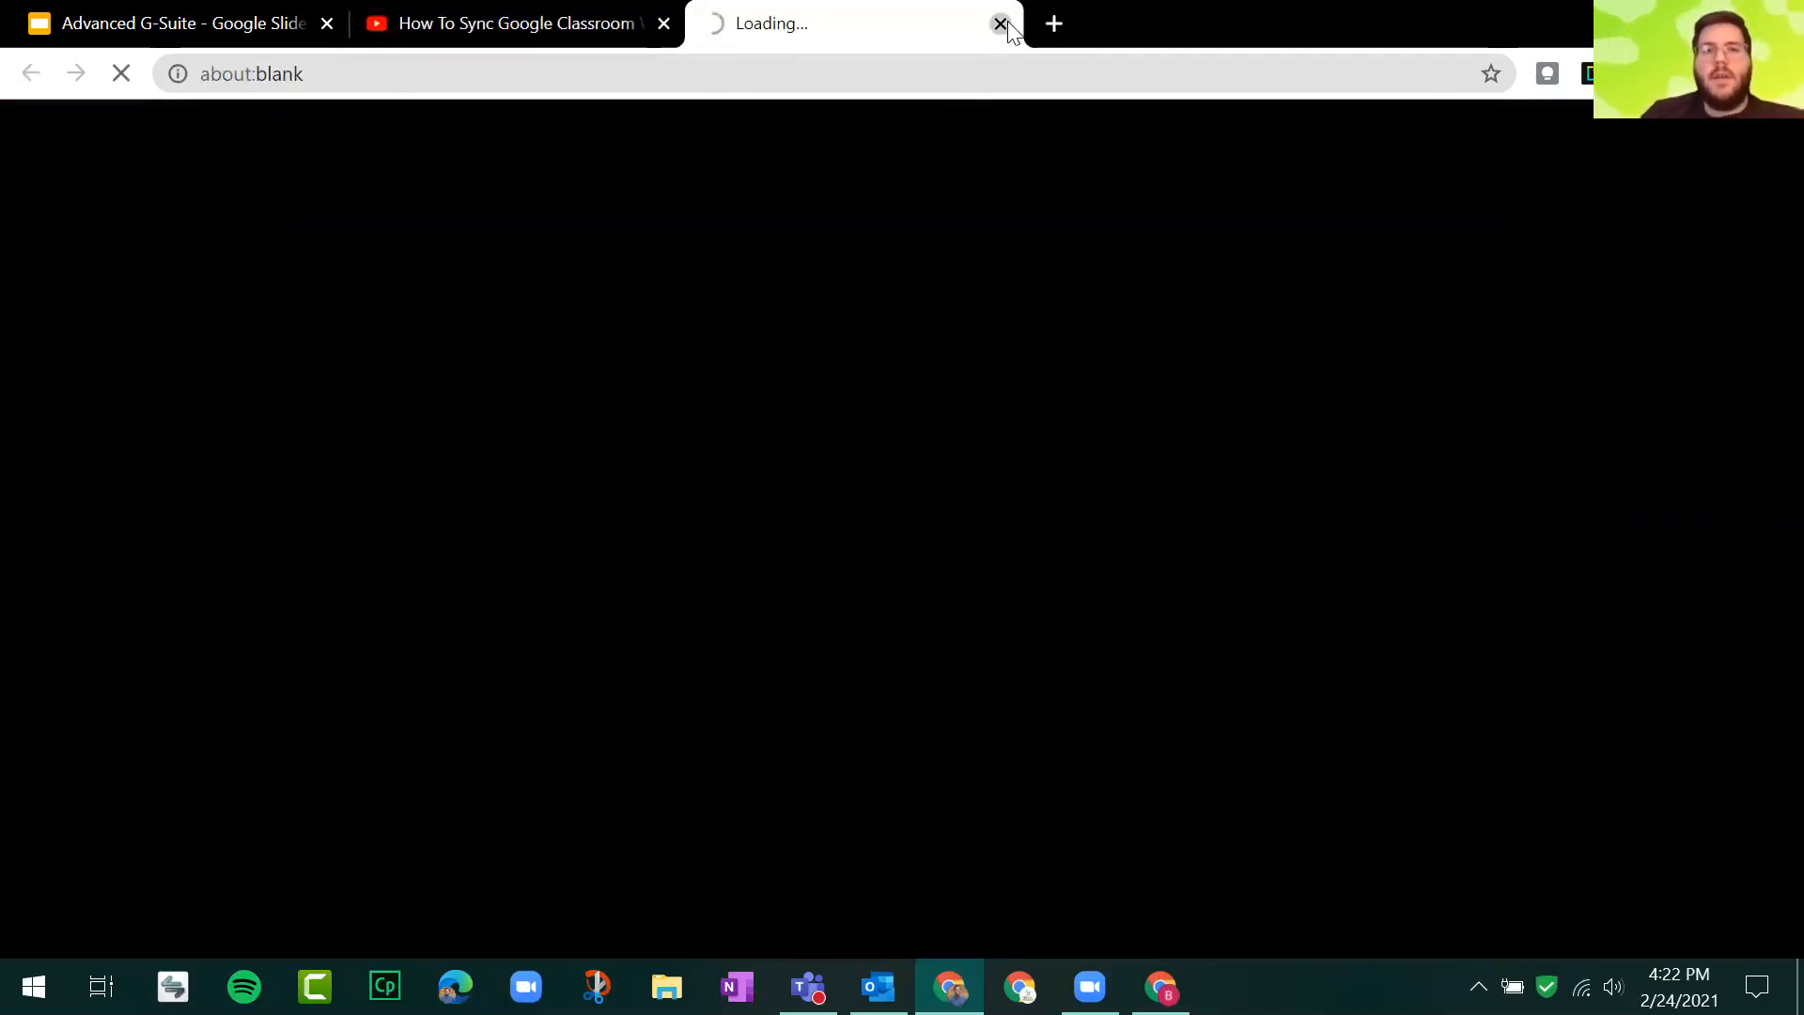
left_click(1003, 23)
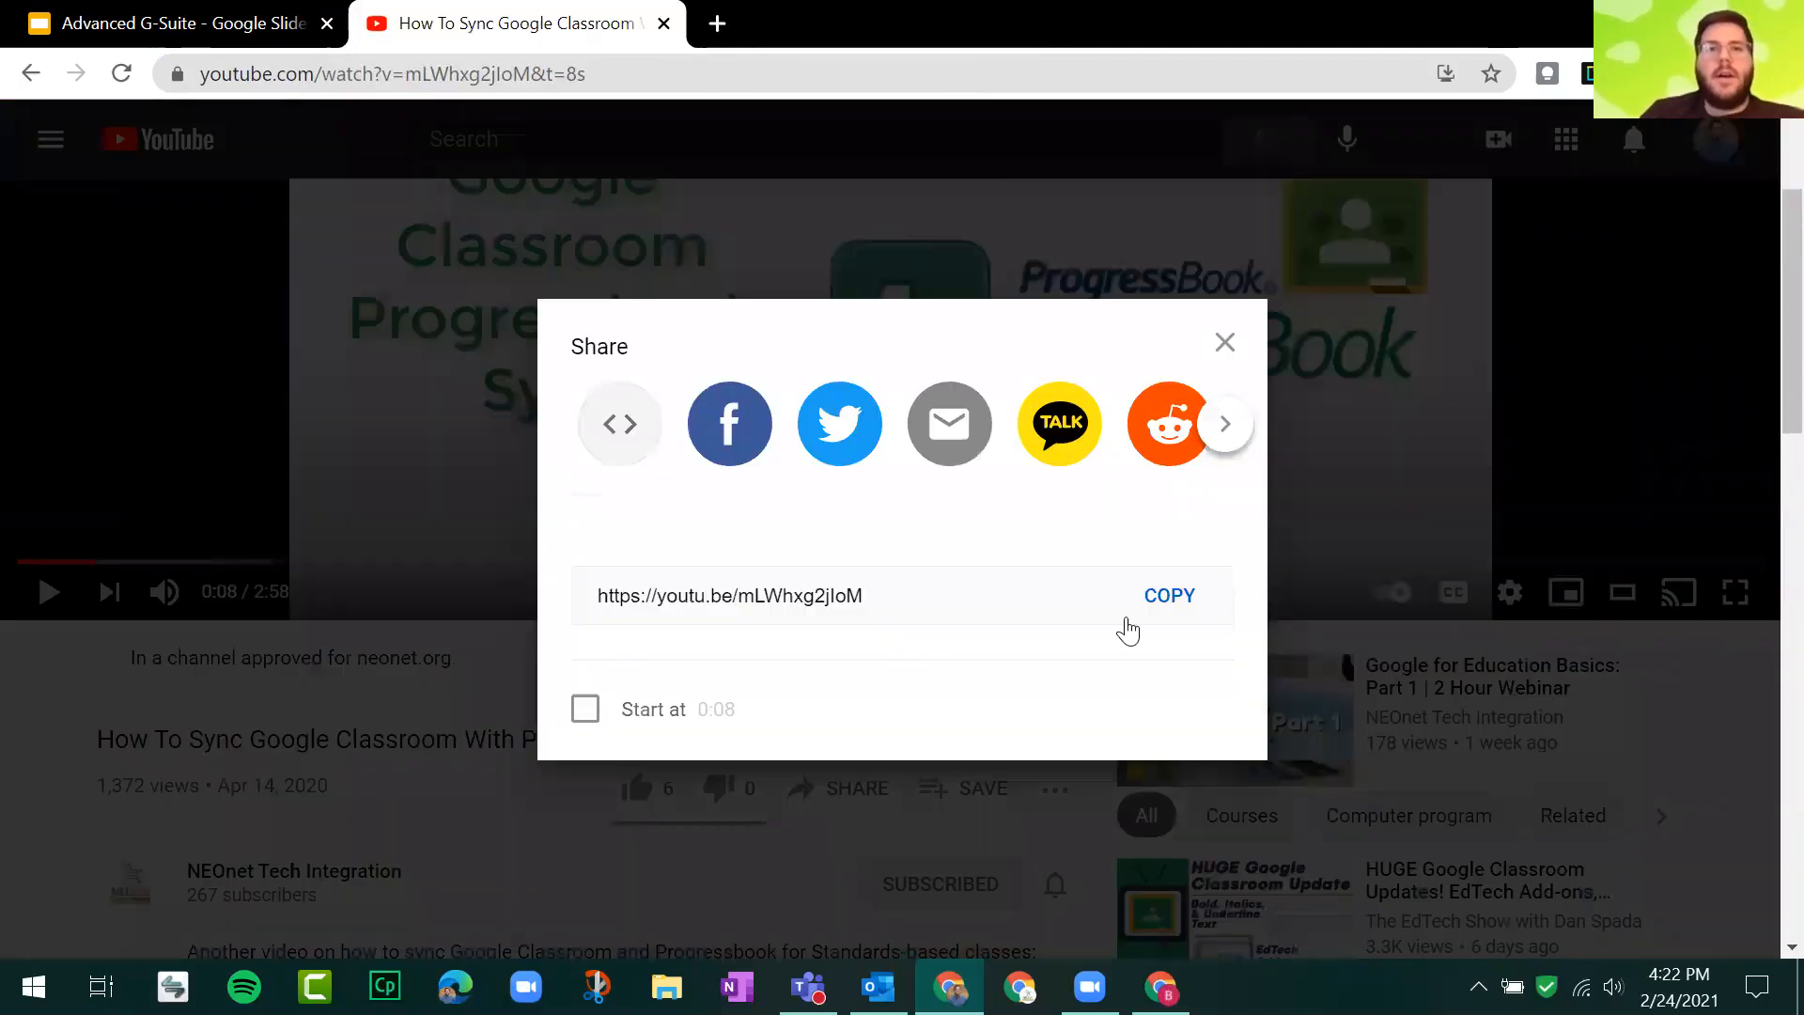
left_click(1177, 600)
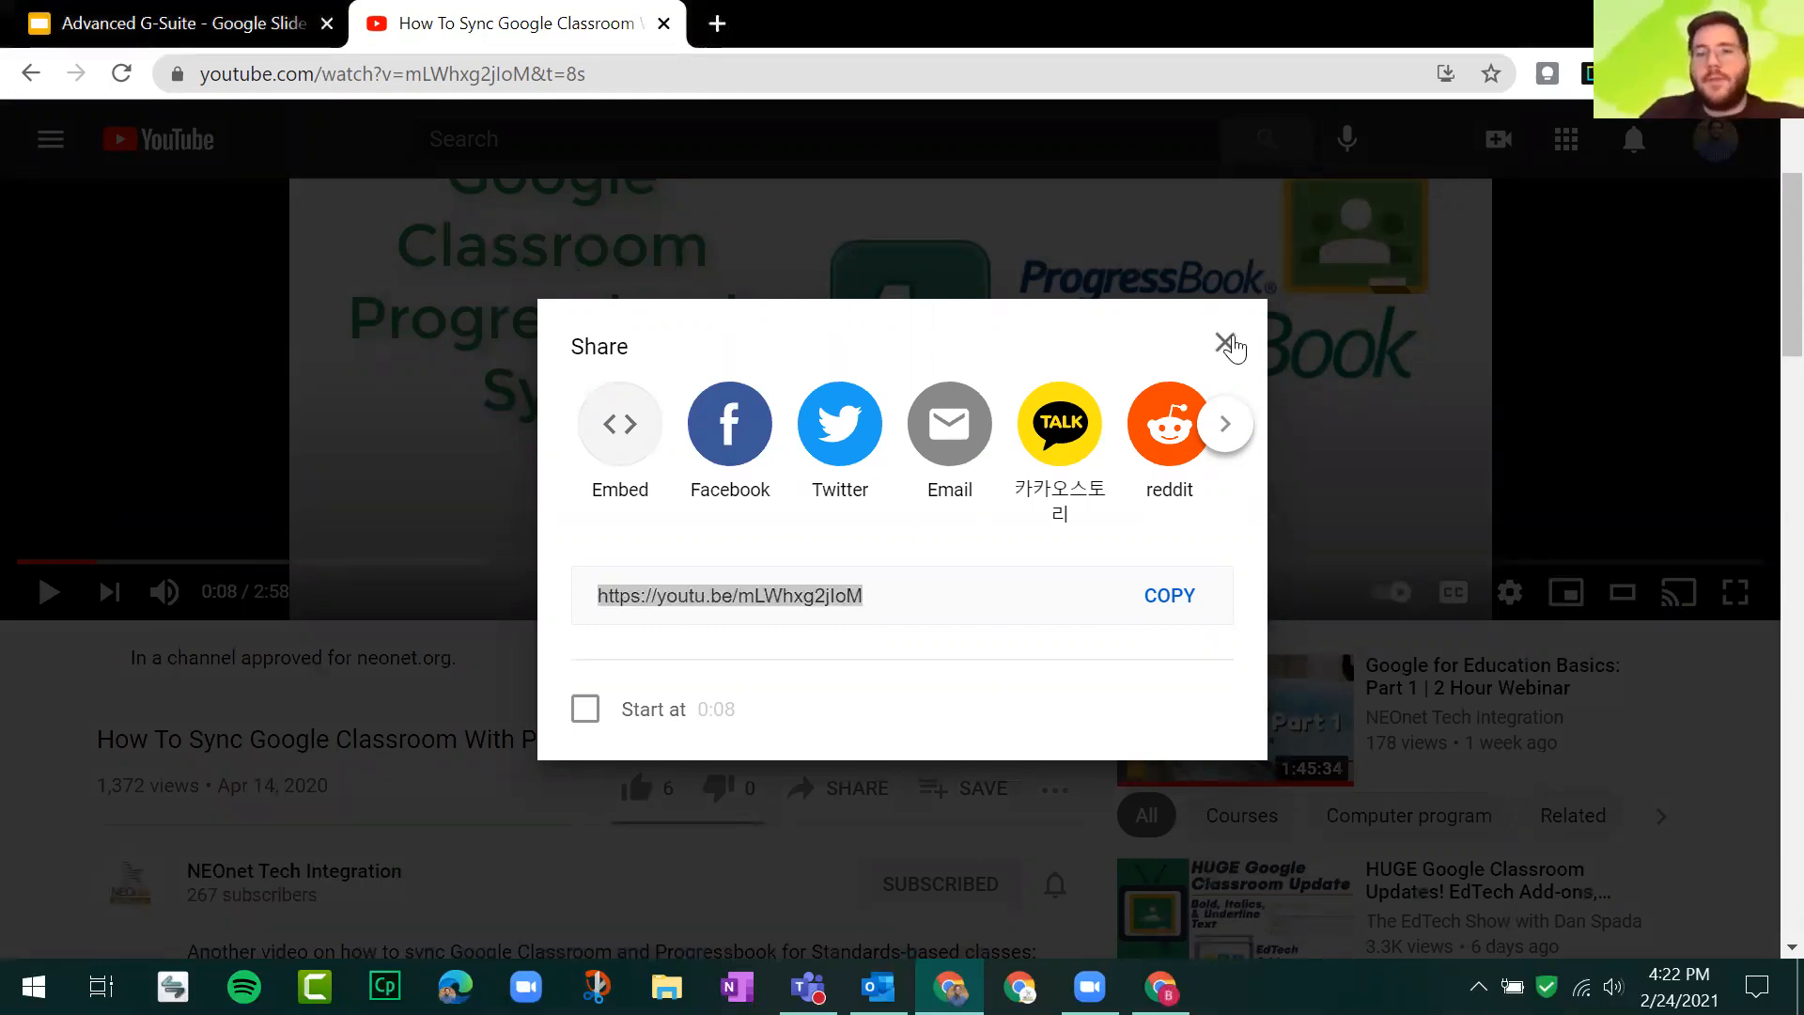
left_click(1224, 342)
scroll(1235, 334, "up", 3)
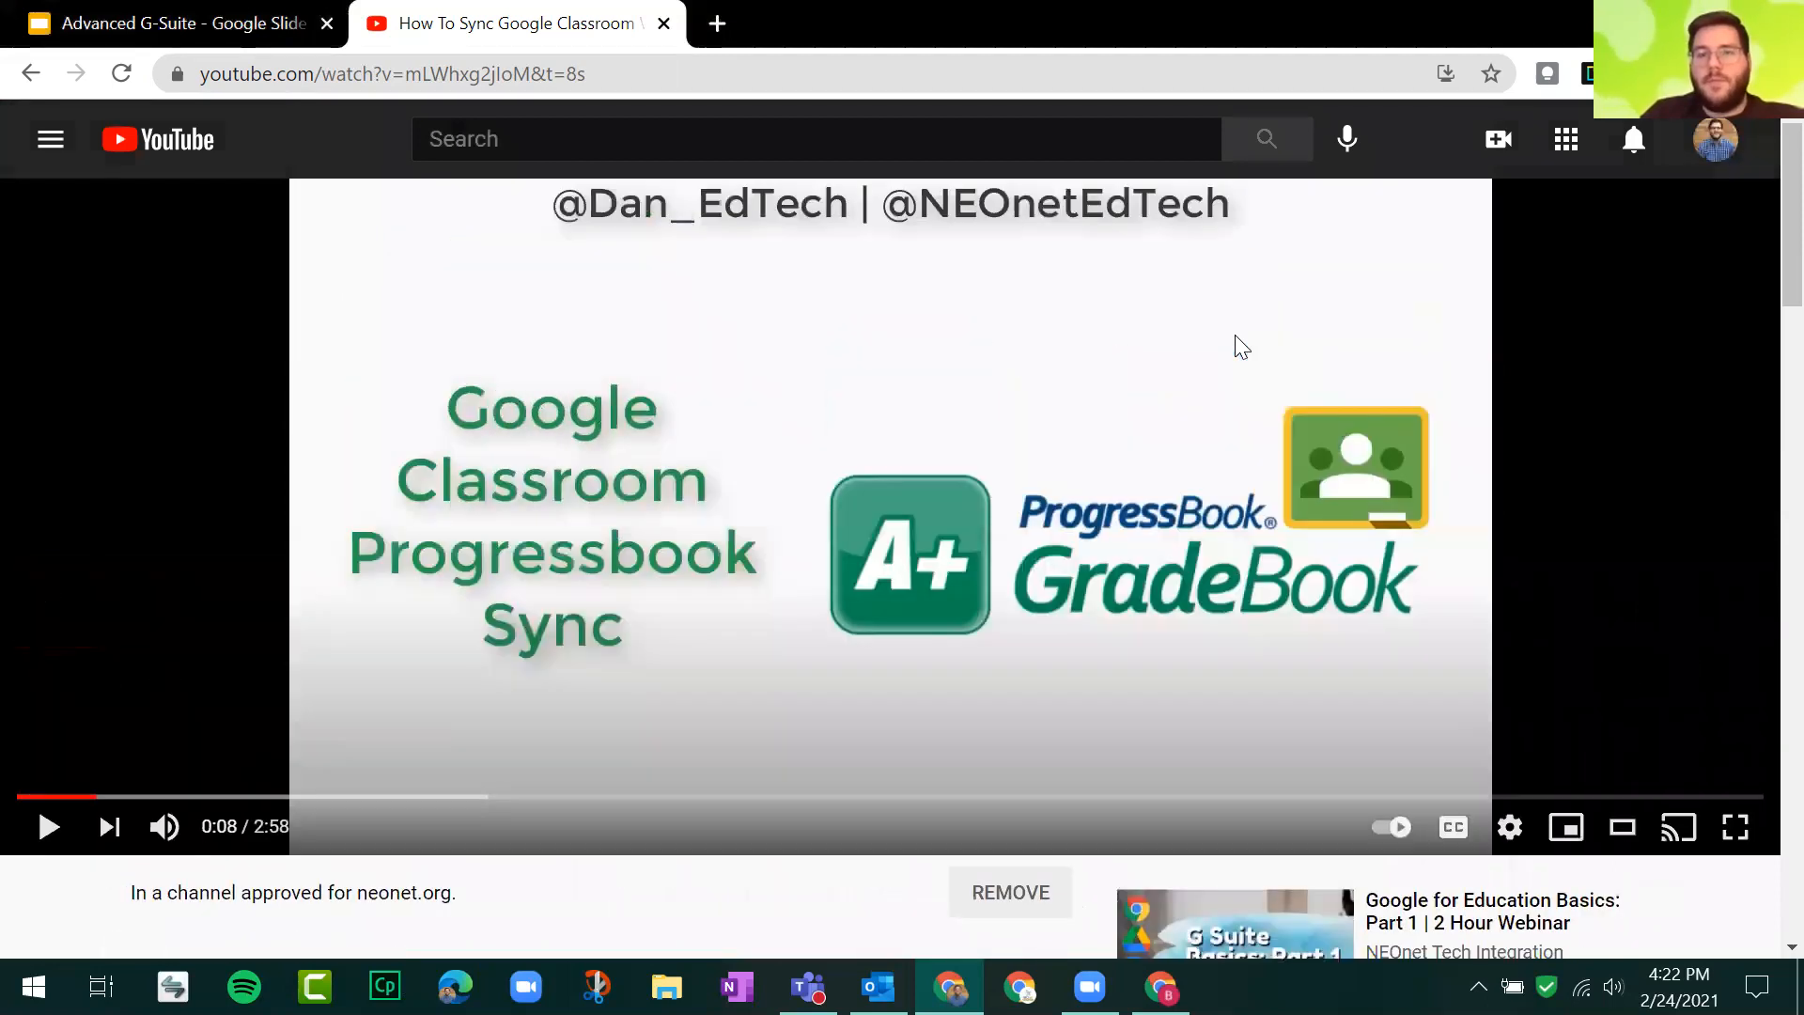
left_click(667, 21)
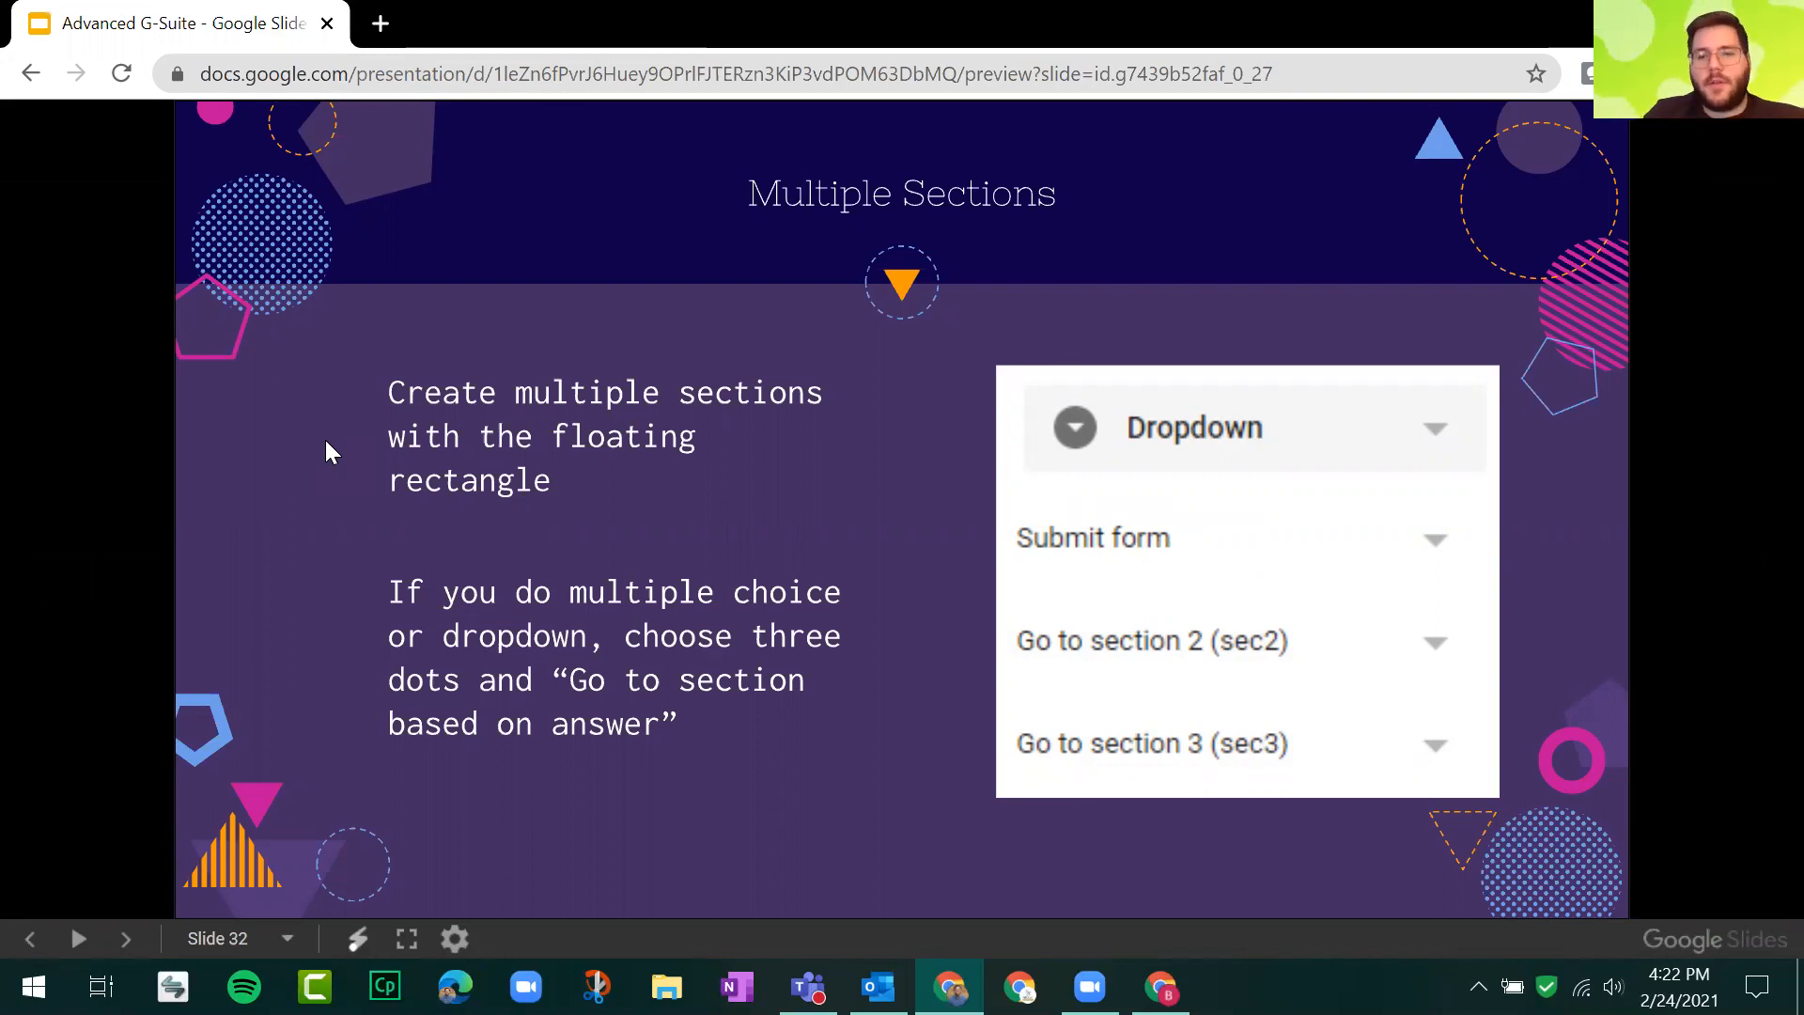
Step: Advance the presentation to the Response Validation slide and create a new blank Google Form alongside it
key("Right")
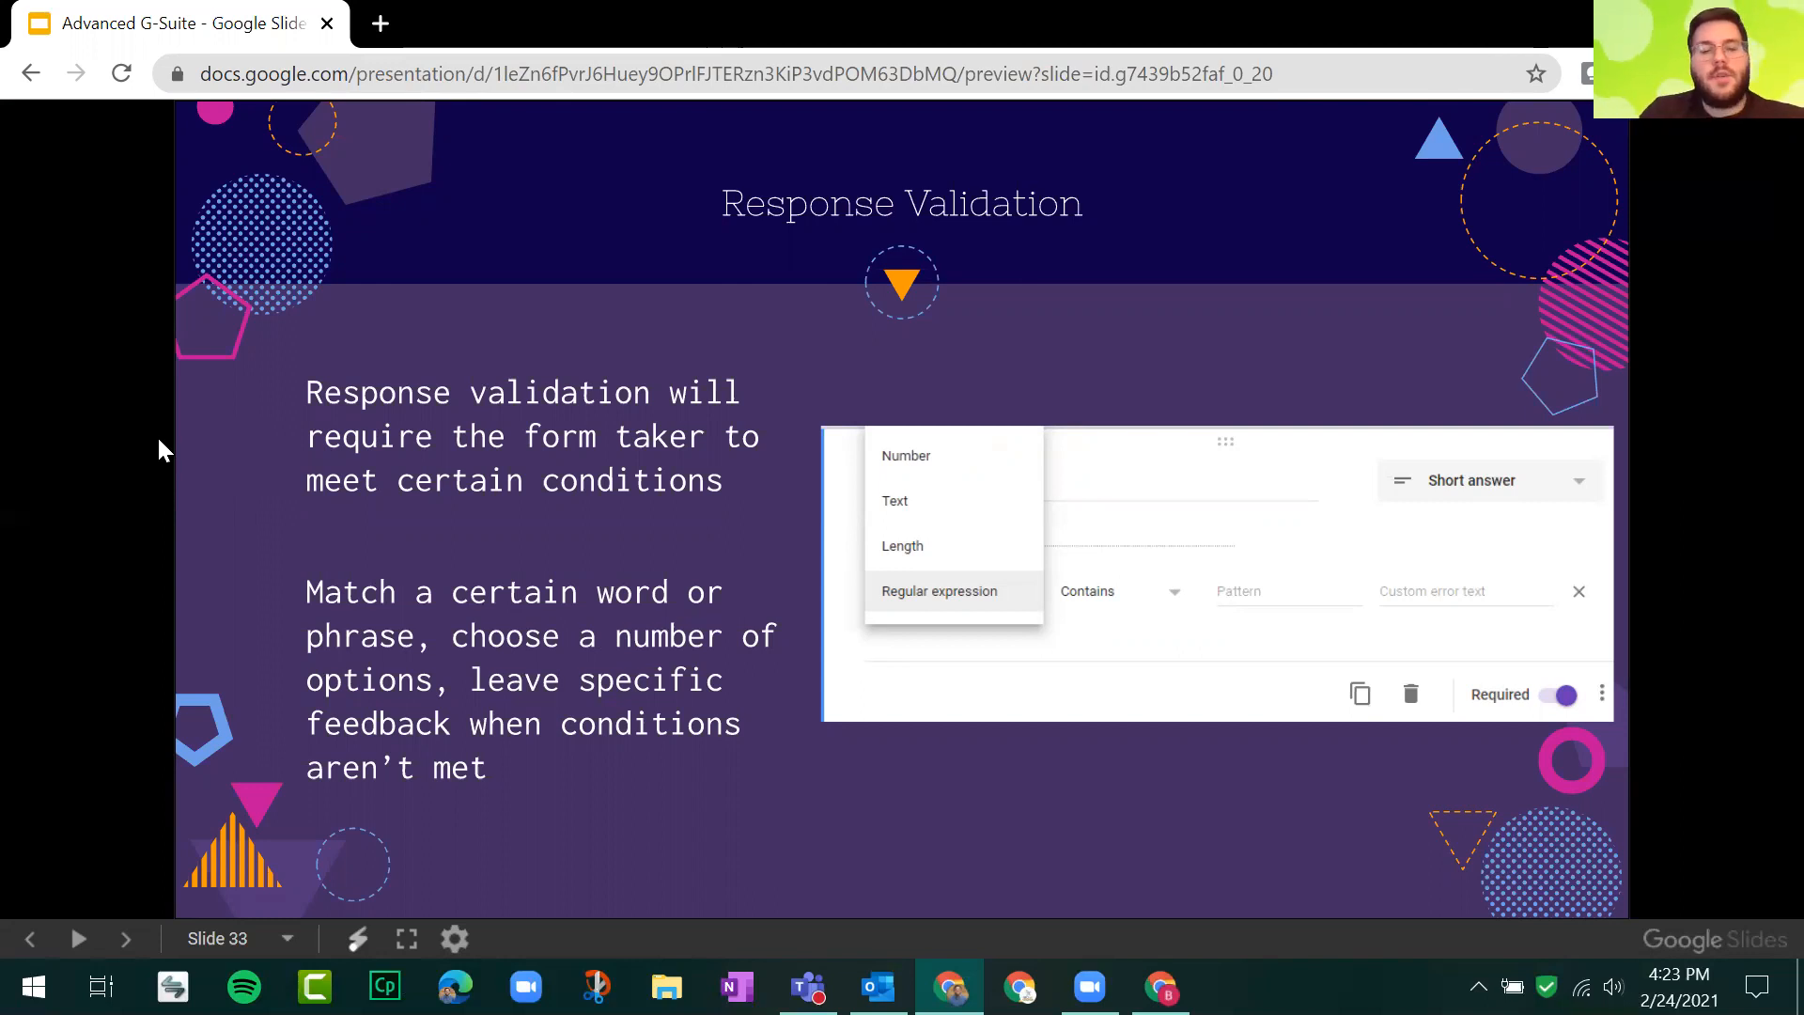
key("ctrl+t")
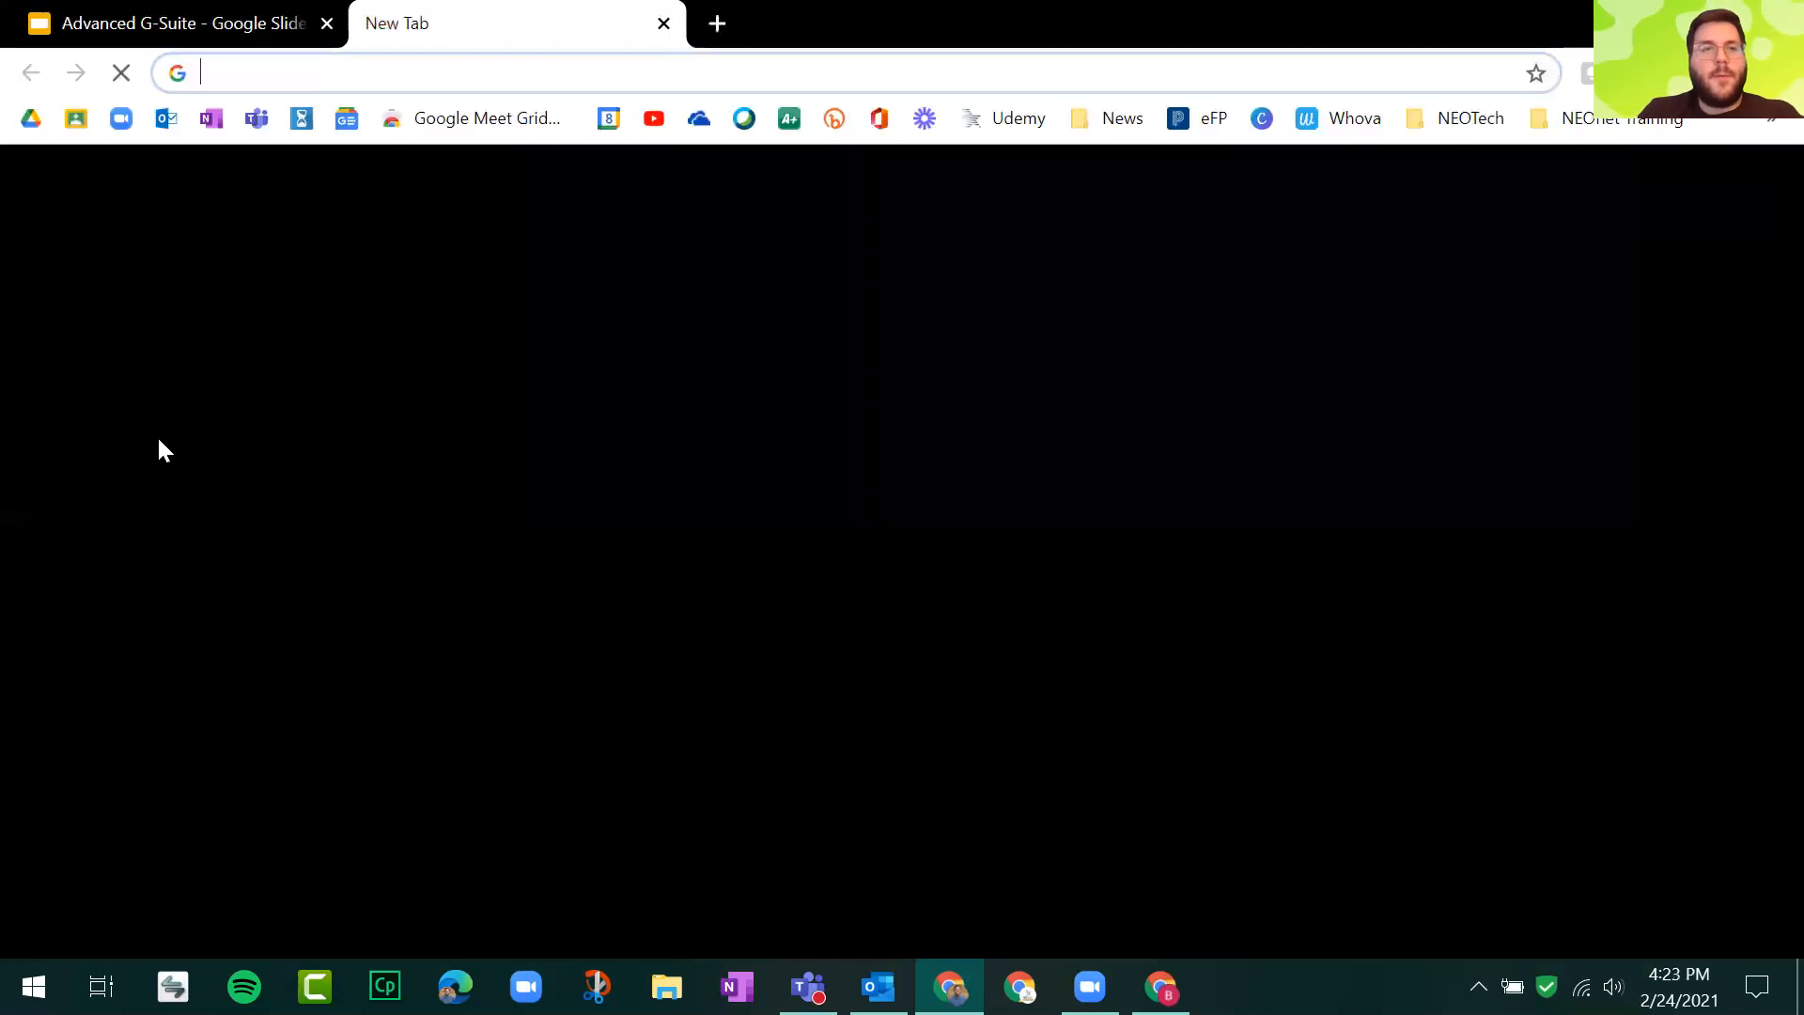
type("for")
key("Return")
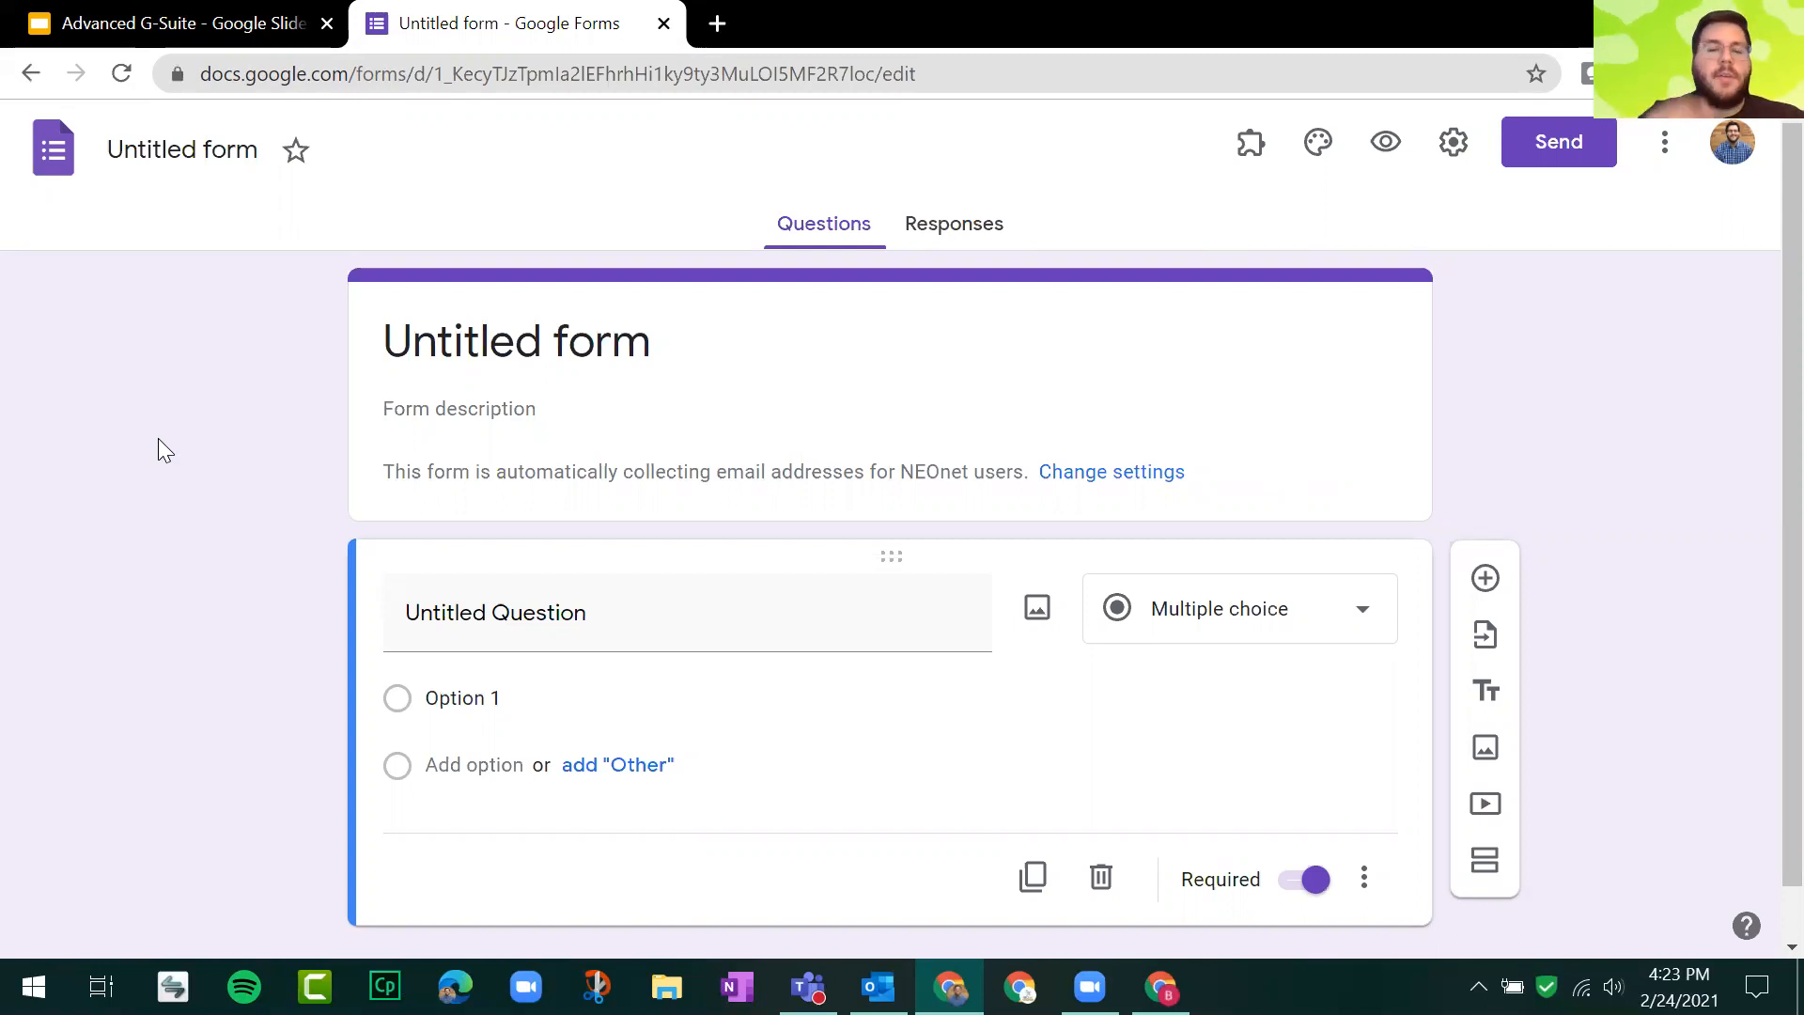
Step: Turn the untitled form into a quiz and save the settings
left_click(1451, 139)
left_click(1123, 290)
left_click(537, 345)
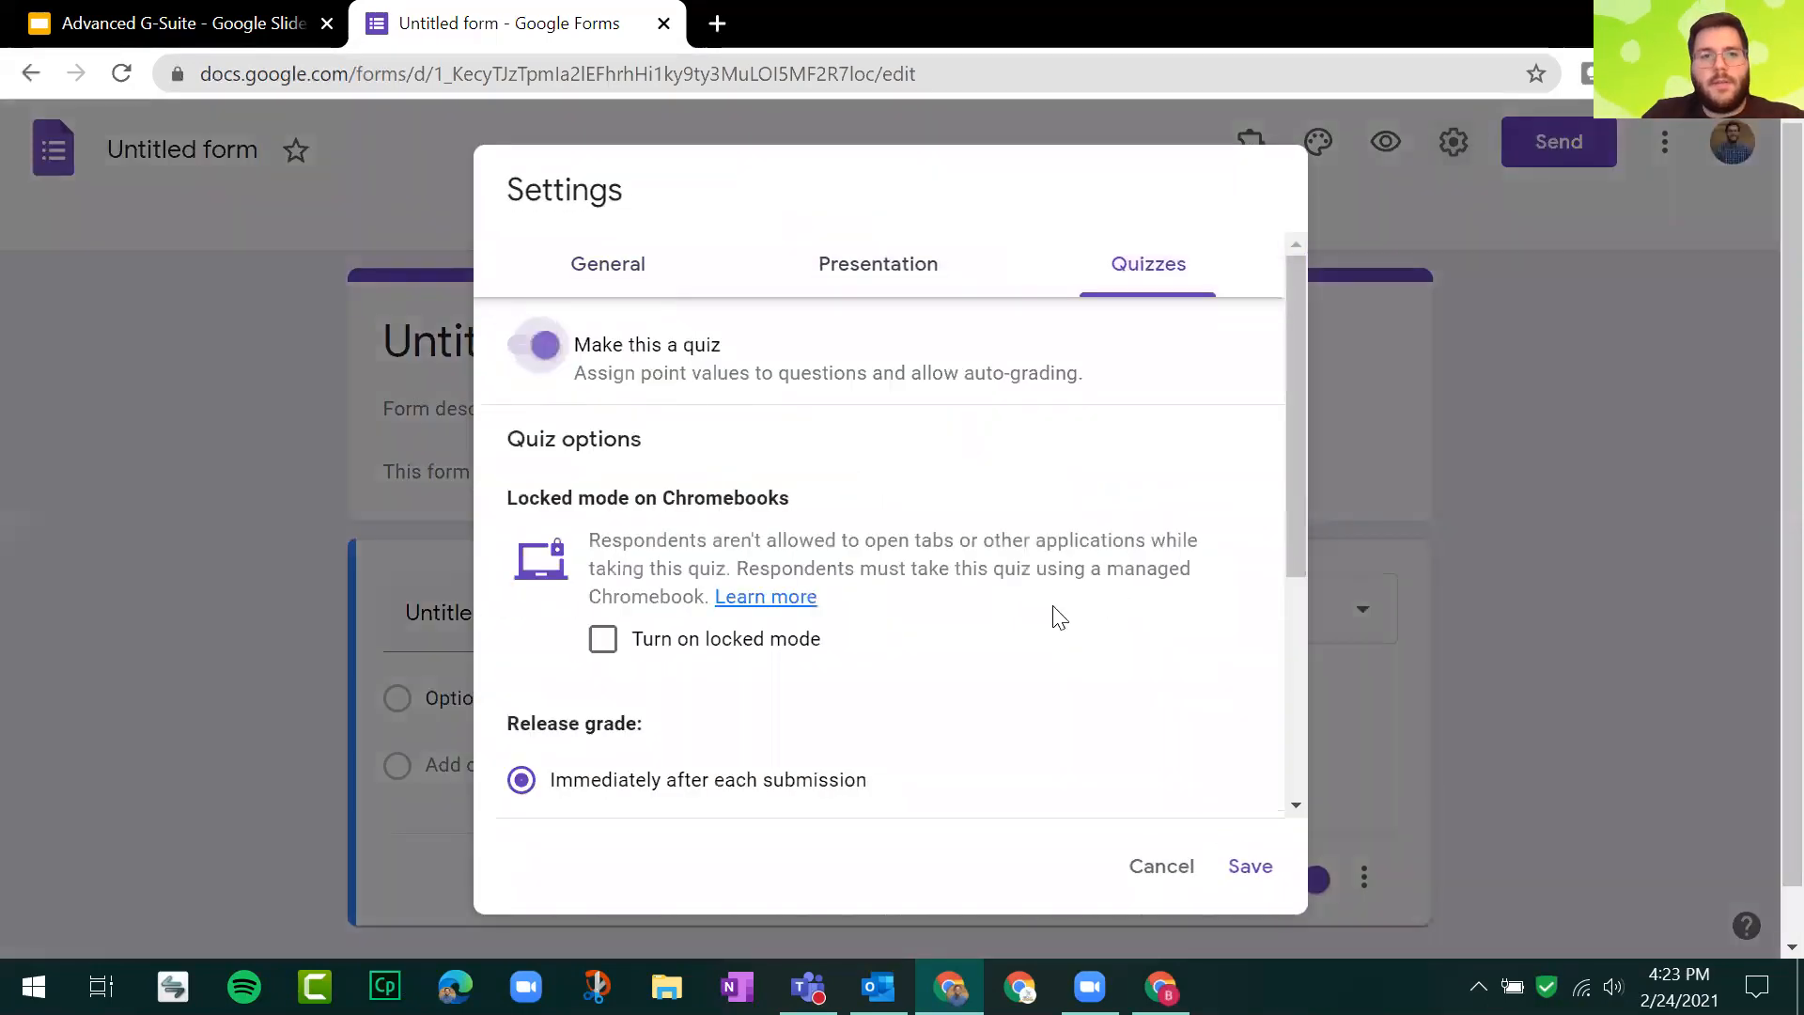
left_click(1249, 866)
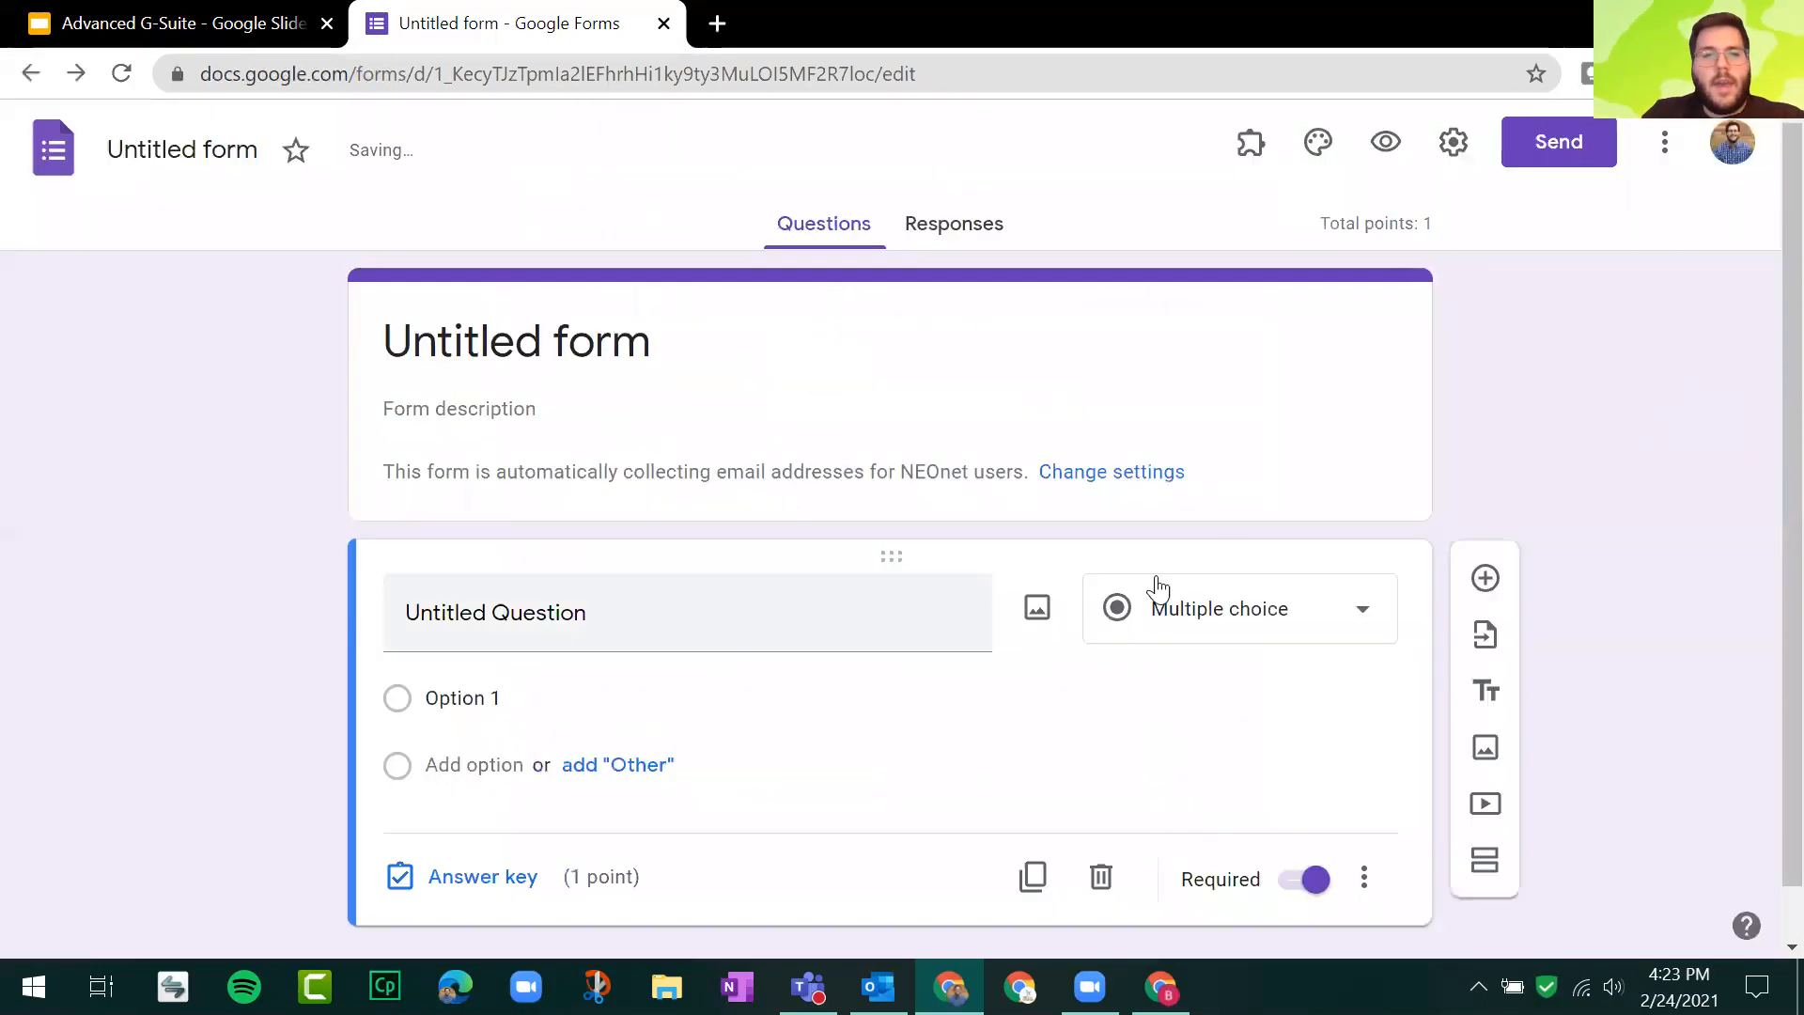
Step: Change the first question to Short answer and title it "What is the current year?"
left_click(1252, 620)
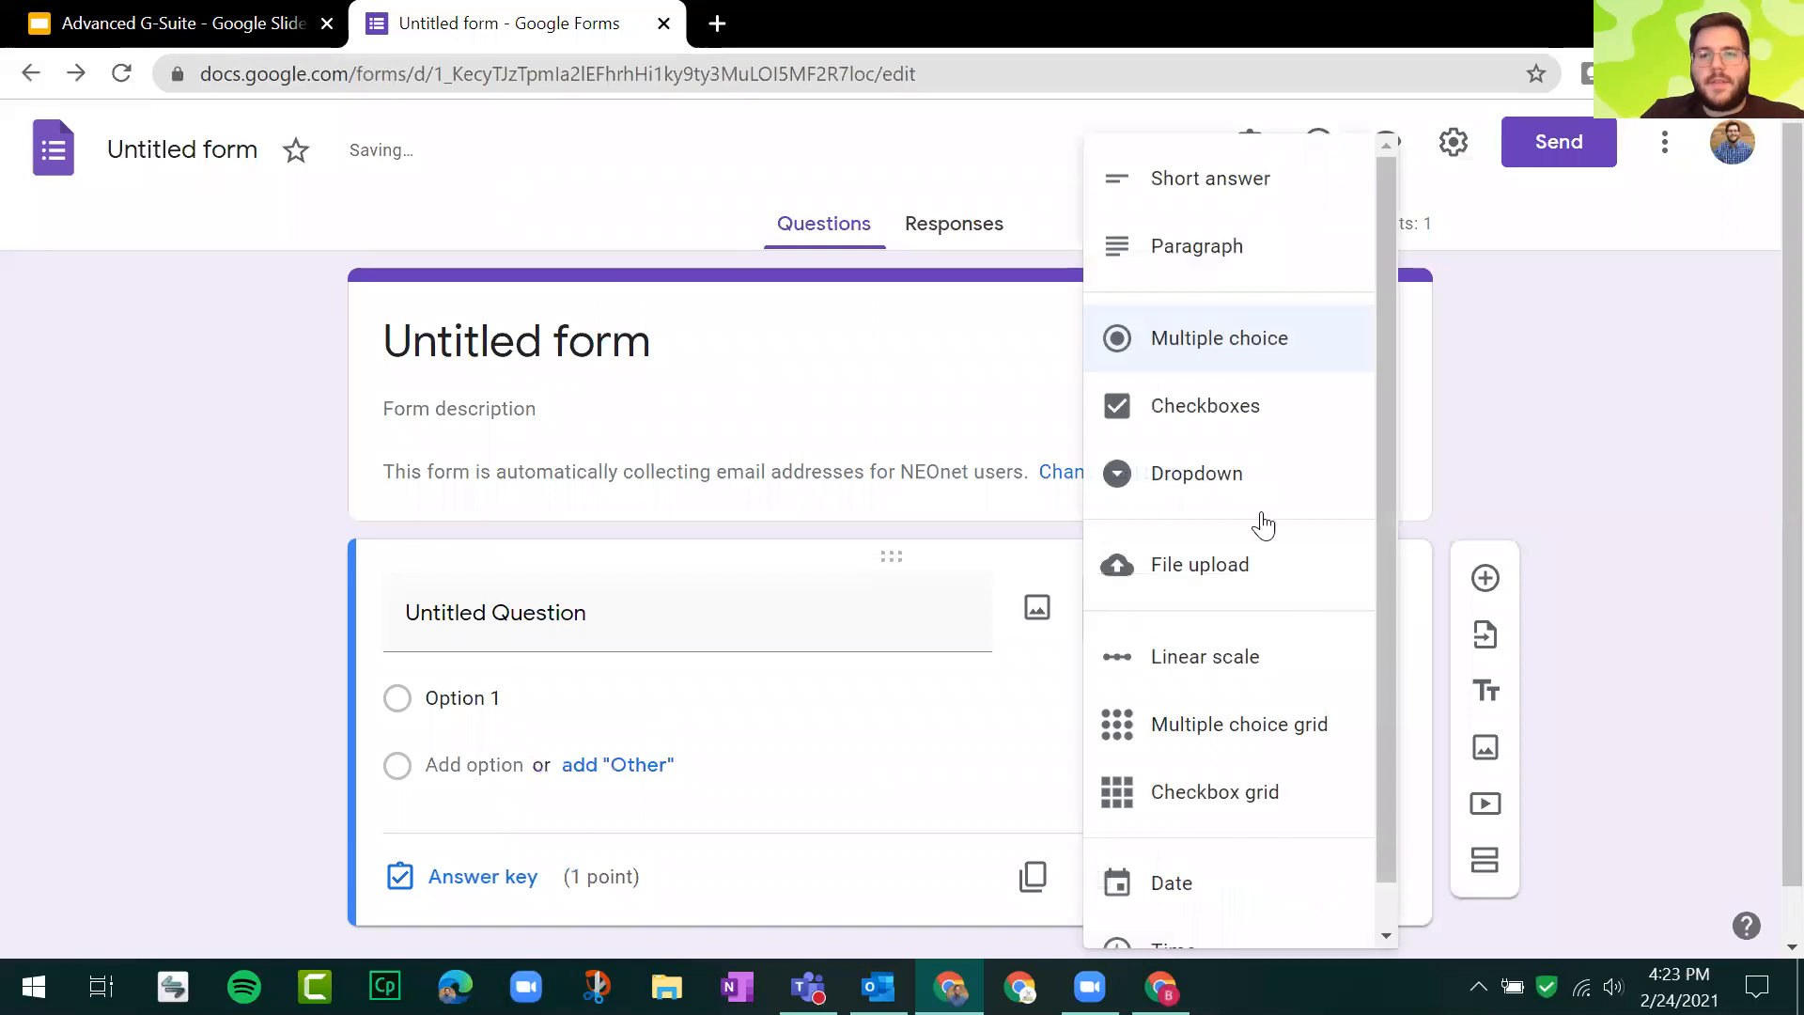
left_click(1230, 198)
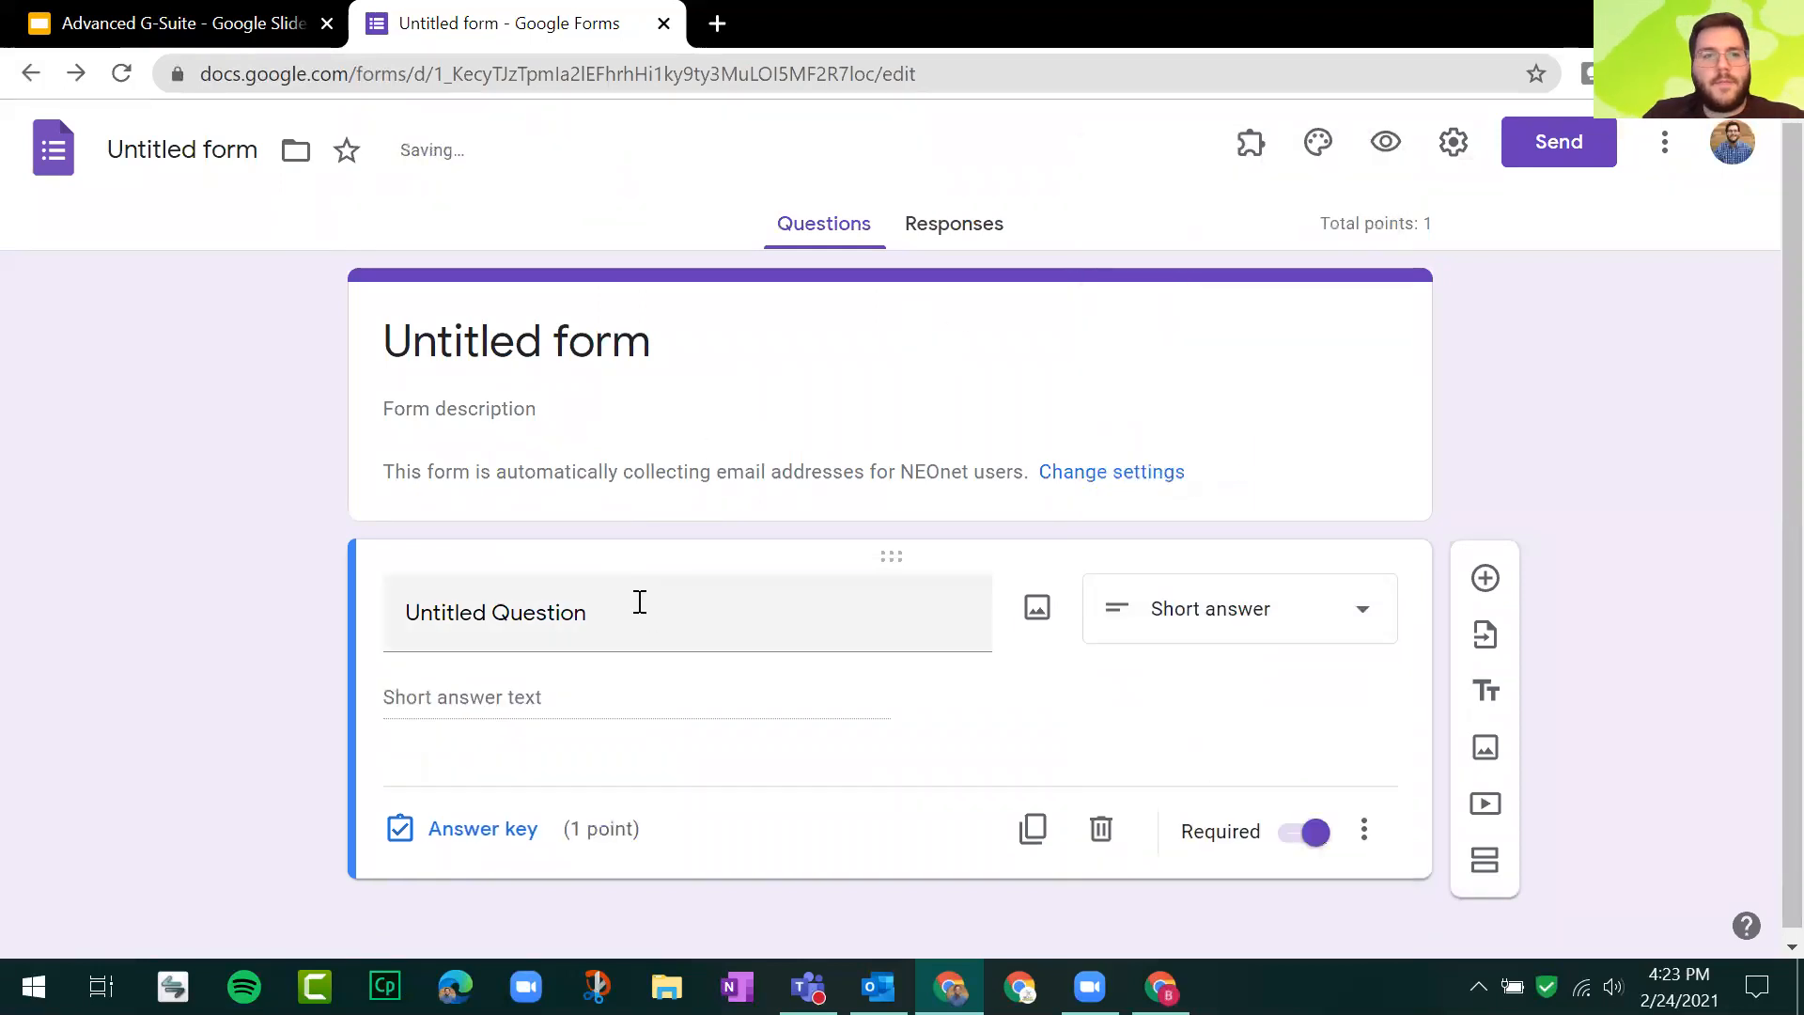
left_click(401, 629)
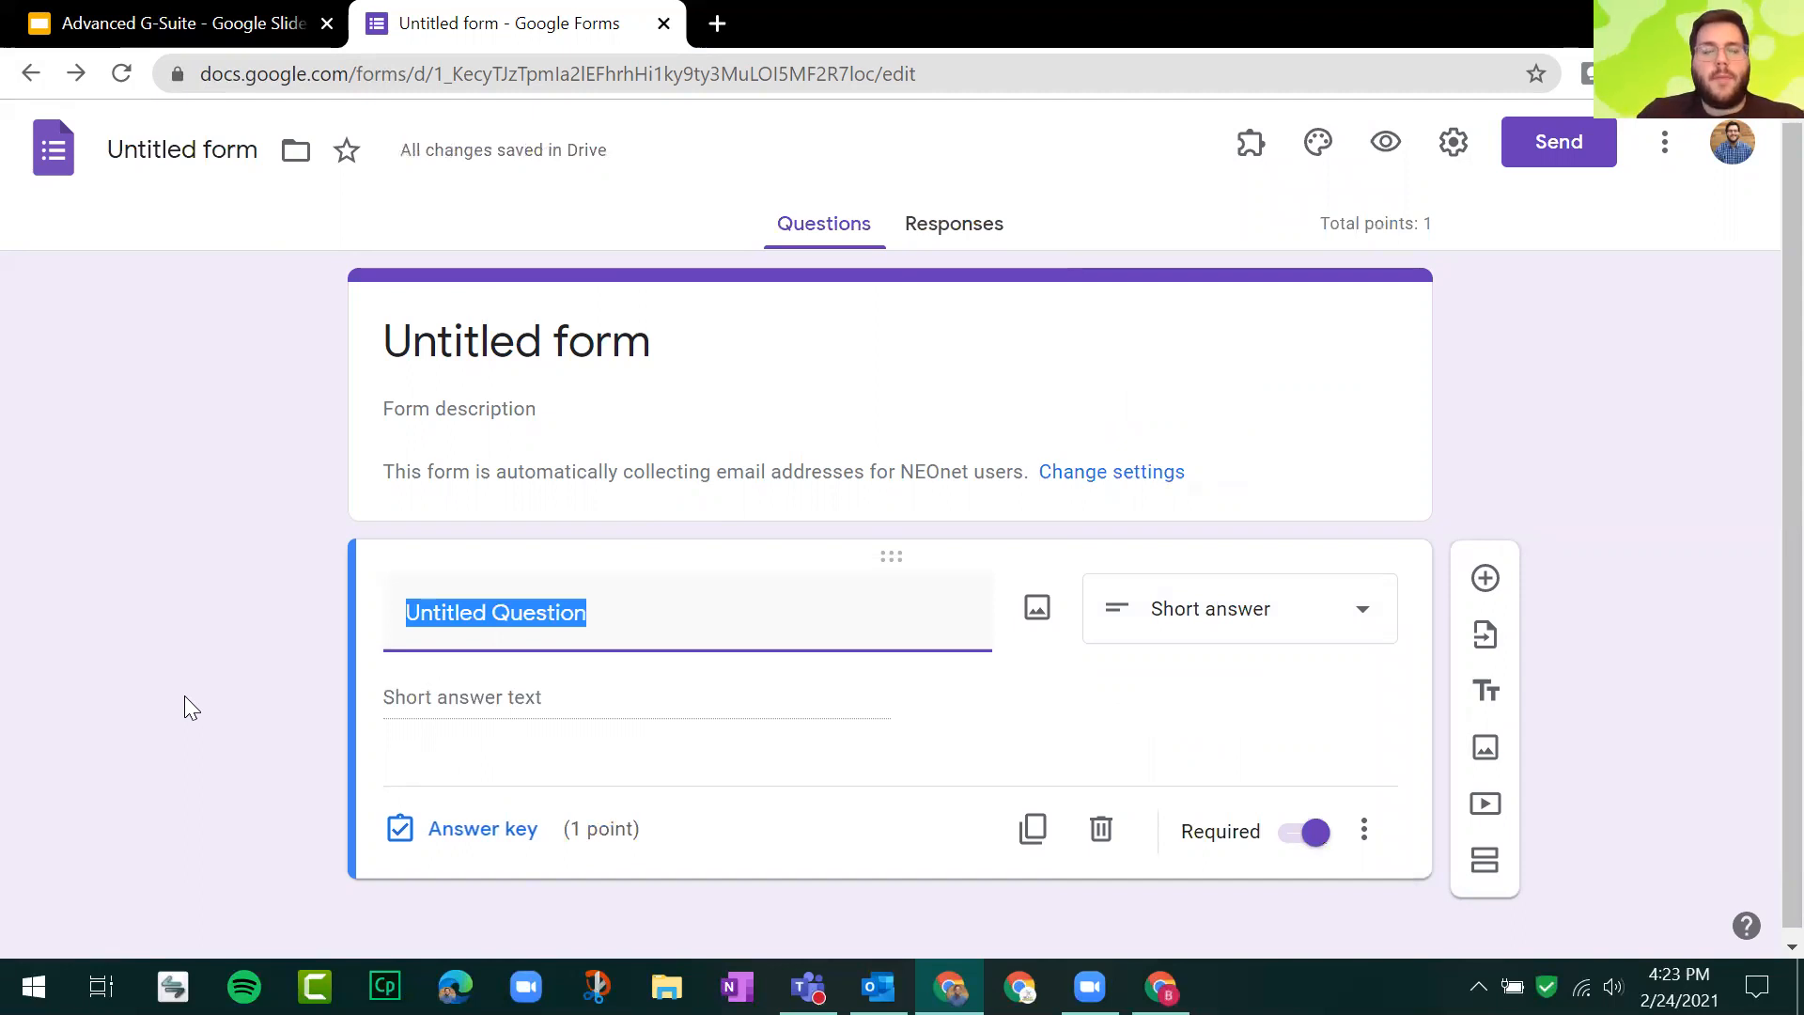
type("Wha")
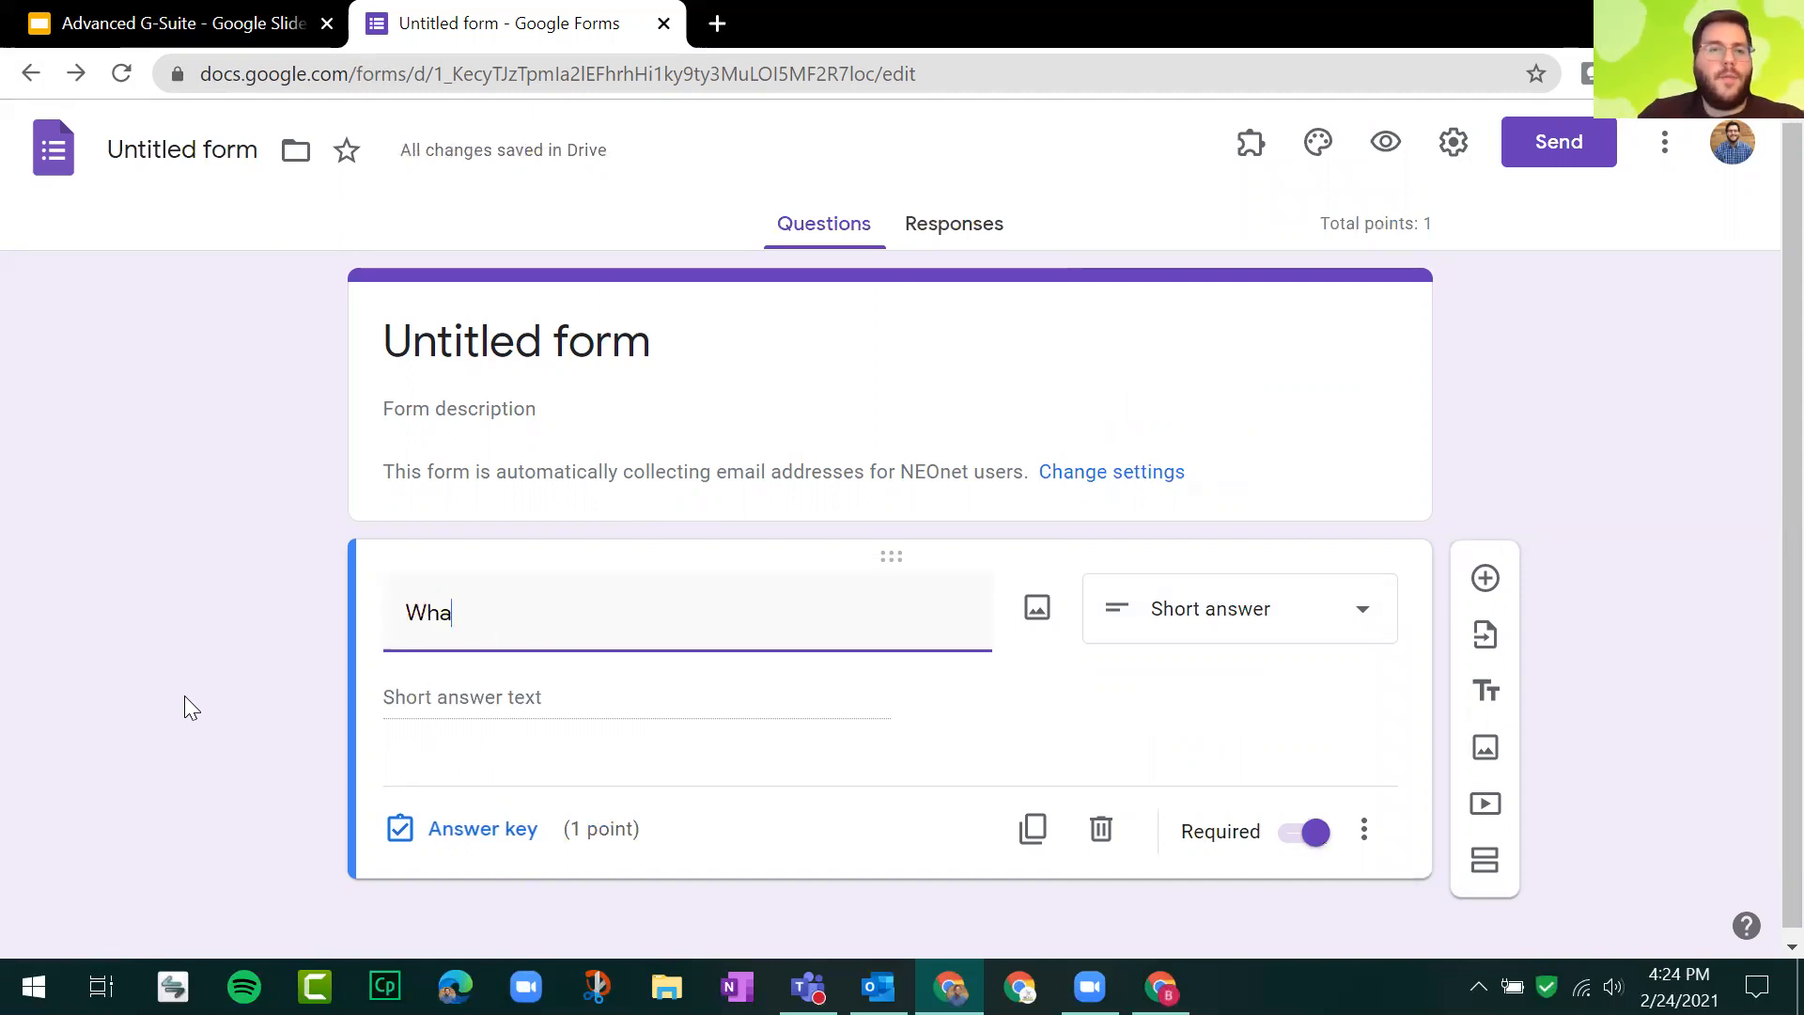
type("t is the current year/")
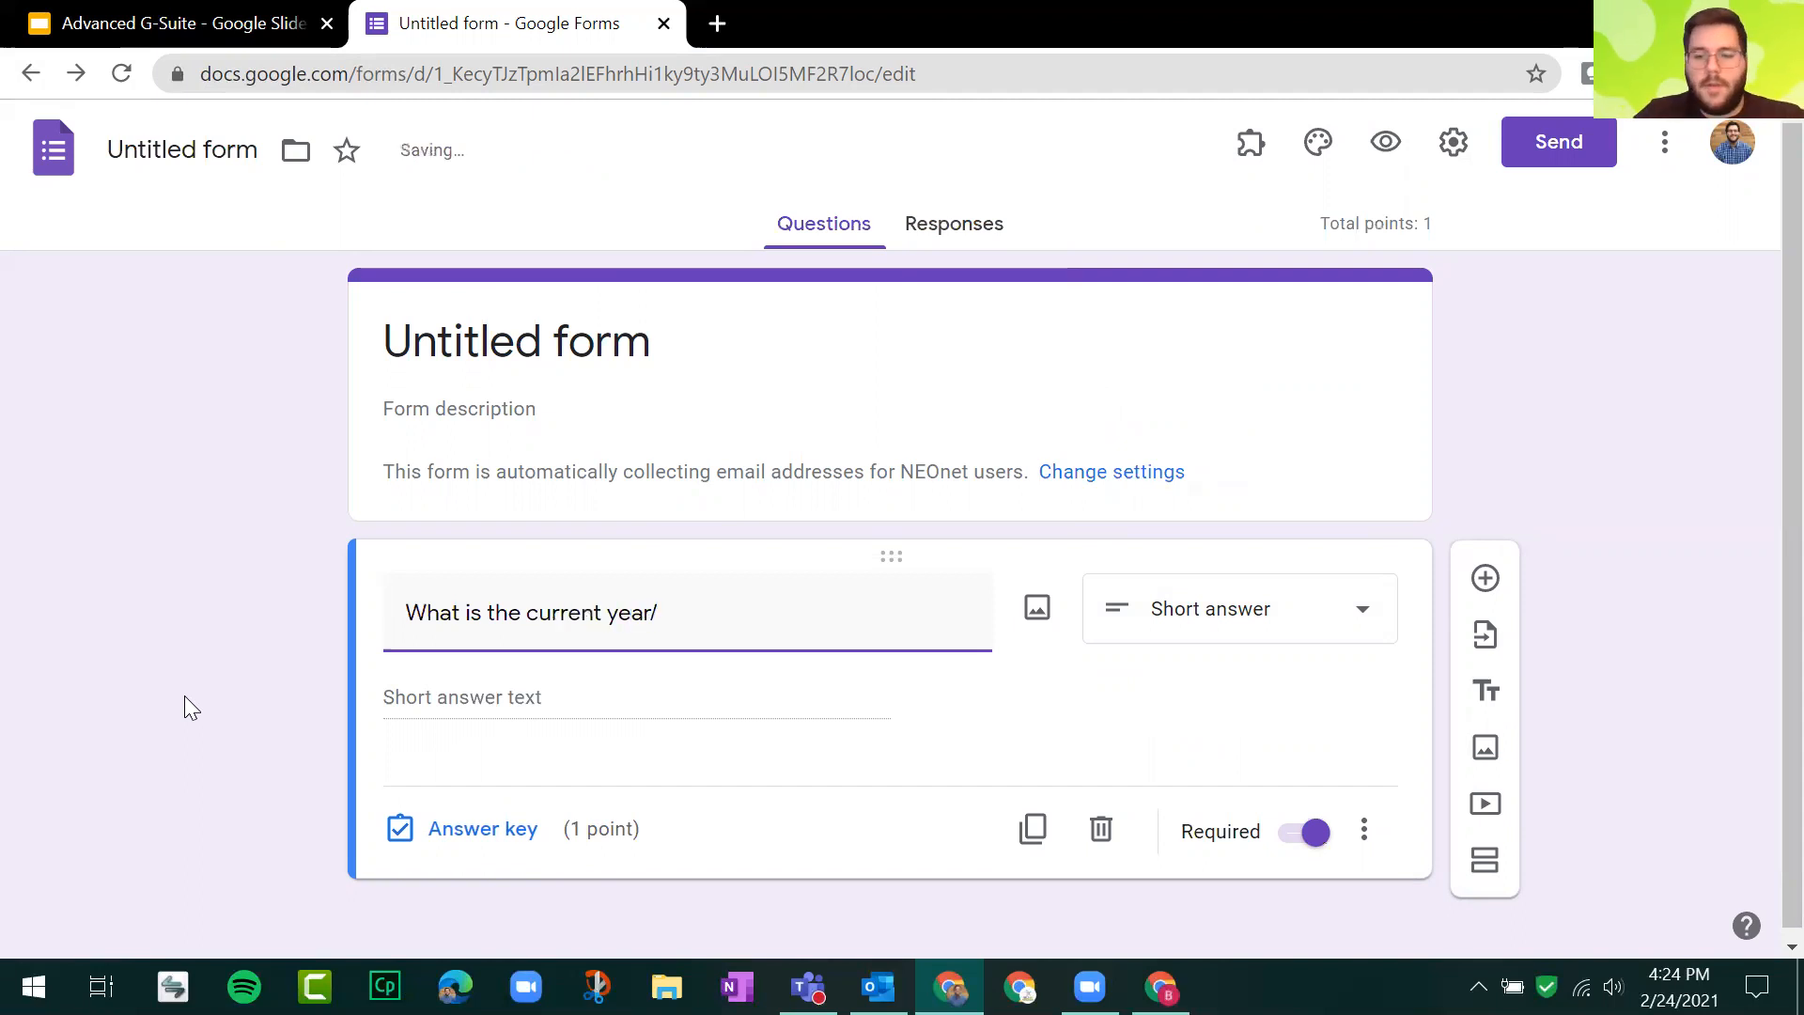
key("BackSpace")
type("?")
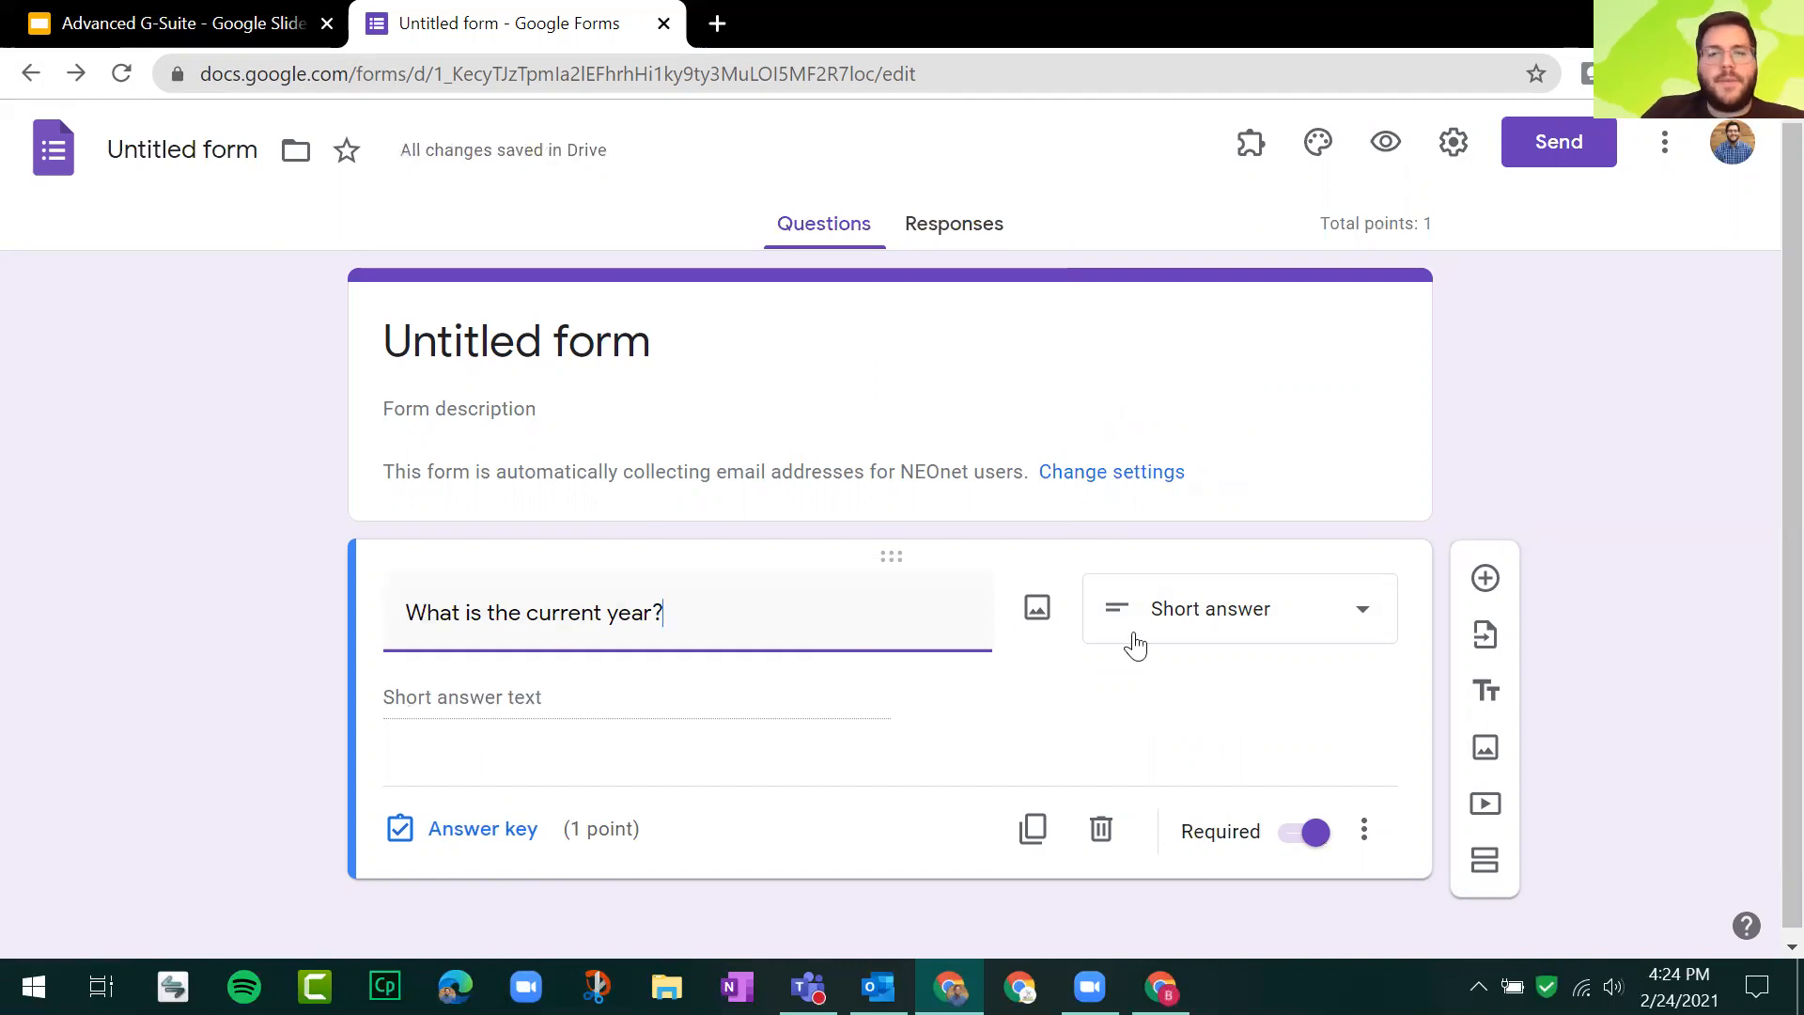
Step: Add 2021 as the correct answer in the answer key for the current year question
left_click(483, 829)
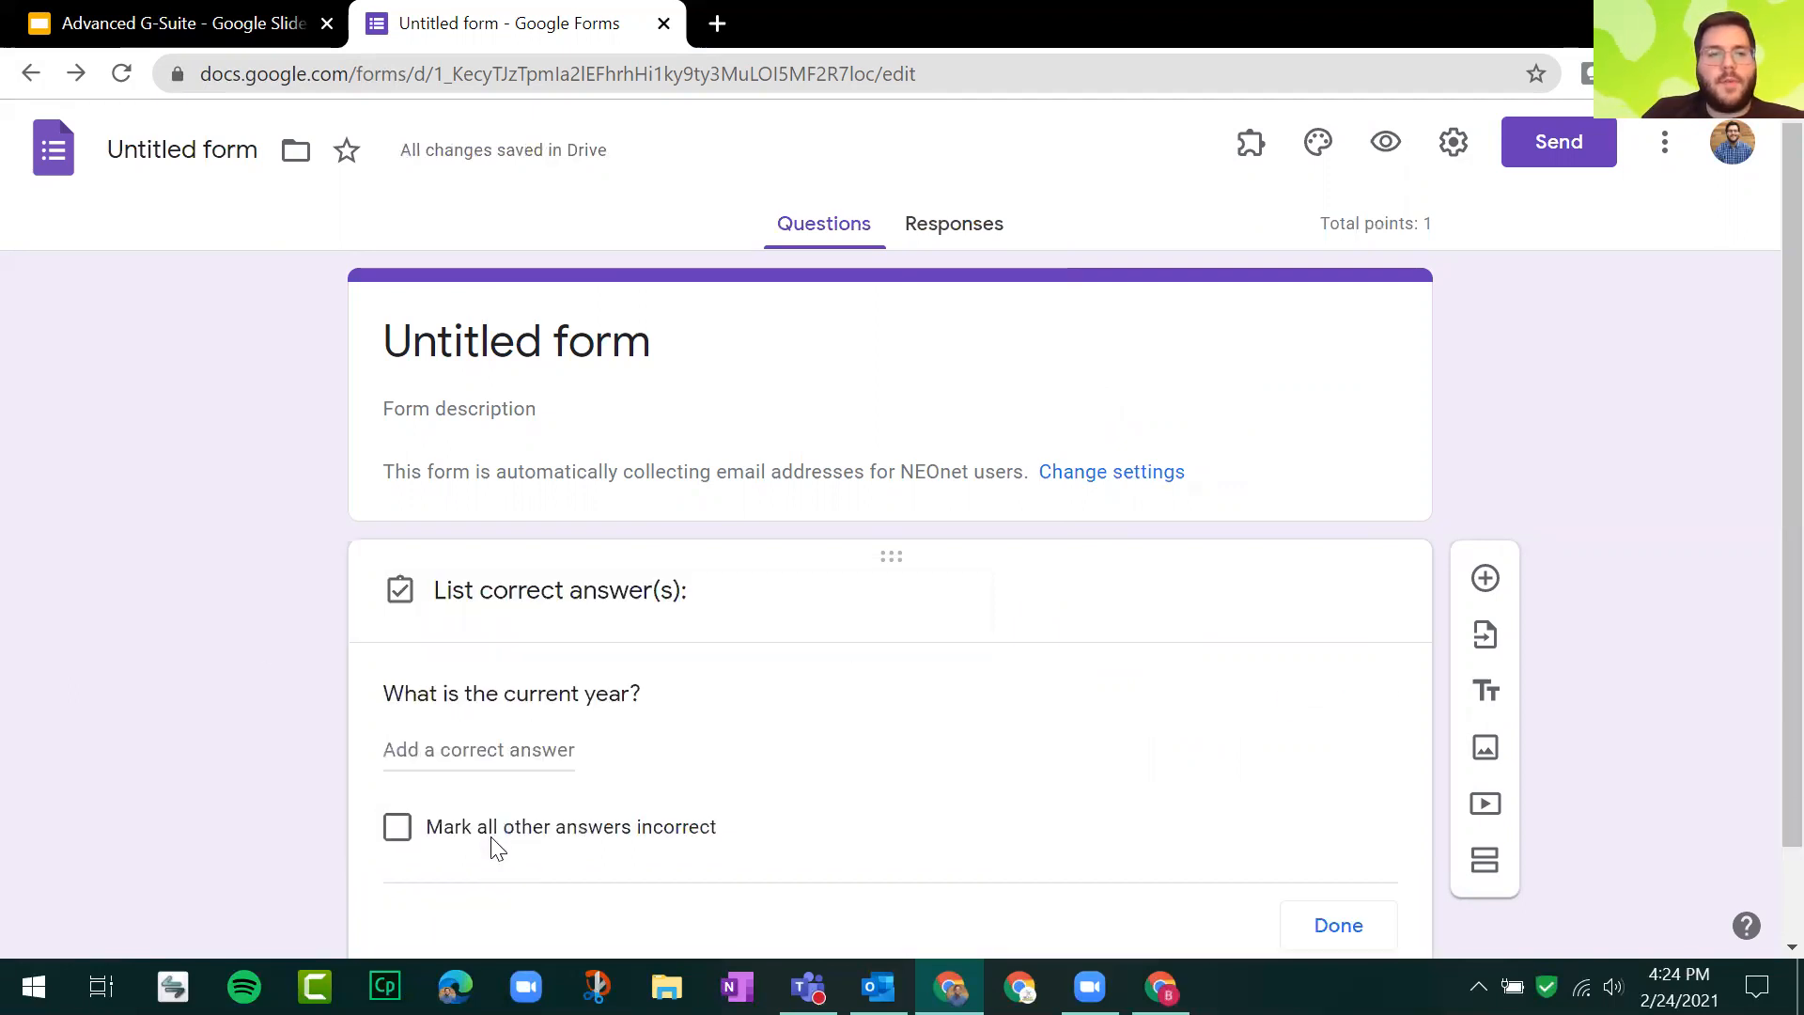
left_click(529, 582)
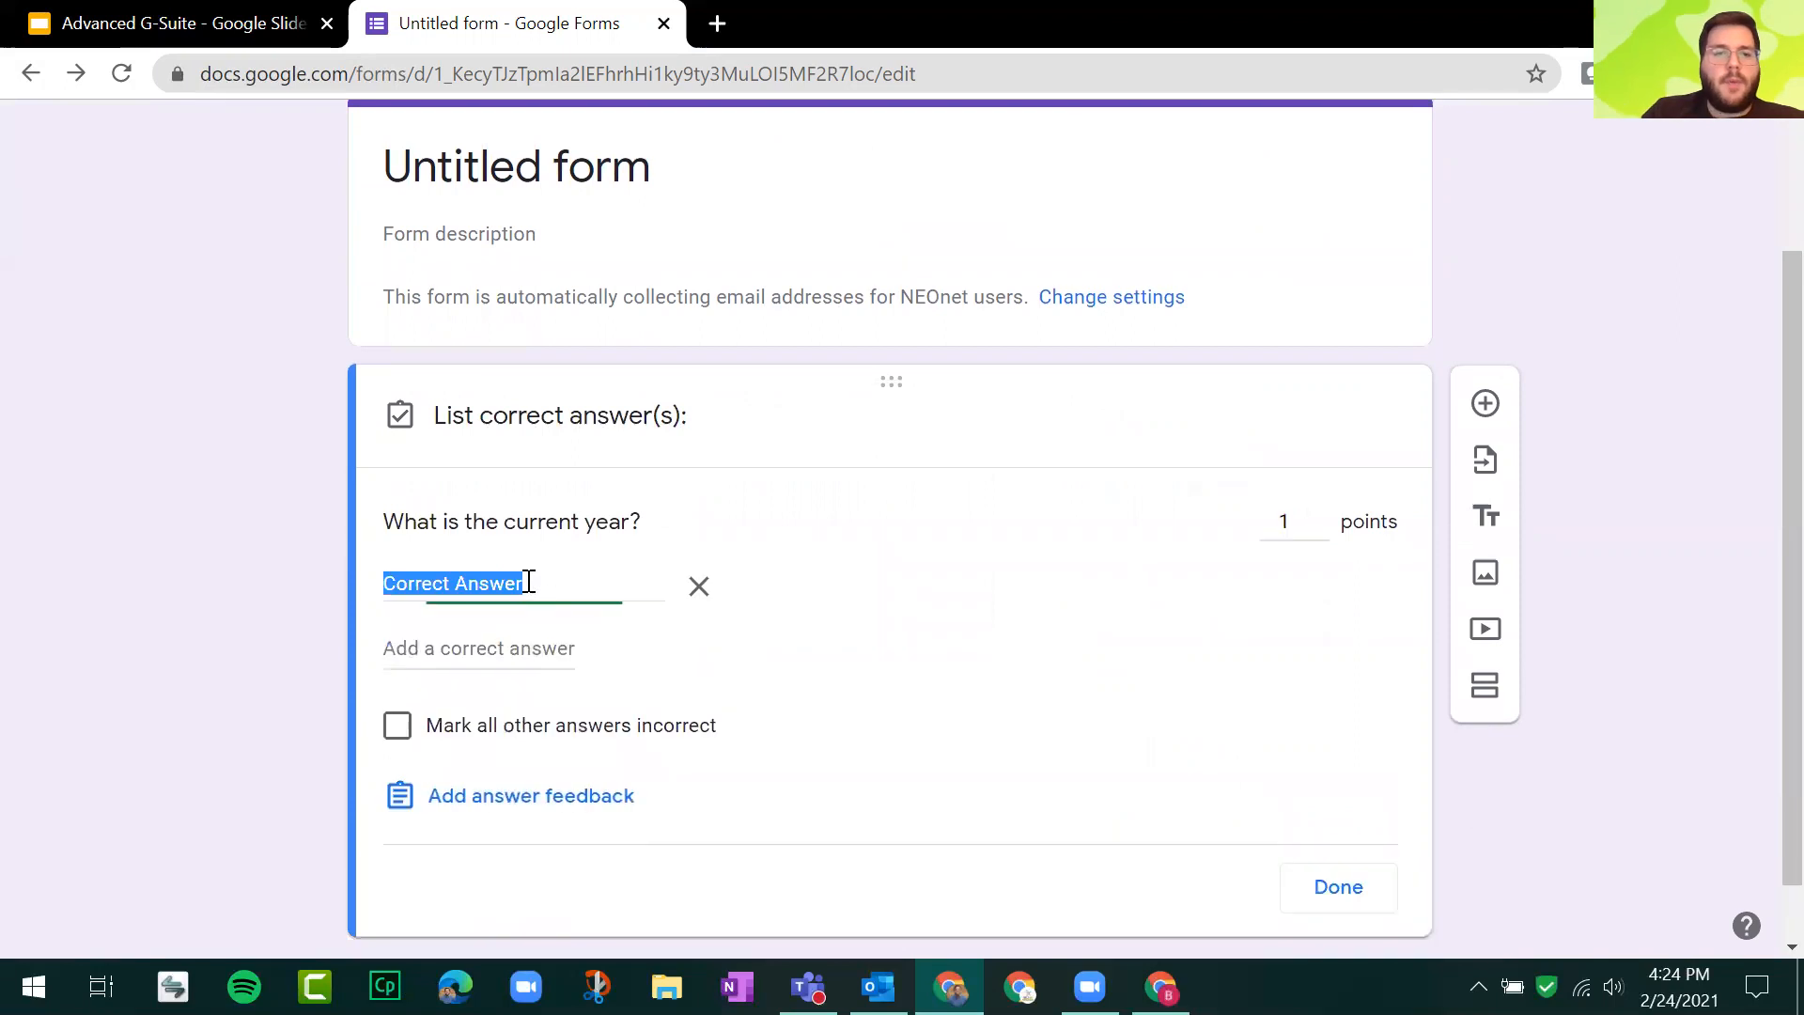
type("2021")
left_click(288, 570)
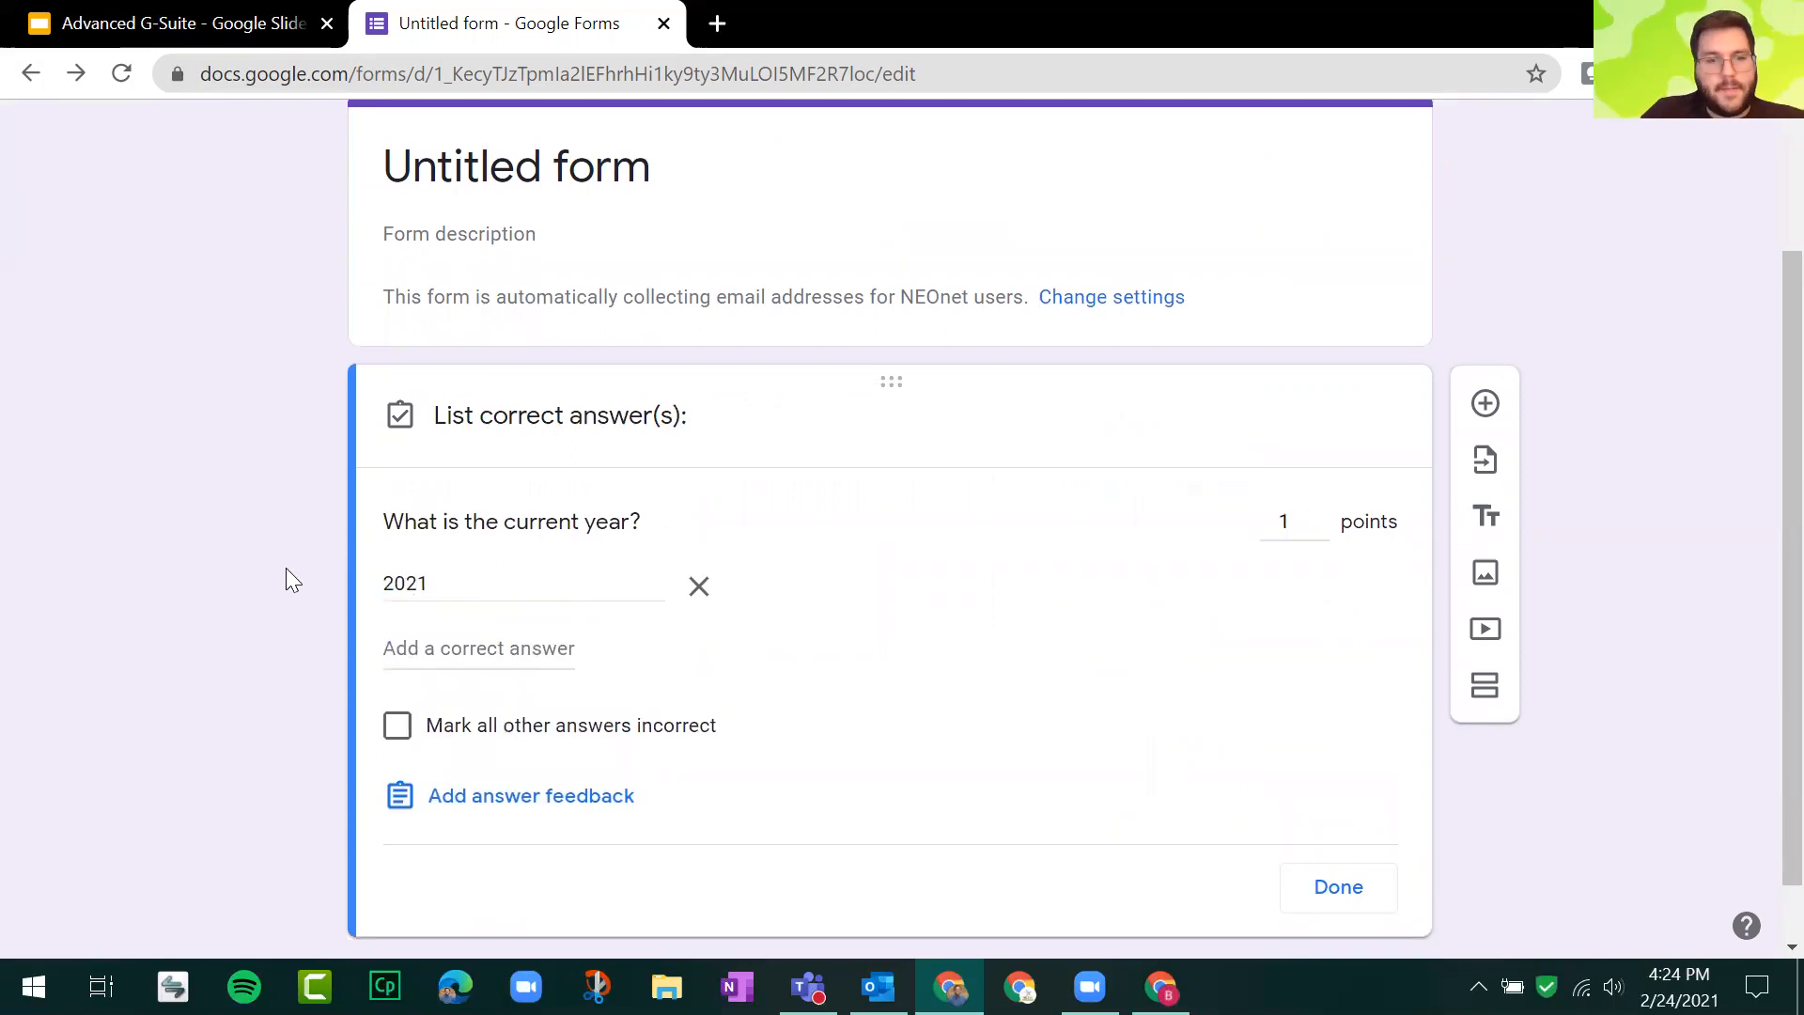
left_click(1297, 900)
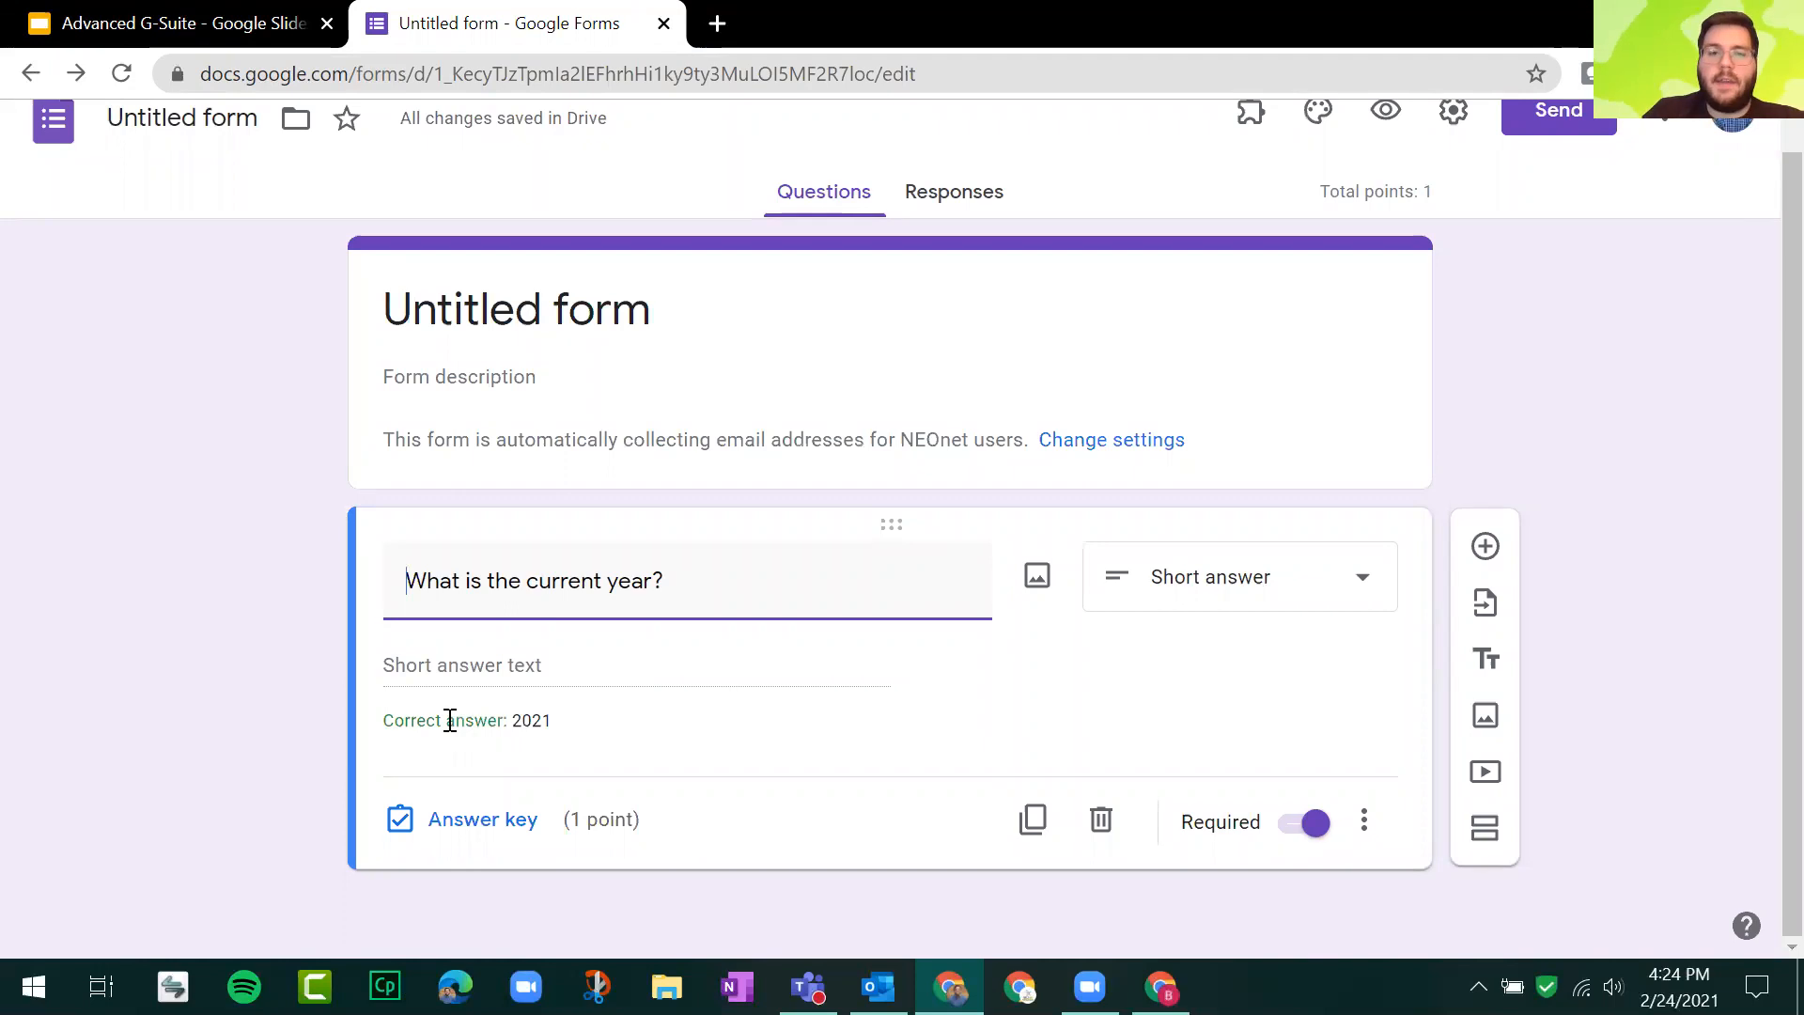
Step: Add response validation to the current year question and keep Number as the validation type
left_click(1364, 822)
left_click(1462, 895)
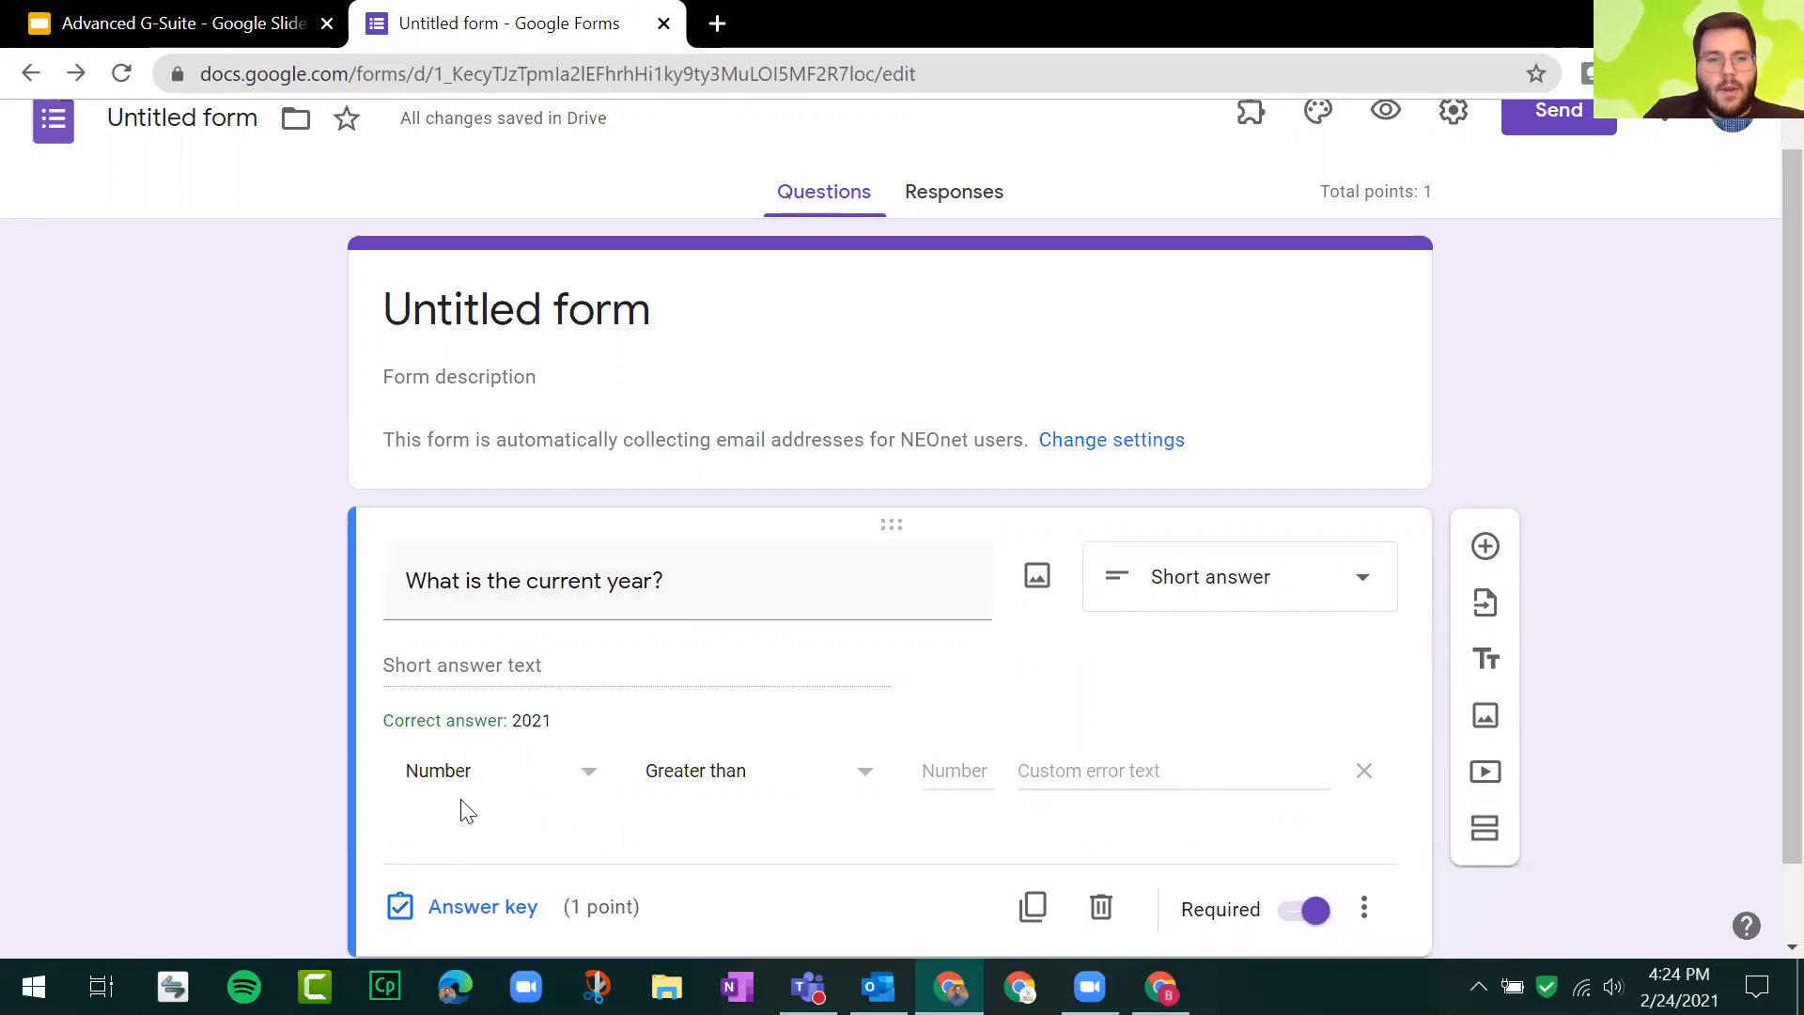
left_click(592, 776)
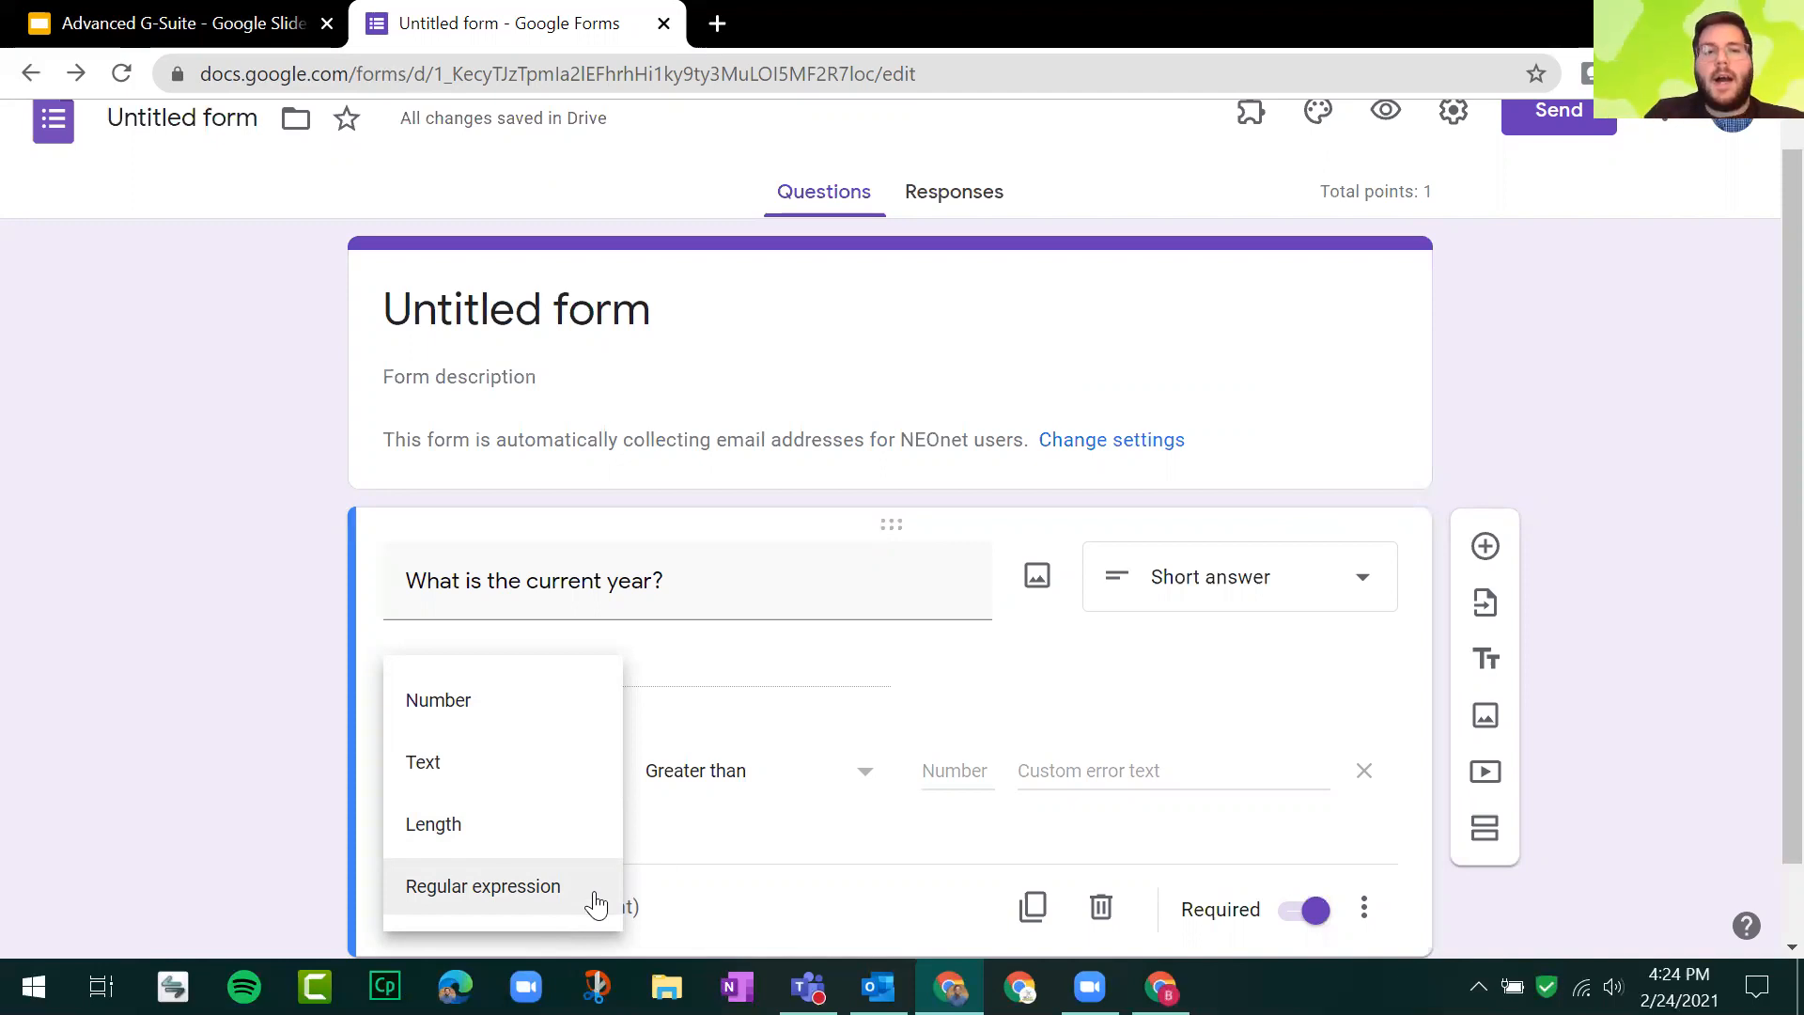
left_click(681, 860)
double_click(540, 721)
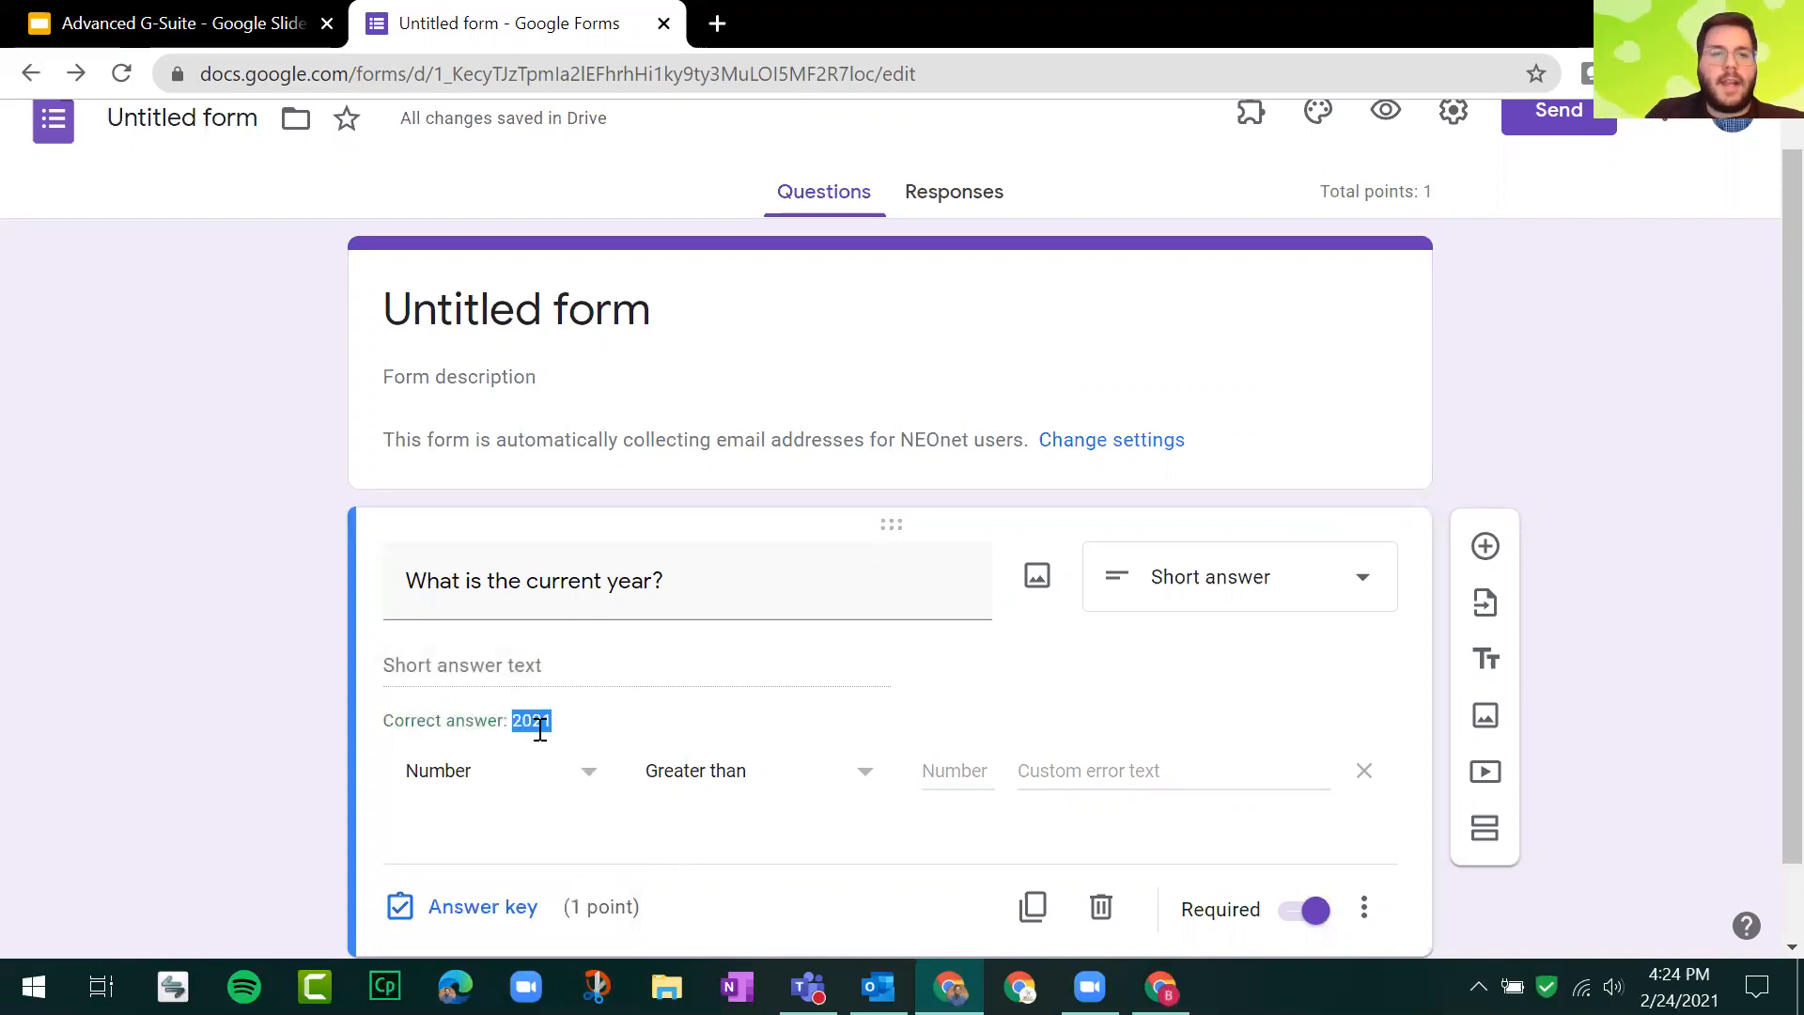
left_click(573, 772)
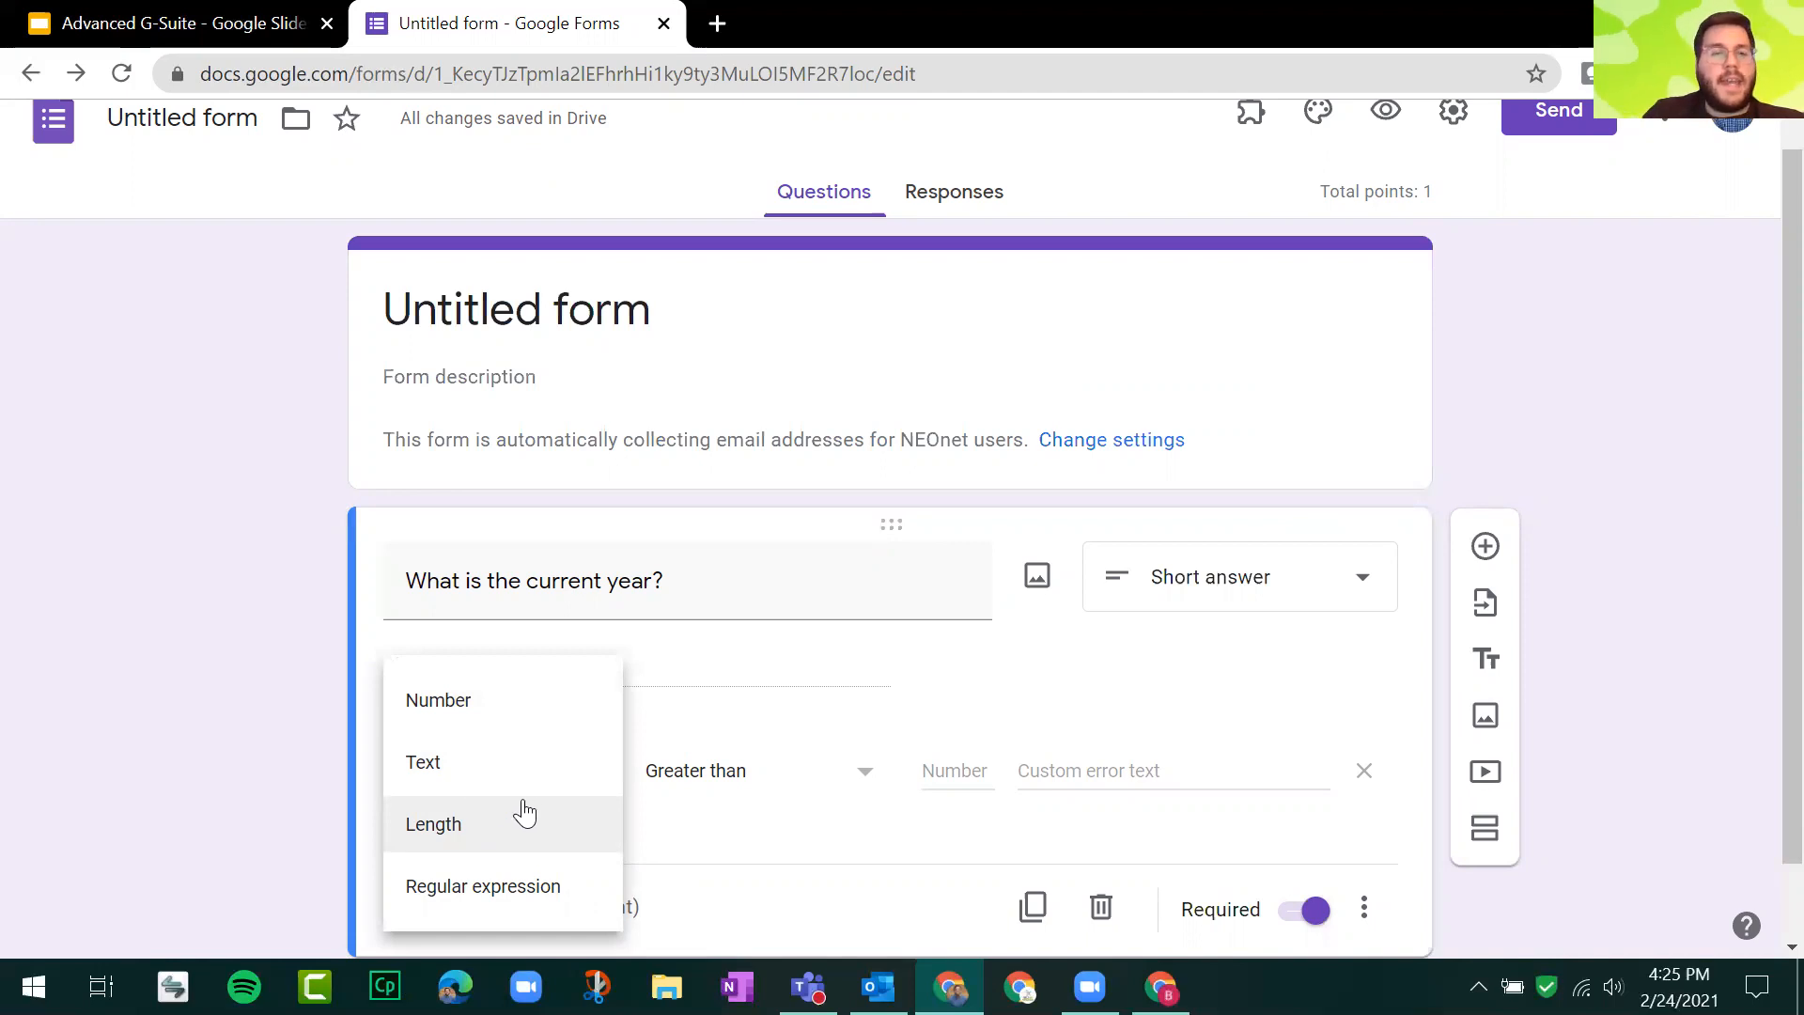
left_click(461, 700)
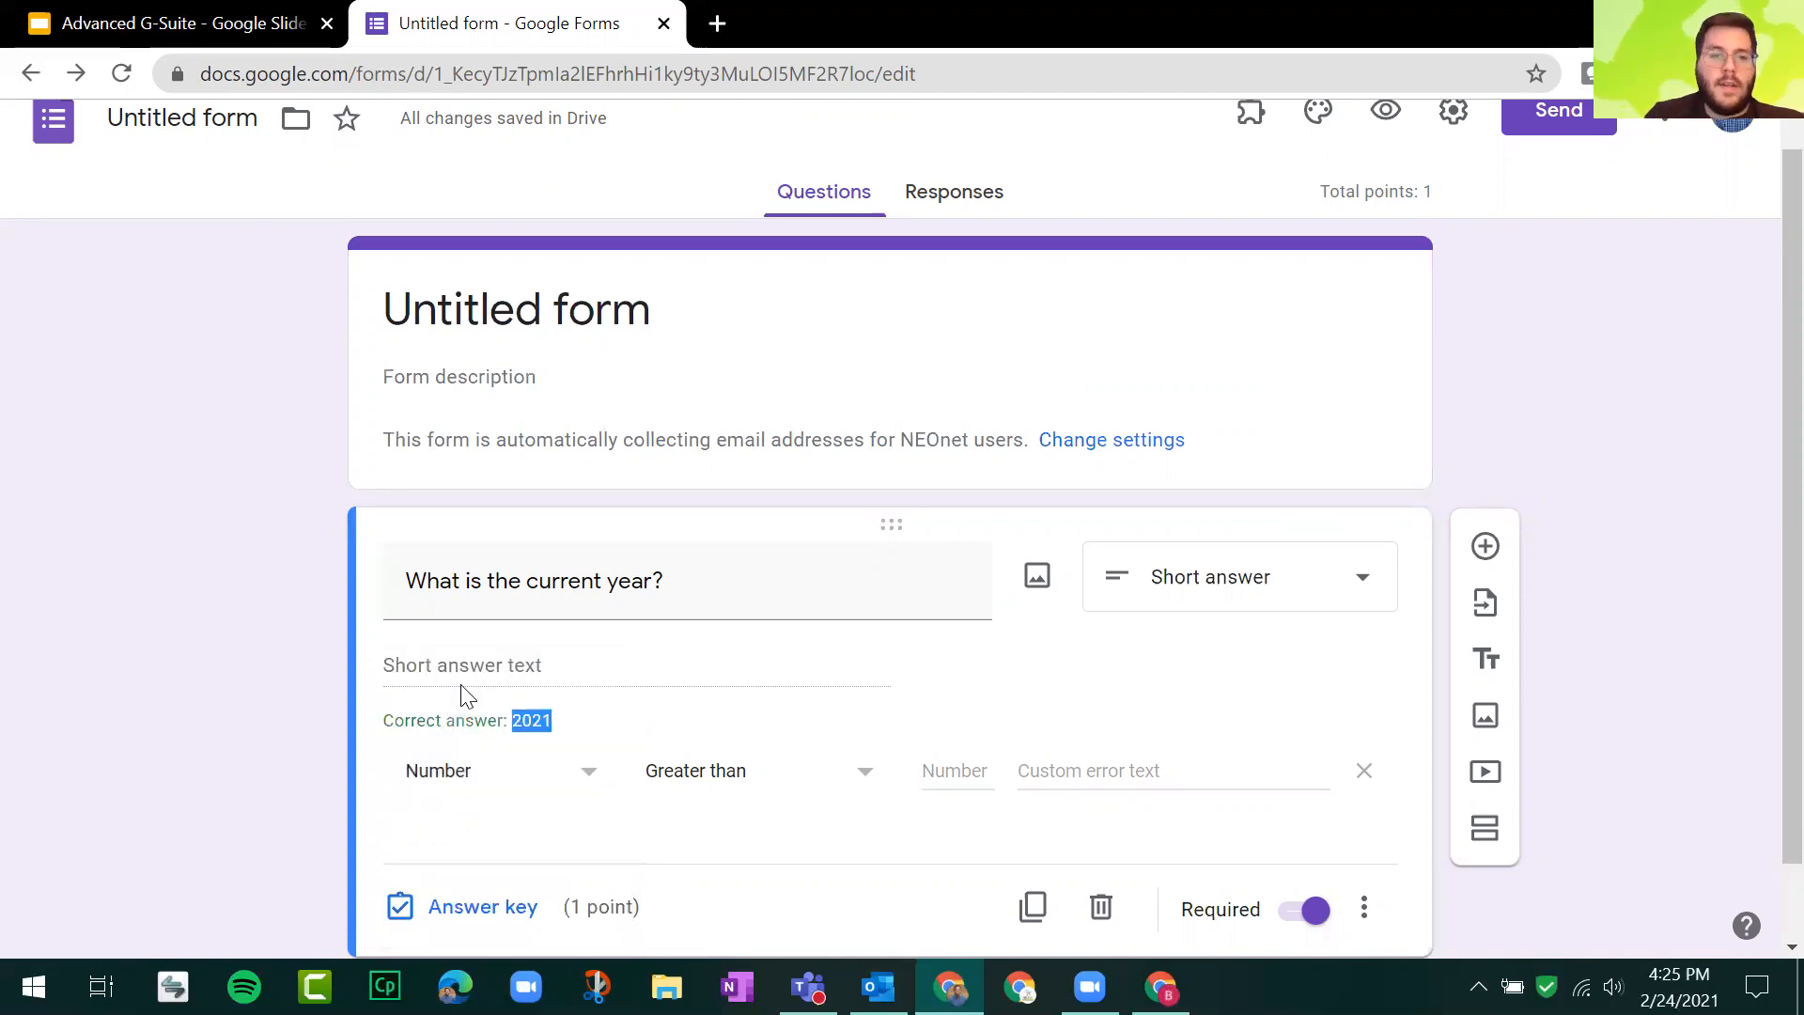
Step: Set the condition of the question's number validation to "Is number"
left_click(541, 718)
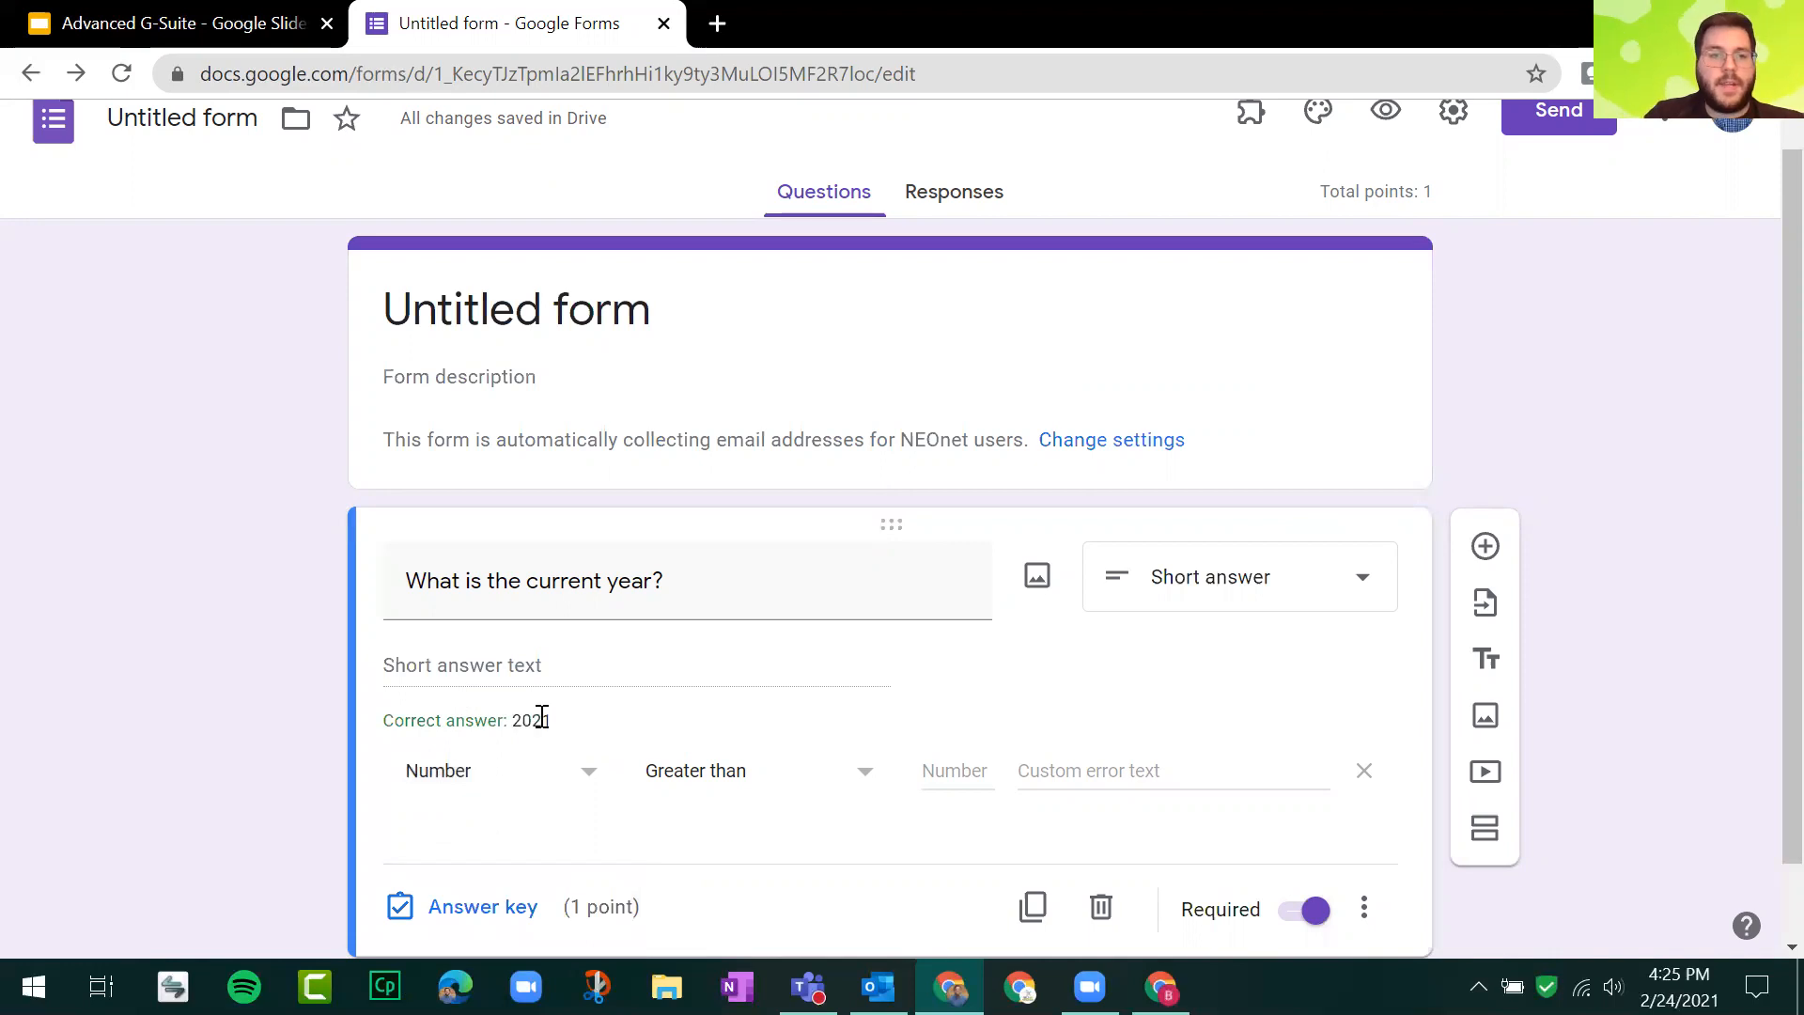
triple_click(537, 718)
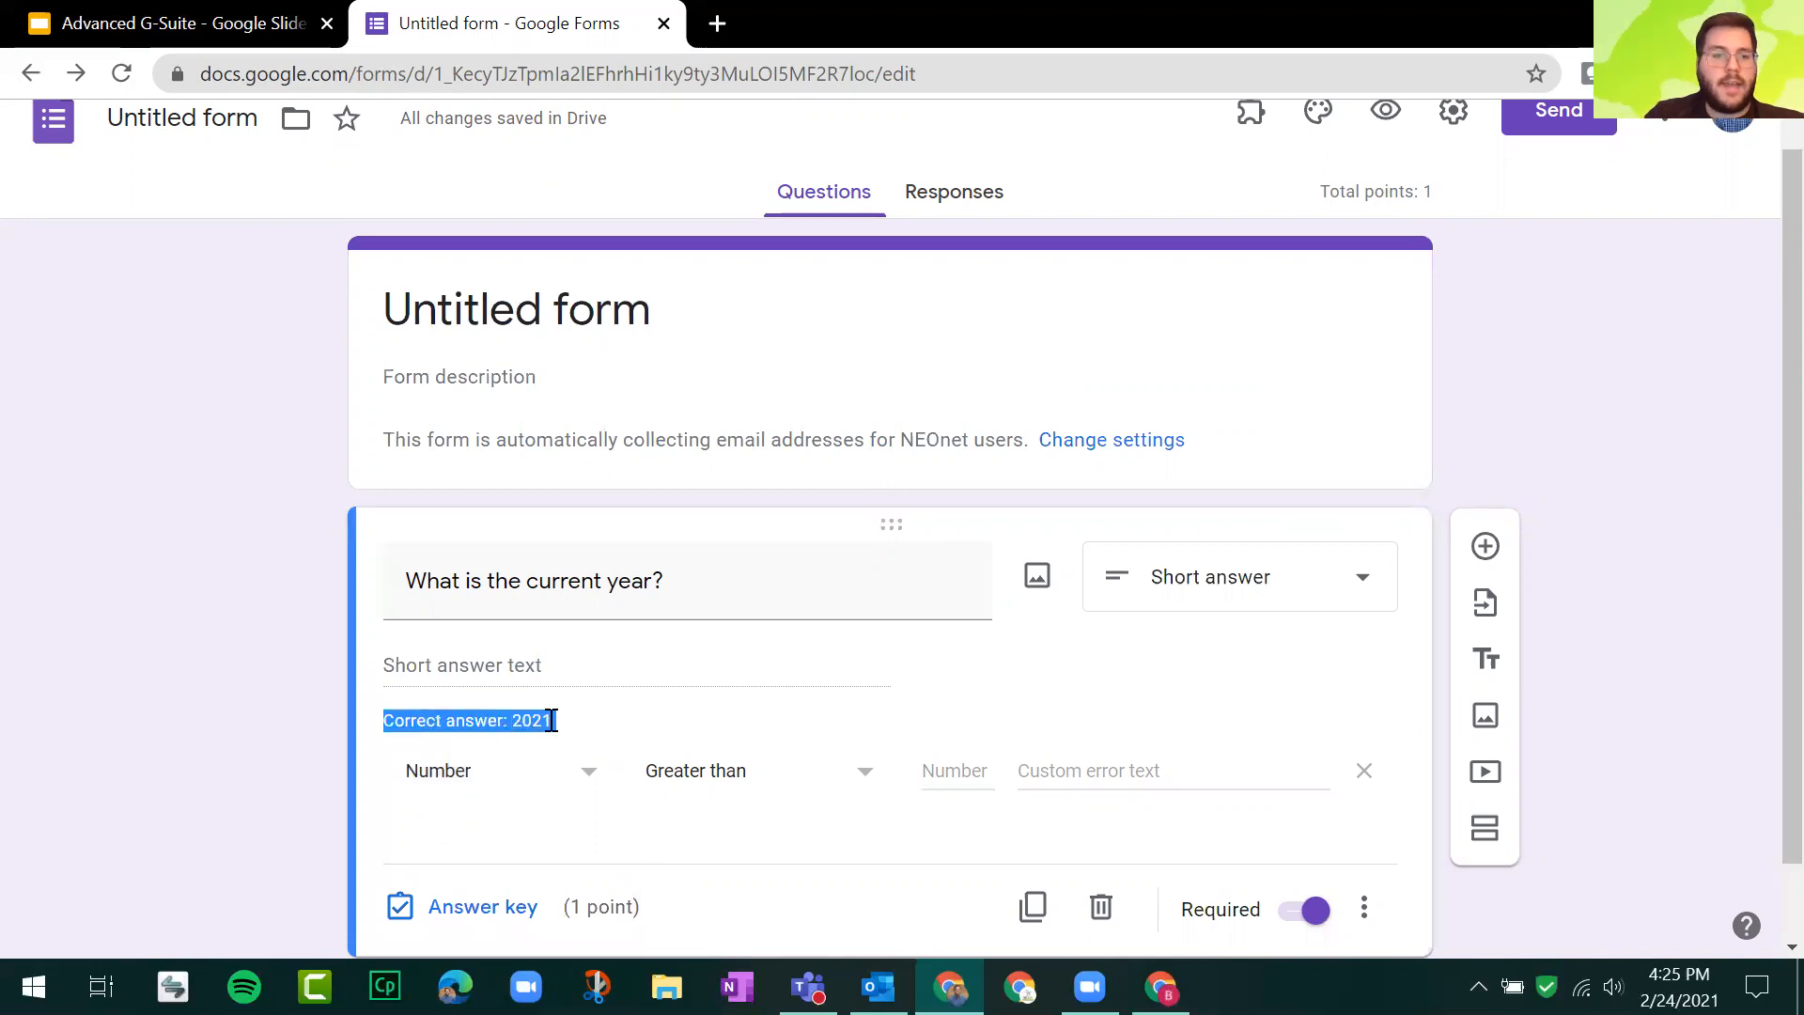
left_click(550, 719)
left_click(810, 787)
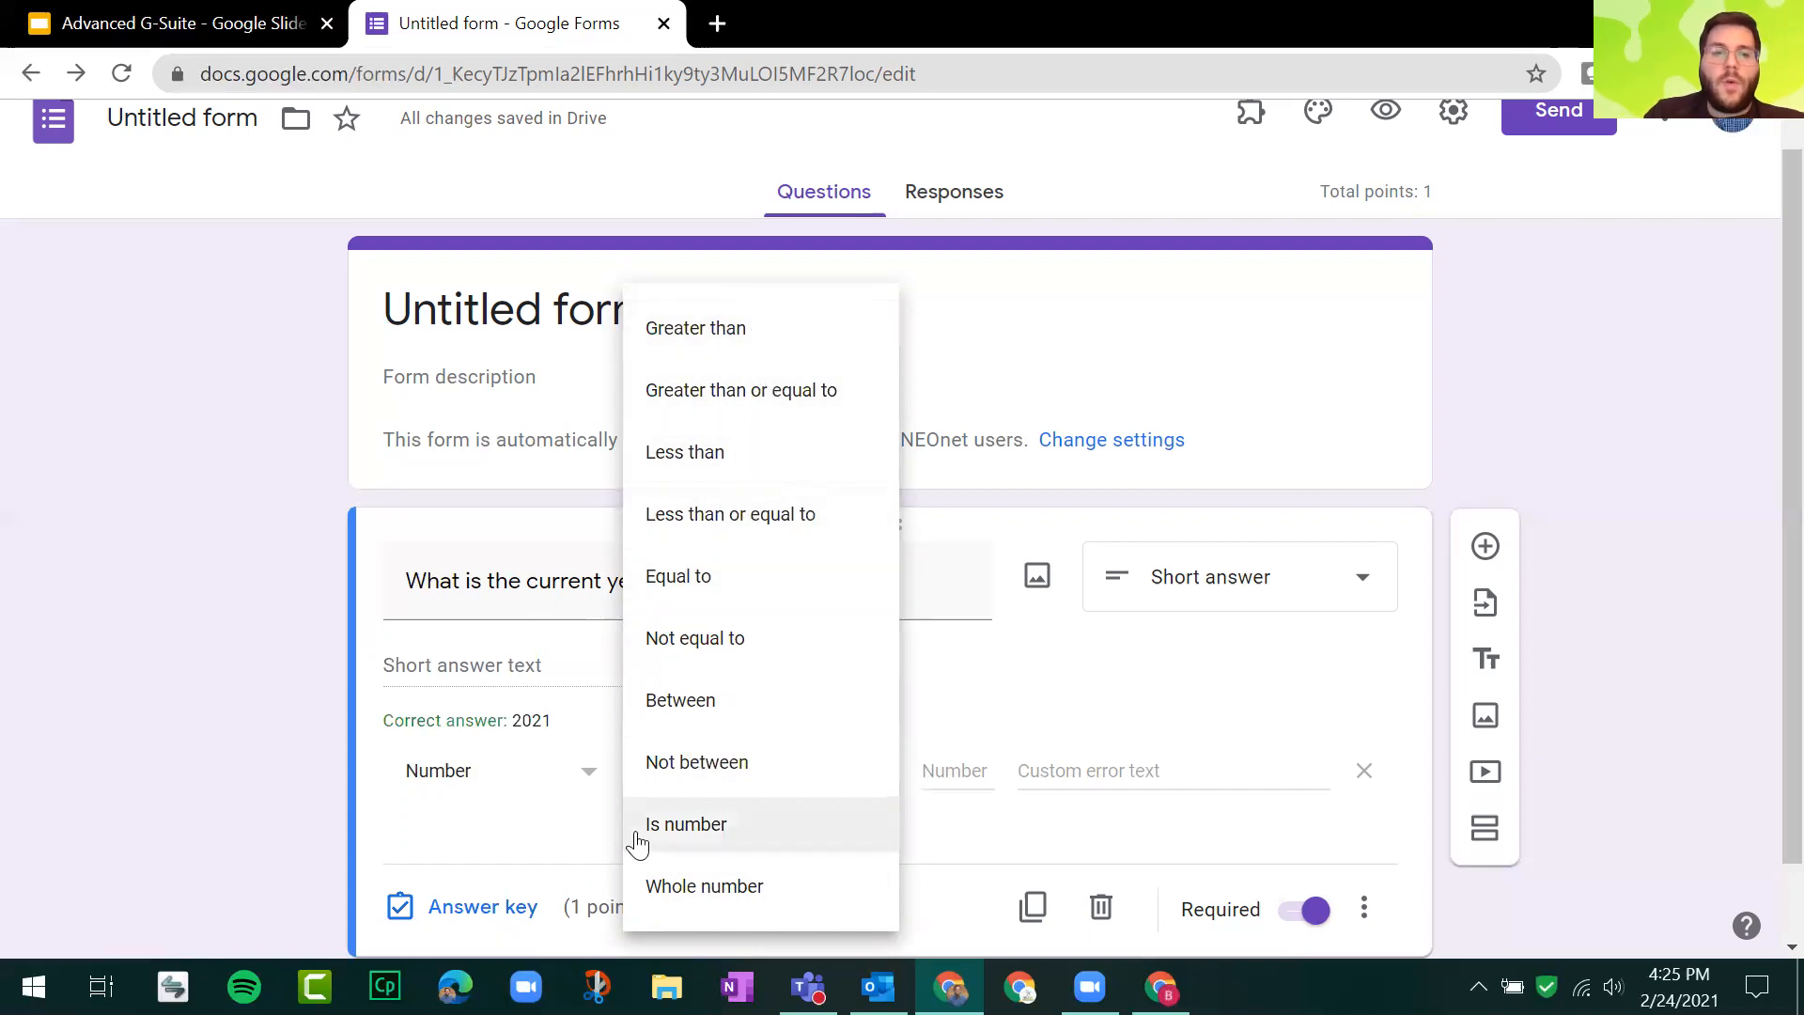
left_click(698, 826)
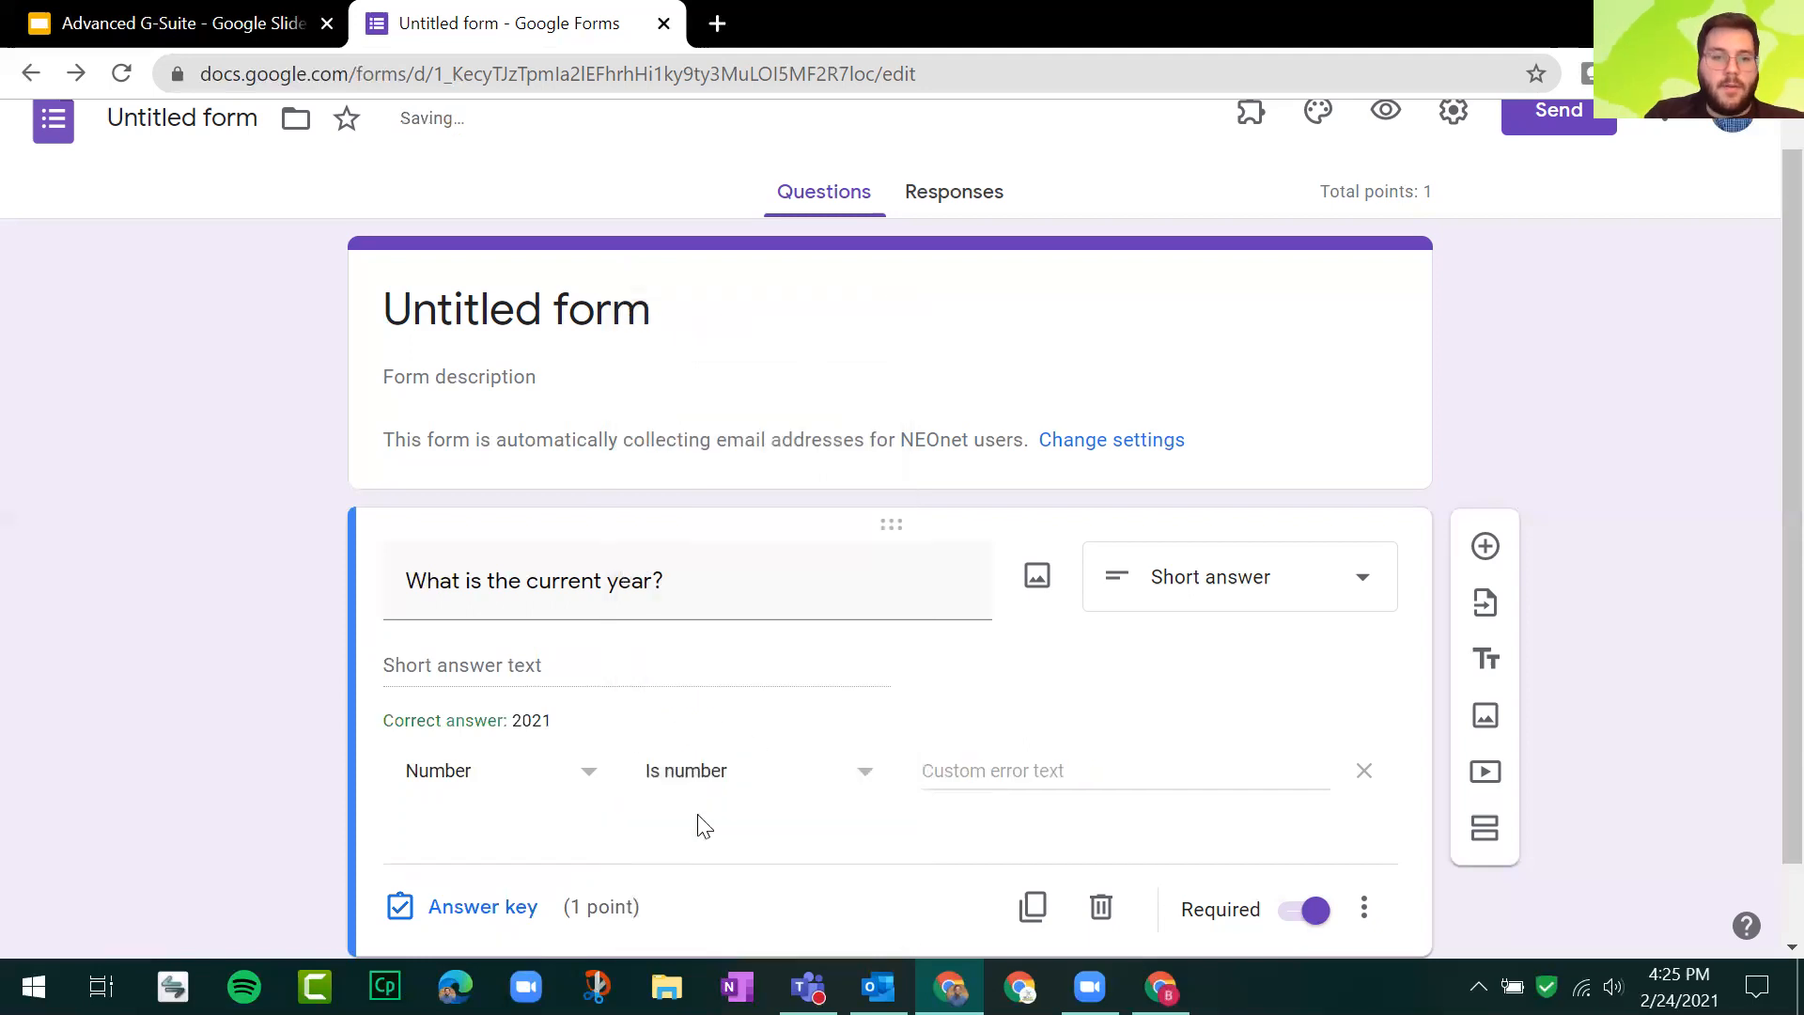
left_click(481, 793)
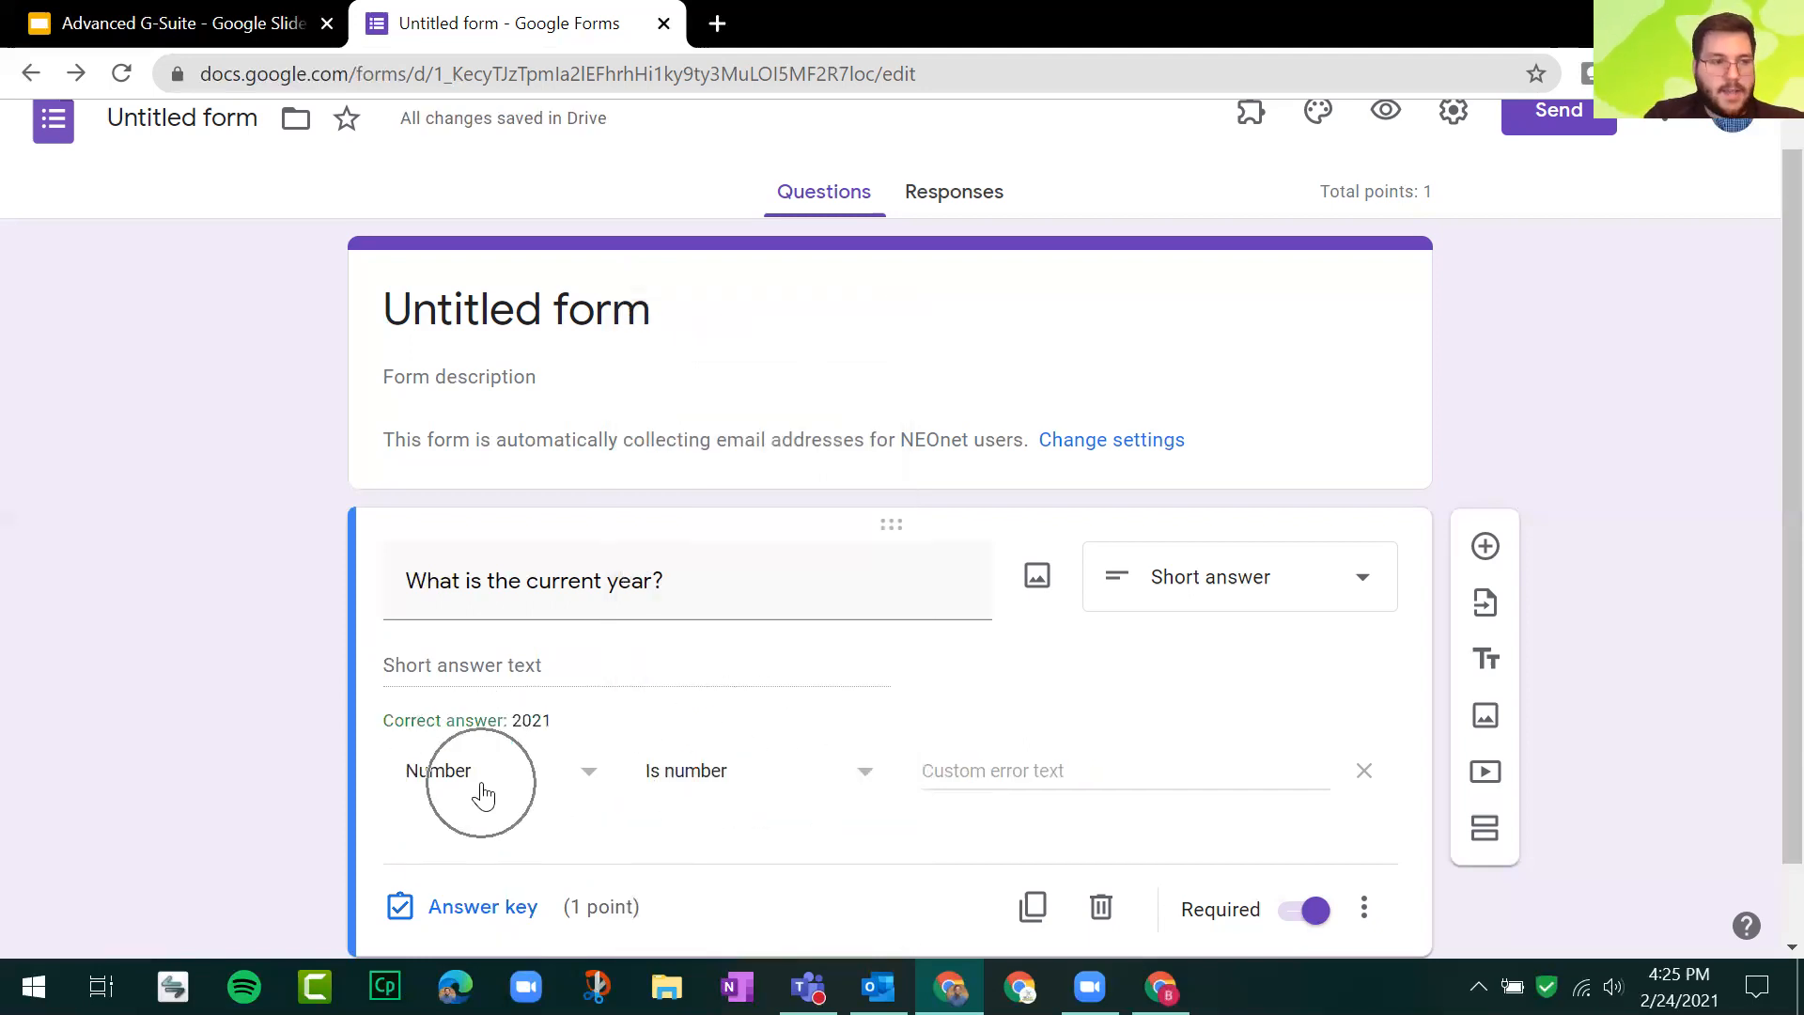
left_click(497, 781)
left_click(675, 784)
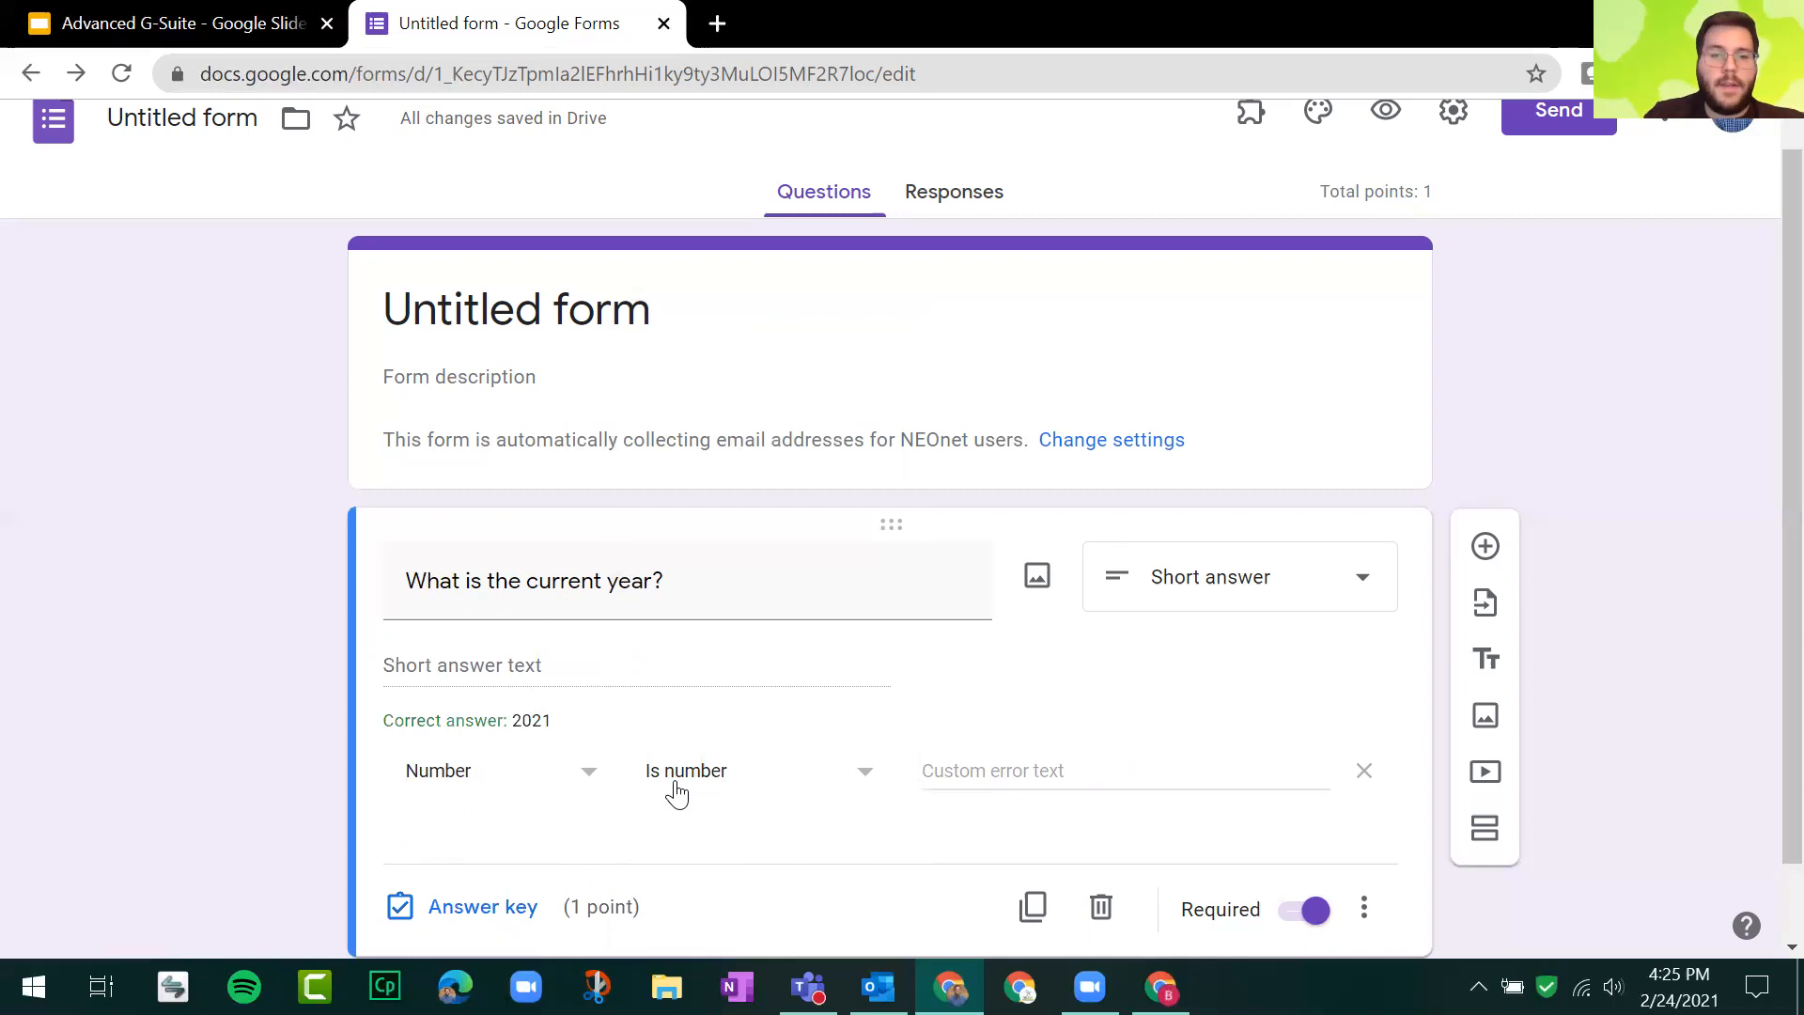
left_click(674, 785)
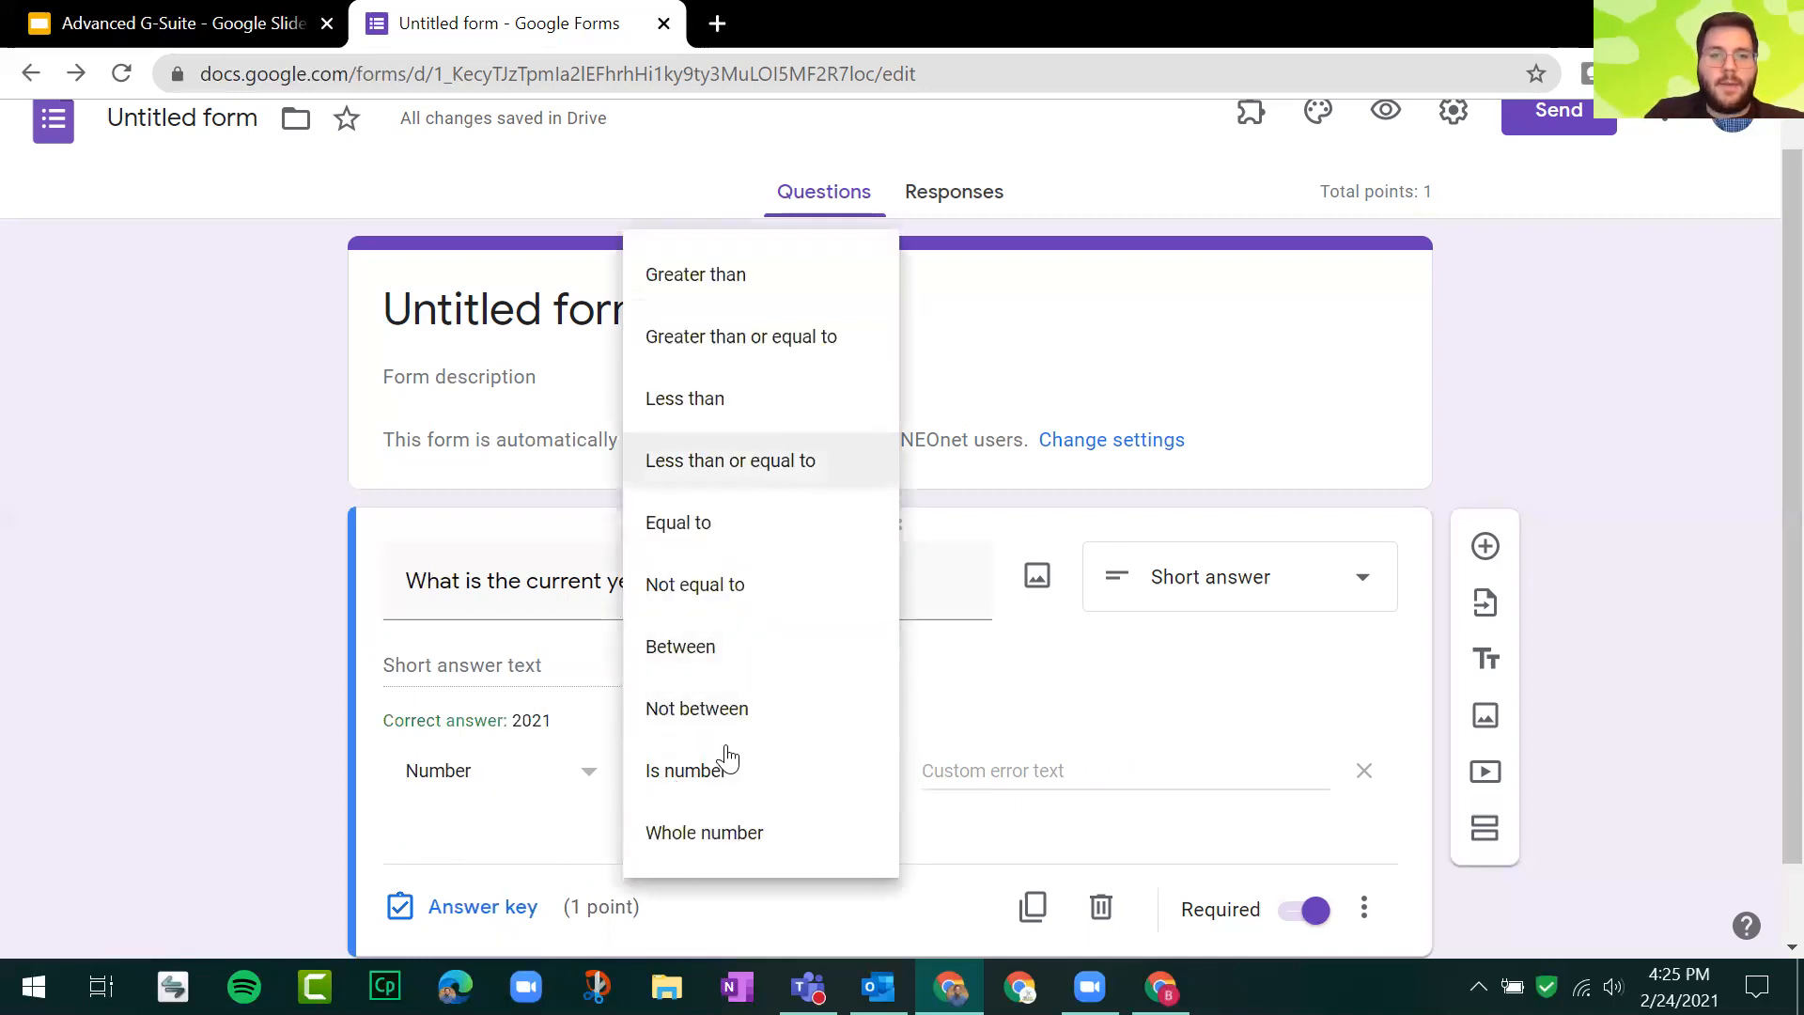
left_click(563, 846)
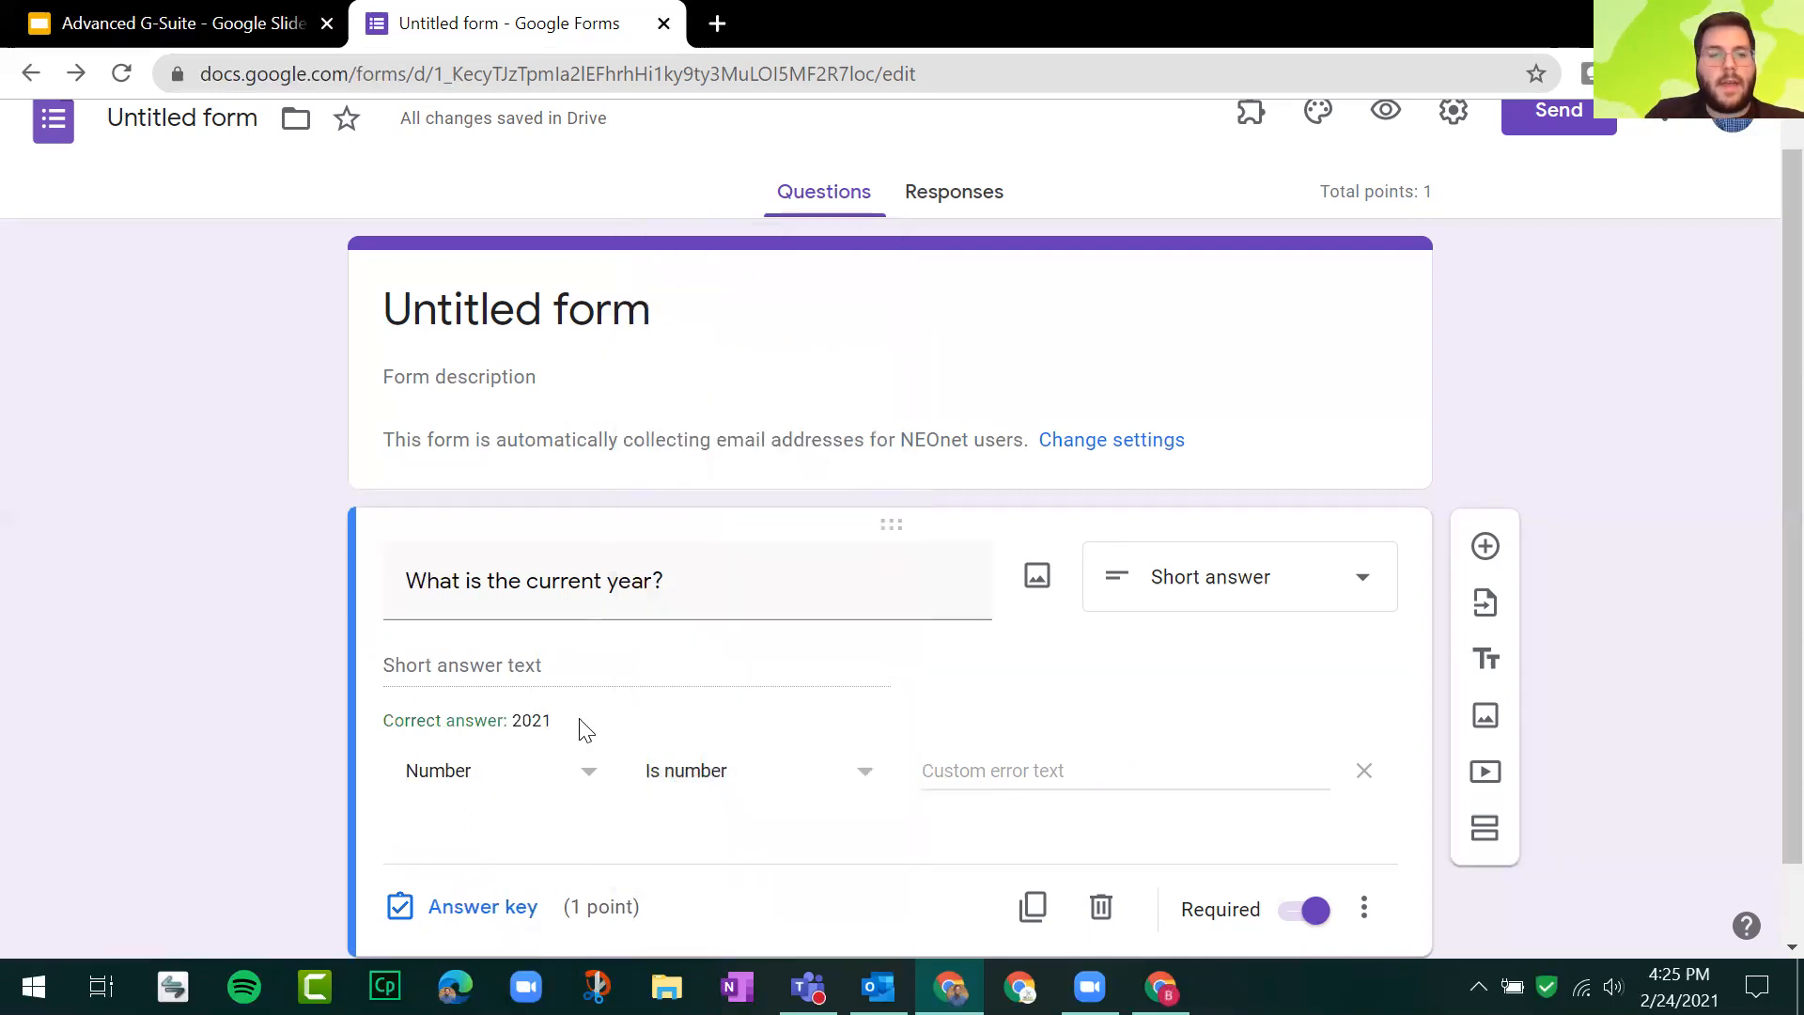
left_click(541, 723)
triple_click(542, 724)
left_click(553, 719)
Step: Set the custom error text of the current year question's number validation to "Please only type in a number!"
left_click(1098, 785)
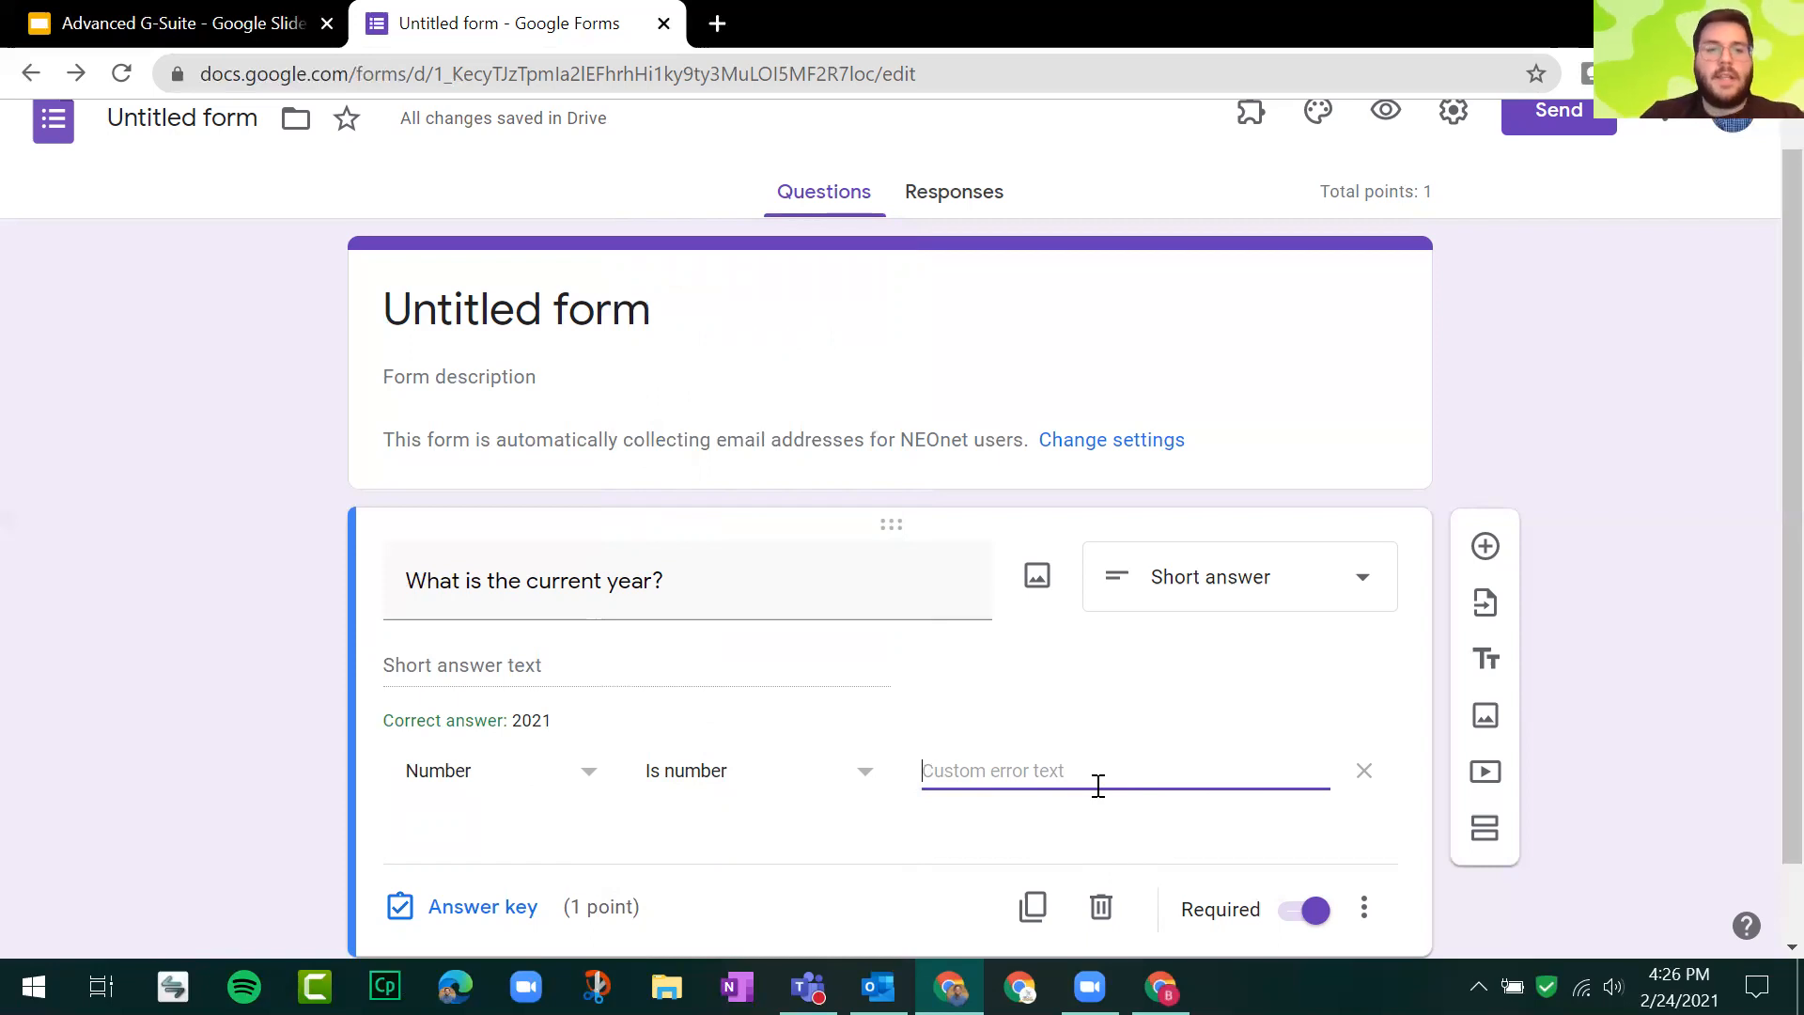
type("Please")
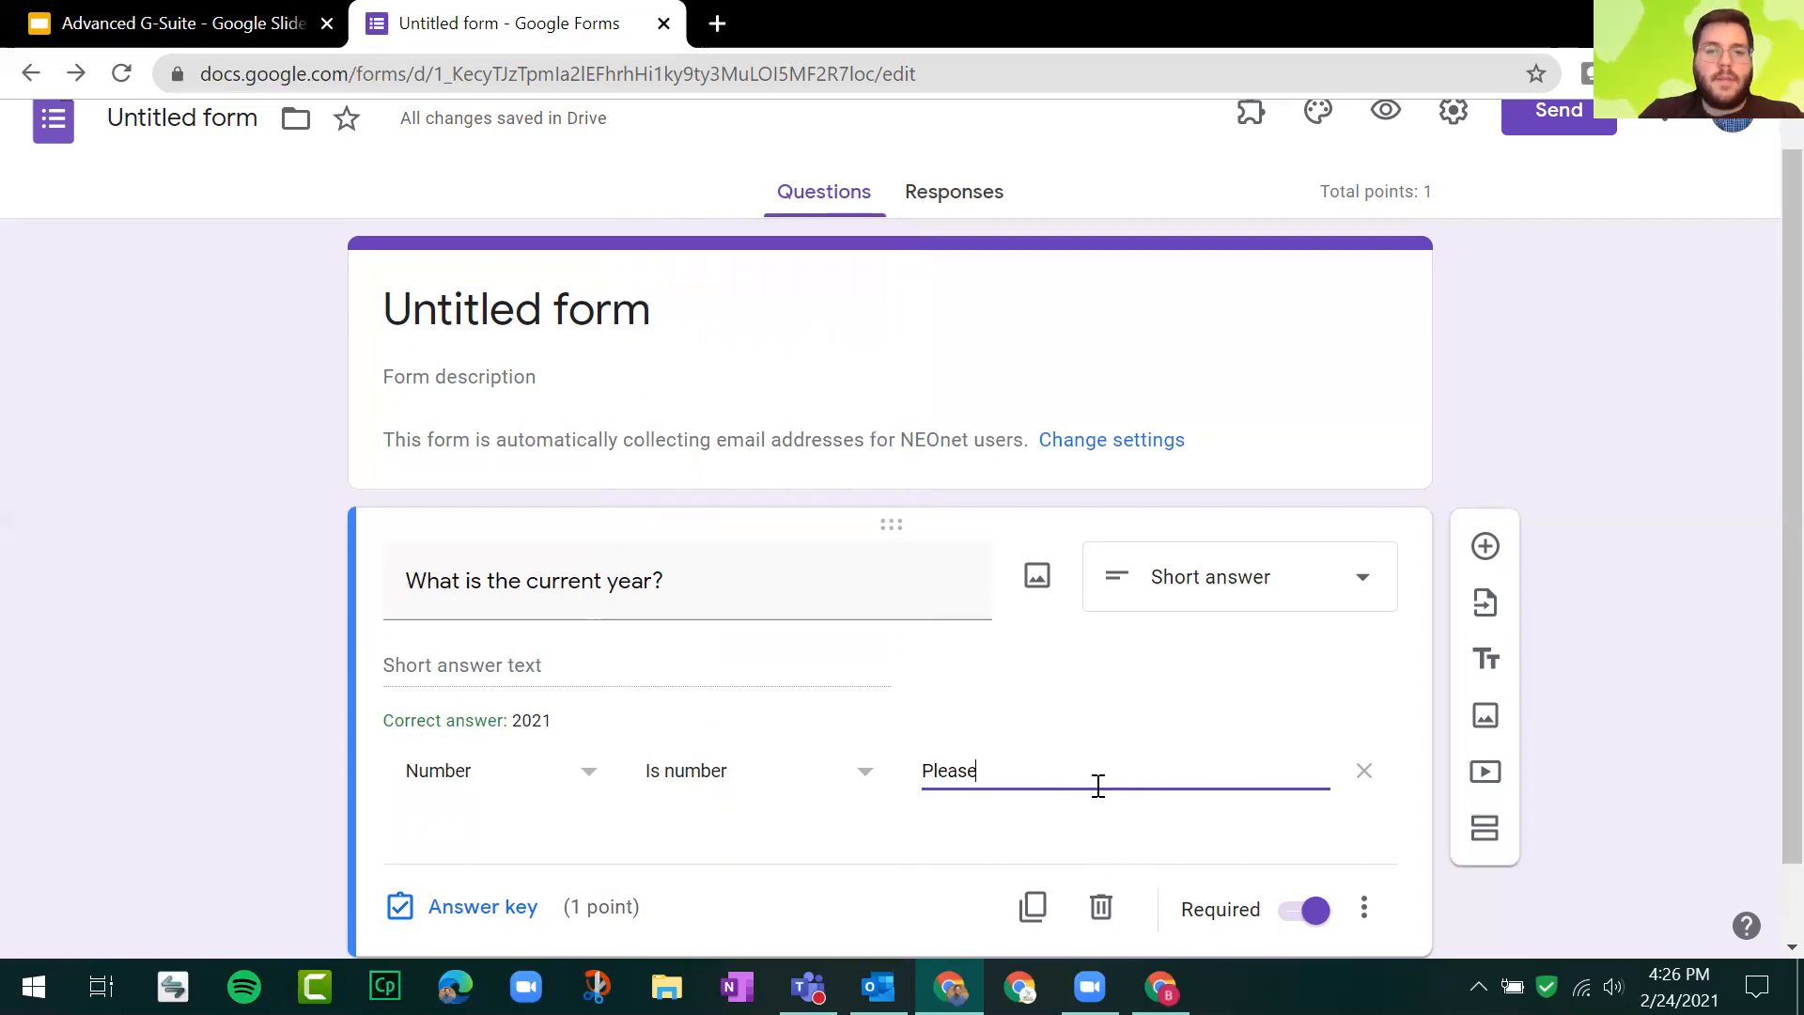
type(" only type in a number!")
left_click(1115, 816)
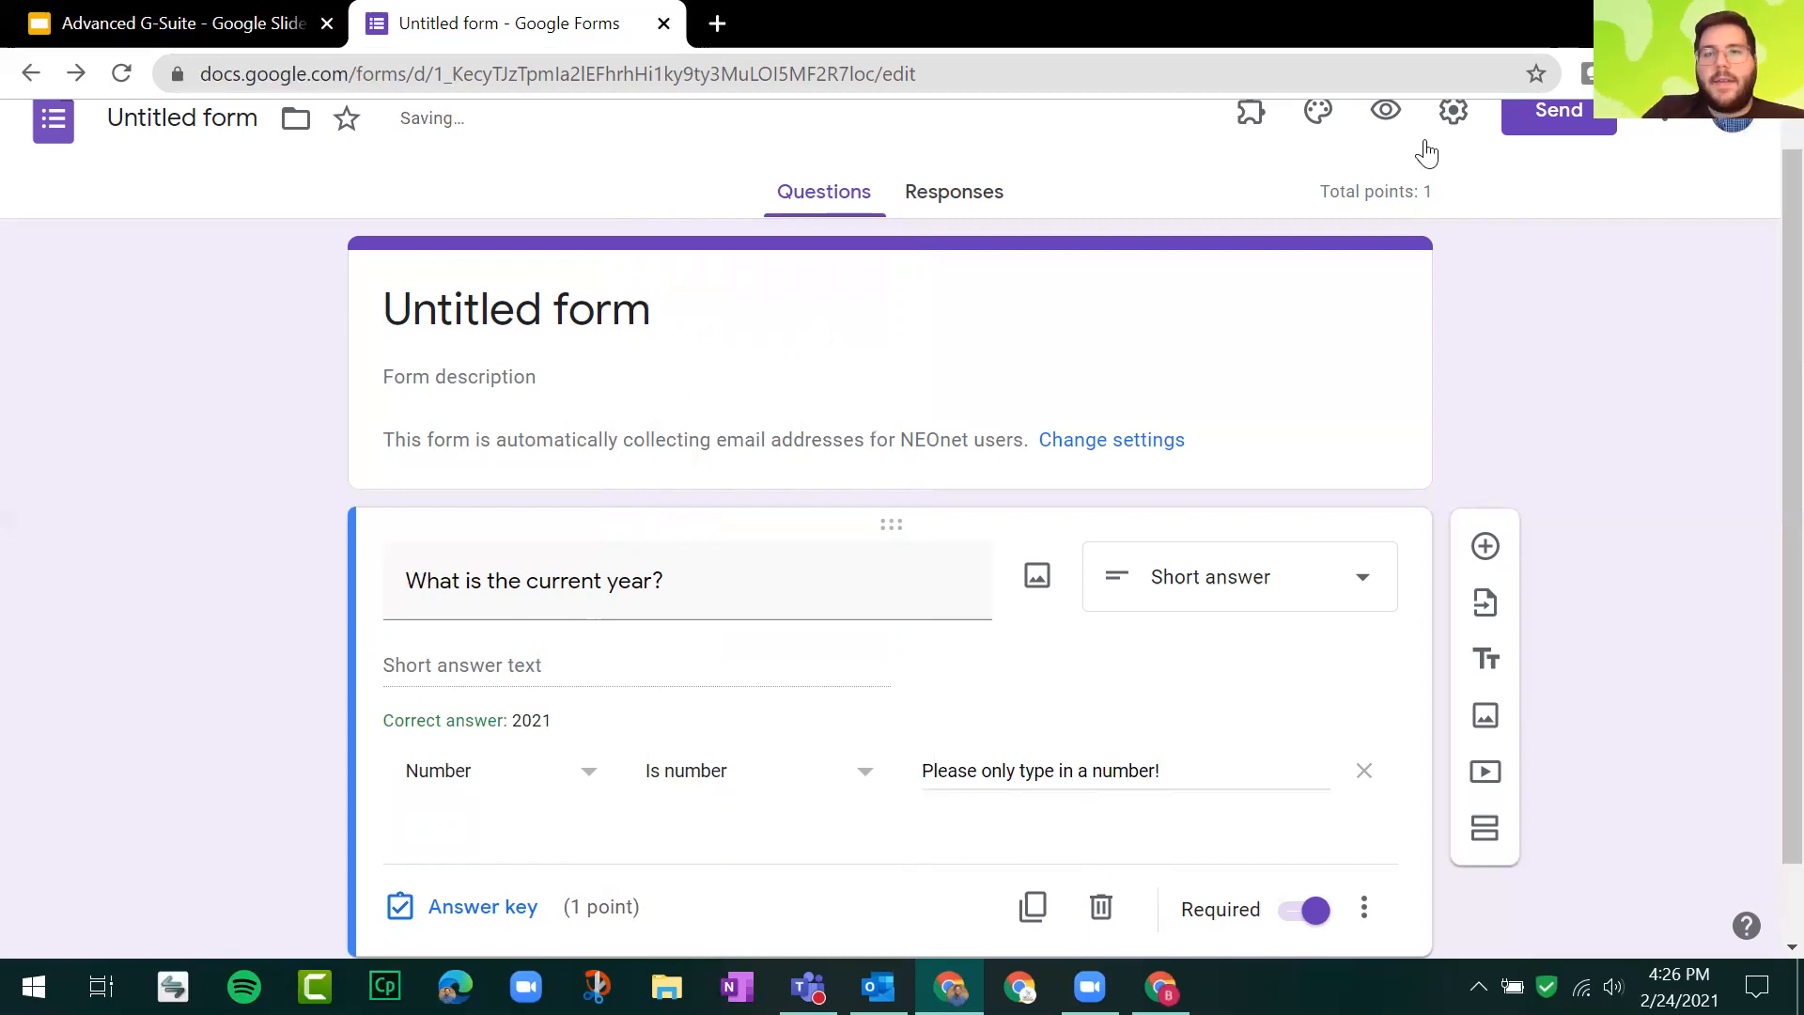
Step: Preview the form and enter "twenty" as a test answer to the current year question
left_click(1386, 111)
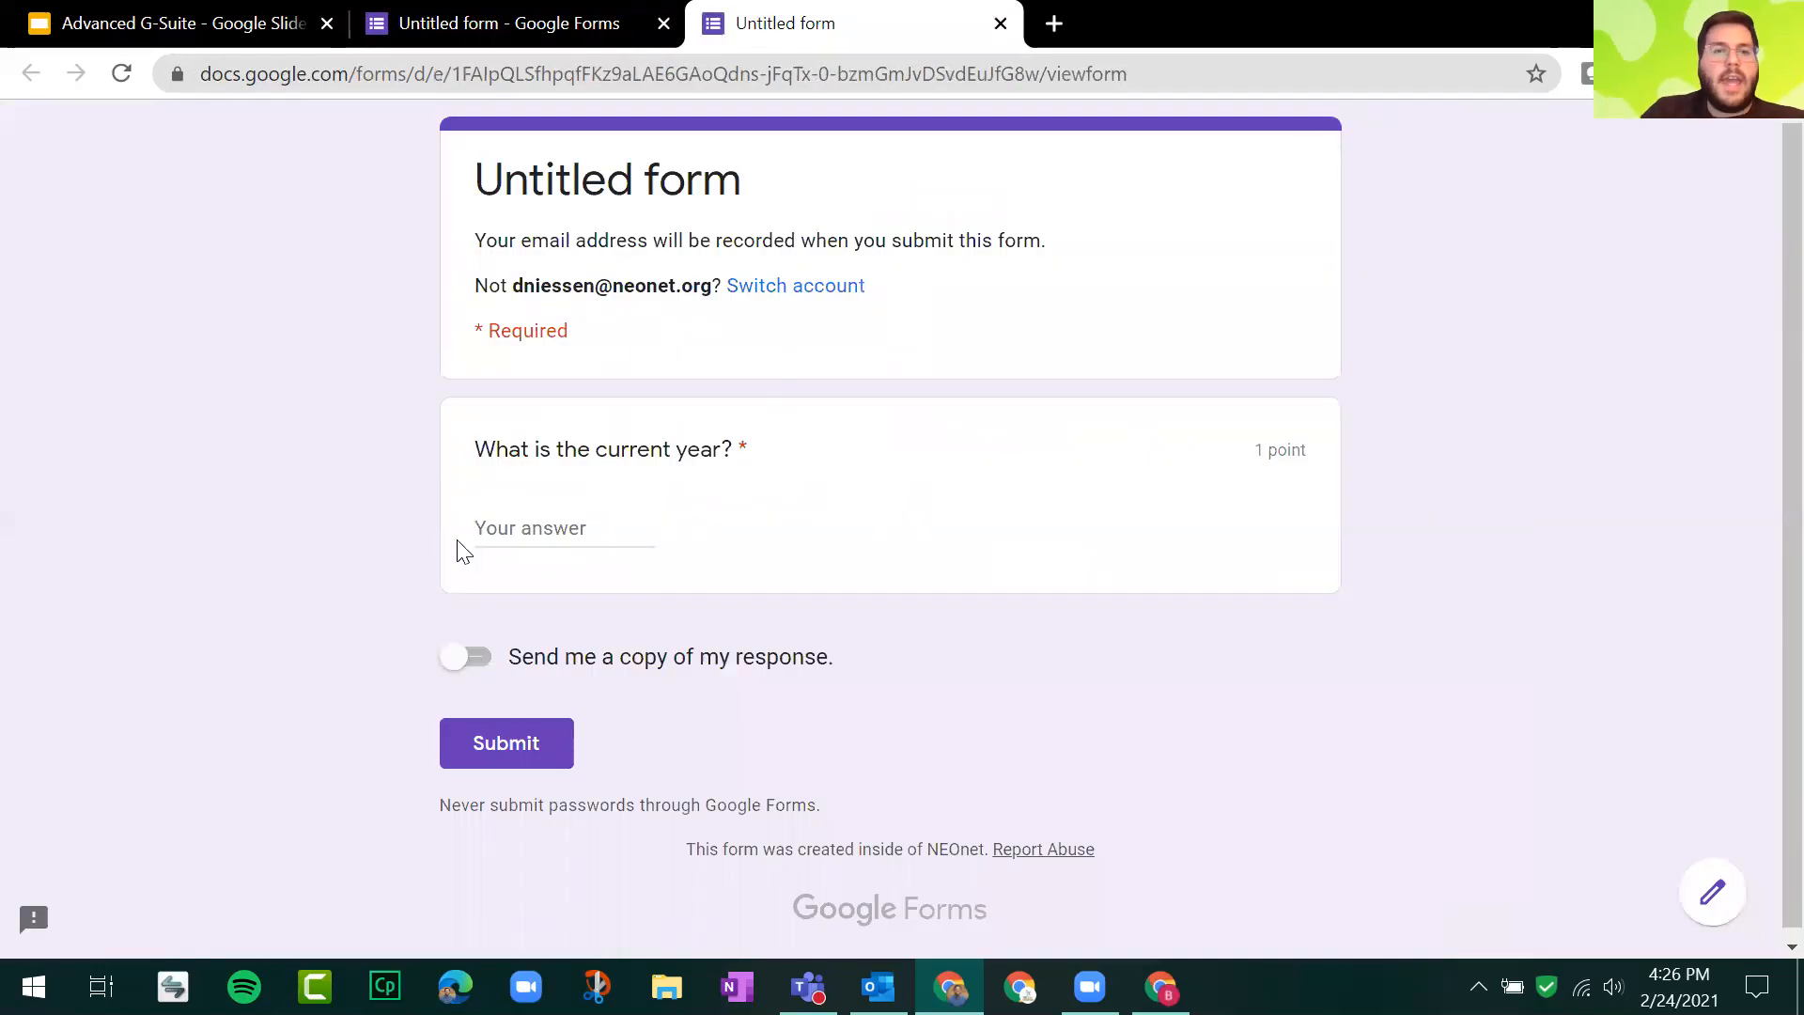
left_click(486, 529)
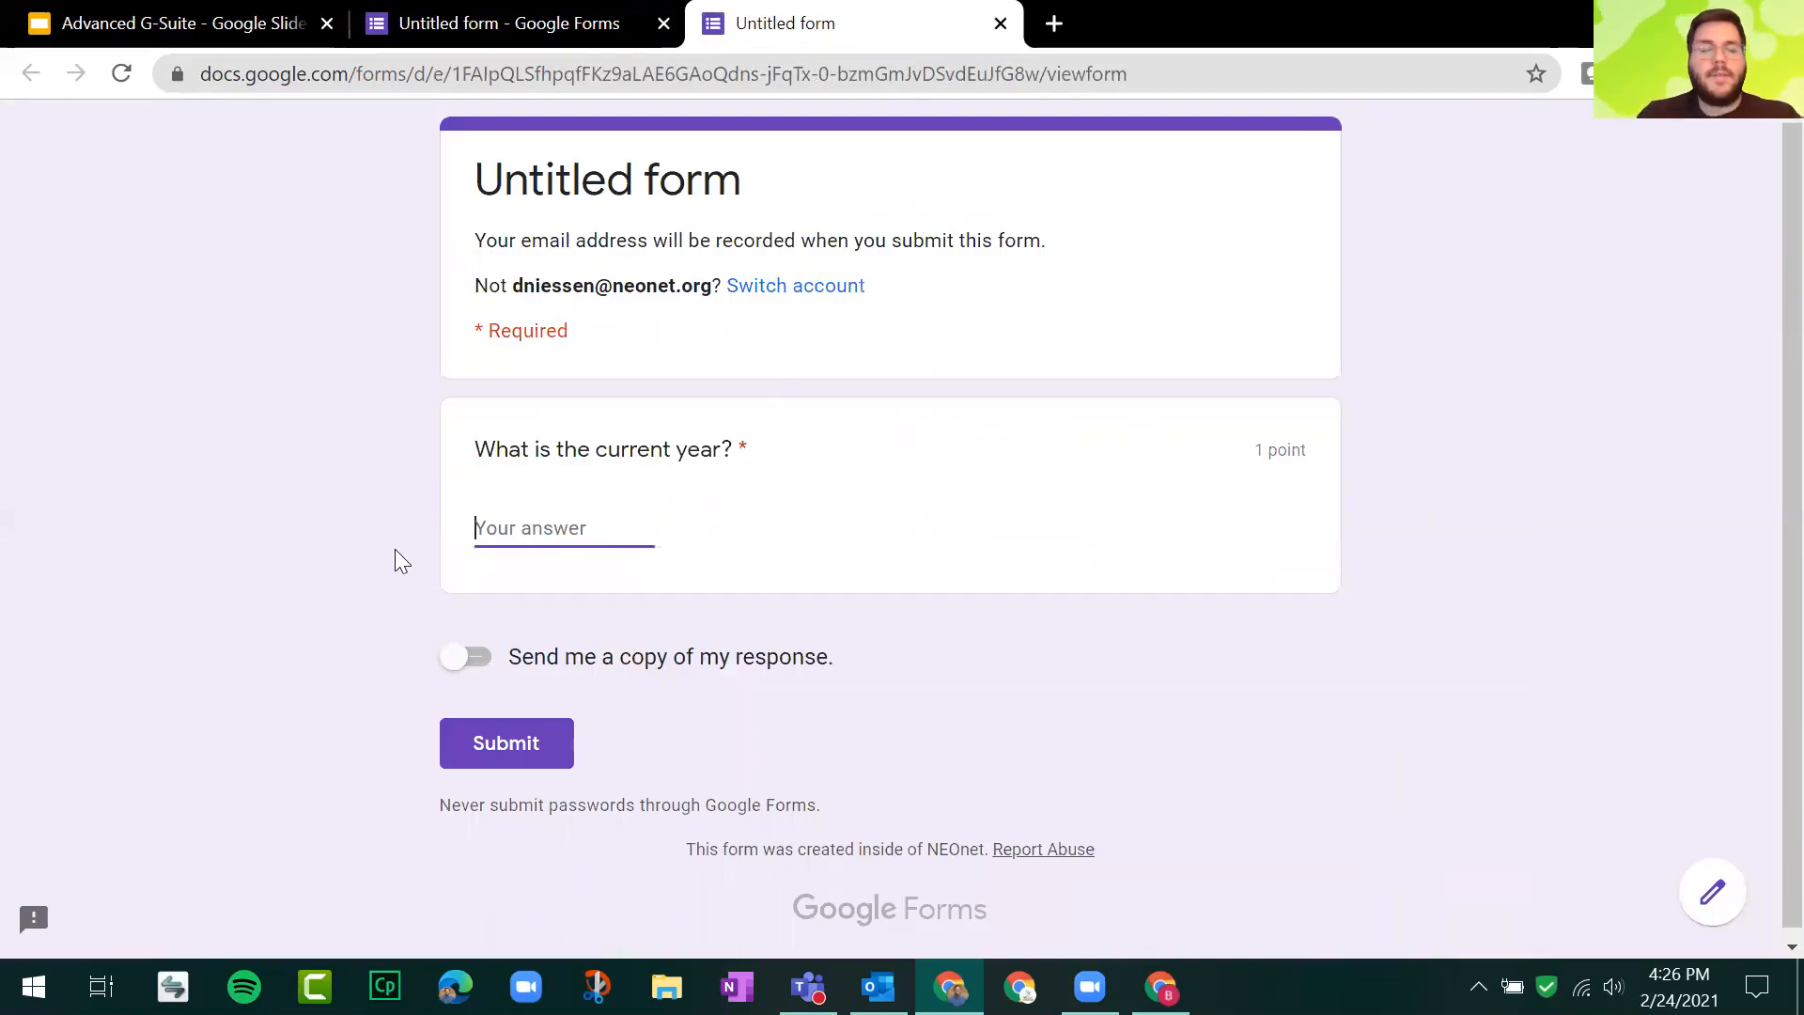
type("twenty")
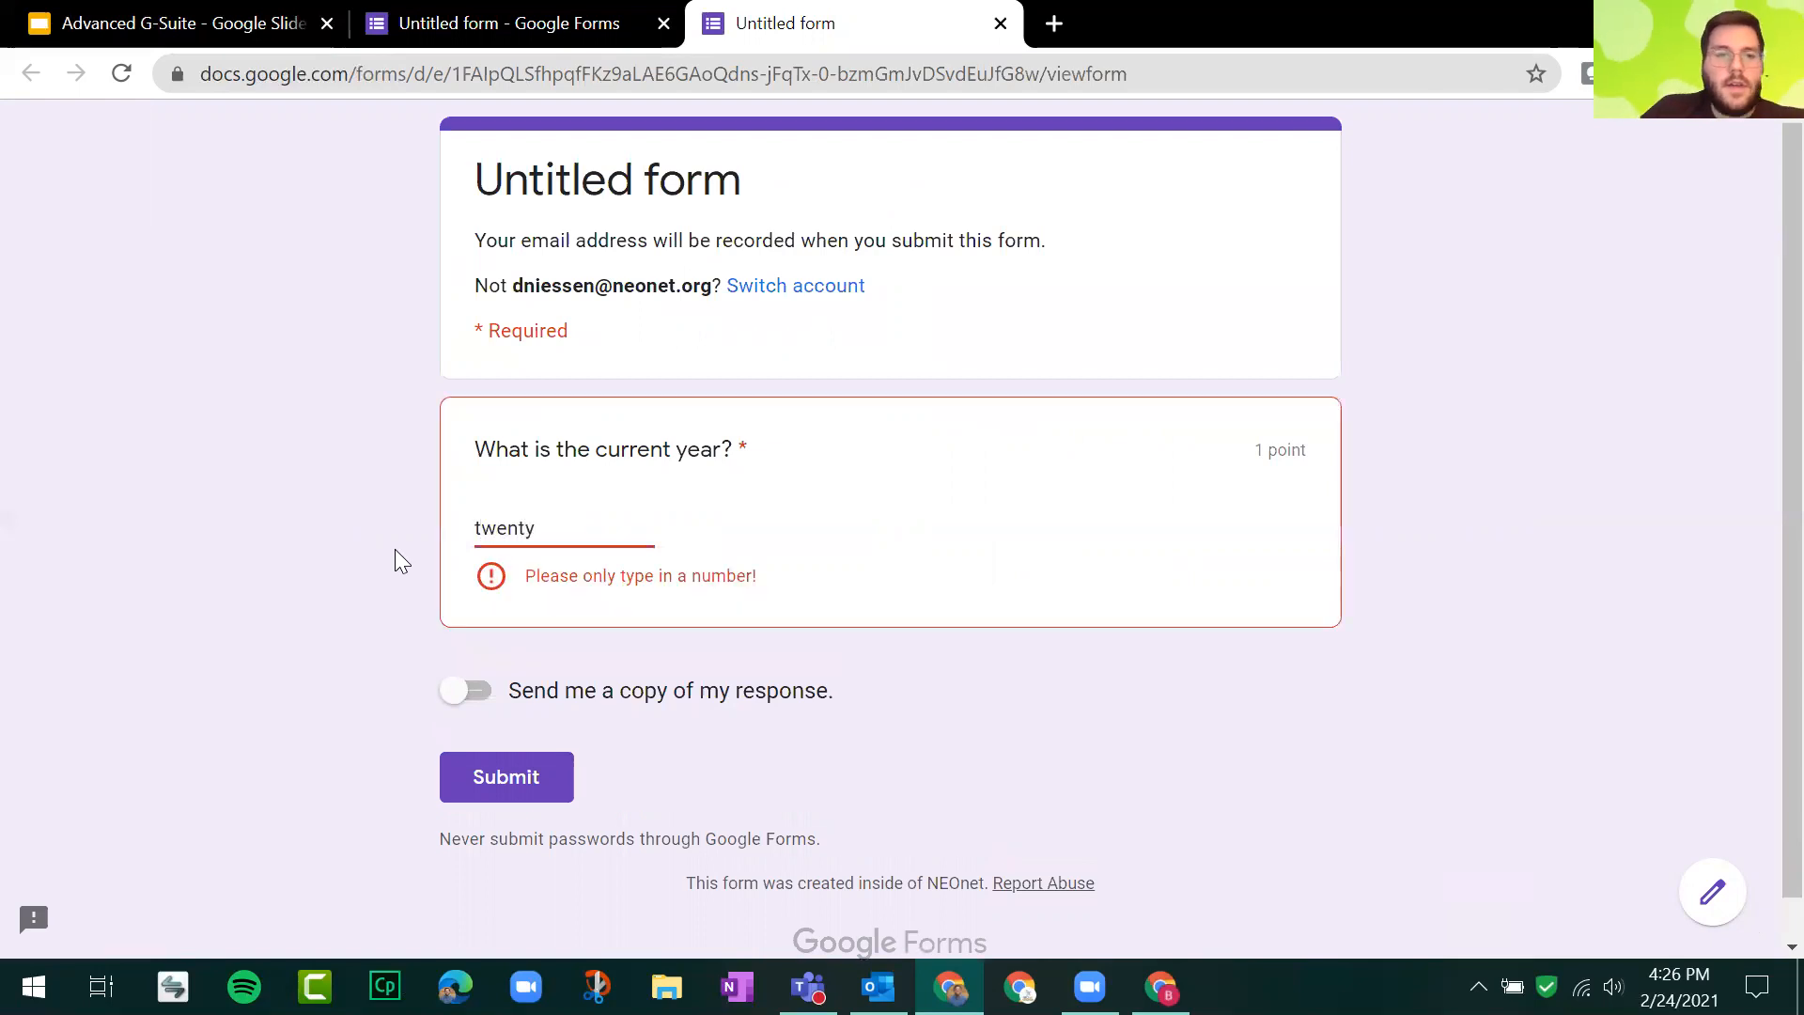
mouse_move(545, 595)
left_mouse_down()
mouse_move(761, 598)
mouse_move(749, 579)
mouse_move(536, 580)
mouse_move(552, 599)
left_mouse_up()
Step: Replace the test answer in the preview with 2019, then close the preview and return to the form editor
double_click(567, 539)
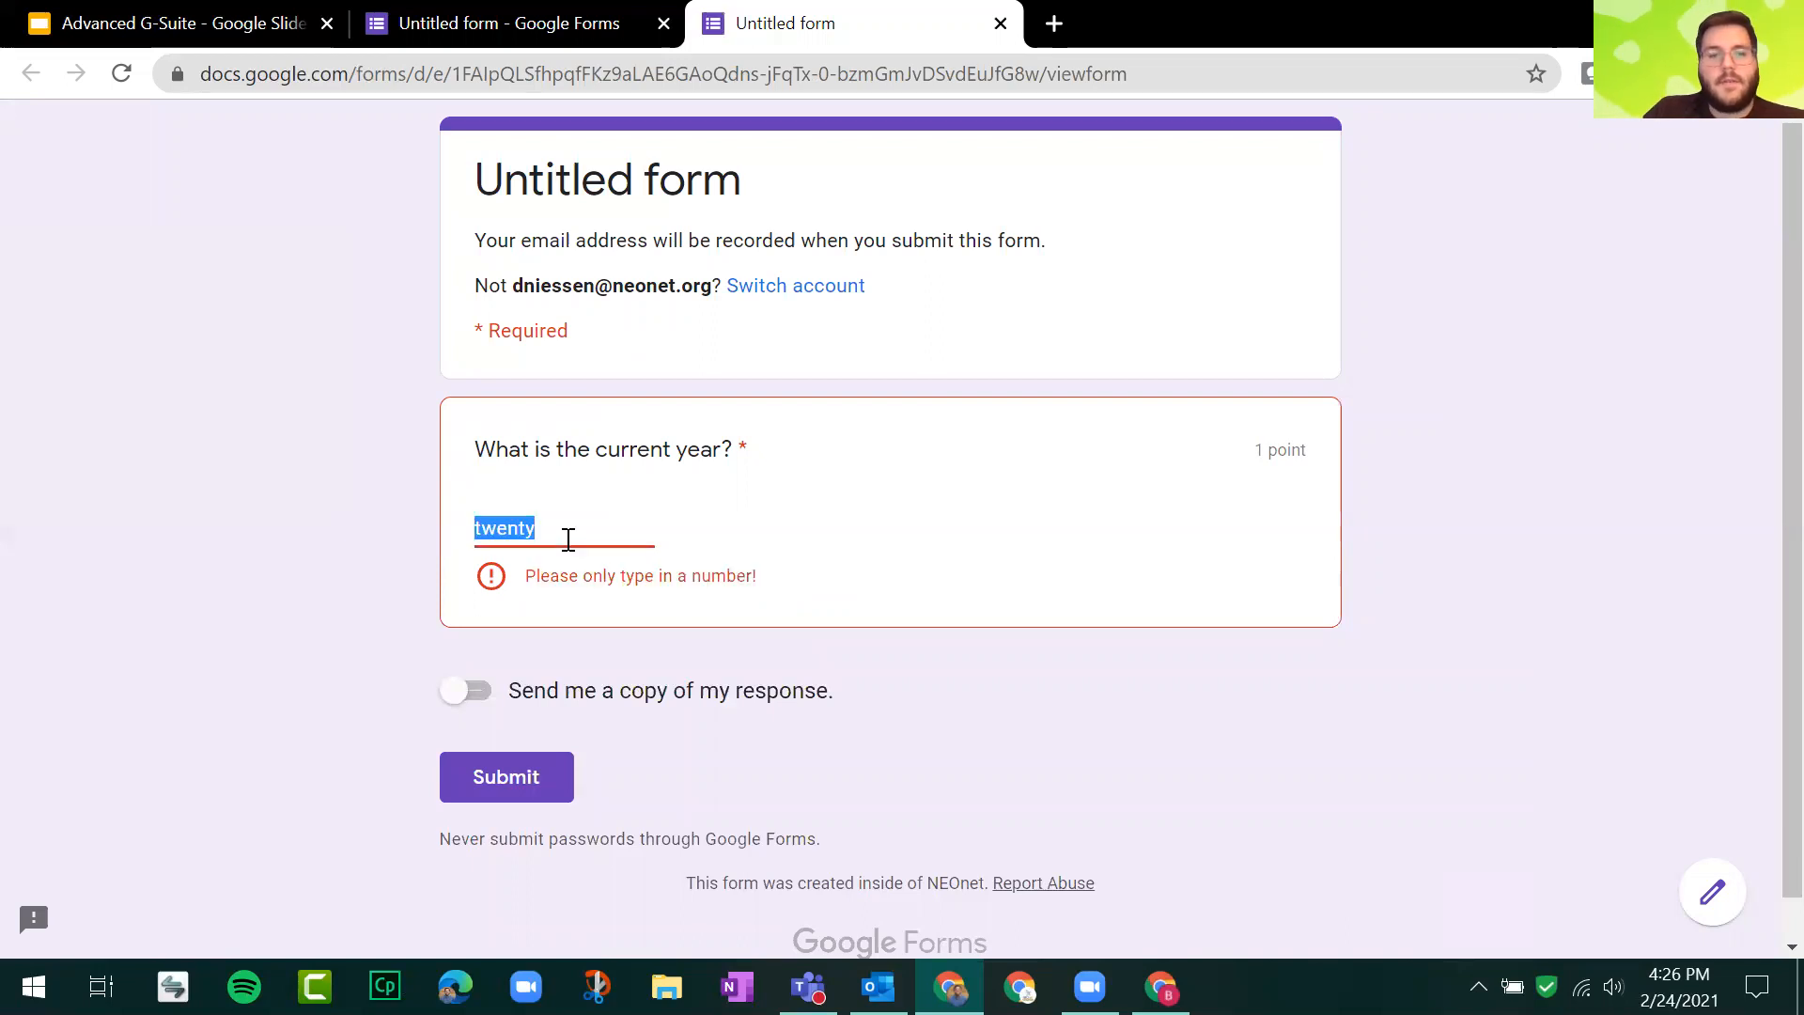
type("2")
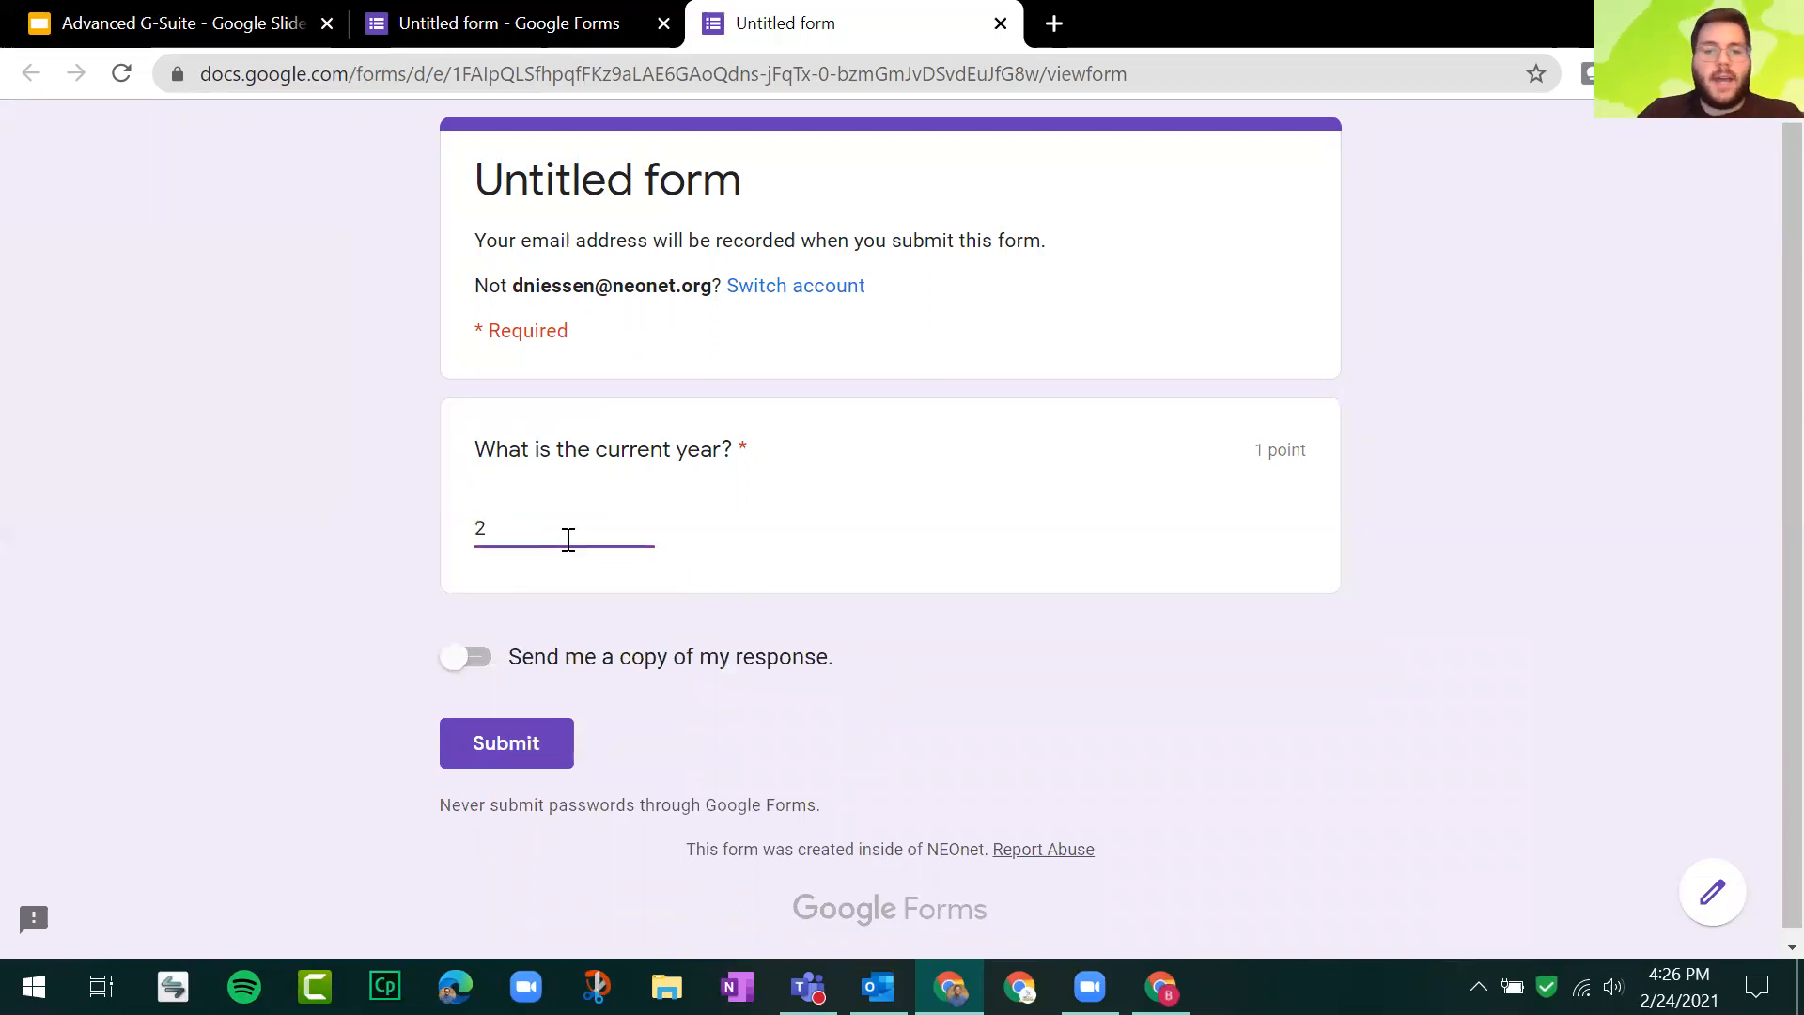
type("19")
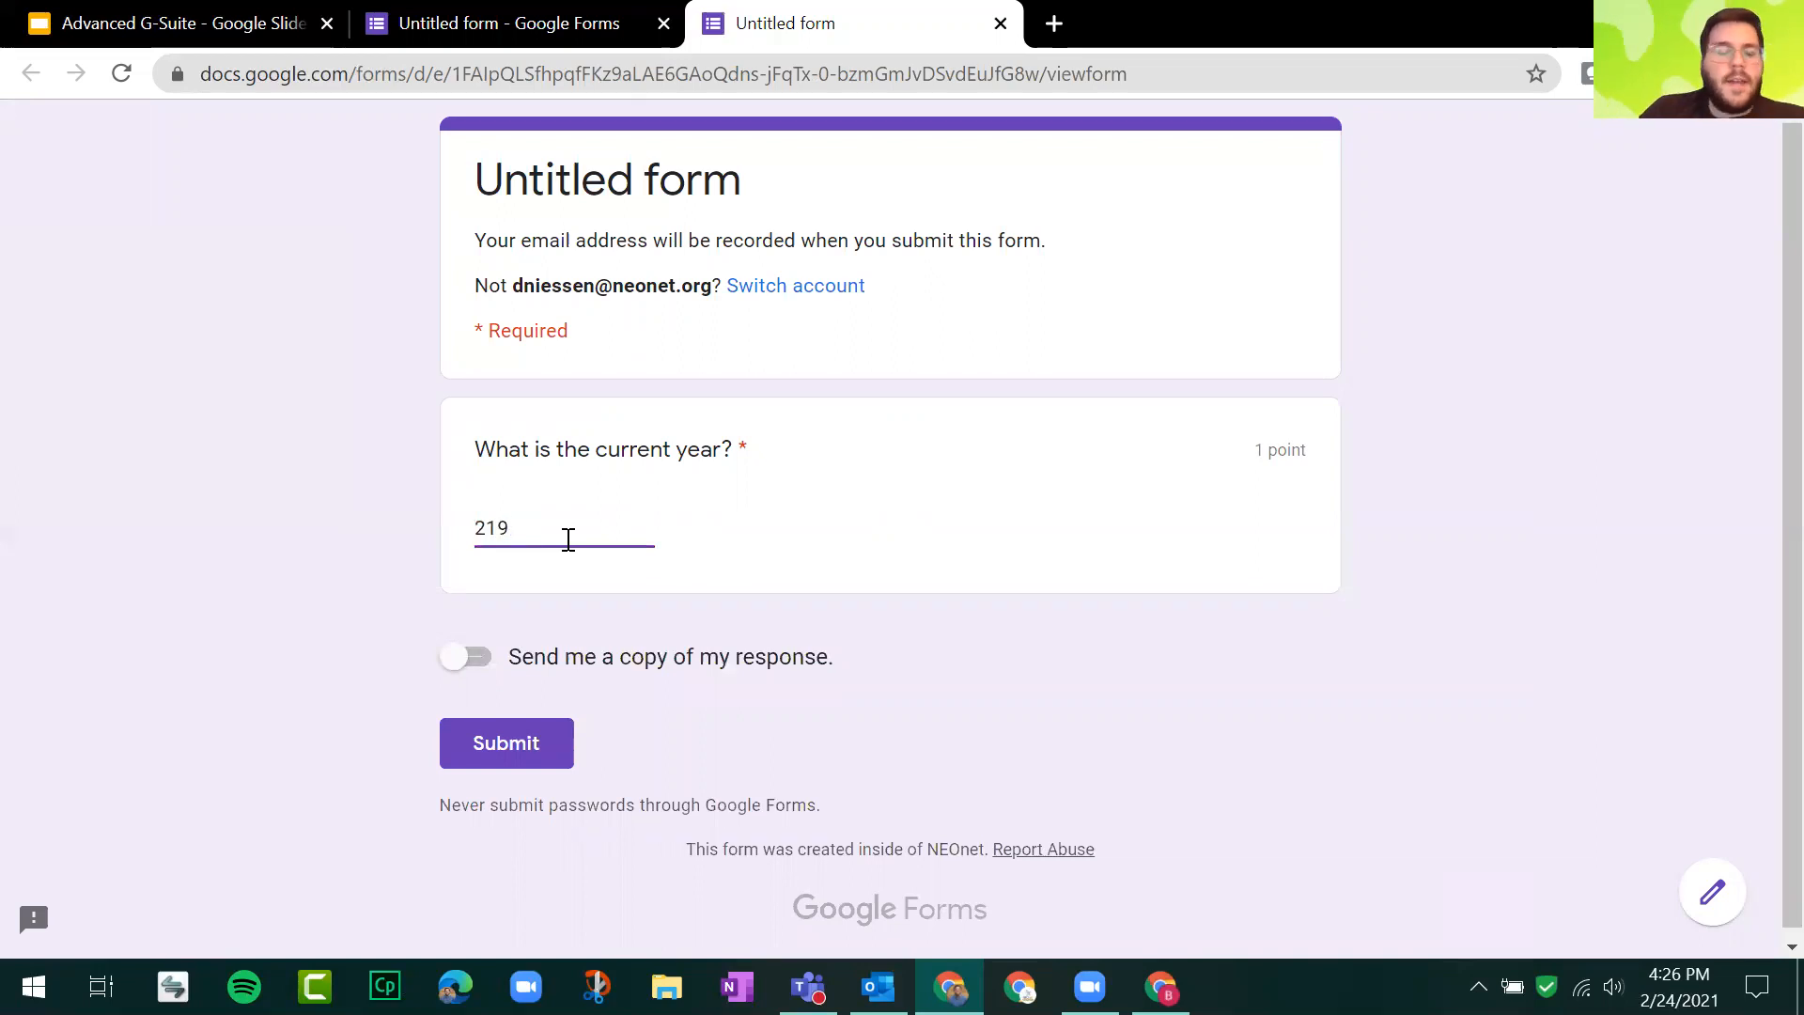
type("0")
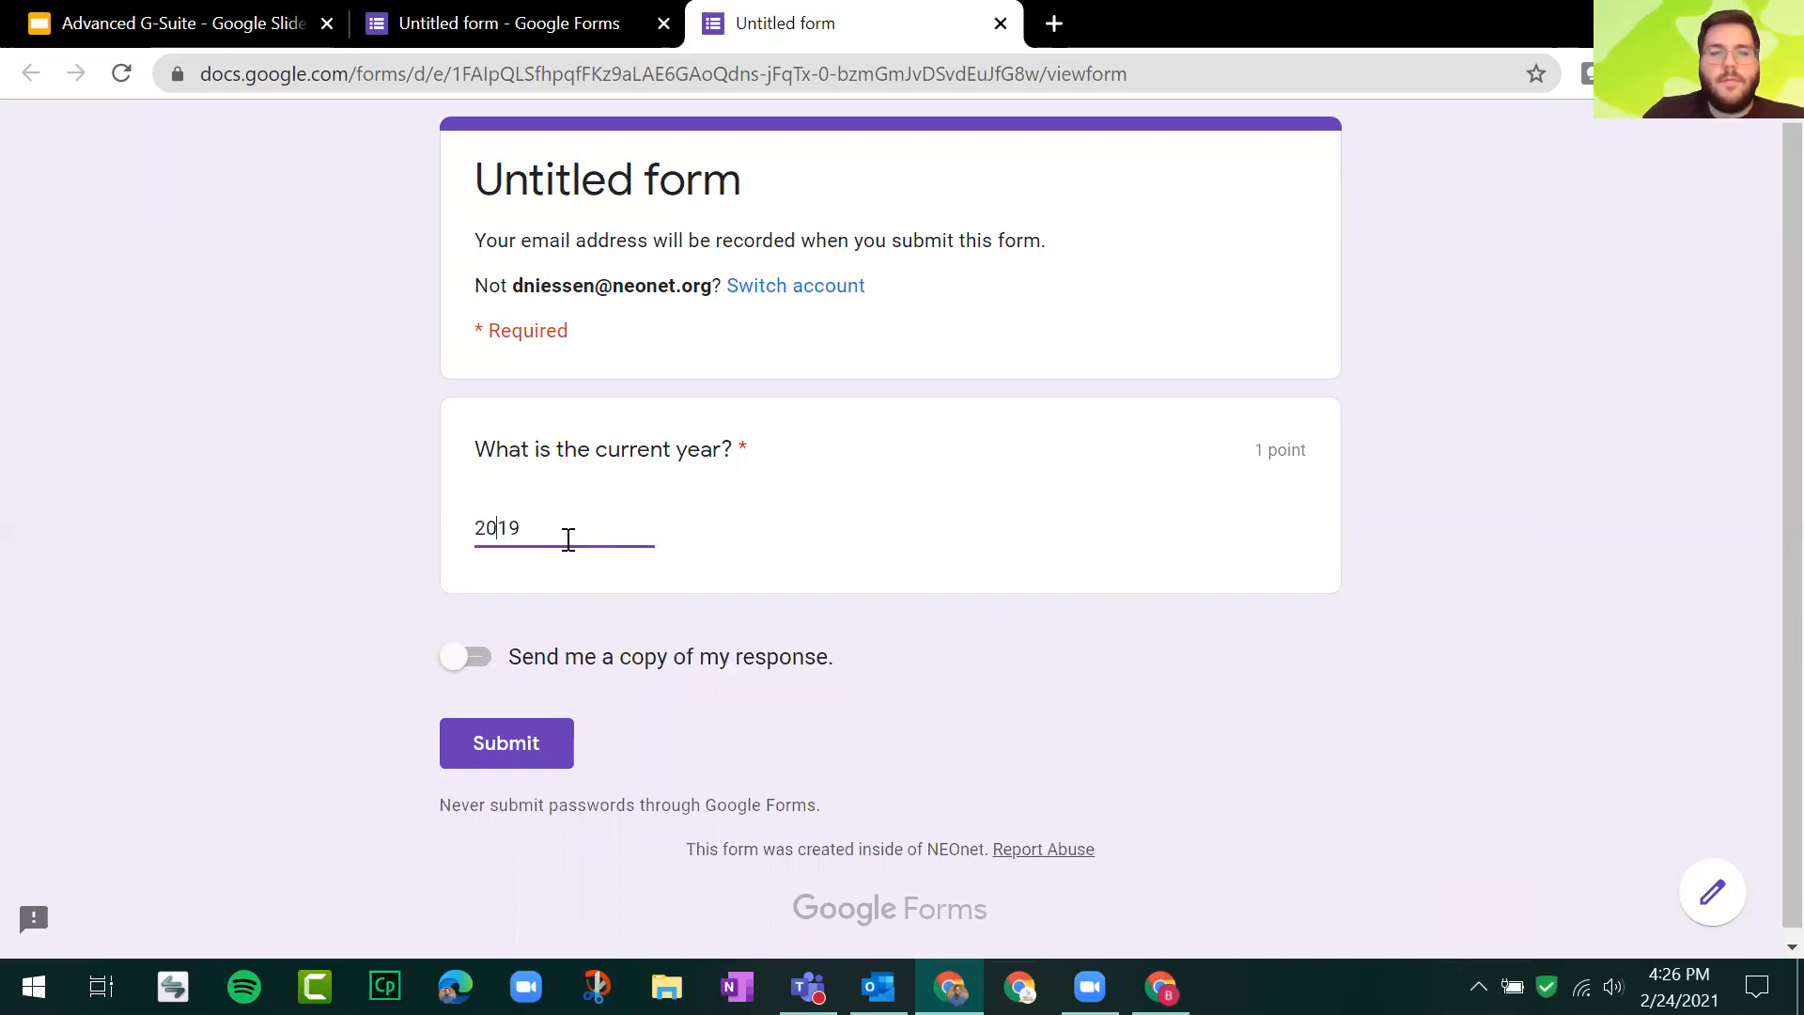
left_click(706, 558)
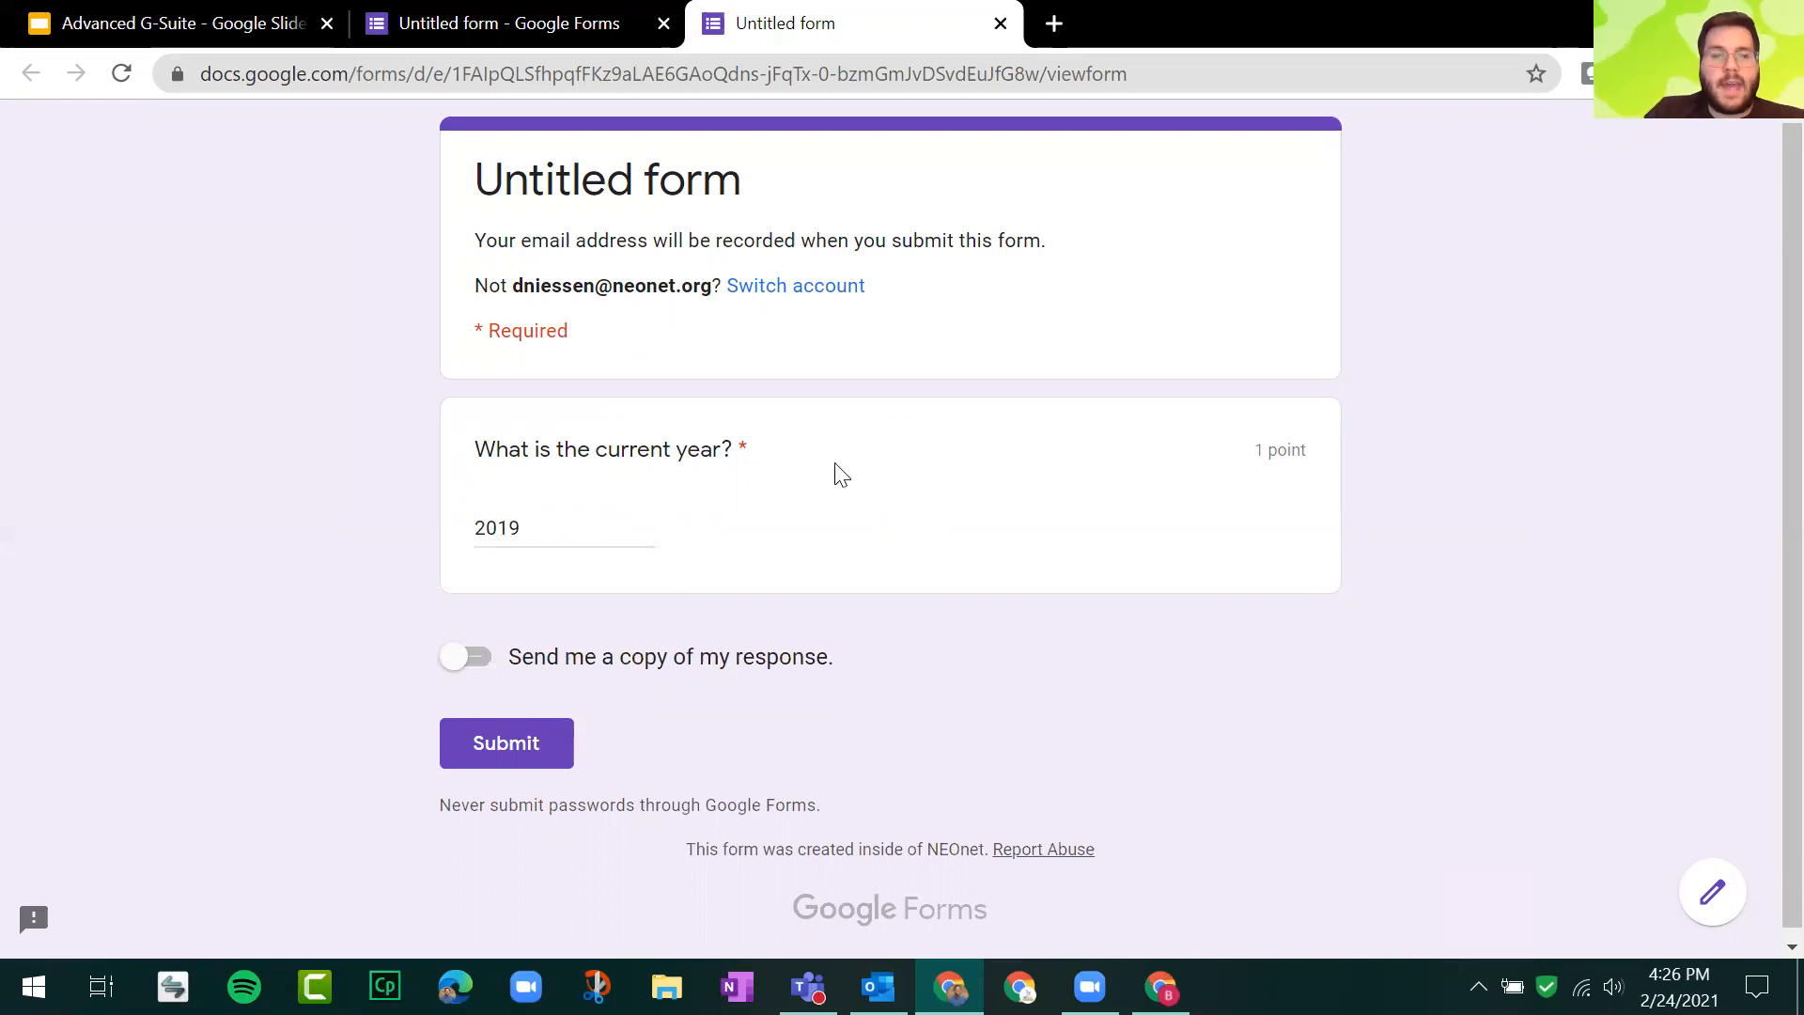
left_click(1000, 25)
left_click(1049, 242)
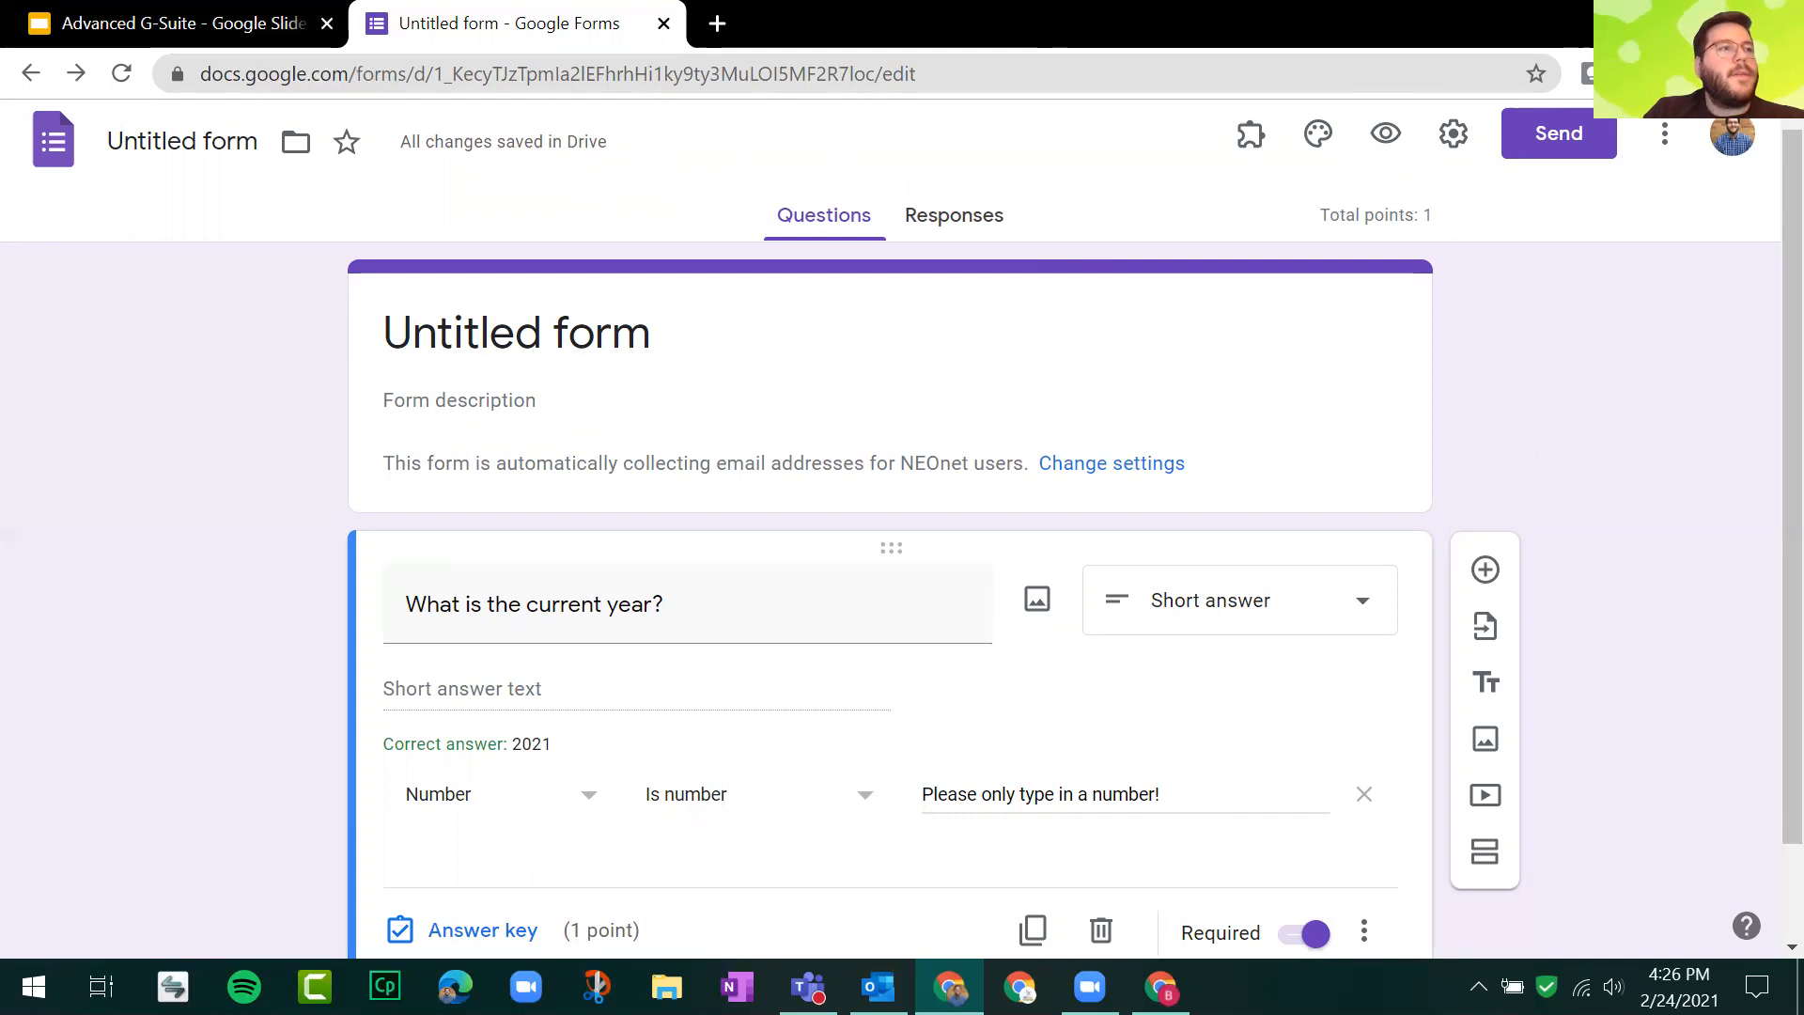
Step: Add a second question titled "Which 3 will result in a sum of 10?" and set its type to Checkboxes
scroll(1474, 414, "down", 1)
left_click(1485, 458)
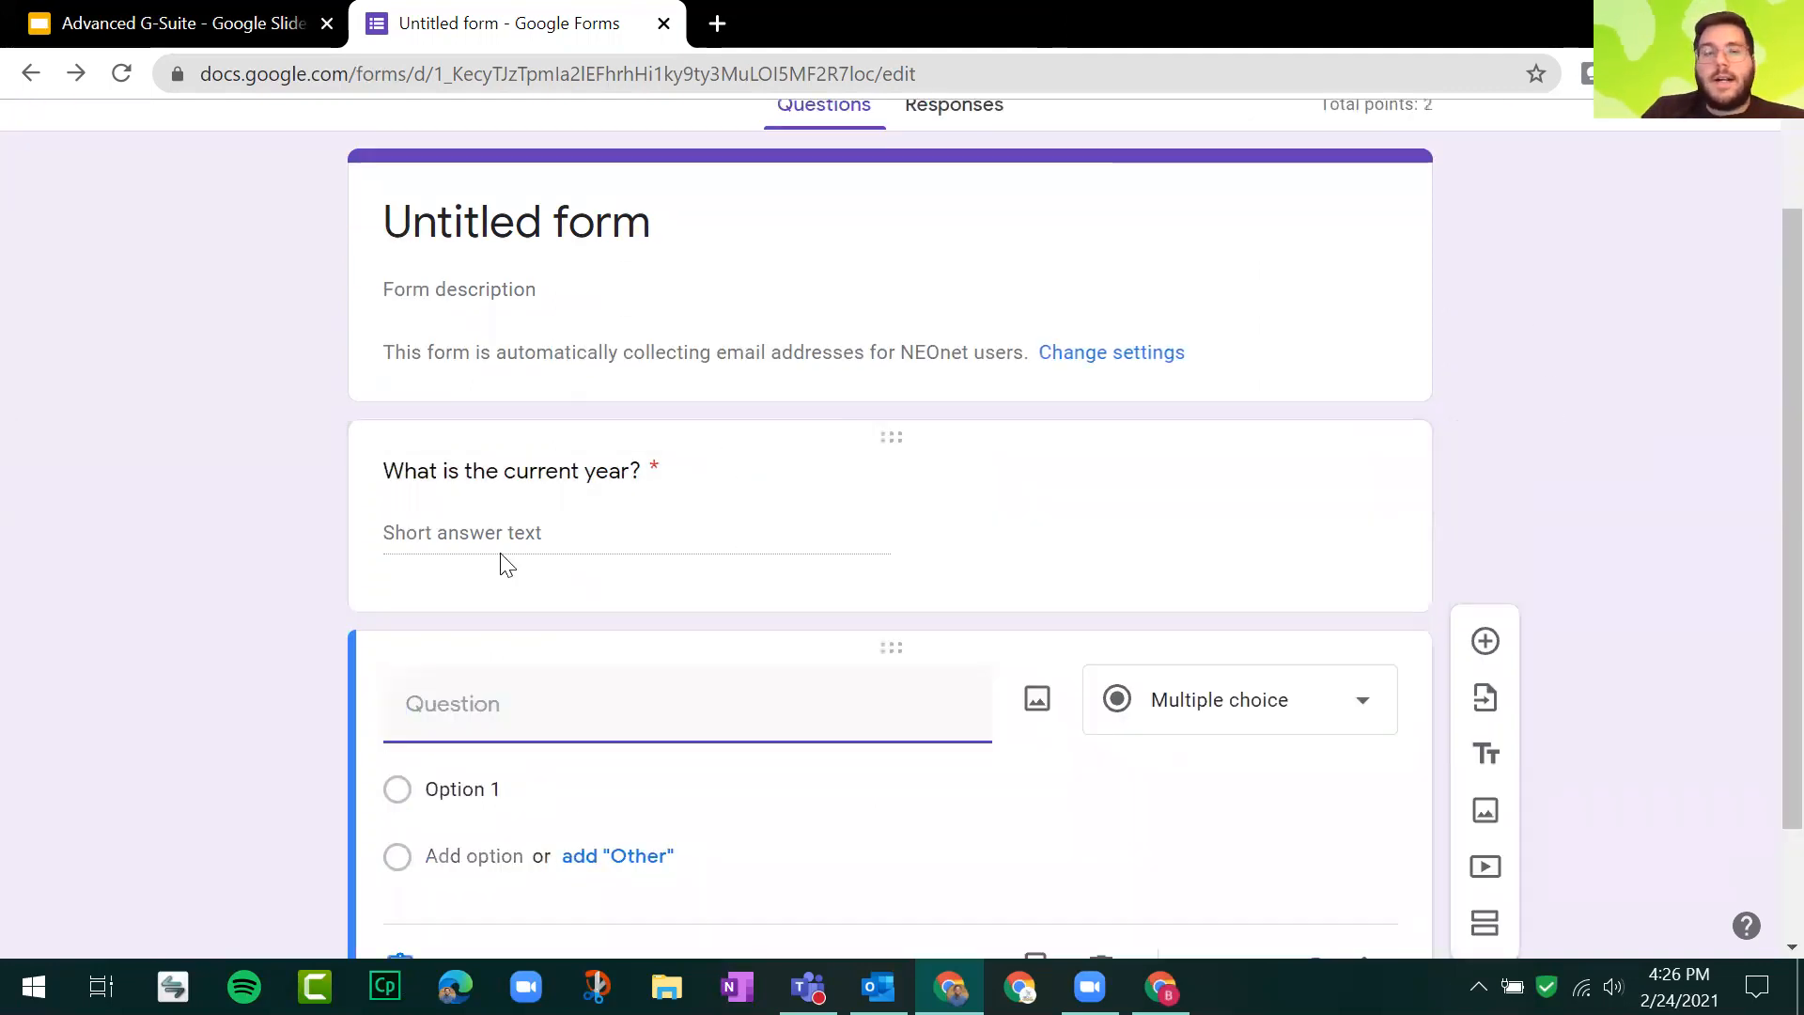
scroll(500, 556, "down", 2)
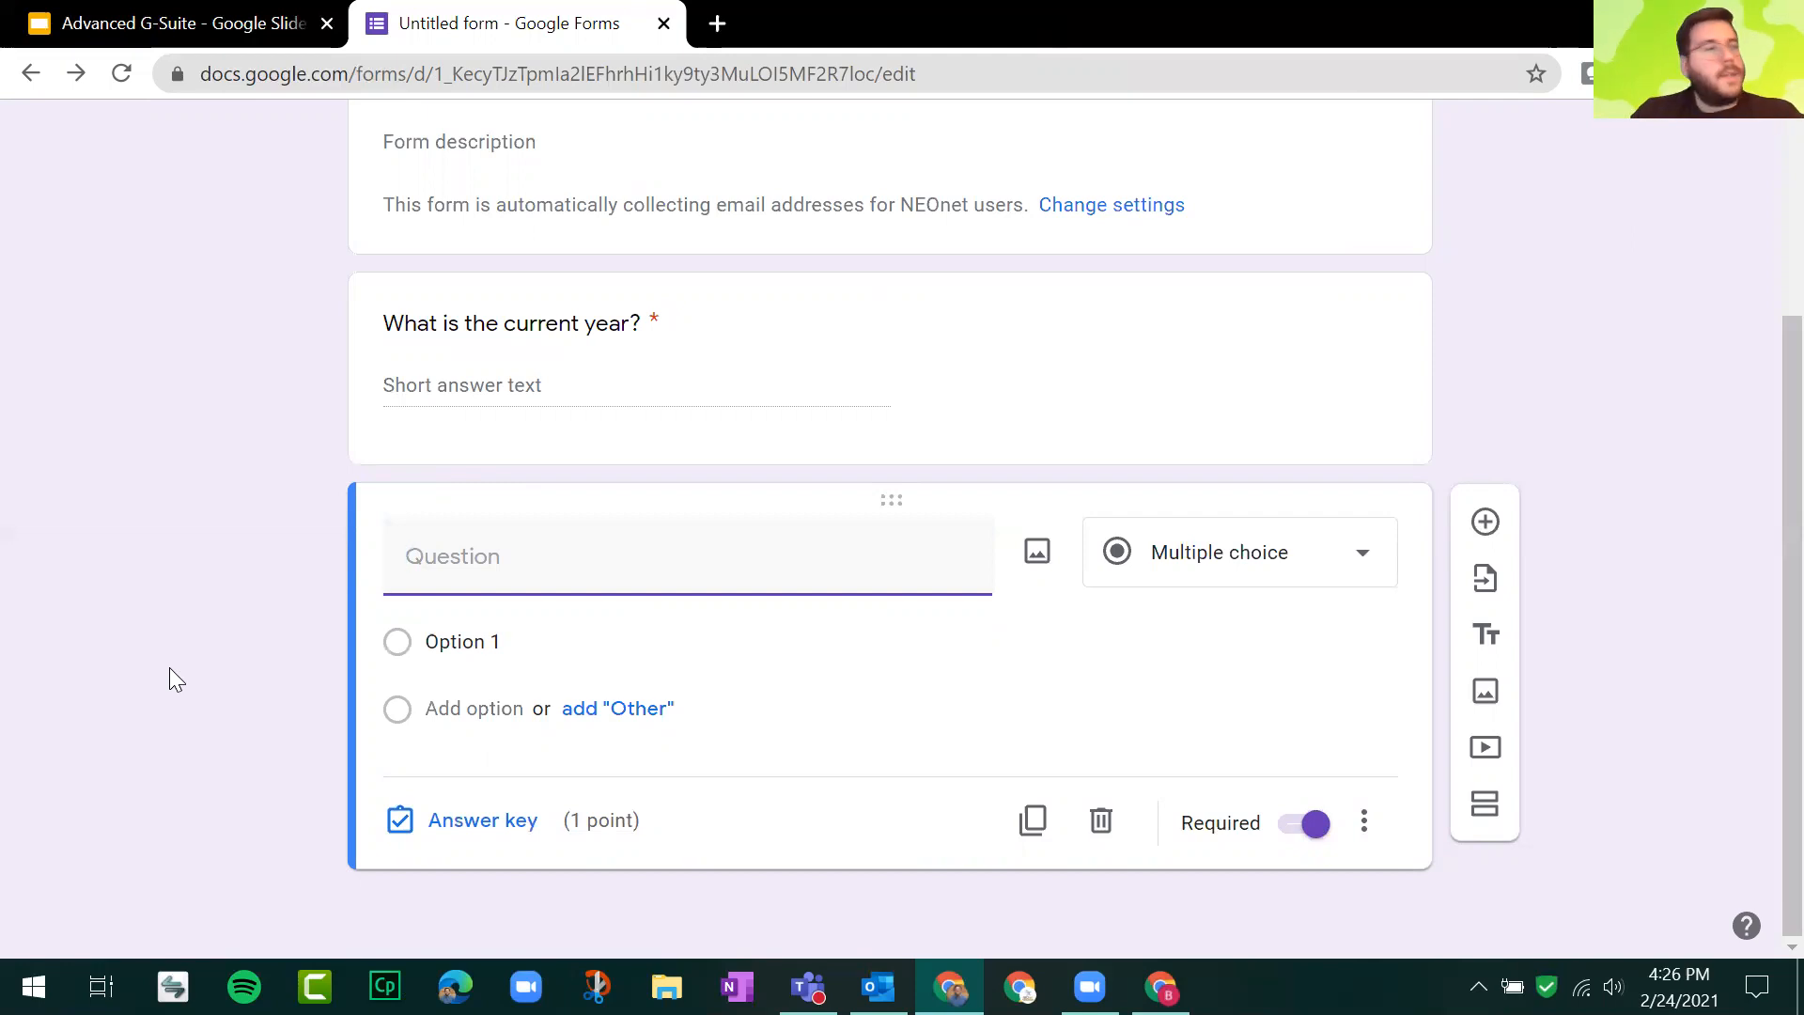
type("Which ")
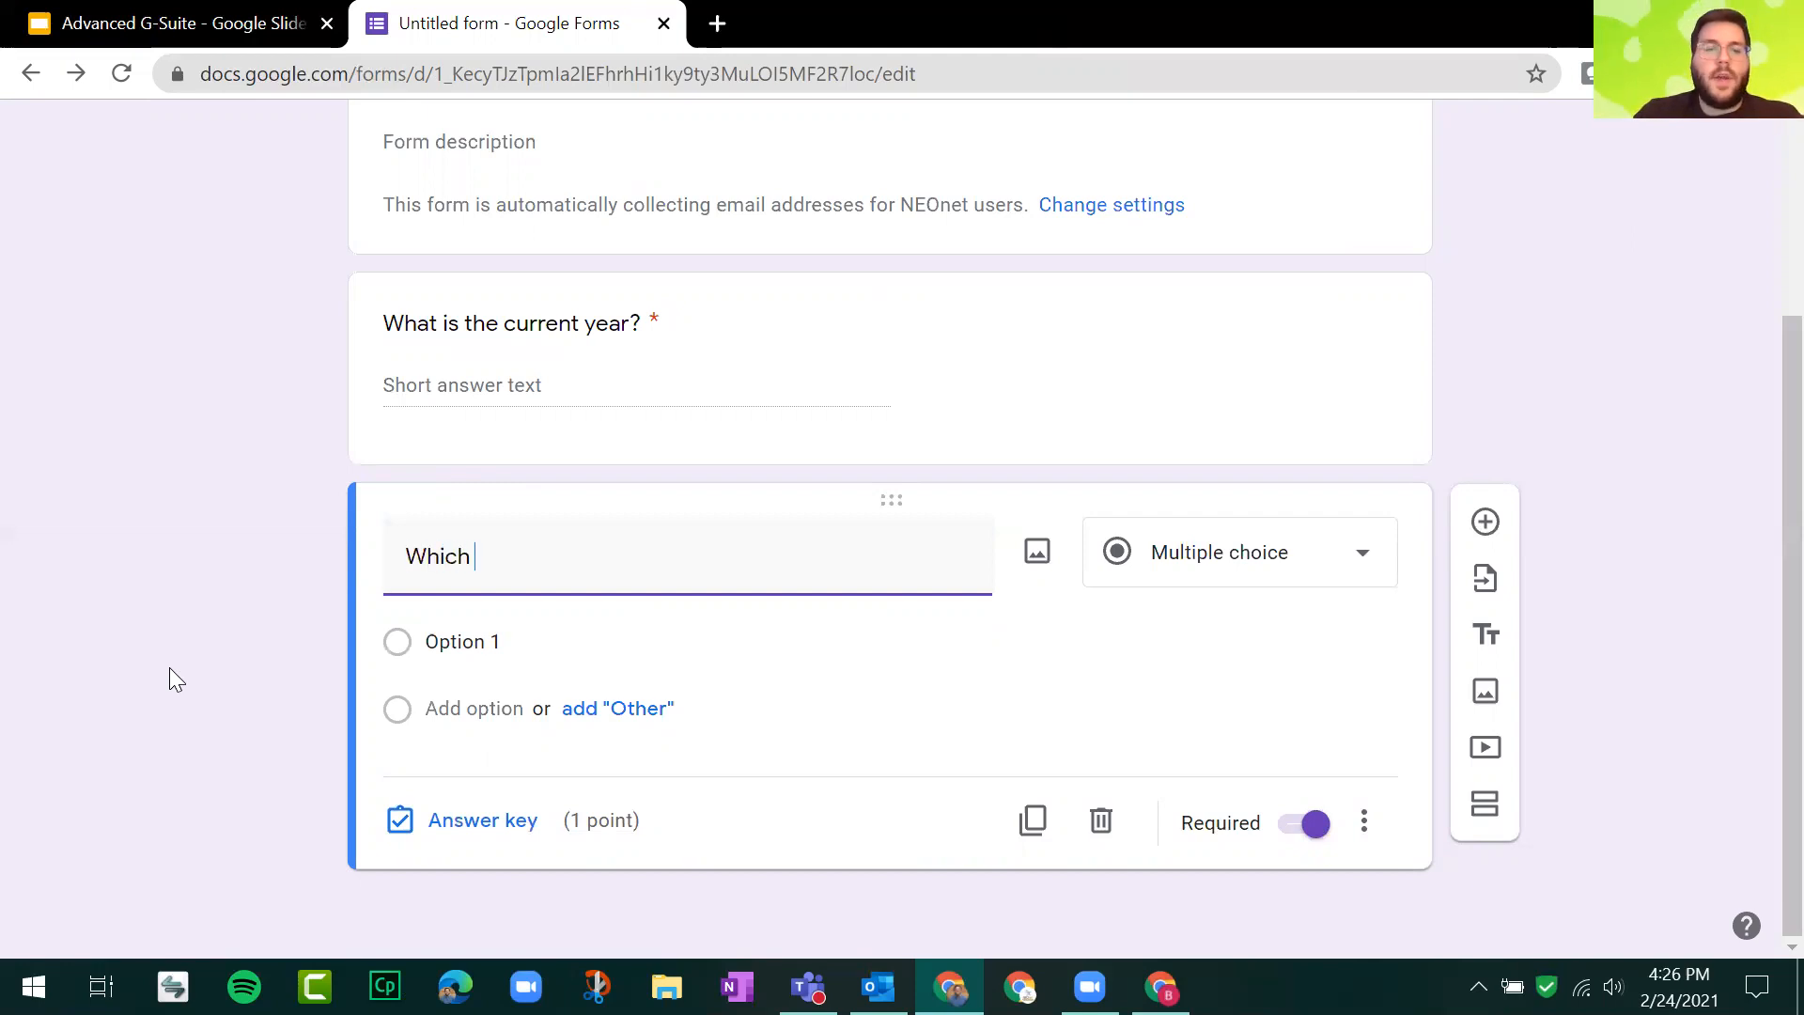
type("3 will result in a s")
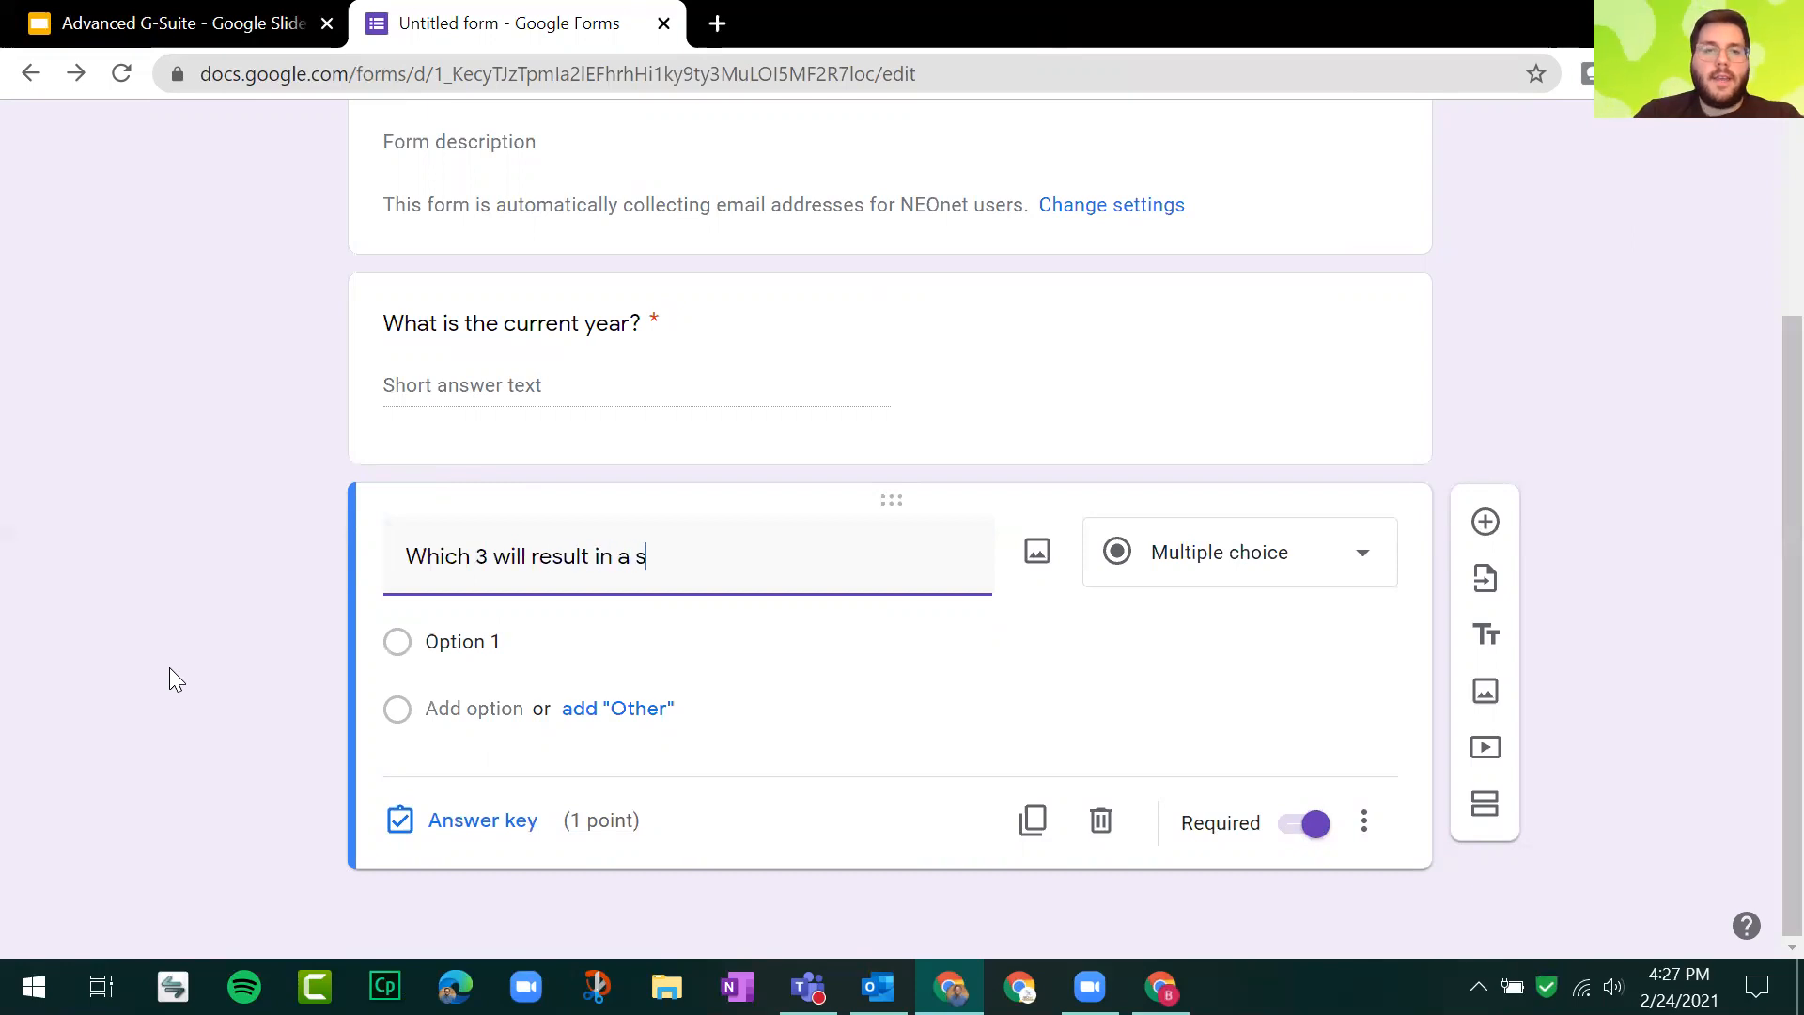
type("um of 10?")
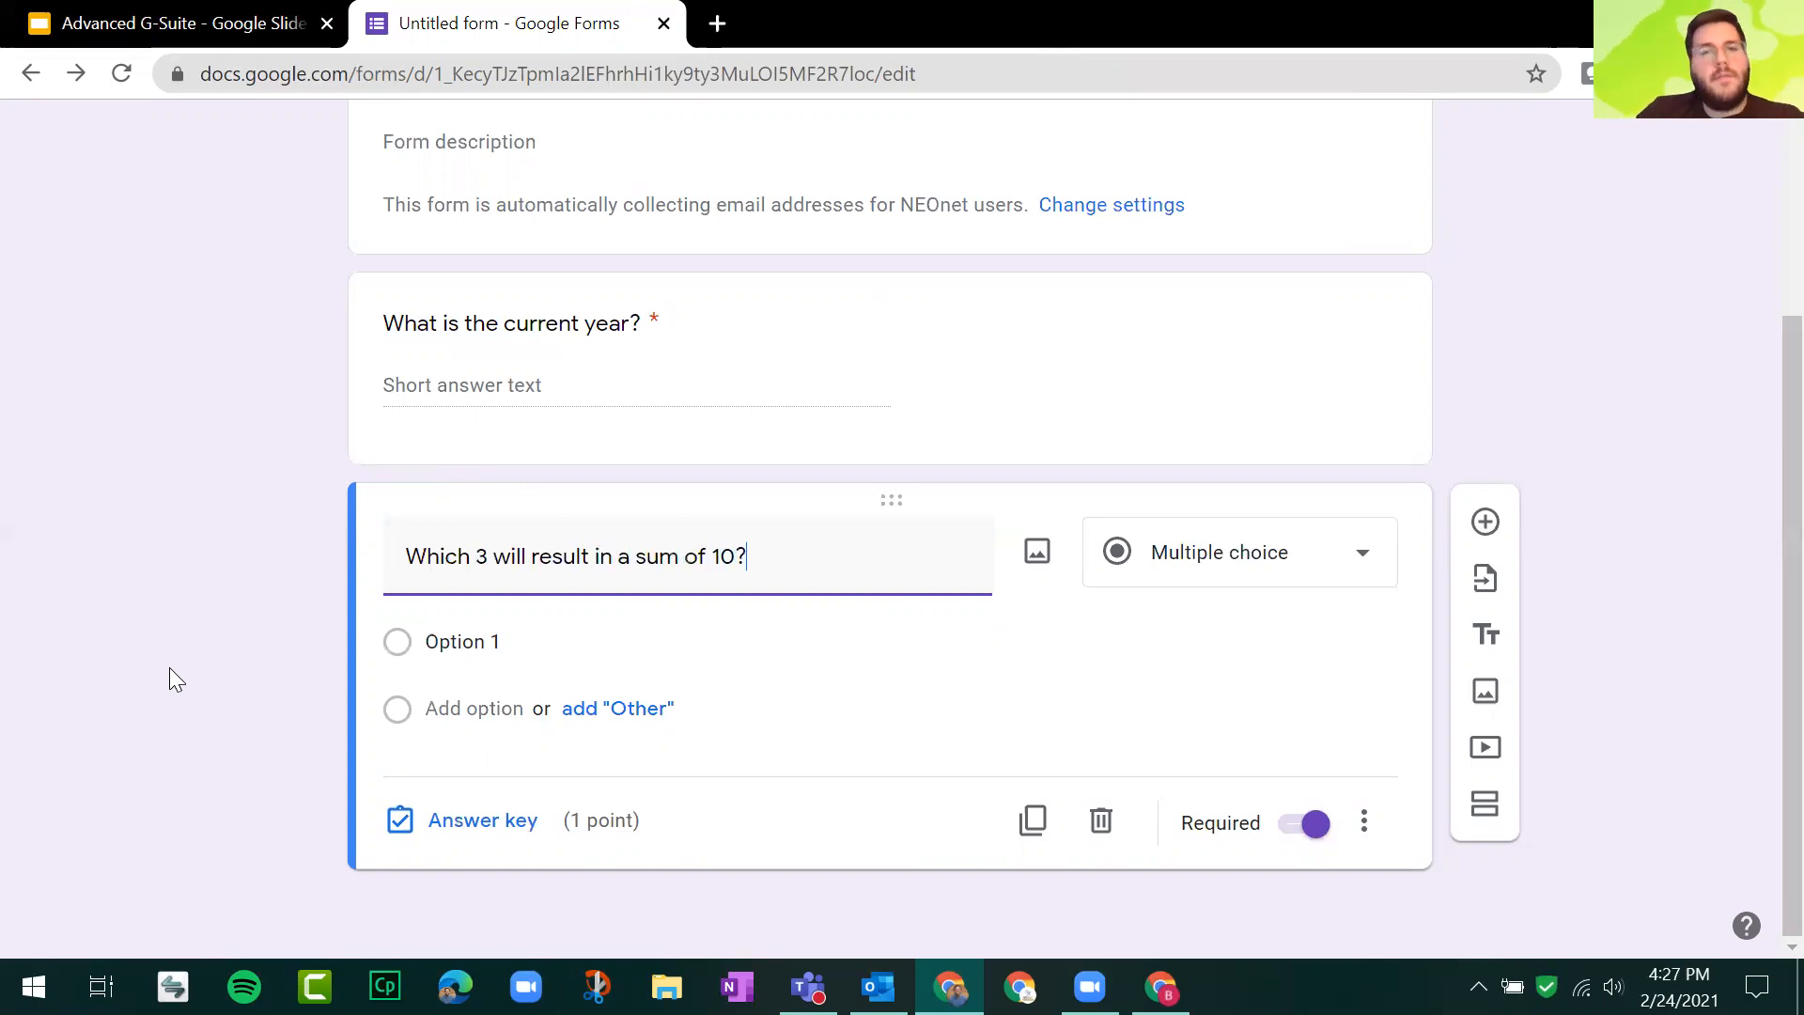
left_click(1173, 554)
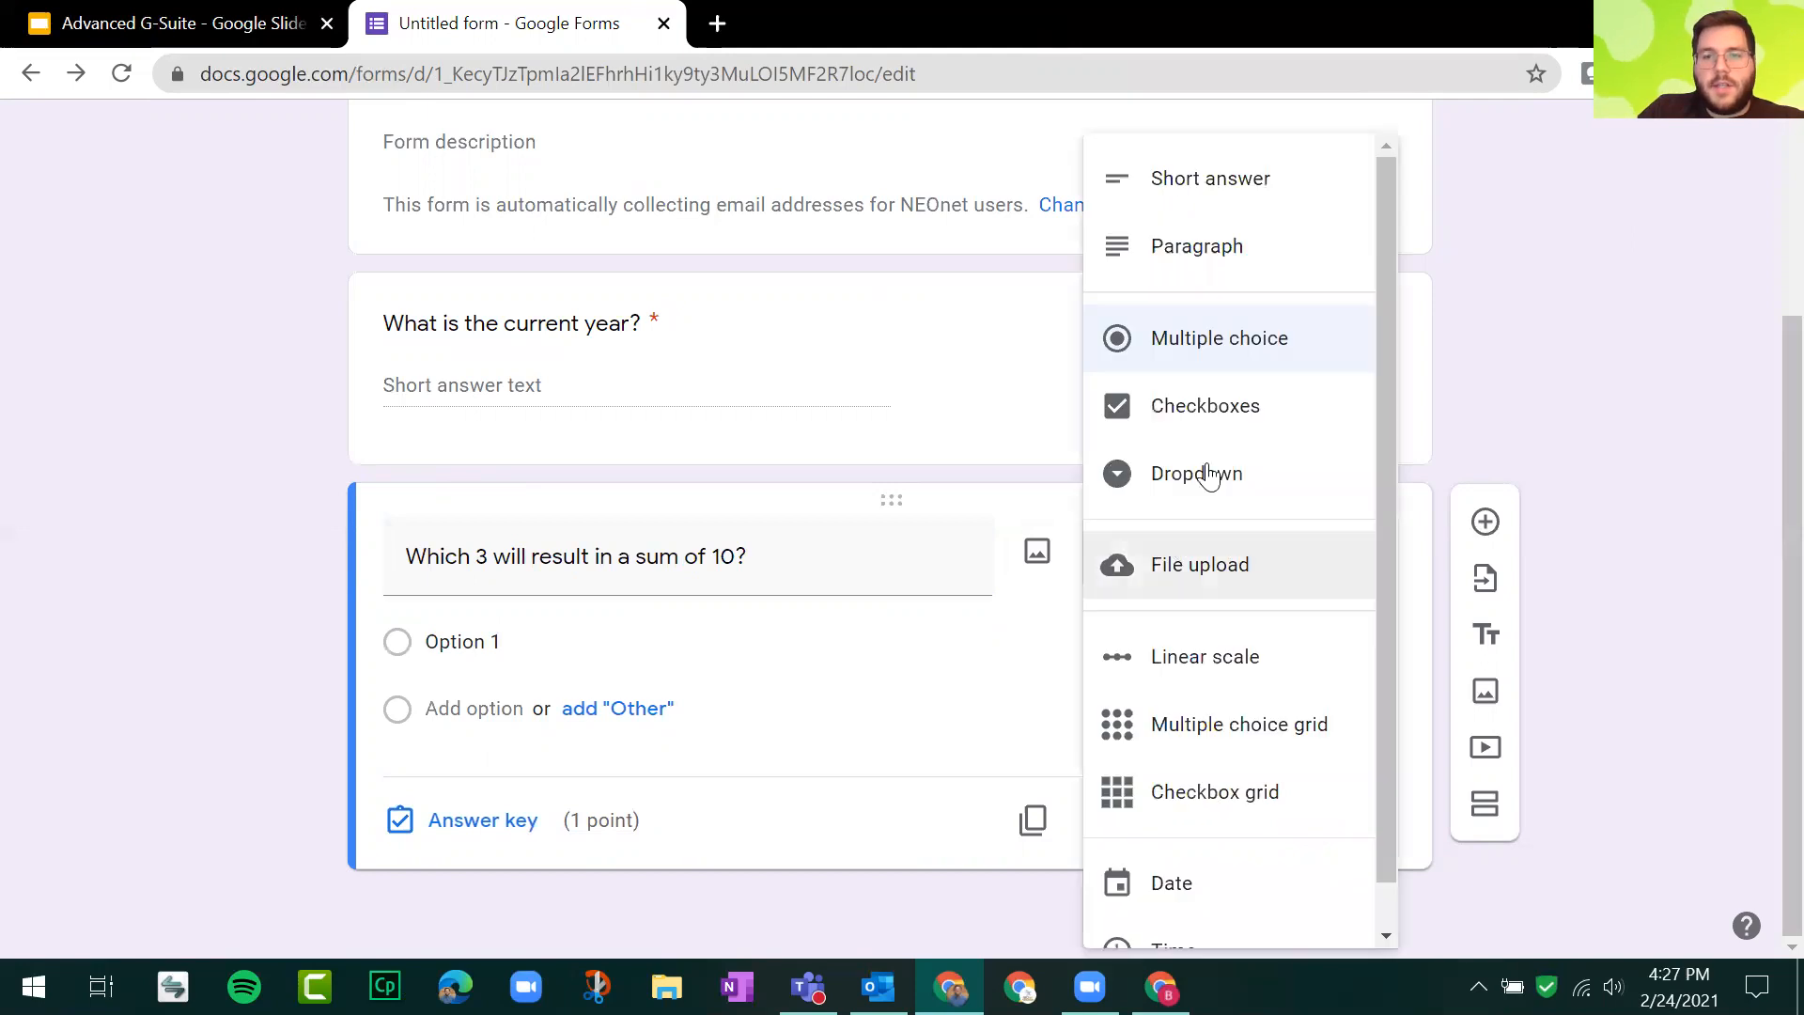
left_click(1192, 407)
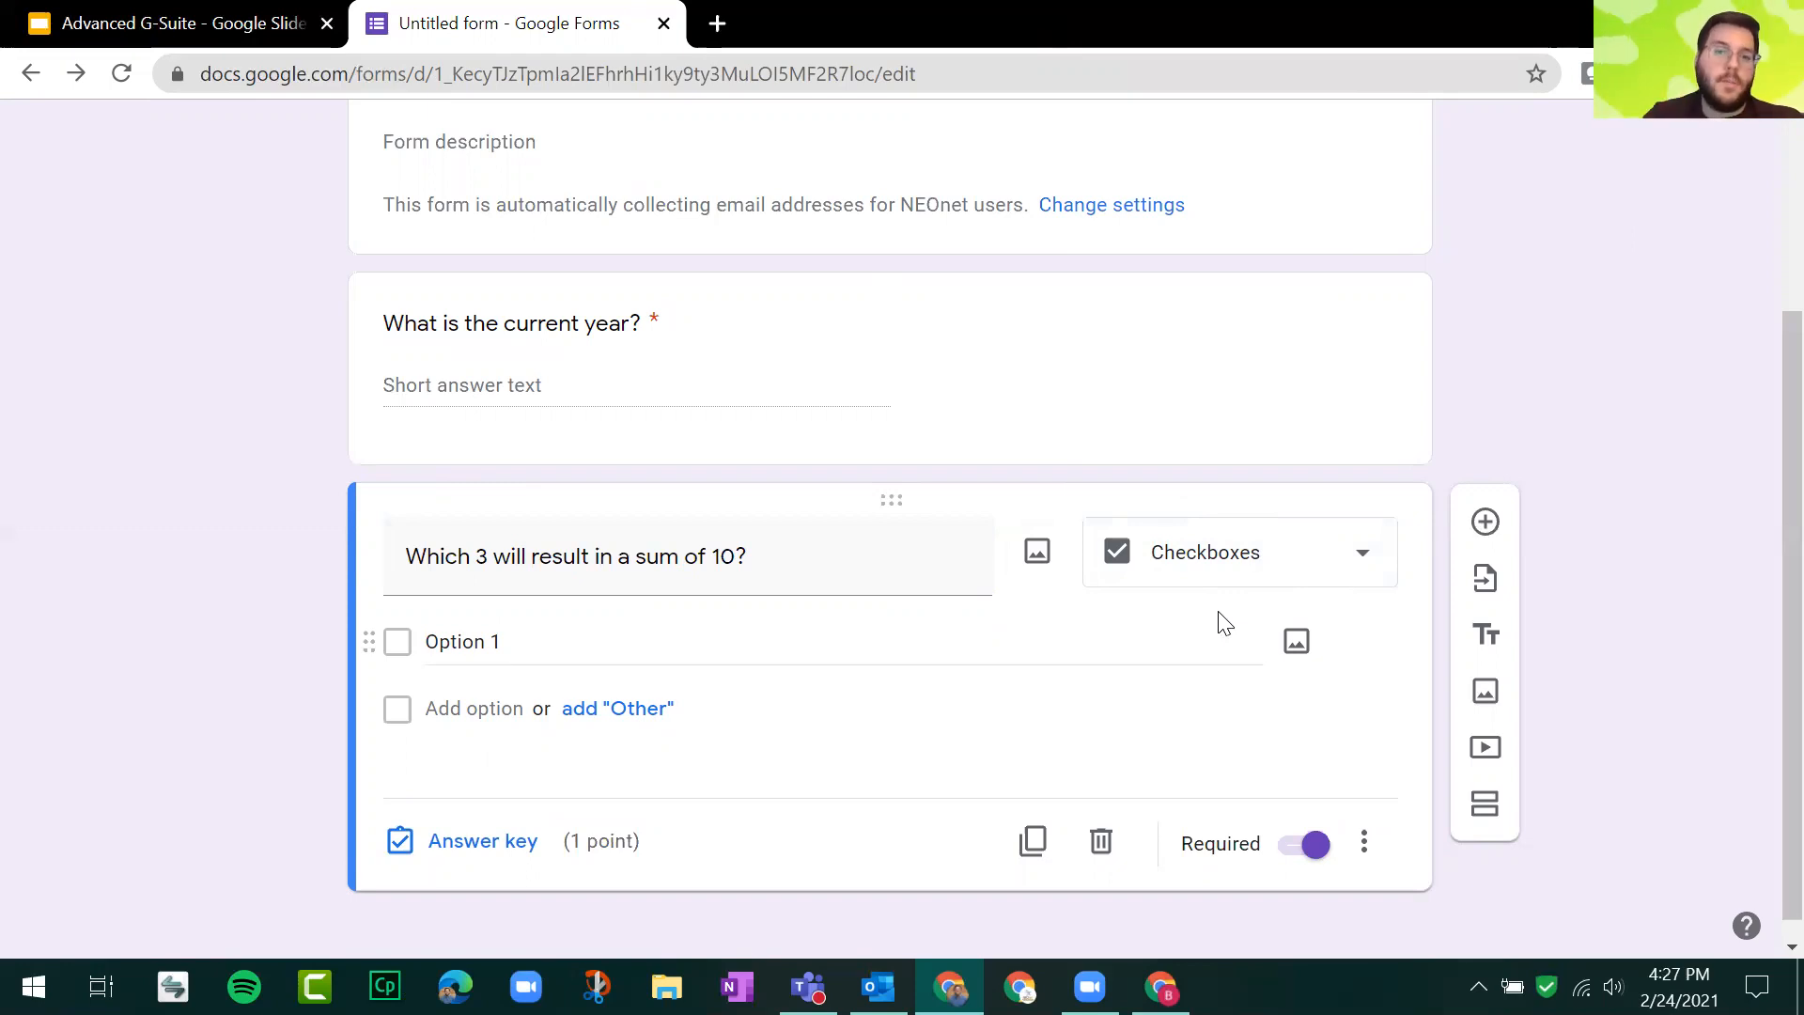
Step: Enter "8 + 2" and "3 + 7" as the first two options of the sum of 10 question
left_click(553, 650)
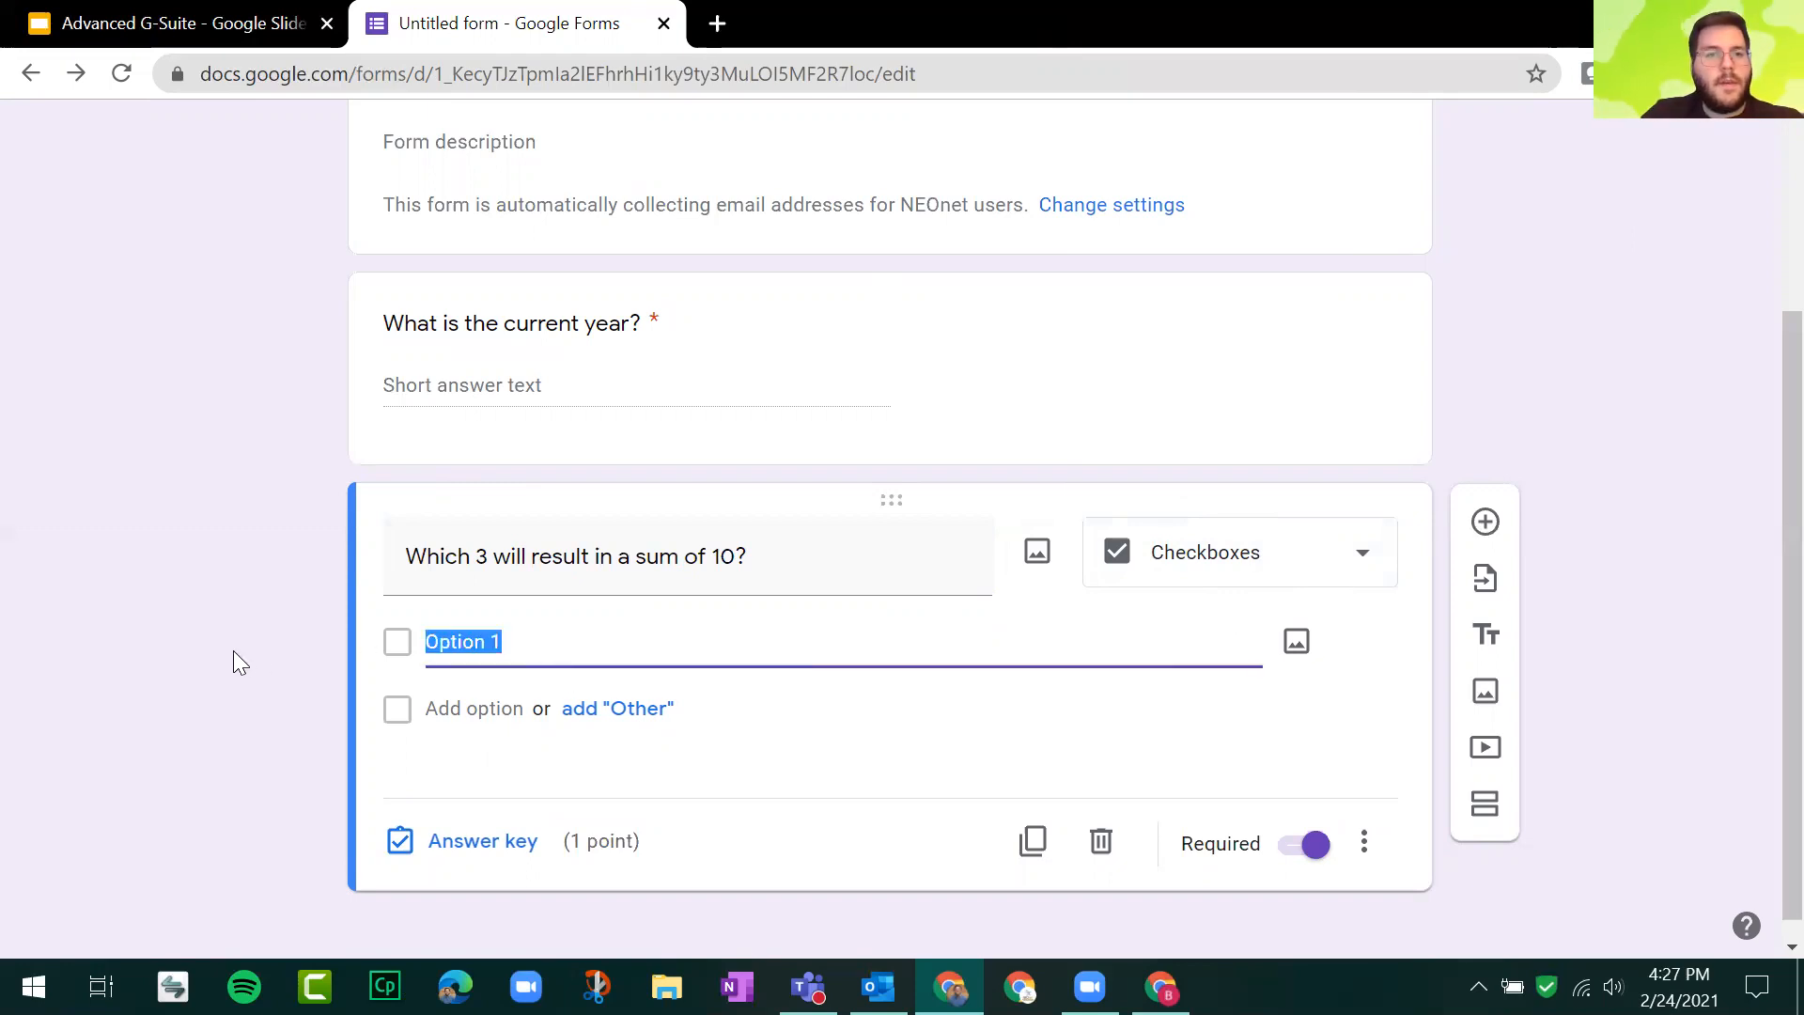
type("8 + 1")
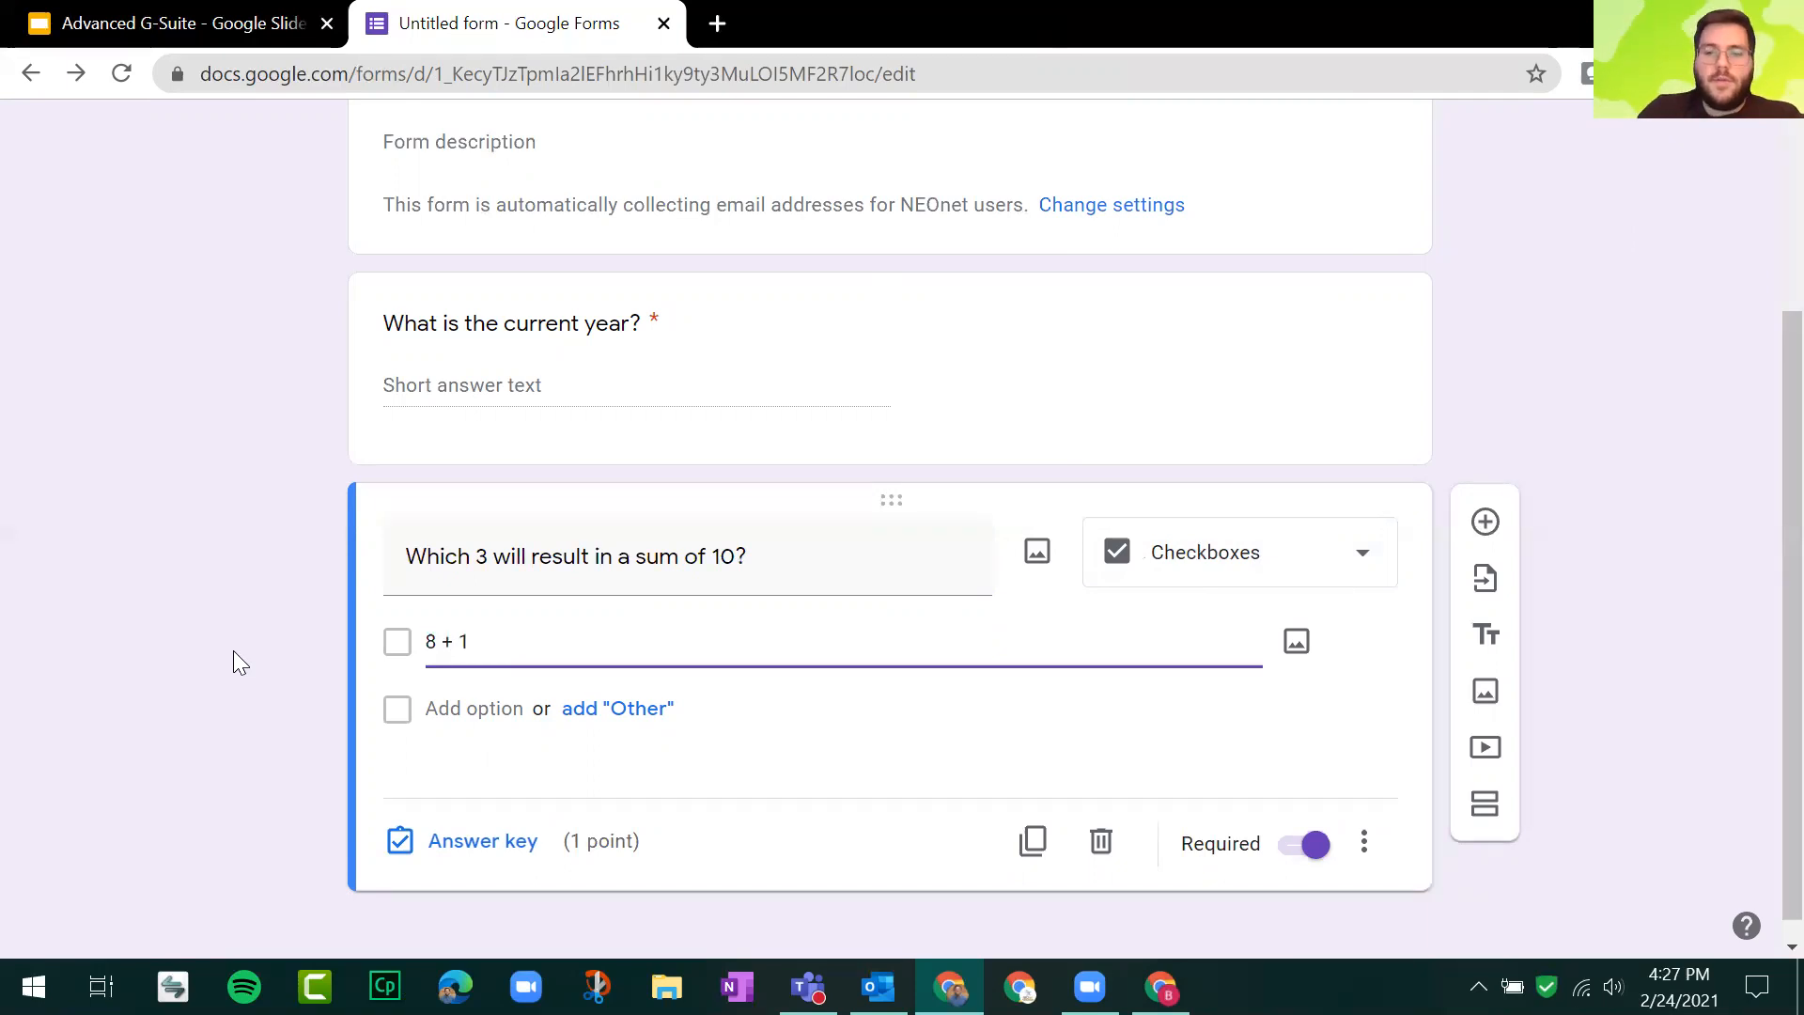
key("BackSpace")
type("2")
key("Return")
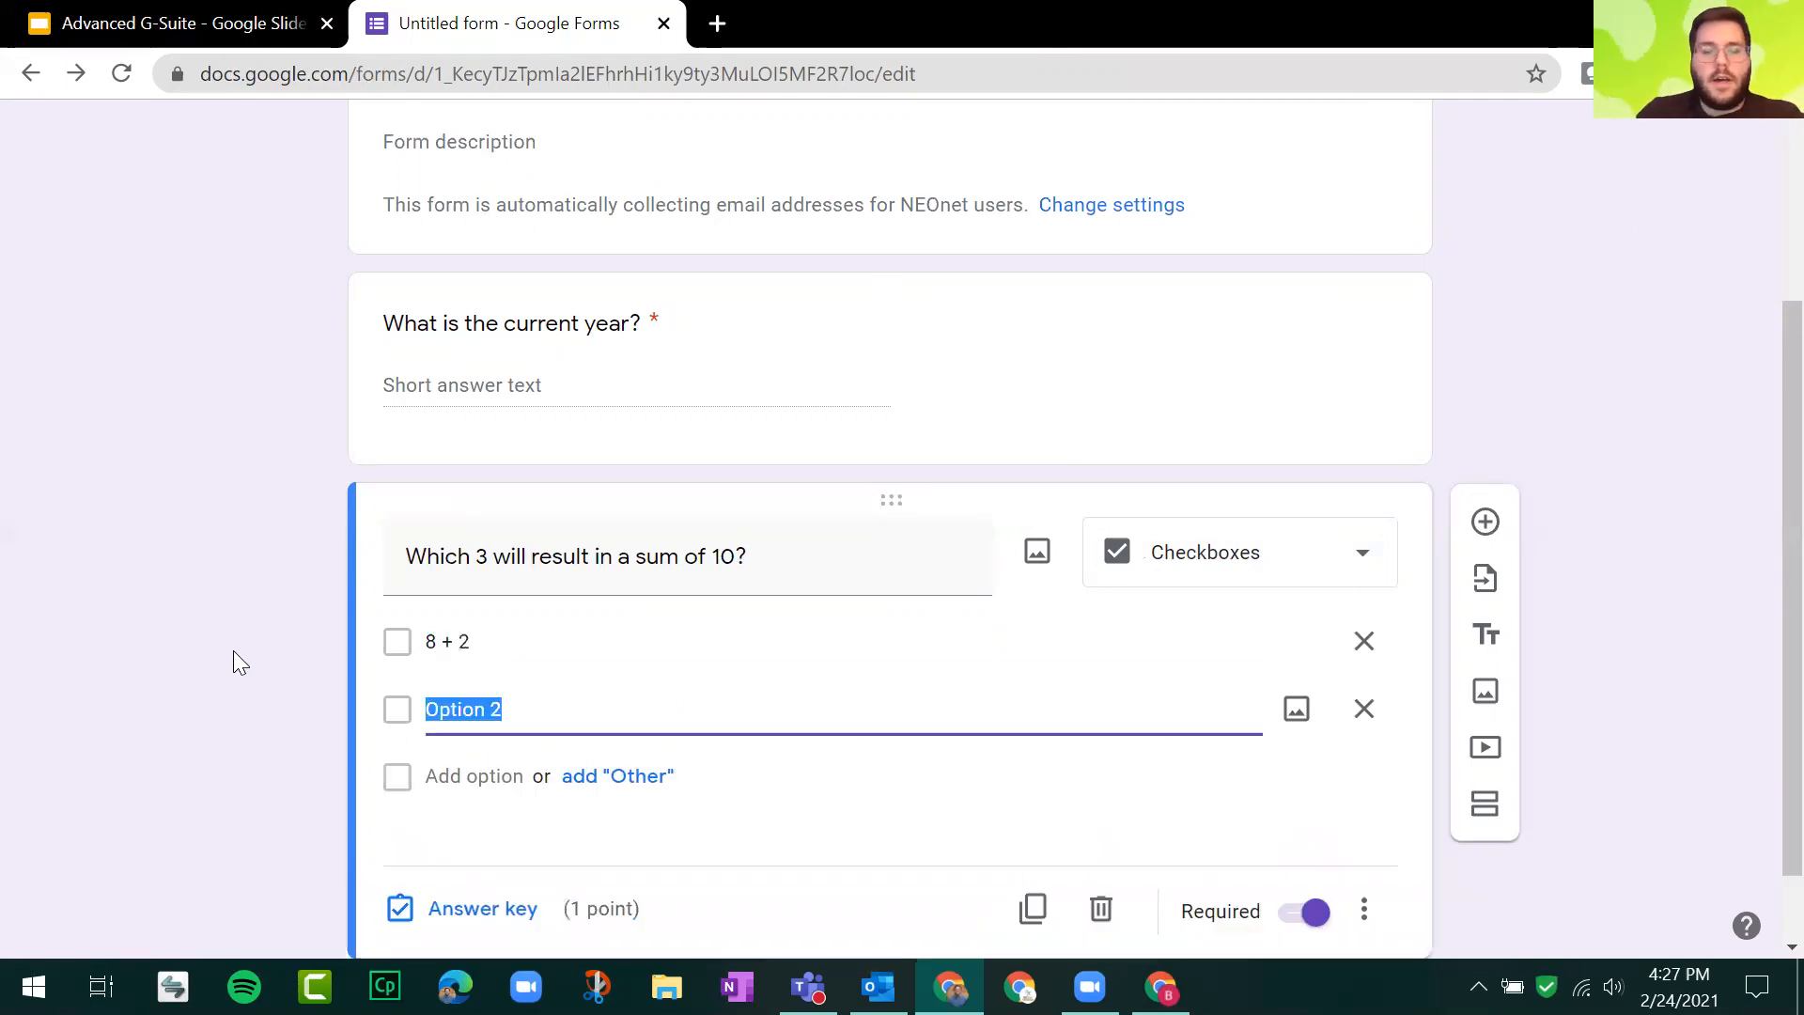
type("2")
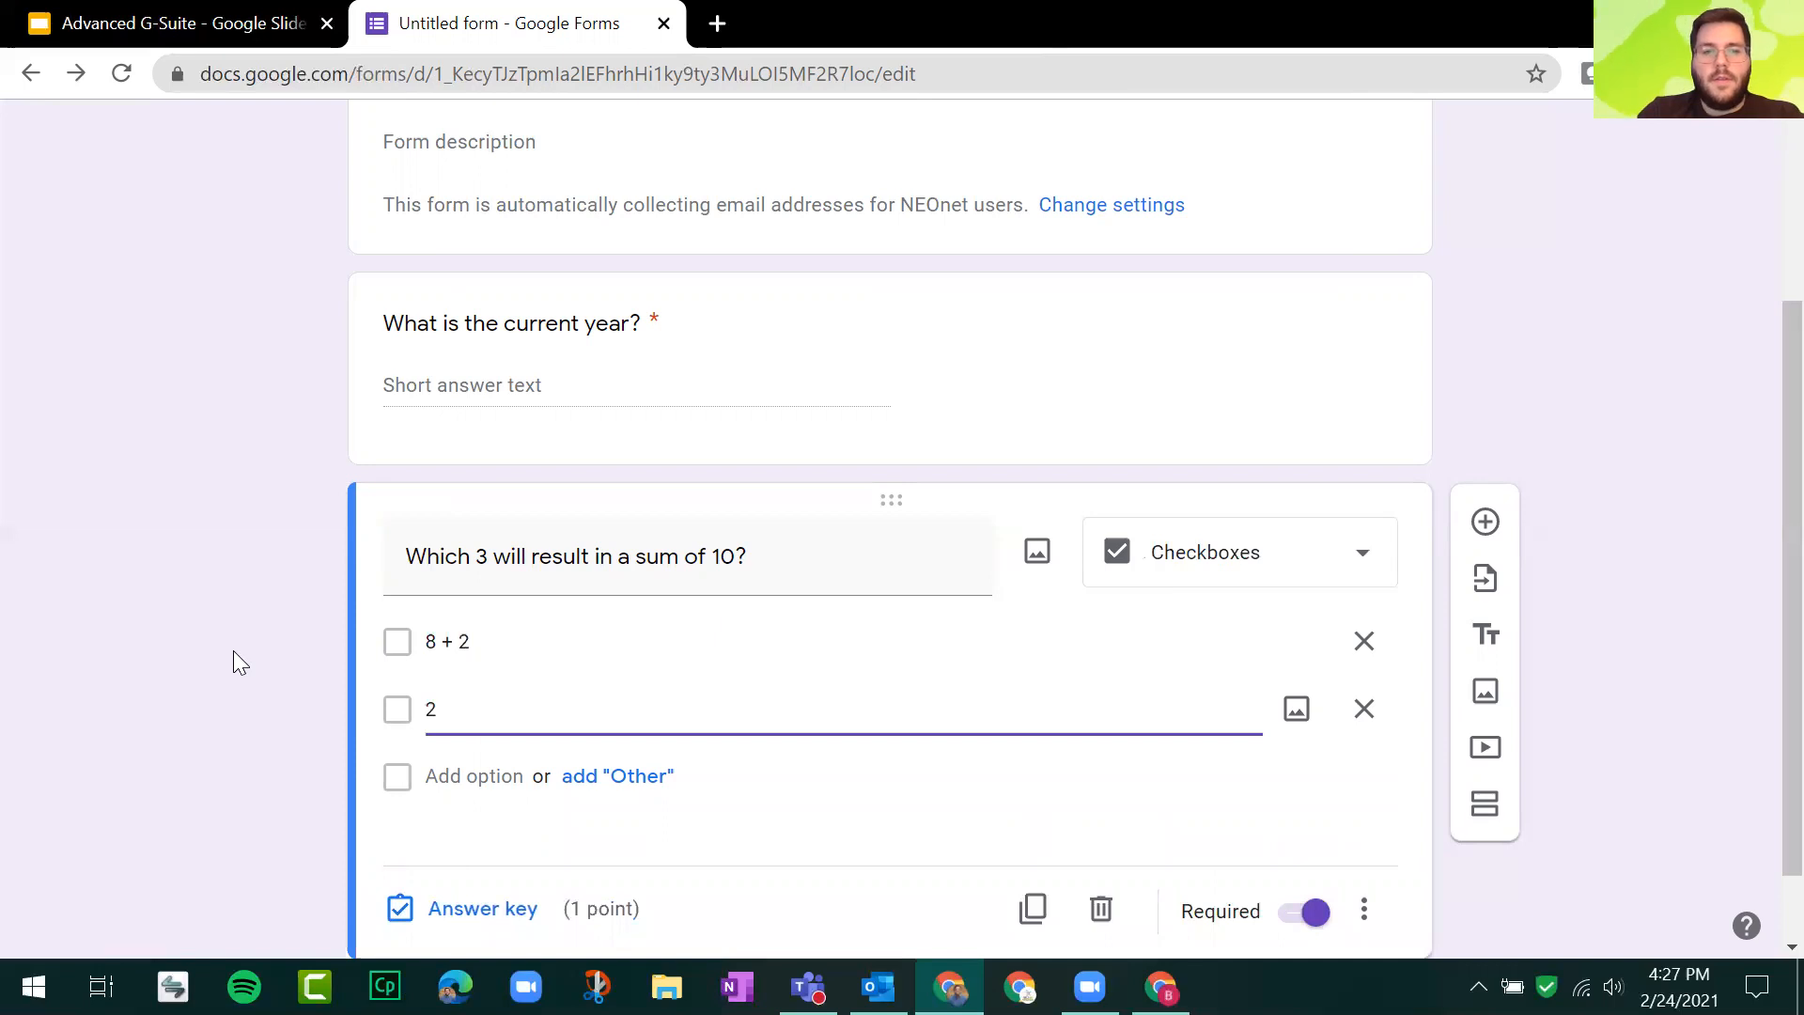
key("BackSpace")
type("3 + 7")
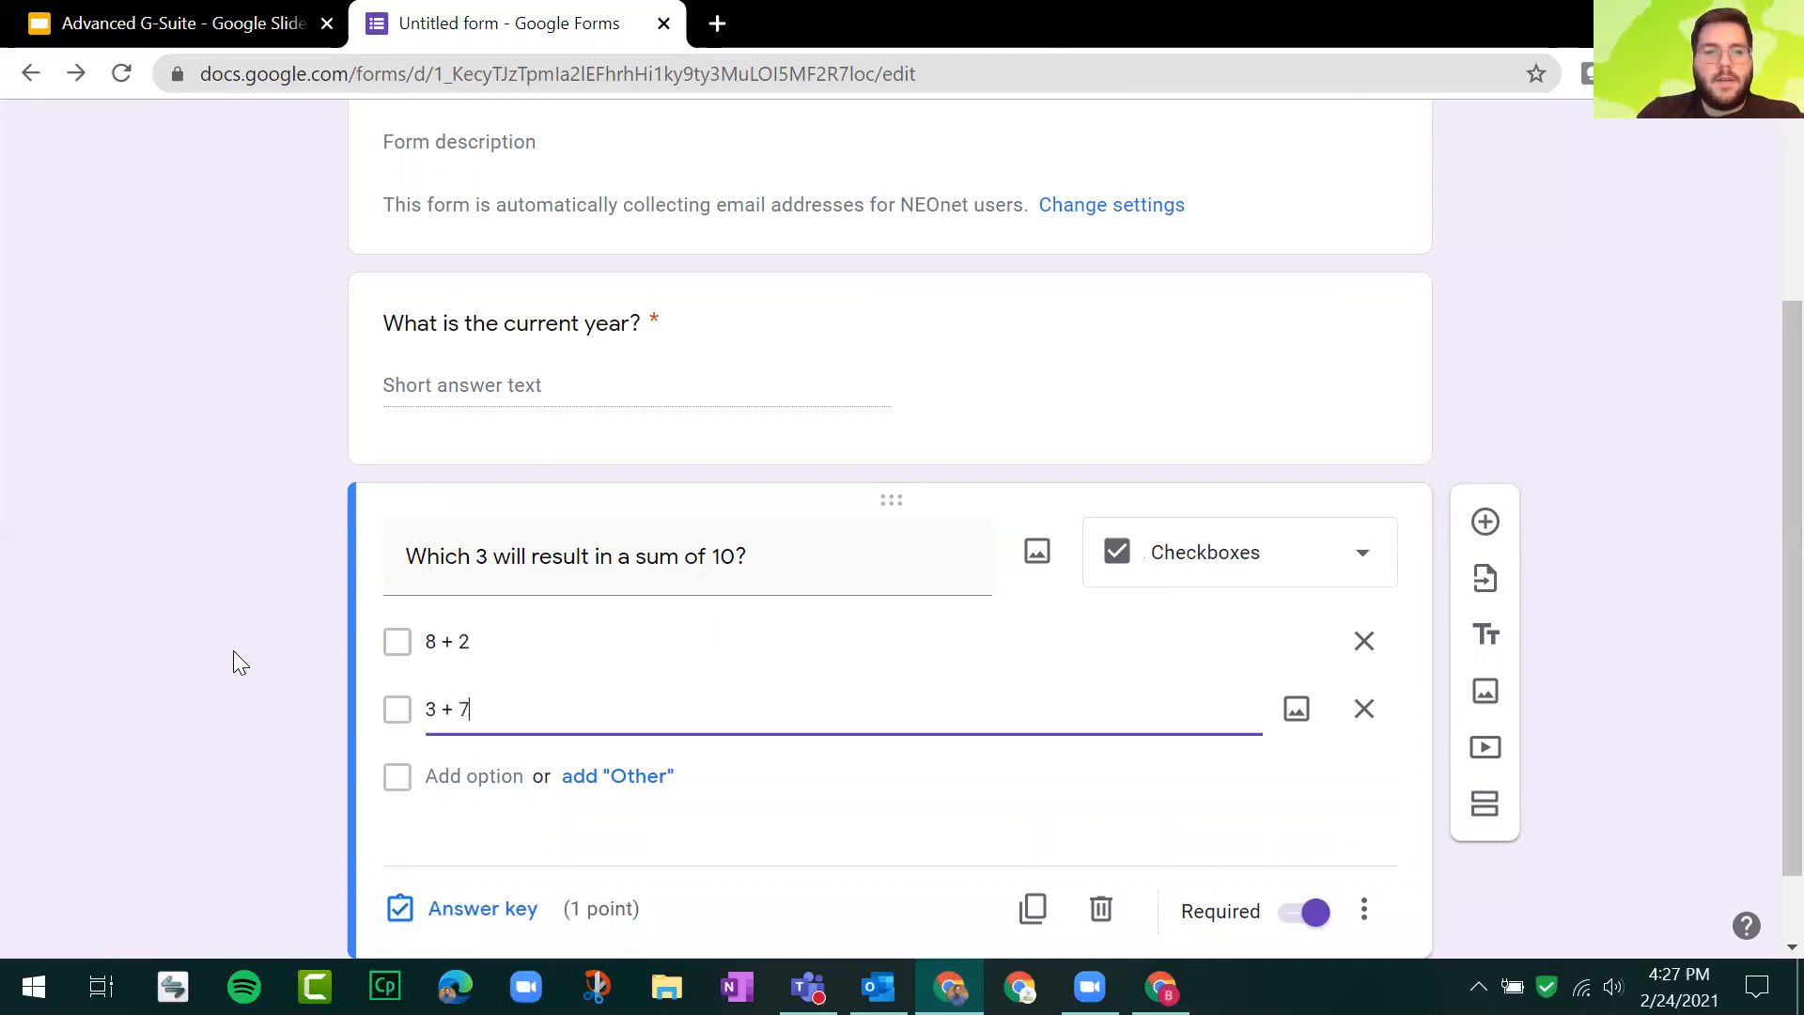
Step: Add "4 + 4" and "5 + 5" as the third and fourth options of the sum of 10 question
key("Return")
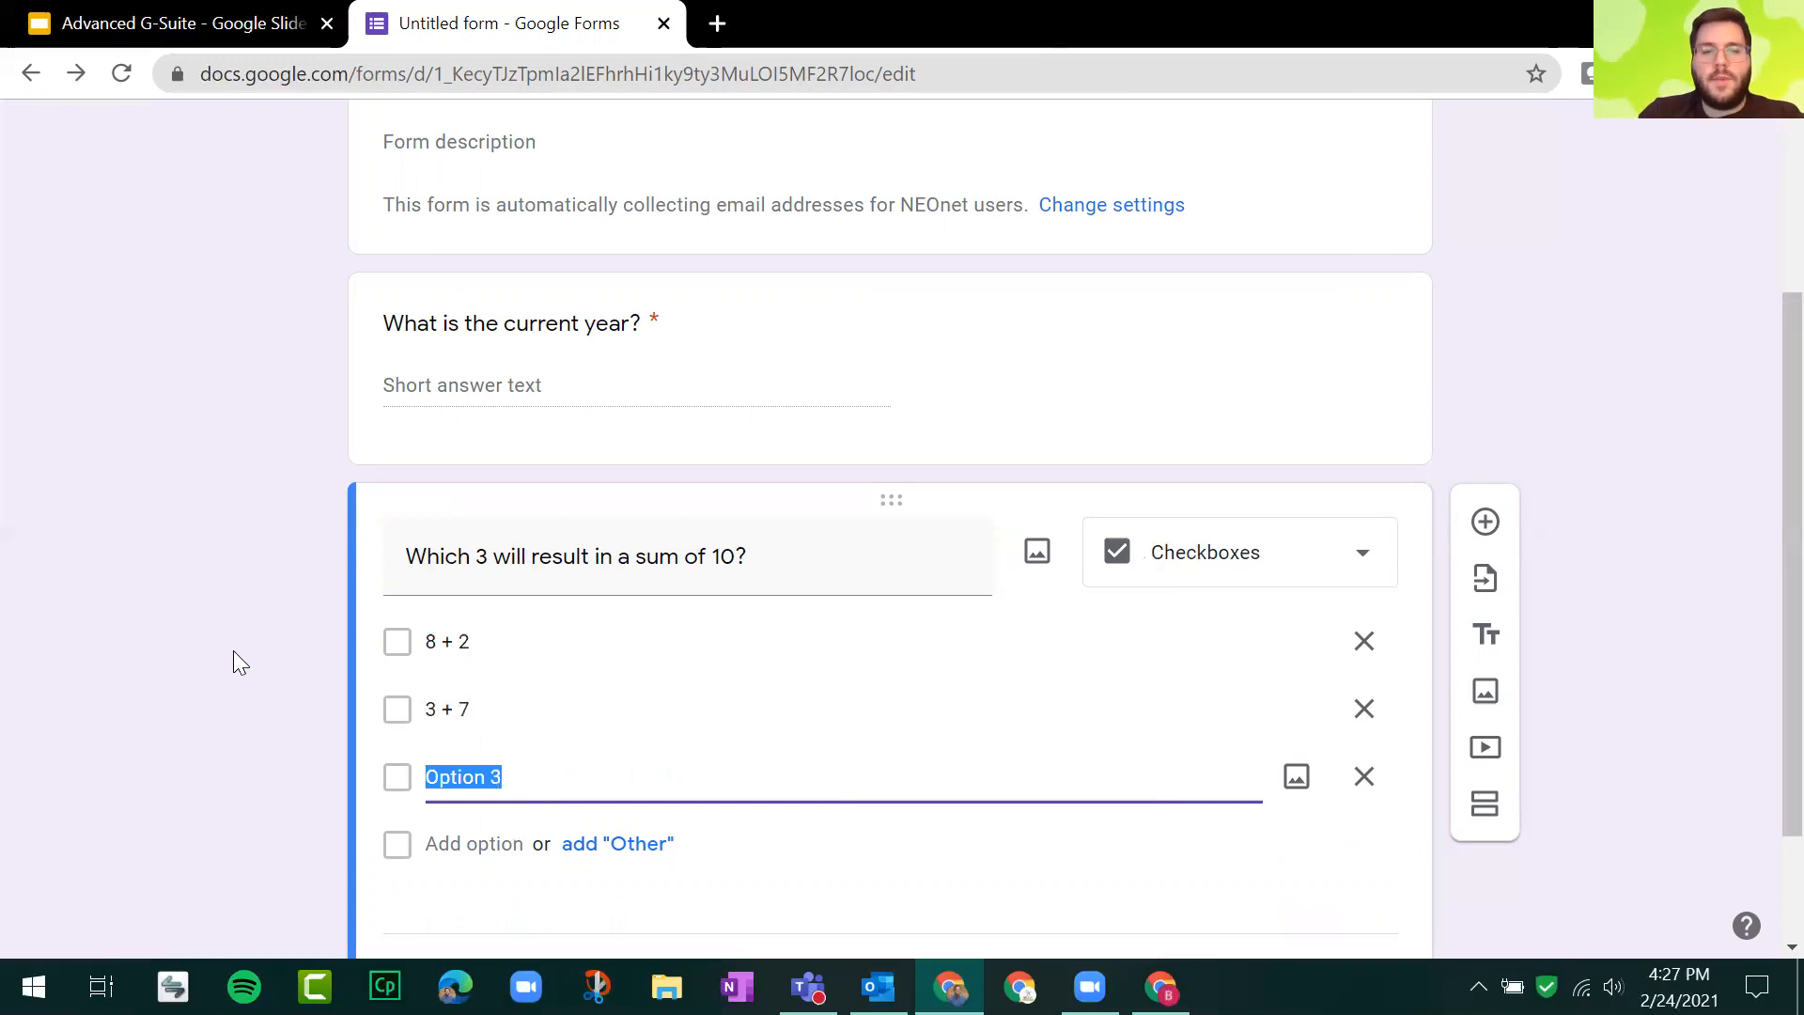
type("2")
key("BackSpace")
type("4")
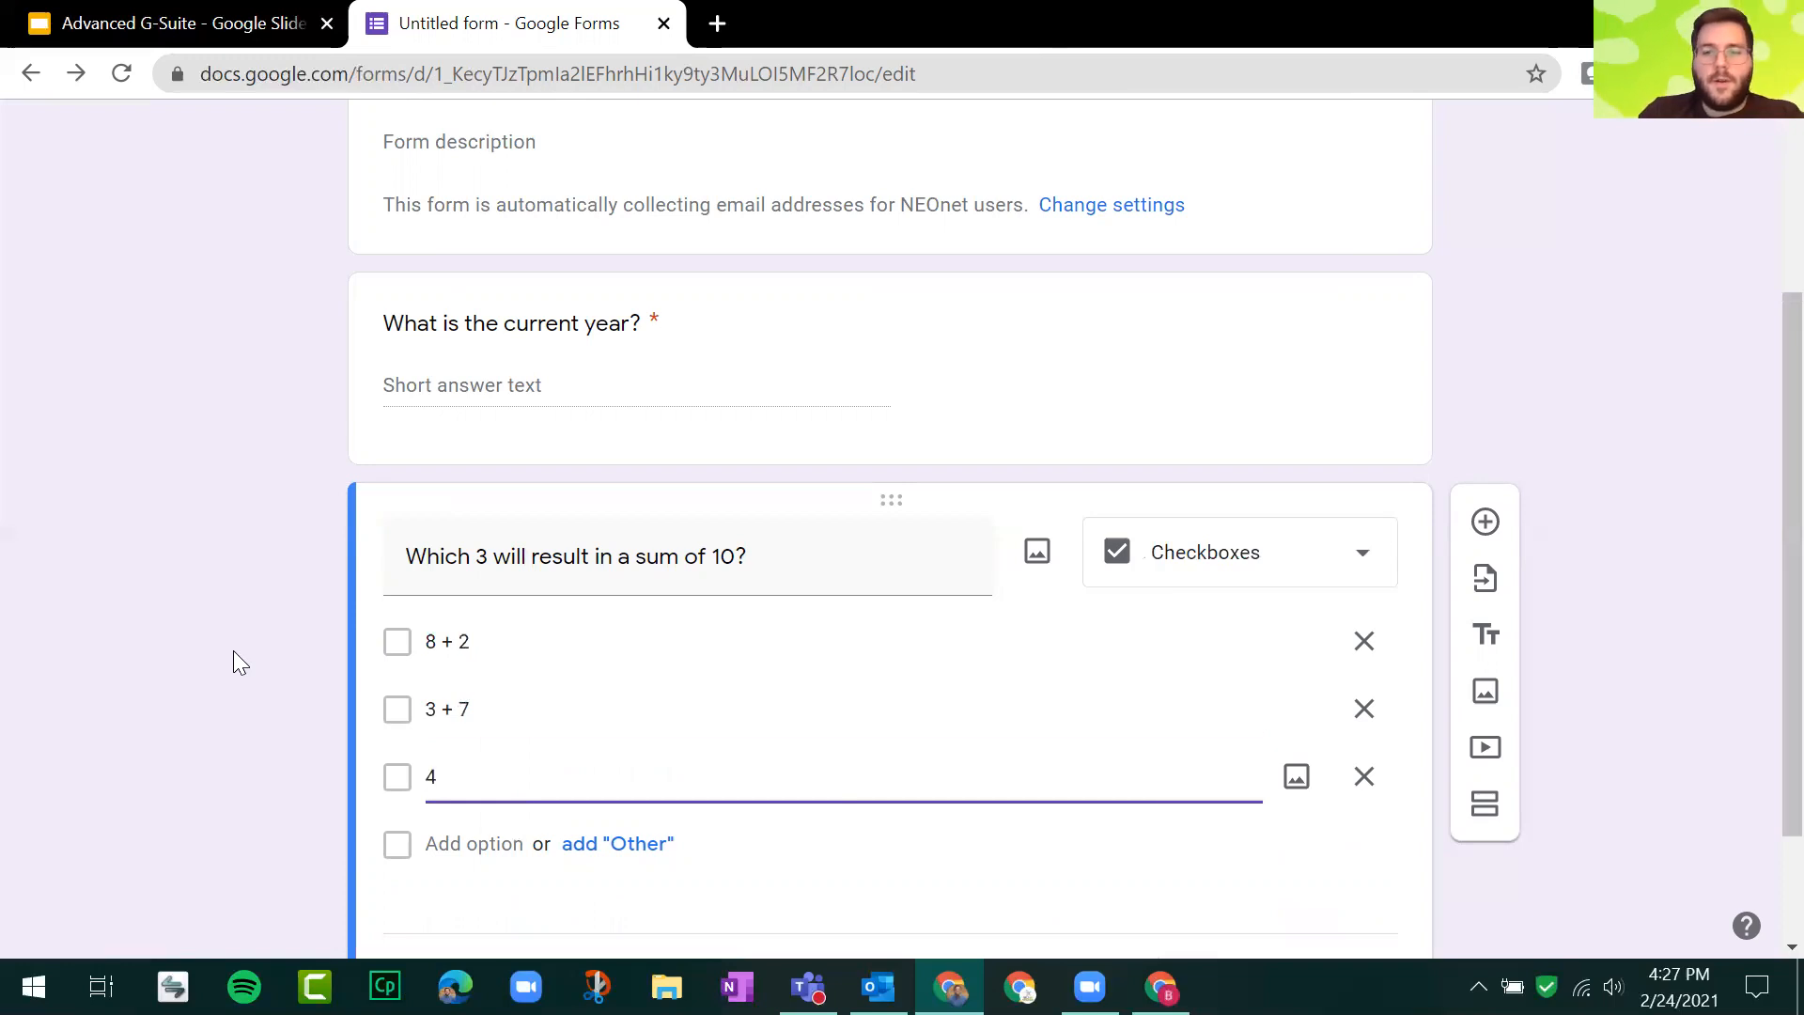
type(" =+ 4")
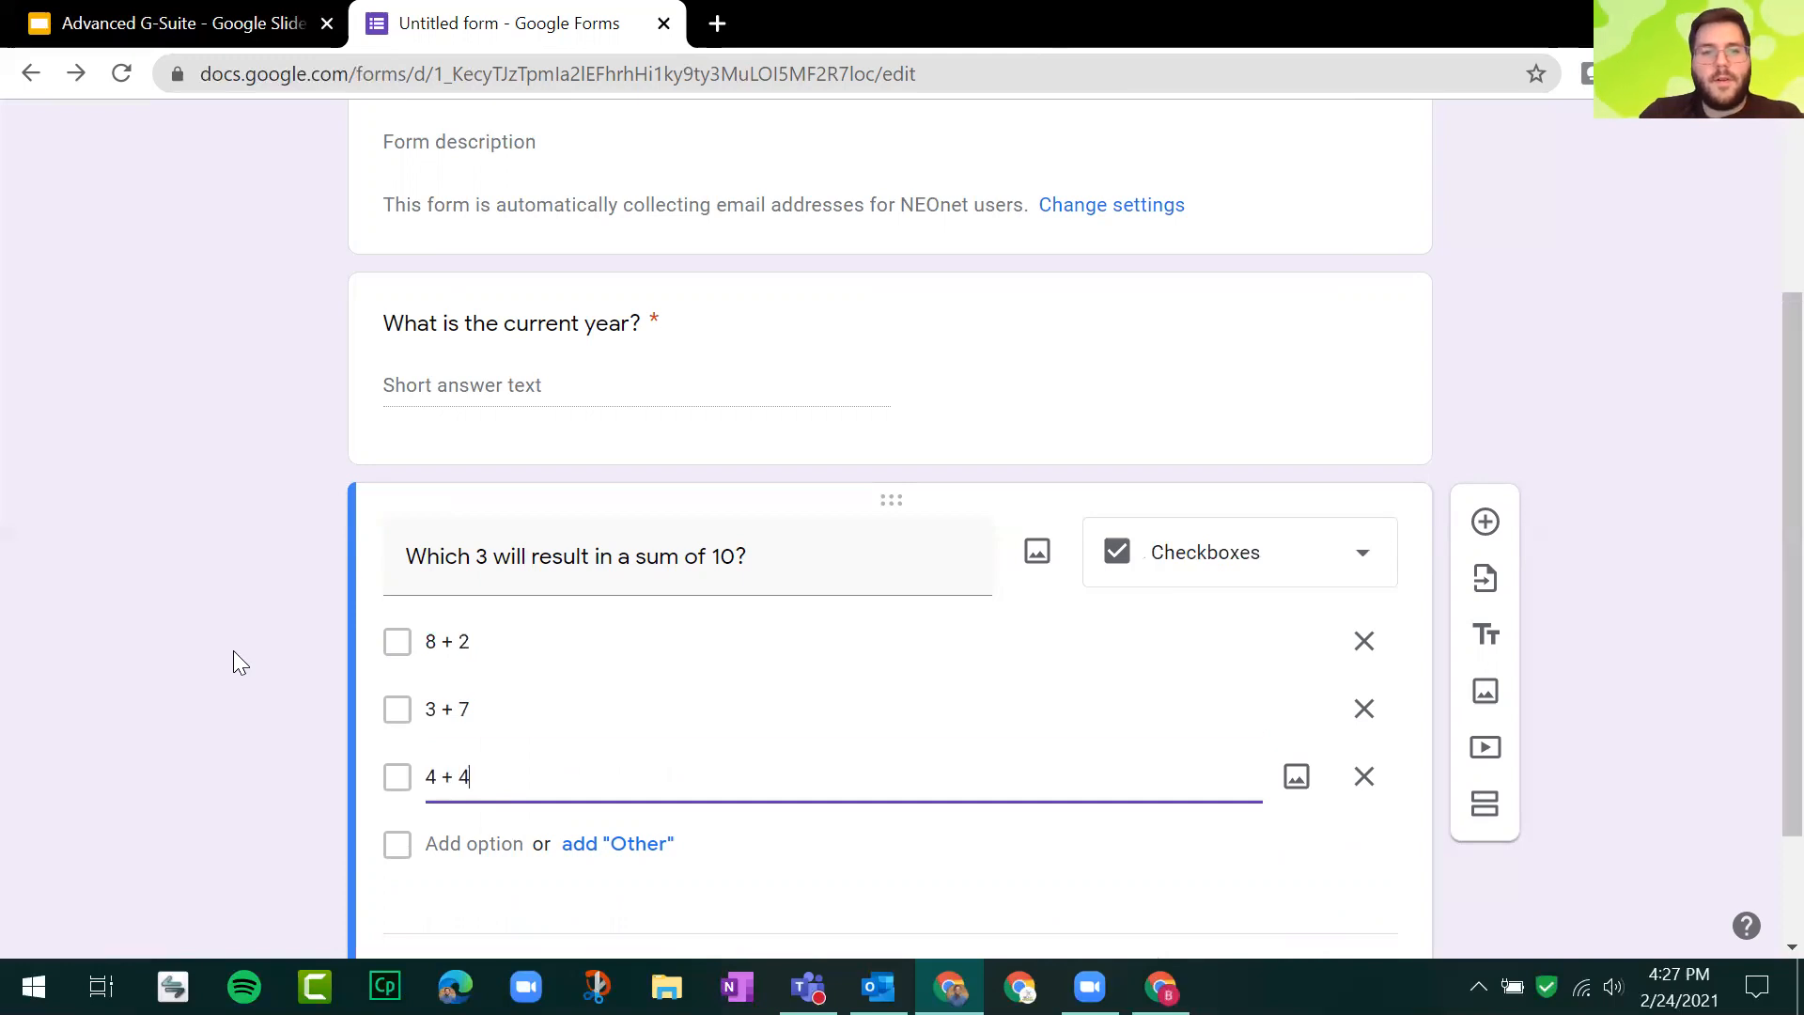
key("Return")
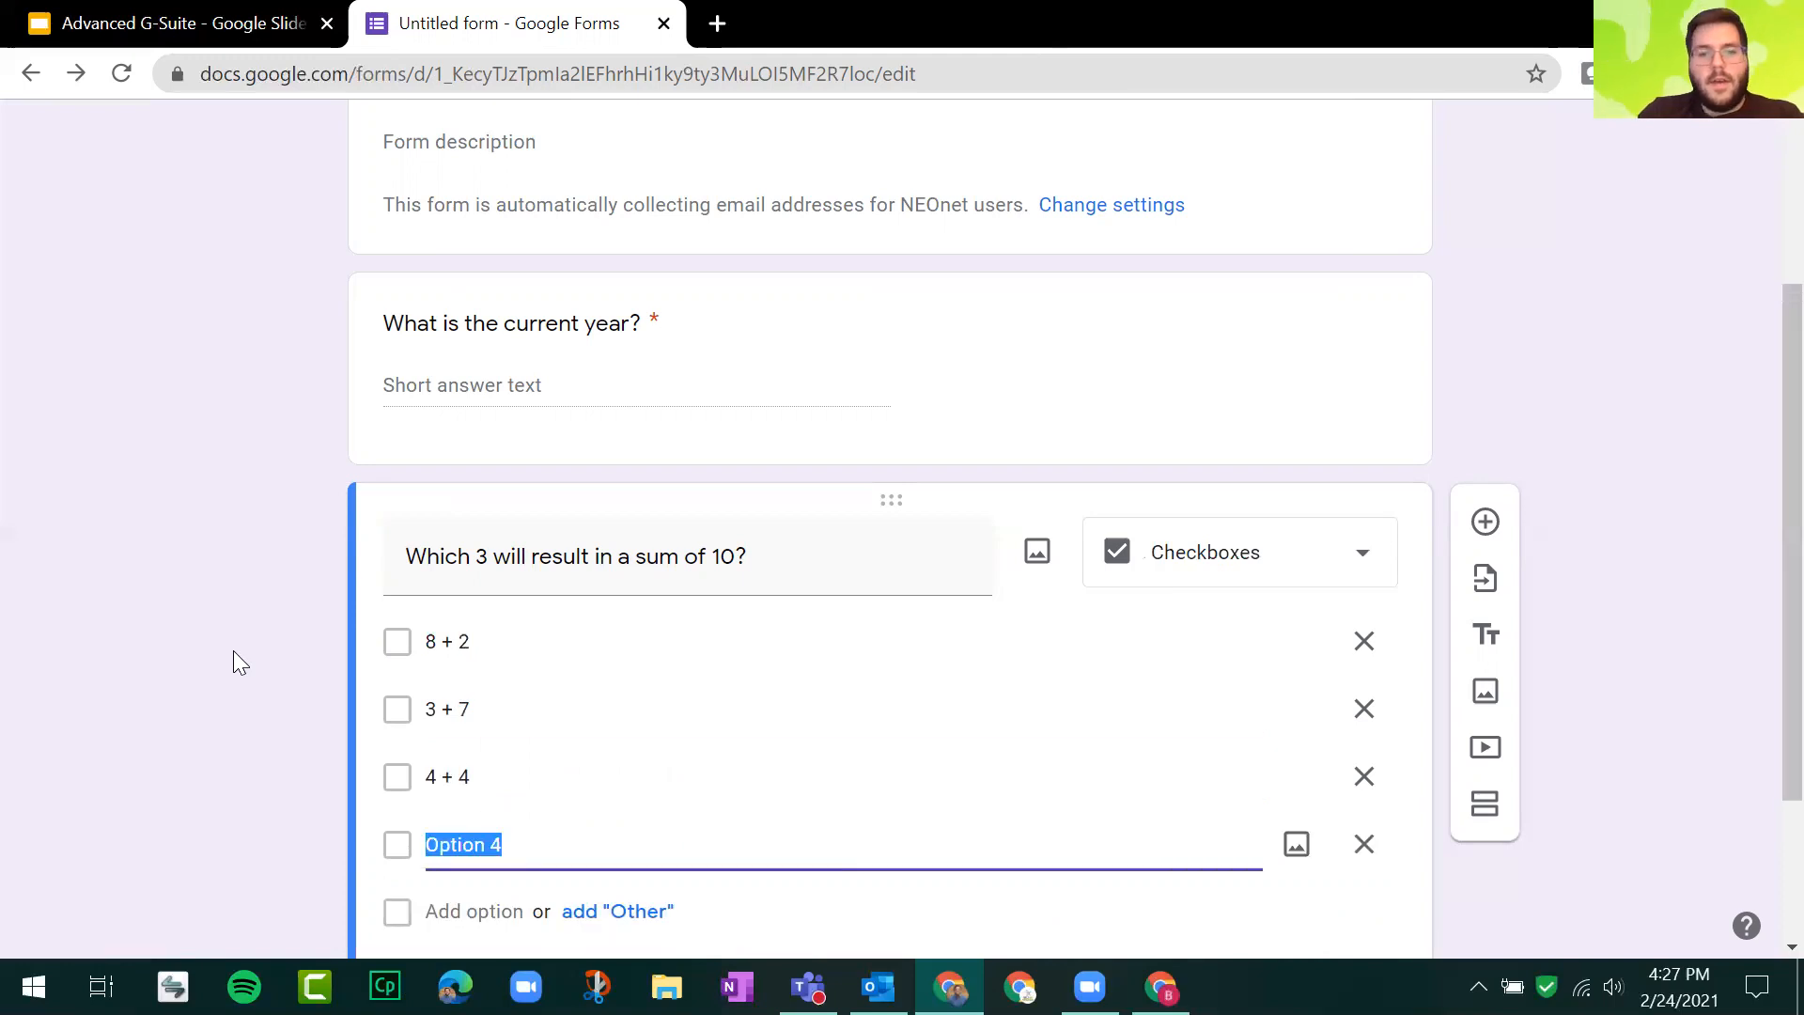
type("5 +")
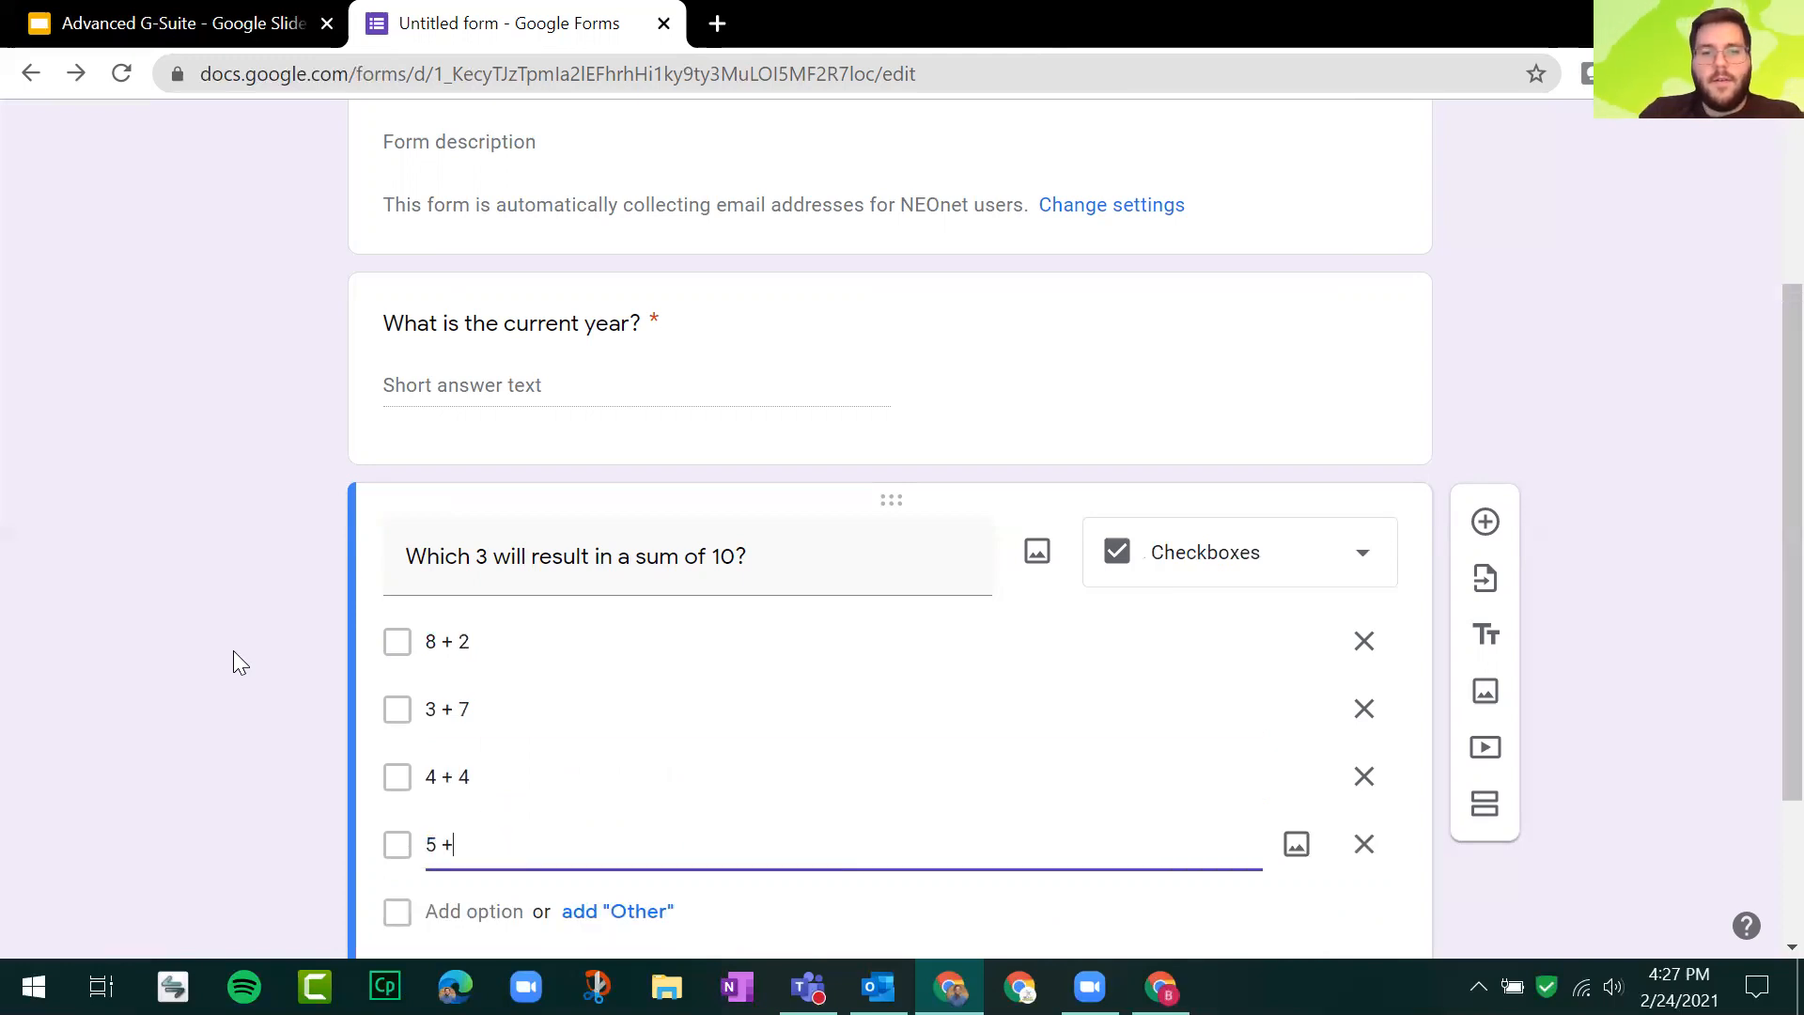
type(" 5")
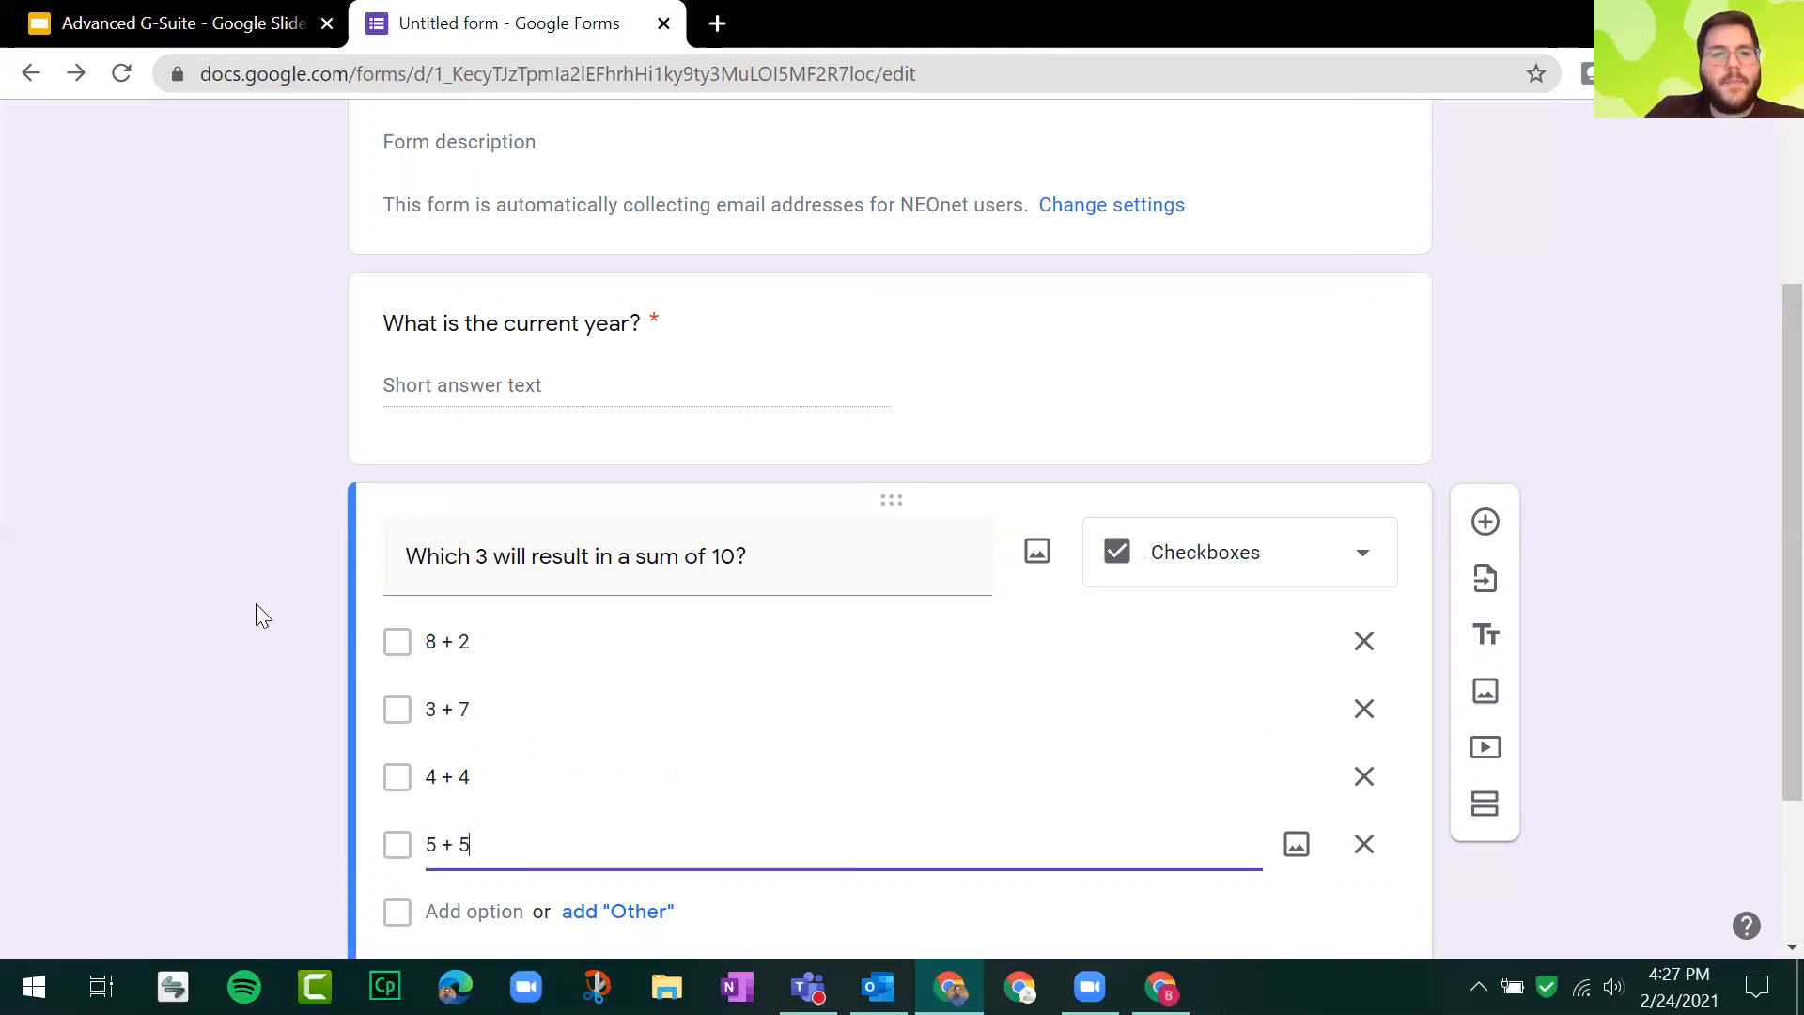
Step: Add response validation to the sum of 10 question that requires respondents to select exactly 3 options
scroll(255, 604, "down", 2)
left_click(1363, 825)
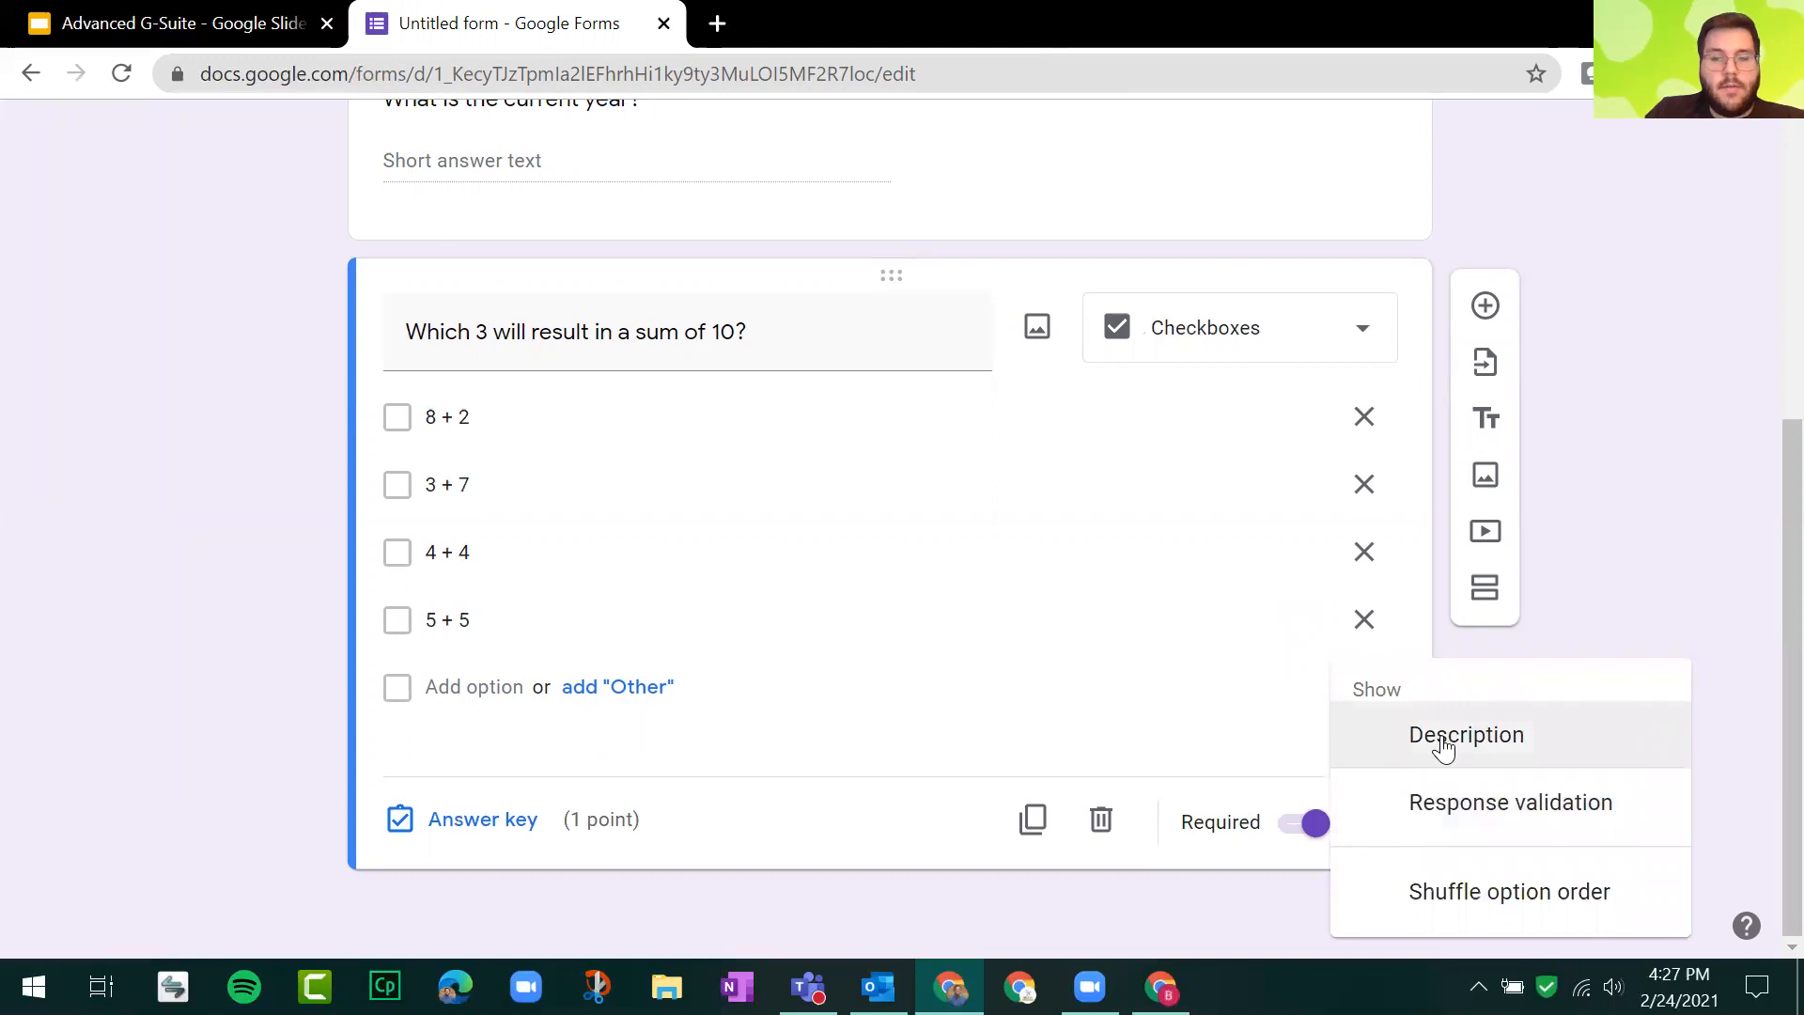
left_click(1548, 797)
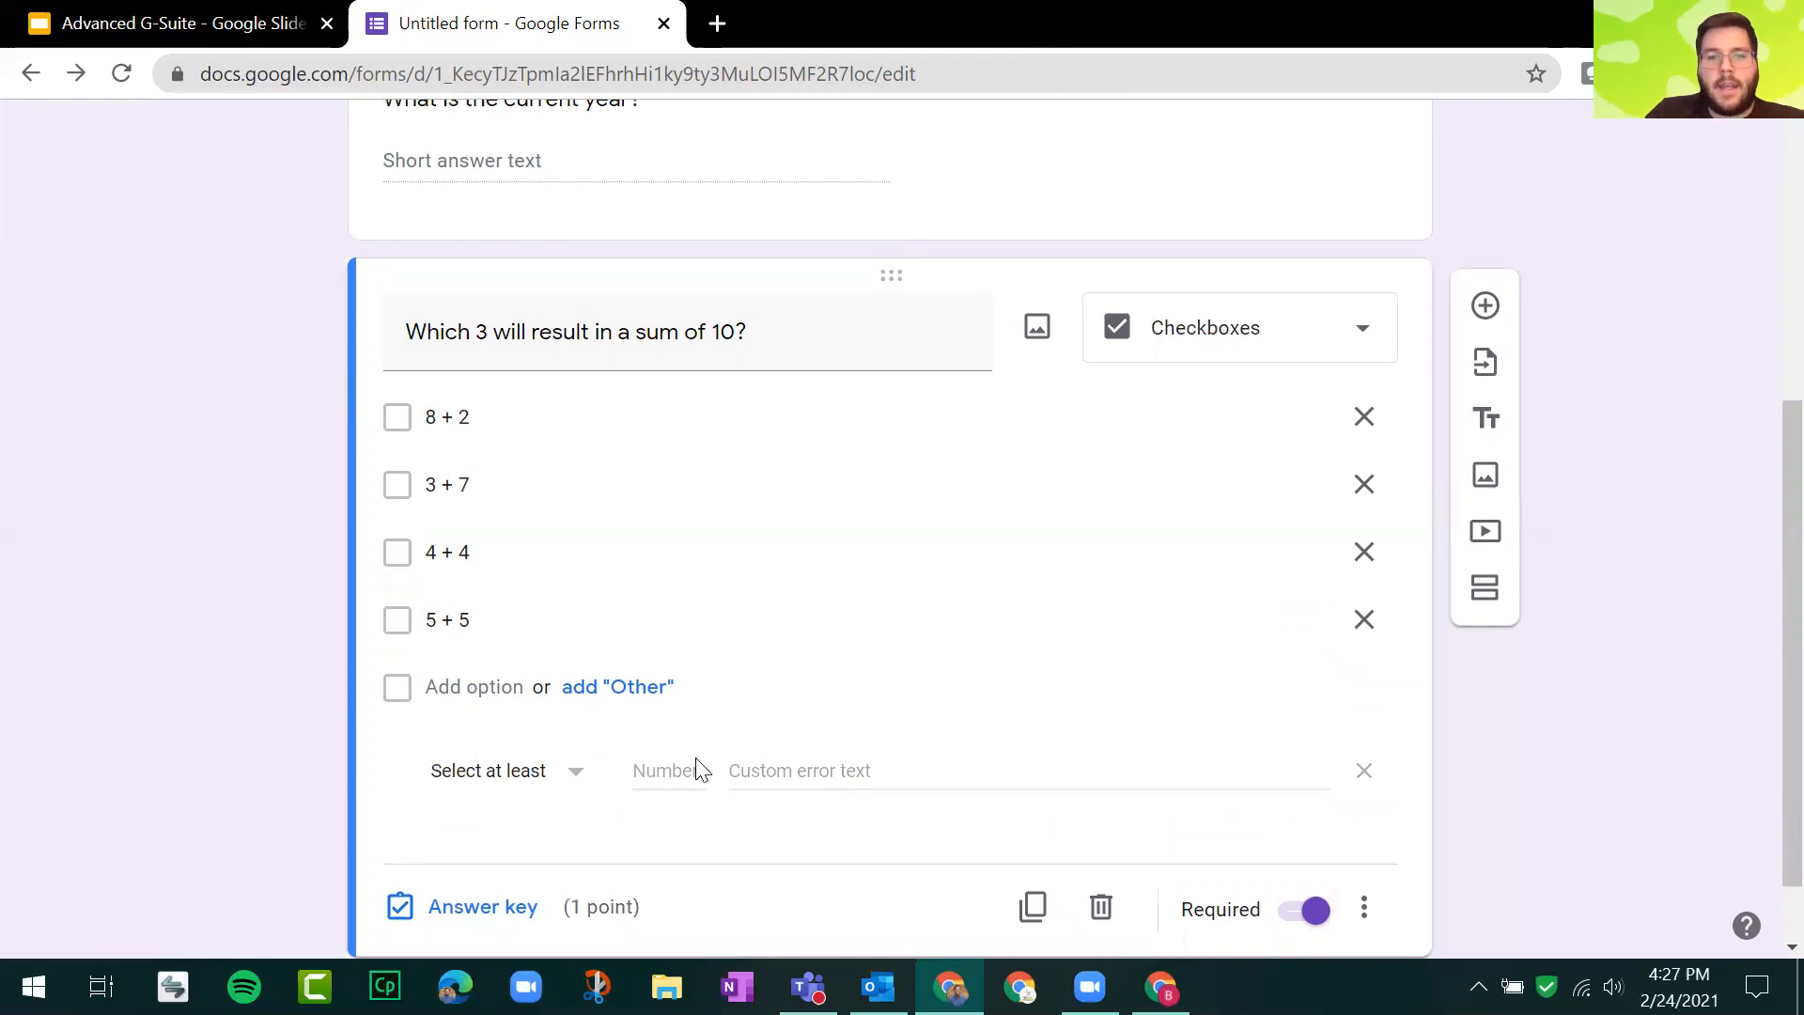
left_click(555, 770)
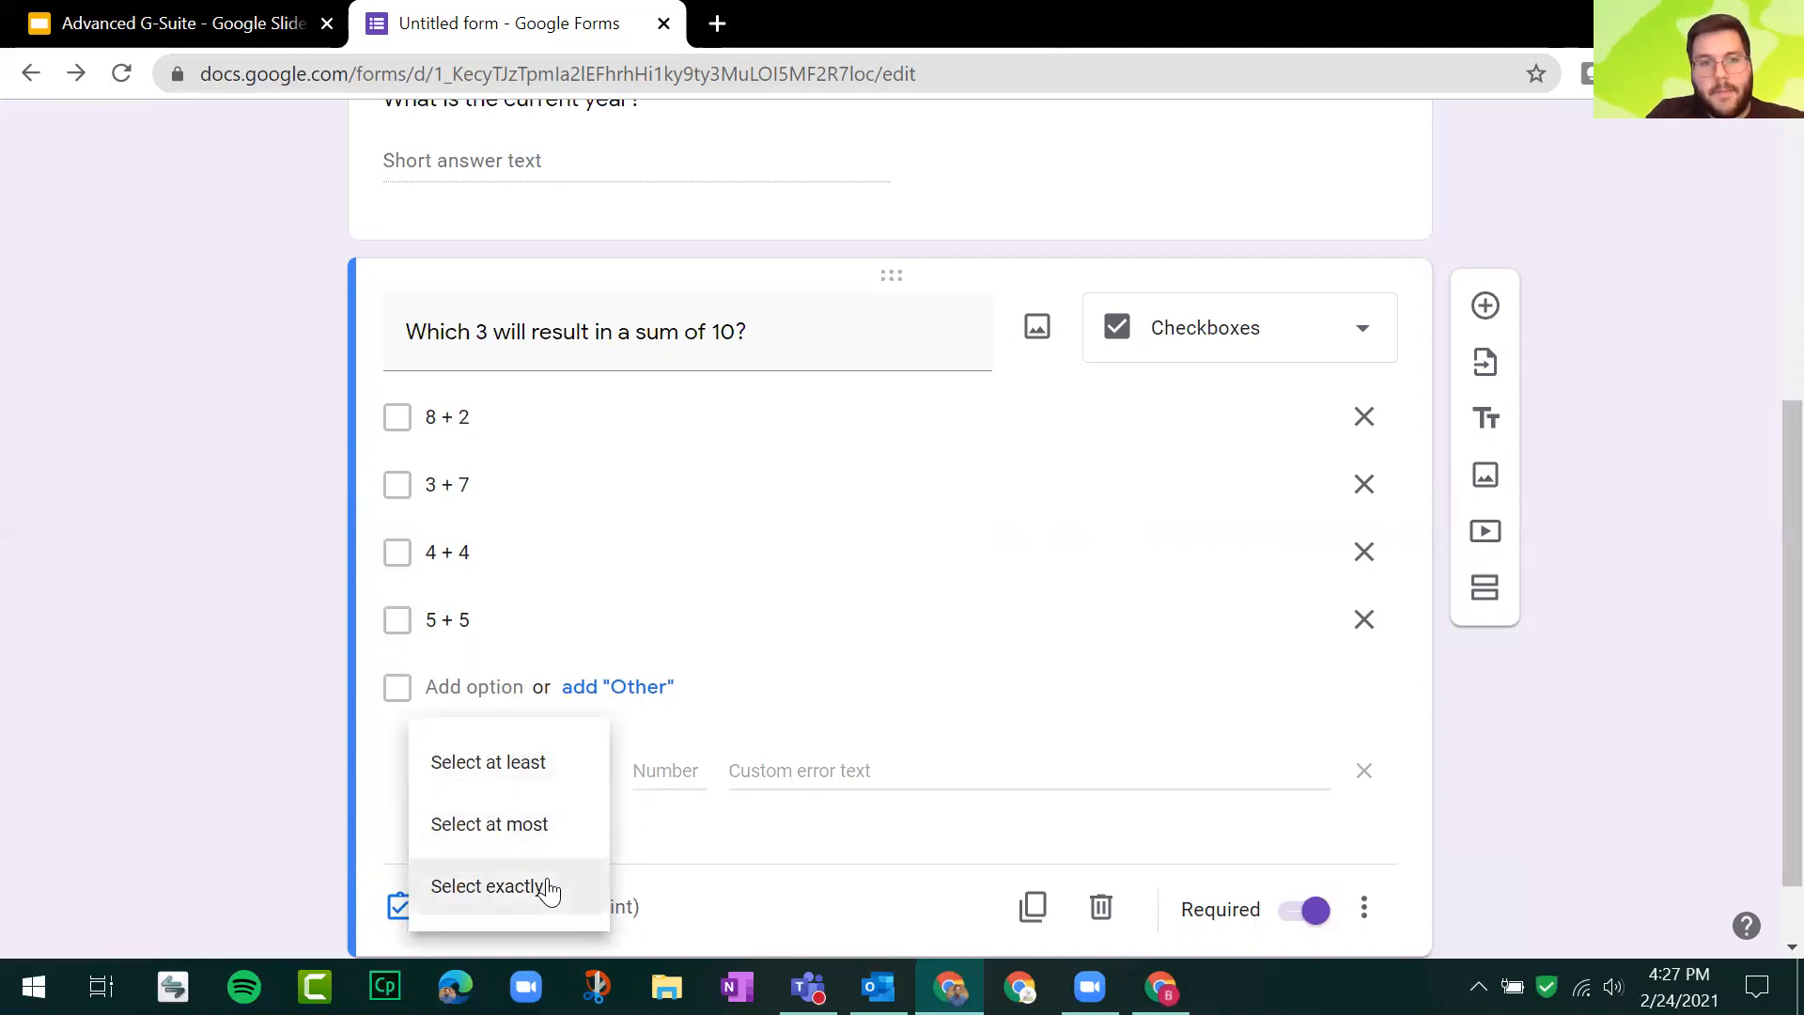
triple_click(428, 319)
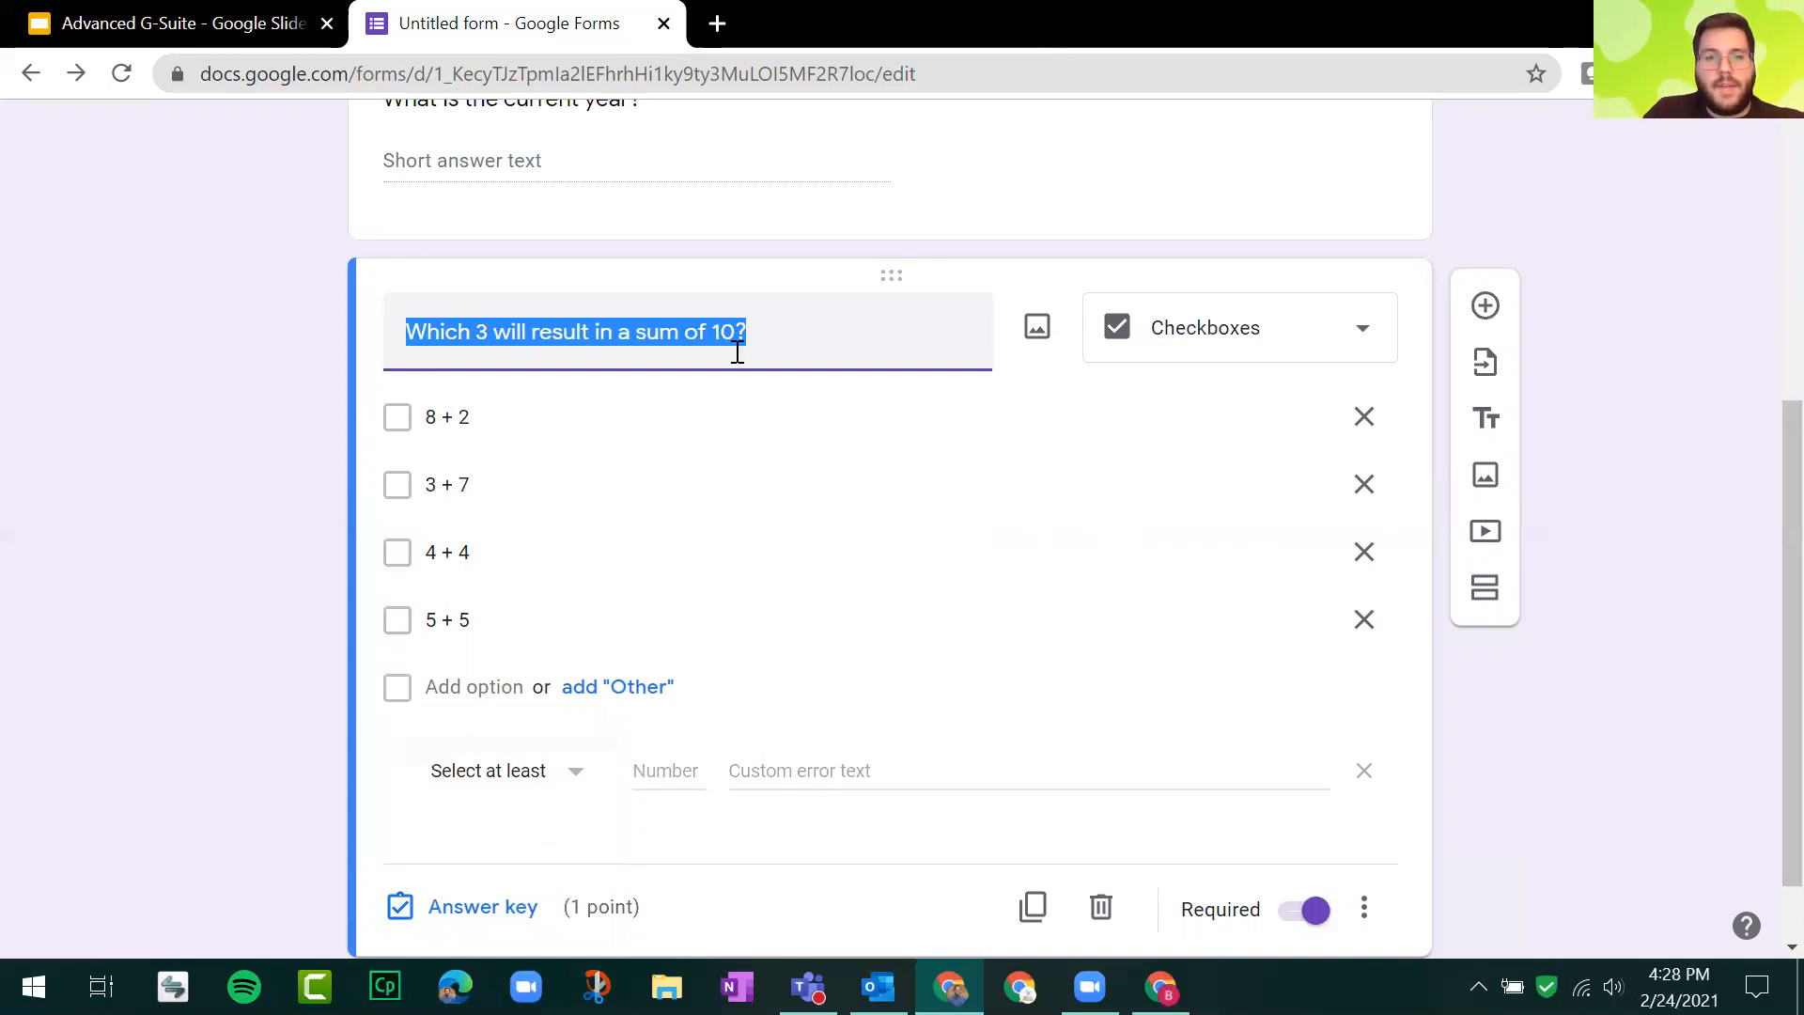
left_click(550, 781)
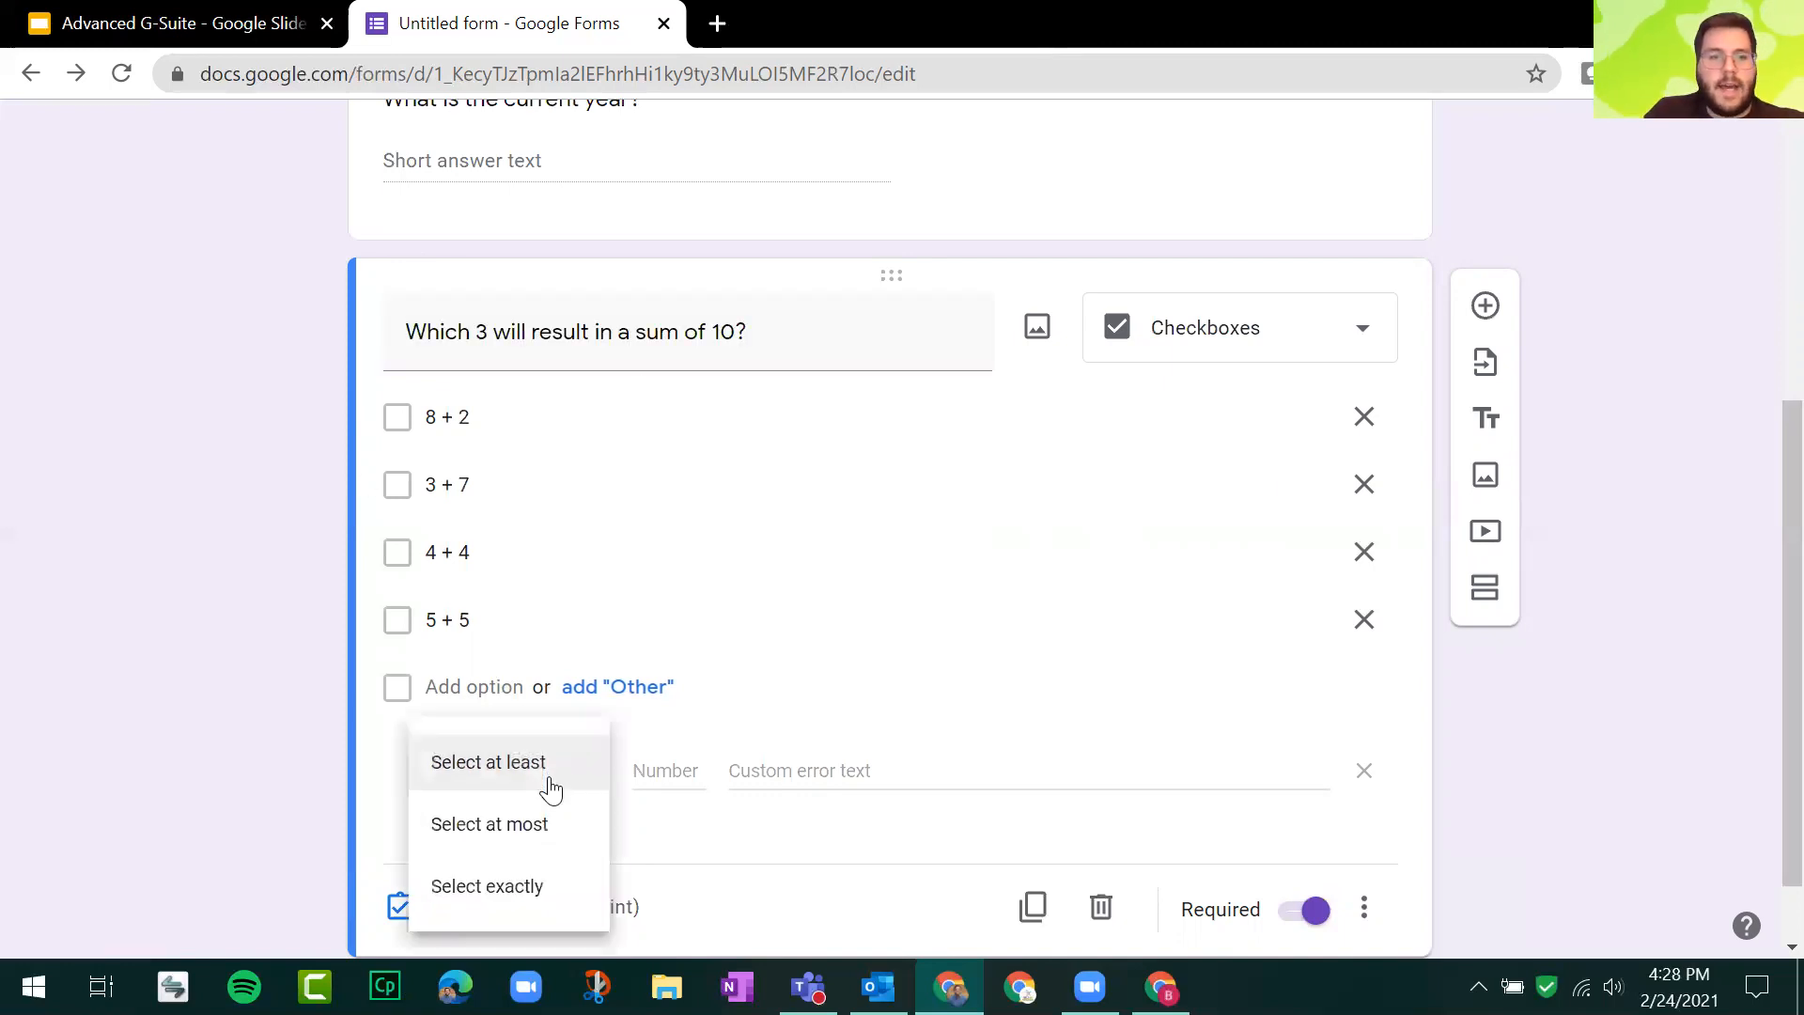
left_click(536, 892)
left_click(660, 772)
type("3")
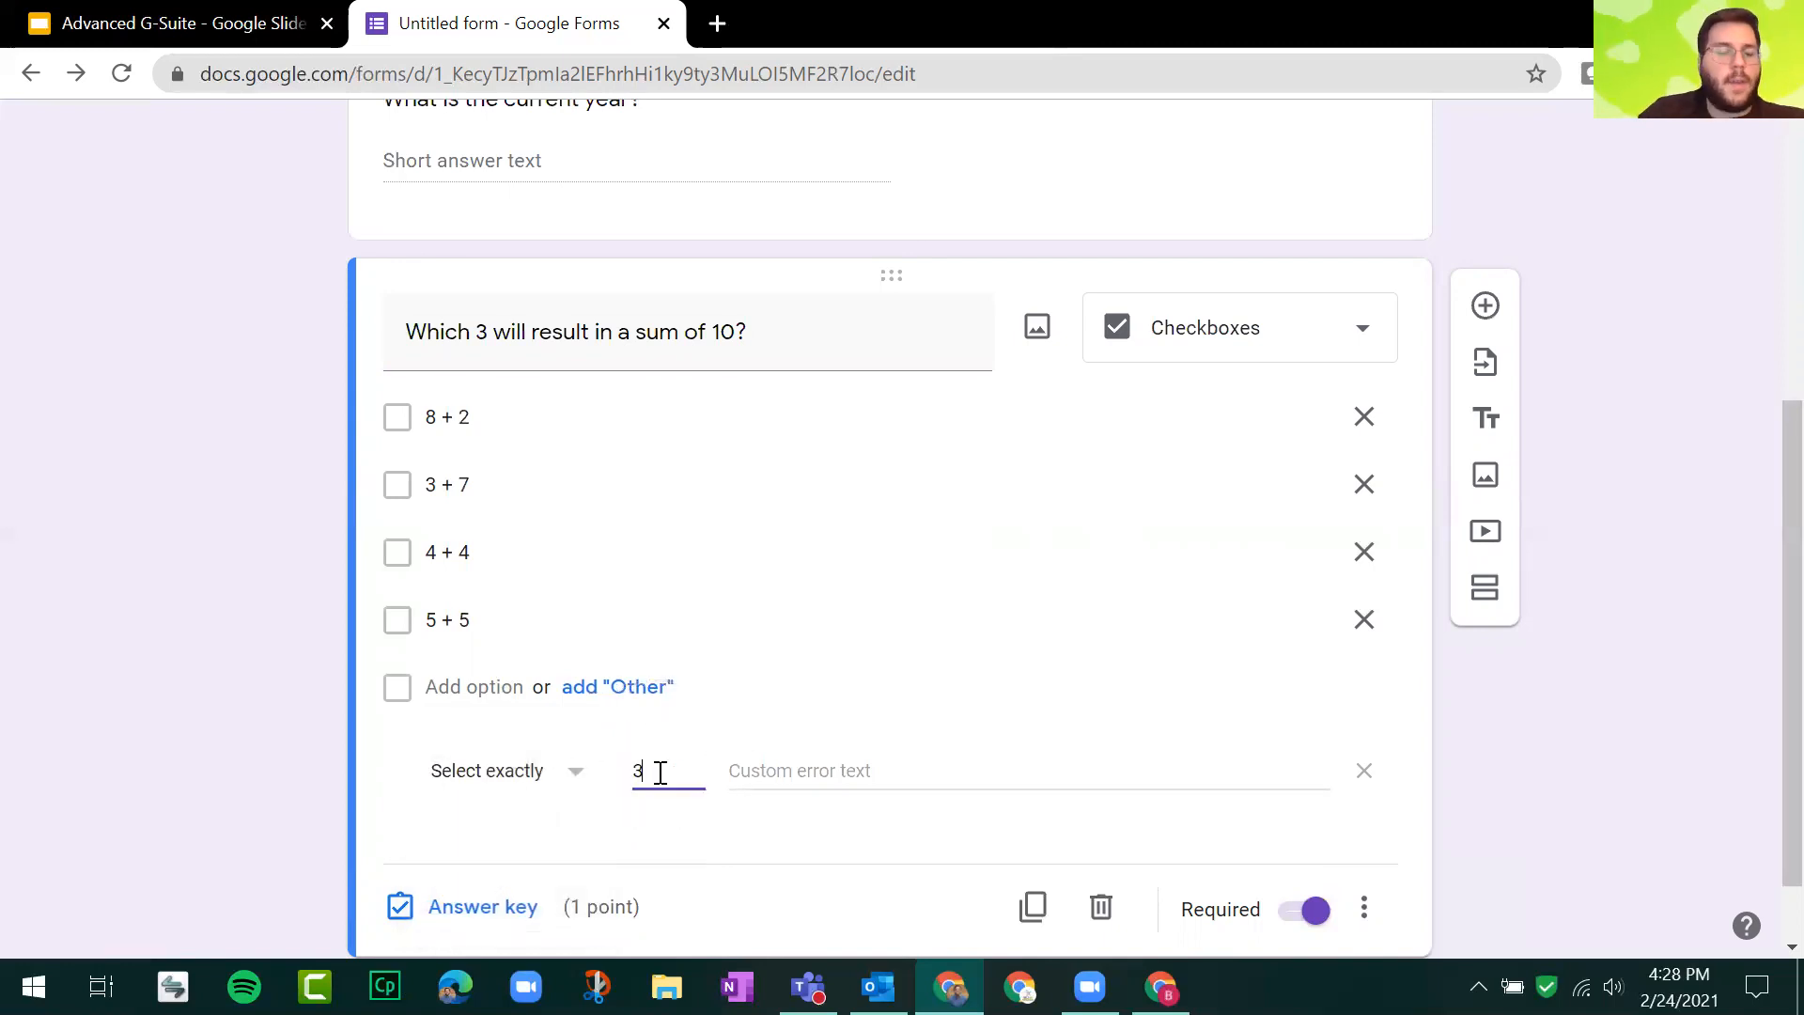
Step: Set the custom error text of the sum of 10 question's validation to "please pick 3 options!"
left_click(869, 758)
type("please pic")
type("k e")
type(" options!")
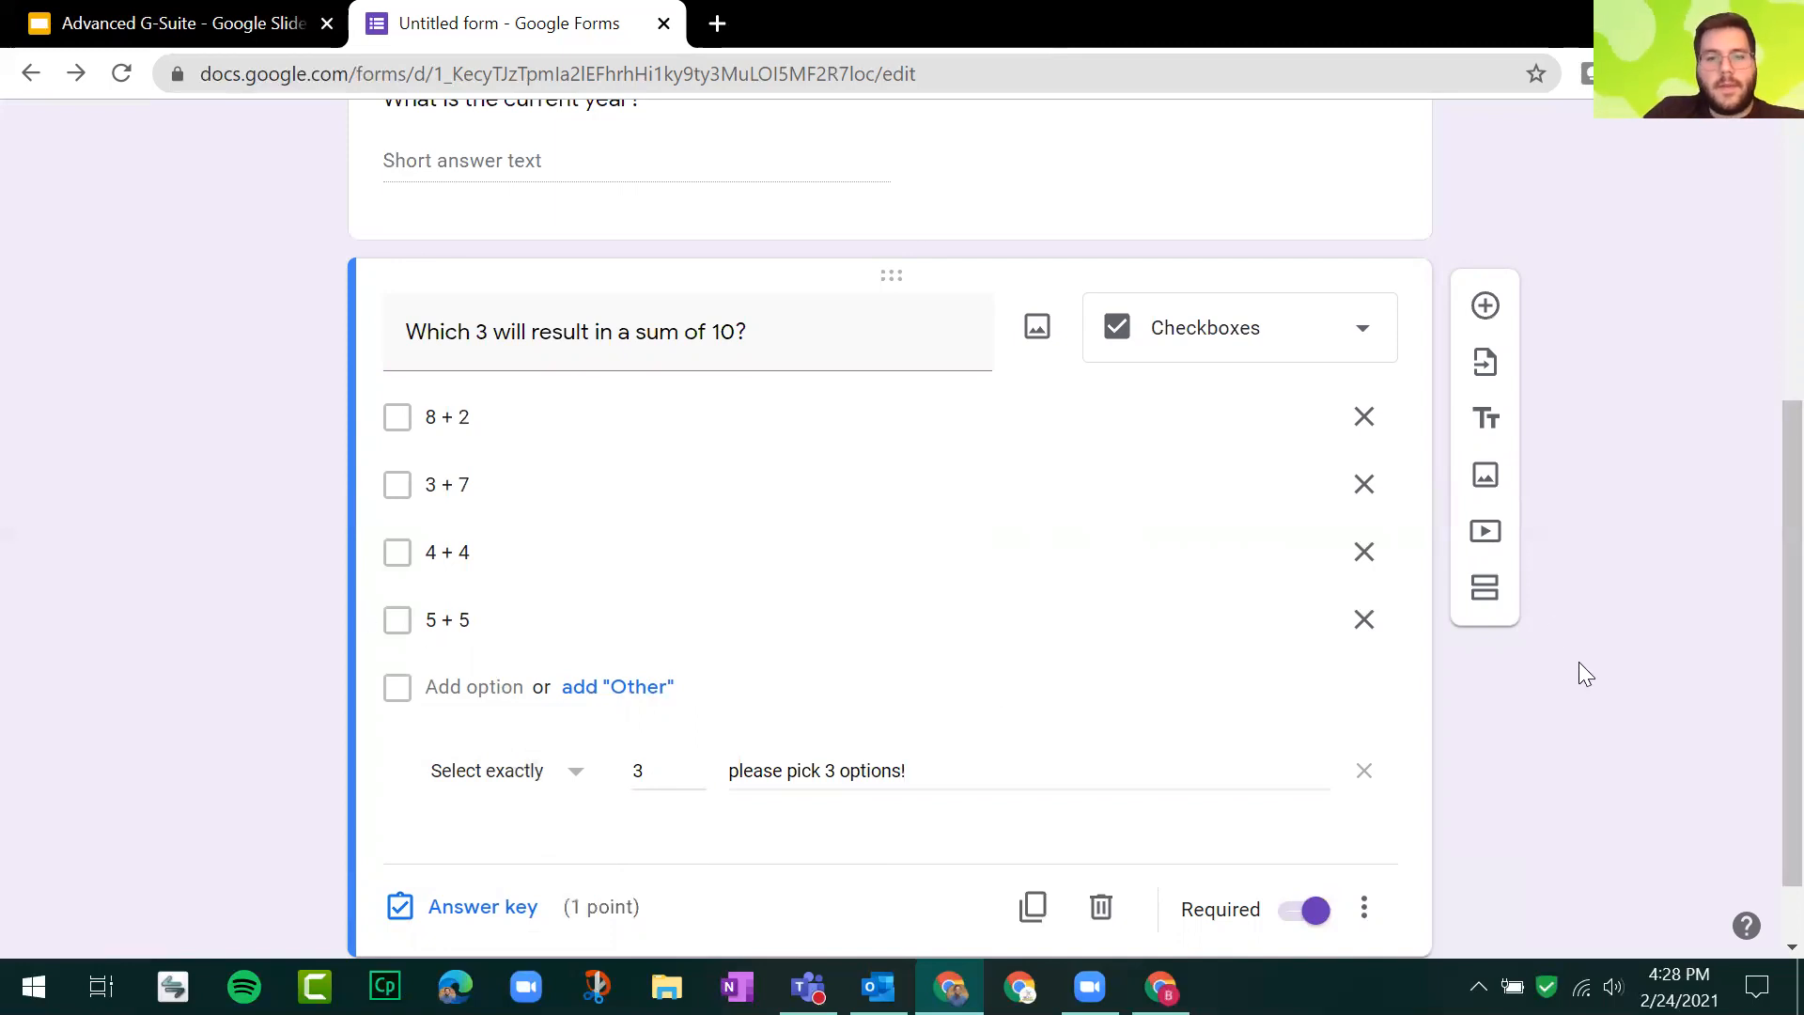
Step: Preview the form and test the checkbox validation by selecting only "8 + 2" in the sum of 10 question
scroll(1588, 652, "up", 5)
left_click(1381, 146)
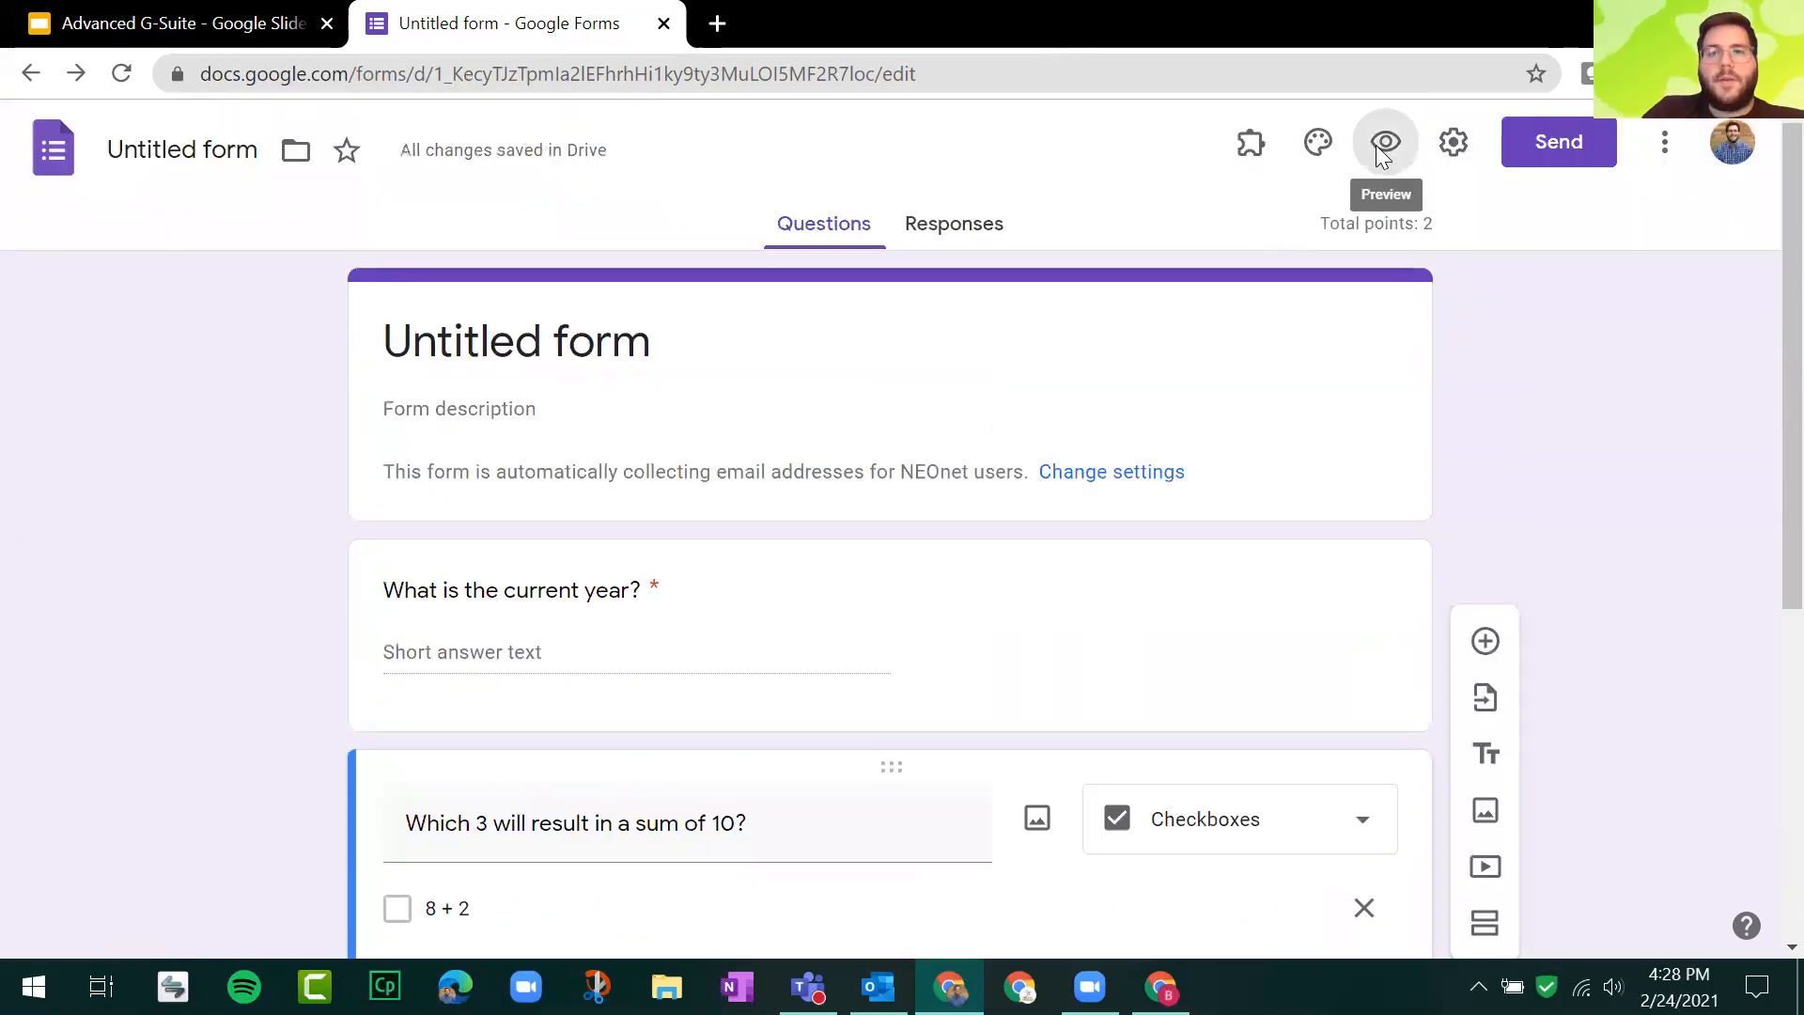
scroll(220, 494, "down", 2)
scroll(221, 510, "down", 2)
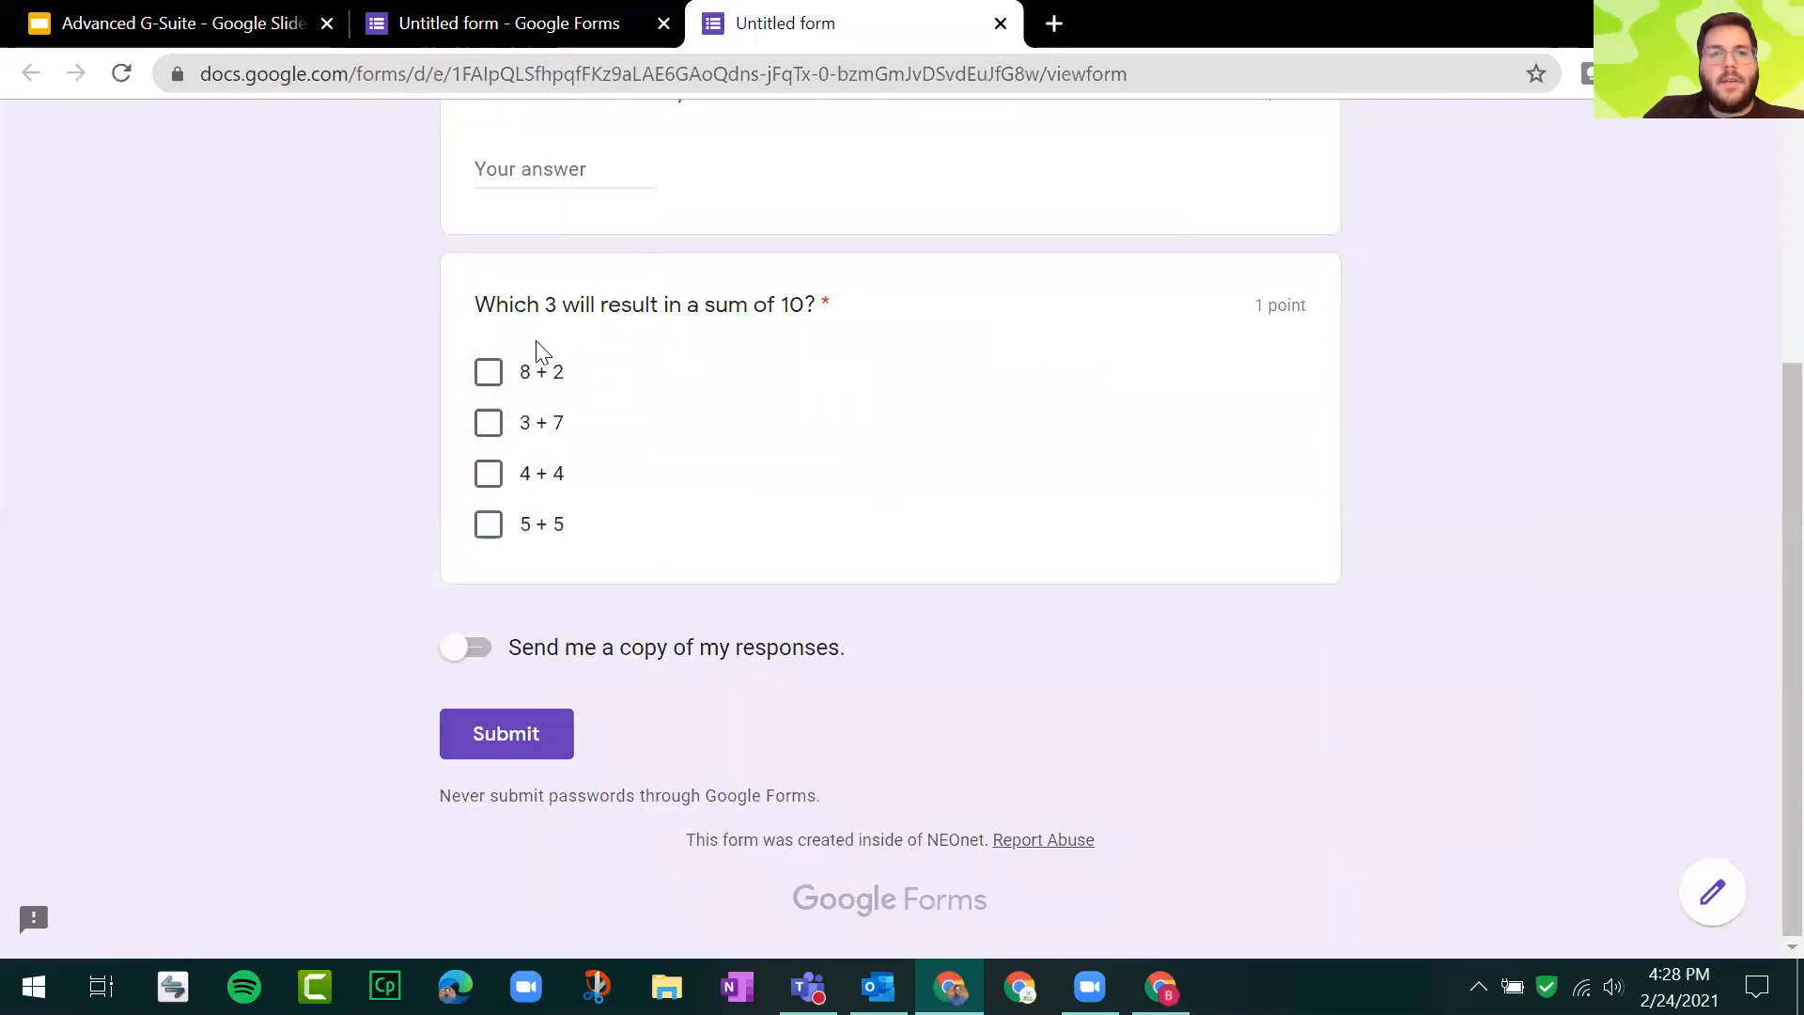
left_click(489, 371)
left_click_drag(559, 564, 726, 565)
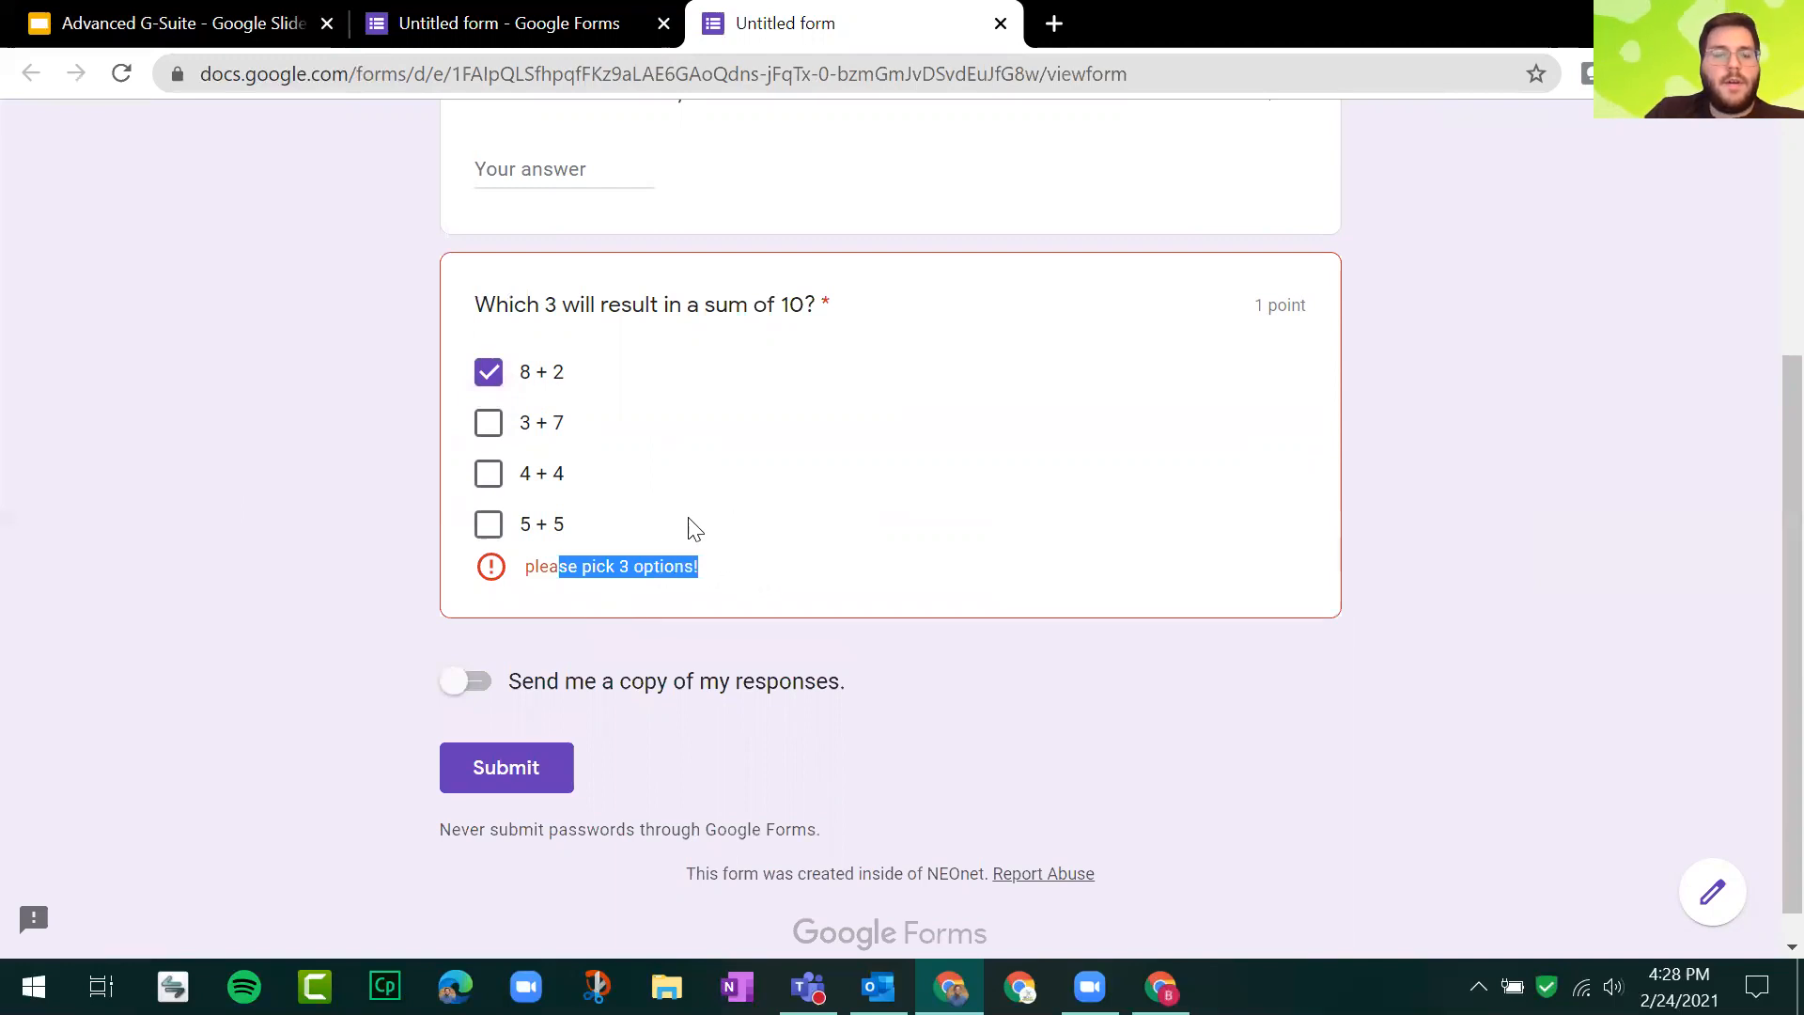
Step: Select "3 + 7" and "4 + 4" in the previewed question as well, then close the preview without submitting
left_click(489, 472)
left_click(488, 421)
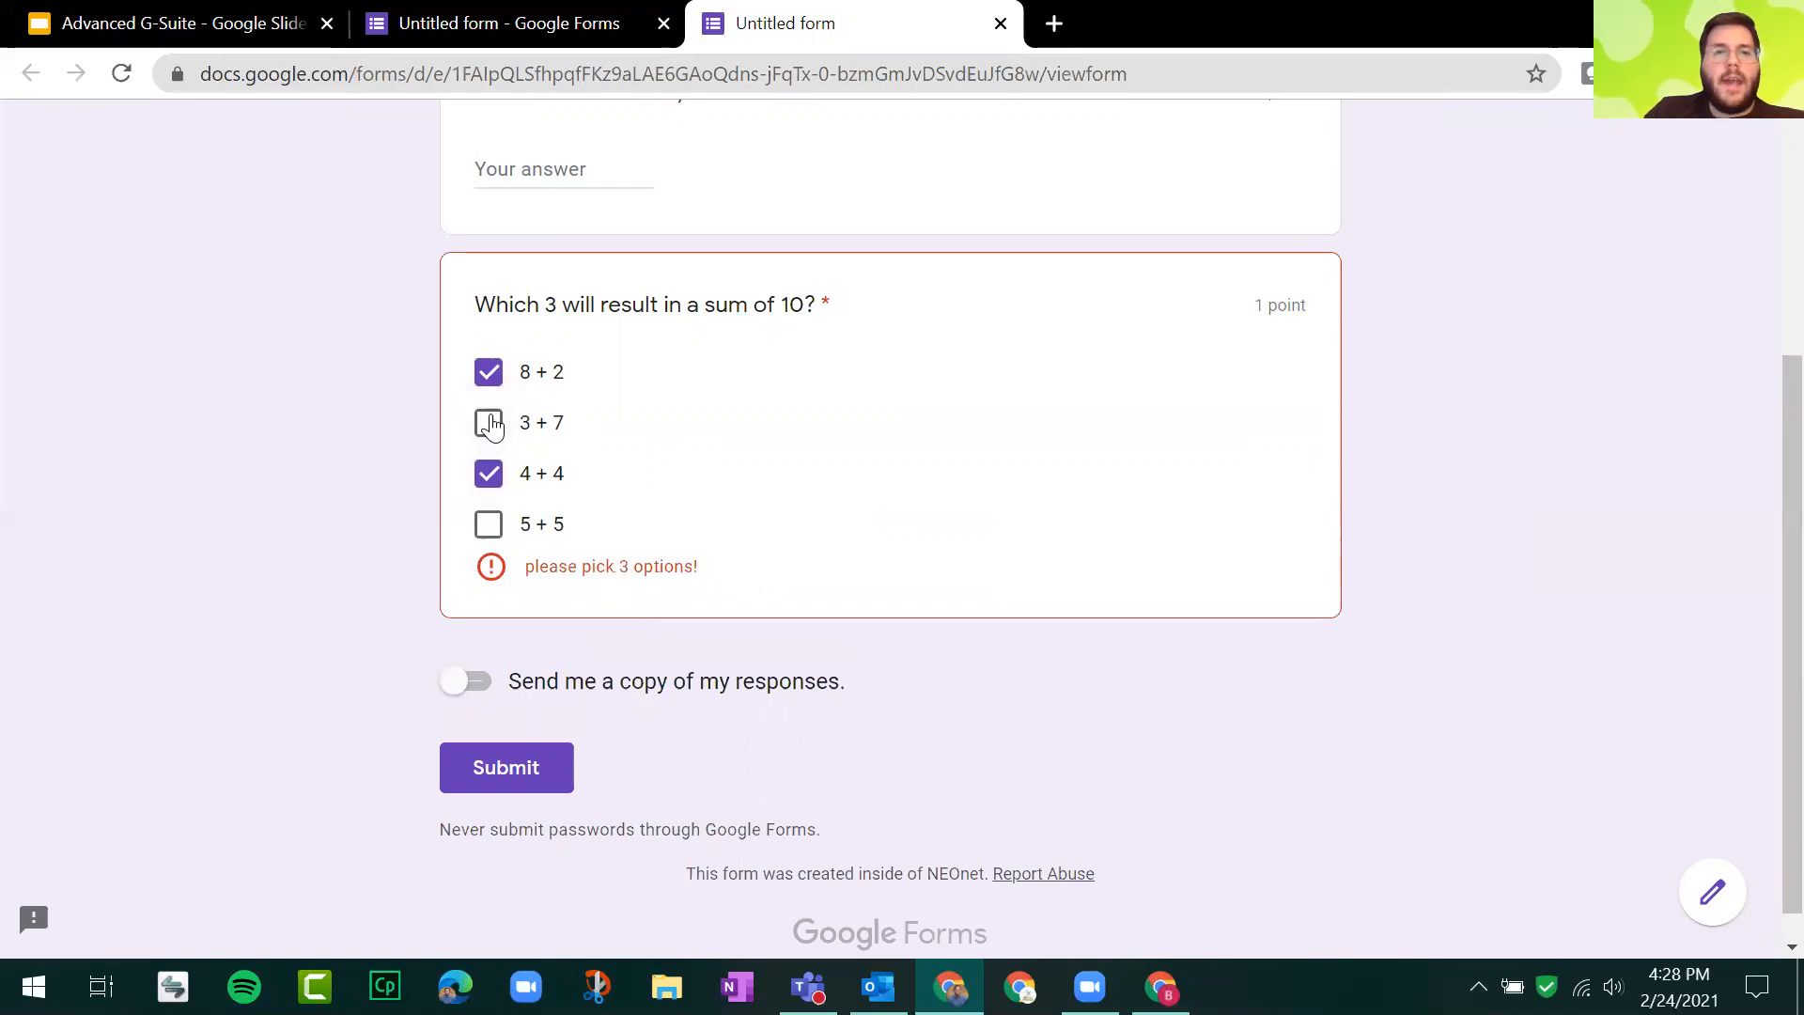
left_click(560, 485)
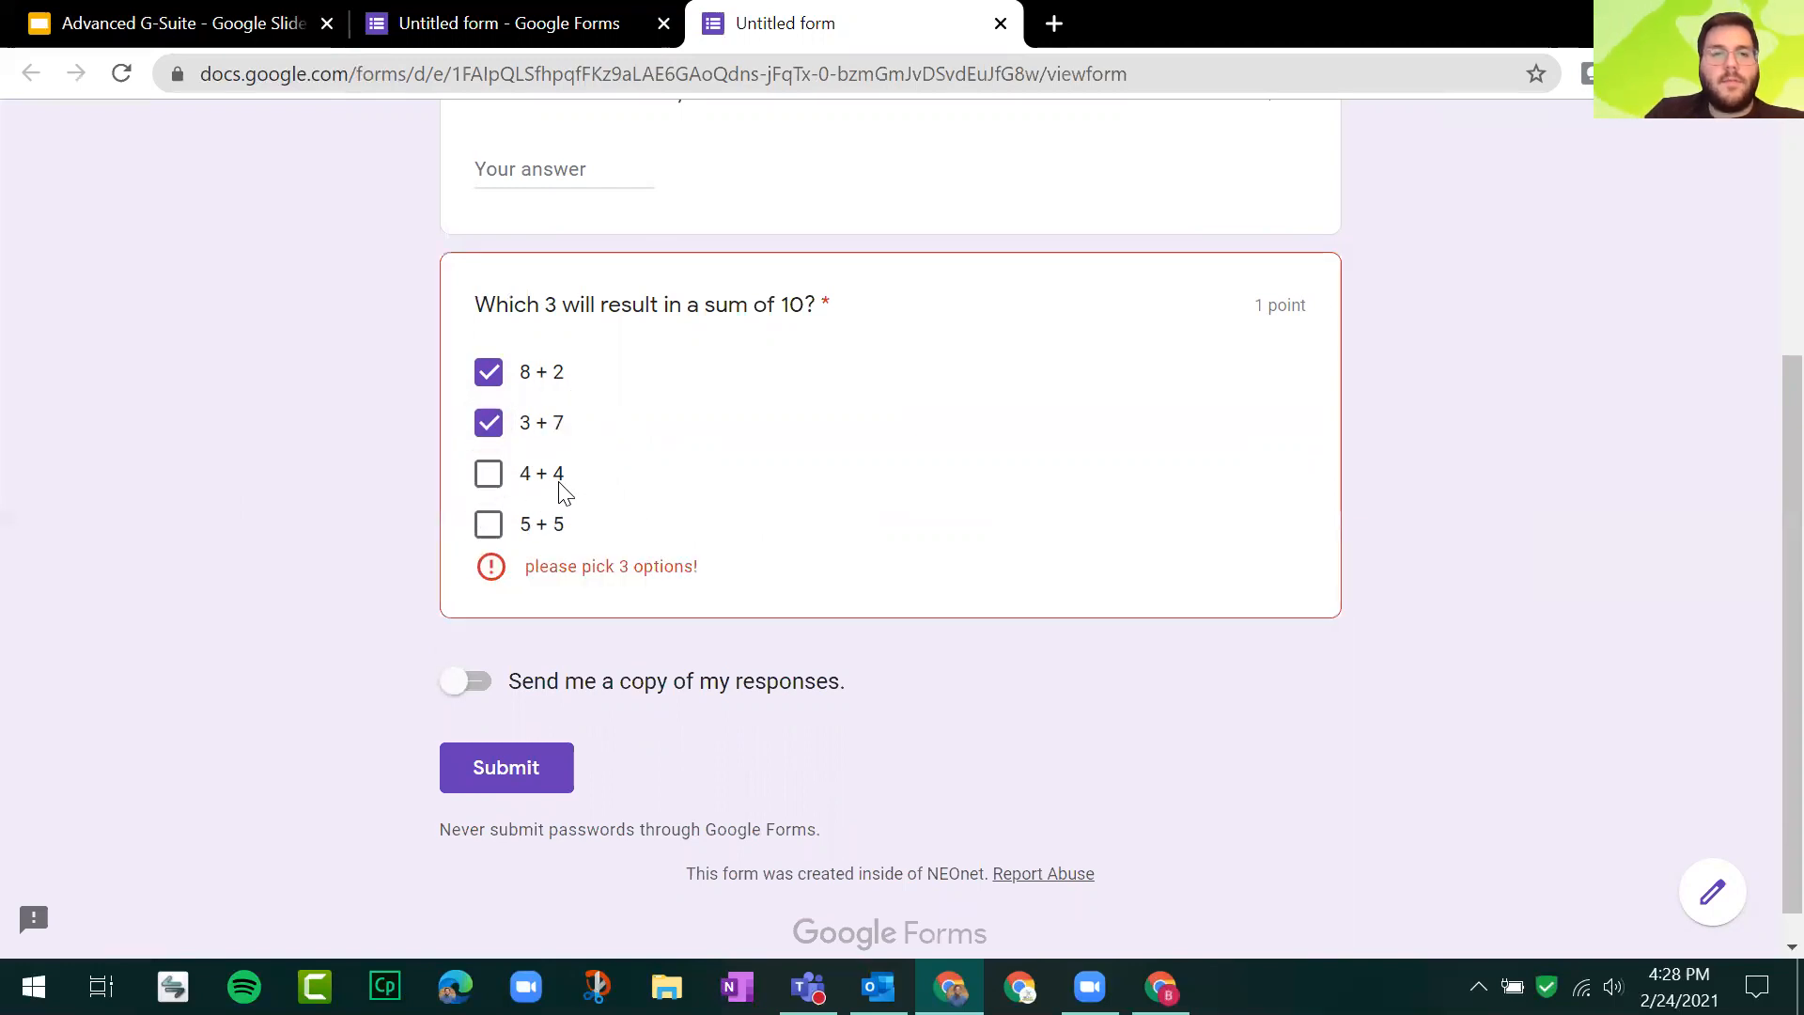
left_click(560, 485)
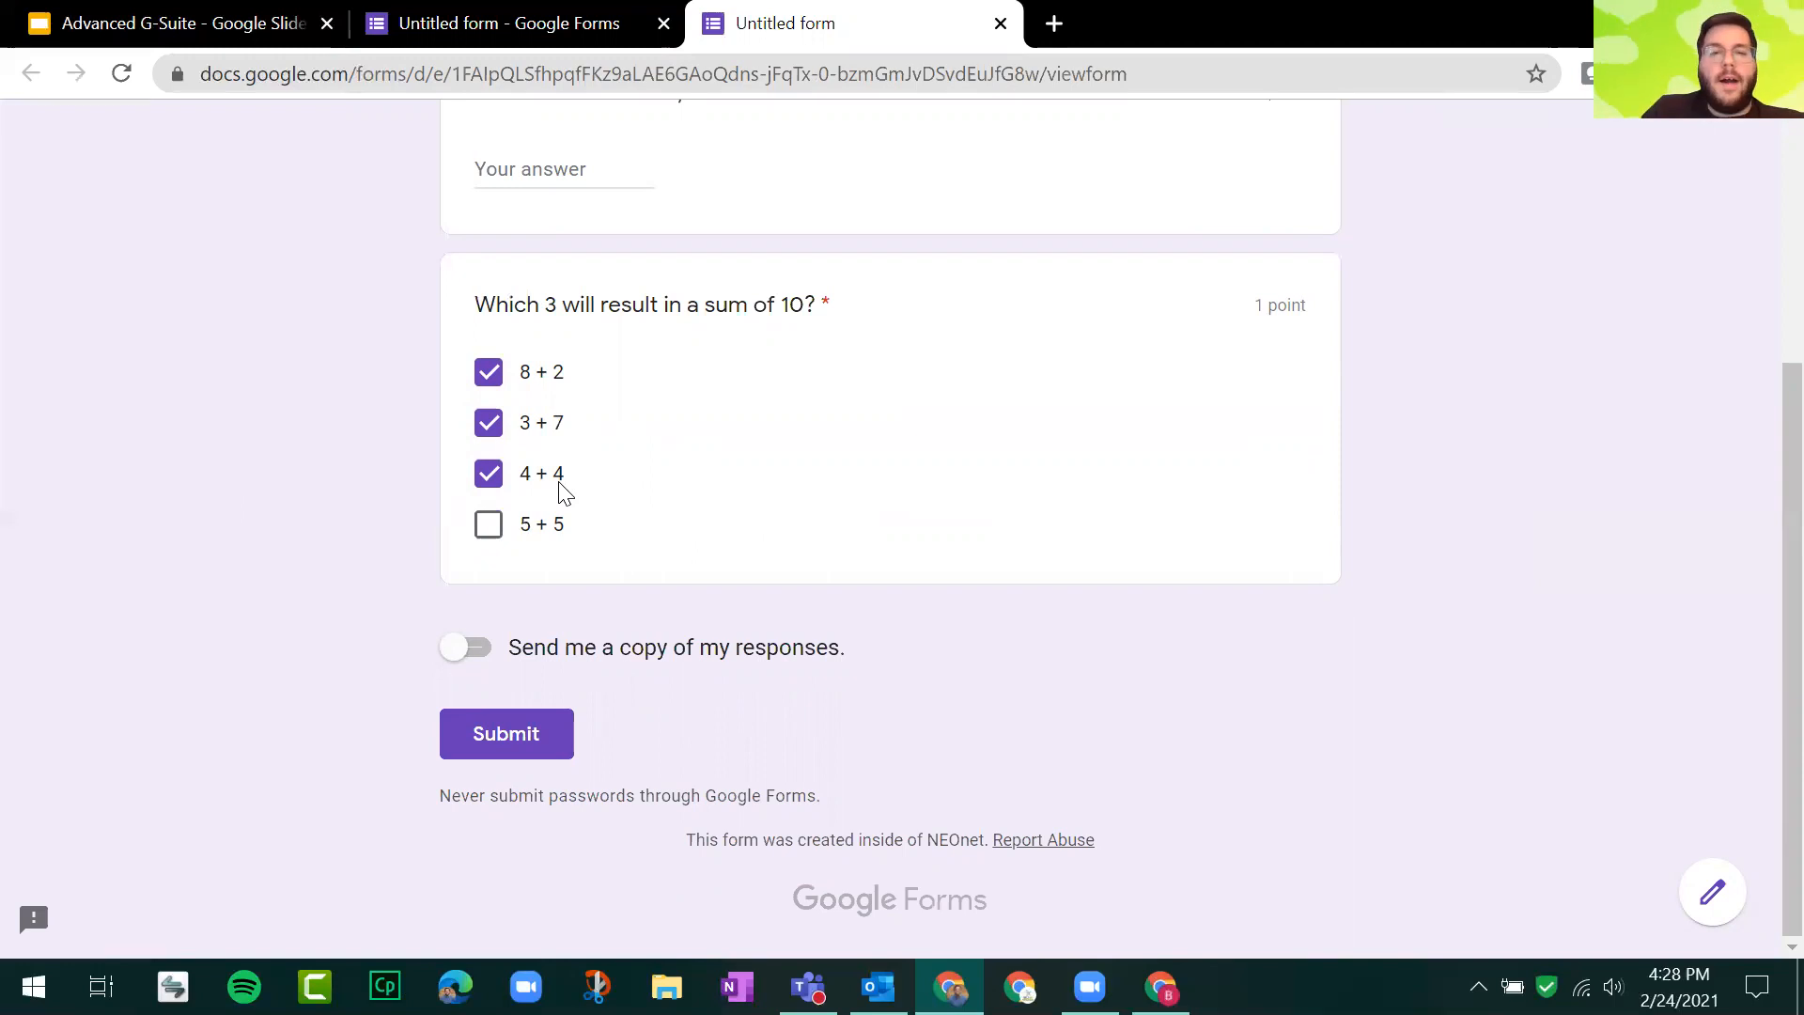
left_click(999, 23)
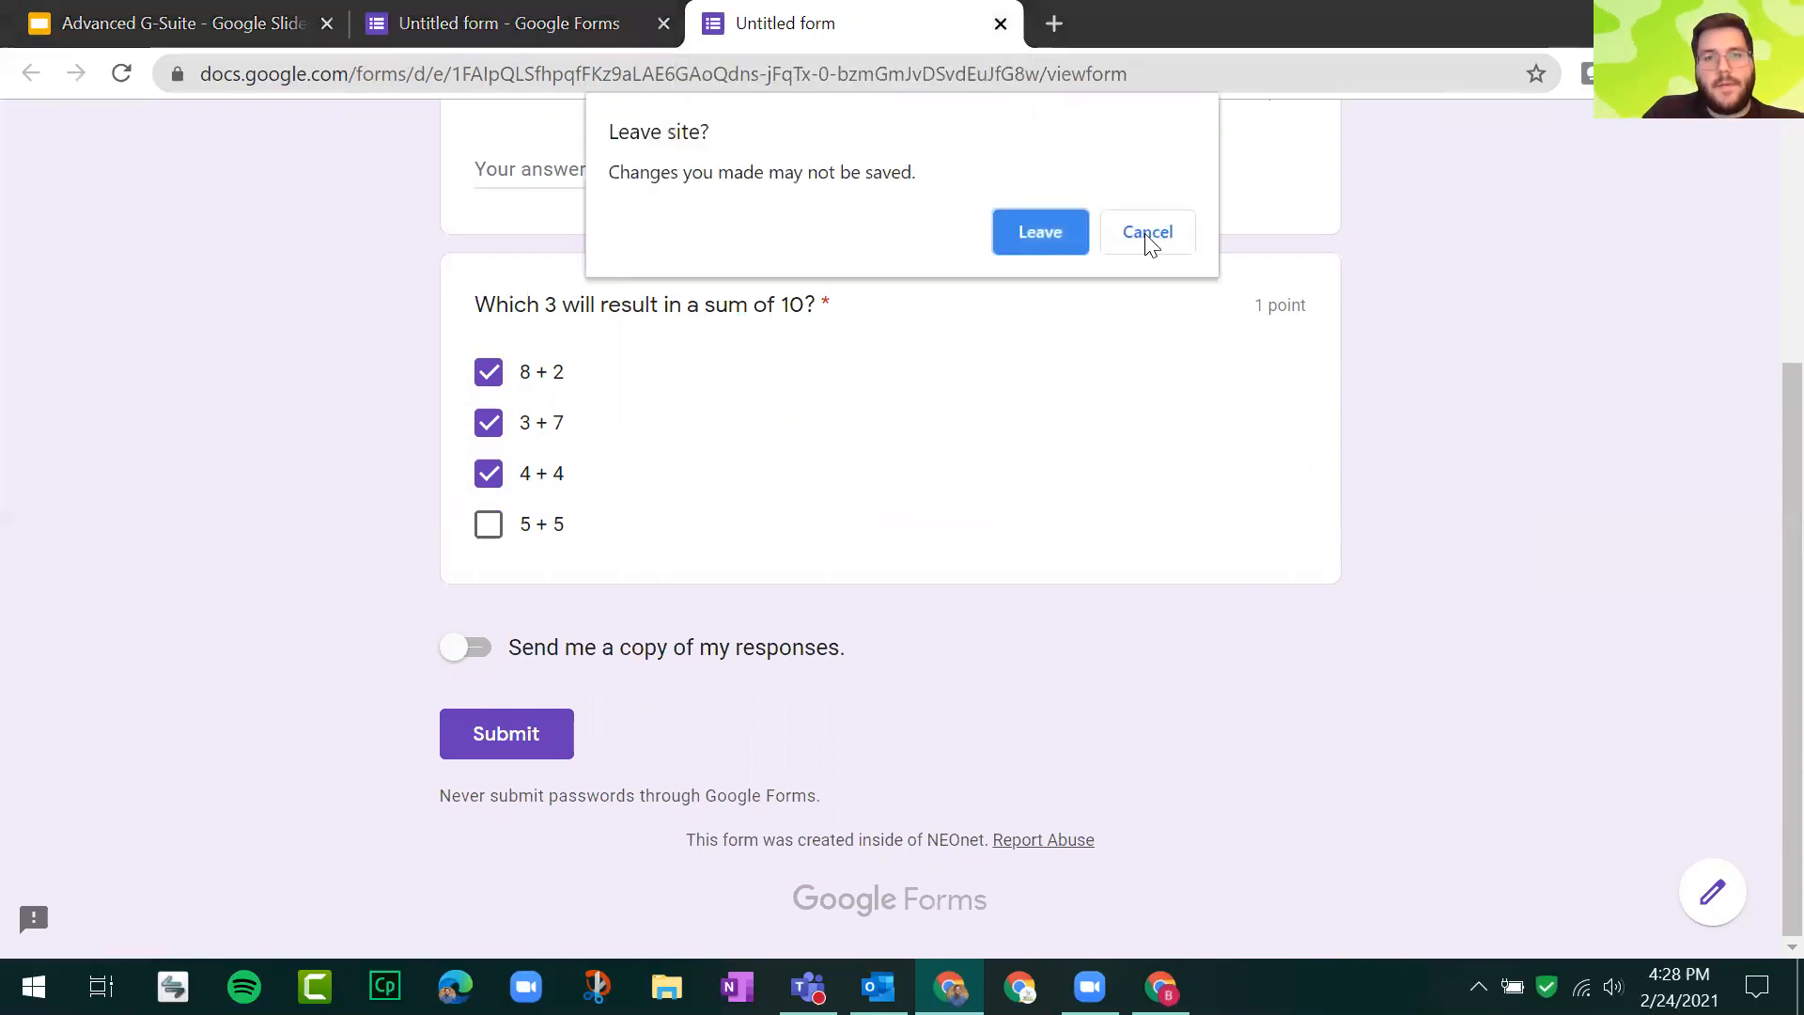
left_click(1043, 235)
Step: Switch to the Advanced G-Suite slides and advance from Response Validation through the password protection steps to the "Some Great Add-ons!" slide
left_click(56, 20)
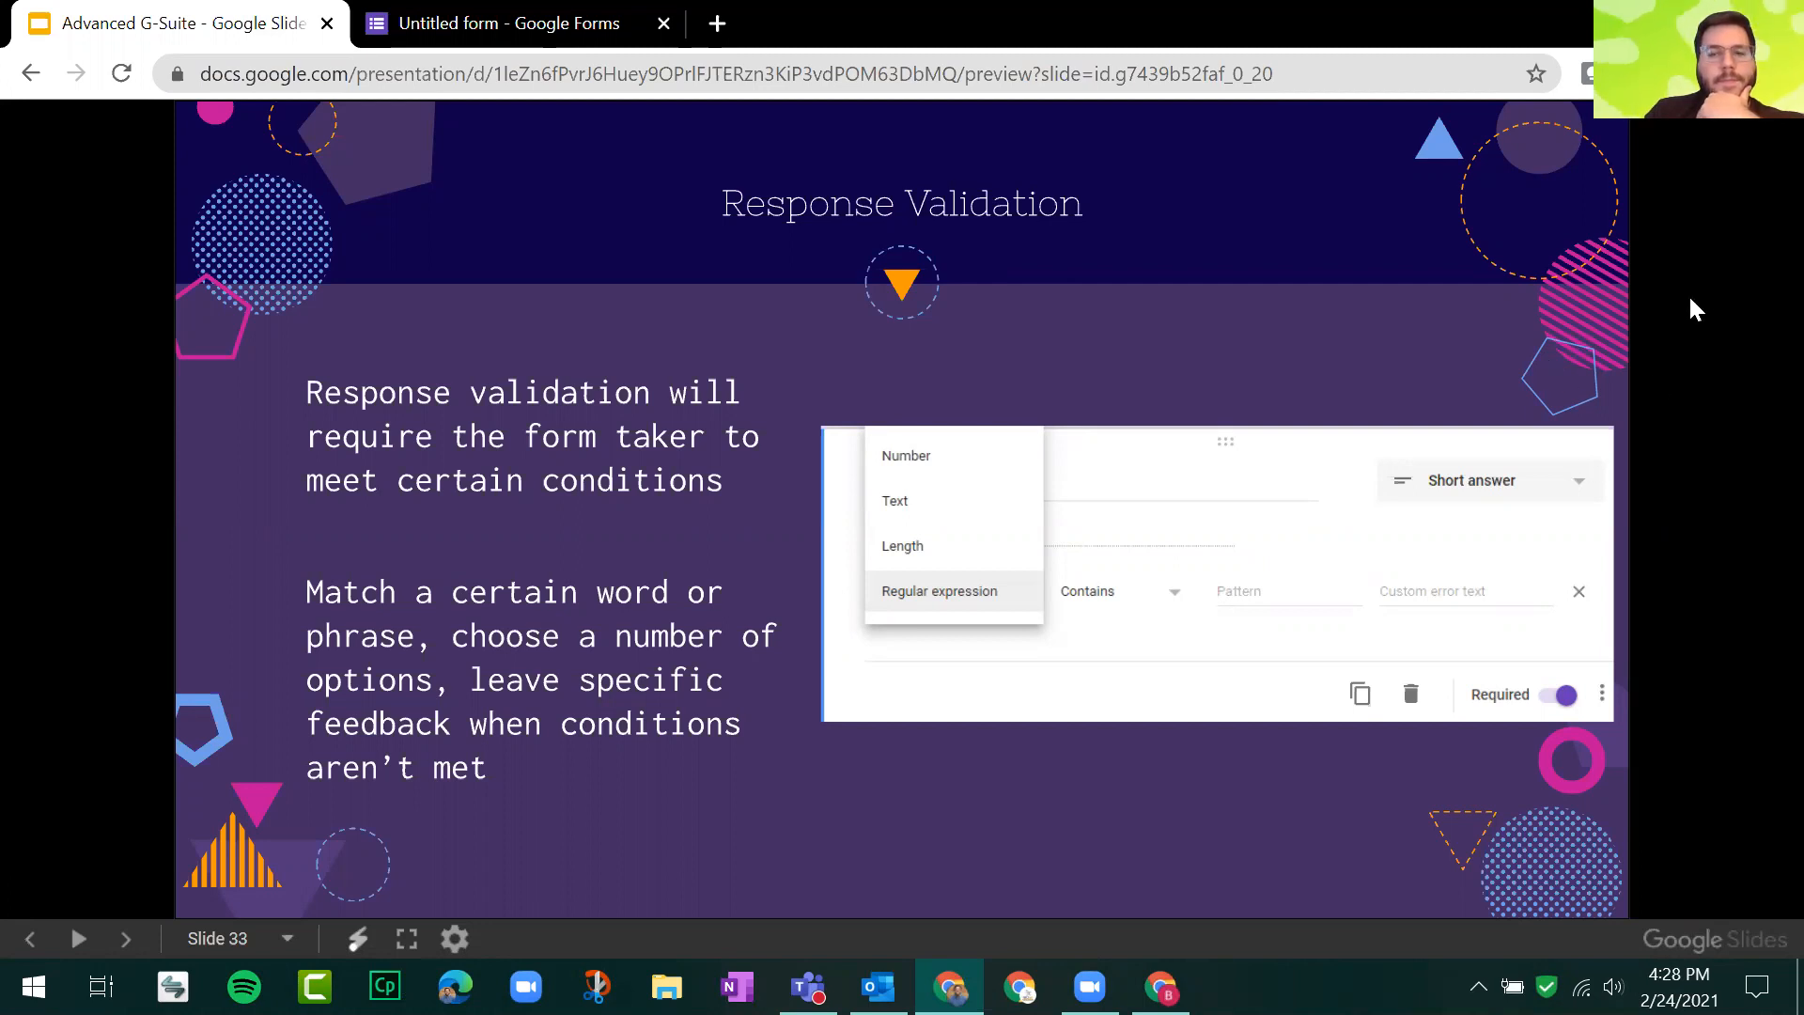
key("Right")
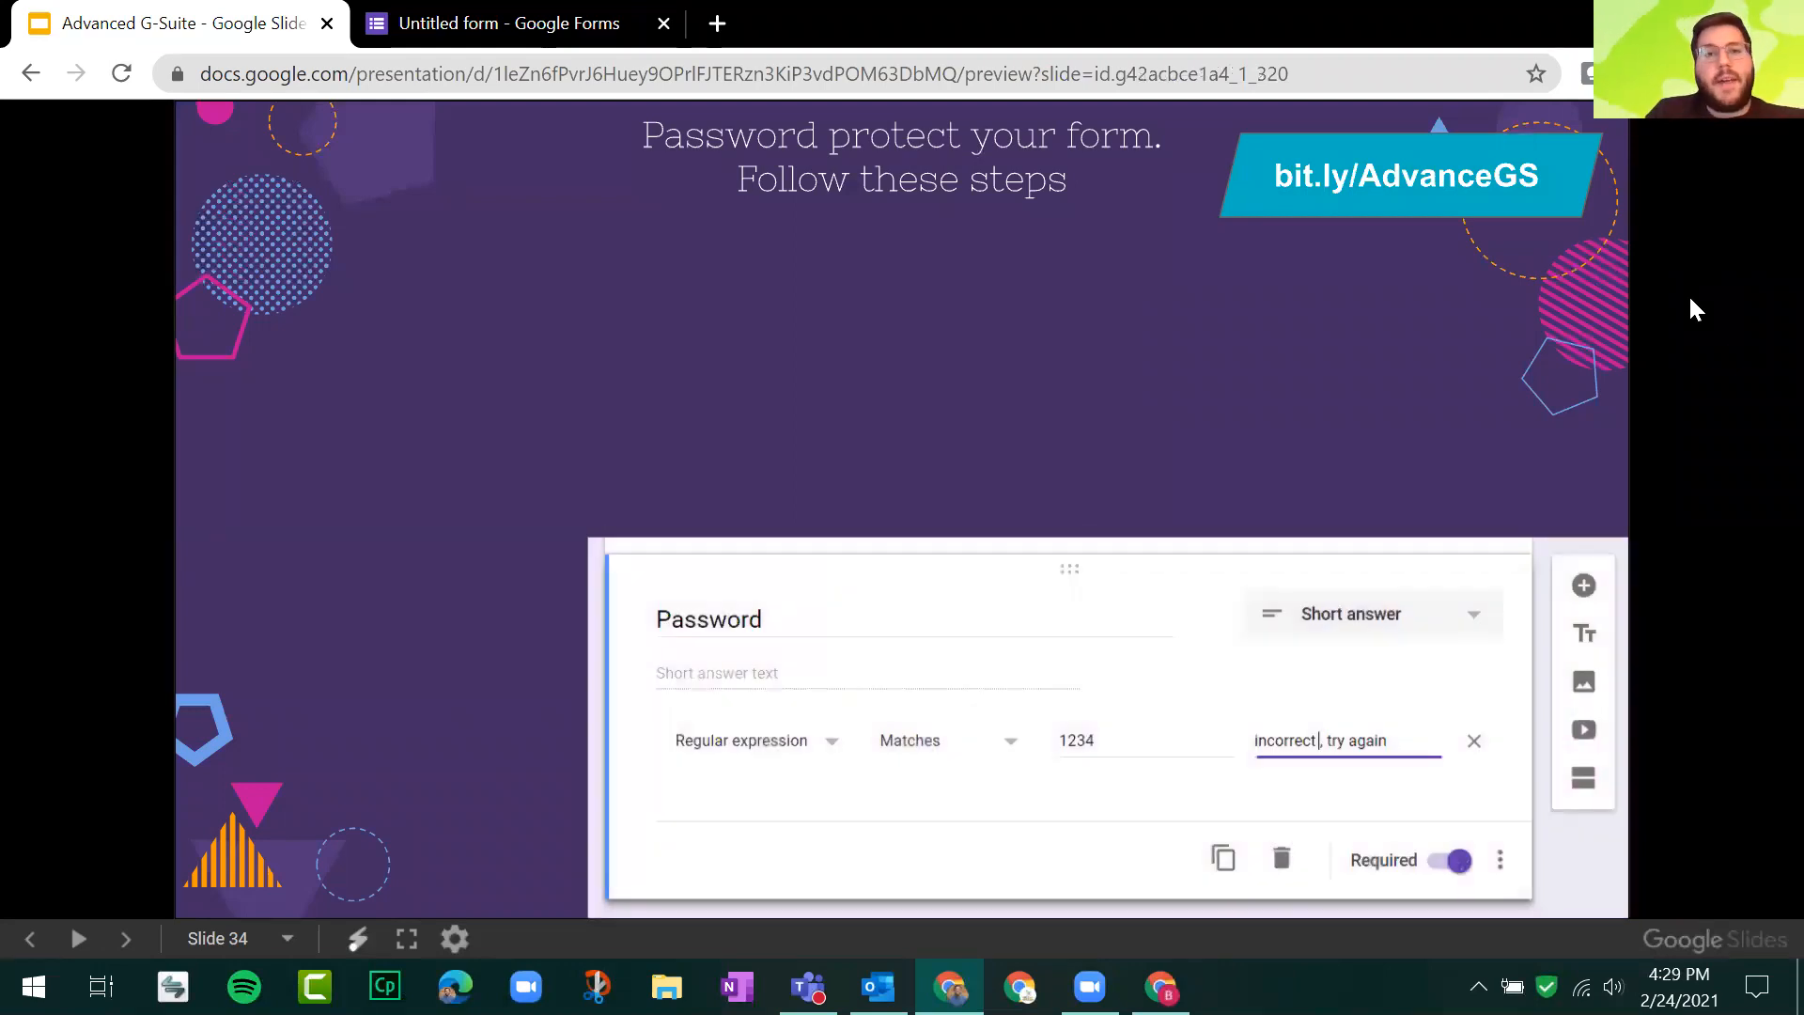
key("Right")
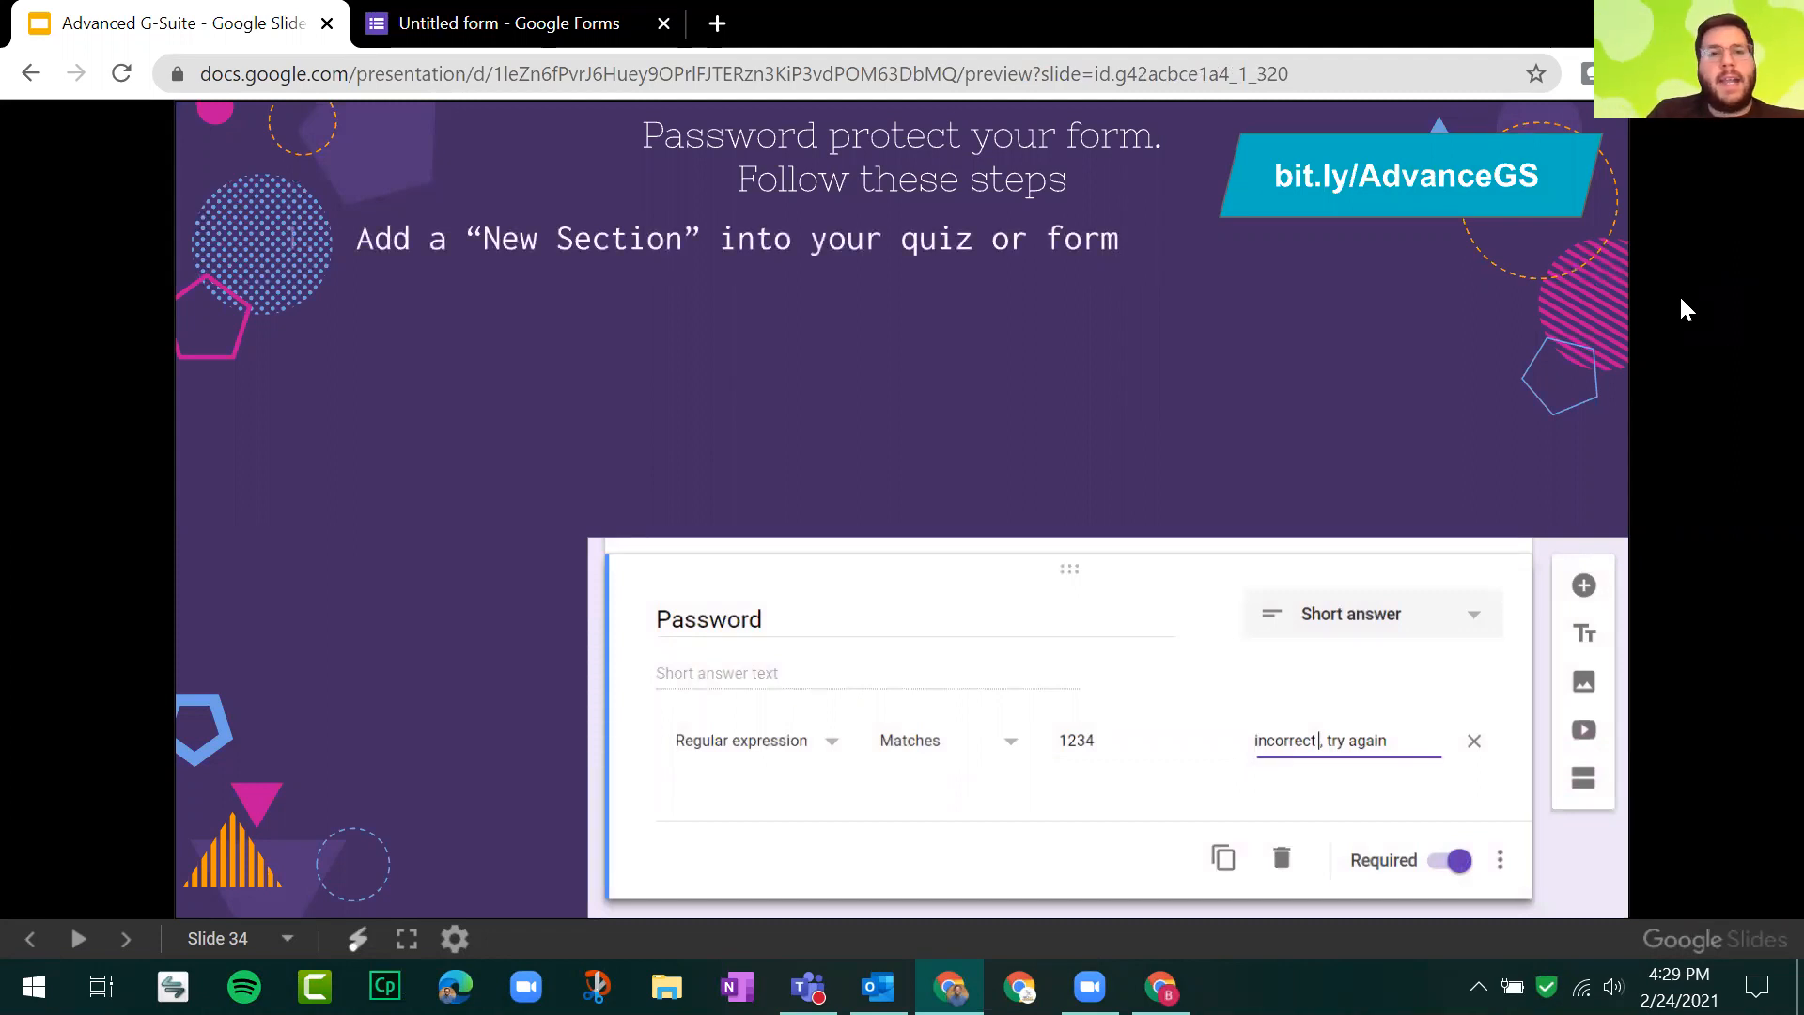
key("Right")
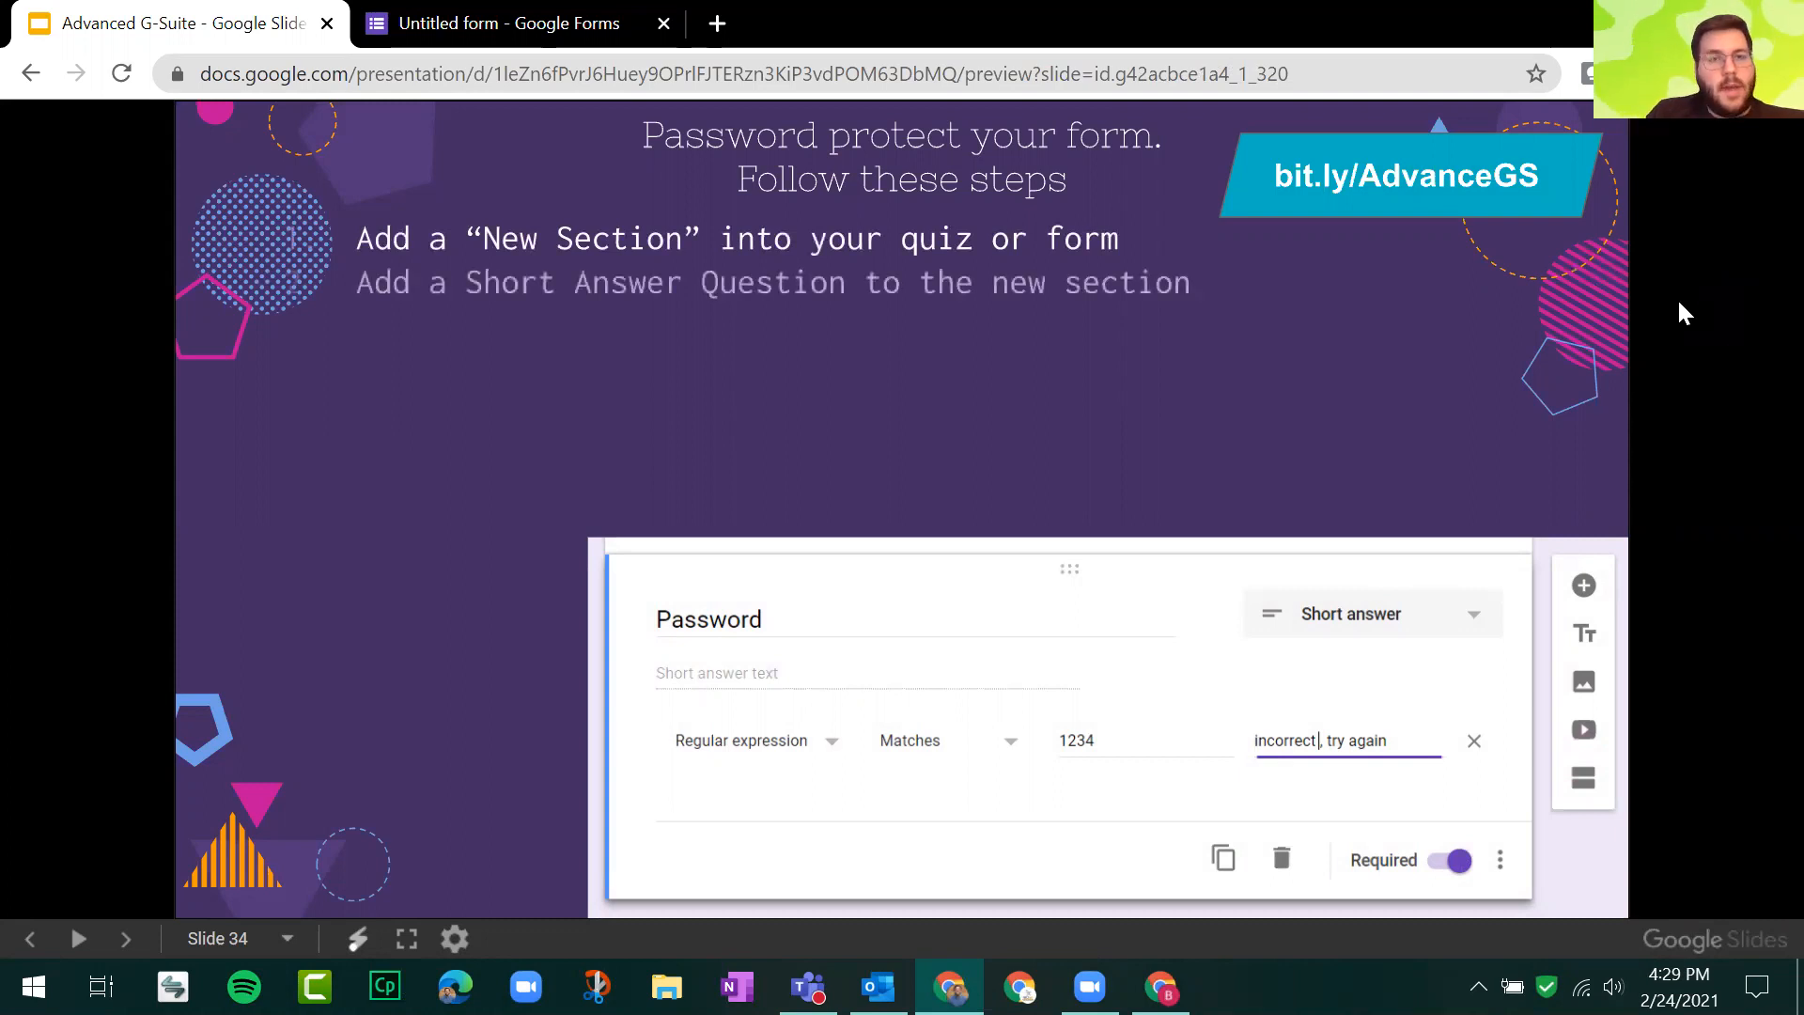
key("Right")
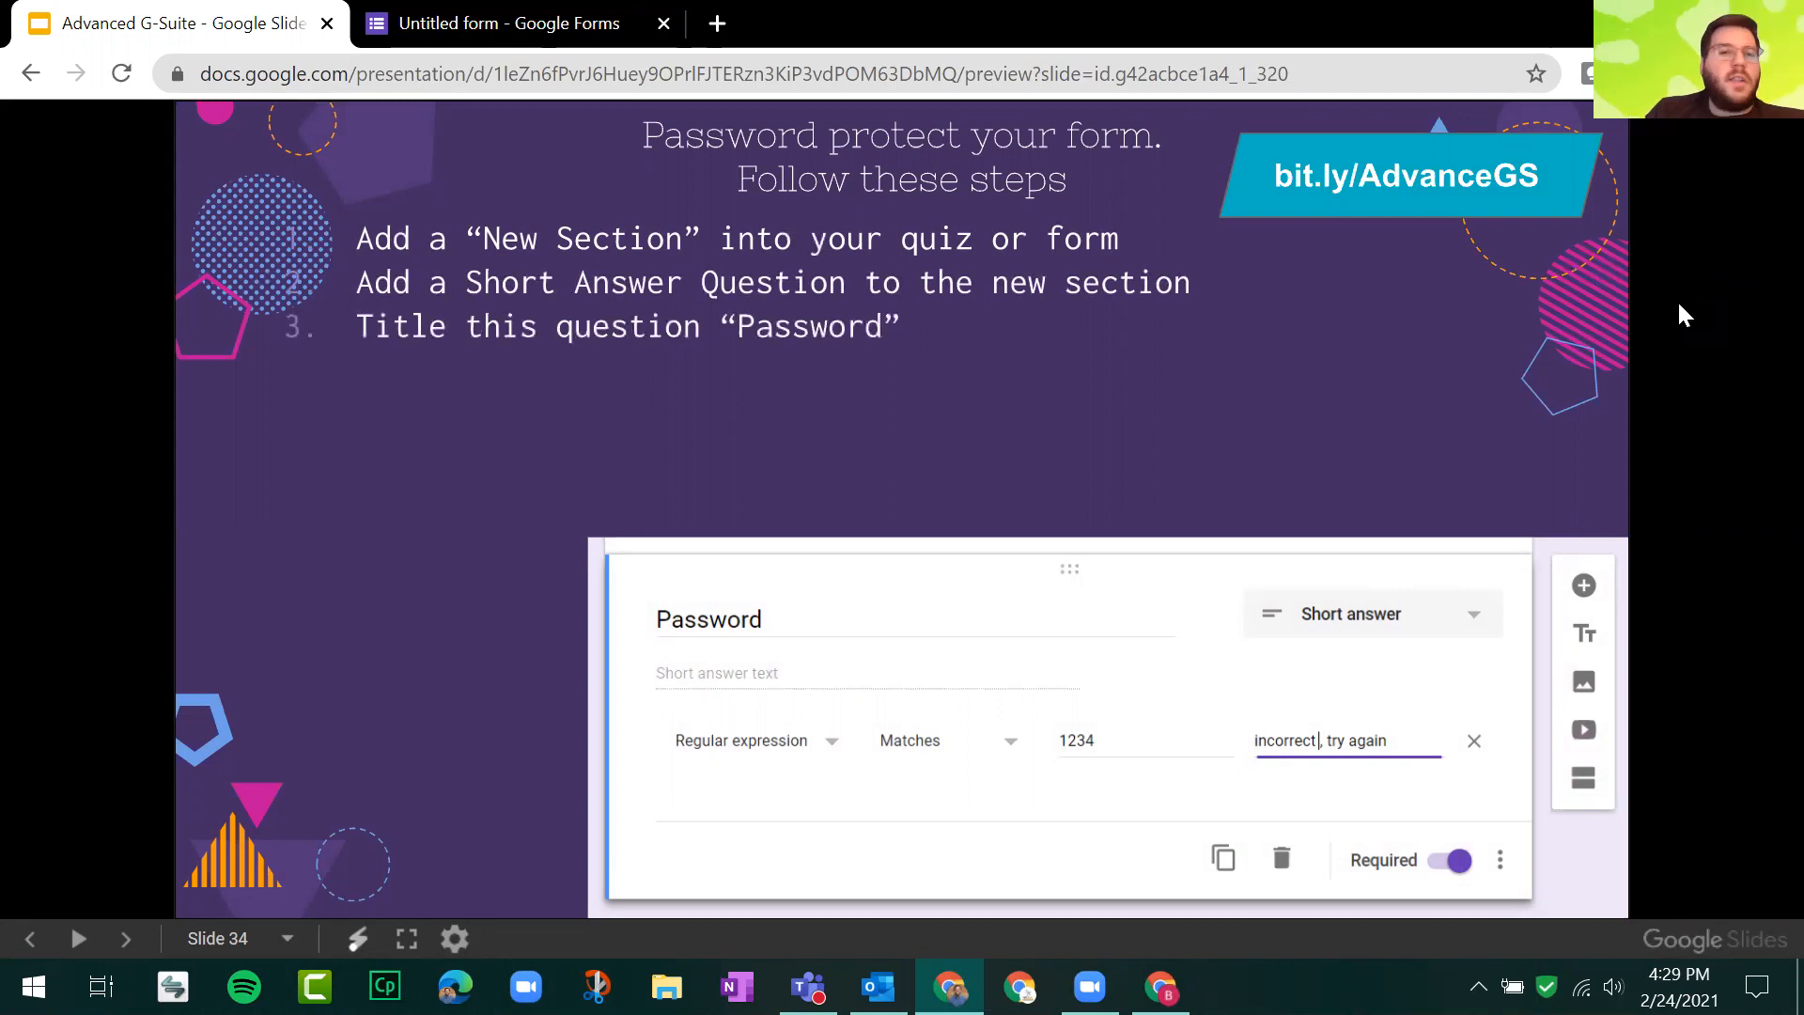
key("Right")
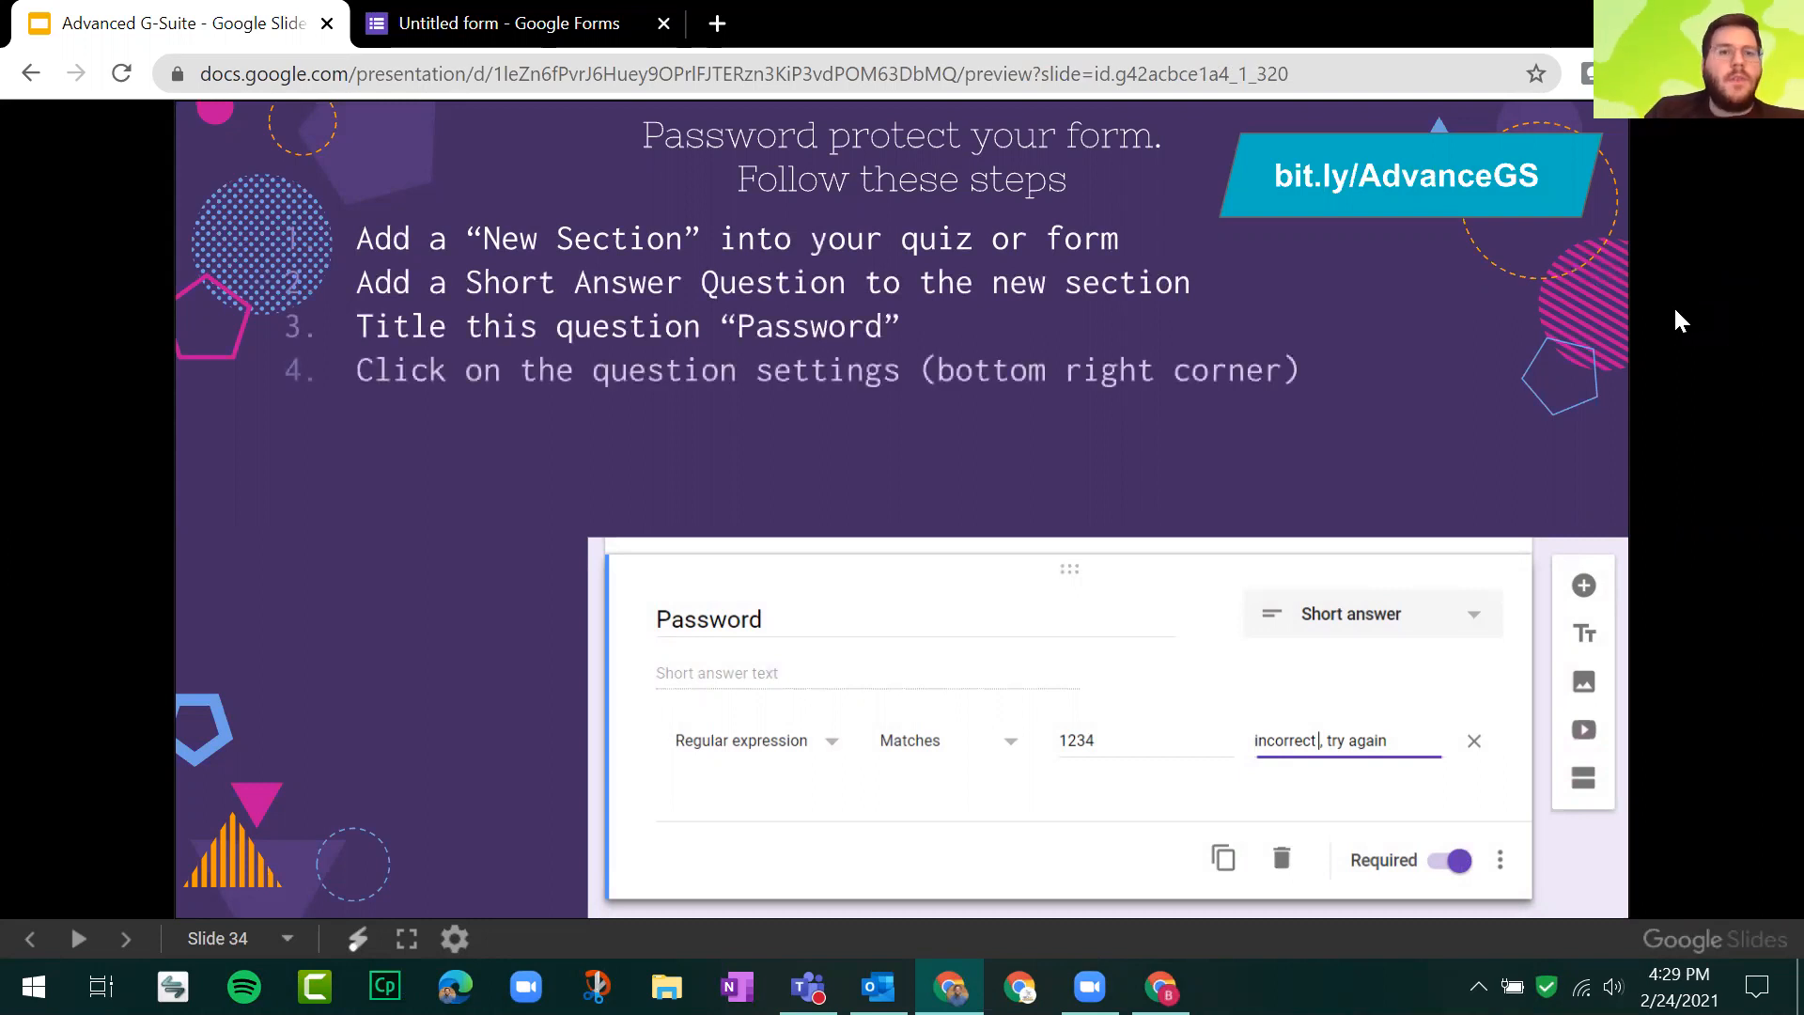
key("Right")
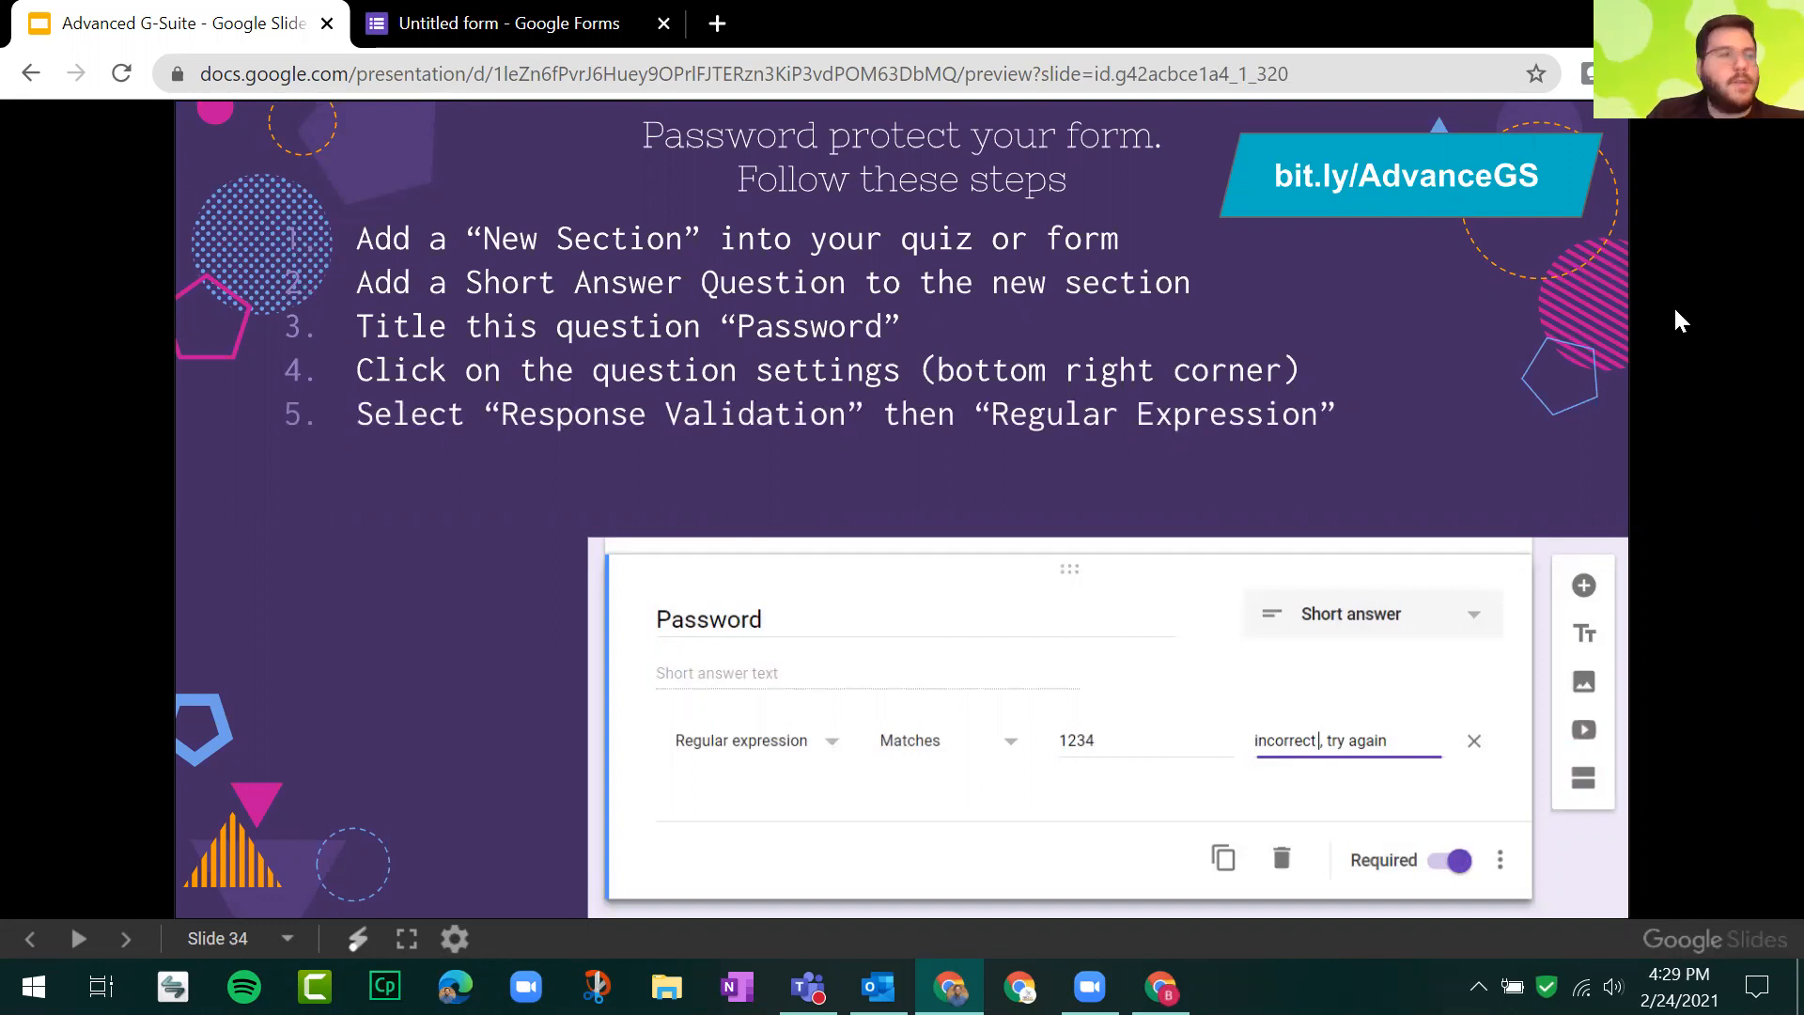
key("Right")
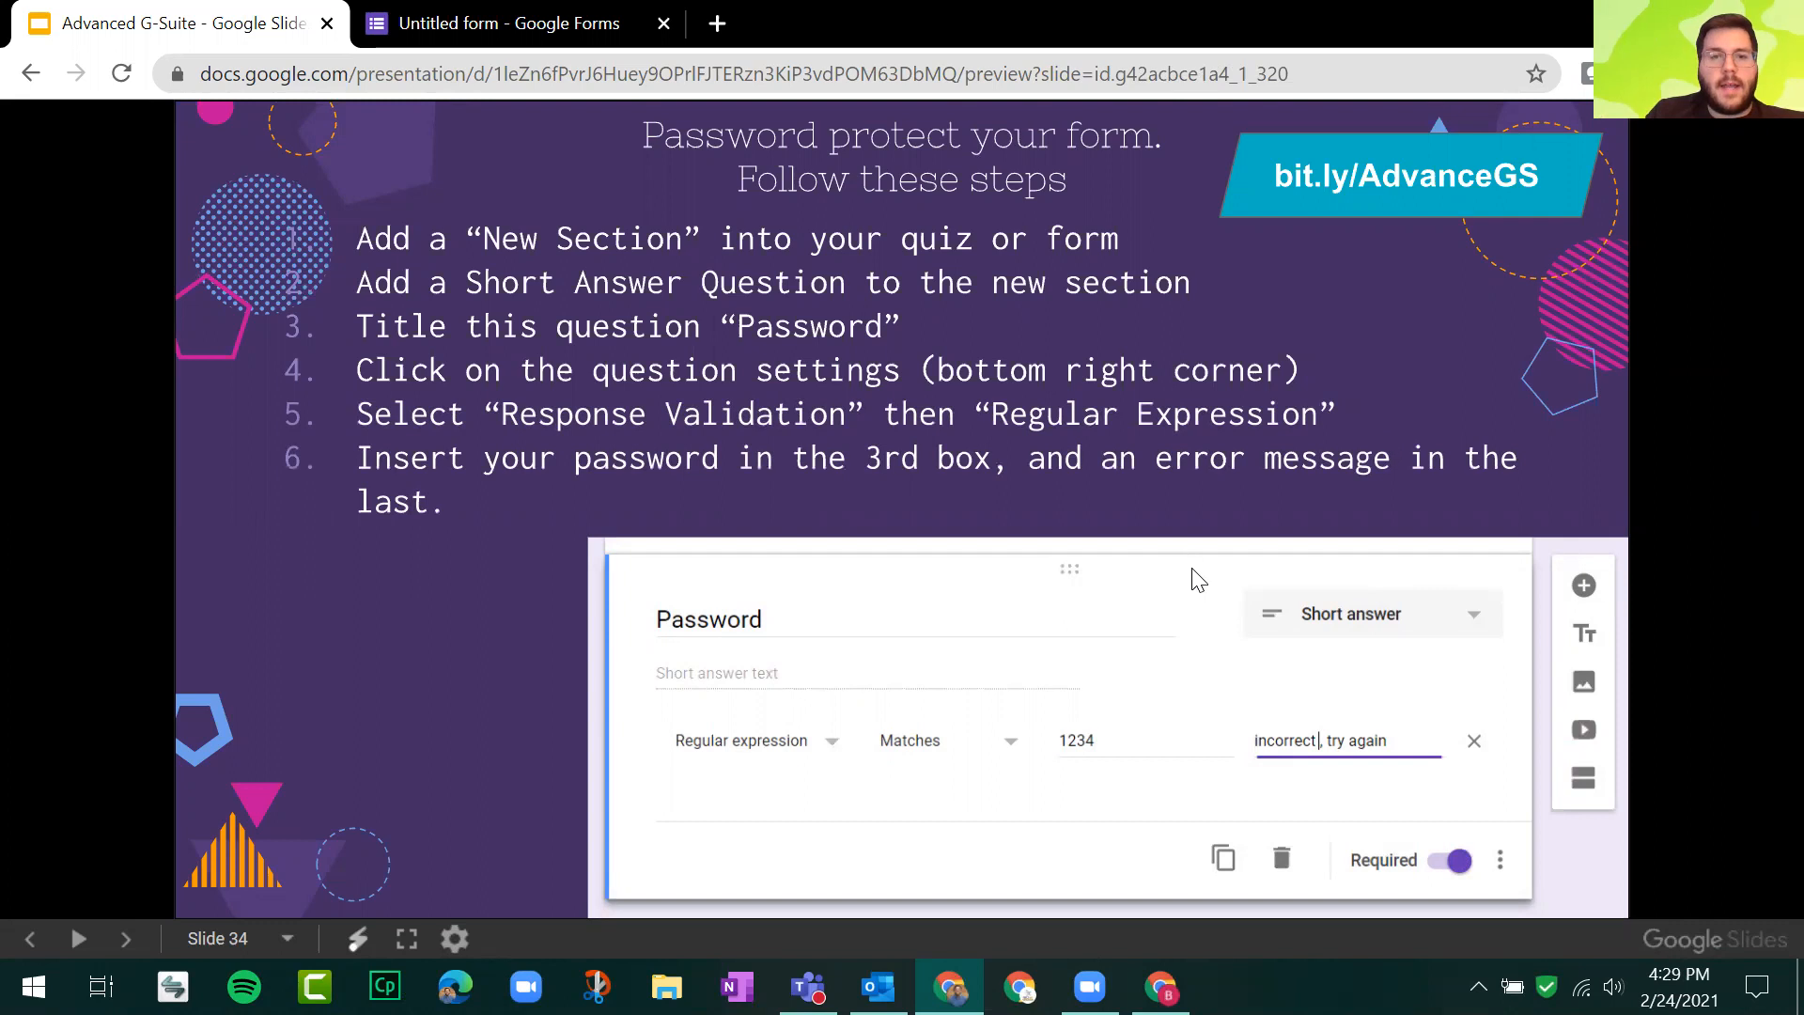
key("Right")
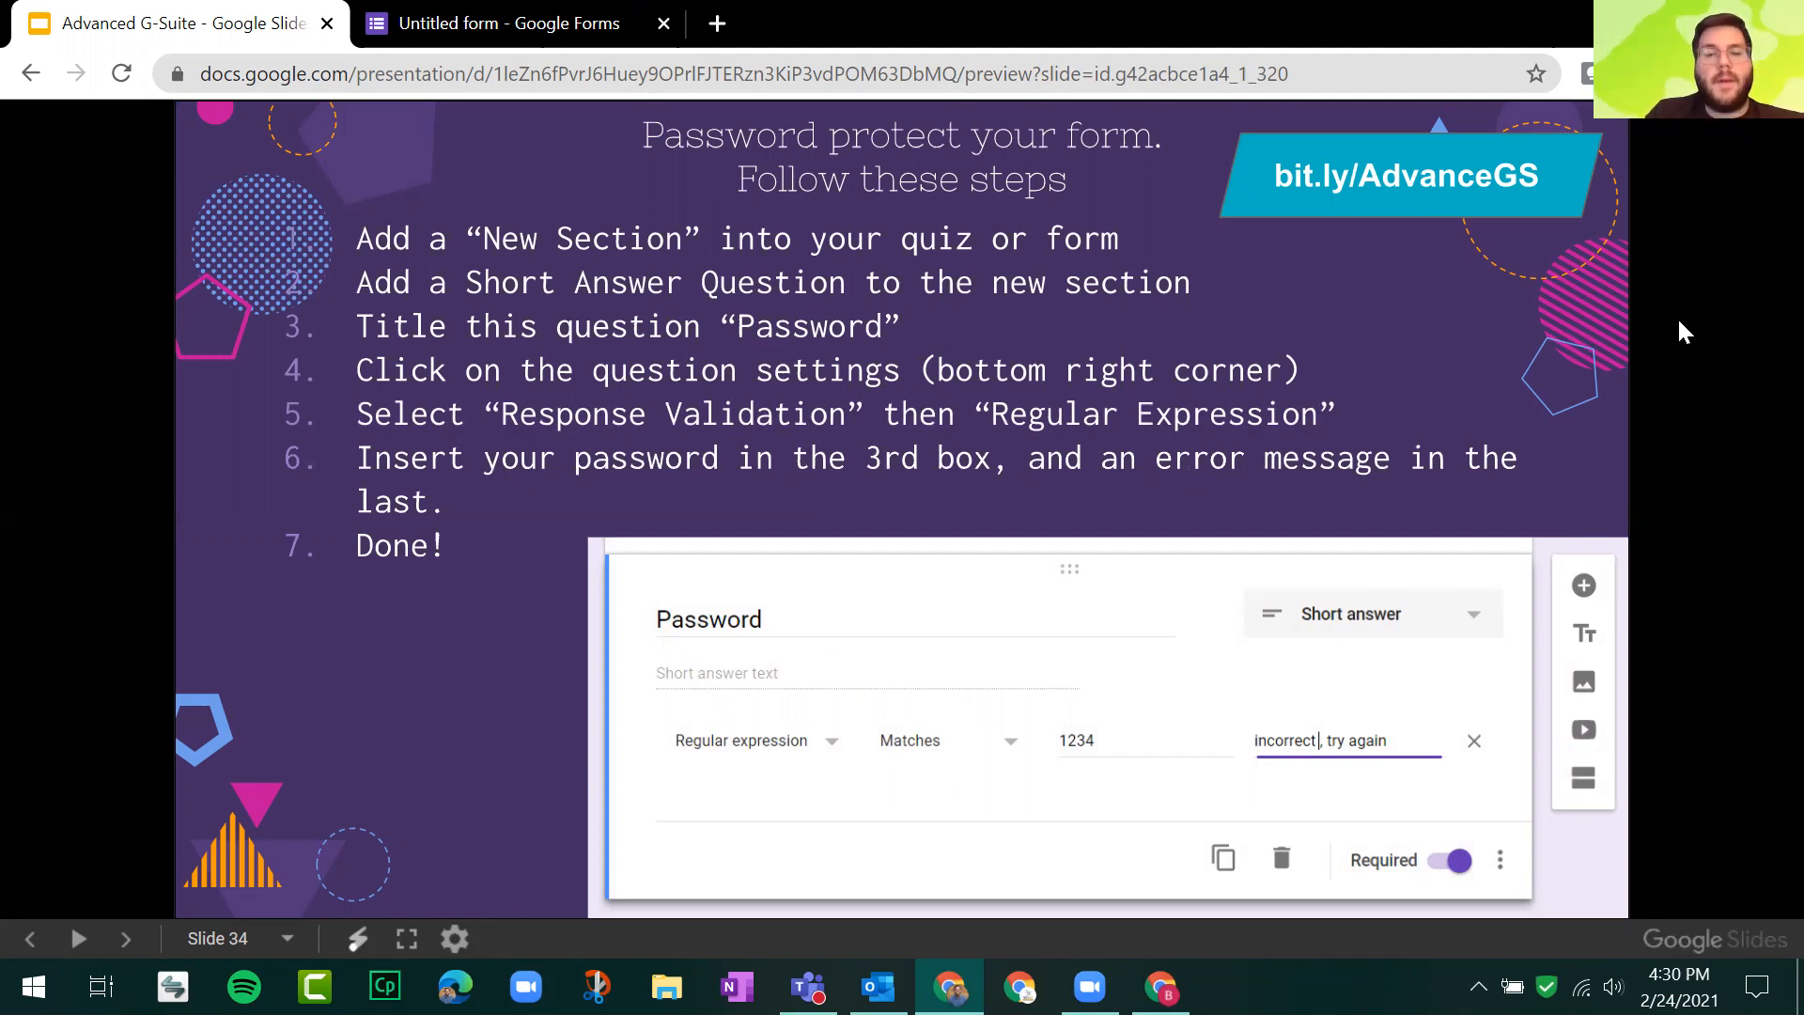
key("Right")
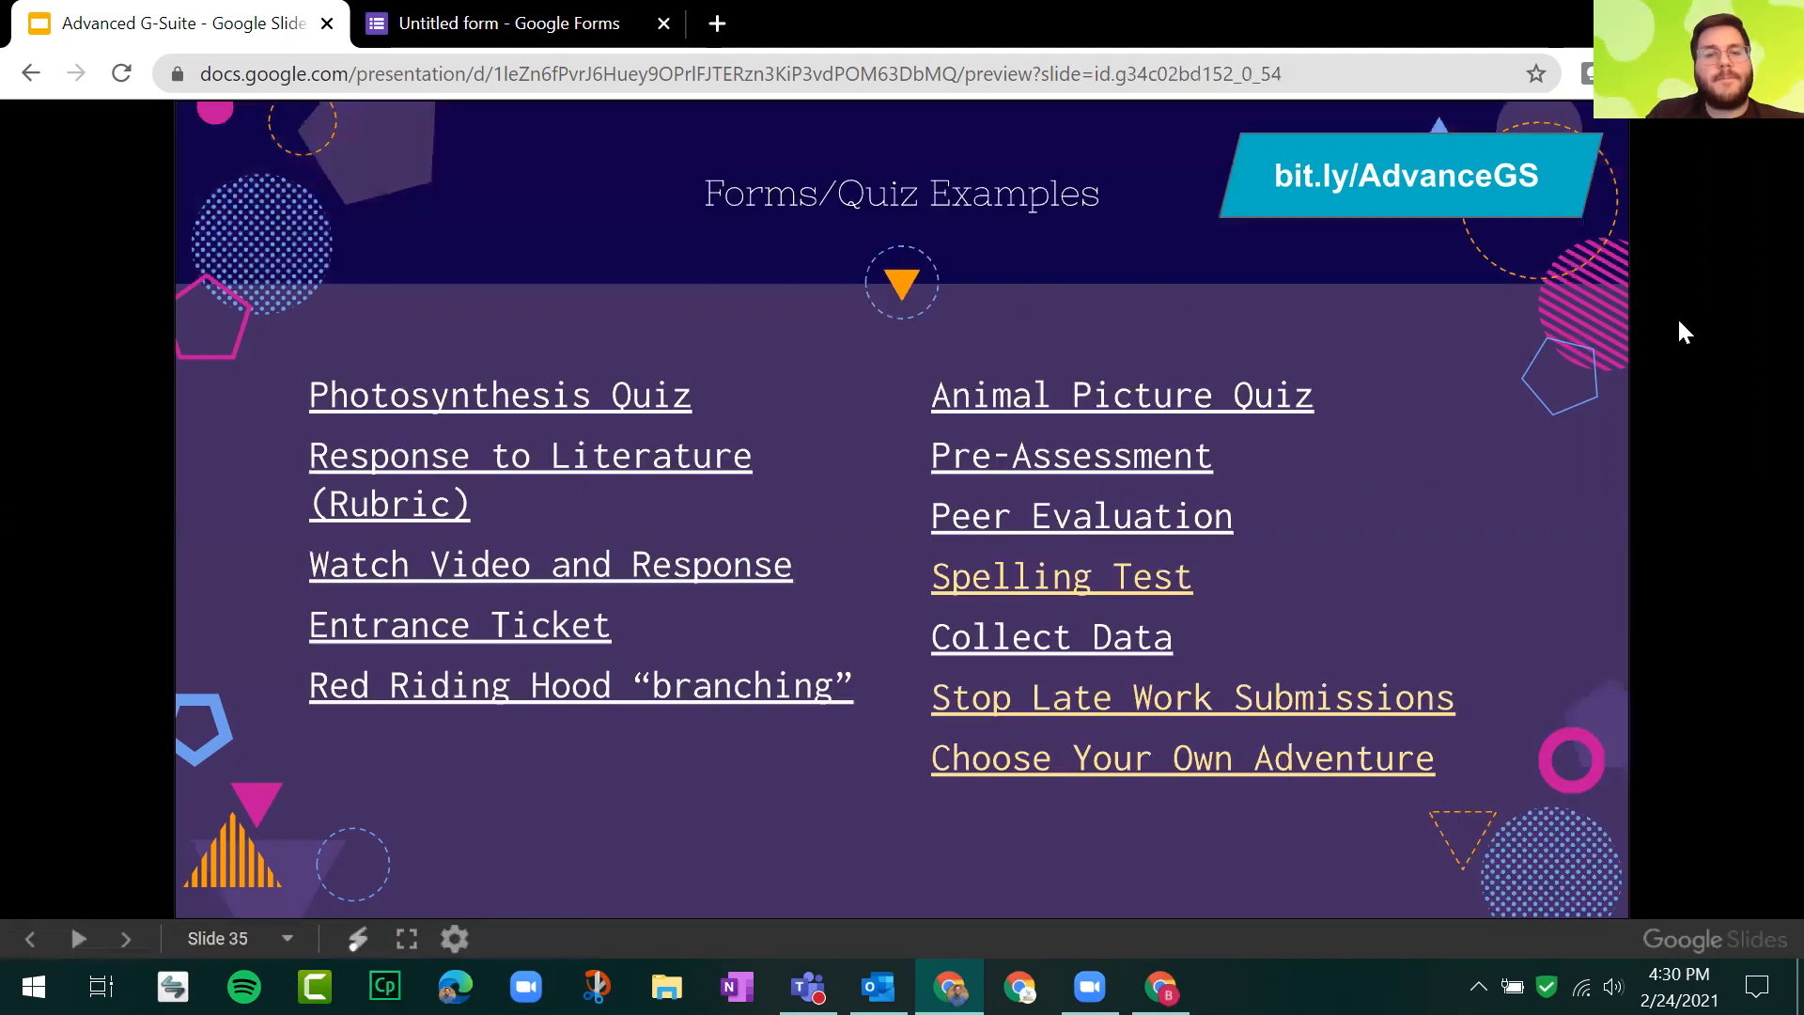
key("Right")
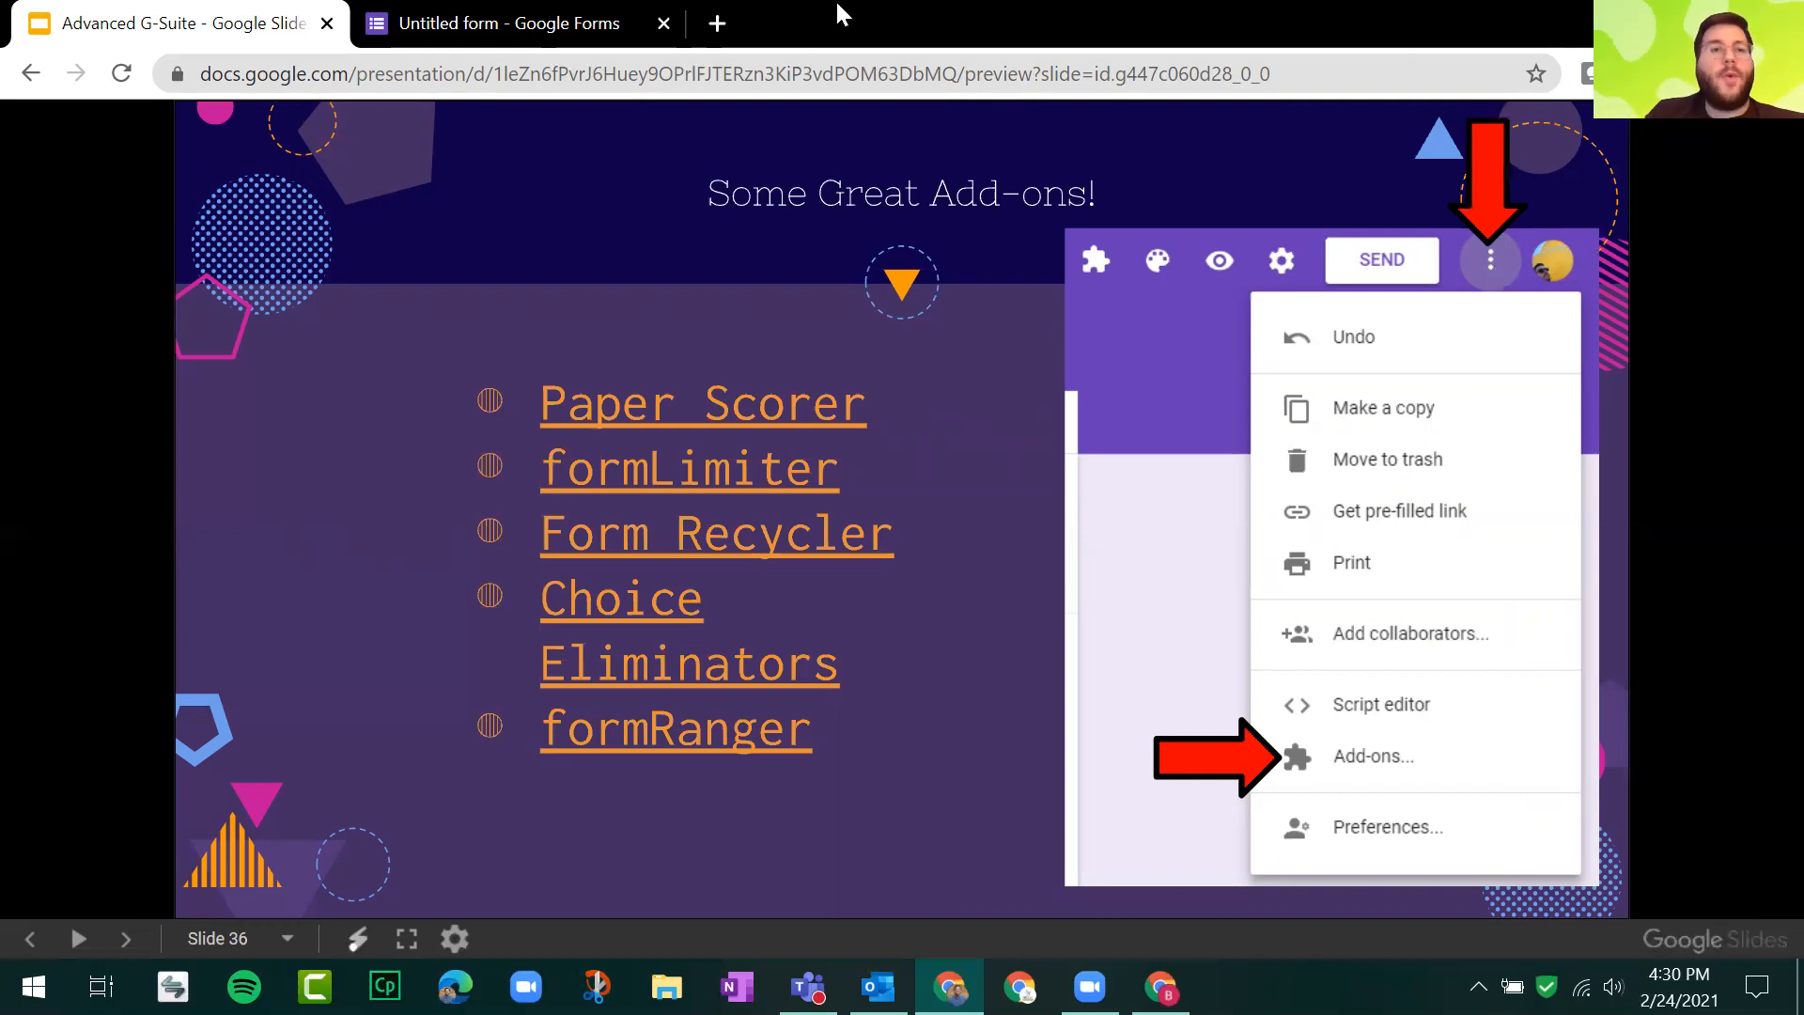
Step: In the form's responses, toggle accepting responses off and on repeatedly, leave it off, and return to the Advanced G-Suite slides
left_click(542, 28)
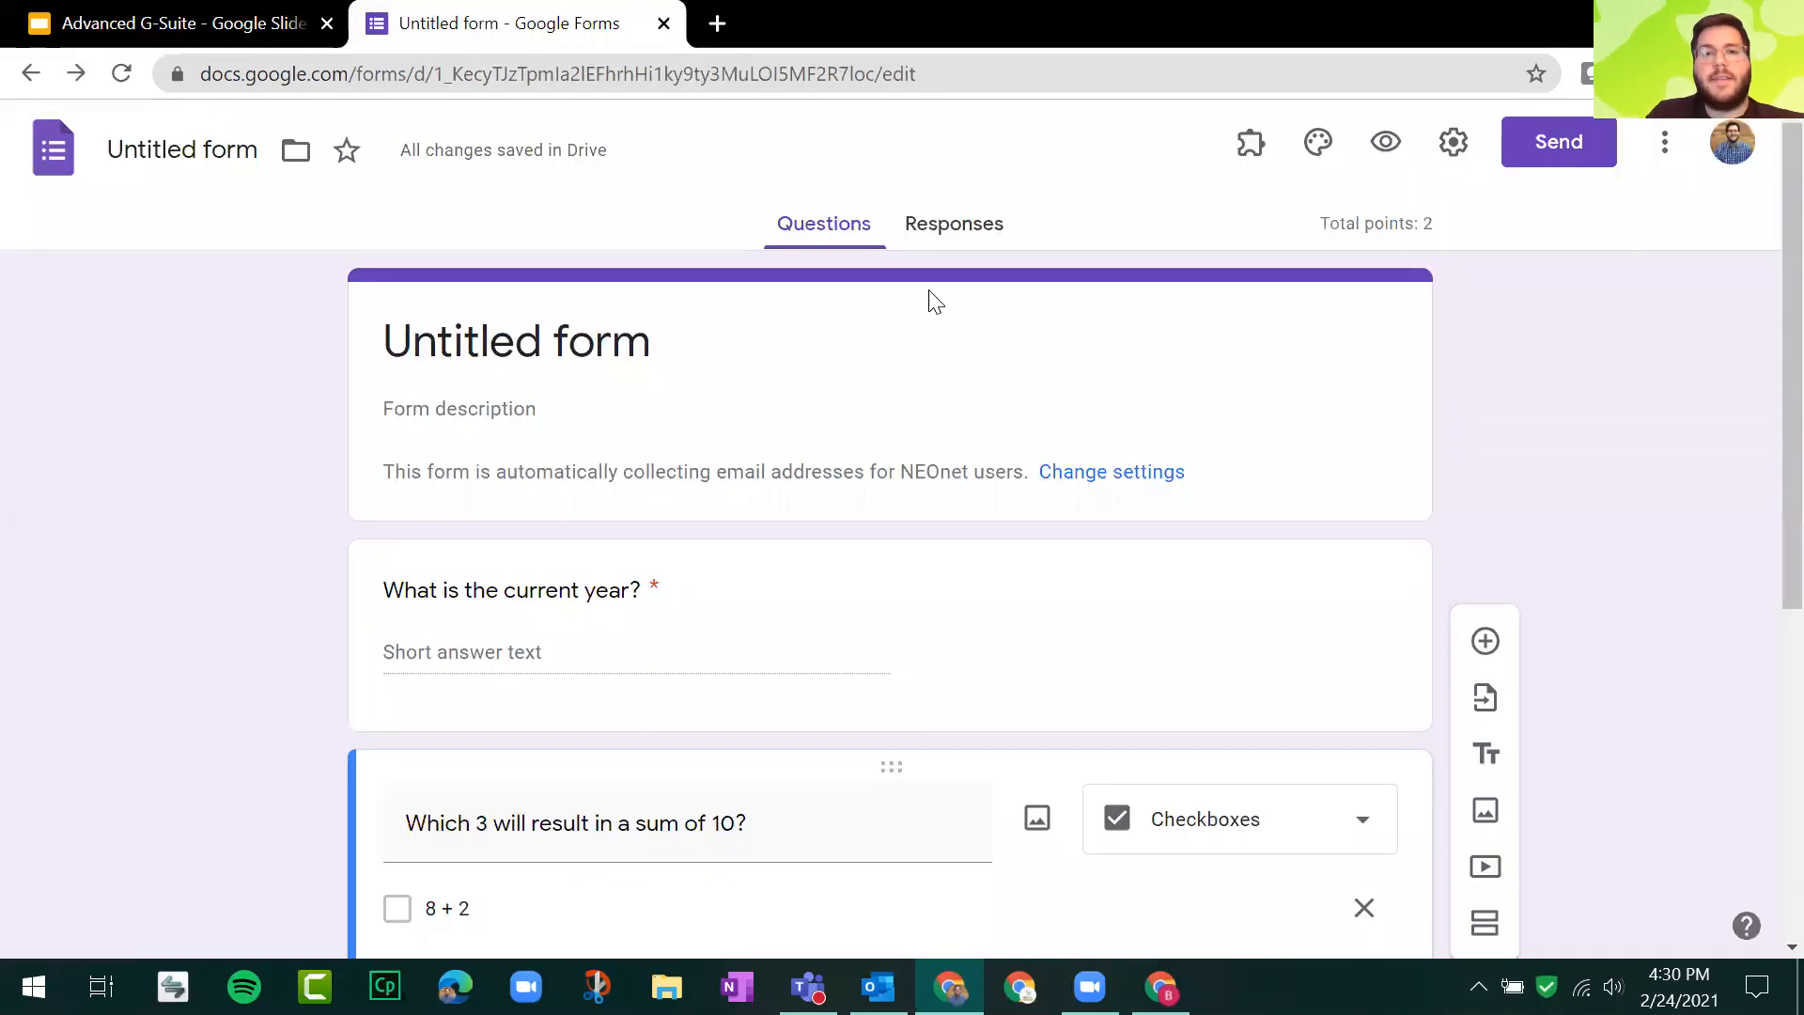
left_click(951, 230)
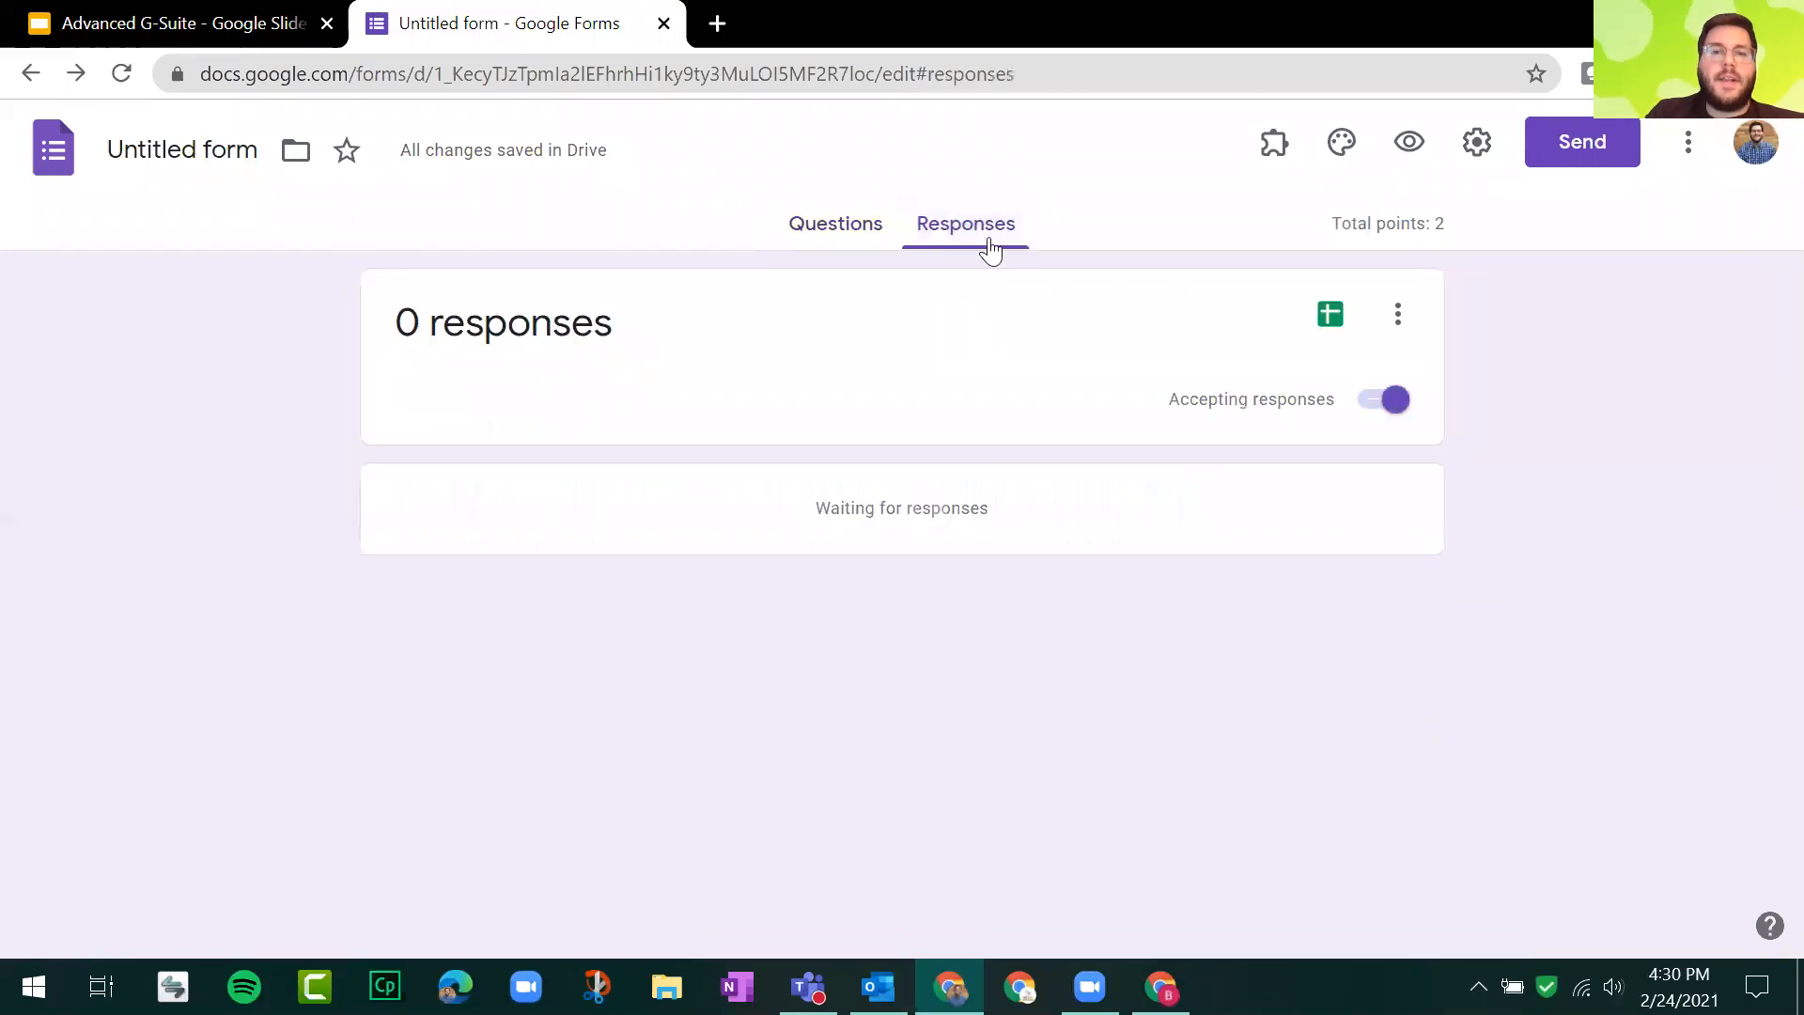
left_click(1381, 412)
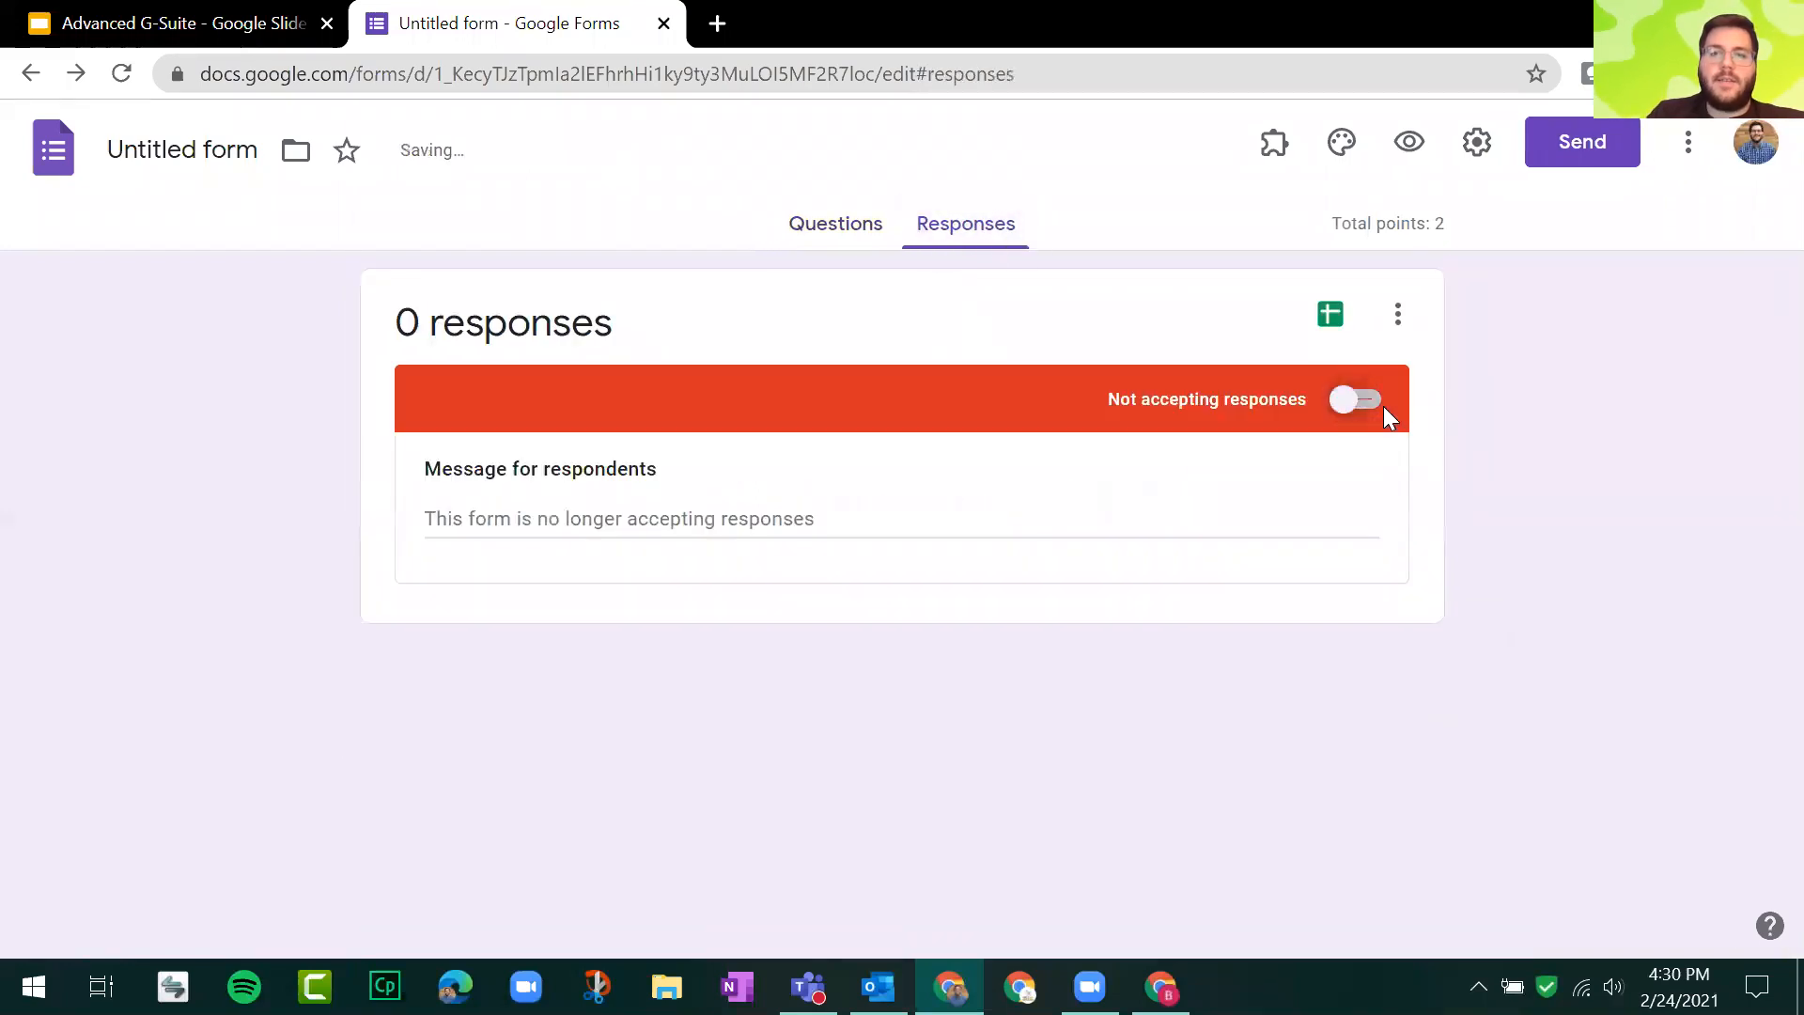
left_click(1378, 411)
left_click(1365, 412)
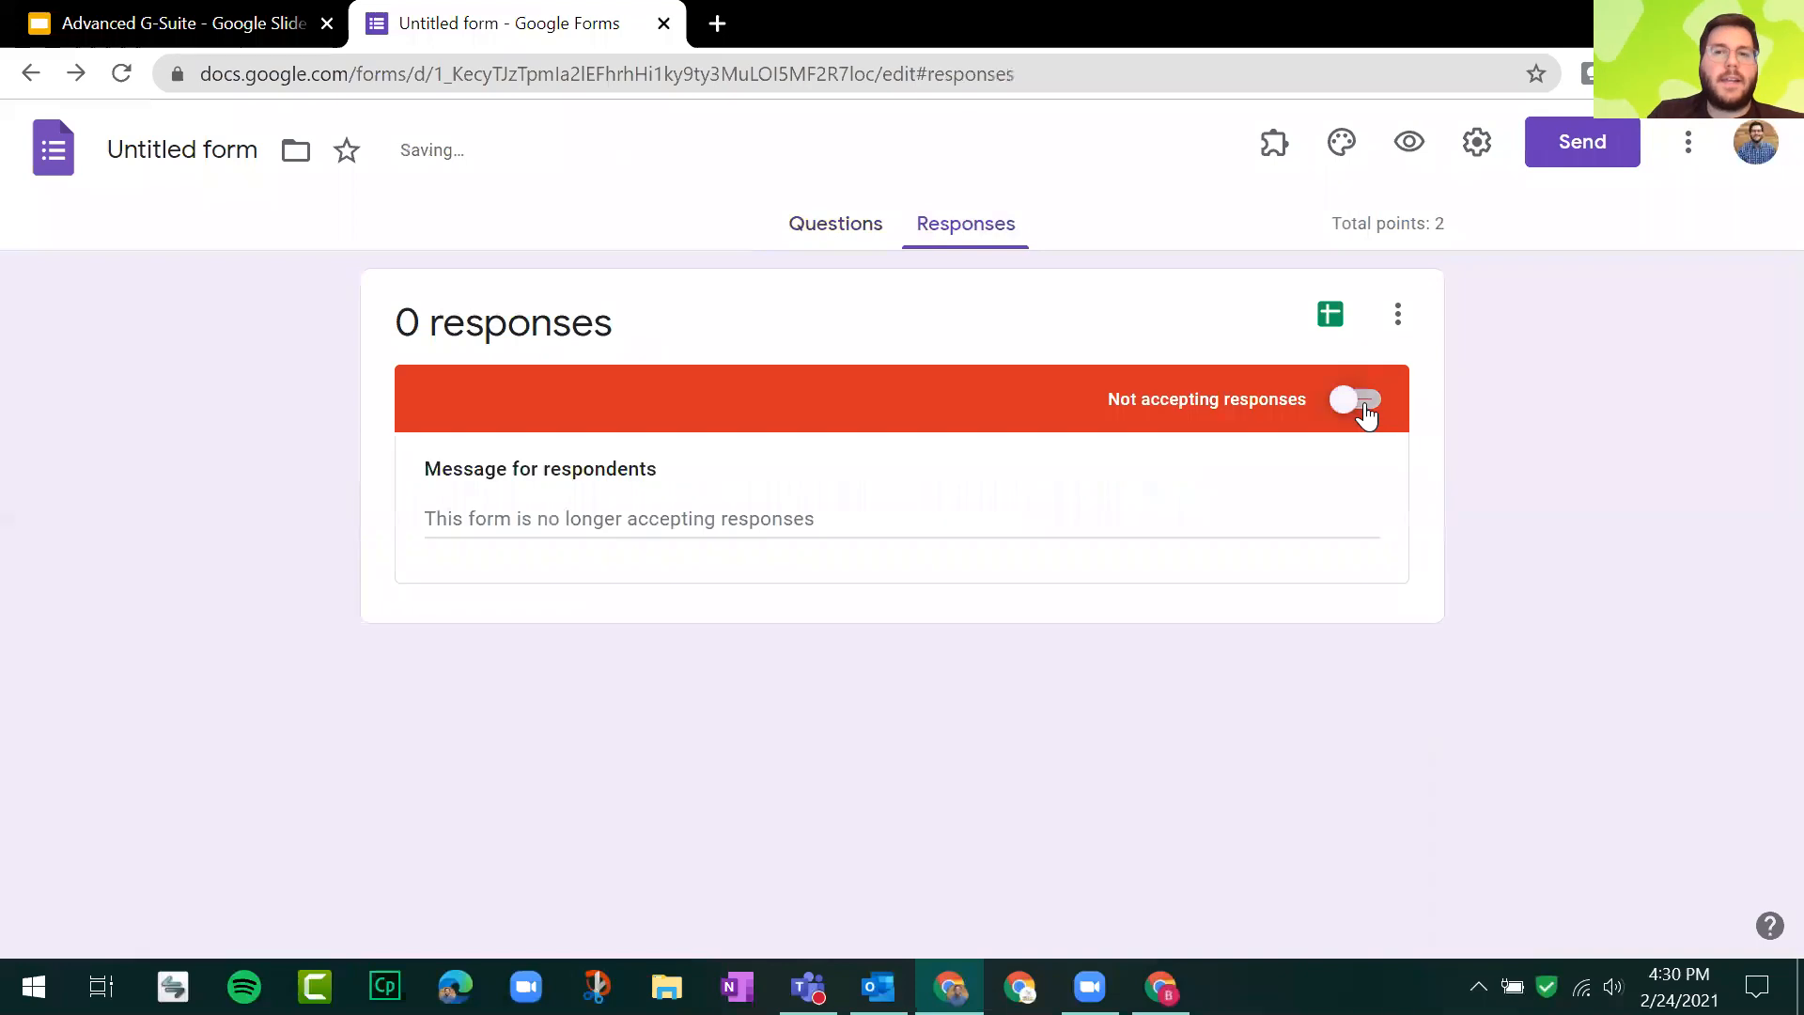
left_click(1365, 411)
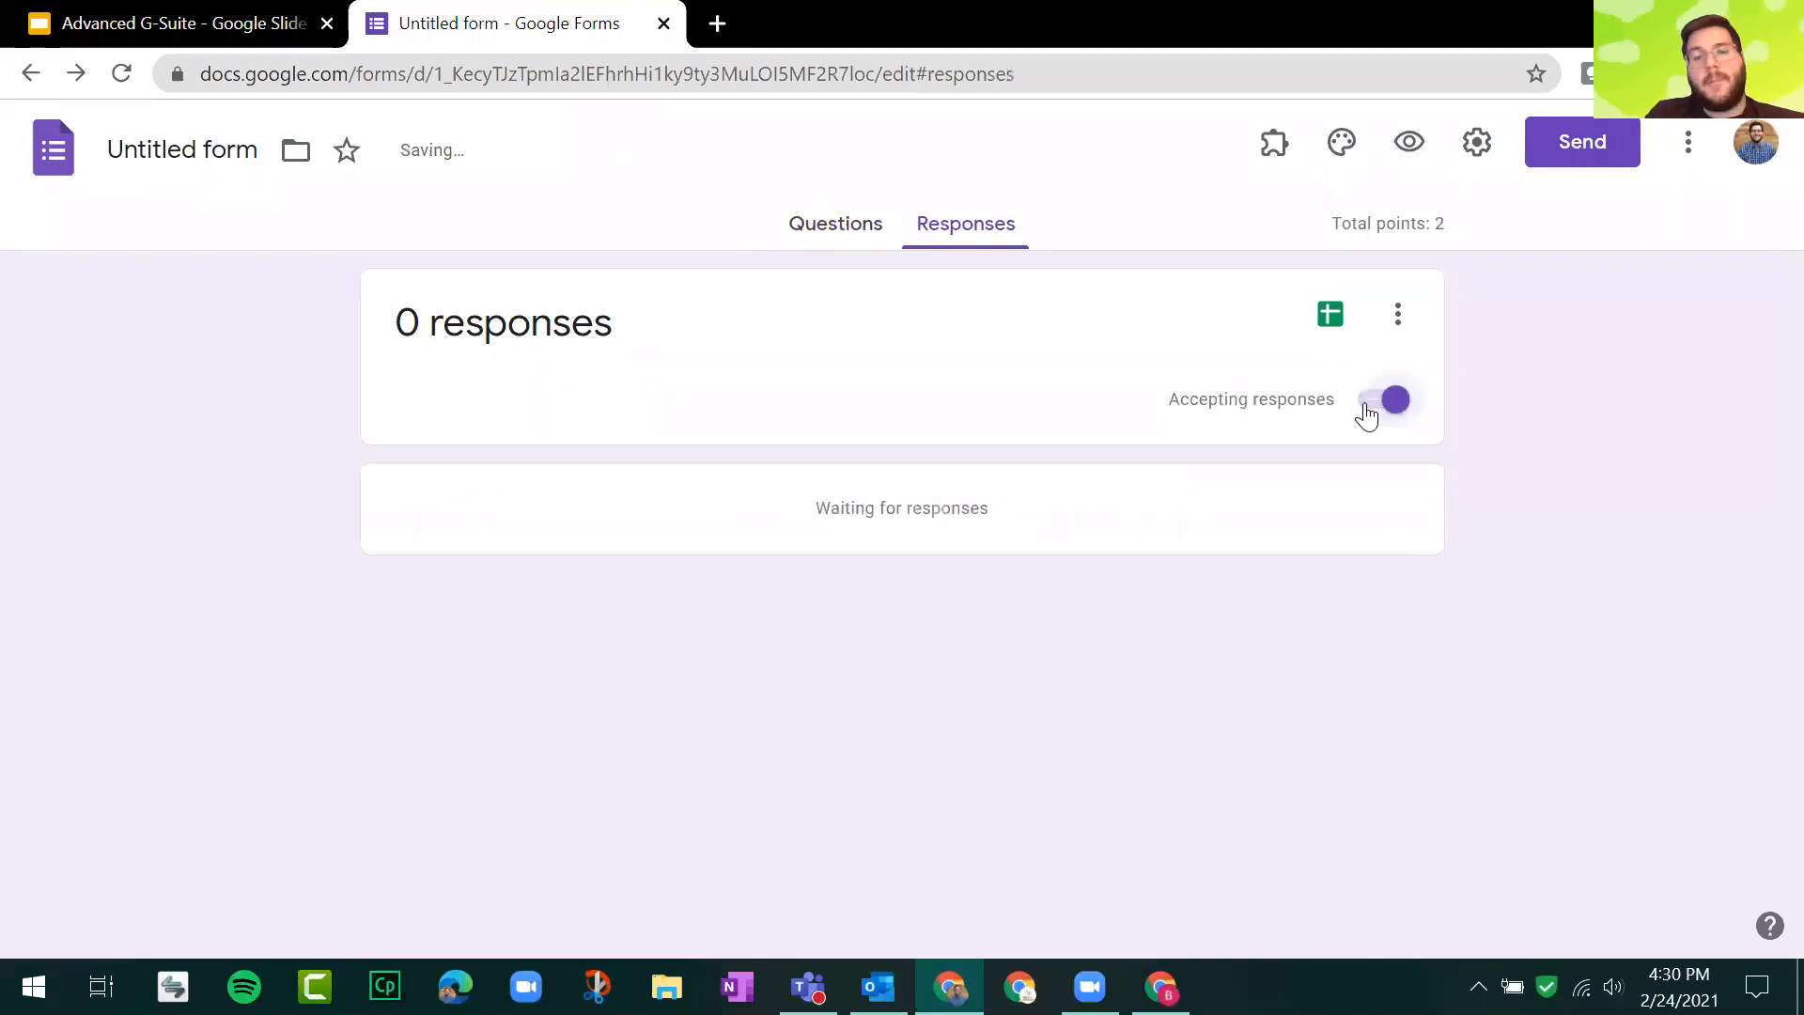
left_click(1365, 411)
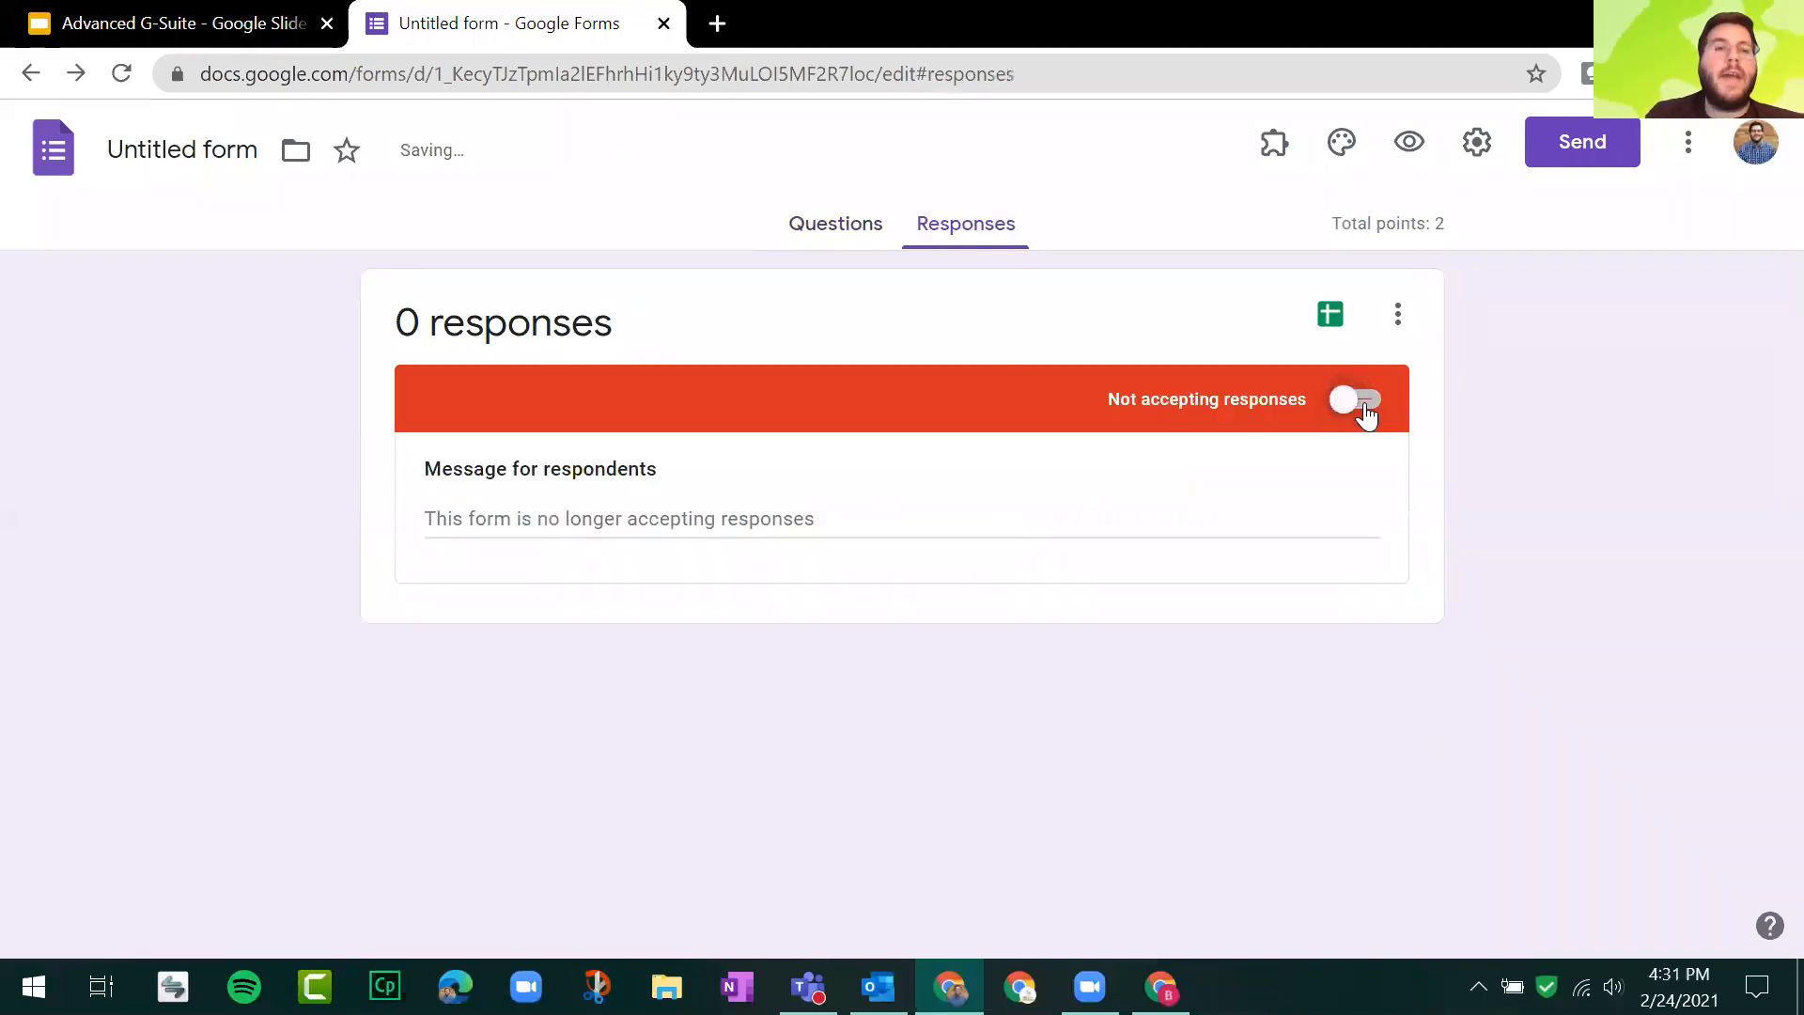
left_click(1364, 411)
left_click(1365, 412)
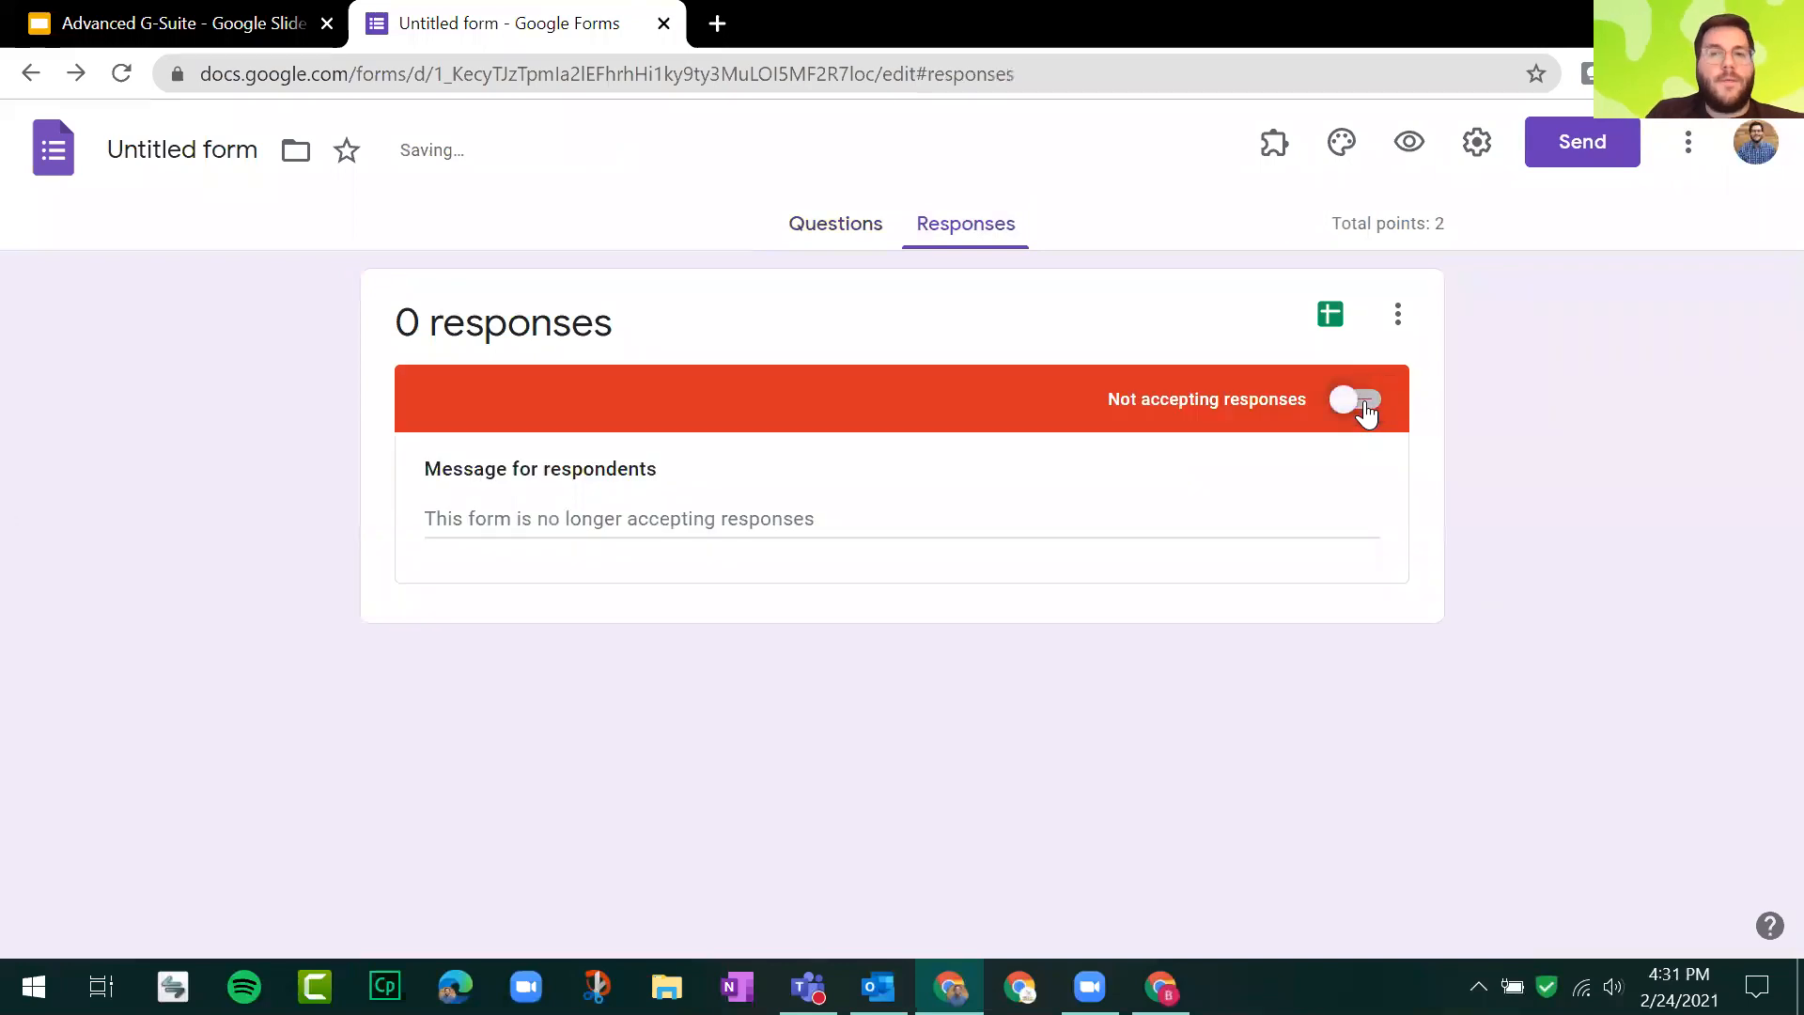
left_click(1365, 411)
left_click(1365, 411)
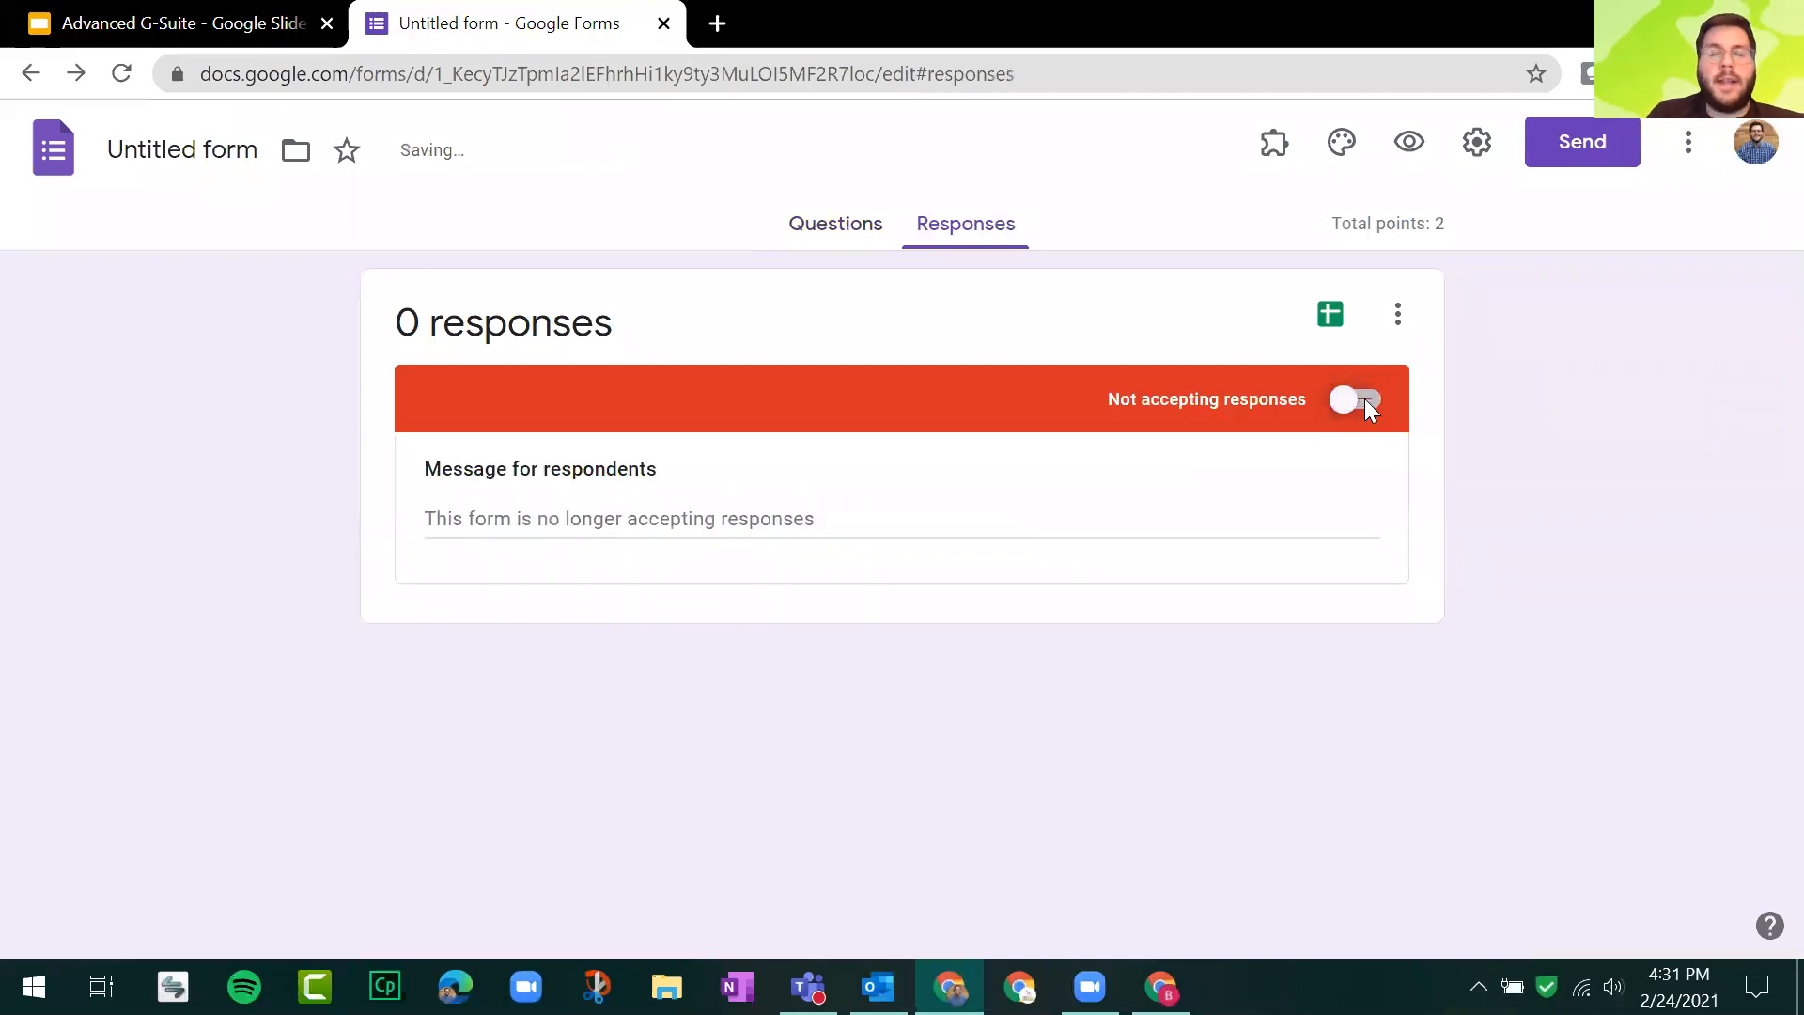
left_click(1364, 411)
left_click(1367, 410)
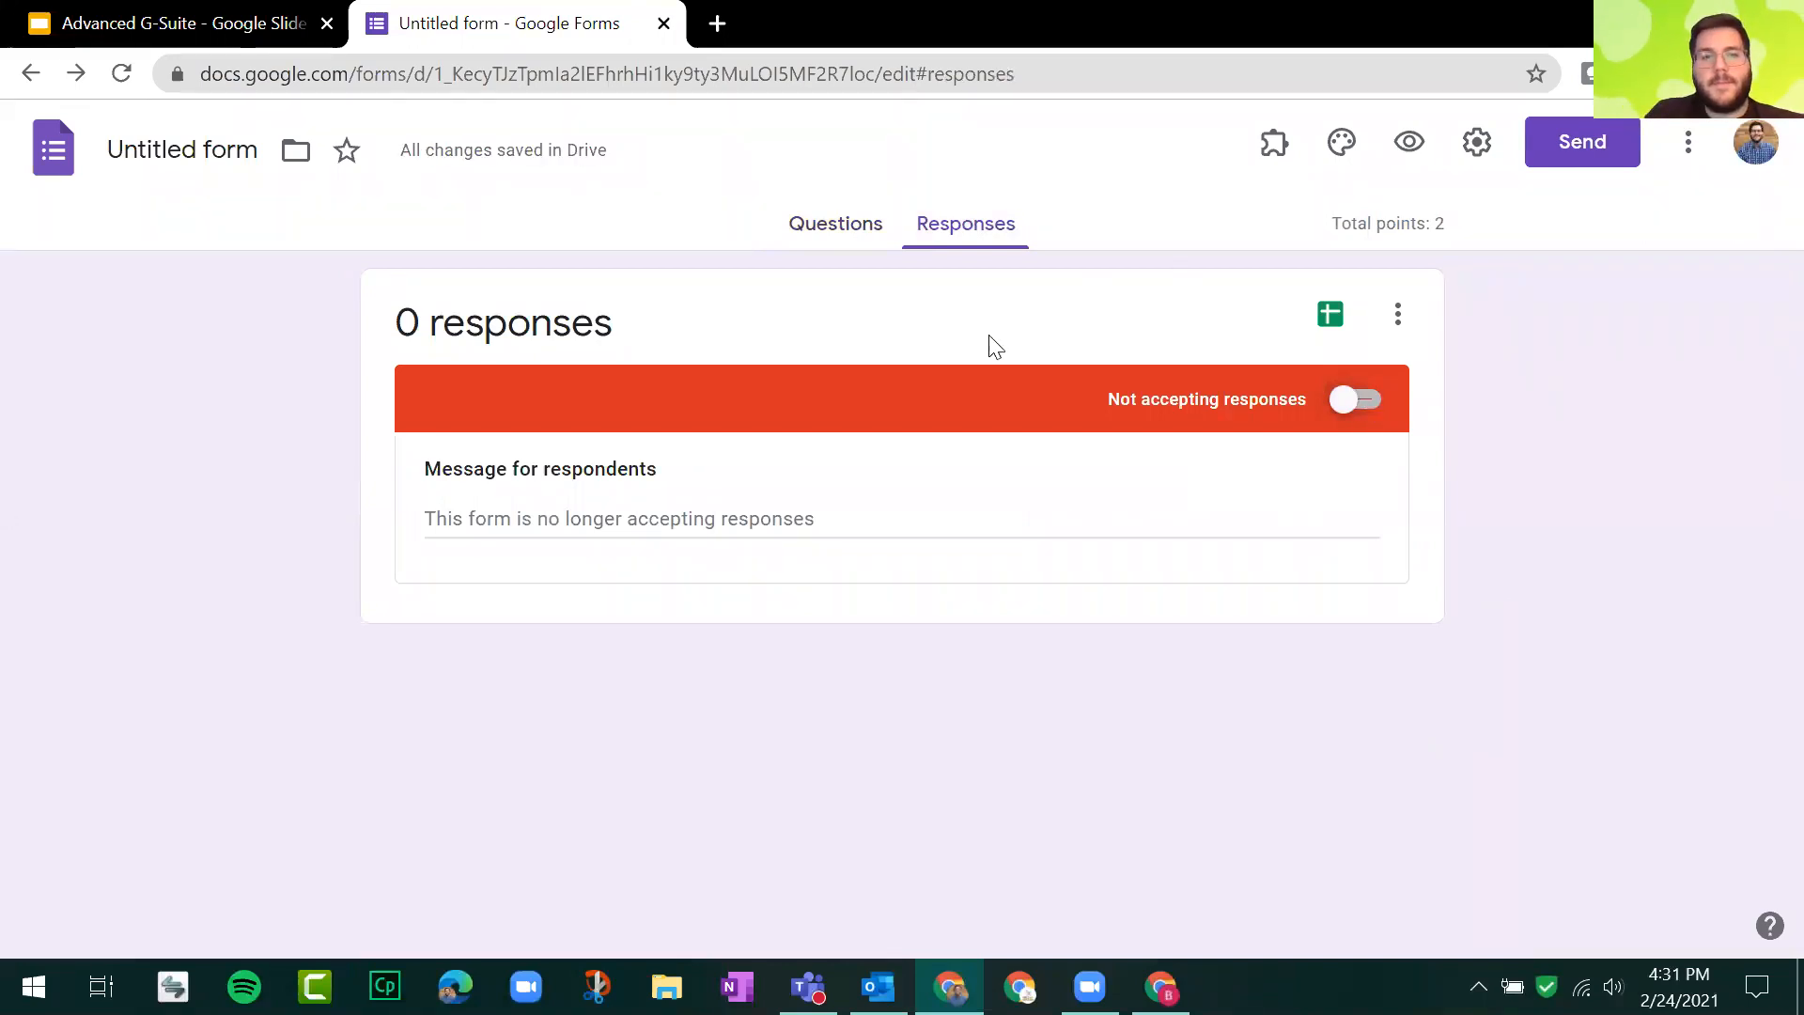
left_click(212, 21)
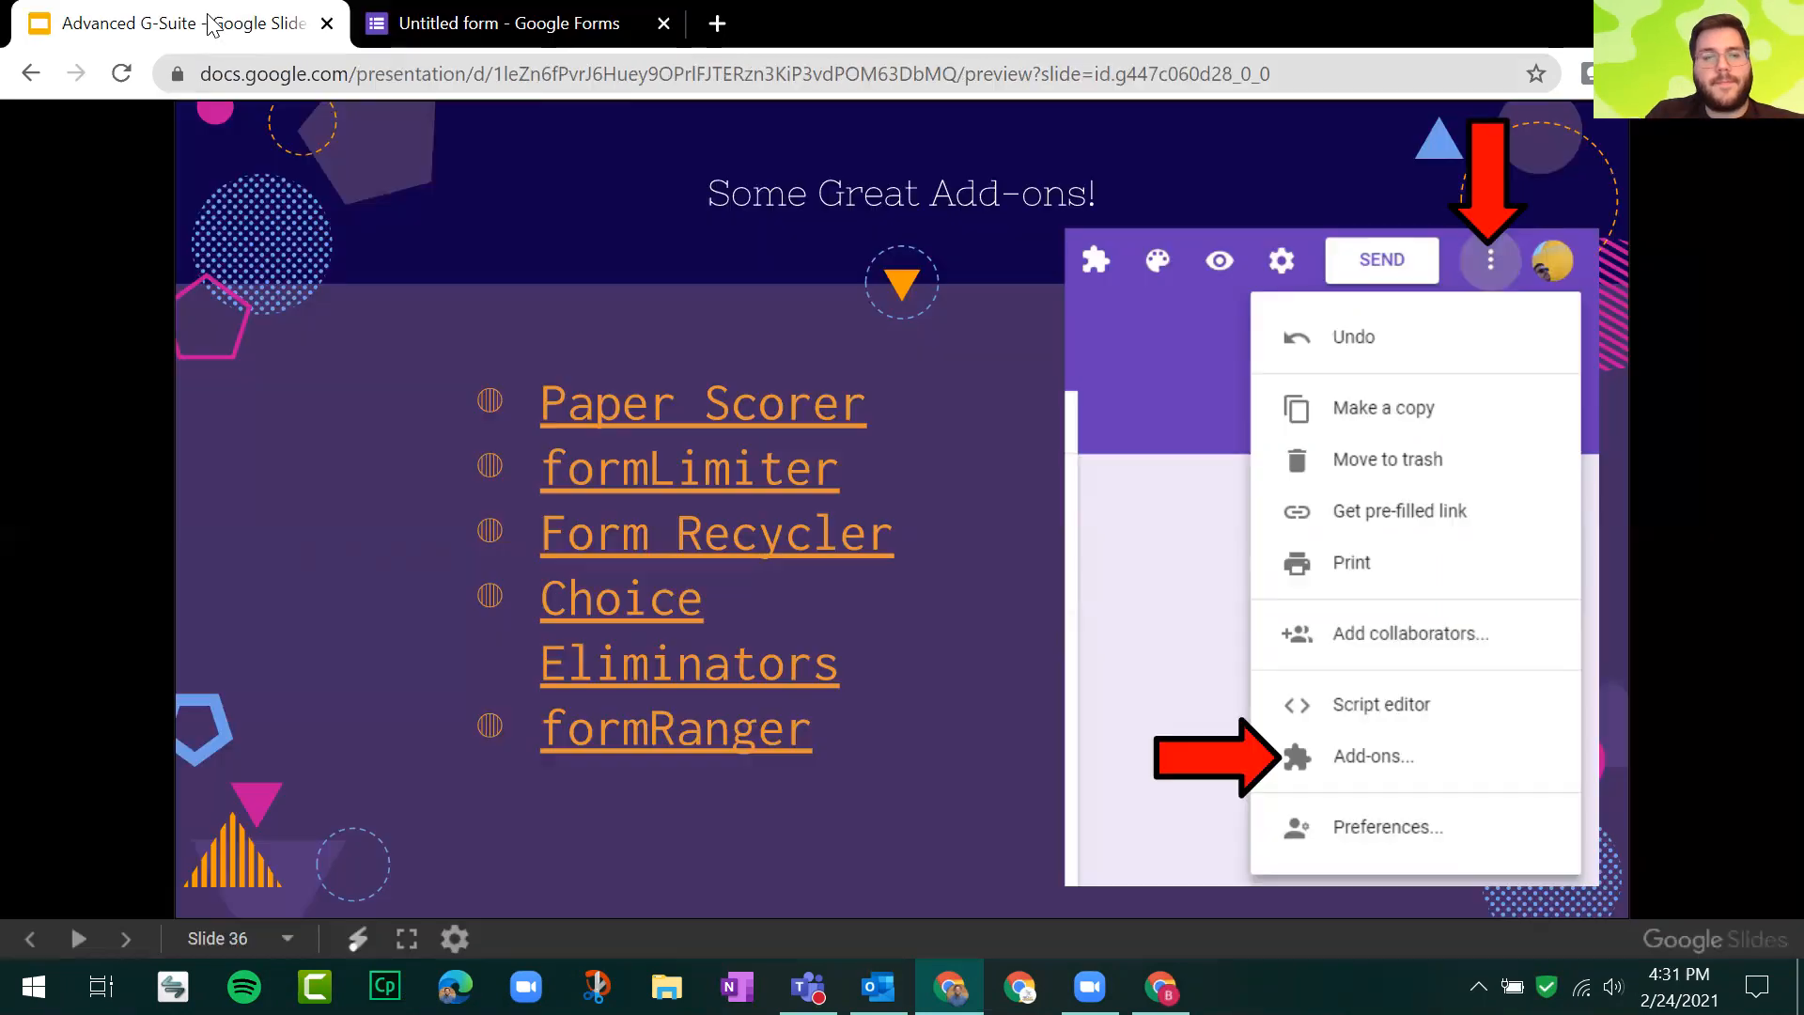
Step: Advance the Advanced G-Suite slides past "Take a Few Minutes..." to the Sheets title slide
key("Right")
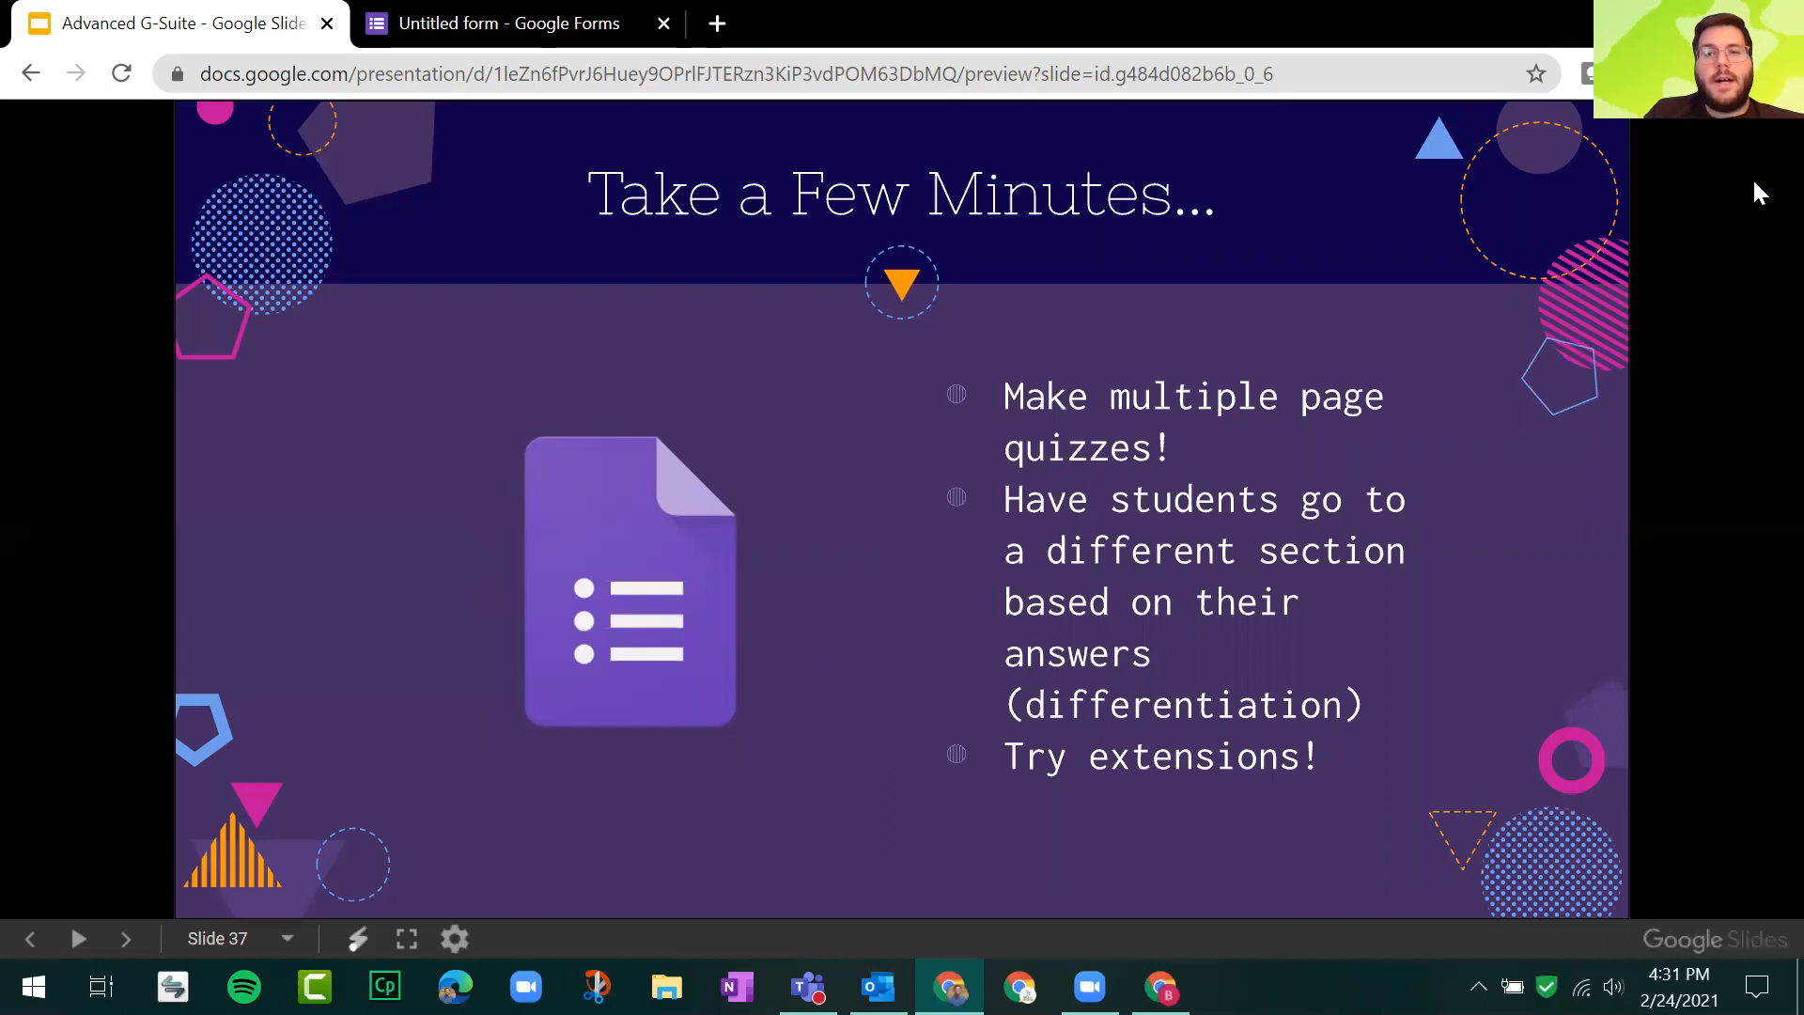
key("Right")
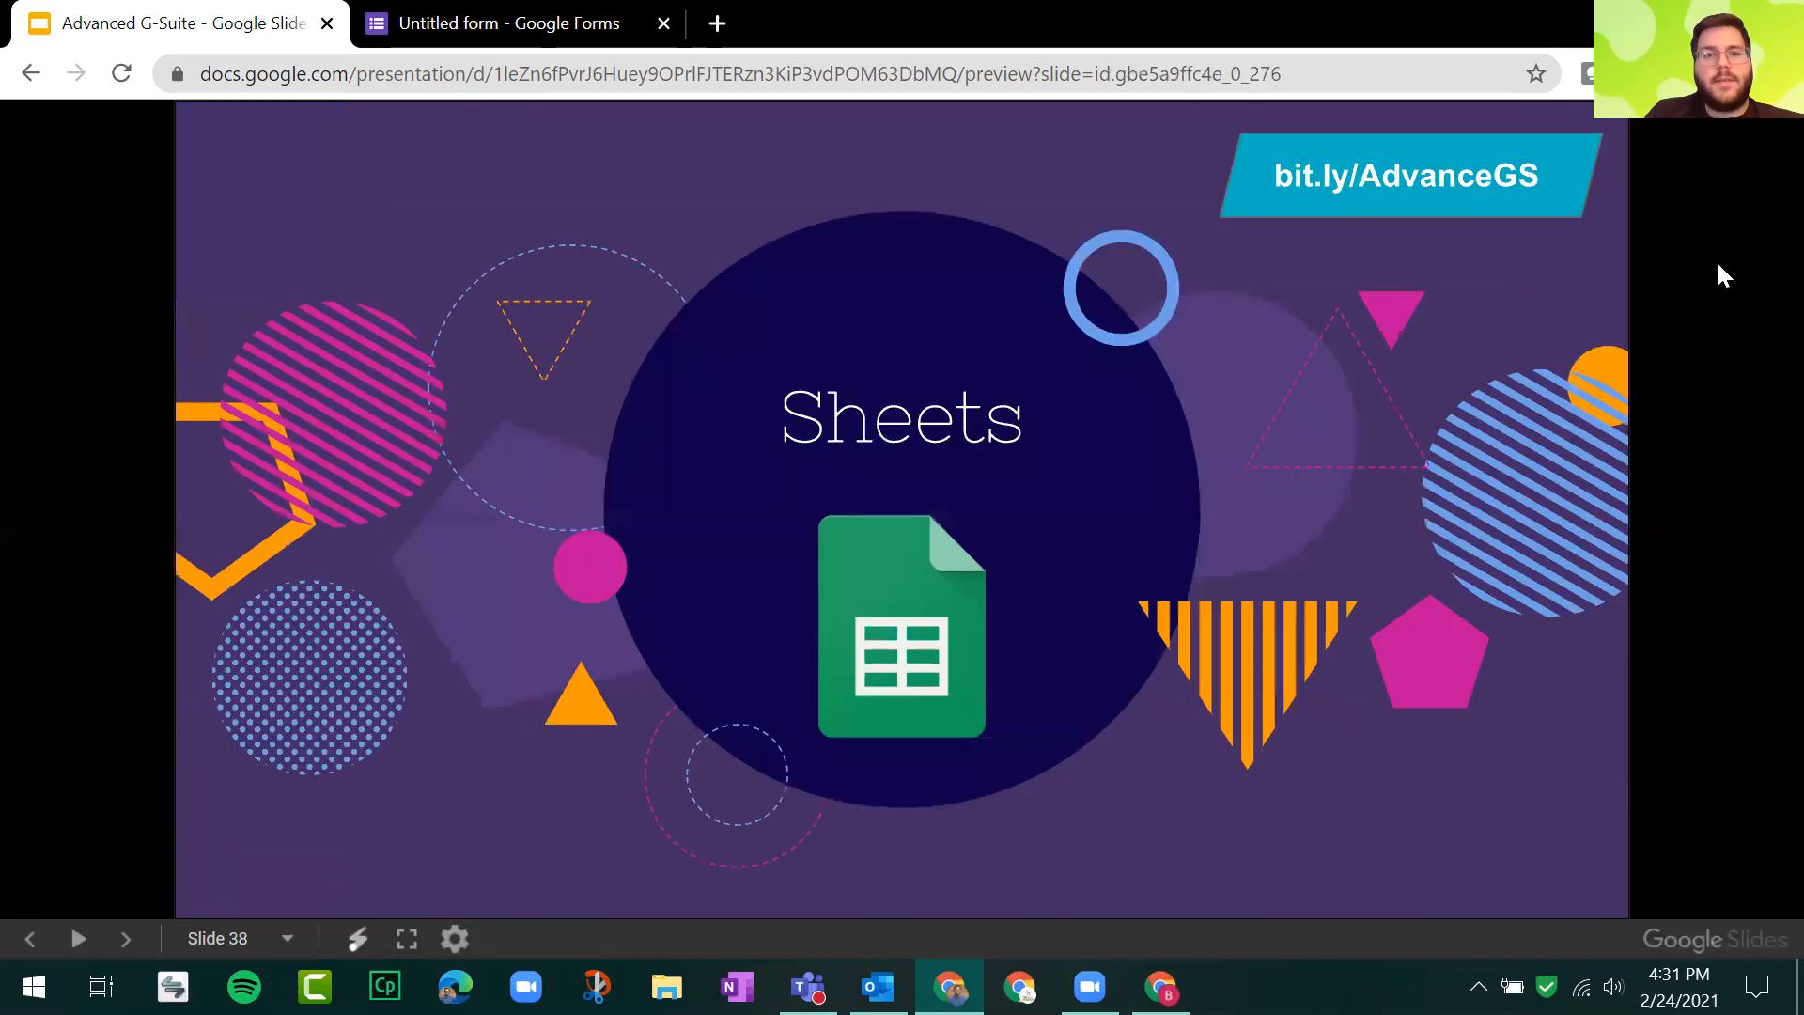
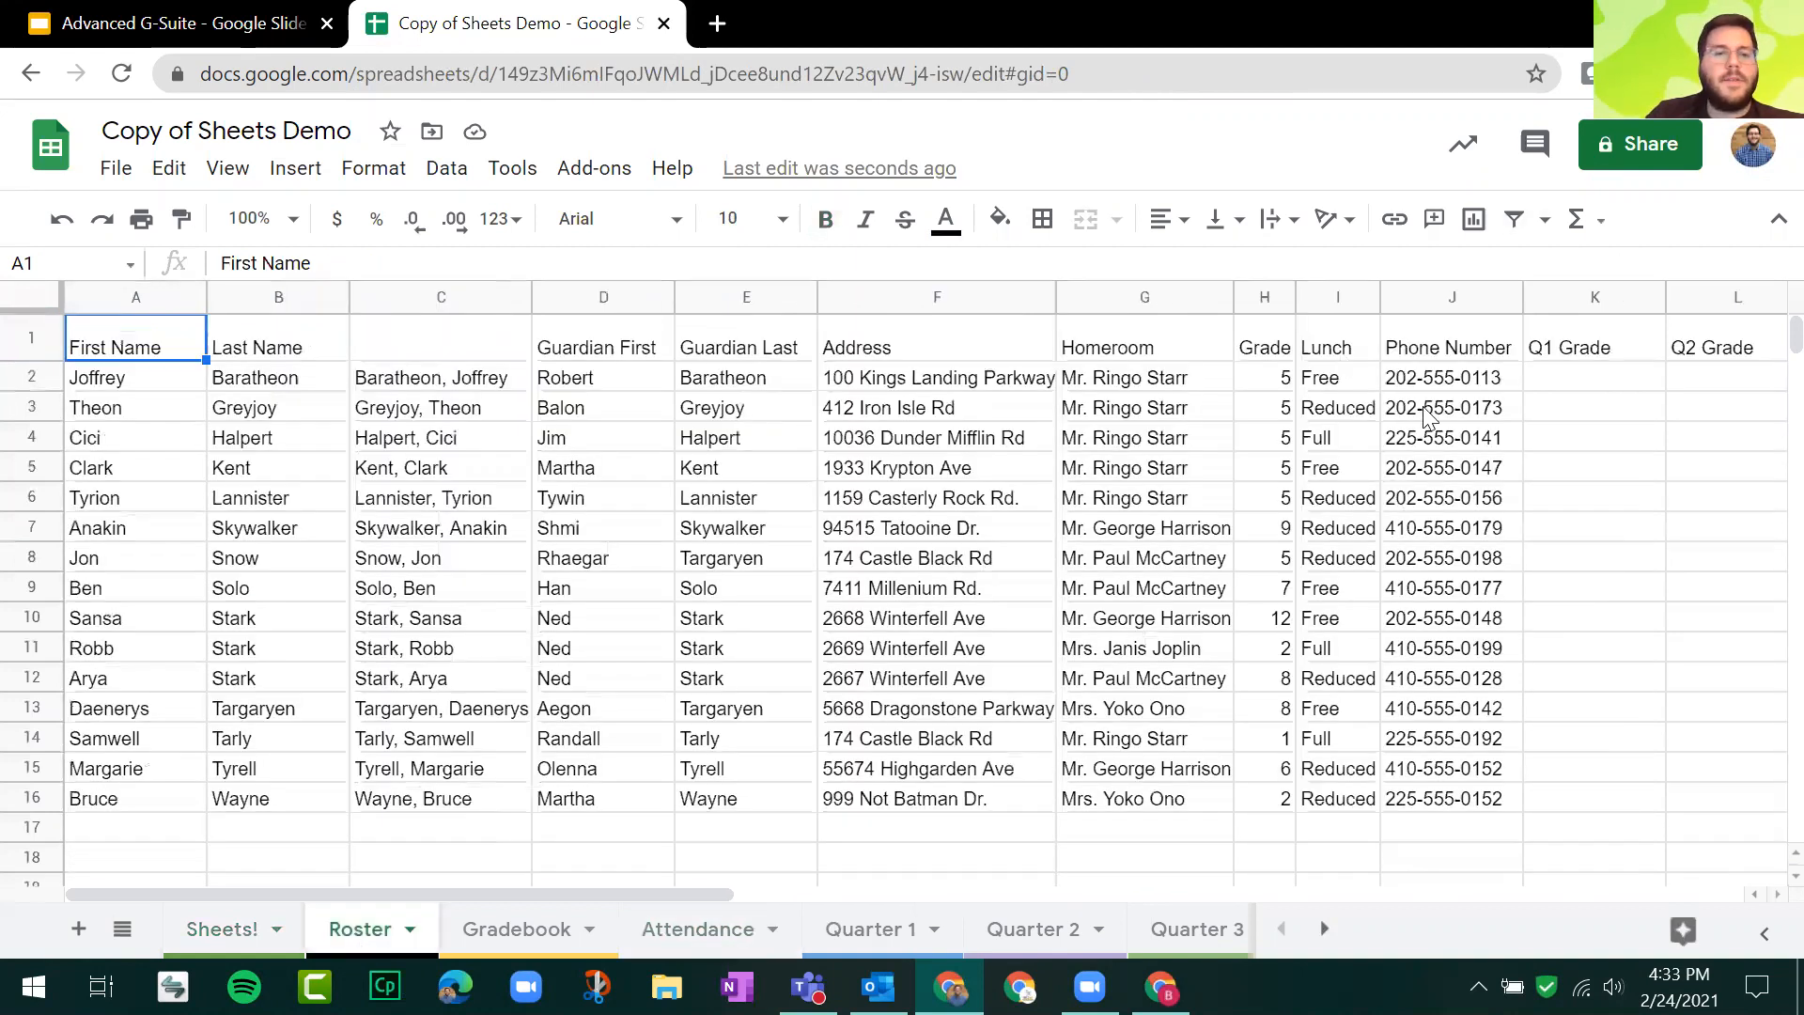
Step: Turn on a filter for the entire Roster sheet of Copy of Sheets Demo
left_click(1545, 224)
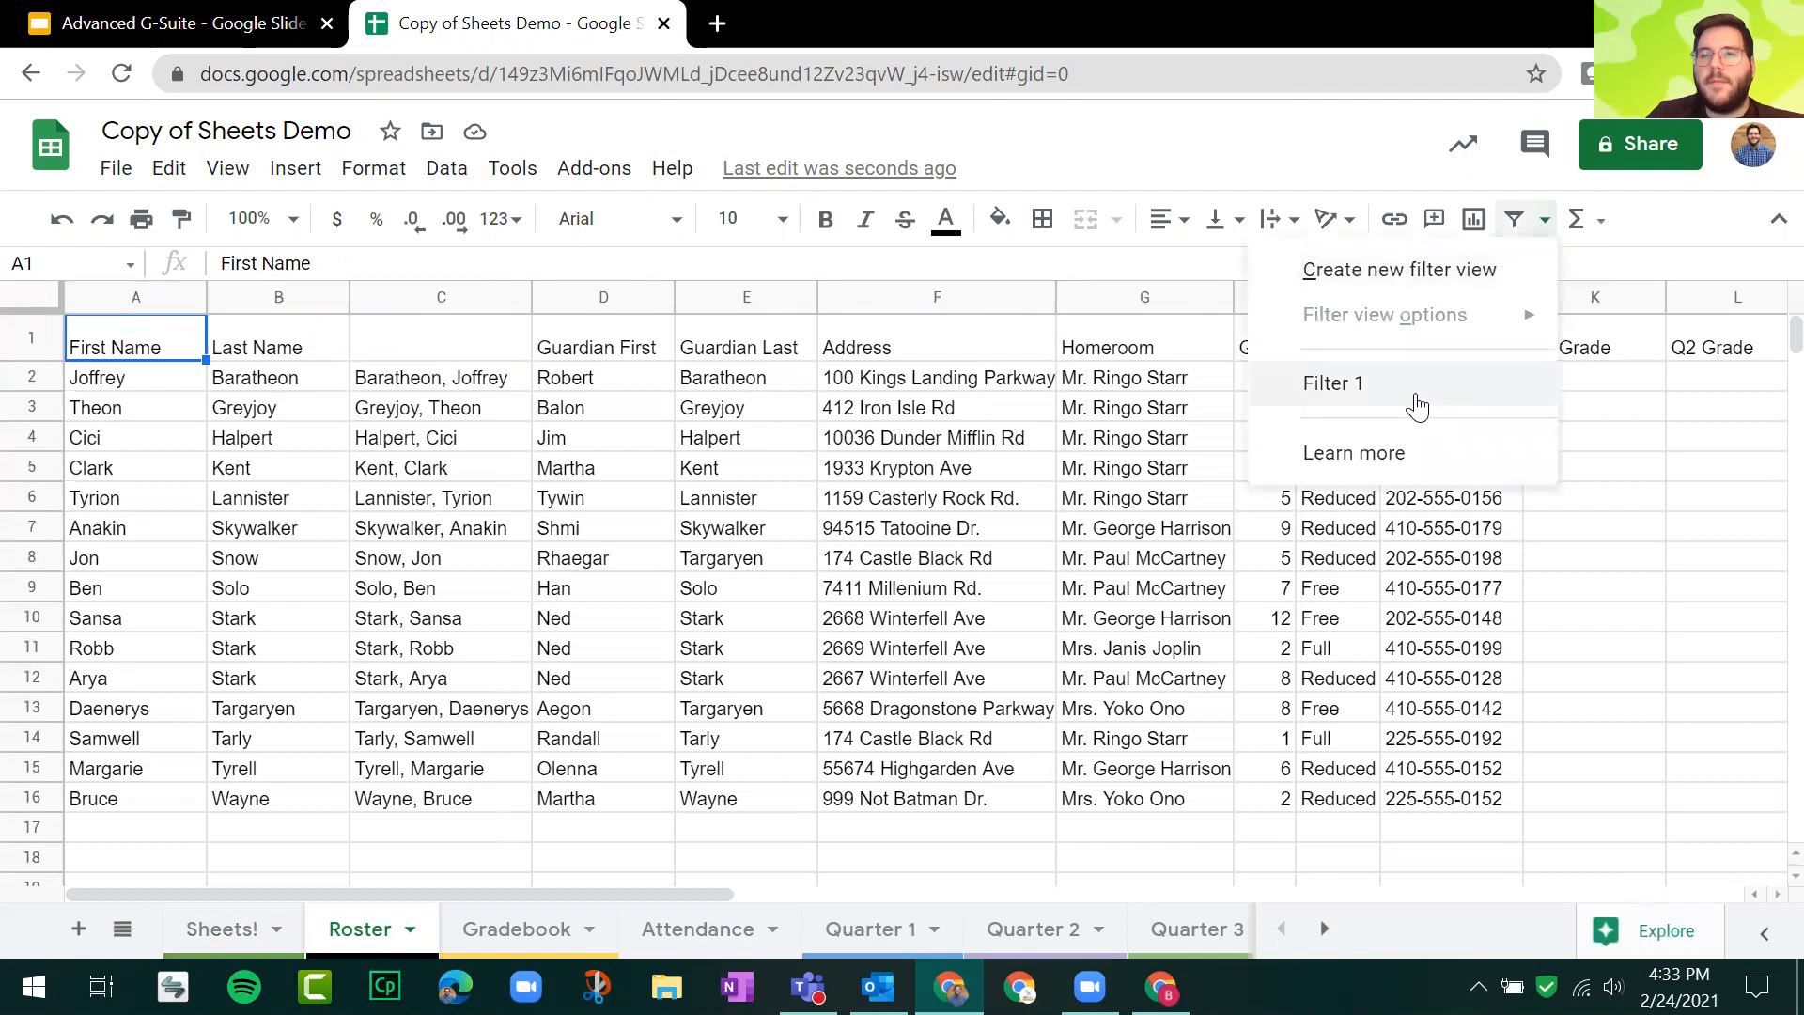
left_click(1659, 467)
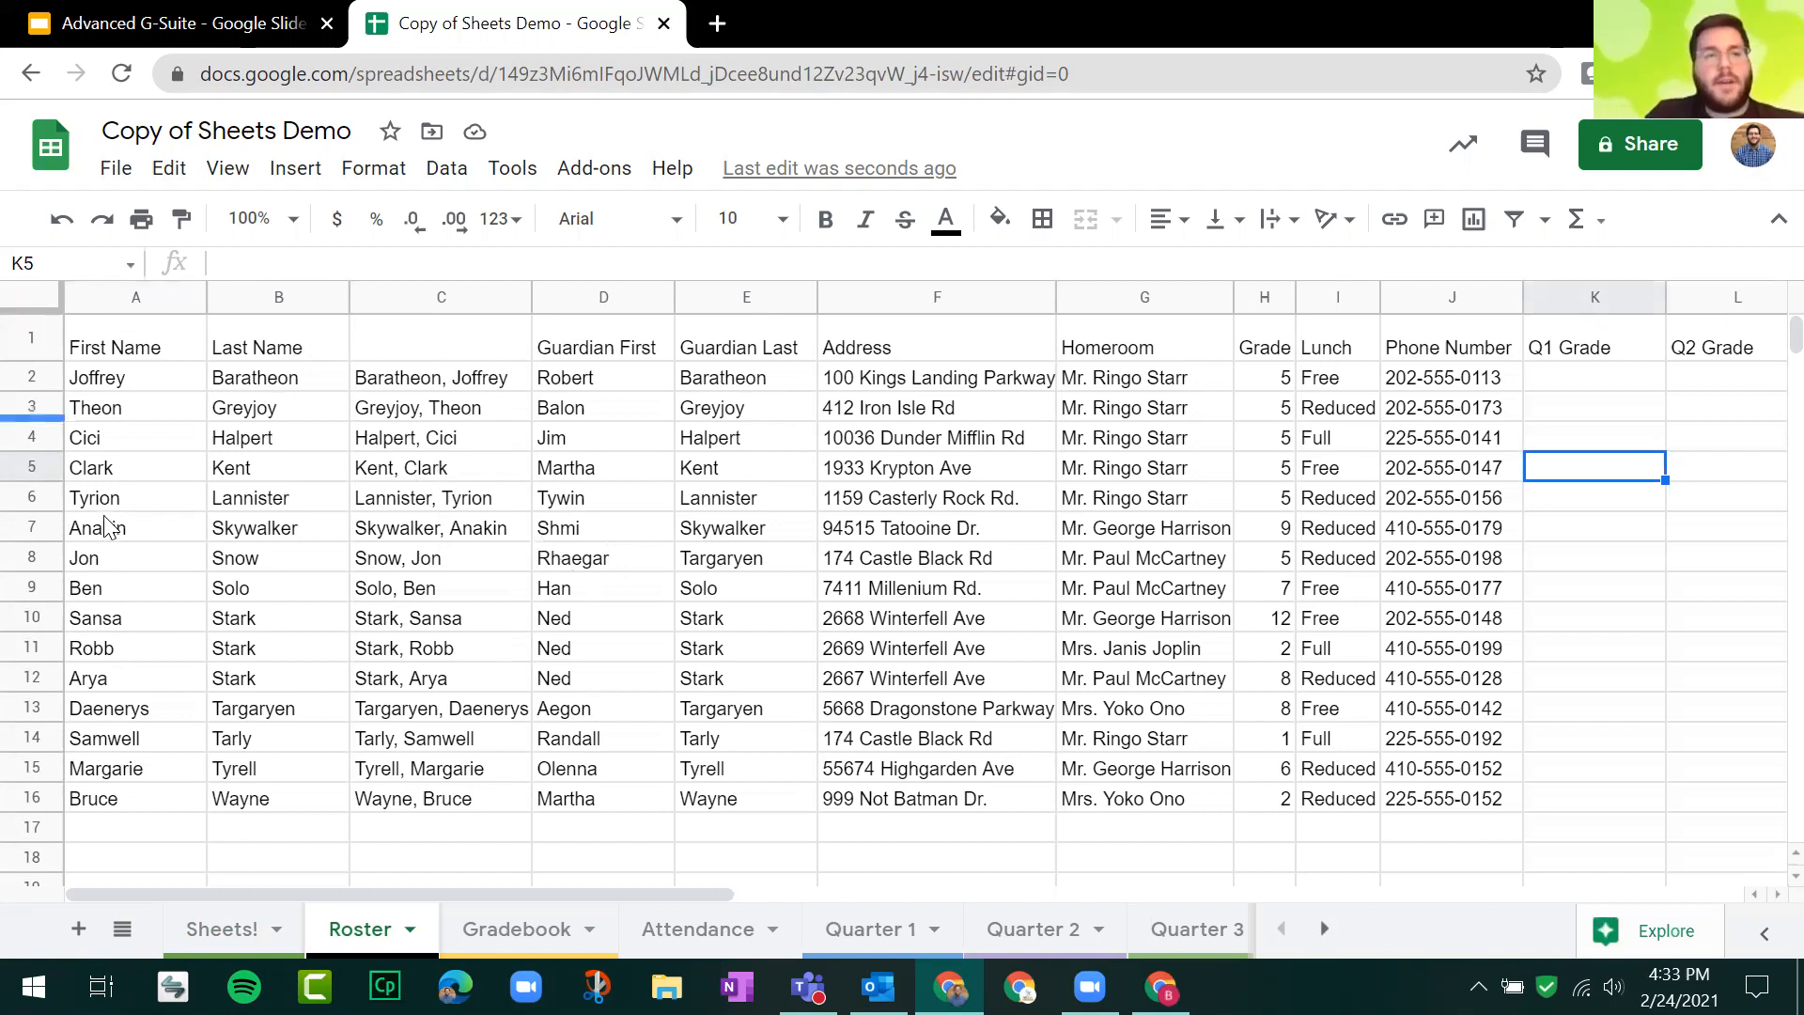
left_click(38, 293)
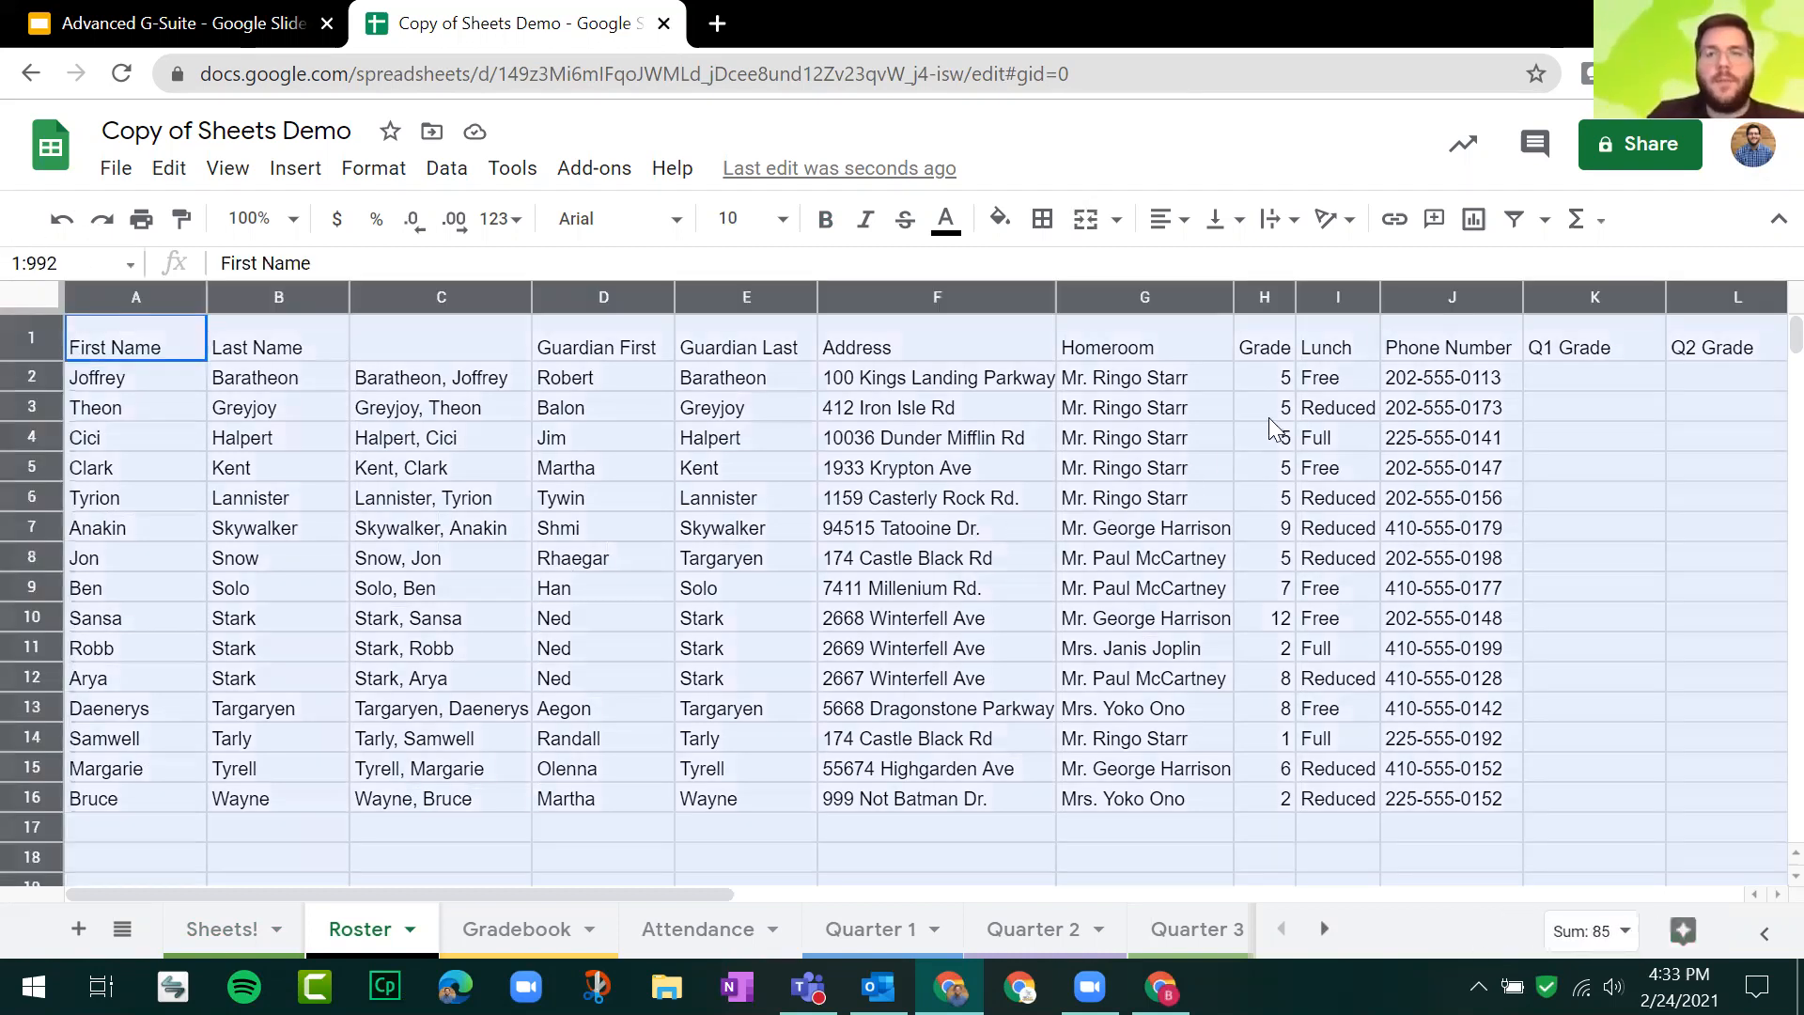
left_click(1510, 242)
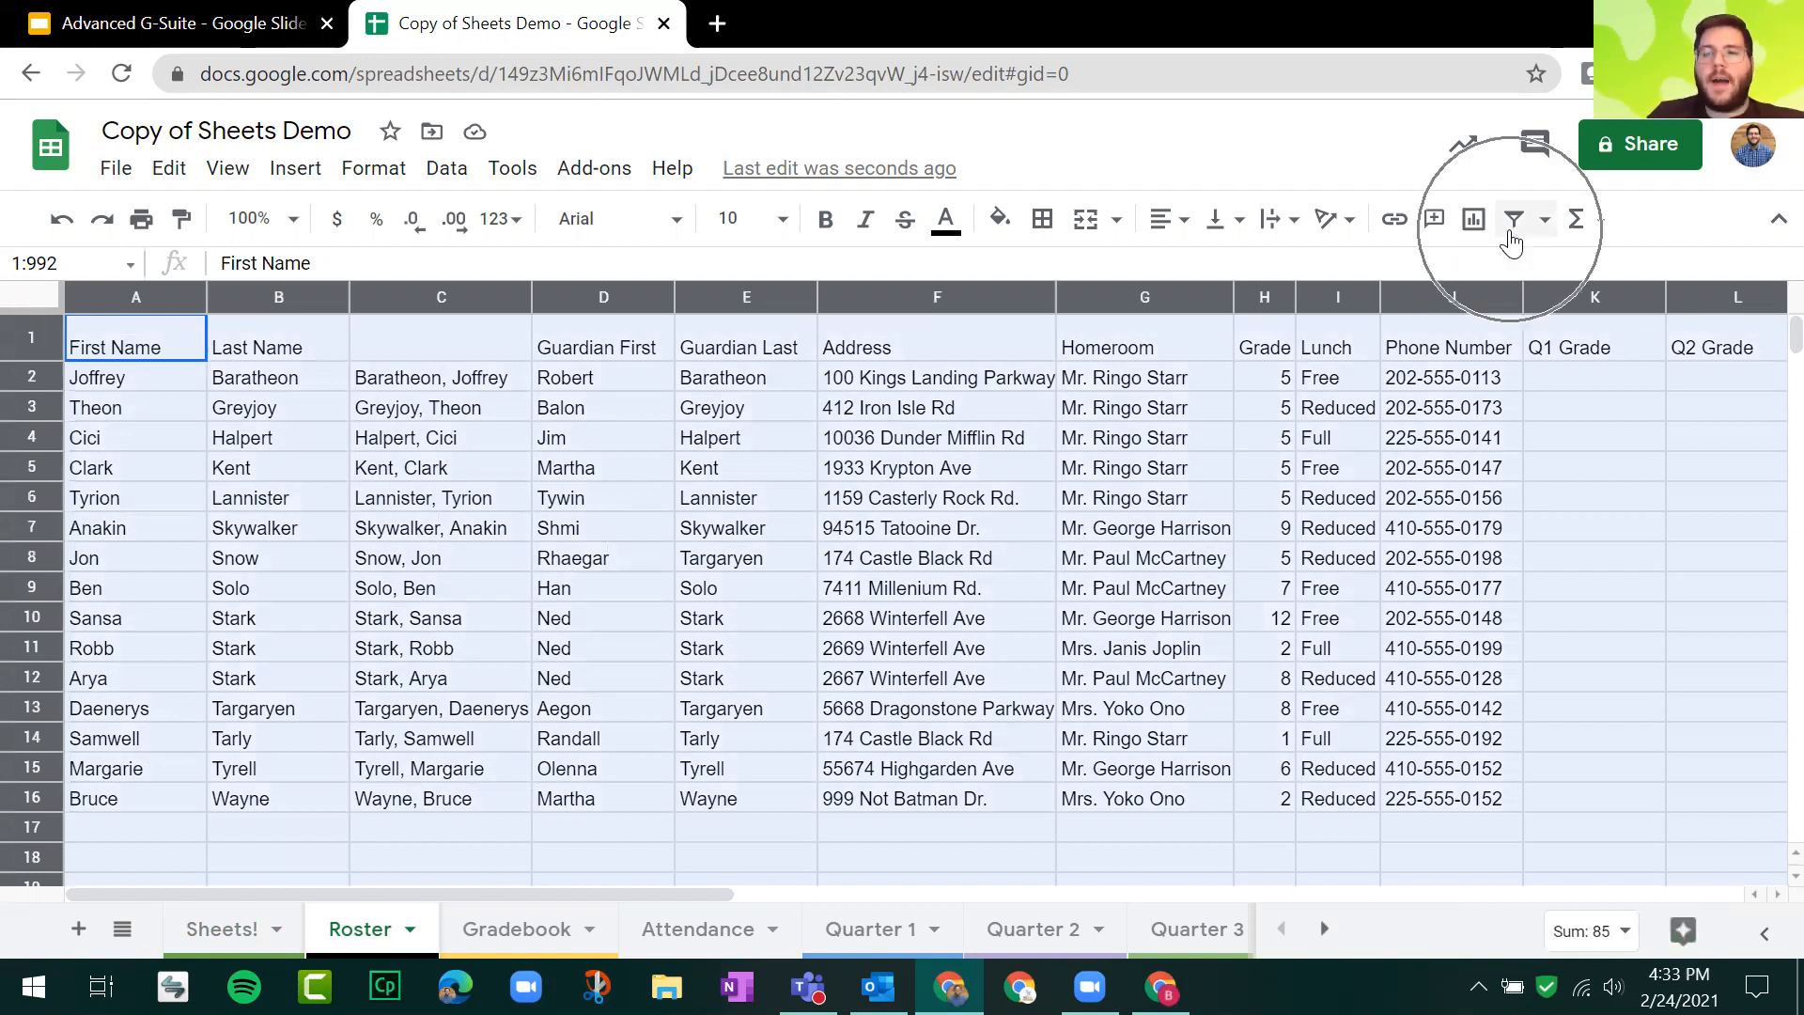
left_click(1510, 242)
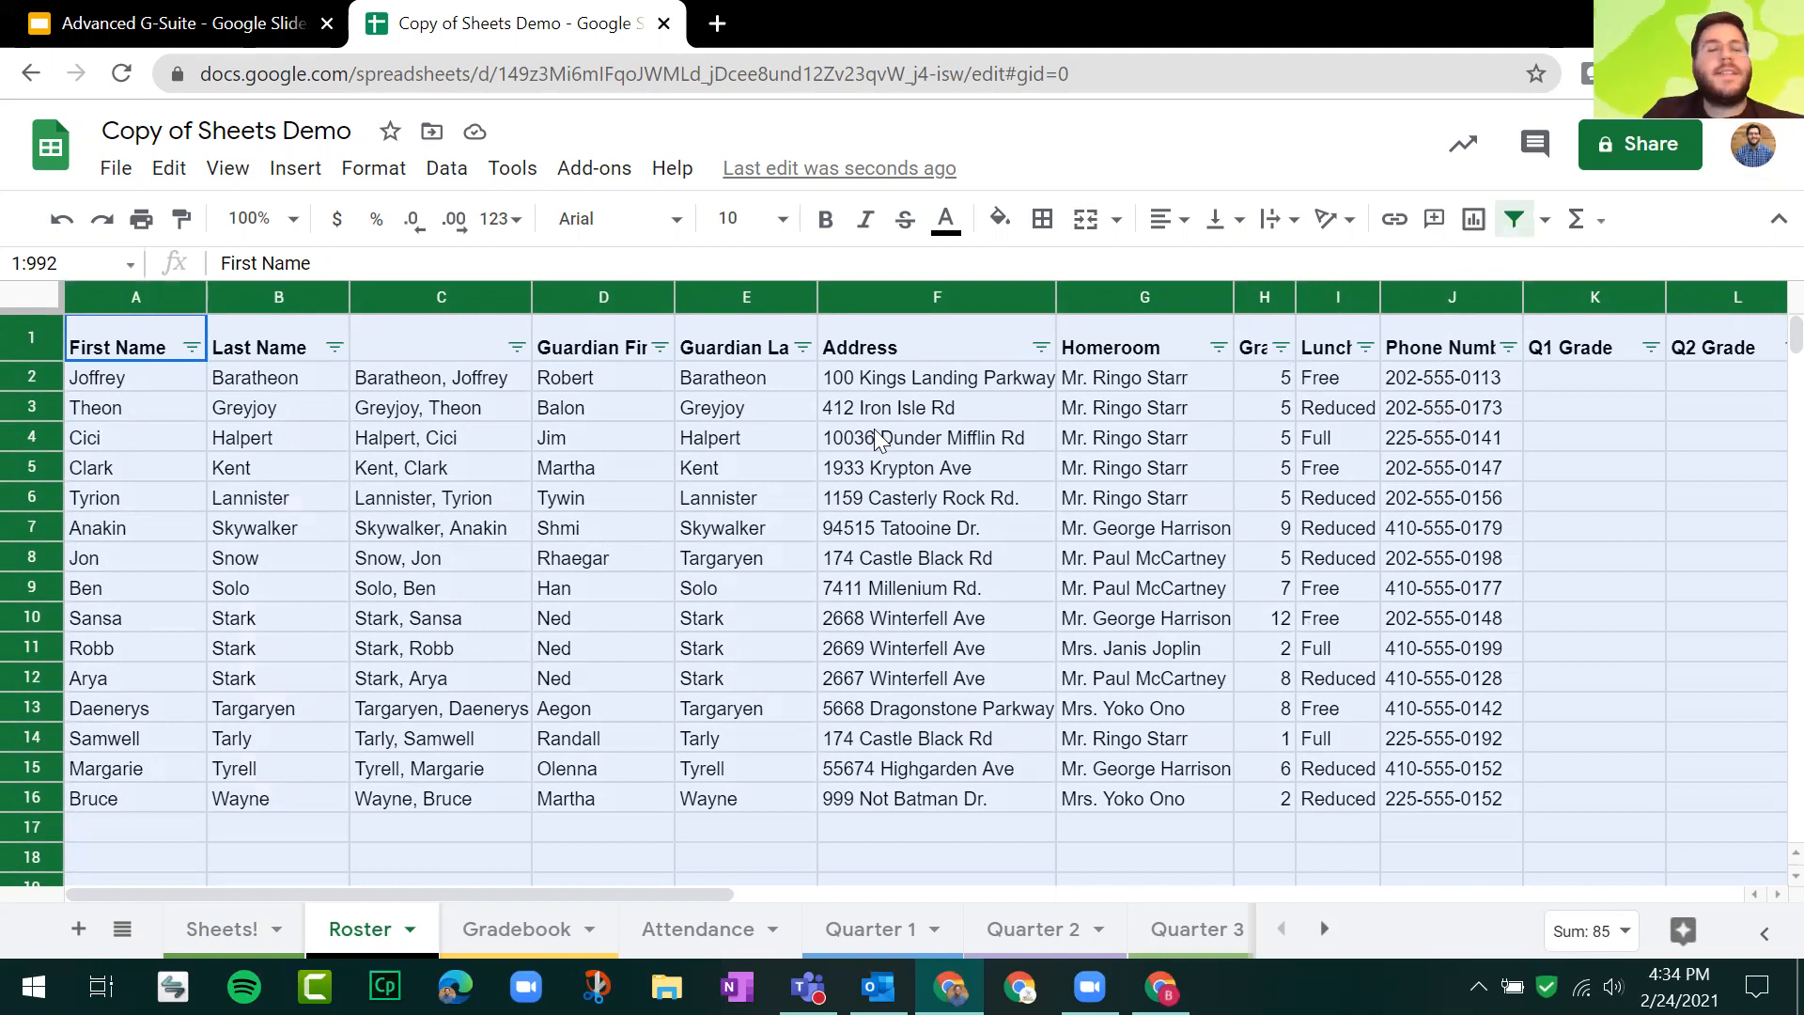
left_click(996, 465)
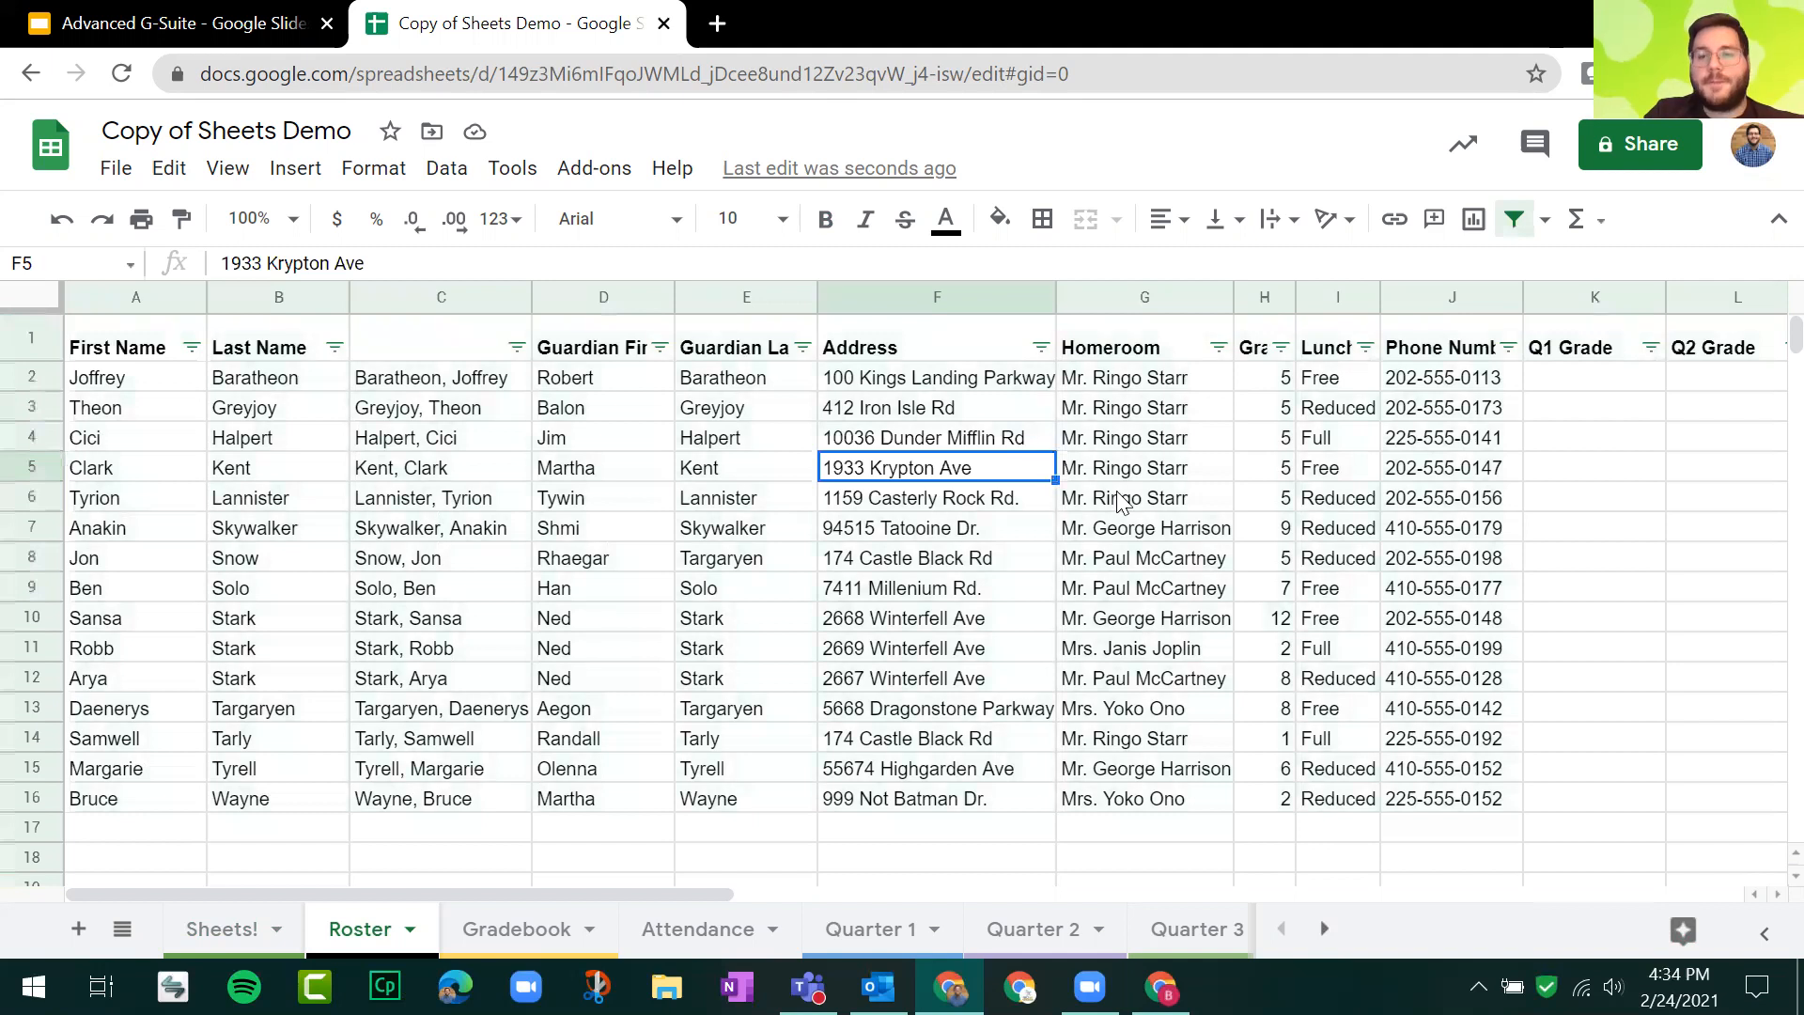
Step: Filter the Lunch column by values so that only the Free rows are shown
left_click(1364, 350)
scroll(1127, 582, "down", 2)
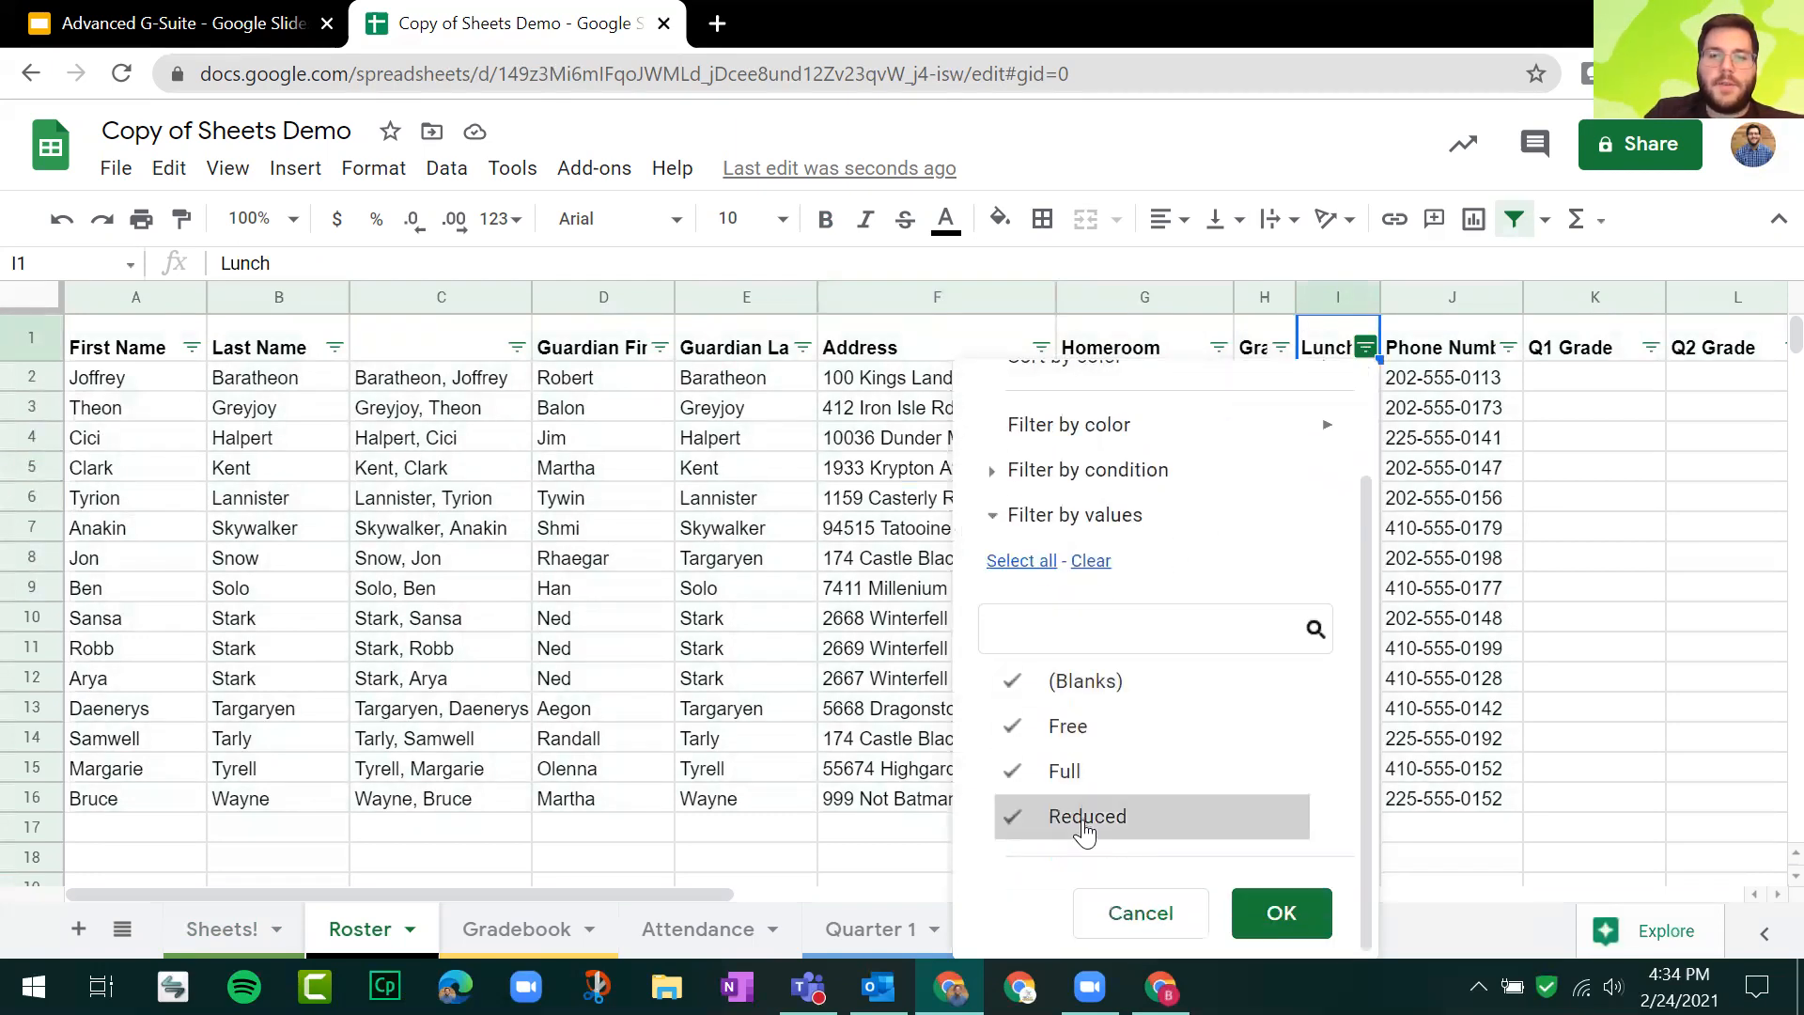
left_click(1091, 562)
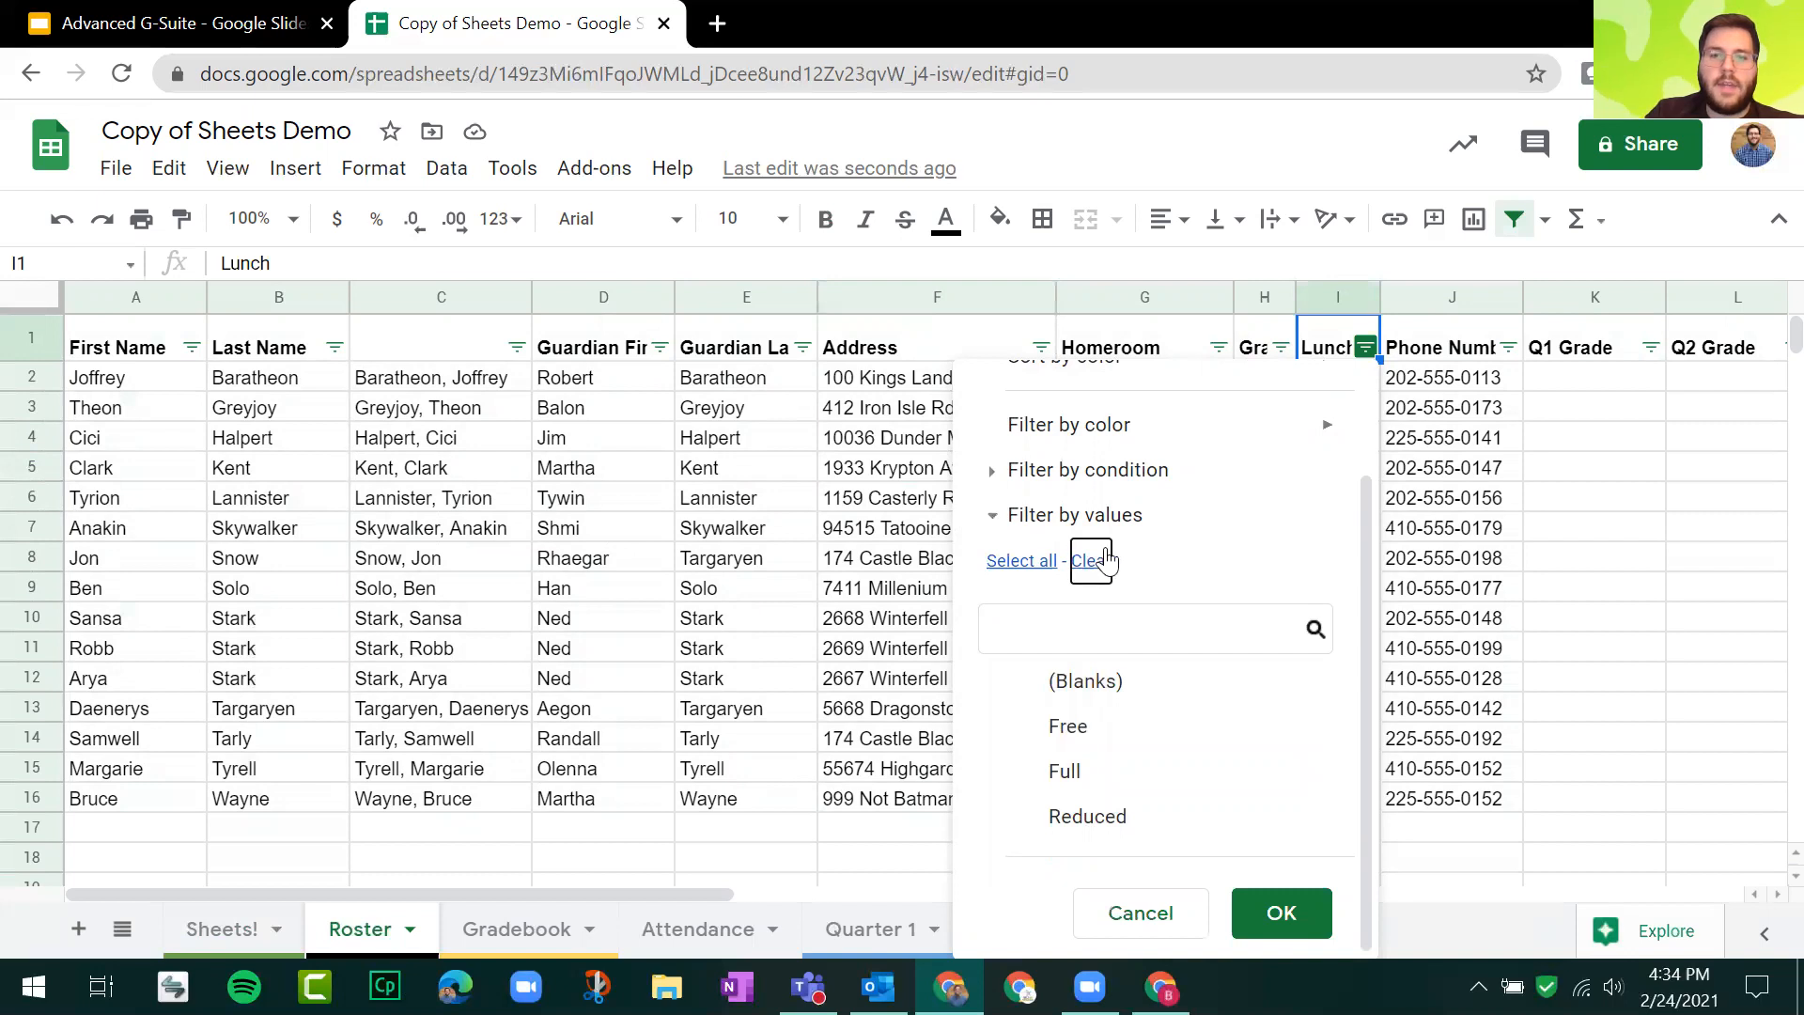
left_click(1074, 726)
left_click(1285, 911)
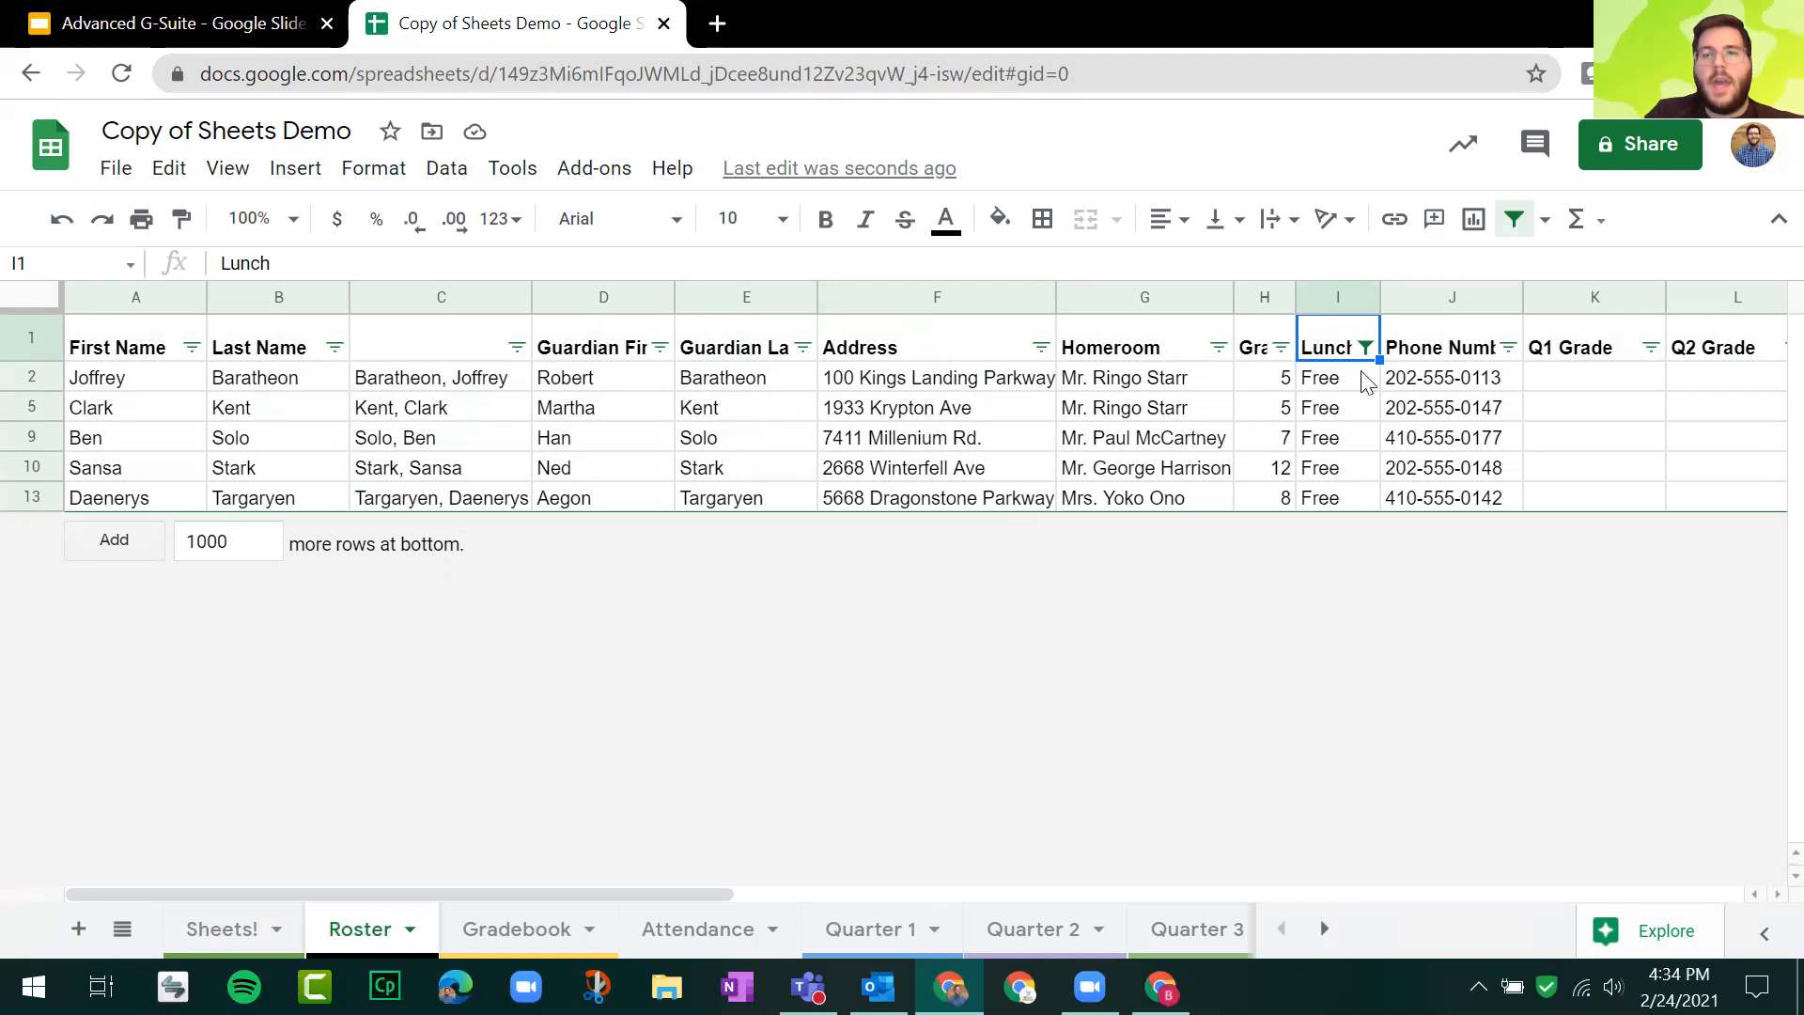
Step: Save the current filter as a filter view named "Free Lunches" and close the view
left_click(1544, 221)
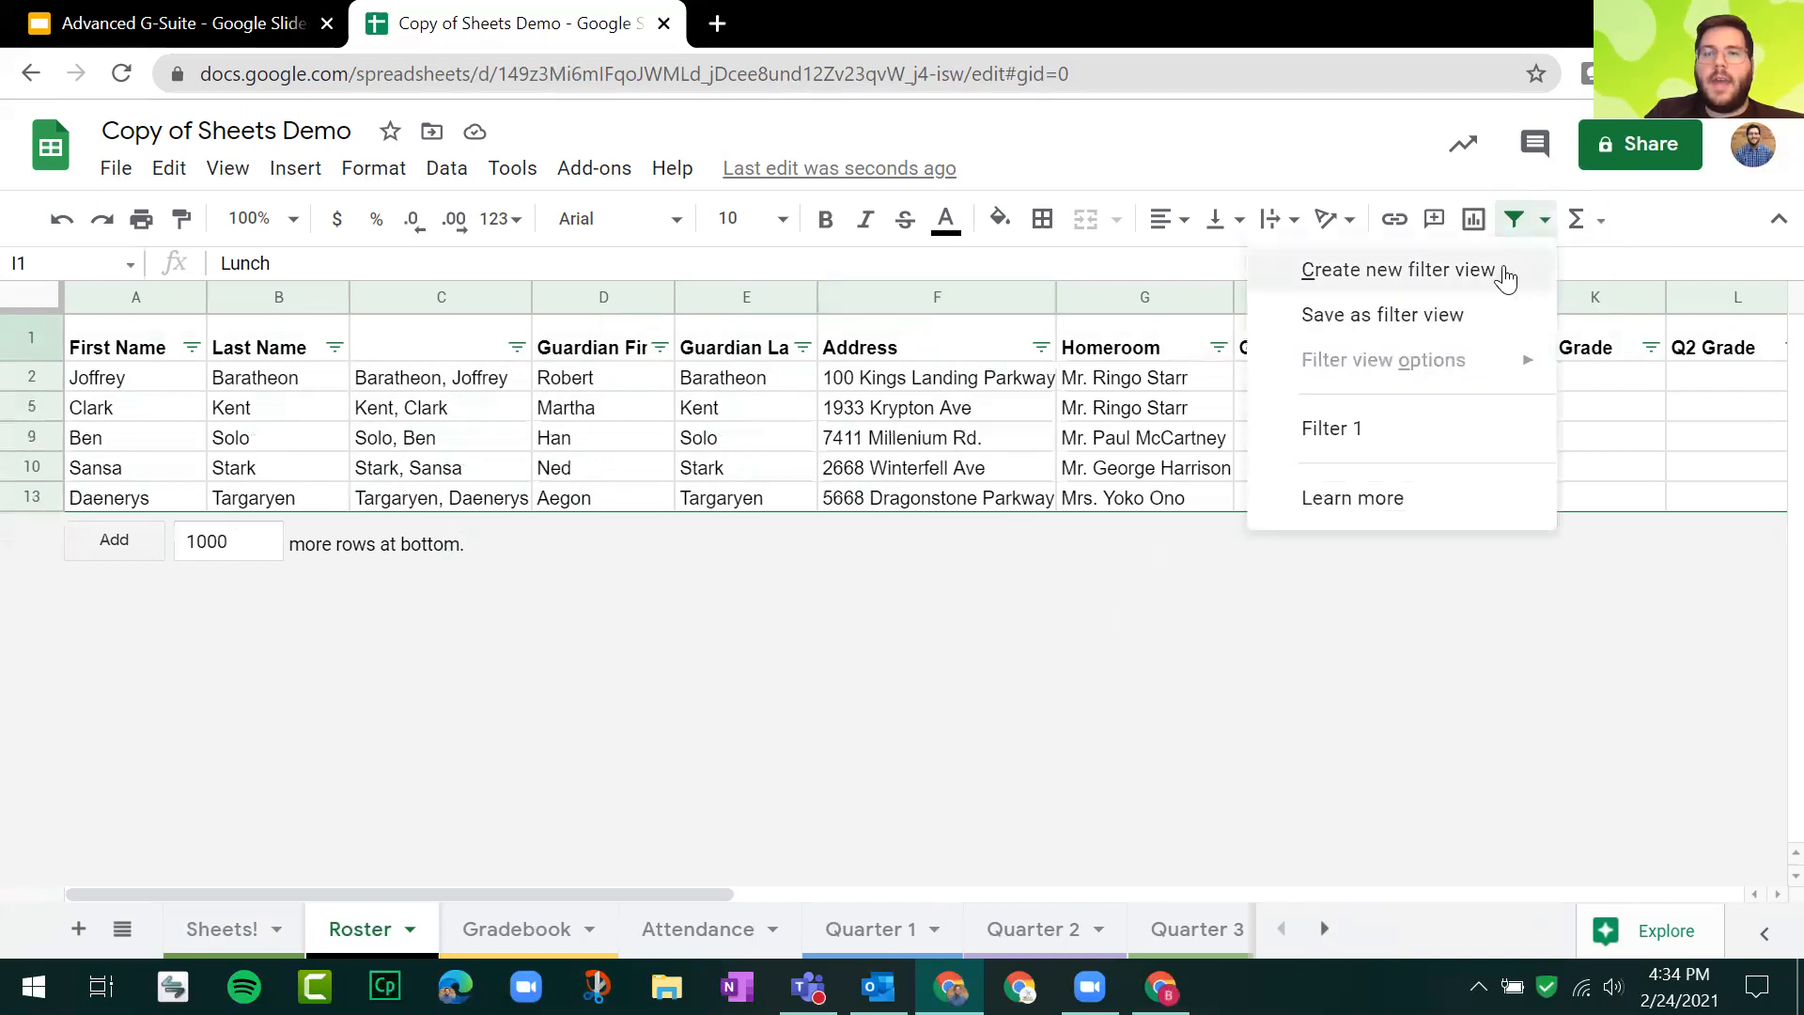
left_click(1444, 319)
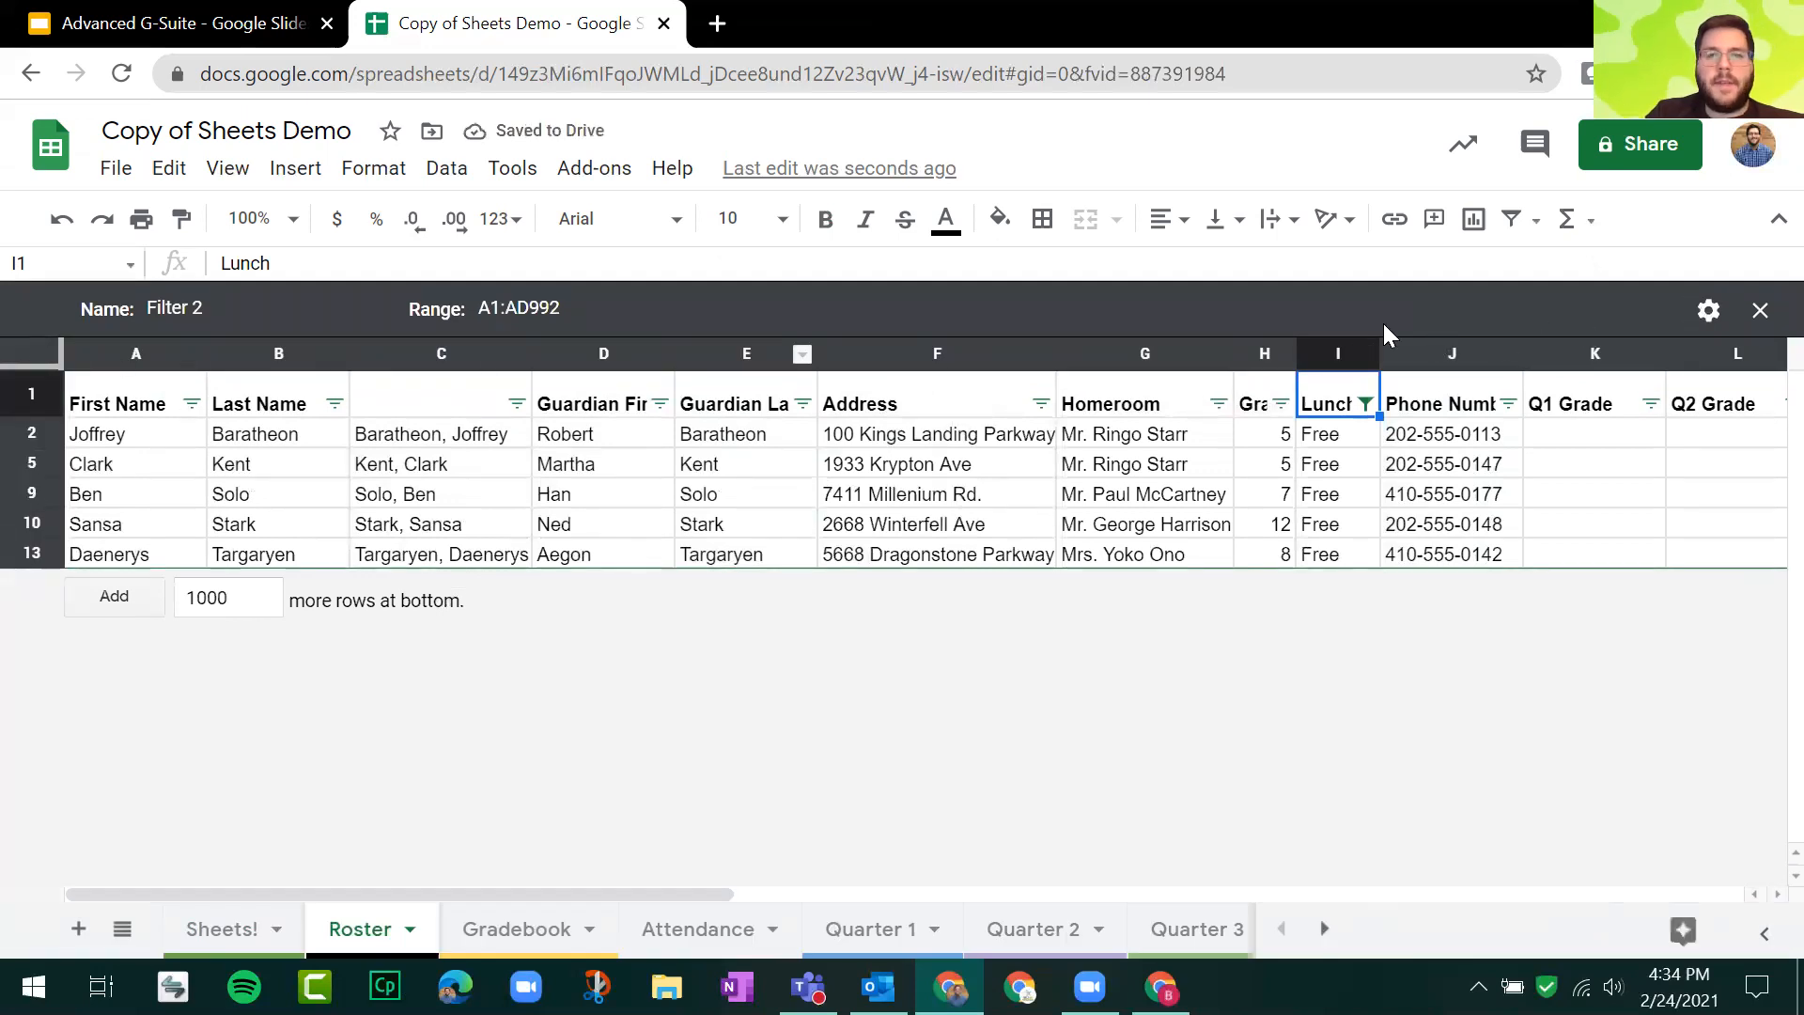
double_click(247, 314)
left_click(247, 315)
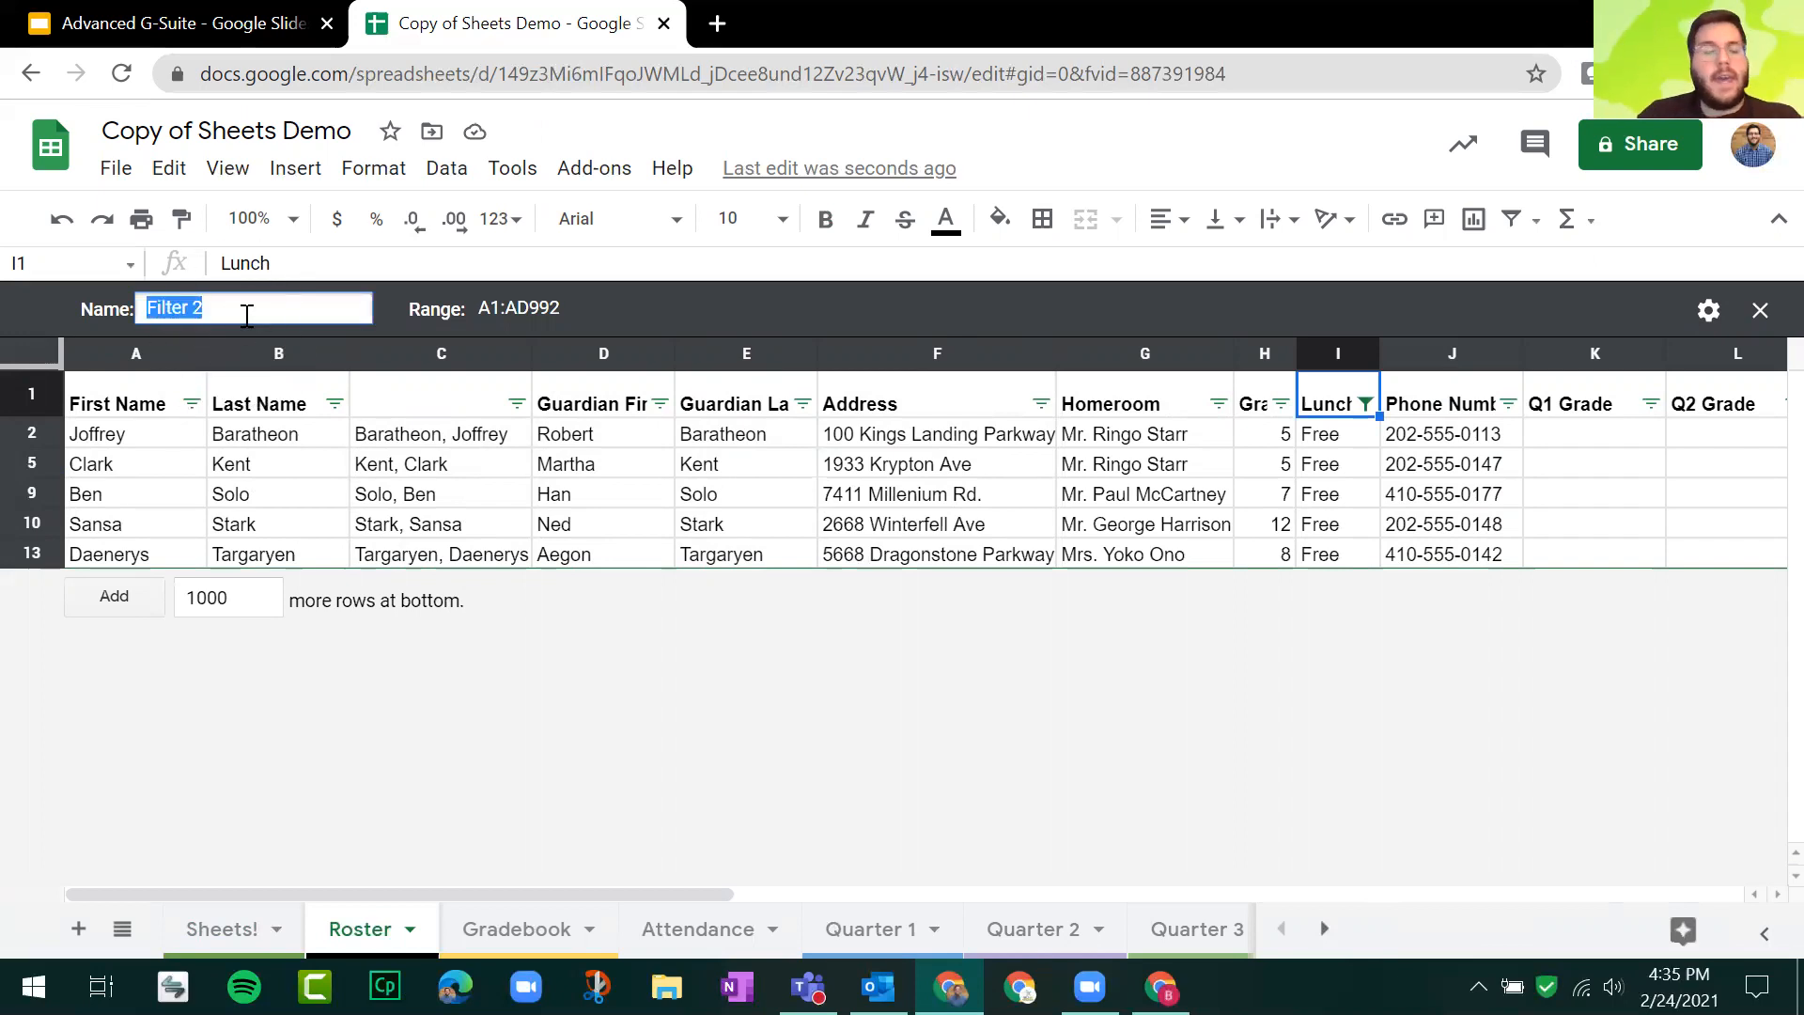
type("F")
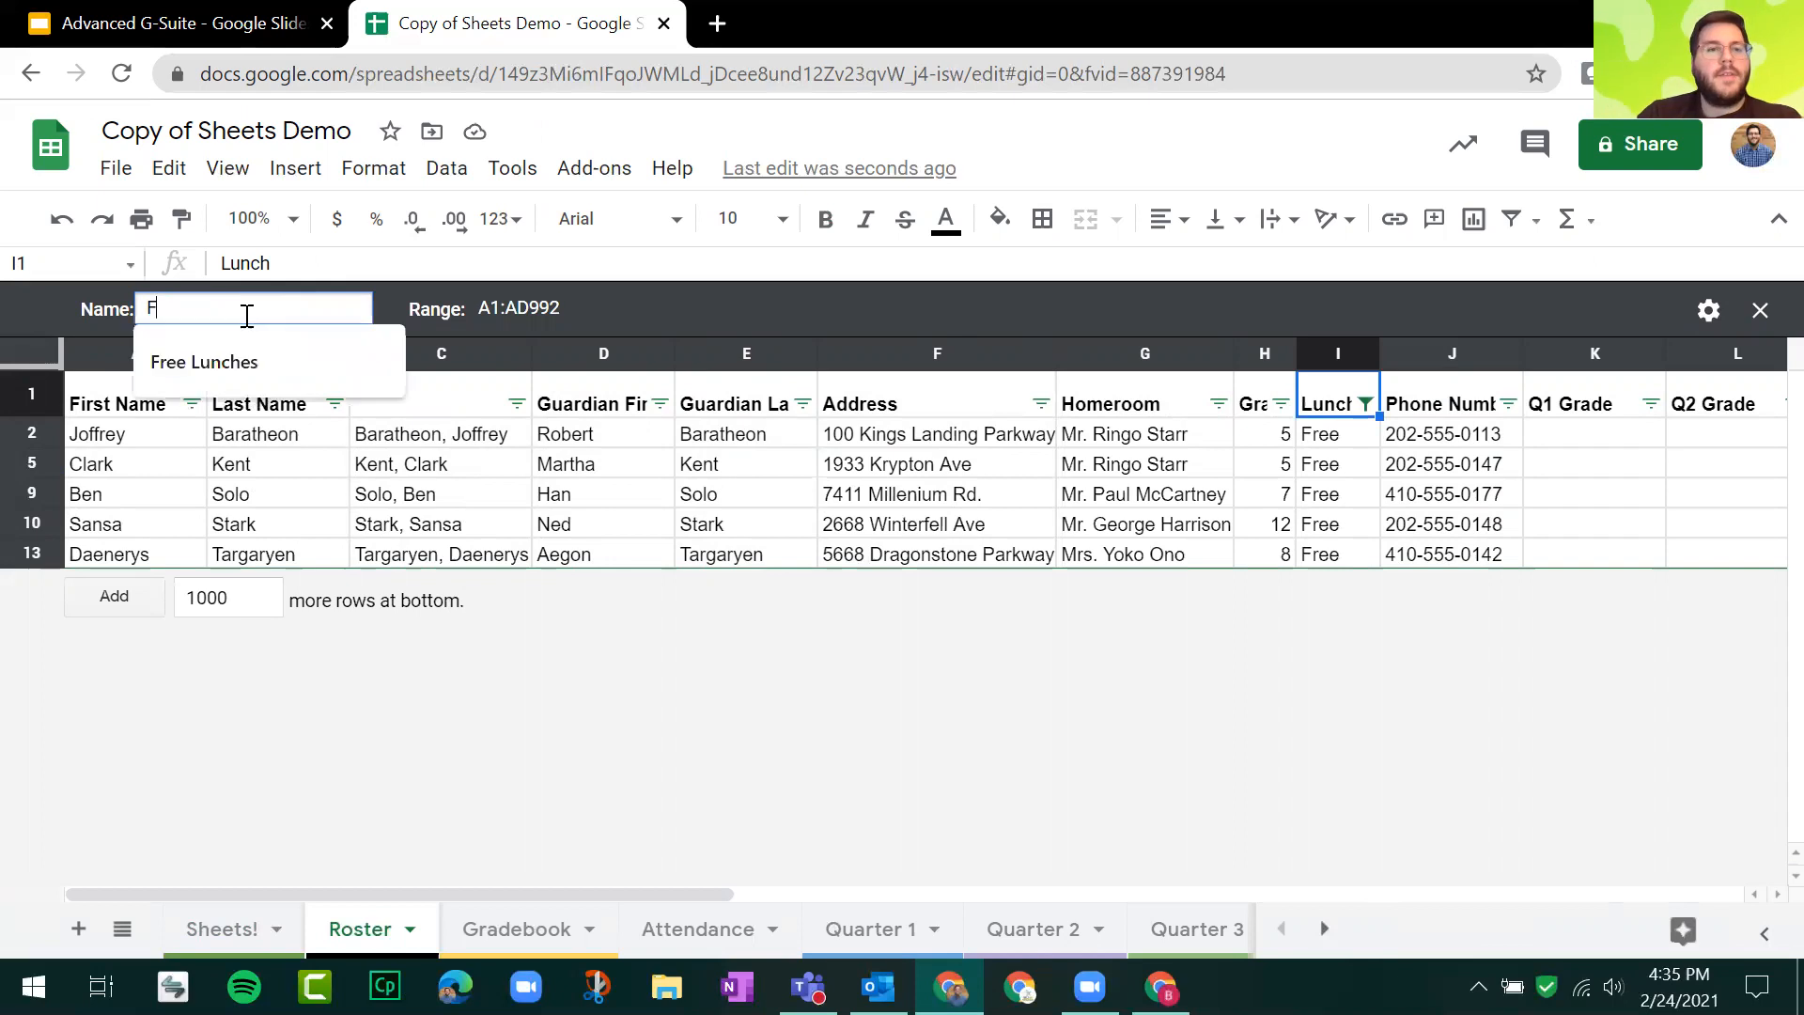
type("re")
key("Down")
key("Return")
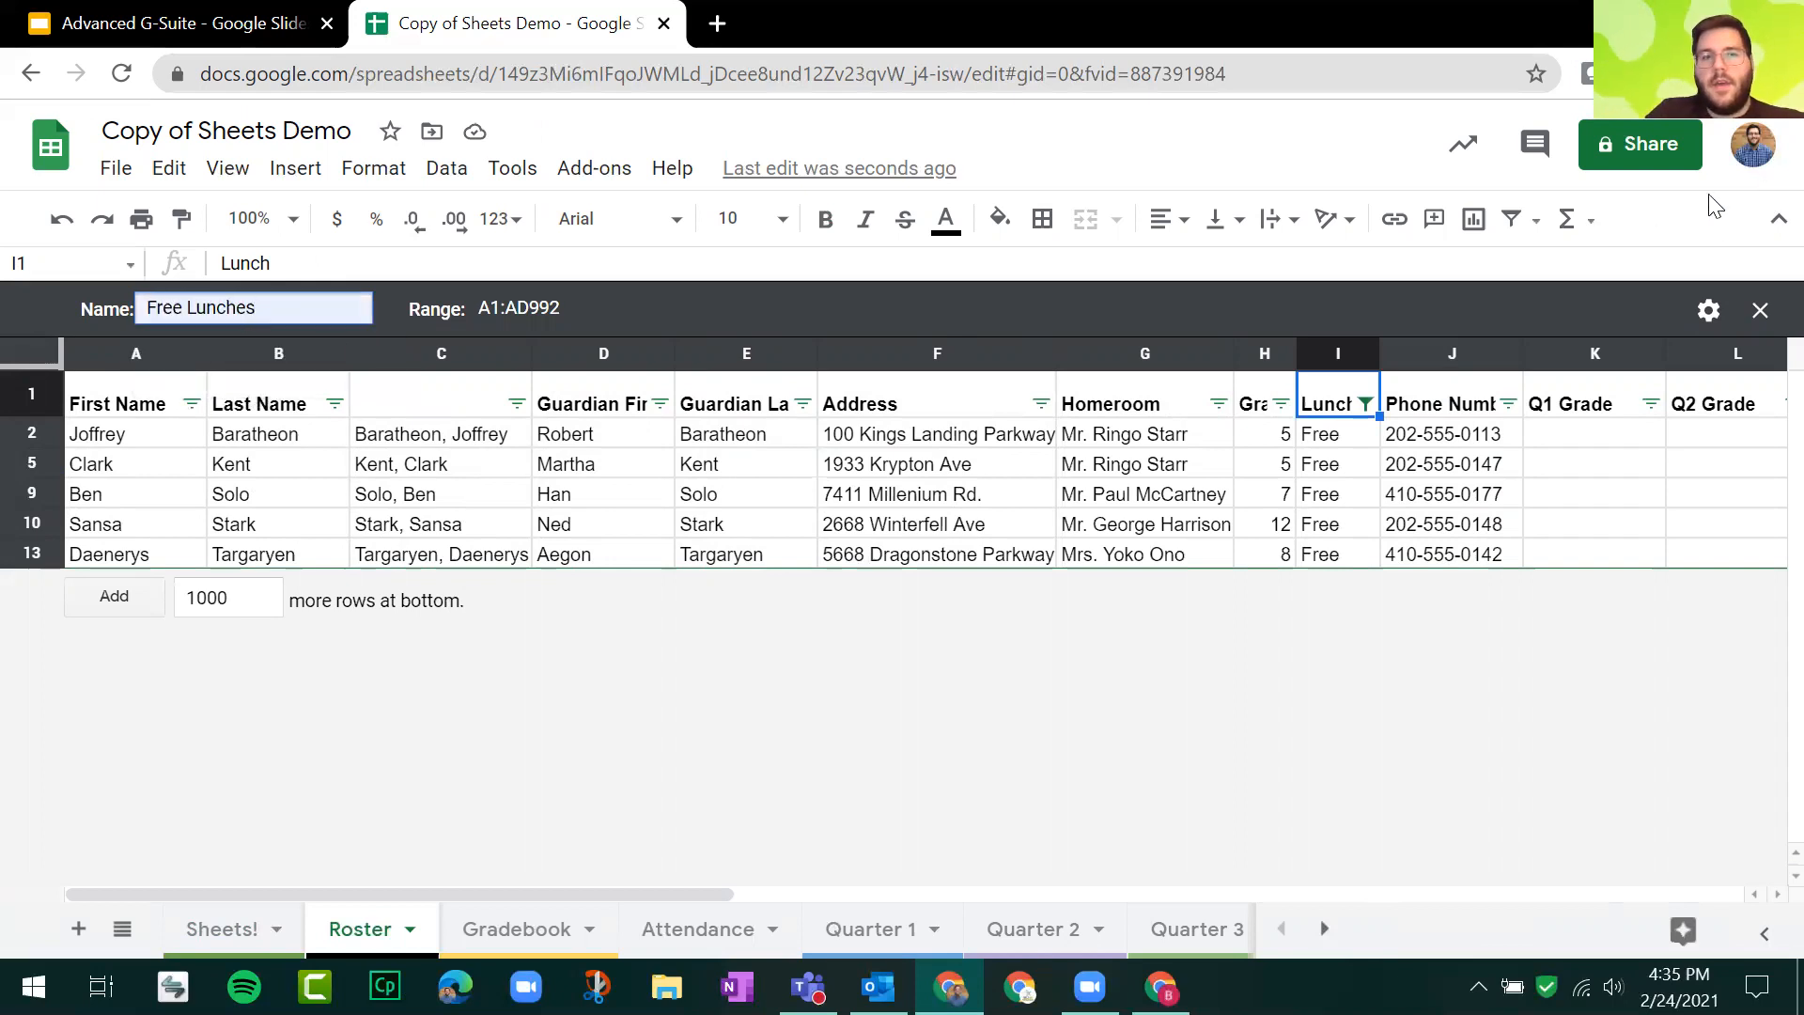
left_click(1760, 311)
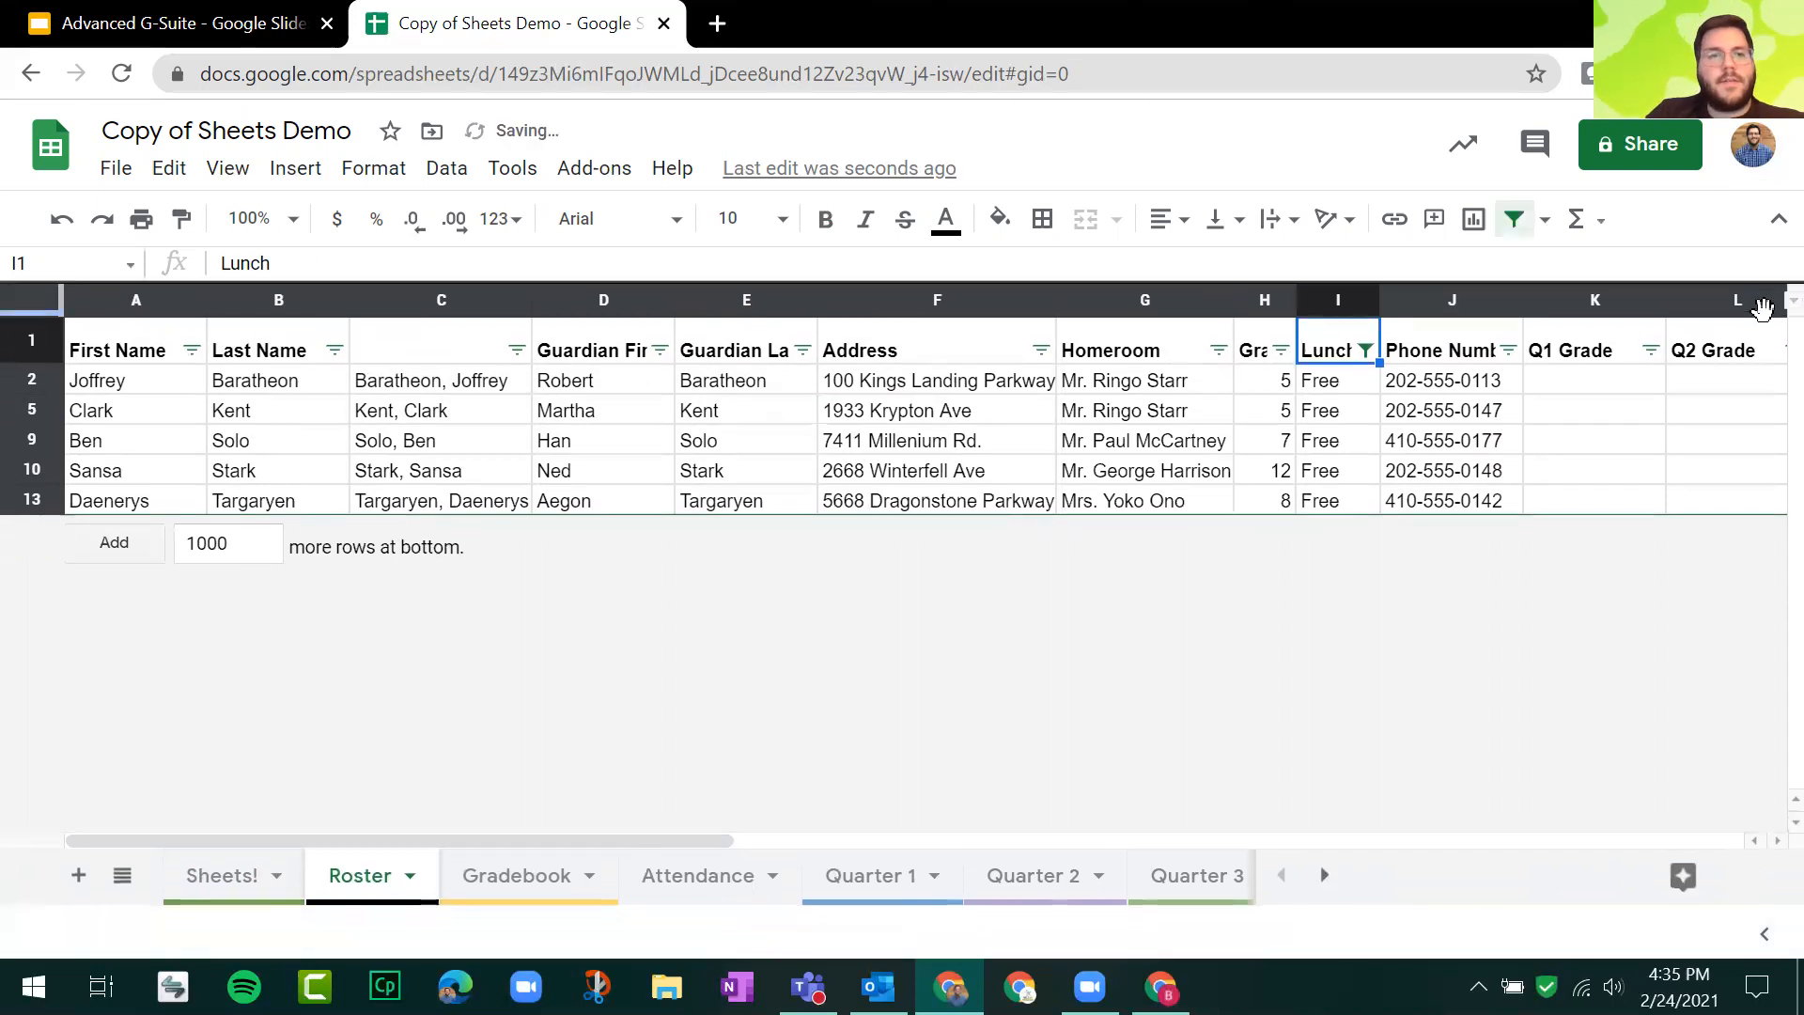
Step: Turn off the Roster sheet's filter, then open the saved Free Lunches filter view and close it again
left_click(1513, 218)
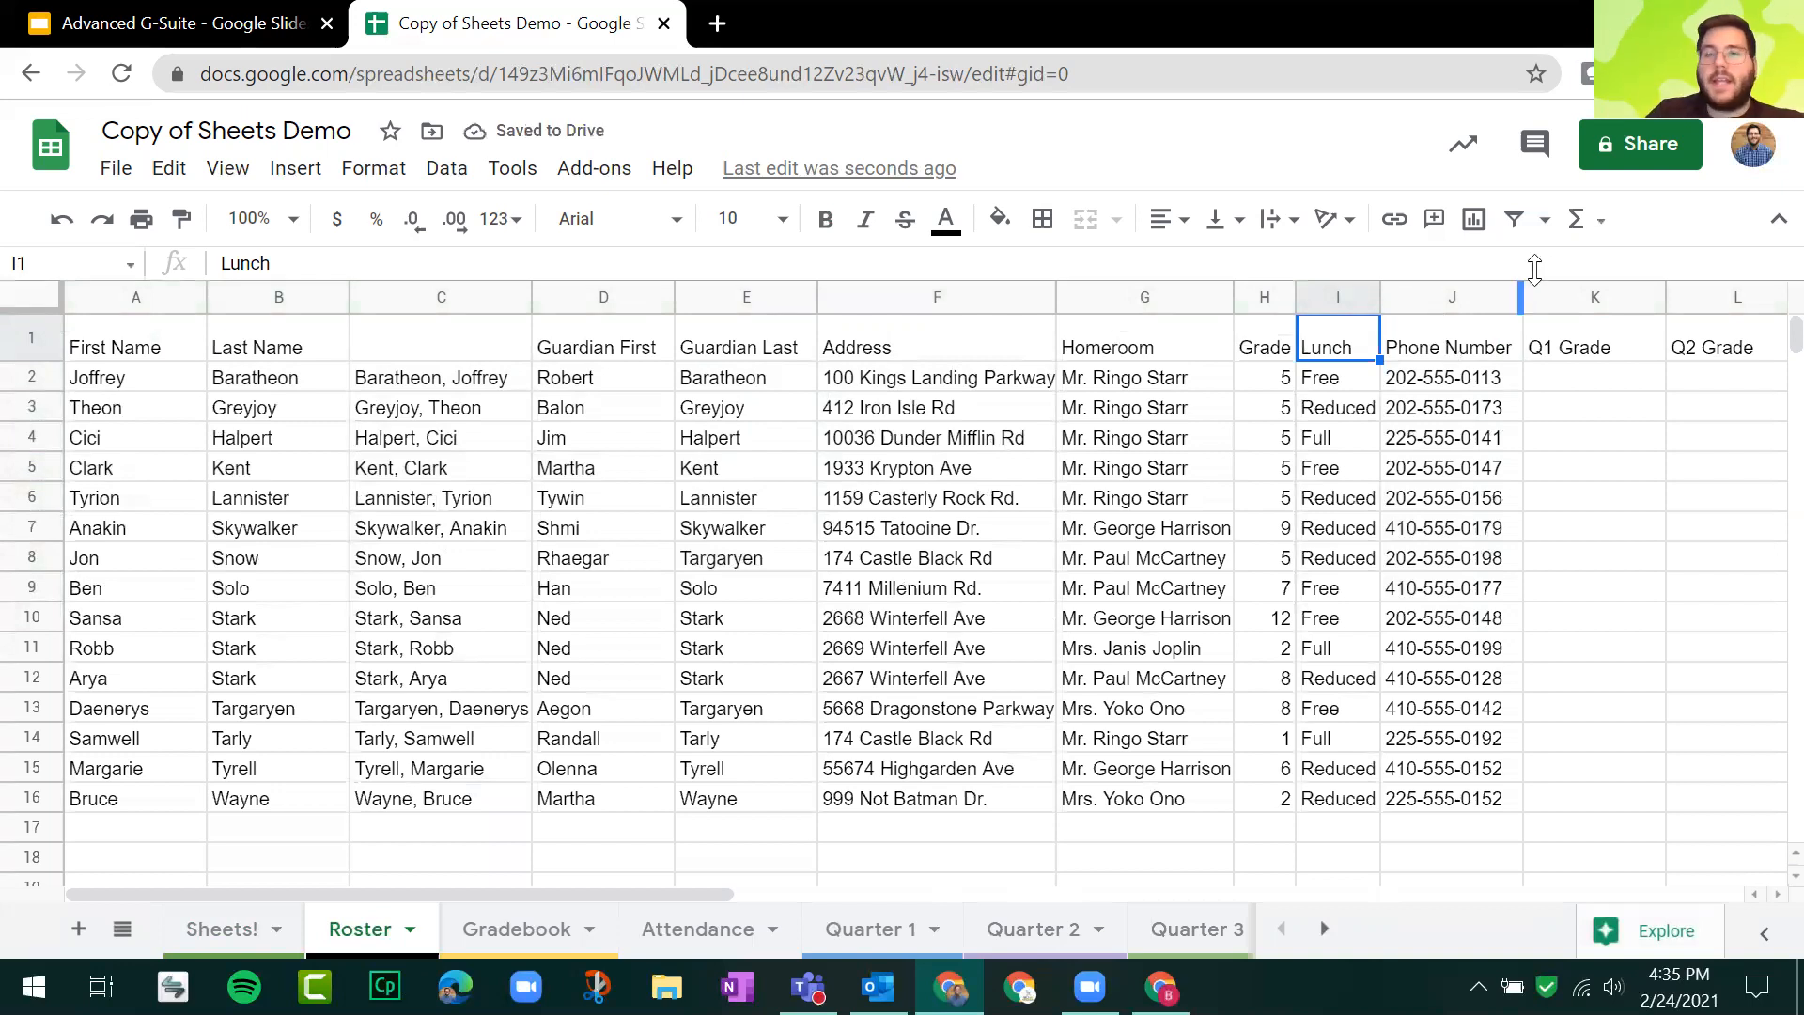
left_click(1544, 226)
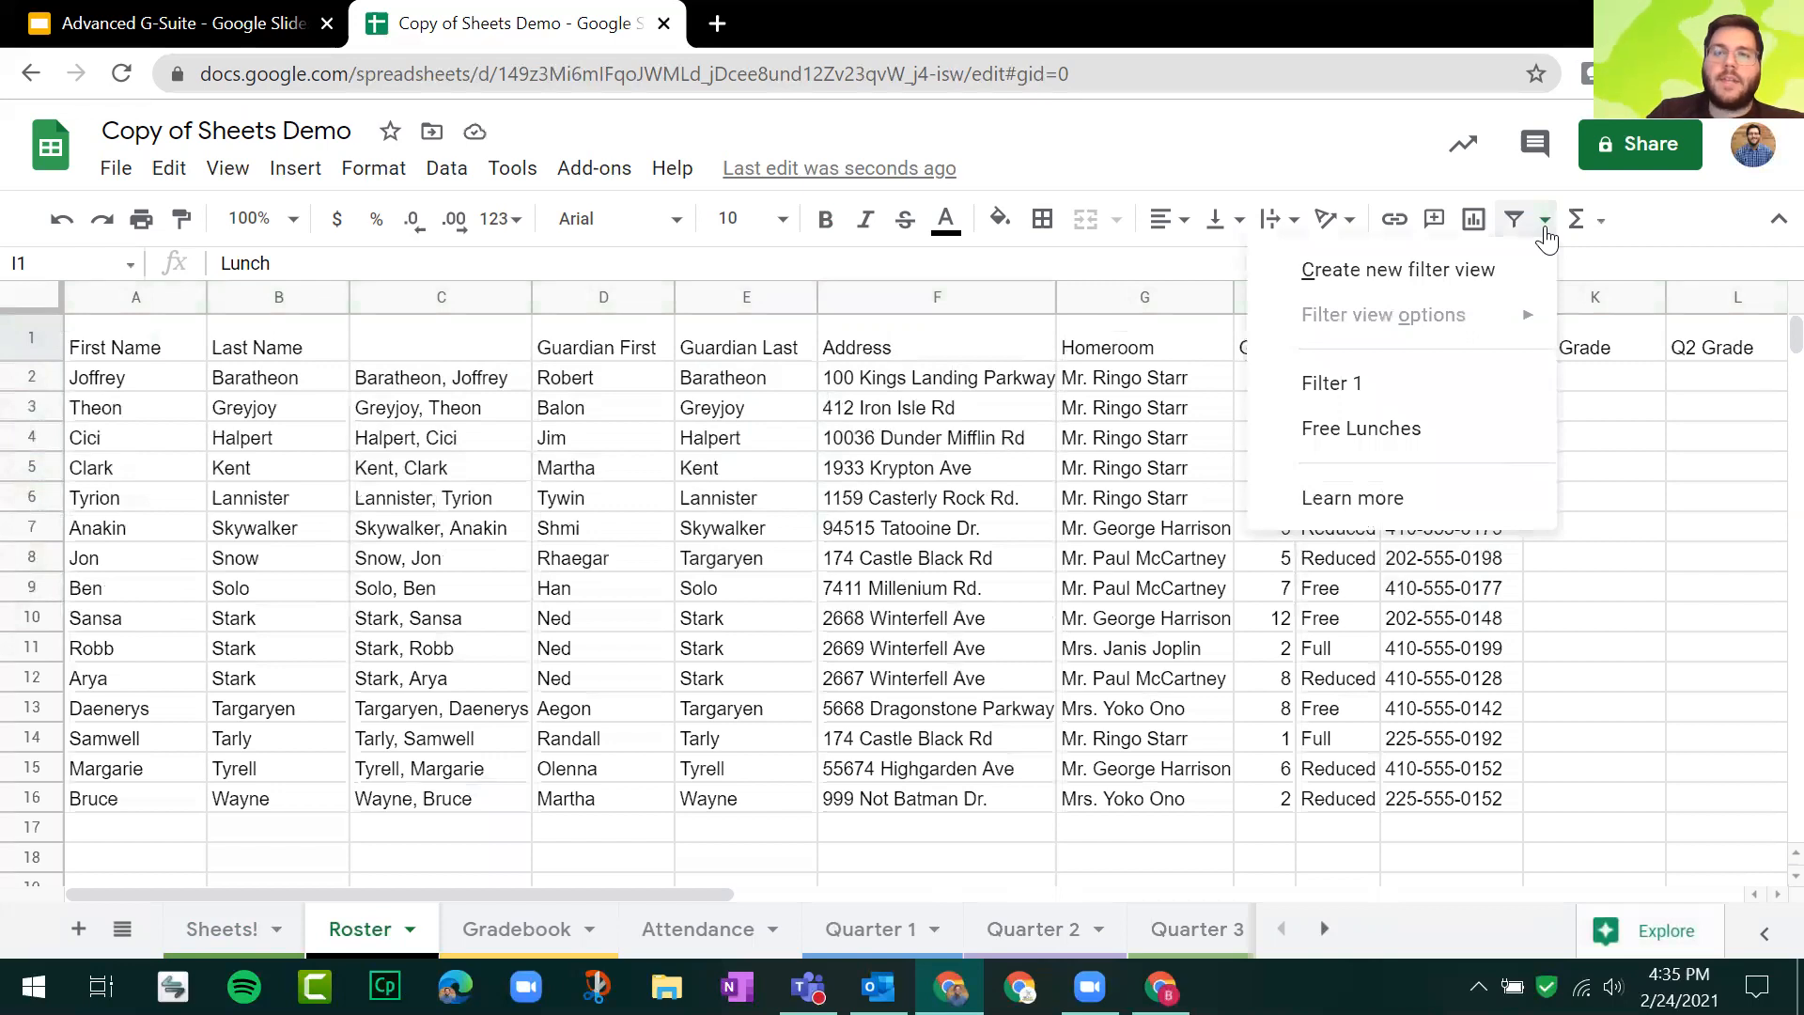
left_click(1374, 427)
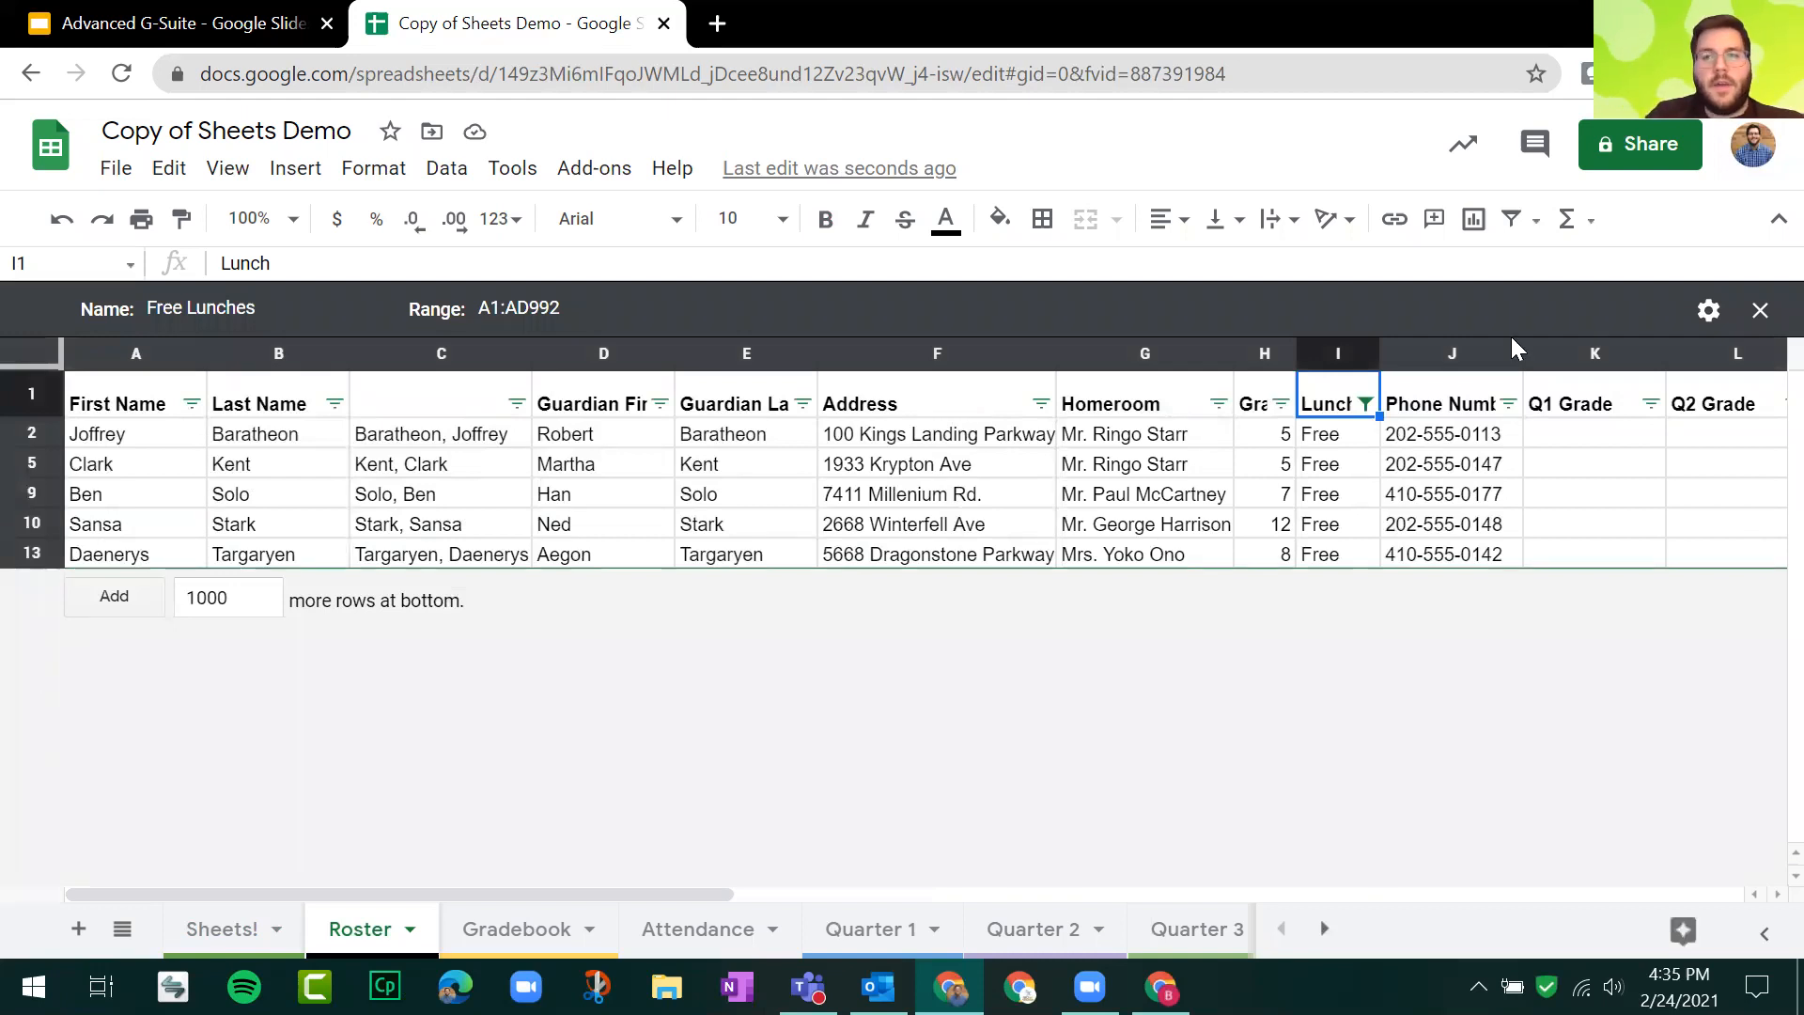
left_click(1759, 319)
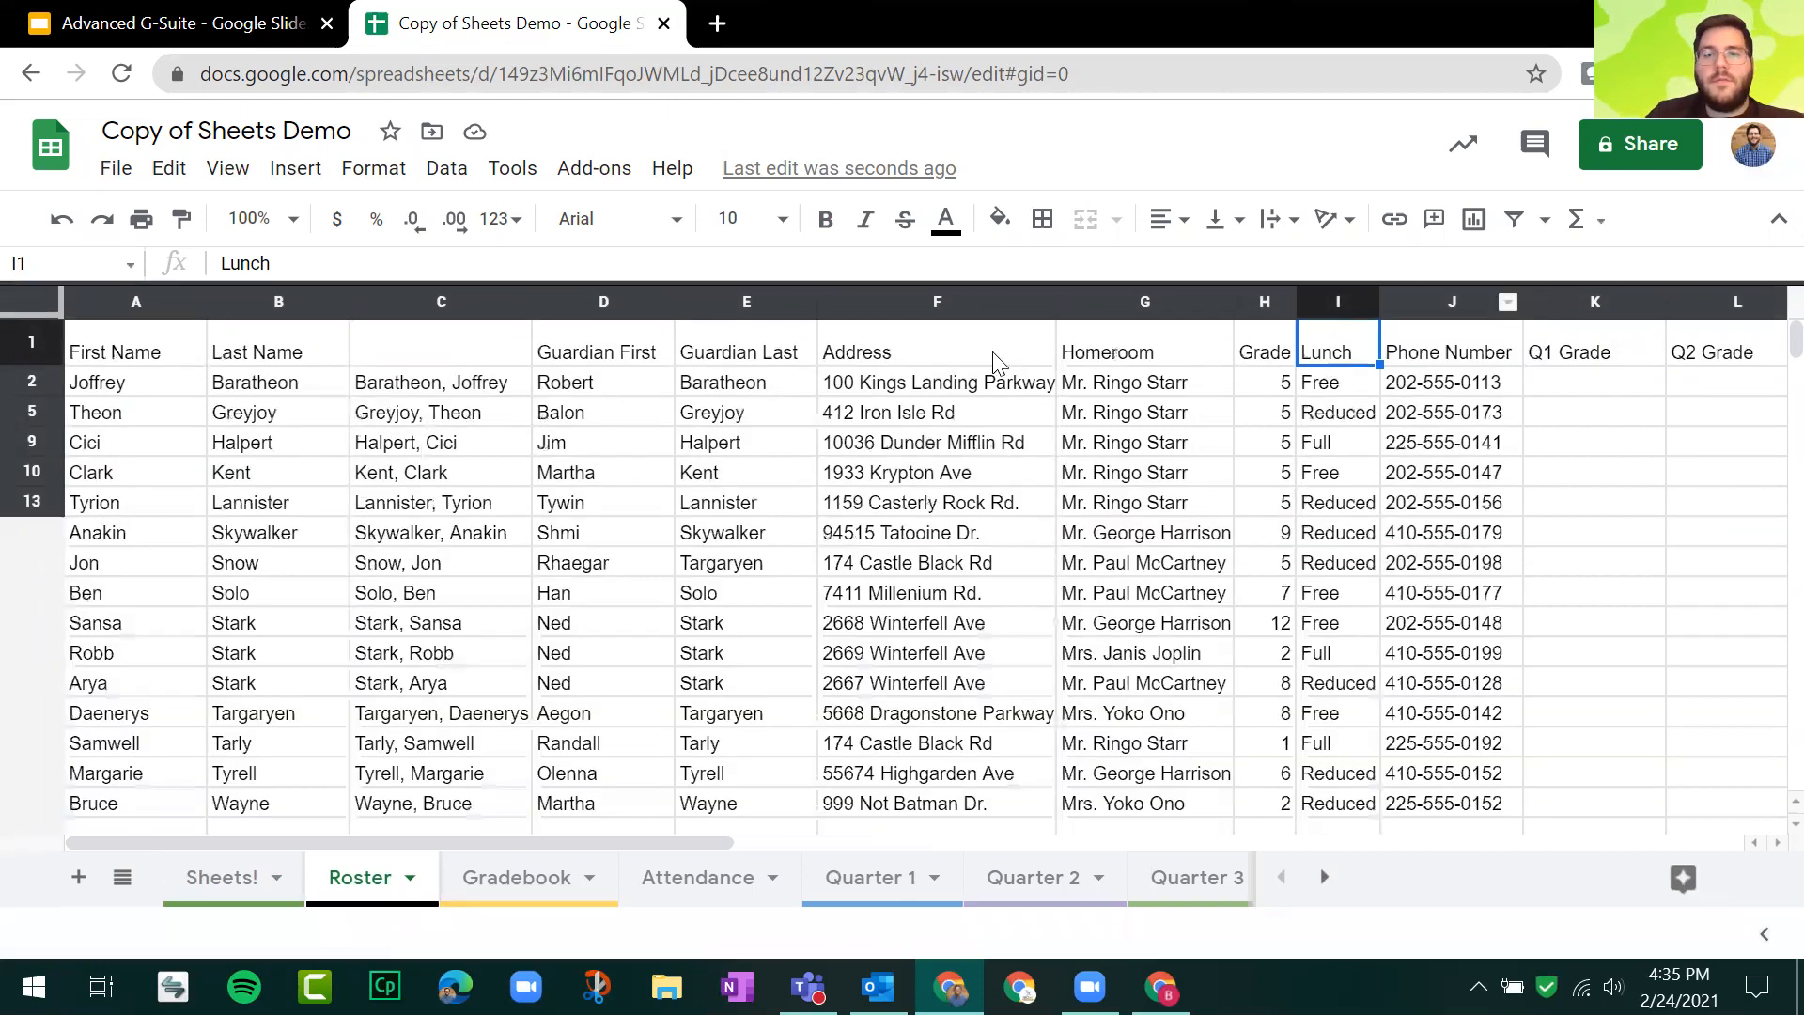
Step: Filter the entire Roster sheet again, showing only the Reduced rows in the Lunch column
left_click(47, 292)
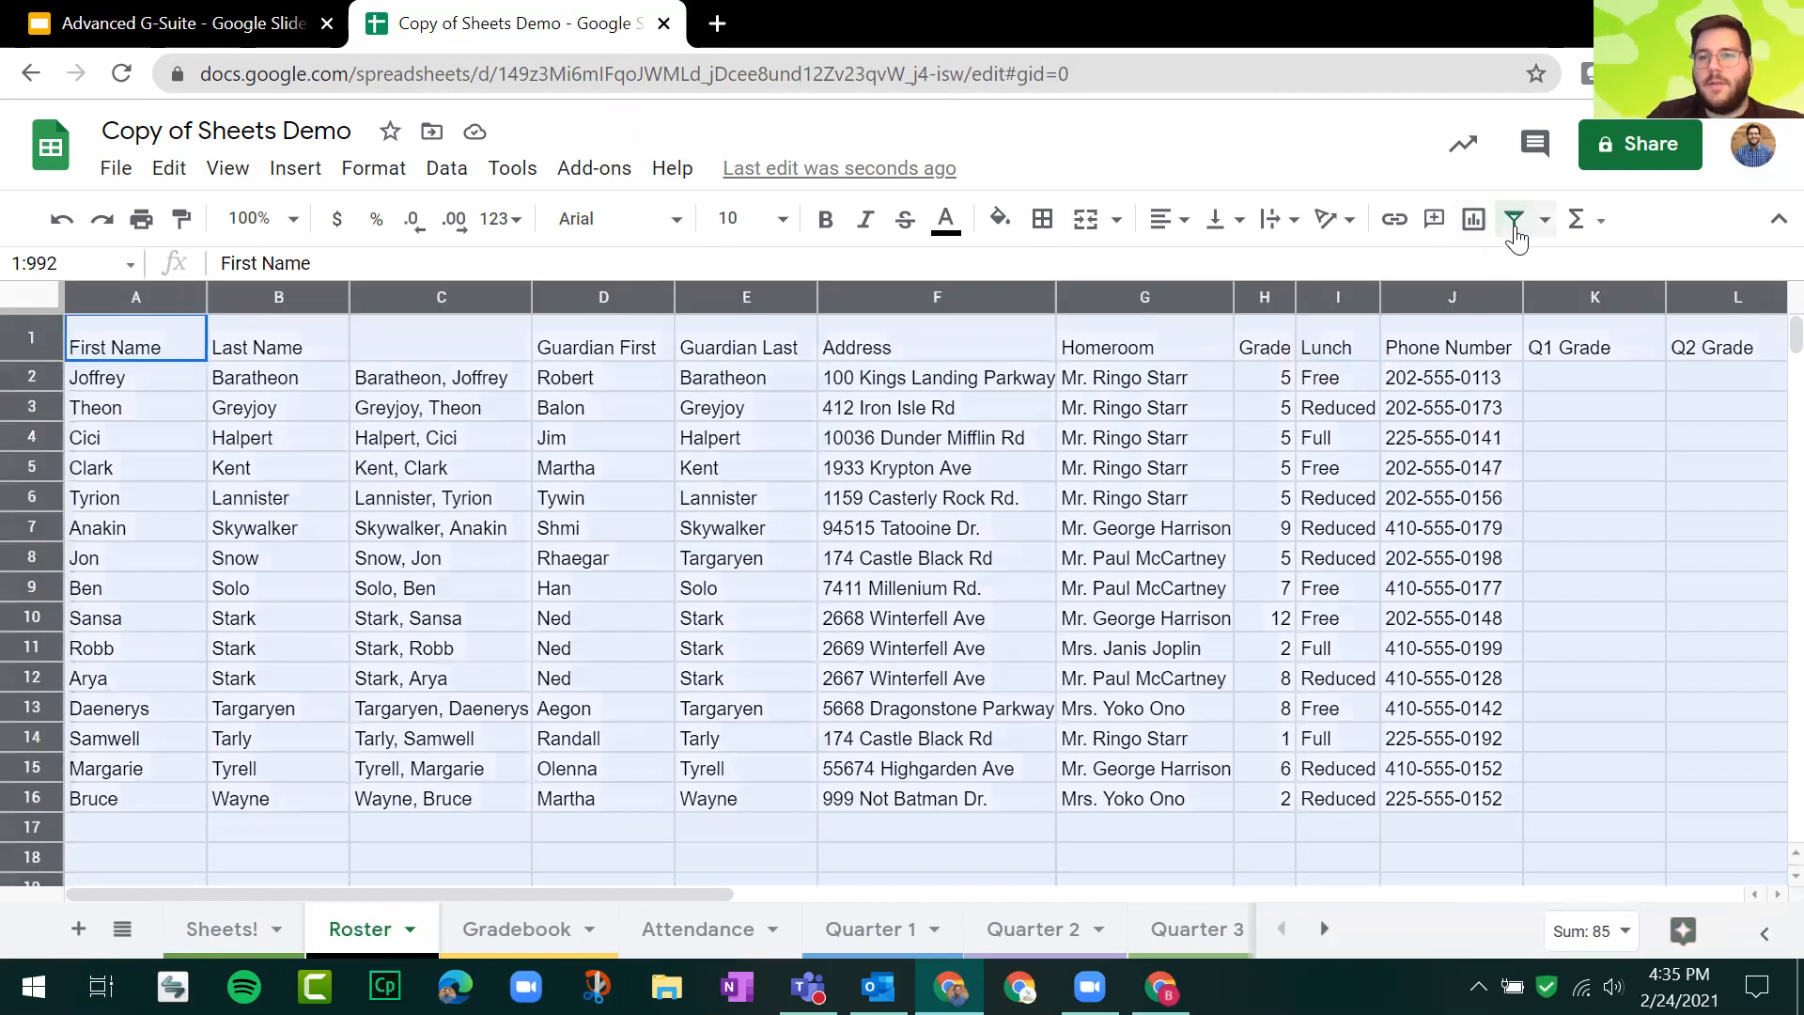
left_click(1514, 222)
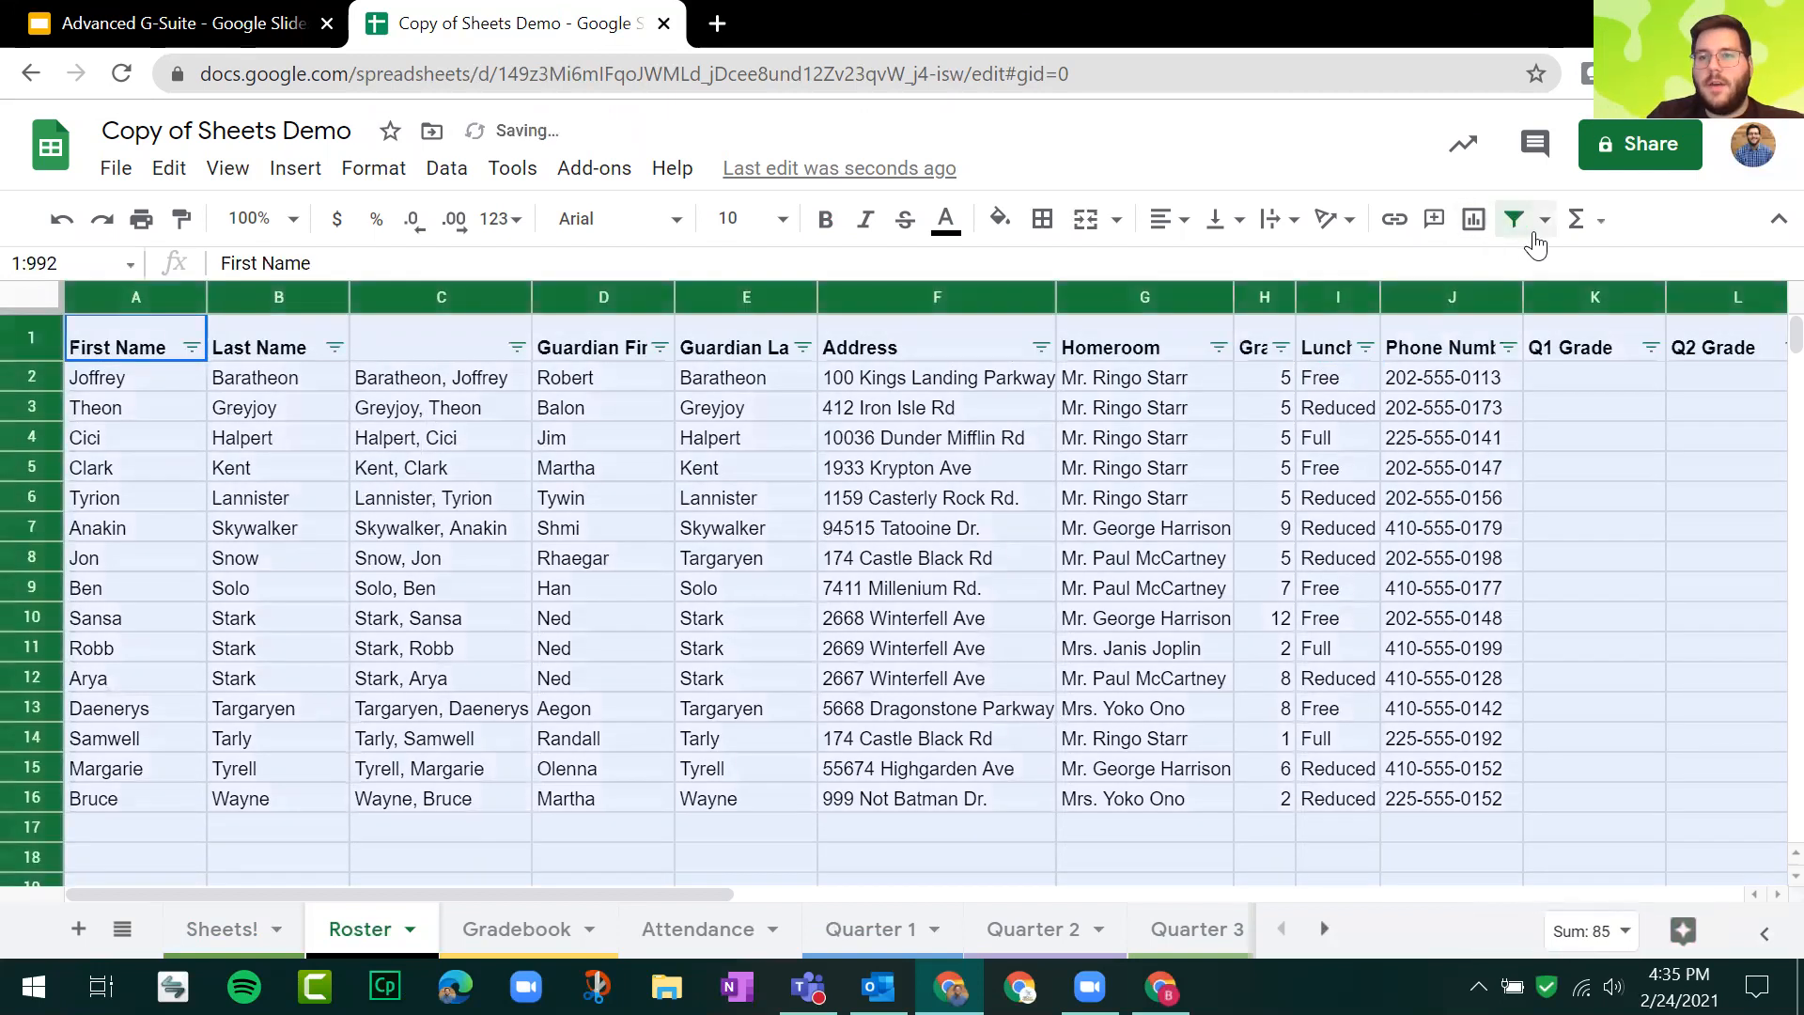
left_click(1367, 344)
left_click(1090, 697)
scroll(1089, 751, "down", 2)
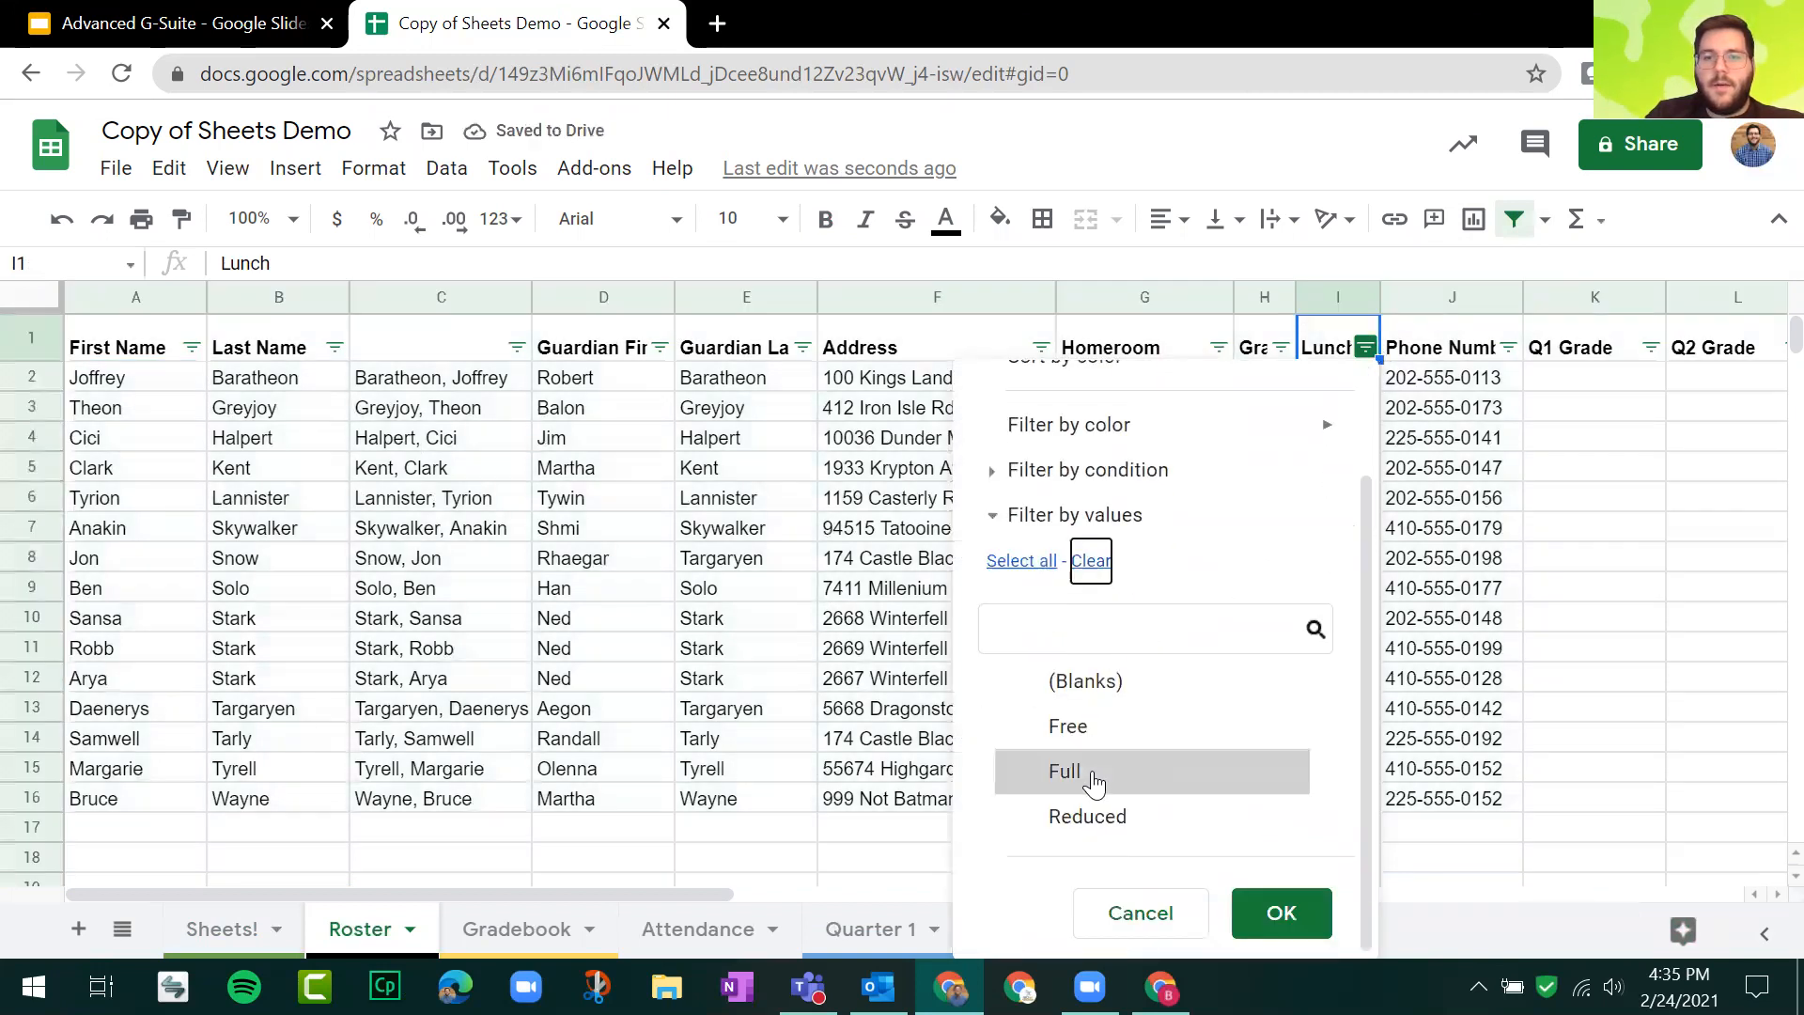
left_click(1087, 817)
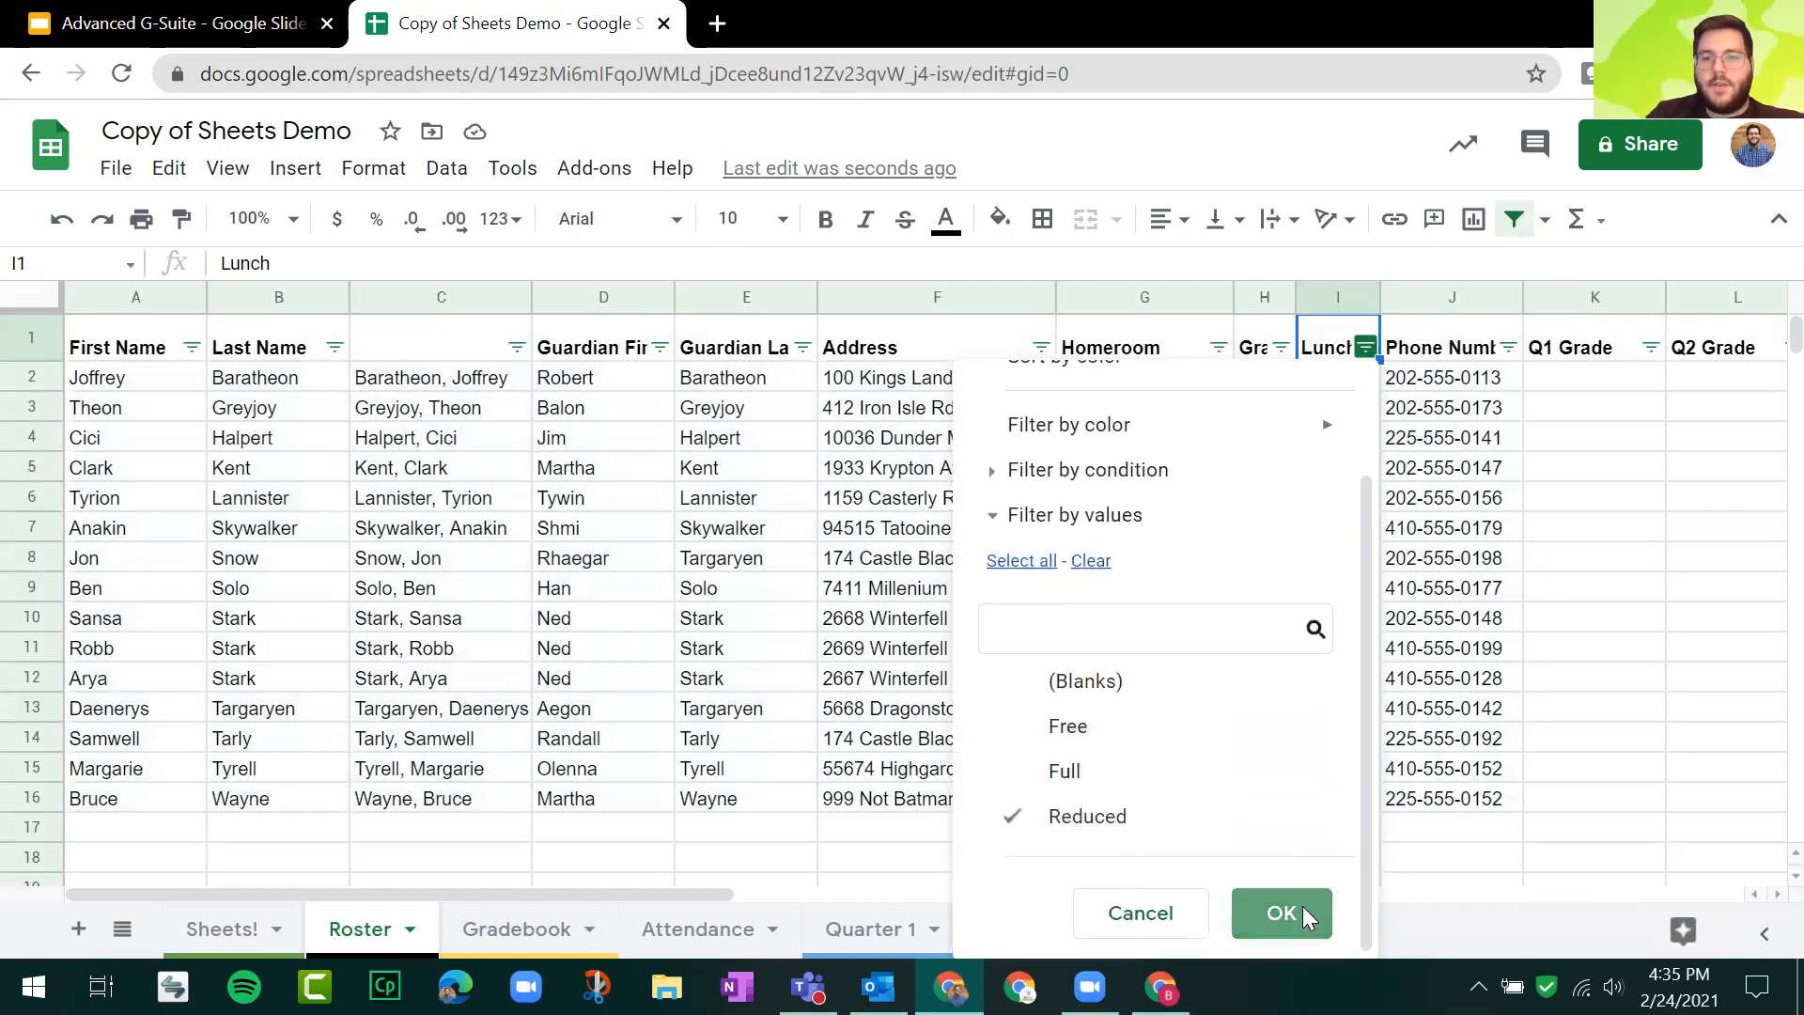
left_click(1280, 911)
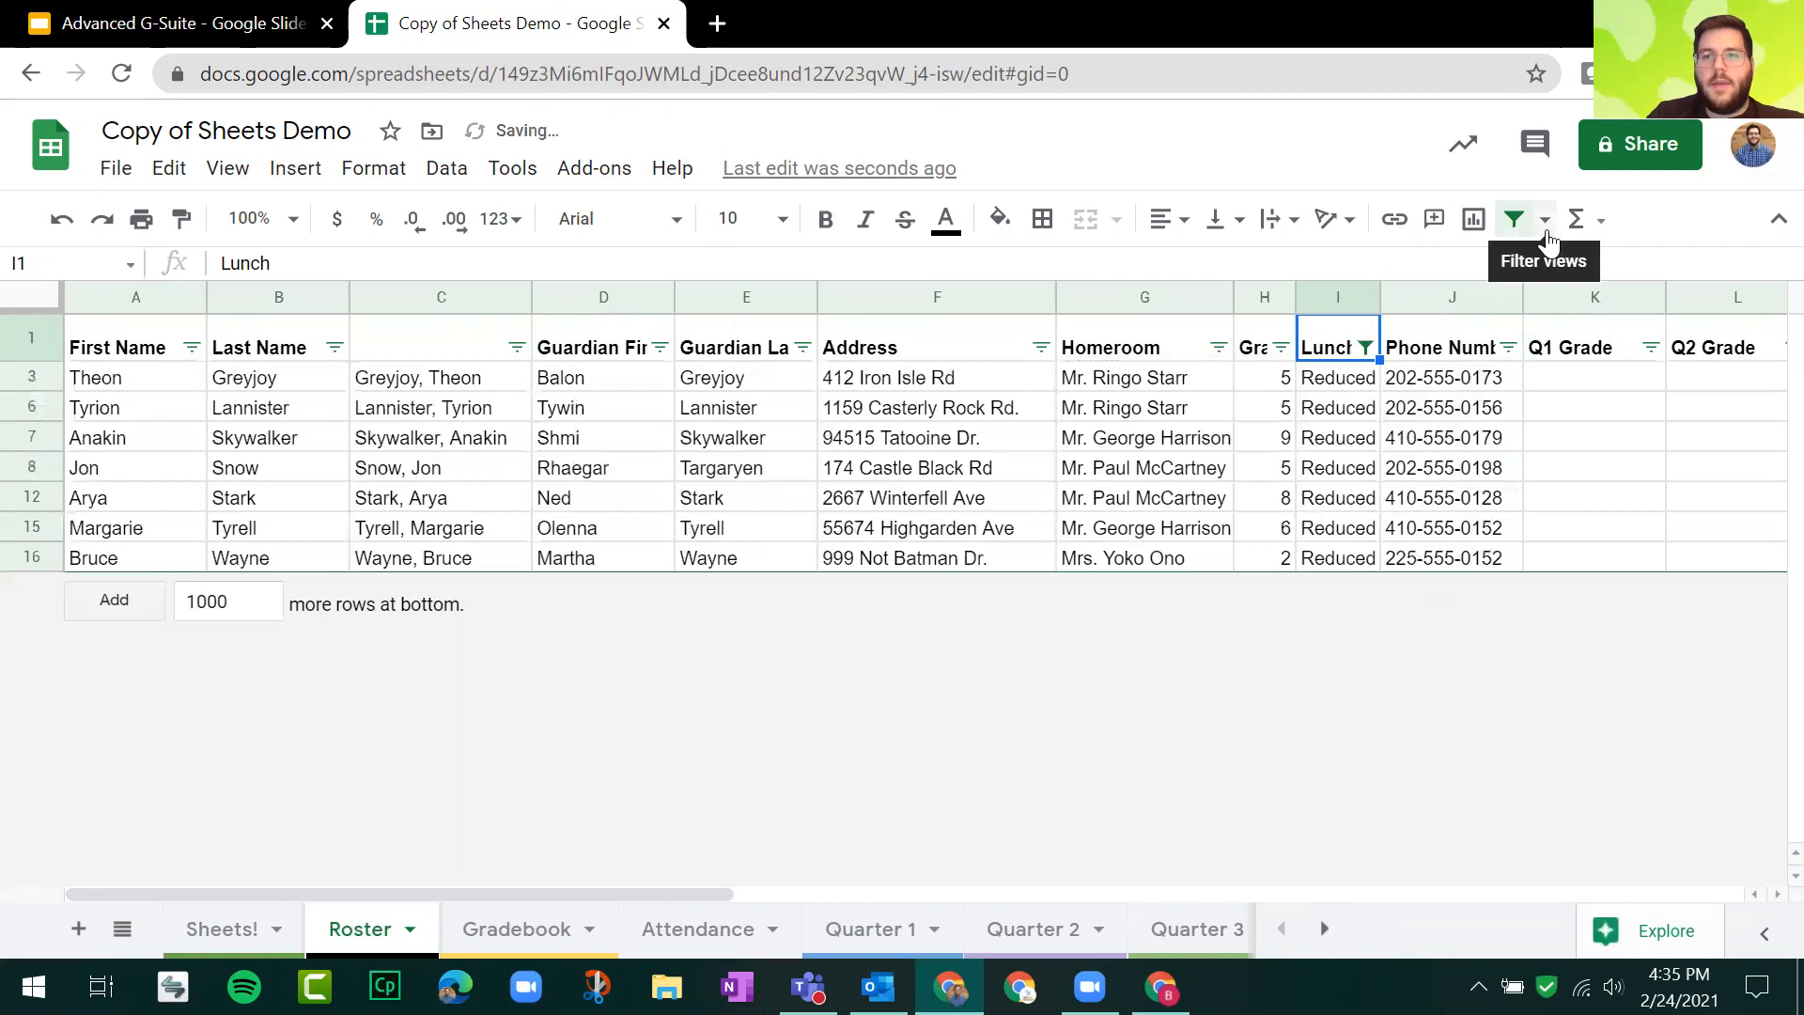
Step: Save the current filter as a filter view named "Reduced Lunches" and close the view
left_click(1545, 219)
left_click(1383, 320)
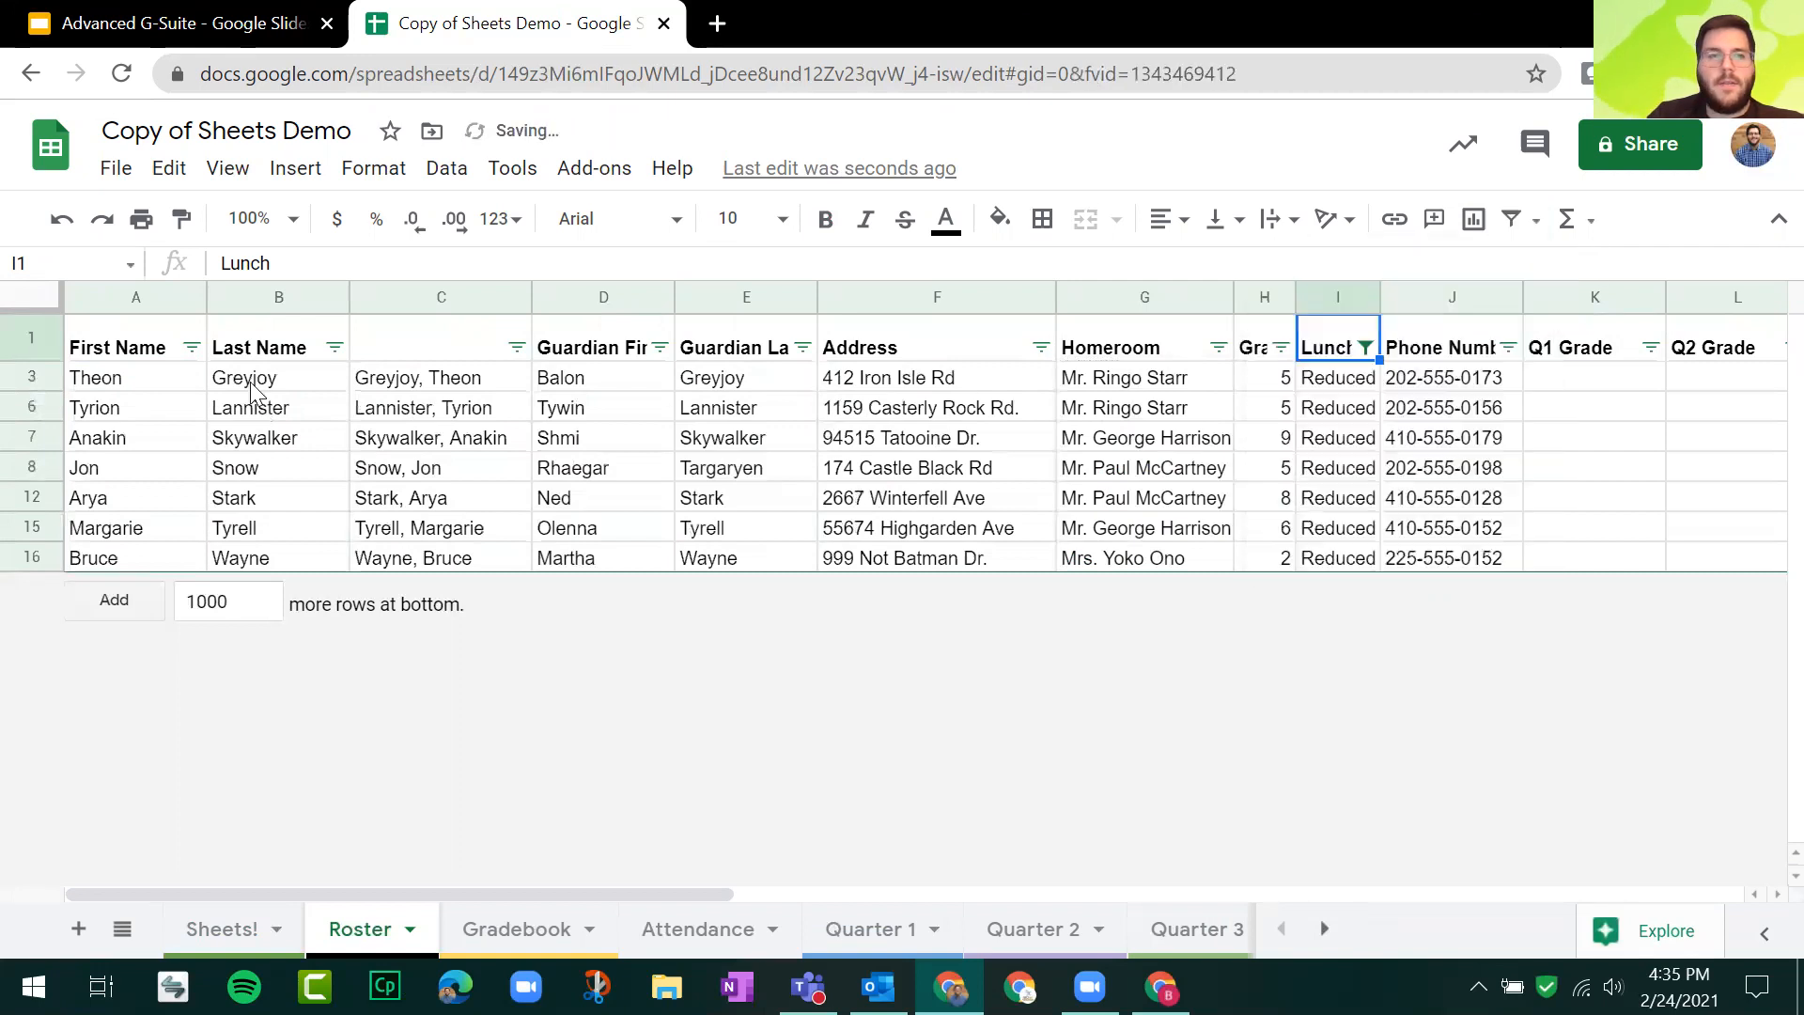
left_click(222, 318)
key("ctrl+a")
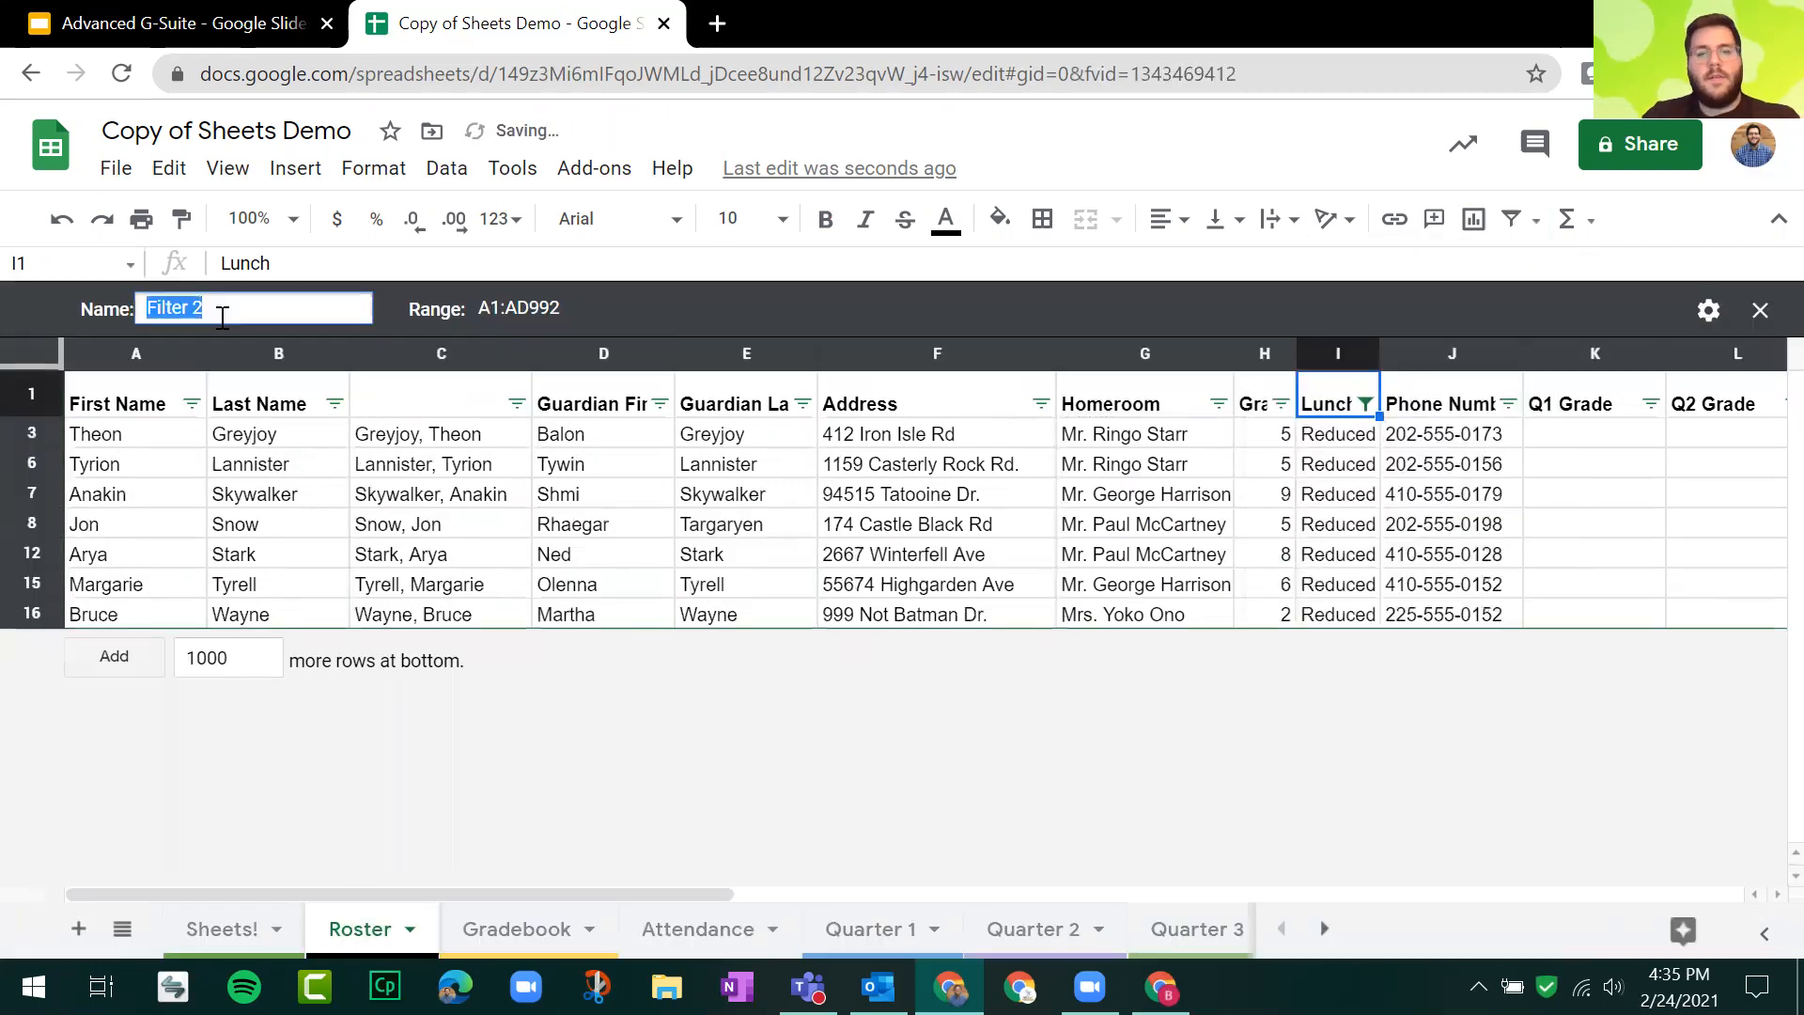
type("Reduced Lunches")
key("Return")
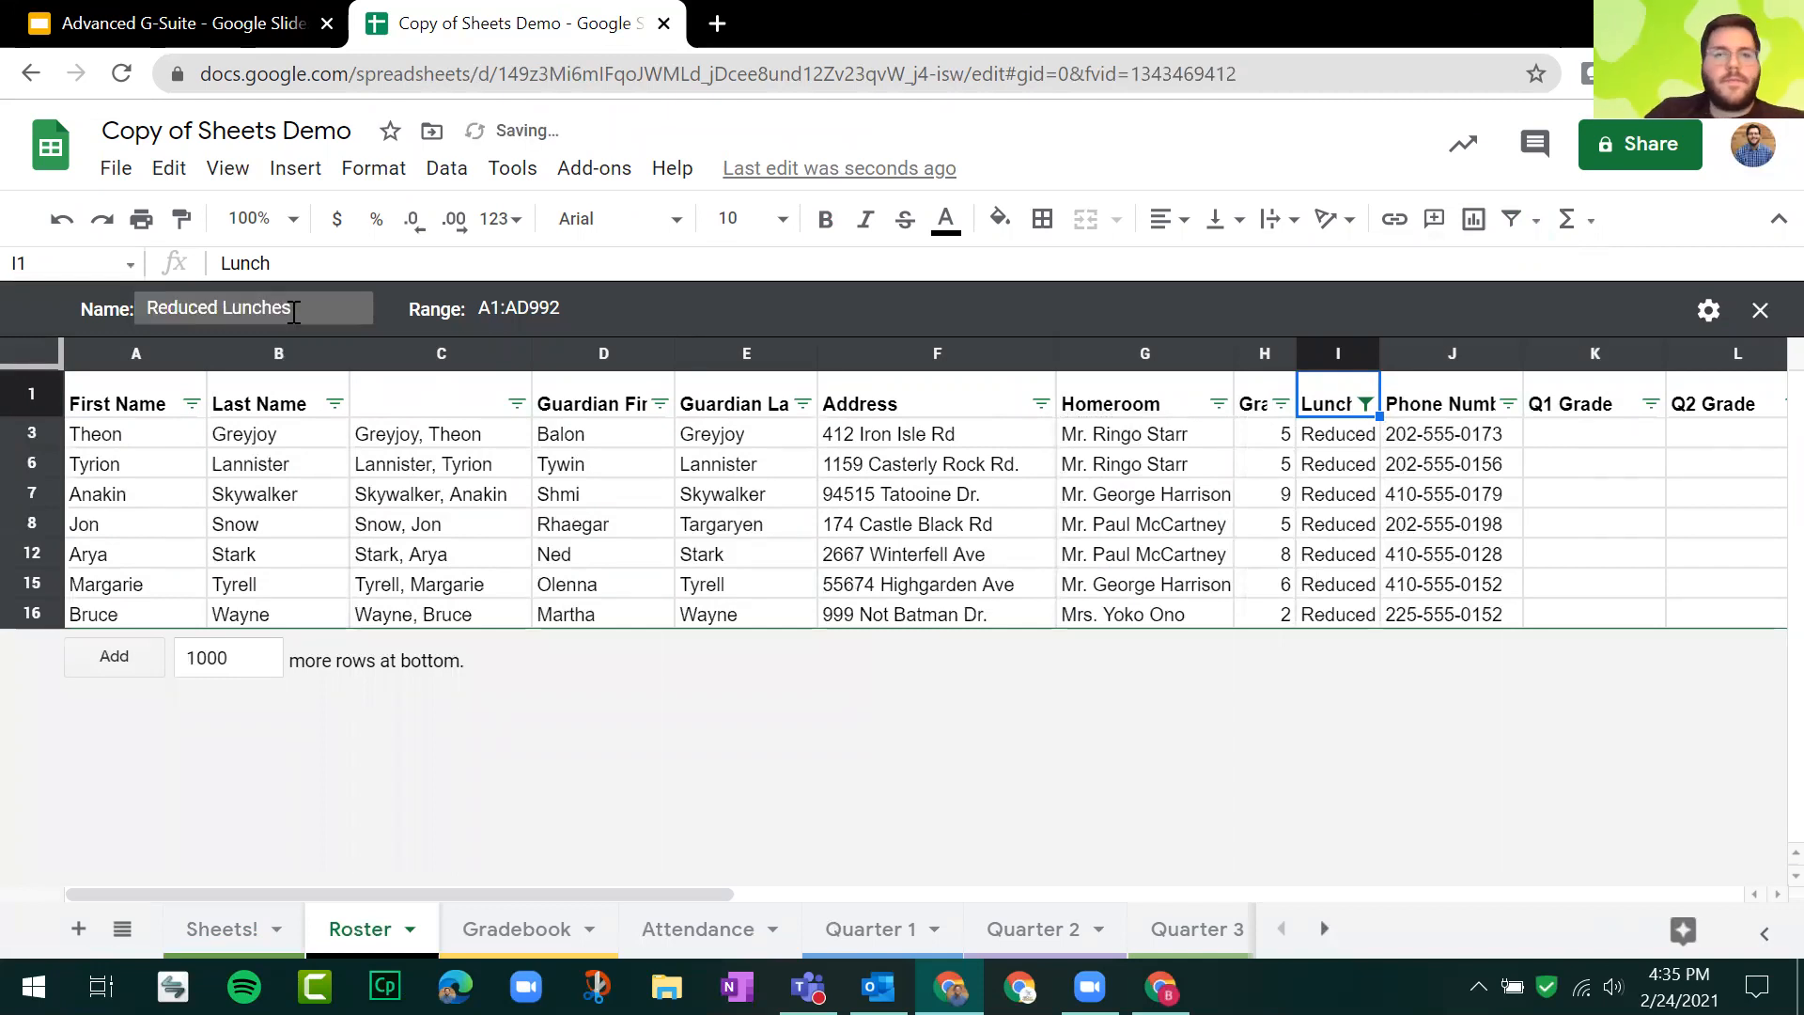
left_click(1760, 311)
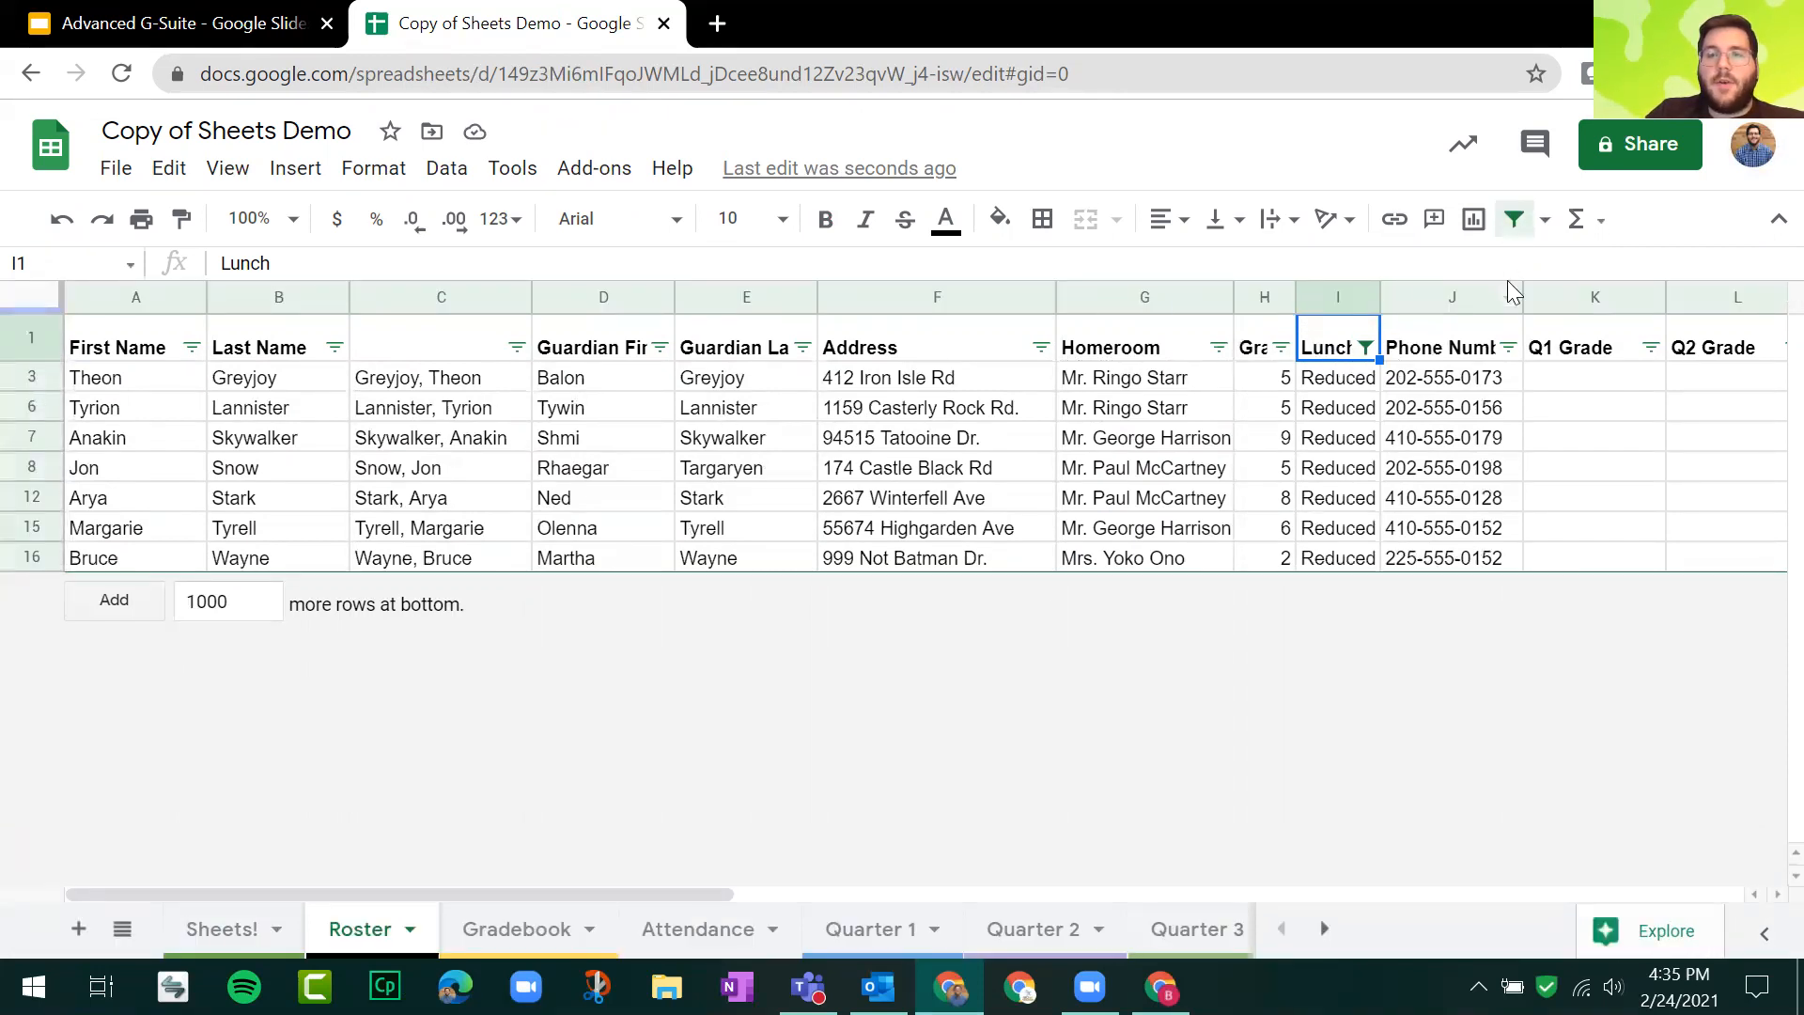
Step: Reset the Lunch column's filter to include all values
left_click(1368, 346)
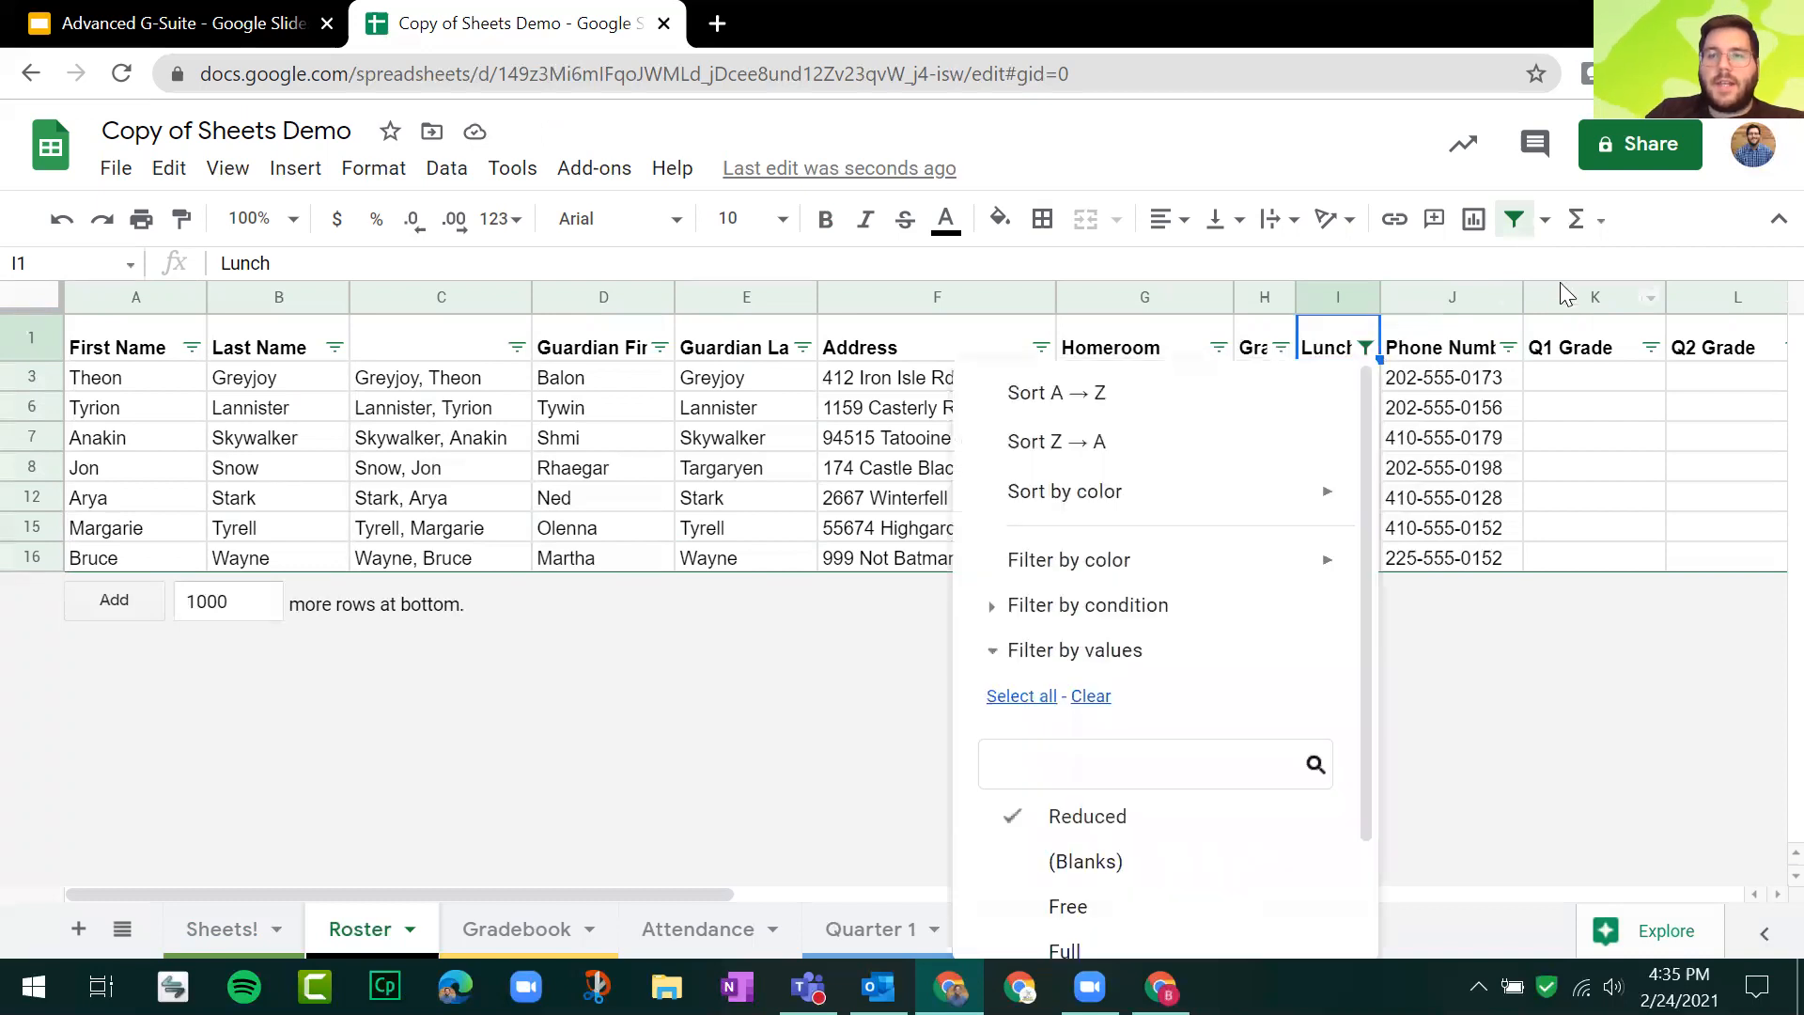
left_click(1021, 697)
scroll(1272, 841, "down", 2)
left_click(1282, 913)
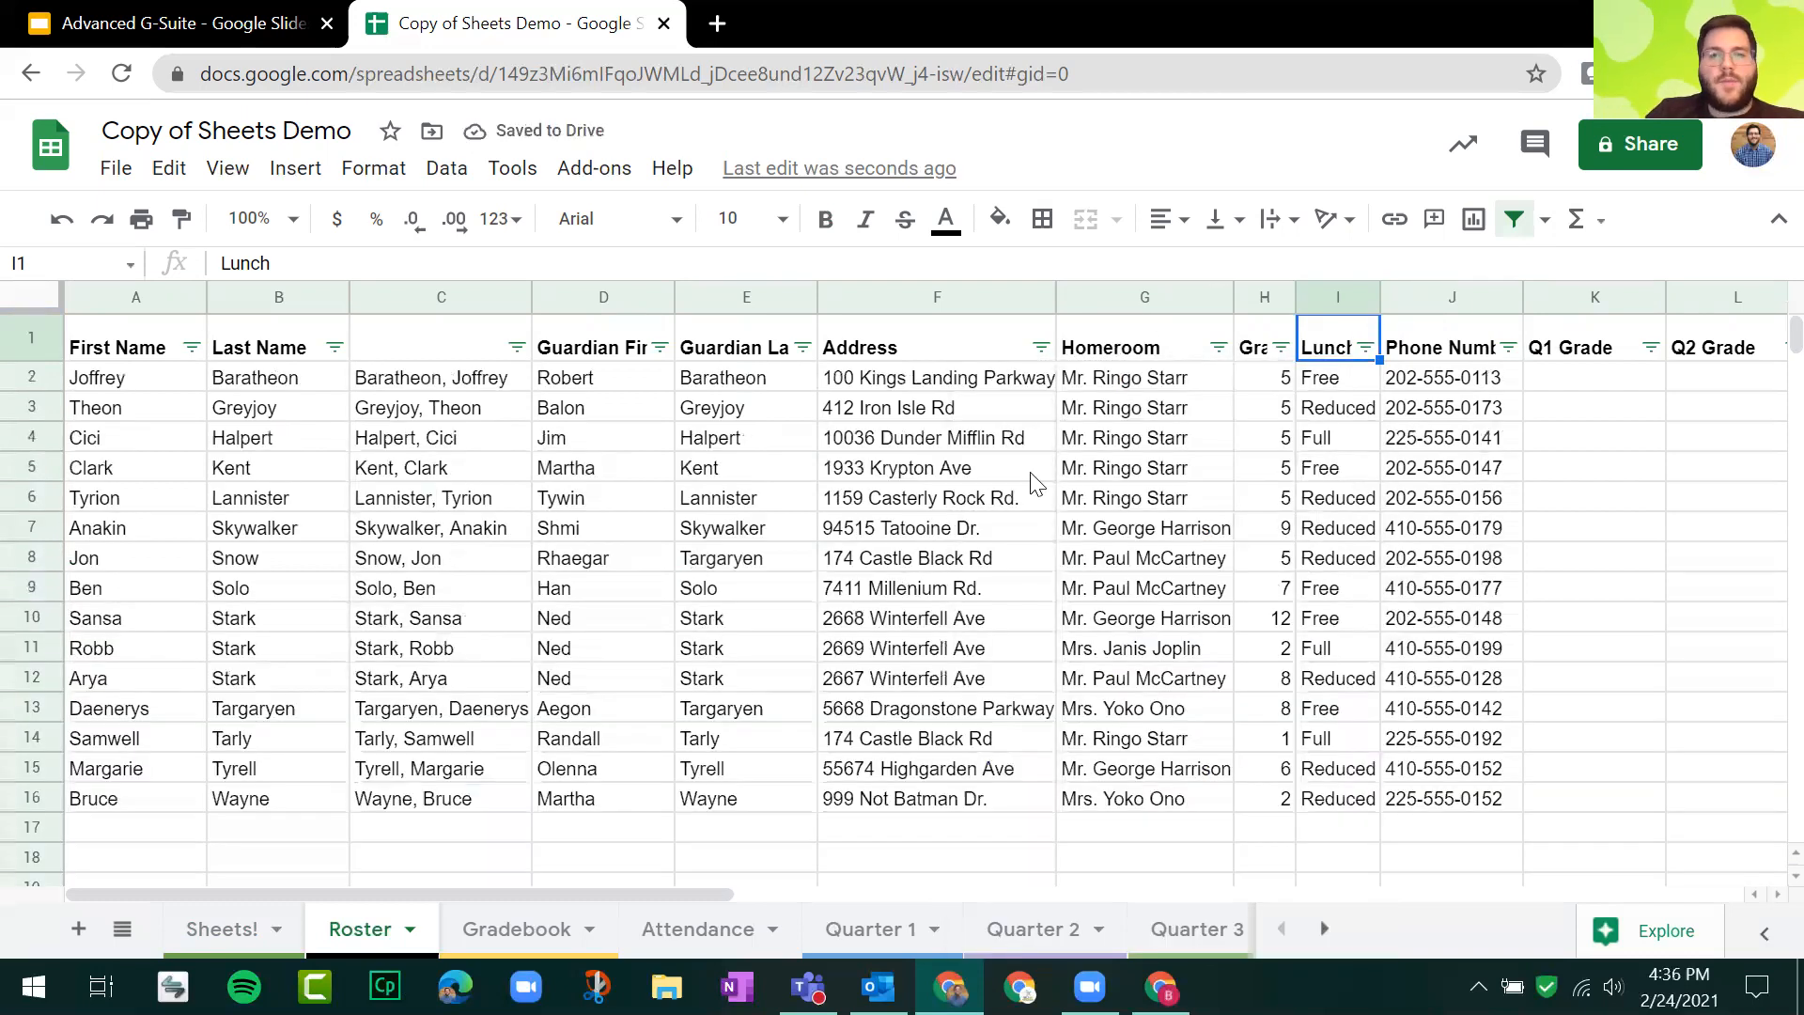
Step: Filter the Homeroom column to show only the Mr. Paul McCartney rows
left_click(1218, 347)
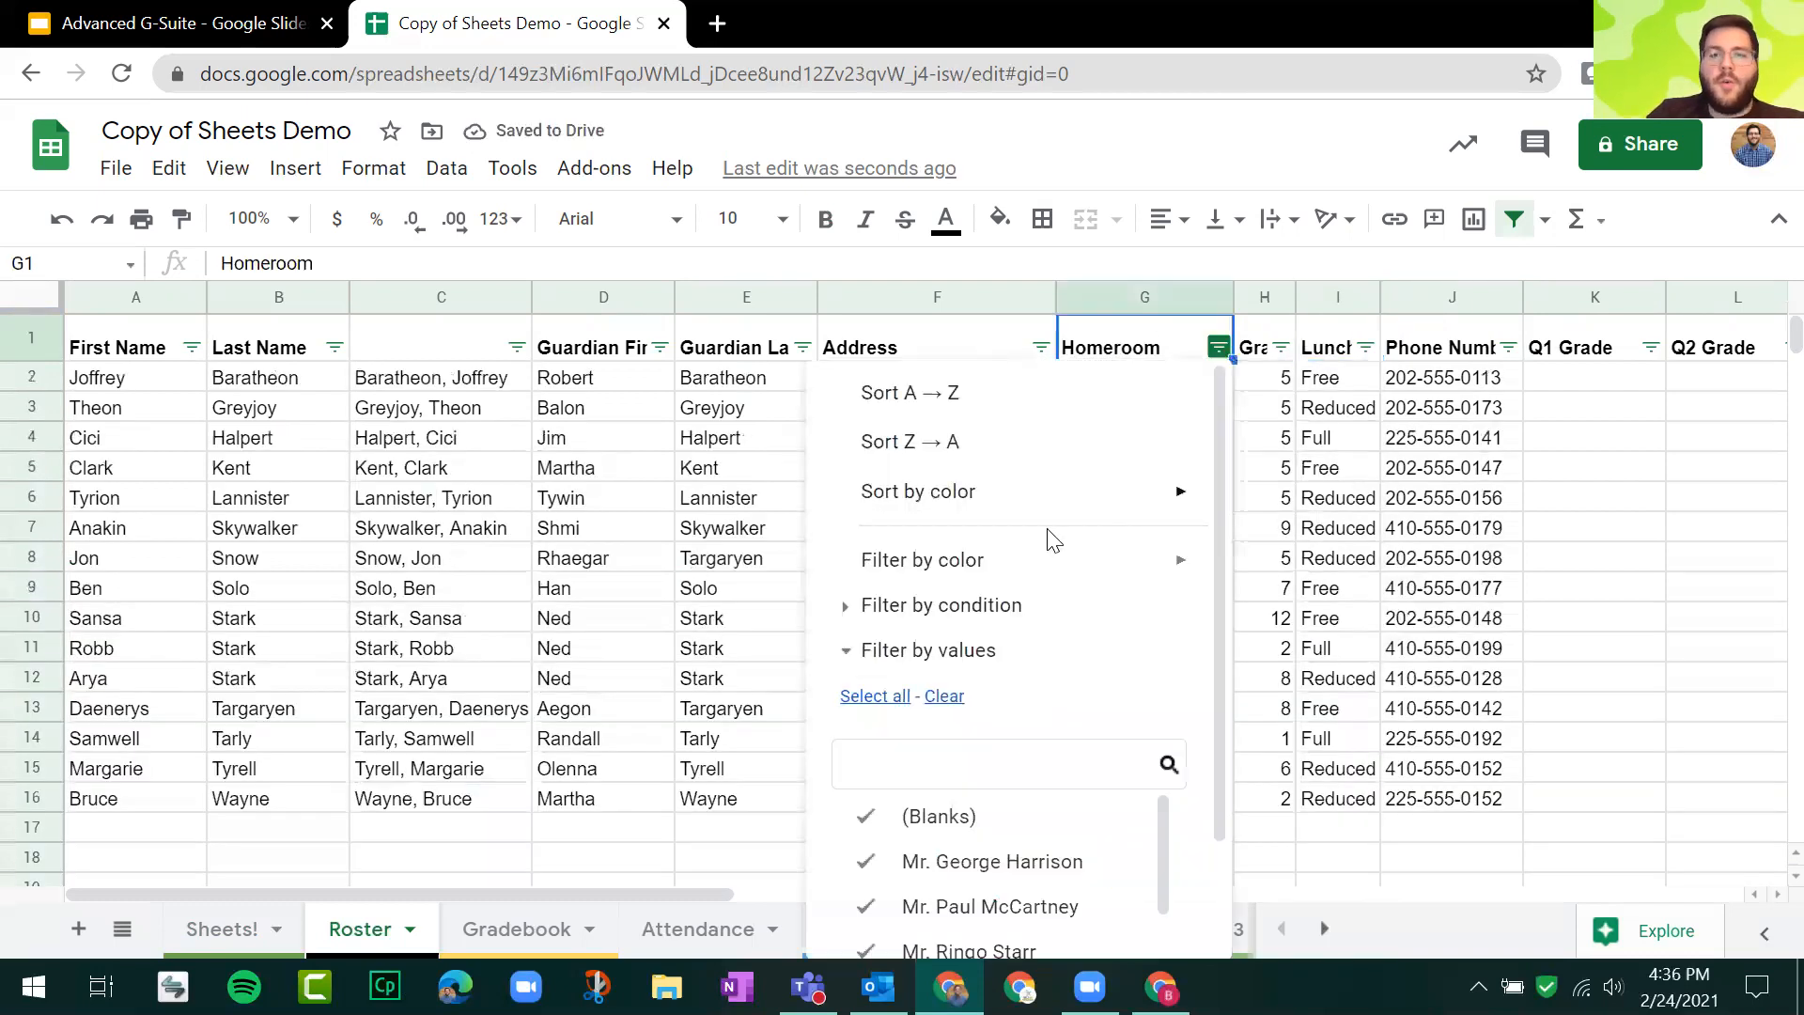
scroll(1055, 527, "down", 1)
left_click(944, 561)
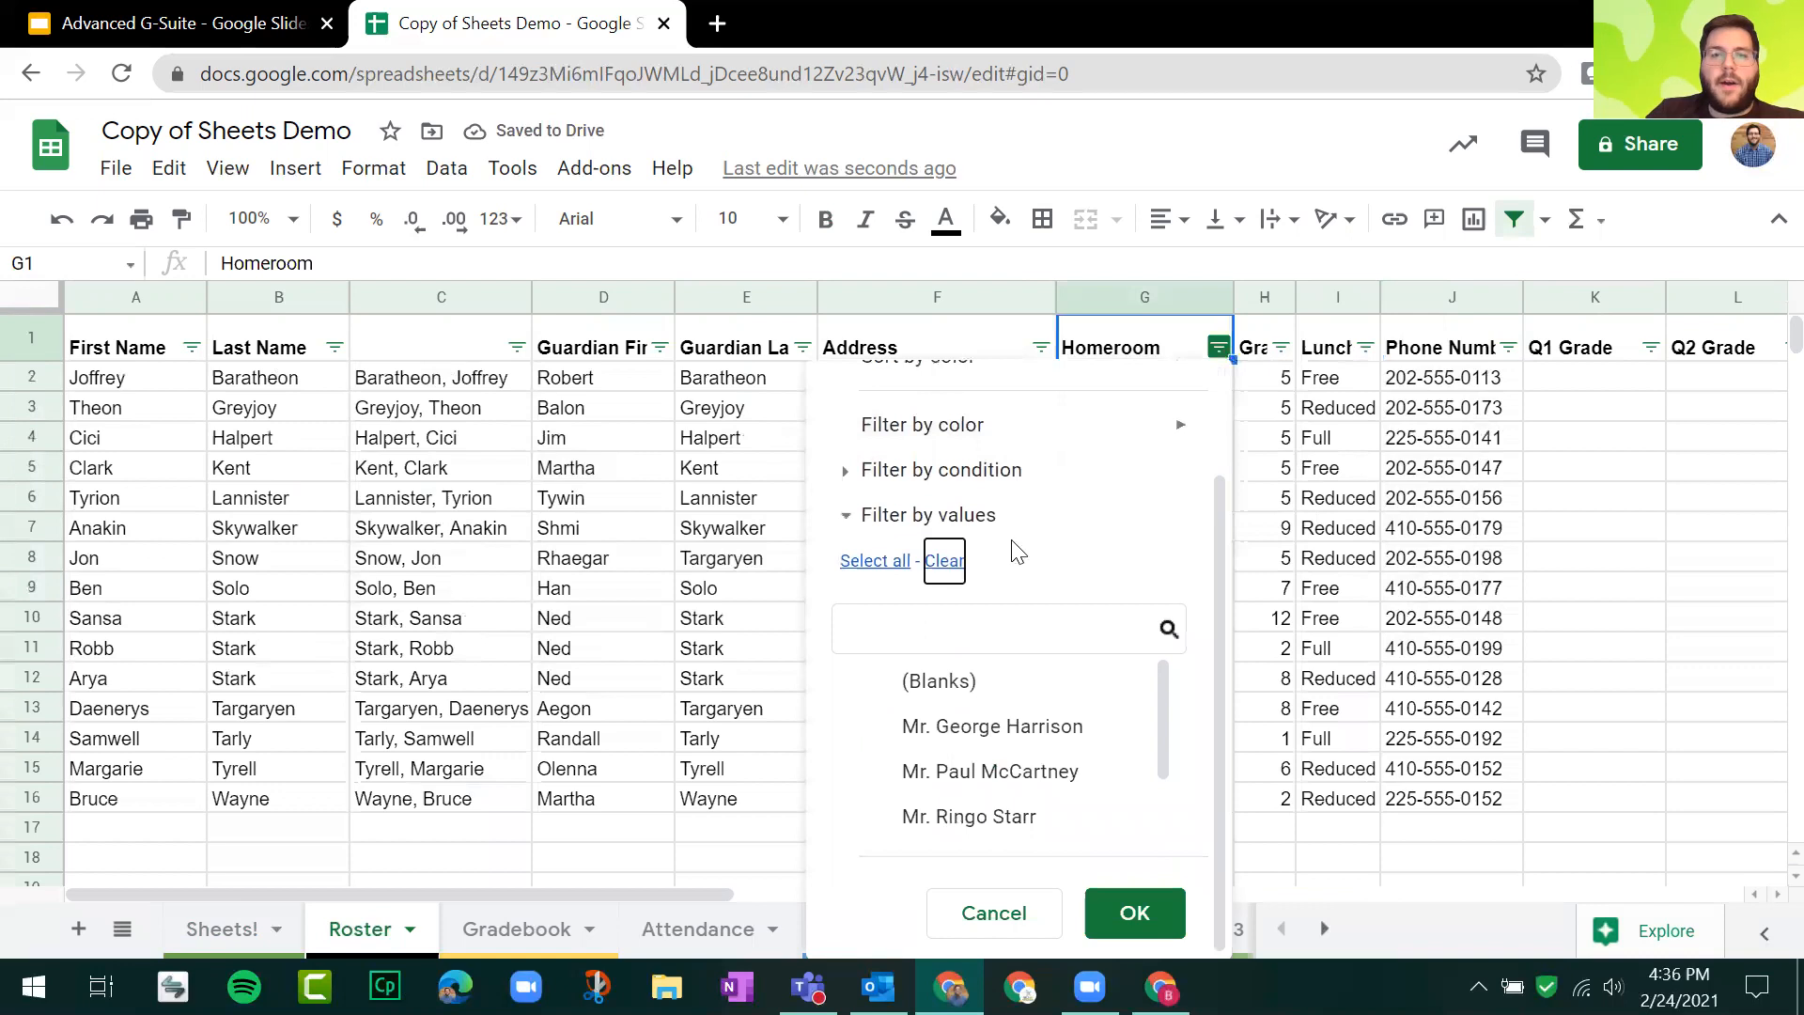
left_click(1010, 772)
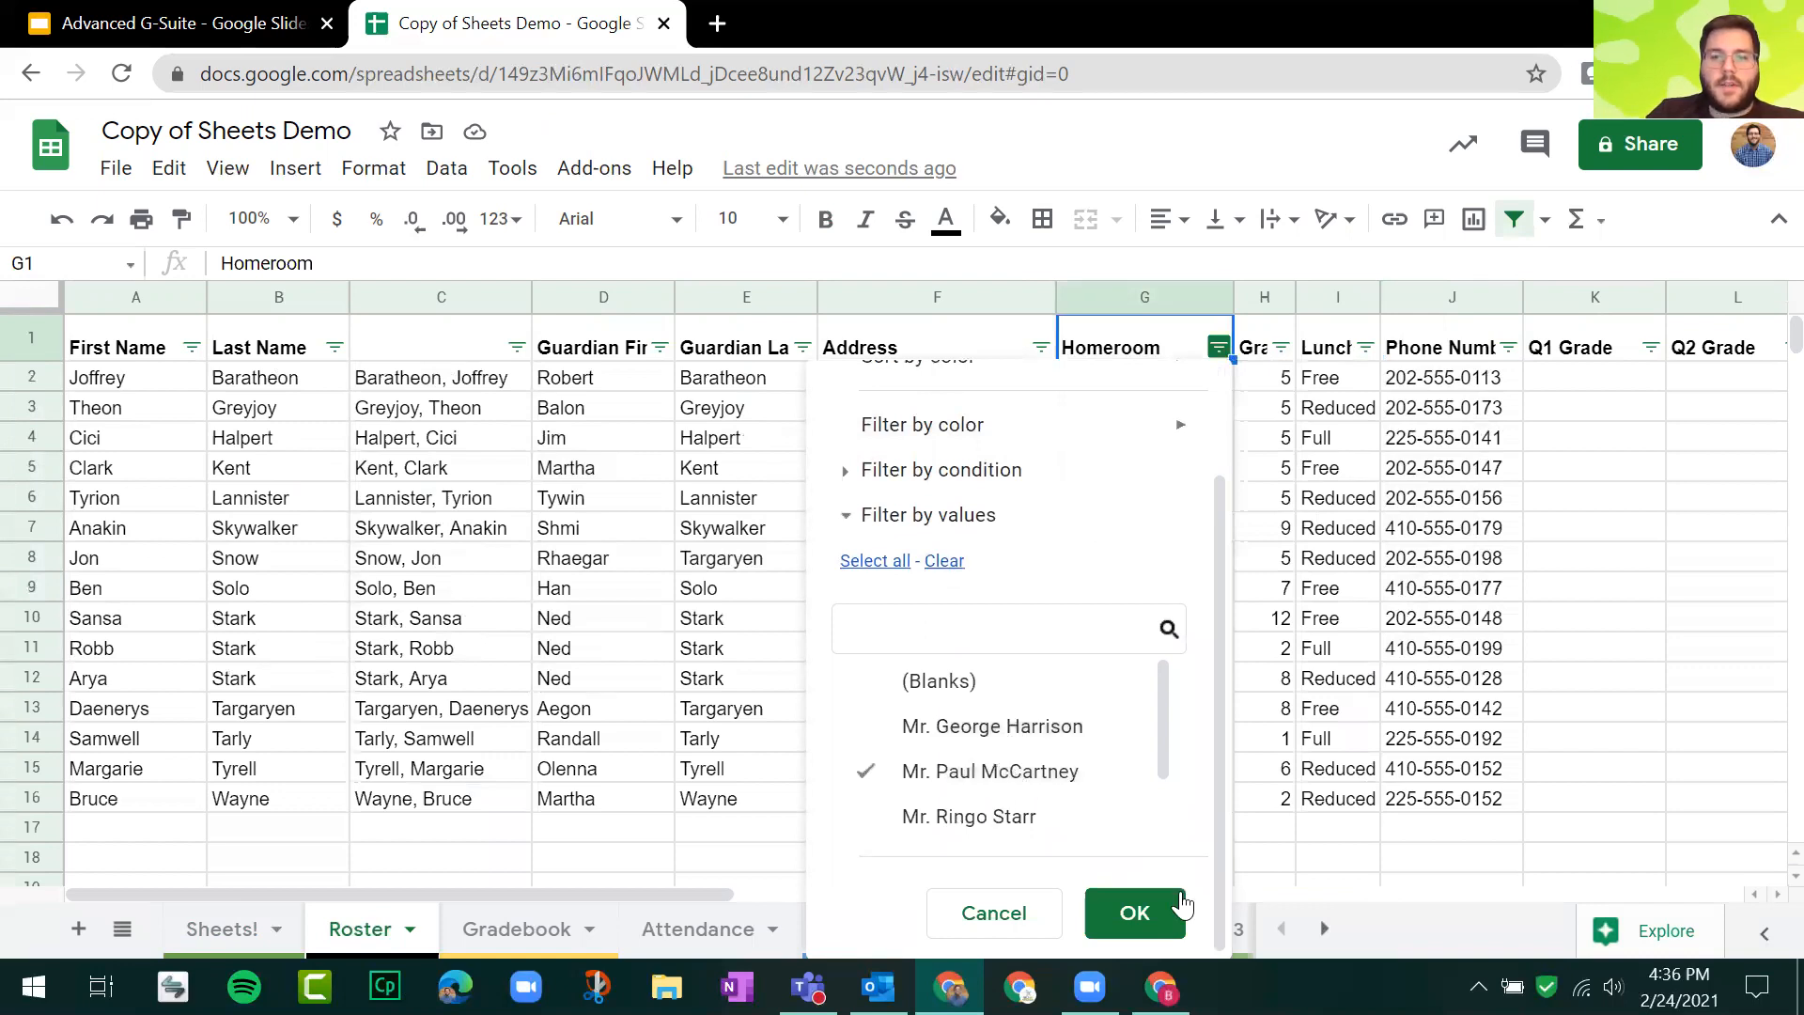
left_click(1134, 914)
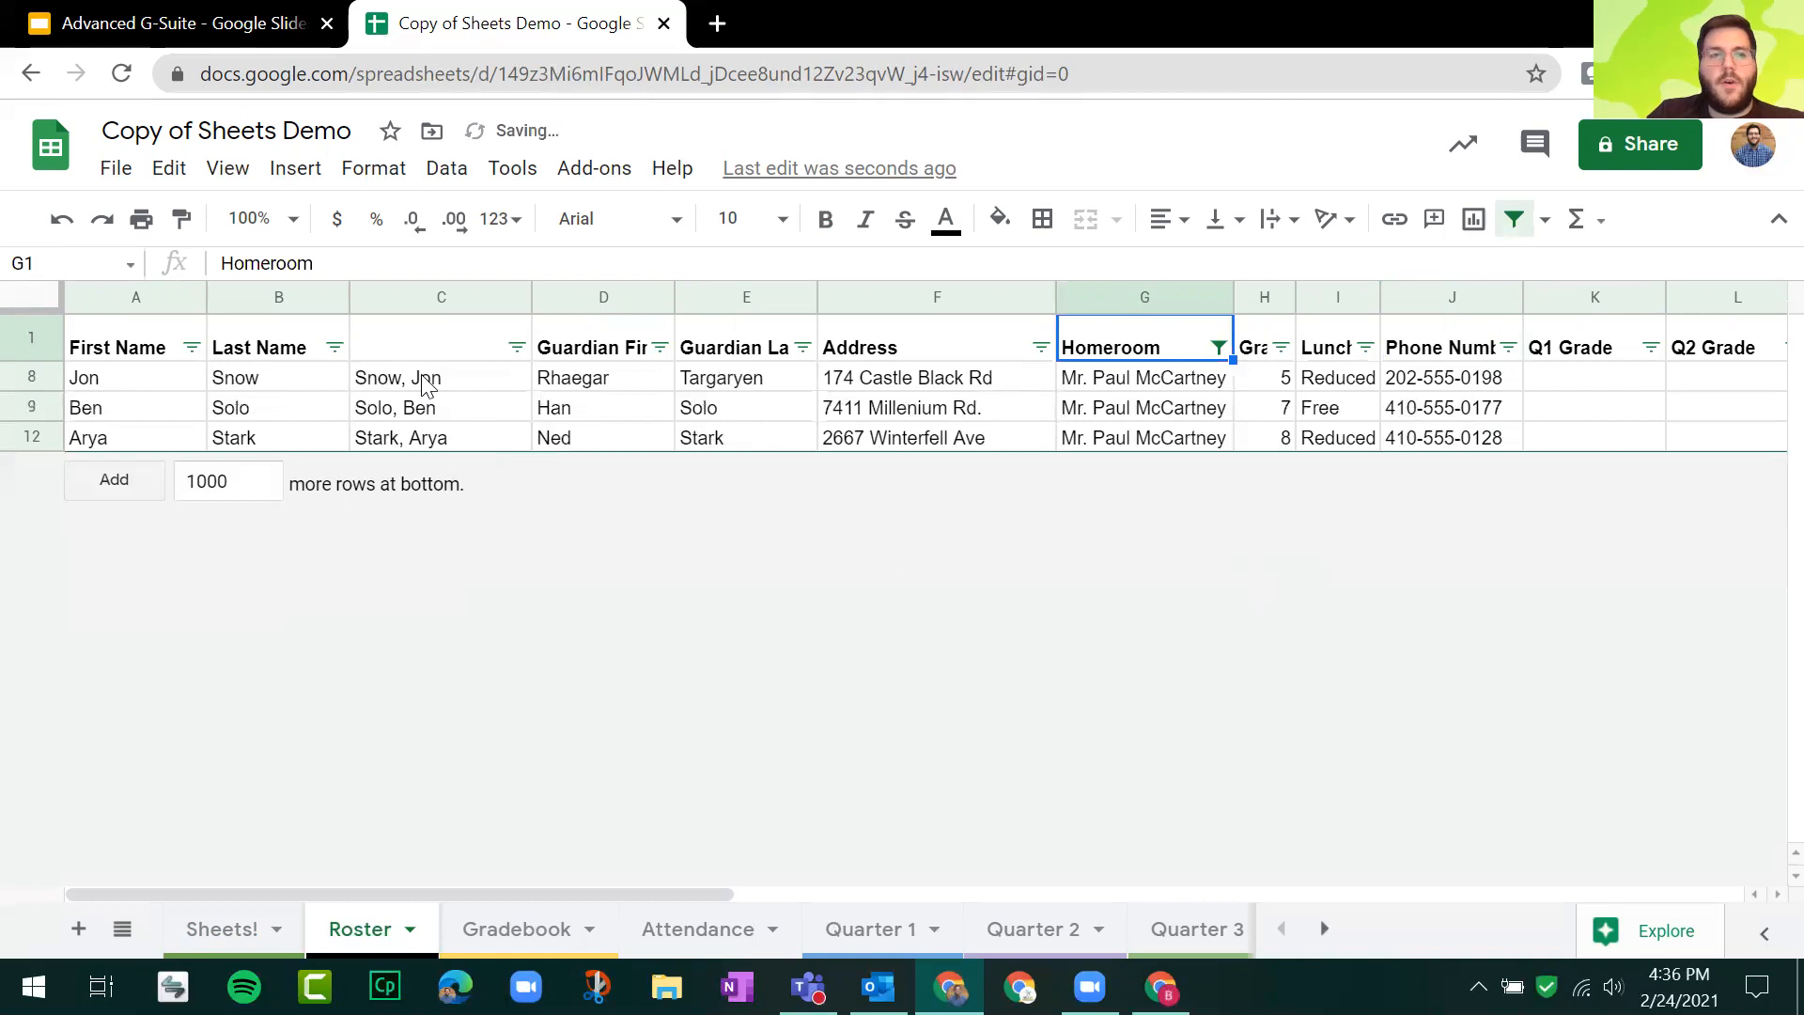
Step: Save the current filter as a filter view named "McCartney Homeroom" and close the view
left_click(1545, 222)
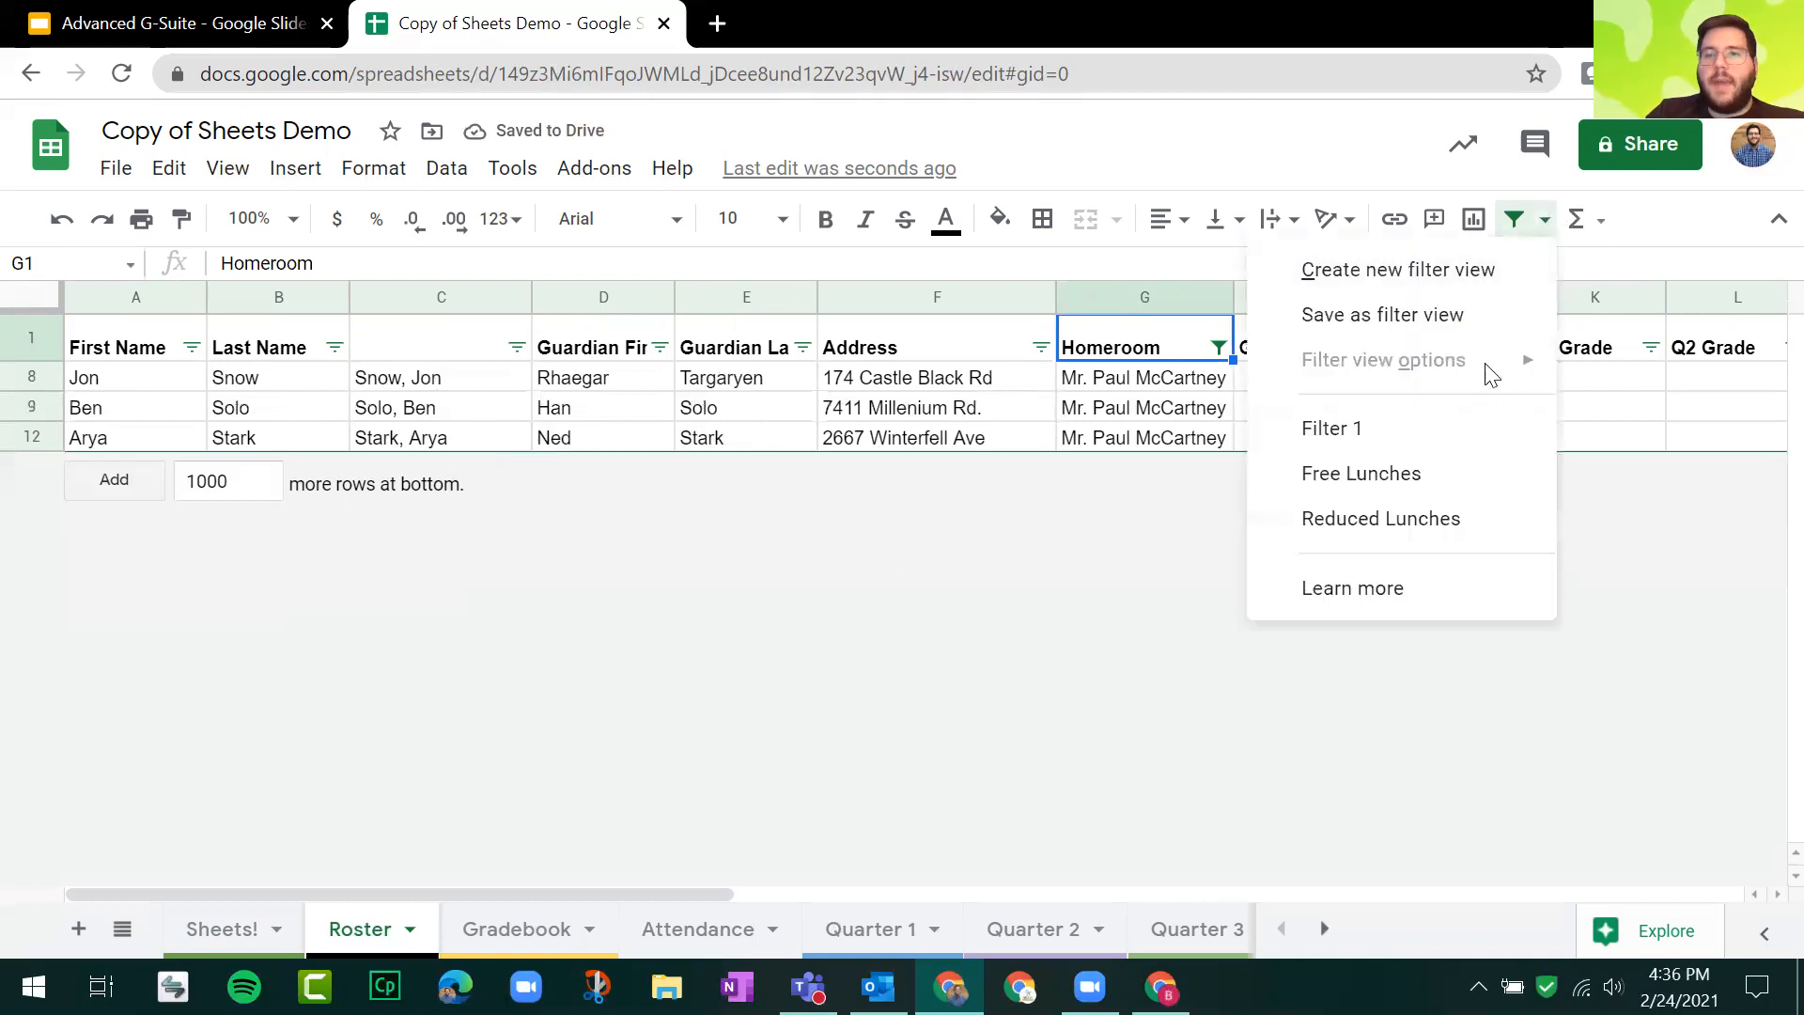
left_click(1504, 329)
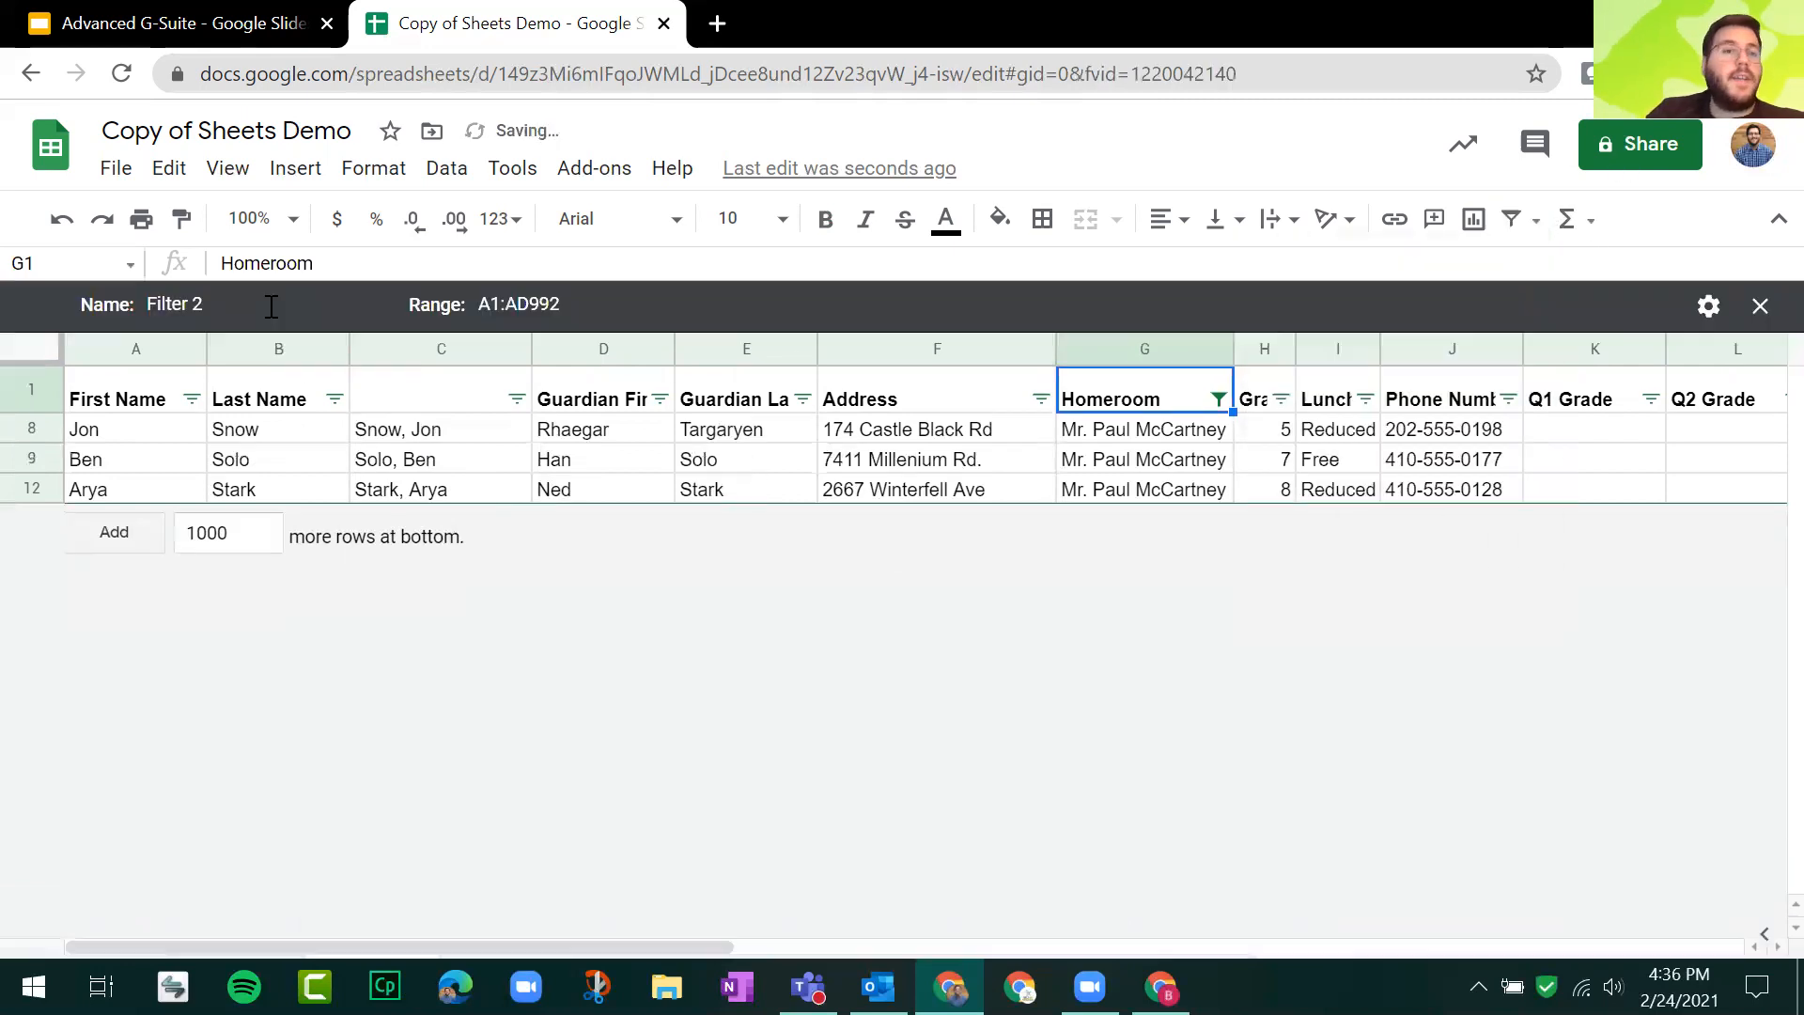
left_click(264, 307)
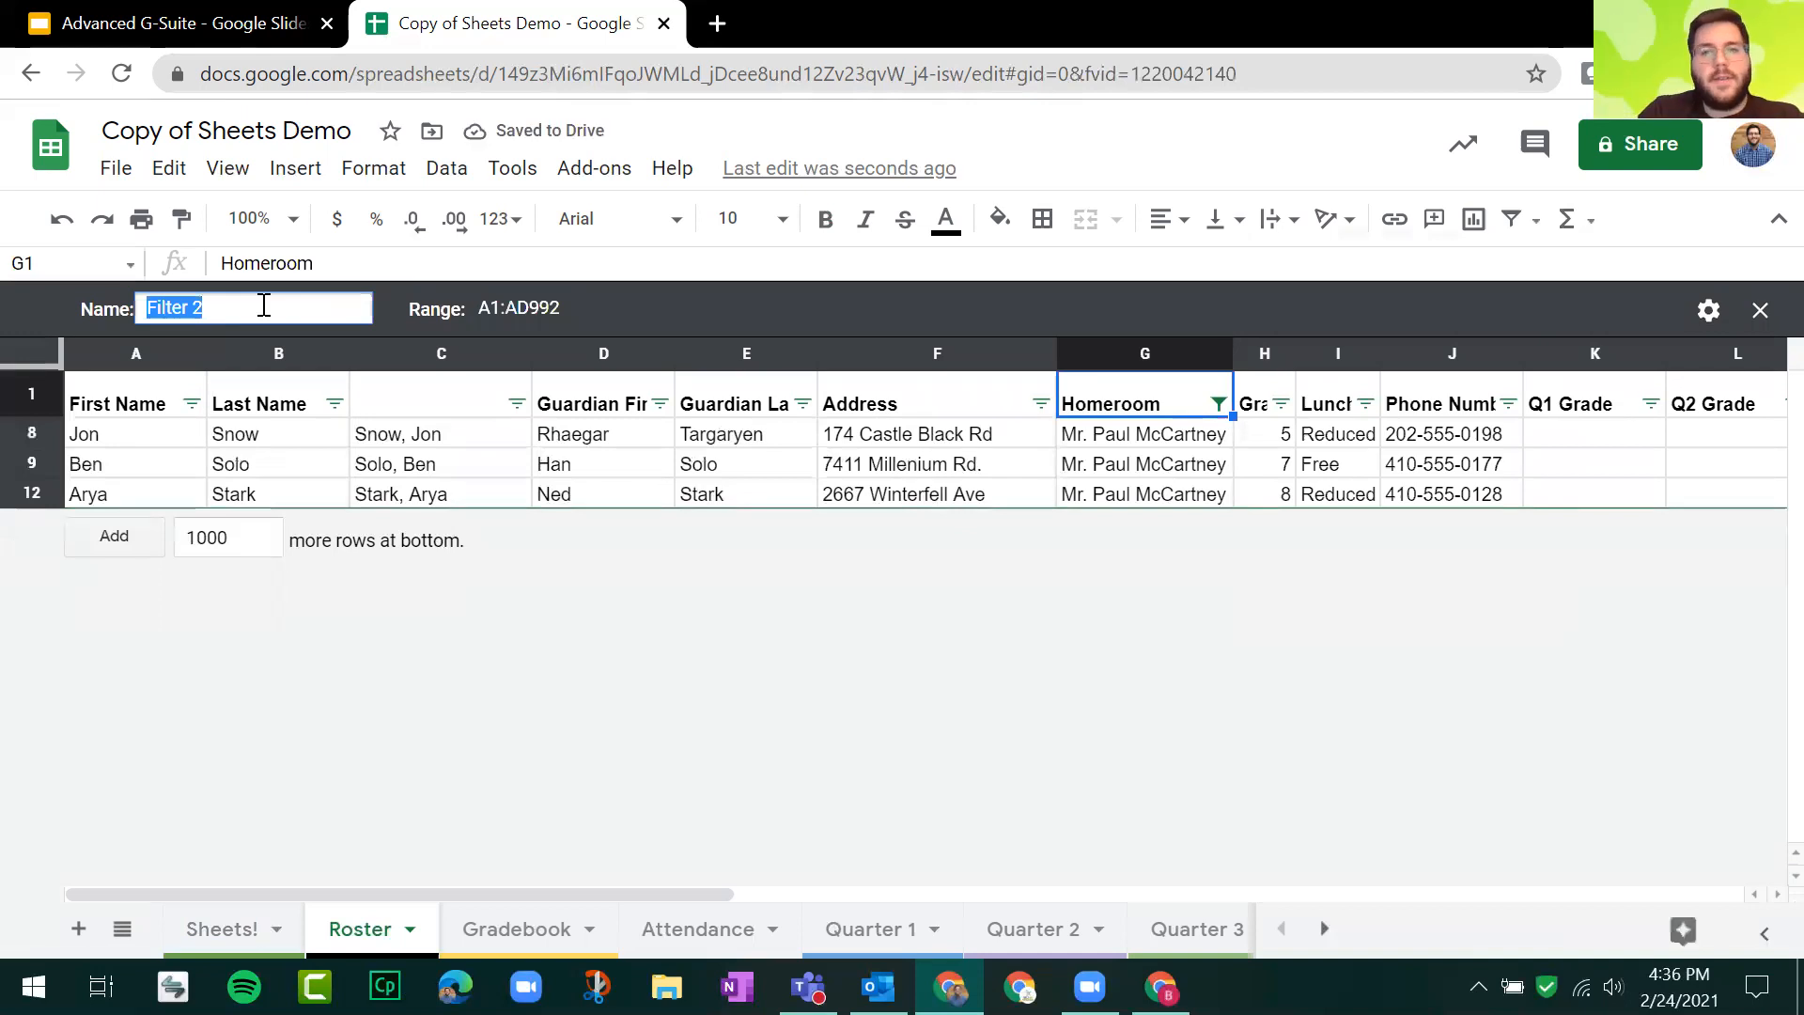
type("McCarthne")
key("BackSpace")
key("BackSpace")
key("BackSpace")
type("ney ")
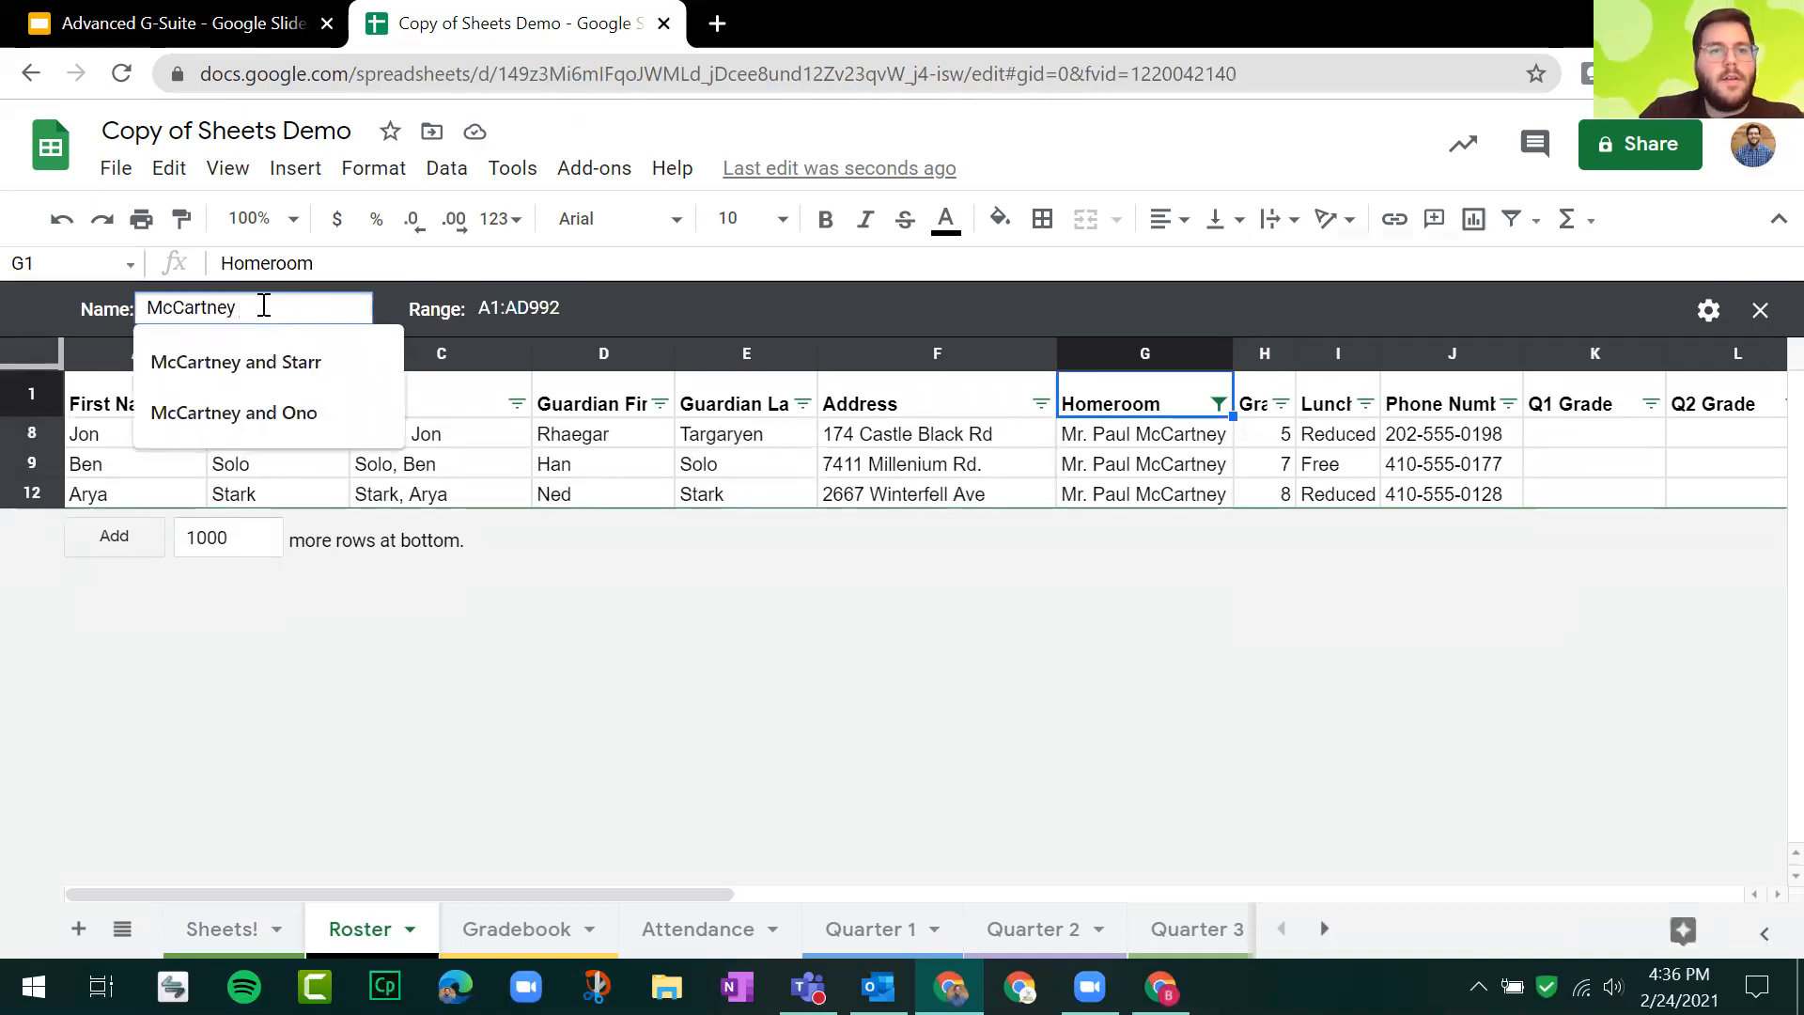
type("M")
type("omeroom")
key("Return")
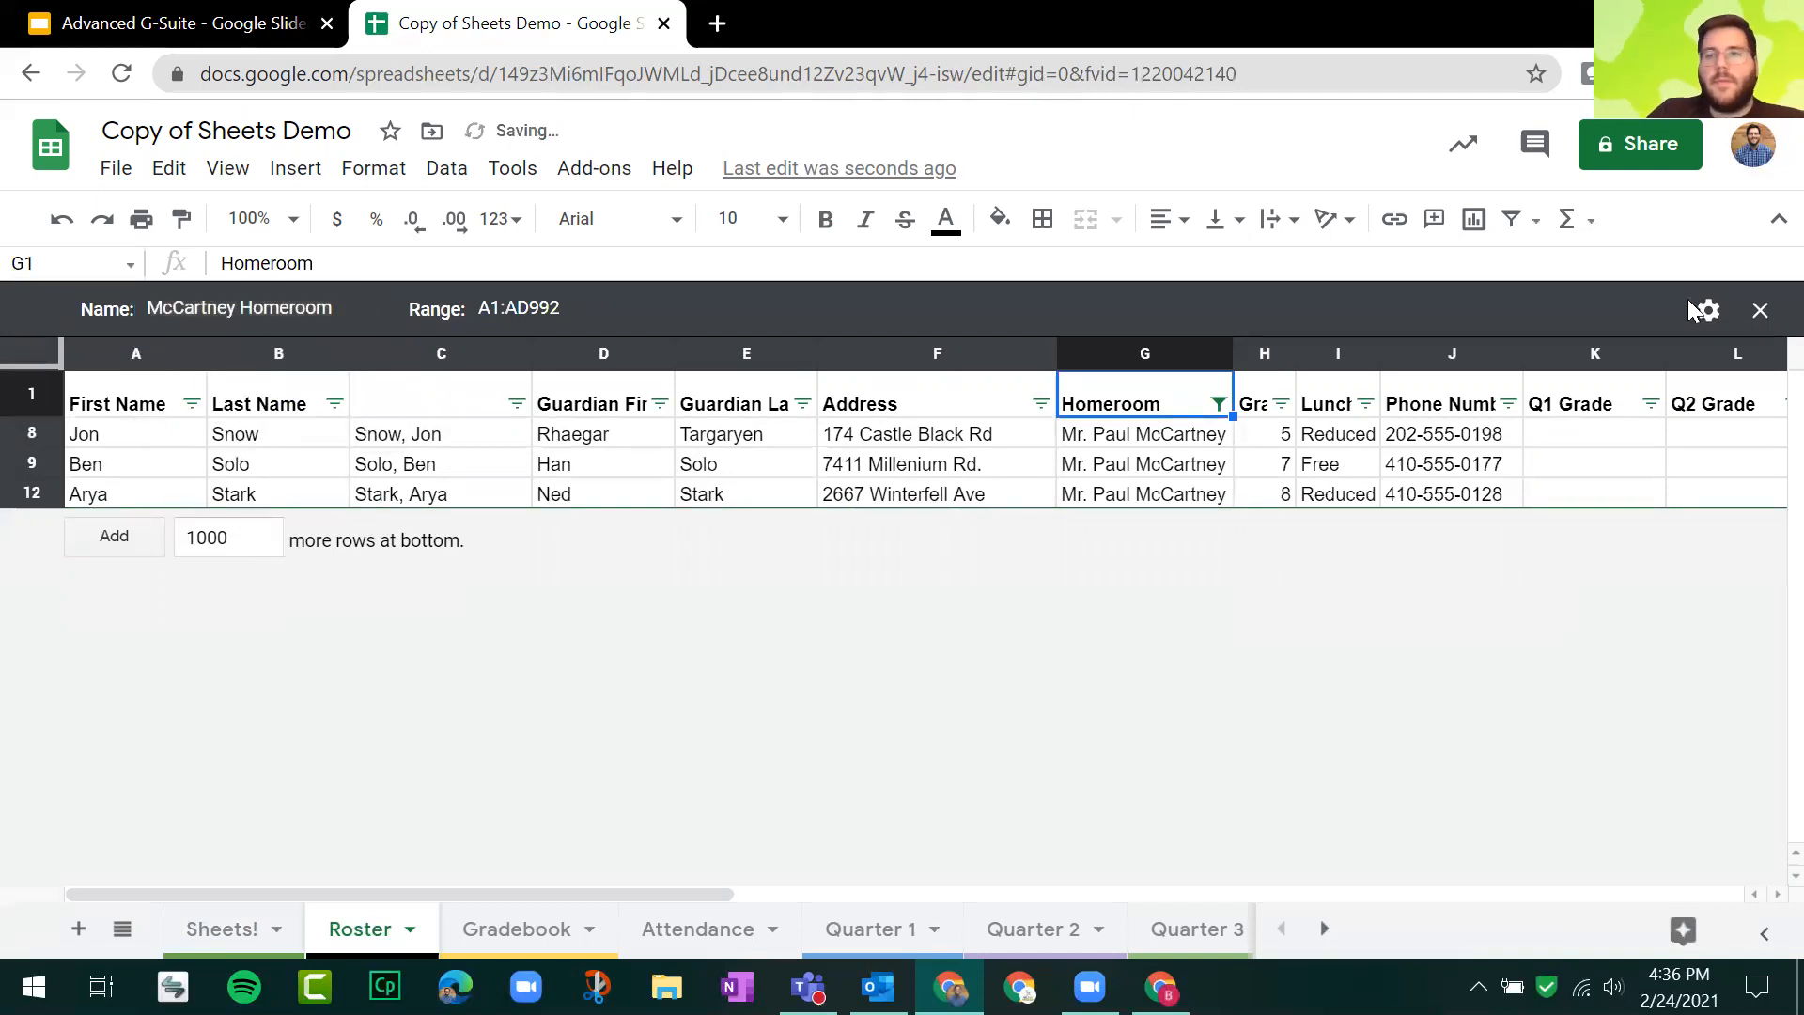
left_click(1757, 312)
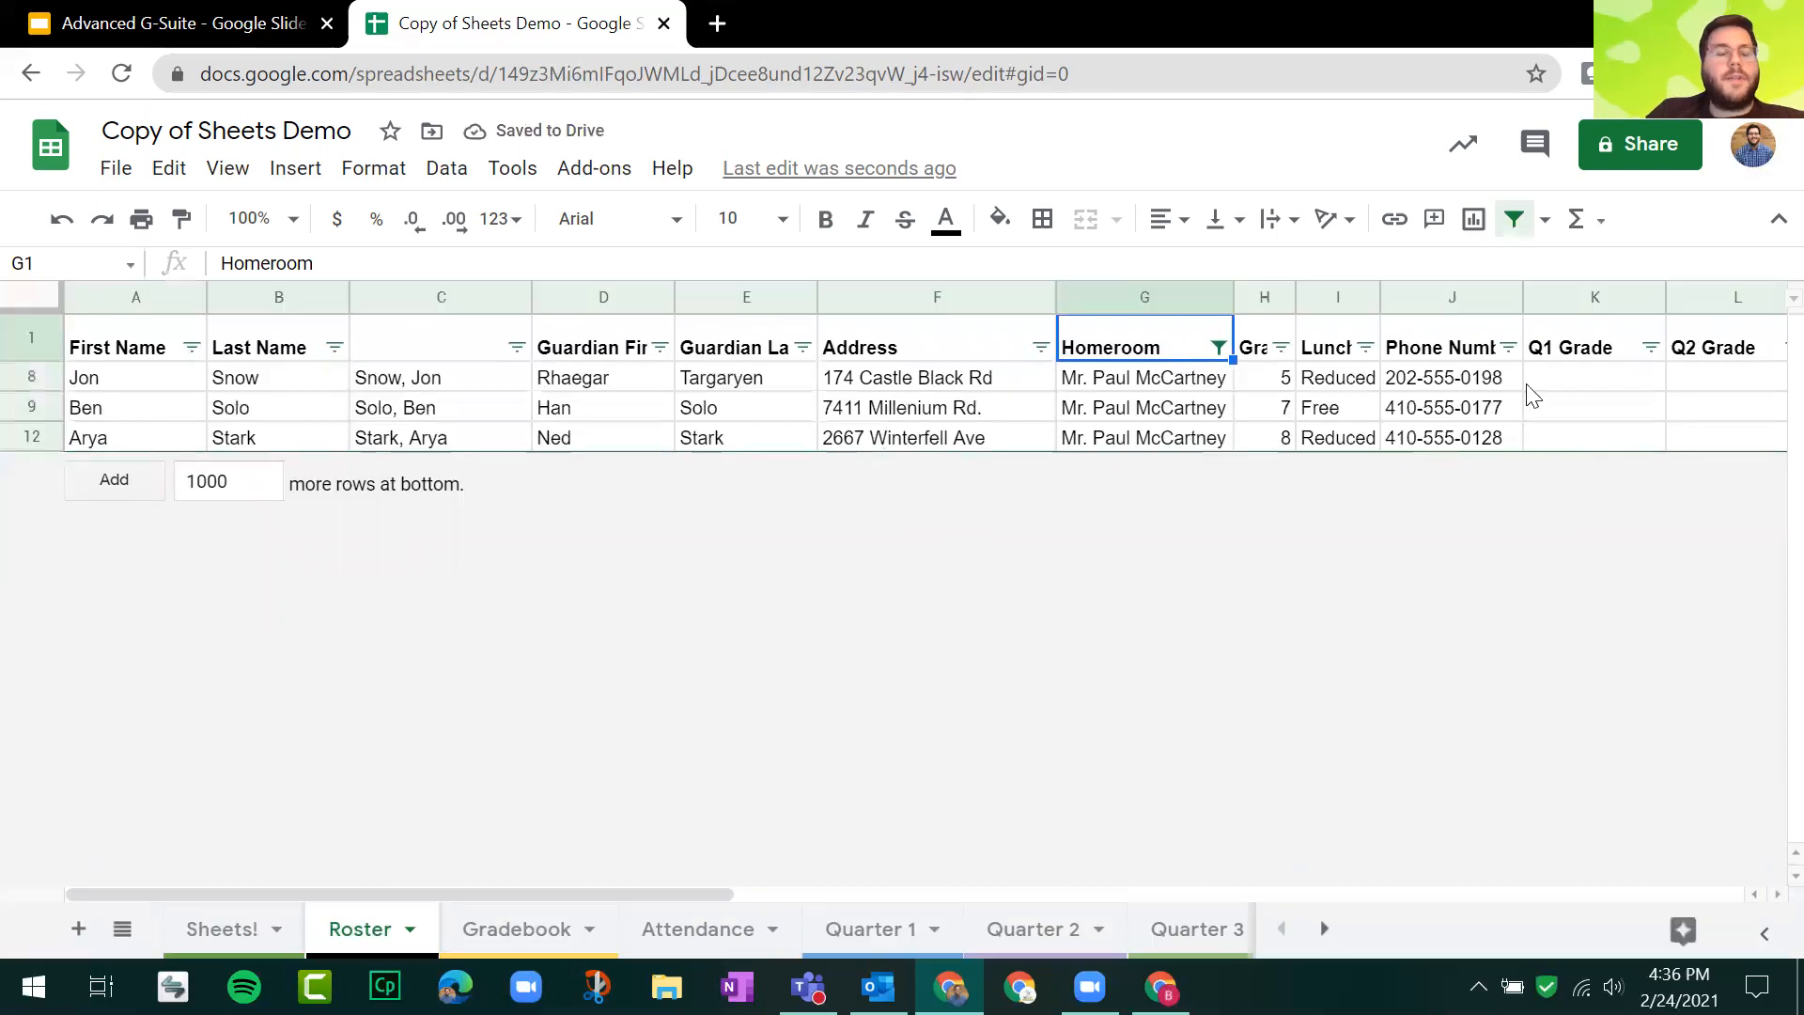
Step: Open the saved McCartney Homeroom filter view and highlight its web address
left_click(1545, 221)
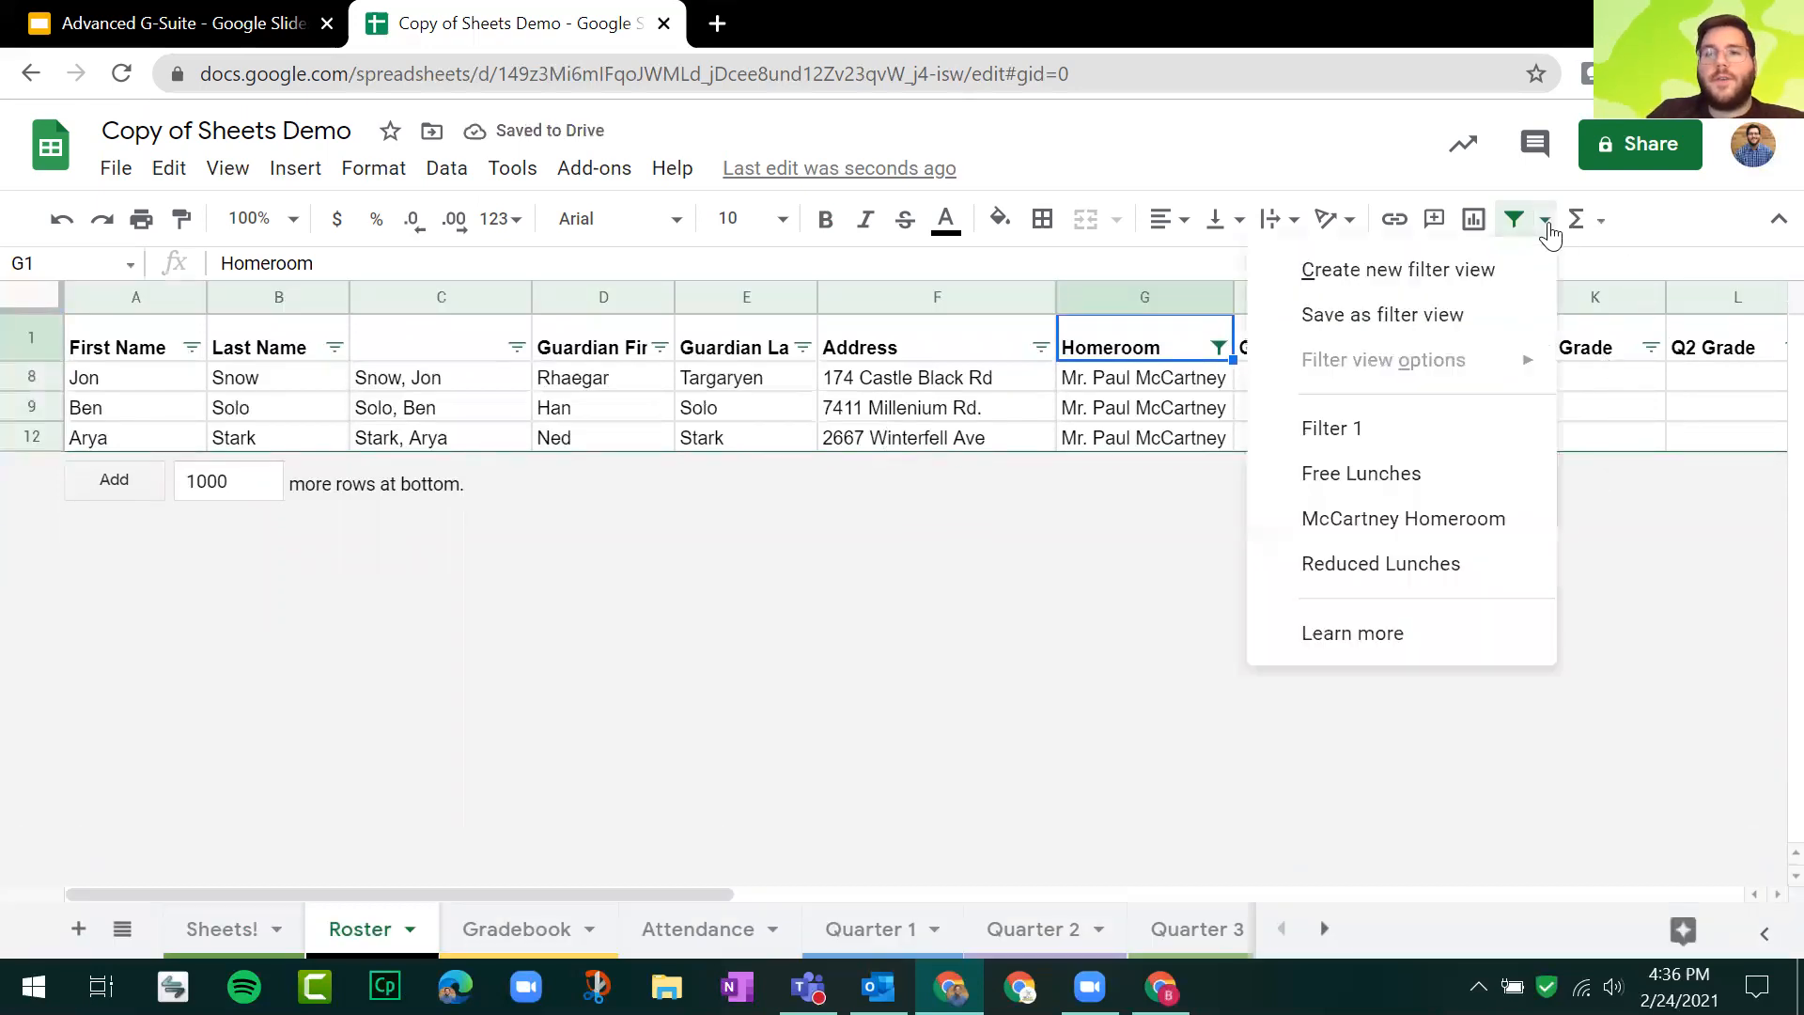
left_click(1404, 515)
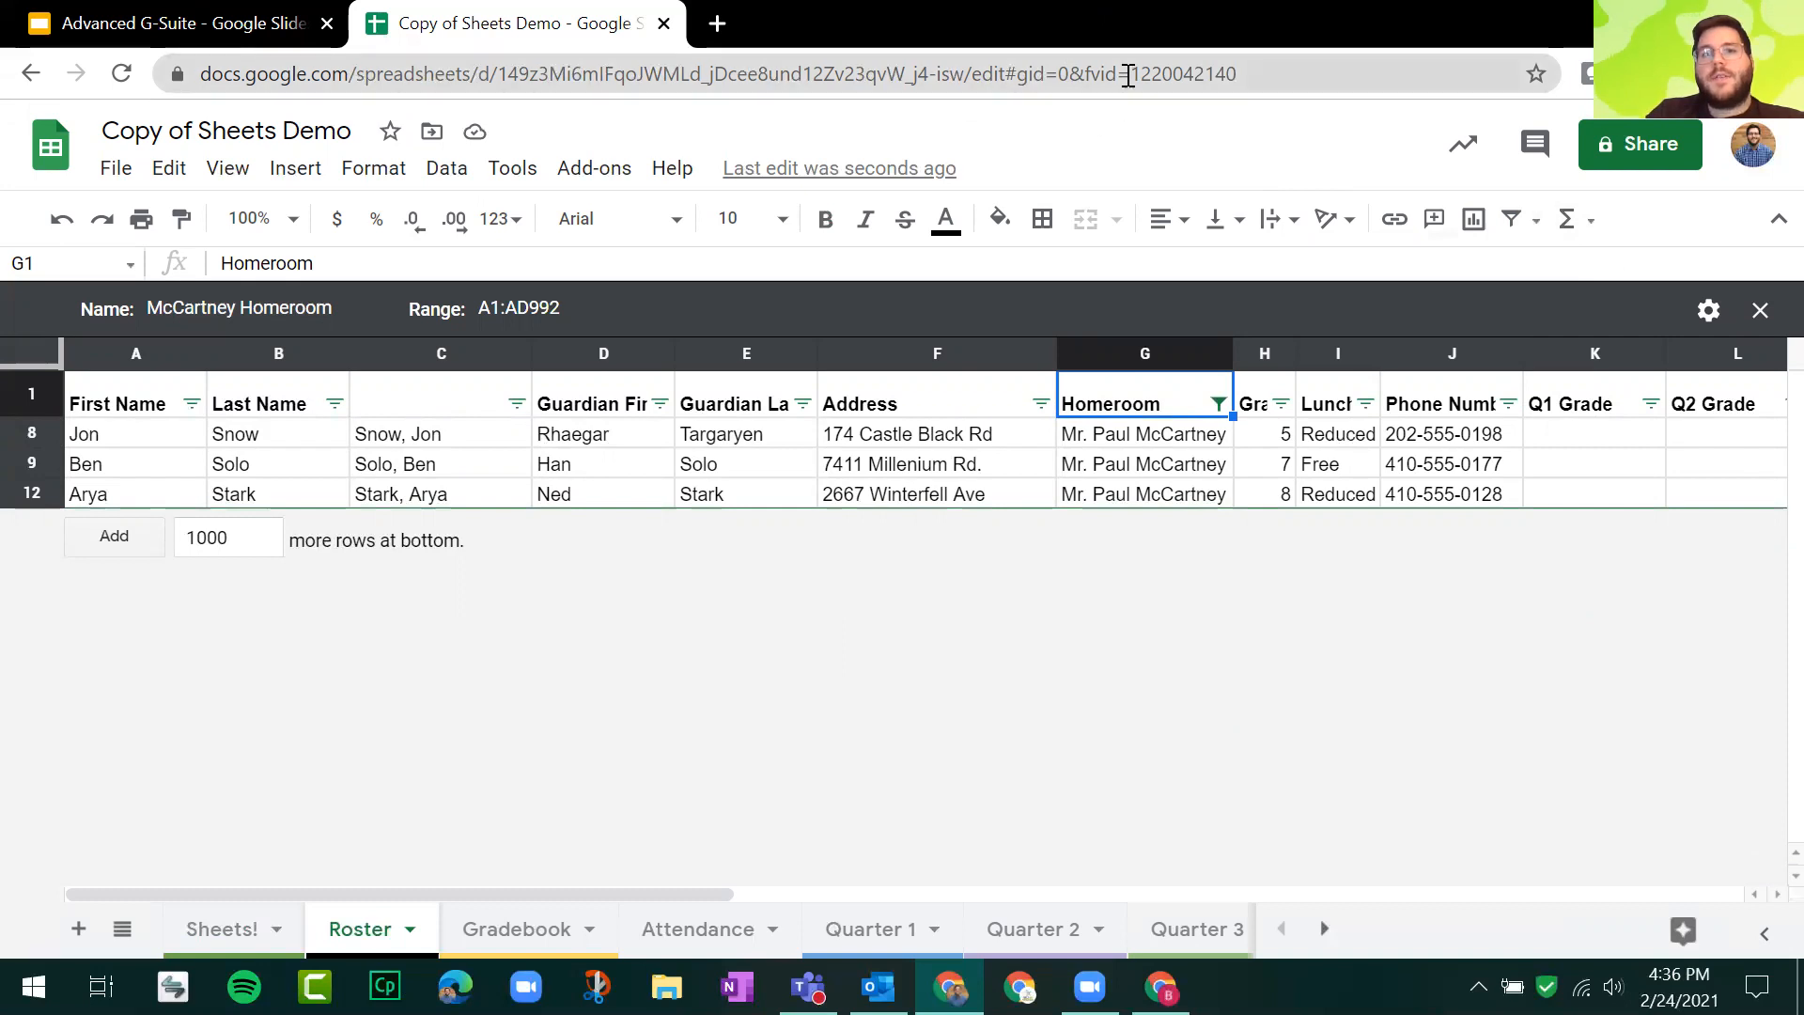
left_click(1065, 71)
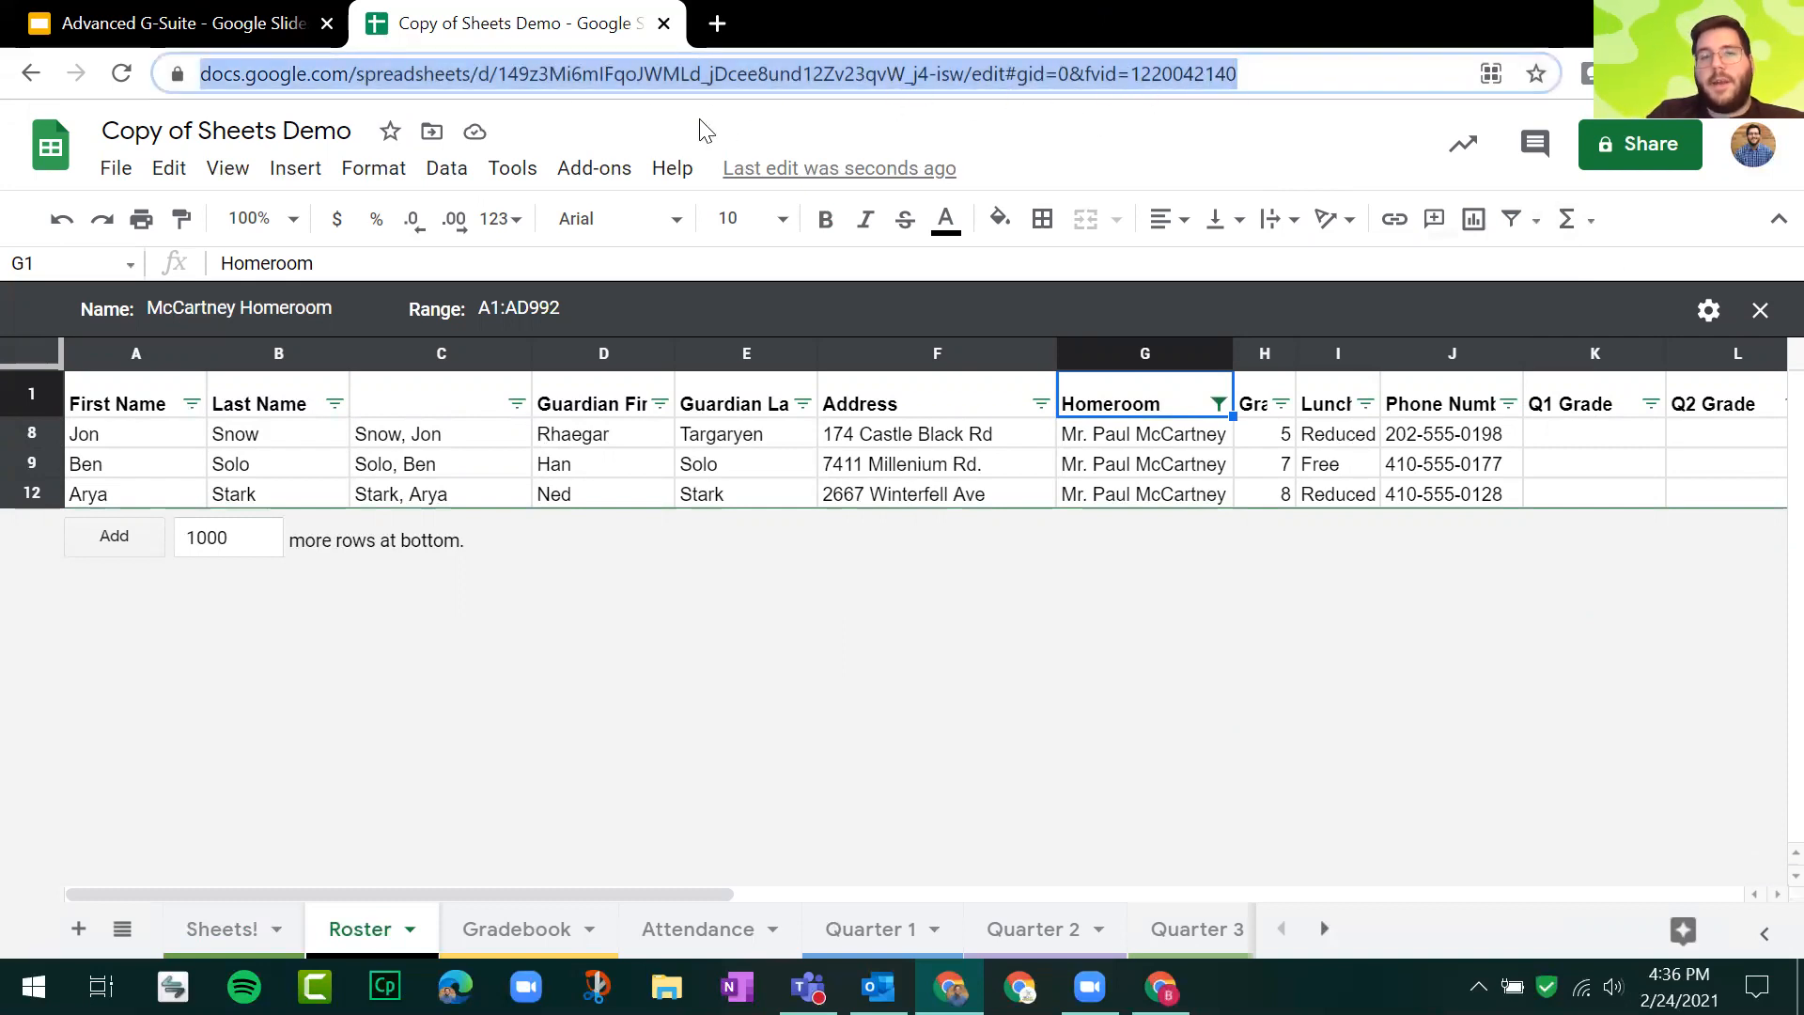
Step: Switch to the saved Free Lunches filter view and then to the Reduced Lunches filter view
left_click(1531, 224)
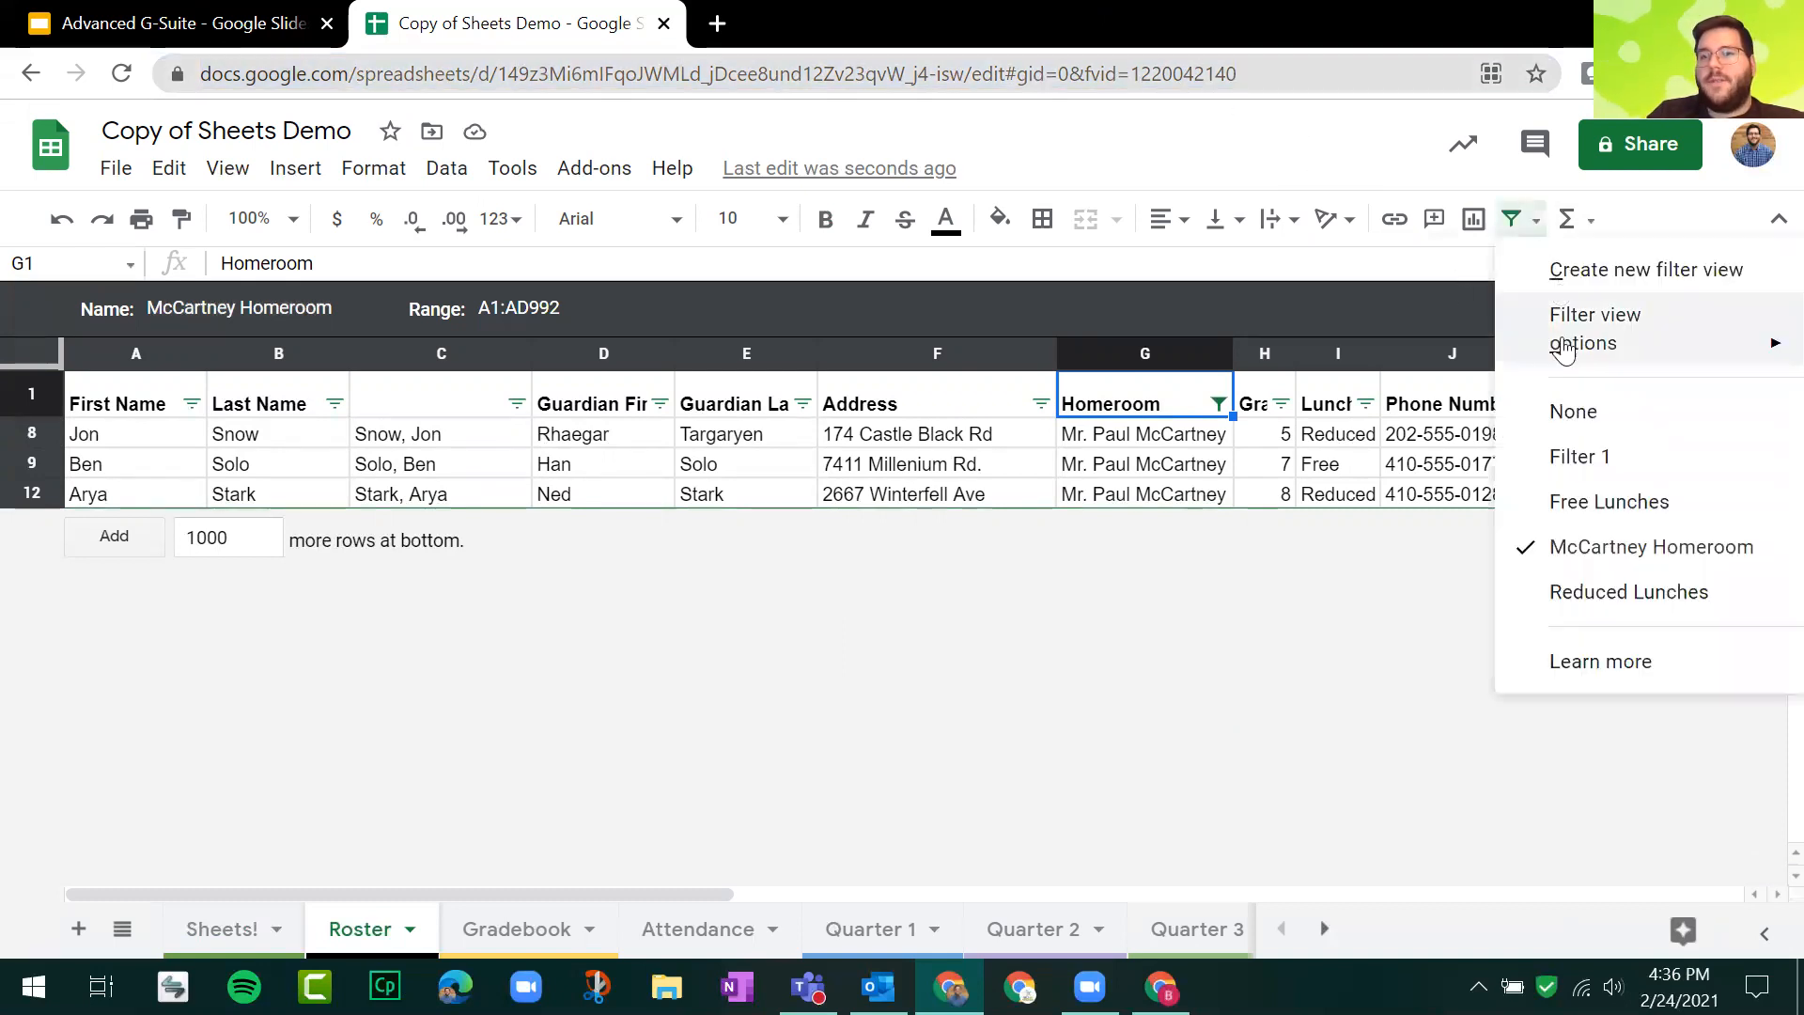
left_click(1606, 509)
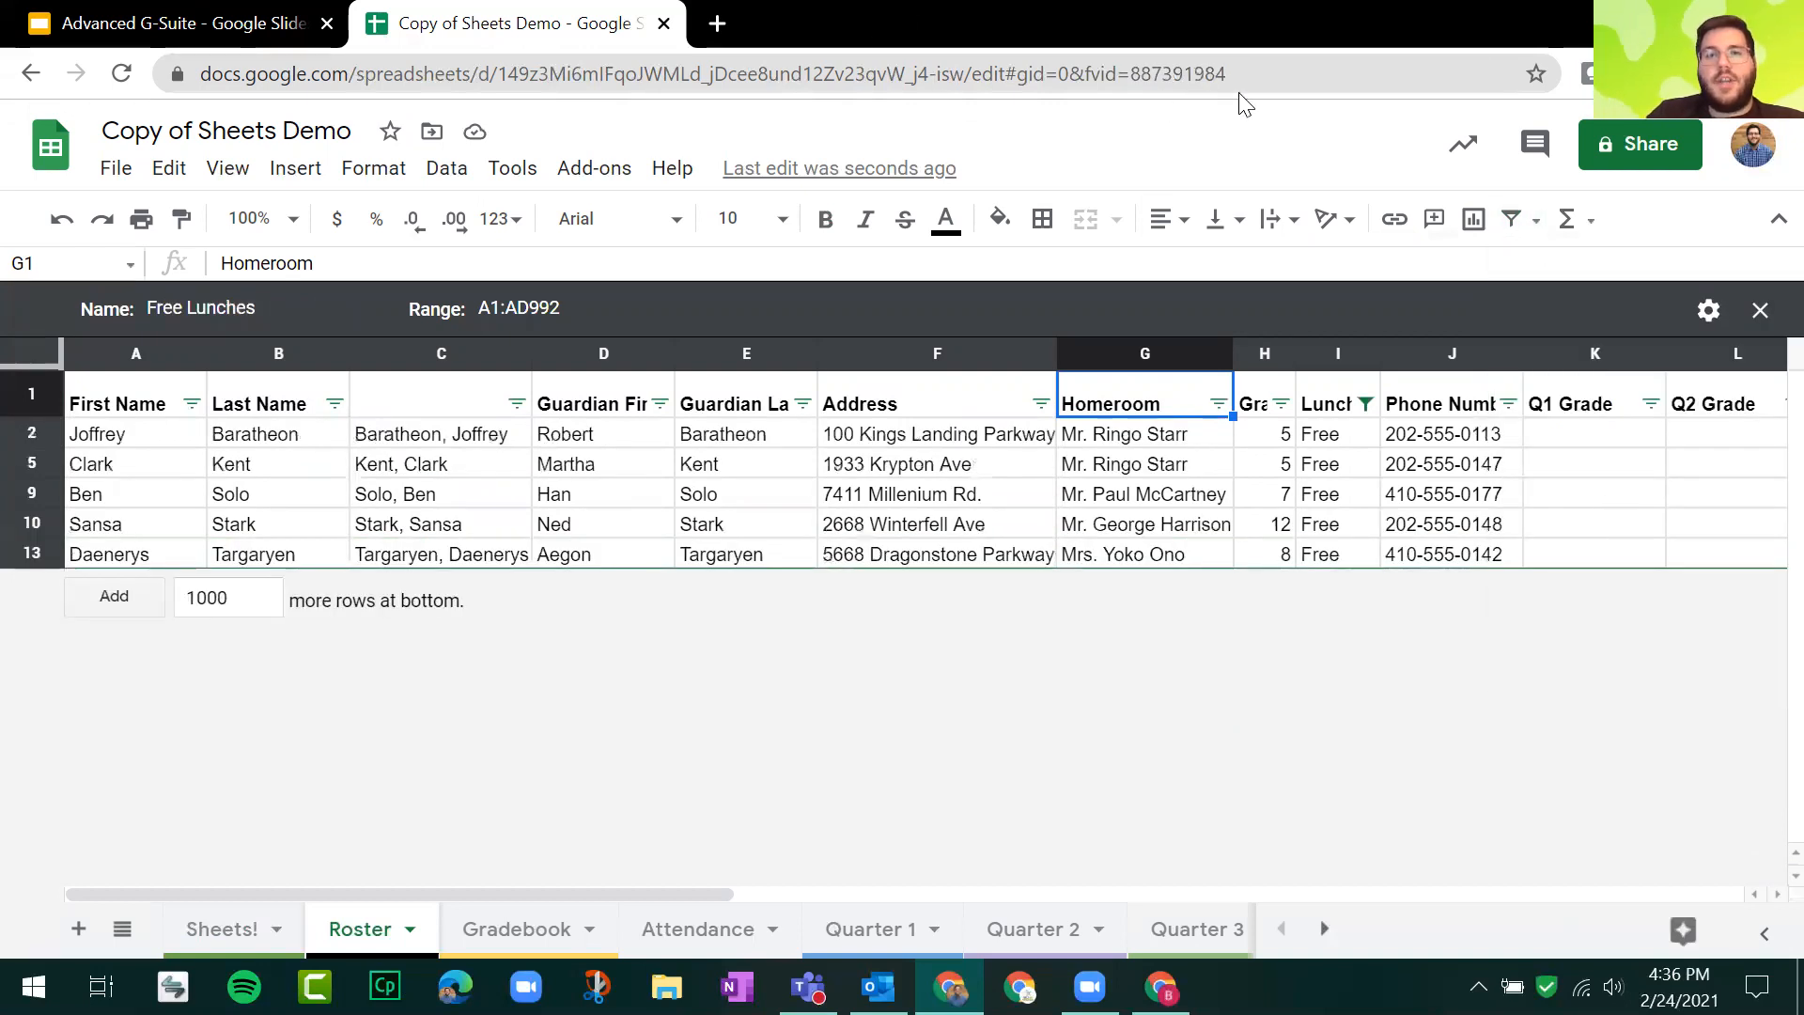
left_click(1534, 226)
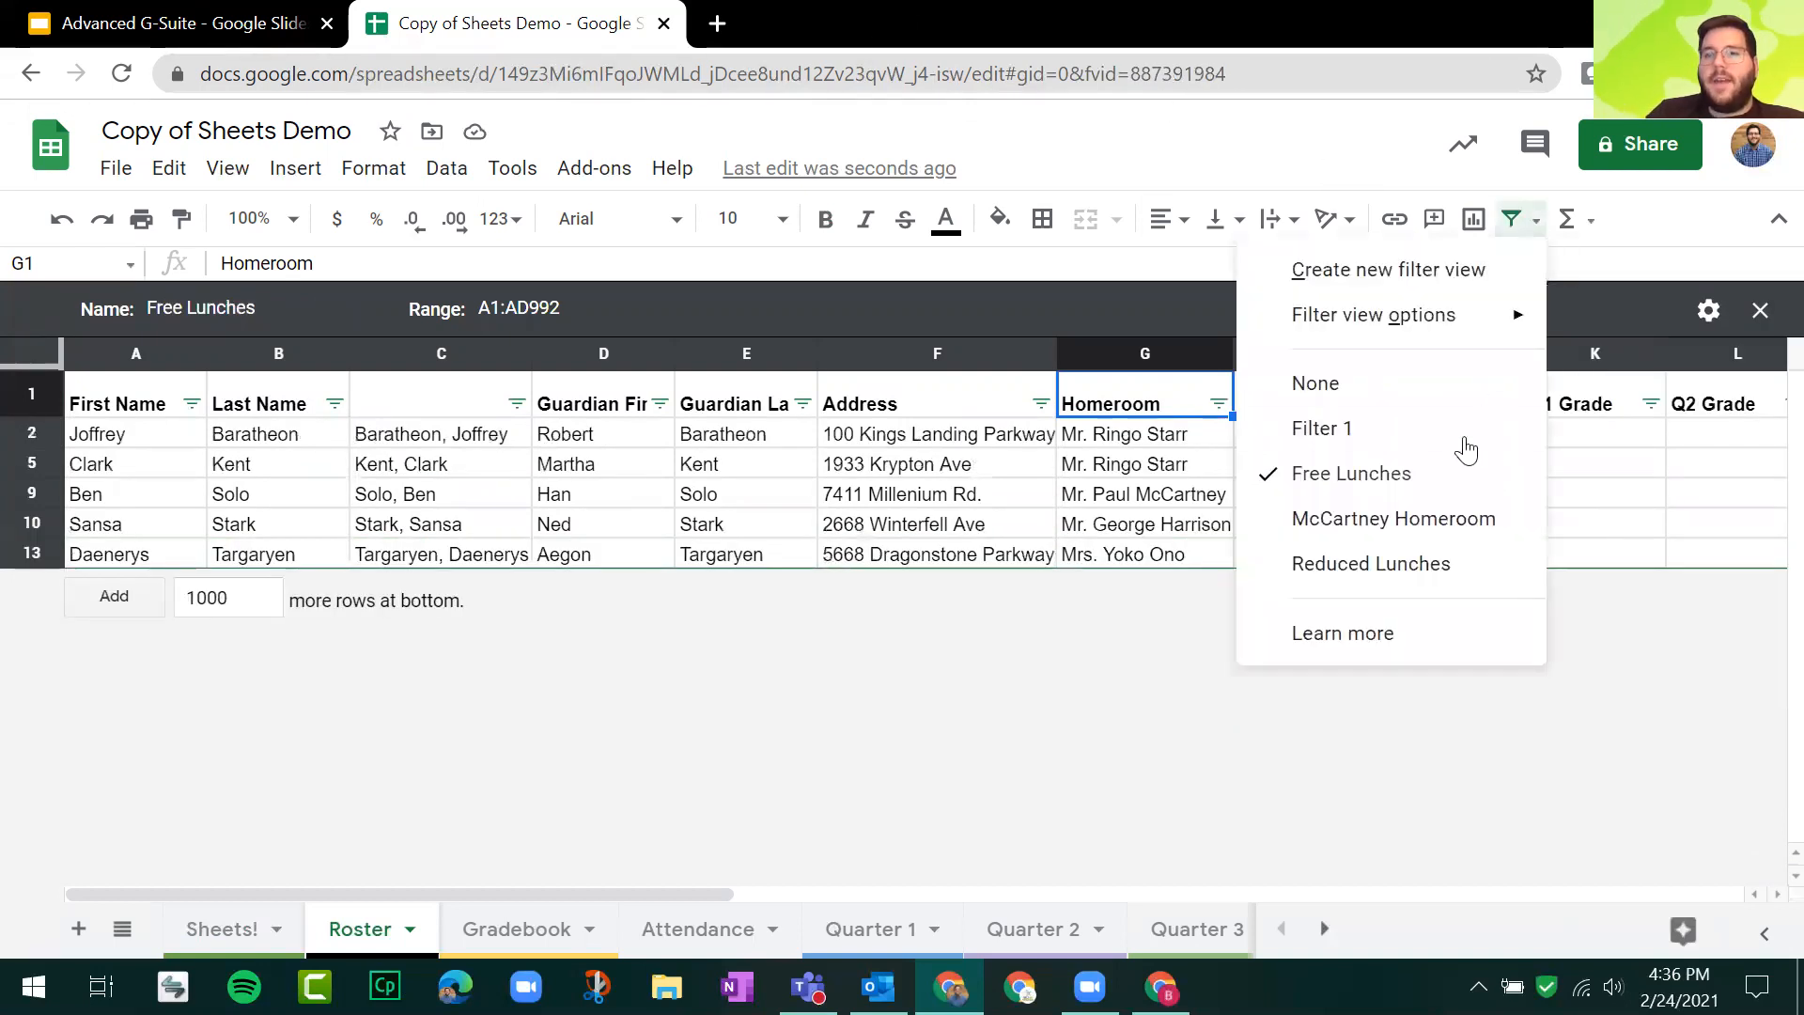
left_click(1397, 562)
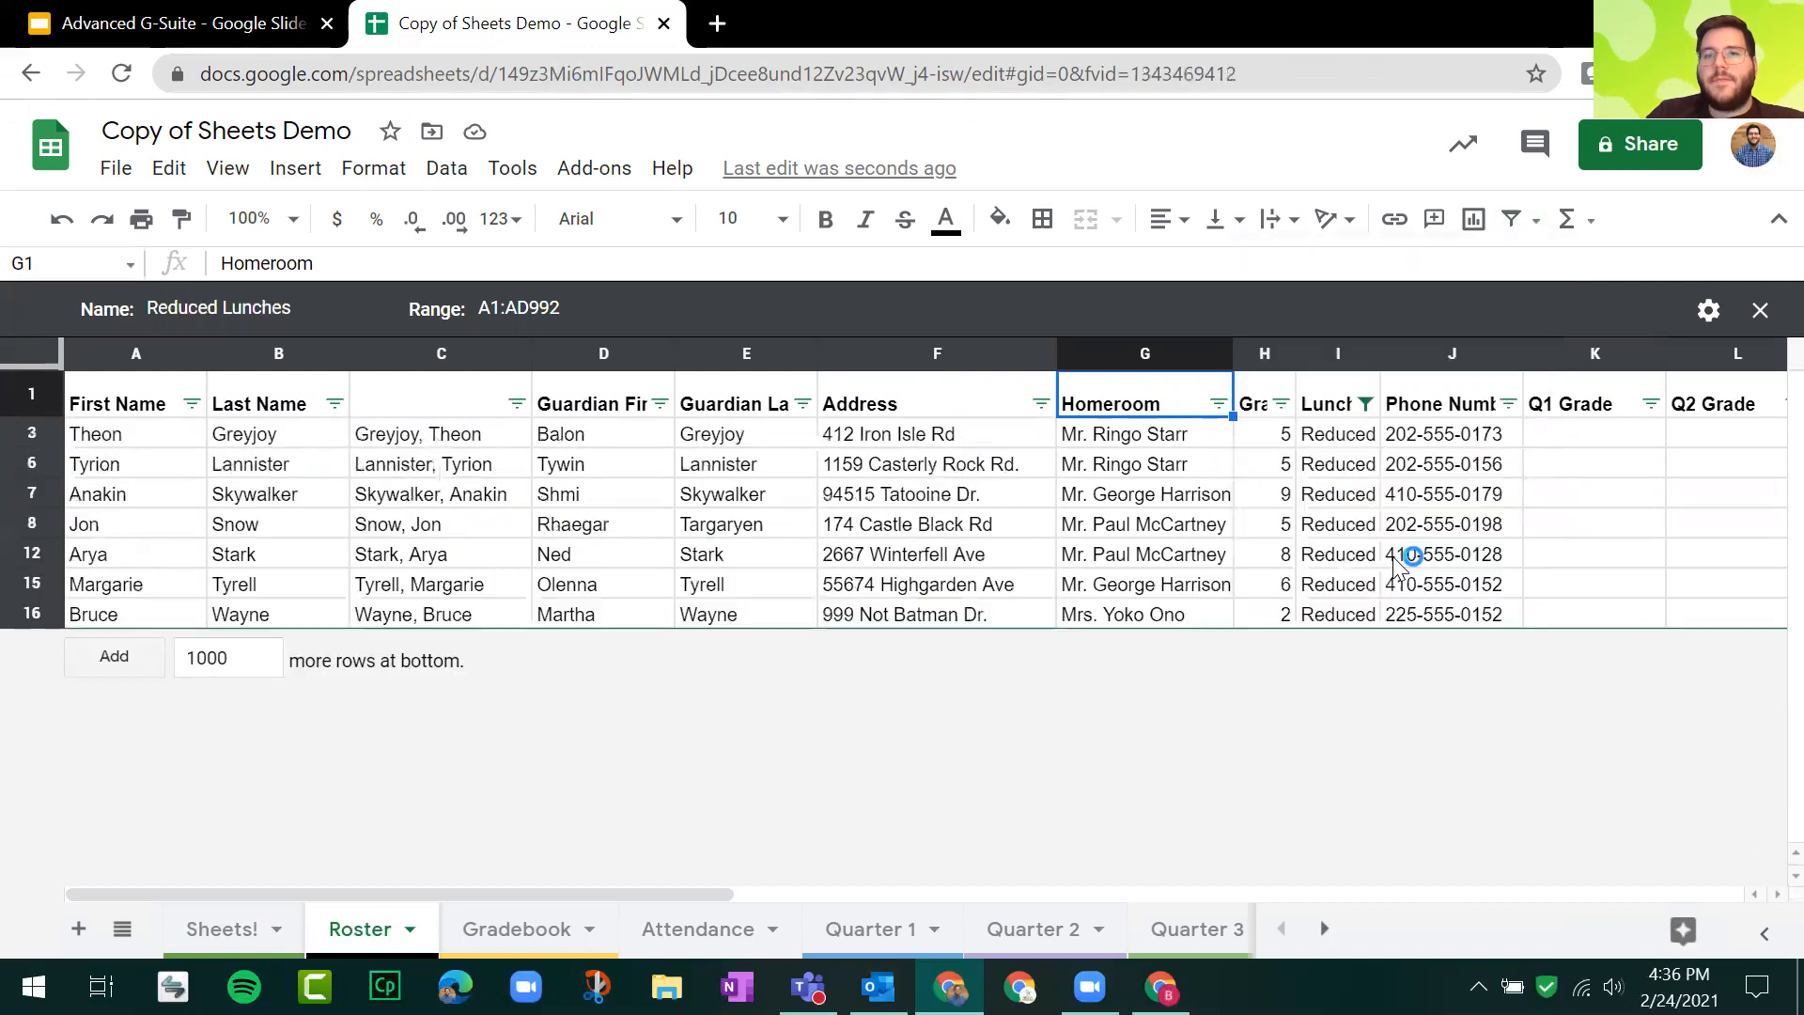
Step: Select the Reduced Lunches view's web address and bring up the option to copy it
left_click(1256, 72)
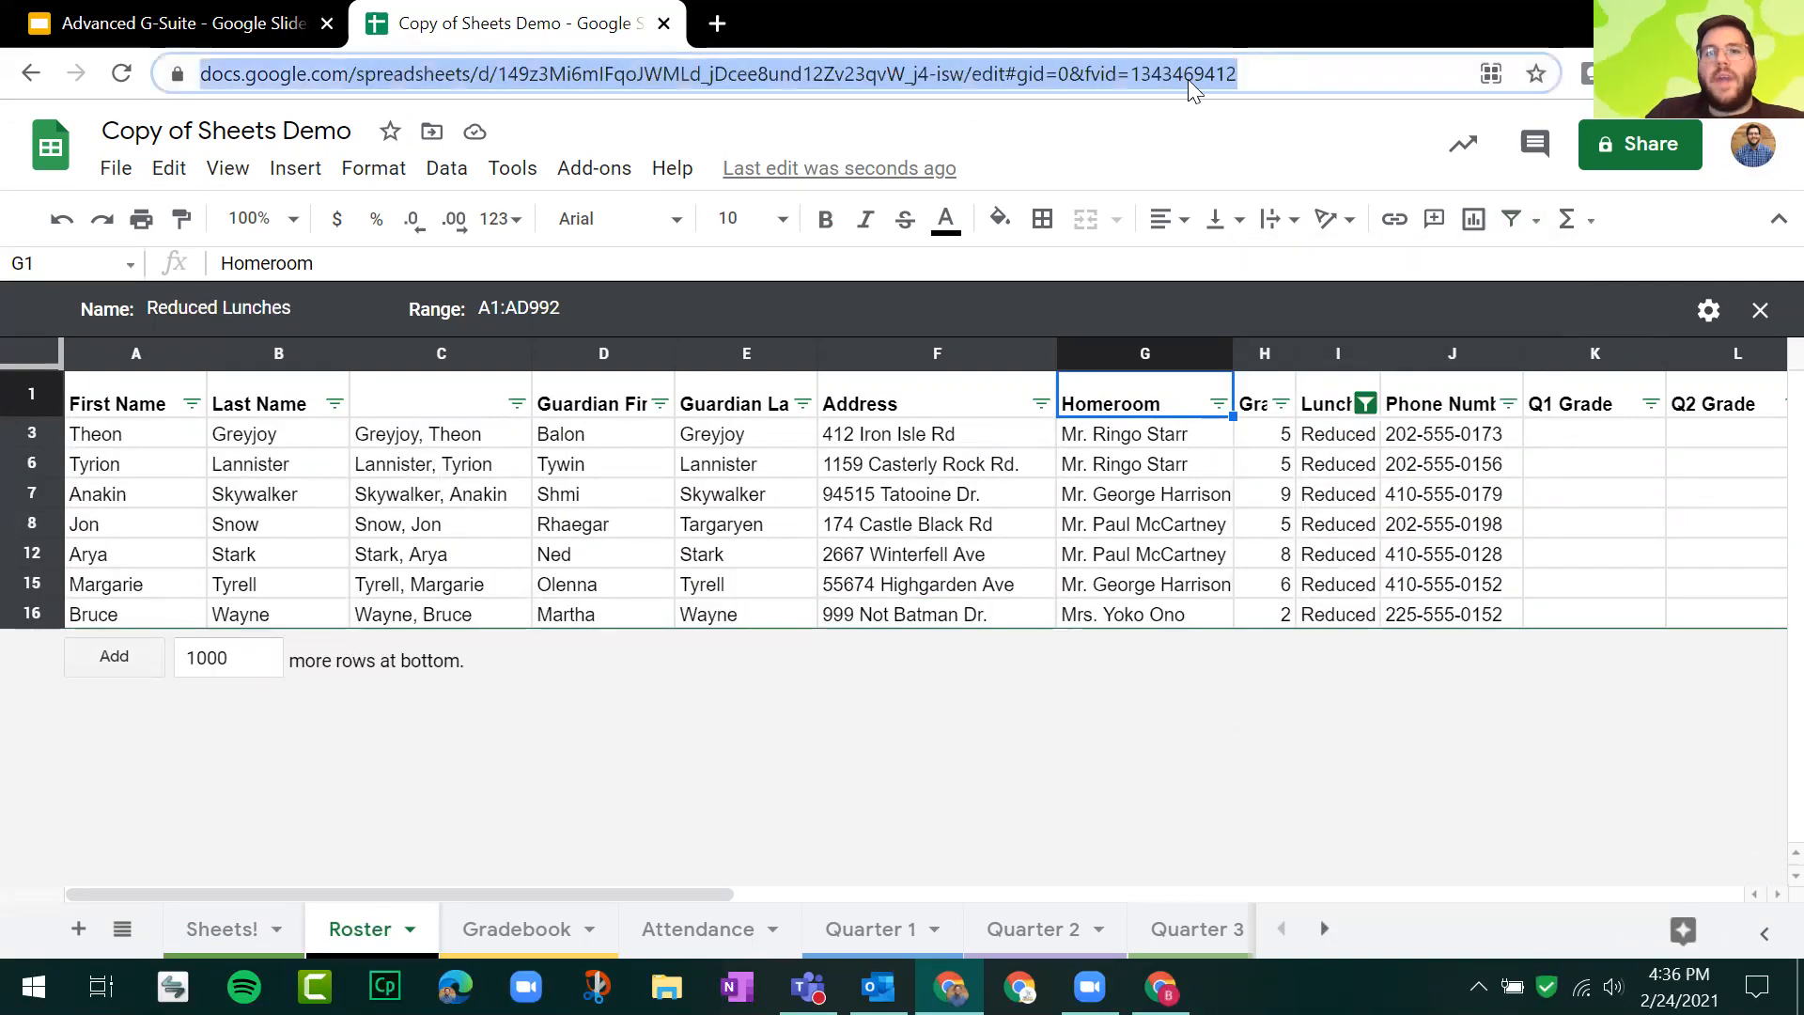
right_click(930, 77)
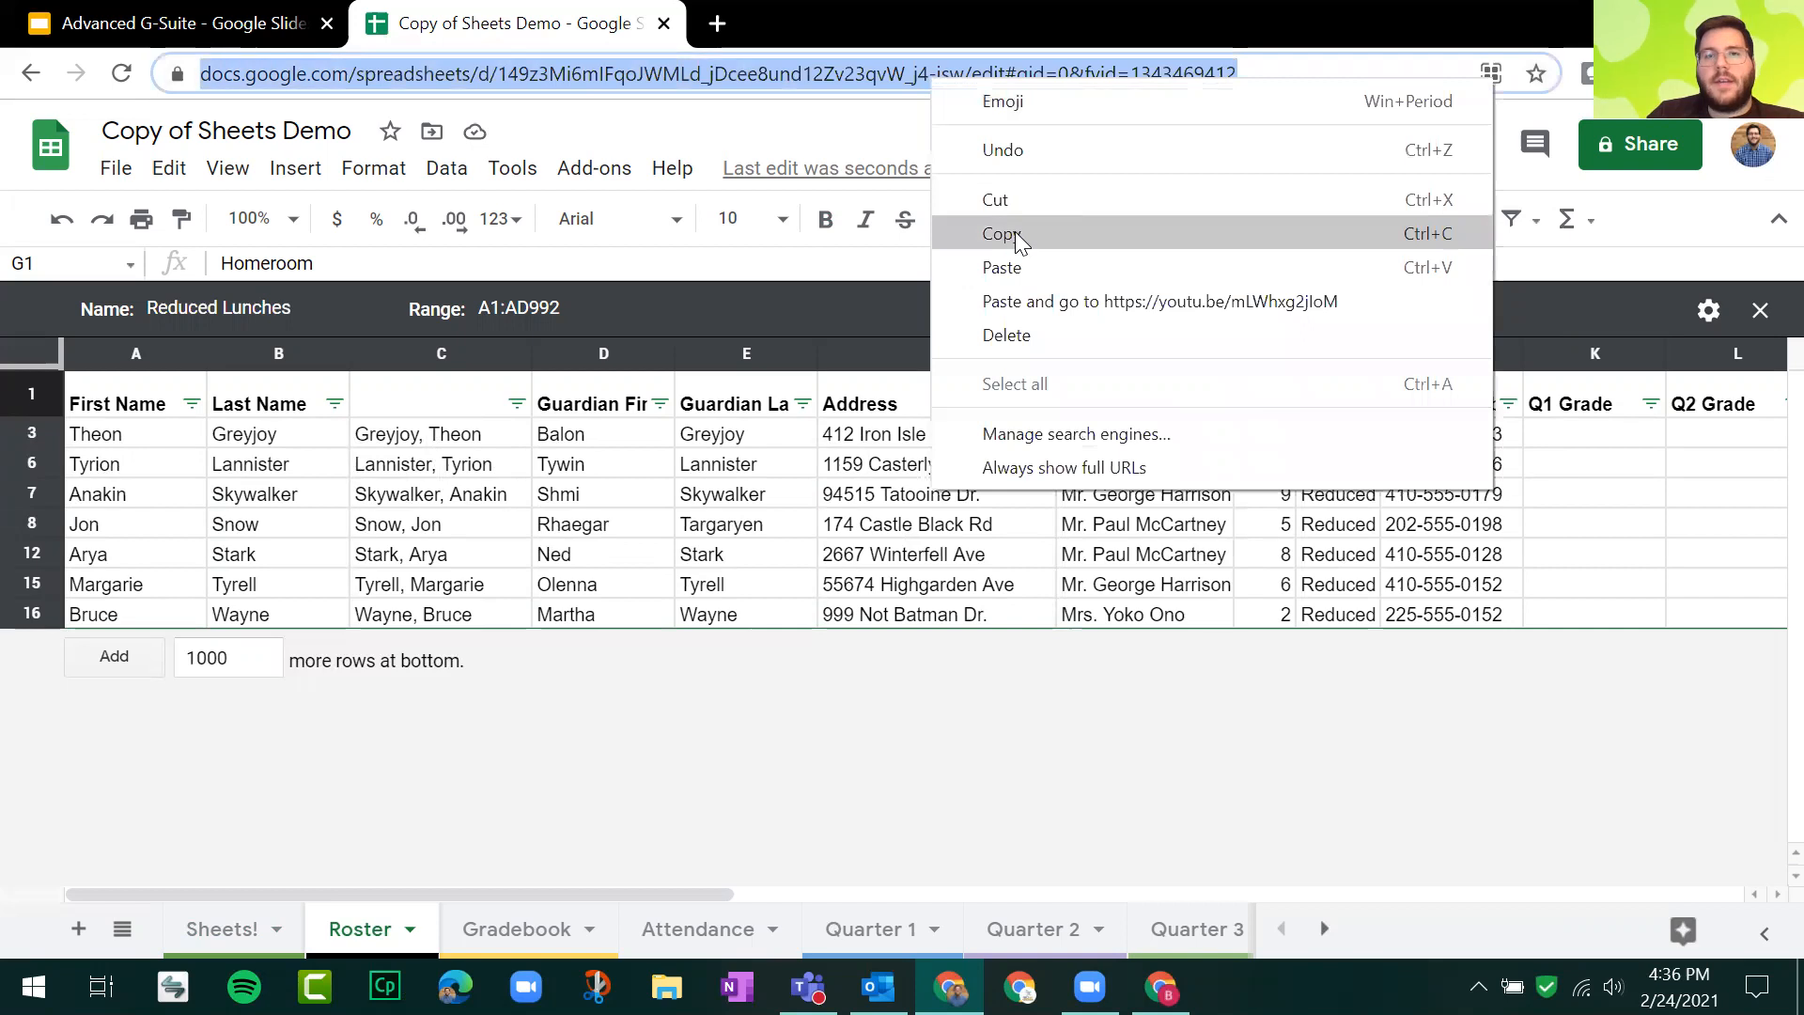
left_click(1668, 223)
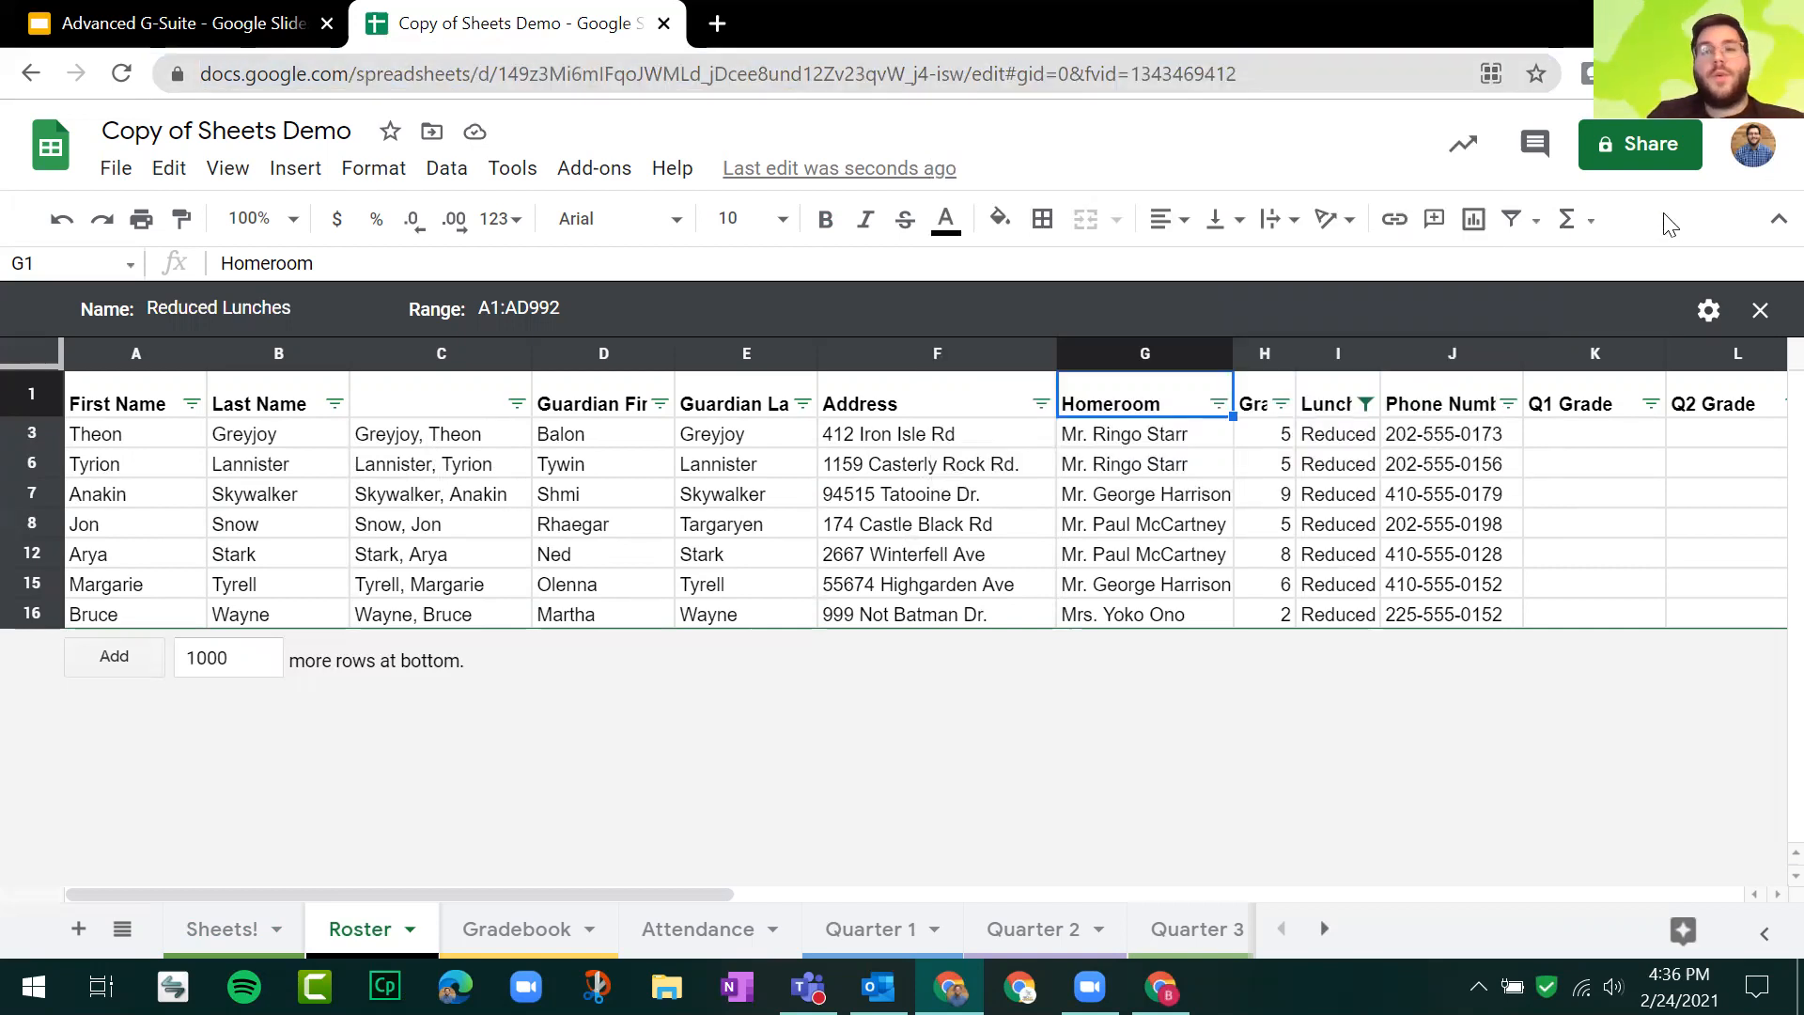
Step: Share the spreadsheet by link with the NEOnet organization as Viewer, copy the link and finish the sharing settings
left_click(1645, 150)
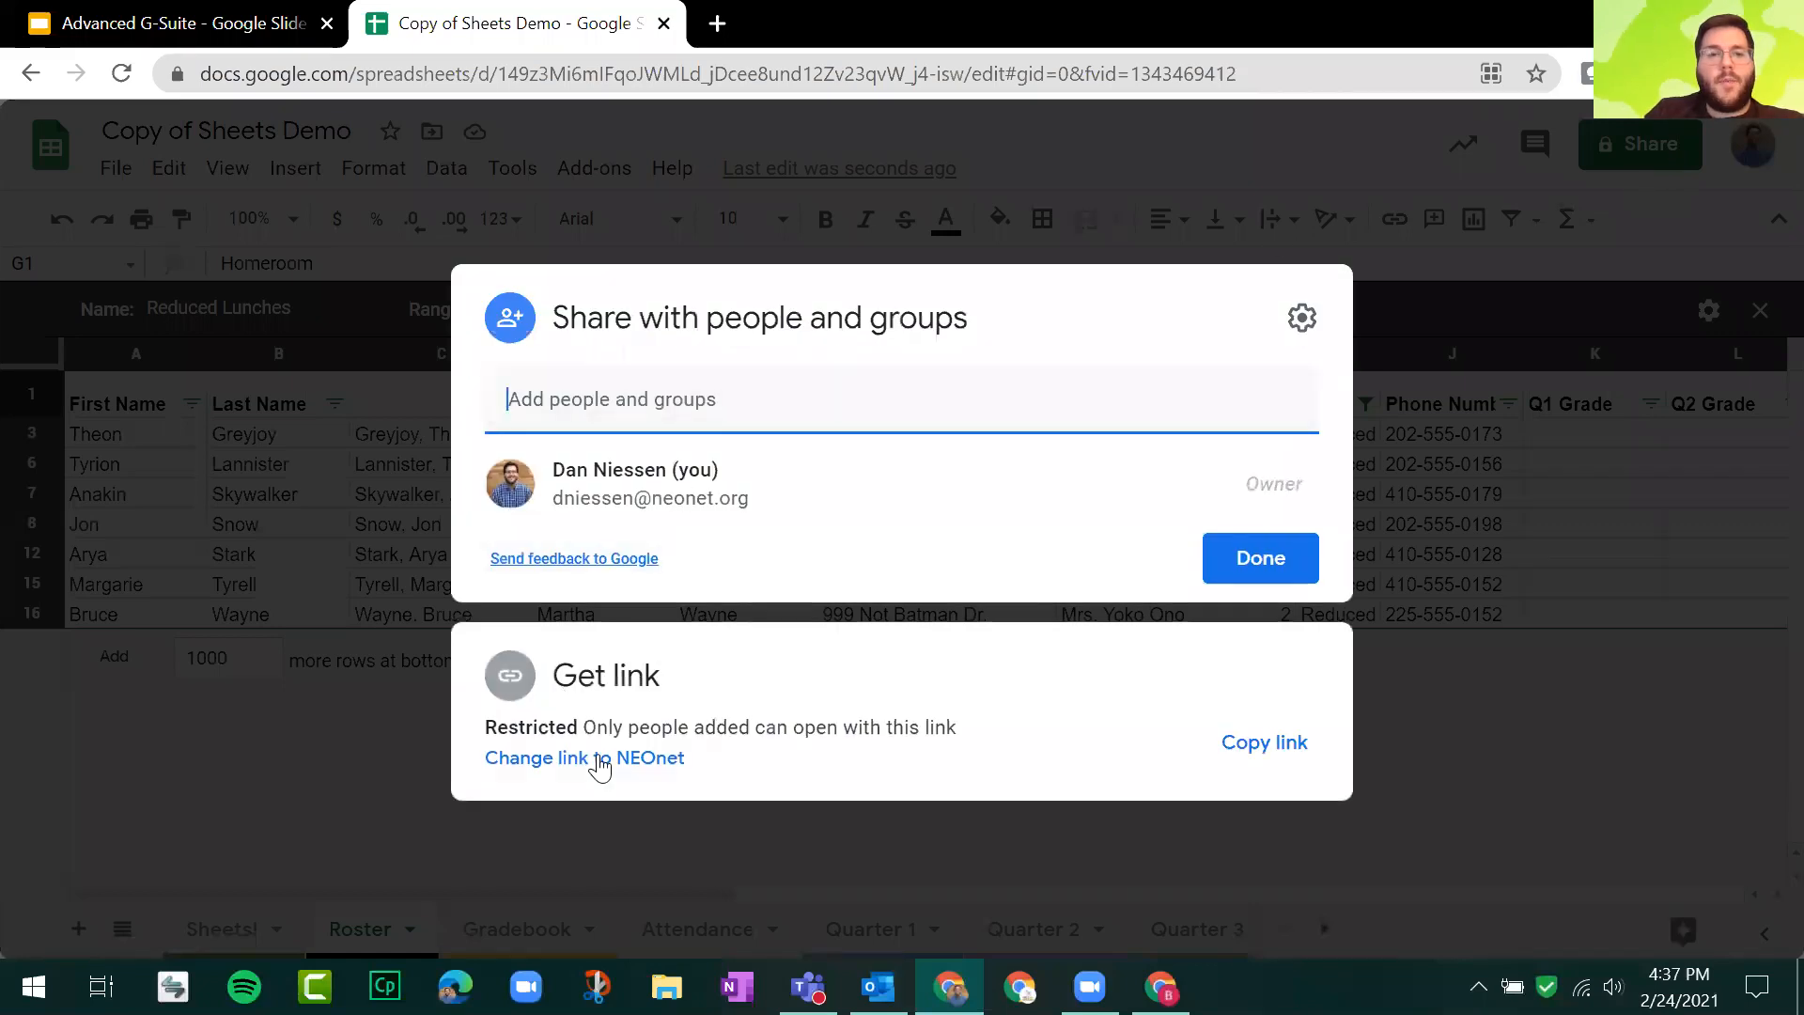
left_click(602, 763)
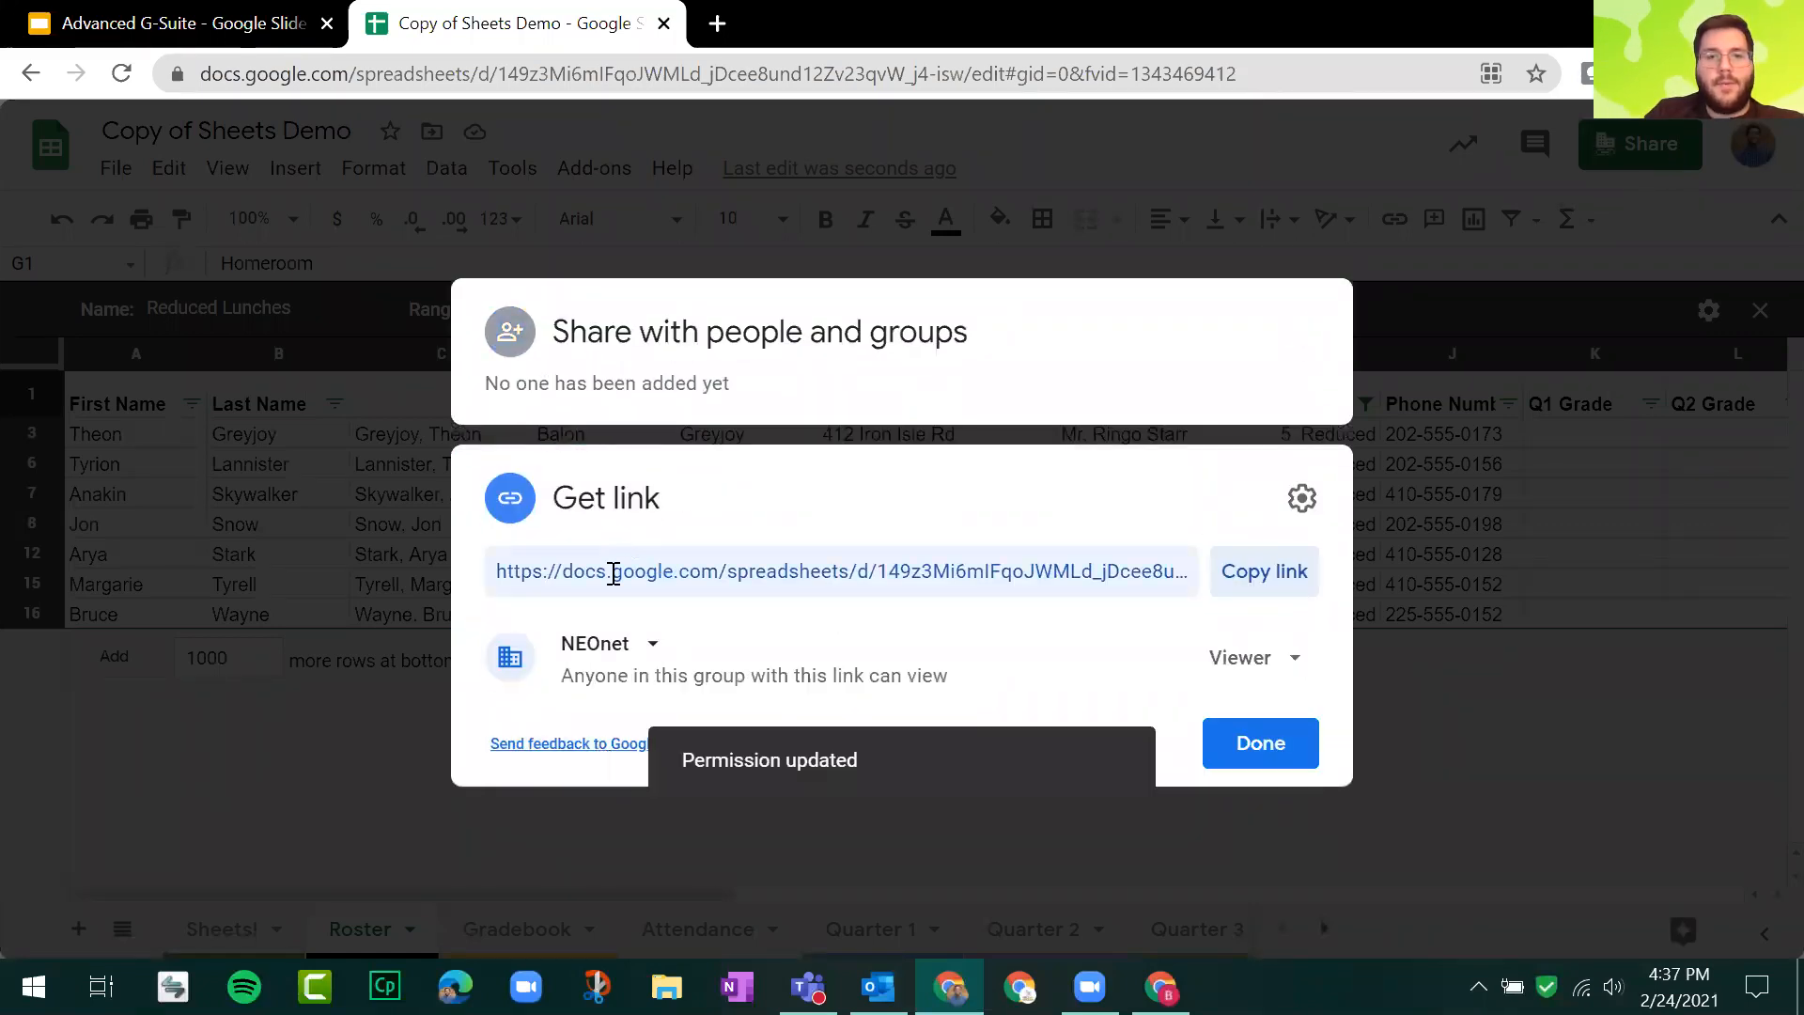
left_click_drag(606, 676, 949, 674)
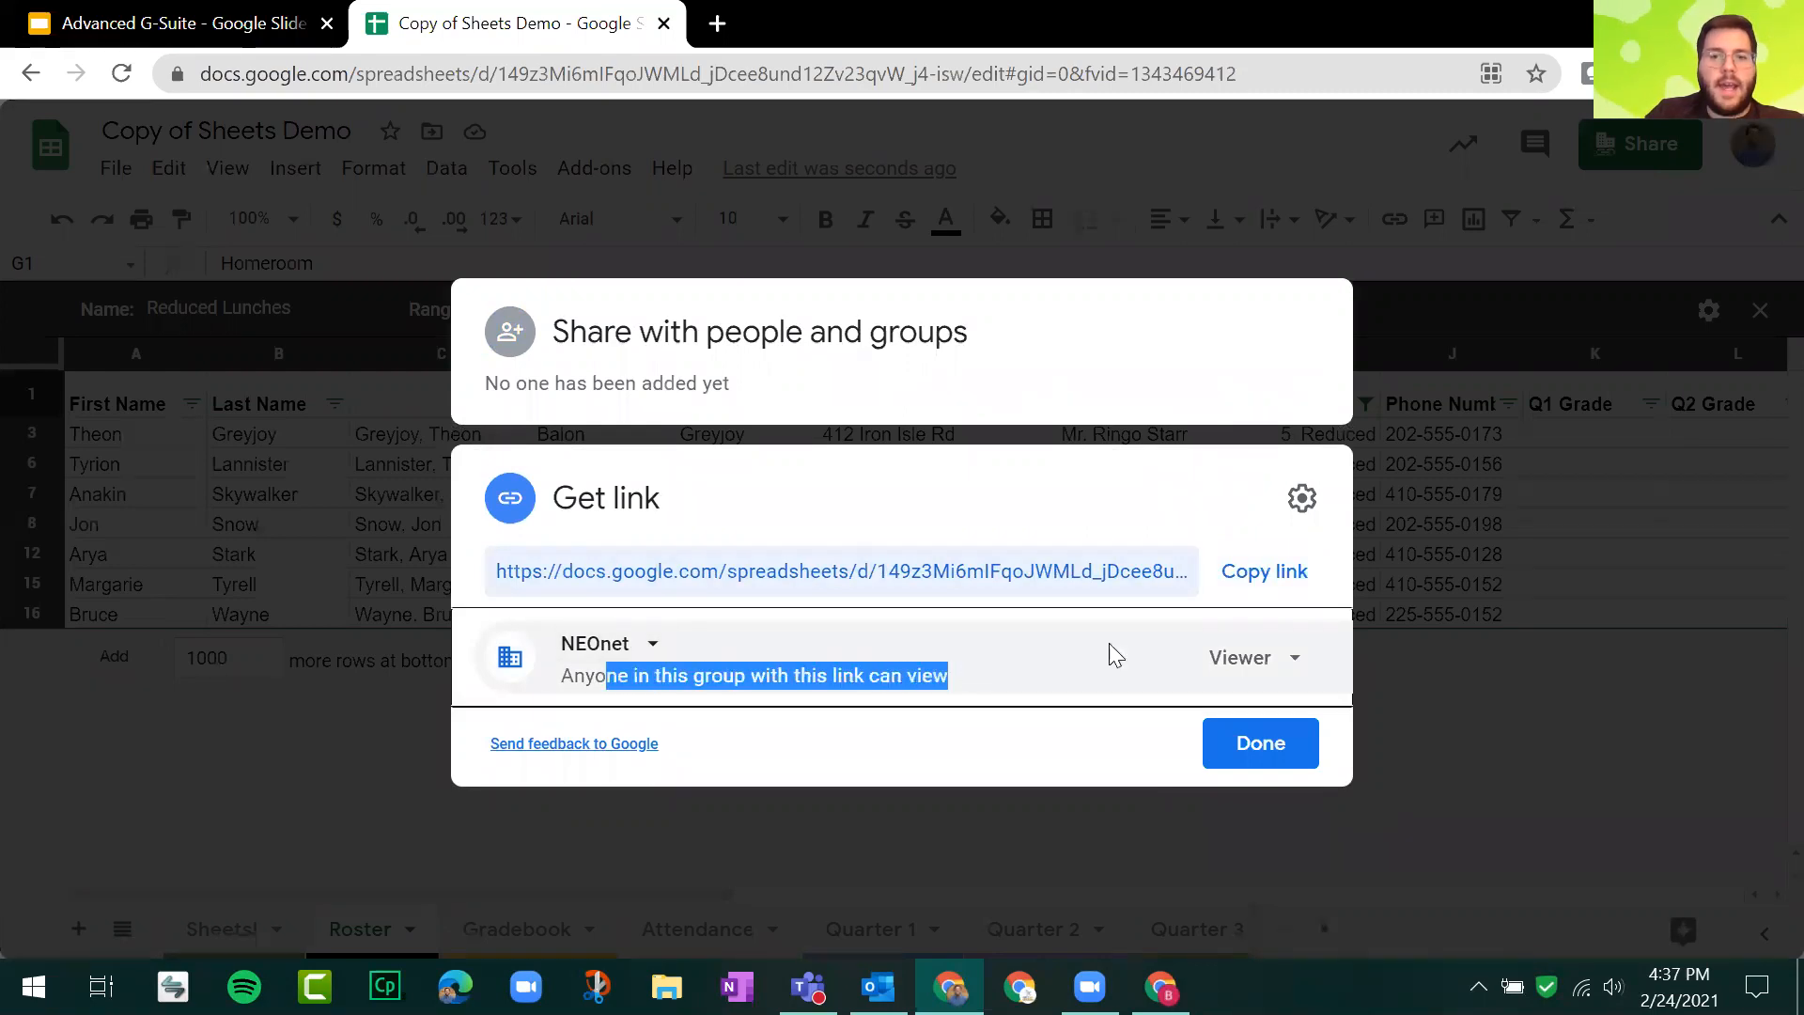
left_click(1251, 577)
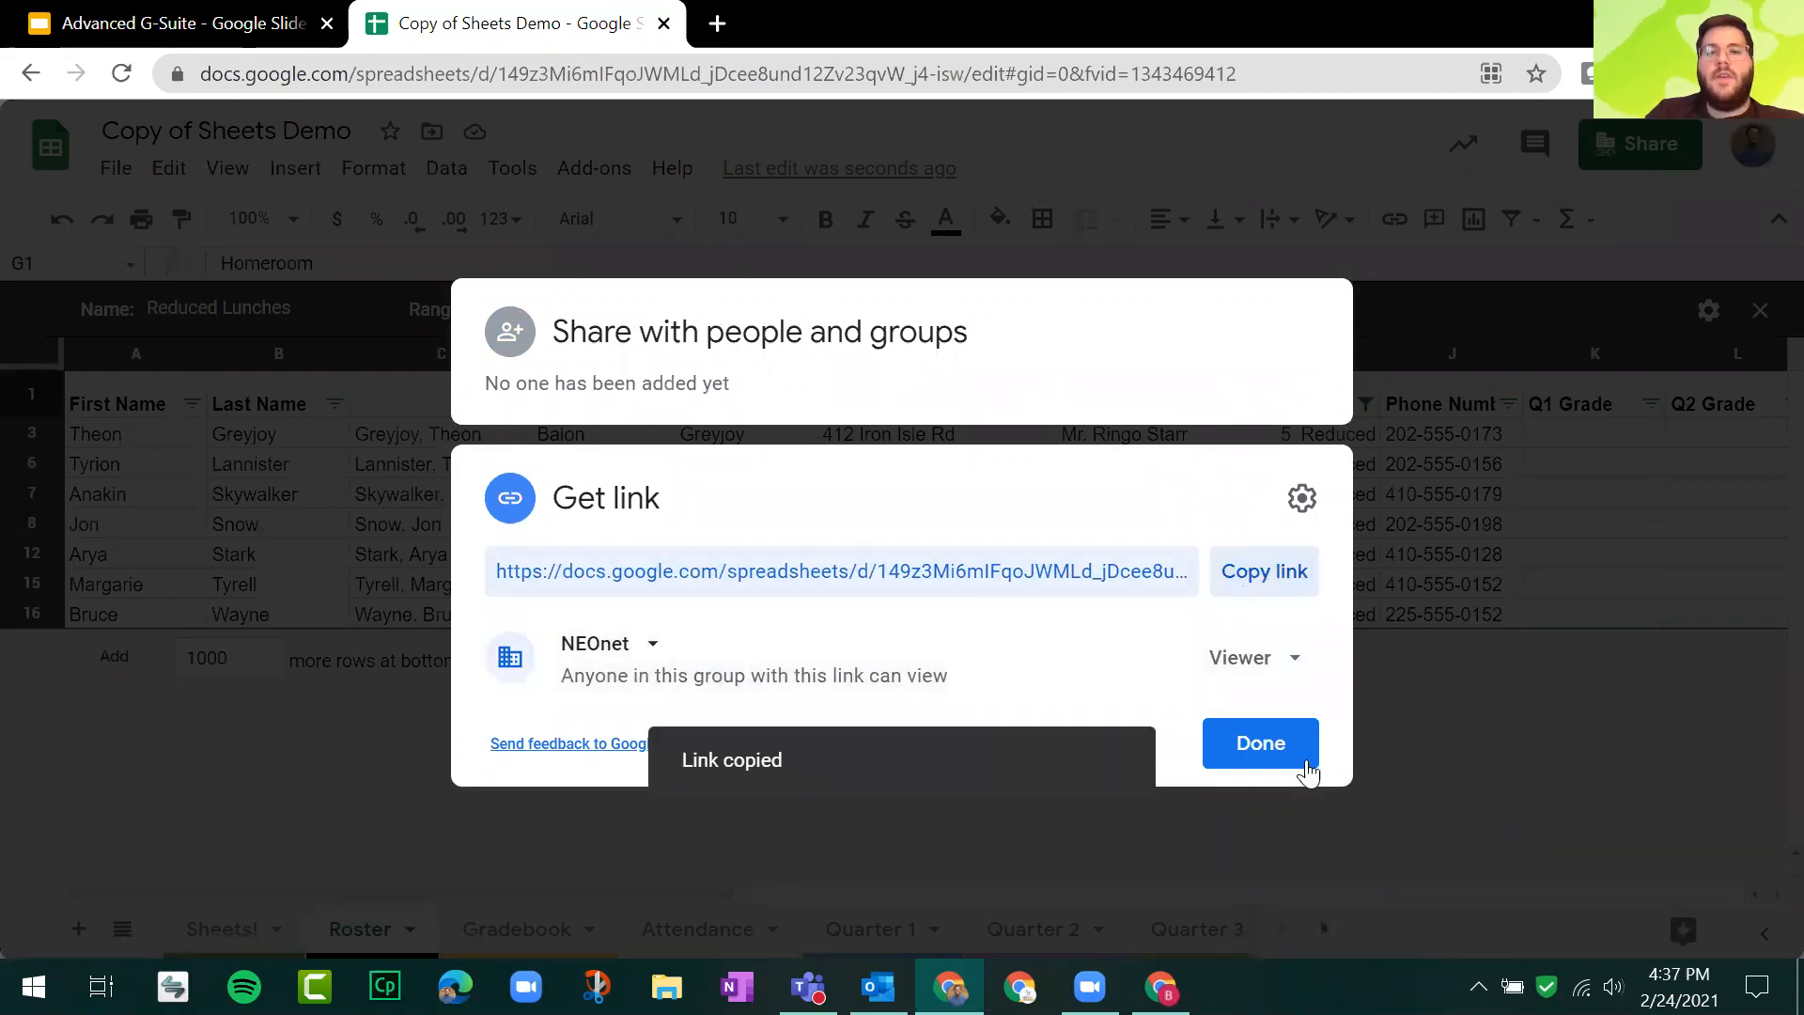
left_click(1270, 742)
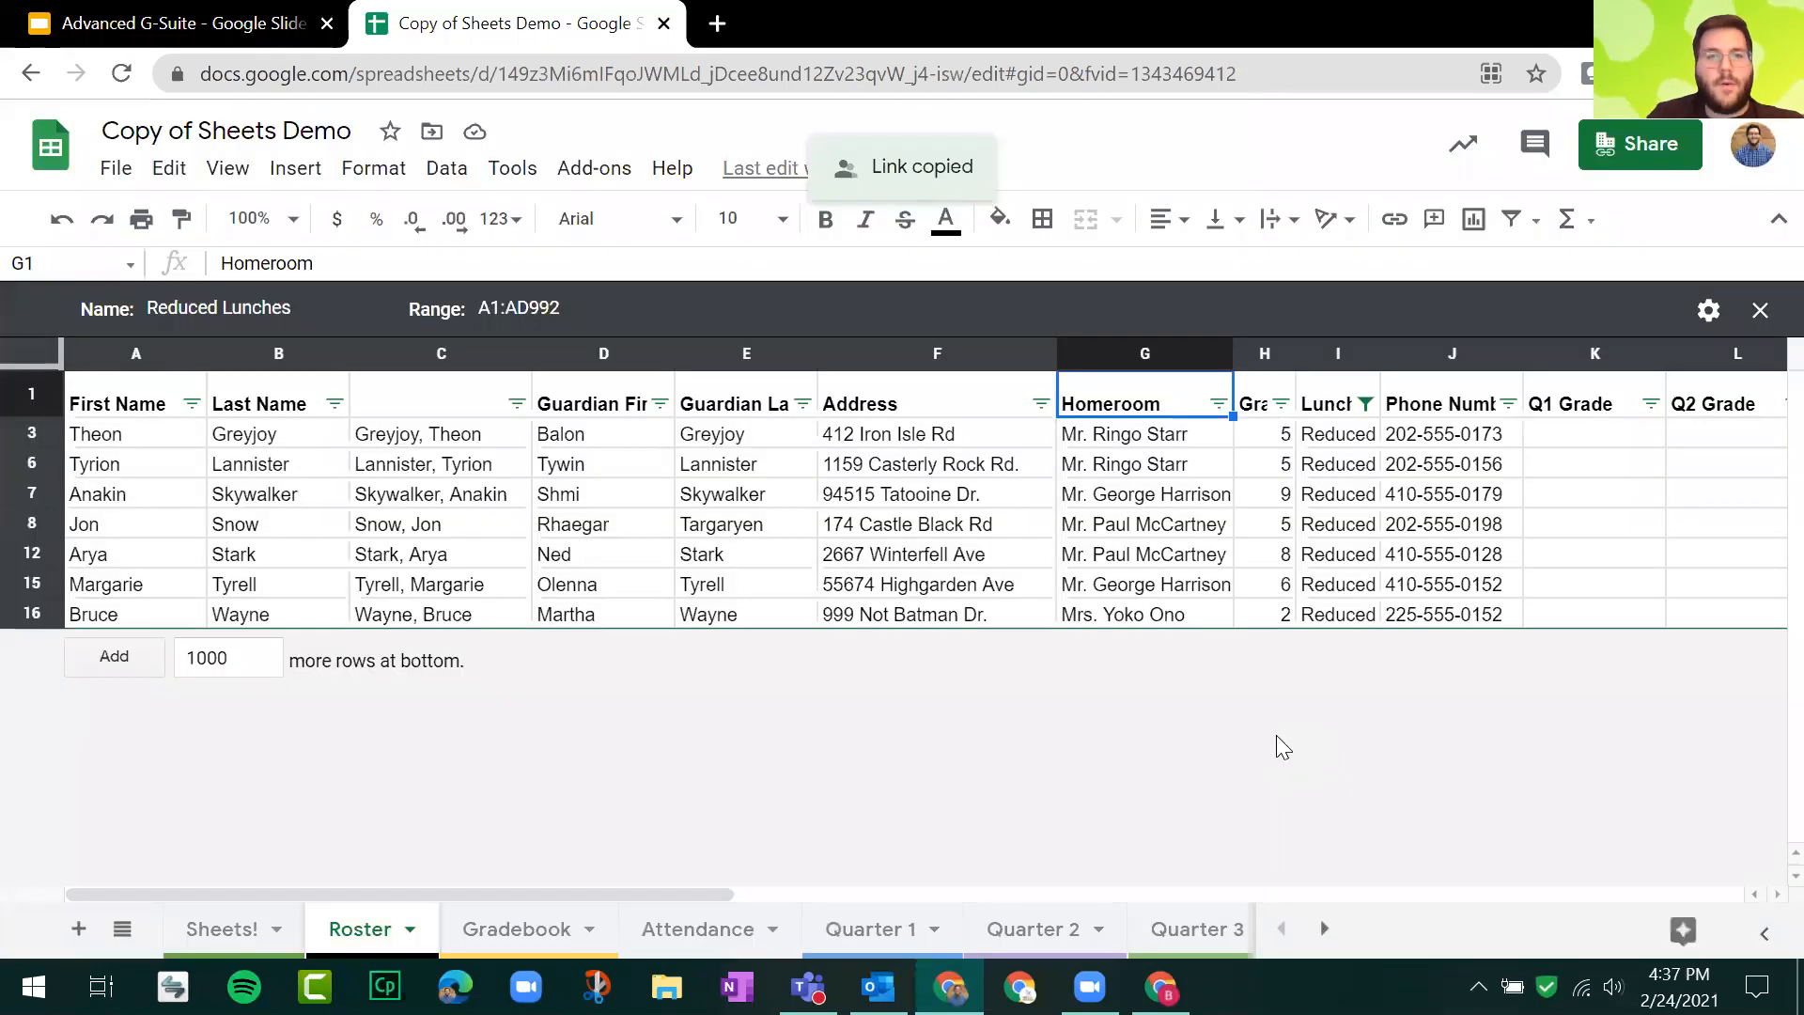
Step: Copy the full web address of the open Reduced Lunches filter view
left_click(998, 77)
right_click(998, 77)
left_click(1101, 226)
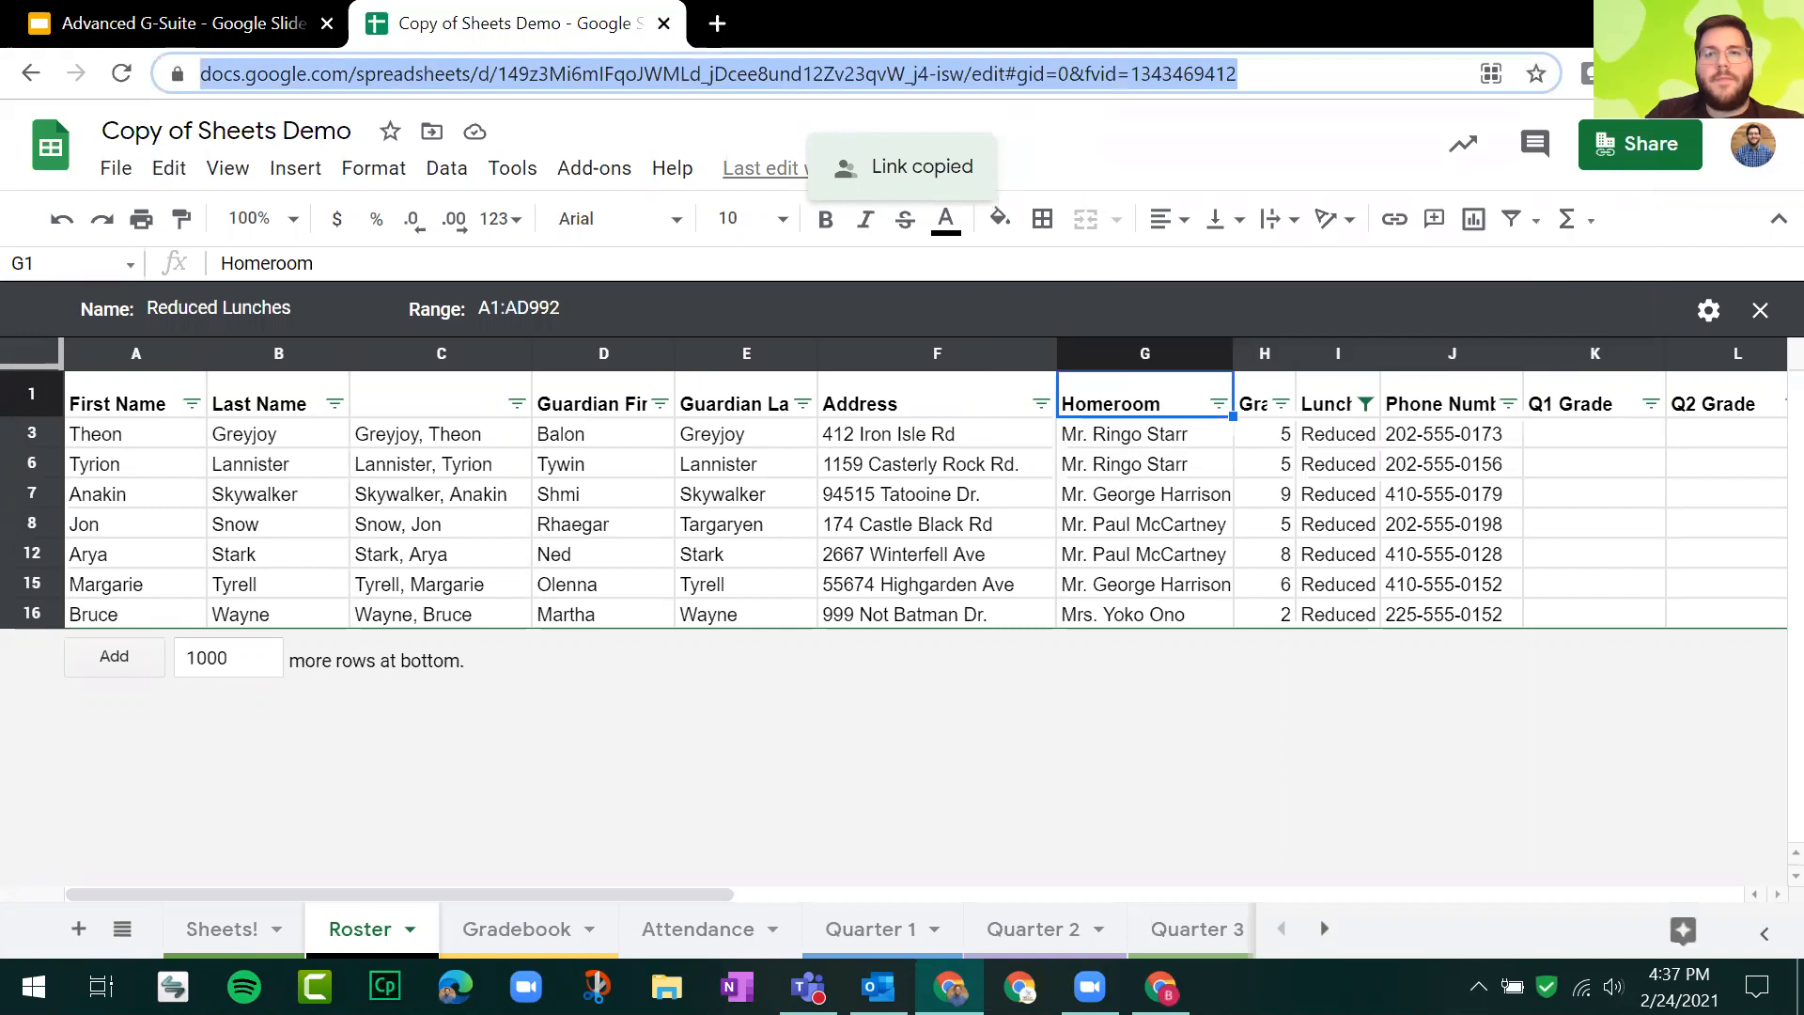
Step: Open a browser window under another person's Chrome profile and load the copied filter view address there
left_click(1586, 73)
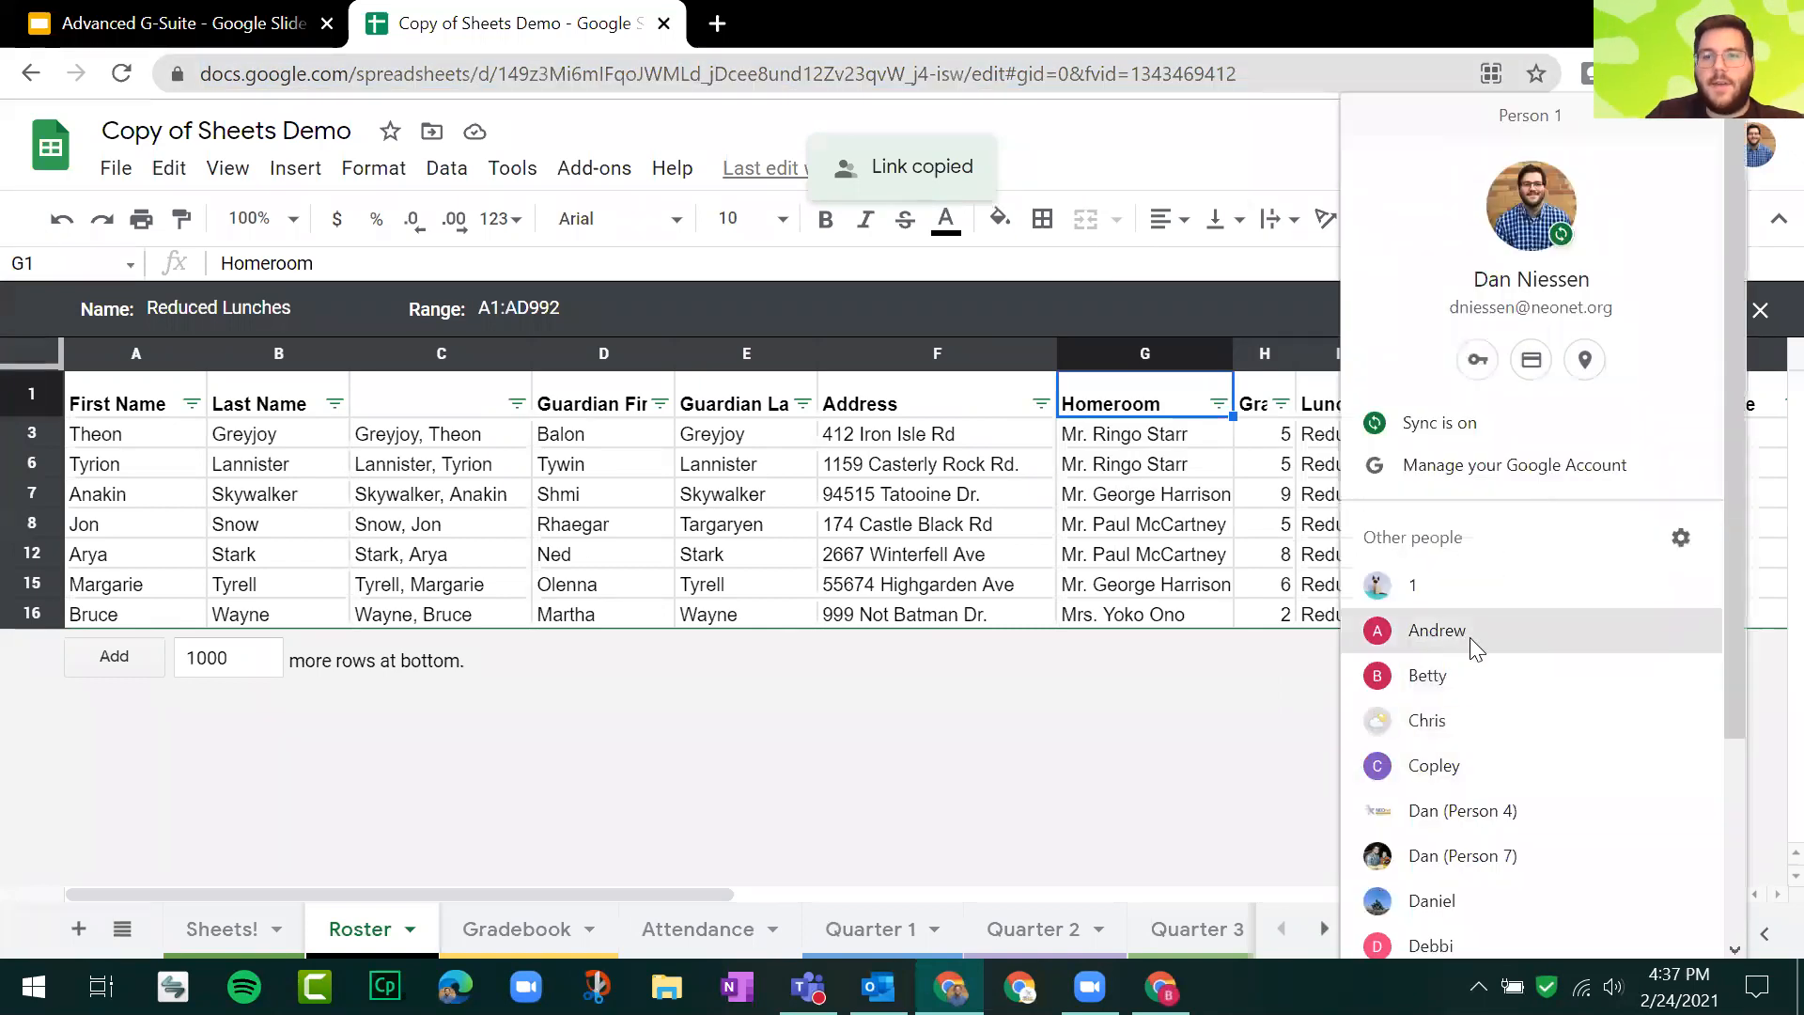
left_click(1469, 637)
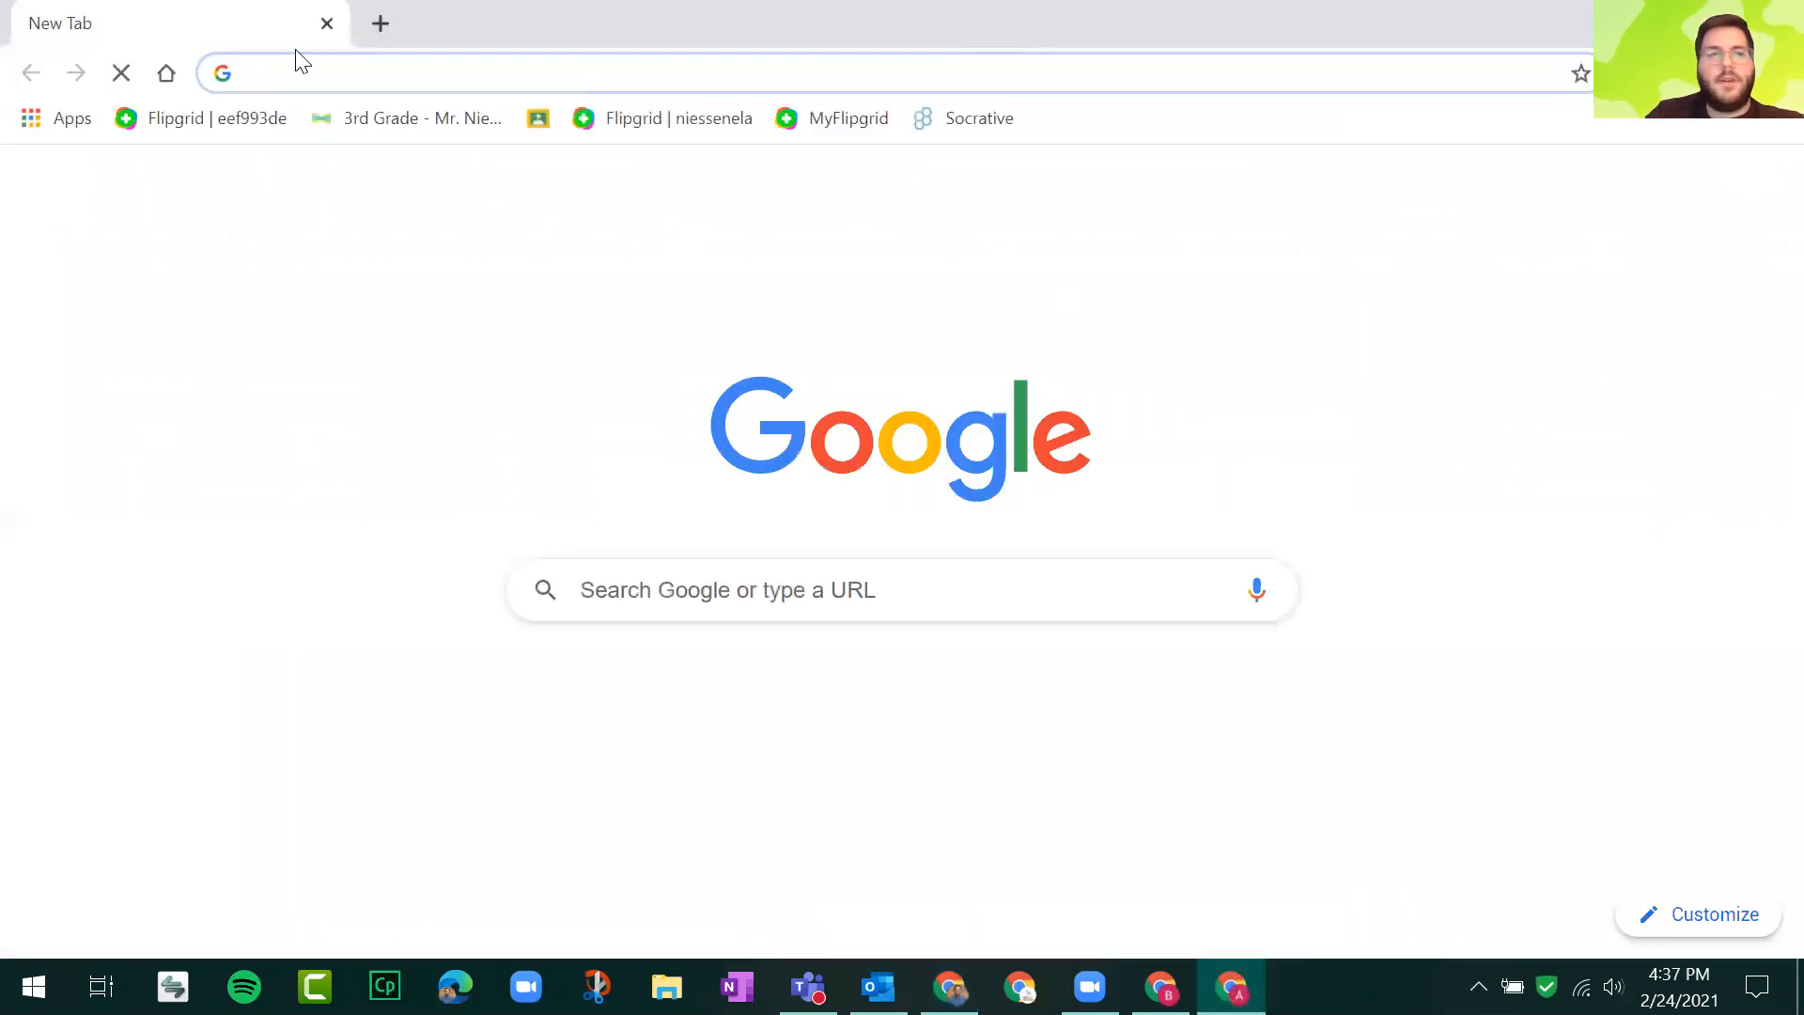
right_click(339, 72)
left_click(503, 291)
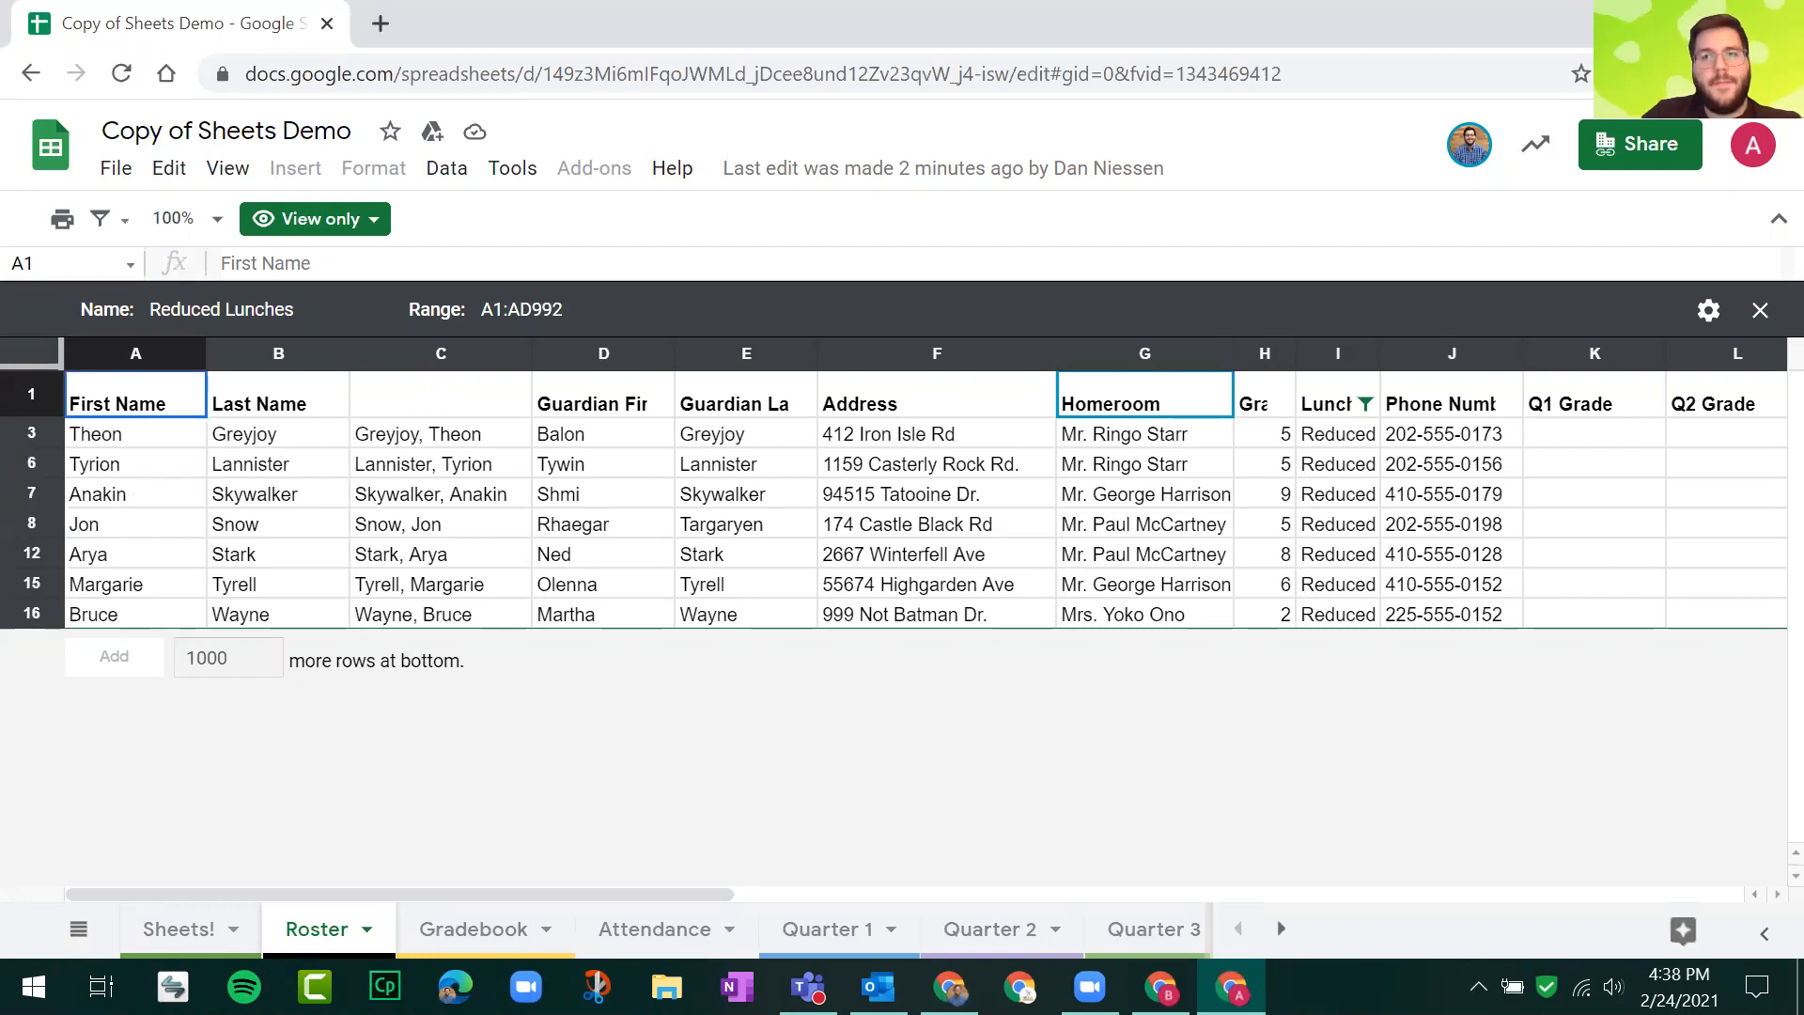
Step: Close the other profile's browser window and exit the Reduced Lunches filter view
left_click(1779, 17)
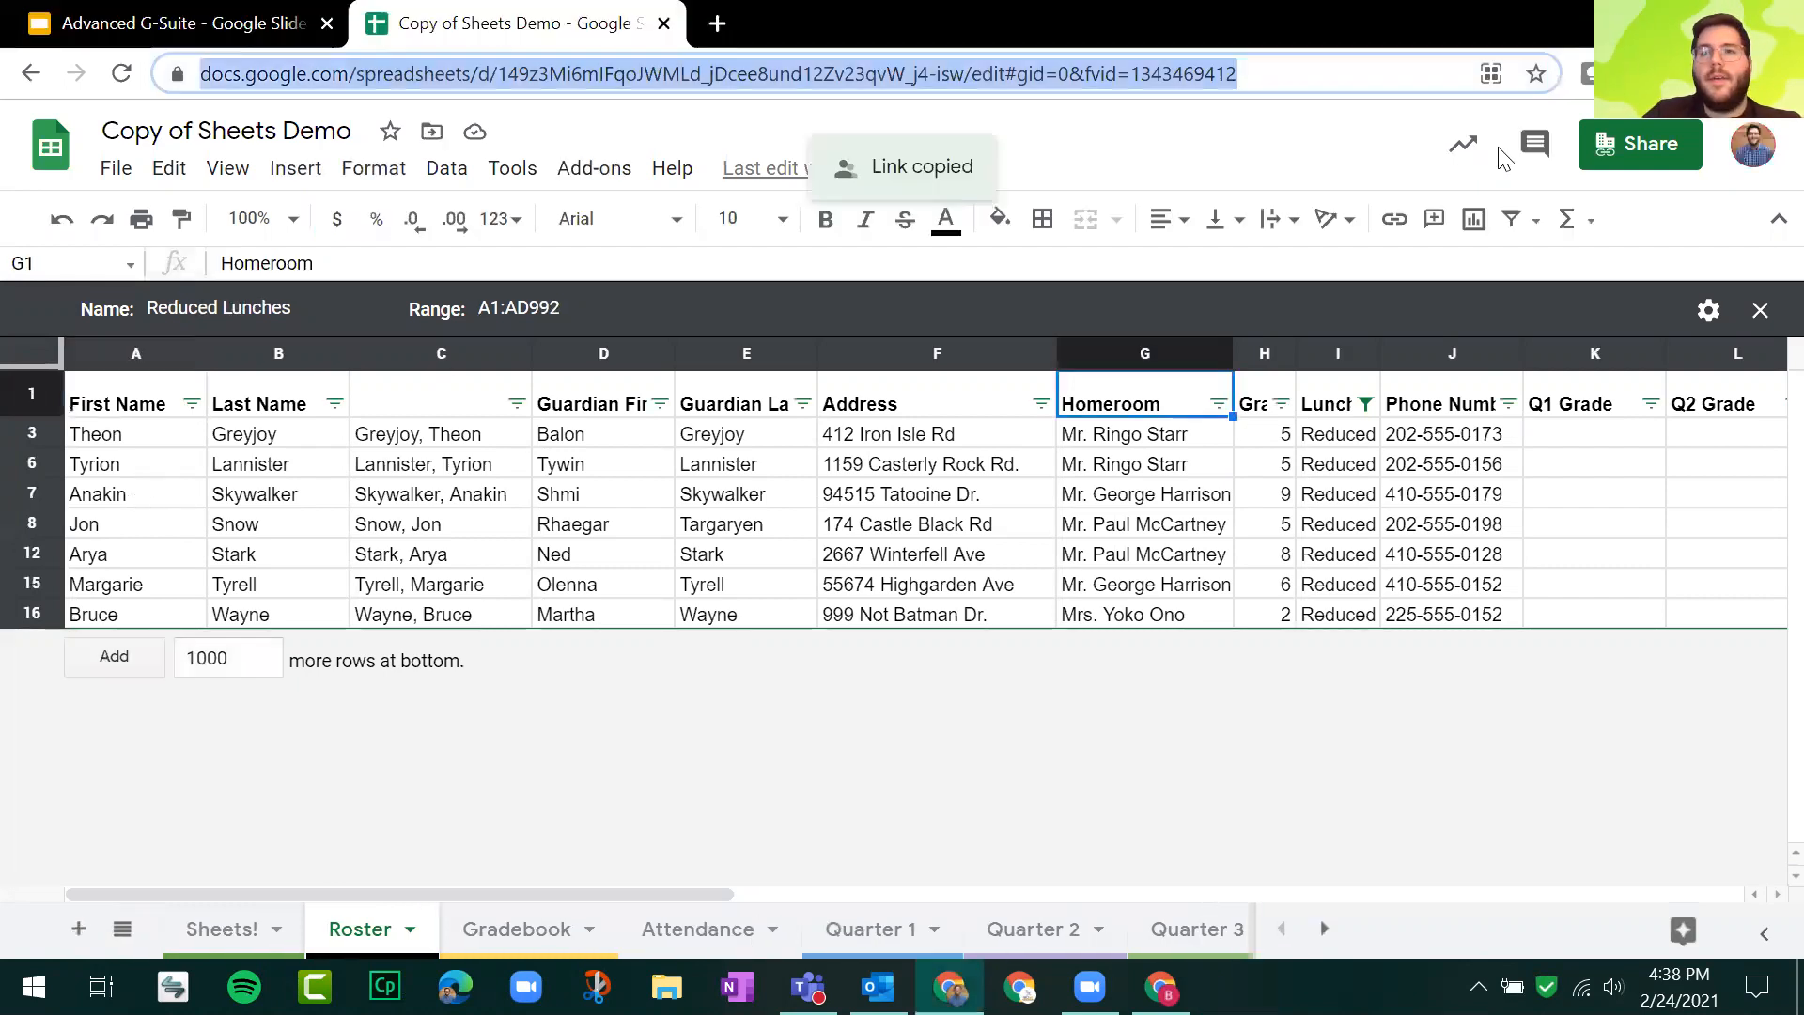
left_click(1757, 318)
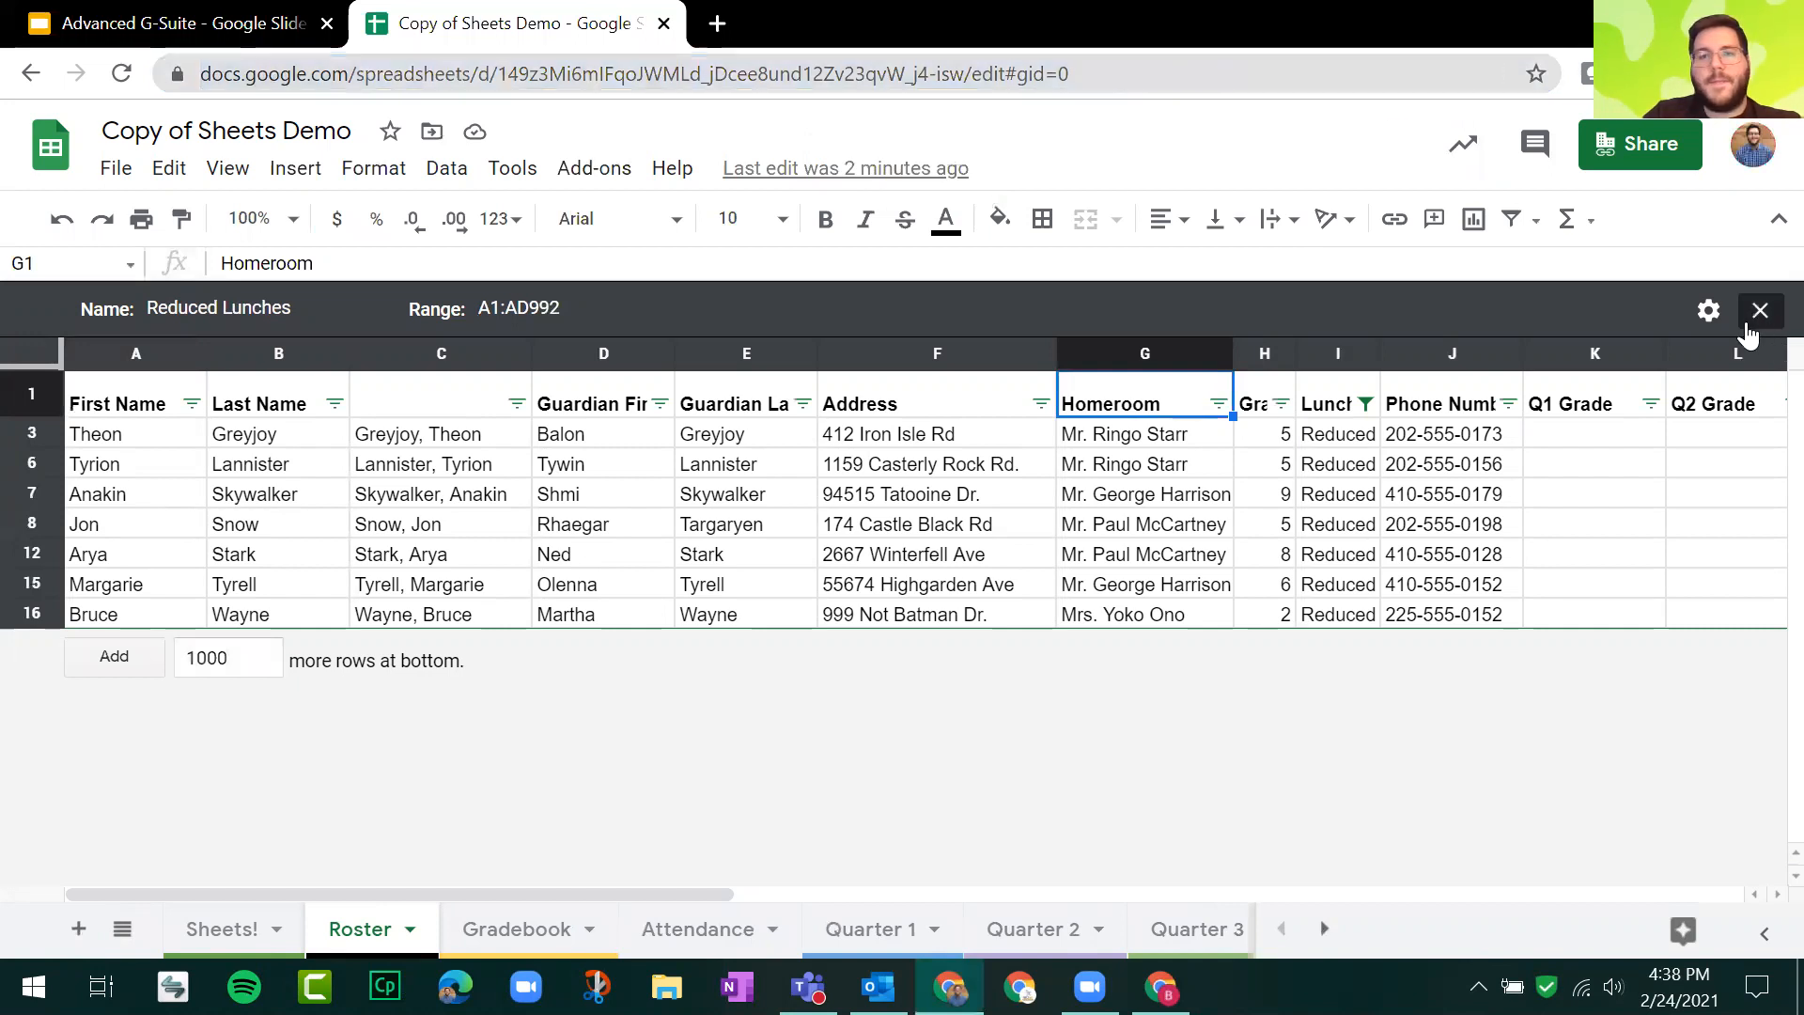
Step: Check the Sheets features slide in the Advanced G-Suite presentation, then return to the spreadsheet and turn off the Roster sheet's filter
left_click(226, 28)
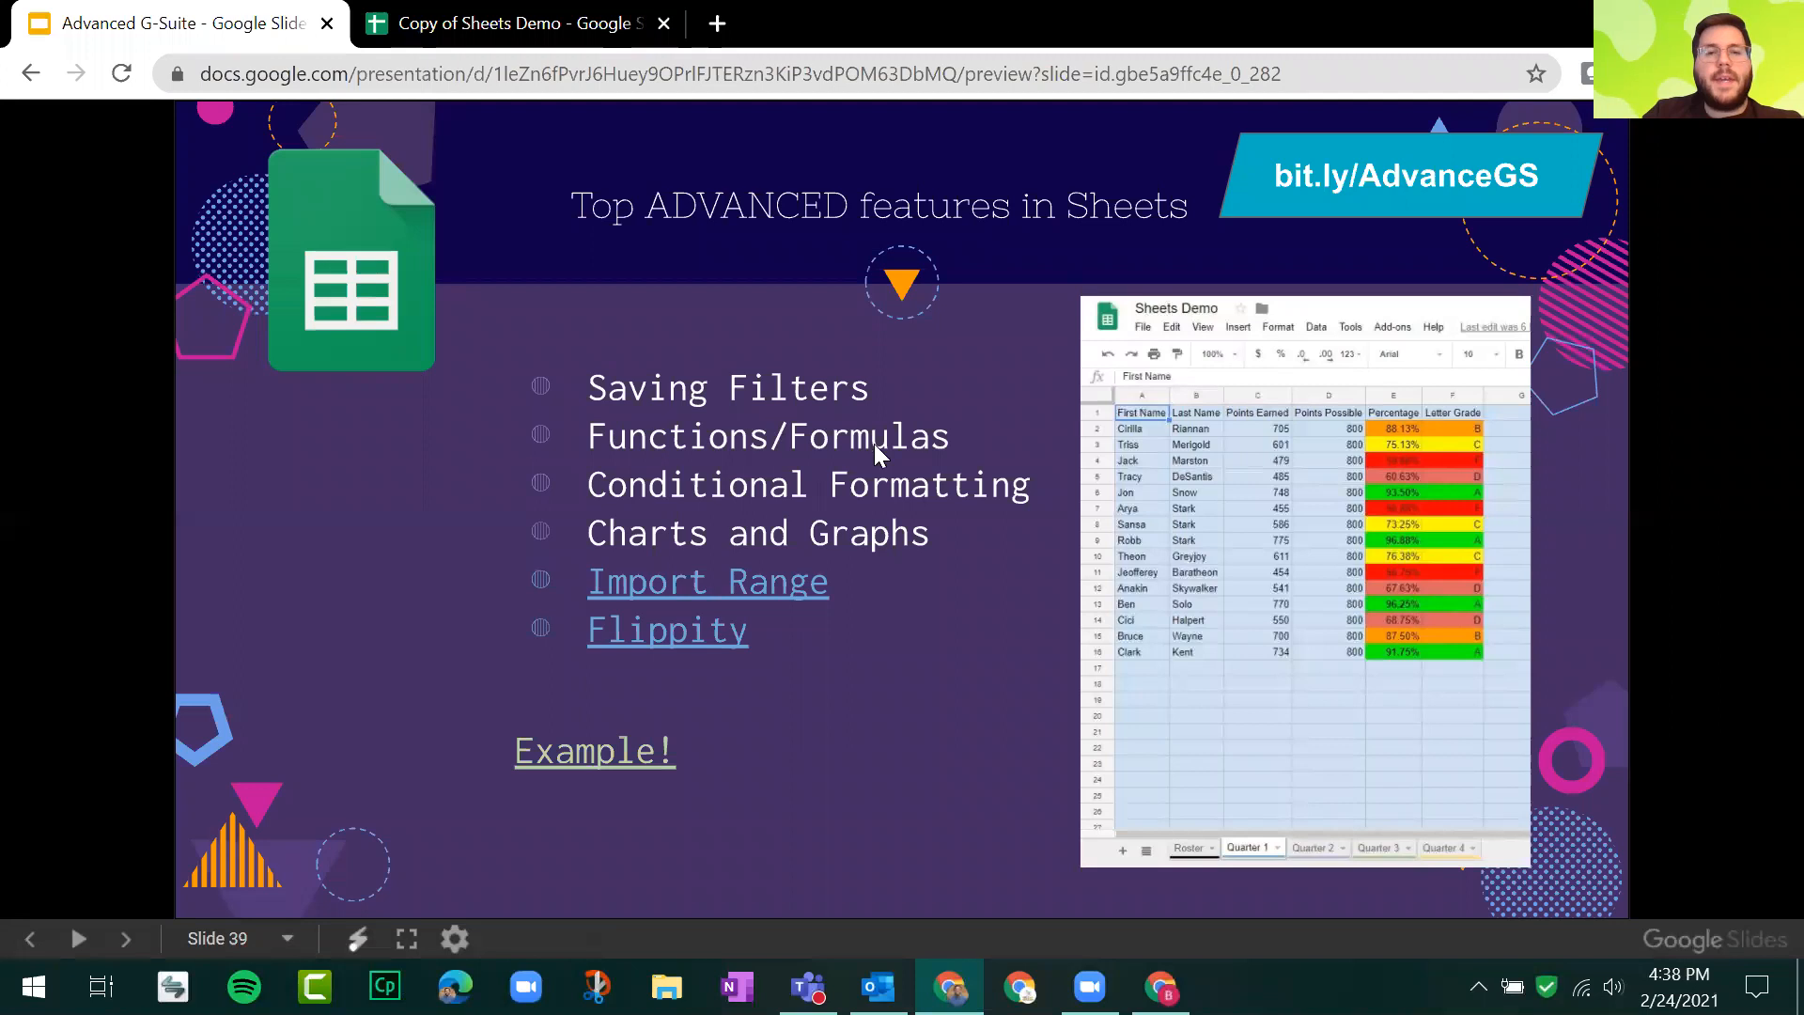
left_click(504, 28)
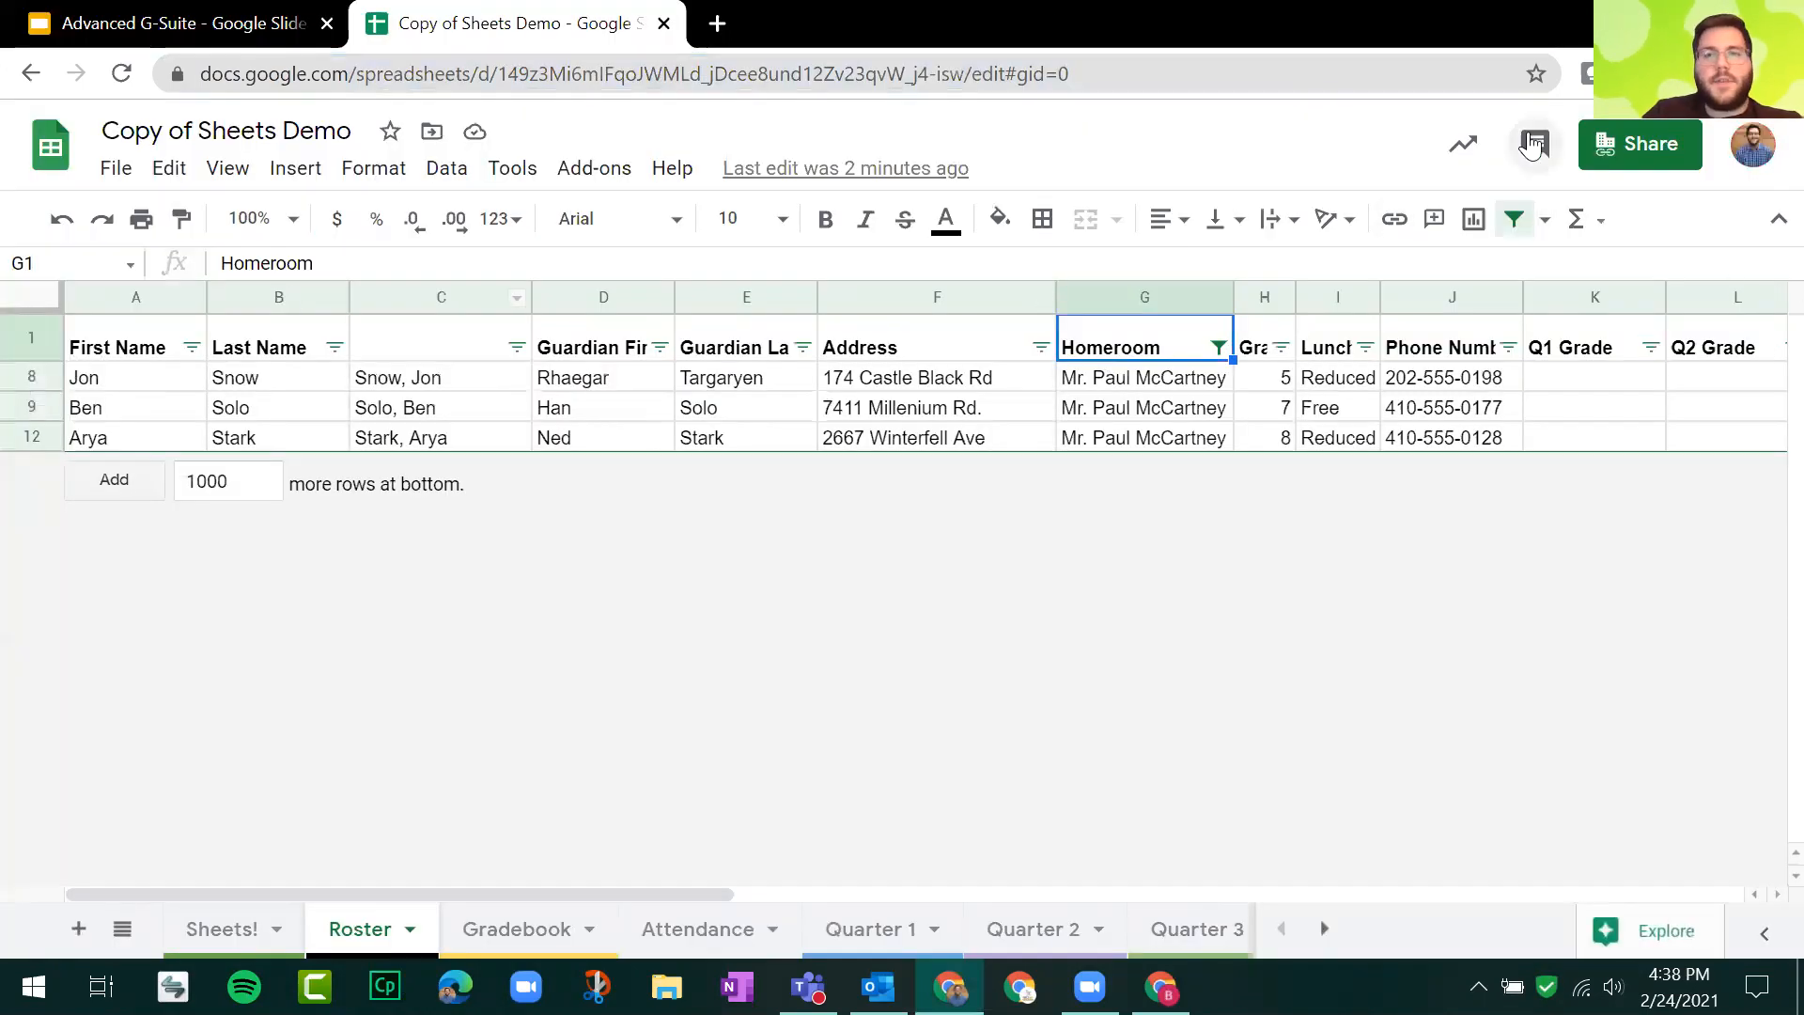
key("ctrl+alt+r")
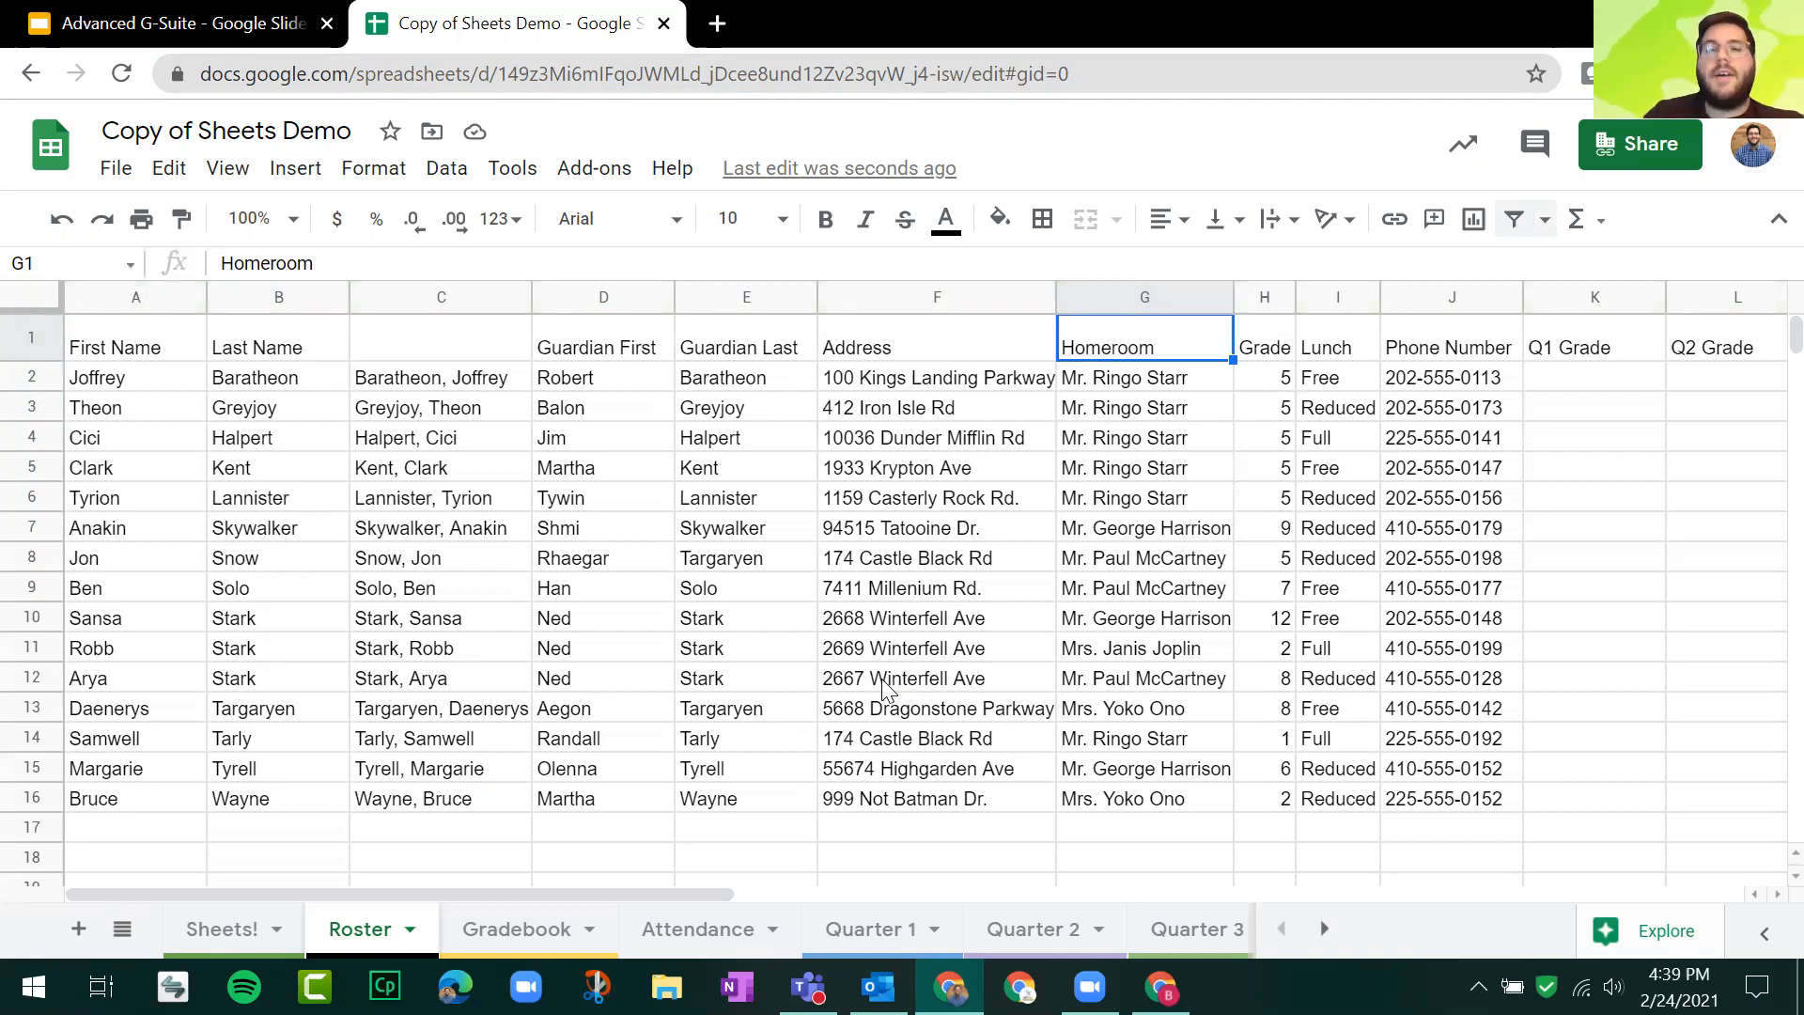
Step: Create a blank spreadsheet in a separate browser tab through the sheets.new address
left_click(718, 26)
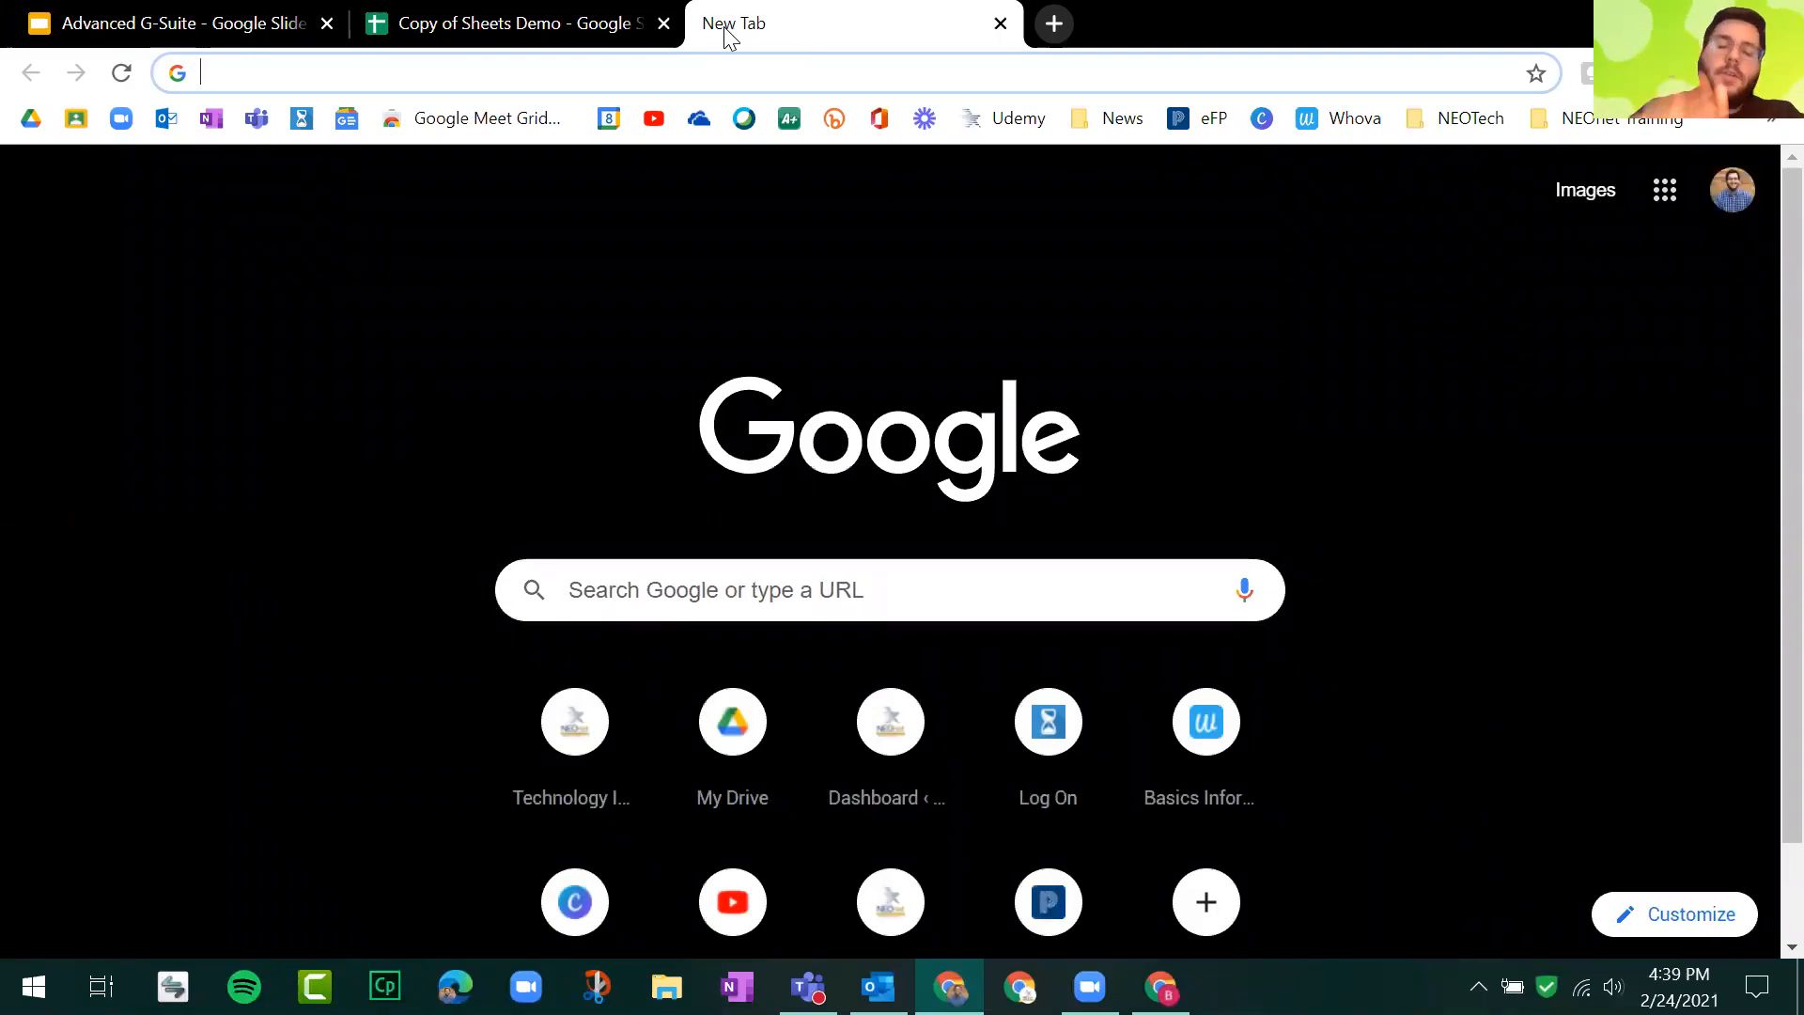
type("sheets.new")
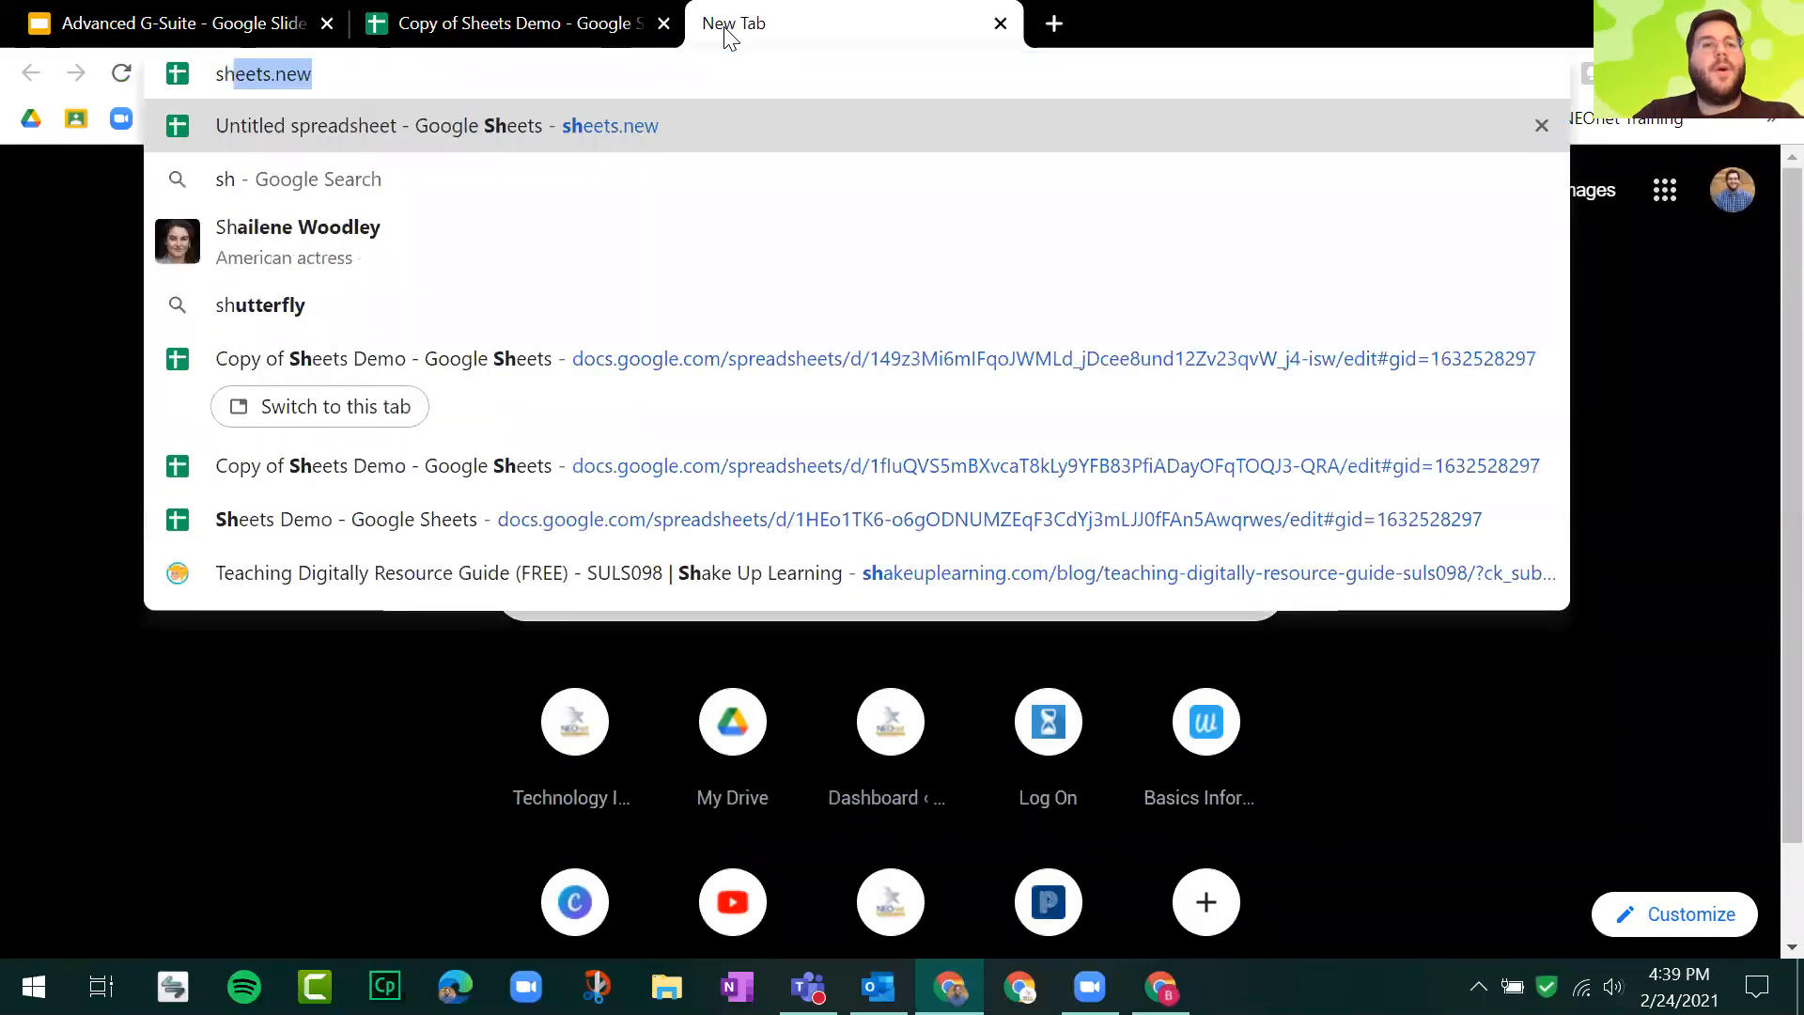
key("Return")
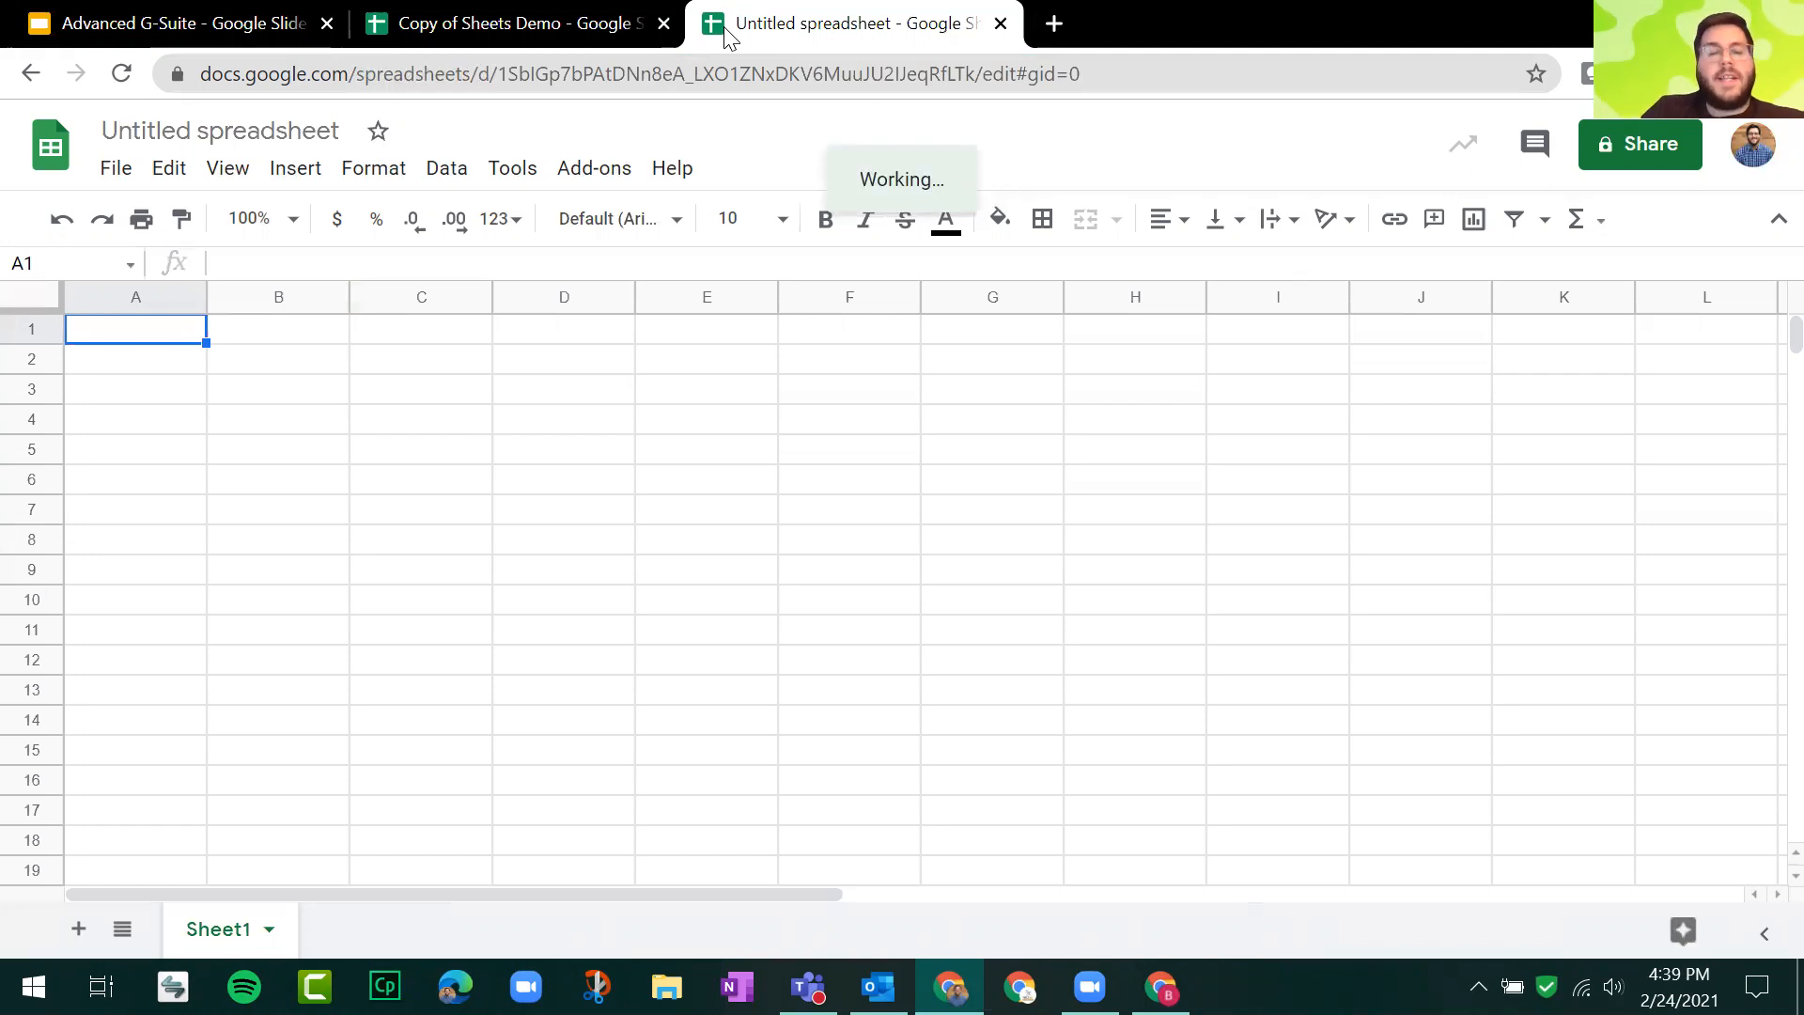
Step: Return to the Copy of Sheets Demo spreadsheet and hide its Sheets! sheet, dismissing the notice
left_click(475, 22)
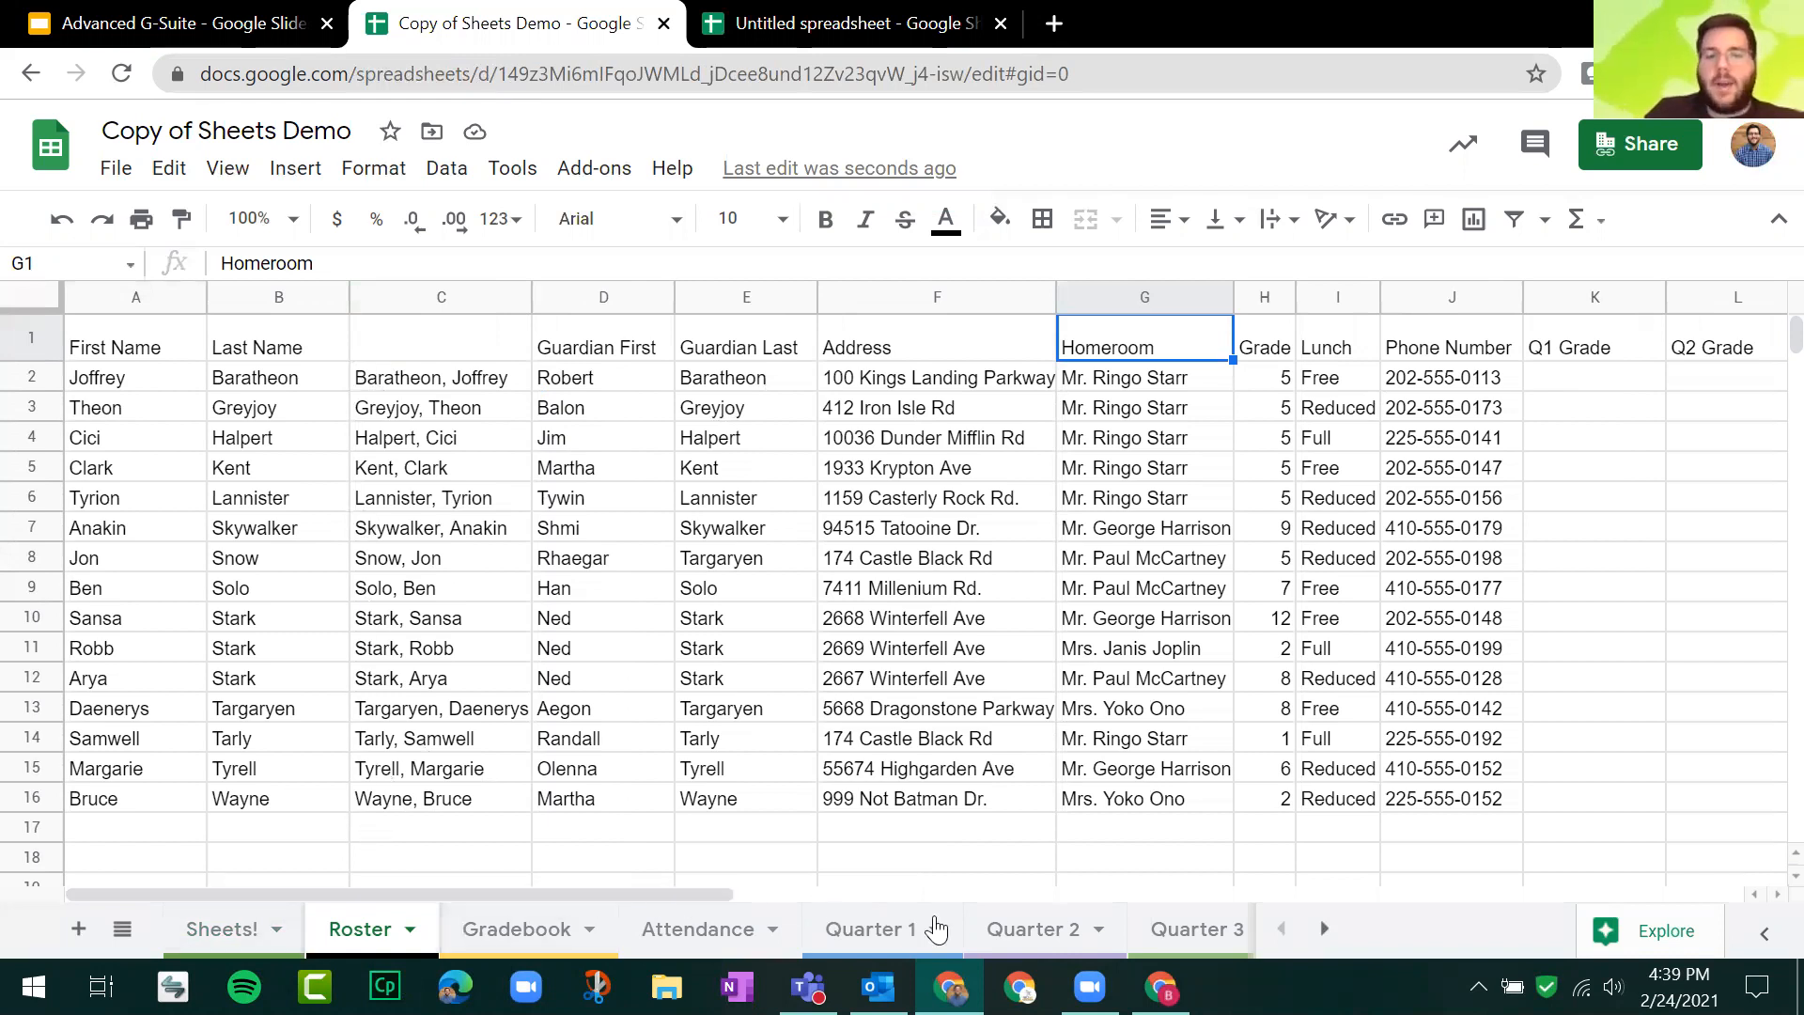
left_click(278, 940)
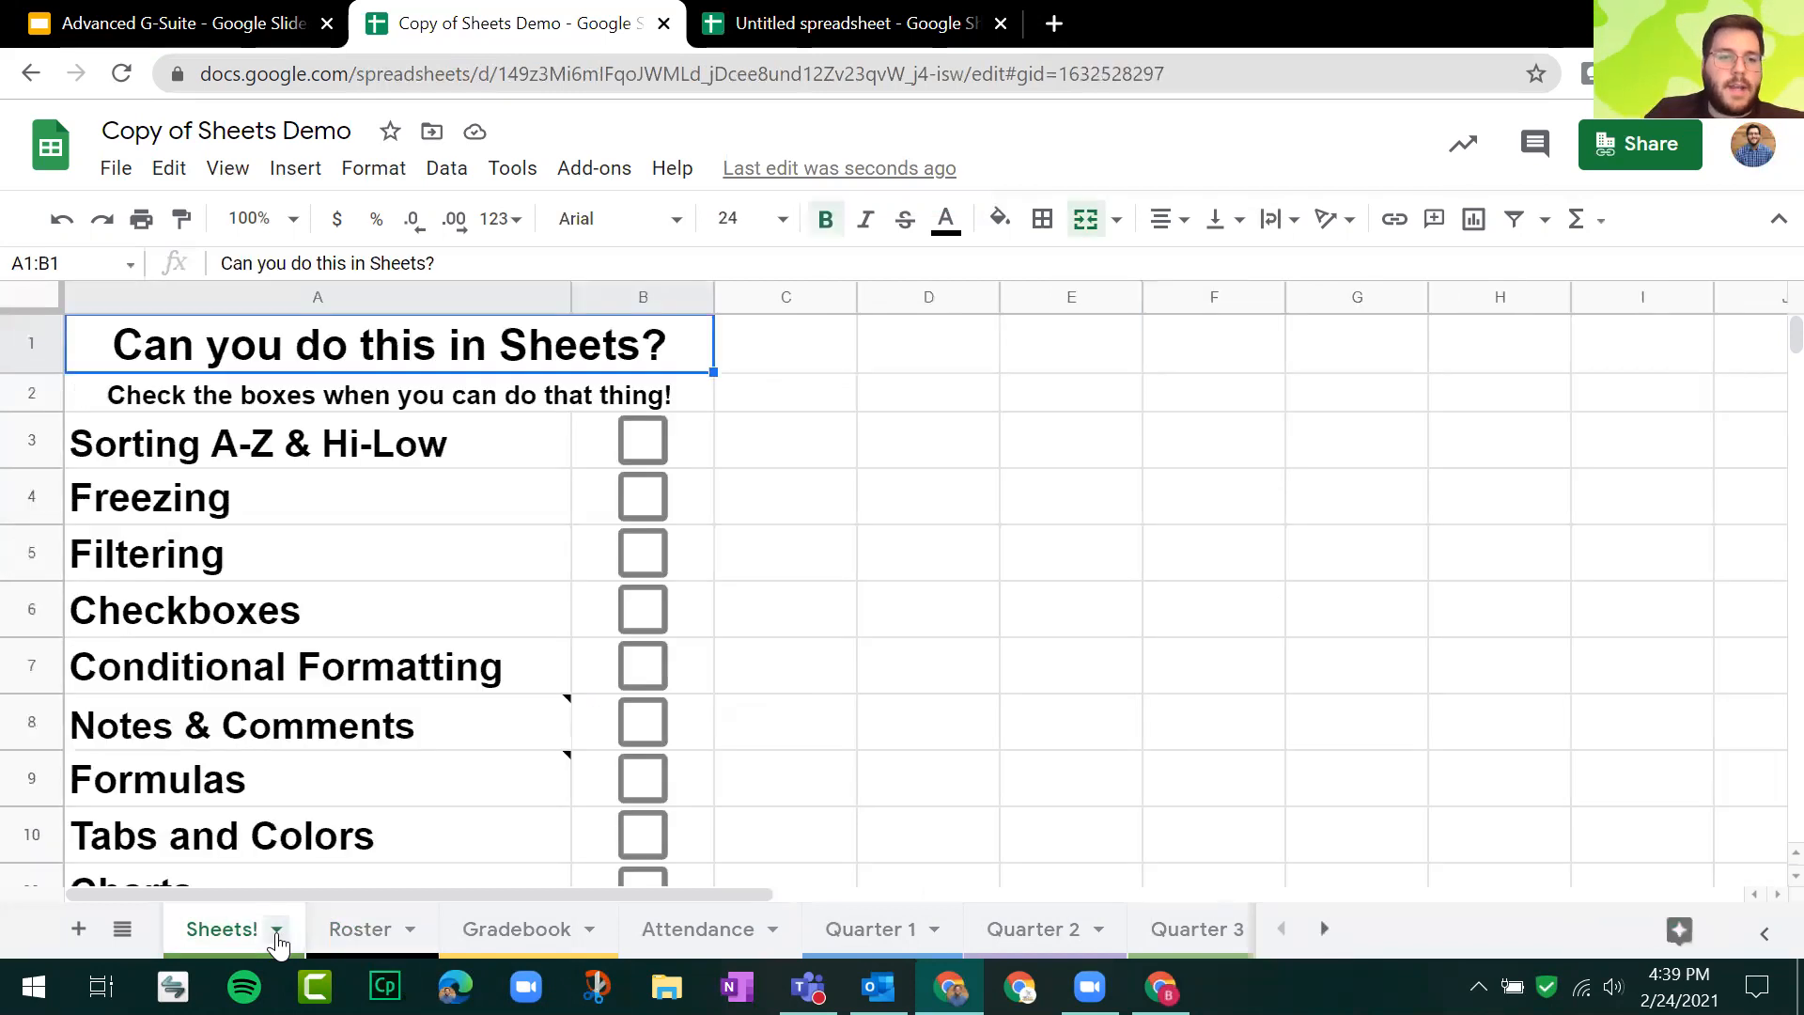
left_click(278, 939)
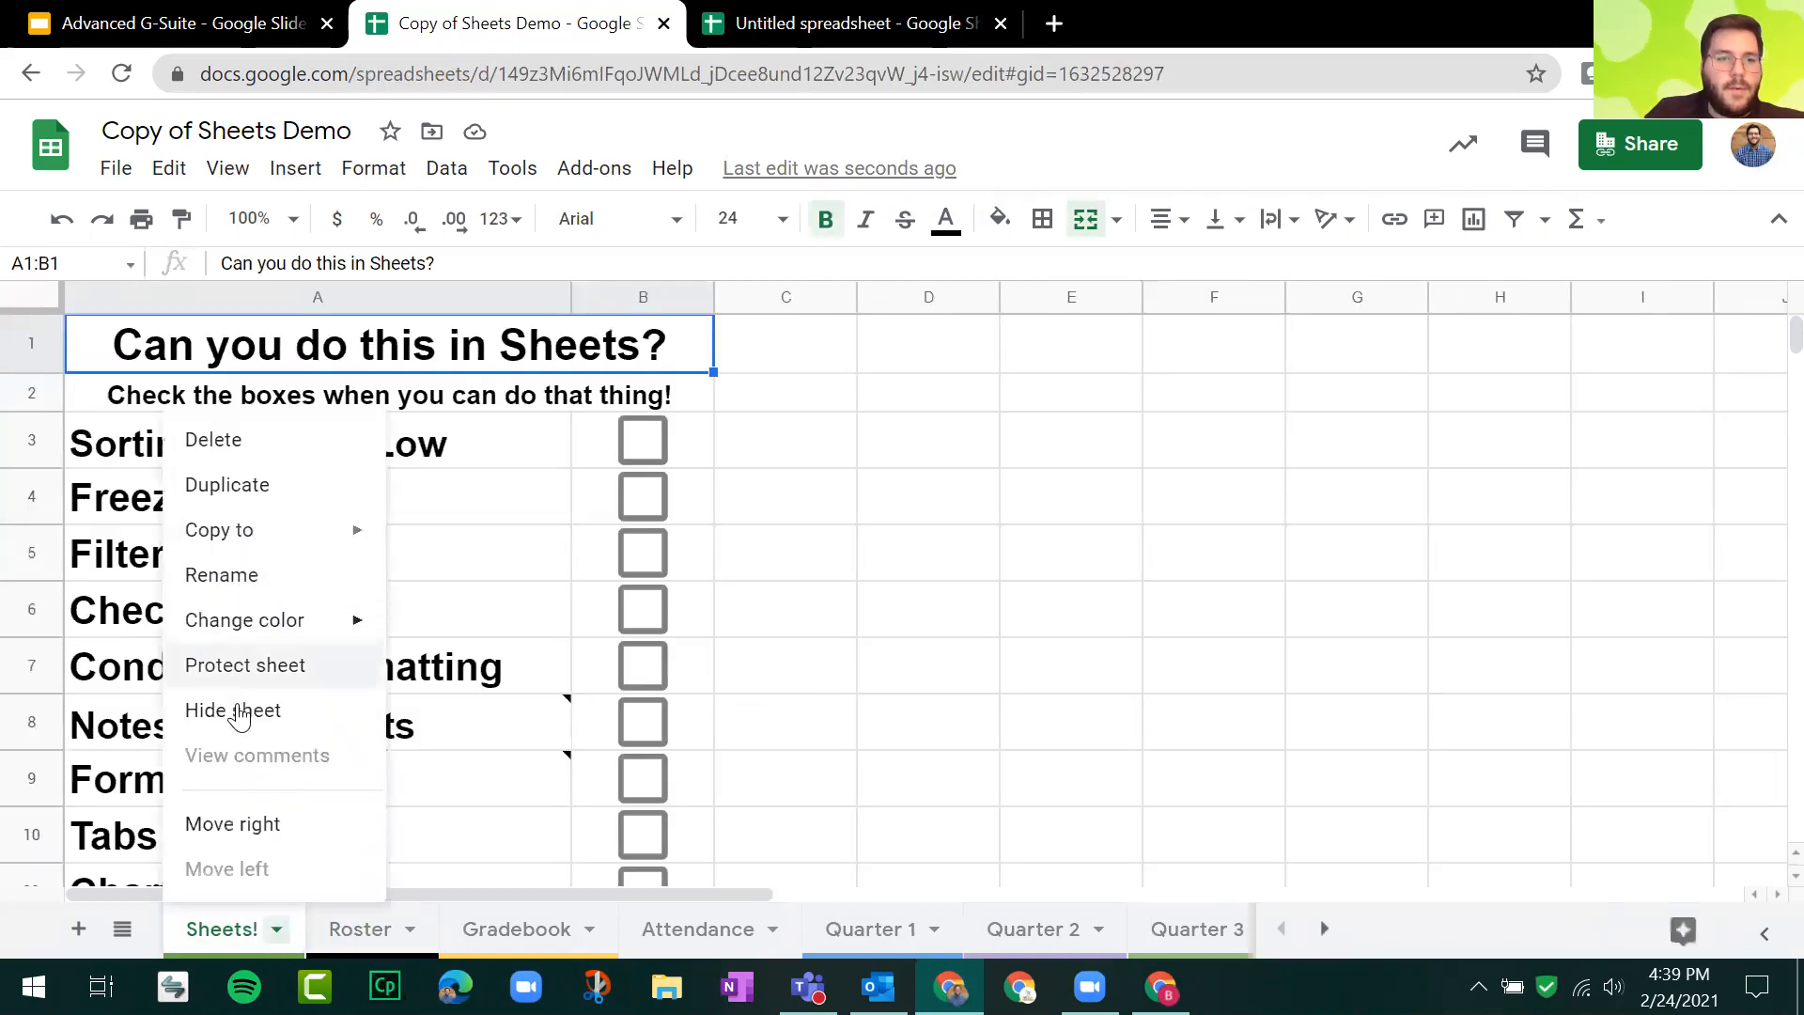
left_click(241, 722)
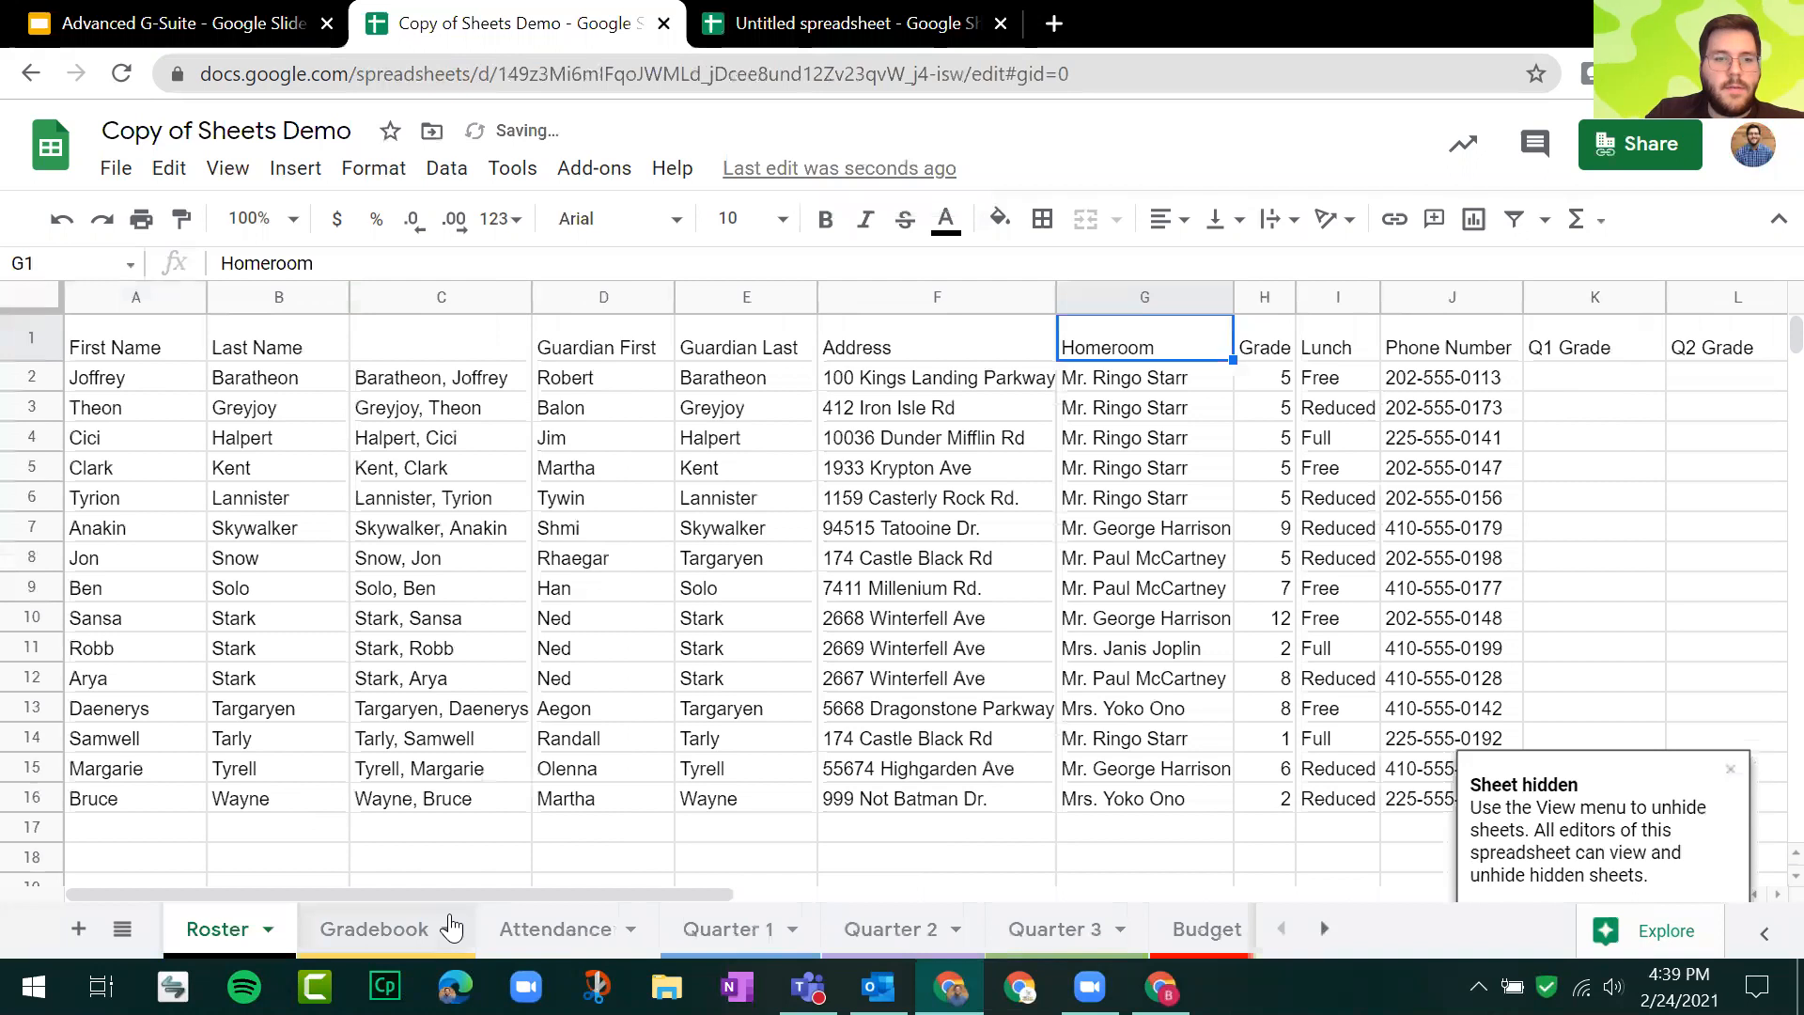
left_click_drag(1539, 826, 1667, 893)
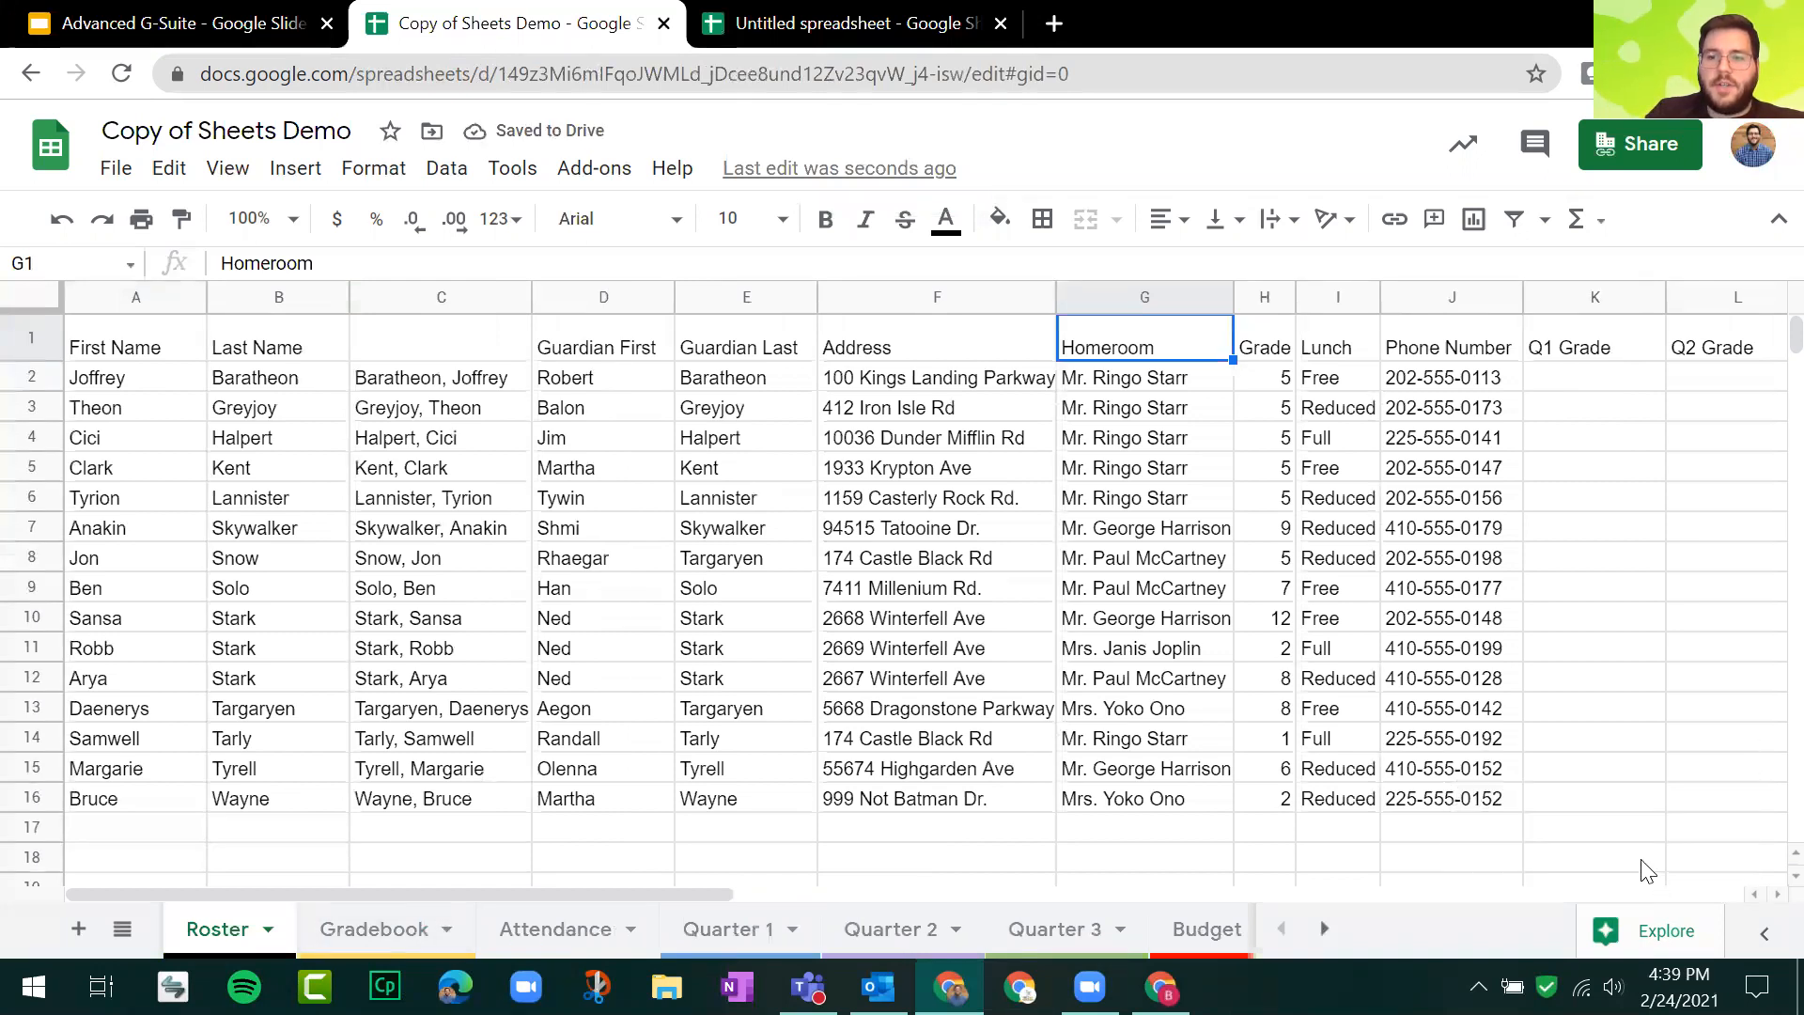
Step: Hide the Gradebook, Attendance and Quarter 1 sheets as well
left_click(457, 928)
left_click(447, 930)
left_click(376, 711)
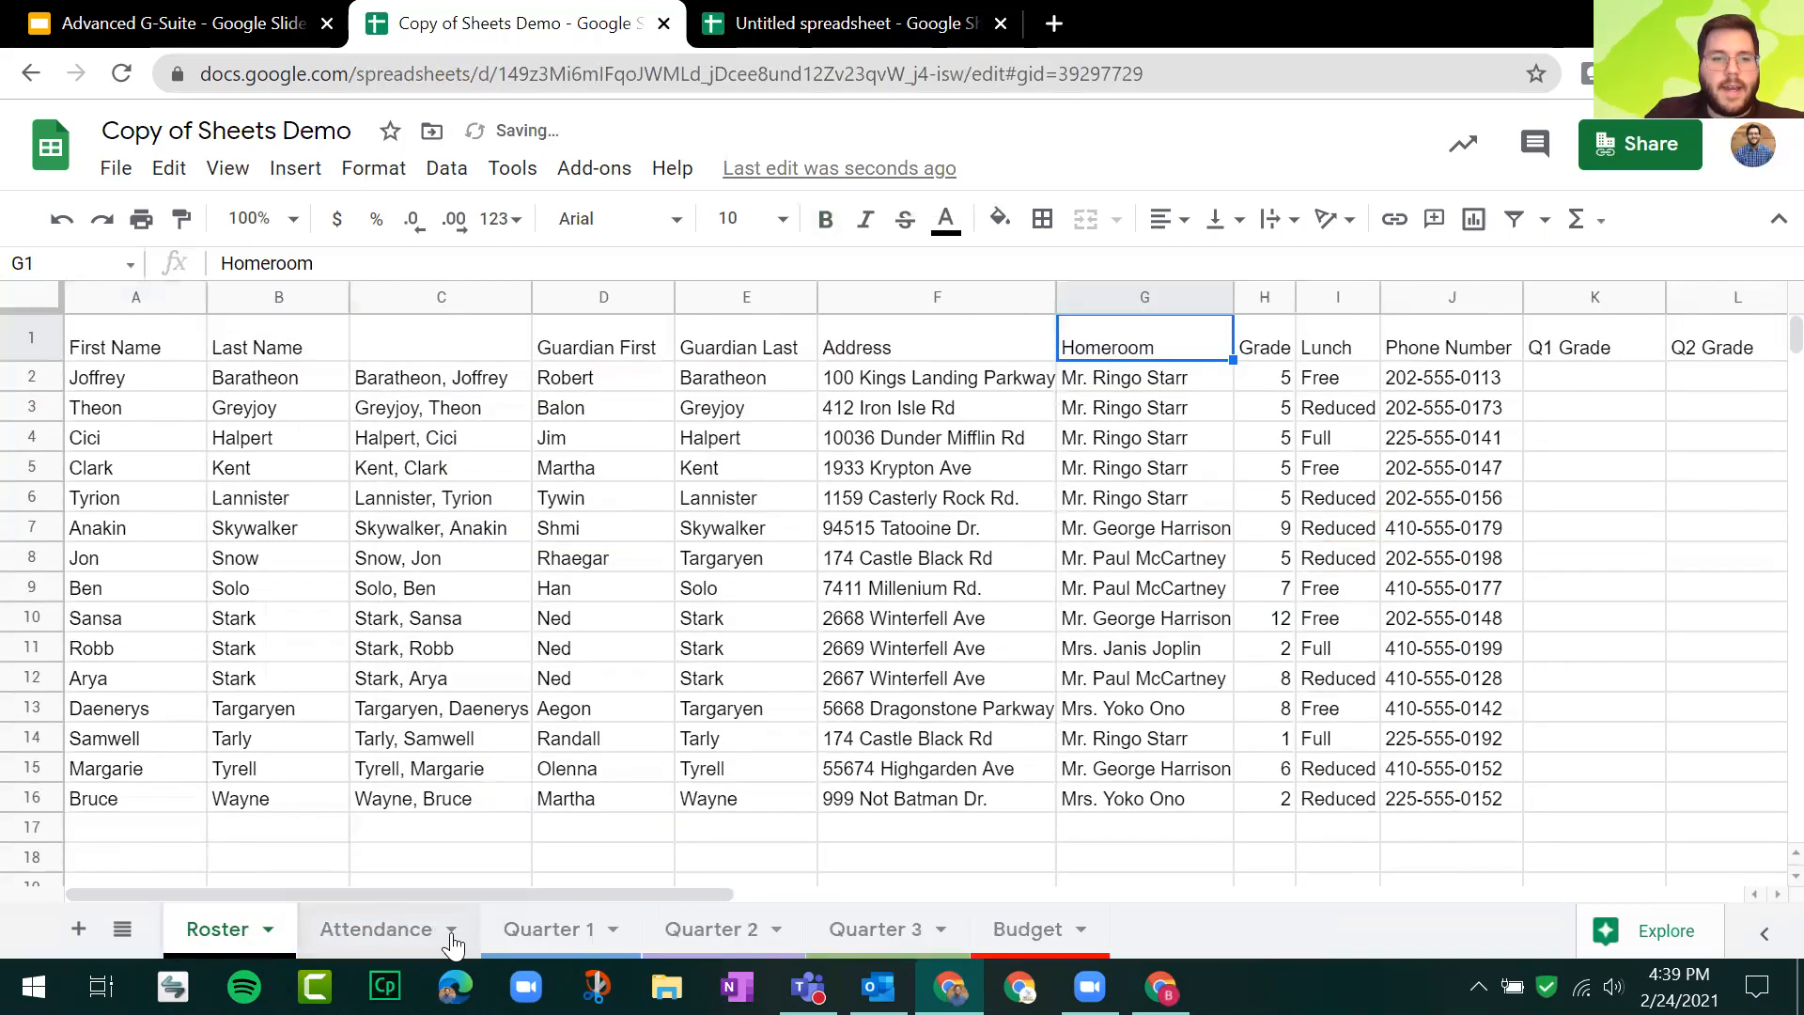
left_click(451, 935)
left_click(451, 934)
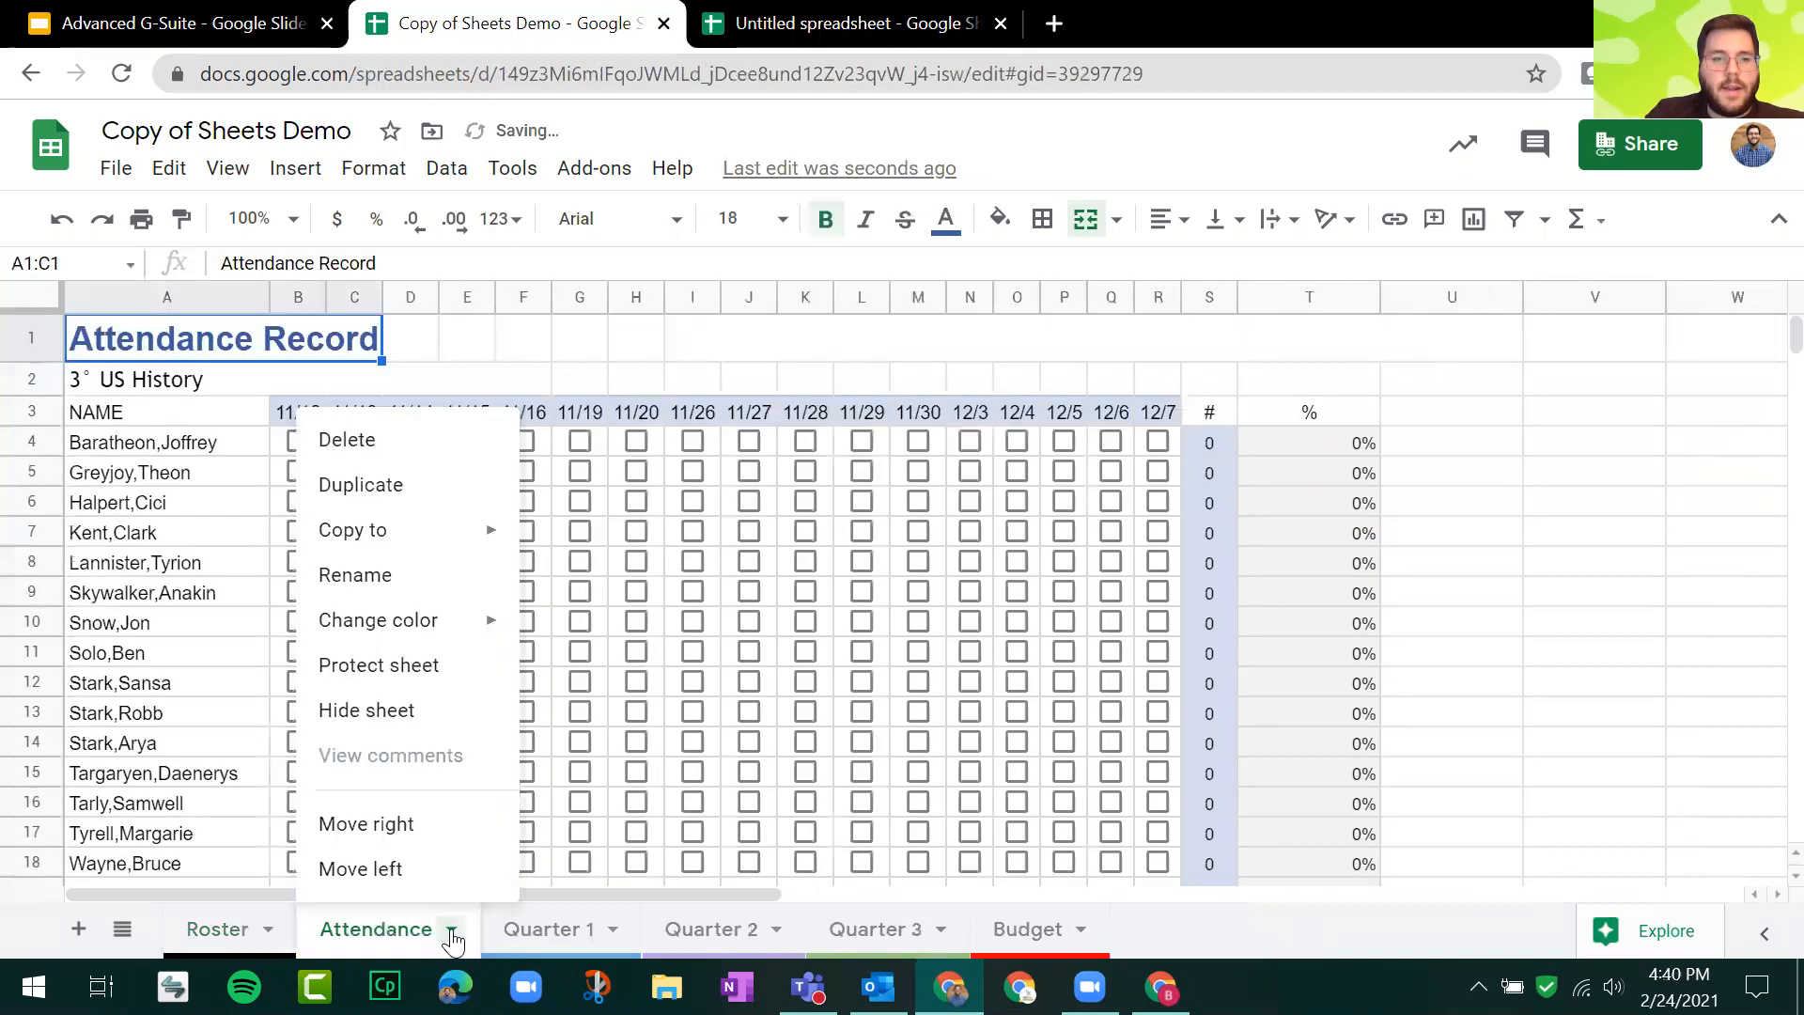
left_click(397, 712)
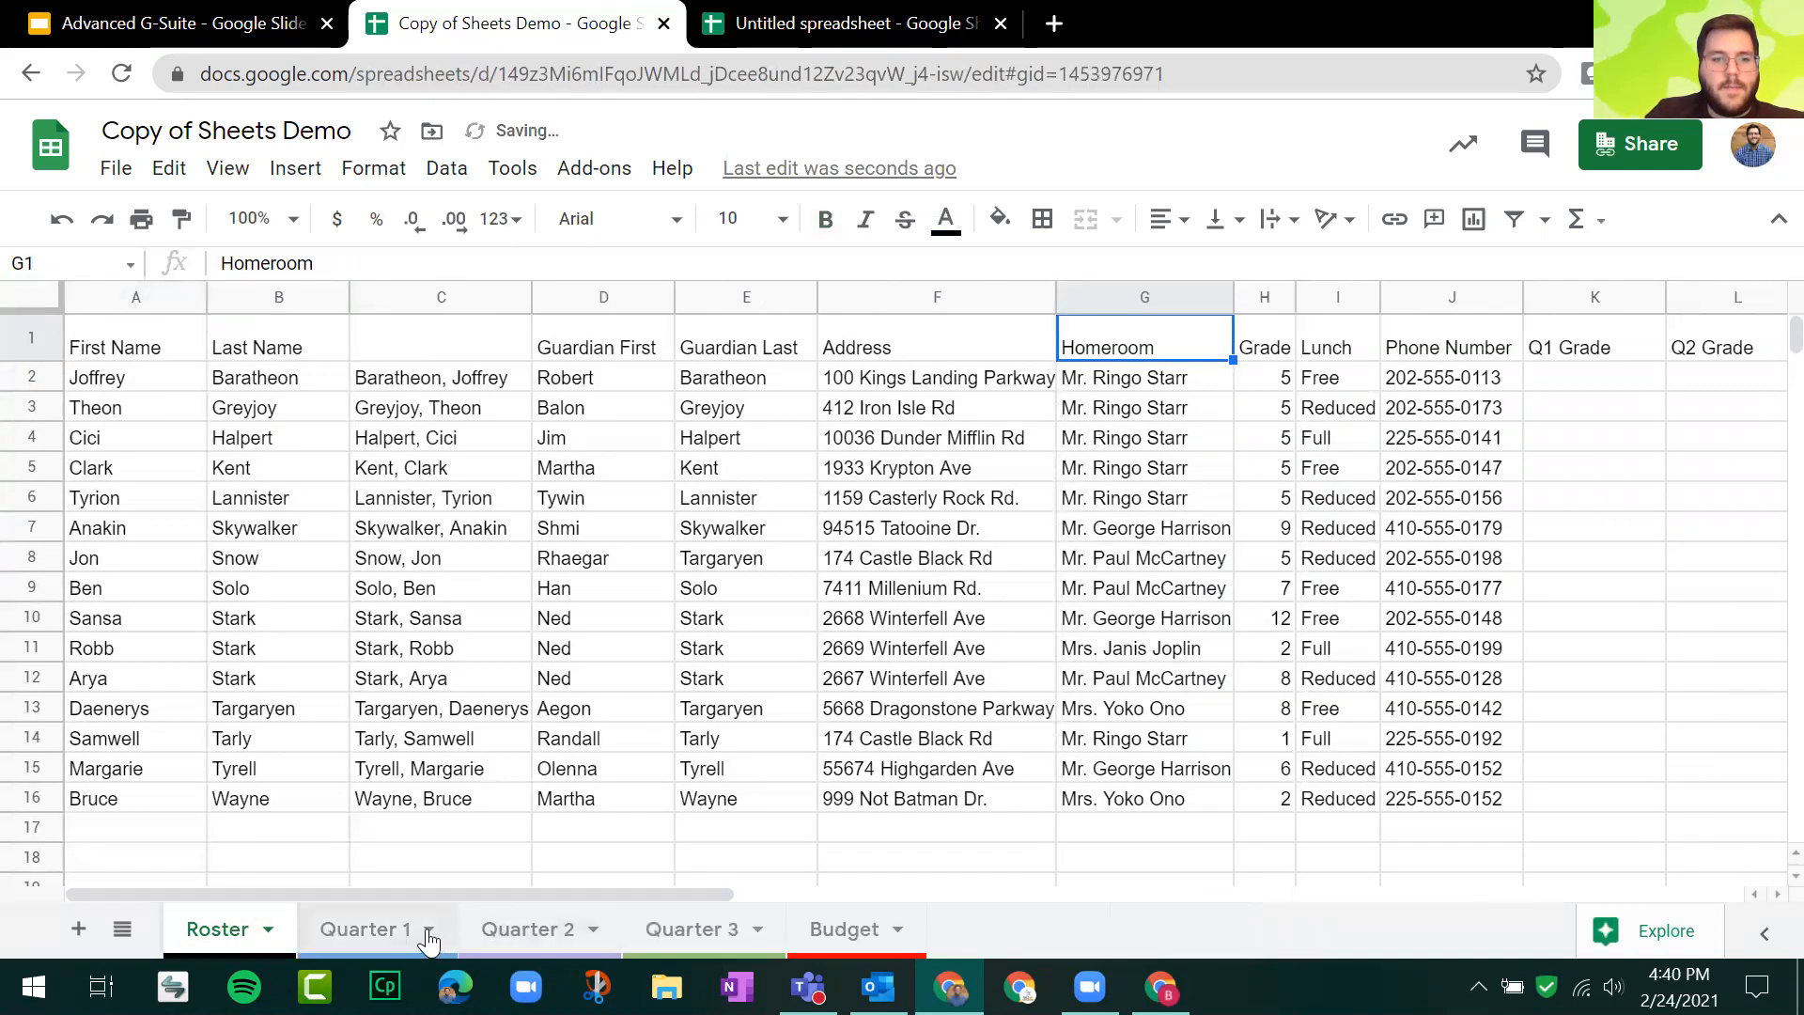
left_click(428, 935)
left_click(428, 935)
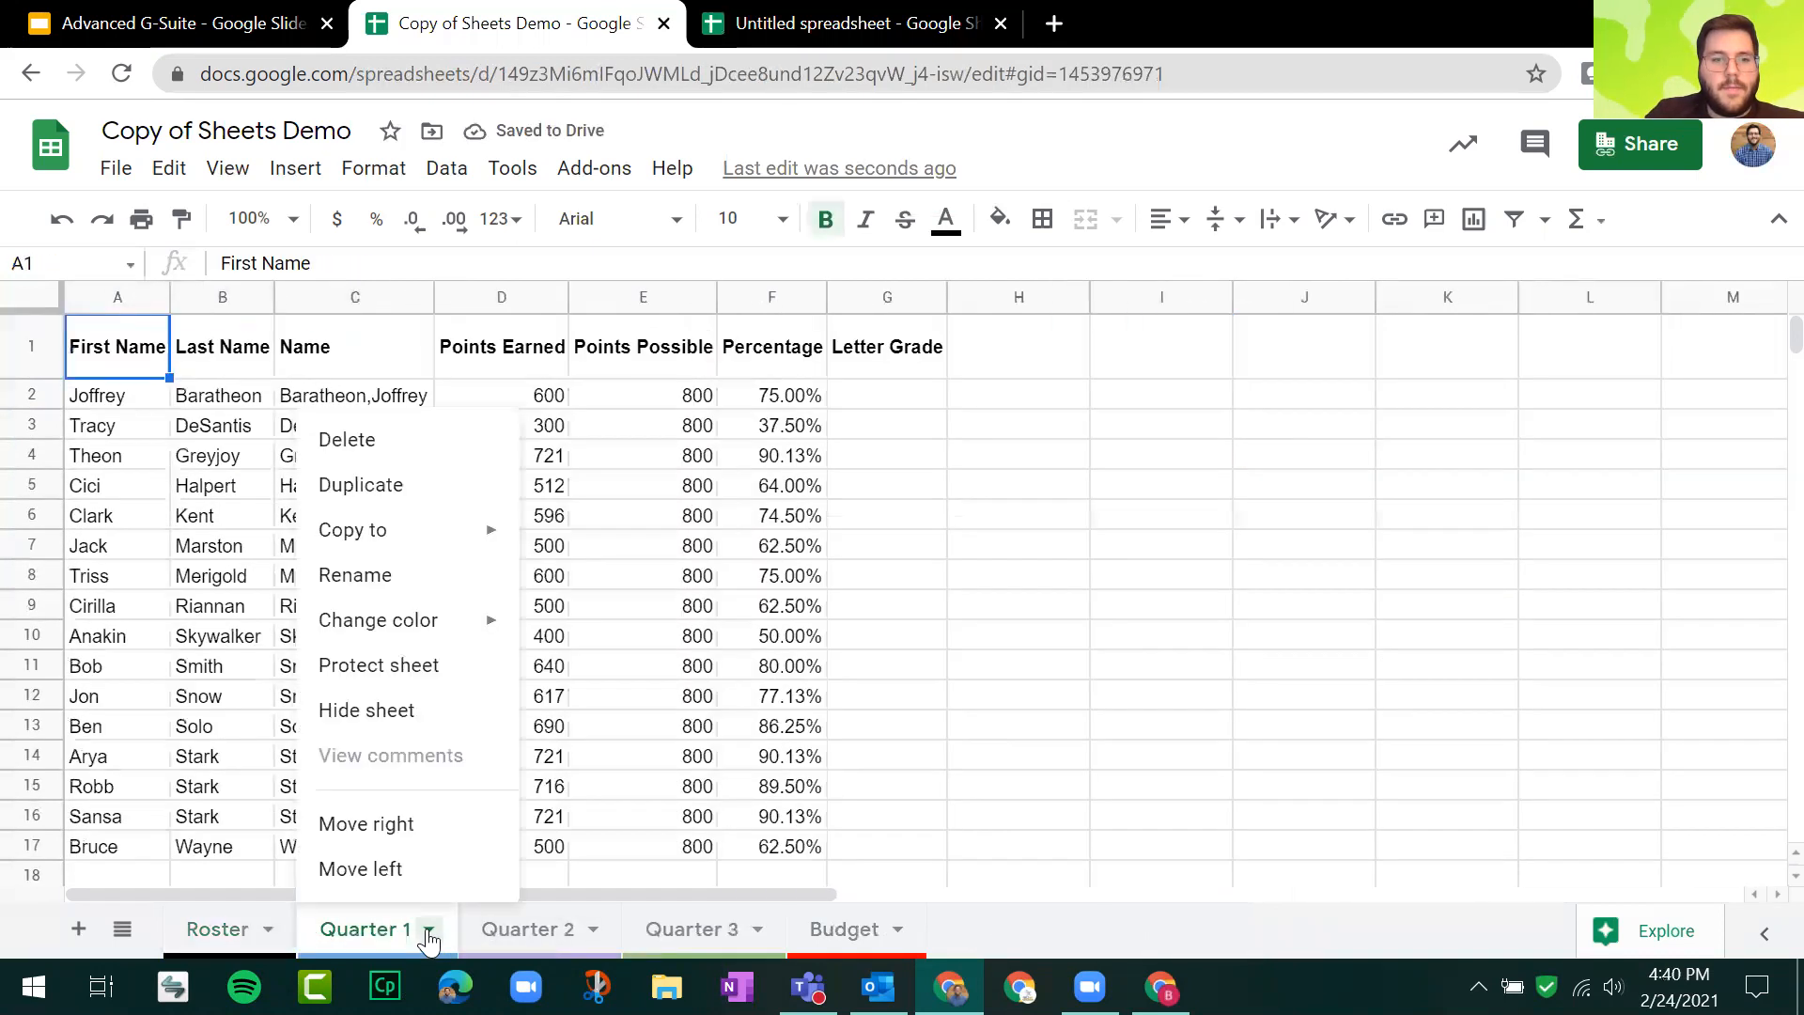
left_click(360, 714)
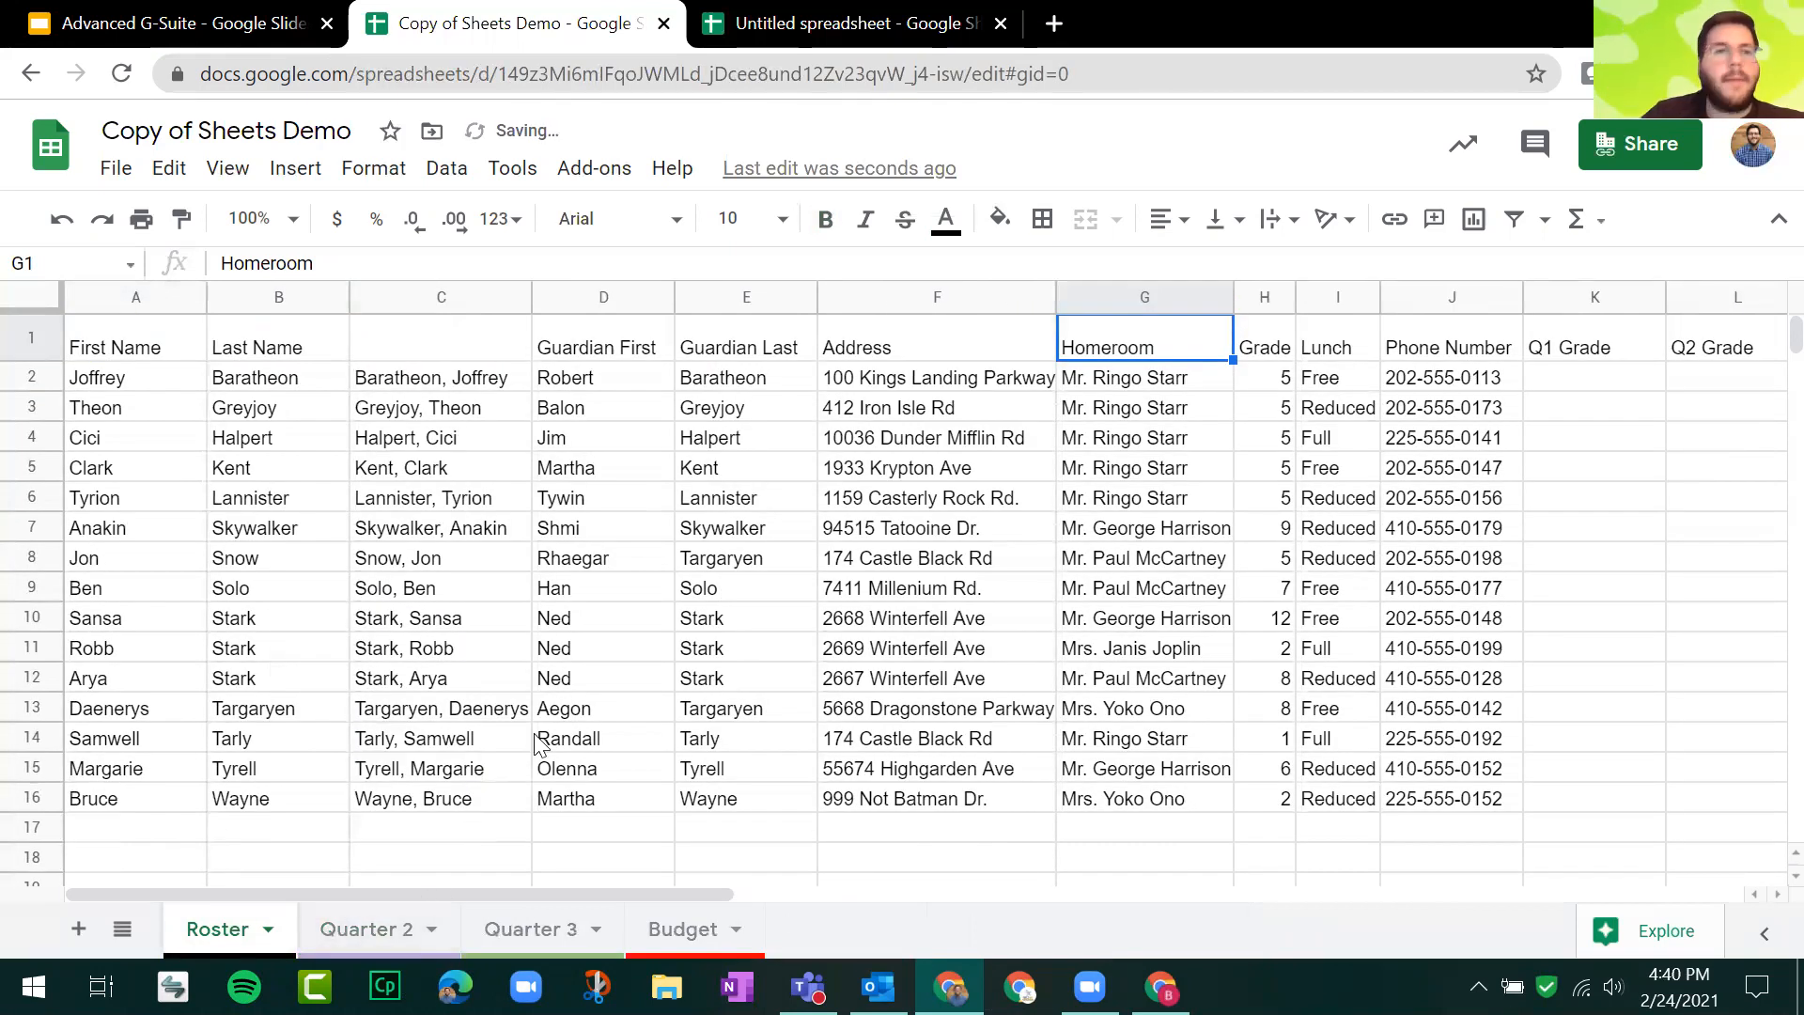
Step: Copy the spreadsheet's sharing link, which gives the NEOnet group viewer access
left_click(1645, 155)
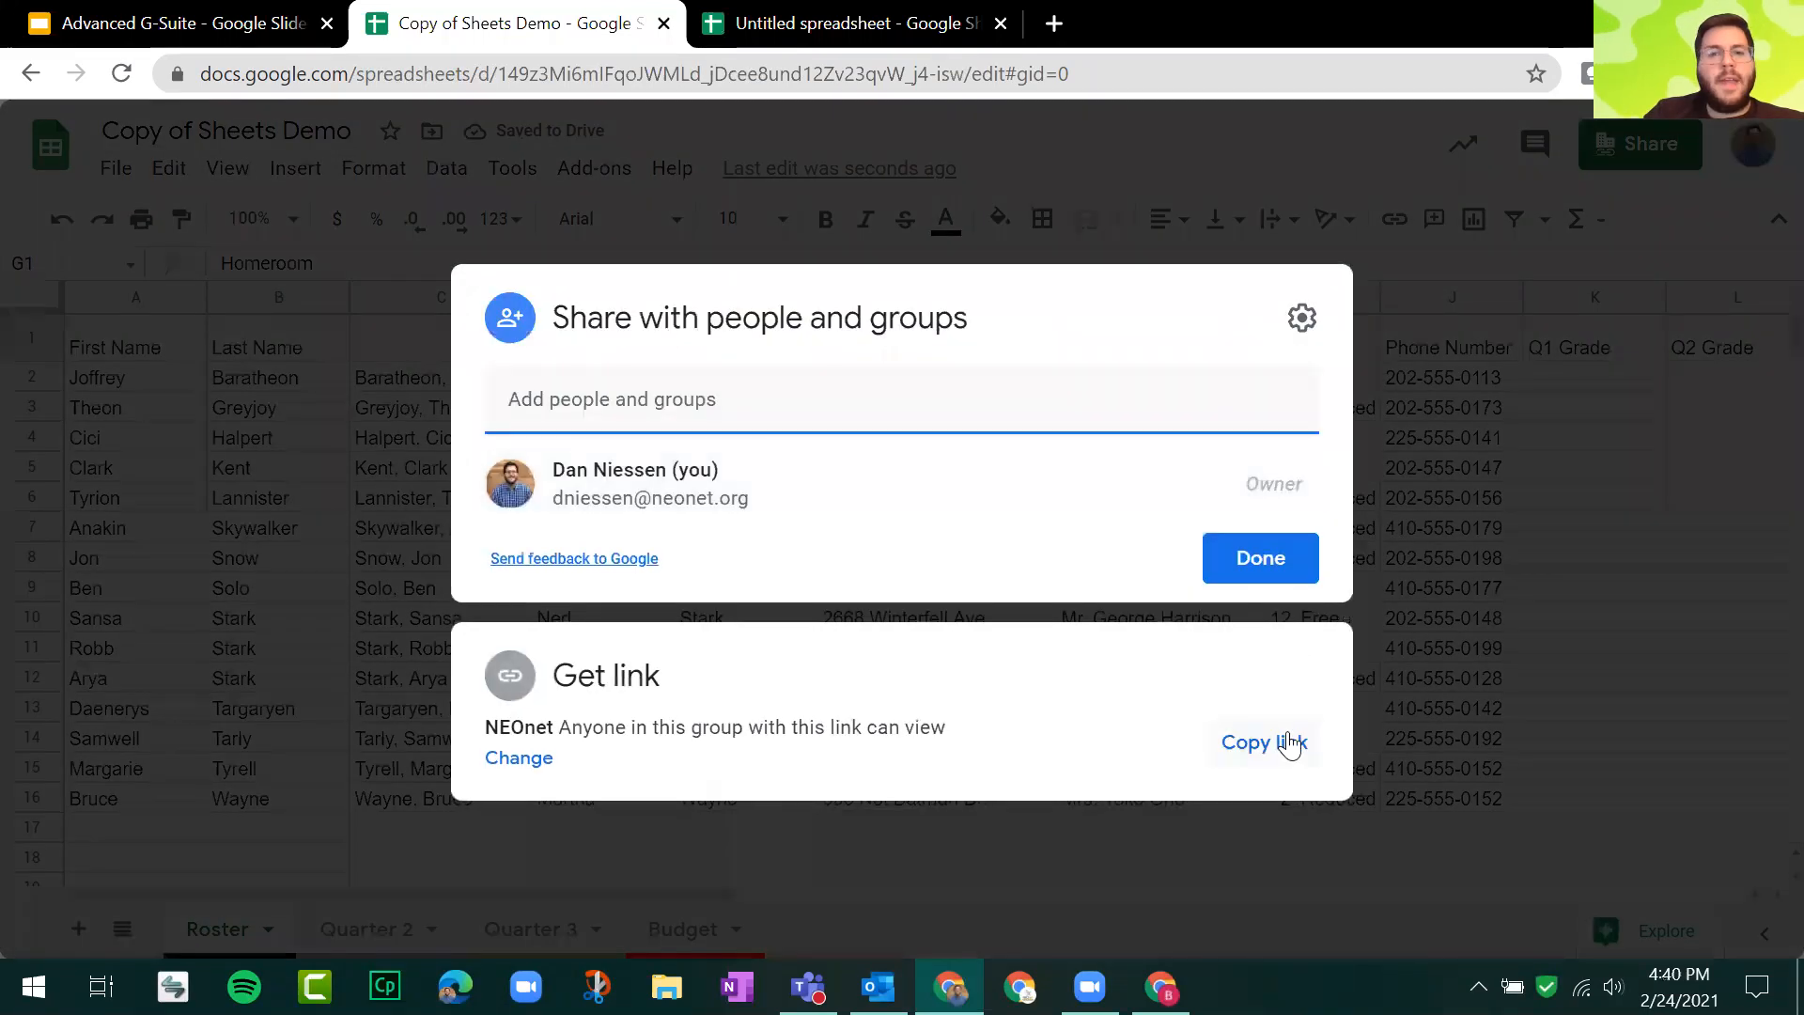
left_click(1289, 744)
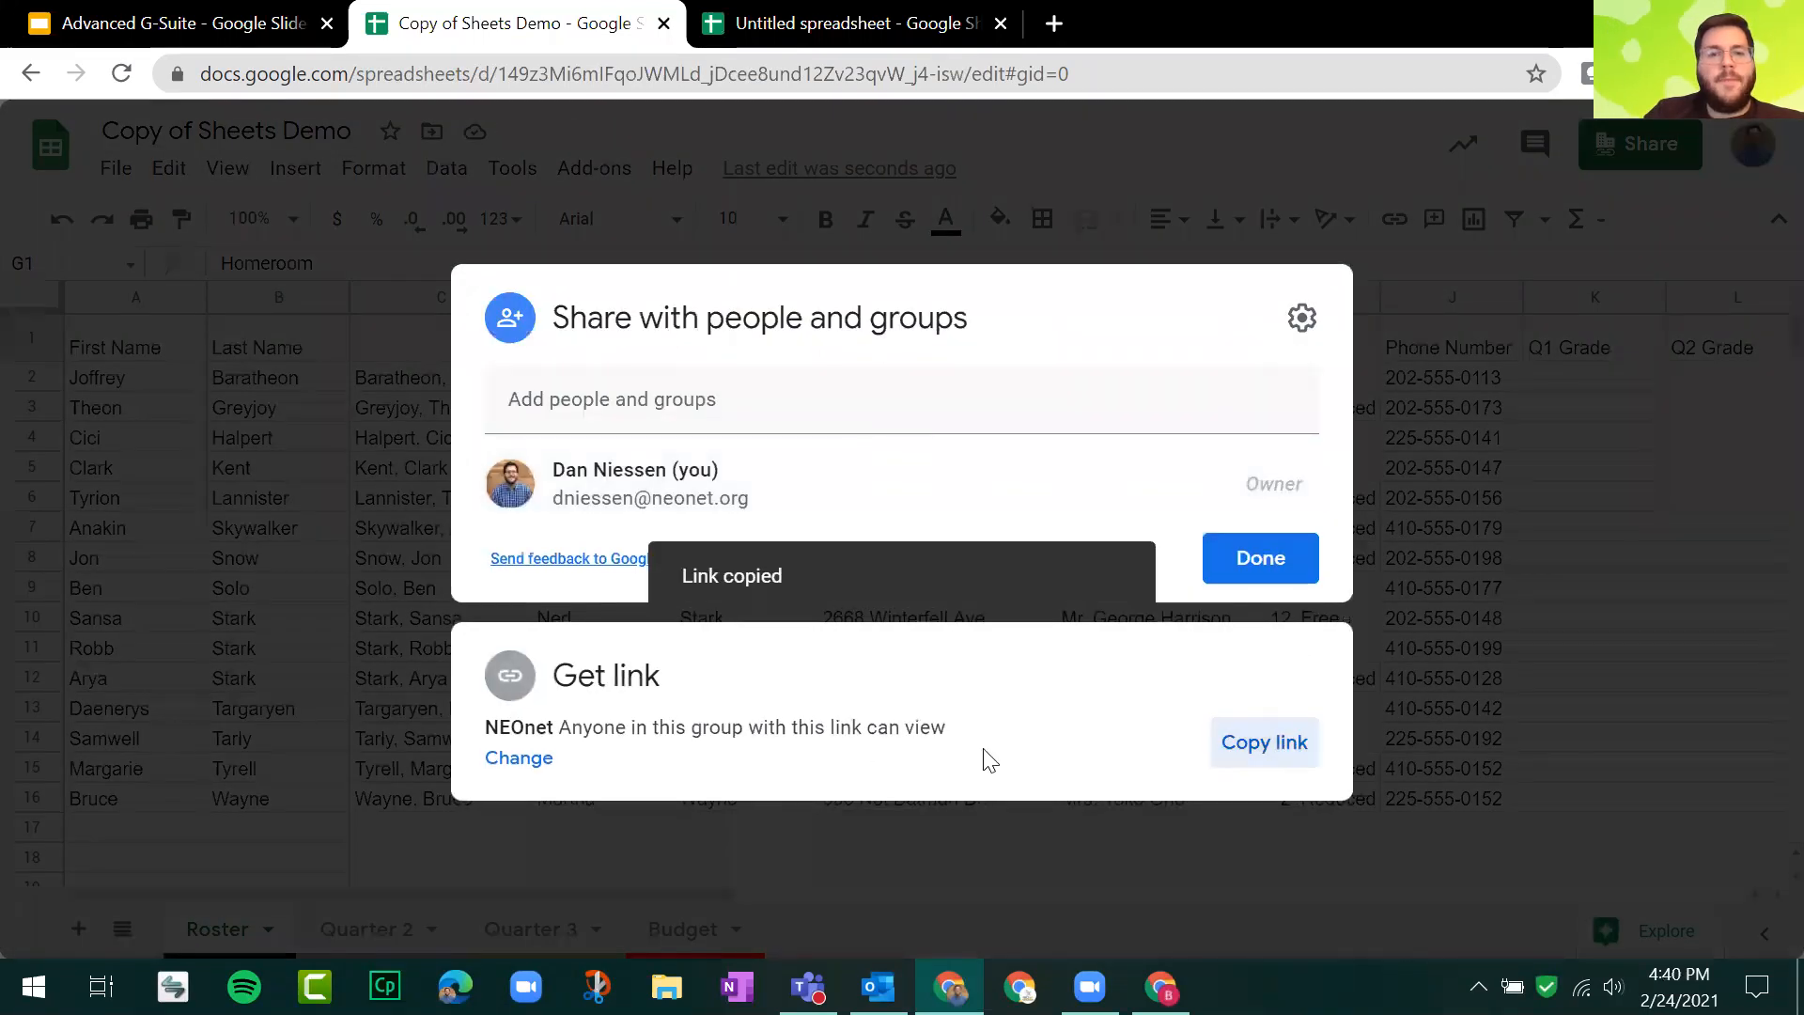
left_click_drag(646, 729, 954, 731)
left_click(1165, 712)
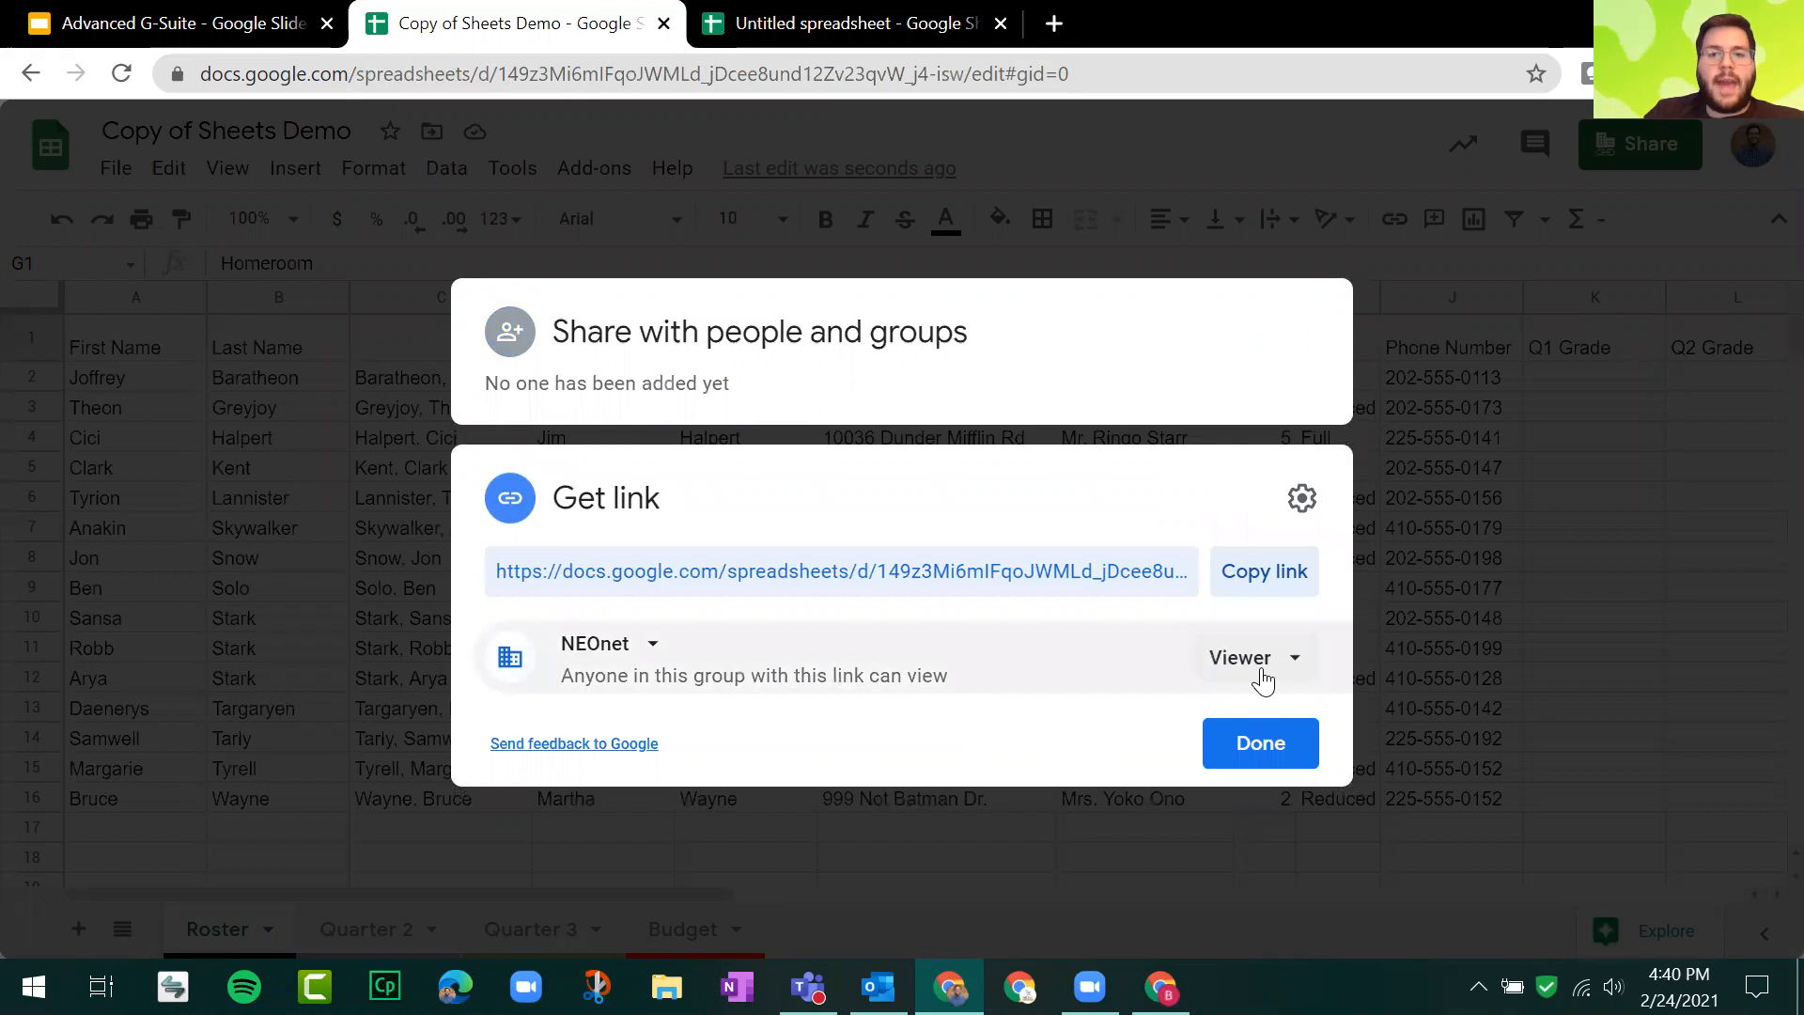
left_click(1283, 588)
Step: Open a browser window under another person's Chrome profile and load the copied sharing link there
left_click(1728, 74)
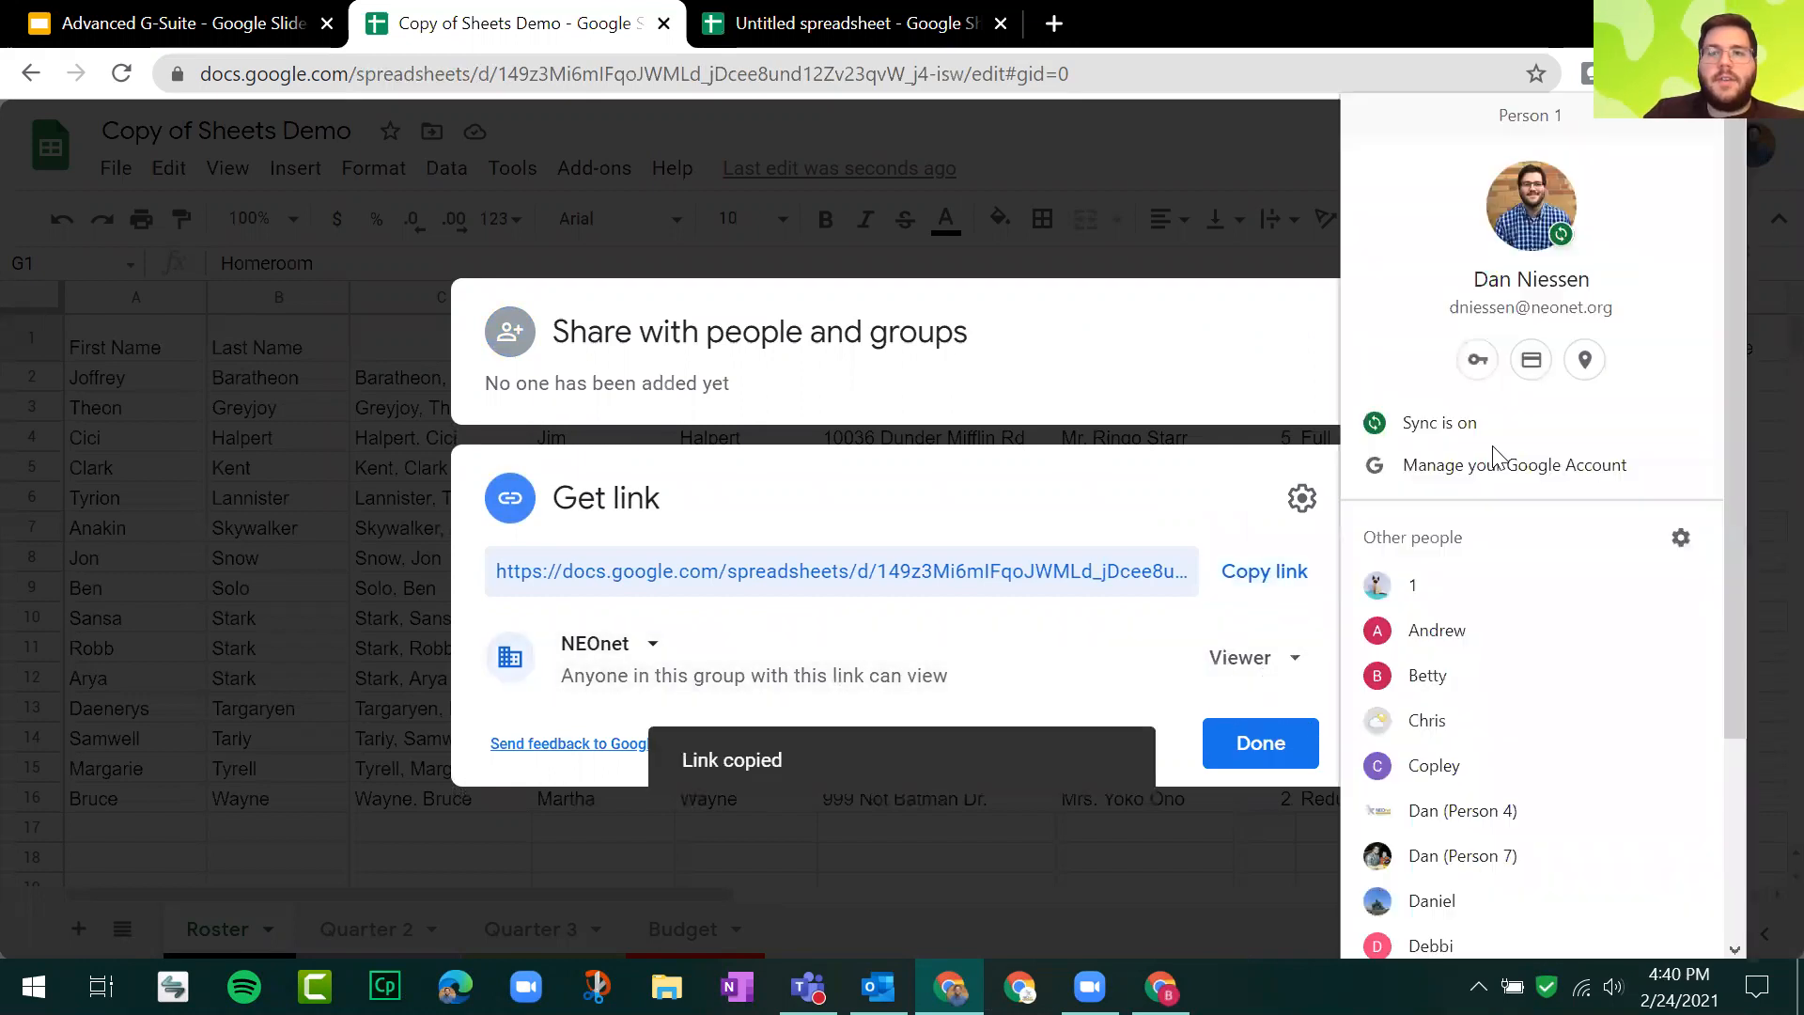
left_click(1481, 633)
right_click(557, 65)
left_click(712, 285)
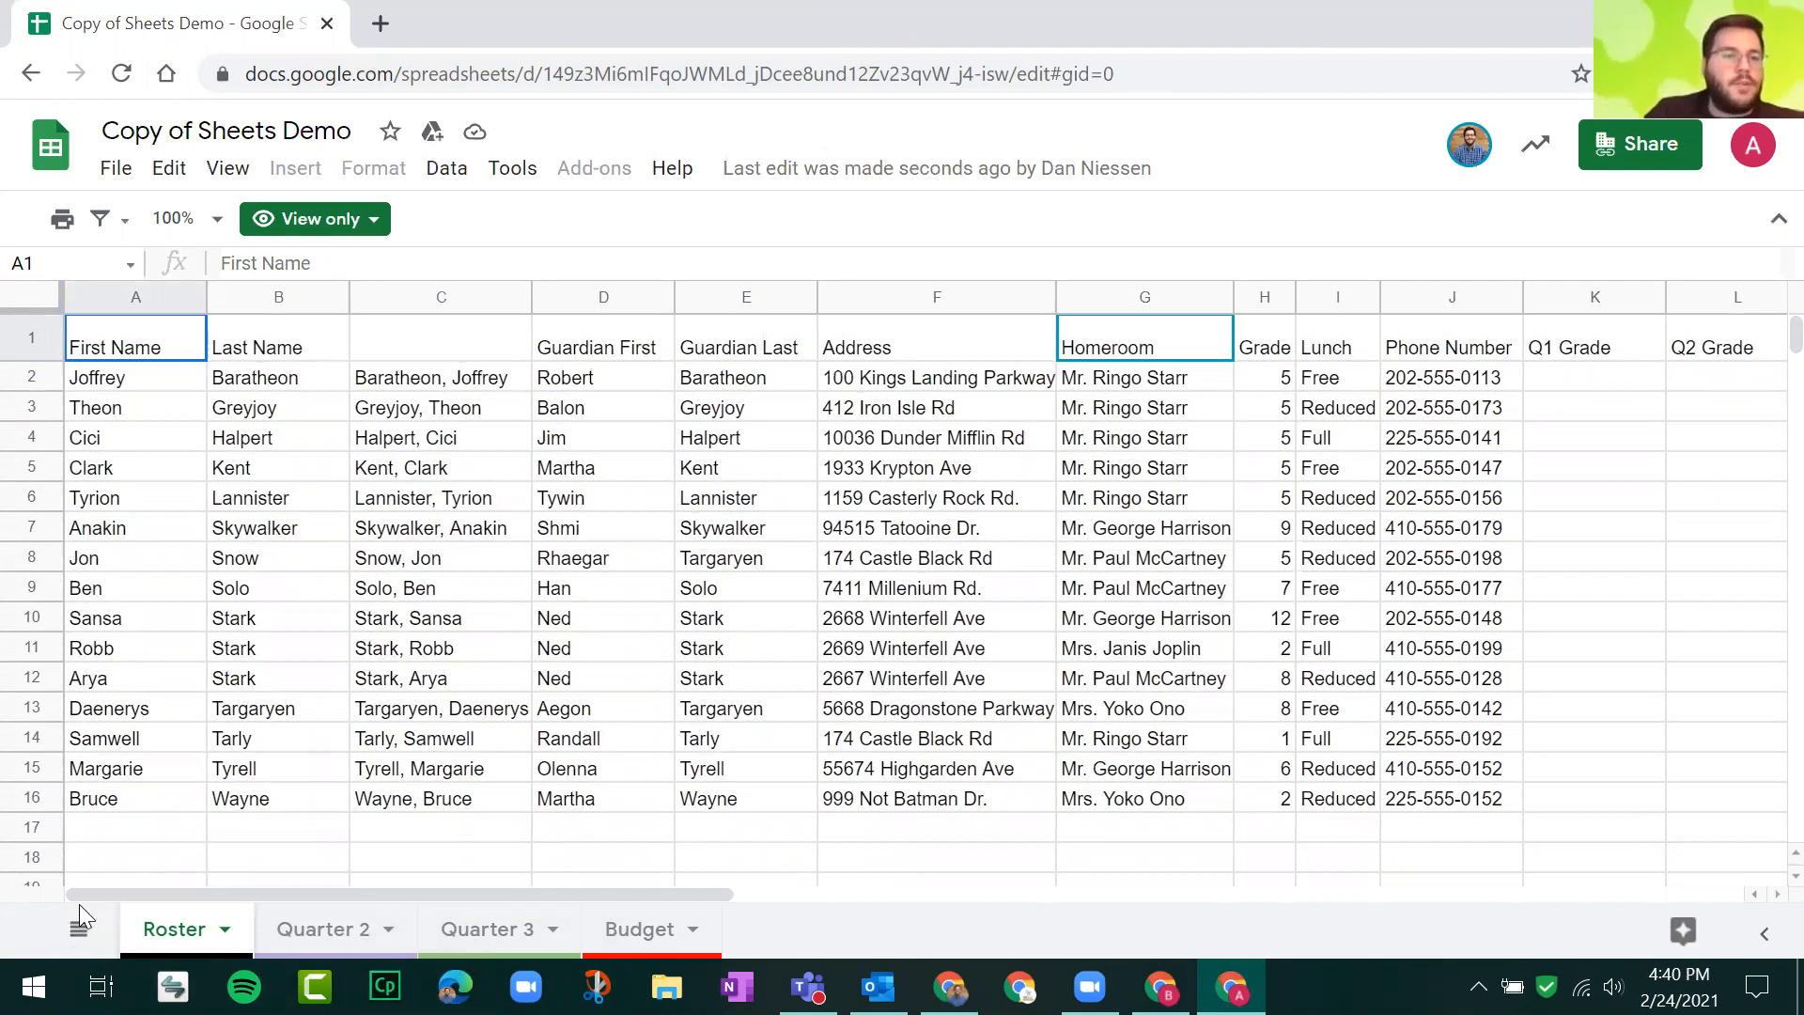
Step: Check in the view-only copy whether the hidden Gradebook sheet can be opened, then close that window and the sharing dialog
left_click(78, 932)
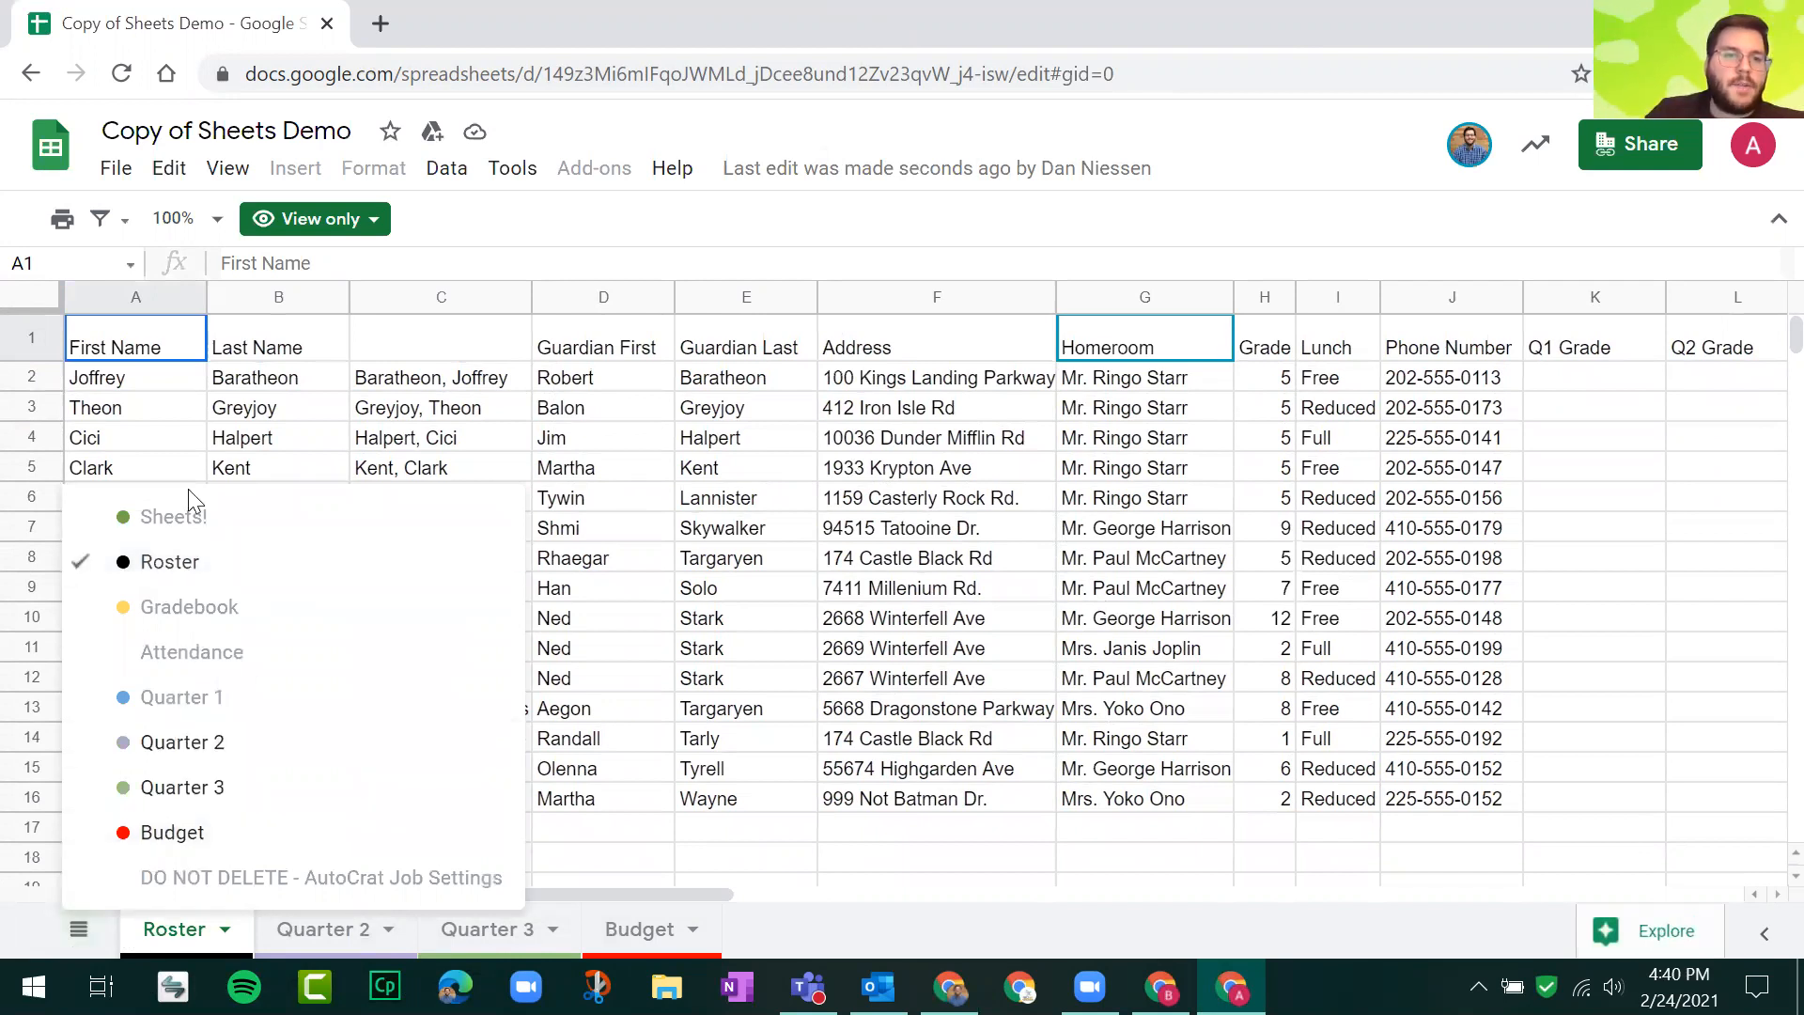
left_click(200, 618)
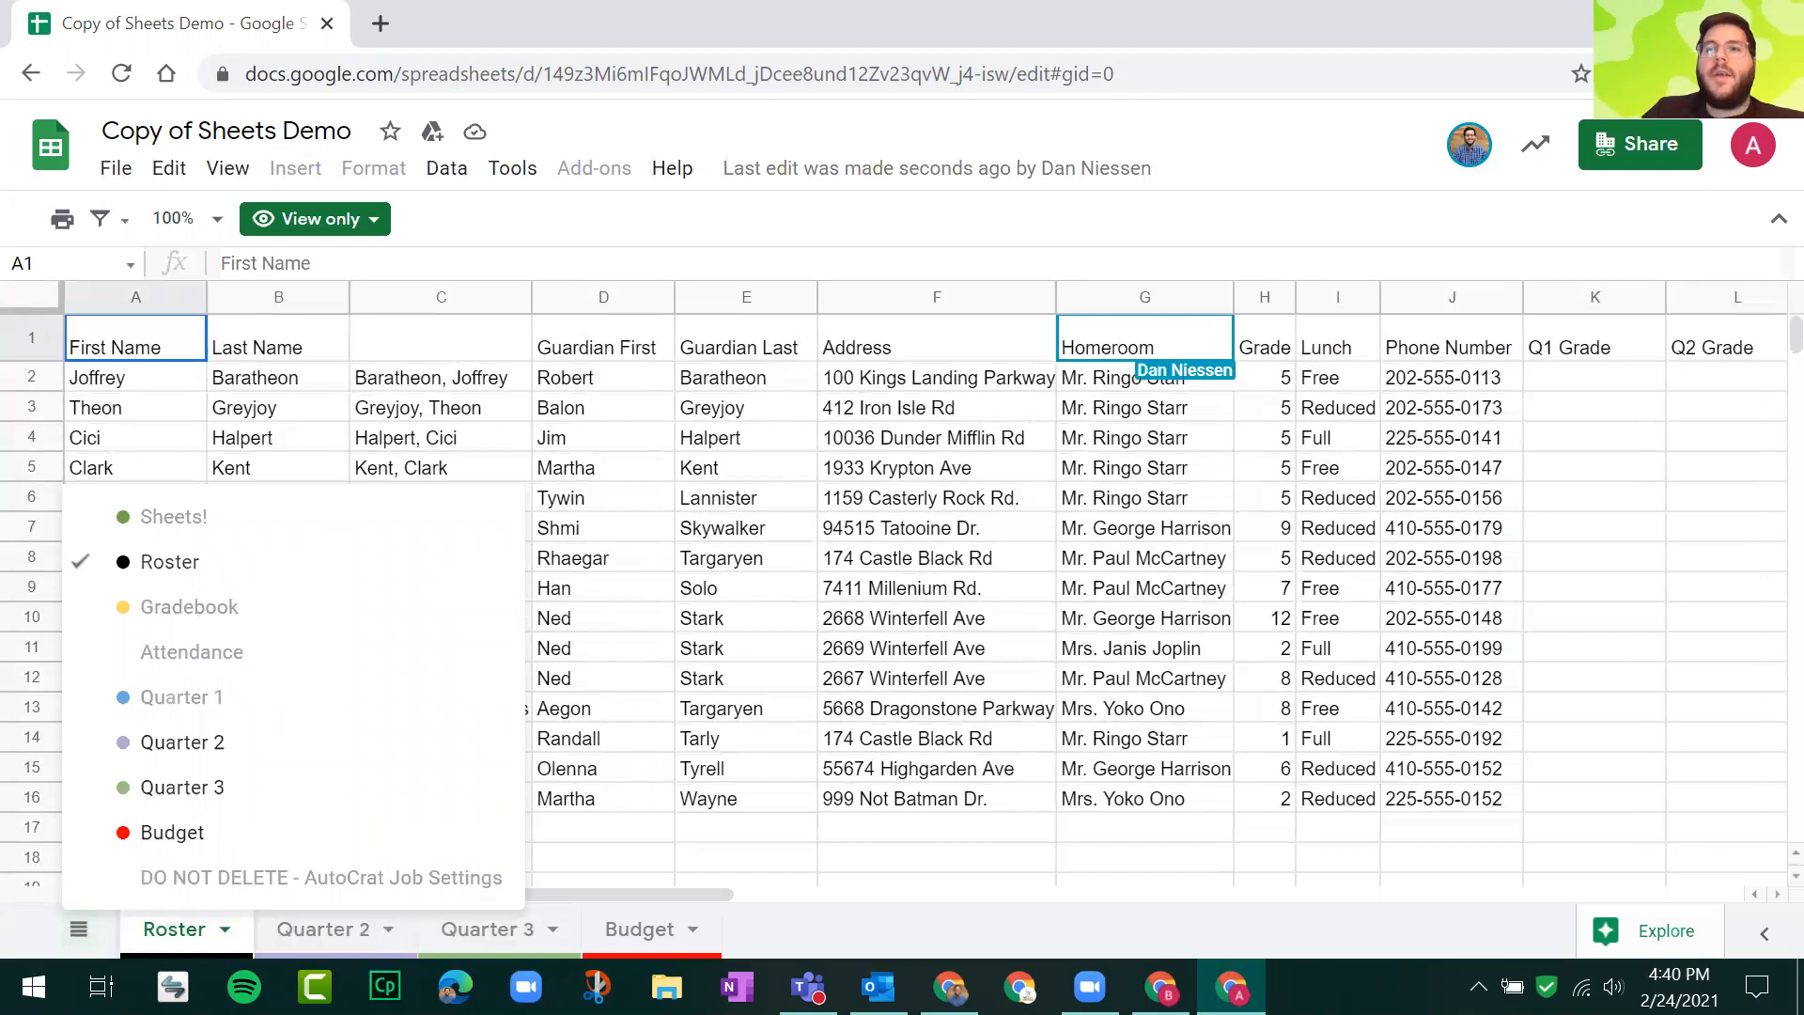
left_click(1776, 17)
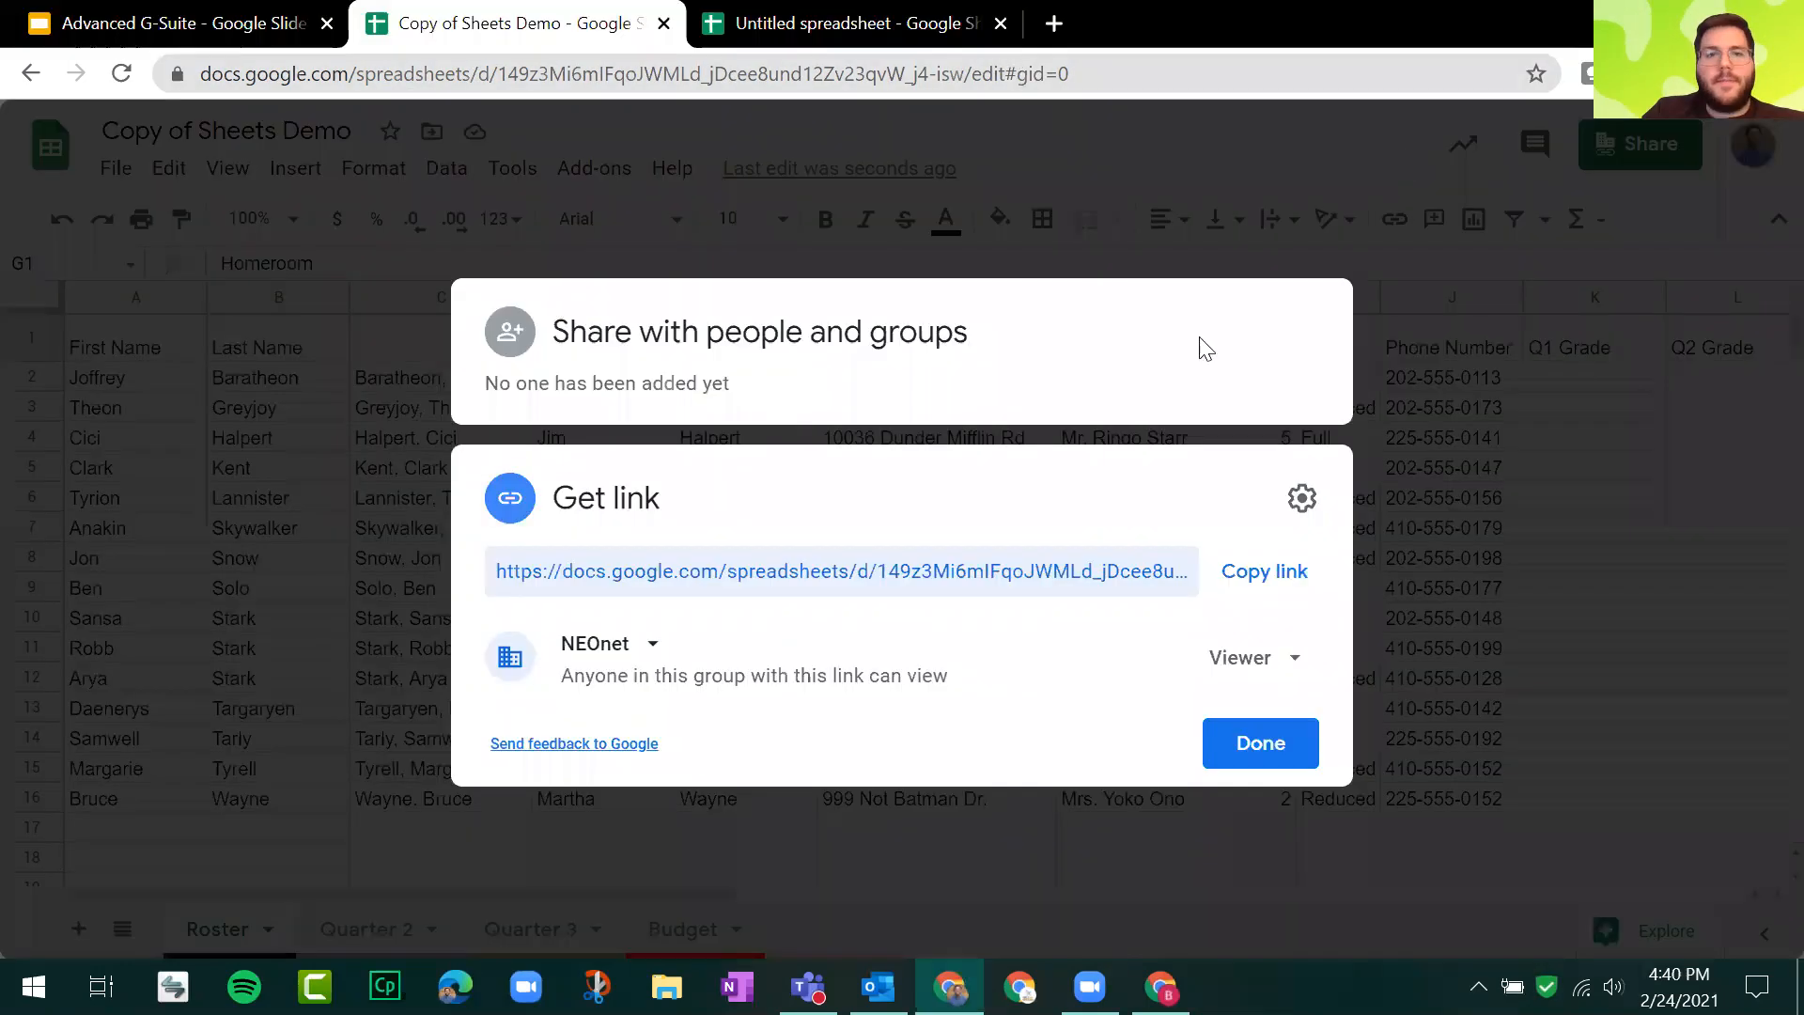
left_click(1249, 763)
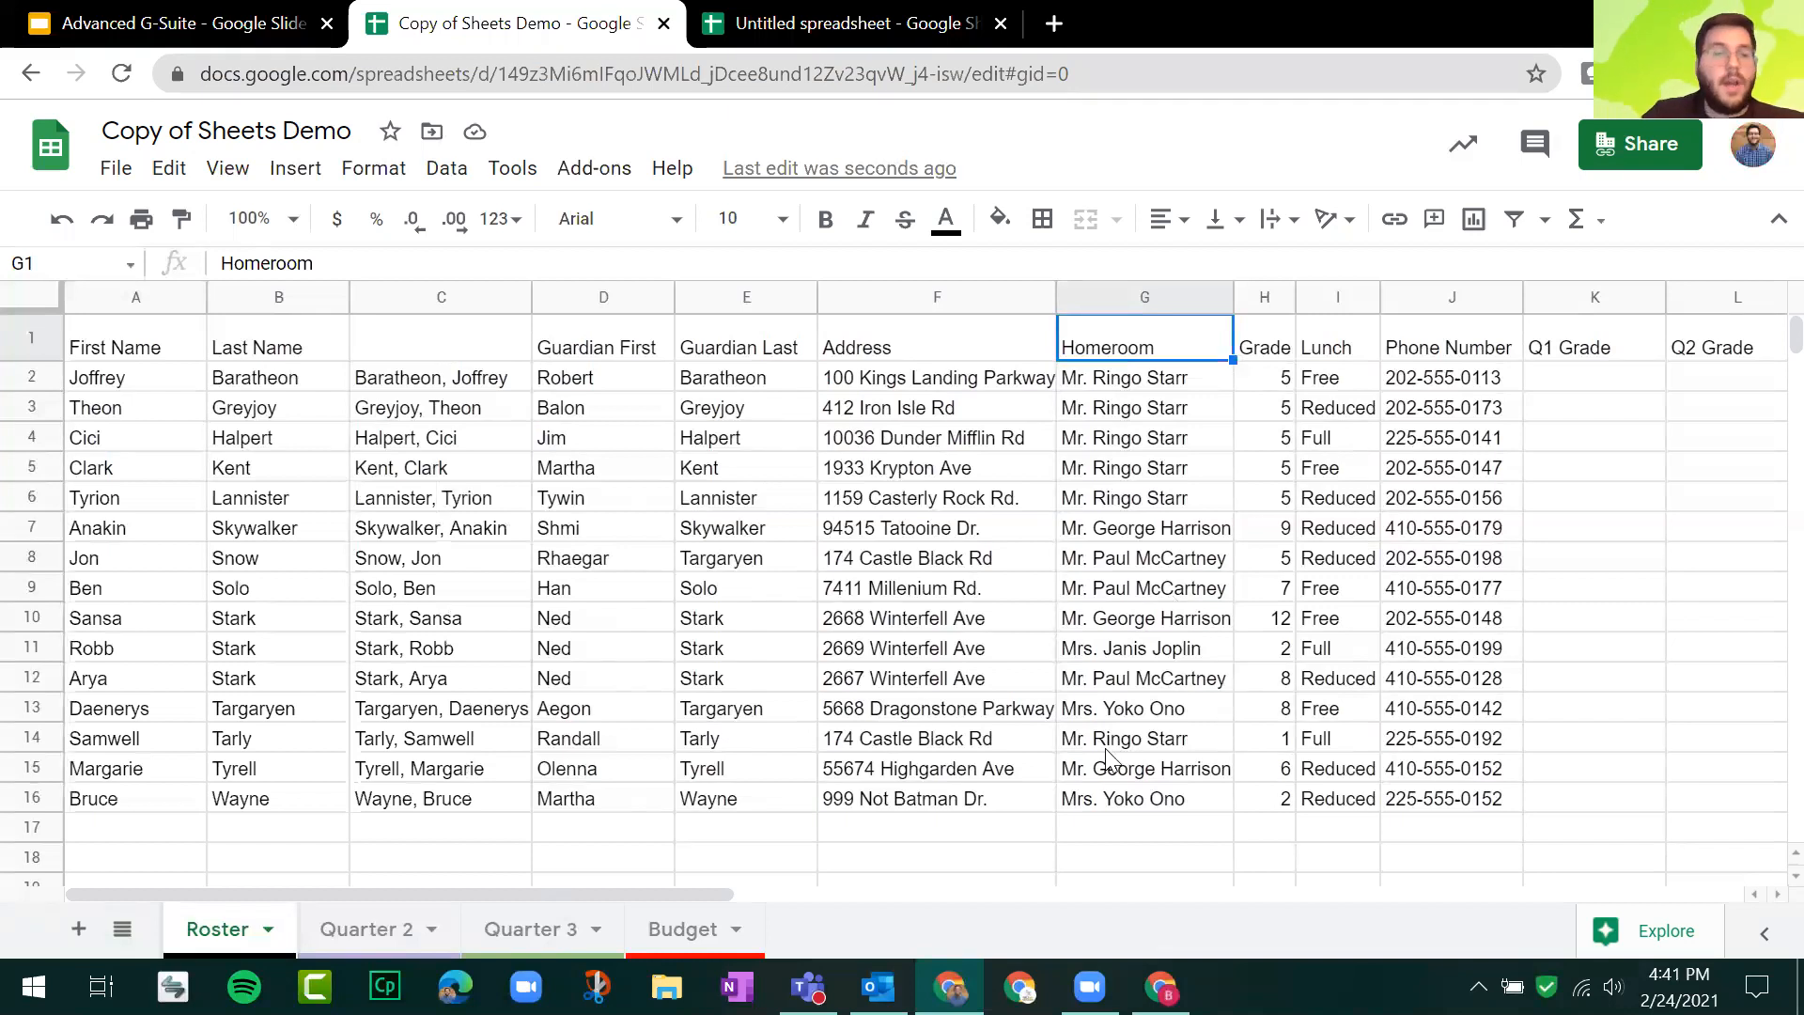
Step: Copy the Roster range A1:J16 and paste it into the untitled spreadsheet starting at cell A1
left_click(808, 18)
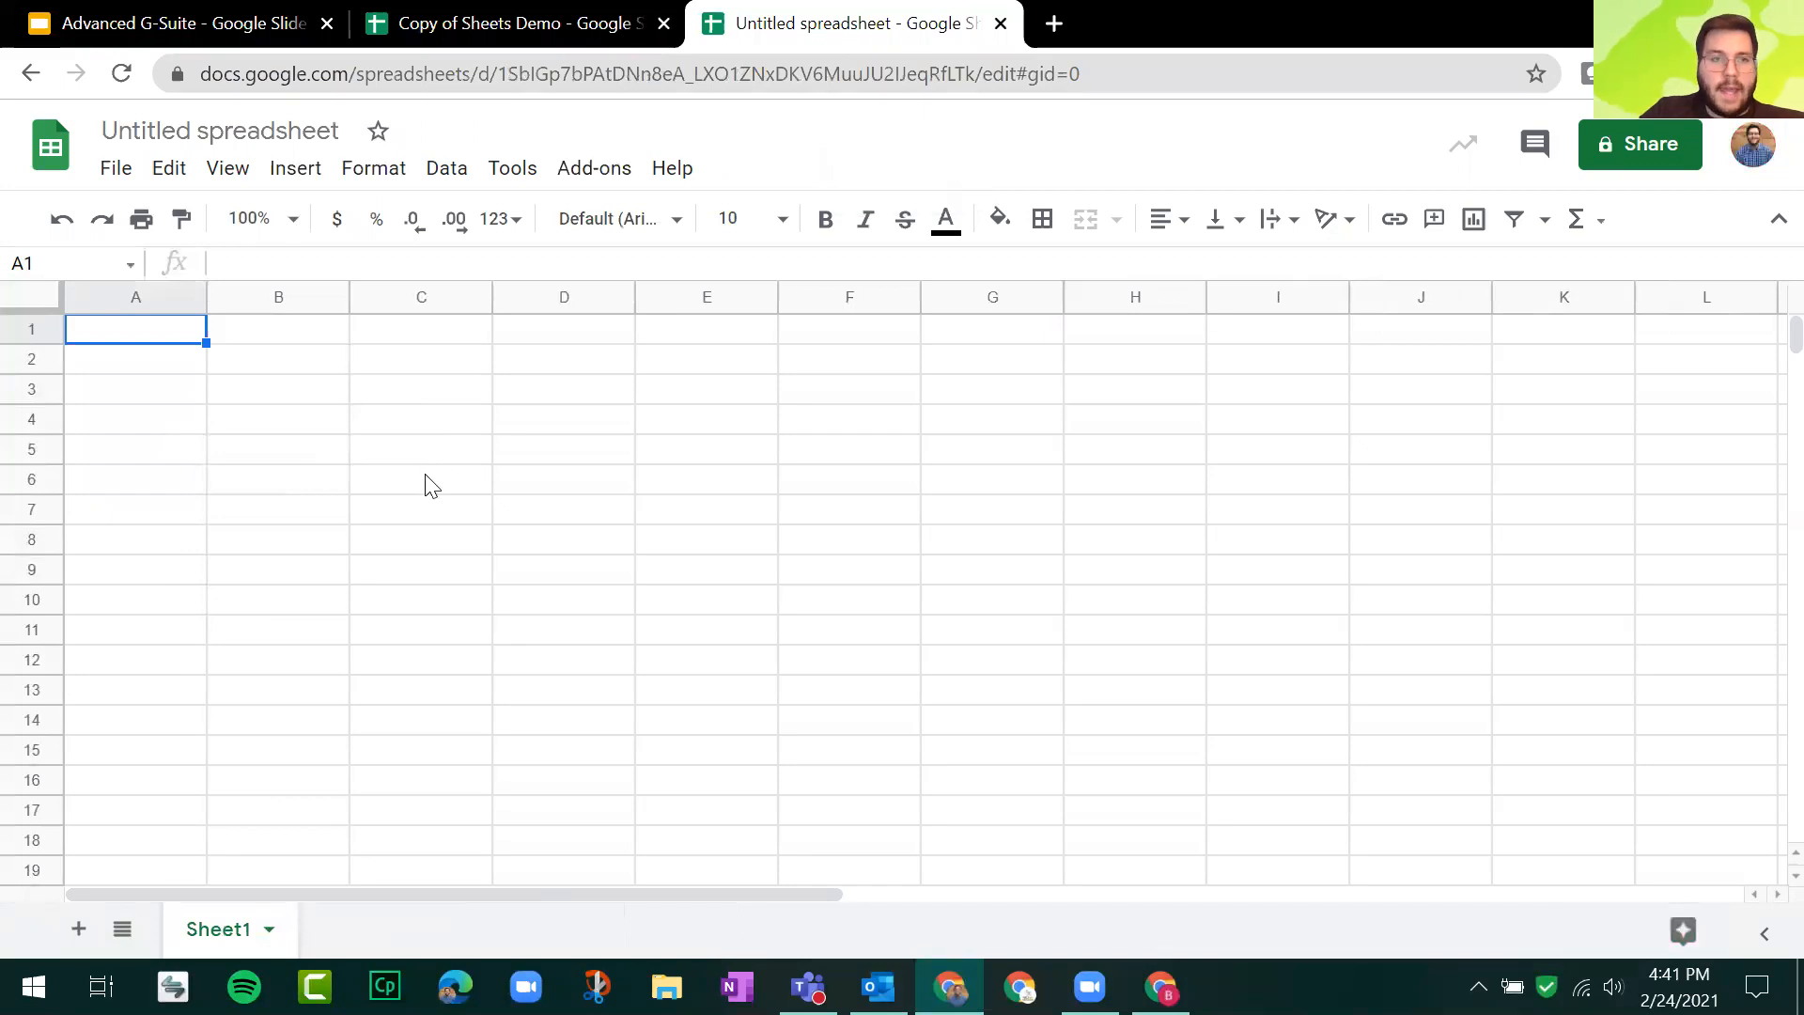
left_click(432, 20)
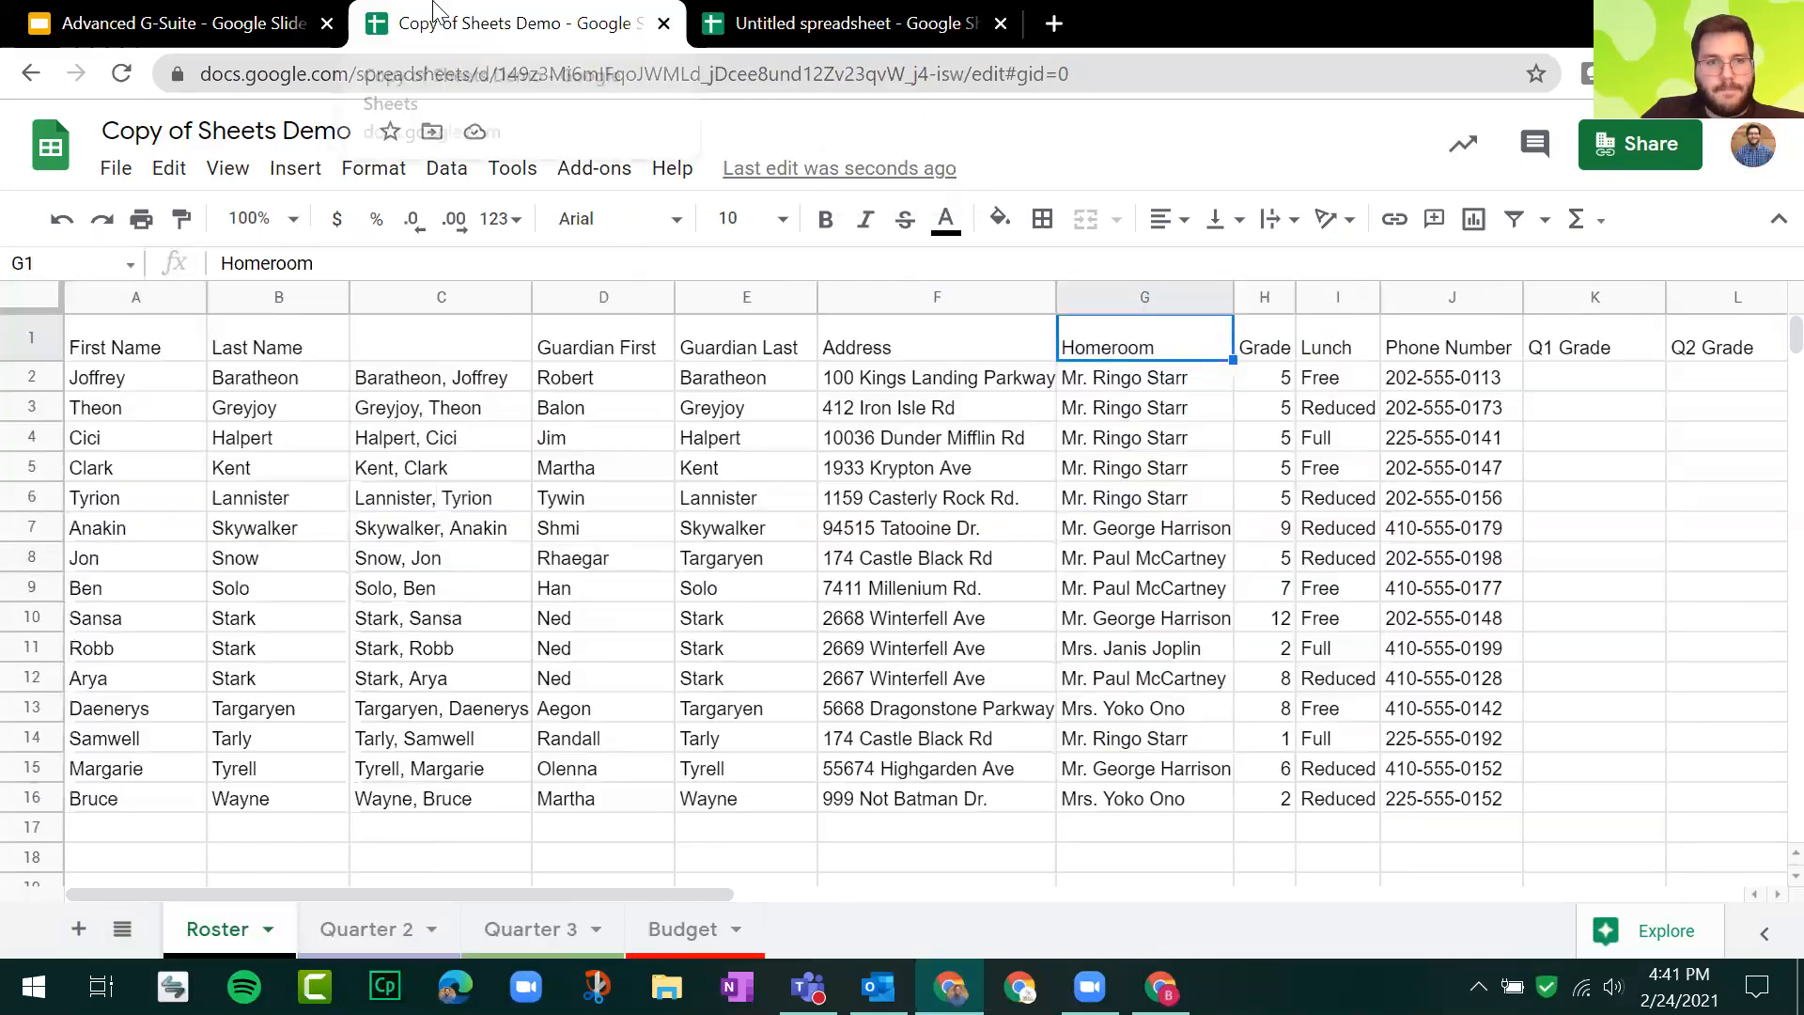
left_click_drag(152, 335, 1447, 794)
right_click(1059, 524)
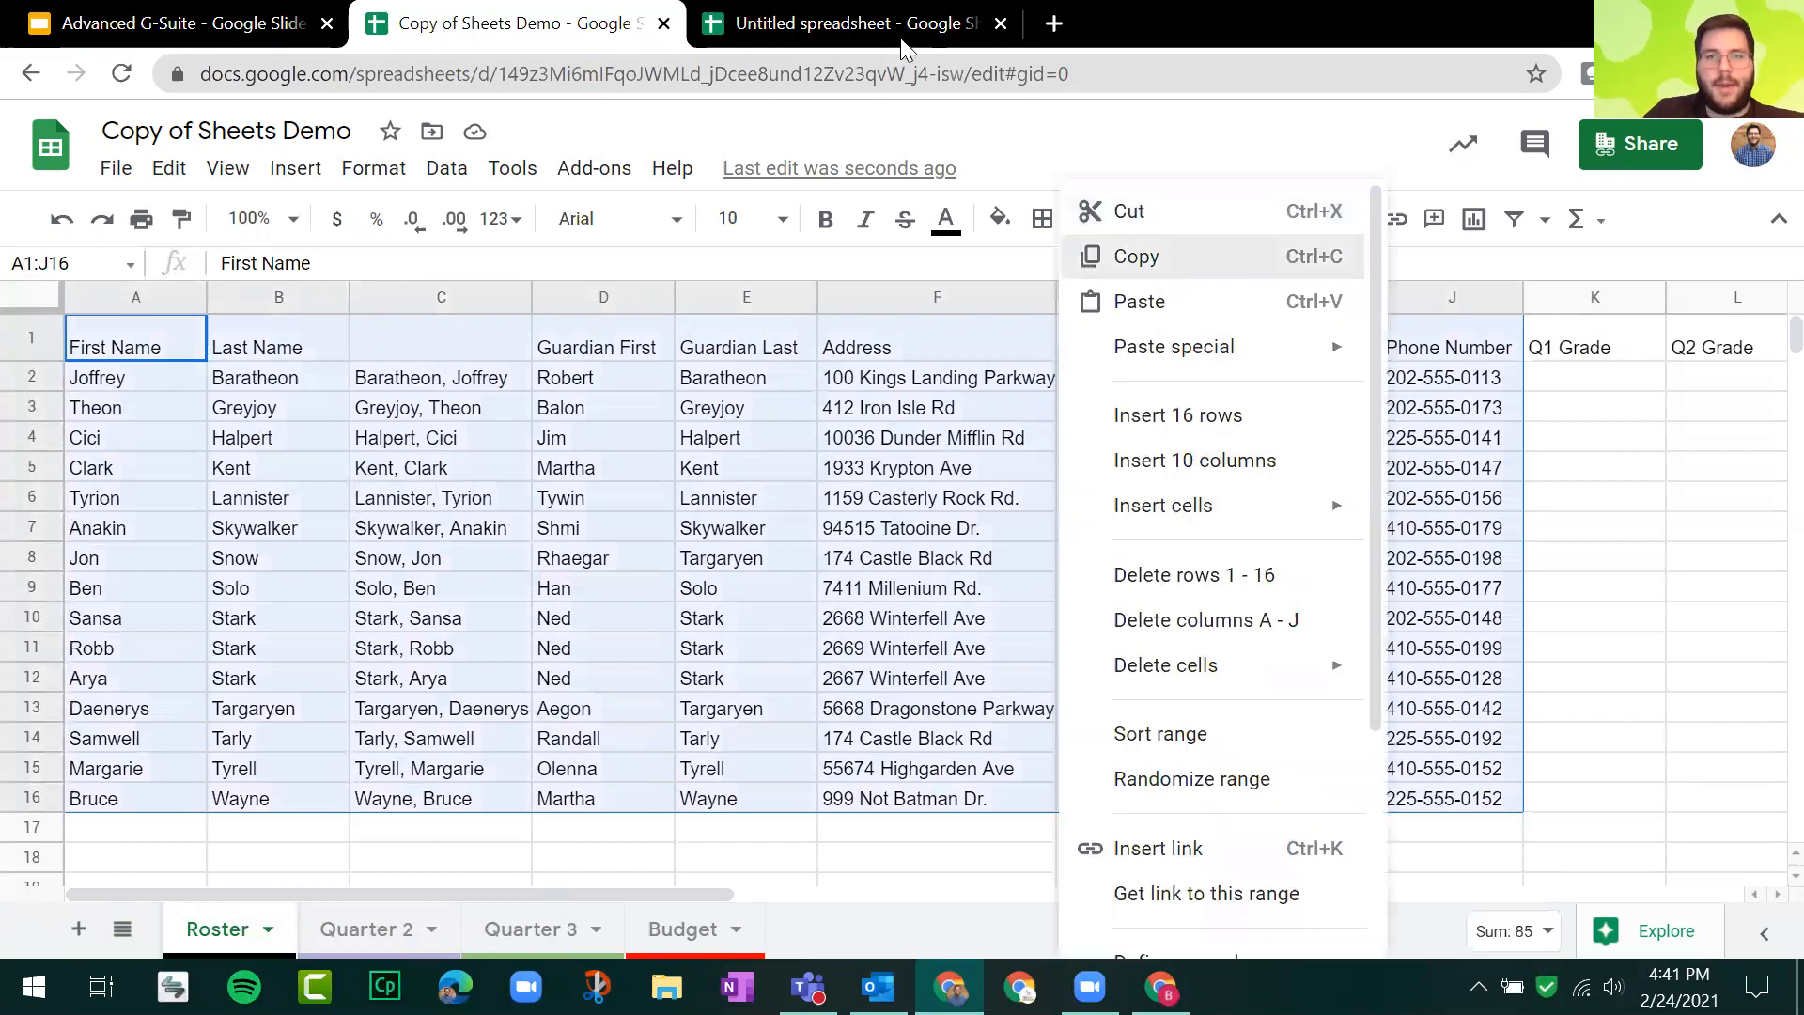
left_click(1139, 254)
key("ctrl+Tab")
left_click_drag(120, 329, 129, 350)
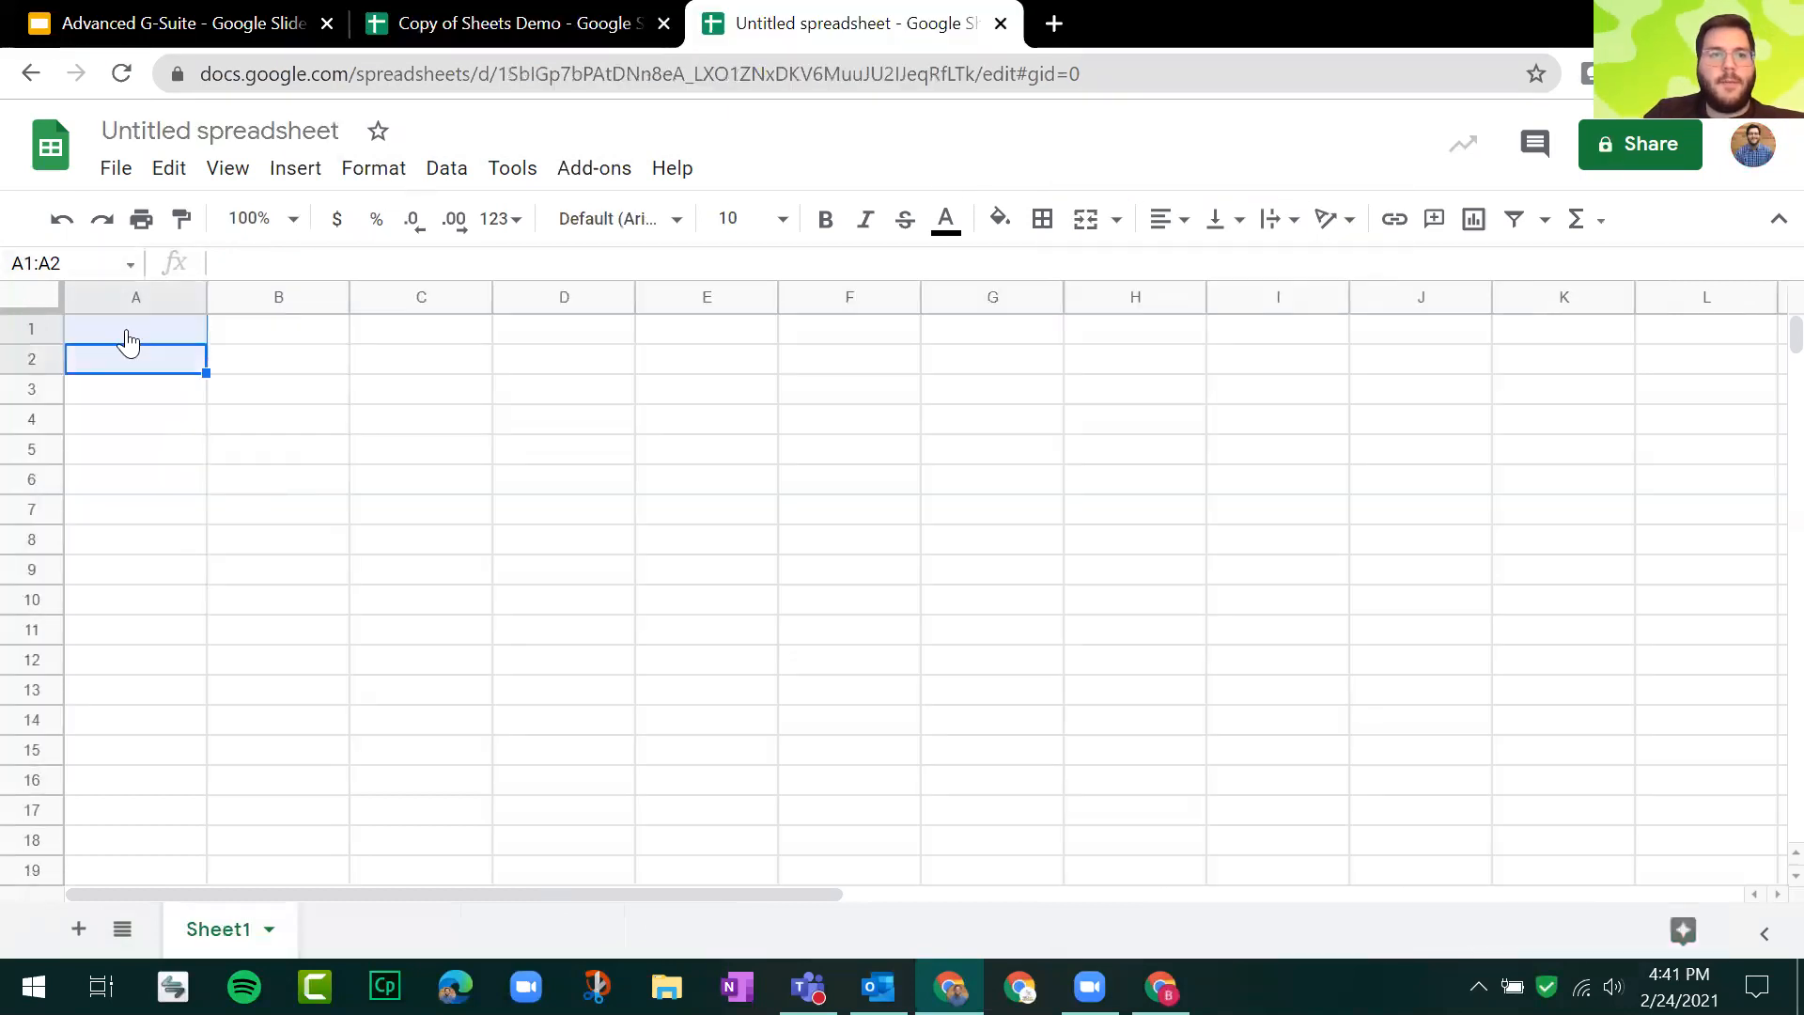
right_click(131, 348)
left_click(105, 329)
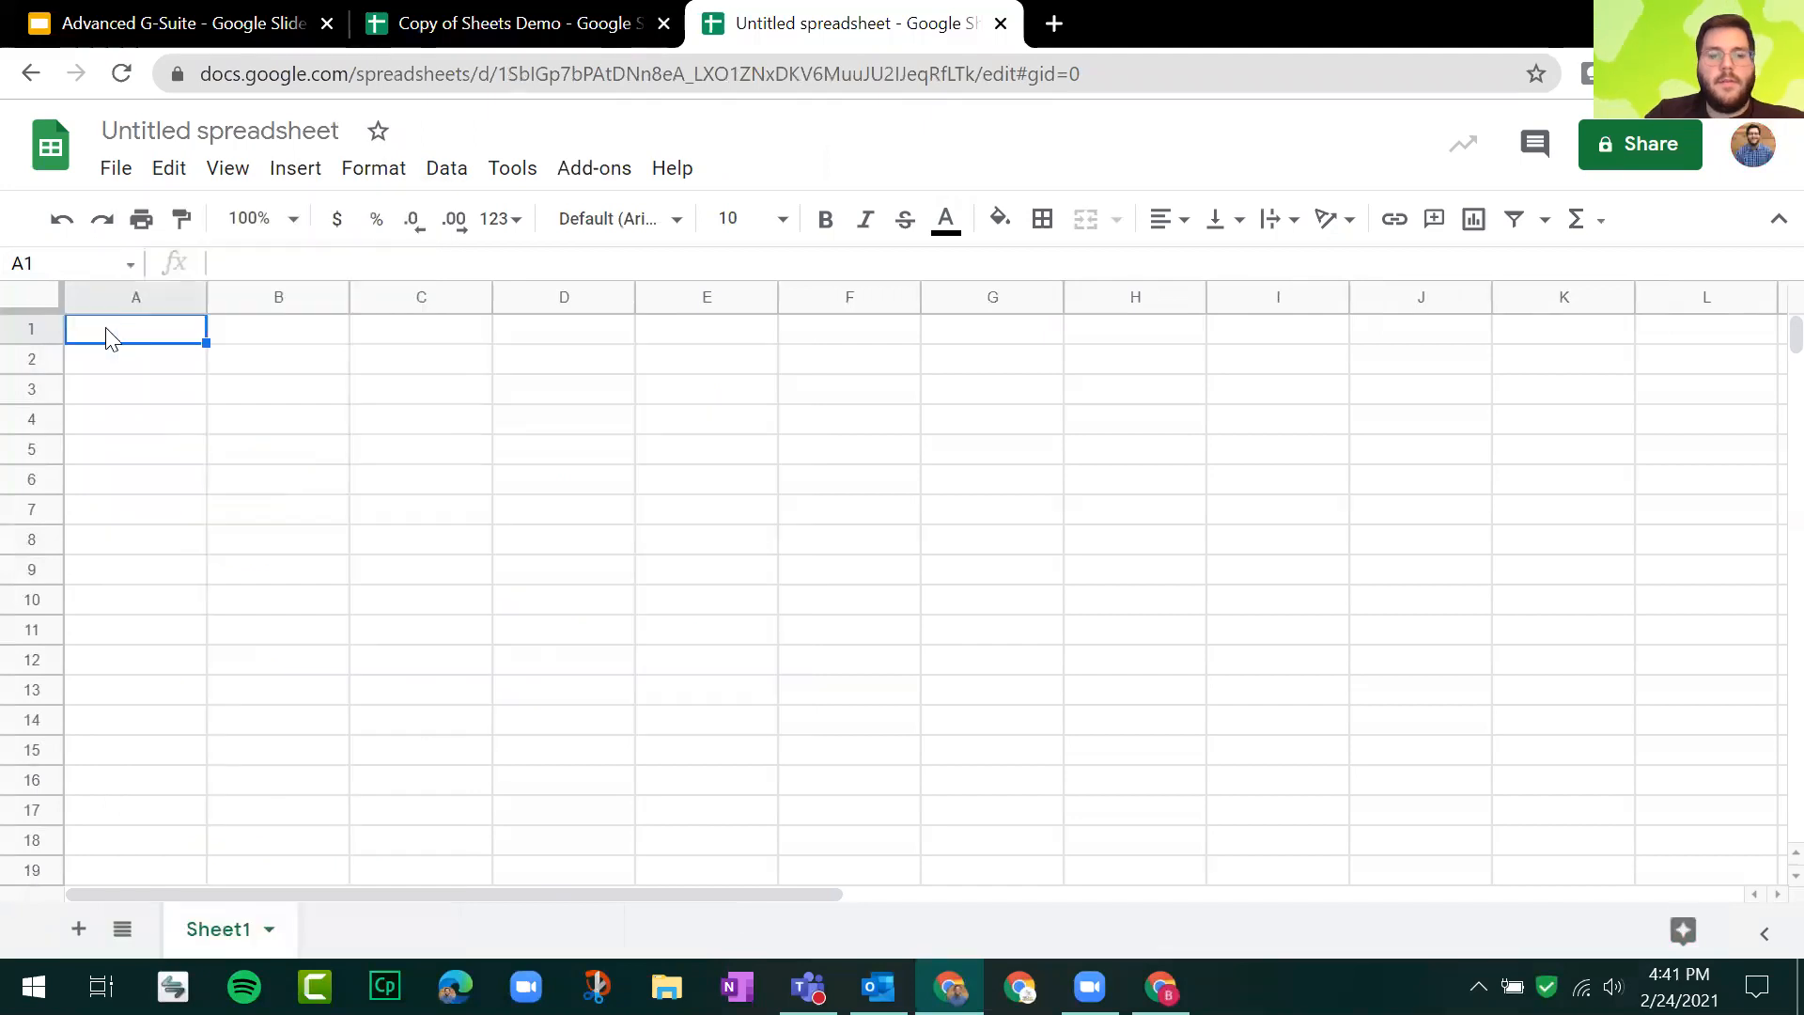
key("ctrl+v")
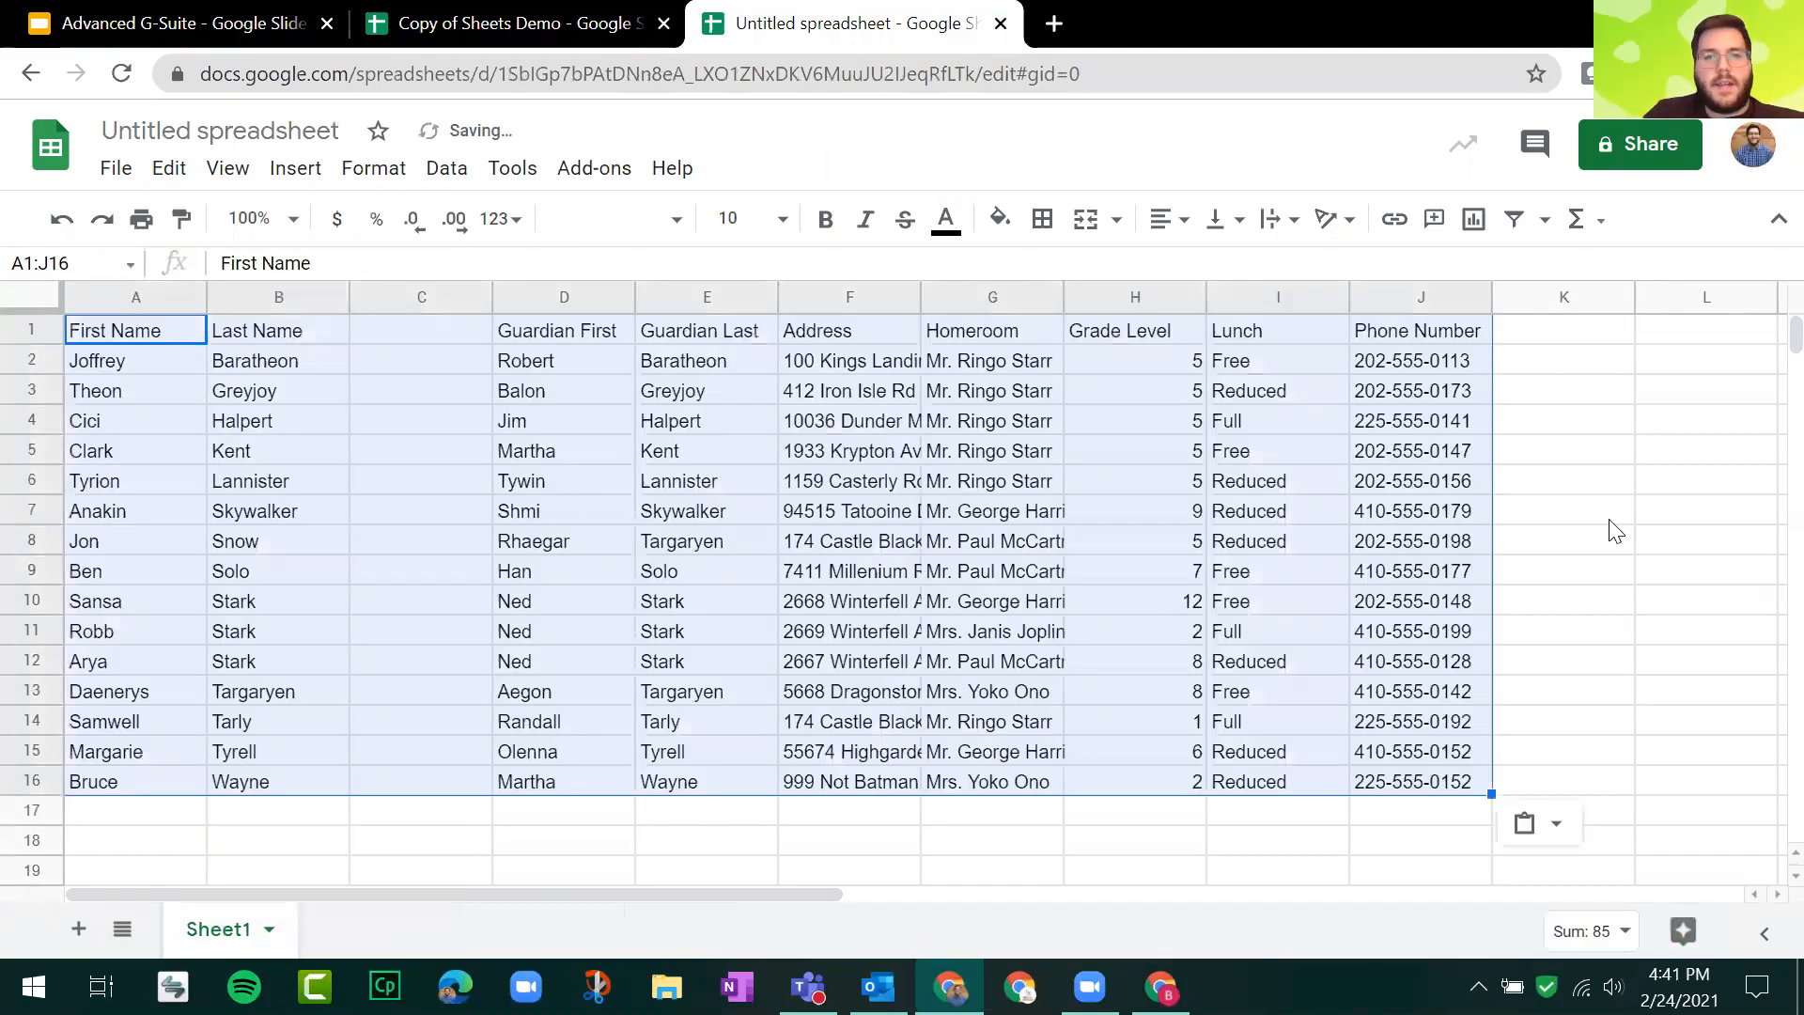
left_click(1606, 514)
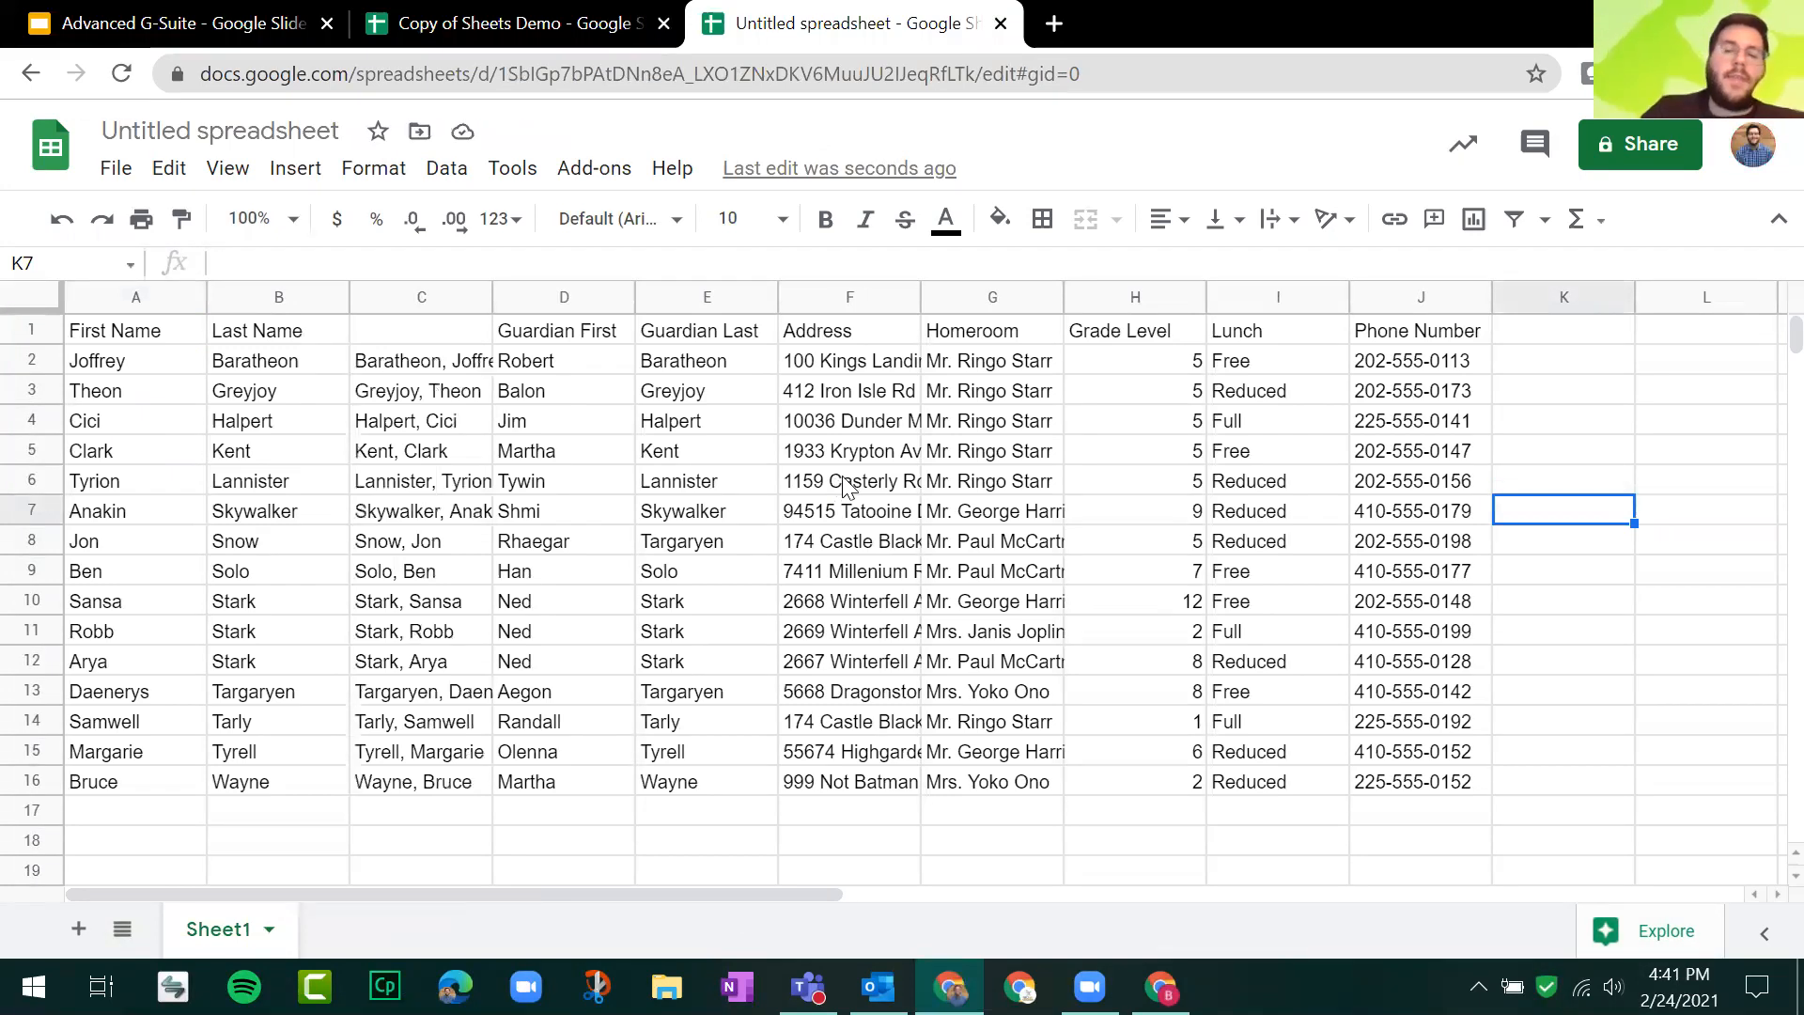
Step: Clear the pasted roster data from A1:J18 in the untitled spreadsheet
left_click_drag(1457, 837, 137, 337)
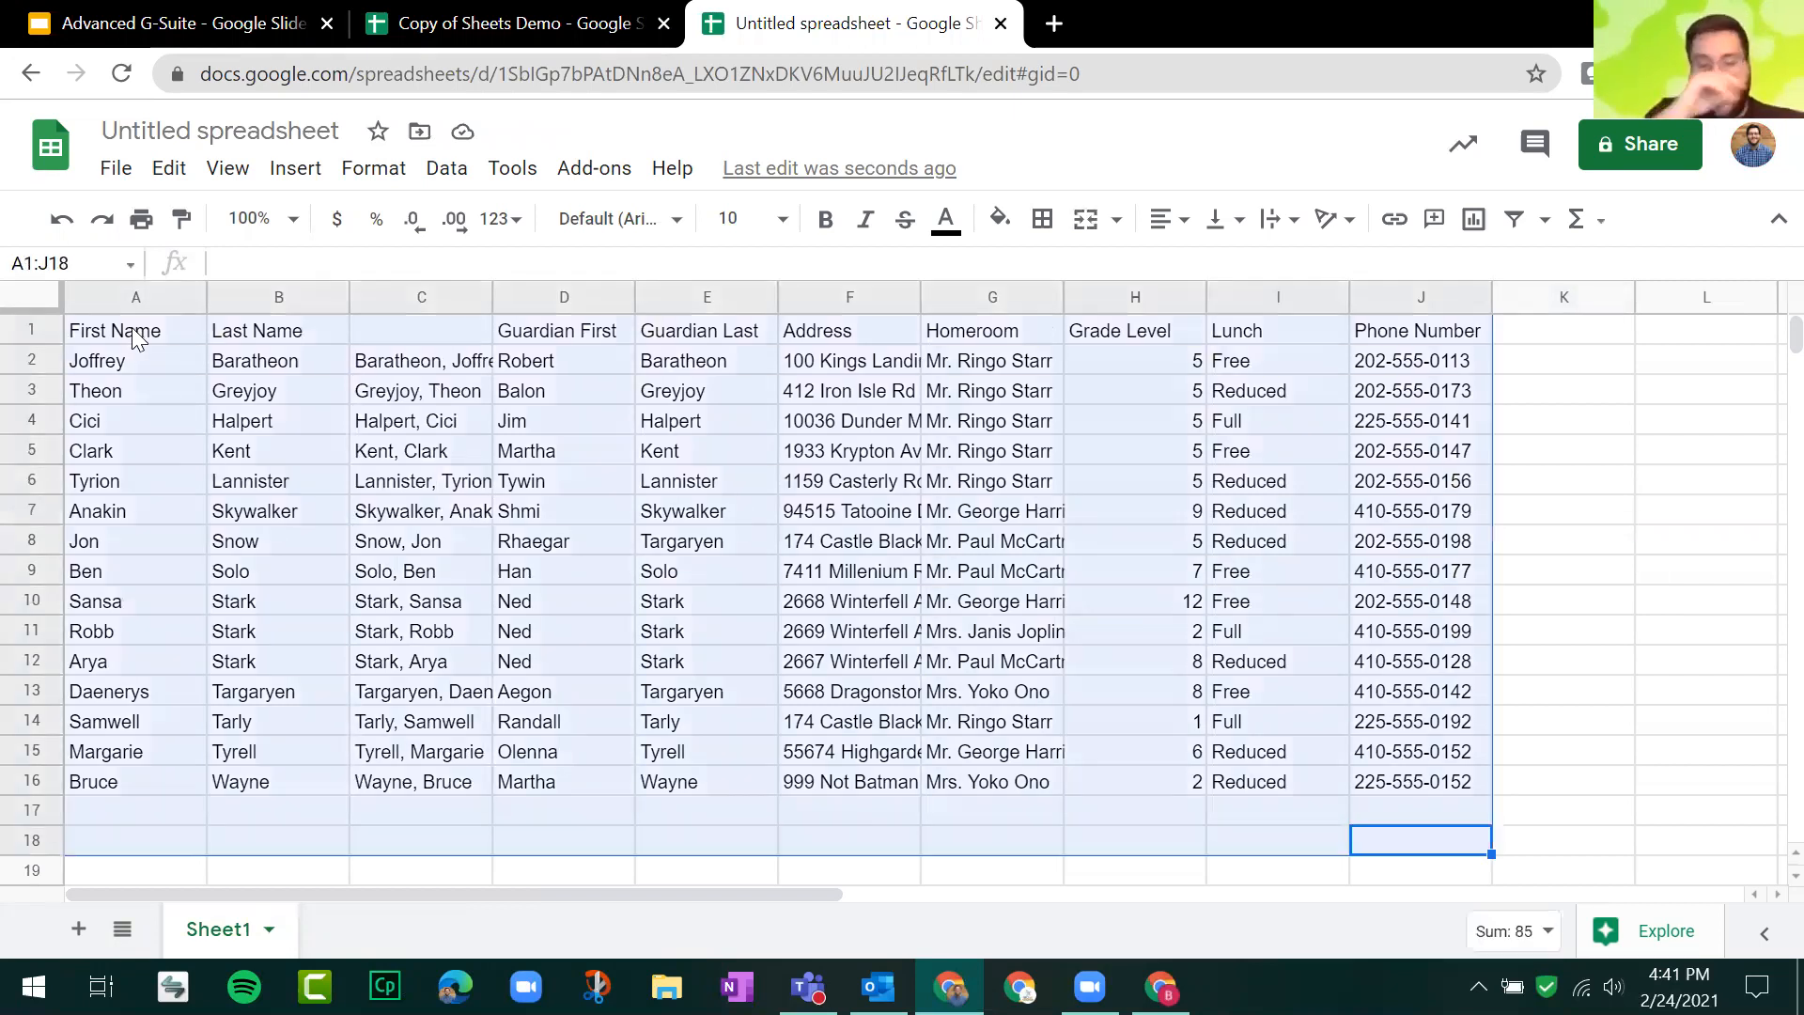
key("Delete")
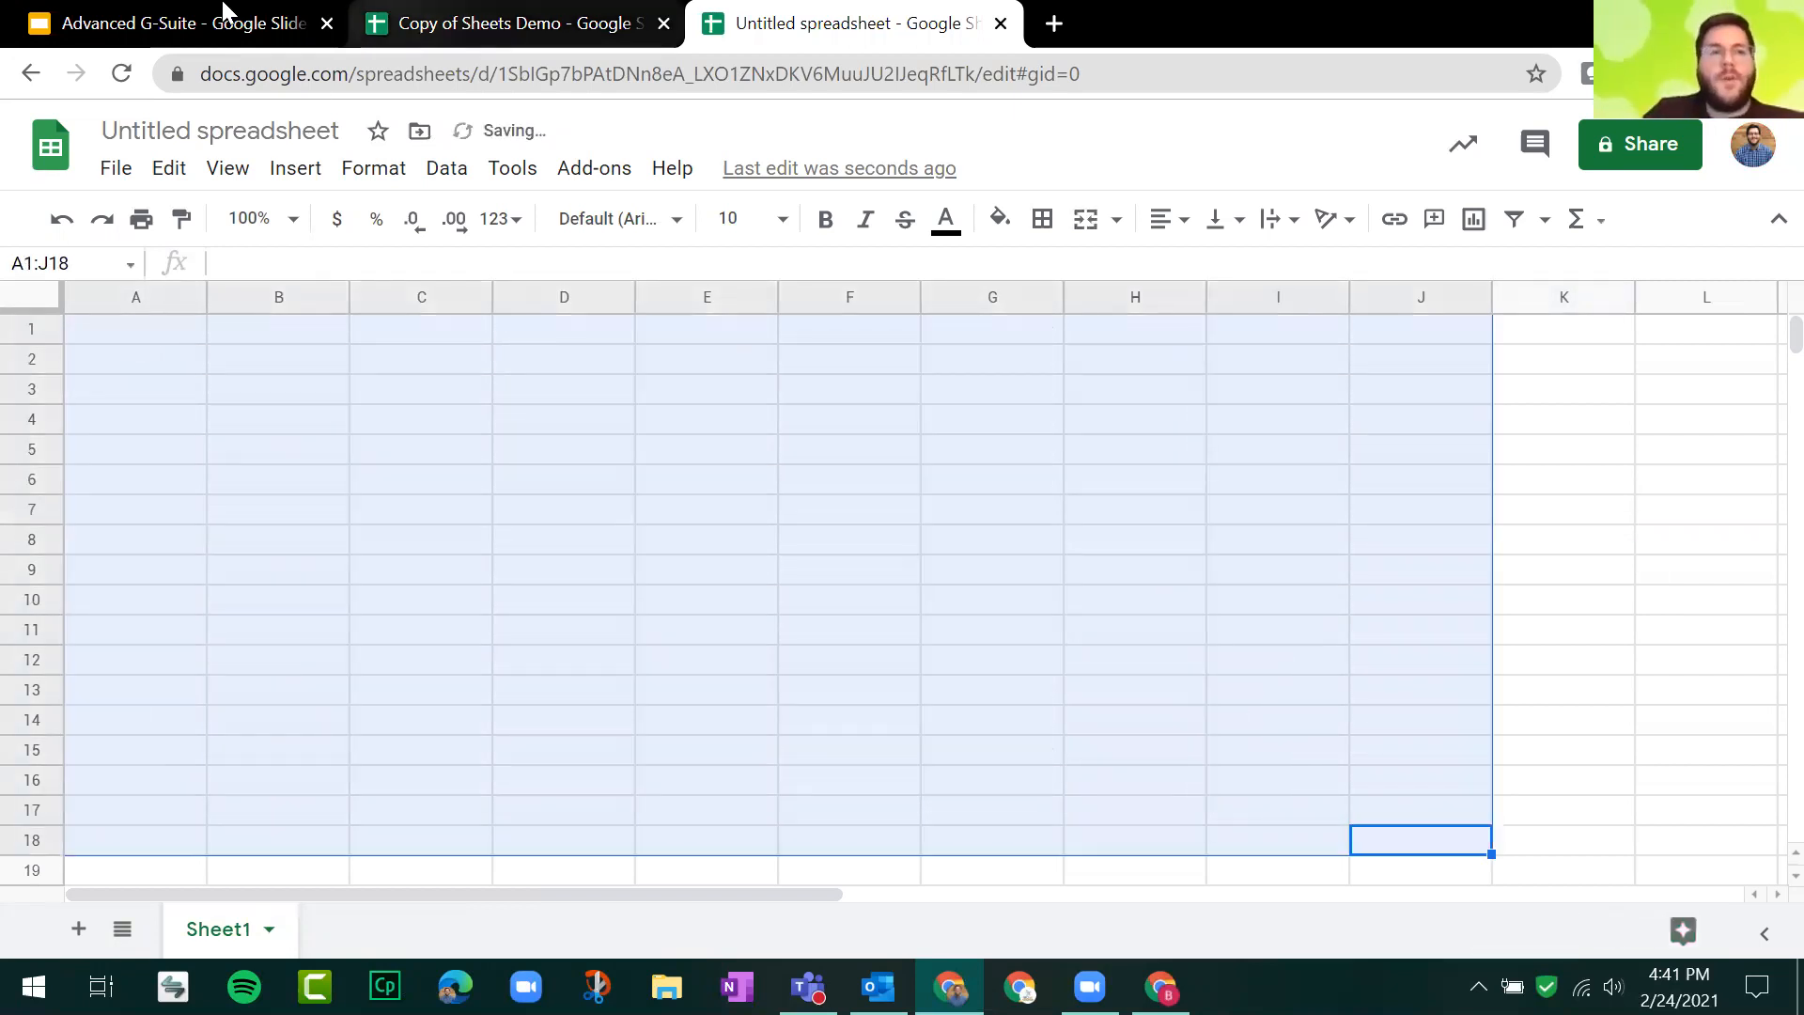
Step: Open the Import Range link from the Sheets features slide, then return to the Copy of Sheets Demo spreadsheet
left_click(222, 16)
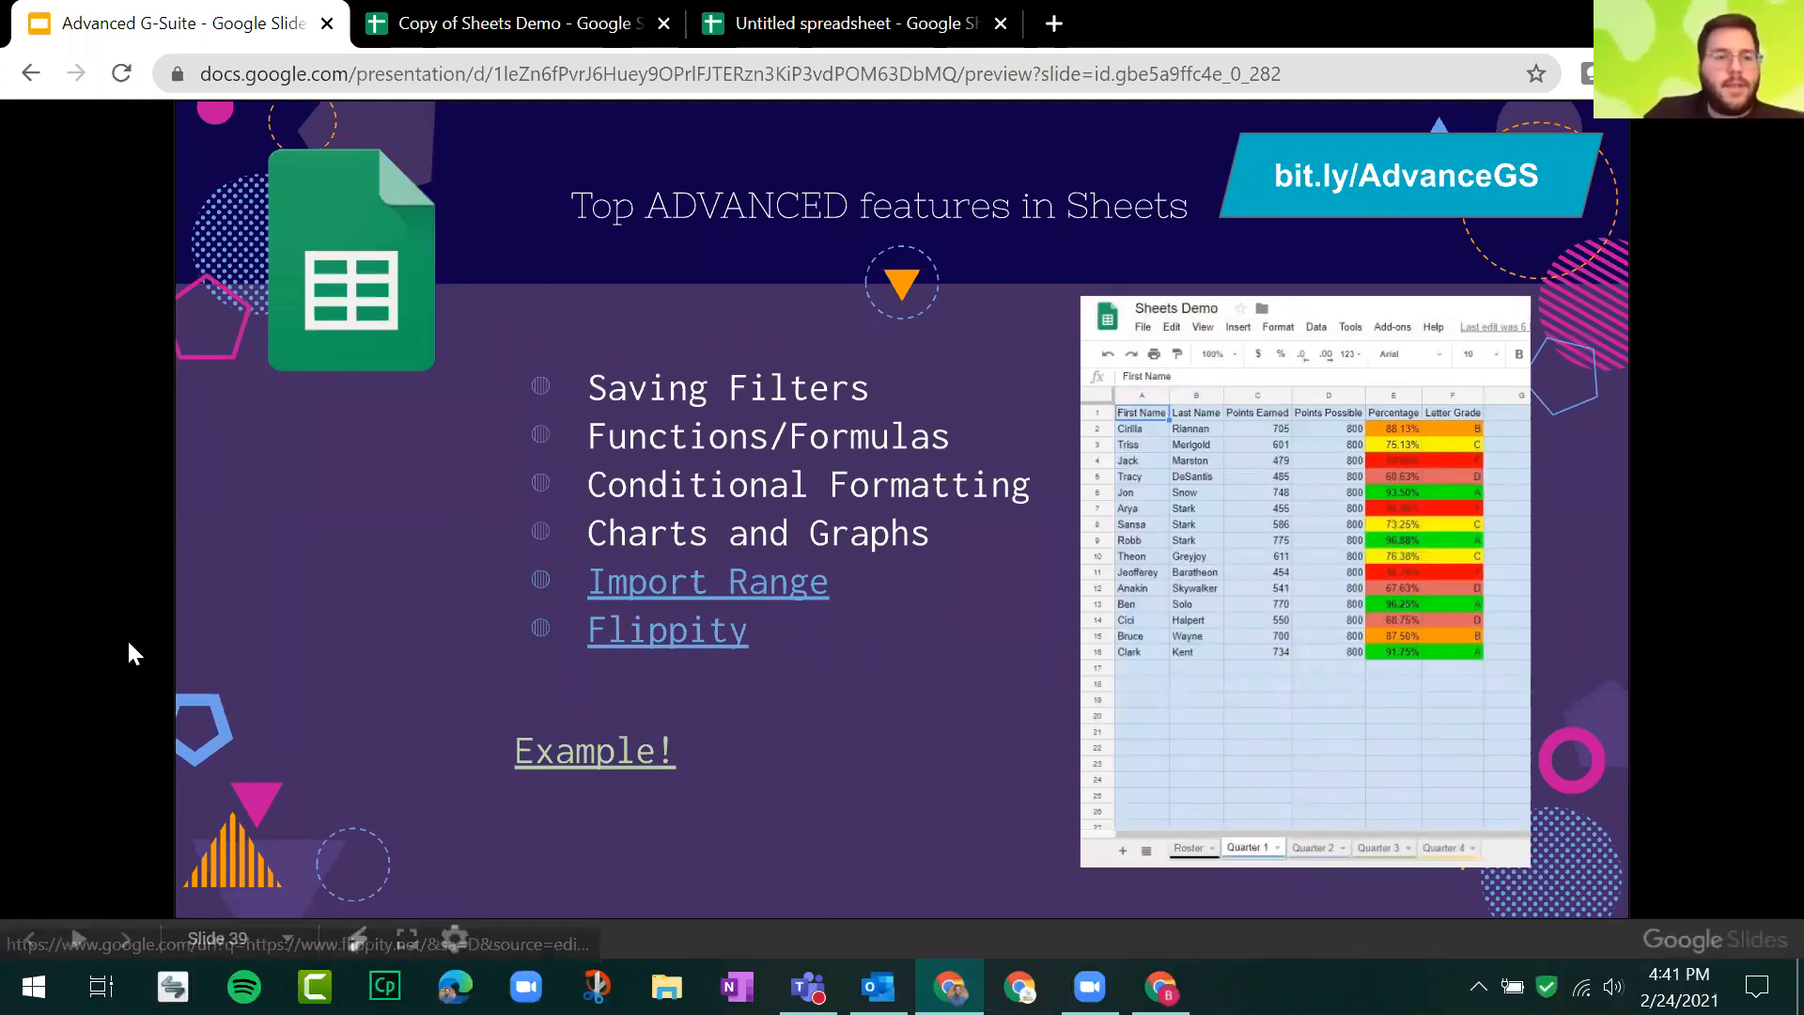
left_click(746, 584)
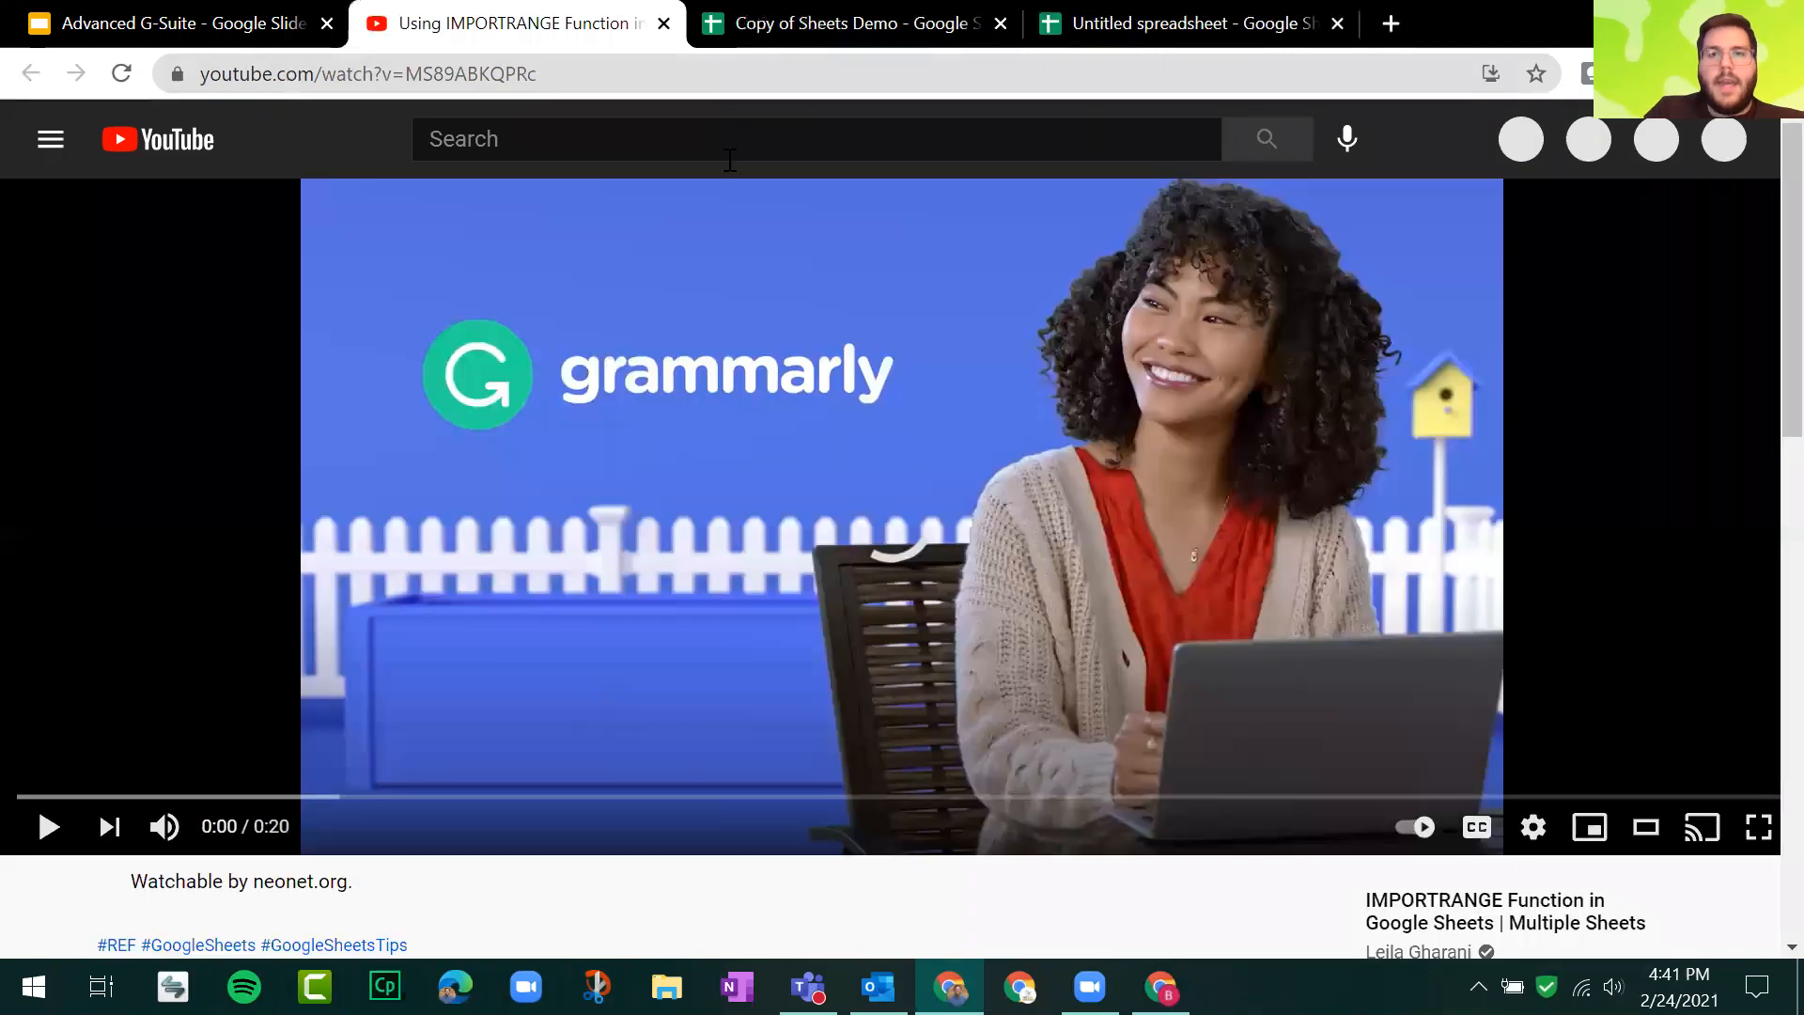
key("ctrl+4")
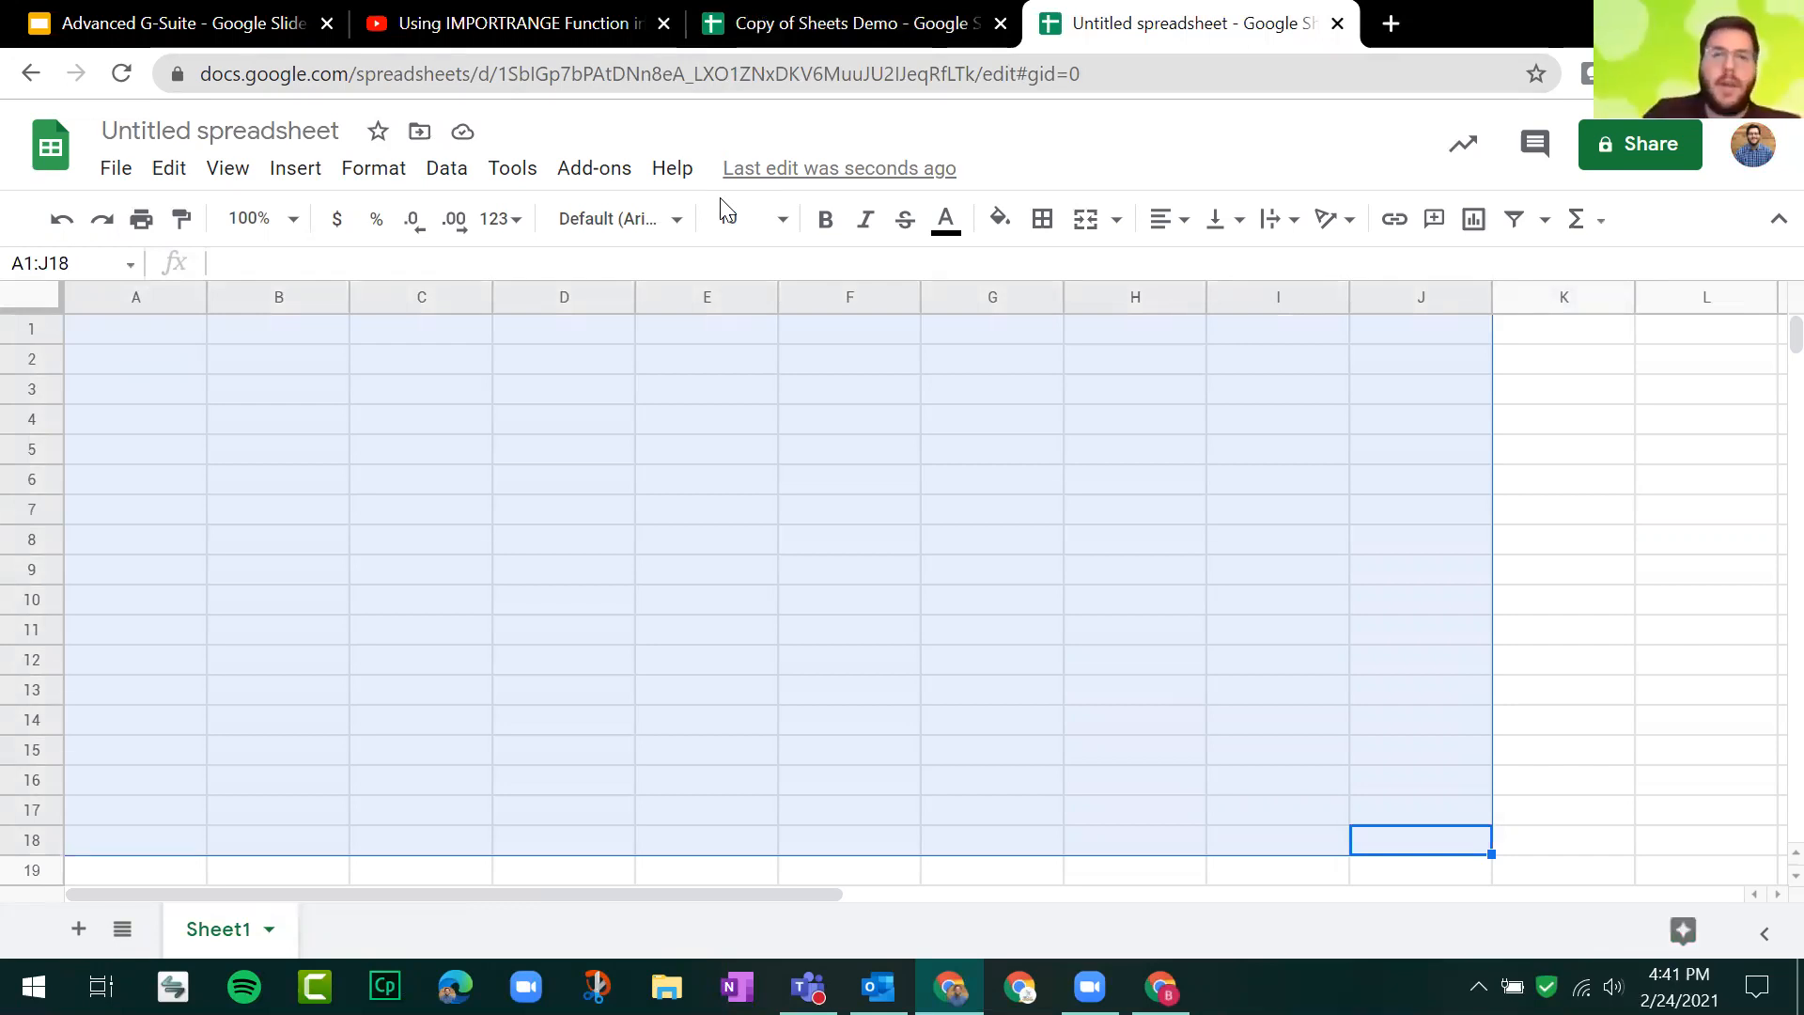
key("ctrl+3")
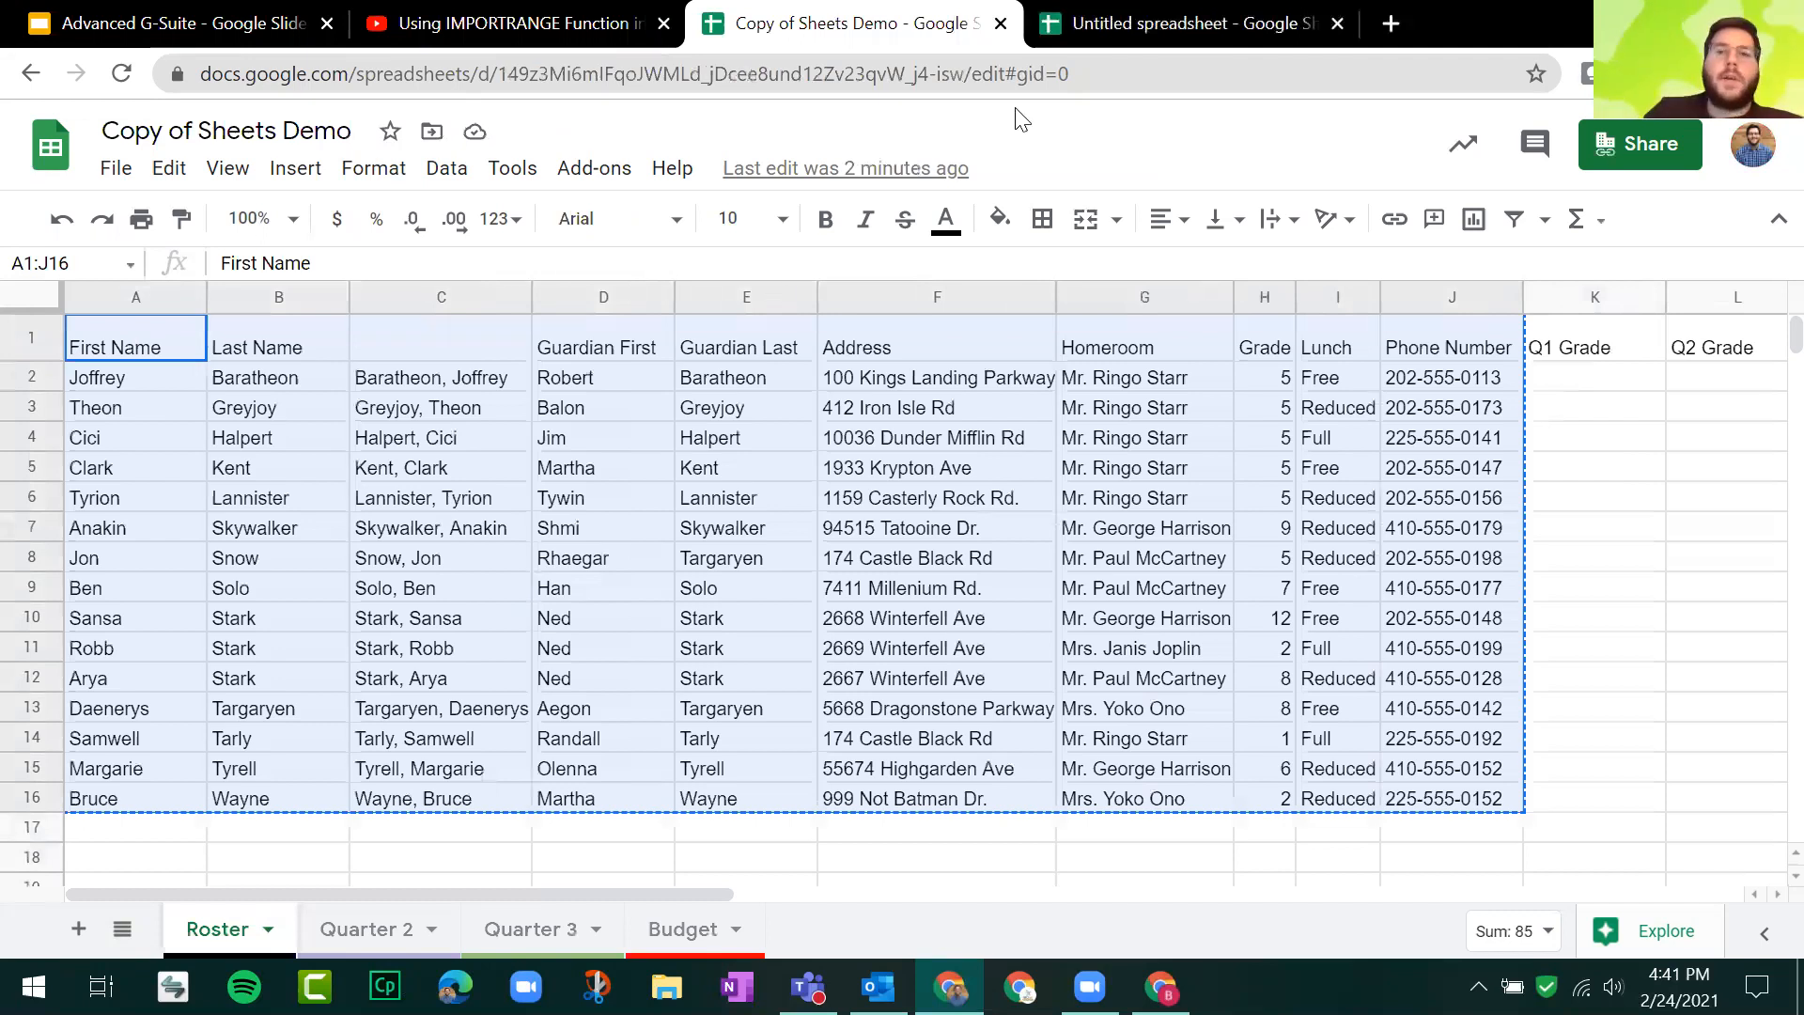
Step: Start an IMPORTRANGE formula in cell A1 of the untitled spreadsheet and review the function's description and syntax
key("ctrl+4")
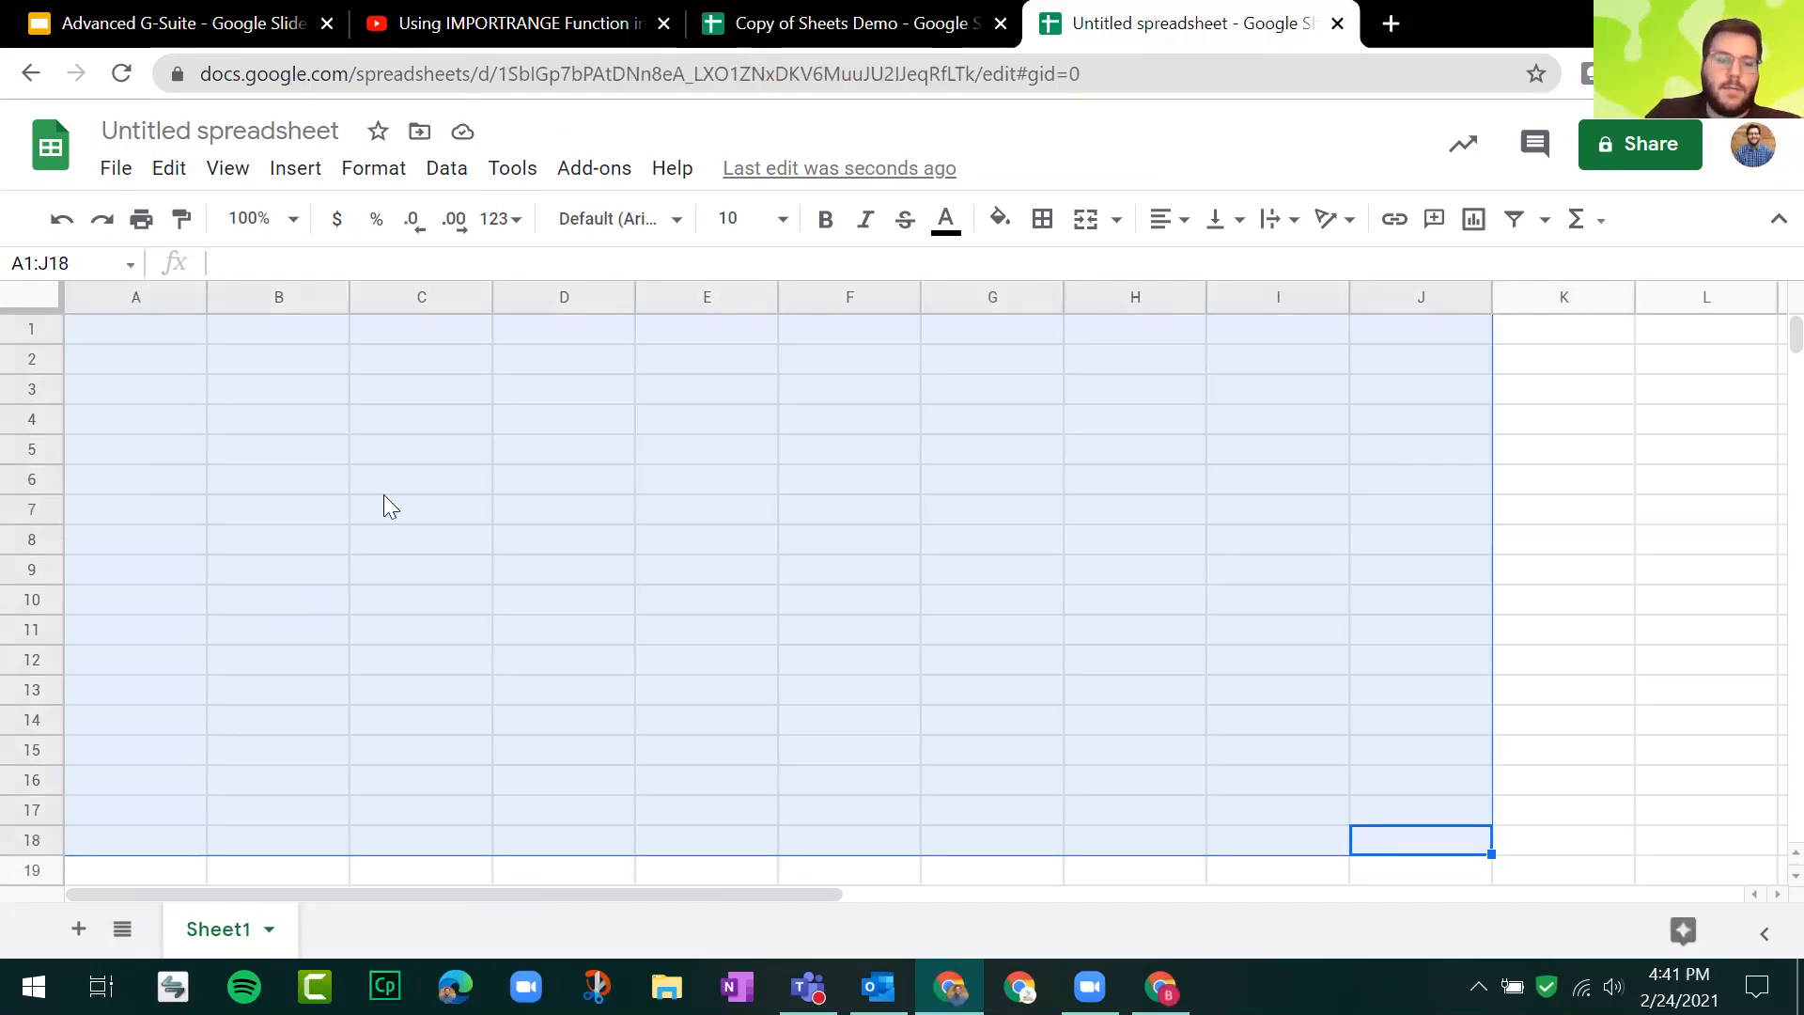
left_click(431, 434)
left_click(163, 335)
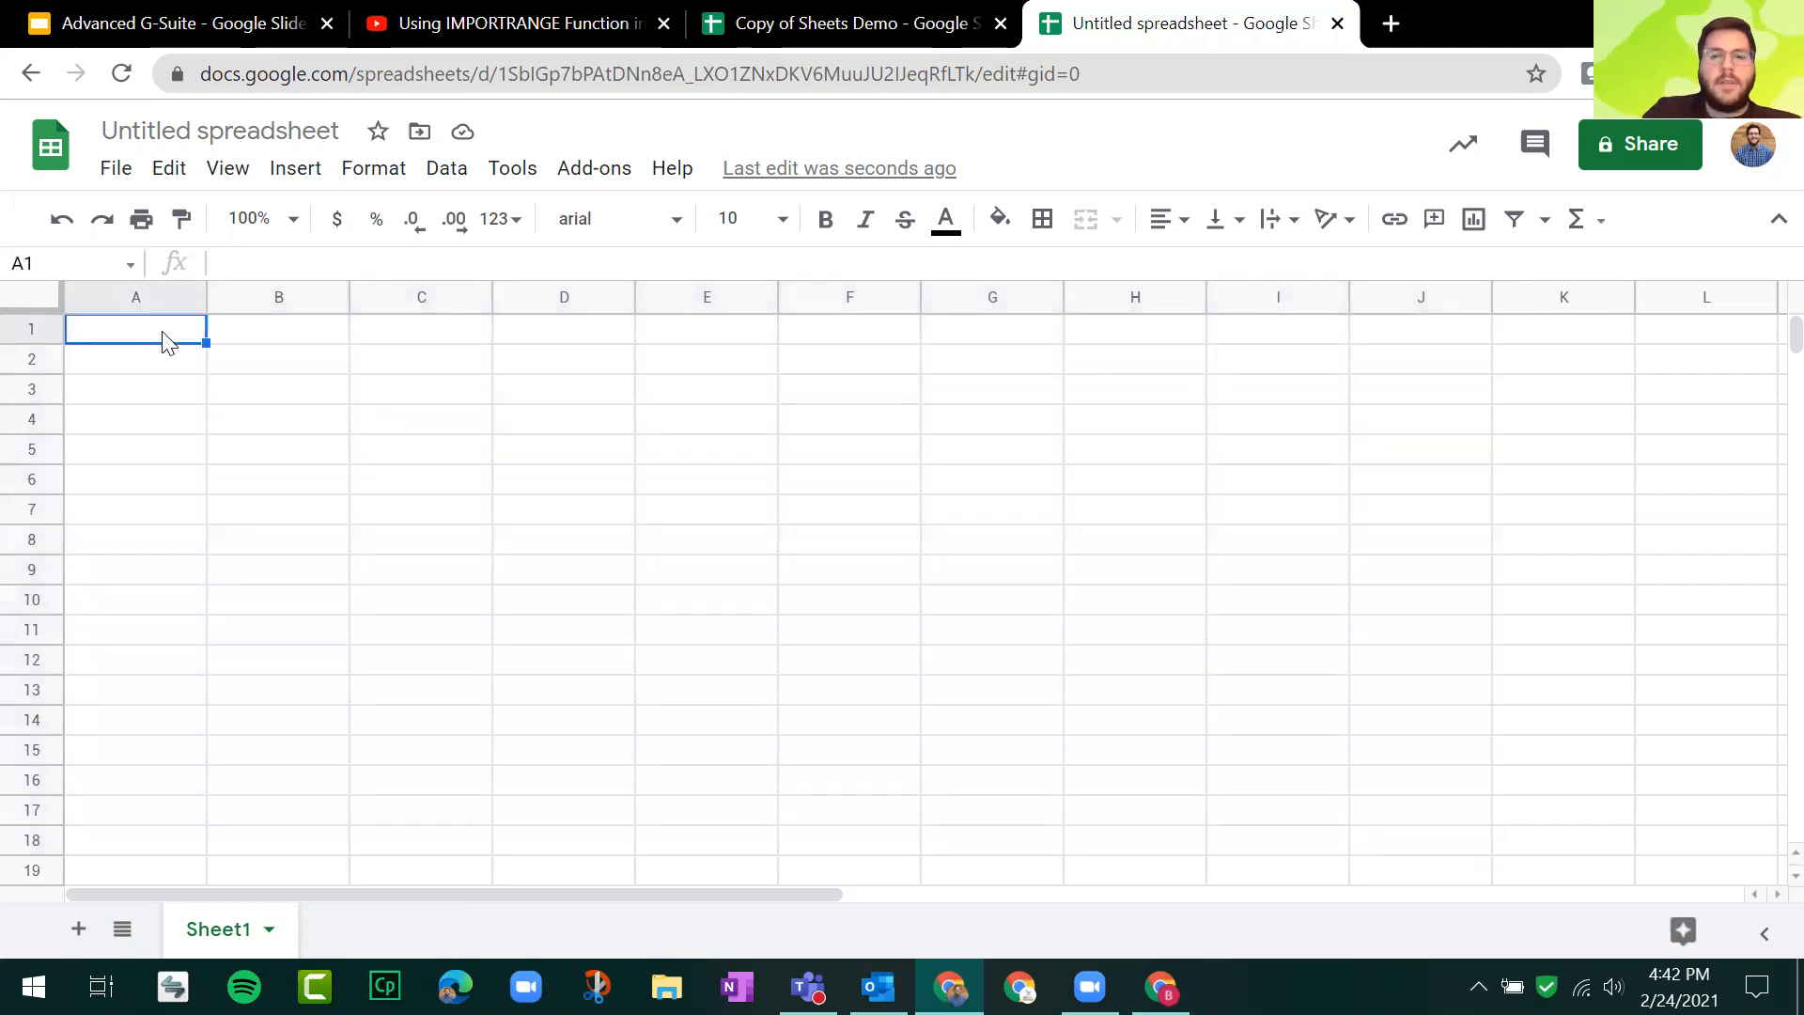
type("=")
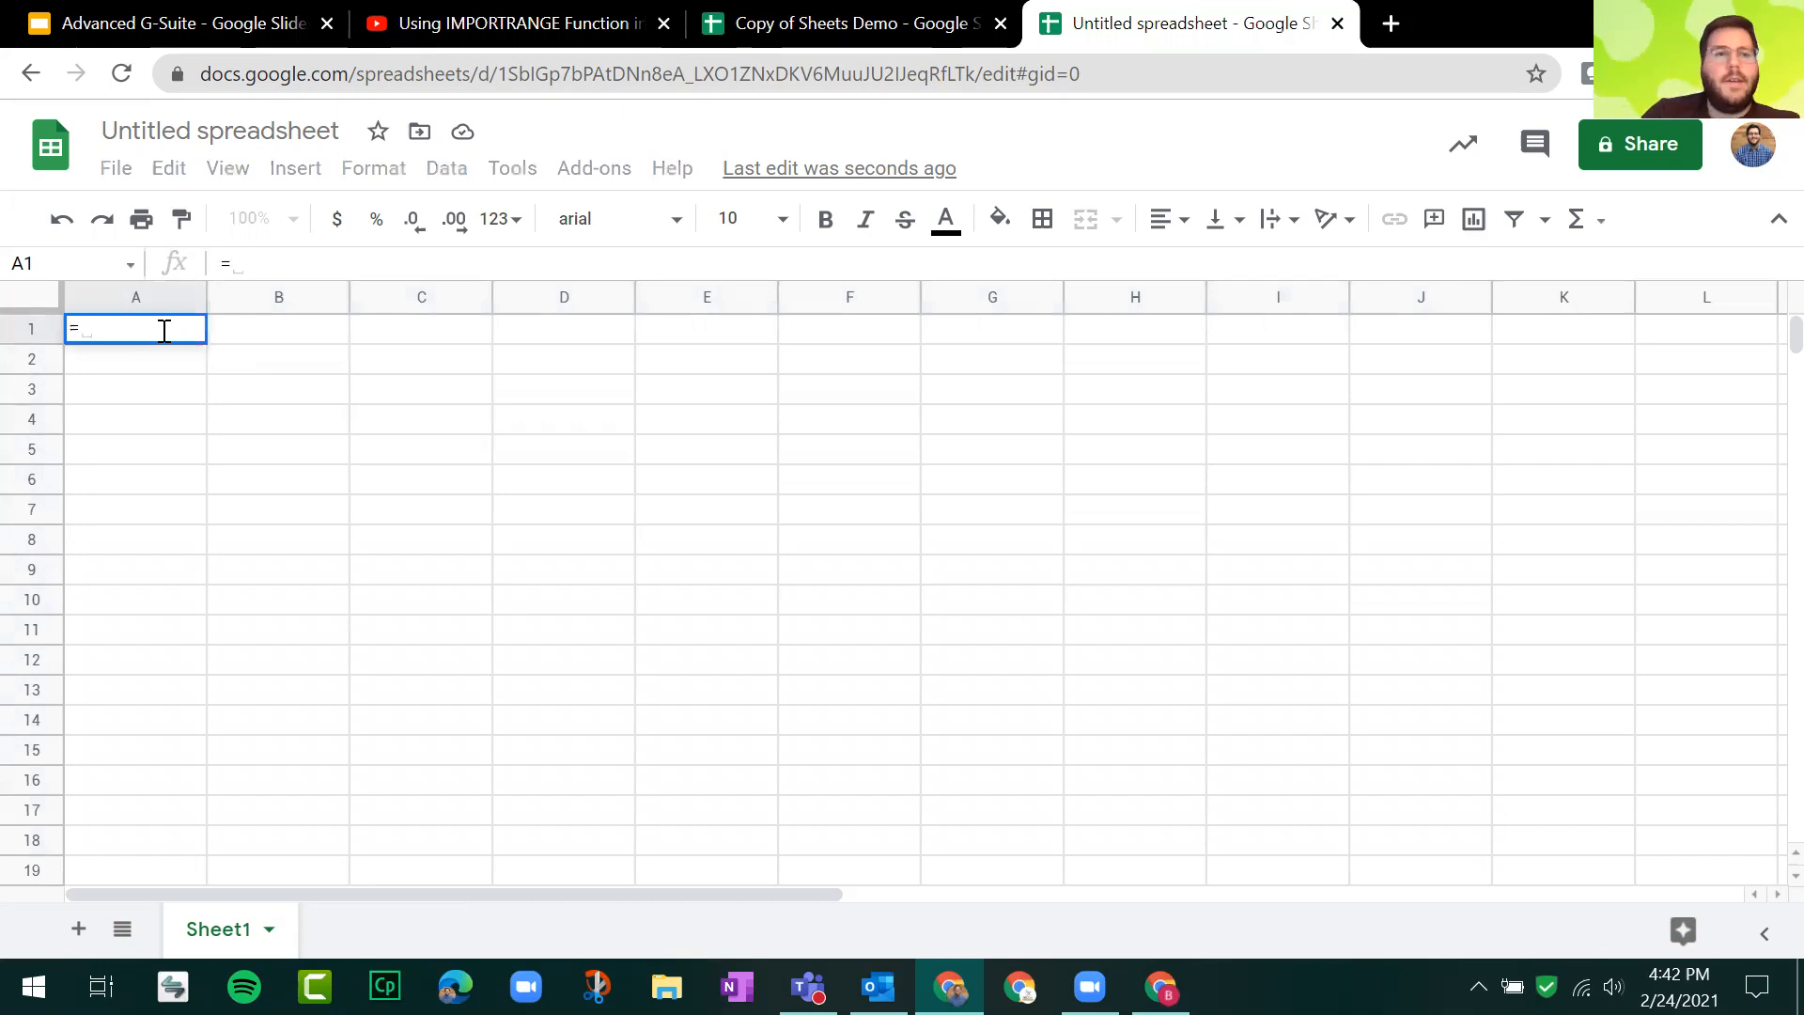
type("import")
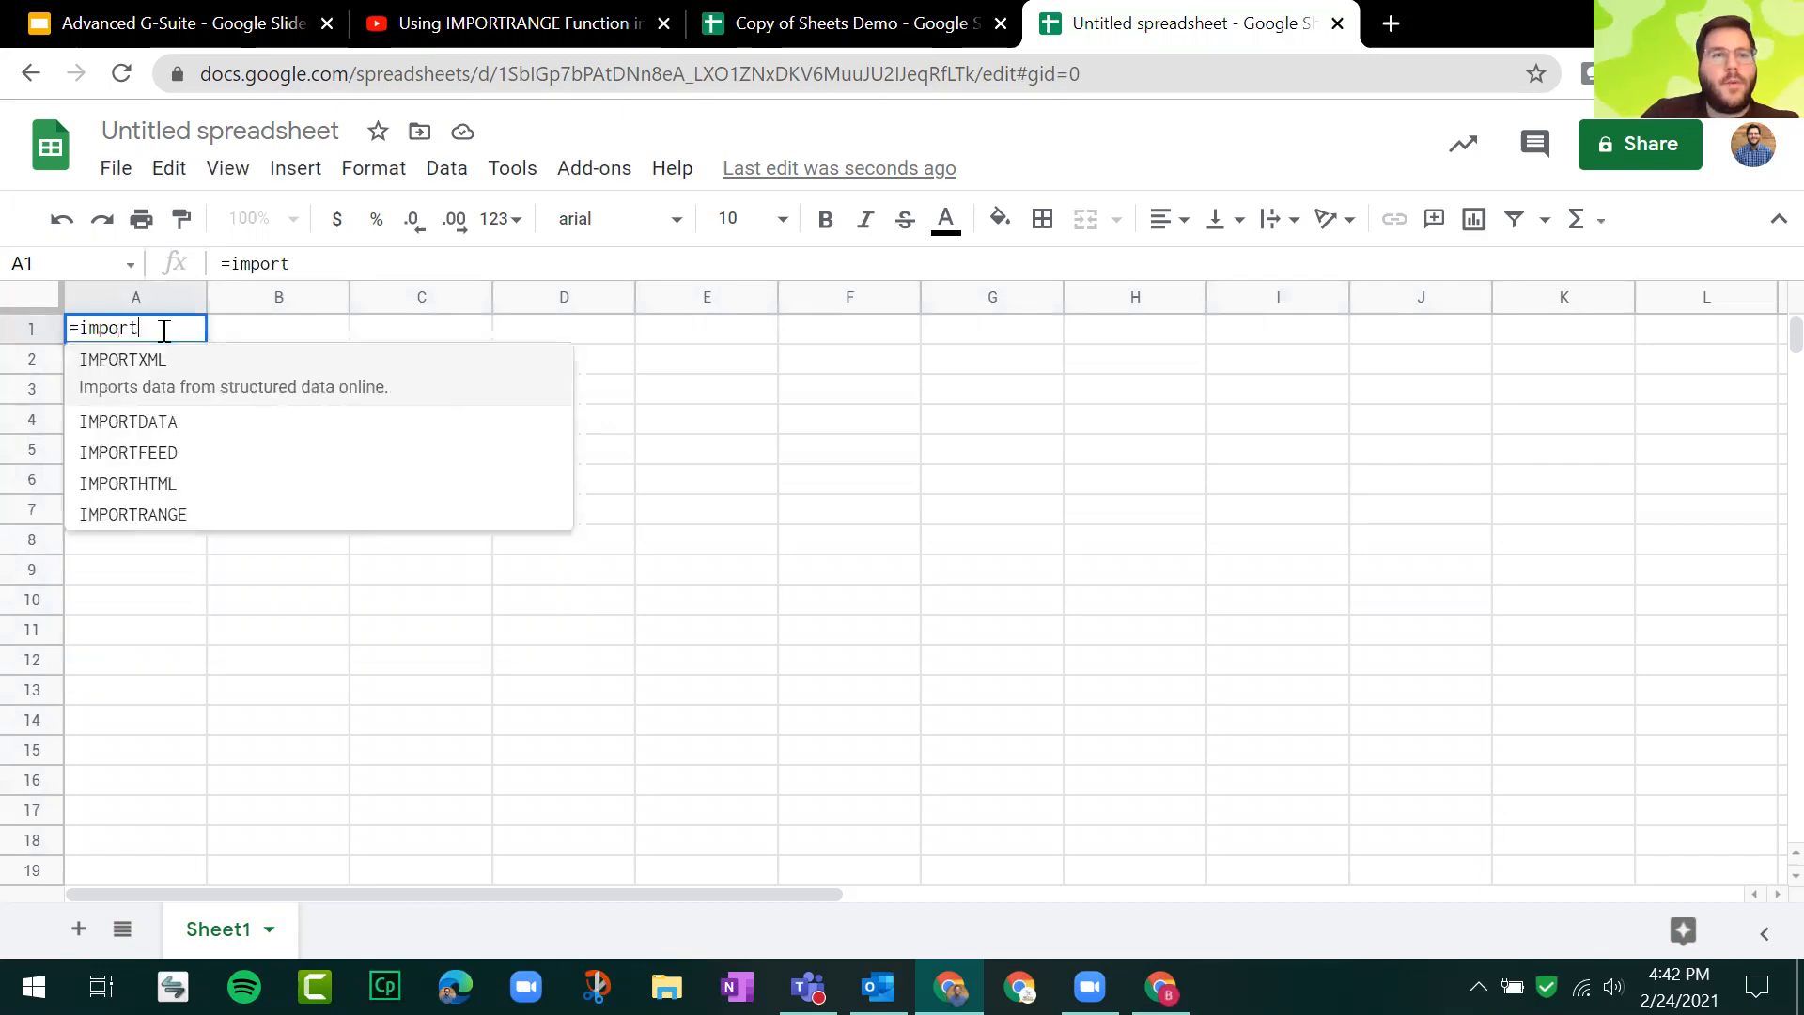
type("r")
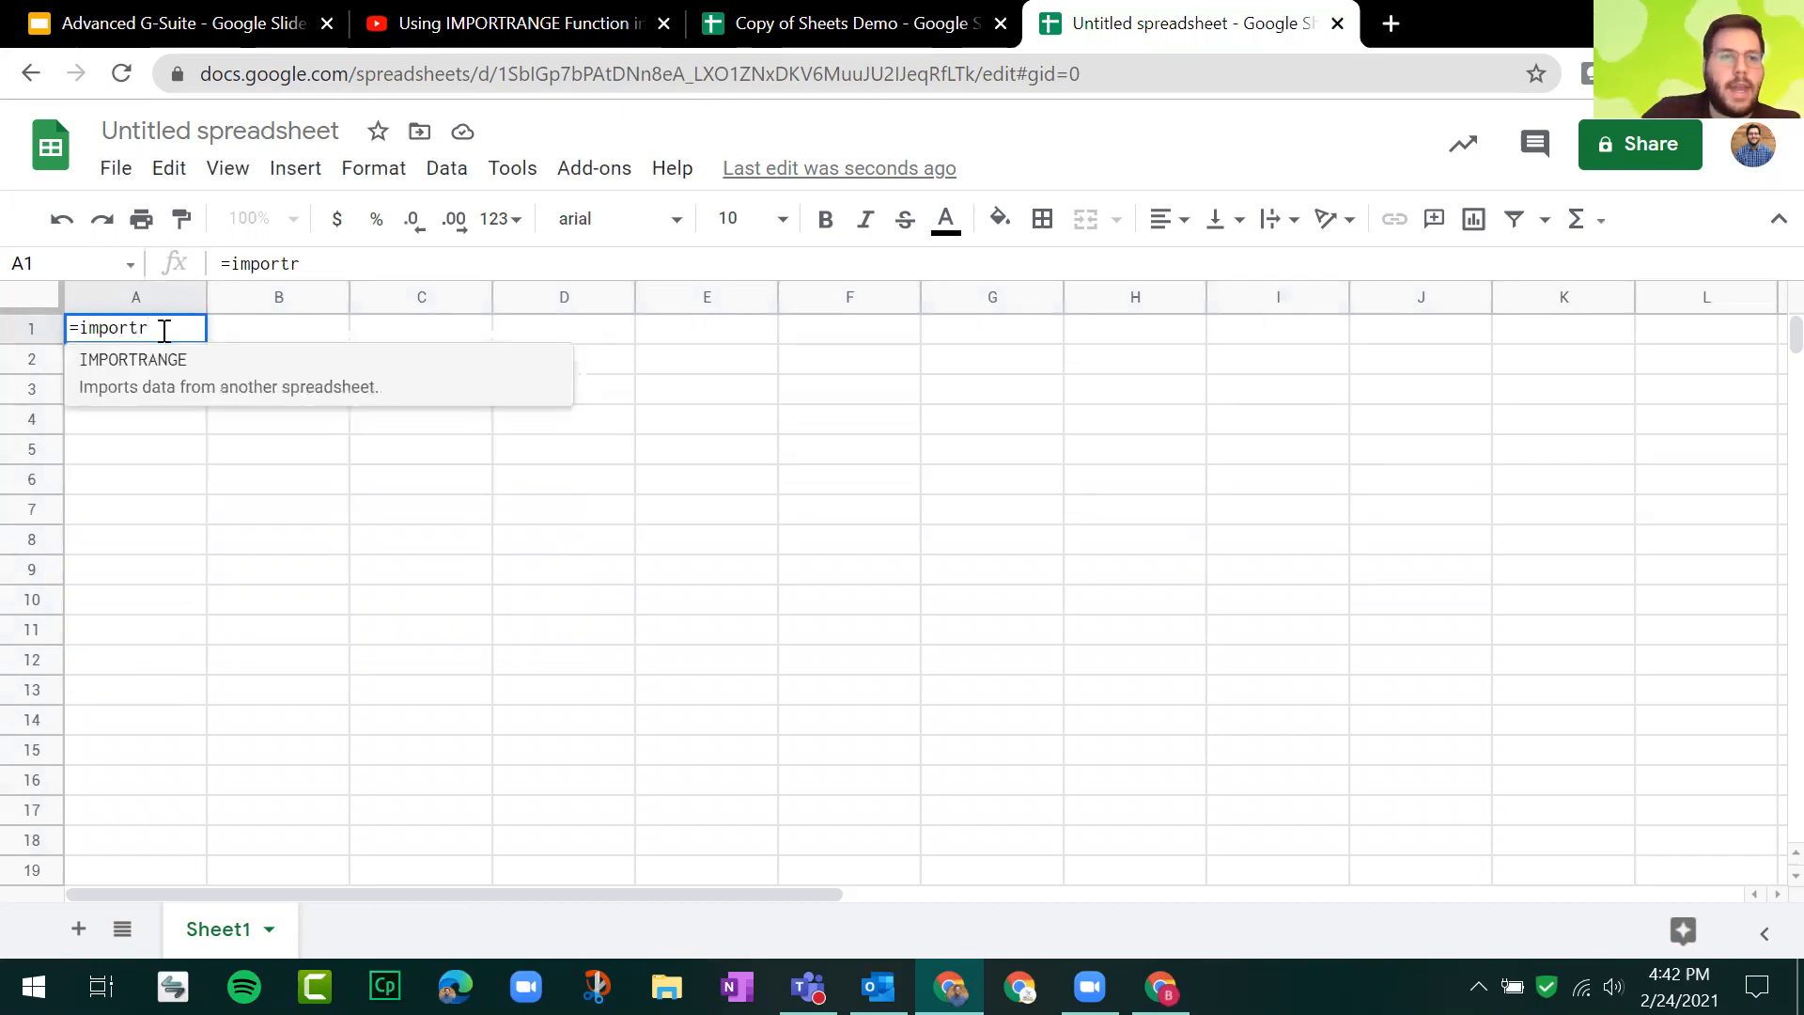
left_click(168, 400)
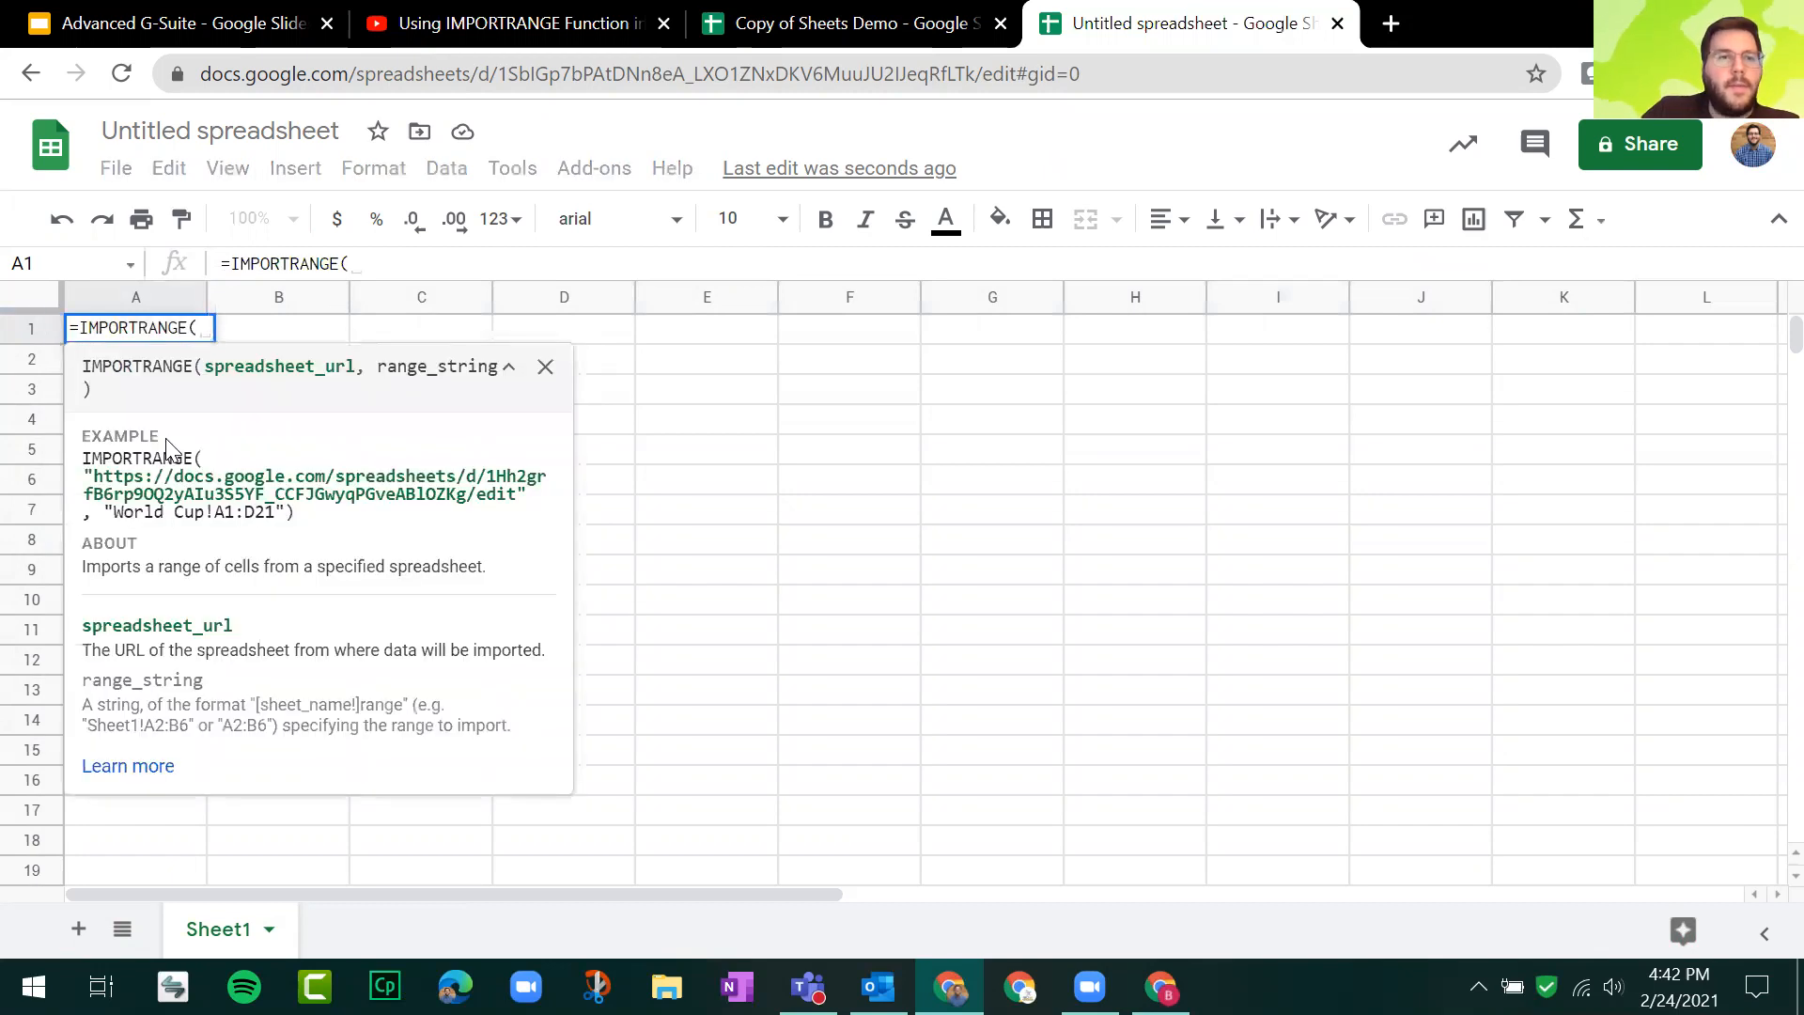
left_click_drag(121, 569, 488, 576)
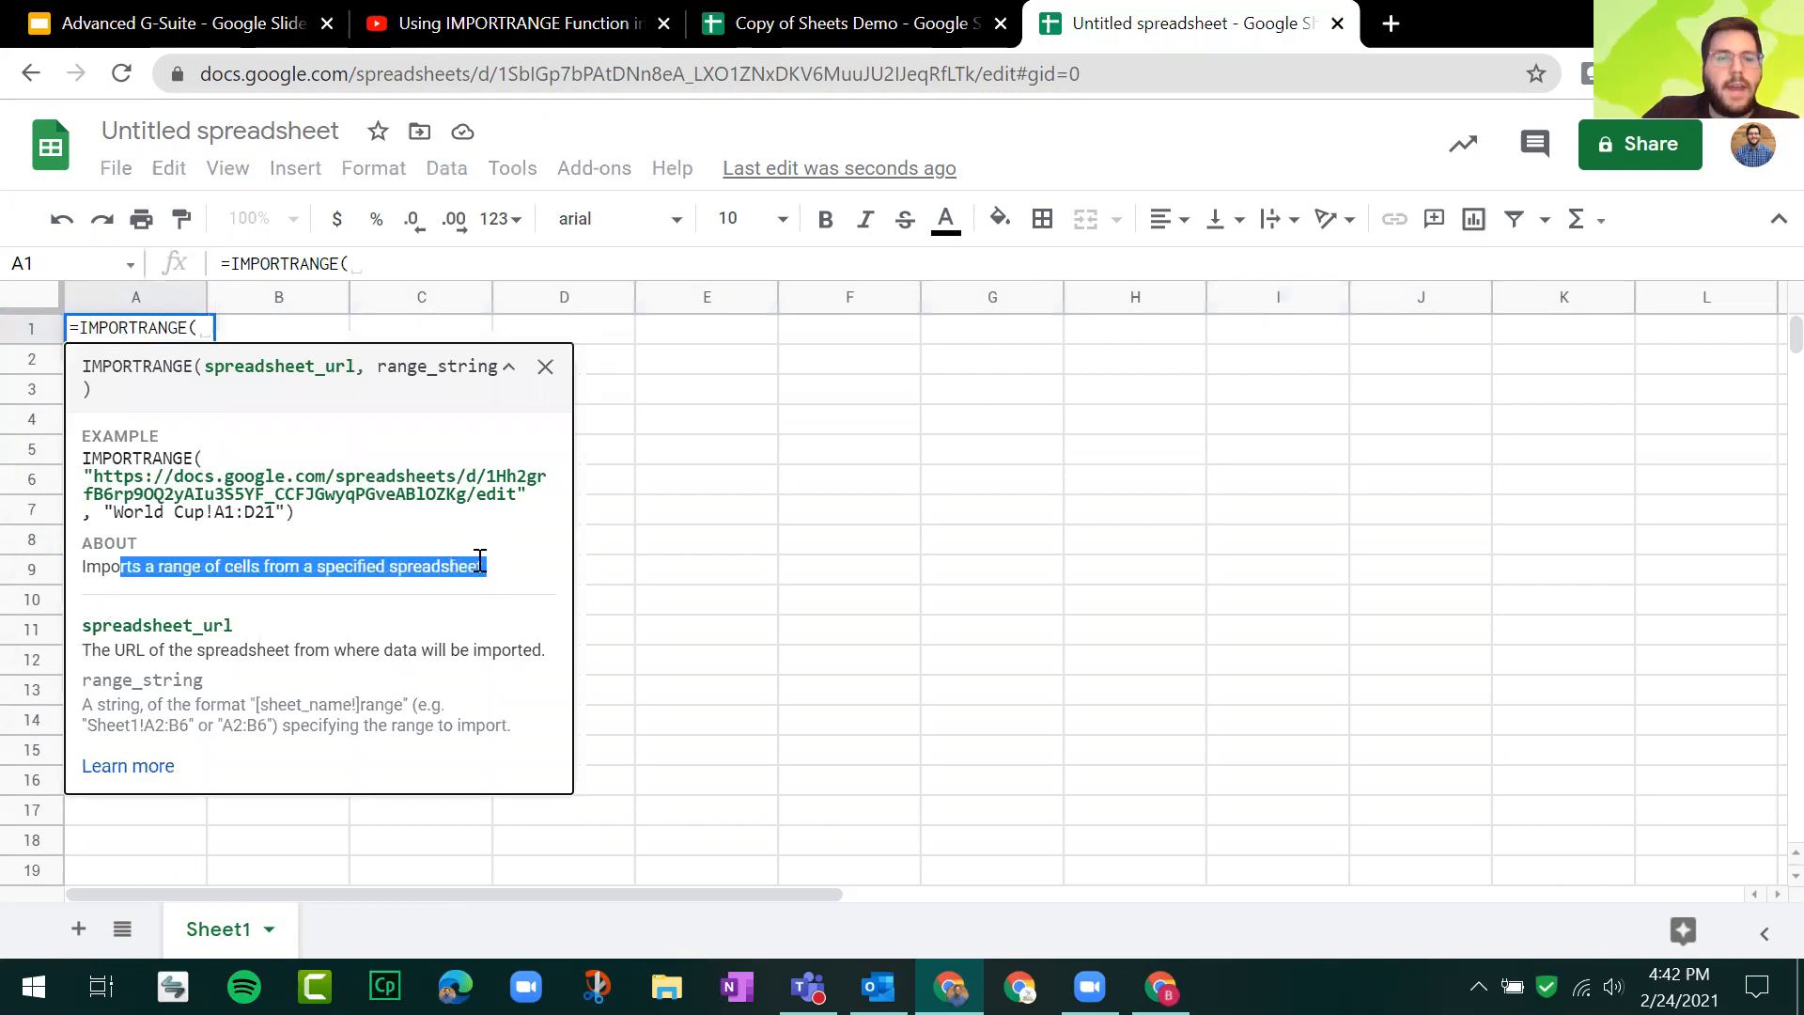
left_click_drag(91, 366, 361, 371)
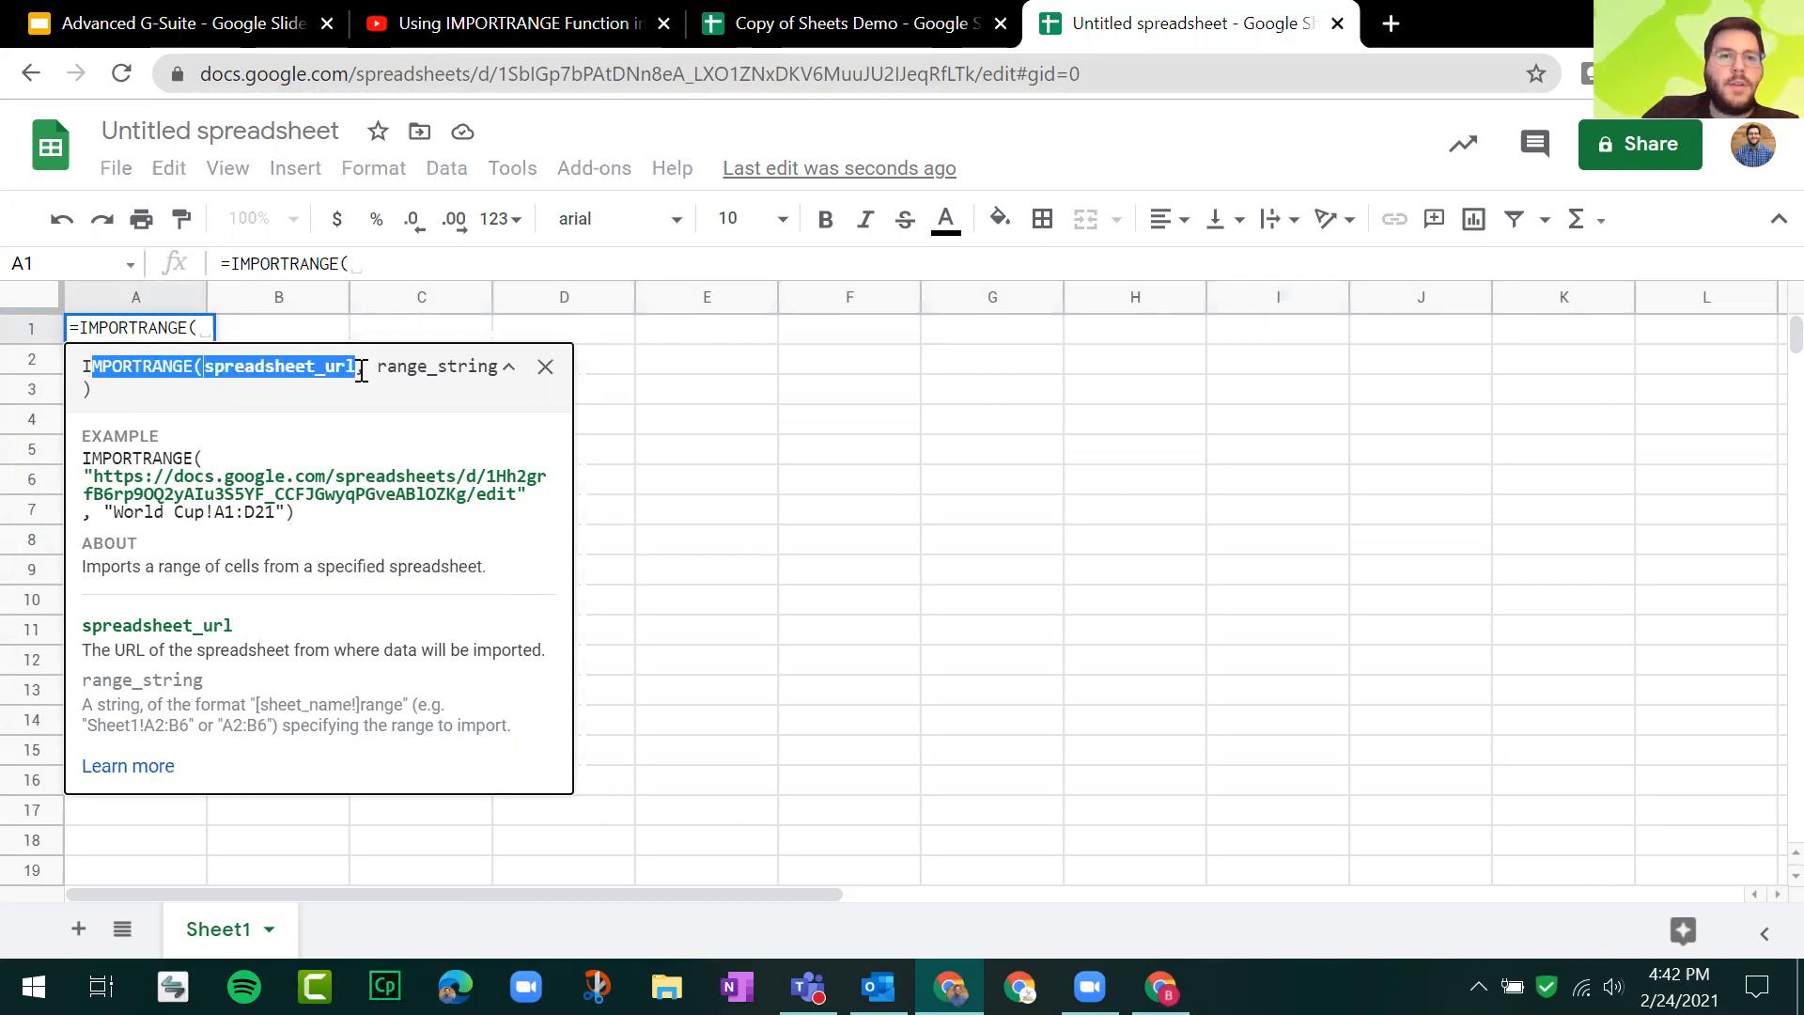
Step: Copy the web address of Copy of Sheets Demo into the IMPORTRANGE formula as its first argument, followed by a comma
left_click(792, 12)
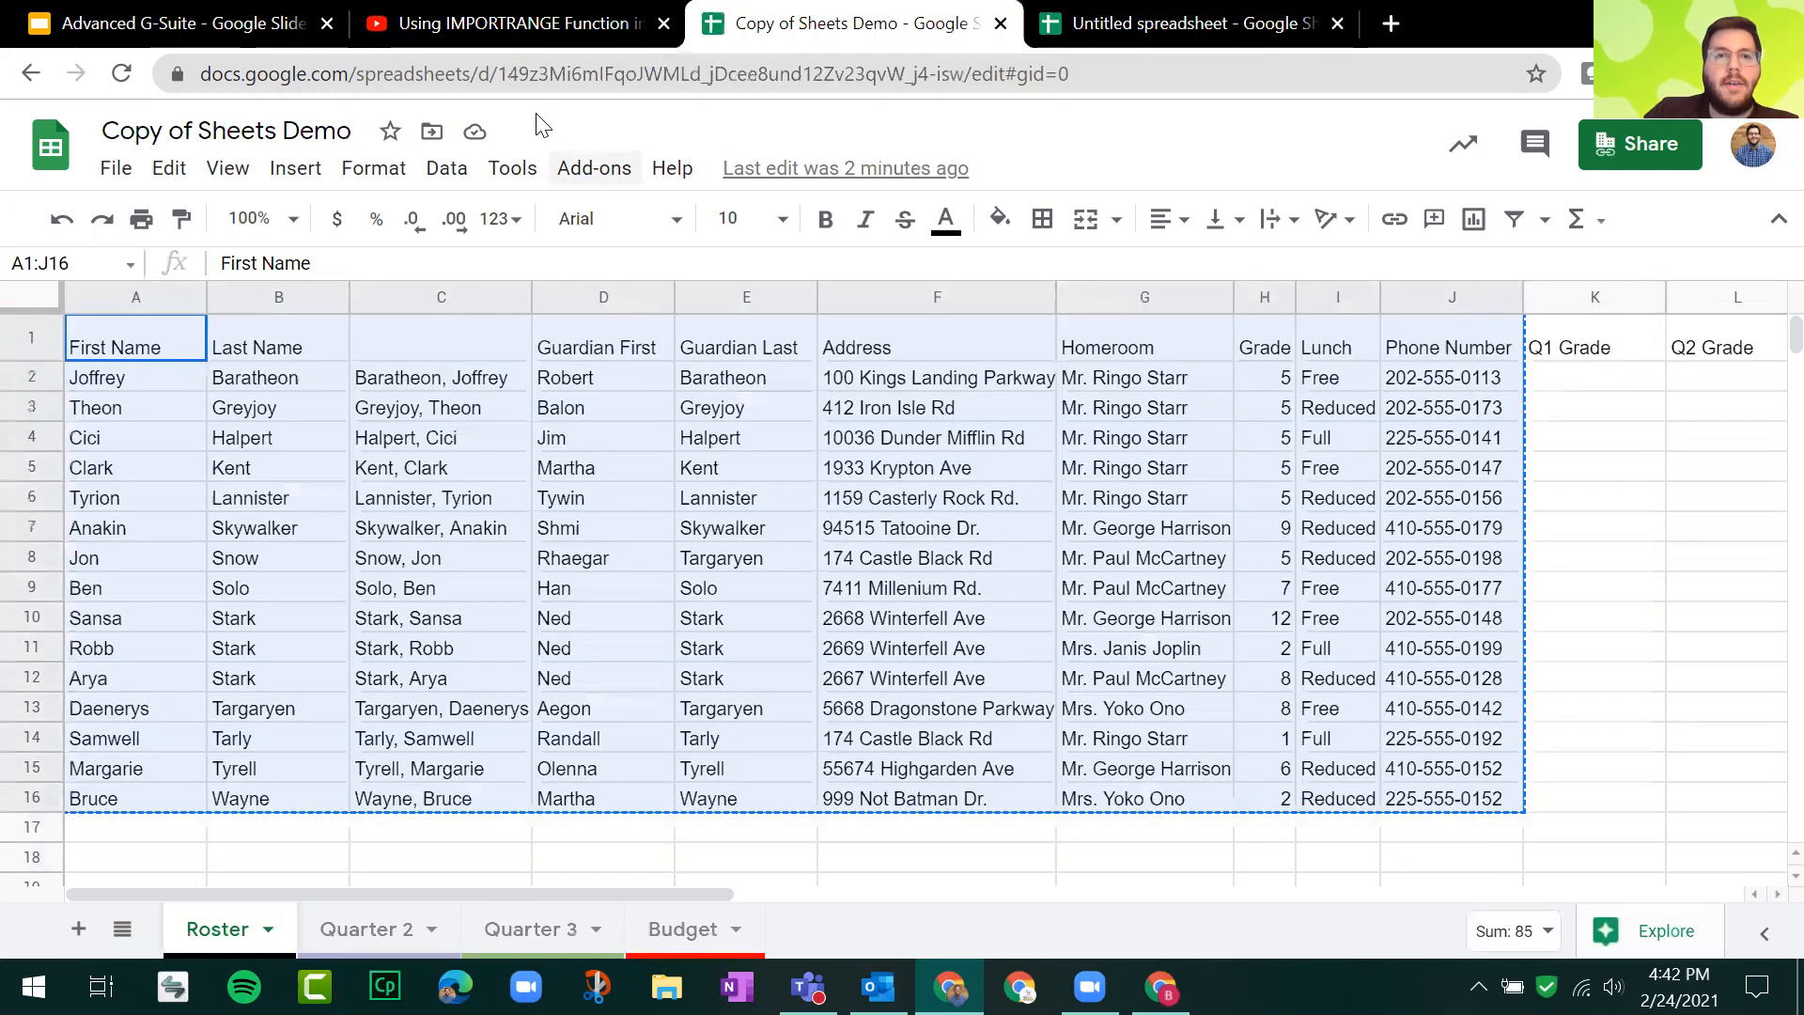
left_click(635, 75)
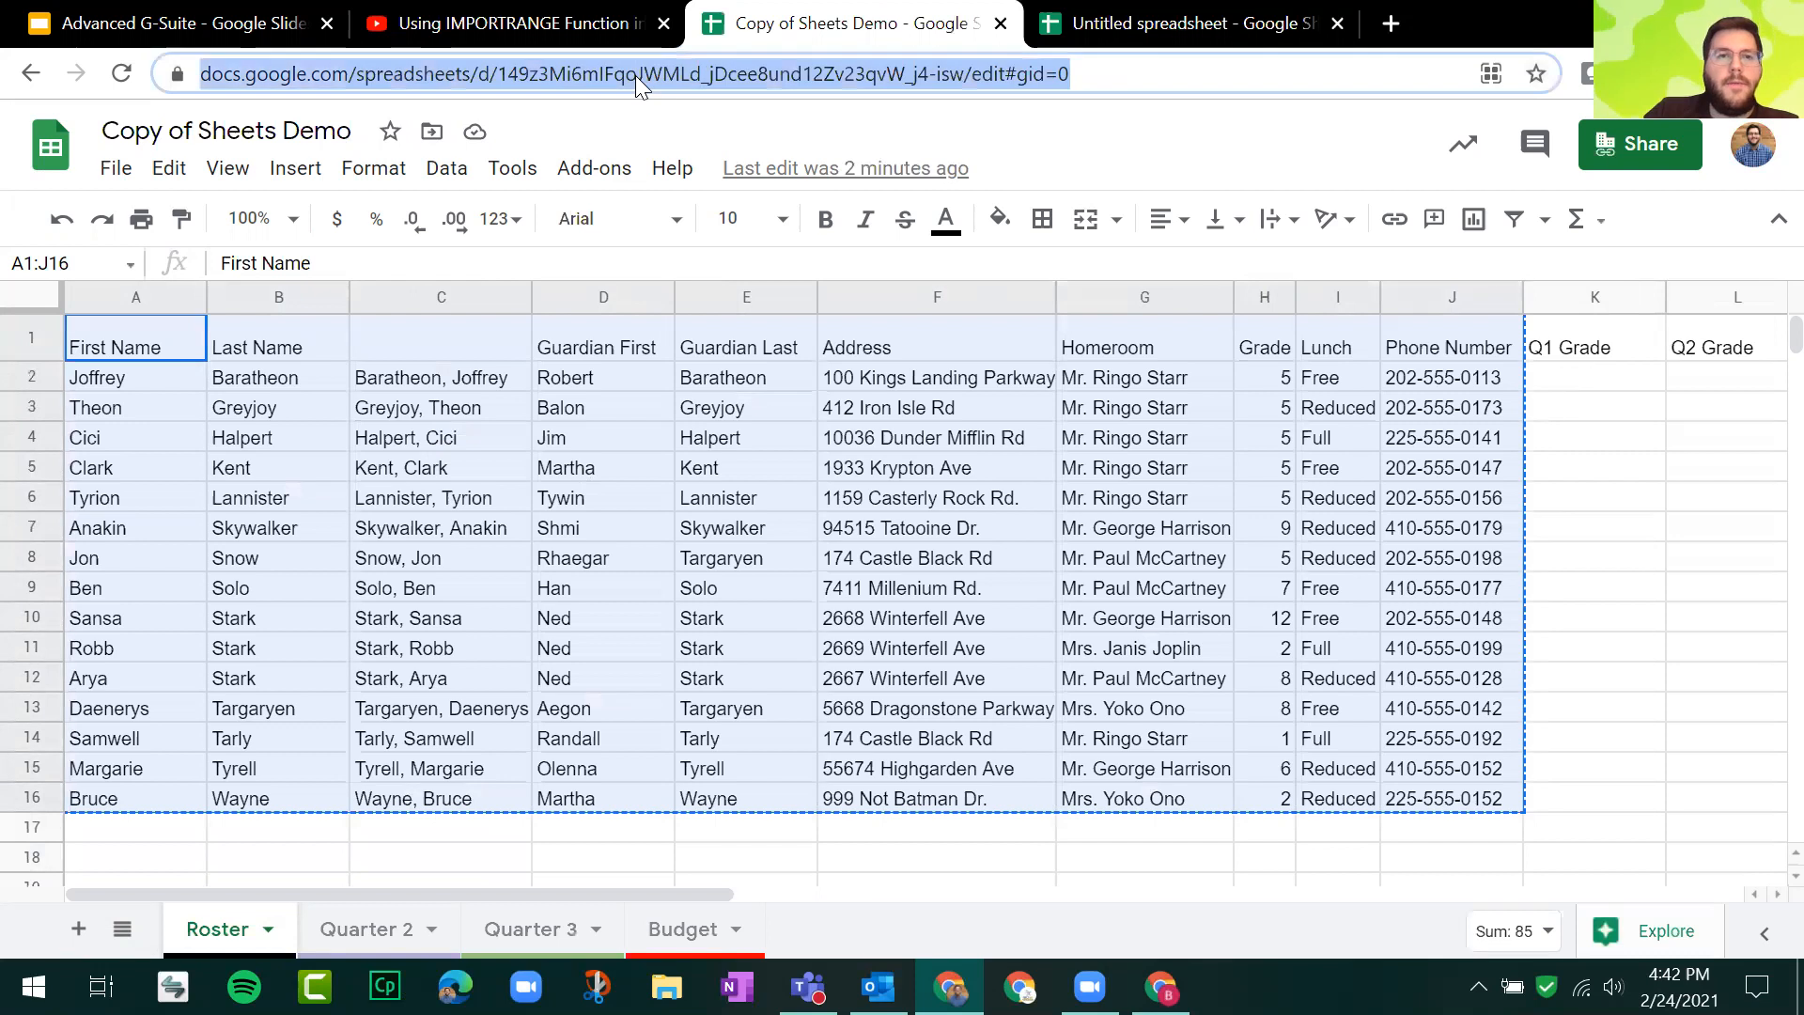
right_click(635, 75)
left_click(757, 229)
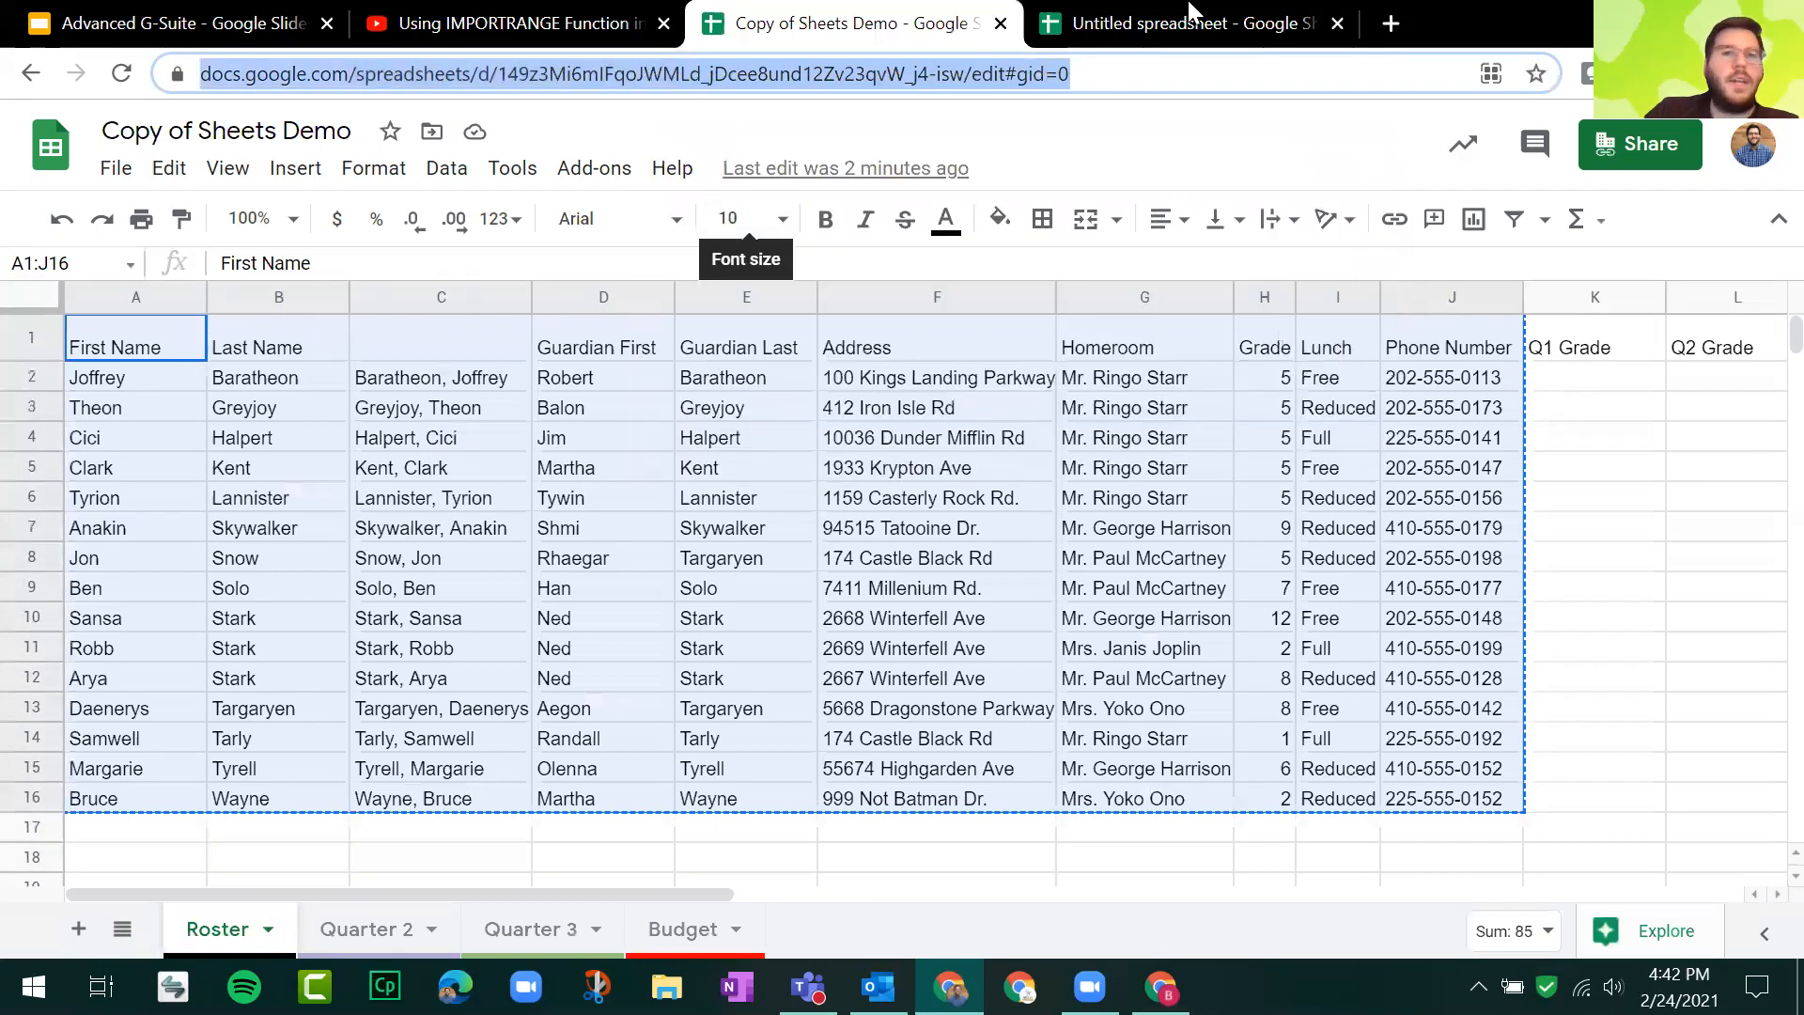
left_click(1188, 23)
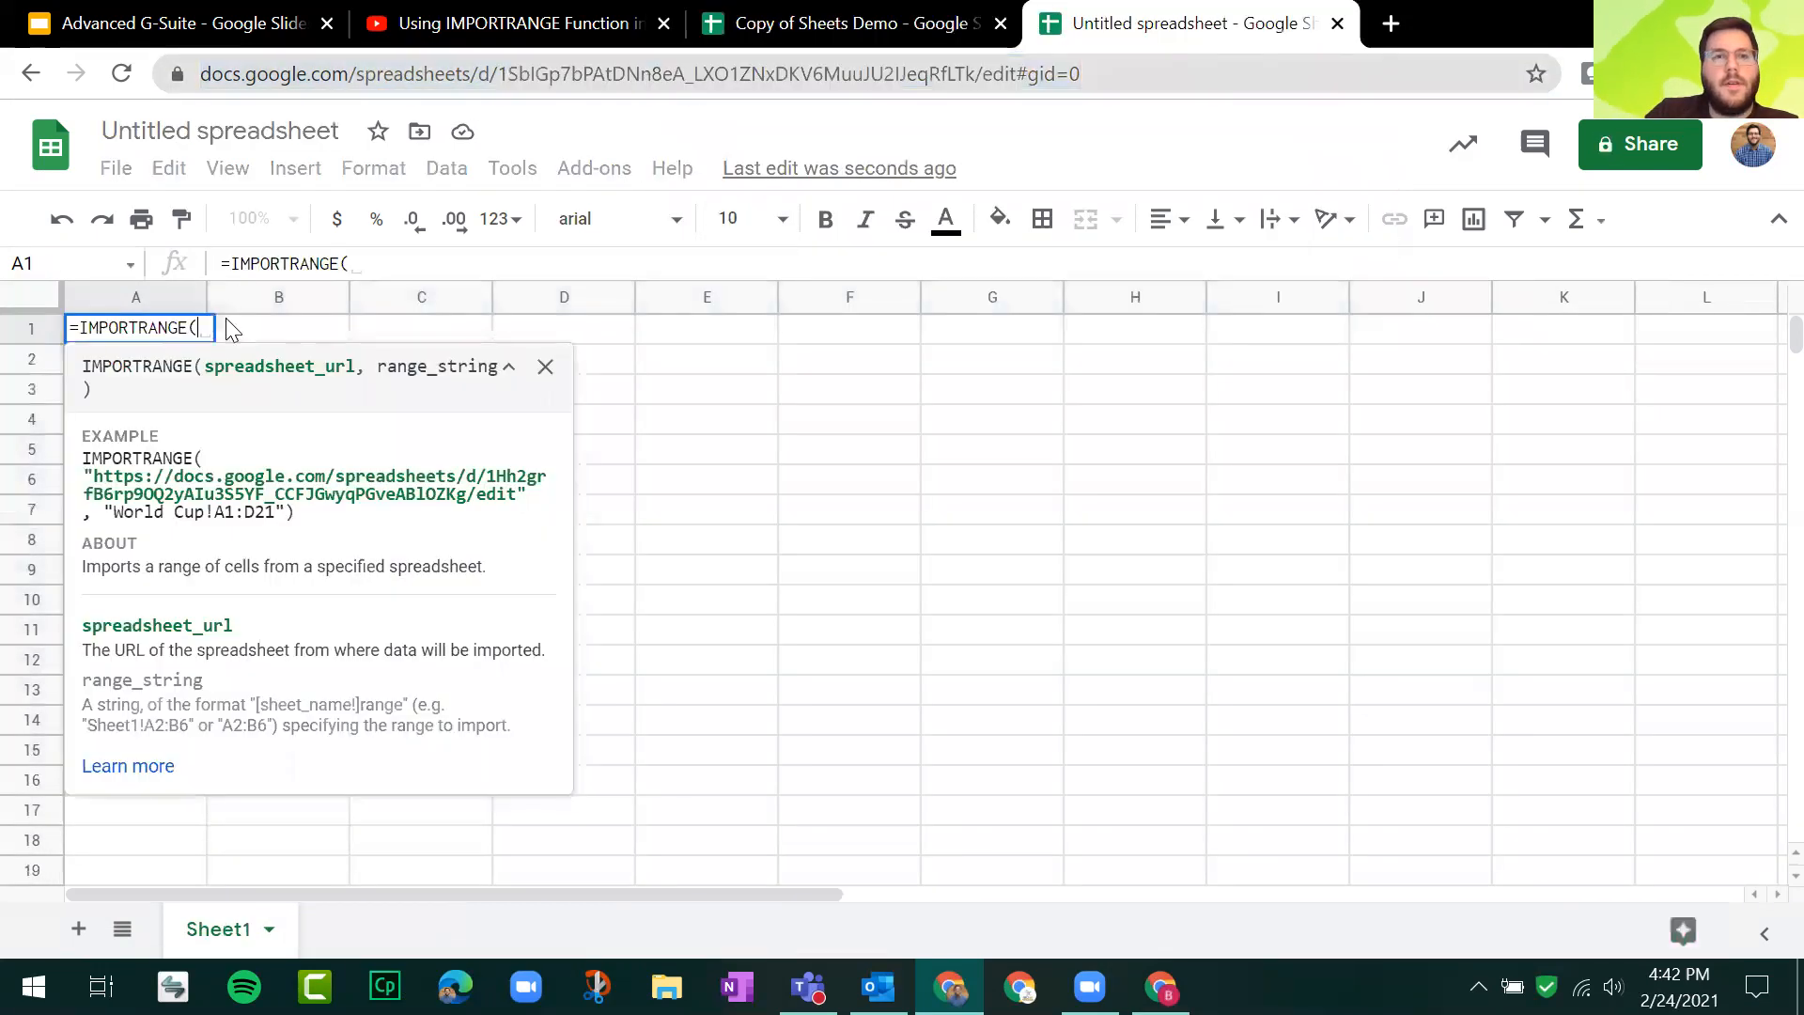
left_click(374, 263)
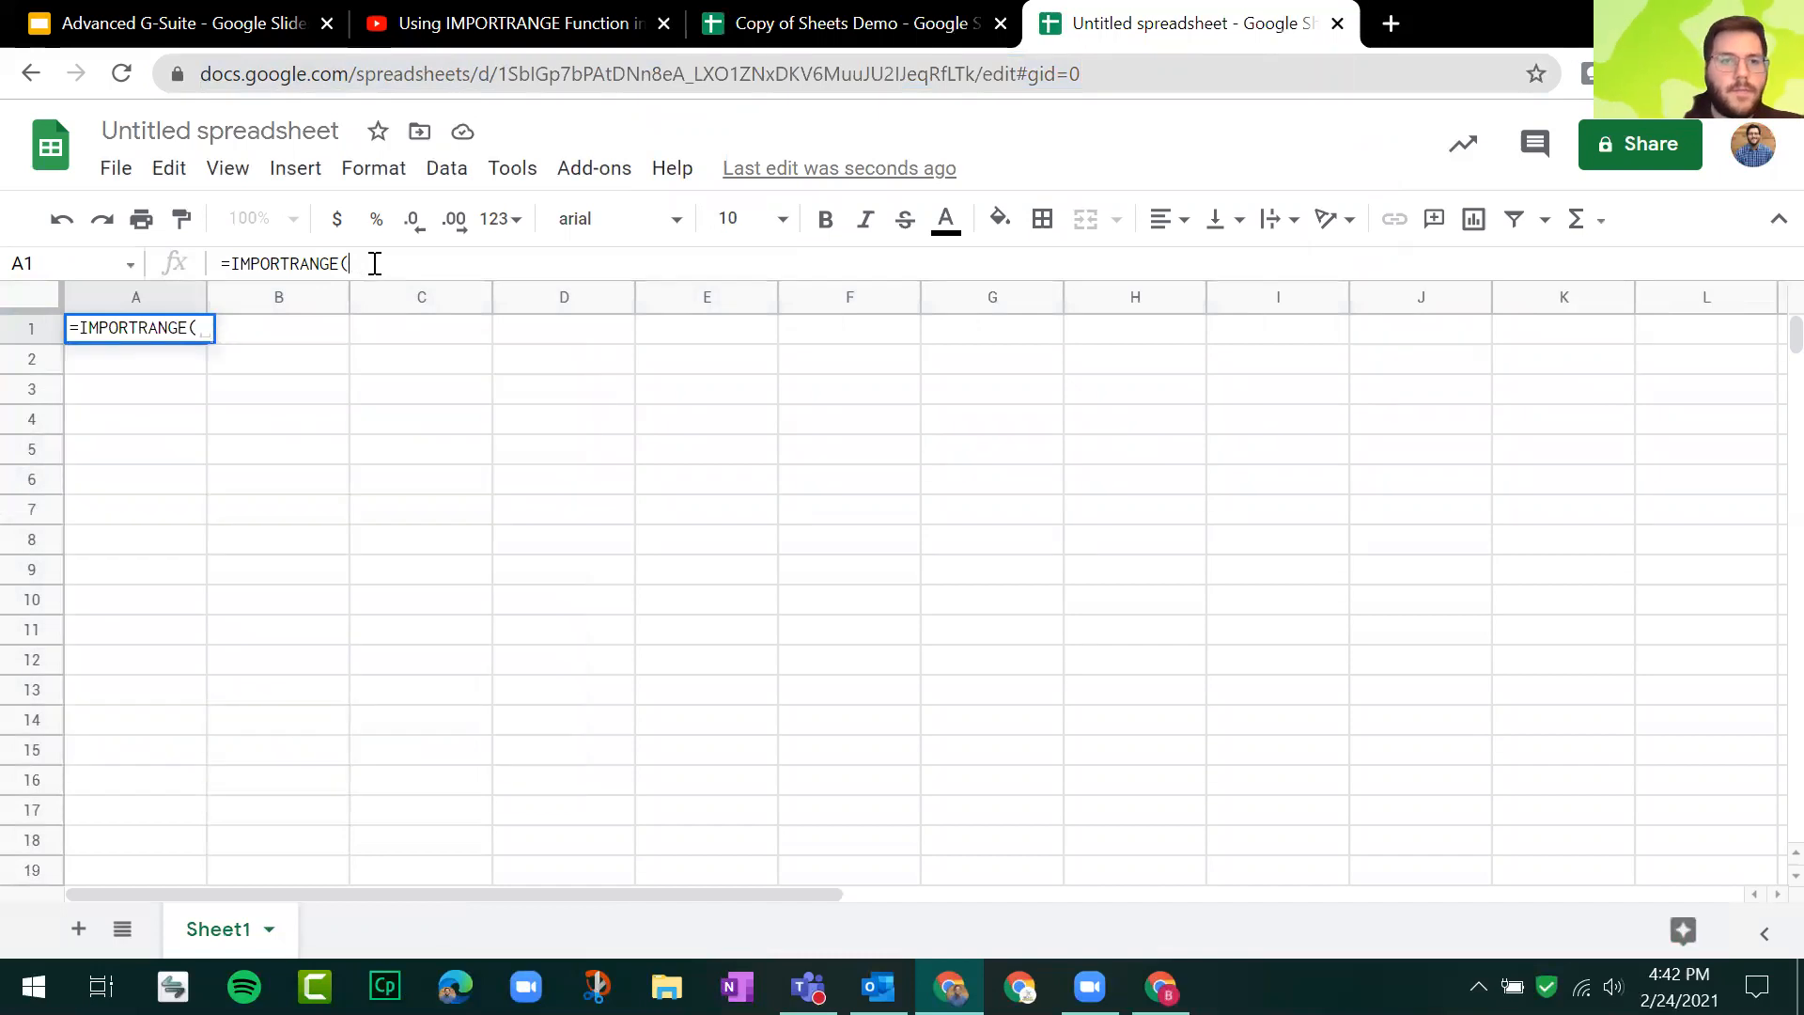
key("ctrl+v")
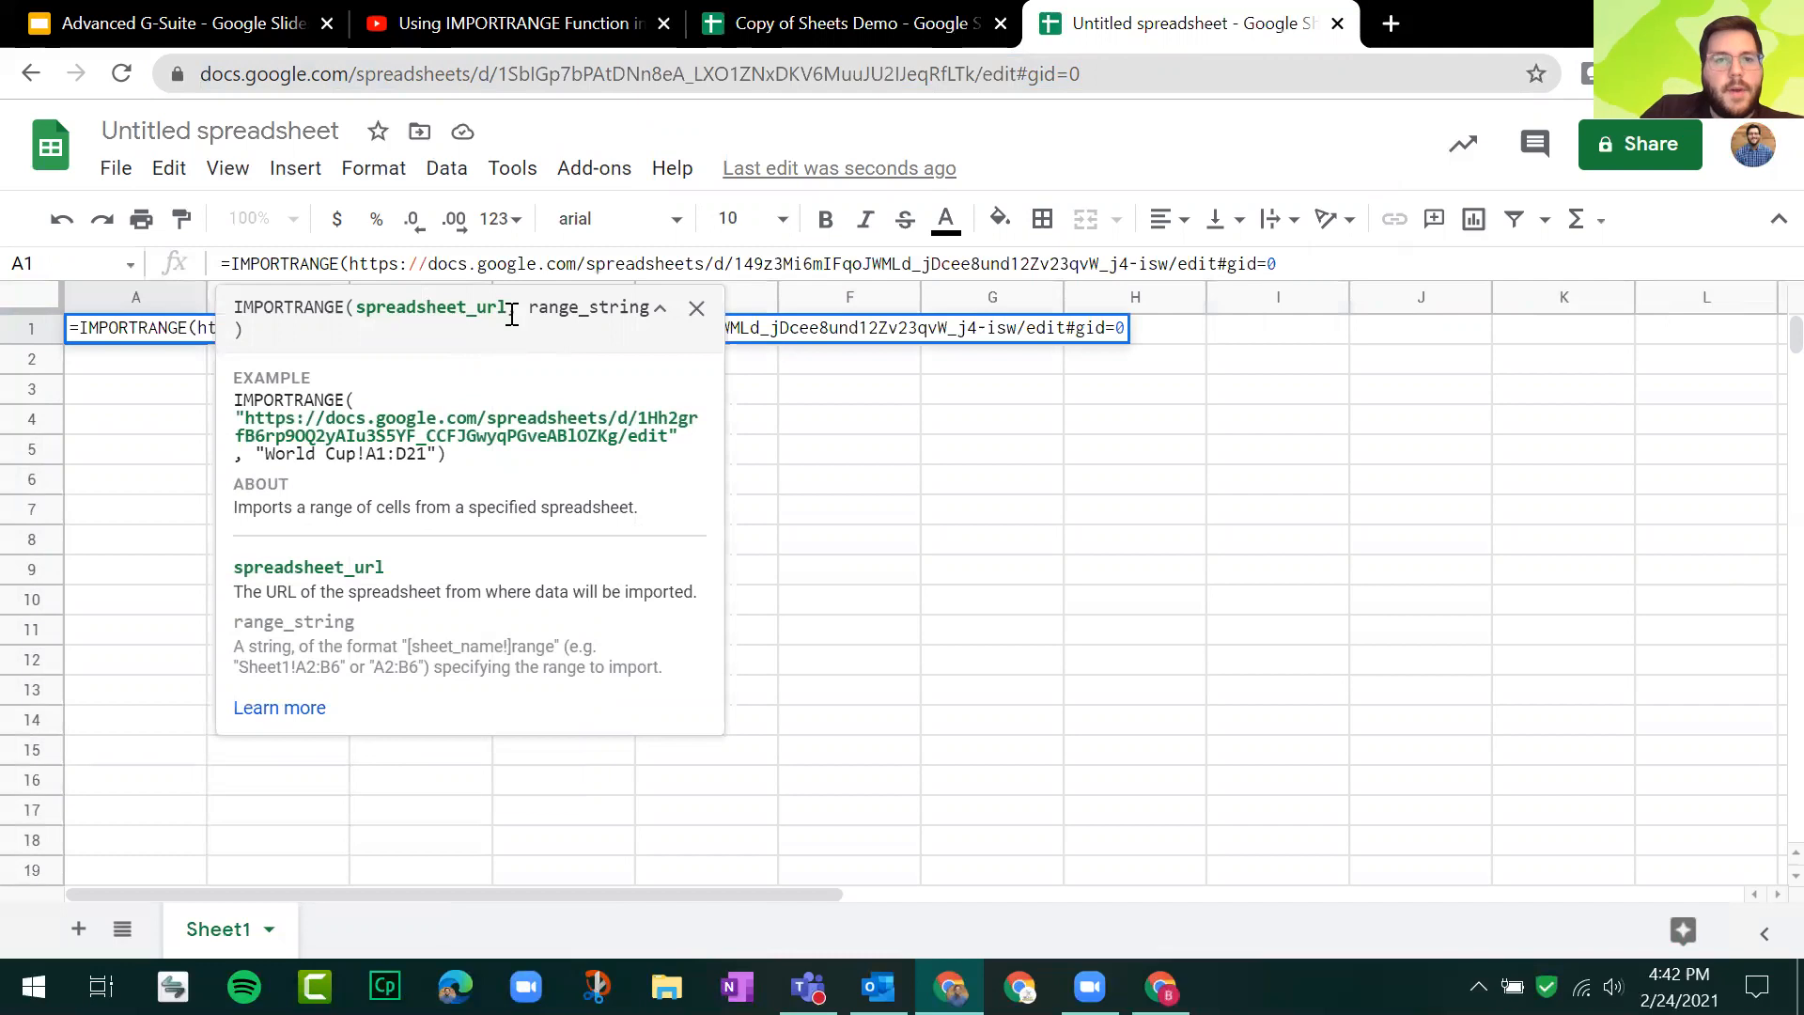
type(",")
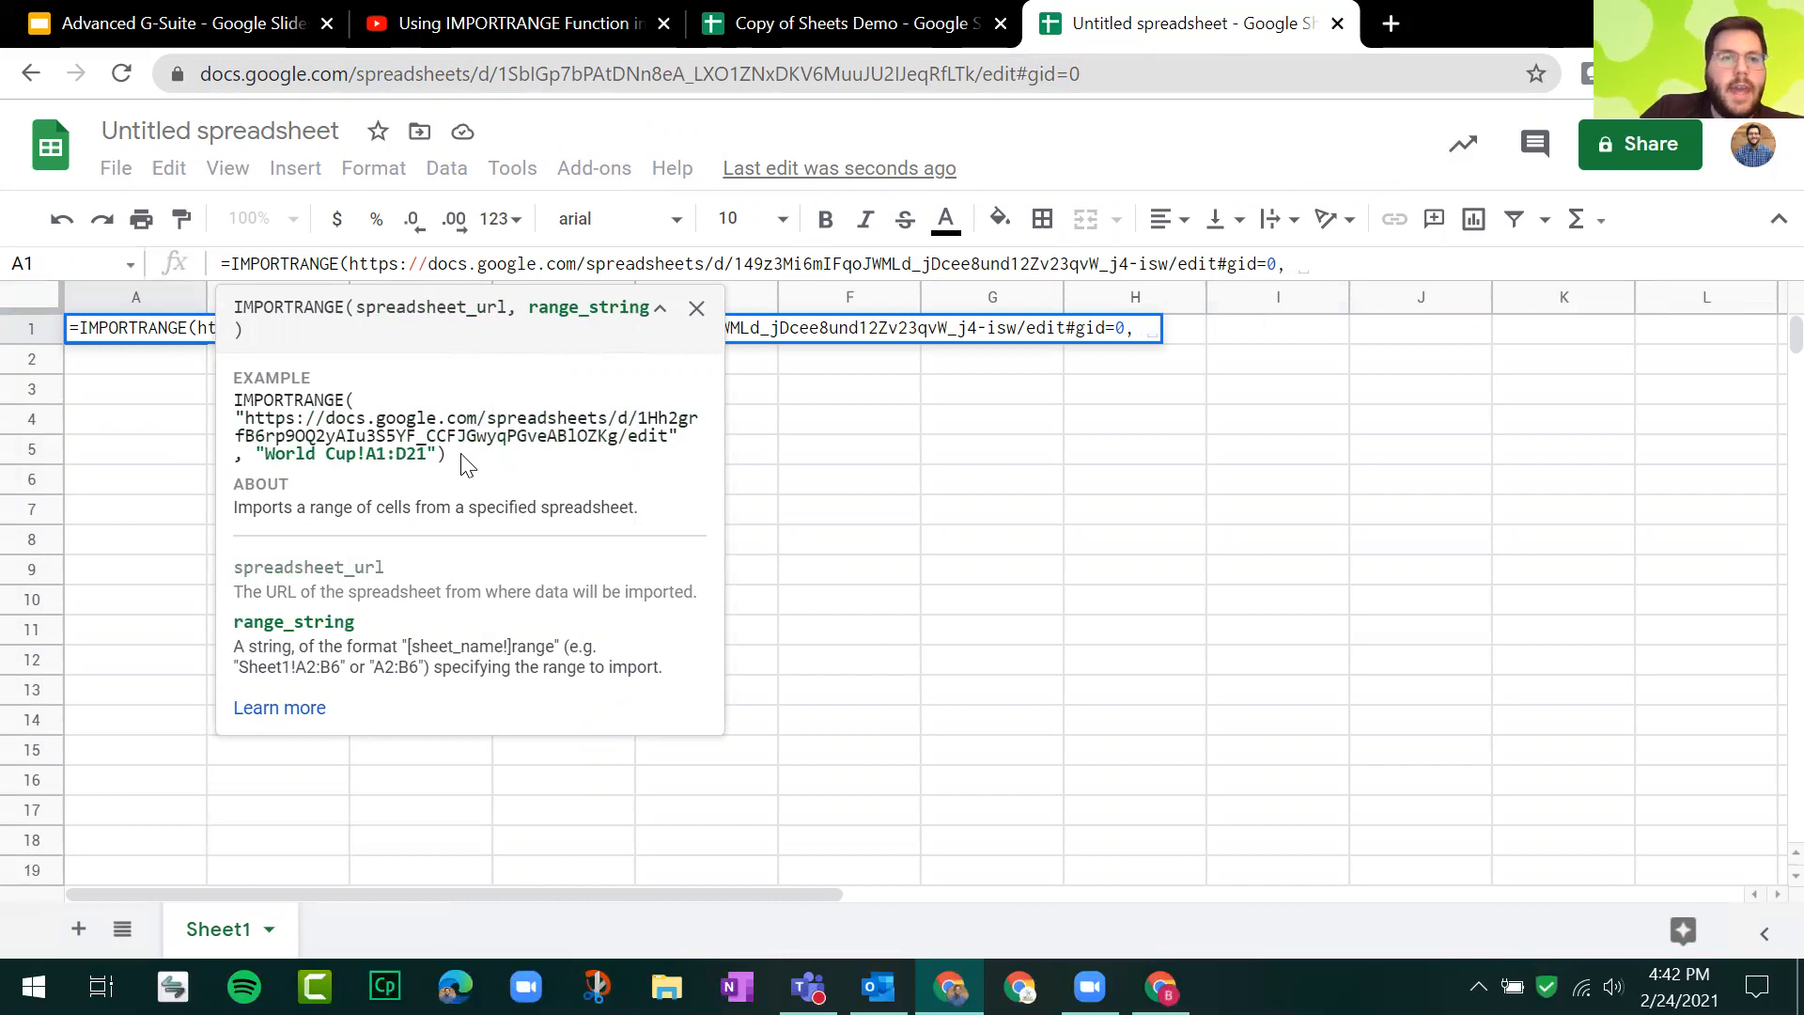
Step: Review the formula help's example range string, then select Roster A1:J16 in Copy of Sheets Demo and examine the list of named ranges
left_click_drag(431, 459, 268, 456)
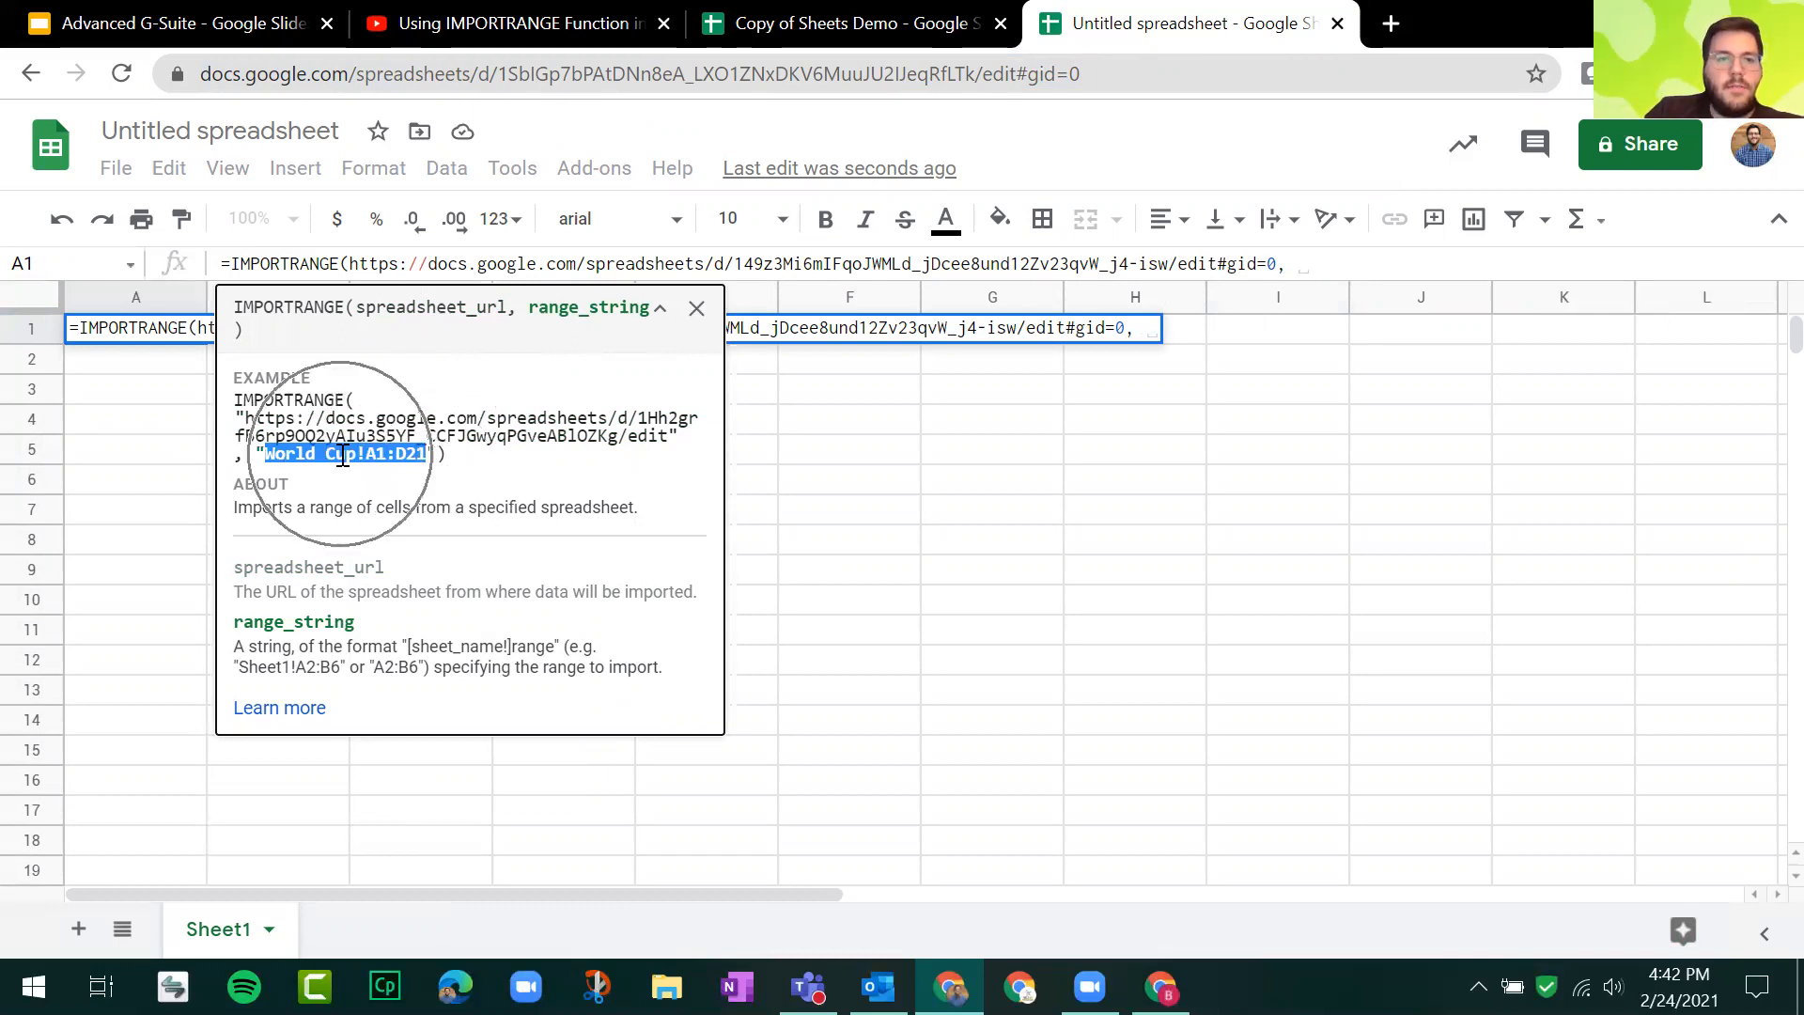
left_click(812, 42)
left_click(714, 584)
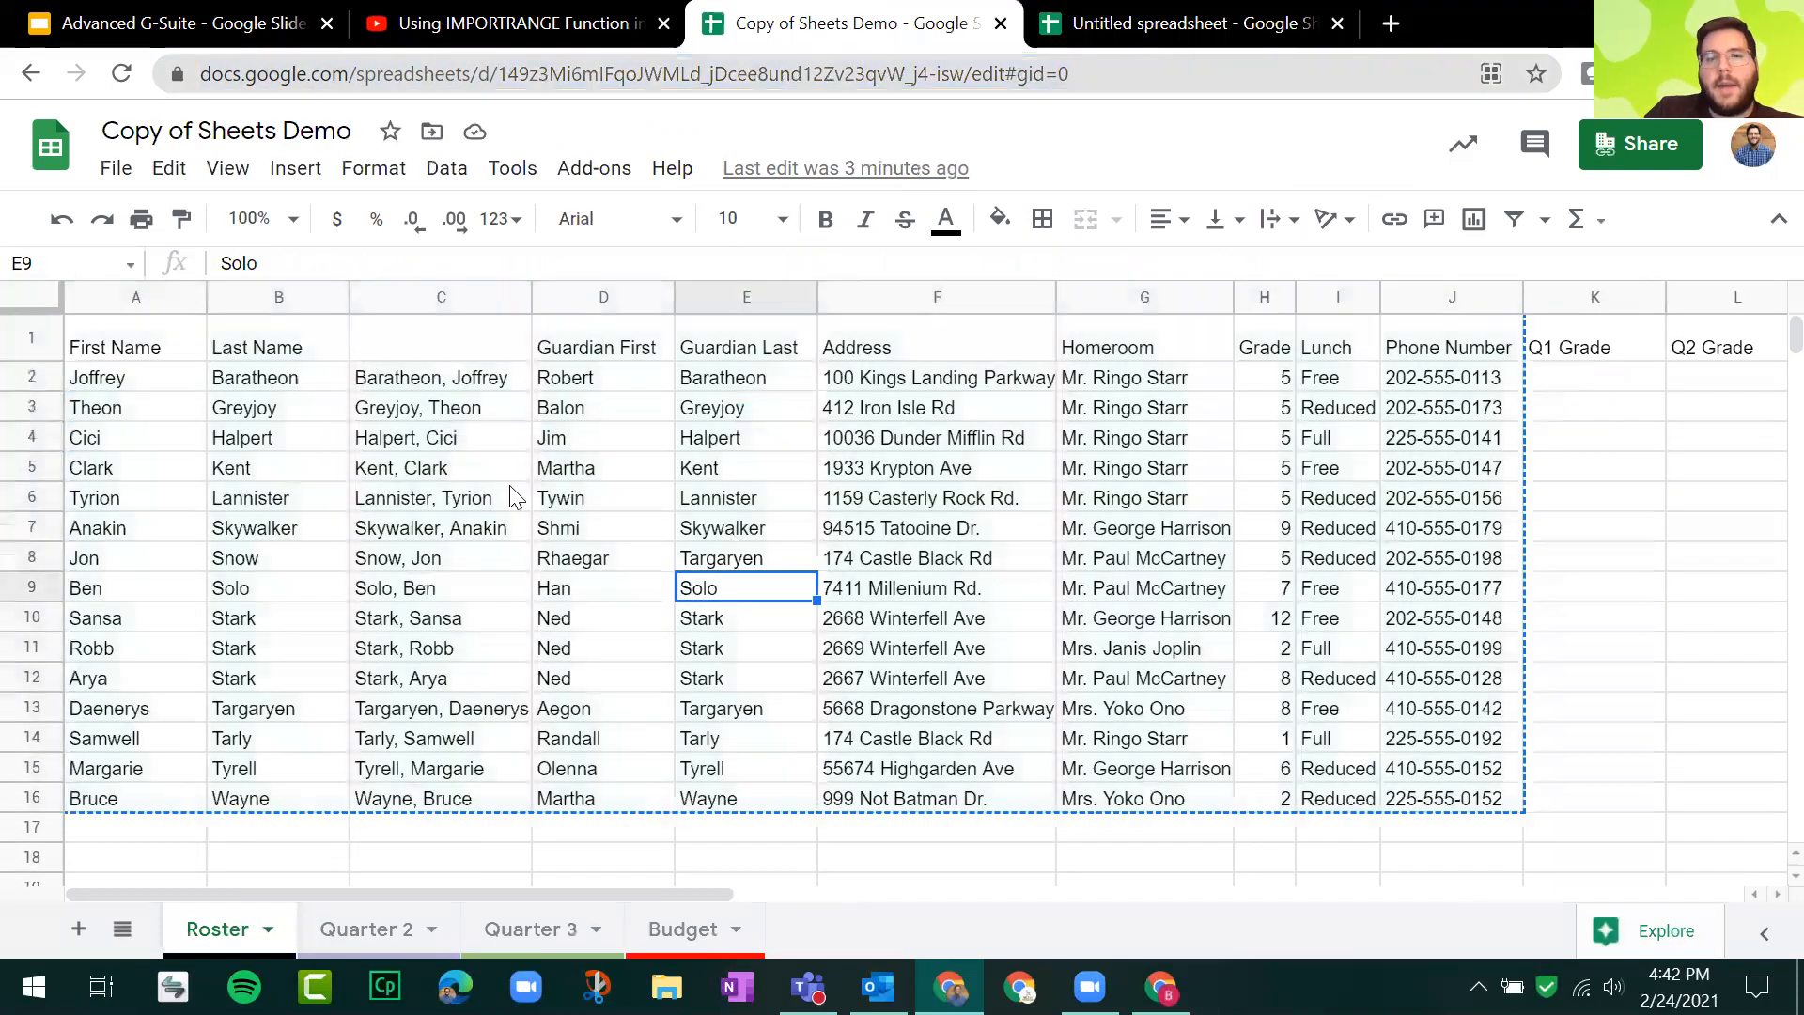
left_click_drag(117, 348, 1449, 803)
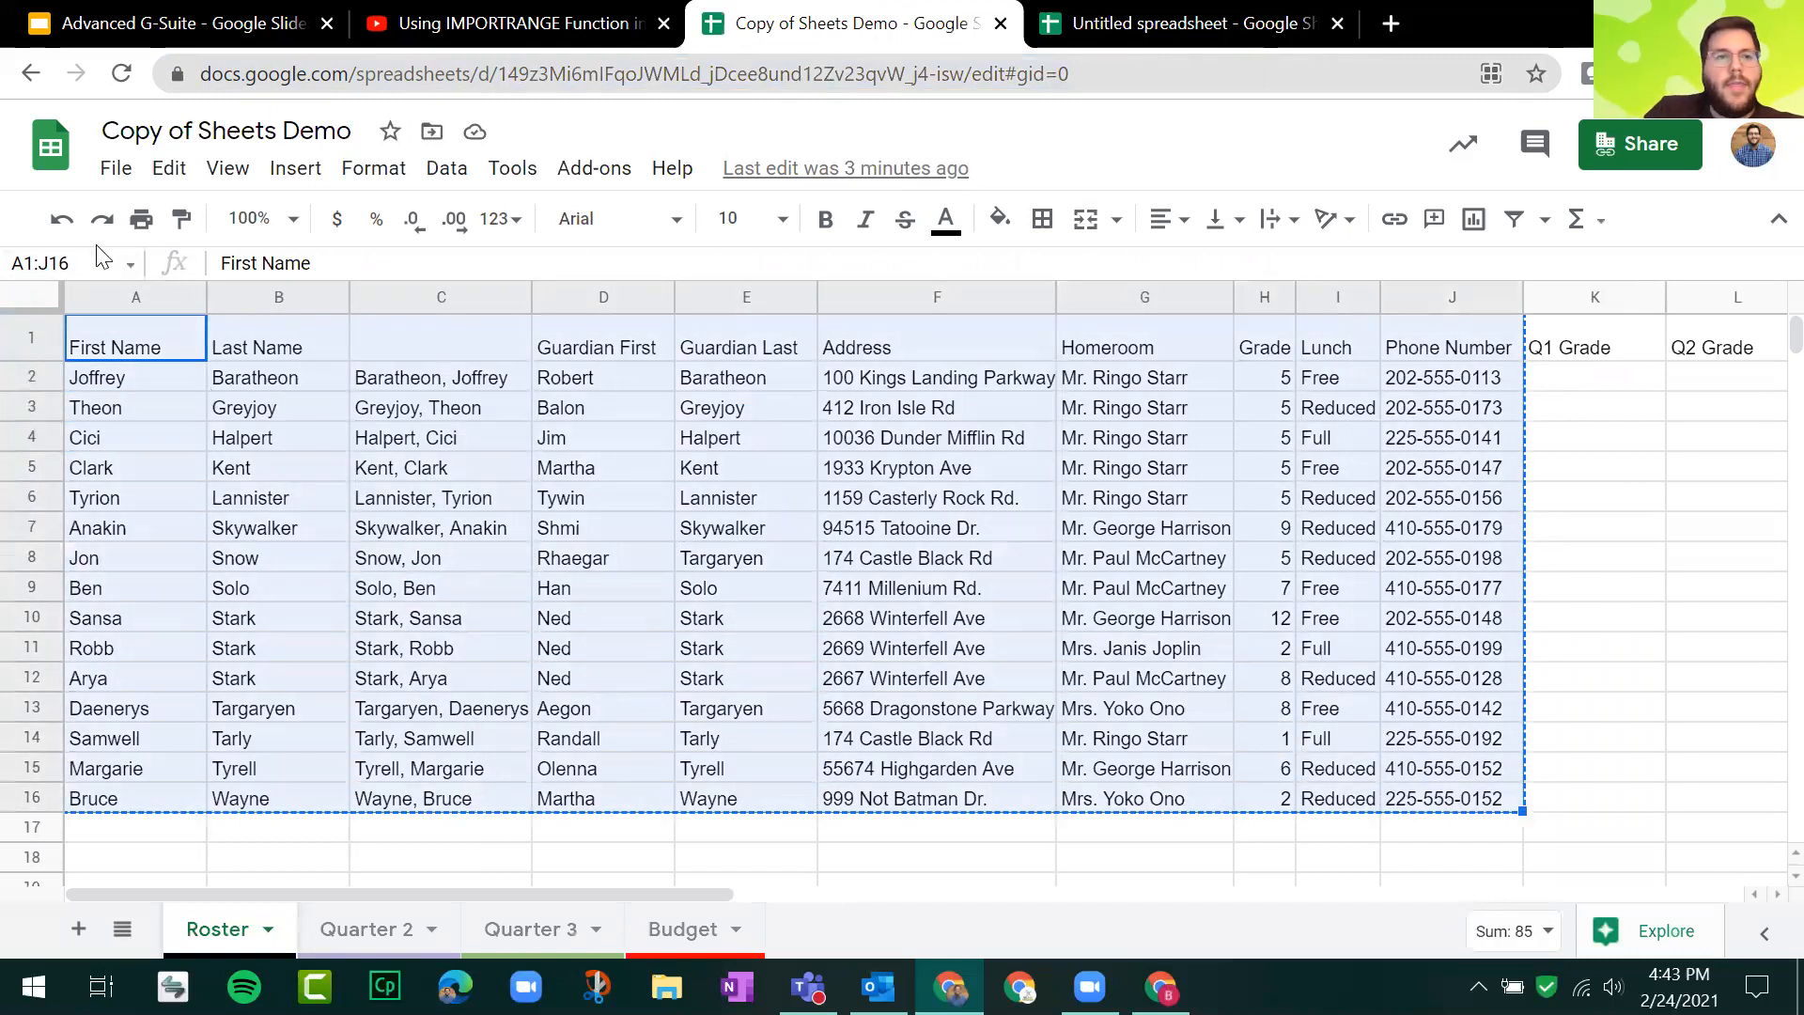
left_click(129, 266)
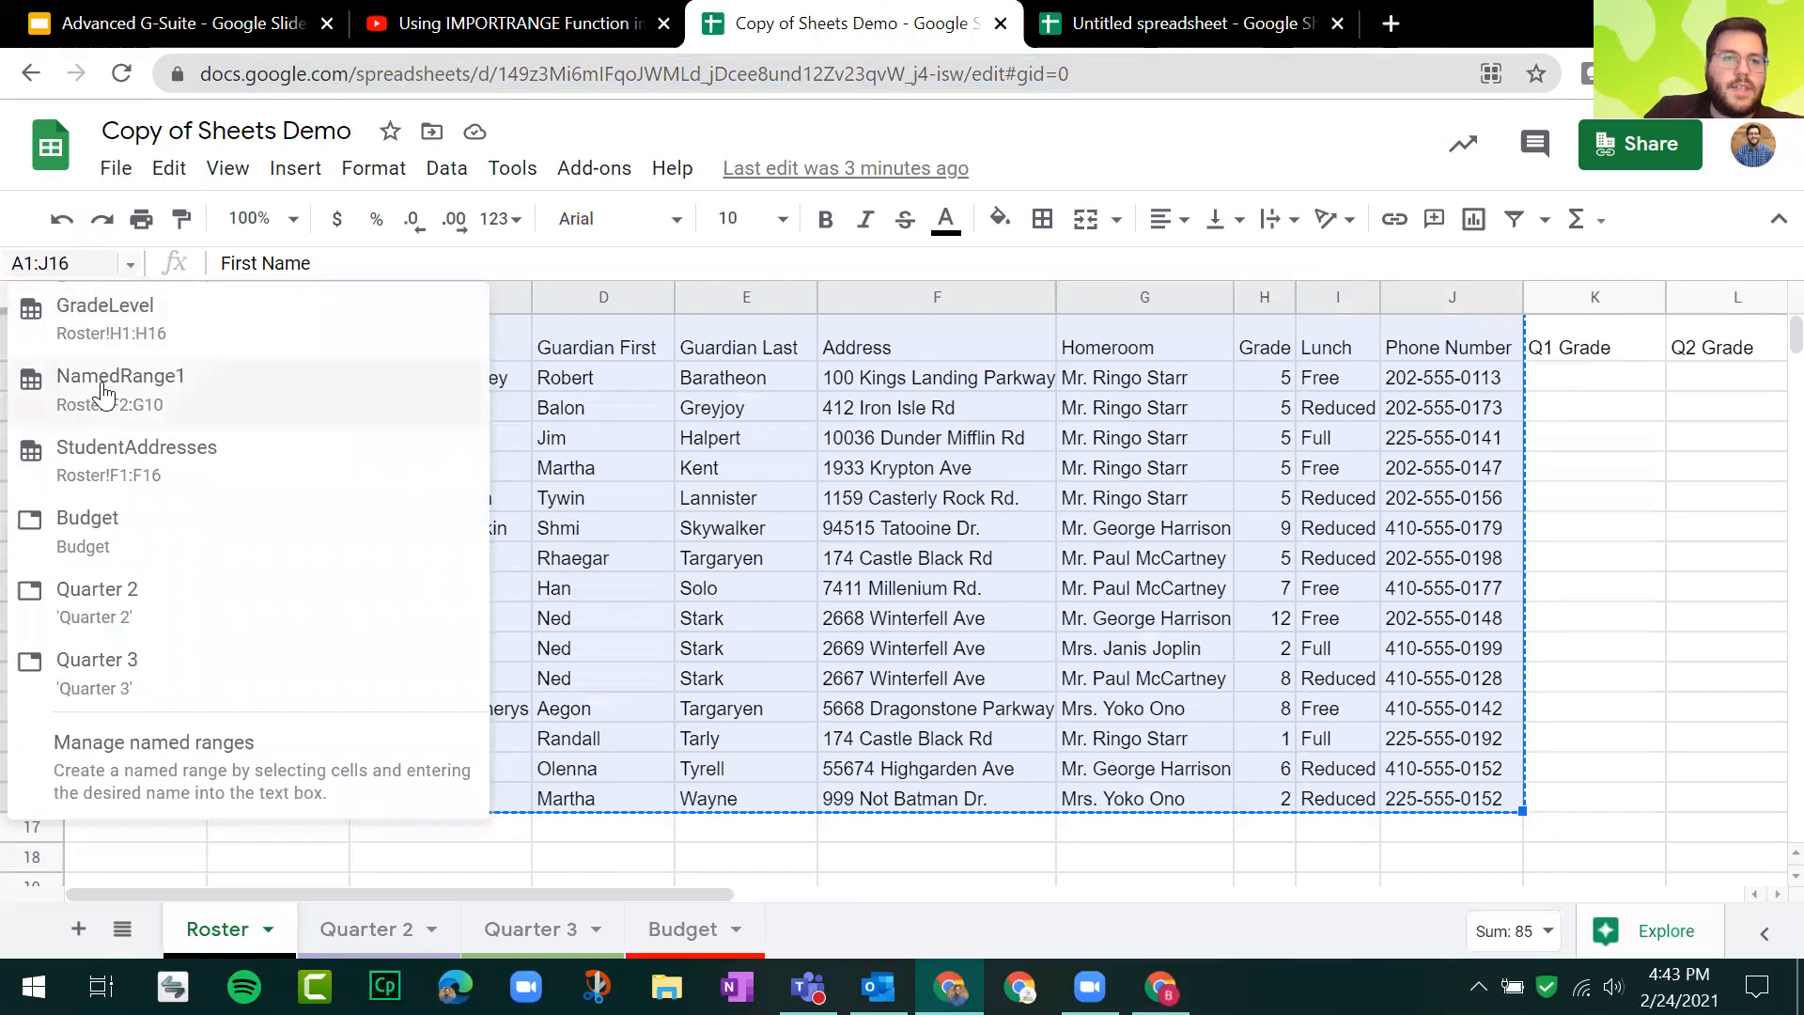
left_click(117, 469)
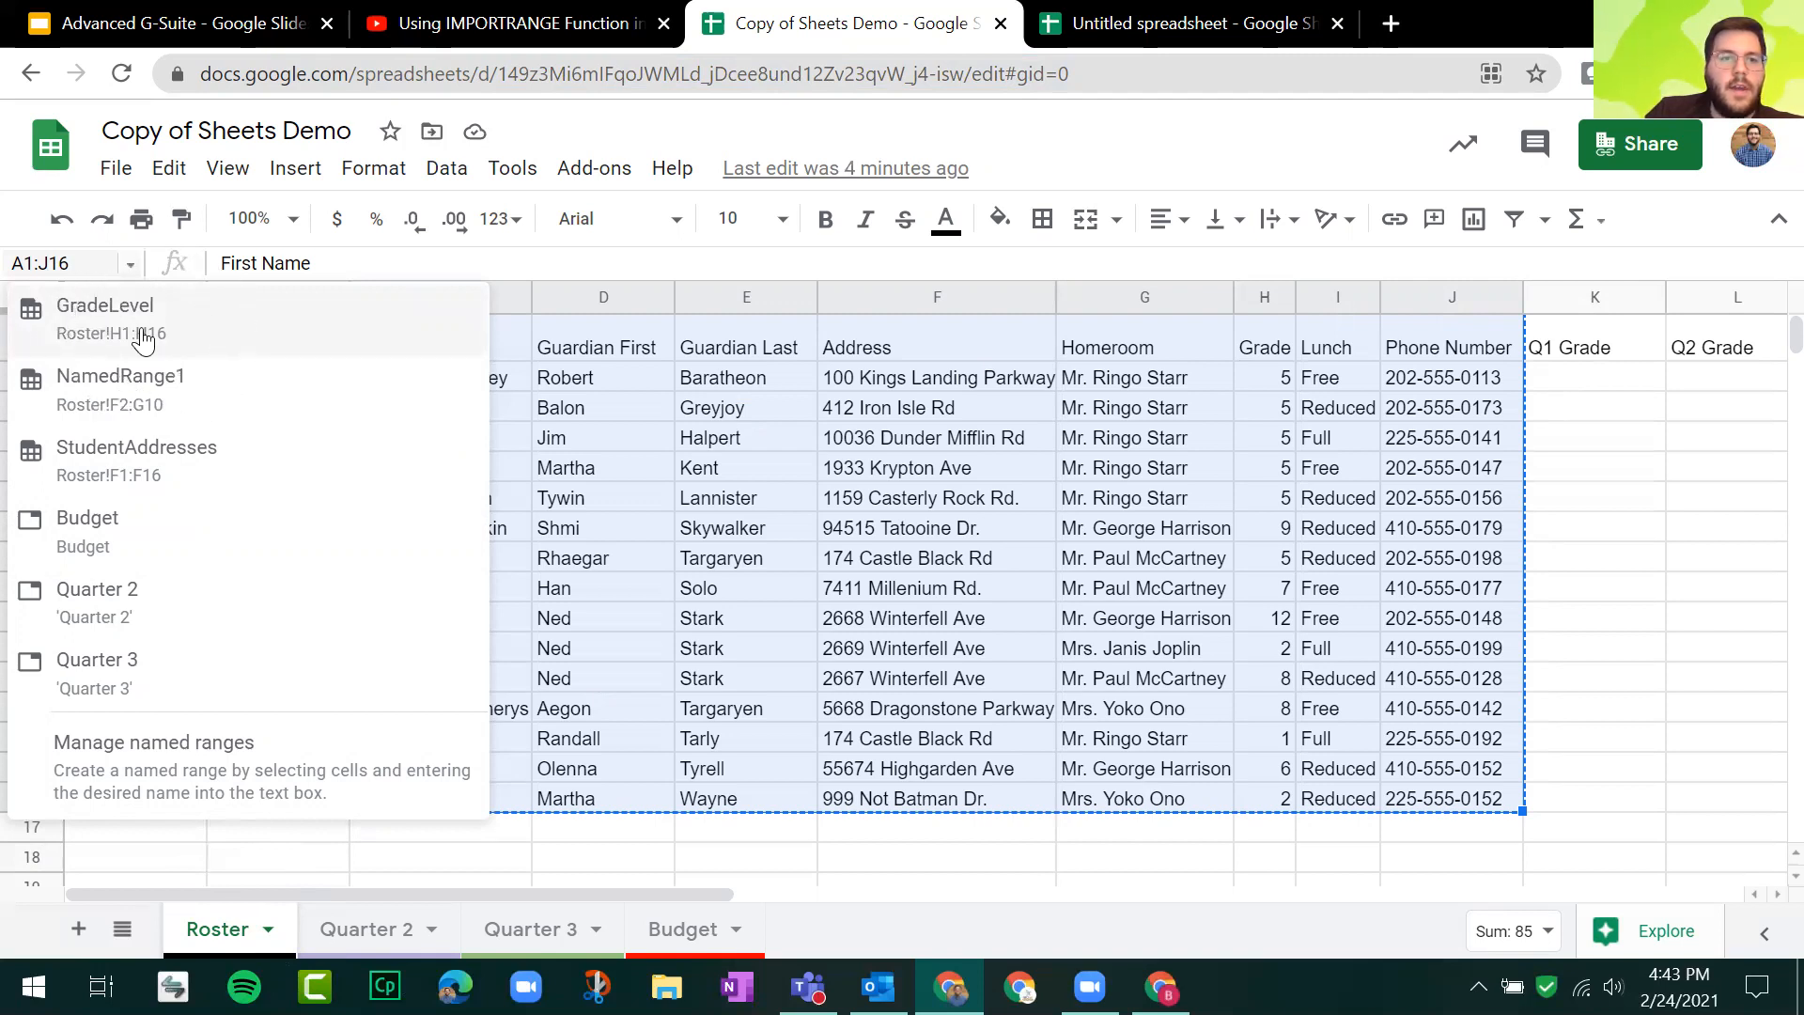
left_click(1103, 562)
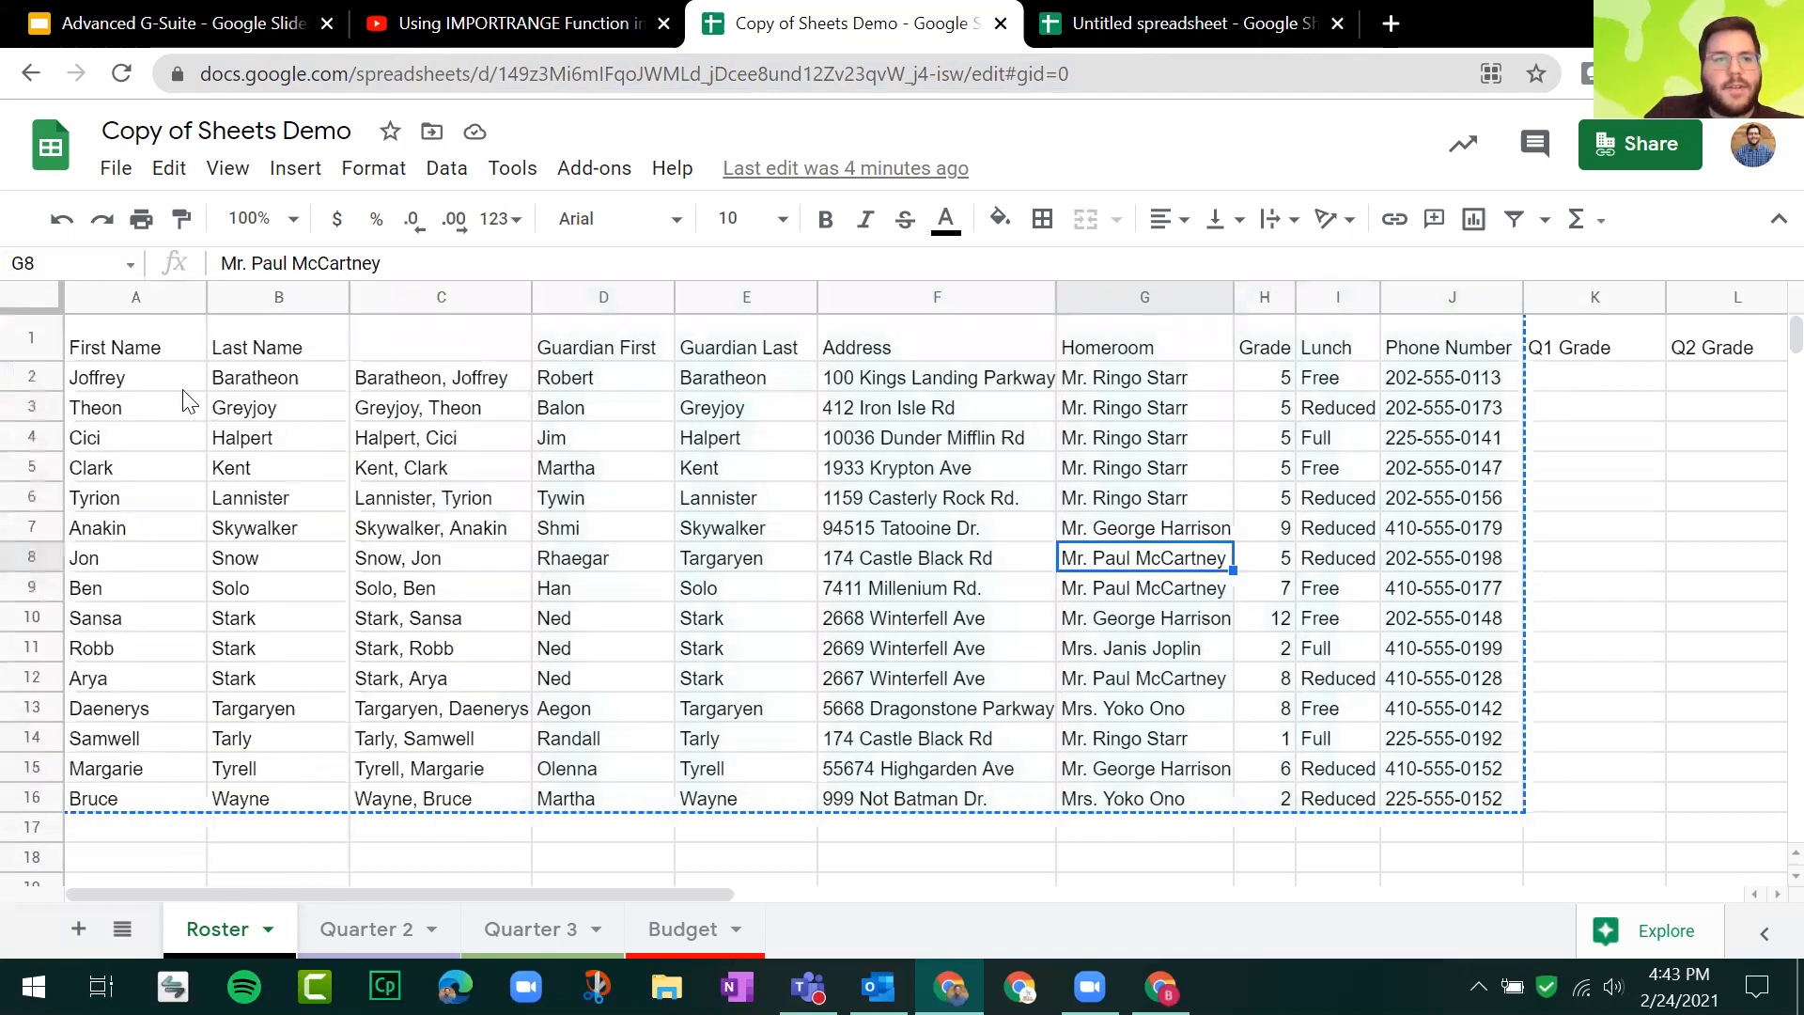
Step: Select Roster A1:J16, copy its reference Roster!A1:J16 from the Named ranges settings, and return to the untitled spreadsheet
left_click_drag(148, 365, 1451, 800)
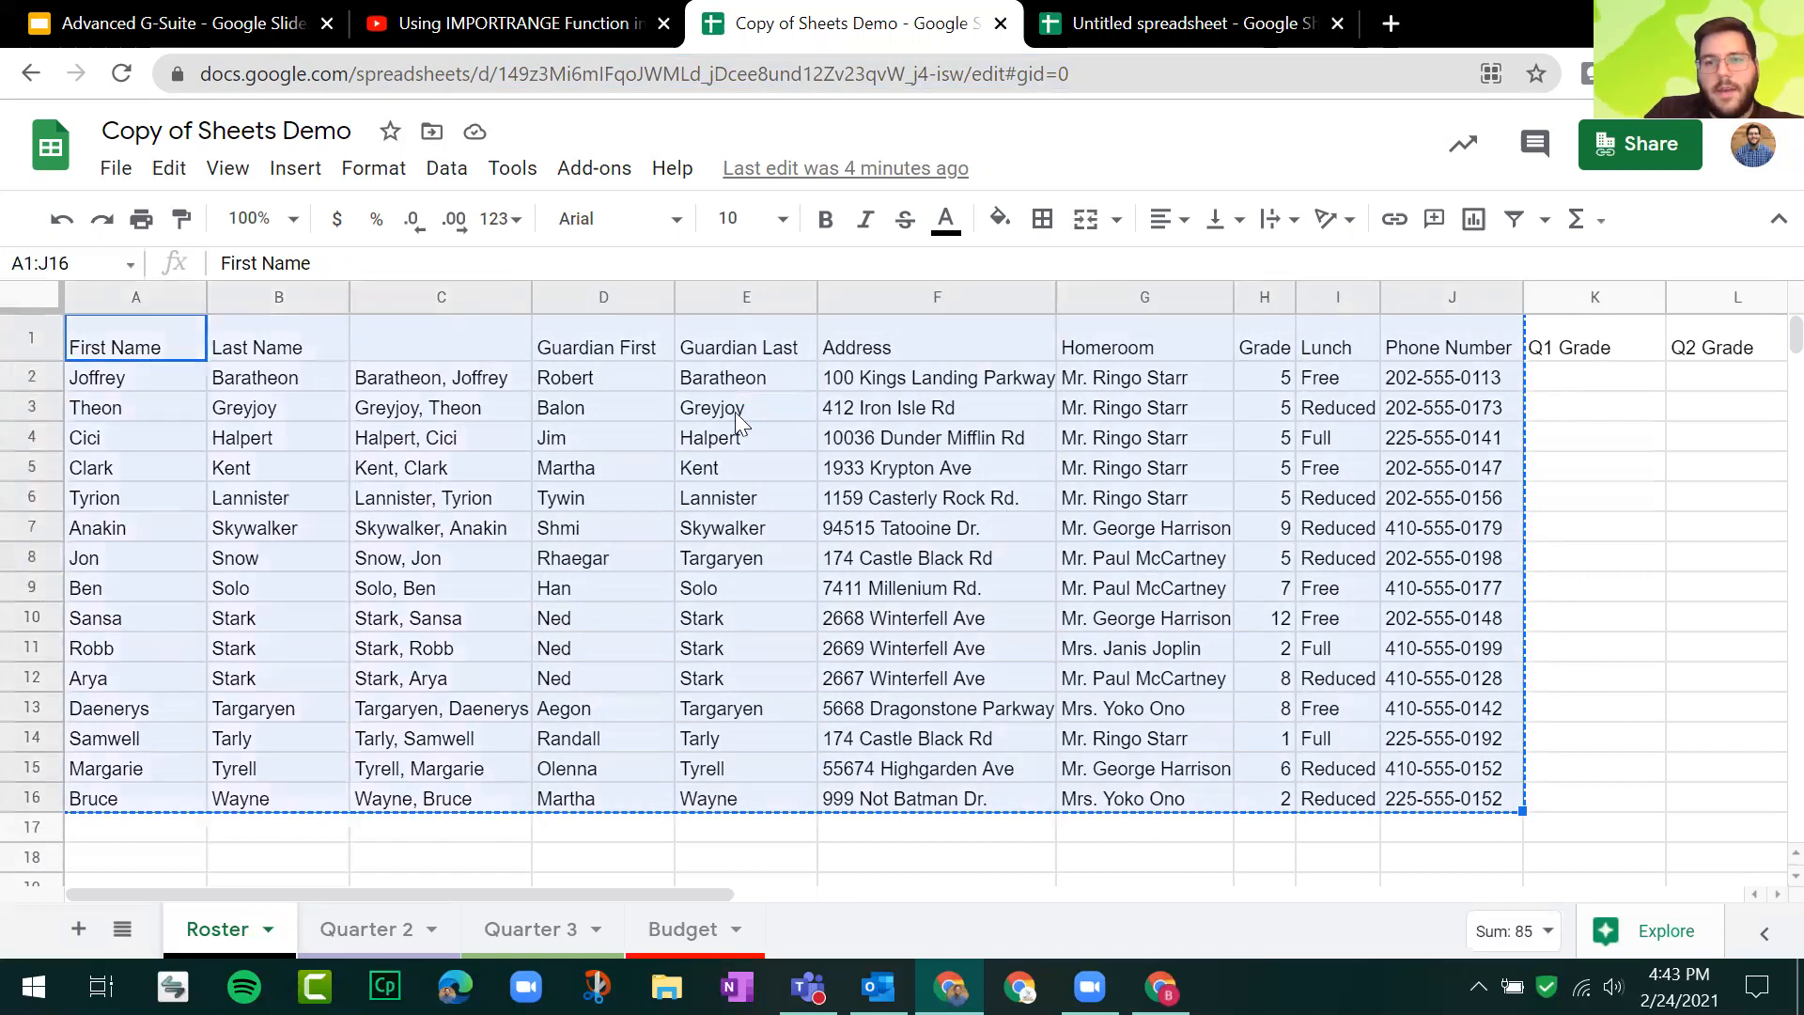
left_click(100, 265)
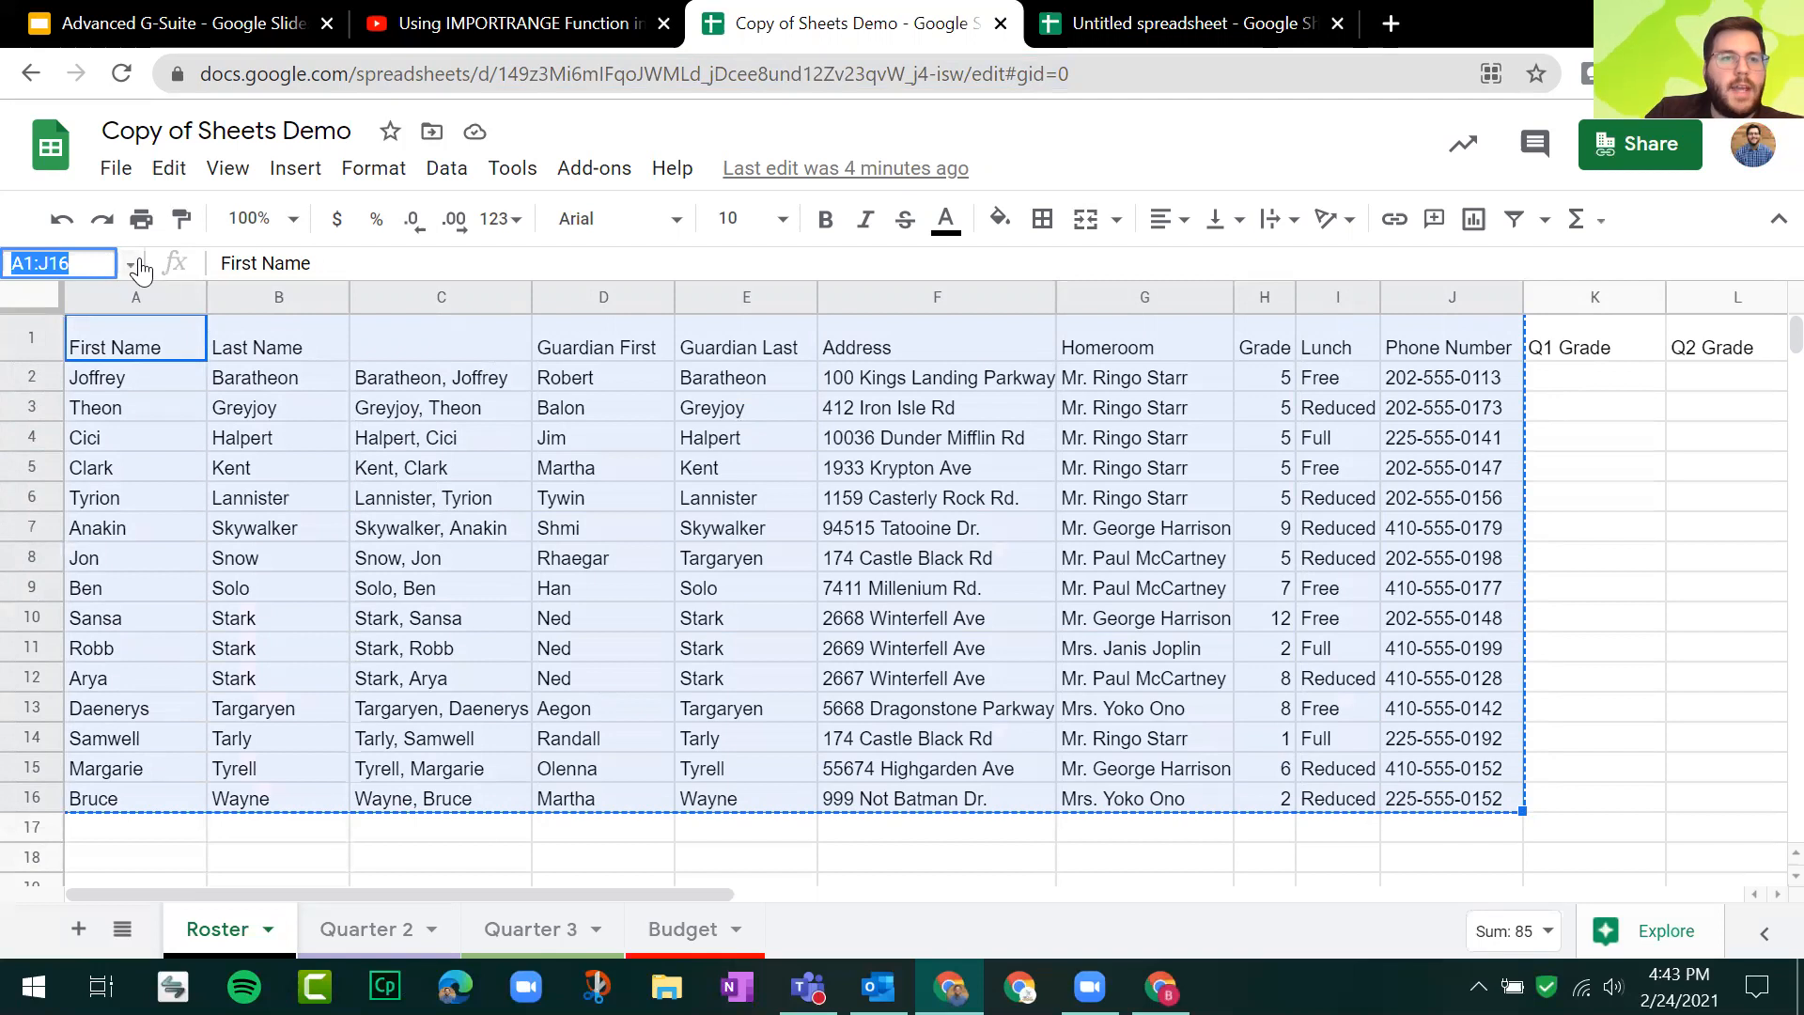
left_click(131, 264)
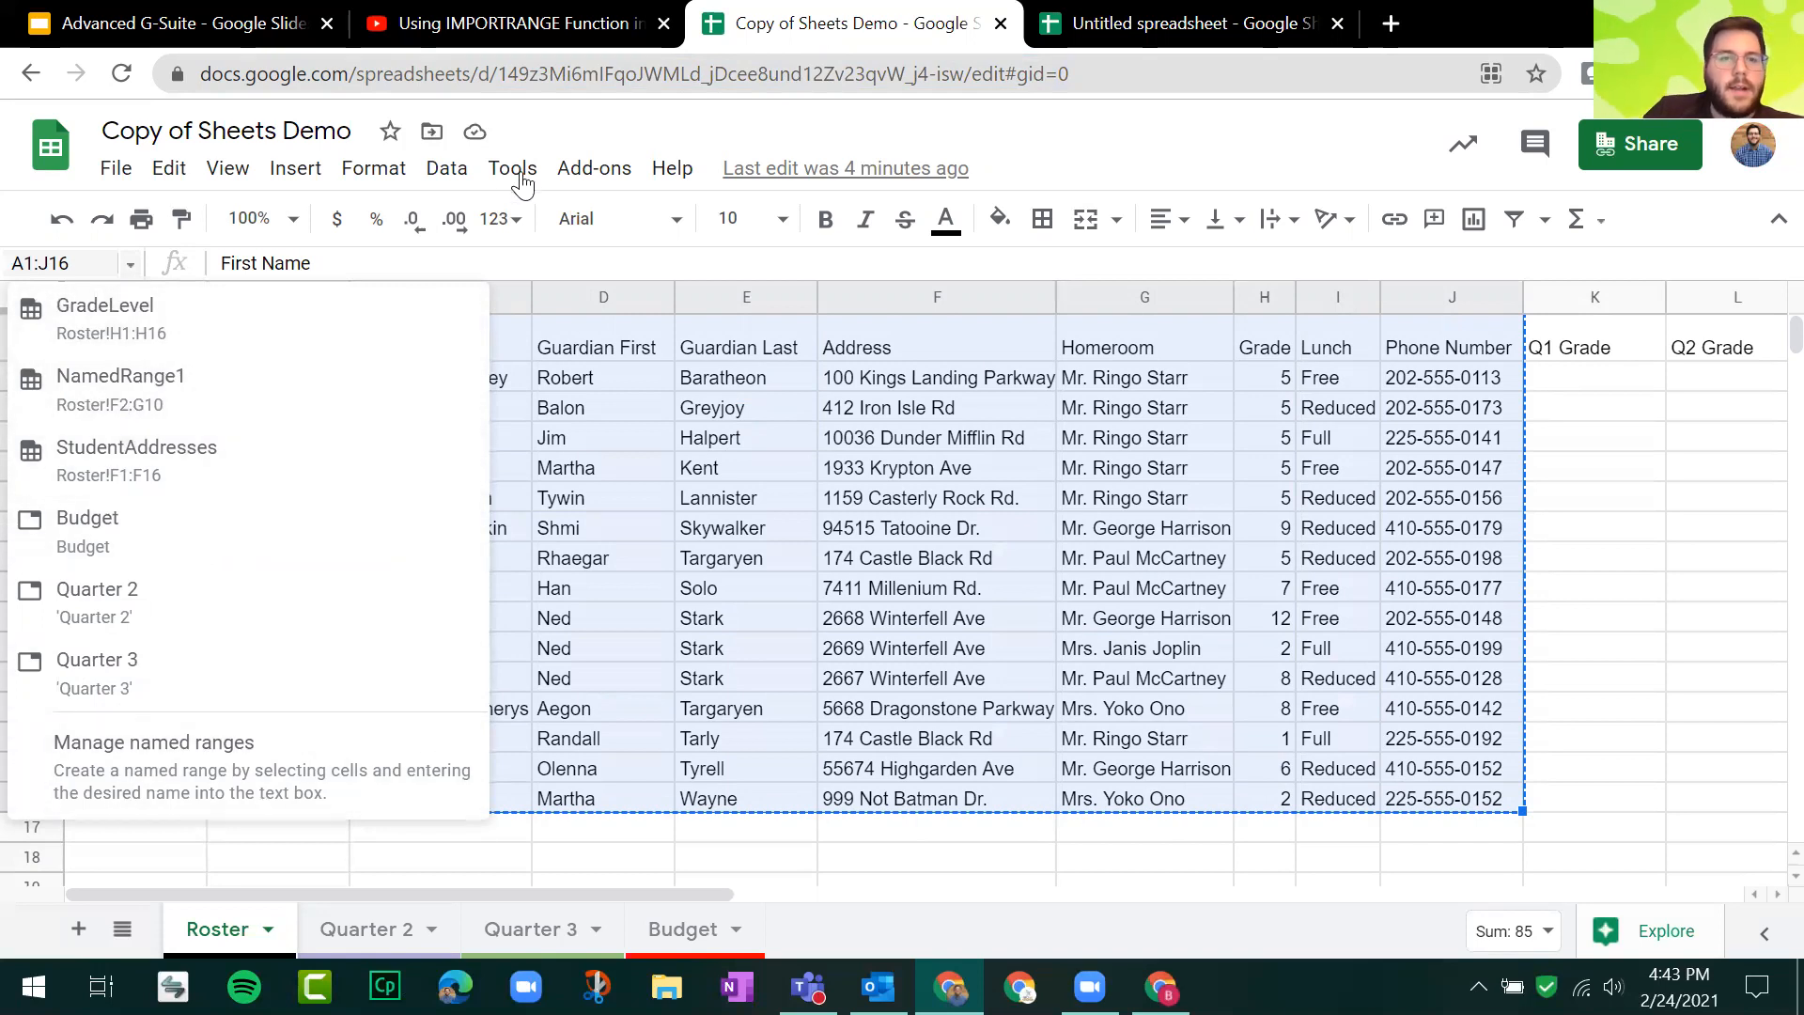
left_click(462, 171)
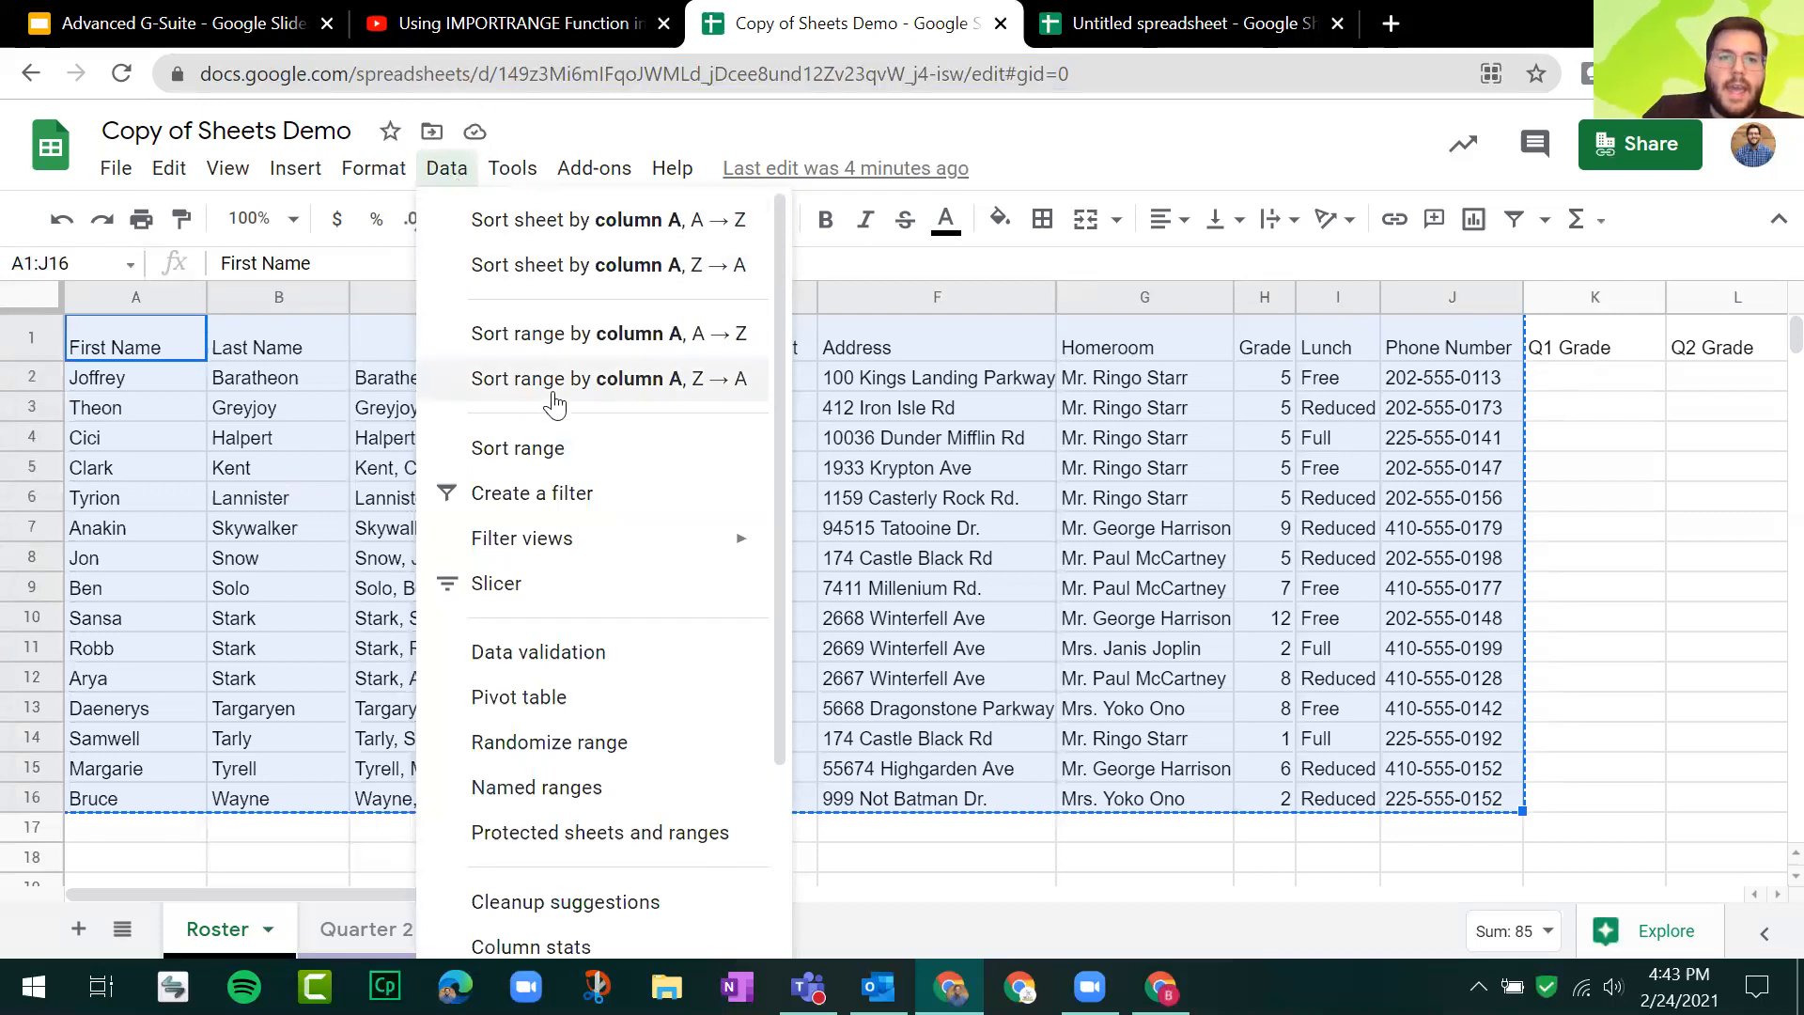
left_click(552, 789)
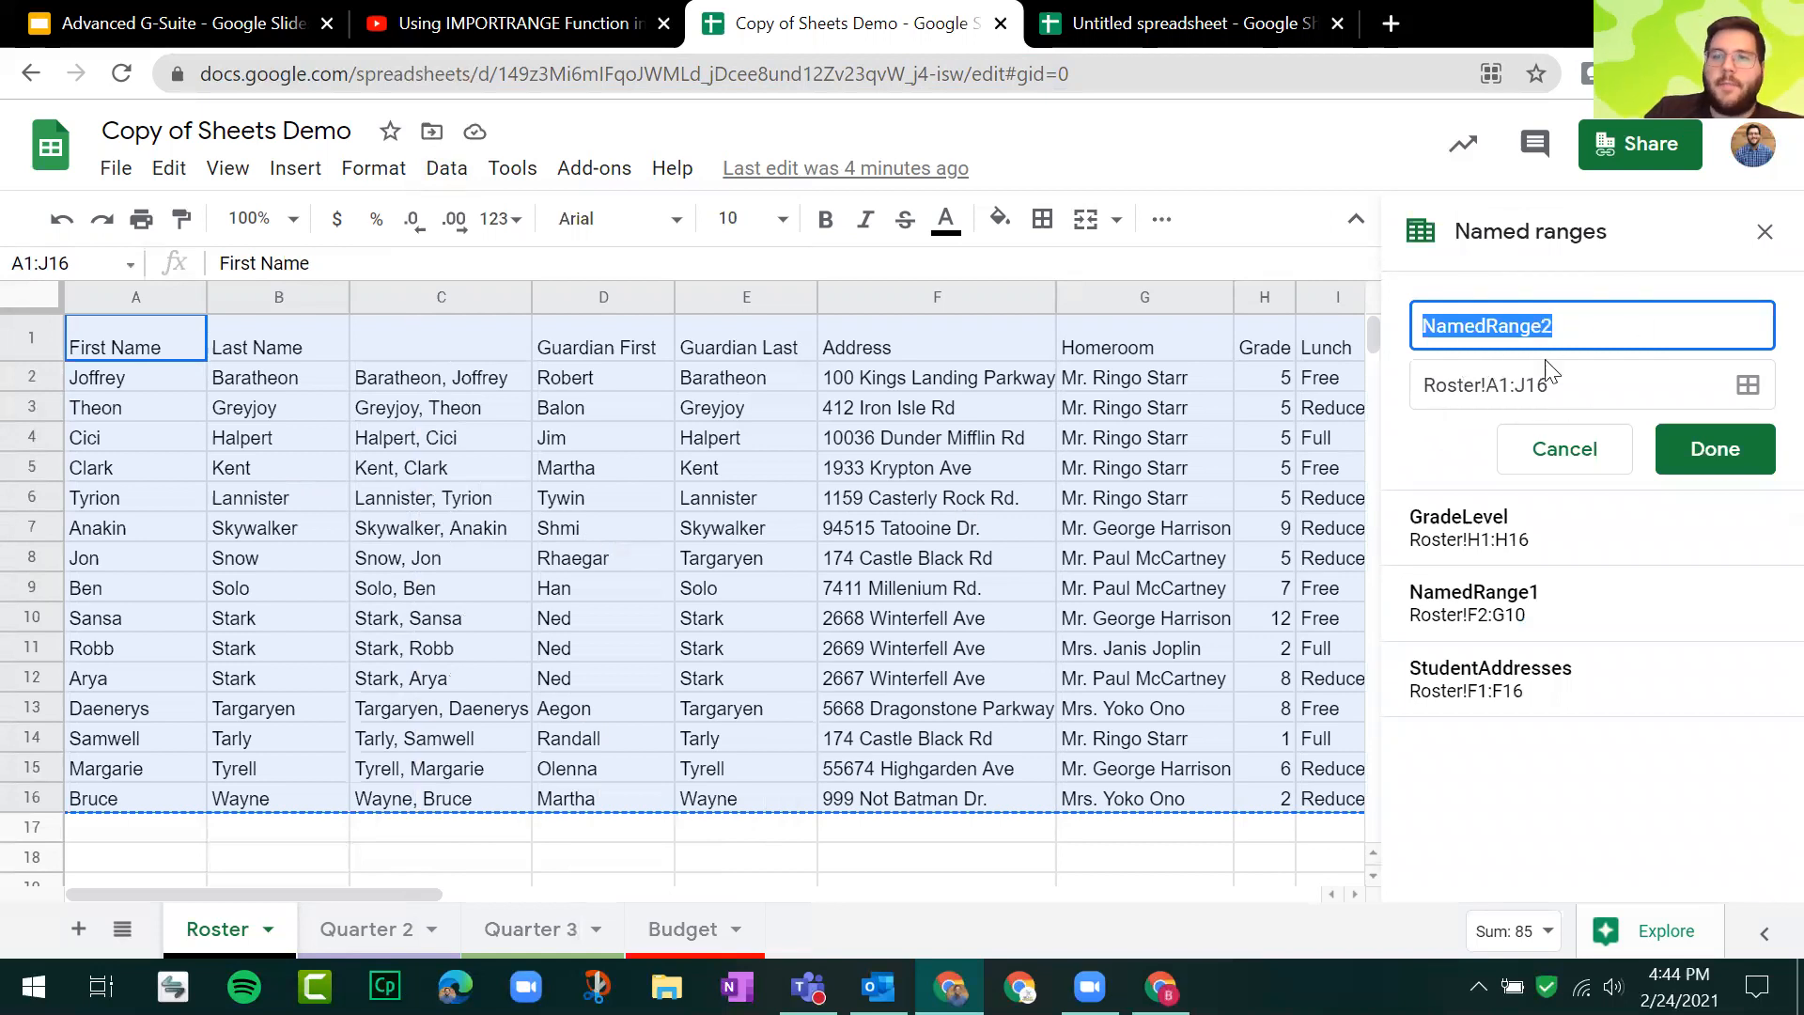
left_click(1566, 388)
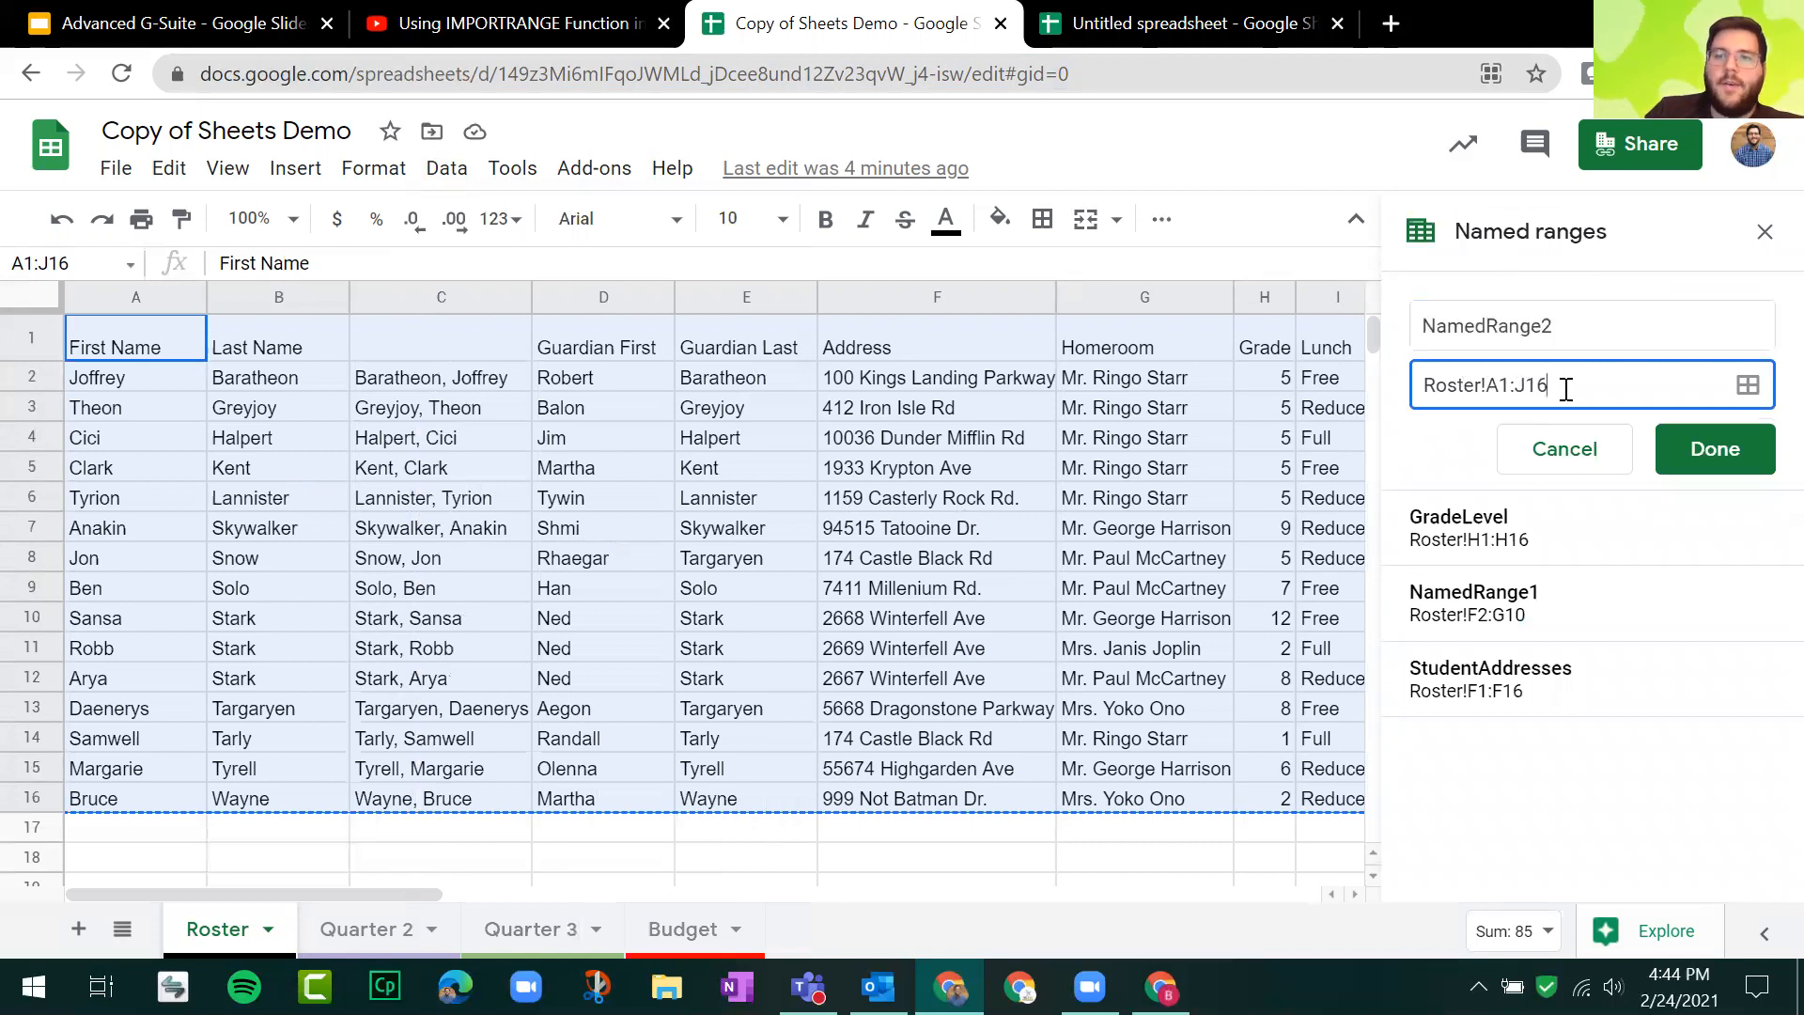
left_click_drag(1566, 388, 1403, 392)
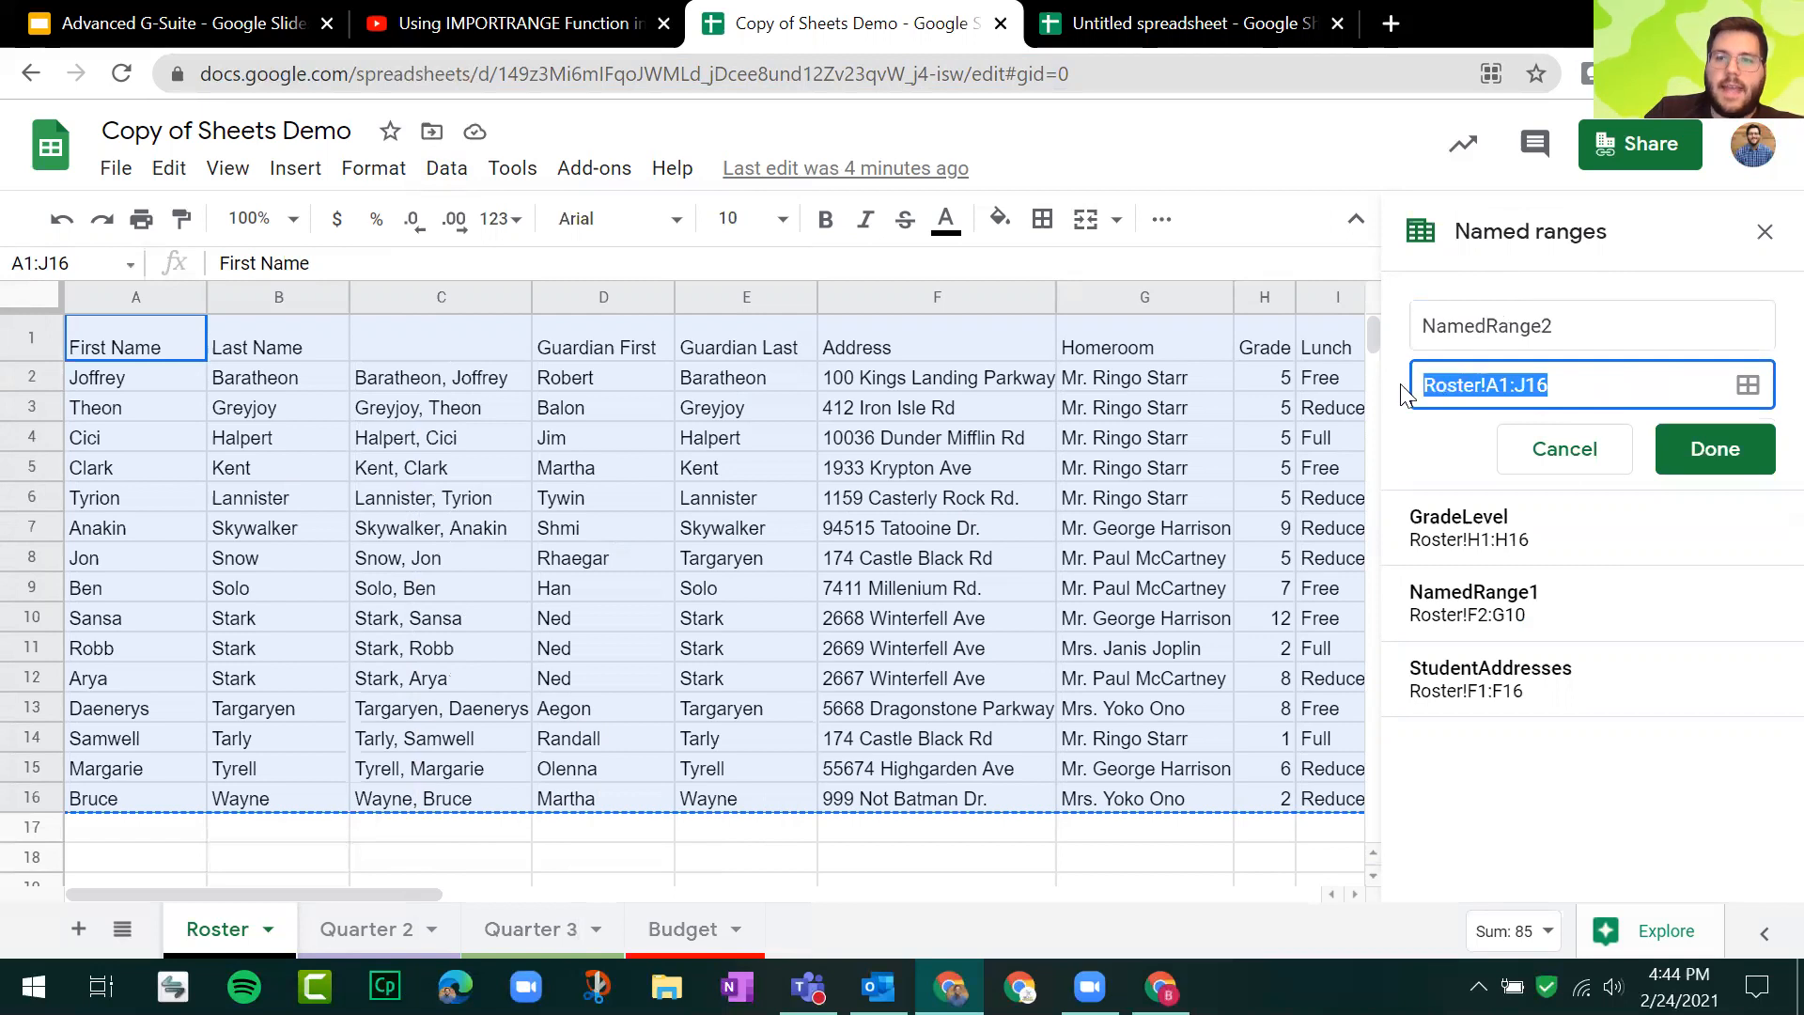
right_click(1526, 383)
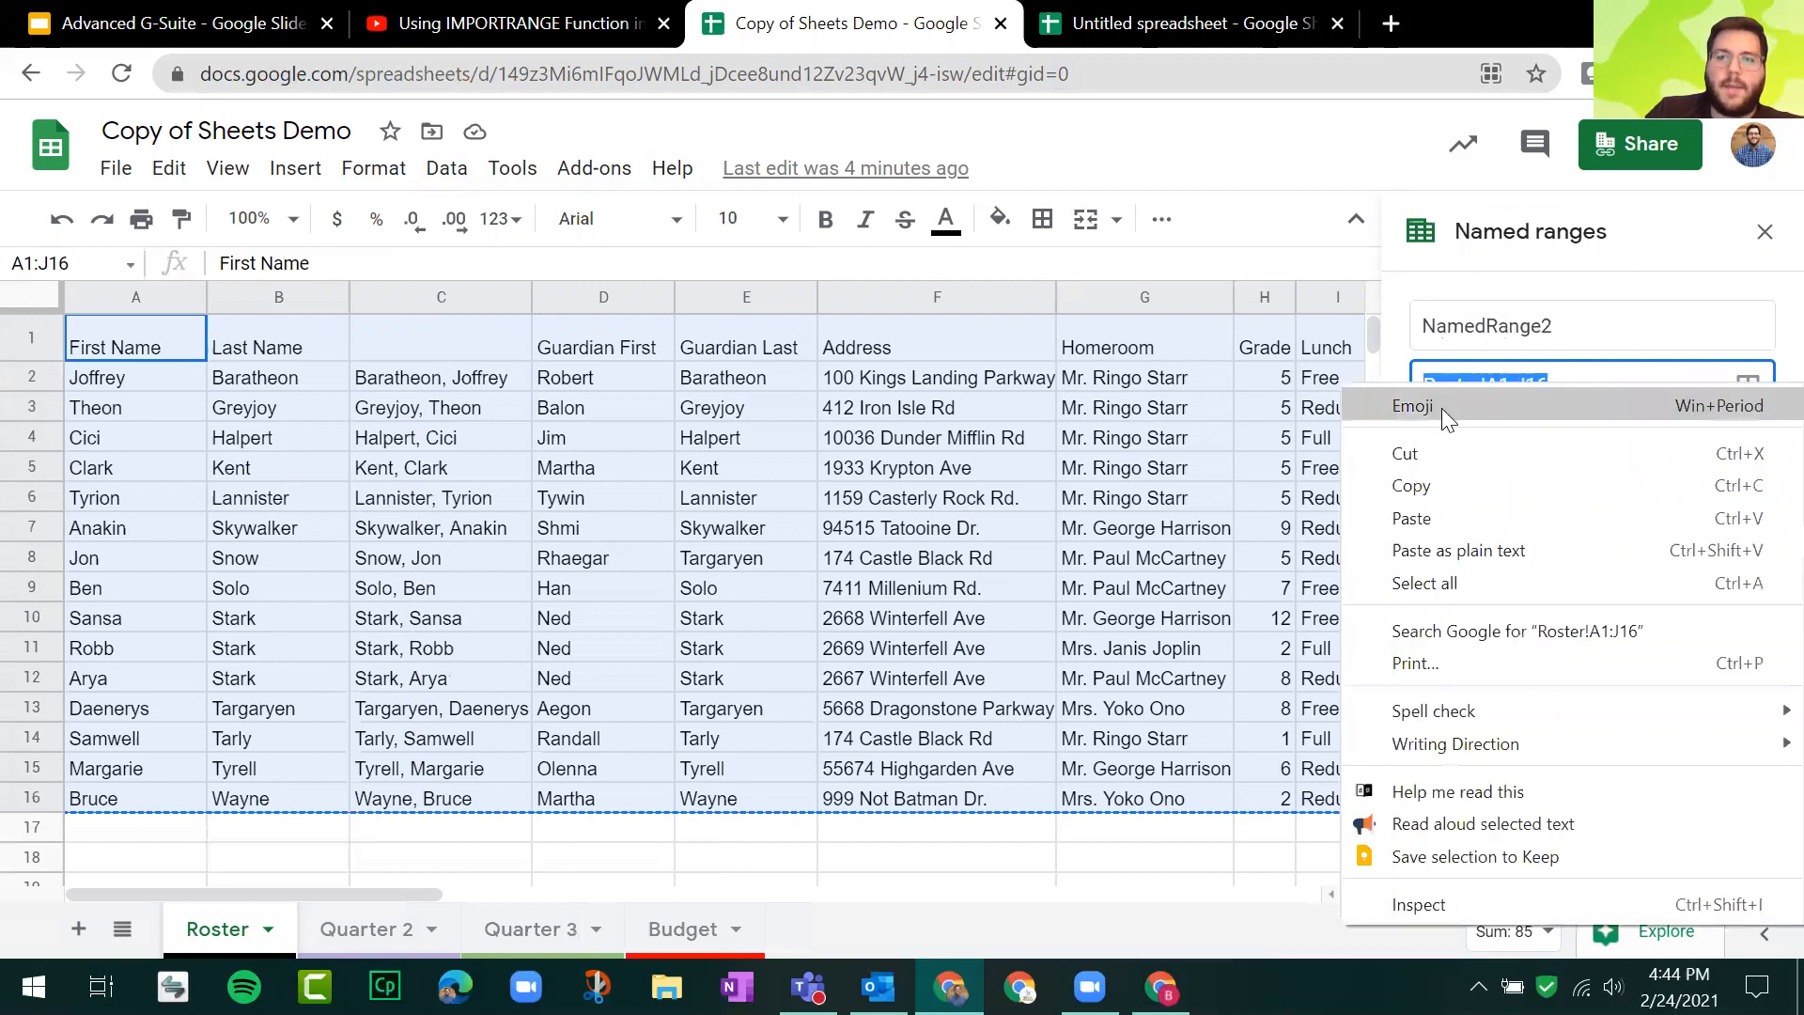
left_click(1419, 487)
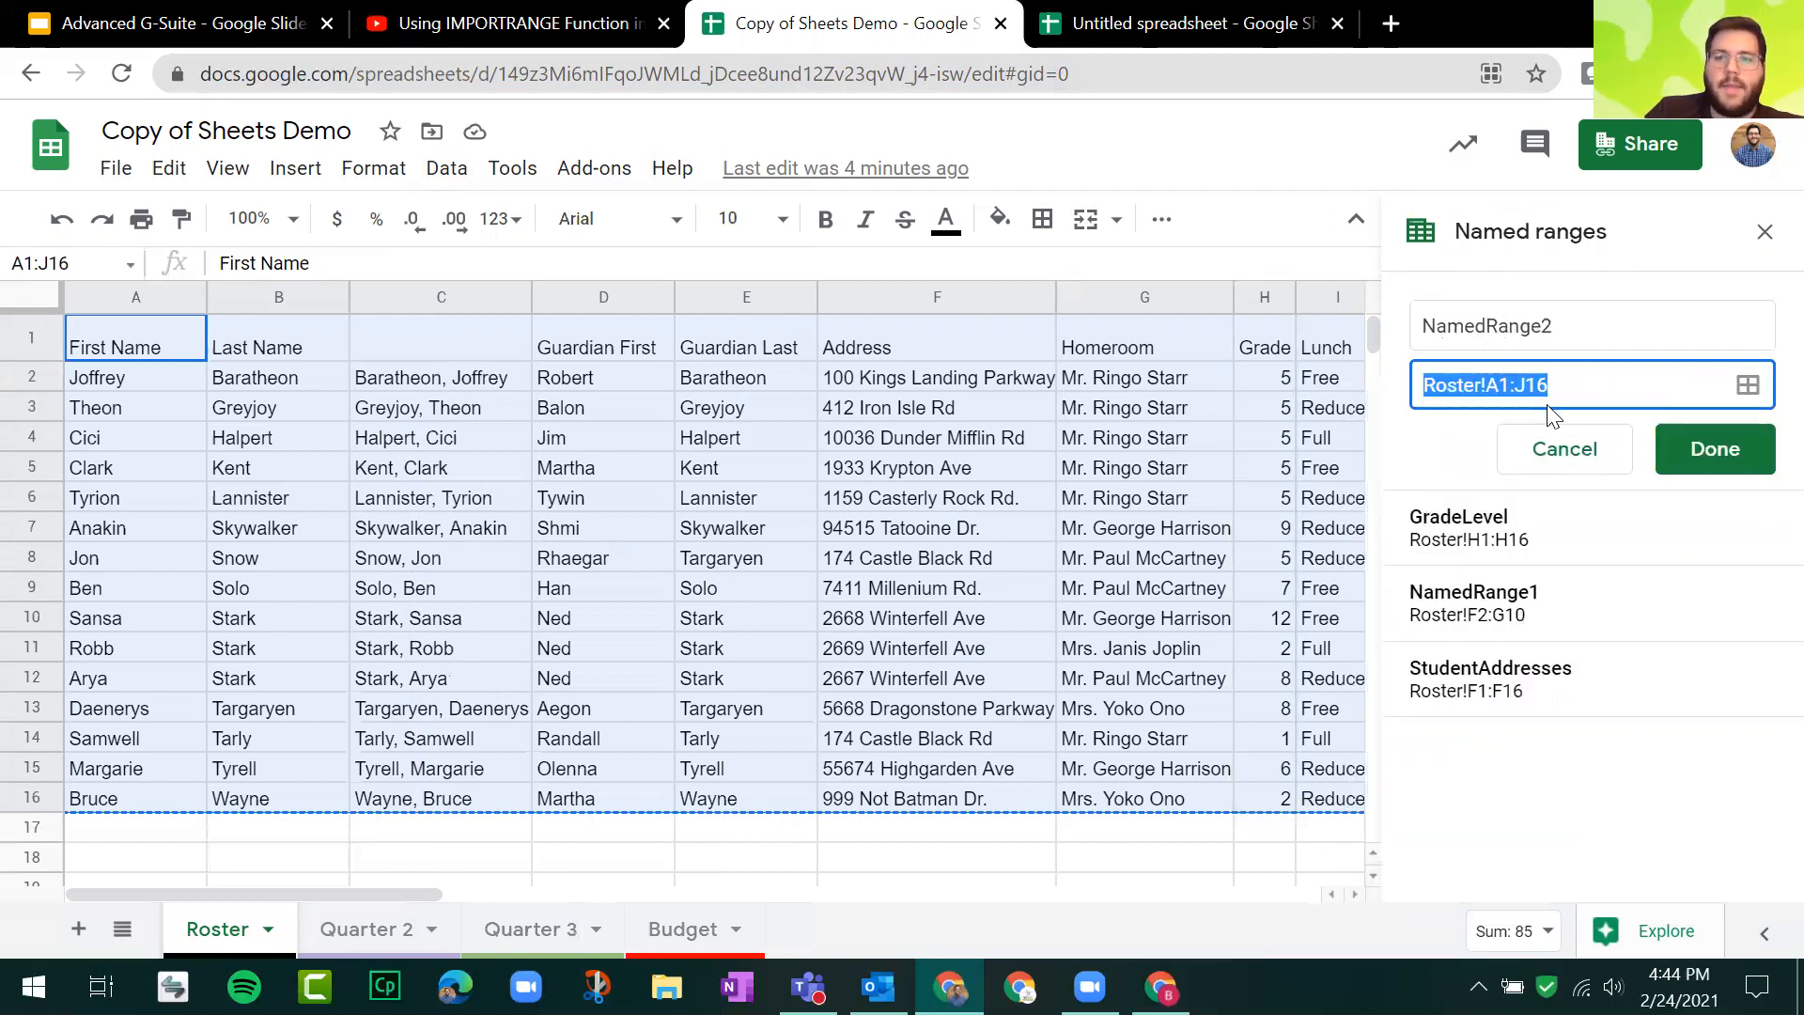
left_click(1165, 24)
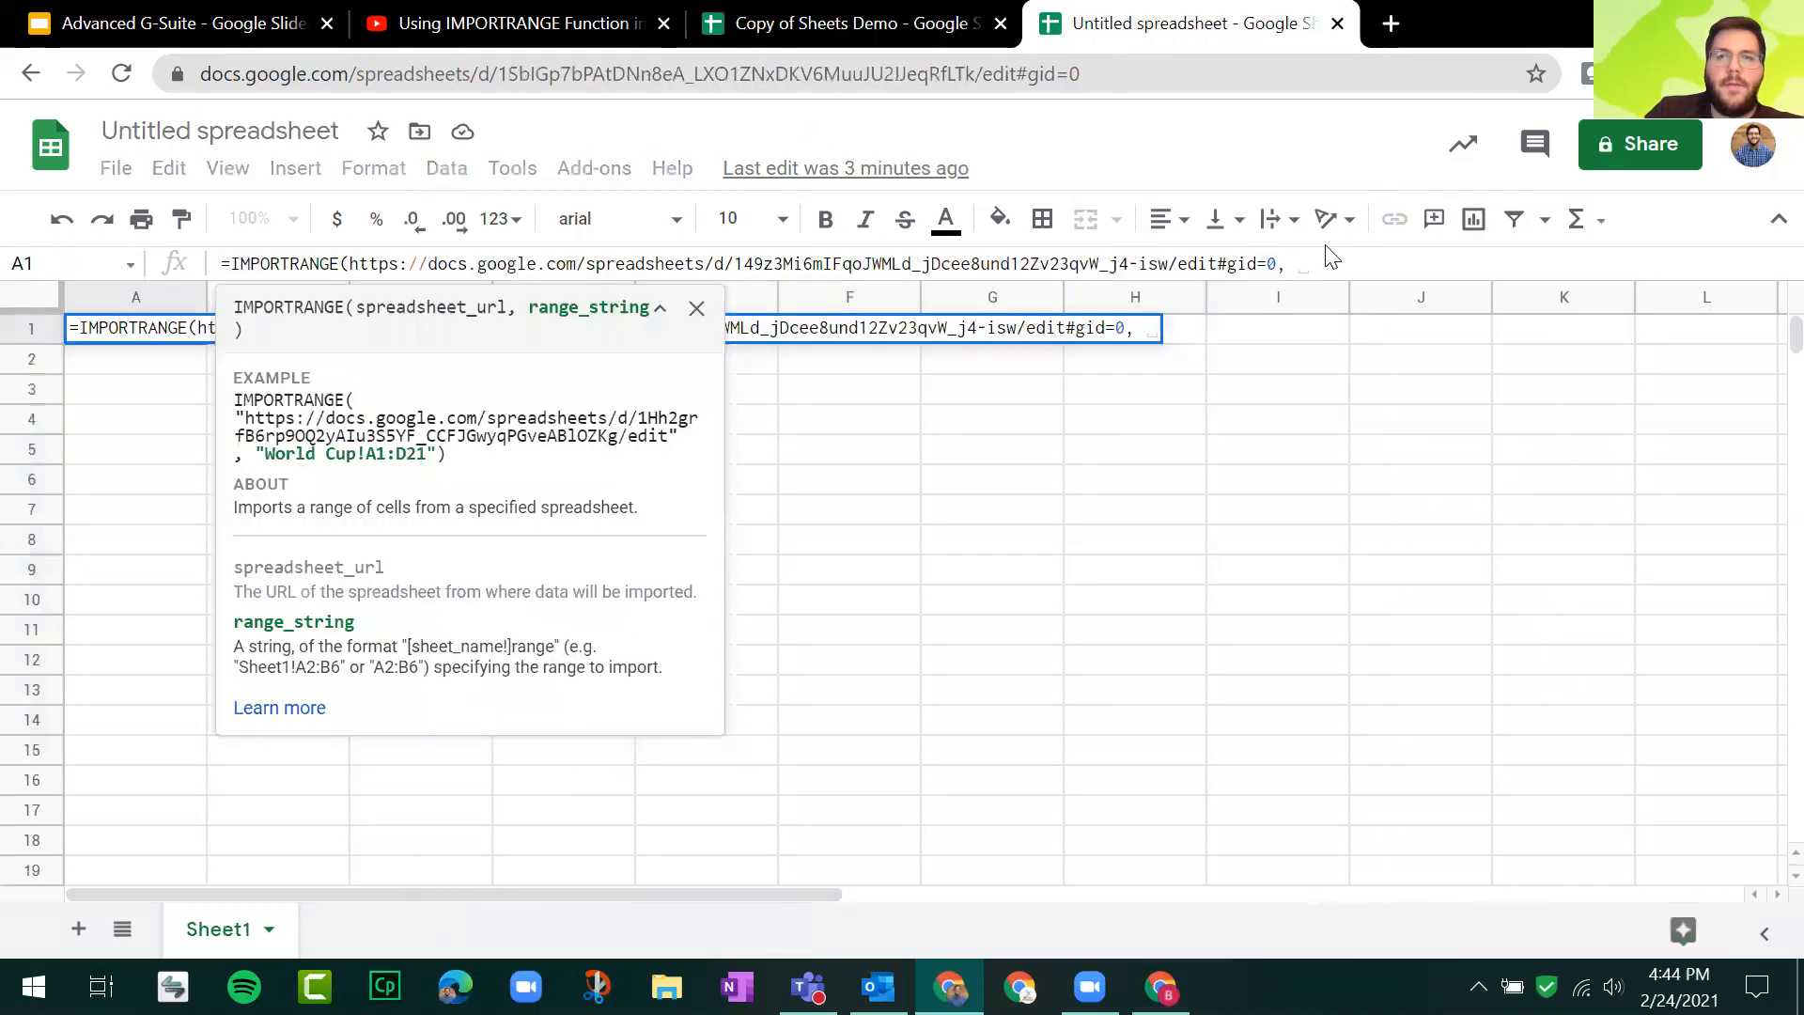
key("ctrl+v")
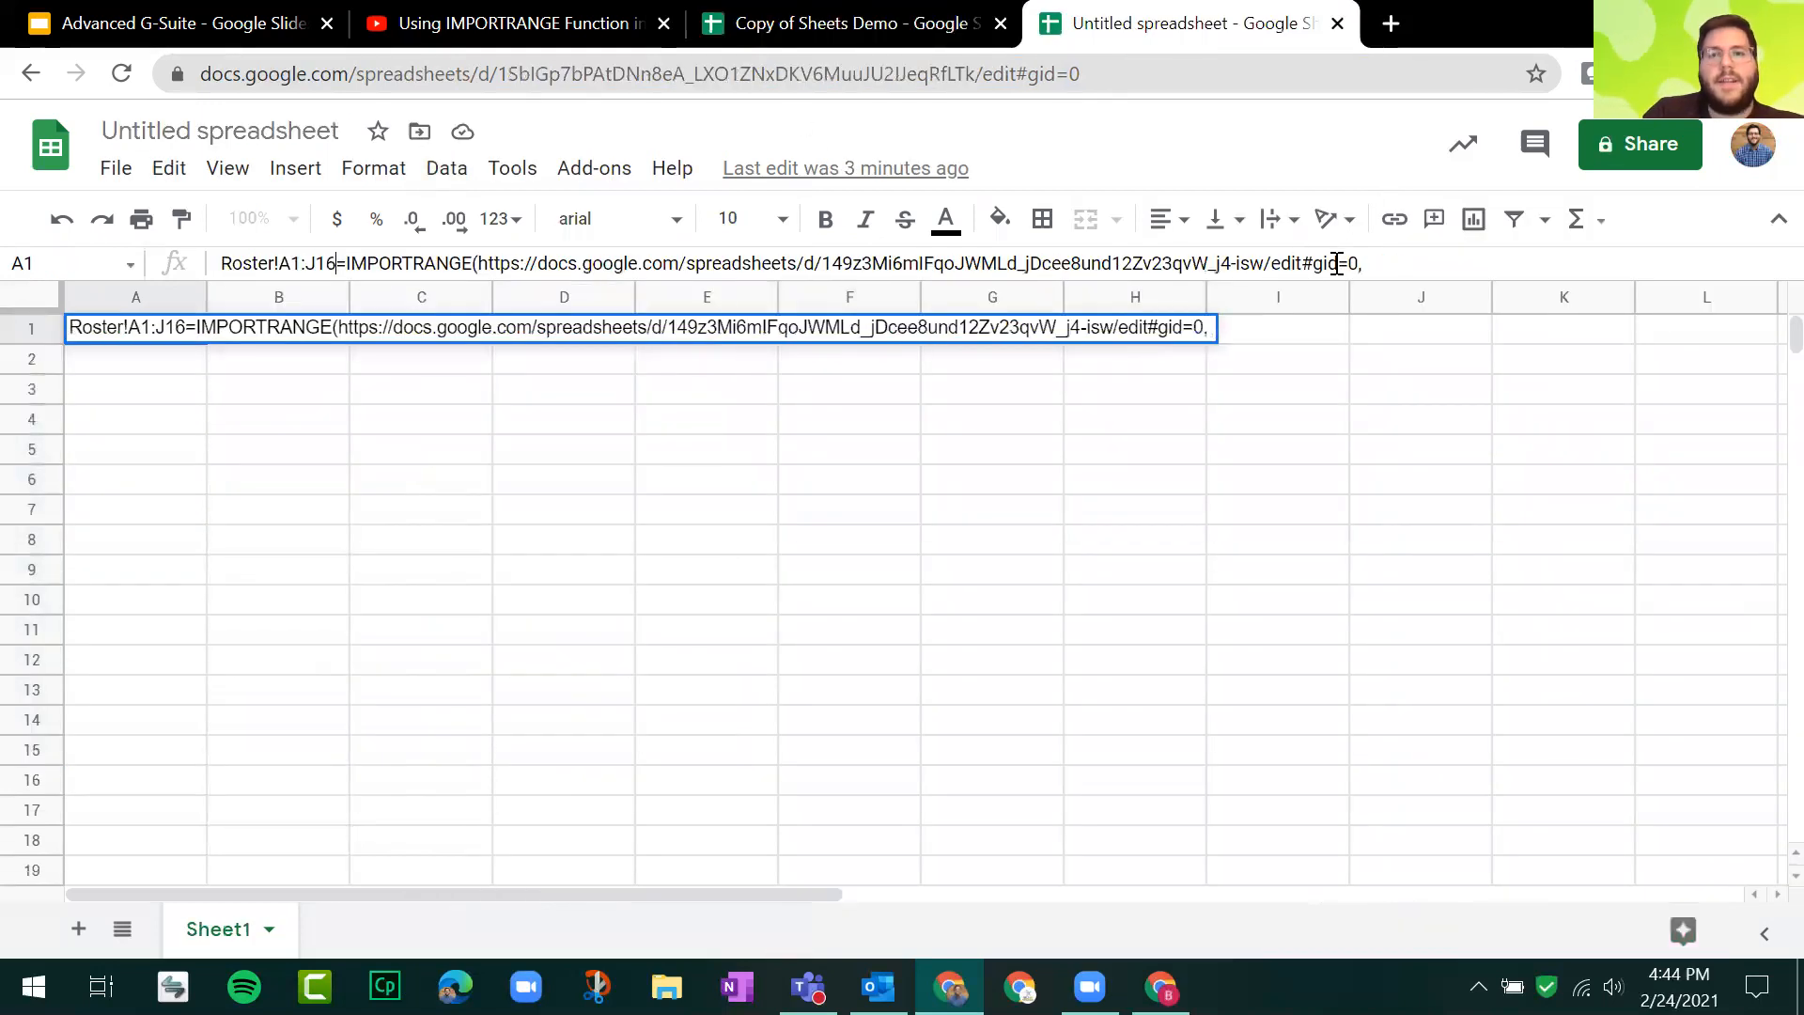
key("BackSpace")
key("BackSpace")
key("BackSpace")
key("BackSpace")
key("BackSpace")
key("BackSpace")
key("BackSpace")
key("BackSpace")
key("BackSpace")
key("BackSpace")
key("BackSpace")
key("BackSpace")
key("BackSpace")
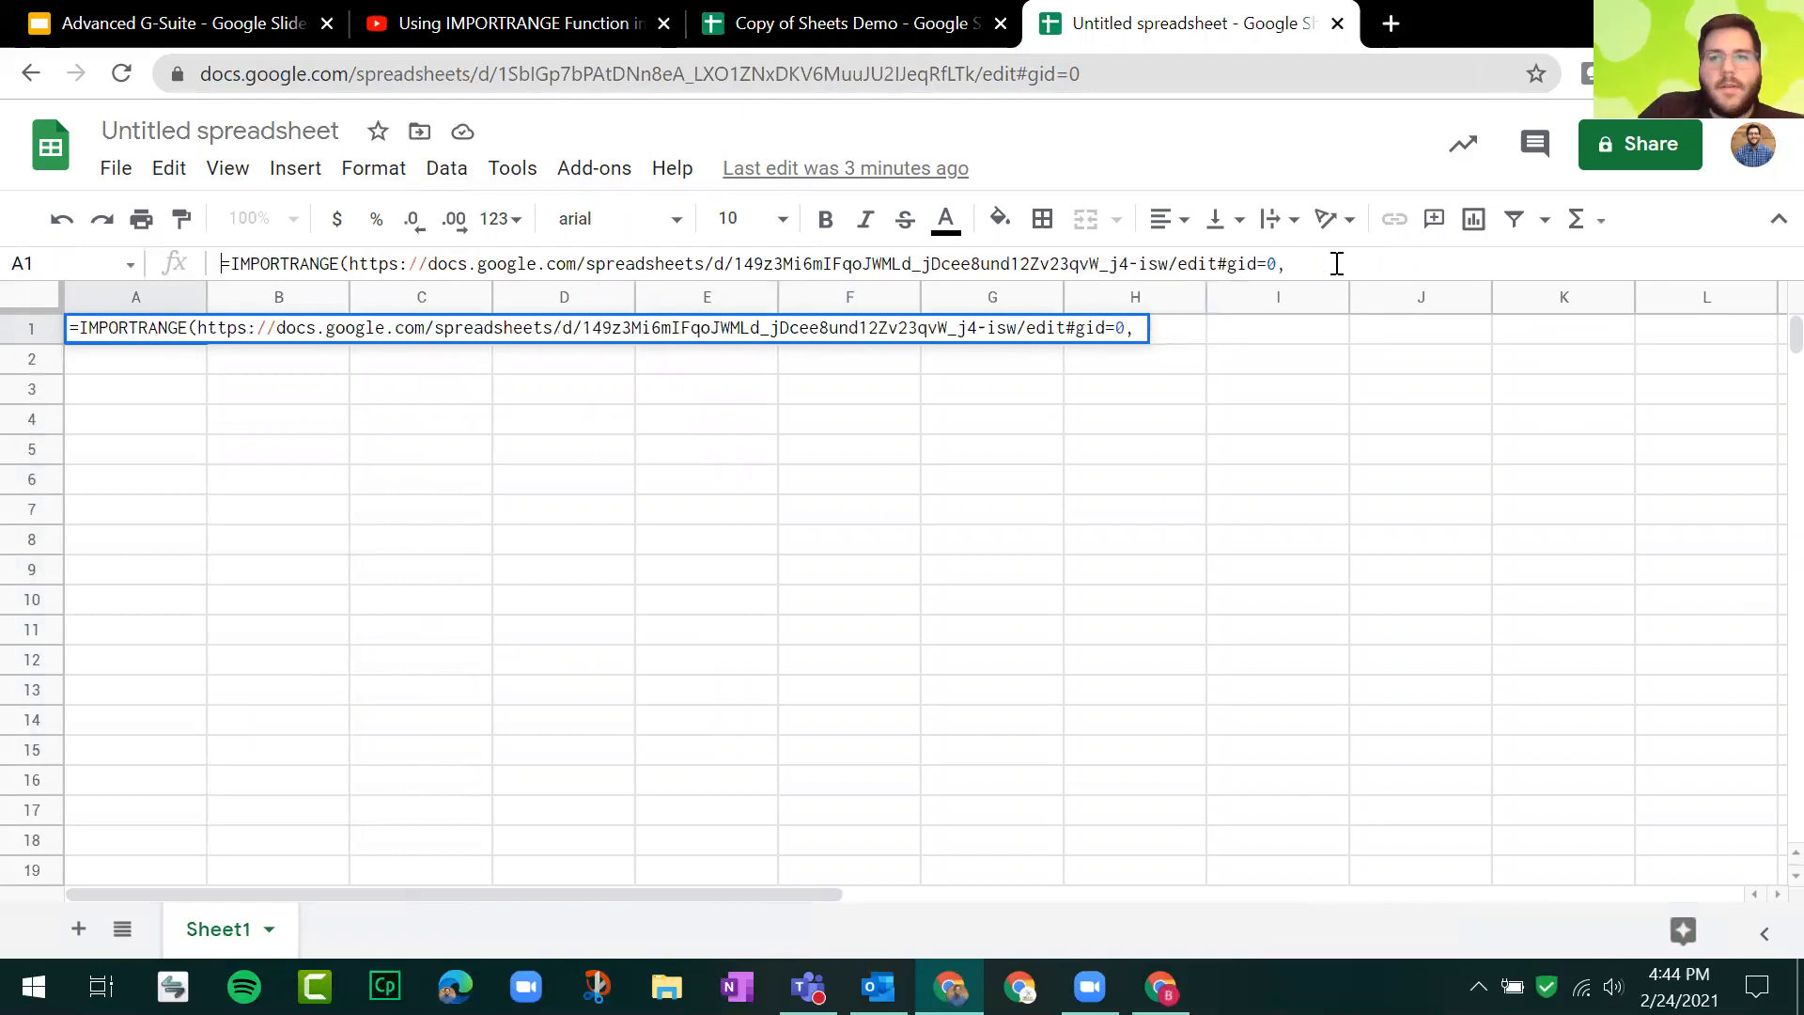
Step: Add Roster!A1:J16 as the second argument at the end of the IMPORTRANGE formula and commit it in cell A1
left_click(1318, 270)
key("ctrl+v")
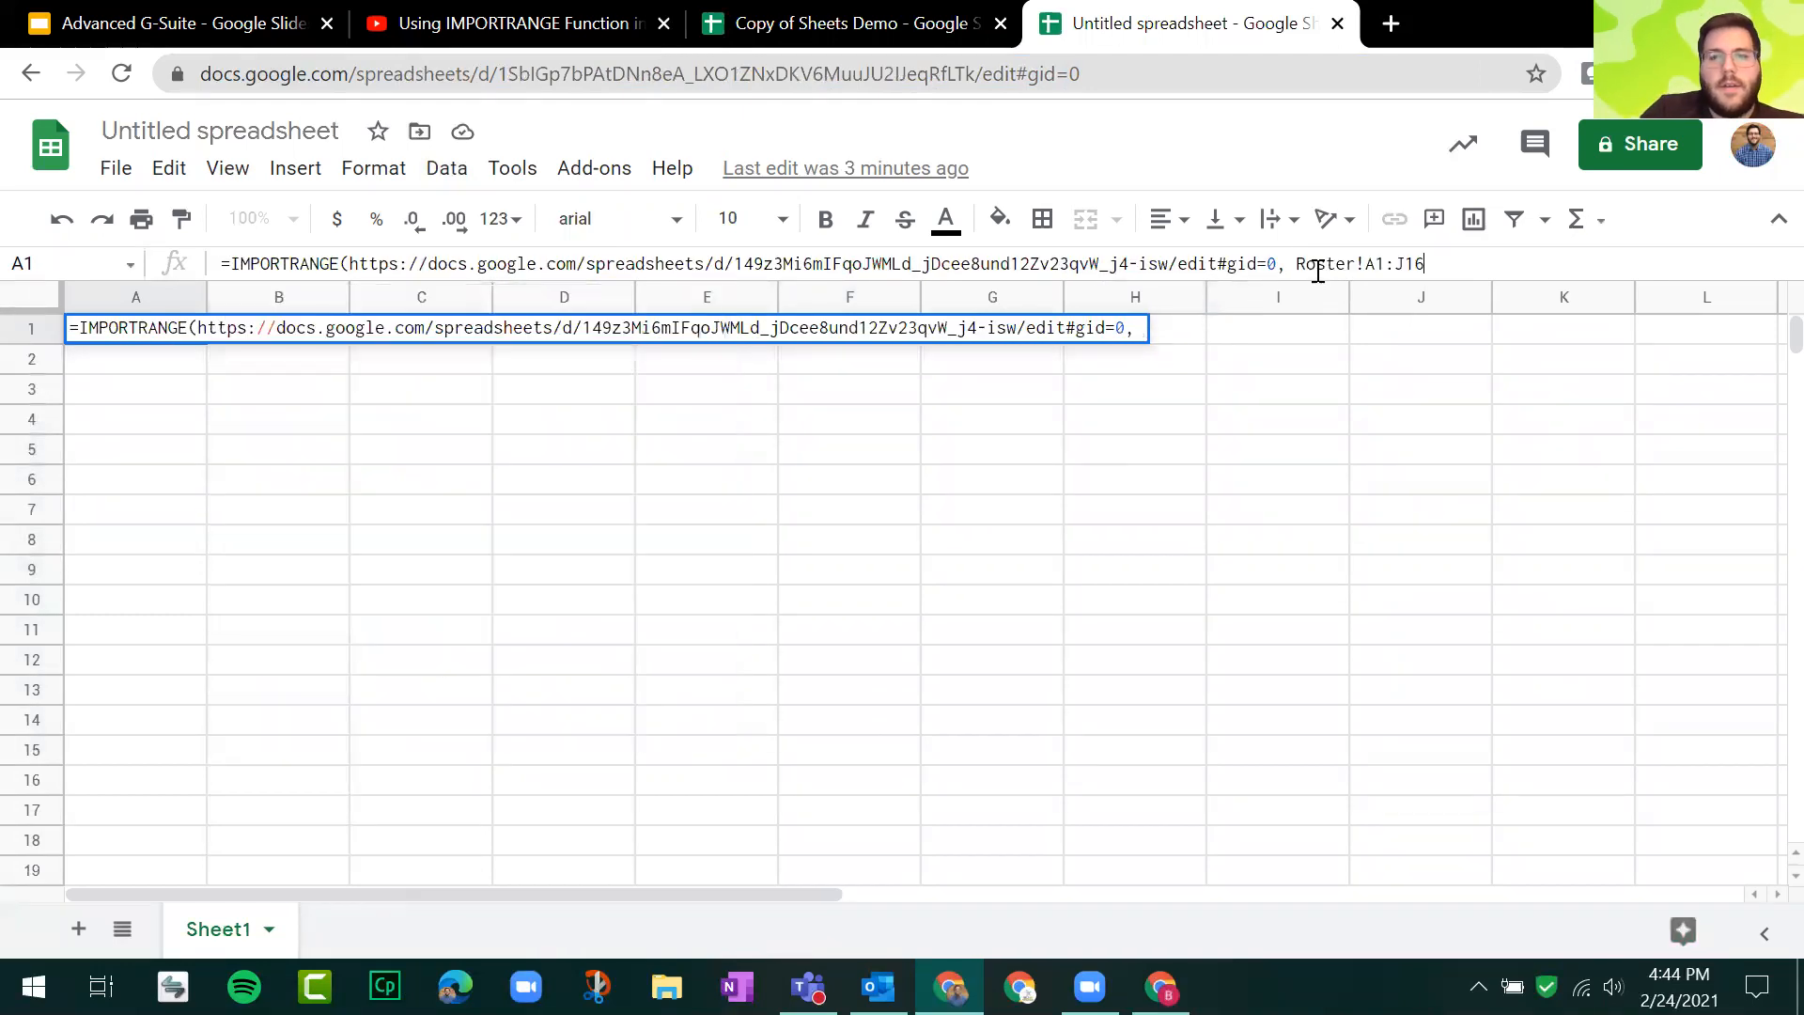
key("Return")
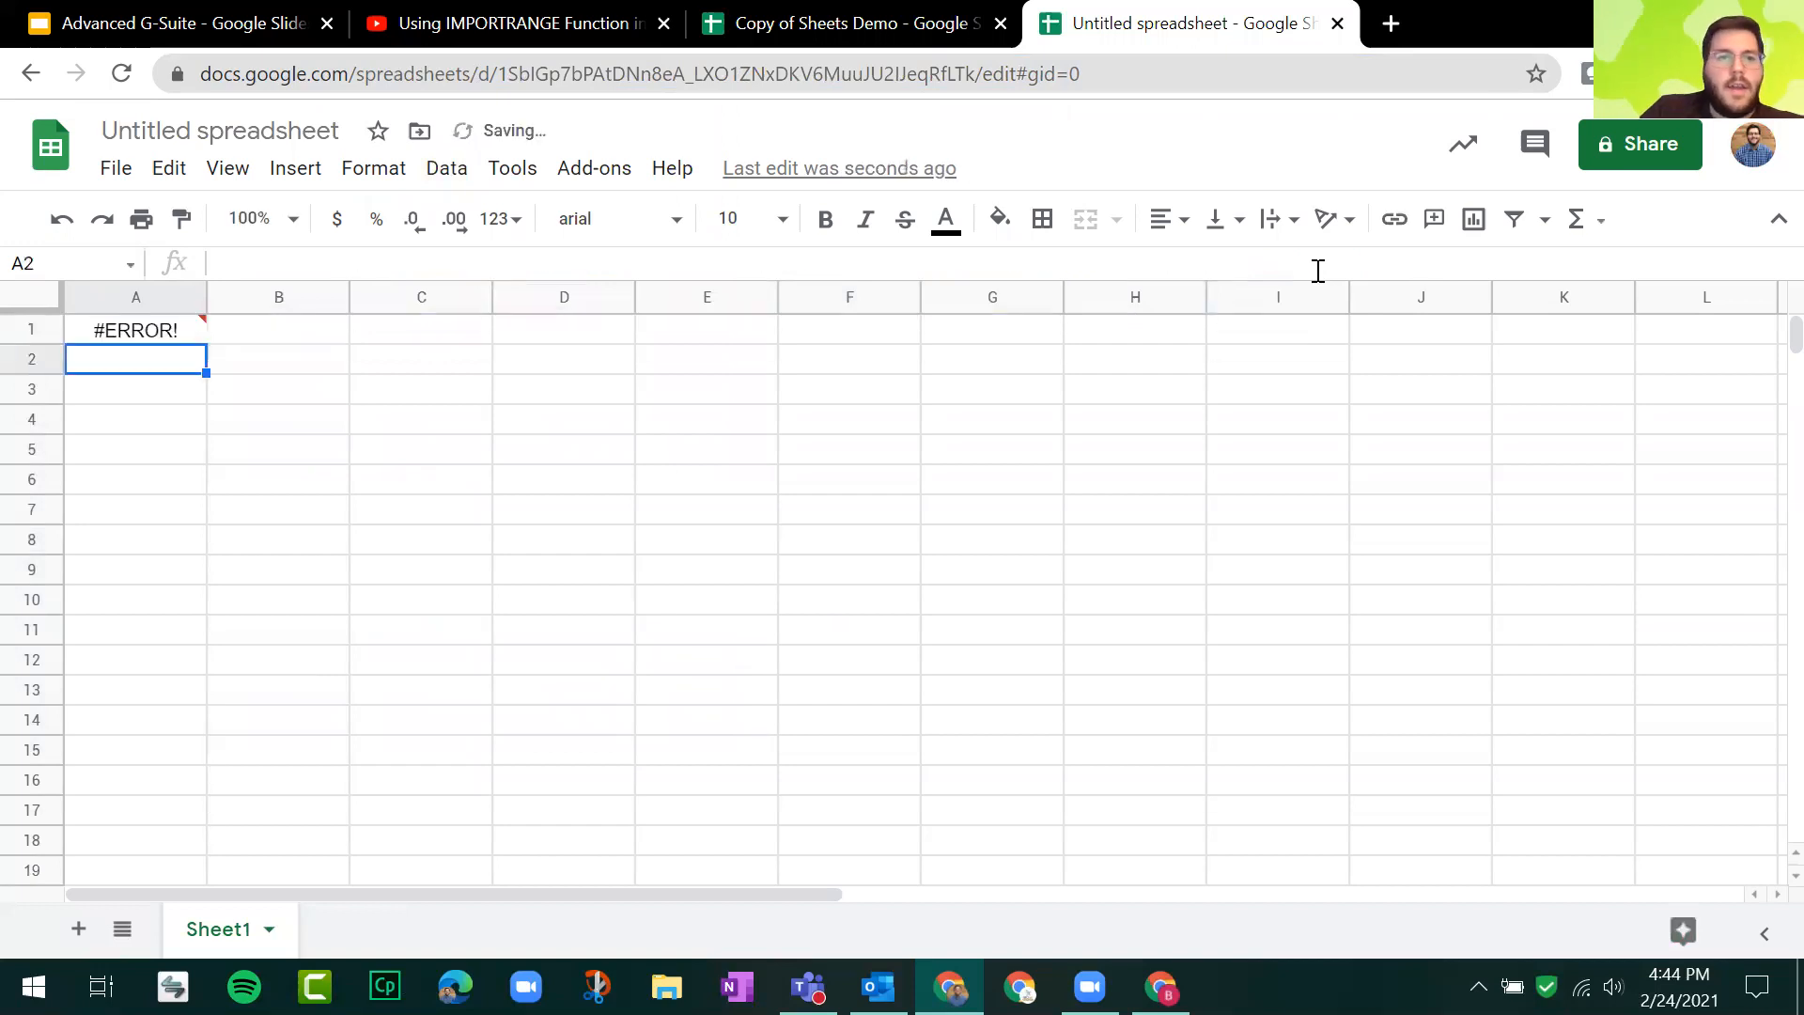
Step: Enclose the spreadsheet web address in cell A1's IMPORTRANGE formula in double quotation marks
left_click(176, 338)
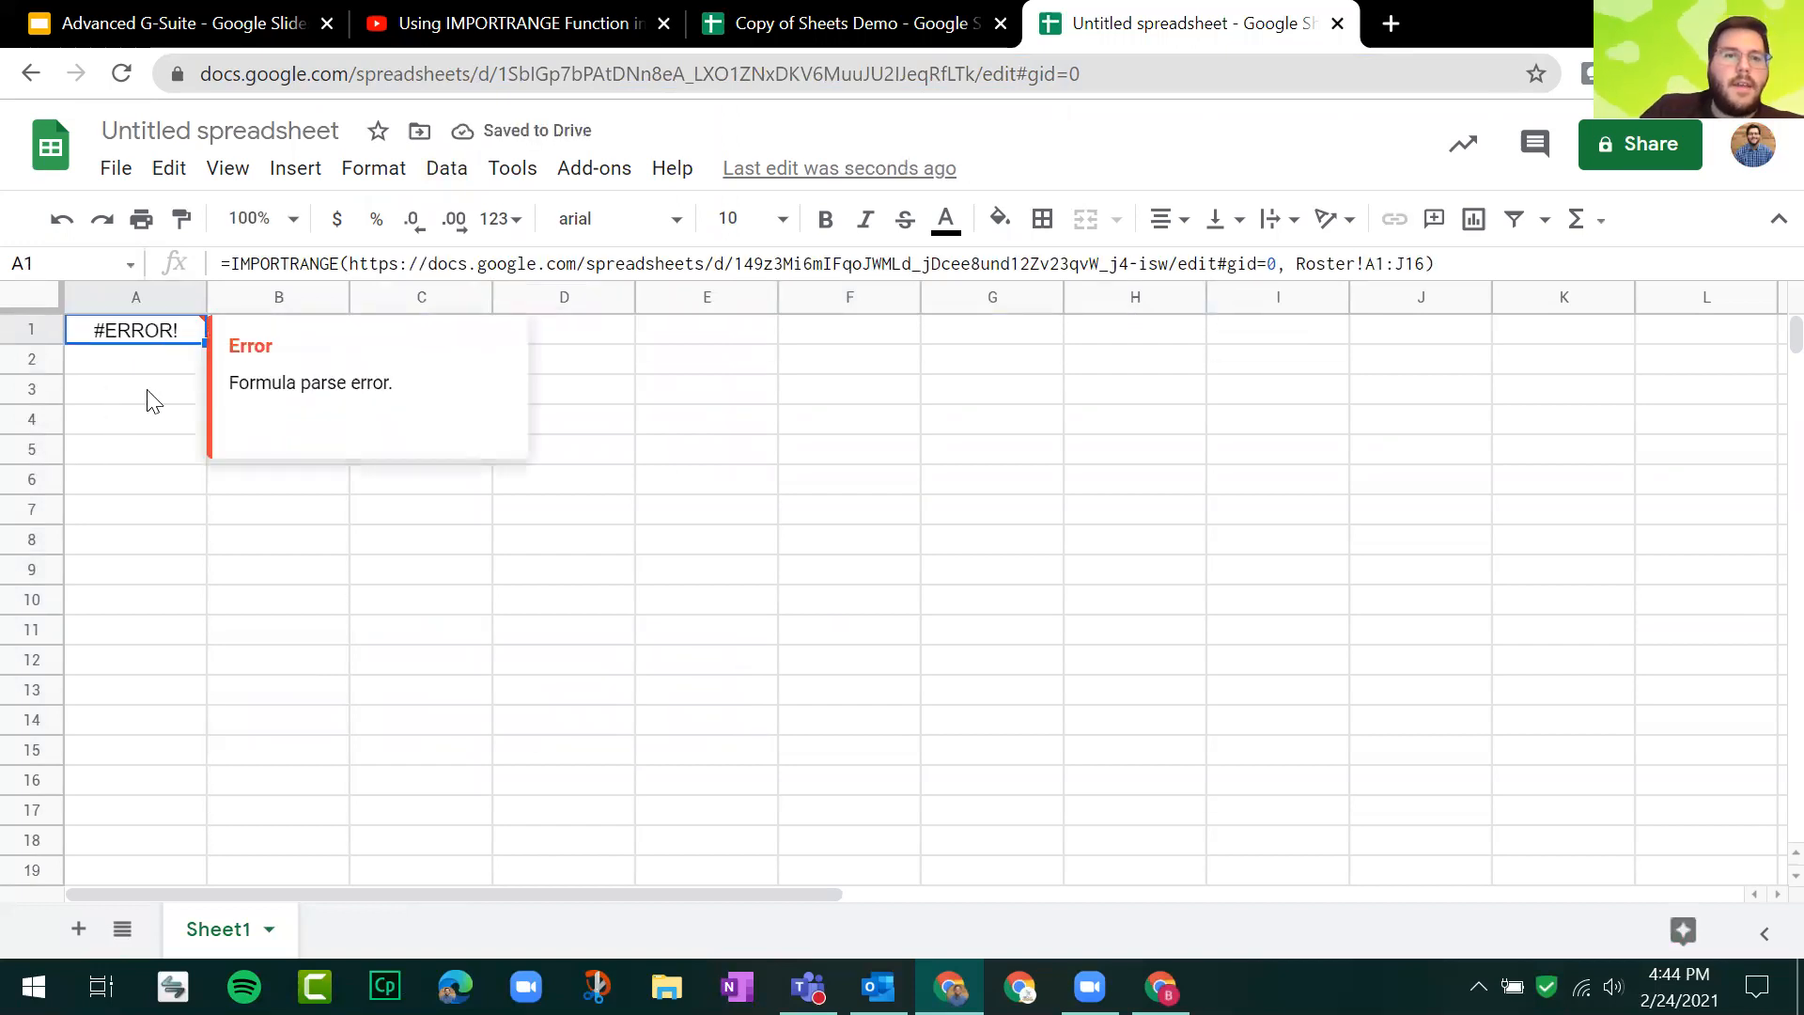
left_click(398, 264)
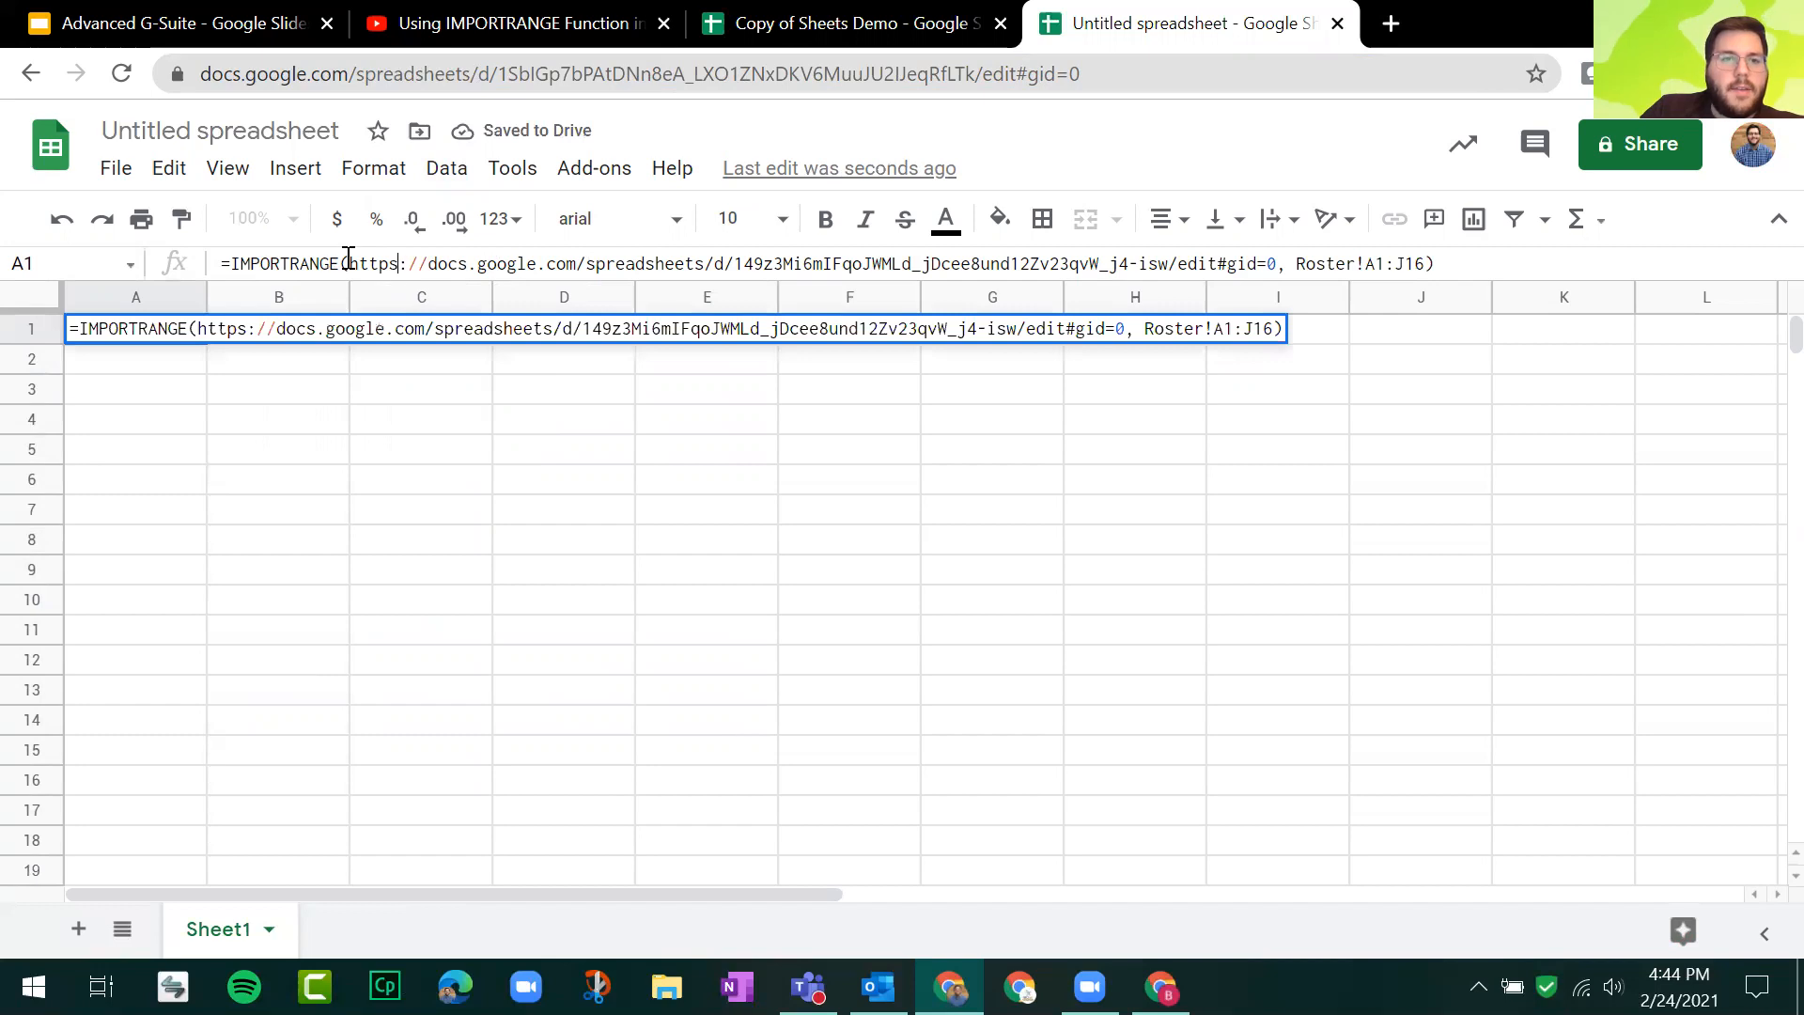
type("\"")
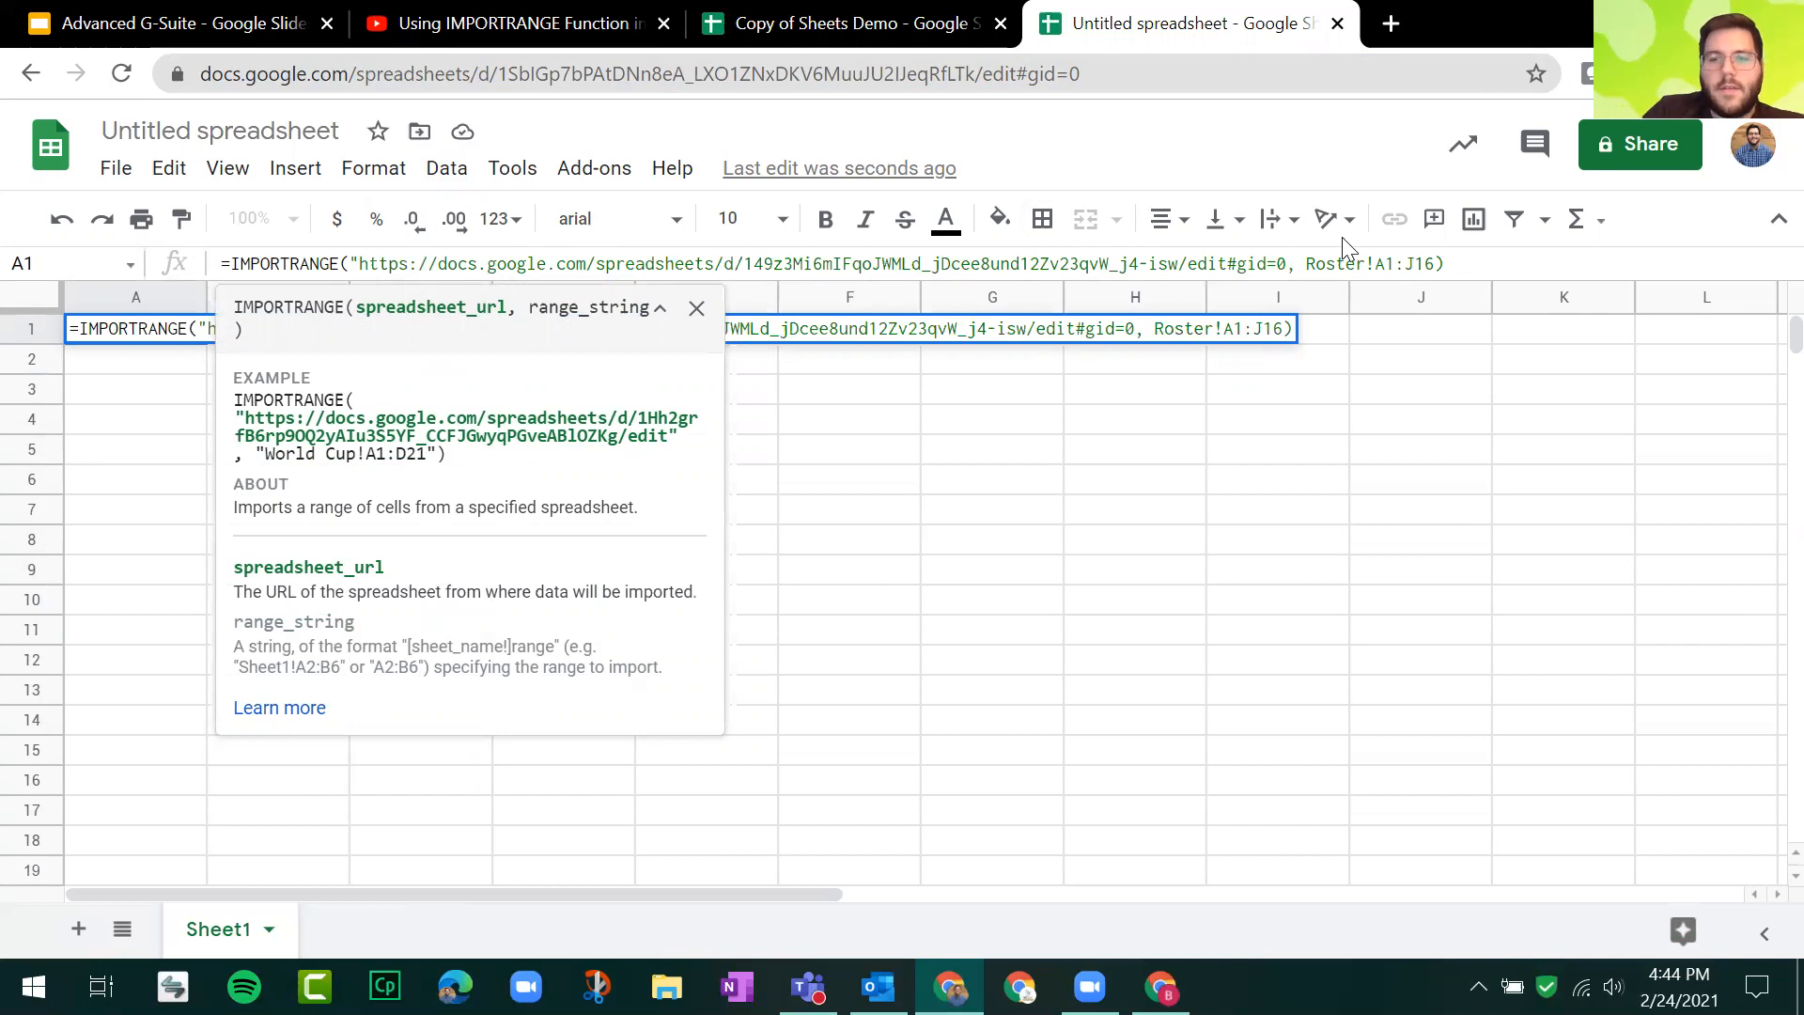
type("\"")
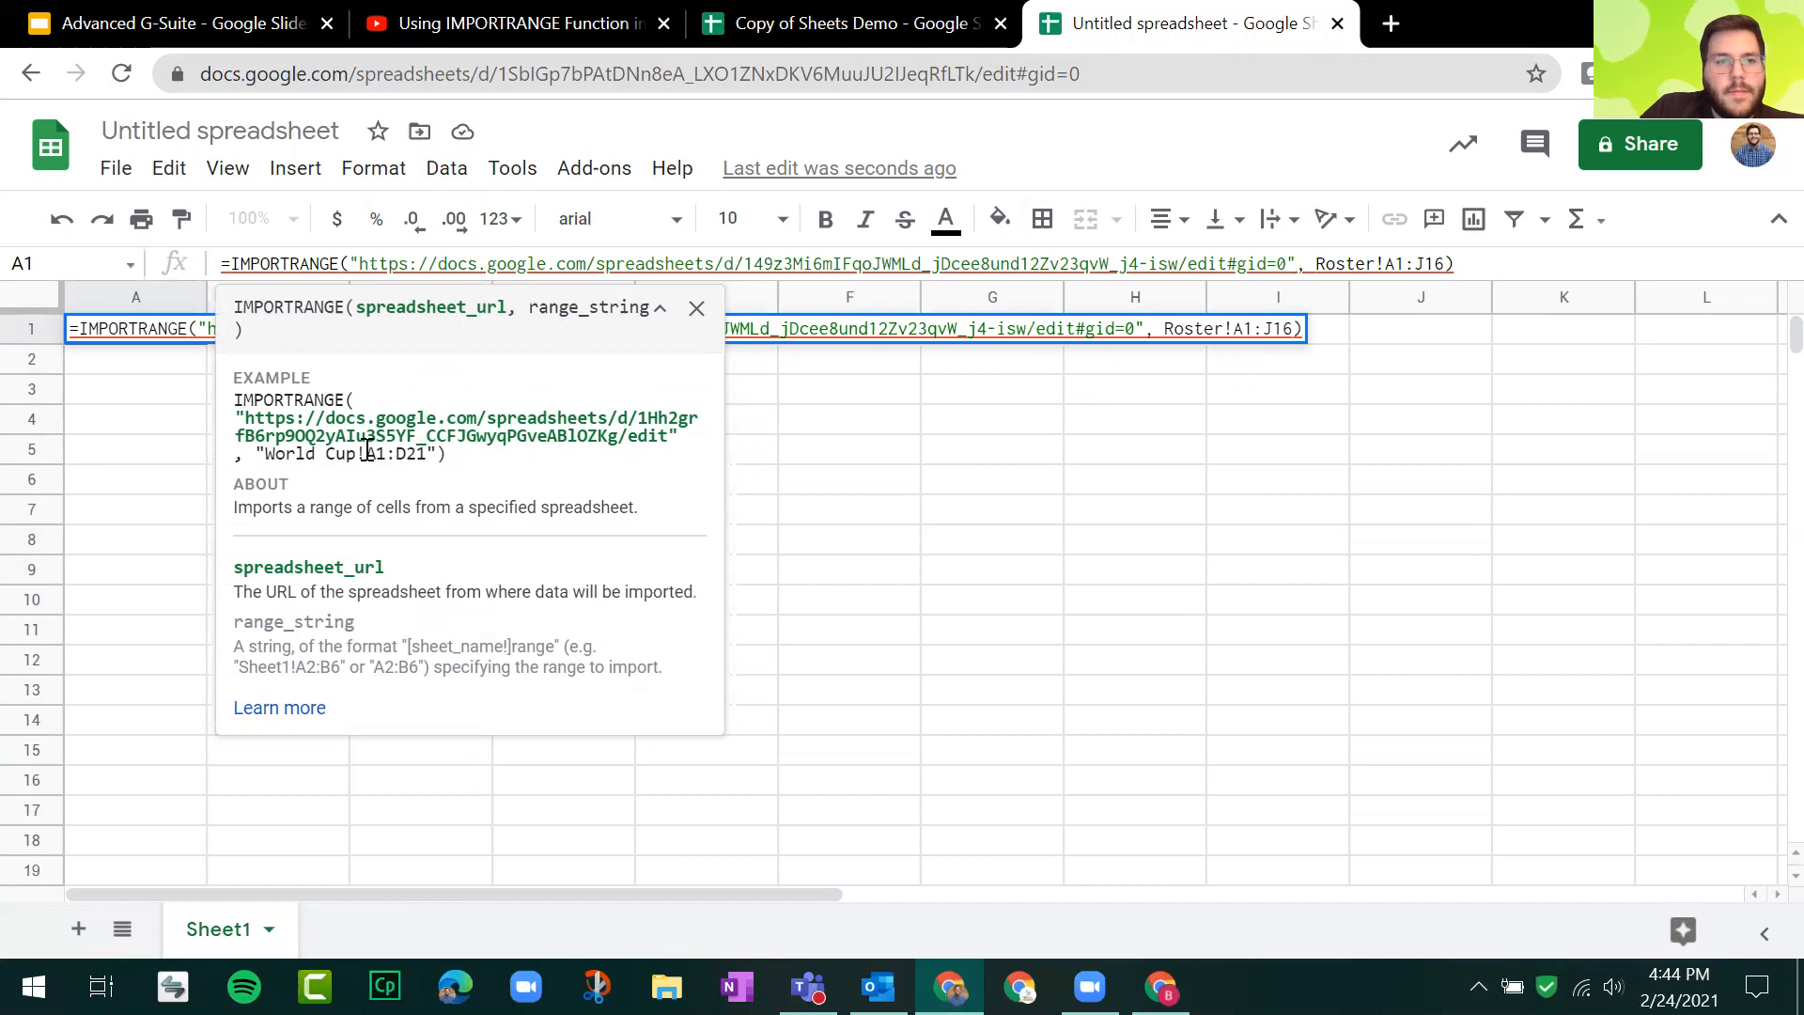
Step: Enclose Roster!A1:J16 in double quotation marks, commit the formula, and allow access to the source spreadsheet
left_click(1317, 262)
type("\"")
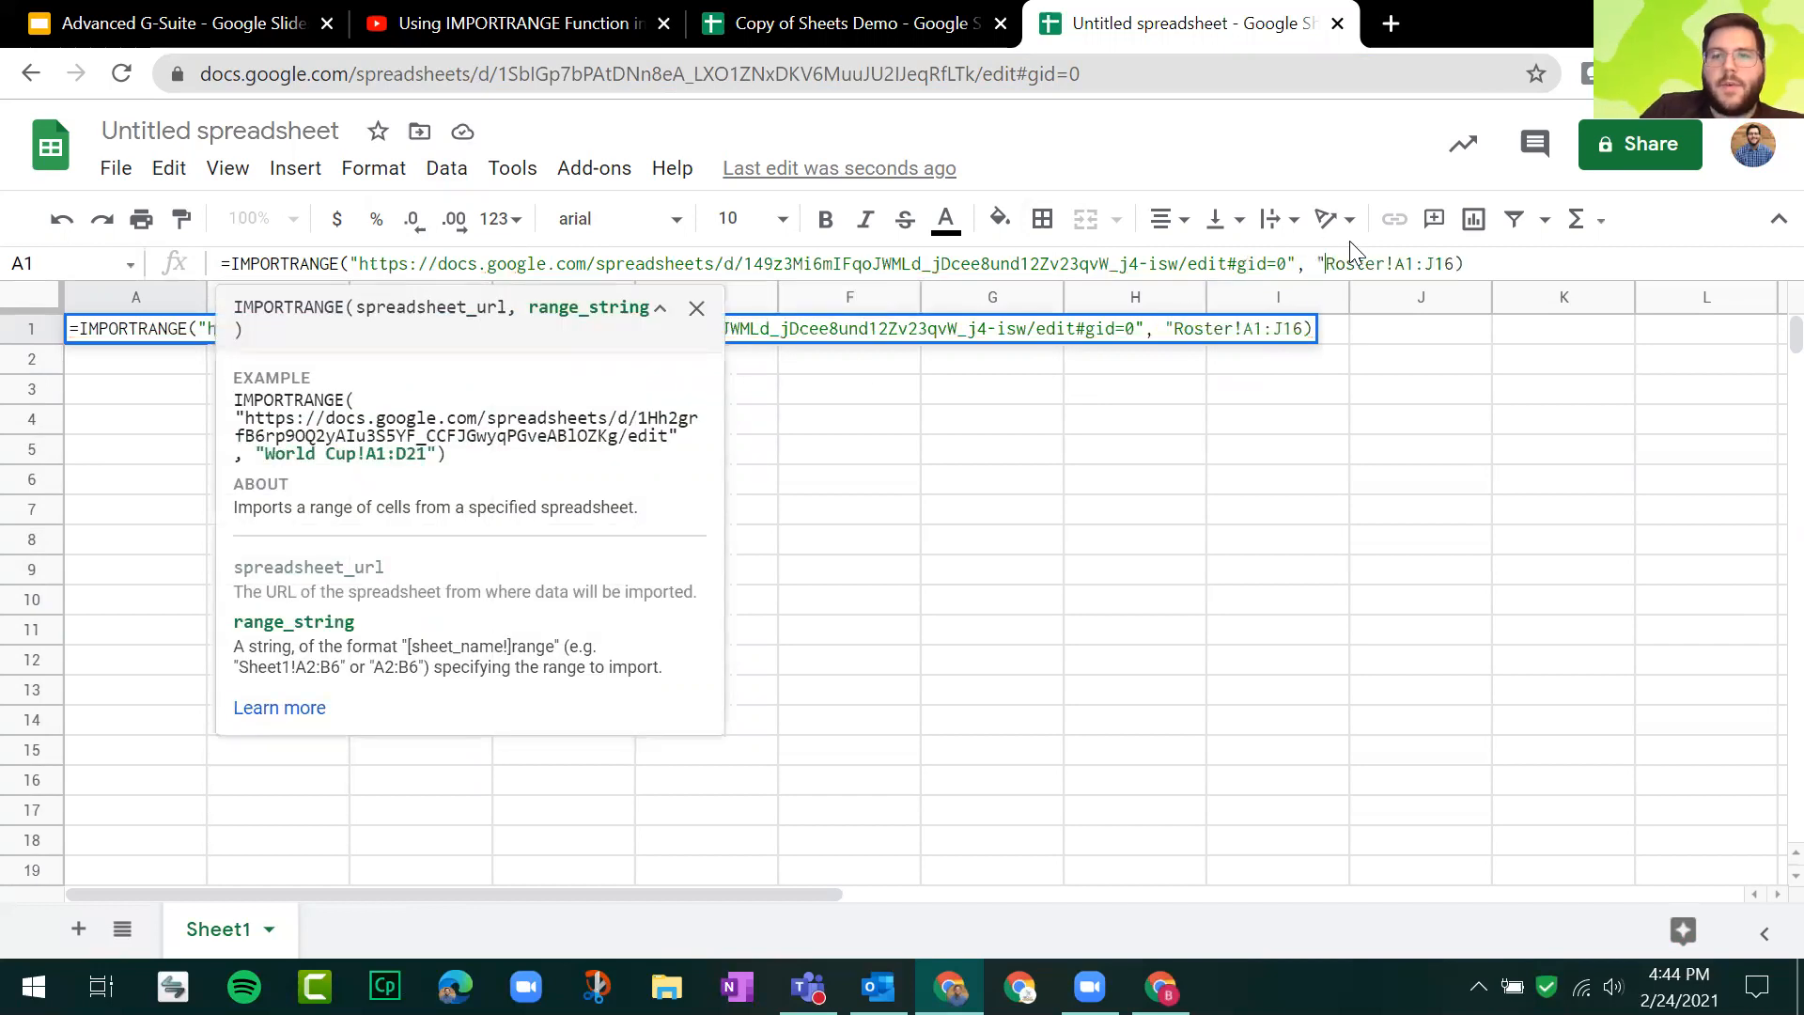
left_click(1460, 264)
type("\"")
key("Return")
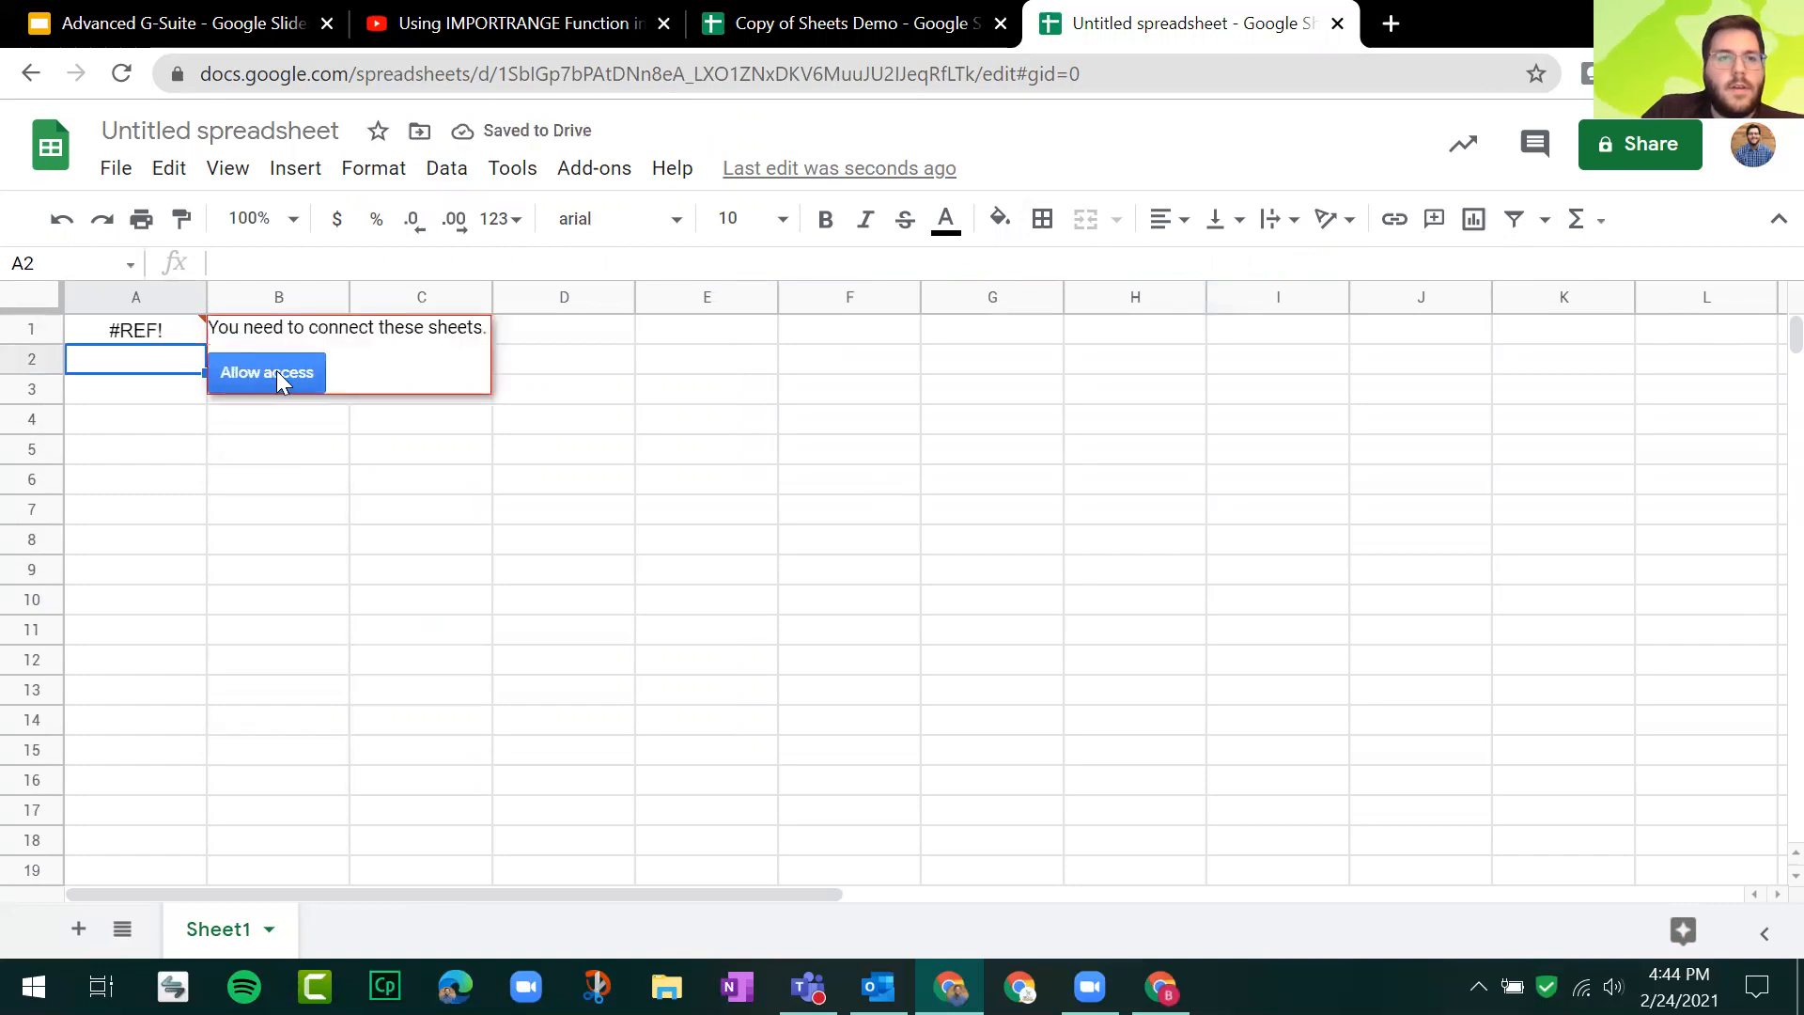
left_click(276, 372)
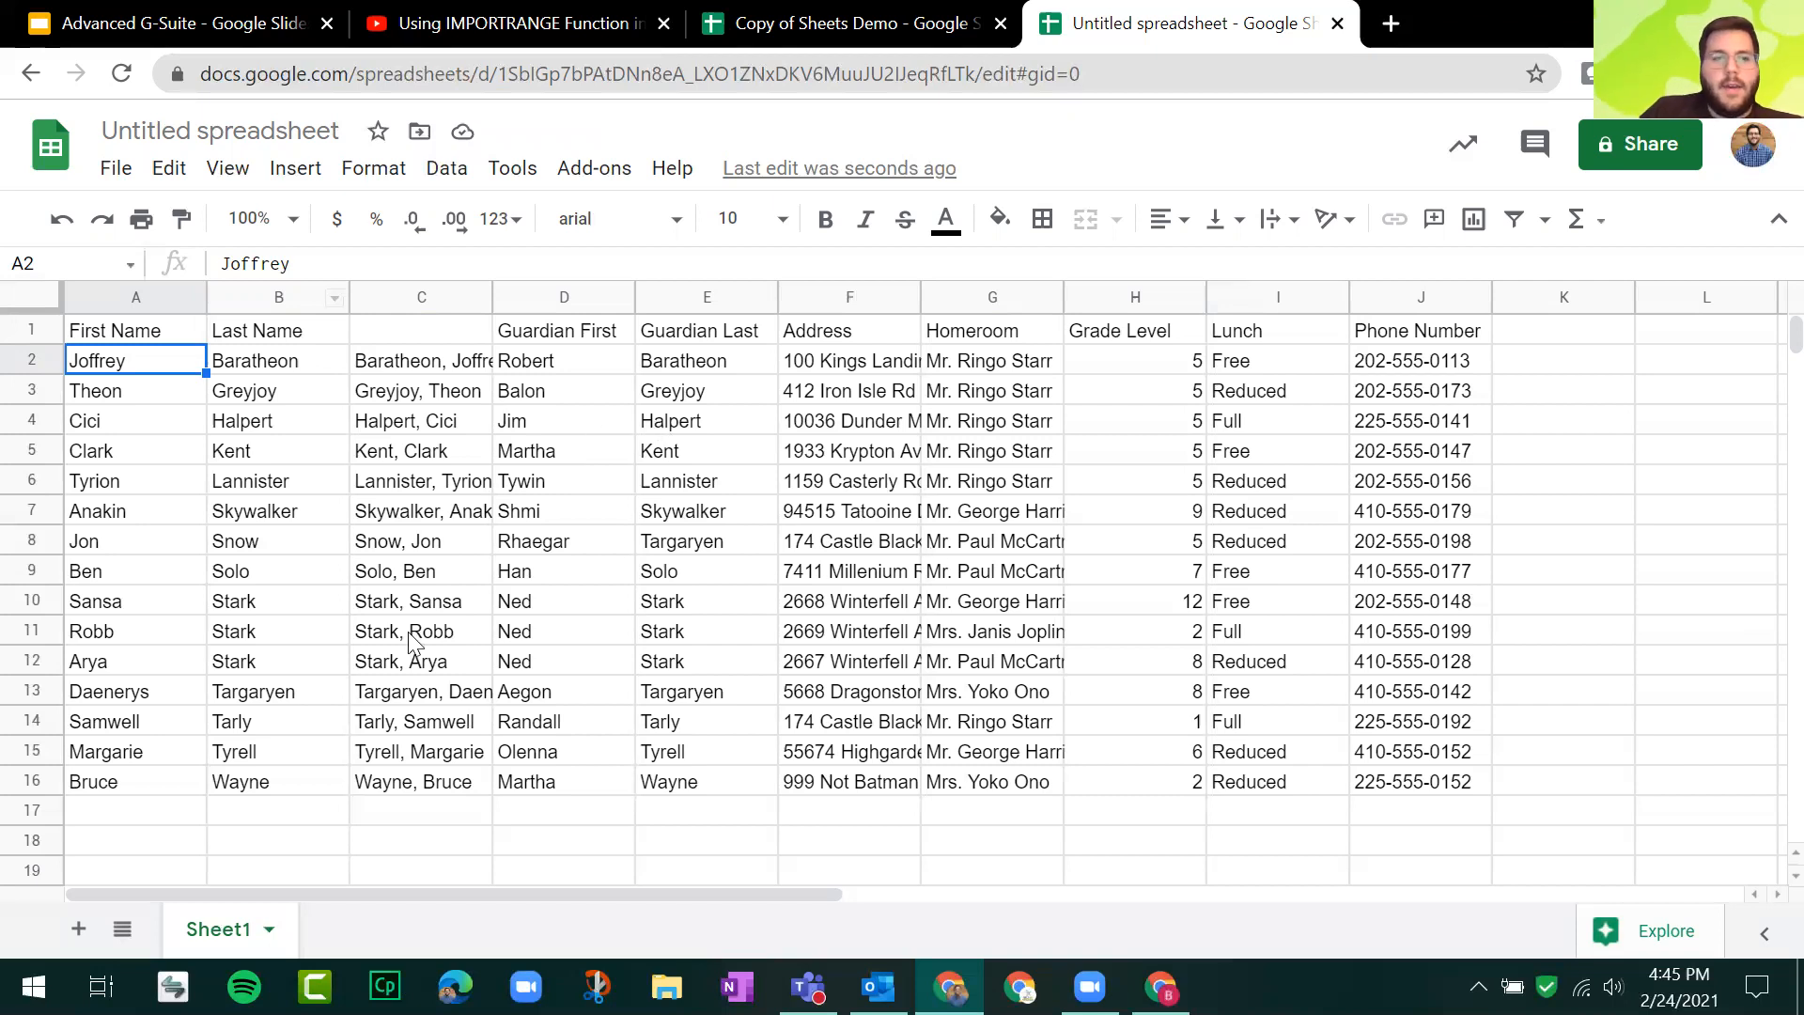
Step: Try to overwrite the imported grade level in H2 with 10, and undo the change
left_click(186, 787)
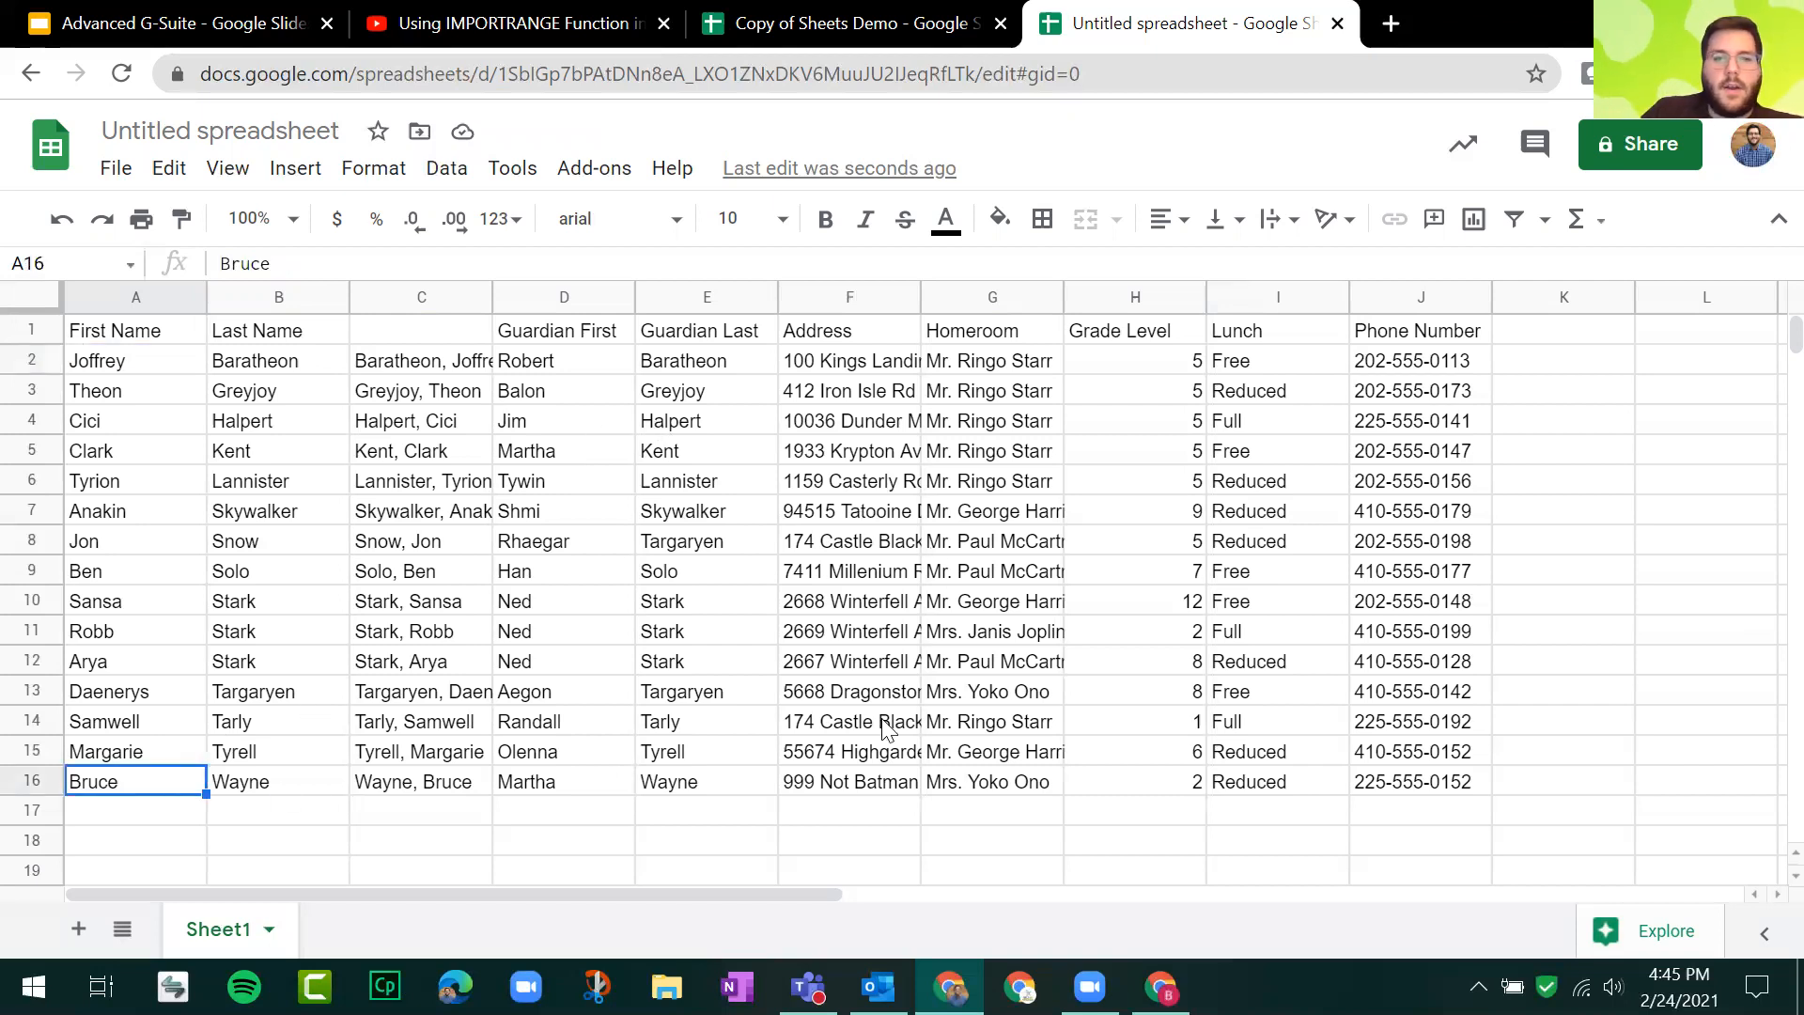
left_click(1134, 721)
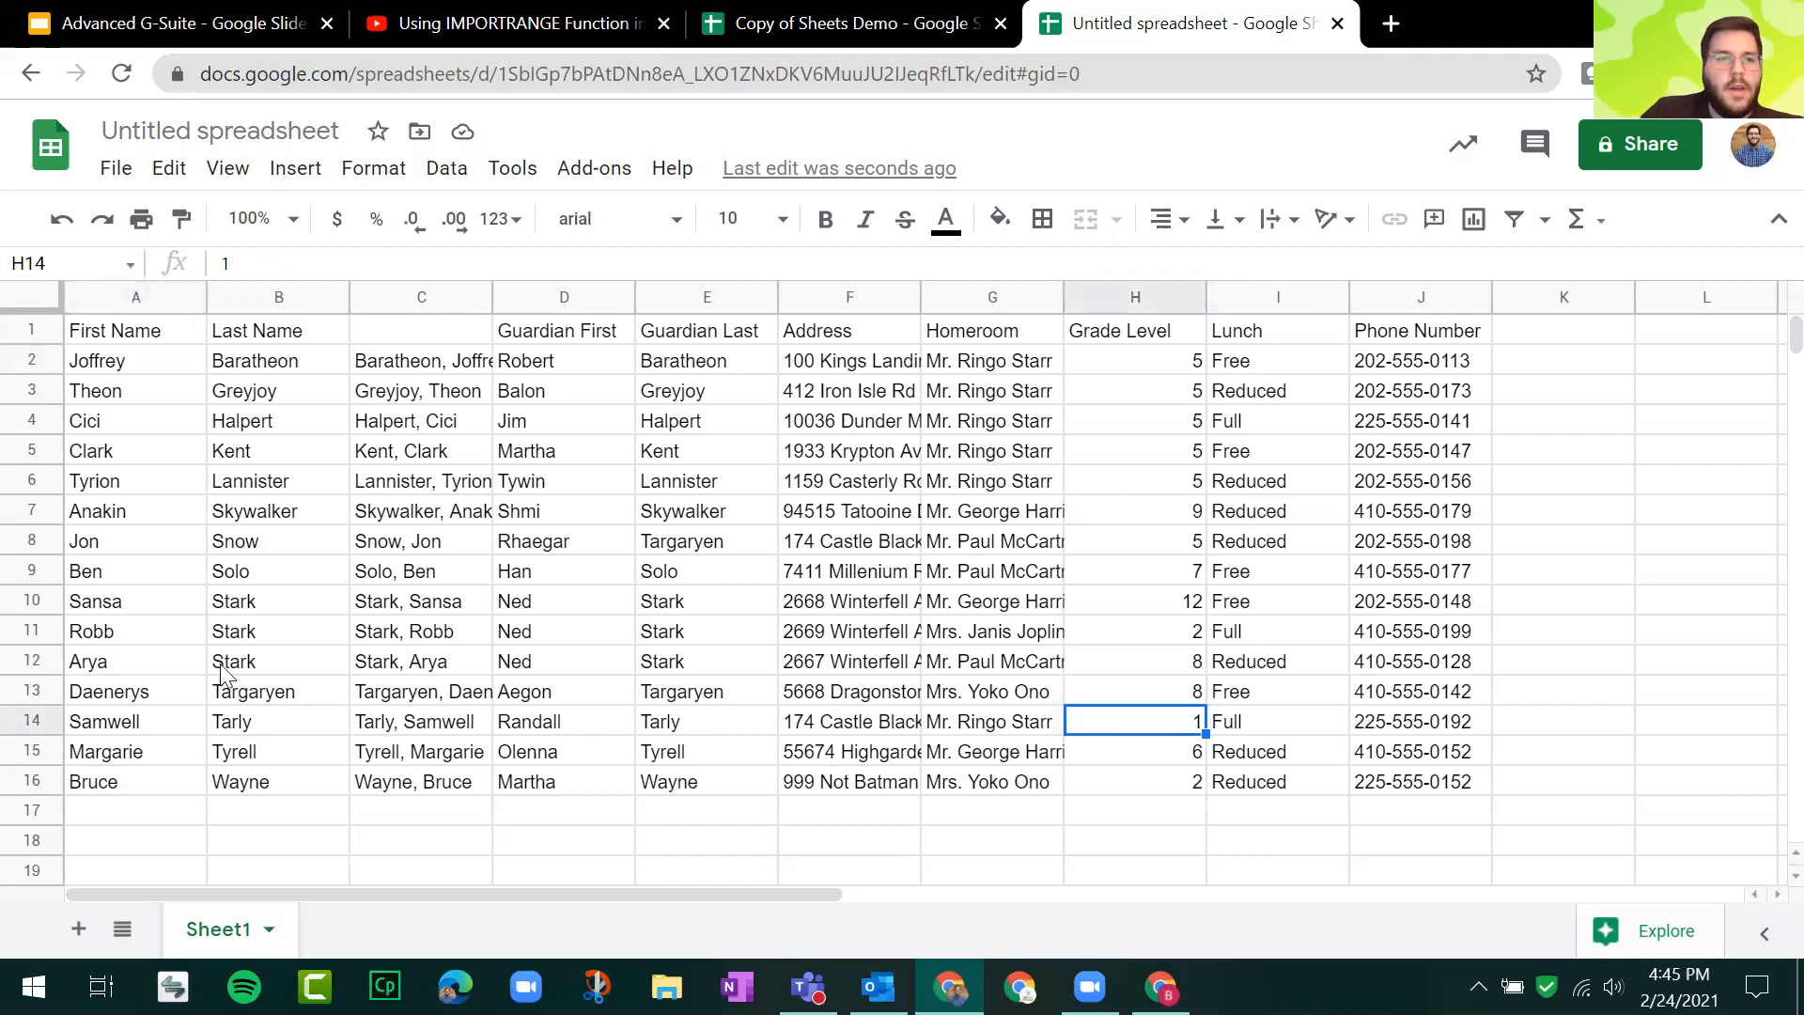
left_click(32, 360)
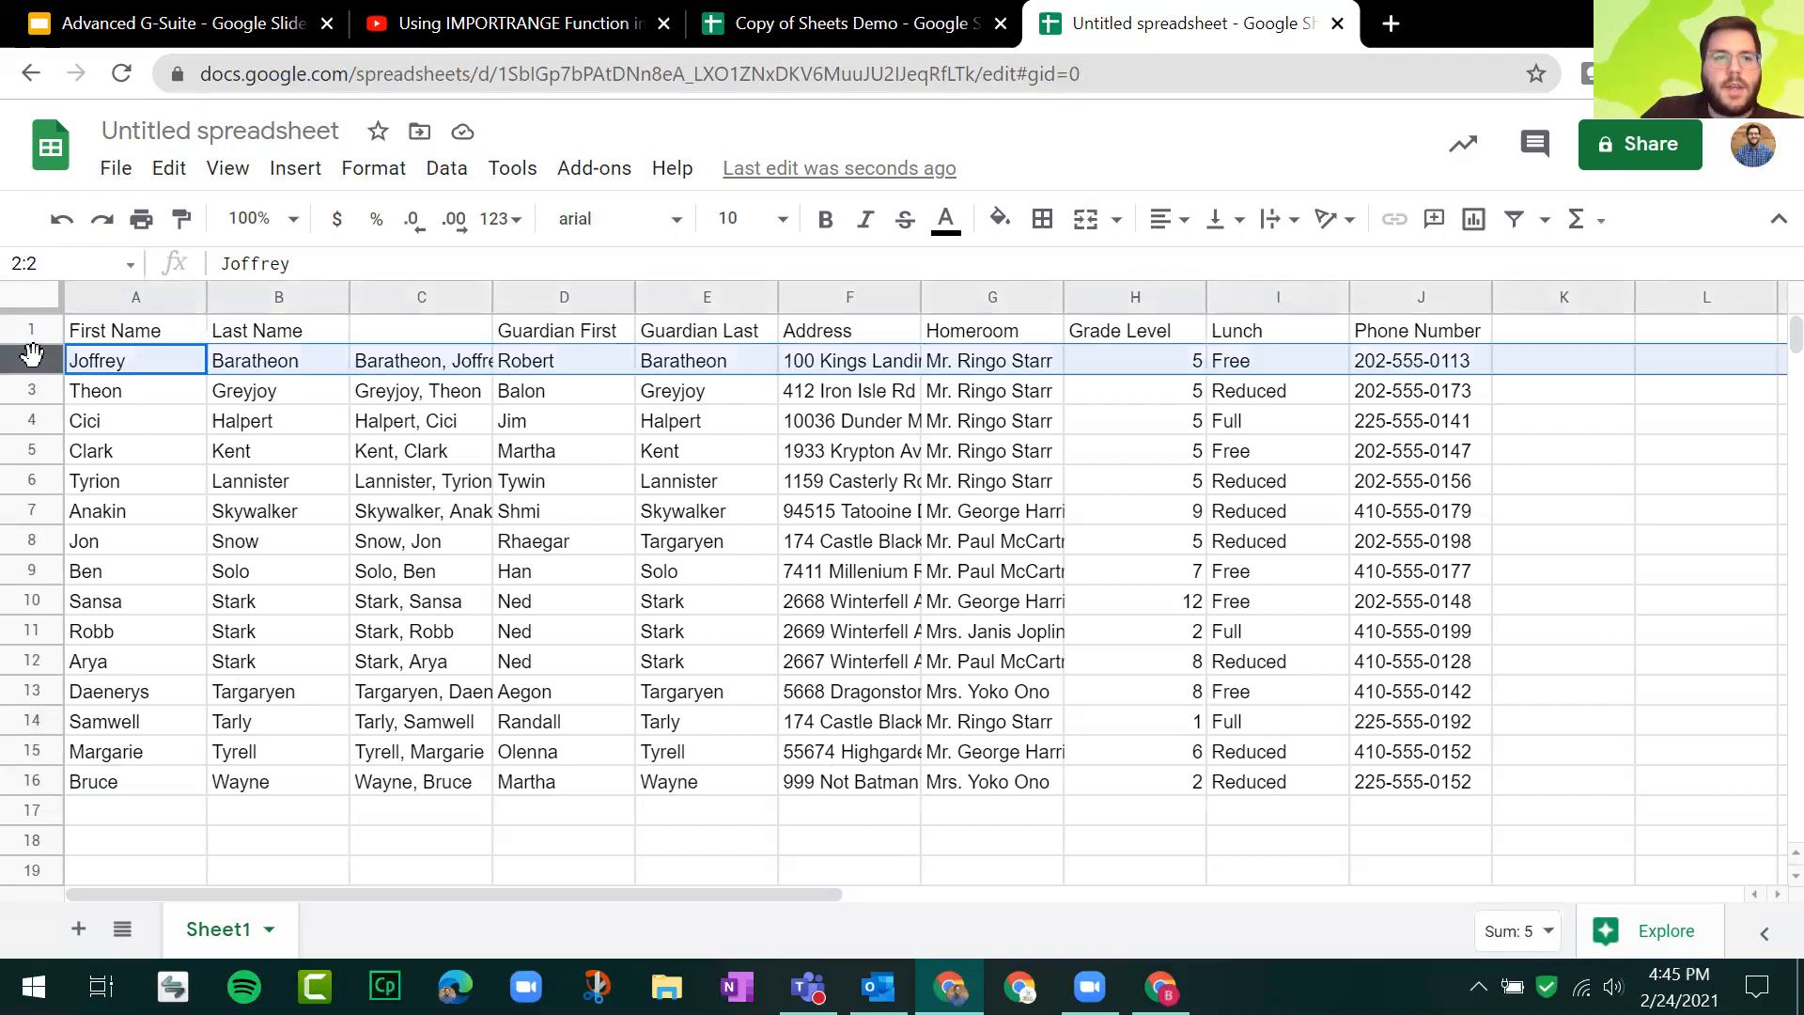
left_click(1181, 365)
type("10")
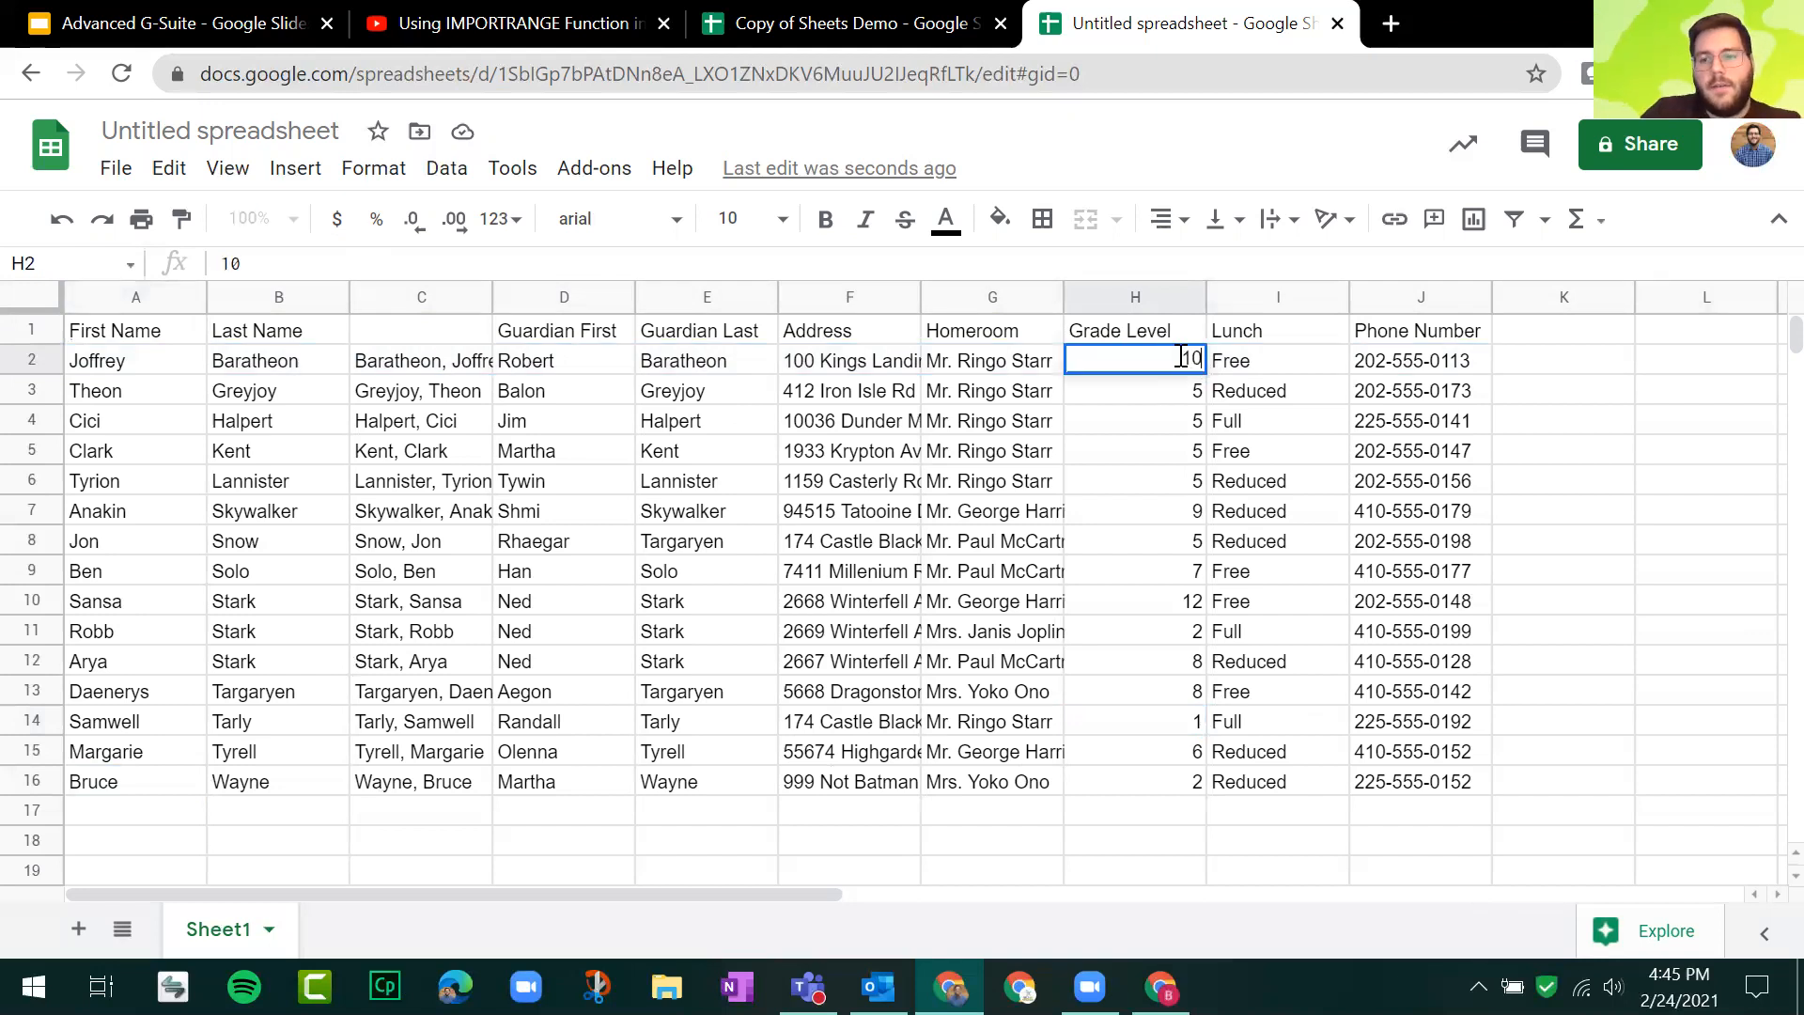
key("Return")
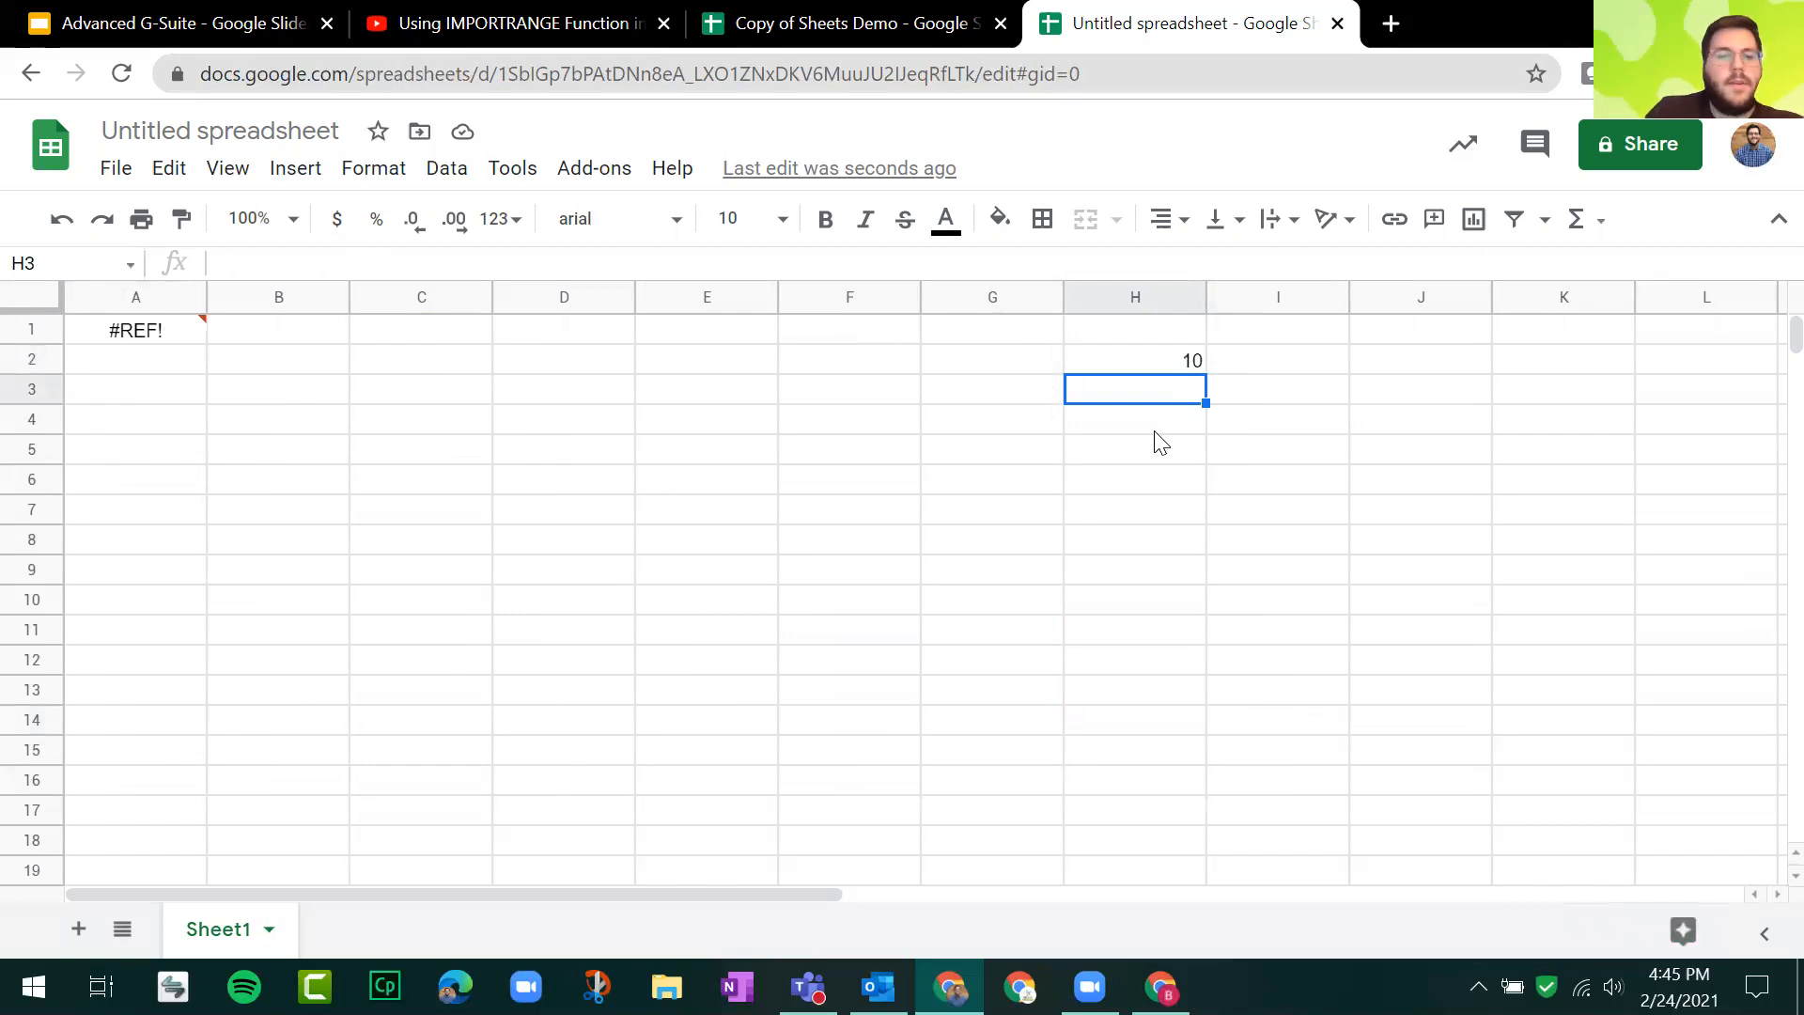
key("ctrl+z")
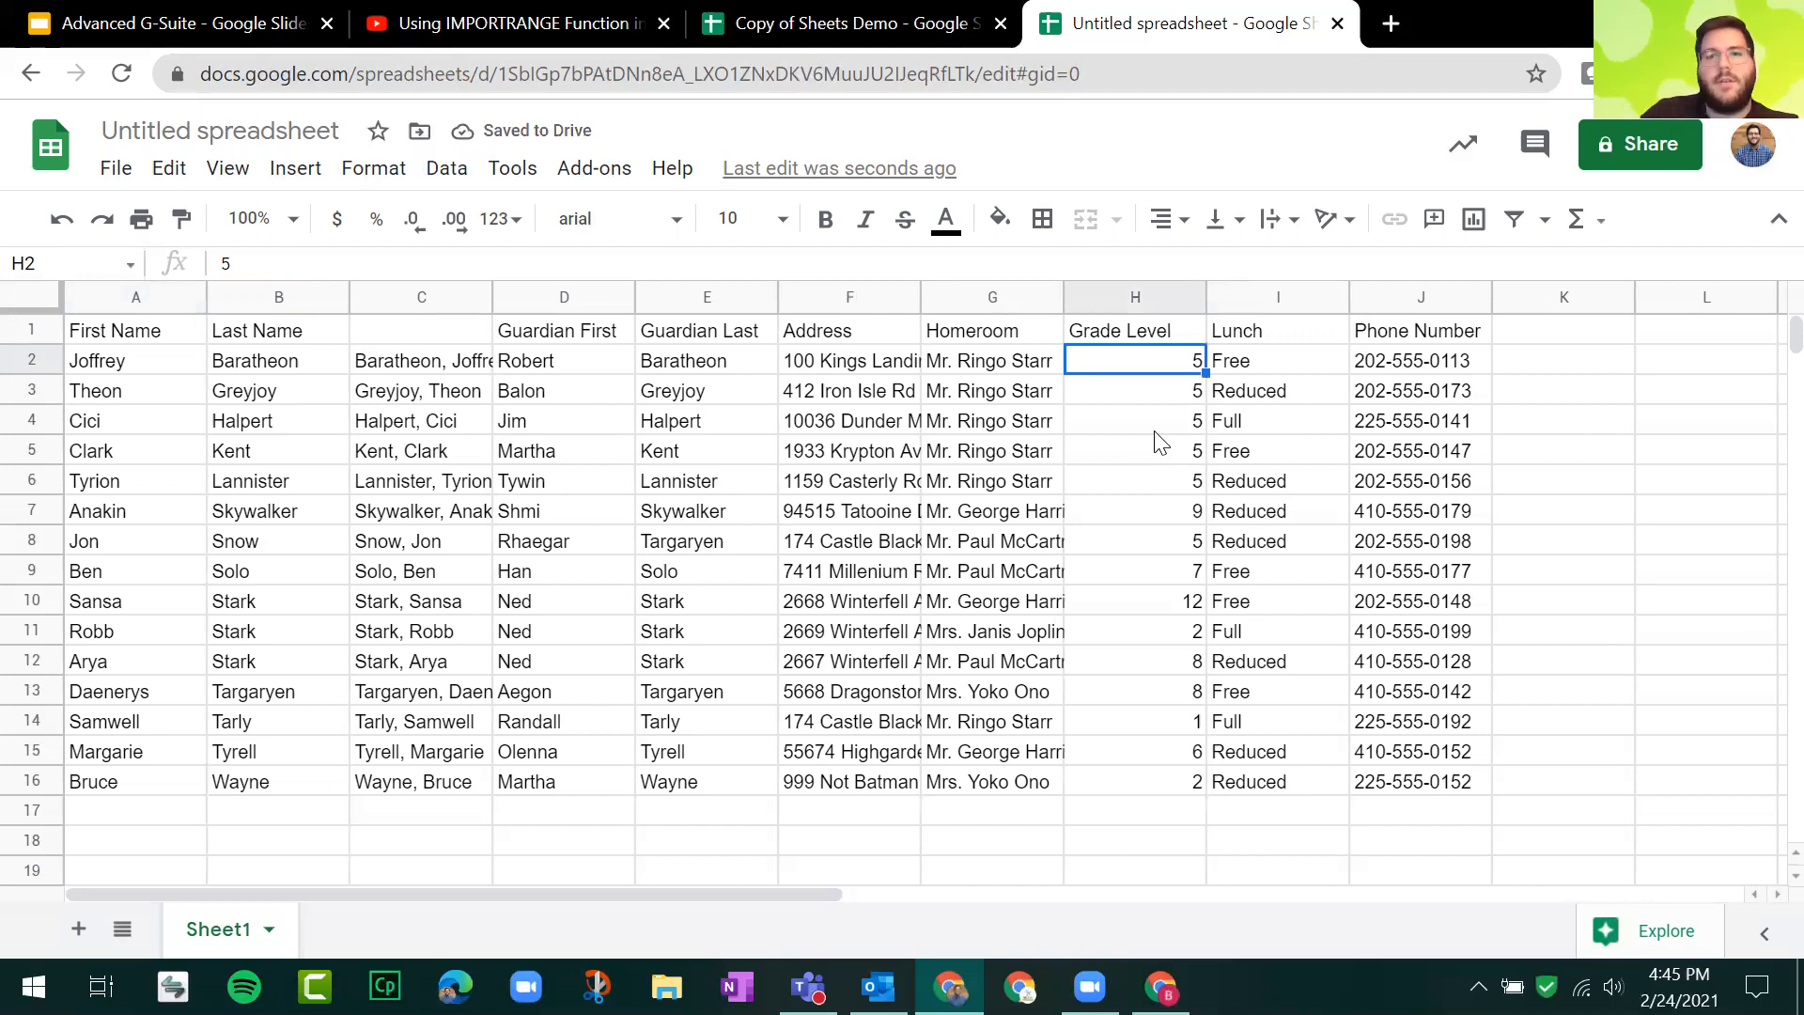
Step: In Copy of Sheets Demo, close the named ranges settings and set the Roster grade in H16 to 12
left_click(1665, 481)
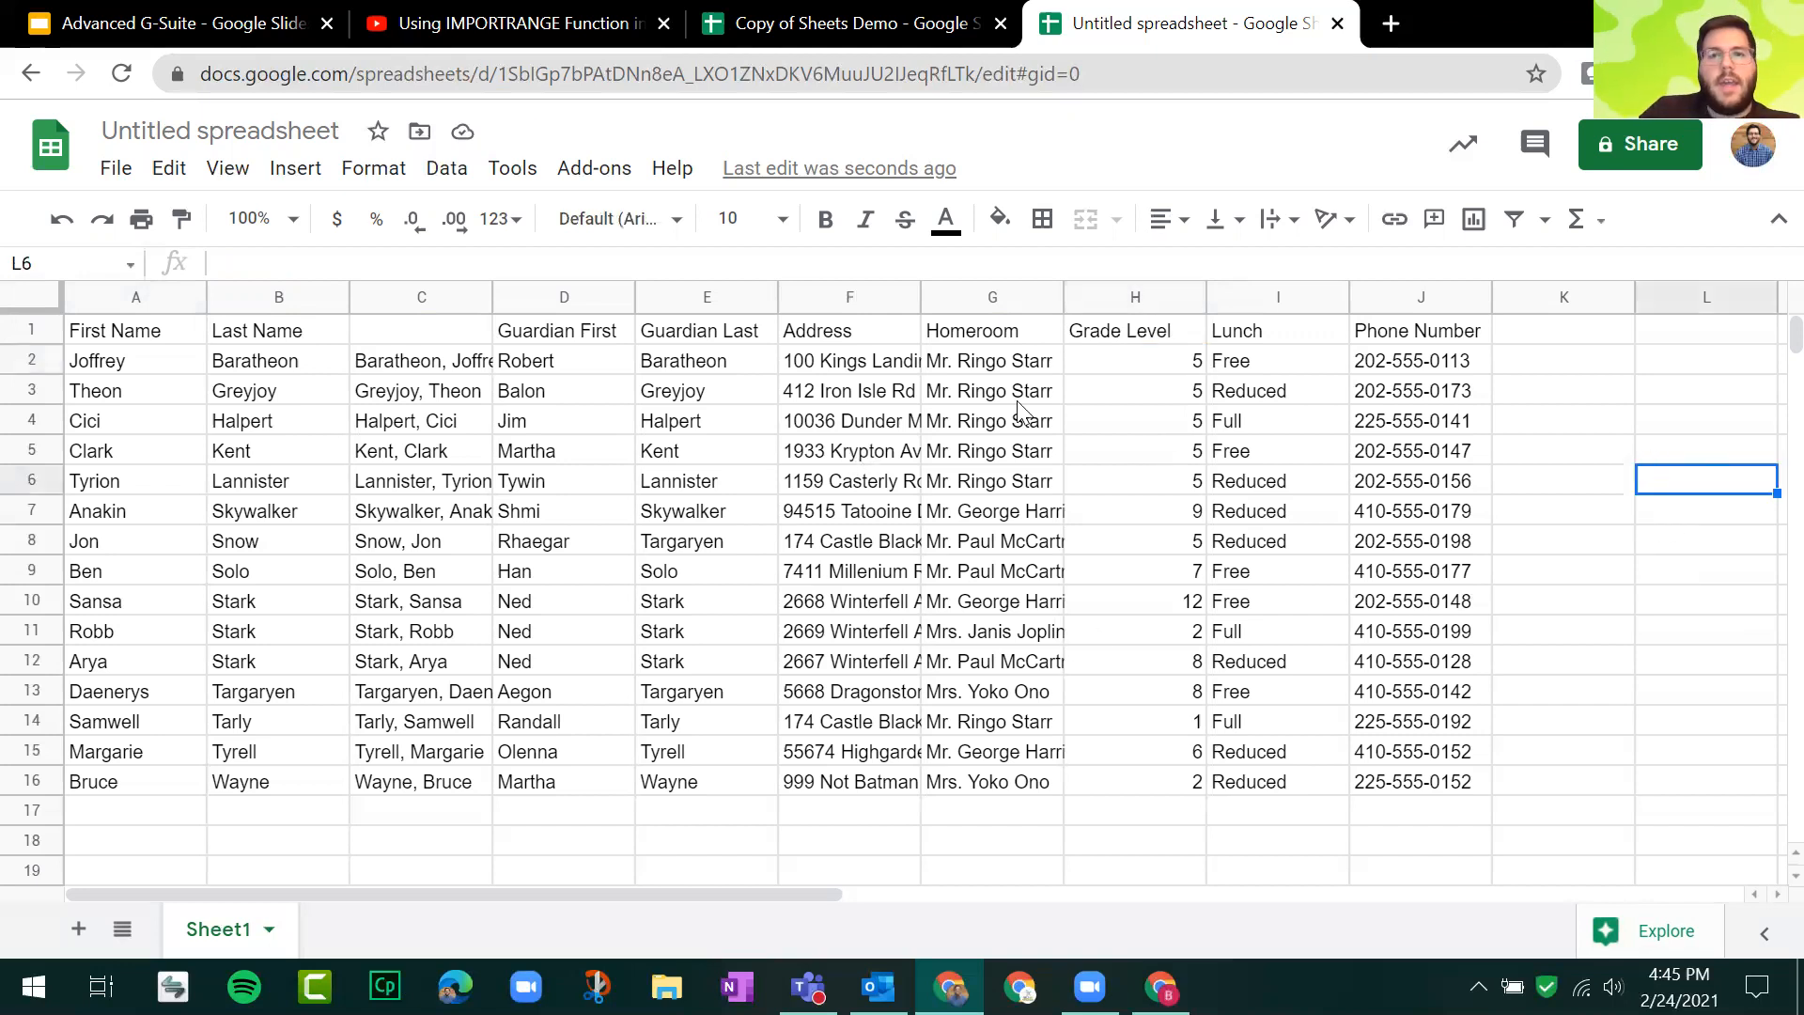
left_click(32, 782)
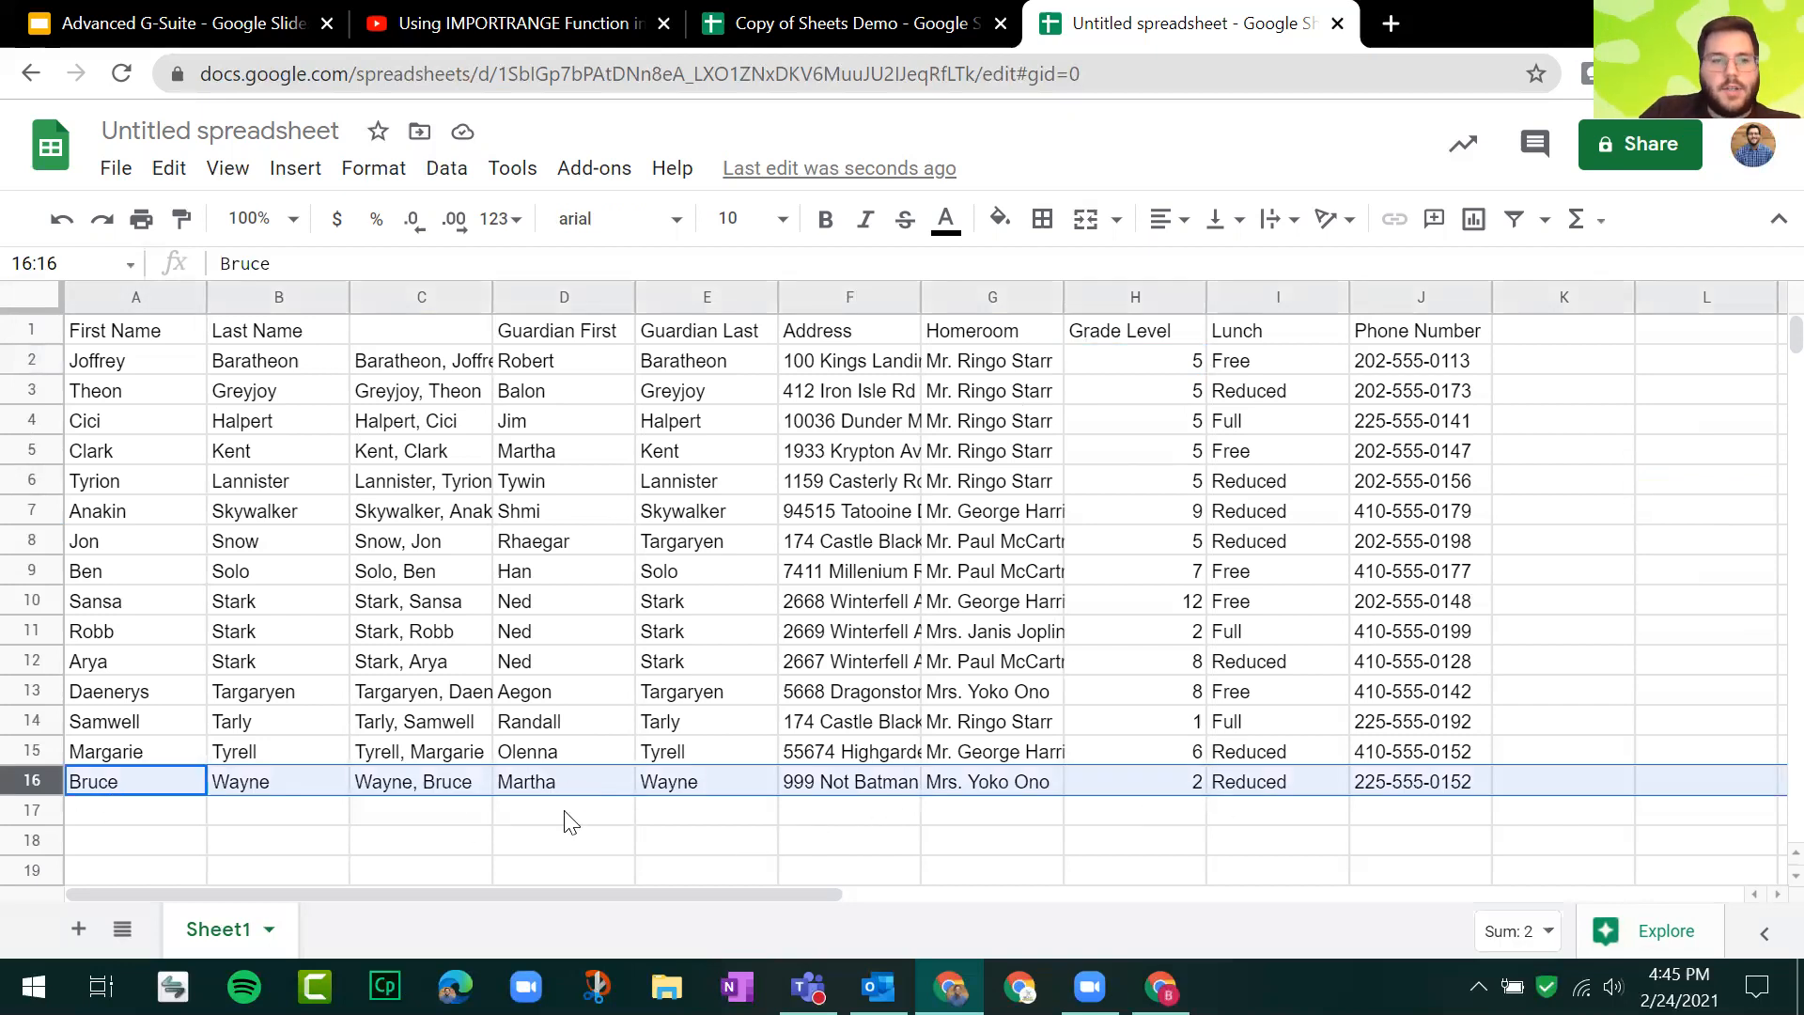
left_click(1195, 819)
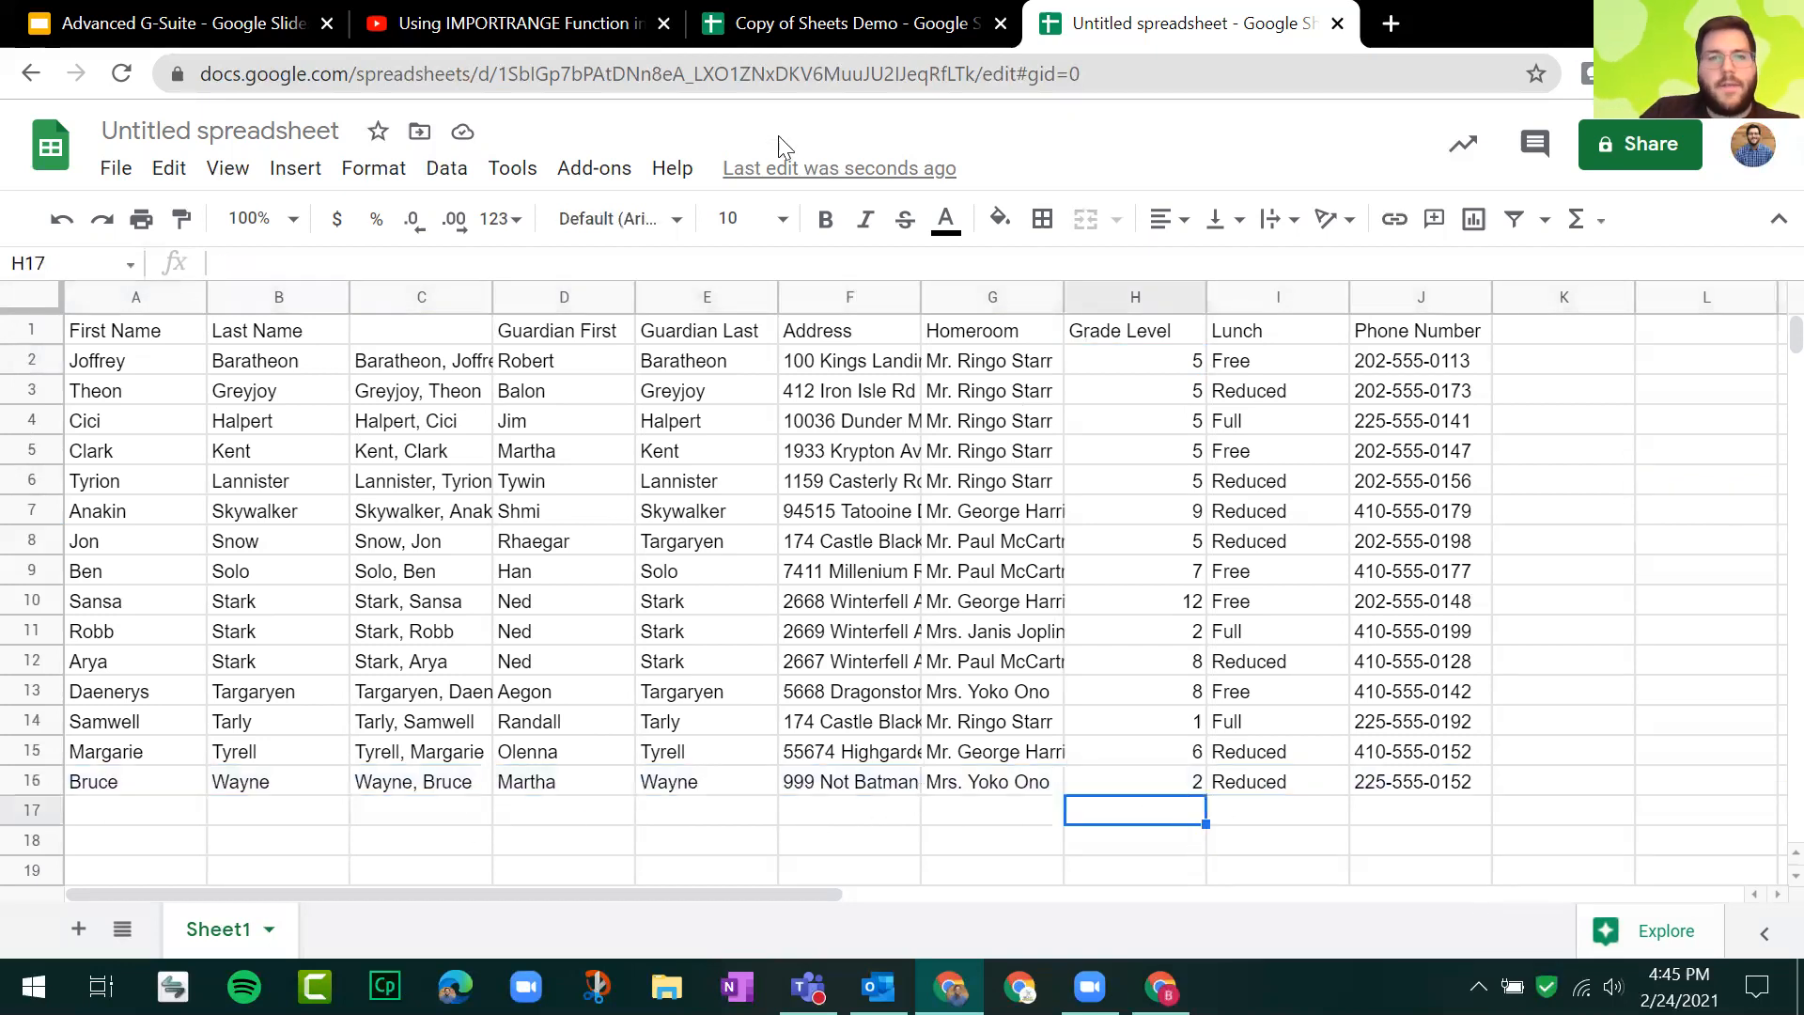
left_click(752, 23)
left_click(746, 739)
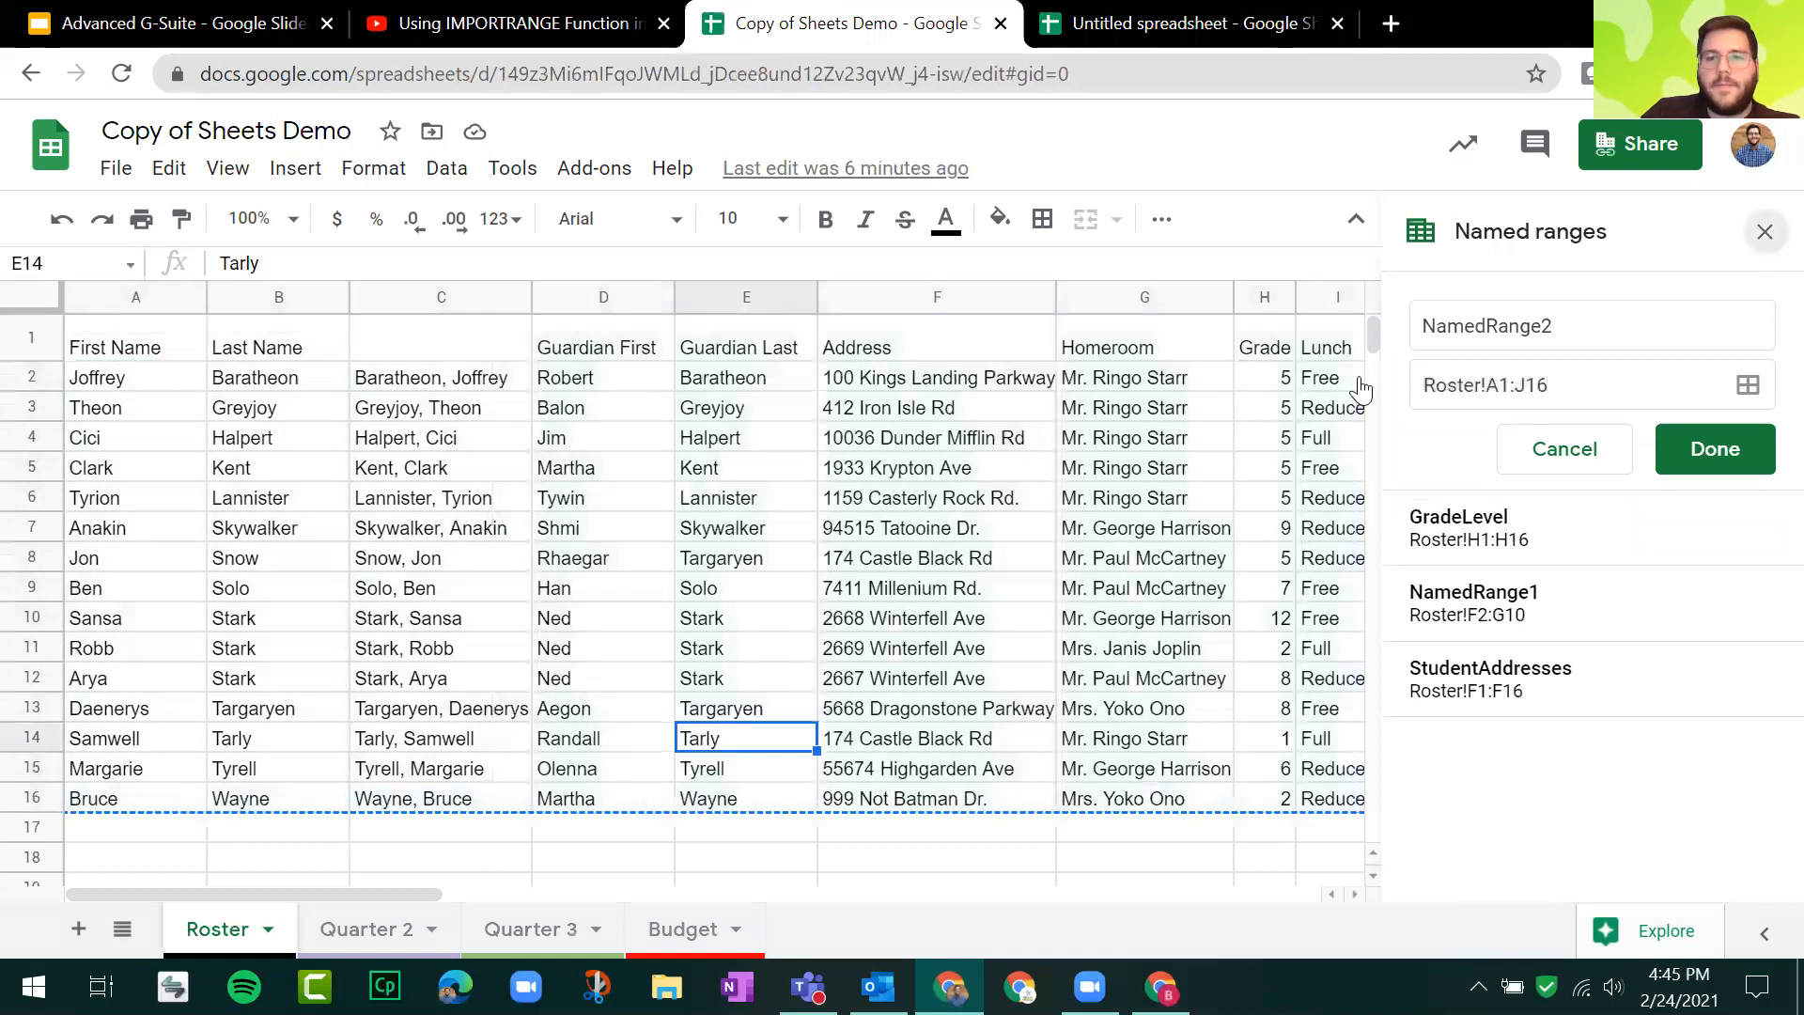
left_click(1764, 232)
left_click(1263, 801)
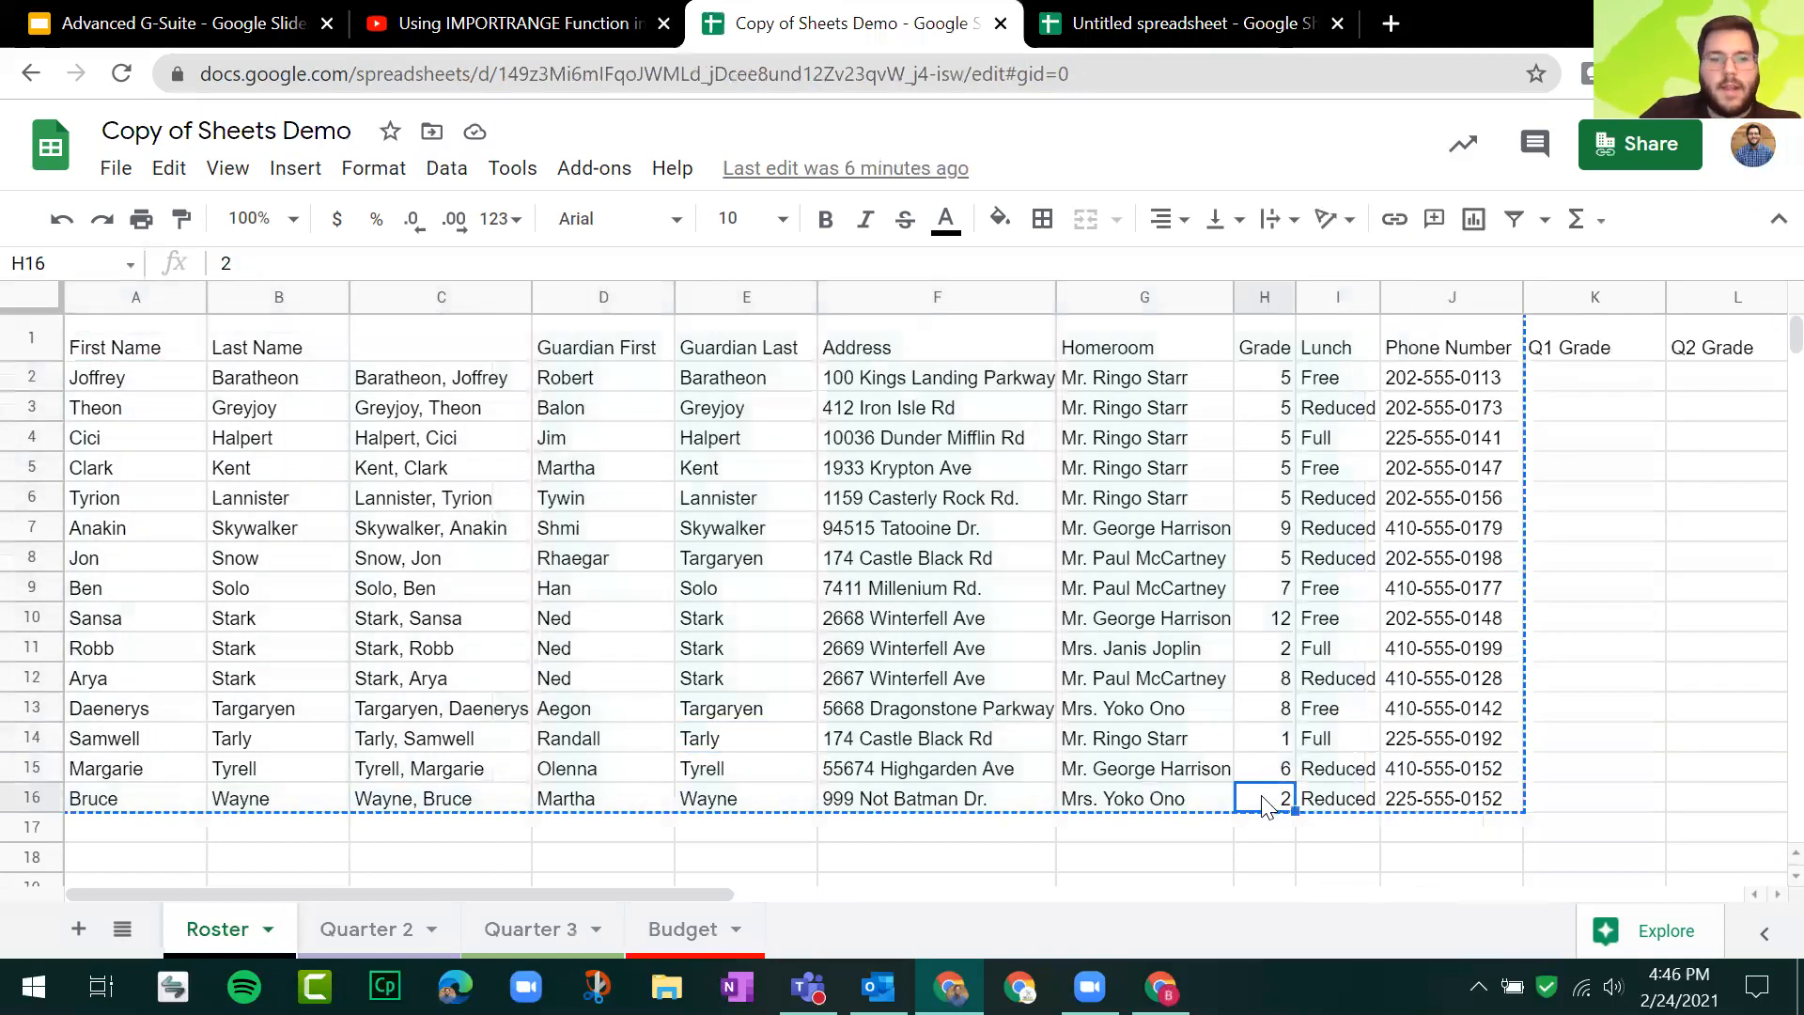
type("12")
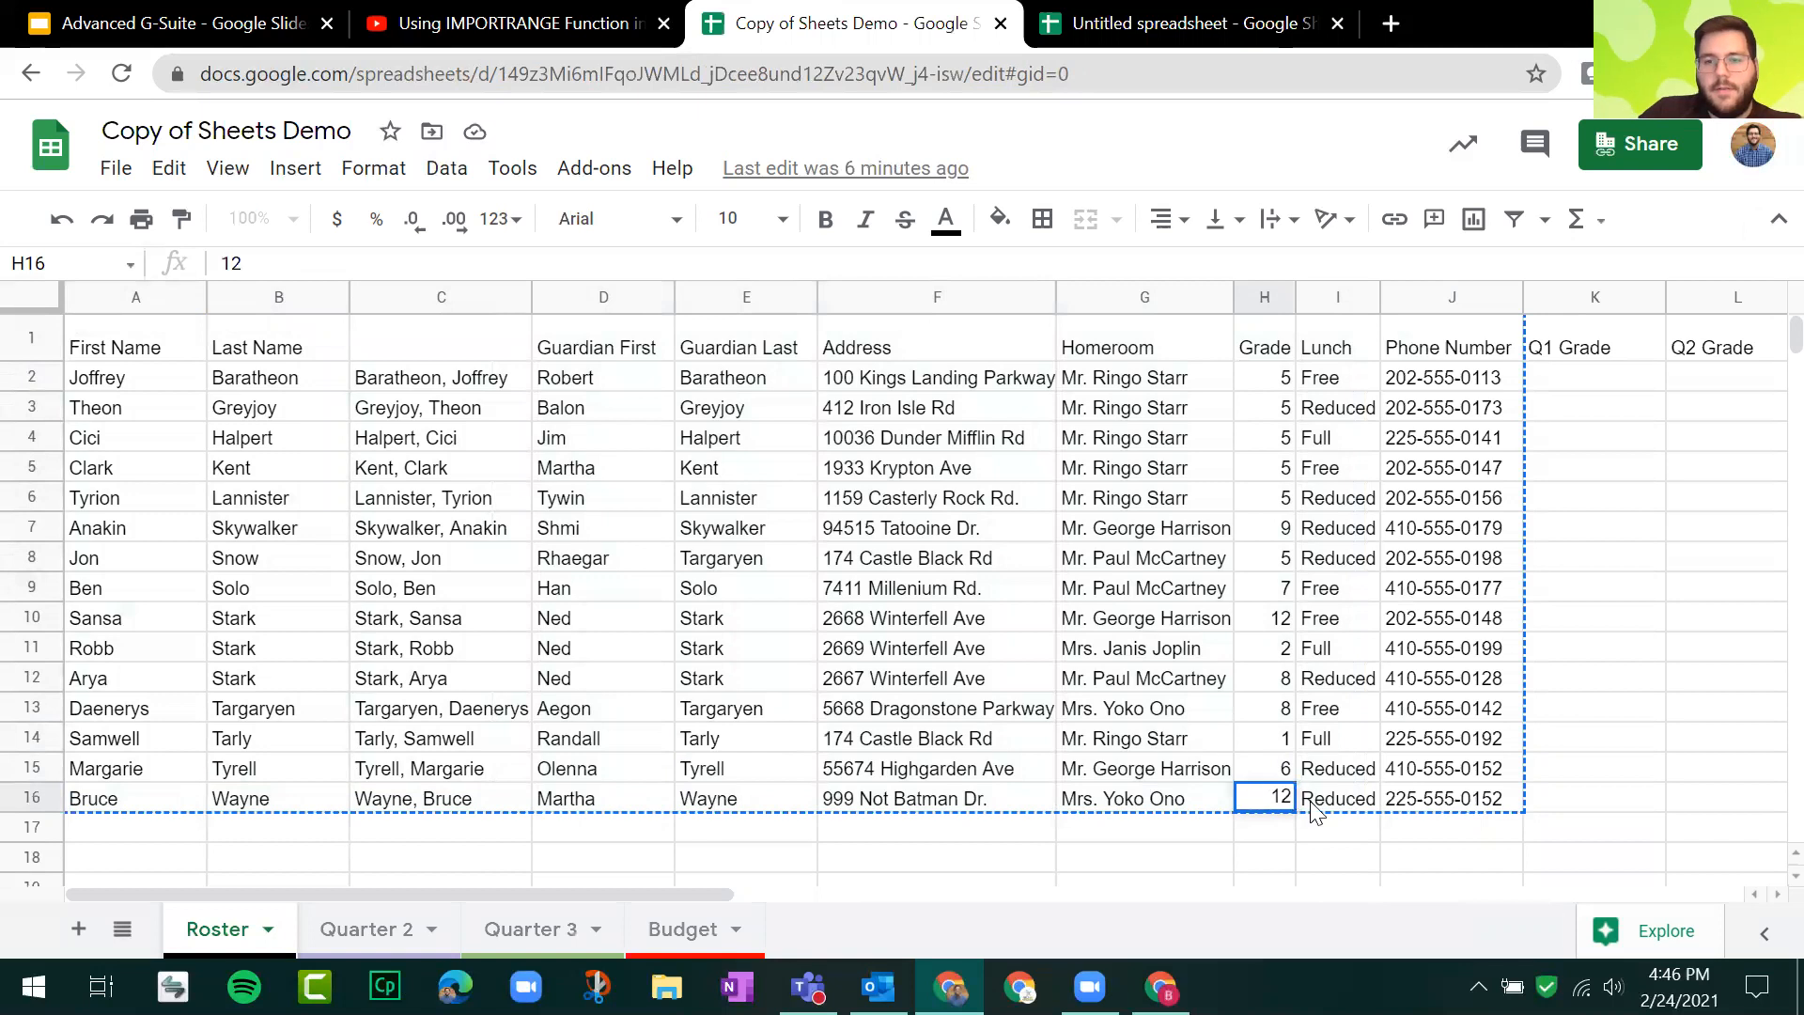
key("Return")
Step: Return to the untitled spreadsheet, check the imported grade in H16, and compare A1's IMPORTRANGE formula with the plain content of G4
left_click(1185, 25)
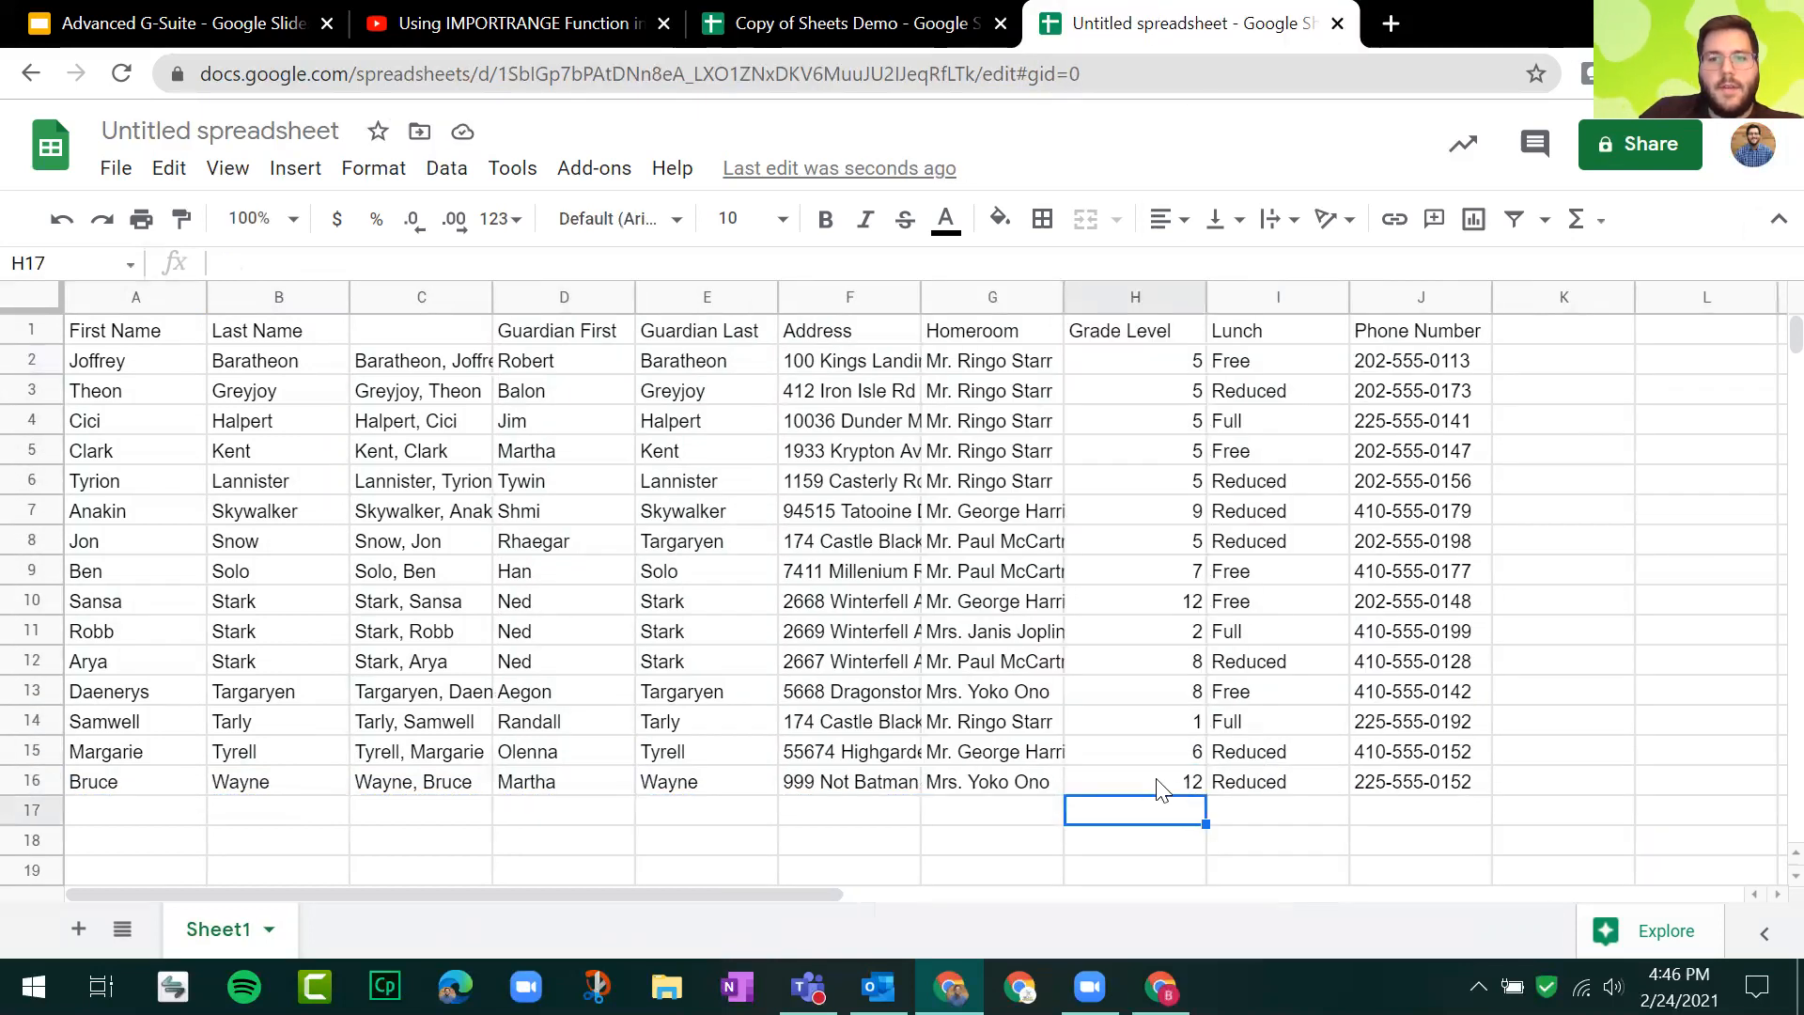
left_click(1199, 789)
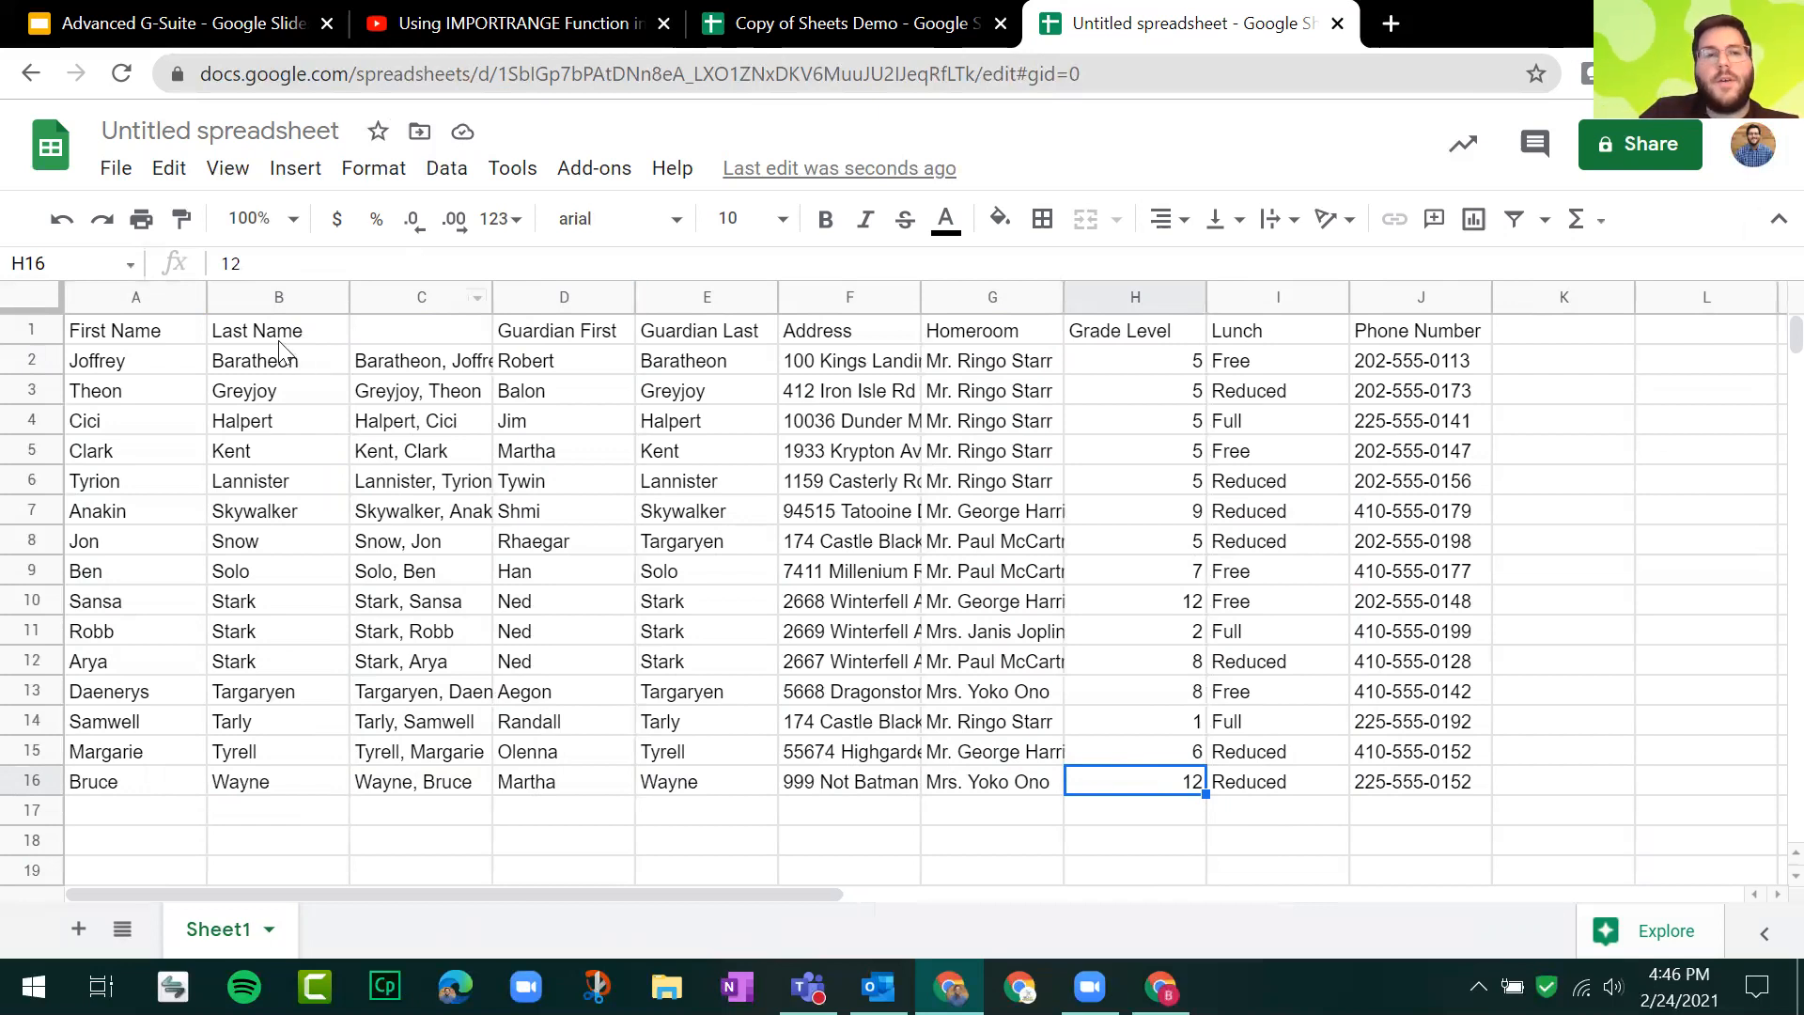
left_click(181, 333)
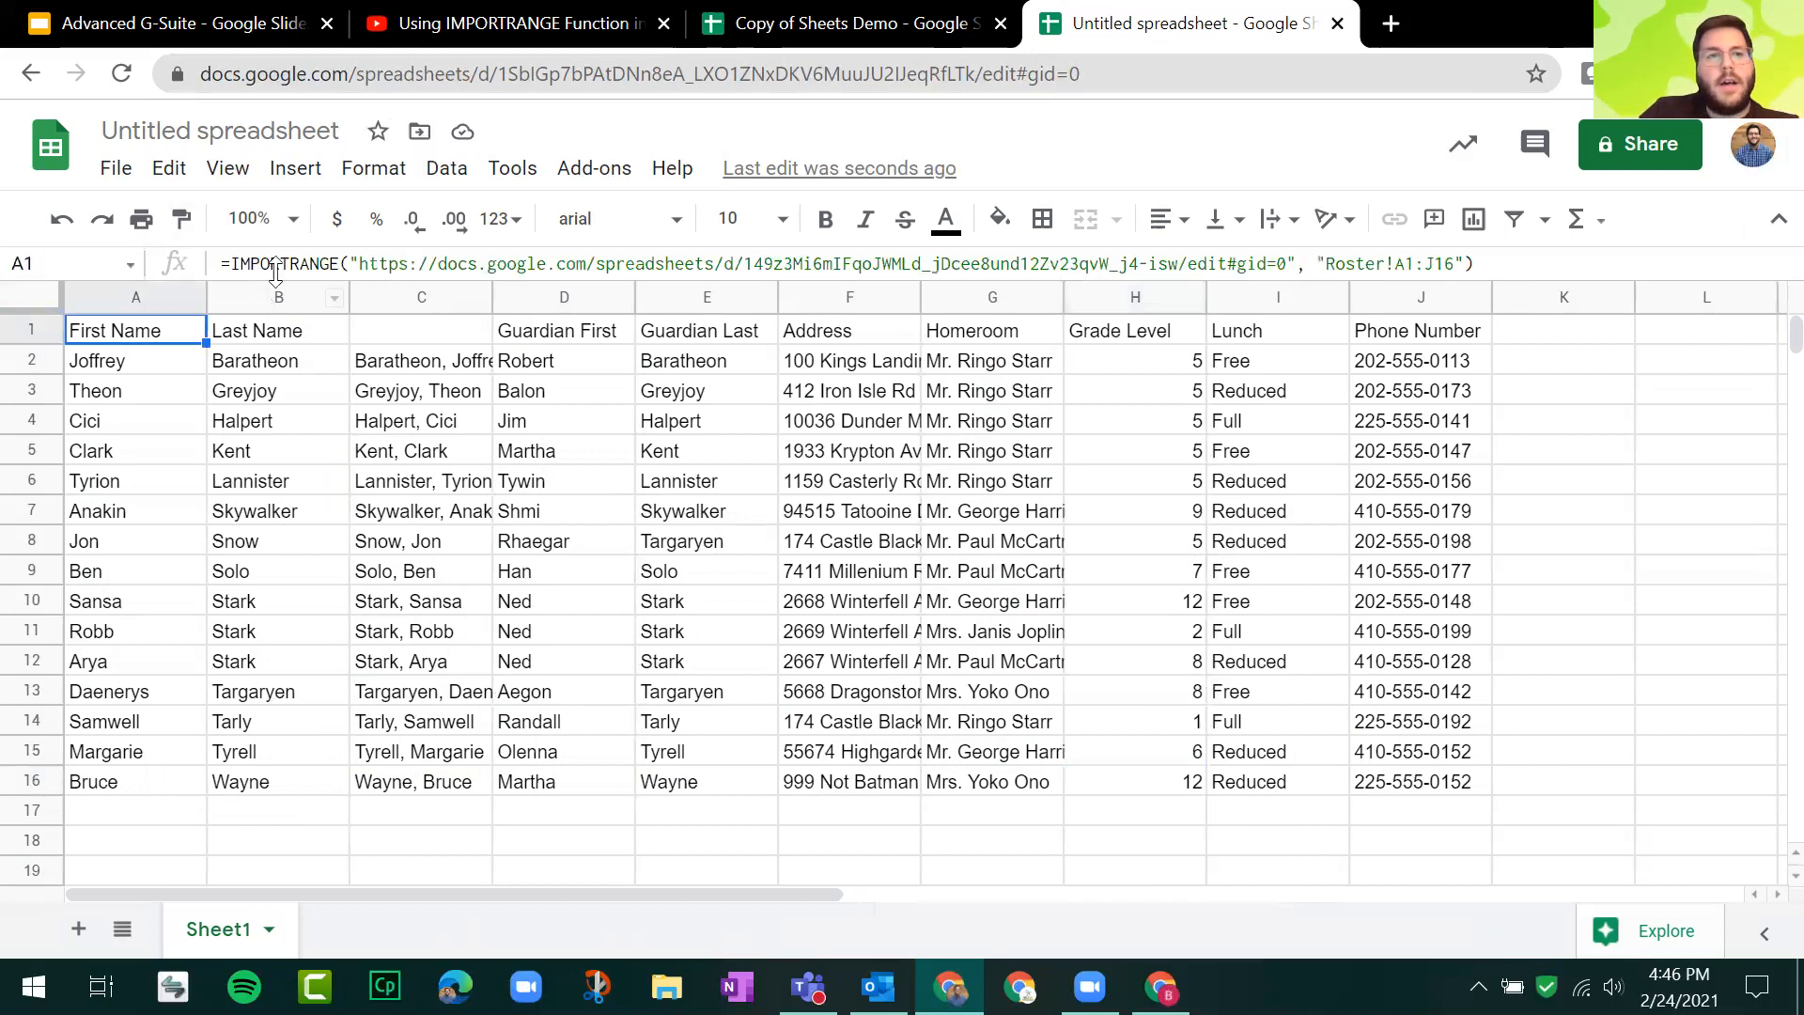
left_click(279, 264)
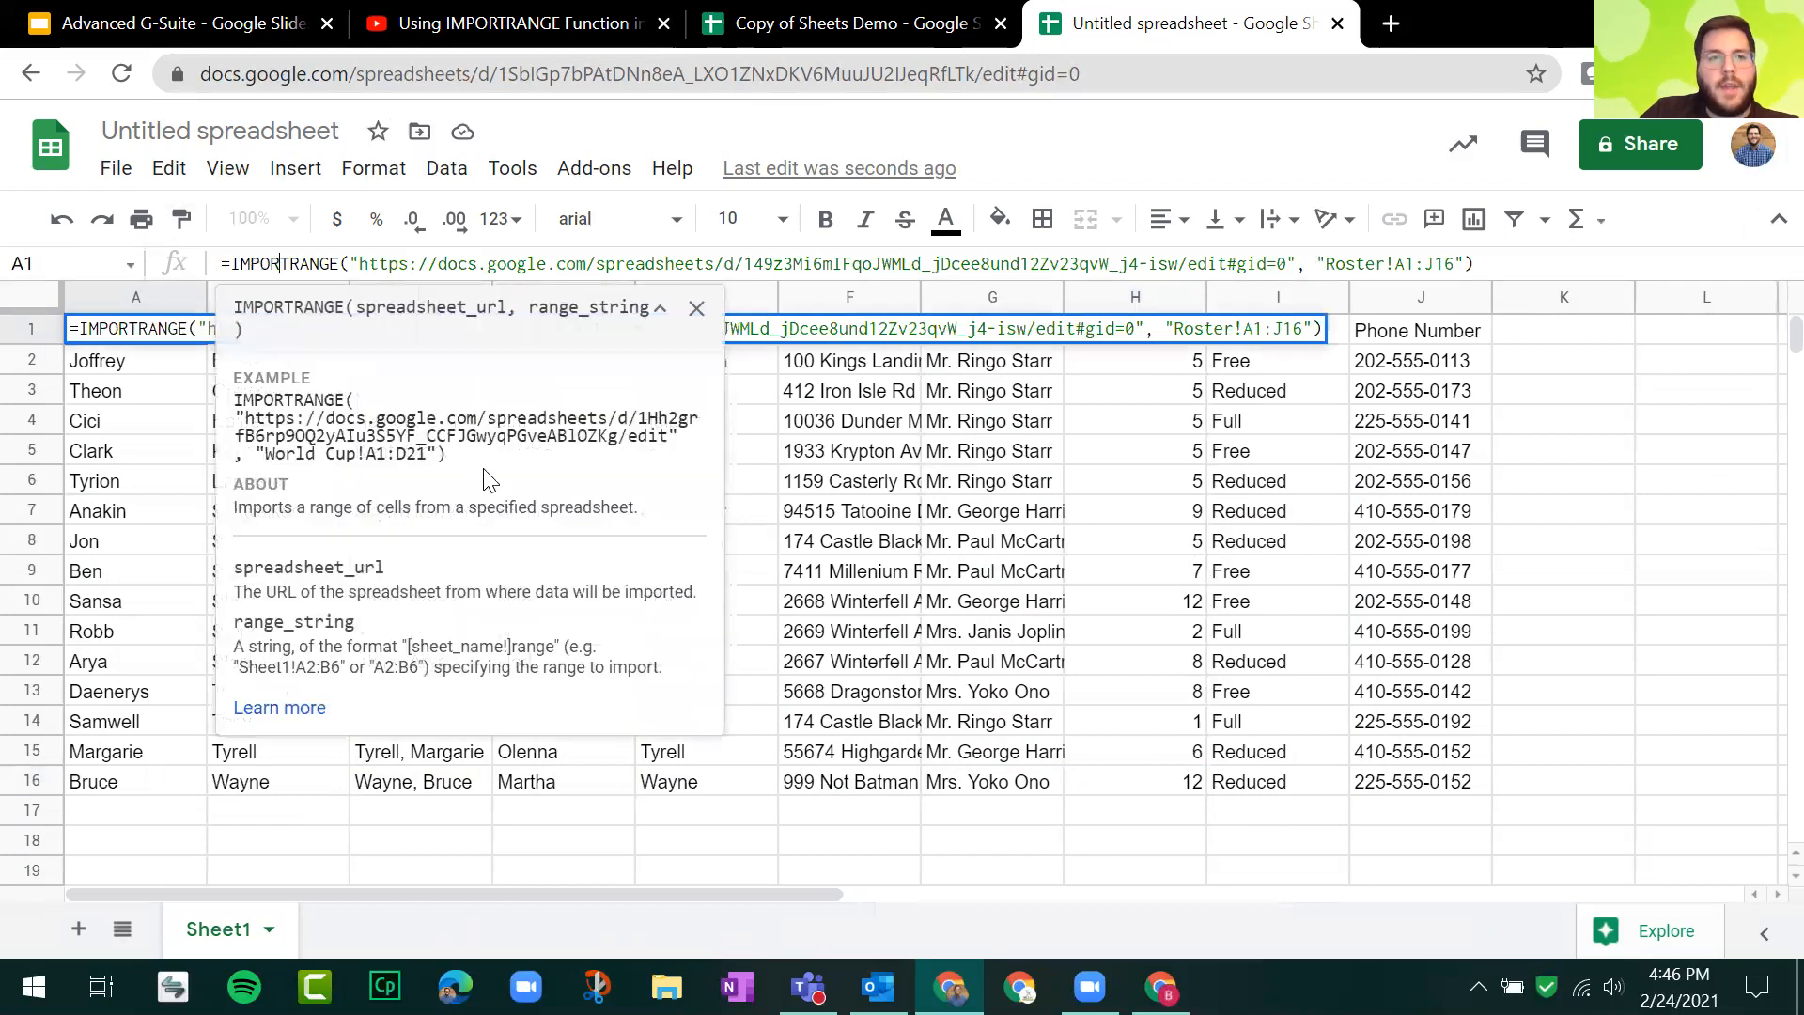
left_click(1019, 420)
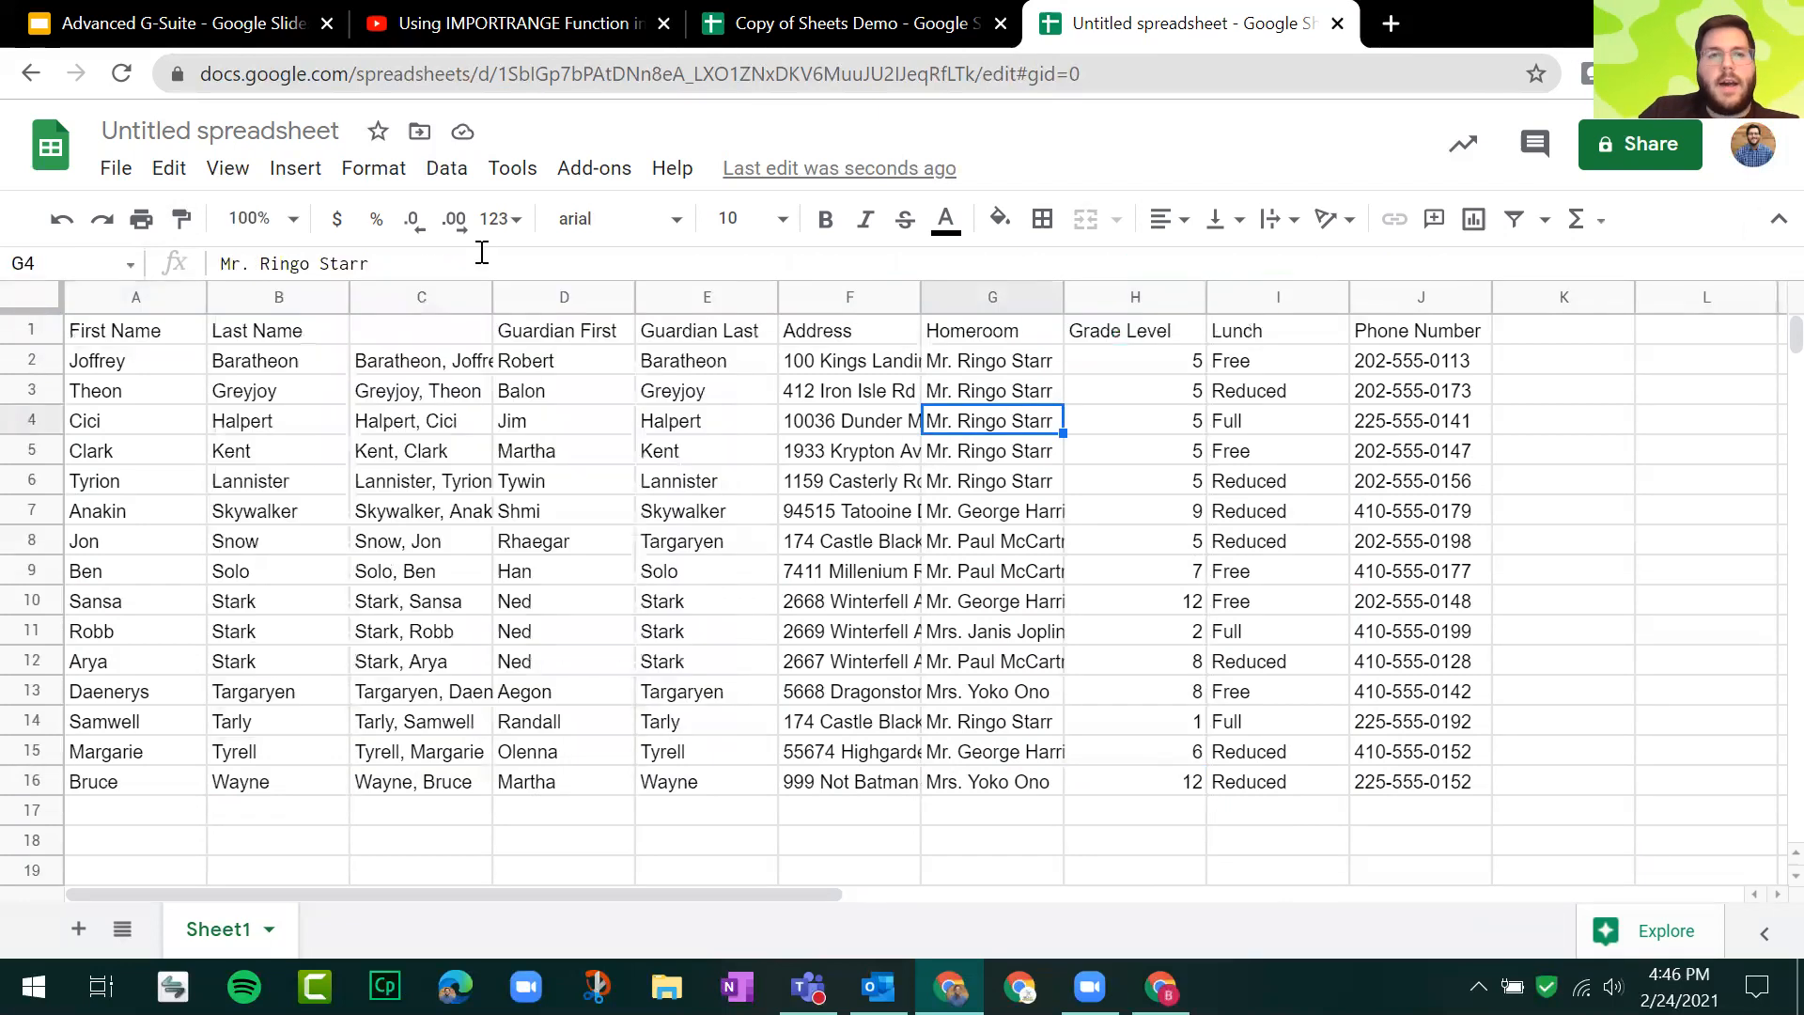
left_click(395, 263)
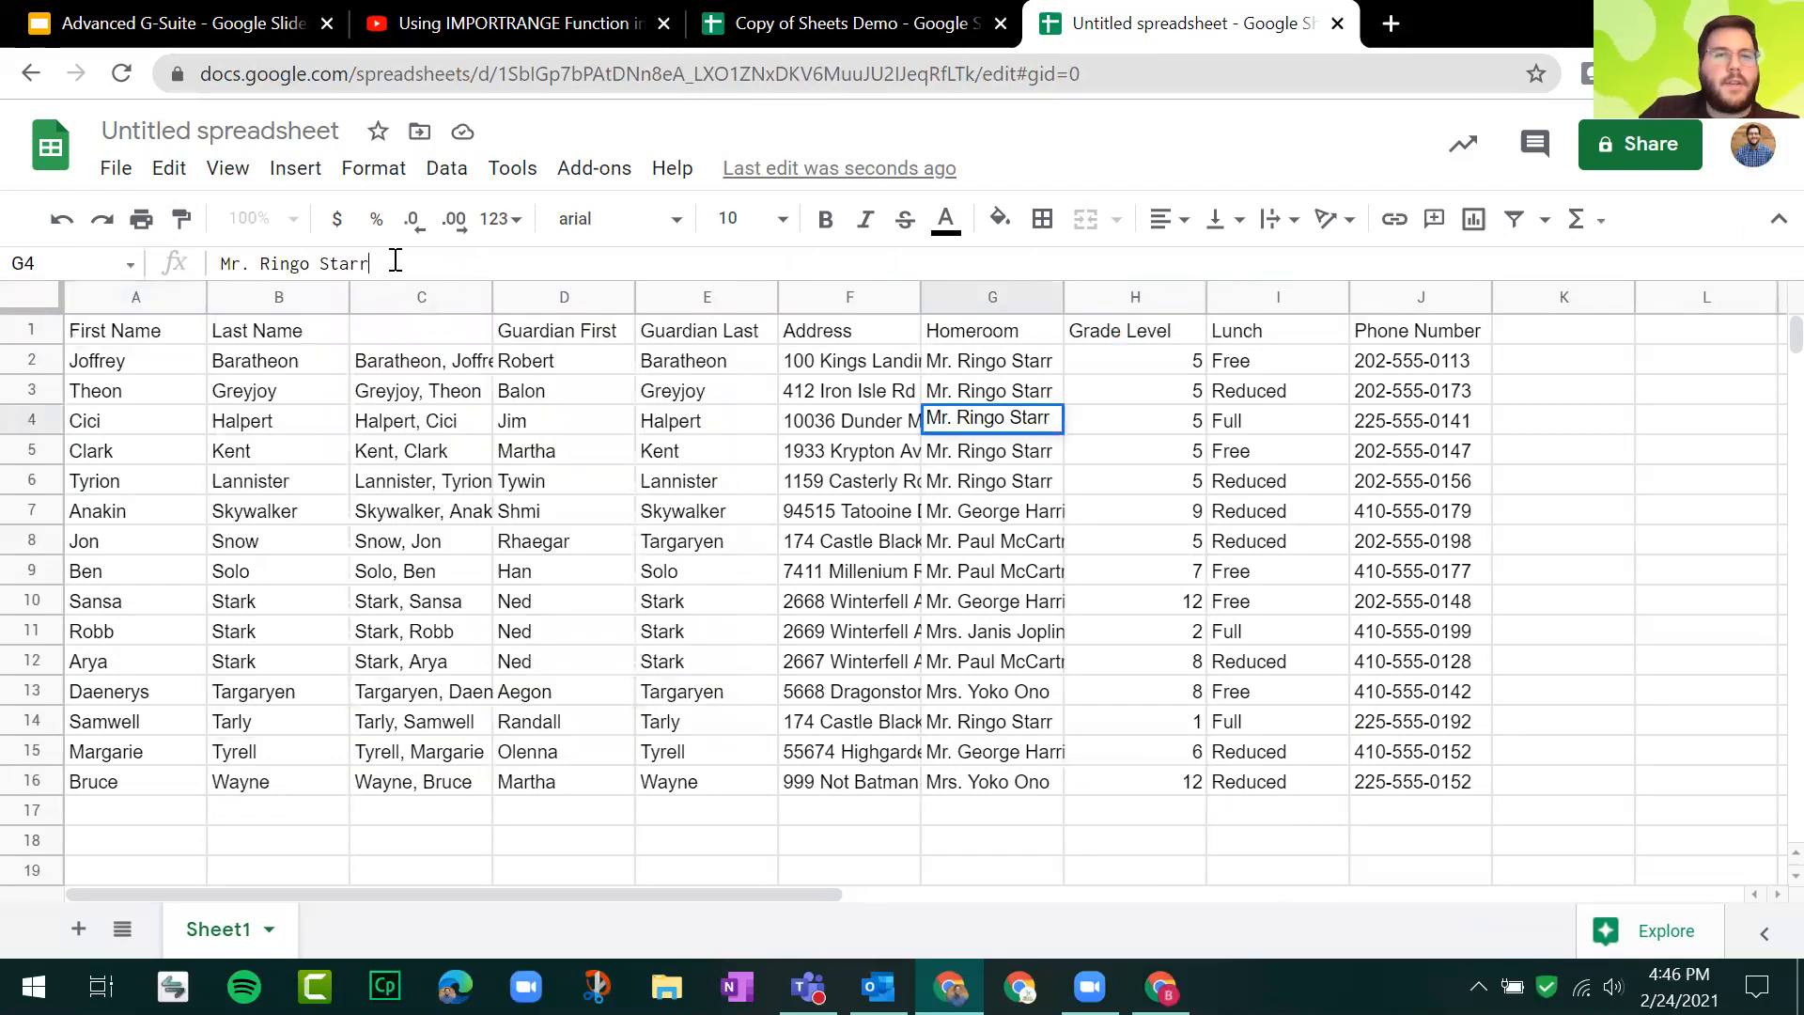
left_click(146, 334)
left_click(274, 265)
left_click_drag(538, 308, 653, 324)
Step: Select Roster A1:J16 in Copy of Sheets Demo and view the list of named ranges
left_click(798, 21)
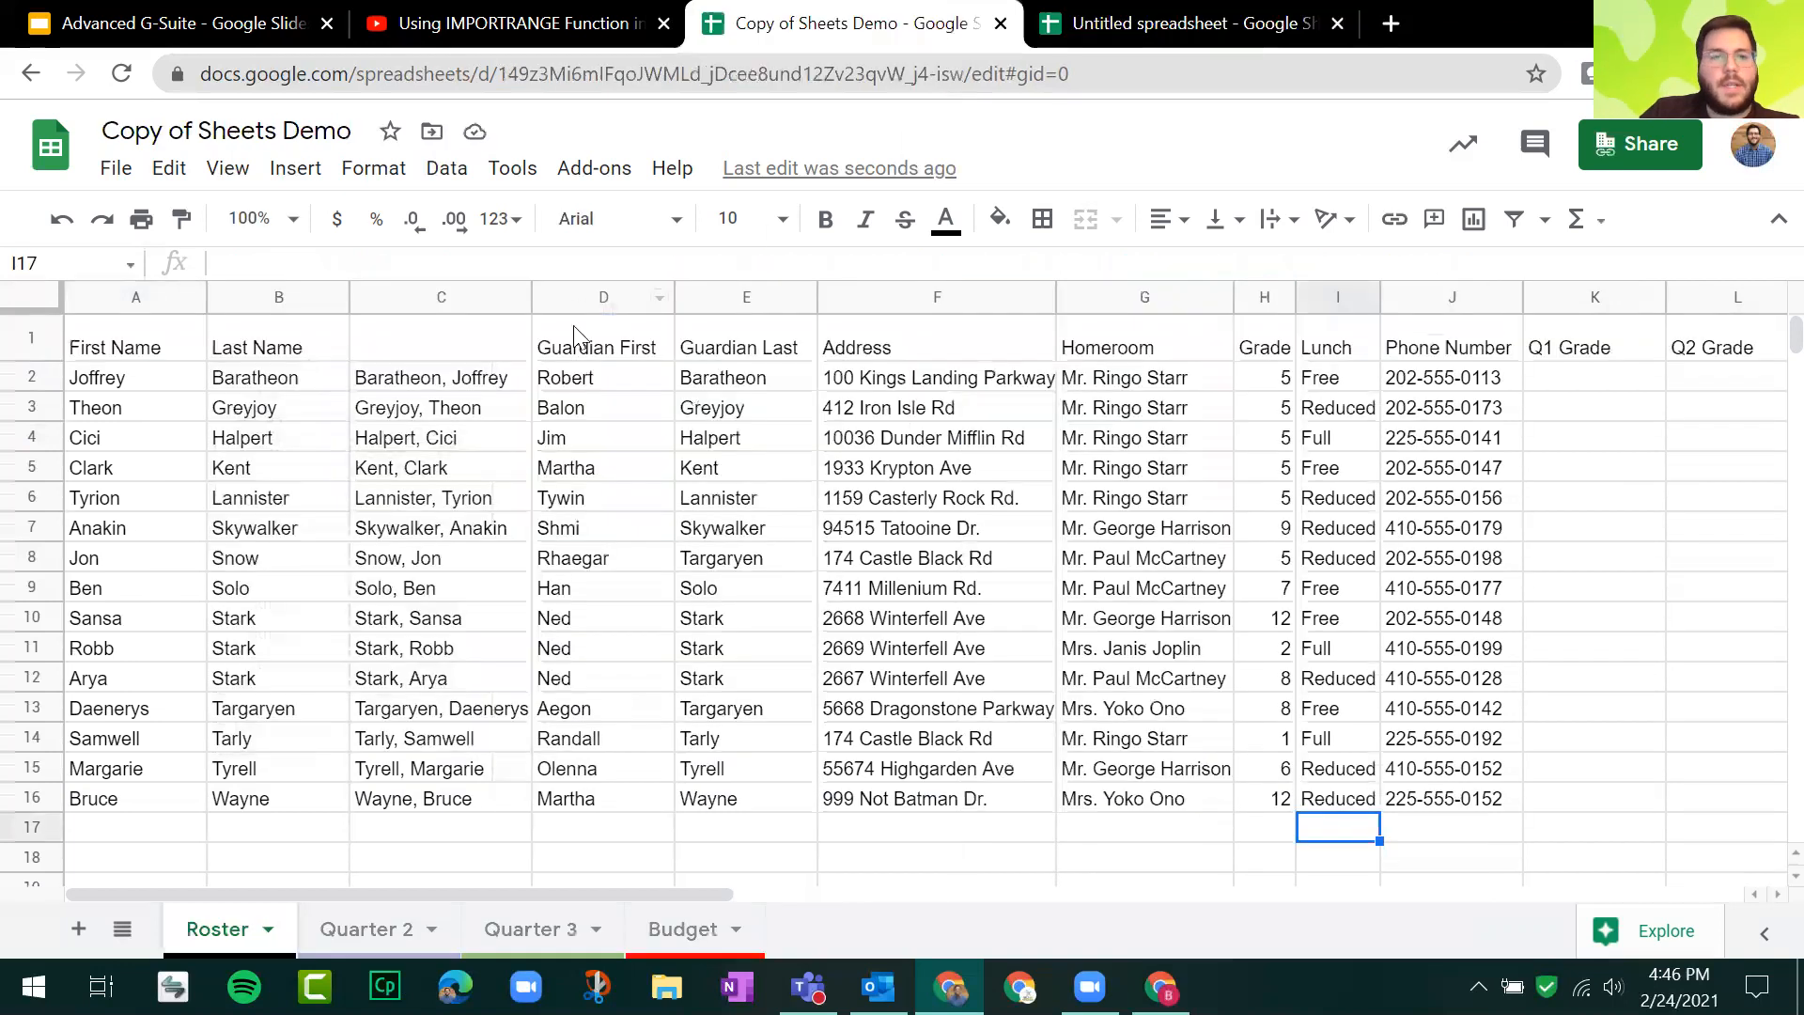
left_click_drag(117, 348, 1444, 803)
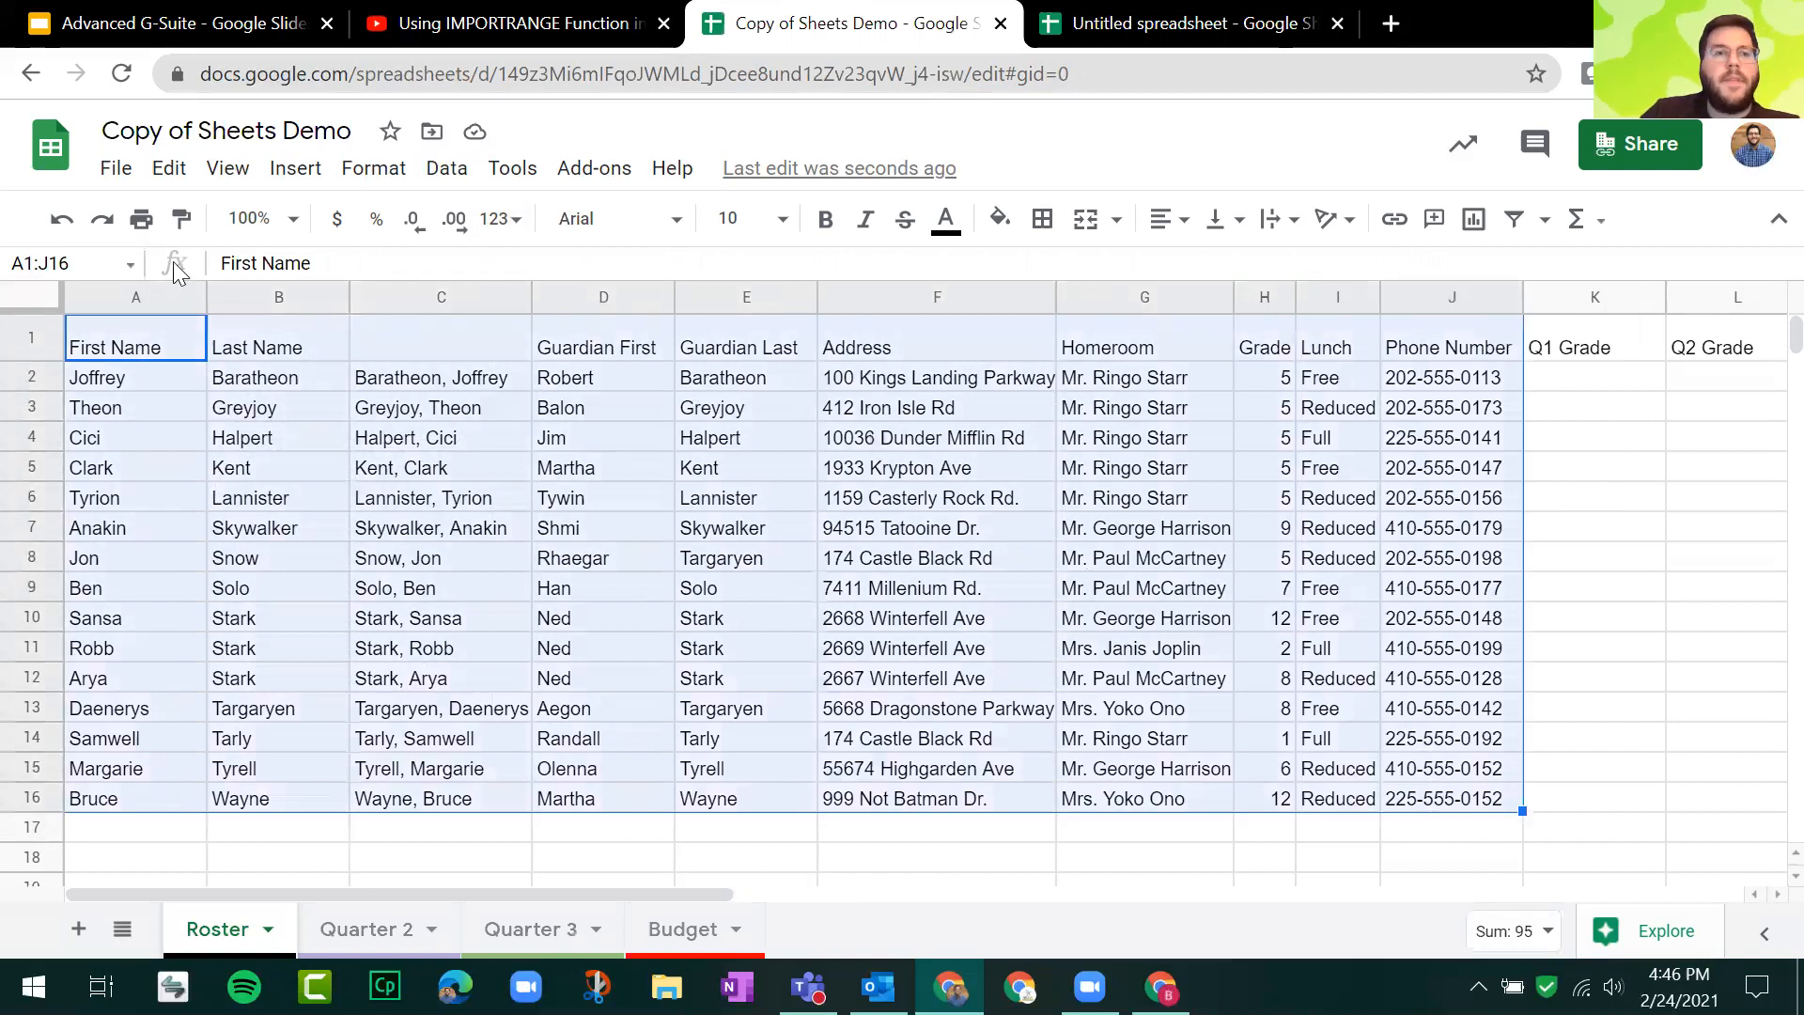
left_click(104, 264)
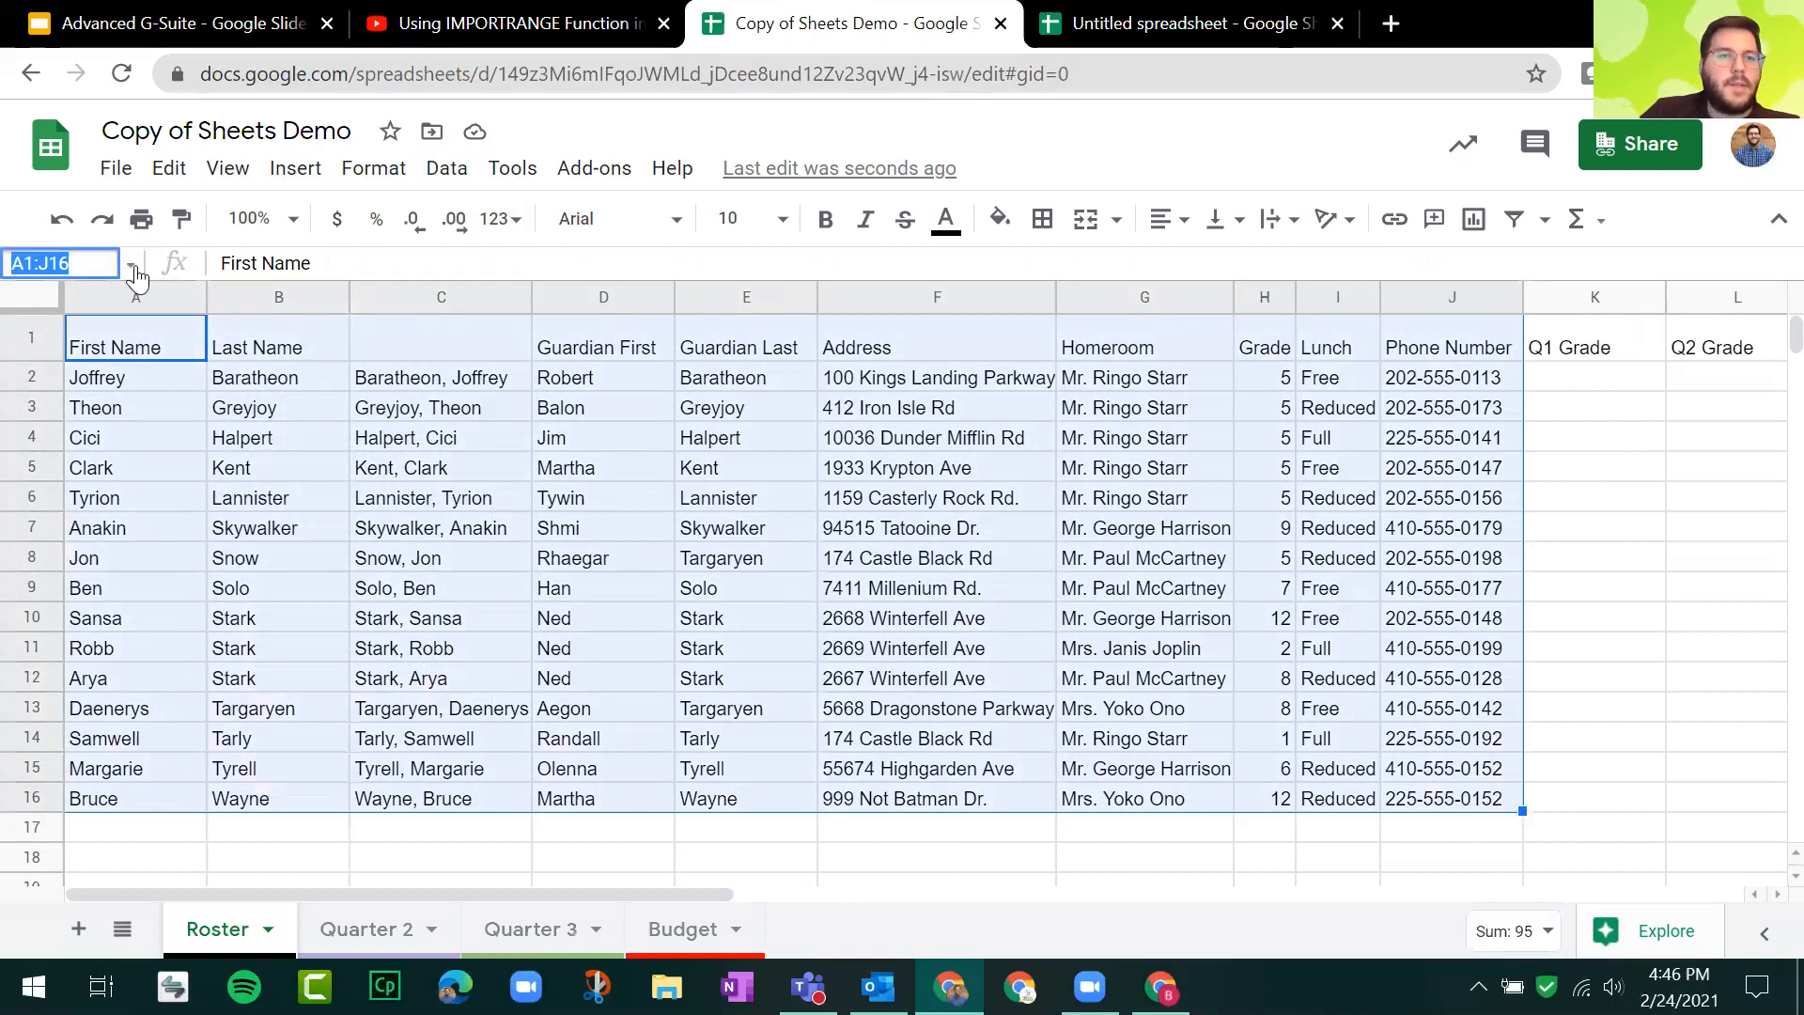
left_click(132, 270)
left_click(132, 274)
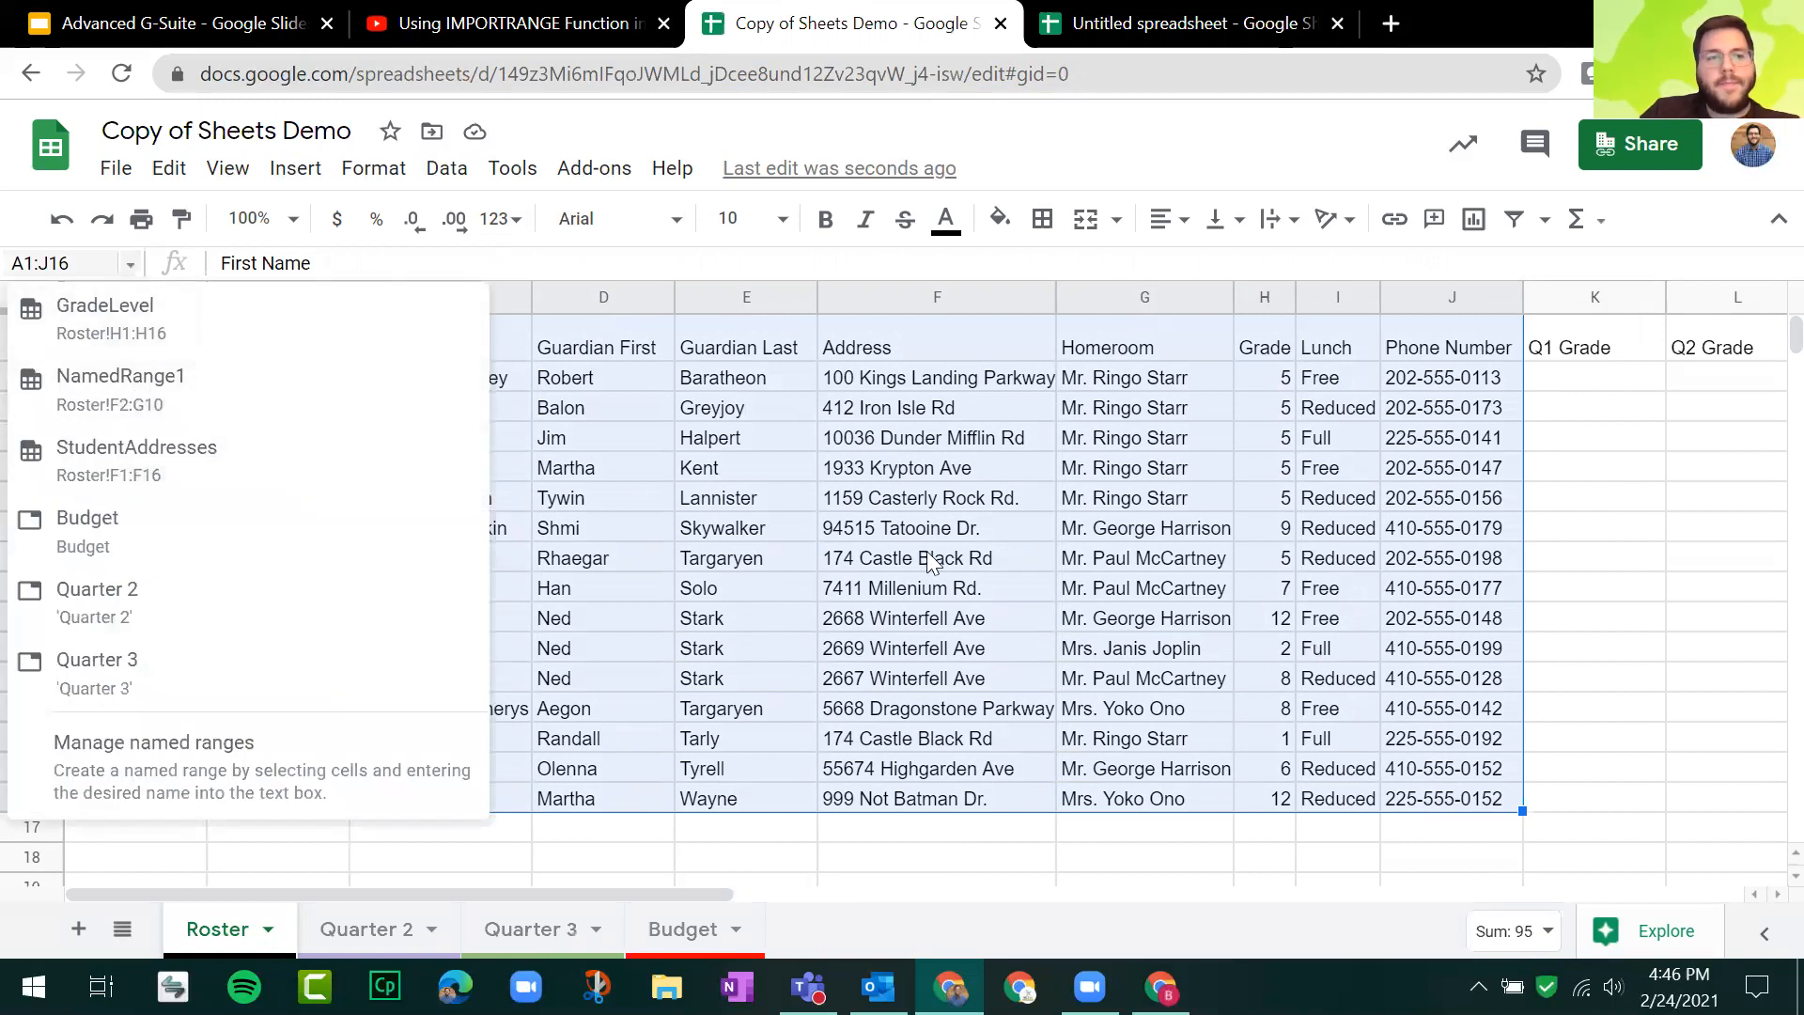
left_click(827, 444)
Step: Reselect Roster A1:J16, show its reference in the named ranges settings, and reopen the list of named ranges
left_click_drag(164, 345, 1423, 797)
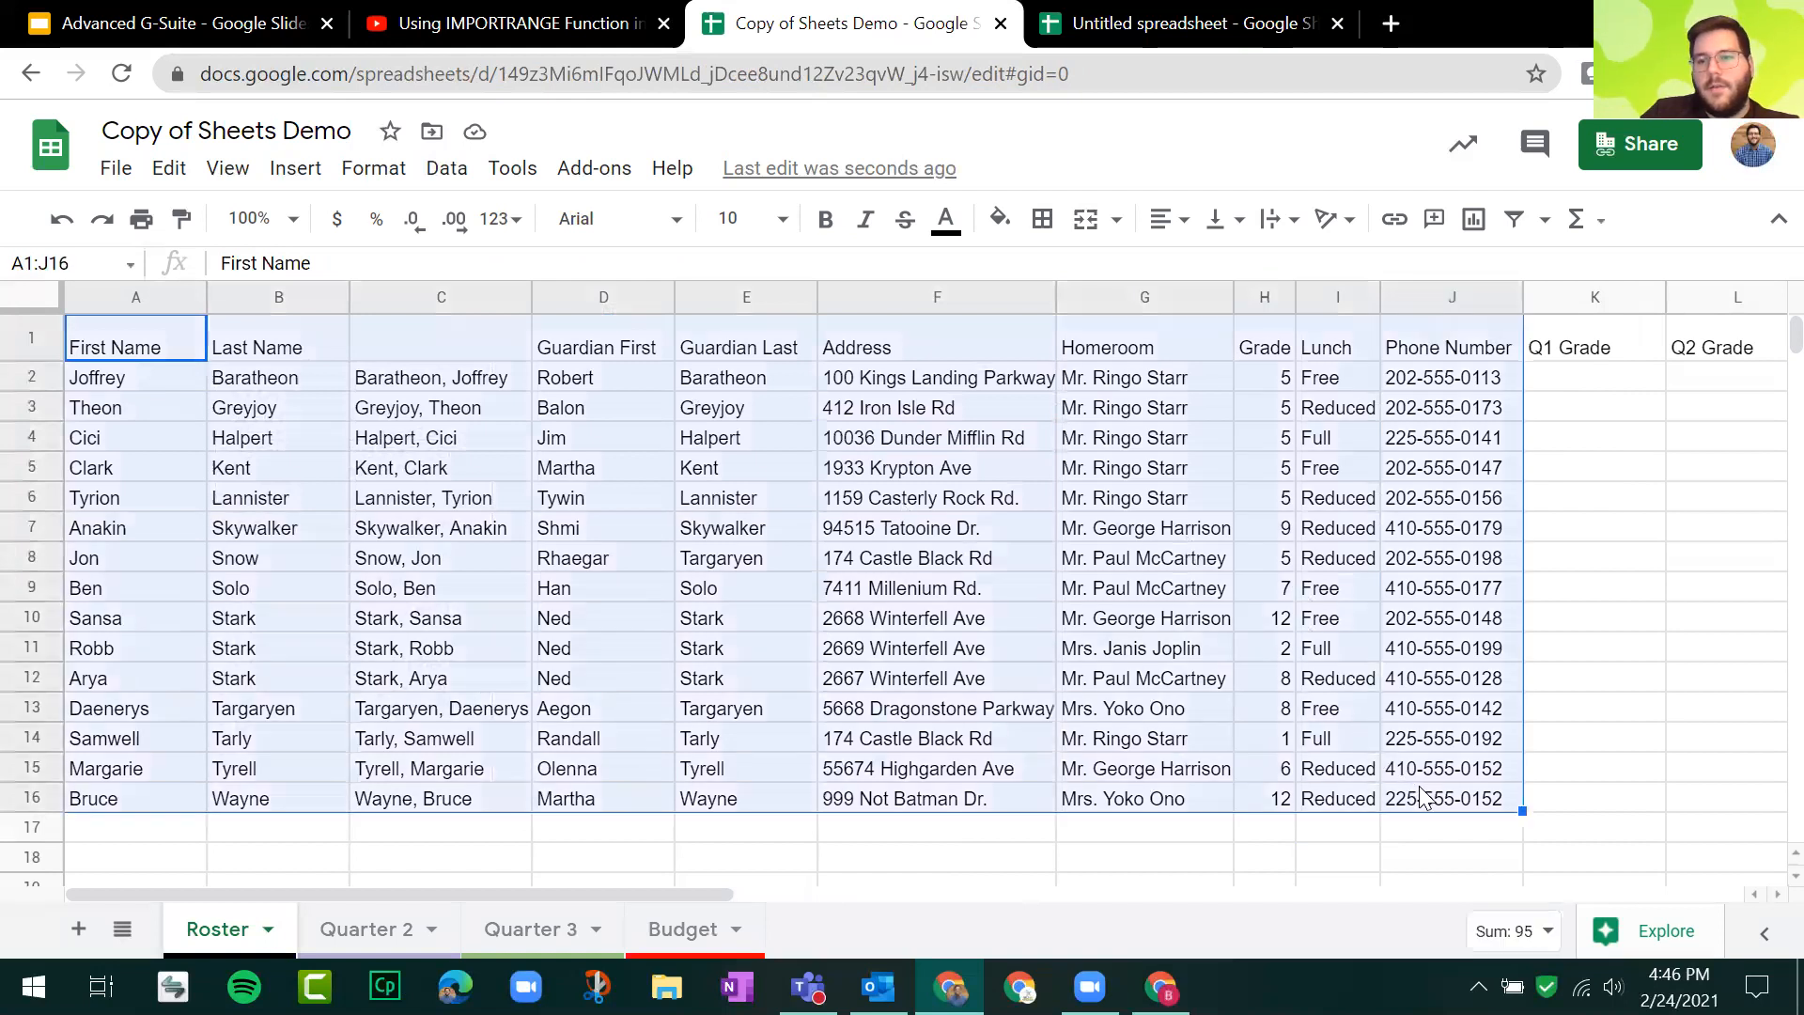
left_click(129, 267)
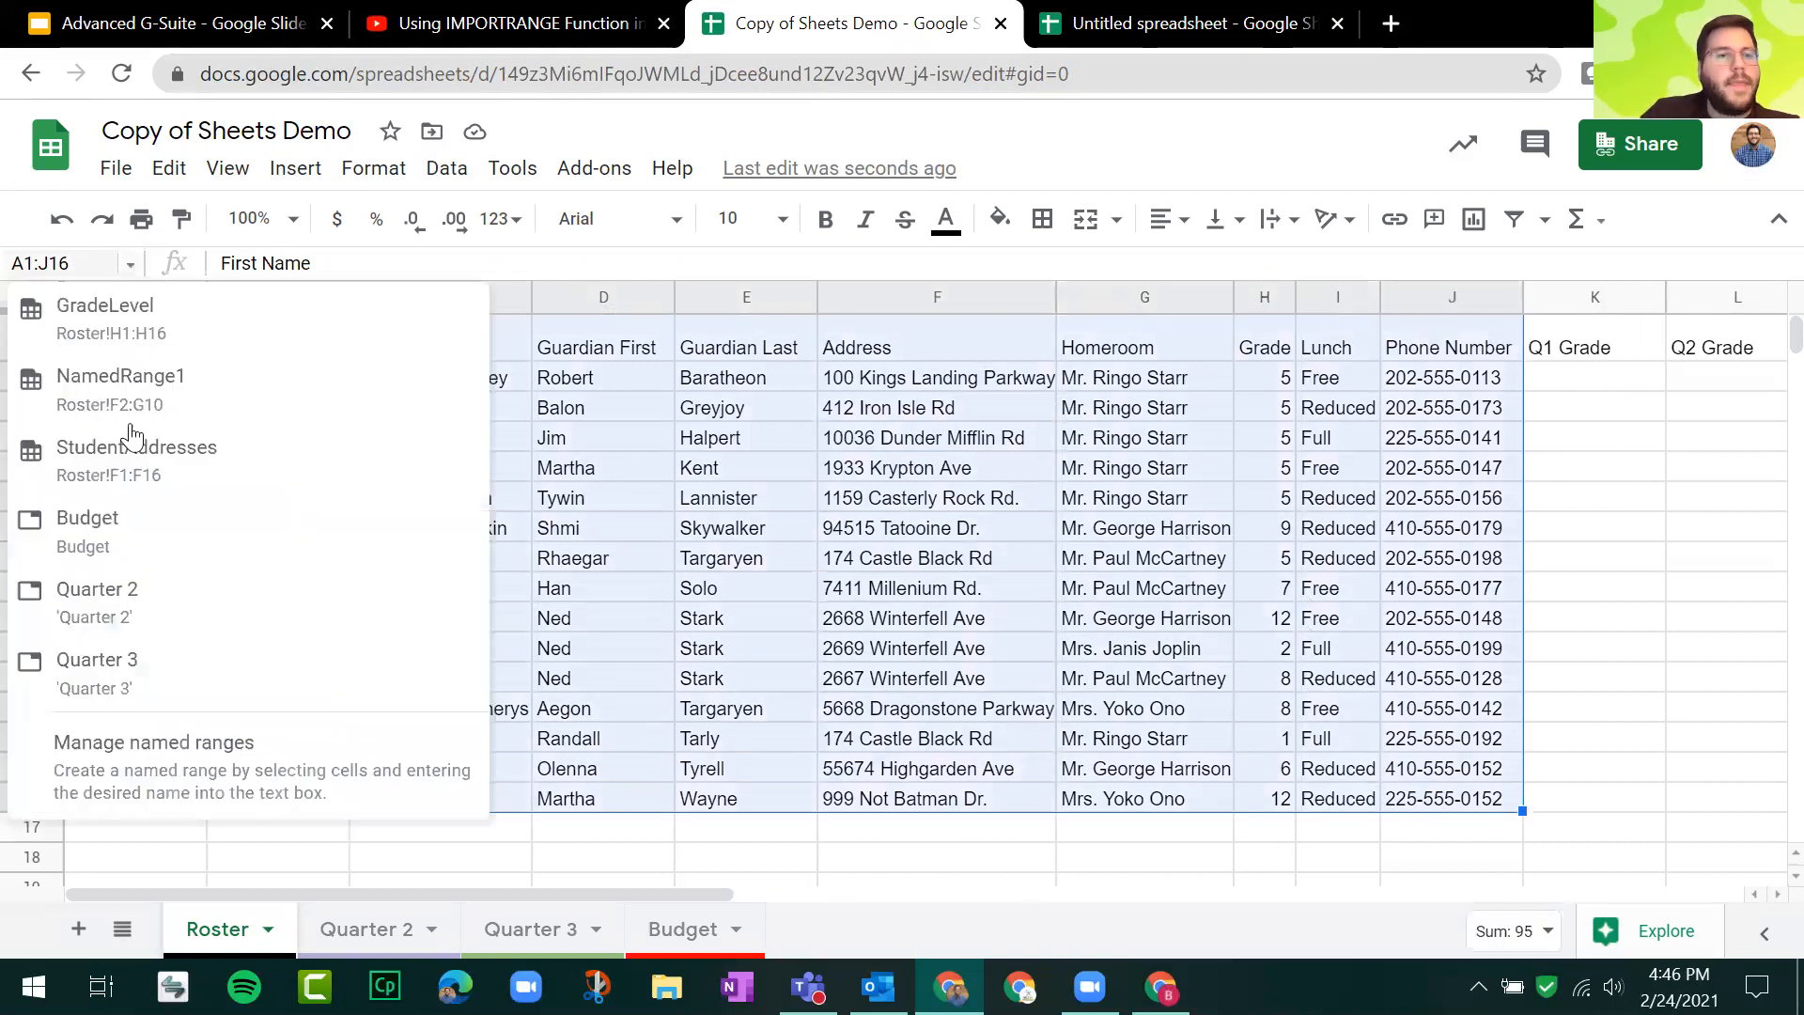
left_click(216, 778)
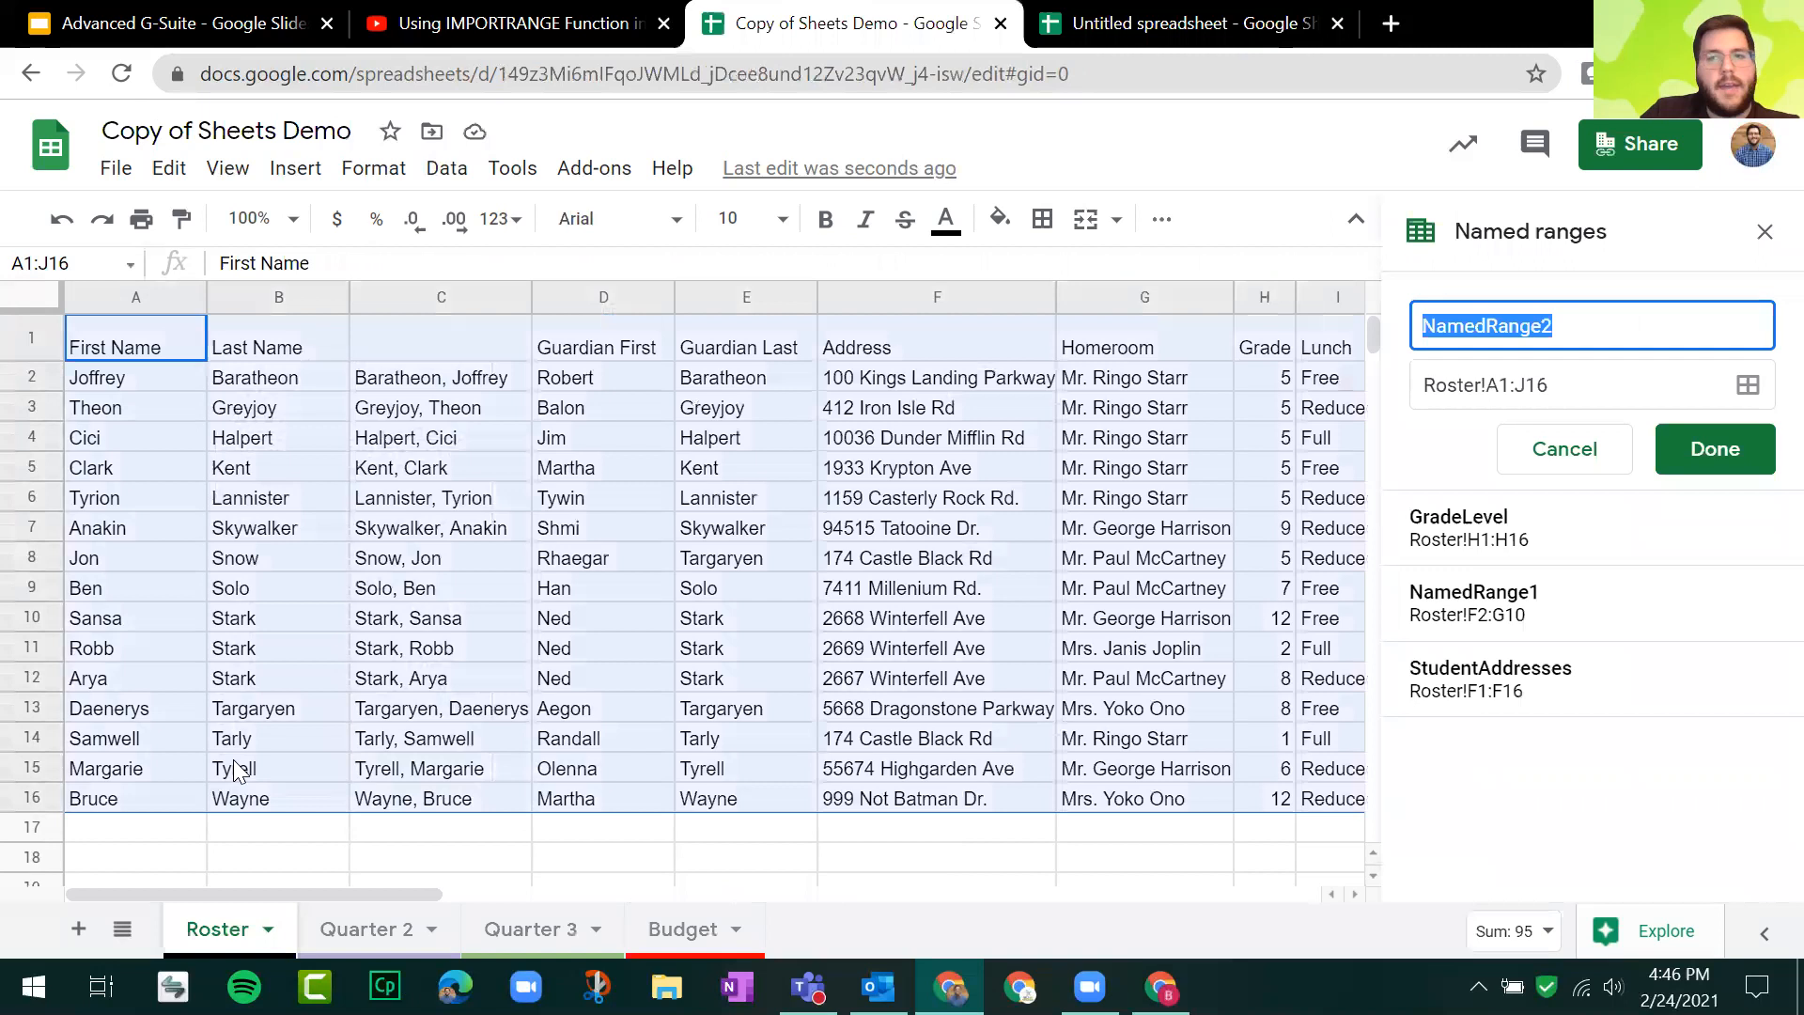
left_click(131, 265)
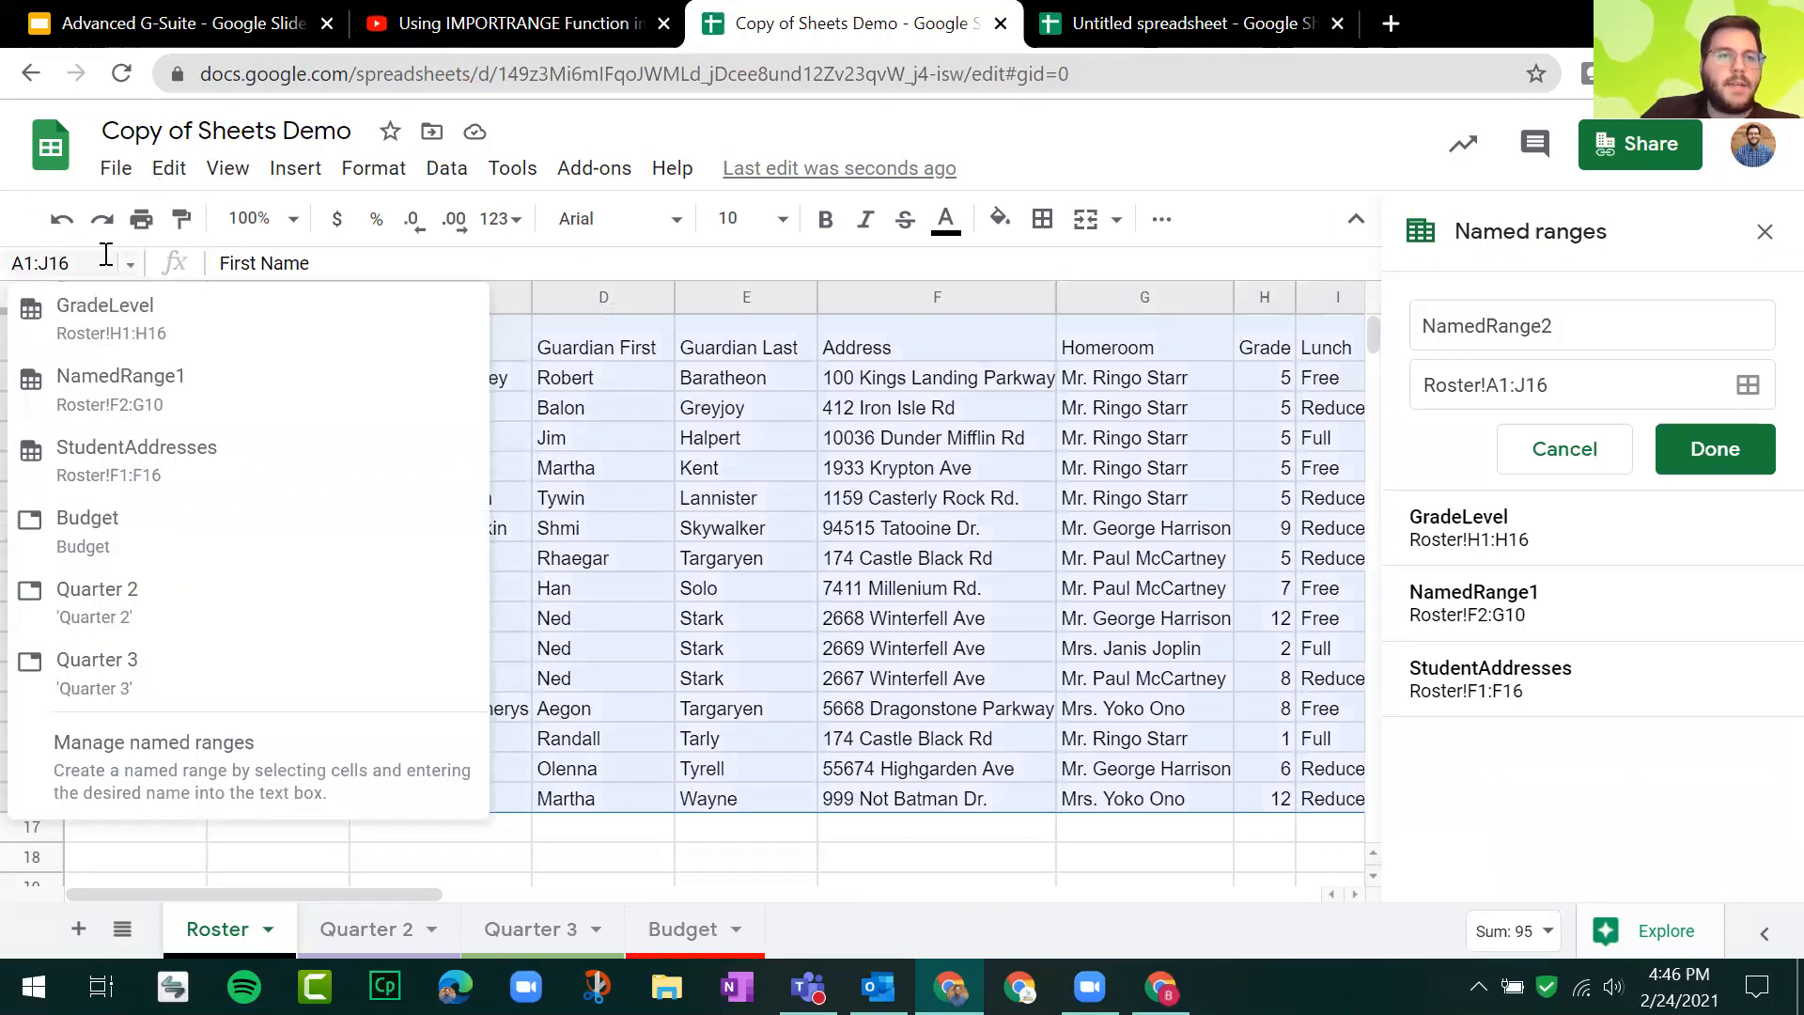
key("ctrl")
key("ctrl")
key("ctrl")
key("ctrl")
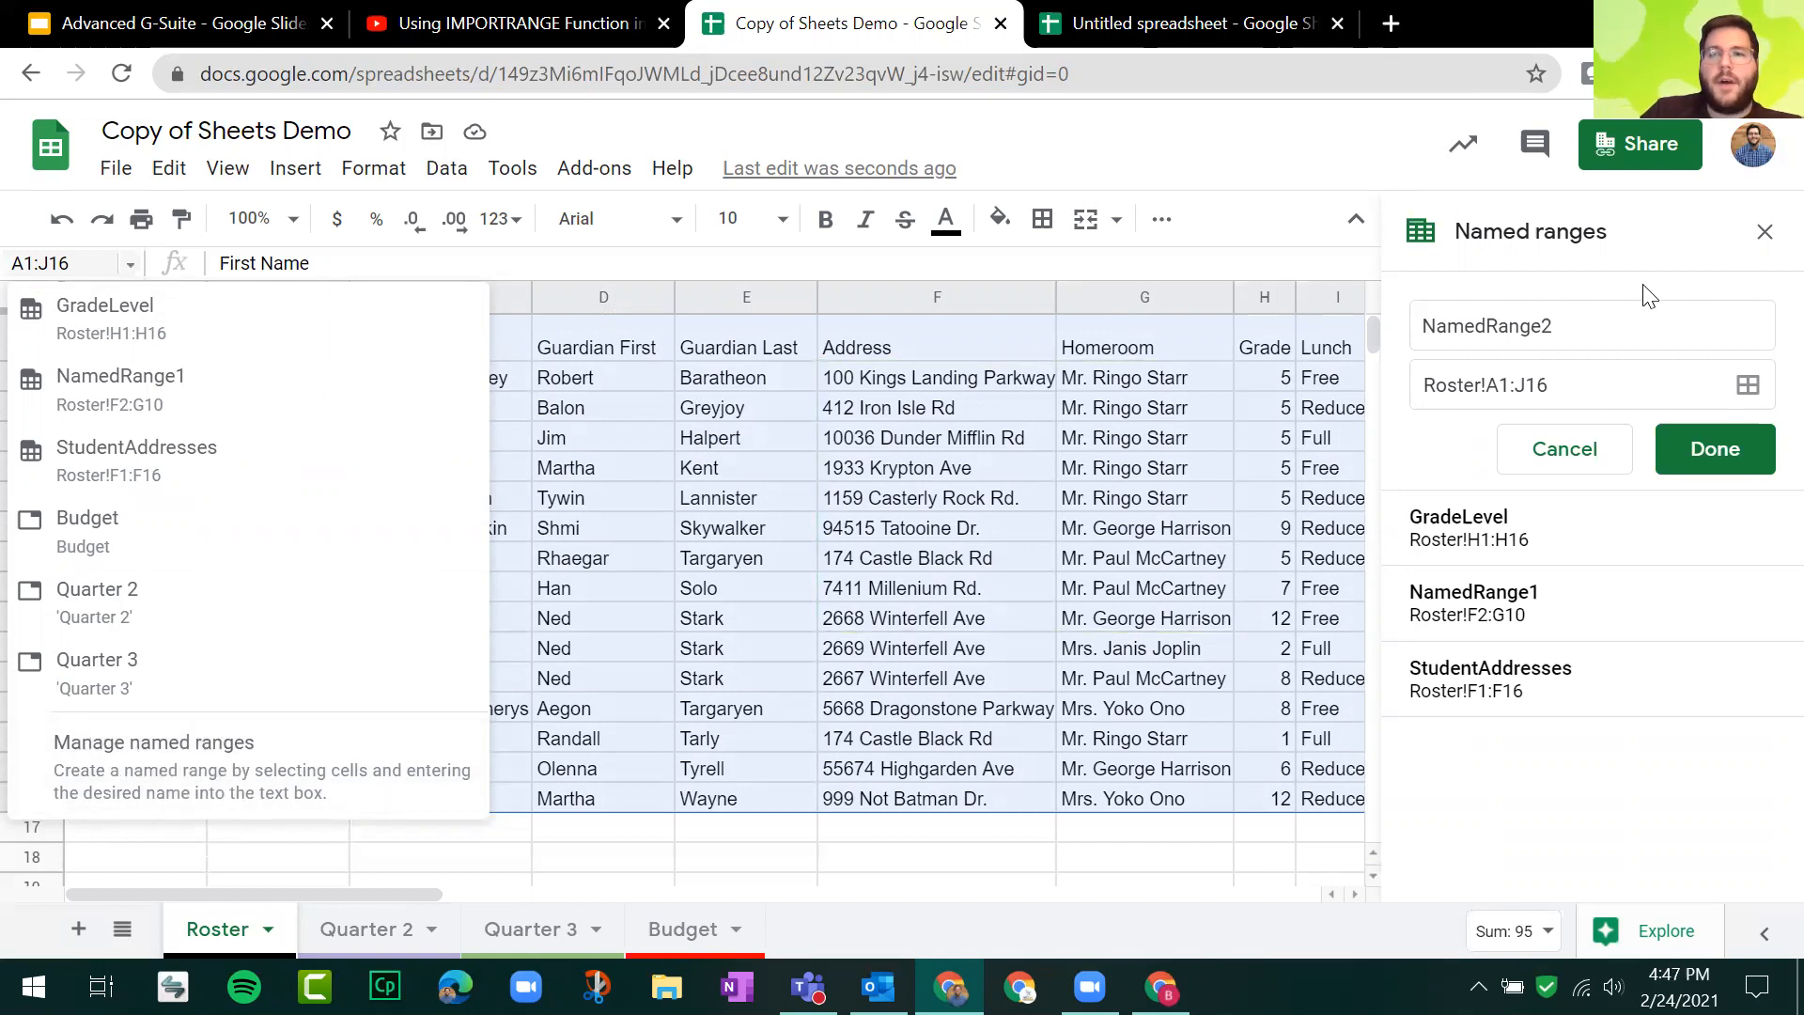
key("ctrl")
key("ctrl")
key("ctrl")
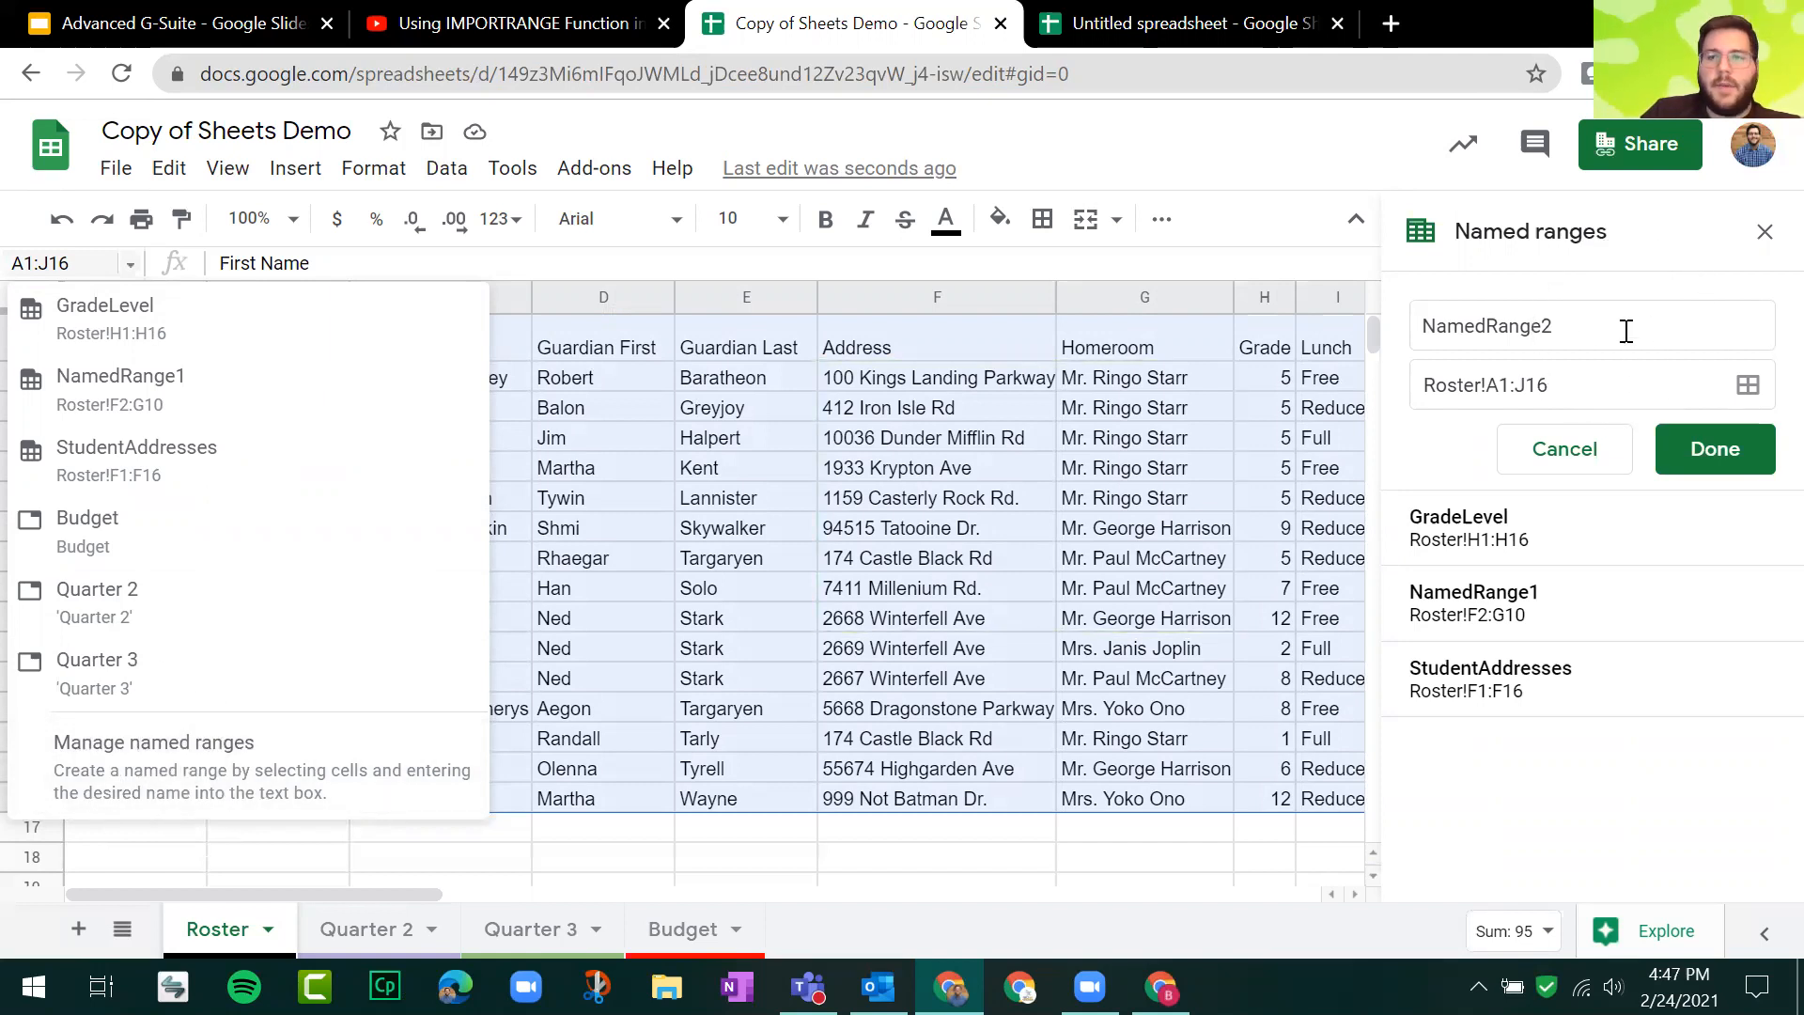
Step: Highlight the reference Roster!A1:J16 in the named ranges settings and close the settings without saving a range
left_click_drag(1552, 388, 1421, 389)
key("ctrl")
key("ctrl")
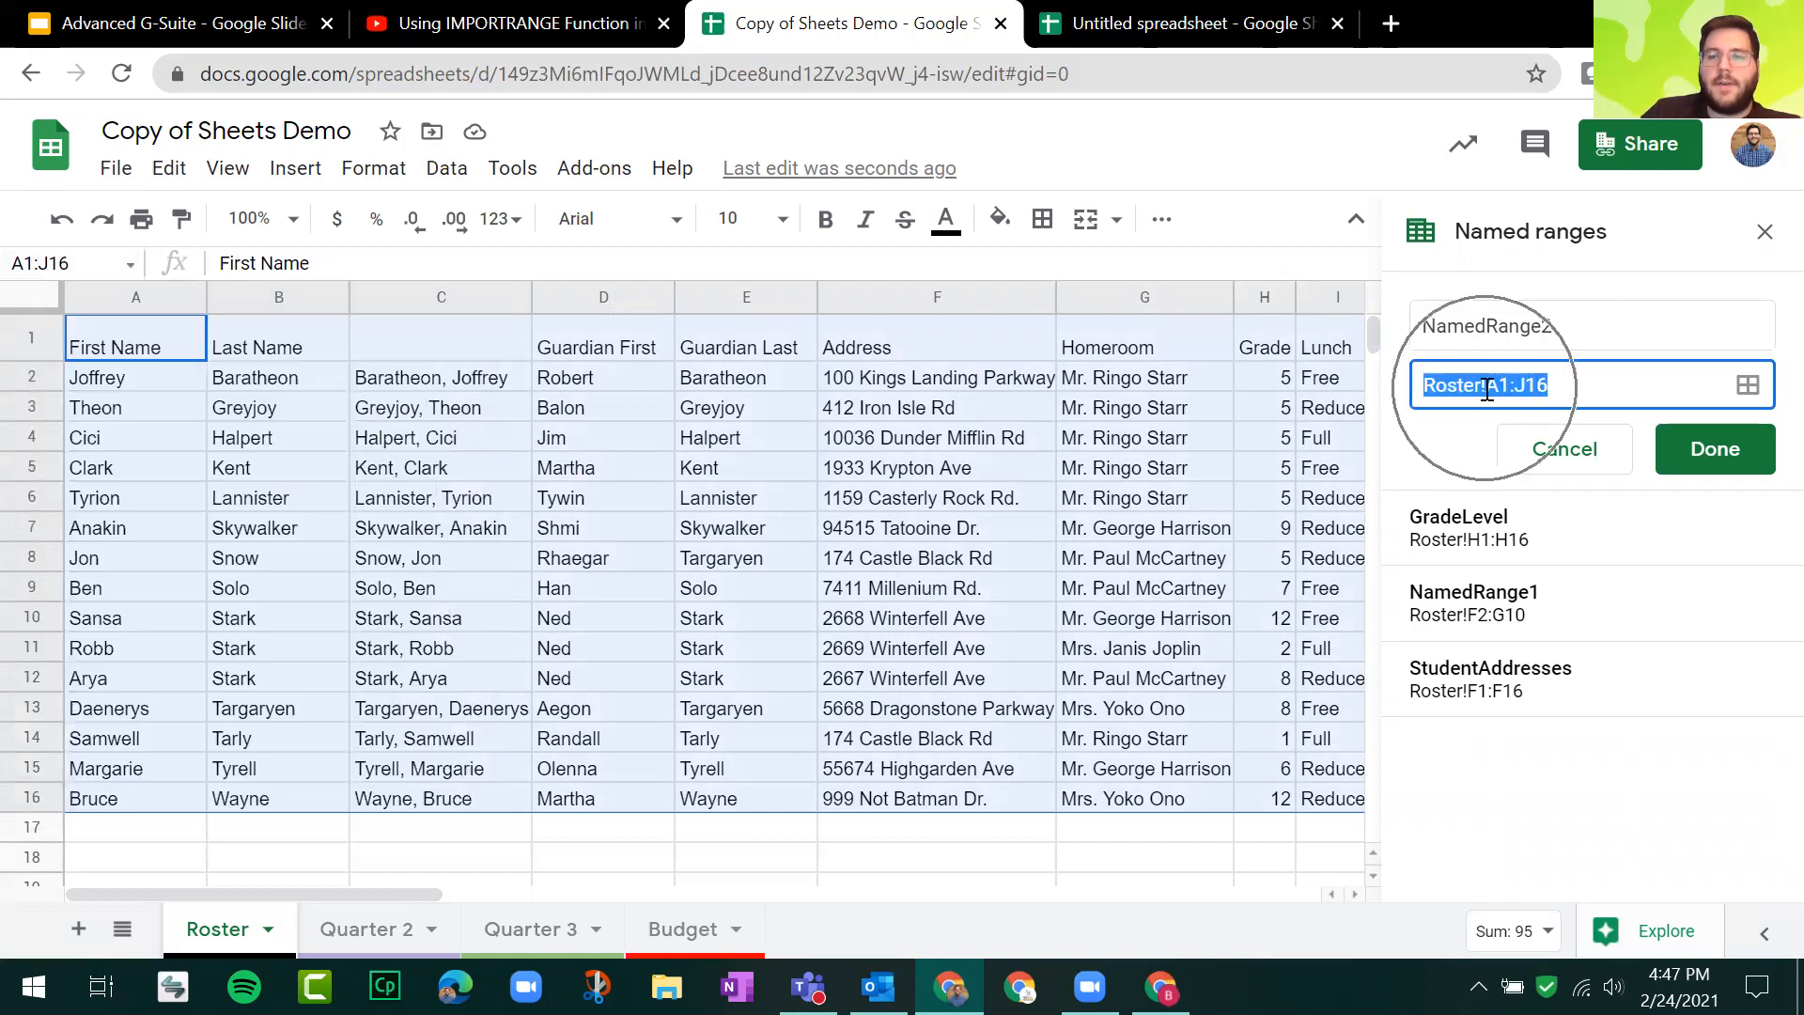
key("ctrl")
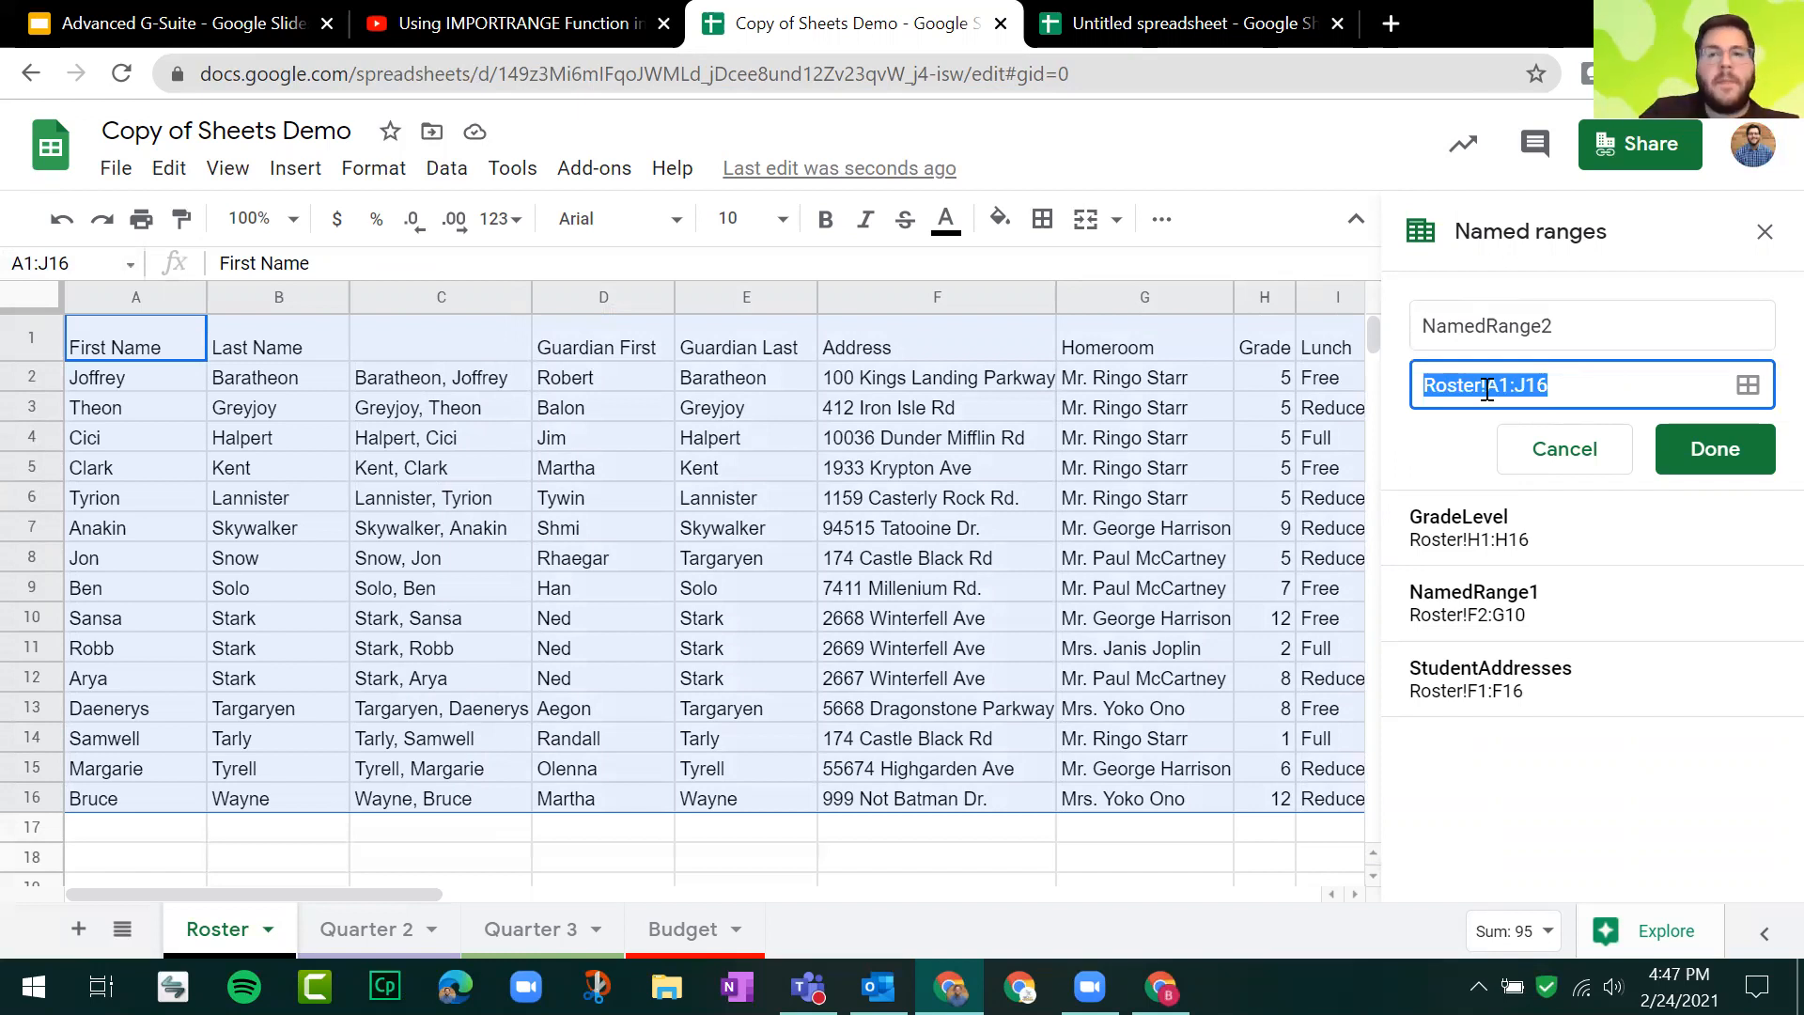
left_click(1759, 229)
Step: Check the feature slide, return to the untitled spreadsheet, and select A1:F16 of the imported data to show its IMPORTRANGE formula
left_click(188, 23)
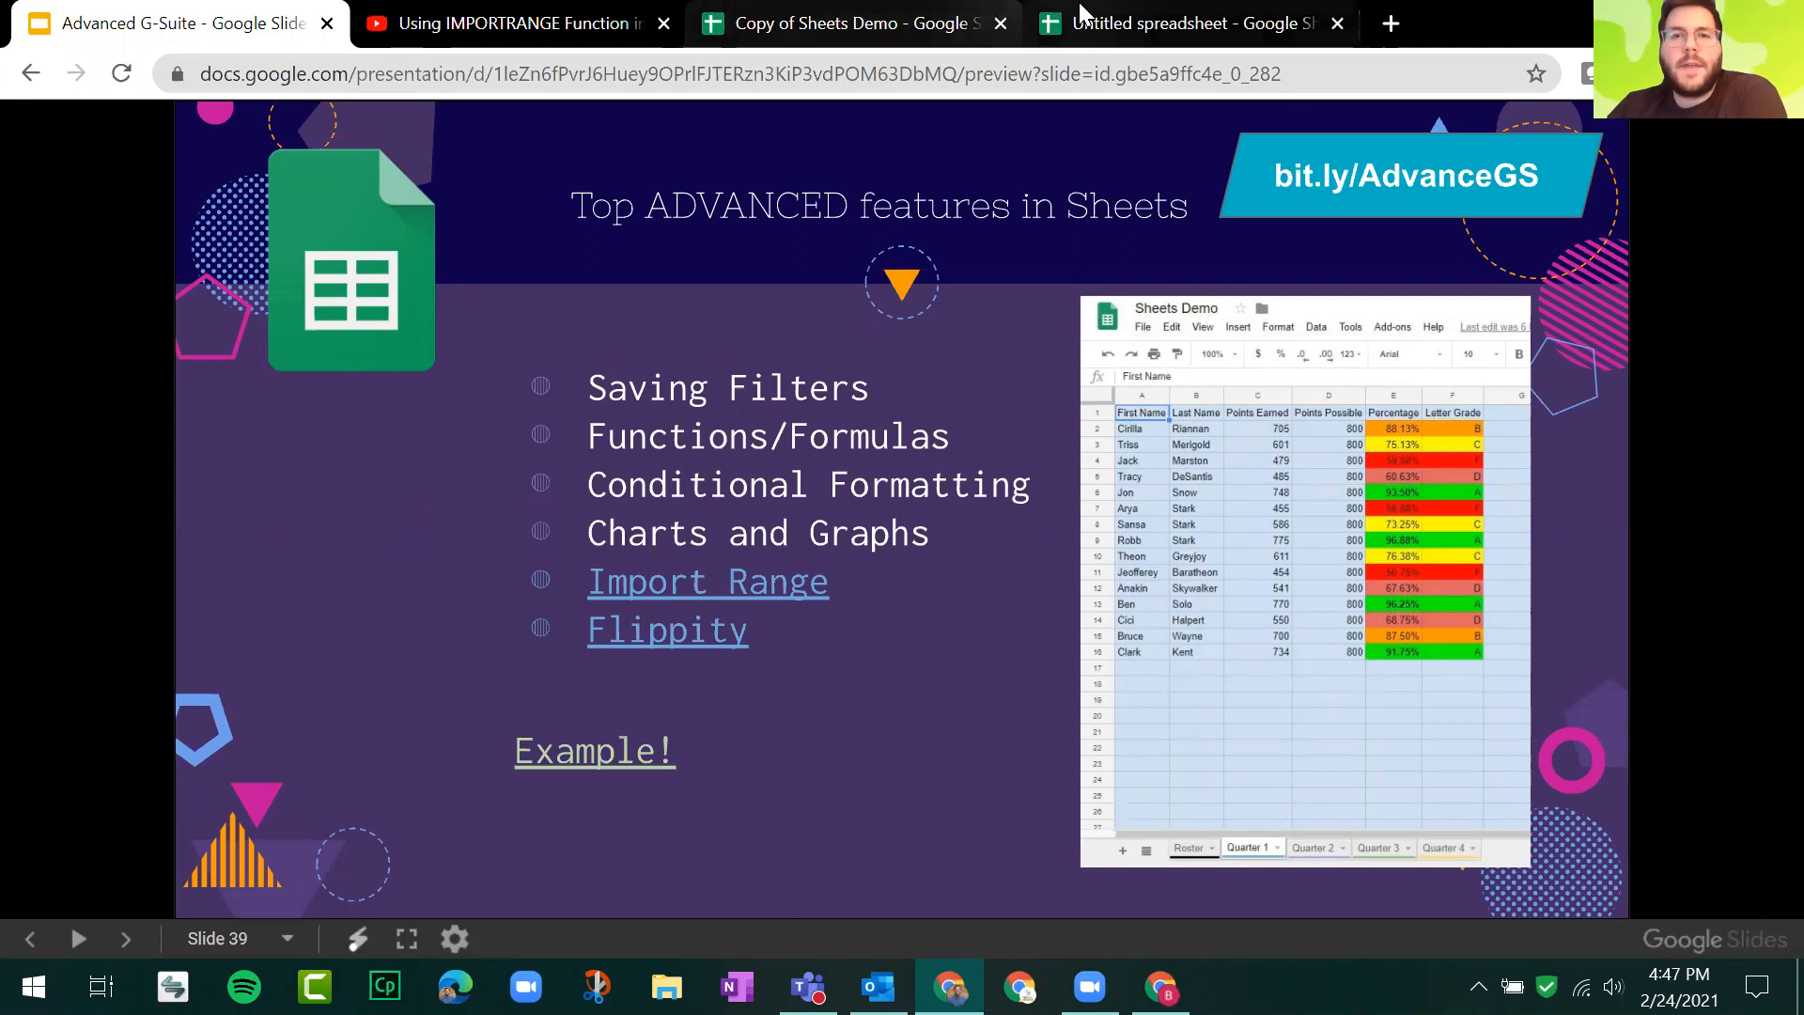
left_click(1118, 23)
left_click(1560, 362)
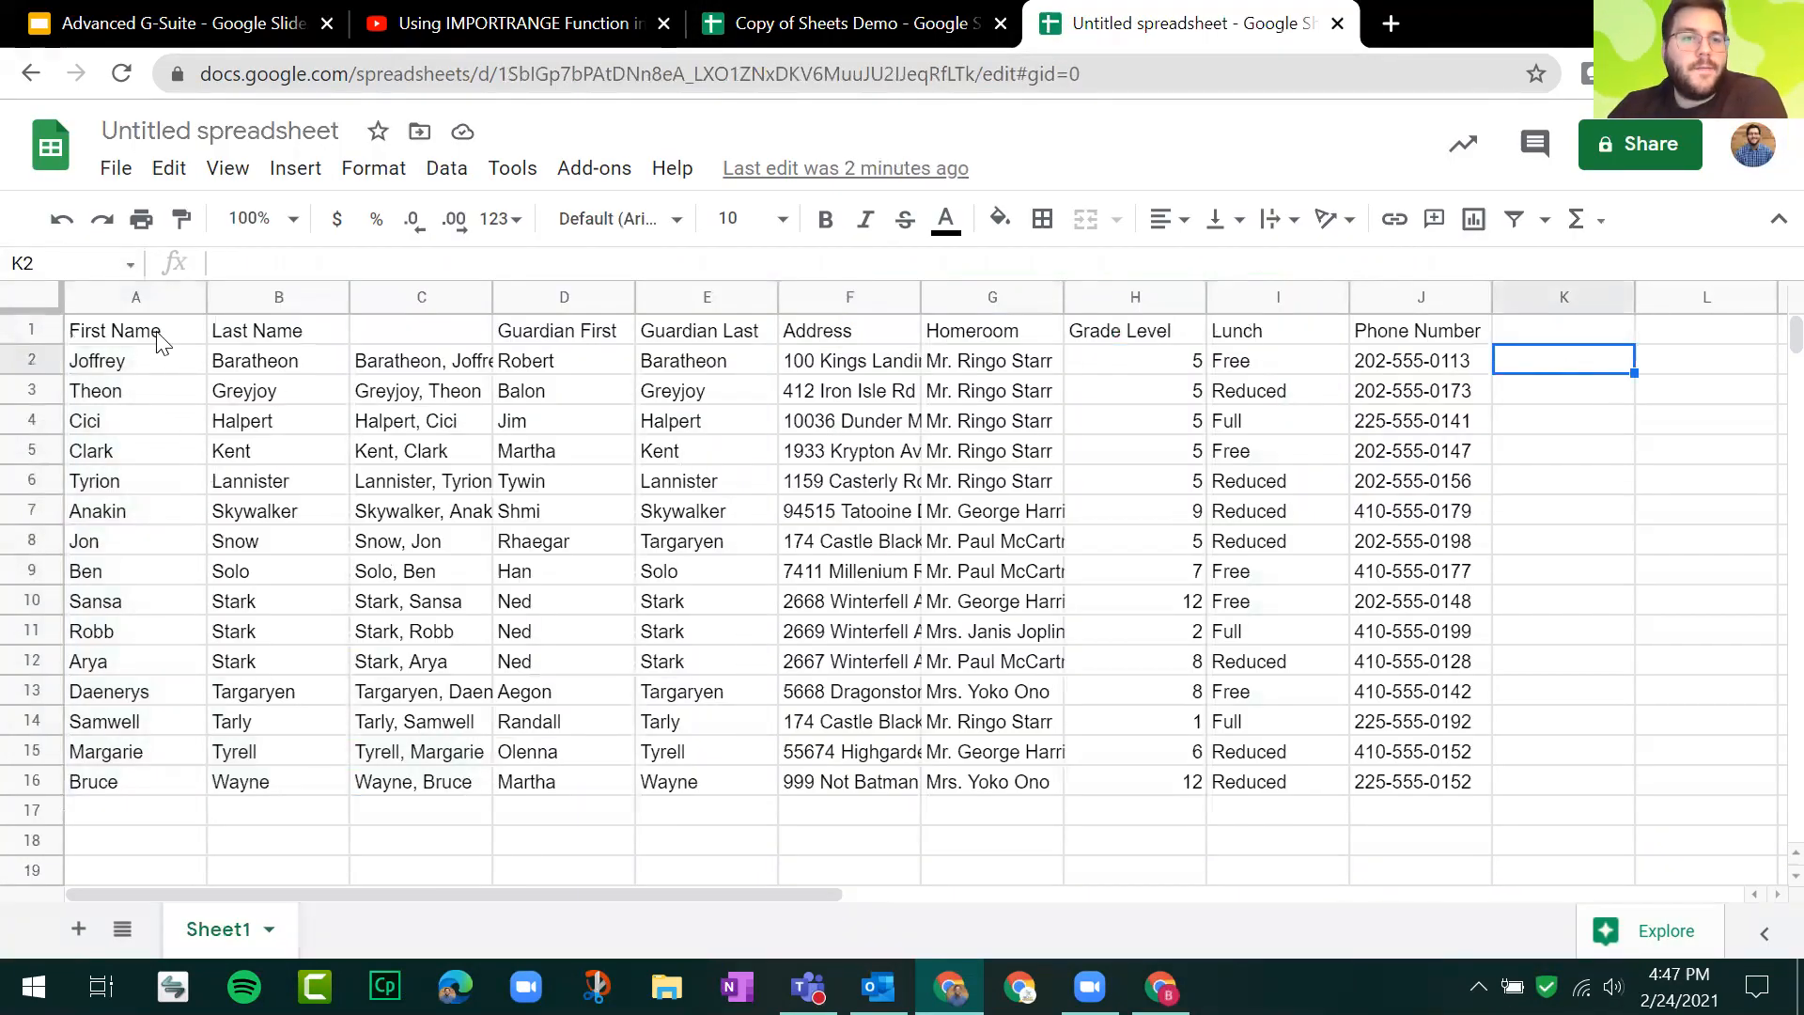
left_click_drag(159, 340, 155, 363)
left_click_drag(406, 556, 906, 785)
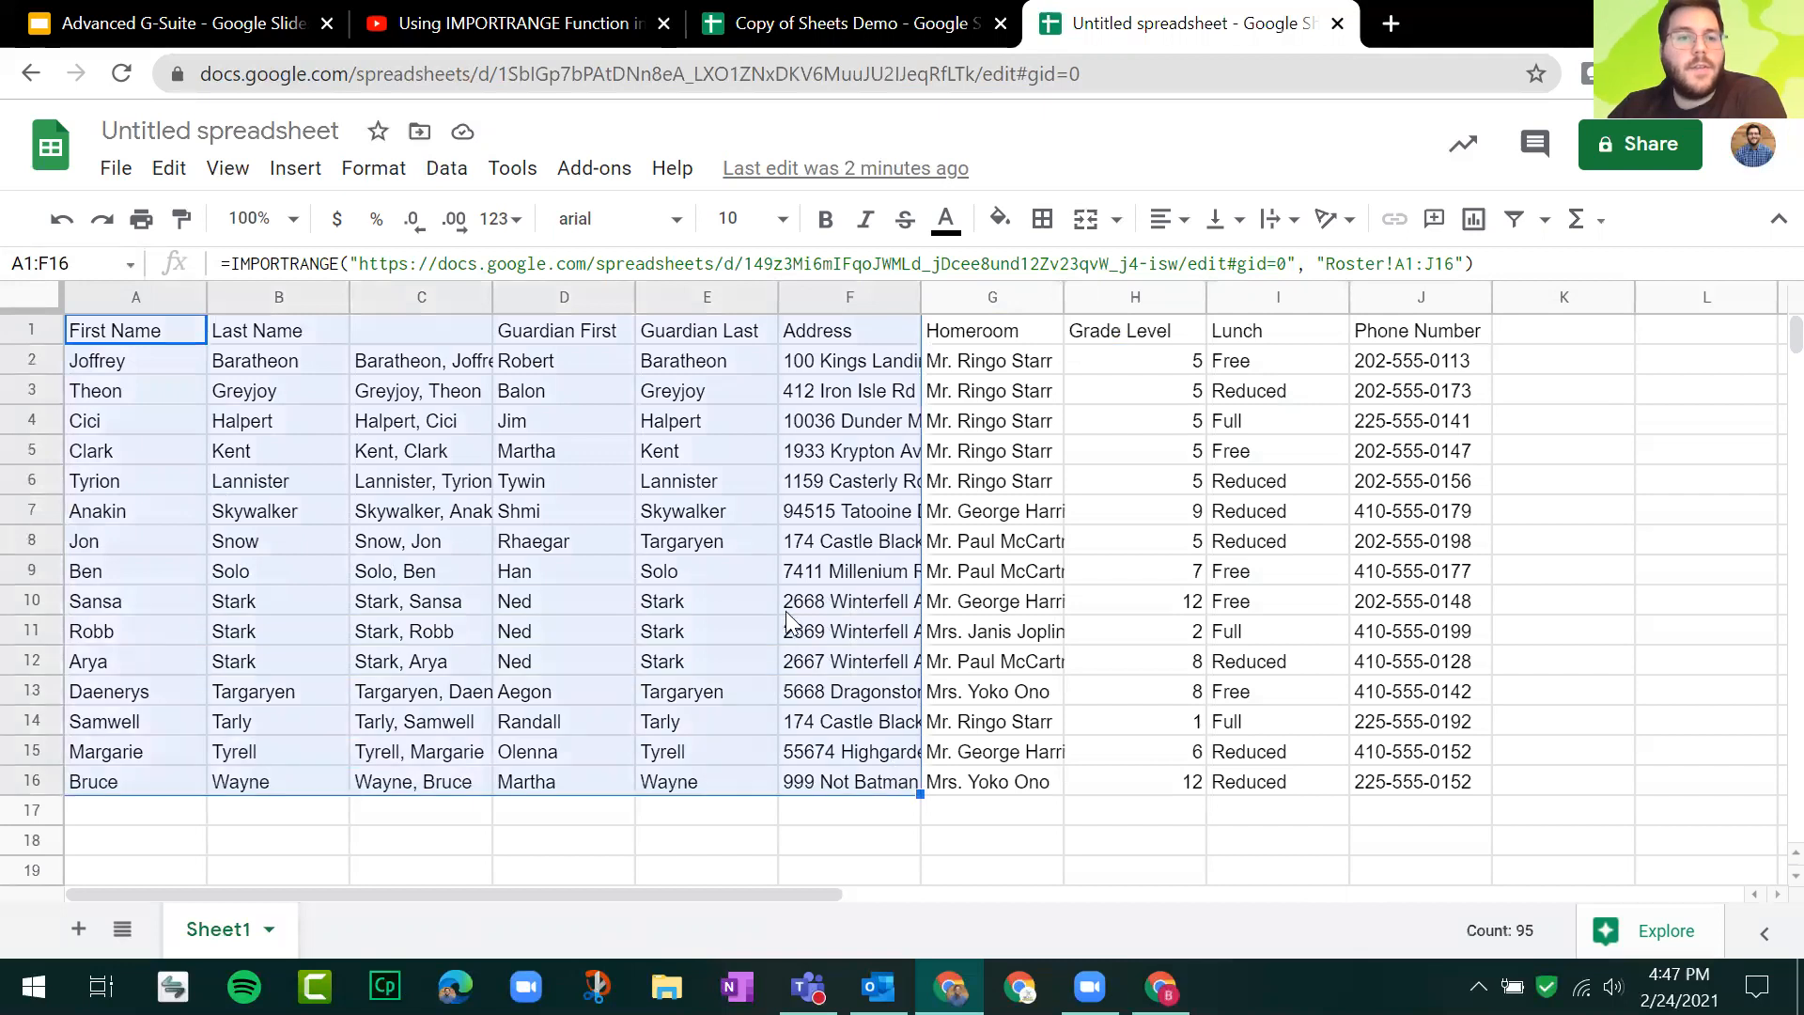
Step: Select Roster A1:J16 in Copy of Sheets Demo, add a blank sheet after Roster, and return to the blank sheet after viewing Roster
left_click(825, 15)
left_click(333, 468)
left_click_drag(194, 336, 1452, 799)
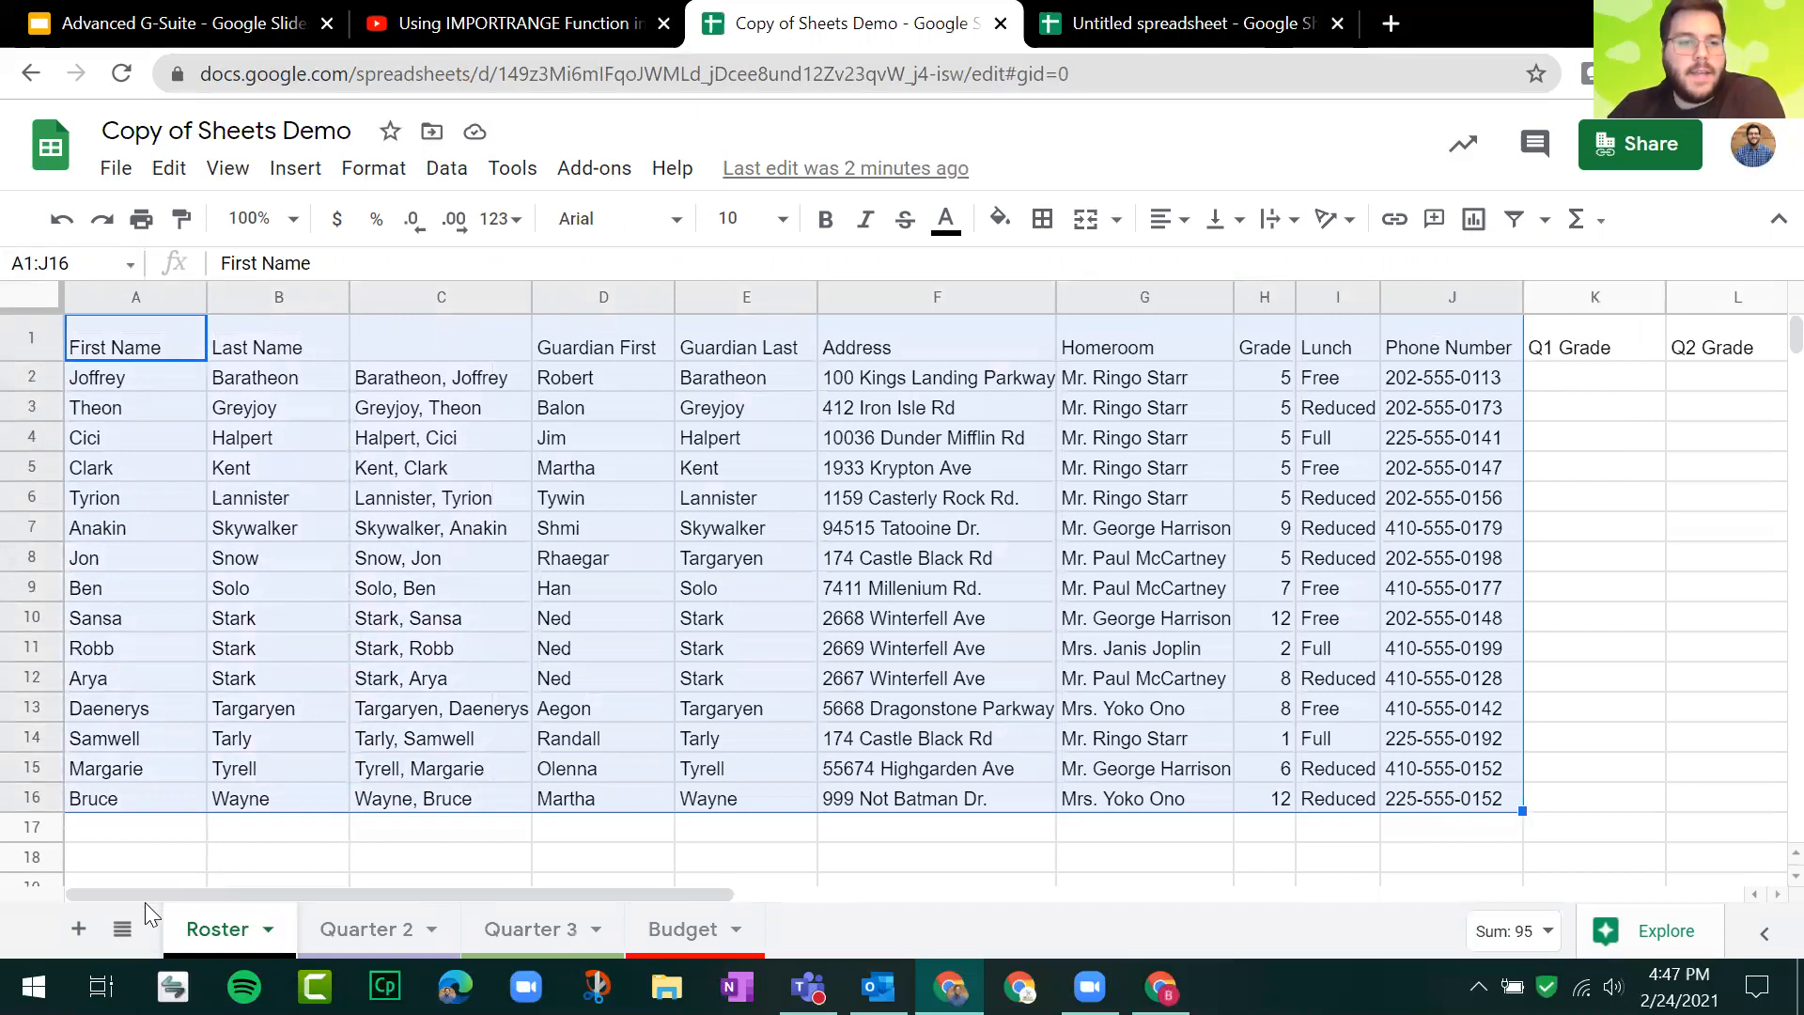
left_click(81, 931)
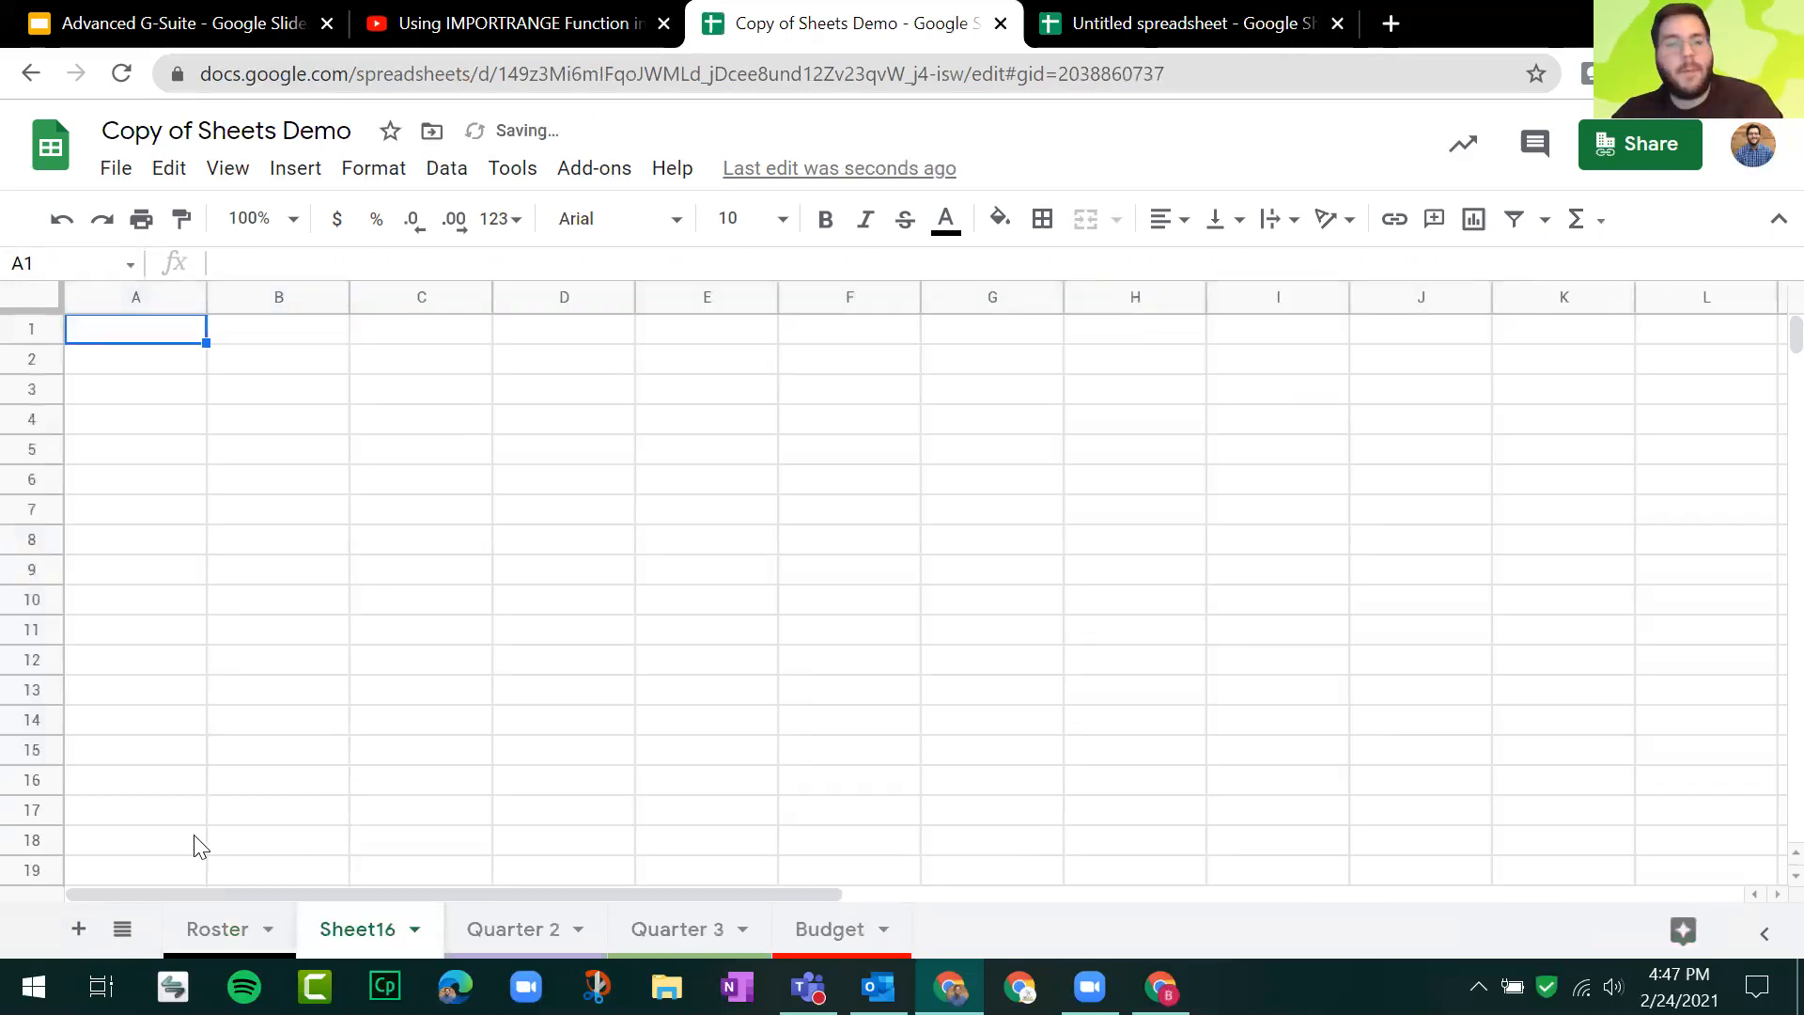
left_click(225, 939)
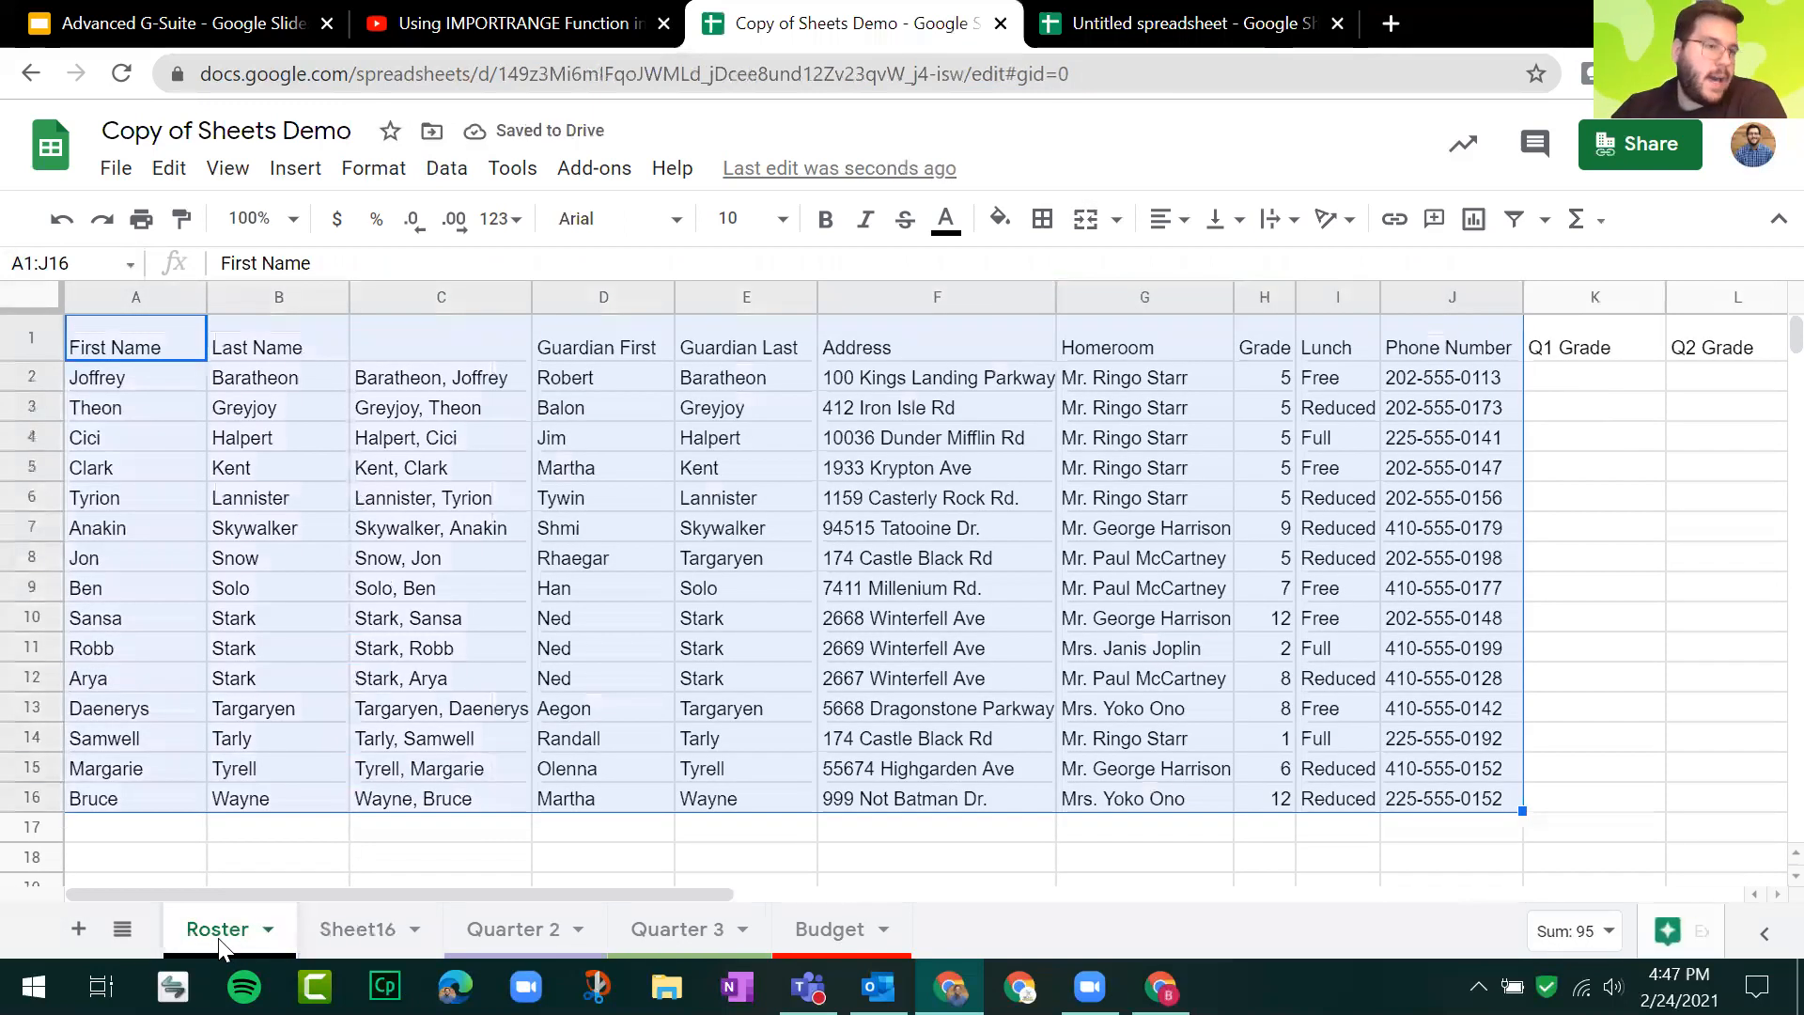
left_click(220, 939)
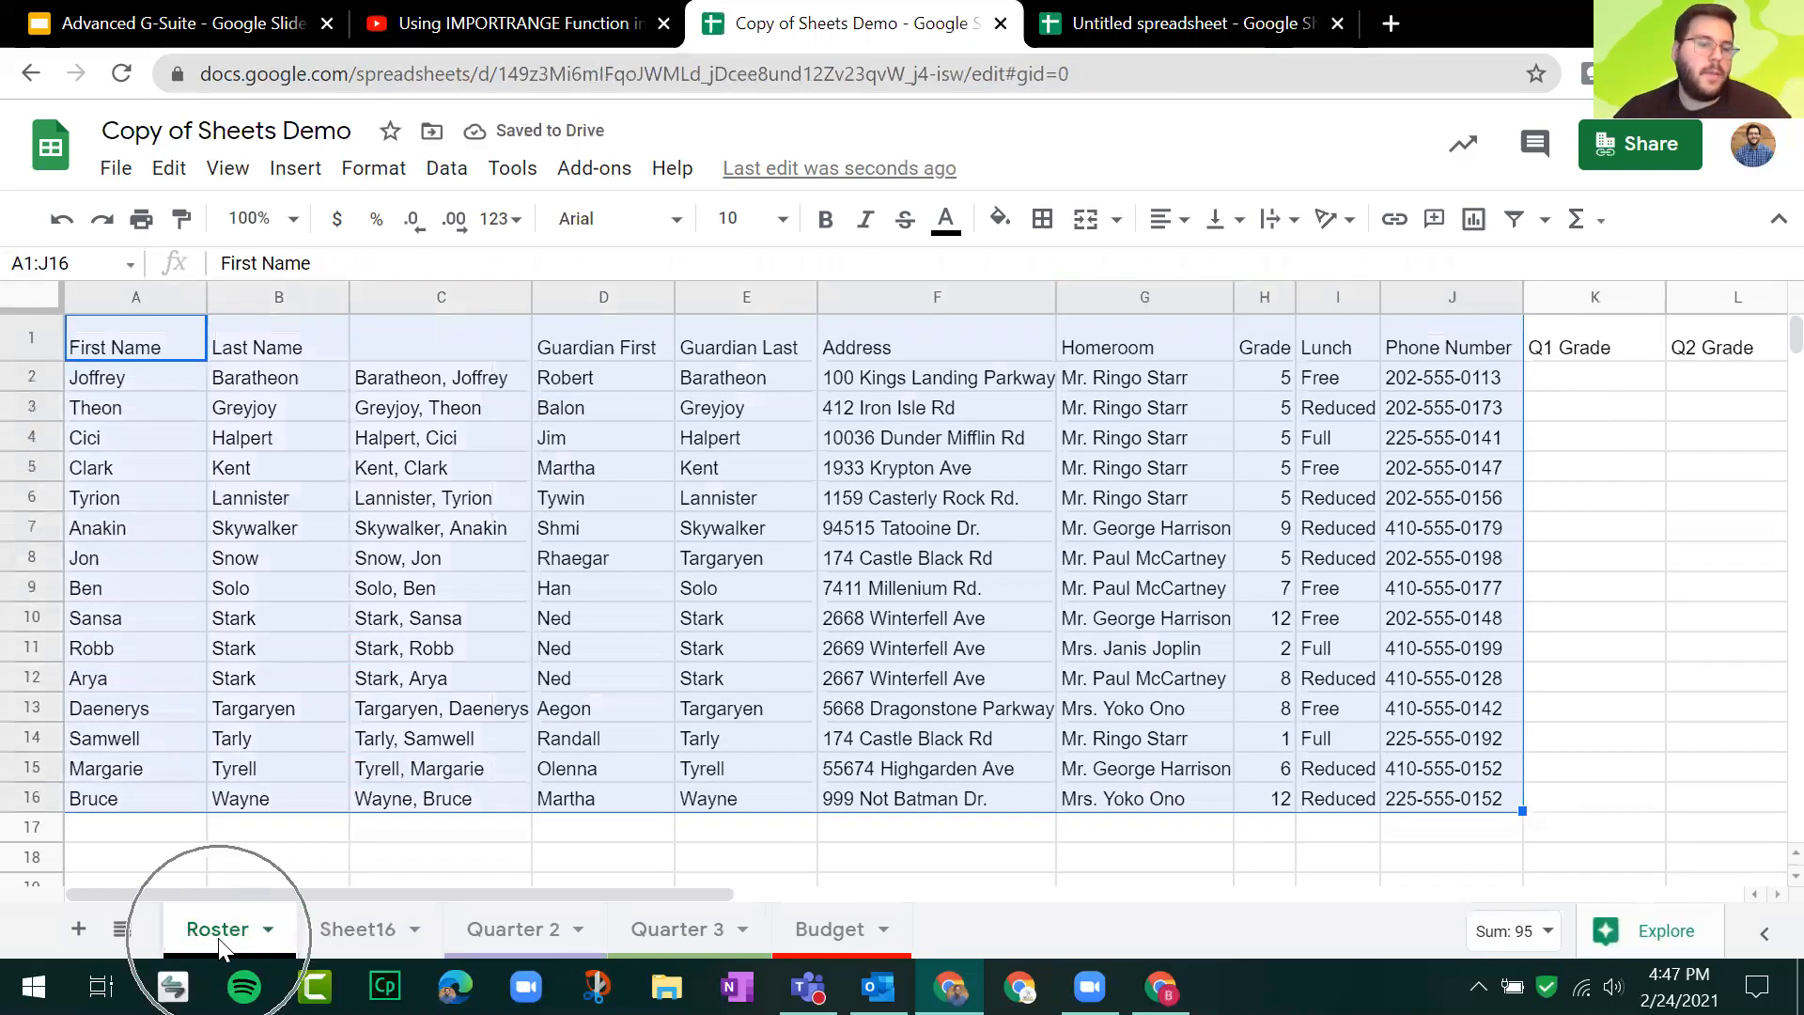
left_click(361, 930)
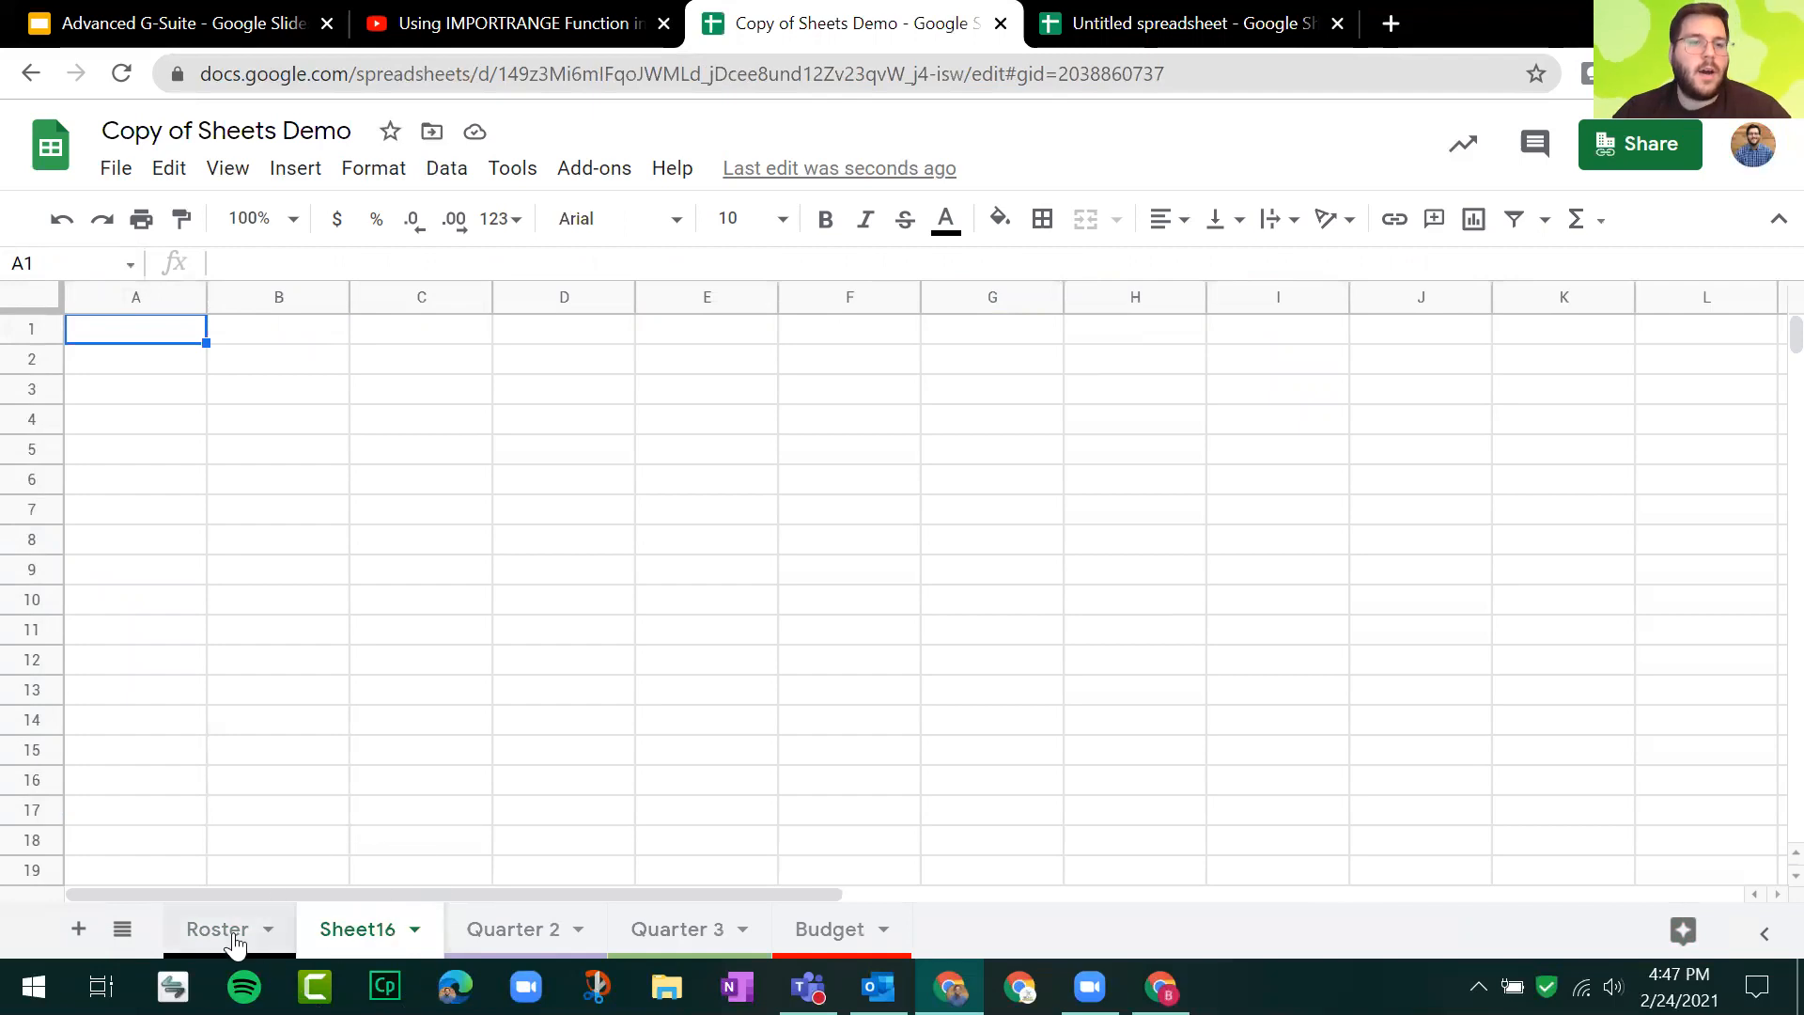
Step: Try to pull the roster into A1 of the new sheet with =Roster!A1:J16, and clear the cell
type("=")
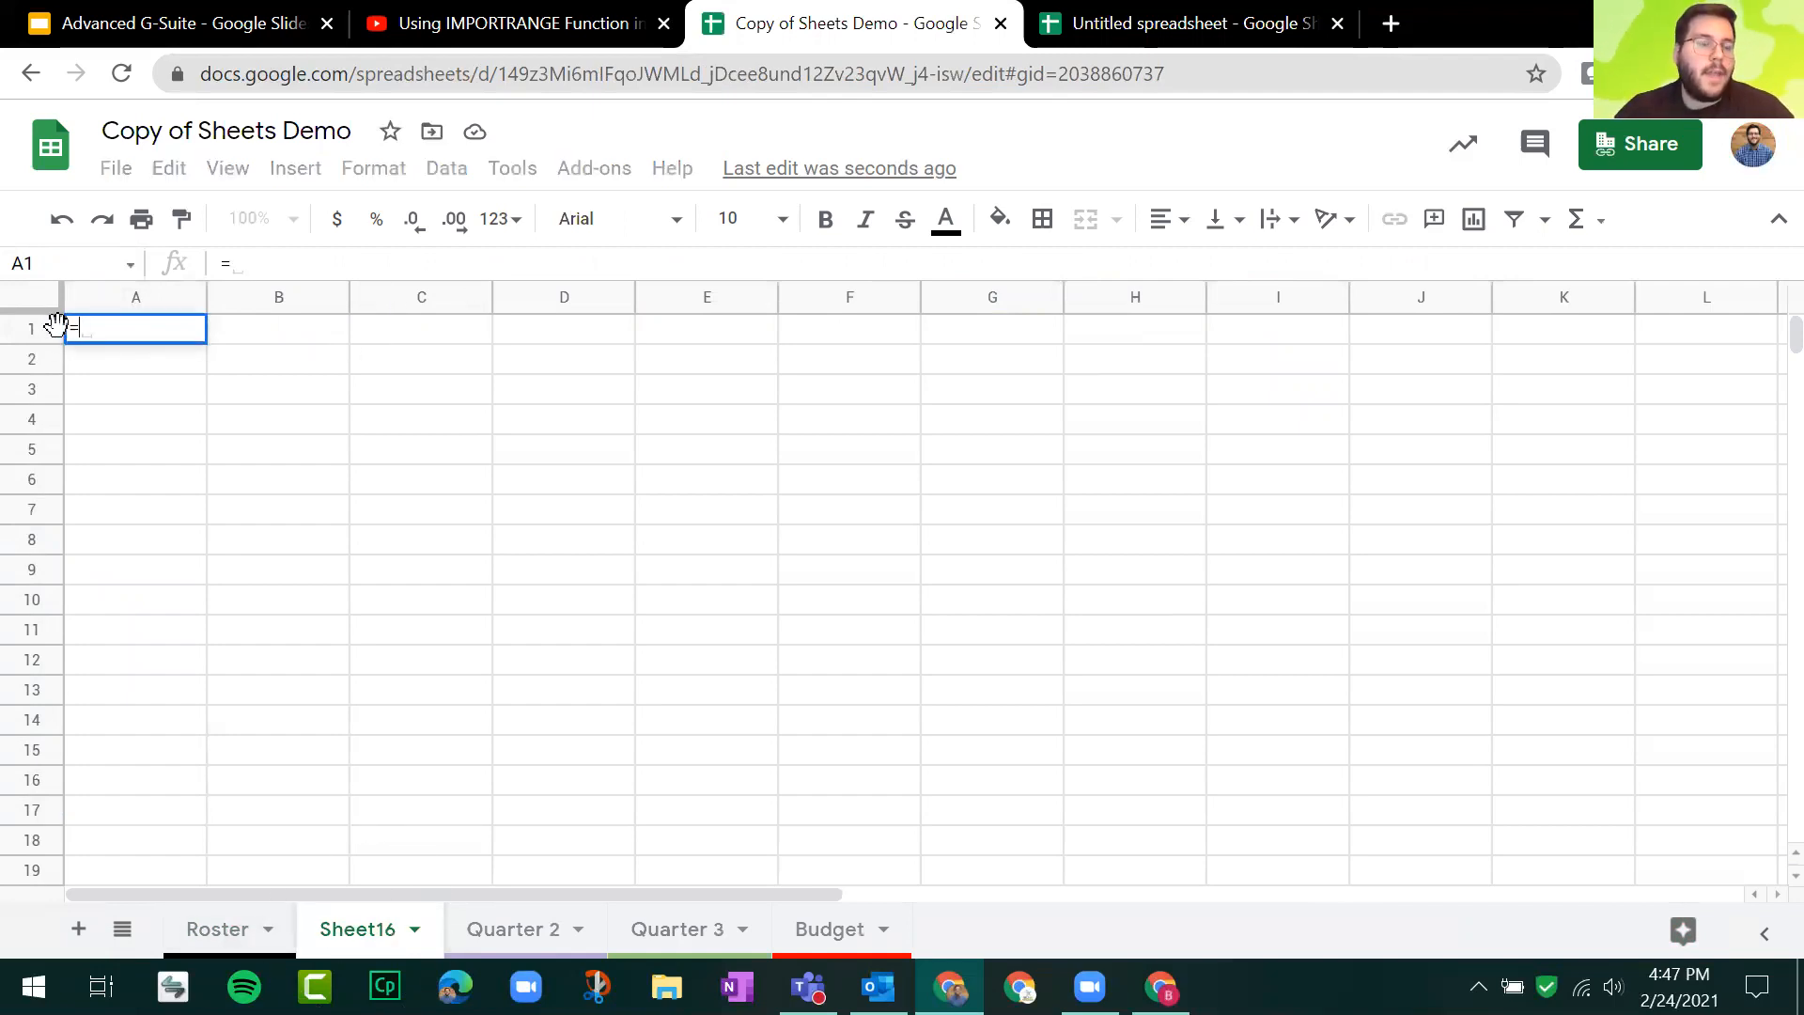
left_click(218, 928)
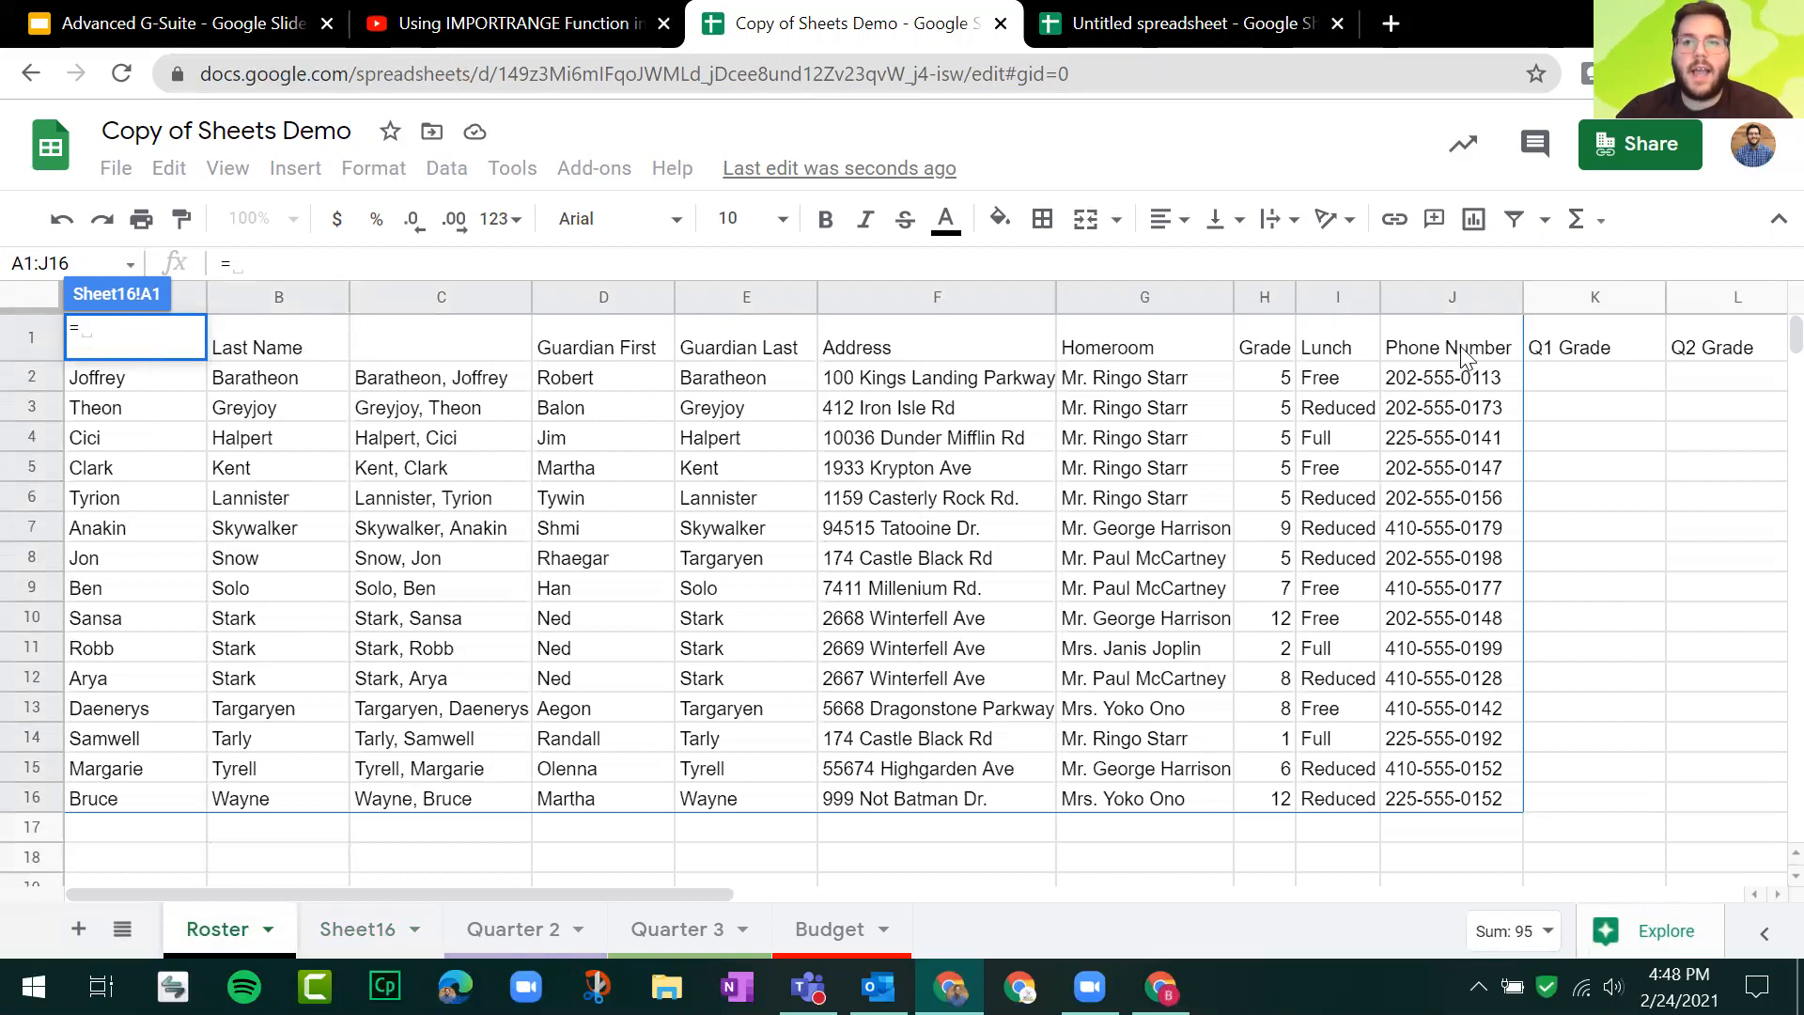
left_click_drag(1447, 347, 94, 824)
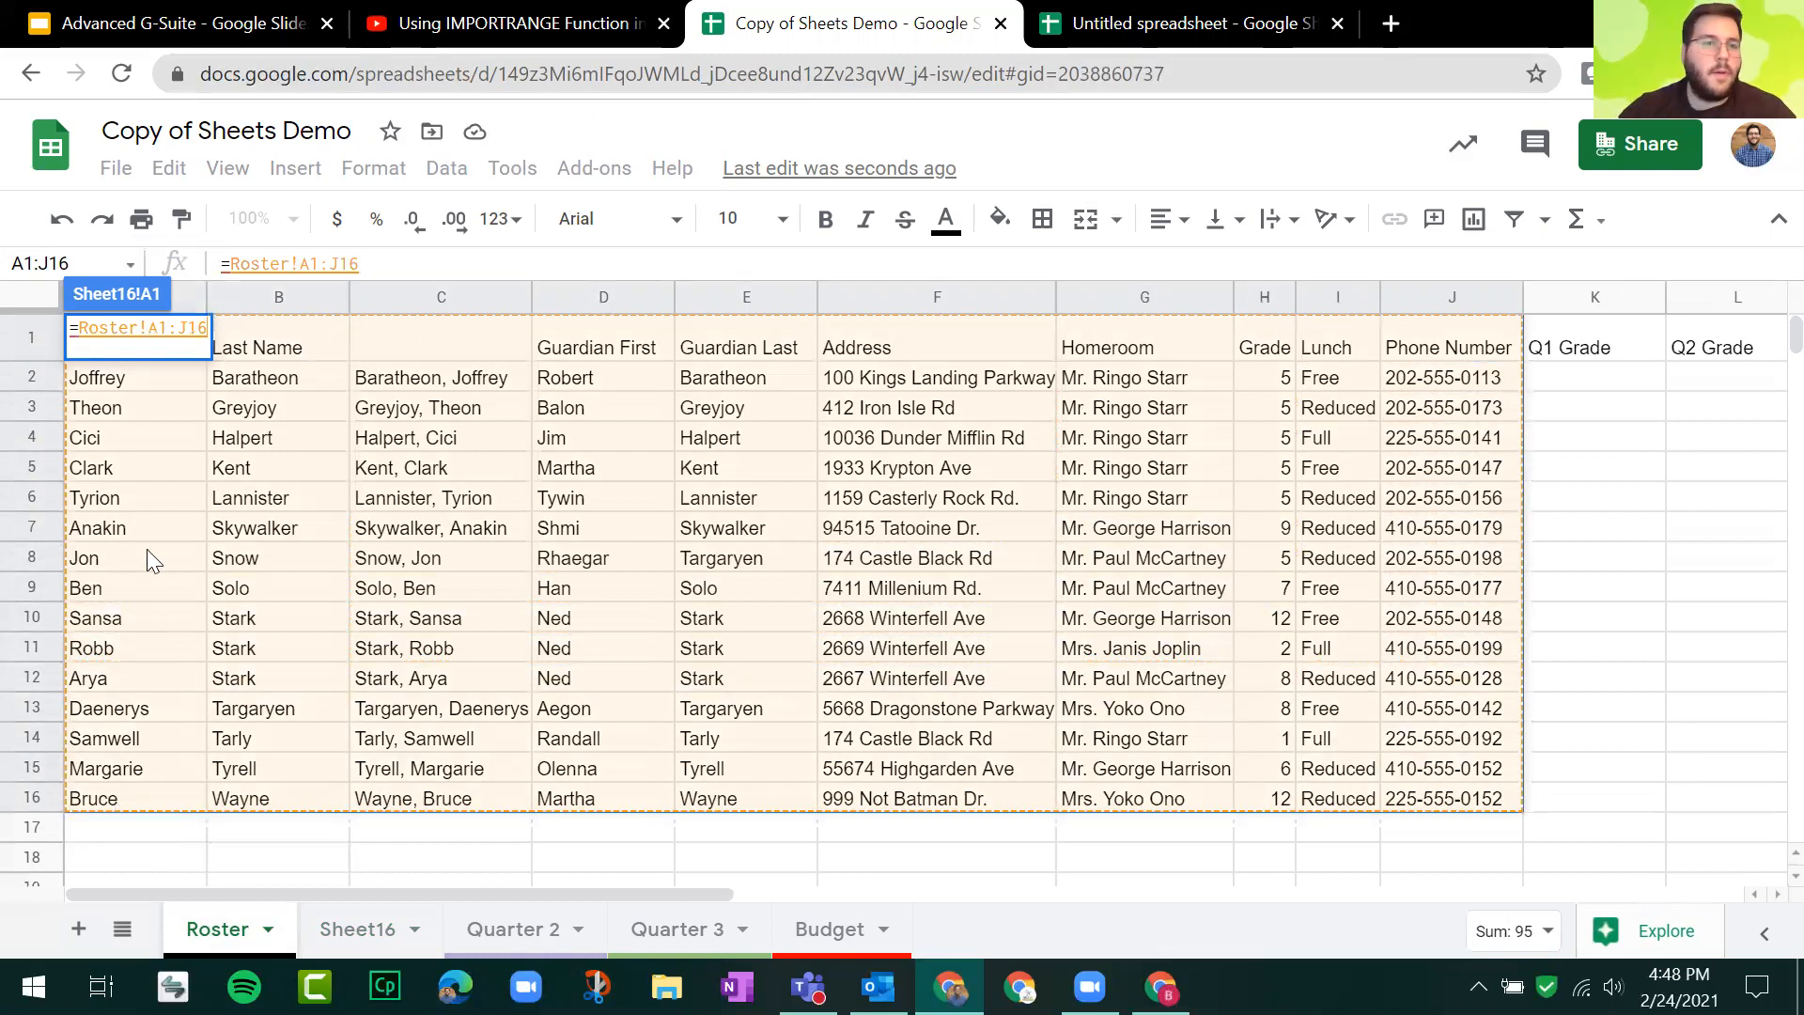
key("Return")
mouse_move(182, 347)
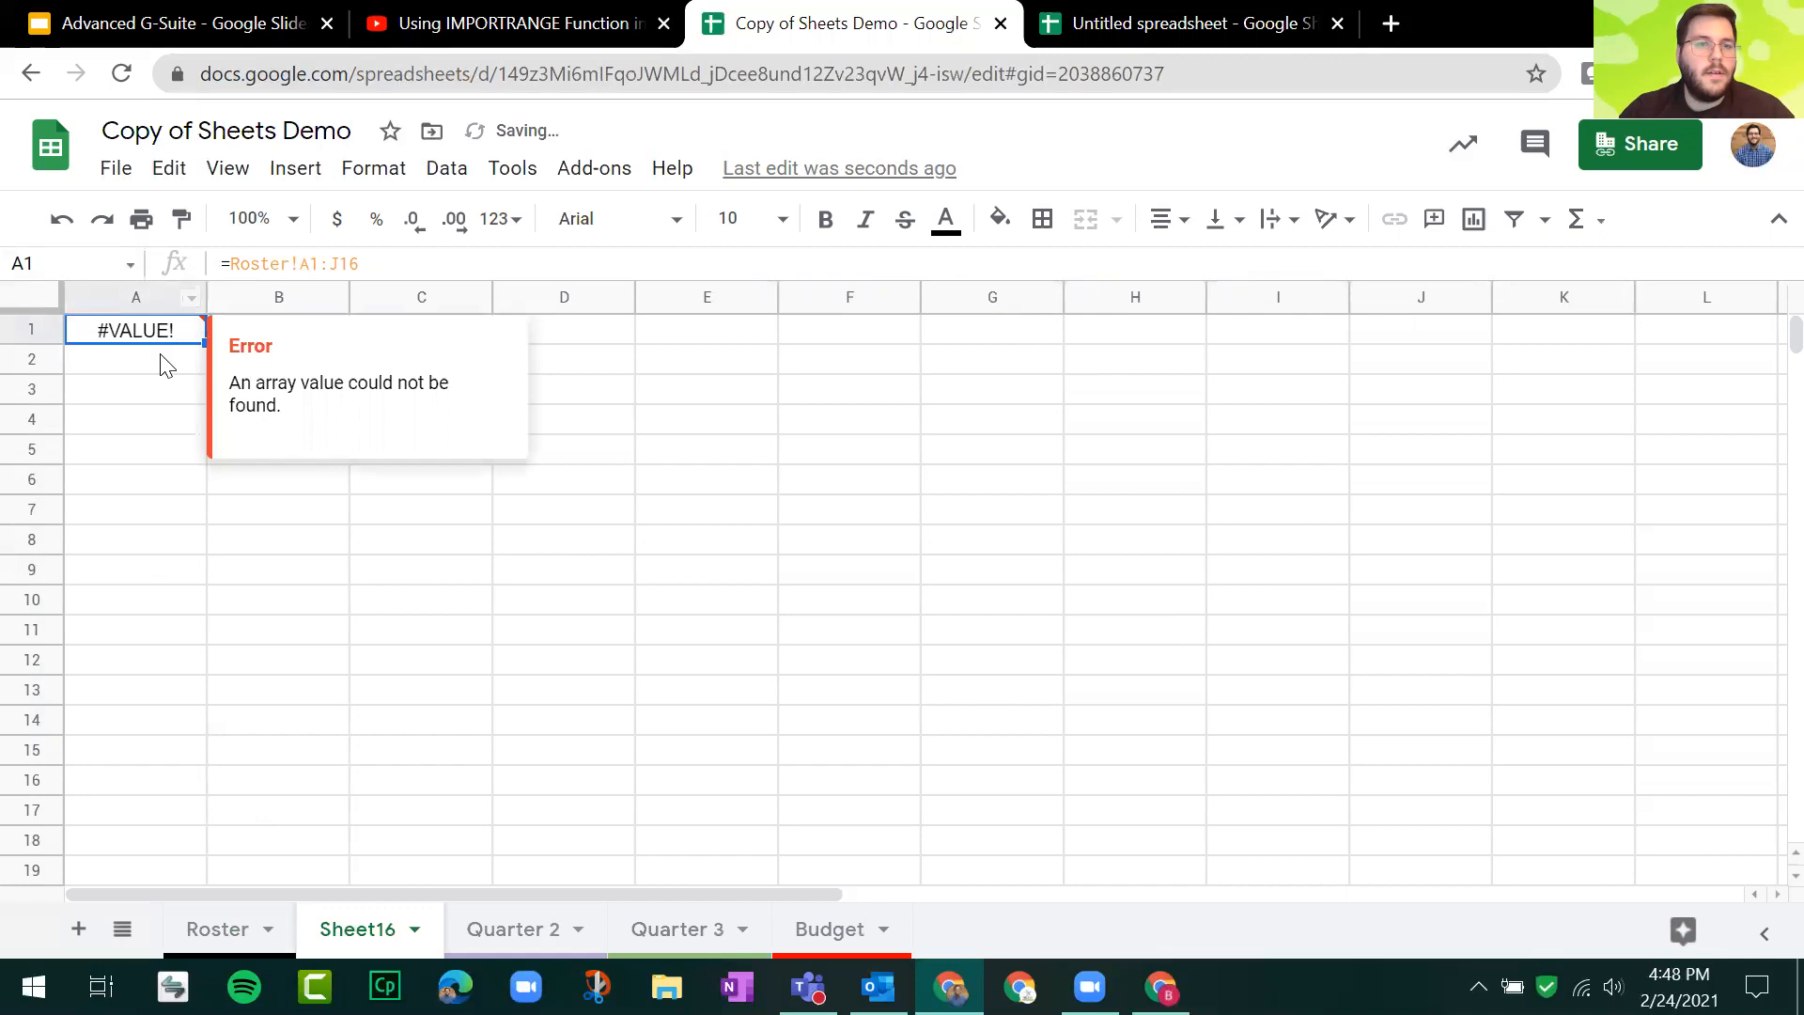
left_click(349, 506)
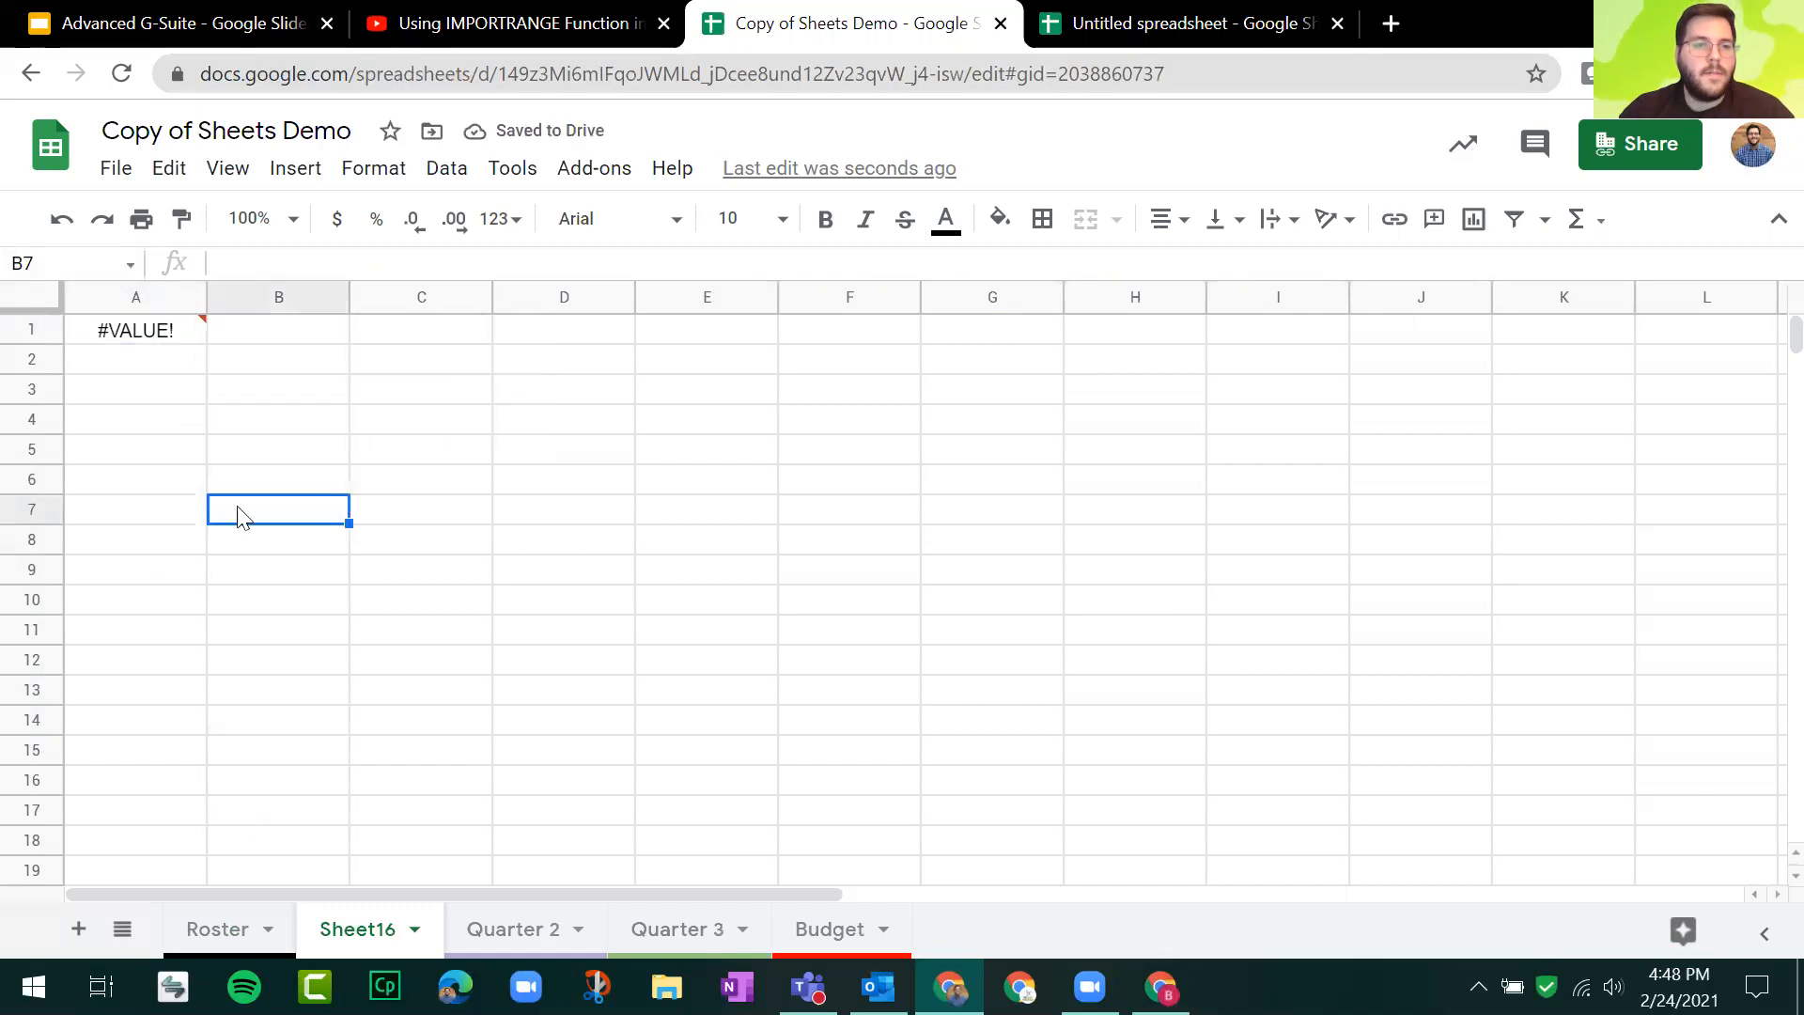
left_click(175, 346)
key("Delete")
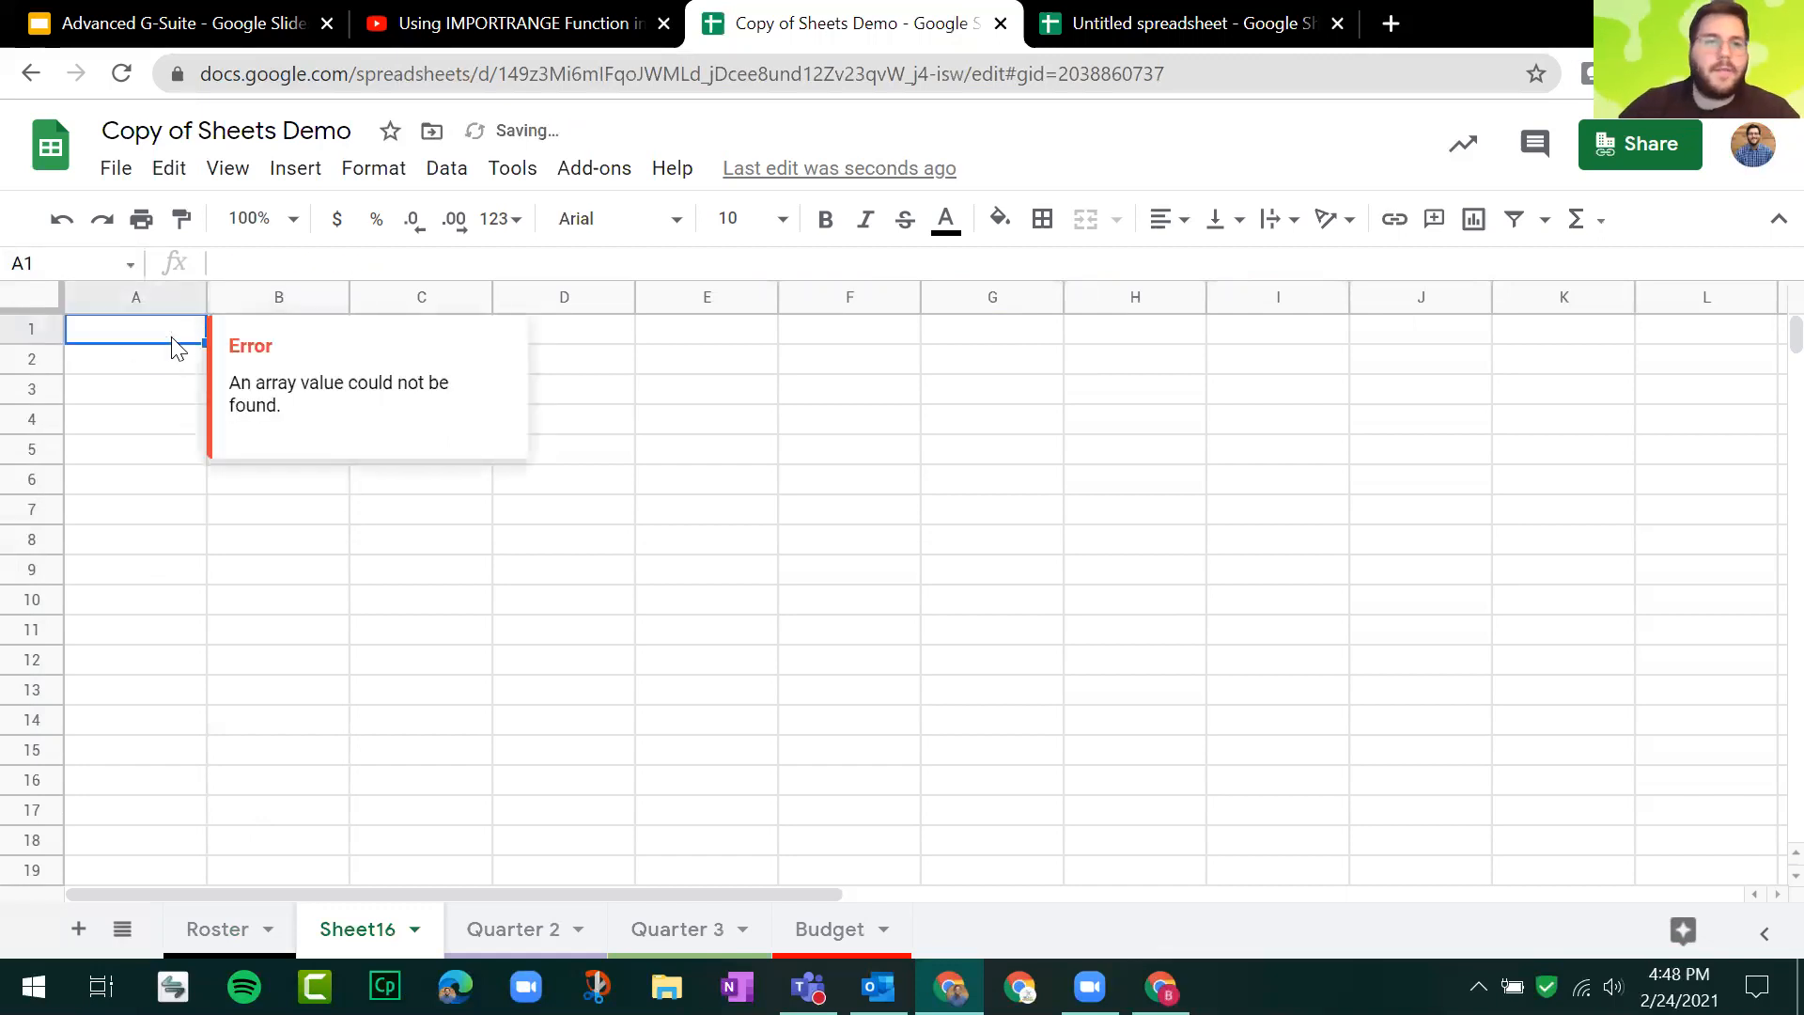
Step: Try entering =Roster!A1:J16 with A1:I16 of the new sheet selected, and clear A1 again
left_click_drag(174, 345, 1212, 785)
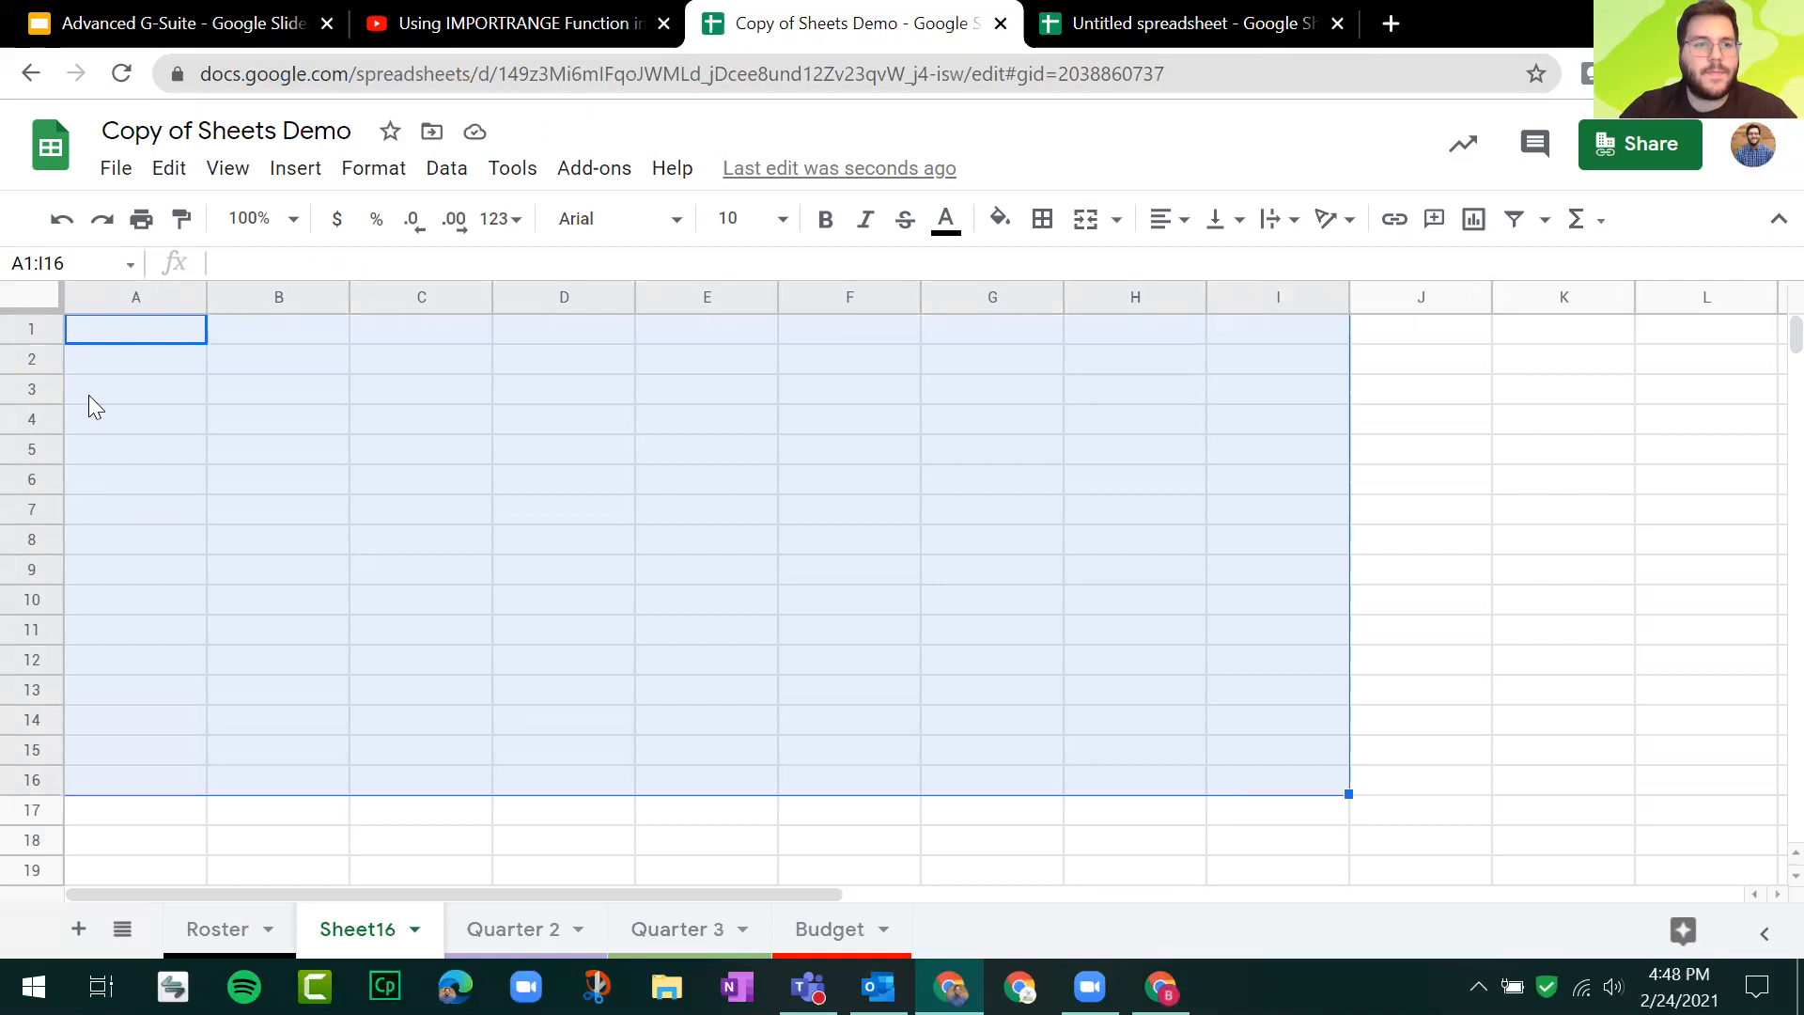
type("=")
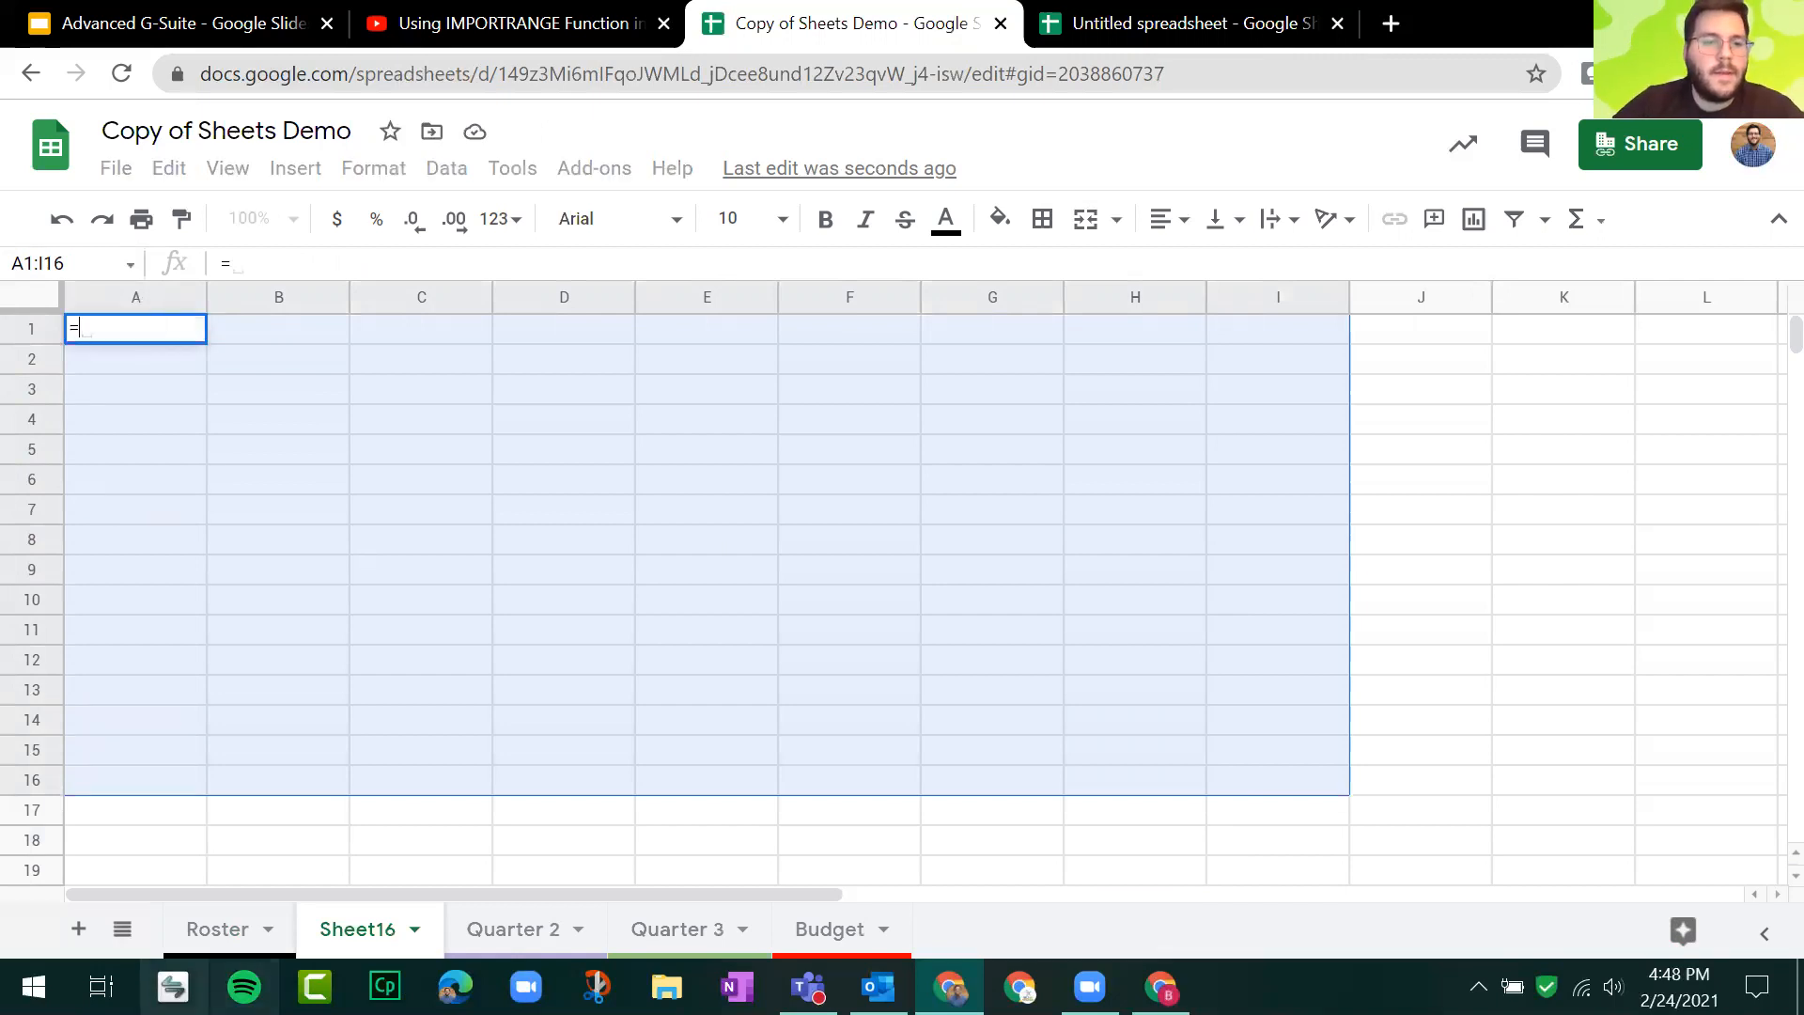
left_click(217, 929)
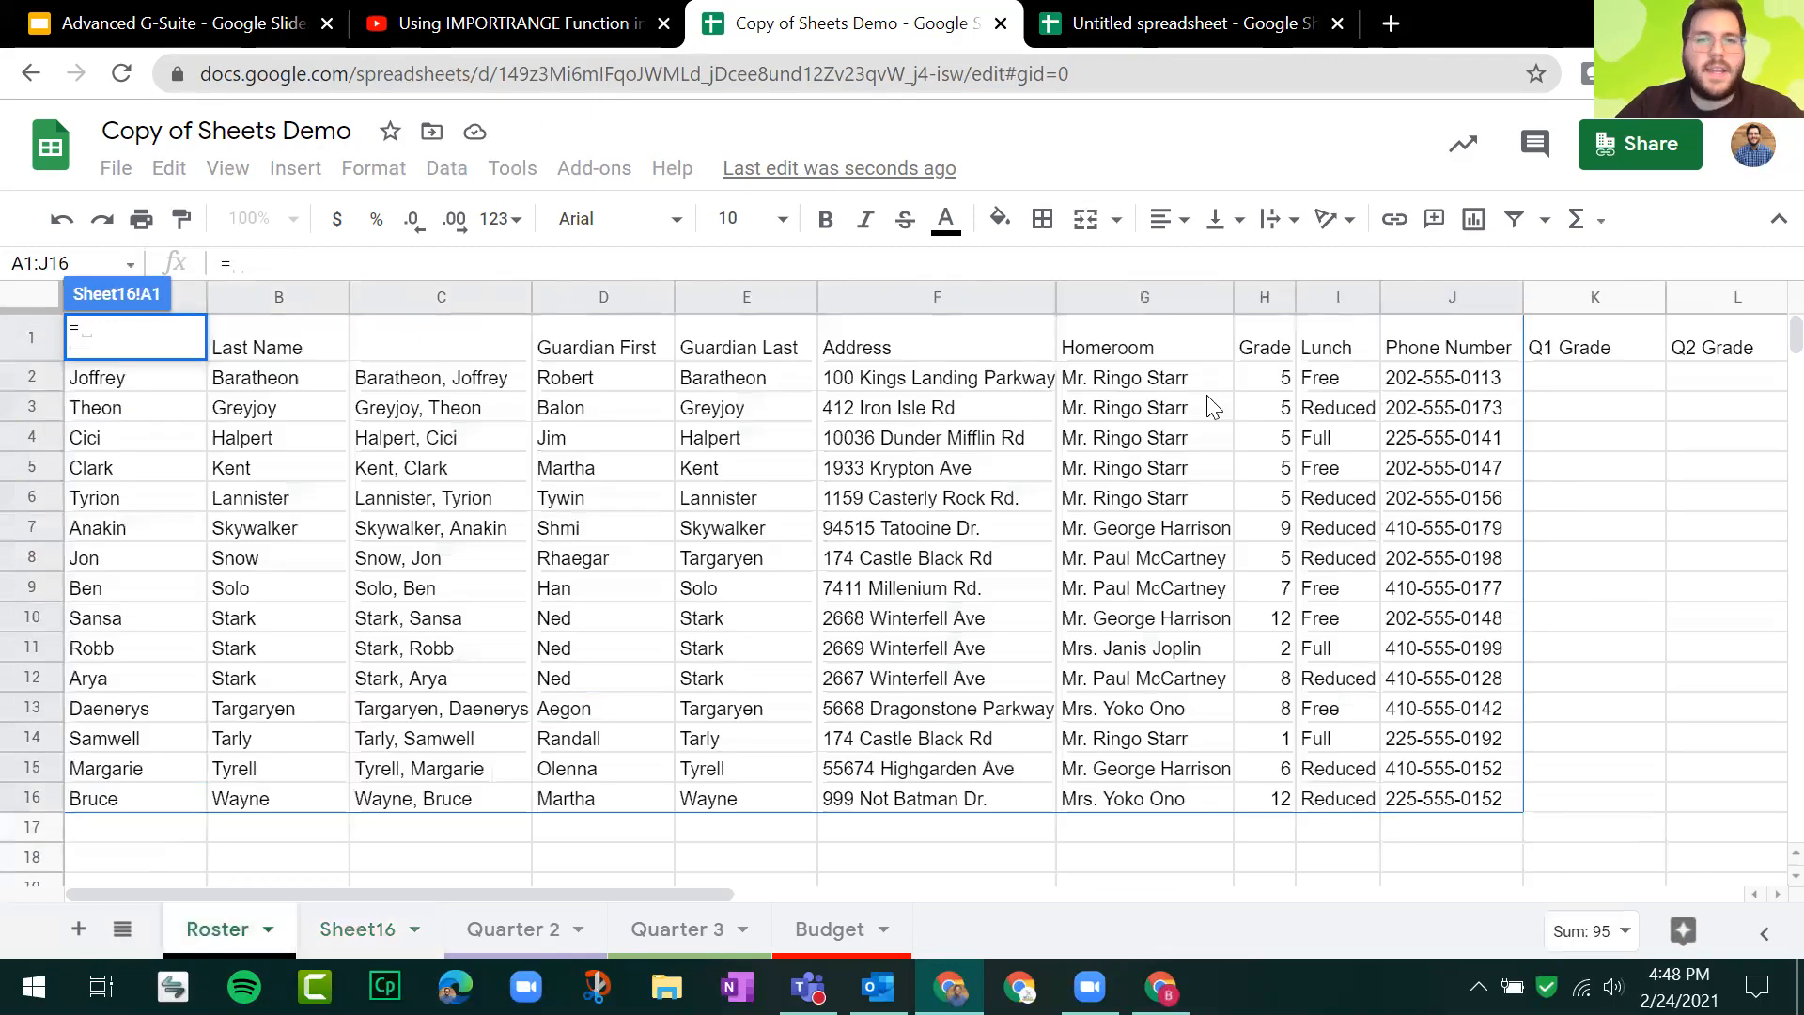
left_click_drag(1390, 353, 107, 794)
key("Return")
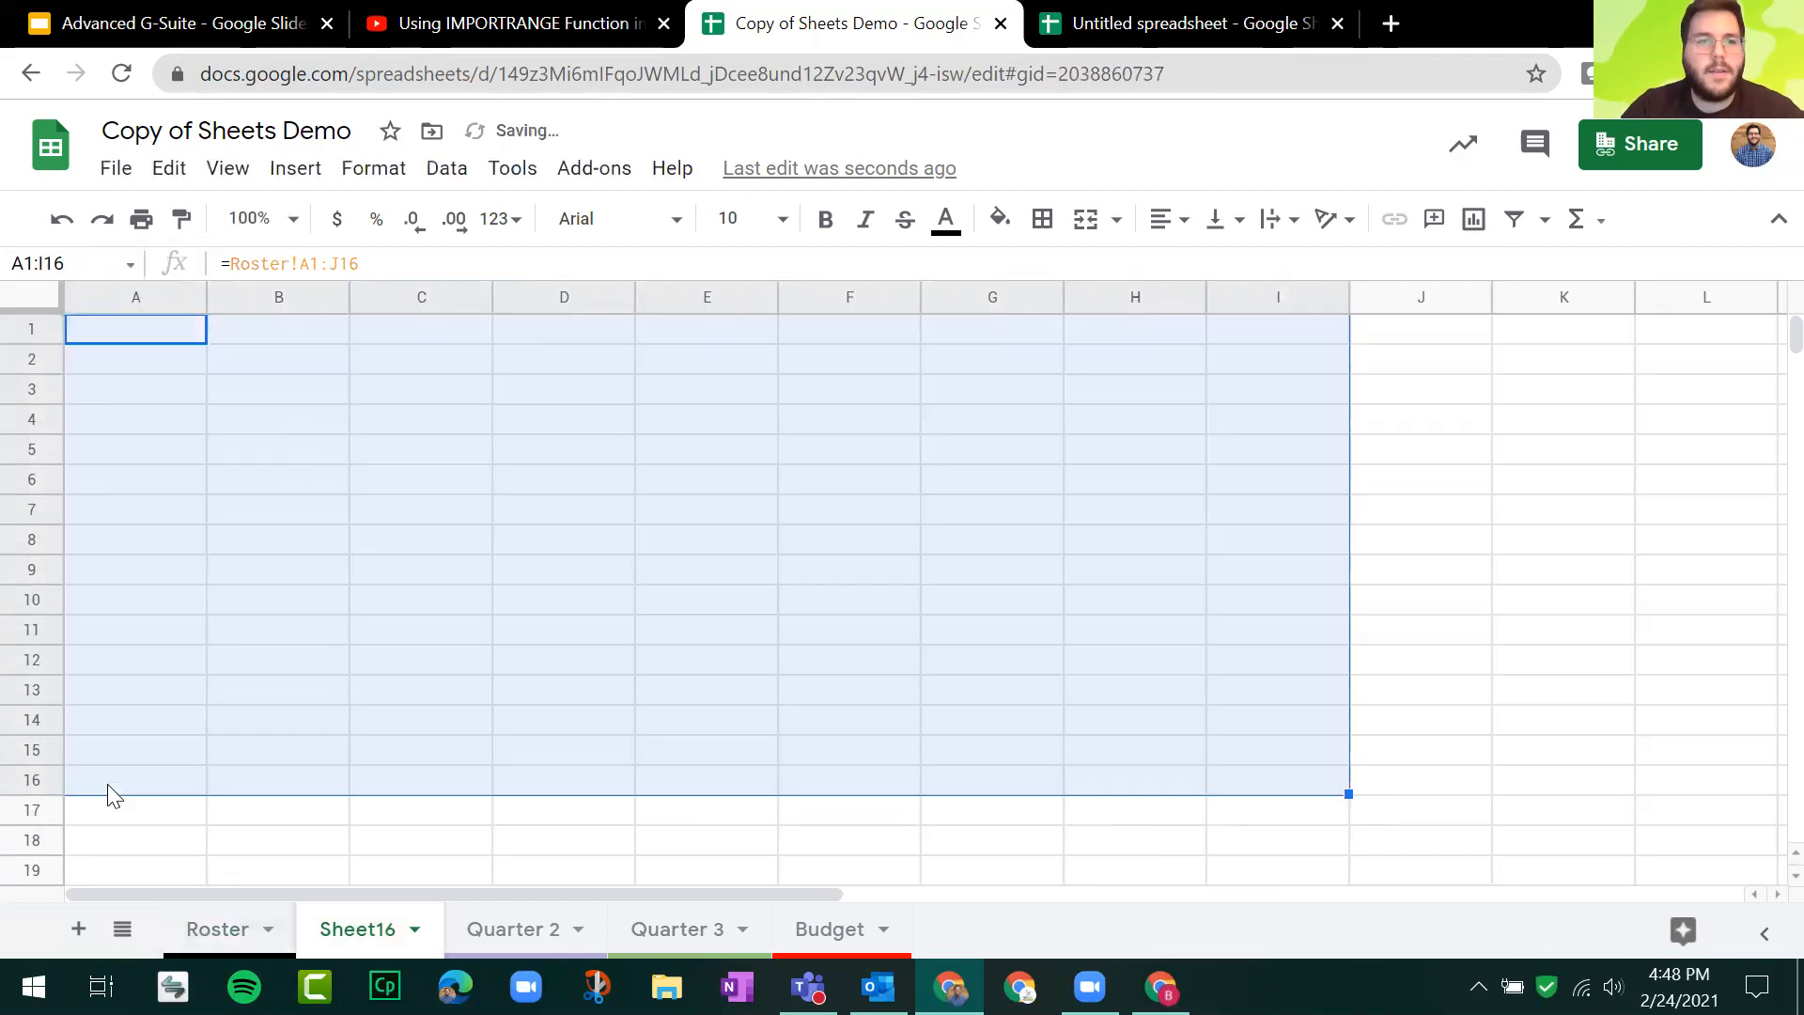
left_click(318, 552)
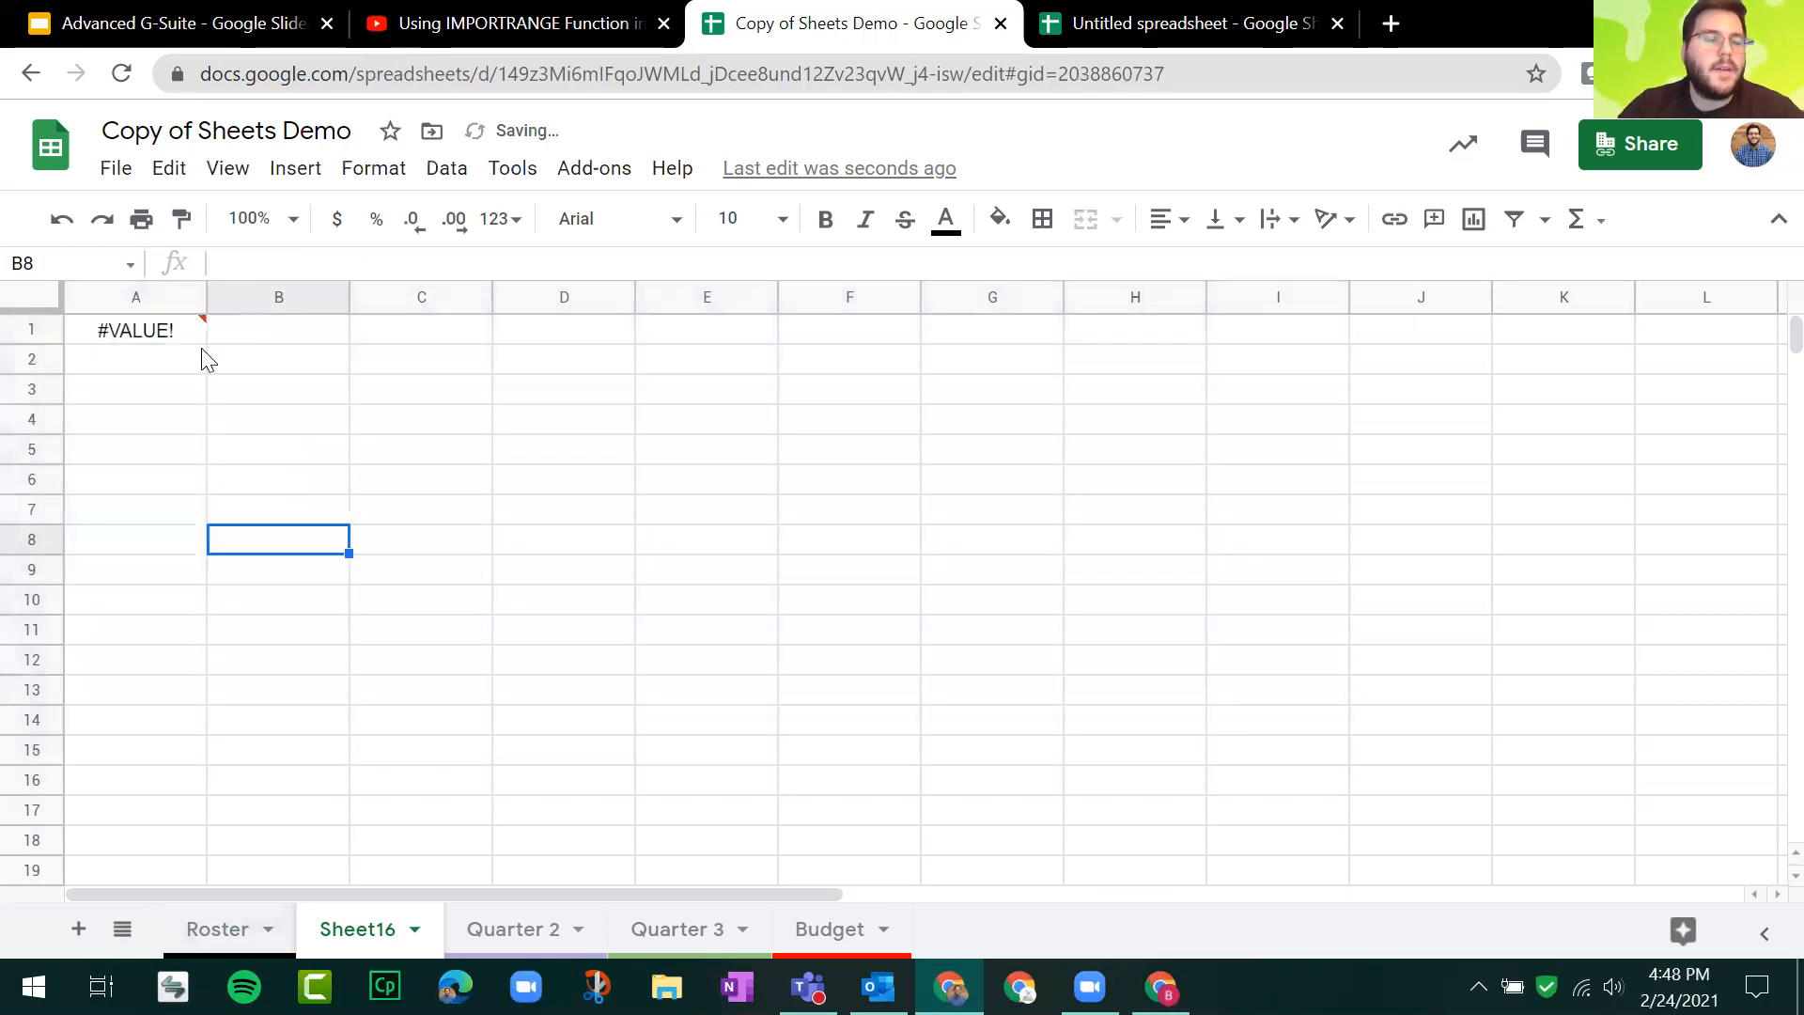
left_click(184, 340)
key("Delete")
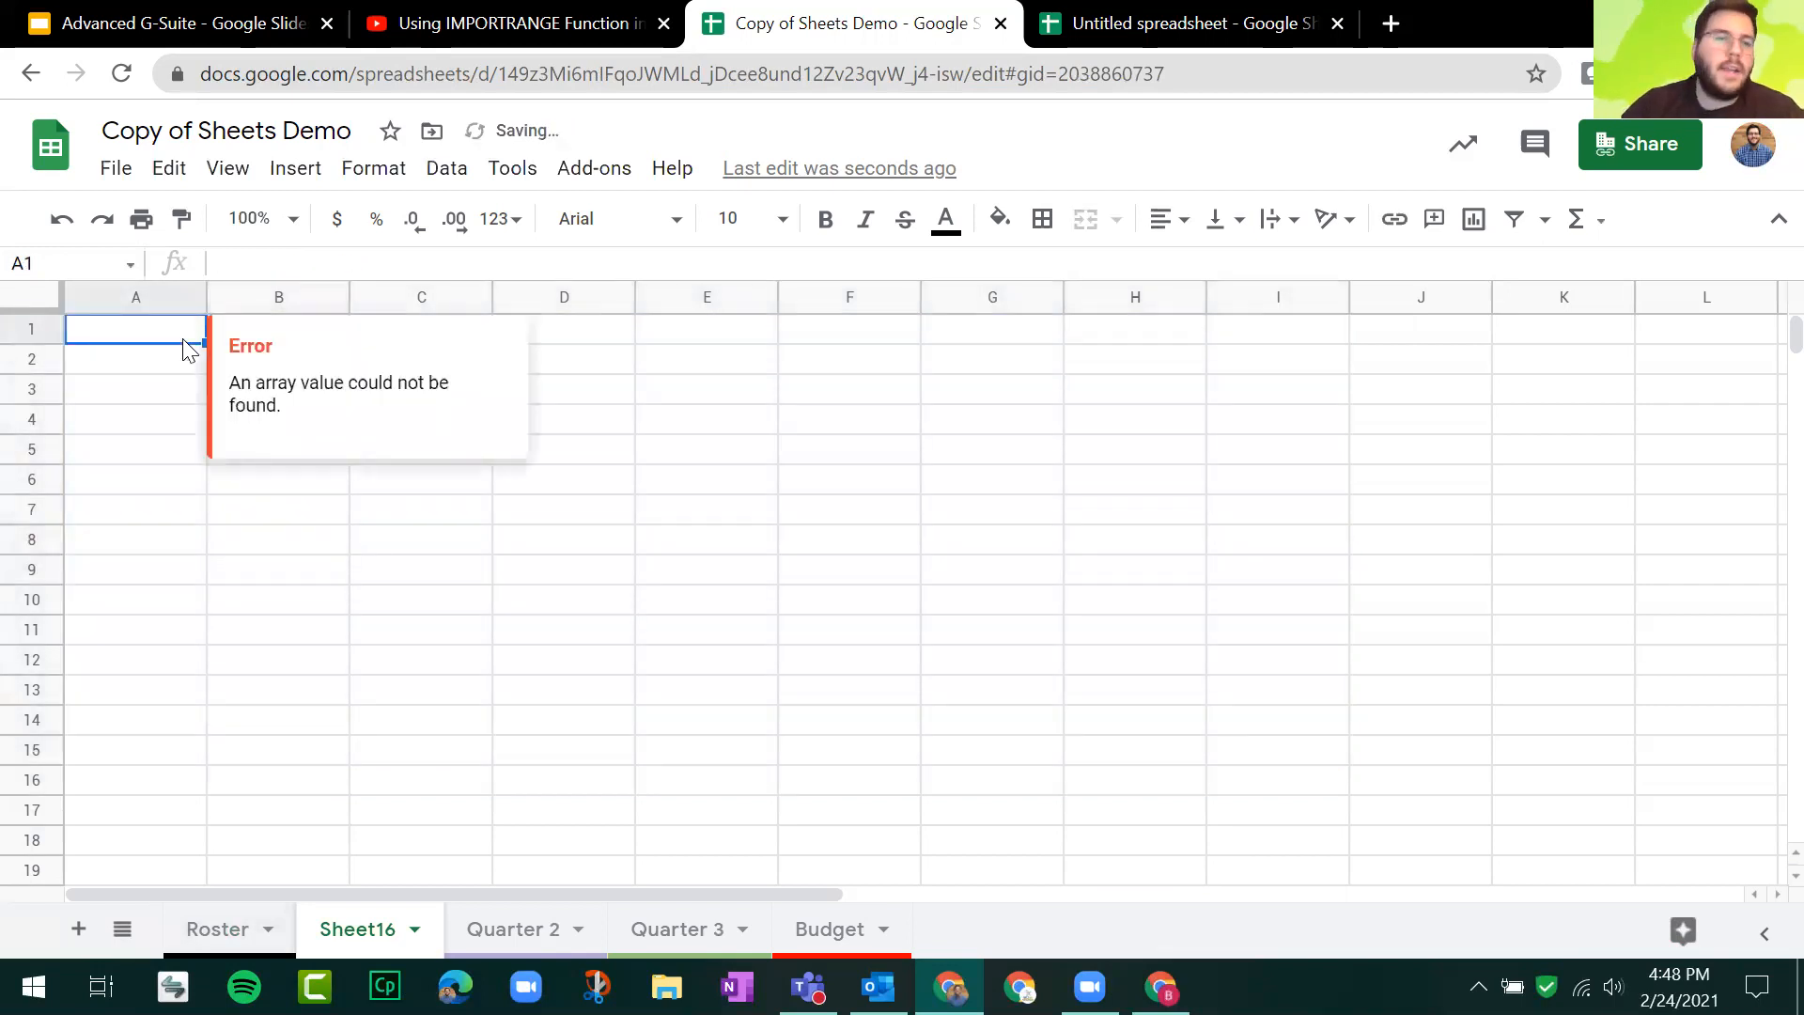
left_click(249, 555)
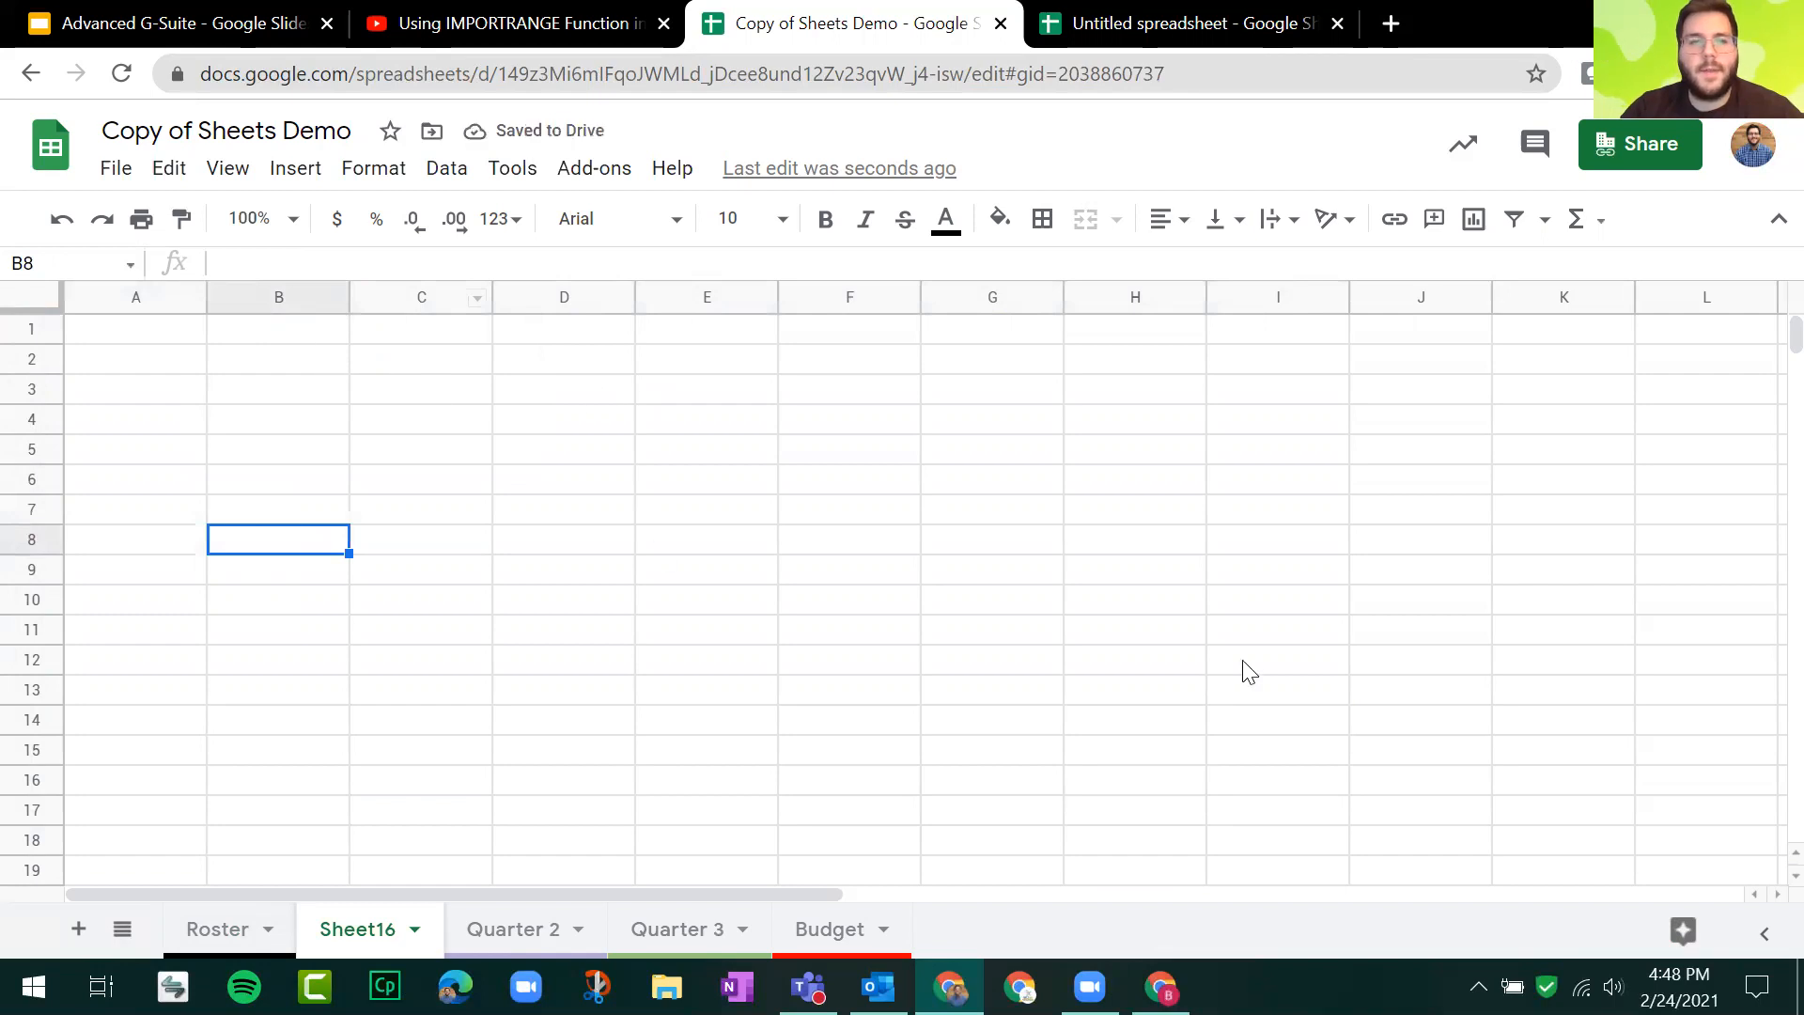
left_click_drag(280, 331, 1165, 604)
left_click(691, 479)
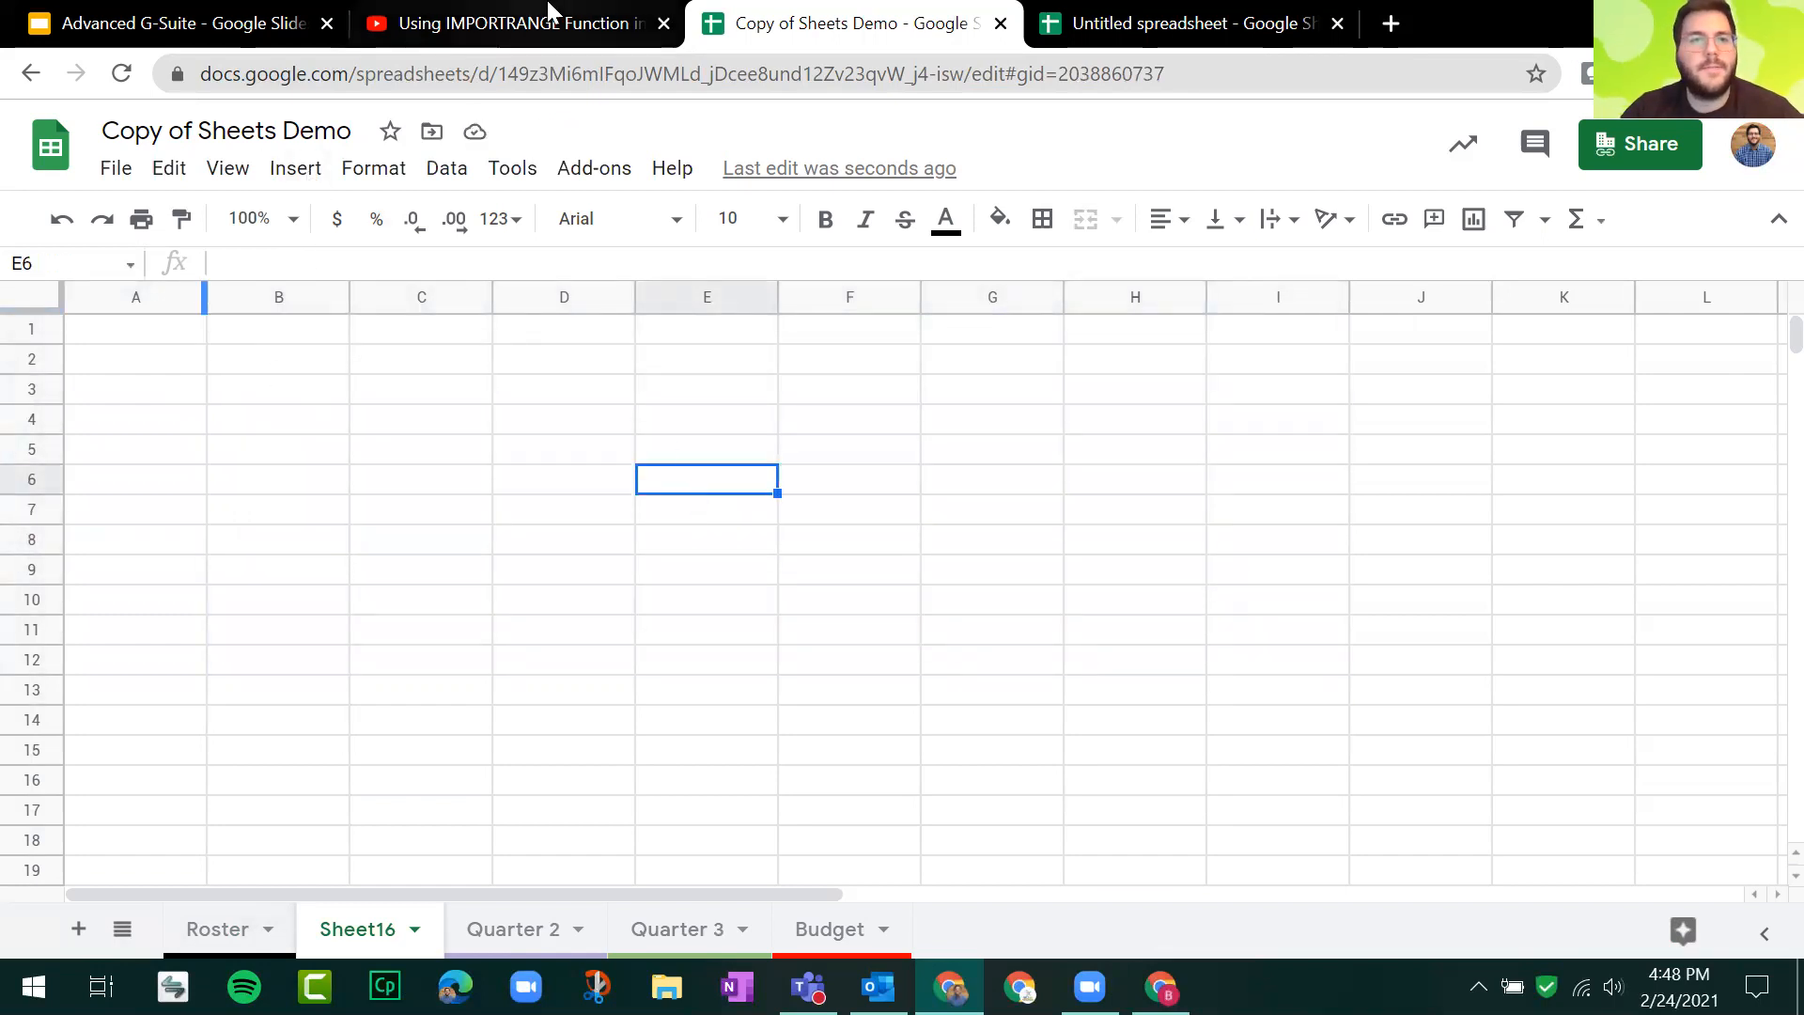
Step: Review the slide of advanced Sheets features, return to Copy of Sheets Demo, and open the Quarter 2 sheet after viewing Quarter 3
left_click(145, 18)
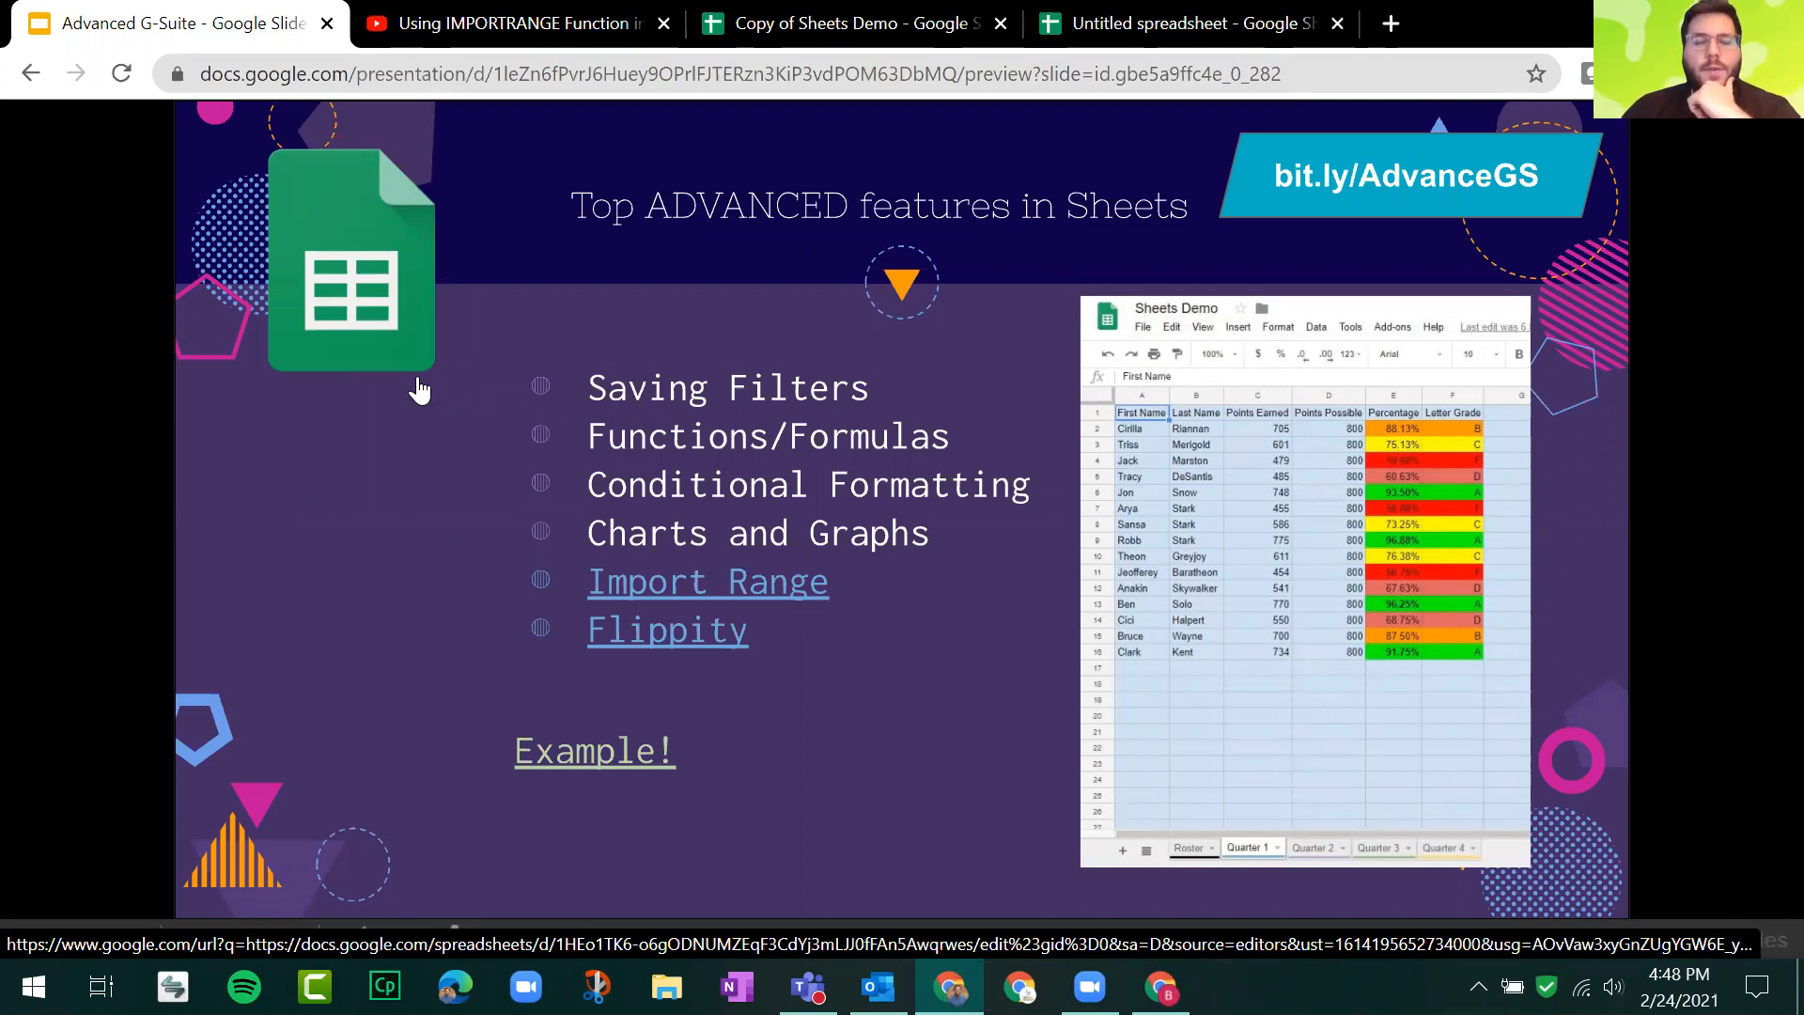
left_click(879, 21)
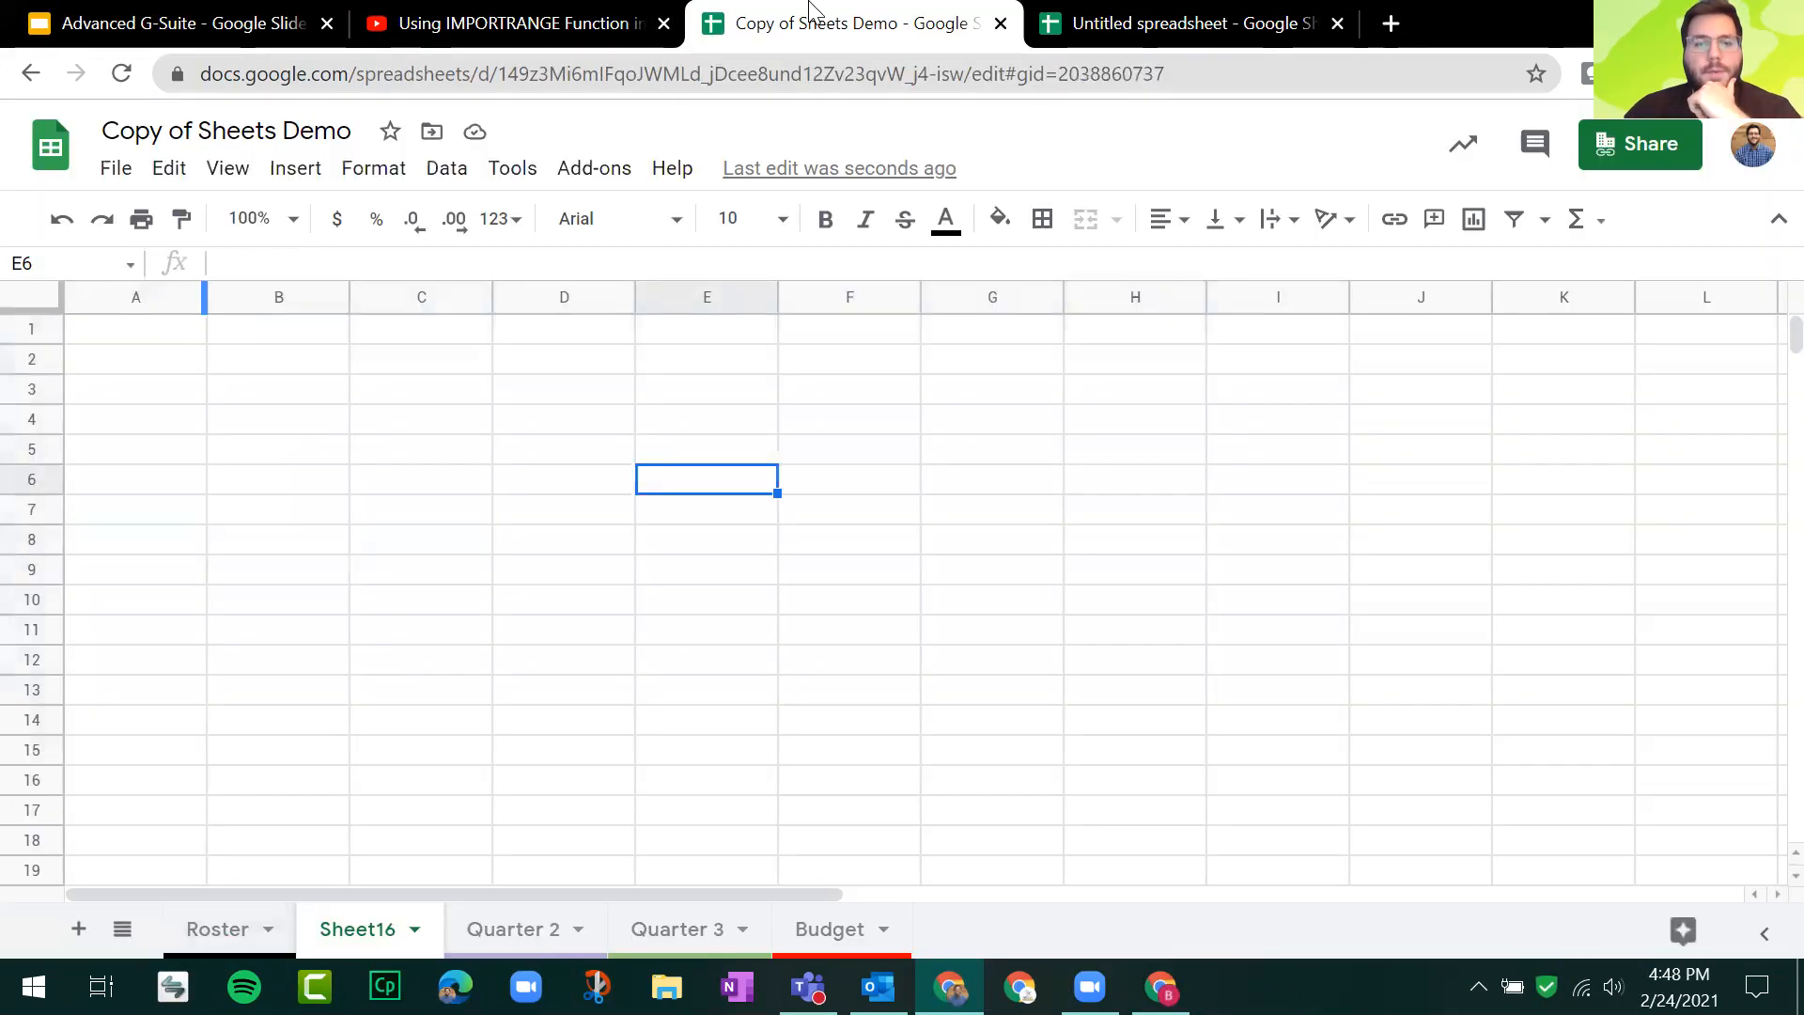
left_click(678, 928)
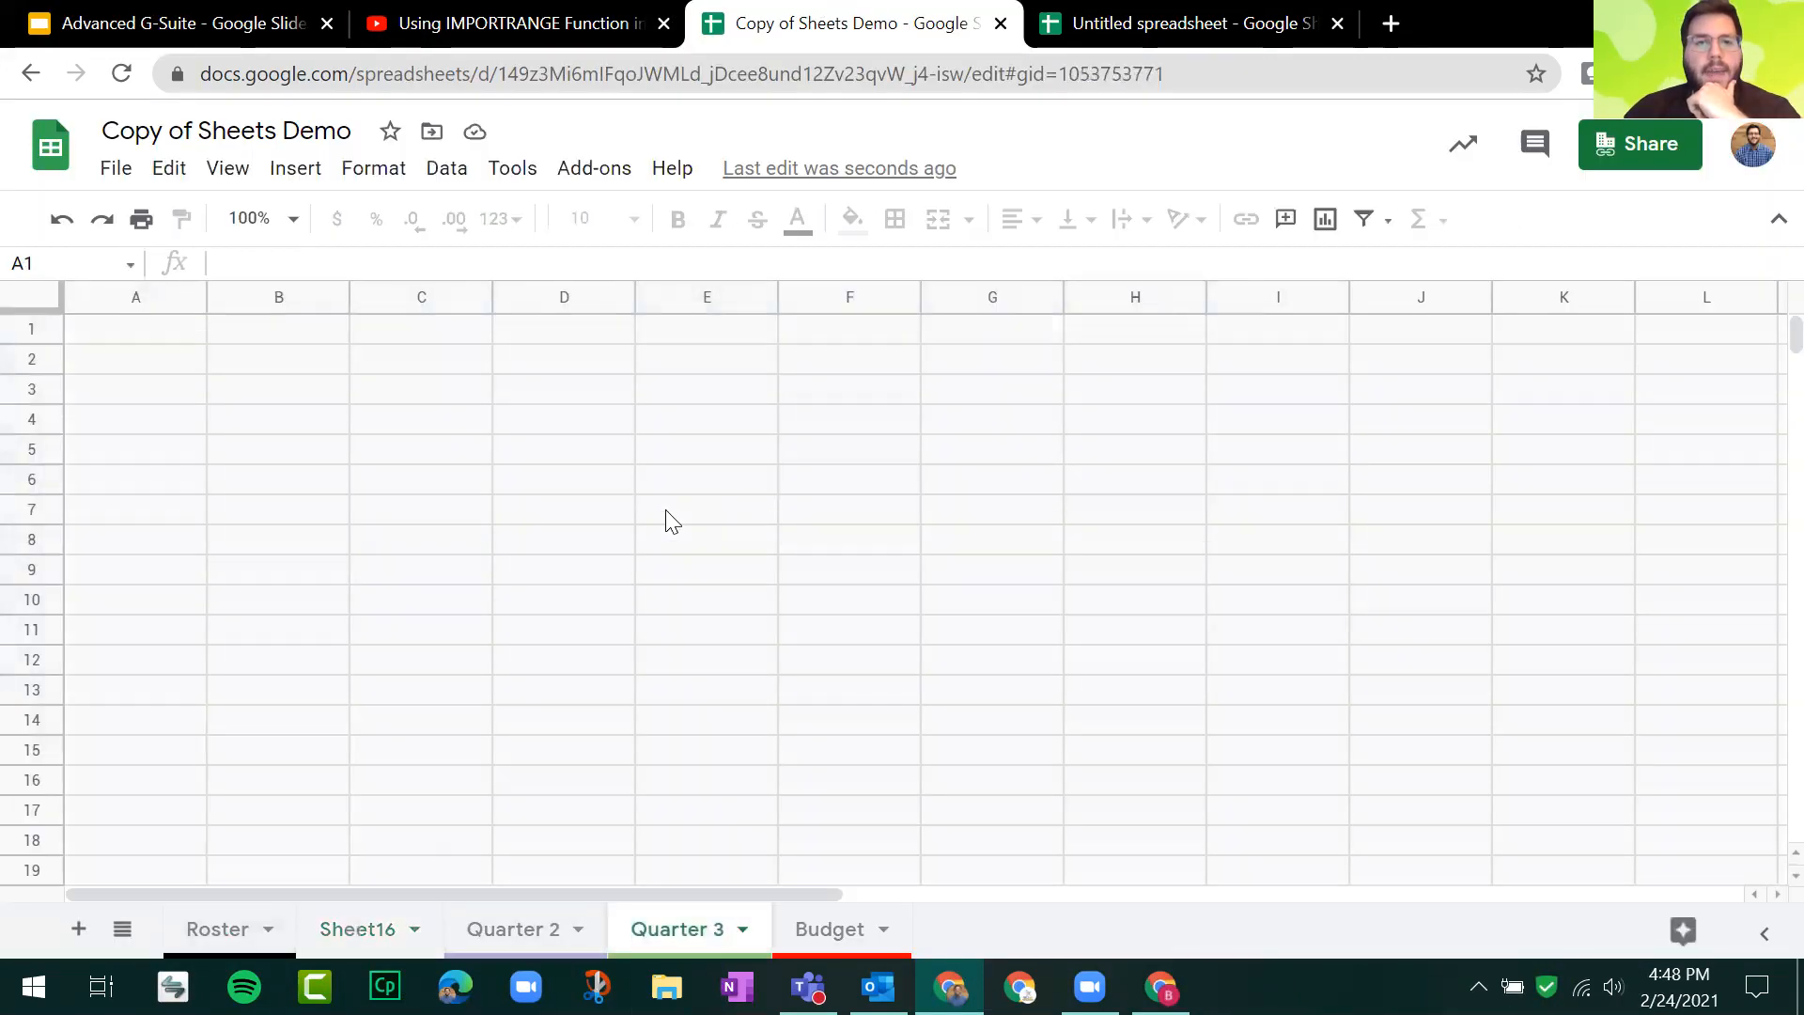
left_click(519, 928)
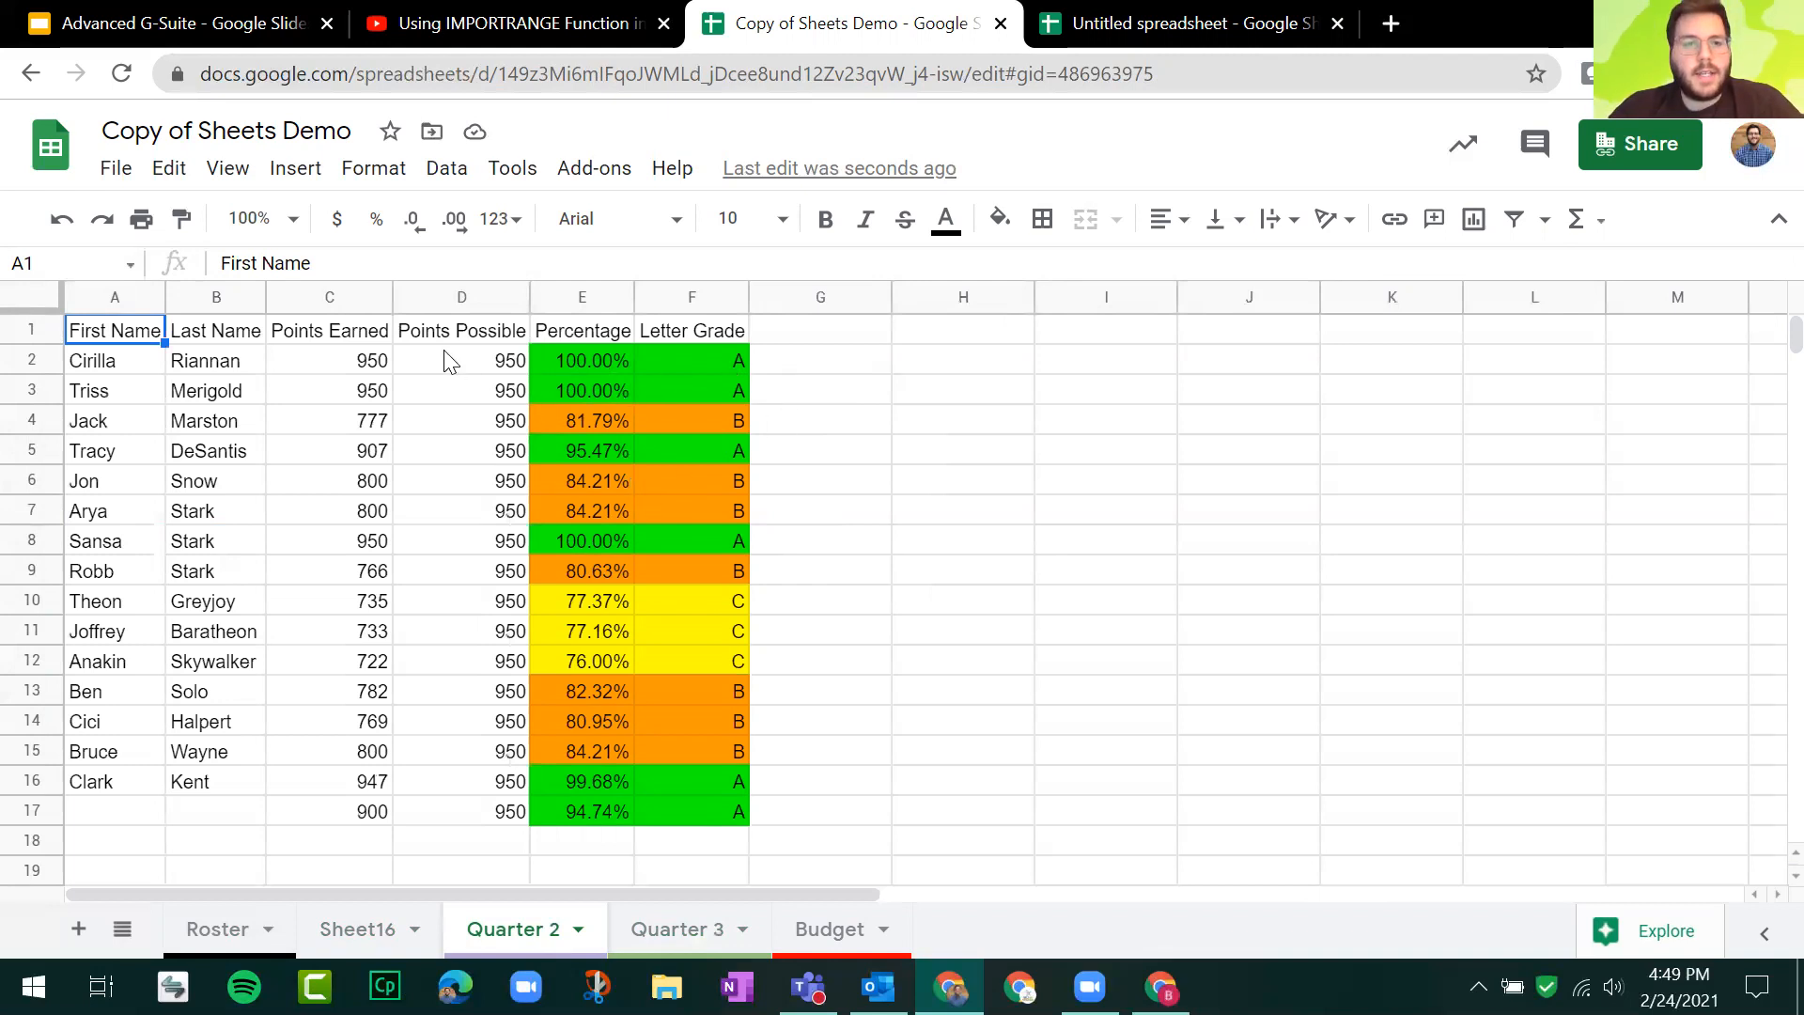
Step: Examine row 2 of Quarter 2, checking the points cells and the formulas behind Percentage and Letter Grade
left_click(33, 362)
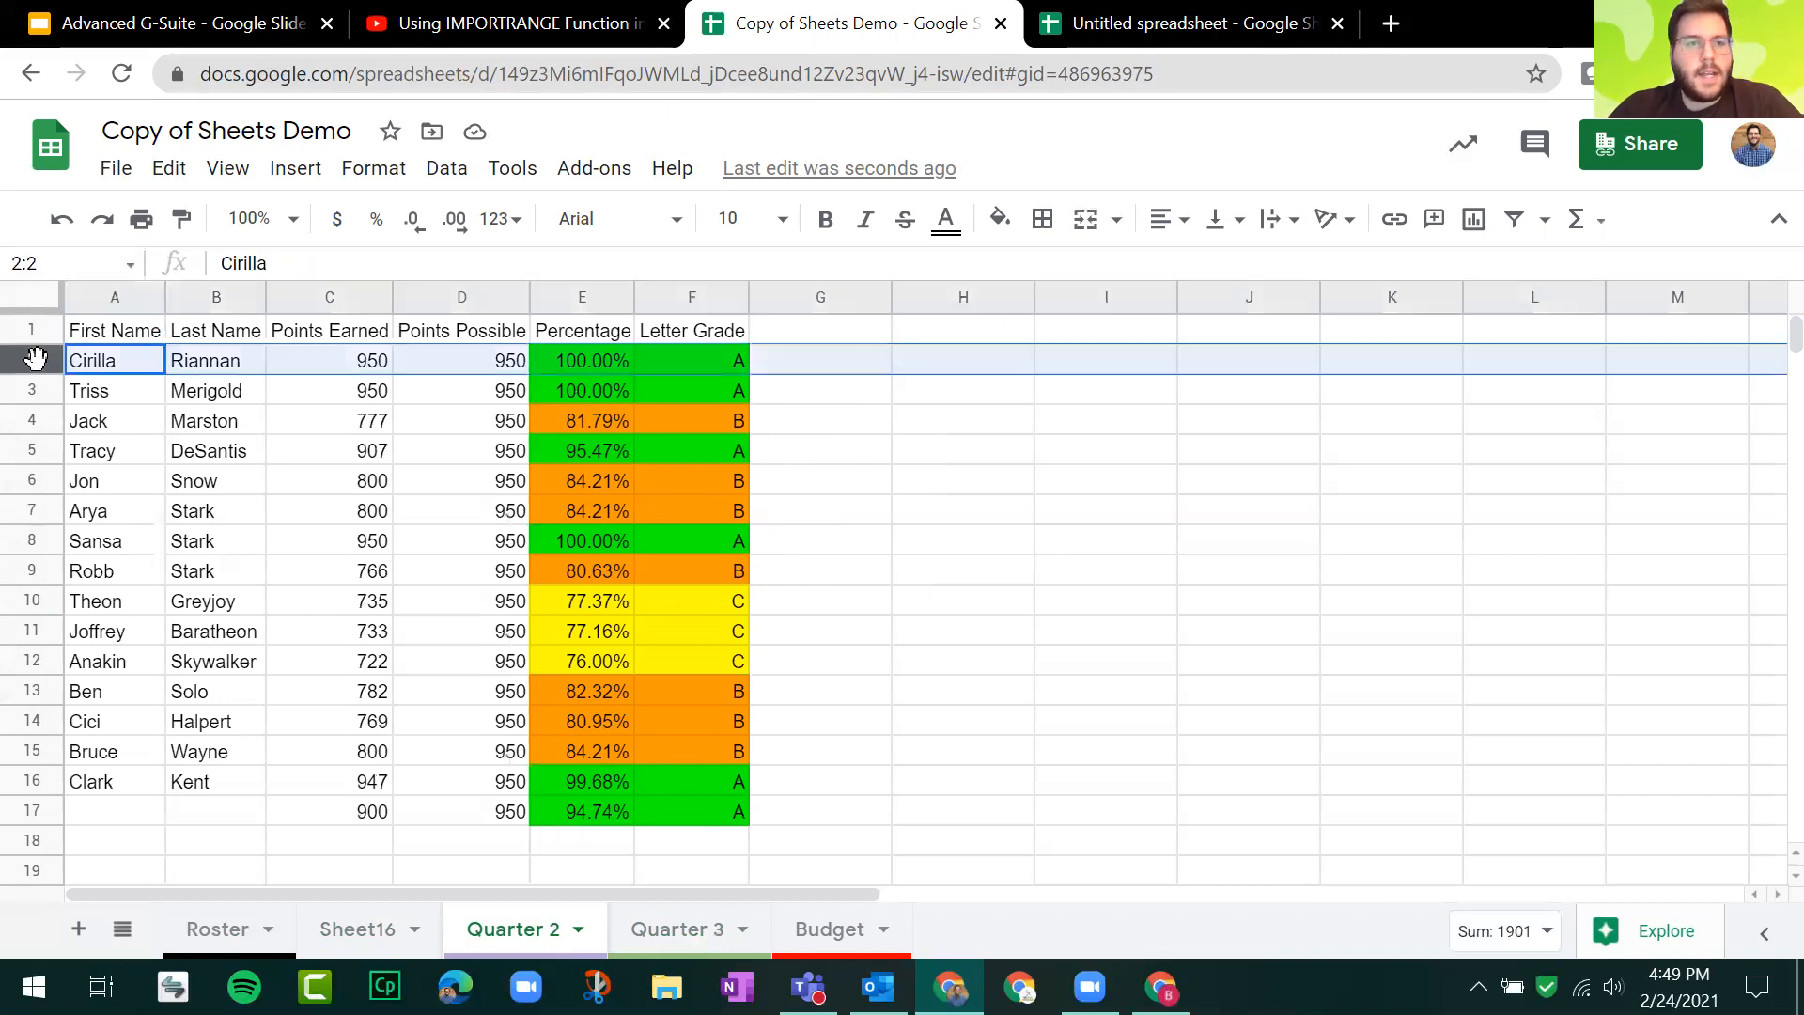
left_click(383, 367)
left_click(447, 366)
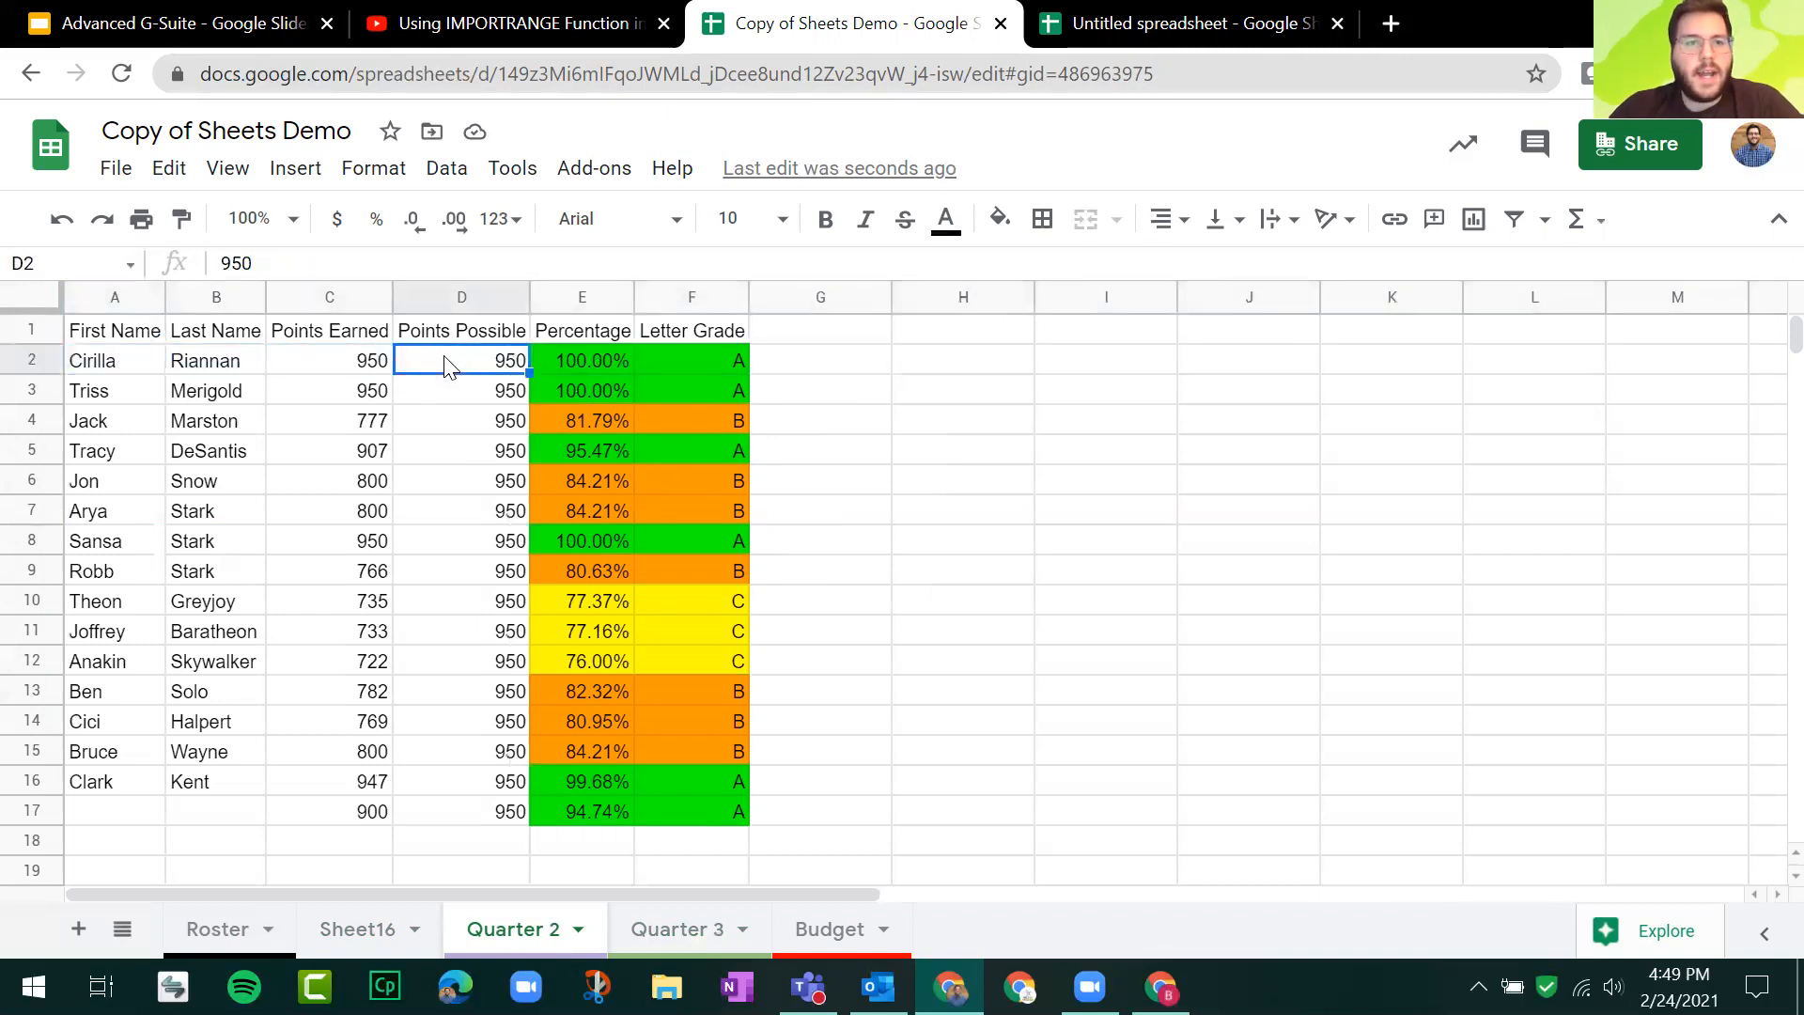
left_click(558, 360)
left_click(720, 370)
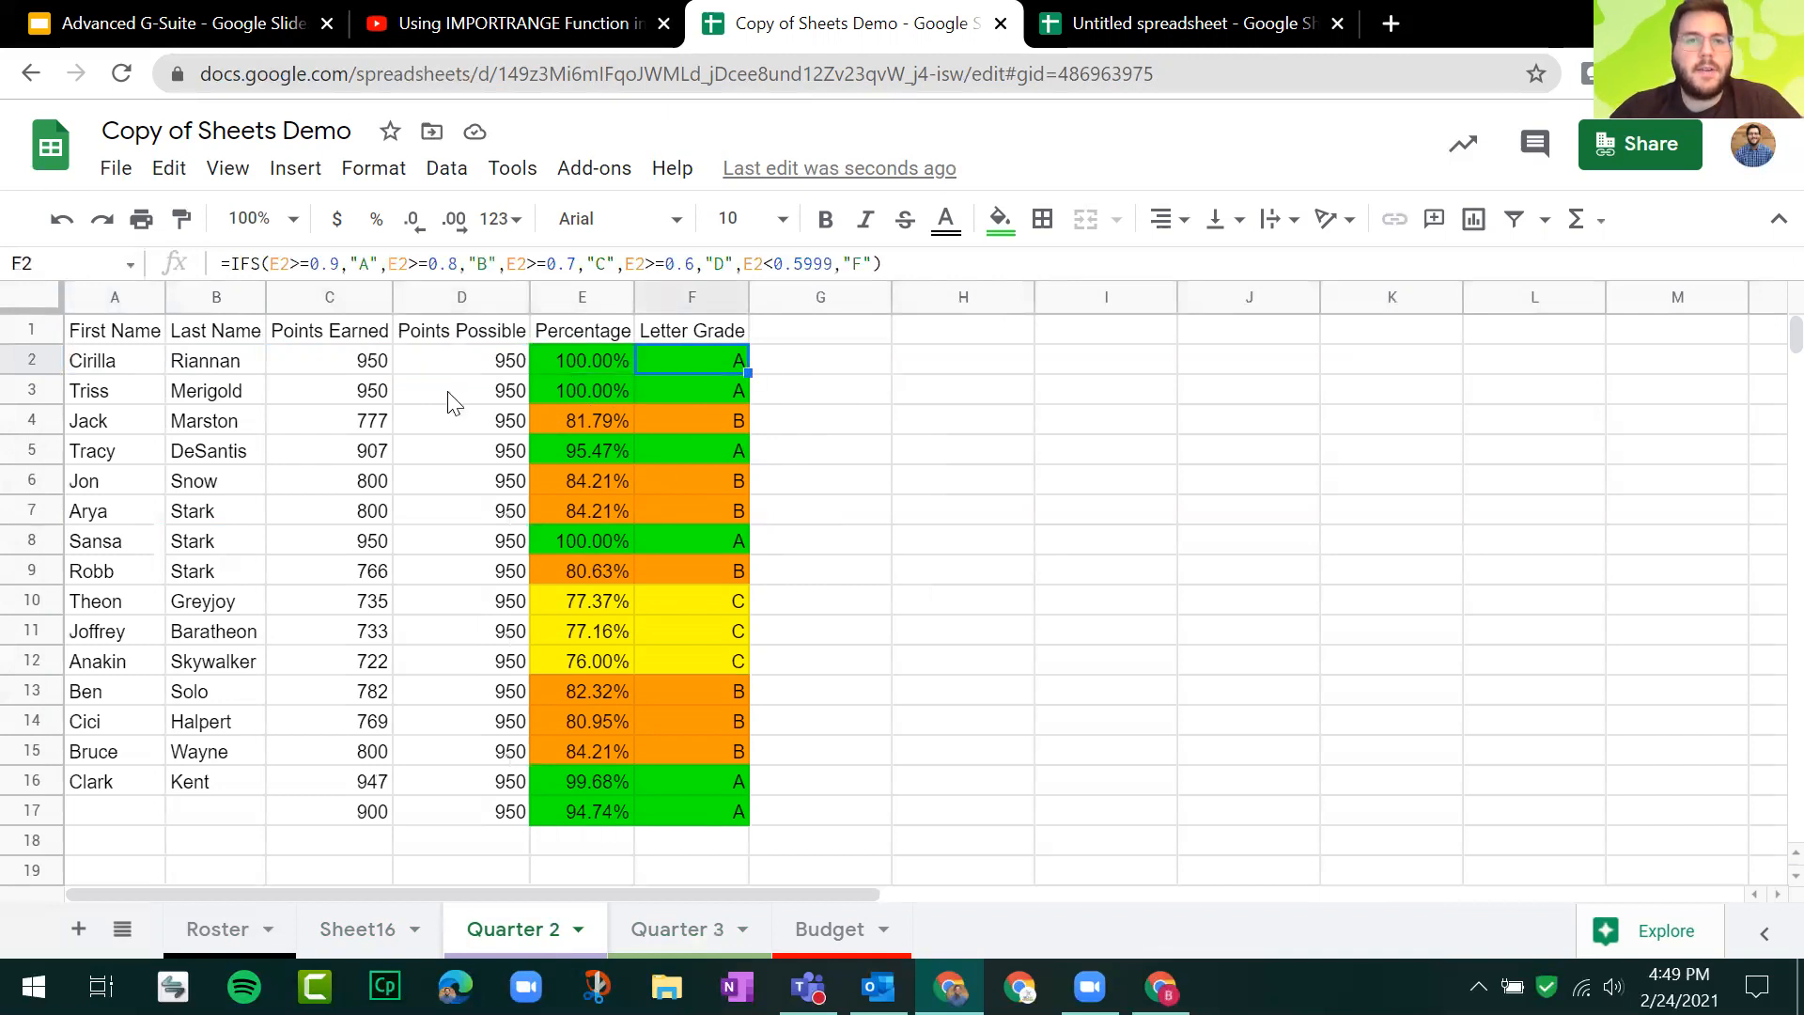
left_click(458, 393)
left_click(413, 361)
Step: Set the Points Earned in C2 to 730 and show the Percentage formula in E2
left_click(371, 362)
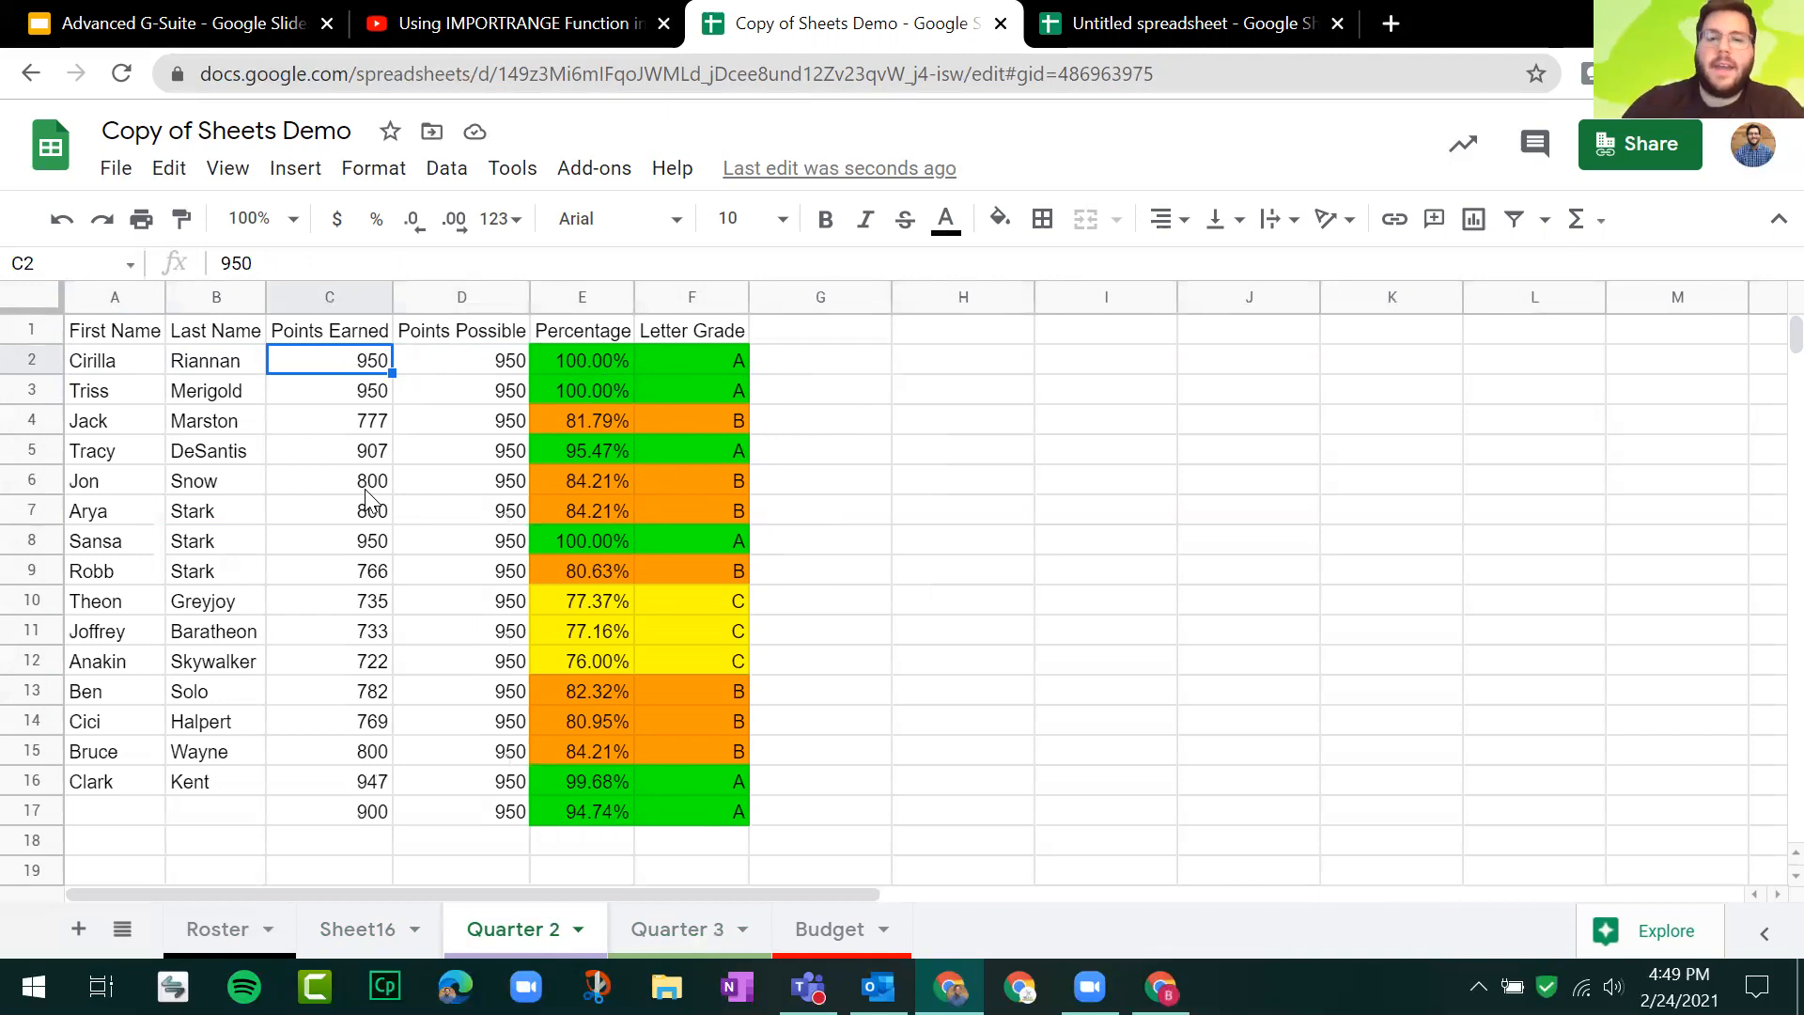
type("7")
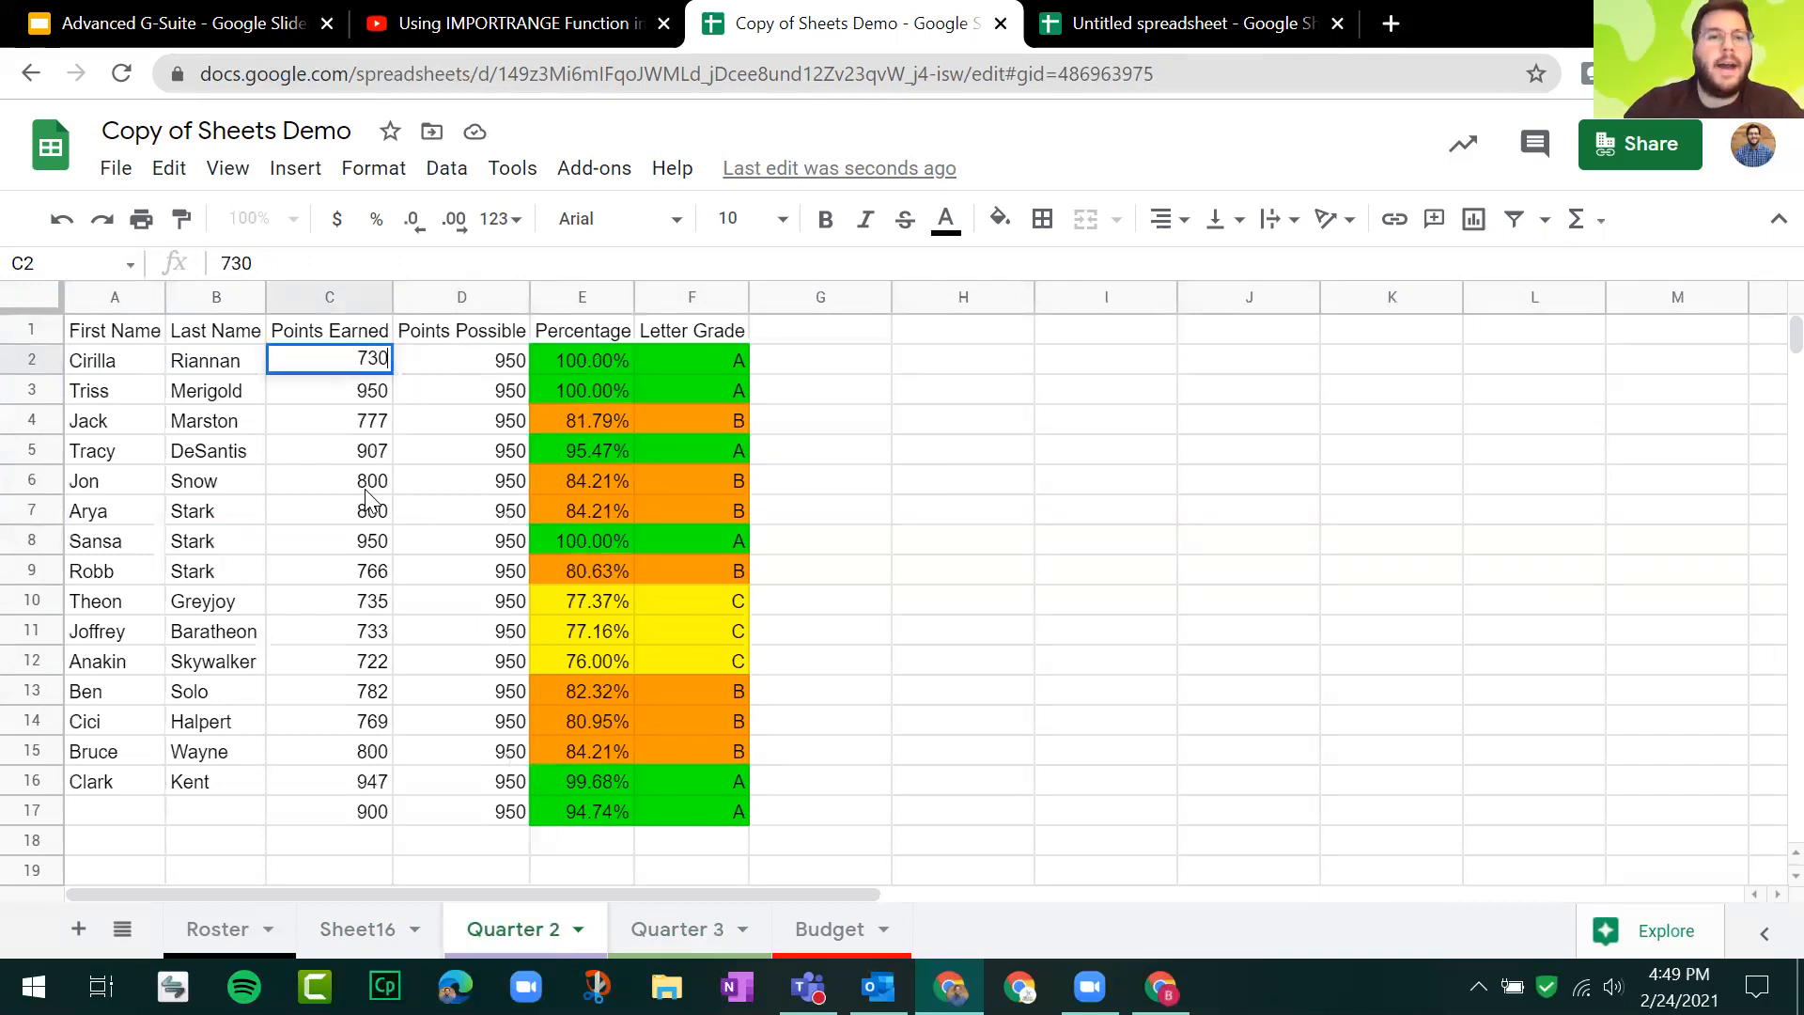
type("30")
key("Return")
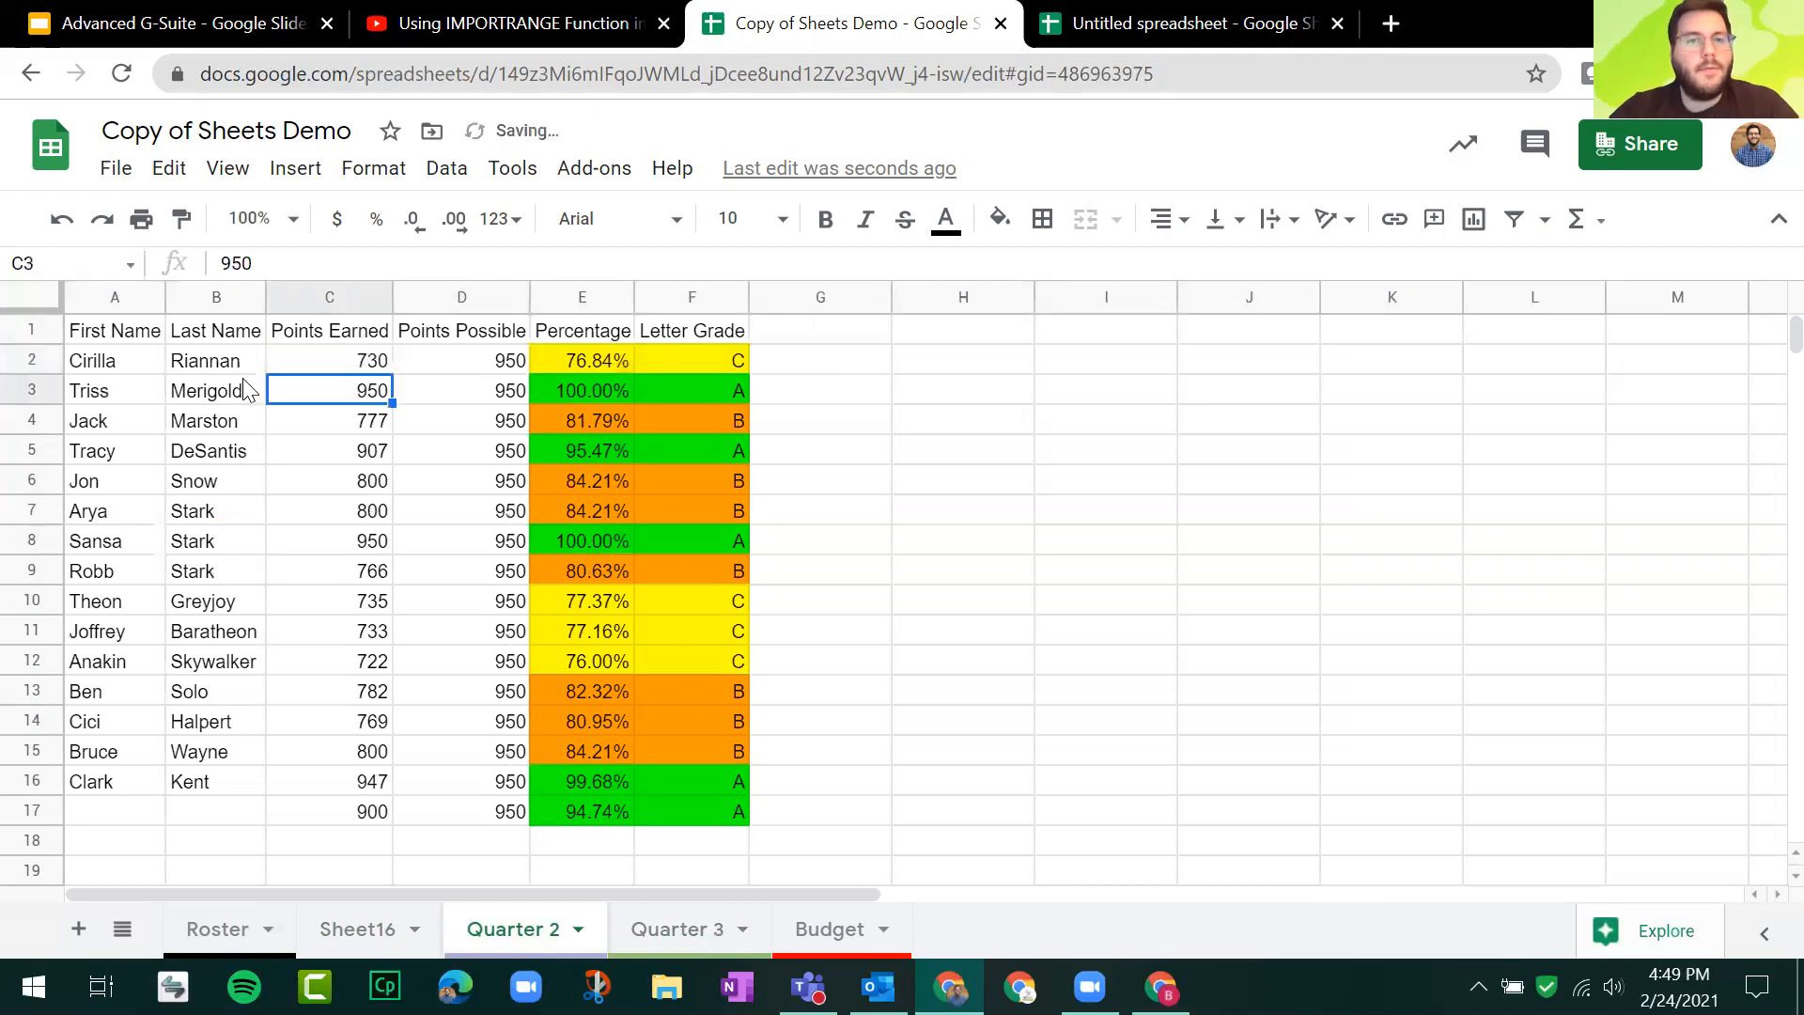
left_click(609, 362)
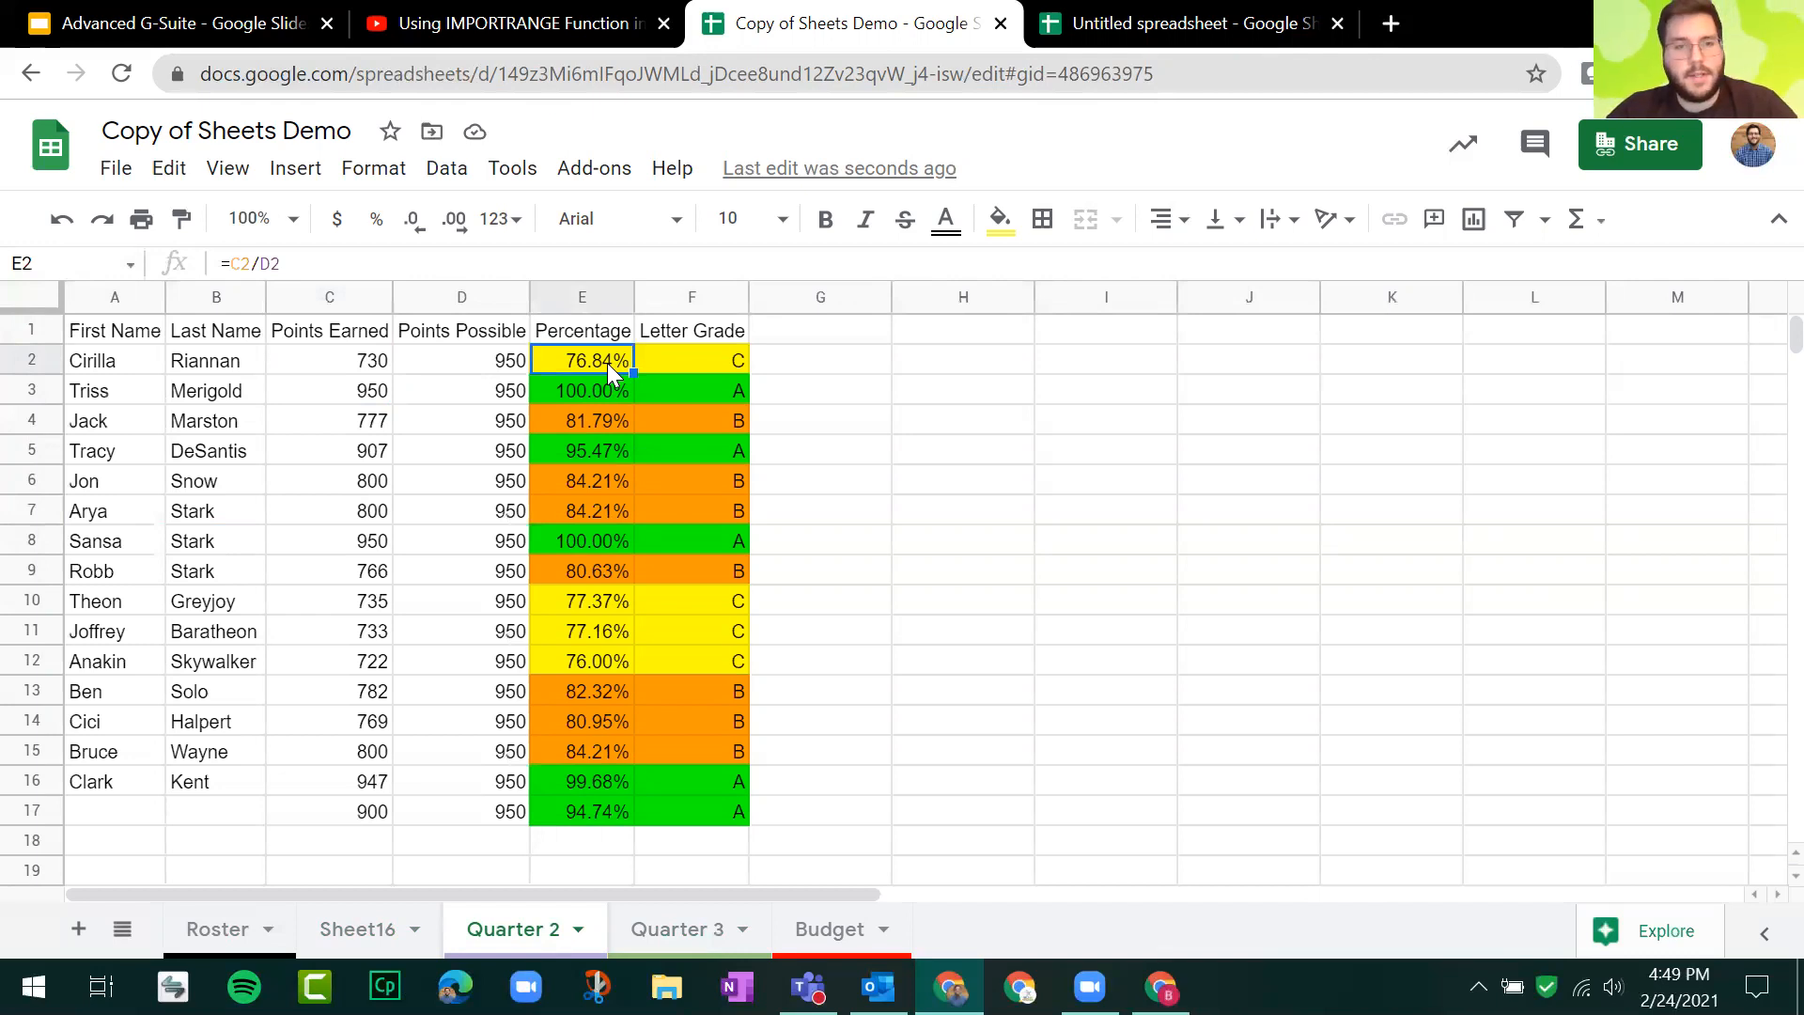
Step: Compare the Letter Grade formula in F2 with the Percentage formula in E2
left_click(692, 375)
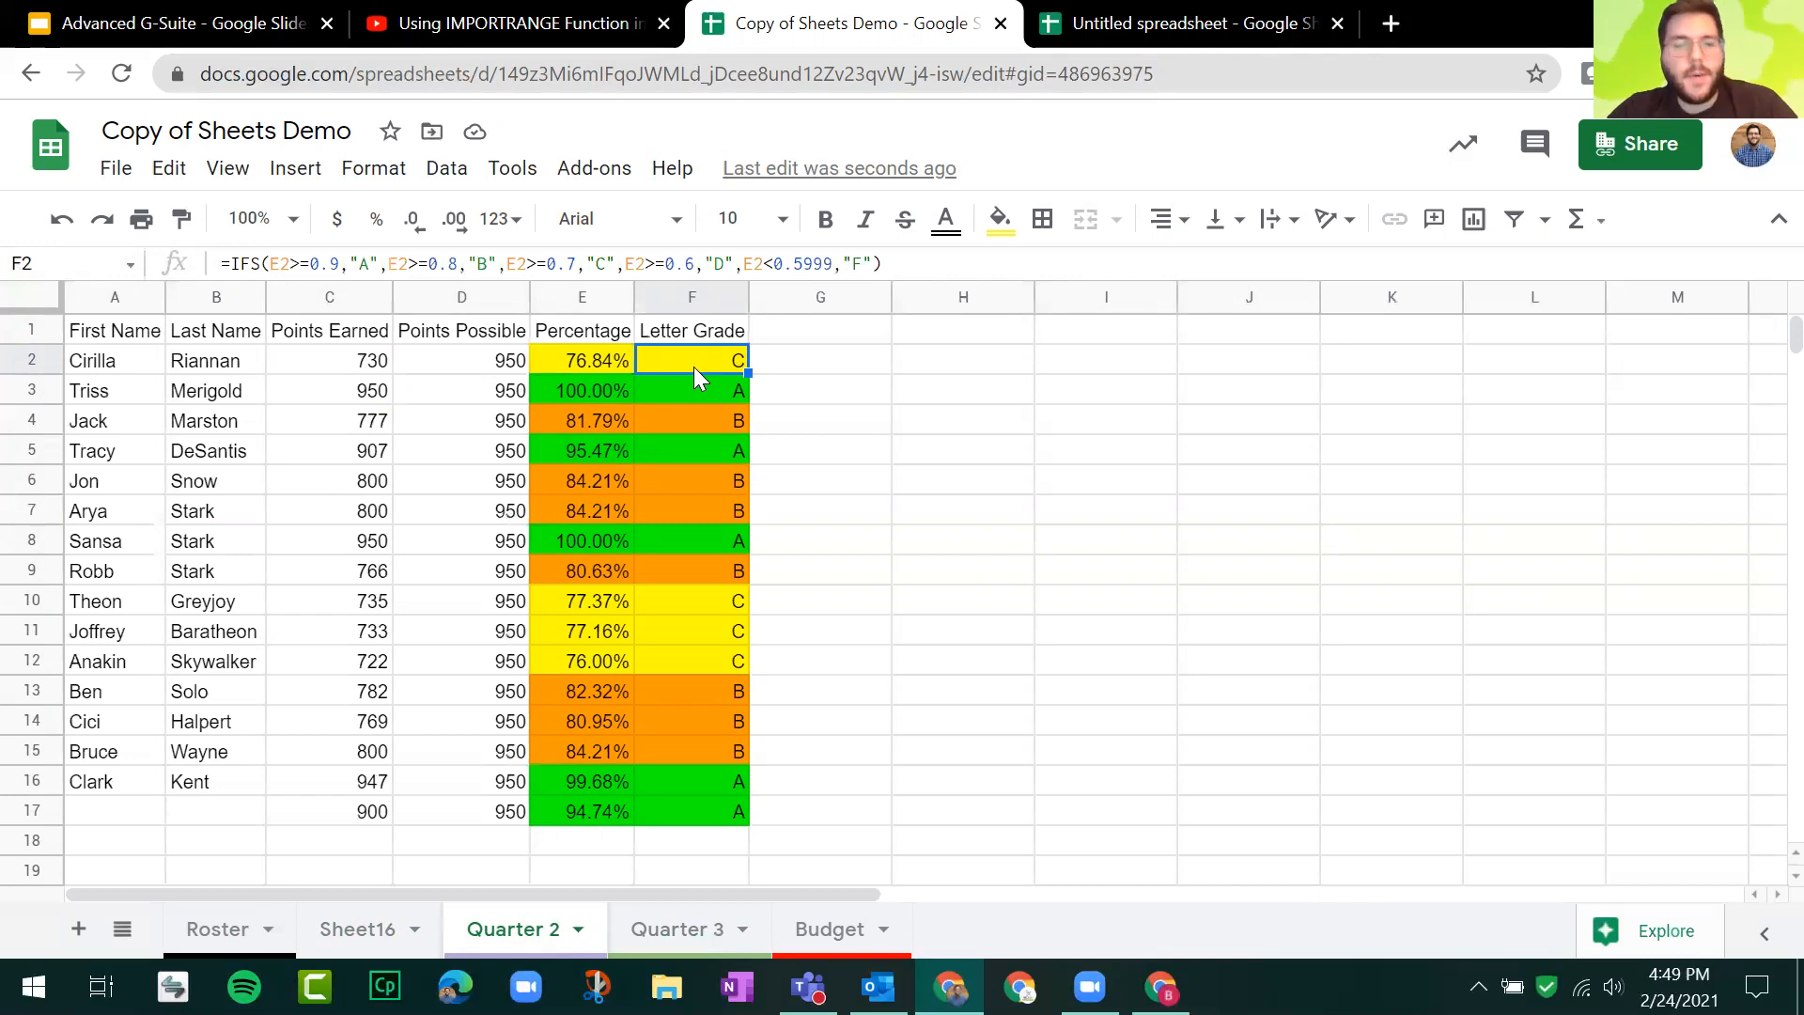
left_click(821, 404)
left_click_drag(615, 361, 650, 360)
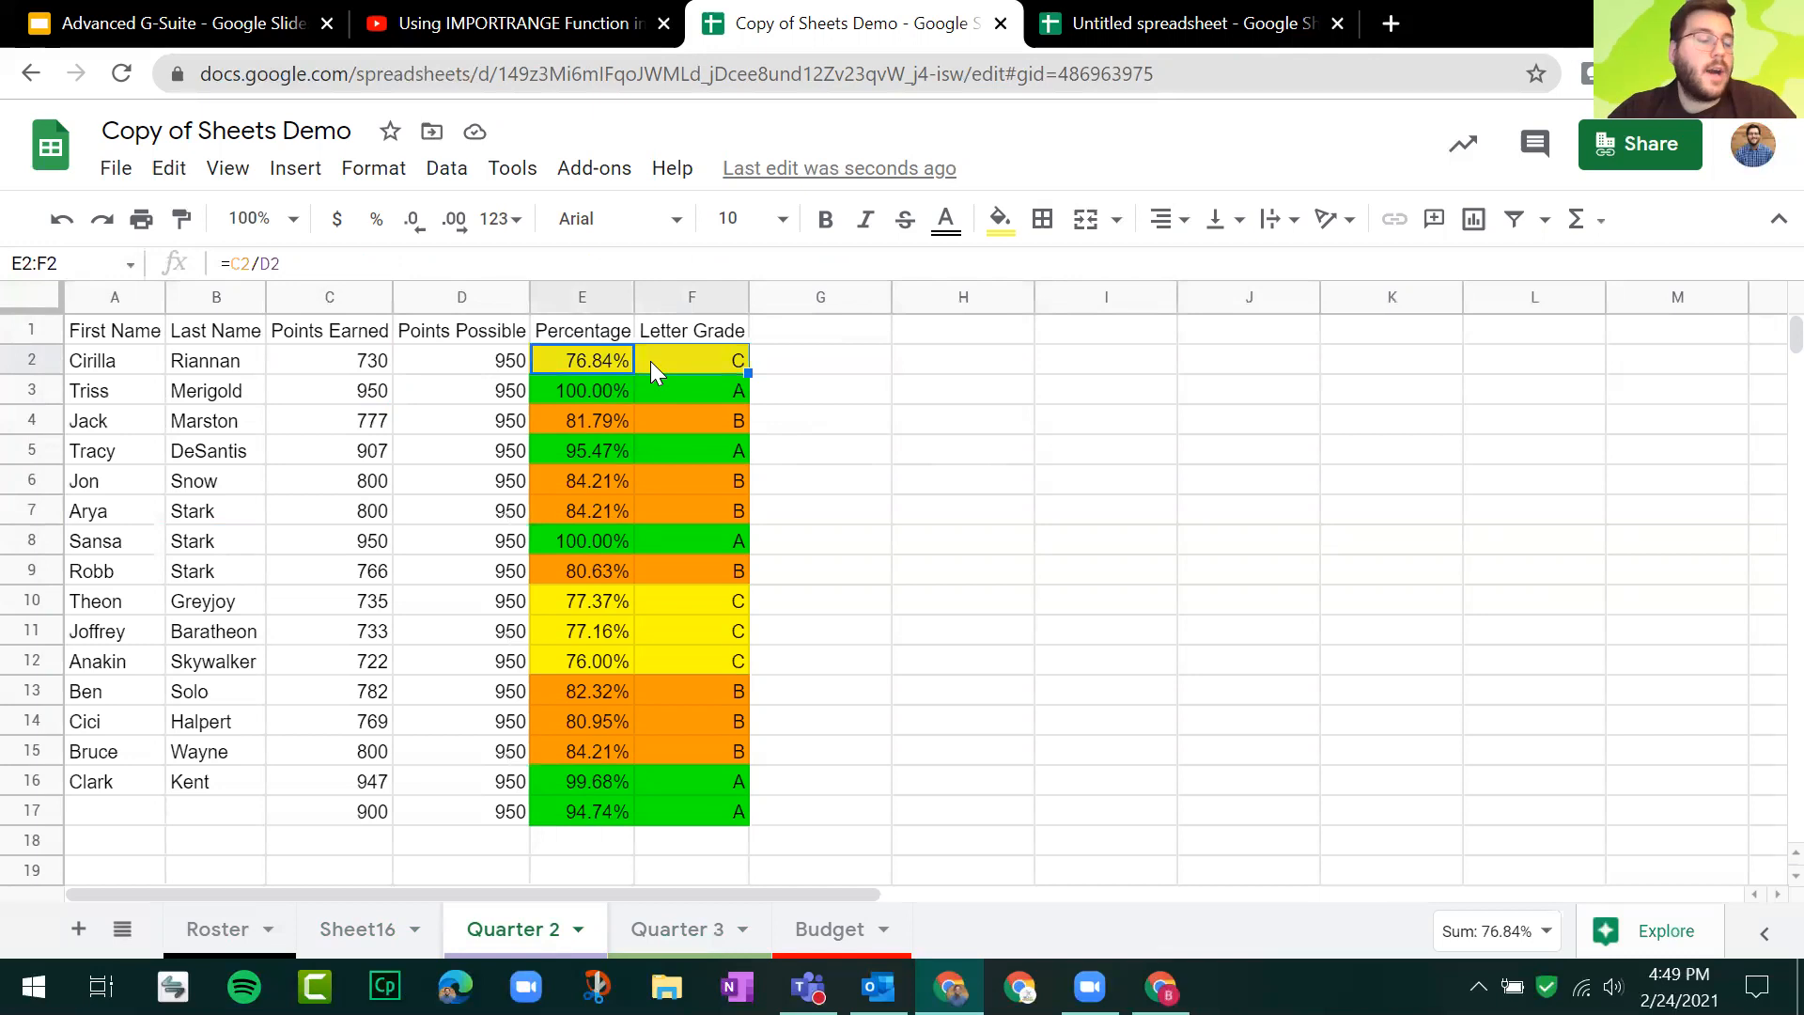
left_click(733, 366)
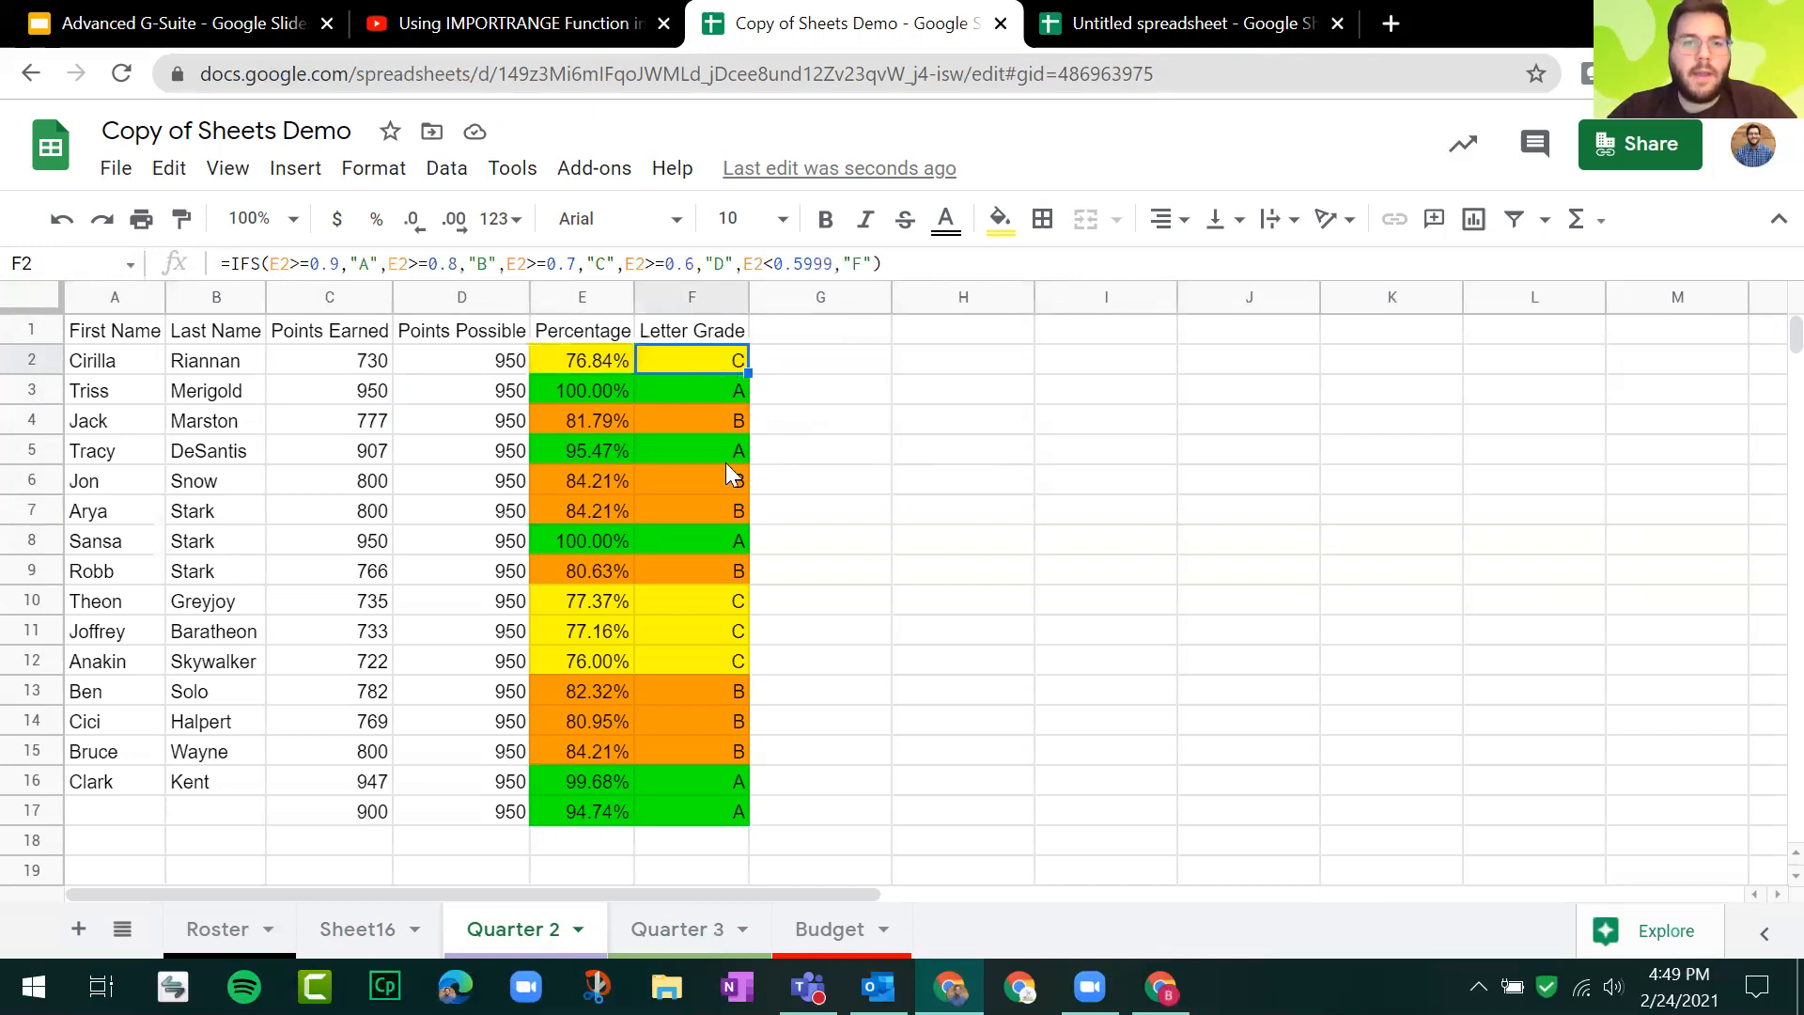
left_click(594, 359)
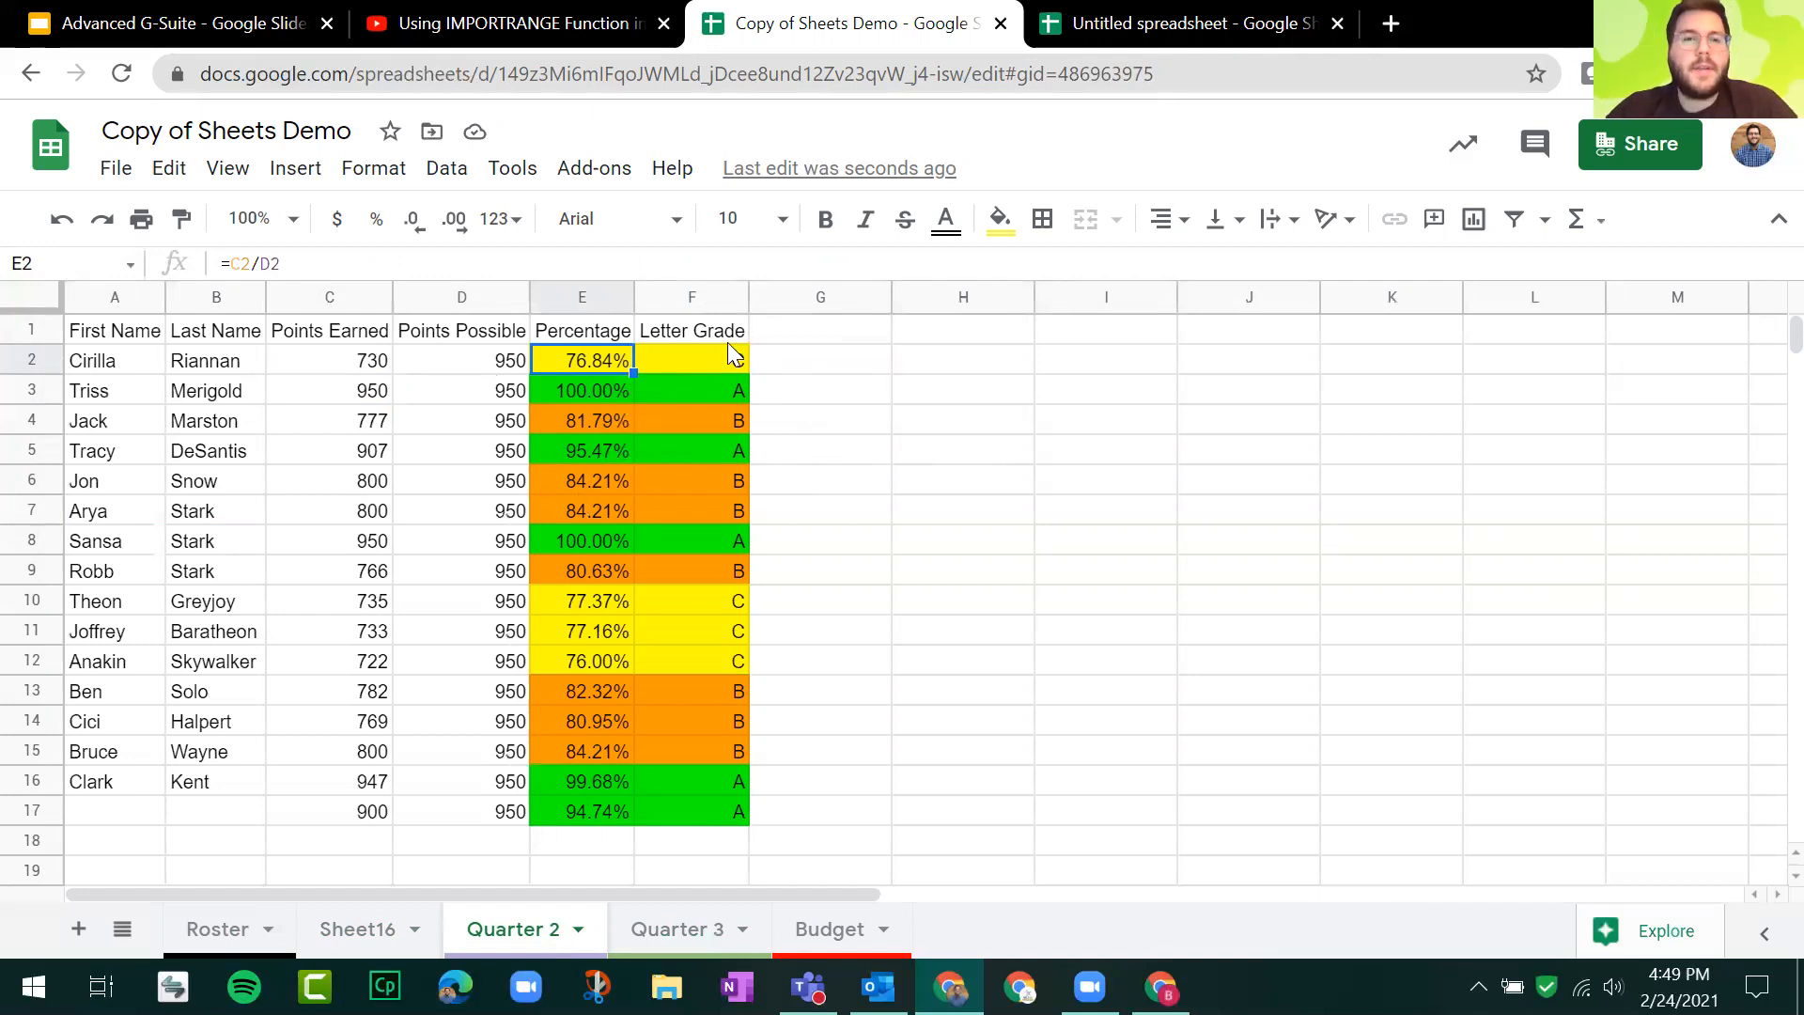
Step: Show the conditional format rules for E2:F17 and review the full list of percentage and letter-grade rules
left_click_drag(575, 358, 657, 815)
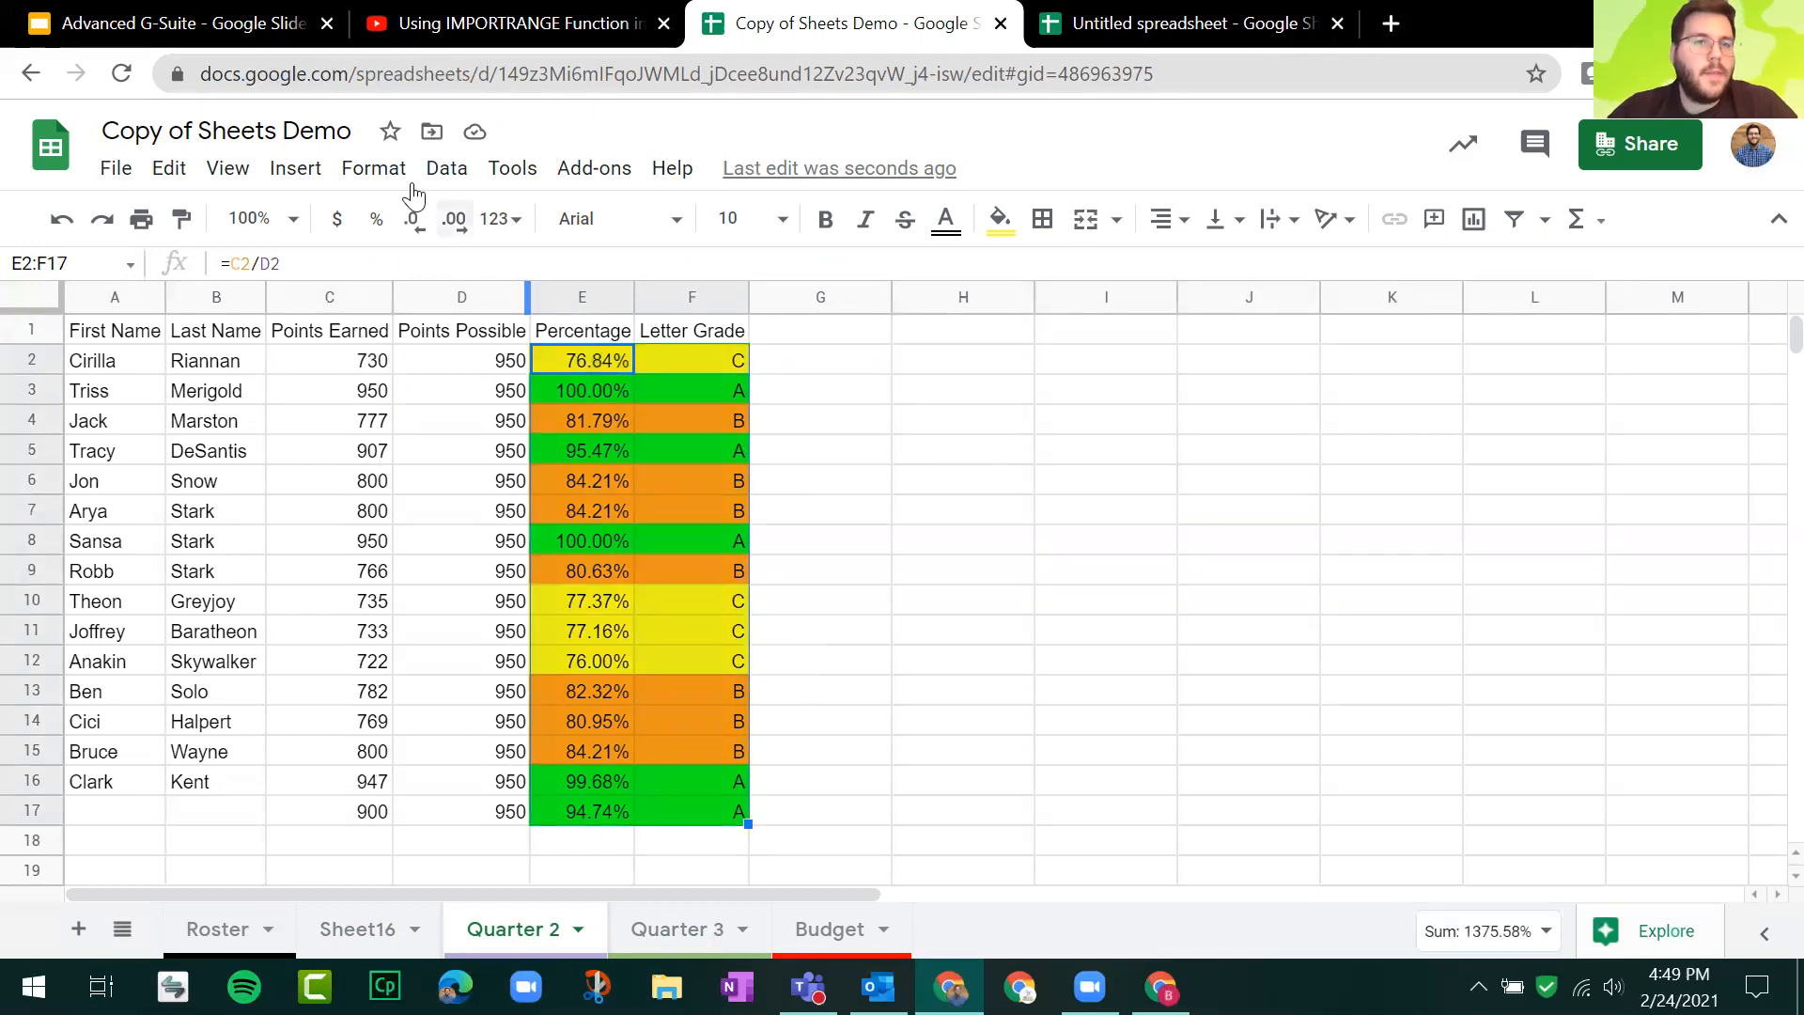
left_click(387, 171)
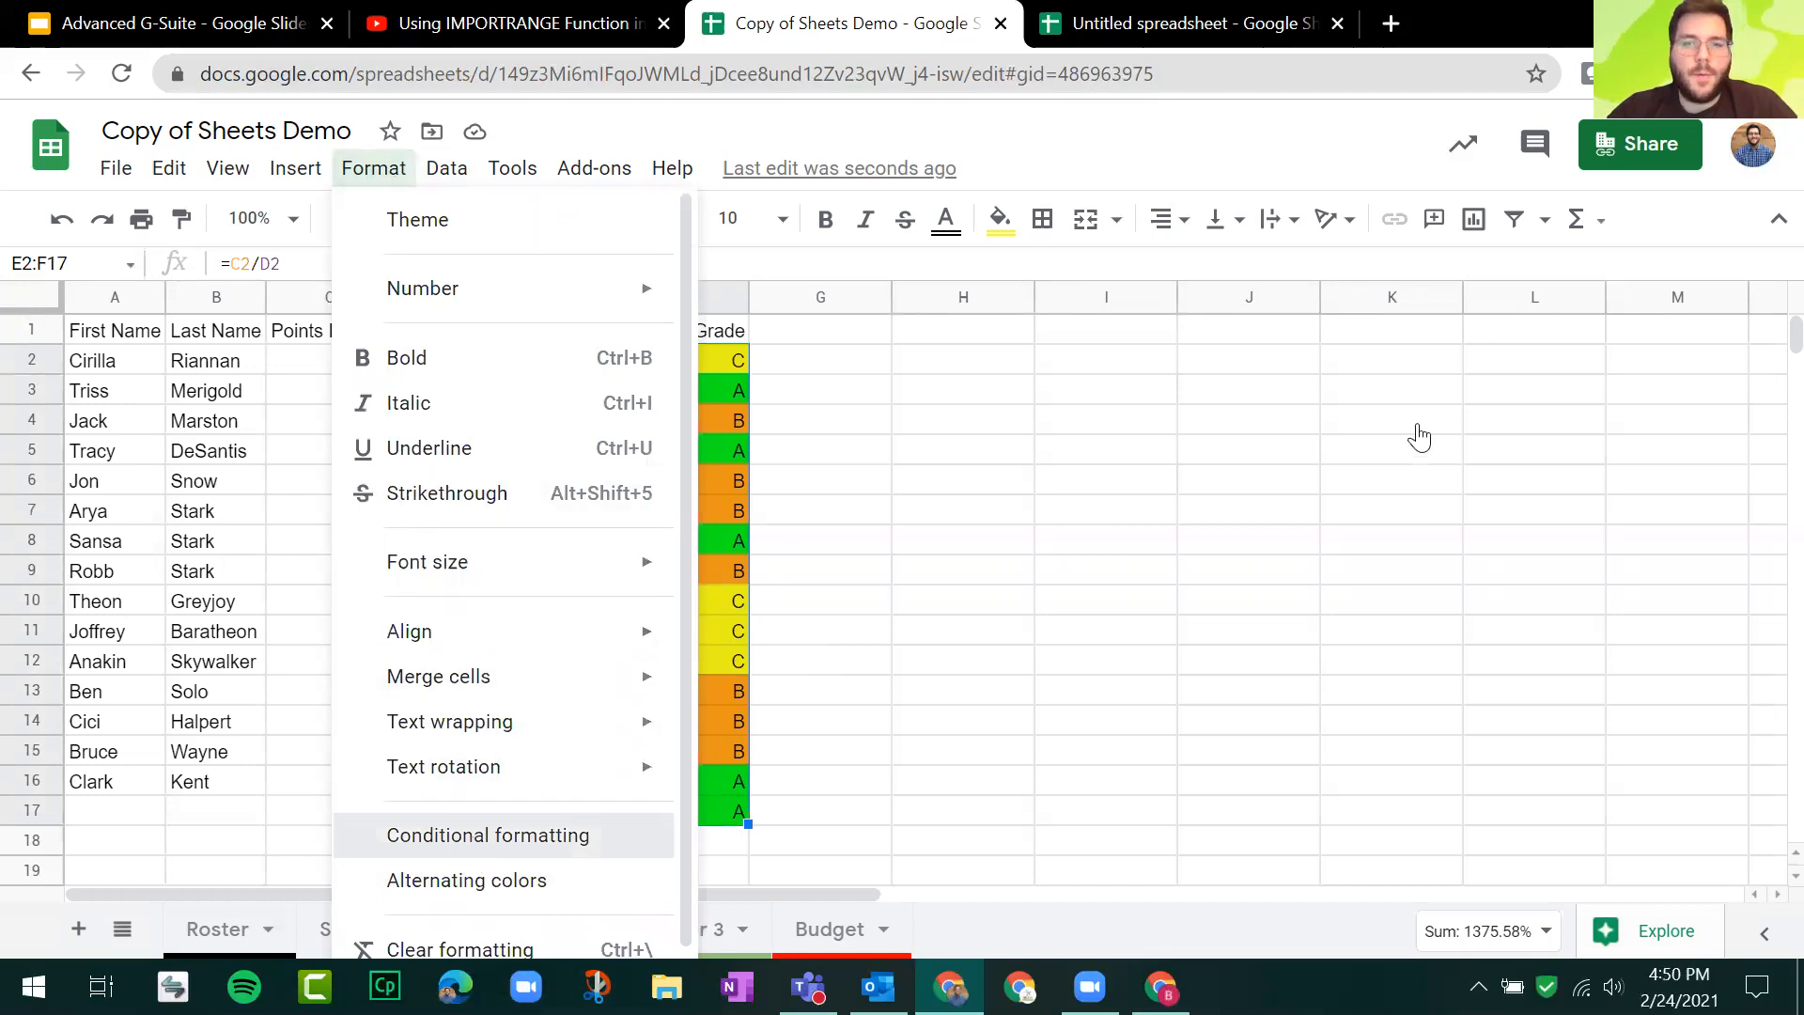
key("Return")
scroll(1555, 545, "down", 3)
scroll(1559, 563, "down", 2)
scroll(1616, 602, "up", 5)
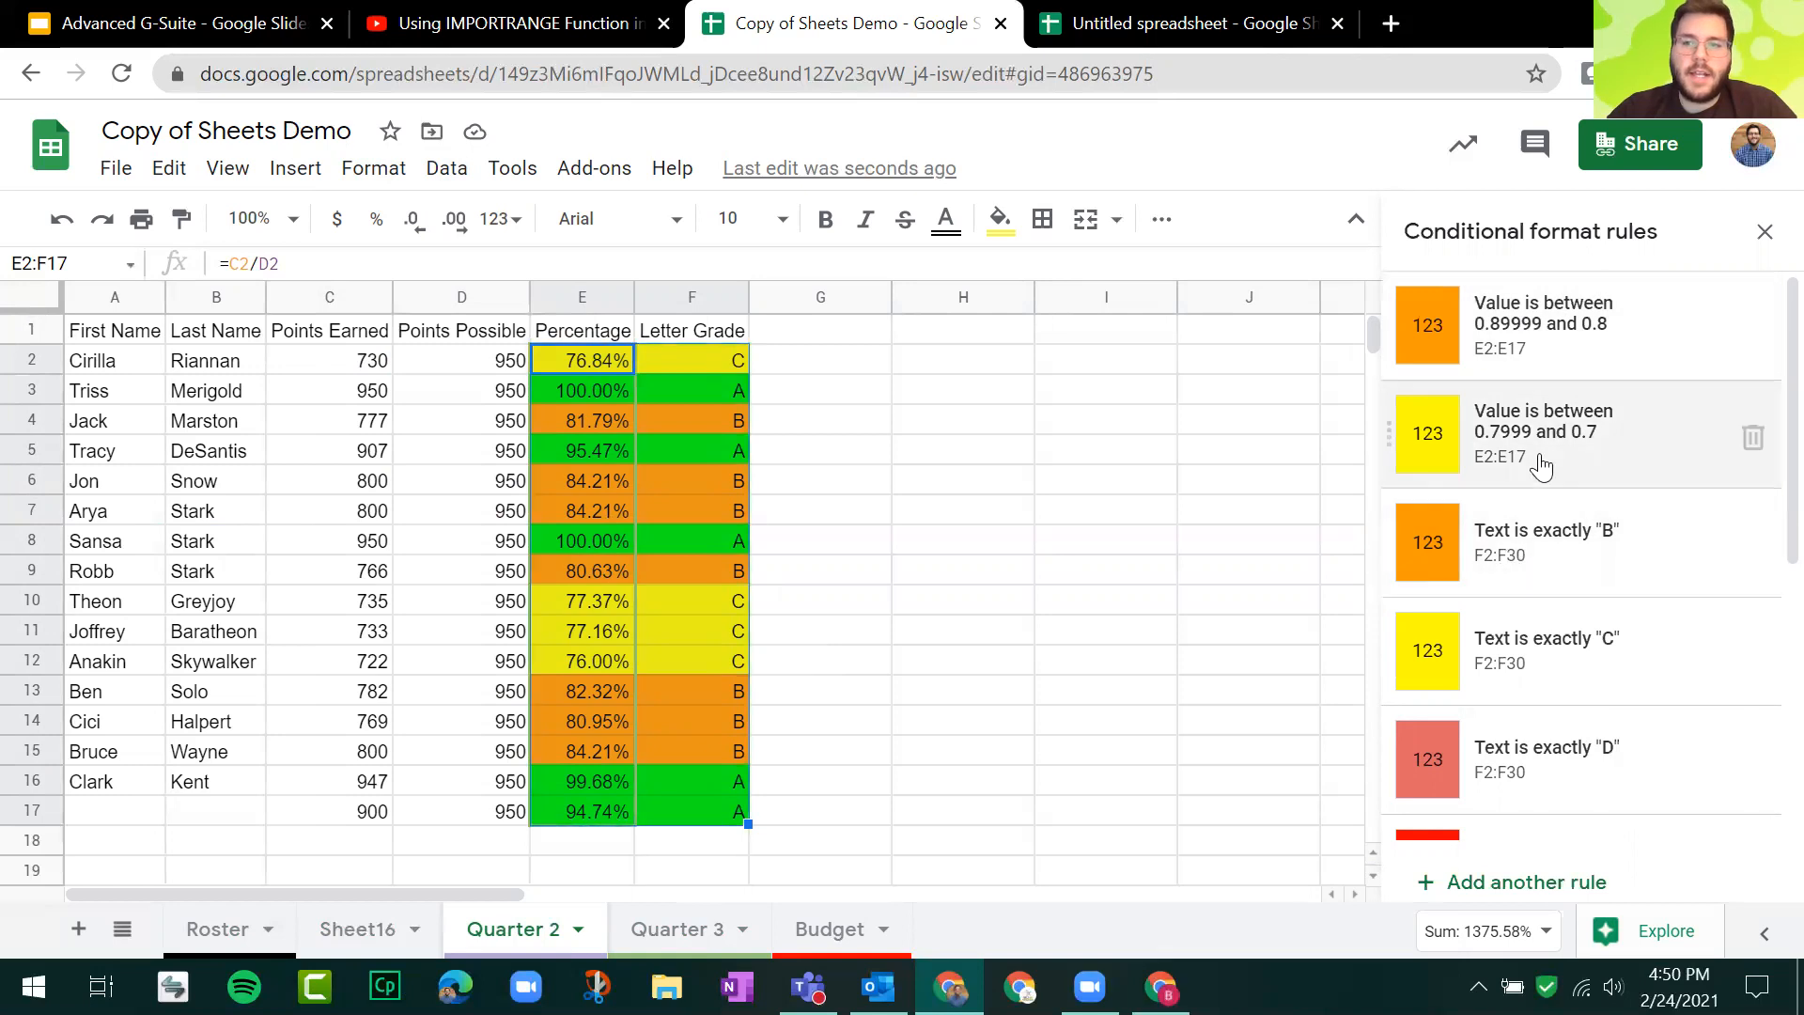
scroll(1541, 465, "down", 5)
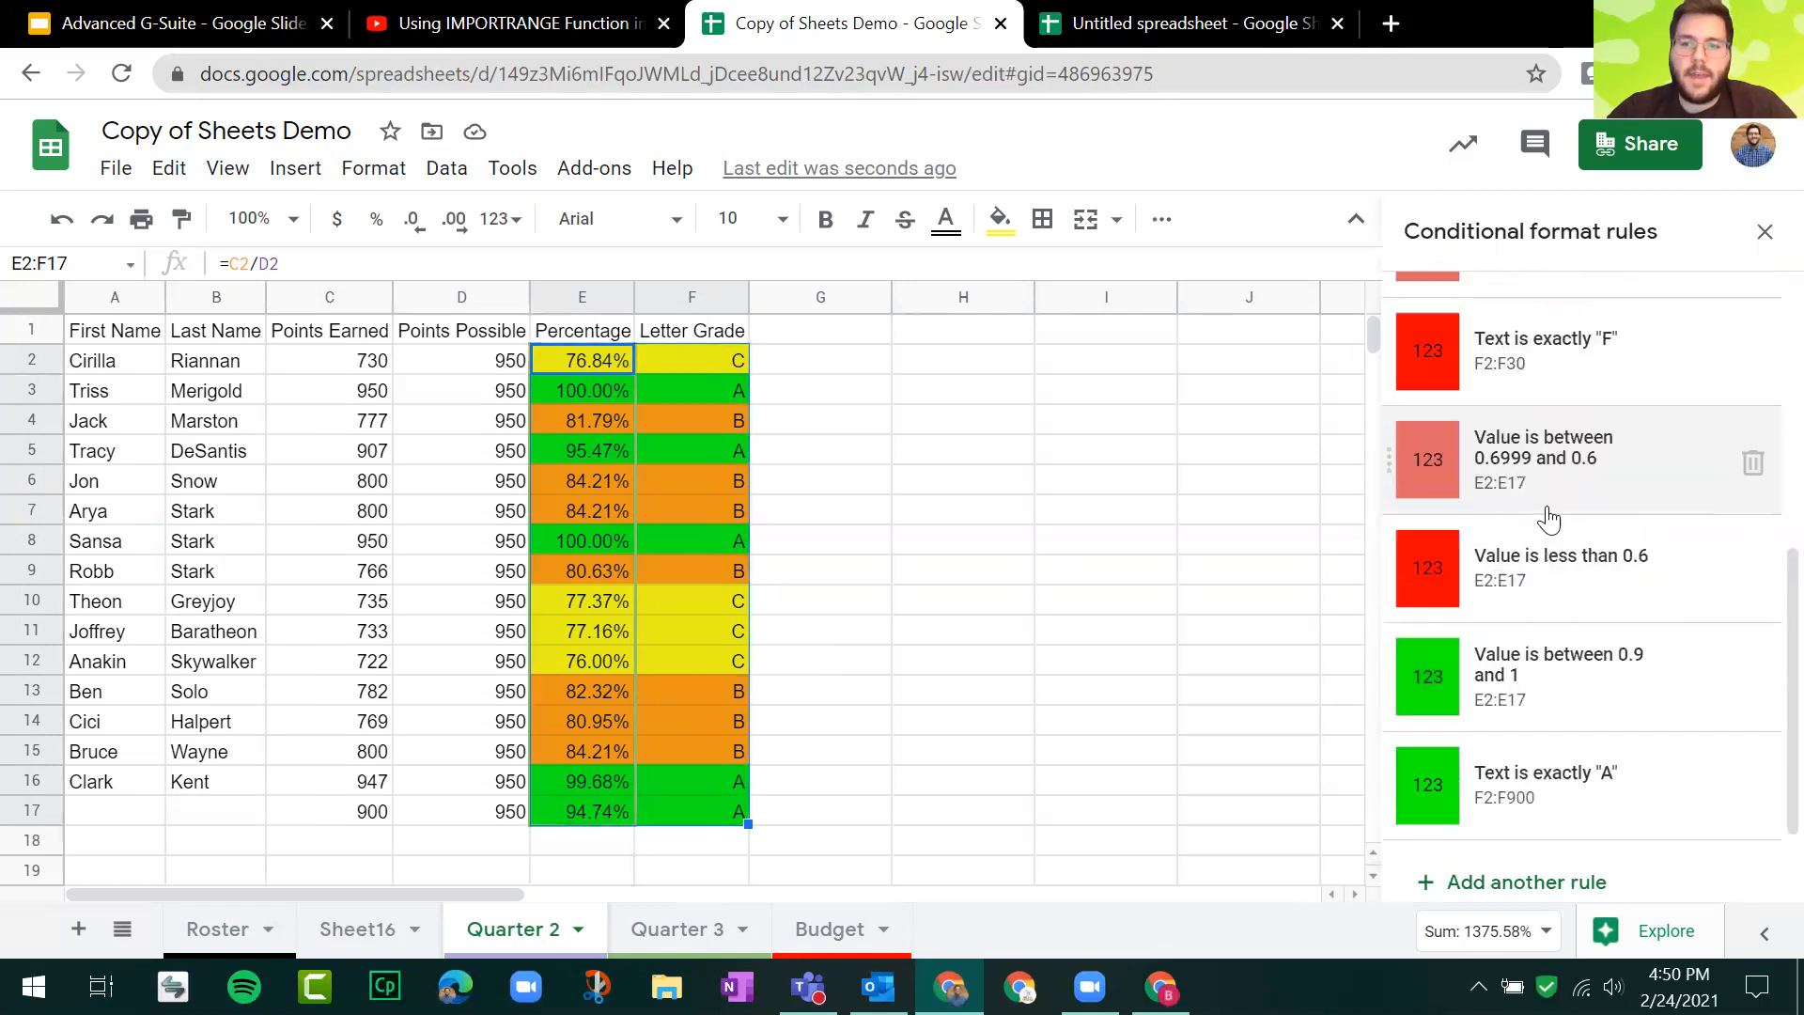
Step: Try bold, italic and a muted green fill on the rule for percentages between 0.9 and 1, and discard the changes
left_click(1529, 692)
scroll(1532, 376, "down", 3)
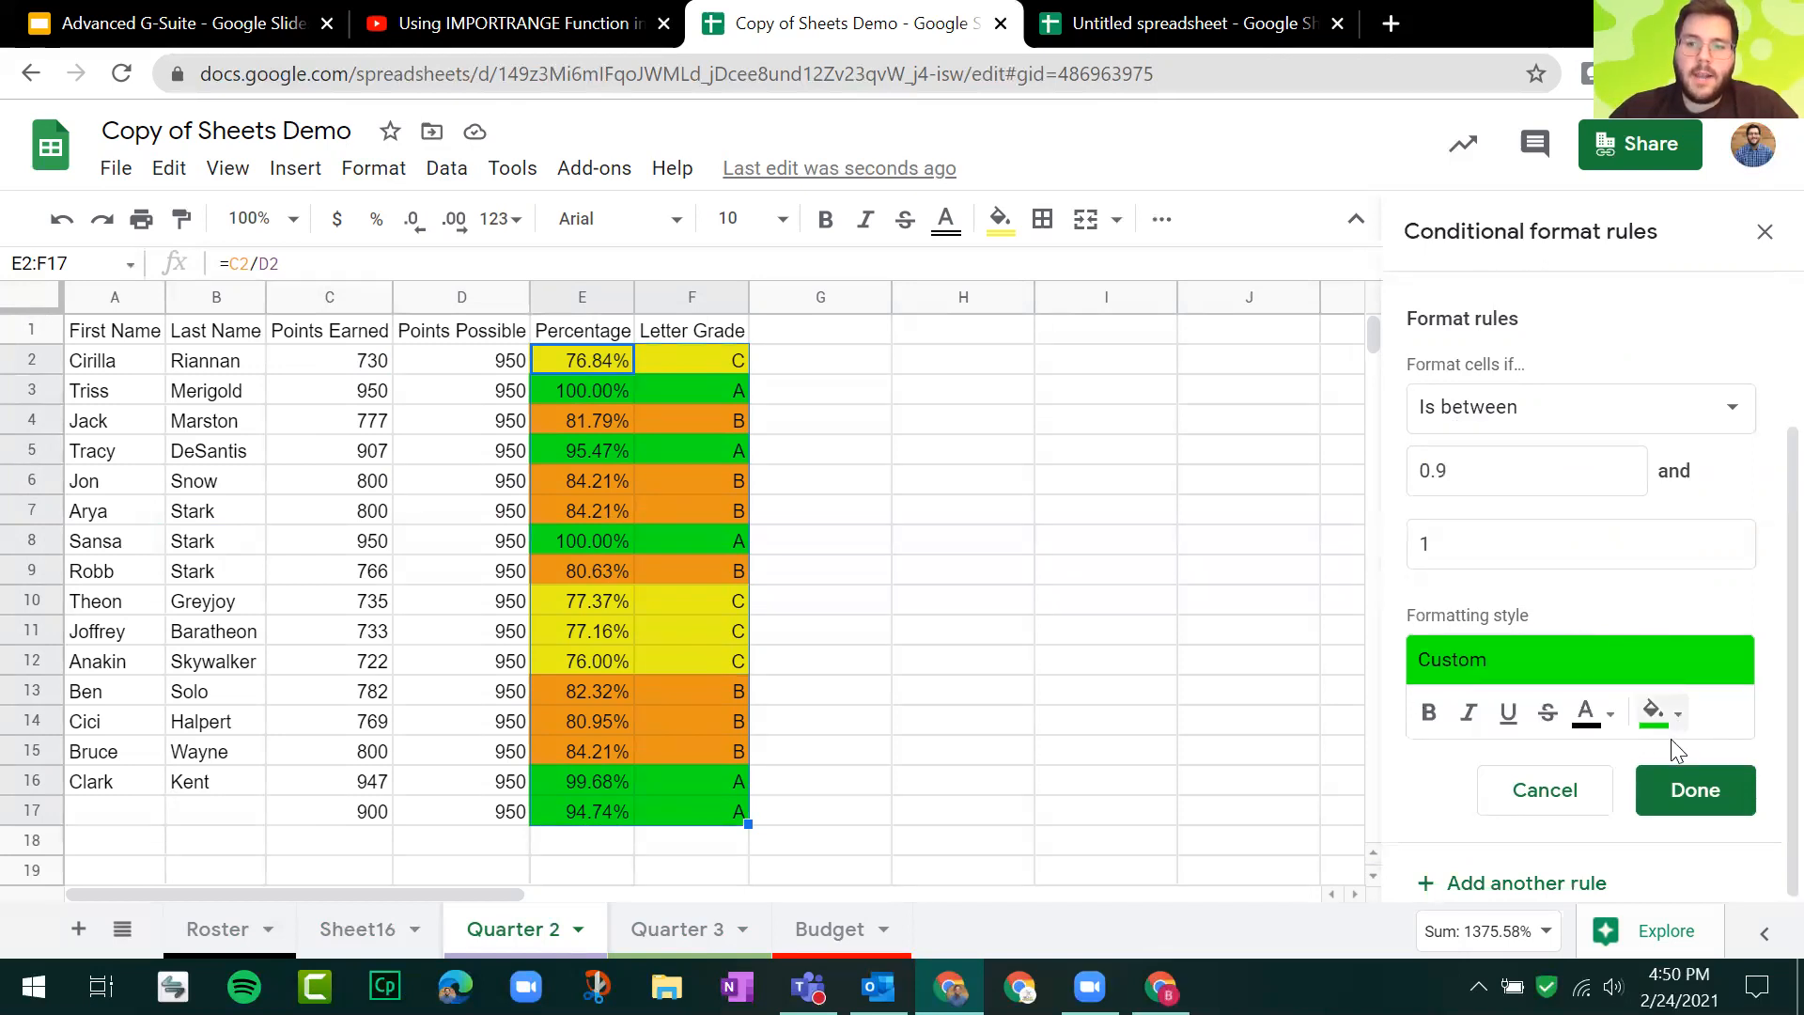
left_click(1428, 716)
left_click(1469, 714)
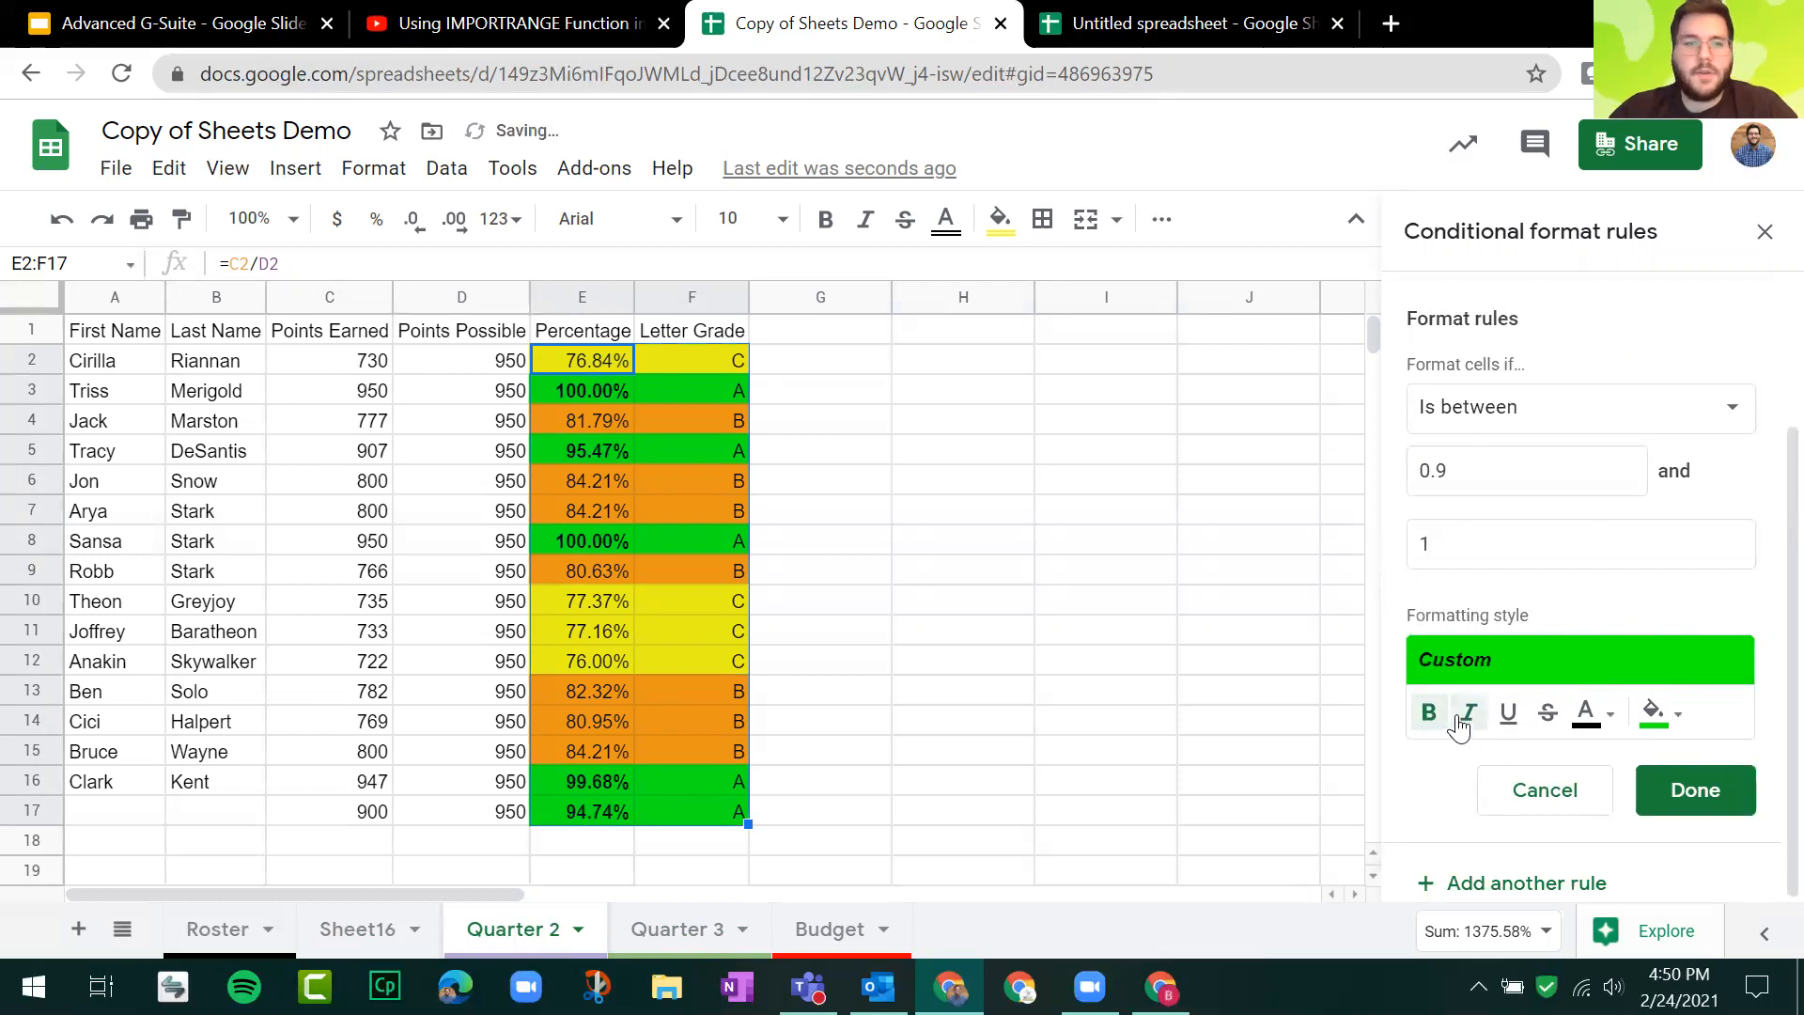
left_click(1653, 712)
left_click(1501, 481)
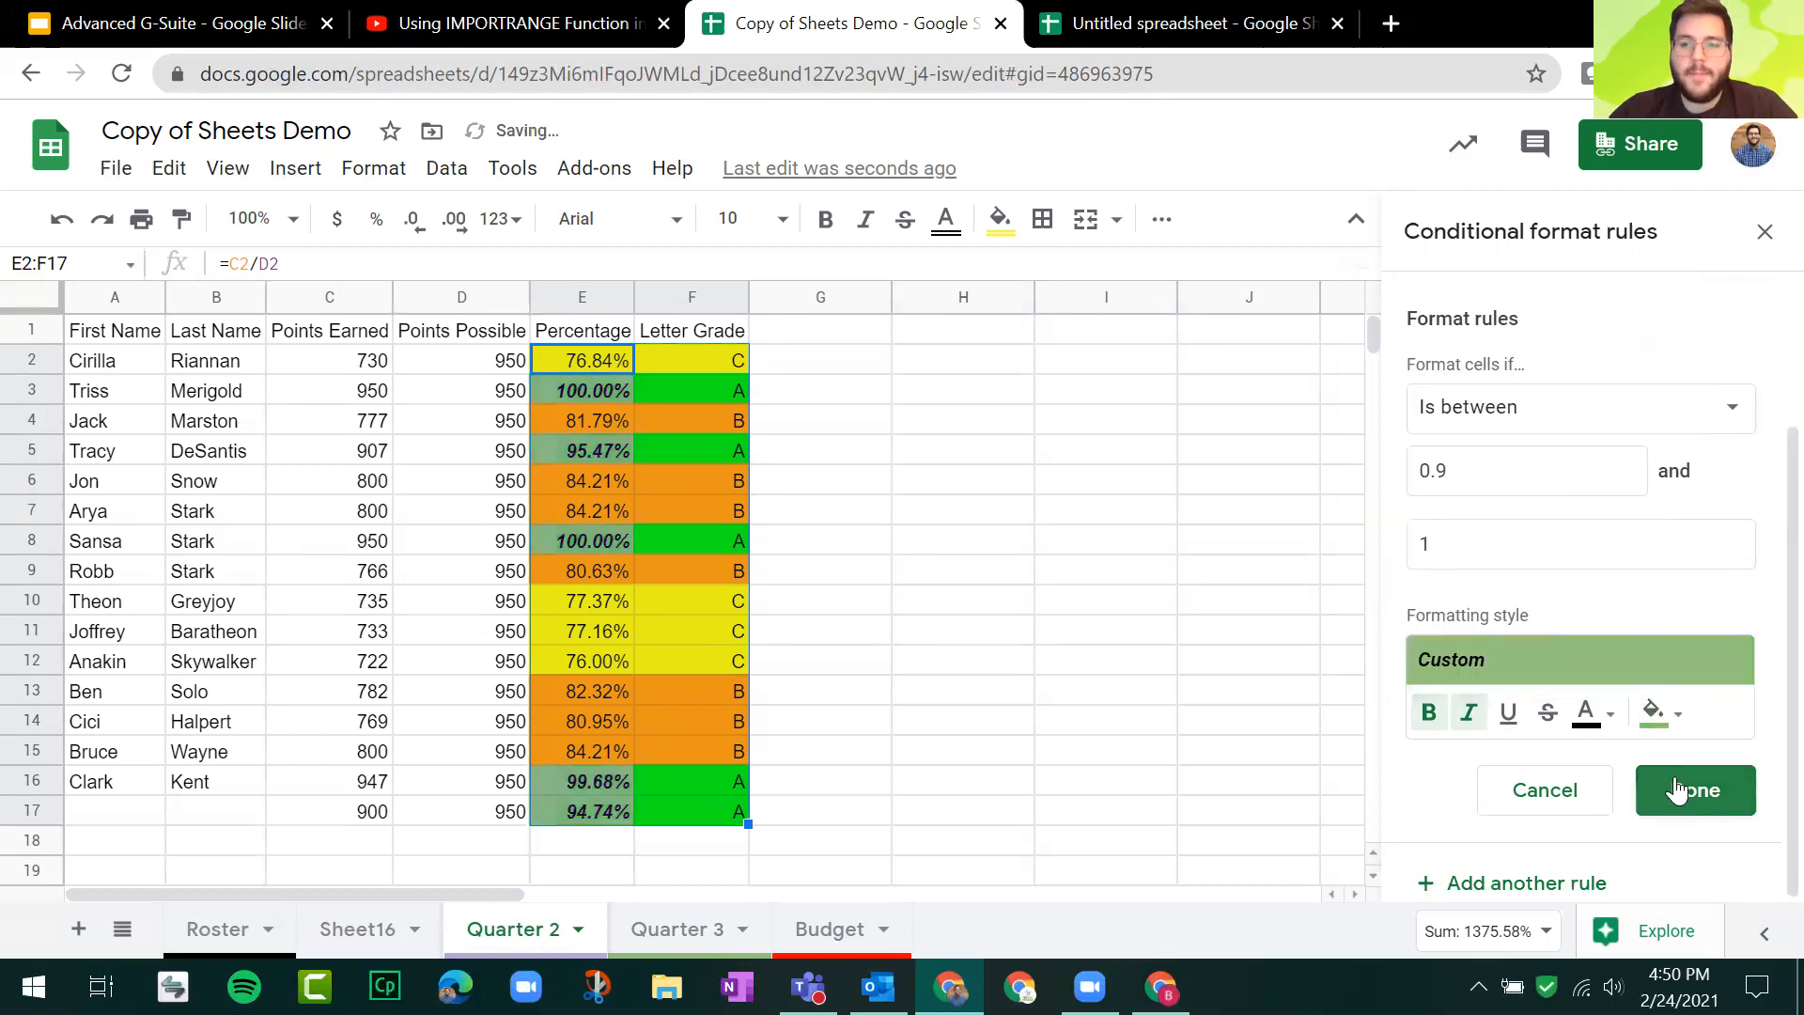
left_click(1546, 798)
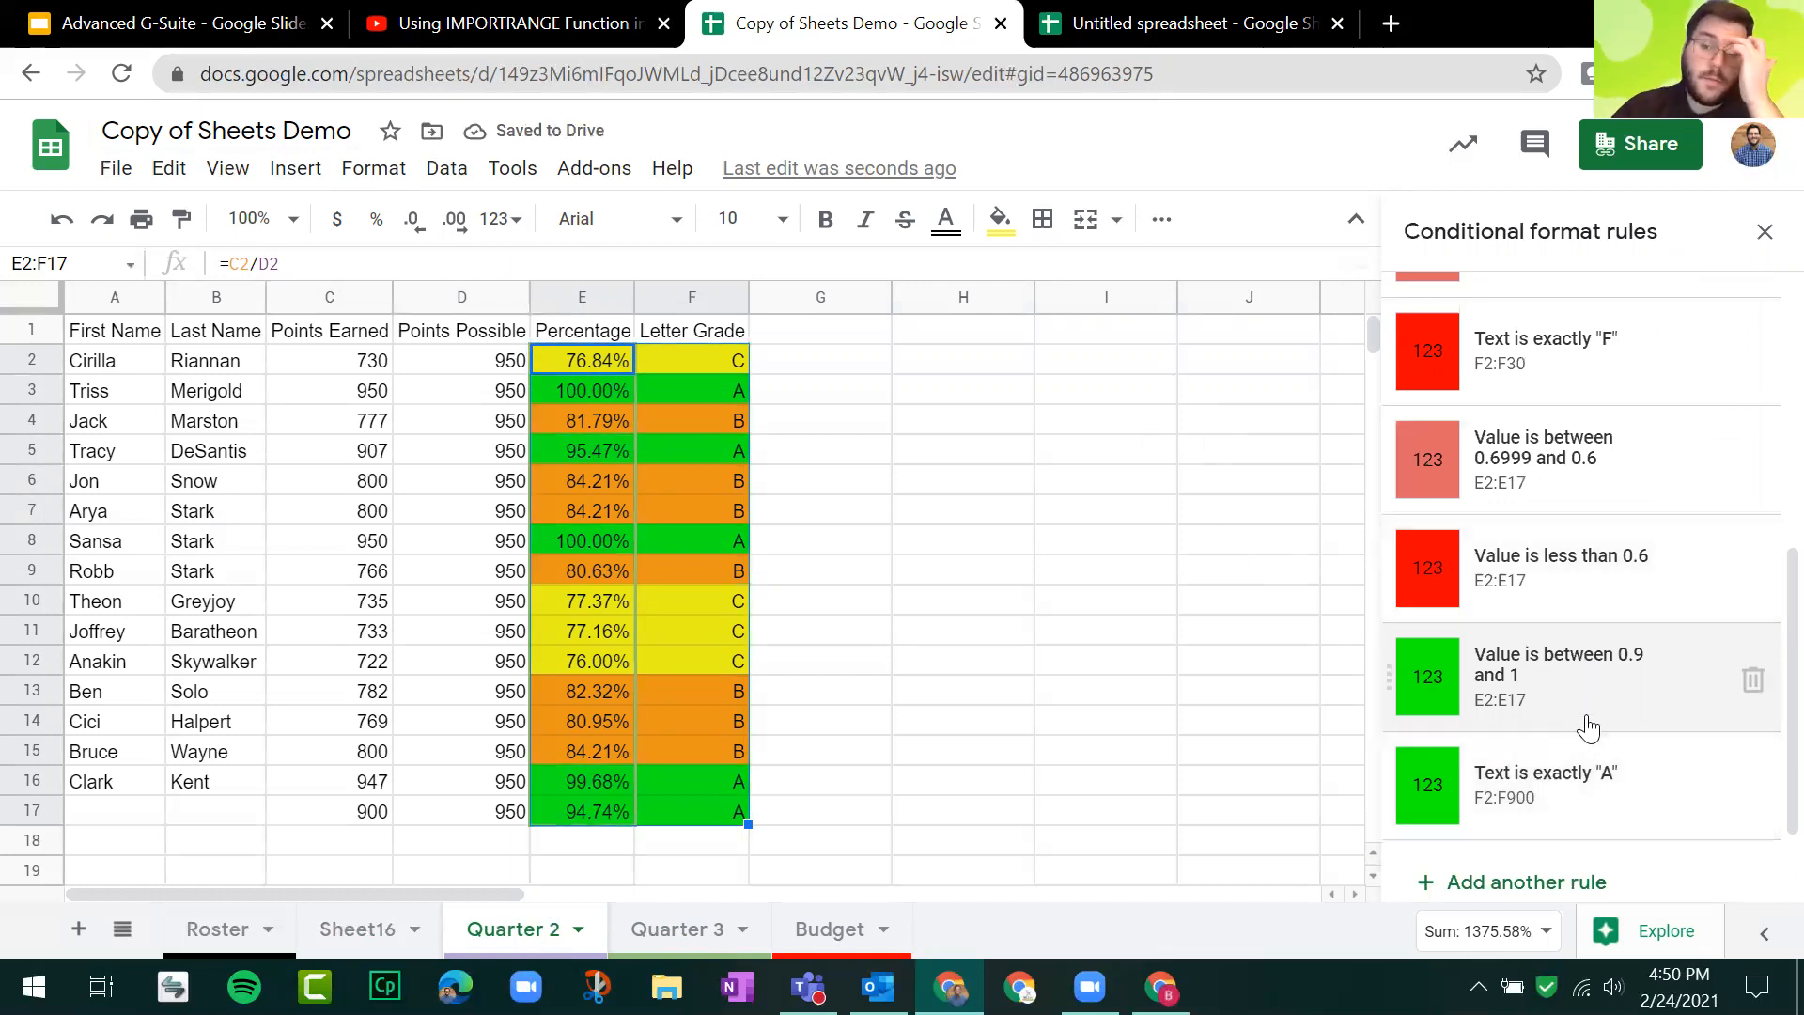
Step: Try the Less than or equal to condition on the 0.9-to-1 percentage rule, review the other condition types, and cancel the edit
left_click(1560, 679)
left_click(1557, 598)
left_click(1631, 602)
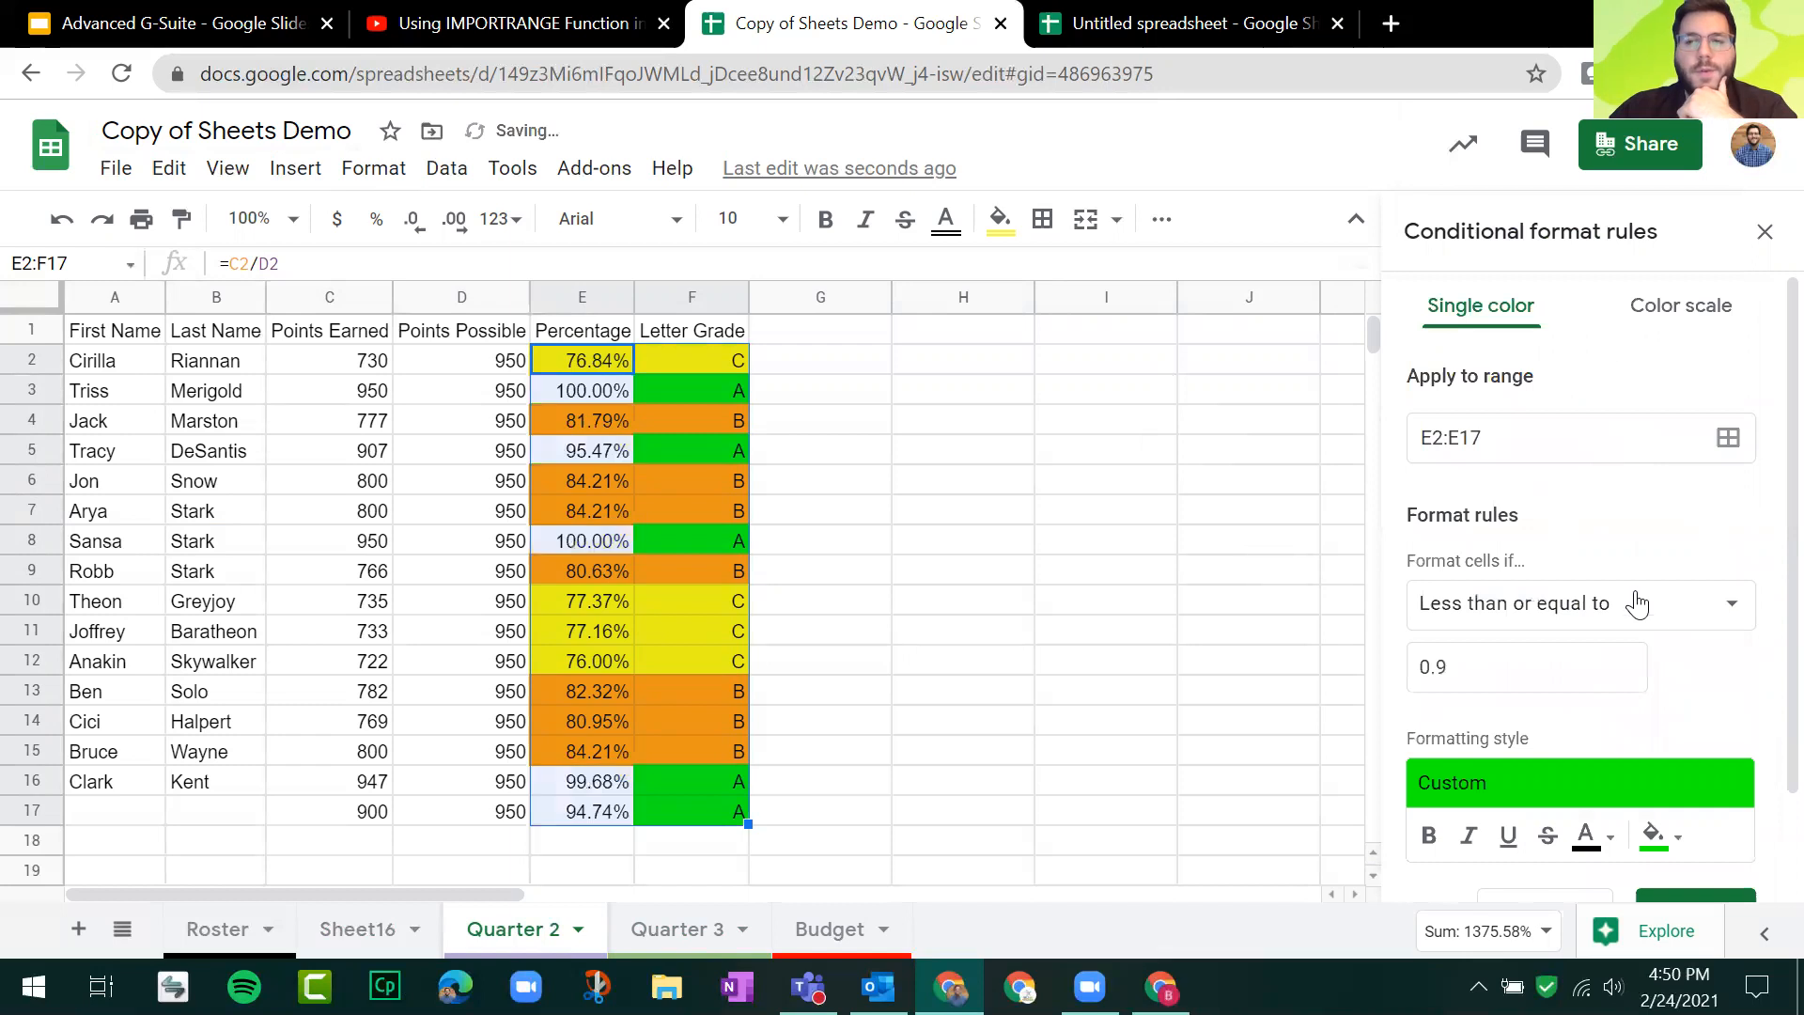
left_click(1631, 612)
scroll(1596, 181, "up", 2)
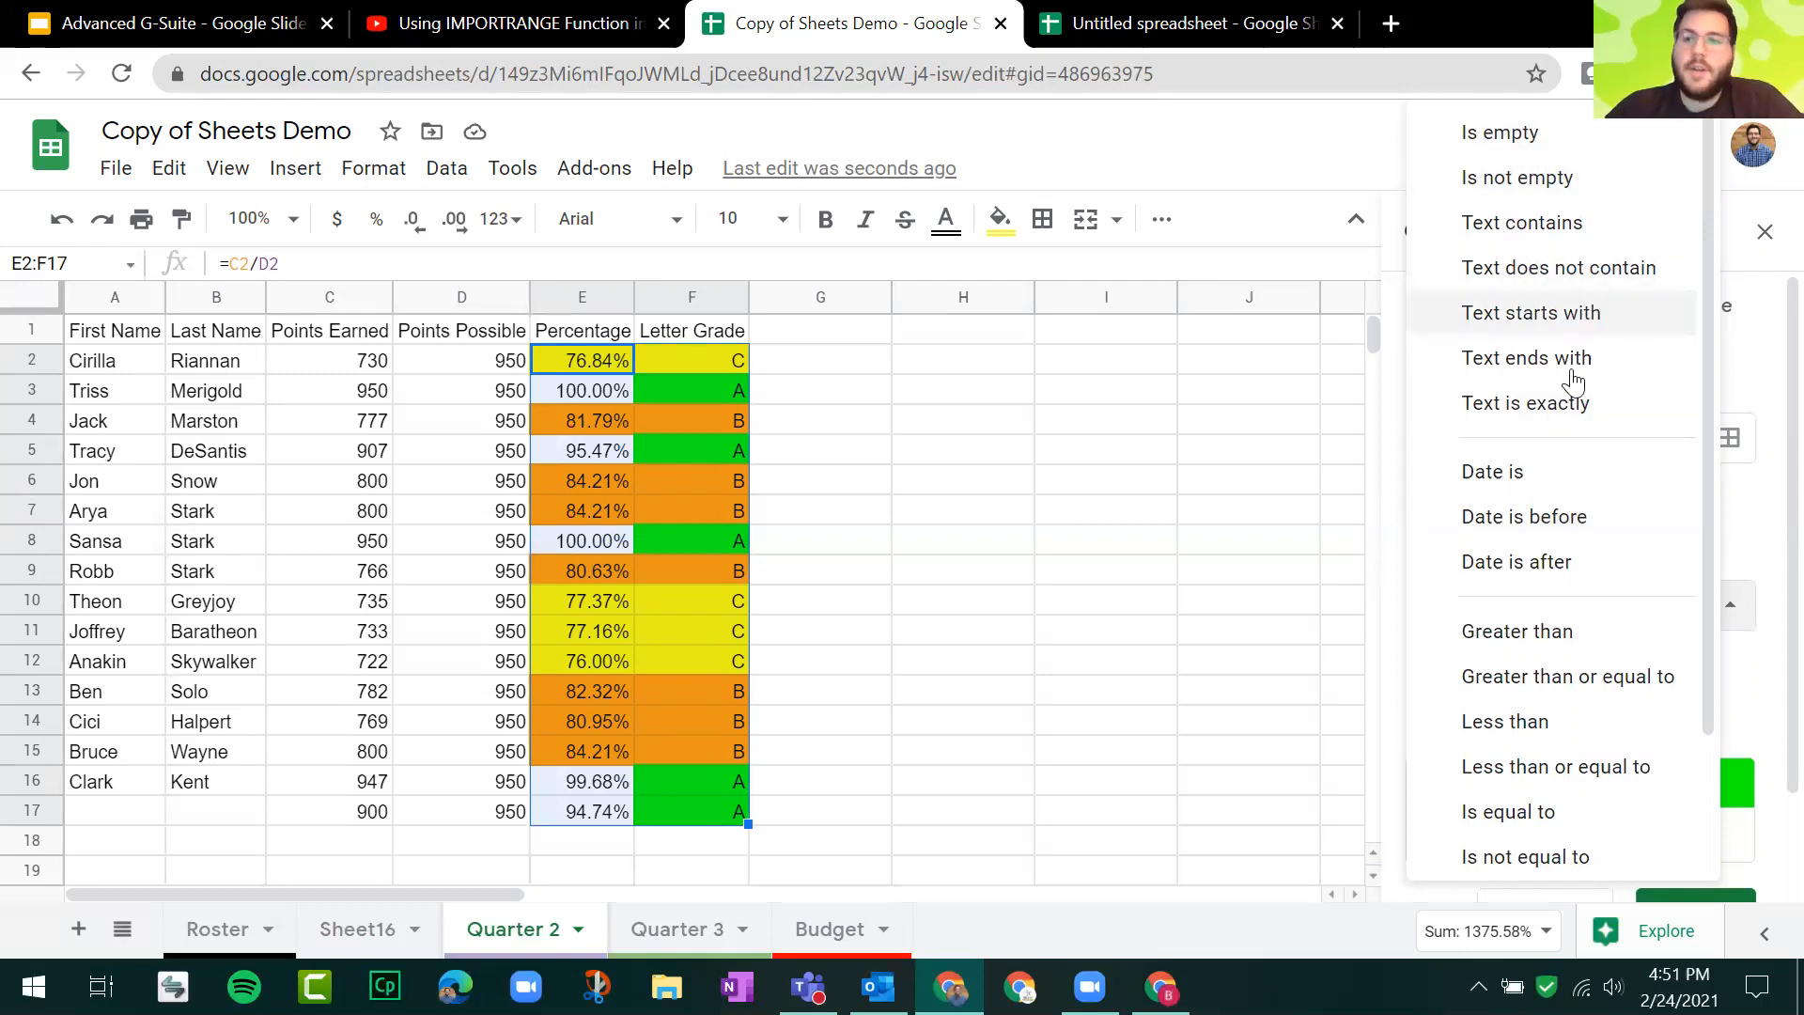
scroll(1564, 375, "down", 2)
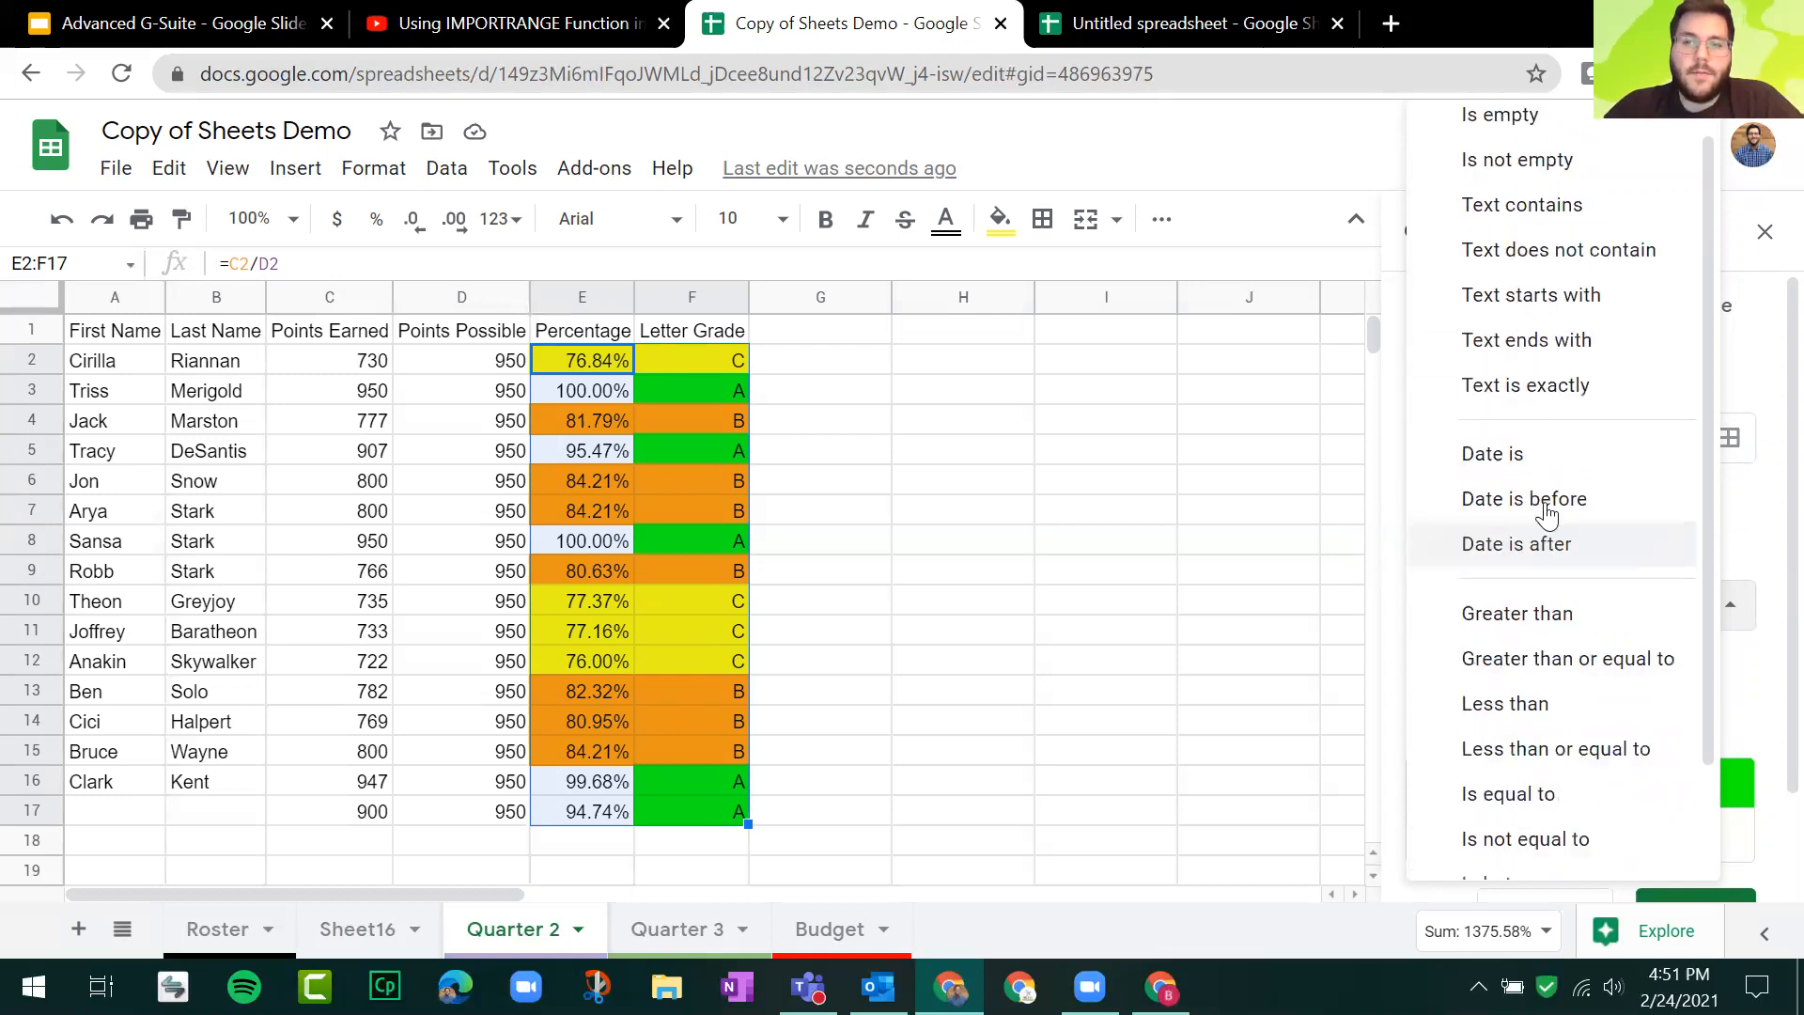
left_click(1759, 537)
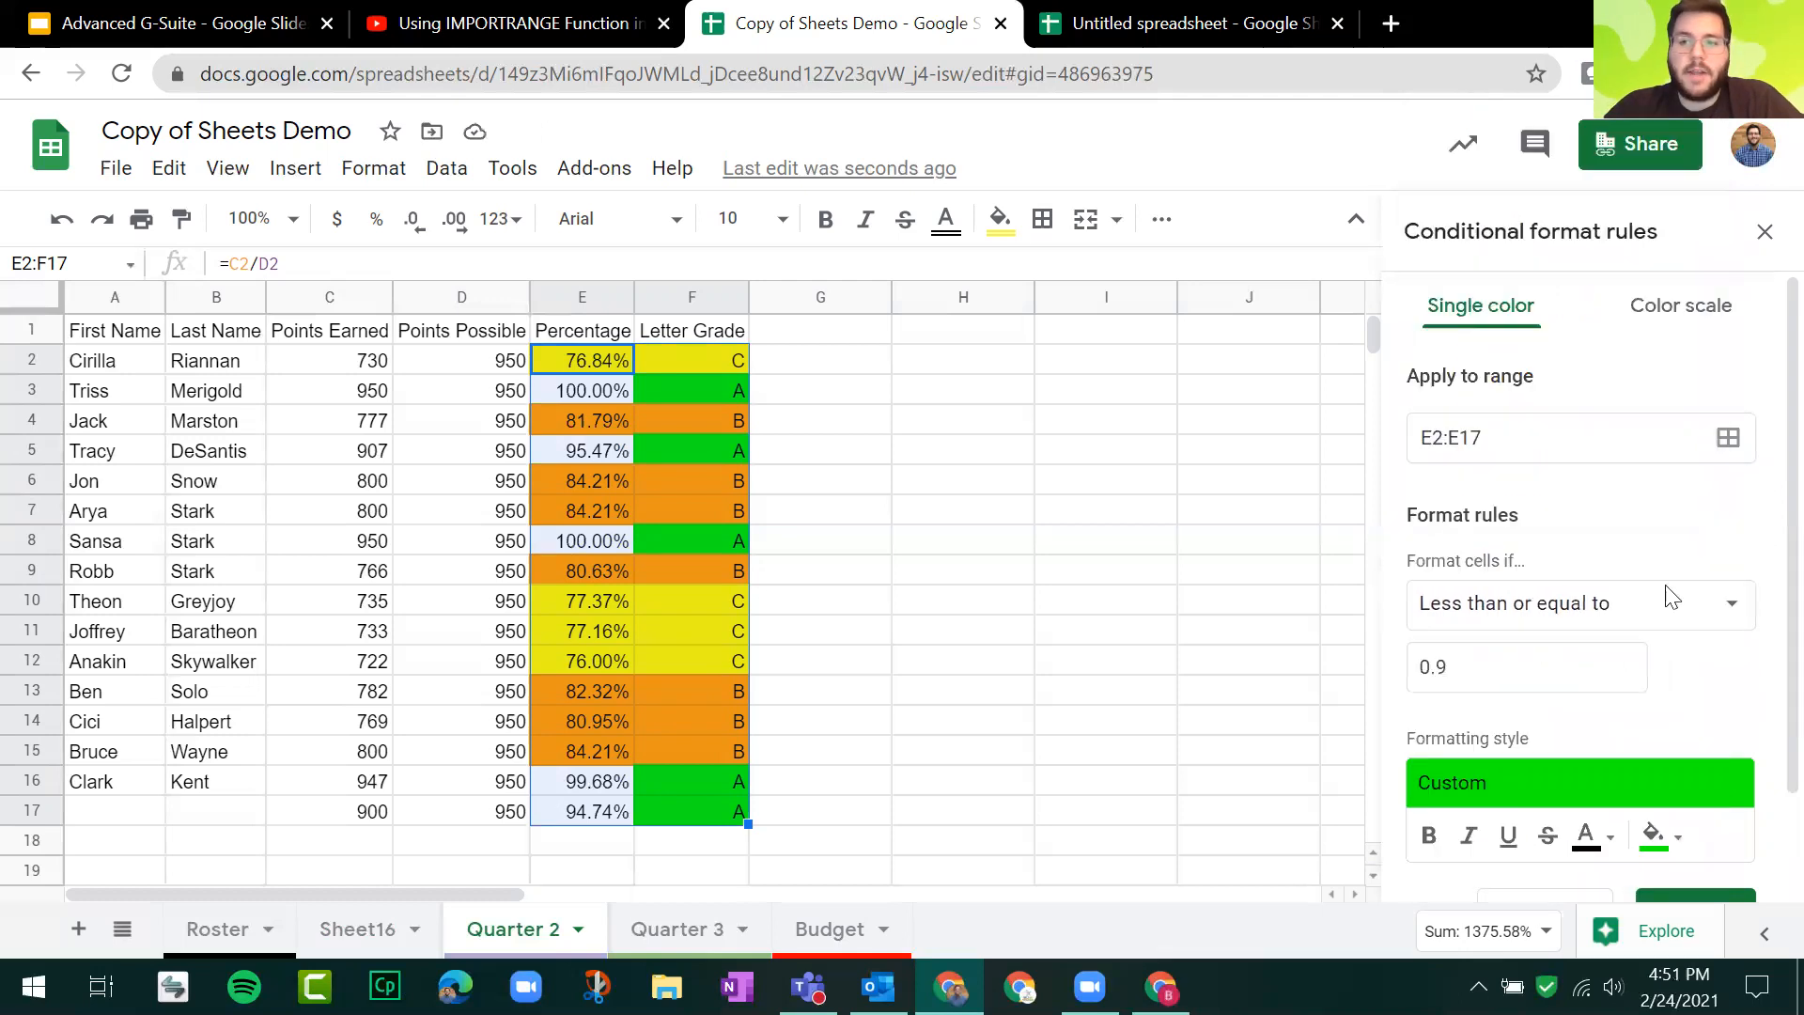
scroll(1559, 770, "down", 2)
left_click(1548, 784)
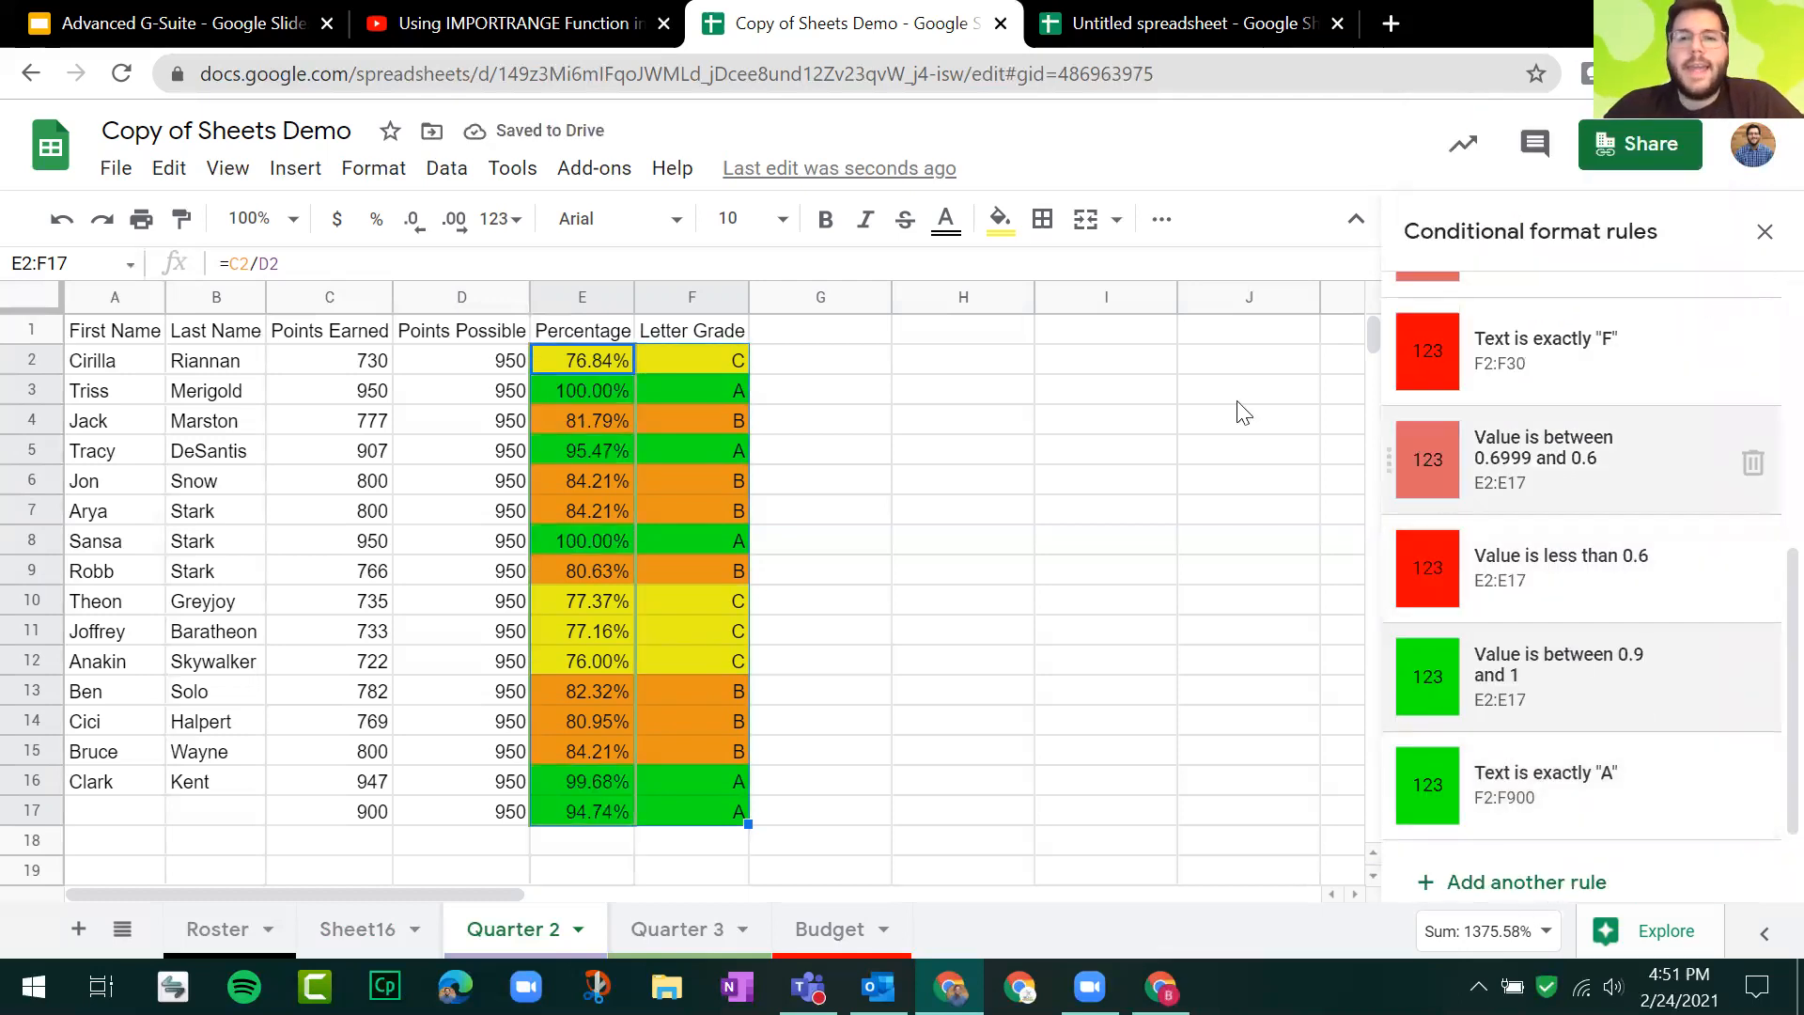
Step: Review the conditional format rules for F2:F17, inspect the condition of the "C" rule, and close the rules without changes
left_click_drag(703, 365, 694, 813)
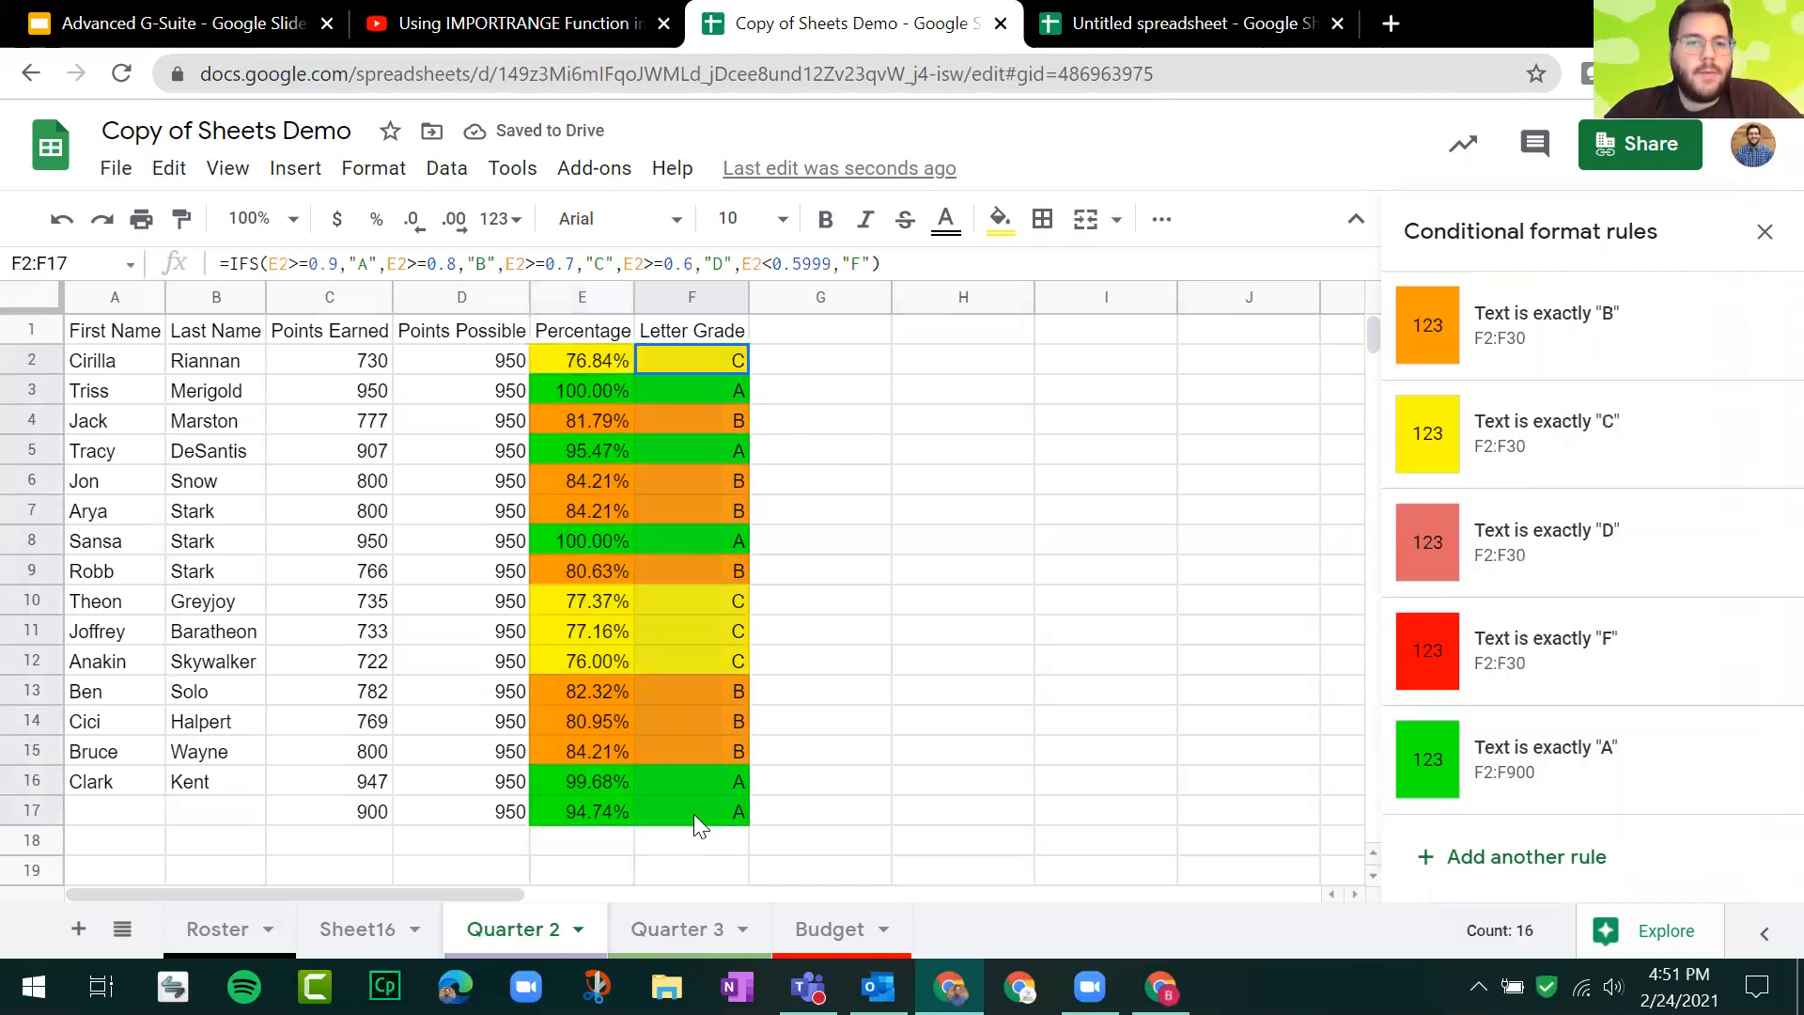
left_click(1544, 425)
scroll(1523, 444, "down", 2)
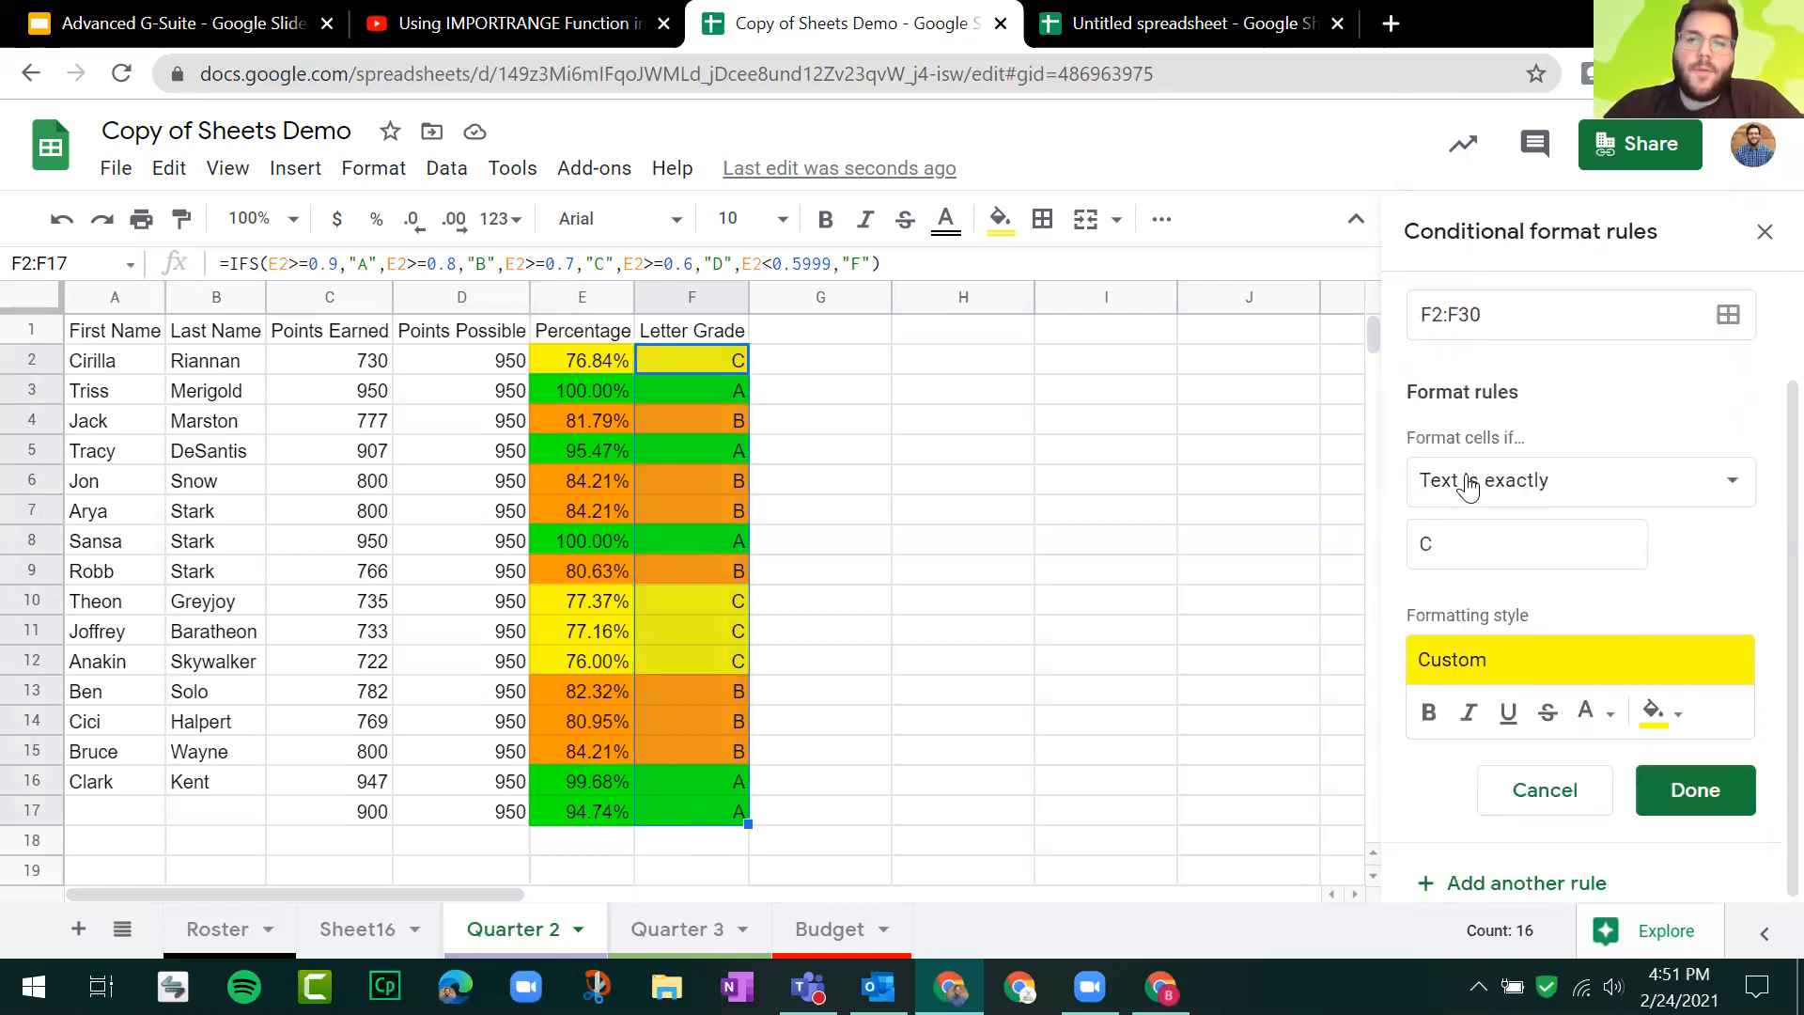
left_click(1463, 498)
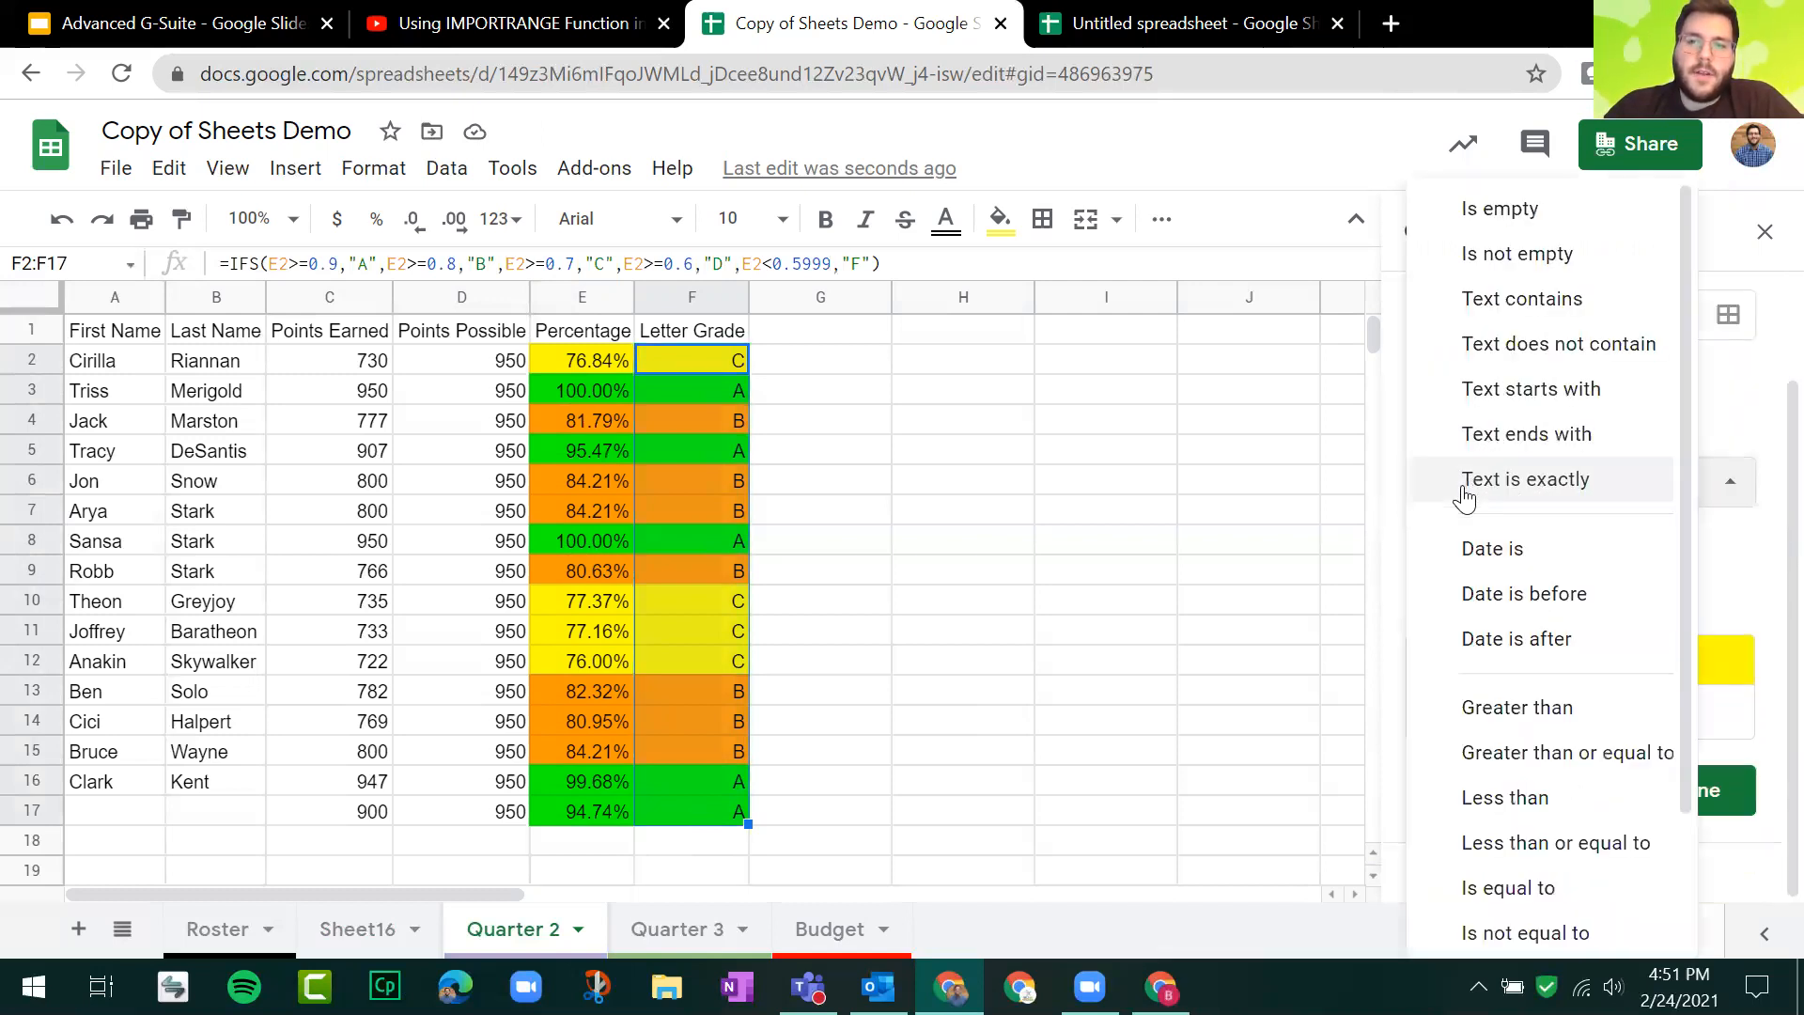
left_click(1520, 480)
left_click_drag(1462, 548, 1389, 551)
left_click(1705, 562)
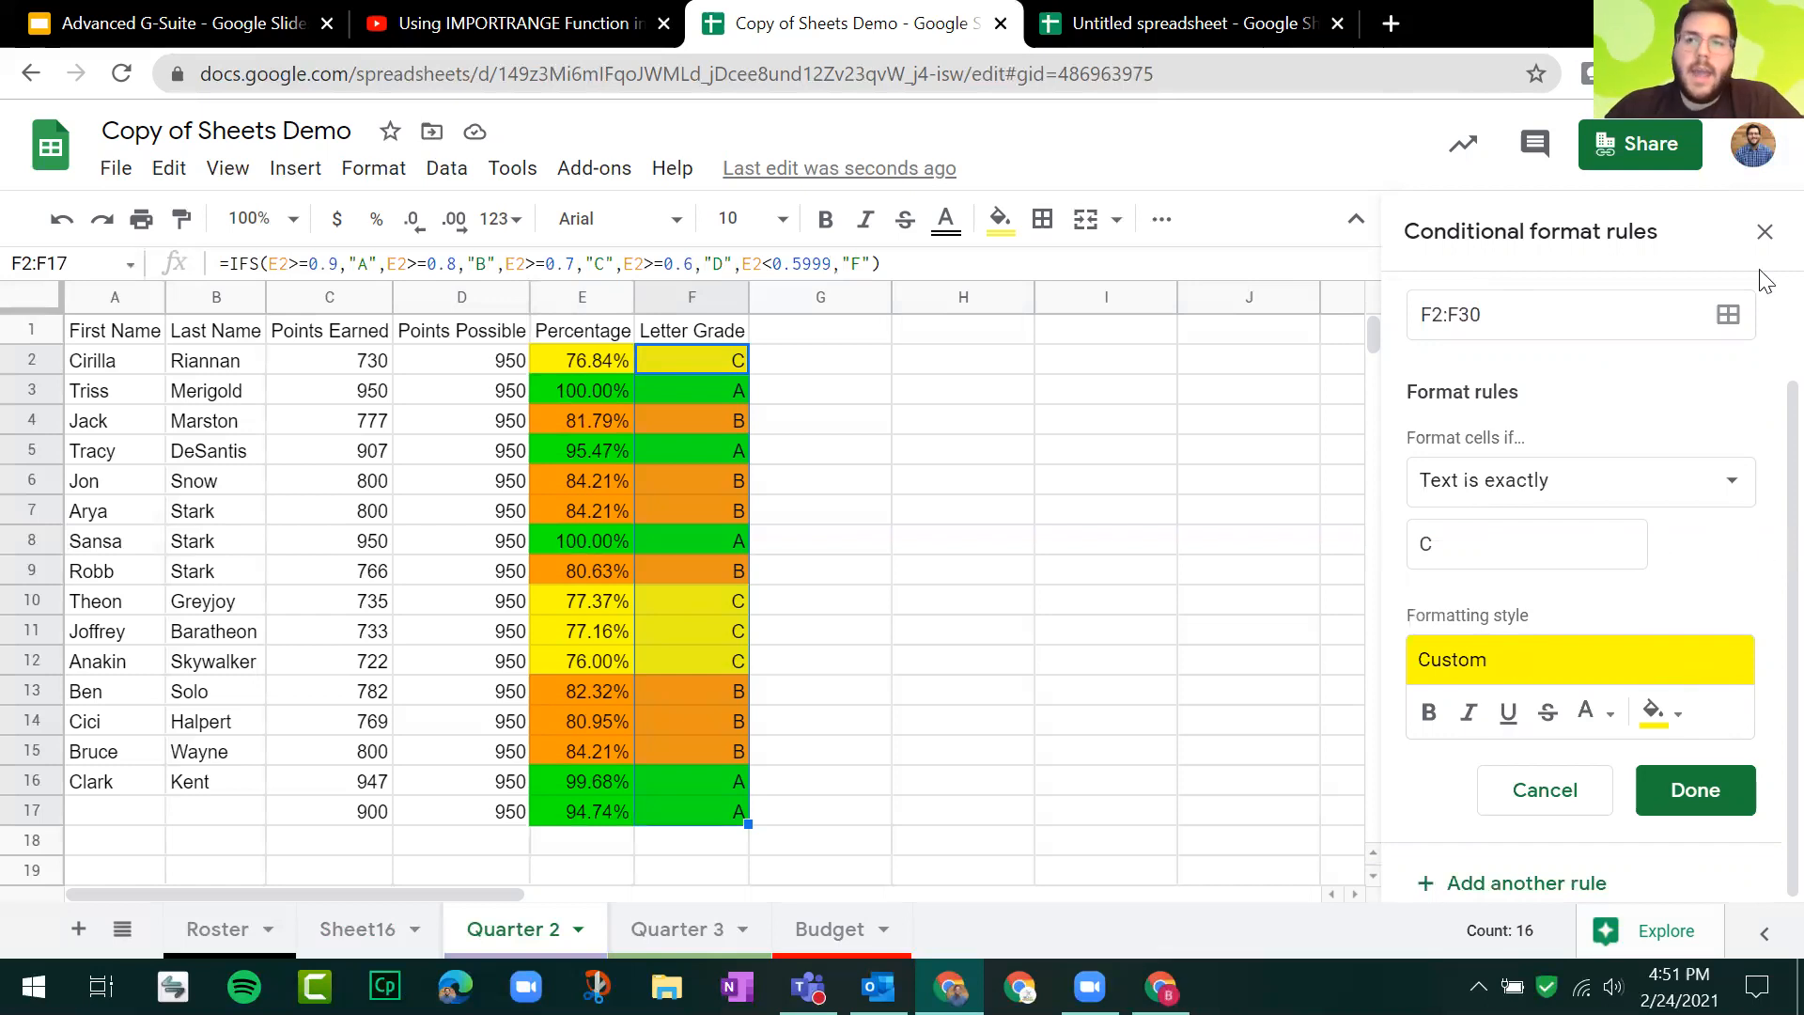
left_click(1764, 231)
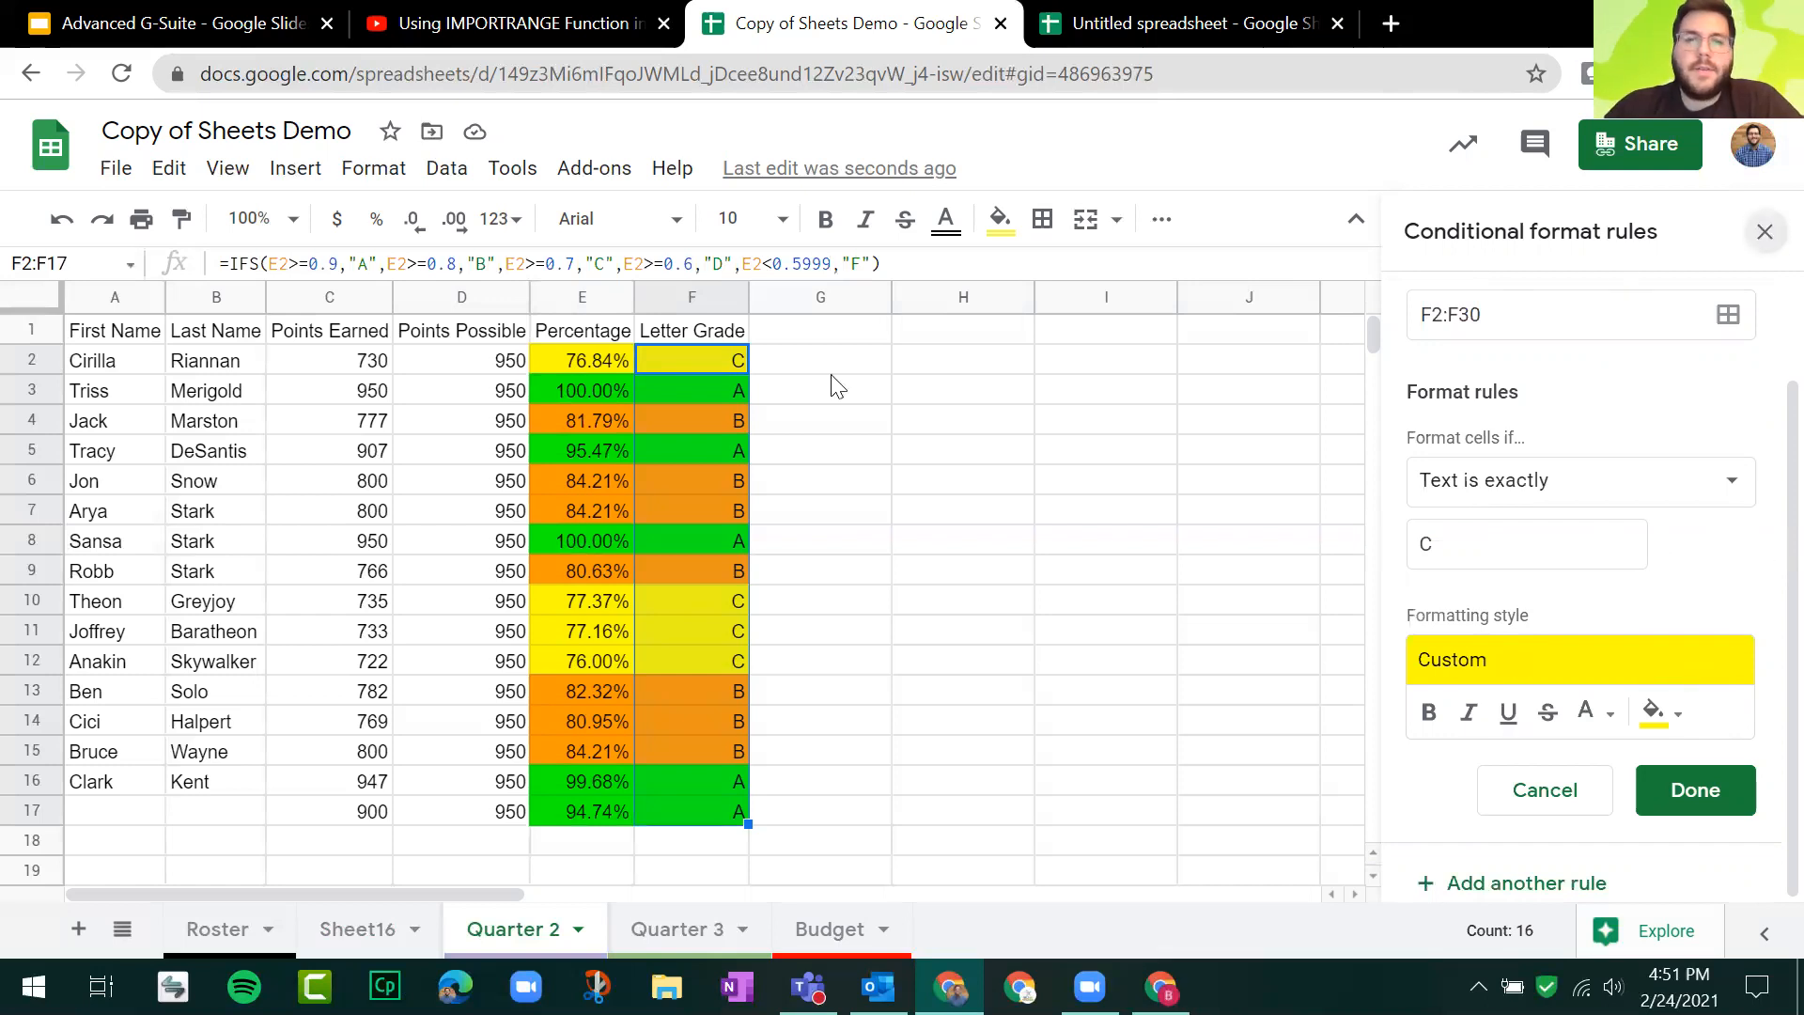
Step: Set the Points Earned in C2 to 800 and check the Percentage and Letter Grade formulas in row 2
left_click(440, 372)
left_click(722, 371)
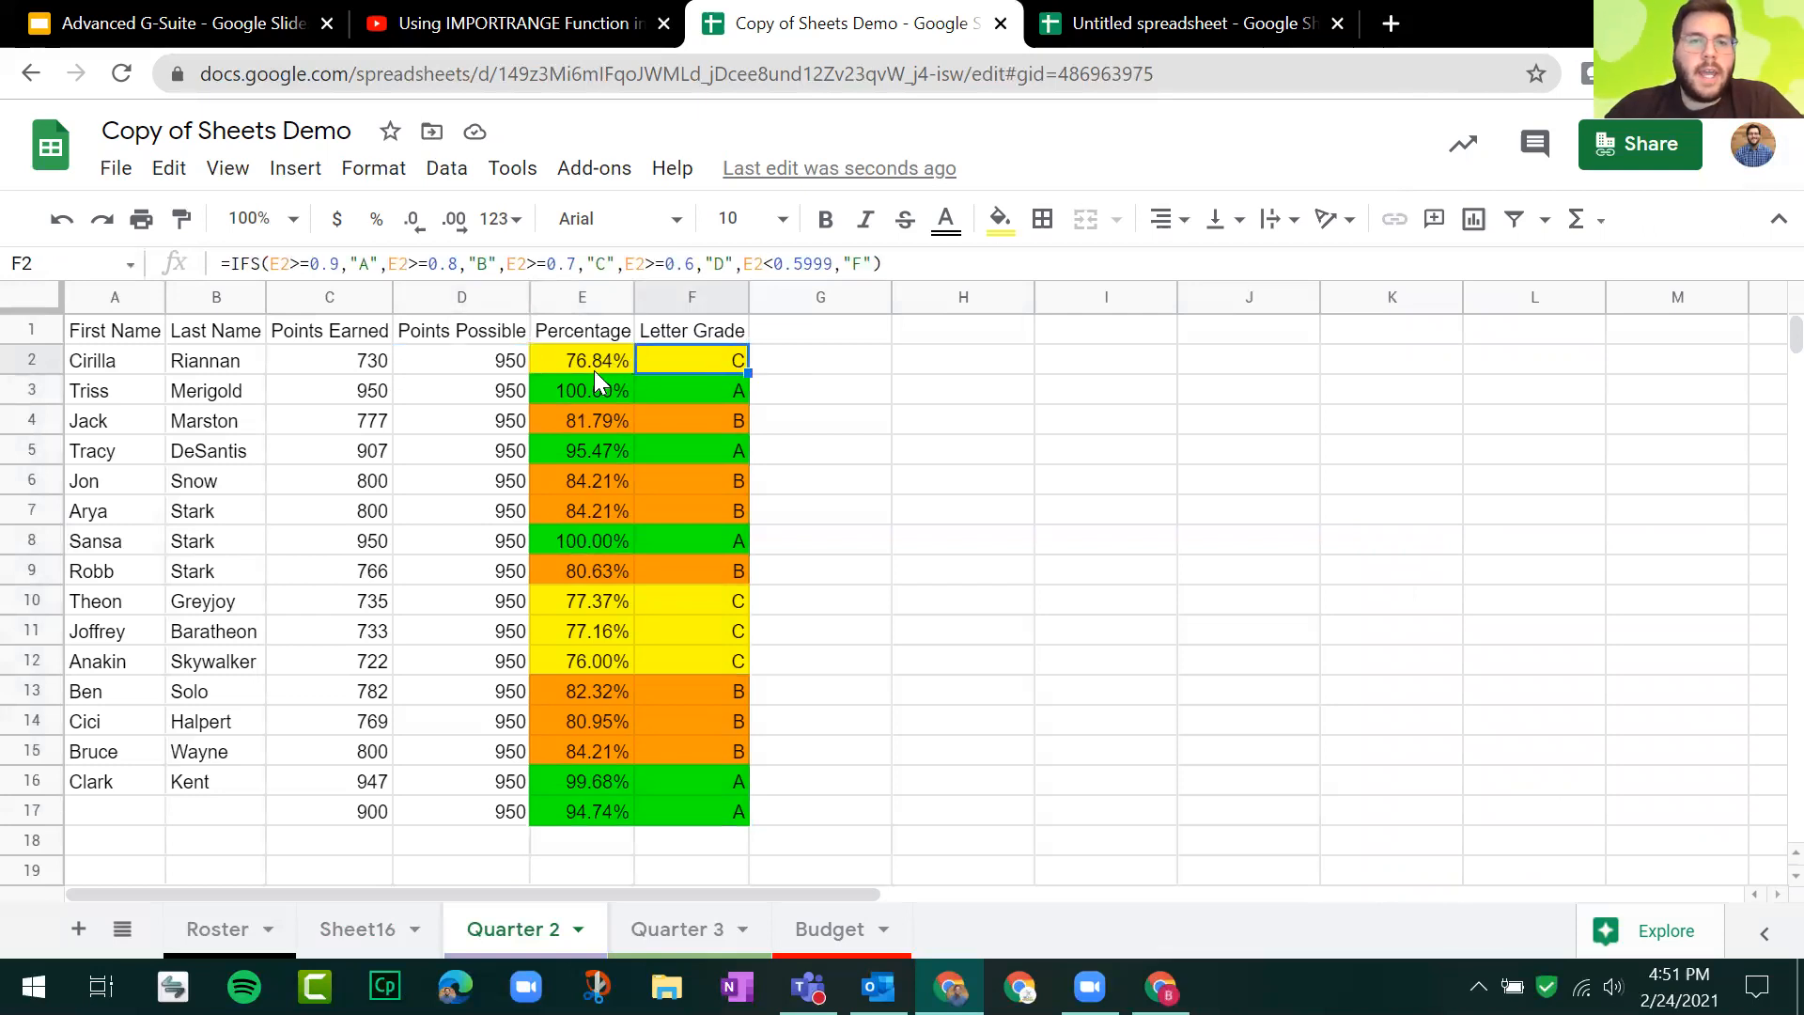
left_click(573, 363)
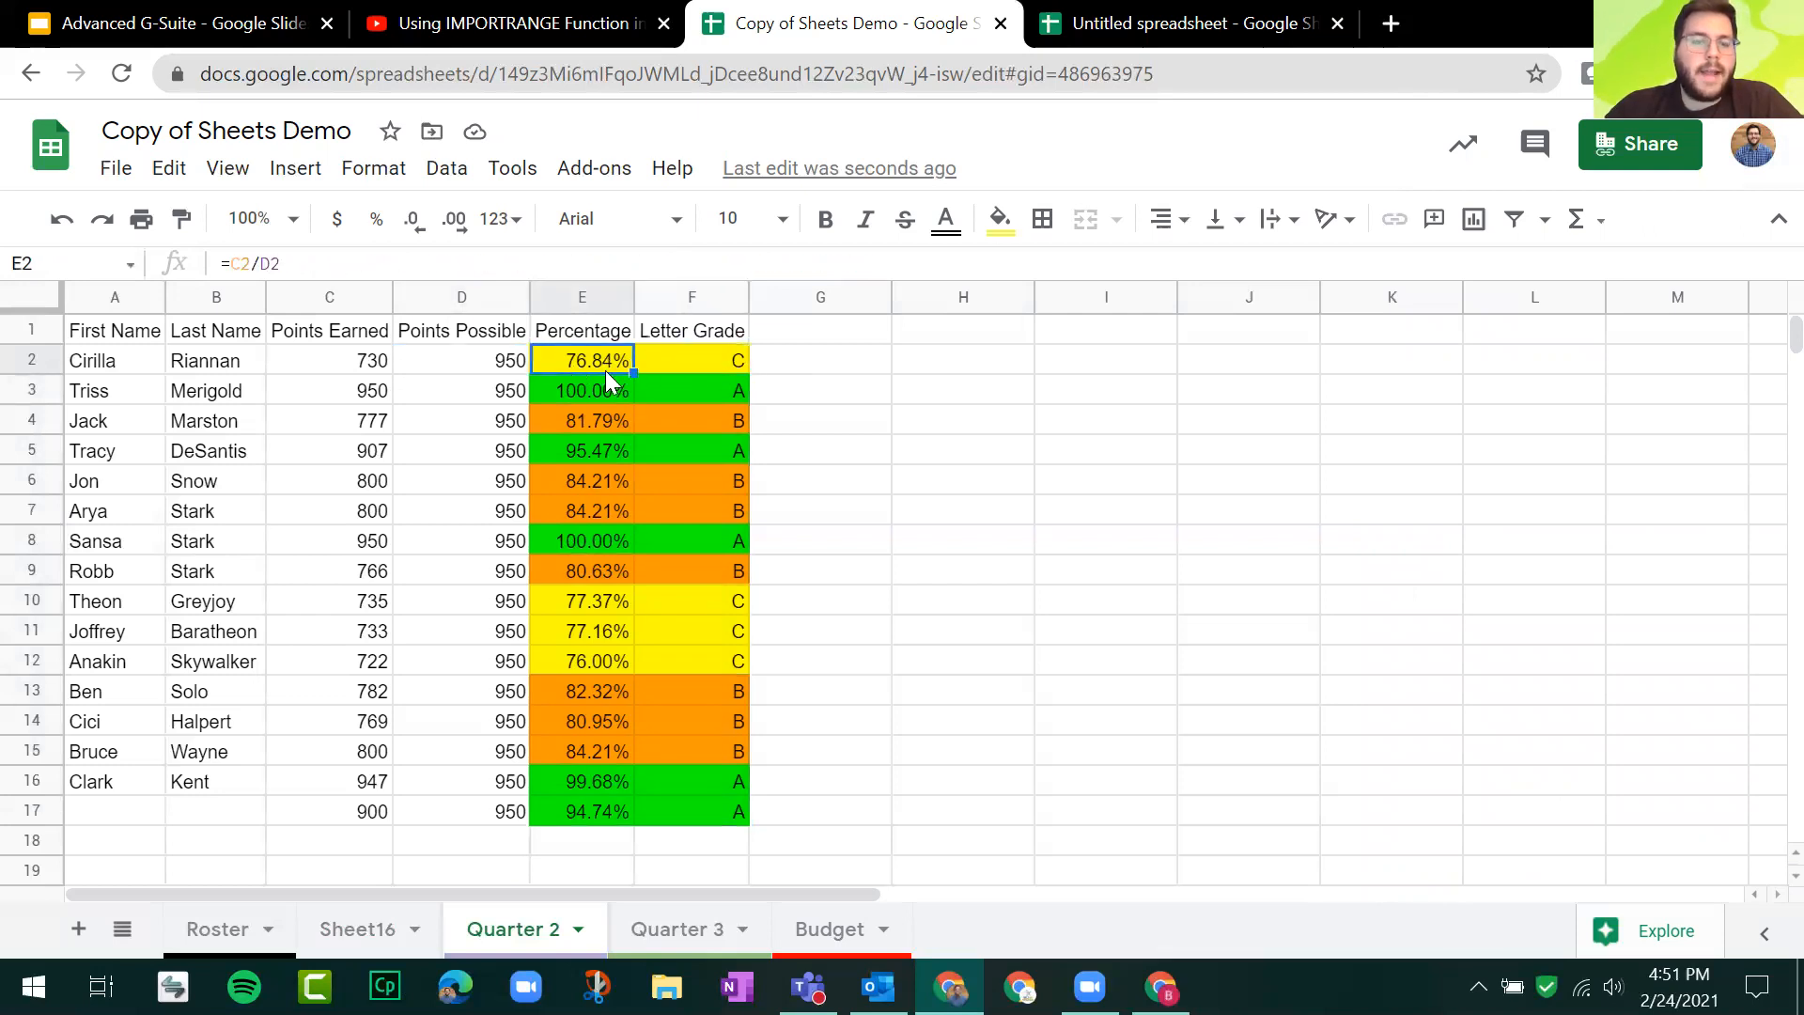
left_click(364, 366)
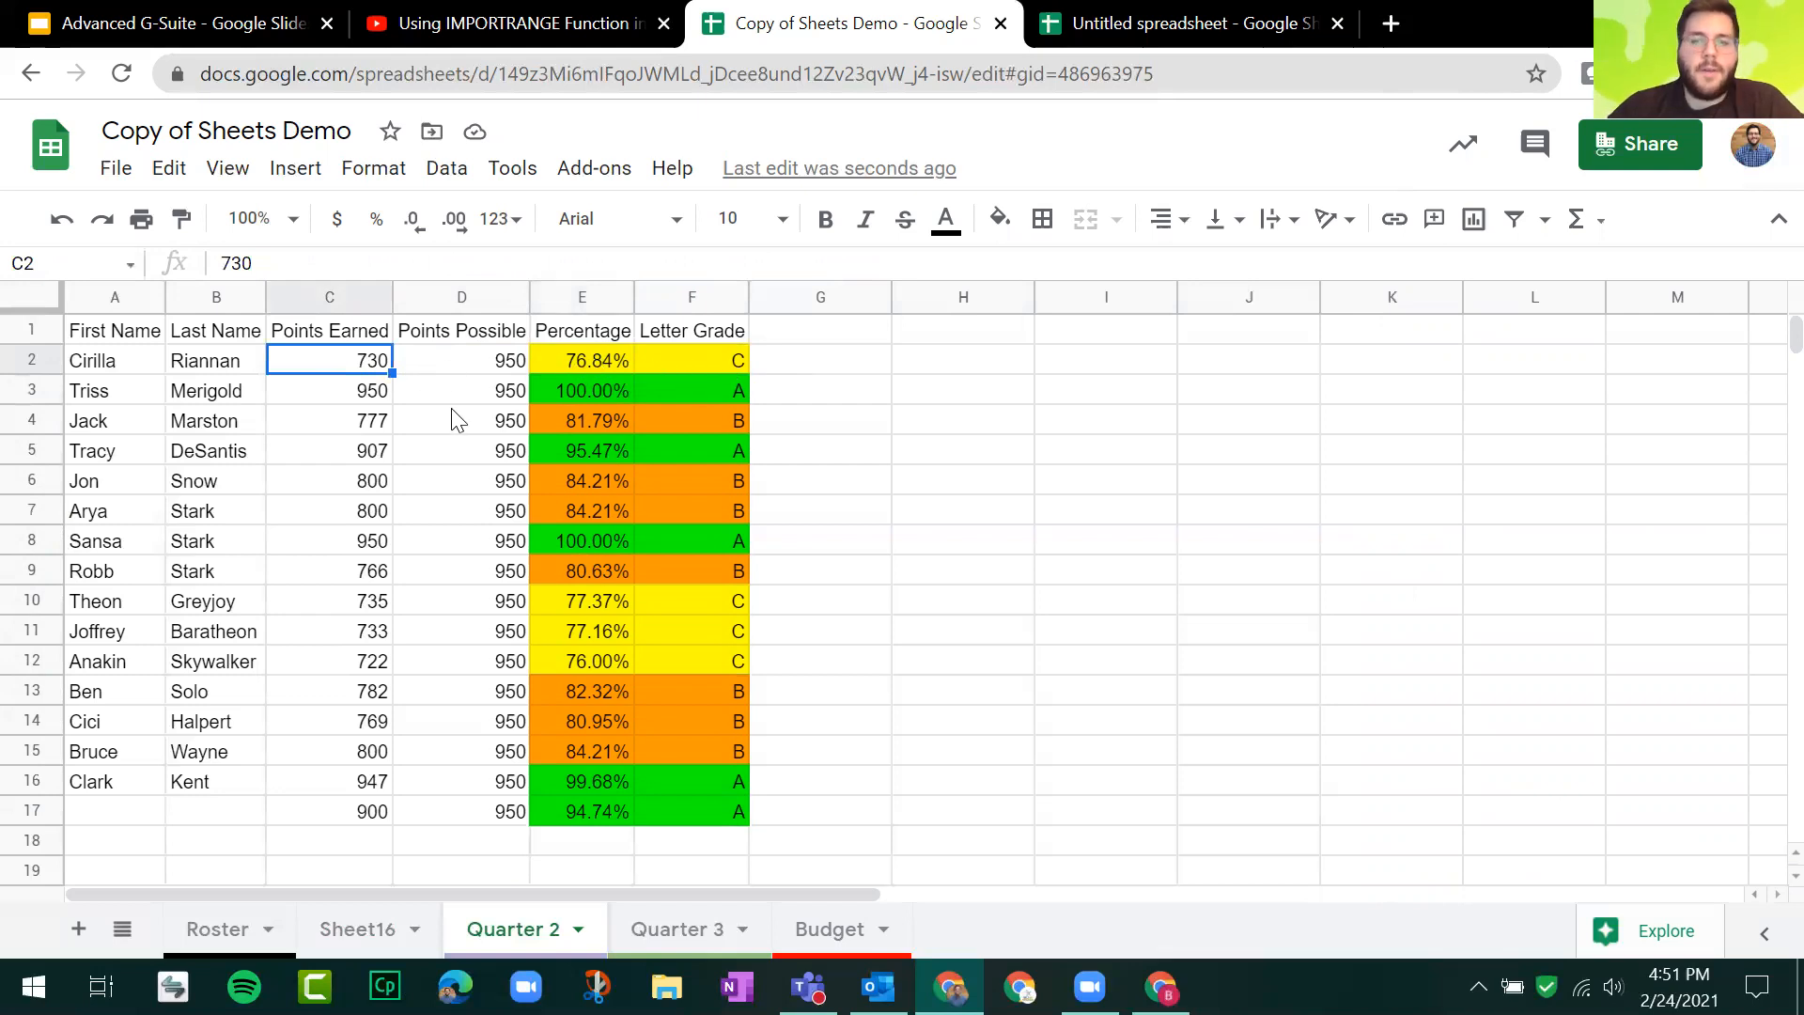
type("8")
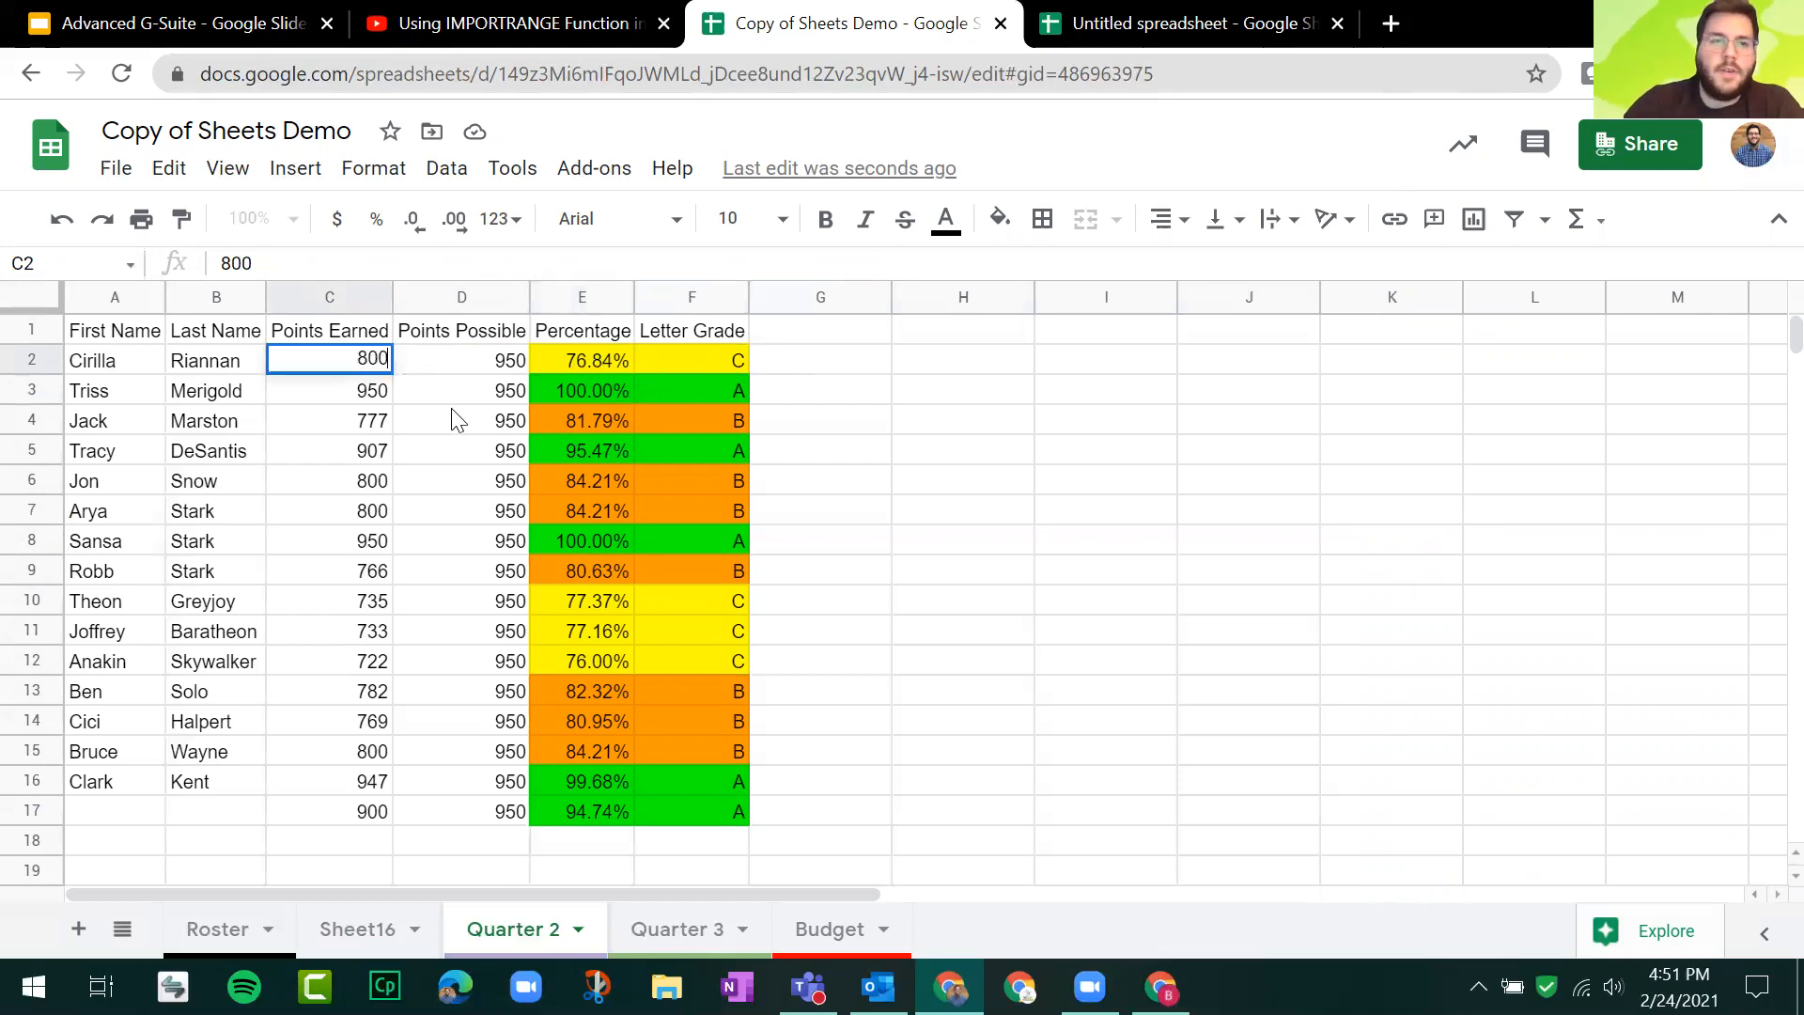
type("00")
key("Return")
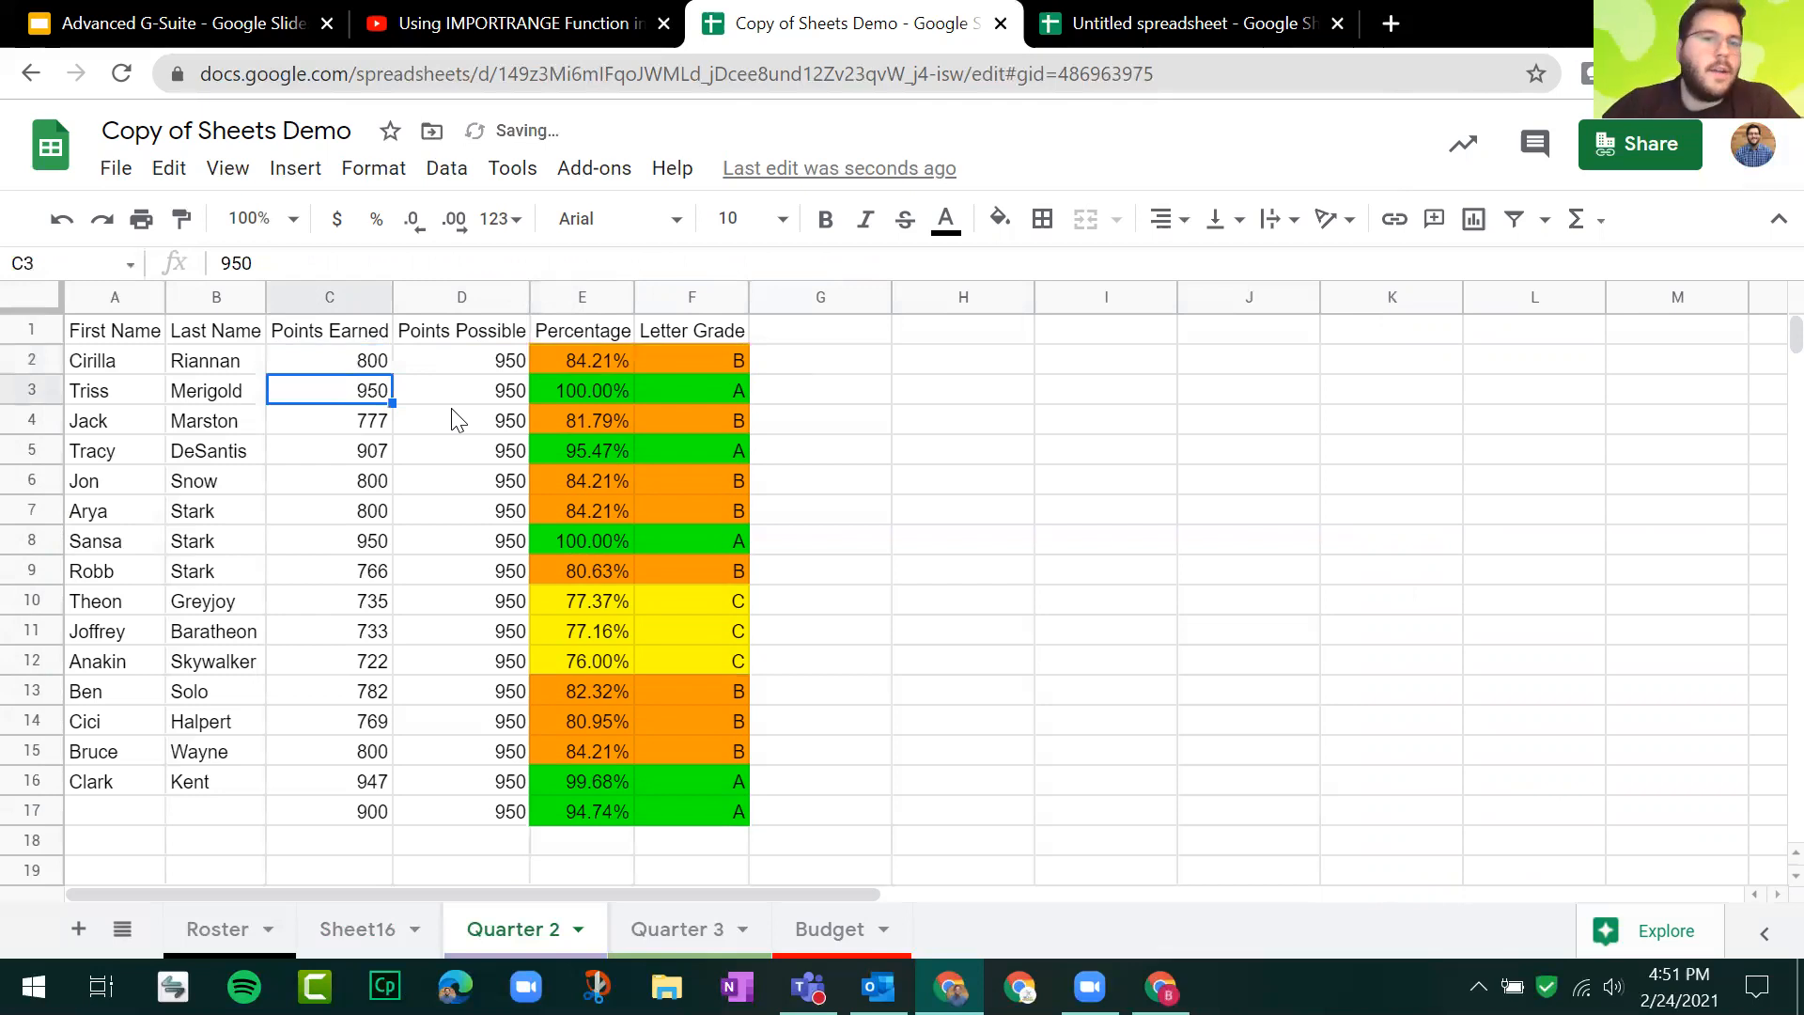
left_click(620, 353)
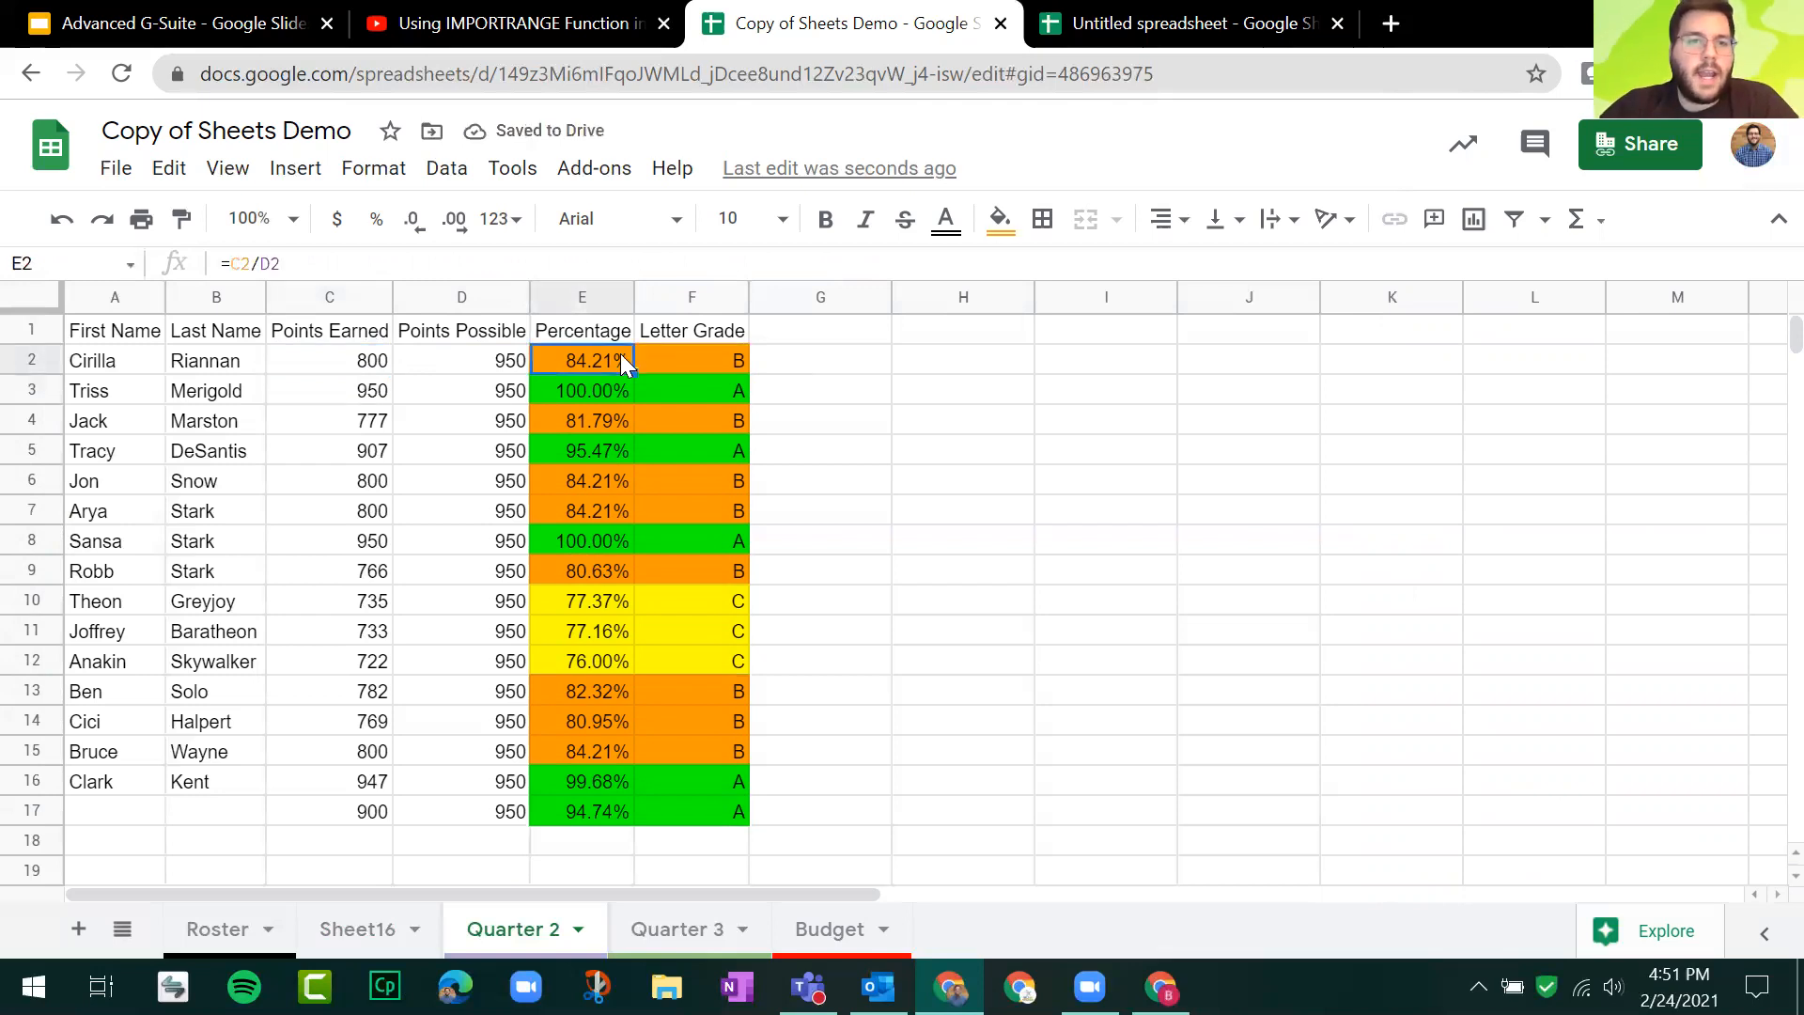
left_click(691, 361)
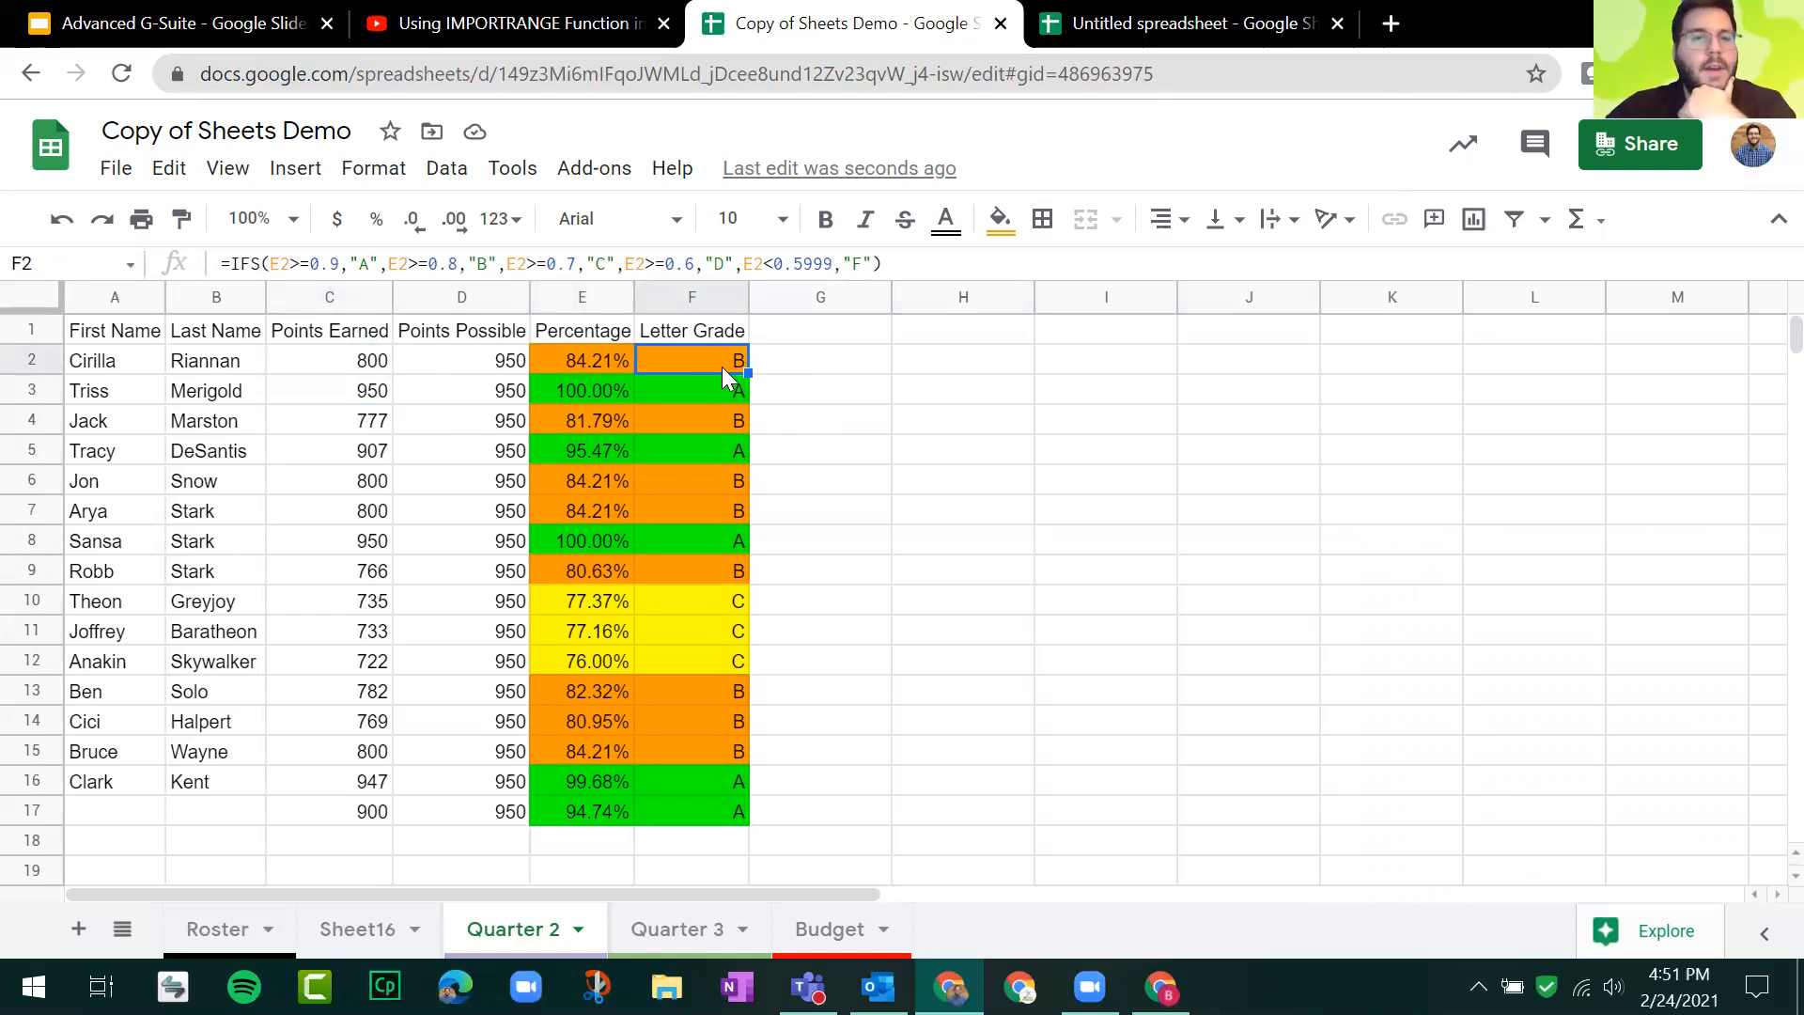
Step: Open the letter-grade formula in F2 and read the description of the IFS function in the formula help
triple_click(383, 264)
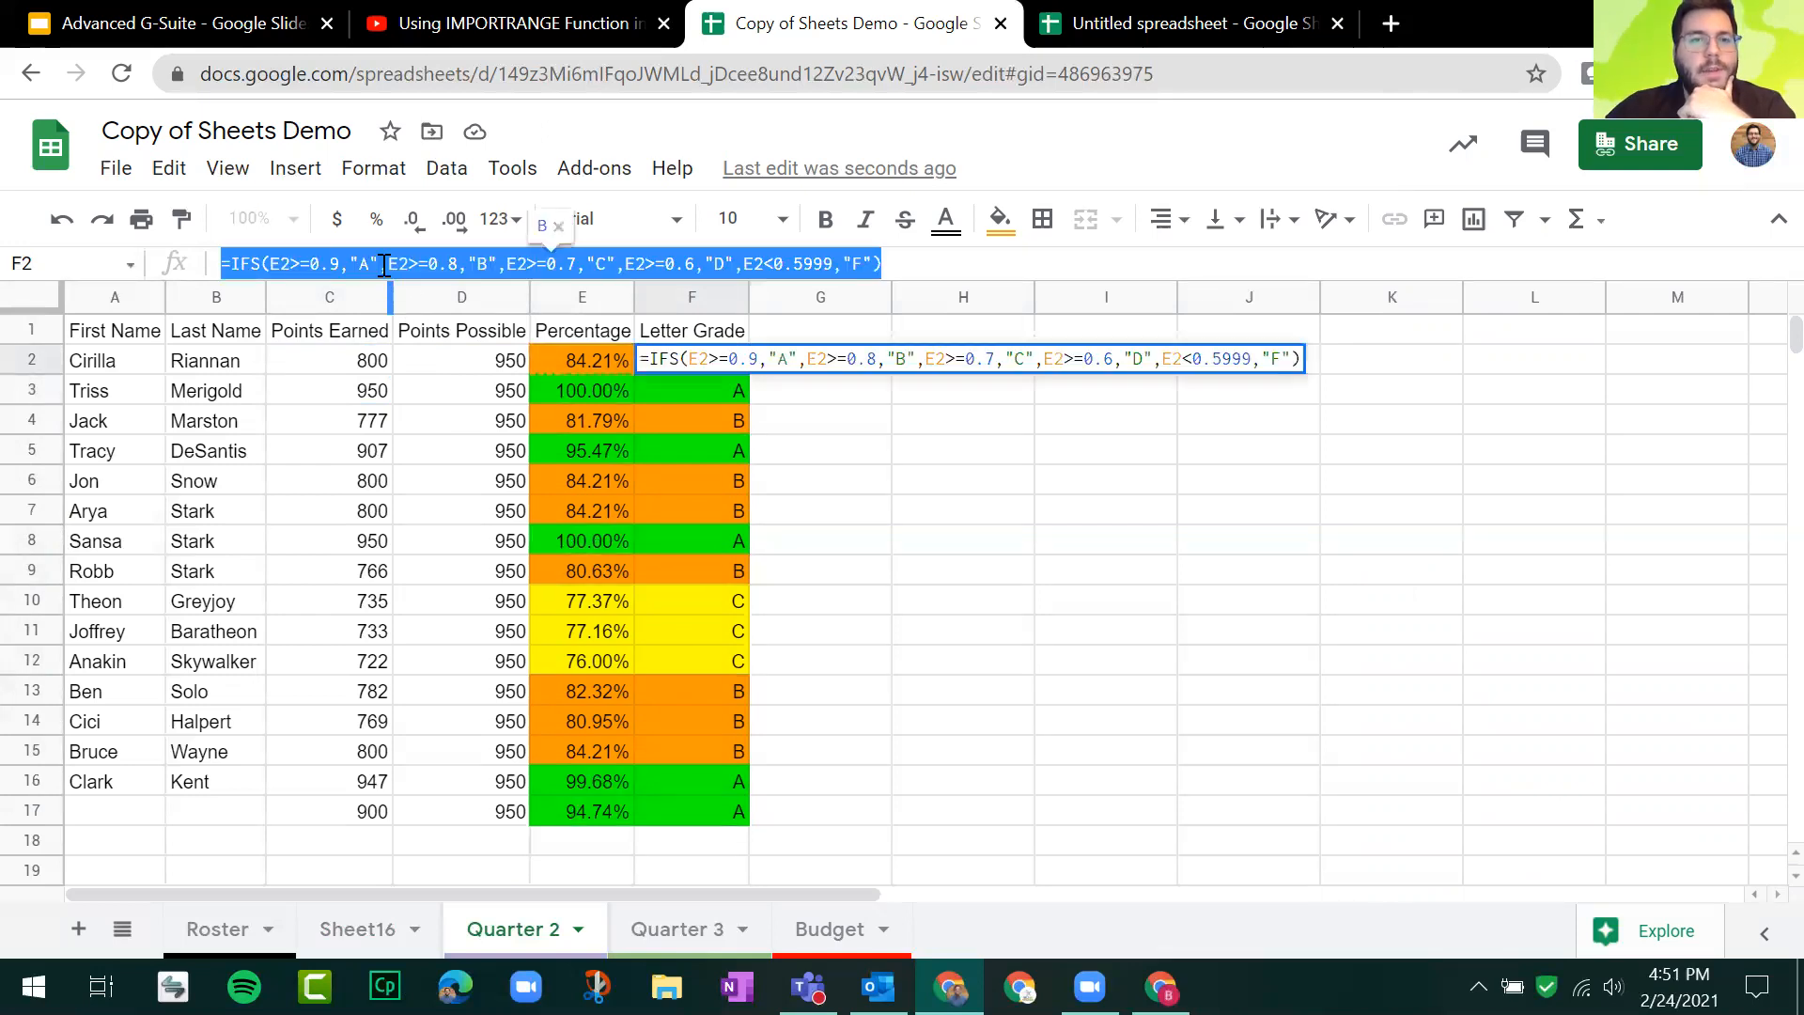
left_click(395, 263)
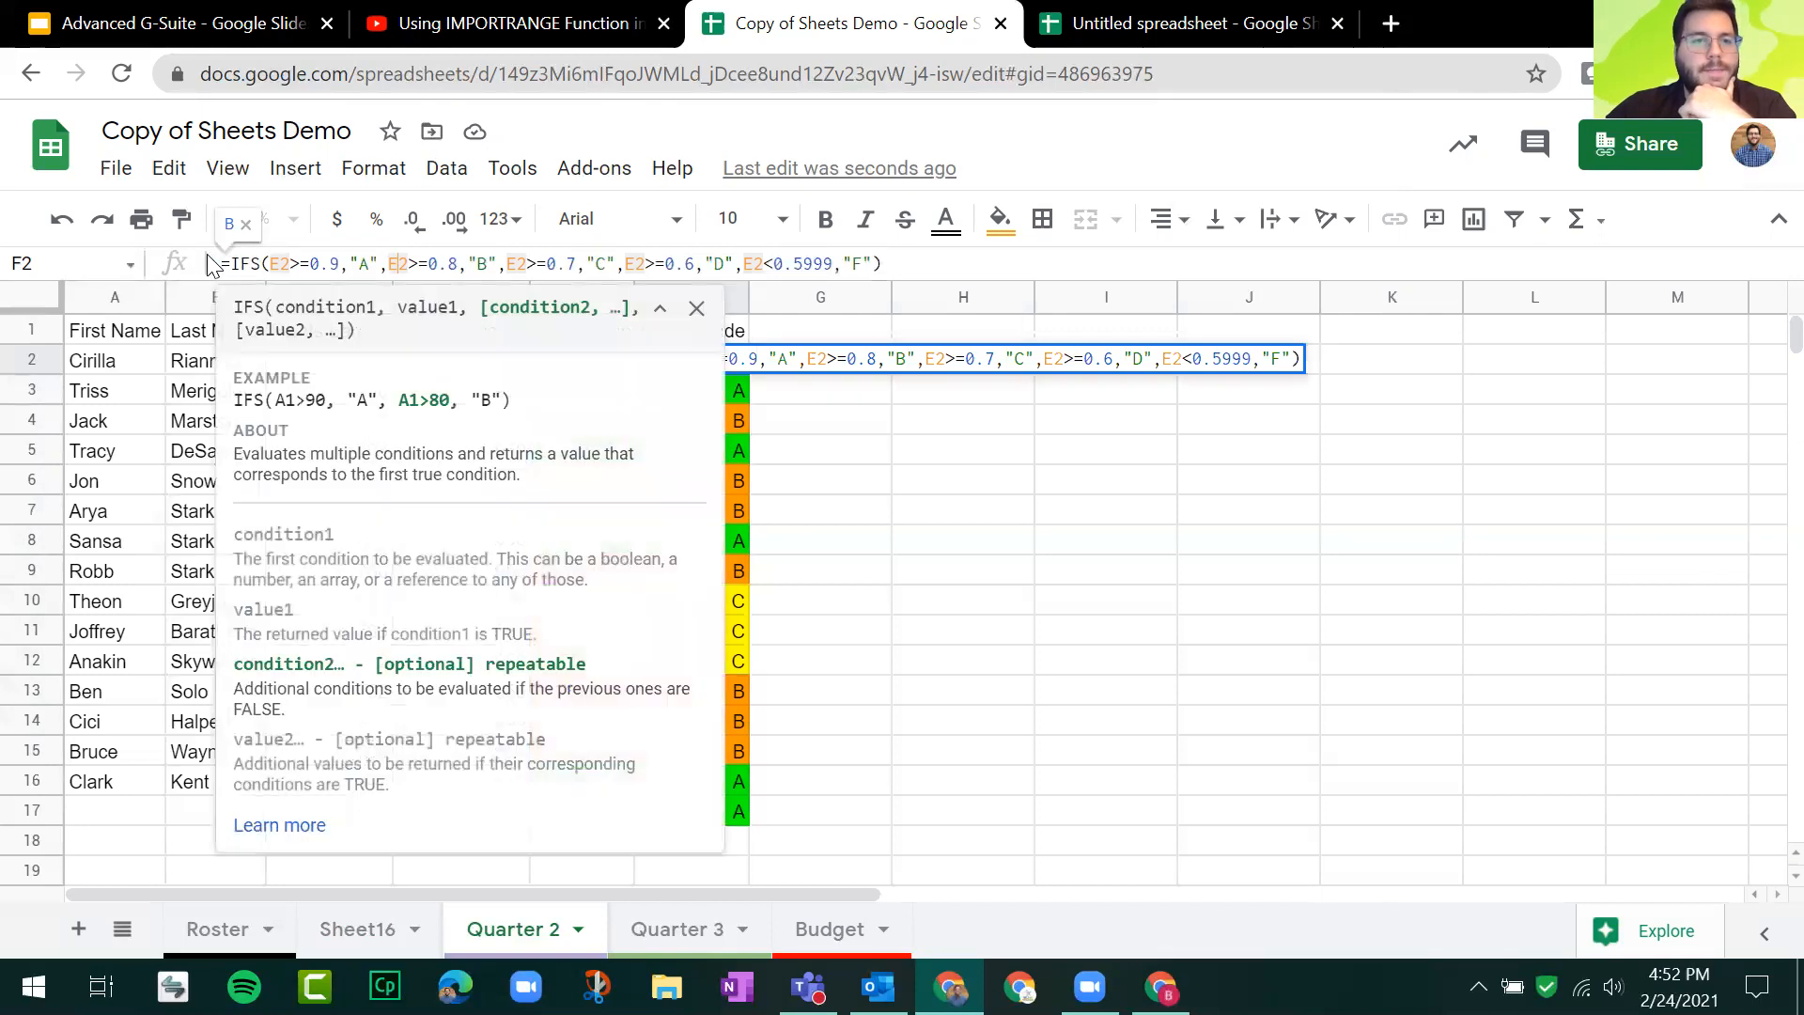
left_click_drag(242, 453, 573, 485)
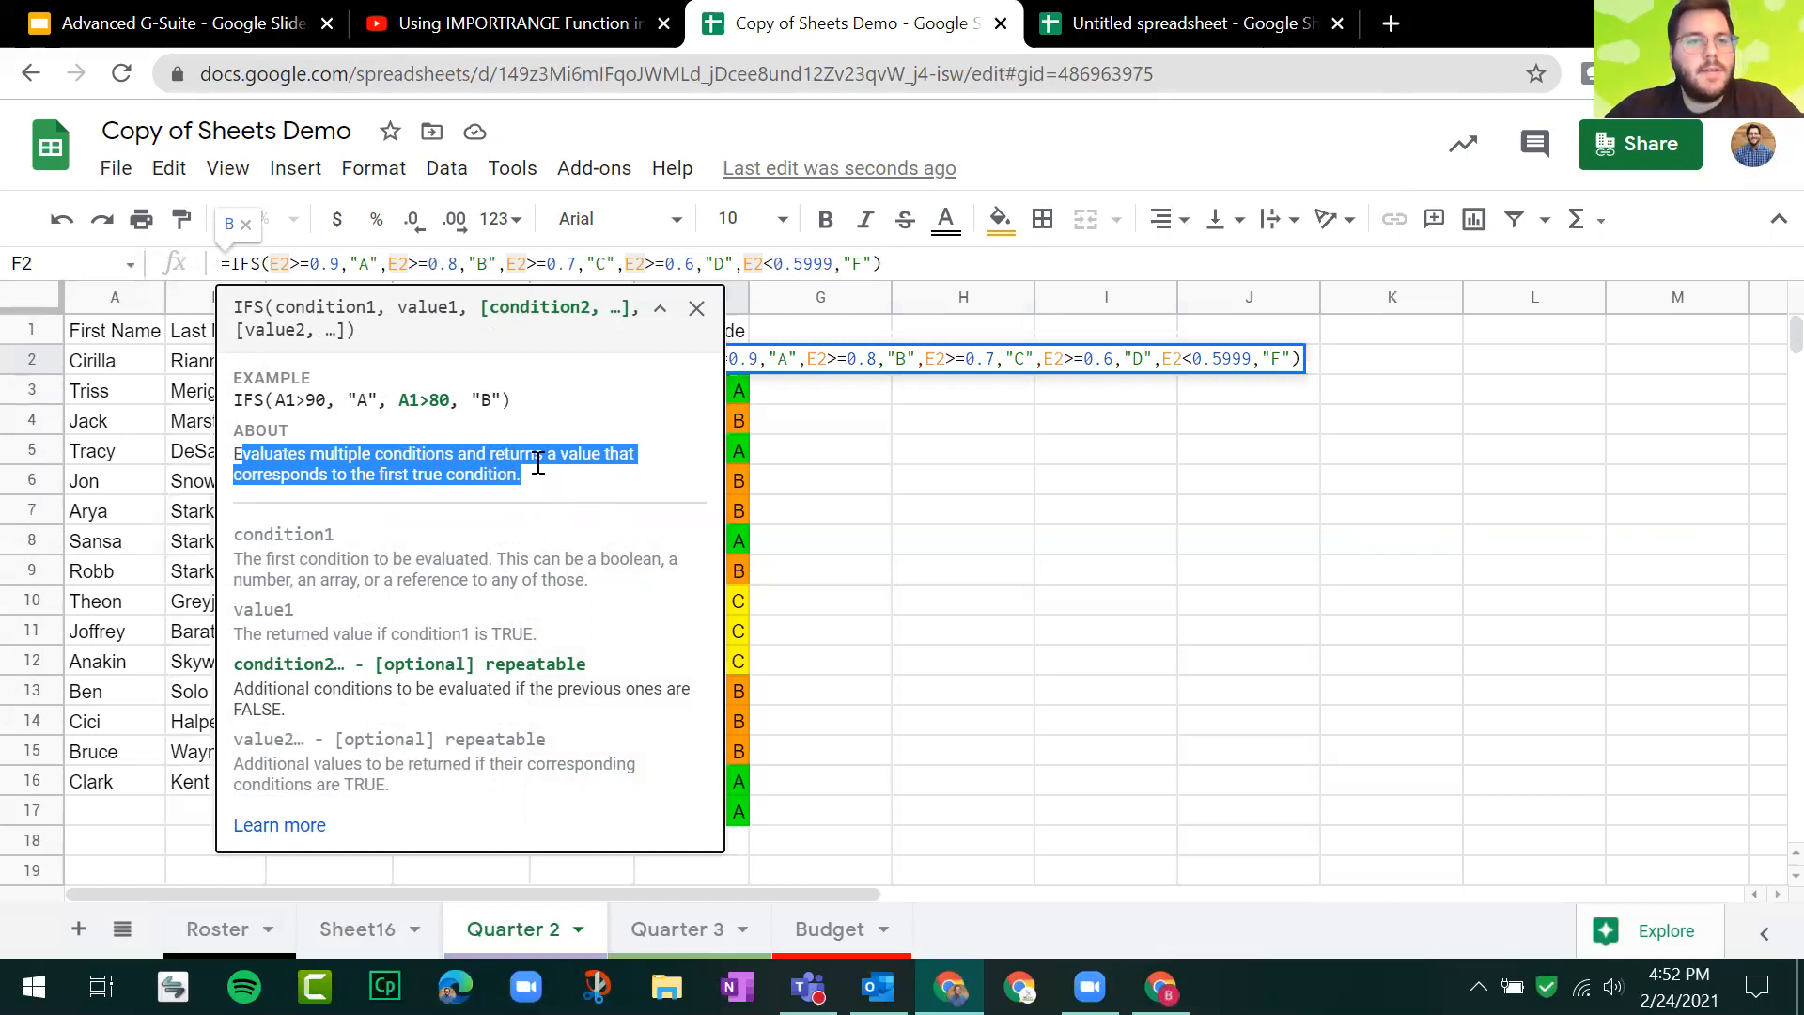
left_click(537, 463)
left_click_drag(532, 481, 331, 357)
double_click(350, 268)
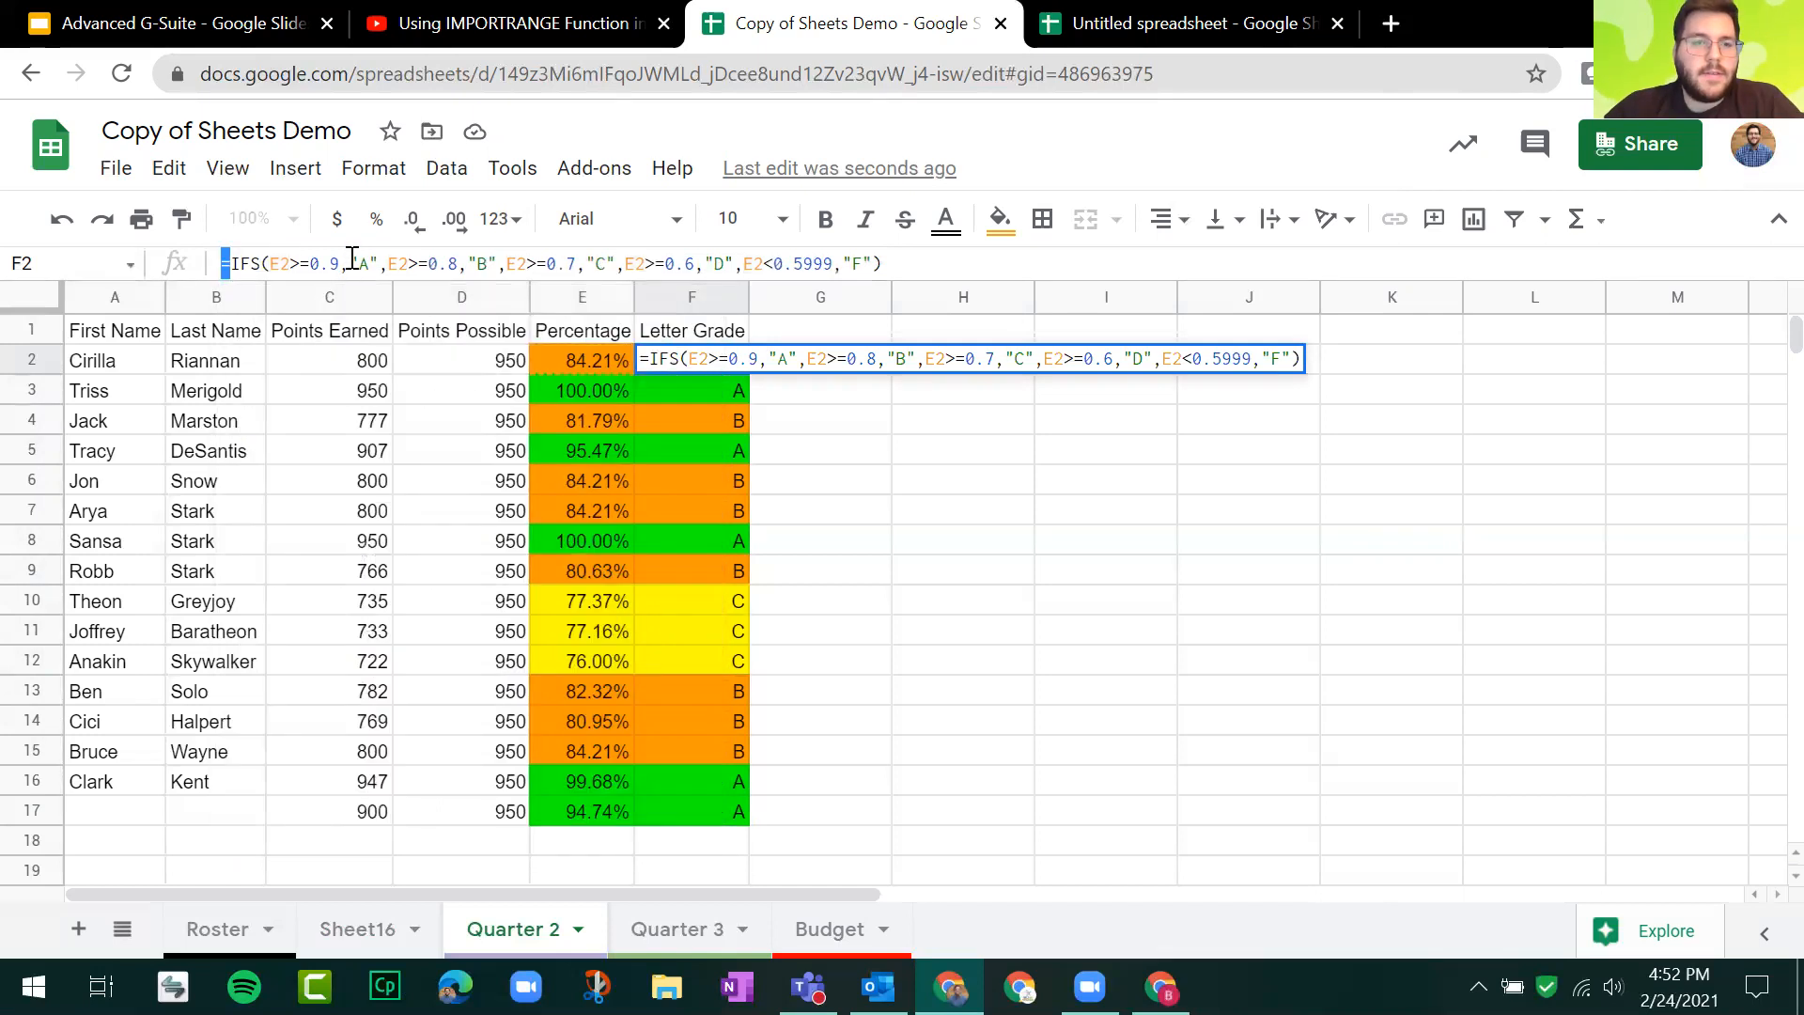
Step: Examine the first condition of the F2 formula, E2>=0.9,"A", and dismiss the IFS formula help
triple_click(352, 259)
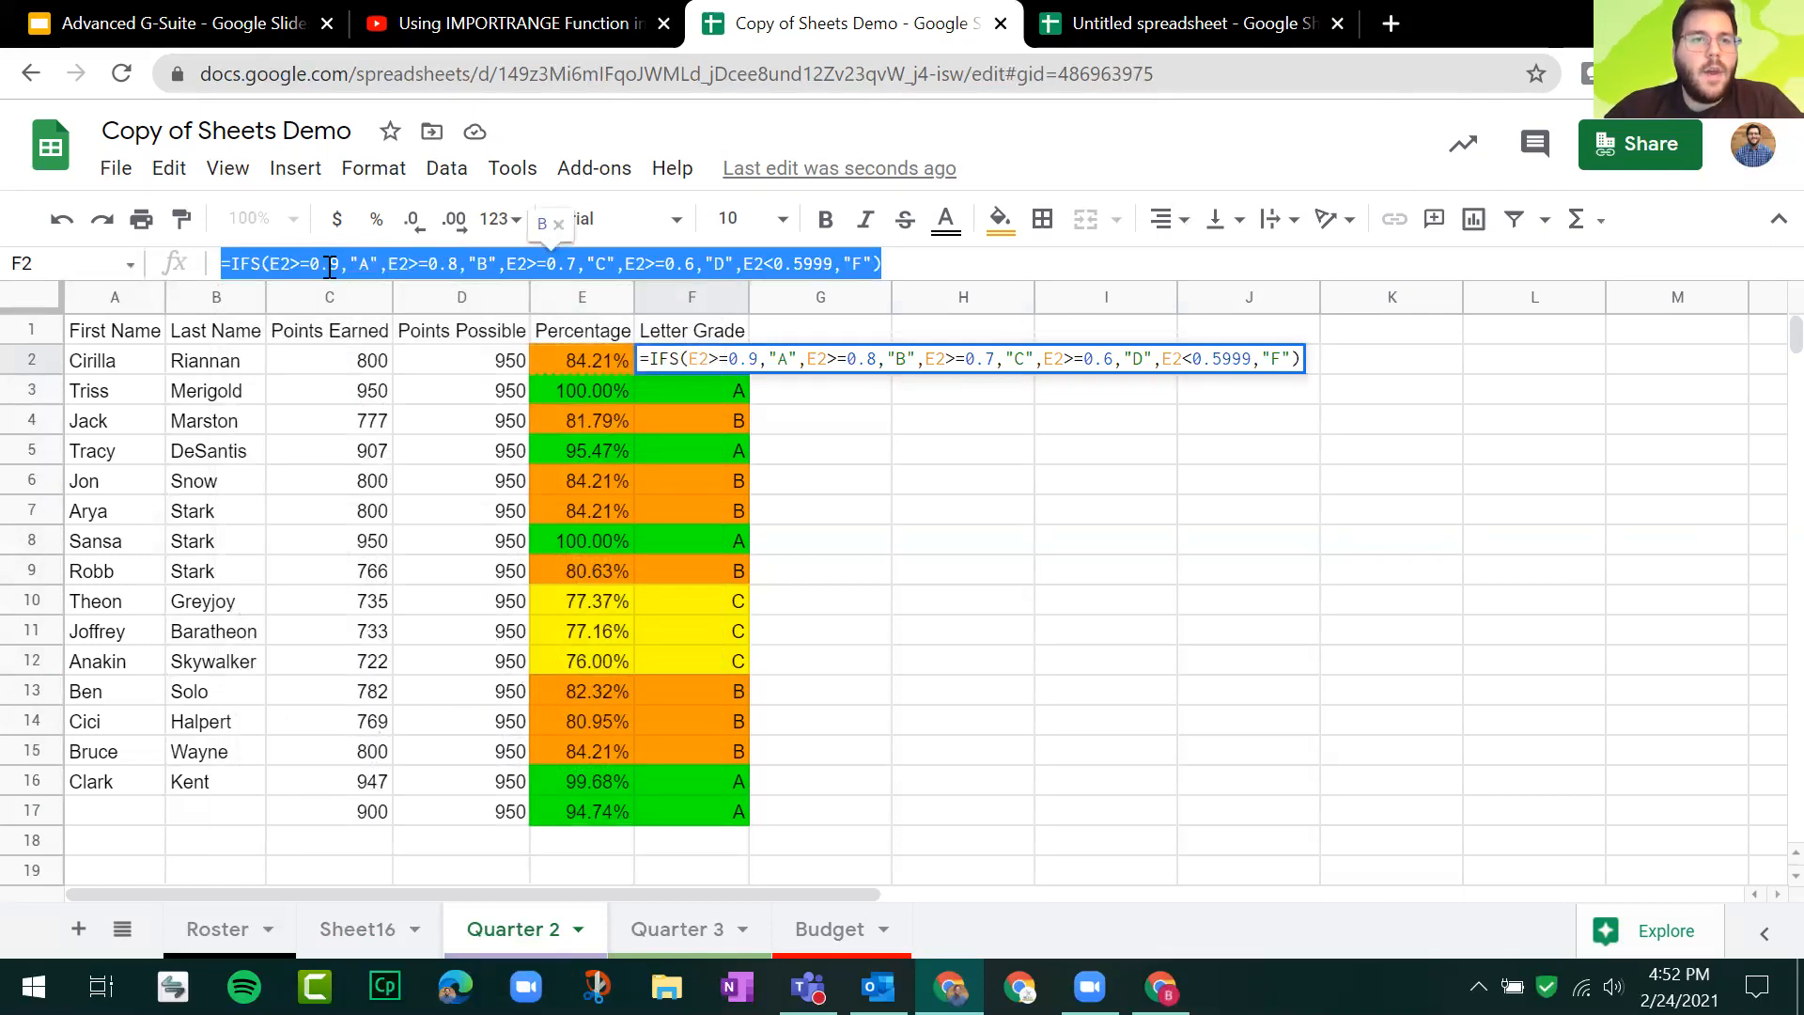
left_click(612, 268)
left_click_drag(223, 264, 379, 267)
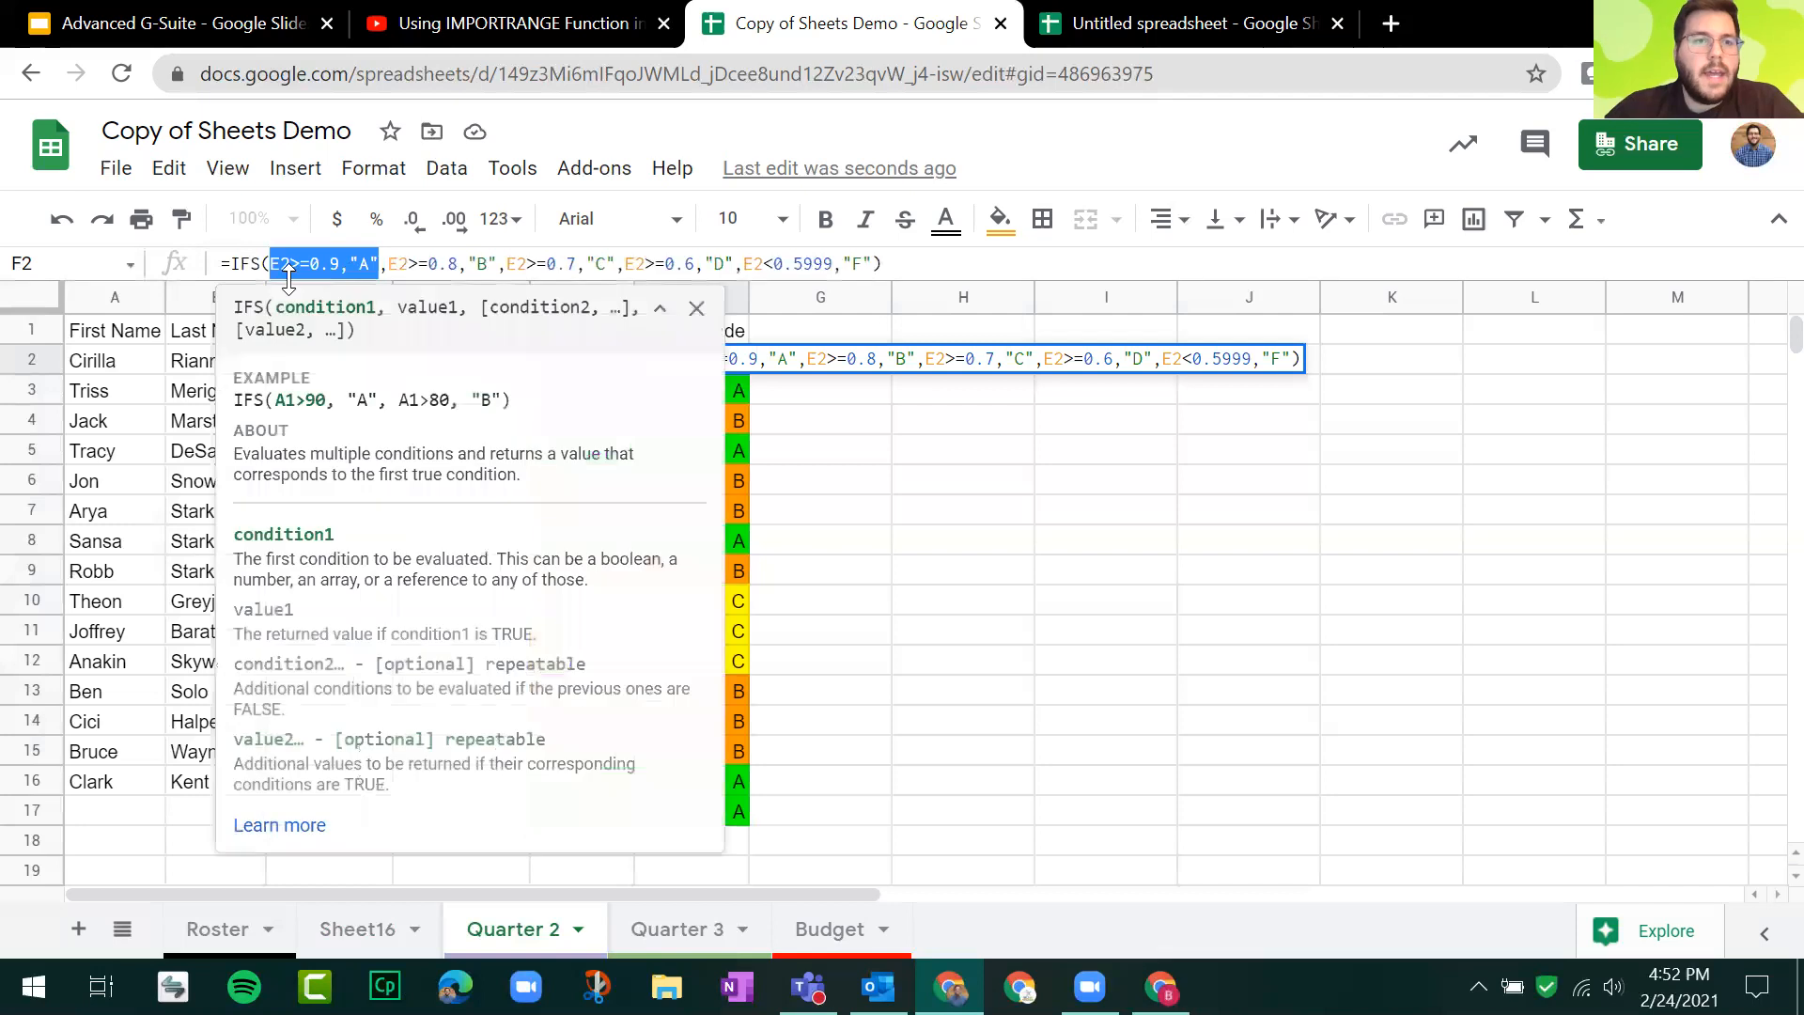
left_click(696, 309)
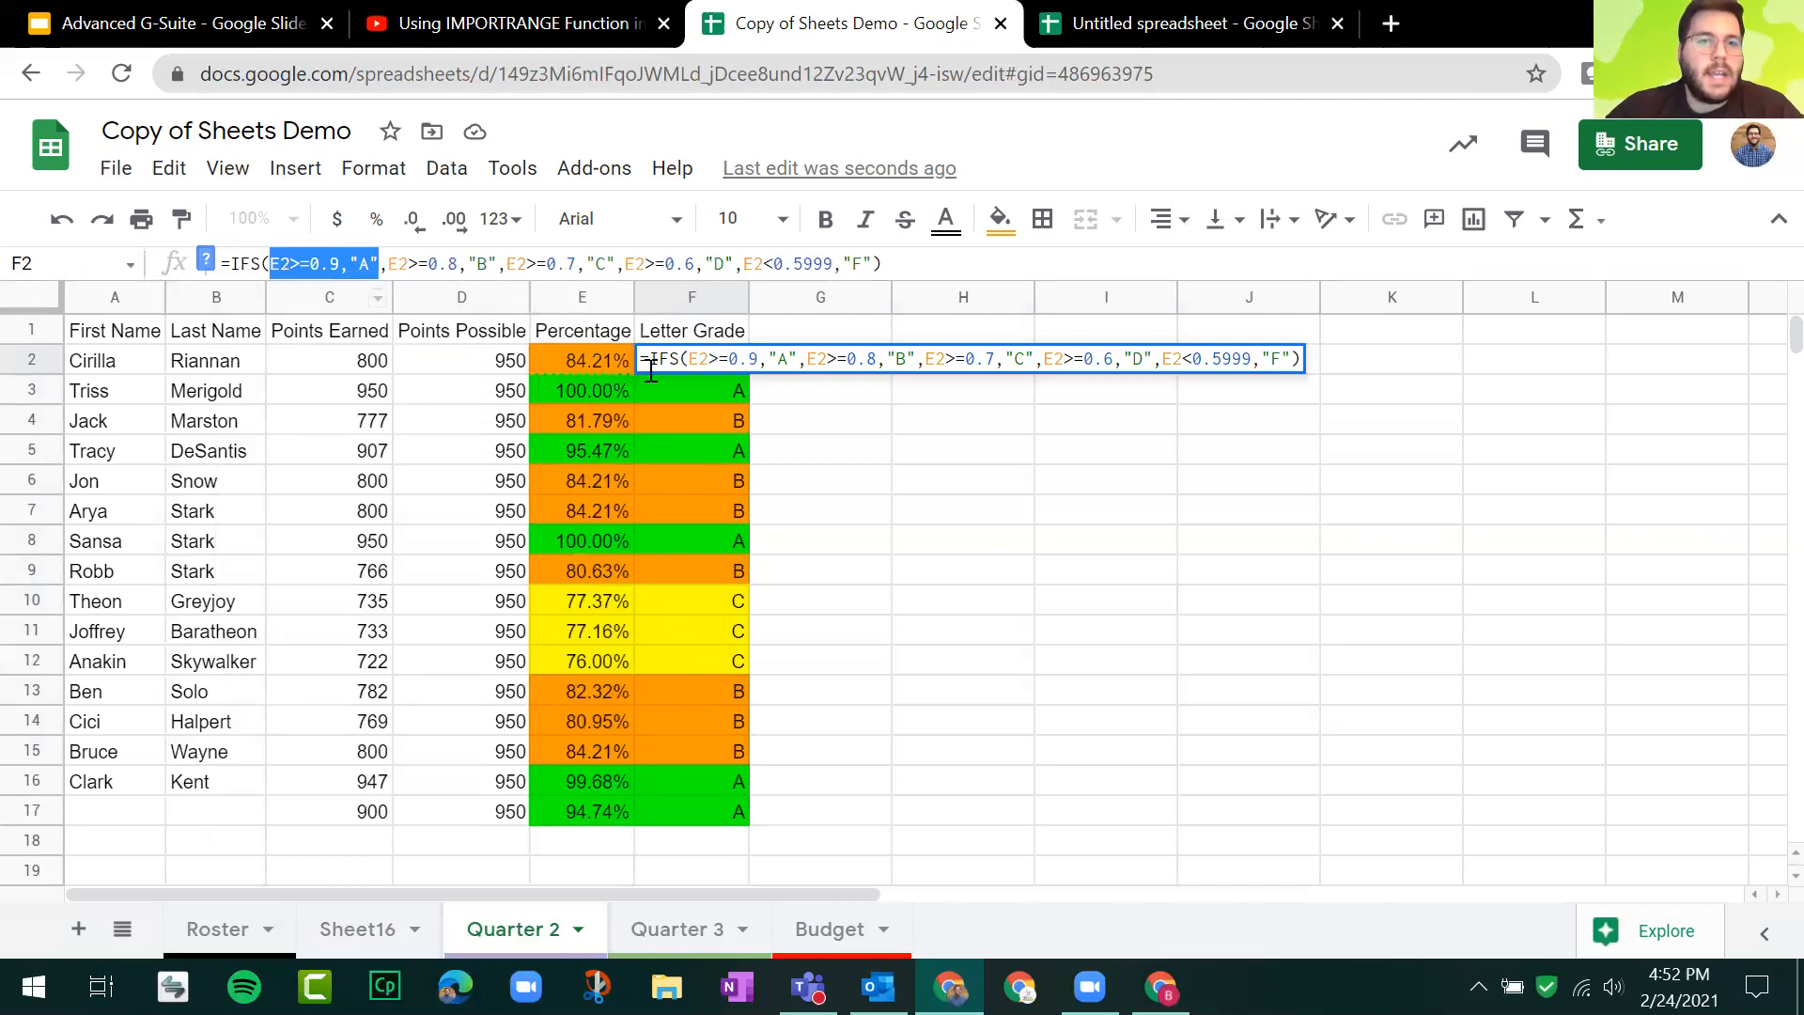
Step: Examine the E2>=0.8,"B" condition of the F2 formula against the percentage in E2, and leave the formula without changes
left_click(592, 366)
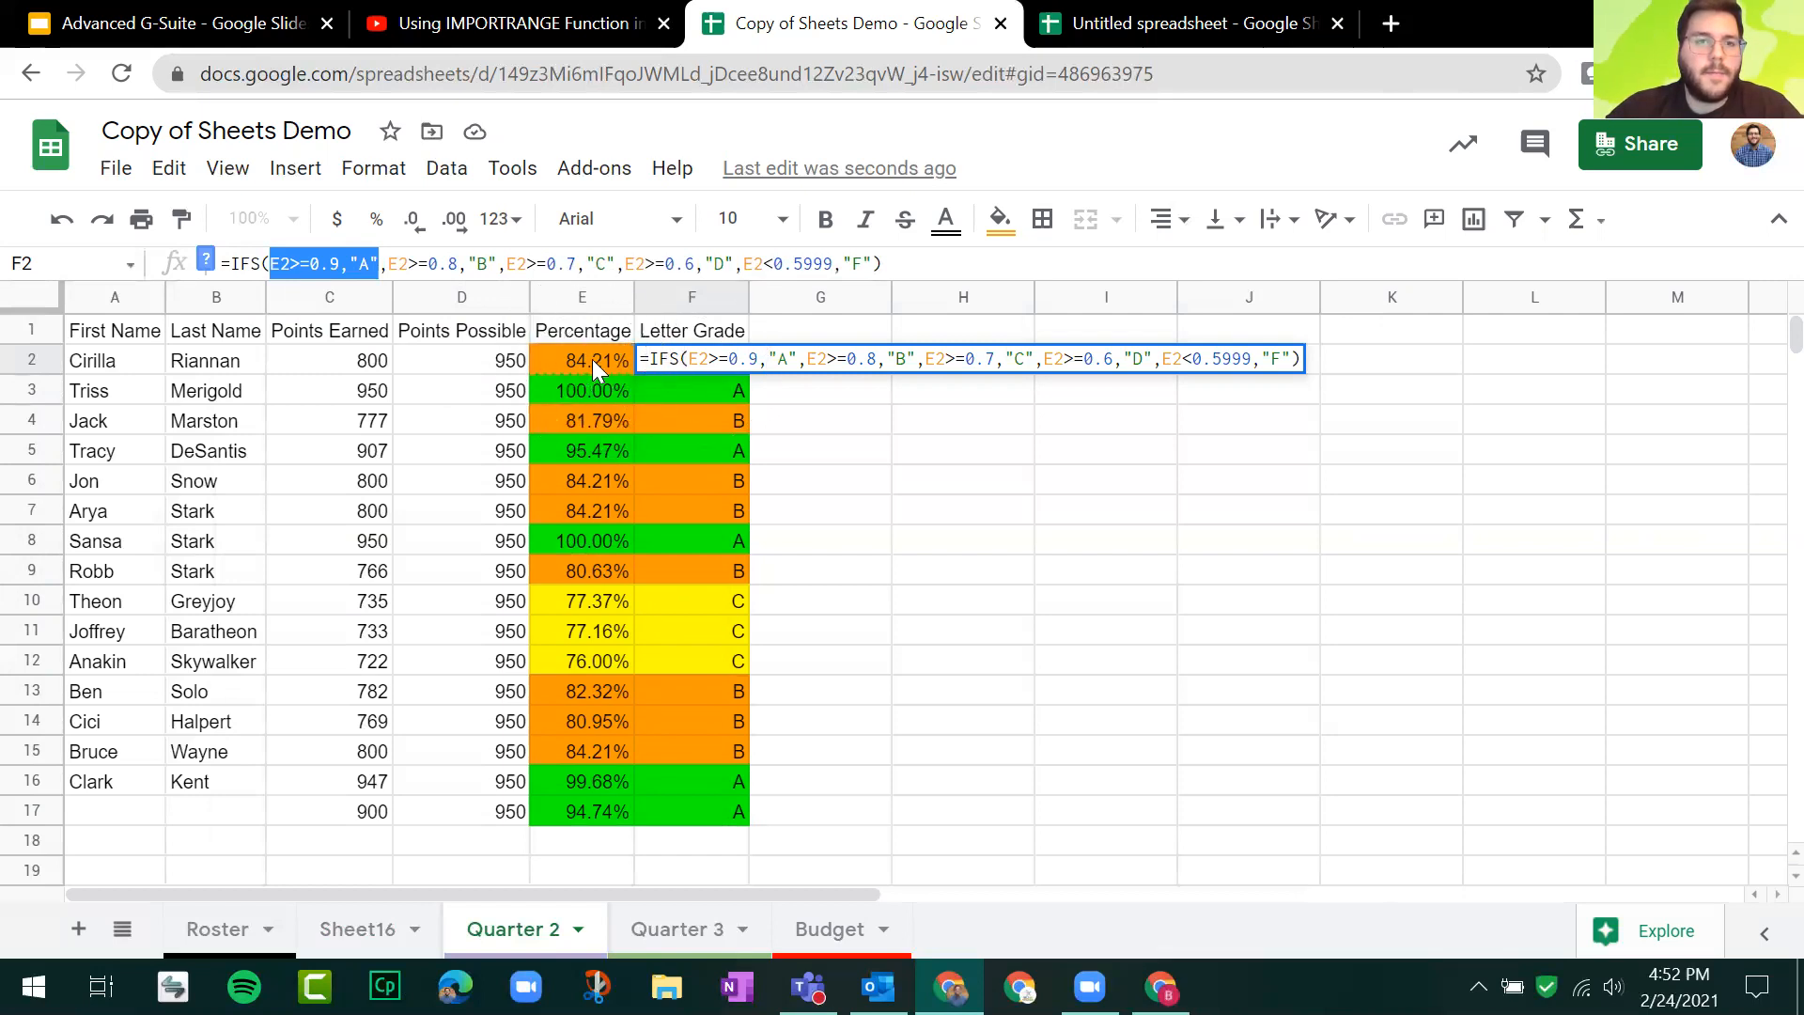
key("ctrl")
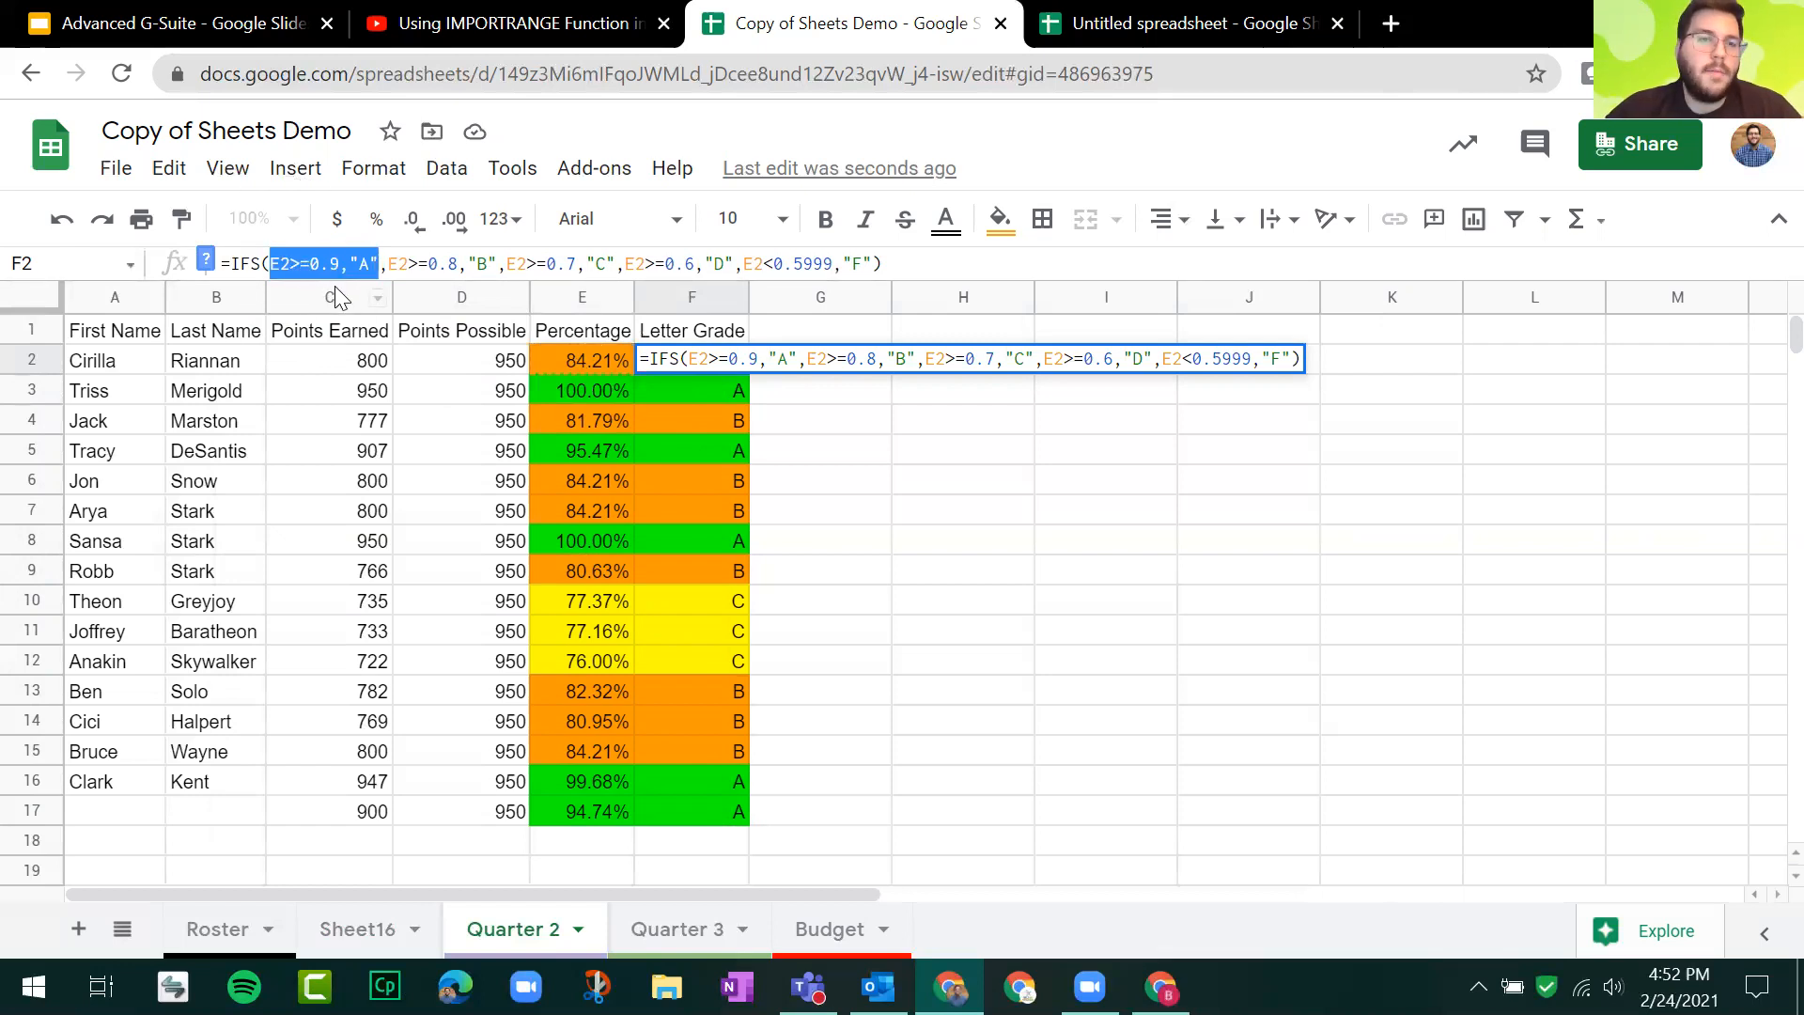
key("ctrl")
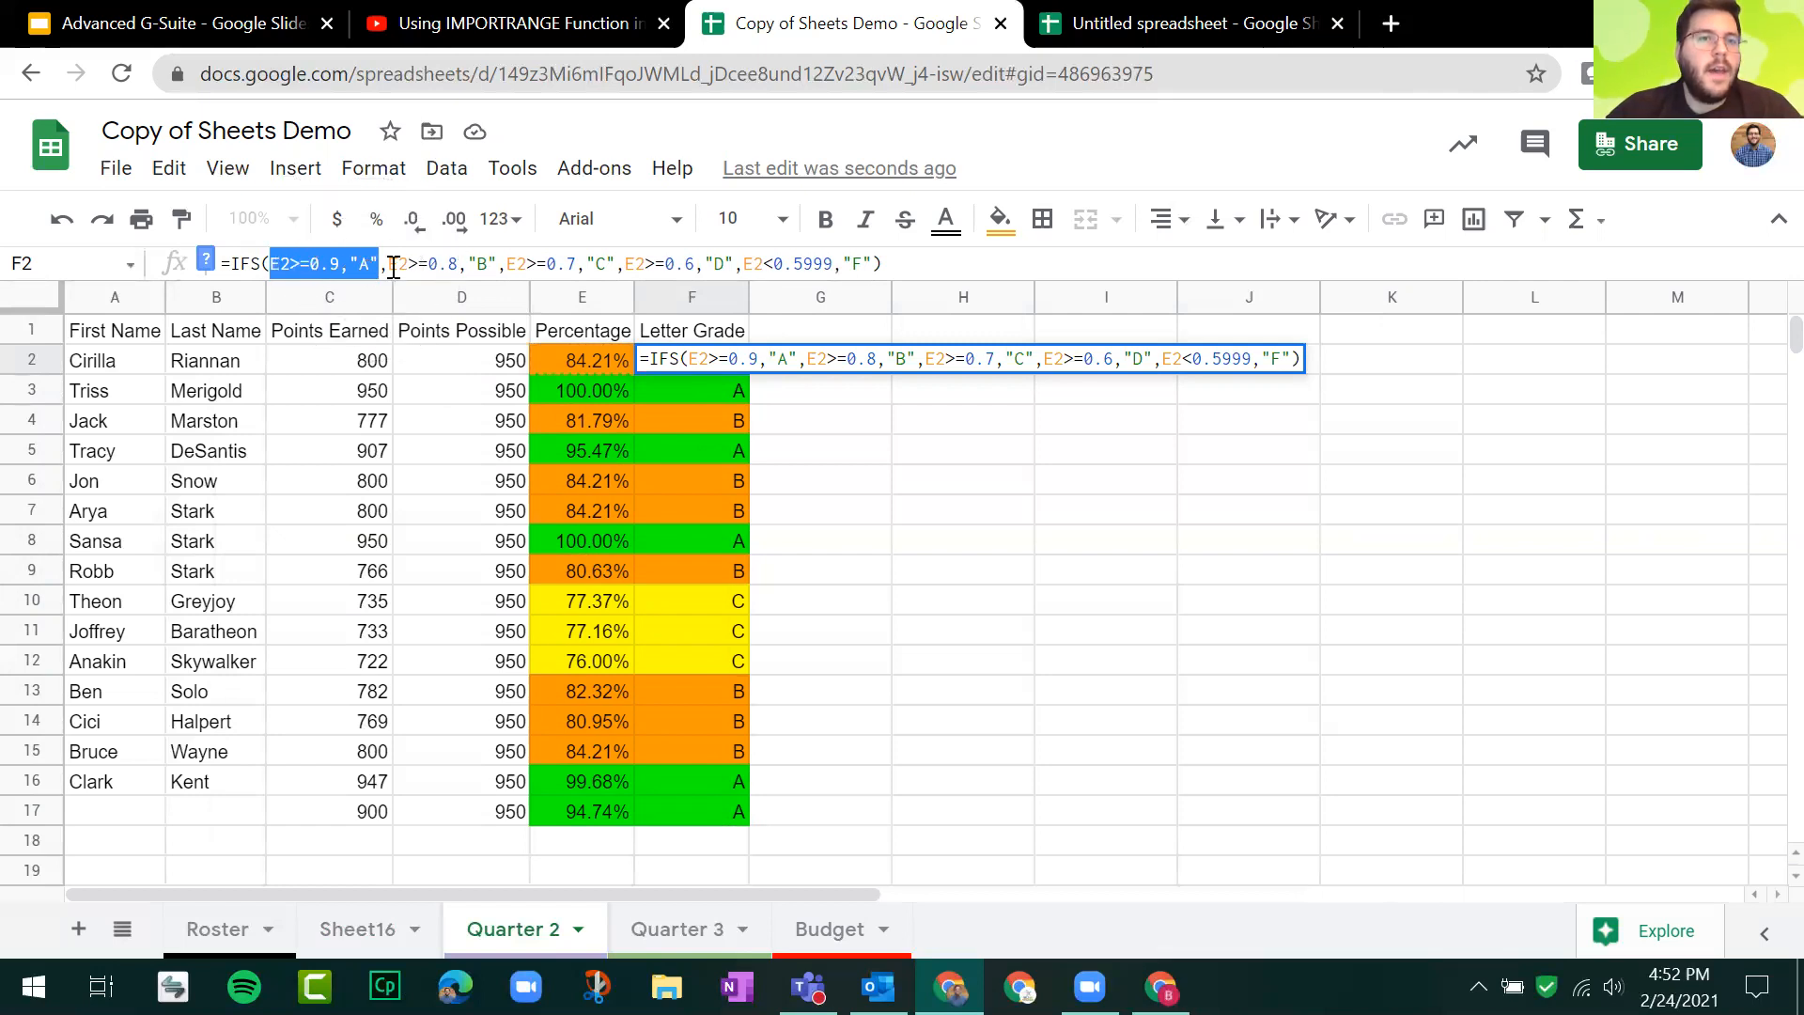
left_click_drag(389, 266, 495, 278)
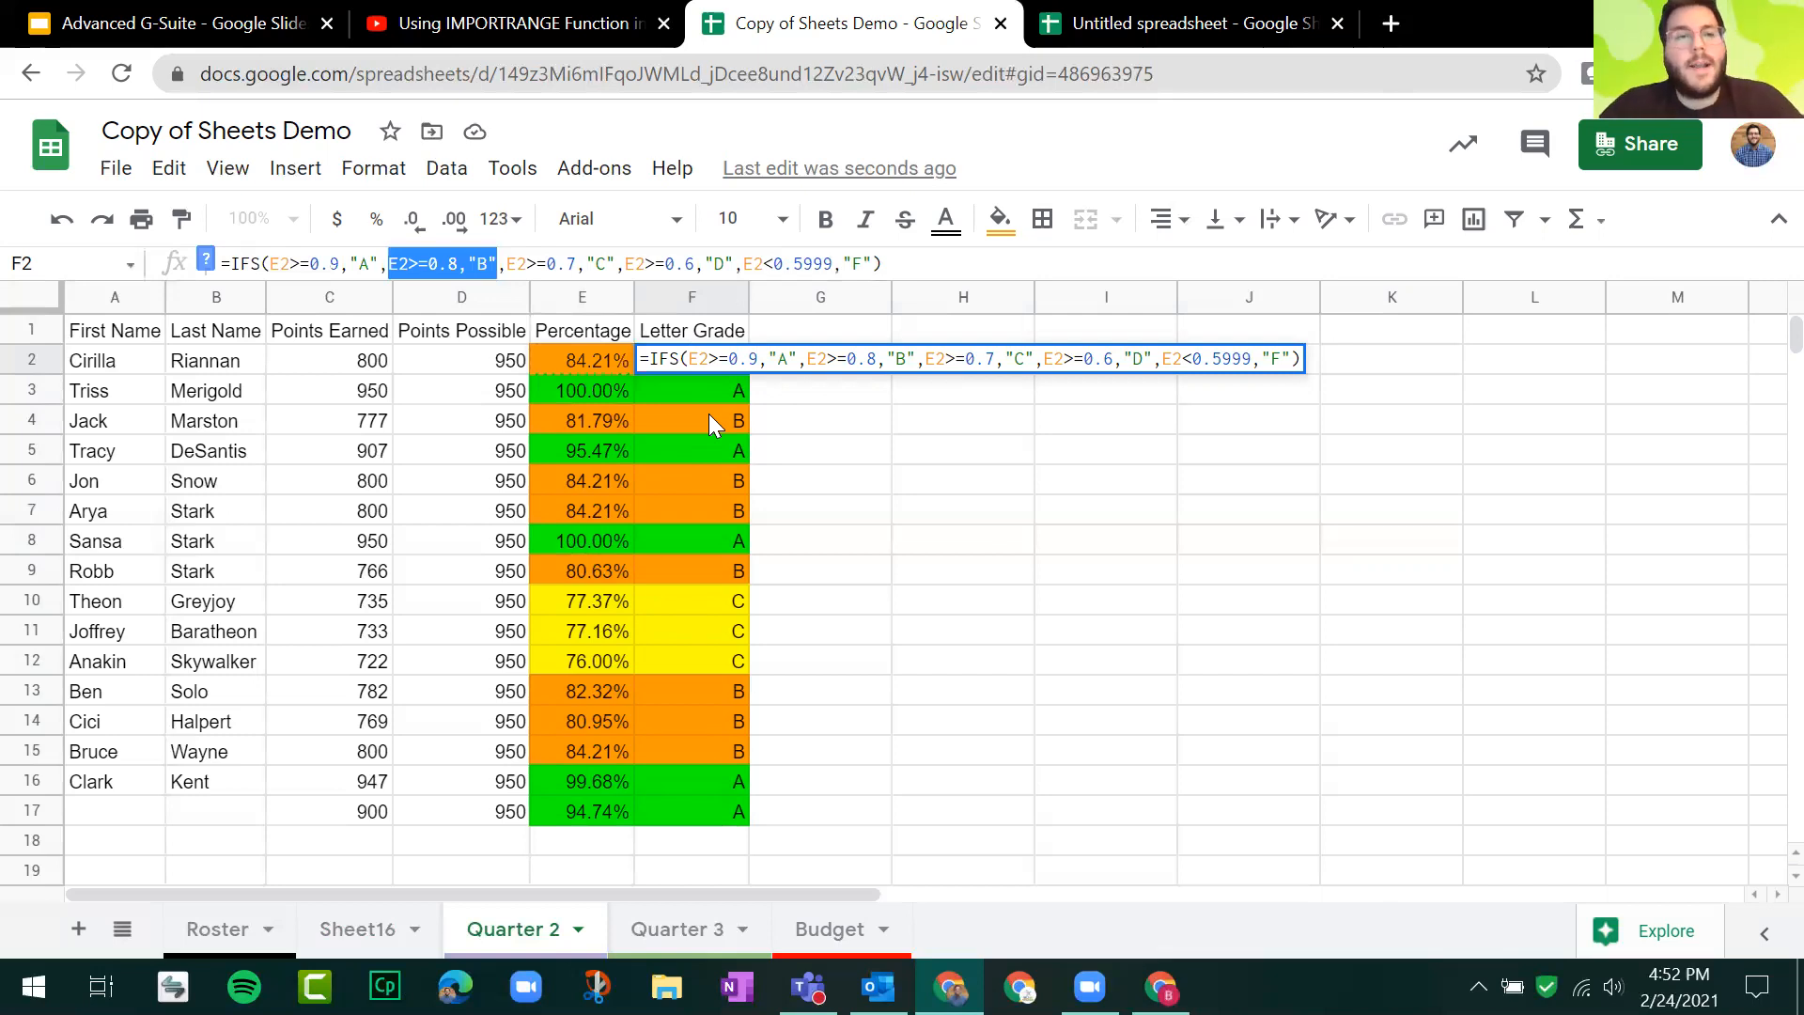
left_click(829, 455)
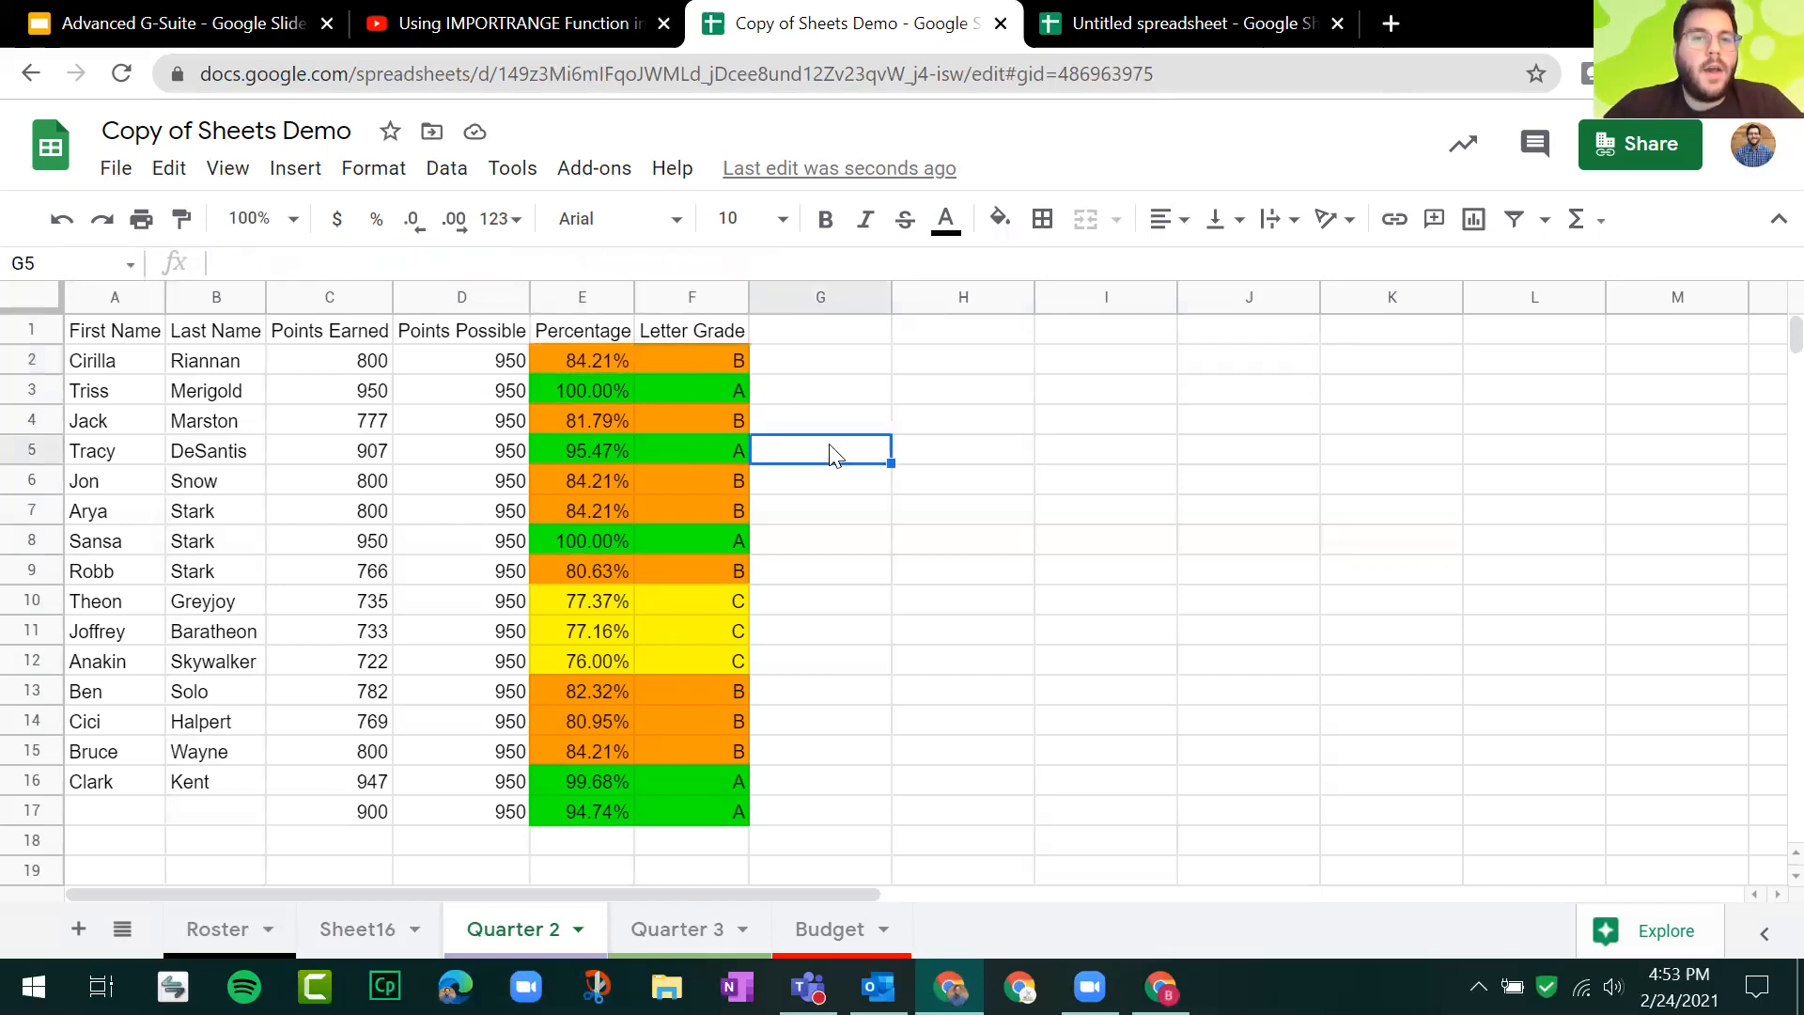
left_click(743, 358)
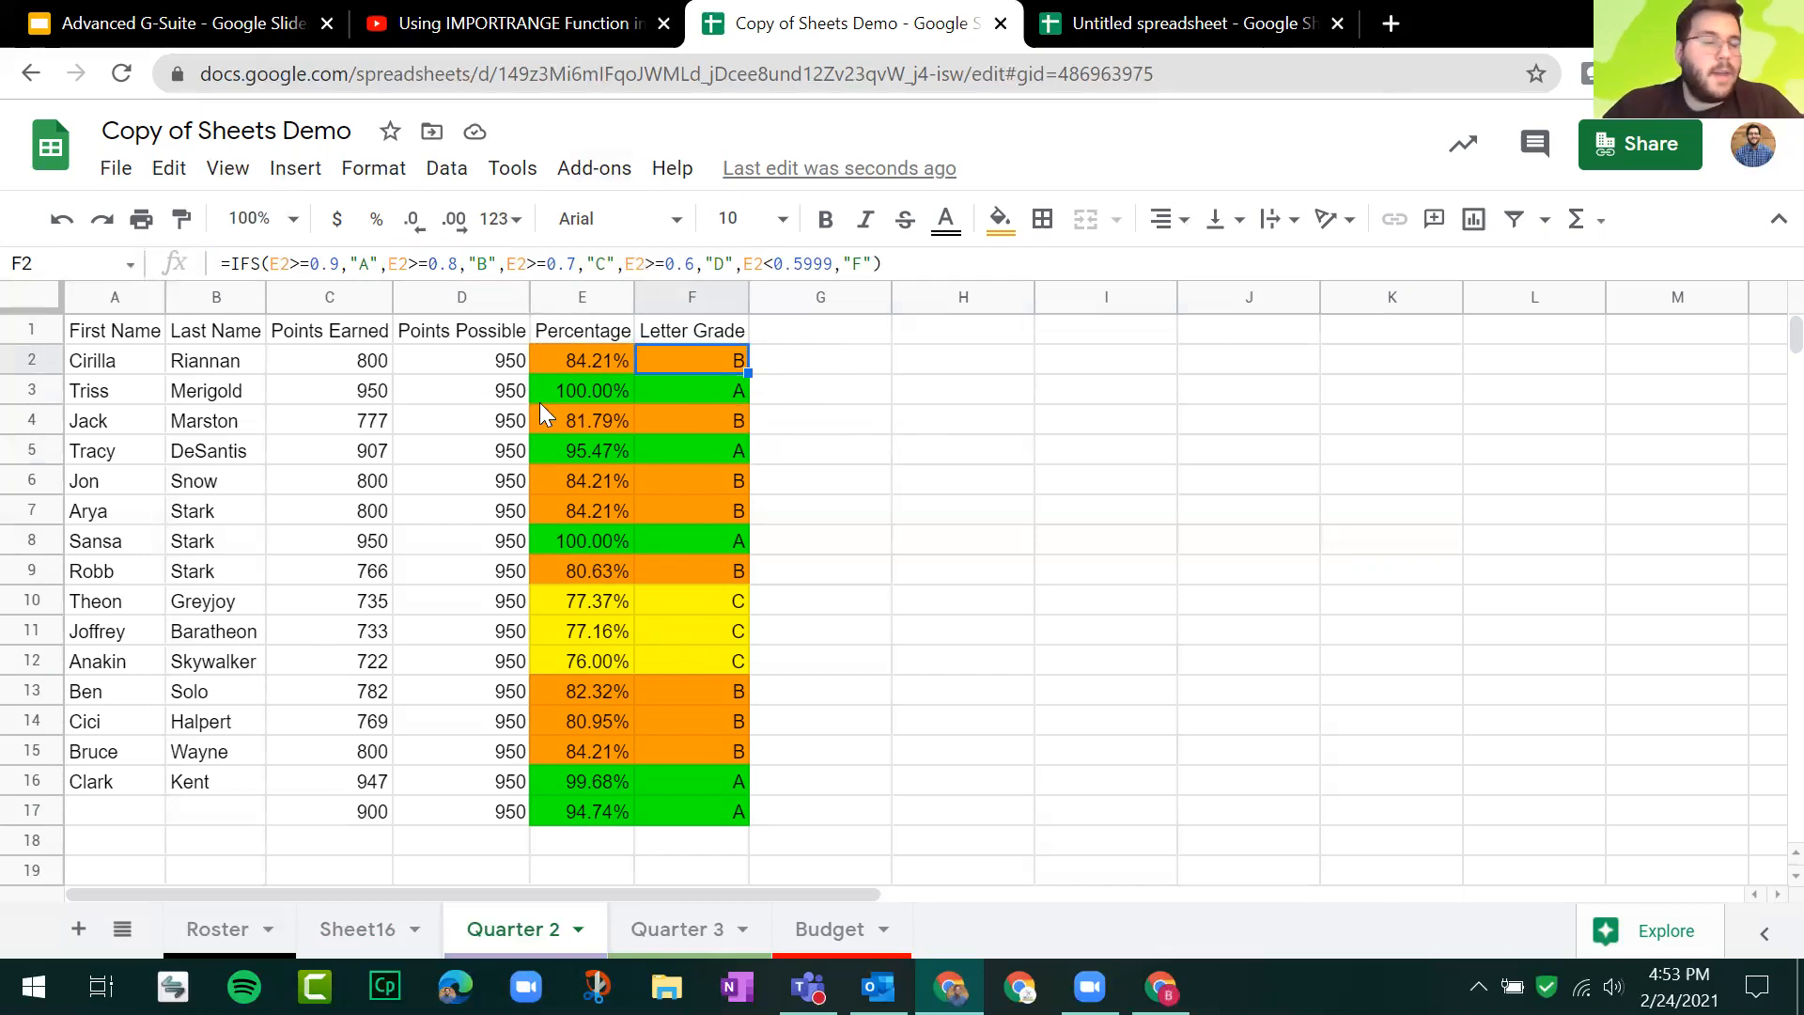
Step: Switch to the Advanced G-Suite presentation in Google Slides and advance from slide 39 to the "Take a Few Minutes..." slide
left_click(327, 7)
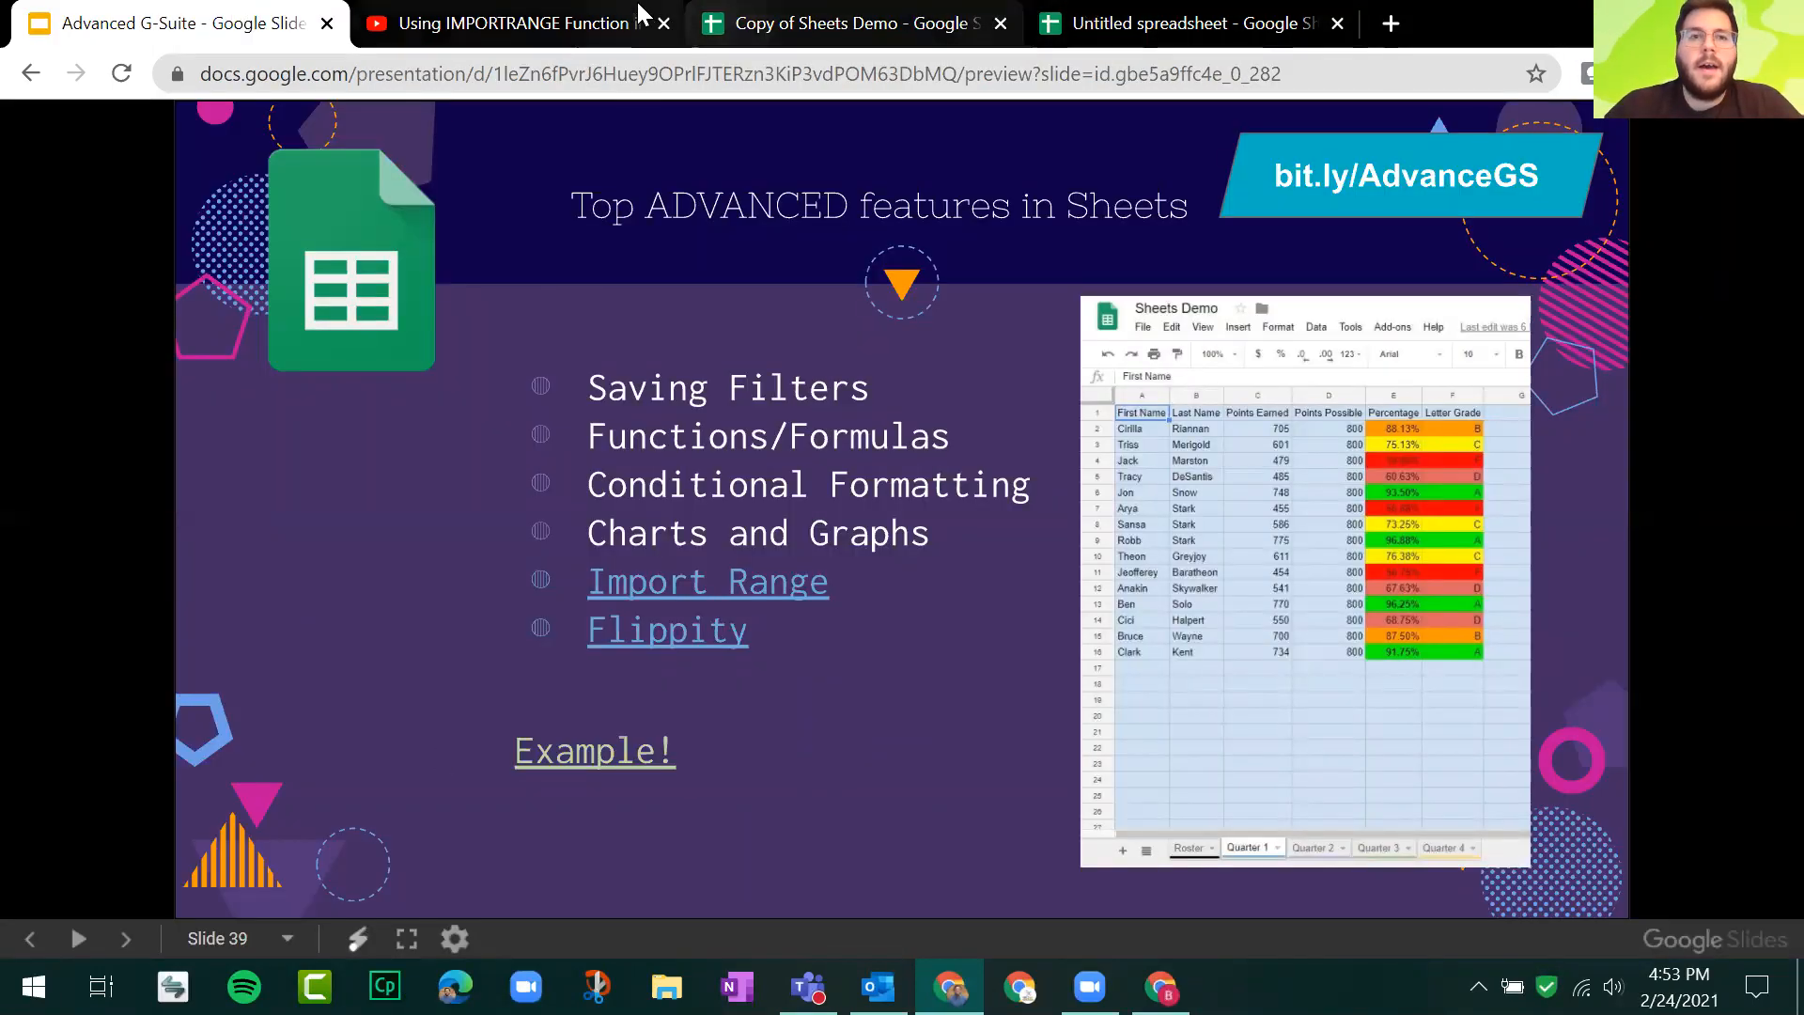
left_click(846, 23)
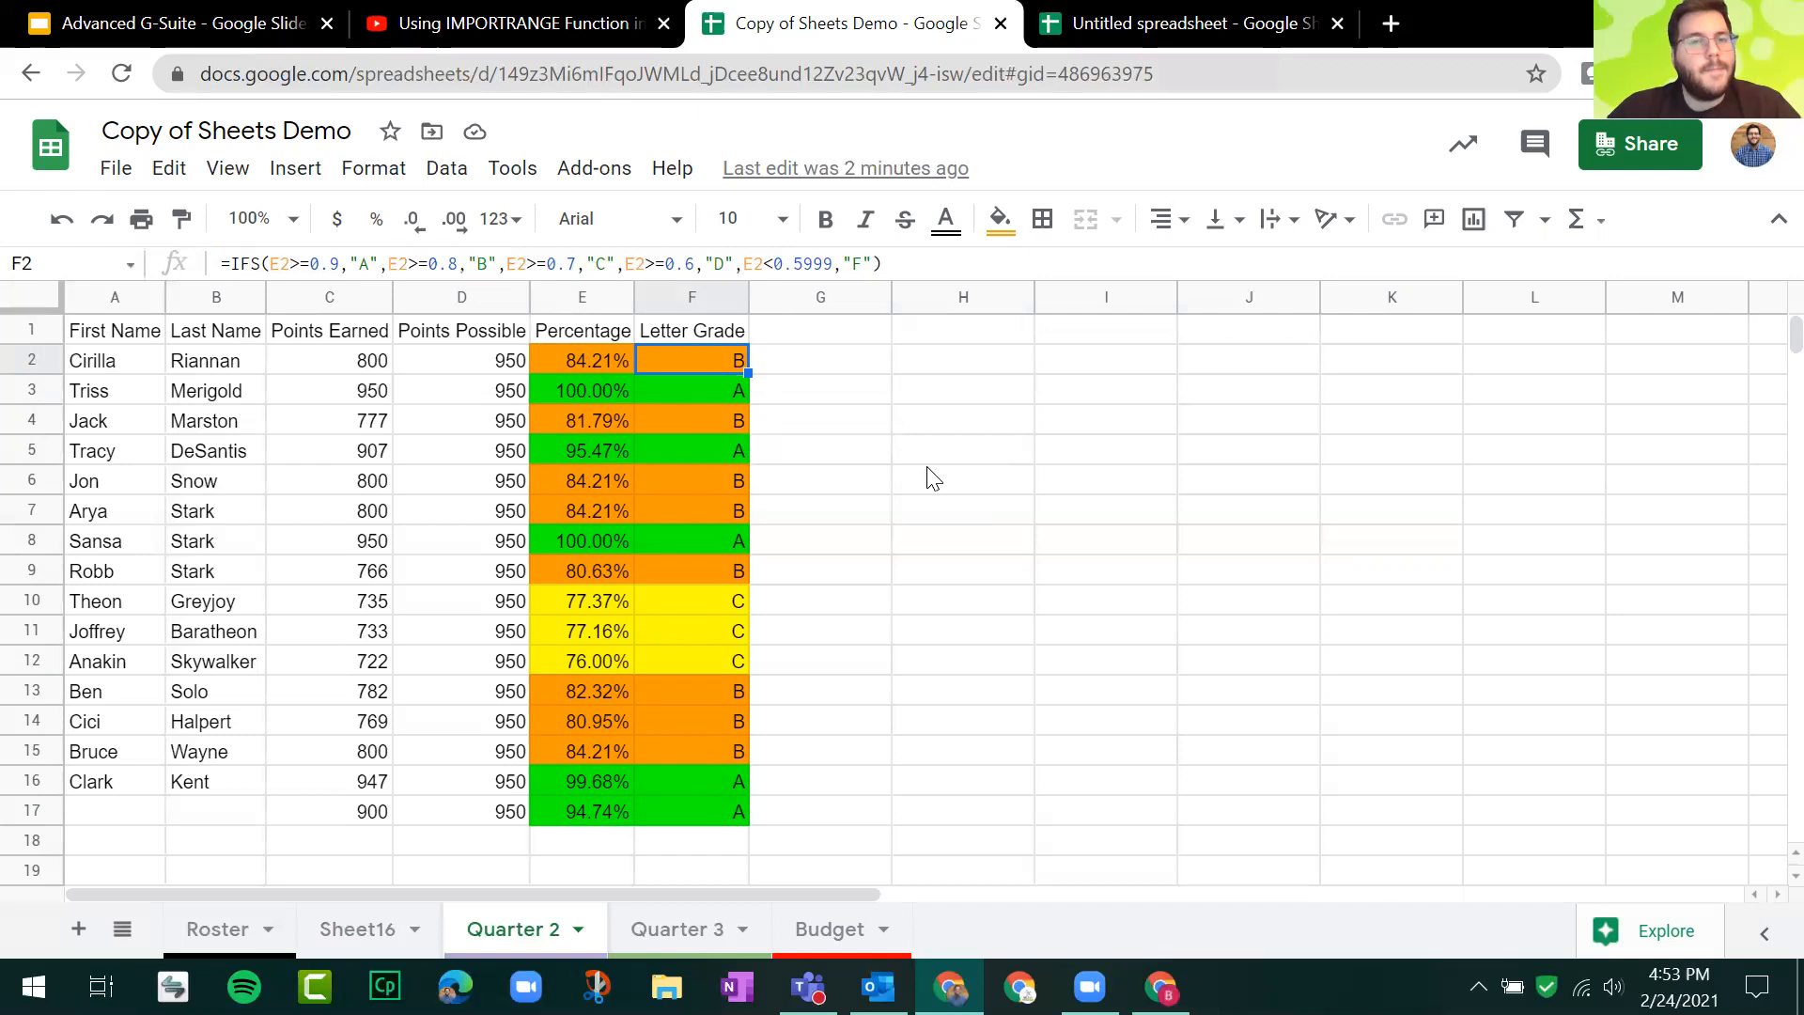
left_click(179, 24)
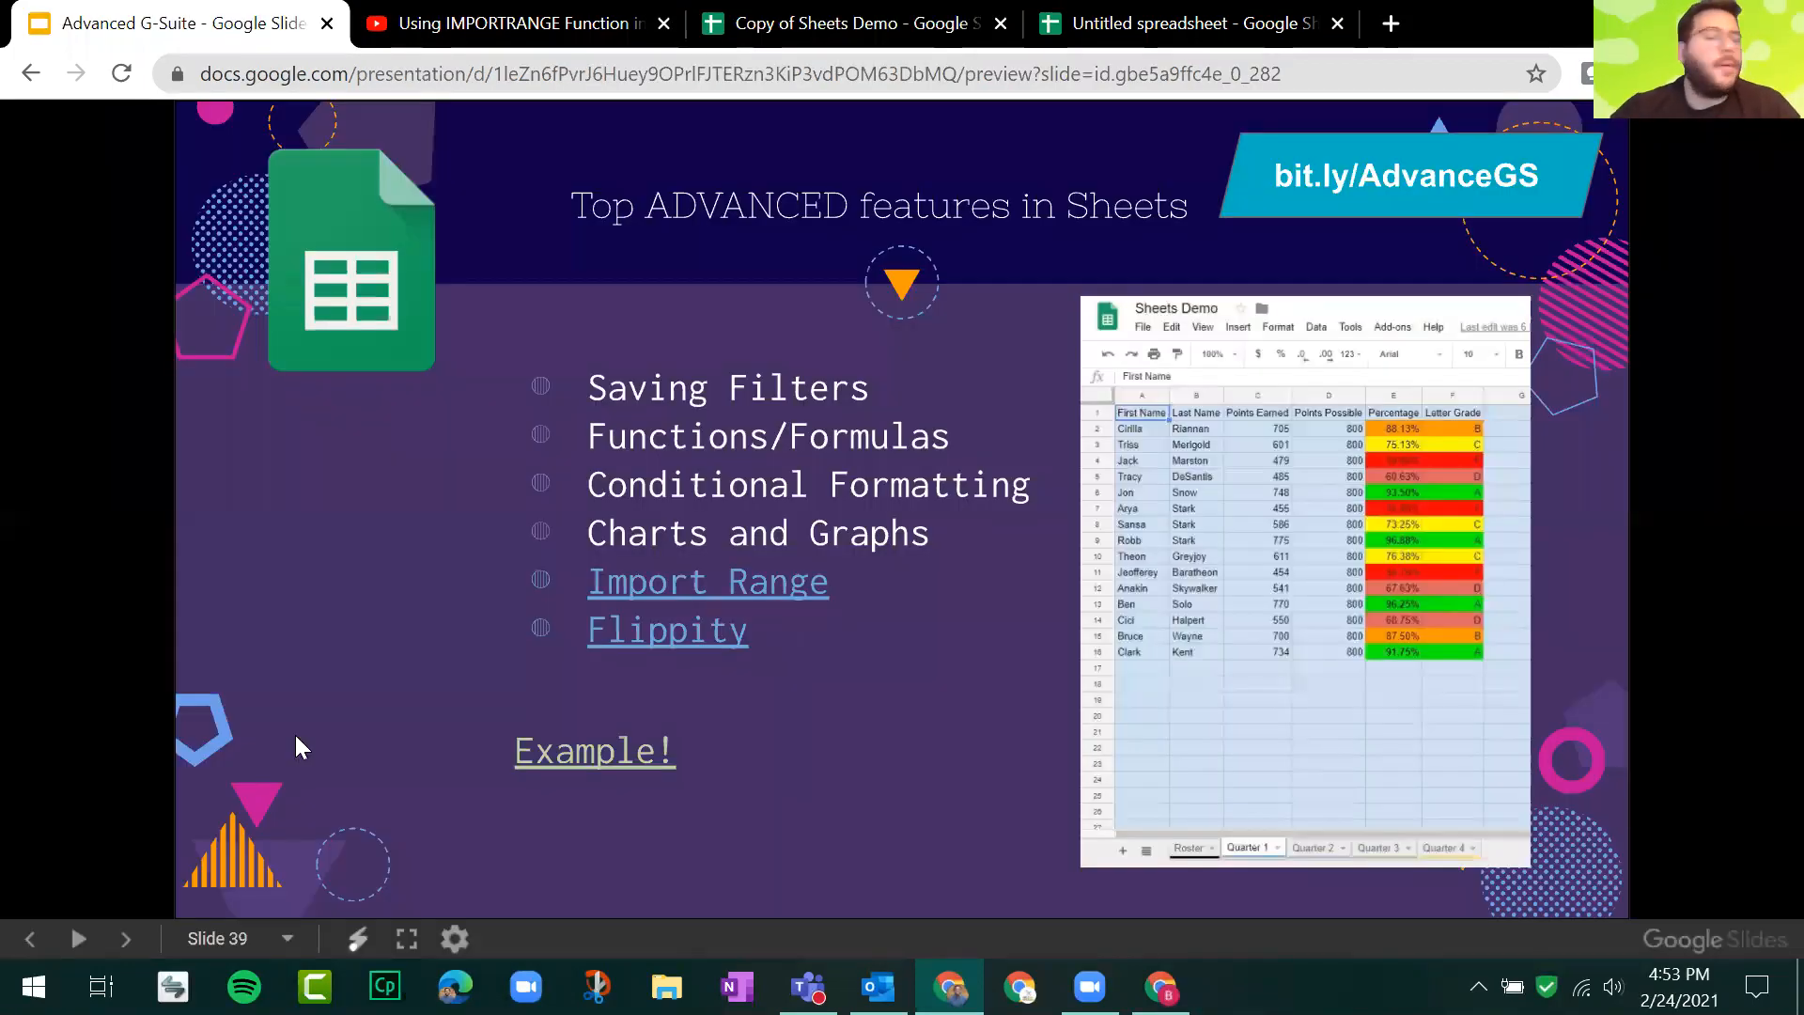
left_click(408, 492)
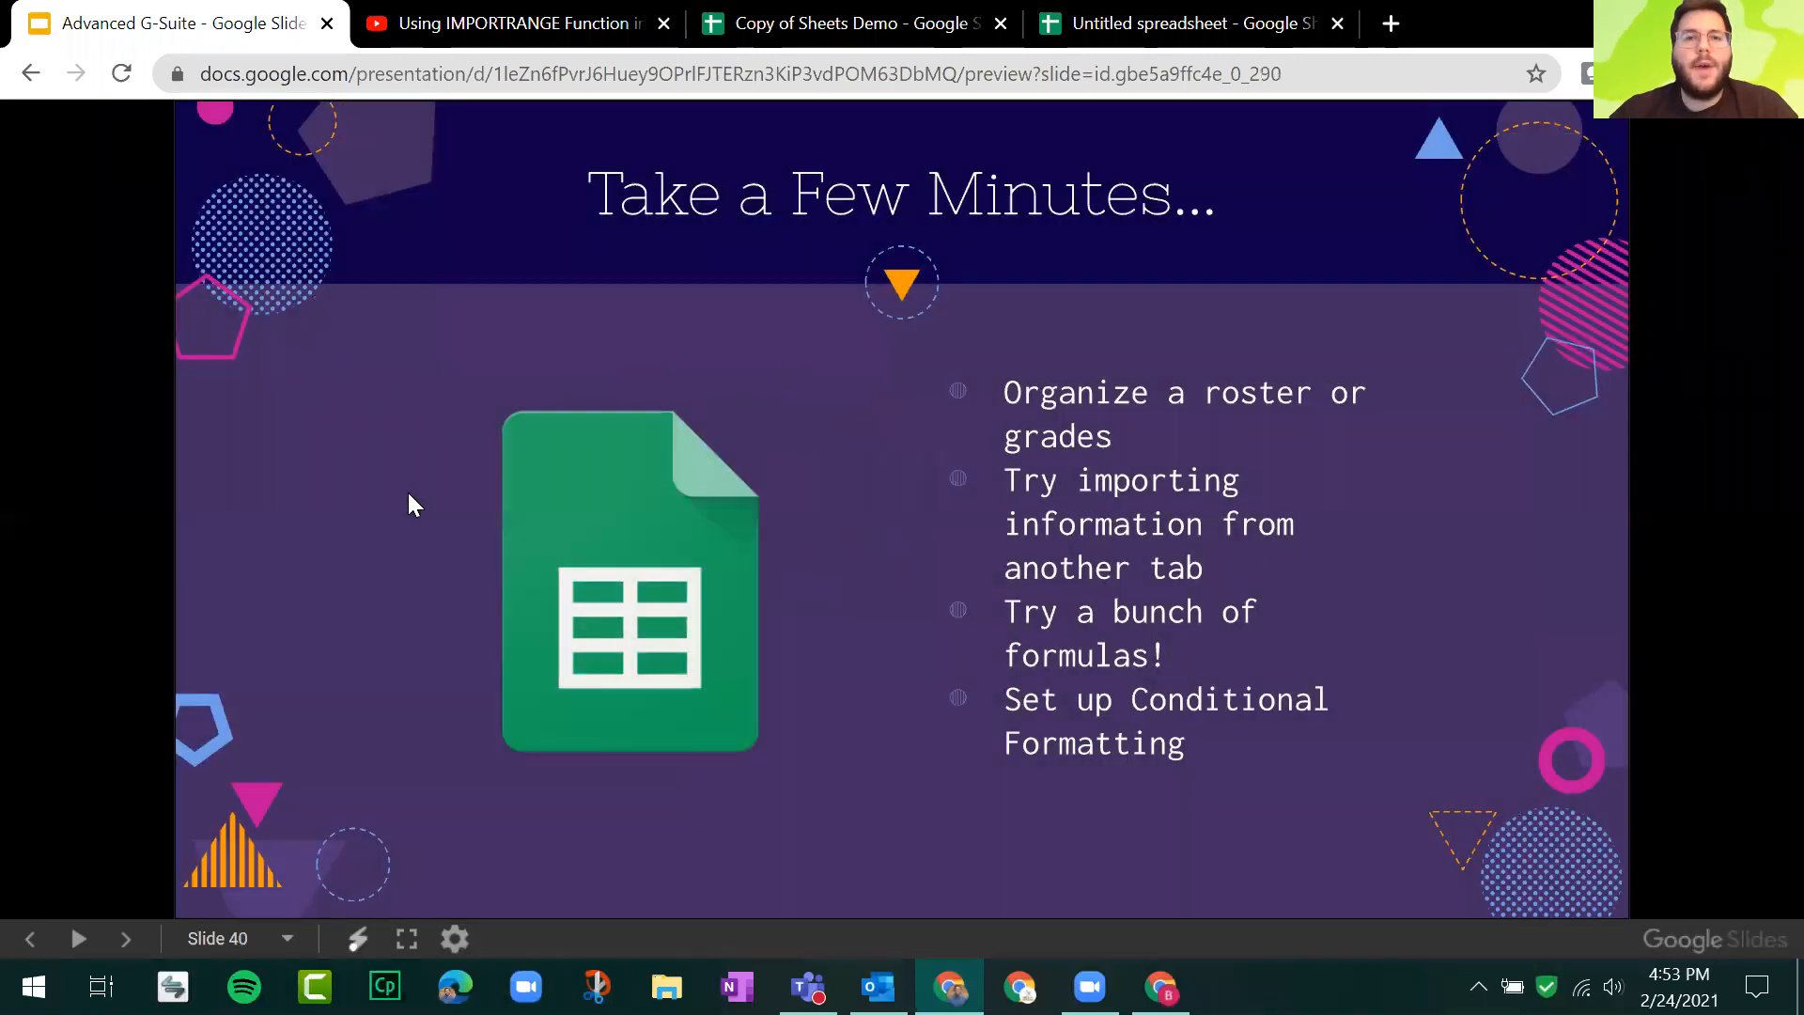